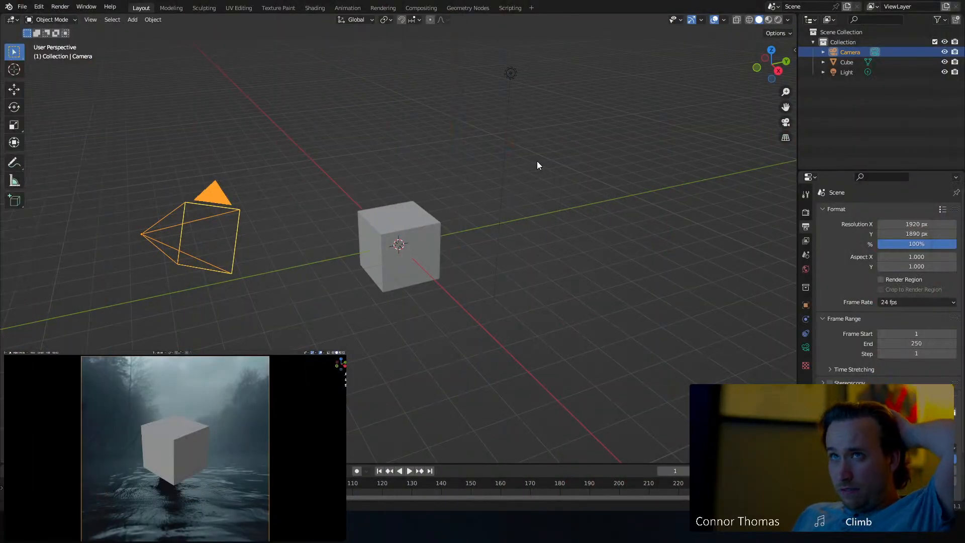
key("n")
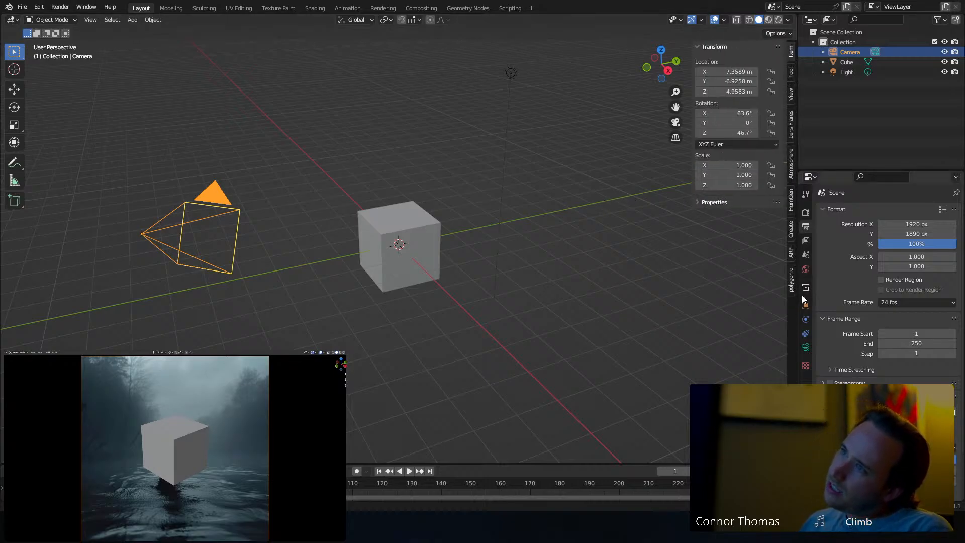
key("n")
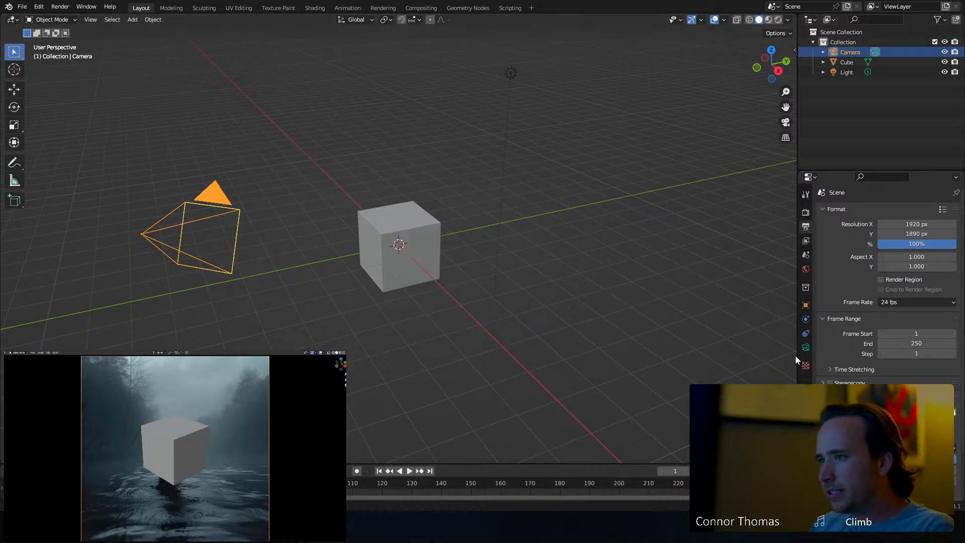
Set the camera's focal length to 30 mm and the transform pivot point to 3D Cursor.
left_click(806, 346)
left_click(910, 259)
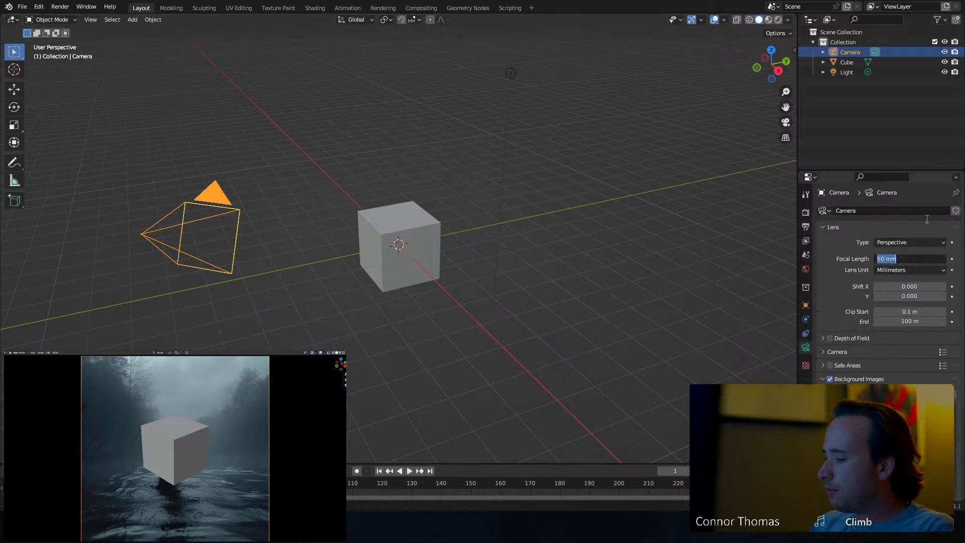
type("30")
key("Return")
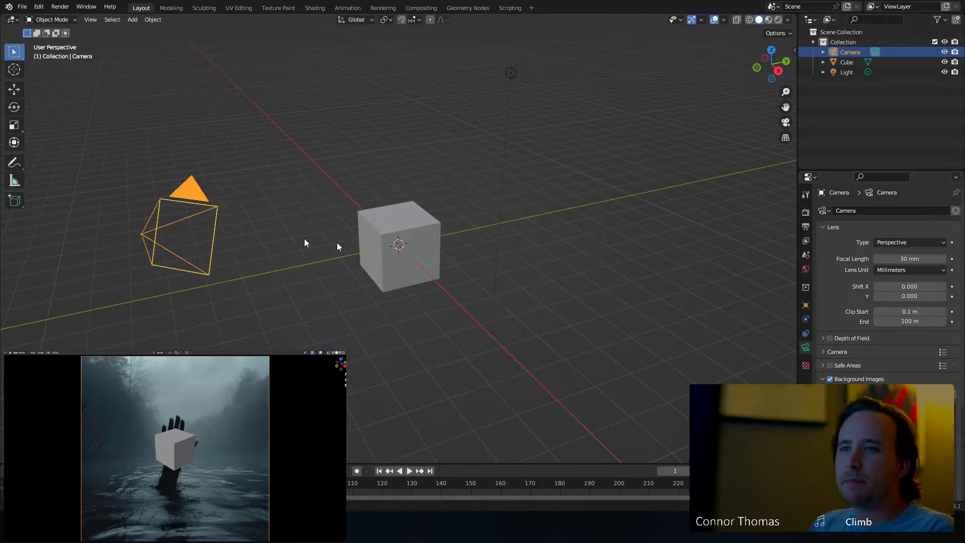
left_click(387, 20)
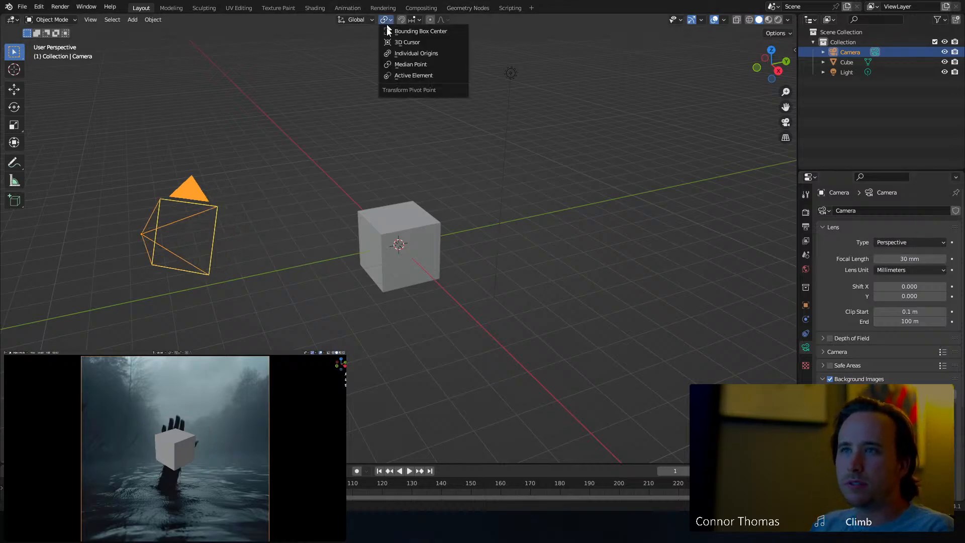
left_click(403, 44)
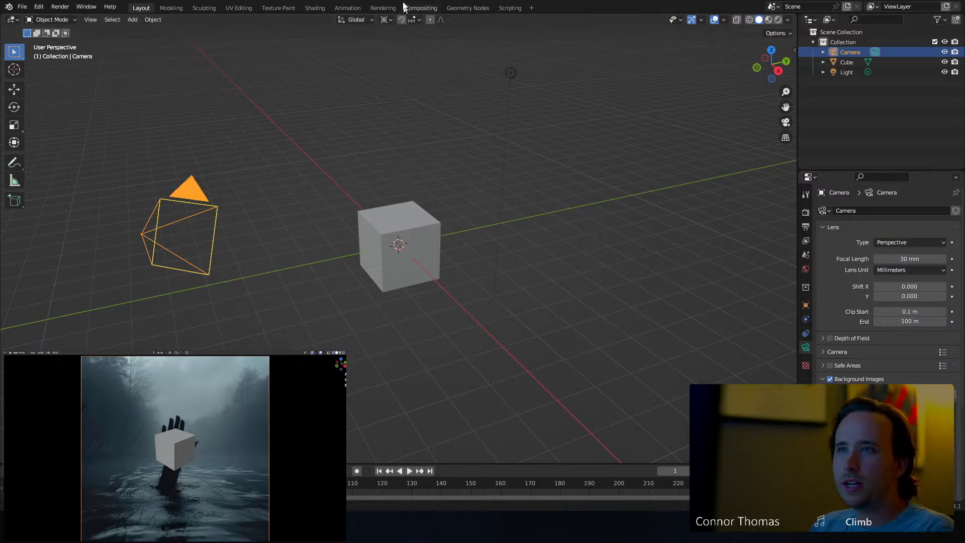
Replace the default cube with a mesh plane and scale the plane up several times.
left_click(393, 233)
key("x")
left_click(395, 234)
key("shift+a")
mouse_move(421, 244)
left_click(482, 241)
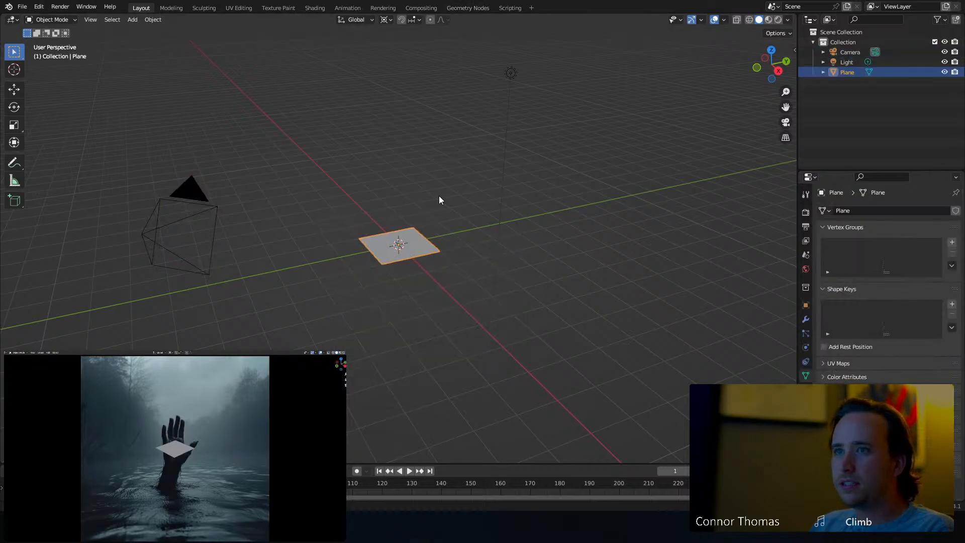
key("s")
left_click(646, 226)
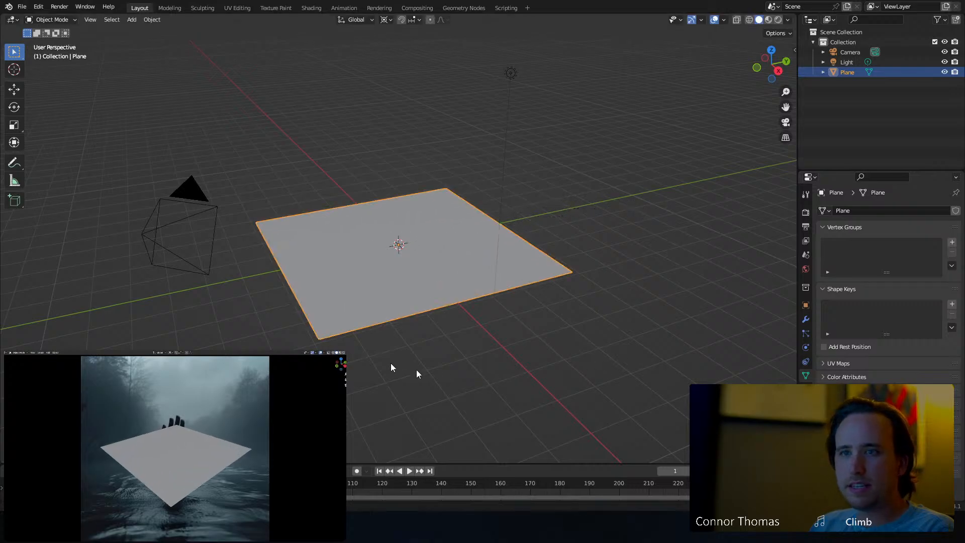
Rotate the camera about the global Z axis around the 3D cursor until it faces the plane squarely.
left_click(200, 186)
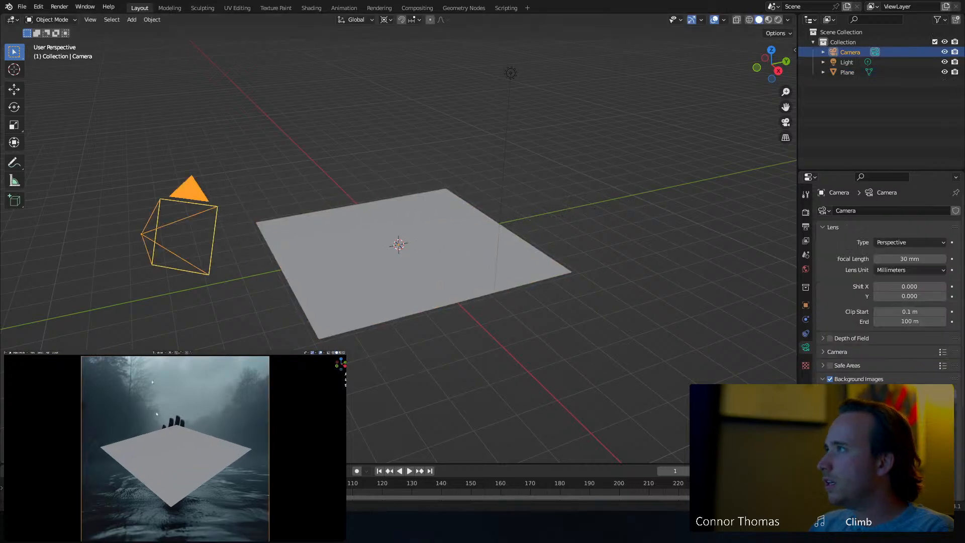
key("r")
key("r")
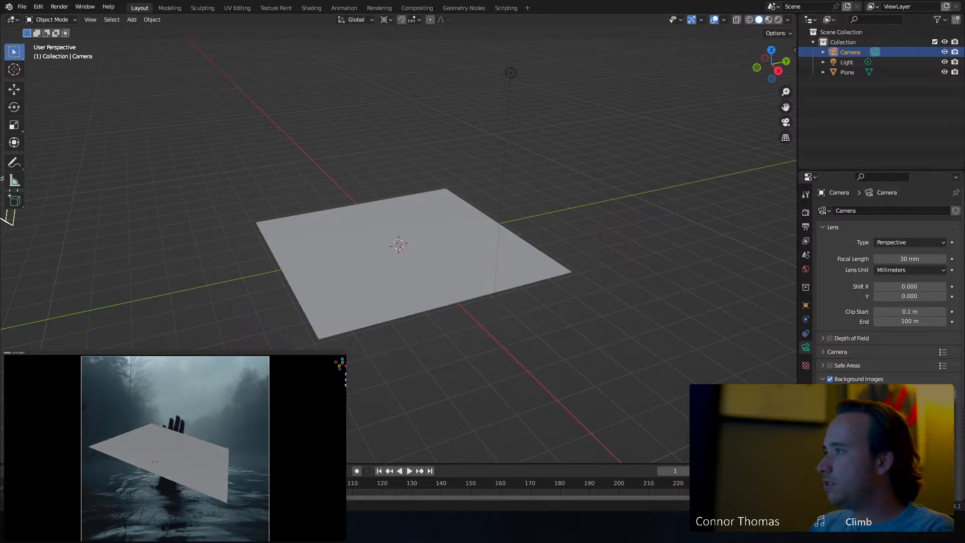
right_click(160, 462)
key("r")
key("z")
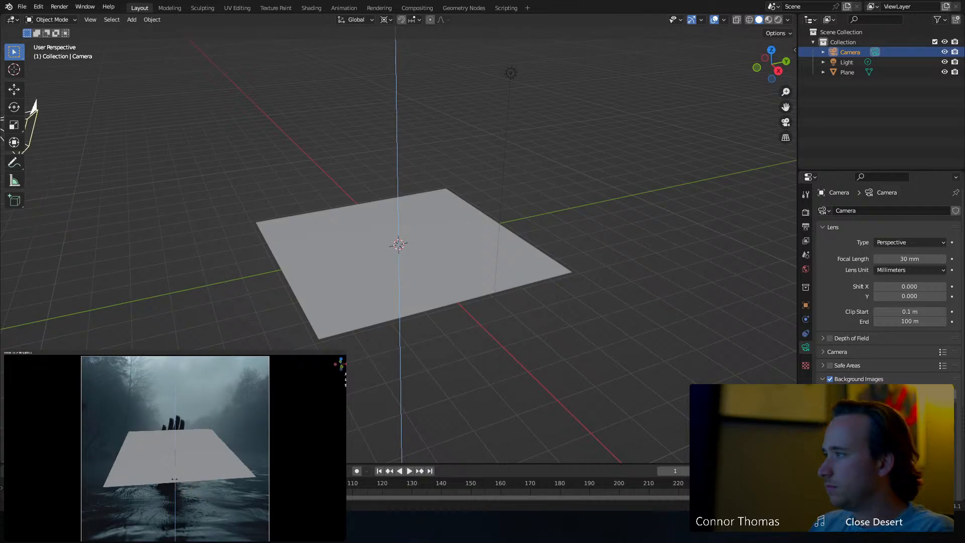
left_click(177, 477)
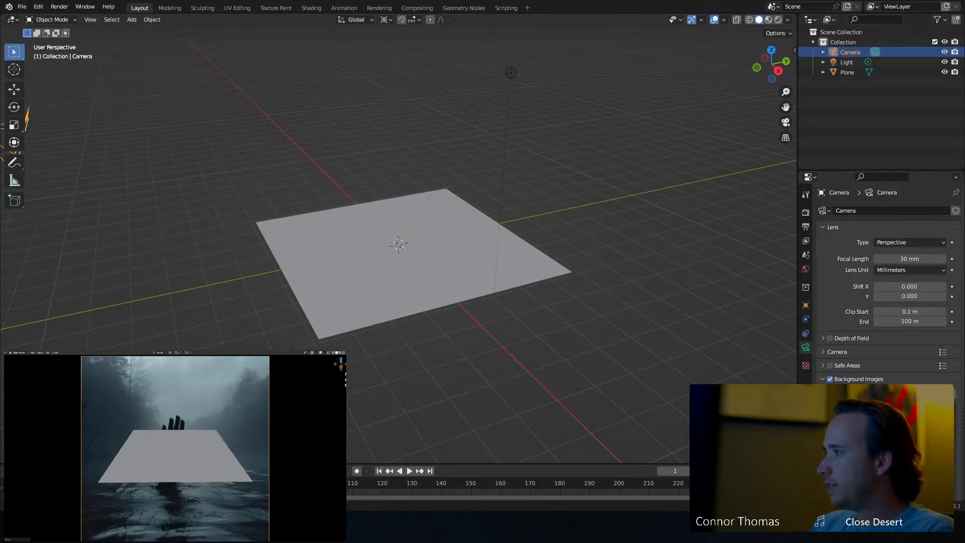
Rotate the camera about its local X axis around the 3D cursor to a low, nearly horizontal viewing angle.
key("r")
key("z")
key("x")
key("x")
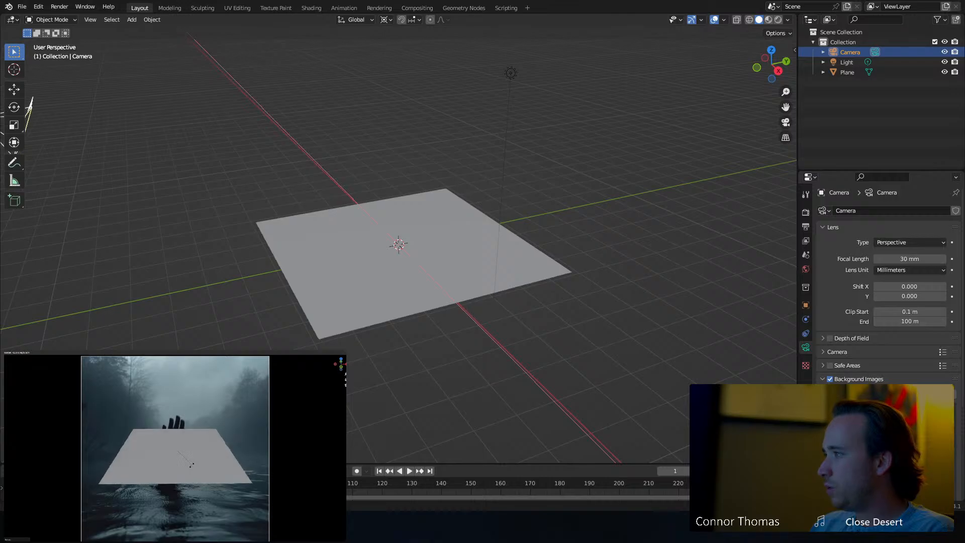
left_click(192, 457)
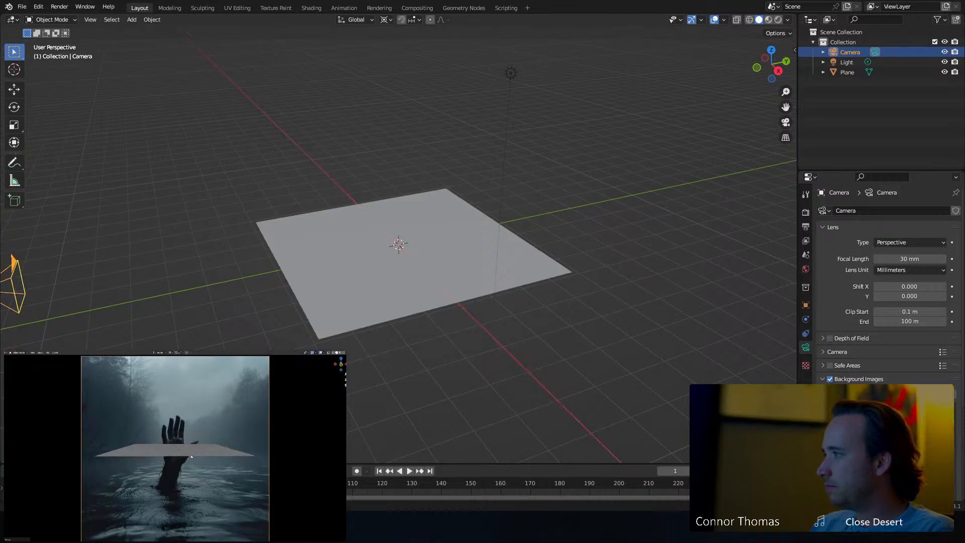
Move the camera closer to the plane along its local Z axis and raise it so the plane sits lower in the frame.
key("r")
key("z")
key("z")
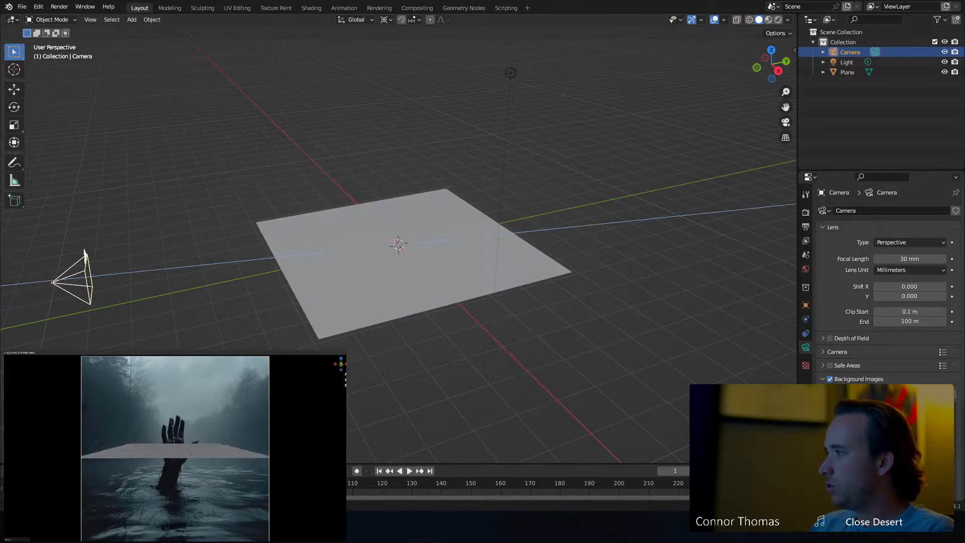
left_click(190, 450)
key("g")
key("z")
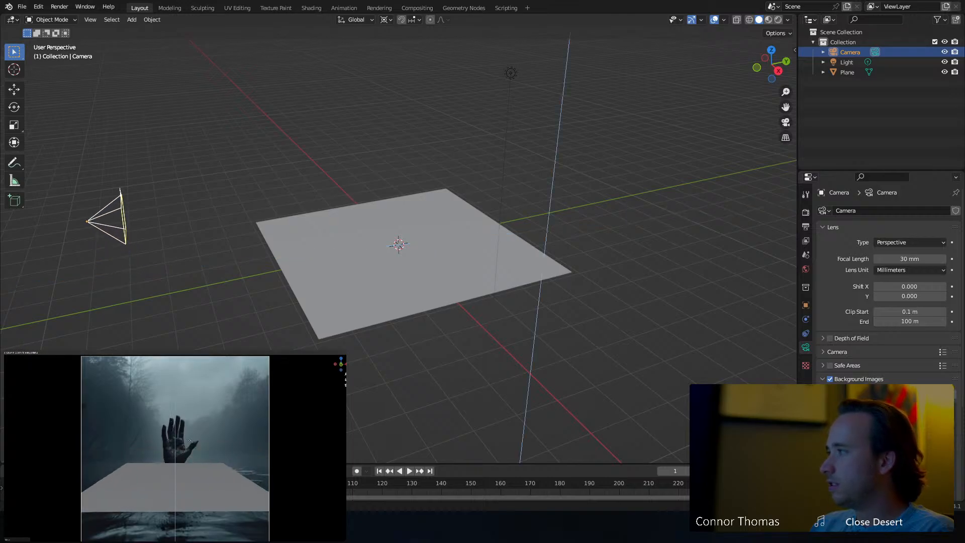
left_click(194, 450)
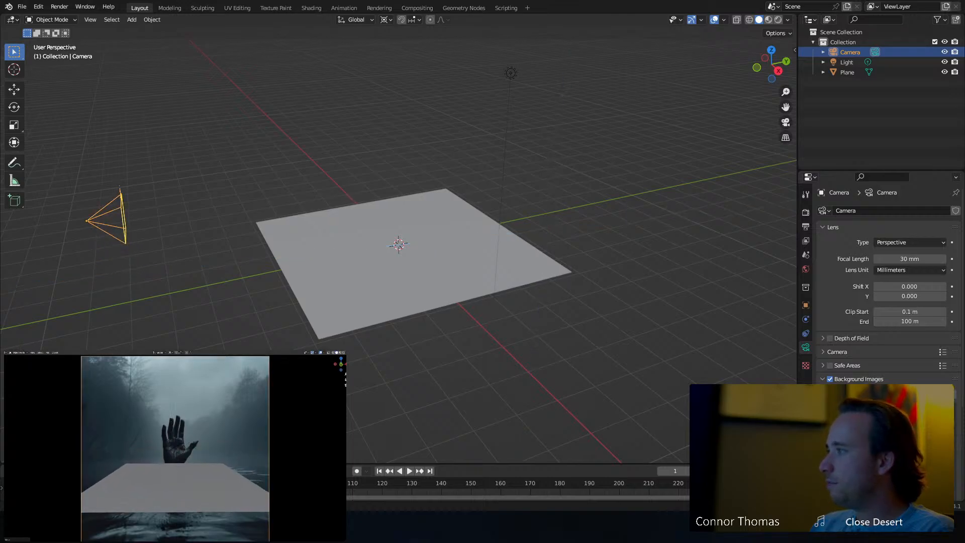
key("r")
key("x")
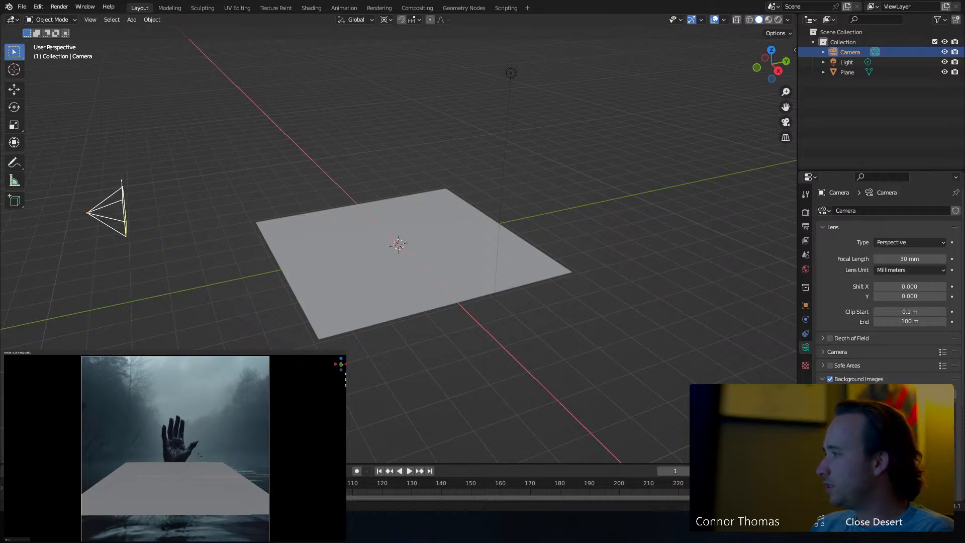
left_click(203, 458)
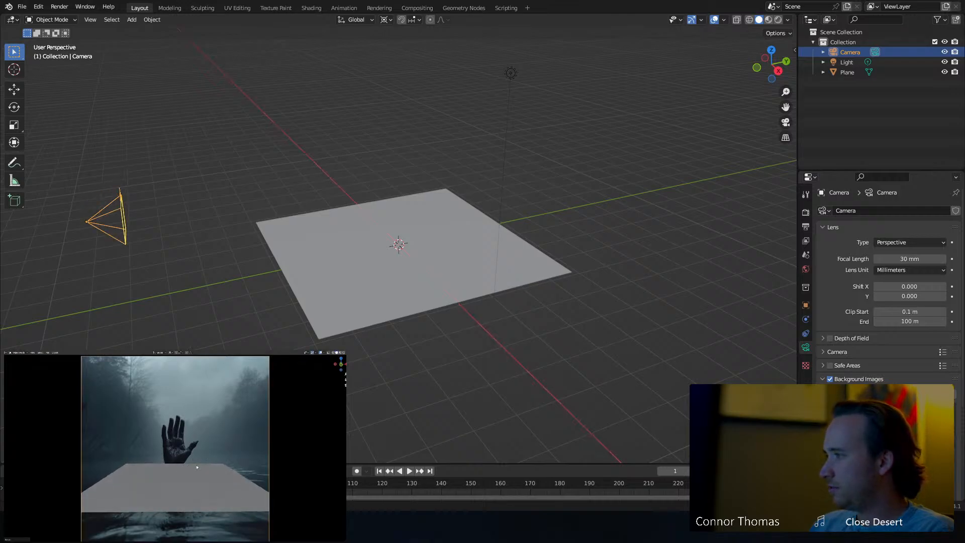
Scale the plane up until it covers the water area of the background image in the camera view.
left_click(223, 468)
key("s")
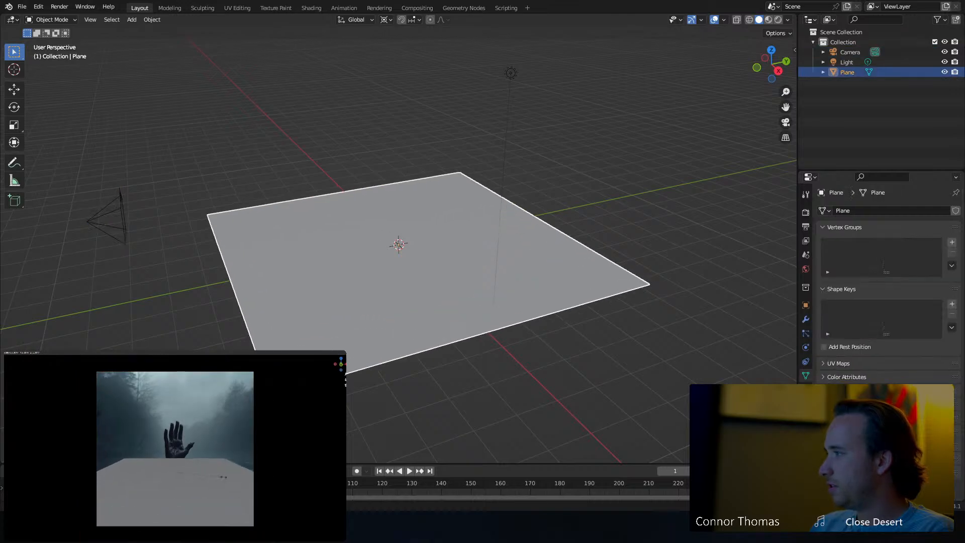
left_click(222, 475)
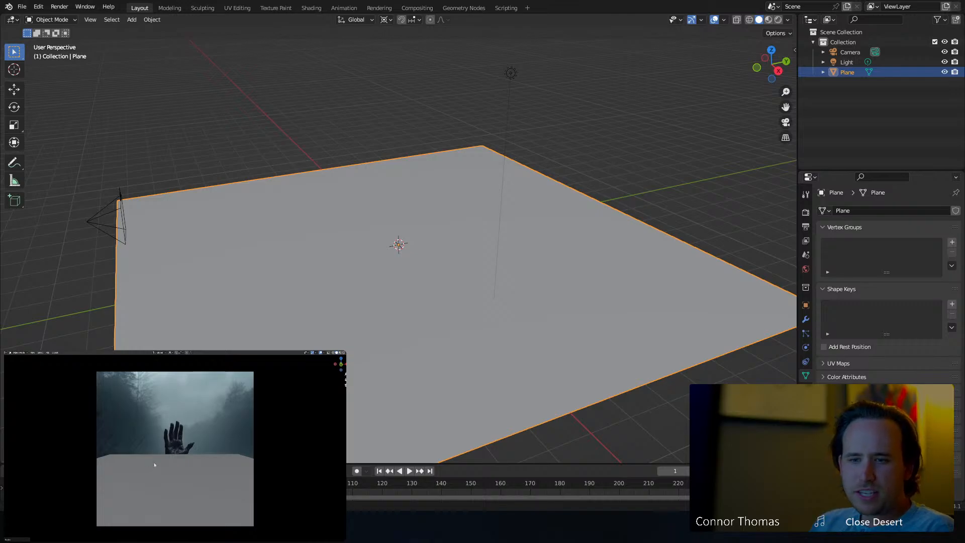
Enter Edit Mode on the plane with edge selection in top view, and set the camera view to wireframe shading.
key("Tab")
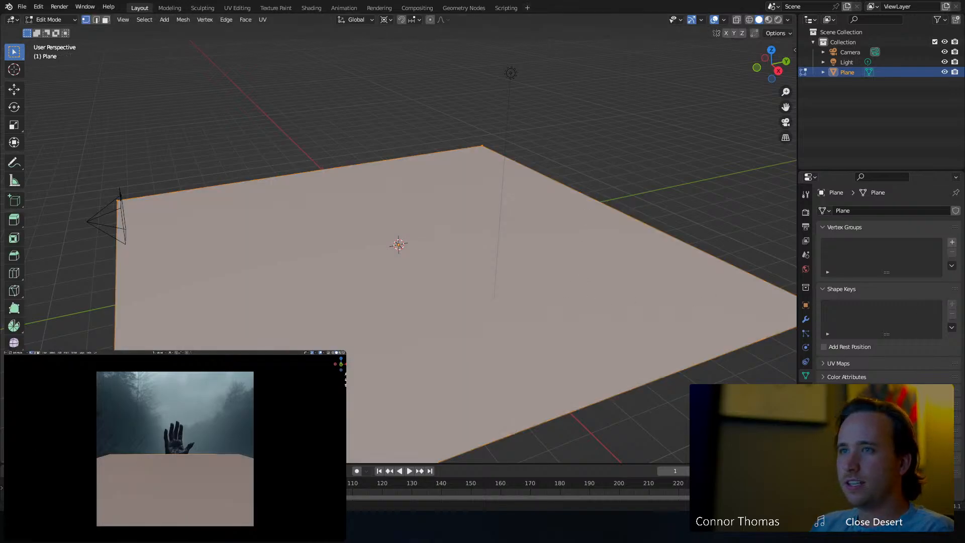
middle_click_drag(472, 214, 534, 196)
scroll(515, 158, "down", 1)
key("2")
left_click(462, 159)
key("KP_7")
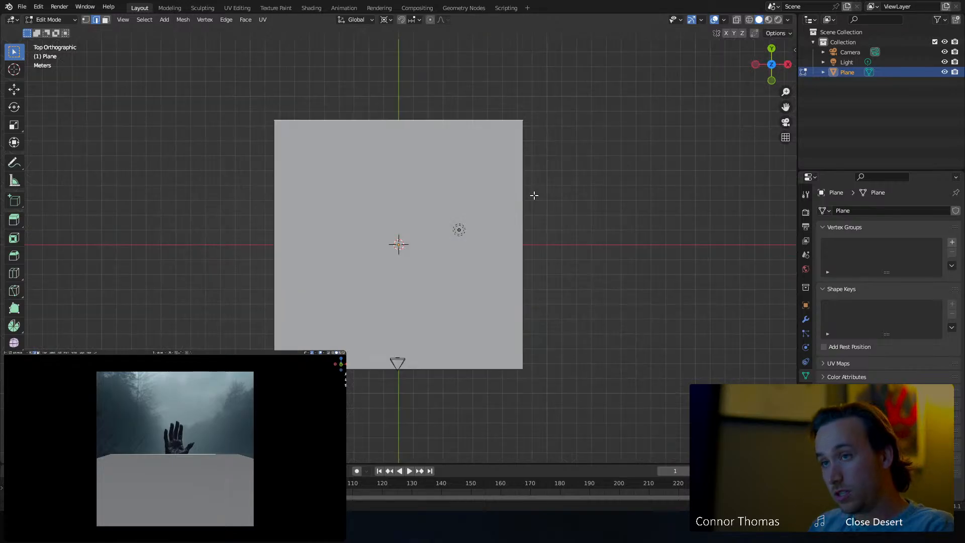
key("z")
left_click(125, 447)
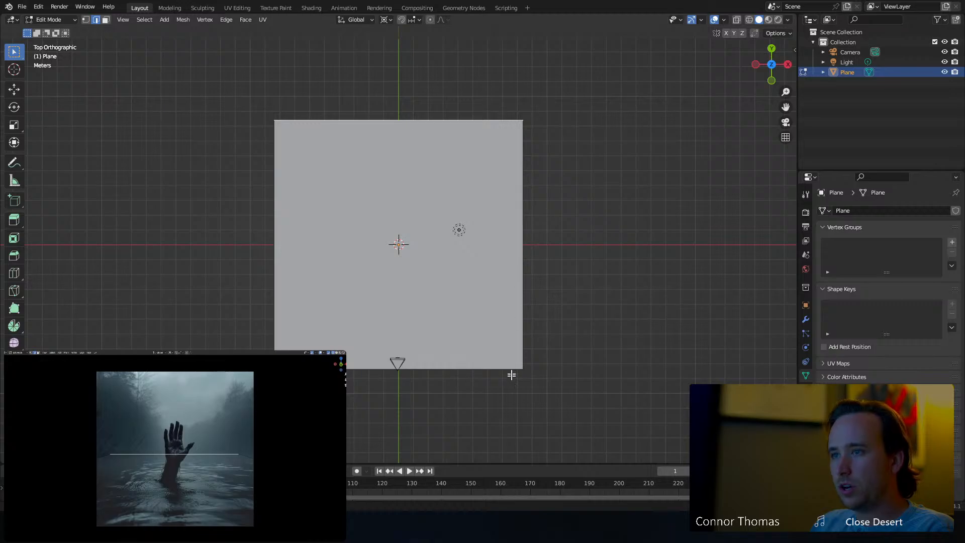
Widen the plane by moving its right edge and its left edge outward along the X axis.
left_click(525, 348)
key("g")
key("x")
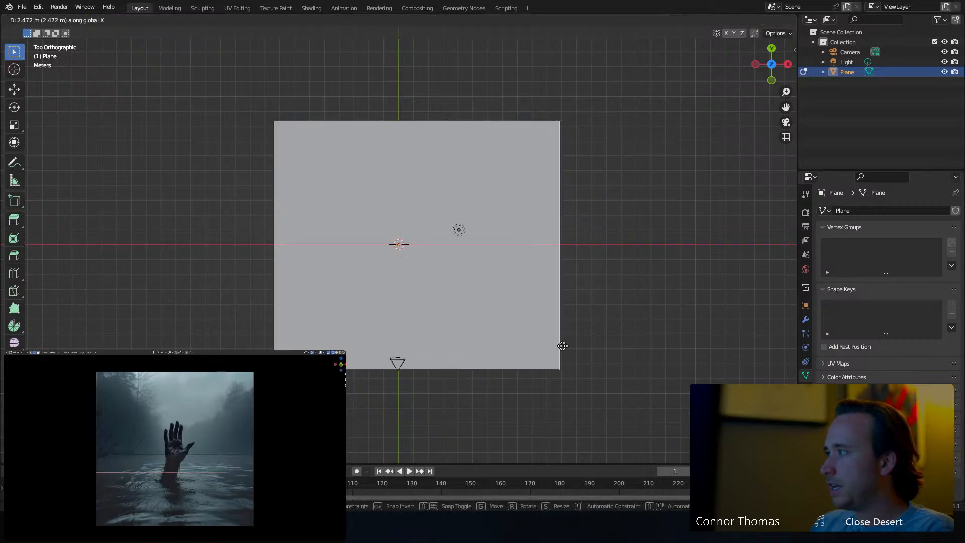
left_click(574, 343)
left_click(457, 121)
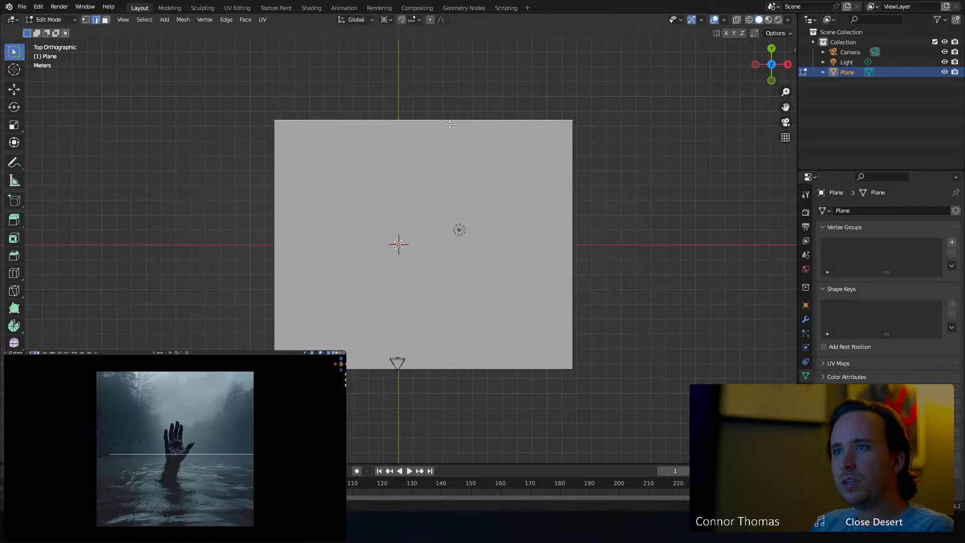
middle_click_drag(393, 146, 410, 189, "shift")
left_click(291, 340)
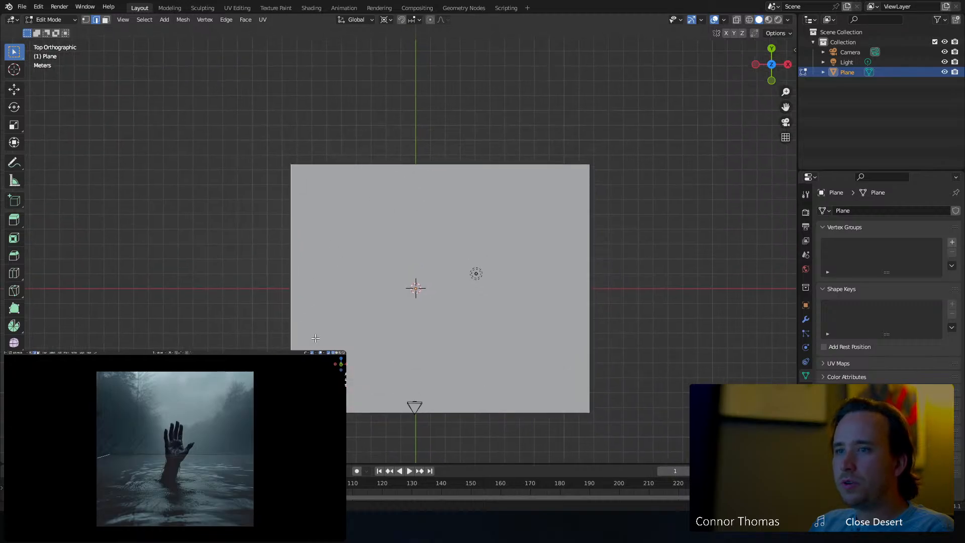
key("g")
key("x")
left_click(289, 336)
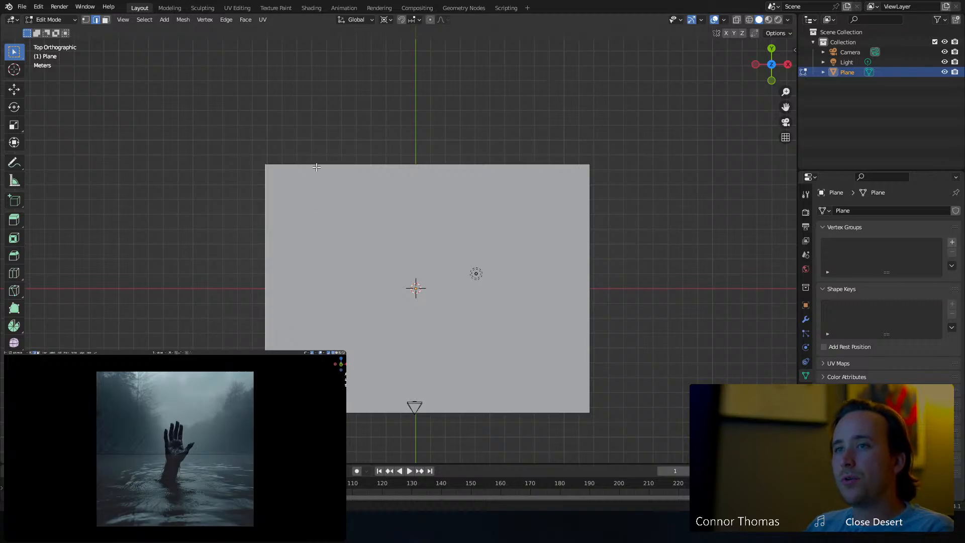
Try to narrow the plane's far edge by scaling it down around the 3D cursor.
middle_click_drag(459, 188, 444, 287, "shift")
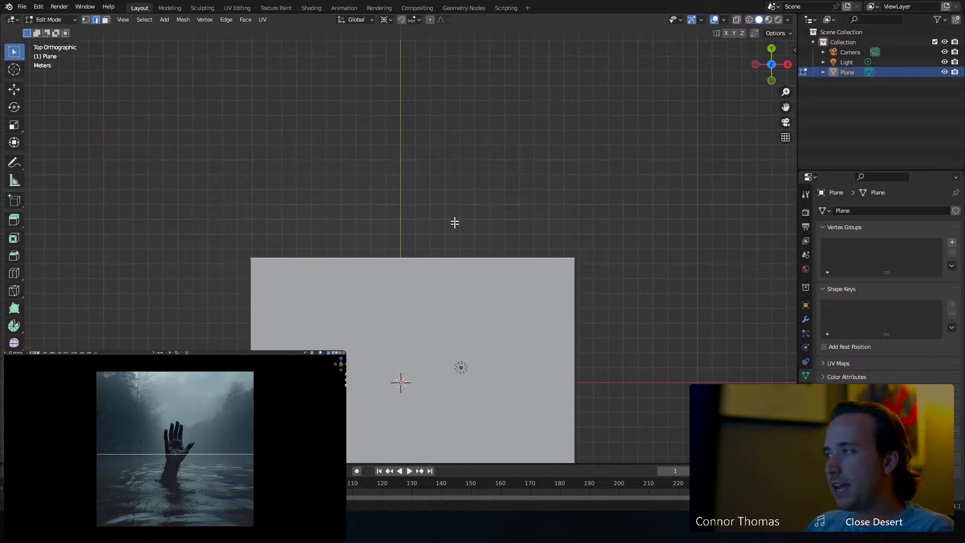
scroll(459, 235, "down", 2)
key("s")
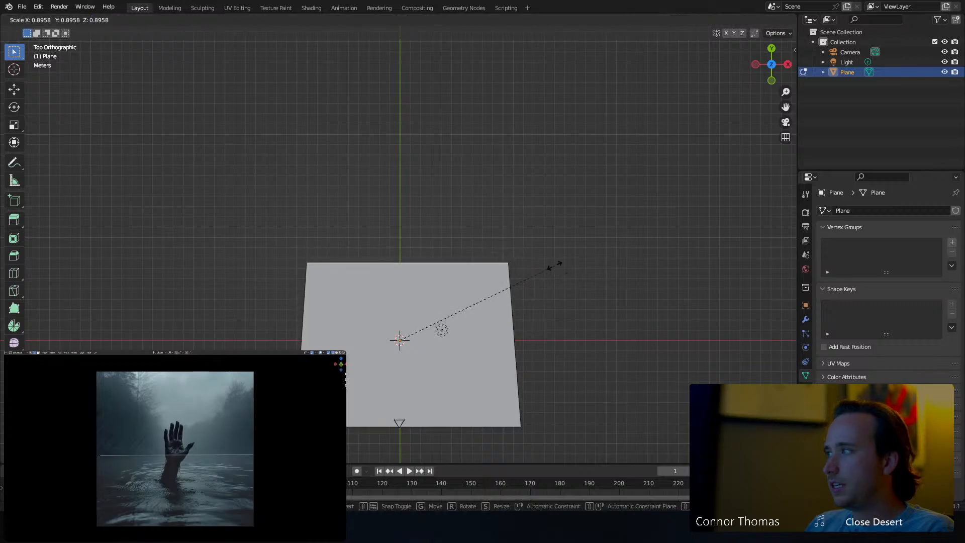
left_click(424, 246)
key("g")
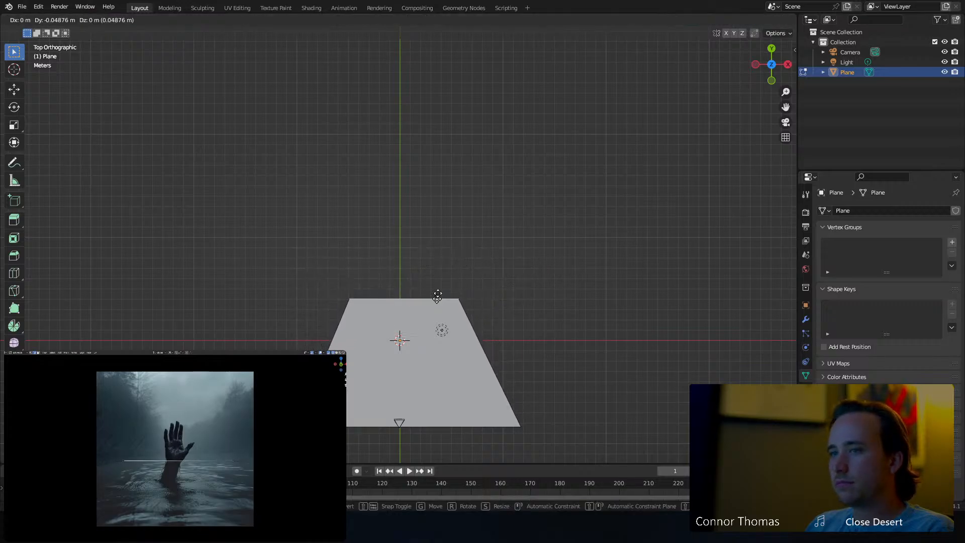
key("Escape")
key("ctrl+z")
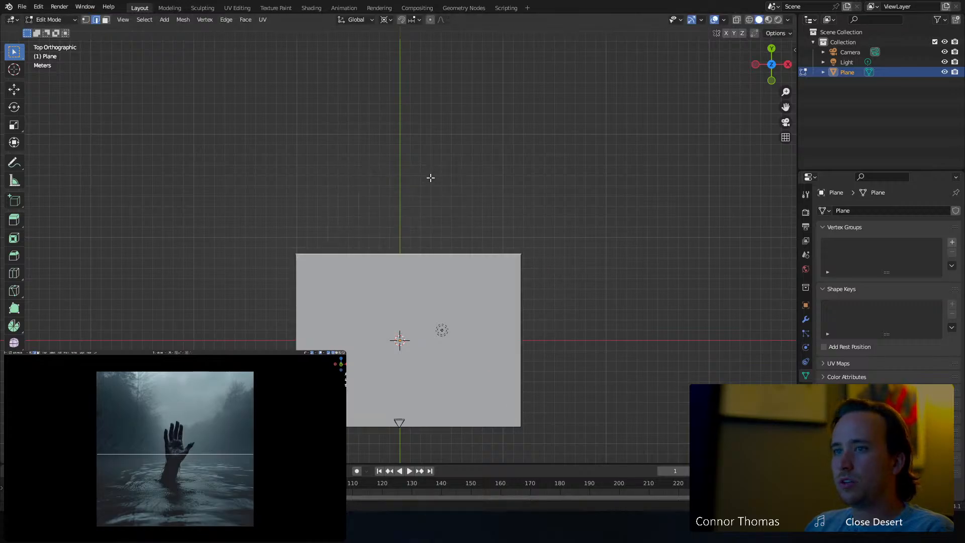
Extend the plane's far edge about 25 m along the Y axis and return to Object Mode.
middle_click_drag(444, 211, 459, 303, "shift")
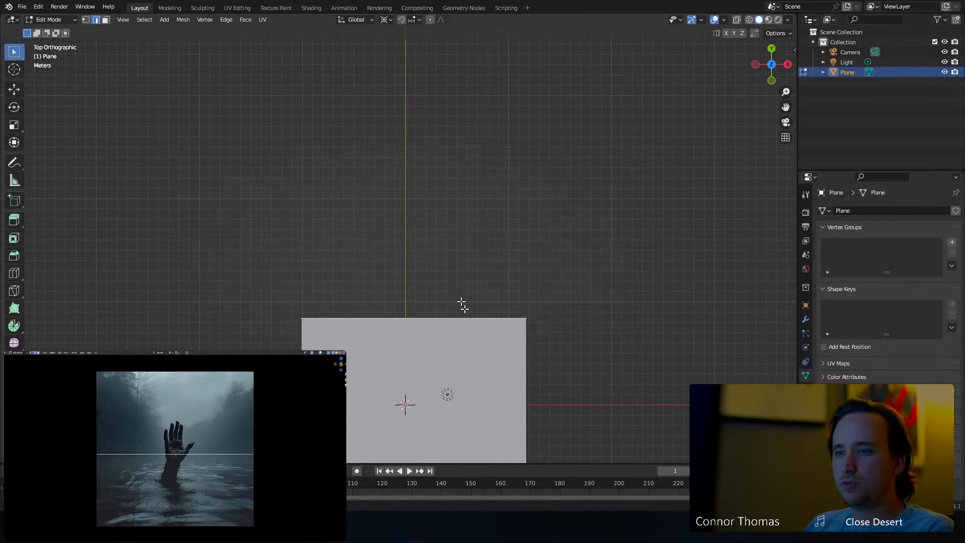
key("g")
key("y")
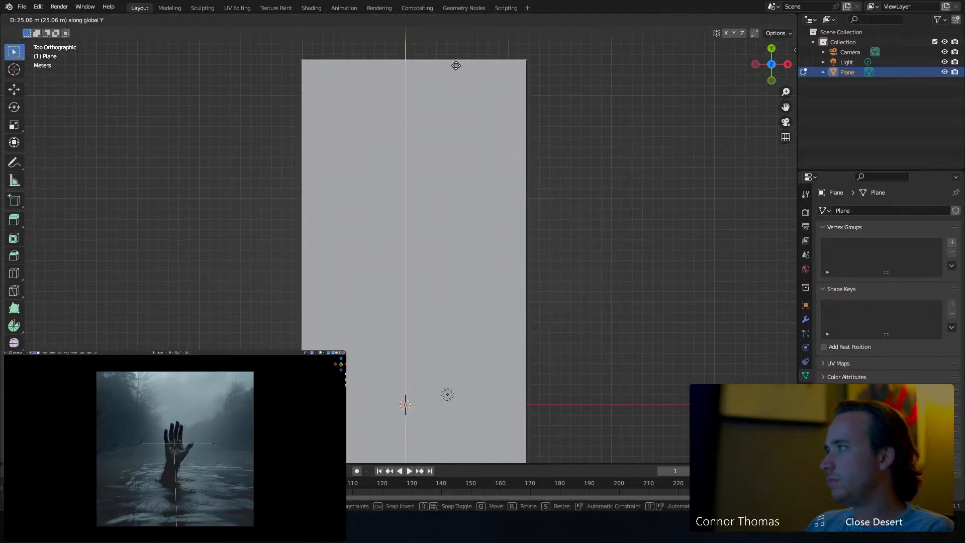
left_click(454, 64)
key("Tab")
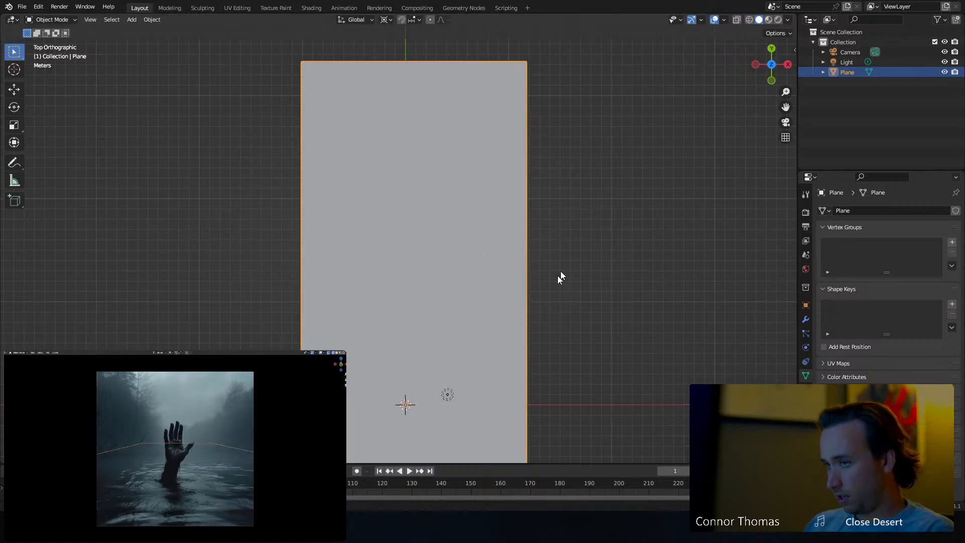
Rotate the camera freely and fine-tune its angle to line the water plane up with the background image.
middle_click_drag(560, 274, 412, 312)
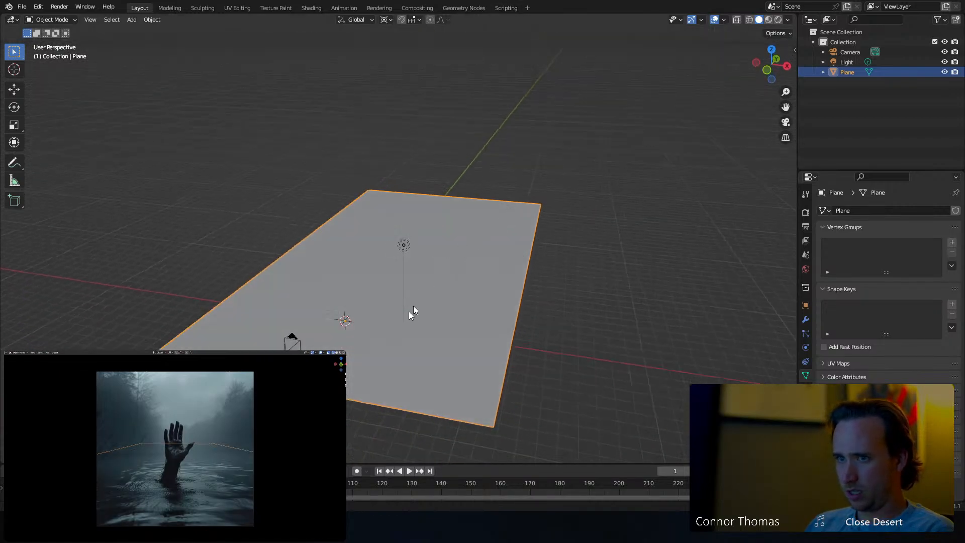
left_click(290, 340)
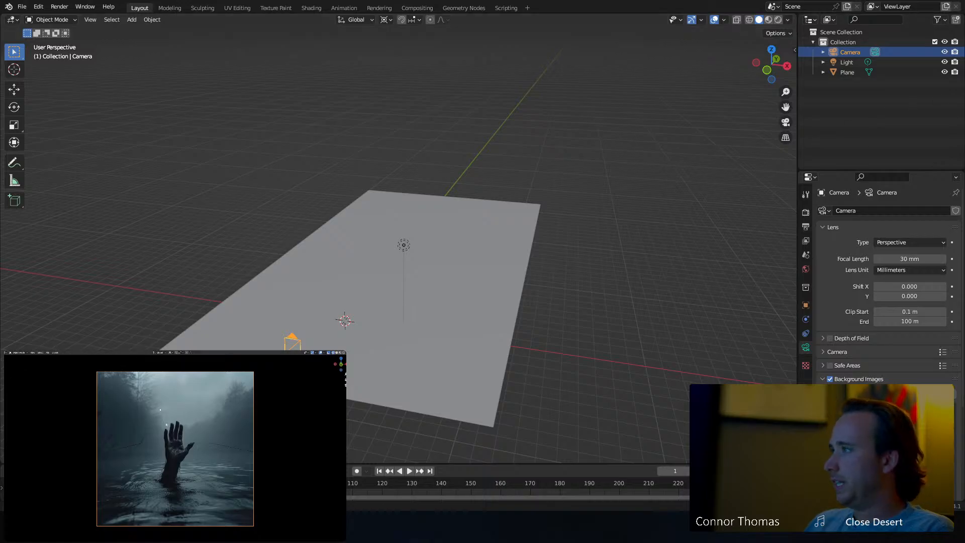
key("r")
key("r")
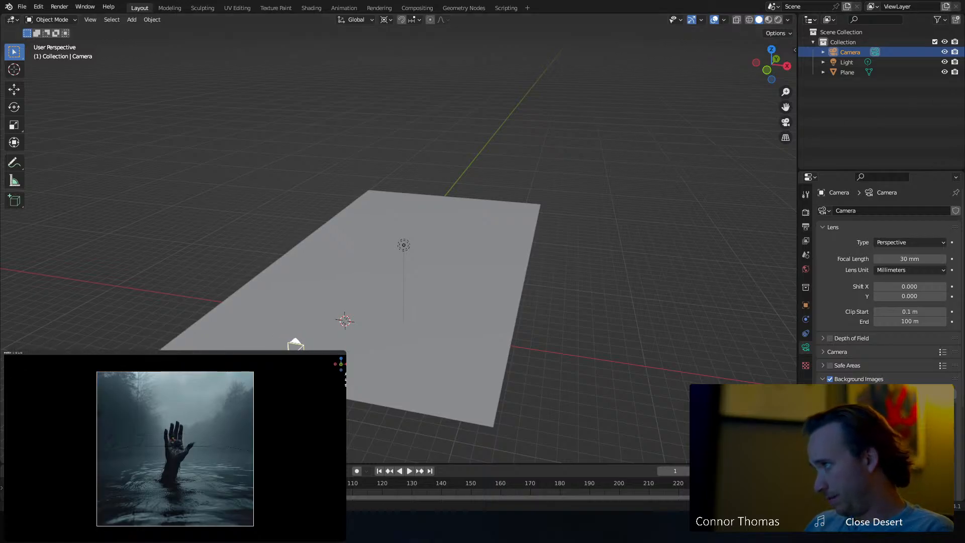
left_click(175, 443)
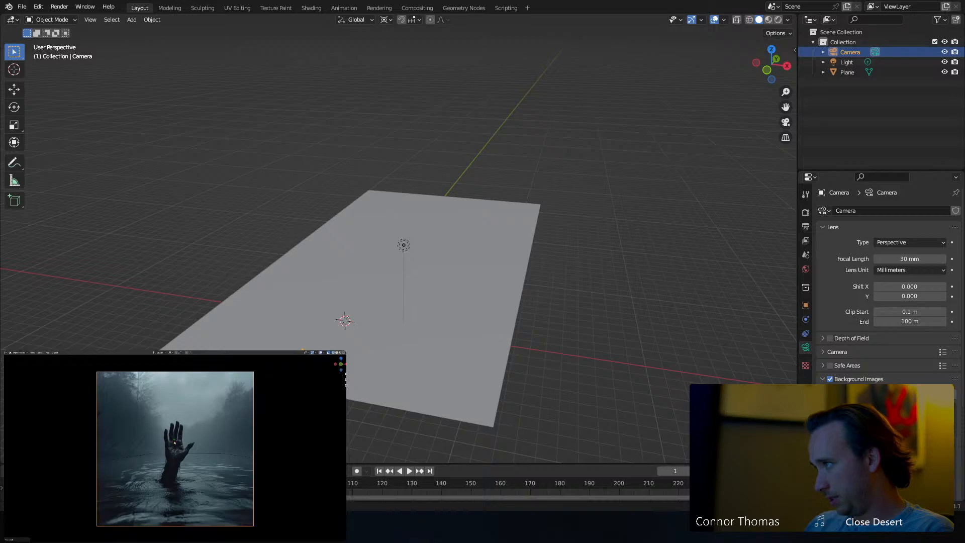
key("r")
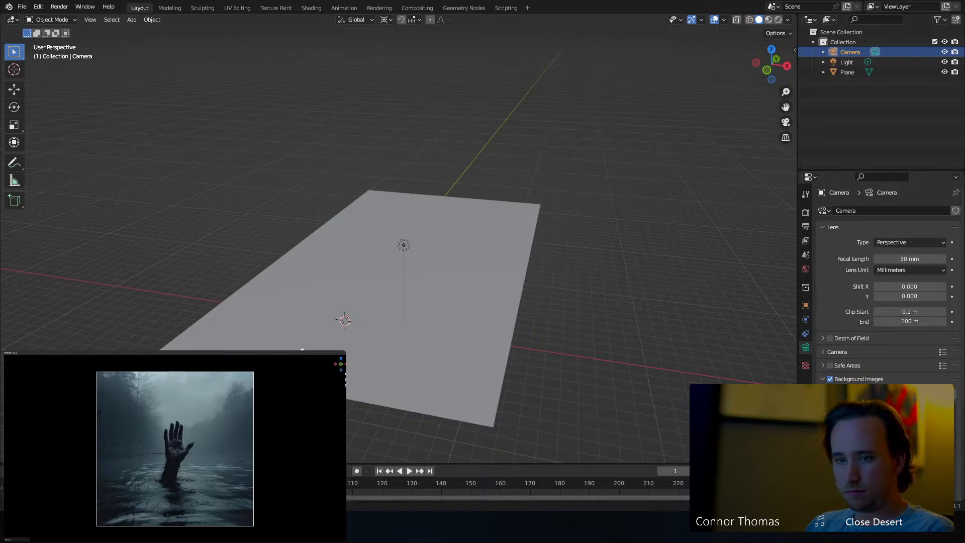
left_click(262, 459)
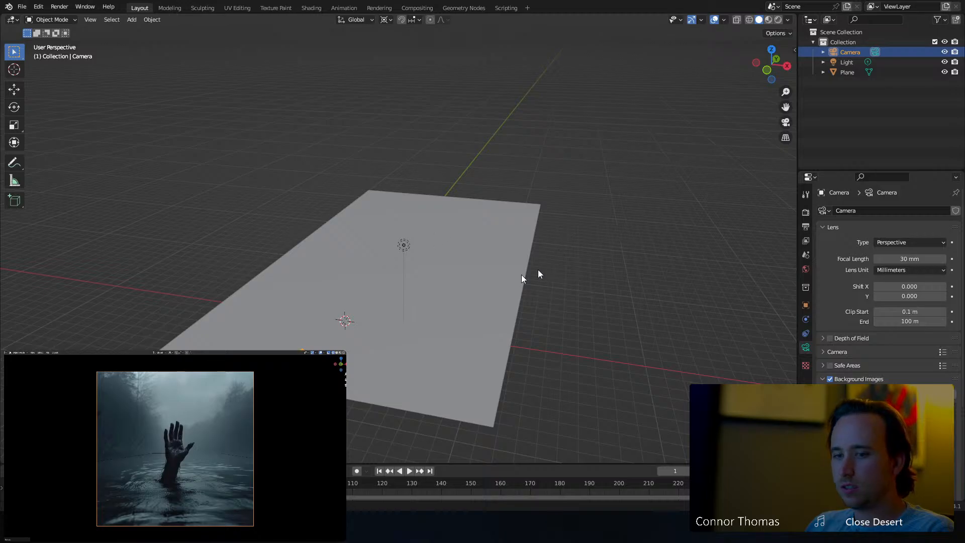
Extrude the plane's far edge about 5 m forward in Edit Mode from the top view.
mouse_move(445, 222)
middle_mouse_down()
mouse_move(425, 238)
mouse_move(453, 222)
middle_mouse_up()
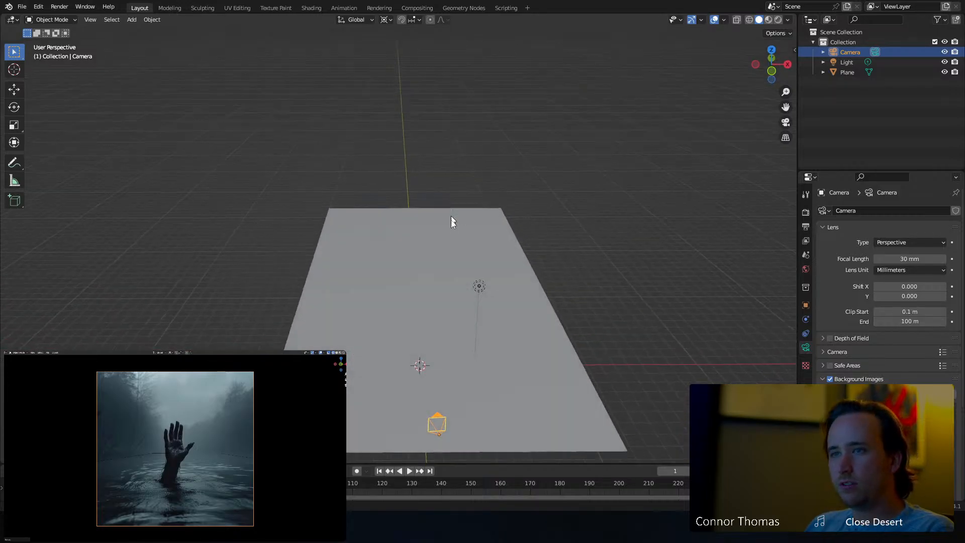
left_click(452, 222)
middle_click_drag(452, 166, 429, 168)
key("Tab")
key("KP_7")
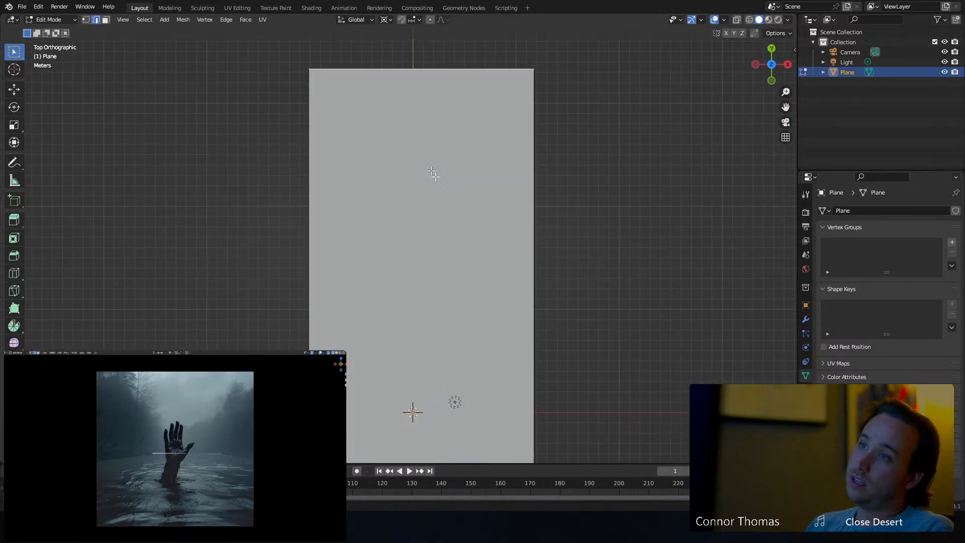
middle_click_drag(521, 133, 486, 327, "shift")
key("e")
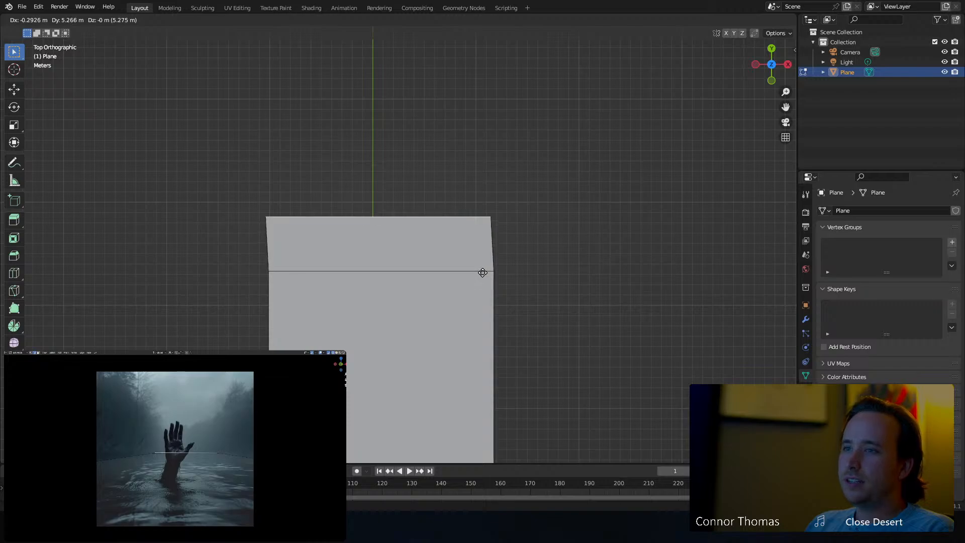
left_click(484, 279)
key("s")
key("Escape")
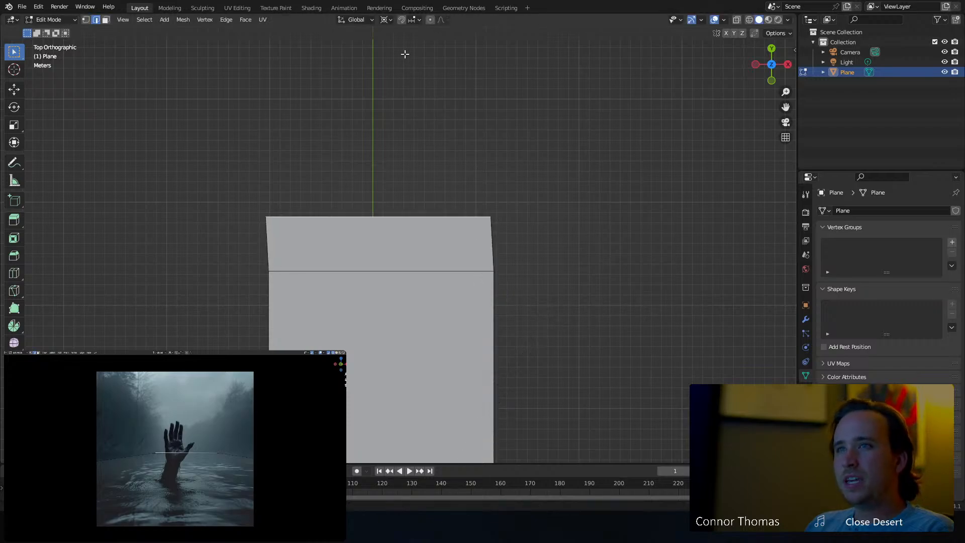
Set the transform pivot point to Median Point and scale the plane's far edge down slightly.
left_click(384, 20)
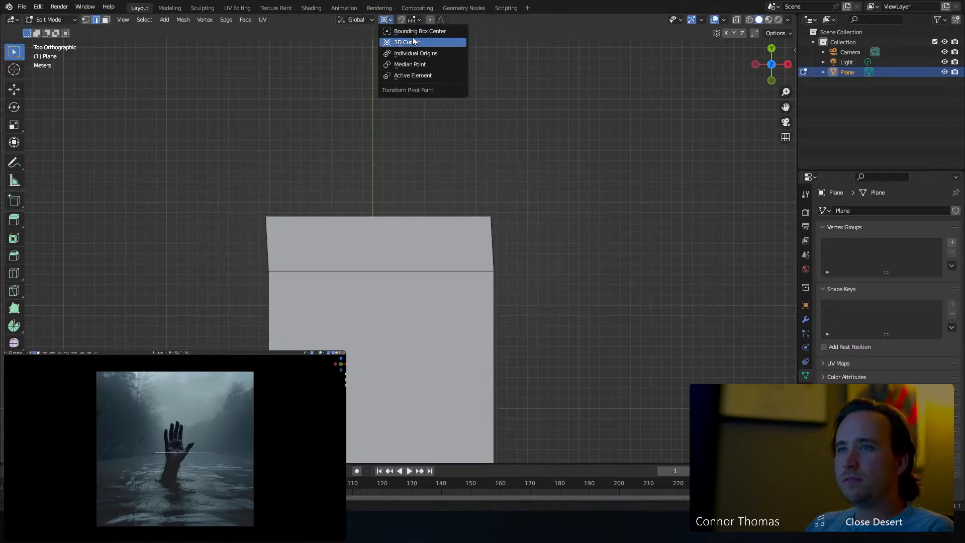
left_click(422, 64)
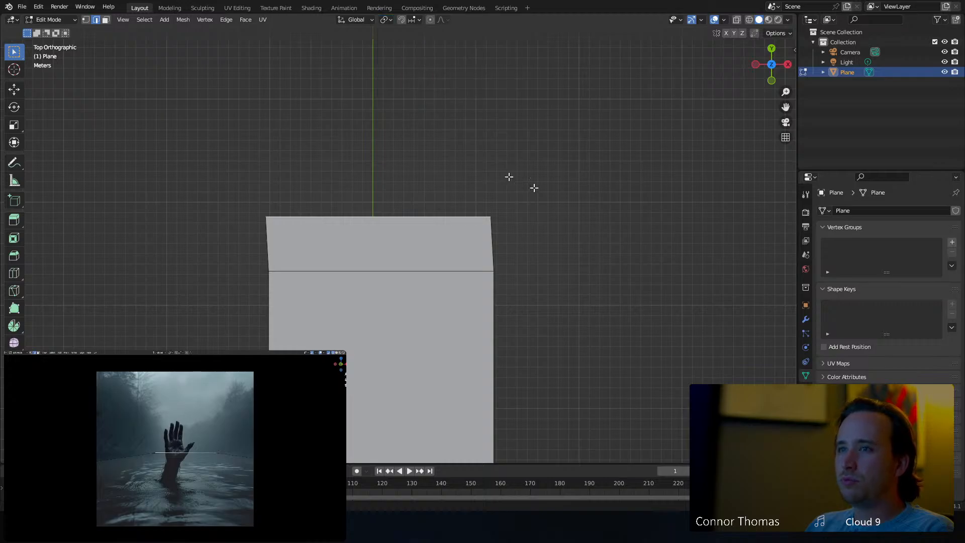
key("s")
left_click(632, 218)
Extrude a second section from the plane's far edge and narrow it to a scale of about 0.94.
middle_click_drag(497, 189, 537, 255, "shift")
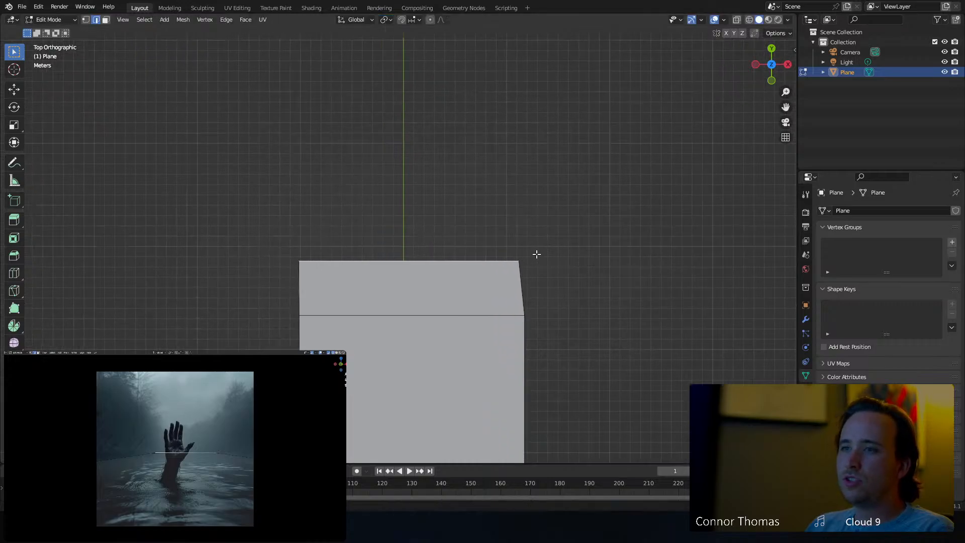
key("e")
left_click(525, 198)
key("s")
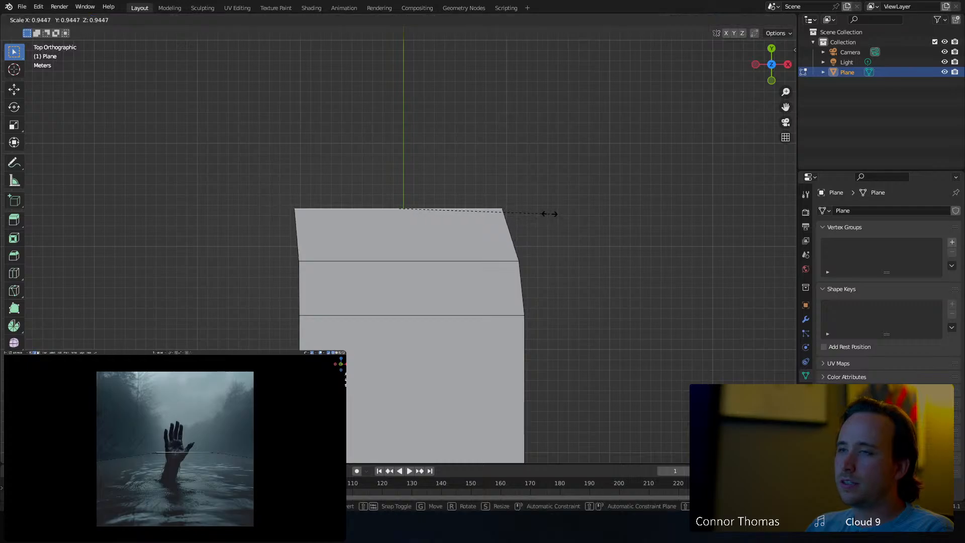
left_click(549, 213)
Extrude a third section, scale its end edge to about 0.84 and shift it slightly forward toward negative X.
middle_click_drag(485, 201, 567, 248, "shift")
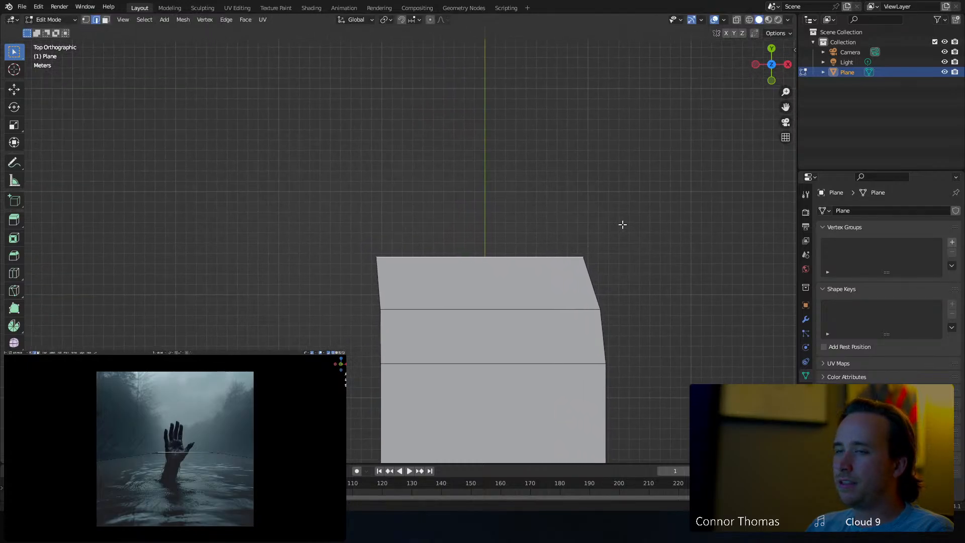
key("e")
left_click(616, 185)
key("s")
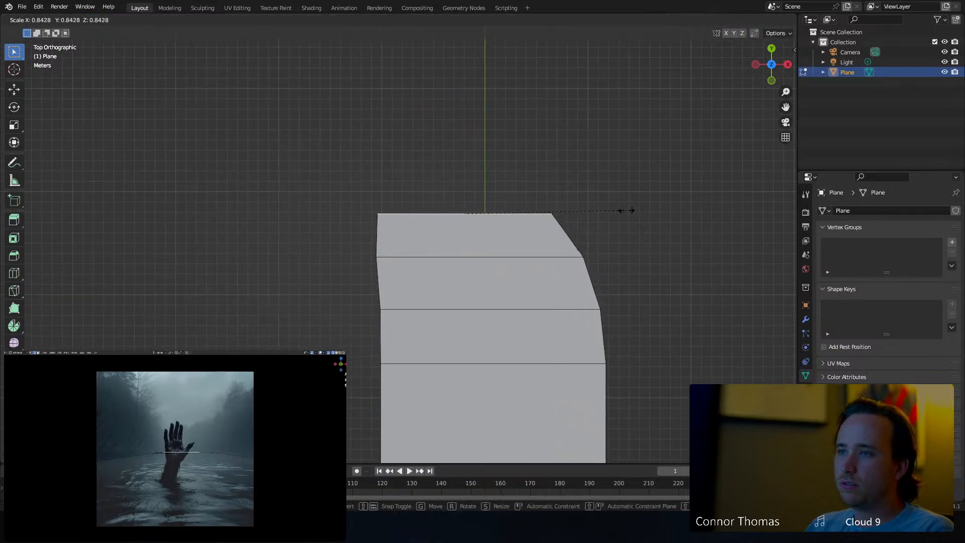
left_click(626, 210)
key("g")
left_click(618, 202)
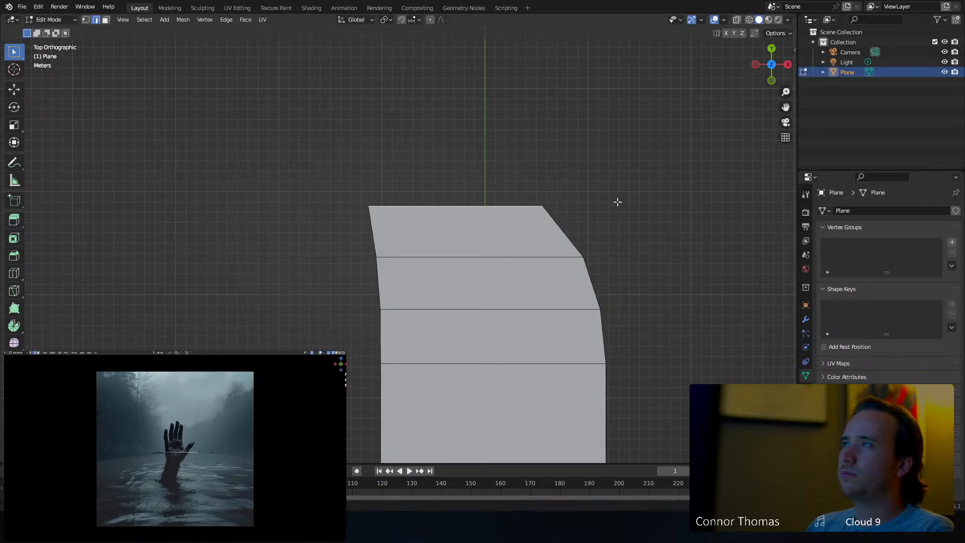
Extrude the far edge about 4 m toward negative X and 5 m forward, and scale it to about 0.89.
middle_click_drag(502, 191, 603, 253, "shift")
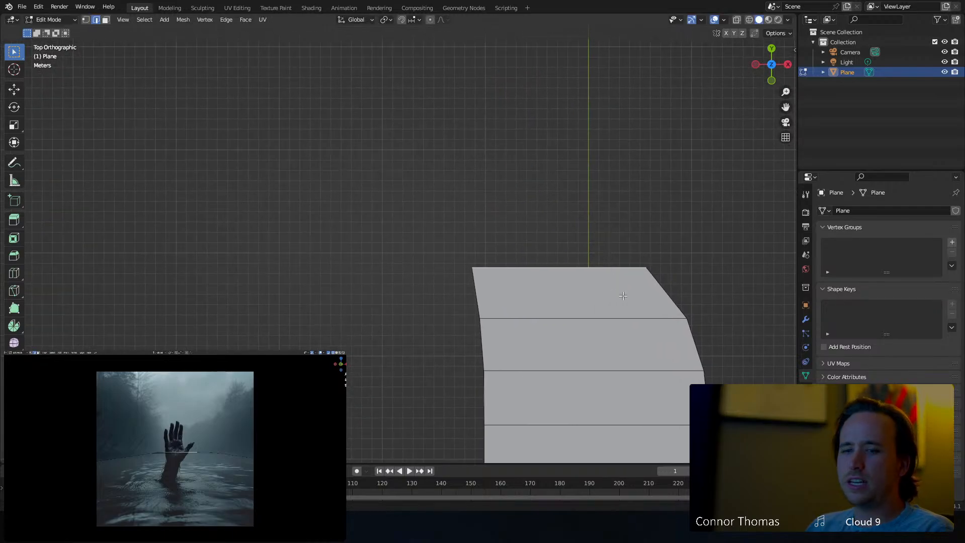
key("e")
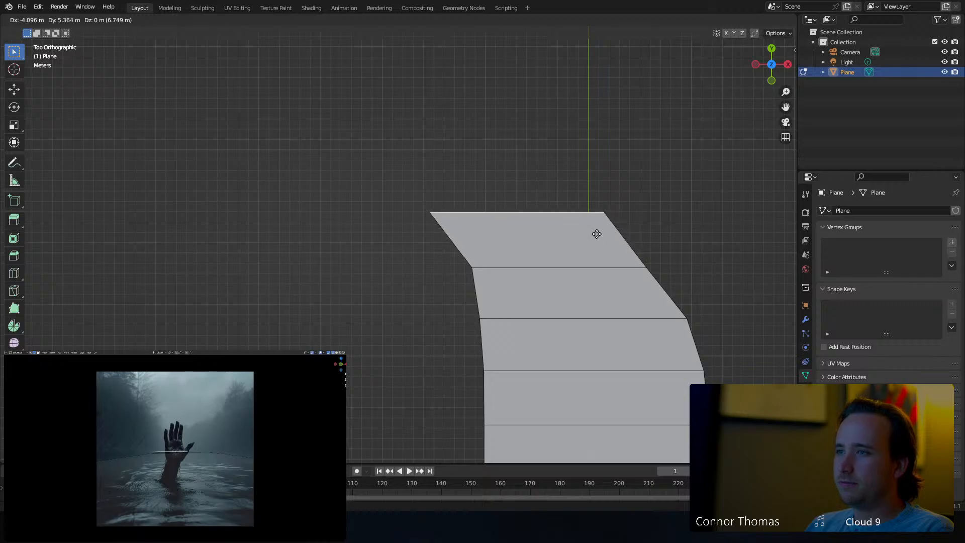
left_click(597, 233)
key("s")
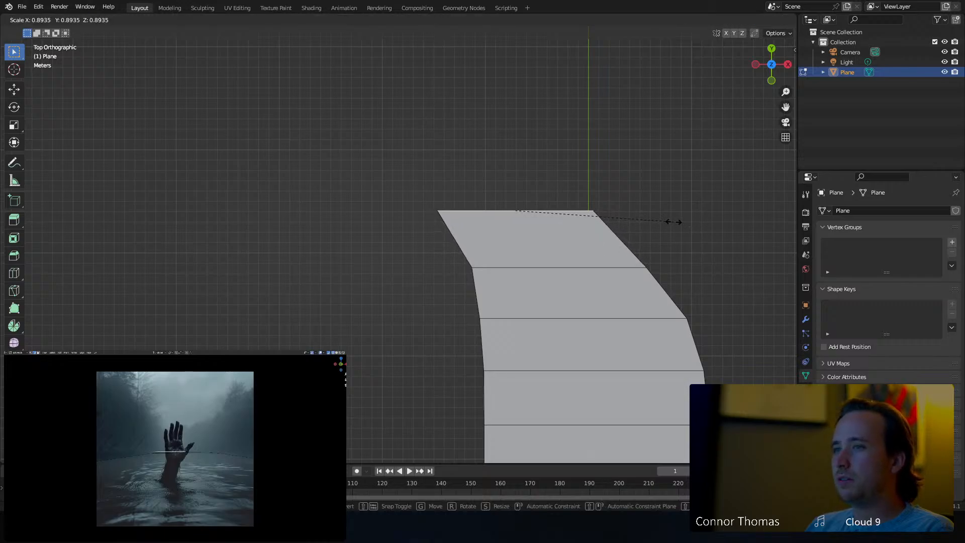
left_click(674, 218)
Extrude a last, narrower section that continues the plane's bend toward negative X, and return to Object Mode with nothing selected.
middle_click_drag(676, 293, 664, 236, "shift")
key("e")
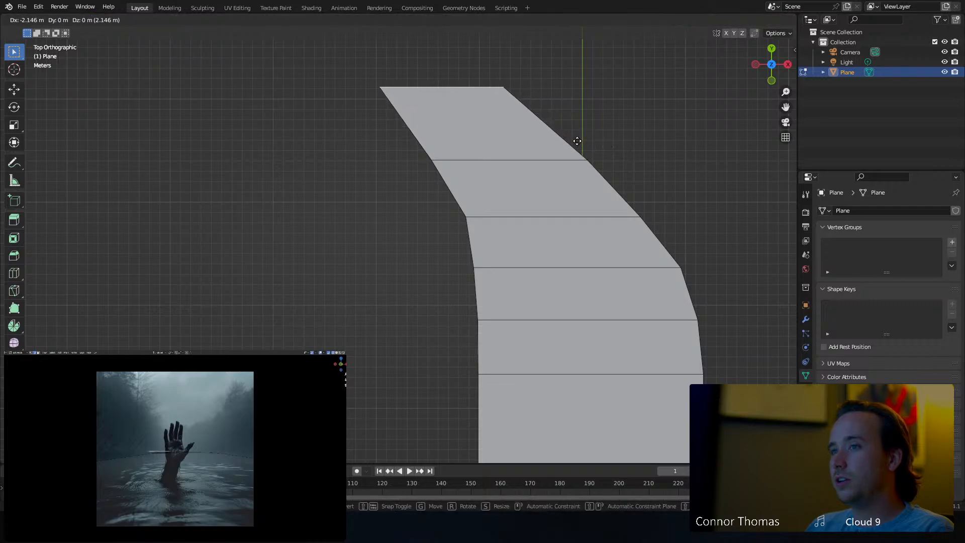
left_click(576, 145)
middle_click_drag(614, 284, 609, 249, "shift")
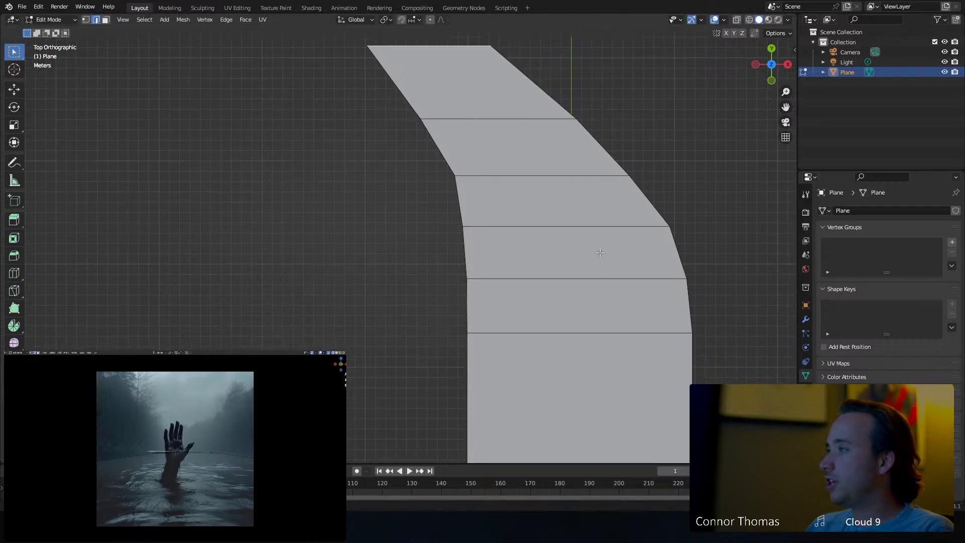
key("Tab")
scroll(615, 263, "down", 2)
left_click(610, 300)
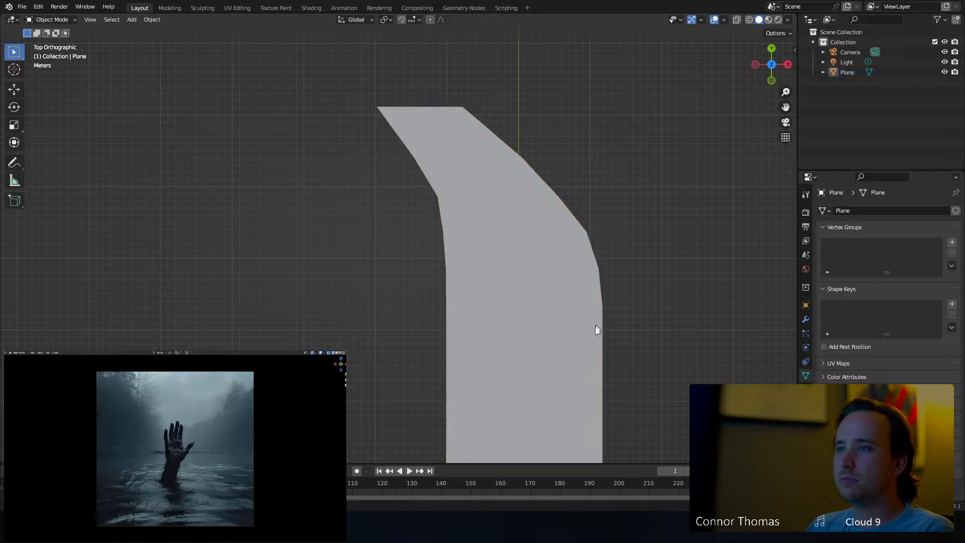
Add a Landscape mesh and scale it up to nearly the width of the plane's near end.
middle_click_drag(595, 327, 618, 267, "shift")
scroll(601, 329, "down", 2)
middle_click_drag(602, 330, 427, 52)
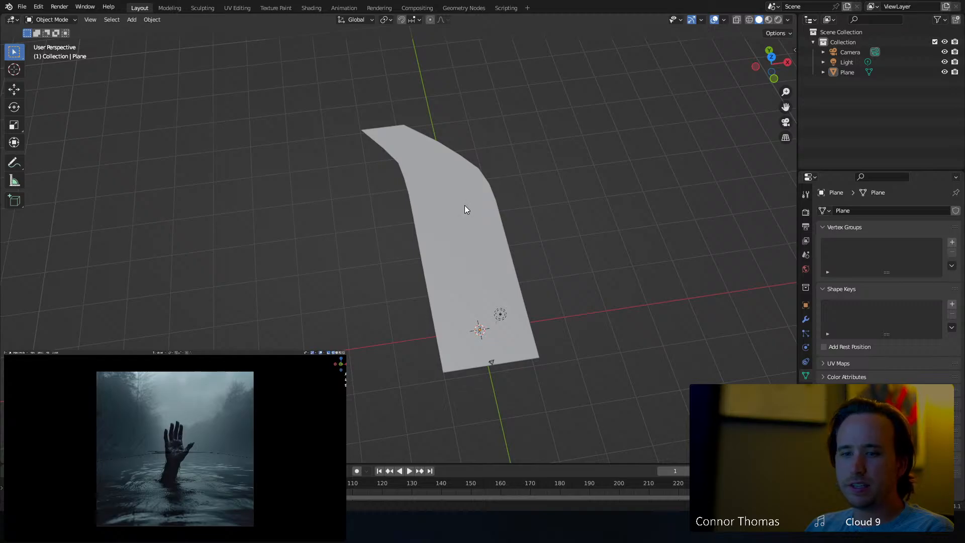
middle_click_drag(466, 209, 471, 315)
key("shift+a")
mouse_move(471, 314)
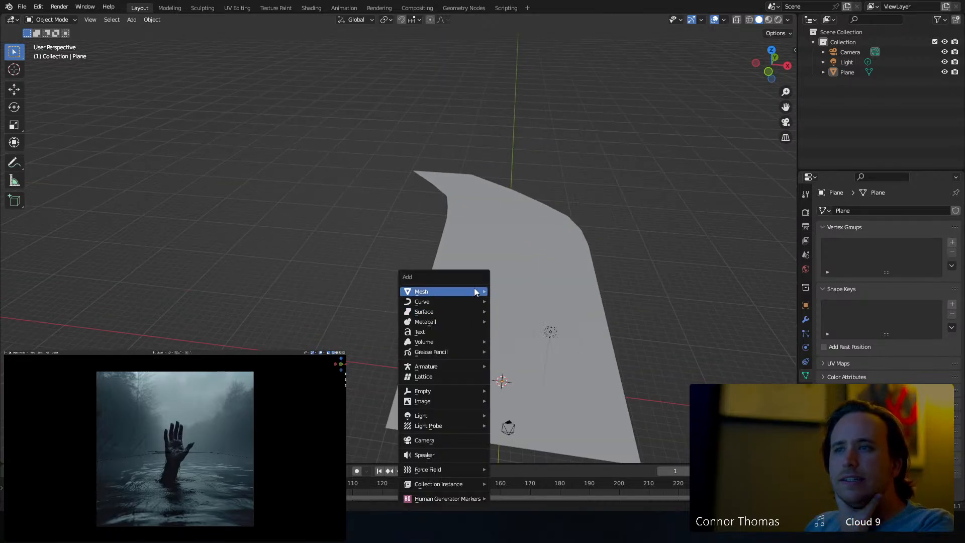
mouse_move(472, 292)
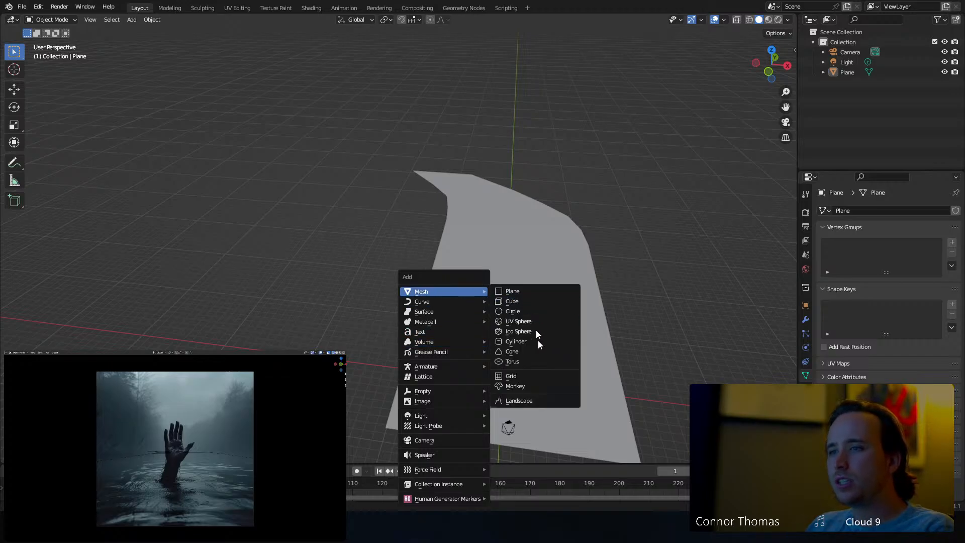
left_click(535, 398)
middle_click_drag(557, 315, 530, 308)
key("s")
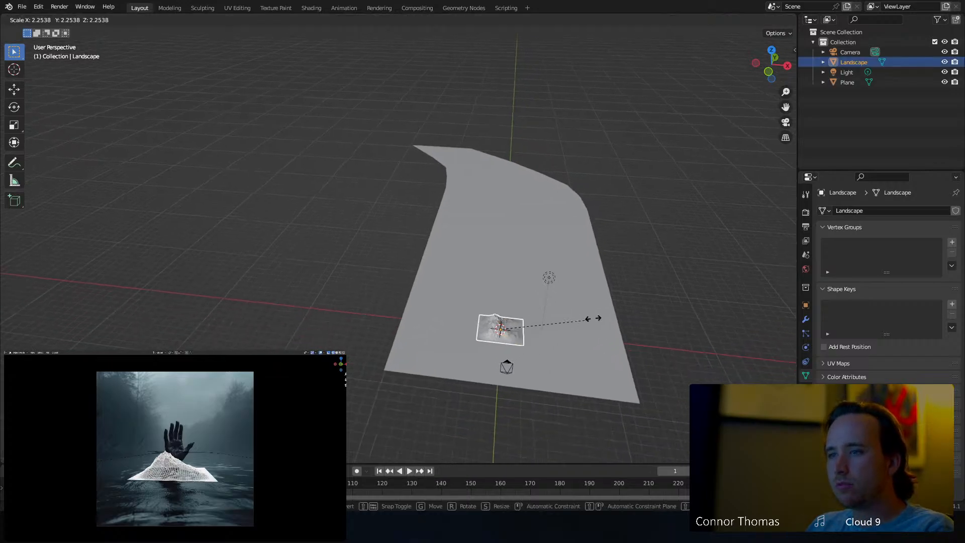
left_click(85, 214)
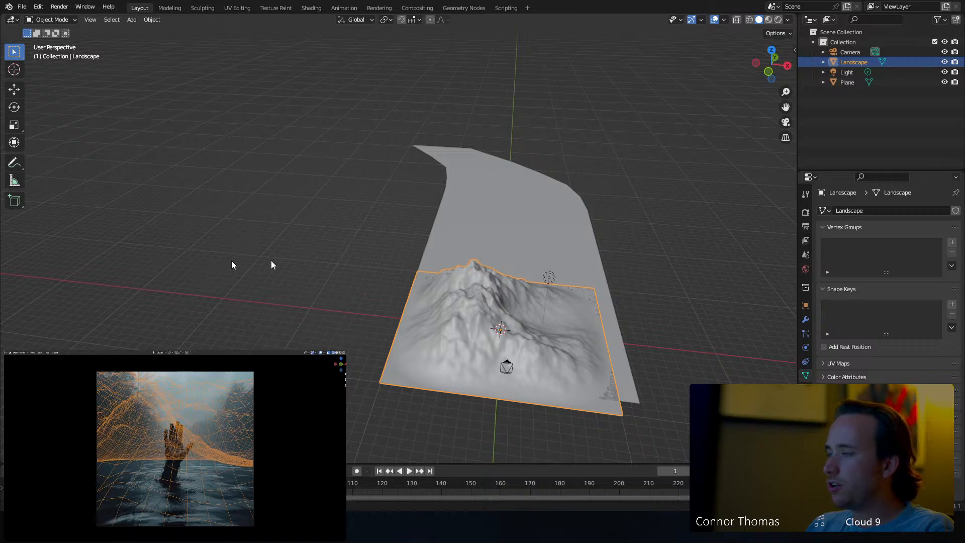
Move the landscape along negative X to the plane's side and lower it about 0.03 m along Z.
key("g")
key("x")
left_click(172, 230)
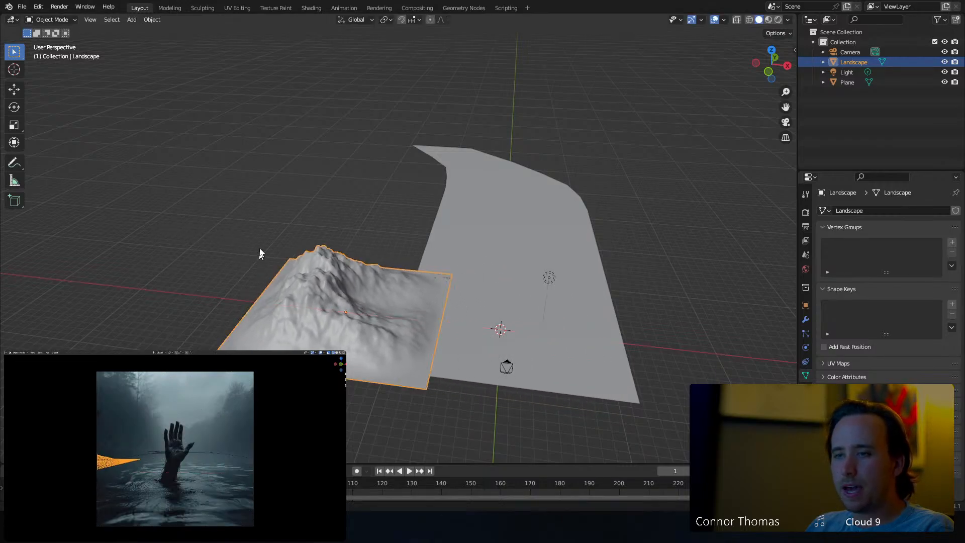
middle_click_drag(261, 251, 285, 225)
scroll(287, 225, "up", 3)
key("g")
key("z")
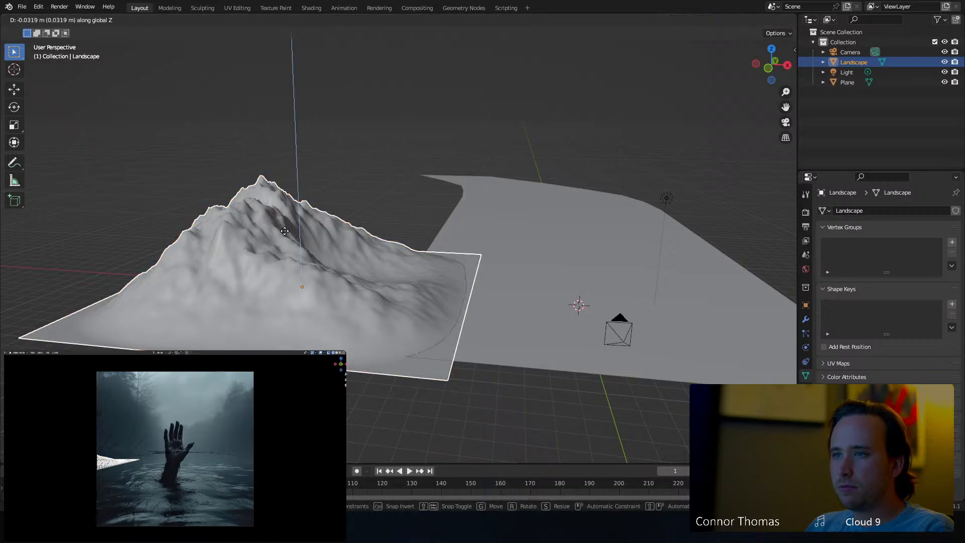
left_click(284, 231)
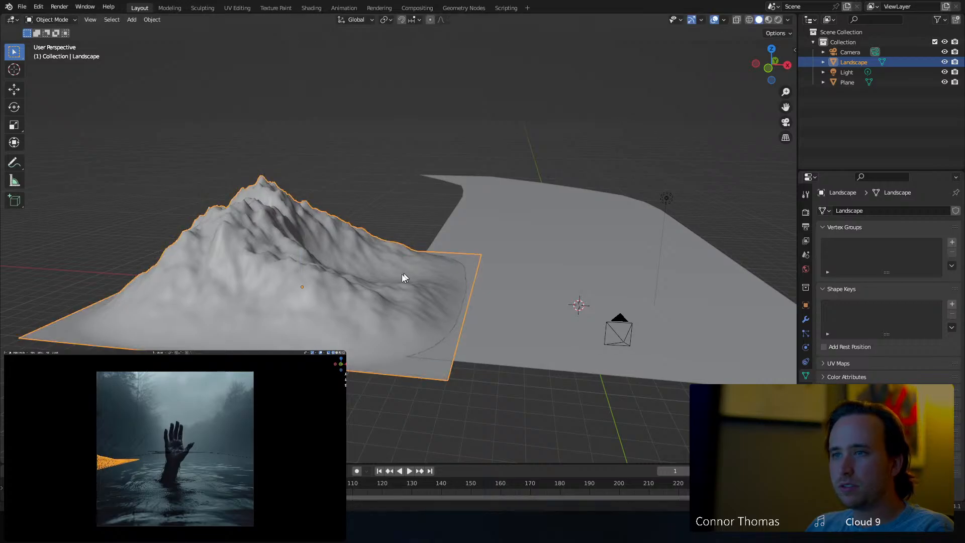
Adjust the landscape's position along the Y axis beside the plane in top view.
key("KP_7")
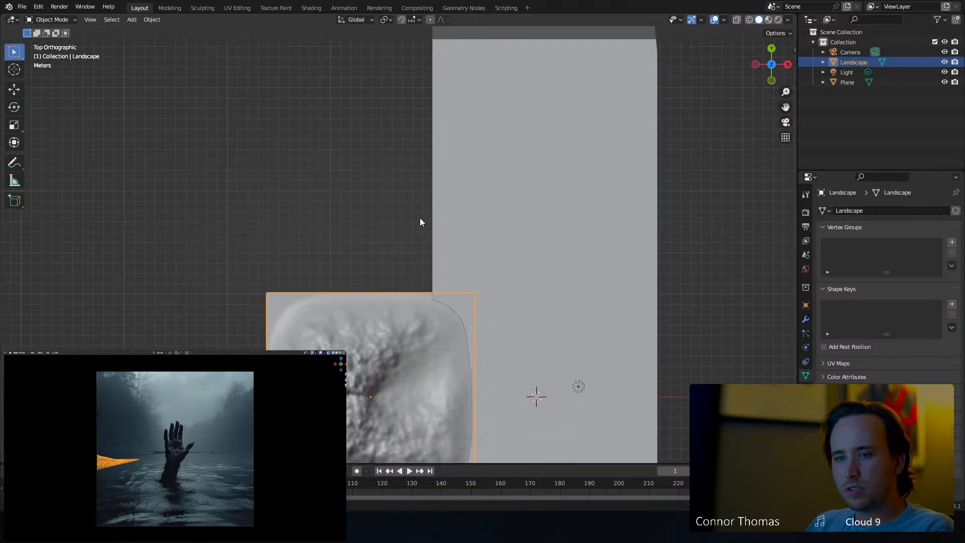
key("g")
key("y")
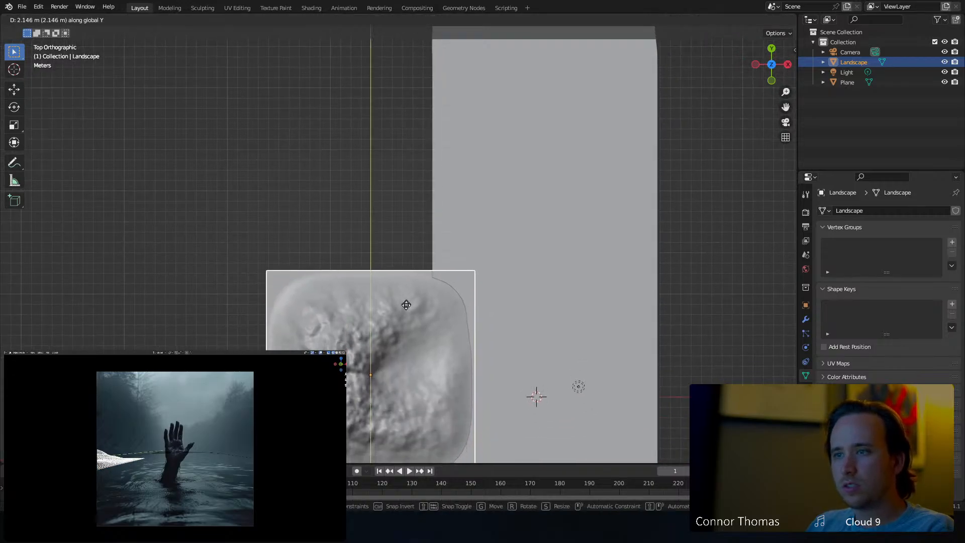
left_click(415, 333)
Duplicate the landscape about 15 m along the Y axis, then rotate and shift the copy to follow the plane's side.
middle_click_drag(416, 334, 449, 235, "shift")
key("shift+d")
key("y")
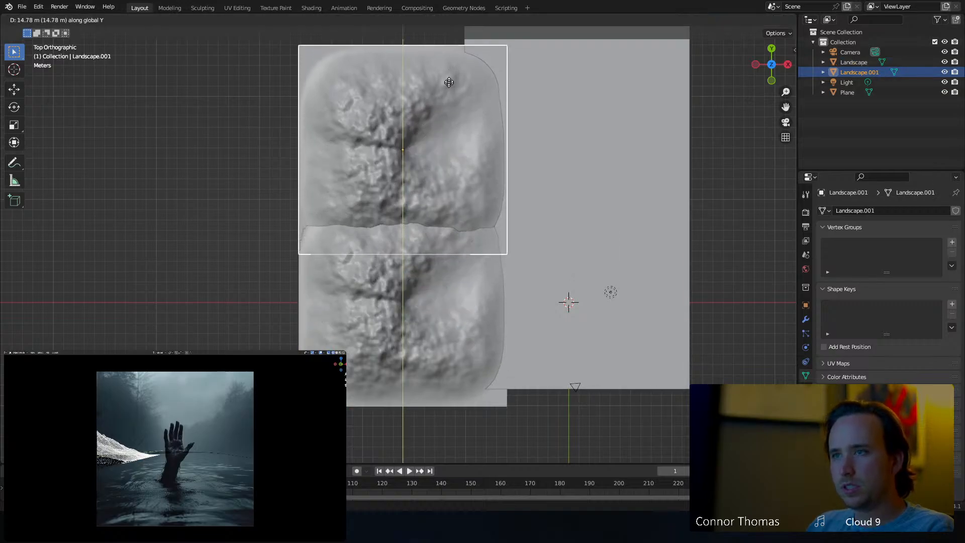
left_click(485, 87)
key("r")
left_click(502, 61)
key("g")
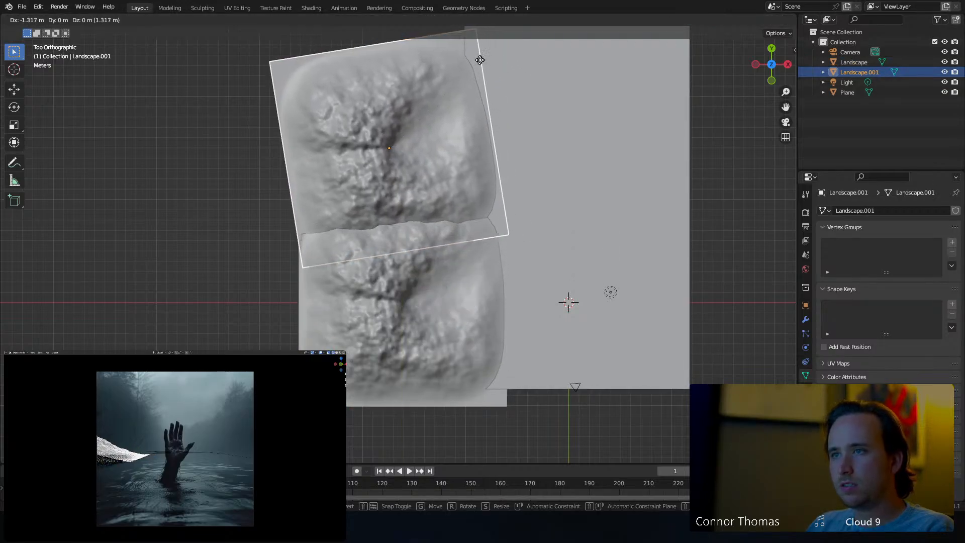
left_click(466, 62)
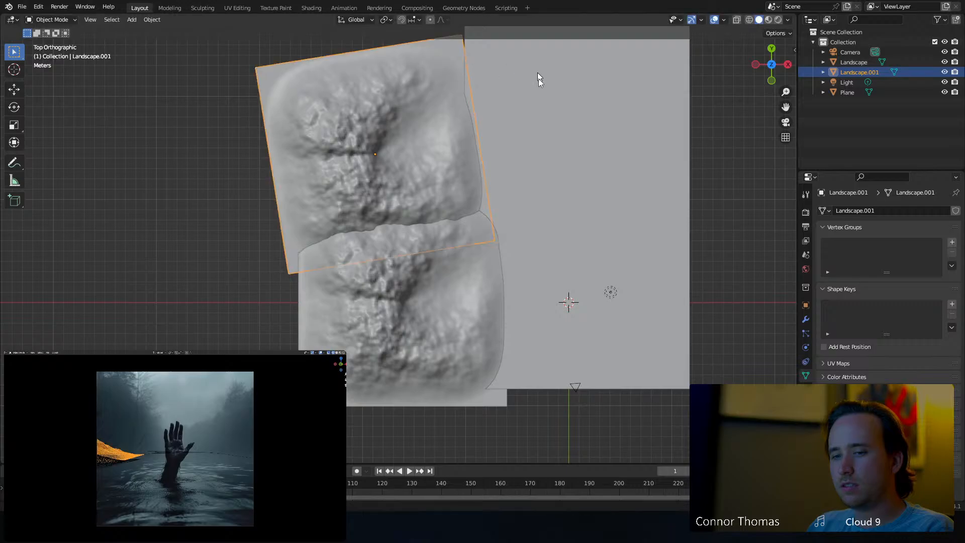
Duplicate the second landscape about 15 m farther along the same side and rotate the copy upright beside the plane.
middle_click_drag(539, 78, 523, 252, "shift")
key("shift+d")
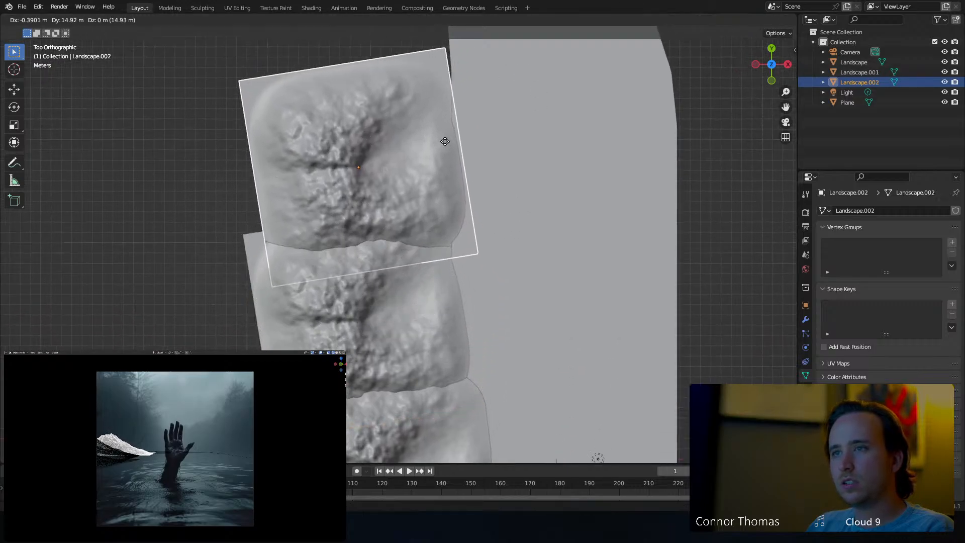
key("r")
left_click(463, 176)
Place a fourth landscape copy beyond the third and tilt it slightly to match the start of the plane's bend.
middle_click_drag(467, 140, 470, 221, "shift")
key("shift+d")
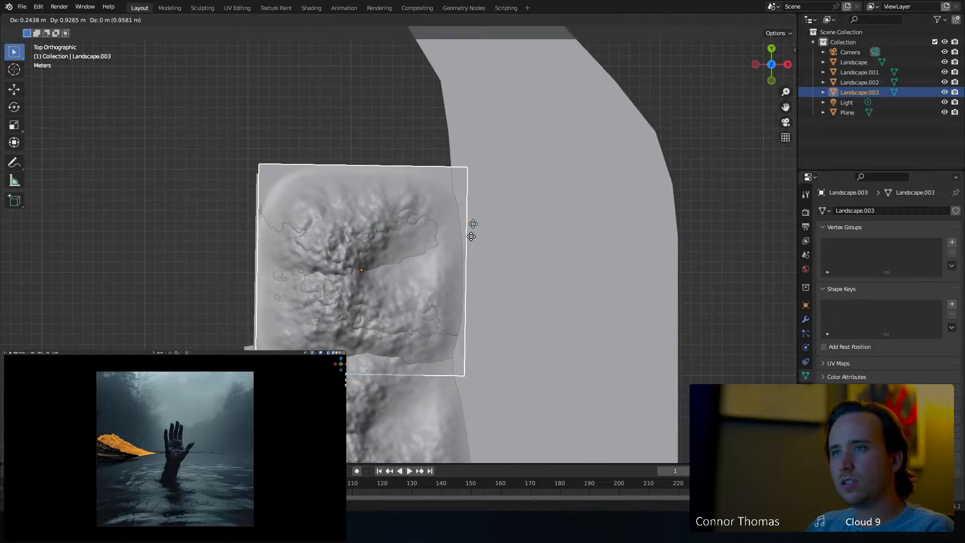
left_click(459, 101)
key("r")
left_click(521, 70)
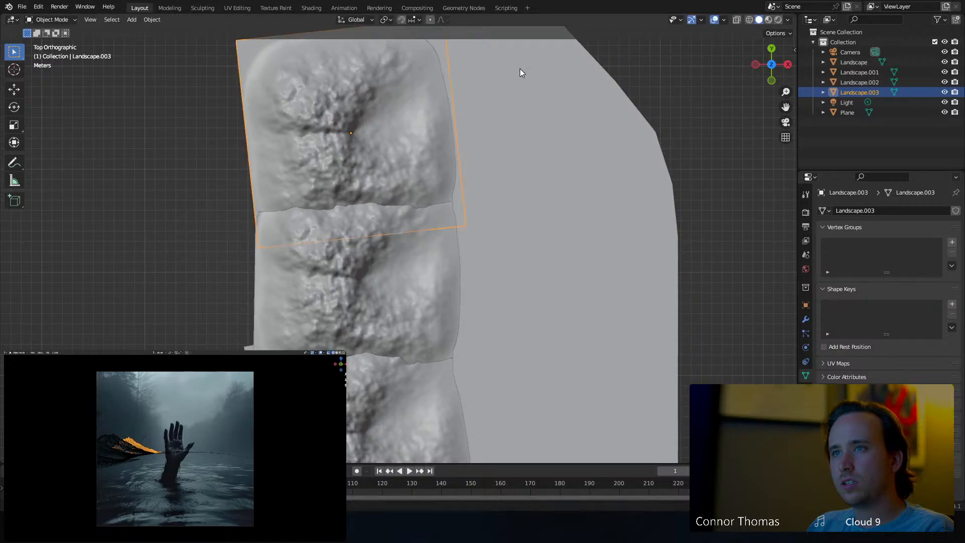
Select the three landscape meshes nearest the camera along the bank.
middle_click_drag(520, 68, 421, 96)
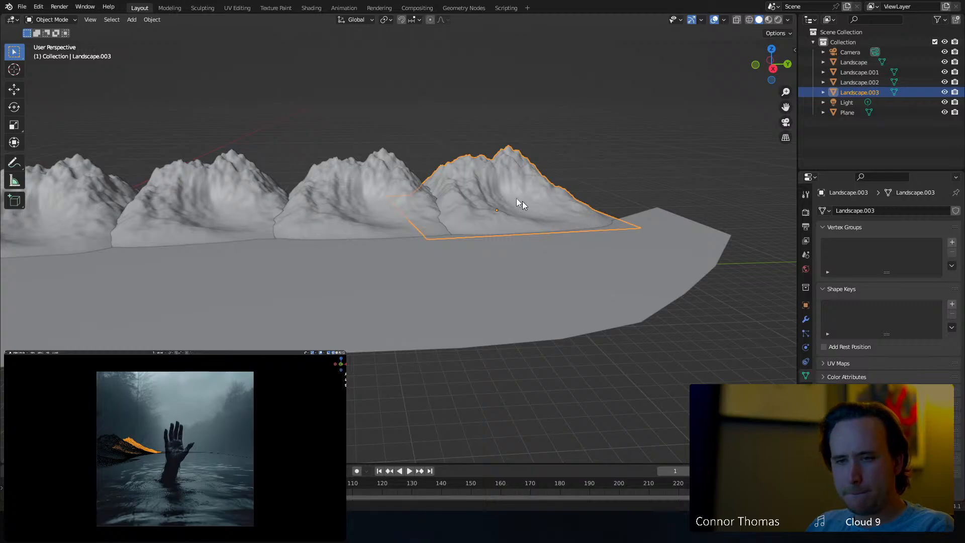
left_click(362, 181)
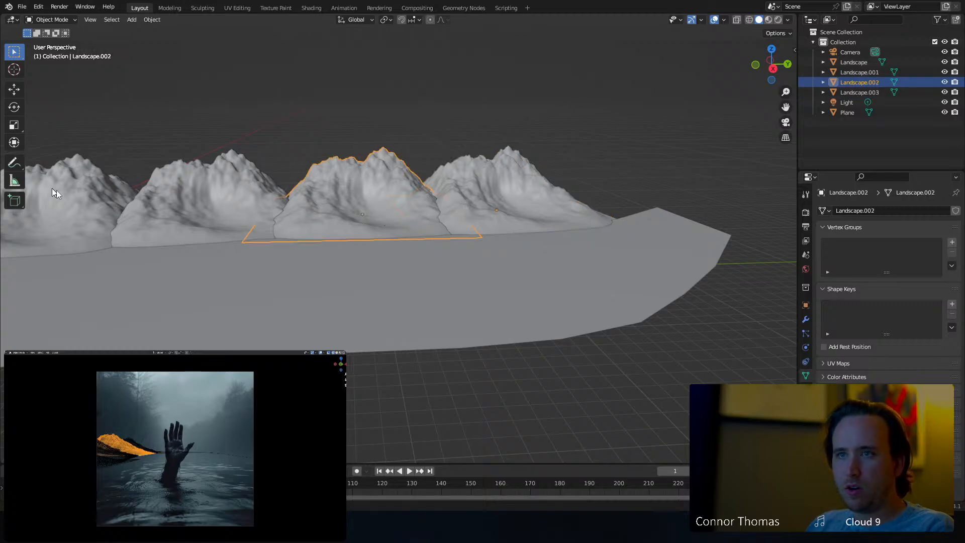
left_click(141, 202, "shift")
middle_click_drag(141, 206, 421, 228, "shift")
left_click(326, 215, "shift")
middle_click_drag(326, 215, 455, 194)
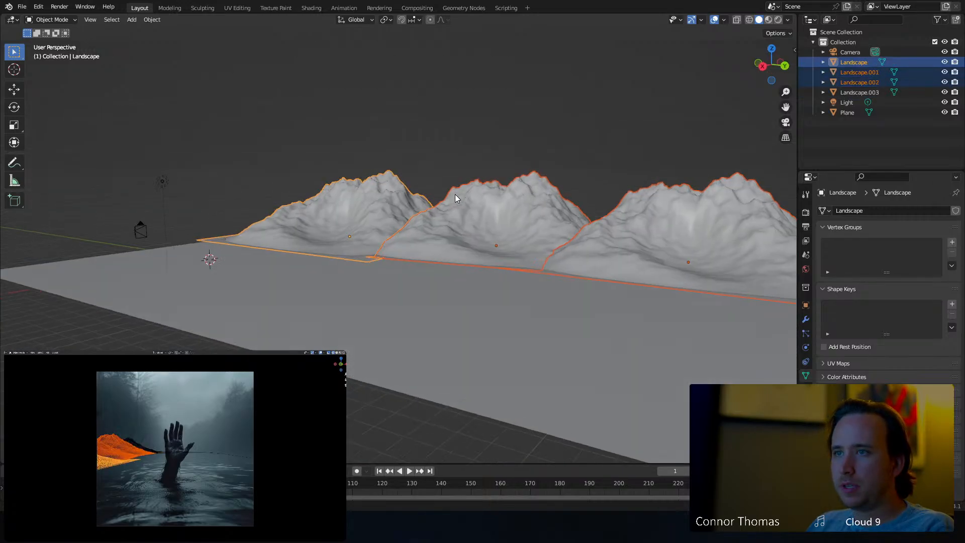
middle_click_drag(530, 212, 382, 211, "shift")
key("s")
key("z")
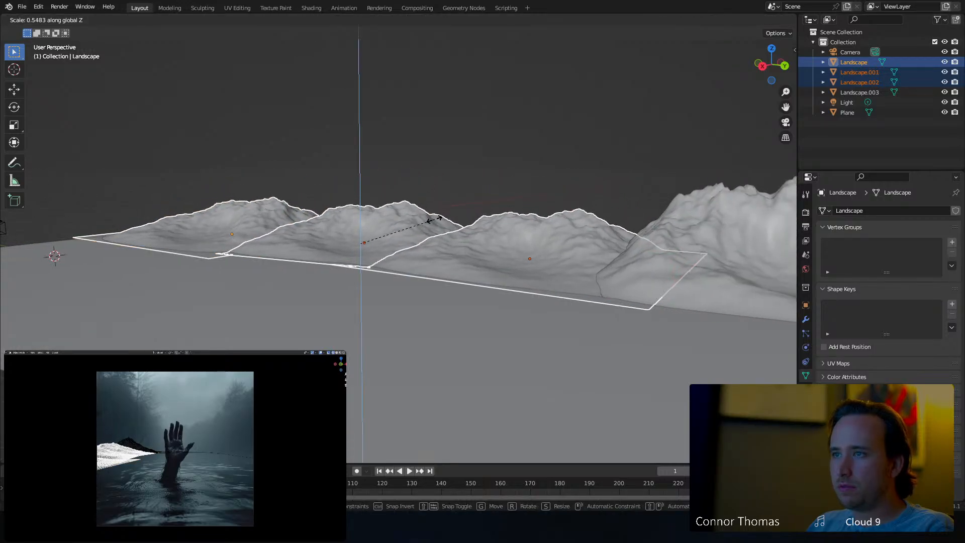
right_click(431, 218)
Add the farthest landscape to the selection and flatten all four along Z to about 0.37 of their height.
left_click(697, 223, "shift")
middle_click_drag(654, 222, 602, 222, "shift")
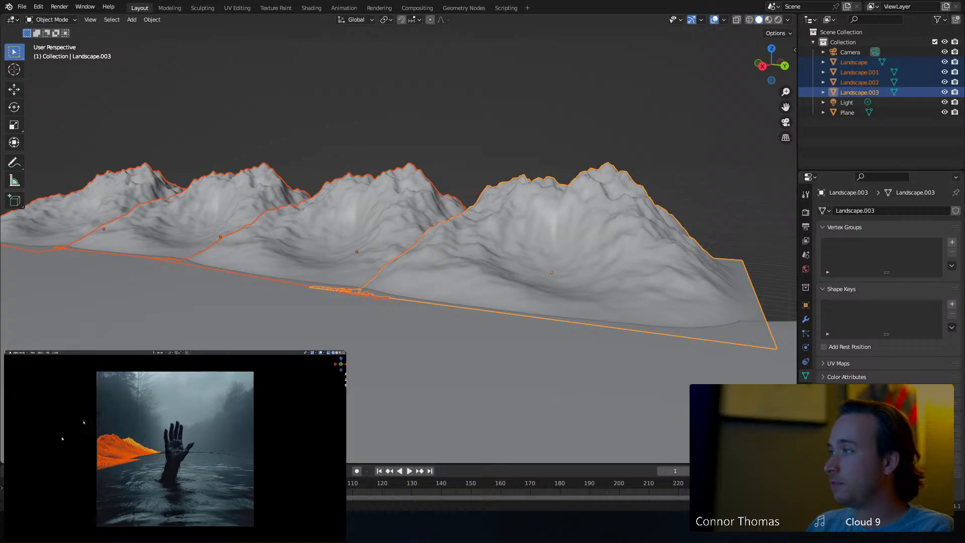
scroll(417, 125, "down", 5)
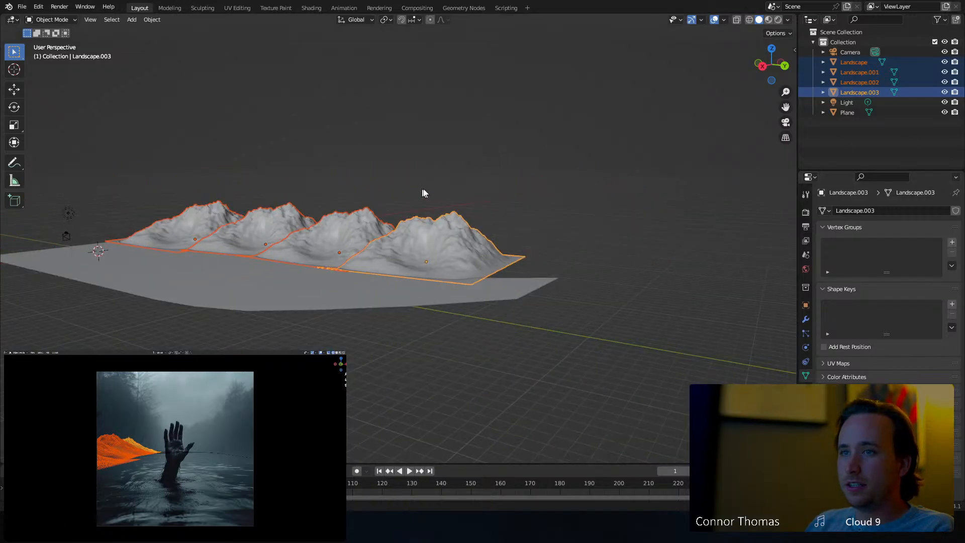
key("s")
key("z")
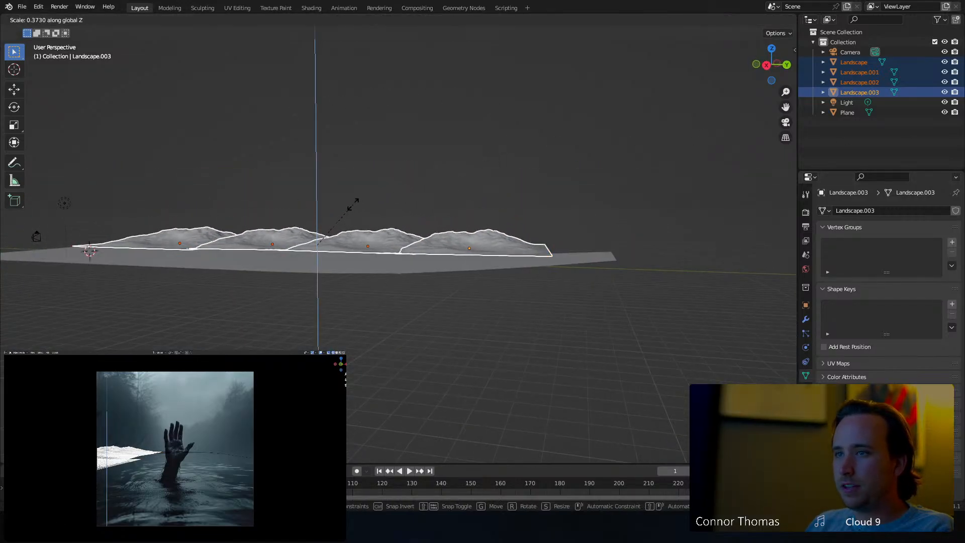
left_click(346, 207)
middle_click_drag(375, 212, 444, 226)
left_click(442, 222)
Duplicate the farthest landscape in top view, then rotate and move the copy along the plane's bend as the row's fifth piece.
left_click(555, 267)
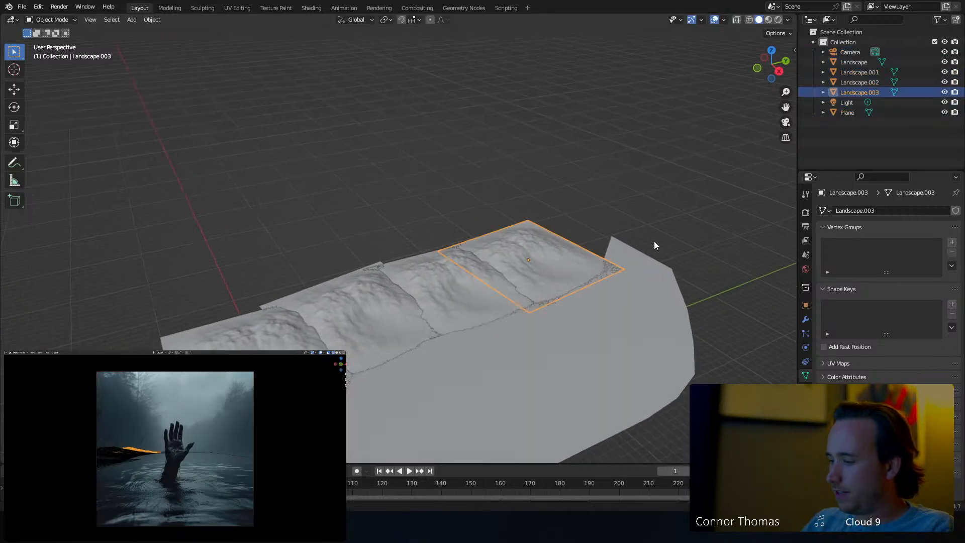
key("KP_7")
middle_click_drag(461, 145, 487, 274, "shift")
key("shift+d")
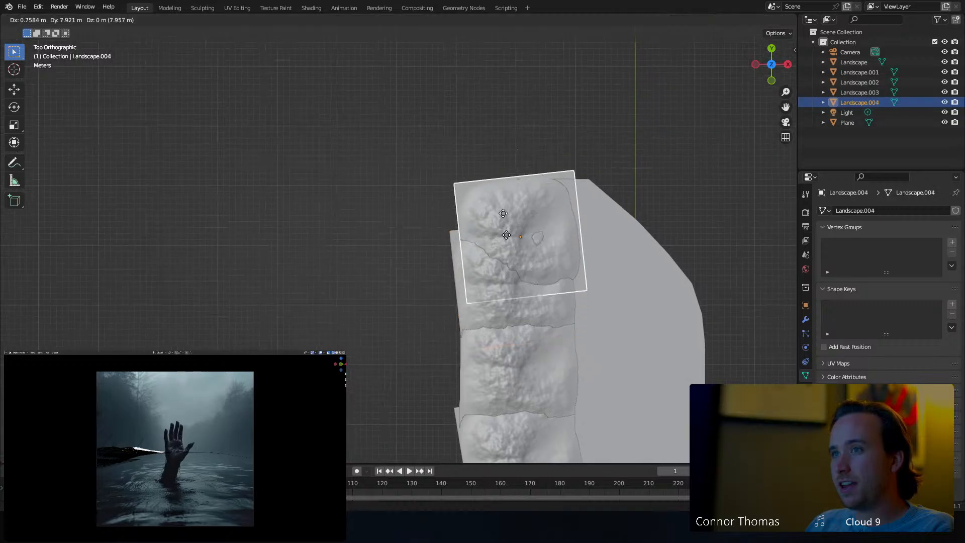
left_click(455, 181)
key("r")
left_click(535, 134)
key("g")
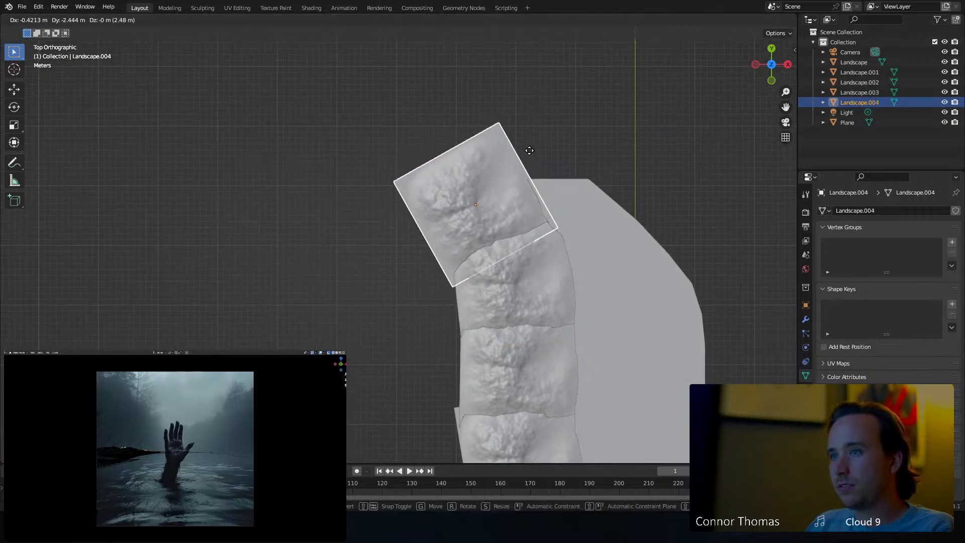
left_click(533, 154)
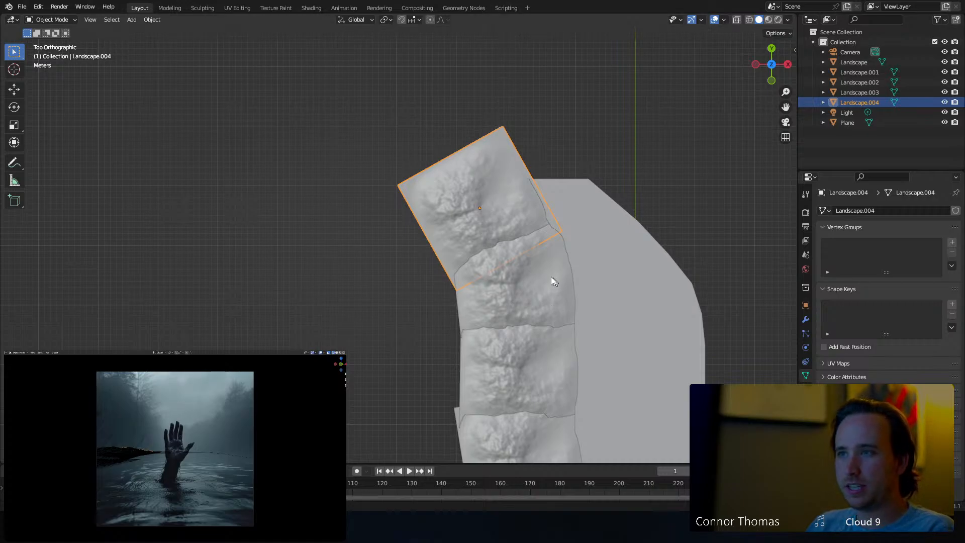
Duplicate the fifth landscape across to the opposite bank at the plane's far end and rotate it to follow the edge.
key("shift+d")
key("r")
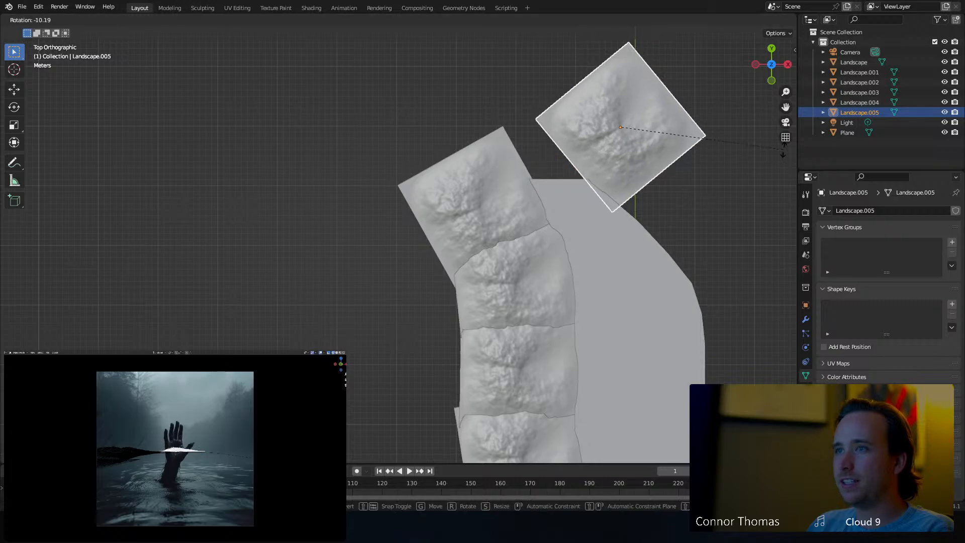
left_click(758, 129)
key("g")
left_click(764, 146)
Duplicate the opposite bank's first landscape toward the camera and rotate it along the plane's angled outer edge.
middle_click_drag(761, 198, 640, 125, "shift")
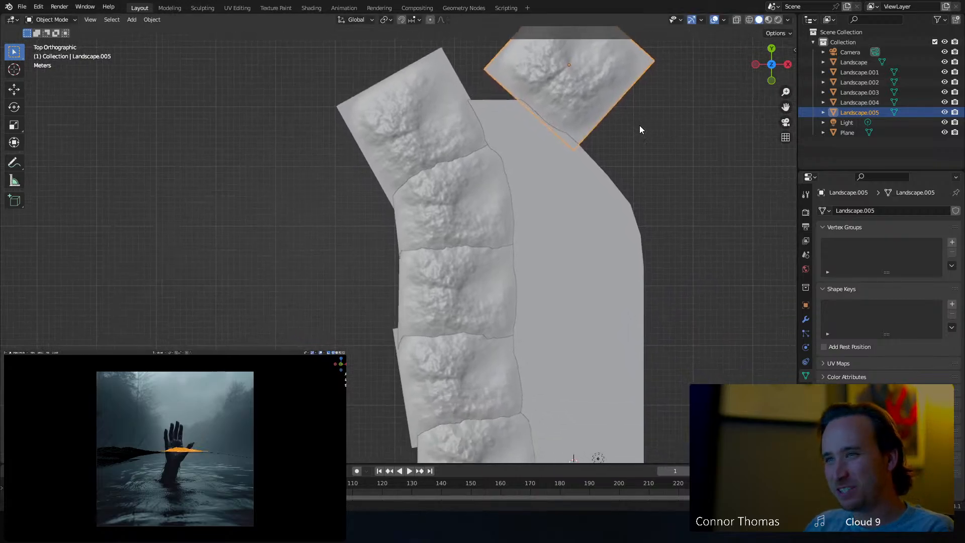
key("shift+d")
left_click(719, 203)
key("r")
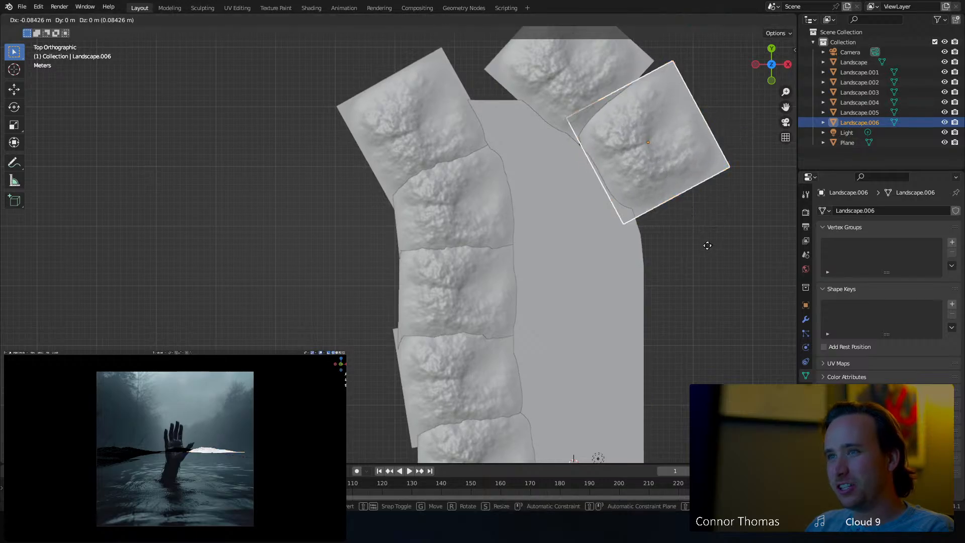
left_click(706, 252)
Add a third landscape copy to the opposite bank and rotate it closer to the plane's straight edge.
middle_click_drag(705, 253, 603, 201, "shift")
key("shift+d")
left_click(657, 296)
key("r")
left_click(628, 336)
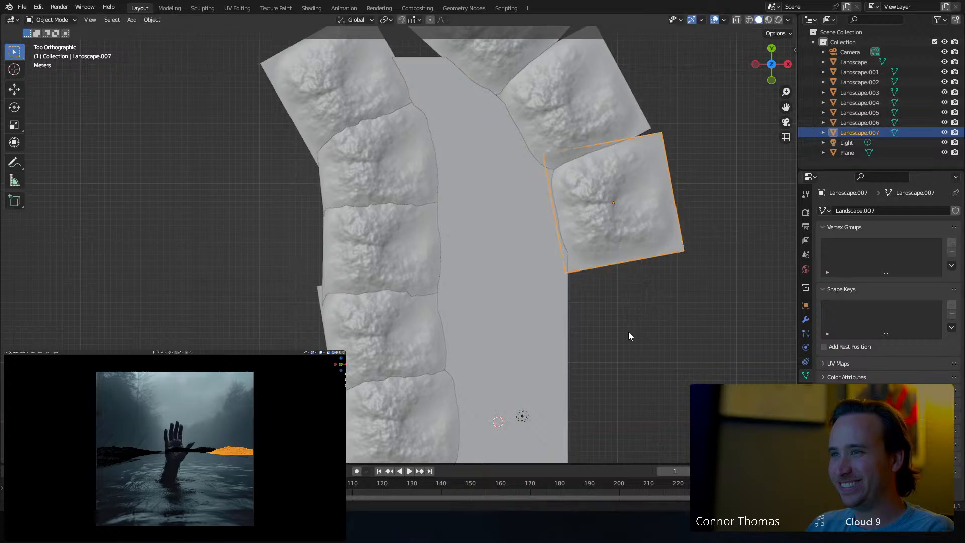
Add a fourth landscape copy below the third on the opposite bank and rotate it nearly parallel to the plane's edge.
key("shift+d")
left_click(639, 408)
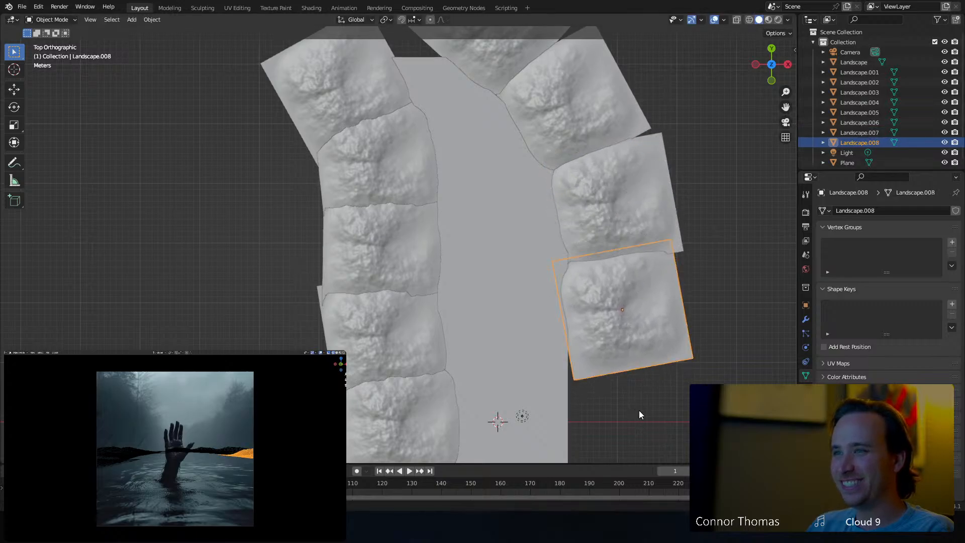
key("r")
left_click(665, 429)
Duplicate the last landscape about 15 m along negative Y to close the opposite bank at the plane's near end, and deselect everything.
middle_click_drag(664, 429, 613, 251, "shift")
key("shift+d")
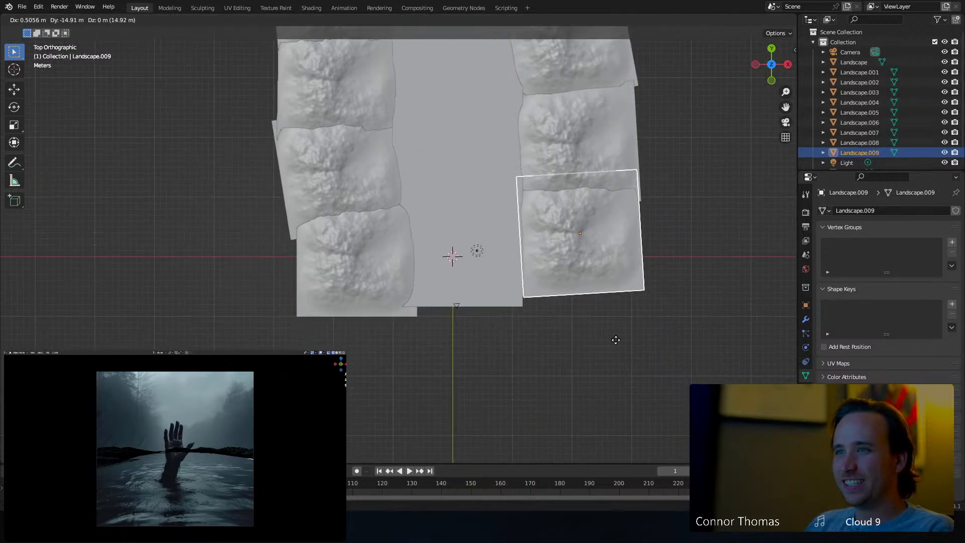
left_click(613, 352)
key("a")
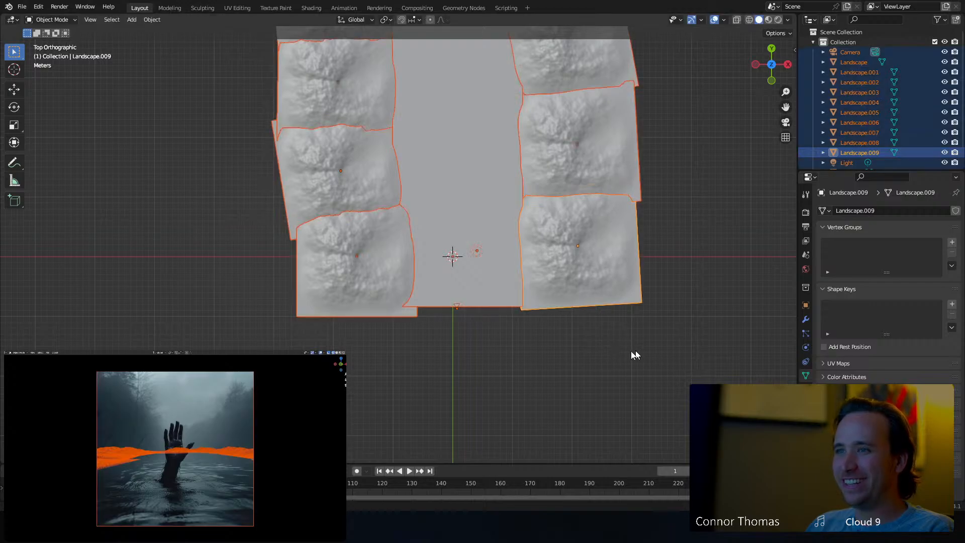
key("alt+a")
Delete the scene's point light and save the file with the plane selected.
middle_click_drag(631, 351, 548, 250)
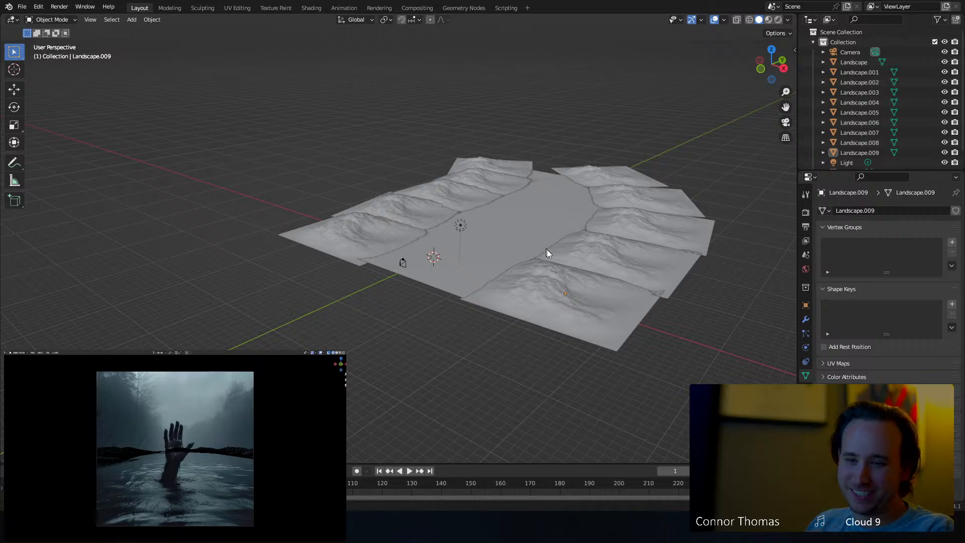
middle_click_drag(424, 203, 469, 226)
scroll(469, 224, "up", 4)
middle_click_drag(490, 156, 433, 147, "shift")
left_click(385, 236)
key("x")
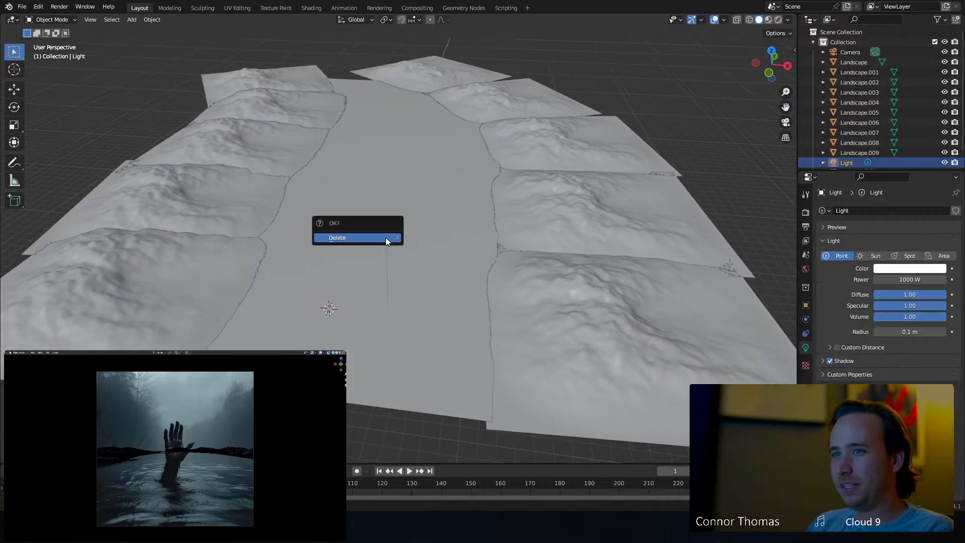
left_click(386, 238)
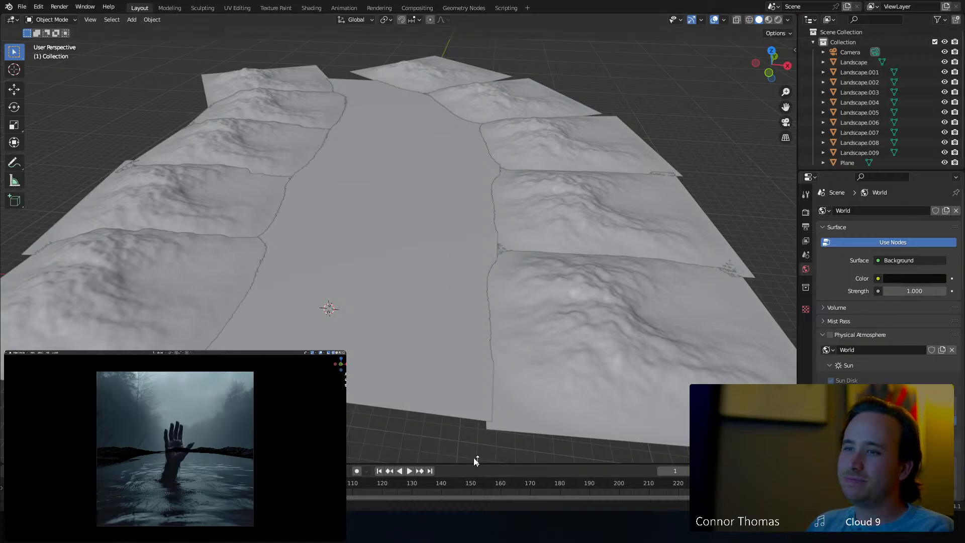
left_click(441, 405)
key("ctrl+s")
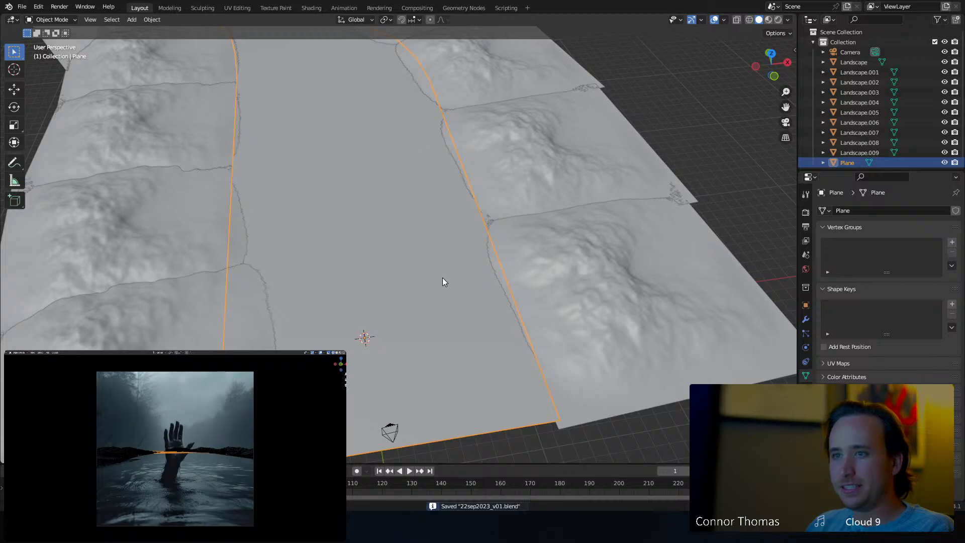
Examine the water plane between the banks and its faces in Edit Mode with face selection.
middle_click_drag(442, 277, 403, 234)
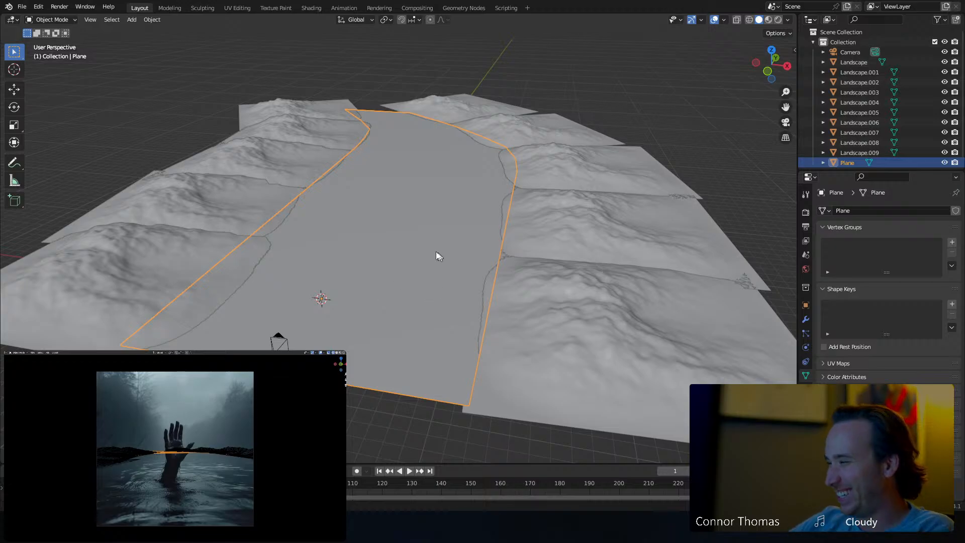
middle_click_drag(436, 252, 435, 233)
scroll(364, 249, "up", 2)
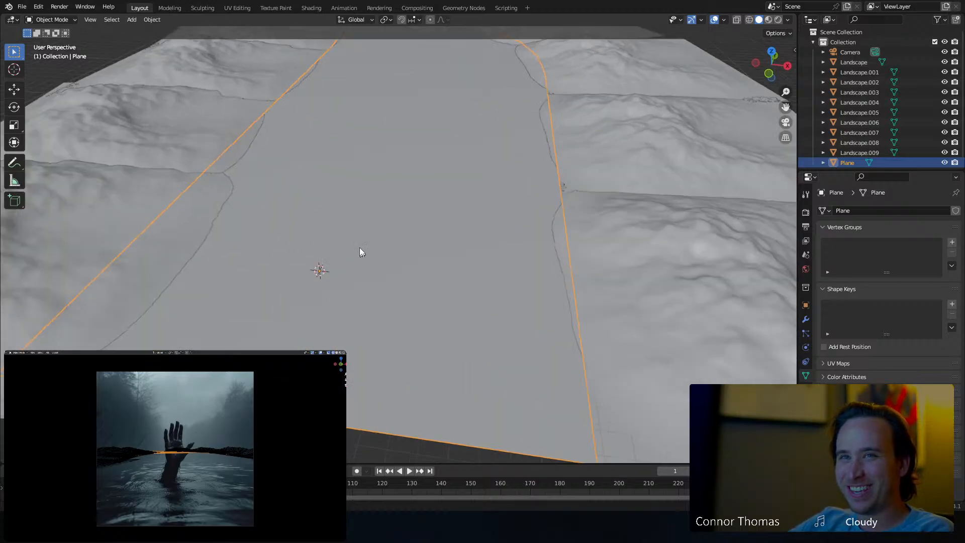
scroll(360, 247, "down", 5)
middle_click_drag(339, 228, 383, 227)
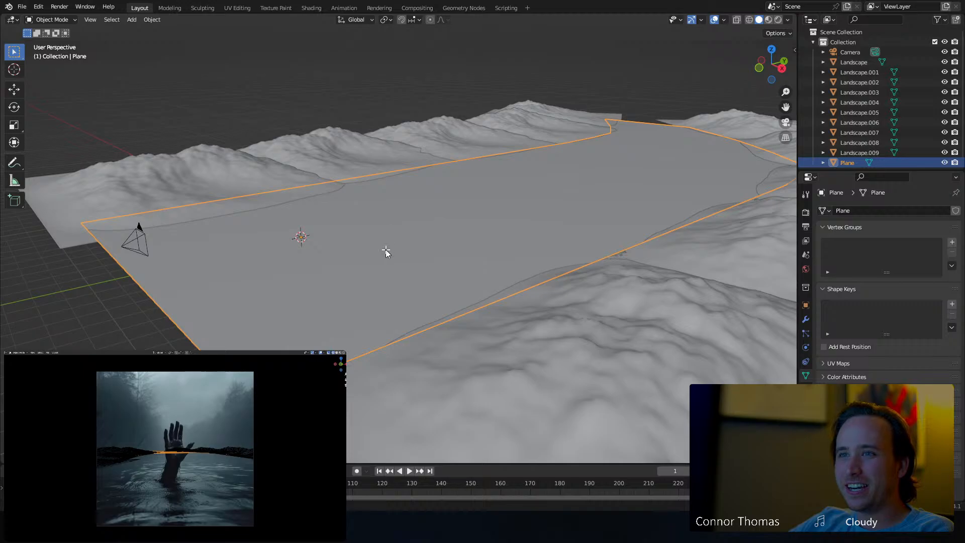
key("Tab")
right_click(386, 250)
key("a")
middle_click_drag(450, 234, 399, 257)
key("alt+a")
key("3")
key("a")
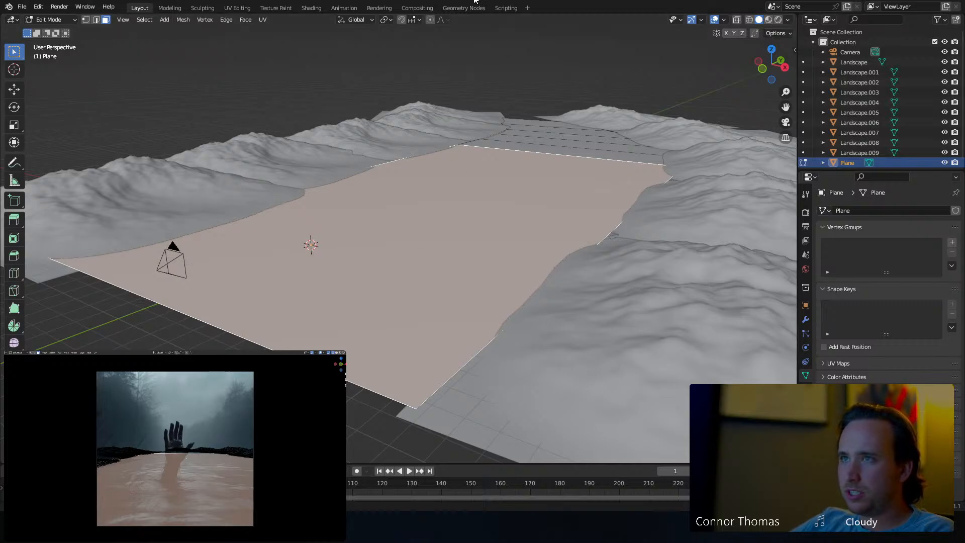
middle_click_drag(437, 152, 451, 164)
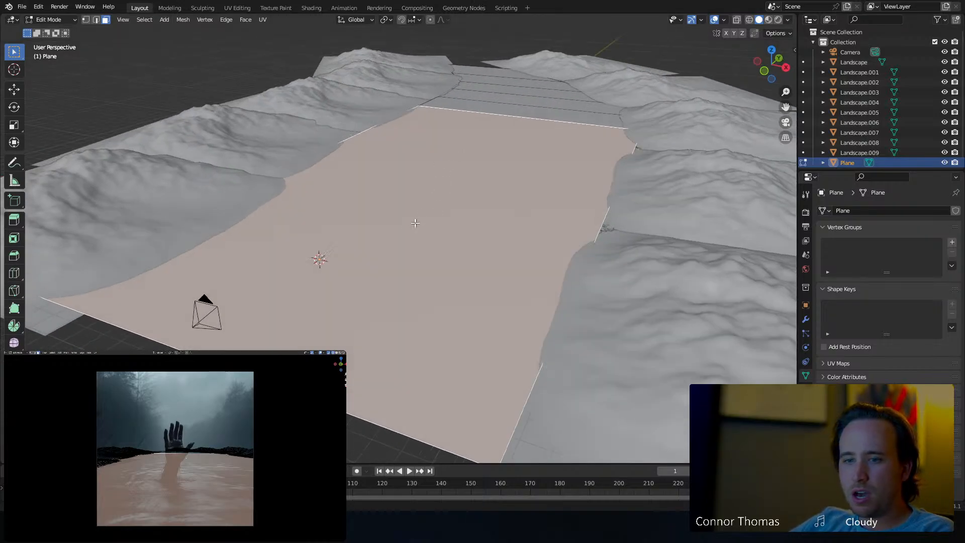
Return to Object Mode, deselect everything and save the file.
key("Tab")
middle_click_drag(309, 265, 344, 259)
key("a")
key("alt+a")
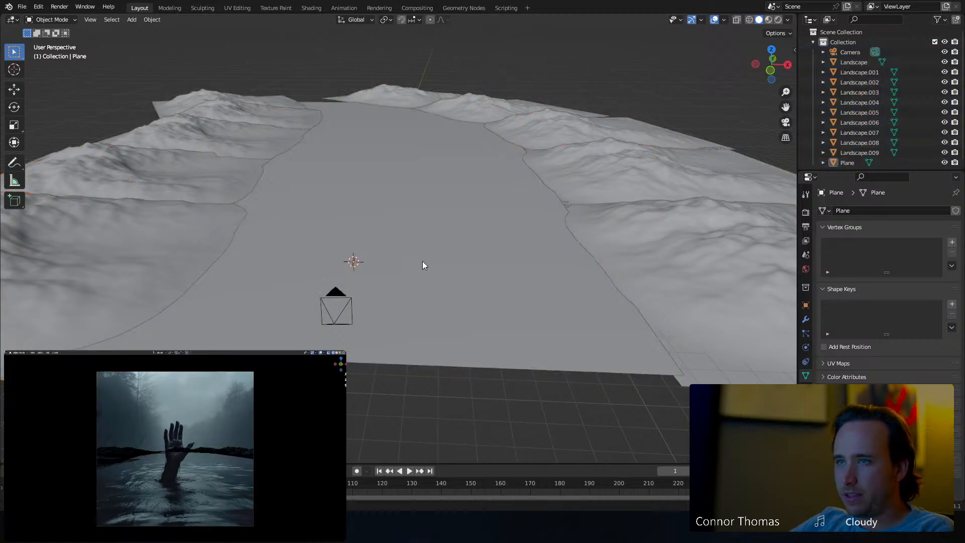
key("ctrl+s")
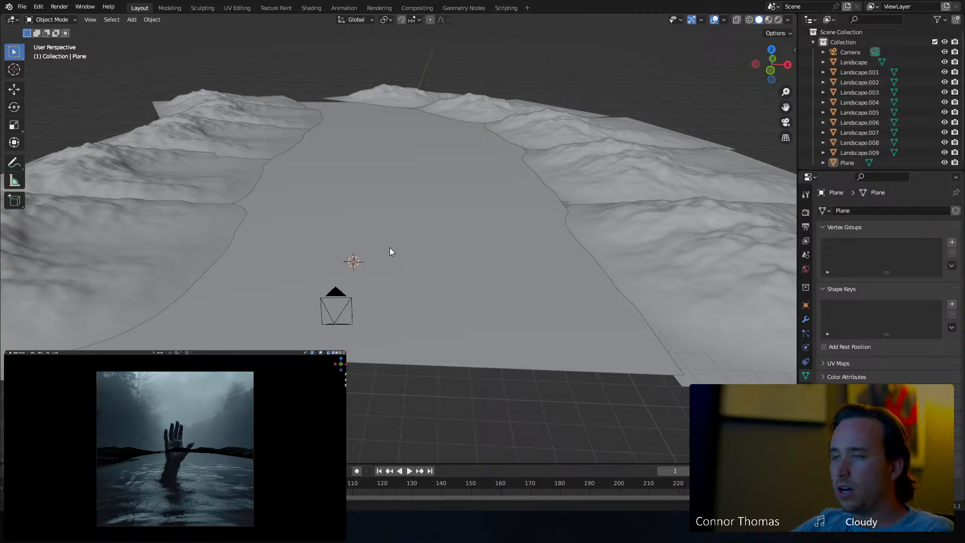
Generate a new male human with the HumGen add-on from the Black 5 starting preset.
key("n")
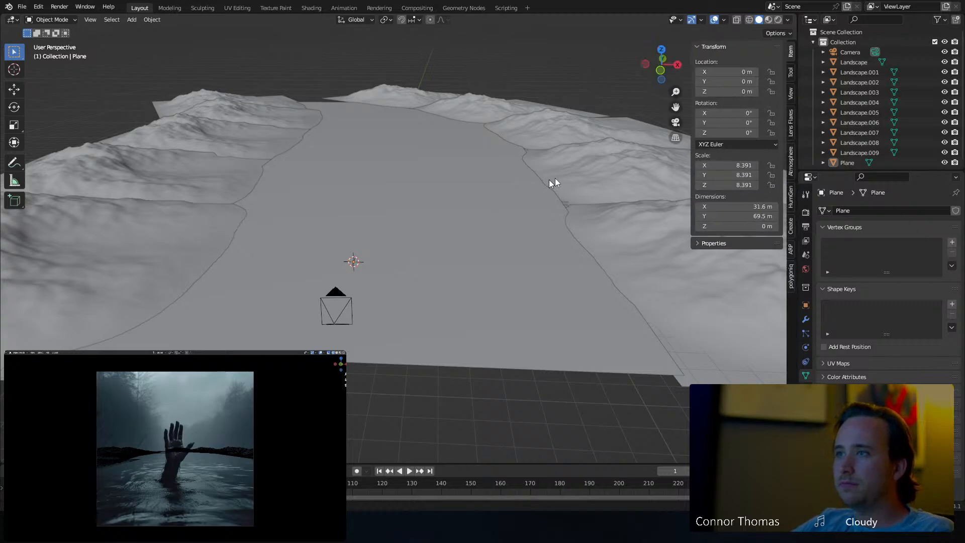
left_click(790, 196)
left_click(743, 174)
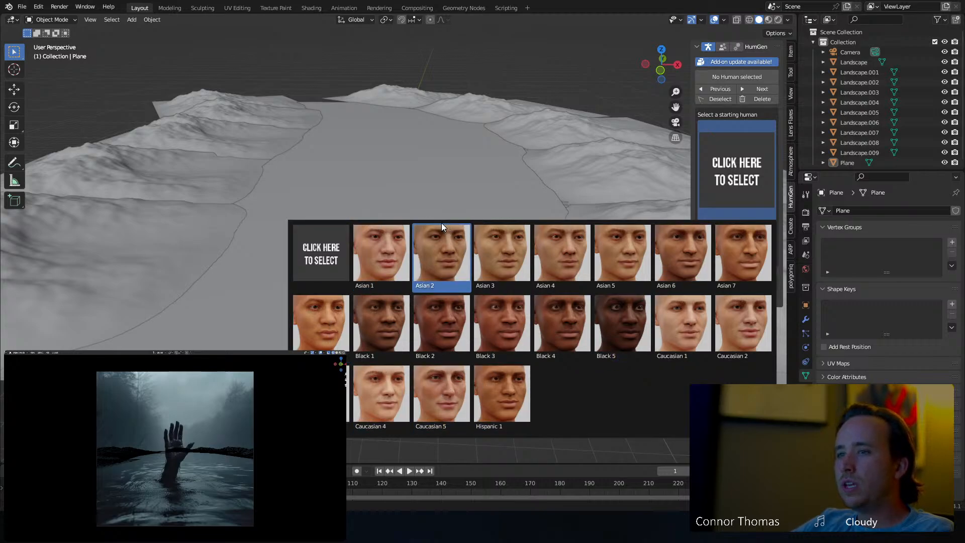
left_click(630, 349)
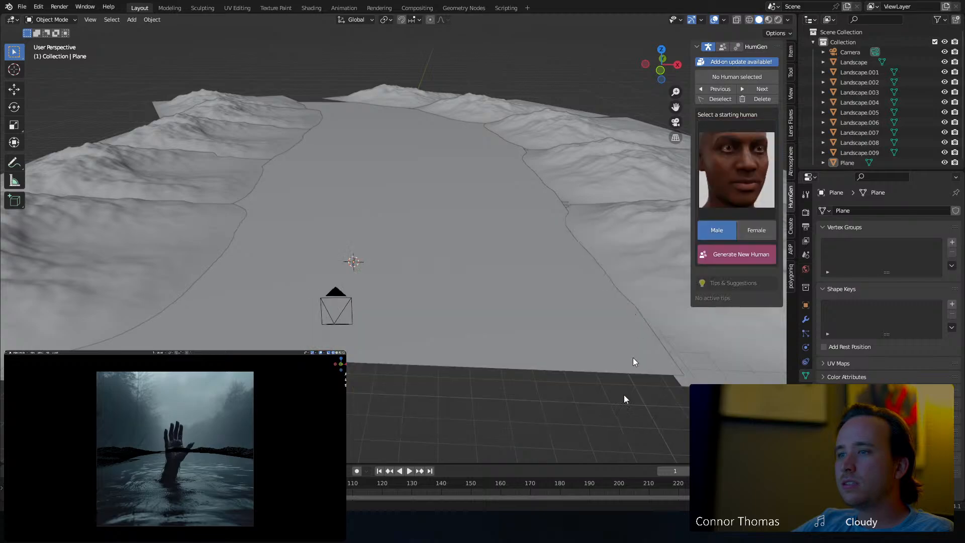
left_click(738, 255)
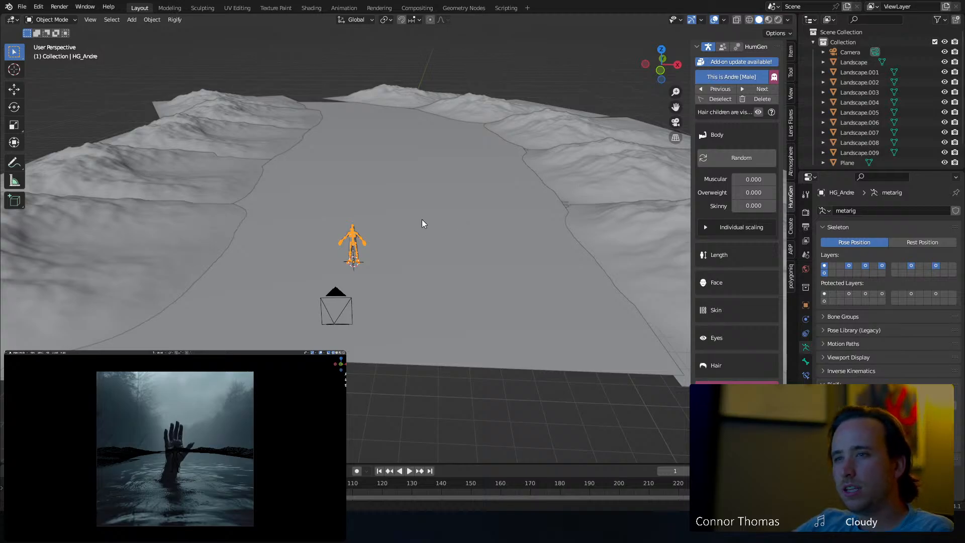
Try lowering the generated human along Z beneath the water plane and scaling it up.
scroll(327, 244, "up", 4)
middle_click_drag(353, 245, 336, 227)
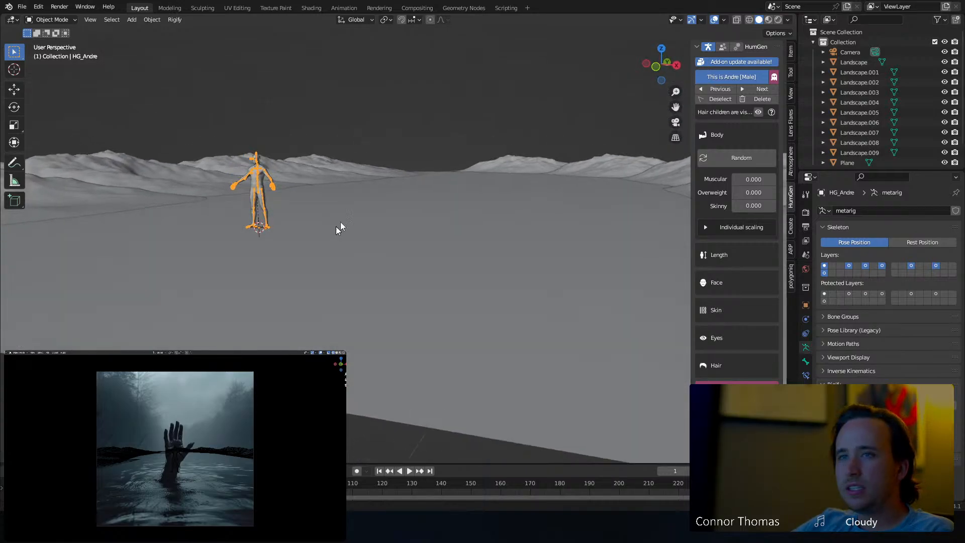
left_click(15, 70)
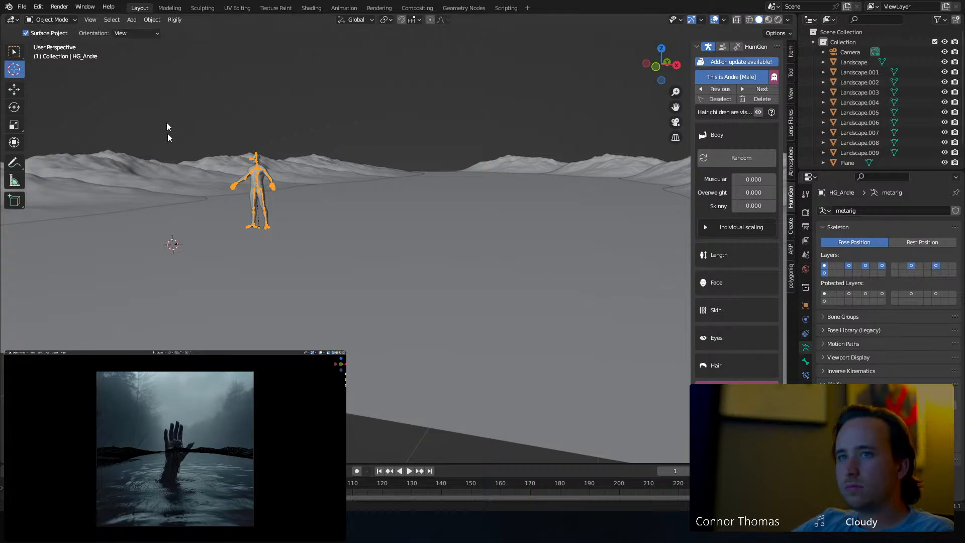
left_click(12, 47)
middle_click_drag(247, 193, 267, 201)
middle_click_drag(331, 205, 323, 214)
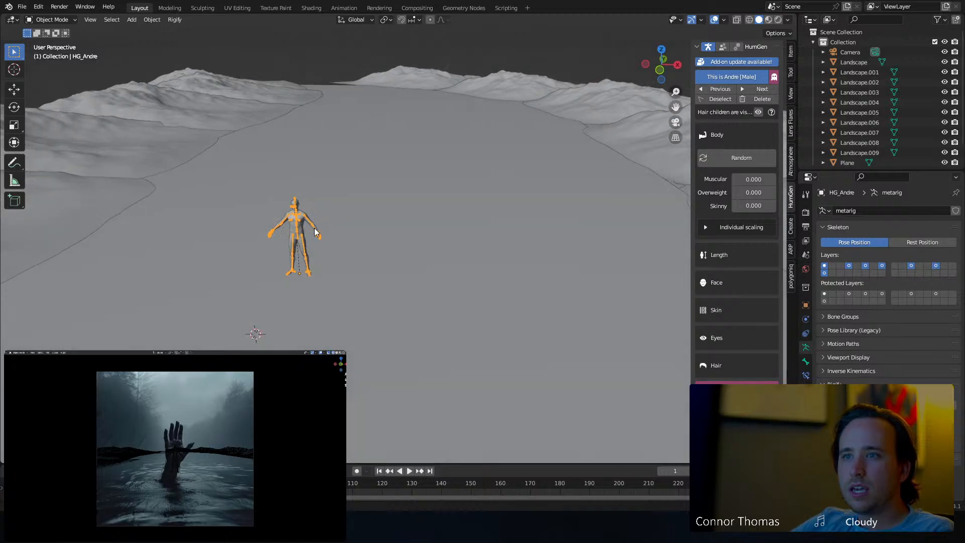
key("g")
key("z")
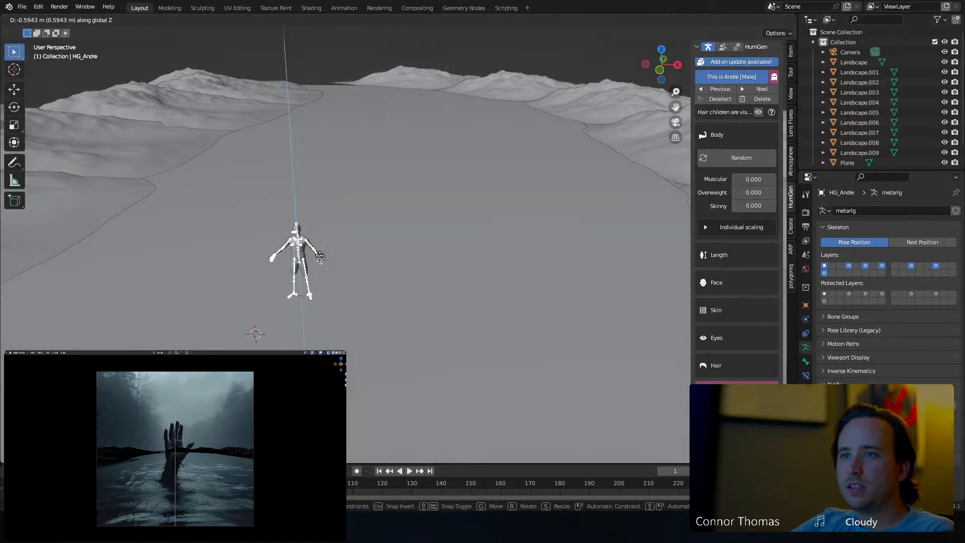
left_click(327, 300)
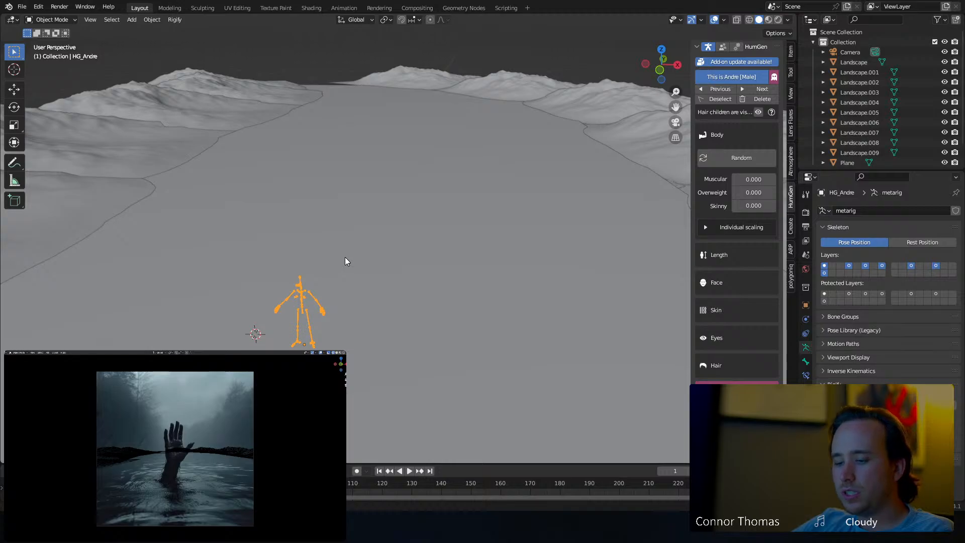
key("s")
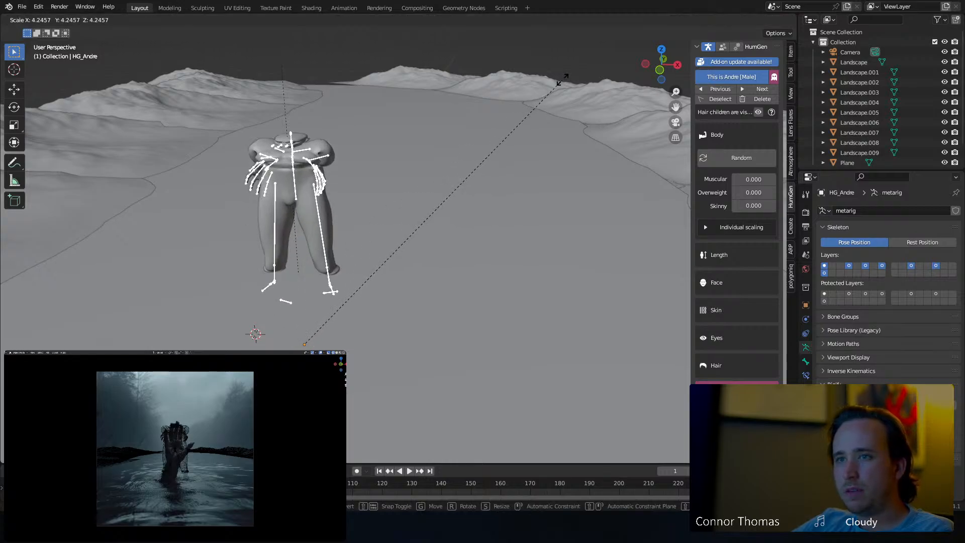
right_click(527, 90)
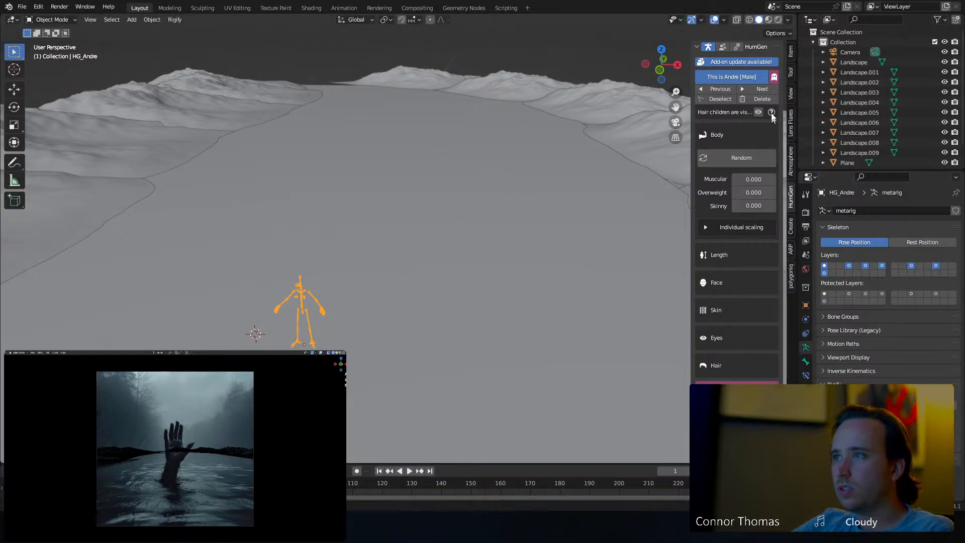
Randomize the body proportions of the generated human several times.
left_click(740, 156)
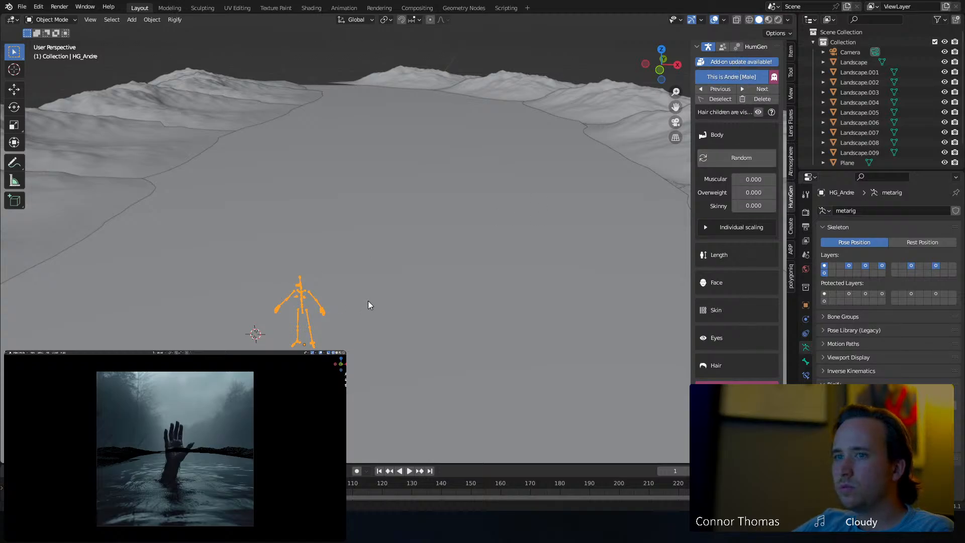
key("KP_Decimal")
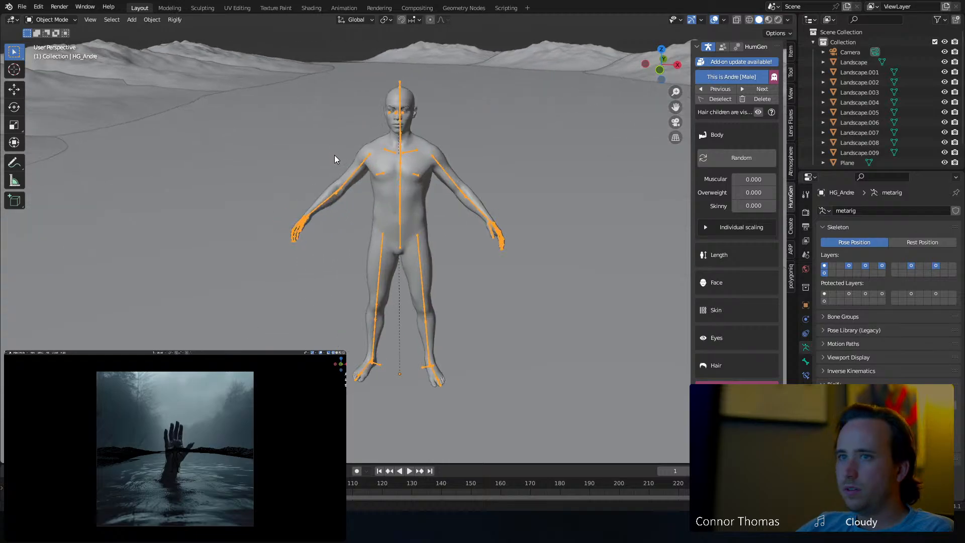
scroll(389, 138, "up", 2)
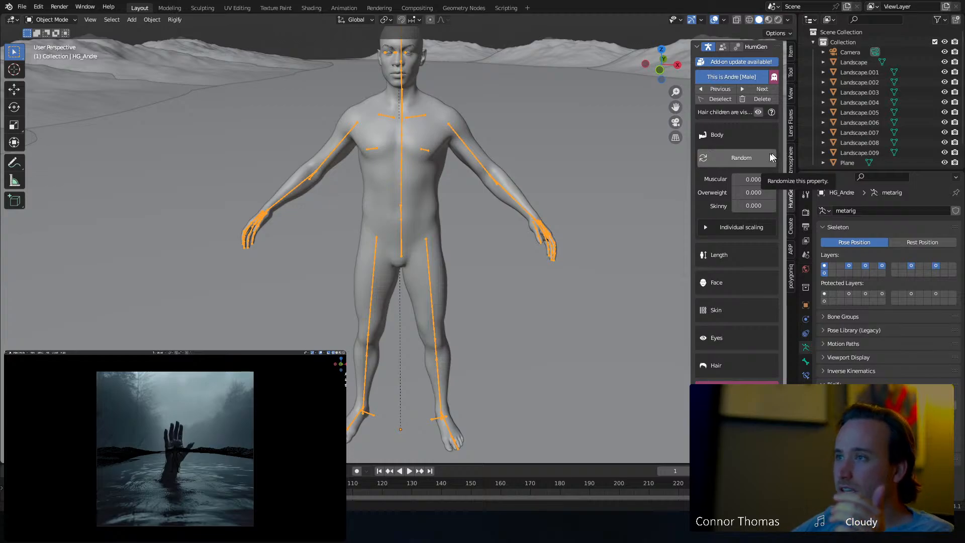
left_click(763, 157)
left_click(764, 156)
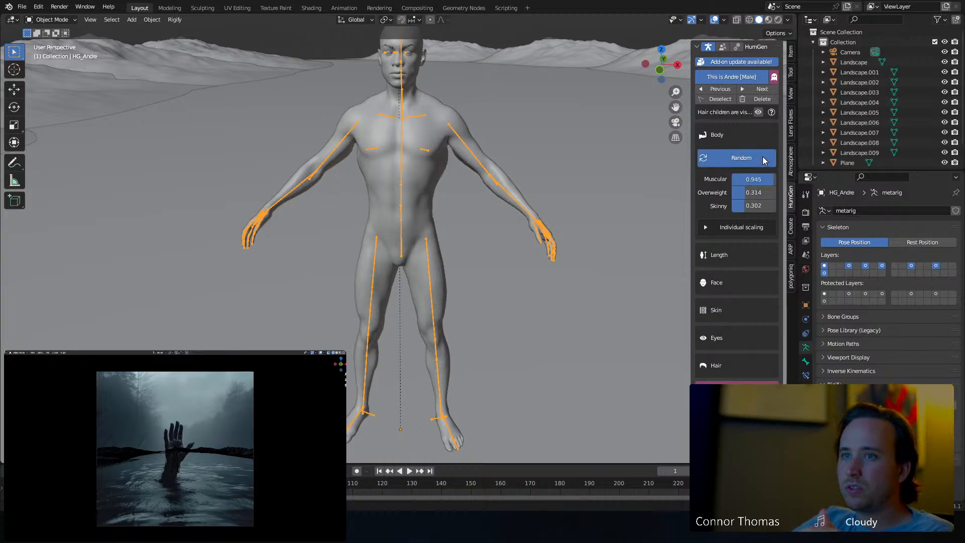
left_click(762, 156)
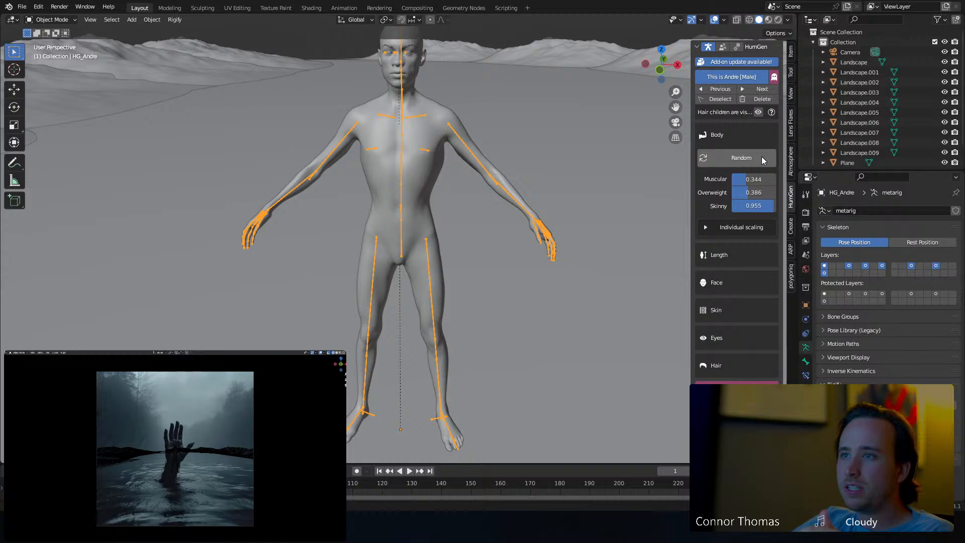
left_click(761, 155)
left_click(761, 155)
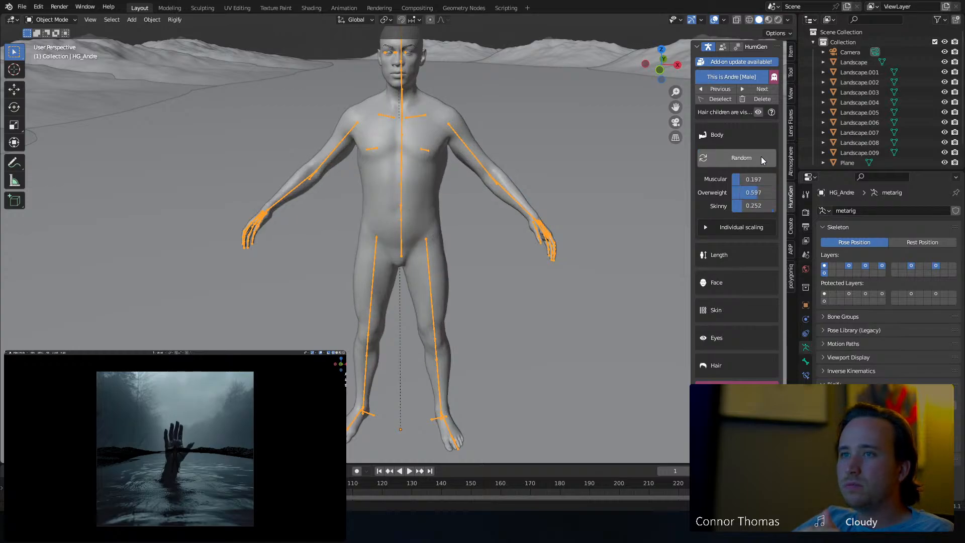
Finish and confirm the human's creation phase, and select its rig in the viewport.
mouse_move(430, 159)
middle_mouse_down()
mouse_move(385, 166)
mouse_move(351, 154)
mouse_move(482, 153)
mouse_move(429, 167)
middle_mouse_up()
scroll(393, 162, "down", 5)
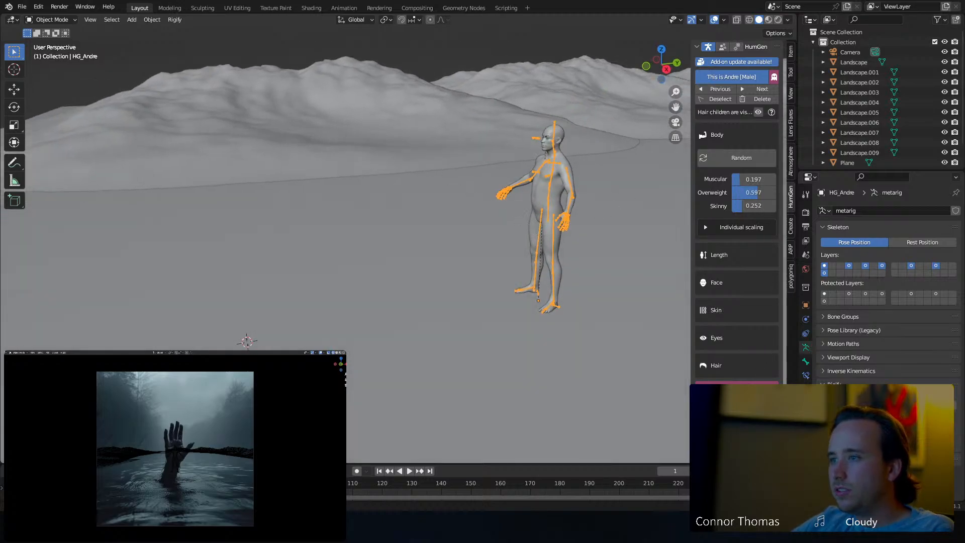
left_click(752, 384)
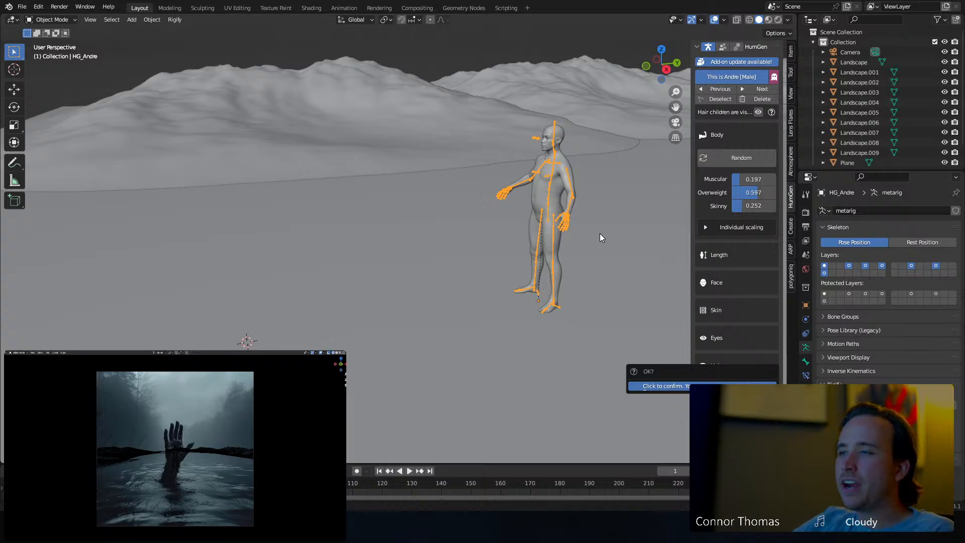
key("Return")
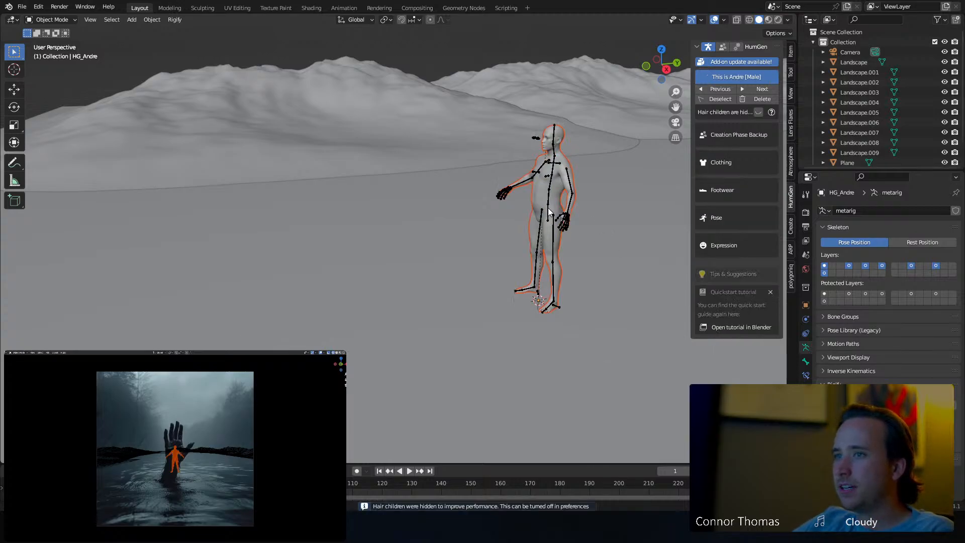
left_click(549, 211)
scroll(565, 222, "down", 2)
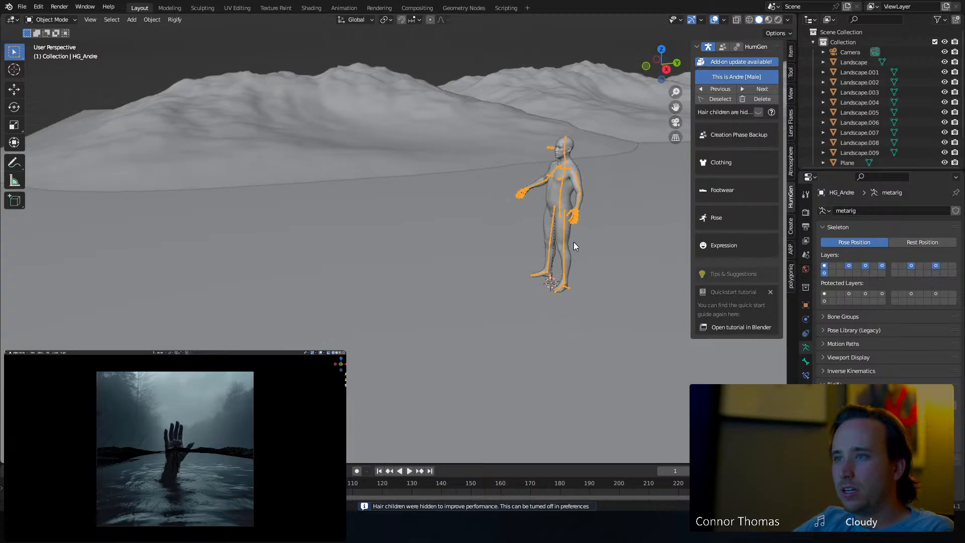
key("ctrl+Tab")
middle_click_drag(574, 242, 562, 258)
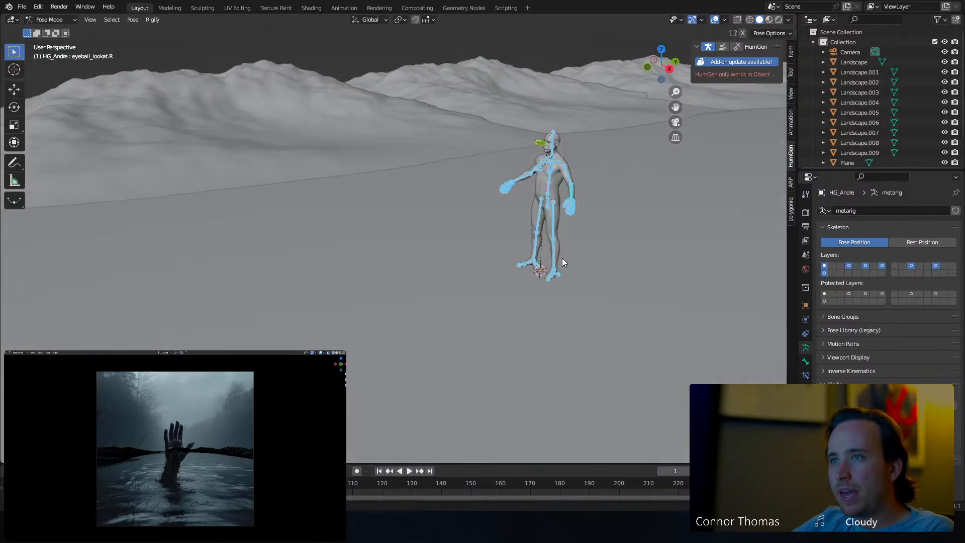
key("s")
right_click(704, 210)
key("ctrl+Tab")
Scale the human rig up in Object Mode and lower it along Z until the whole figure is submerged below the water plane.
key("s")
left_click(642, 129)
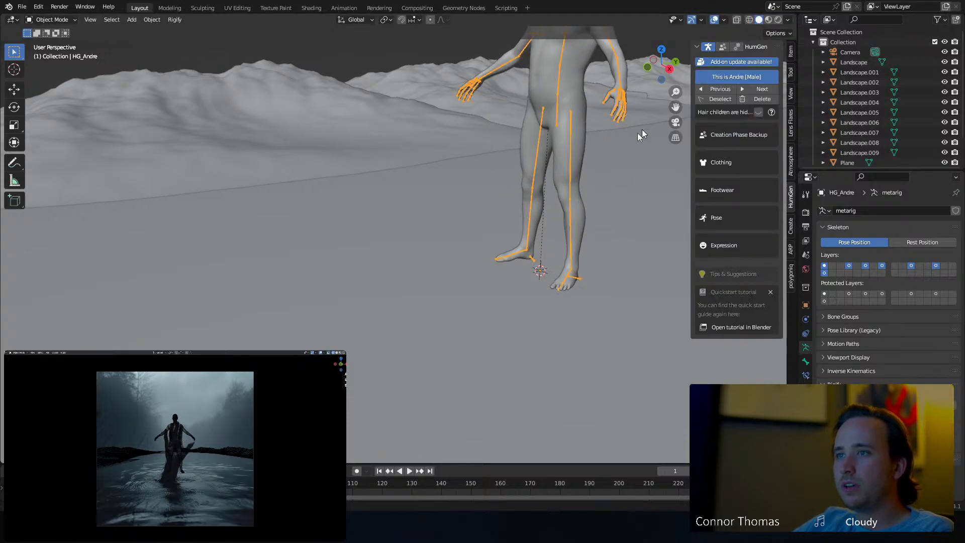
scroll(598, 192, "down", 6)
key("g")
key("z")
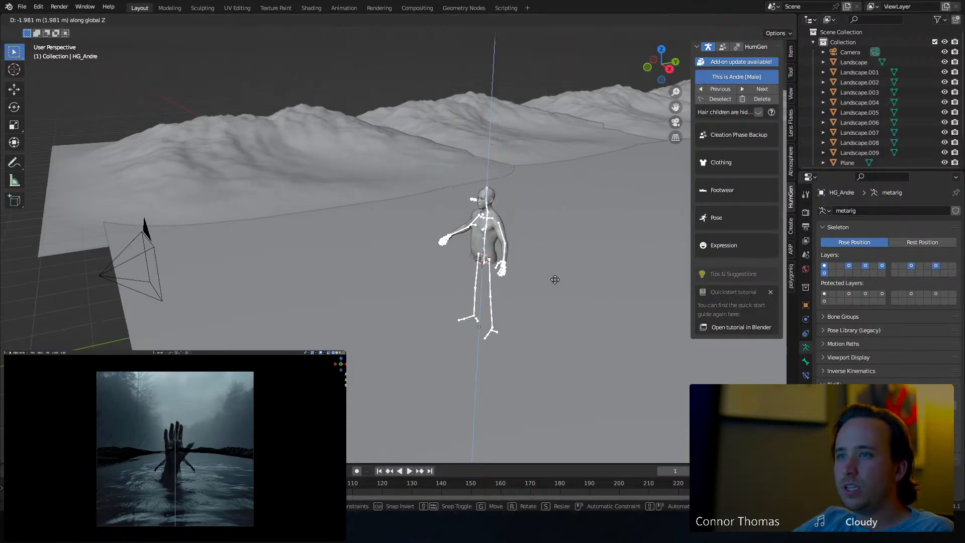
left_click(558, 330)
In Pose Mode, move the hand.R bone up above head height from the front view, raising the right arm with the palm upright.
middle_click_drag(506, 295, 445, 304)
key("ctrl+Tab")
left_click(430, 346)
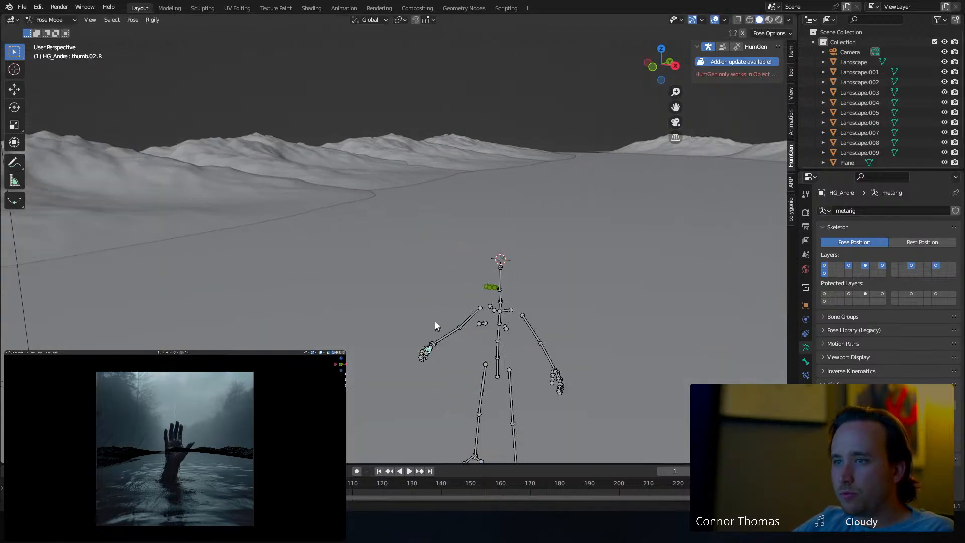
key("KP_Decimal")
middle_click_drag(436, 318, 509, 320)
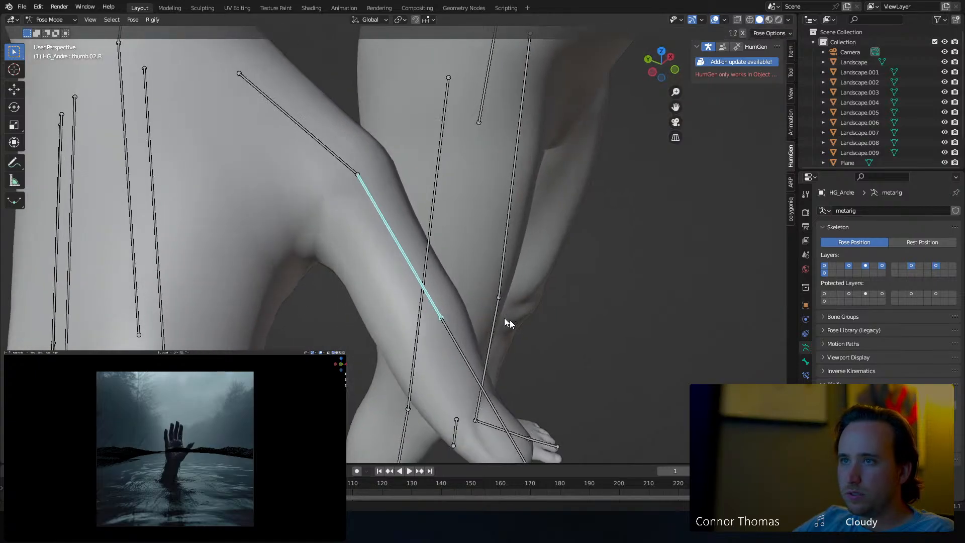
scroll(319, 290, "down", 5)
left_click(284, 241)
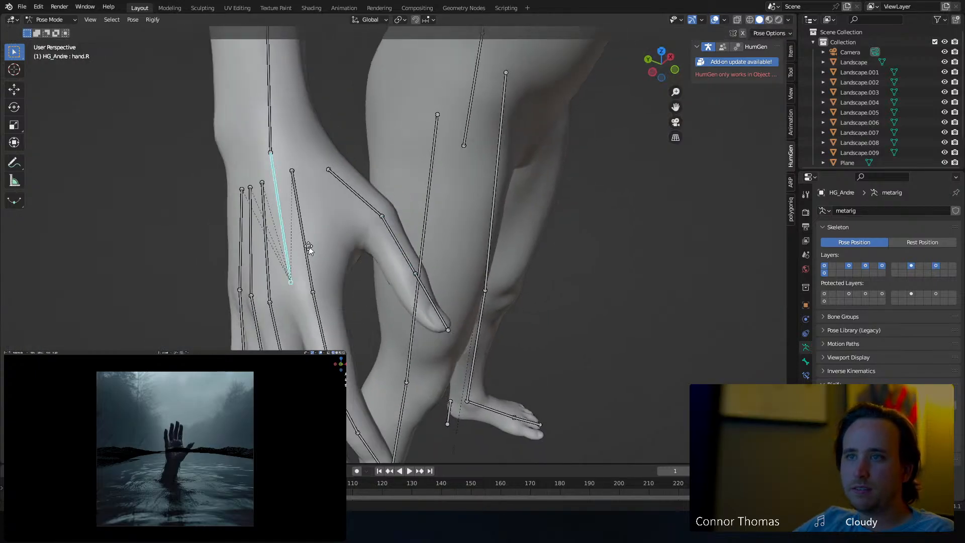
scroll(338, 218, "down", 4)
scroll(338, 218, "down", 4)
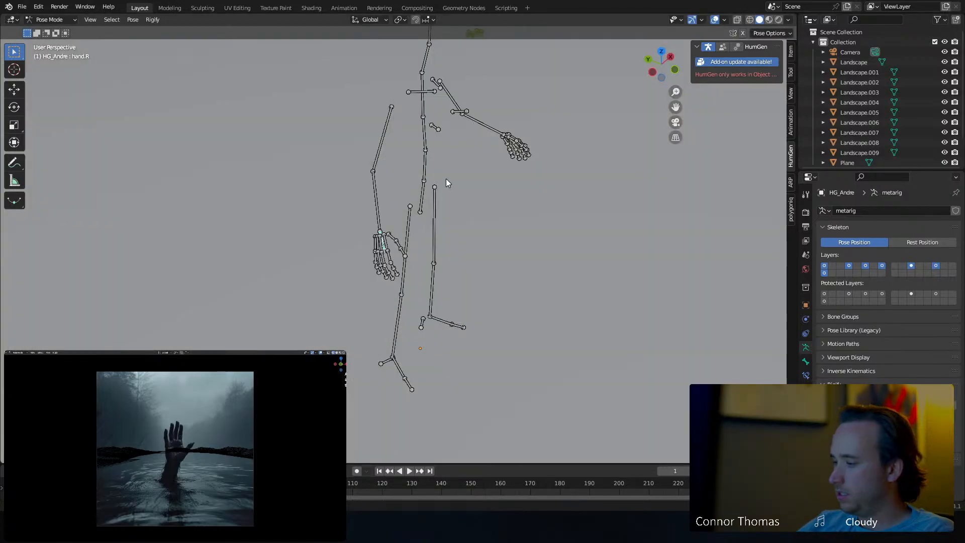
key("KP_1")
middle_click_drag(557, 138, 473, 332, "shift")
key("g")
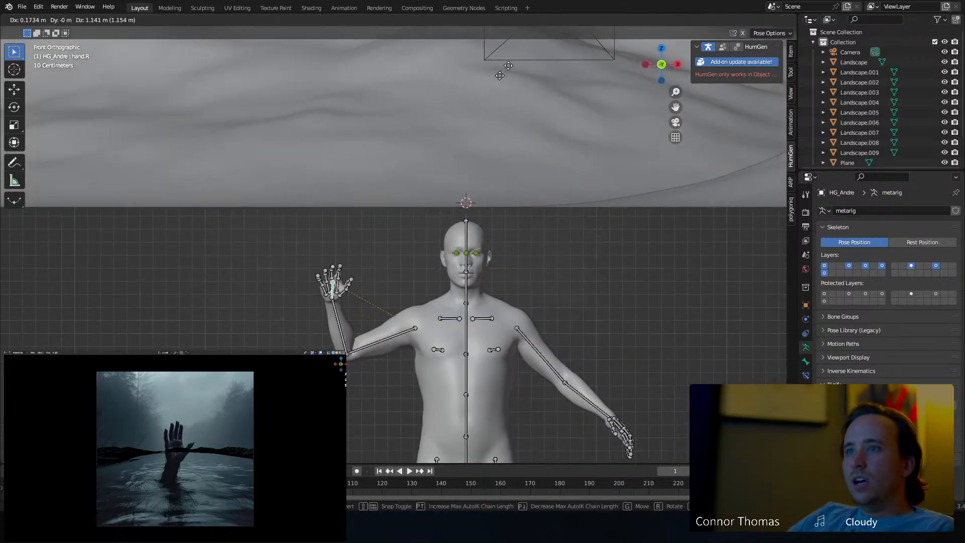
left_click(557, 431)
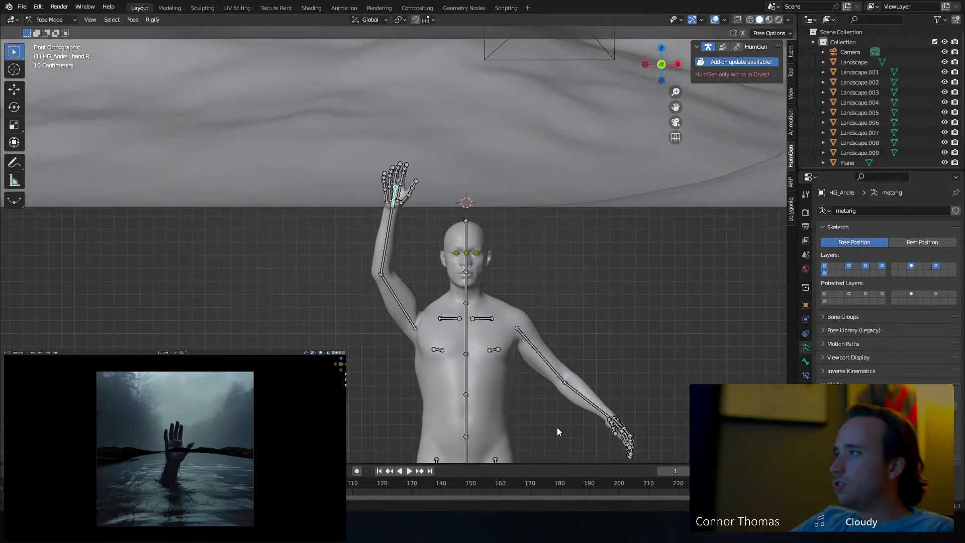
Rotate the raised hand.R bone freely with trackball rotation so the hand tilts slightly.
key("r")
key("r")
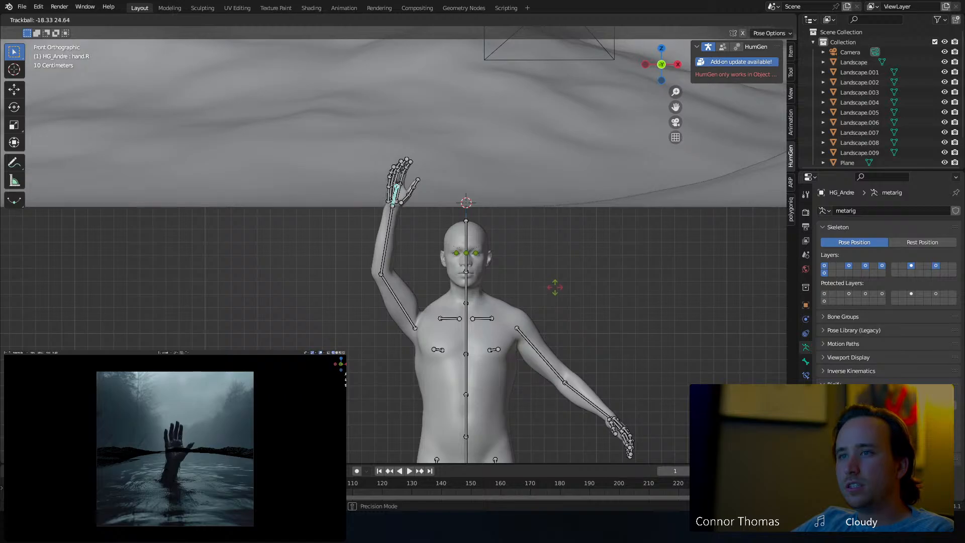
left_click(557, 283)
middle_click_drag(457, 183, 541, 232)
In Object Mode, raise the human along Z and shift it along X so the hand and wrist emerge from the water at the 3D cursor.
key("ctrl+Tab")
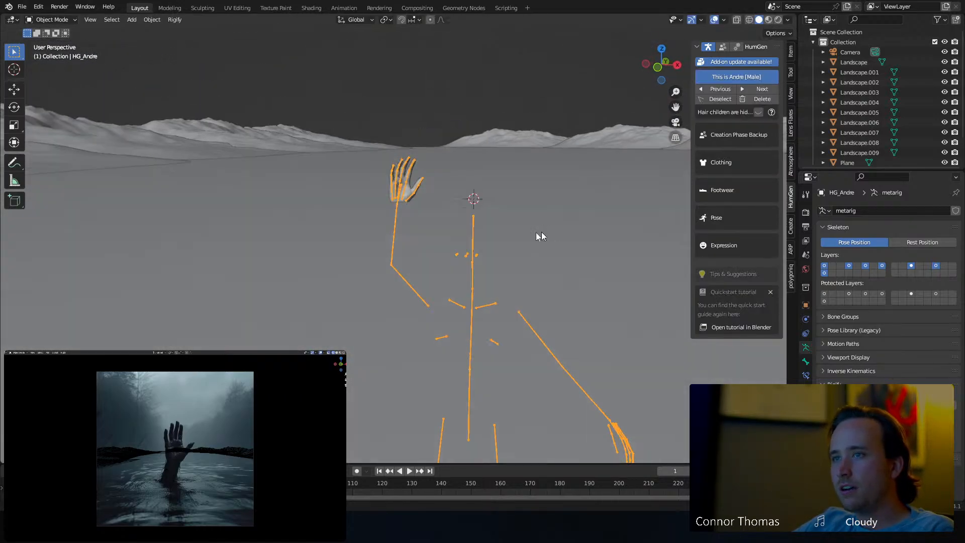
key("g")
key("z")
left_click(518, 229)
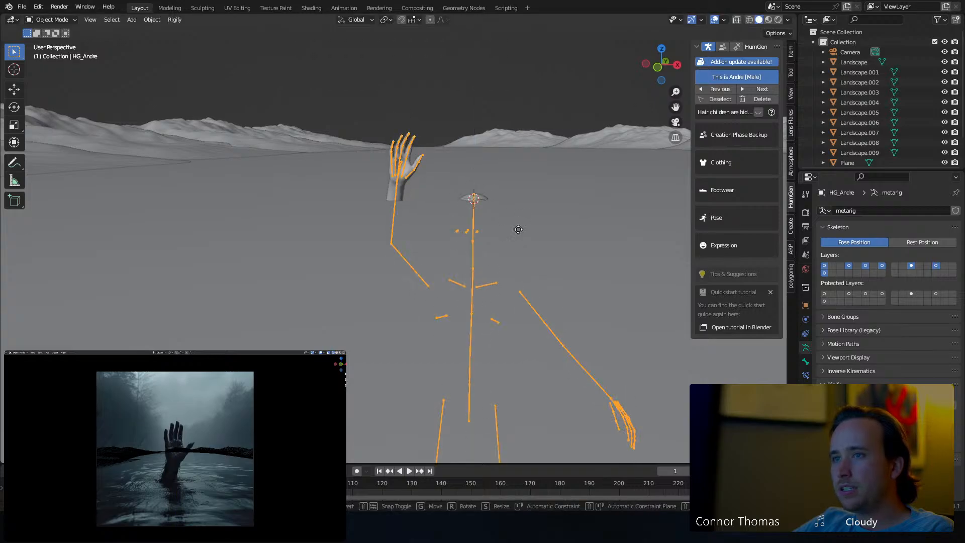
key("g")
key("x")
left_click(581, 207)
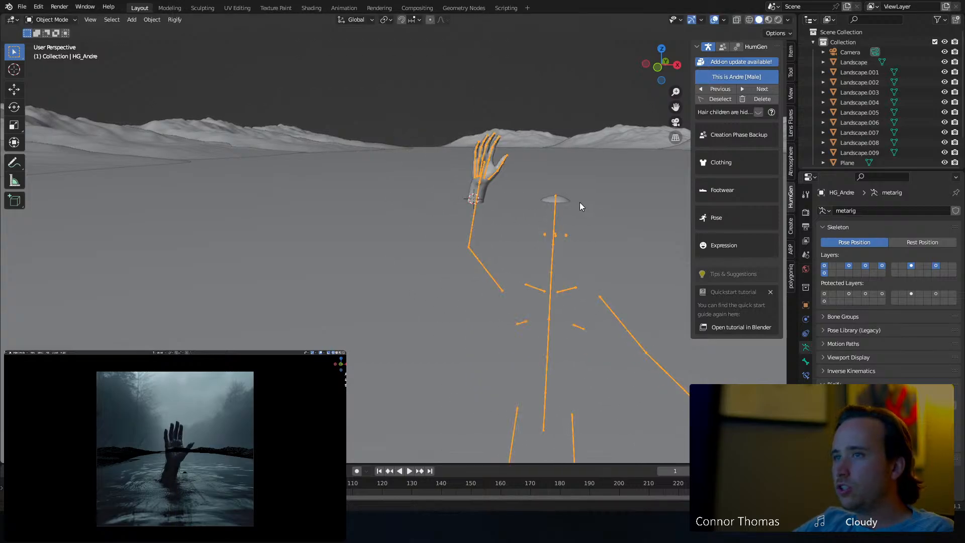
Scale the human rig up in several passes until the figure towers over the water plane.
key("s")
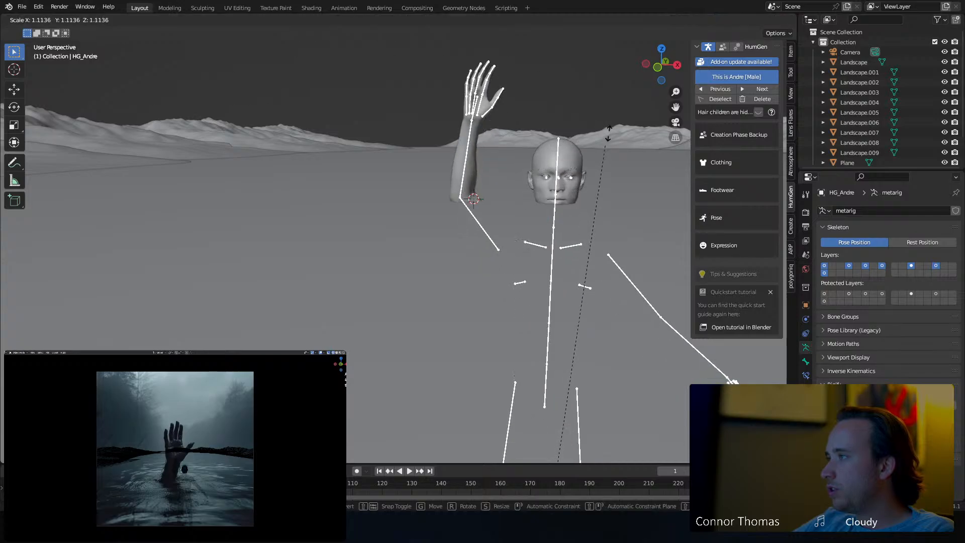
left_click(646, 393)
scroll(582, 323, "down", 3)
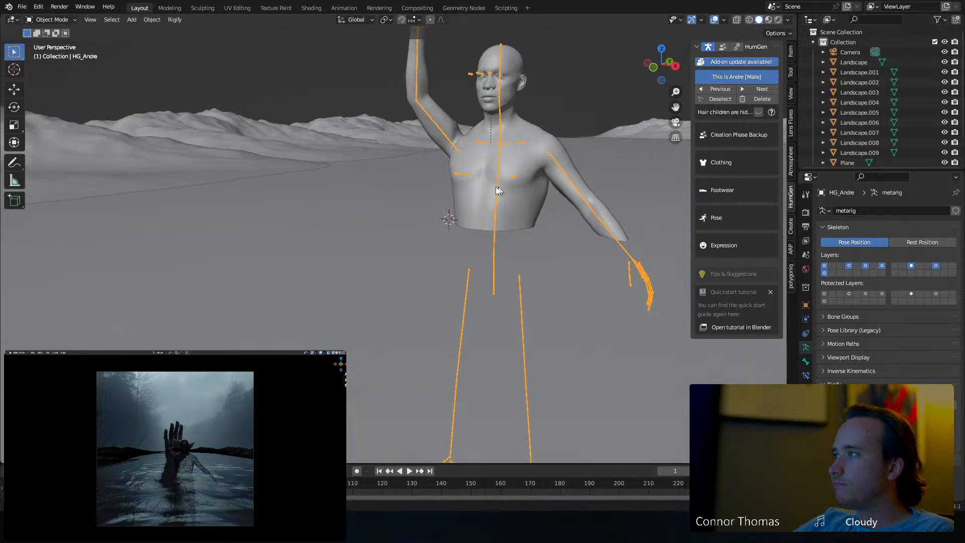
key("s")
left_click(583, 456)
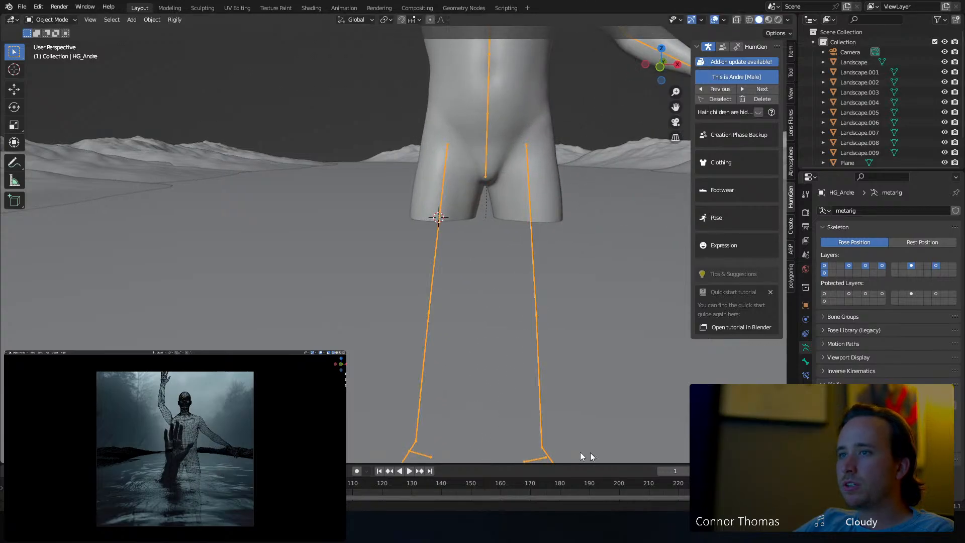
scroll(487, 301, "down", 5)
key("s")
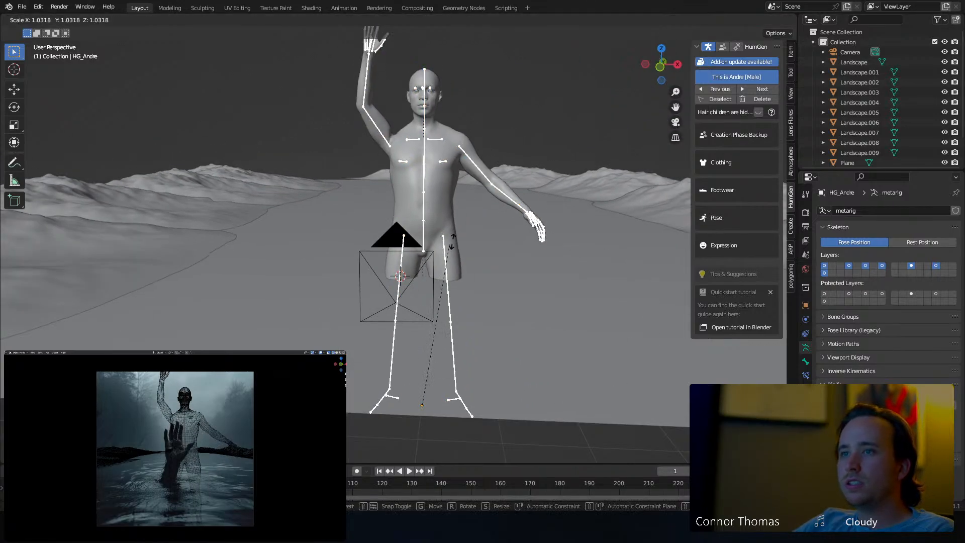
left_click(498, 172)
Enlarge the human again and lower it along Z until only the raised hand and the crown of the head rise above the water.
key("g")
key("z")
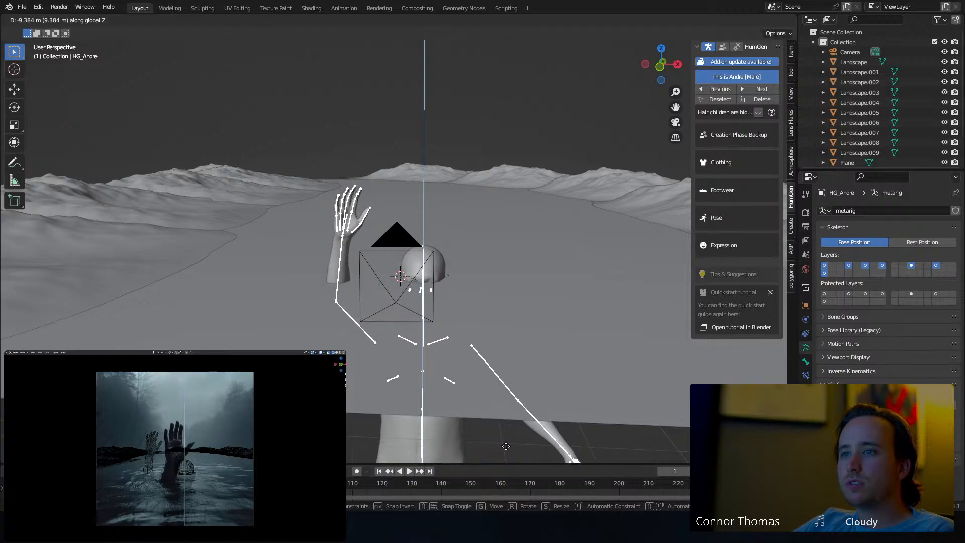
left_click(509, 460)
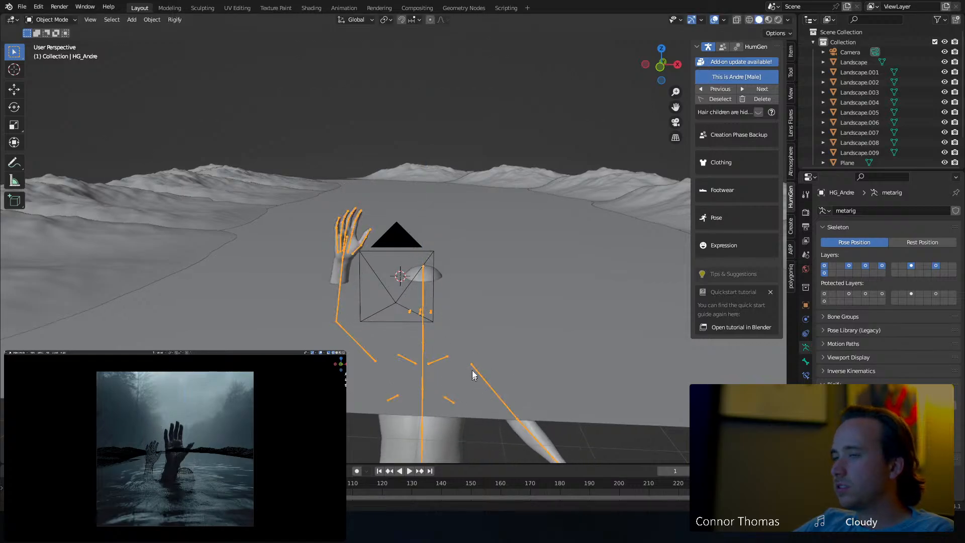
key("g")
key("z")
left_click(552, 248)
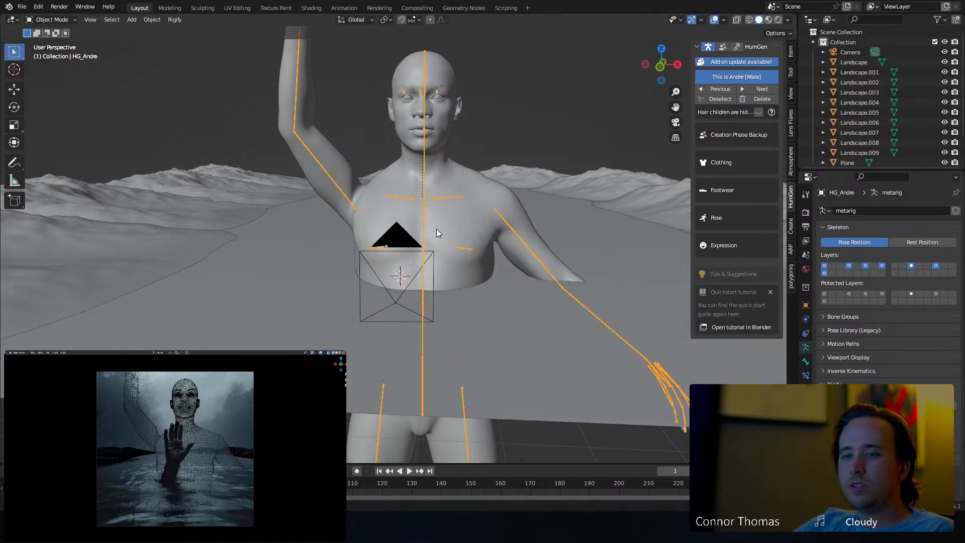
key("g")
key("z")
left_click(490, 382)
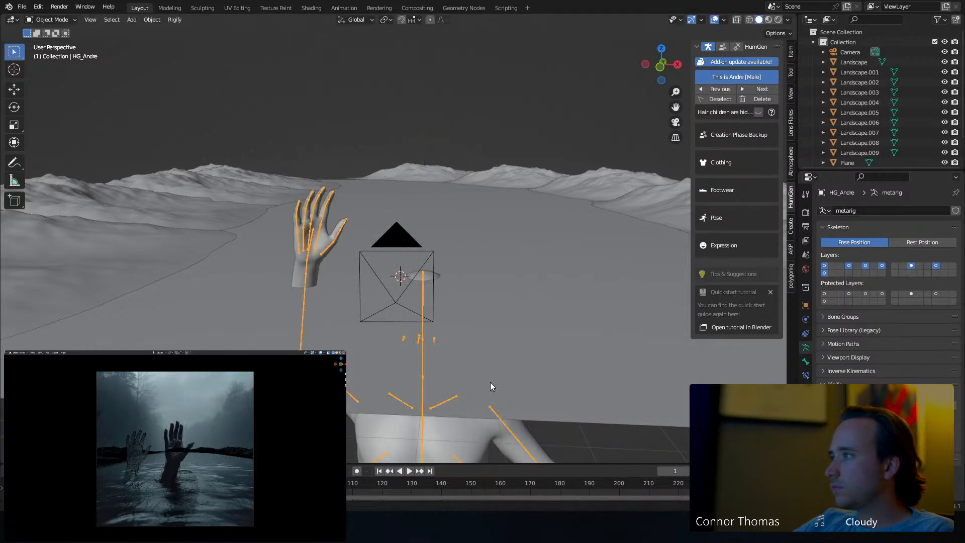
Adjust the human's height along Z and fine-tune its scale for a larger raised hand.
key("g")
key("z")
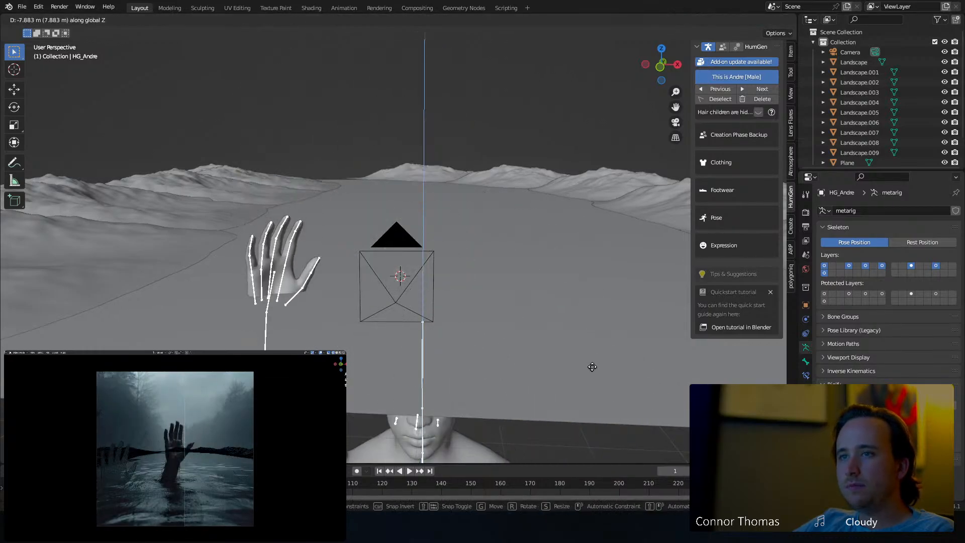
left_click(602, 310)
key("s")
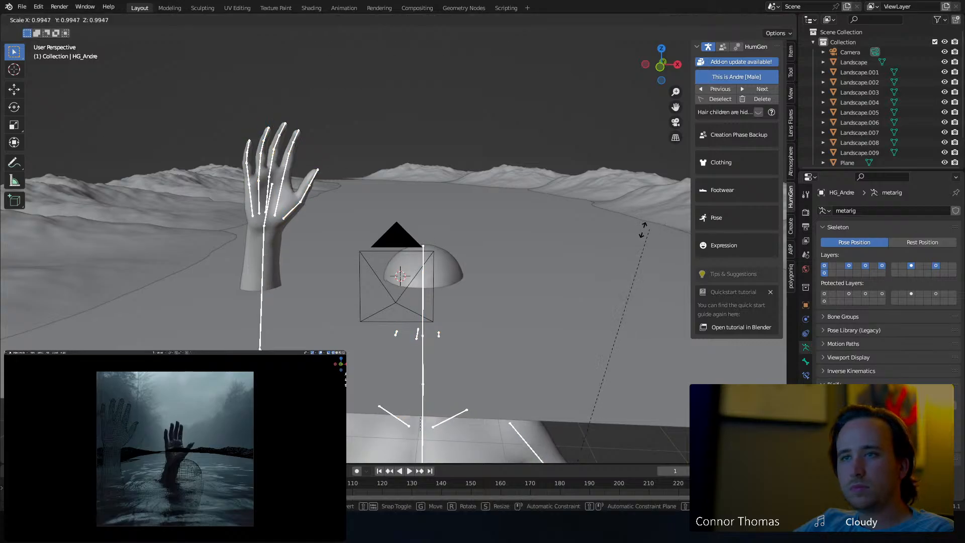
left_click(536, 283)
Lower the human along Z to submerge the head, and shift it sideways so the wrist emerges at the 3D cursor.
key("g")
key("z")
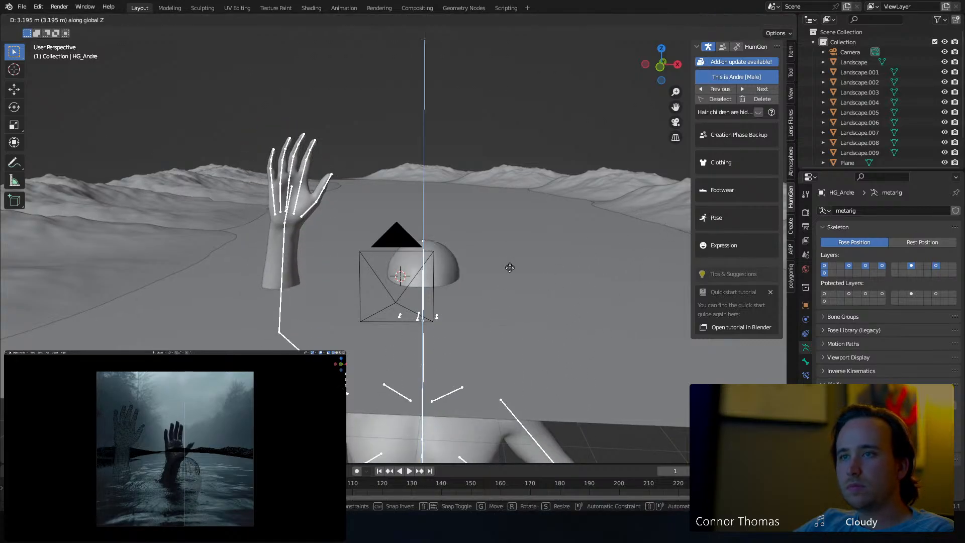
key("Escape")
key("g")
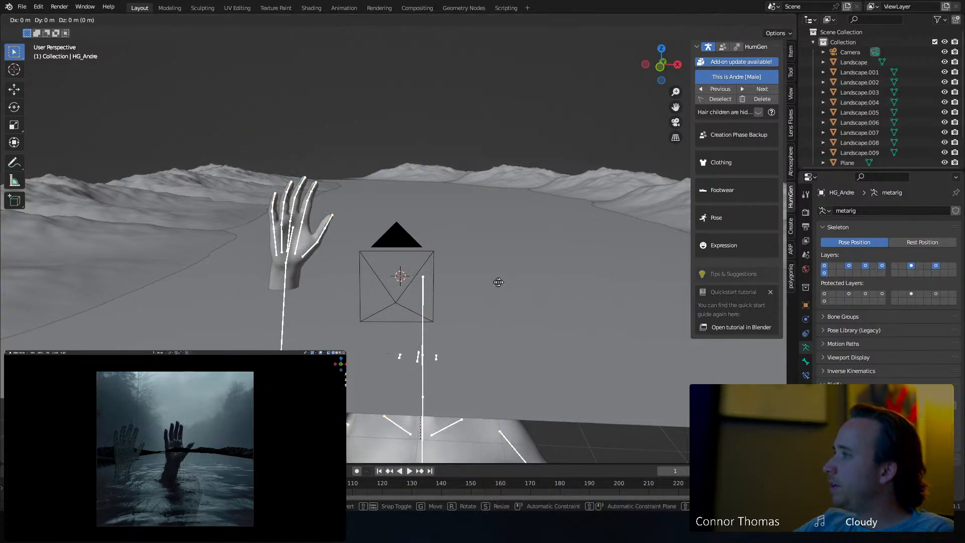
left_click(573, 277)
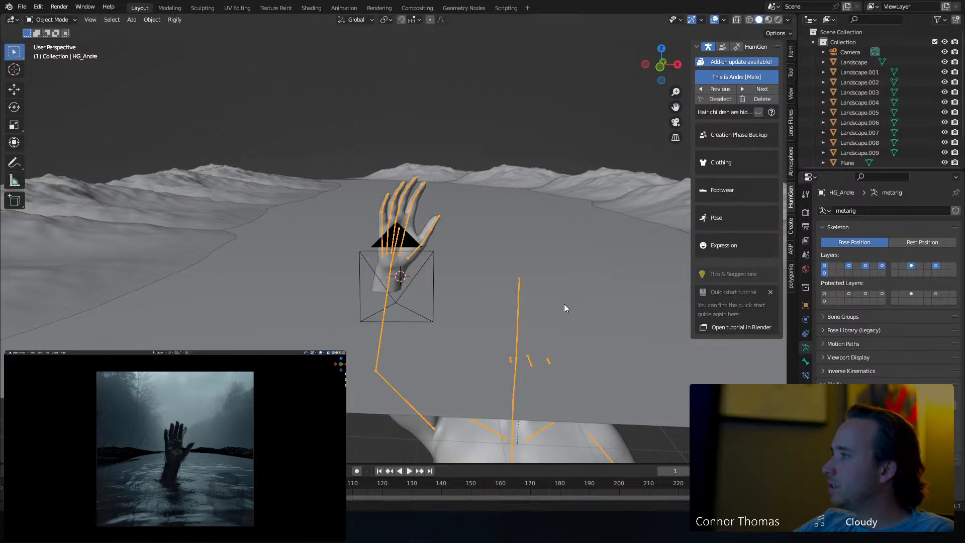
In Pose Mode, rotate the hand.R bone with trackball rotation to turn the palm slightly.
scroll(436, 229, "up", 2)
key("ctrl+Tab")
middle_click_drag(450, 219, 444, 218)
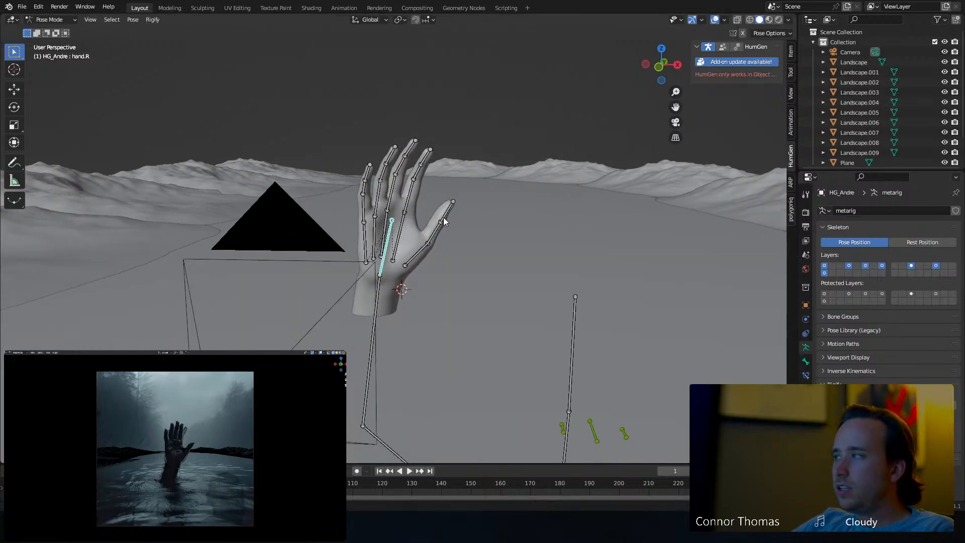
key("r")
key("r")
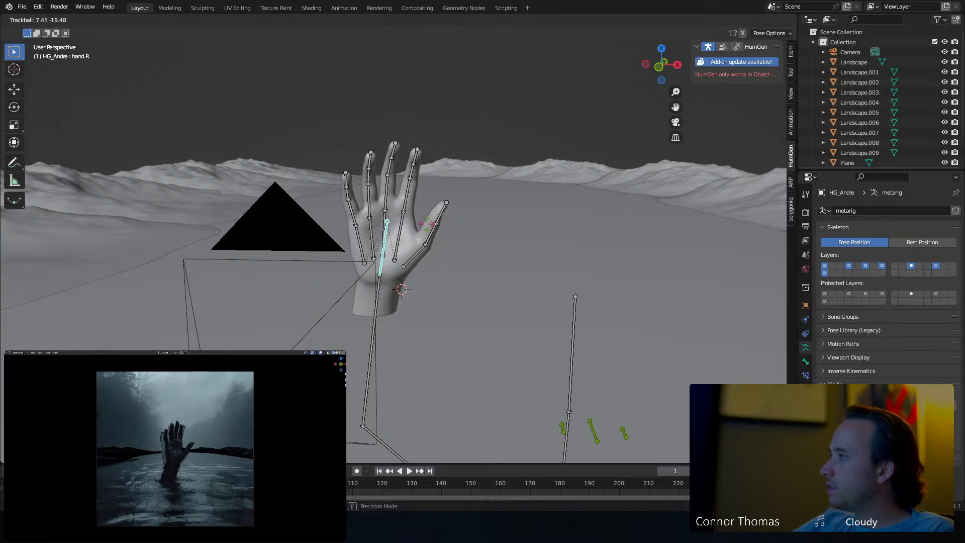
left_click(451, 234)
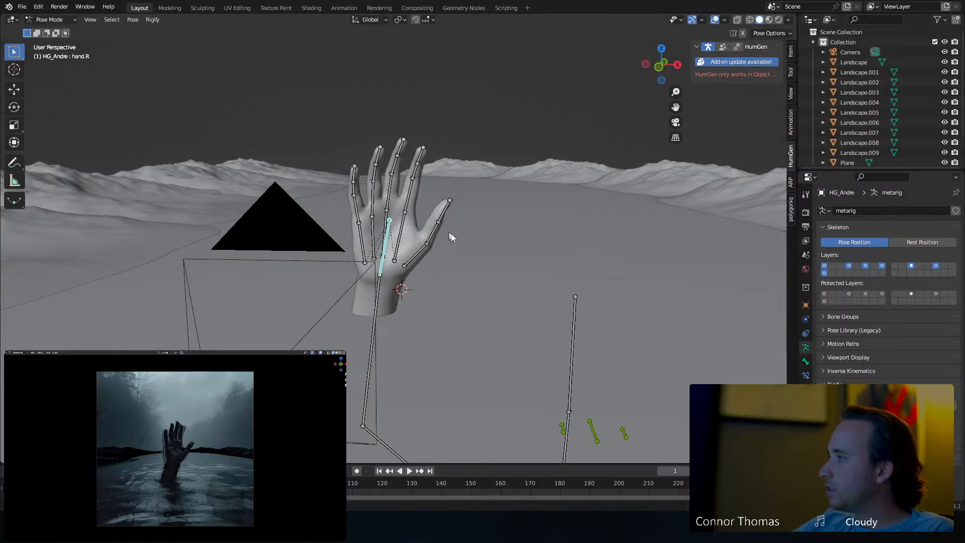
Rotate the palm.04.R bone with trackball rotation to bring the pinky closer to the ring finger.
scroll(438, 271, "up", 4)
left_click(327, 208)
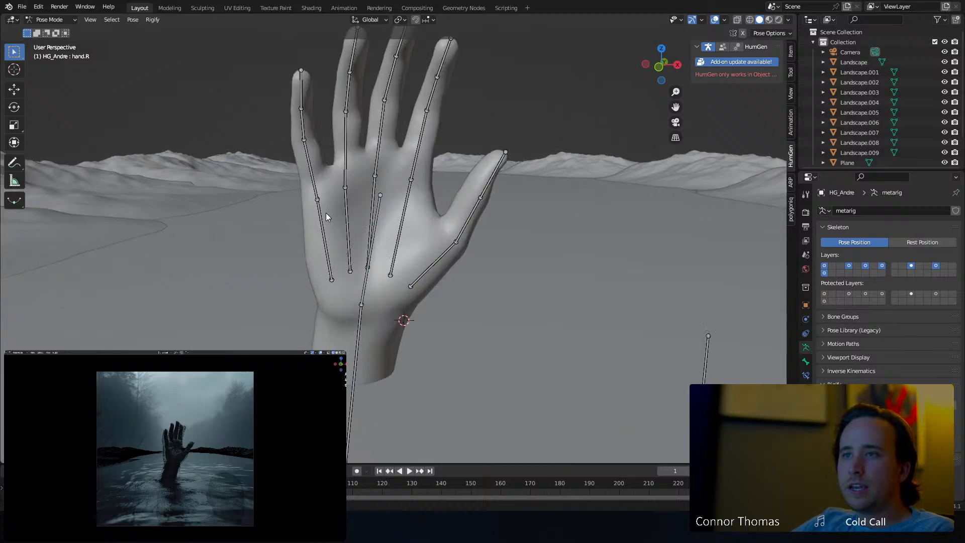
left_click(326, 213)
key("r")
key("r")
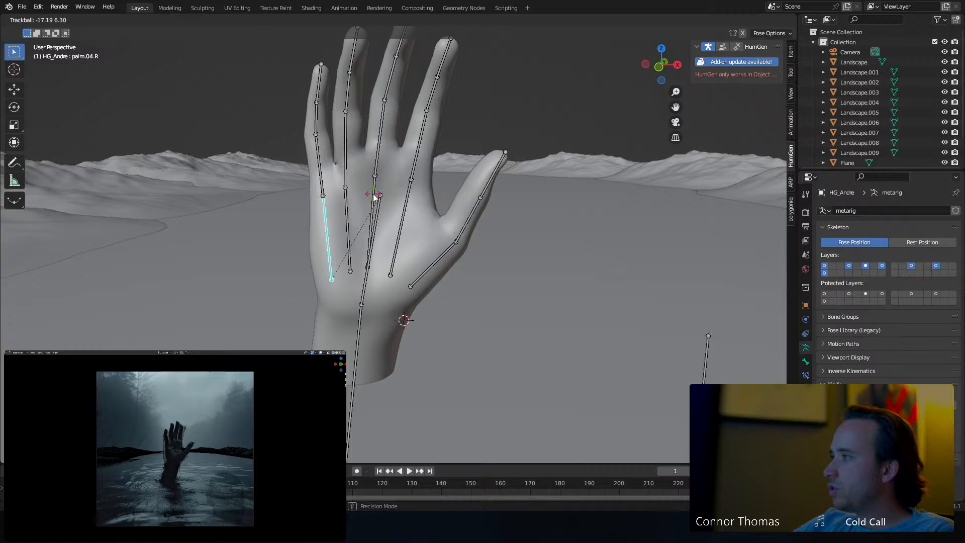
left_click(375, 197)
middle_click_drag(374, 197, 369, 238)
Narrow the hand.R bone along the X axis and move it slightly along X towards the thumb side.
left_click(354, 277)
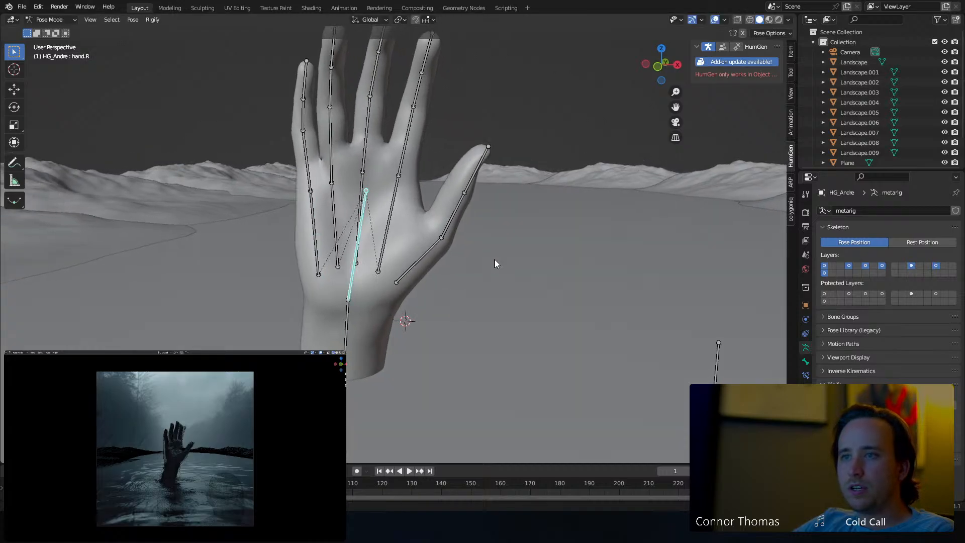
key("s")
key("x")
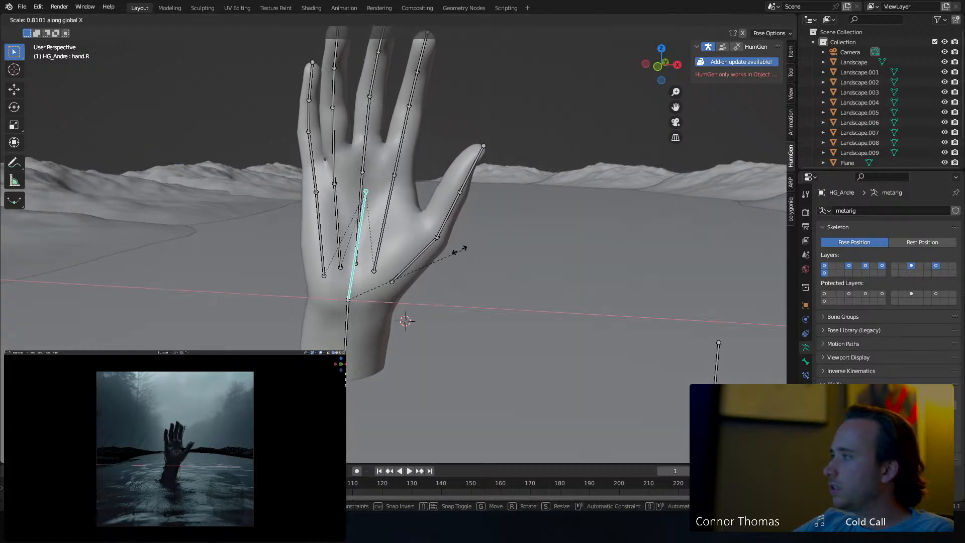
left_click(455, 247)
key("g")
key("x")
left_click(459, 246)
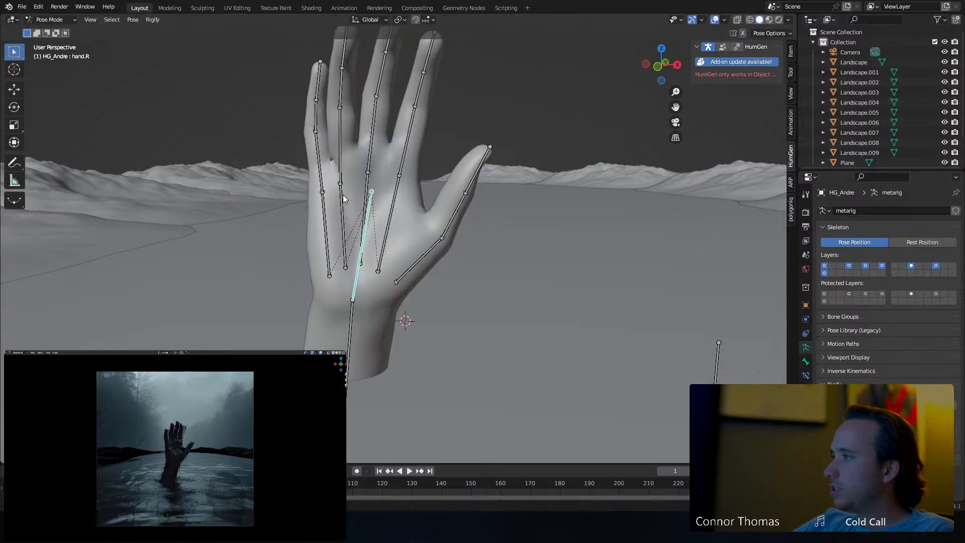
Rotate the f_pinky.01.R bone with trackball rotation to tilt the pinky away from the ring finger.
left_click(321, 150)
key("r")
key("r")
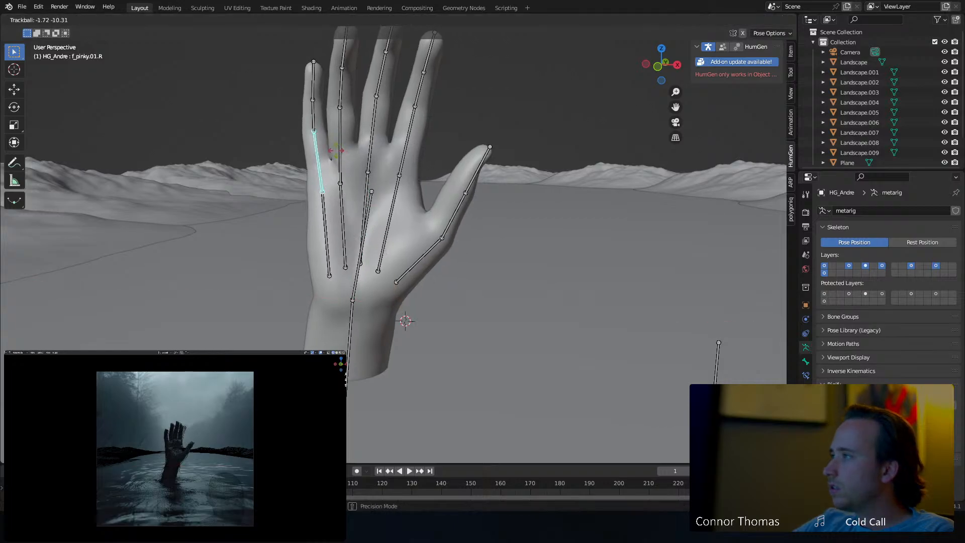
left_click(349, 141)
Rotate the f_ring.01.R bone with trackball rotation to adjust the ring finger's angle.
left_click(341, 151)
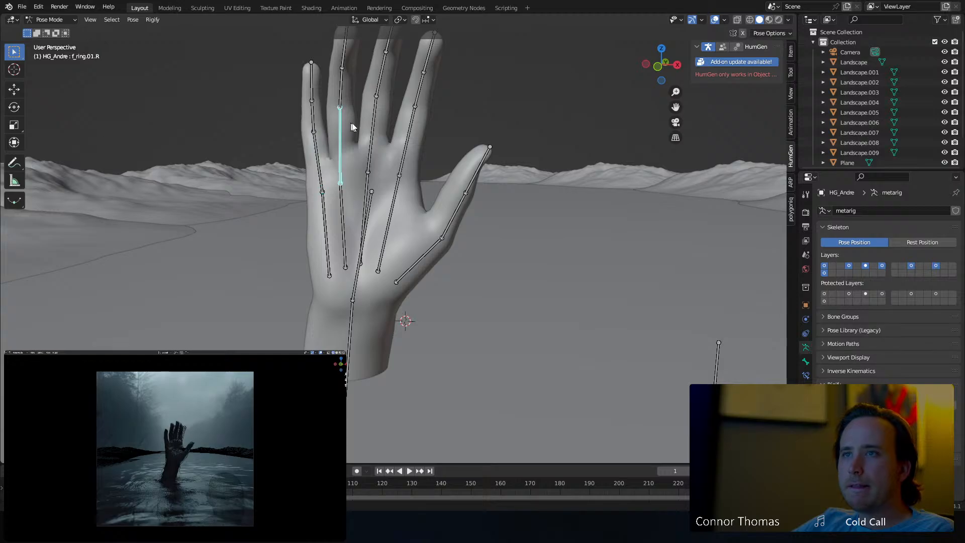
middle_click_drag(340, 151, 371, 145)
key("r")
key("r")
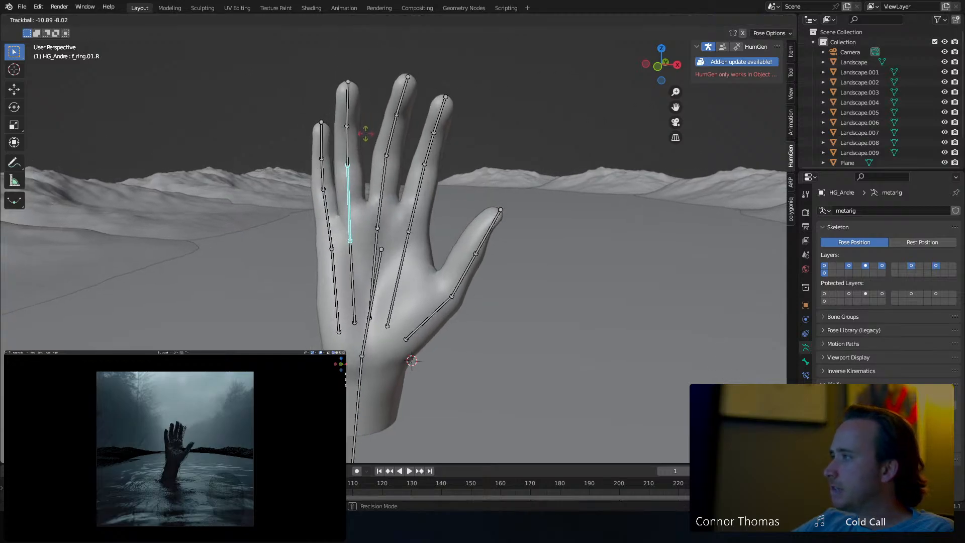
left_click(366, 132)
Rotate f_middle.01.R towards the ring finger and bend f_middle.02.R slightly back towards the index finger.
left_click(384, 173)
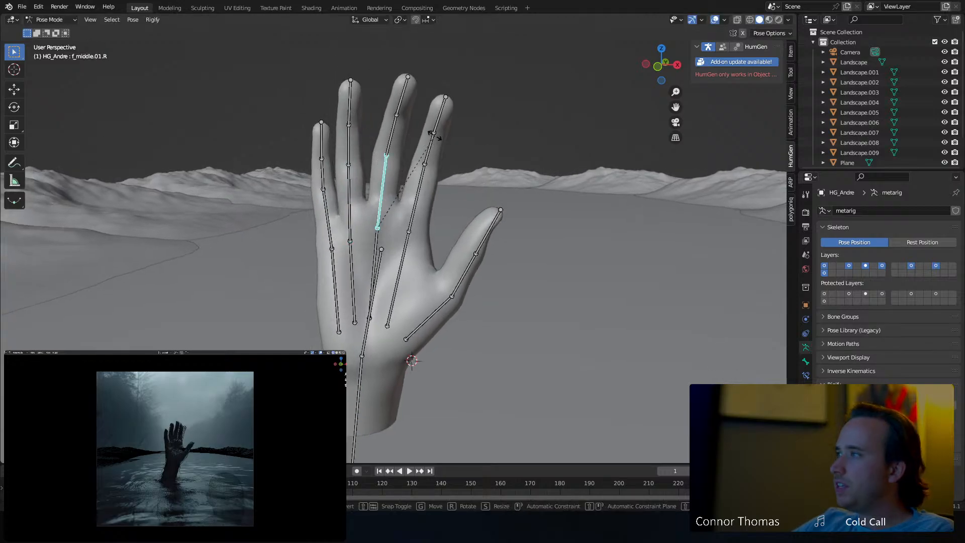
key("r")
key("r")
left_click(427, 122)
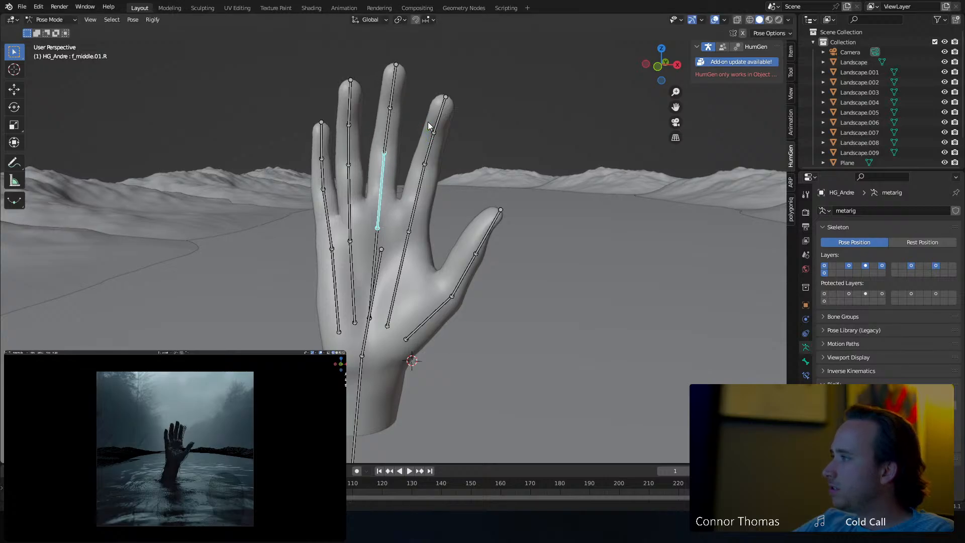
left_click(387, 130)
key("r")
key("r")
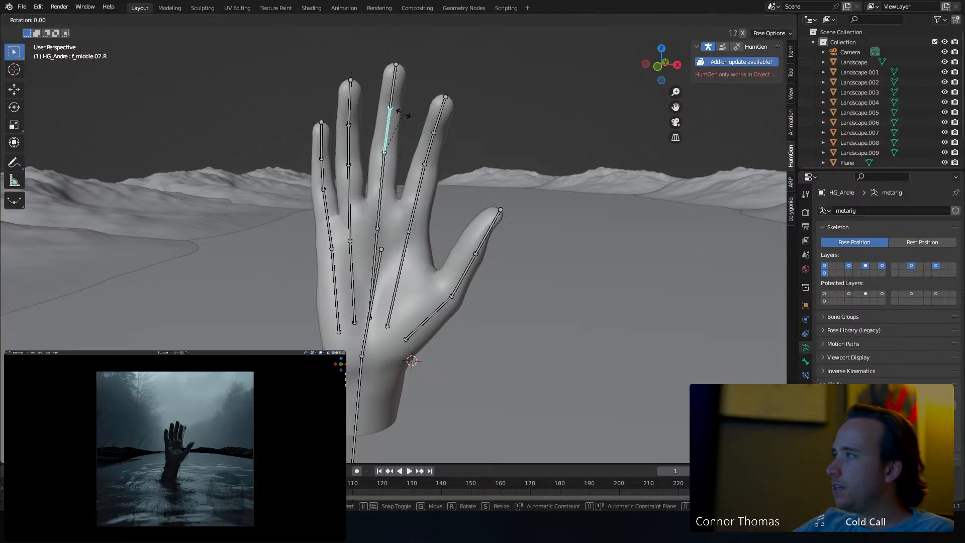
left_click(418, 103)
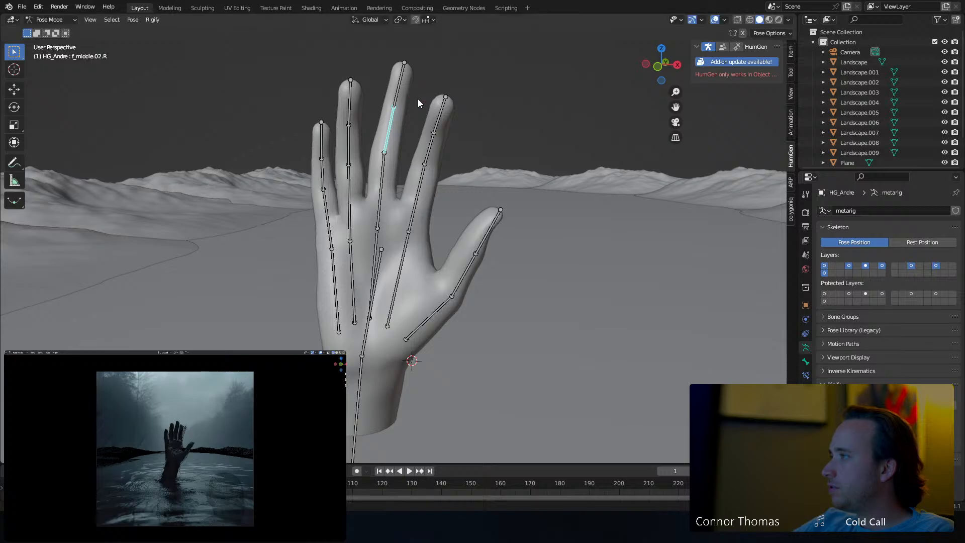
Rotate the f_index.01.R bone to straighten the index finger and bring it closer to the middle finger.
middle_click_drag(417, 201, 432, 125)
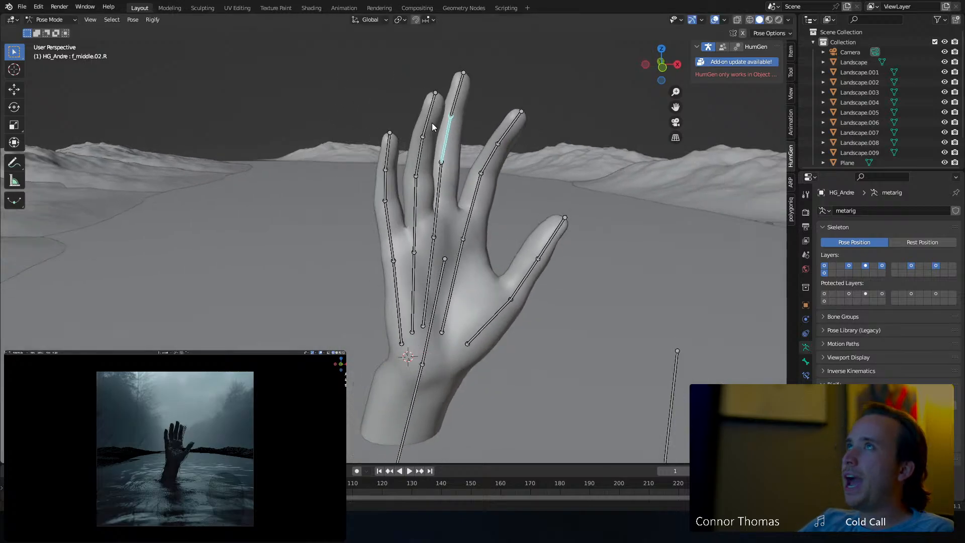
left_click(476, 185)
key("r")
key("r")
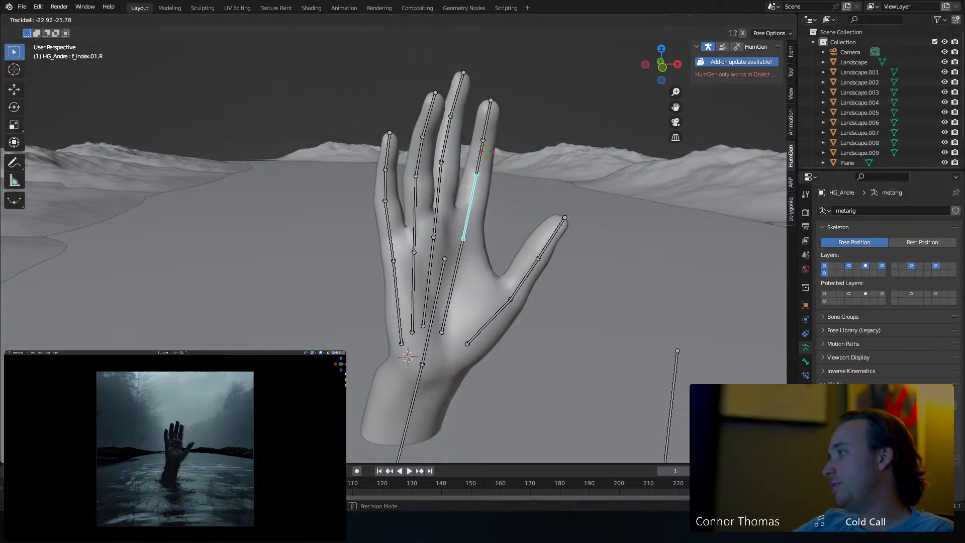
left_click(518, 171)
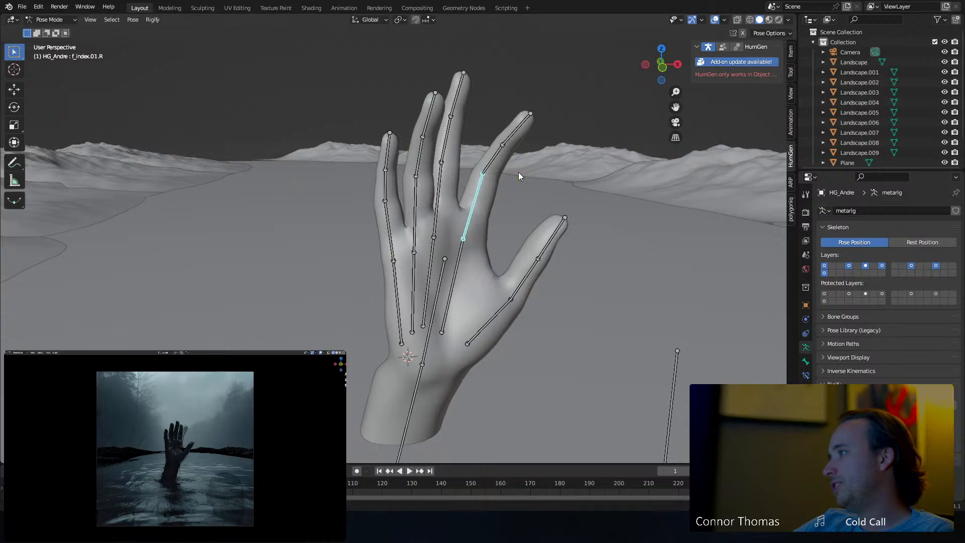
key("r")
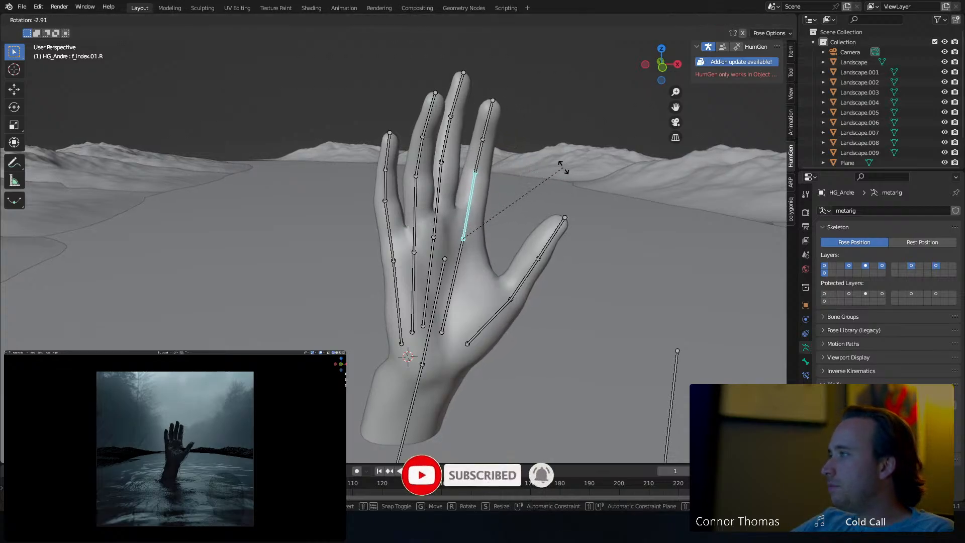
left_click(556, 162)
Rotate the f_index.02.R bone with trackball rotation to tilt the upper index finger slightly towards the middle finger.
left_click(482, 157)
key("r")
key("r")
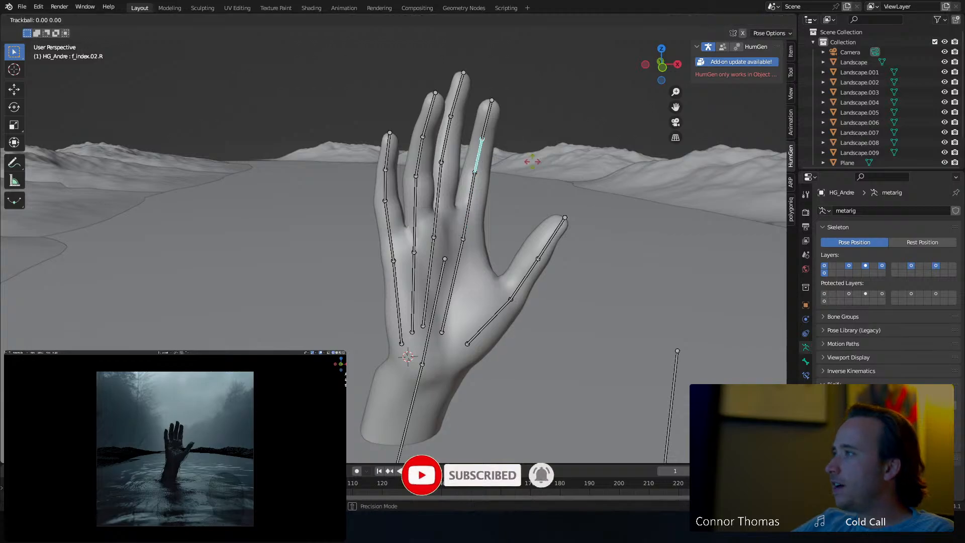
key("r")
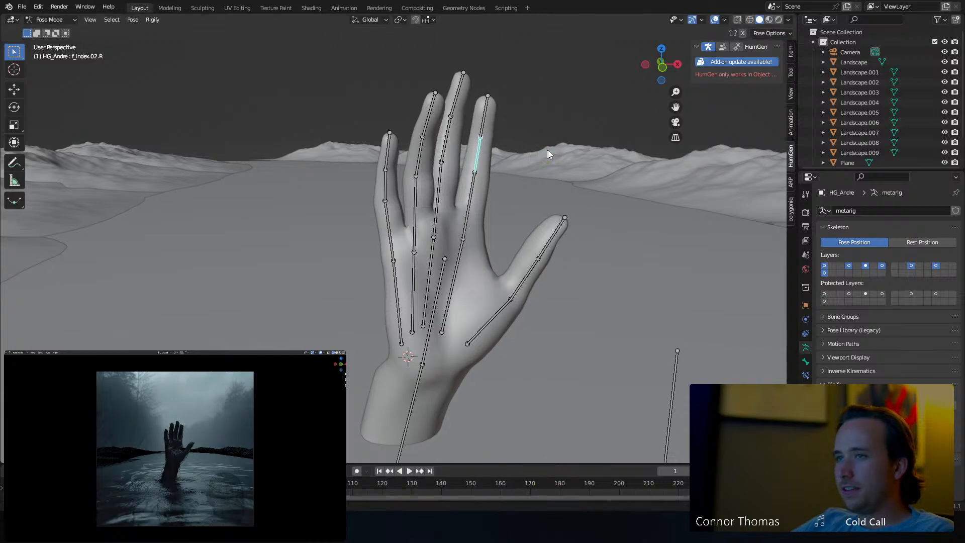
left_click(597, 146)
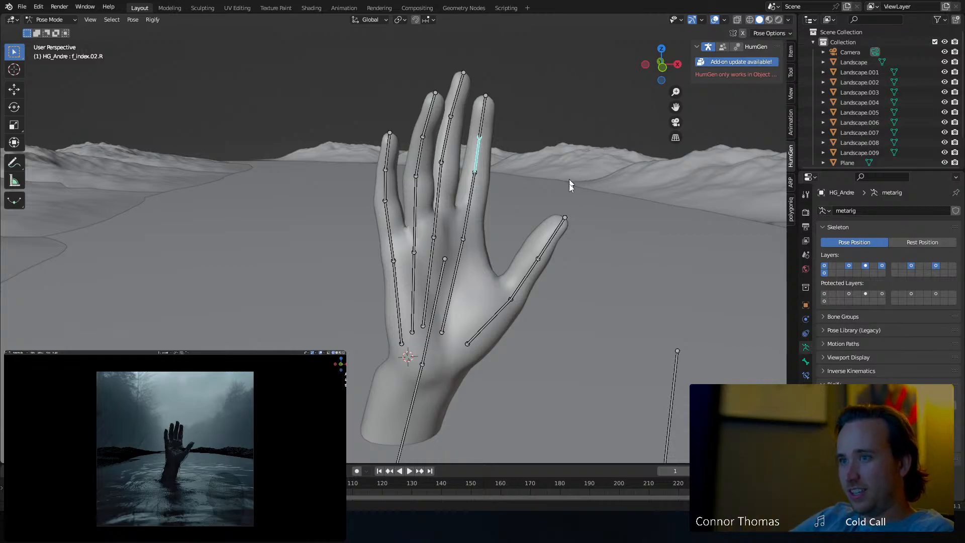
Rotate the thumb.01.R bone inward by about 9° and the thumb.02.R bone outward by about 19°.
left_click(502, 336)
key("r")
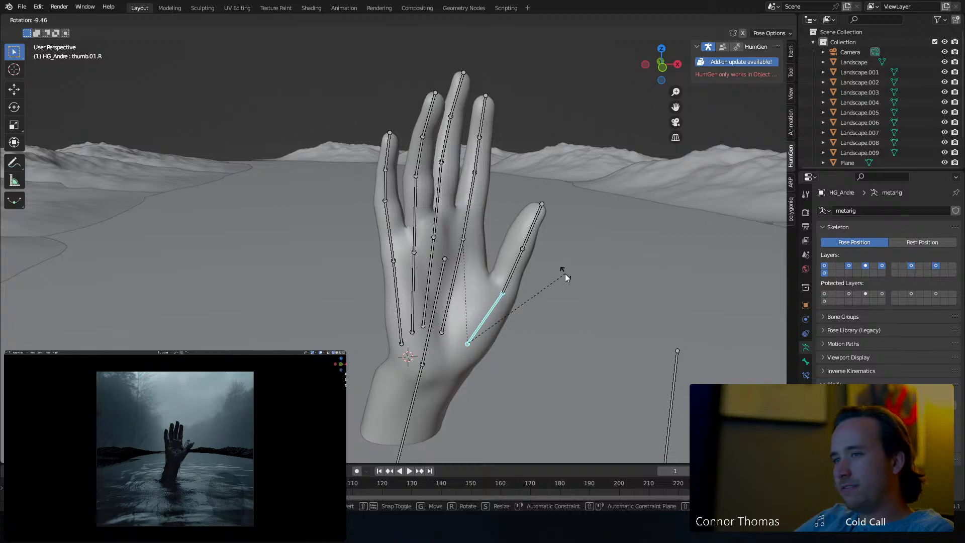
left_click(565, 273)
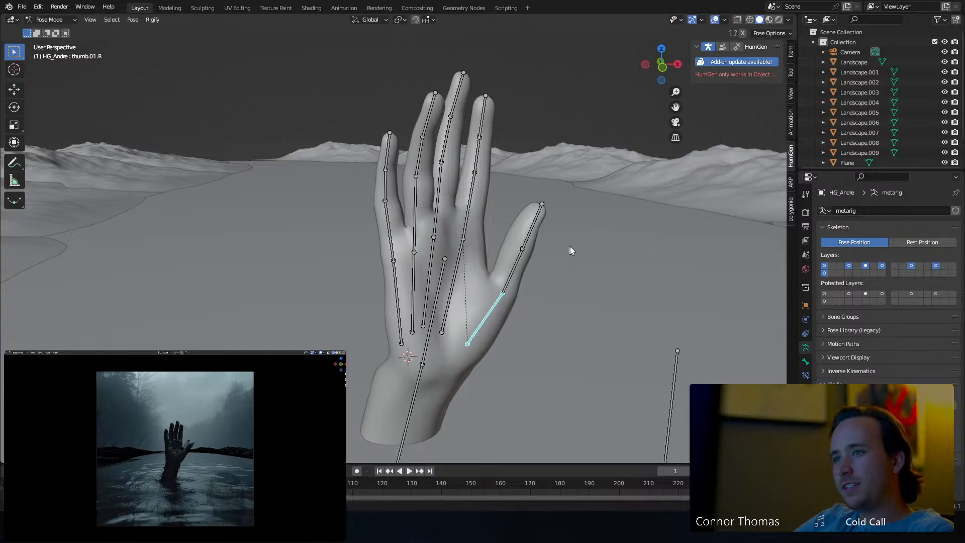
left_click(517, 262)
key("r")
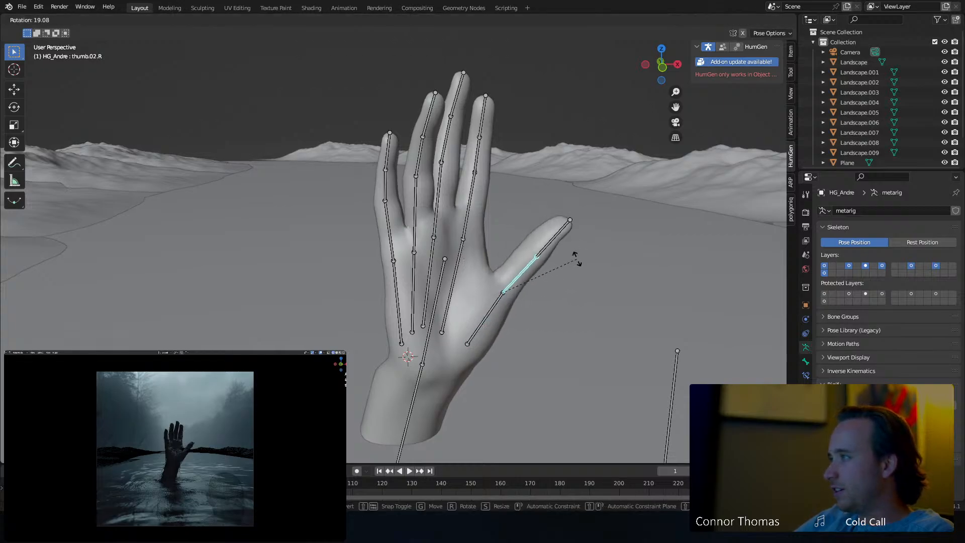
left_click(573, 259)
middle_click_drag(569, 259, 450, 283)
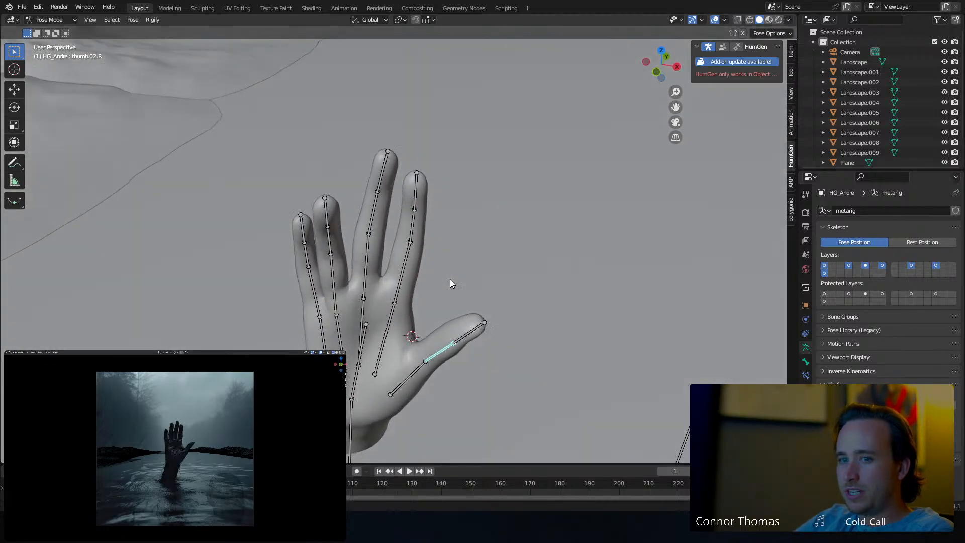
Return the rig to Object Mode, clear the selection and save the file.
key("ctrl+Tab")
middle_click_drag(379, 246, 443, 212)
key("a")
key("a")
key("ctrl+s")
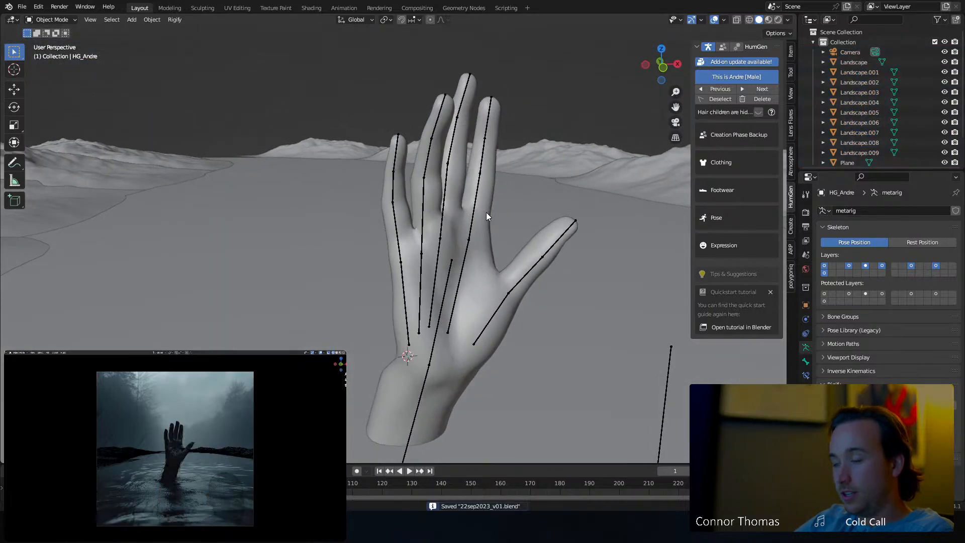
Put the HG_Andre rig in Pose Mode and reposition its head bone.
middle_click_drag(464, 236, 470, 201)
middle_click_drag(556, 232, 421, 179)
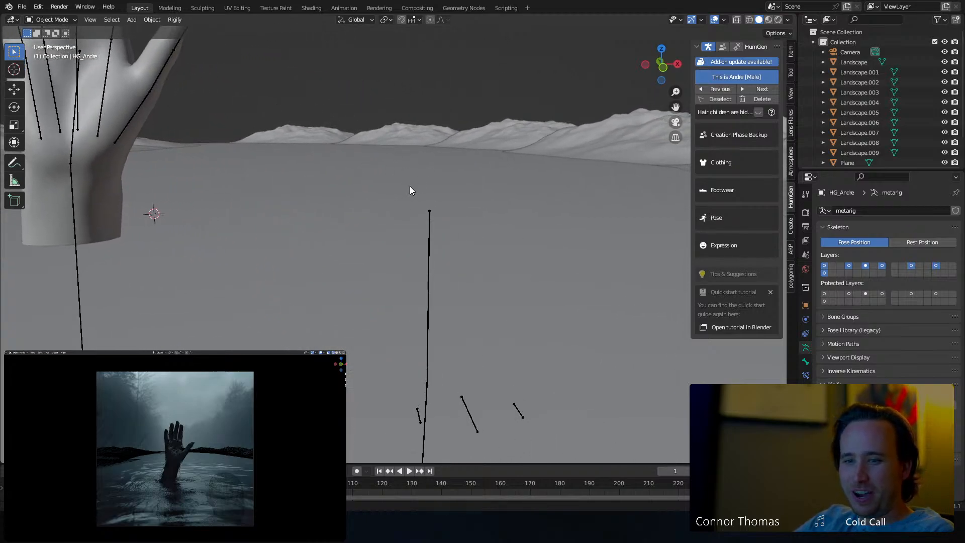
left_click(430, 255)
key("ctrl+Tab")
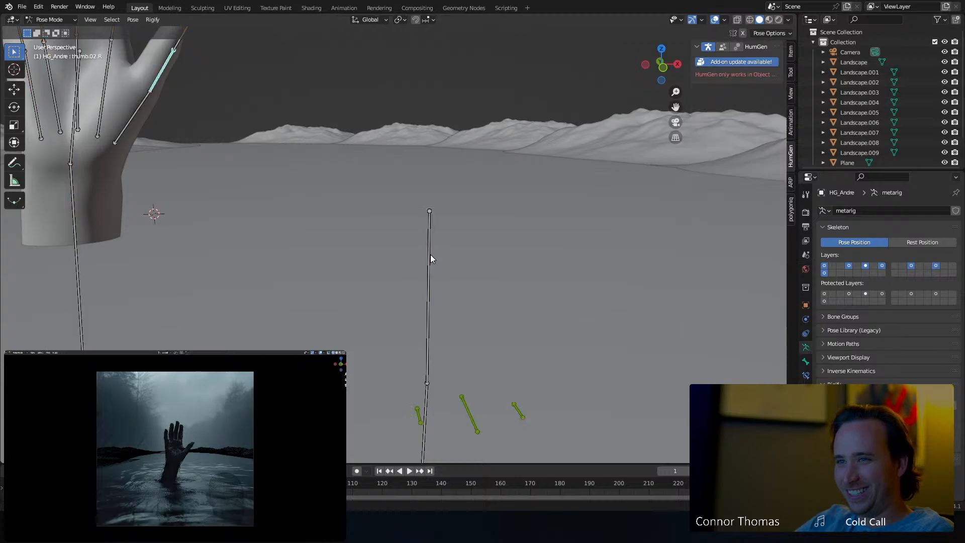
left_click(430, 255)
key("g")
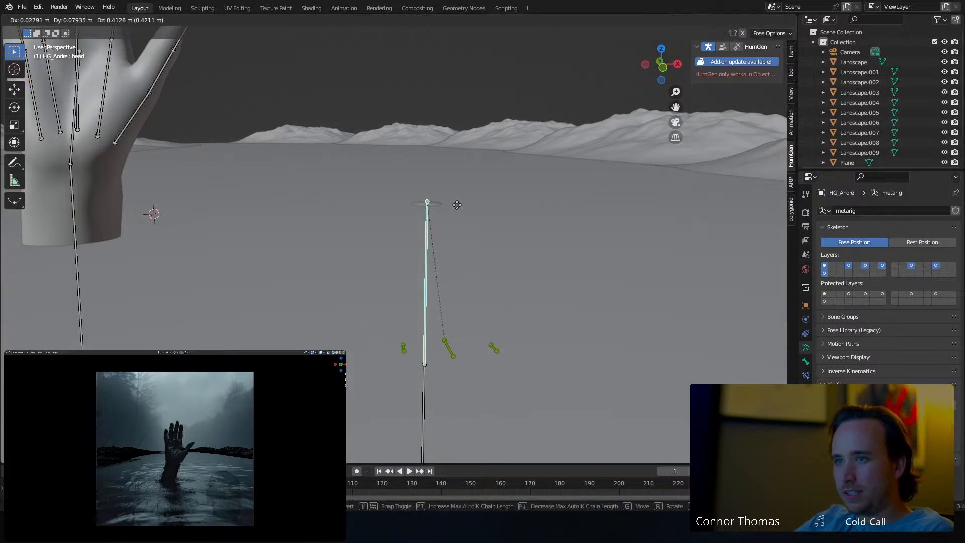
left_click(454, 236)
Move the neck bone slightly to adjust the angle of the submerged head.
middle_click_drag(448, 270, 448, 237, "shift")
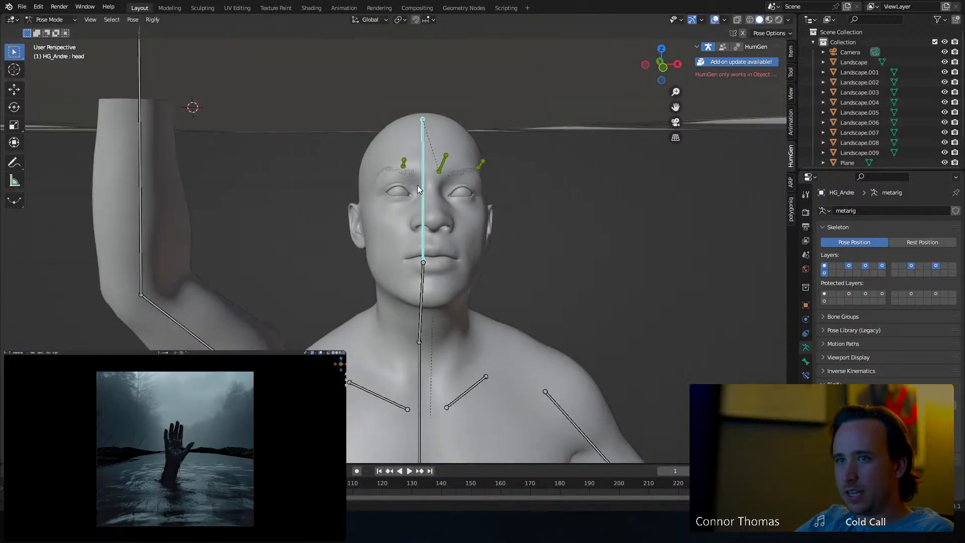
middle_click_drag(417, 188, 427, 212, "shift")
left_click(428, 302)
key("g")
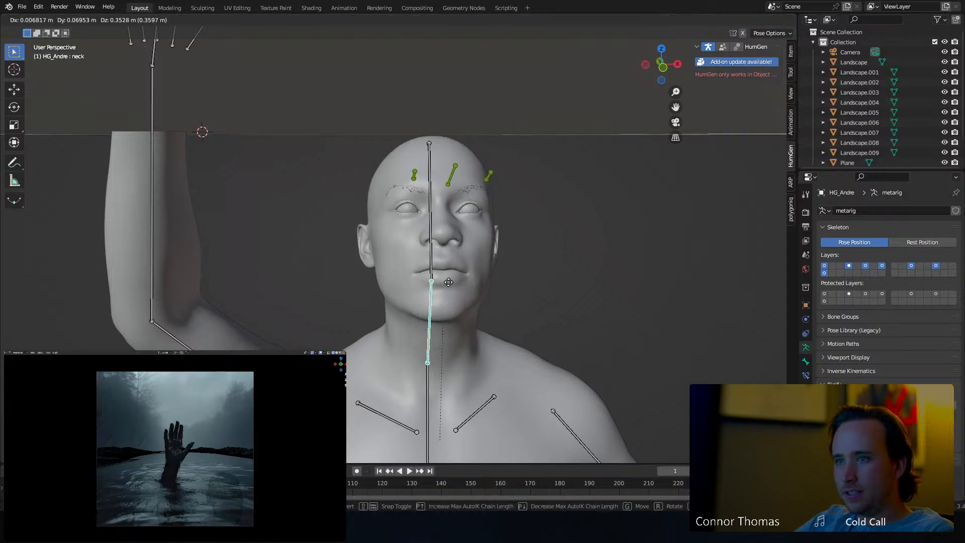
left_click(449, 285)
left_click(439, 218)
key("g")
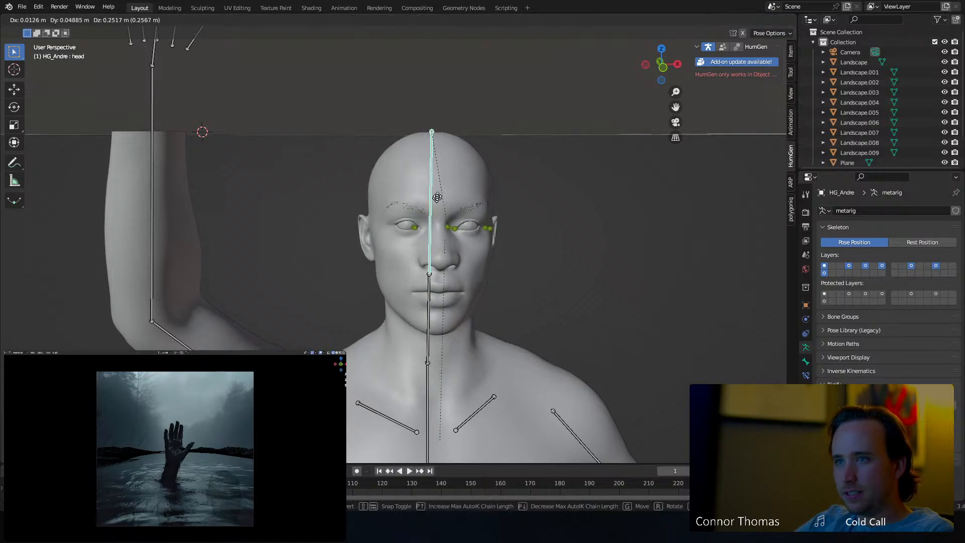
right_click(444, 218)
middle_click_drag(453, 297, 448, 256, "shift")
scroll(449, 261, "down", 1)
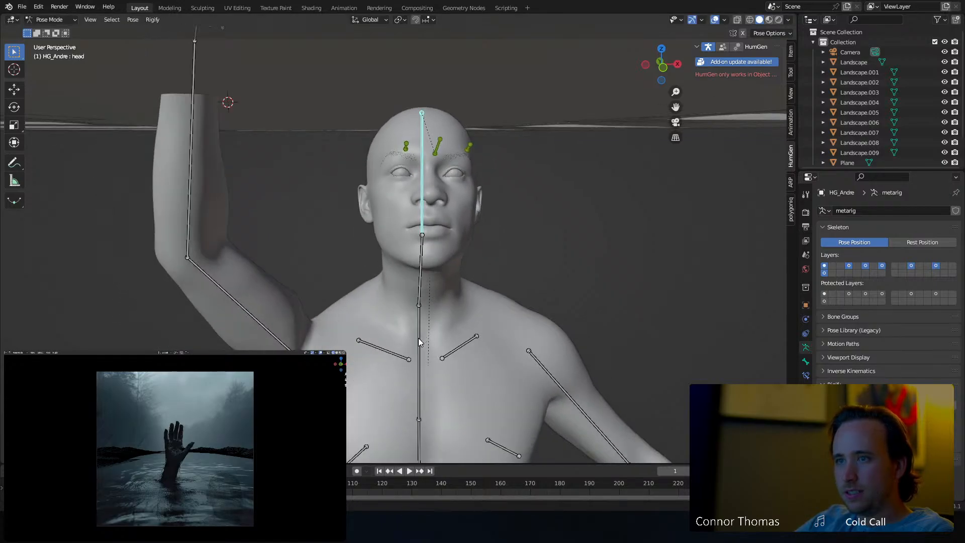
left_click(421, 342)
key("g")
right_click(437, 330)
scroll(416, 240, "down", 5)
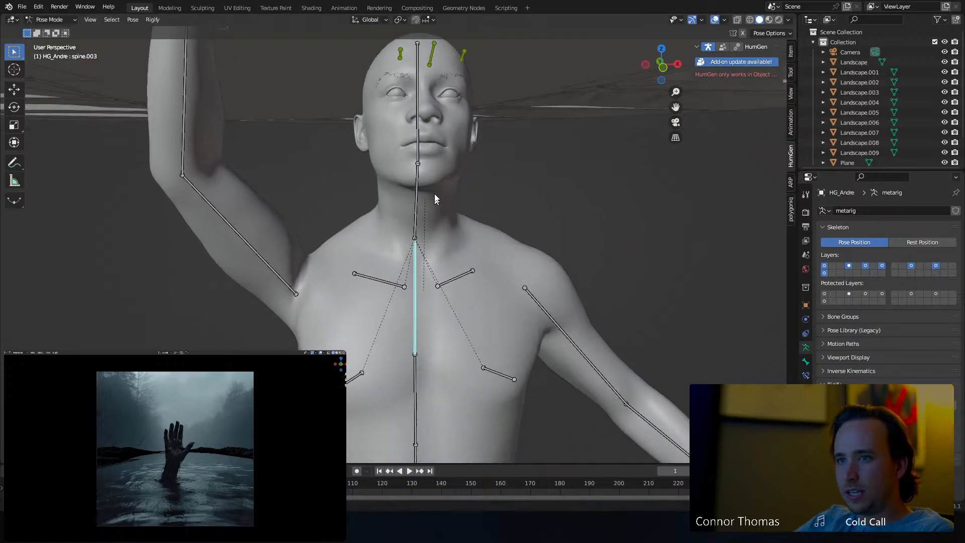
left_click(409, 367)
key("g")
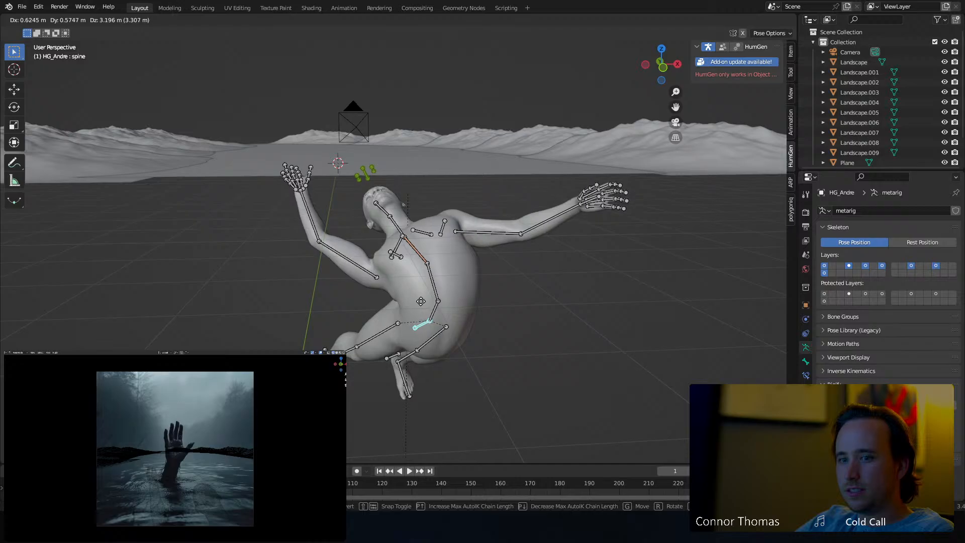
right_click(426, 306)
Rotate the head bone to tilt the head sideways away from the raised arm and return to Object Mode.
middle_click_drag(404, 192, 392, 159)
scroll(417, 191, "up", 3)
left_click(393, 159)
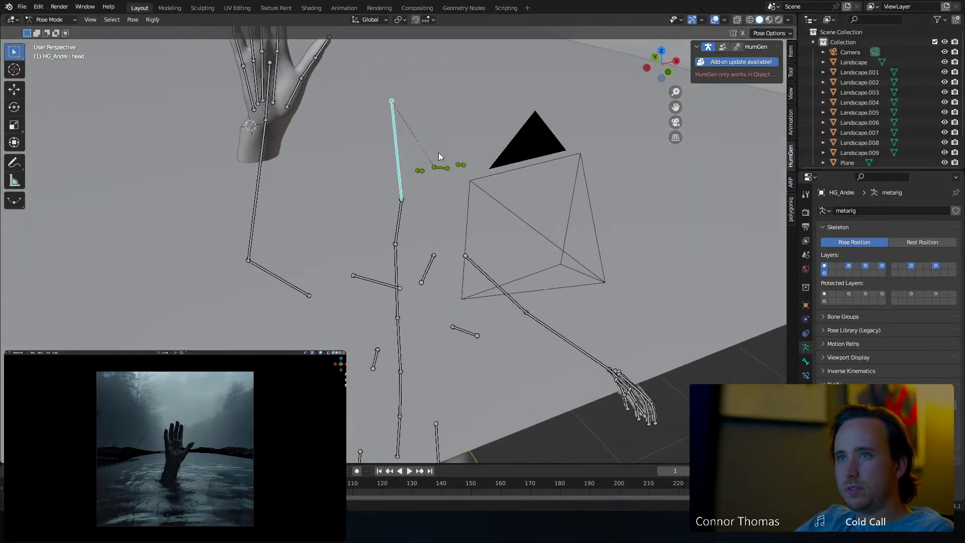
key("r")
left_click(474, 179)
middle_click_drag(474, 180, 434, 163)
key("ctrl+Tab")
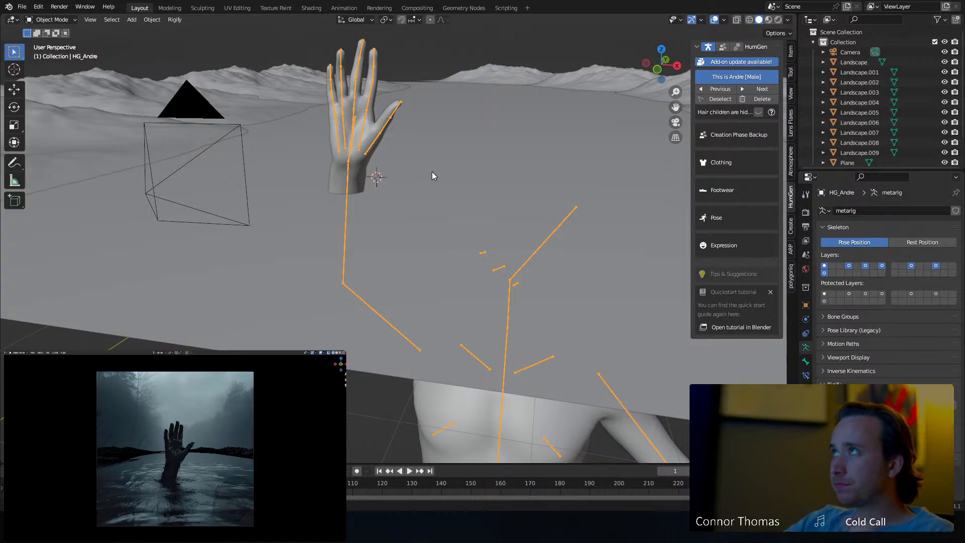
Hide the viewport sidebar and save the file with nothing selected.
mouse_move(439, 123)
middle_mouse_down()
mouse_move(441, 161)
mouse_move(440, 115)
middle_mouse_up()
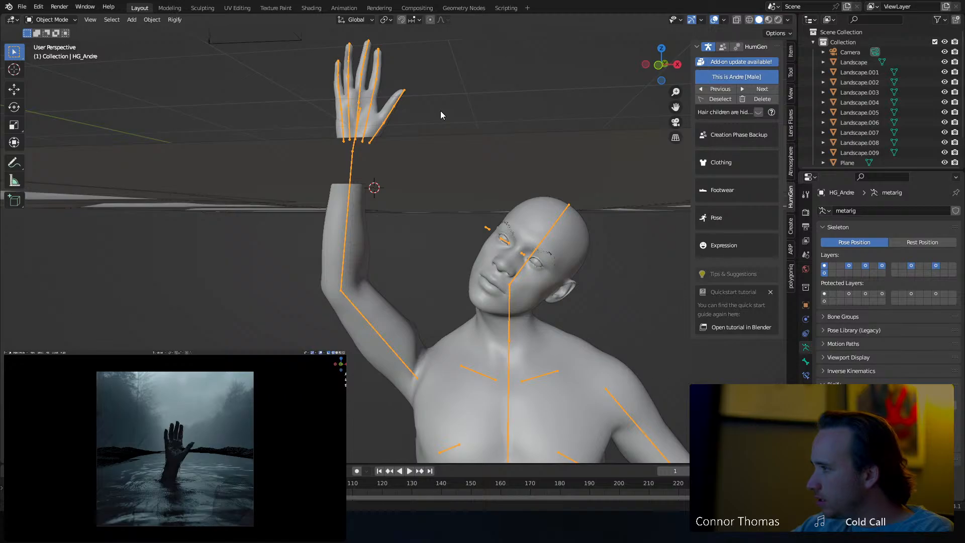
middle_click_drag(440, 115, 413, 127)
left_click(431, 133)
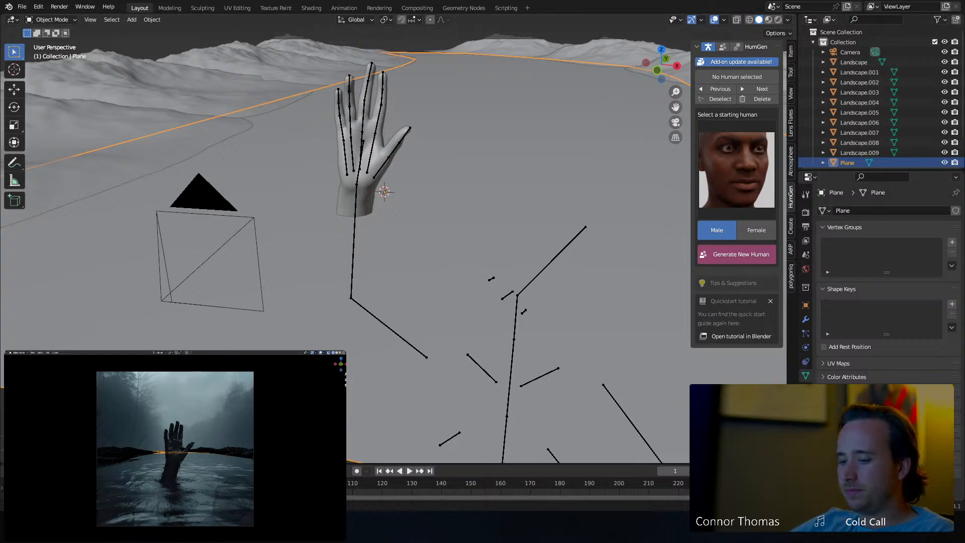
key("n")
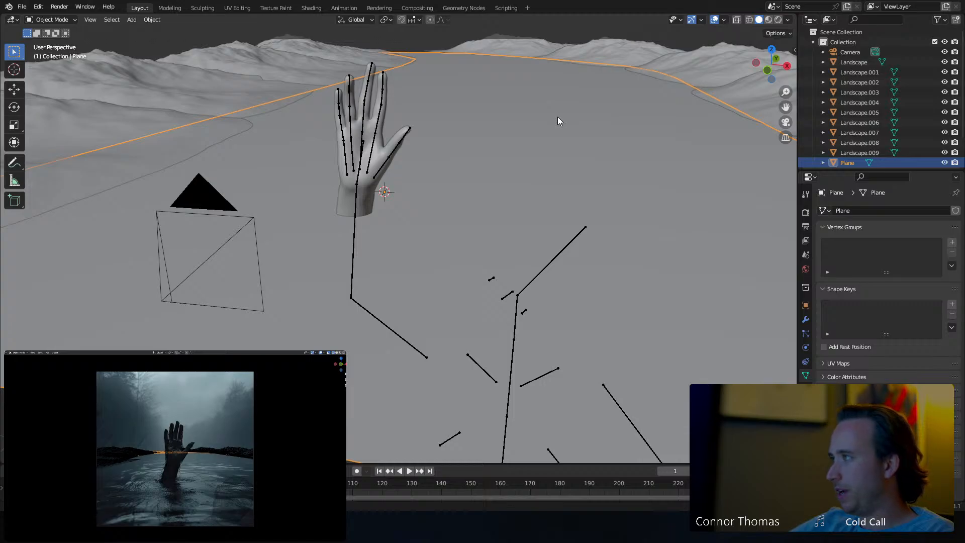
key("alt+a")
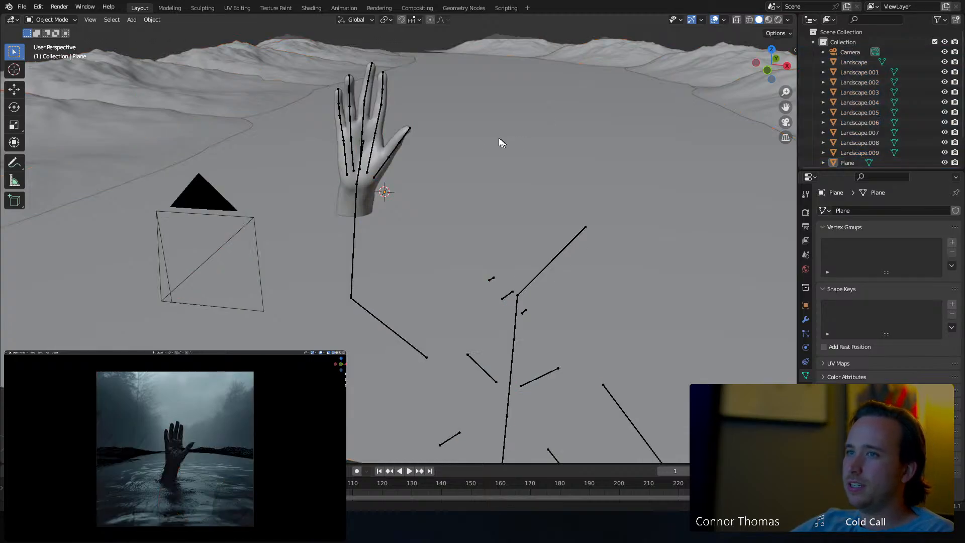
key("ctrl+s")
Enlarge the Outliner to show the whole scene hierarchy and collapse the HumGen collection.
middle_click_drag(473, 147, 412, 138)
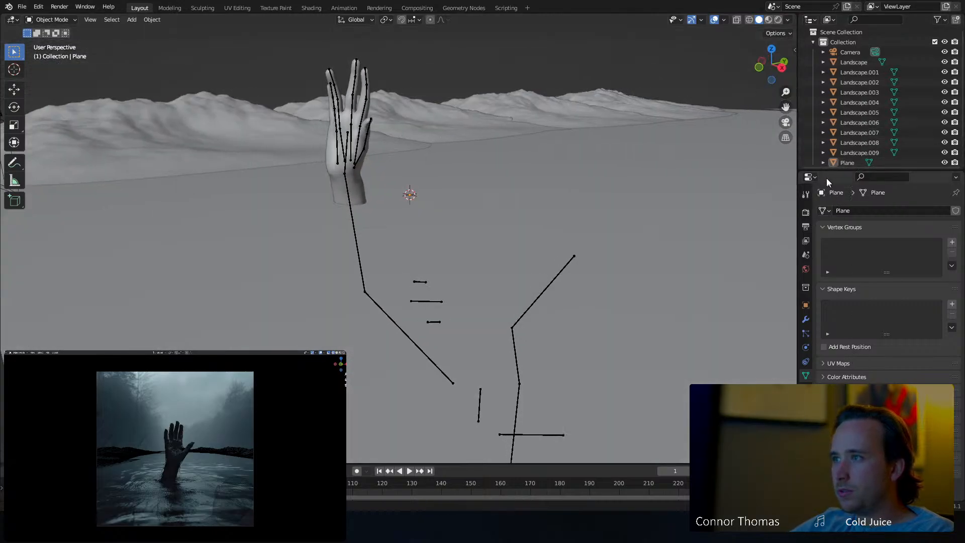
left_click_drag(828, 171, 880, 336)
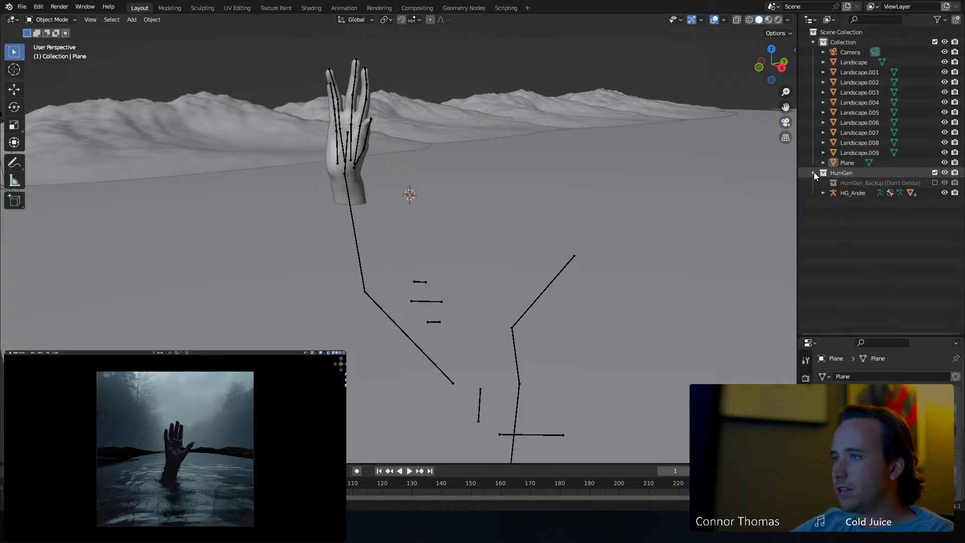
left_click(813, 173)
Create a collection named Camera inside Collection and move the camera object into it.
double_click(844, 42)
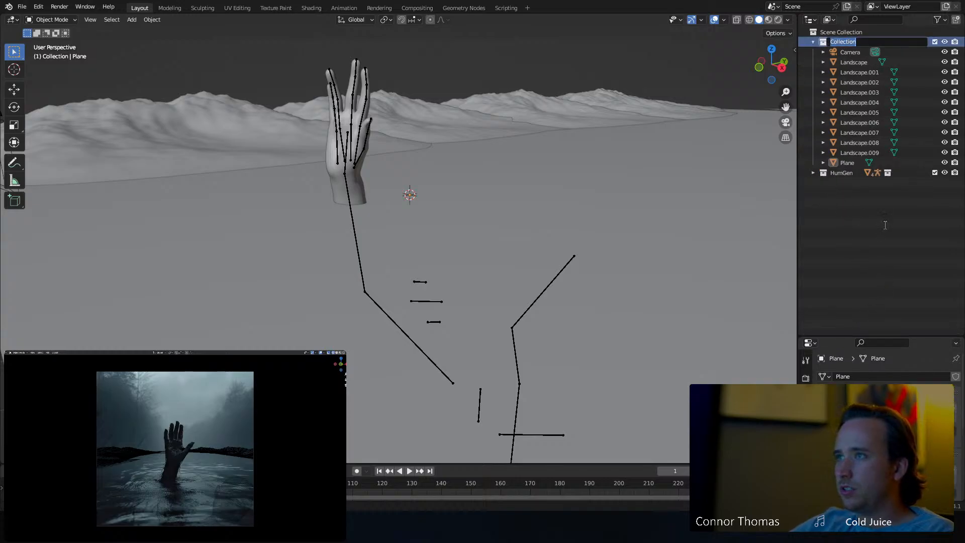
key("Escape")
right_click(874, 231)
left_click(874, 226)
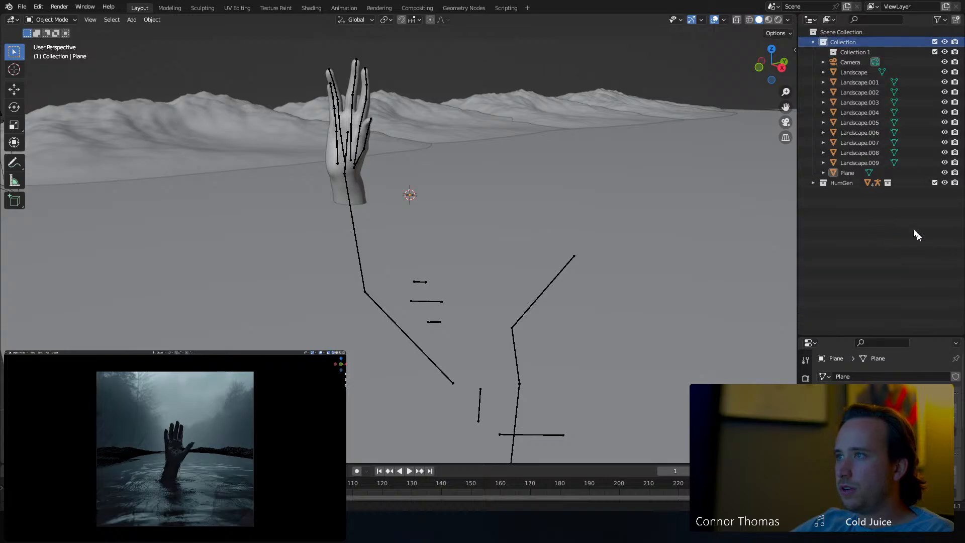
double_click(856, 52)
type("Ca")
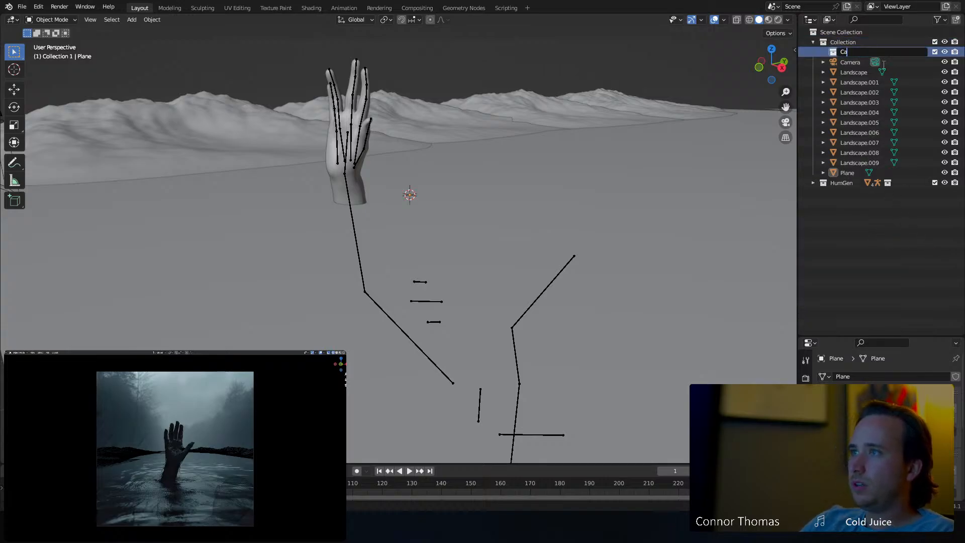
type("mera")
key("Return")
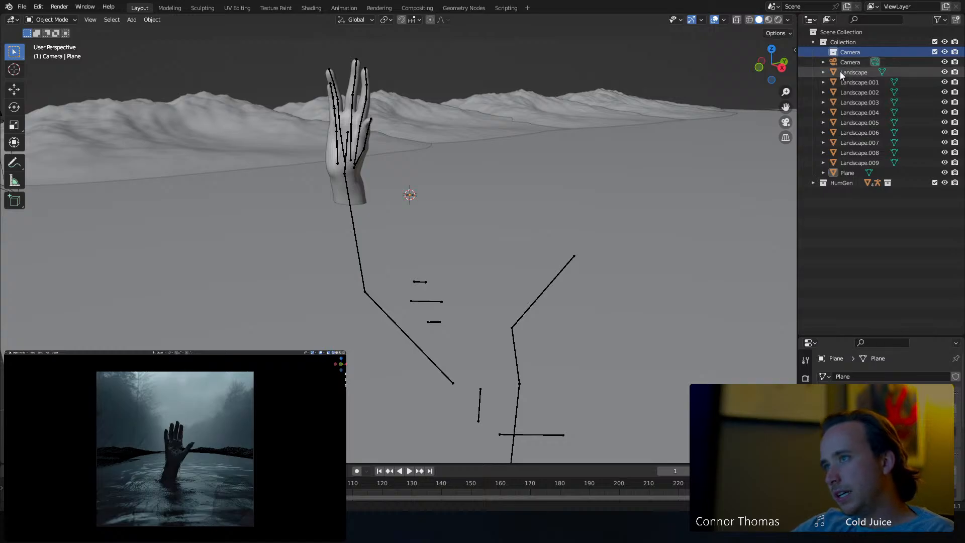
left_click_drag(850, 62, 850, 52)
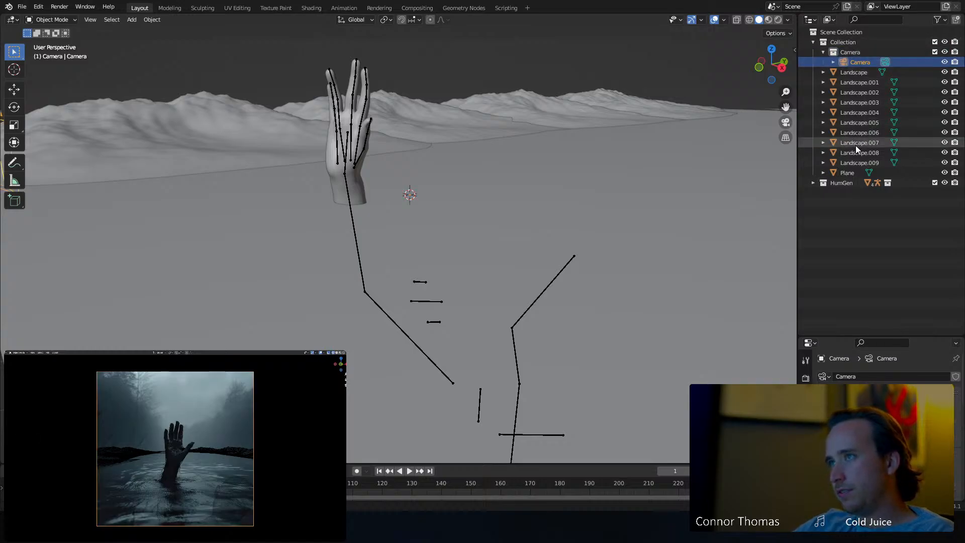
left_click(824, 53)
Create another new collection, nest it inside Collection and name it Landscape.
right_click(884, 208)
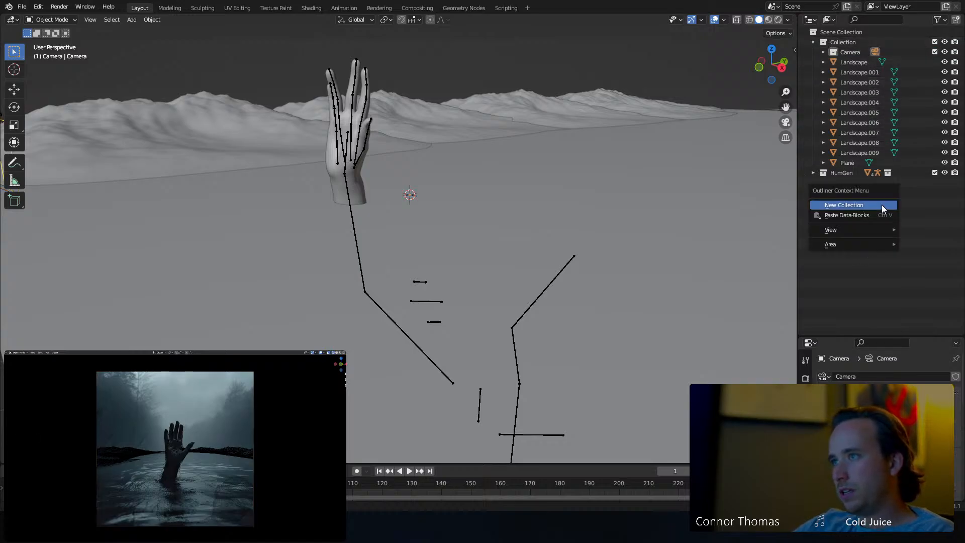
left_click(887, 205)
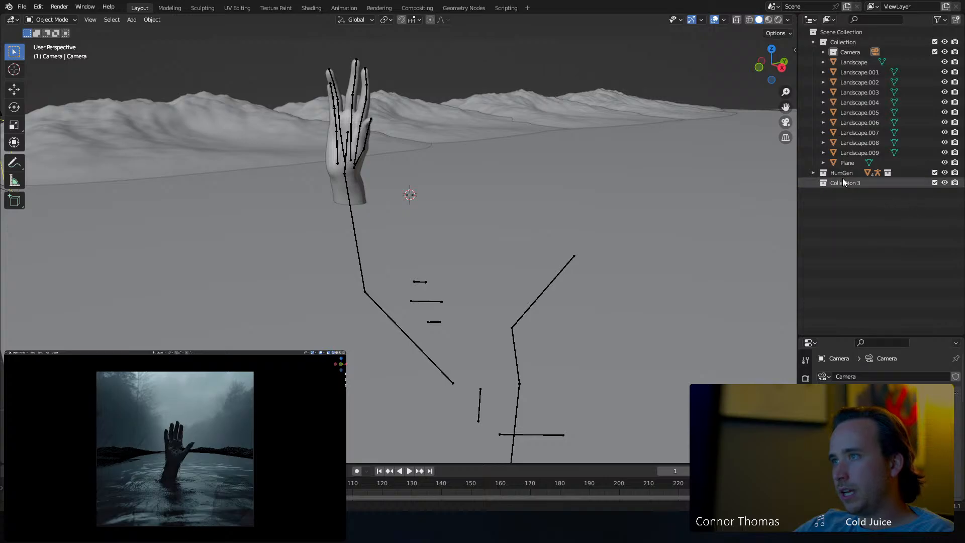
left_click(846, 184)
left_click_drag(846, 184, 847, 54)
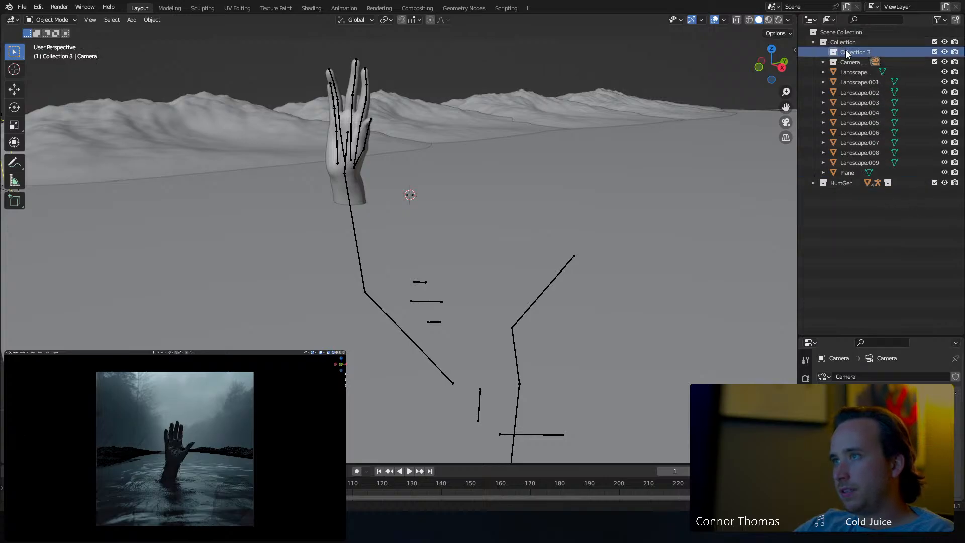
double_click(849, 52)
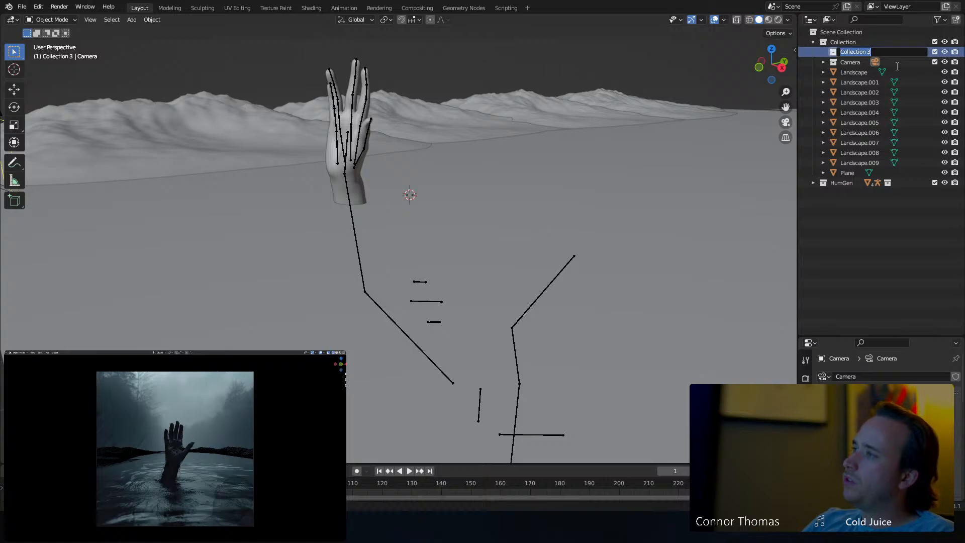
type("Landscape")
key("Return")
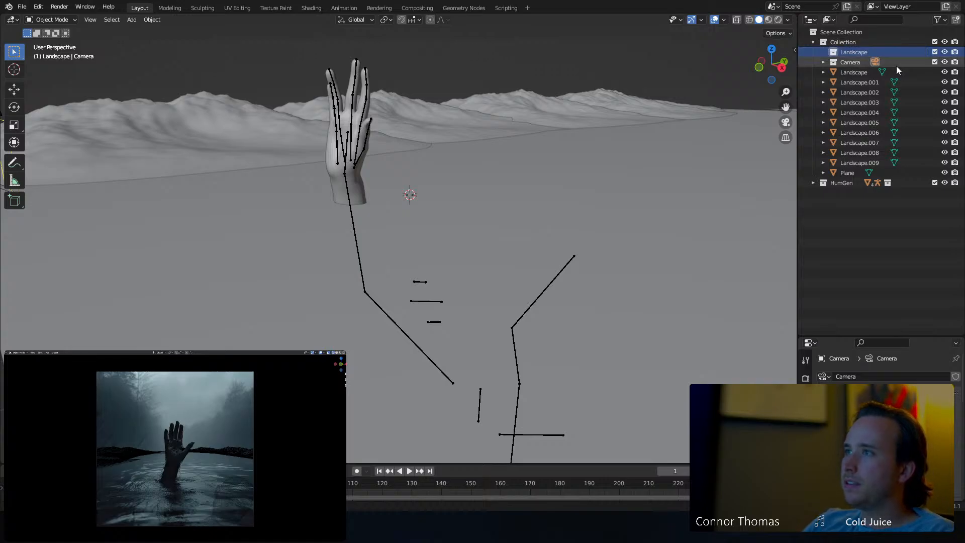
Move the objects Landscape through Landscape.009 into the Landscape collection and collapse it.
left_click(878, 82)
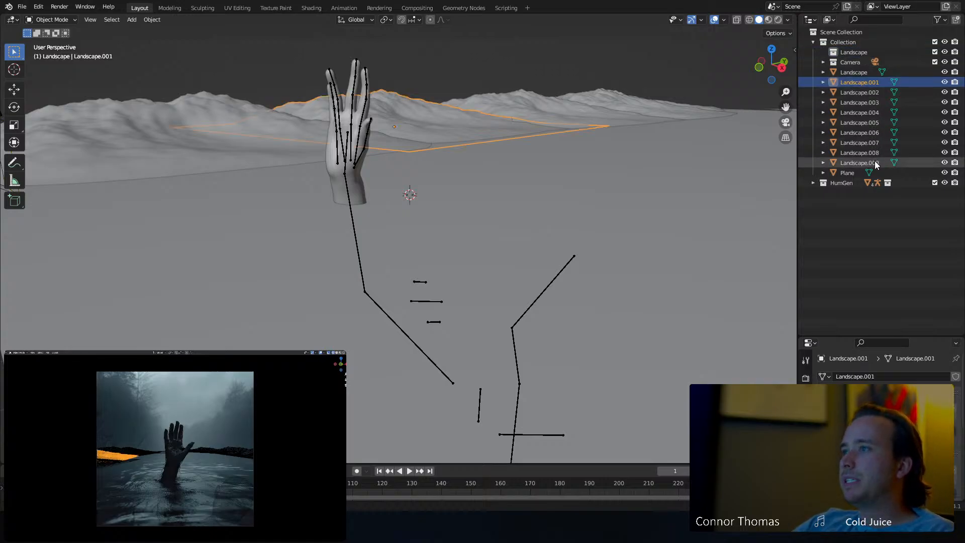
left_click(875, 163, "shift")
left_click(861, 73)
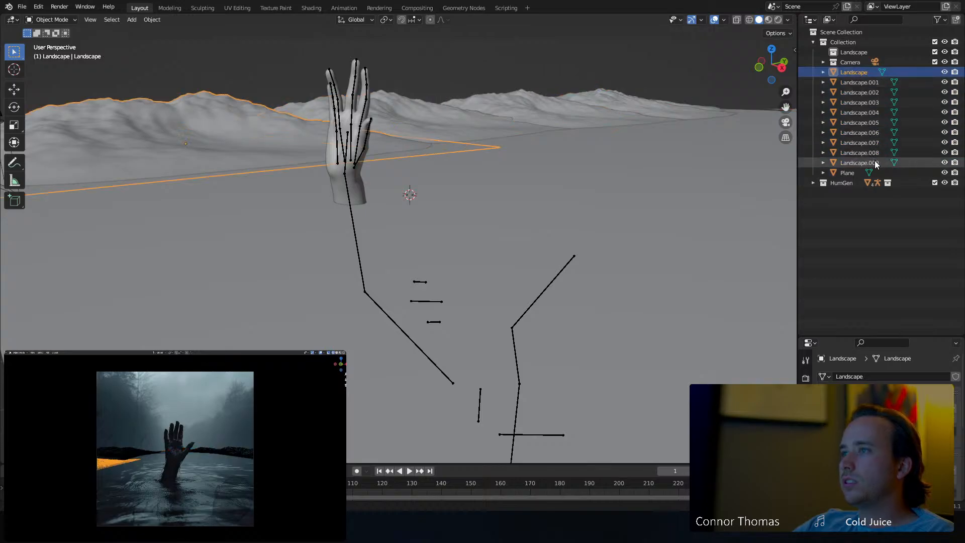
left_click(876, 163, "shift")
left_click_drag(869, 124, 851, 51)
left_click(824, 53)
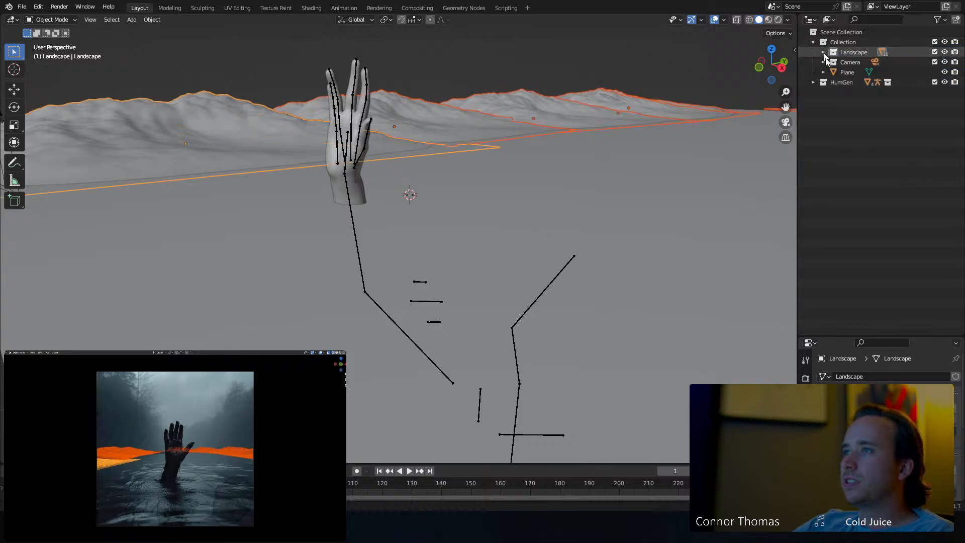
Create a new collection inside Collection and name it River.
left_click(875, 204)
left_click(848, 74)
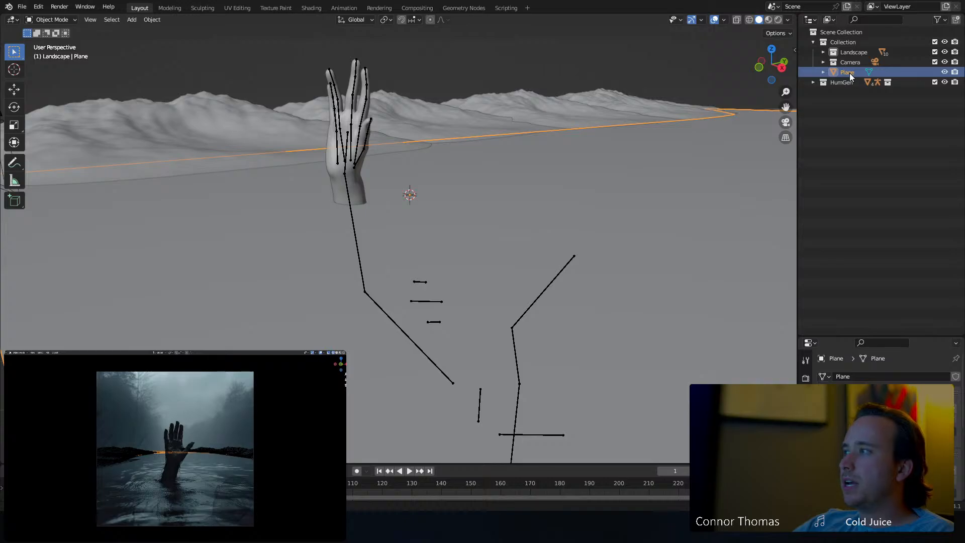
left_click(857, 124)
right_click(881, 158)
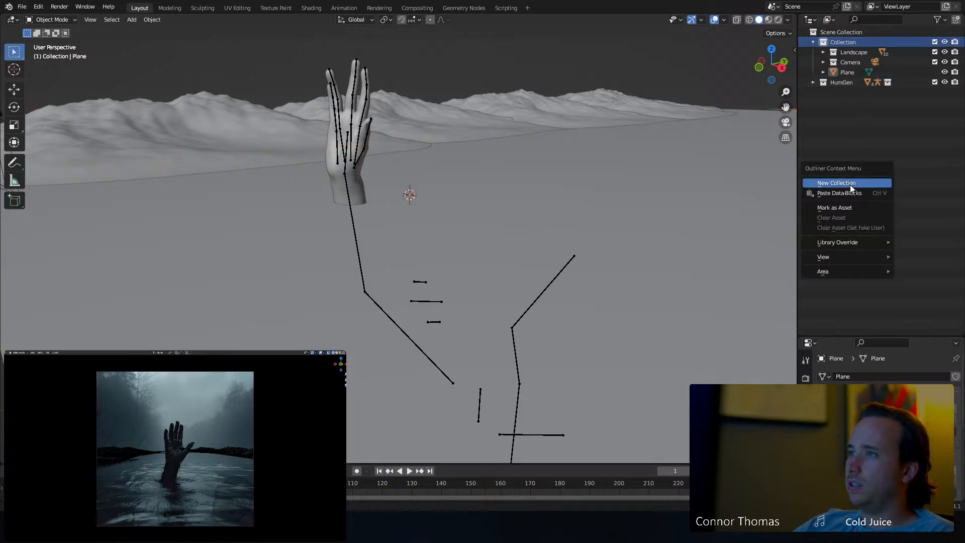
left_click(837, 183)
left_click(853, 72)
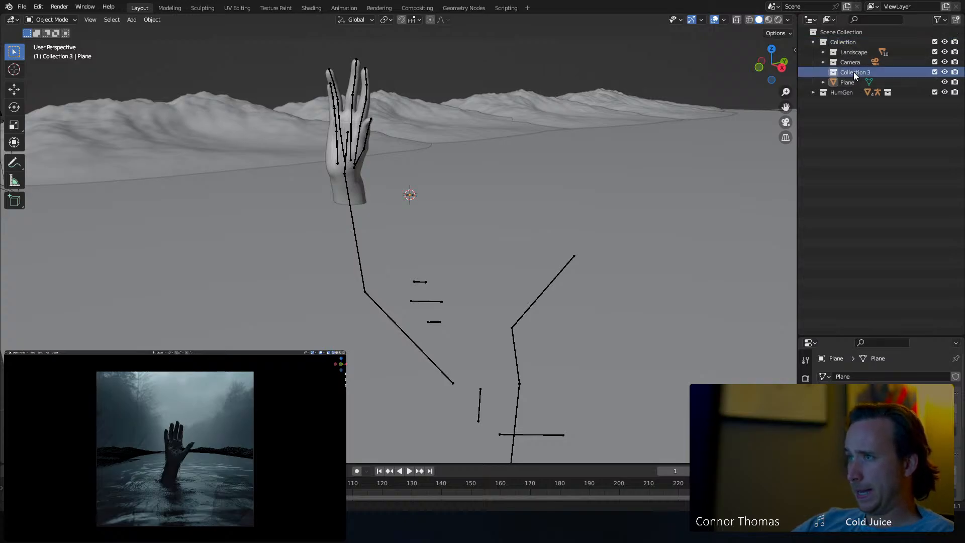
double_click(854, 72)
type("R")
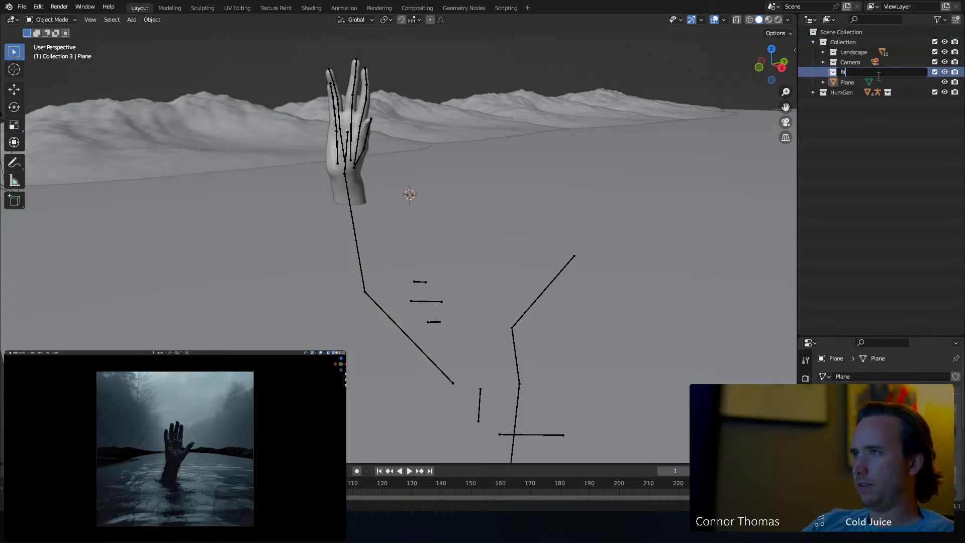
type("iver")
key("Return")
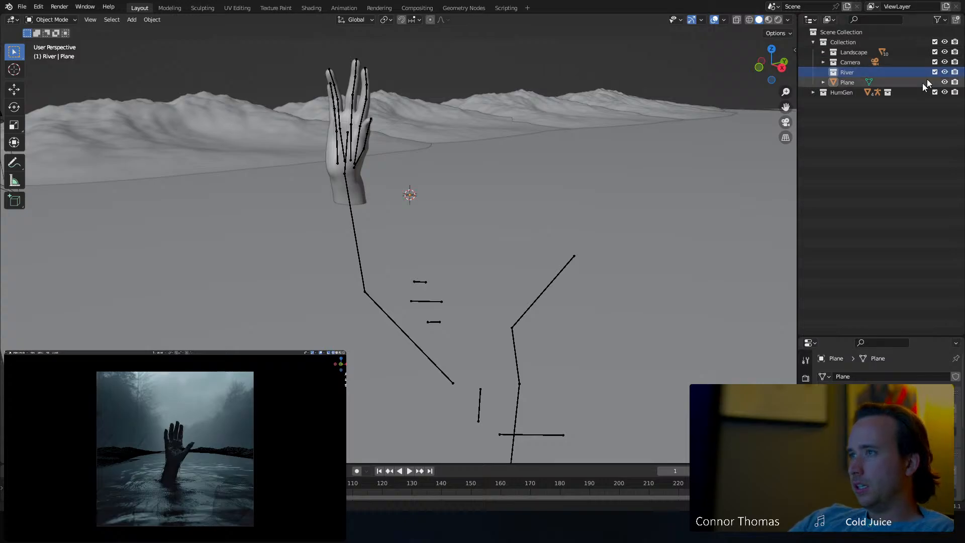
Move the Plane object into the River collection and save the file.
left_click_drag(849, 84, 847, 72)
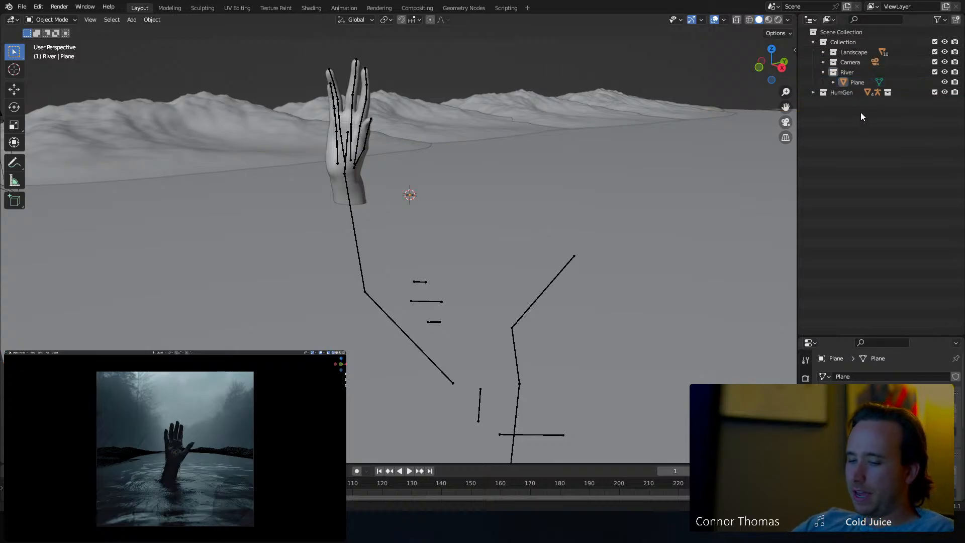
key("ctrl+s")
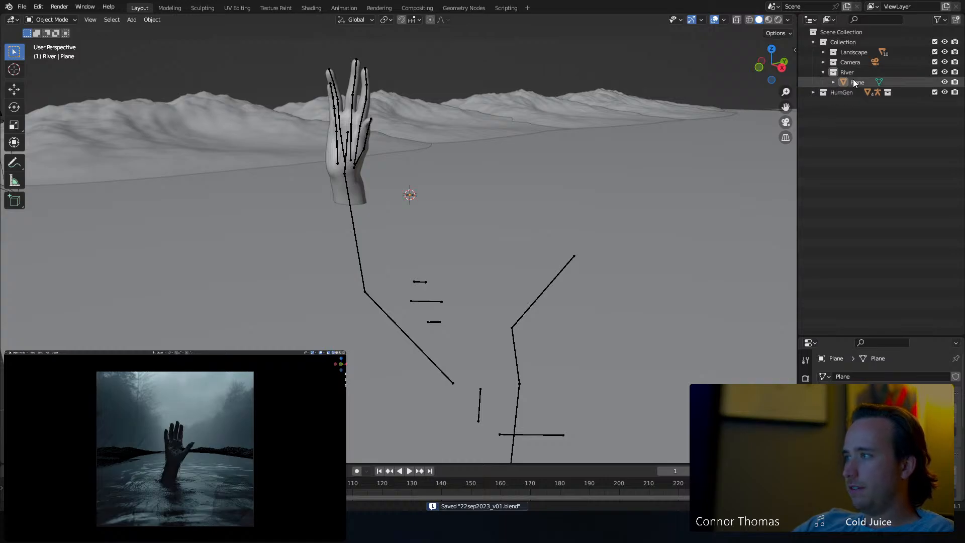
Subdivide the water plane's faces repeatedly in Edit Mode, undoing the subdivision that was applied to only one face.
left_click(447, 260)
key("Tab")
right_click(448, 249)
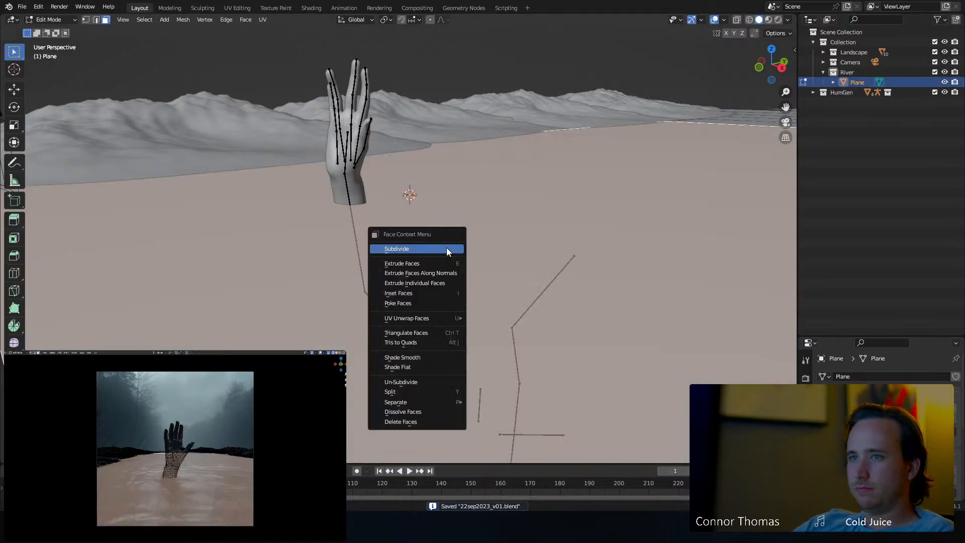
key("Escape")
key("a")
right_click(446, 249)
left_click(444, 246)
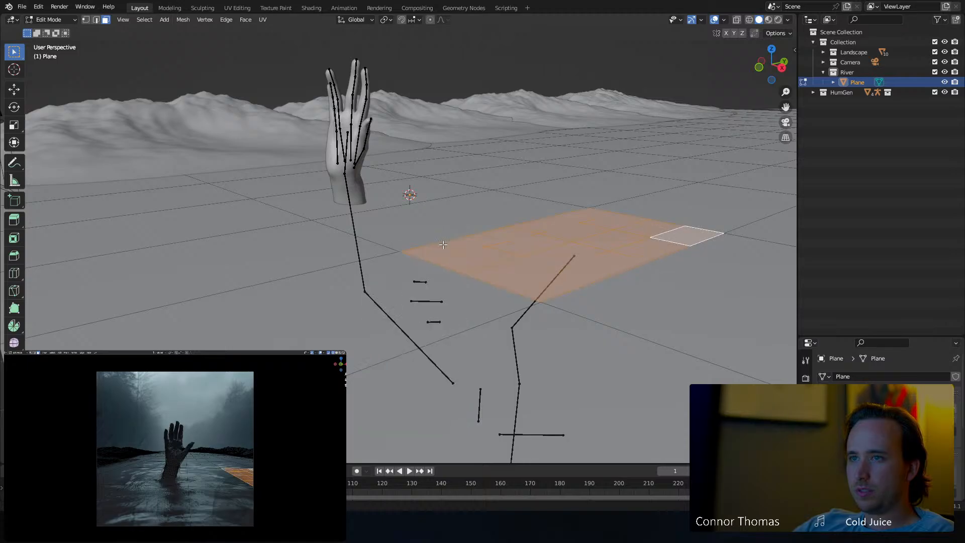
key("ctrl+z")
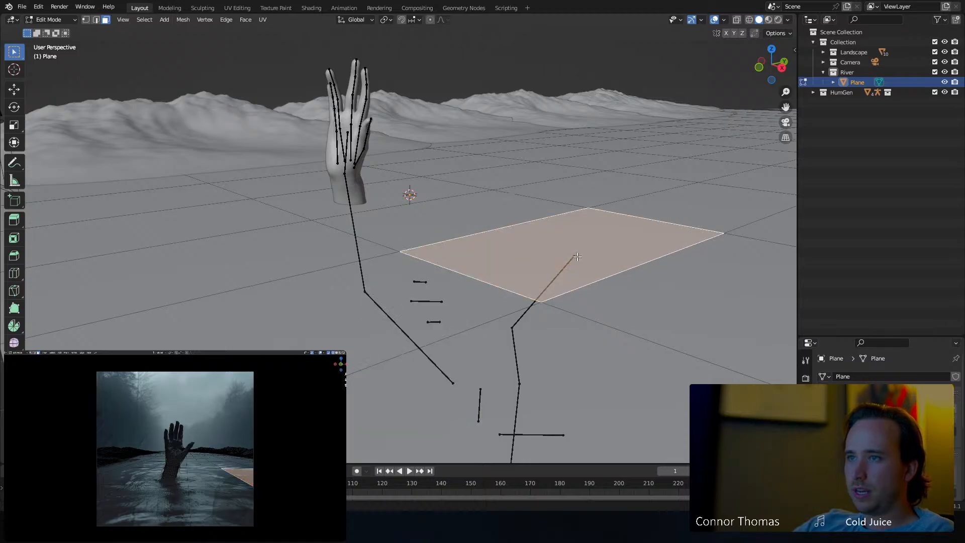
key("ctrl+z")
Subdivide all of the water plane's faces twice more and return to Object Mode.
right_click(440, 235)
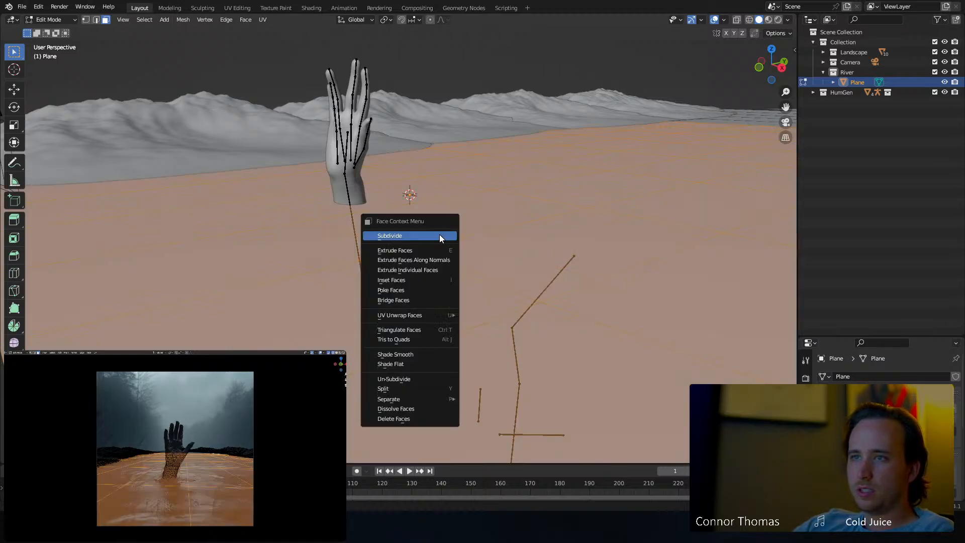
left_click(440, 236)
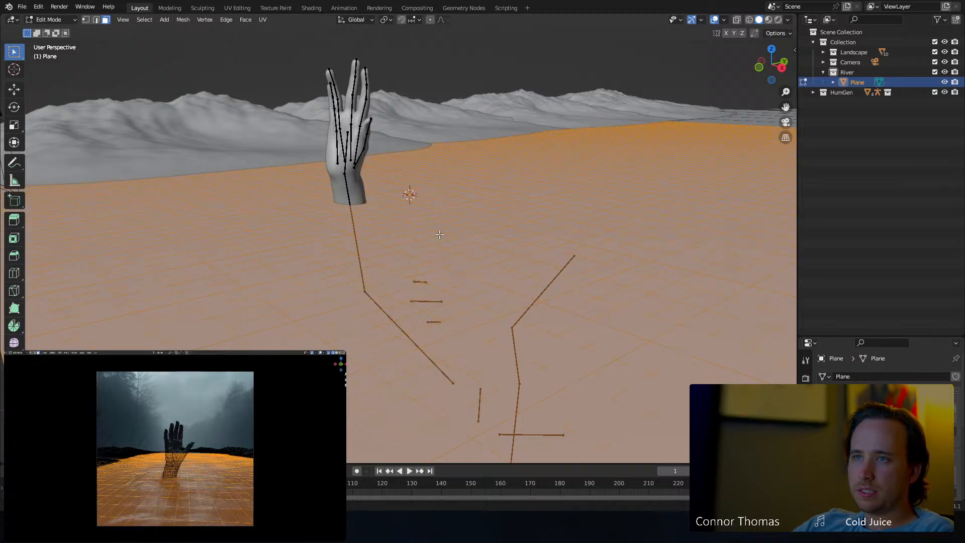
right_click(440, 236)
left_click(439, 234)
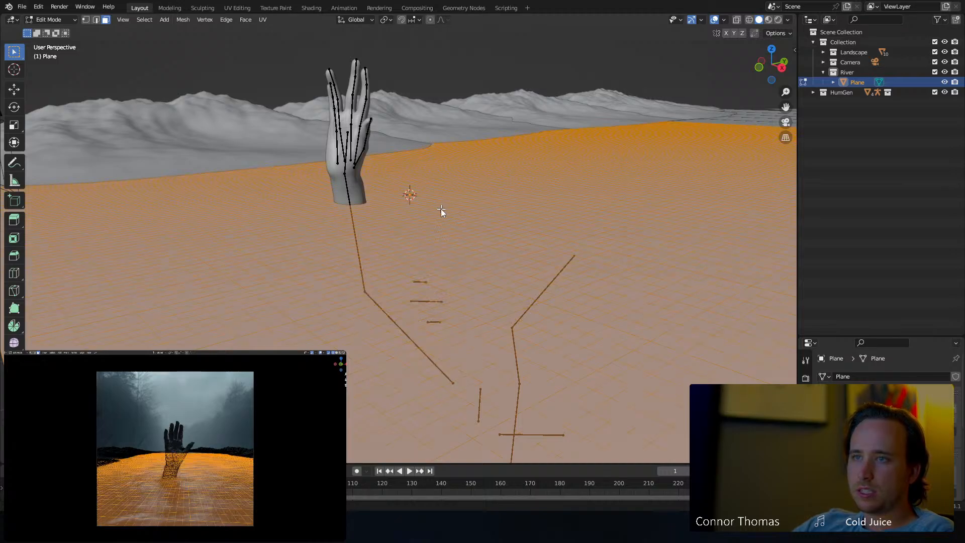
key("Tab")
Switch the water plane to Sculpt Mode and choose the Grab brush.
middle_click_drag(426, 230, 431, 236)
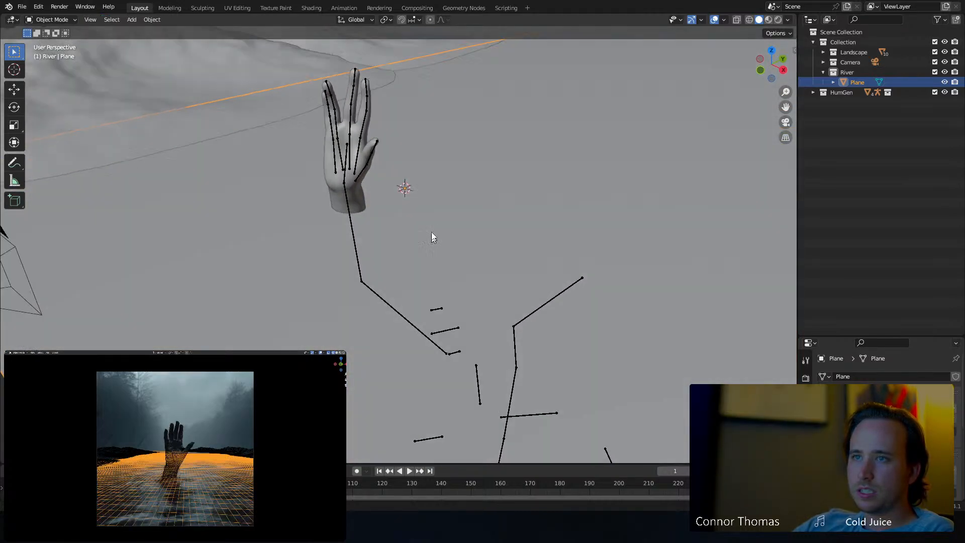
left_click(51, 20)
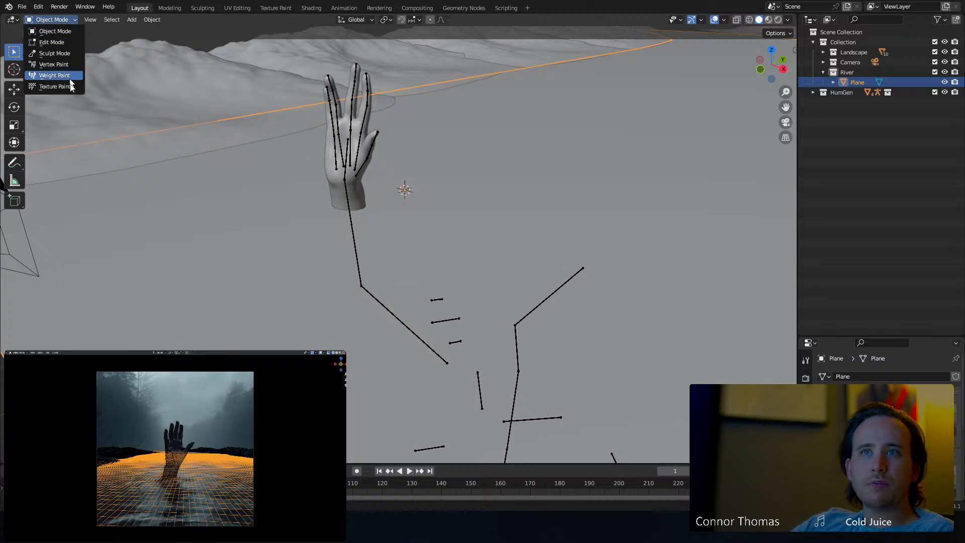
left_click(55, 53)
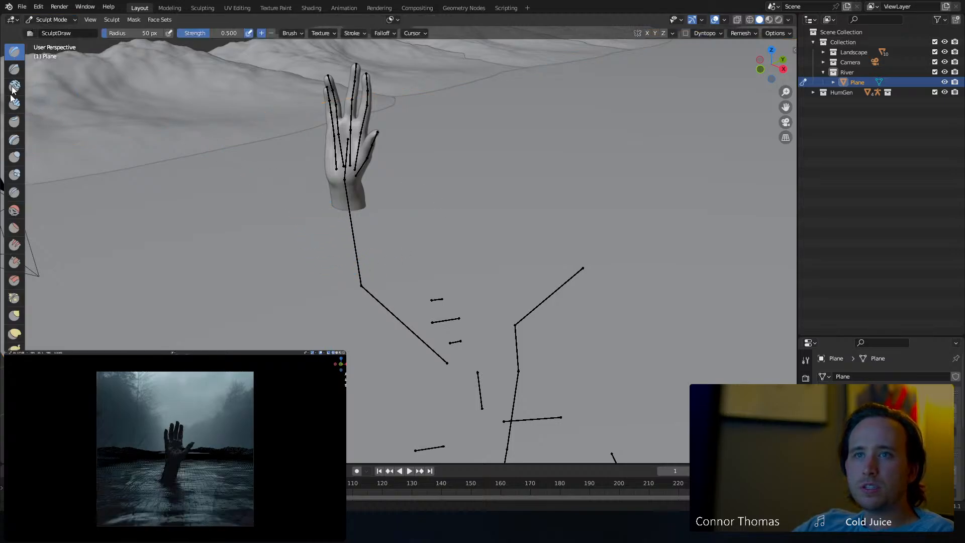
left_click(15, 316)
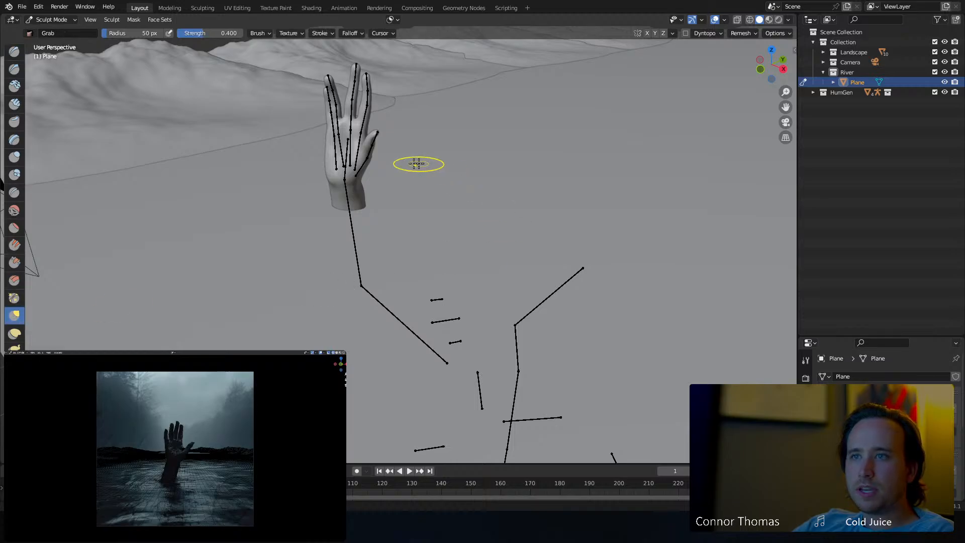
Set the Grab brush radius to 143 px and pull the water surface into small ripples around the wrist.
scroll(321, 200, "up", 5)
mouse_move(317, 179)
middle_mouse_down()
mouse_move(330, 153)
mouse_move(375, 205)
mouse_move(379, 185)
mouse_move(396, 207)
mouse_move(415, 203)
middle_mouse_up()
key("f")
left_click(462, 203)
left_click_drag(415, 220, 412, 188)
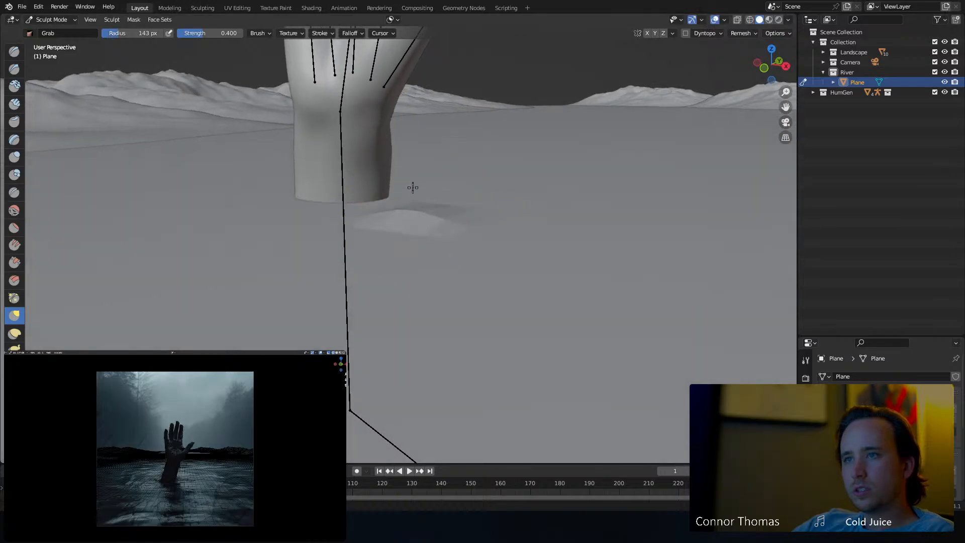
mouse_move(415, 203)
middle_mouse_down()
mouse_move(434, 181)
mouse_move(422, 213)
middle_mouse_up()
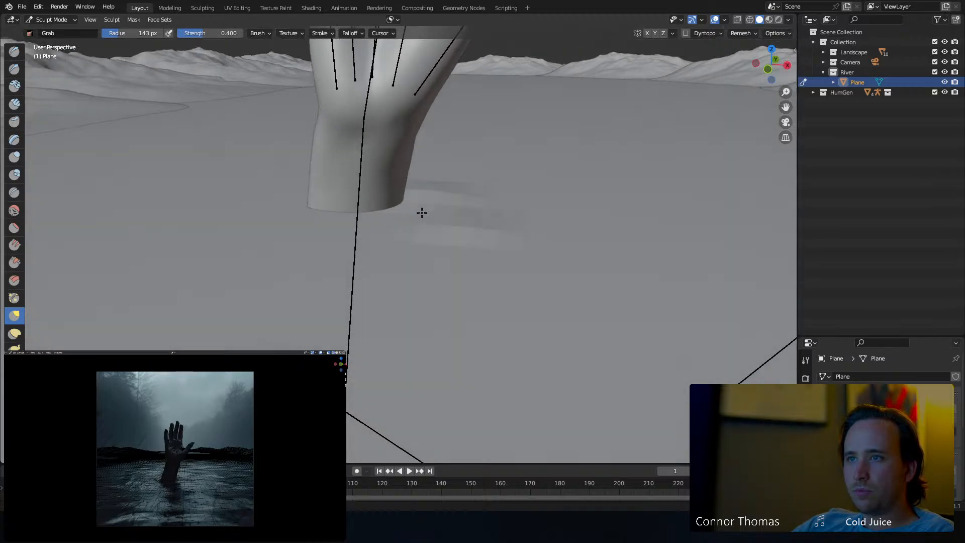
middle_click_drag(343, 210, 337, 209)
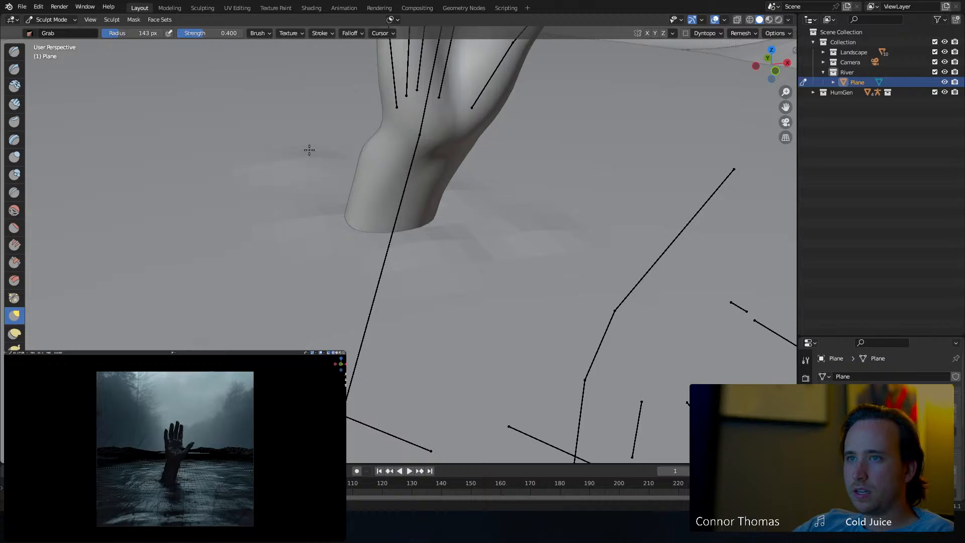
Set the viewport shading color to Random and enable Backface Culling and Shadow.
left_click(724, 21)
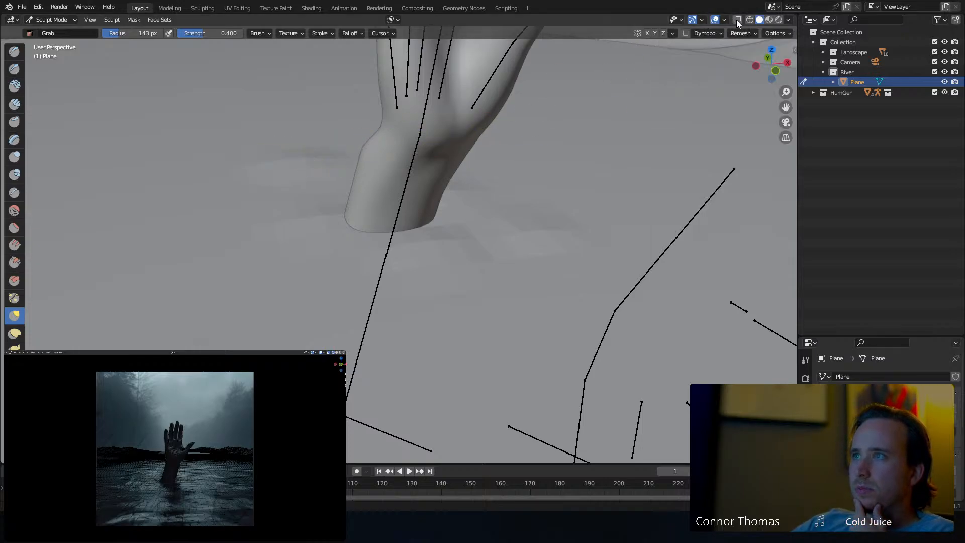
left_click(788, 20)
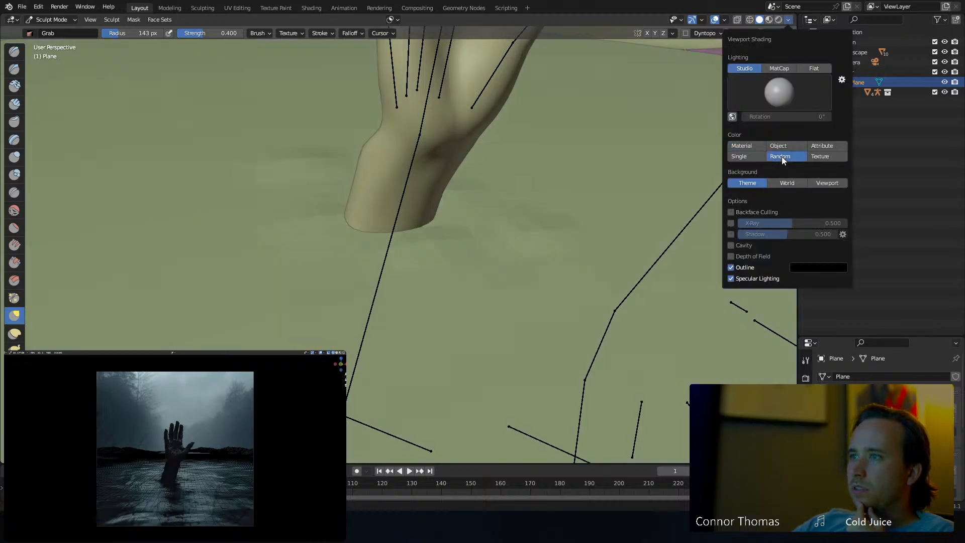
left_click(731, 245)
left_click(732, 245)
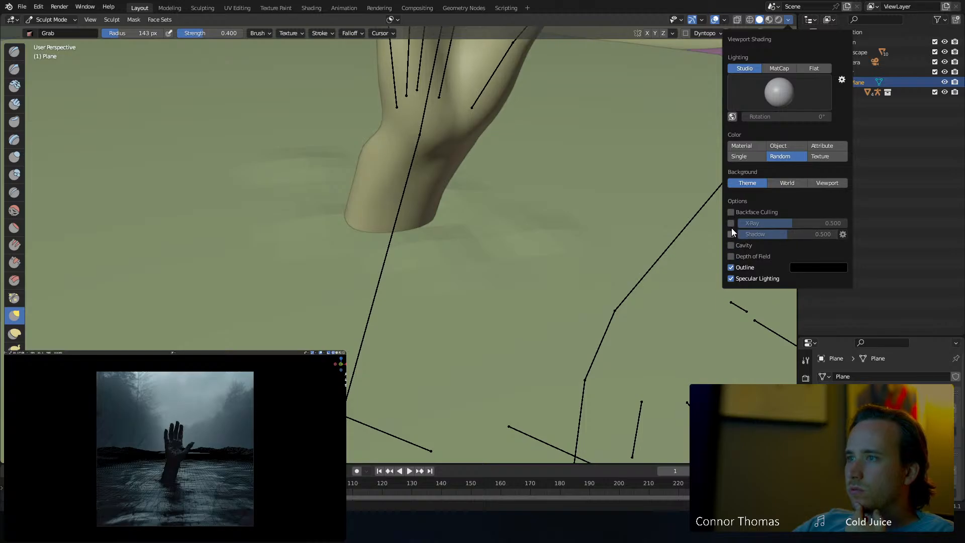
left_click(731, 212)
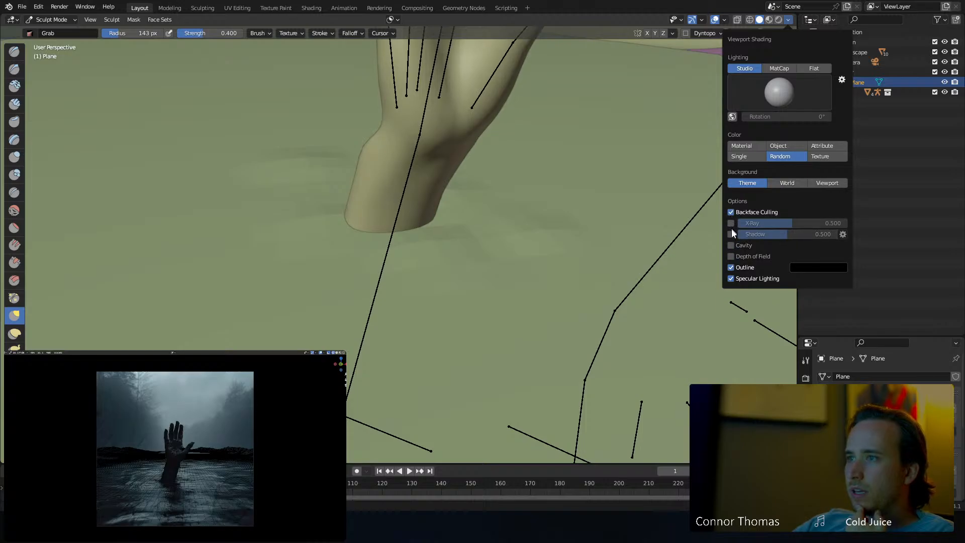
left_click(730, 235)
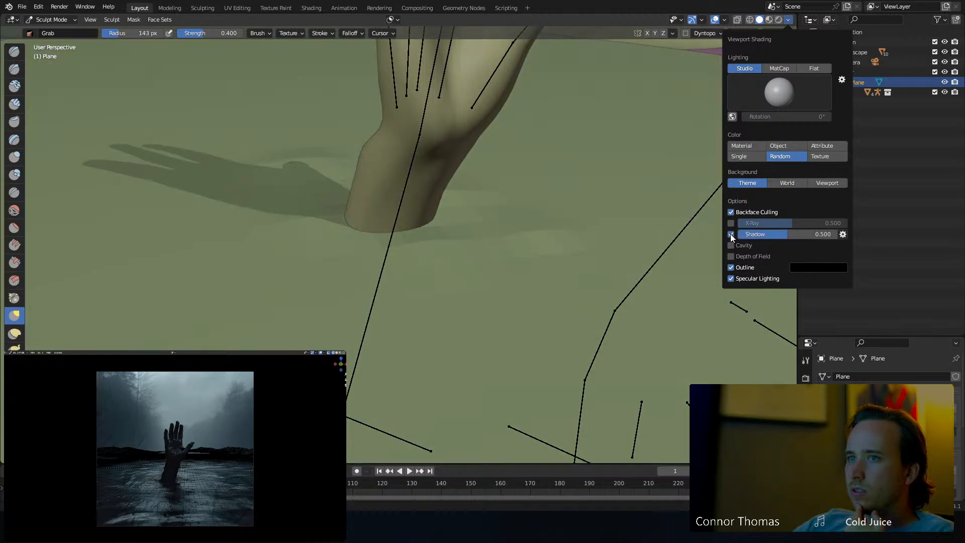
Enlarge the Grab brush radius to 199 px and sculpt more uneven ripples in the water around the wrist from several sides.
mouse_move(372, 281)
middle_mouse_down()
mouse_move(340, 217)
mouse_move(357, 219)
mouse_move(272, 218)
mouse_move(294, 216)
middle_mouse_up()
key("f")
left_click(323, 203)
mouse_move(219, 212)
middle_mouse_down()
mouse_move(245, 212)
mouse_move(262, 195)
middle_mouse_up()
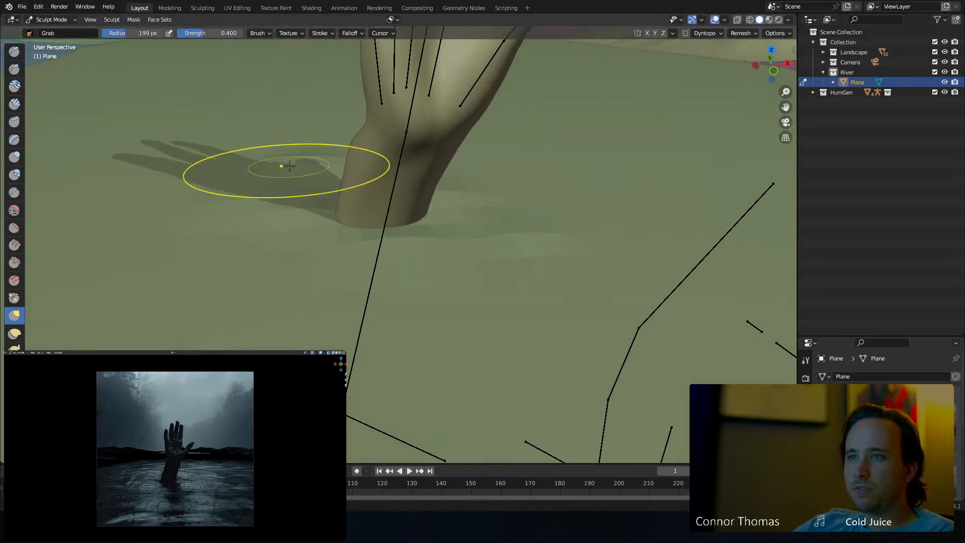
mouse_move(289, 166)
middle_mouse_down()
mouse_move(296, 227)
mouse_move(342, 216)
middle_mouse_up()
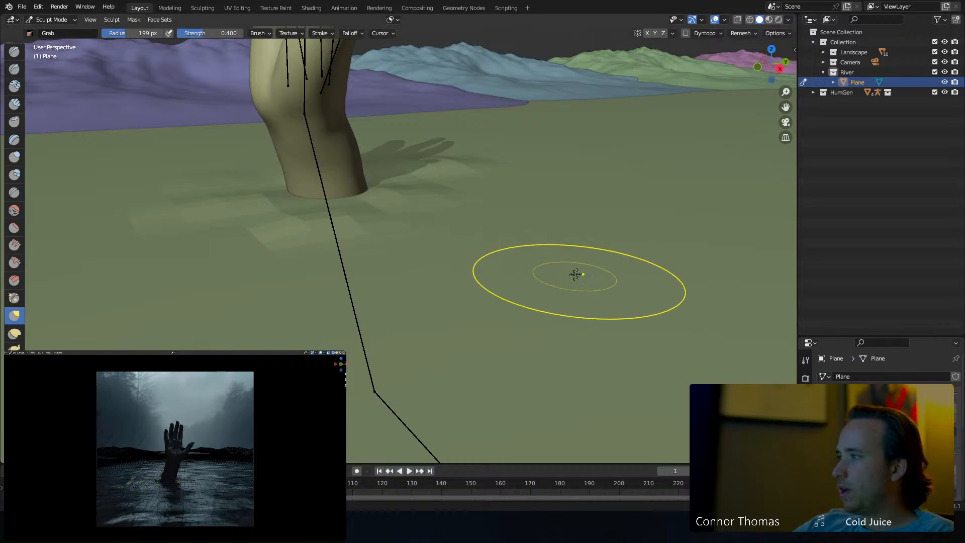
middle_click_drag(333, 222, 305, 200)
left_click_drag(306, 200, 312, 193)
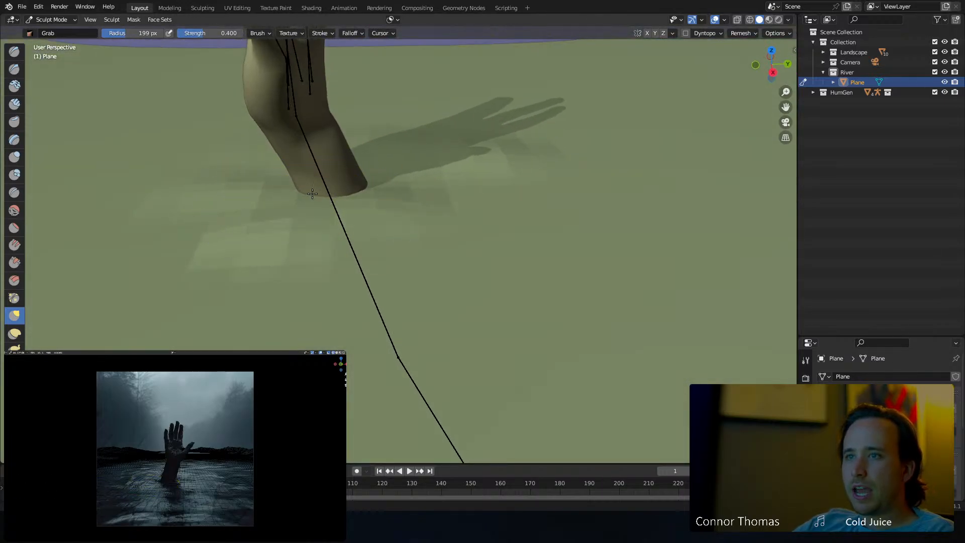
middle_click_drag(369, 193, 419, 172)
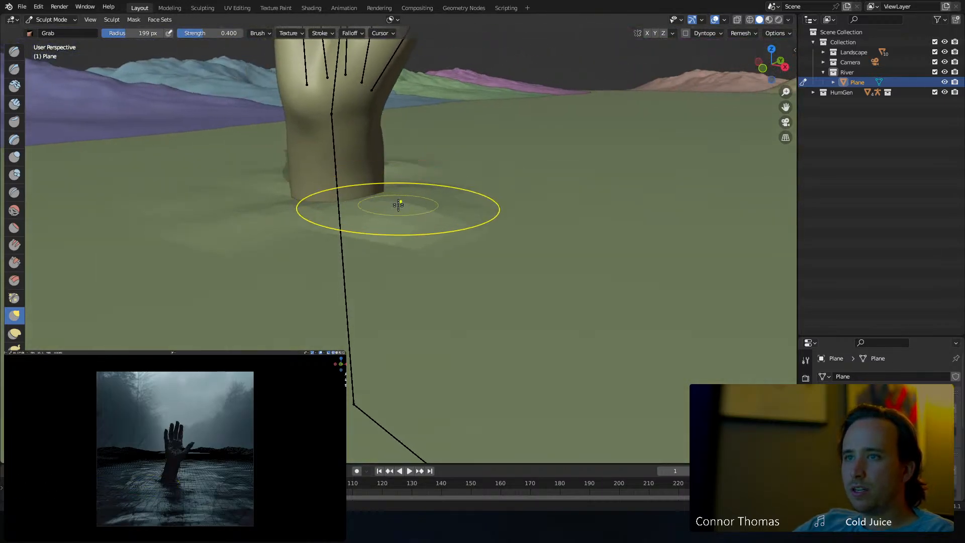
mouse_move(398, 210)
left_mouse_down()
mouse_move(402, 230)
mouse_move(405, 215)
left_mouse_up()
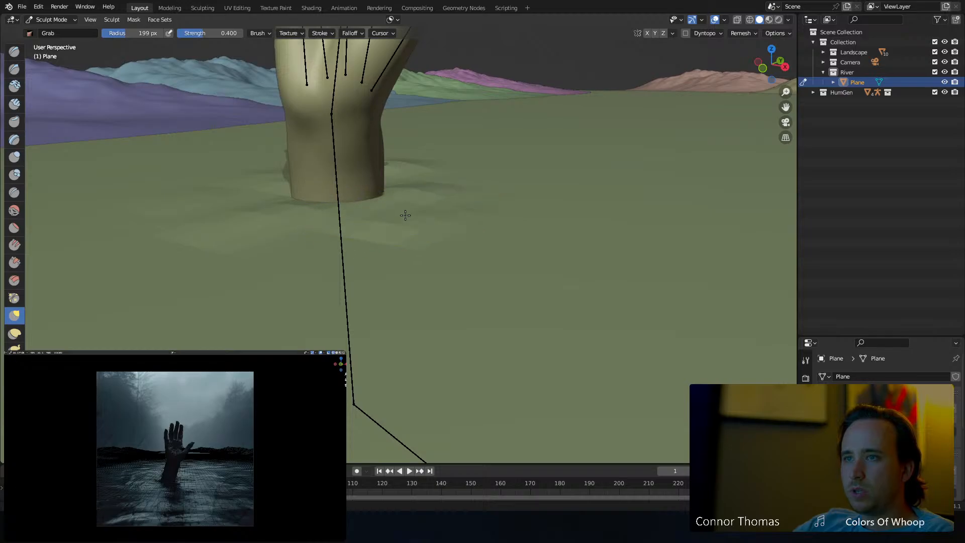
mouse_move(479, 212)
middle_mouse_down()
mouse_move(434, 196)
mouse_move(429, 205)
middle_mouse_up()
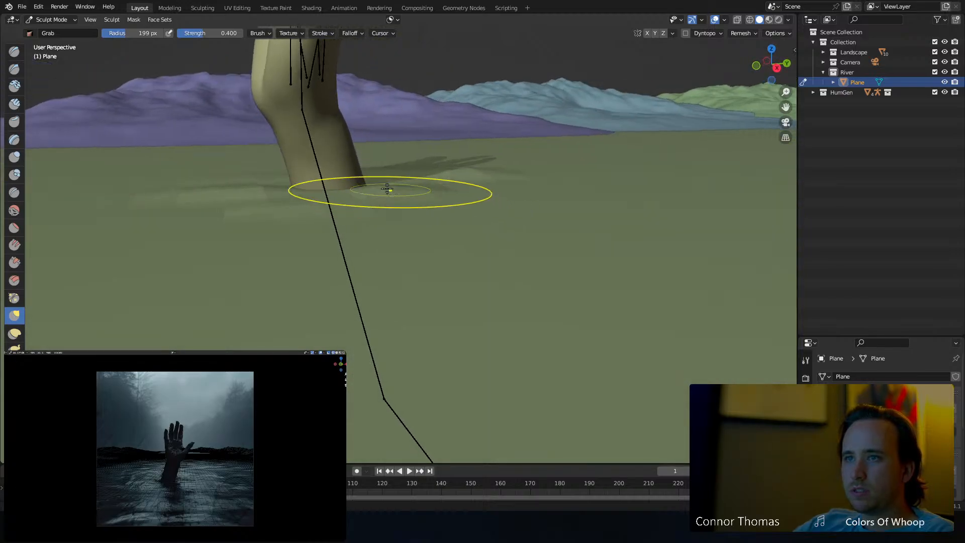
left_click_drag(381, 192, 393, 202)
right_click(400, 207)
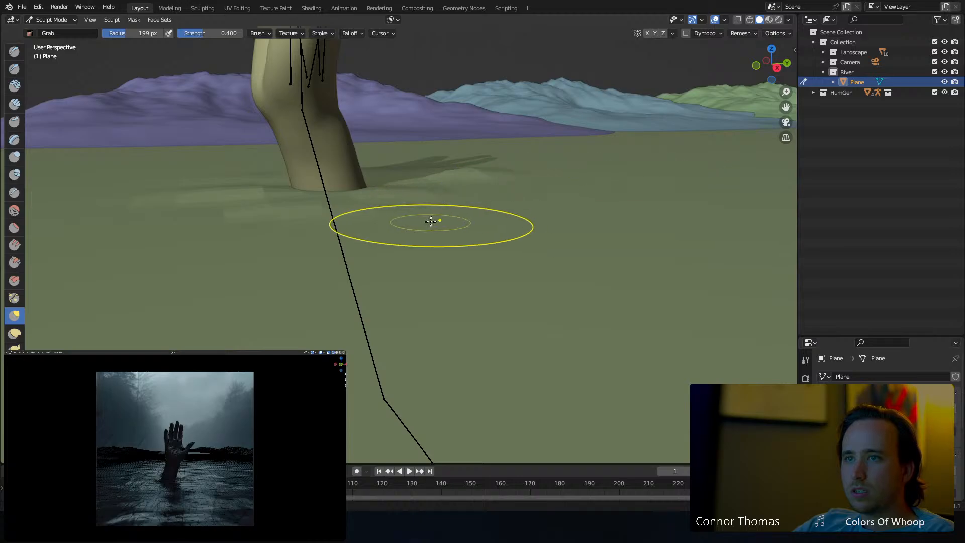
Apply Shade Smooth to the water plane in Object Mode and return it to Sculpt Mode.
left_click(54, 21)
left_click(53, 31)
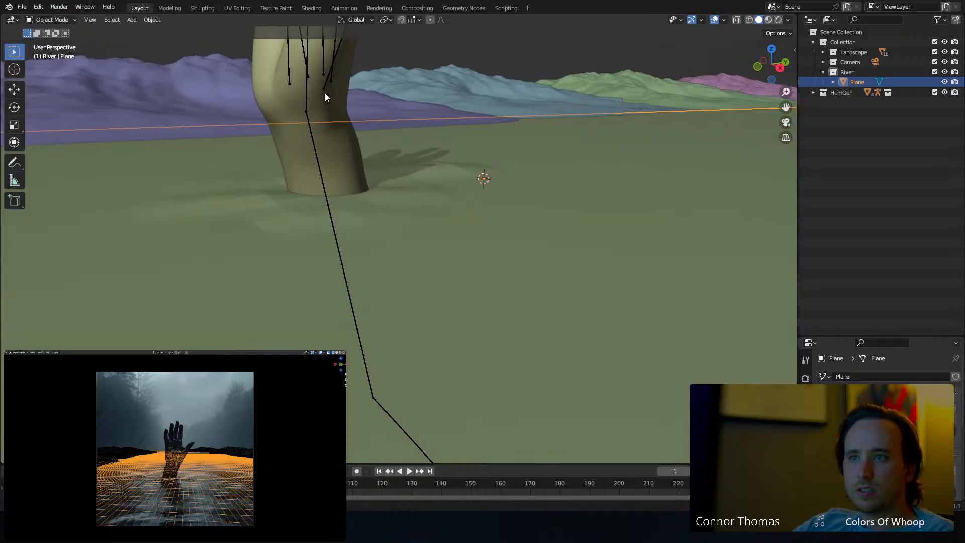
right_click(399, 215)
left_click(399, 215)
middle_click_drag(420, 198, 408, 177)
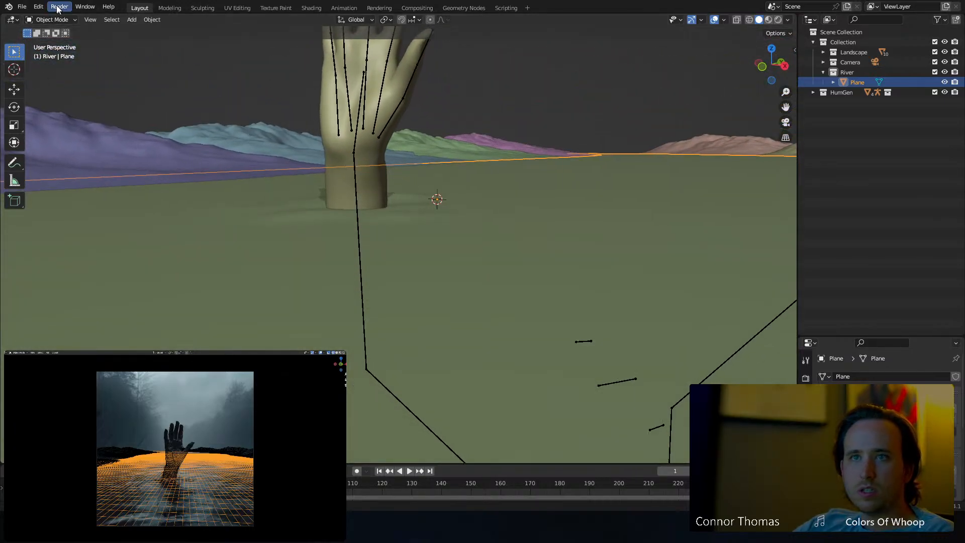
left_click(51, 21)
left_click(52, 52)
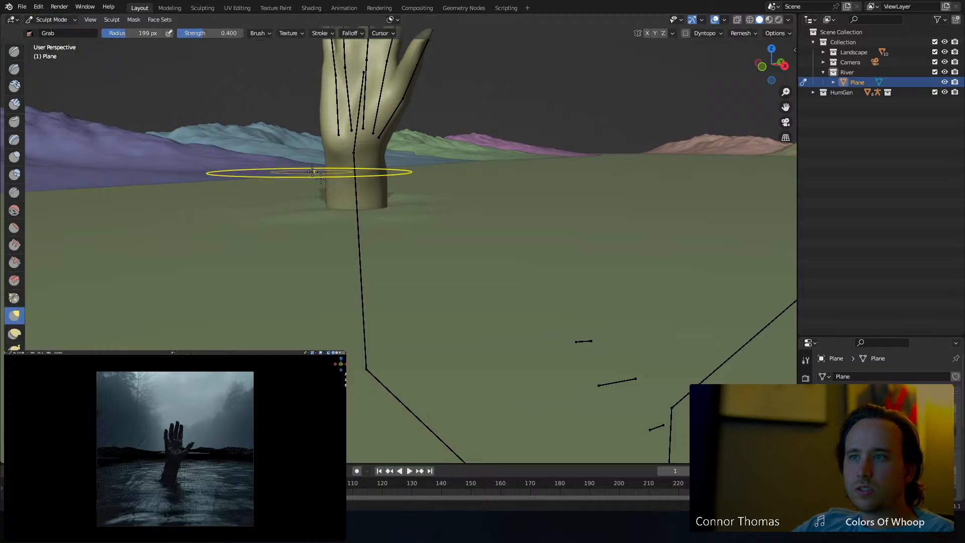
Examine the smoothed water surface around the wrist from several angles and distances.
mouse_move(302, 172)
middle_mouse_down()
mouse_move(317, 198)
mouse_move(276, 223)
mouse_move(305, 239)
middle_mouse_up()
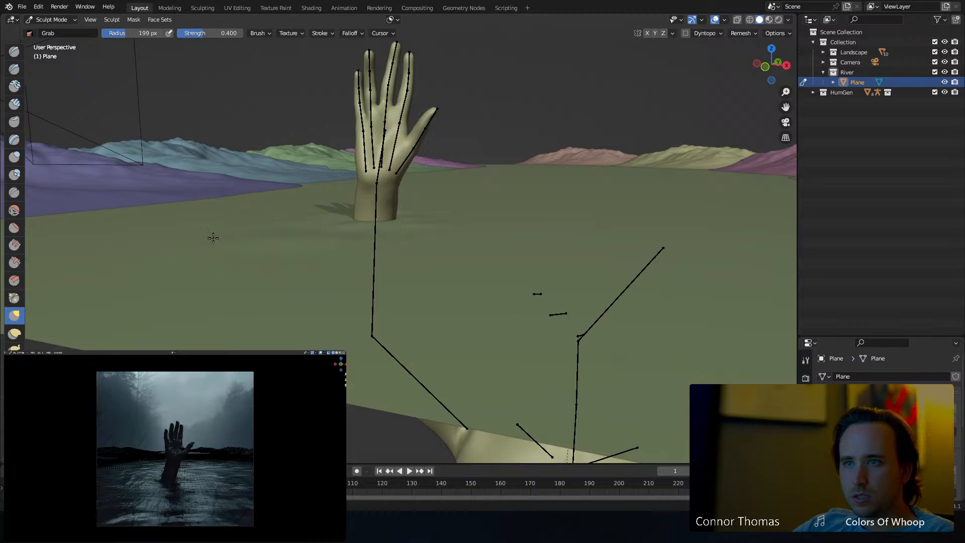
middle_click_drag(402, 236, 460, 232)
middle_click_drag(560, 238, 521, 243)
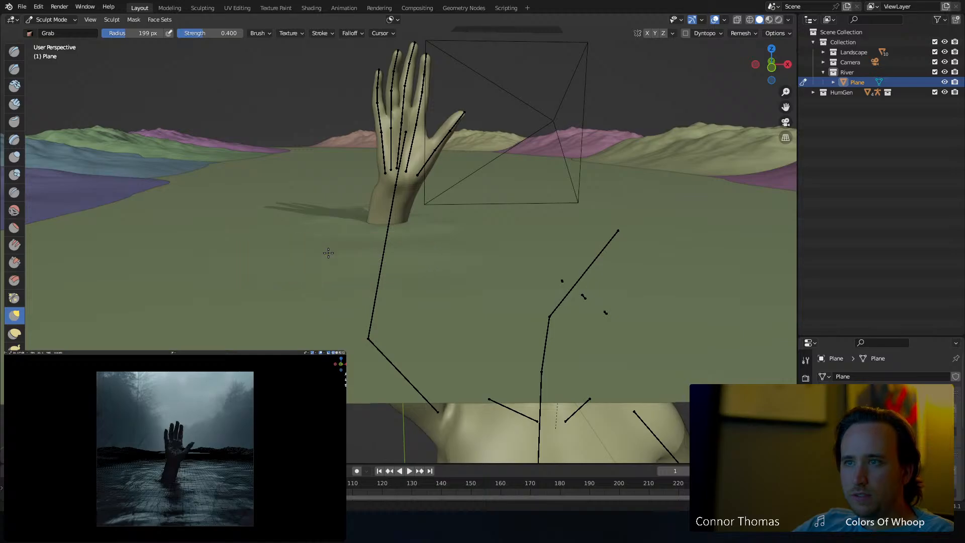
middle_click_drag(553, 214, 566, 198)
scroll(551, 210, "up", 3)
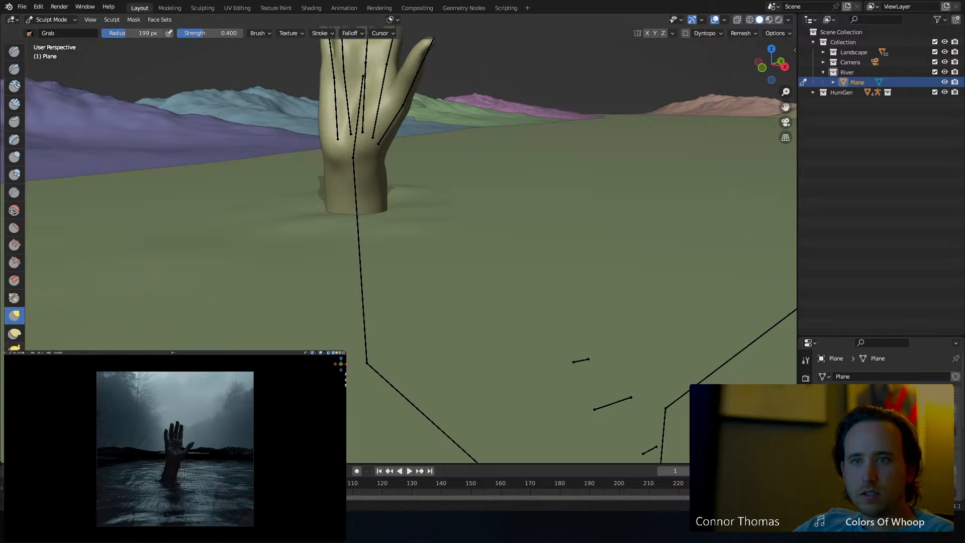
scroll(10, 346, "down", 10)
scroll(9, 347, "up", 10)
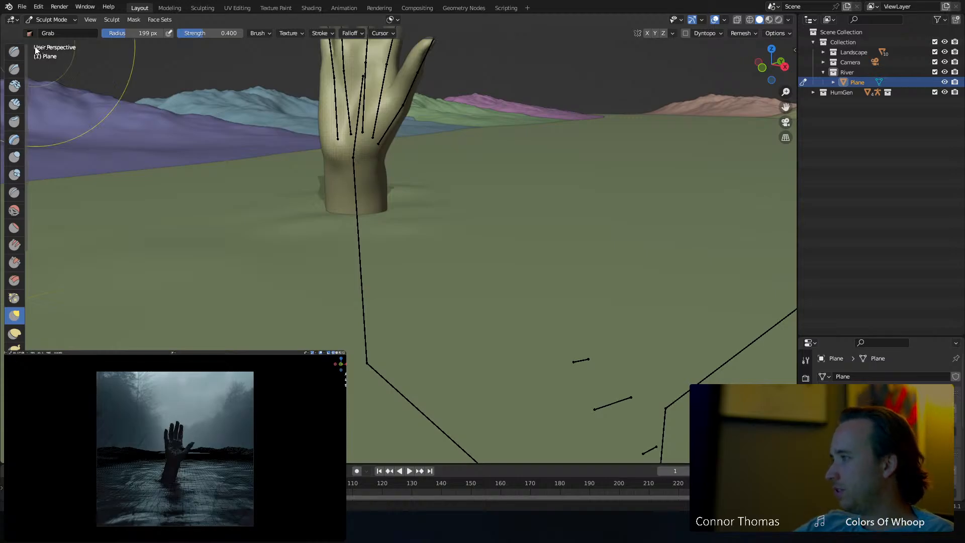
Set the Grab brush radius to 117 px and pull small uneven ripples into the water in front of and beside the wrist.
middle_click_drag(560, 187, 560, 168)
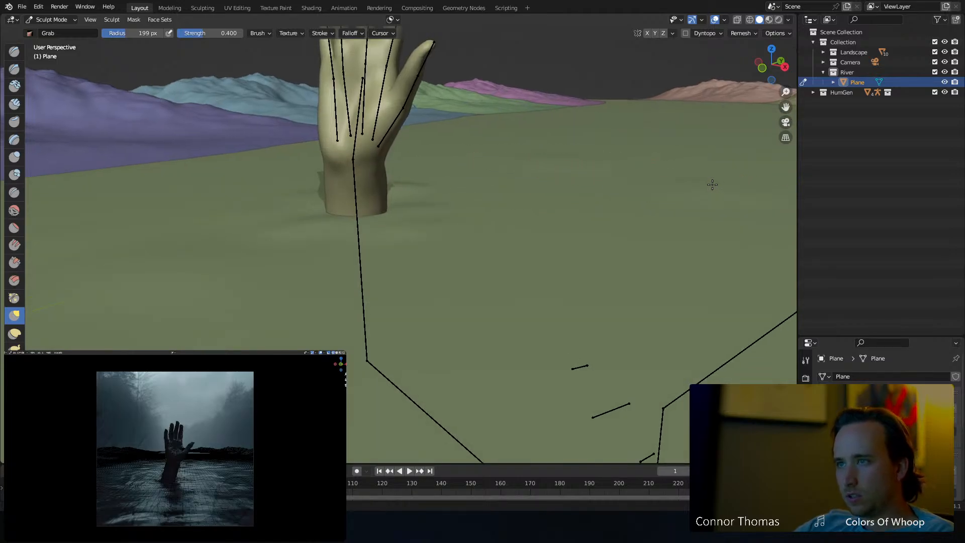
middle_click_drag(712, 190, 700, 222)
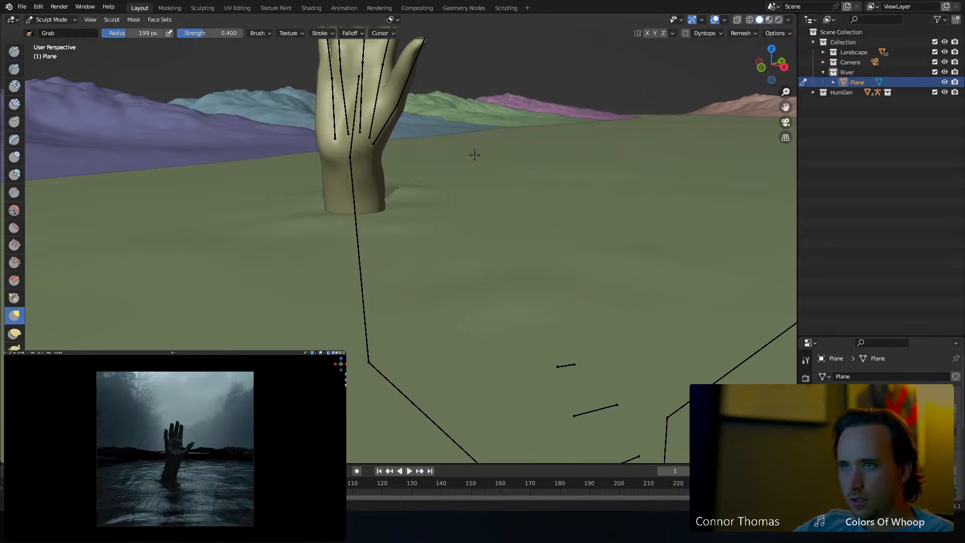
key("f")
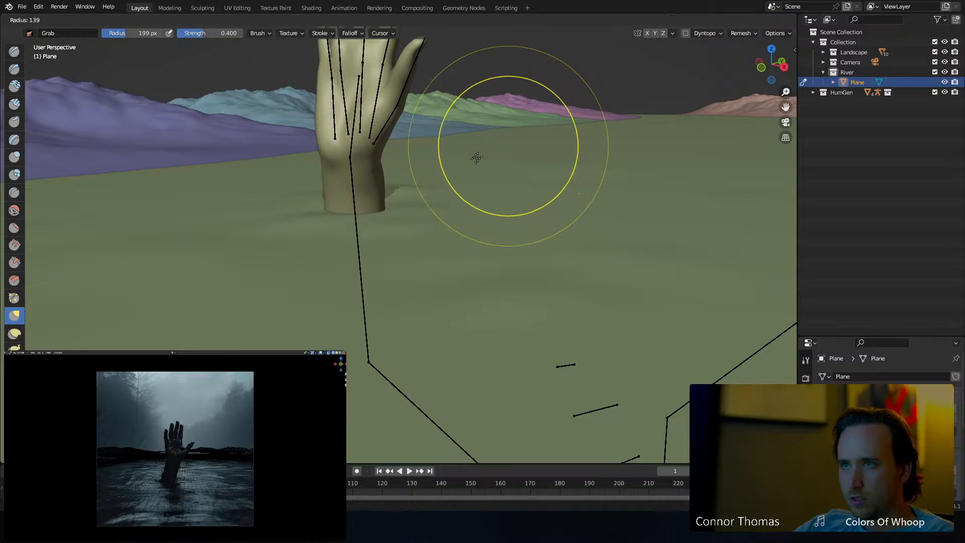
left_click(537, 150)
middle_click_drag(672, 151, 553, 196)
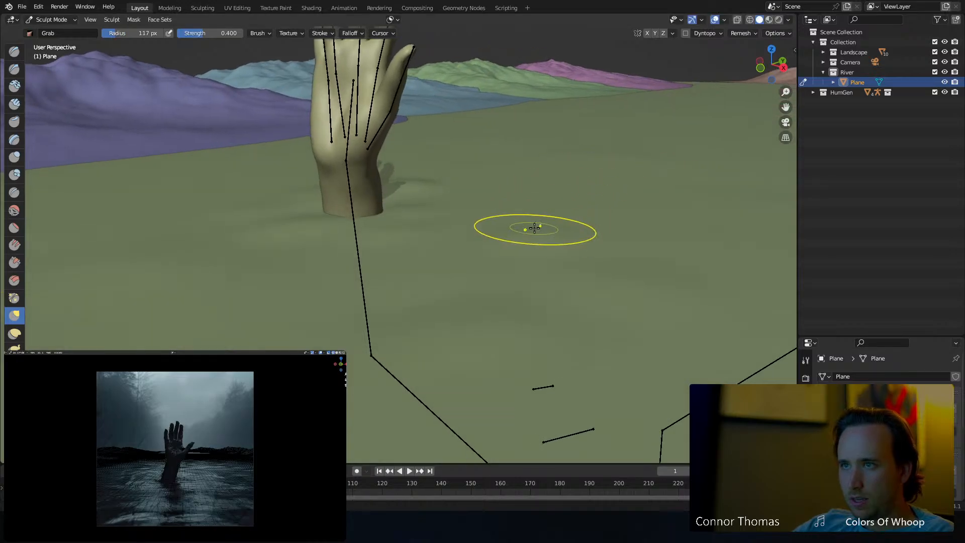
left_click_drag(401, 273, 405, 265)
middle_click_drag(404, 270, 264, 250)
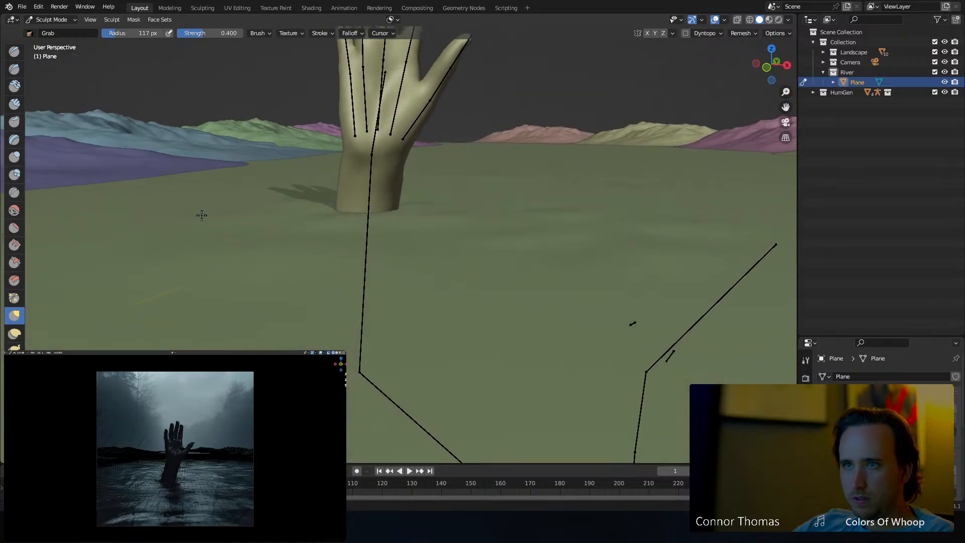
left_click_drag(196, 191, 201, 187)
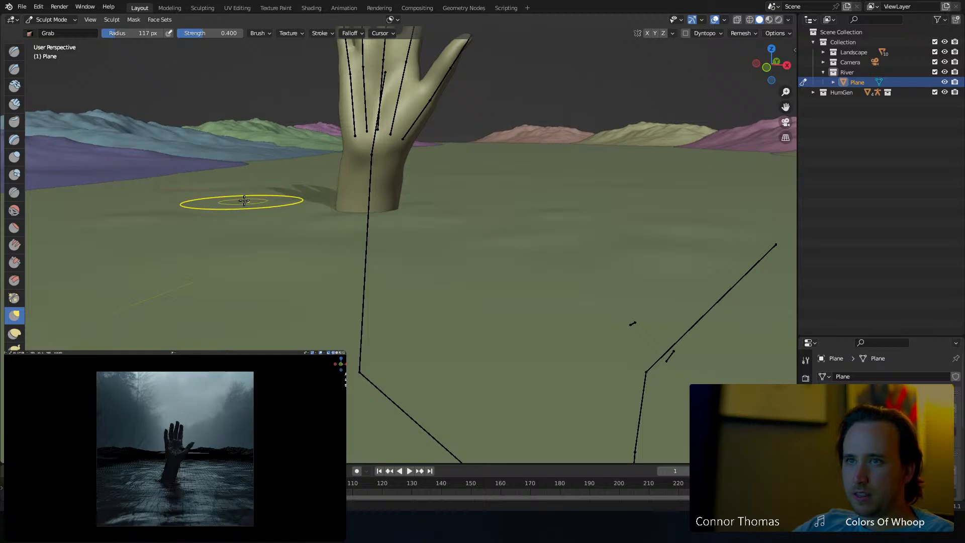
Sculpt more low ripples with the Grab brush on both sides of the wrist, checking the relief at grazing angles.
mouse_move(254, 230)
middle_mouse_down()
mouse_move(267, 240)
mouse_move(207, 203)
mouse_move(452, 212)
mouse_move(343, 213)
middle_mouse_up()
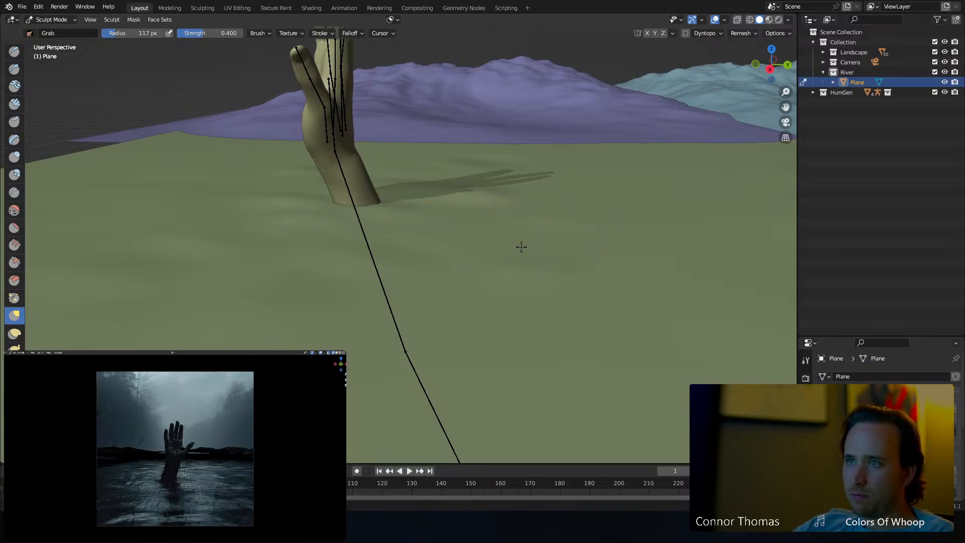
middle_click_drag(506, 247, 571, 231)
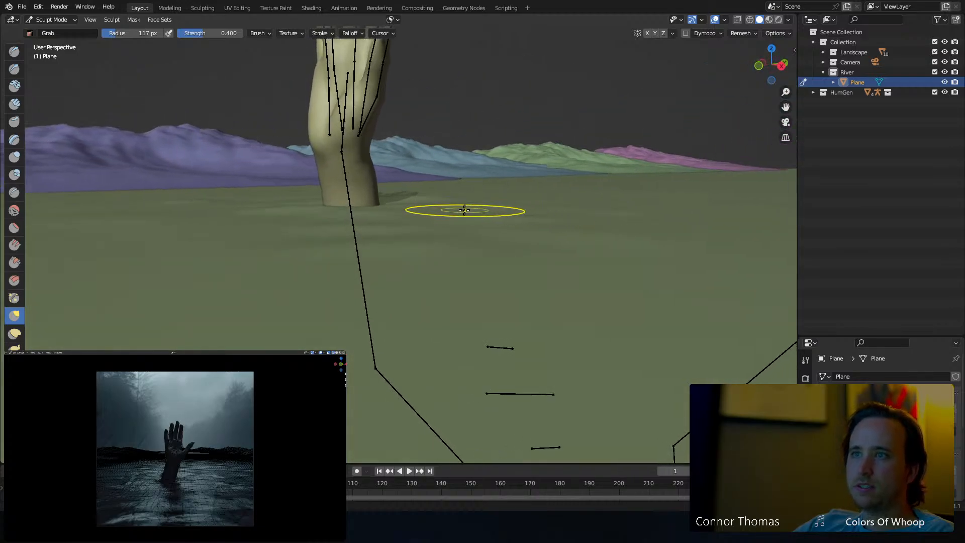
mouse_move(463, 209)
middle_mouse_down()
mouse_move(458, 267)
mouse_move(510, 248)
middle_mouse_up()
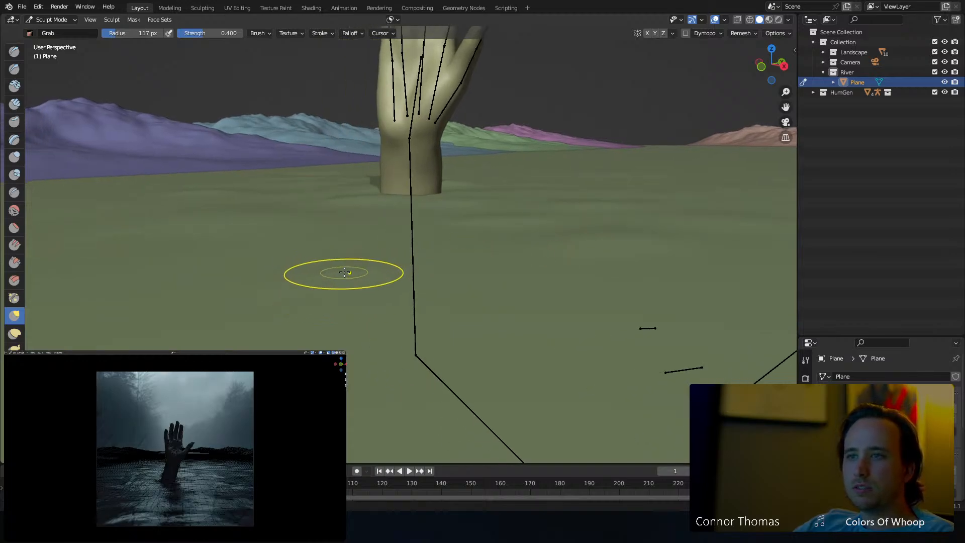
scroll(337, 275, "down", 4)
mouse_move(334, 276)
middle_mouse_down()
mouse_move(256, 272)
mouse_move(301, 270)
mouse_move(338, 249)
mouse_move(301, 259)
middle_mouse_up()
scroll(287, 261, "up", 3)
scroll(138, 207, "up", 2)
middle_click_drag(138, 207, 201, 226)
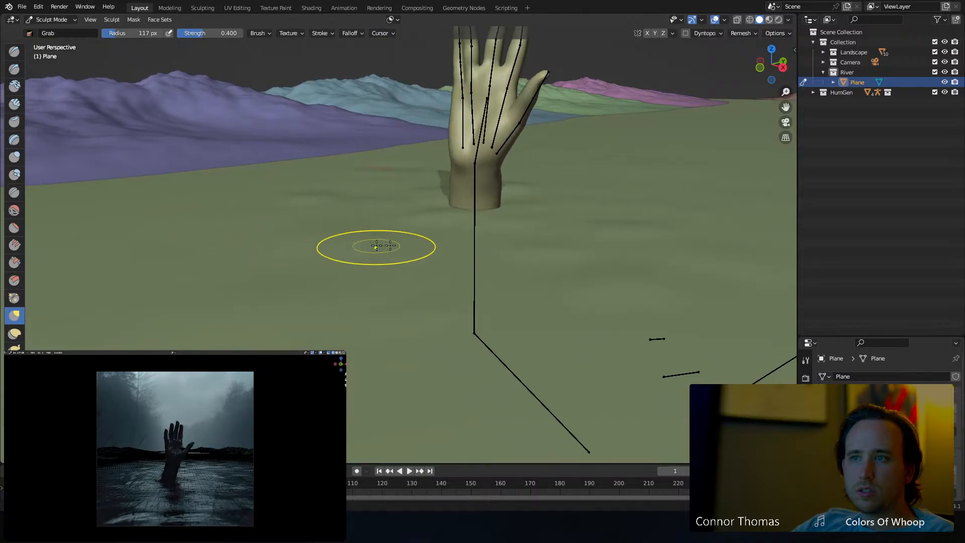
Extend the Grab-brush ripples across the open water between the hand and the purple bank and in front of the wrist.
mouse_move(243, 276)
middle_mouse_down()
mouse_move(582, 194)
mouse_move(474, 217)
middle_mouse_up()
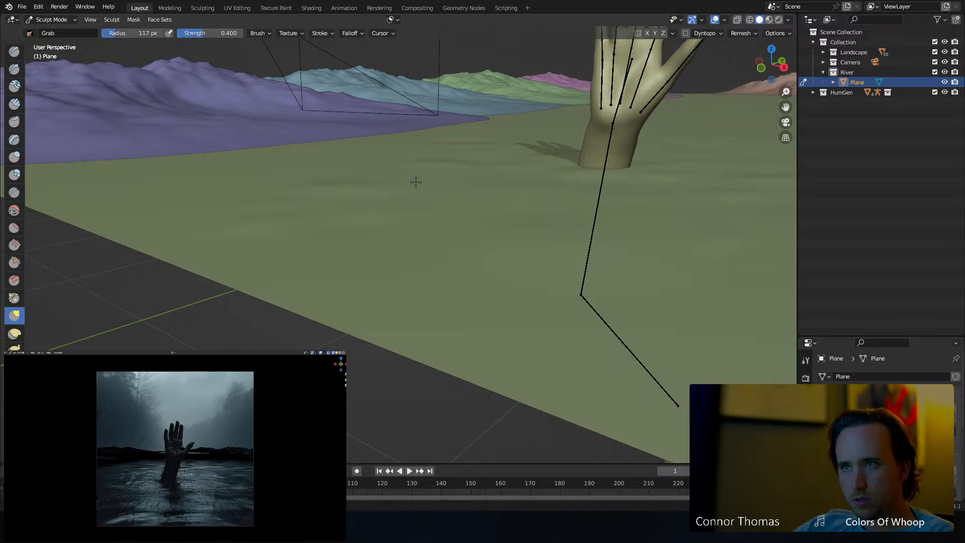
mouse_move(487, 258)
middle_mouse_down()
mouse_move(461, 272)
mouse_move(323, 261)
middle_mouse_up()
mouse_move(159, 227)
middle_mouse_down()
mouse_move(394, 177)
mouse_move(431, 179)
mouse_move(493, 246)
mouse_move(571, 211)
mouse_move(610, 218)
mouse_move(560, 178)
middle_mouse_up()
mouse_move(685, 173)
middle_mouse_down()
mouse_move(686, 196)
mouse_move(648, 201)
middle_mouse_up()
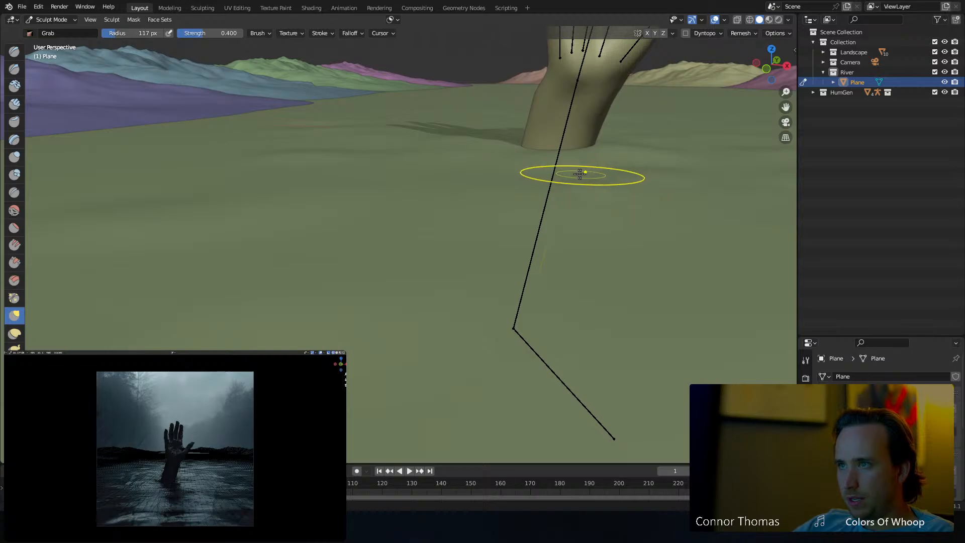
mouse_move(580, 173)
middle_mouse_down()
mouse_move(646, 194)
mouse_move(596, 208)
middle_mouse_up()
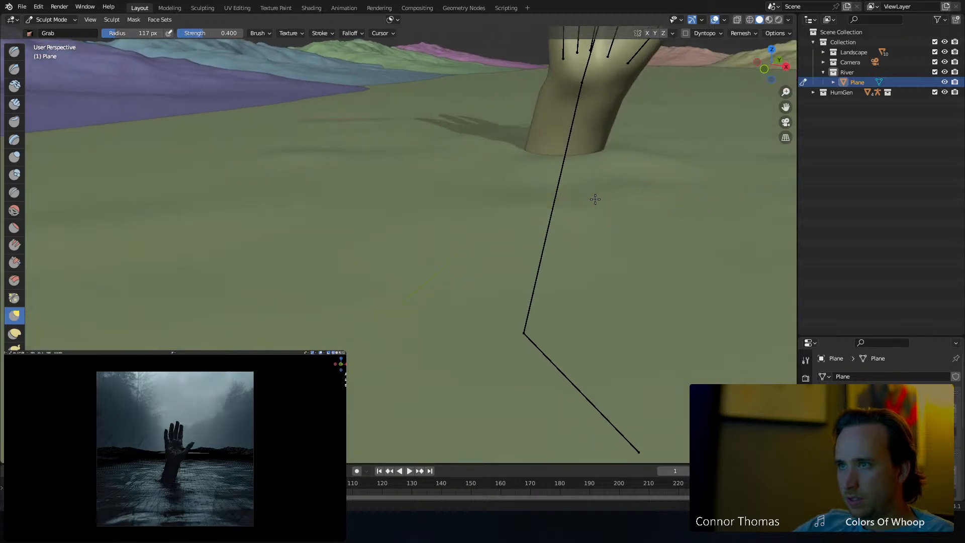
mouse_move(649, 193)
middle_mouse_down()
mouse_move(694, 180)
mouse_move(668, 185)
middle_mouse_up()
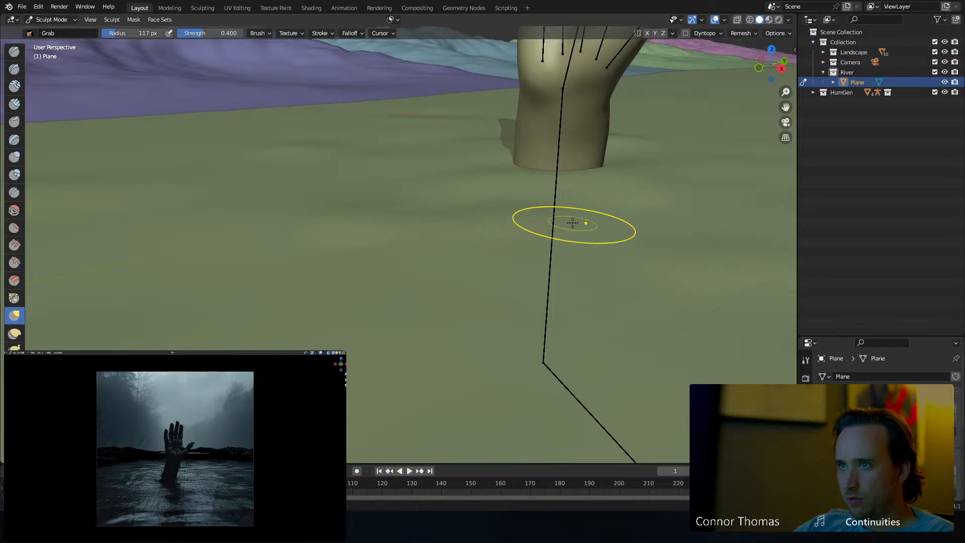
mouse_move(645, 220)
middle_mouse_down()
mouse_move(672, 221)
mouse_move(685, 194)
mouse_move(646, 256)
mouse_move(683, 269)
mouse_move(674, 248)
mouse_move(685, 267)
mouse_move(678, 259)
middle_mouse_up()
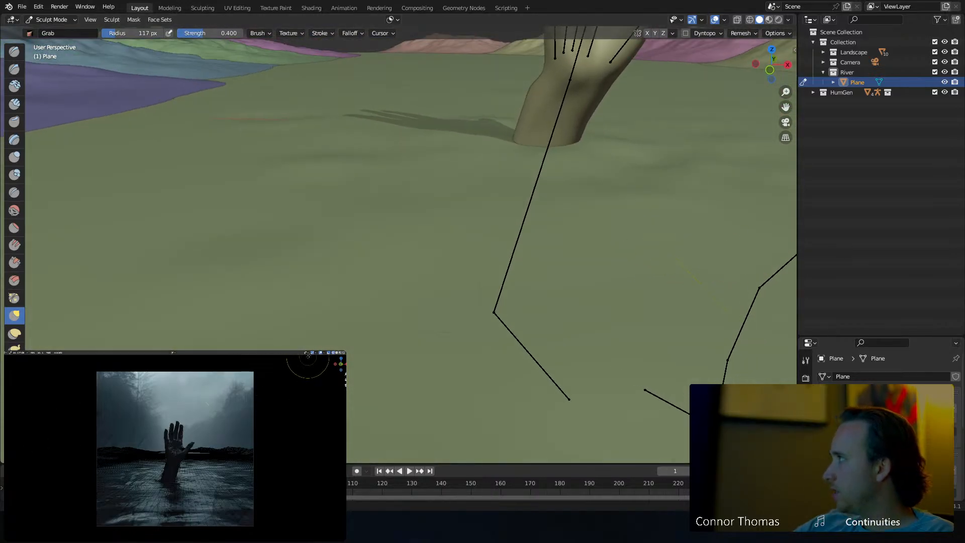
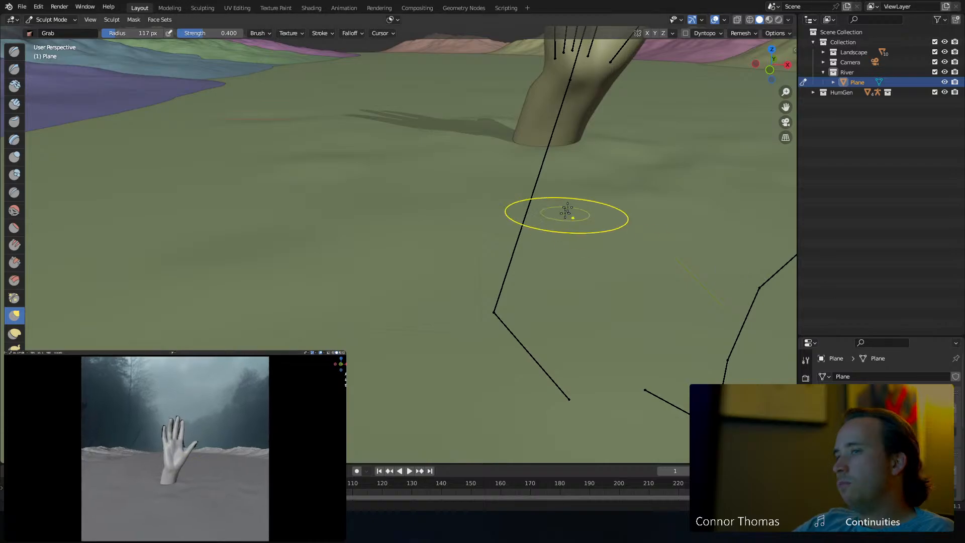
Pull further gentle waves into the water farther out from the hand, judging the surface from wider viewpoints.
scroll(519, 202, "down", 1)
middle_click_drag(498, 196, 395, 200, "shift")
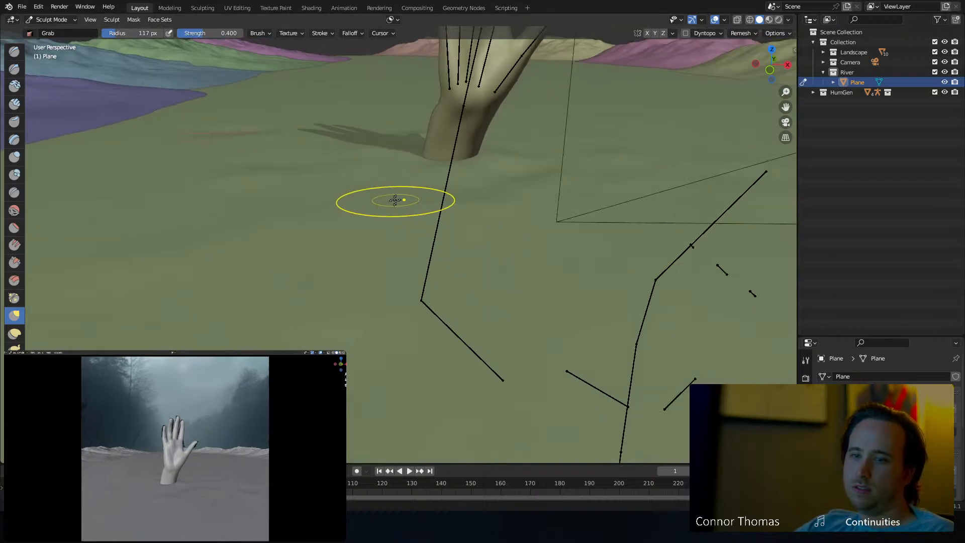
scroll(401, 270, "down", 4)
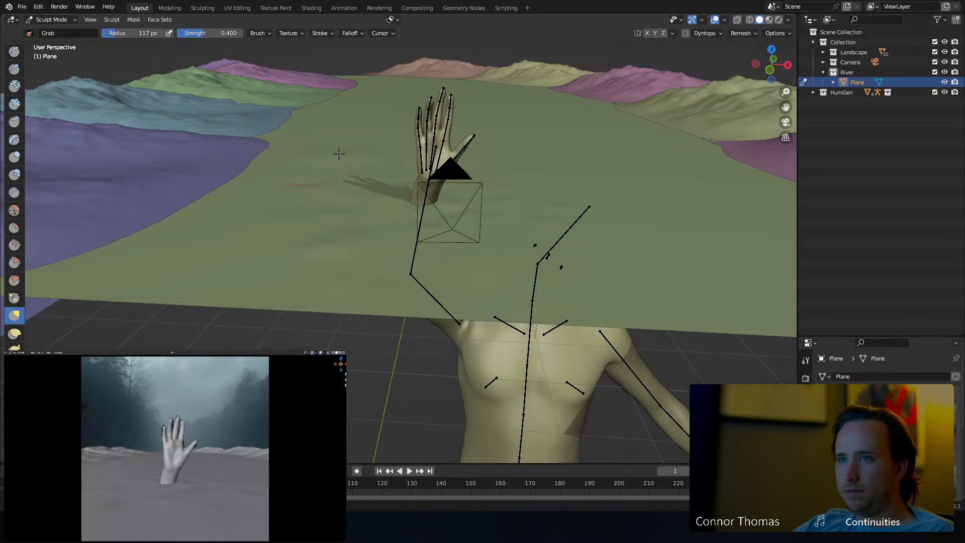
mouse_move(409, 168)
middle_mouse_down()
mouse_move(463, 164)
mouse_move(453, 187)
mouse_move(426, 187)
middle_mouse_up()
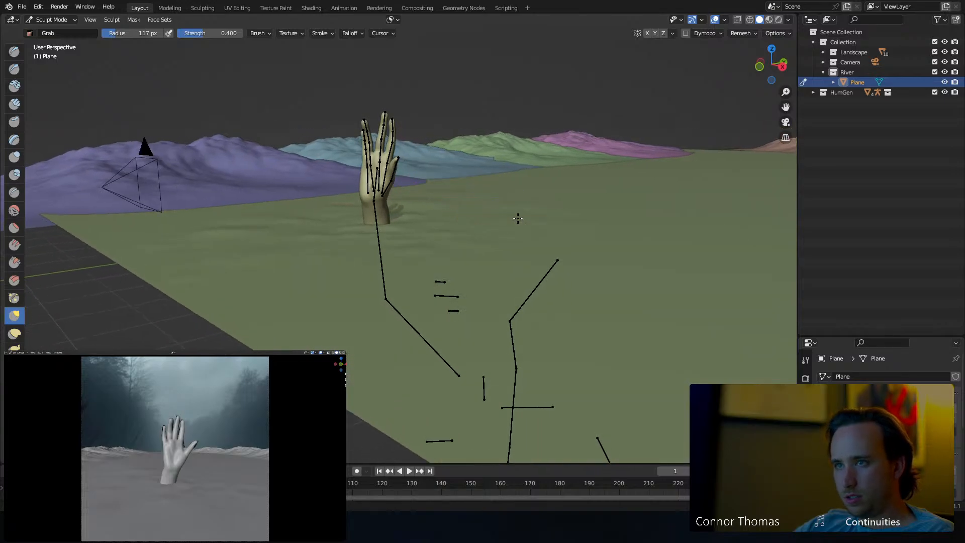
scroll(600, 253, "up", 2)
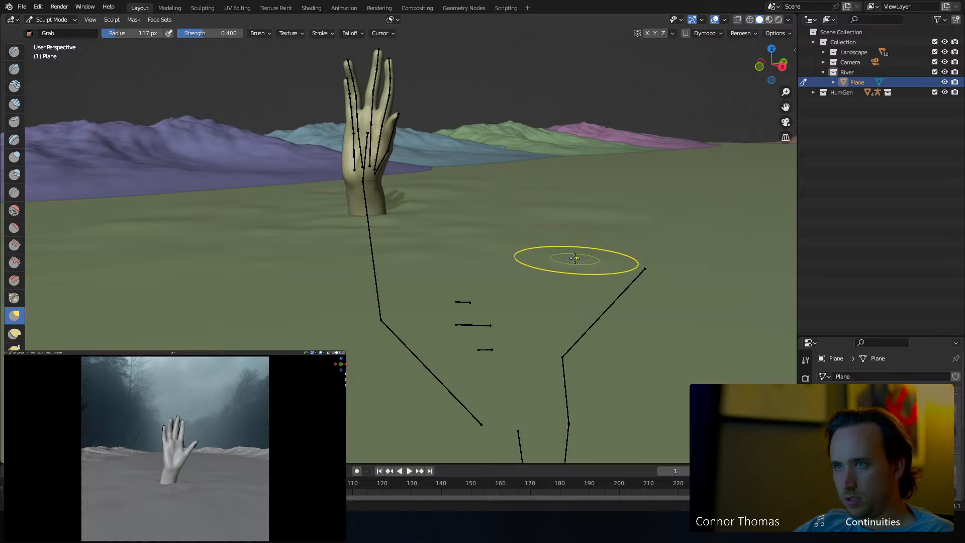
middle_click_drag(496, 323, 610, 326)
mouse_move(553, 211)
middle_mouse_down()
mouse_move(469, 233)
mouse_move(382, 280)
mouse_move(441, 238)
mouse_move(452, 212)
mouse_move(591, 221)
middle_mouse_up()
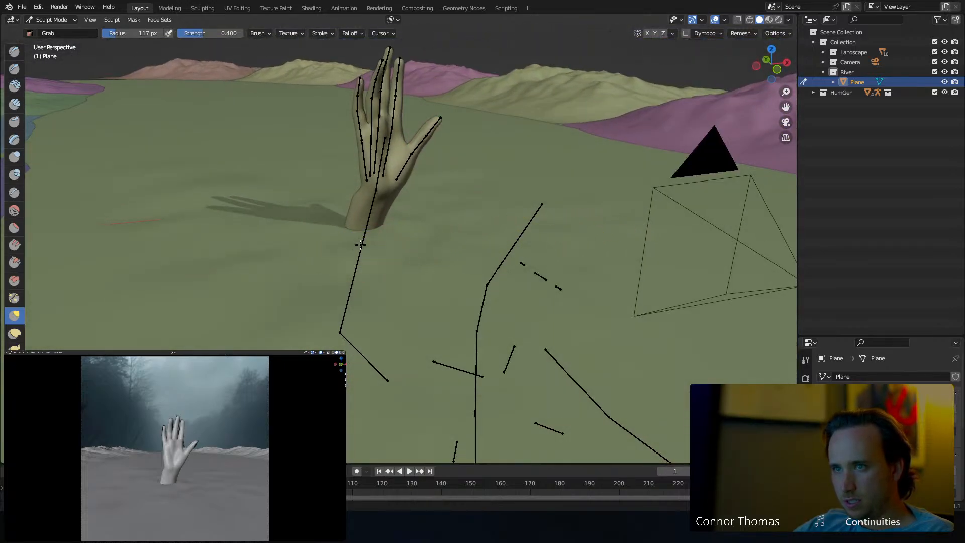
middle_click_drag(397, 267, 418, 231)
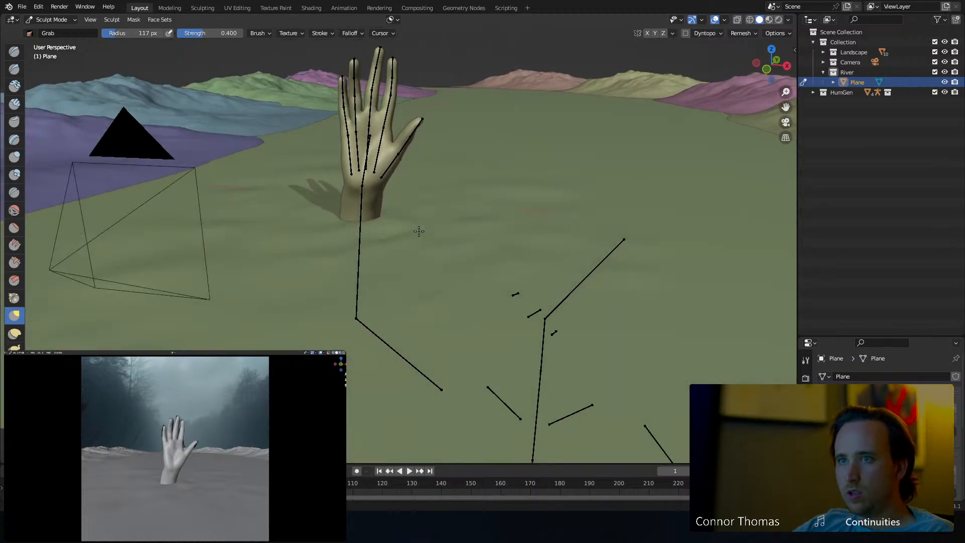
Hide the Bones overlay in the viewport while keeping the Extras overlay enabled.
left_click(724, 19)
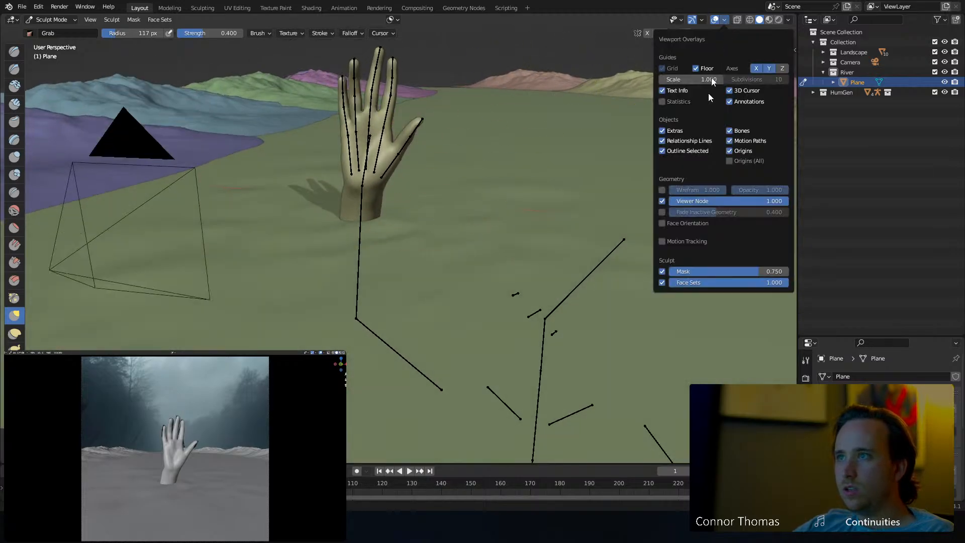
left_click(682, 132)
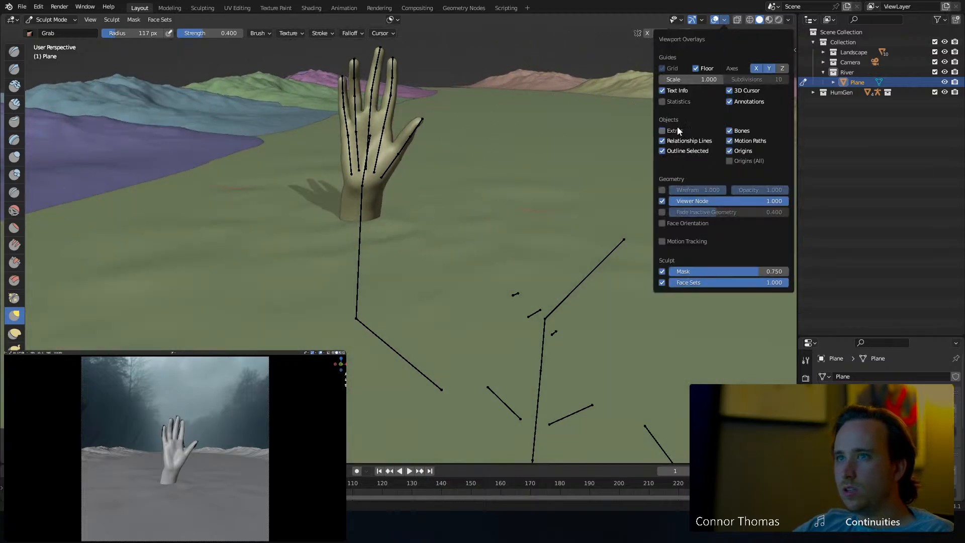
left_click(682, 132)
left_click(749, 131)
left_click(702, 20)
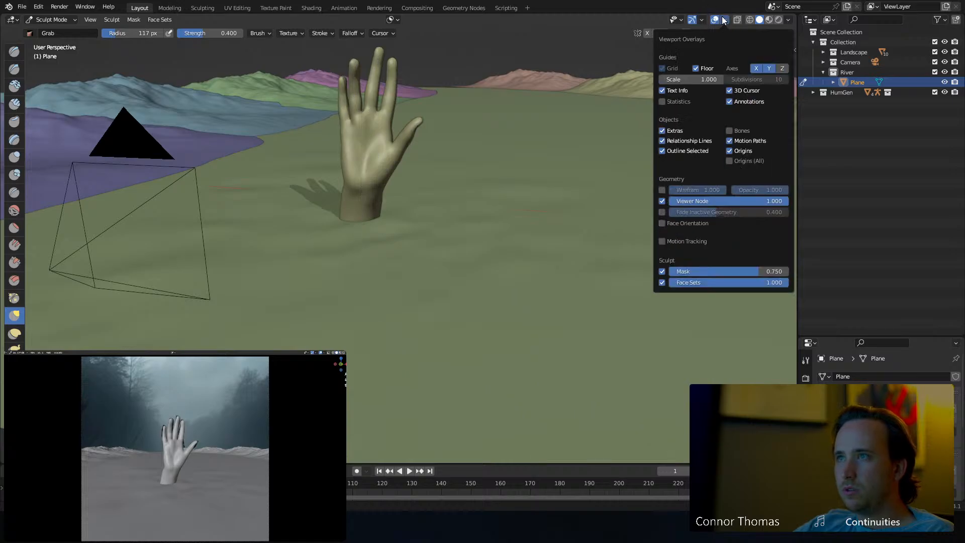
left_click(724, 19)
Inspect the water ripples around the unobstructed wrist, and enlarge the Properties editor to expose more of the water plane's settings.
mouse_move(291, 184)
middle_mouse_down()
mouse_move(256, 179)
mouse_move(345, 194)
mouse_move(381, 215)
mouse_move(377, 195)
mouse_move(387, 191)
middle_mouse_up()
scroll(338, 191, "up", 2)
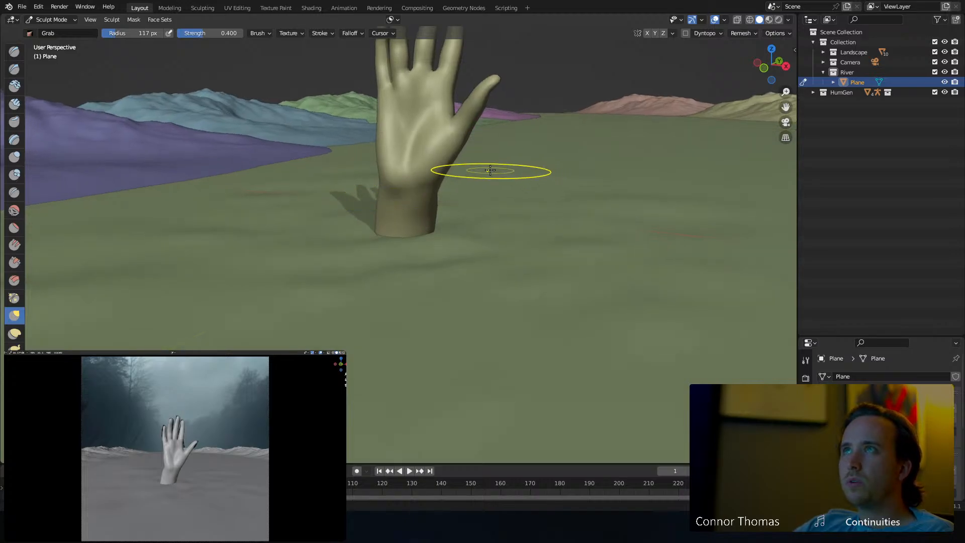
middle_click_drag(478, 183, 461, 189)
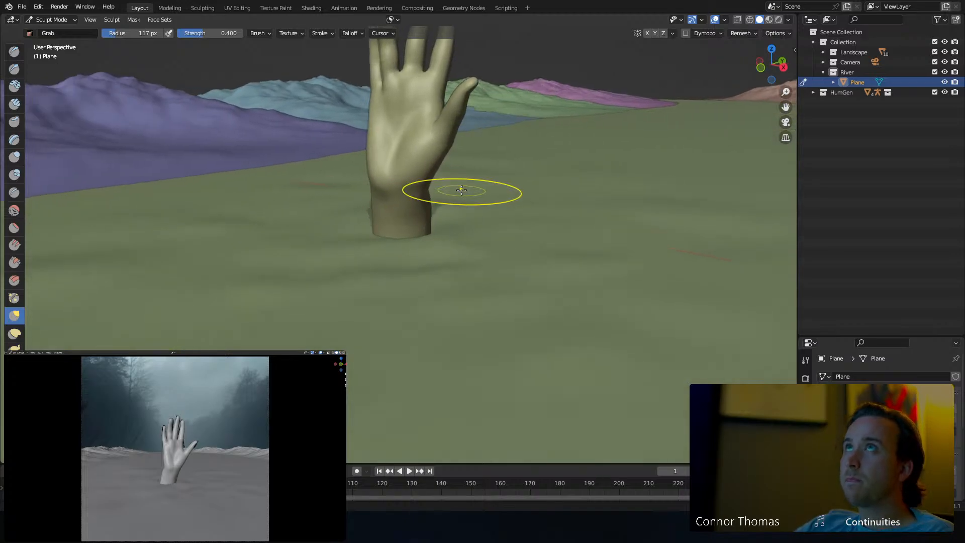
mouse_move(461, 190)
middle_mouse_down()
mouse_move(512, 209)
mouse_move(456, 215)
mouse_move(276, 334)
middle_mouse_up()
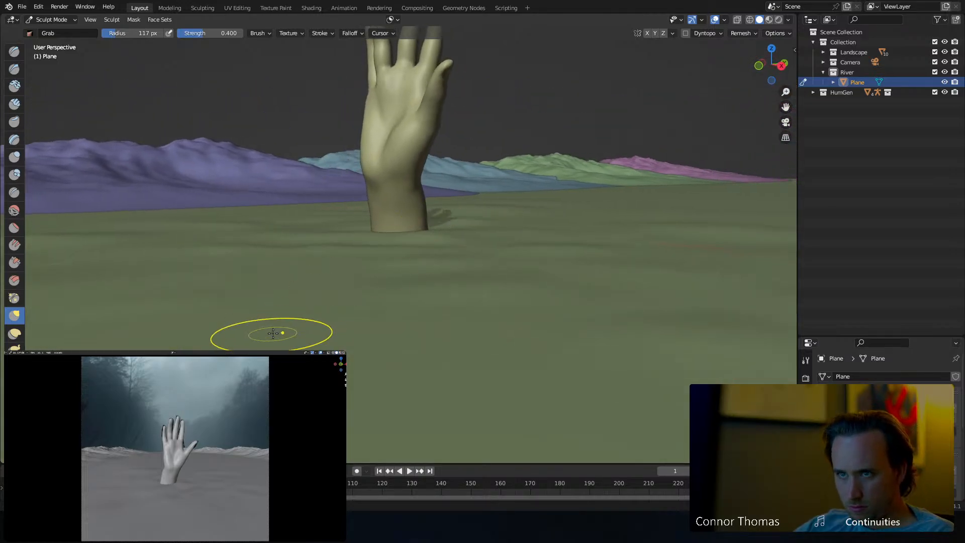
scroll(303, 275, "up", 4)
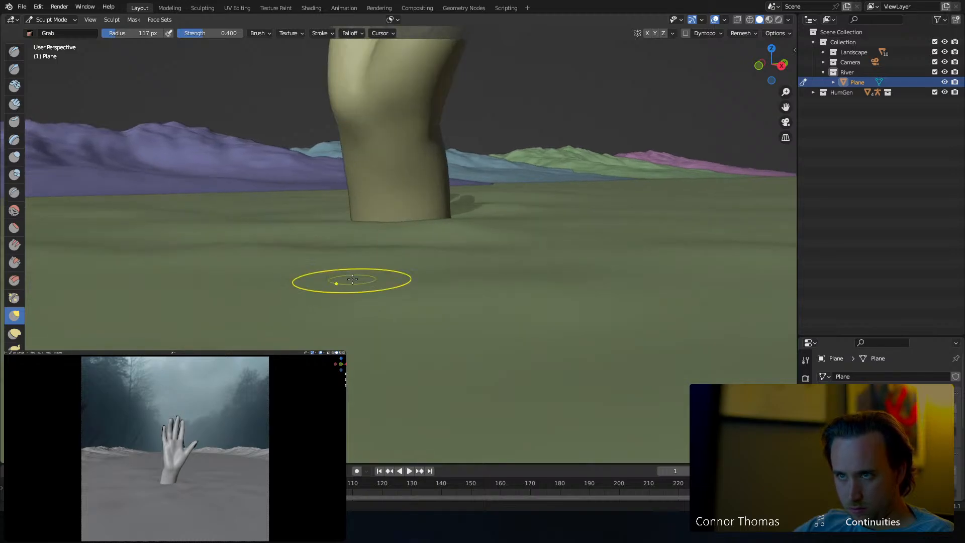
scroll(372, 221, "down", 6)
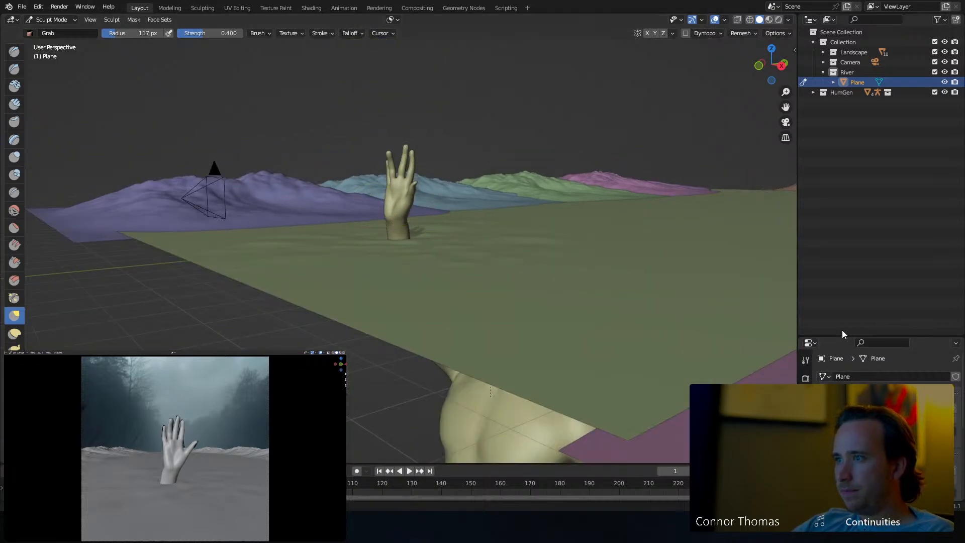
left_click_drag(842, 336, 849, 122)
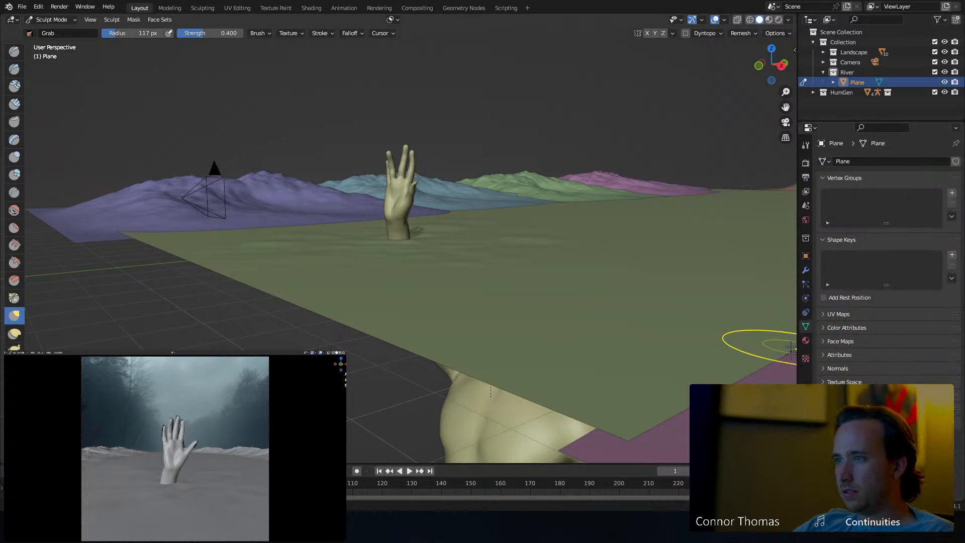
Add a Multiresolution modifier to the water plane, subdivide it once, and set its viewport level to 1.
left_click(806, 270)
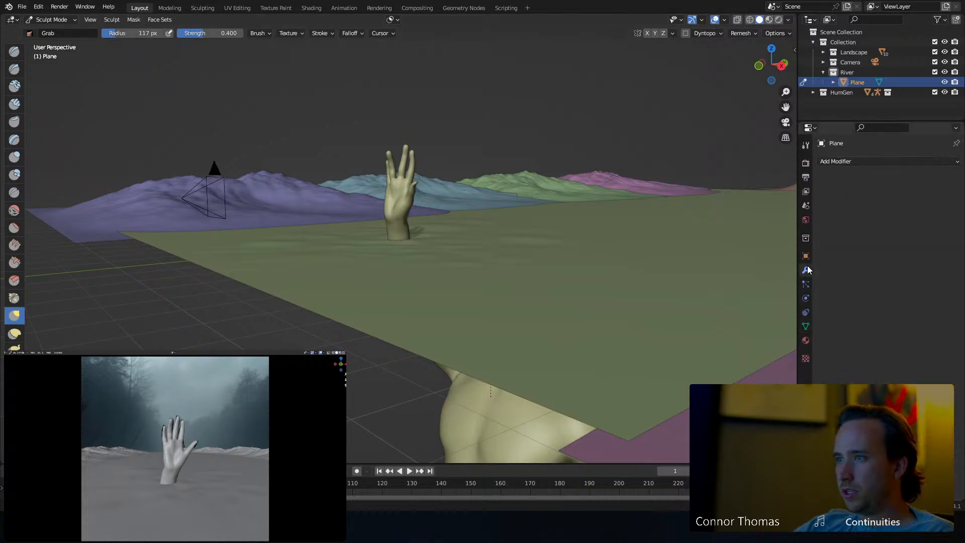
left_click(862, 158)
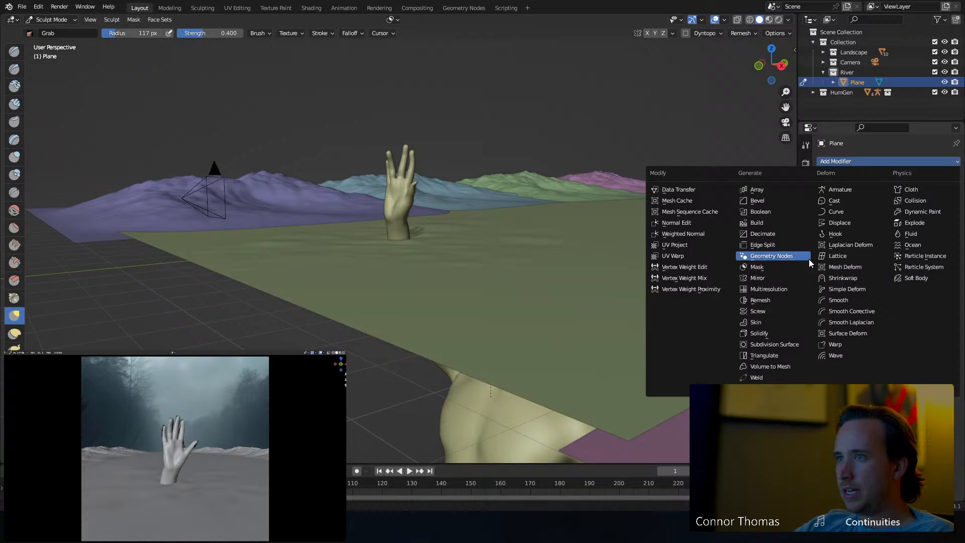
left_click(768, 289)
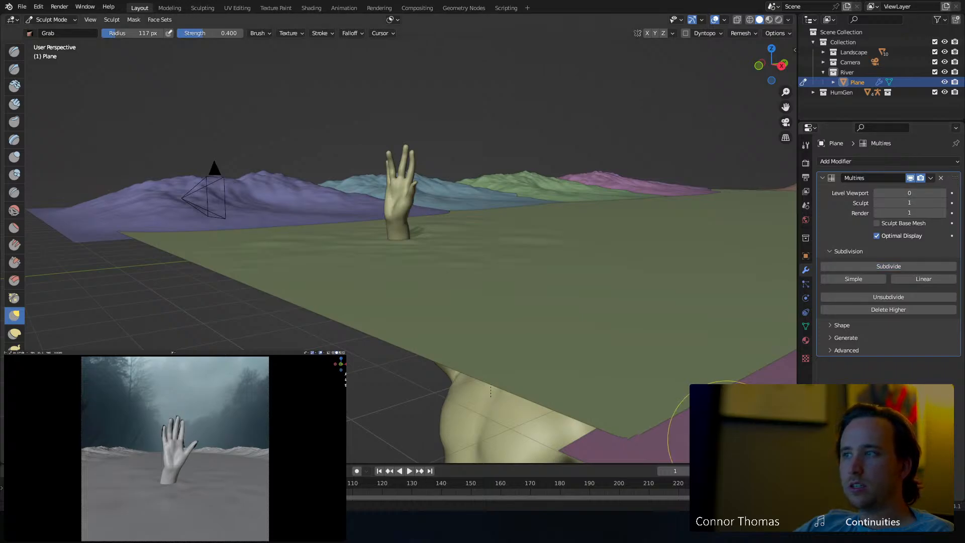
scroll(412, 226, "up", 5)
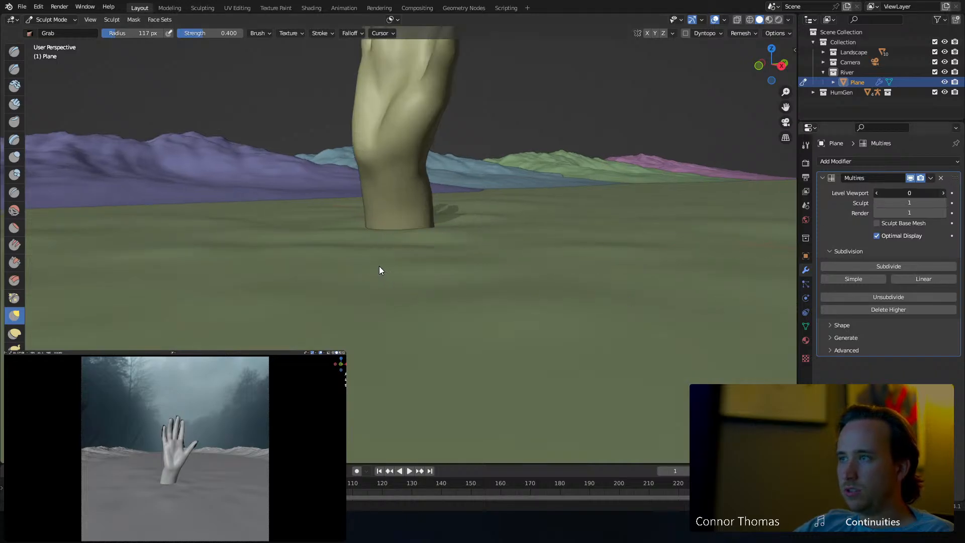
key("ctrl+1")
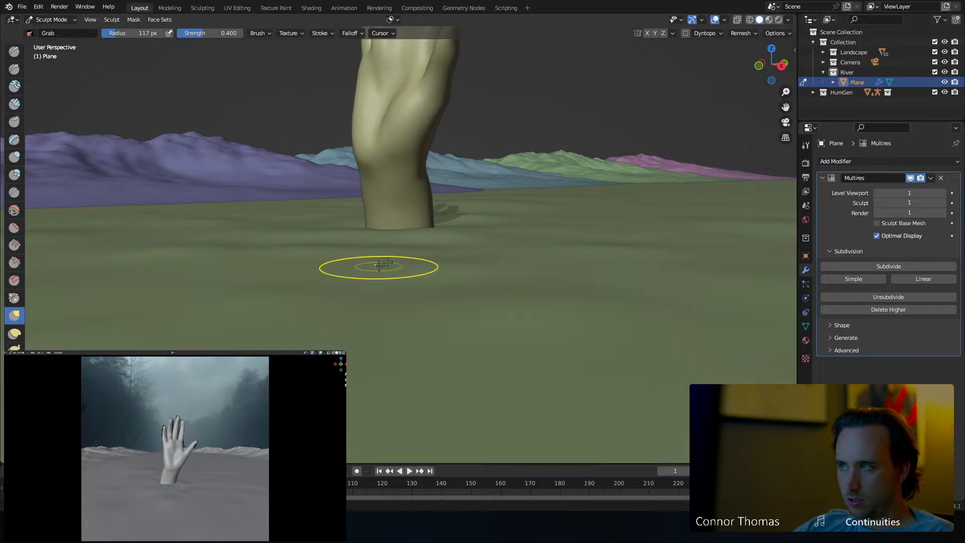
Sculpt small ripples into the water in front of the wrist with the Grab brush at a 55 px radius.
middle_click_drag(379, 267, 409, 258)
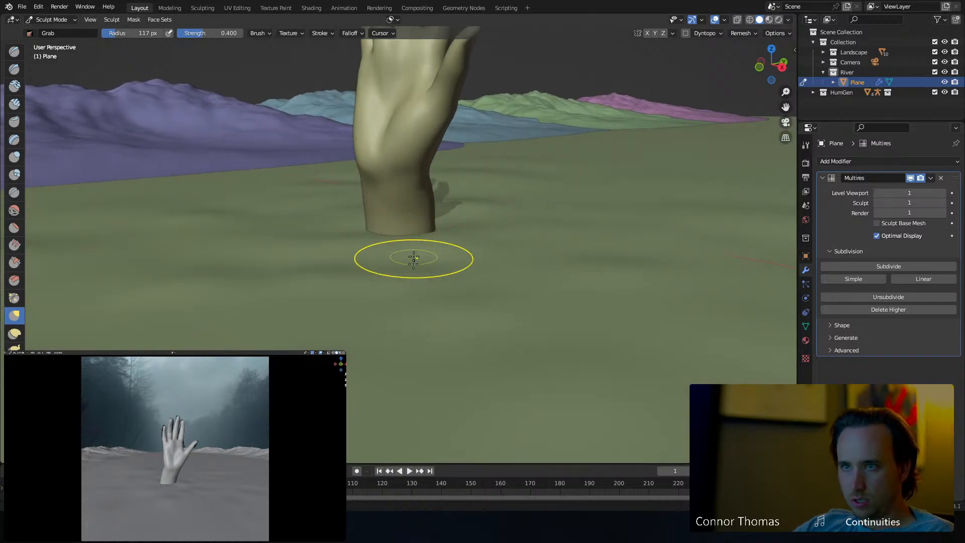
middle_click_drag(397, 291, 416, 274)
key("f")
left_click(391, 281)
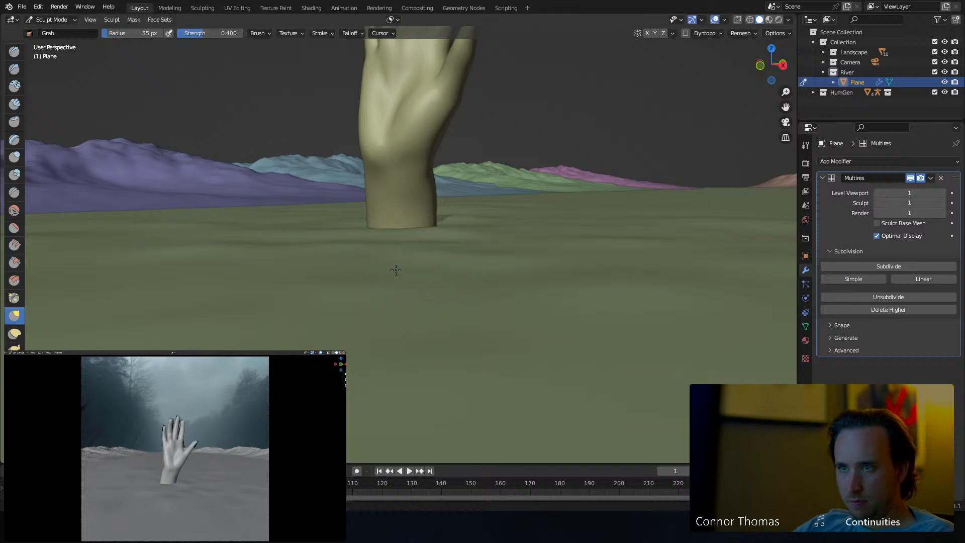
middle_click_drag(340, 263, 399, 282)
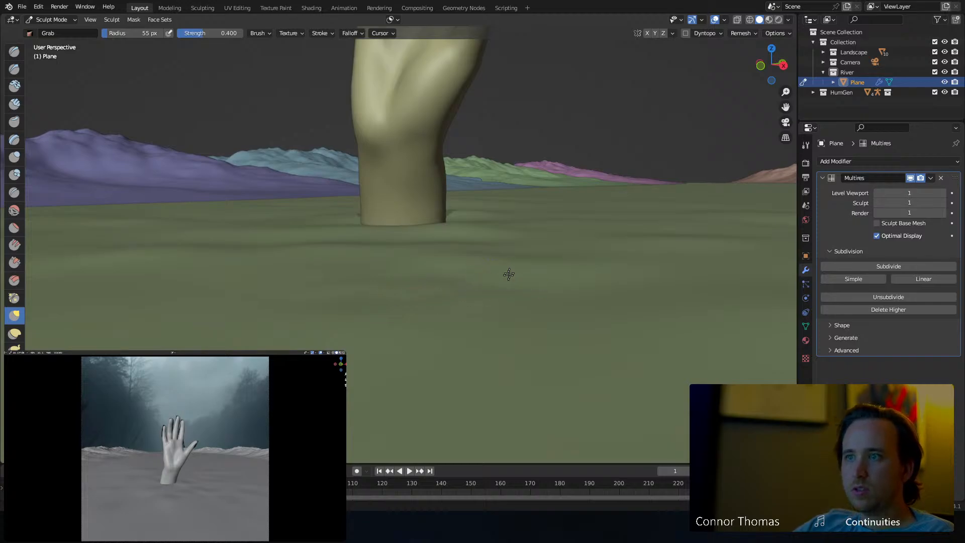
middle_click_drag(359, 288, 373, 277)
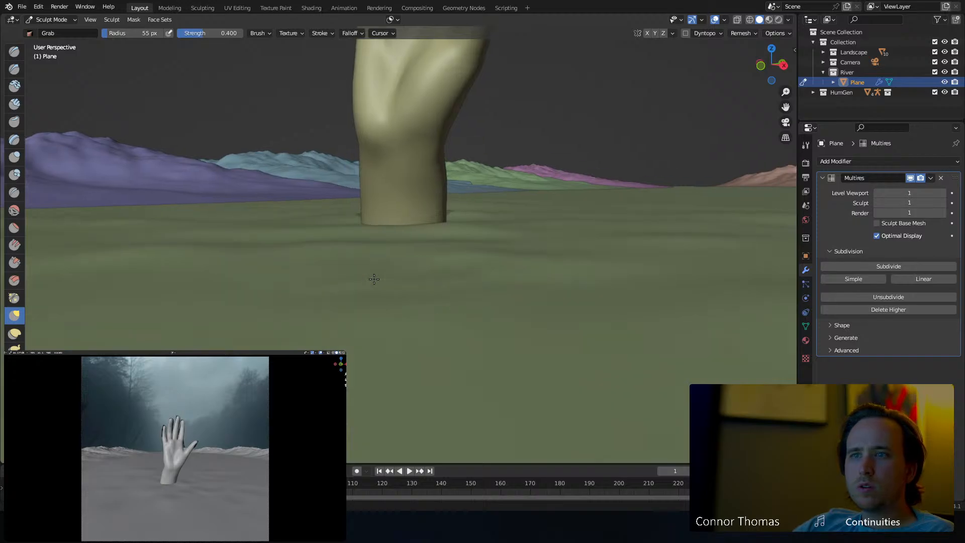
Enlarge the Grab brush radius to 87 px and pull broader ripples in front of and beside the wrist.
key("f")
left_click(293, 290)
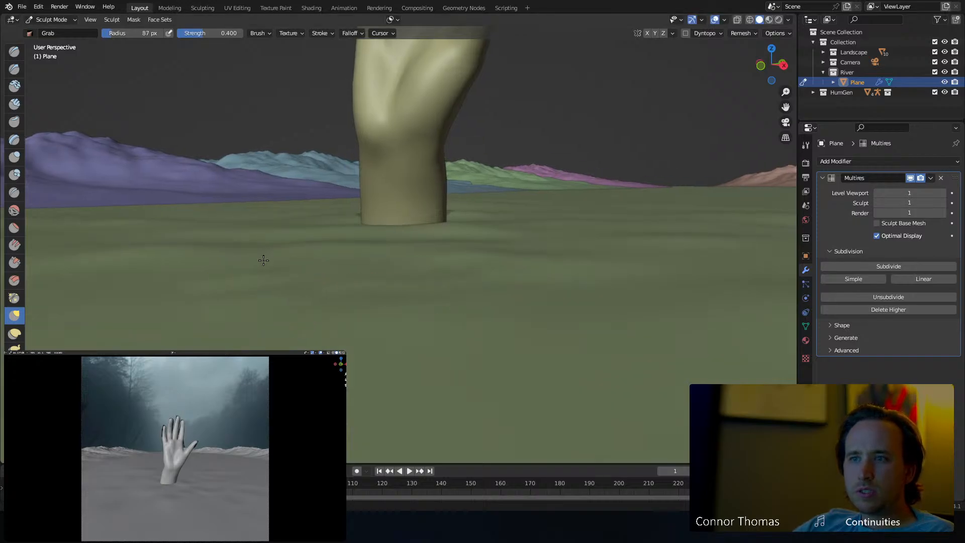
middle_click_drag(338, 255, 371, 258)
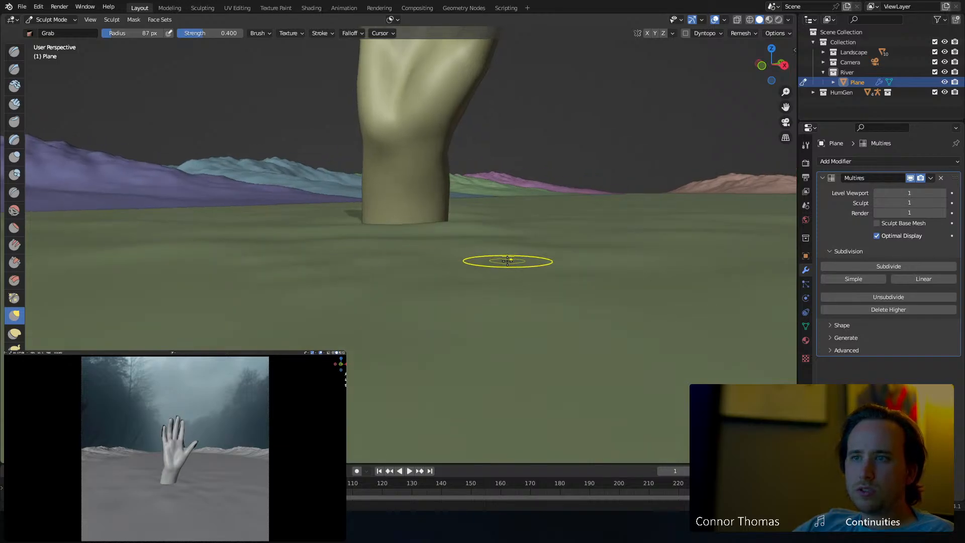
middle_click_drag(508, 260, 507, 266)
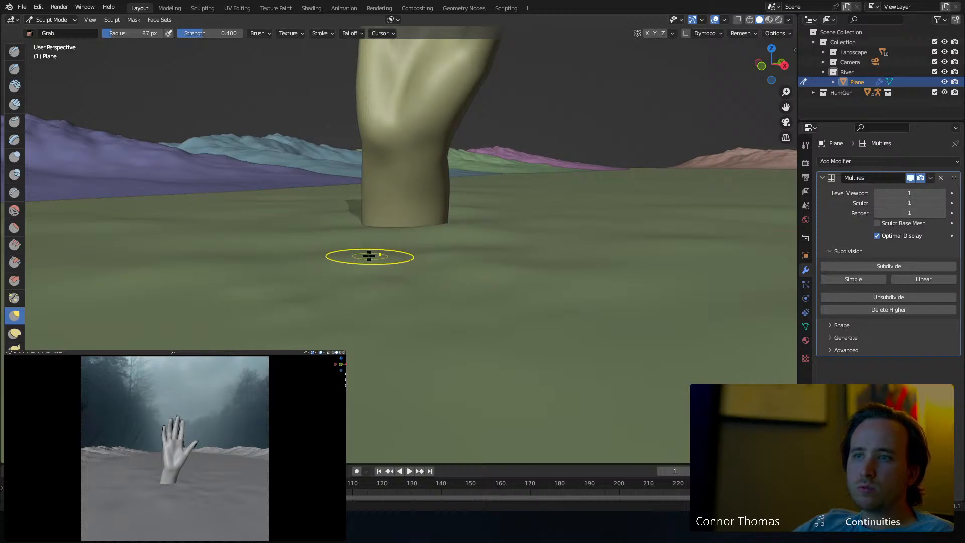
Set the Grab brush radius to 109 px and raise soft swells in the water close to the wrist.
key("f")
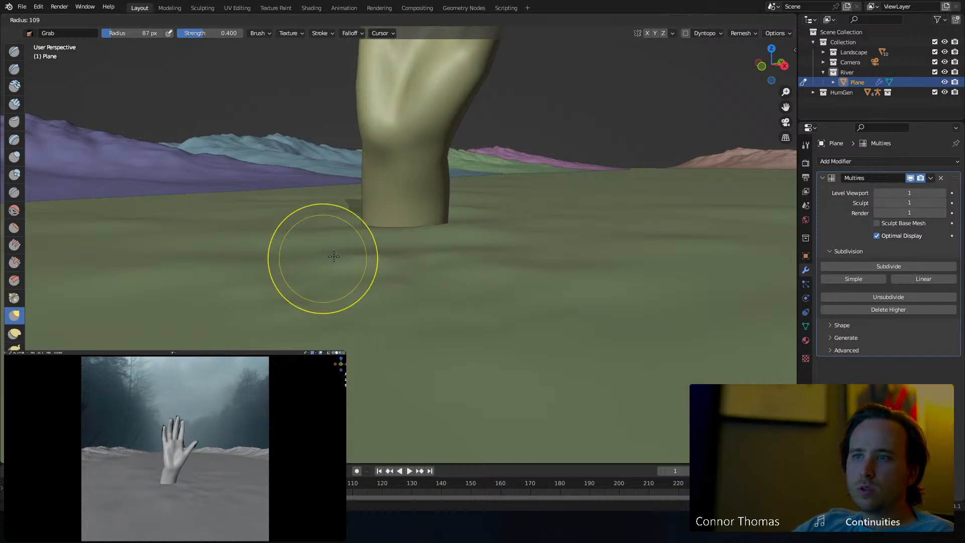
left_click(333, 260)
mouse_move(333, 270)
middle_mouse_down()
mouse_move(518, 244)
mouse_move(420, 258)
middle_mouse_up()
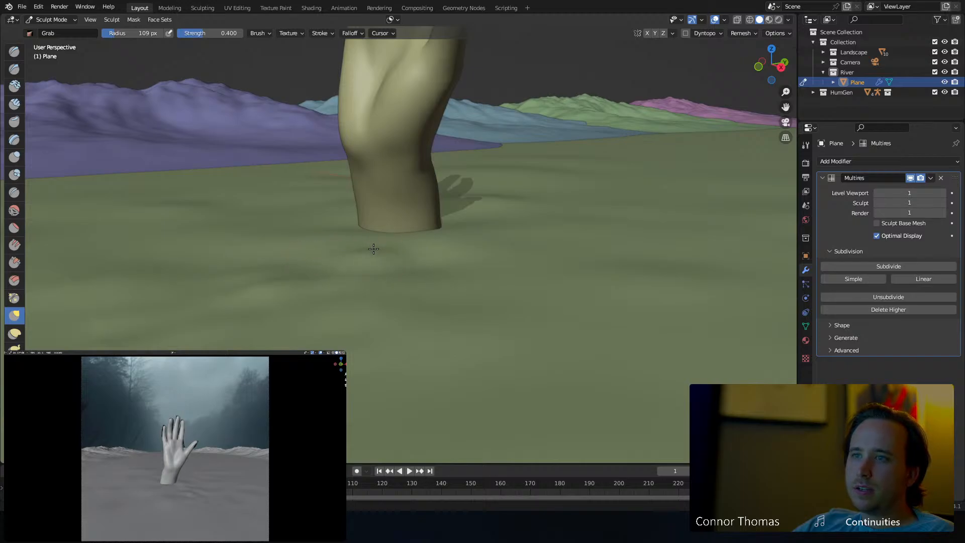
mouse_move(442, 258)
middle_mouse_down()
mouse_move(457, 241)
mouse_move(500, 252)
mouse_move(482, 267)
mouse_move(501, 271)
mouse_move(485, 276)
middle_mouse_up()
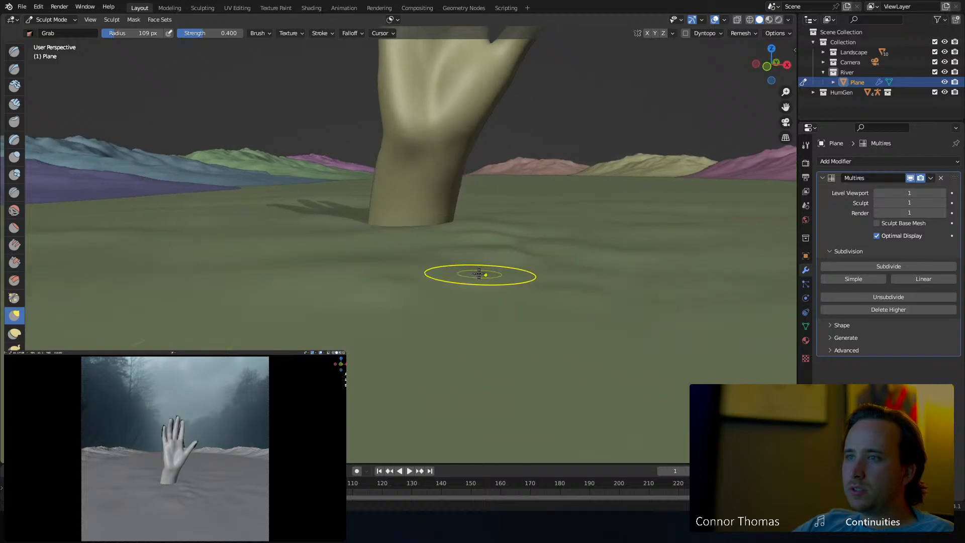
Set the Grab brush radius to 132 px and shape wider waves around the wrist from several sides.
key("f")
left_click(450, 269)
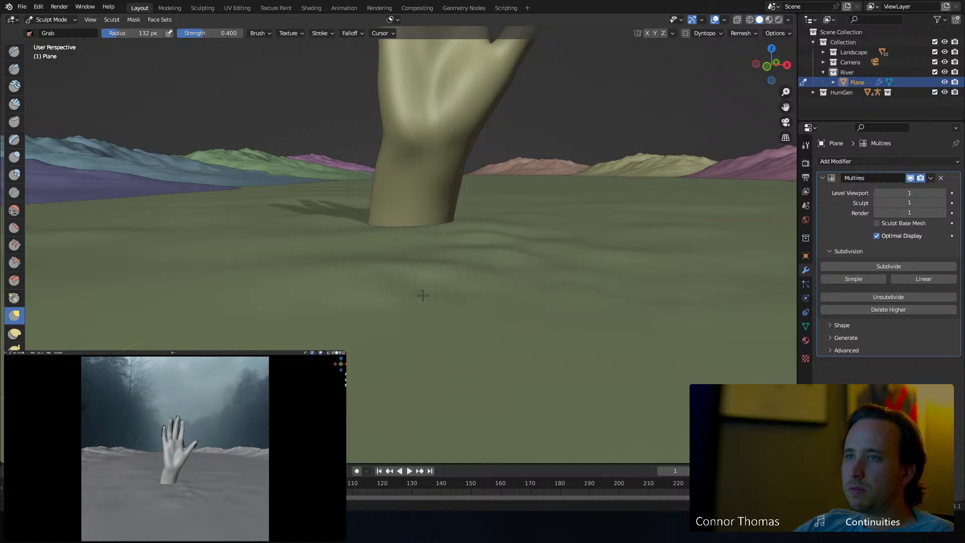
middle_click_drag(511, 280, 455, 295)
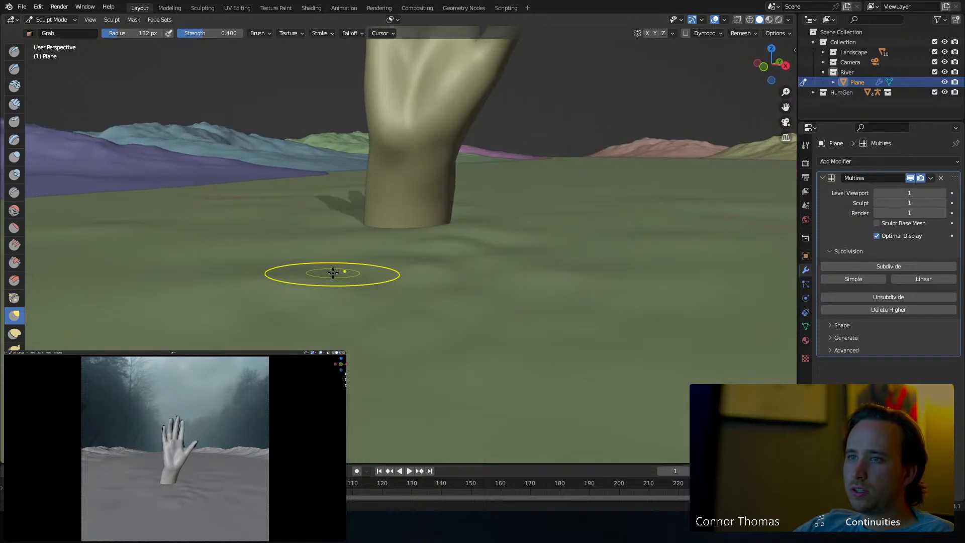
middle_click_drag(332, 270, 437, 264)
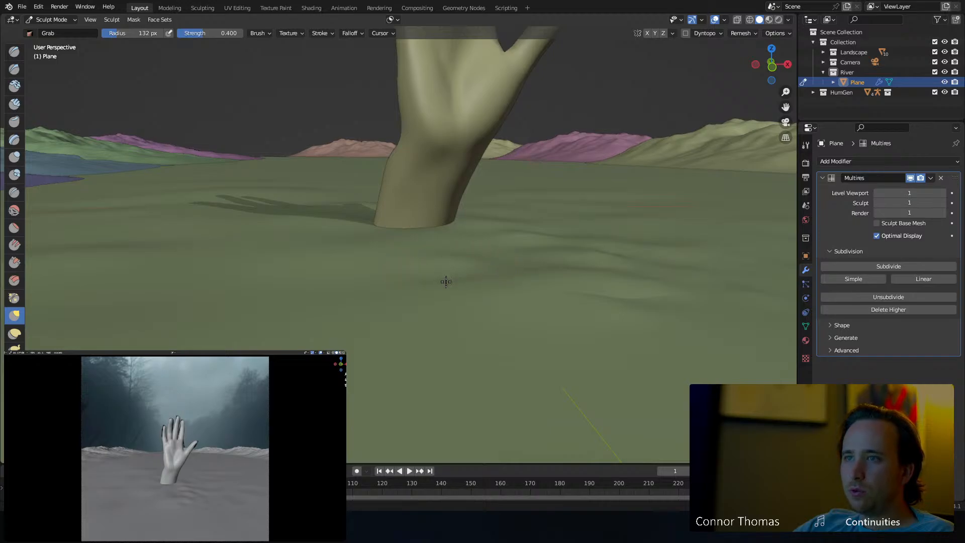
middle_click_drag(446, 281, 431, 267)
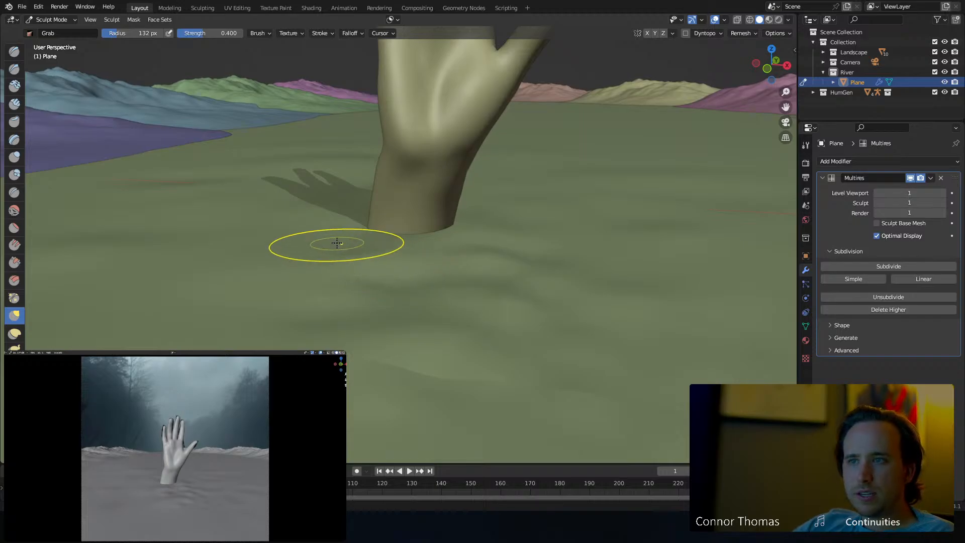
mouse_move(340, 233)
middle_mouse_down()
mouse_move(411, 222)
mouse_move(407, 230)
middle_mouse_up()
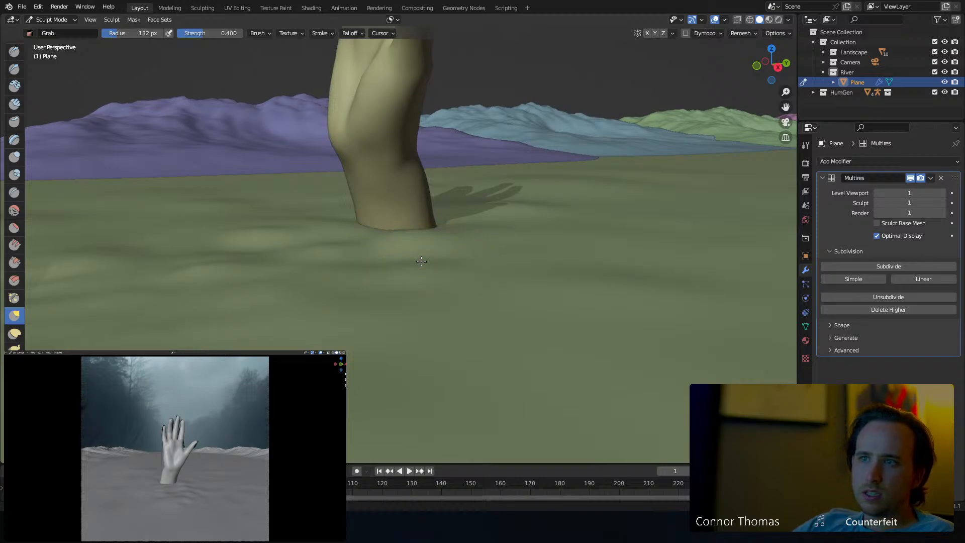
middle_click_drag(500, 267, 330, 232)
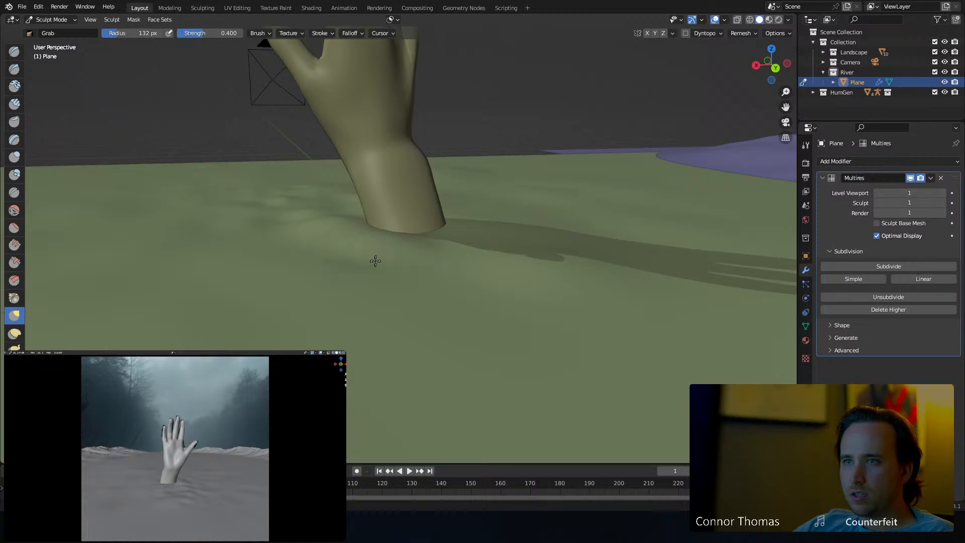
Reduce the Grab brush radius to 36 px and refine the water surface where it meets the wrist.
key("f")
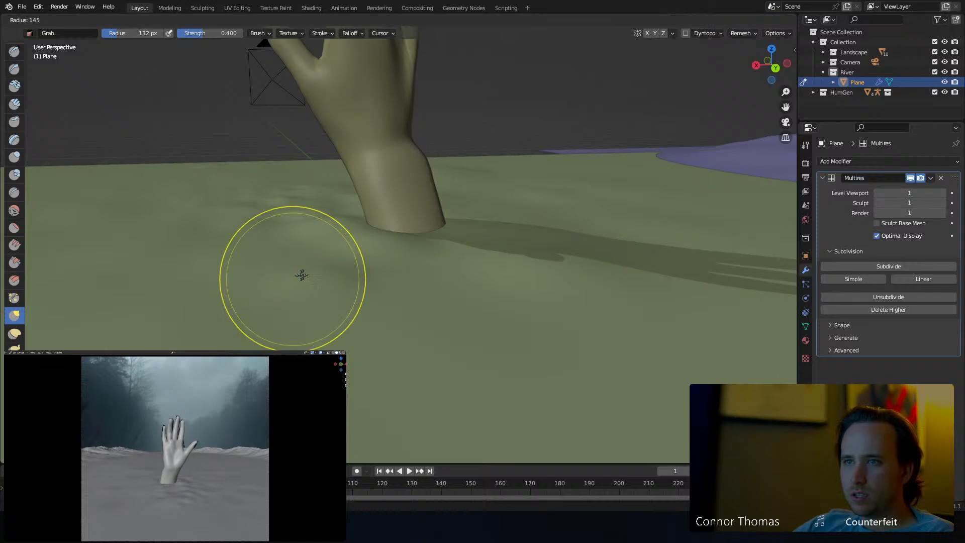
left_click(280, 287)
key("f")
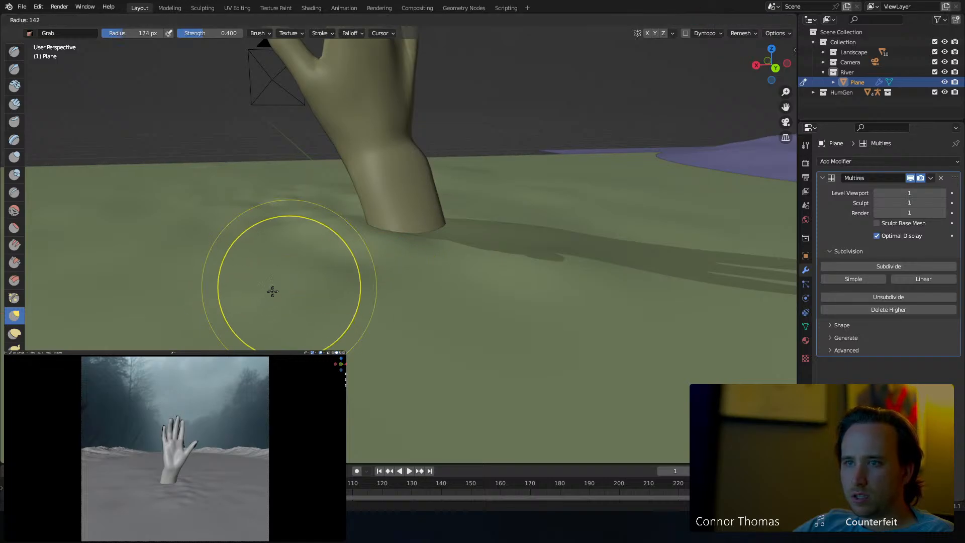
left_click(271, 289)
mouse_move(276, 287)
middle_mouse_down()
mouse_move(342, 289)
mouse_move(349, 274)
middle_mouse_up()
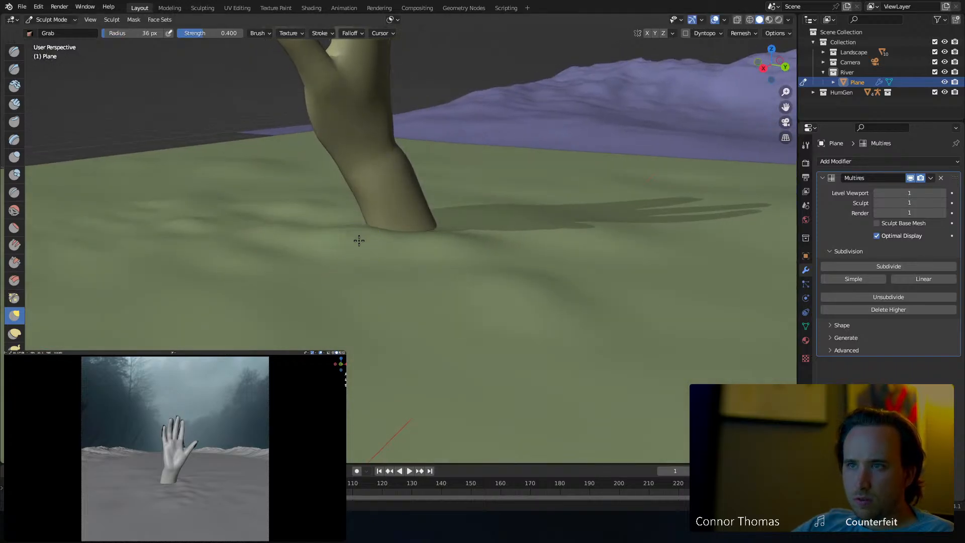
Pull fine ripples into the water beside and in front of the wrist with the small Grab brush, and save the file.
middle_click_drag(359, 241, 520, 272)
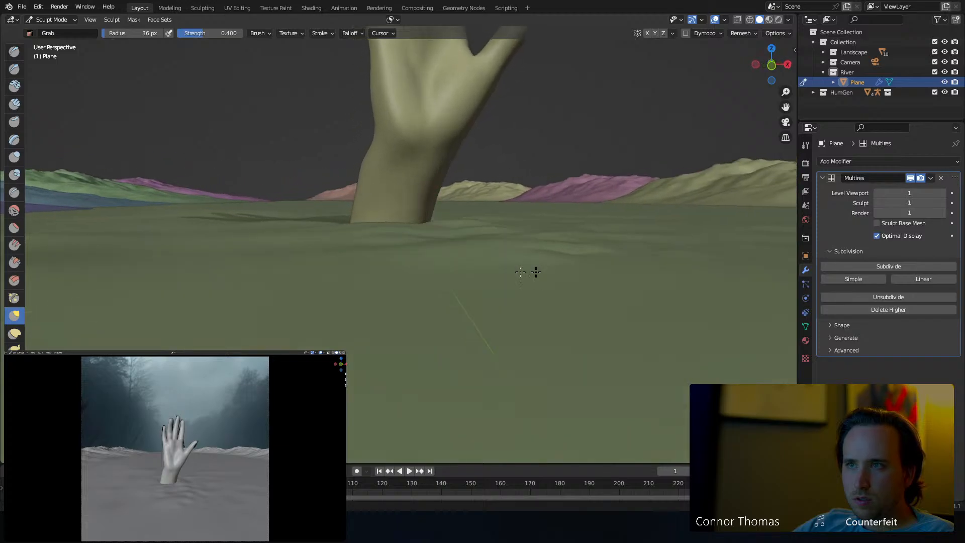
middle_click_drag(379, 246, 360, 252)
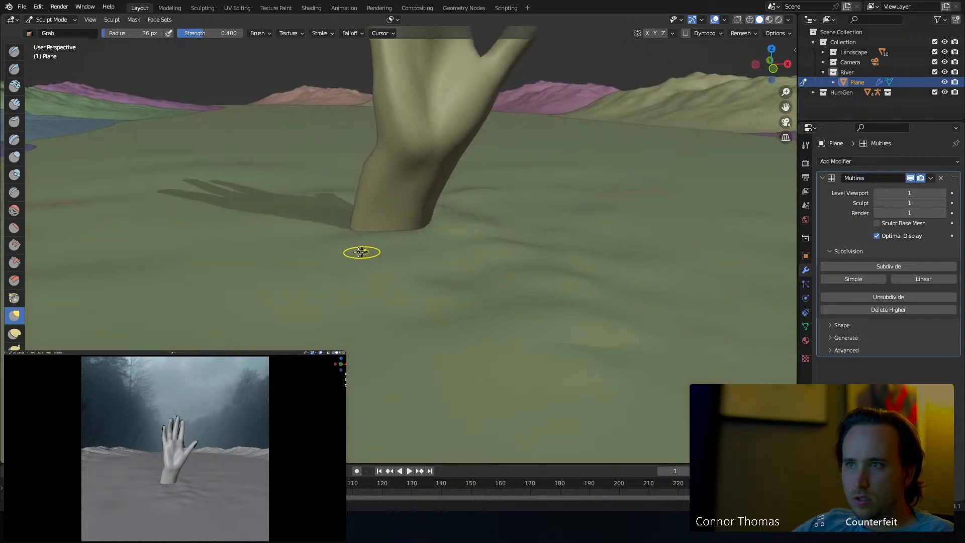
middle_click_drag(449, 245, 404, 267)
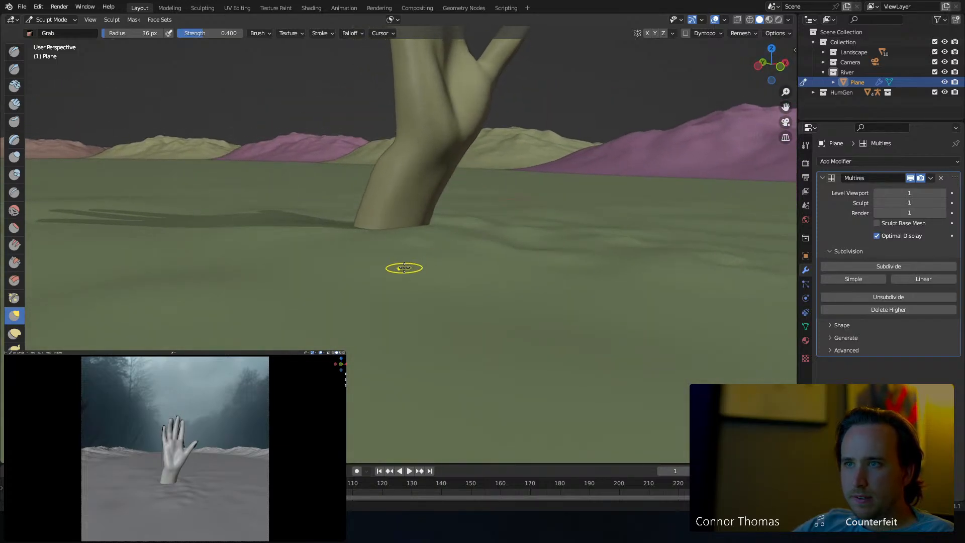
left_click_drag(512, 297, 582, 296)
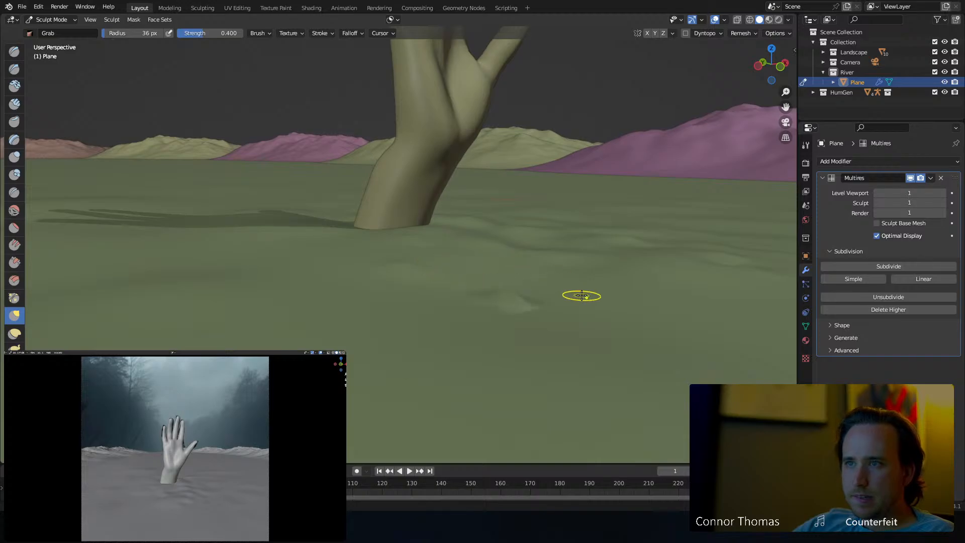
middle_click_drag(574, 291, 524, 288)
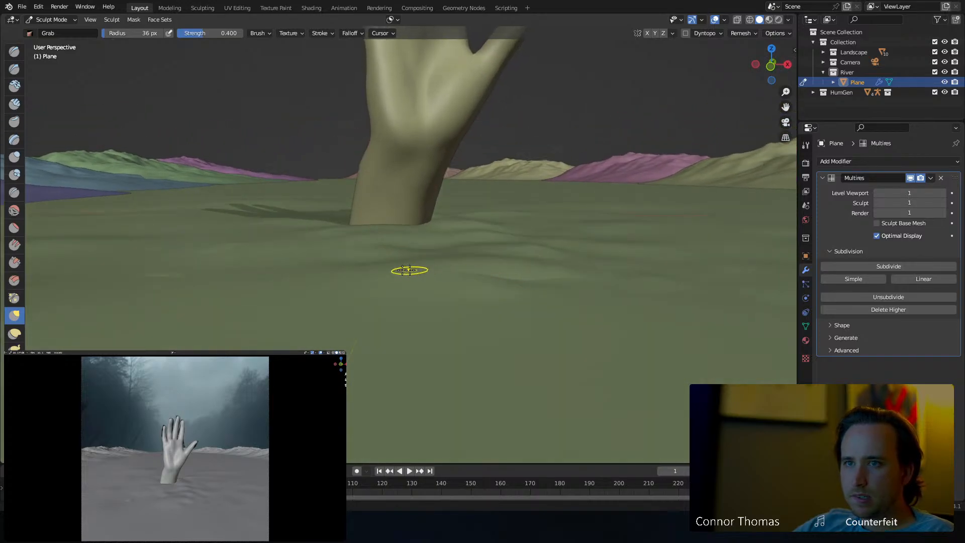
mouse_move(352, 273)
middle_mouse_down()
mouse_move(253, 308)
mouse_move(351, 287)
mouse_move(420, 315)
mouse_move(461, 276)
mouse_move(416, 239)
mouse_move(206, 248)
mouse_move(164, 238)
mouse_move(382, 237)
mouse_move(491, 217)
mouse_move(447, 236)
mouse_move(435, 231)
middle_mouse_up()
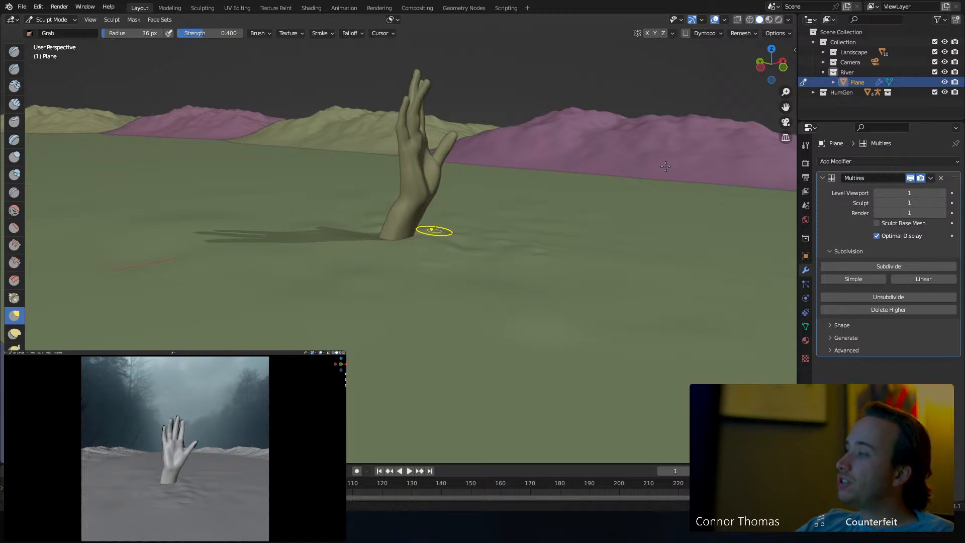
key("ctrl+s")
Subdivide the water plane's Multires modifier once more and raise its viewport level to 2.
mouse_move(694, 164)
middle_mouse_down()
mouse_move(435, 162)
mouse_move(461, 177)
mouse_move(785, 178)
middle_mouse_up()
left_click(903, 265)
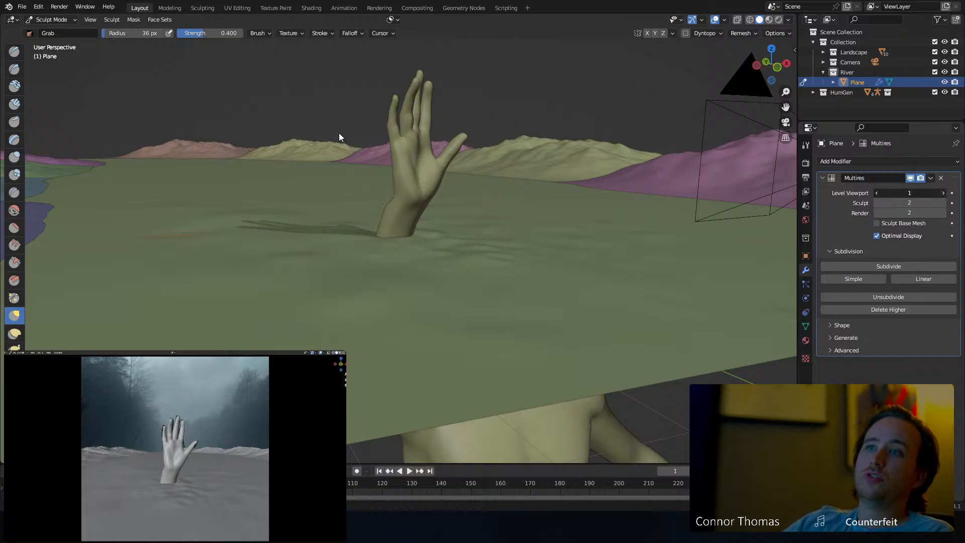
key("Page_Up")
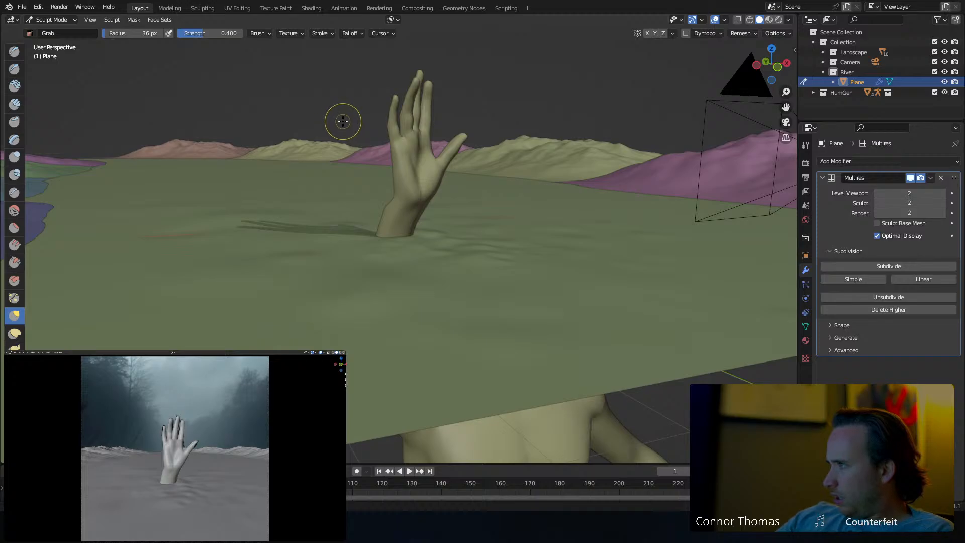
Reduce the Grab brush radius to 30 px and pull a small ripple into the water just in front of the wrist.
middle_click_drag(491, 170, 443, 185)
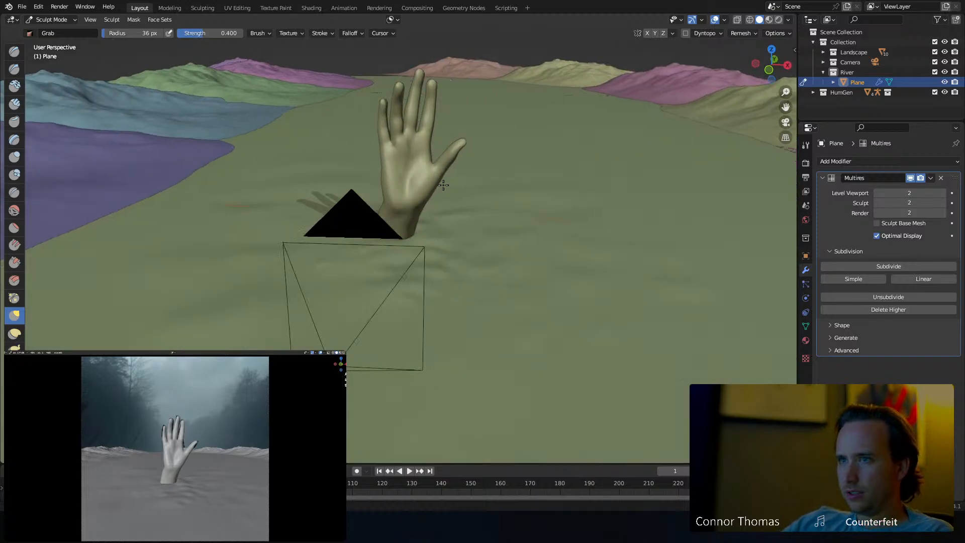
scroll(420, 201, "up", 4)
middle_click_drag(395, 221, 394, 200)
scroll(393, 231, "up", 2)
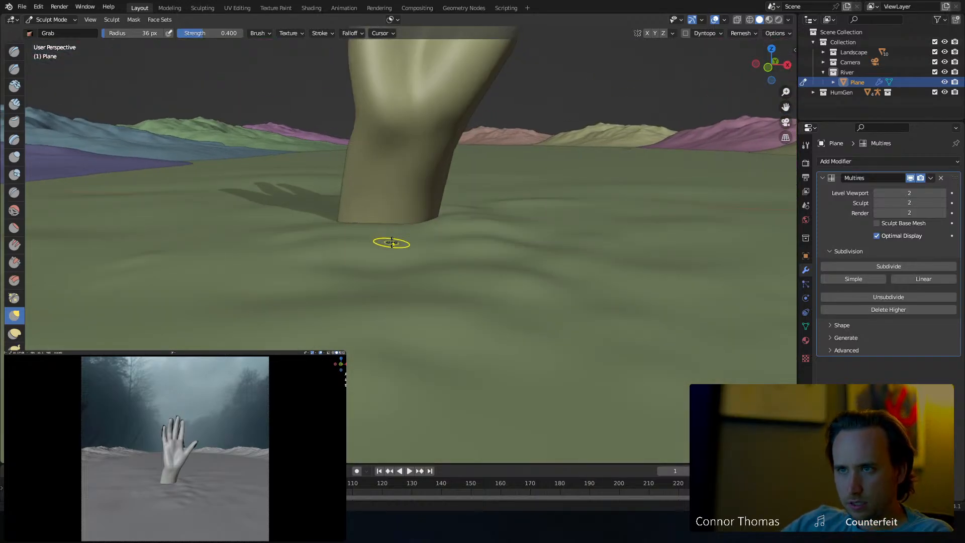
key("f")
left_click(389, 247)
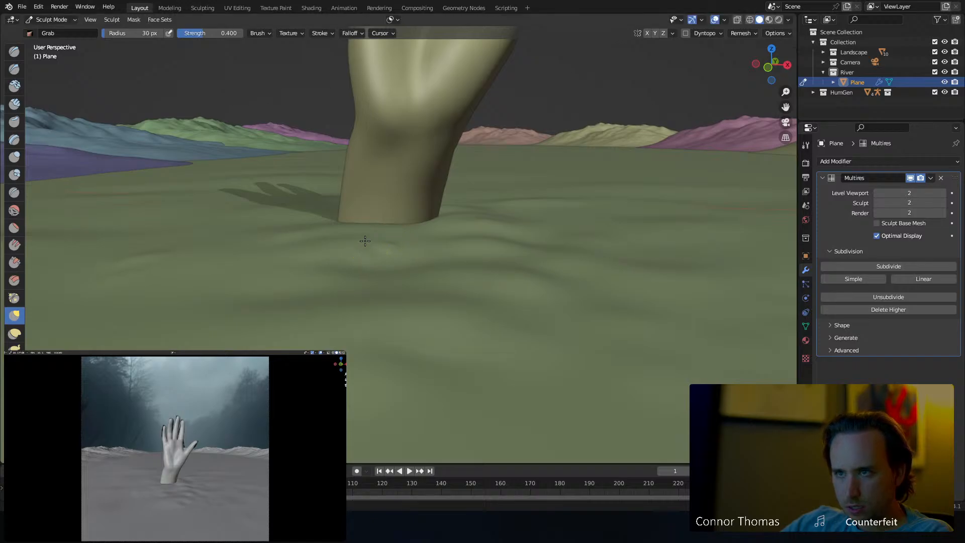
Enlarge the Grab brush radius to 51 px and check the water plane's mesh density in wireframe shading.
scroll(344, 246, "up", 2)
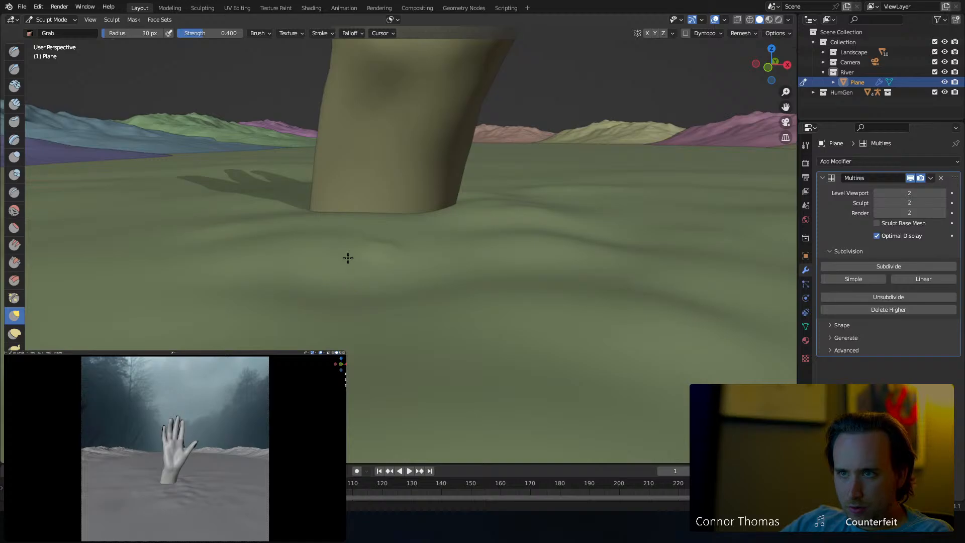
key("f")
left_click(330, 273)
key("z")
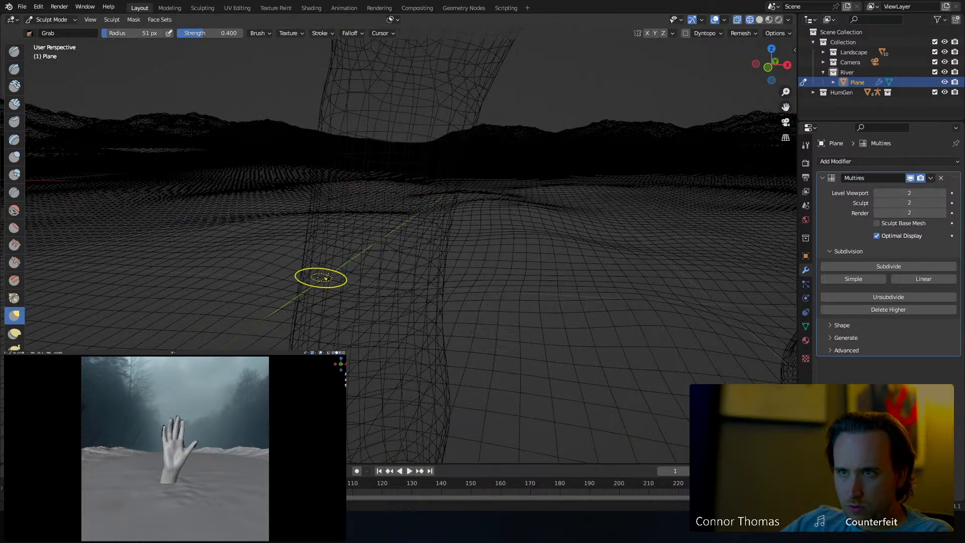
key("shift+z")
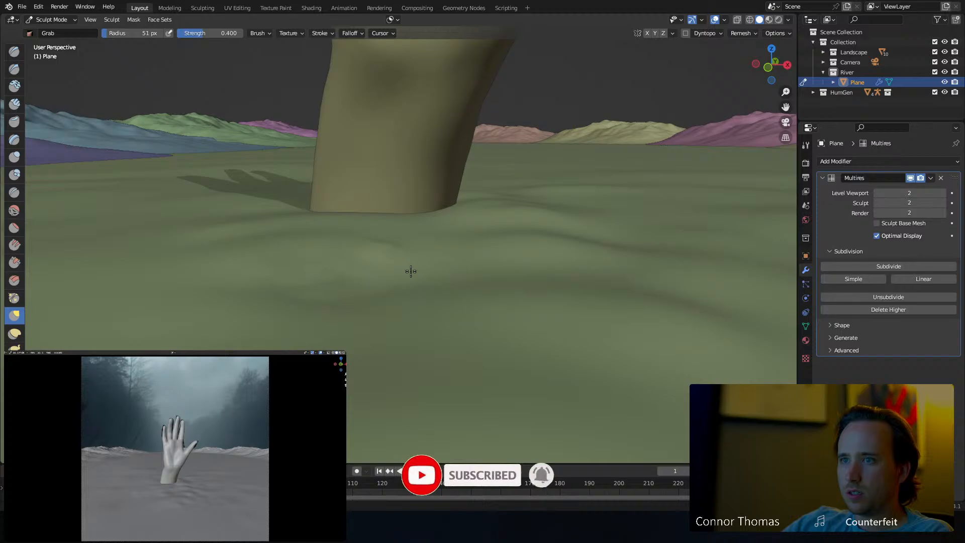
Pull low ripples into the water in front of the wrist with the 51 px Grab brush.
middle_click_drag(384, 320, 385, 314)
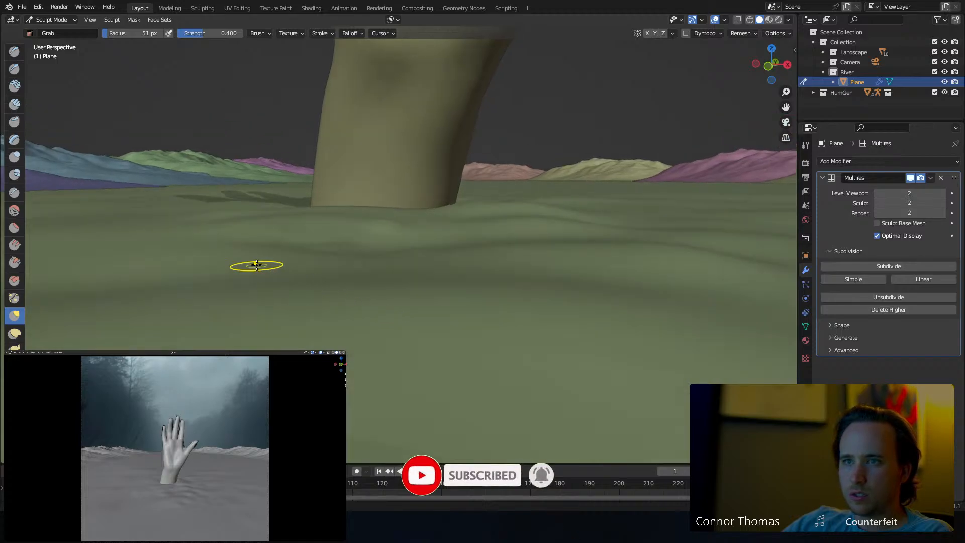
left_click_drag(257, 265, 269, 234)
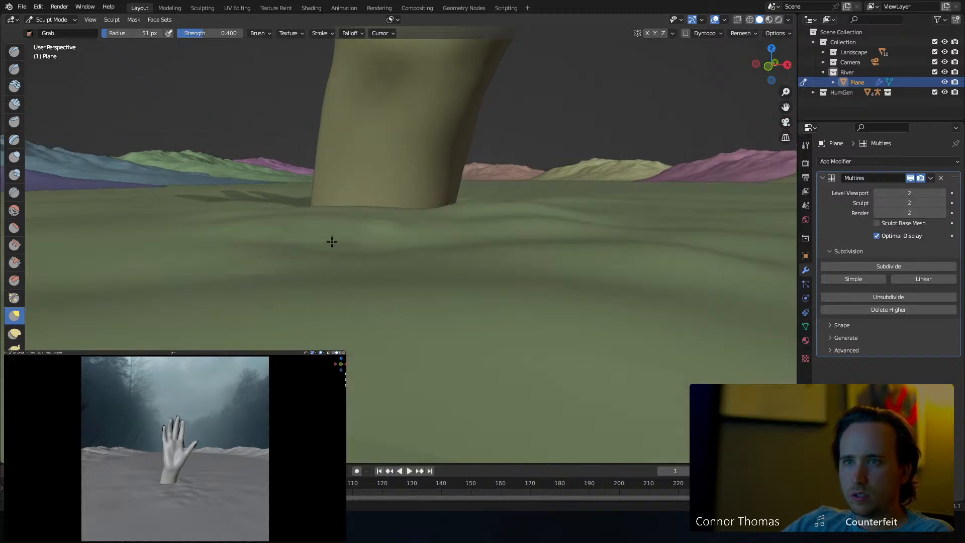
middle_click_drag(323, 230, 387, 231)
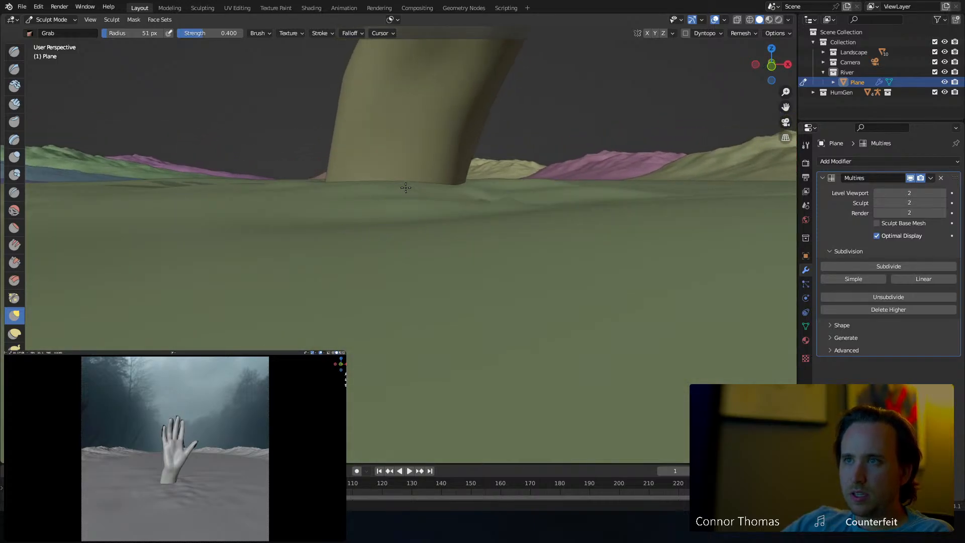
middle_click_drag(413, 184, 478, 193)
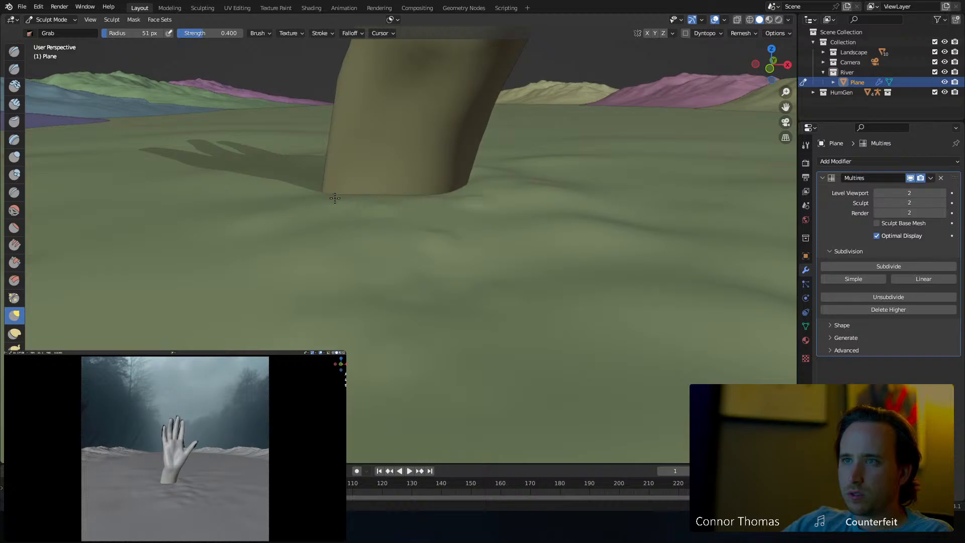
middle_click_drag(344, 199, 377, 209)
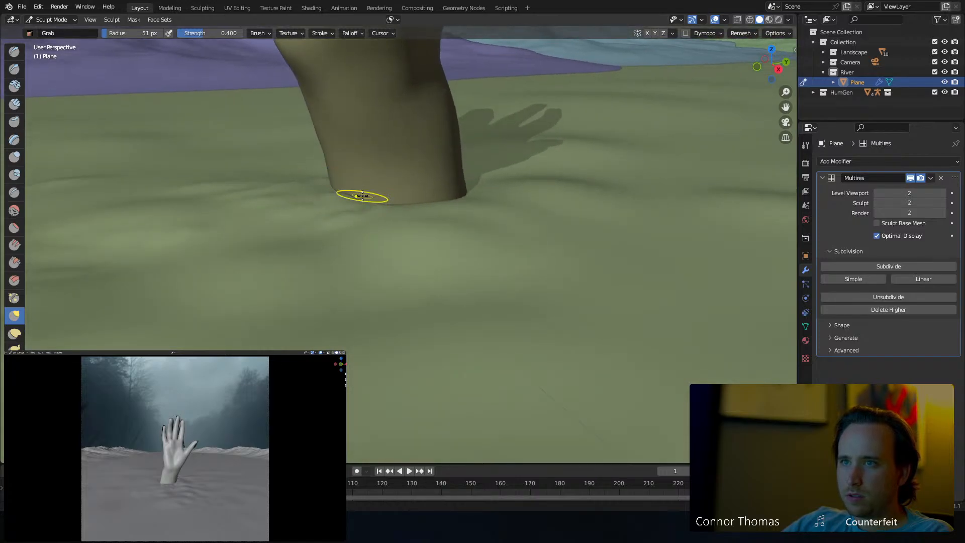
Work around the wrist with the Grab brush, pulling the waterline unevenly up against the skin on its back and sides.
mouse_move(362, 196)
middle_mouse_down()
mouse_move(363, 217)
mouse_move(347, 201)
mouse_move(416, 220)
middle_mouse_up()
middle_click_drag(341, 234, 412, 221)
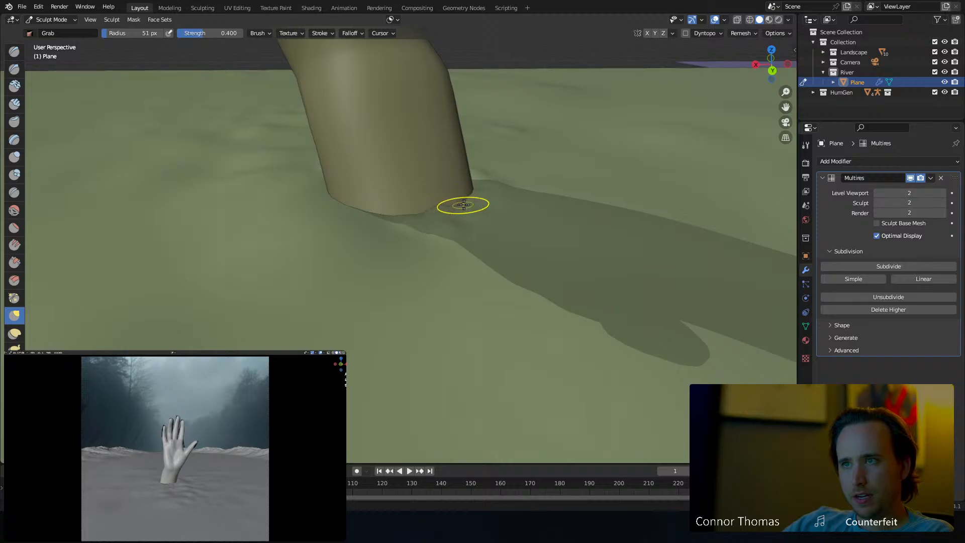
mouse_move(466, 193)
middle_mouse_down()
mouse_move(462, 209)
mouse_move(500, 185)
mouse_move(565, 179)
mouse_move(559, 211)
mouse_move(511, 197)
middle_mouse_up()
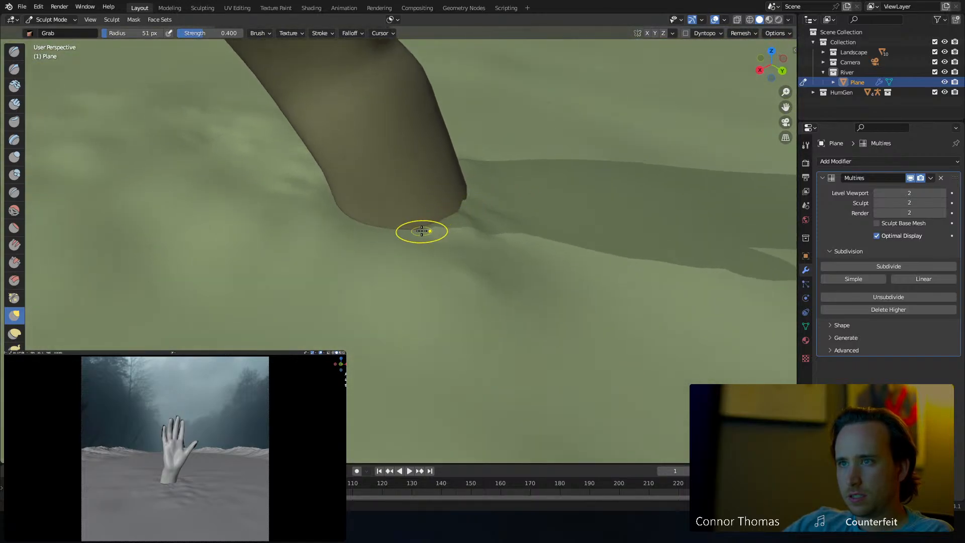
left_click_drag(424, 231, 406, 209)
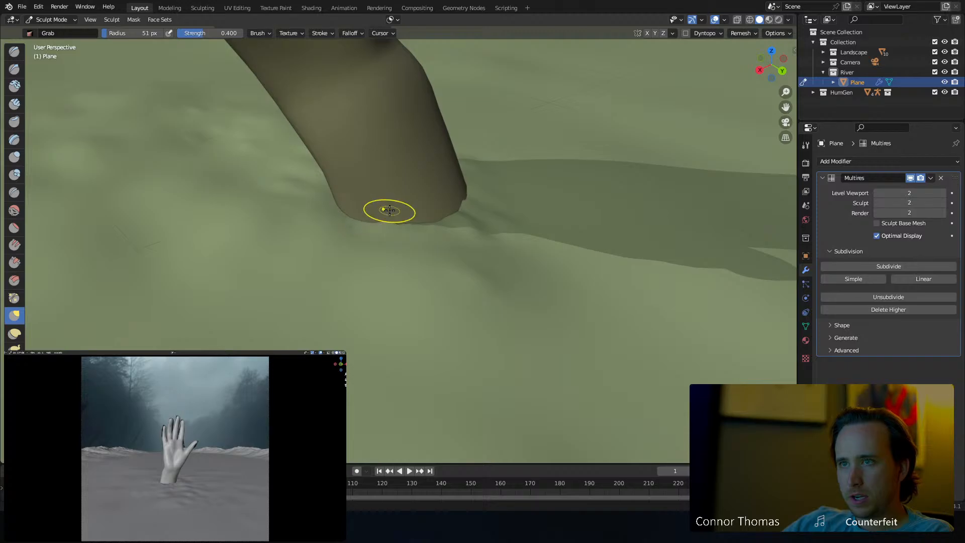
mouse_move(389, 210)
middle_mouse_down()
mouse_move(417, 221)
mouse_move(442, 196)
mouse_move(522, 190)
middle_mouse_up()
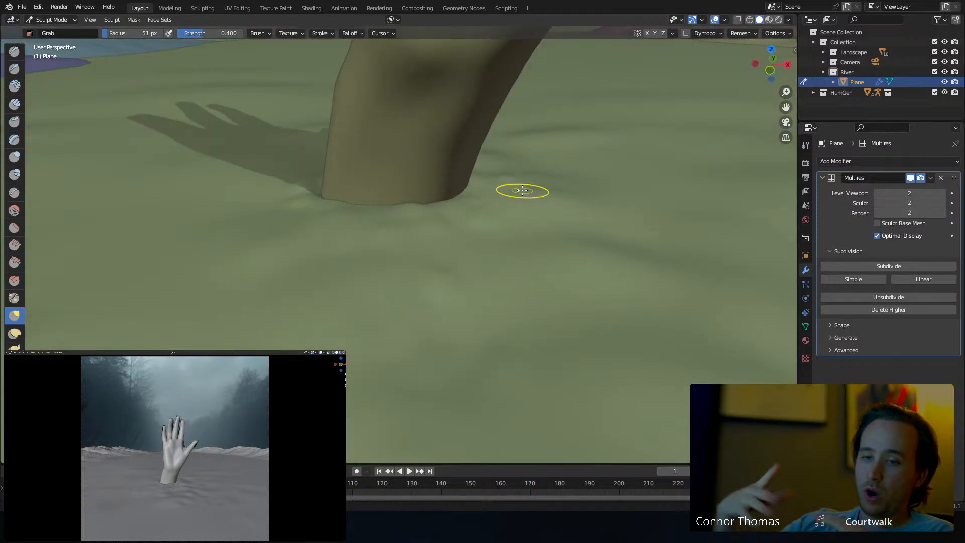
mouse_move(478, 173)
middle_mouse_down()
mouse_move(491, 164)
mouse_move(438, 184)
middle_mouse_up()
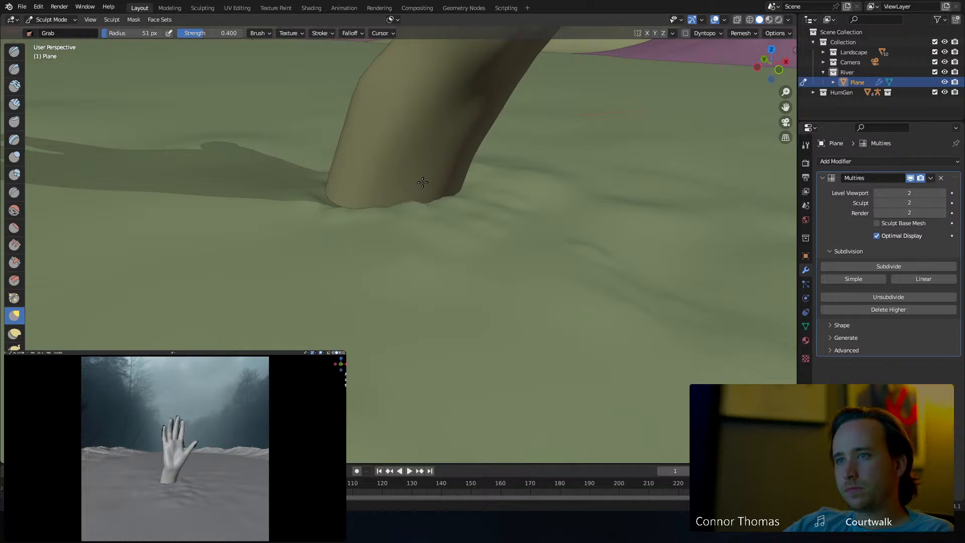
middle_click_drag(382, 205, 493, 165)
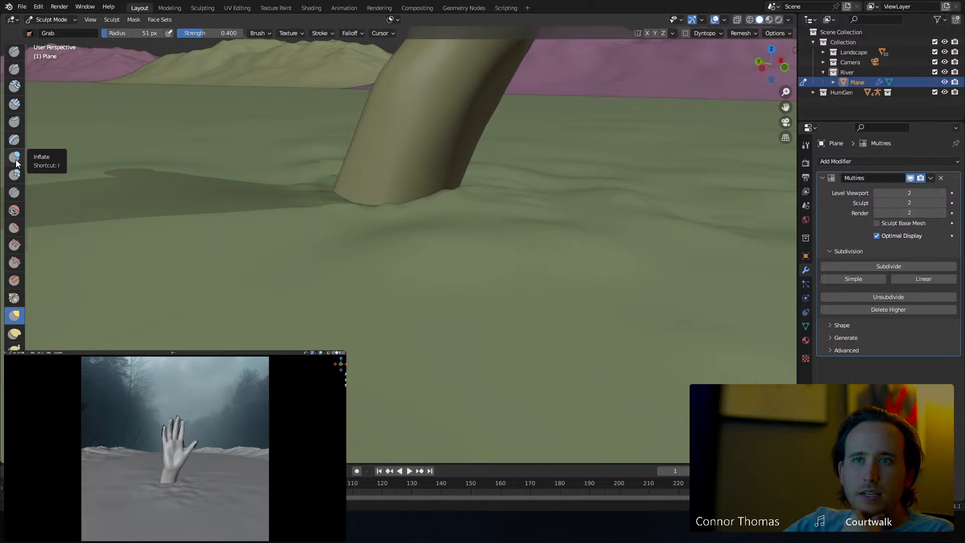
Use the Smooth brush with a 168 px radius to soften the water surface around the wrist.
left_click(14, 210)
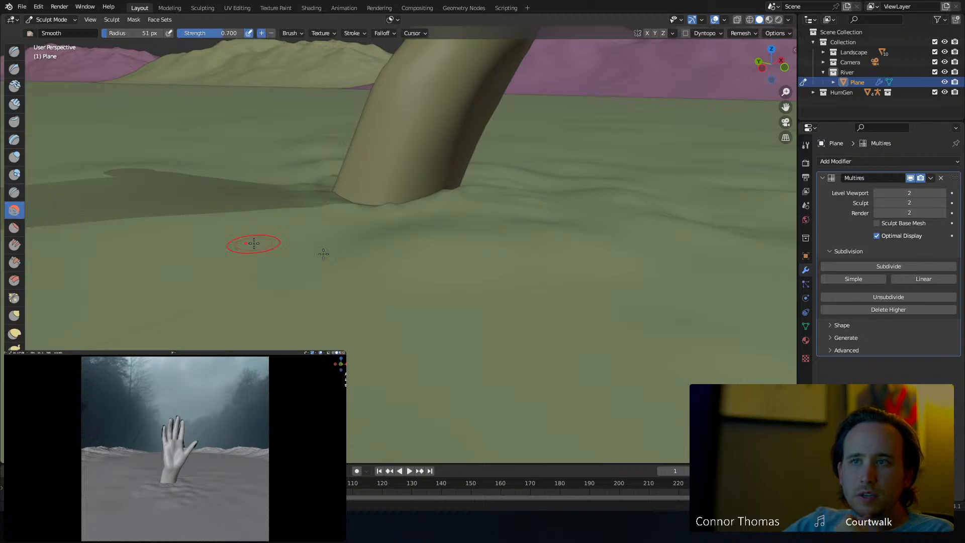
middle_click_drag(446, 201, 385, 199)
key("f")
left_click(442, 216)
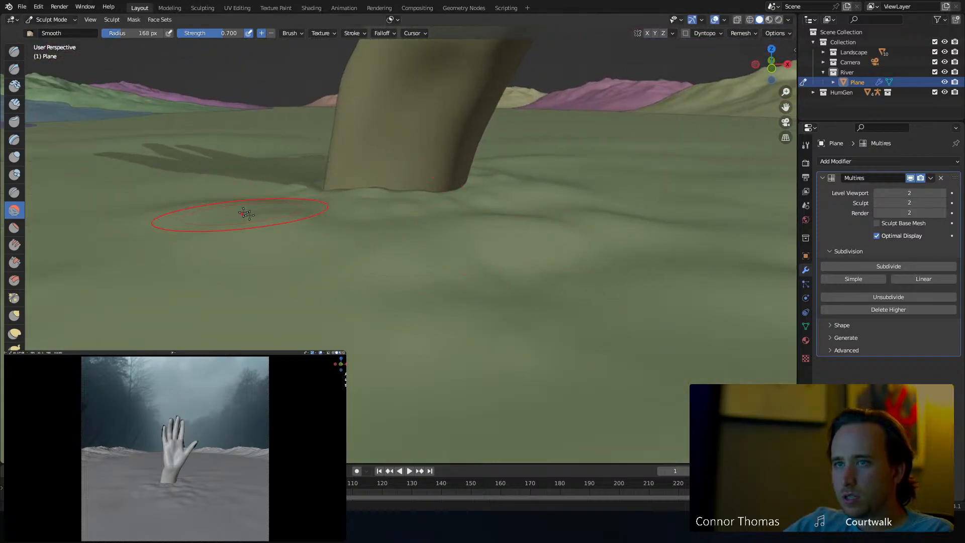
mouse_move(237, 211)
middle_mouse_down()
mouse_move(308, 231)
mouse_move(609, 206)
middle_mouse_up()
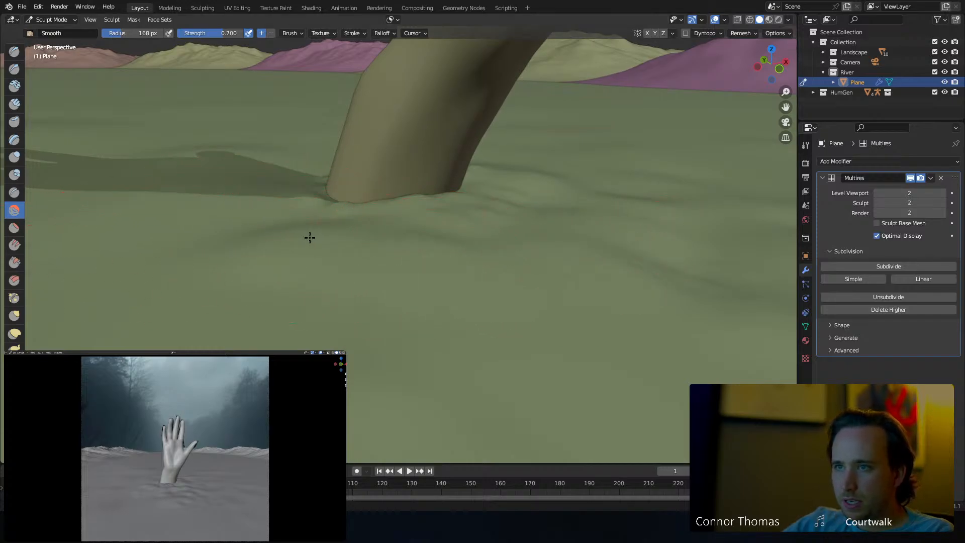
mouse_move(387, 280)
middle_mouse_down()
mouse_move(360, 213)
mouse_move(362, 280)
middle_mouse_up()
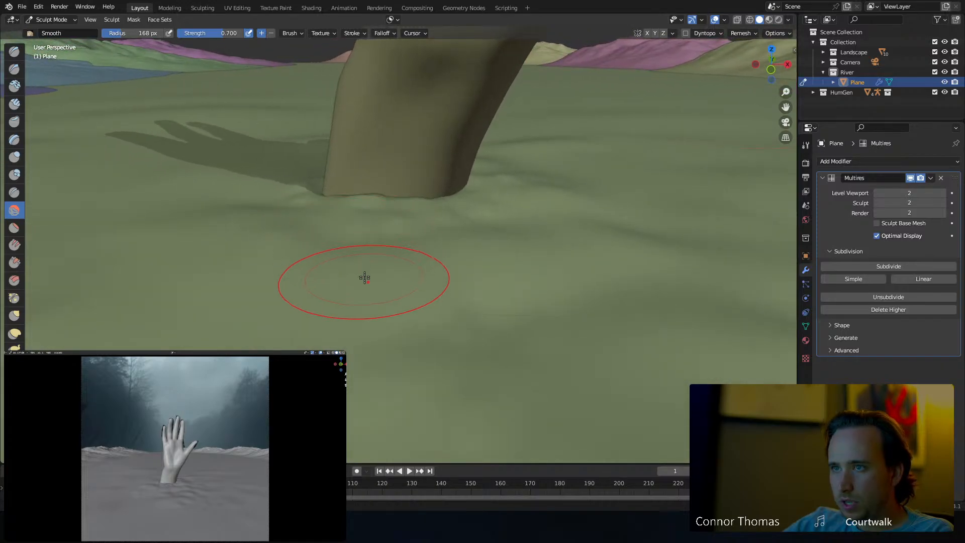
mouse_move(545, 280)
middle_mouse_down()
mouse_move(537, 243)
mouse_move(437, 282)
middle_mouse_up()
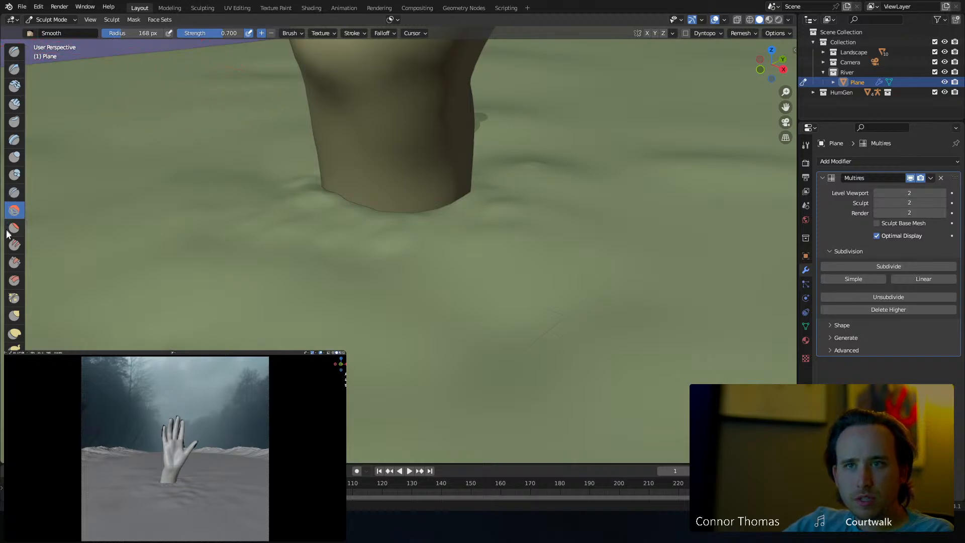
Return to the Grab brush, reduce its radius to 86 px and reshape the water in front of the wrist.
left_click(14, 316)
middle_click_drag(129, 237, 181, 226)
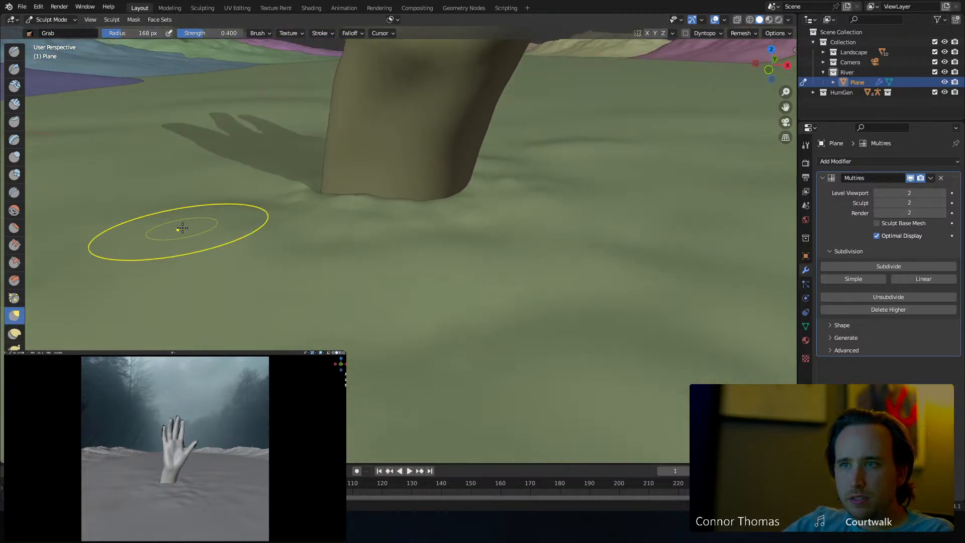
key("f")
left_click(314, 215)
middle_click_drag(409, 209, 417, 214)
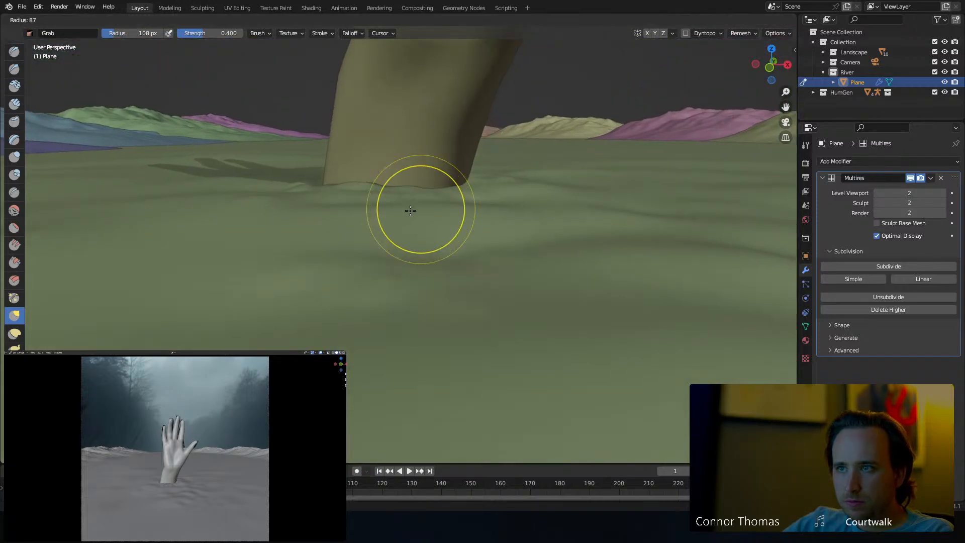
left_click_drag(403, 214, 403, 214)
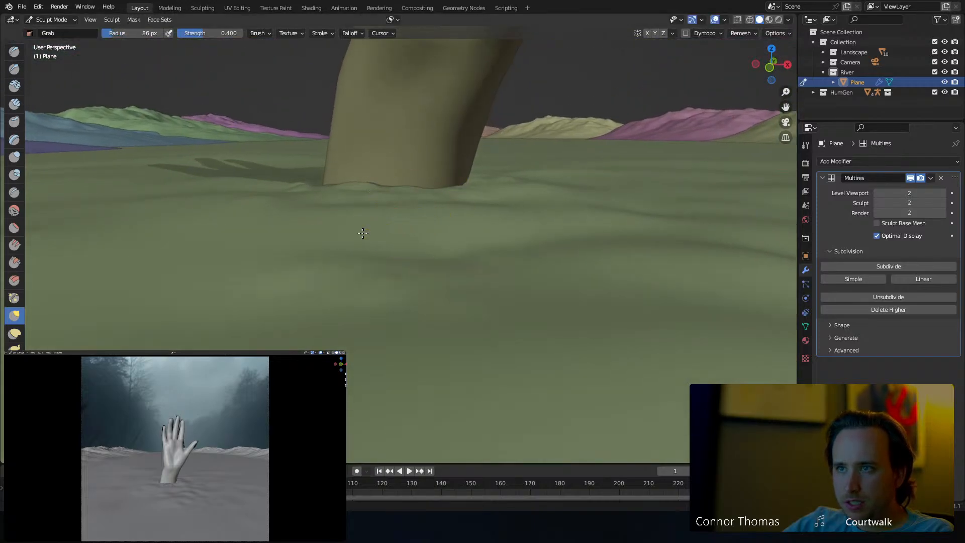
Reduce the Grab brush radius to 68 px and adjust the water surface near the wrist from a lower angle.
key("f")
left_click(318, 240)
mouse_move(237, 228)
middle_mouse_down()
mouse_move(273, 215)
mouse_move(280, 227)
middle_mouse_up()
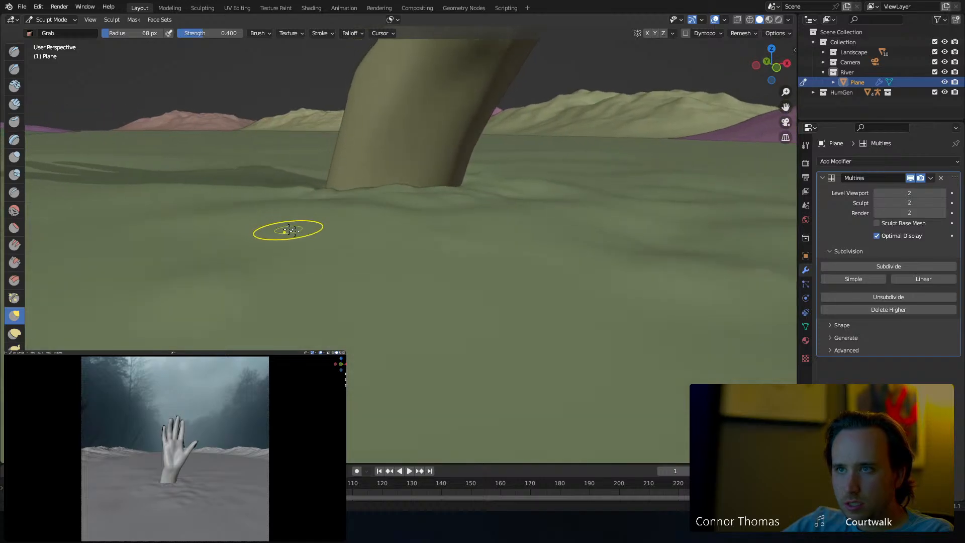
mouse_move(356, 242)
middle_mouse_down()
mouse_move(259, 214)
mouse_move(50, 191)
middle_mouse_up()
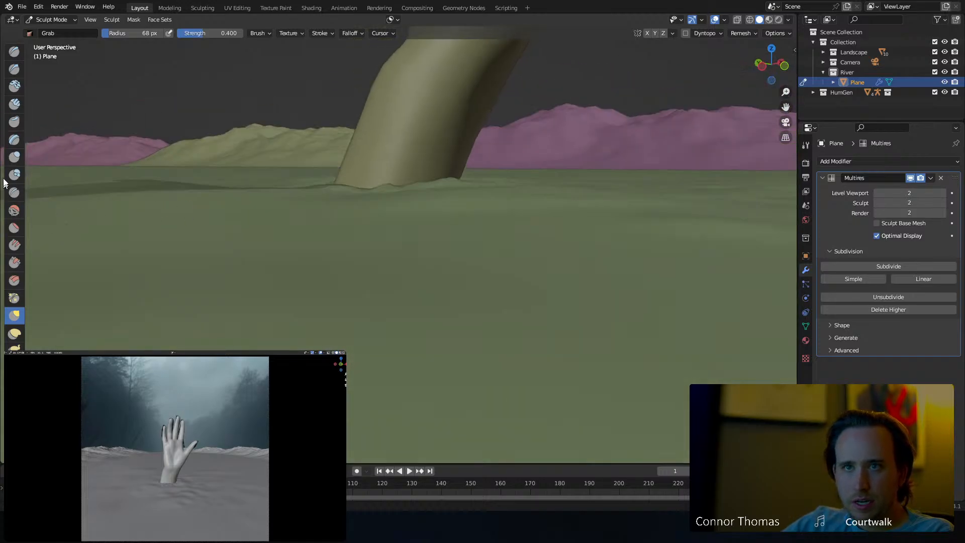
Try the Inflate/Deflate brush with an 83 px radius on the water in front of the wrist.
left_click(14, 160)
mouse_move(289, 201)
middle_mouse_down()
mouse_move(255, 221)
mouse_move(341, 231)
mouse_move(290, 235)
middle_mouse_up()
key("f")
left_click(262, 234)
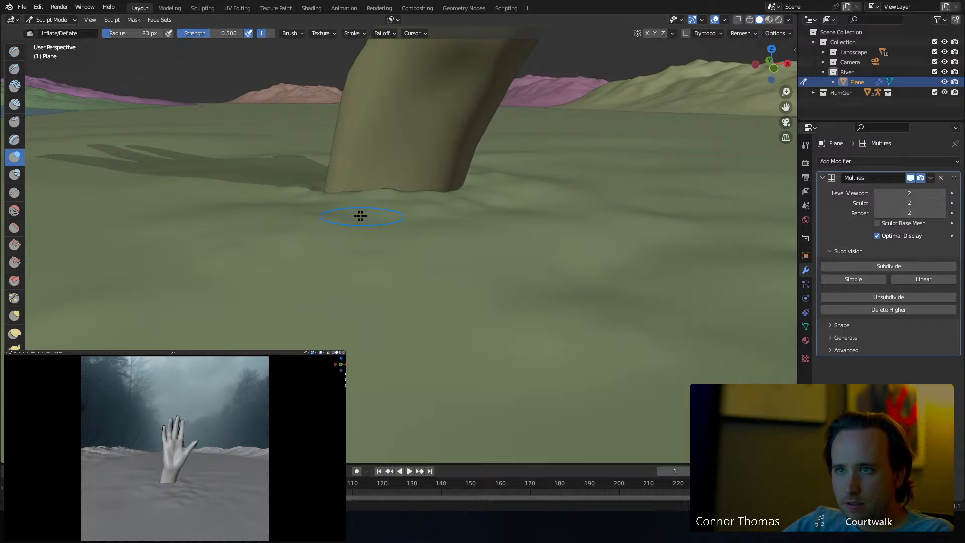
mouse_move(360, 216)
middle_mouse_down()
mouse_move(334, 215)
mouse_move(379, 205)
middle_mouse_up()
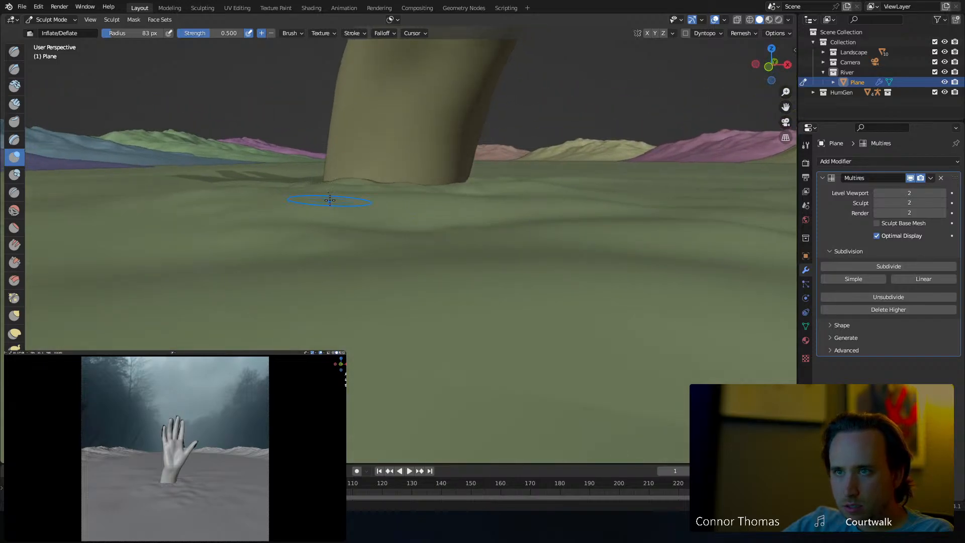
mouse_move(332, 200)
middle_mouse_down()
mouse_move(370, 212)
mouse_move(360, 233)
middle_mouse_up()
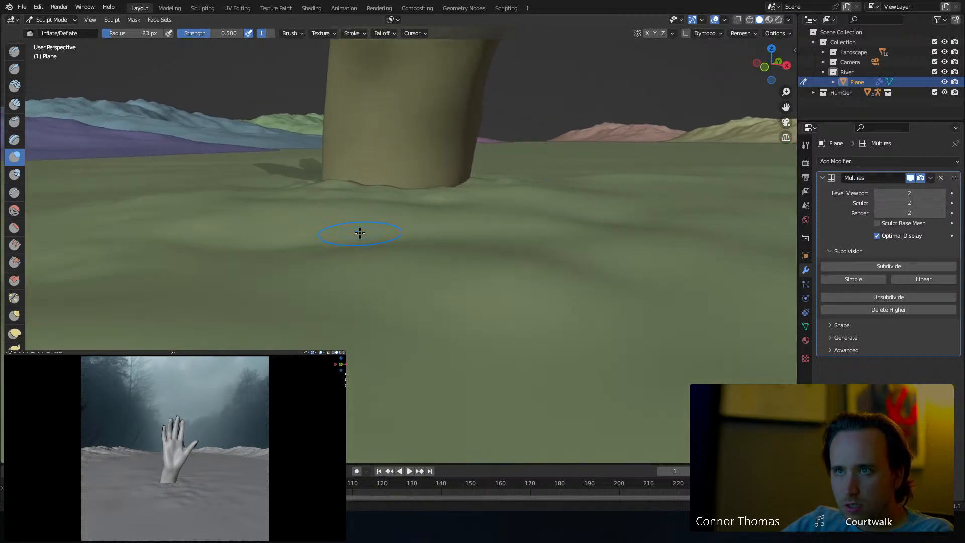
Build up a raised, curved ripple around the front and side of the wrist with the Blob brush.
left_click(14, 175)
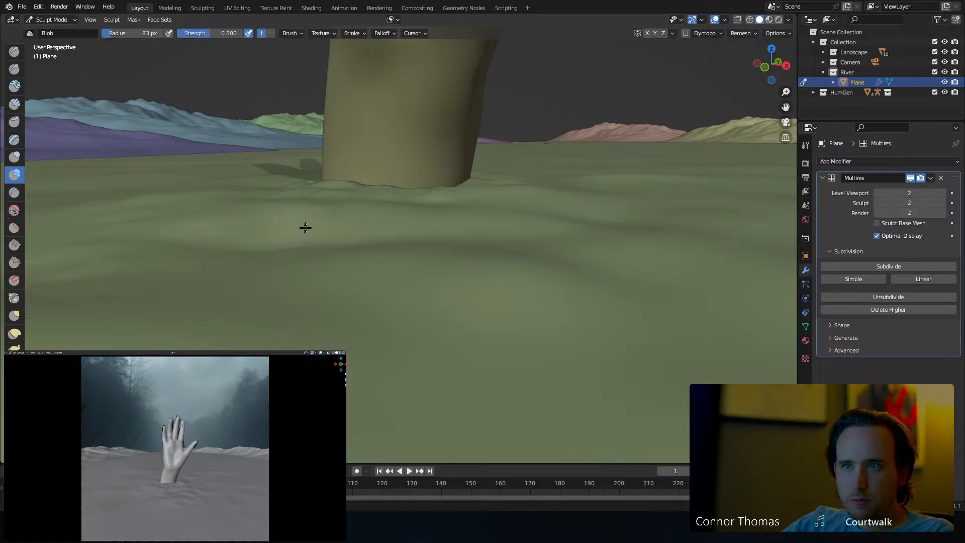
middle_click_drag(298, 206, 367, 227)
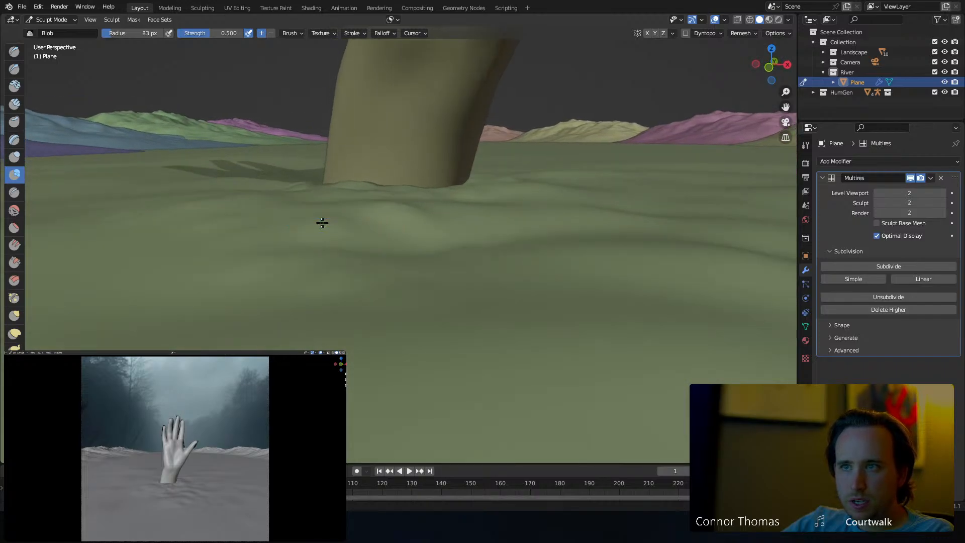
mouse_move(281, 208)
middle_mouse_down()
mouse_move(373, 226)
mouse_move(424, 222)
mouse_move(452, 252)
middle_mouse_up()
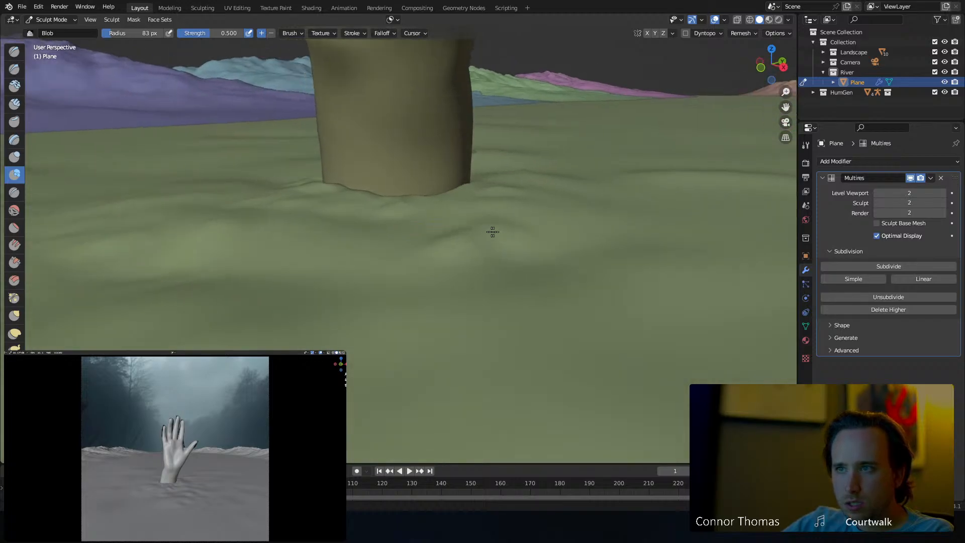
mouse_move(560, 209)
middle_mouse_down()
mouse_move(508, 213)
mouse_move(594, 220)
middle_mouse_up()
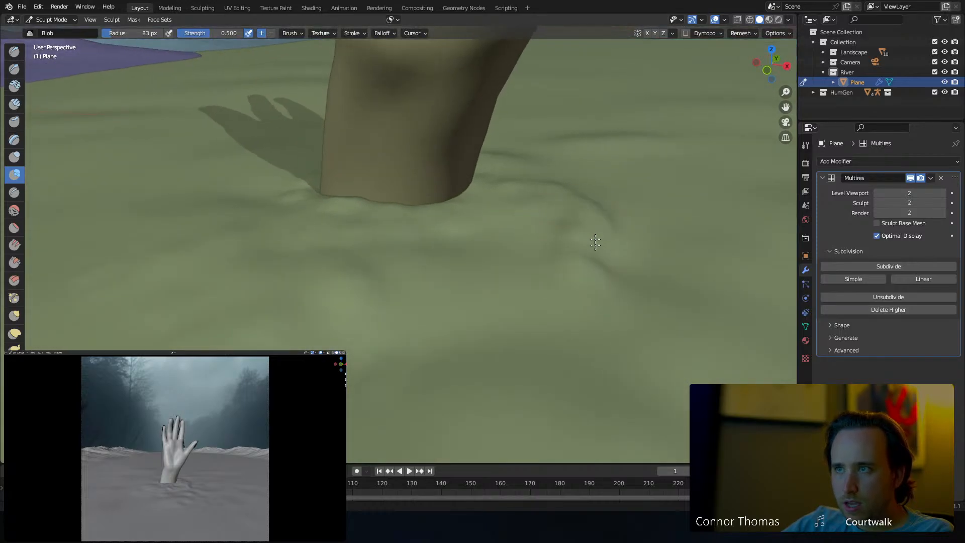
middle_click_drag(642, 287, 646, 282)
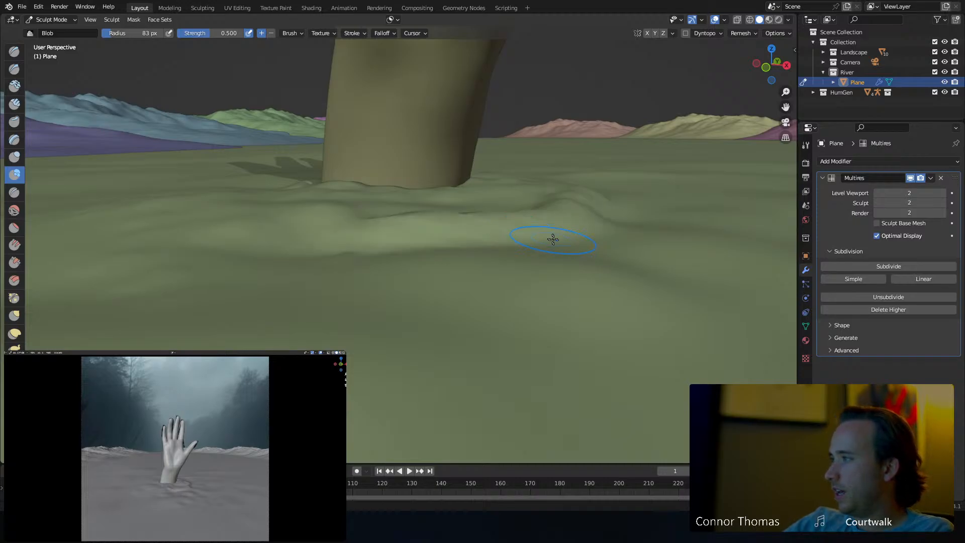
Try a broad outer Blob ripple in front of the wrist with the 83 px brush, and undo the stroke.
middle_click_drag(553, 239, 601, 263)
middle_click_drag(547, 235, 555, 248)
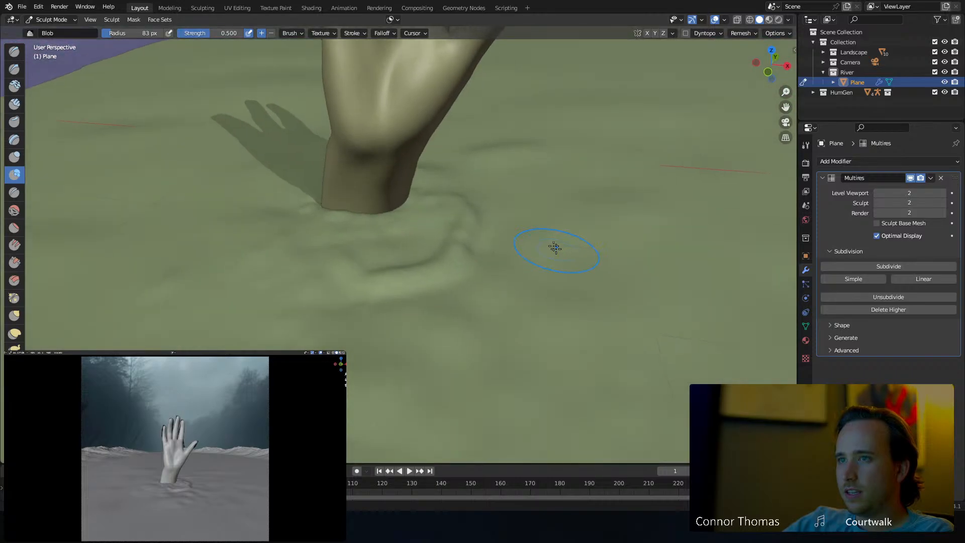
mouse_move(554, 200)
left_mouse_down()
mouse_move(492, 332)
mouse_move(329, 395)
left_mouse_up()
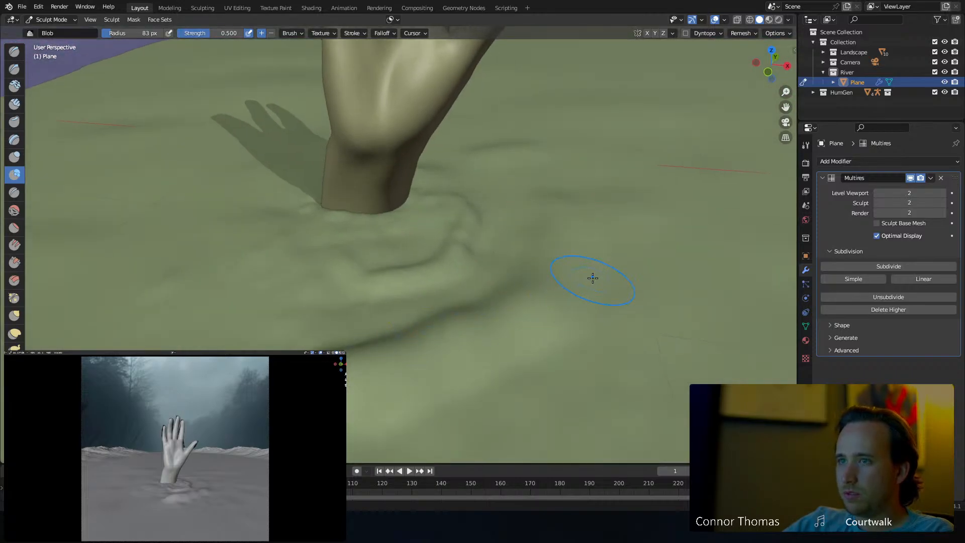
key("ctrl+z")
Try the Blob brush at a 53 px radius for a curved outer ripple in front of the wrist.
key("f")
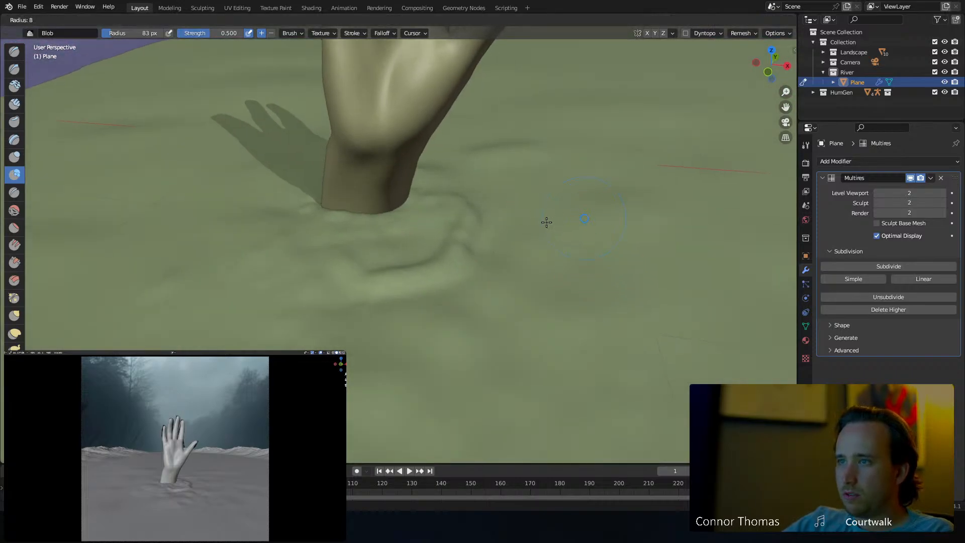
left_click(546, 222)
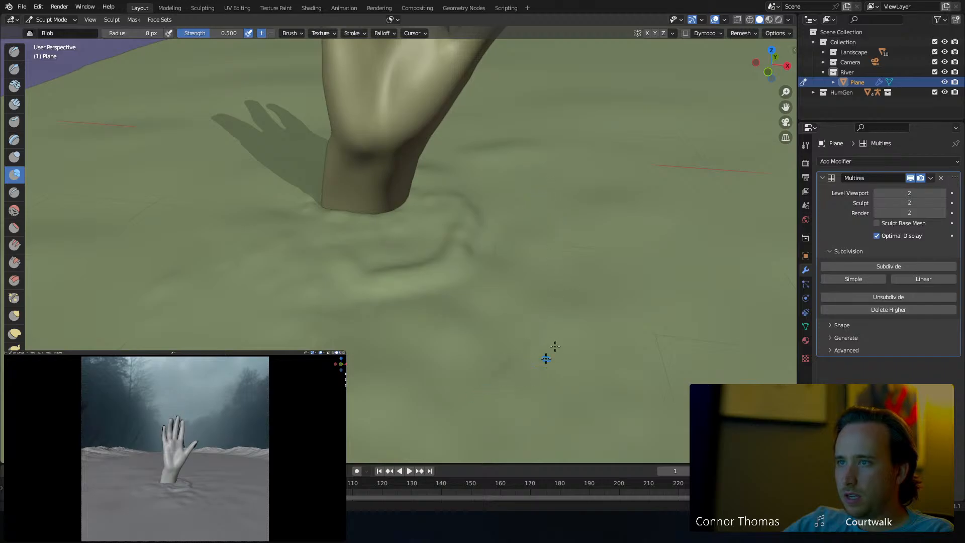
key("f")
left_click(593, 261)
mouse_move(551, 284)
left_mouse_down()
mouse_move(489, 360)
mouse_move(402, 384)
left_mouse_up()
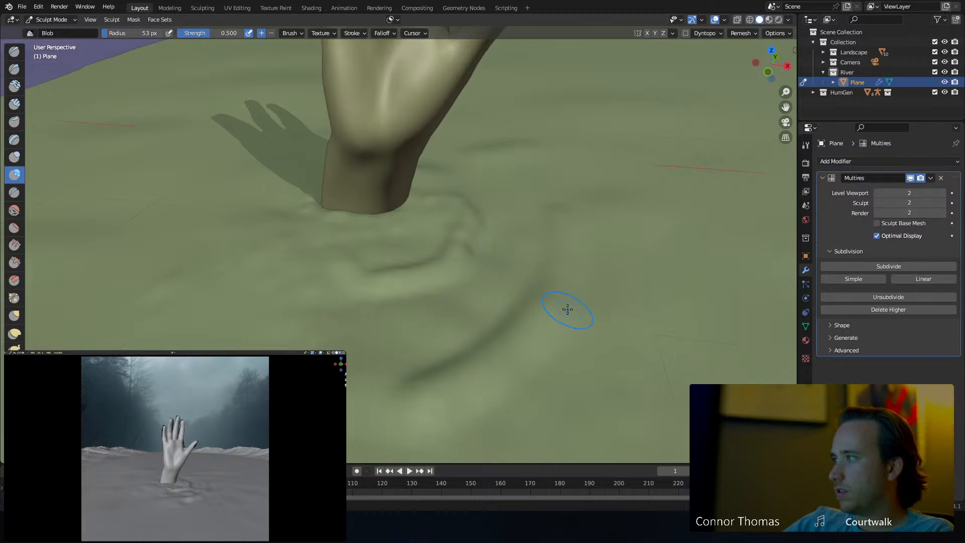
Reduce the Blob brush radius to 33 px and sculpt a curved second ripple outside the one around the wrist.
mouse_move(573, 276)
middle_mouse_down()
mouse_move(562, 260)
mouse_move(586, 270)
middle_mouse_up()
key("f")
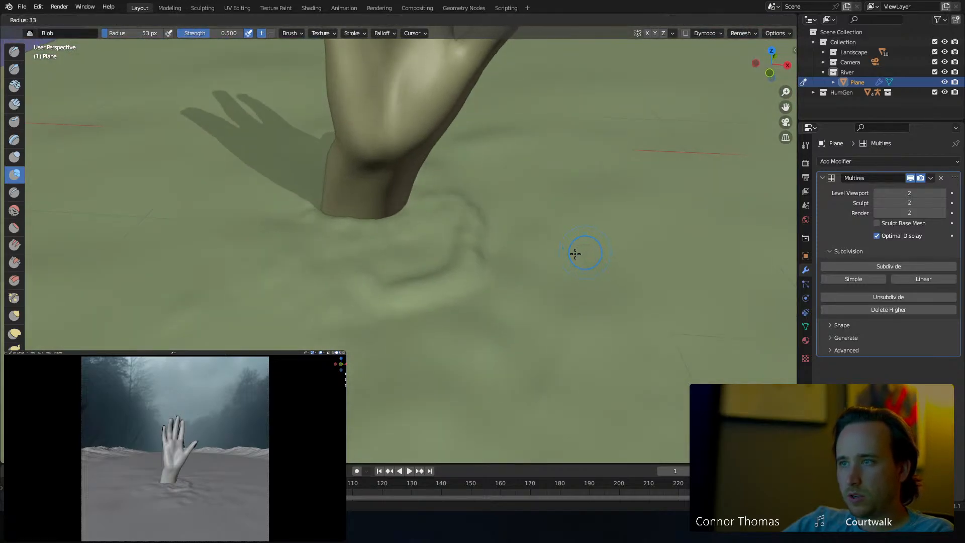
left_click(575, 254)
left_click_drag(578, 266, 459, 434)
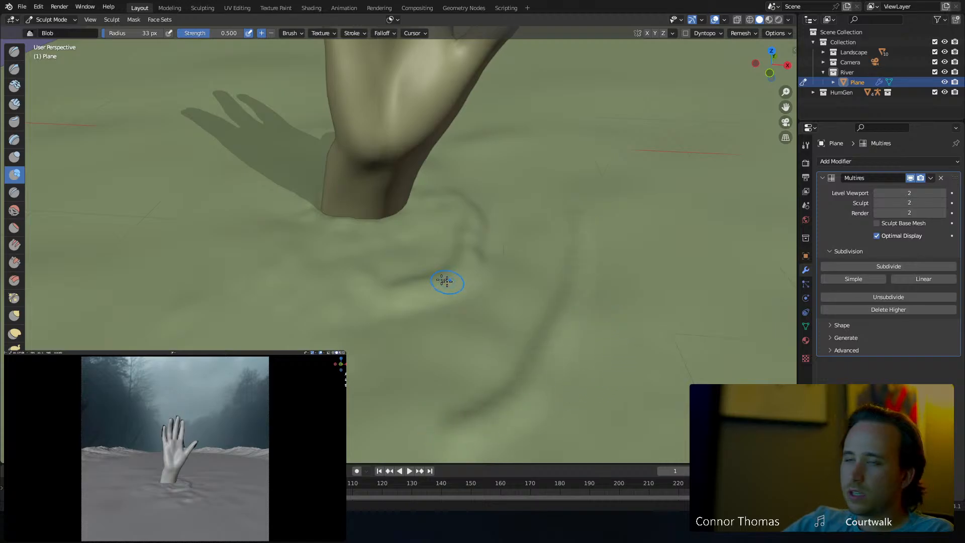
Switch to the Smooth brush, set its radius to 100 px and soften the front end of the second ripple.
left_click(14, 211)
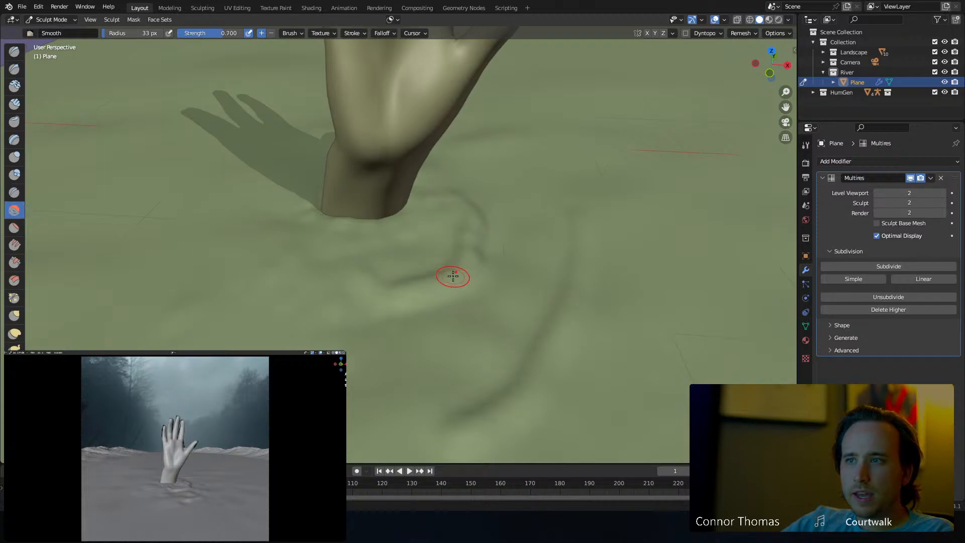
middle_click_drag(453, 276, 442, 267)
key("f")
left_click(489, 259)
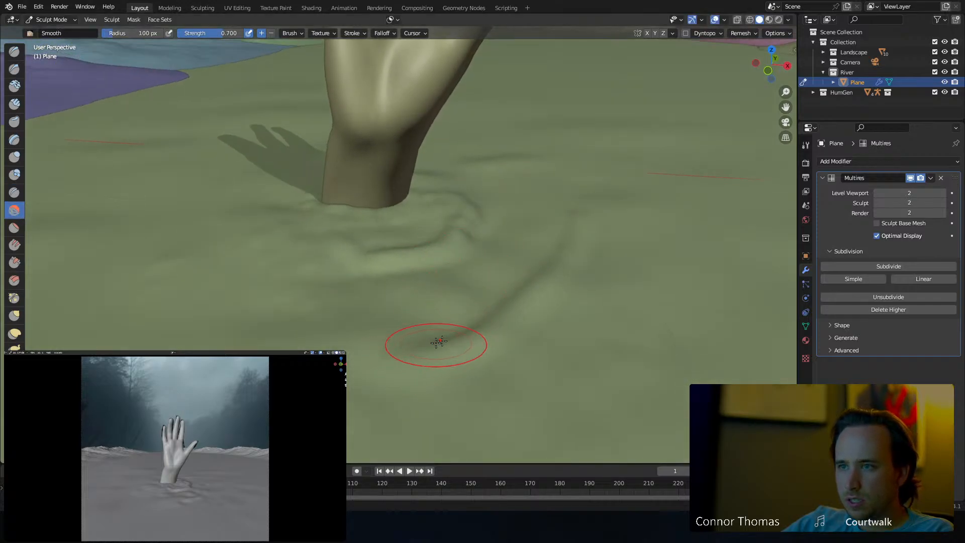
middle_click_drag(425, 345, 526, 289)
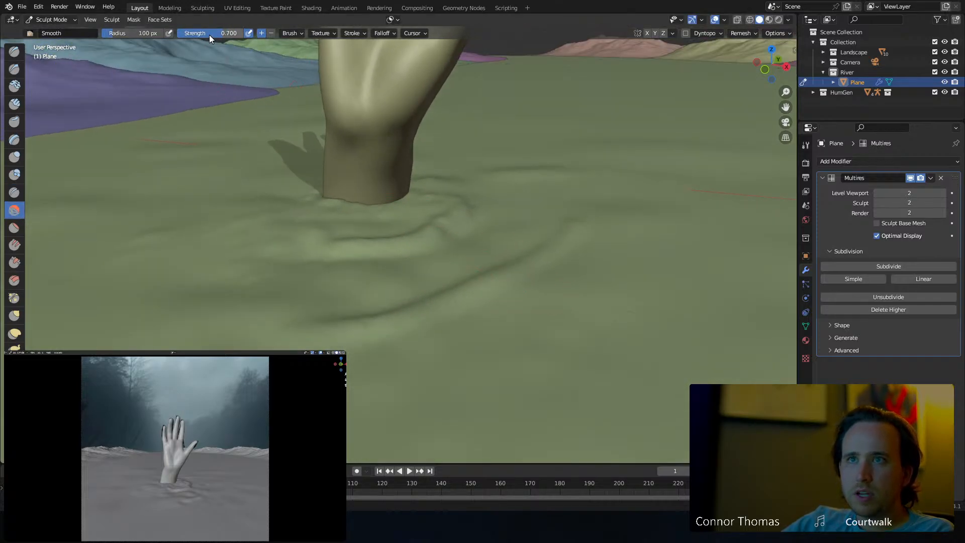
Lower the Smooth brush strength to 0.327 and blend the ripples around the wrist into the water surface.
left_click_drag(209, 35, 203, 36)
scroll(601, 139, "up", 2)
mouse_move(602, 139)
middle_mouse_down()
mouse_move(505, 325)
mouse_move(560, 327)
mouse_move(374, 364)
mouse_move(377, 308)
middle_mouse_up()
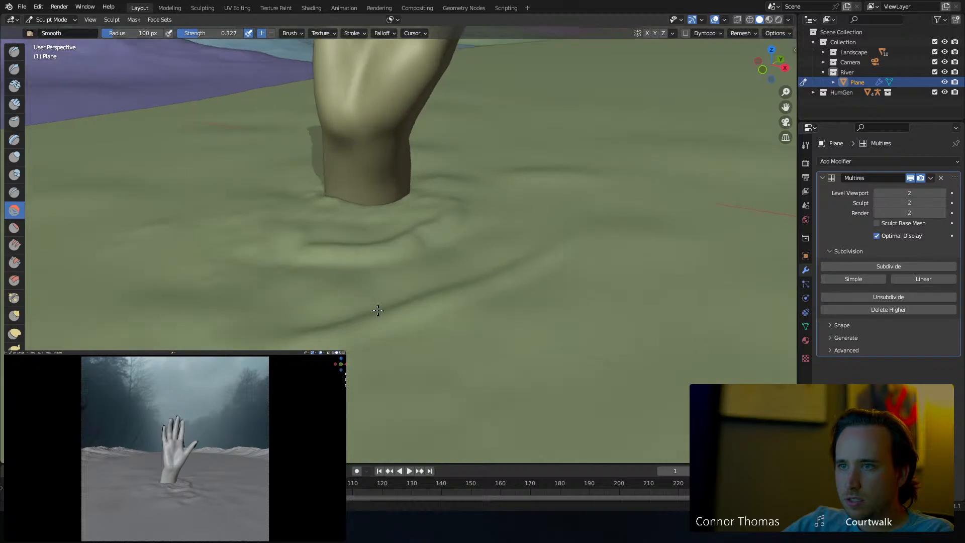
mouse_move(497, 298)
middle_mouse_down()
mouse_move(523, 287)
mouse_move(603, 297)
mouse_move(491, 261)
mouse_move(498, 270)
mouse_move(511, 255)
middle_mouse_up()
middle_click_drag(598, 282, 646, 275)
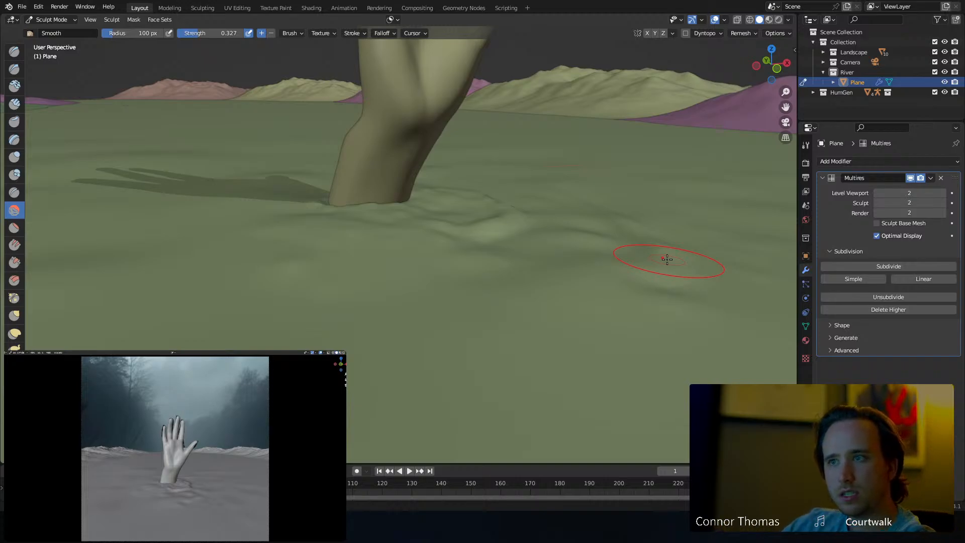
mouse_move(603, 255)
middle_mouse_down()
mouse_move(523, 210)
mouse_move(522, 218)
mouse_move(571, 215)
mouse_move(468, 217)
mouse_move(519, 231)
mouse_move(444, 232)
mouse_move(513, 205)
mouse_move(459, 205)
middle_mouse_up()
Switch back to the Blob brush and set its radius to 125 px.
left_click(14, 174)
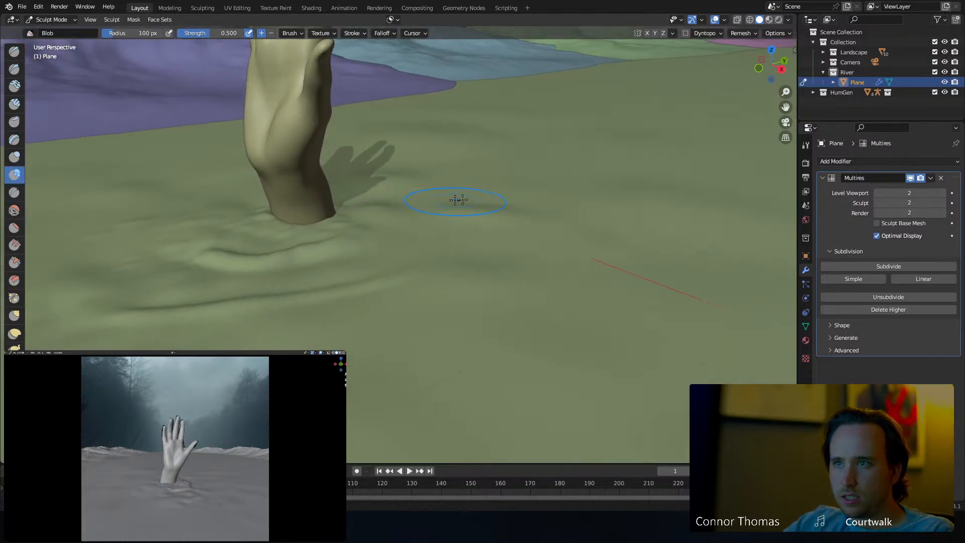
key("f")
left_click(479, 196)
mouse_move(479, 268)
middle_mouse_down()
mouse_move(522, 252)
mouse_move(509, 267)
middle_mouse_up()
Try a third, wider ripple around the hand with the Blob brush at a 23 px radius, and undo it.
key("f")
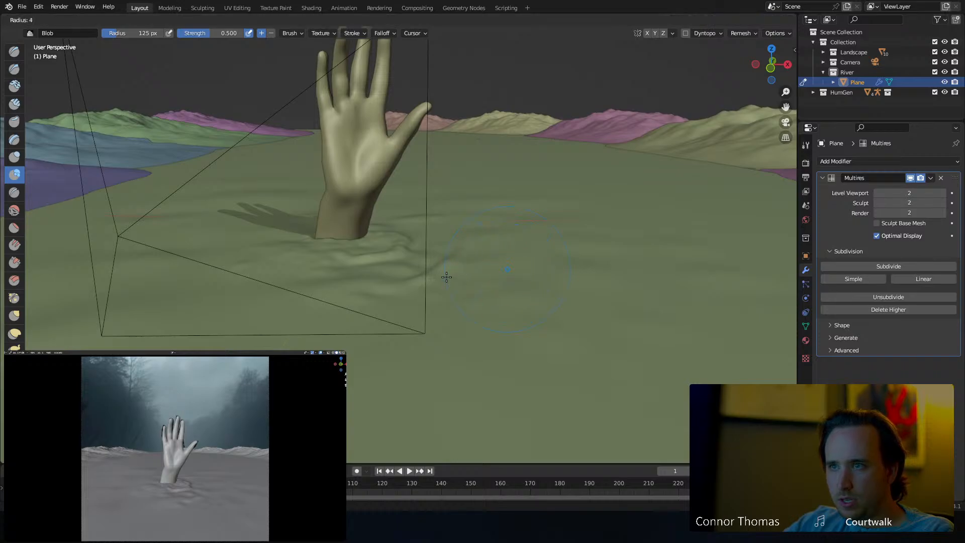
left_click(453, 274)
mouse_move(454, 273)
middle_mouse_down()
mouse_move(513, 278)
mouse_move(527, 265)
middle_mouse_up()
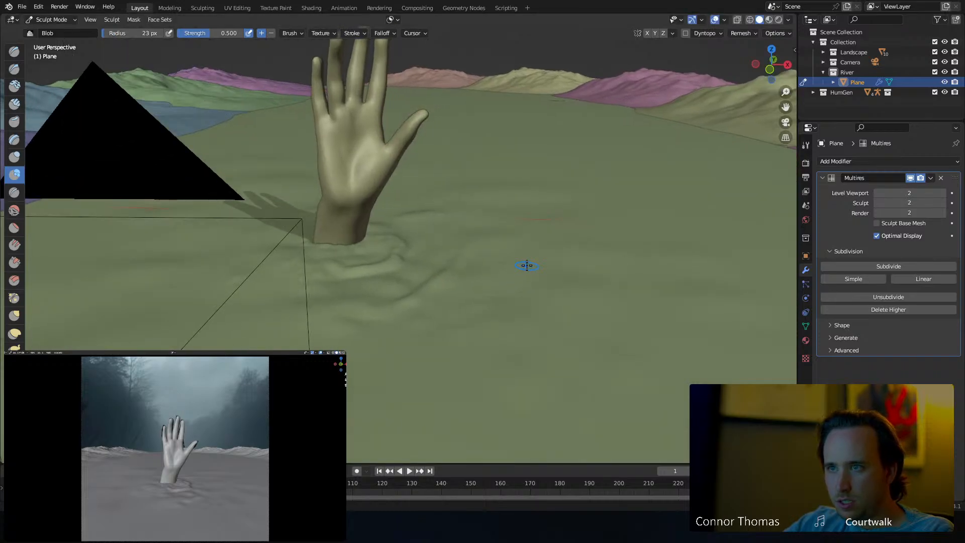
mouse_move(525, 286)
left_mouse_down()
mouse_move(435, 370)
mouse_move(360, 395)
left_mouse_up()
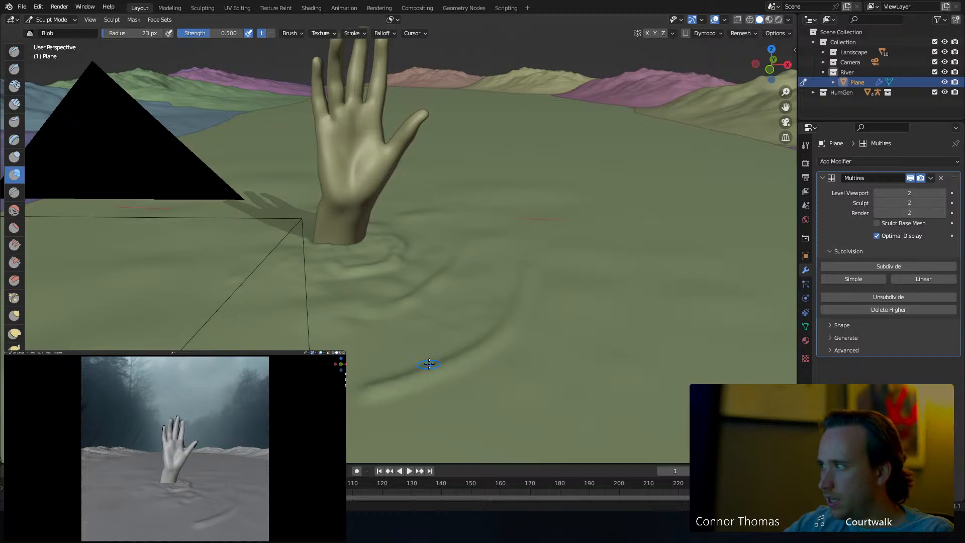
key("ctrl+z")
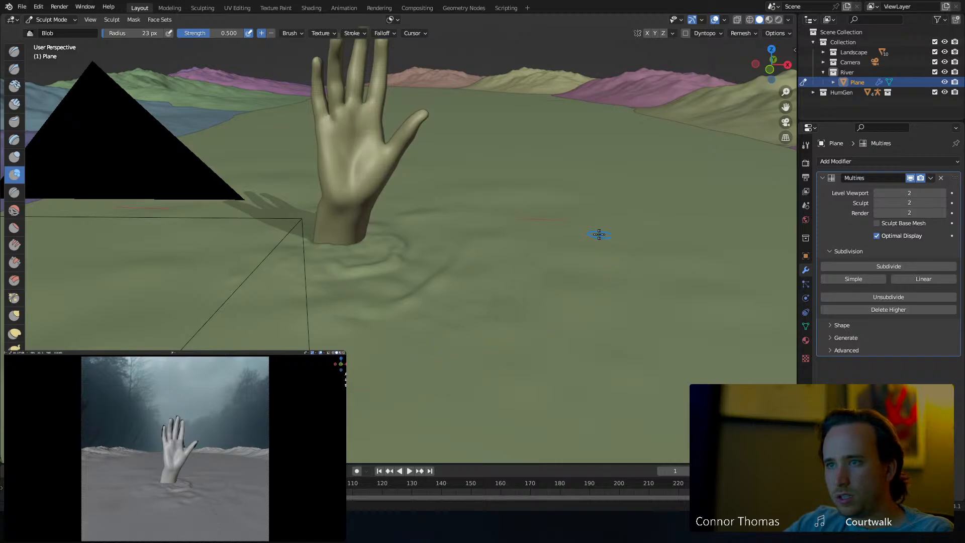
Reduce the Blob brush radius to 6 px and sculpt a thin, wide third ripple around the front of the hand.
key("f")
left_click(589, 238)
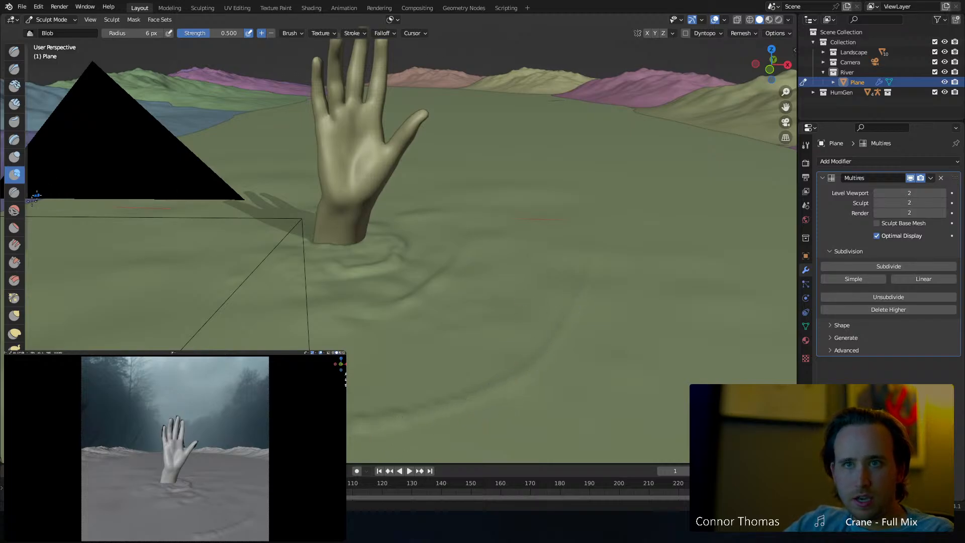
Soften the thin third ripple with the Smooth brush at a 135 px radius and 0.073 strength.
key("shift+s")
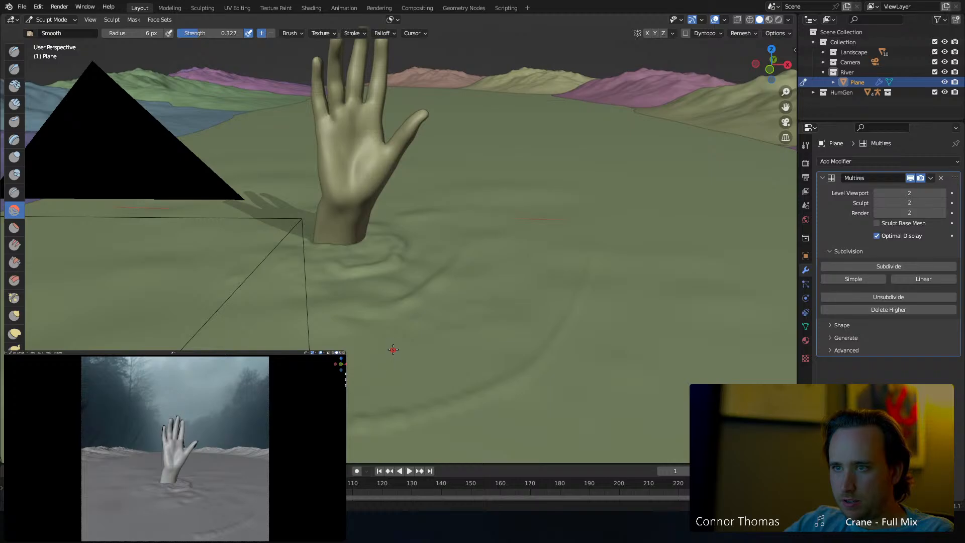
key("f")
left_click(456, 290)
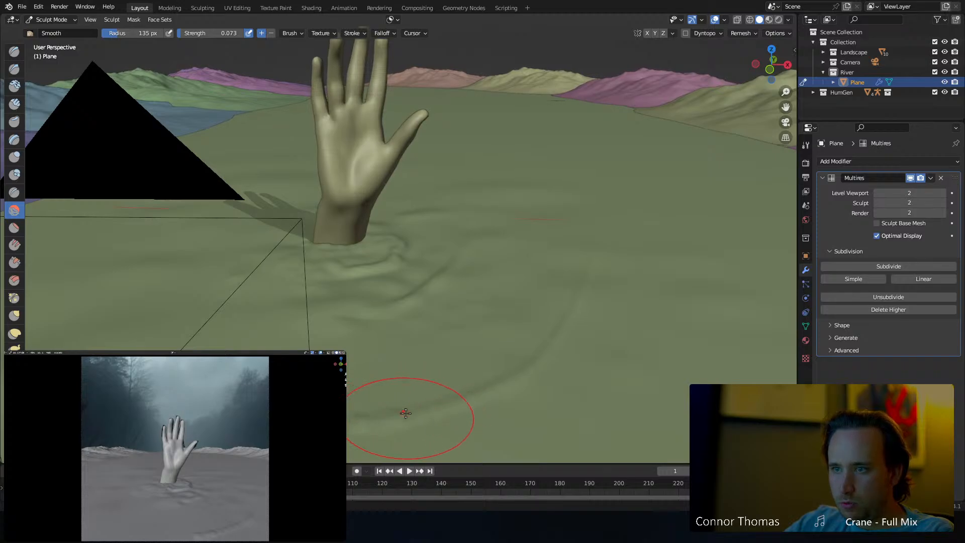
Raise the Smooth brush strength to 0.312 and fade out the ends of the wide third ripple.
middle_click_drag(397, 405, 411, 342, "shift")
scroll(403, 327, "up", 2)
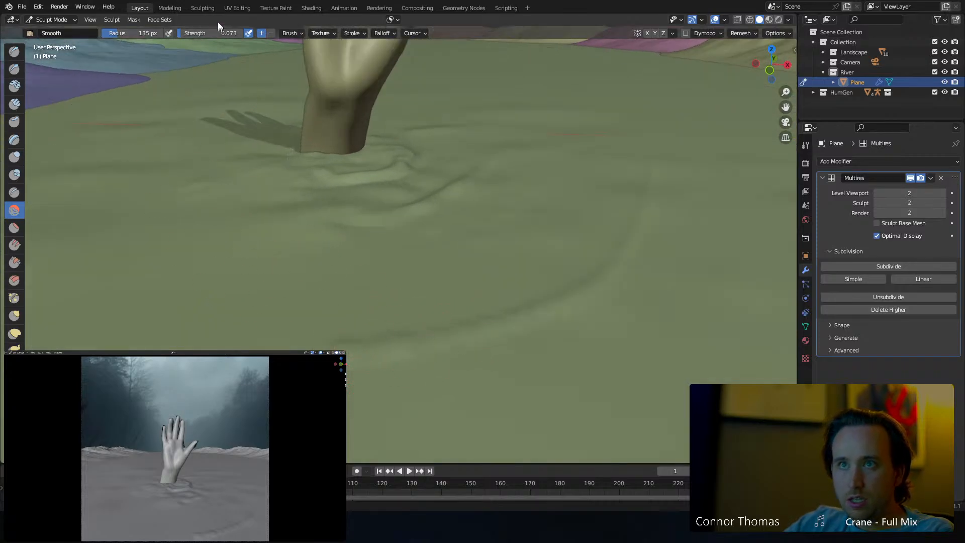
left_click_drag(210, 33, 214, 33)
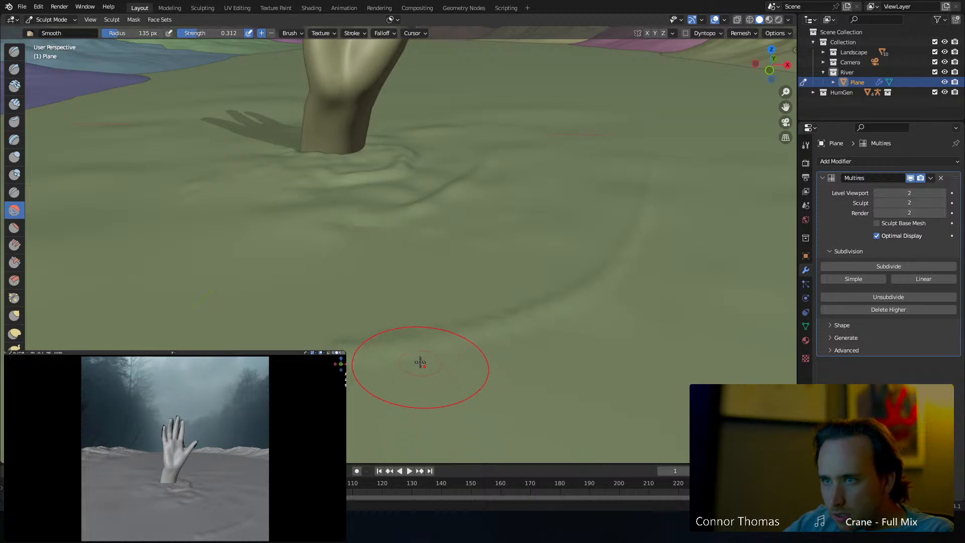
left_click_drag(420, 362, 362, 358)
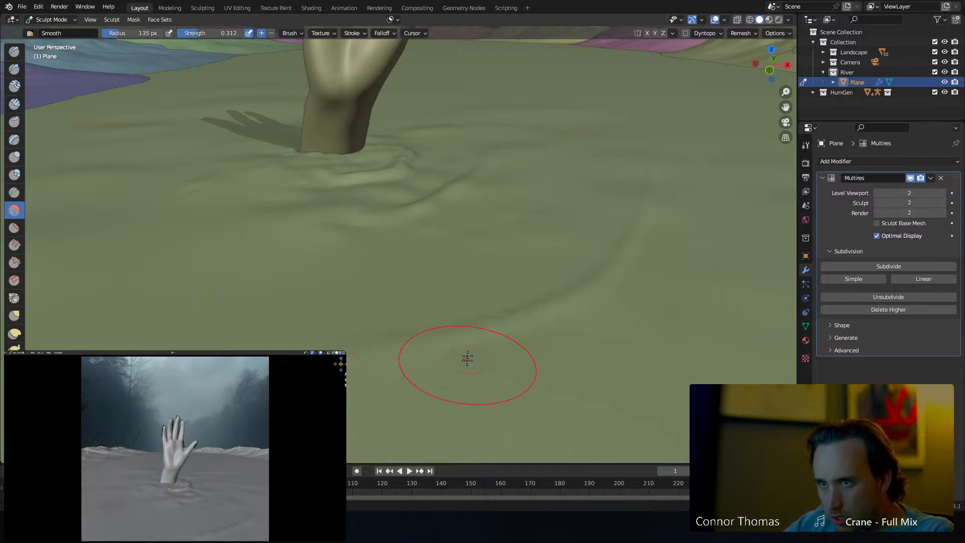
middle_click_drag(459, 356, 442, 349)
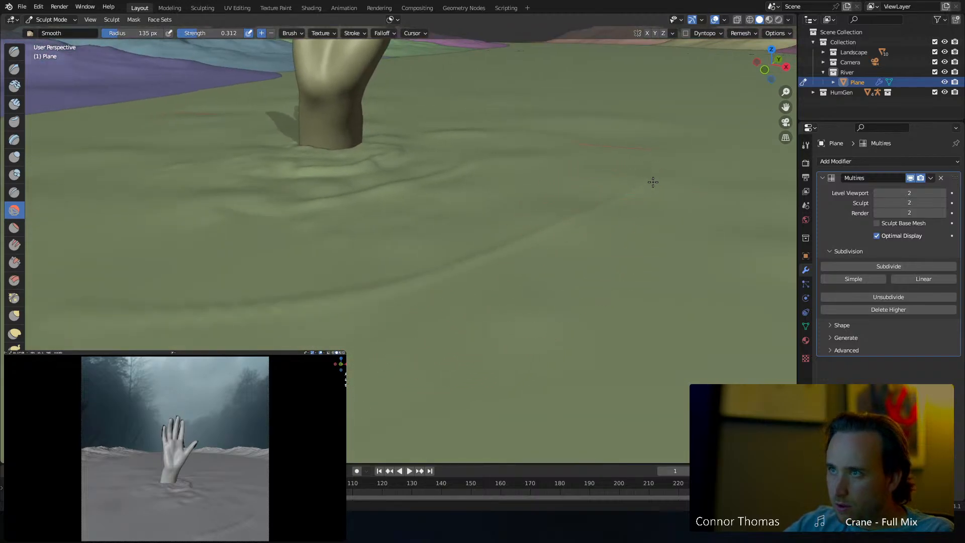
left_click_drag(644, 198, 646, 182)
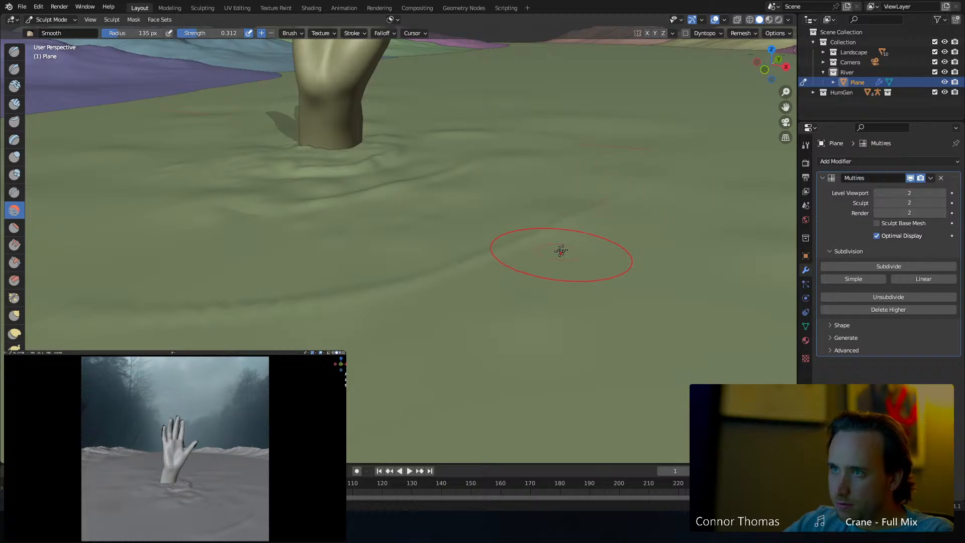
mouse_move(580, 232)
left_mouse_down()
mouse_move(553, 246)
mouse_move(588, 220)
left_mouse_up()
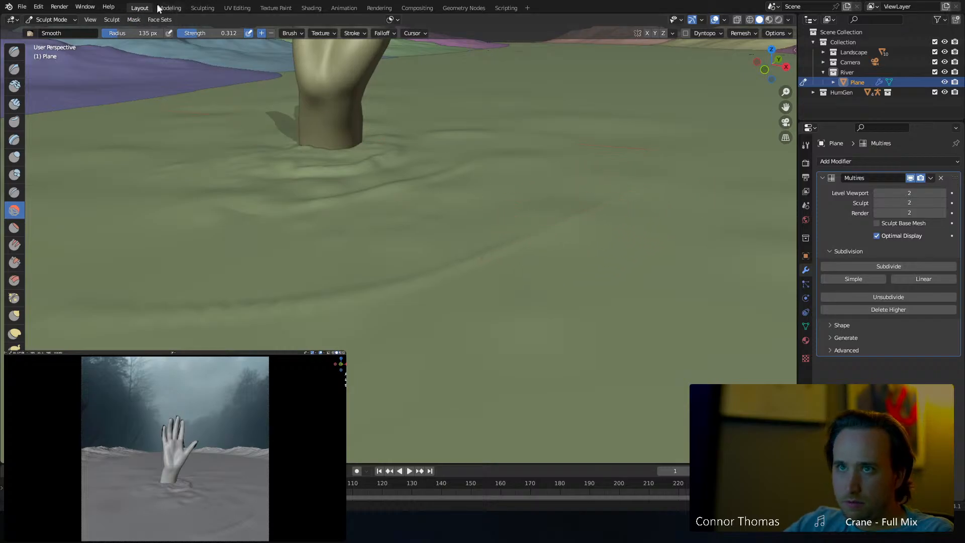
Lower the Smooth brush strength to 0.133 and gently soften the wide third ripple along its whole length.
left_click_drag(191, 33, 185, 34)
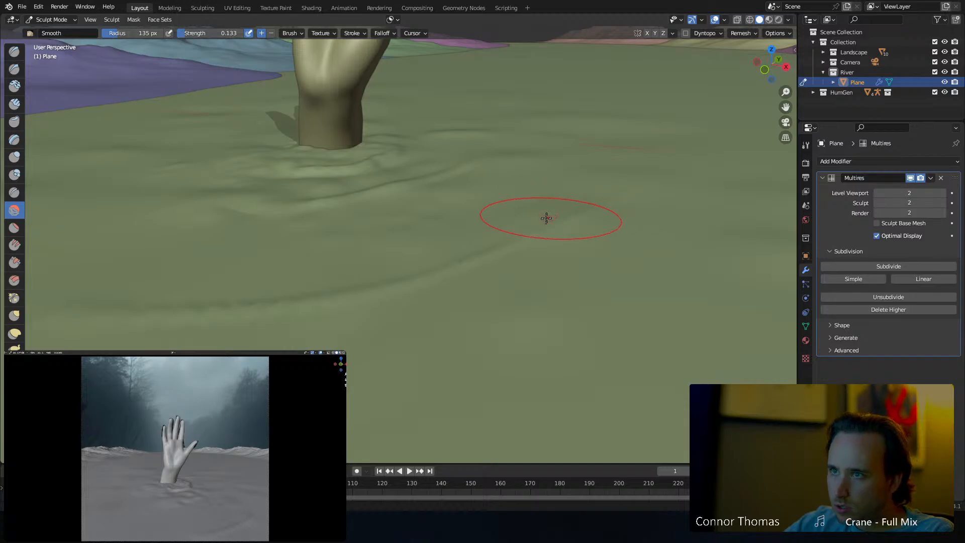
left_click_drag(489, 255, 379, 285)
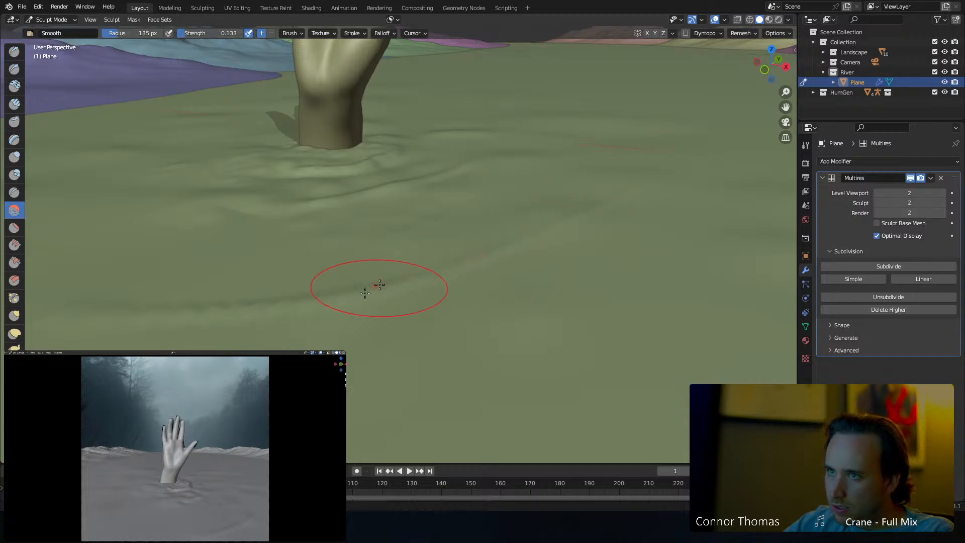
middle_click_drag(372, 319, 395, 309)
mouse_move(513, 254)
left_mouse_down()
mouse_move(427, 276)
mouse_move(444, 272)
mouse_move(415, 288)
left_mouse_up()
middle_click_drag(550, 249, 540, 255)
mouse_move(431, 284)
left_mouse_down()
mouse_move(506, 257)
mouse_move(619, 179)
left_mouse_up()
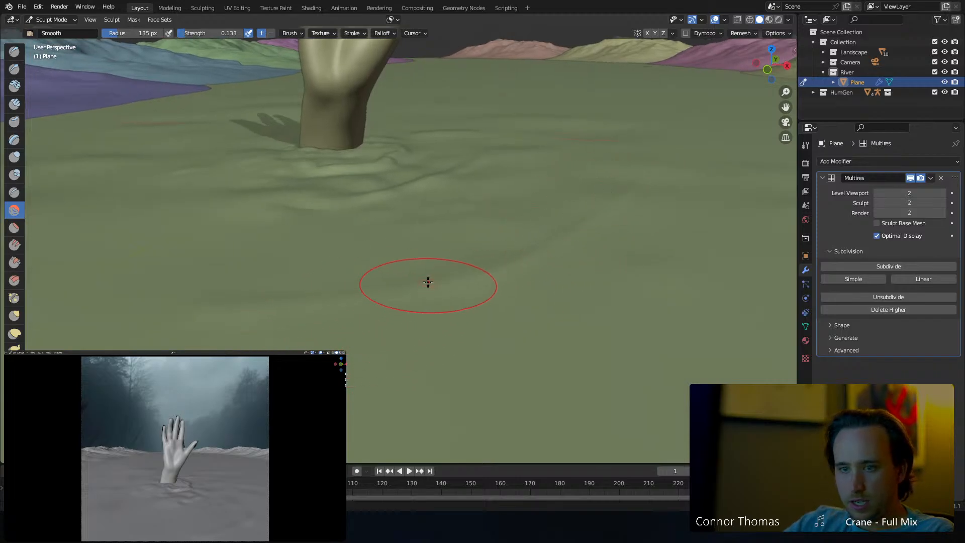
mouse_move(404, 304)
left_mouse_down()
mouse_move(500, 273)
mouse_move(593, 183)
mouse_move(562, 197)
mouse_move(487, 288)
left_mouse_up()
mouse_move(351, 341)
middle_mouse_down()
mouse_move(306, 327)
mouse_move(416, 319)
mouse_move(352, 317)
mouse_move(358, 265)
middle_mouse_up()
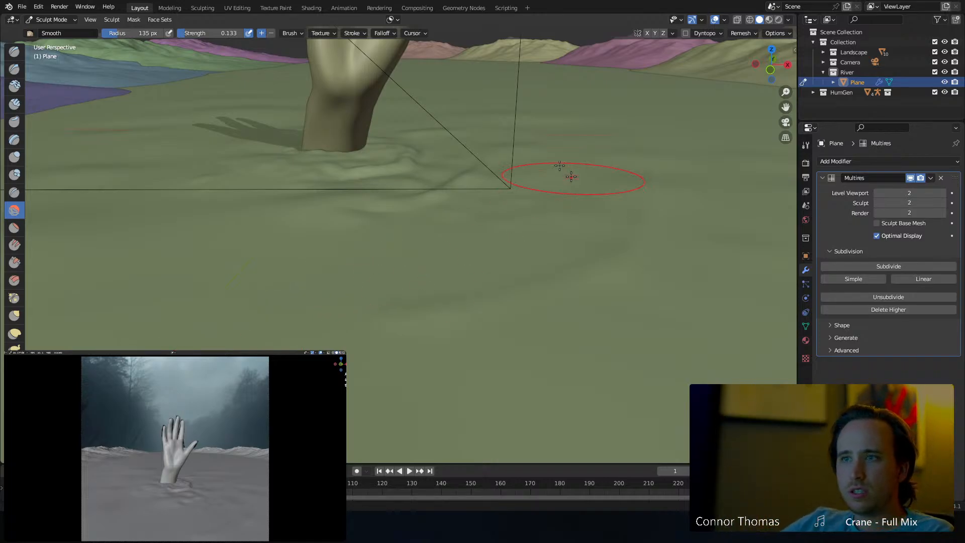
mouse_move(573, 177)
middle_mouse_down()
mouse_move(545, 159)
mouse_move(612, 156)
mouse_move(628, 143)
mouse_move(510, 162)
middle_mouse_up()
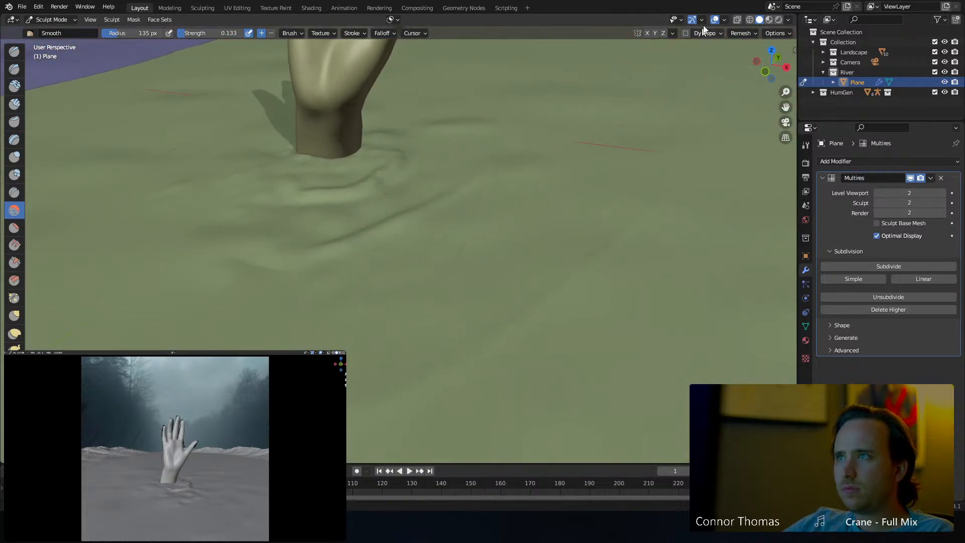
Set the solid viewport shading colour to Single.
left_click(790, 20)
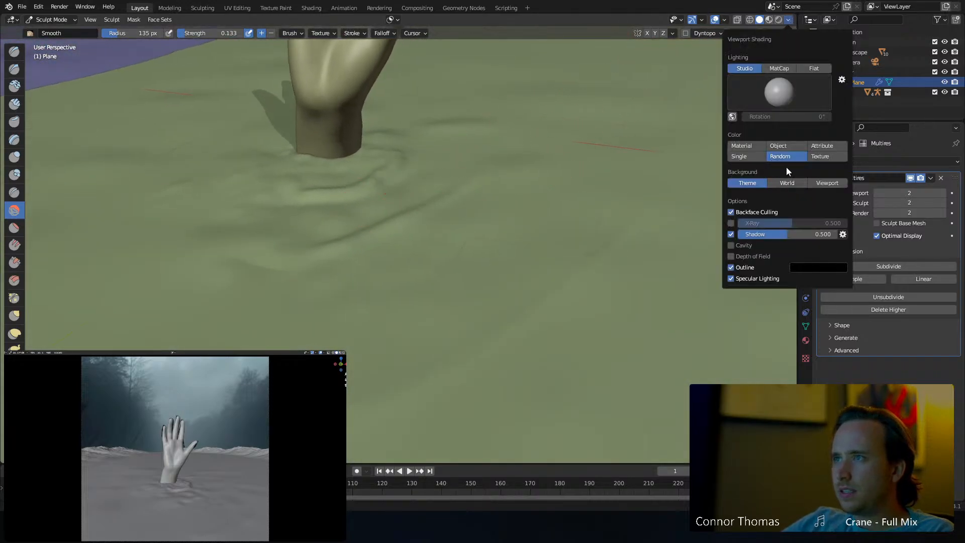
left_click(750, 158)
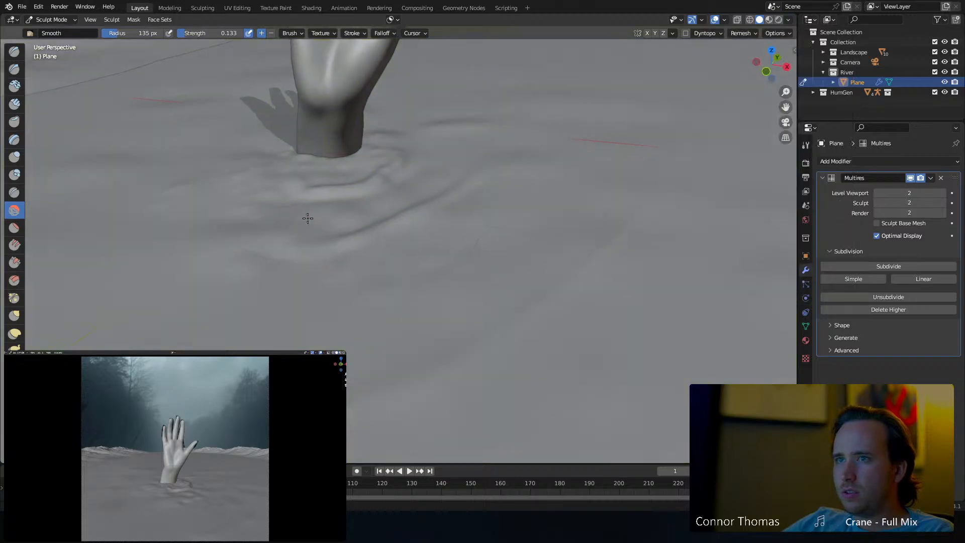
Sculpt faint ripples into the water in front of the wrist with the Blob brush at 89 px radius, undoing the last stroke.
mouse_move(301, 227)
middle_mouse_down()
mouse_move(381, 181)
mouse_move(430, 192)
mouse_move(346, 191)
mouse_move(354, 200)
mouse_move(446, 198)
mouse_move(491, 209)
mouse_move(441, 183)
mouse_move(459, 242)
mouse_move(446, 220)
middle_mouse_up()
scroll(380, 199, "down", 5)
scroll(459, 242, "up", 3)
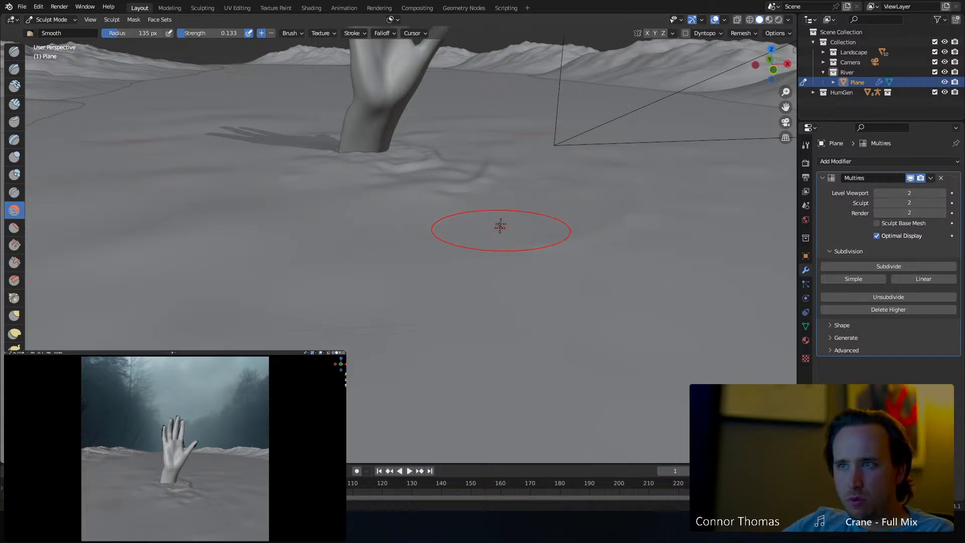
left_click(14, 174)
middle_click_drag(493, 237, 440, 245)
key("f")
left_click(336, 220)
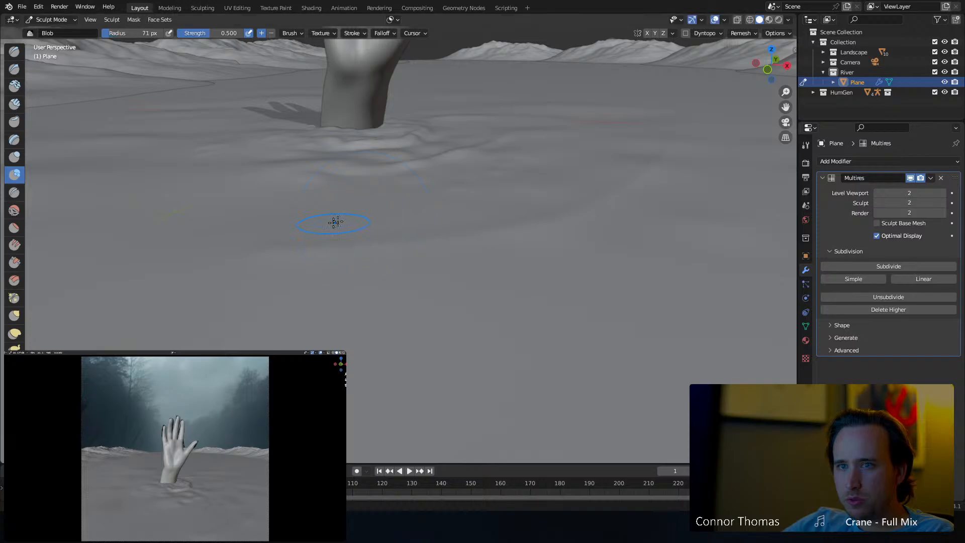
middle_click_drag(334, 218, 364, 222)
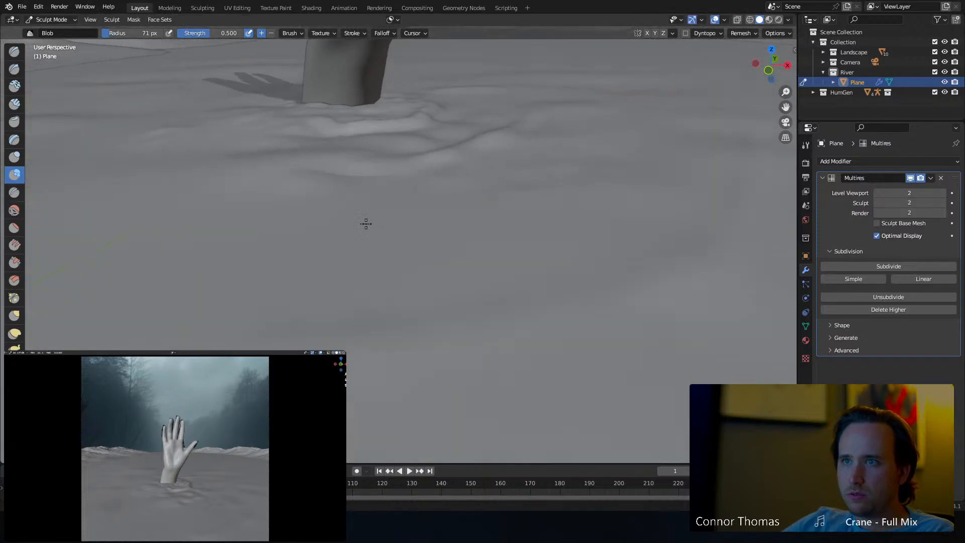
key("f")
left_click(391, 229)
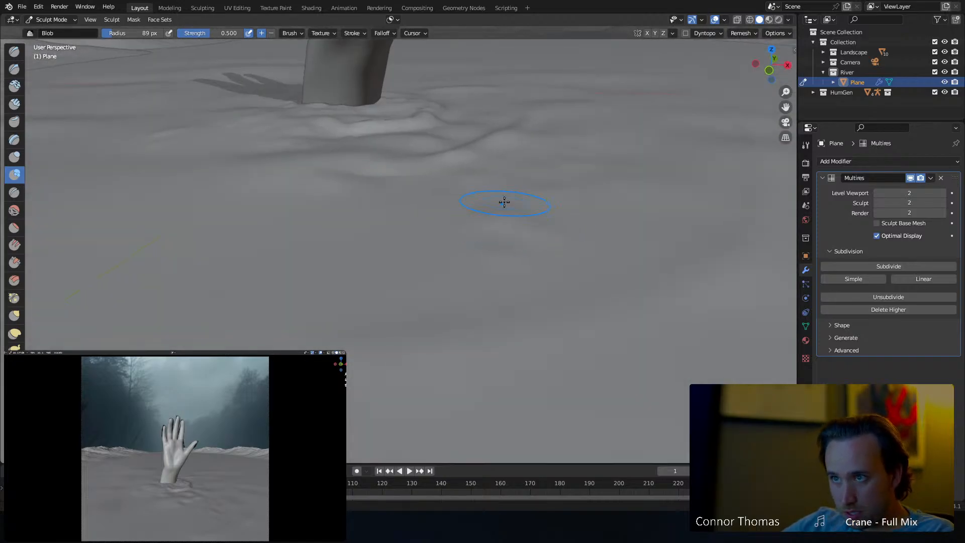
left_click_drag(463, 253, 328, 289)
key("ctrl+z")
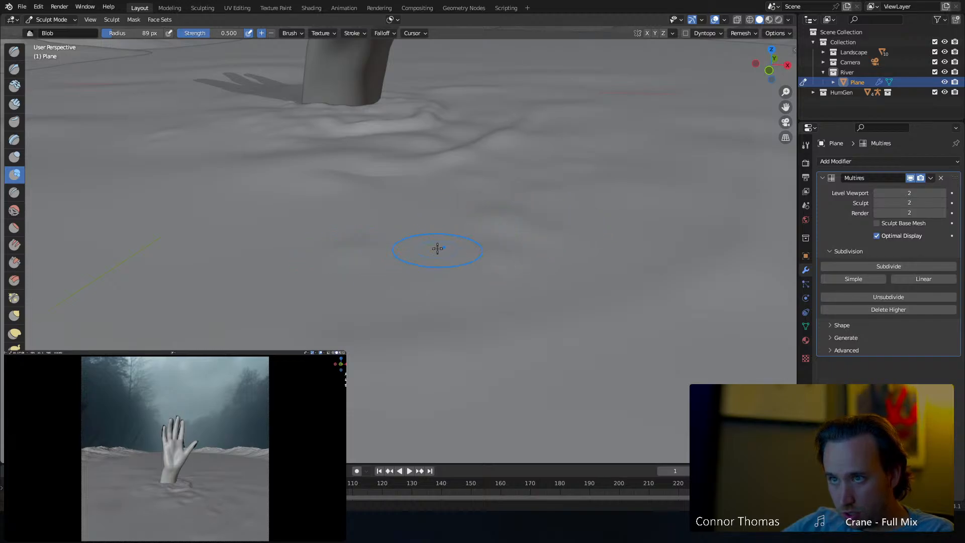
Save the project file with the newly sculpted ripples in front of the hand.
middle_click_drag(533, 259, 530, 252)
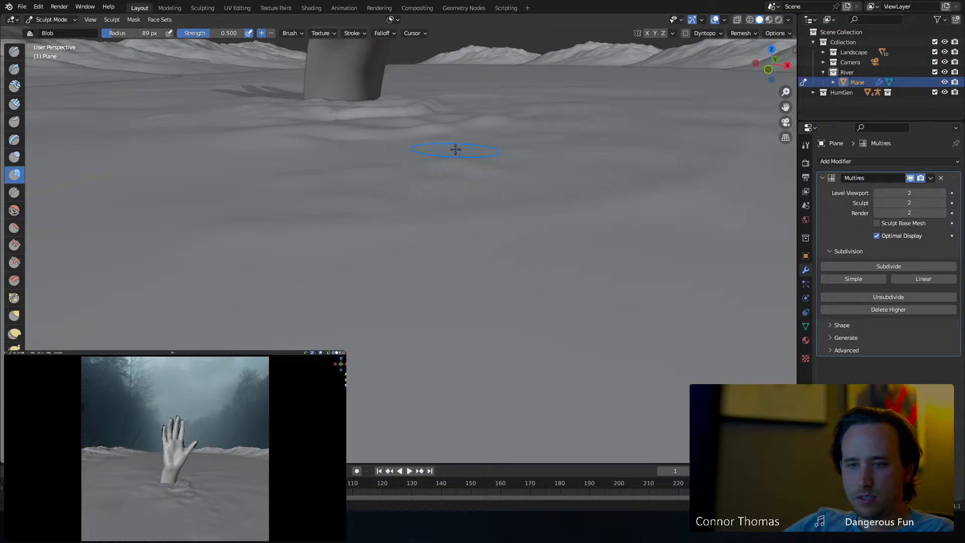
scroll(473, 136, "down", 4)
mouse_move(458, 121)
middle_mouse_down()
mouse_move(473, 135)
mouse_move(518, 105)
mouse_move(543, 127)
mouse_move(428, 95)
mouse_move(455, 147)
middle_mouse_up()
middle_click_drag(455, 147, 474, 142)
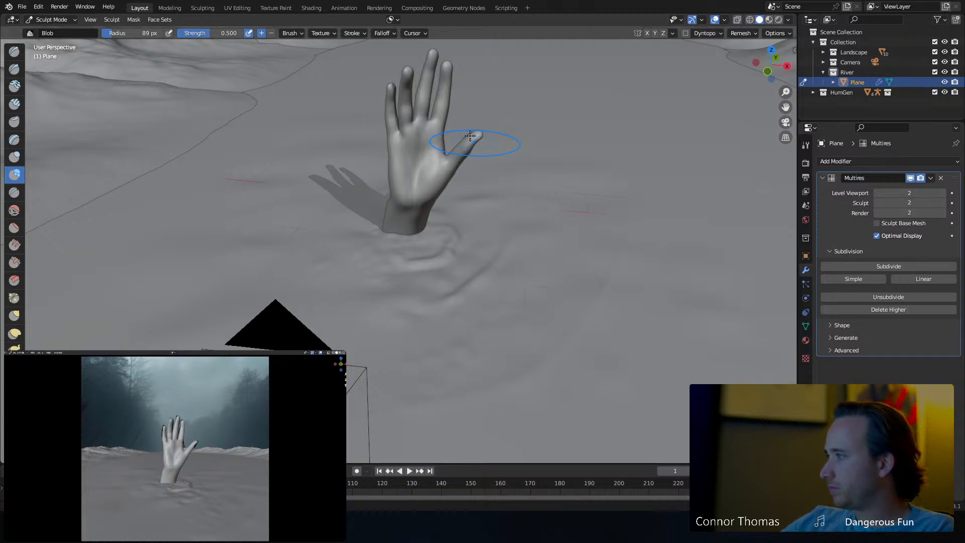
key("ctrl+s")
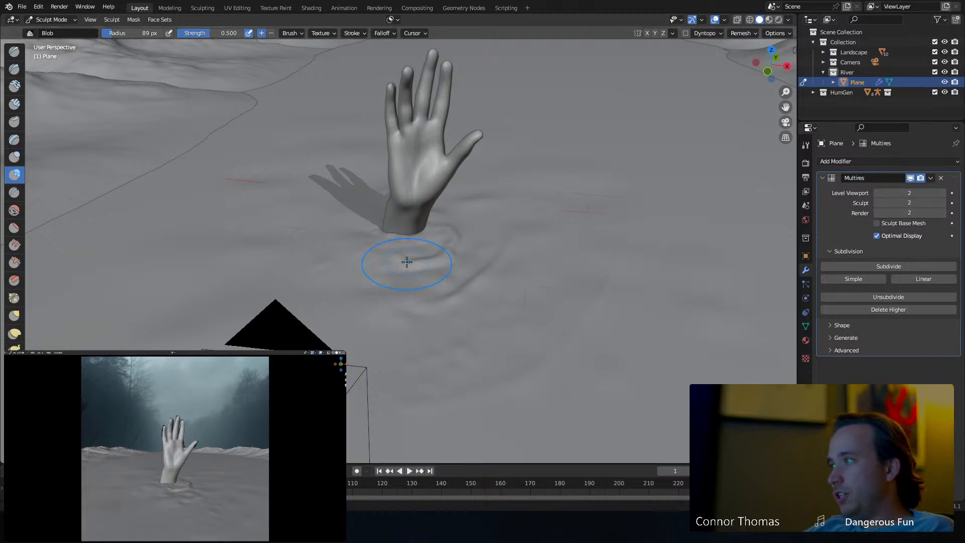
Soften the ripples around the wrist using the Smooth brush at 144 px radius and 0.133 strength.
left_click(14, 211)
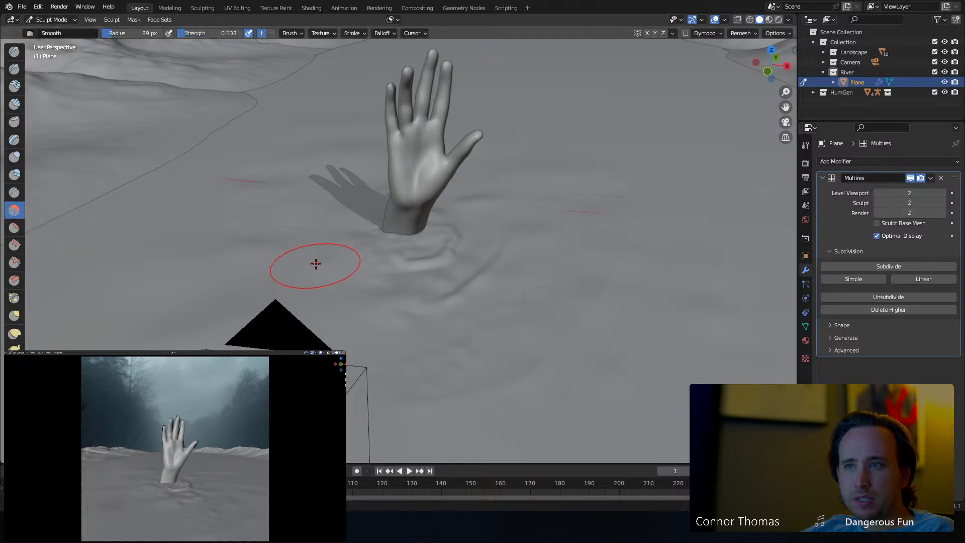
middle_click_drag(315, 263, 322, 256)
scroll(321, 257, "up", 4)
key("f")
left_click(370, 231)
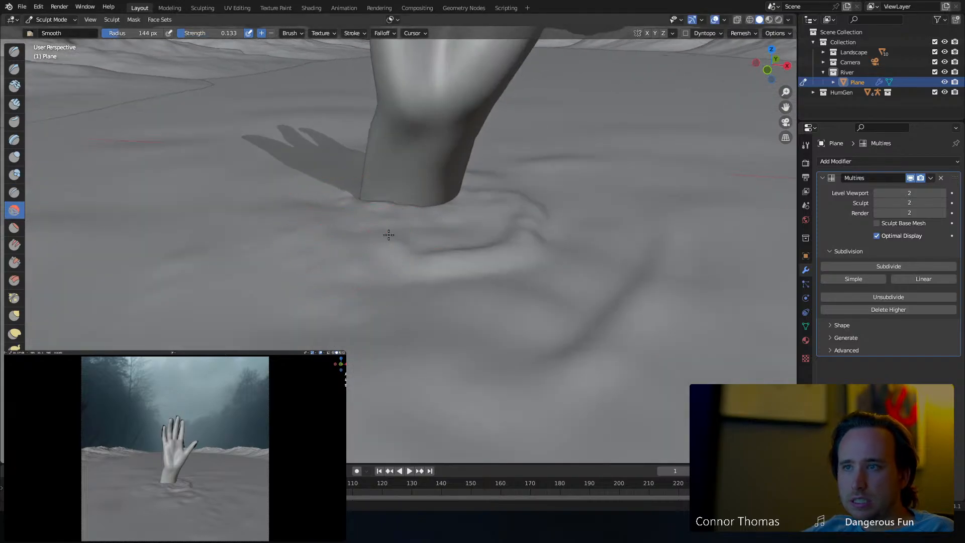
left_click_drag(342, 224, 427, 252)
mouse_move(509, 245)
middle_mouse_down()
mouse_move(471, 258)
mouse_move(502, 276)
mouse_move(443, 263)
mouse_move(336, 267)
mouse_move(211, 231)
middle_mouse_up()
mouse_move(344, 219)
middle_mouse_down()
mouse_move(394, 226)
mouse_move(357, 266)
mouse_move(377, 257)
mouse_move(469, 256)
mouse_move(428, 272)
middle_mouse_up()
scroll(377, 257, "down", 3)
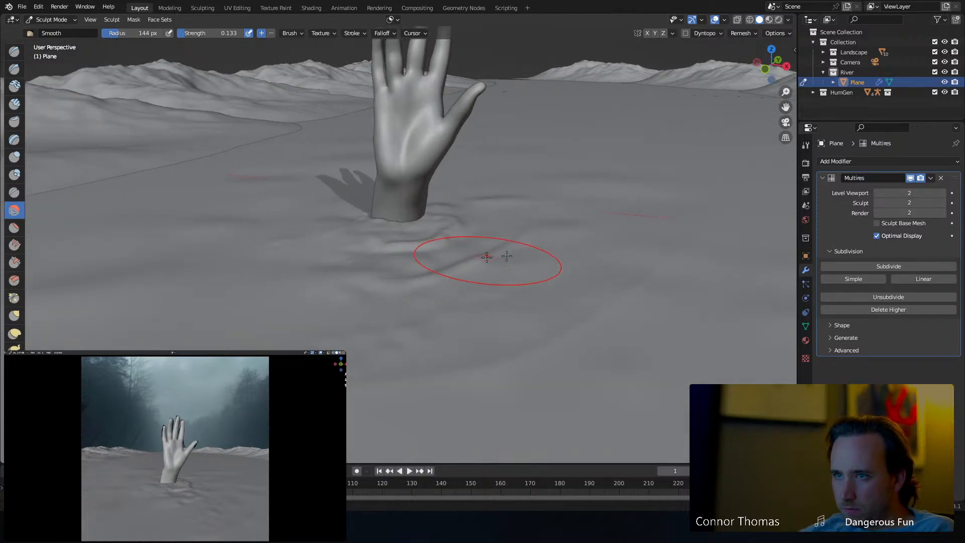
Save the smoothed water sculpt in the current project file.
middle_click_drag(486, 257, 366, 292)
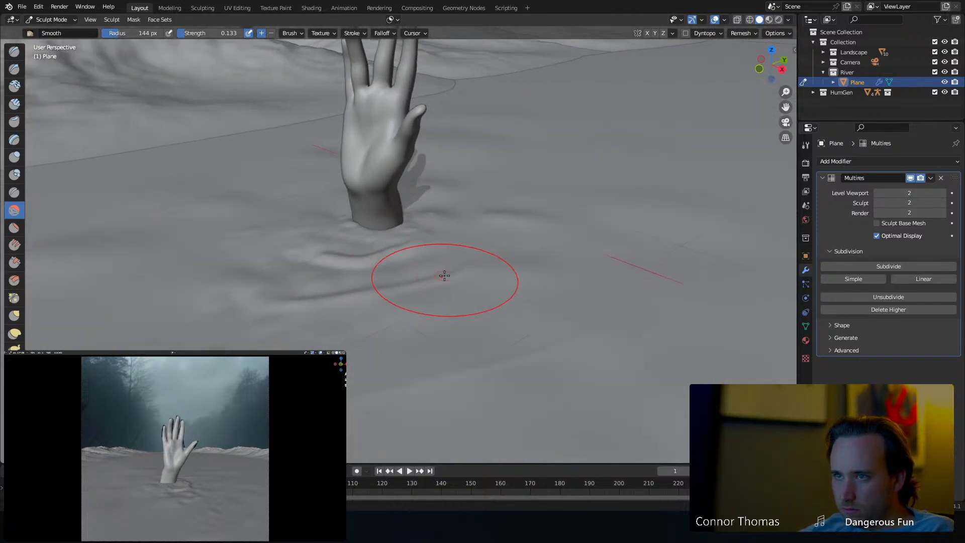
mouse_move(442, 278)
middle_mouse_down()
mouse_move(493, 260)
mouse_move(543, 260)
mouse_move(573, 282)
mouse_move(513, 258)
mouse_move(499, 272)
middle_mouse_up()
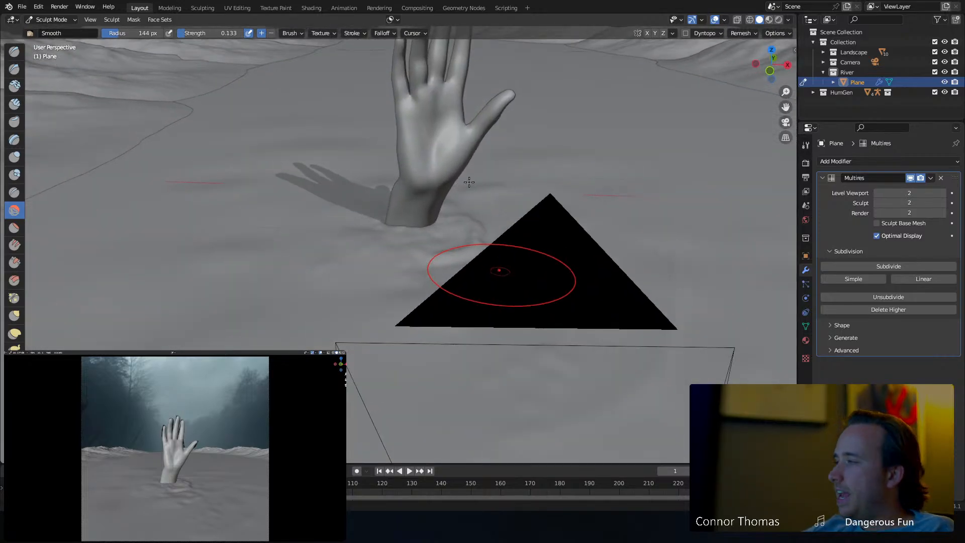
key("ctrl+s")
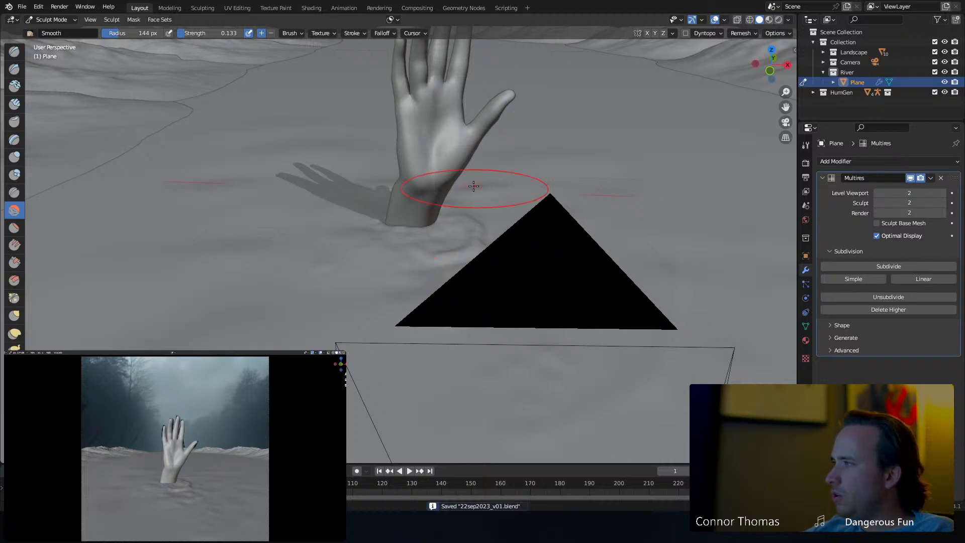
middle_click_drag(472, 188, 453, 201)
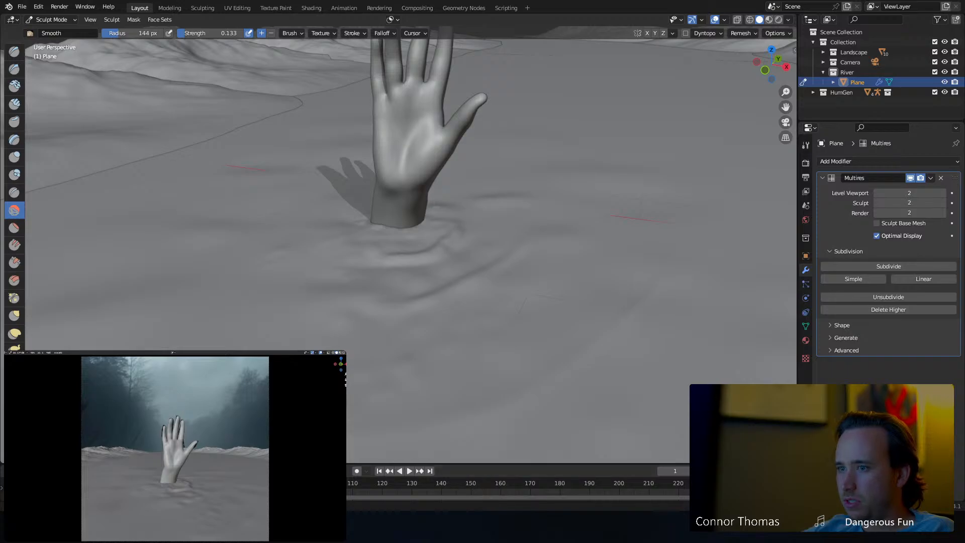
key("alt+Tab")
key("alt+Tab")
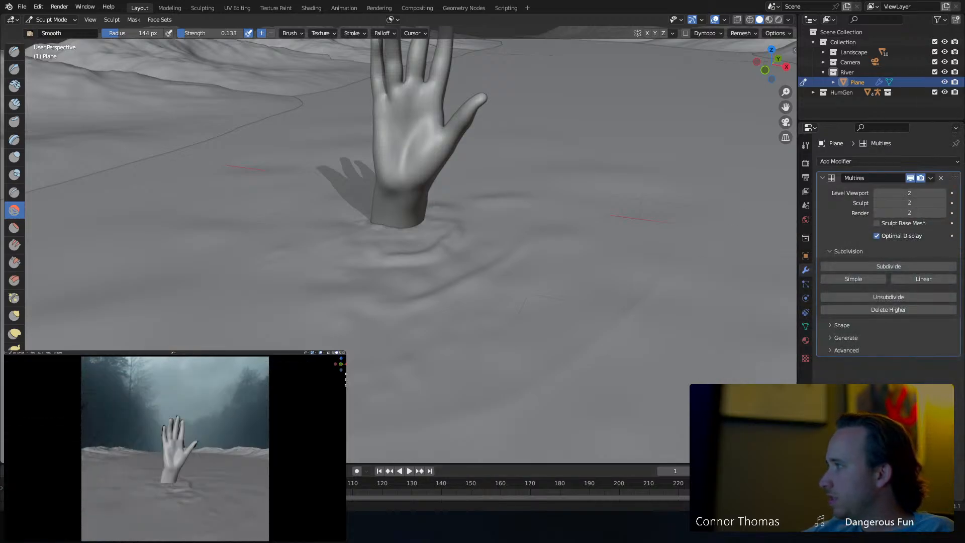
key("alt+Tab")
key("alt+Tab")
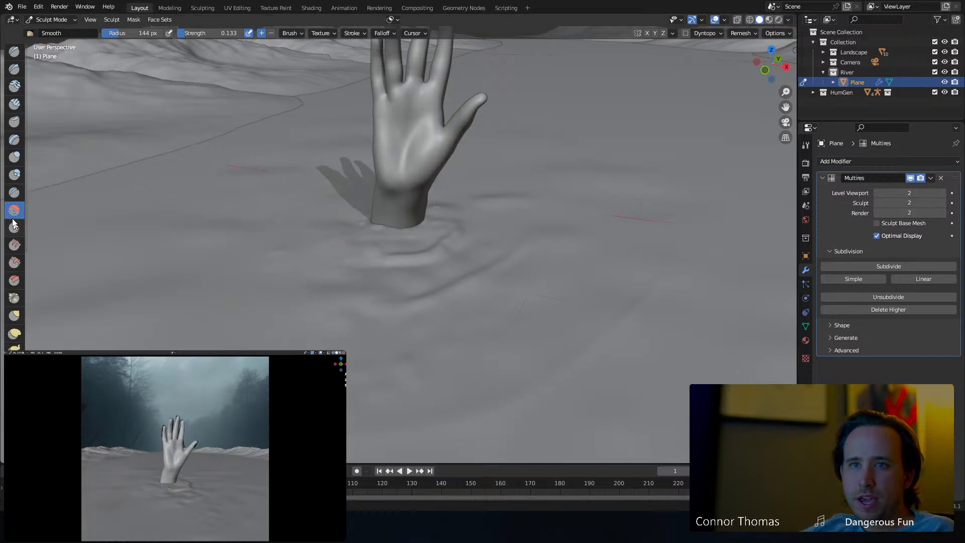
Sculpt a short curved ridge in the water behind the hand, near its shadow's fingertips, using the Blob brush at 43 px radius.
left_click(14, 175)
mouse_move(570, 200)
middle_mouse_down()
mouse_move(446, 211)
mouse_move(429, 198)
mouse_move(320, 197)
mouse_move(504, 179)
mouse_move(345, 194)
middle_mouse_up()
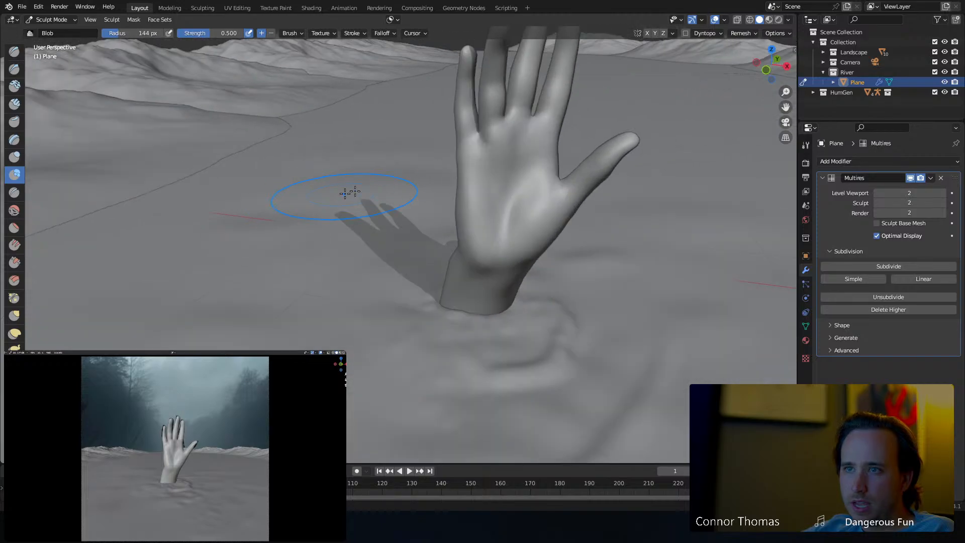
key("f")
left_click(325, 192)
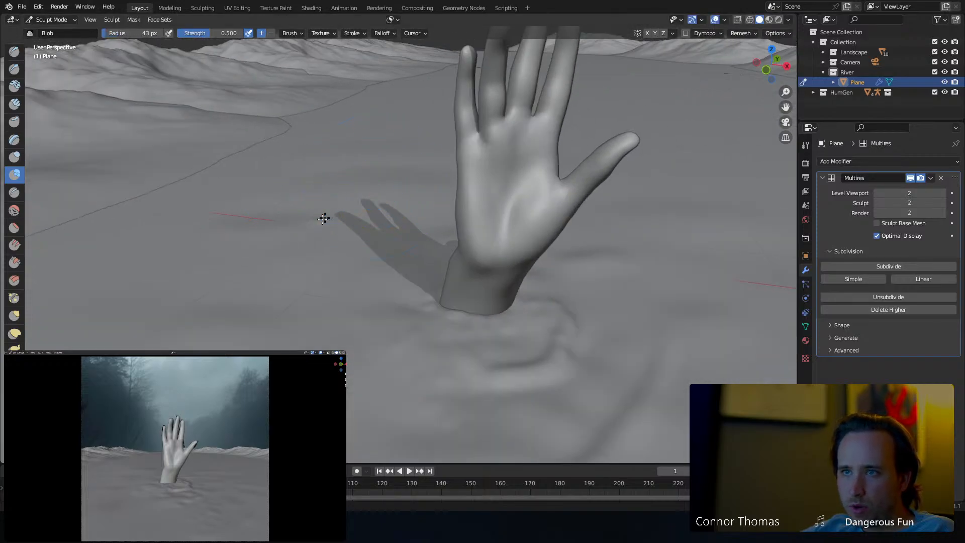
middle_click_drag(394, 236, 361, 241)
Blend the ridge at the shadow's fingertips into the water with the Smooth brush at 120 px radius and 0.499 strength.
left_click(14, 210)
middle_click_drag(126, 211, 302, 215)
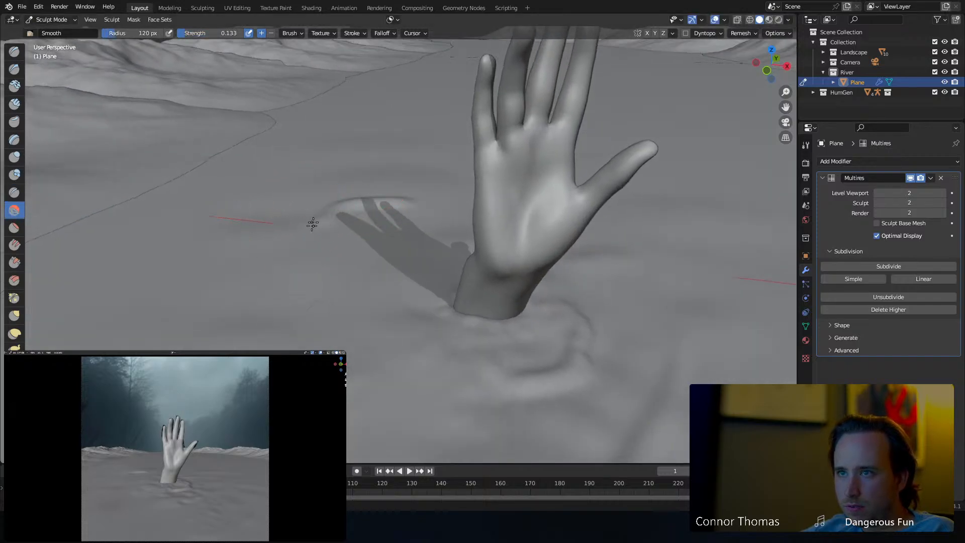
middle_click_drag(365, 203, 394, 205)
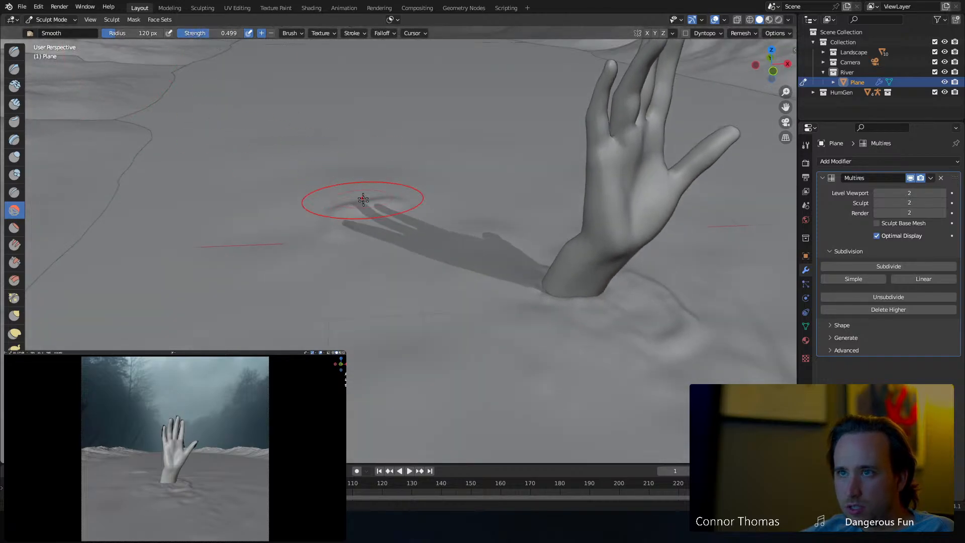
left_click_drag(363, 199, 349, 235)
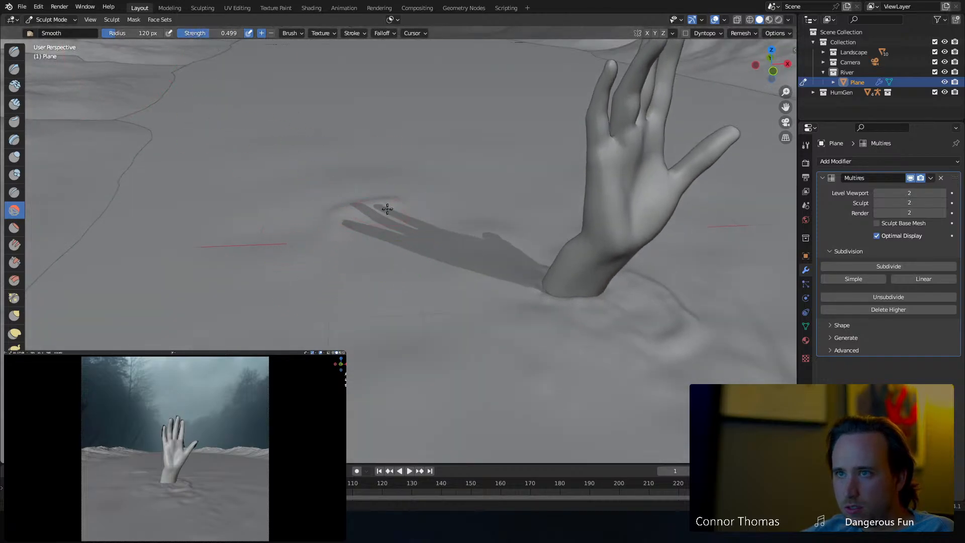
Sculpt a small curved ridge on the open water beyond the hand with the Blob brush, replacing a wider stroke with one at 20 px radius.
mouse_move(379, 209)
middle_mouse_down()
mouse_move(406, 198)
mouse_move(367, 198)
mouse_move(446, 198)
mouse_move(367, 176)
mouse_move(410, 175)
mouse_move(330, 207)
mouse_move(267, 213)
mouse_move(166, 176)
middle_mouse_up()
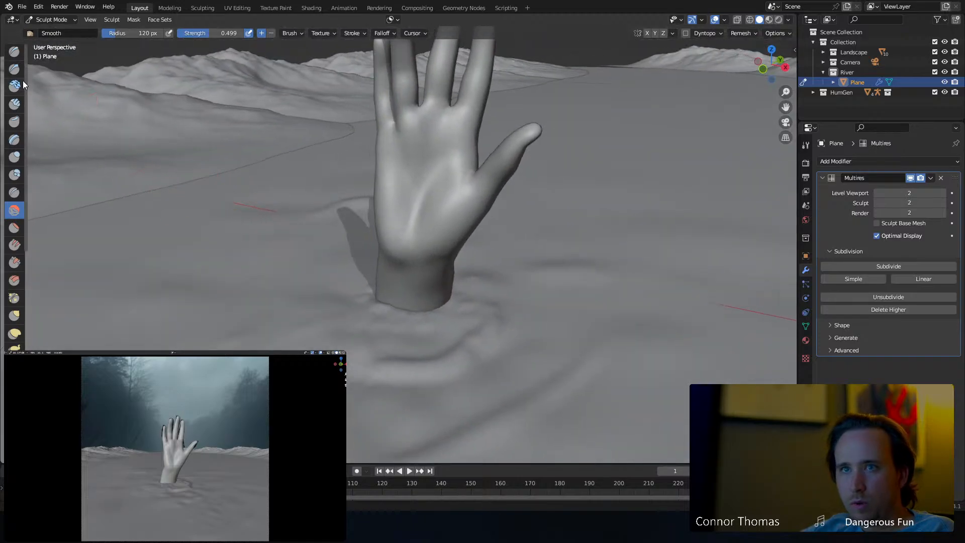
left_click(14, 175)
scroll(526, 199, "down", 4)
mouse_move(519, 193)
middle_mouse_down()
mouse_move(526, 198)
mouse_move(392, 194)
mouse_move(444, 185)
mouse_move(523, 210)
mouse_move(528, 181)
mouse_move(456, 196)
mouse_move(580, 146)
mouse_move(508, 114)
middle_mouse_up()
key("f")
left_click(498, 207)
left_click_drag(509, 114, 589, 140)
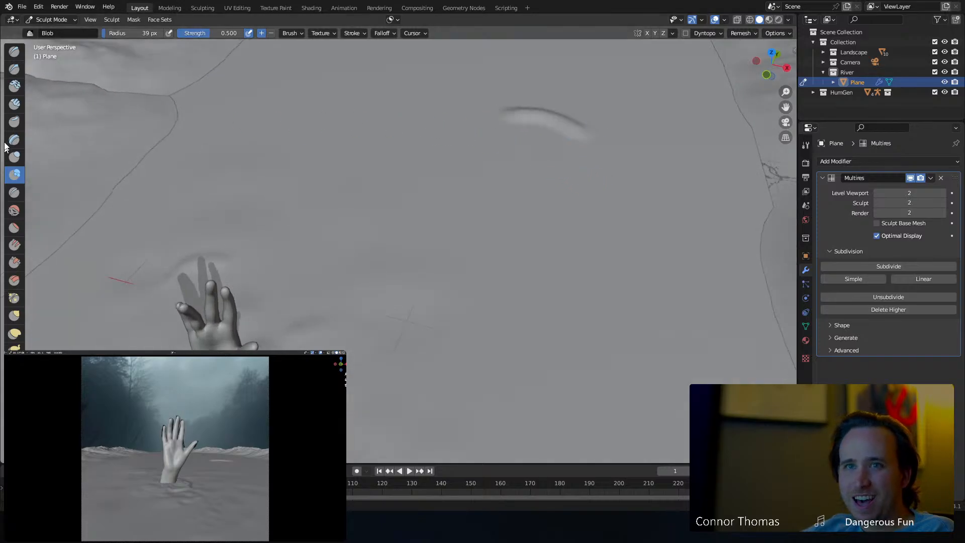
key("ctrl+z")
key("f")
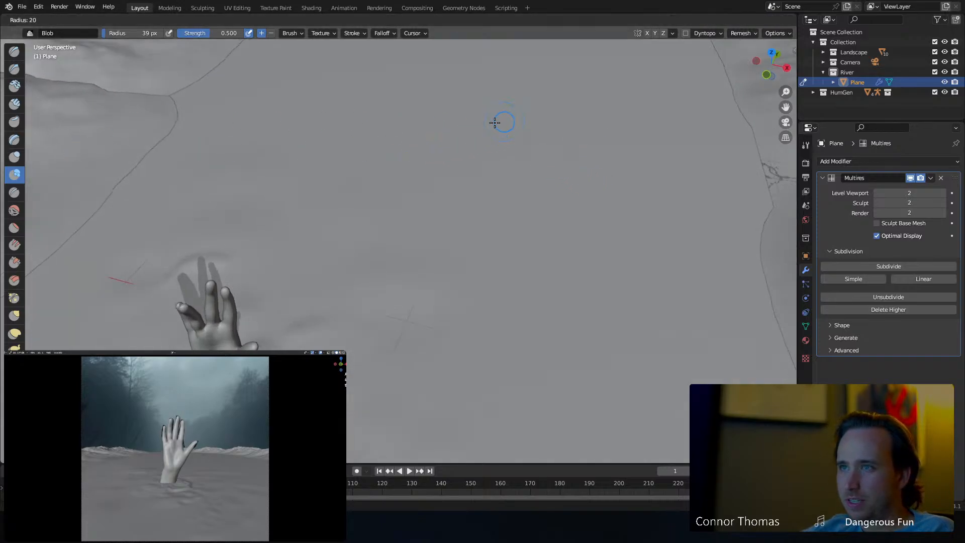
left_click(494, 122)
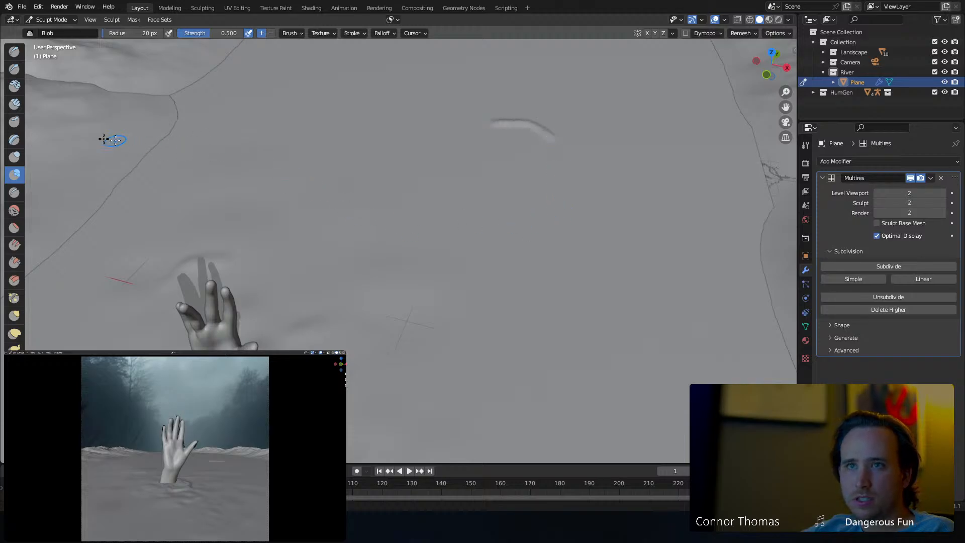
Soften the curved ridge beyond the hand from several sides using the Smooth brush at 106 px radius.
left_click(14, 210)
key("f")
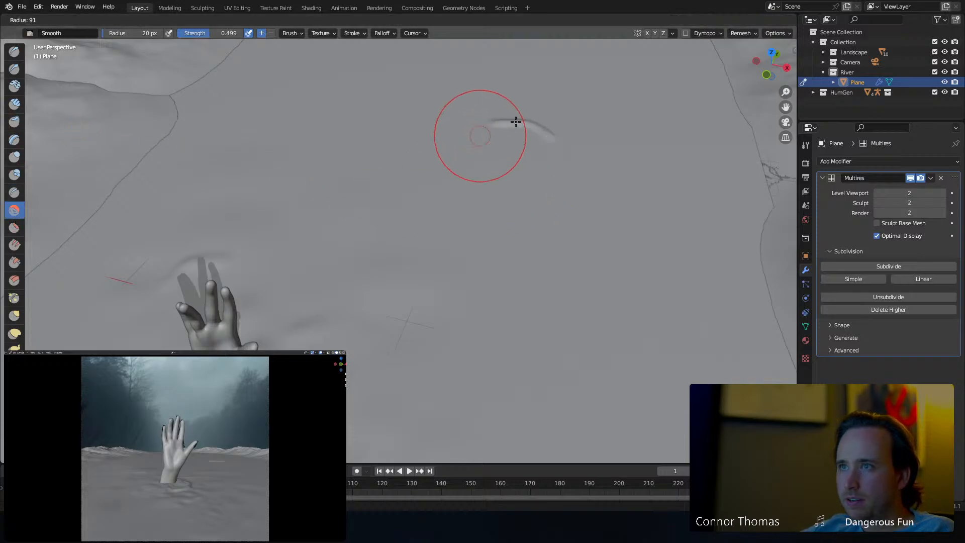
left_click(524, 115)
mouse_move(503, 114)
left_mouse_down()
mouse_move(586, 146)
mouse_move(568, 136)
left_mouse_up()
mouse_move(592, 98)
middle_mouse_down()
mouse_move(524, 108)
mouse_move(508, 179)
middle_mouse_up()
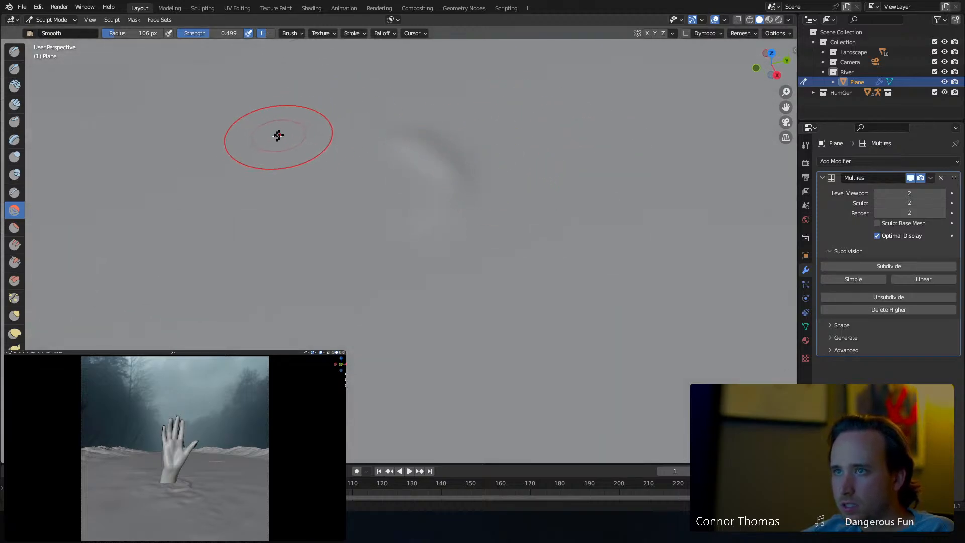
mouse_move(276, 134)
middle_mouse_down()
mouse_move(397, 181)
mouse_move(457, 151)
mouse_move(482, 157)
mouse_move(480, 173)
mouse_move(443, 176)
middle_mouse_up()
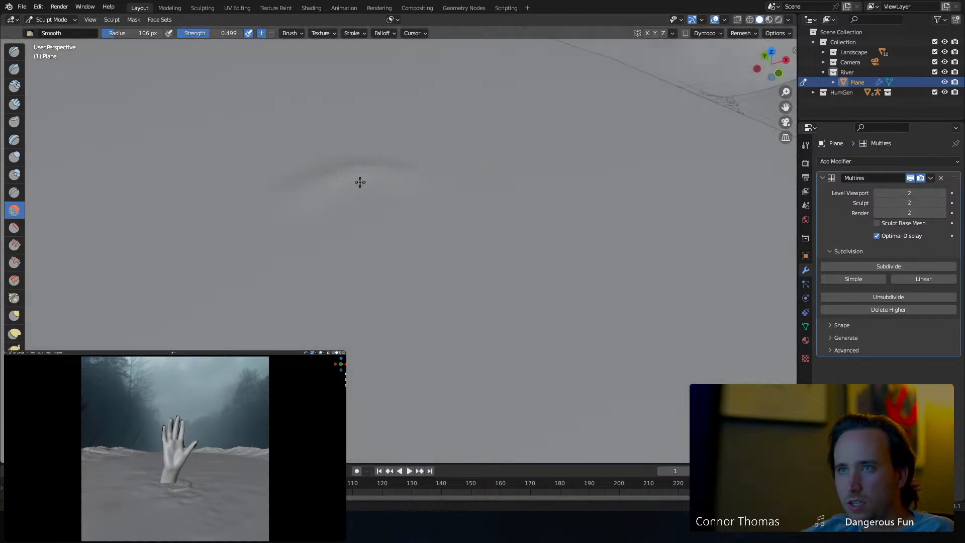
left_click_drag(360, 183, 318, 155)
middle_click_drag(474, 152, 409, 179)
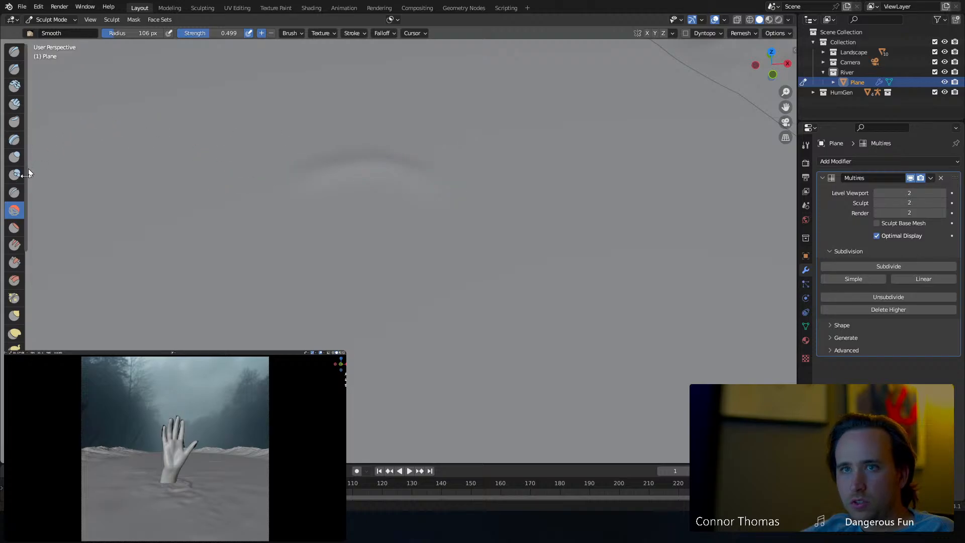
Add two short curved ridges flanking the softened ridge on the open water with the Blob brush at 27 px radius.
left_click(14, 174)
mouse_move(241, 272)
middle_mouse_down()
mouse_move(265, 278)
mouse_move(265, 263)
mouse_move(289, 247)
mouse_move(377, 231)
mouse_move(364, 252)
mouse_move(345, 233)
mouse_move(421, 217)
middle_mouse_up()
key("f")
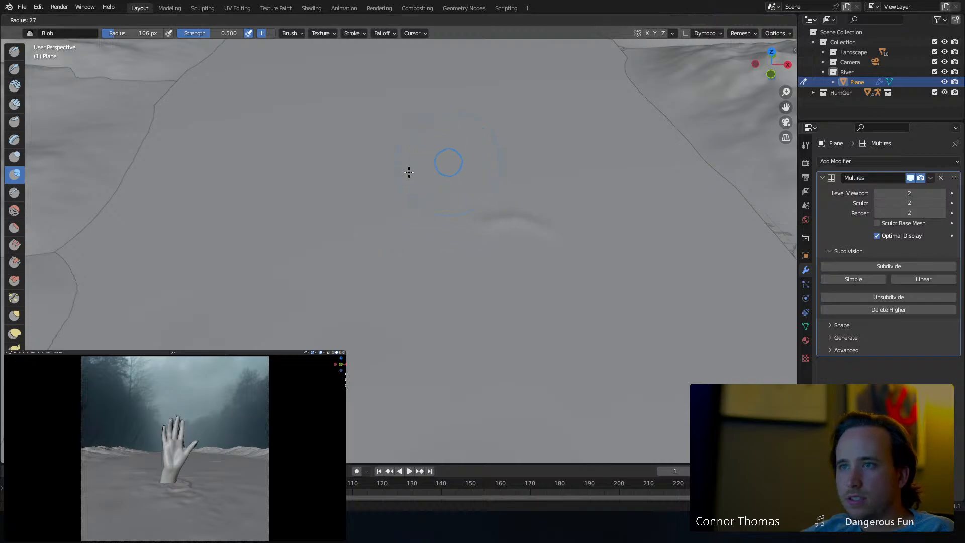
left_click(408, 173)
scroll(478, 234, "up", 4)
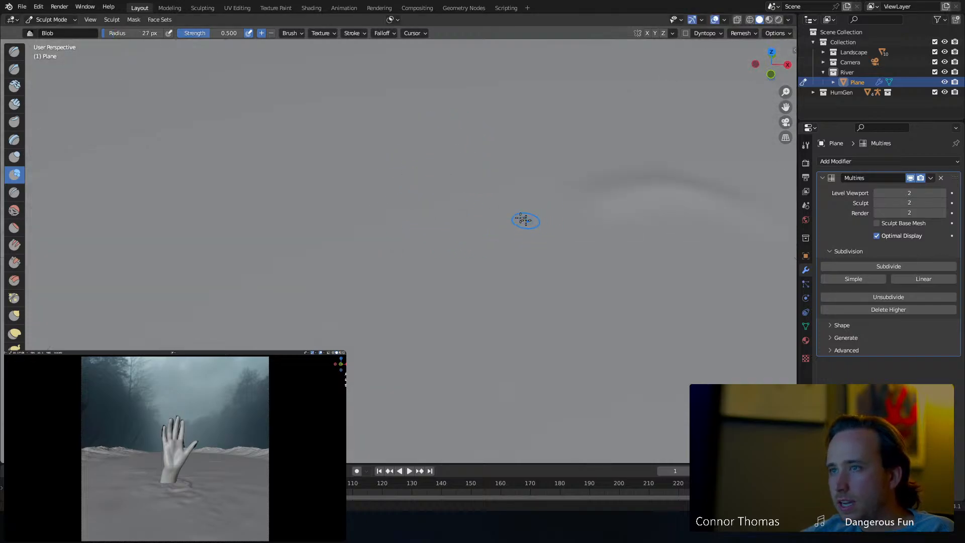
middle_click_drag(623, 201, 428, 195, "shift")
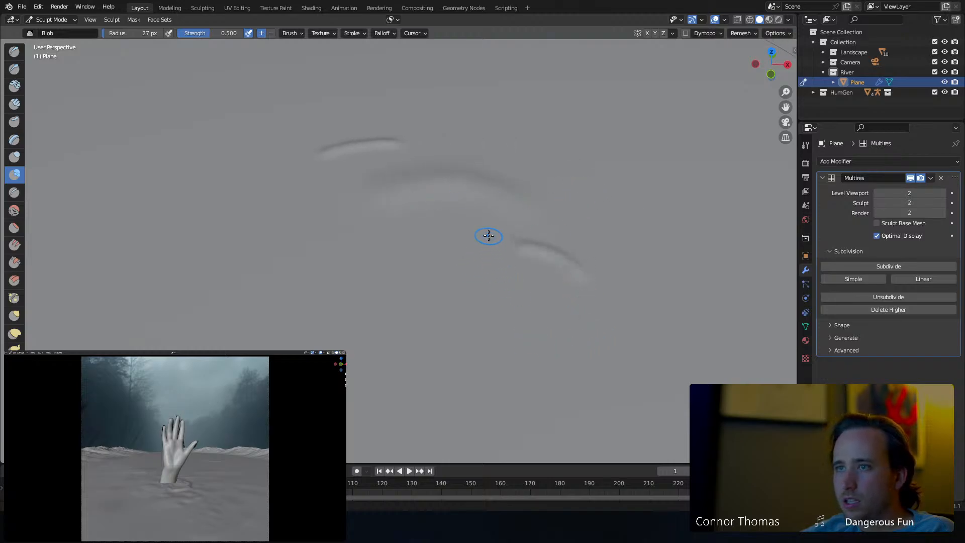
Add two more short ridges on the open water farther along the river with the Blob brush at 27 px radius.
middle_click_drag(486, 212, 465, 204)
middle_click_drag(318, 203, 556, 218, "shift")
middle_click_drag(381, 213, 290, 188)
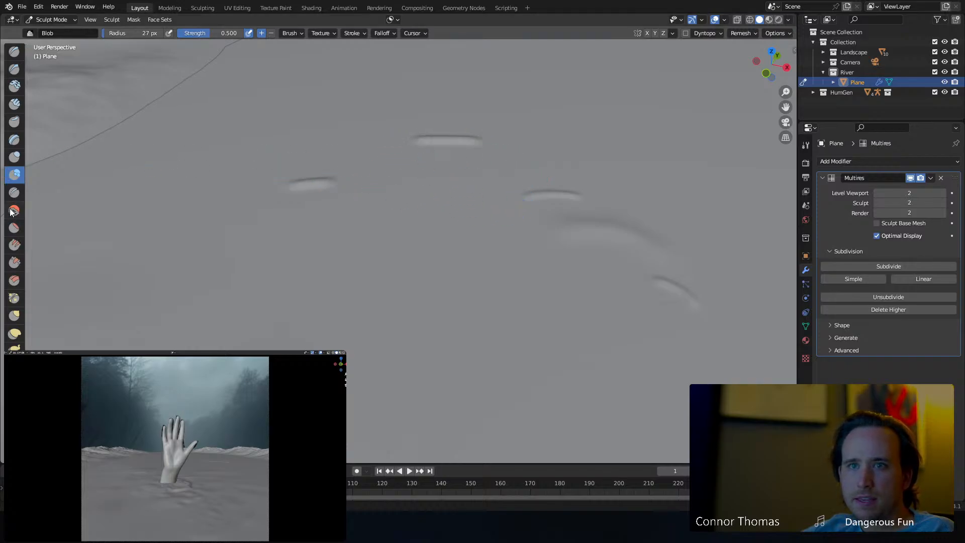
Soften the short ridges on the open water using the Smooth brush at 159 px radius and 0.499 strength.
left_click(15, 210)
key("f")
left_click(421, 136)
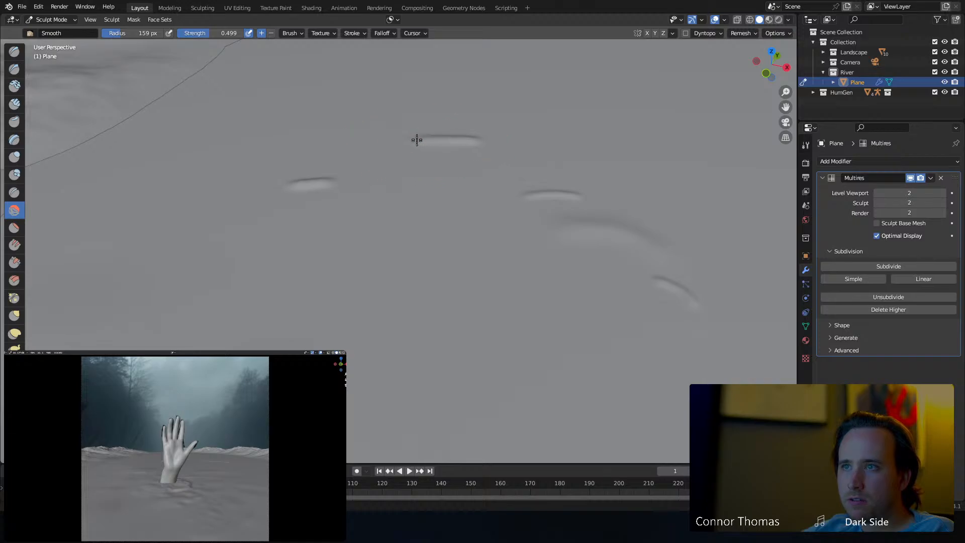
mouse_move(417, 140)
left_mouse_down()
mouse_move(457, 127)
mouse_move(487, 134)
left_mouse_up()
left_click_drag(327, 184, 296, 191)
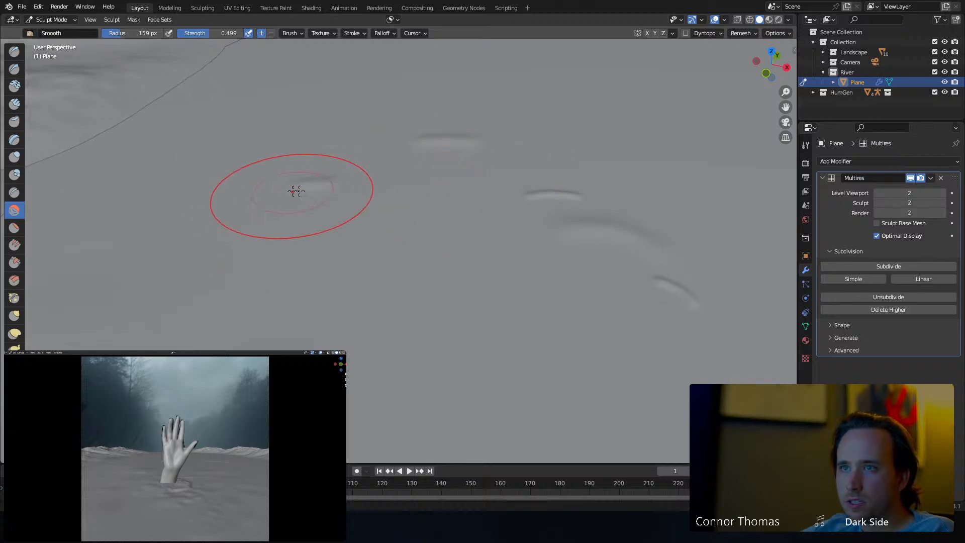
left_click_drag(532, 200, 588, 193)
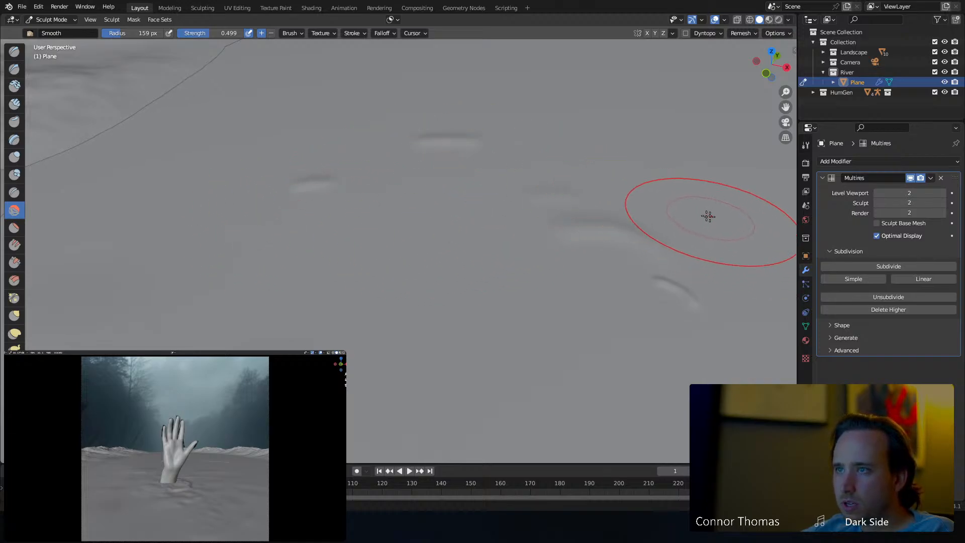
Smooth out the dark creases running across the river plane between its banks with the 159 px Smooth brush.
mouse_move(709, 216)
middle_mouse_down()
mouse_move(662, 198)
mouse_move(599, 210)
middle_mouse_up()
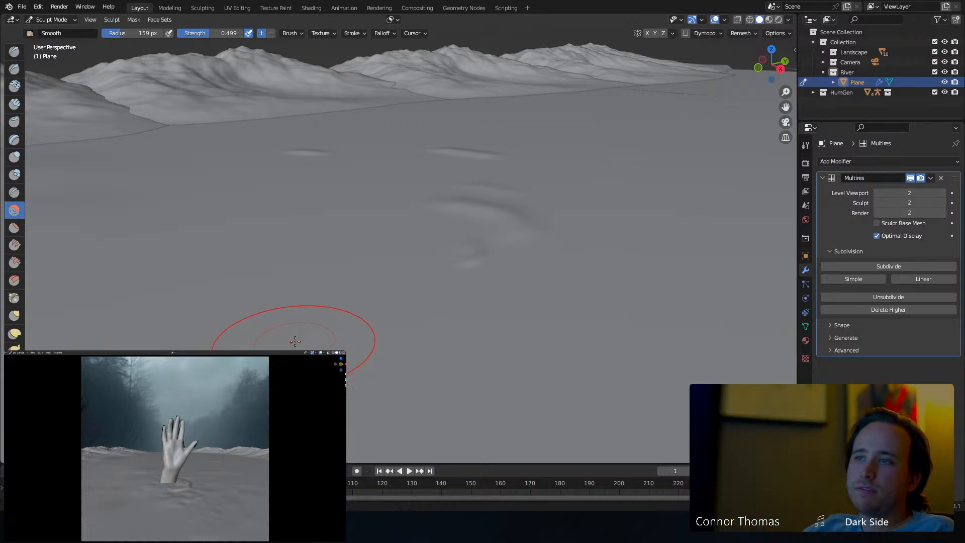
scroll(422, 142, "down", 8)
middle_click_drag(391, 159, 318, 179)
middle_click_drag(586, 199, 383, 140, "shift")
scroll(386, 186, "up", 8)
middle_click_drag(373, 205, 394, 202)
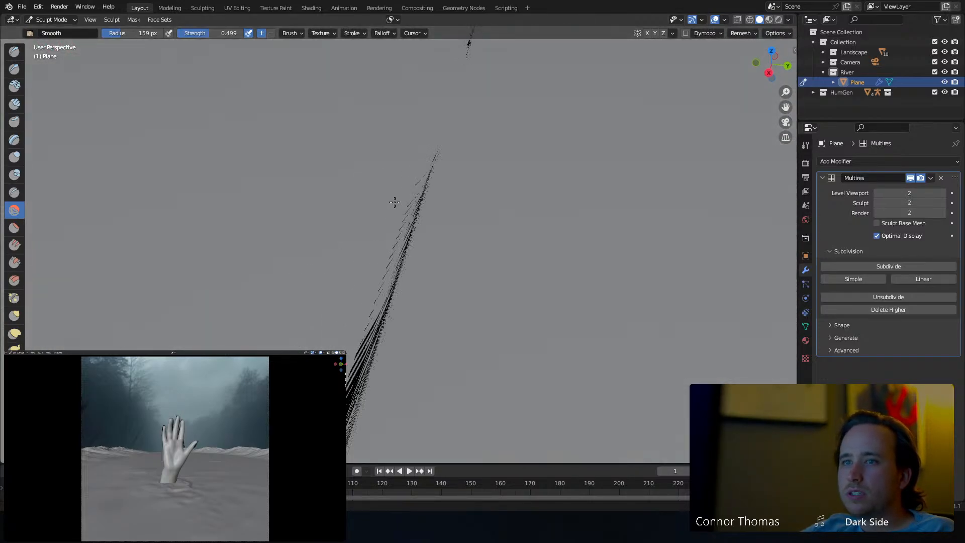
scroll(394, 204, "down", 11)
scroll(386, 211, "up", 7)
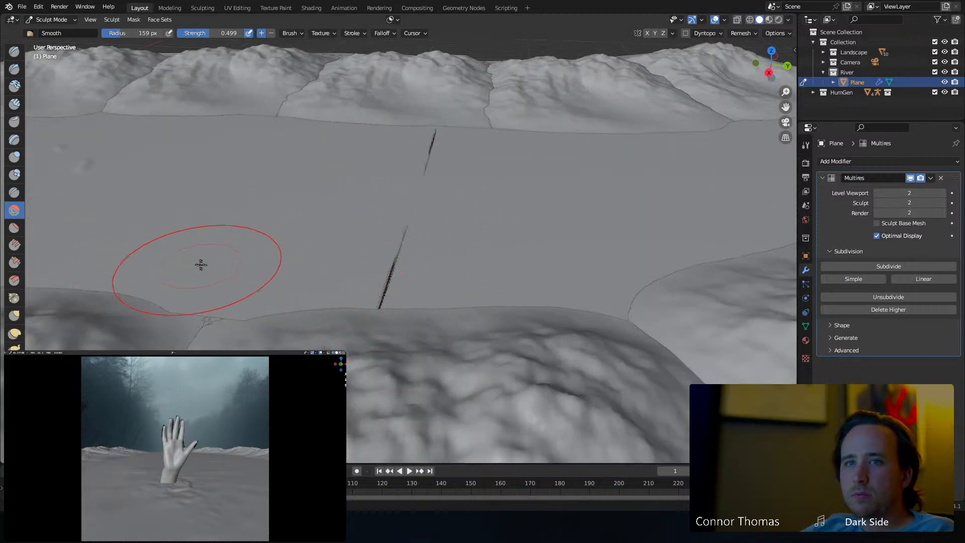
left_click_drag(374, 280, 386, 276)
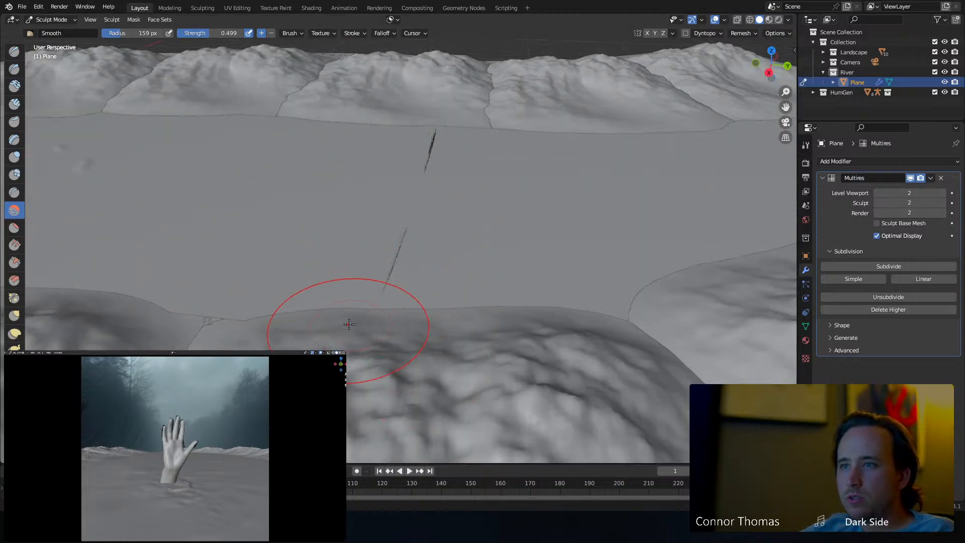
mouse_move(348, 324)
left_mouse_down()
mouse_move(399, 243)
mouse_move(384, 258)
mouse_move(453, 231)
mouse_move(412, 226)
mouse_move(411, 196)
mouse_move(380, 224)
mouse_move(432, 139)
mouse_move(425, 169)
left_mouse_up()
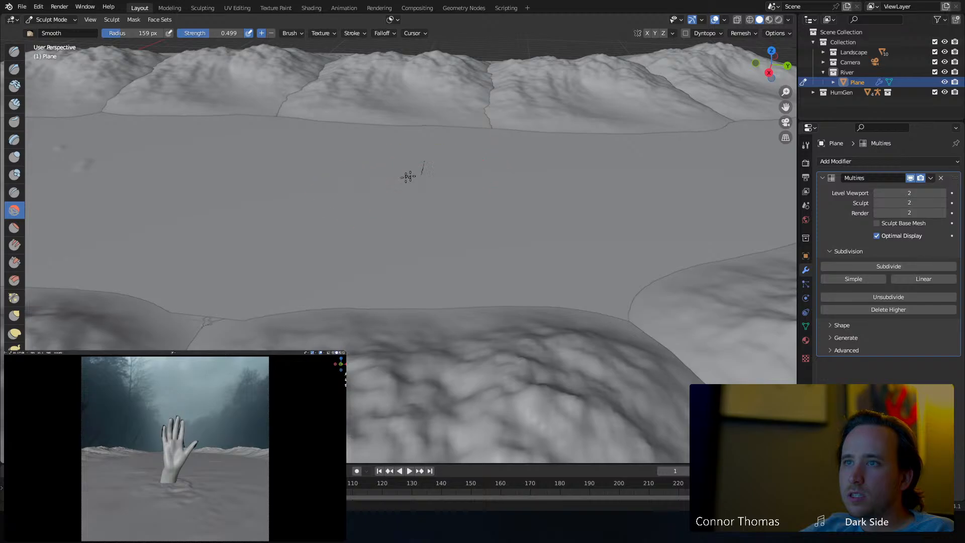
Sculpt thin curved ripple lines across the distant river with the Blob brush at 4 px radius, undoing an oversized first dab.
middle_click_drag(369, 287, 437, 267)
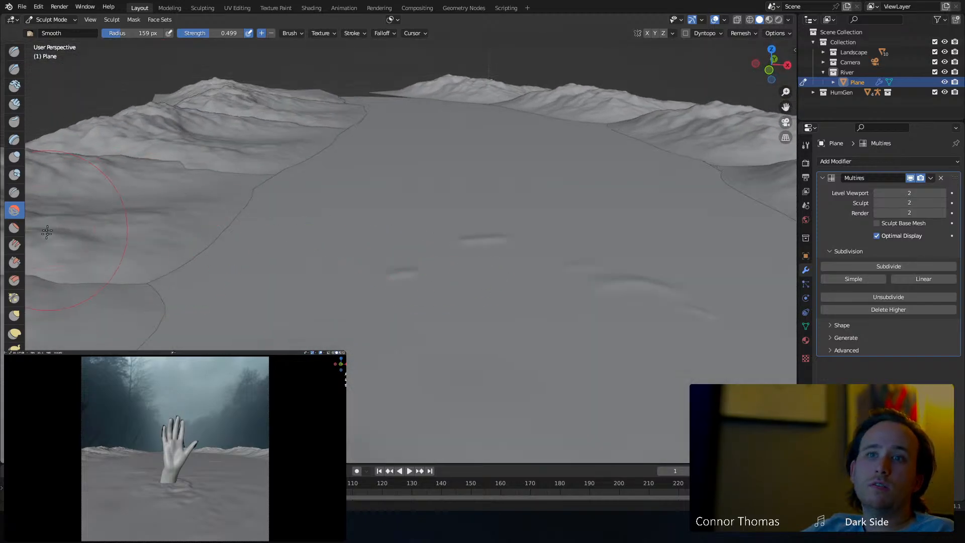
left_click(19, 175)
middle_click_drag(478, 163, 462, 181)
left_click(458, 199)
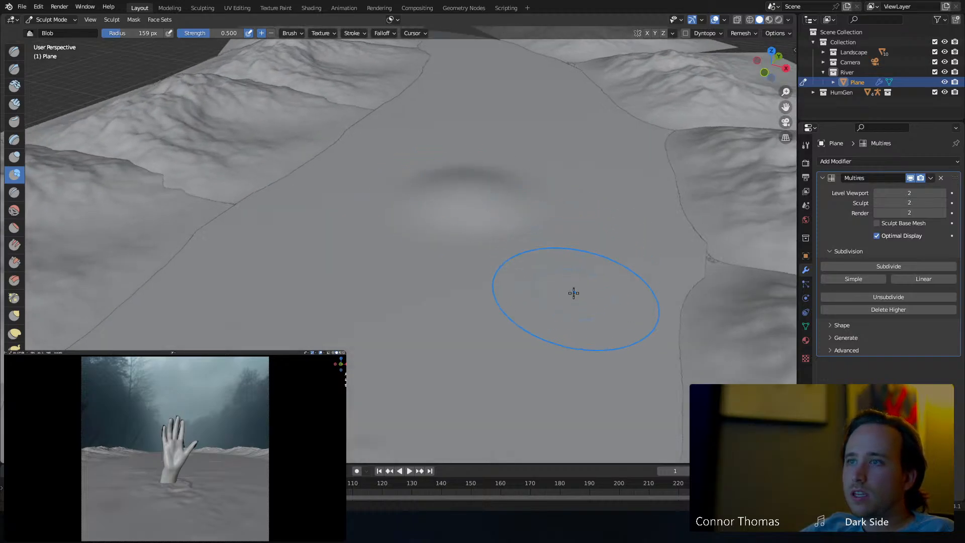
key("ctrl+z")
key("f")
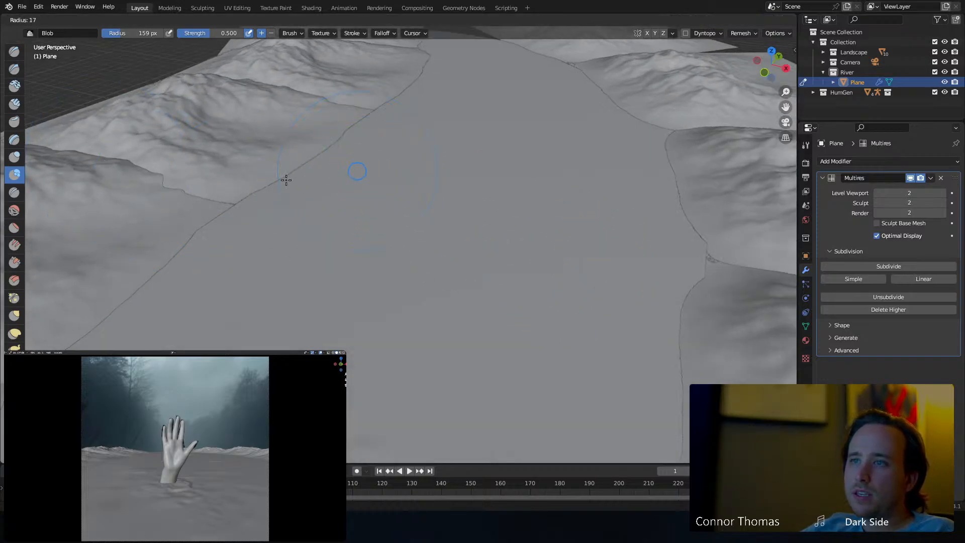
left_click(286, 180)
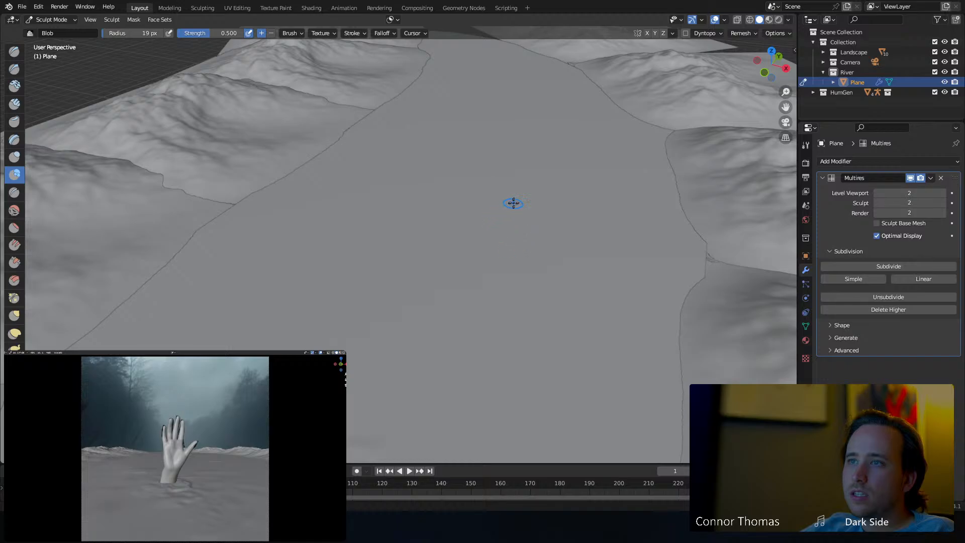
key("f")
left_click(504, 198)
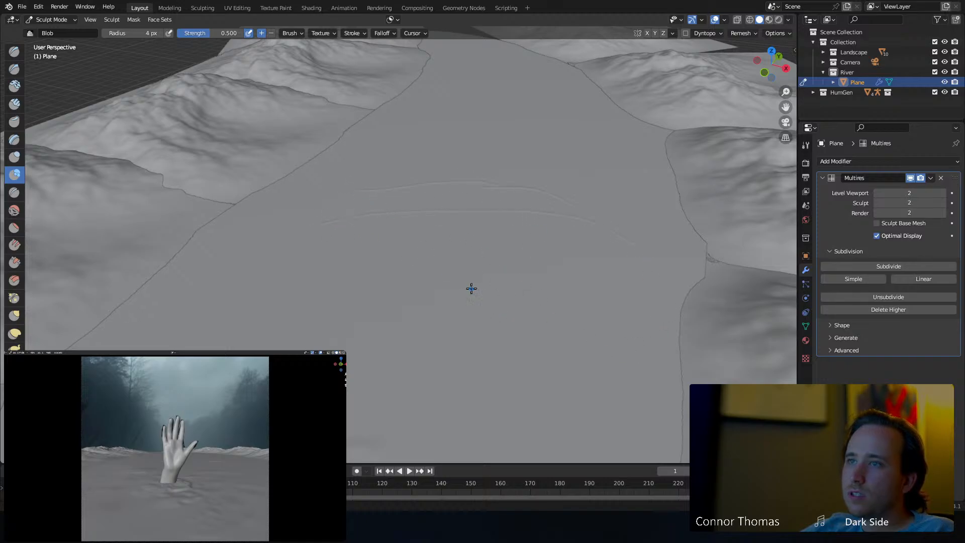
middle_click_drag(502, 272, 483, 244, "shift")
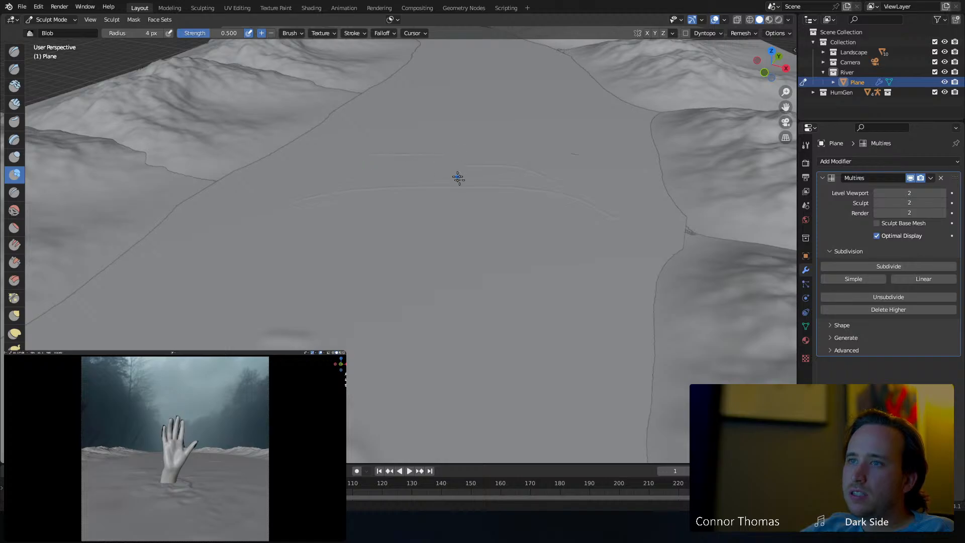
mouse_move(420, 277)
left_mouse_down()
mouse_move(459, 263)
mouse_move(584, 301)
left_mouse_up()
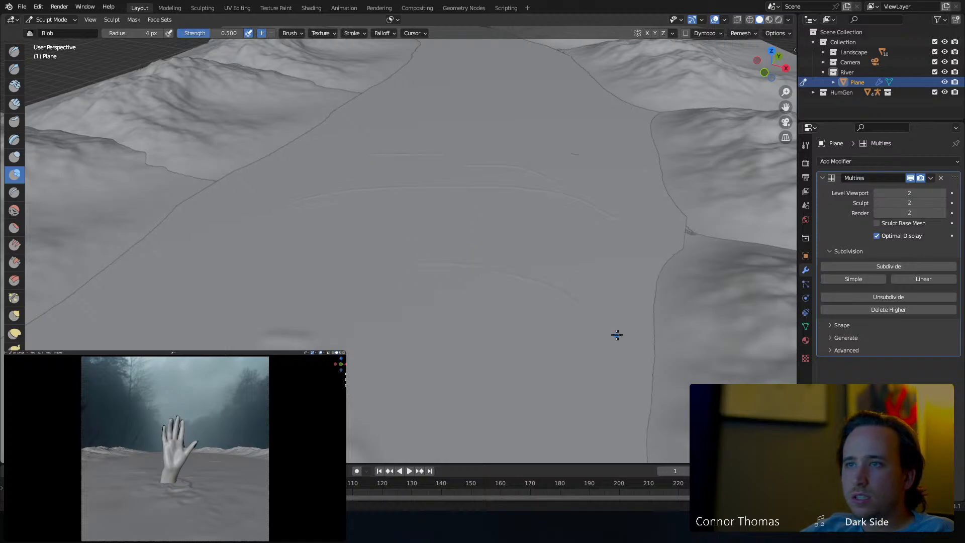
Lightly soften the thin ripple lines using the Smooth brush at 231 px radius and 0.088 strength.
key("shift+s")
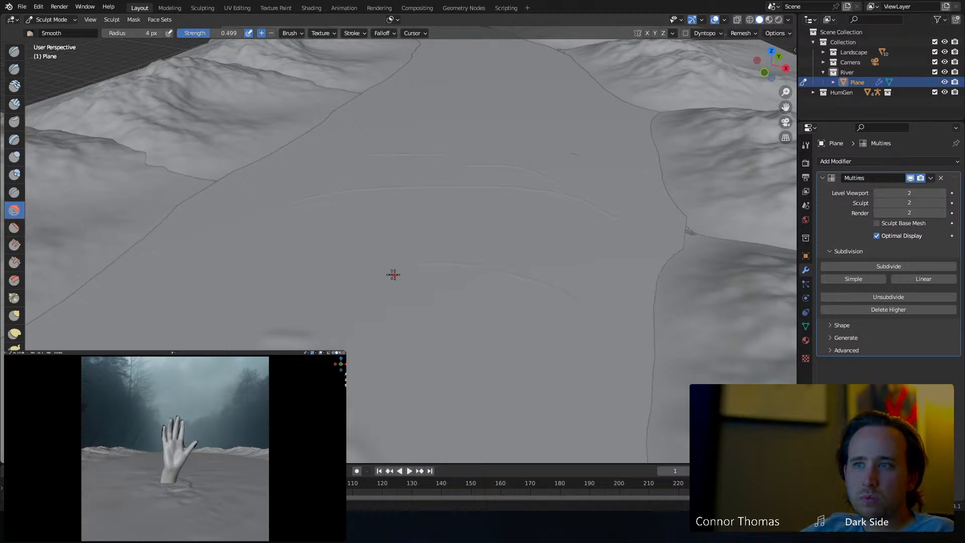
key("f")
left_click(444, 240)
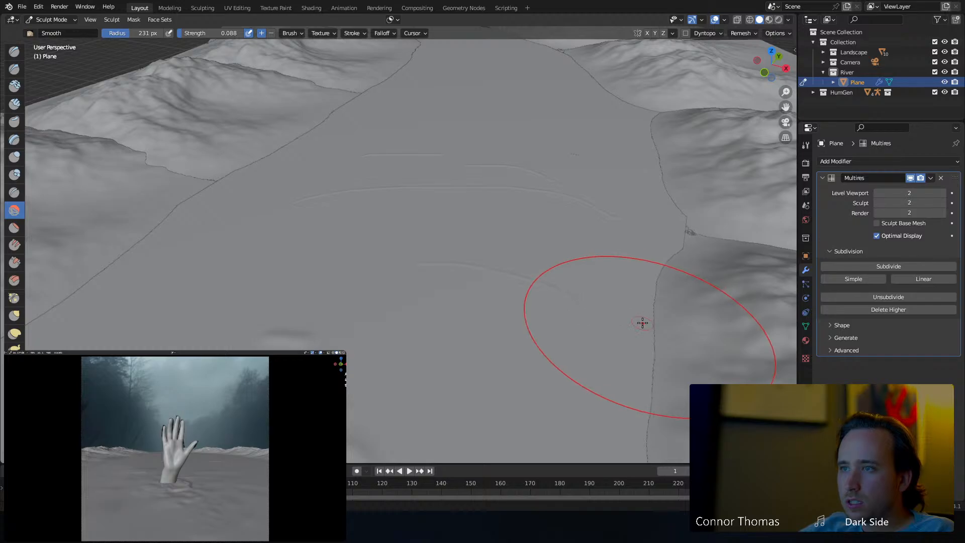
scroll(638, 321, "up", 5)
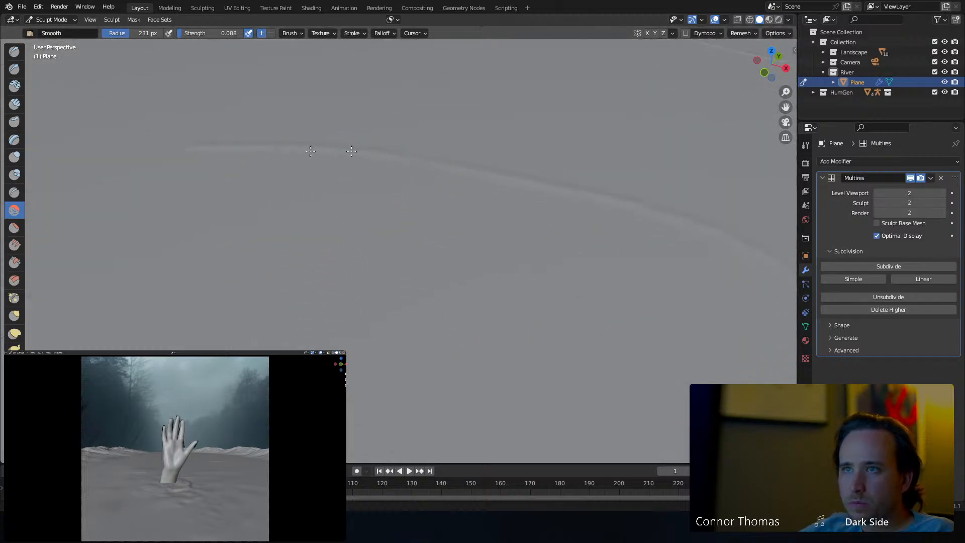
scroll(538, 254, "down", 3)
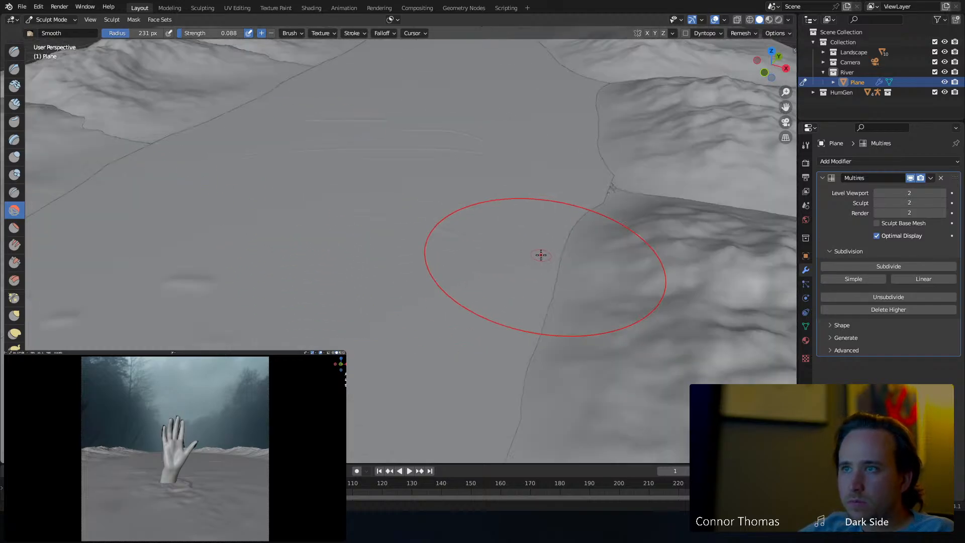
scroll(503, 244, "up", 3)
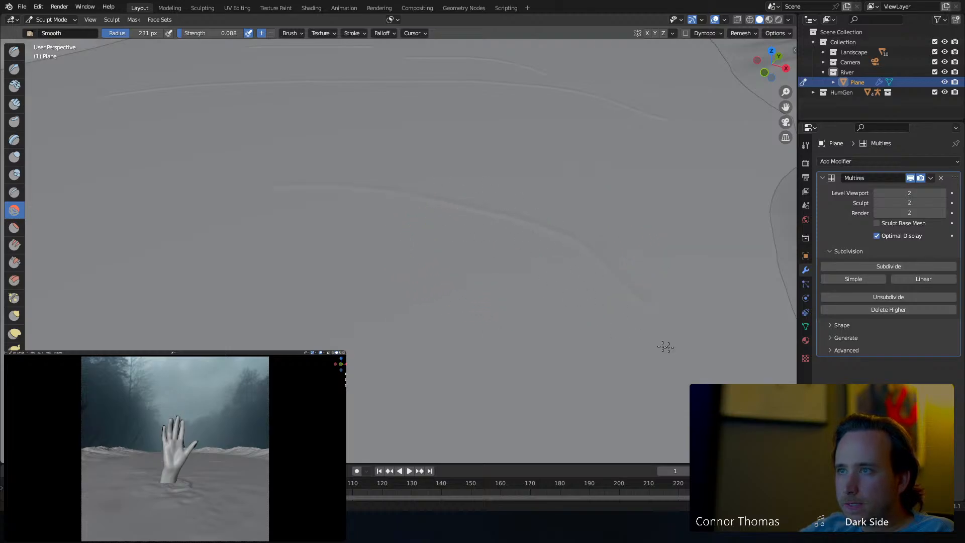
scroll(563, 231, "down", 3)
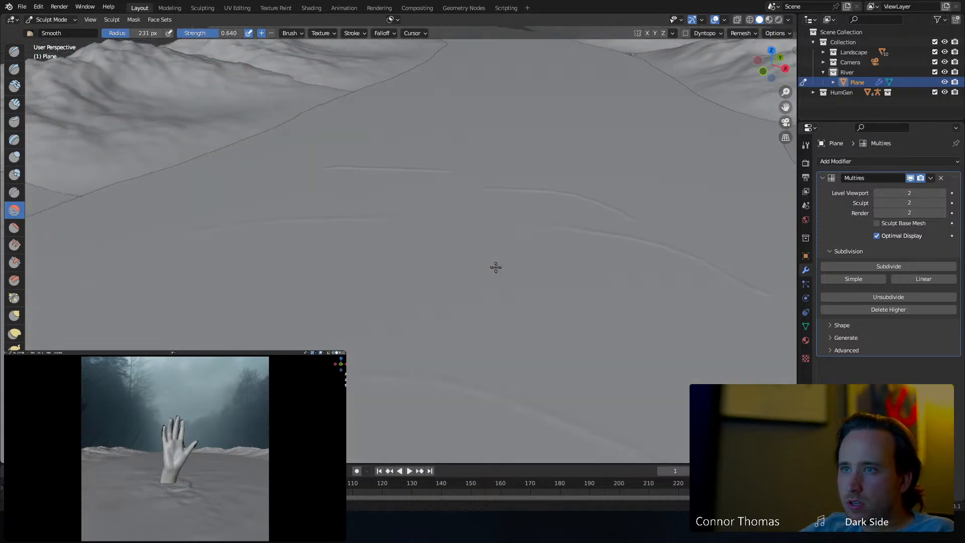
Fade the distant ripple lines further into the water with the Smooth brush at 0.640 strength.
middle_click_drag(496, 267, 432, 265, "shift")
left_click_drag(568, 222, 747, 208)
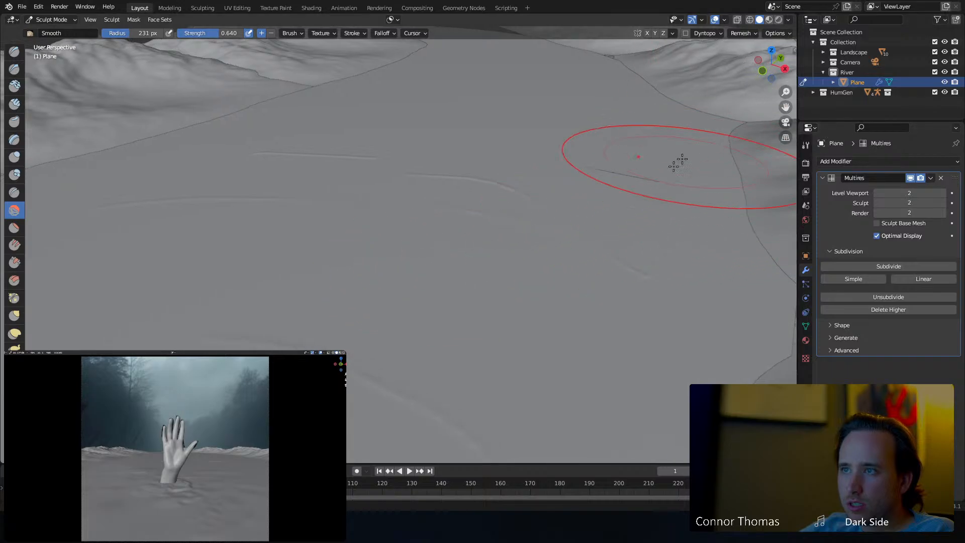
mouse_move(682, 160)
left_mouse_down()
mouse_move(599, 200)
mouse_move(582, 137)
mouse_move(487, 179)
mouse_move(176, 223)
mouse_move(334, 118)
mouse_move(183, 151)
left_mouse_up()
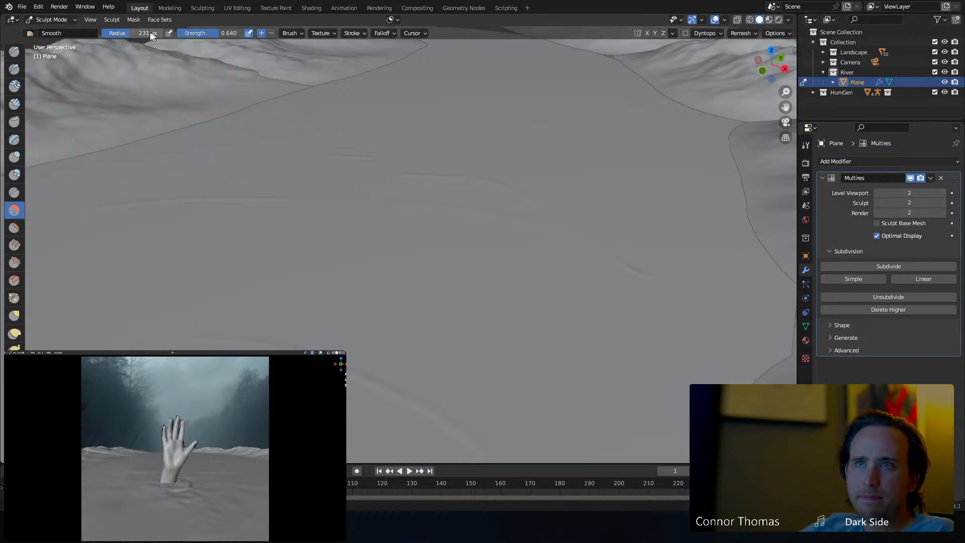
left_click(14, 174)
scroll(317, 253, "down", 5)
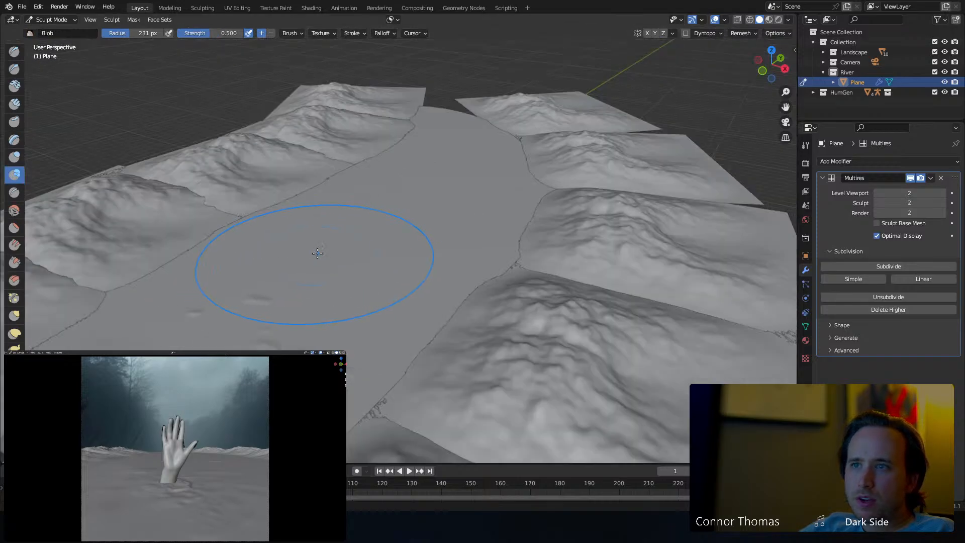
middle_click_drag(325, 252, 448, 245)
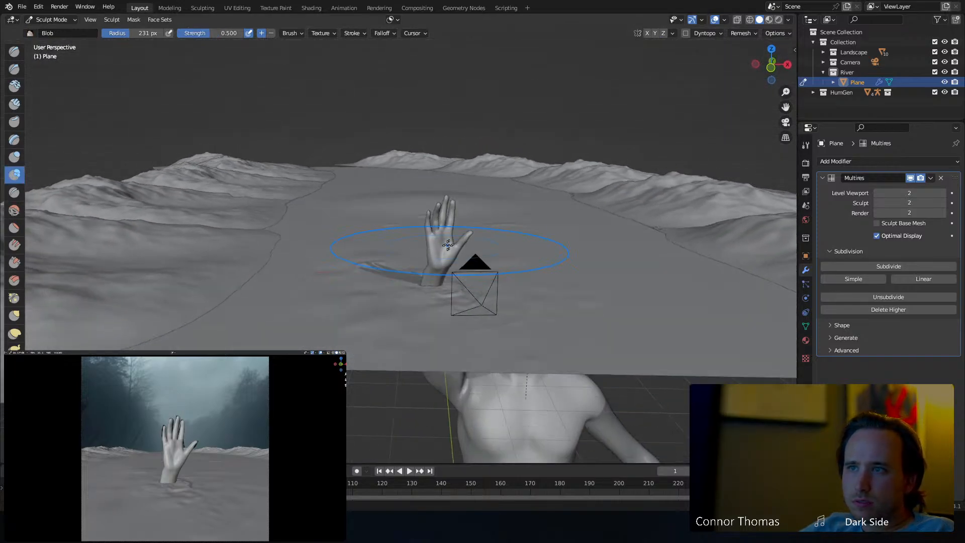
left_click(14, 214)
mouse_move(396, 185)
middle_mouse_down()
mouse_move(388, 198)
mouse_move(423, 204)
mouse_move(325, 210)
mouse_move(475, 243)
mouse_move(372, 233)
mouse_move(419, 247)
middle_mouse_up()
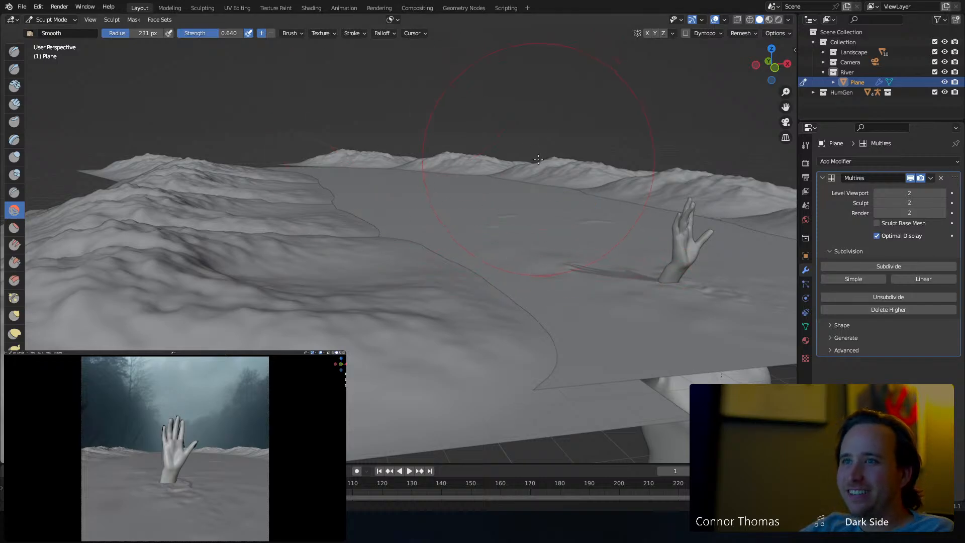
mouse_move(538, 160)
middle_mouse_down()
mouse_move(470, 173)
mouse_move(480, 168)
middle_mouse_up()
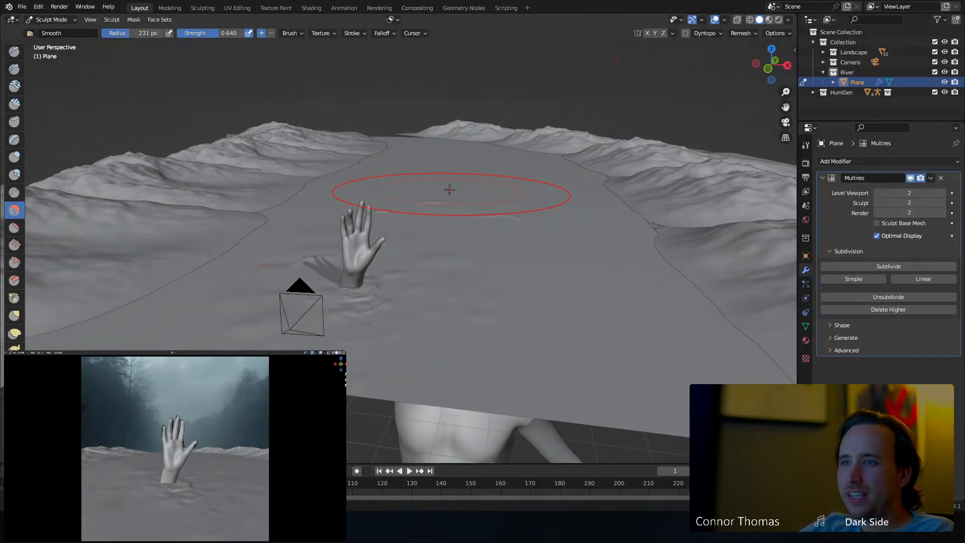
In Object Mode, set the river plane's Multires viewport level to 0 and save the file.
left_click(46, 19)
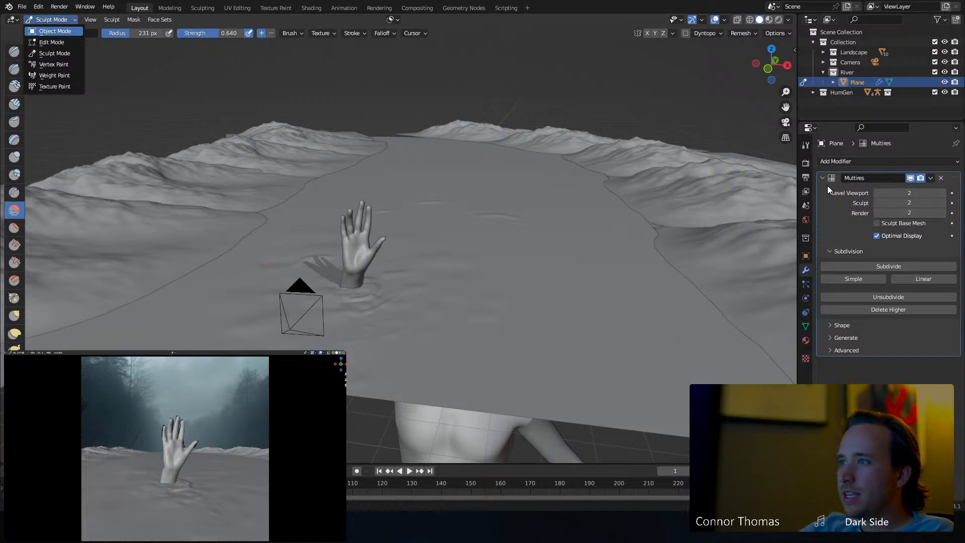
left_click(910, 193)
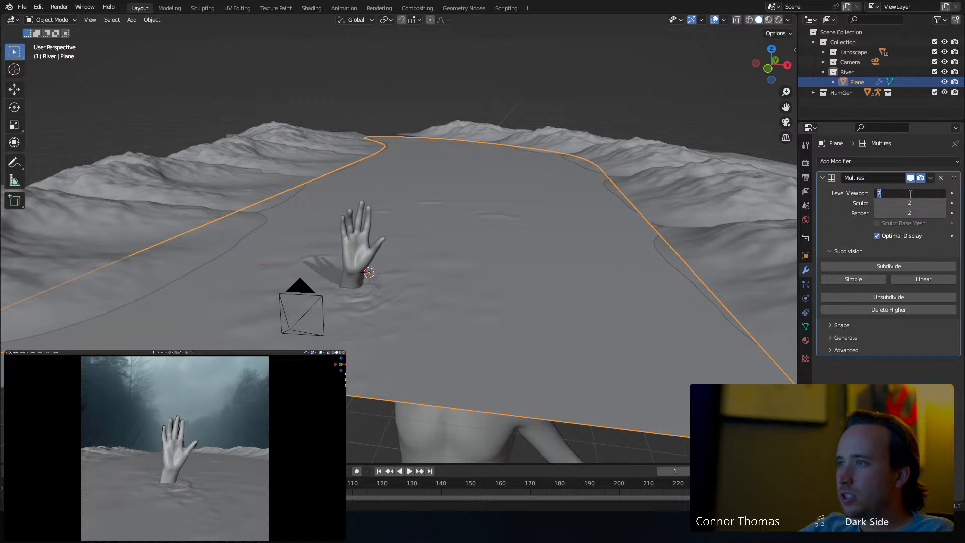
type("0")
key("Return")
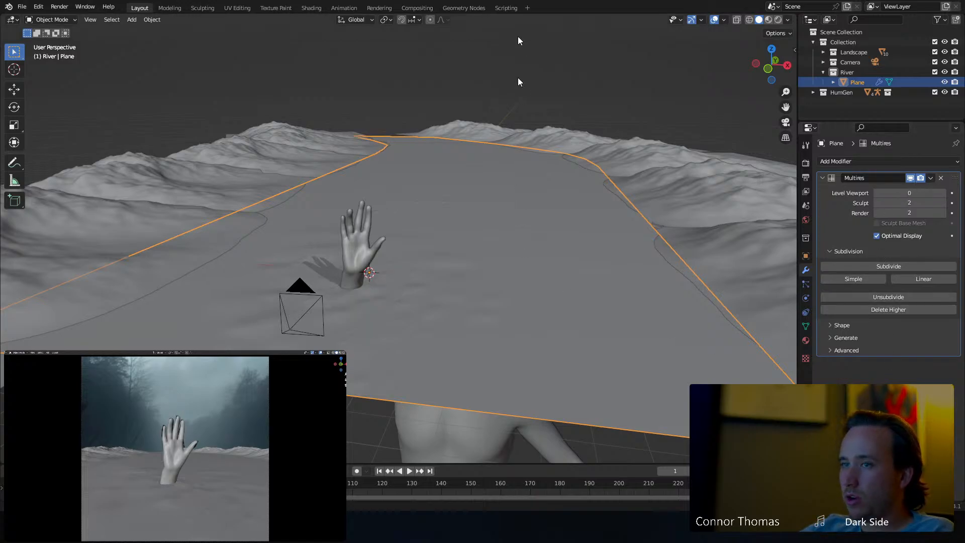
key("ctrl+s")
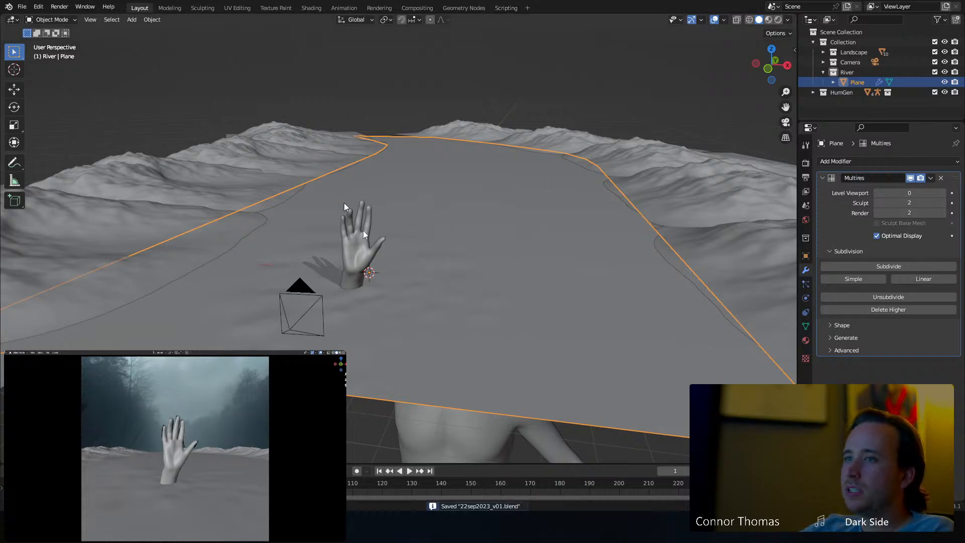
middle_click_drag(472, 194, 532, 203)
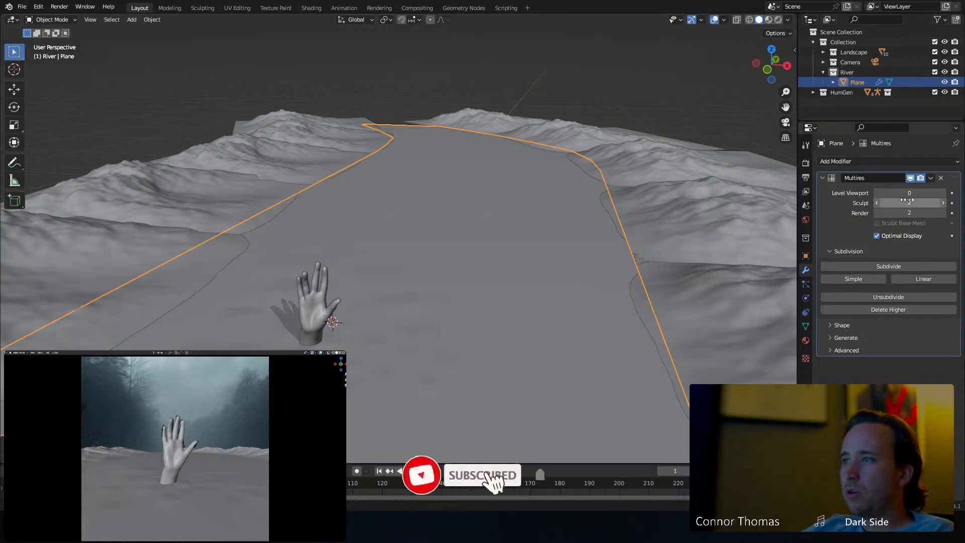
middle_click_drag(417, 322, 489, 270)
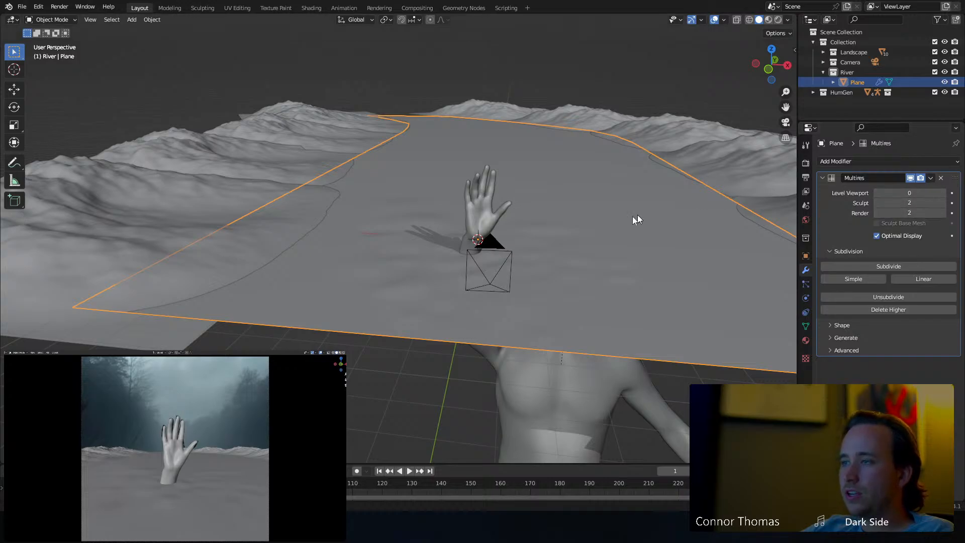
middle_click_drag(637, 218, 598, 219)
scroll(373, 241, "up", 3)
scroll(352, 259, "down", 3)
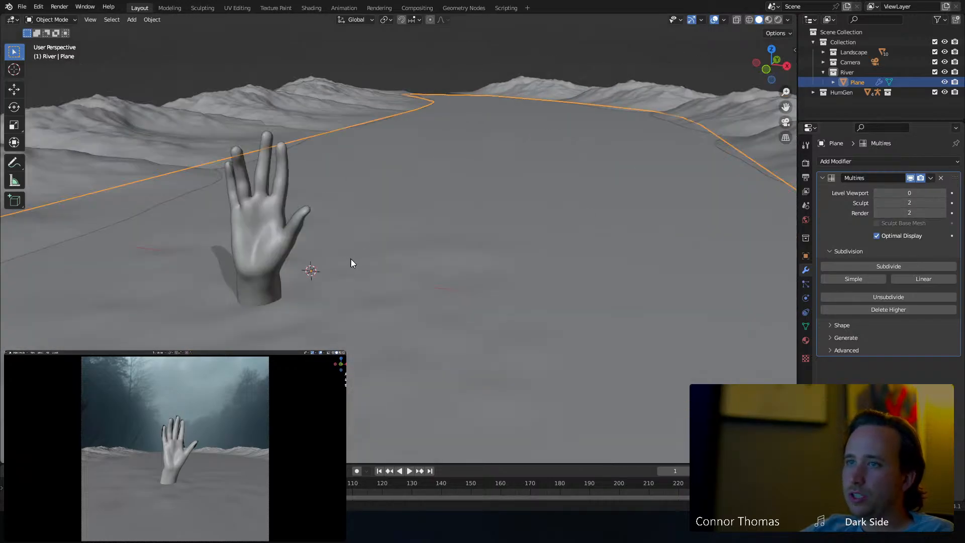
Set the river plane's Multires viewport level to 2, disable the modifier's viewport display instead, and save the file.
middle_click_drag(351, 258, 397, 261, "shift")
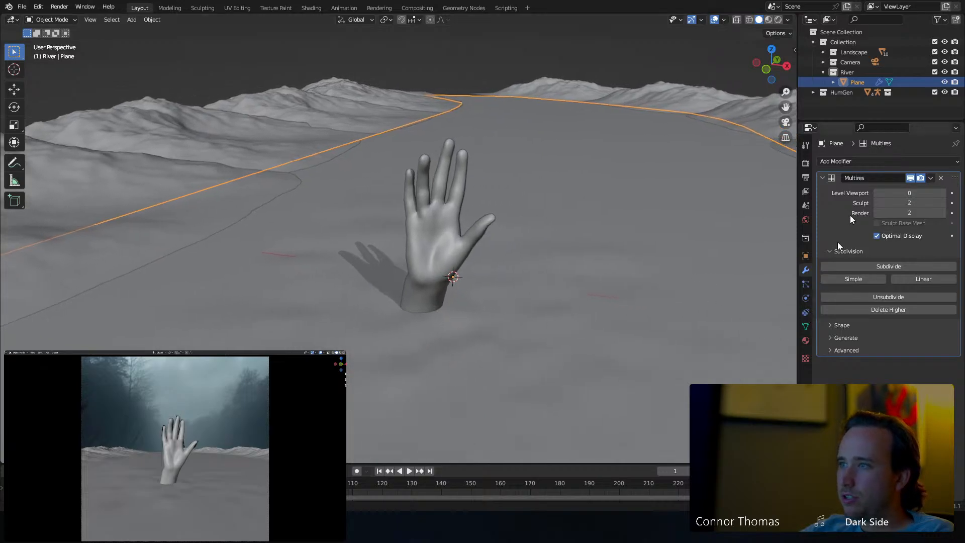
left_click(911, 193)
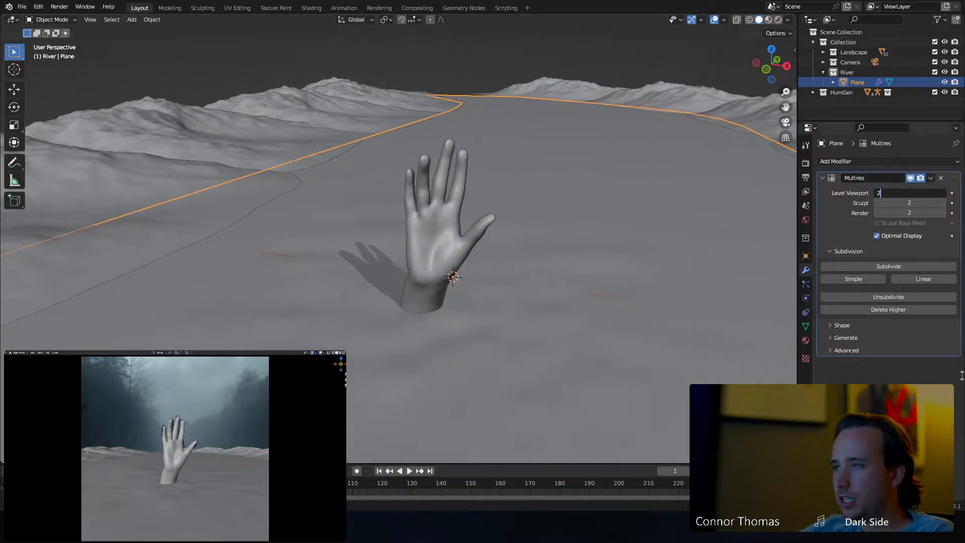
type("2")
key("Return")
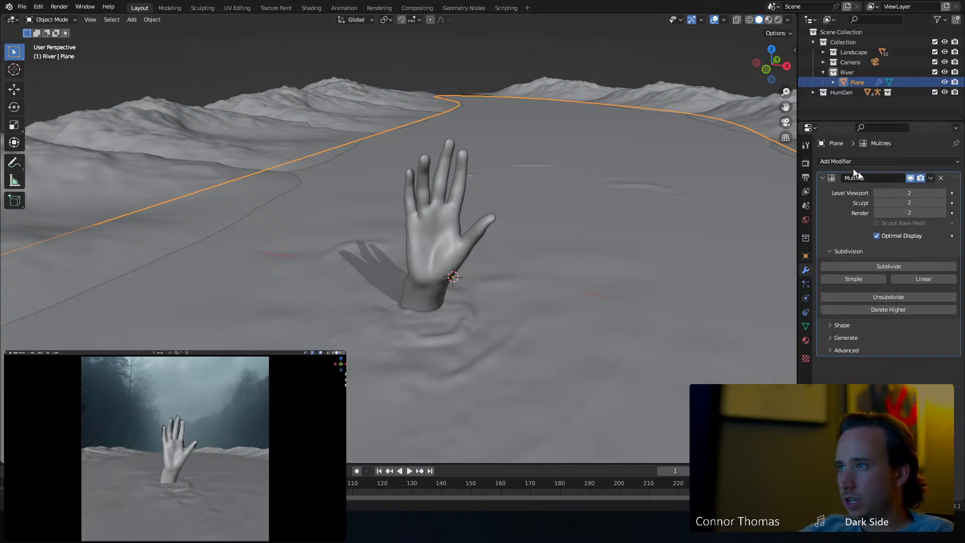
left_click(911, 178)
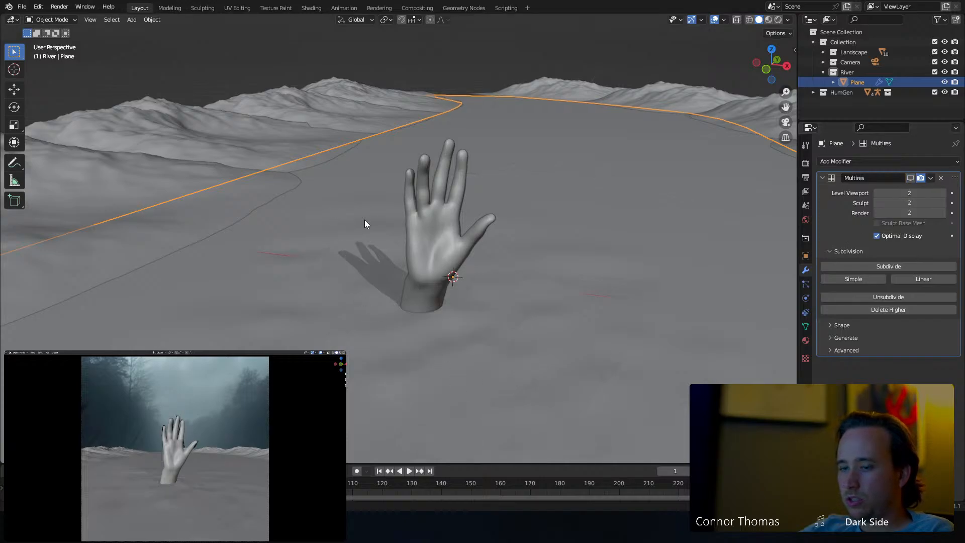
key("ctrl+s")
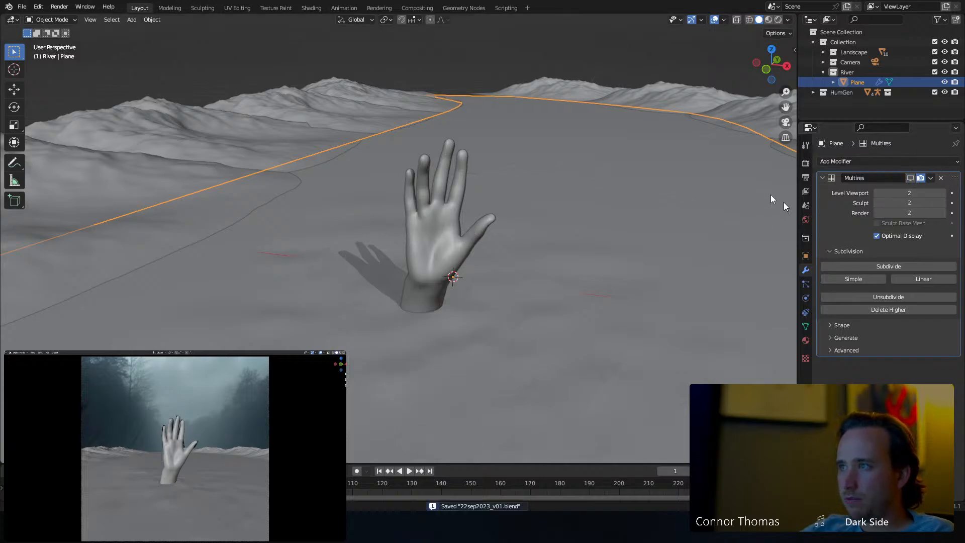
Set the scene's render engine to Cycles with GPU Compute as the device, and save the file.
left_click(806, 163)
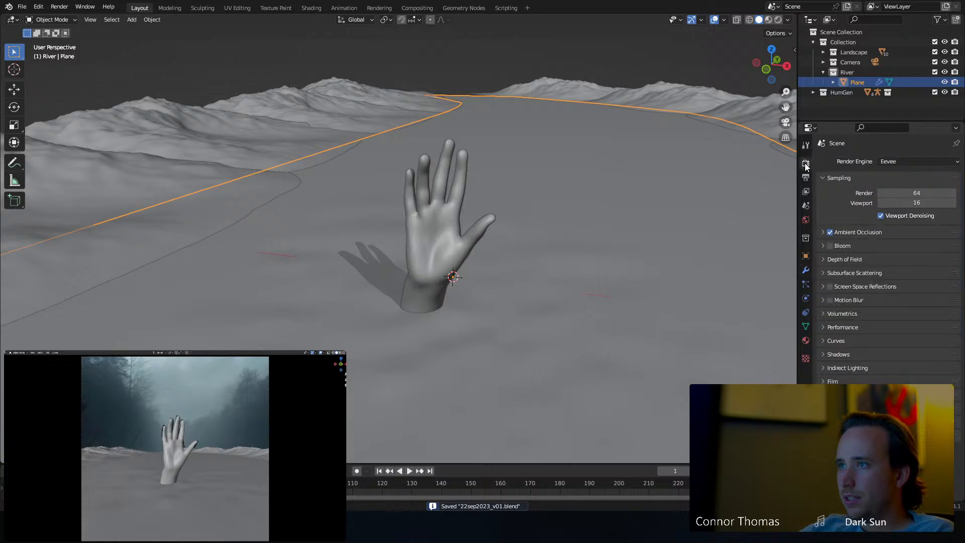
left_click(887, 165)
left_click(895, 196)
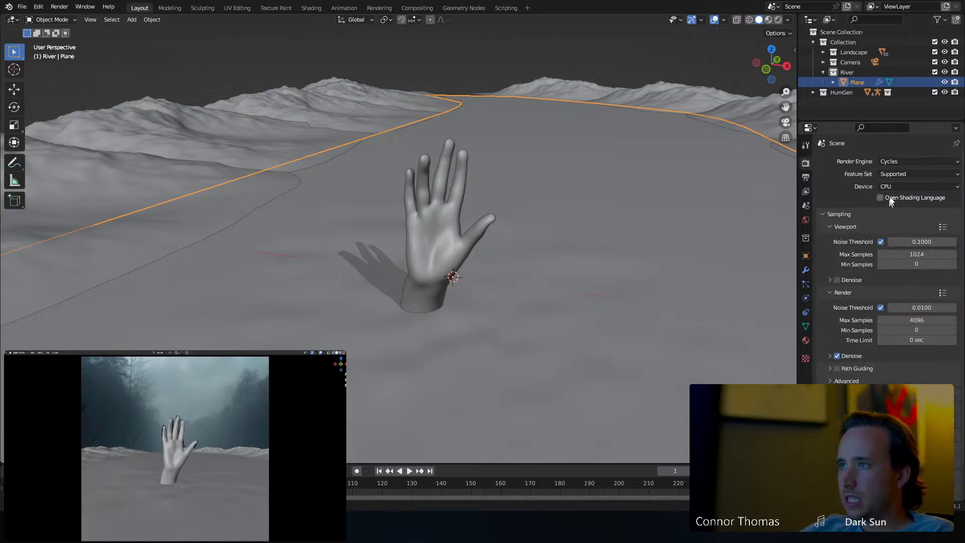
left_click(890, 188)
left_click(898, 206)
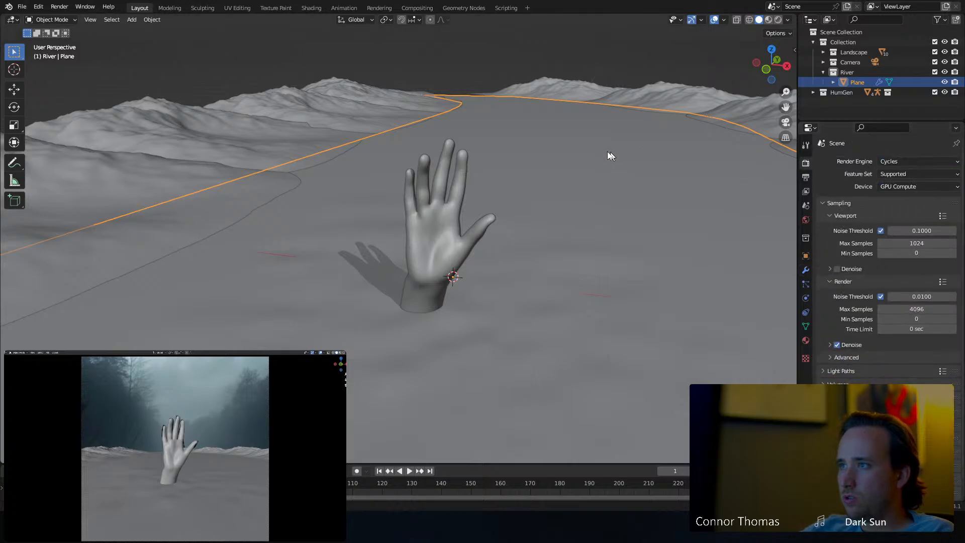
key("ctrl+s")
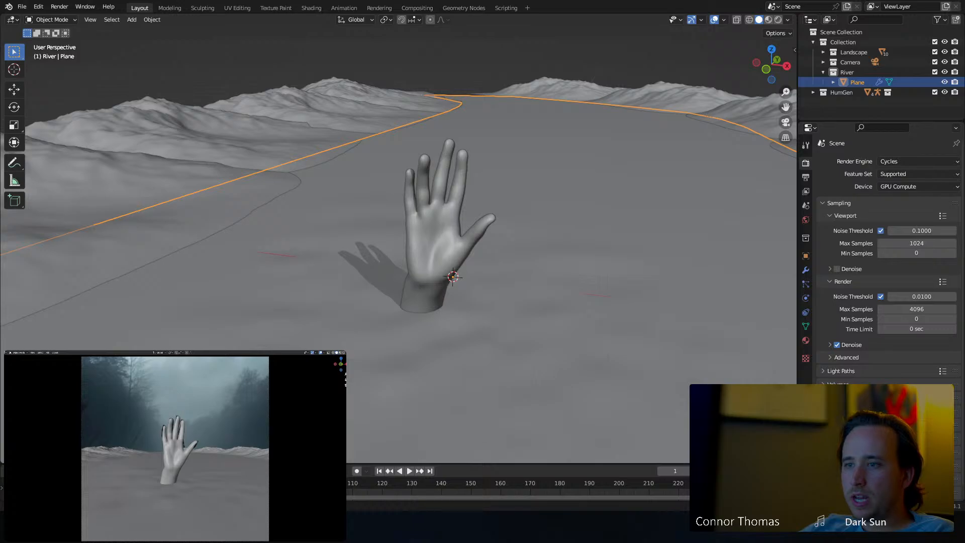
Switch to the Chrome browser, search for "polyhaven" and open the Poly Haven website.
mouse_move(431, 525)
left_click(446, 489)
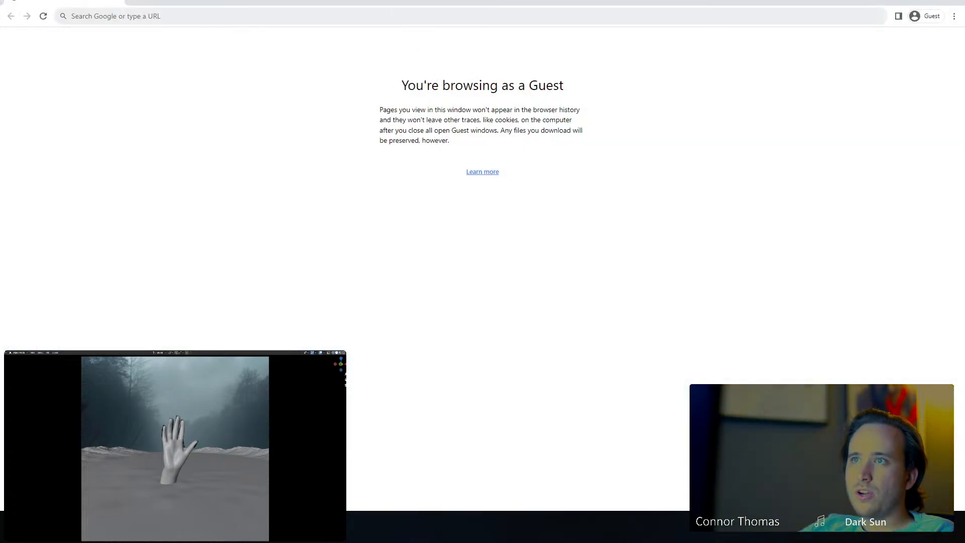
left_click(383, 12)
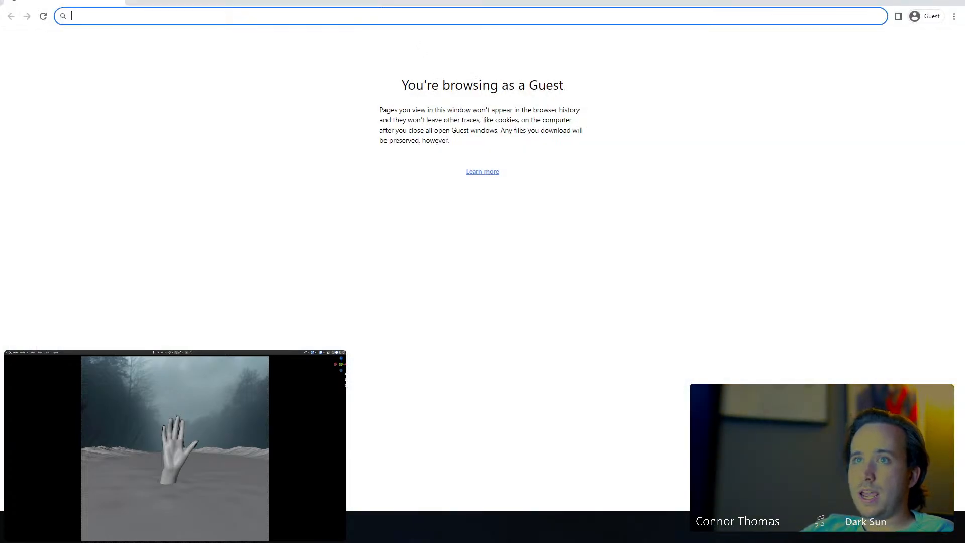
type("polyhaven")
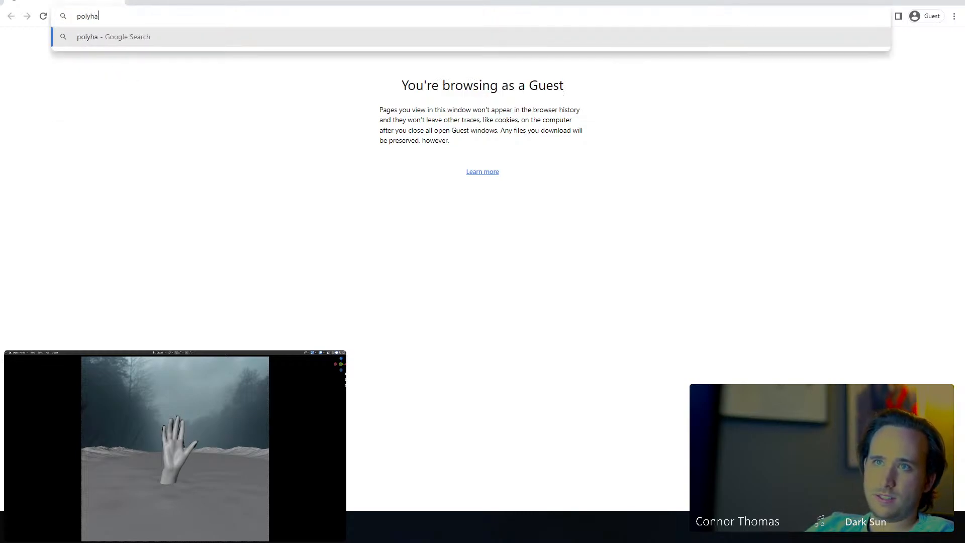
key("Return")
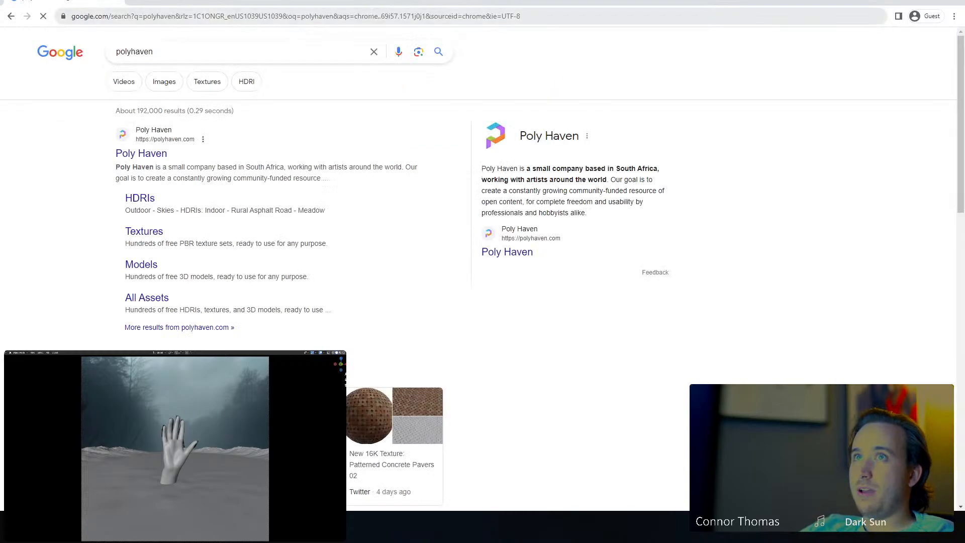
left_click(144, 152)
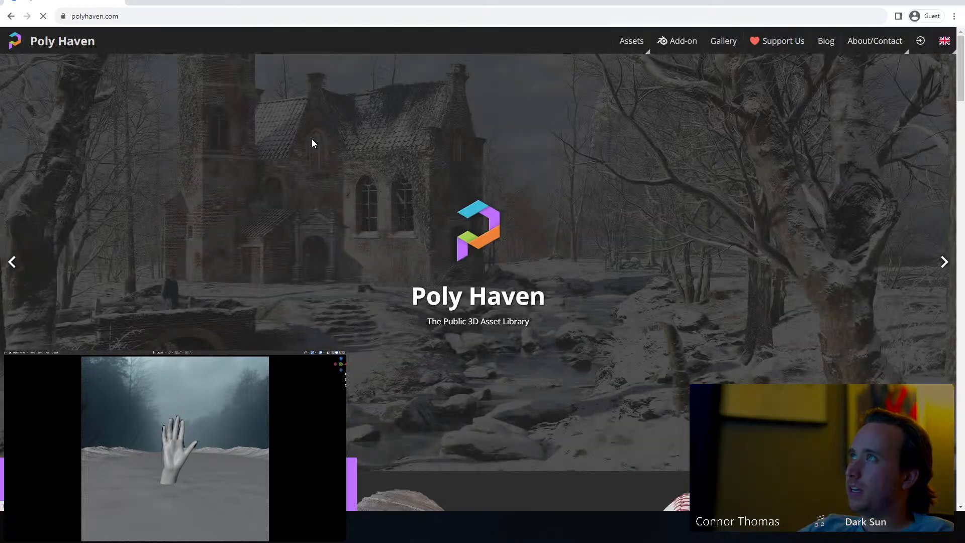
Open Poly Haven's HDRI library and filter it to the Outdoor category.
scroll(415, 241, "down", 1)
scroll(415, 242, "down", 5)
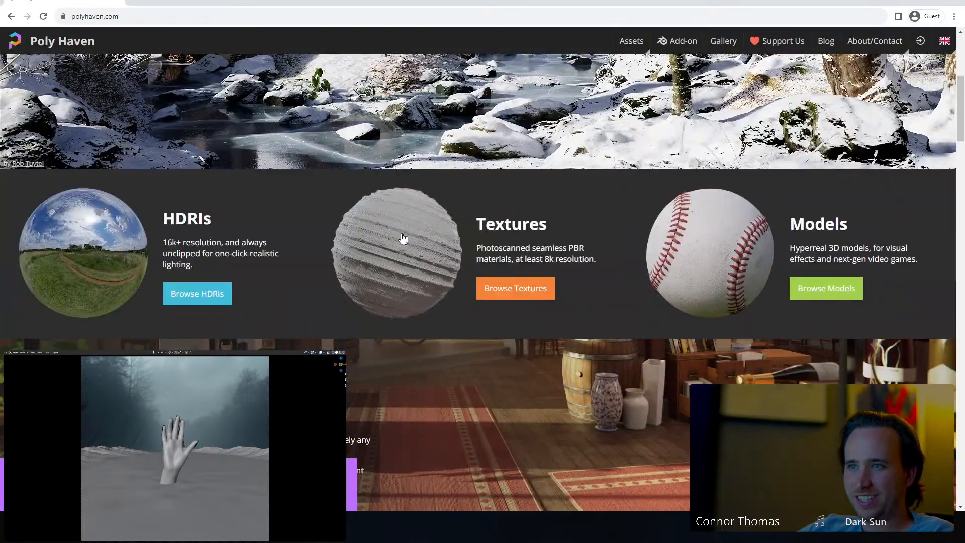
left_click(74, 241)
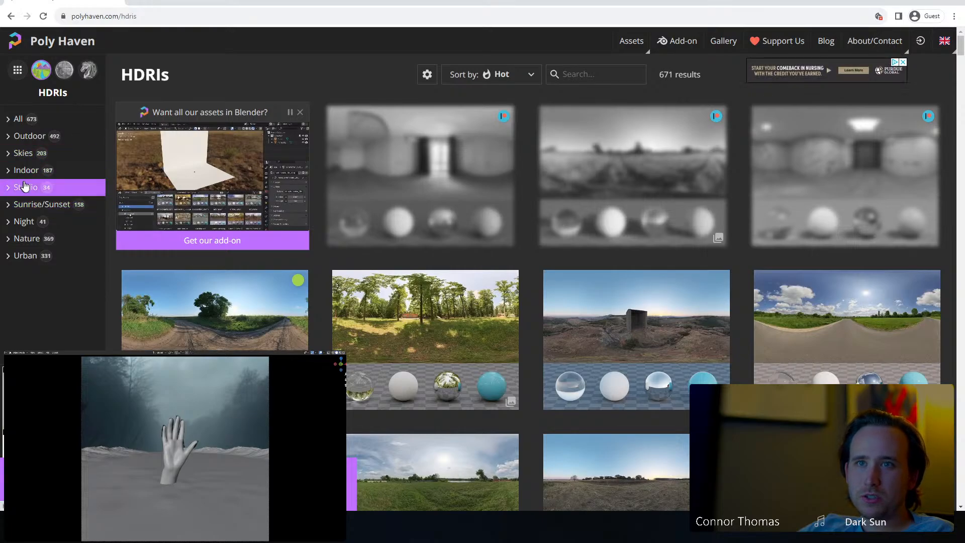
left_click(28, 136)
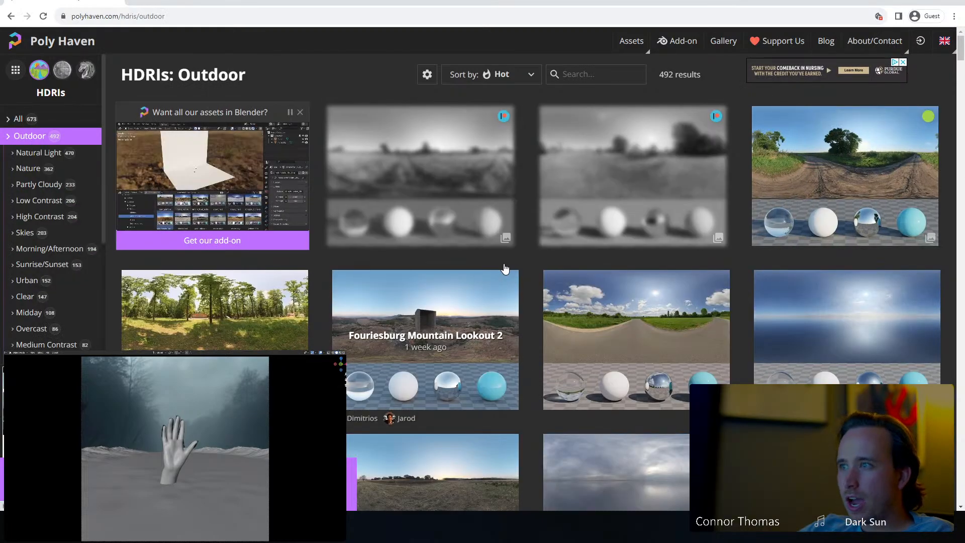
Browse the outdoor HDRIs for an overcast, moody environment that suits the misty river scene.
scroll(505, 269, "down", 5)
scroll(503, 270, "down", 8)
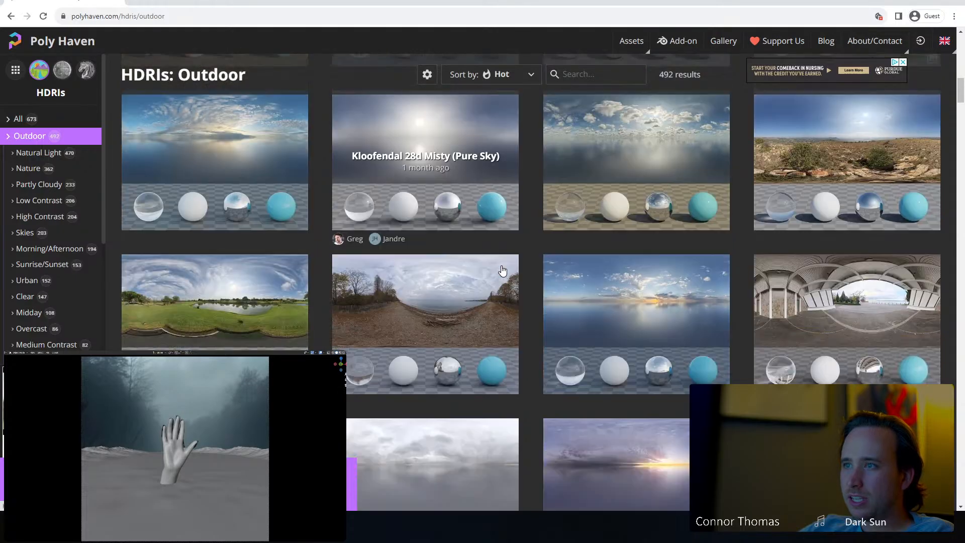
scroll(499, 271, "down", 10)
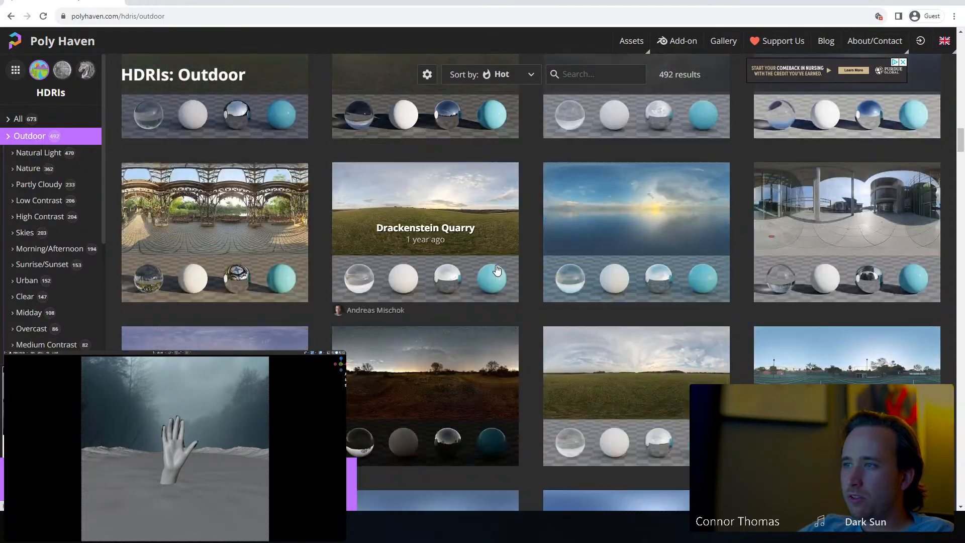
scroll(496, 271, "down", 10)
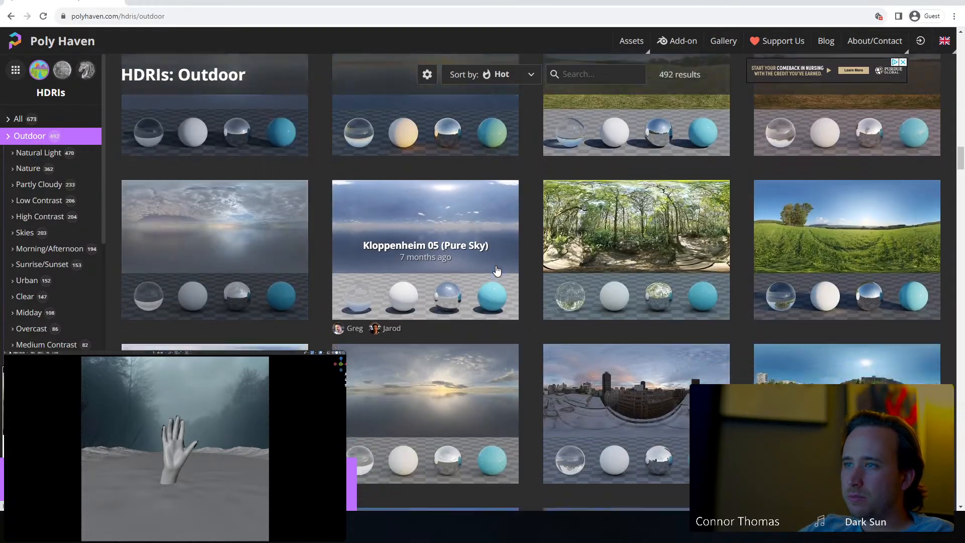
scroll(496, 271, "down", 10)
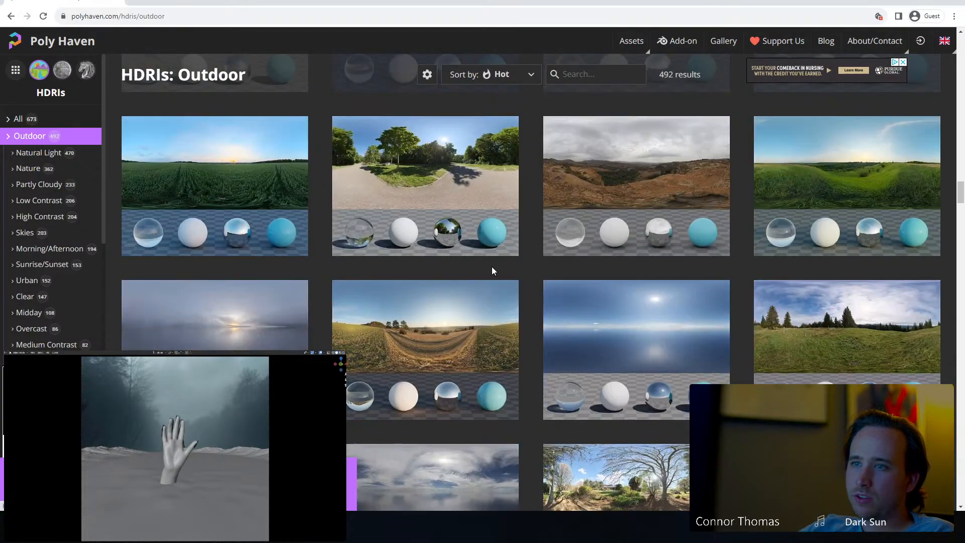
scroll(487, 272, "down", 8)
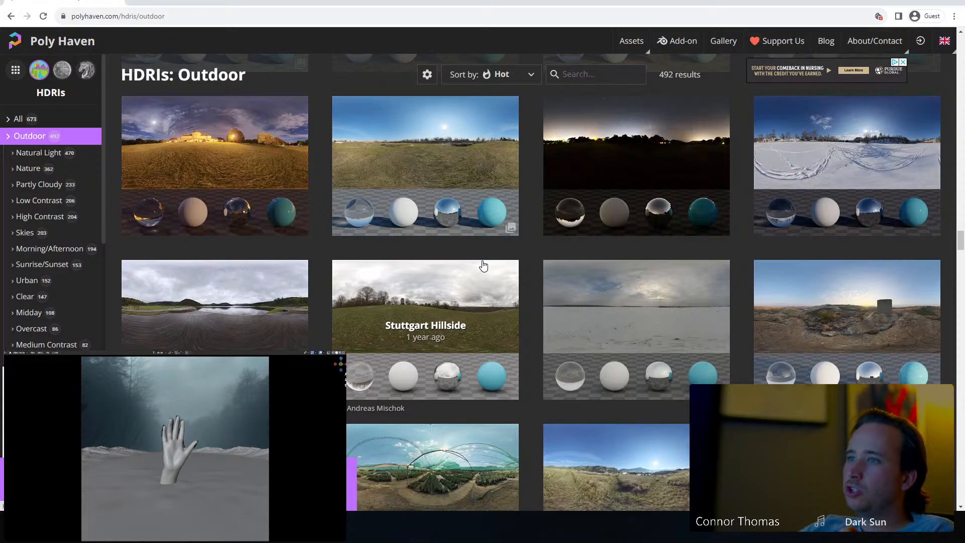
scroll(484, 266, "down", 2)
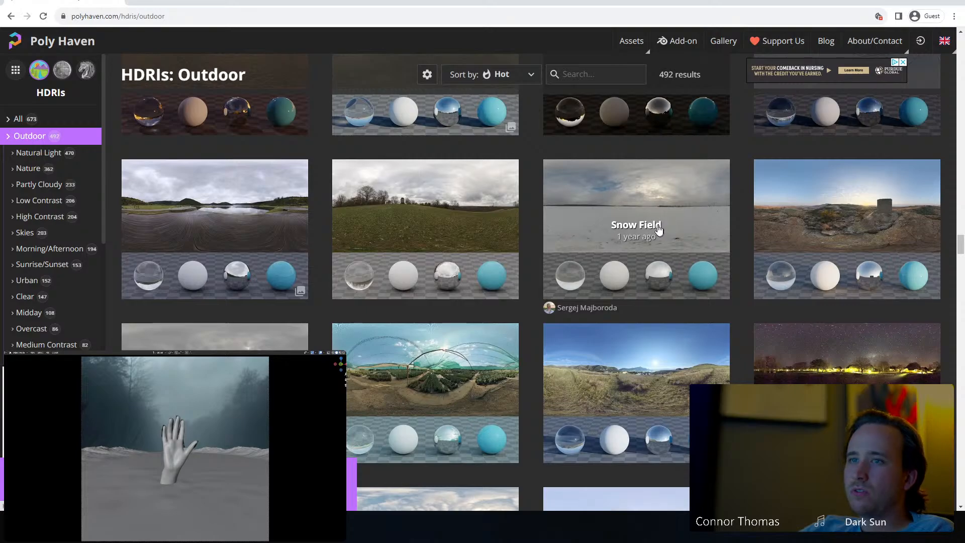
scroll(656, 228, "down", 2)
scroll(656, 228, "up", 3)
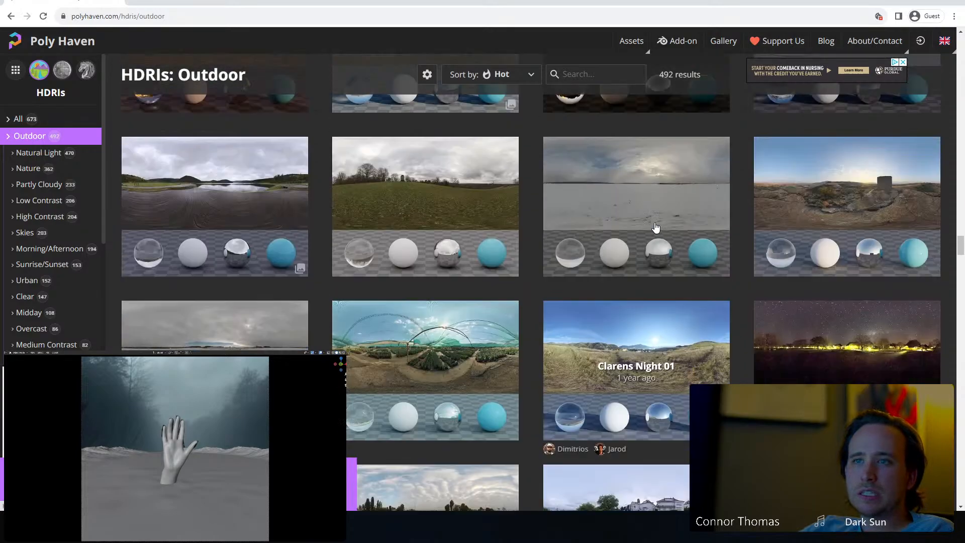
scroll(392, 254, "down", 10)
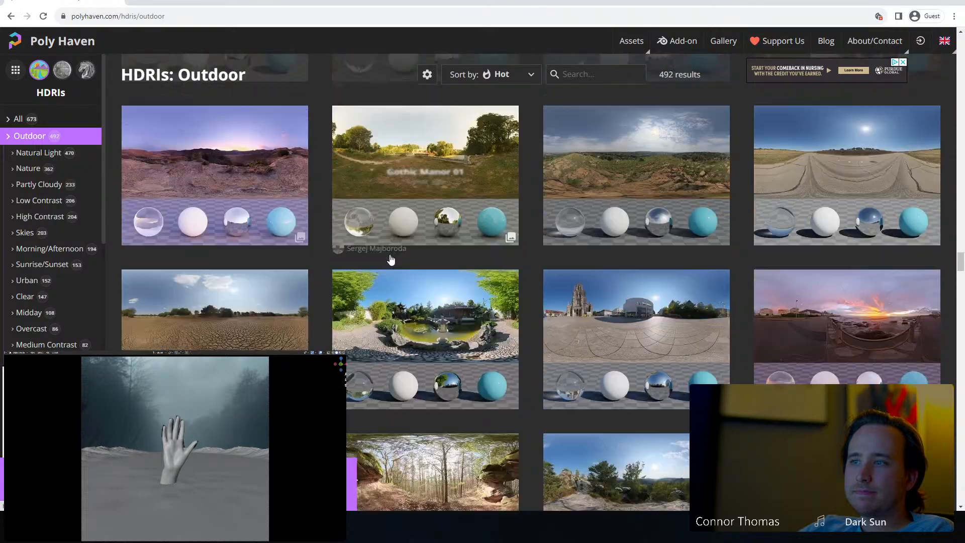
scroll(390, 258, "down", 5)
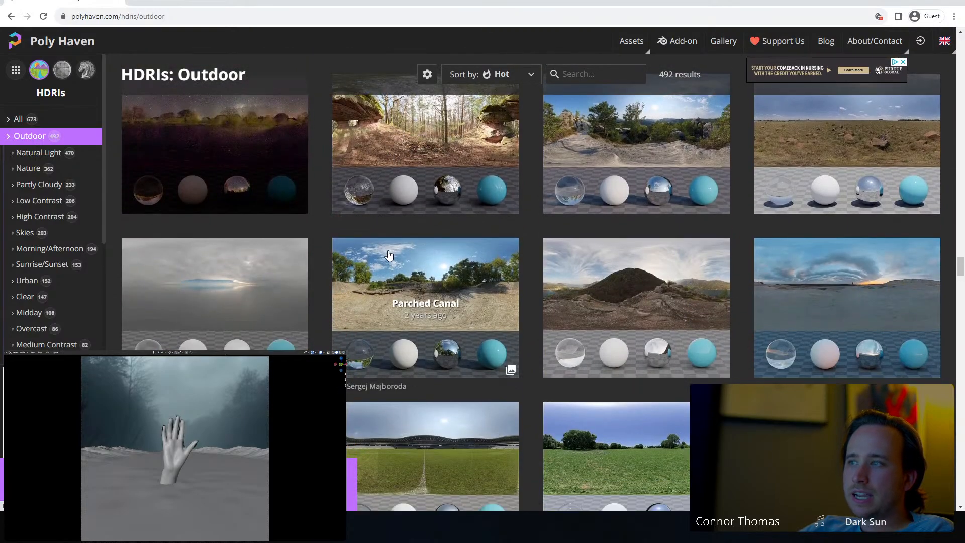
scroll(388, 255, "up", 12)
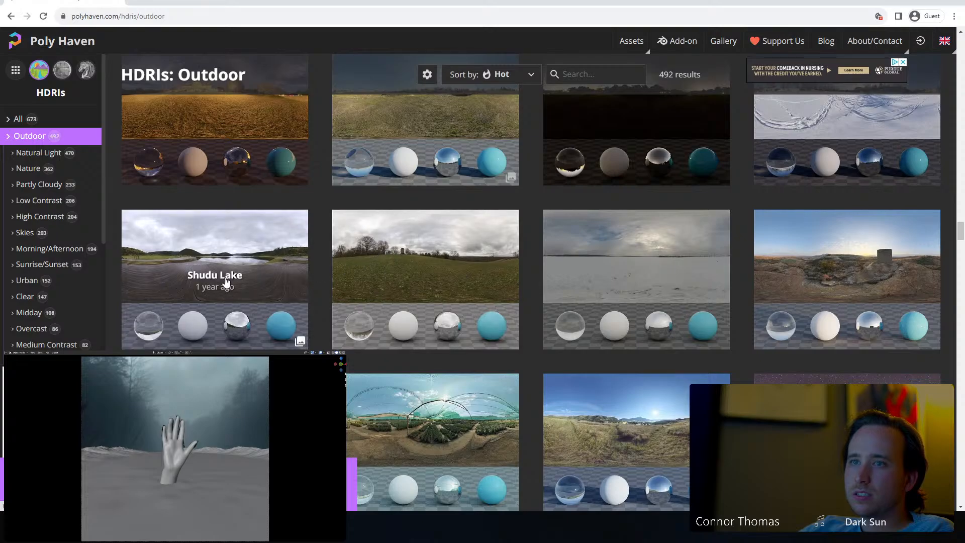
Download the Shudu Lake HDRI as a 4K EXR into the Downloads folder, and return to Blender.
left_click(280, 276)
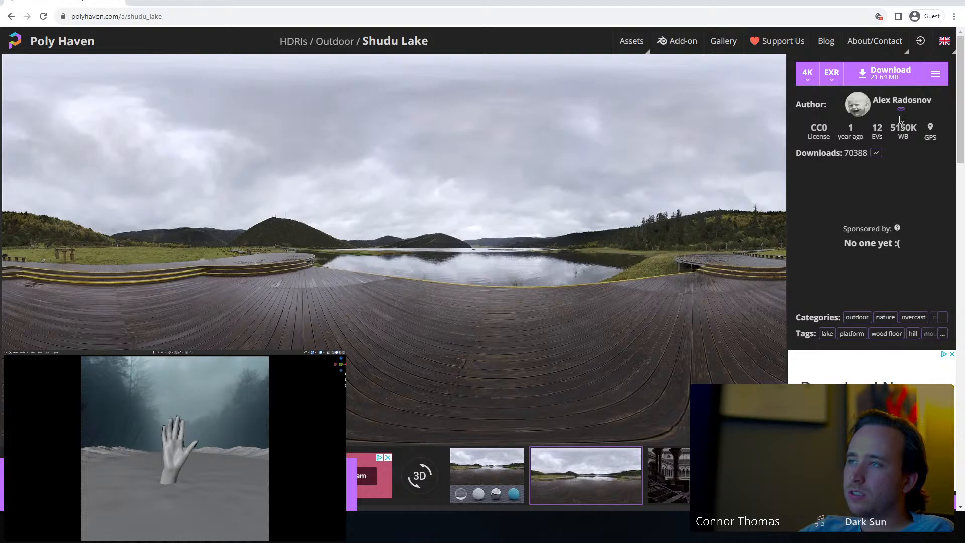
left_click(887, 73)
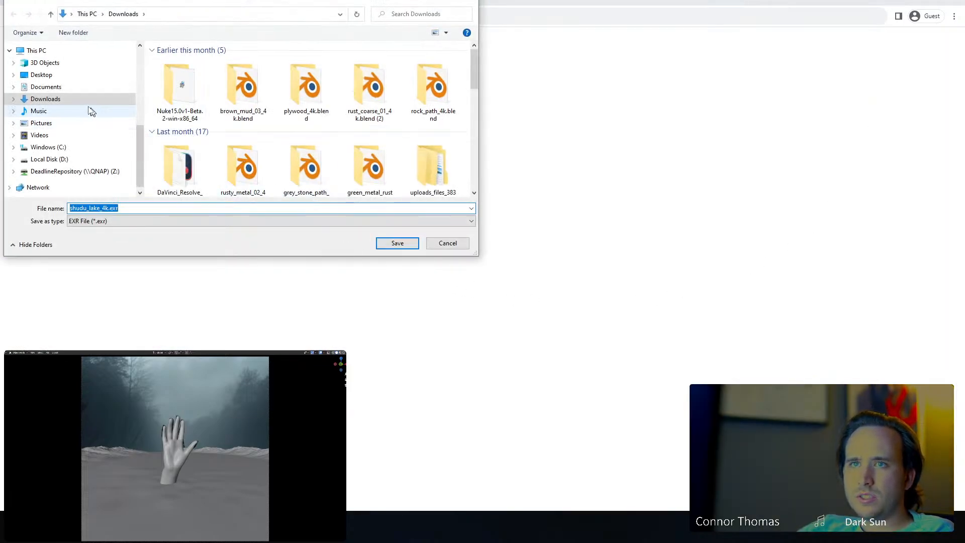
left_click(398, 243)
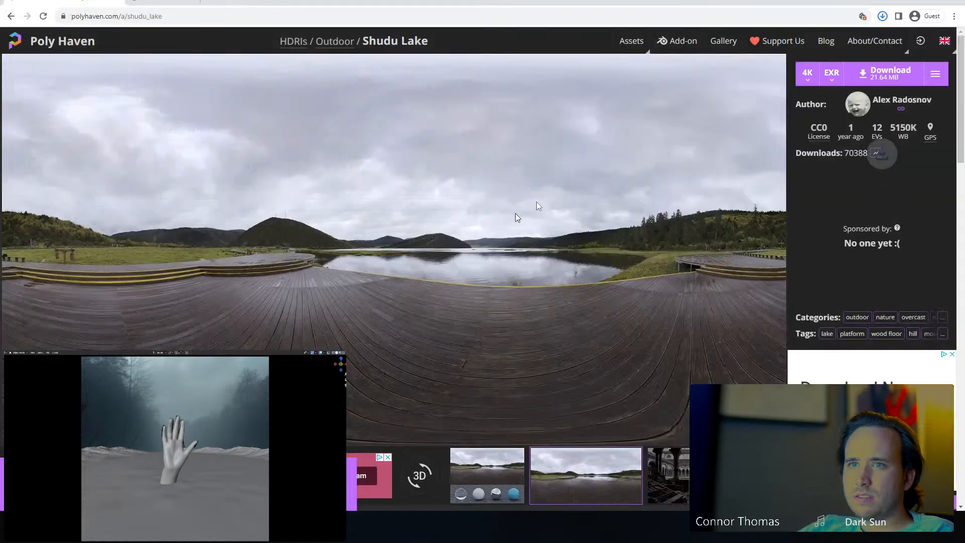
left_click(900, 1)
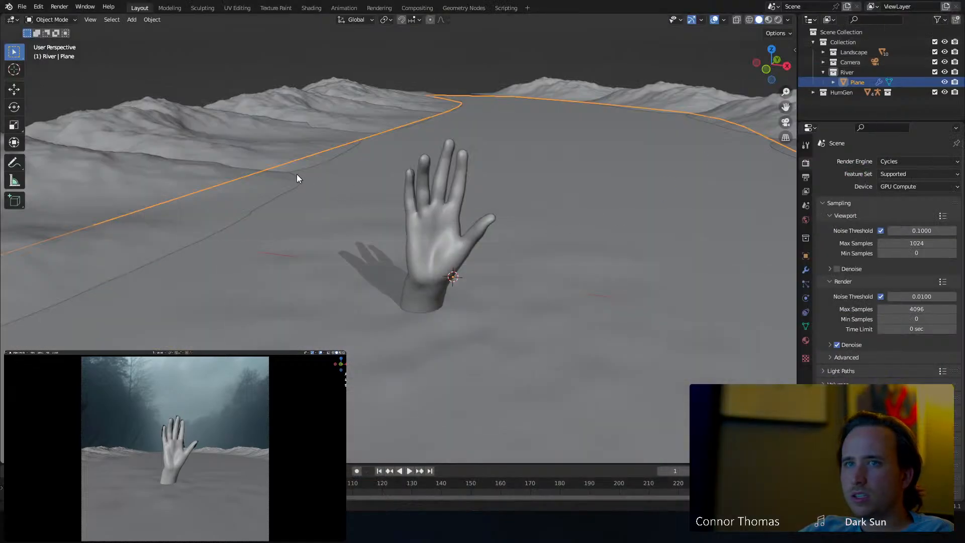
Deselect the river plane and use an Environment Texture as the world background's color source.
left_click(520, 57)
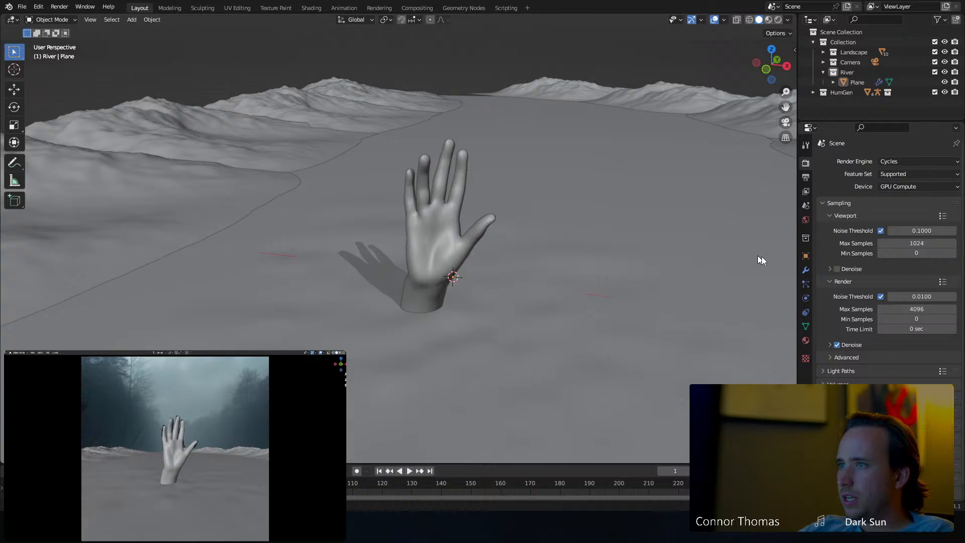
left_click(807, 220)
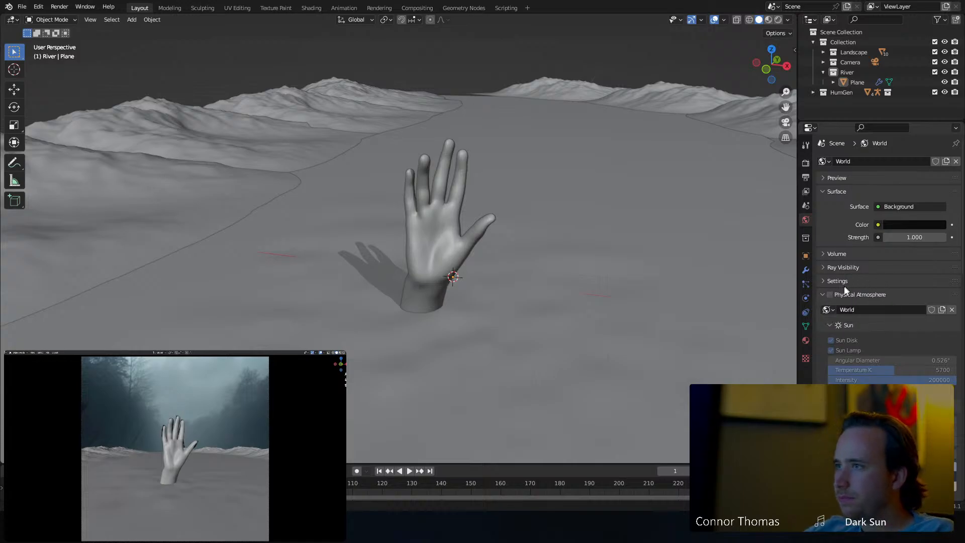
left_click(822, 295)
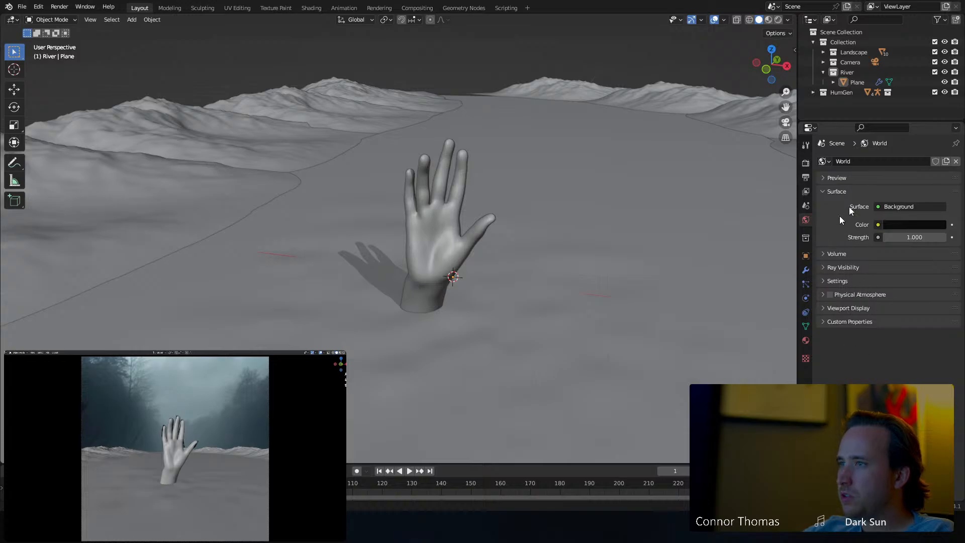
left_click(878, 225)
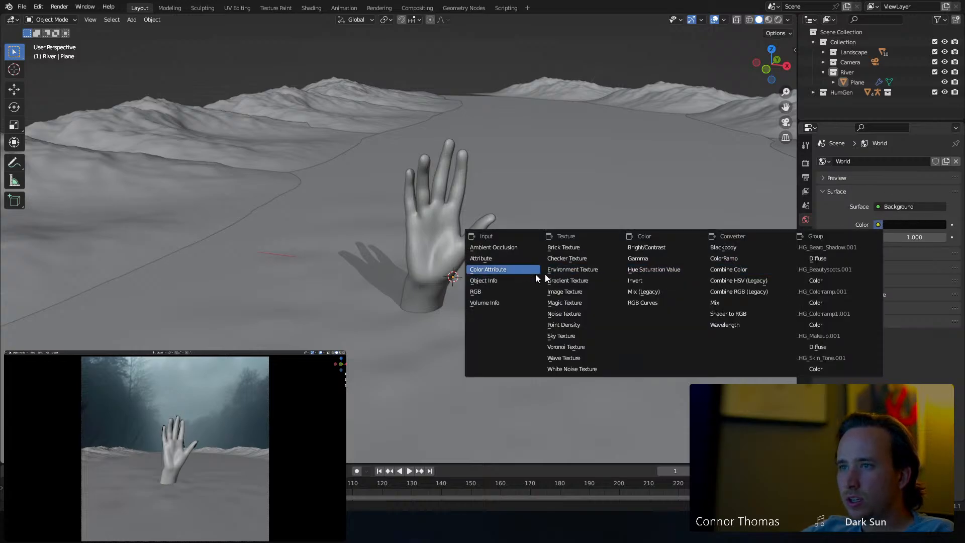
left_click(578, 271)
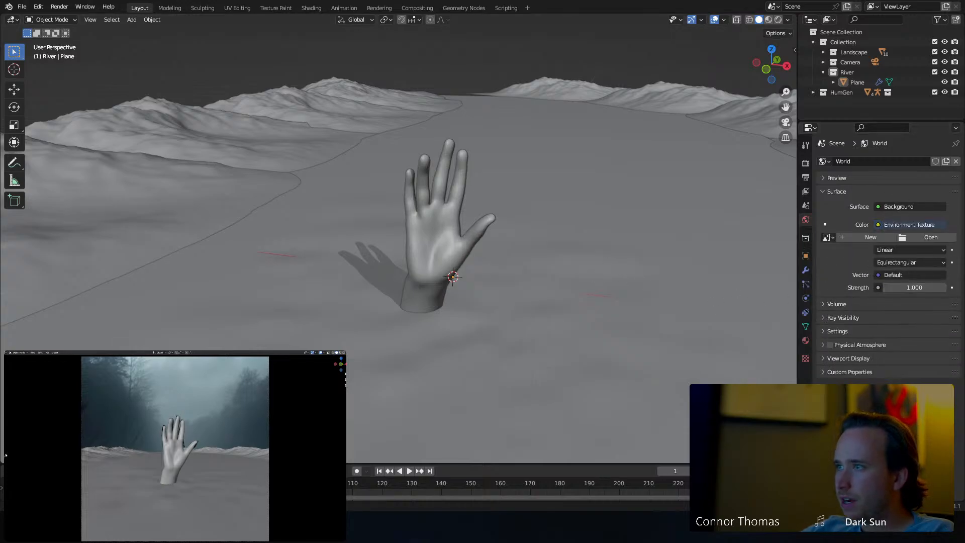
Load shudu_lake_4k.exr from the Downloads folder as the world environment image and save the Blender file.
left_click(920, 237)
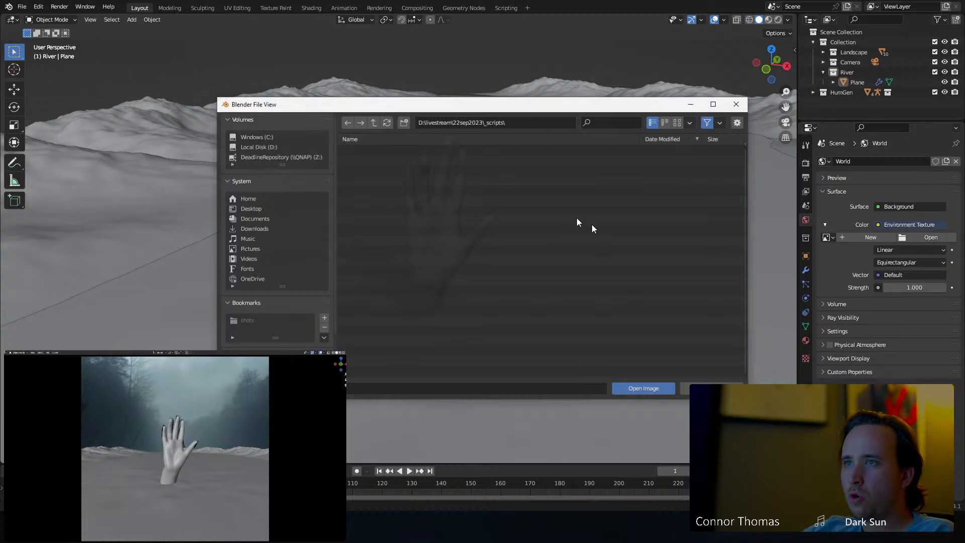
left_click(252, 228)
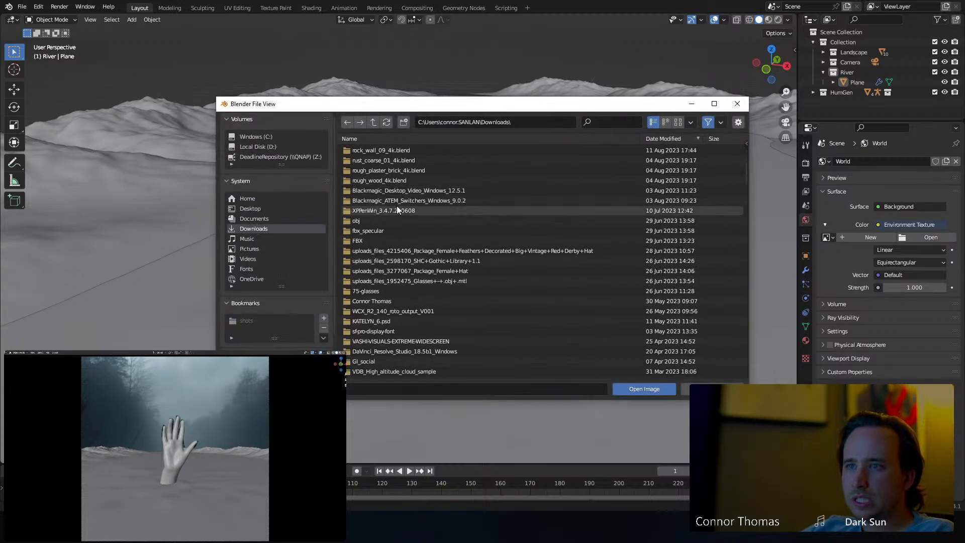
scroll(396, 208, "down", 5)
double_click(365, 231)
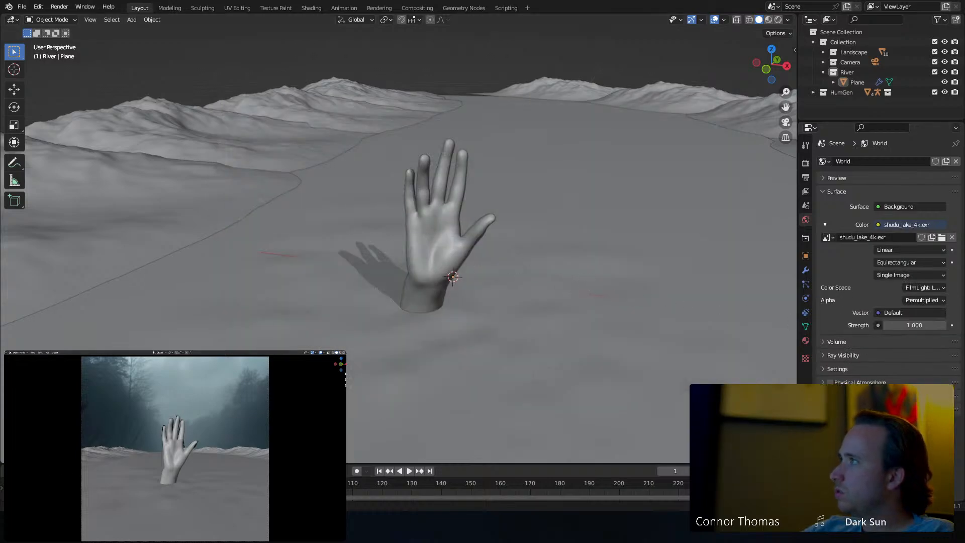
key("ctrl+s")
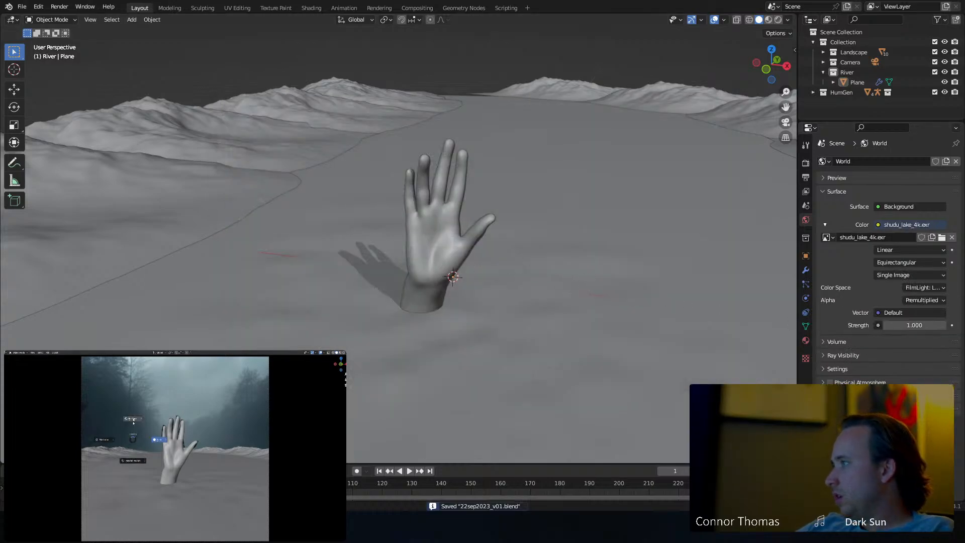
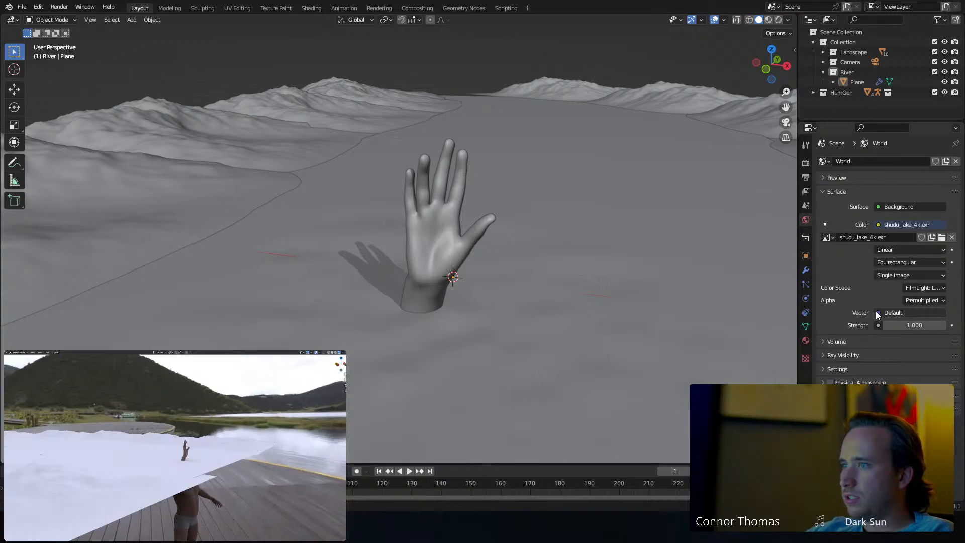
Set the HDRI's color space to Rec1886: 2.4 Gamma - Rec.709 and its background strength to 0.1.
left_click(920, 290)
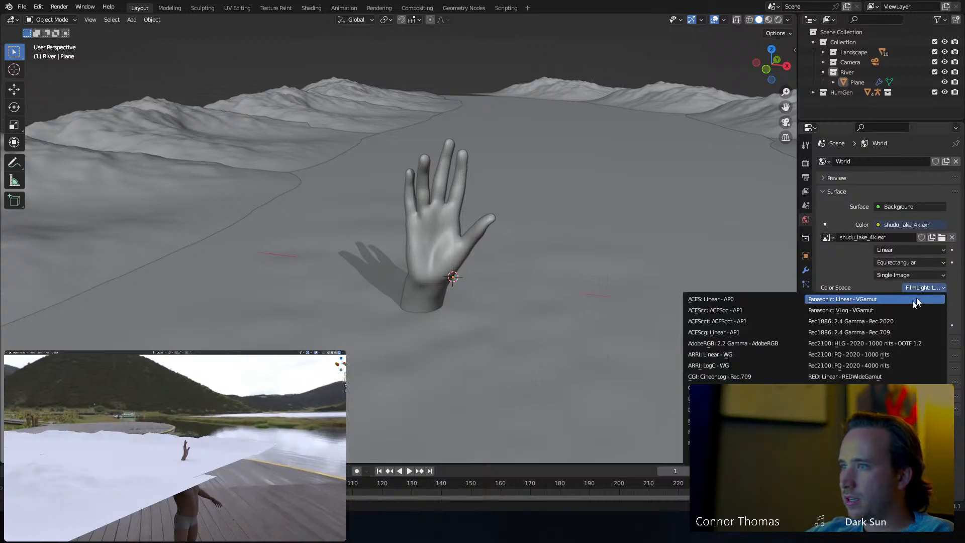
left_click(891, 330)
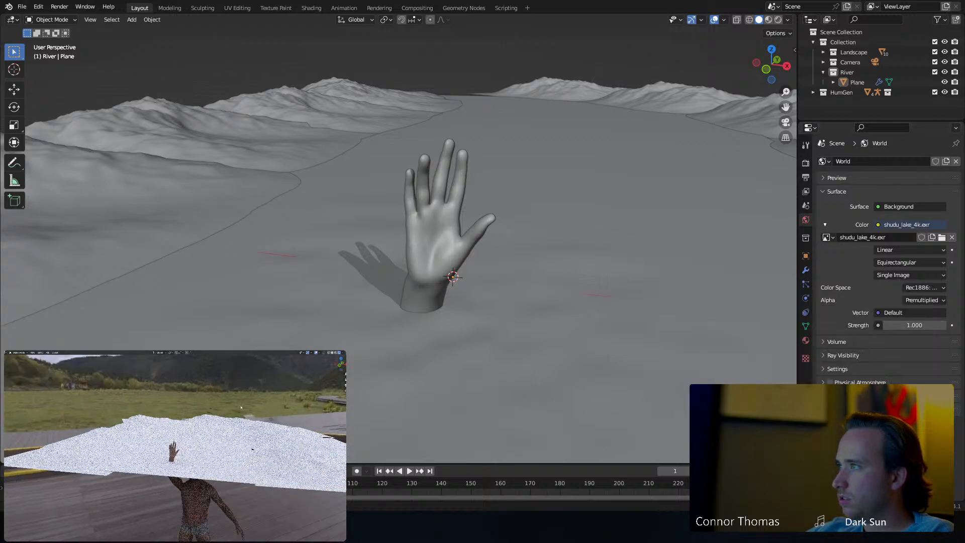
left_click_drag(906, 323, 864, 323)
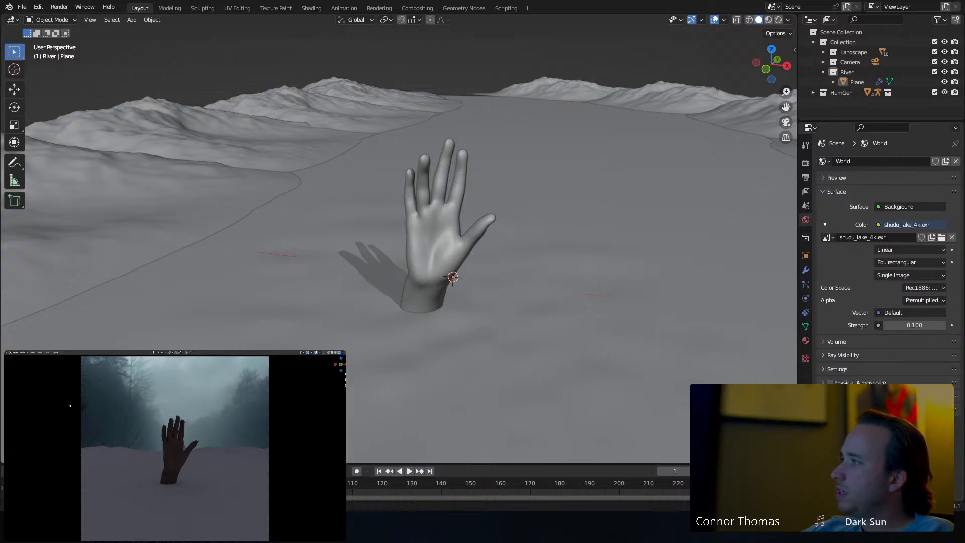
Add a spot light and move it high above the river, well behind the hand as seen from the camera.
key("shift+a")
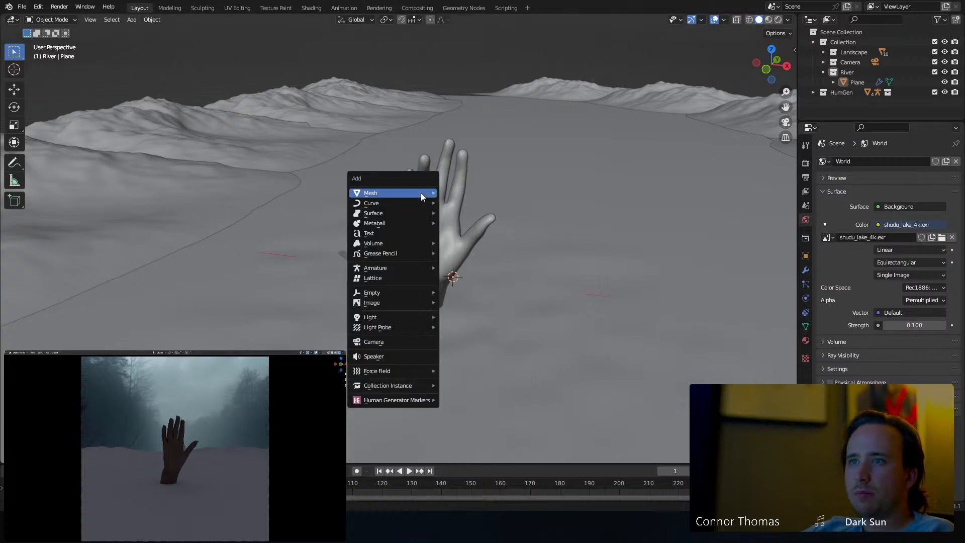
mouse_move(410, 317)
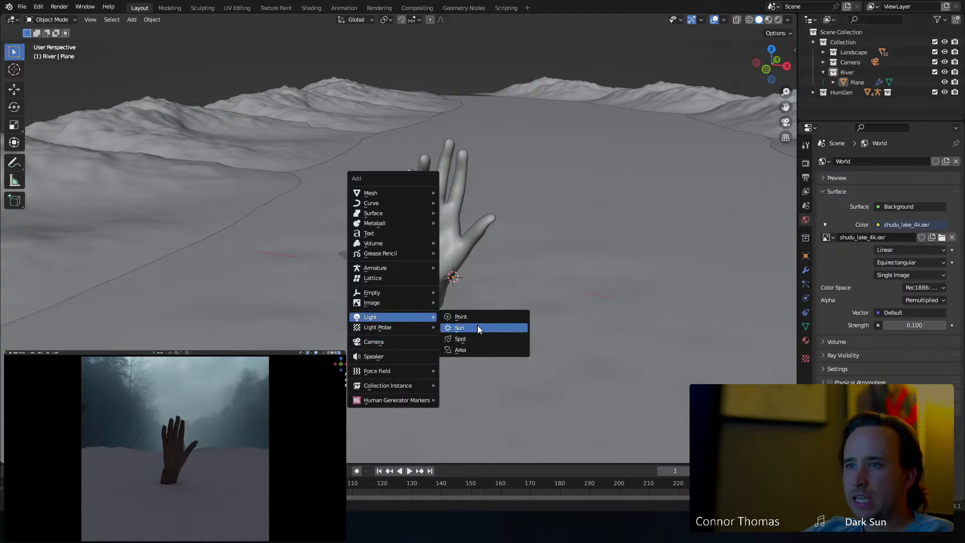
left_click(482, 339)
middle_click_drag(531, 252, 488, 255)
key("KP_Decimal")
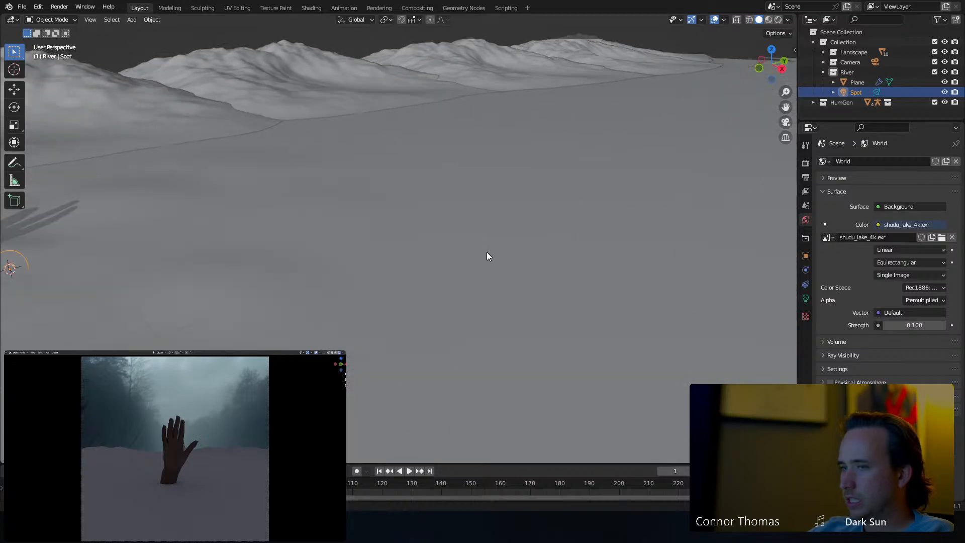
scroll(302, 250, "down", 10)
middle_click_drag(392, 214, 367, 195)
scroll(367, 221, "down", 3)
key("g")
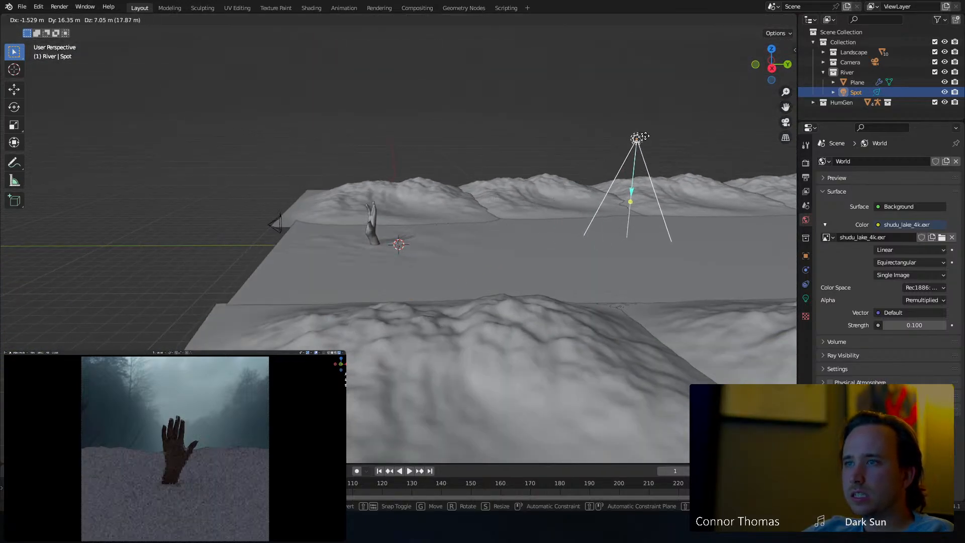
left_click(727, 94)
Tilt the spot light toward the hand and the scene camera, then move it closer to the hand.
middle_click_drag(724, 140, 616, 168, "shift")
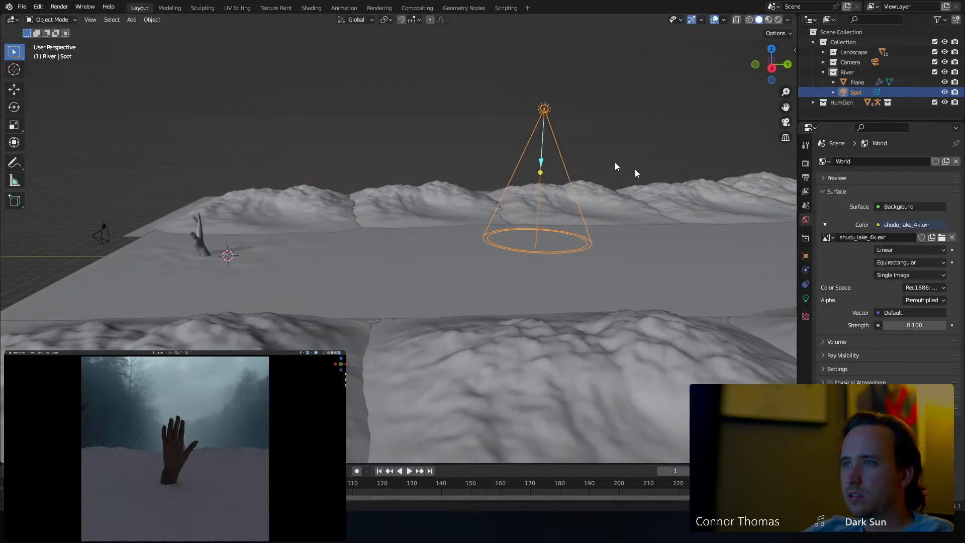
key("r")
left_click(552, 213)
key("g")
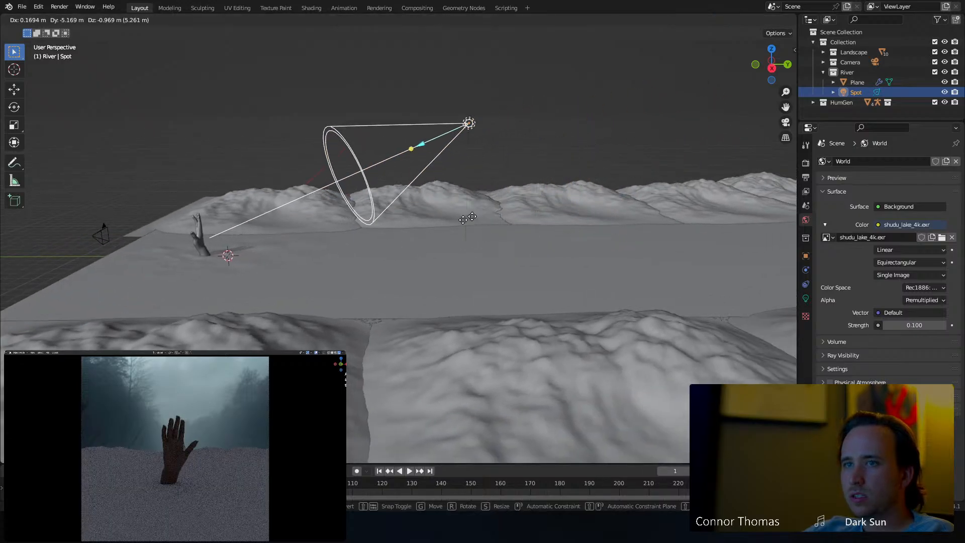
left_click(343, 265)
Rotate the spot light from a raised rear-facing view so its beam angles across the river toward the hand.
middle_click_drag(289, 259, 418, 276)
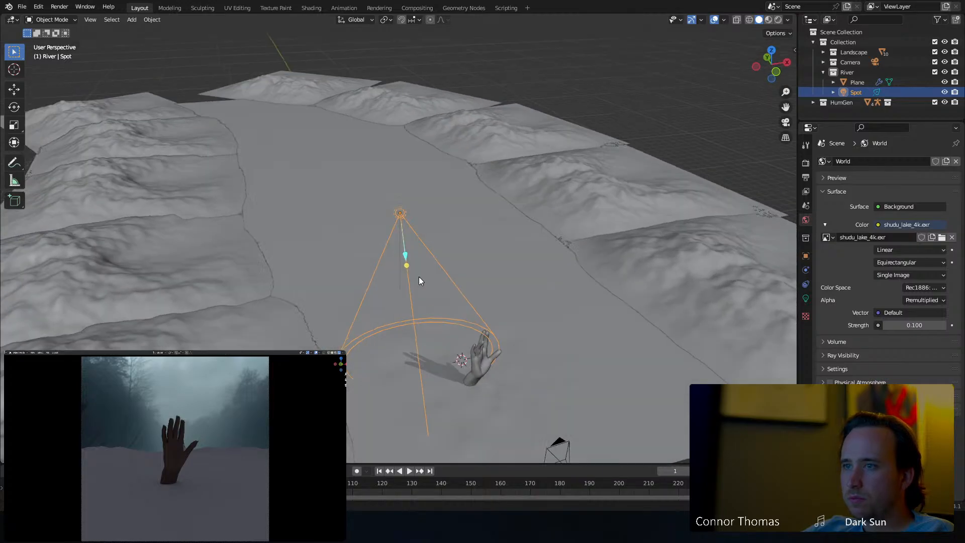
key("r")
left_click(496, 277)
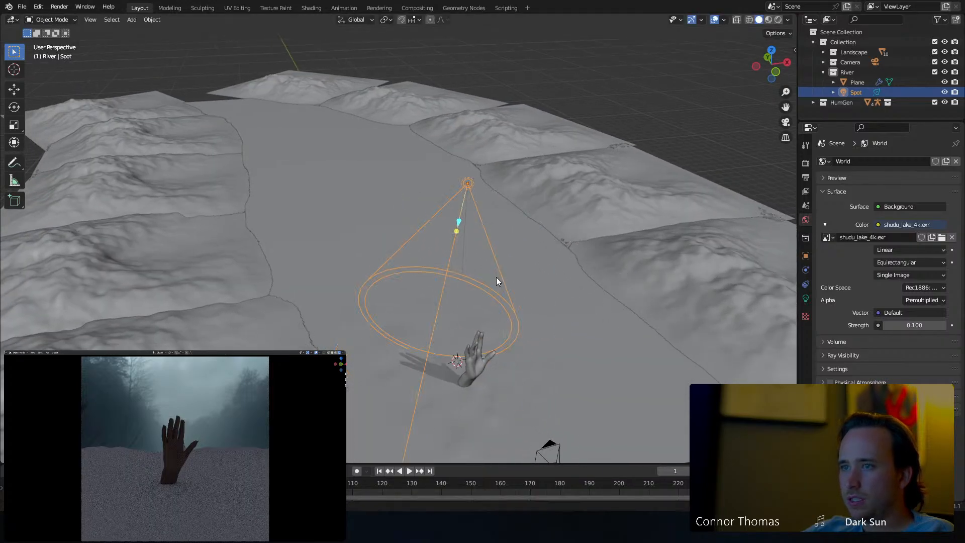
key("r")
left_click(568, 275)
Raise the spot light's power to 602 W.
middle_click_drag(569, 275, 524, 269)
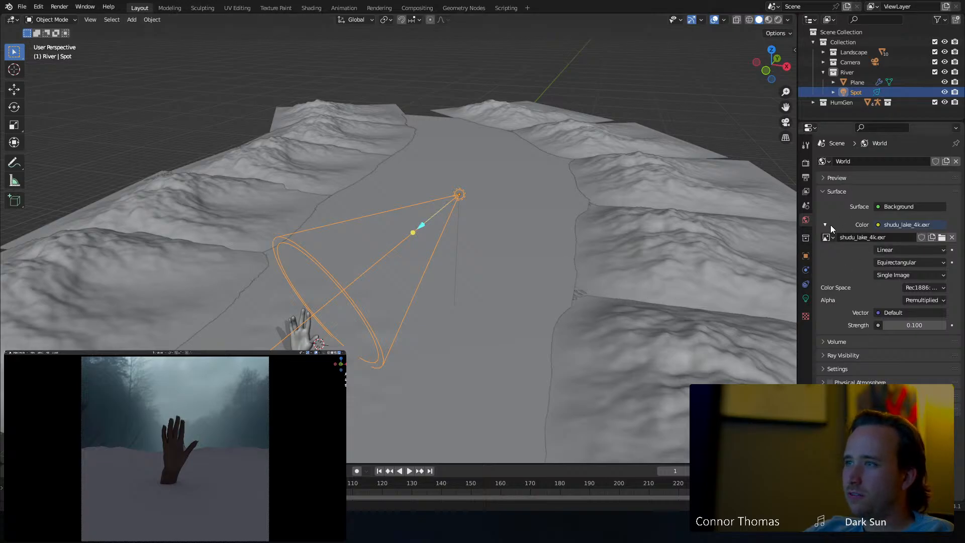
left_click(807, 298)
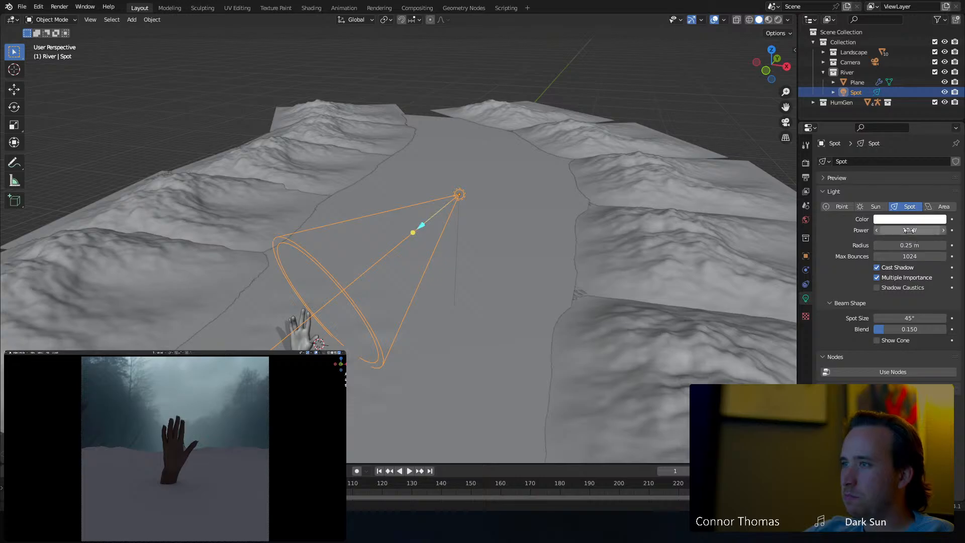
left_click_drag(910, 231, 930, 230)
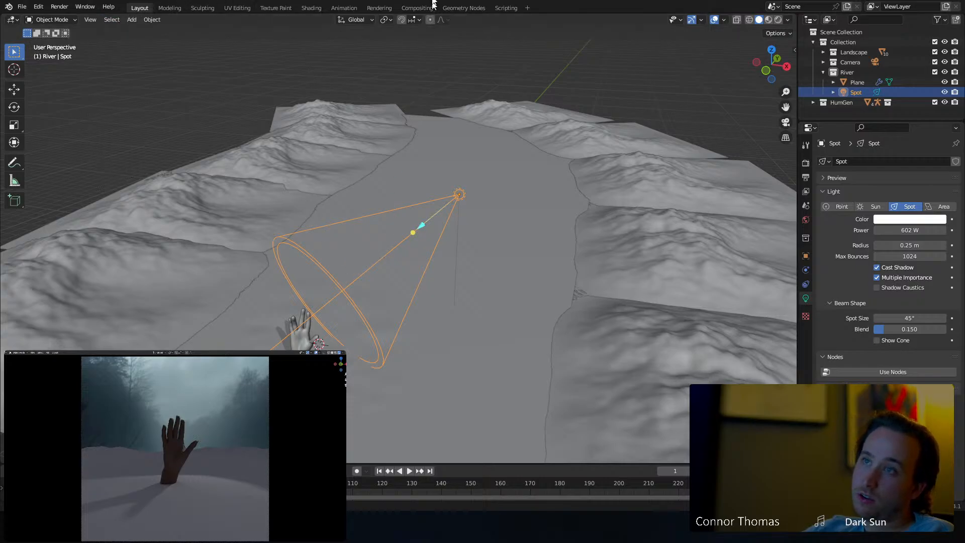
From the top view, shift the spot light off to the river's right side and rotate it to aim diagonally at the hand.
key("KP_7")
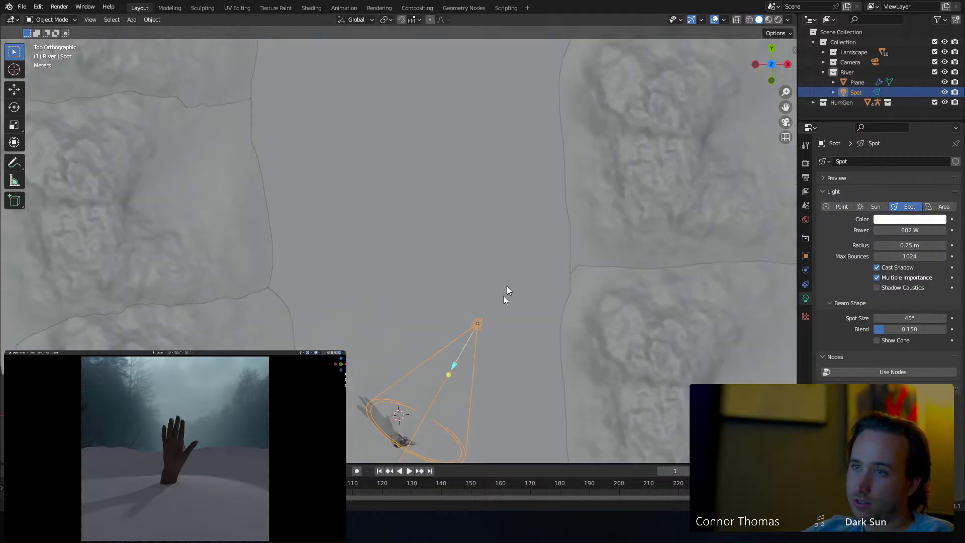
key("r")
left_click(493, 407)
key("g")
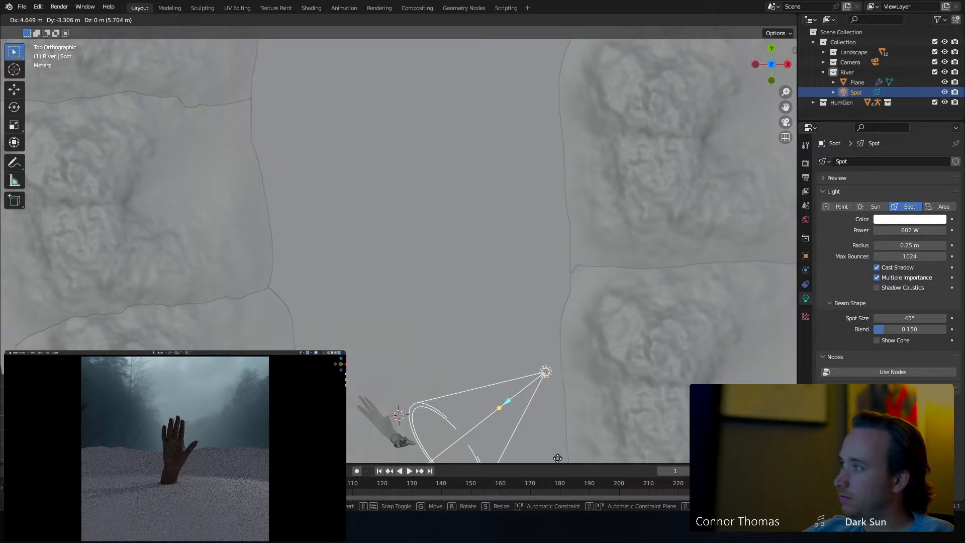
left_click(593, 450)
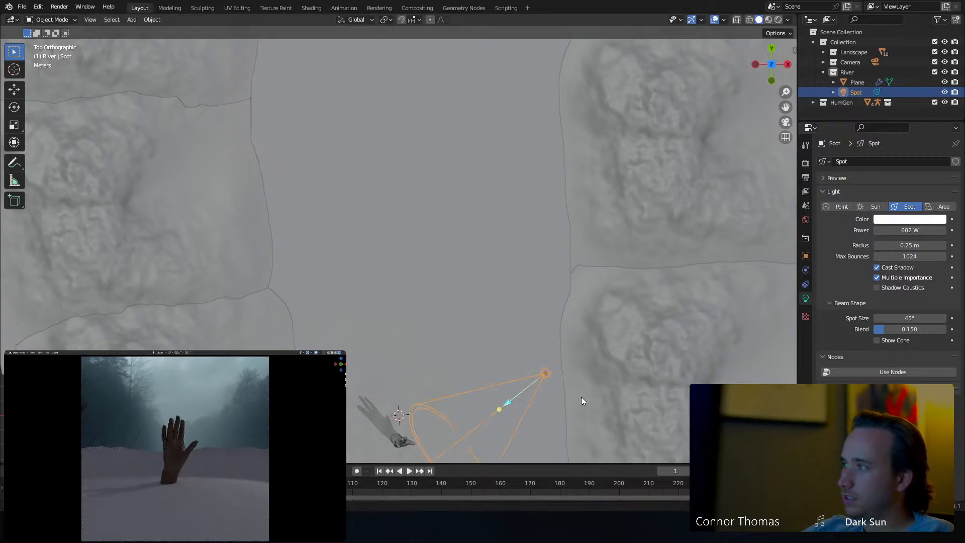
key("g")
left_click(554, 360)
key("r")
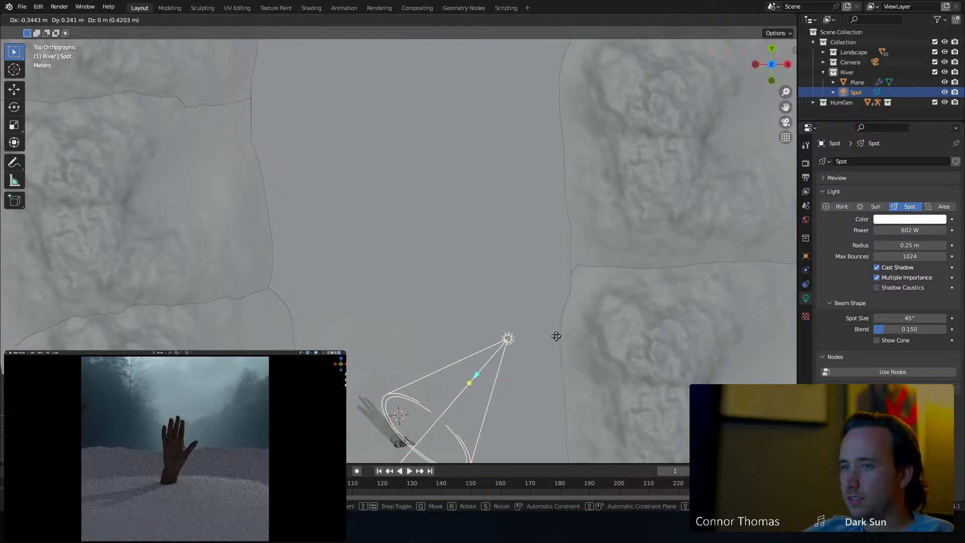
left_click(555, 333)
From a side view, level the spot light's beam and lower the light closer to the river to backlight the hand.
middle_click_drag(592, 361, 571, 251)
key("r")
left_click(550, 296)
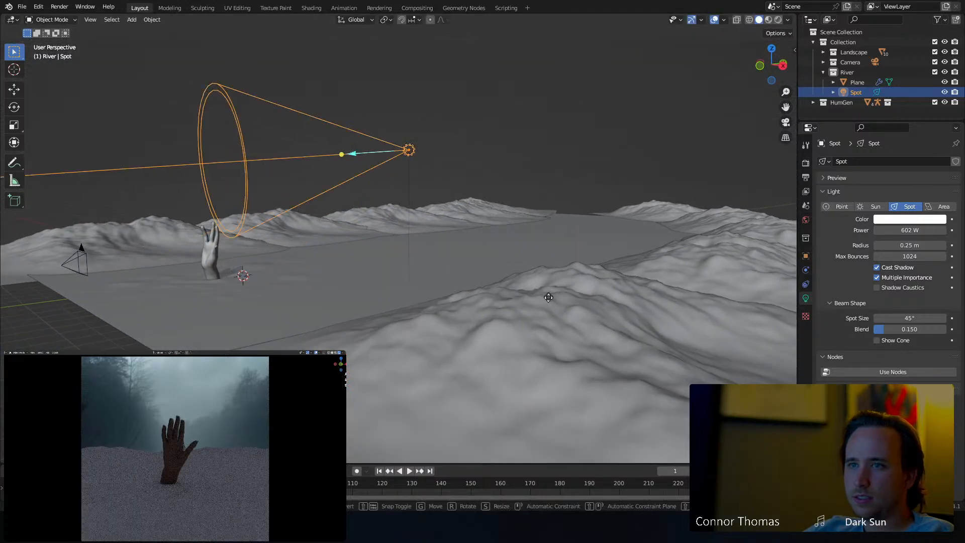
key("g")
left_click(563, 340)
key("r")
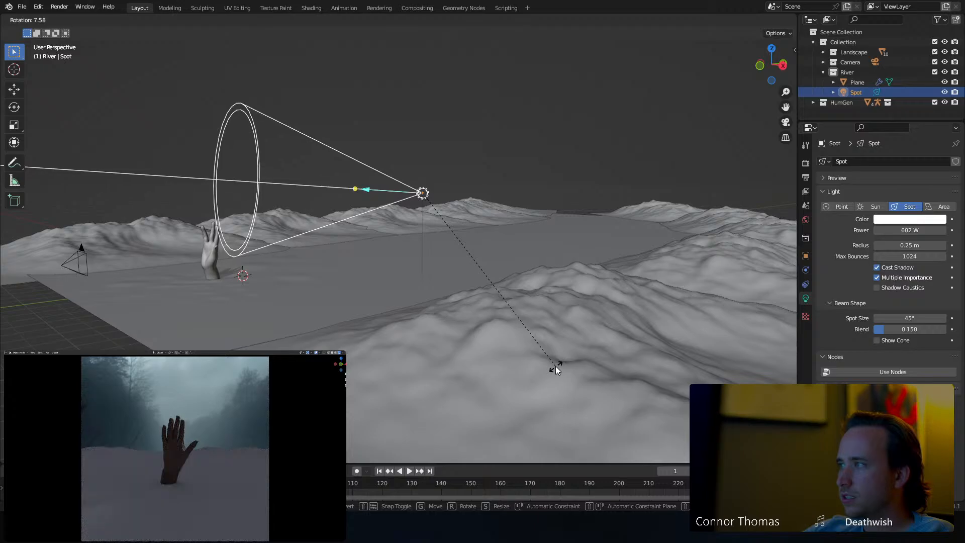
left_click(557, 367)
key("g")
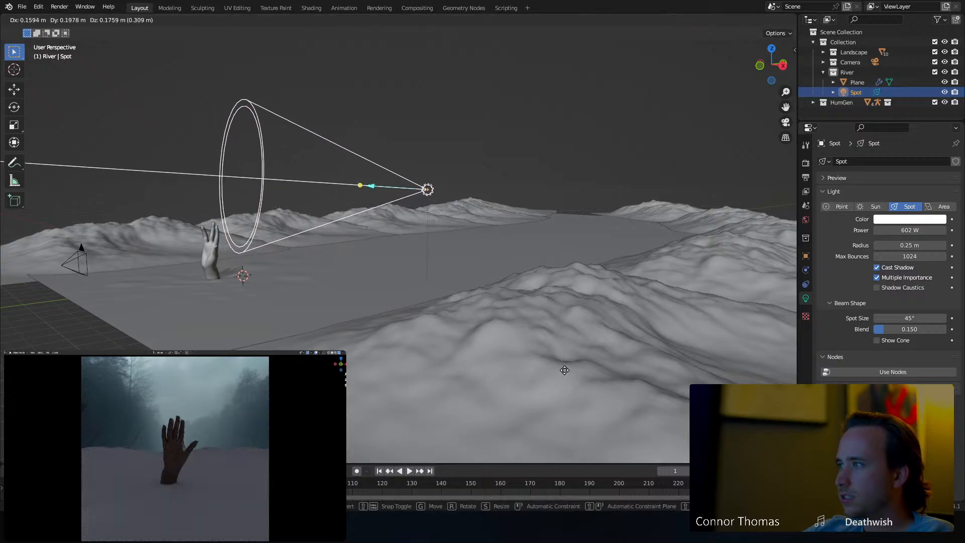
left_click(565, 371)
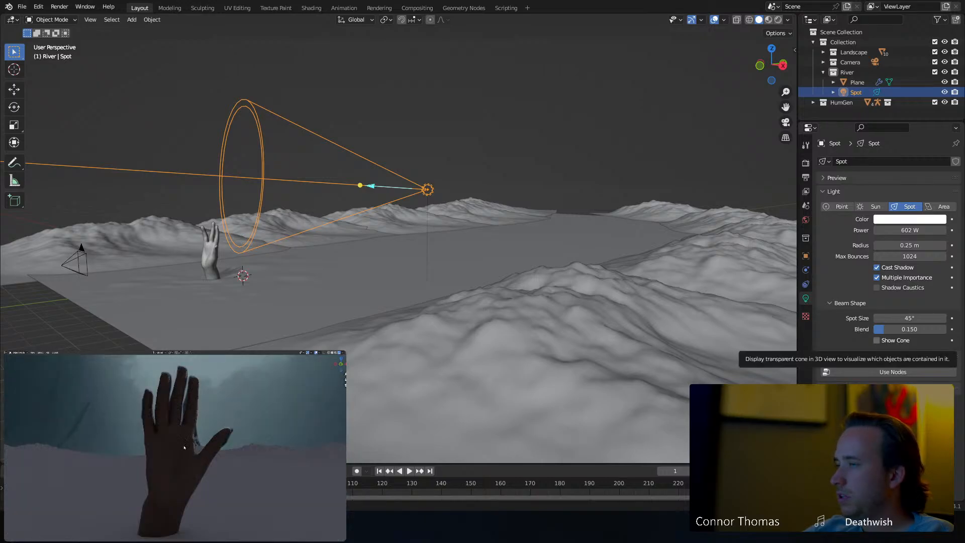
Enable subsurface scattering for the human's skin and set its tone to 0.100 in the HumGen skin settings.
left_click(210, 256)
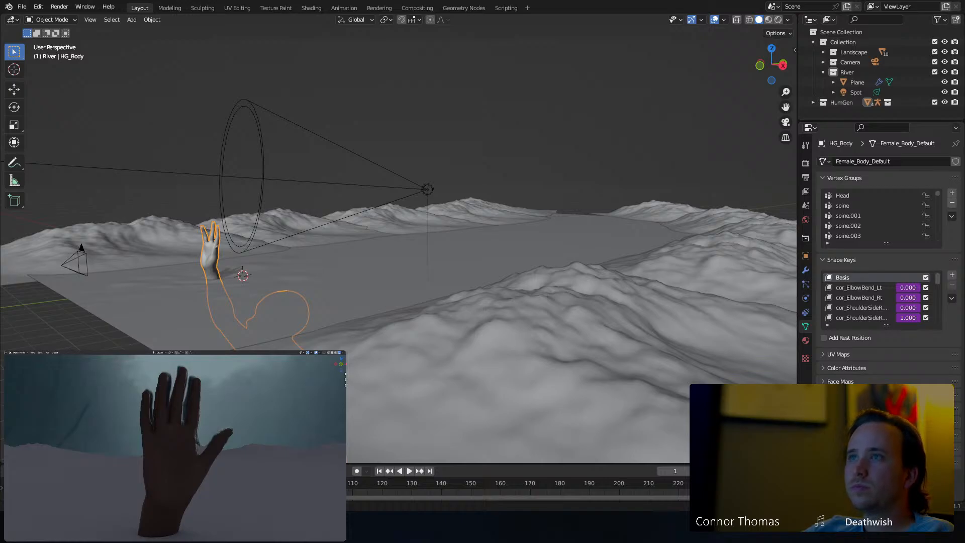
key("n")
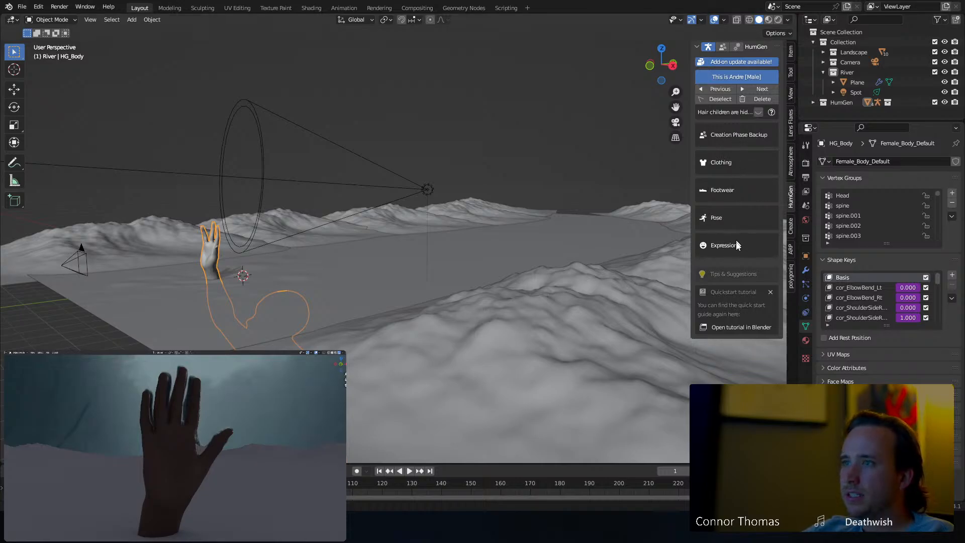
left_click(727, 135)
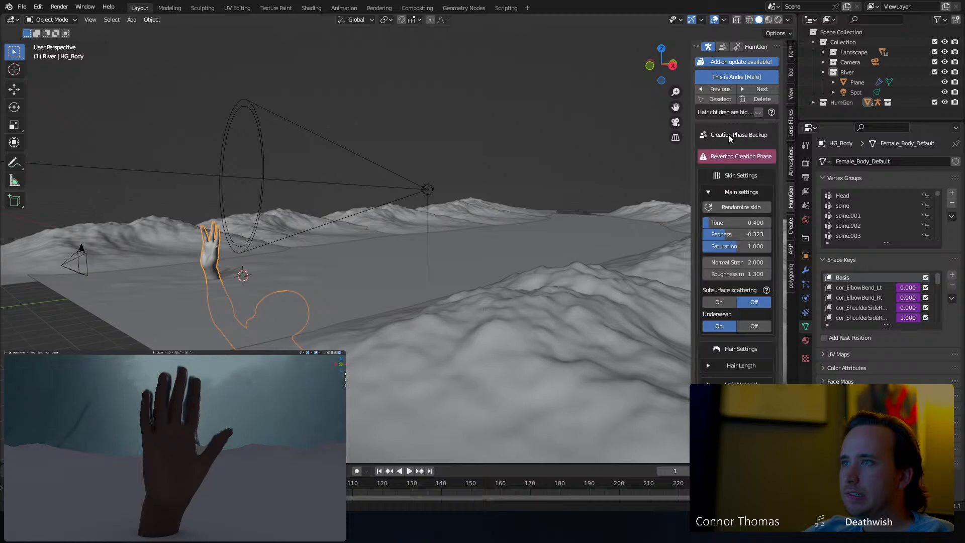
left_click(720, 302)
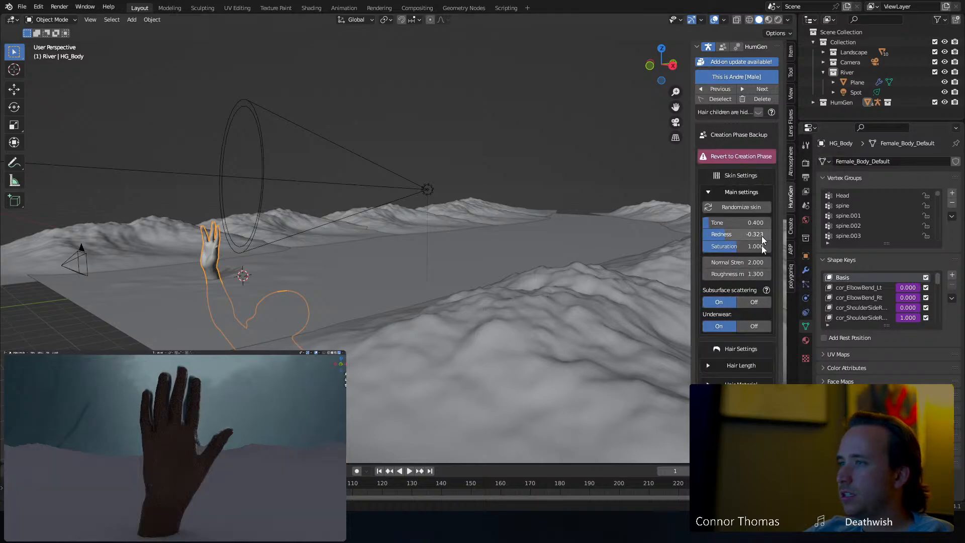
left_click_drag(723, 221, 702, 222)
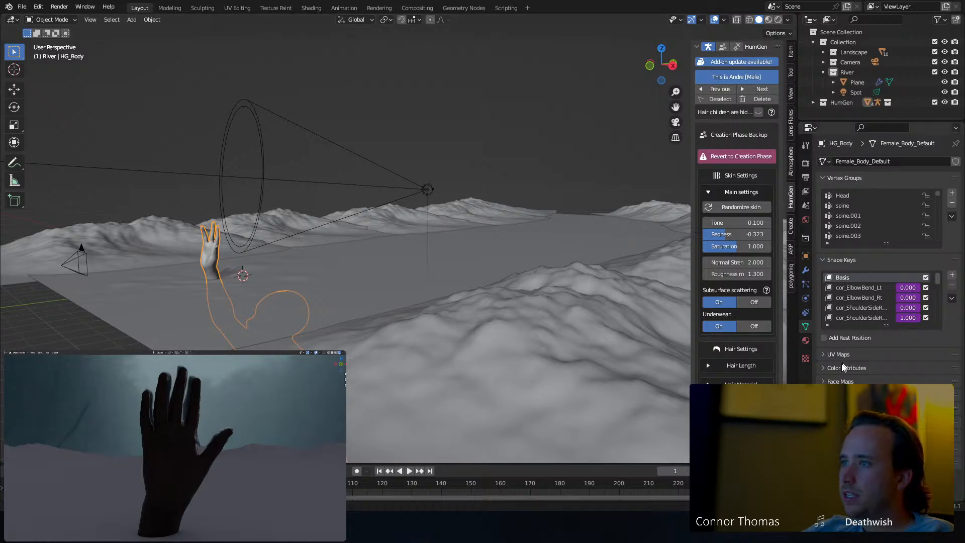
Examine the human body's .Human skin material and the remaining HumGen skin settings.
left_click(806, 341)
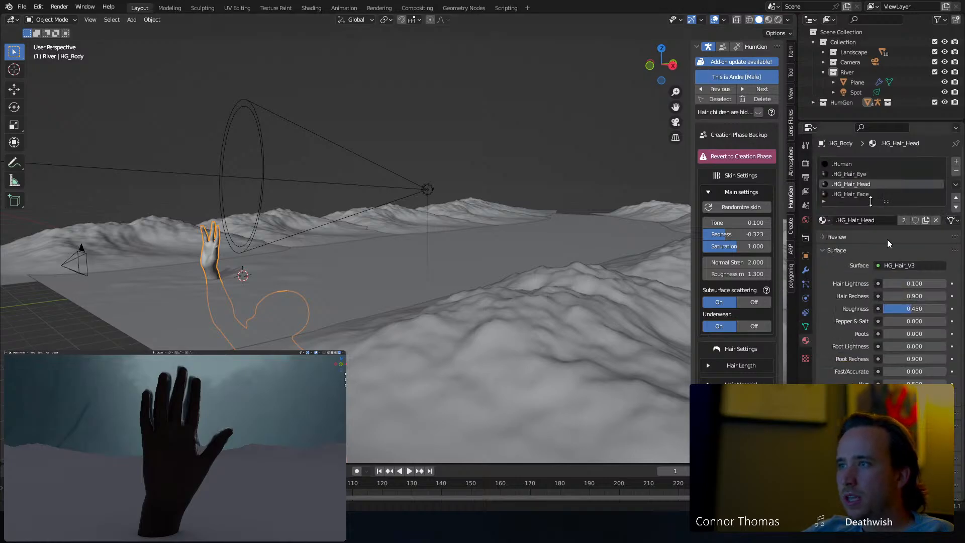
left_click(844, 166)
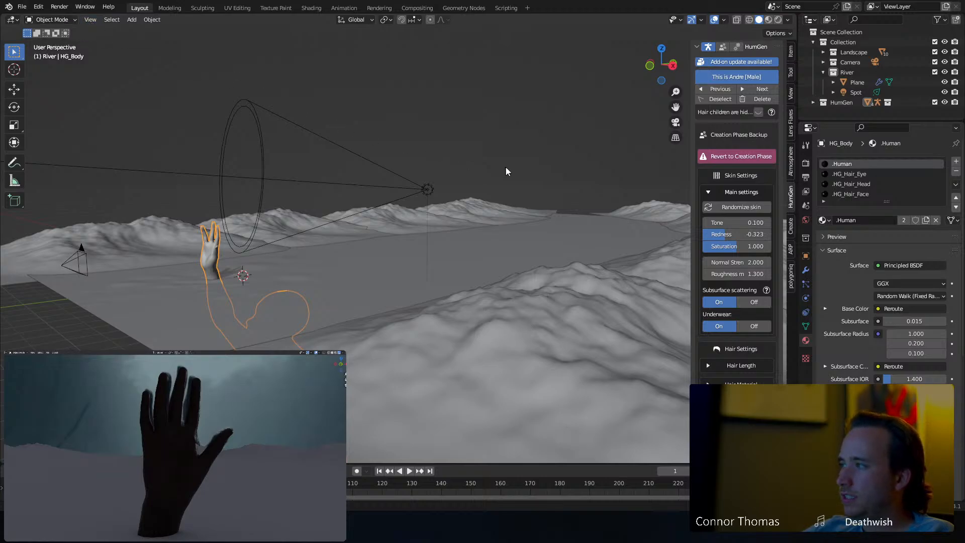
scroll(733, 352, "down", 4)
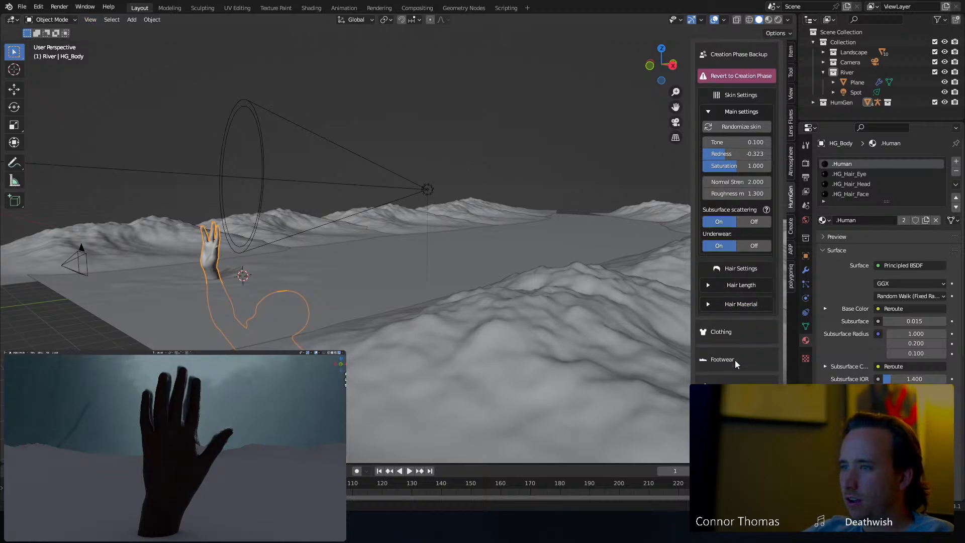
scroll(725, 339, "up", 4)
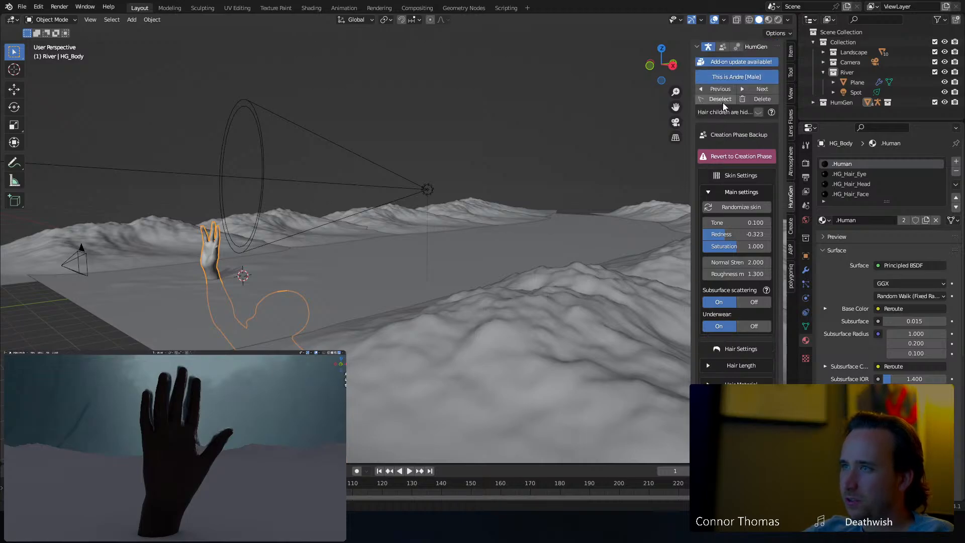
key("n")
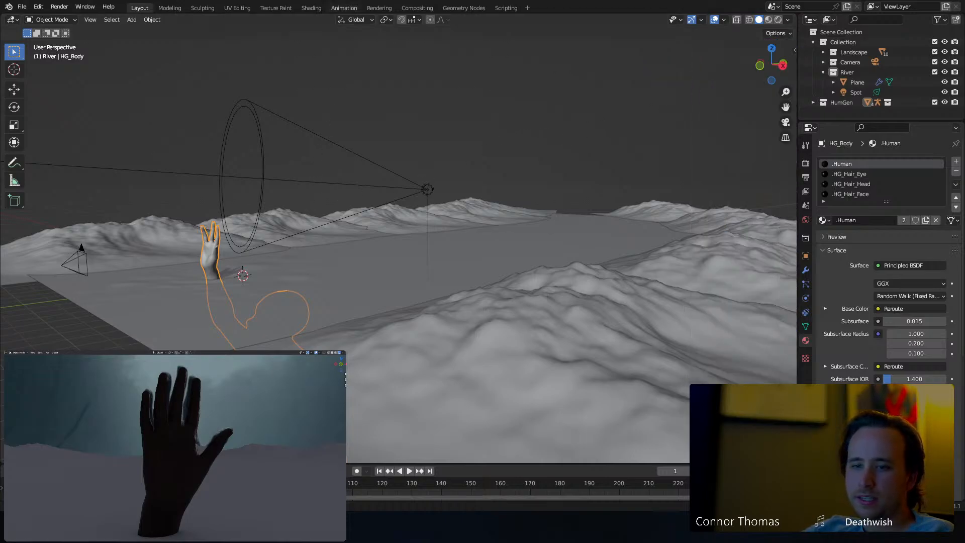
Select the river plane and save the file.
middle_click_drag(273, 256, 316, 269)
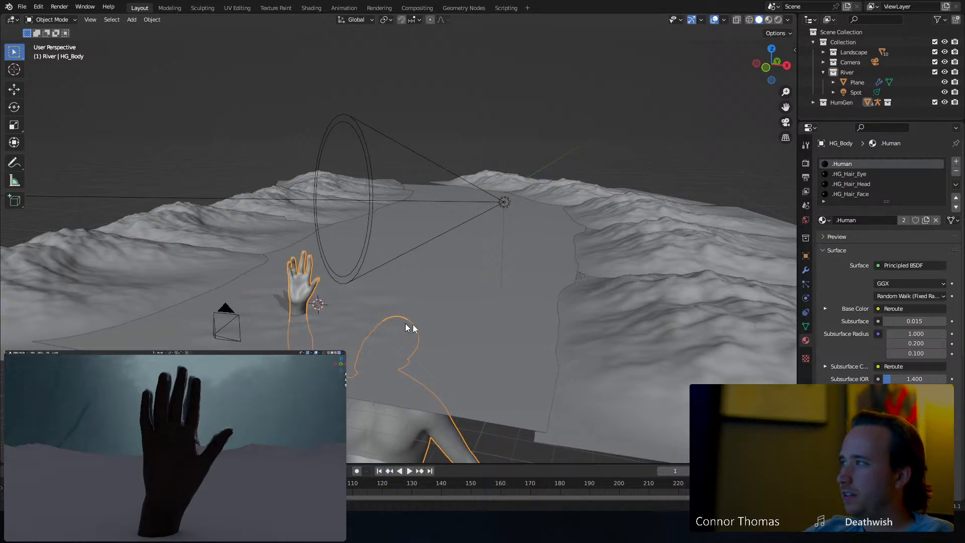
left_click(430, 332)
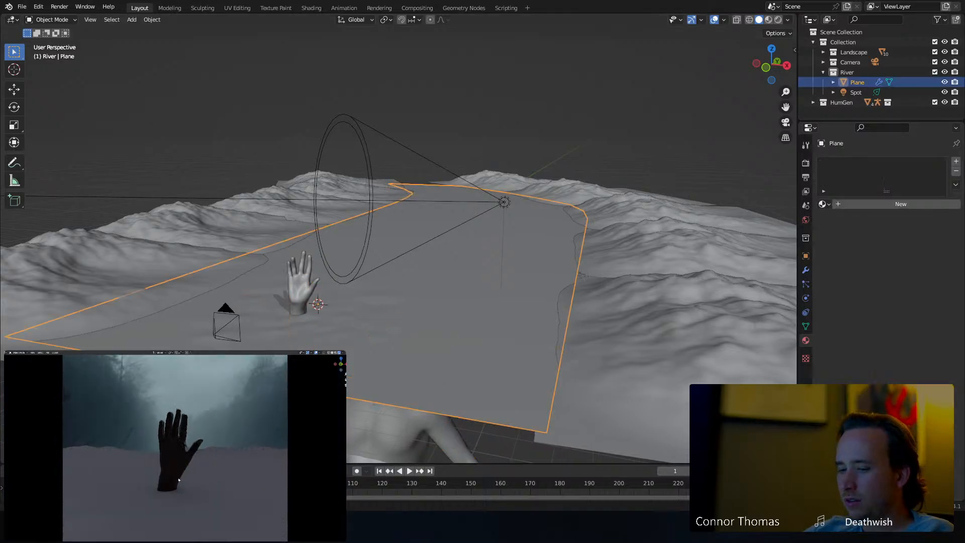
key("ctrl+s")
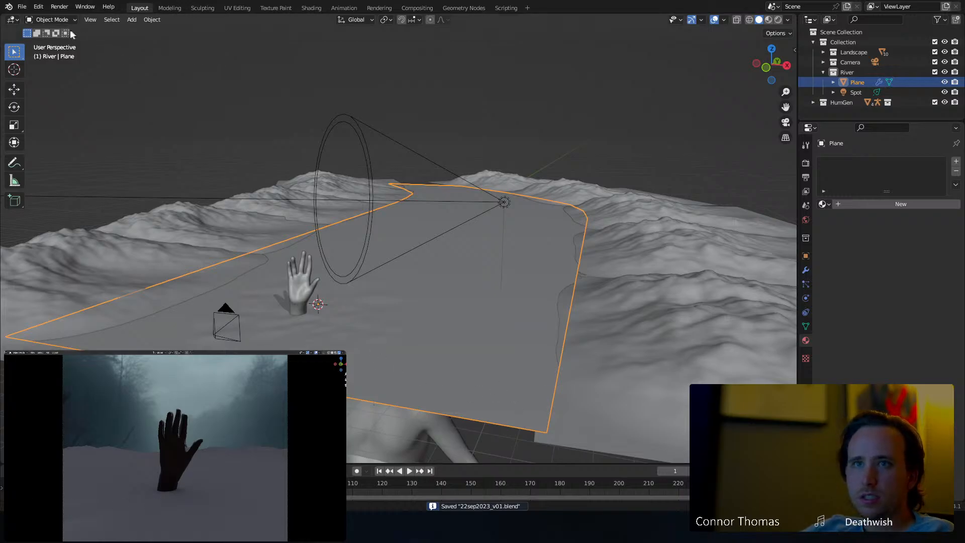
Switch the viewport to the Shader Editor and create a new material named Water on the river plane.
left_click(56, 20)
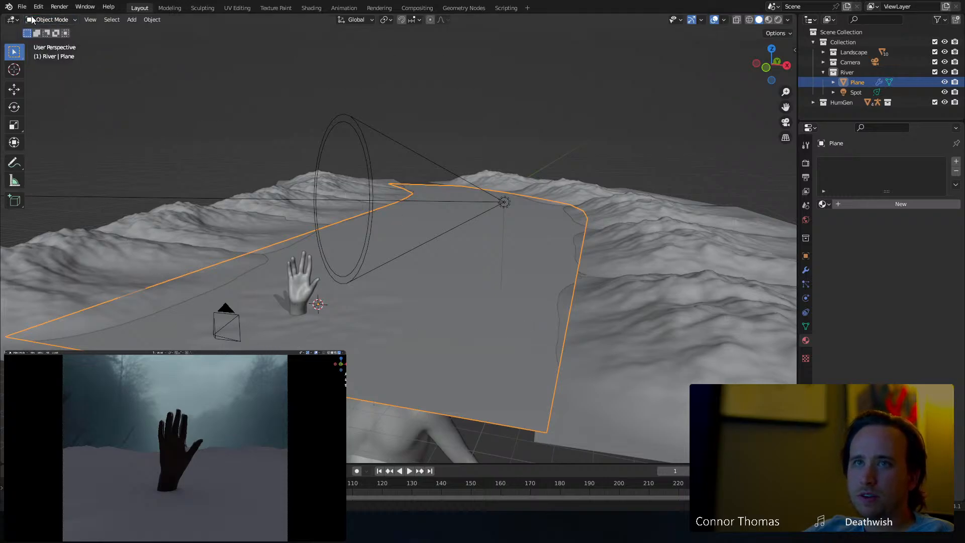
left_click(16, 20)
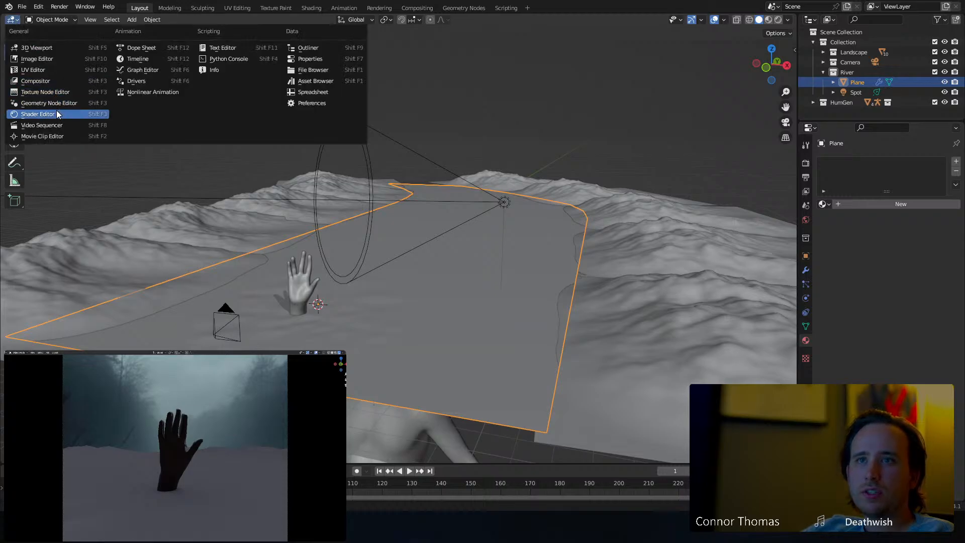
left_click(27, 112)
left_click(854, 204)
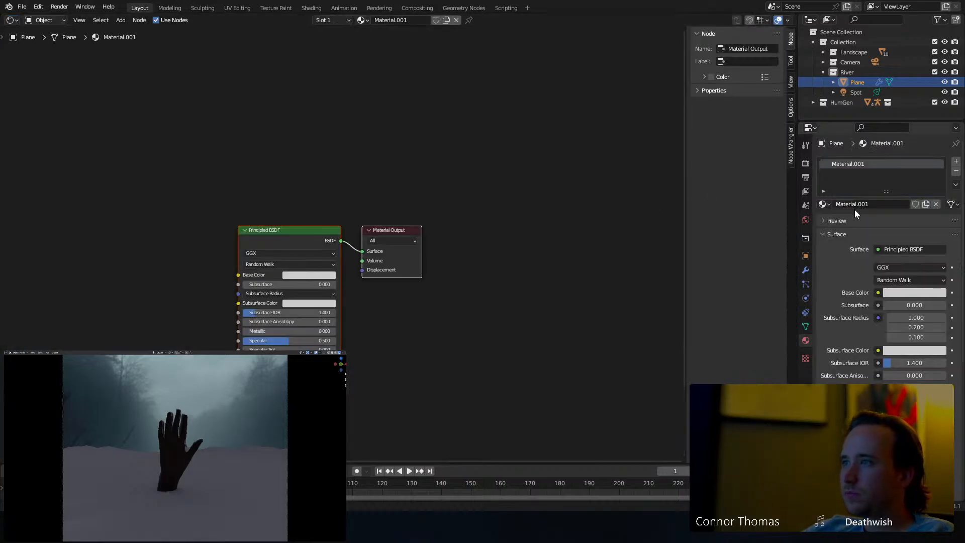
double_click(868, 203)
type("Water")
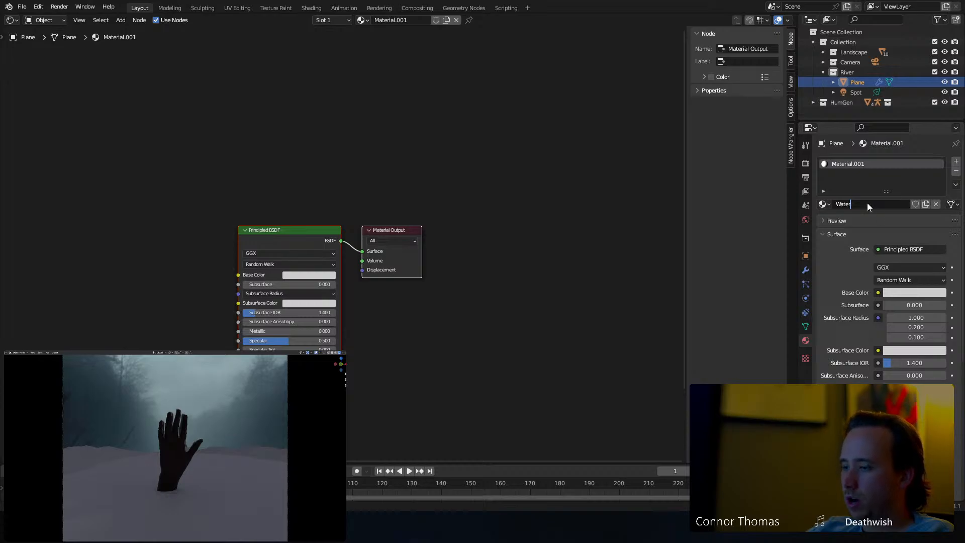
key("Return")
left_click(403, 188)
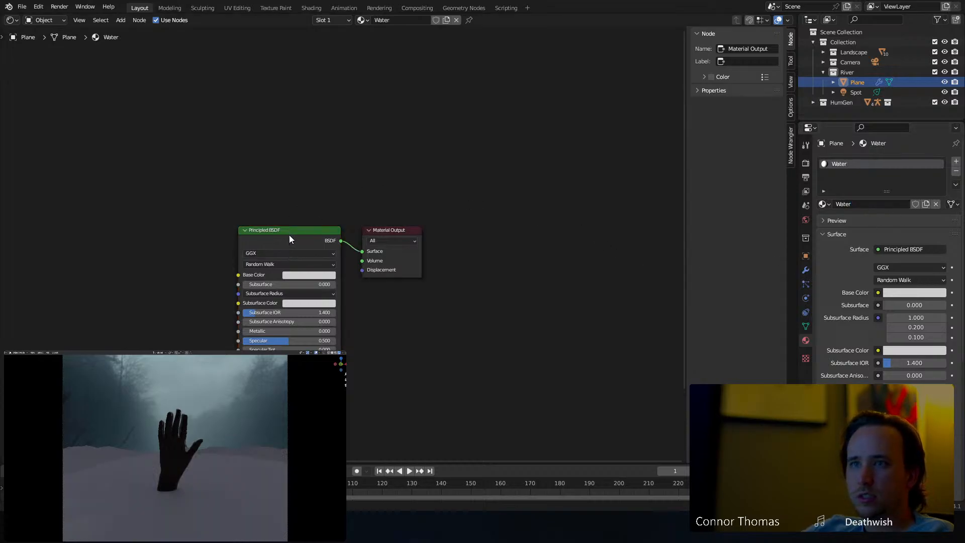
Replace the Water material's Principled BSDF with a Glass BSDF connected to the Material Output surface.
left_click(290, 239)
key("x")
key("shift+a")
mouse_move(245, 230)
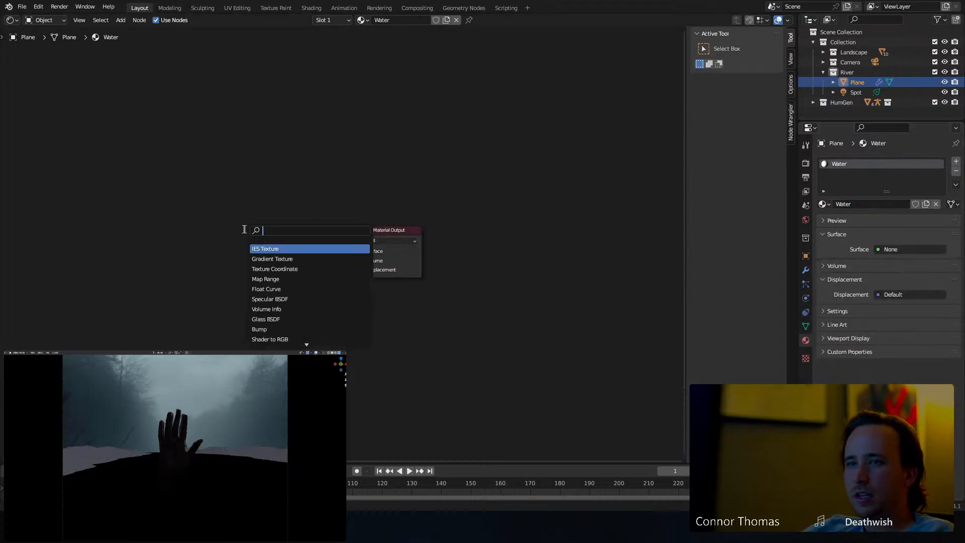
type("glas")
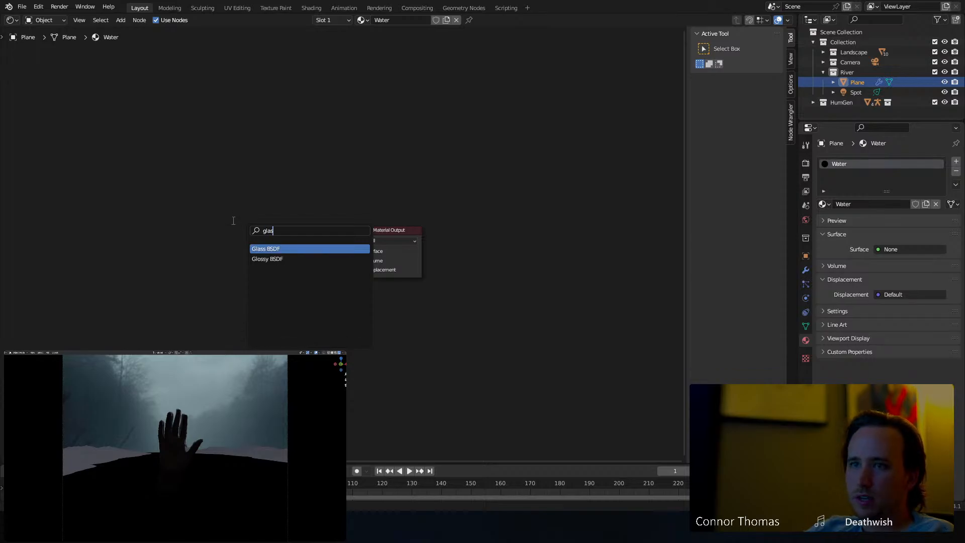
key("Return")
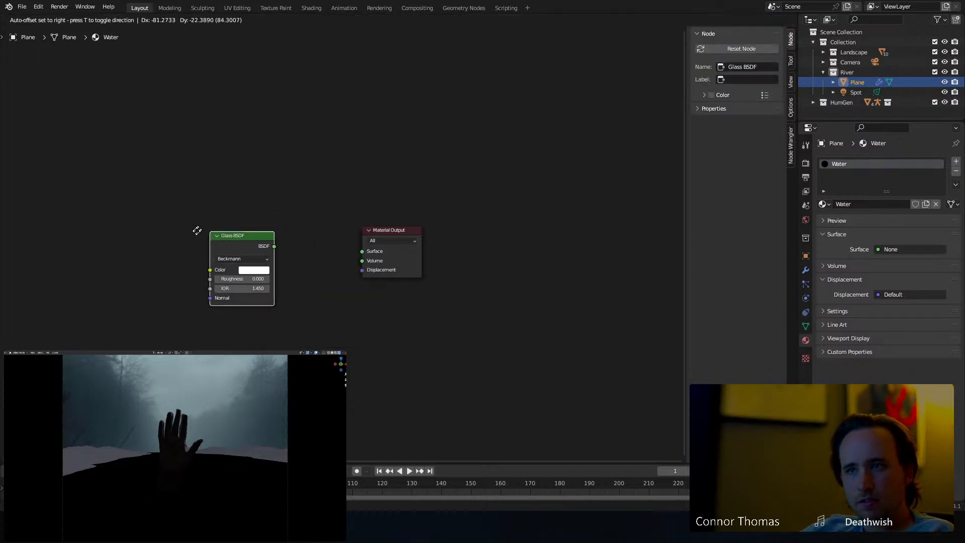
left_click(198, 231)
left_click(262, 237, "ctrl+shift")
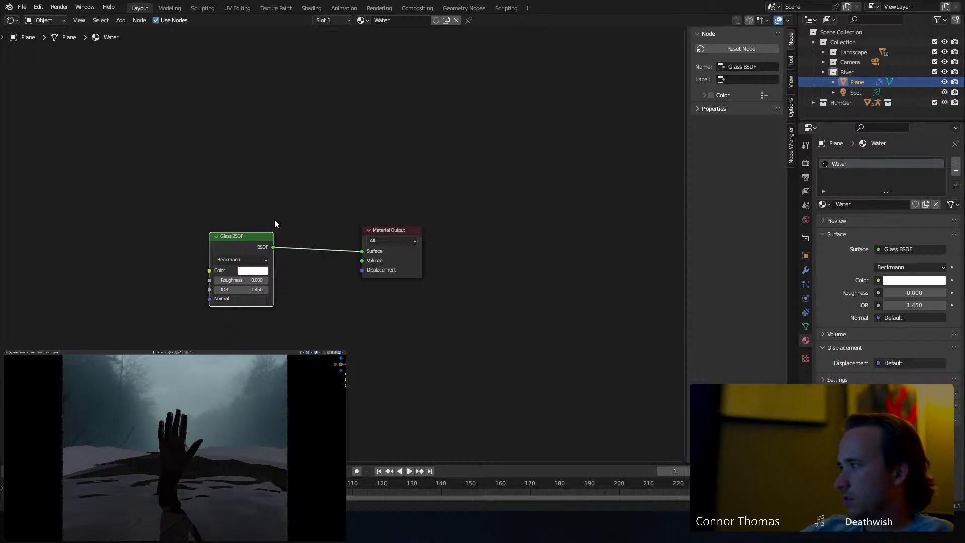
Set the Glass BSDF roughness to 0.123 and move the node farther away from the Material Output.
scroll(234, 312, "up", 2)
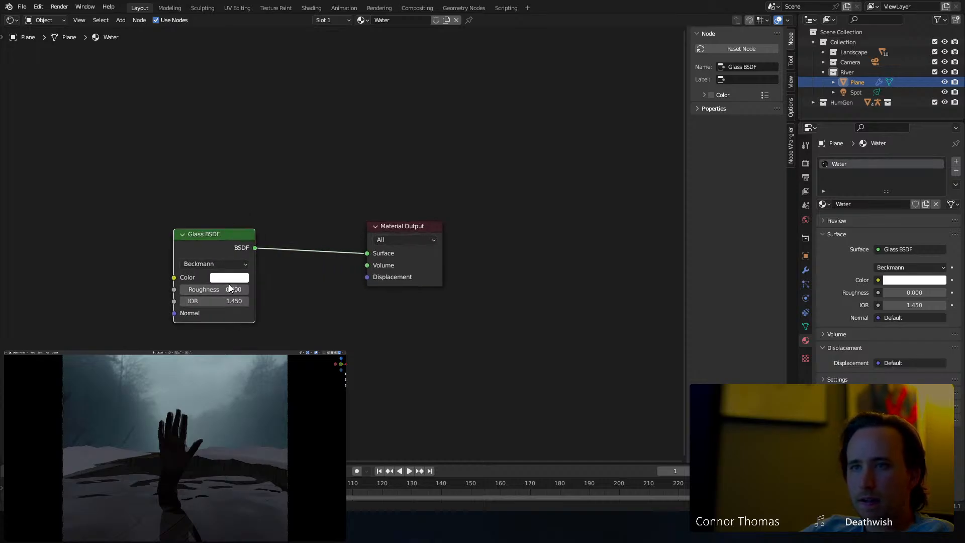
left_click_drag(230, 288, 242, 289)
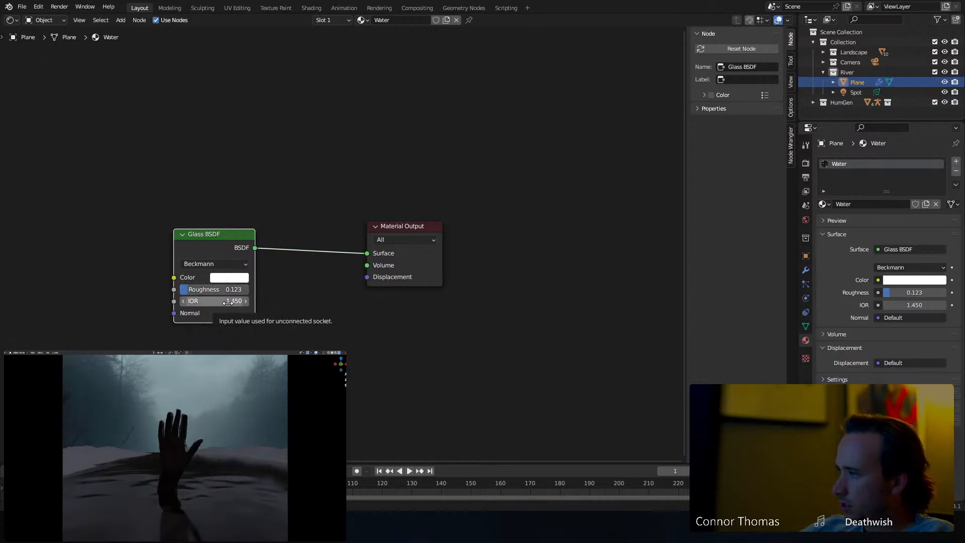
left_click_drag(222, 236, 132, 202)
Add a Glossy BSDF below the Glass BSDF and connect it to the Material Output surface instead.
key("shift+a")
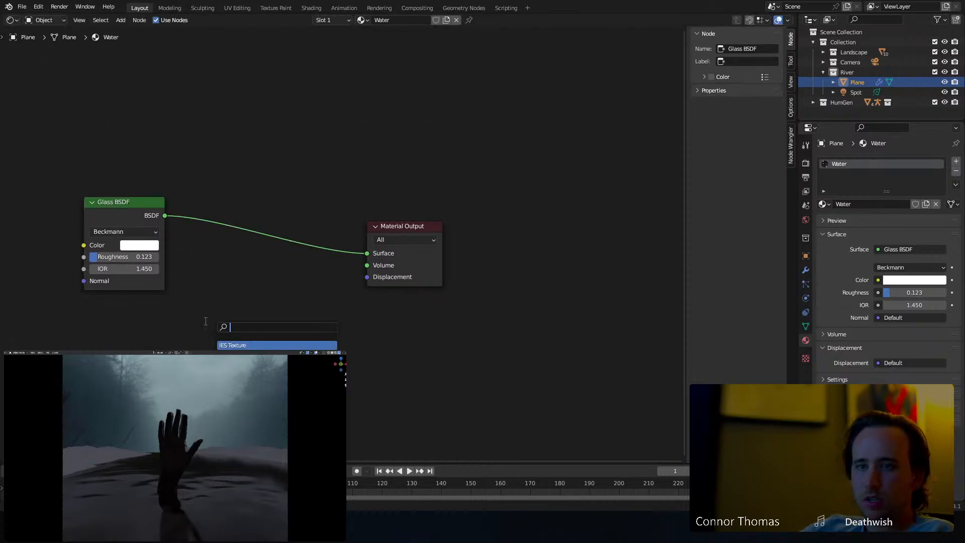
type("gloss")
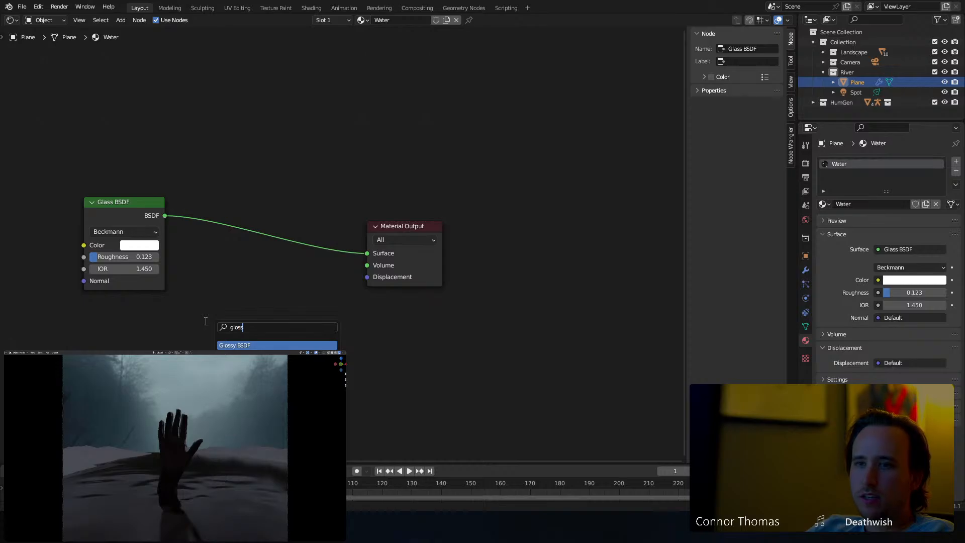
key("Return")
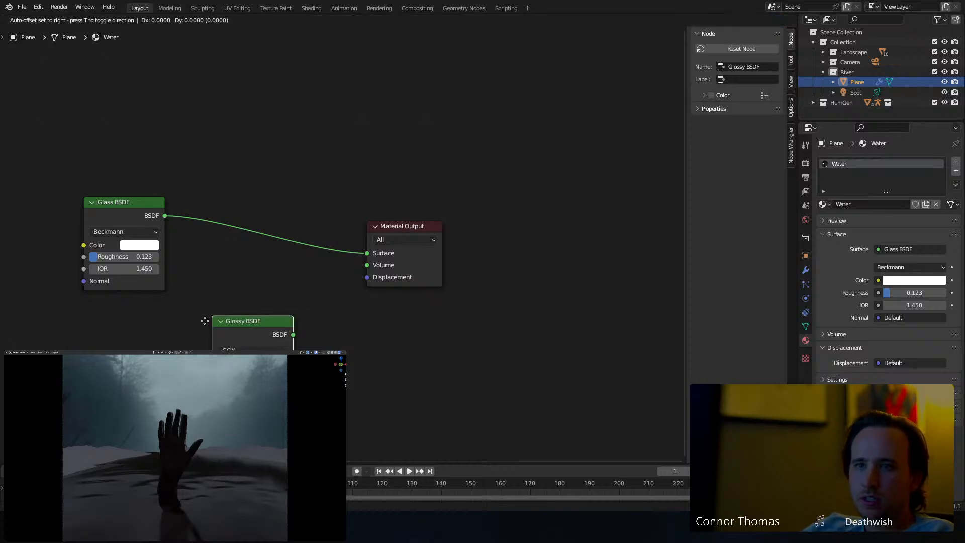
left_click(222, 319)
left_click(226, 323, "ctrl+shift")
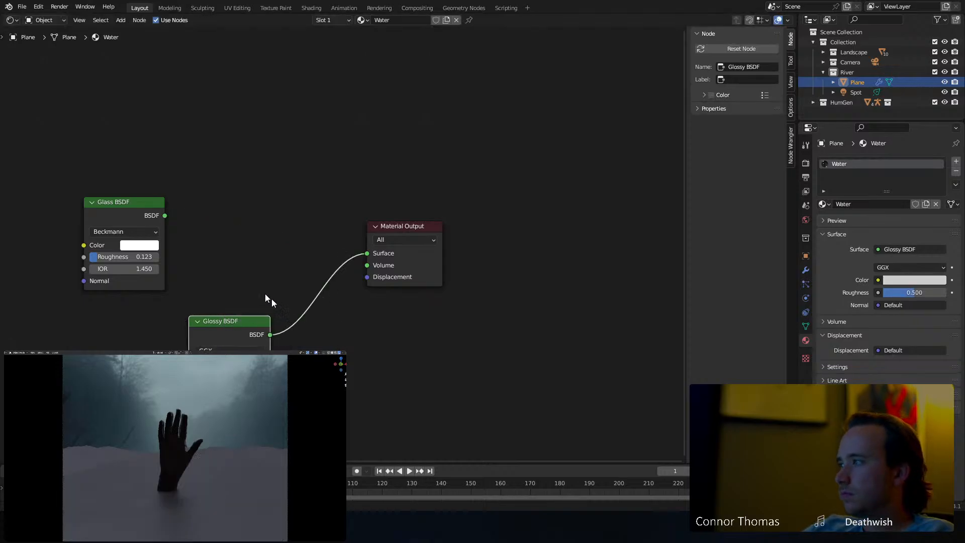
Set the Glossy BSDF roughness to 0.062 and compare it against the glass shader, keeping glossy as the surface.
left_click_drag(236, 376, 207, 376)
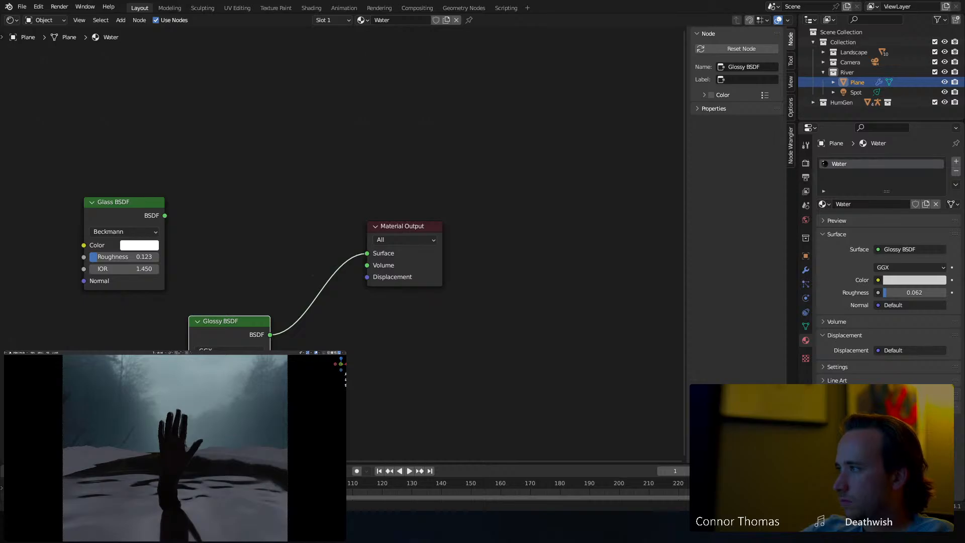
left_click(111, 203, "ctrl+shift")
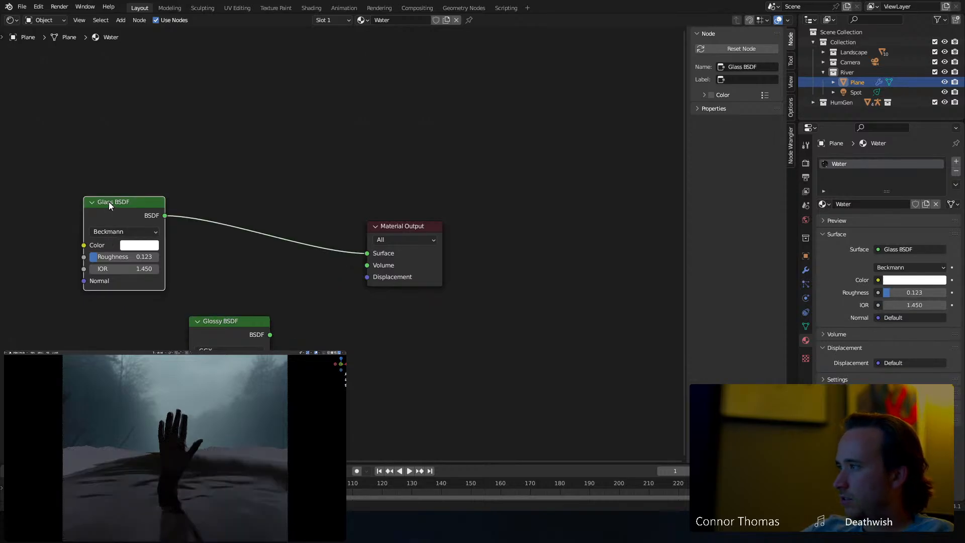
left_click(227, 322, "ctrl+shift")
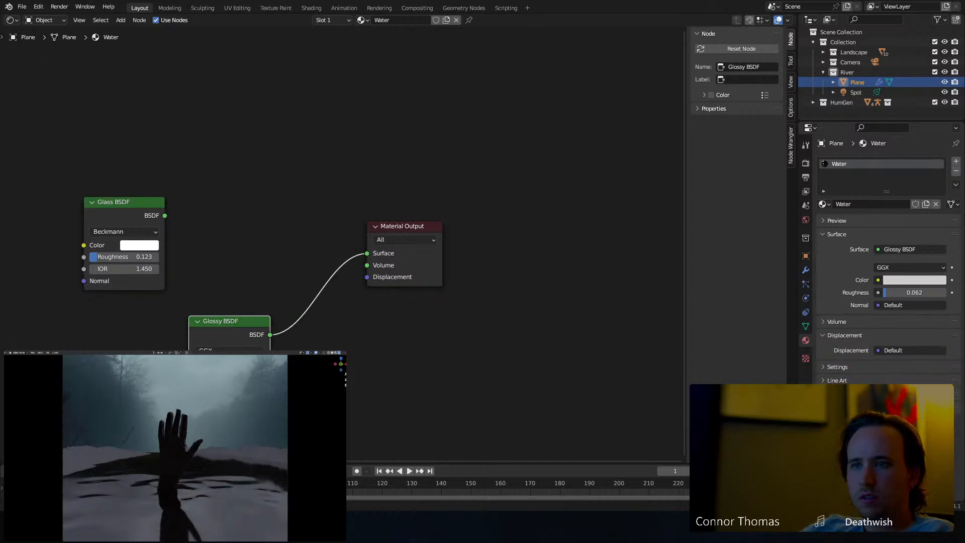
Darken the Glossy BSDF color to a near-black green and check the world's HDRI settings.
left_click(245, 365)
left_click_drag(269, 244, 243, 229)
left_click_drag(320, 255, 318, 290)
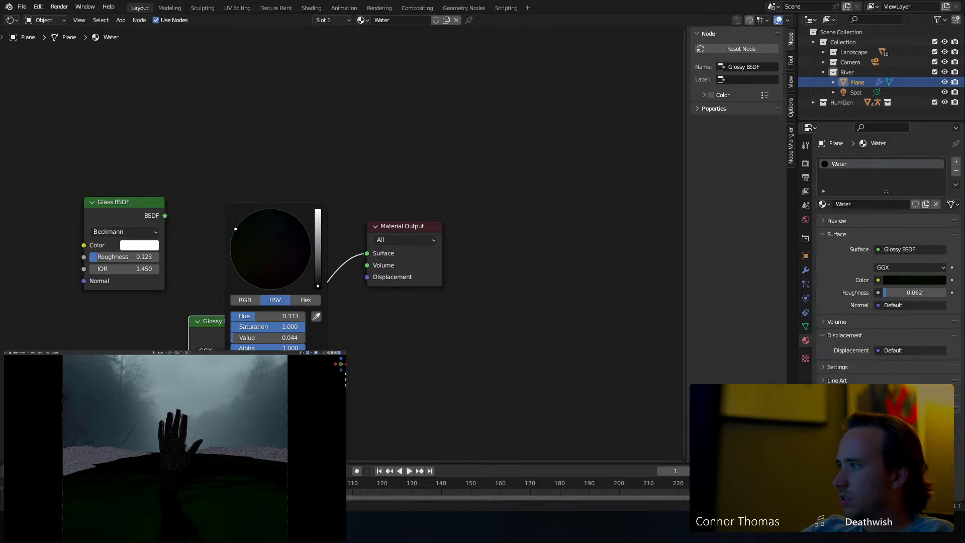
left_click_drag(254, 251, 260, 239)
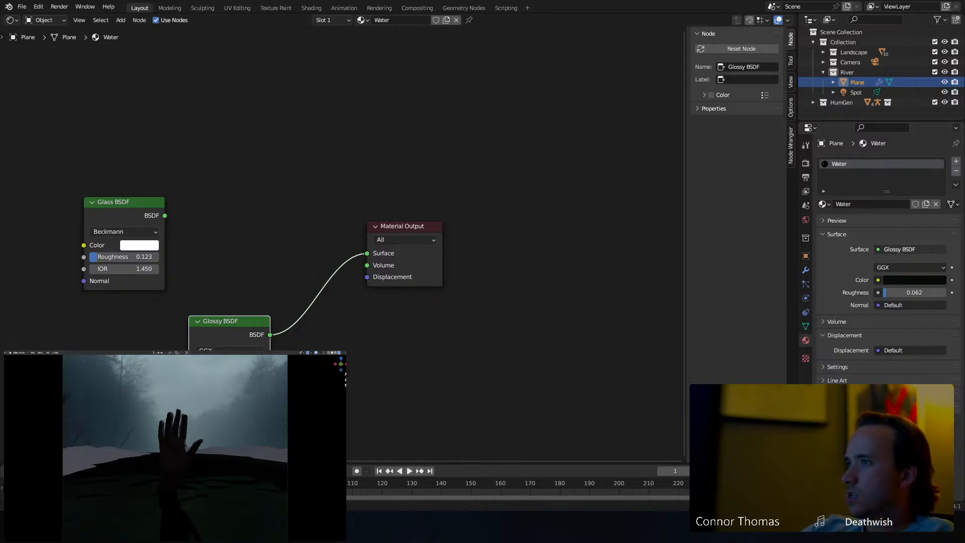
left_click(806, 220)
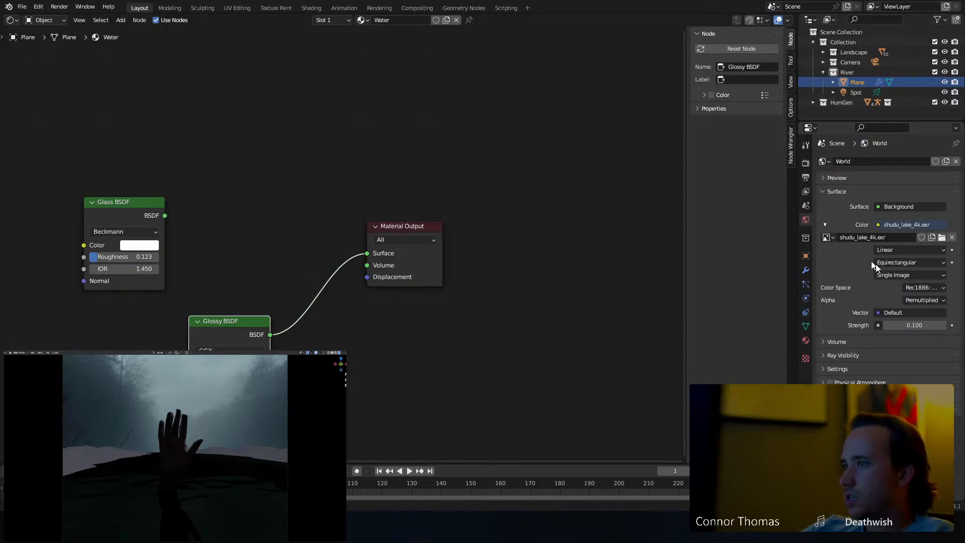
left_click(806, 342)
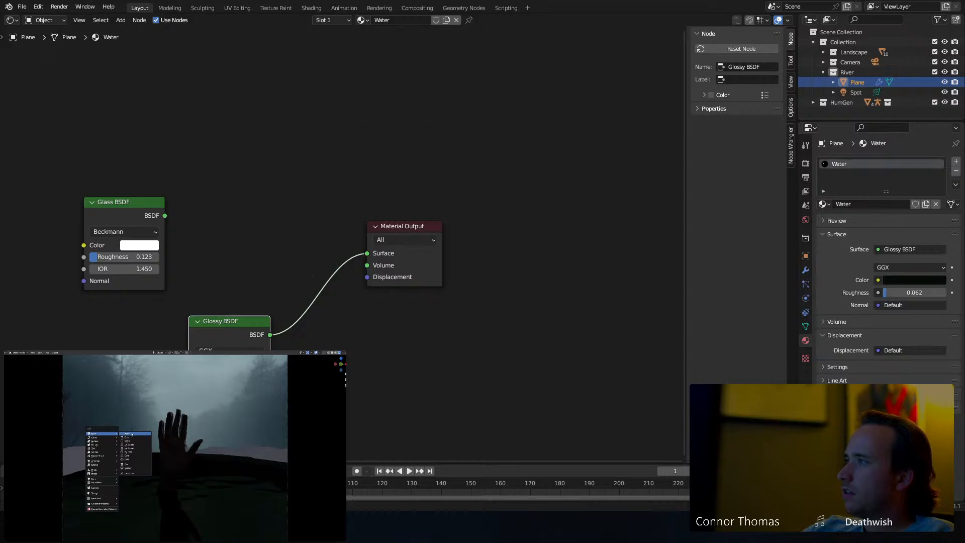
Add a mesh plane upright behind the river and scale it up as a backdrop, checking it through the camera.
left_click(128, 434)
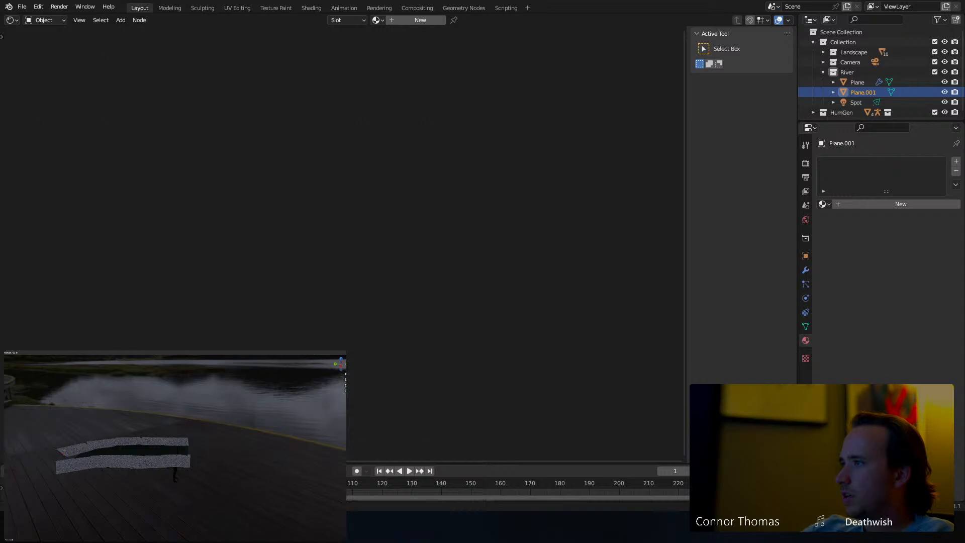
left_click(236, 363)
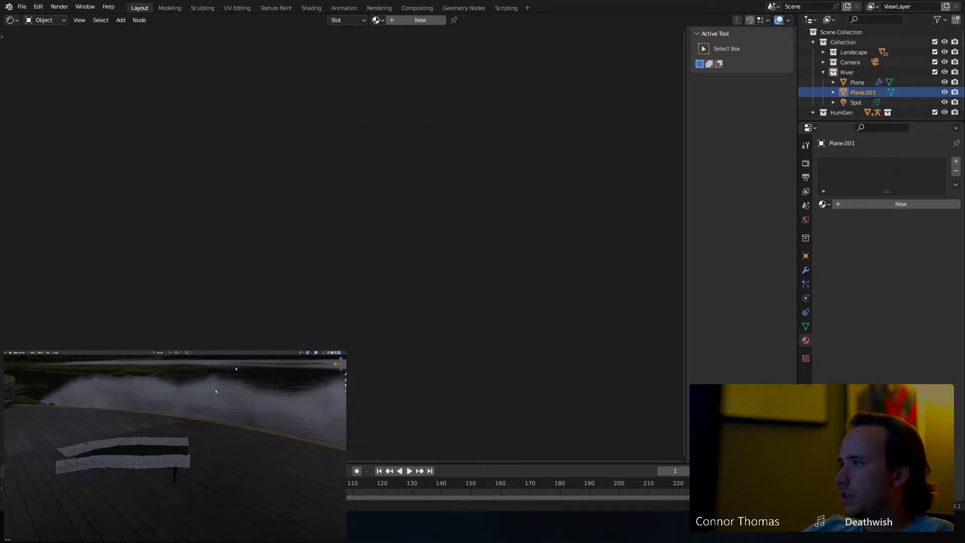
middle_click_drag(217, 390, 137, 402)
key("s")
left_click(213, 404)
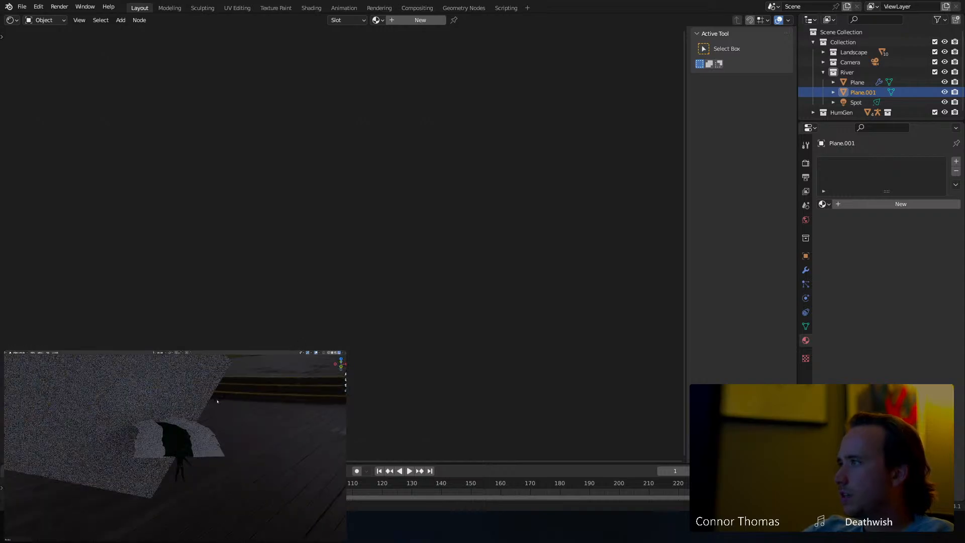
key("KP_0")
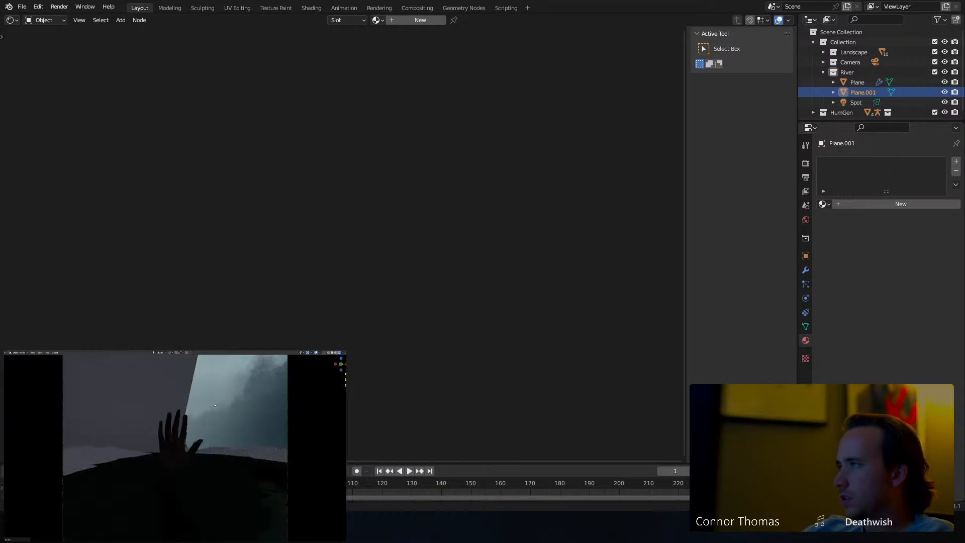
Enlarge the backdrop plane until it fills the sky behind the hand, rotate it freely, and save the file.
key("s")
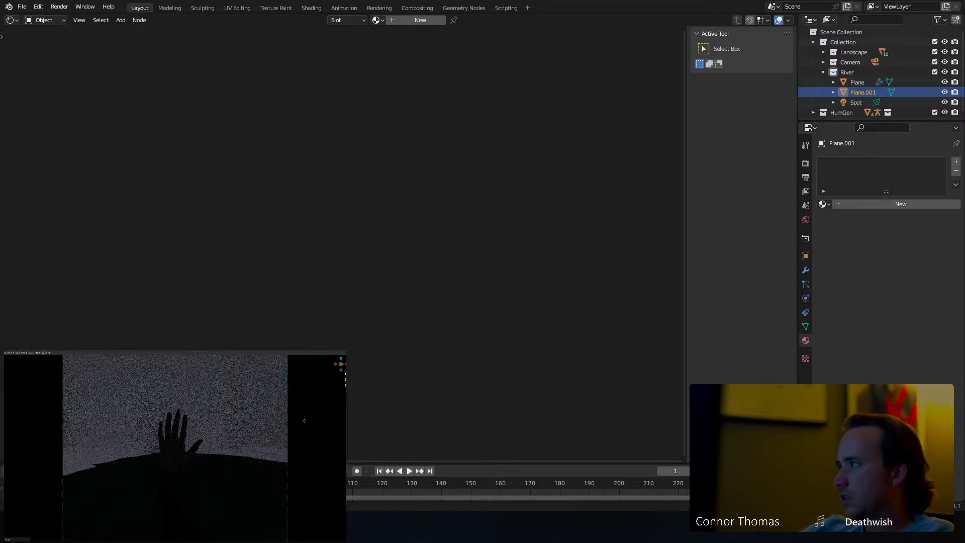
left_click(301, 420)
key("r")
key("r")
left_click(289, 421)
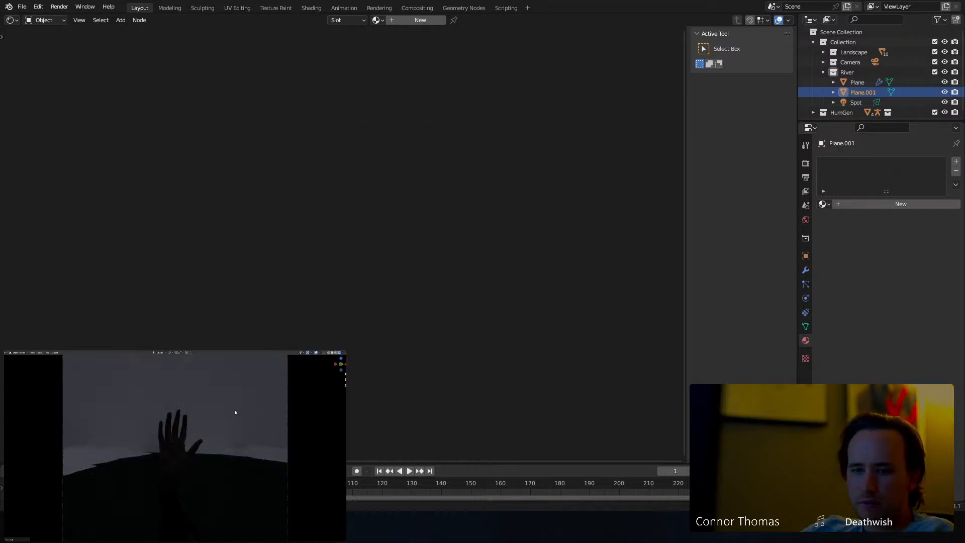
key("ctrl+s")
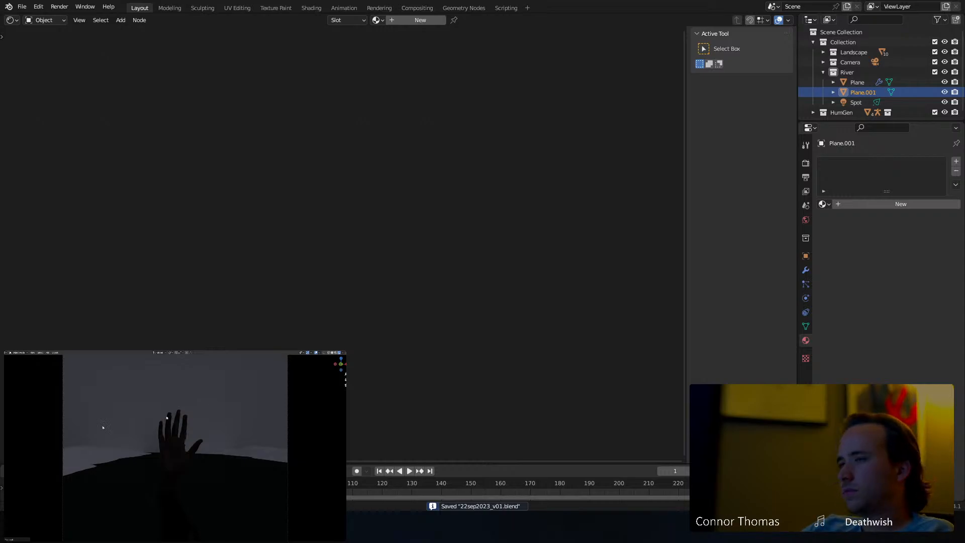
Give the backdrop plane a new material with a cyan base color of hue 0.508, saturation 0.507 and value 1.000.
left_click(873, 204)
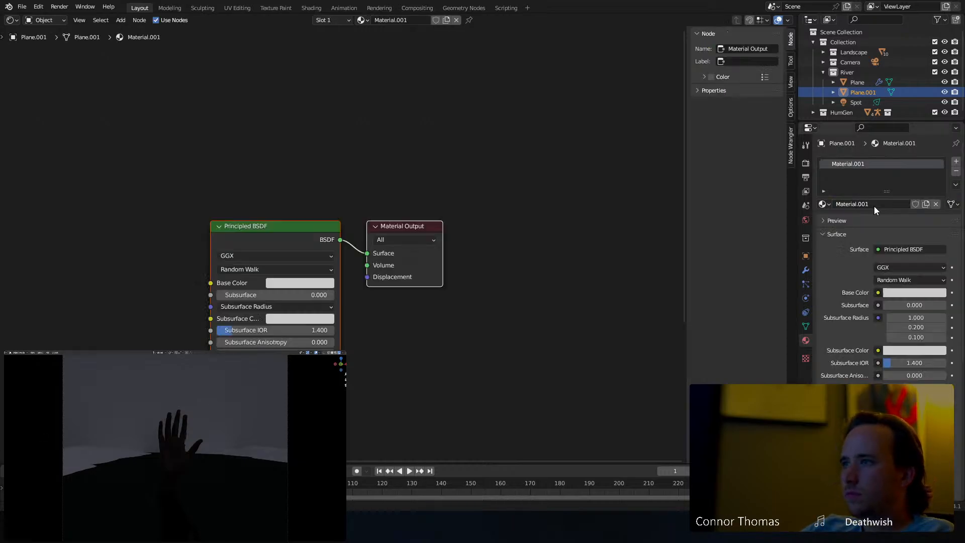
left_click(919, 293)
left_click(895, 165)
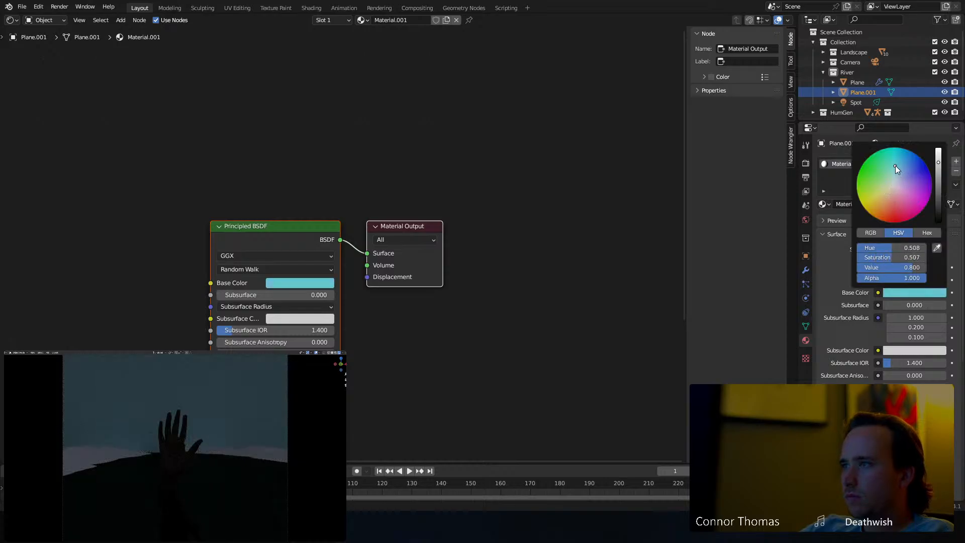
left_click(297, 225)
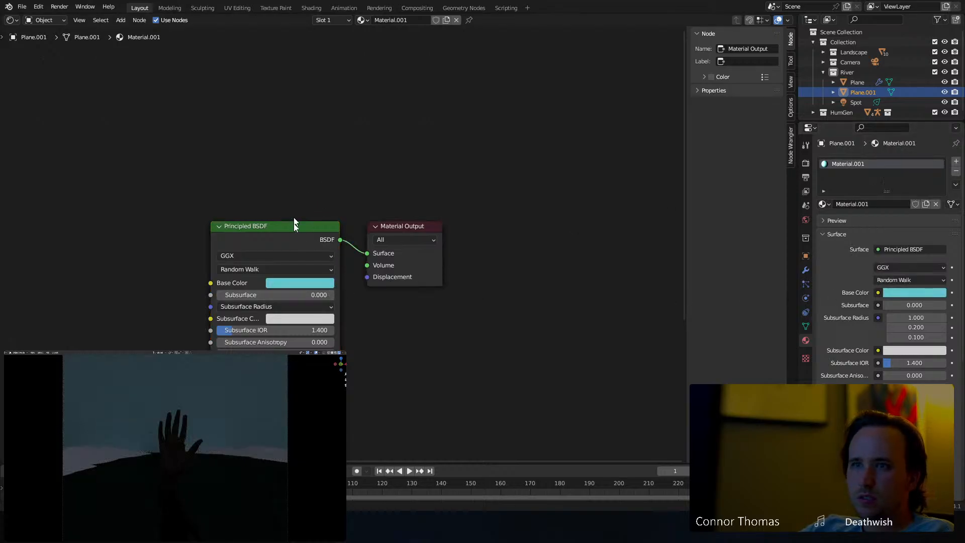
left_click_drag(299, 227, 190, 182)
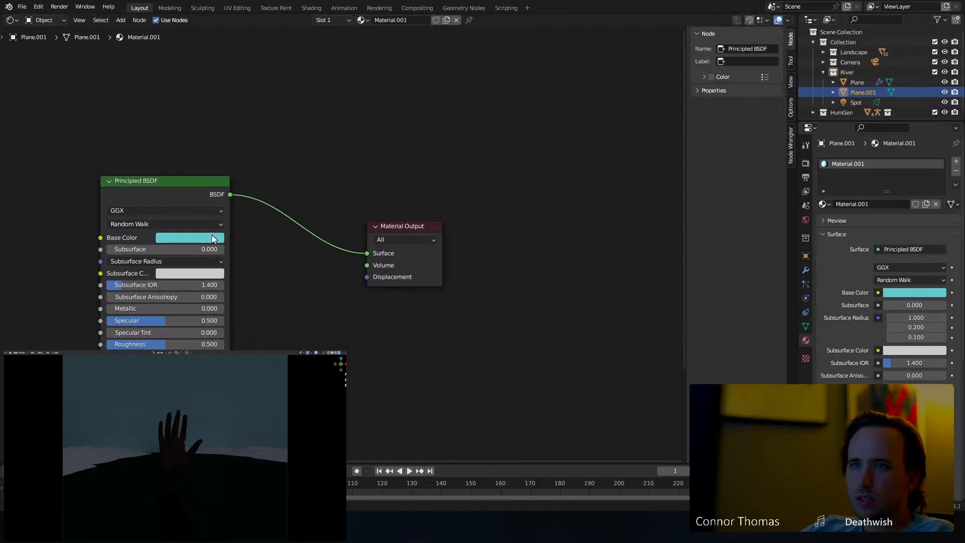
left_click(212, 238)
left_click_drag(249, 101, 250, 84)
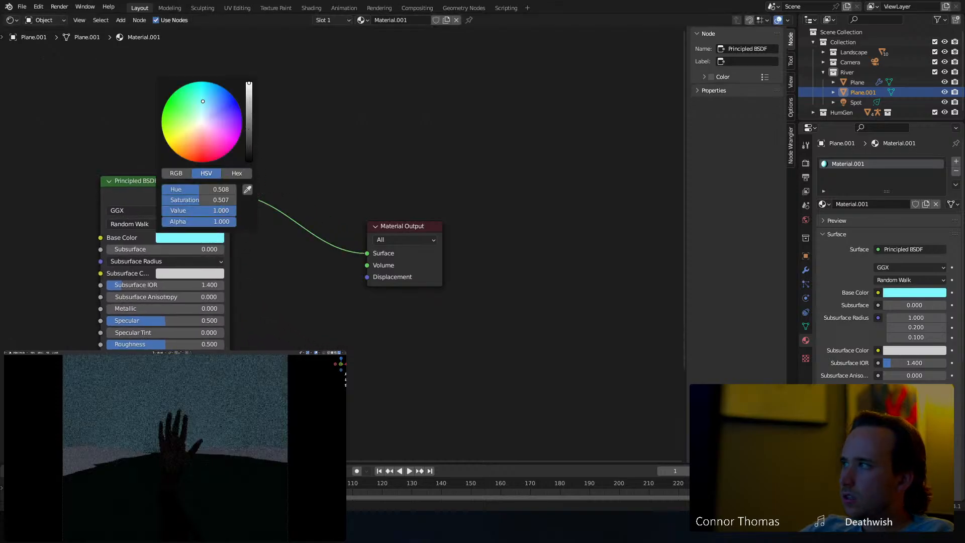
Remove the Principled BSDF node from the backdrop's material and delete the backdrop plane.
left_click(194, 183)
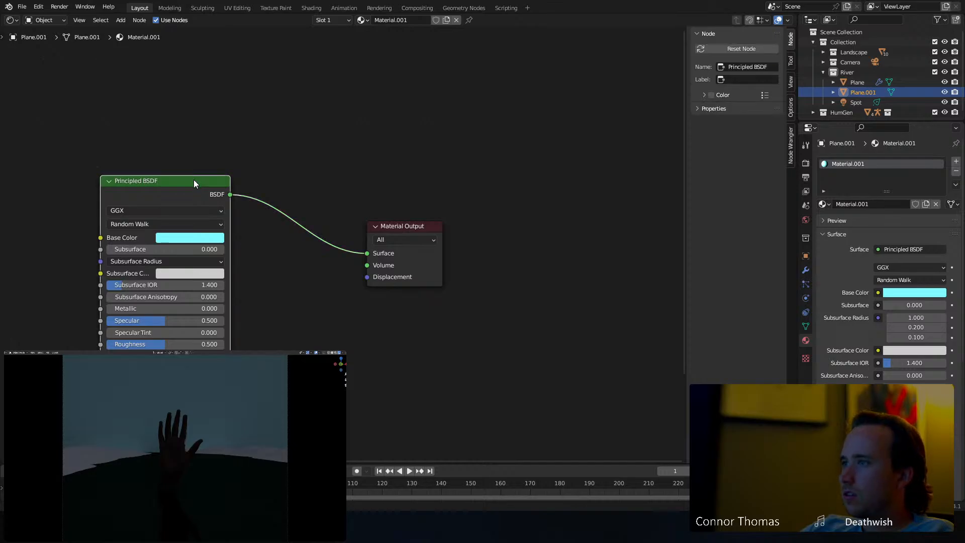
key("x")
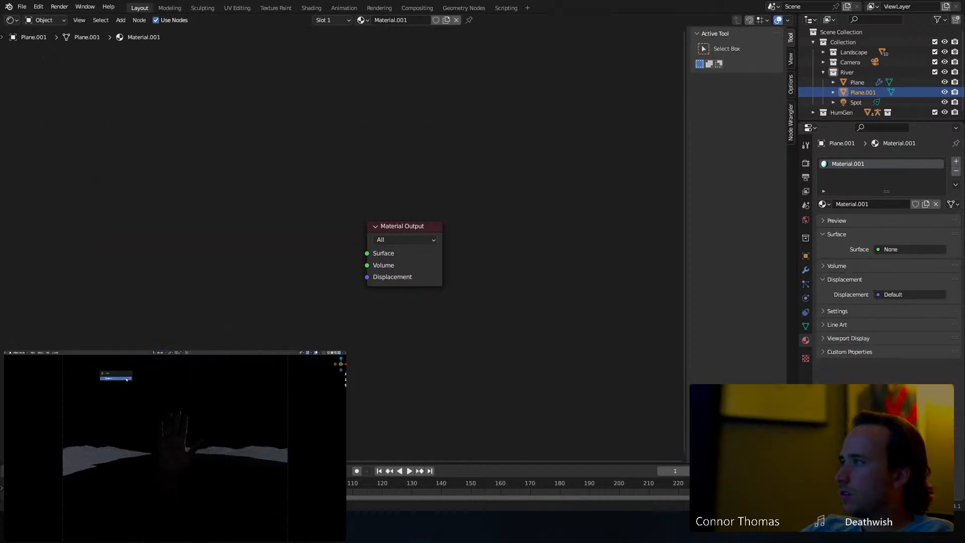
left_click(126, 379)
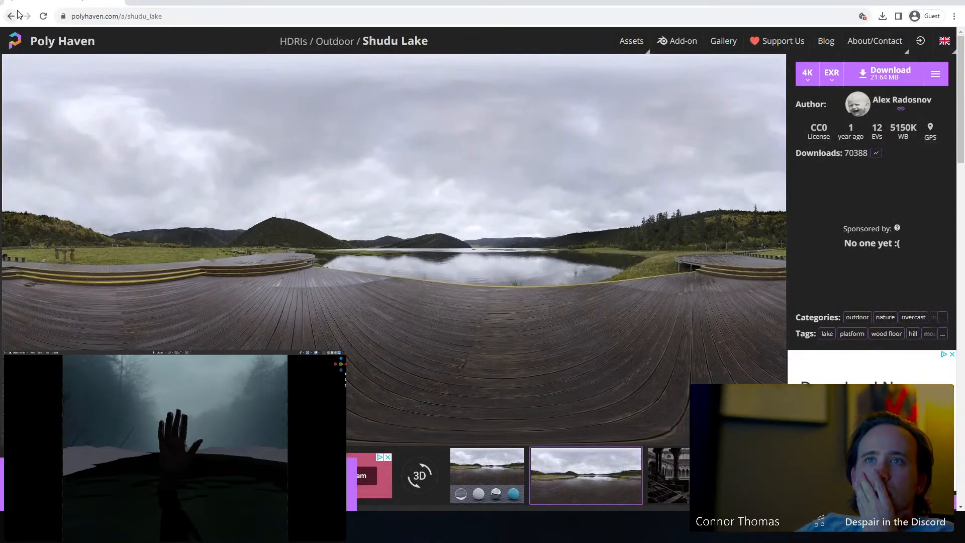
Browse Poly Haven's outdoor HDRIs for an overcast sky and open Mud Road (Pure Sky).
key("alt+Left")
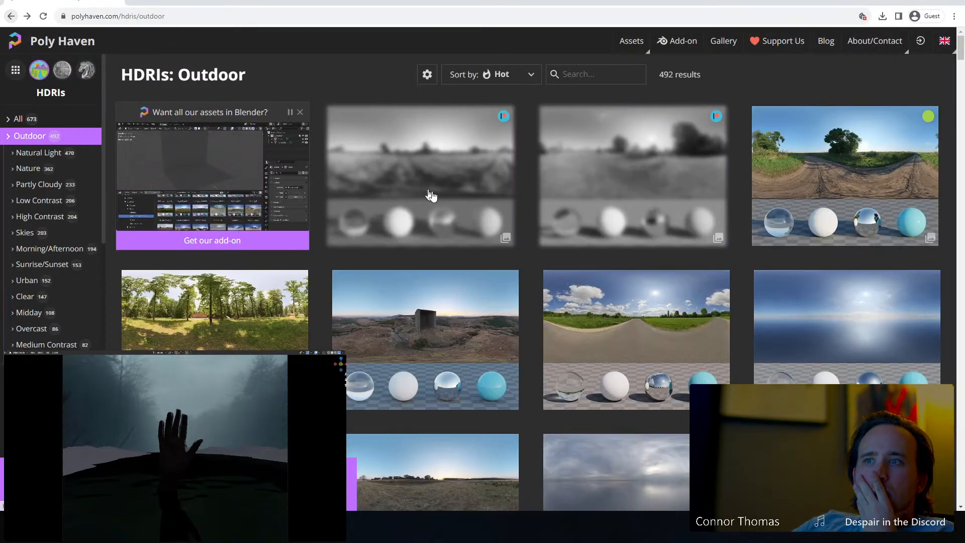
scroll(432, 195, "down", 4)
scroll(431, 189, "down", 3)
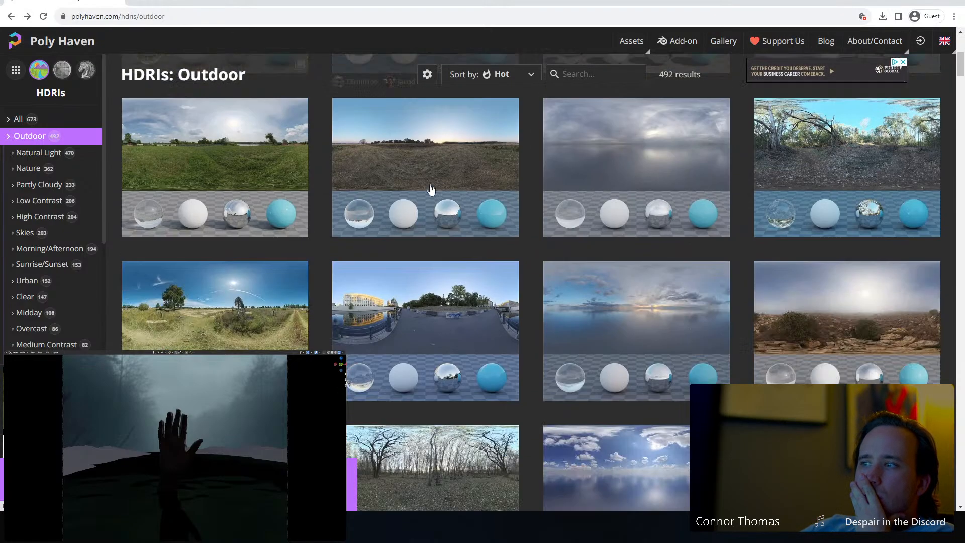
scroll(431, 189, "down", 7)
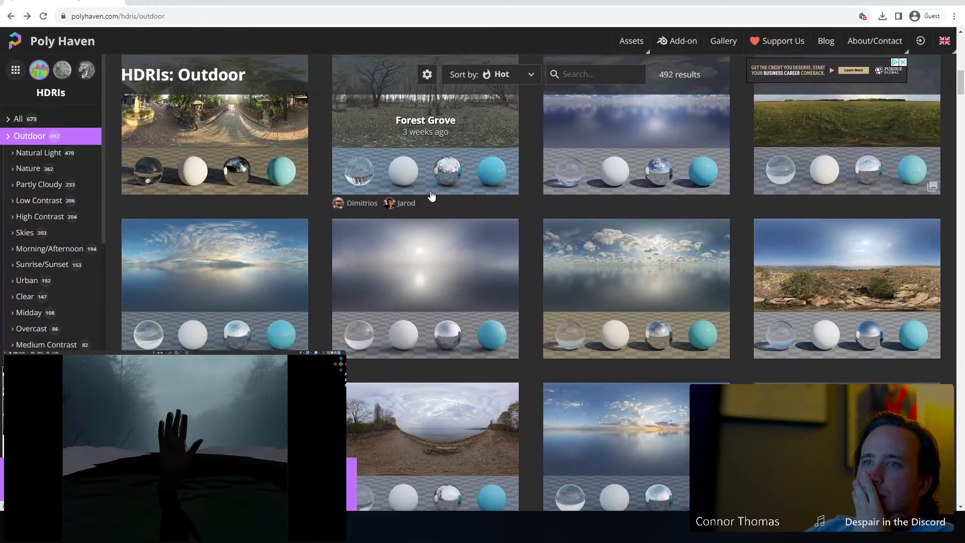
scroll(431, 195, "down", 5)
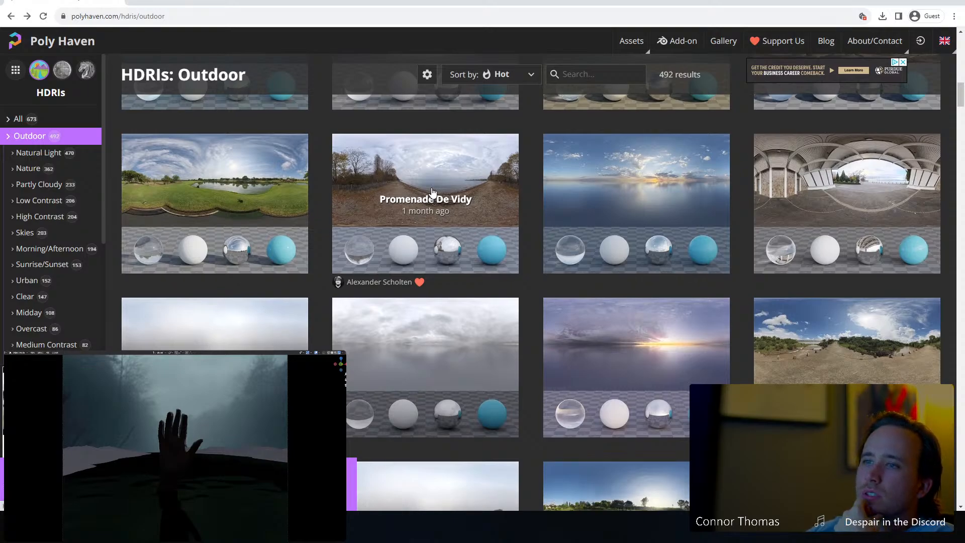
scroll(432, 196, "down", 2)
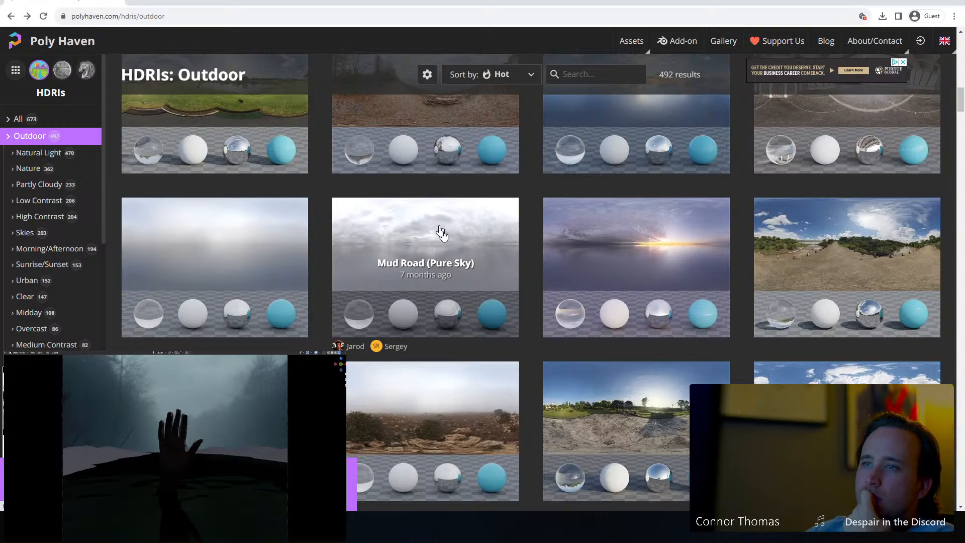
left_click(467, 266)
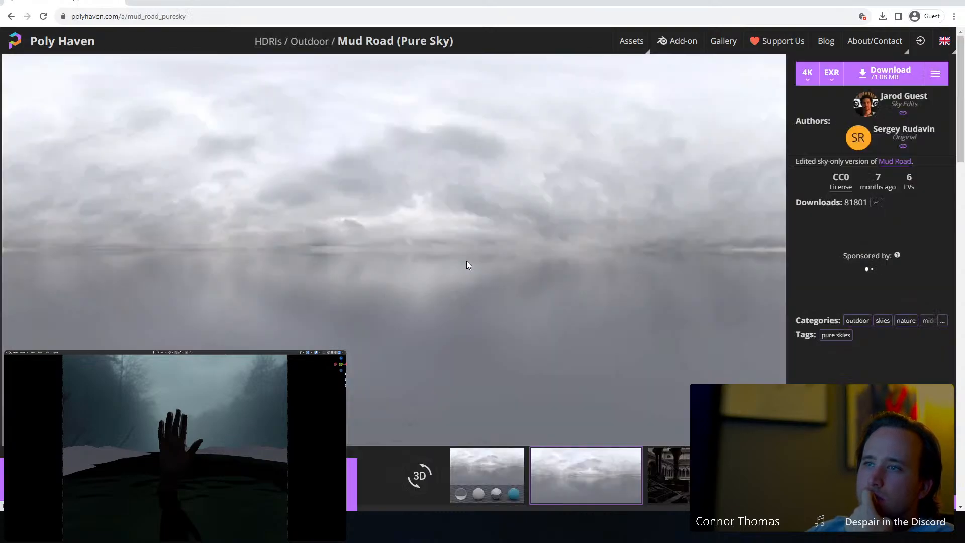
Download the 4K EXR to Downloads as mud_road_puresky_4k.exr and return to Blender.
left_click(876, 82)
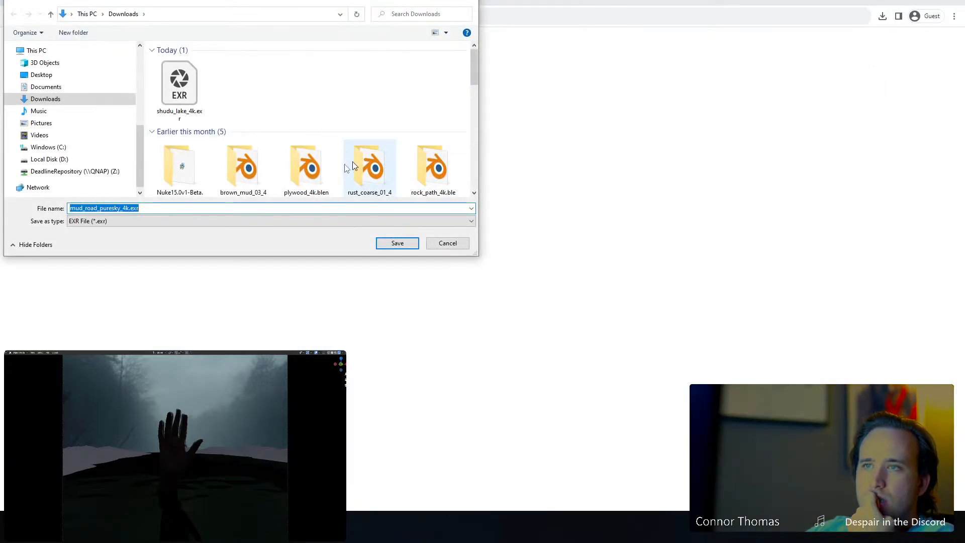
left_click(388, 238)
left_click(908, 1)
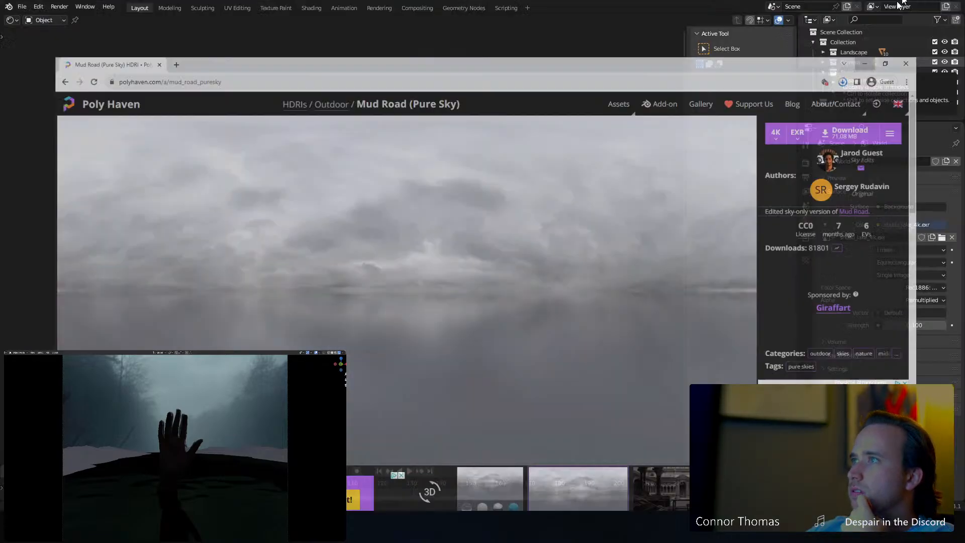
Replace the world's environment image with mud_road_puresky_4k.exr from Downloads.
left_click(939, 239)
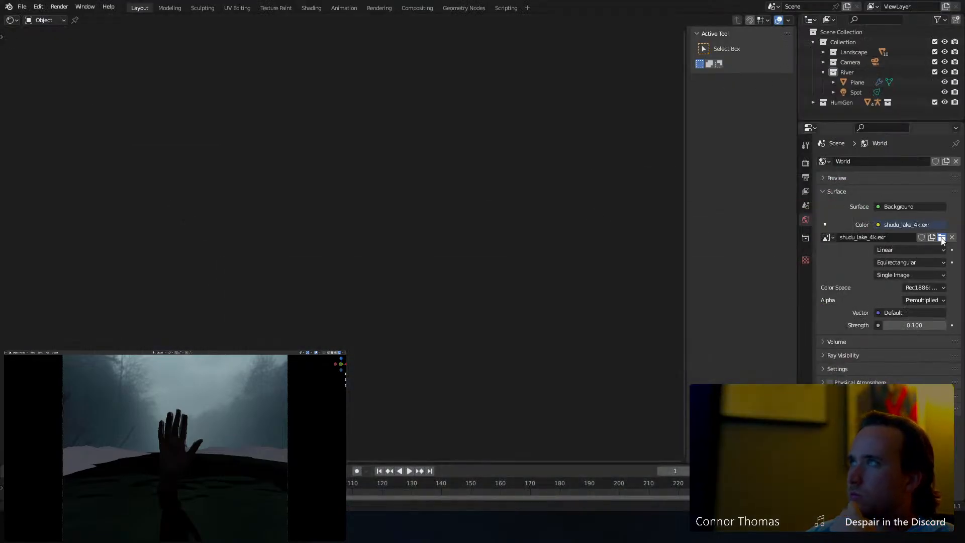
scroll(409, 292, "down", 8)
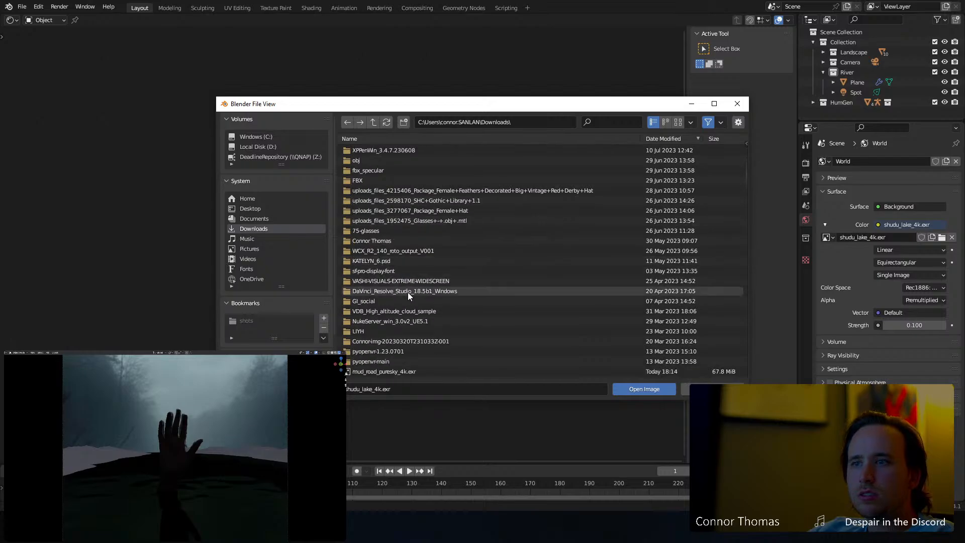
double_click(370, 294)
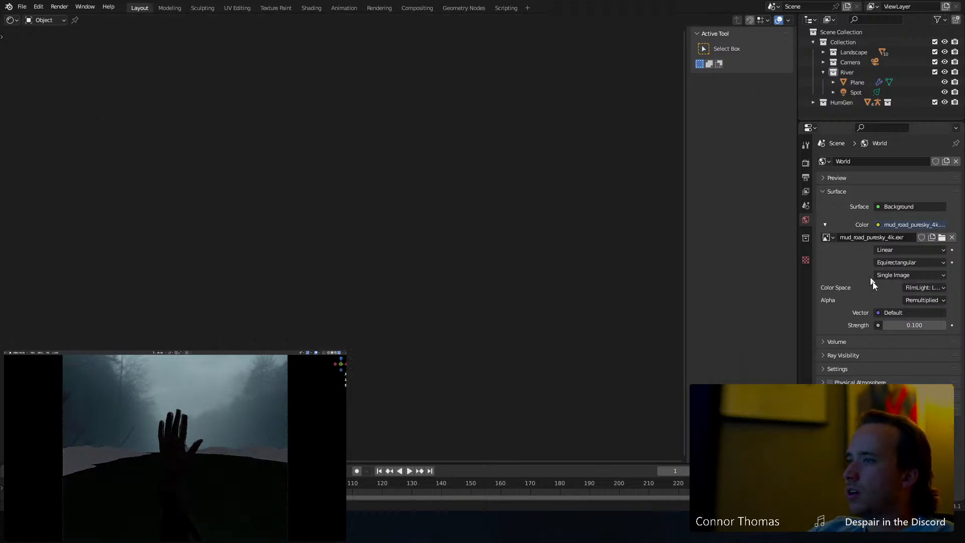
Try a world background strength of 1 and settle on 0.5.
left_click(923, 326)
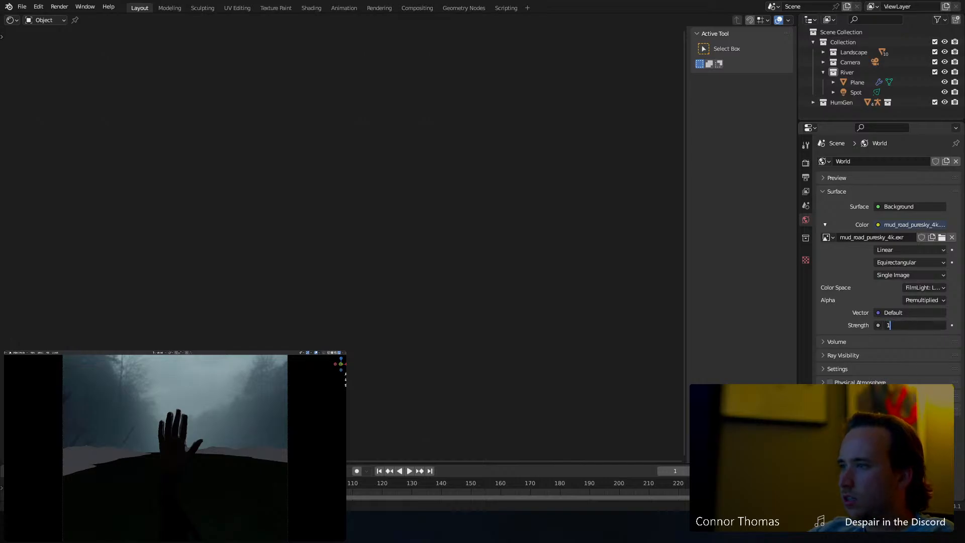
type("1")
key("Return")
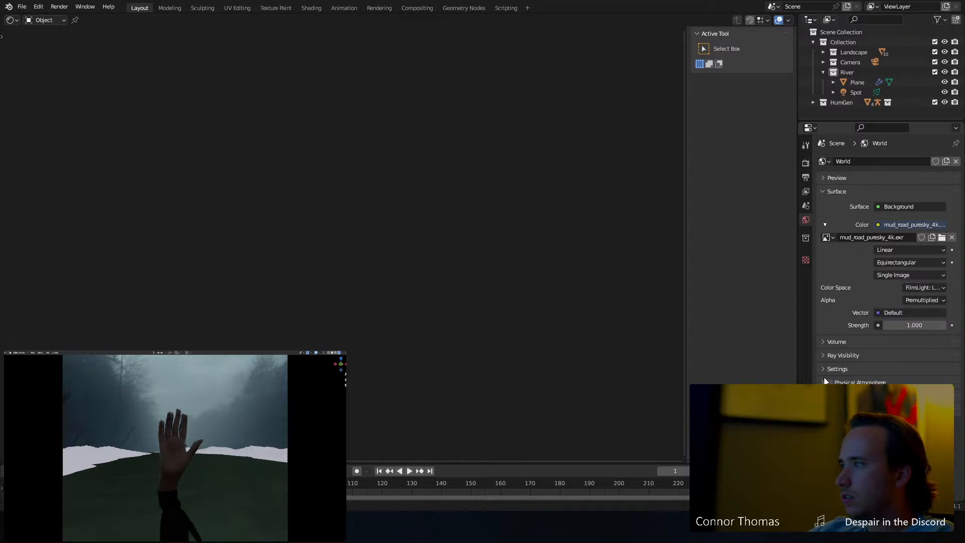
left_click(914, 325)
key("BackSpace")
type(".5")
key("Return")
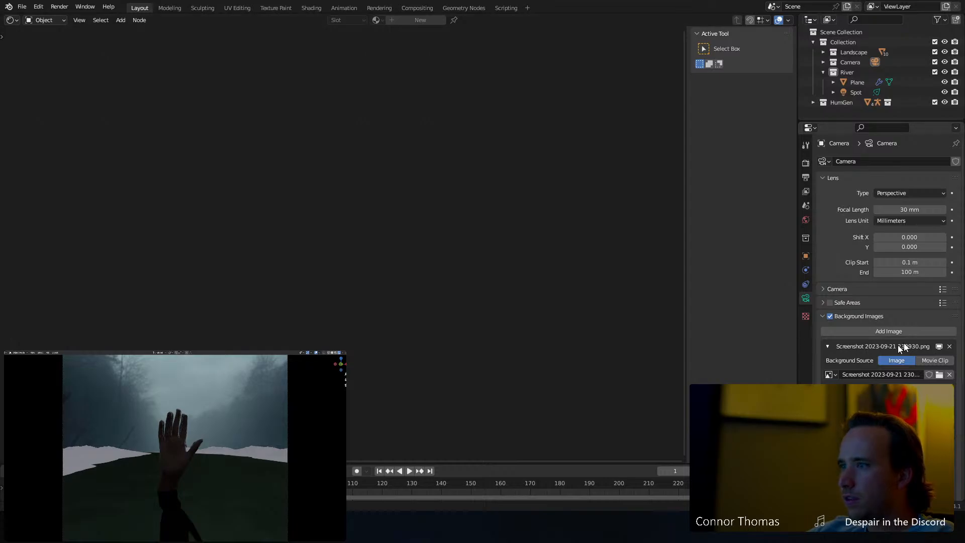
Show the HDRI sky behind the hand instead of the camera's background image and reopen the world settings.
left_click(823, 315)
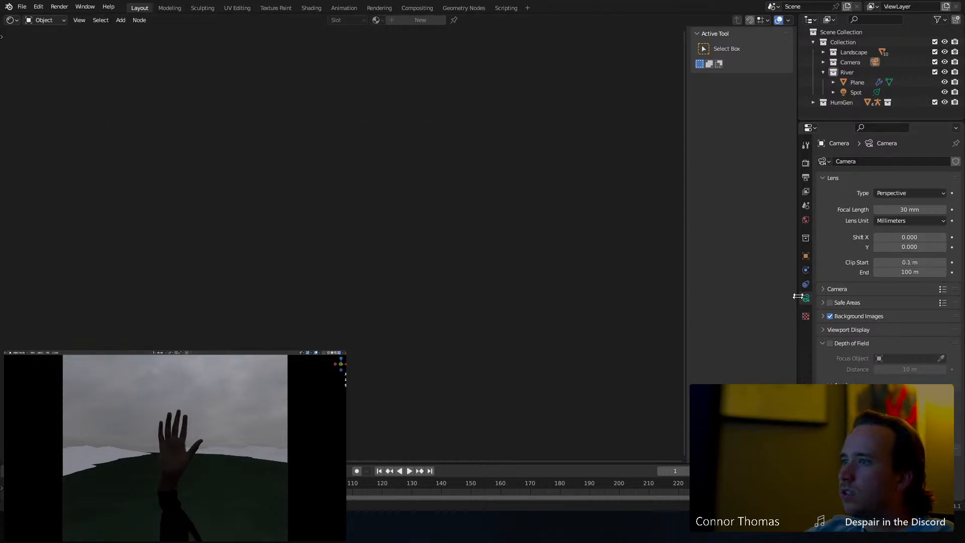
left_click(805, 220)
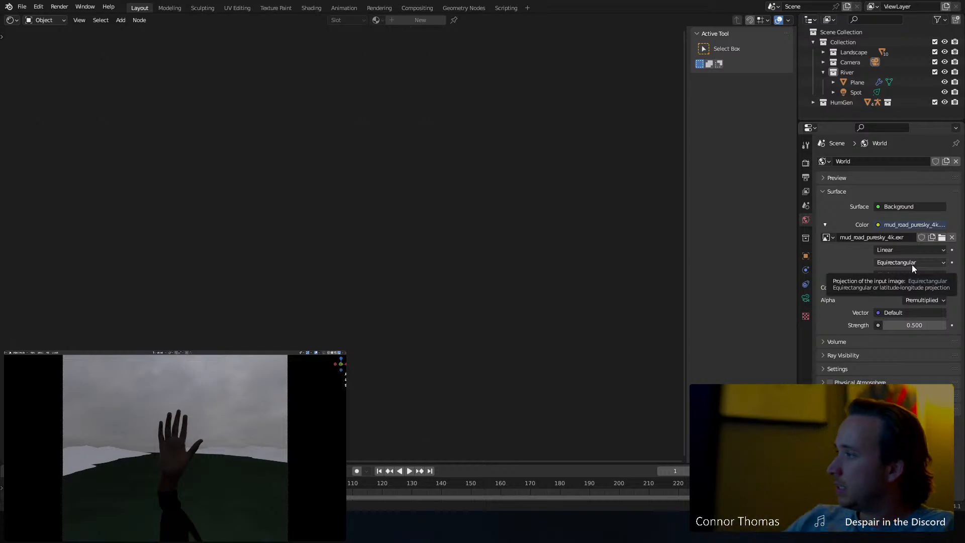
Select the river plane and connect its Glass BSDF to the Material Output surface in place of the Glossy BSDF.
left_click(118, 509)
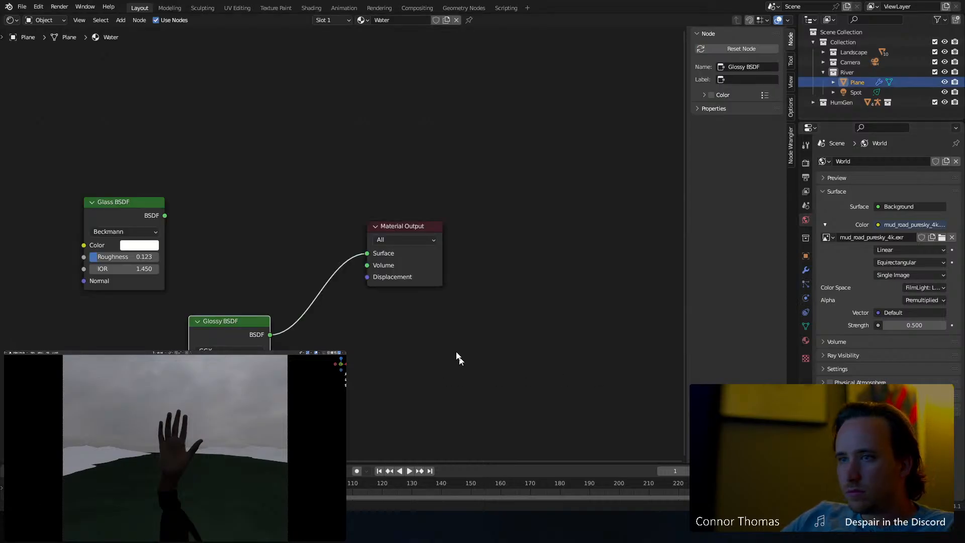
middle_click_drag(305, 388, 346, 383)
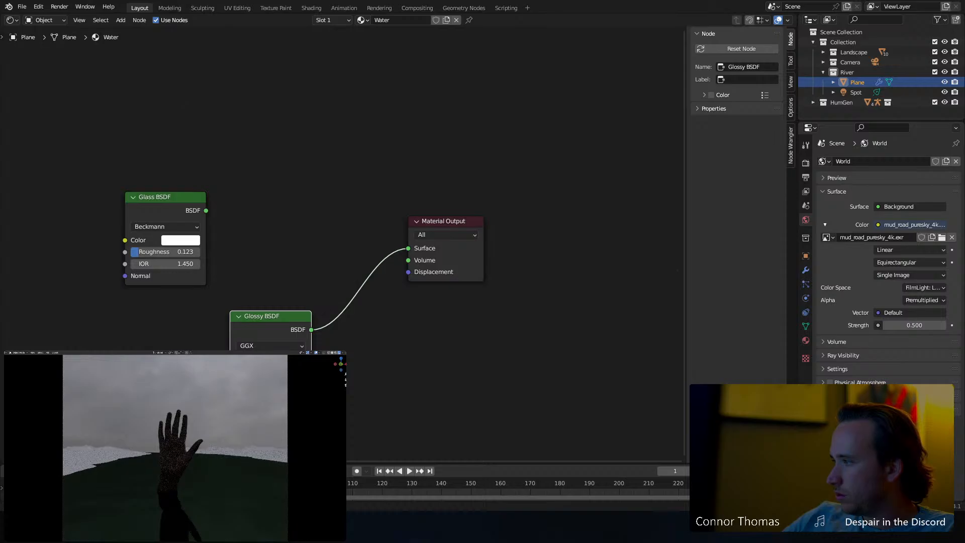
left_click(178, 193, "ctrl+shift")
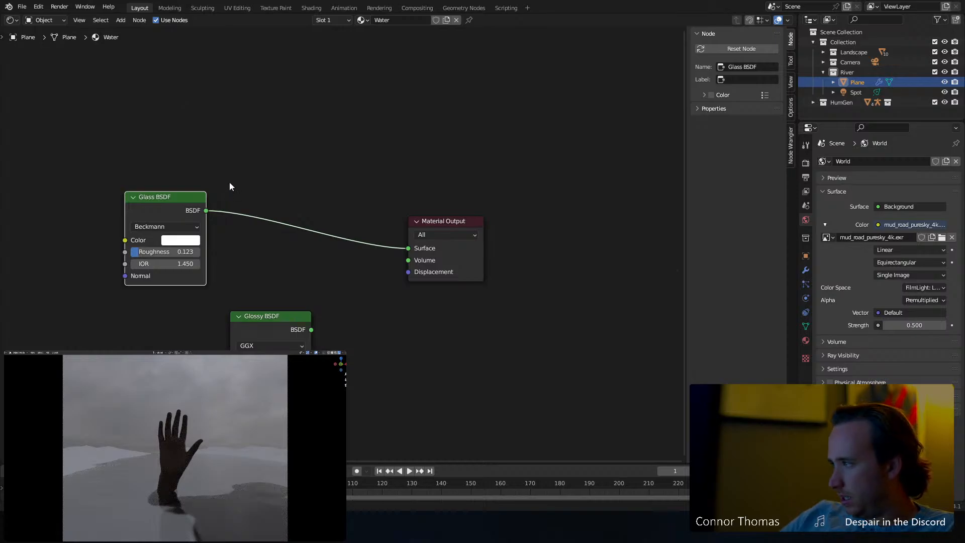
left_click(302, 153)
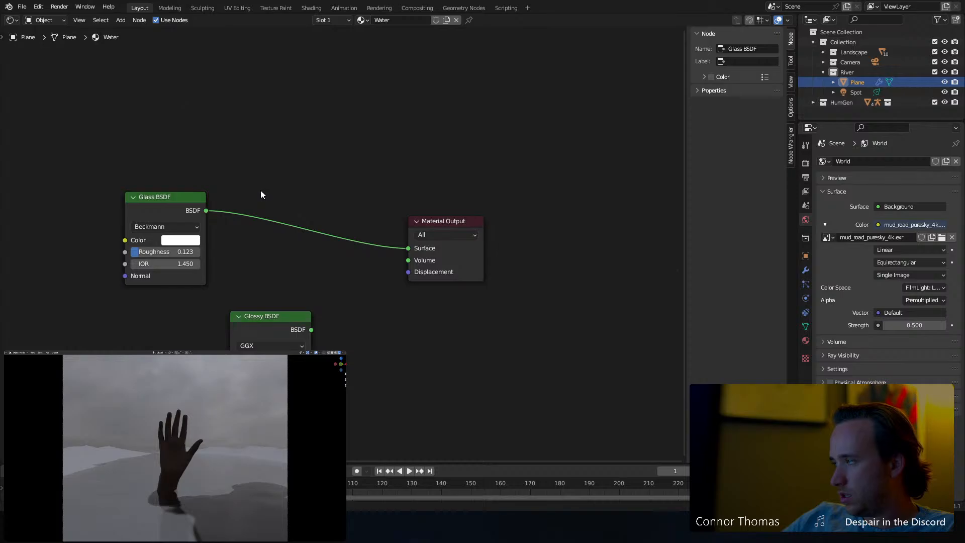
Set the water material's Glass BSDF to an IOR of 5.650 and darken its colour to black.
left_click_drag(155, 264, 201, 265)
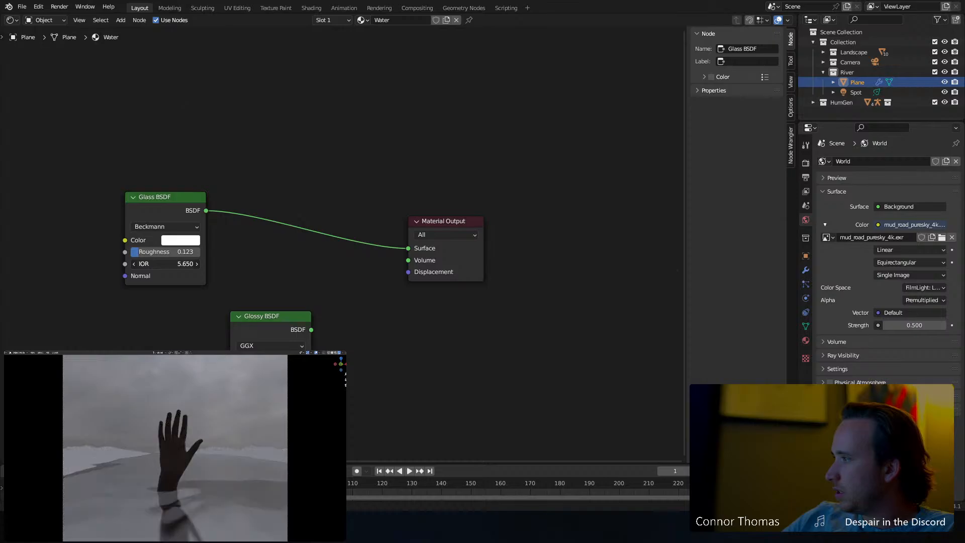
left_click(181, 240)
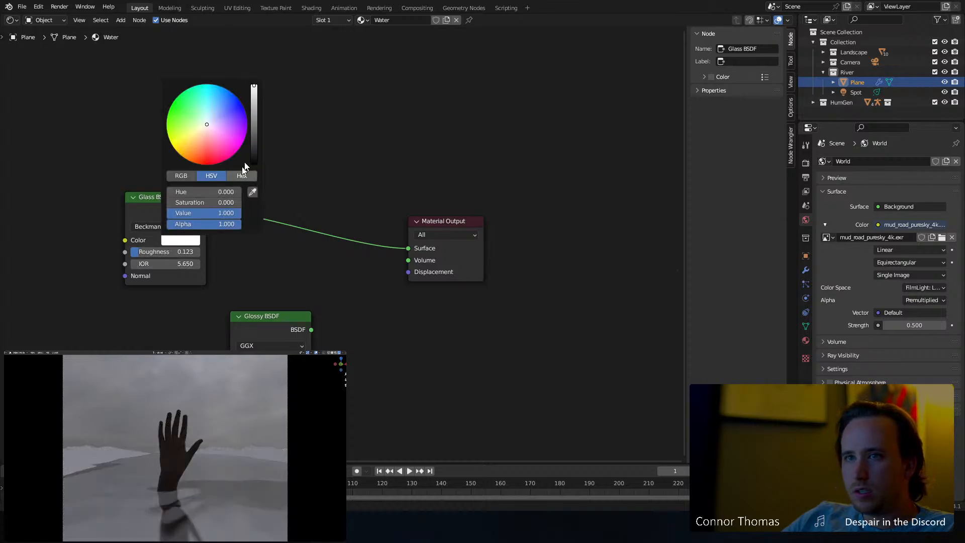
mouse_move(208, 129)
left_mouse_down()
mouse_move(194, 119)
mouse_move(254, 132)
mouse_move(254, 161)
left_mouse_up()
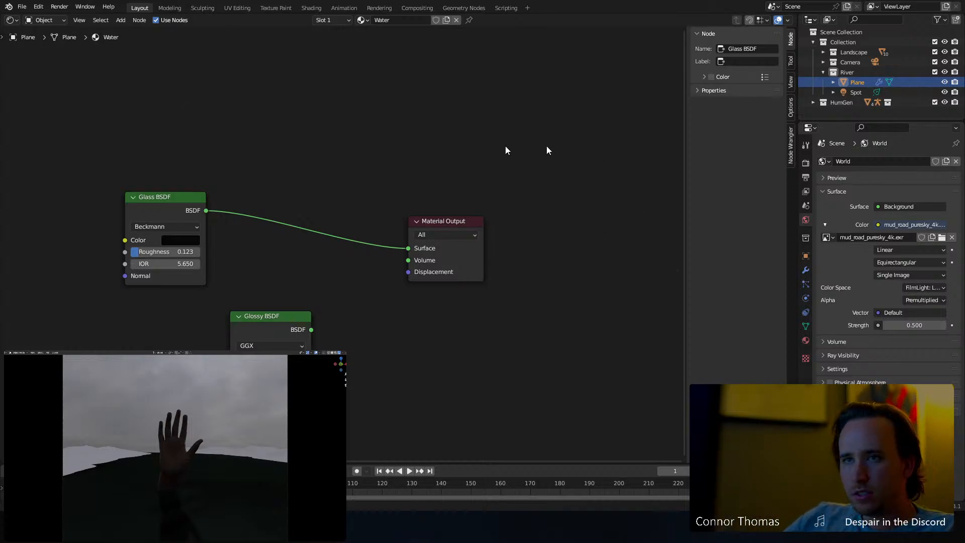
Delete the disconnected Glossy BSDF node from the water material.
middle_click_drag(226, 117, 285, 132)
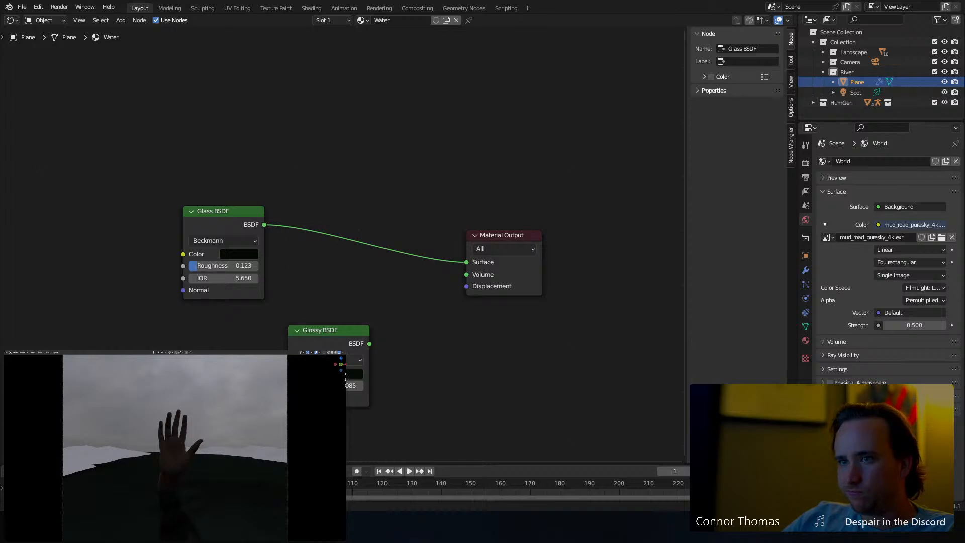
left_click(320, 332)
key("x")
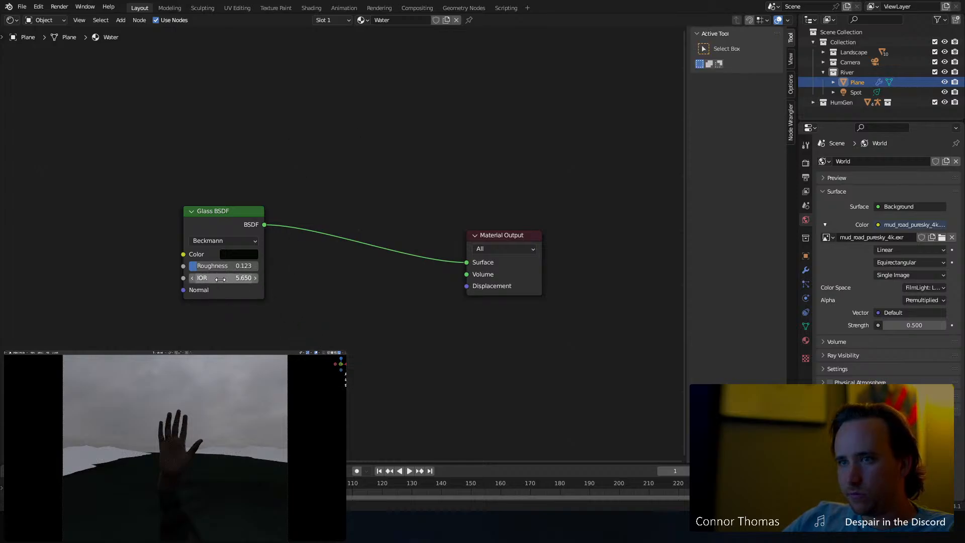
Try Glass BSDF IOR values of 0.950 and 4.850 and settle on 7.850.
mouse_move(220, 279)
left_mouse_down()
mouse_move(166, 279)
mouse_move(226, 278)
left_mouse_up()
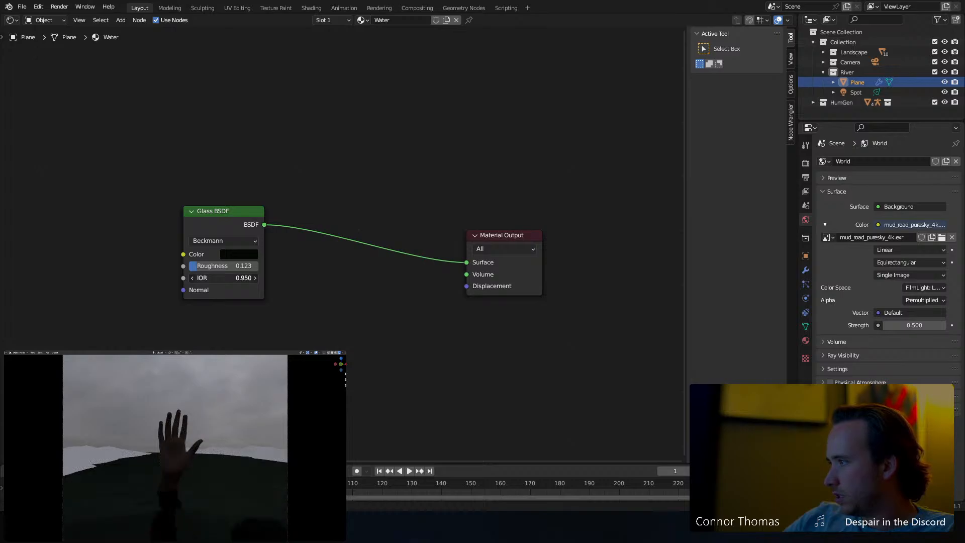
left_click_drag(226, 278, 317, 278)
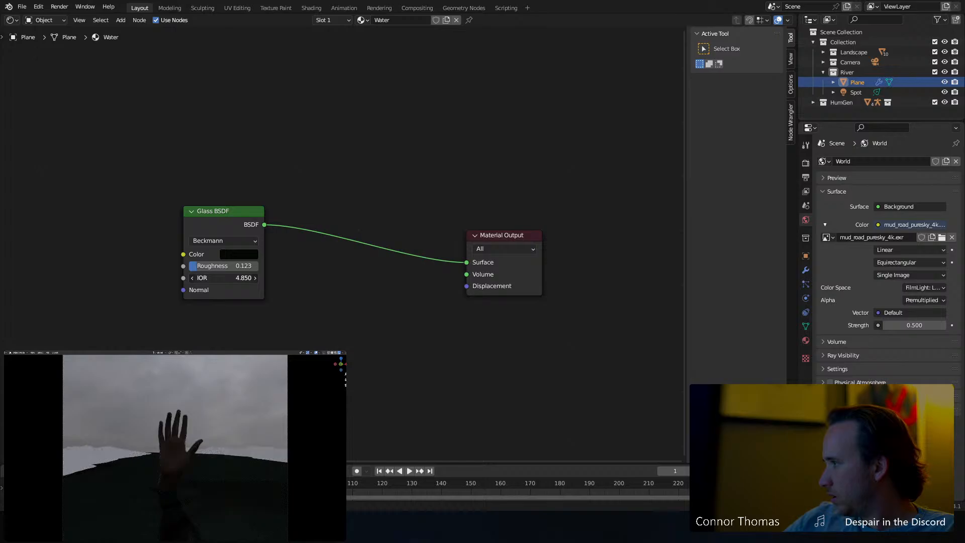
left_click_drag(226, 278, 136, 278)
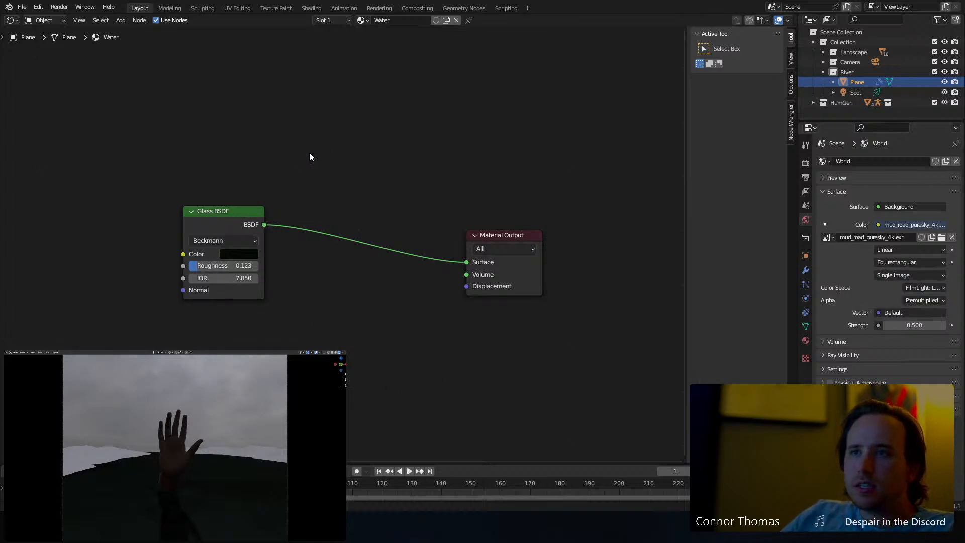
key("shift+a")
type("no")
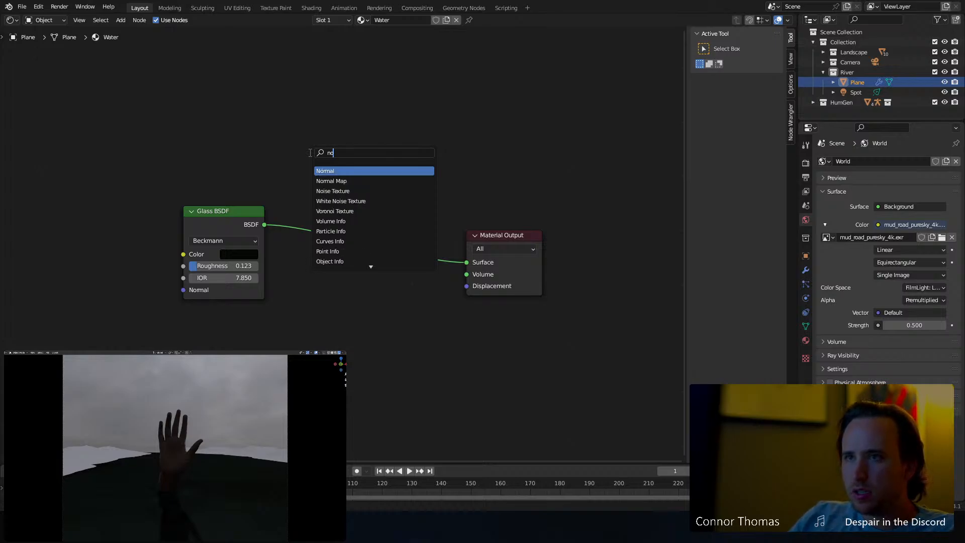
key("BackSpace")
key("Escape")
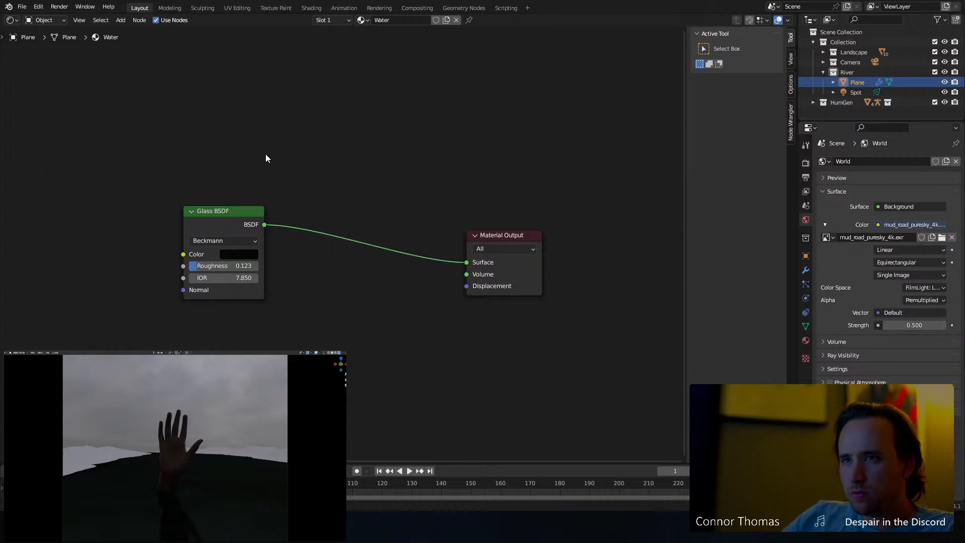
key("ctrl+shift+t")
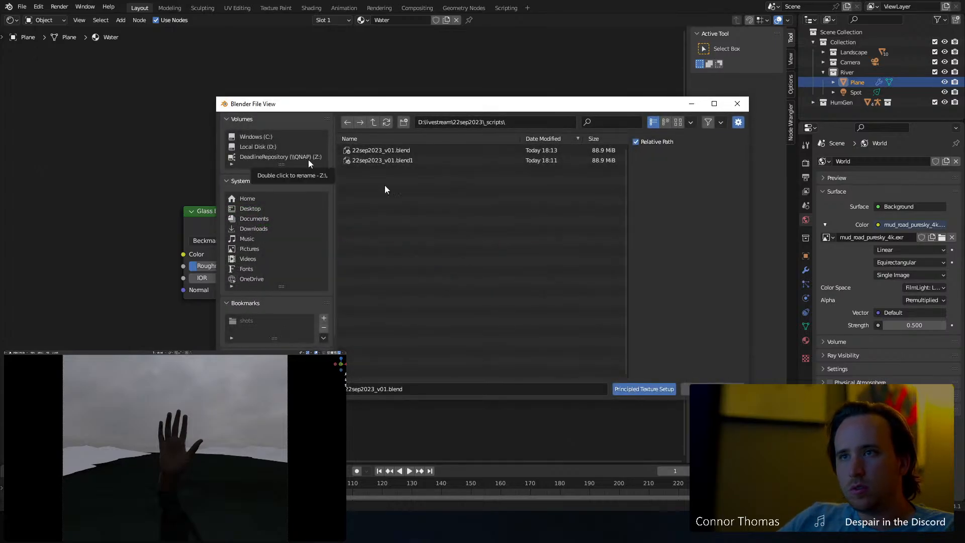
key("Escape")
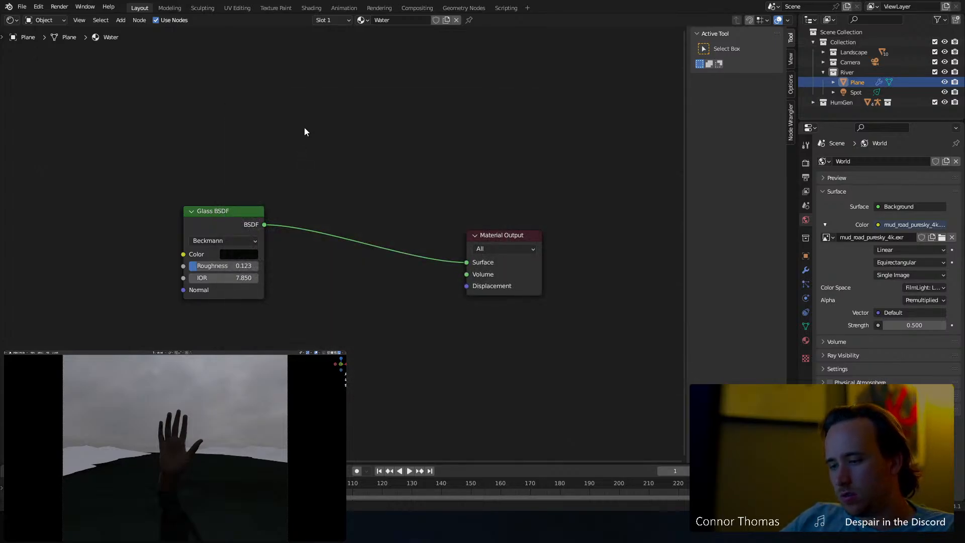
Add a texture setup to the Glass BSDF and delete its Image Texture node, keeping Texture Coordinate and Mapping.
left_click(227, 213)
key("ctrl+t")
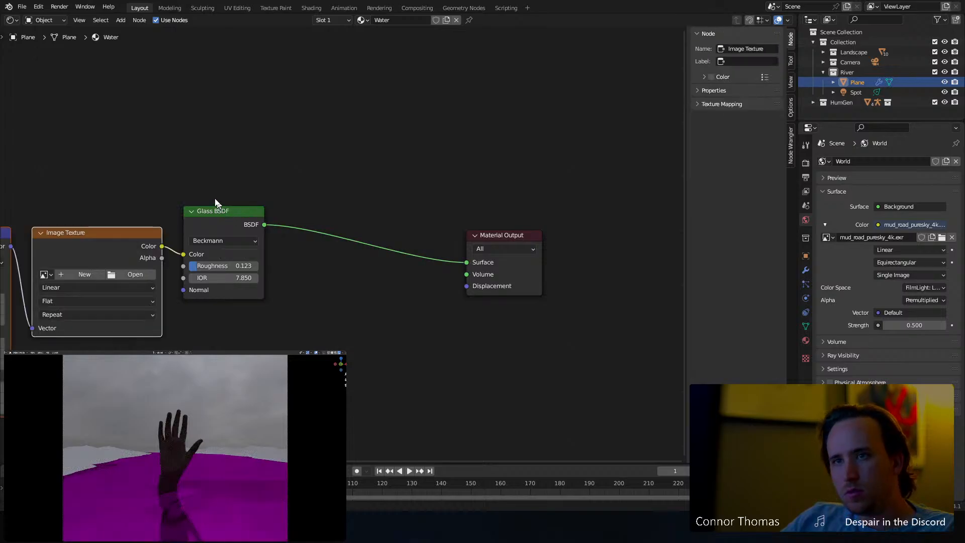
middle_click_drag(215, 201, 403, 157)
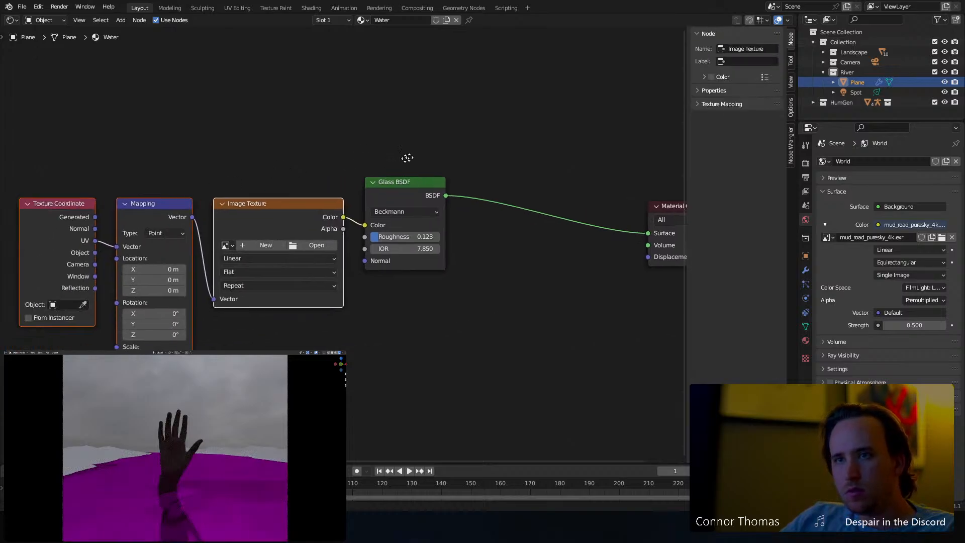
left_click(350, 153)
left_click(318, 200)
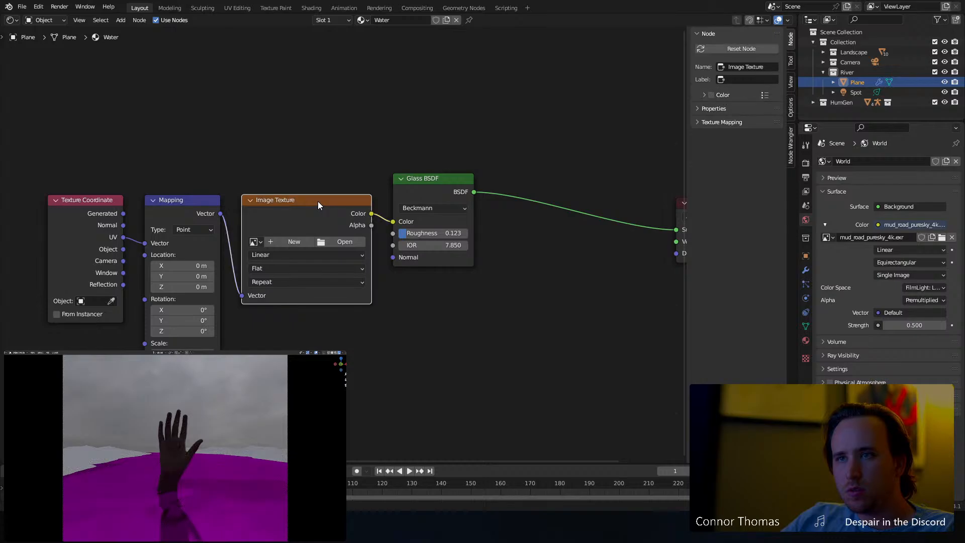
key("x")
Move the Texture Coordinate node above the Mapping node and preview its Normal output on the water surface.
left_click_drag(103, 201, 81, 110)
left_click(77, 111, "ctrl+shift")
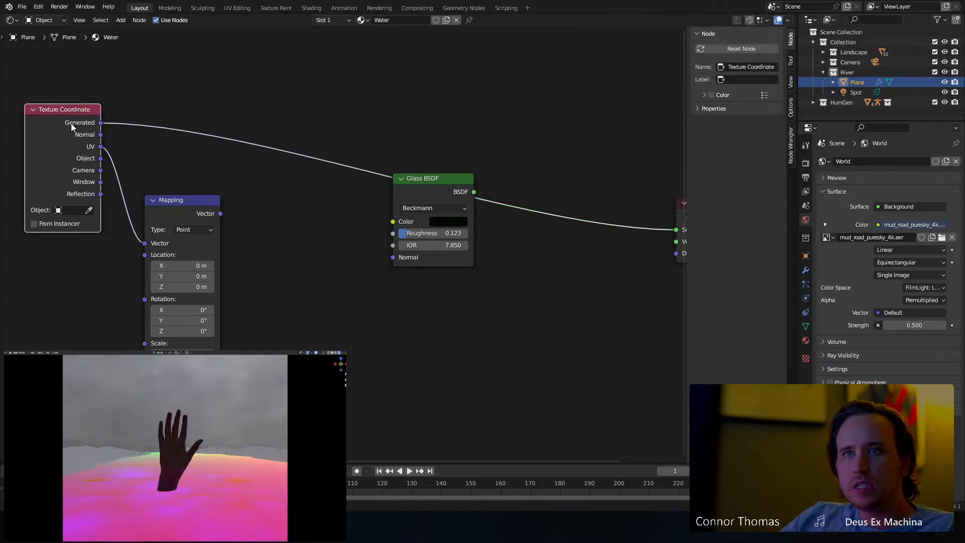
left_click(70, 116, "ctrl+shift")
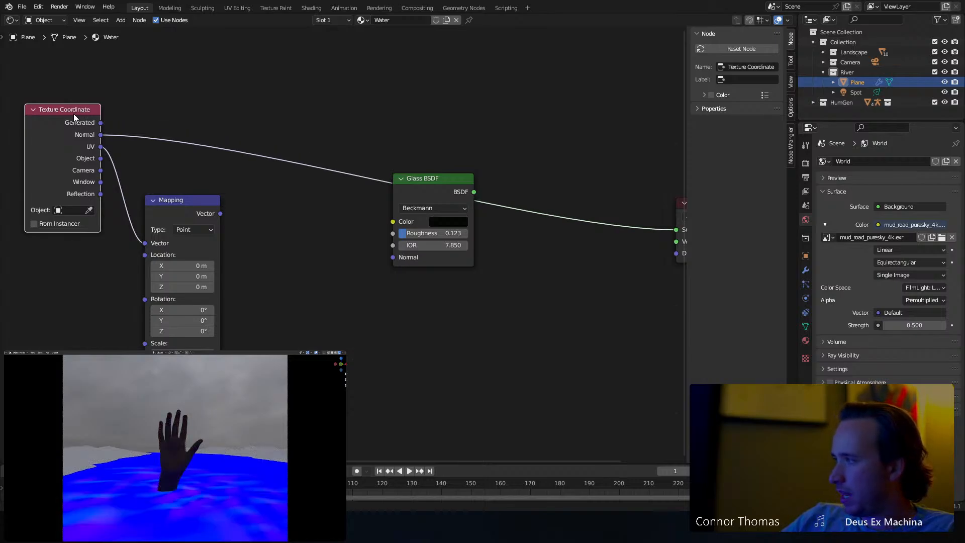
Try a Normal node between the Texture Coordinate's Normal output and the Material Output, tilt its direction, and delete it.
left_click(258, 113)
key("shift+a")
left_click(259, 112)
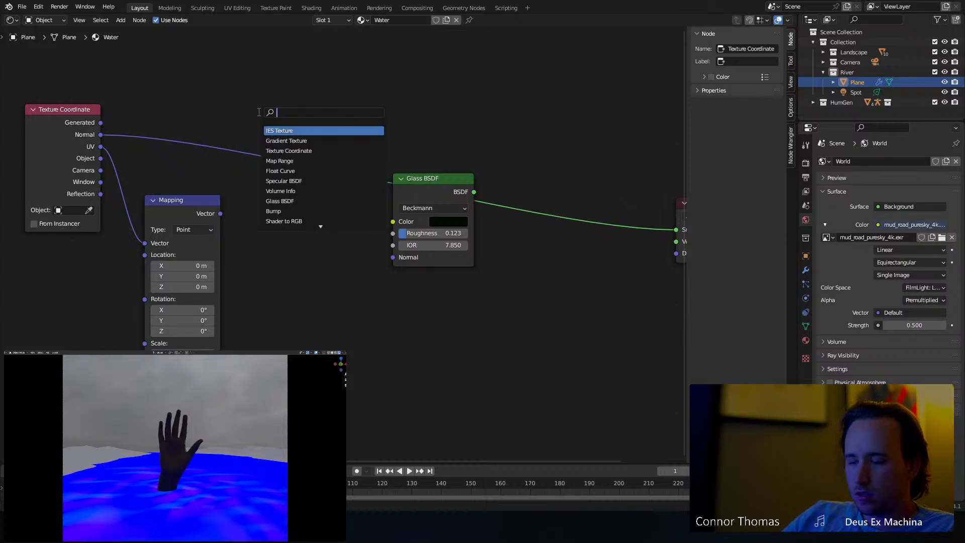
type("normal")
key("Return")
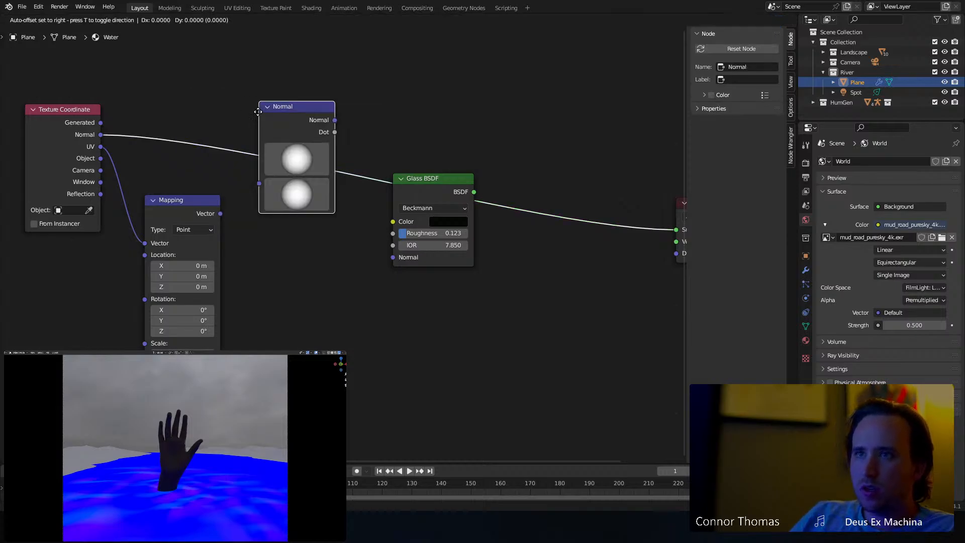
left_click(278, 115)
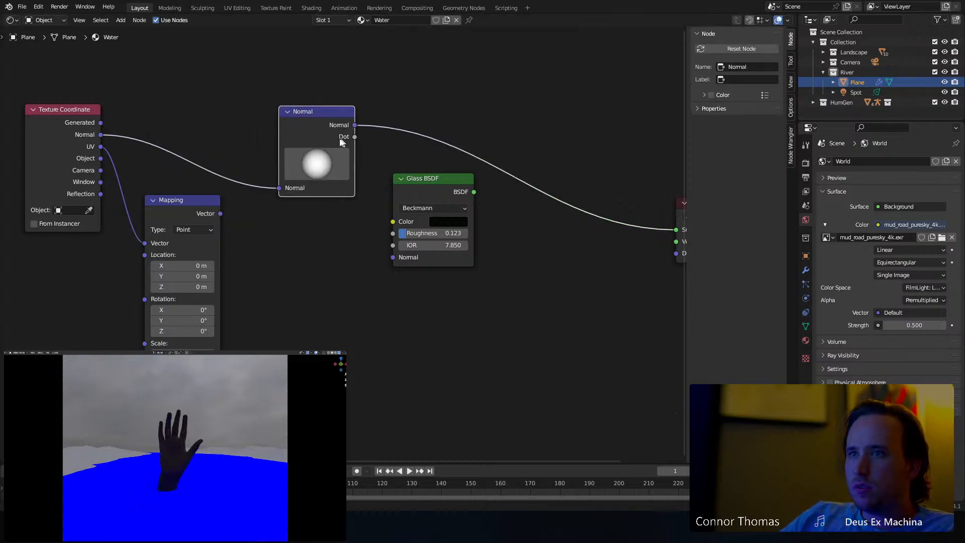
mouse_move(332, 157)
left_mouse_down()
mouse_move(317, 164)
mouse_move(305, 155)
mouse_move(336, 167)
left_mouse_up()
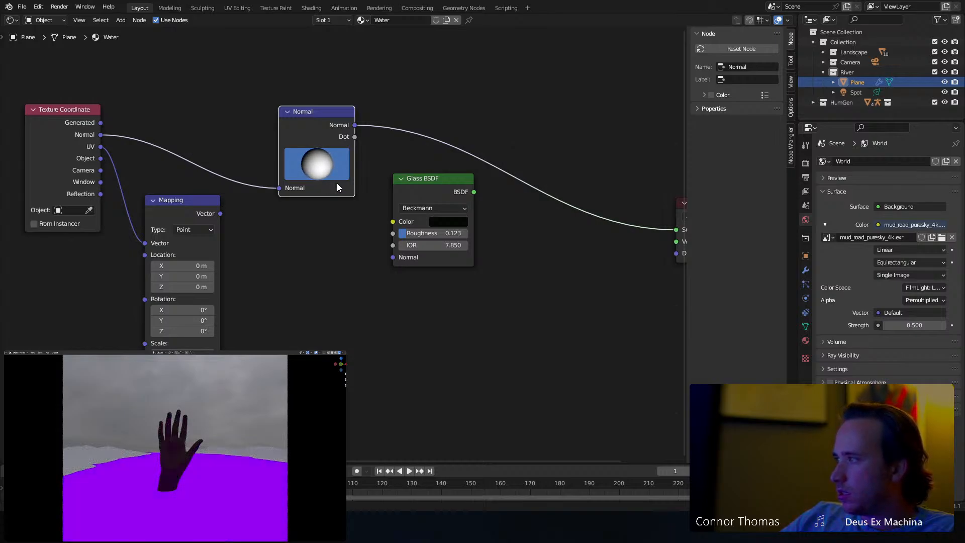
mouse_move(336, 177)
left_mouse_down()
mouse_move(275, 142)
mouse_move(244, 155)
mouse_move(256, 144)
mouse_move(258, 114)
mouse_move(301, 136)
mouse_move(348, 126)
mouse_move(360, 98)
mouse_move(337, 95)
mouse_move(370, 143)
mouse_move(322, 126)
left_mouse_up()
key("x")
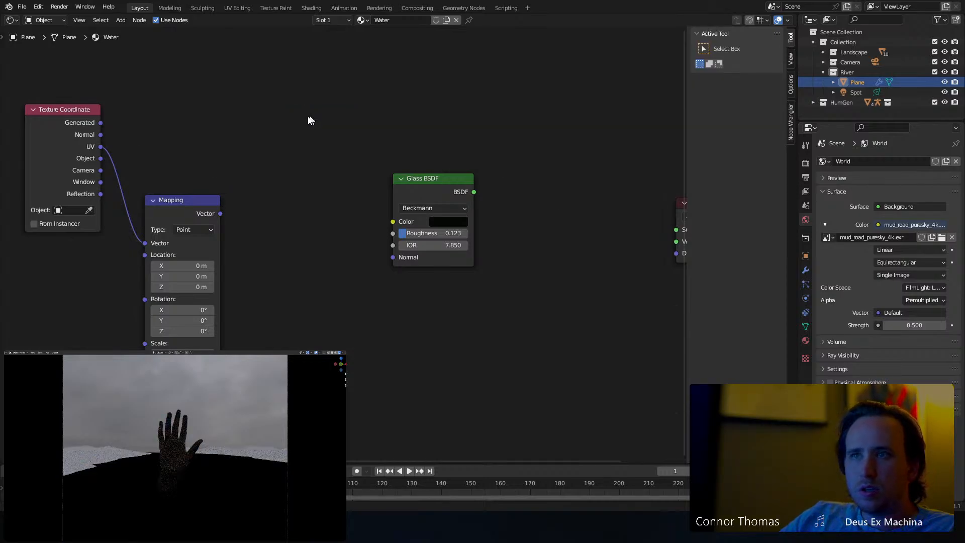
Preview the Texture Coordinate outputs one after another on the water surface, ending on Normal.
left_click(70, 117, "ctrl+shift")
left_click(70, 117, "ctrl+shift")
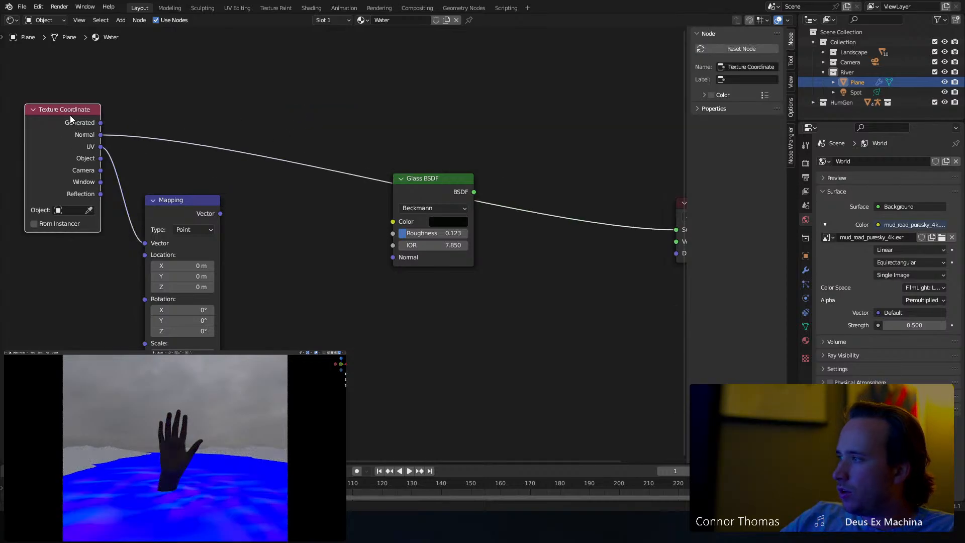
left_click(70, 118, "ctrl+shift")
left_click(71, 118, "ctrl+shift")
left_click(70, 117, "ctrl+shift")
left_click(70, 117, "ctrl+shift")
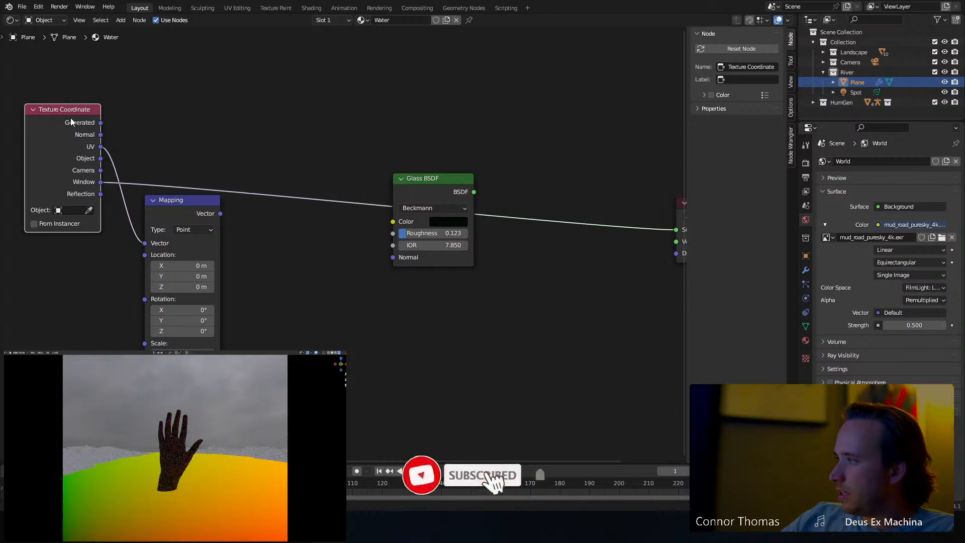
left_click(71, 118, "ctrl+shift")
left_click(70, 122, "ctrl+shift")
left_click(70, 122, "ctrl+shift")
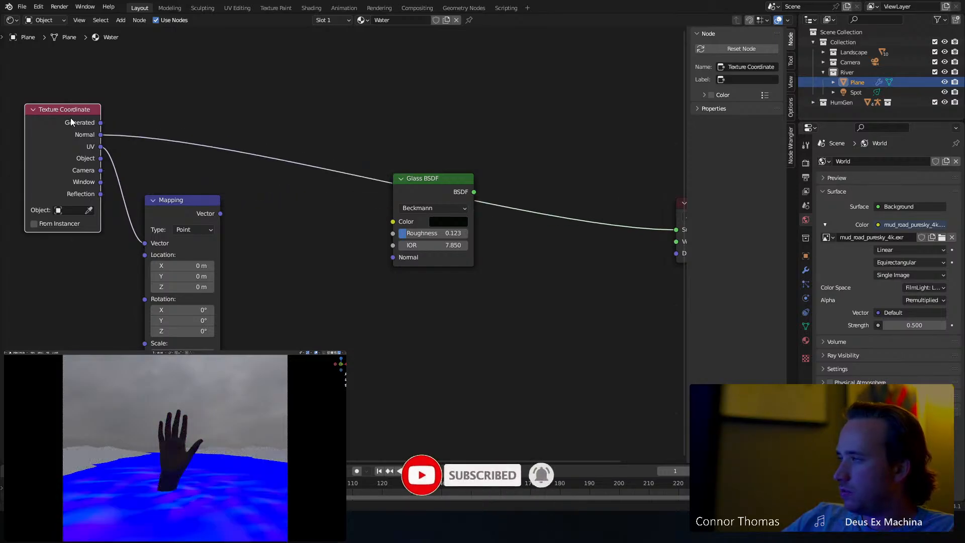
Try a Normal Map node previewed on the water surface, with the Texture Coordinate's Normal output feeding its Color input.
left_click(285, 130)
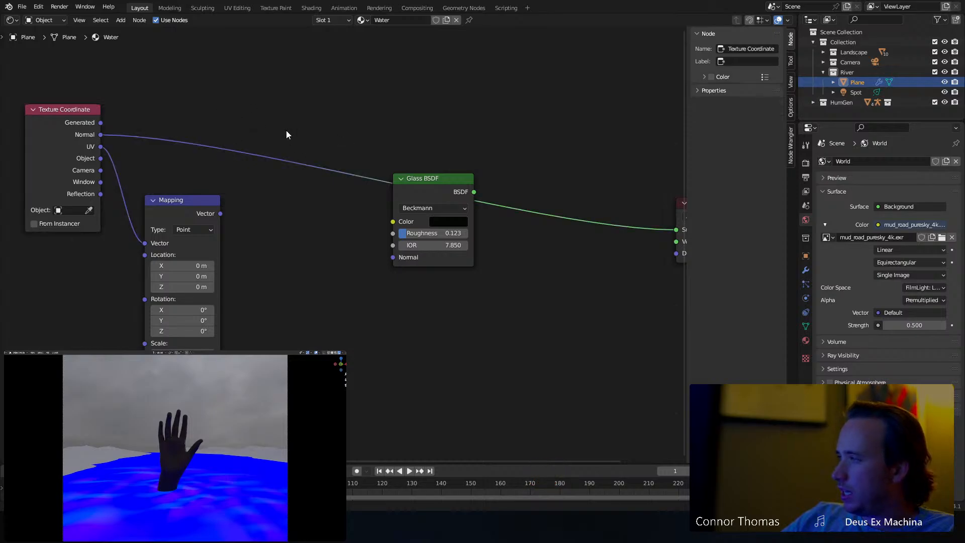
right_click(285, 131)
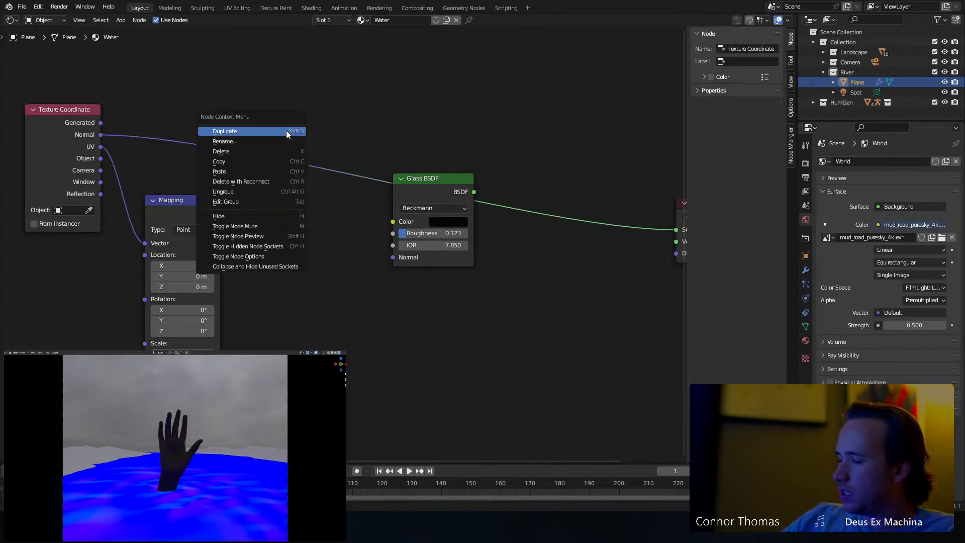
key("shift+a")
left_click(314, 93)
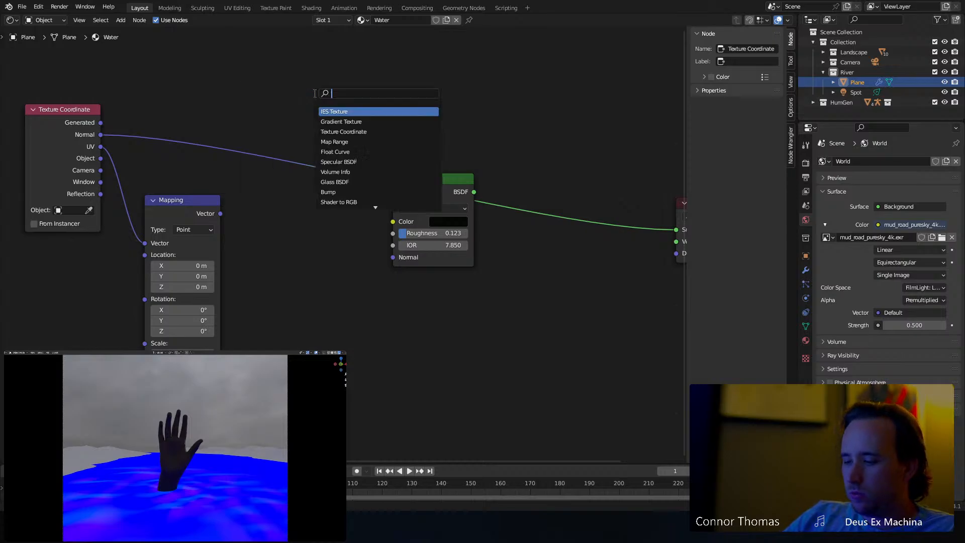
type("nom")
key("Down")
key("Return")
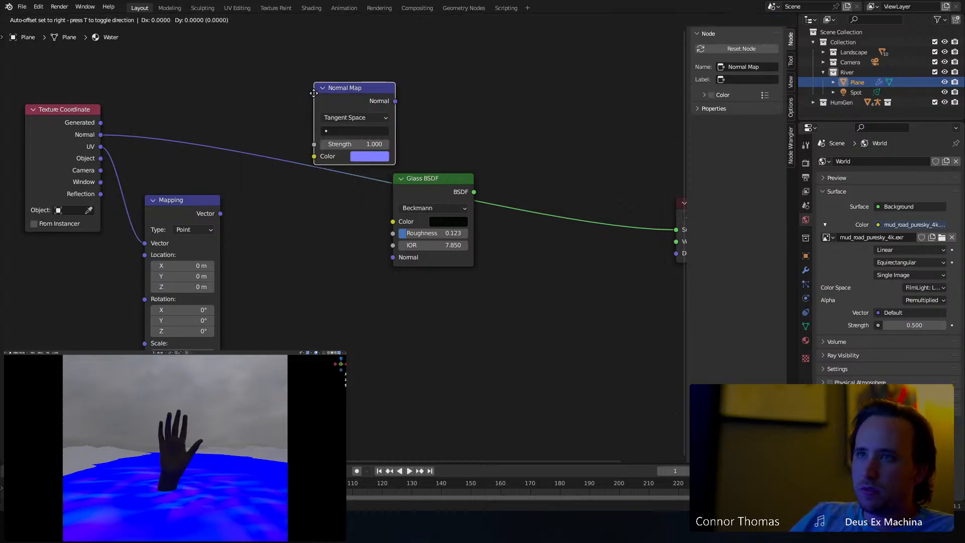
left_click(232, 60)
left_click(278, 54, "ctrl+shift")
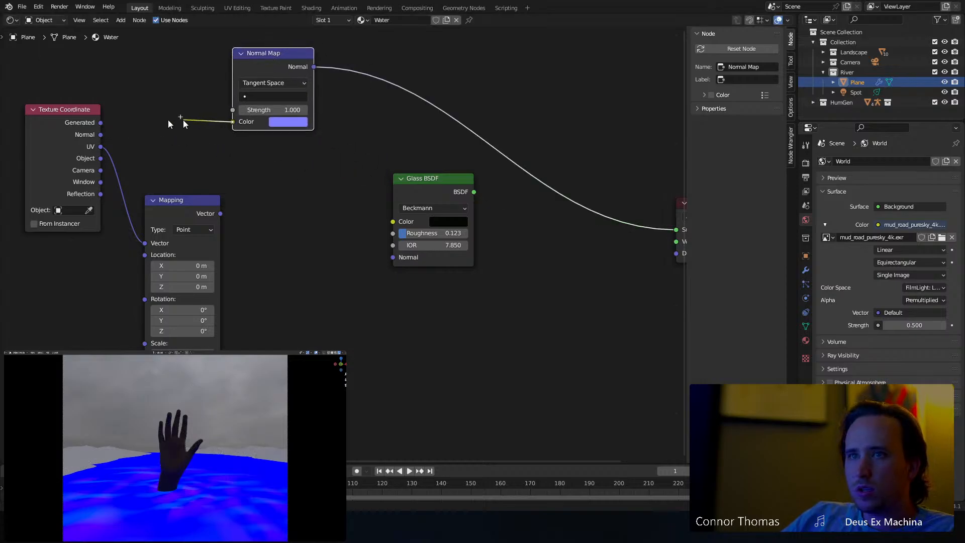
left_click_drag(183, 120, 100, 135)
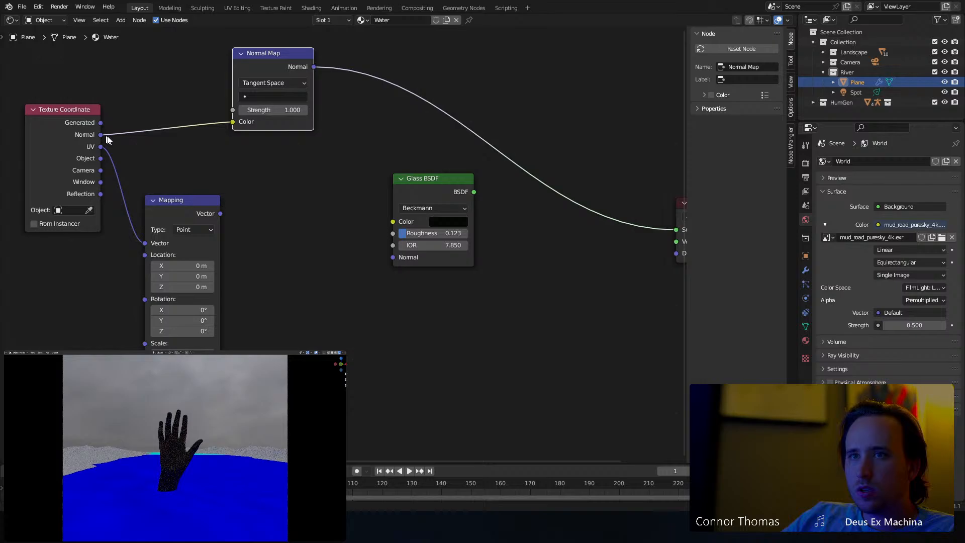
Return the surface preview to the Texture Coordinate's Normal output and delete the Normal Map node, moving the Mapping node down.
left_click(82, 119, "ctrl+shift")
left_click(82, 119, "ctrl+shift")
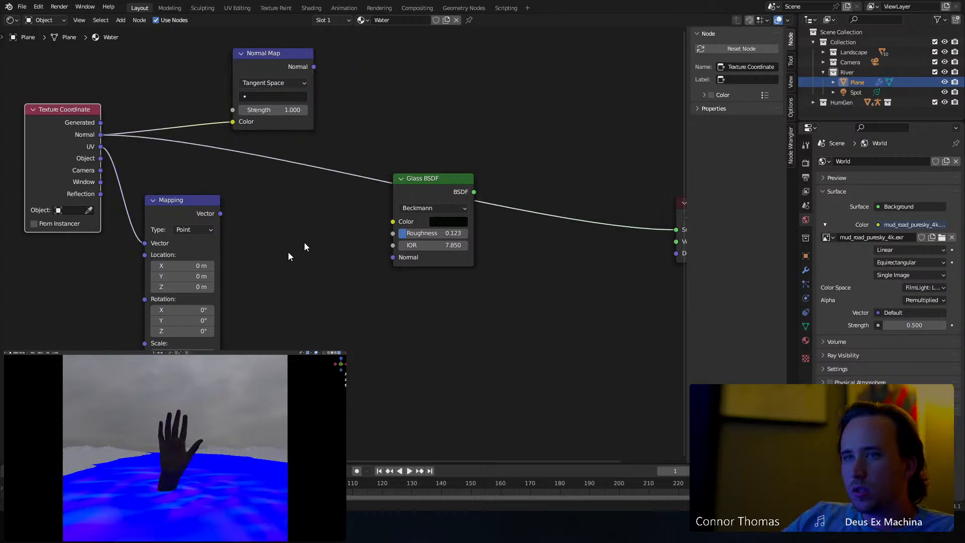
left_click_drag(184, 213, 181, 295)
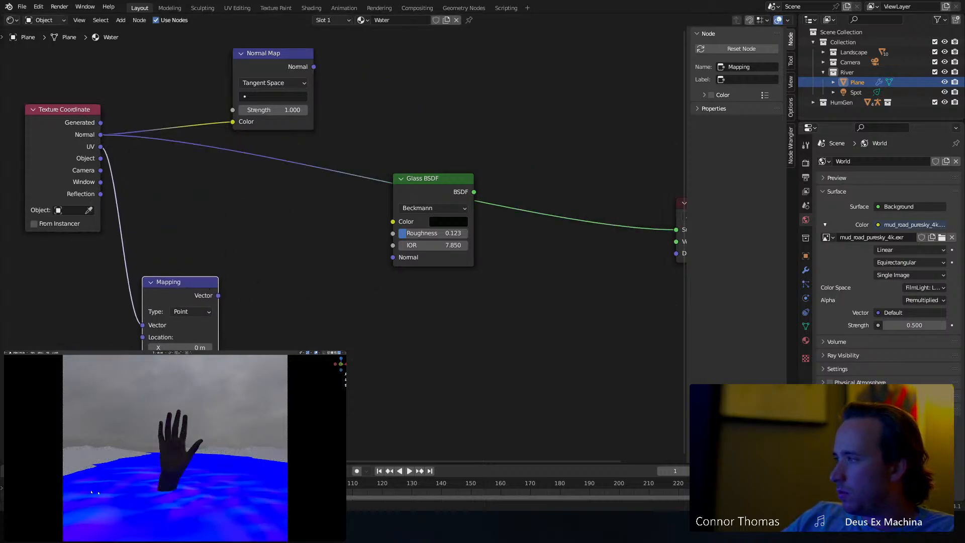
left_click(264, 62)
key("x")
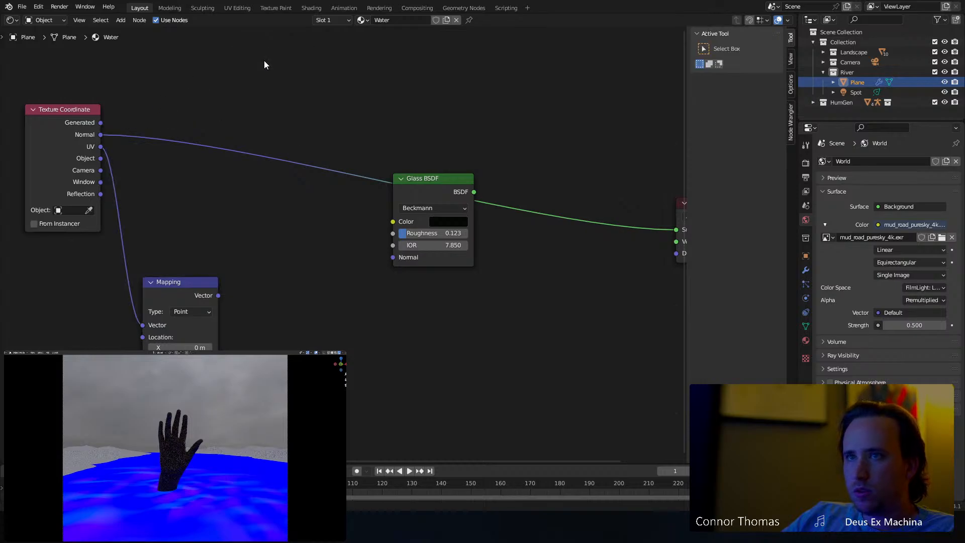
key("shift+a")
left_click(264, 60)
type("normal")
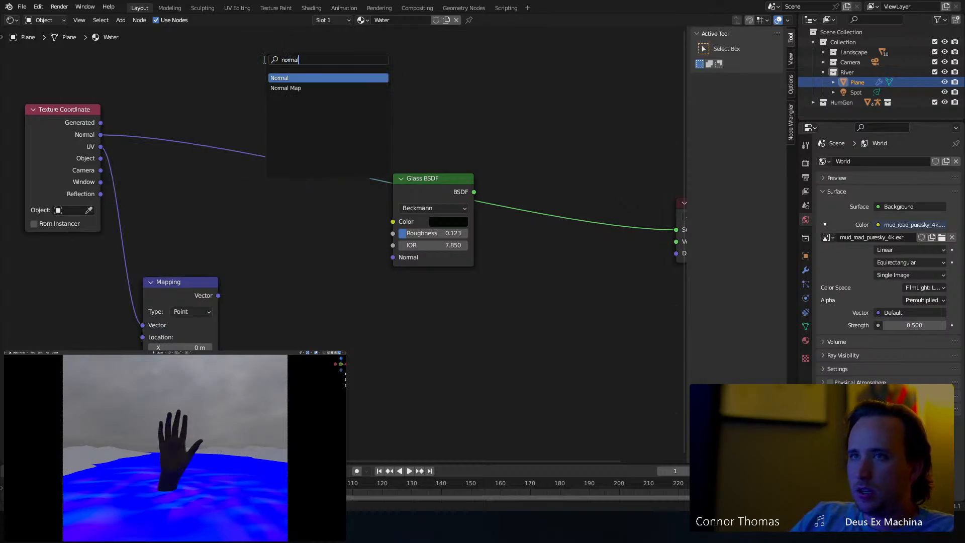
key("Down")
key("Return")
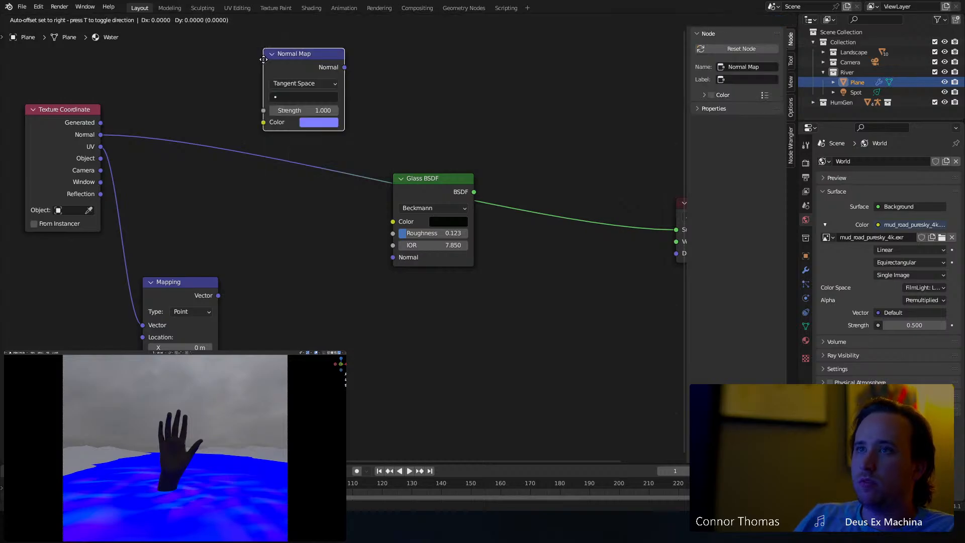
left_click(264, 59)
key("x")
Try a fresh Normal node previewed on the water surface, tilting its direction on the sphere control.
key("shift+a")
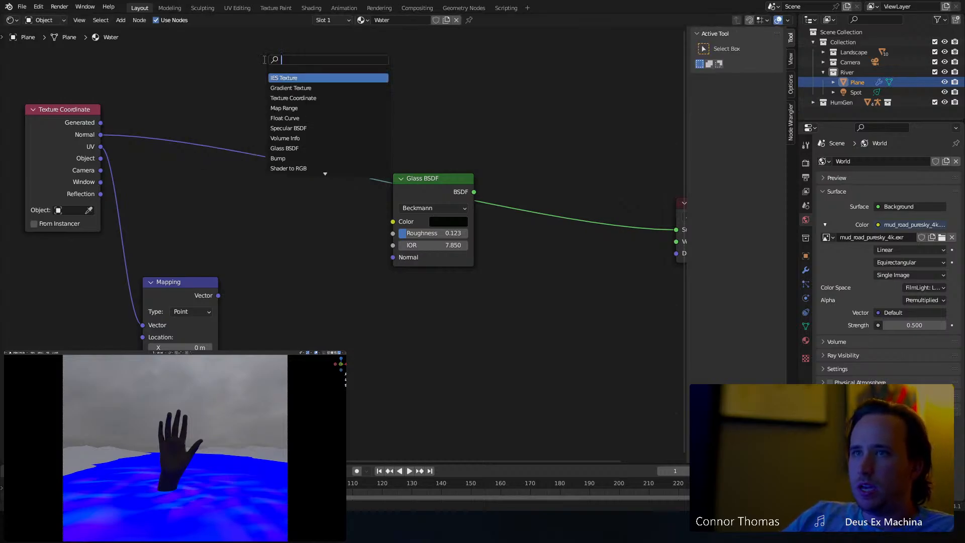
type("normal")
key("Return")
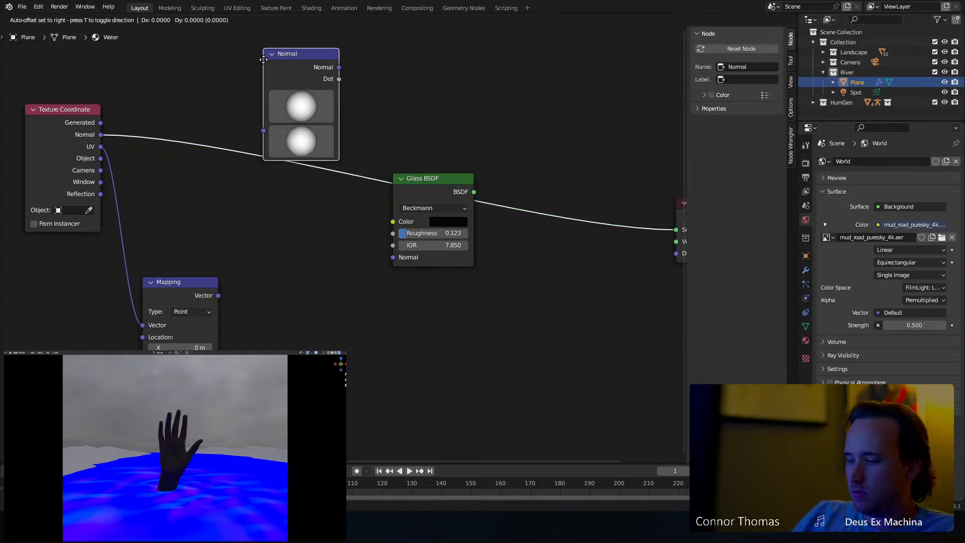
left_click(209, 89)
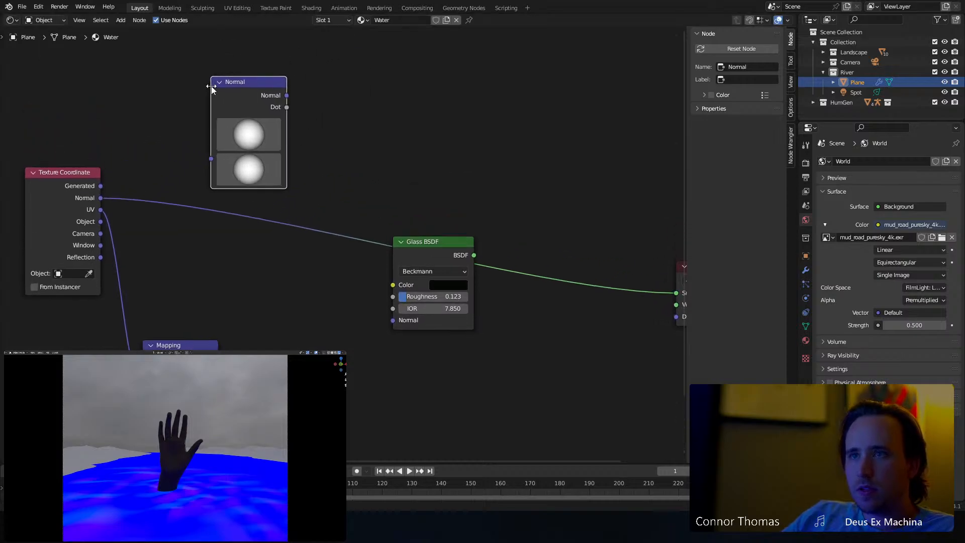
left_click(253, 84, "ctrl+shift")
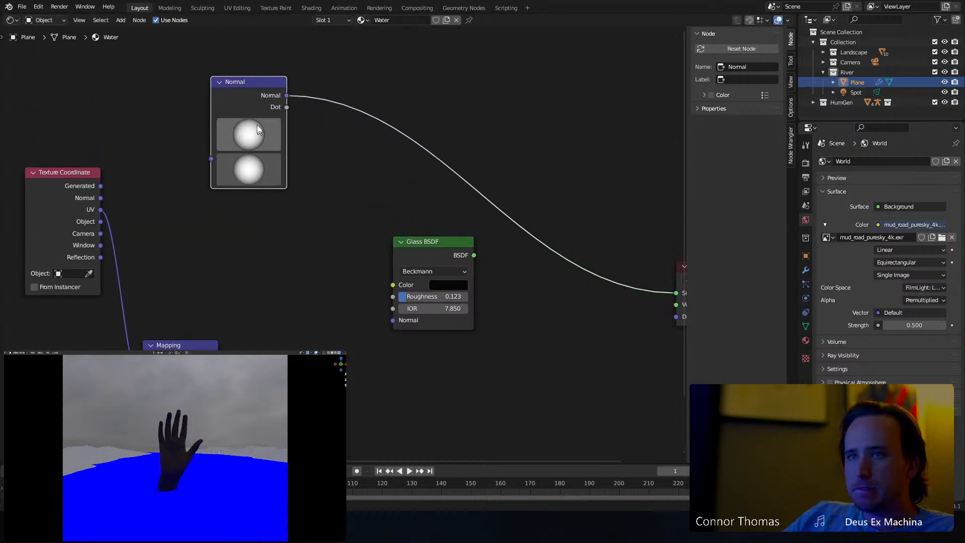
left_click_drag(246, 138, 94, 495)
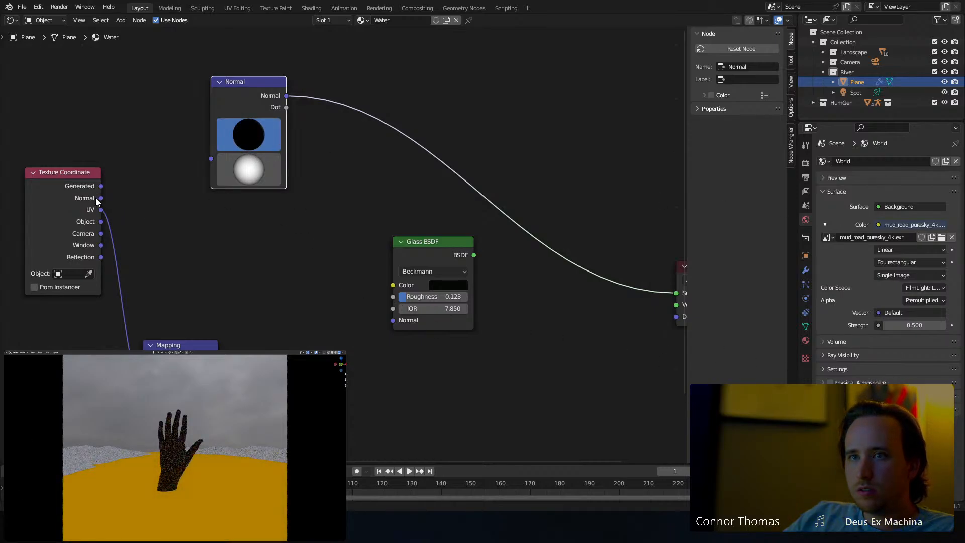
Switch the surface preview to the Texture Coordinate's Normal output and delete the tilted Normal node.
left_click(82, 185, "ctrl+shift")
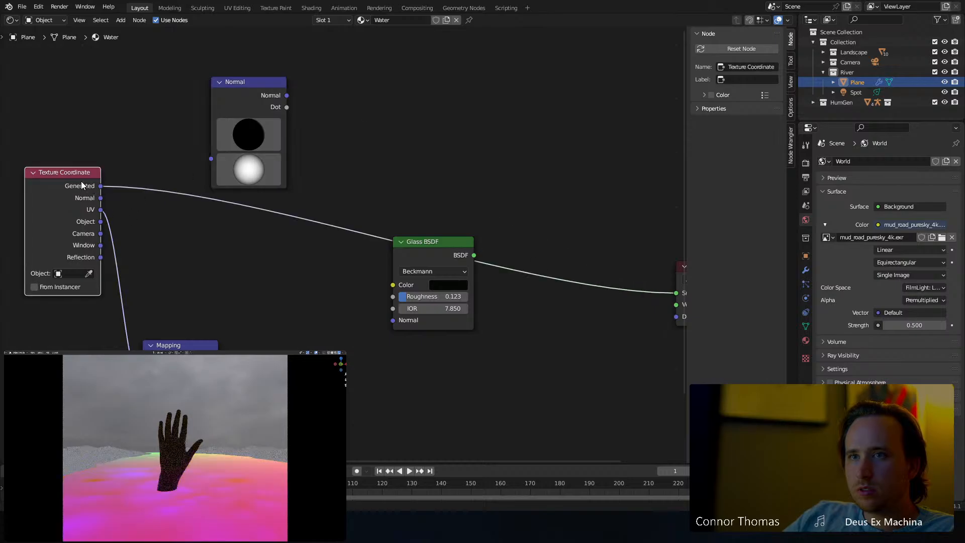
left_click(82, 185, "ctrl+shift")
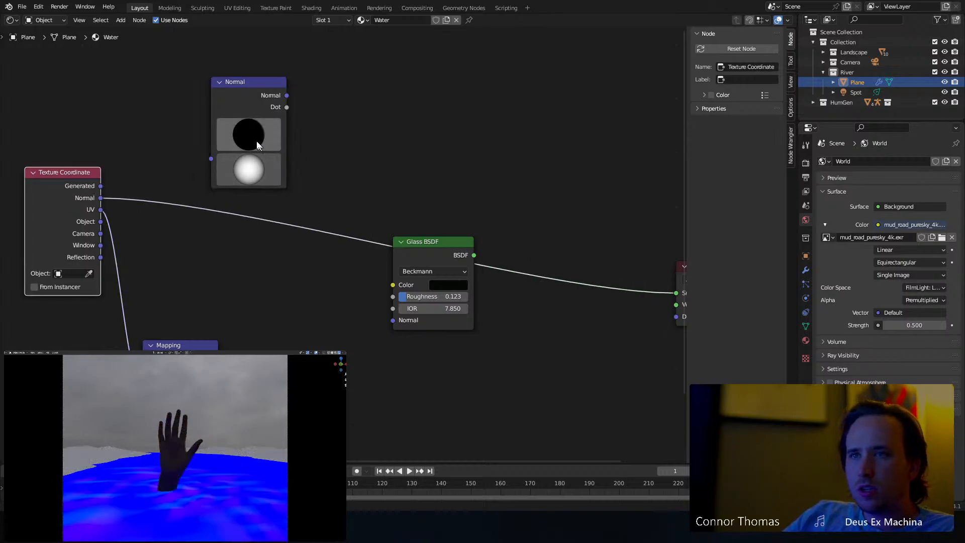
left_click(257, 87)
key("x")
Add a new Normal node with its default direction and place it above the Texture Coordinate's Normal link.
key("shift+a")
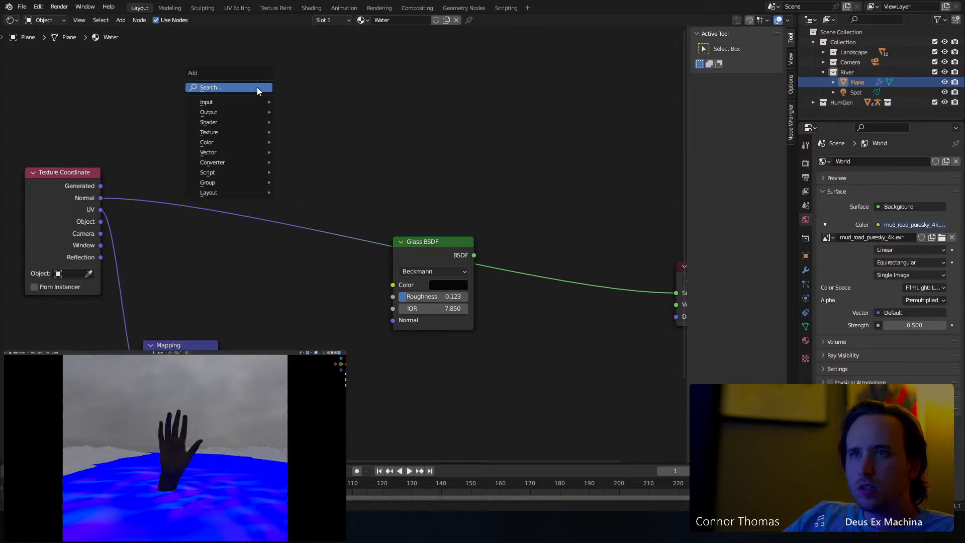
left_click(257, 87)
type("normal")
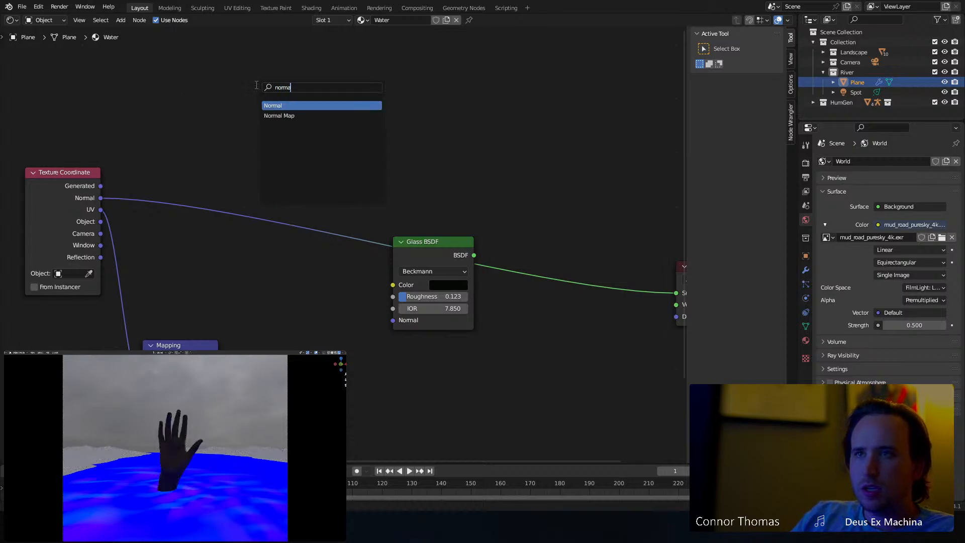
key("Return")
left_click(256, 85)
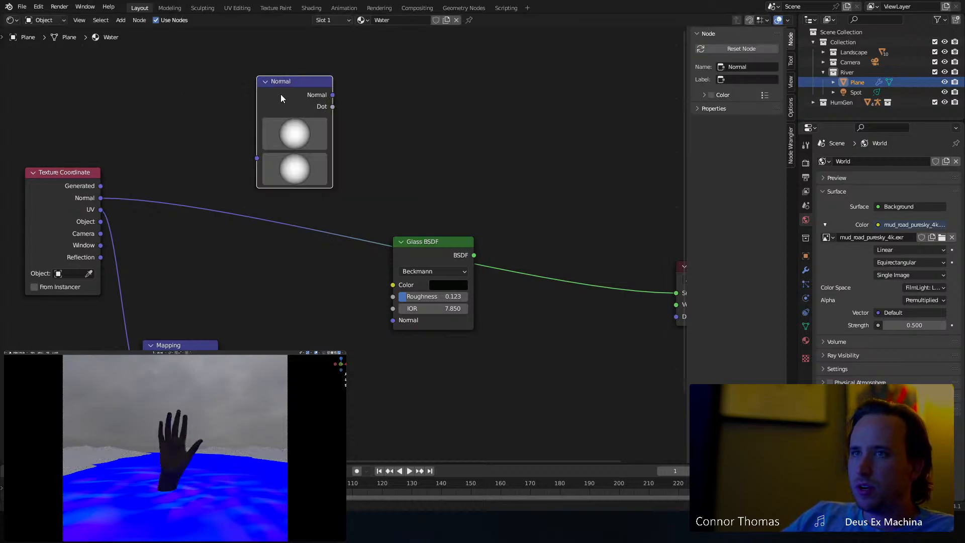
left_click_drag(277, 86, 211, 92)
Add a Math node set to Add beside the Normal node and preview its Value on the water surface.
left_click(393, 108)
key("shift+a")
left_click(386, 107)
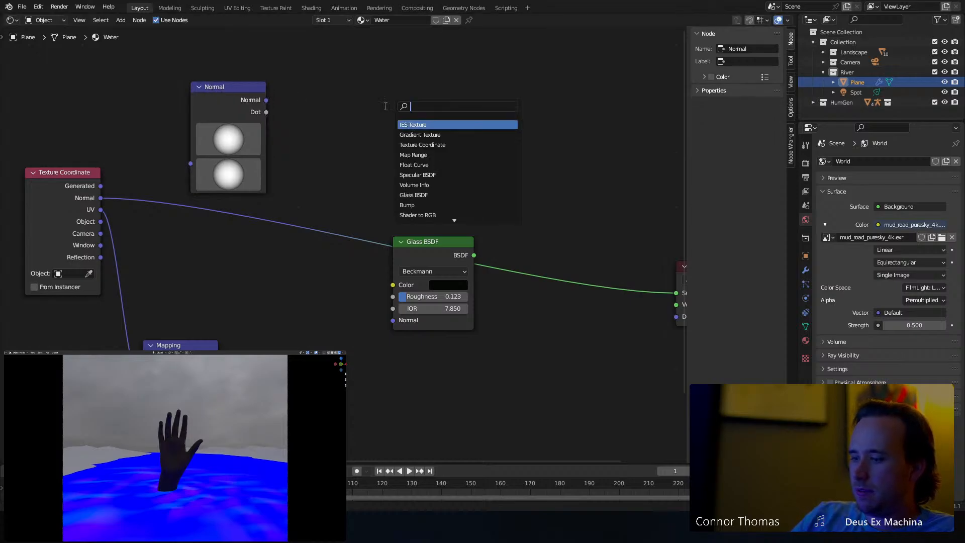
type("add")
key("Return")
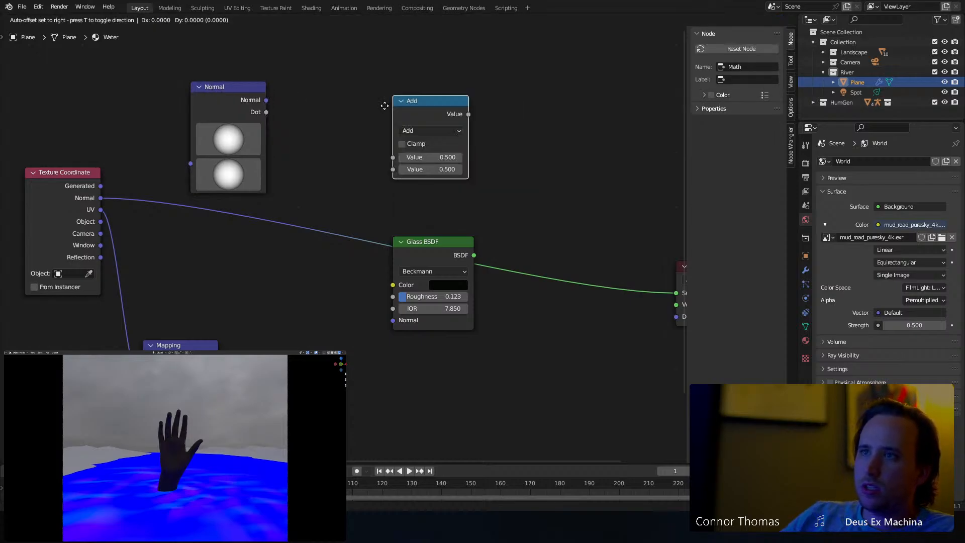
left_click(342, 117)
left_click(378, 111, "ctrl+shift")
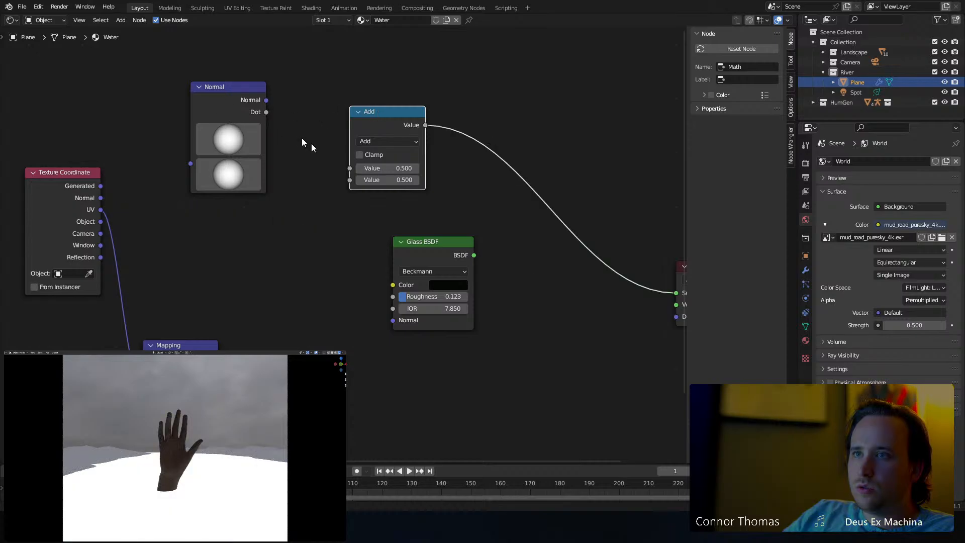
Make the Math node subtract the Normal node's Normal output from the Texture Coordinate's Normal output, after trying Divide.
left_click(374, 141)
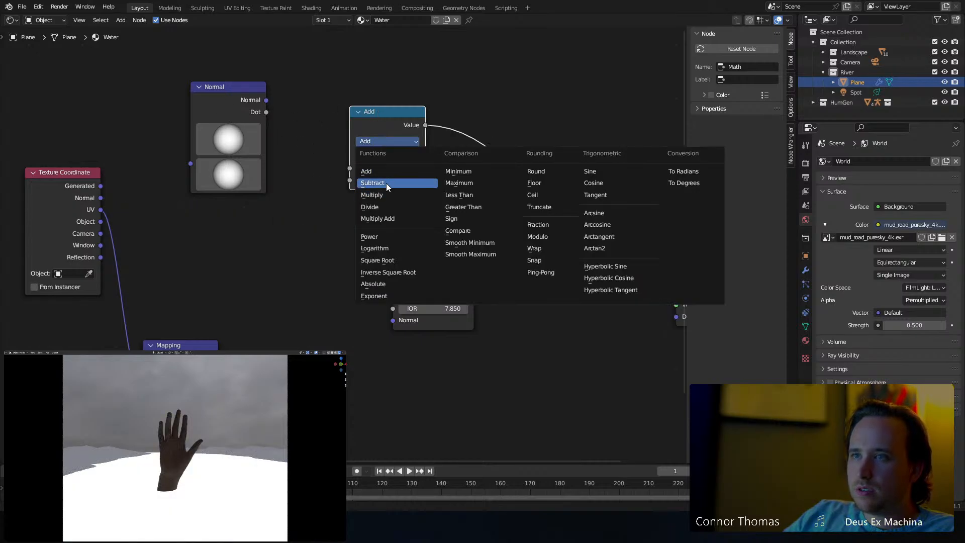
left_click(387, 208)
left_click_drag(349, 169, 113, 197)
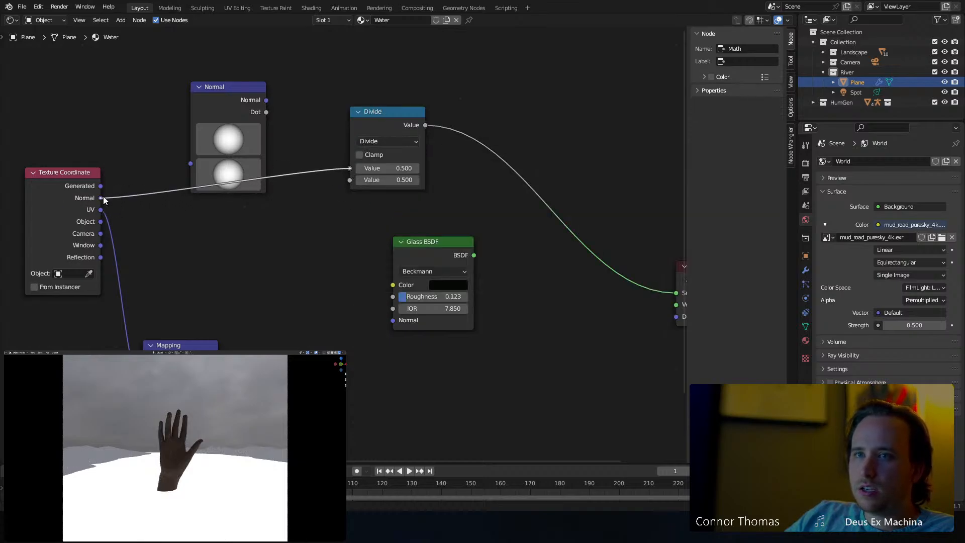
left_click(383, 146)
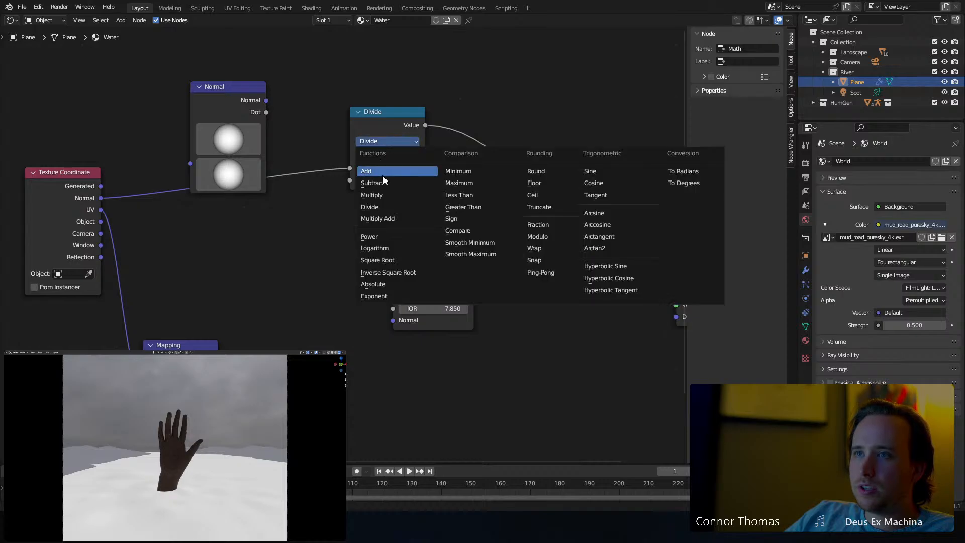
left_click(383, 180)
left_click_drag(350, 180, 268, 102)
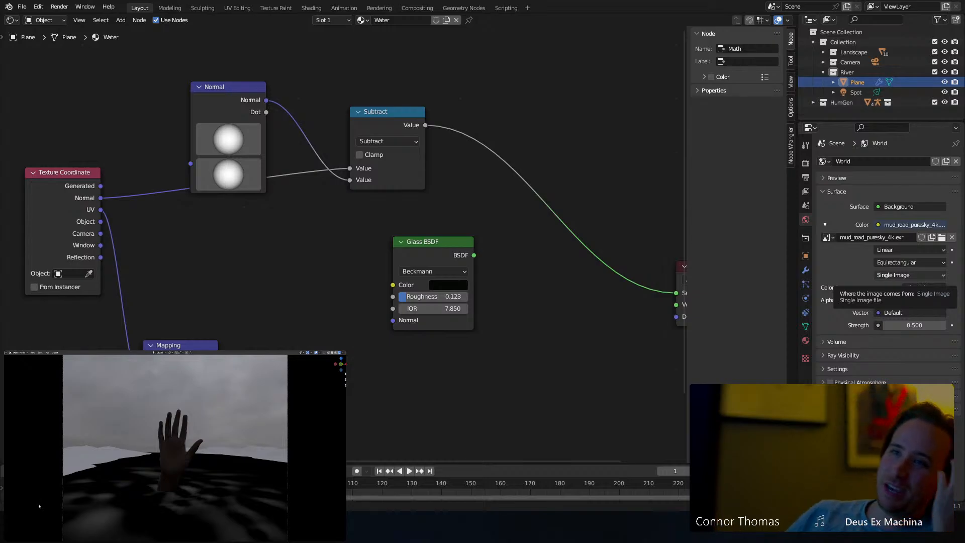
Move the Normal node clear of the link into the Subtract node and delete the unused Mapping node.
left_click_drag(219, 86, 204, 130)
key("h")
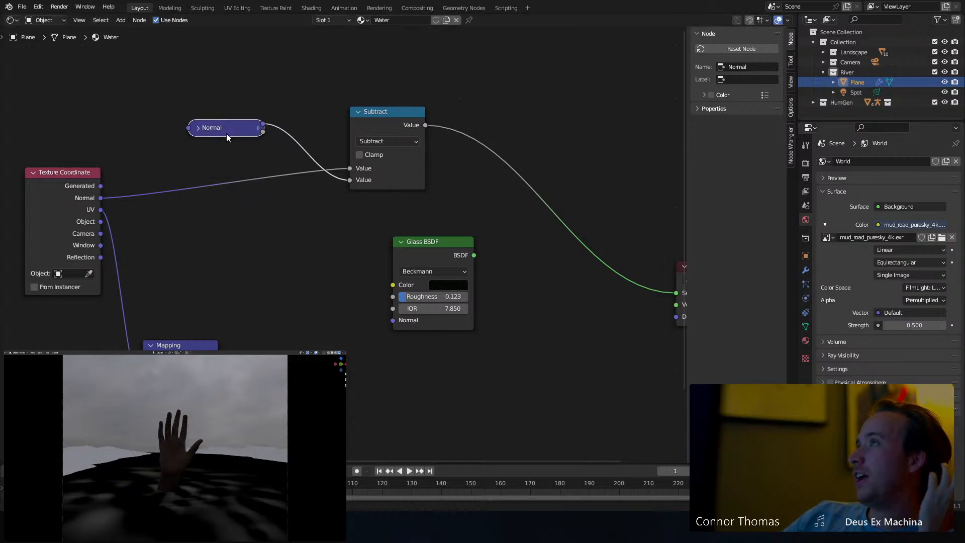
left_click(196, 129)
left_click_drag(220, 128, 199, 60)
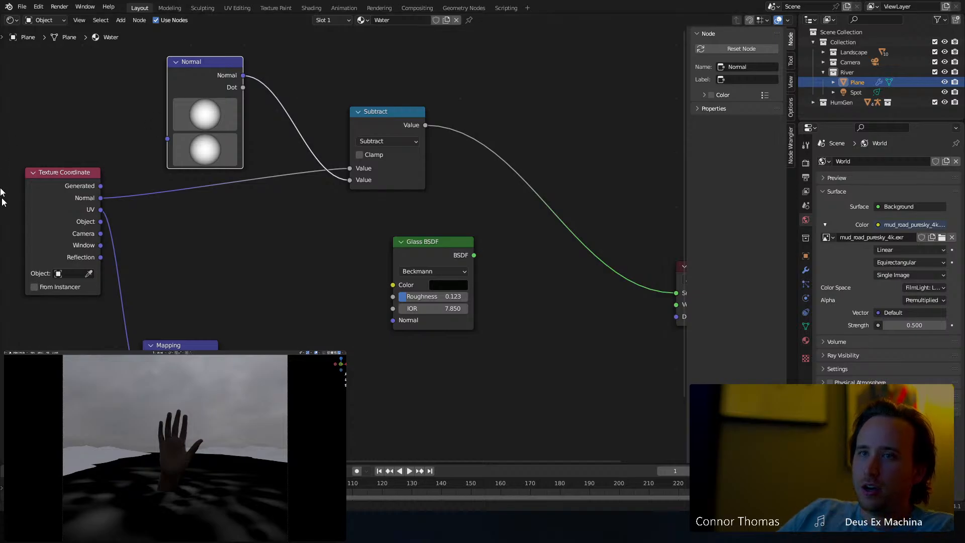
left_click(74, 182)
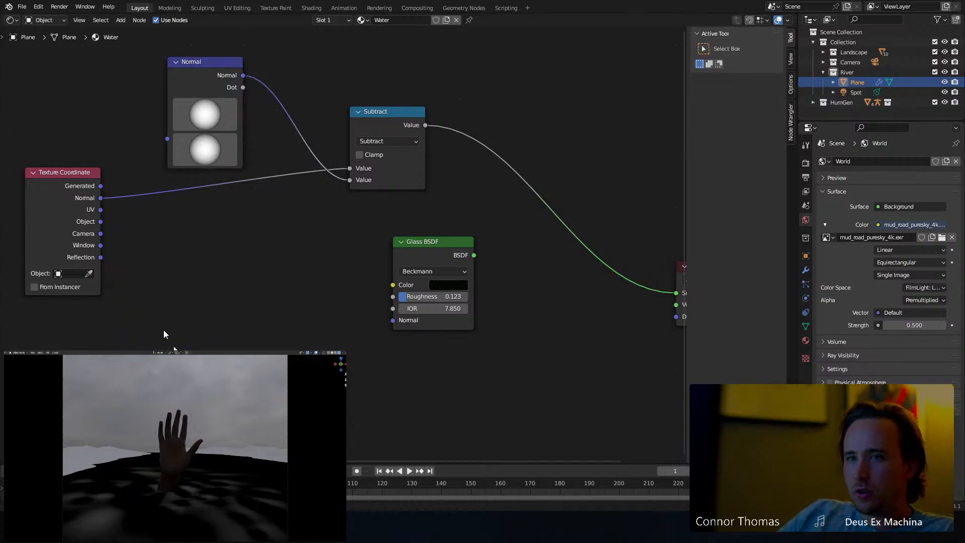
Compare surface previews of the Texture Coordinate's Normal output, the Normal node and the Subtract node, ending on Subtract.
left_click(74, 180, "ctrl+shift")
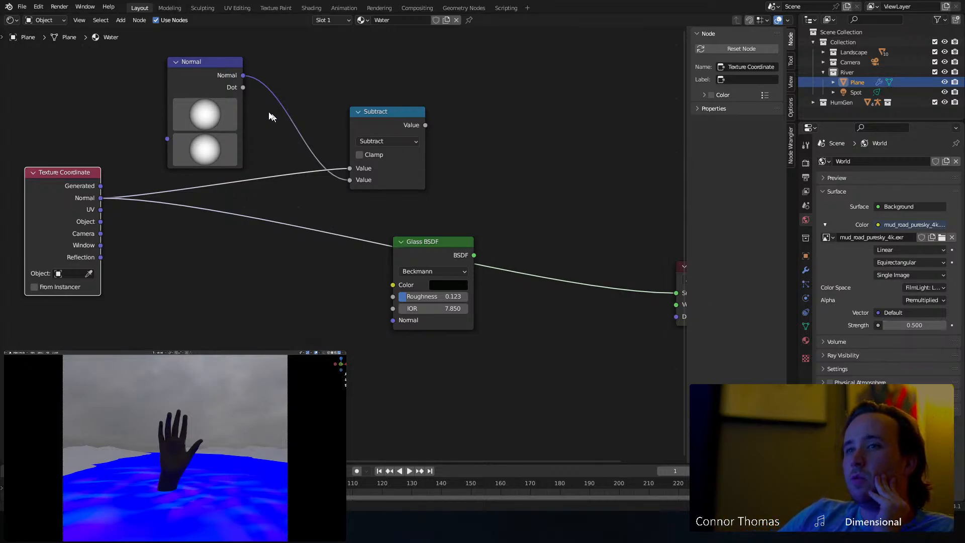
middle_click_drag(325, 90, 396, 105)
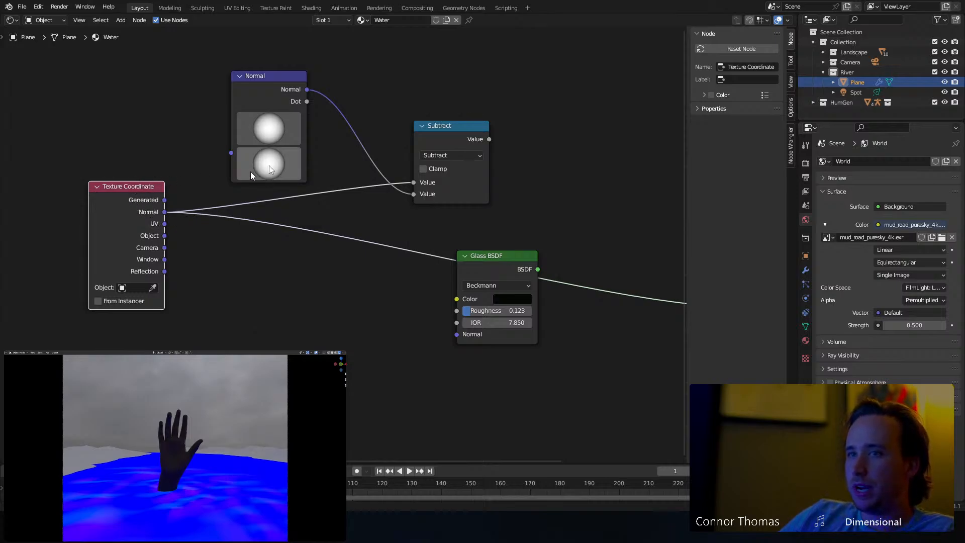
left_click(258, 80, "ctrl+shift")
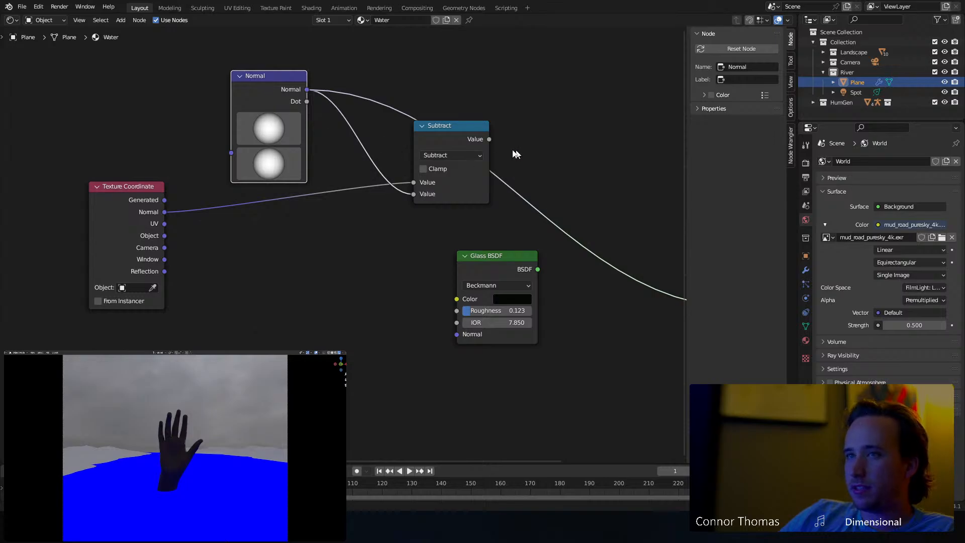
middle_click_drag(445, 149, 383, 155)
left_click(386, 132, "ctrl+shift")
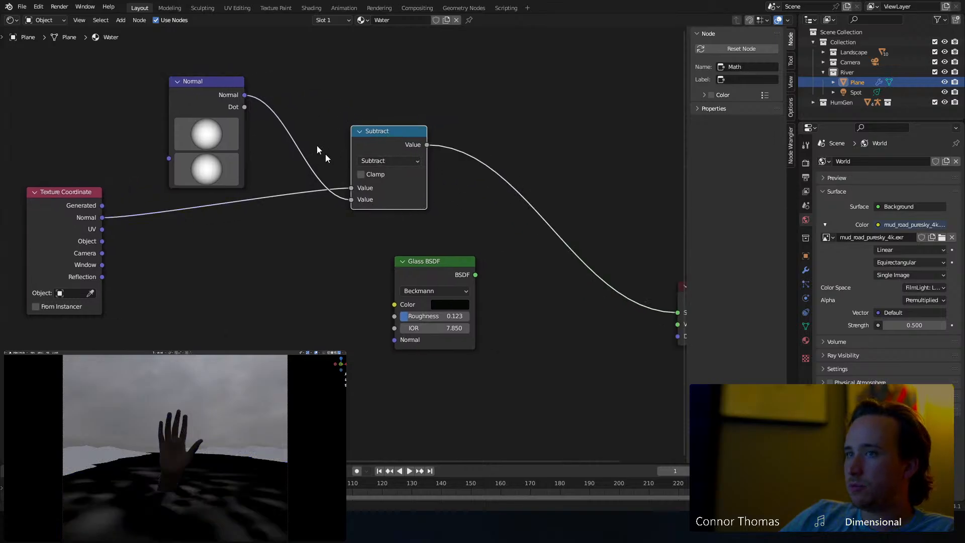
Arrange the Texture Coordinate node above the Normal node and slightly tilt the Normal node's direction.
left_click_drag(55, 191, 60, 120)
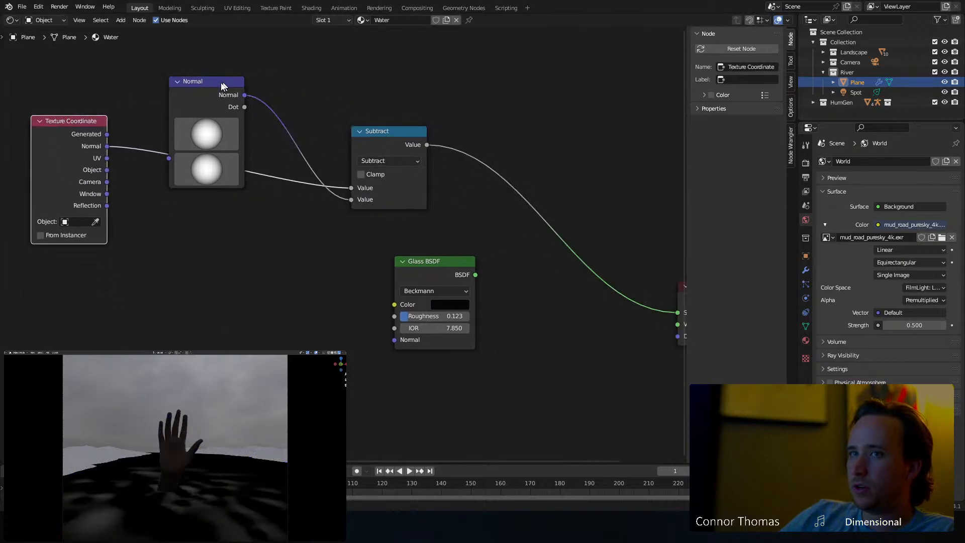
left_click_drag(226, 91, 195, 224)
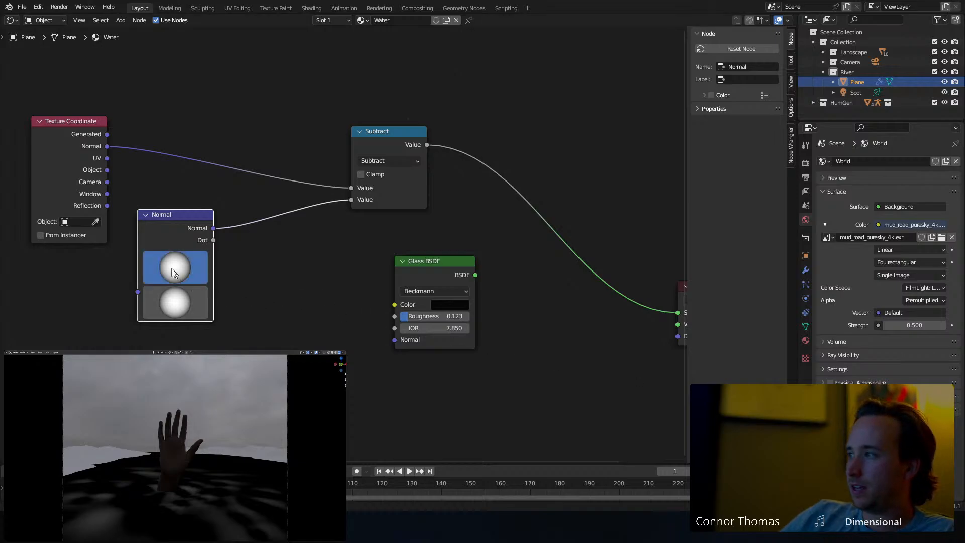
left_click_drag(174, 273, 170, 264)
middle_click_drag(301, 264, 236, 247)
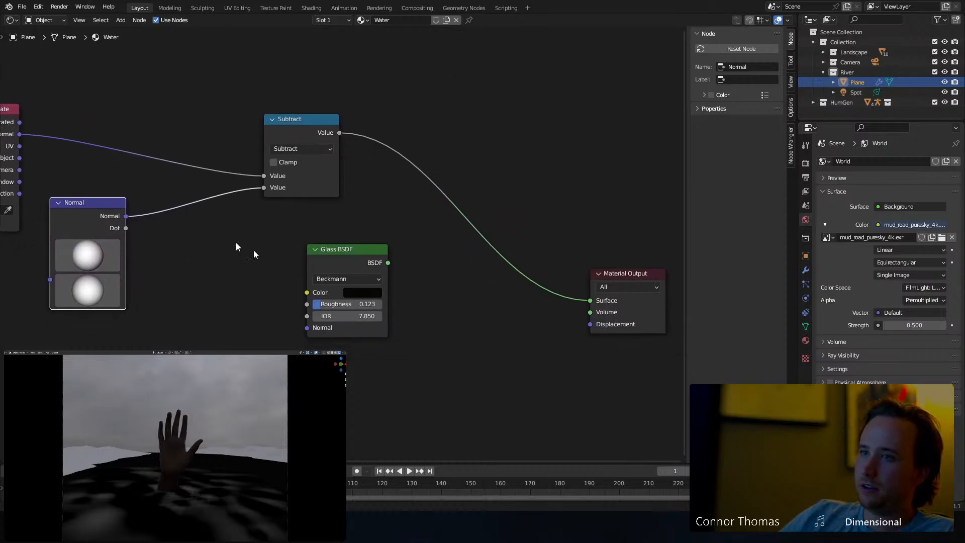
left_click_drag(339, 258, 274, 292)
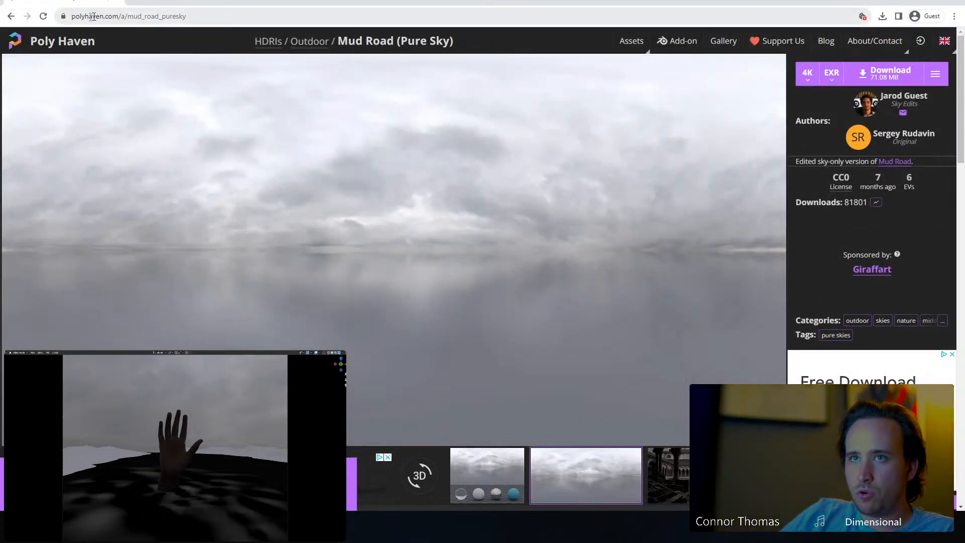
Switch to Poly Haven in the browser and open its Textures library from the home page.
left_click(12, 17)
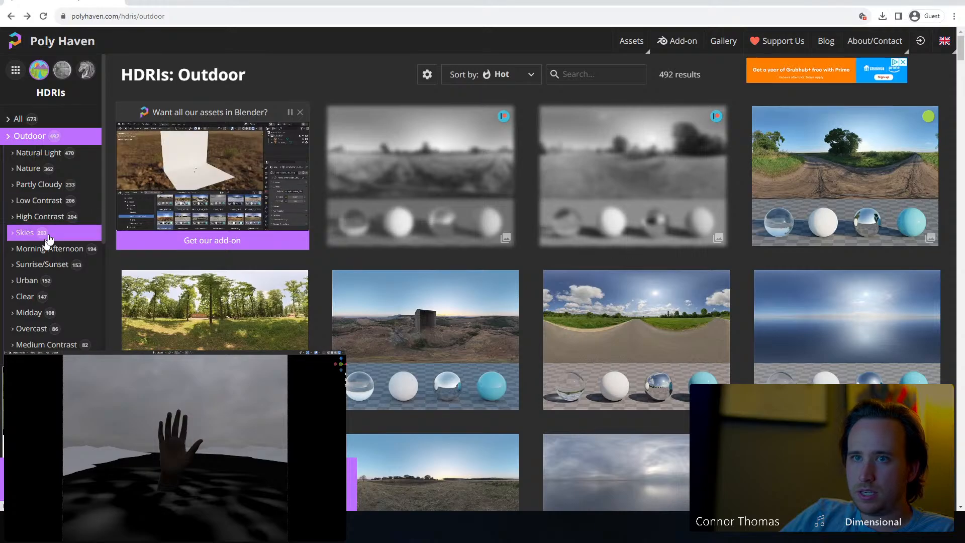
left_click(62, 41)
scroll(289, 229, "down", 7)
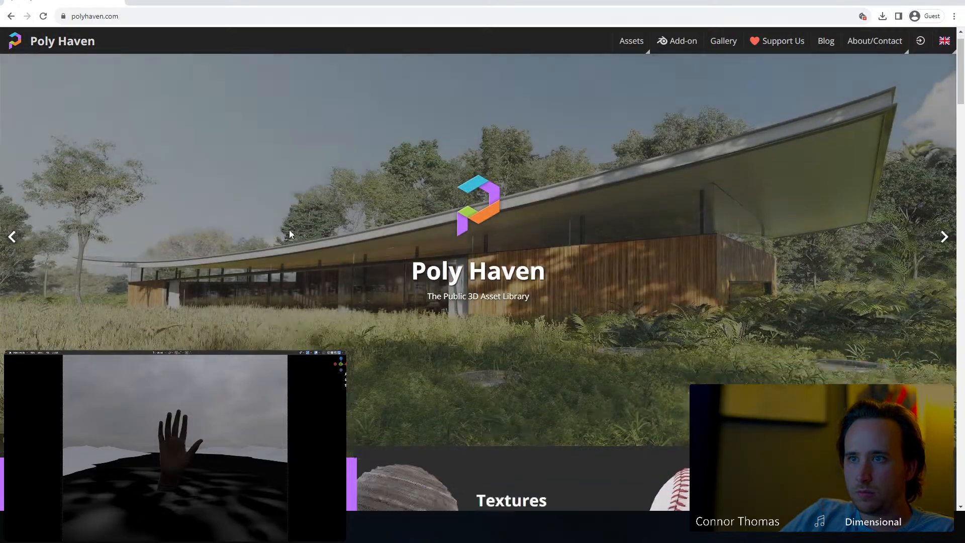
left_click(413, 189)
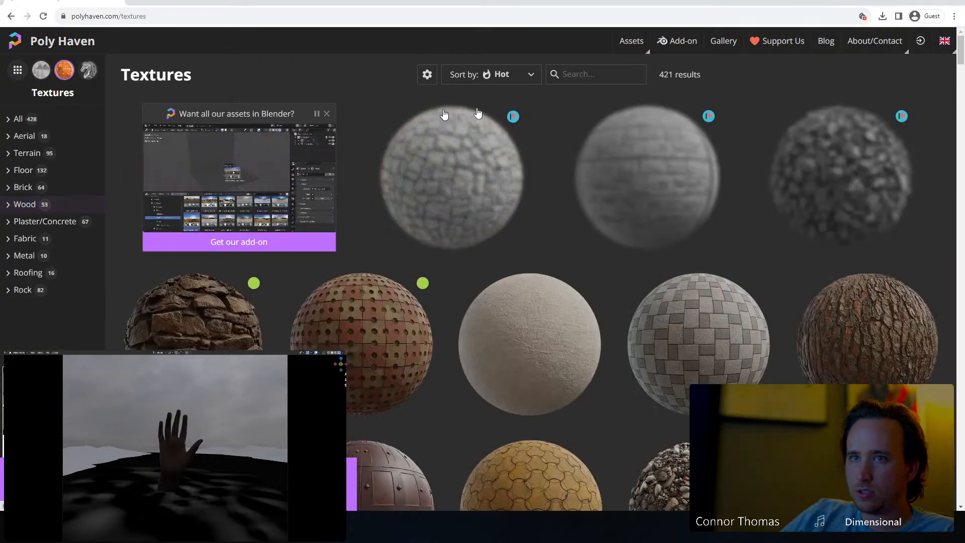
Search the texture library for "bubble" and for "water".
left_click(591, 77)
type("bubble")
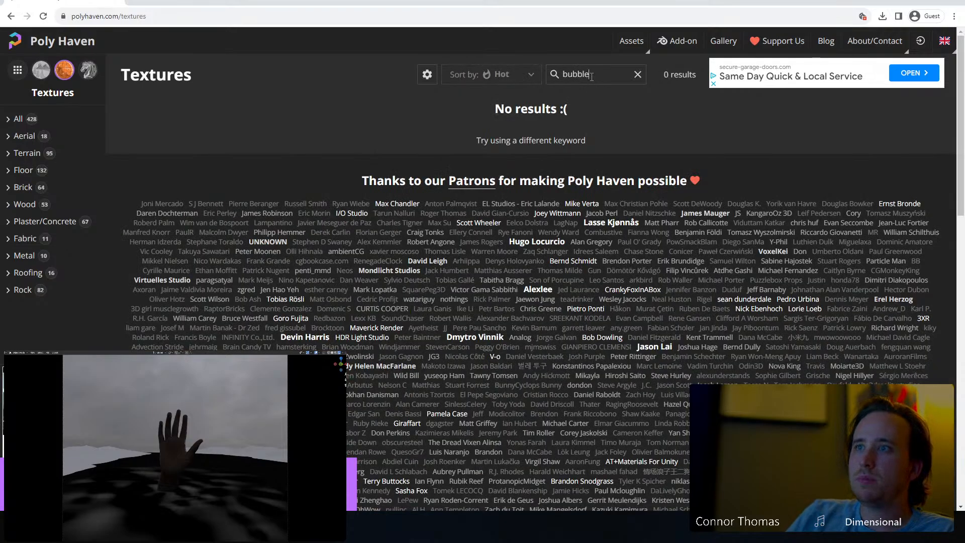
type("water")
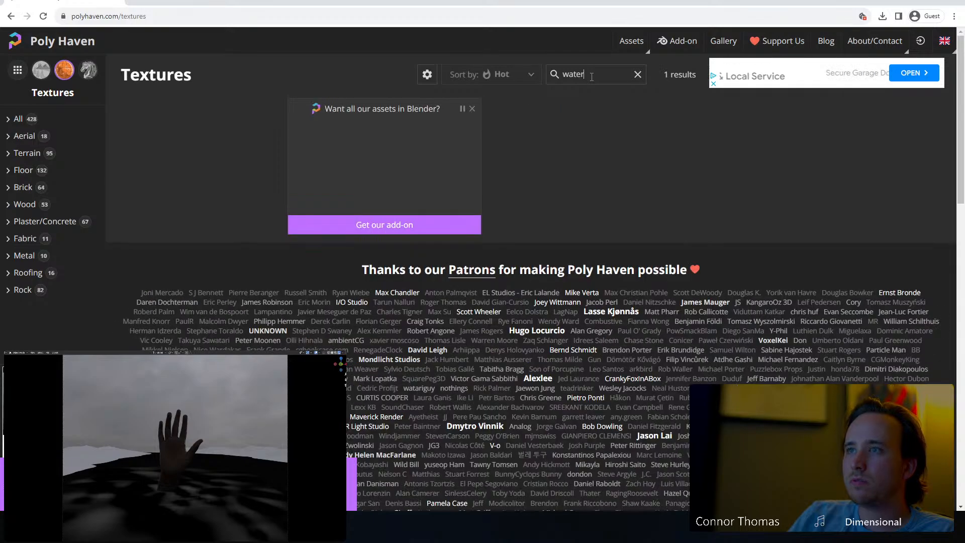
Clear the texture library search and search the web for "water bubbles" in a new browser tab.
key("BackSpace")
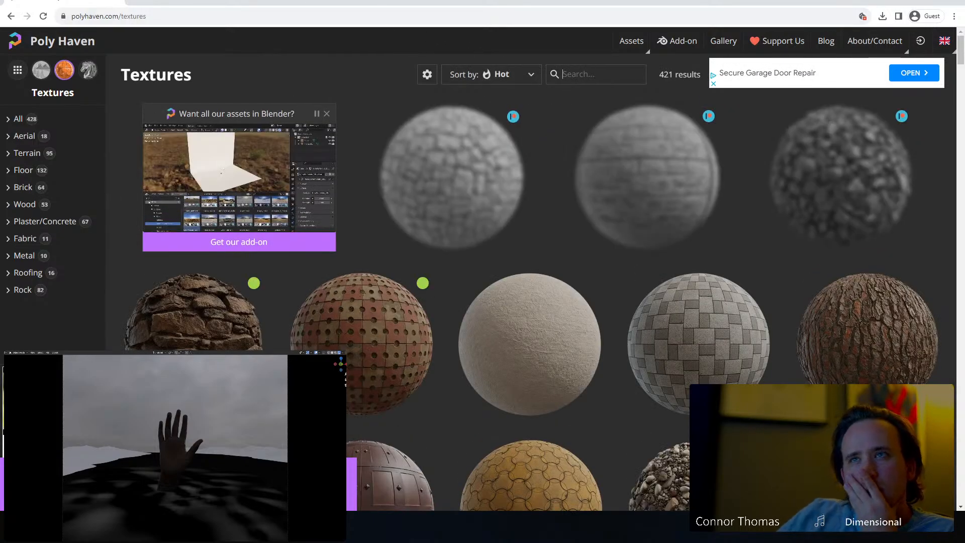
left_click(135, 1)
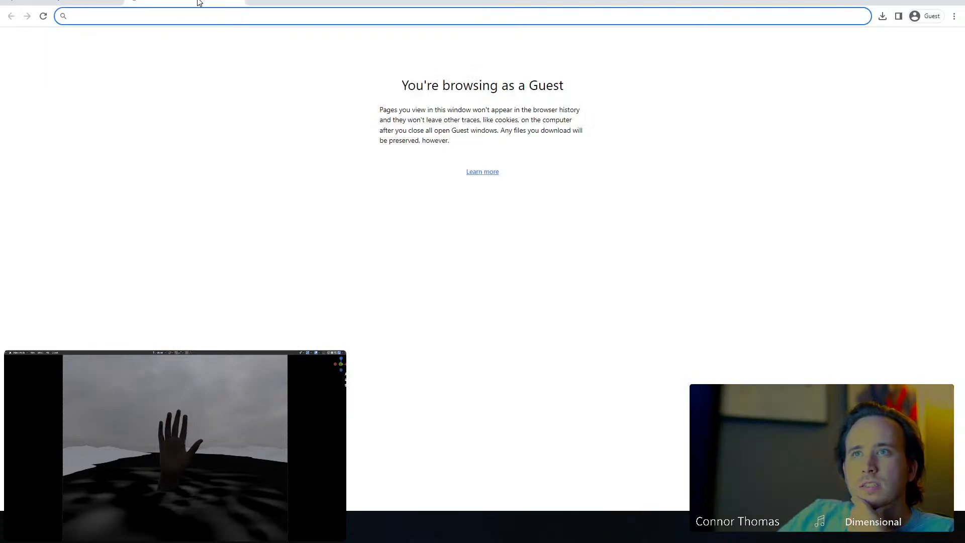
type("war")
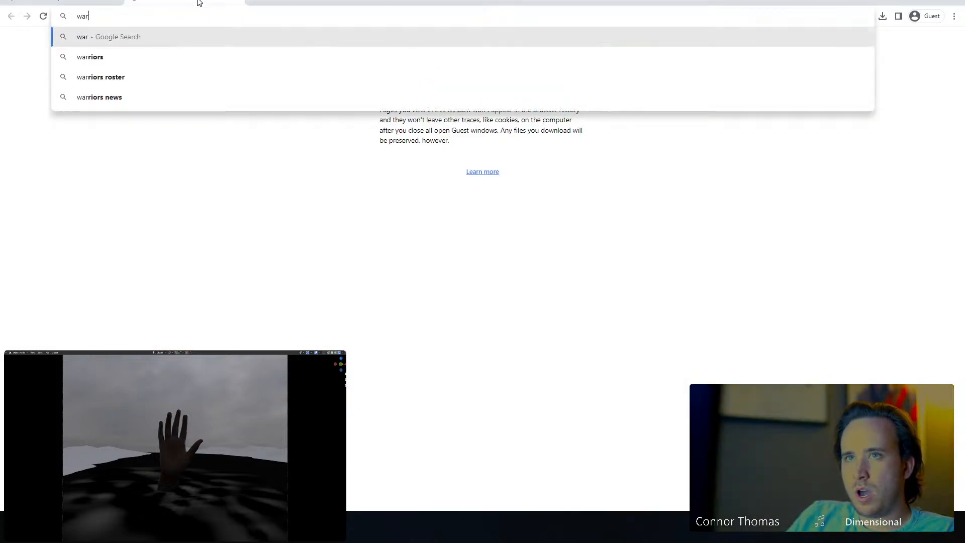
type("ter bubble")
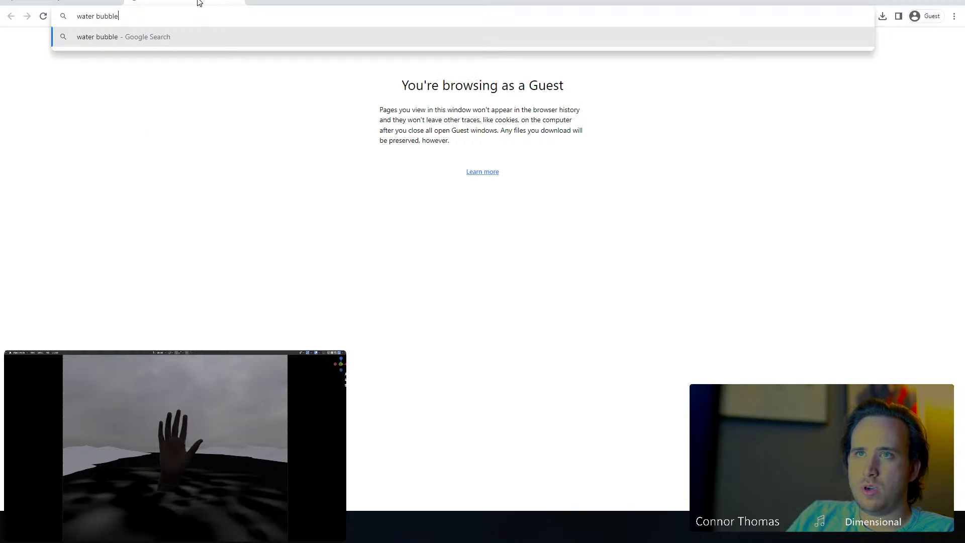
type("s")
key("Return")
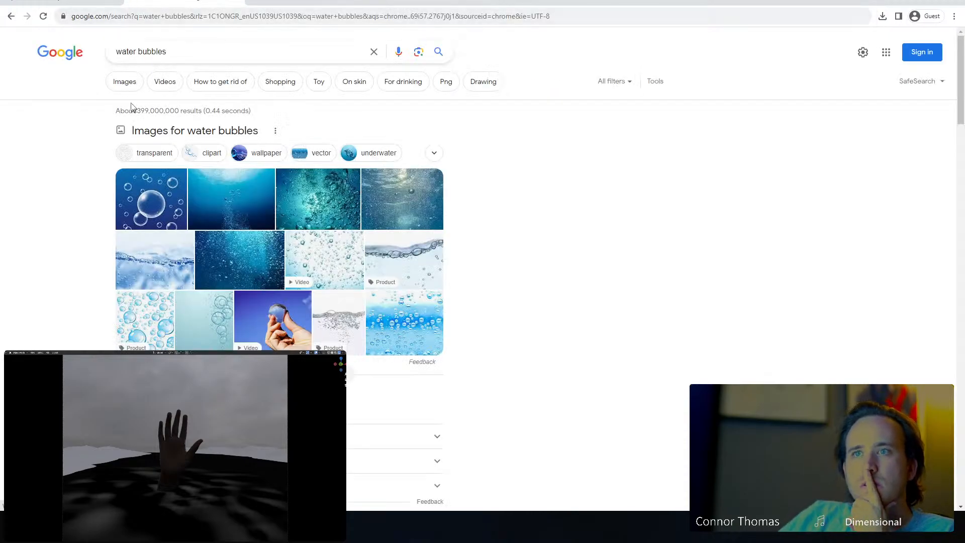
Show the image results and refine the search to "dark water bubbles".
left_click(128, 83)
left_click(130, 52)
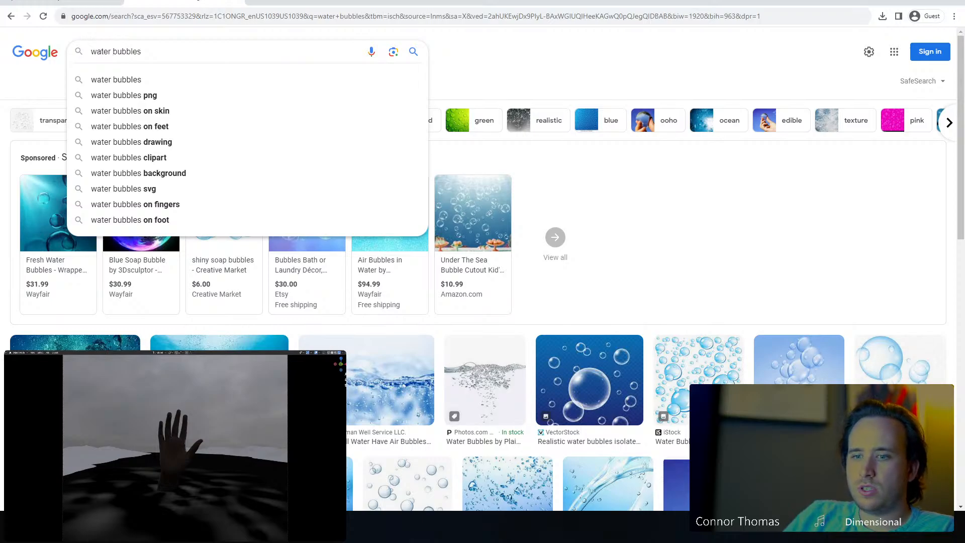
key("Home")
type("dark")
key("Return")
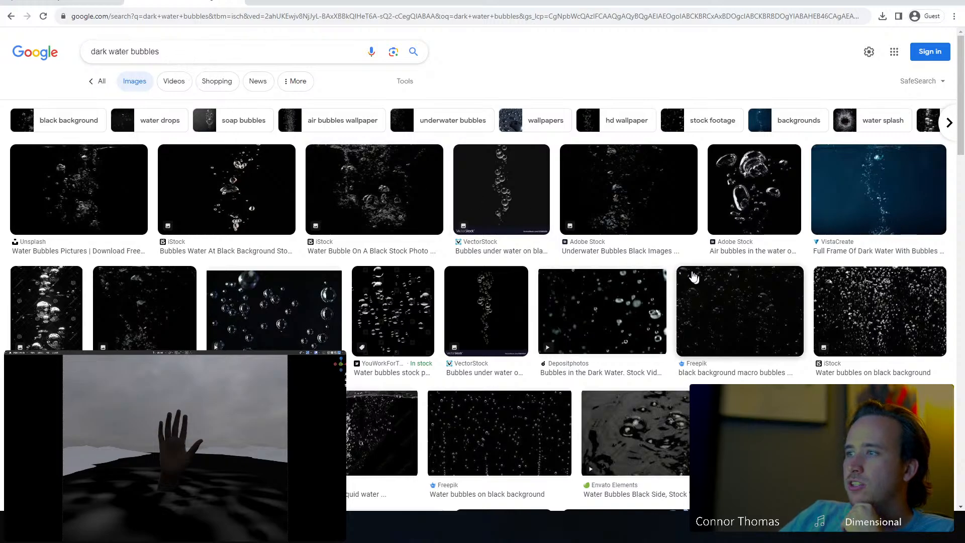
Browse the dark bubble images and refine the image search to "dark water bubbles surface".
scroll(520, 267, "down", 1)
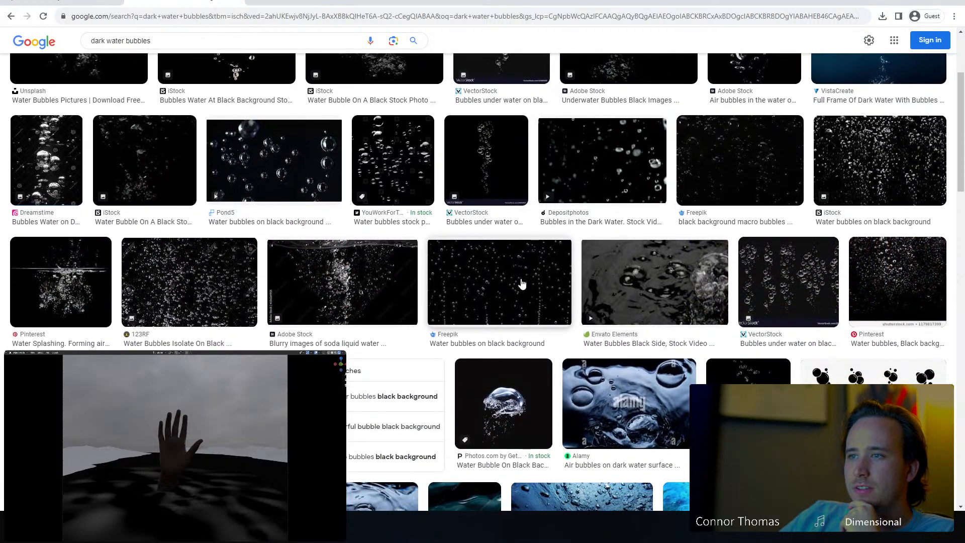
scroll(453, 269, "down", 1)
scroll(422, 267, "up", 2)
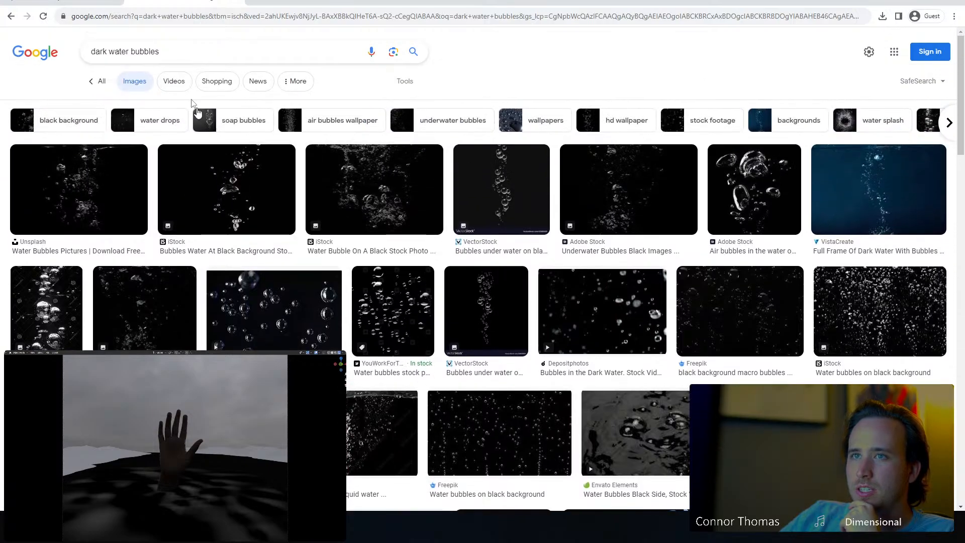
left_click(171, 52)
type("surface")
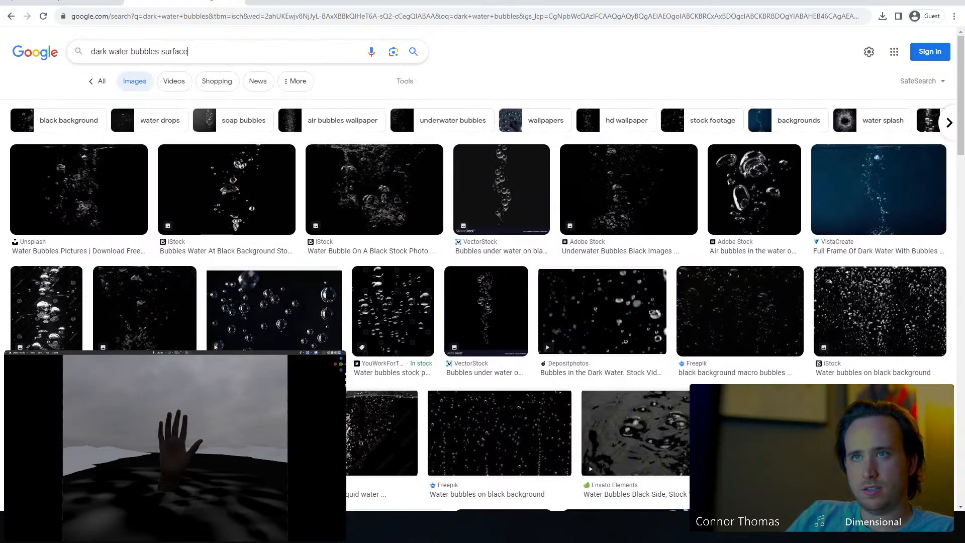
key("Return")
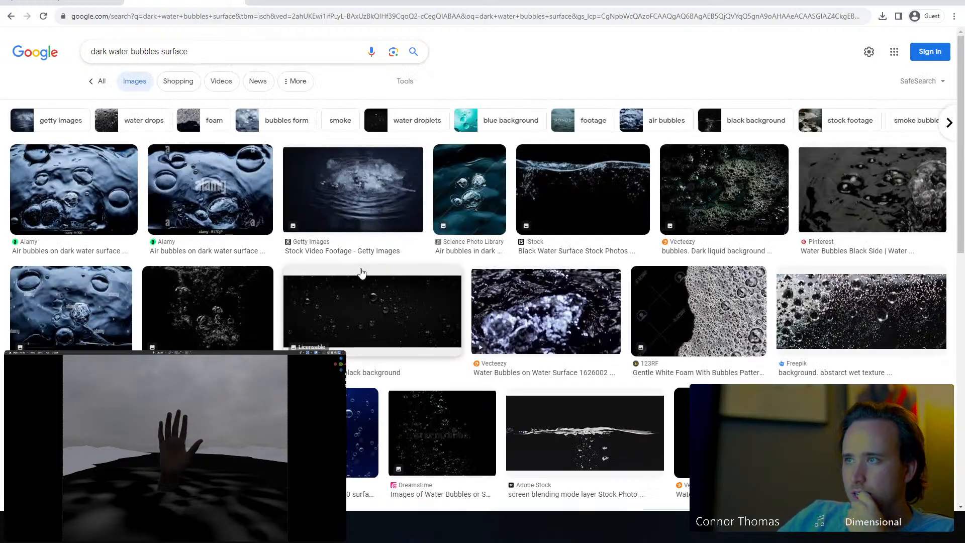
Preview the Vecteezy black water surface image, compare it with other results, and save it to Downloads as black-water-surface-with-bubbles-dark-liquid-background-photo.jpg.
left_click(748, 186)
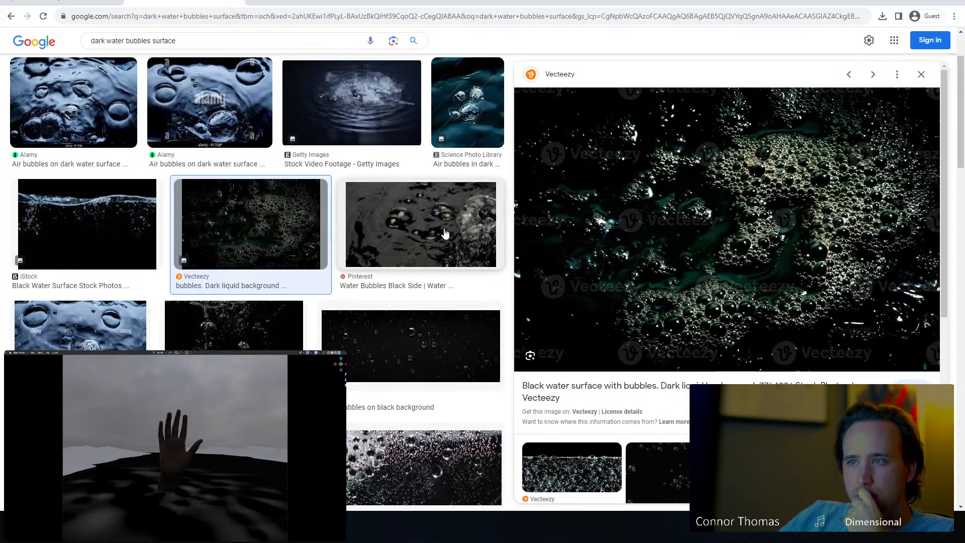
scroll(445, 233, "down", 10)
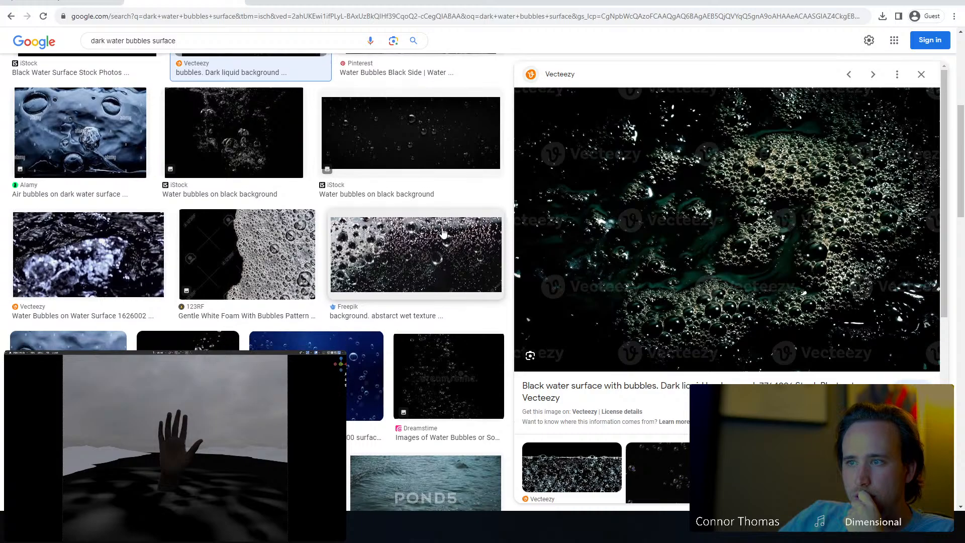
scroll(441, 232, "down", 5)
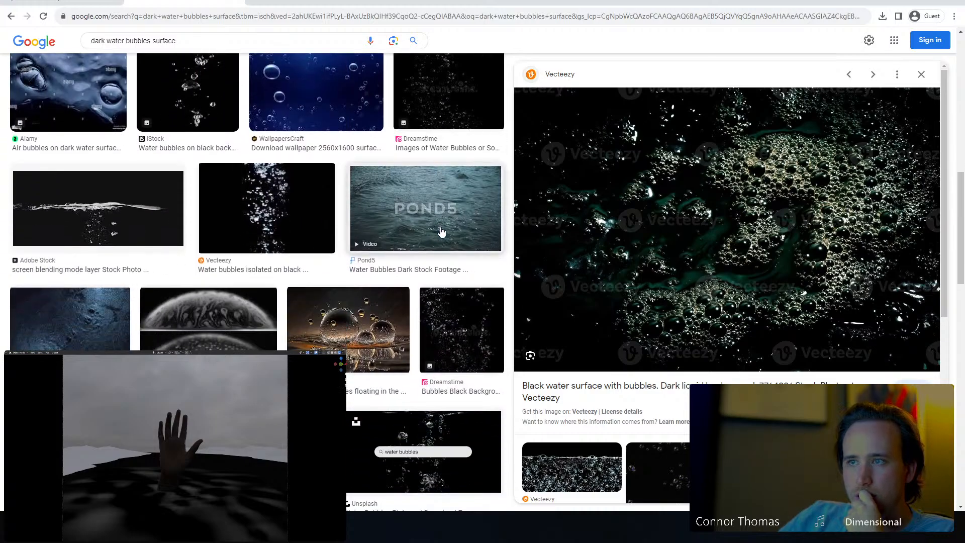
scroll(442, 231, "down", 4)
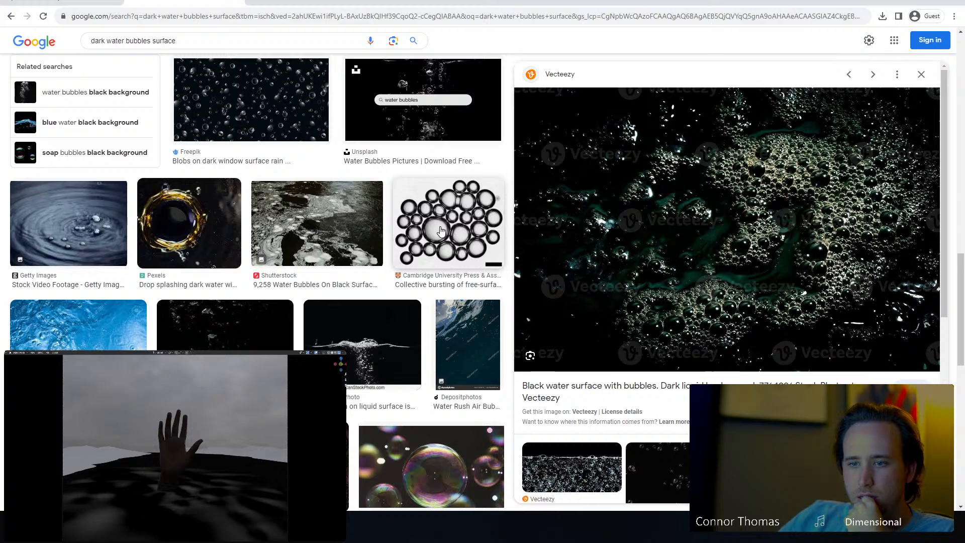
scroll(441, 231, "down", 3)
scroll(441, 231, "down", 2)
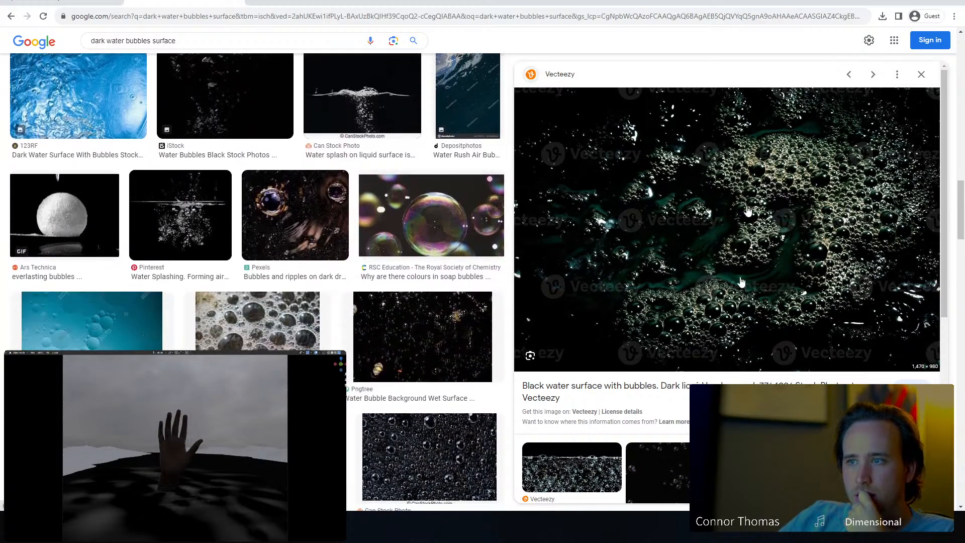
scroll(663, 301, "down", 7)
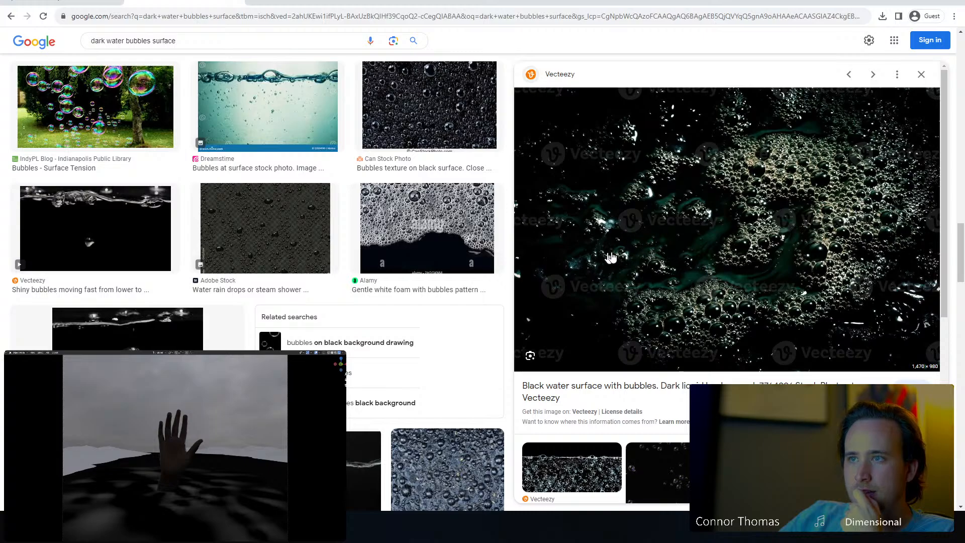
right_click(763, 245)
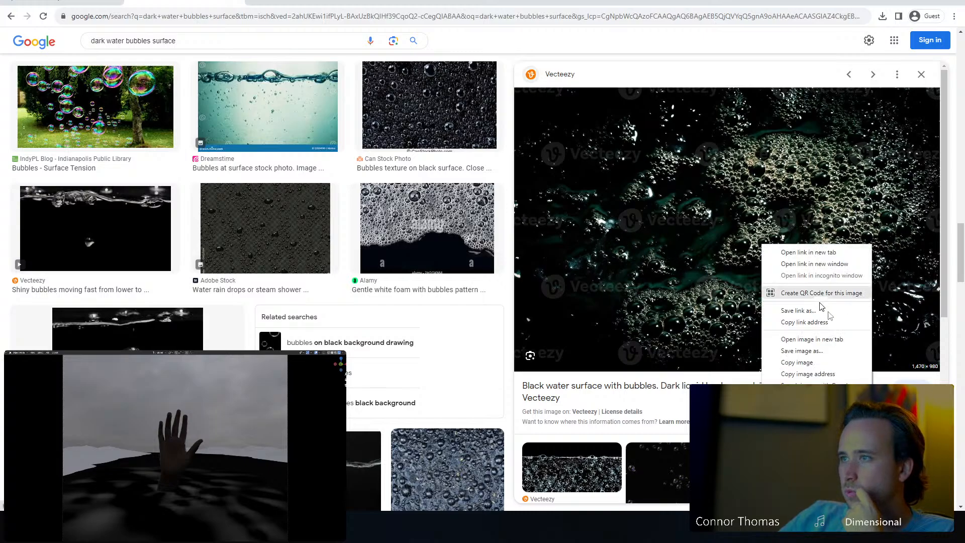
left_click(802, 351)
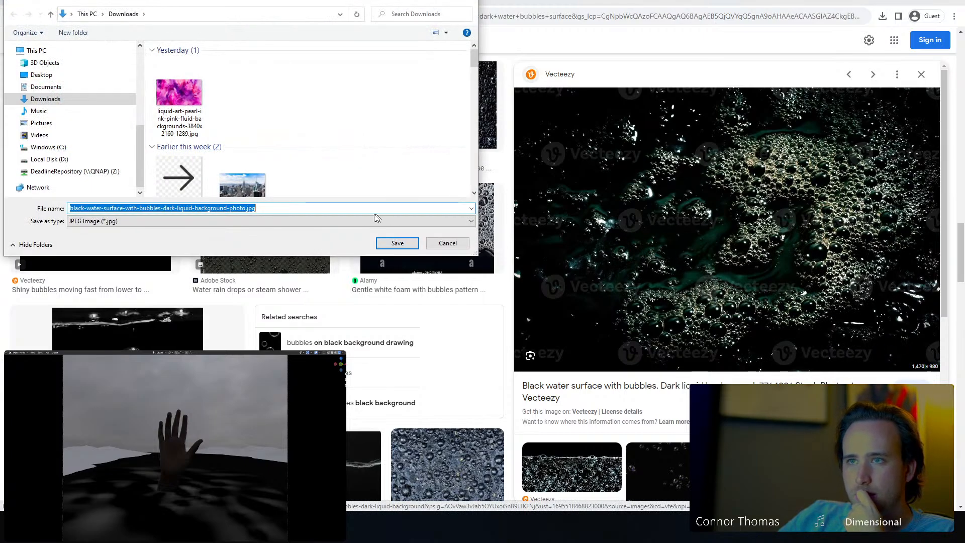
left_click(398, 243)
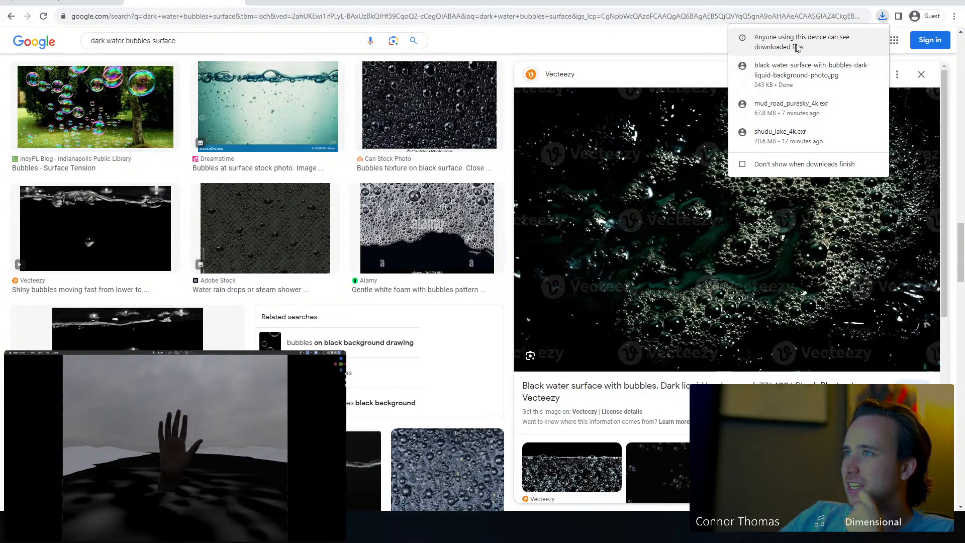
Bring the downloaded bubble photo from its folder into Blender's Water material as an Image Texture and preview its Color on the surface.
left_click(860, 66)
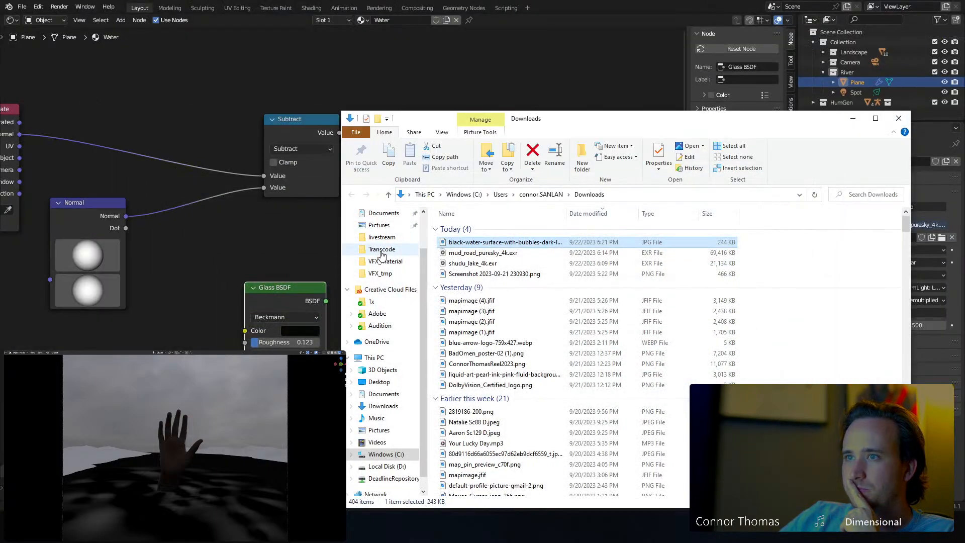
left_click_drag(475, 243, 173, 347)
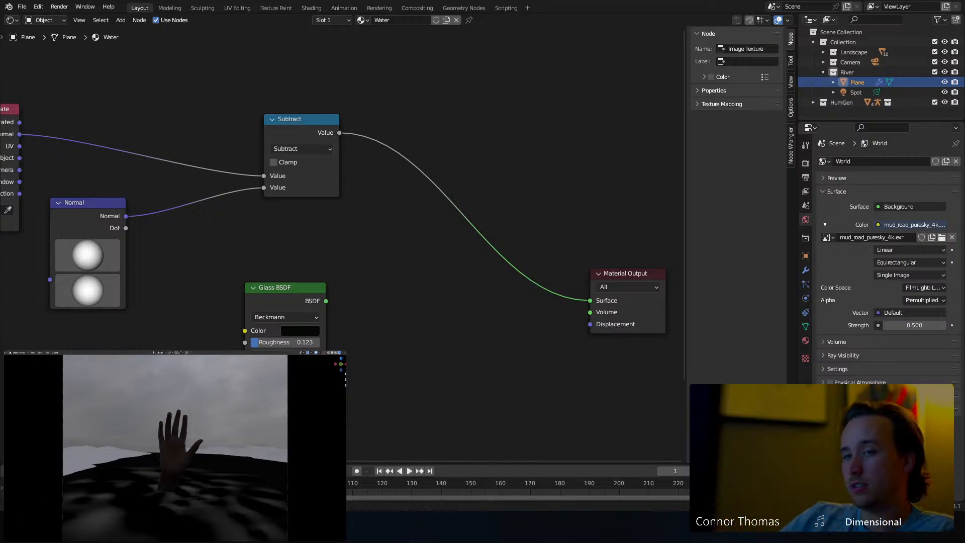
middle_click_drag(108, 350, 168, 278)
left_click(205, 334, "ctrl+shift")
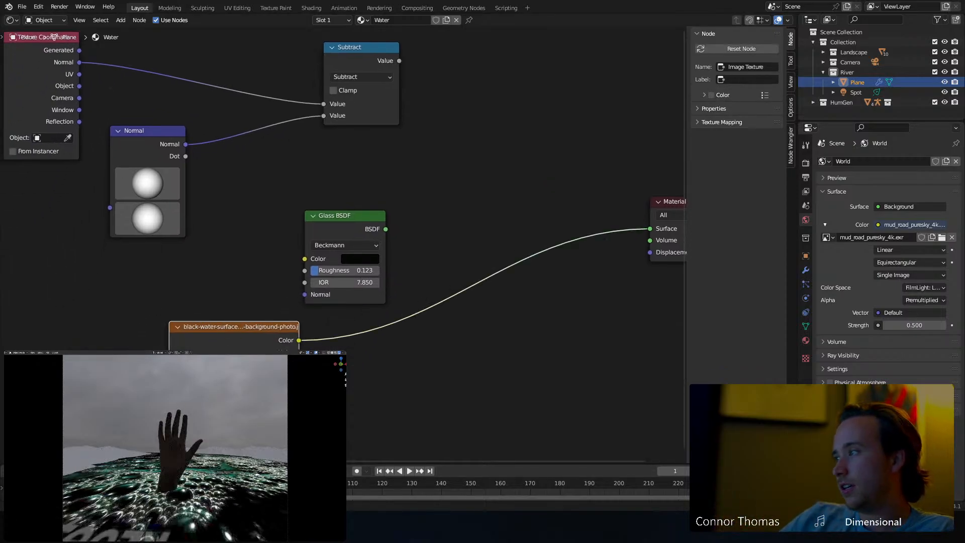
Add a Mapping node and a Texture Coordinate node using UV to drive the bubble Image Texture's Vector input.
middle_click_drag(248, 345, 340, 299)
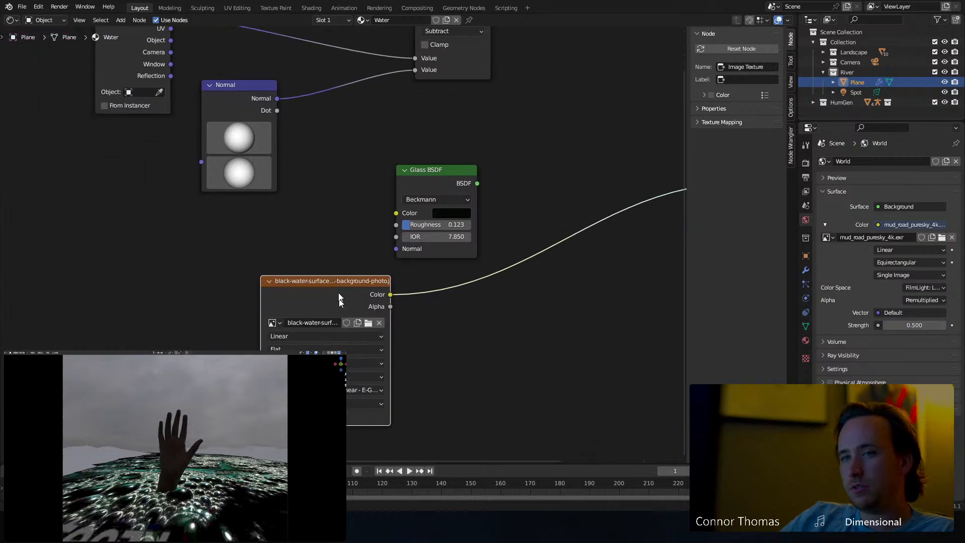
key("ctrl+t")
middle_click_drag(129, 286, 212, 243)
left_click(213, 245)
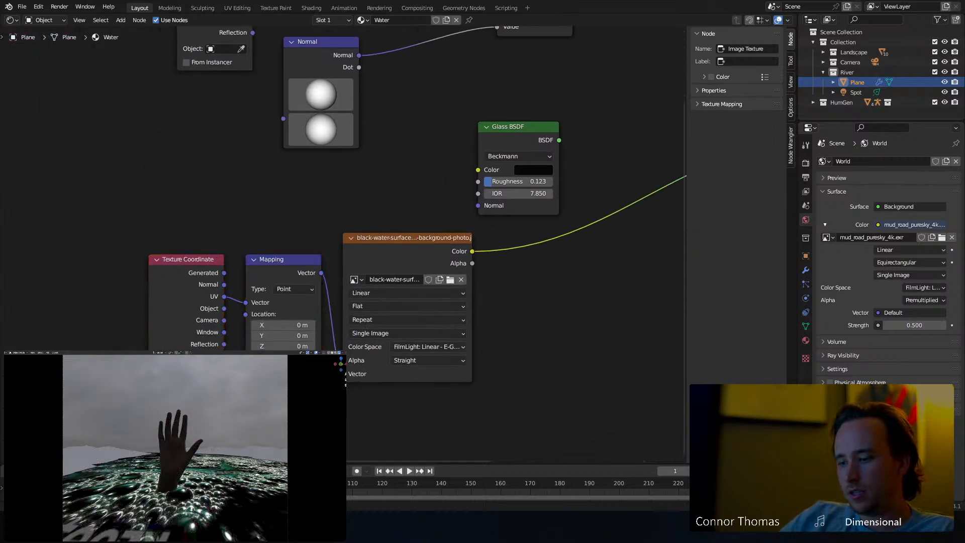
Add a Math node set to Add and connect its Value to the Mapping node's Scale to tile the bubble texture.
key("shift+a")
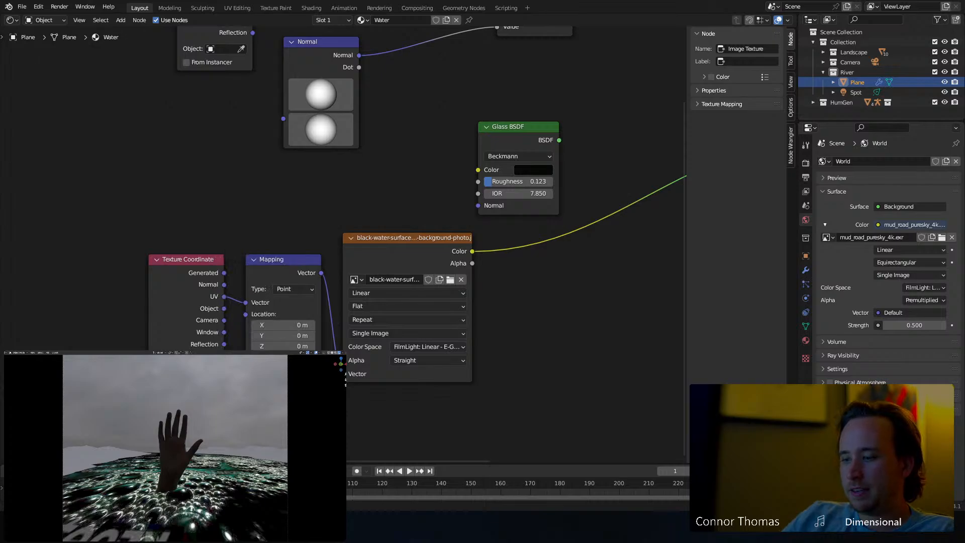
left_click(277, 427)
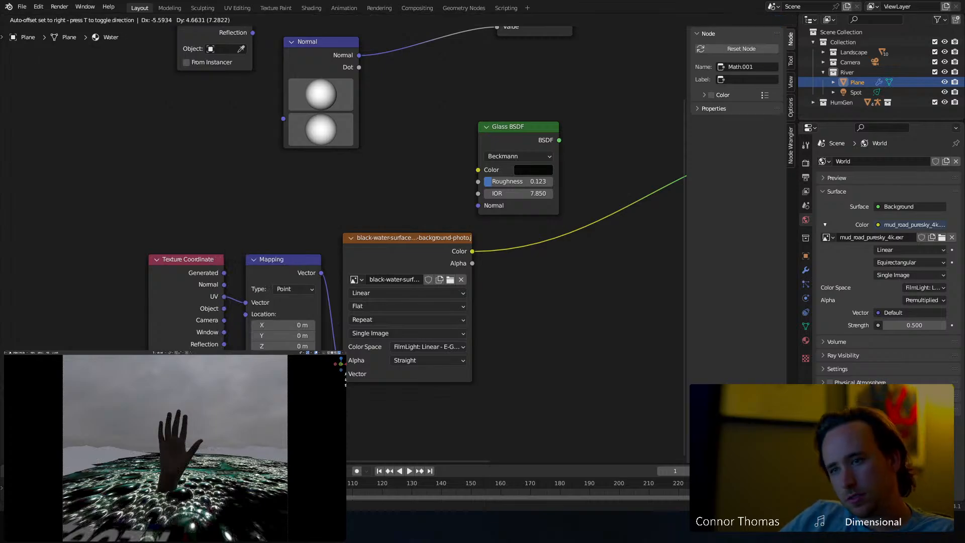
left_click(276, 427)
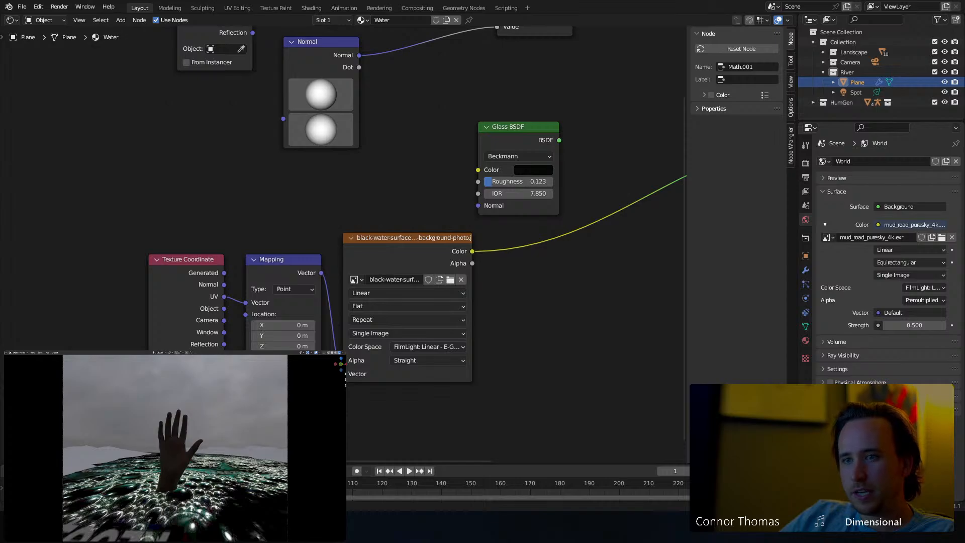
middle_click_drag(213, 376, 227, 308)
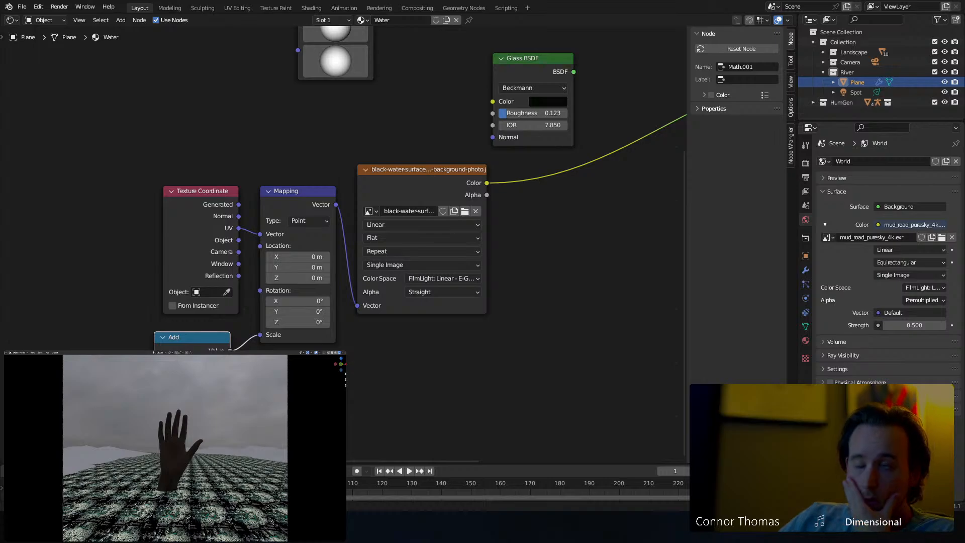
Compare surface previews of the bubble Image Texture's Alpha and Color outputs, ending on Color.
middle_click_drag(468, 225, 376, 238)
left_click(364, 195, "ctrl+shift")
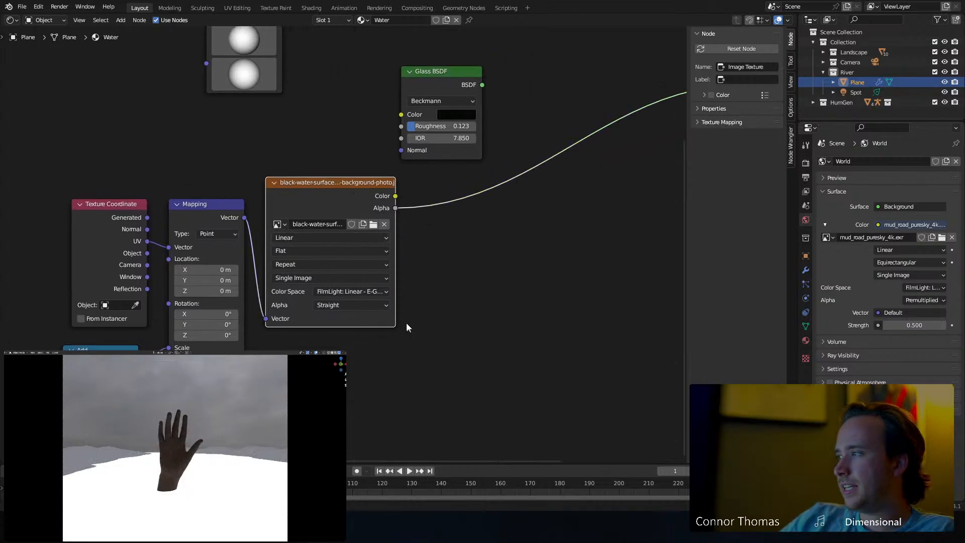
left_click(361, 188, "ctrl+shift")
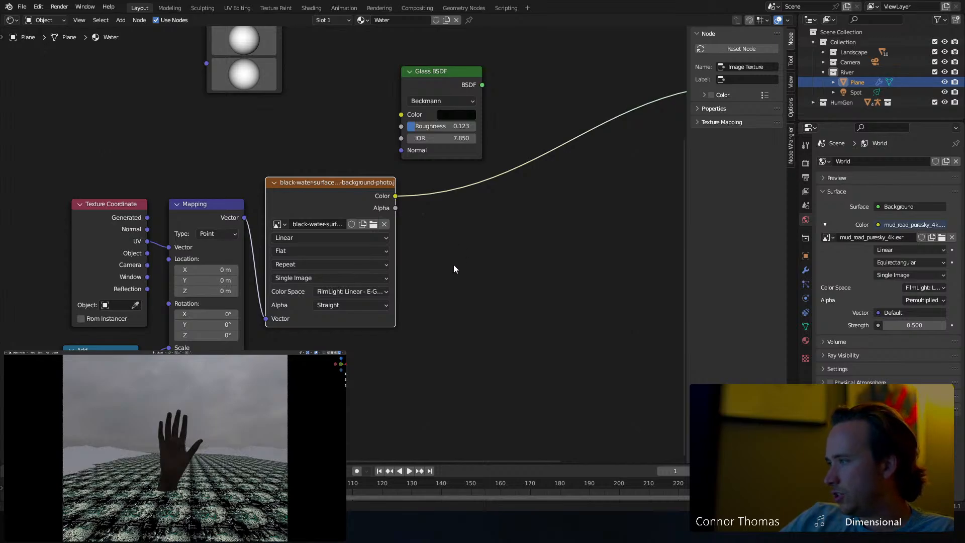
Add a second Math node set to Add in the empty space beside the bubble Image Texture.
left_click(474, 278)
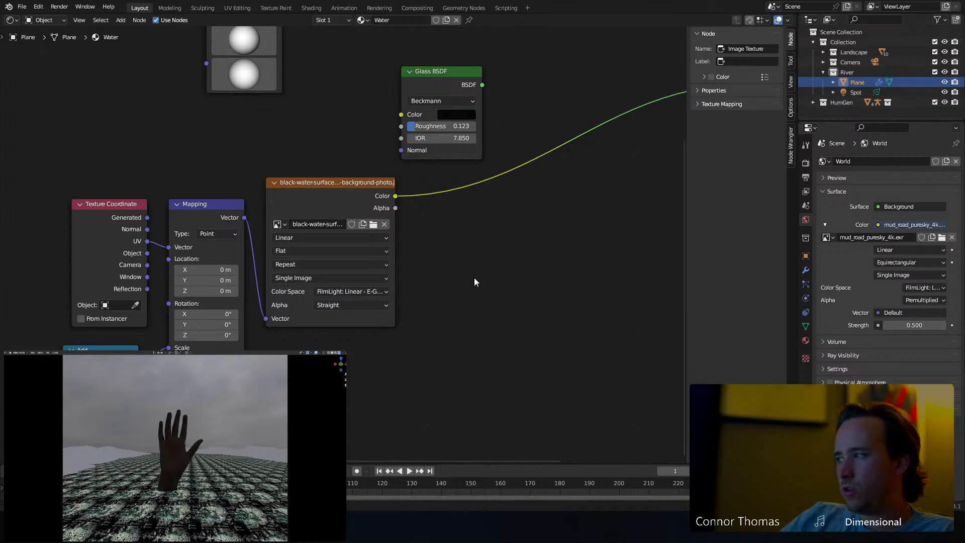
key("shift+a")
left_click(475, 278)
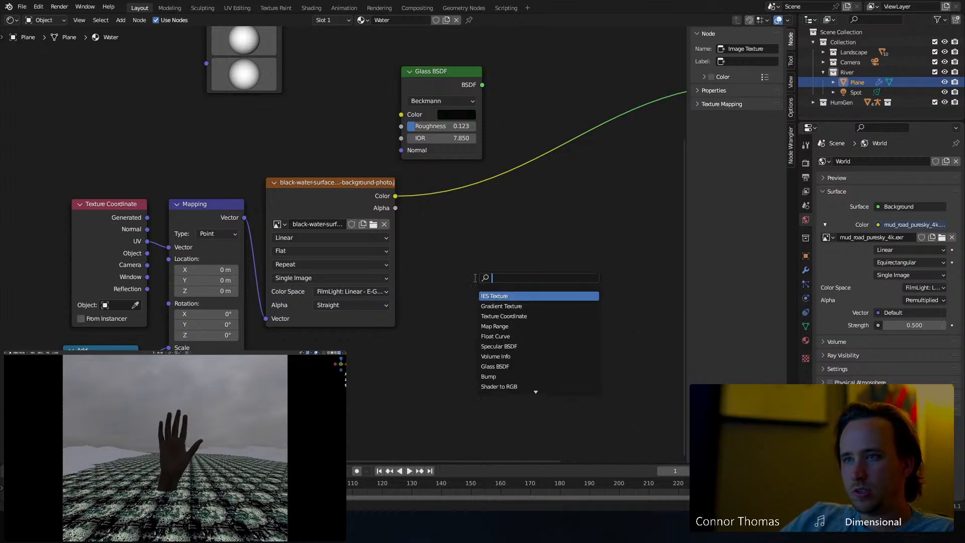
type("add")
key("Return")
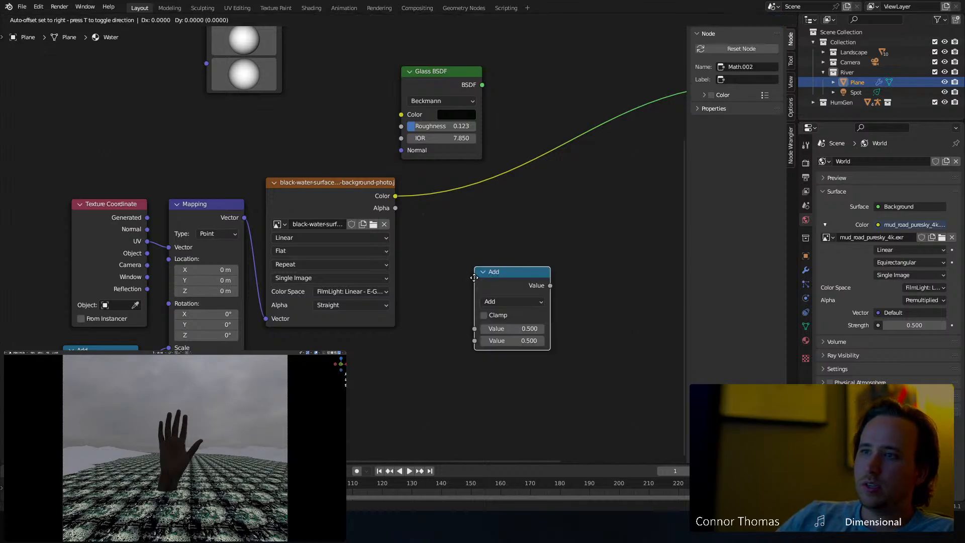
left_click(487, 271)
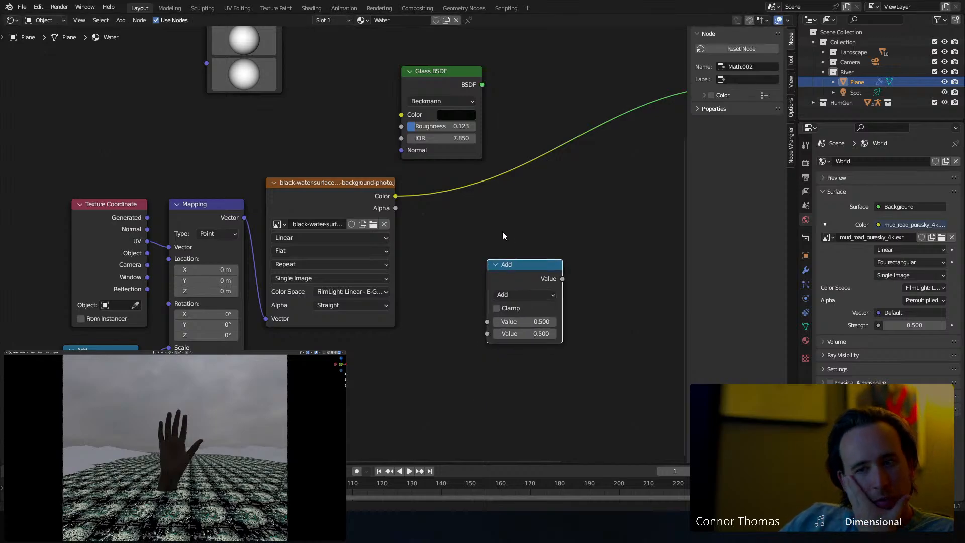
Connect the bubble Image Texture's Color to the Math node's first Value and add an RGB node set to black.
left_click_drag(487, 322, 396, 191)
key("shift+a")
left_click(413, 382)
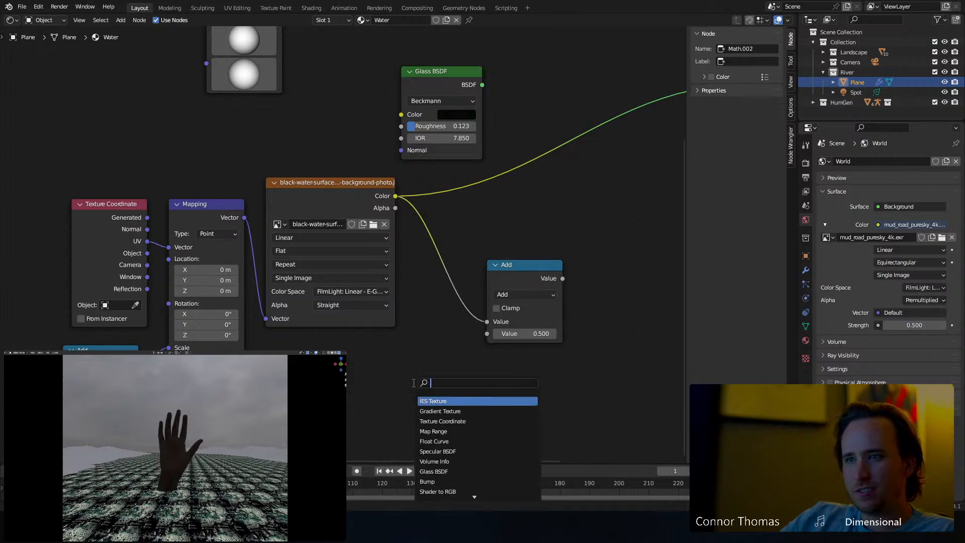
type("rgb")
key("Return")
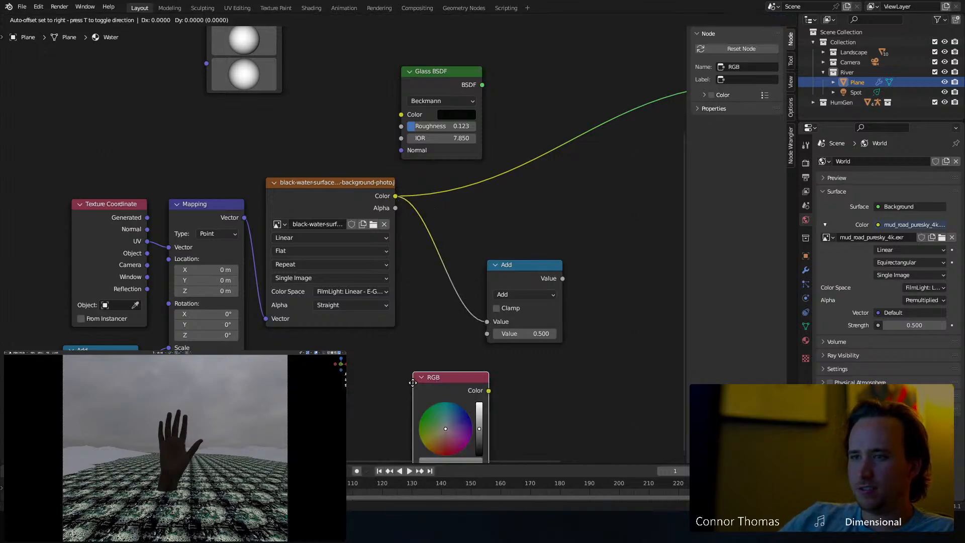
left_click(410, 399)
left_click_drag(404, 421, 409, 445)
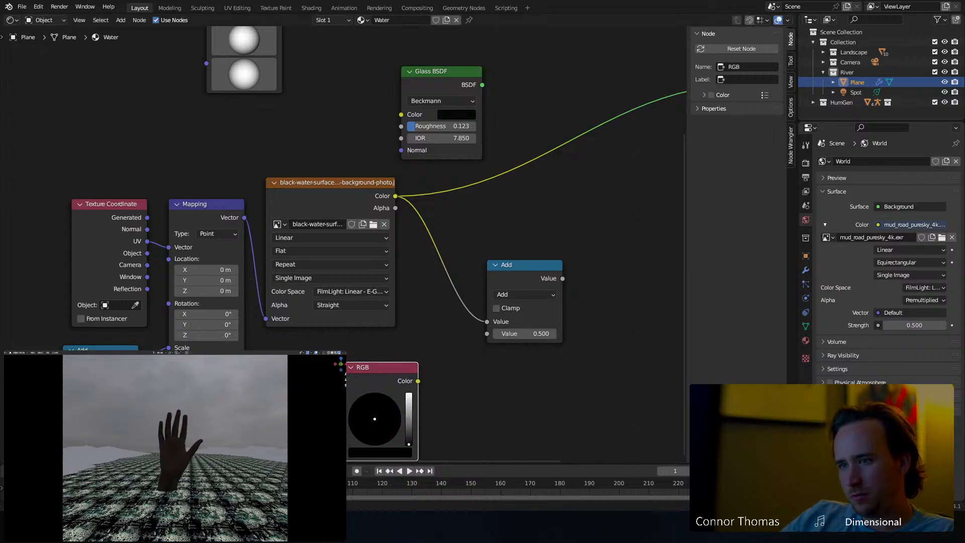
Link the black RGB node to the Math node's second Value and set the operation to Subtract.
left_click_drag(417, 381, 486, 333)
left_click(526, 294)
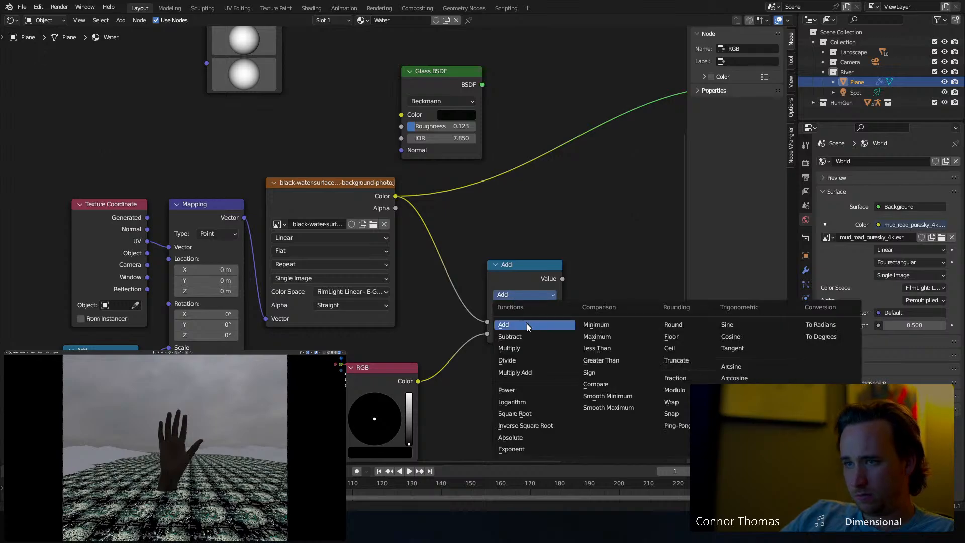
left_click(522, 338)
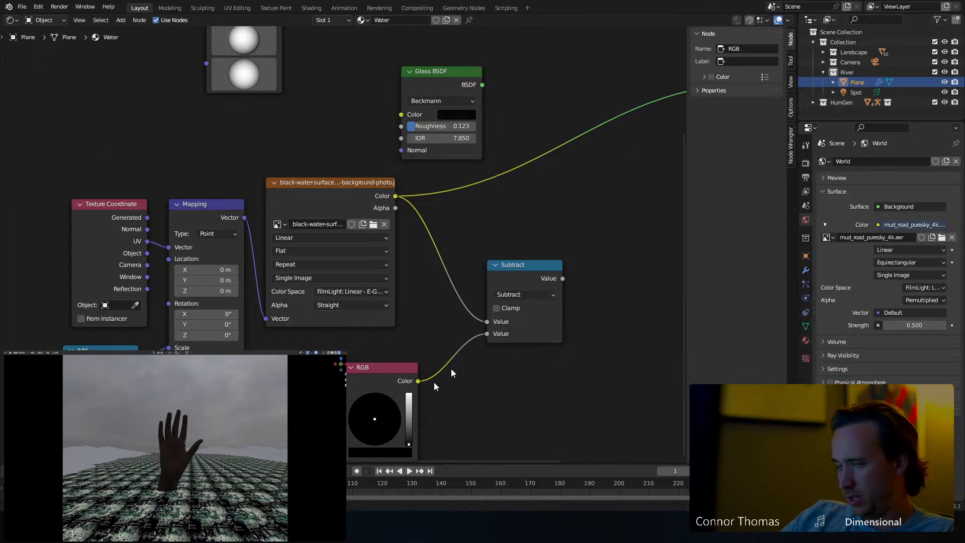
mouse_move(409, 442)
left_mouse_down()
mouse_move(408, 414)
mouse_move(409, 443)
left_mouse_up()
Delete the RGB node and the Subtract Math node beside the bubble Image Texture.
key("x")
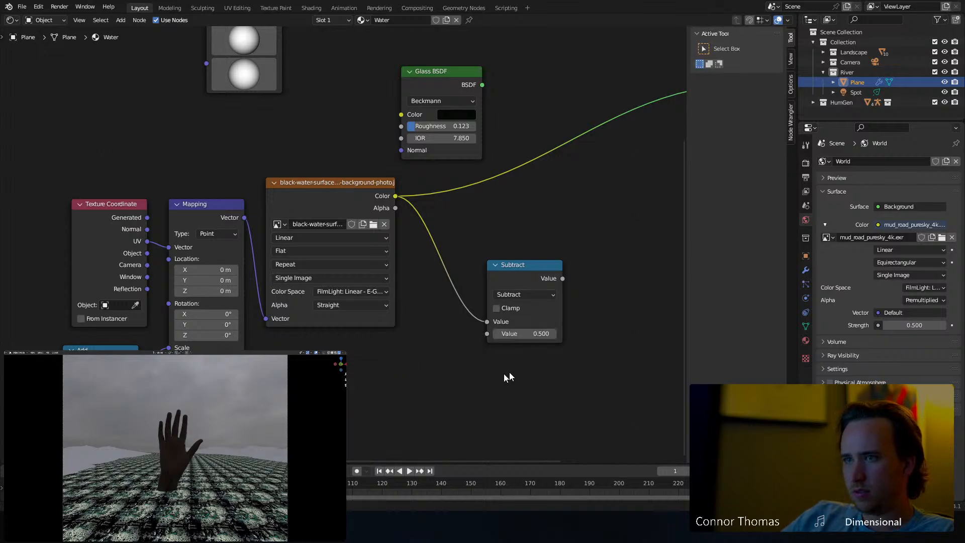
left_click(521, 265)
key("x")
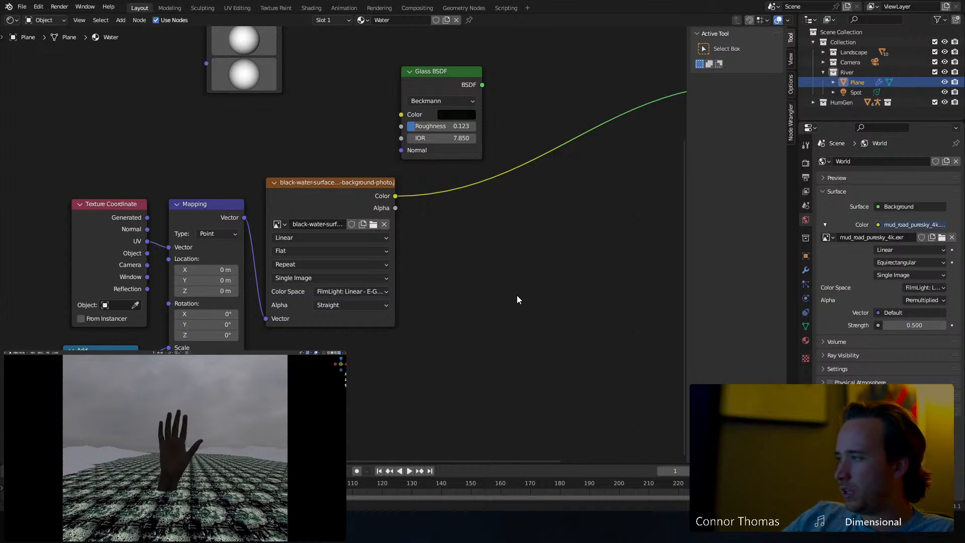
key("shift+a")
type("luma")
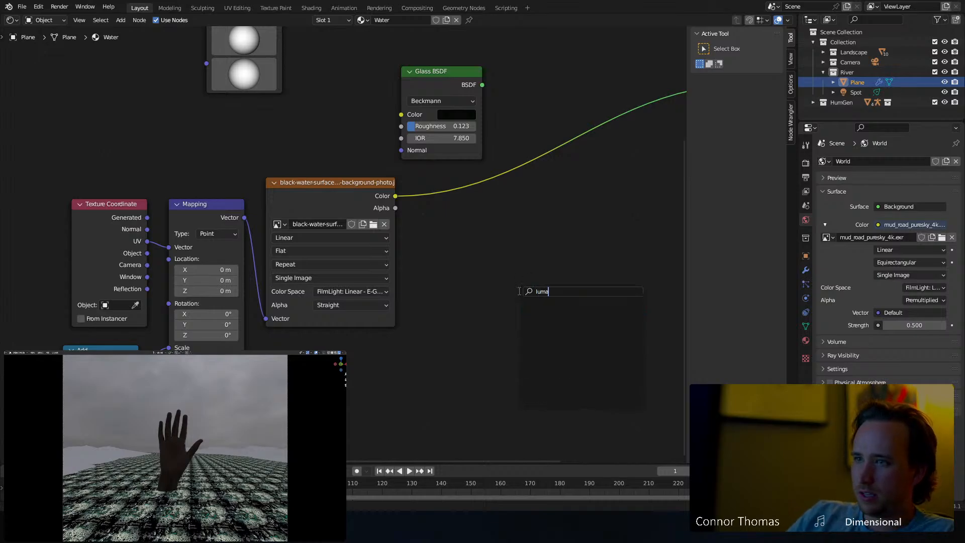
left_click(552, 247)
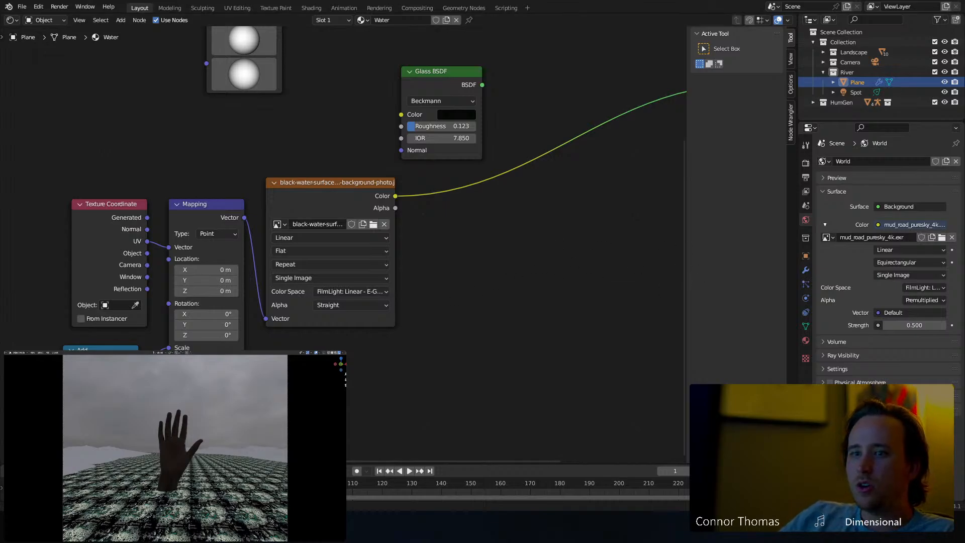
Switch to Photoshop and open the black water bubble photo from the Downloads folder.
key("super")
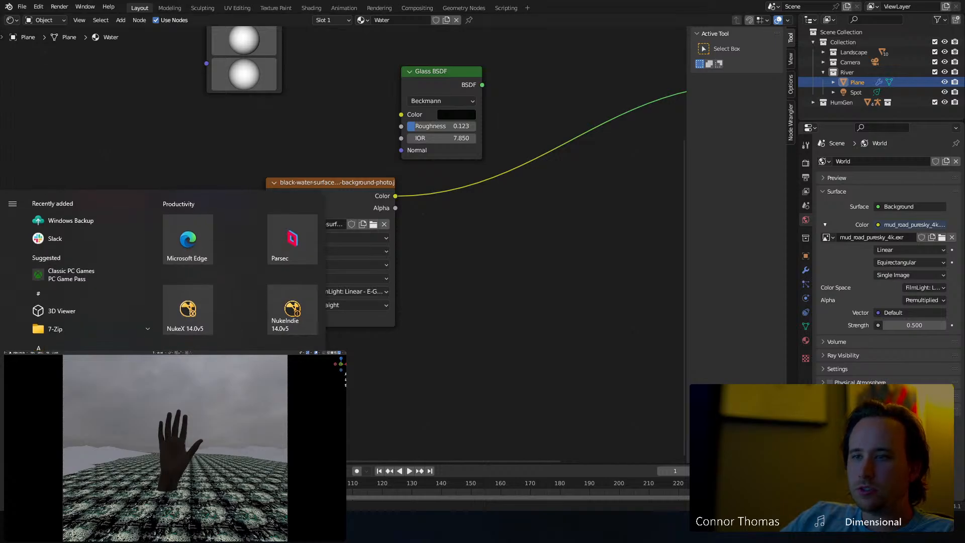
key("super")
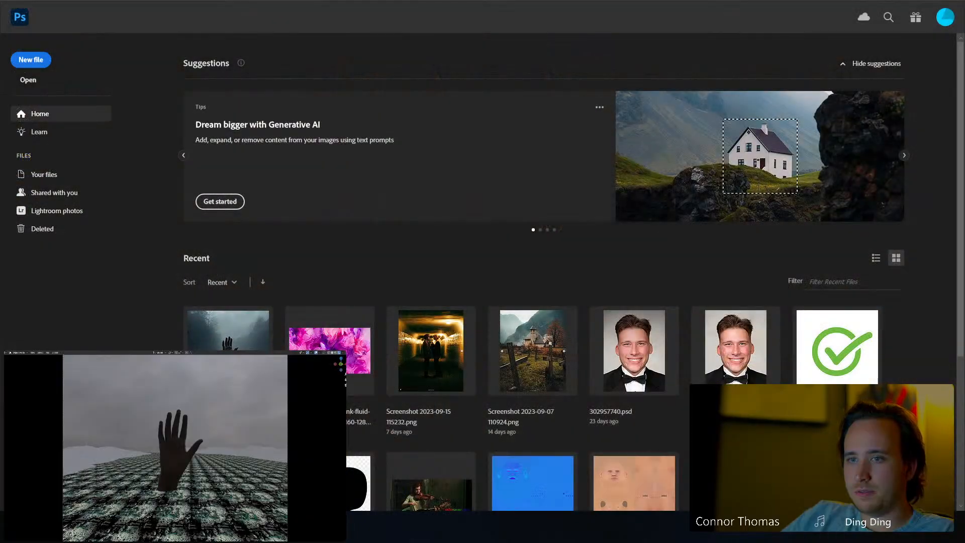
left_click(352, 526)
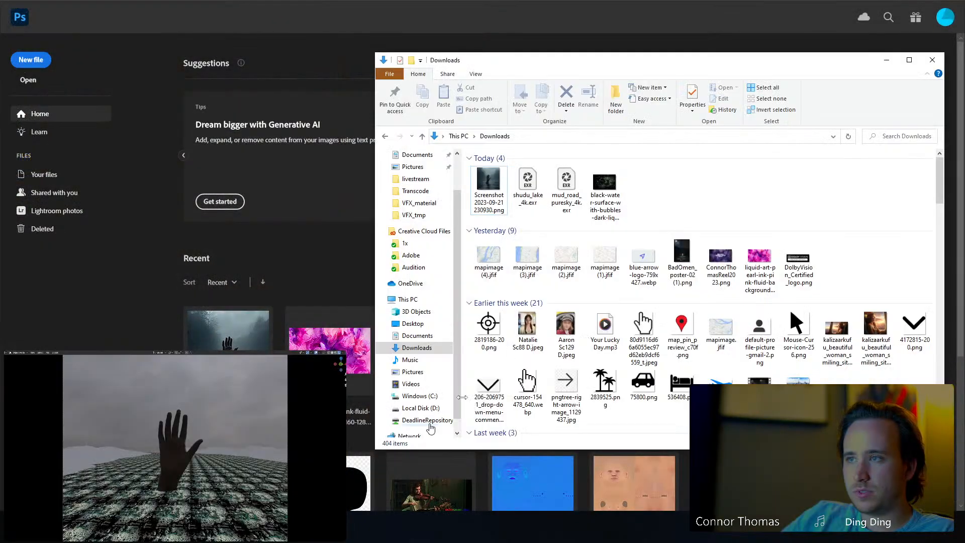
left_click_drag(604, 186, 312, 236)
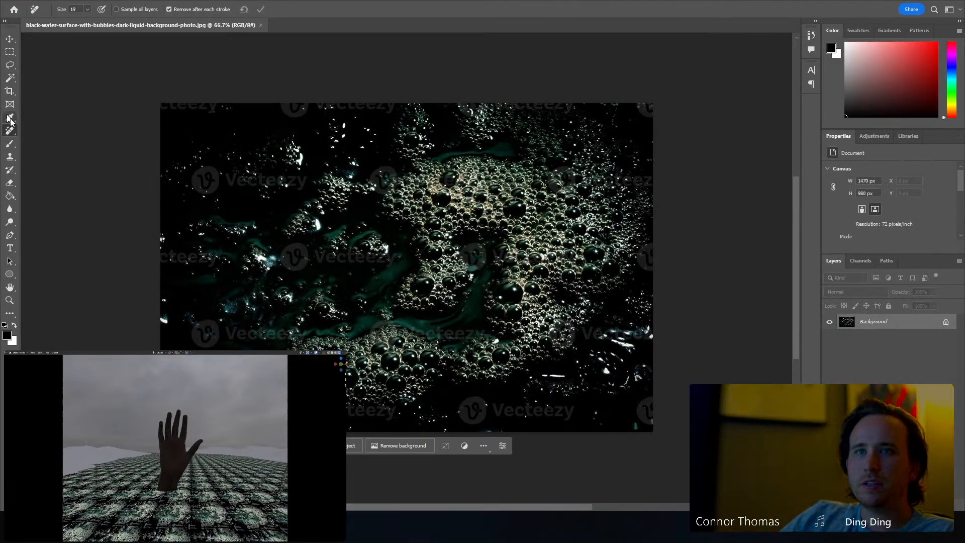
Unlock the Background layer and select the bright bubble highlights using Color Range with Sampled Colors and Fuzziness 200.
left_click(947, 323)
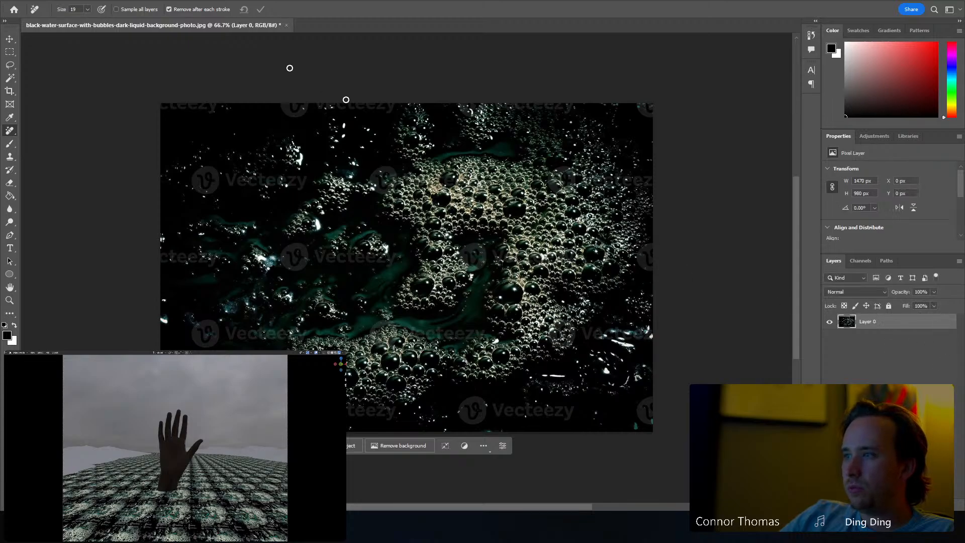
left_click(126, 1)
left_click(155, 93)
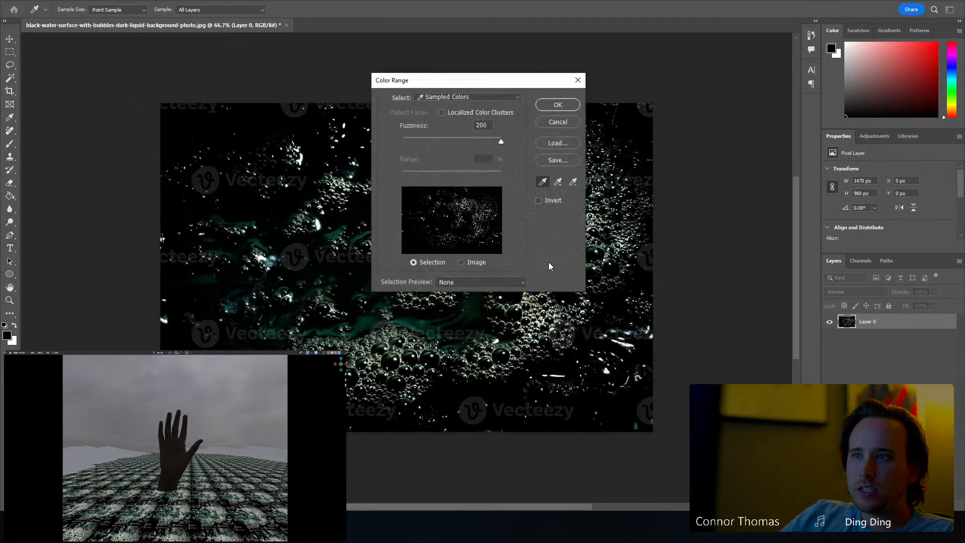
left_click(558, 103)
Clear everything outside the bubble highlights to transparency and remove the selection.
key("j")
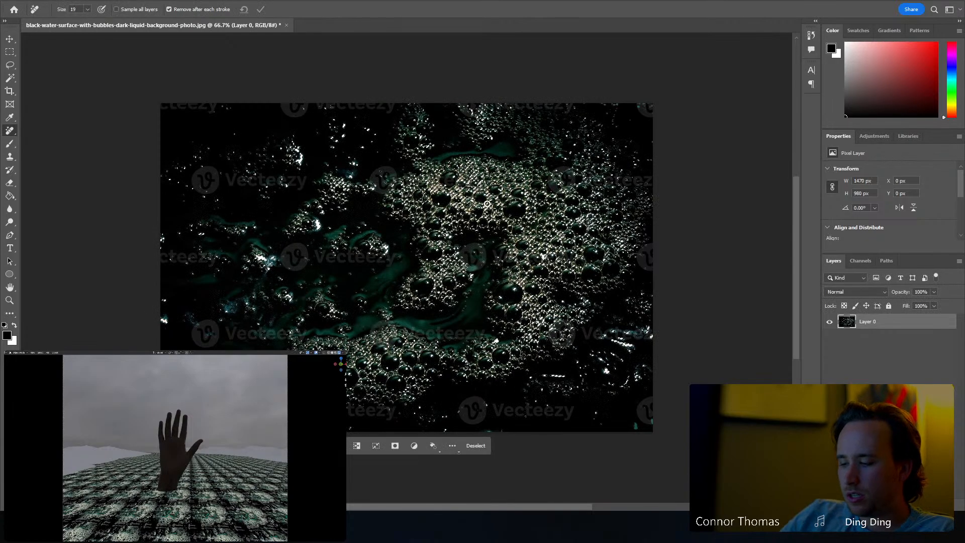
key("ctrl+d")
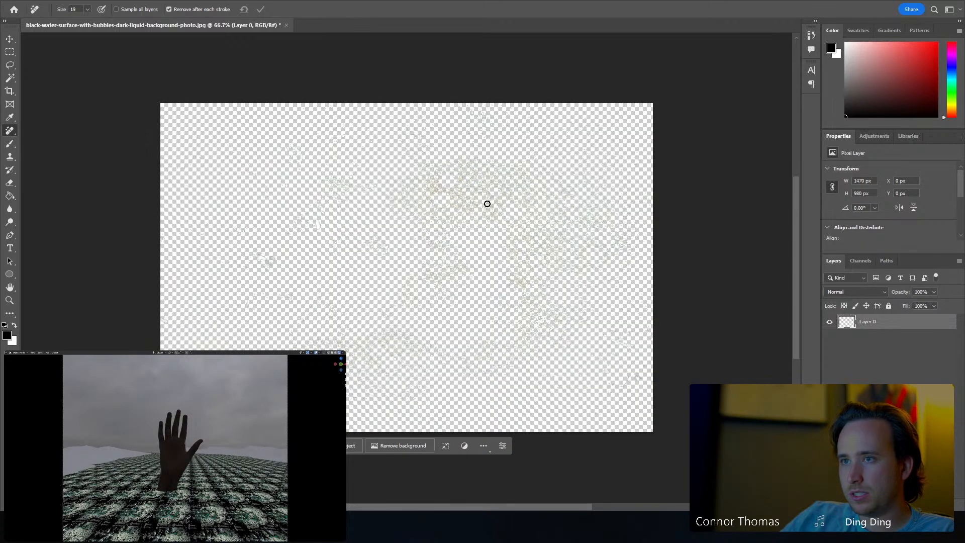
key("v")
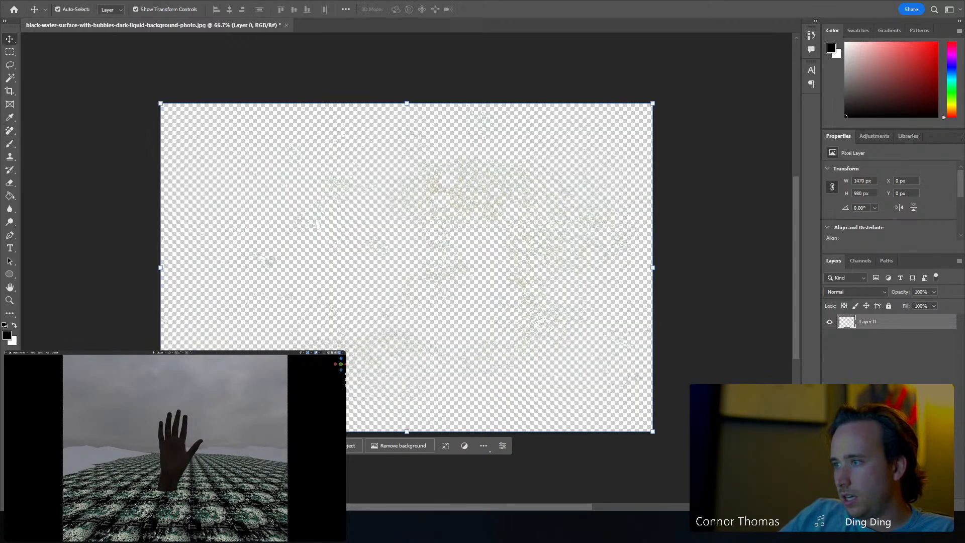
Add a new layer filled with black and place it beneath the bubble highlights on Layer 0.
left_click(922, 505)
key("g")
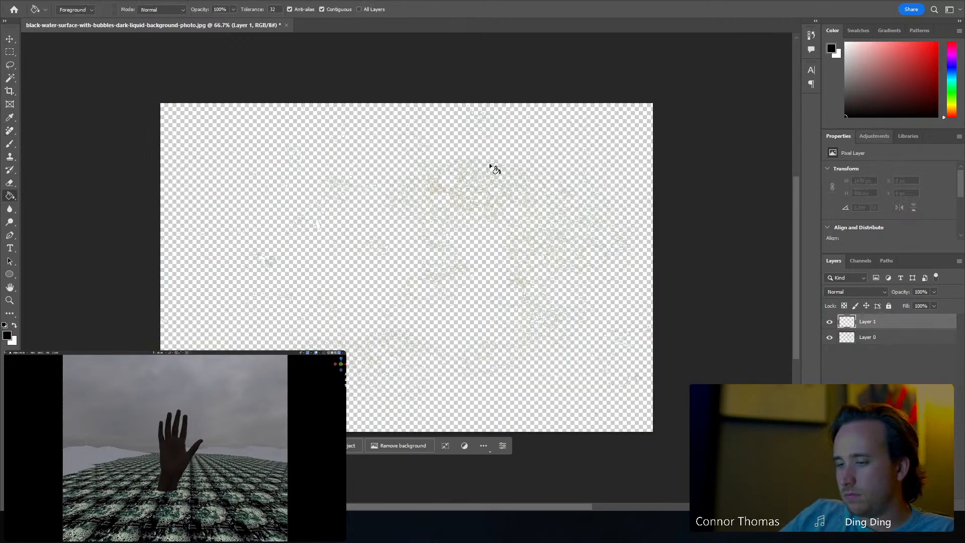
left_click(495, 173)
left_click_drag(867, 323, 871, 382)
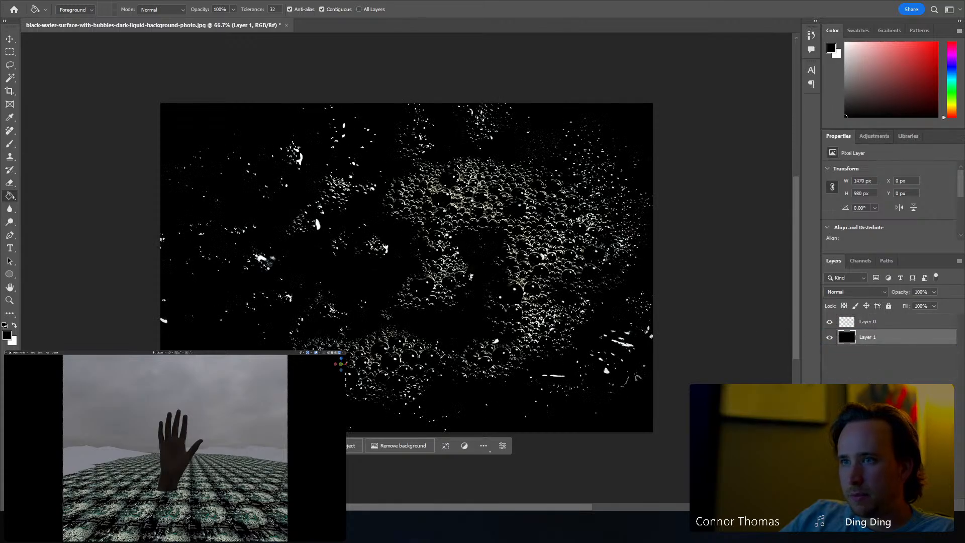
left_click(871, 402)
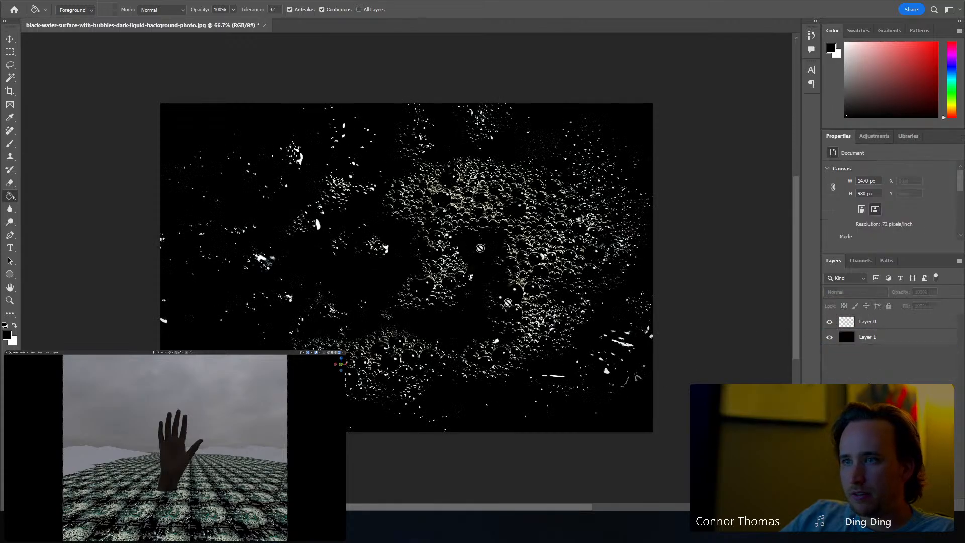
left_click(865, 322)
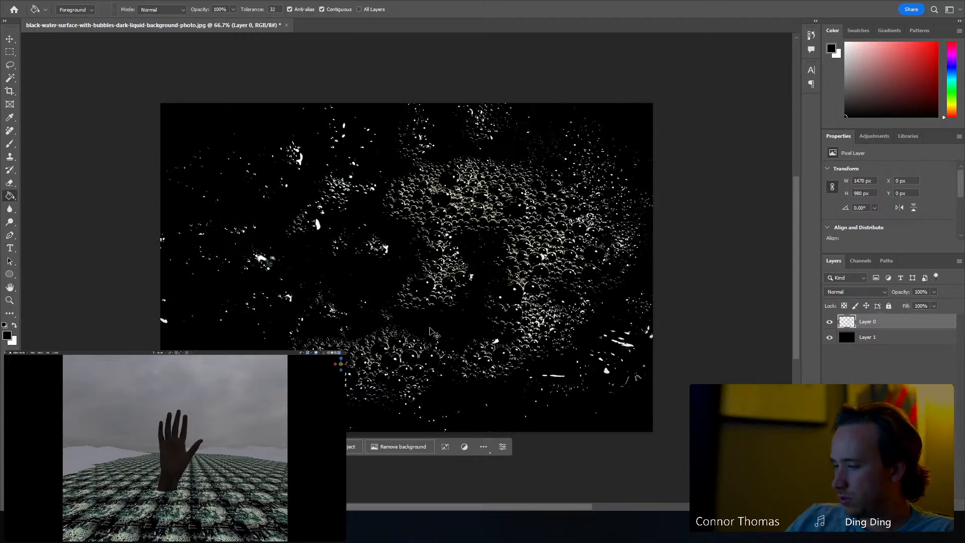
Inspect the bubble highlights up close against the black fill and hide the black Layer 1.
key("ctrl+plus")
key("ctrl+plus")
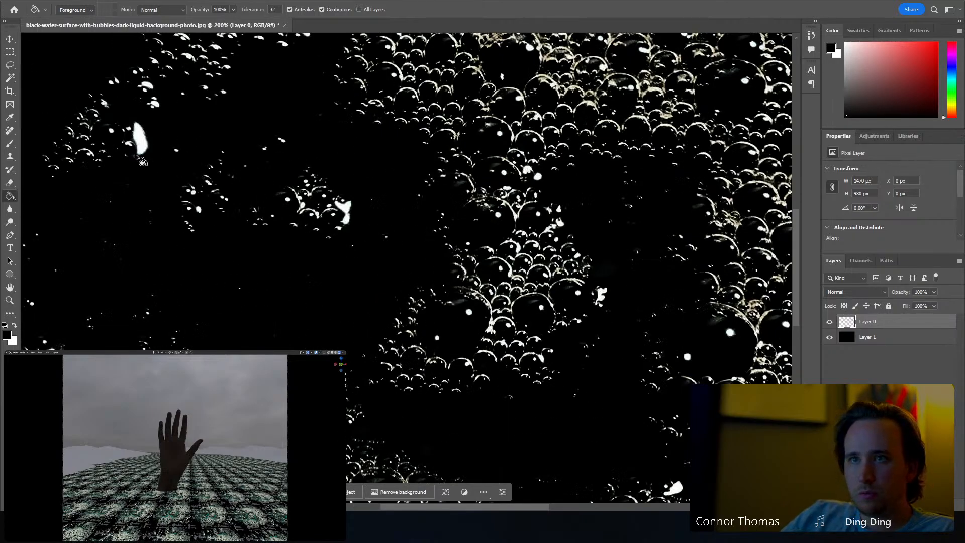
left_click_drag(527, 508, 459, 501)
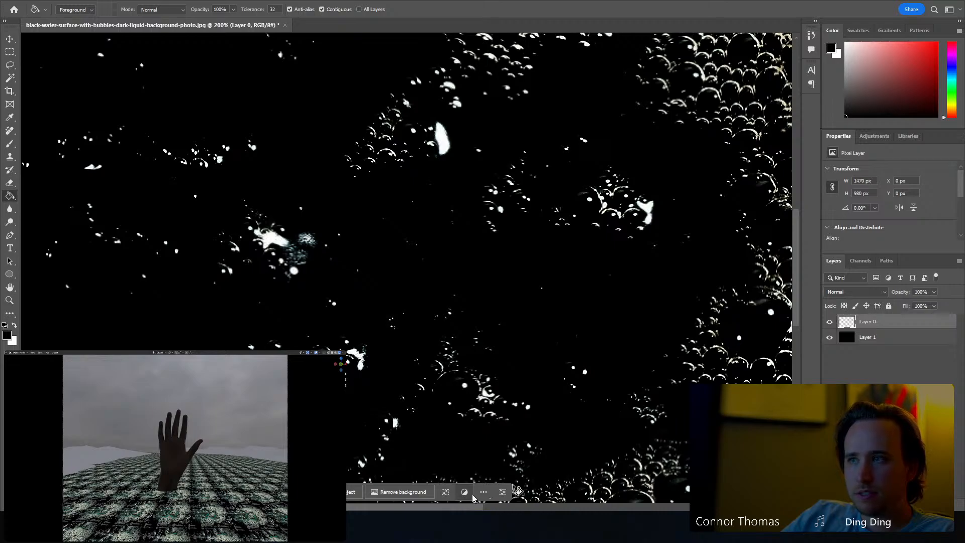
left_click(829, 337)
left_click(829, 338)
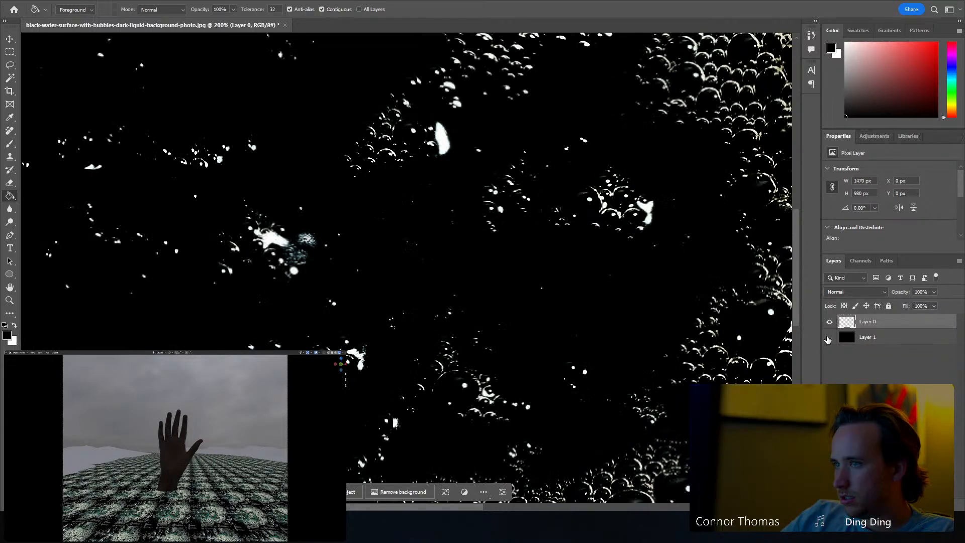
left_click(829, 338)
Export the transparent bubble image as a PNG named bubble_alpha in the Downloads folder.
left_click(22, 0)
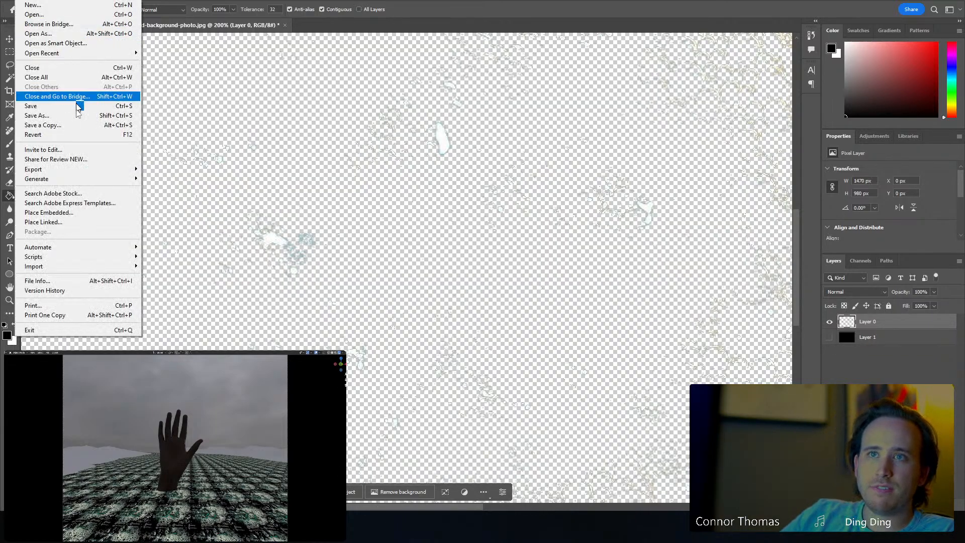
mouse_move(88, 170)
left_click(176, 169)
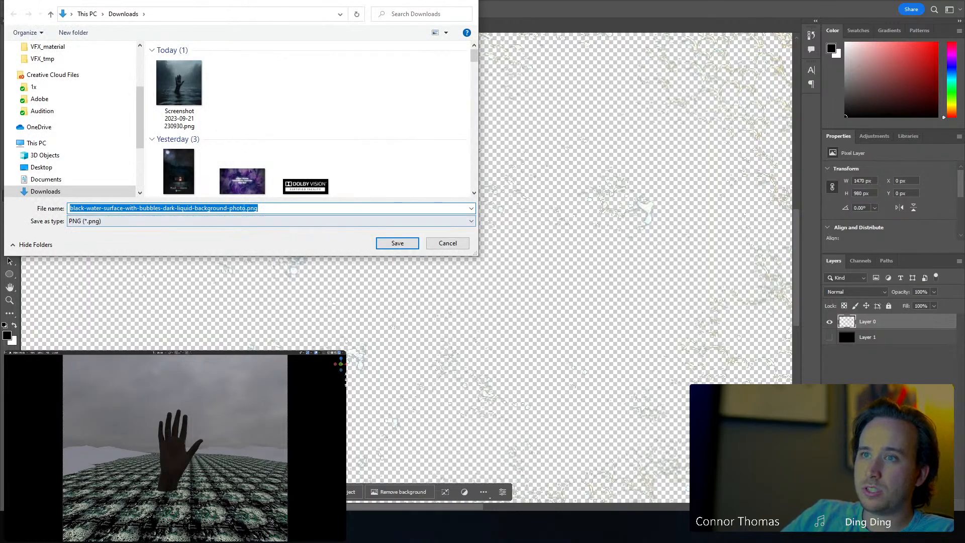
left_click_drag(242, 208, 2, 203)
key("Delete")
key("Delete")
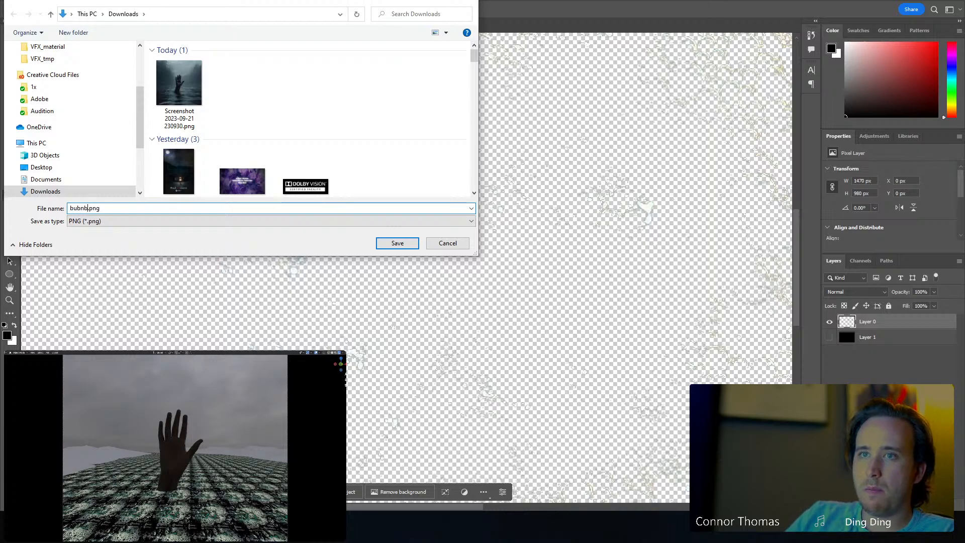
type("bubble_")
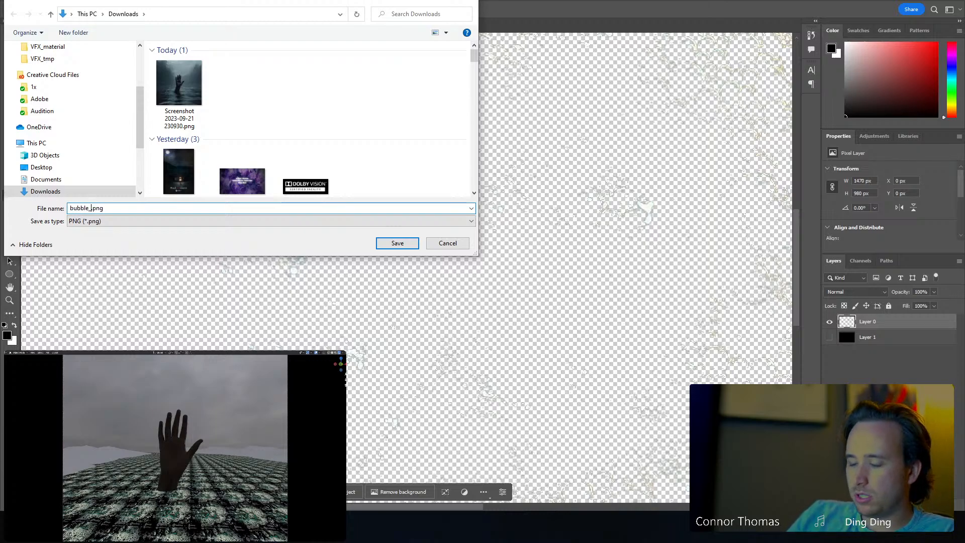
type("alpha")
key("Return")
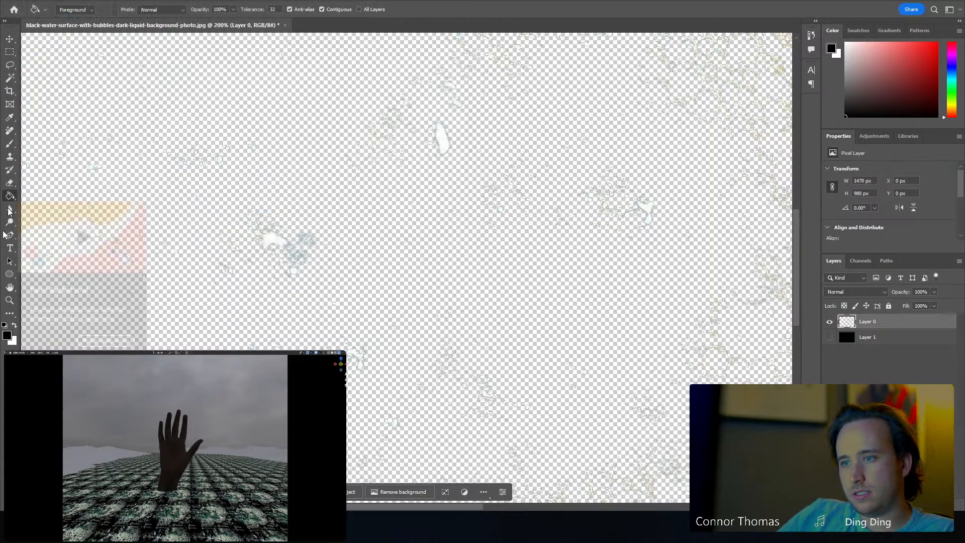
Quit Photoshop without saving the document and return to the Water material in Blender.
key("ctrl+q")
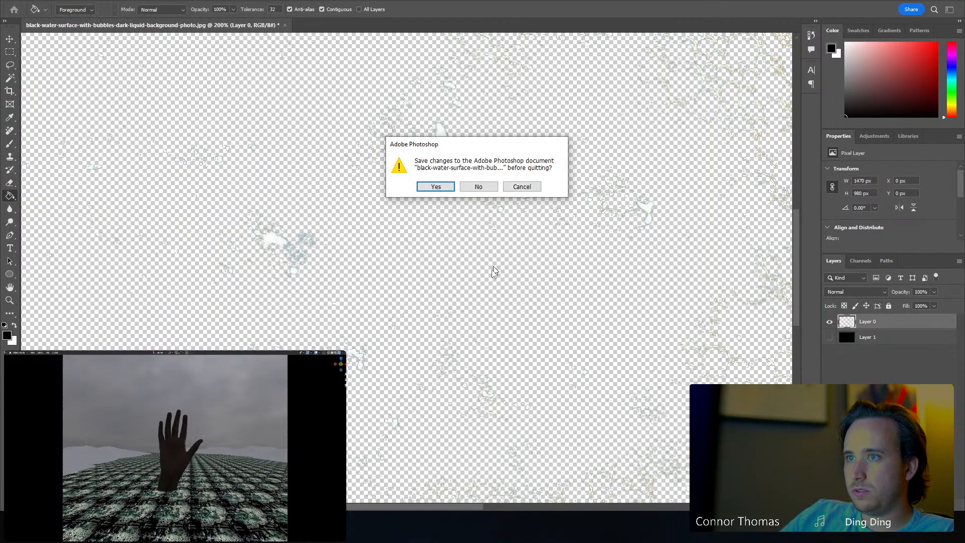
left_click(473, 187)
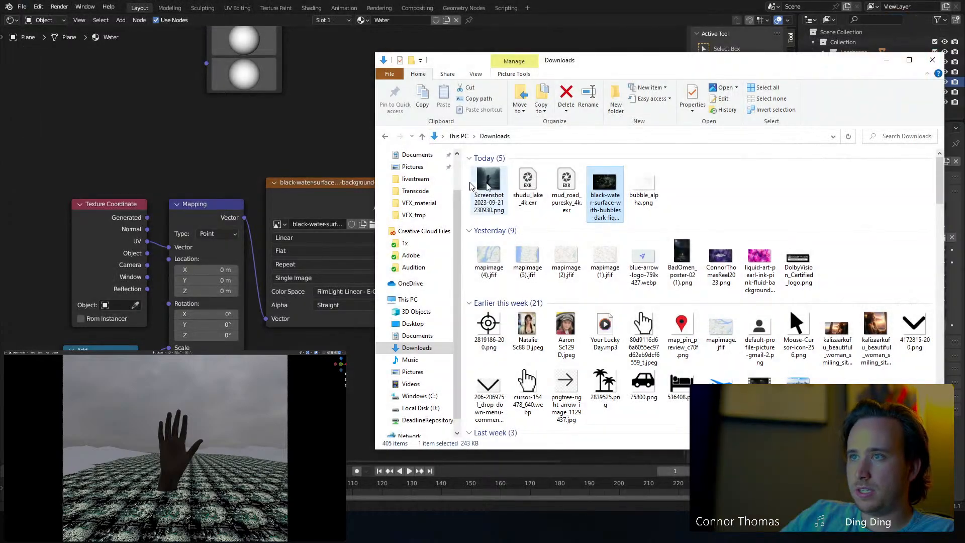
left_click(545, 3)
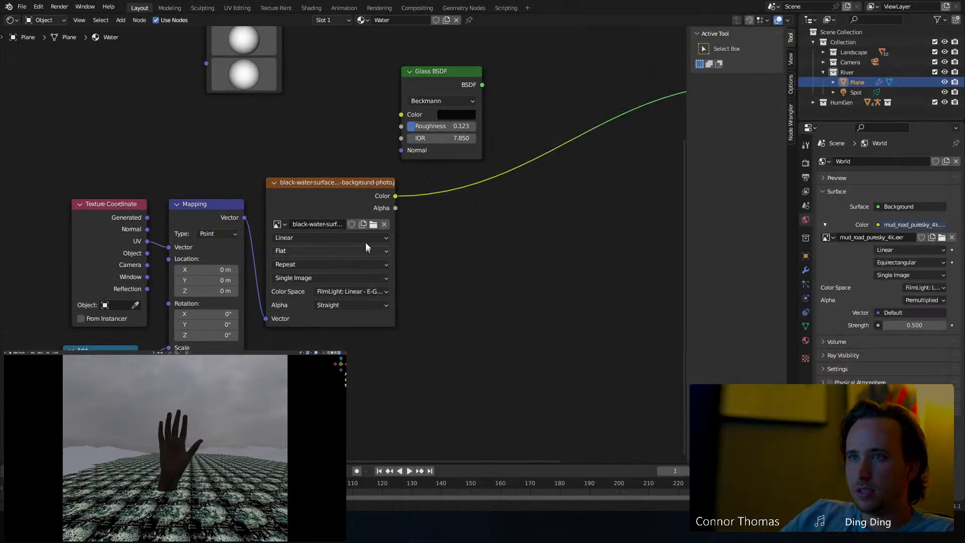
Replace the Image Texture node's image with bubble_alpha.png from the Downloads folder.
left_click(373, 224)
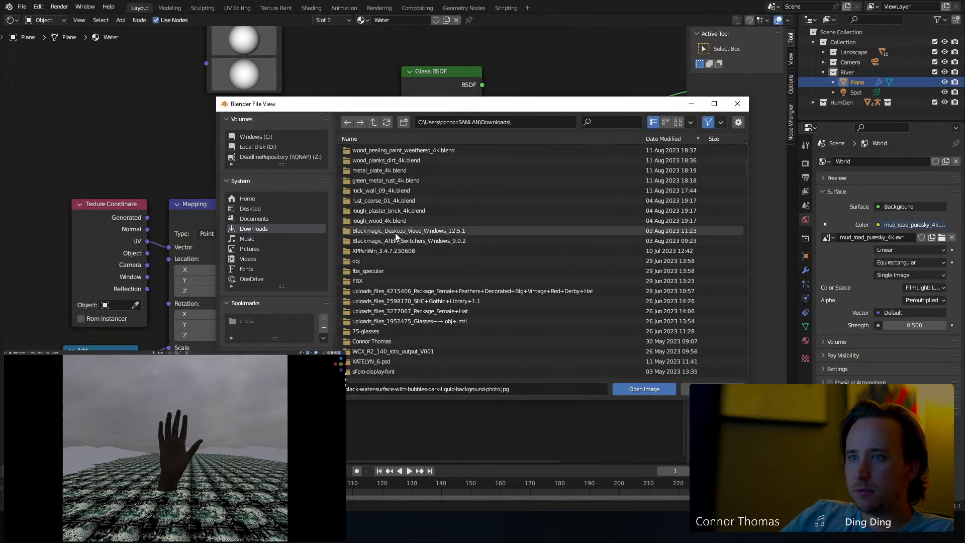
scroll(395, 231, "down", 5)
double_click(355, 272)
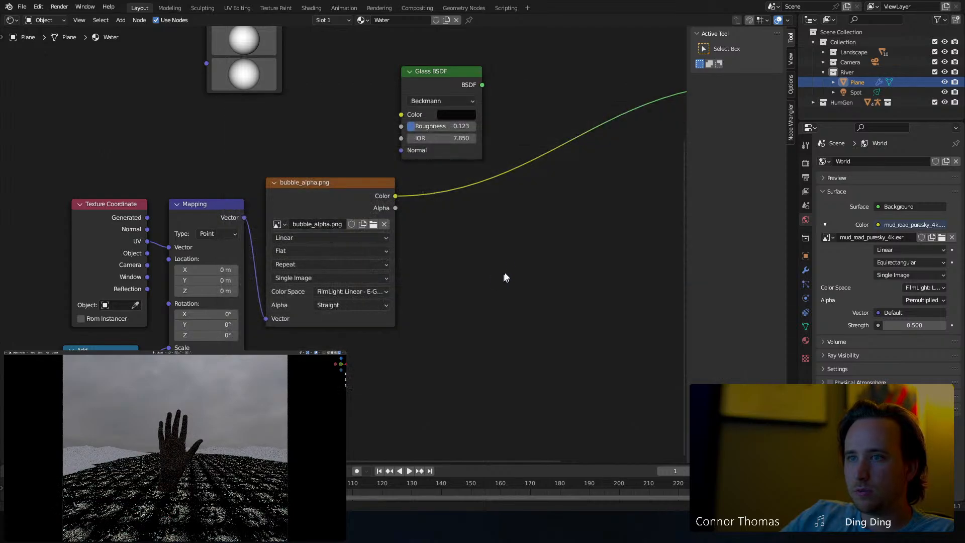
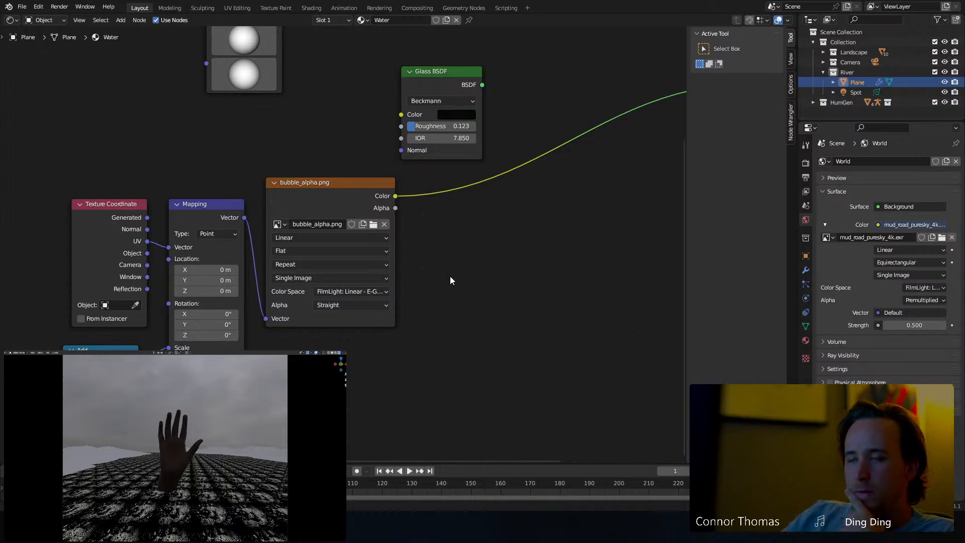
Preview the Subtract node's output on the water surface and move the Glass BSDF node out of the way.
middle_click_drag(529, 210, 498, 326)
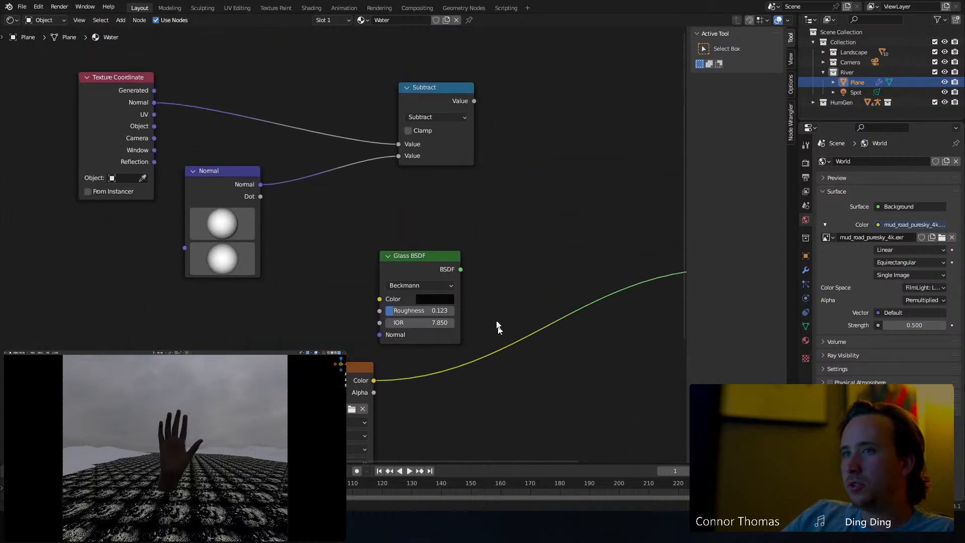
left_click(434, 94, "ctrl+shift")
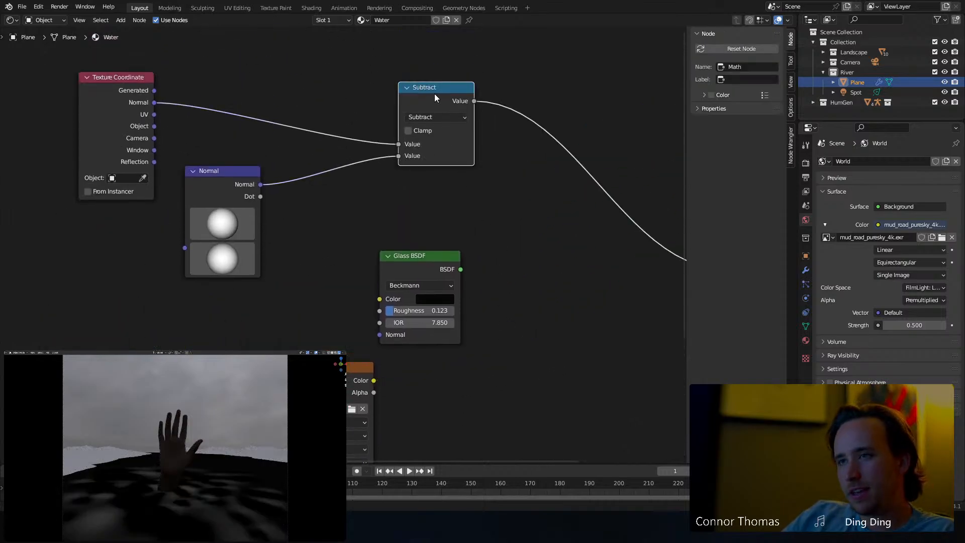
middle_click_drag(455, 194, 403, 118)
scroll(404, 118, "down", 1)
left_click_drag(366, 188, 586, 28)
Add a Mix node to the Water material and set its data type to Color.
key("shift+a")
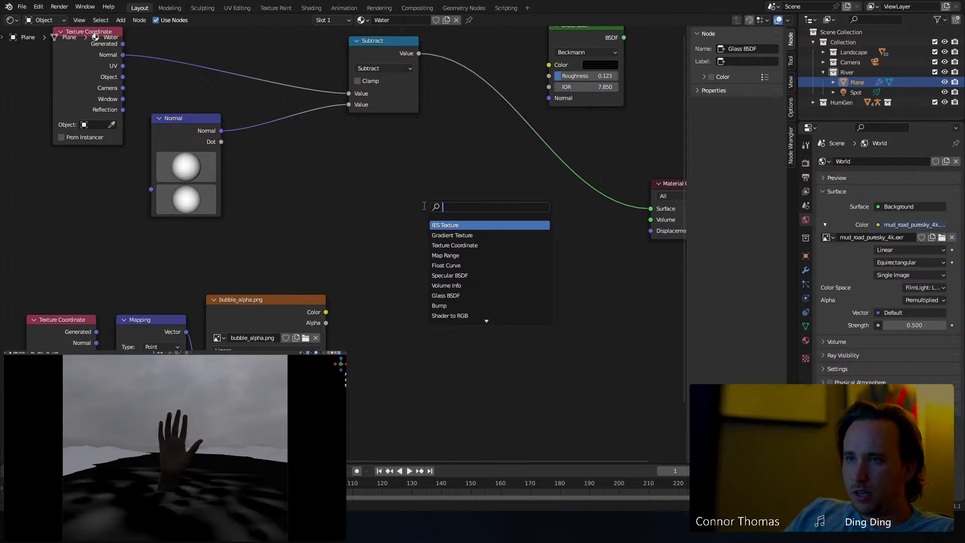
type("mix")
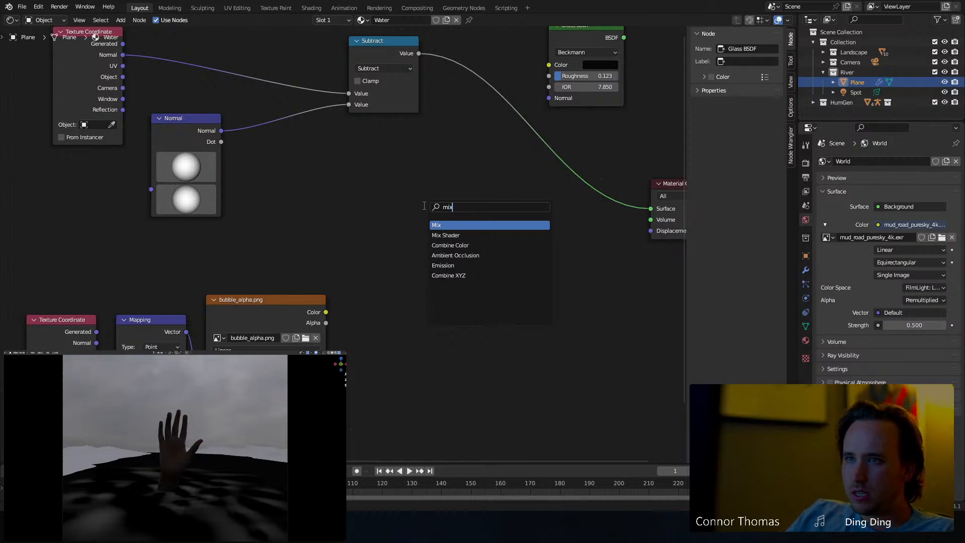
key("Return")
left_click(472, 245)
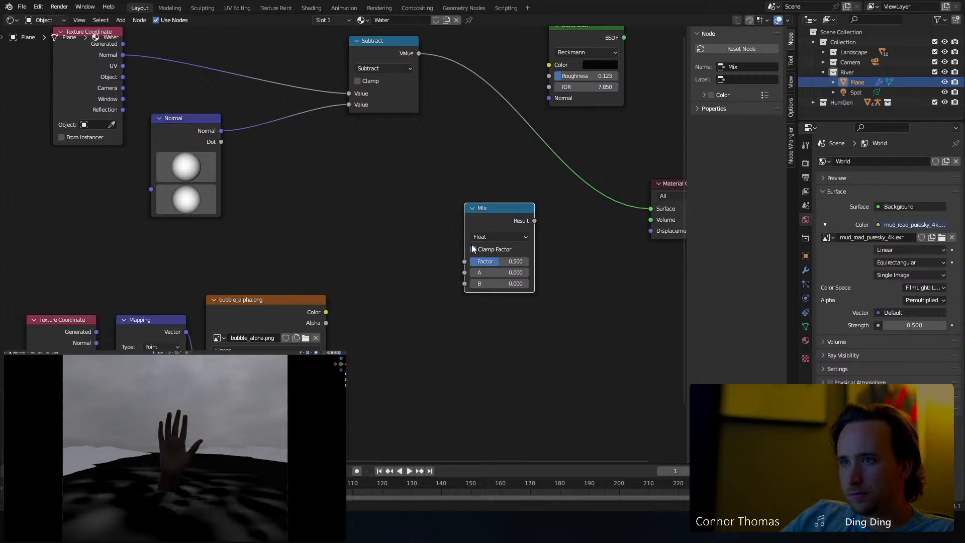
left_click(486, 238)
left_click(497, 251)
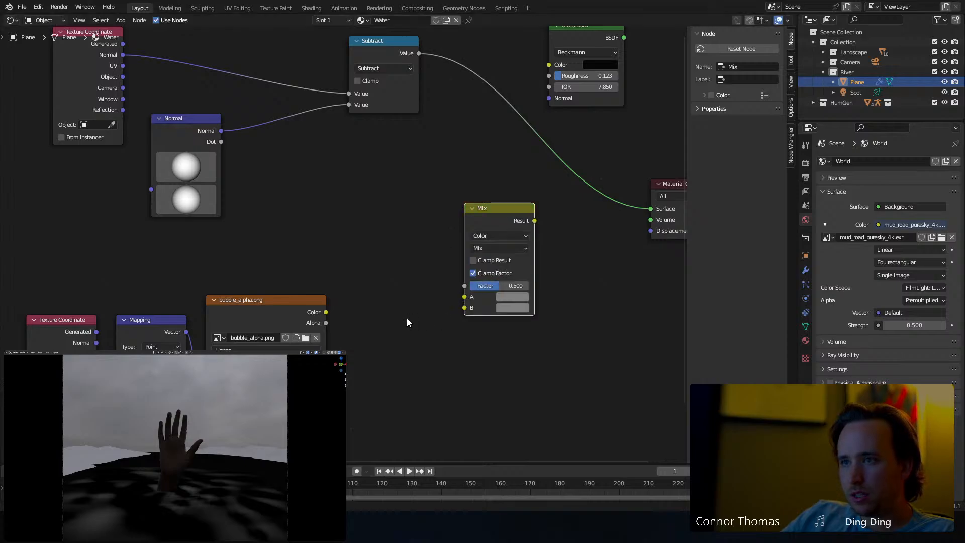
Set up the Mix node with the bubble_alpha color in A, black in B and the Subtract value as Factor.
left_click_drag(465, 297, 326, 312)
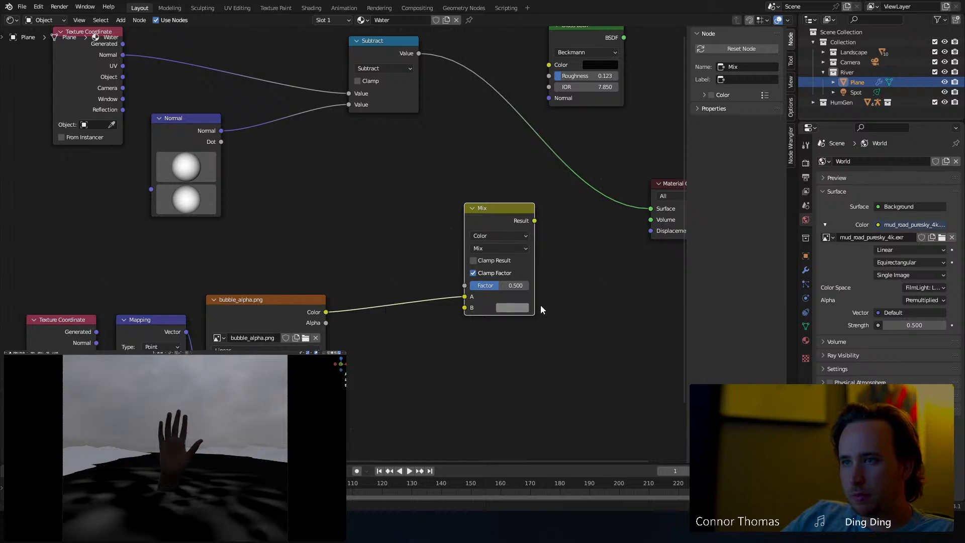
left_click(524, 310)
left_click_drag(580, 234, 584, 261)
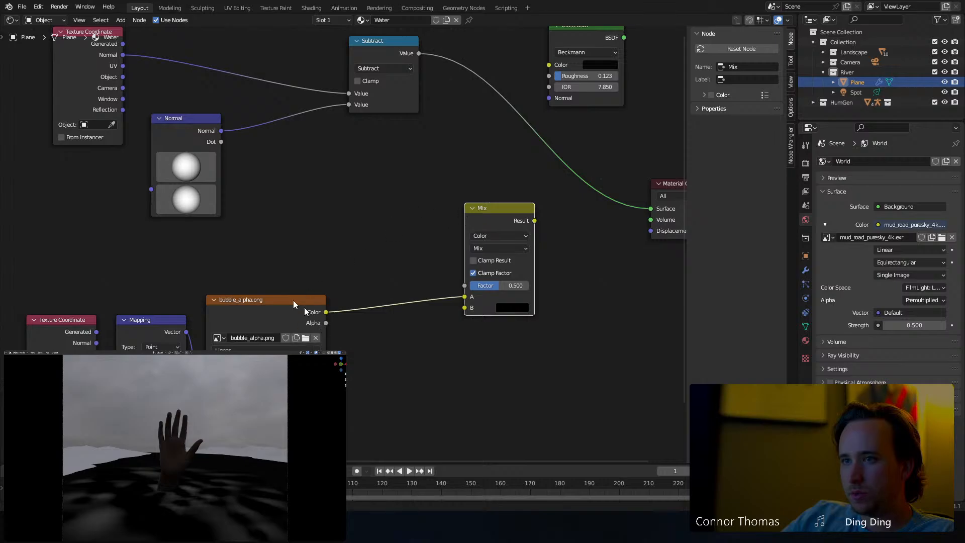
middle_click_drag(349, 250, 309, 285)
left_click_drag(449, 244, 497, 224)
left_click_drag(473, 301, 383, 89)
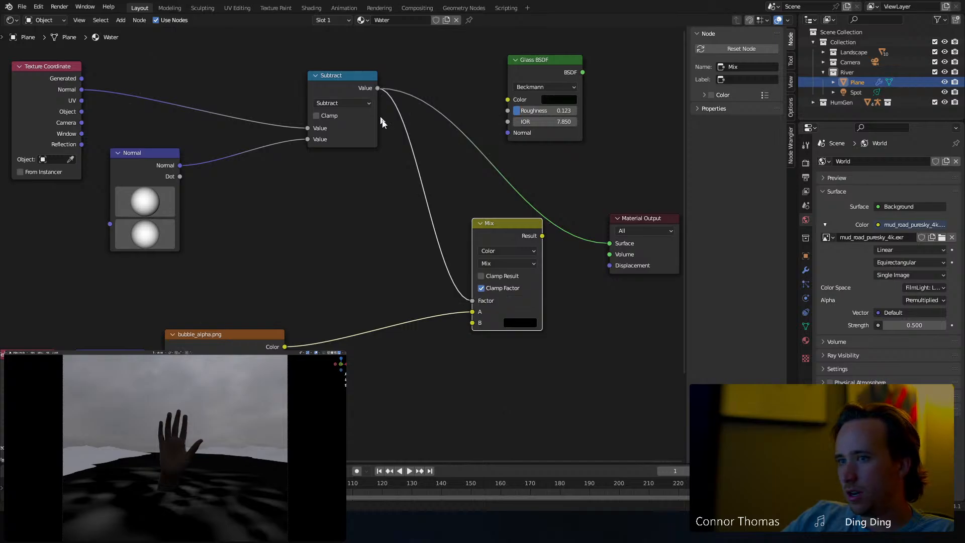
Preview the Mix node's result on the water surface and delete the node.
left_click(507, 232, "ctrl+shift")
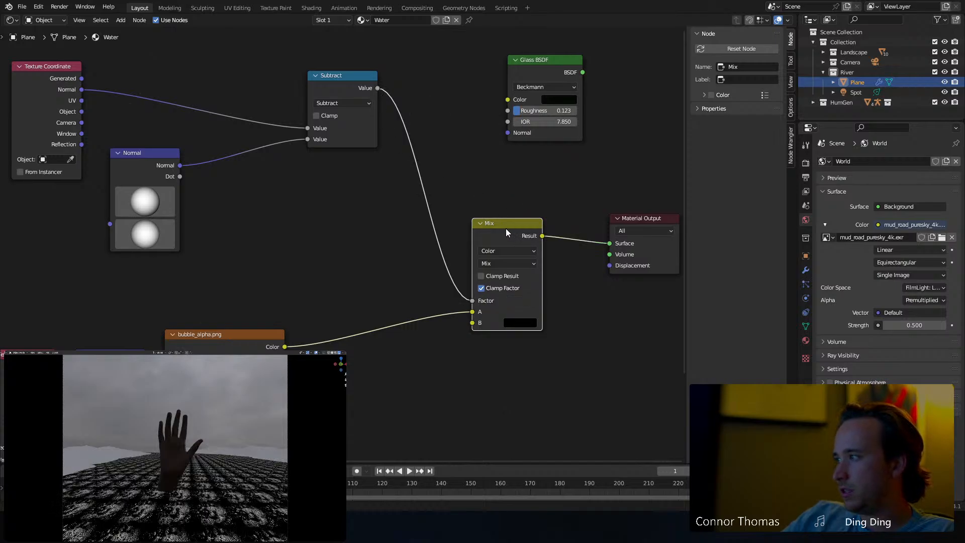
mouse_move(472, 312)
left_mouse_down()
mouse_move(472, 323)
mouse_move(472, 312)
left_mouse_up()
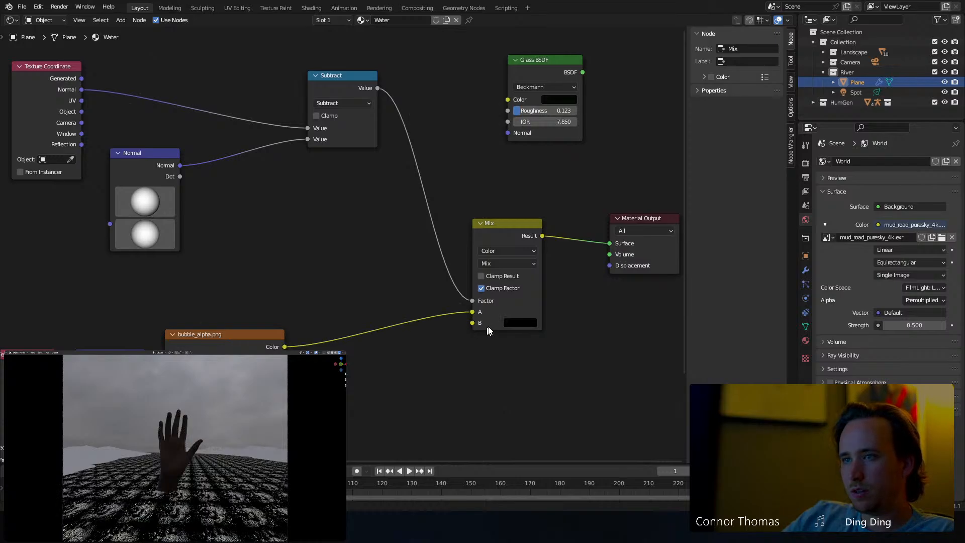
key("x")
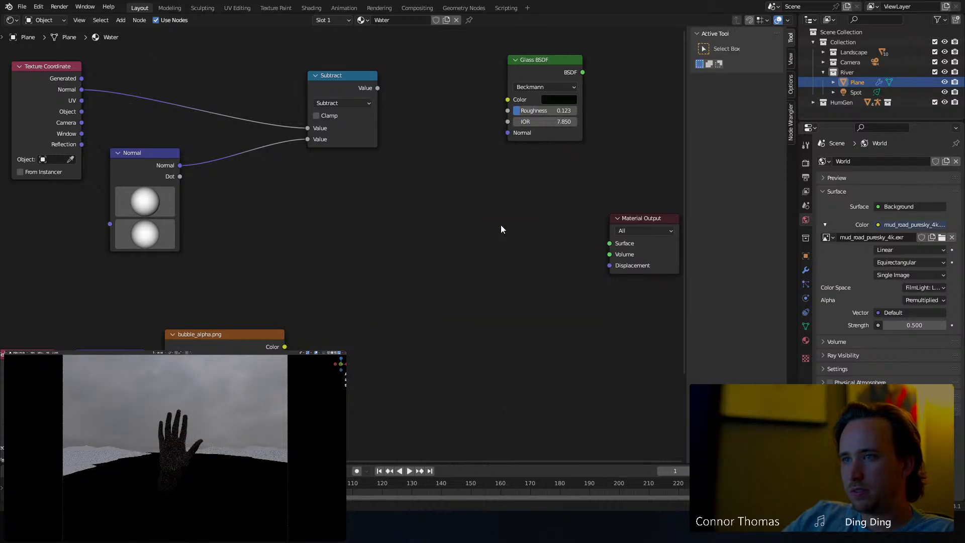
Add a Principled BSDF beside the bubble texture and connect the bubble_alpha color to its Base Color.
key("shift+a")
type("prin")
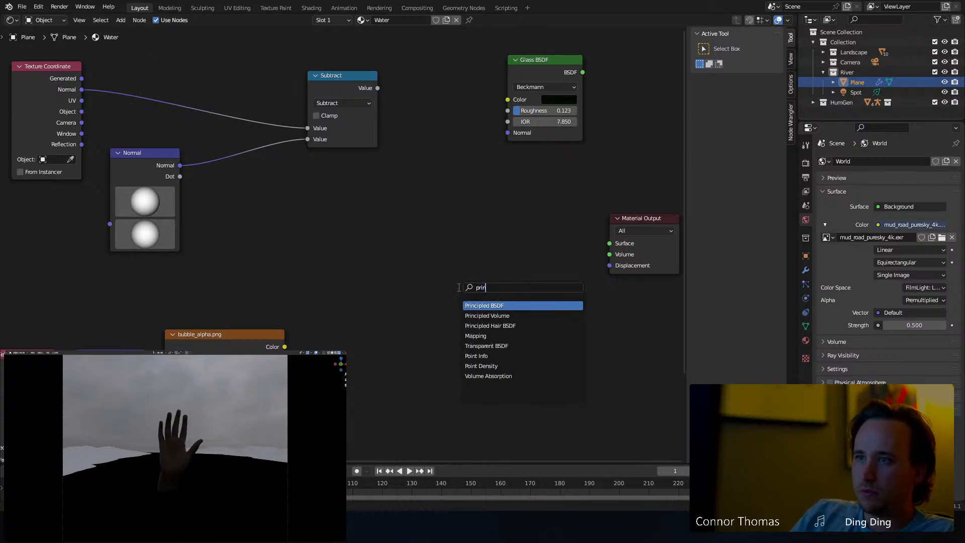
key("Return")
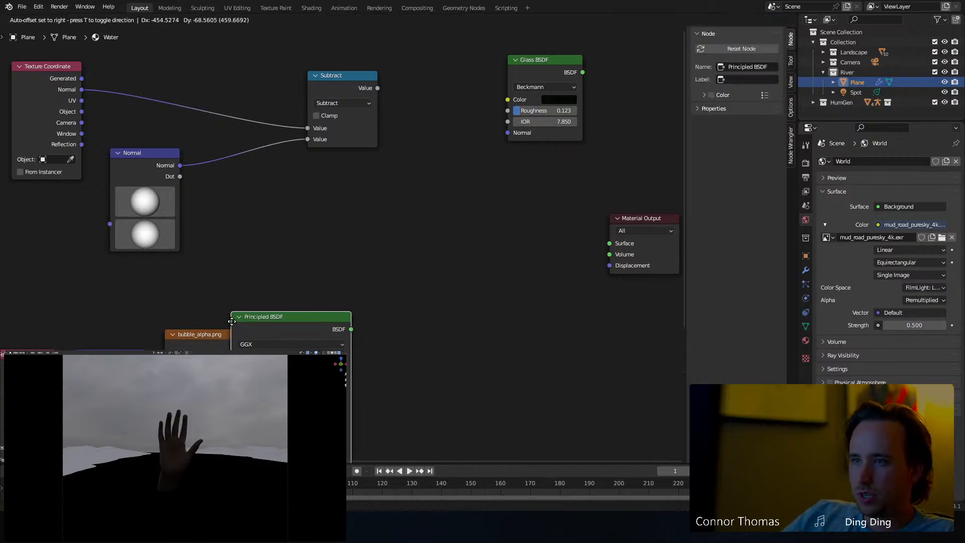
left_click(323, 319)
left_click_drag(285, 347, 565, 349)
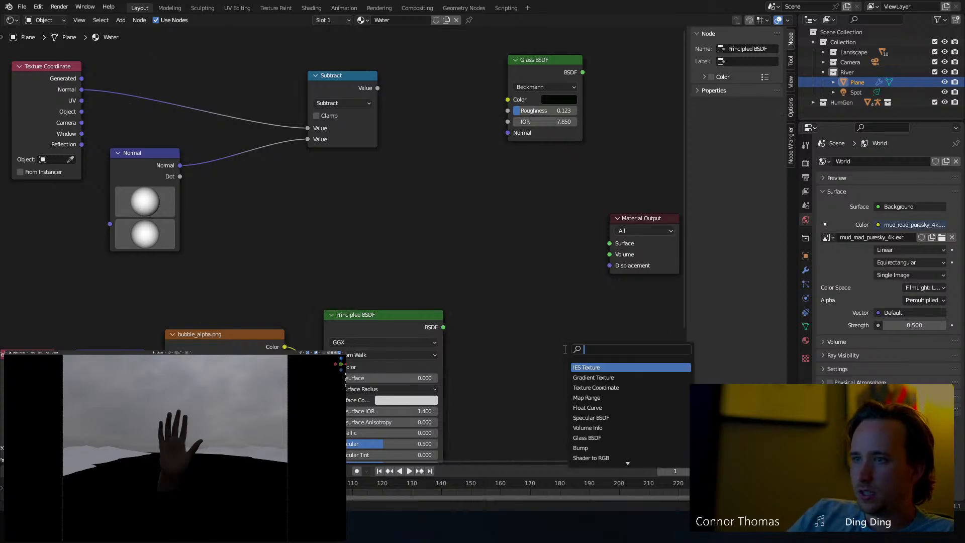
Add a Mix Shader and connect the Principled BSDF to its second shader input.
type("mix")
key("Down")
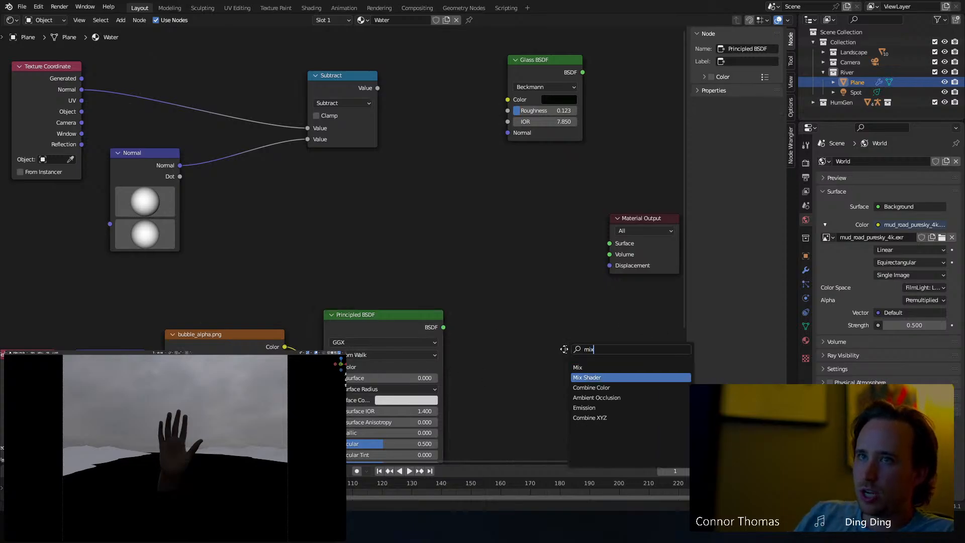
key("Return")
left_click(496, 327)
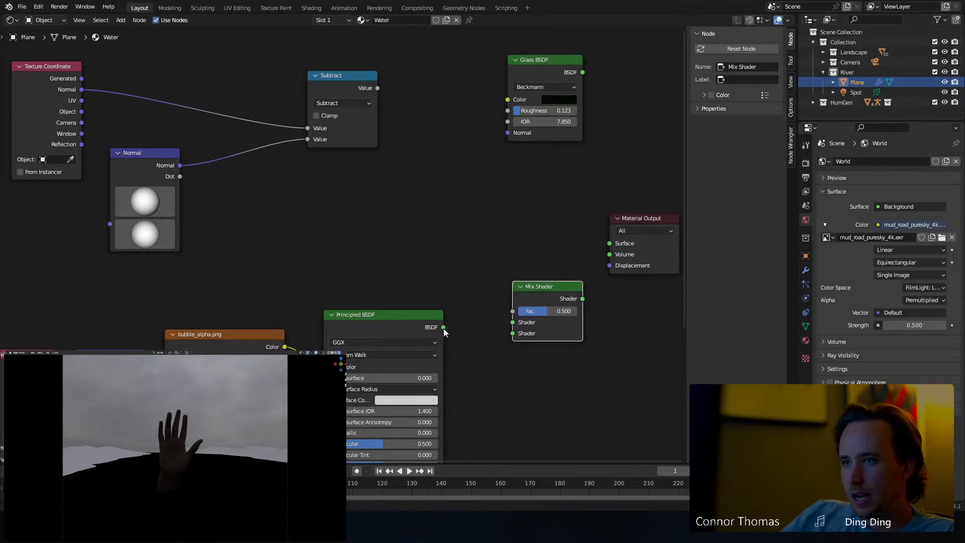
left_click_drag(443, 327, 513, 333)
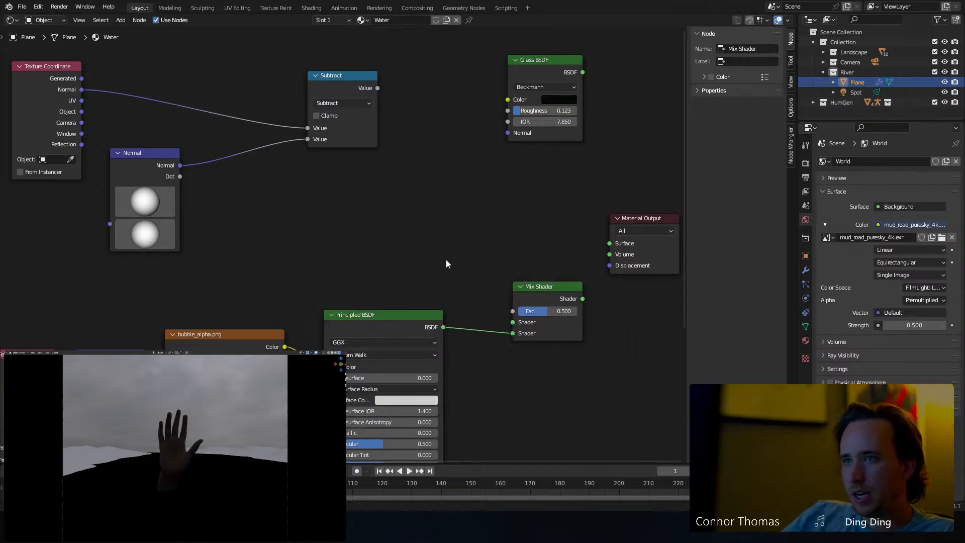
key("shift+a")
key("Escape")
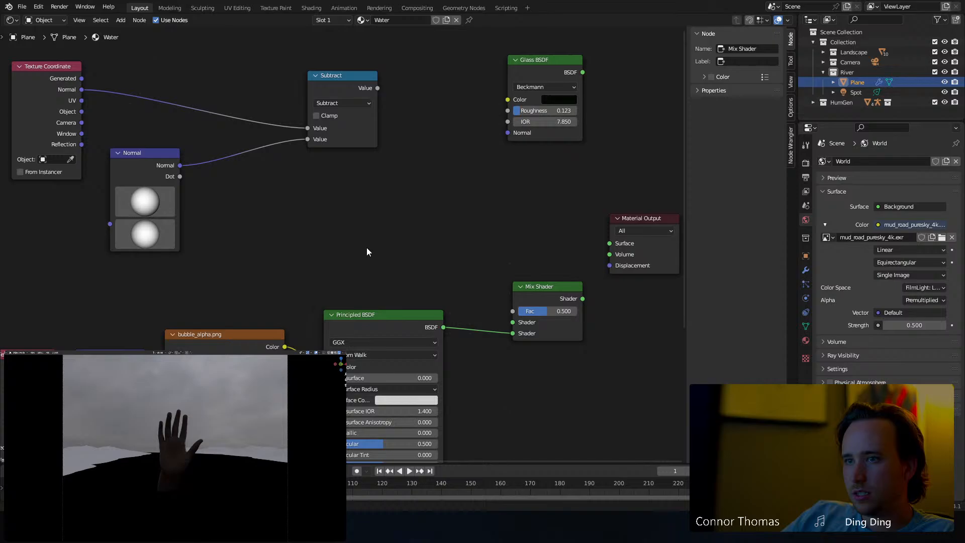
Duplicate the Principled BSDF and give the copy a magenta base color with hue 0.841 and saturation 1.000.
left_click(387, 315)
key("shift+d")
left_click(417, 198)
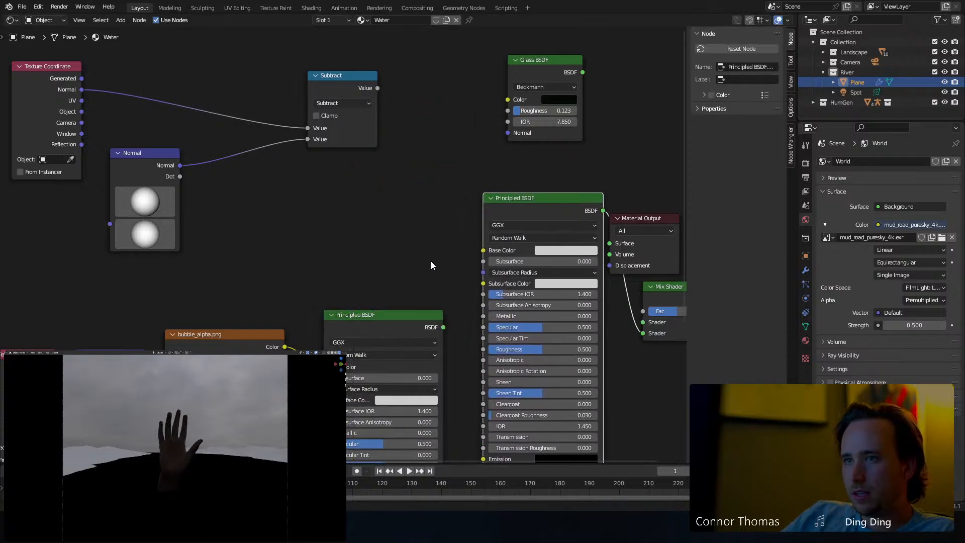
left_click(568, 250)
left_click(609, 164)
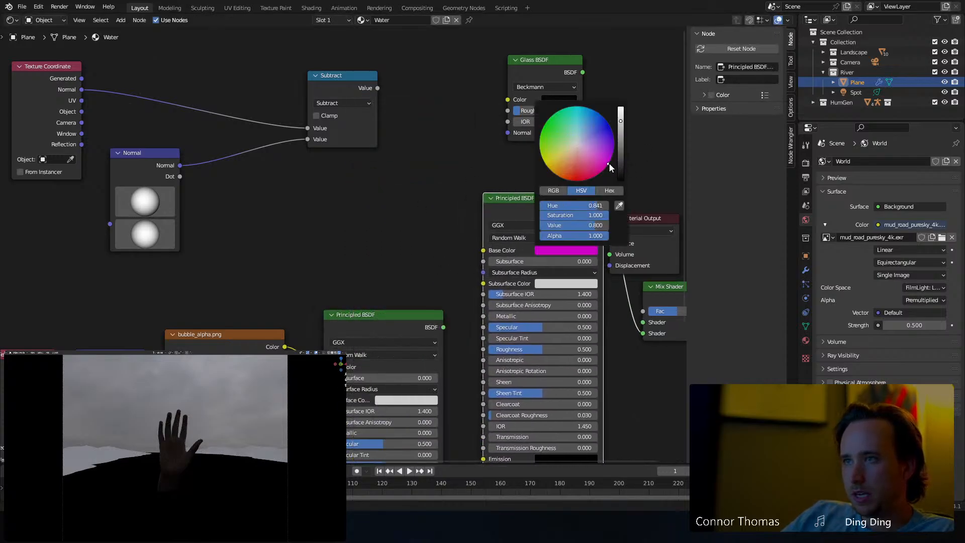
left_click(623, 168)
Collapse the duplicated Principled BSDF and wire the Mix Shader with it first, the bubble shader second and the Subtract value as Fac.
key("h")
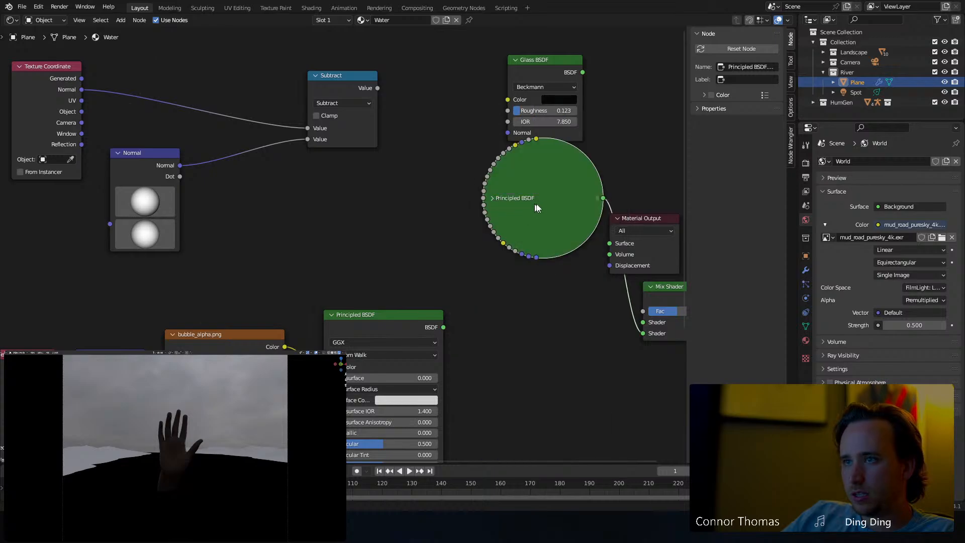
left_click_drag(524, 205, 358, 237)
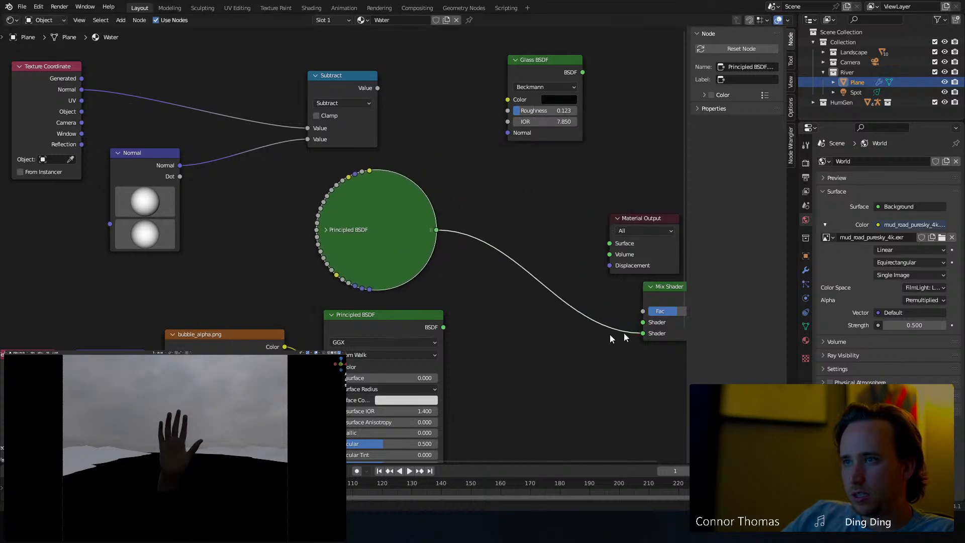
left_click_drag(644, 333, 449, 327)
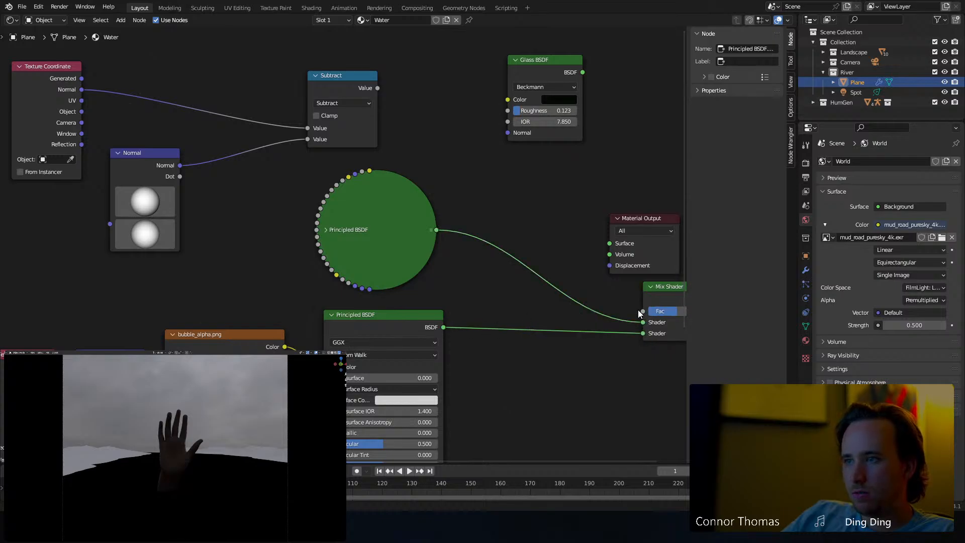
left_click_drag(644, 311, 377, 89)
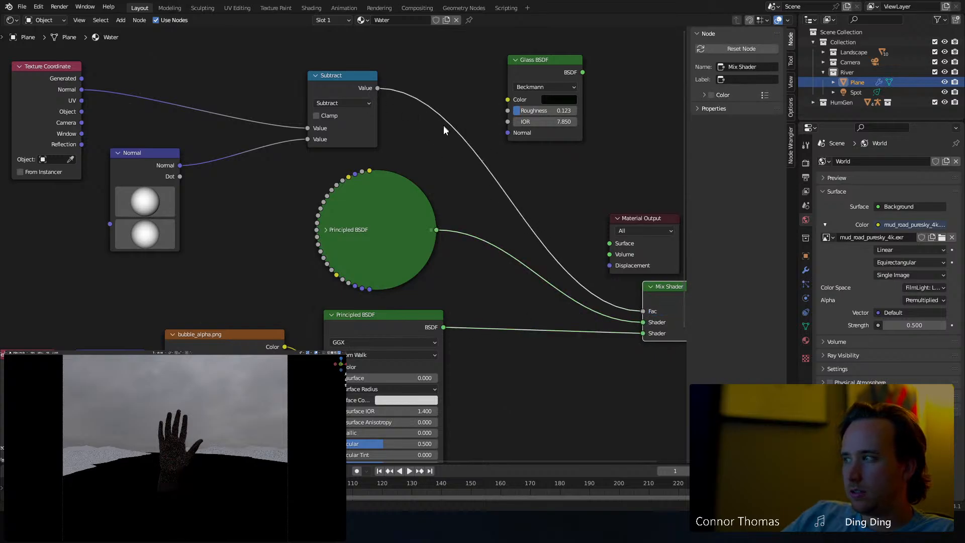
Connect the Mix Shader to the Material Output surface and move the Material Output and Glass BSDF nodes clear of it.
middle_click_drag(509, 189, 351, 170)
left_click(502, 279, "ctrl+shift")
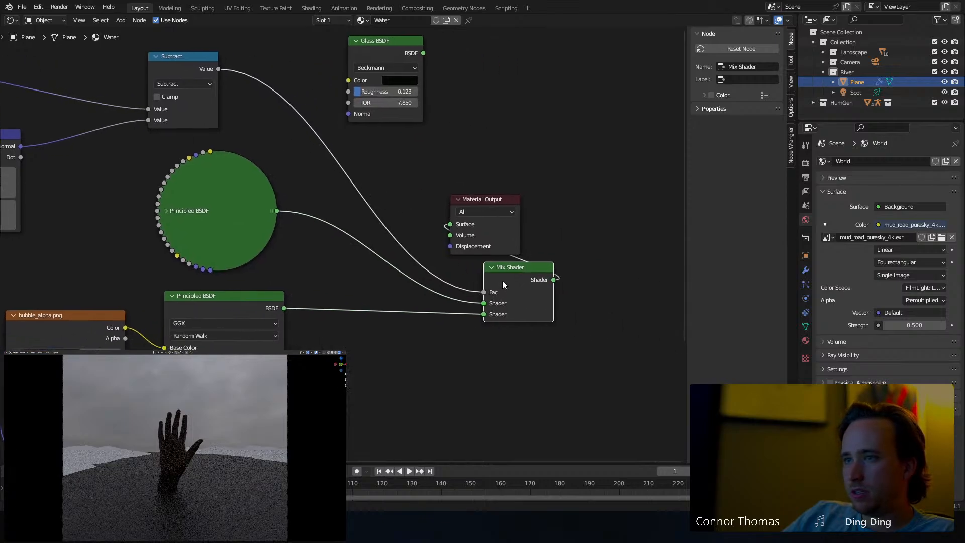
middle_click_drag(499, 252, 476, 288)
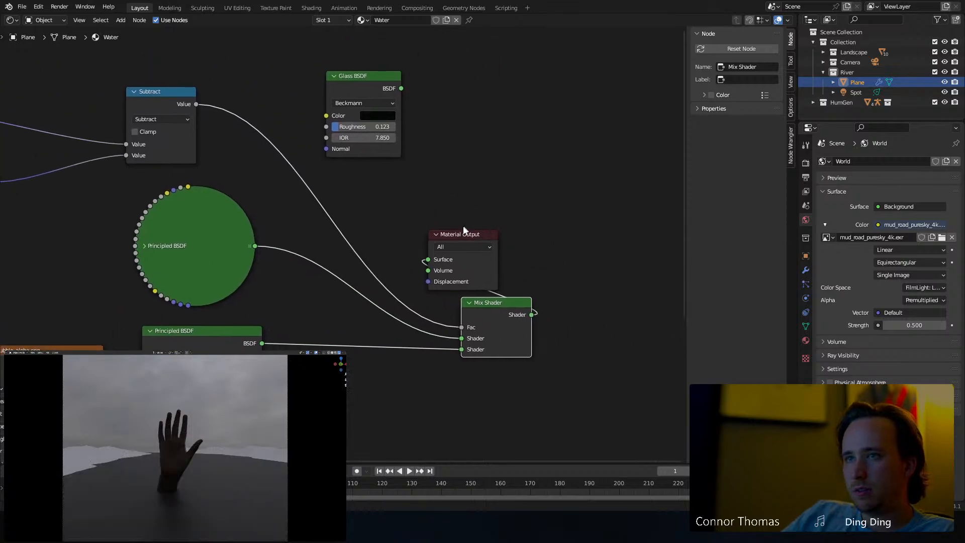
left_click_drag(465, 232, 699, 262)
left_click_drag(358, 80, 630, 83)
middle_click_drag(361, 334, 503, 268)
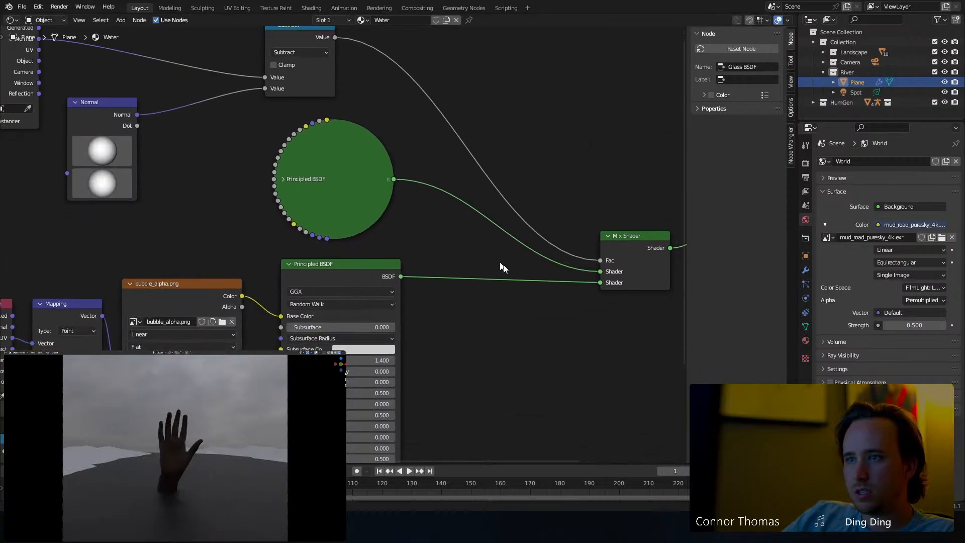
Swap the Mix Shader's two shader inputs to compare the water, and restore their original order.
left_click(601, 283)
key("alt+s")
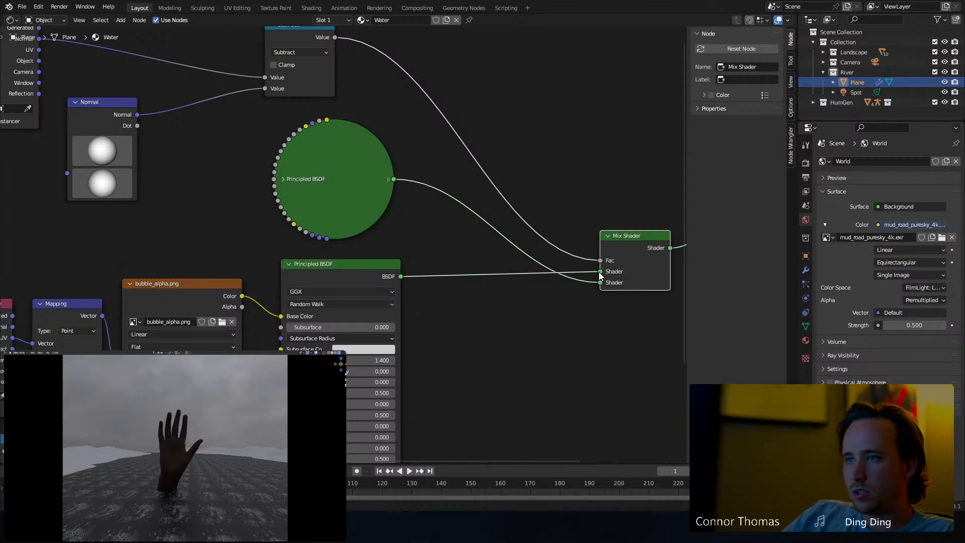
key("alt+s")
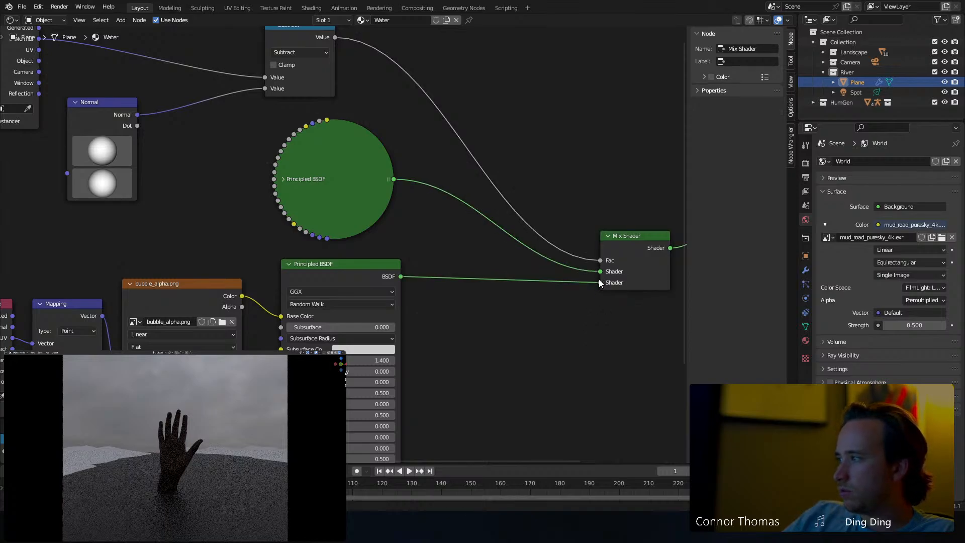
Preview the Subtract mask alone on the water surface again and open the choice of nodes to add.
middle_click_drag(353, 64, 411, 150)
left_click(381, 123, "ctrl+shift")
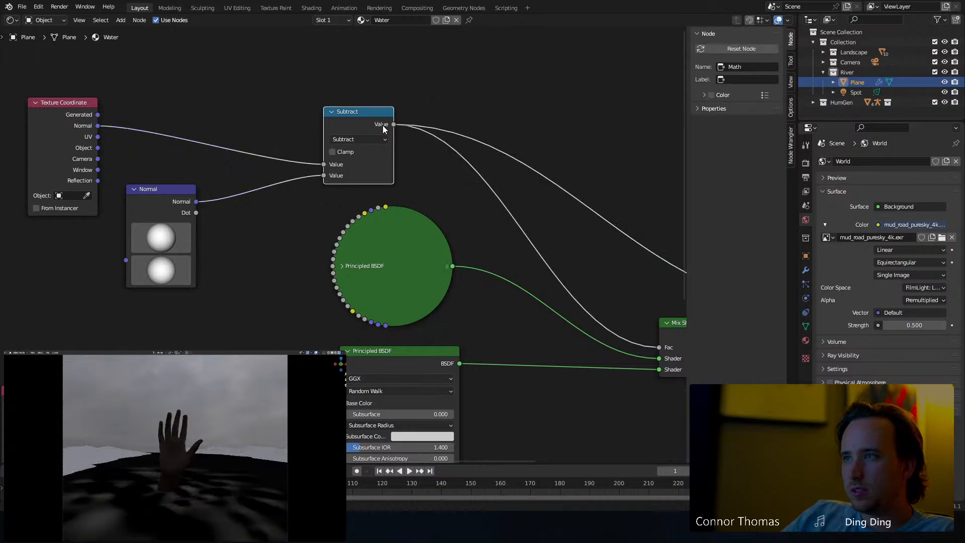
middle_click_drag(511, 121, 452, 88)
left_click(474, 68)
key("shift+a")
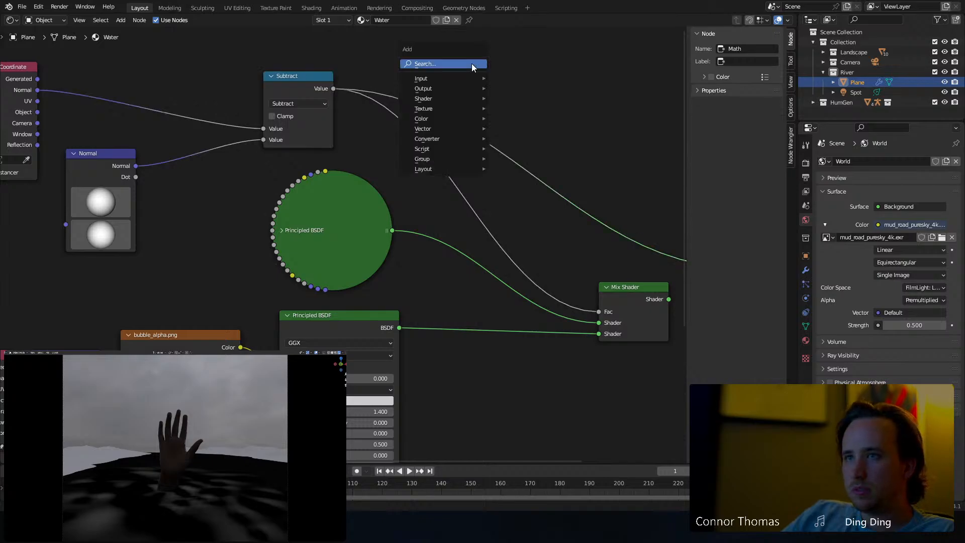
Add a ColorRamp node on the link between the Subtract node and the Mix Shader's Fac input.
left_click(471, 63)
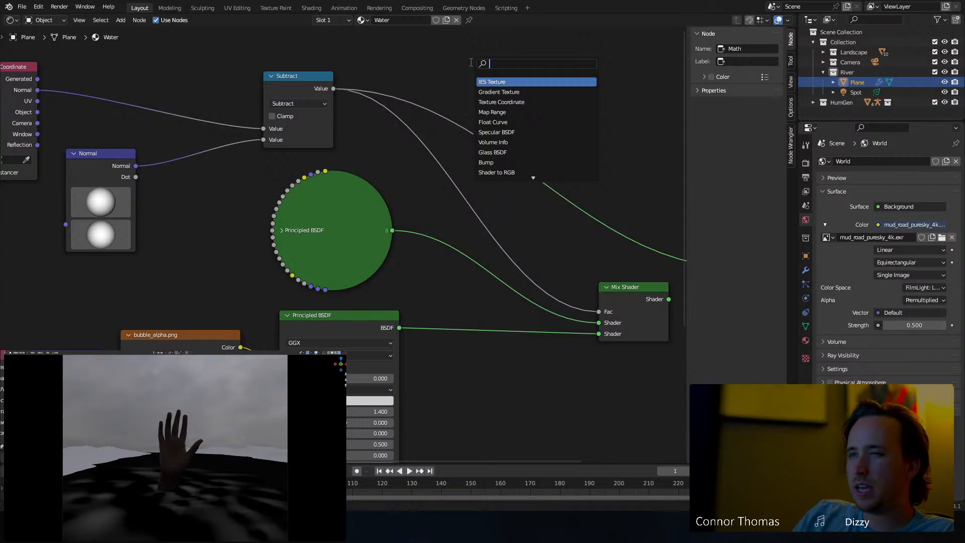
type("leve")
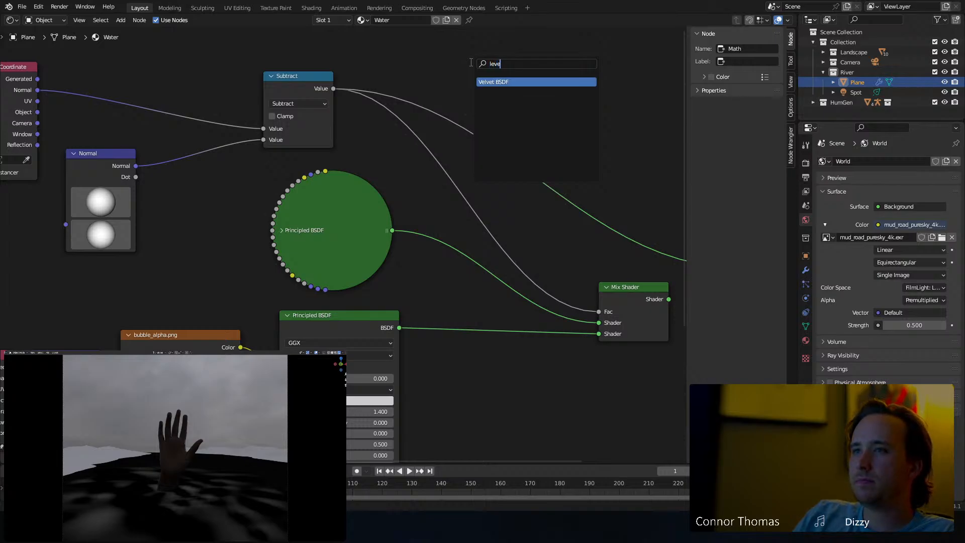
key("BackSpace")
key("BackSpace")
key("BackSpace")
key("BackSpace")
type("col")
key("Return")
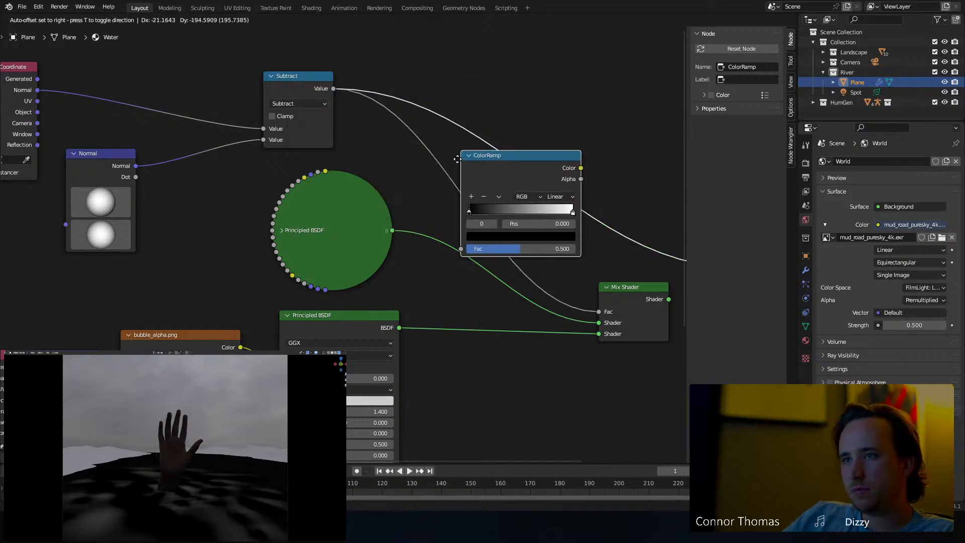
left_click(435, 157)
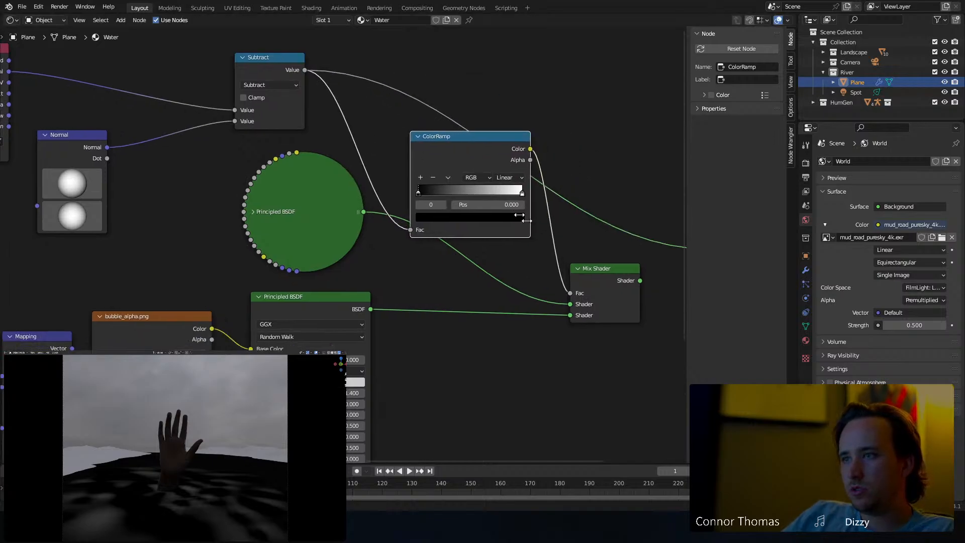
Route the Mix Shader to the material output and move the ColorRamp's white stop to position 0.064.
left_click(599, 277)
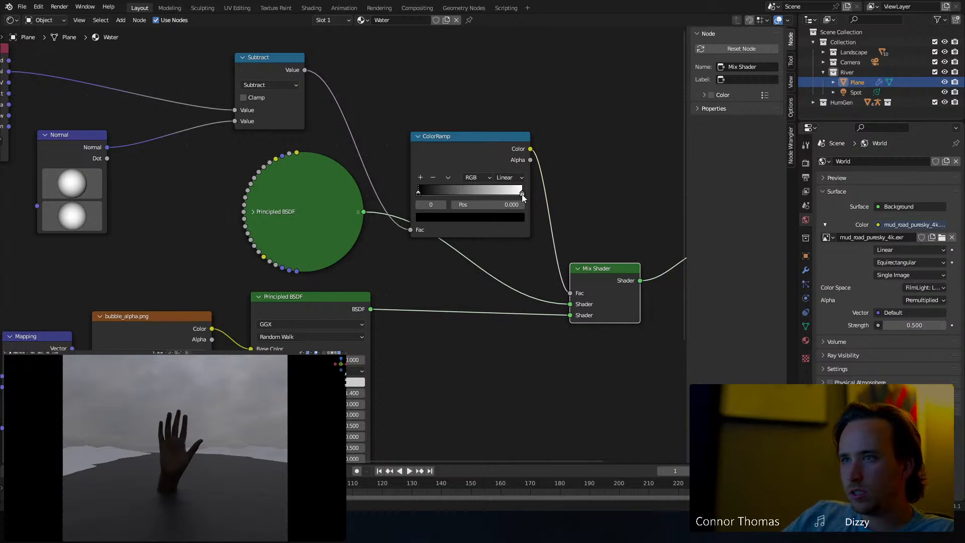
left_click_drag(523, 194, 420, 193)
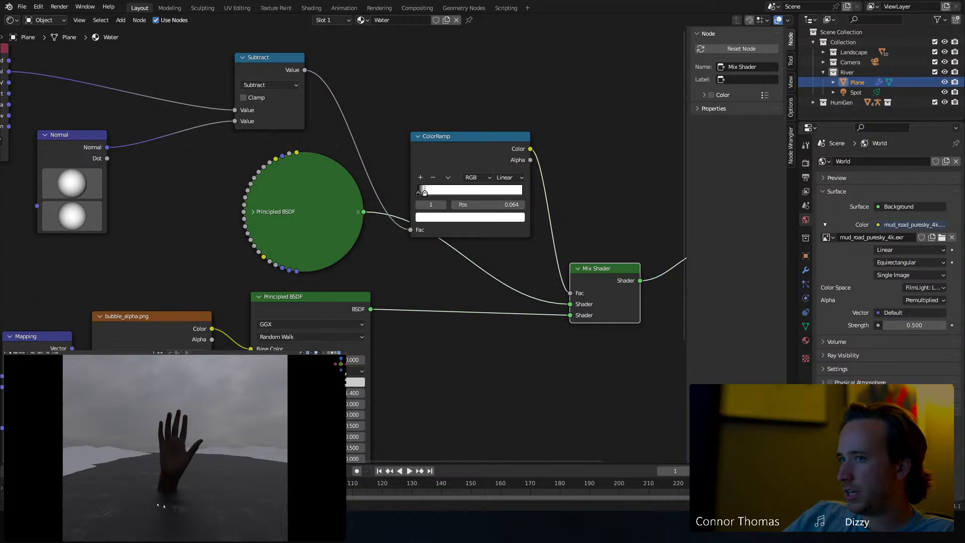
middle_click_drag(482, 182, 349, 193)
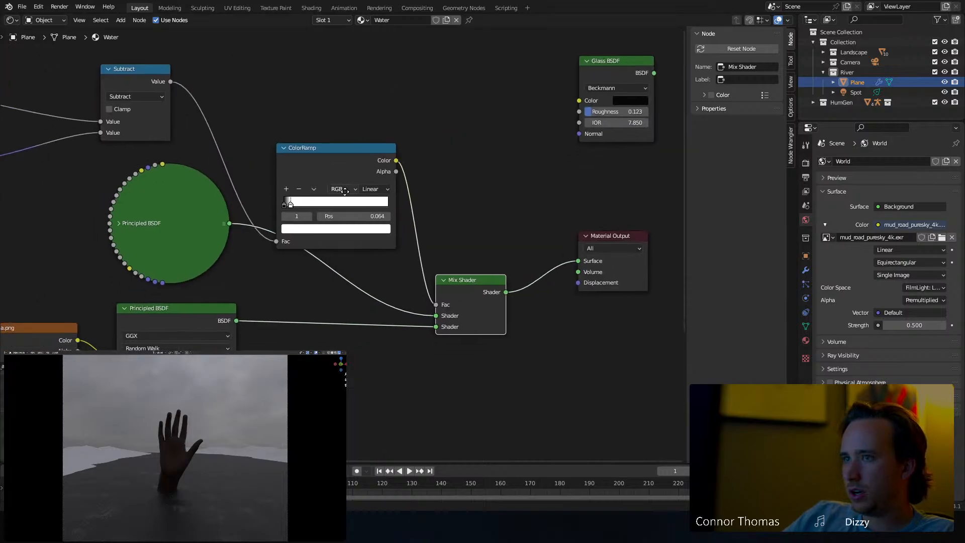
Disconnect the collapsed Principled BSDF from the Mix Shader and delete it.
left_click_drag(436, 317, 327, 298)
left_click(185, 230)
key("x")
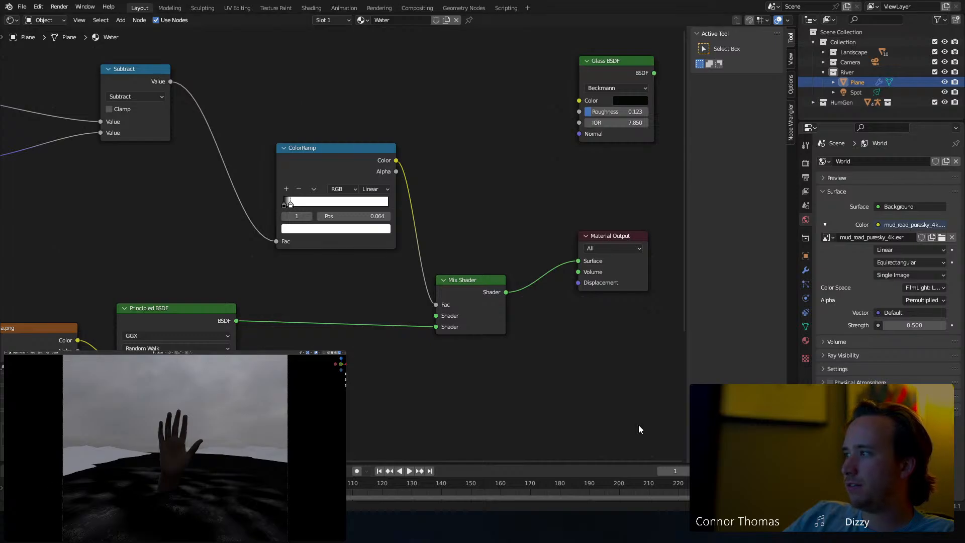
Move the Glass BSDF above the remaining Principled BSDF and connect it to the Mix Shader's first Shader input.
left_click_drag(601, 68, 143, 211)
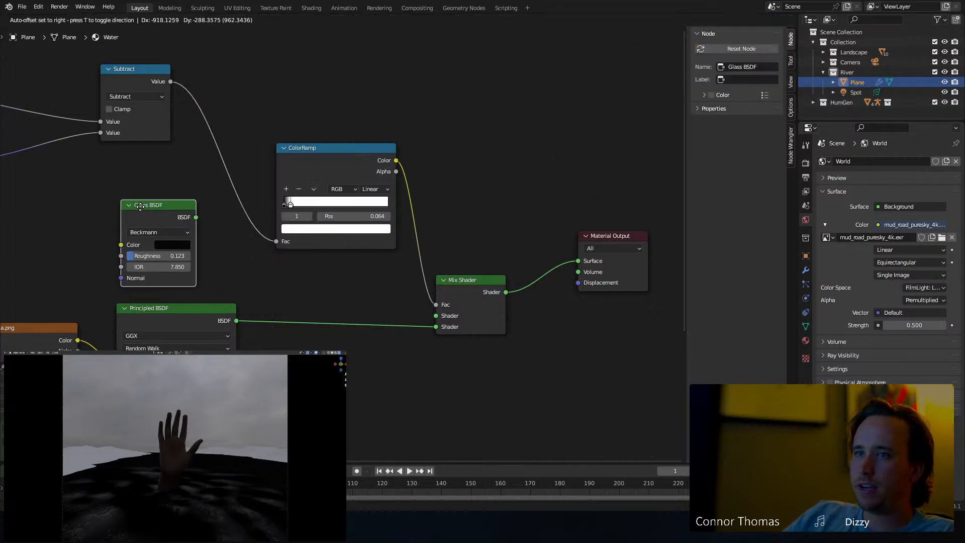
mouse_move(341, 144)
left_mouse_down()
mouse_move(371, 80)
mouse_move(348, 127)
left_mouse_up()
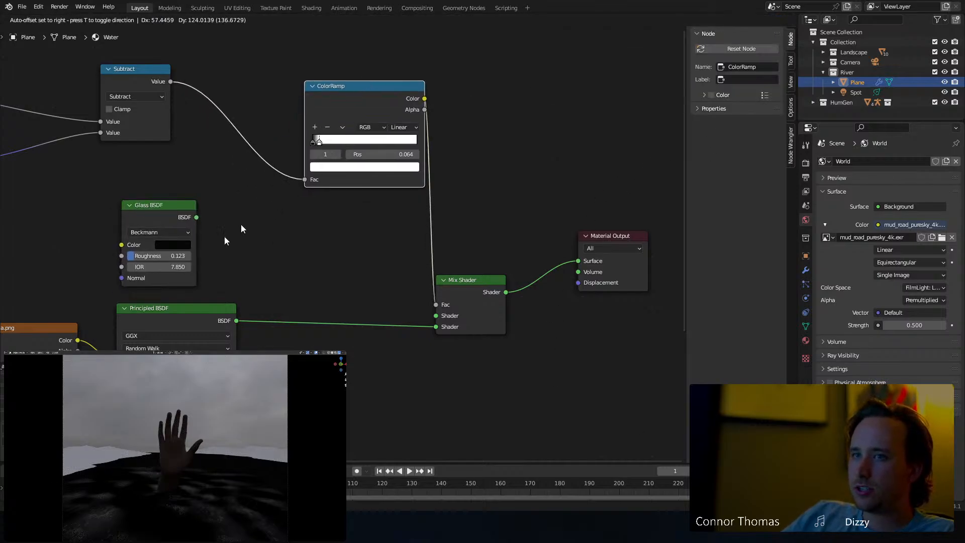
left_click_drag(197, 218, 436, 315)
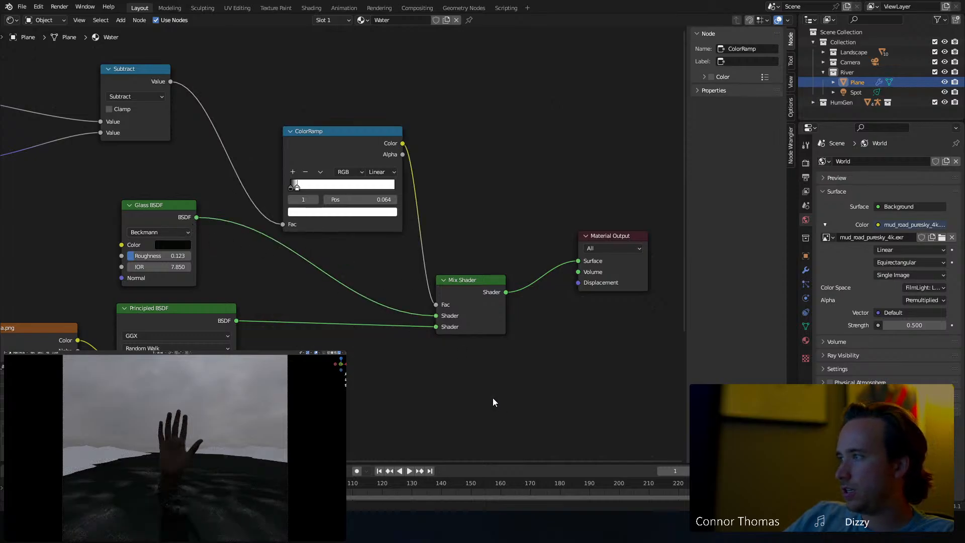
Preview the Glass BSDF on its own through the material output and save the file.
middle_click_drag(350, 348, 549, 332)
left_click(360, 190, "ctrl+shift")
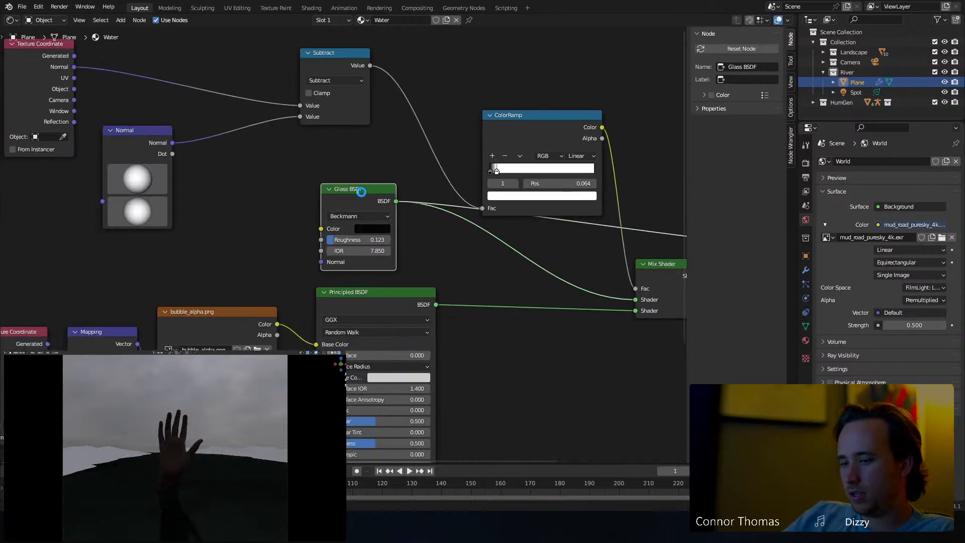
key("ctrl+s")
Collapse the ColorRamp node and place it directly beside the Subtract node.
middle_click_drag(470, 257, 404, 269)
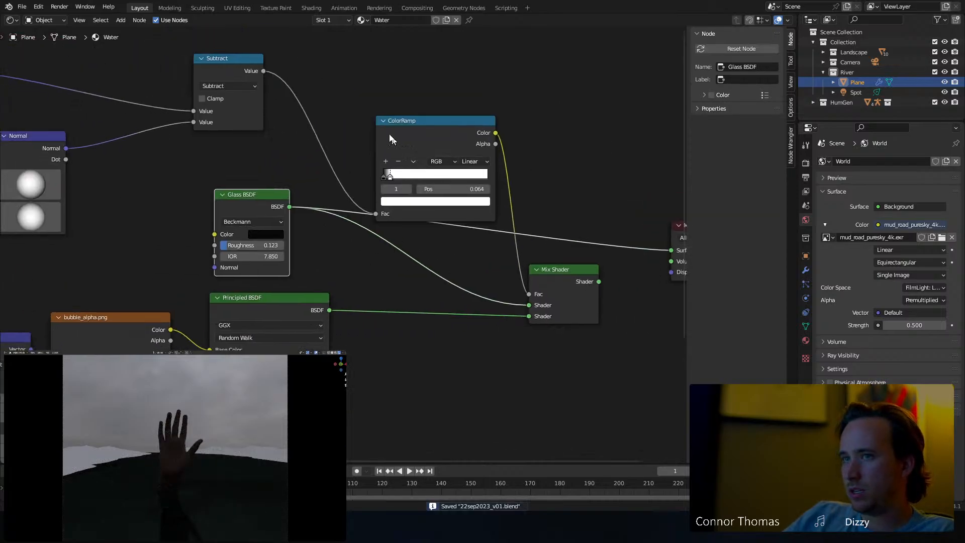
left_click(383, 122)
left_click_drag(386, 121, 304, 67)
middle_click_drag(365, 153, 384, 168)
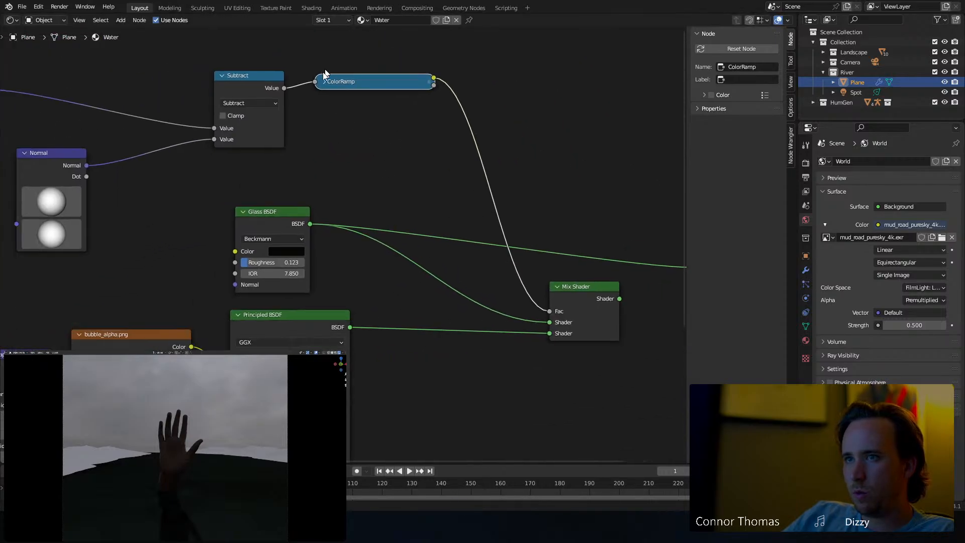
left_click(326, 82)
middle_click_drag(428, 123, 402, 161)
left_click(345, 74)
middle_click_drag(354, 83, 340, 179)
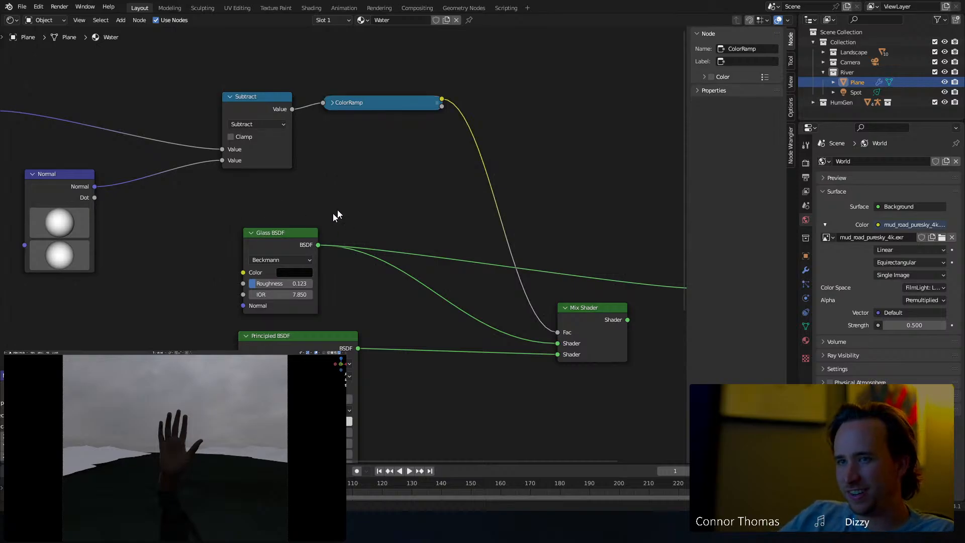
Adjust the Glass BSDF to a Roughness of 0.000 and an IOR of 5.150.
middle_click_drag(328, 217, 351, 206)
scroll(273, 254, "up", 2)
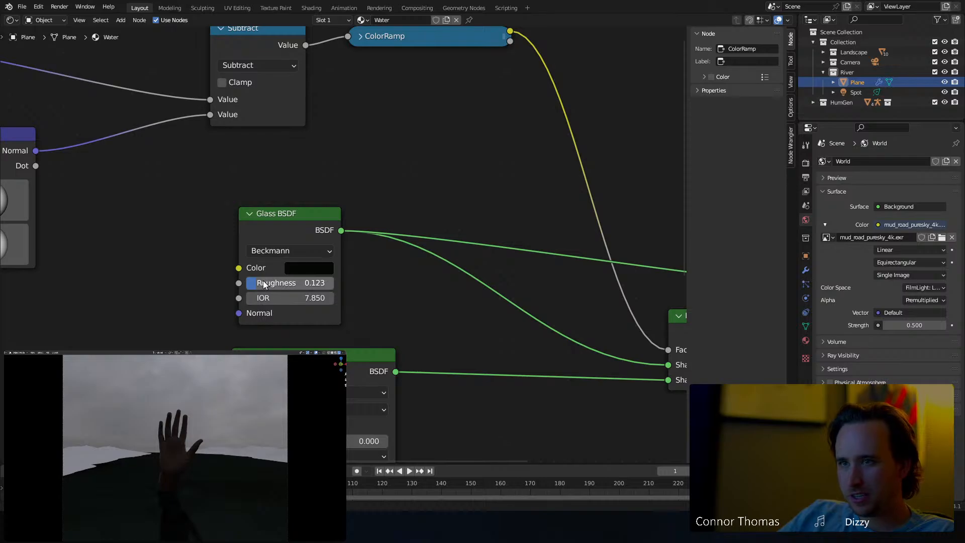
left_click_drag(263, 284, 239, 285)
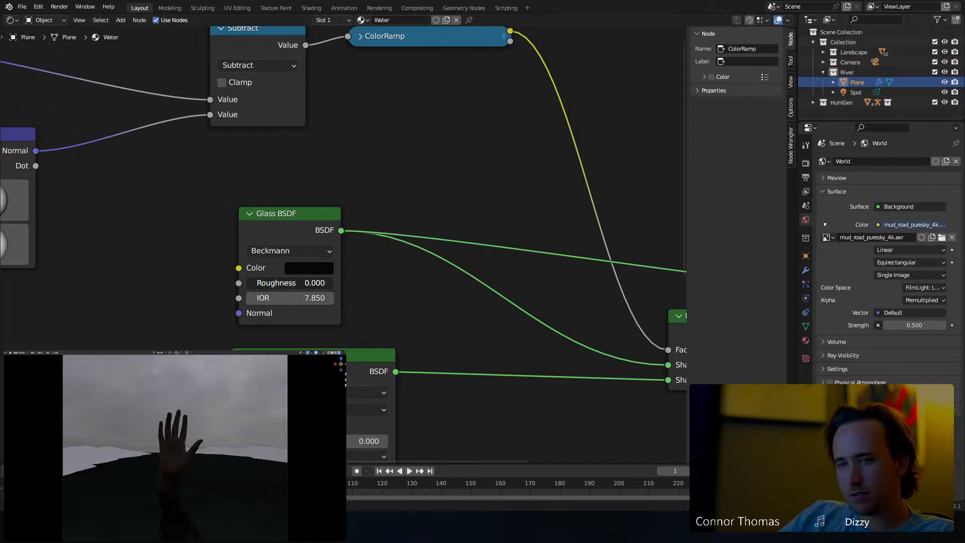
left_click_drag(239, 284, 253, 285)
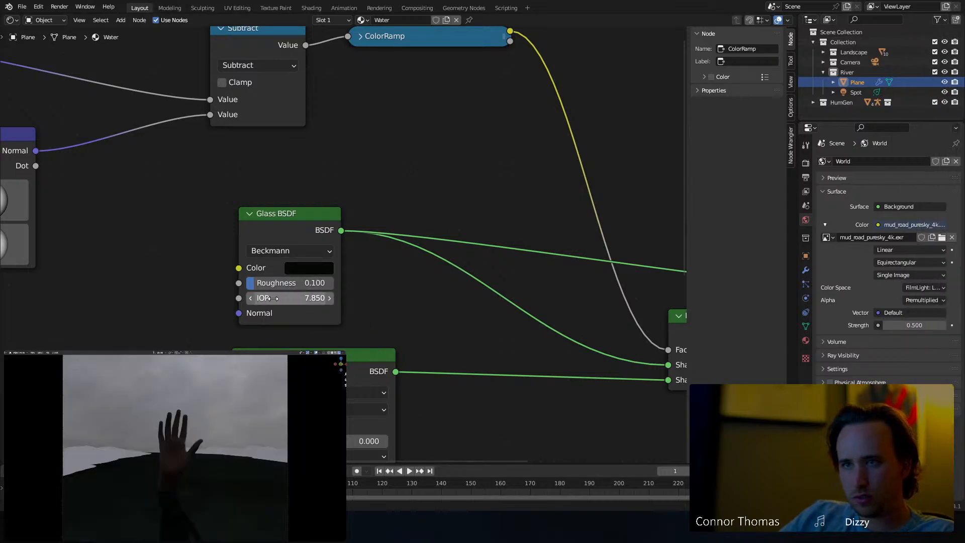
mouse_move(298, 298)
left_mouse_down()
mouse_move(352, 298)
mouse_move(281, 299)
left_mouse_up()
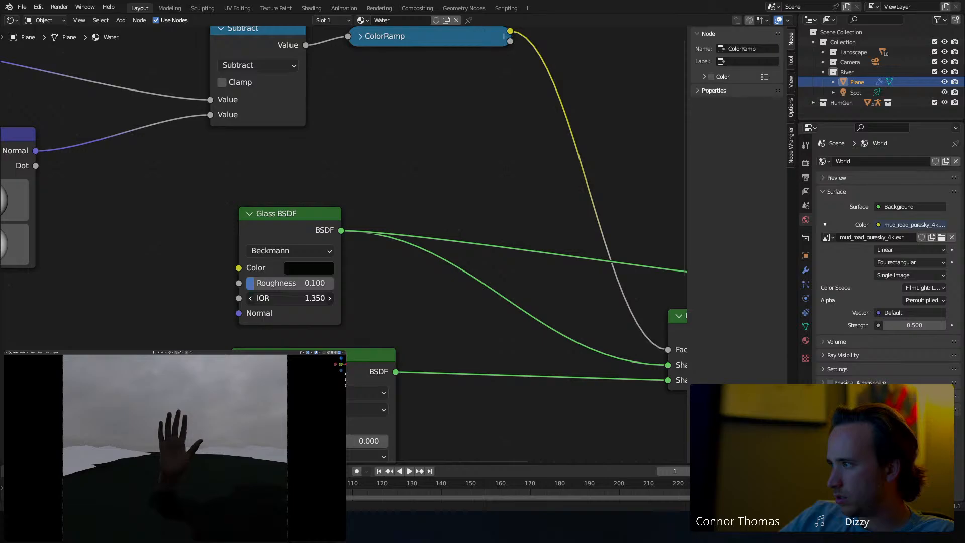
left_click_drag(274, 298, 257, 283)
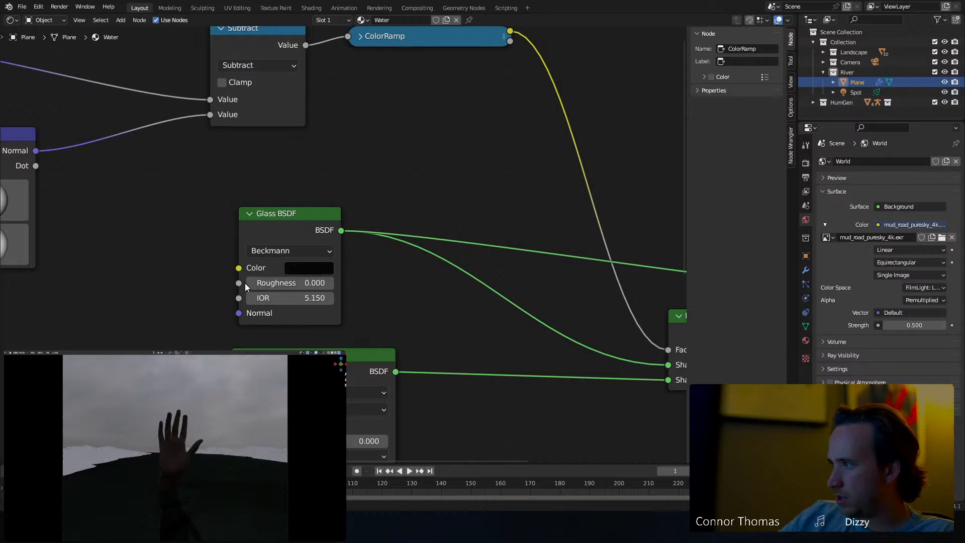
Route the Mix Shader to the material output again and move the ColorRamp's white stop to position 0.350, leaving the ramp node collapsed.
middle_click_drag(463, 166, 313, 211)
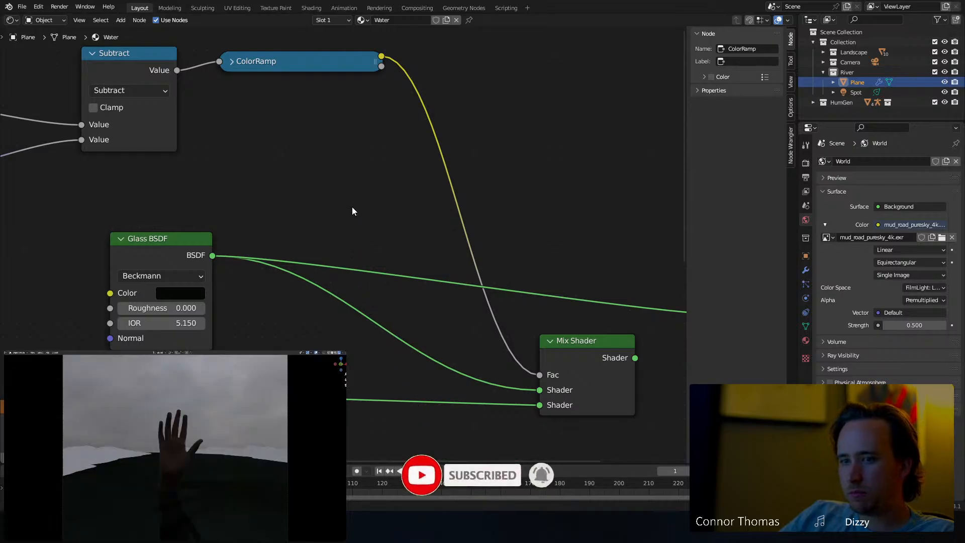
middle_click_drag(486, 276, 285, 210)
left_click(375, 284, "ctrl+shift")
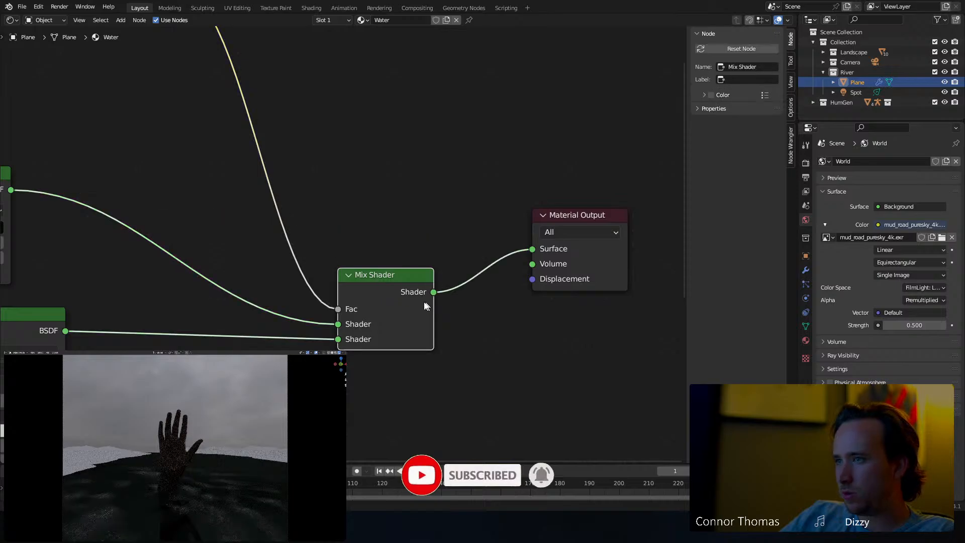
middle_click_drag(275, 222, 384, 245)
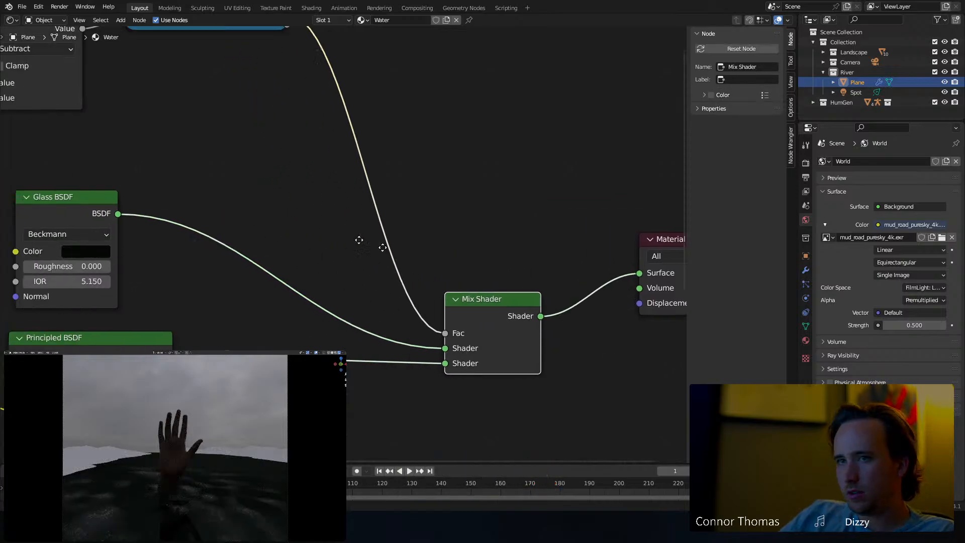
middle_click_drag(261, 105, 445, 271)
left_click(325, 187)
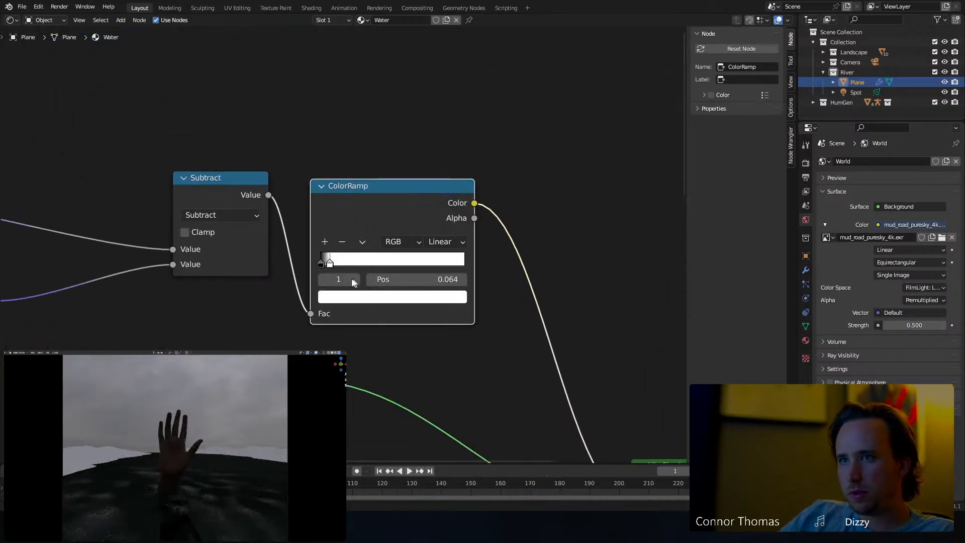
left_click_drag(337, 263, 376, 263)
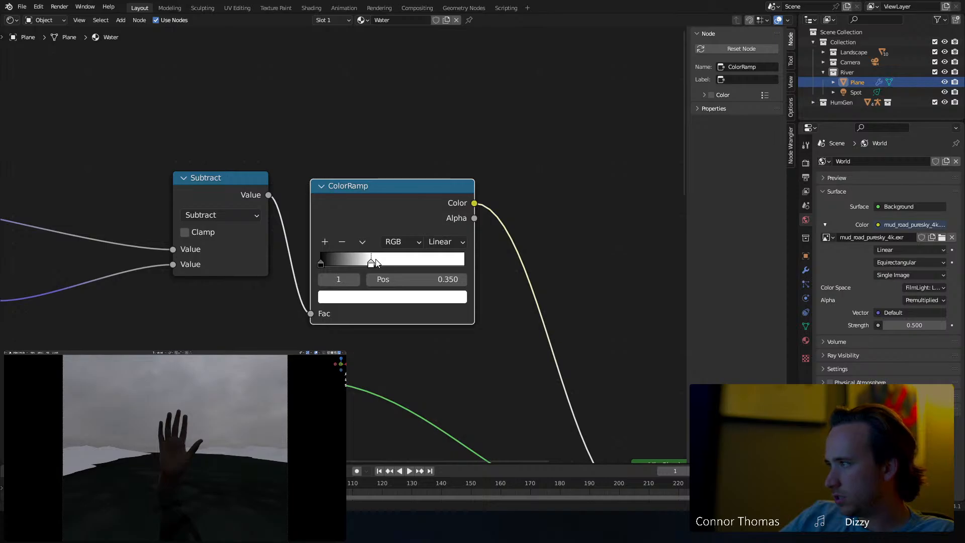
left_click(323, 186)
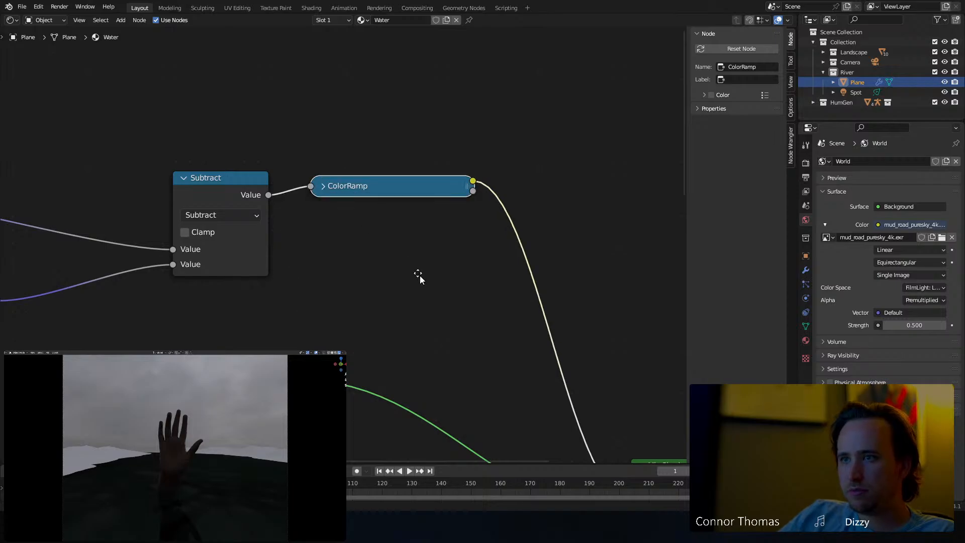
Preview the Principled BSDF on its own through the material output and set its Specular to 0.000.
middle_click_drag(418, 275, 412, 43)
middle_click_drag(358, 310, 439, 225)
left_click(349, 197, "ctrl+shift")
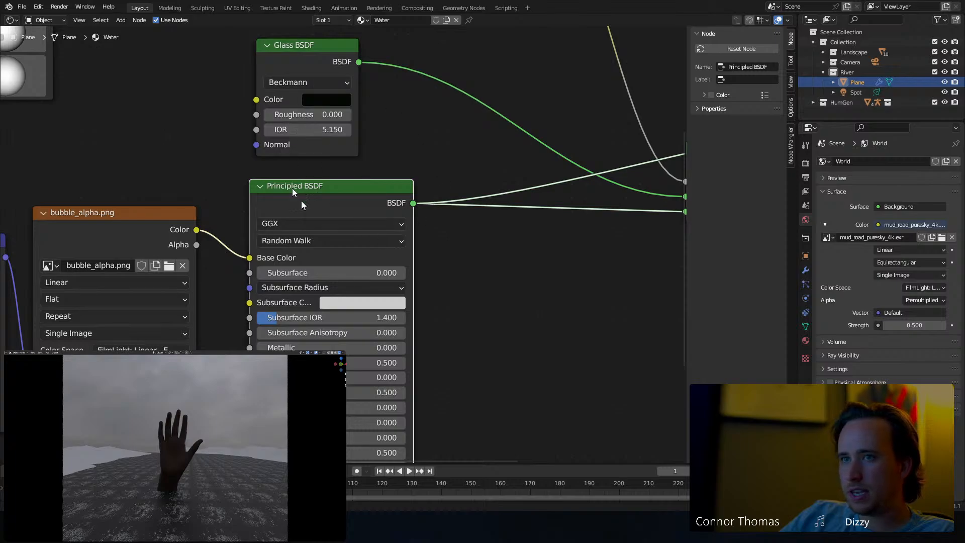
middle_click_drag(400, 187, 458, 119)
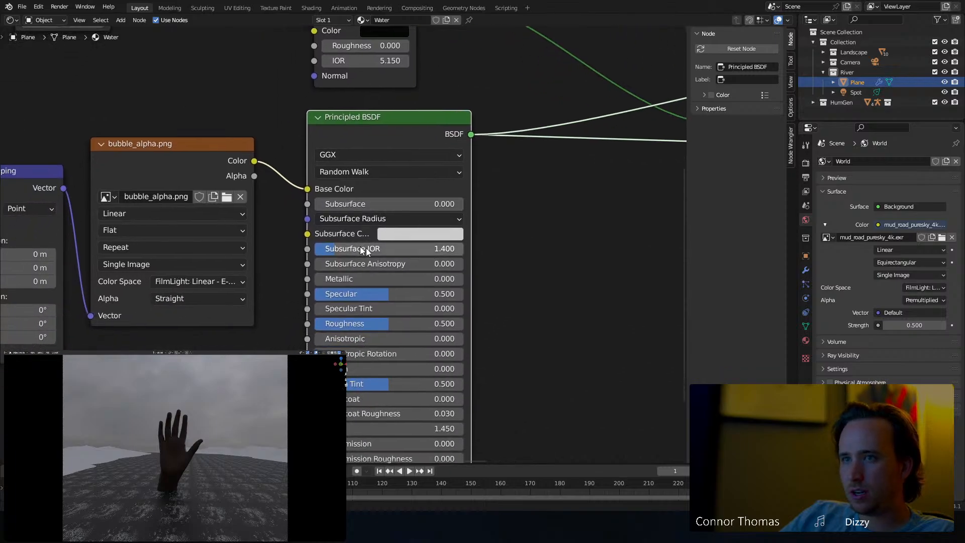
middle_click_drag(360, 246, 404, 210)
left_click_drag(423, 258, 372, 257)
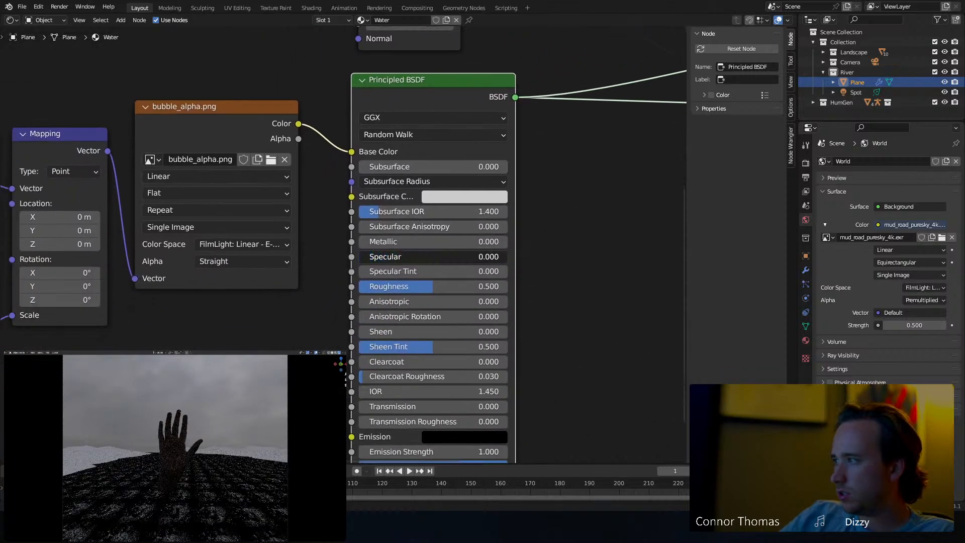
Set the Principled BSDF's Metallic value to 1.000.
scroll(598, 279, "down", 5, "shift")
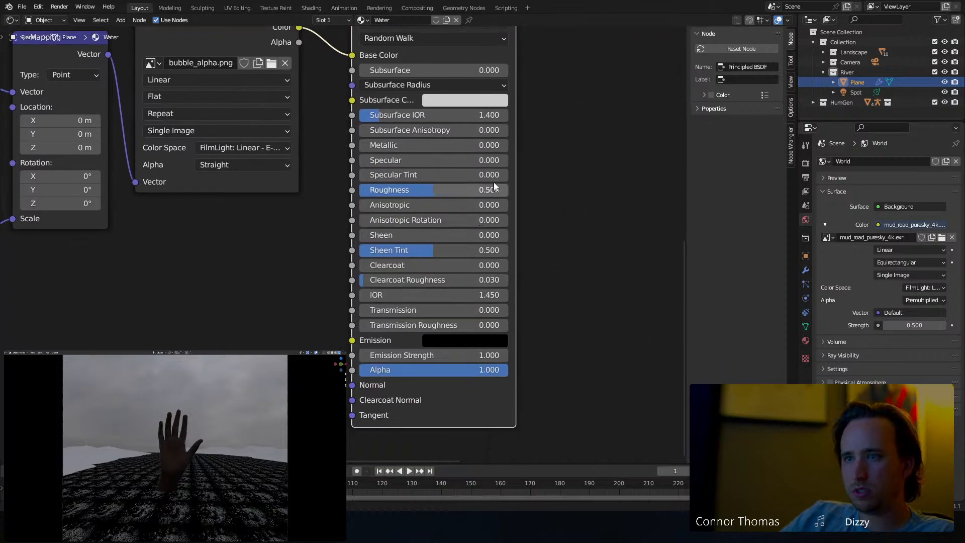
scroll(569, 173, "up", 1, "shift")
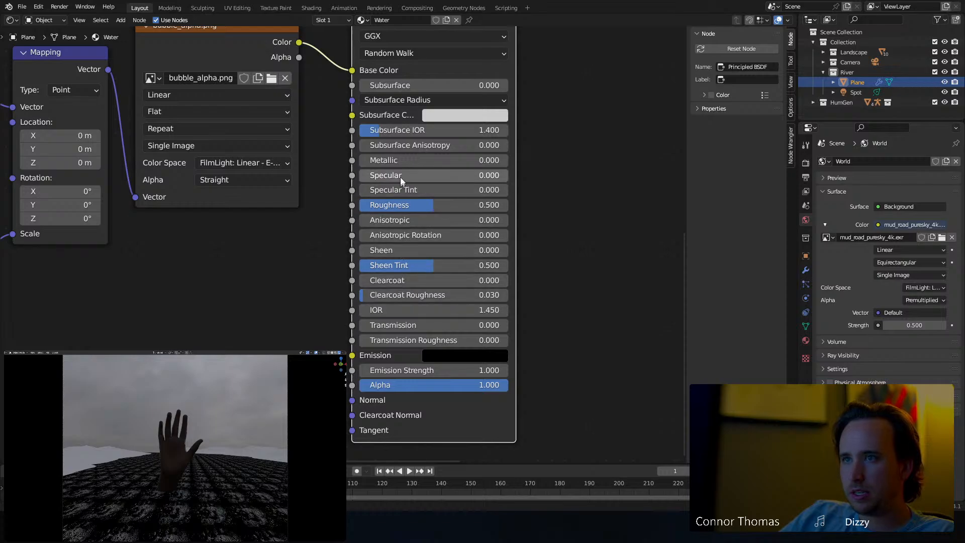
left_click_drag(388, 161, 508, 160)
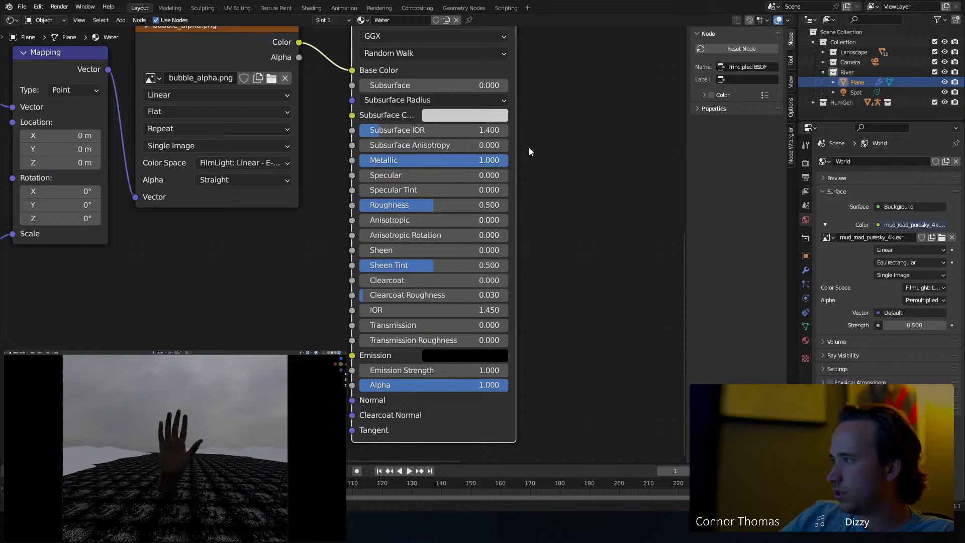
Preview the Mix Shader again through the material output and move the ColorRamp's white stop to position 0.086, leaving the ramp node collapsed.
middle_click_drag(519, 136, 374, 263)
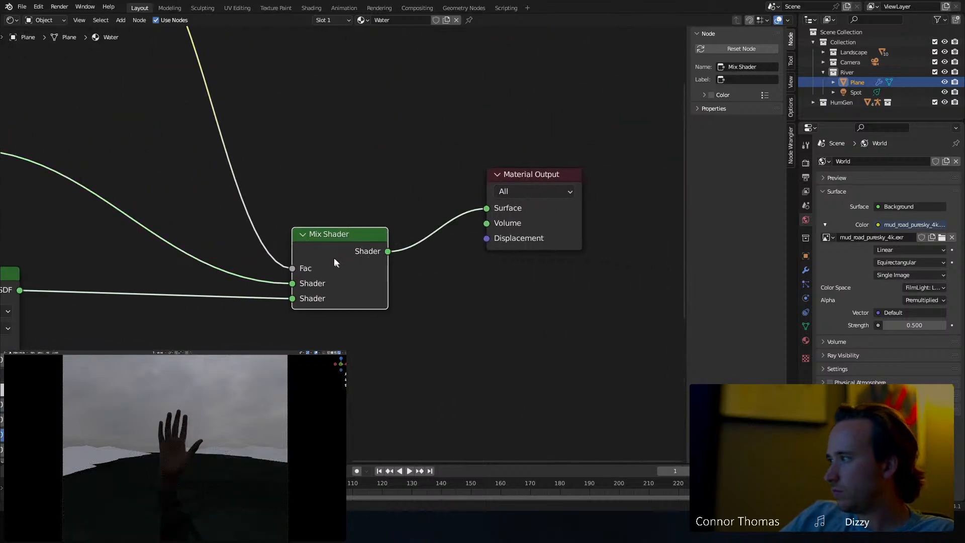
middle_click_drag(219, 255, 438, 249)
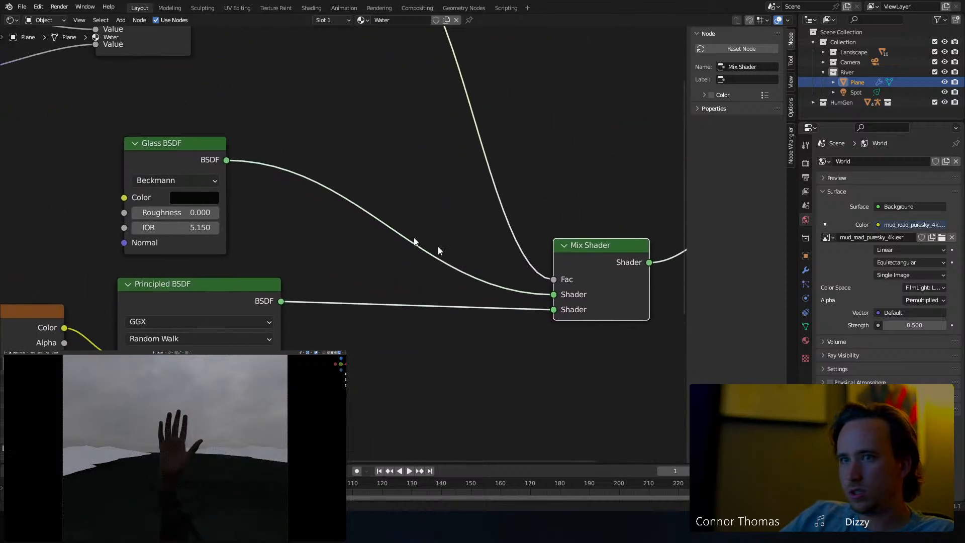
middle_click_drag(308, 181, 408, 261)
middle_click_drag(325, 105, 370, 160)
left_click(391, 102)
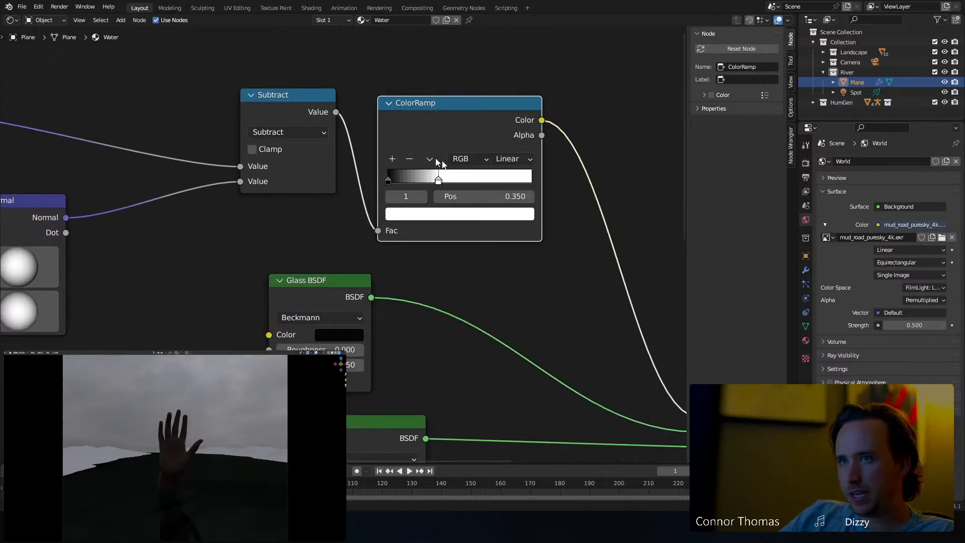
left_click_drag(438, 180, 398, 180)
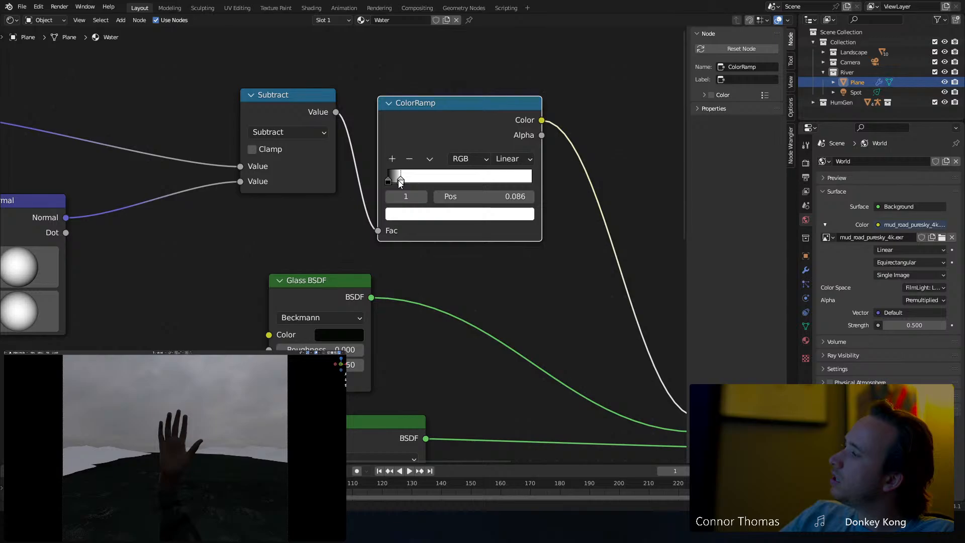
left_click_drag(398, 180, 399, 181)
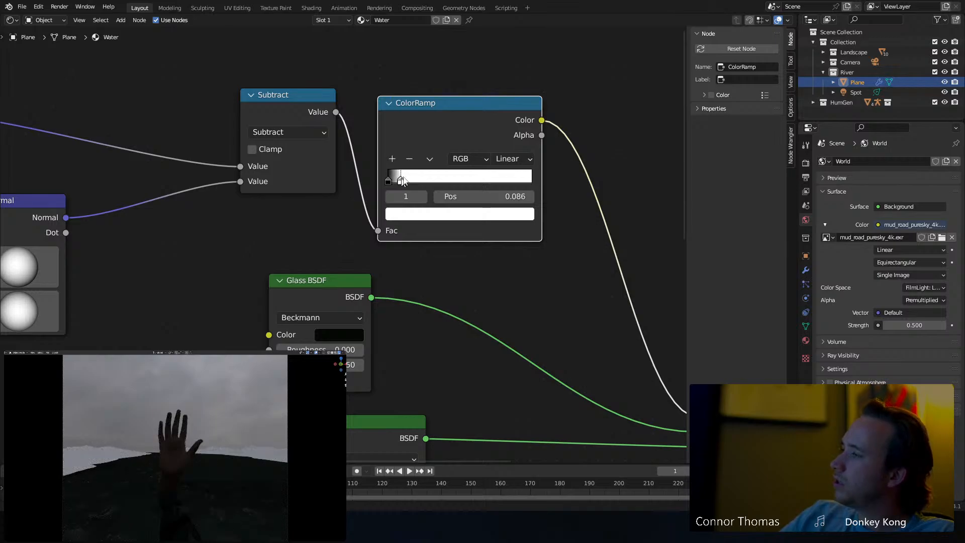
left_click(389, 102)
left_click(474, 250)
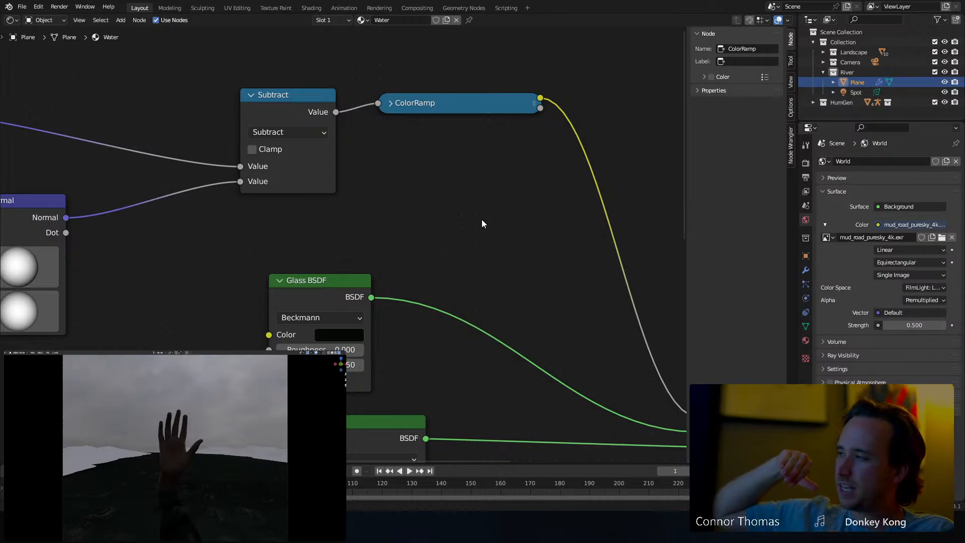
Add a second Principled BSDF in the empty space above the Mix Shader and connect it to the material output.
middle_click_drag(354, 239, 370, 141)
middle_click_drag(492, 165, 450, 179)
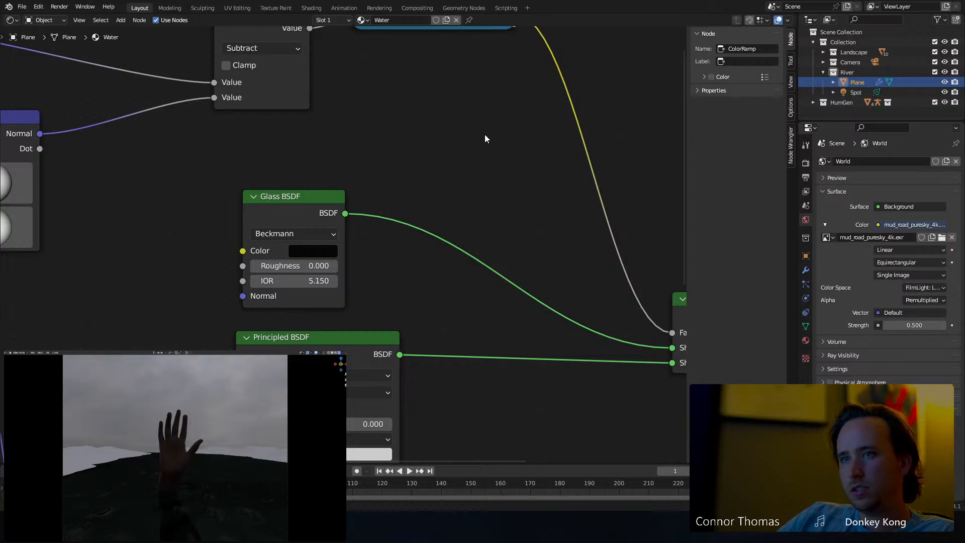
middle_click_drag(495, 133, 335, 194)
middle_click_drag(519, 146, 373, 172)
key("shift+a")
left_click(520, 96)
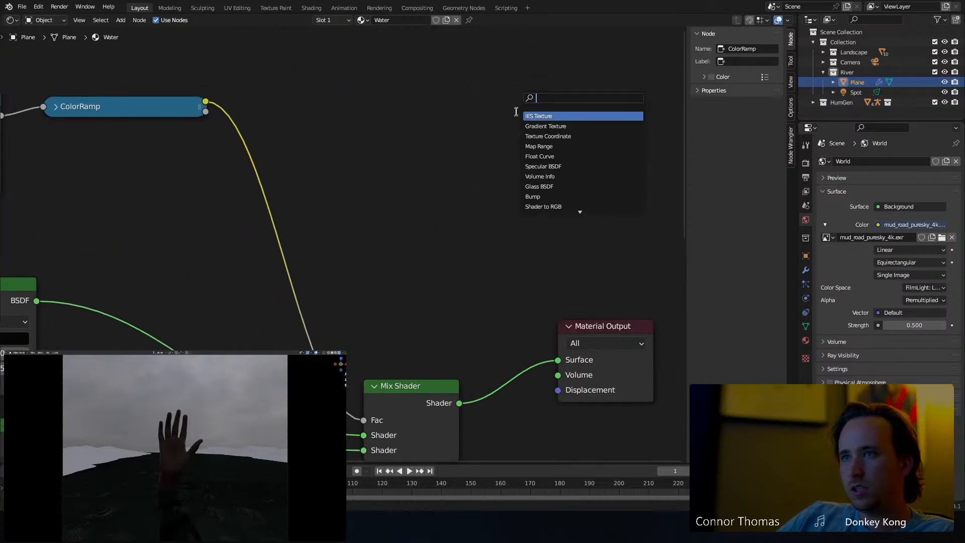
type("prin")
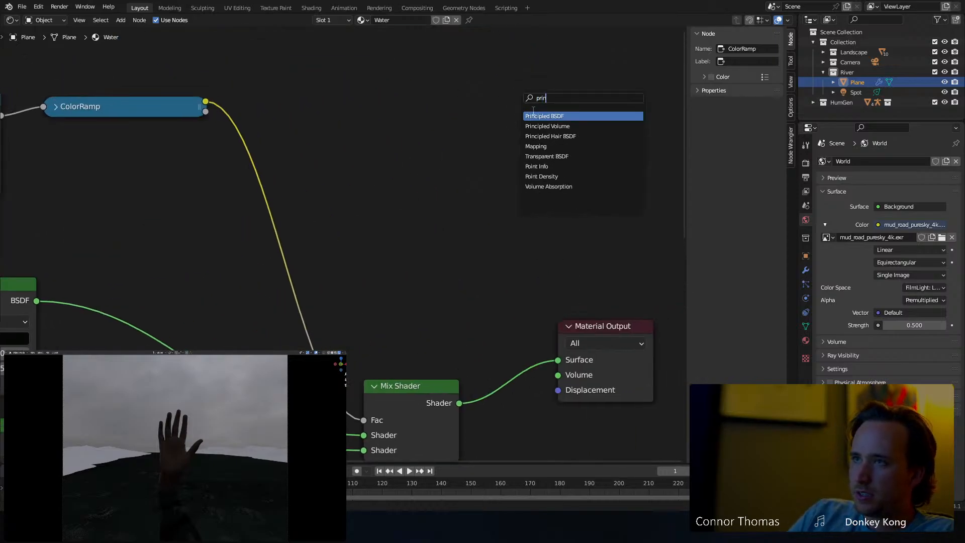
key("Return")
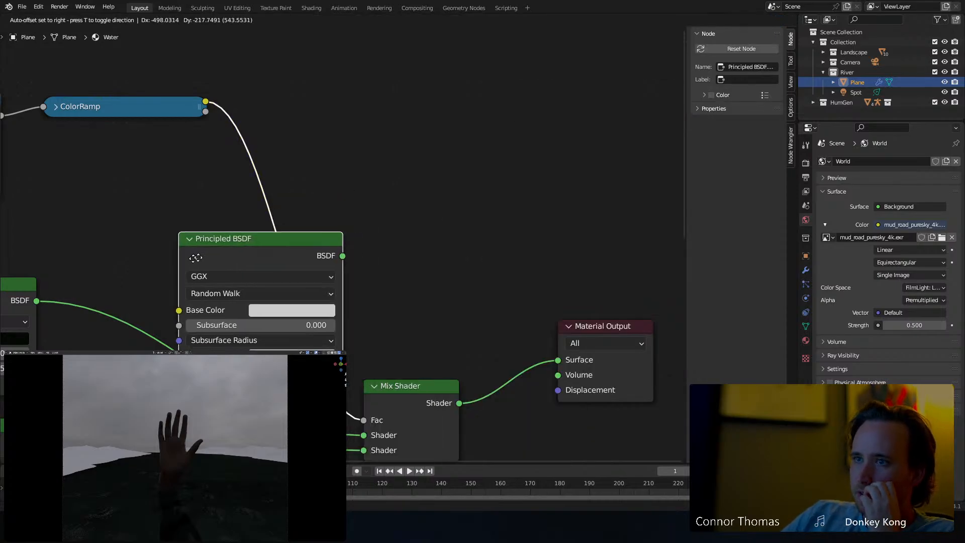
left_click(375, 70)
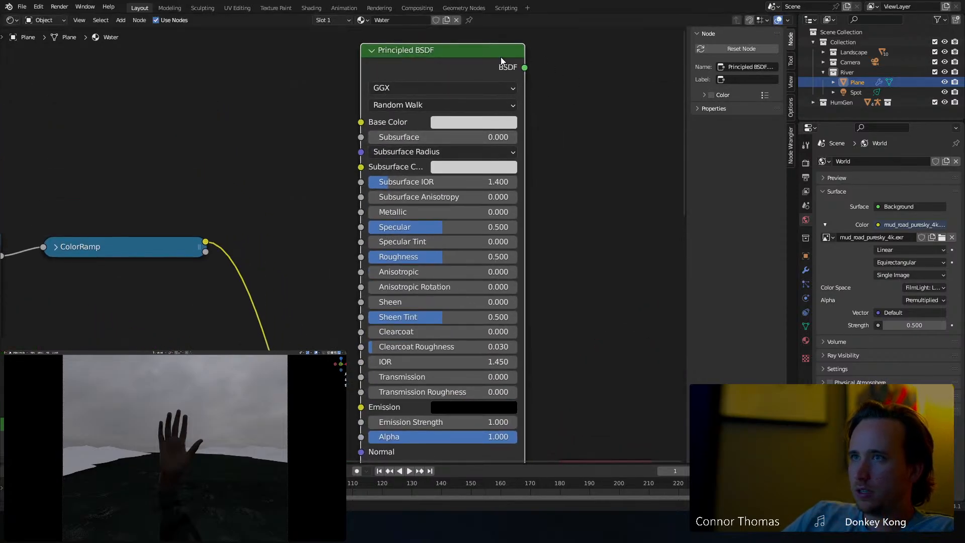
left_click(485, 50, "ctrl+shift")
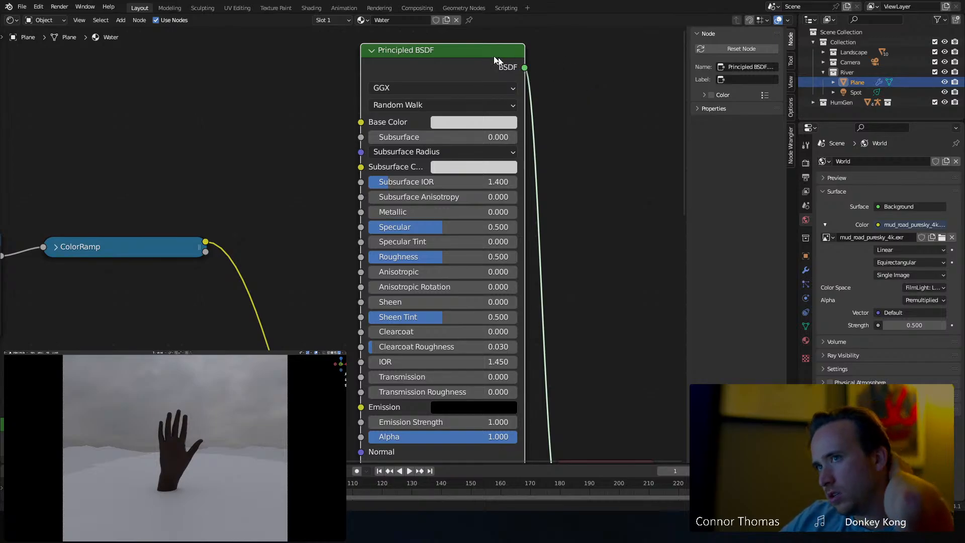
left_click(12, 531)
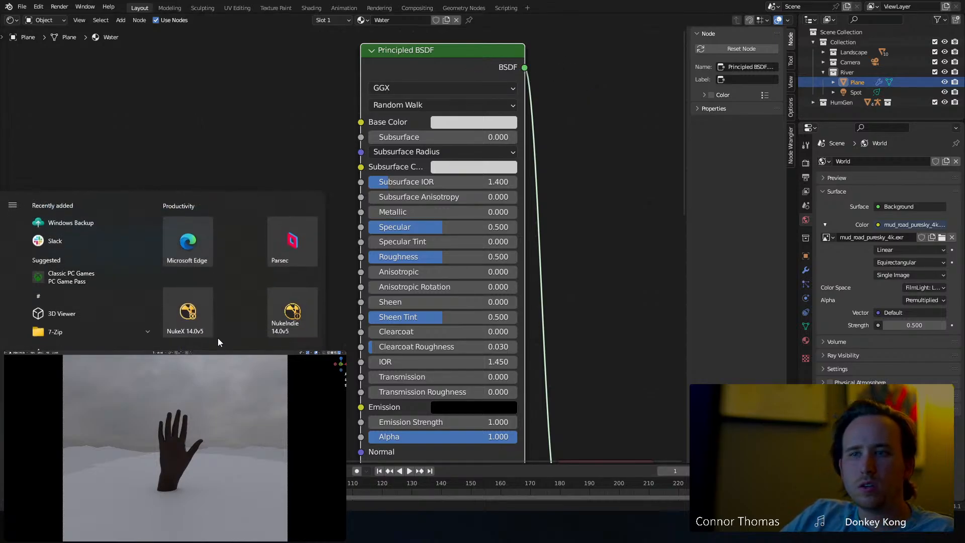
left_click(298, 222)
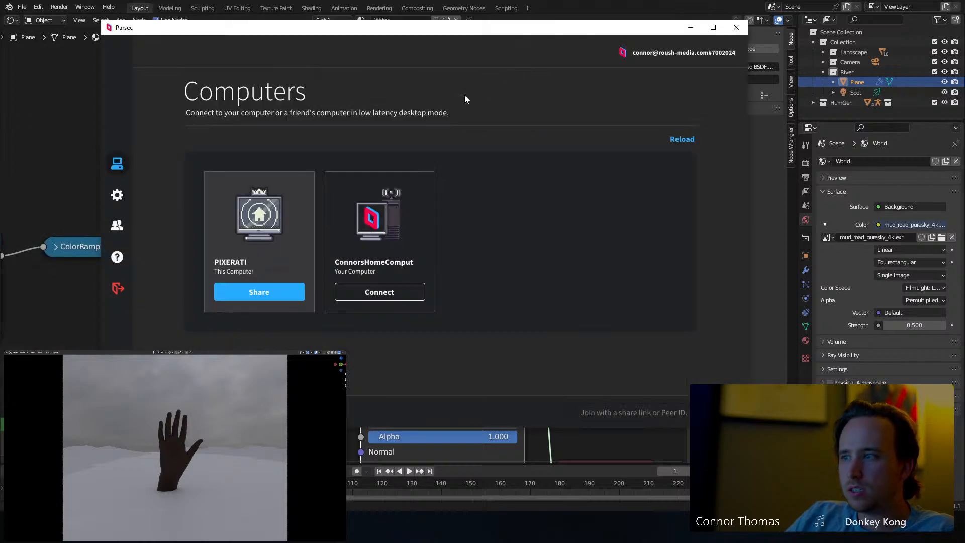
key("Tab")
key("Tab")
key("alt+Tab")
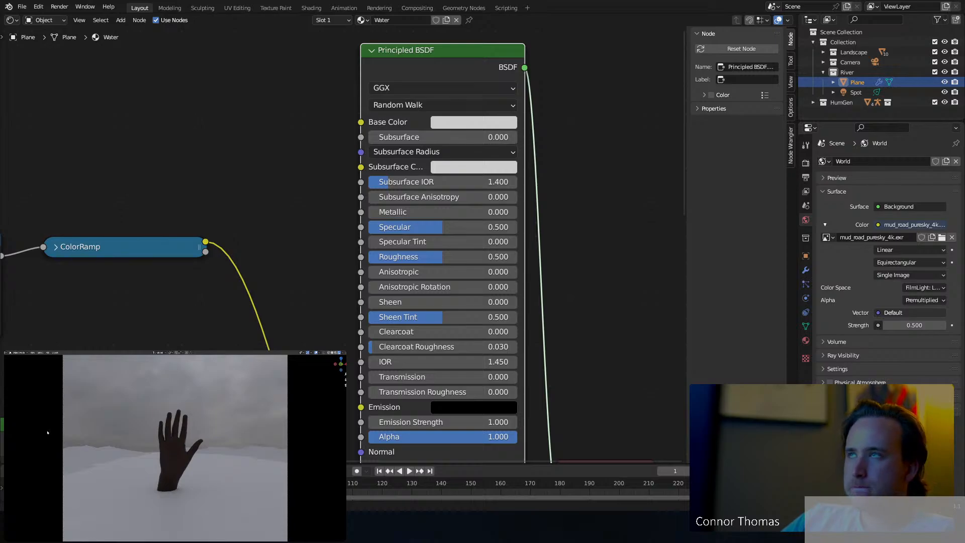
Give the new Principled BSDF a light blue Base Color with Hue 0.541, Saturation 0.372 and Value 0.800.
left_click(520, 106)
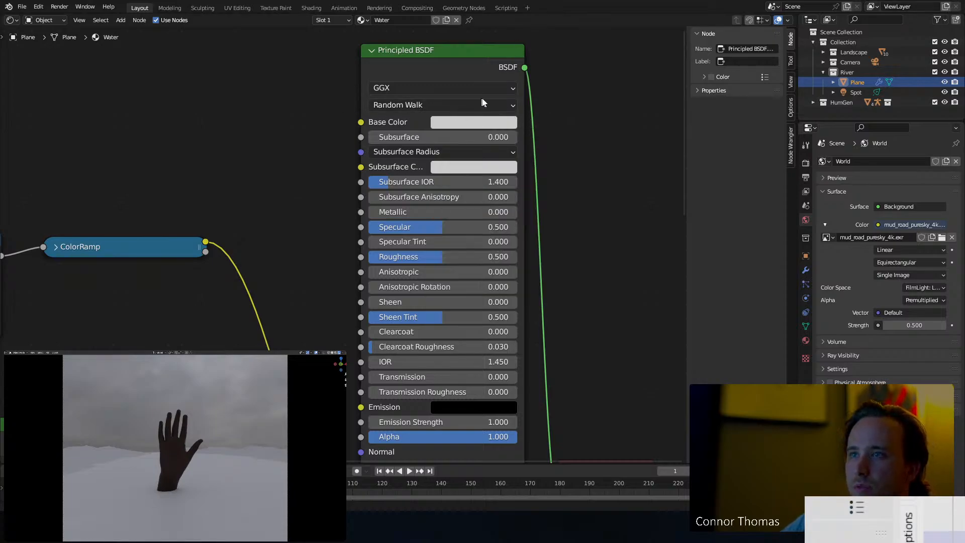
left_click(469, 123)
left_click_drag(492, 175, 493, 169)
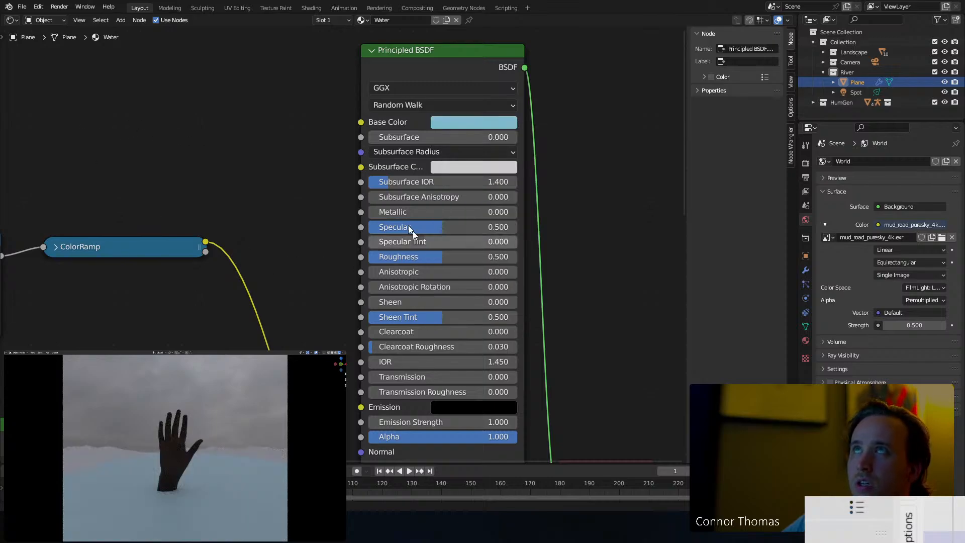
Set the new Principled BSDF's Subsurface to 0.5 and its Subsurface Color to a medium-dark green.
left_click(444, 137)
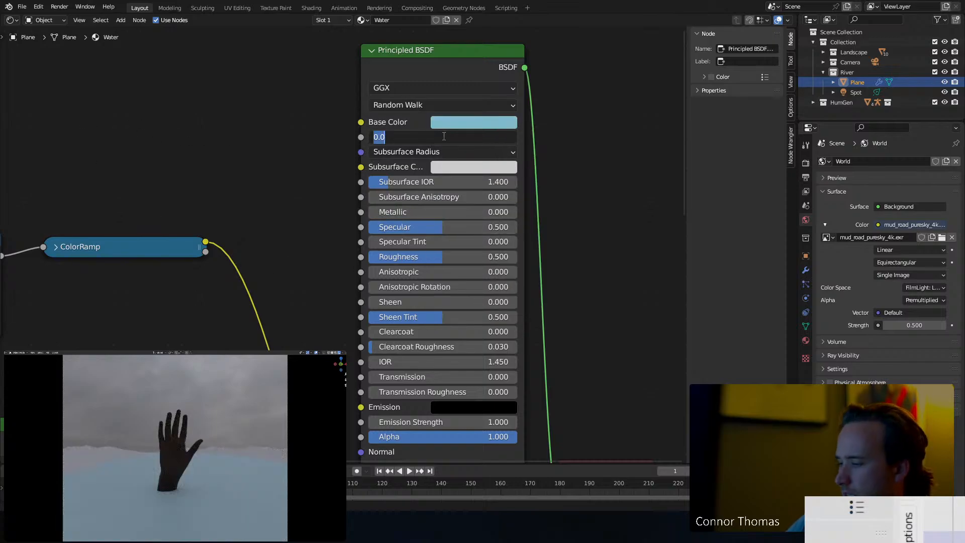
type(".5")
key("Return")
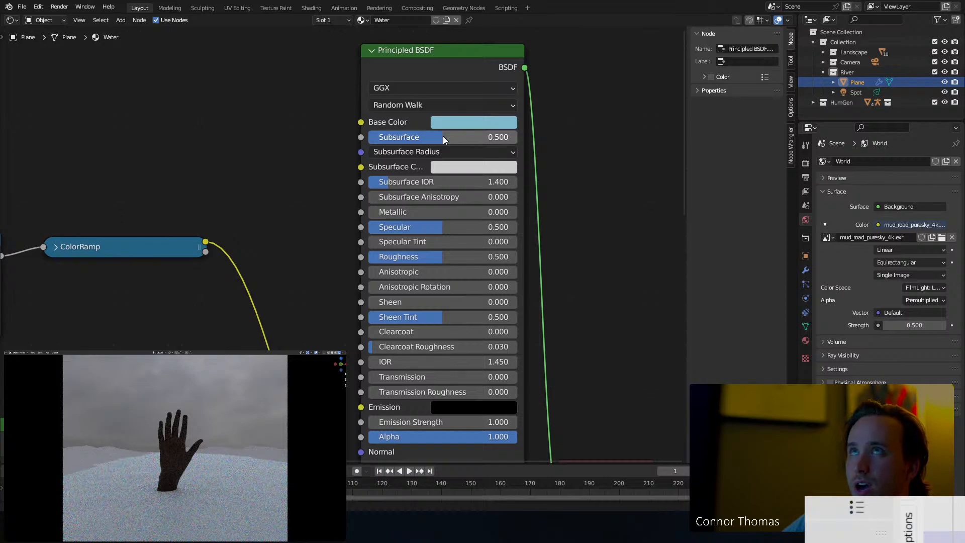
left_click(485, 170)
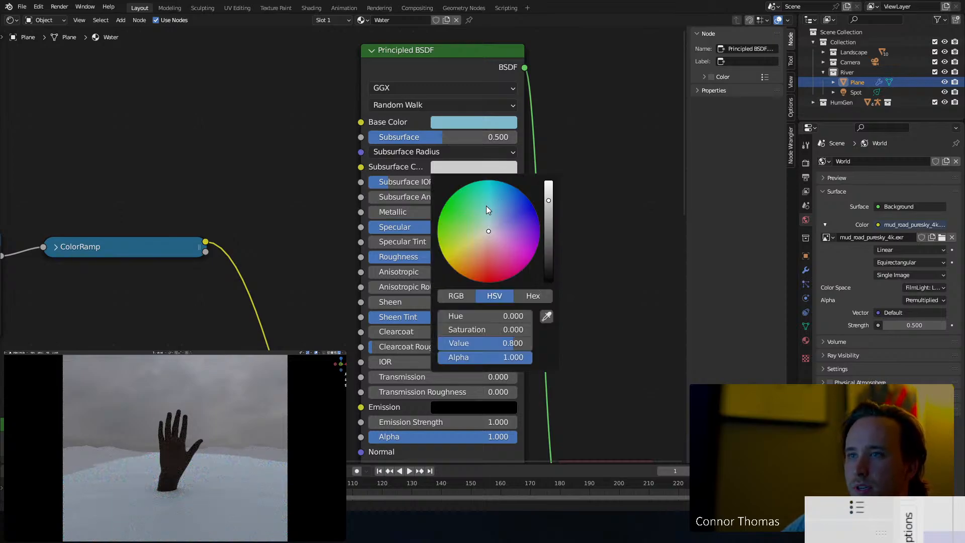
left_click_drag(486, 206, 465, 223)
left_click_drag(548, 234, 548, 238)
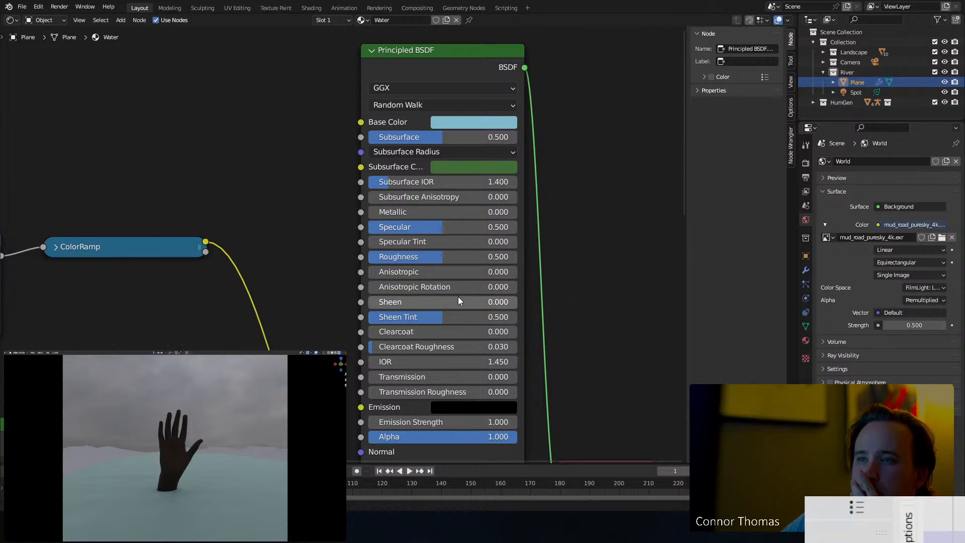
Set the new Principled BSDF's Roughness to 0.000 and its Transmission to 1.000.
left_click_drag(440, 259, 364, 258)
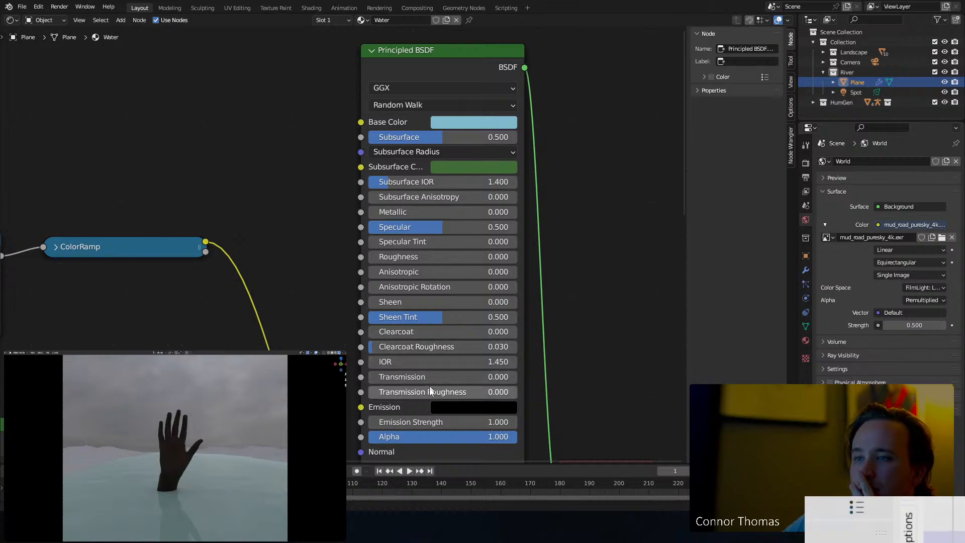
left_click_drag(424, 380, 574, 380)
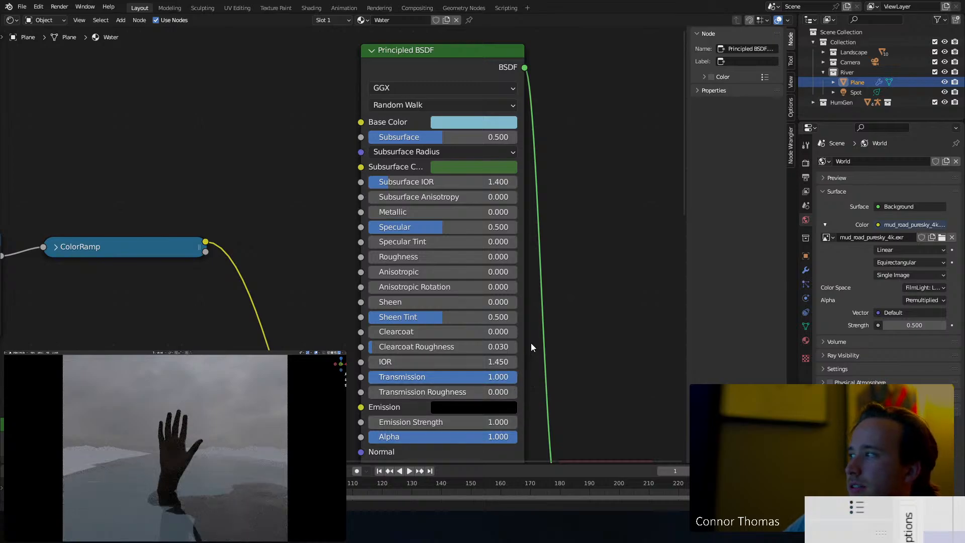
Darken the new Principled BSDF's Base Color to a very dark blue and set its Specular to 1.000.
middle_click_drag(533, 342, 530, 300)
middle_click_drag(560, 164, 558, 274)
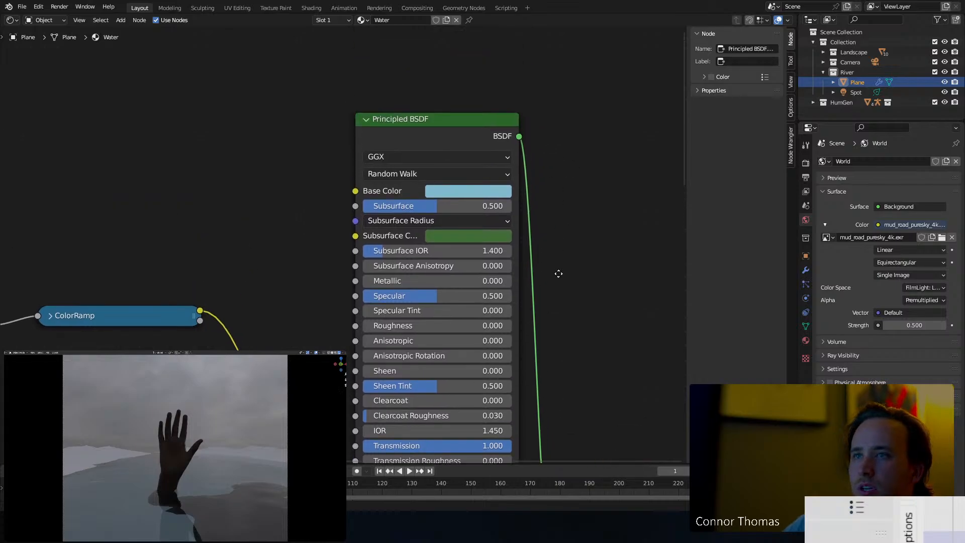
left_click(486, 188)
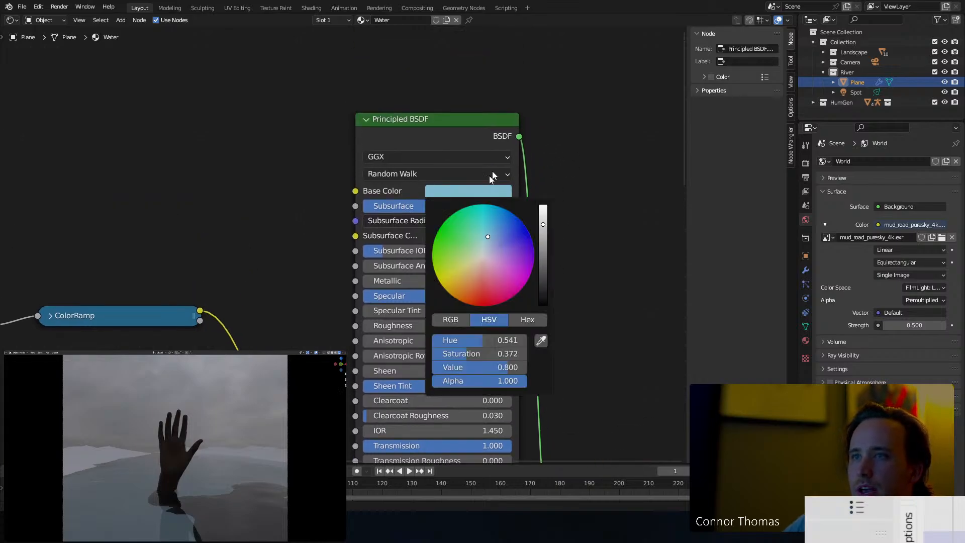
left_click(508, 194)
left_click_drag(544, 232, 543, 287)
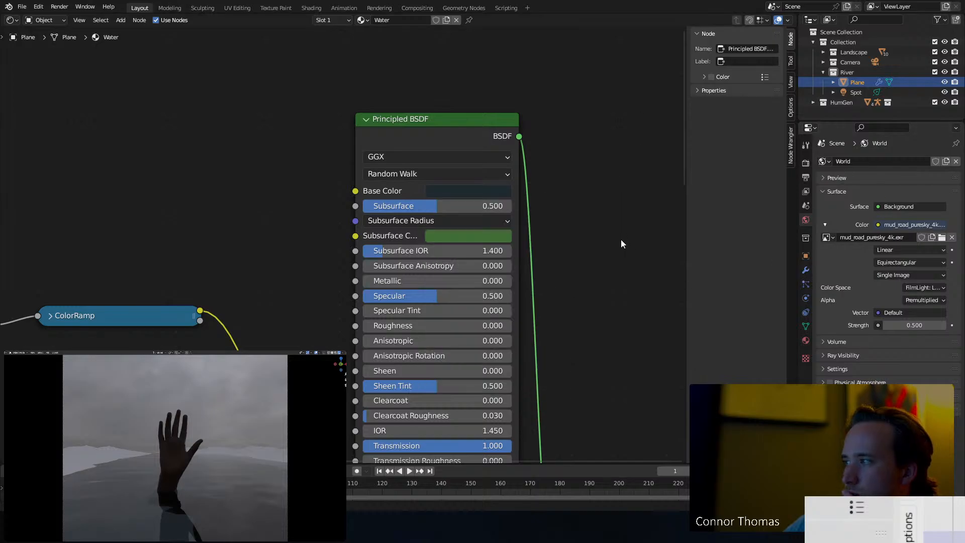
left_click_drag(442, 296, 513, 295)
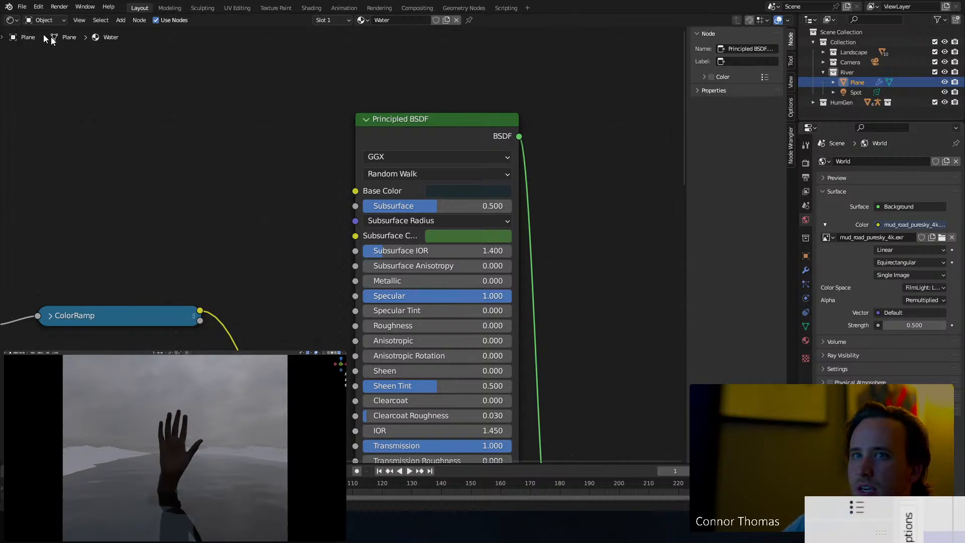
Try lighting the water with a point light in the River collection, and remove that light.
key("shift+a")
mouse_move(143, 482)
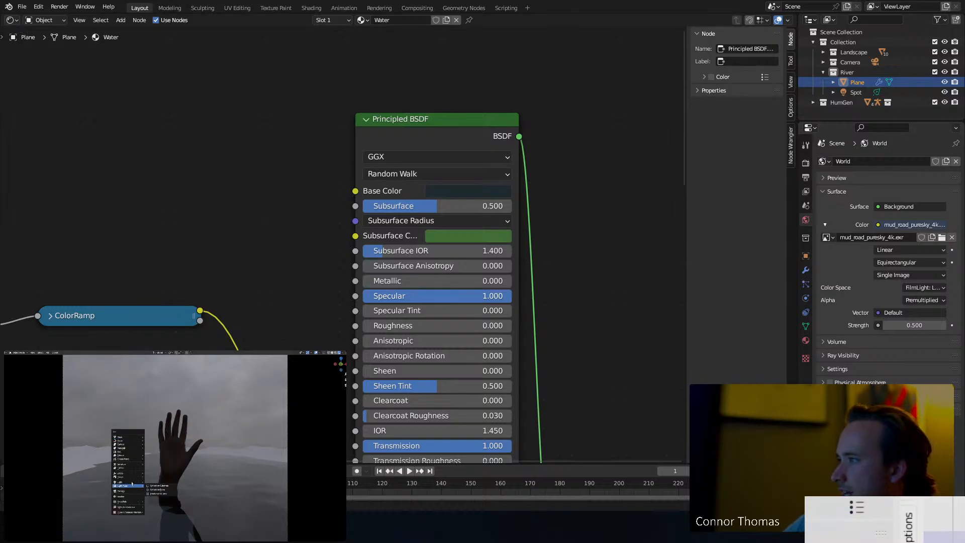
left_click(154, 482)
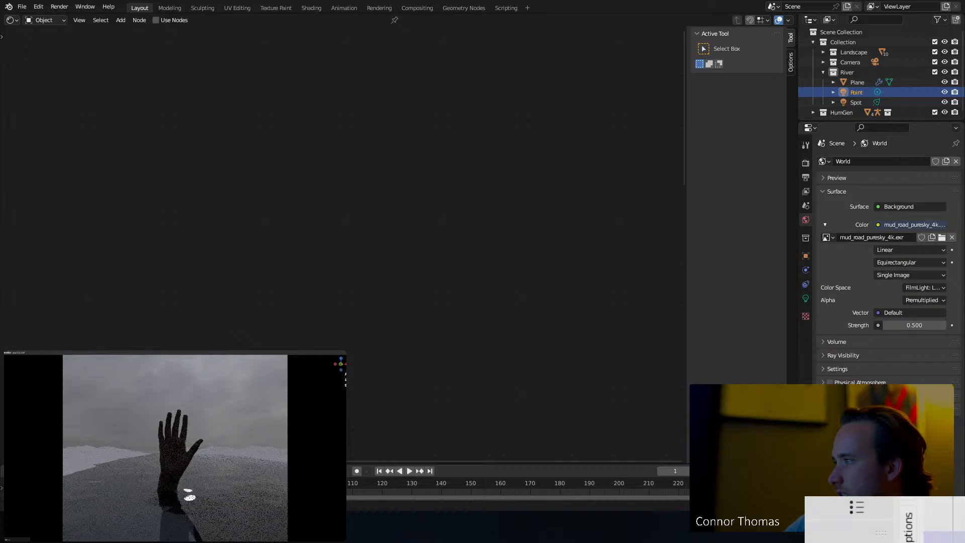
left_click(212, 455)
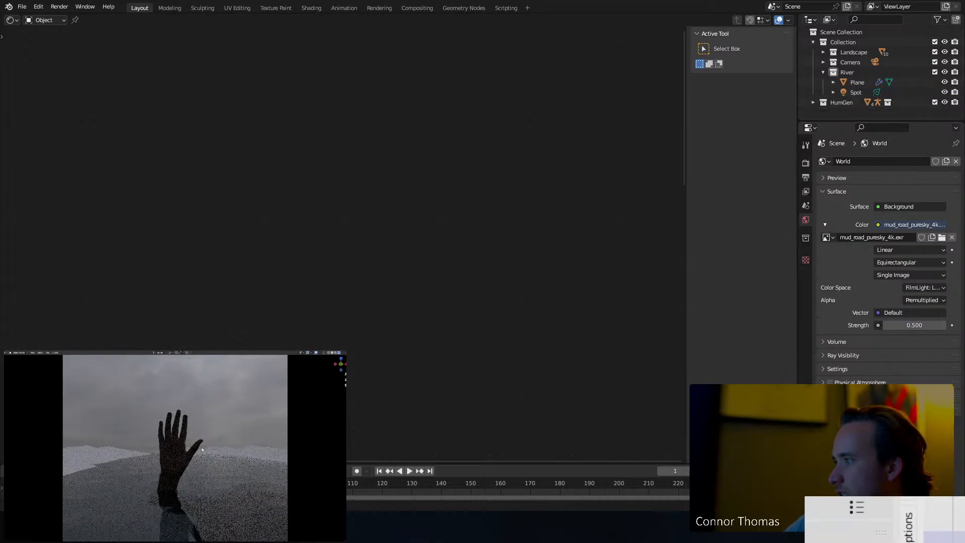
Add an area light to the scene and raise it above the water along the Z axis.
key("shift+a")
left_click(218, 459)
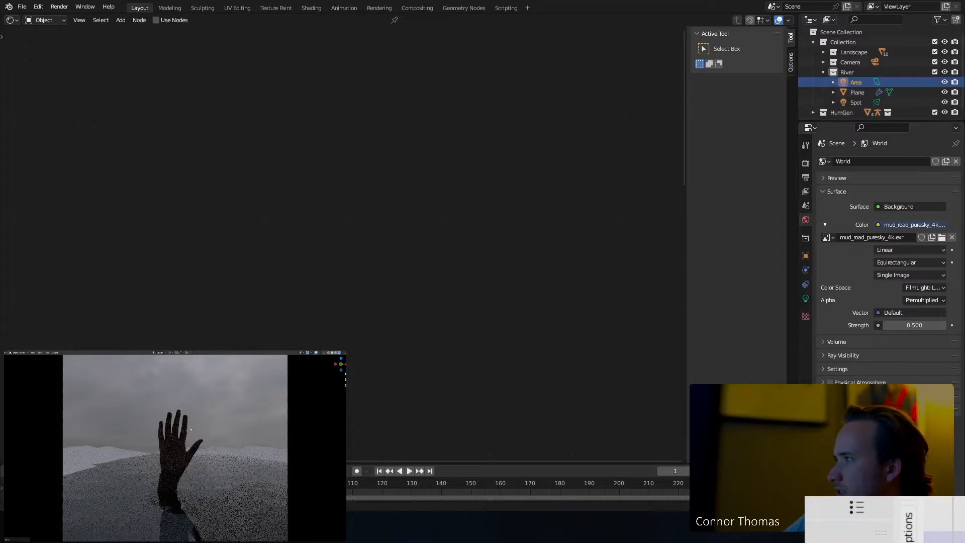
key("z")
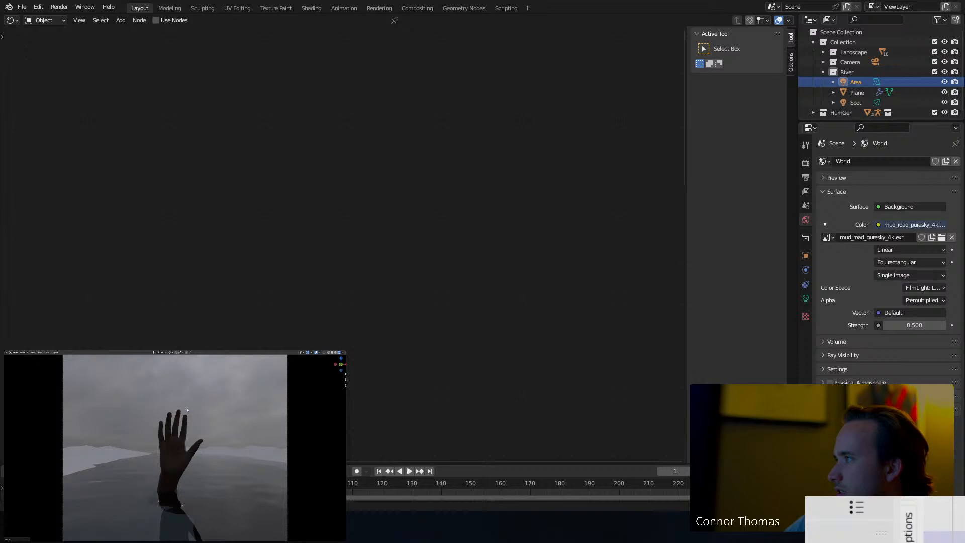
Turn the node editor area into a 3D Viewport and try rotating the area light freely with trackball rotation.
left_click(12, 20)
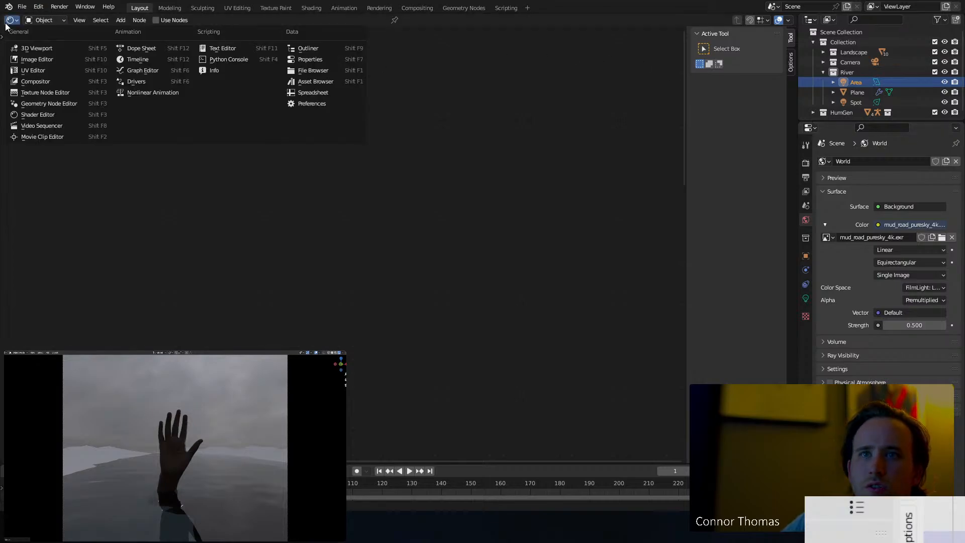
left_click(35, 49)
middle_click_drag(391, 241, 347, 234)
key("r")
key("r")
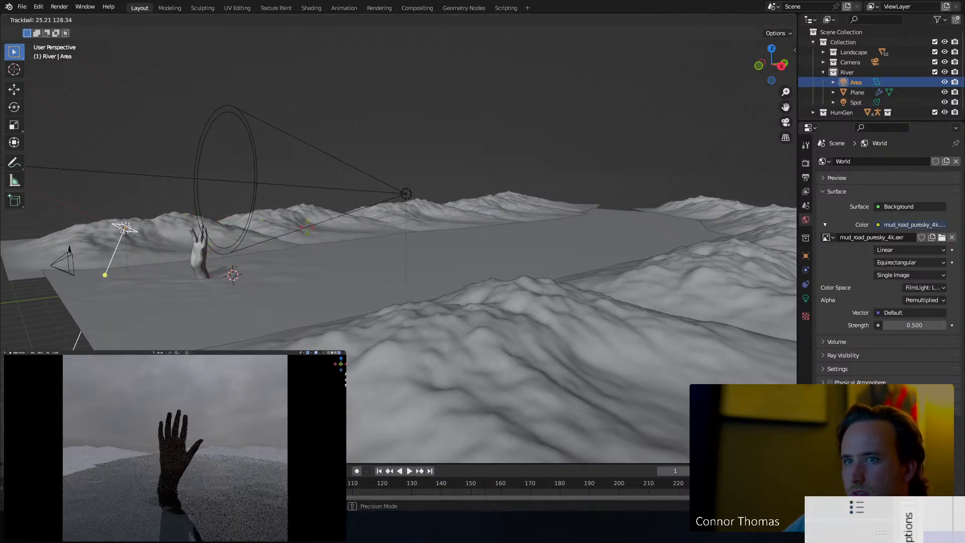
left_click(285, 189)
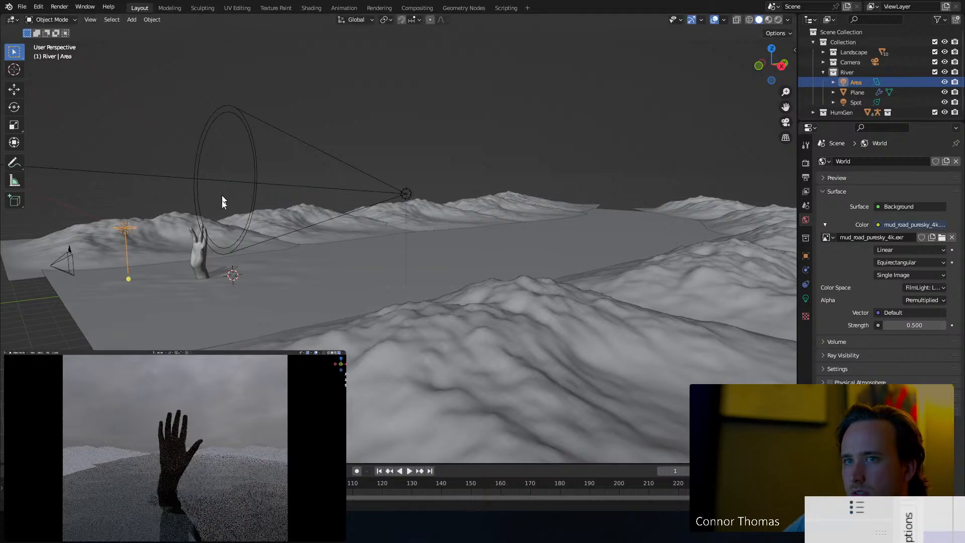
Move the area light past the hand over the river and tilt it freely with trackball rotation.
key("g")
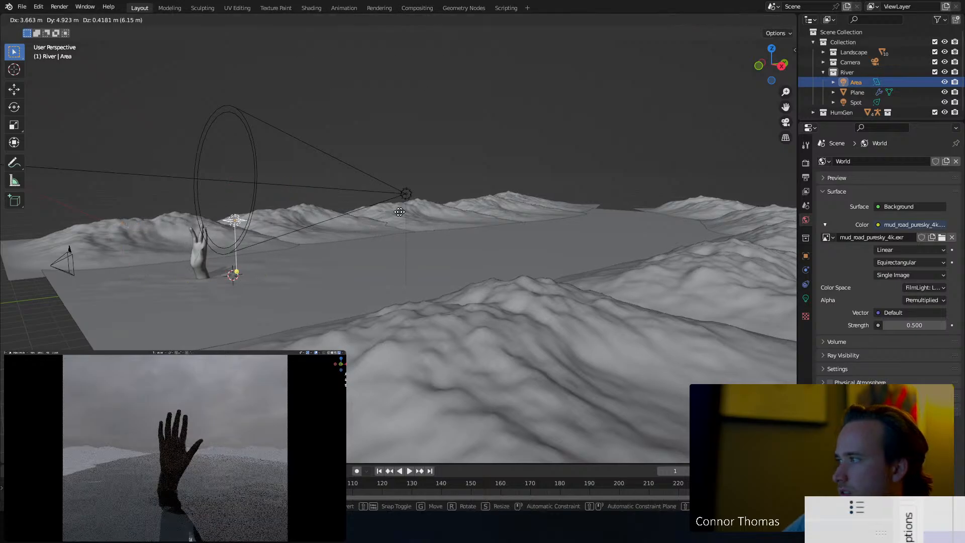
left_click(459, 208)
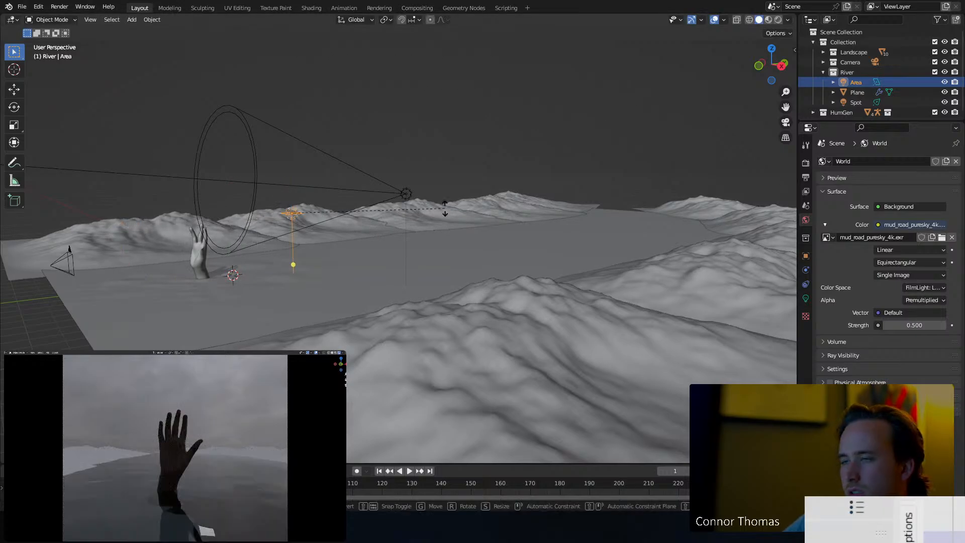
key("r")
key("r")
left_click(402, 243)
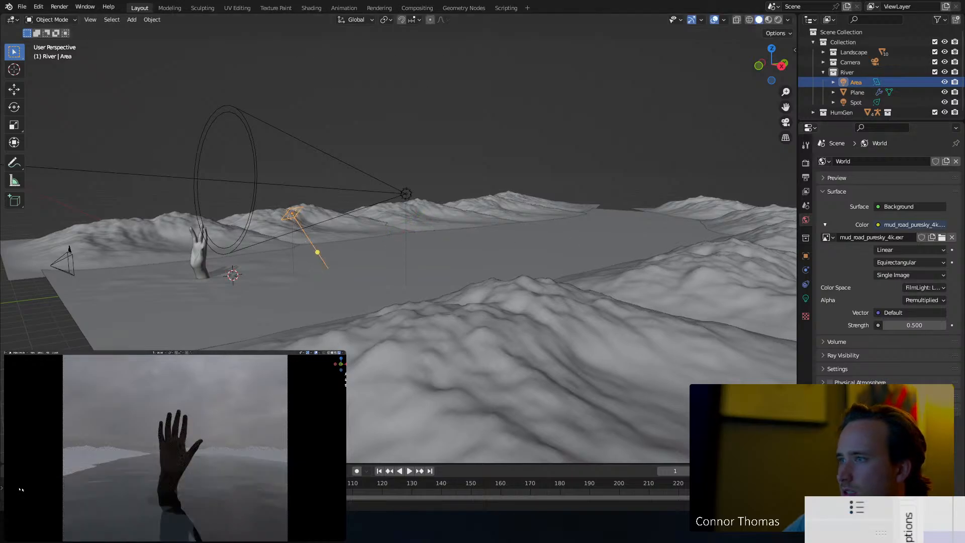
Scale the area light up to several times its size and set its Power to 1233.2 W.
key("s")
left_click(459, 179)
left_click(806, 298)
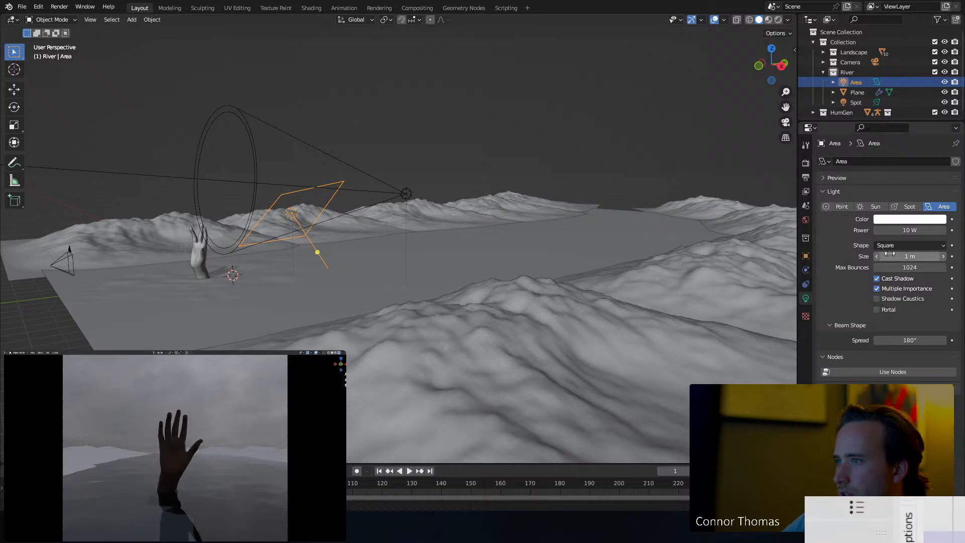
left_click_drag(904, 230, 930, 231)
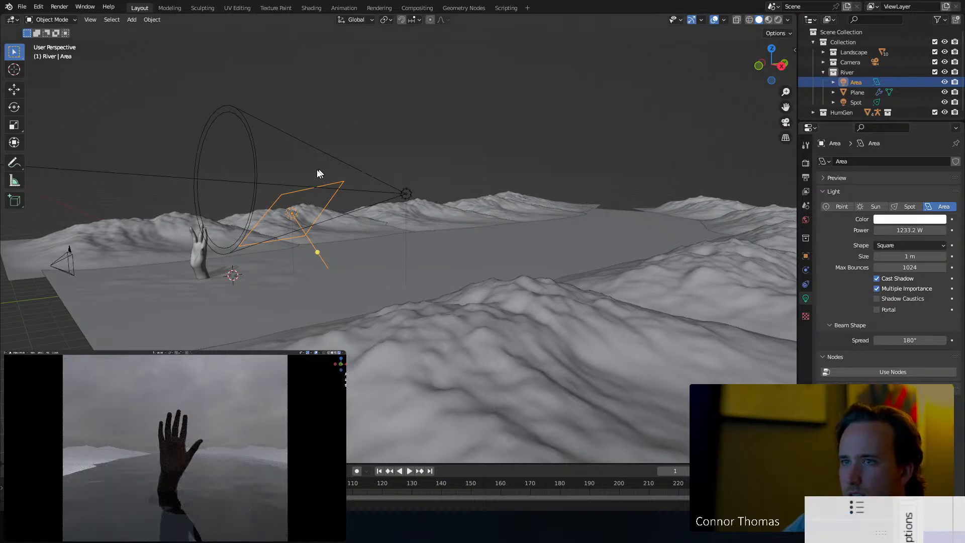
Re-aim the enlarged area light behind the hand with two more trackball rotations.
middle_click_drag(318, 172, 345, 200)
key("r")
key("r")
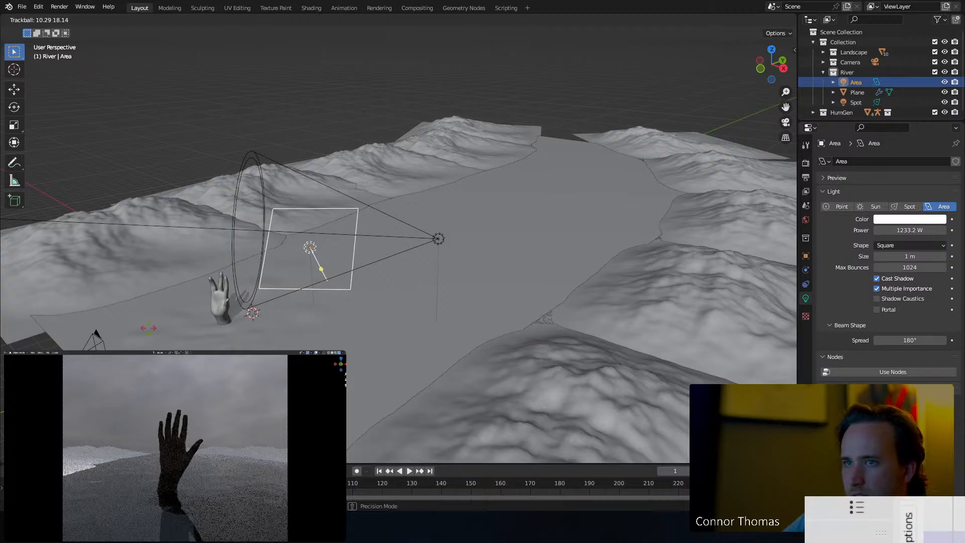
left_click(166, 307)
key("r")
key("r")
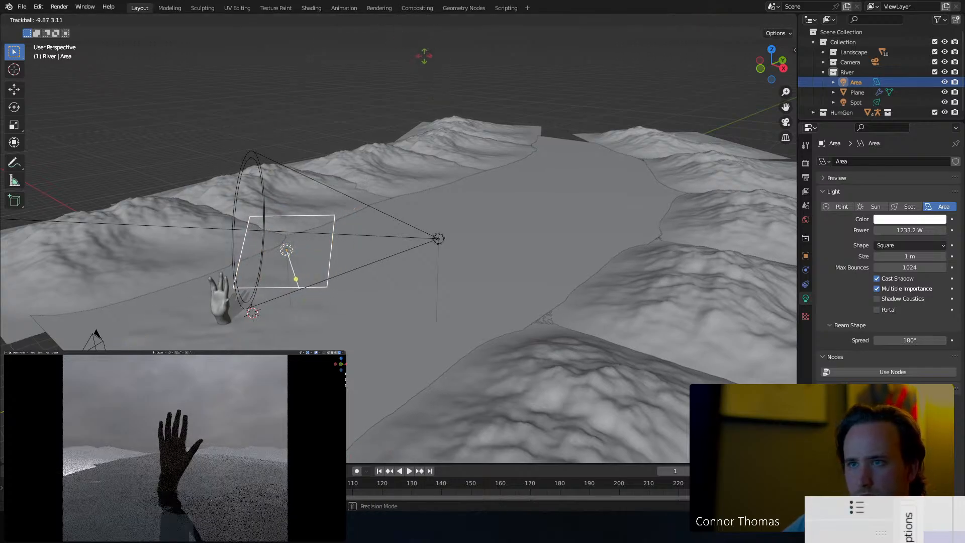
left_click(346, 159)
Select all the landscape pieces on both river banks and join them into one object.
left_click(354, 172)
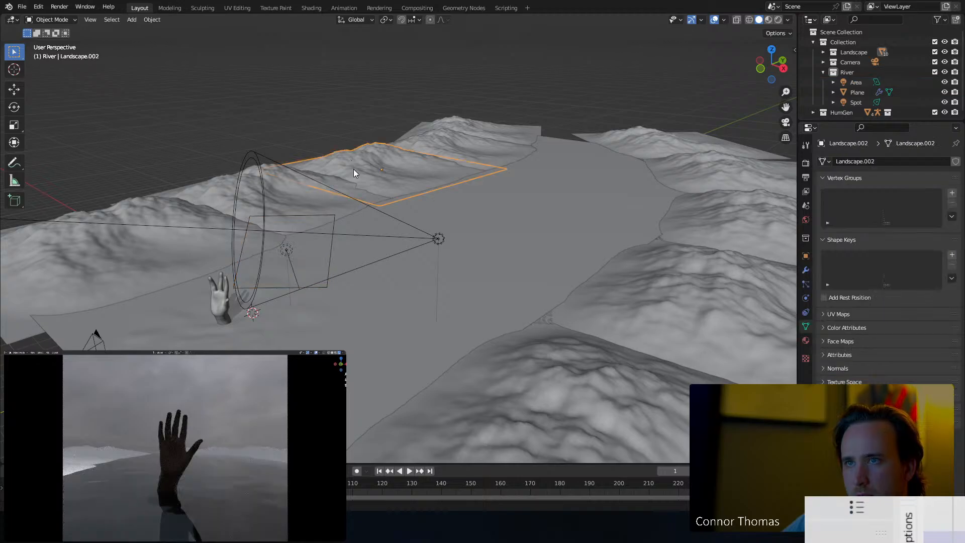
left_click(218, 182, "shift")
left_click(163, 204, "shift")
left_click(439, 123, "shift")
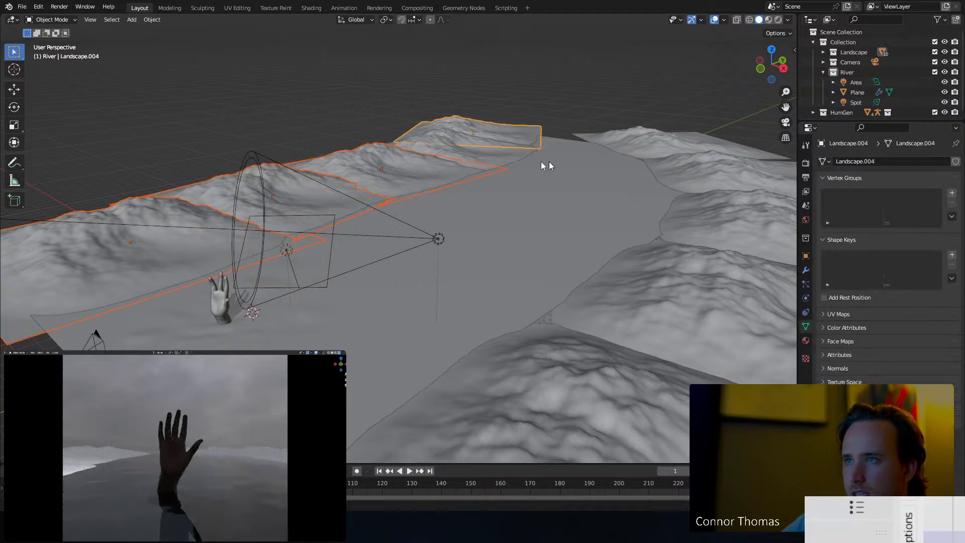
left_click(472, 159, "shift")
left_click(686, 142, "shift")
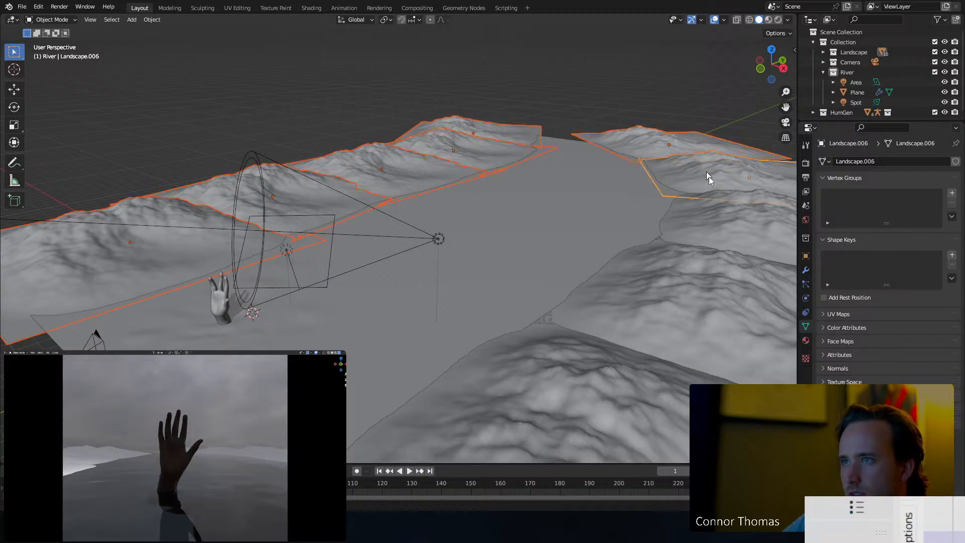
left_click(708, 176, "shift")
left_click(677, 333, "shift")
left_click(596, 395, "shift")
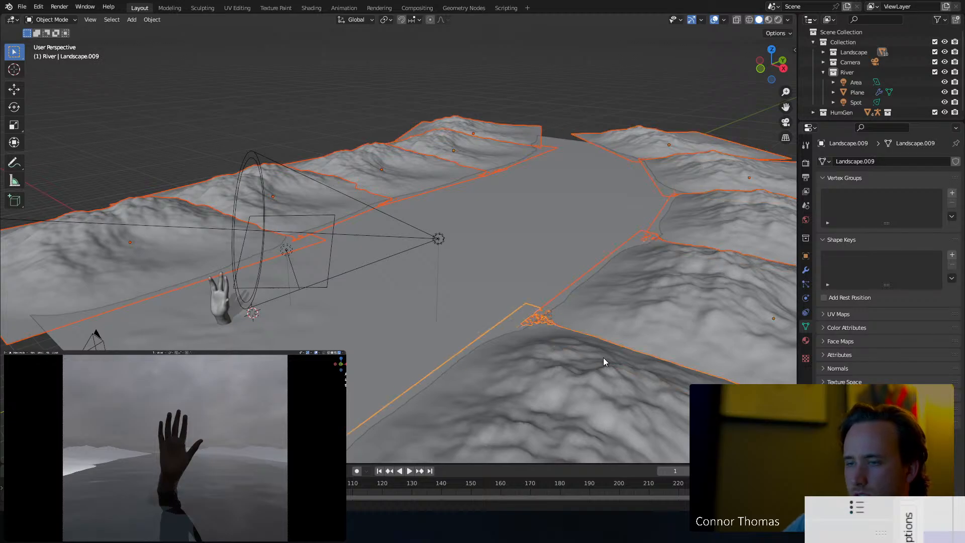
key("ctrl+j")
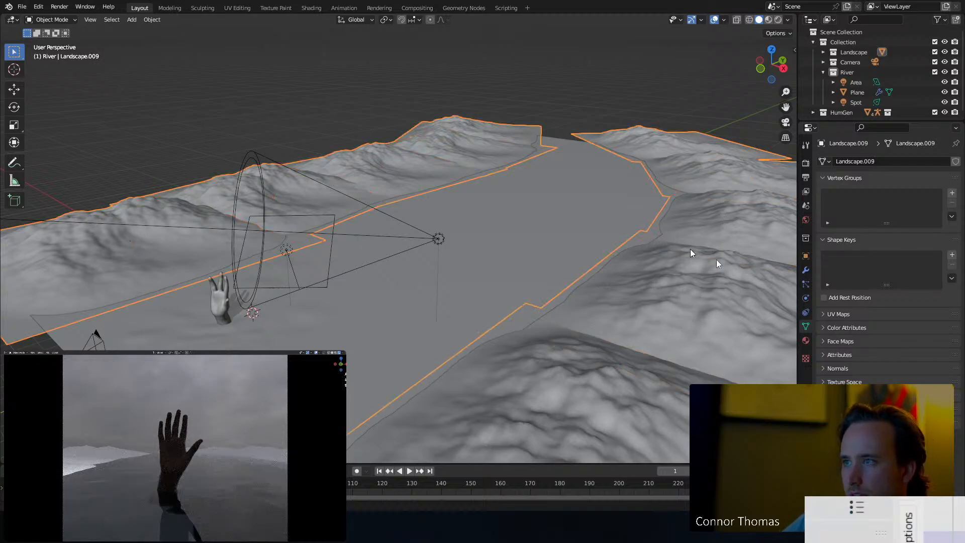
Create a material named Ground on the joined landscape and darken its Base Color to black.
left_click(807, 341)
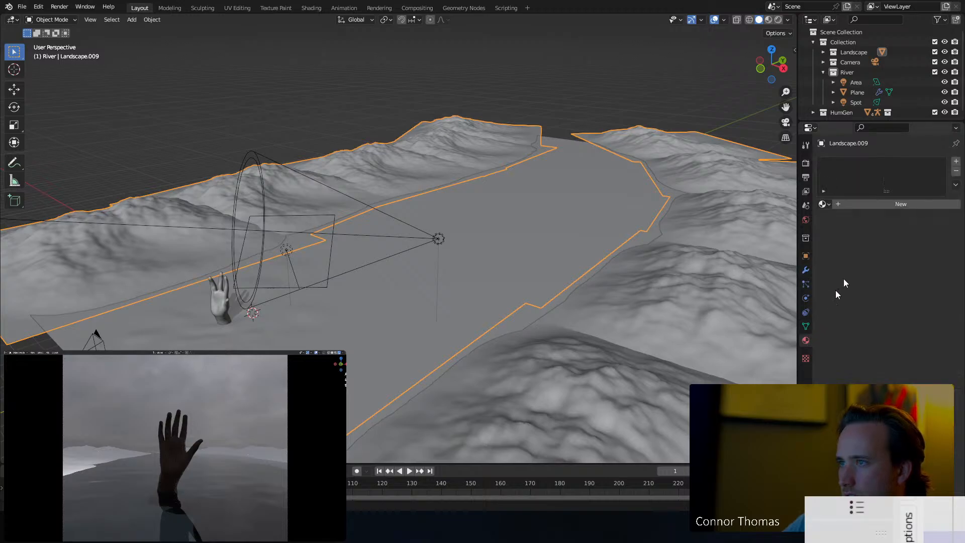
left_click(869, 207)
double_click(863, 204)
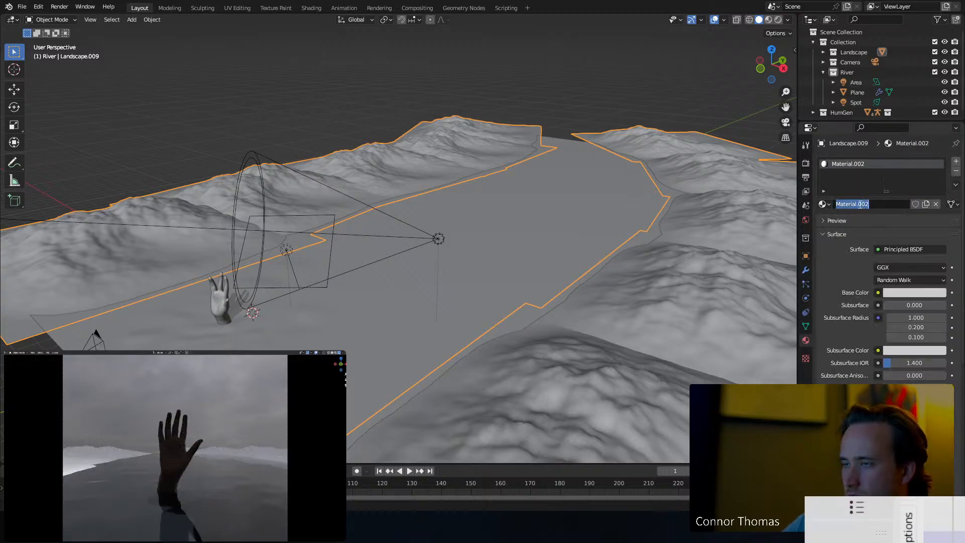
type("Ground")
key("Return")
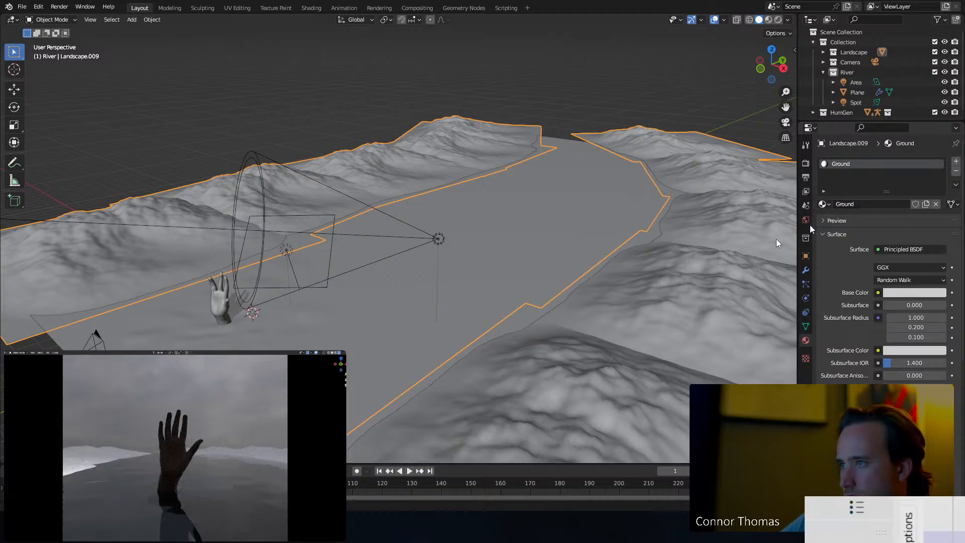
left_click(896, 293)
left_click_drag(940, 209, 940, 223)
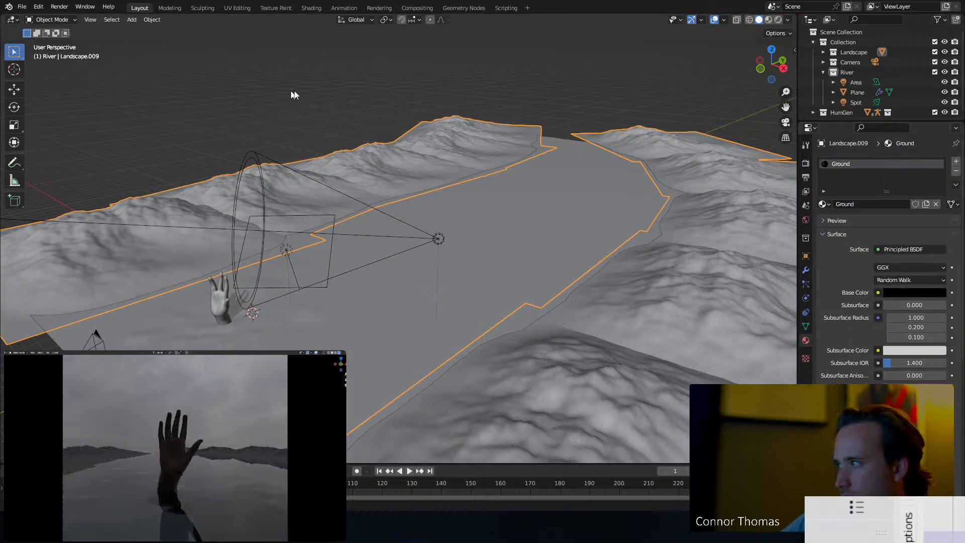
Add a mesh plane and lower it beneath the water surface along the Z axis.
middle_click_drag(260, 118, 437, 216)
key("shift+a")
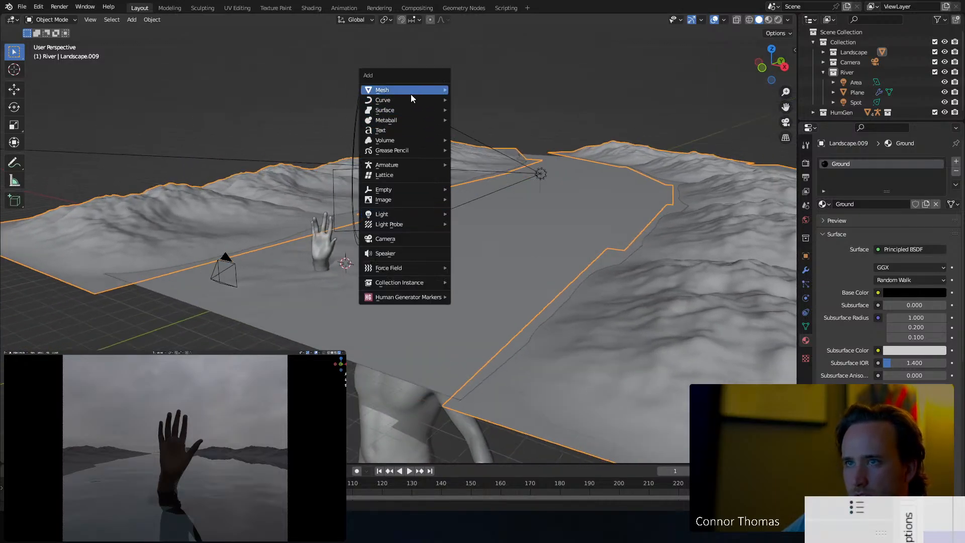
mouse_move(424, 90)
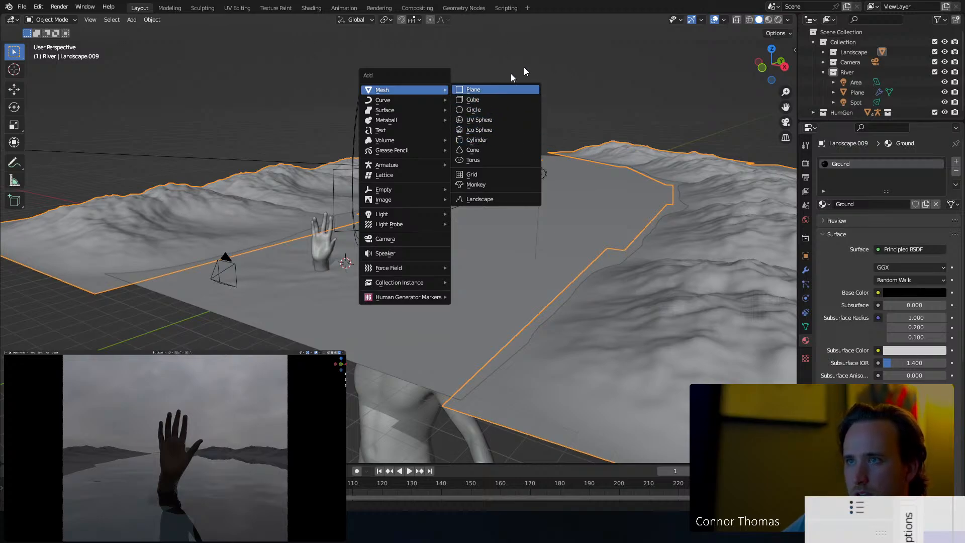
key("shift+a")
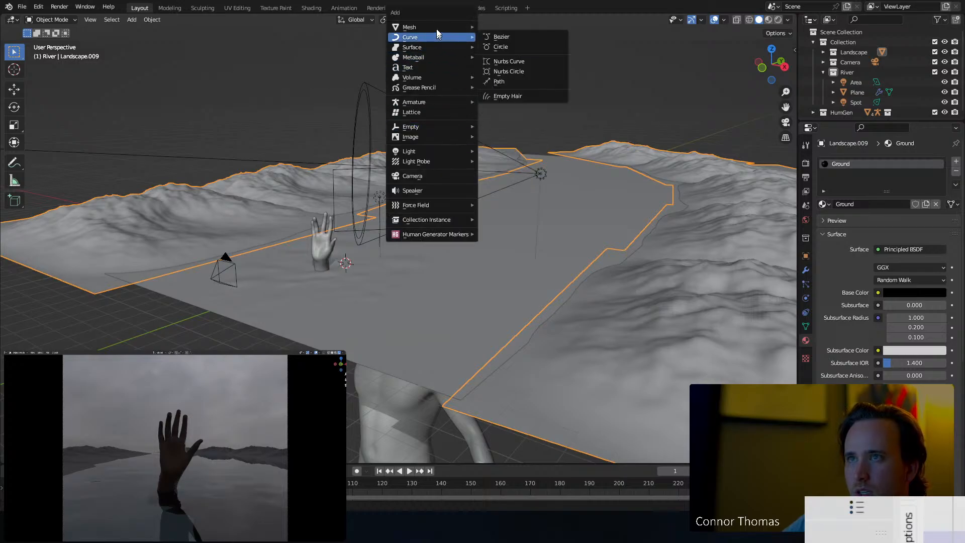
mouse_move(437, 27)
left_click(496, 27)
key("g")
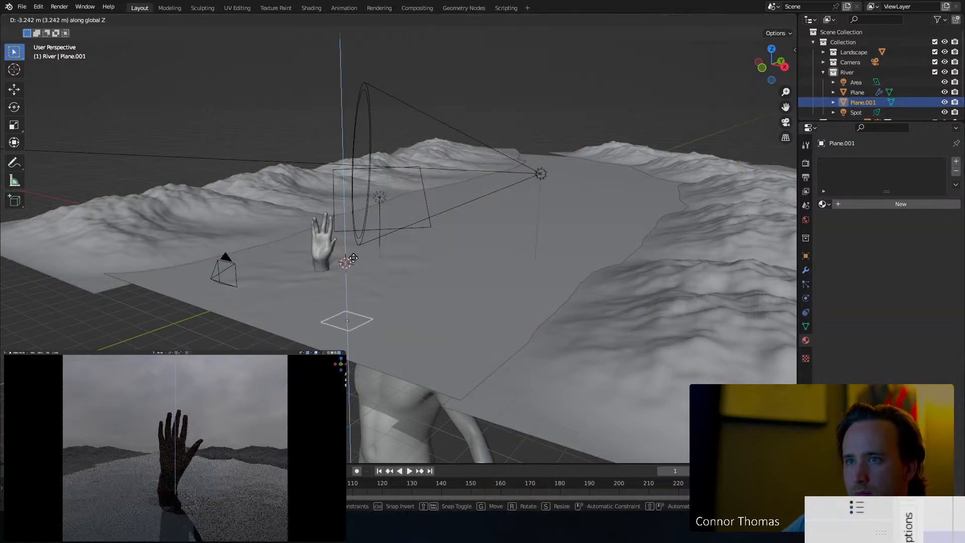
left_click(351, 385)
Scale the new plane up until it is wider than the river channel, overlapping both banks.
middle_click_drag(351, 384, 496, 360)
key("s")
left_click(440, 335)
scroll(441, 335, "down", 4)
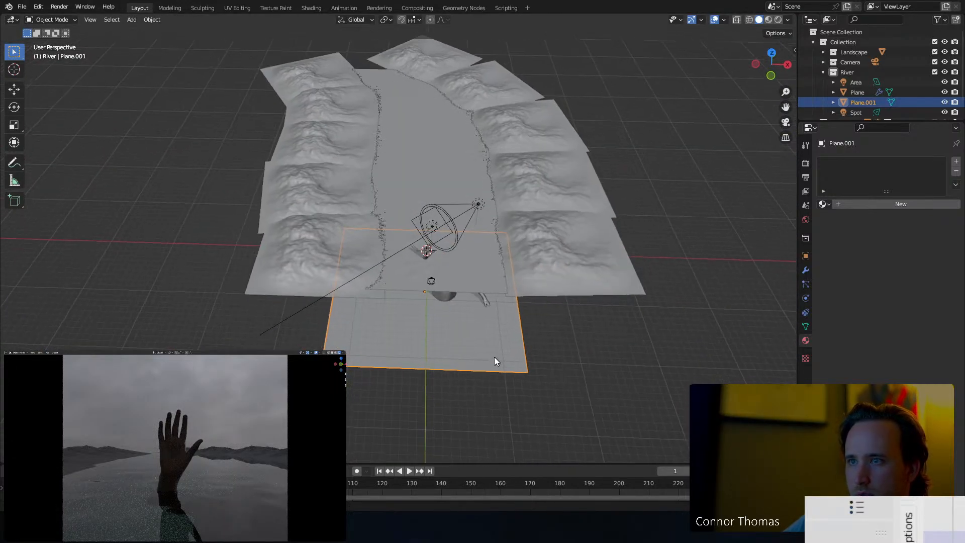
key("s")
left_click(559, 348)
In wireframe top view, move the riverbed plane's far edge about 30 m upriver and rotate it to match the bend.
key("KP_7")
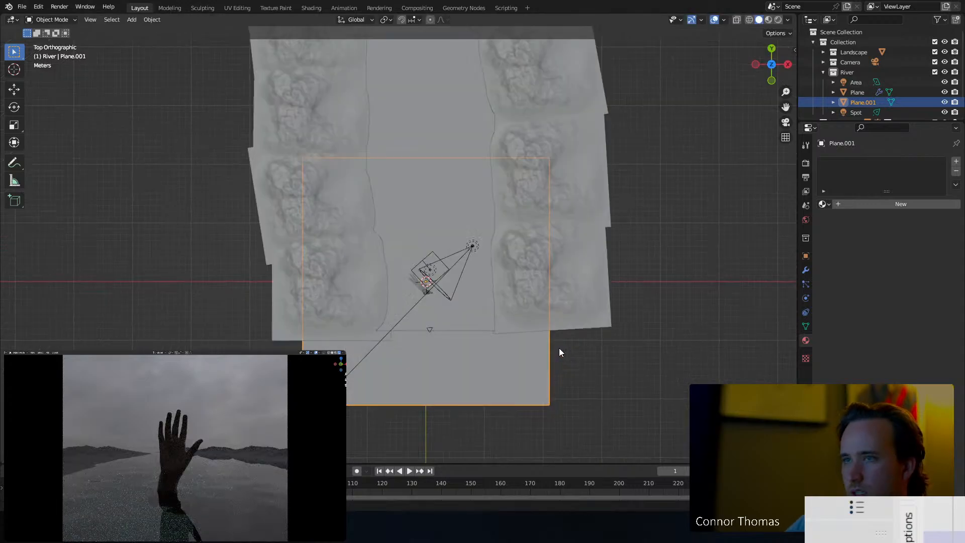
scroll(551, 243, "up", 2)
key("Tab")
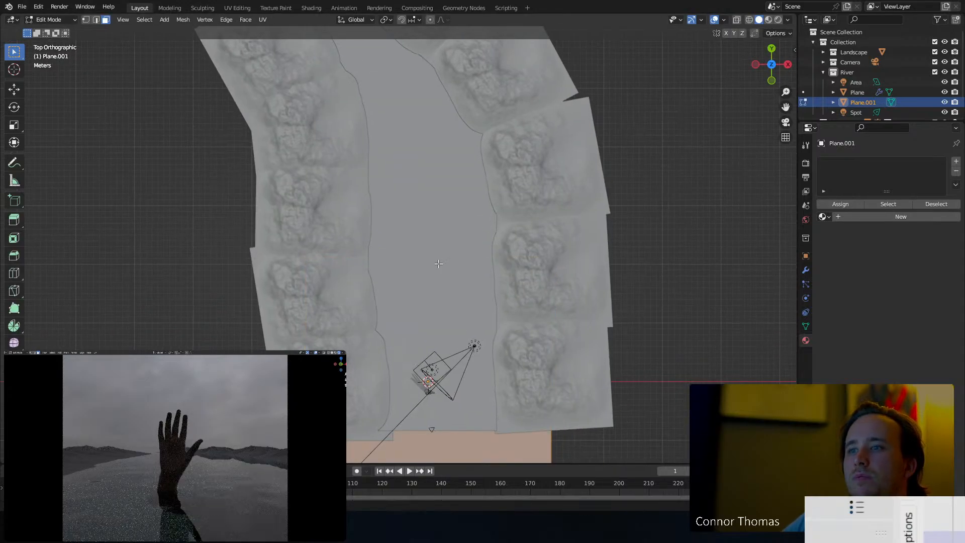
key("z")
left_click(398, 248)
key("2")
left_click(424, 259)
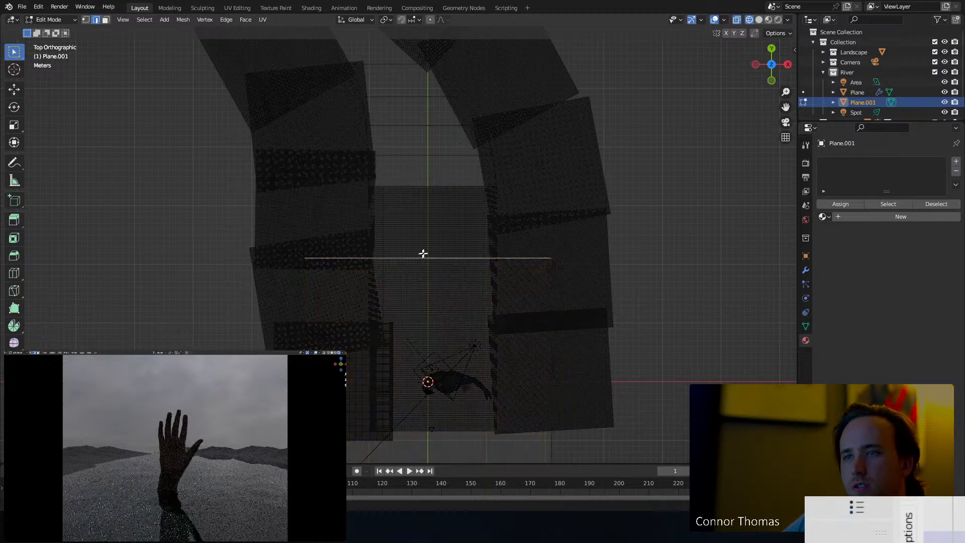
middle_click_drag(425, 229, 437, 293, "shift")
key("g")
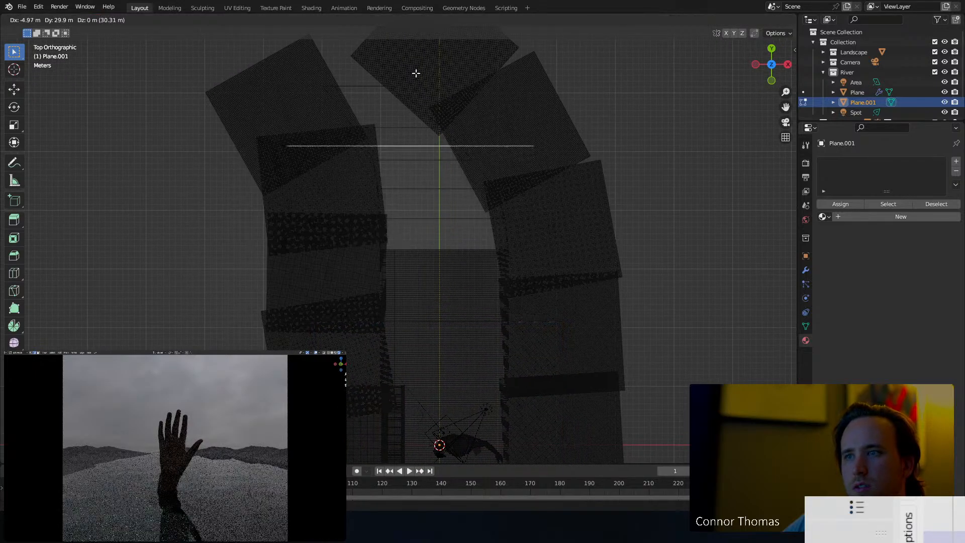
left_click(418, 74)
key("r")
left_click(534, 82)
Extrude the riverbed plane's rotated far edge around the bend, past the end of the landscape.
key("e")
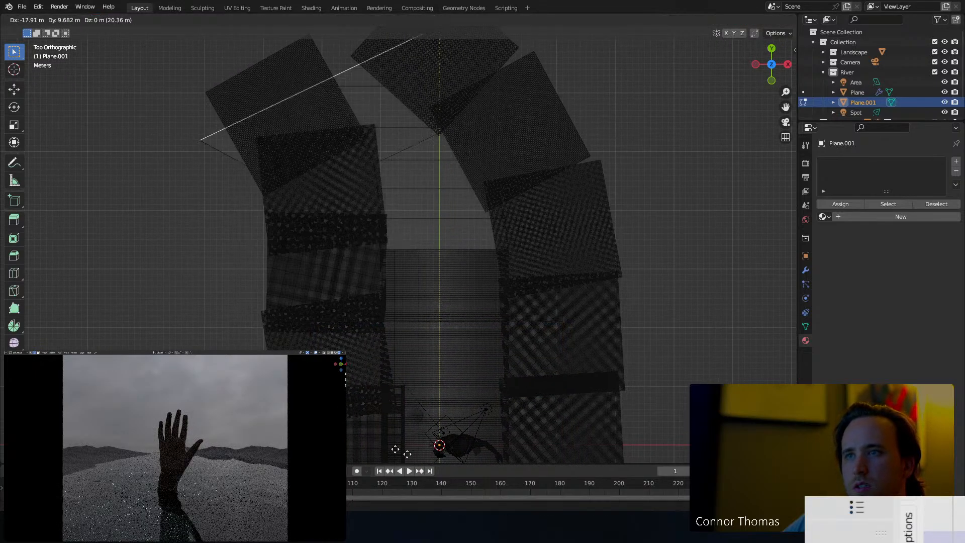
left_click(355, 344)
scroll(351, 280, "down", 4)
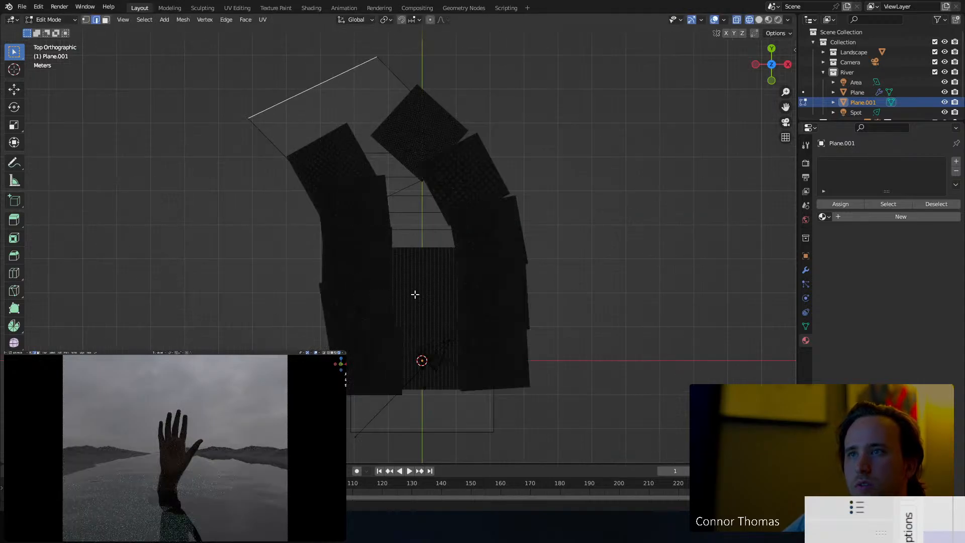
Select the vertices along the riverbed's right side and extrude them about 15 m upward and outward as a sloping bank.
middle_click_drag(416, 293, 434, 178)
middle_click_drag(434, 259, 422, 288)
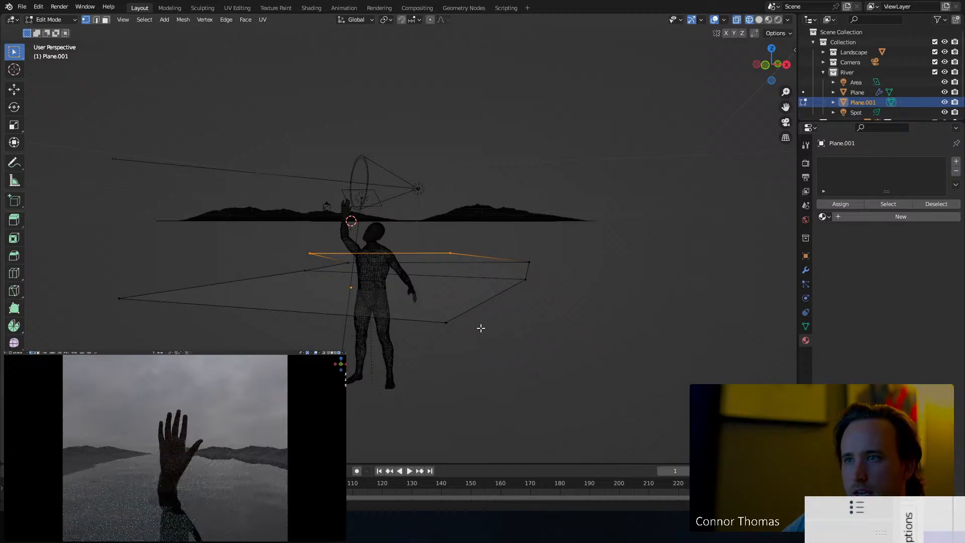
key("a")
key("a")
key("c")
left_click(455, 318)
left_click(527, 263)
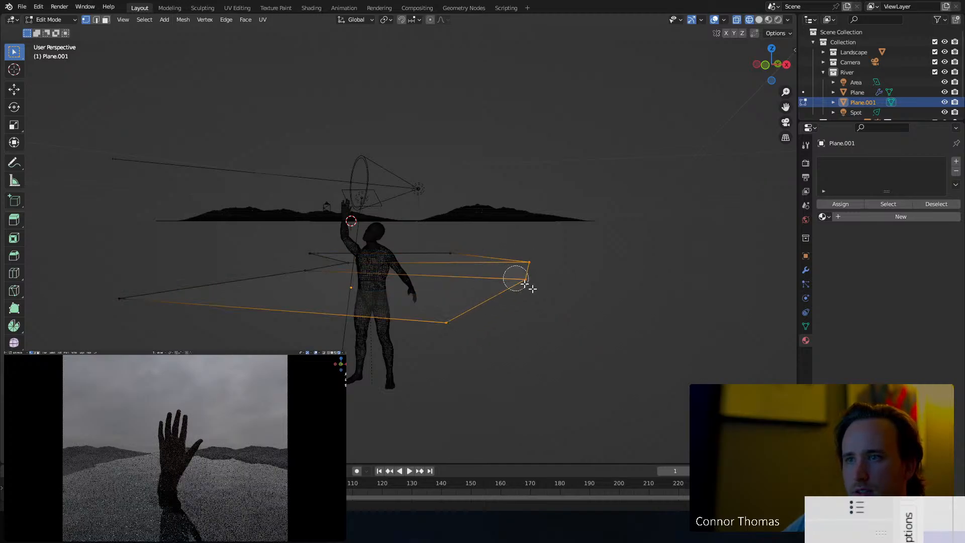
key("Escape")
key("e")
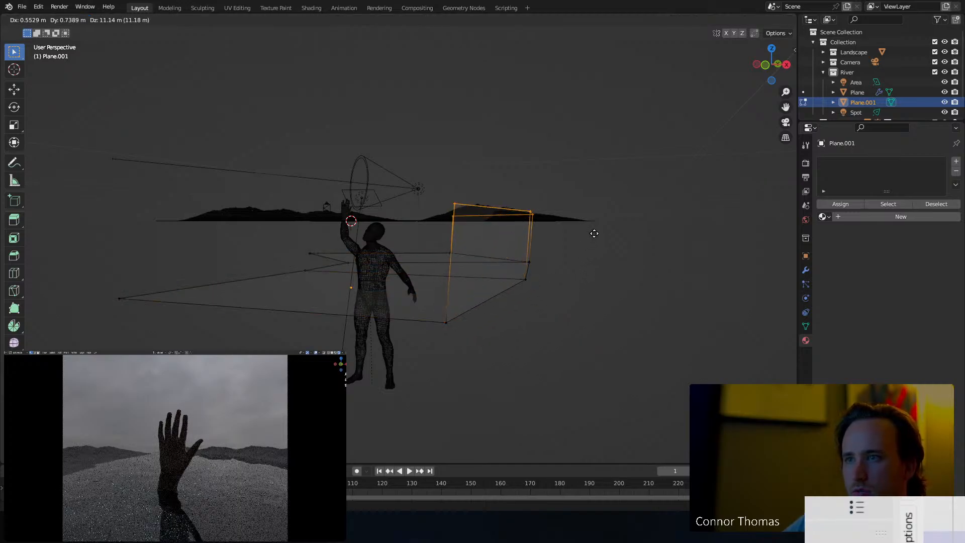
left_click(649, 237)
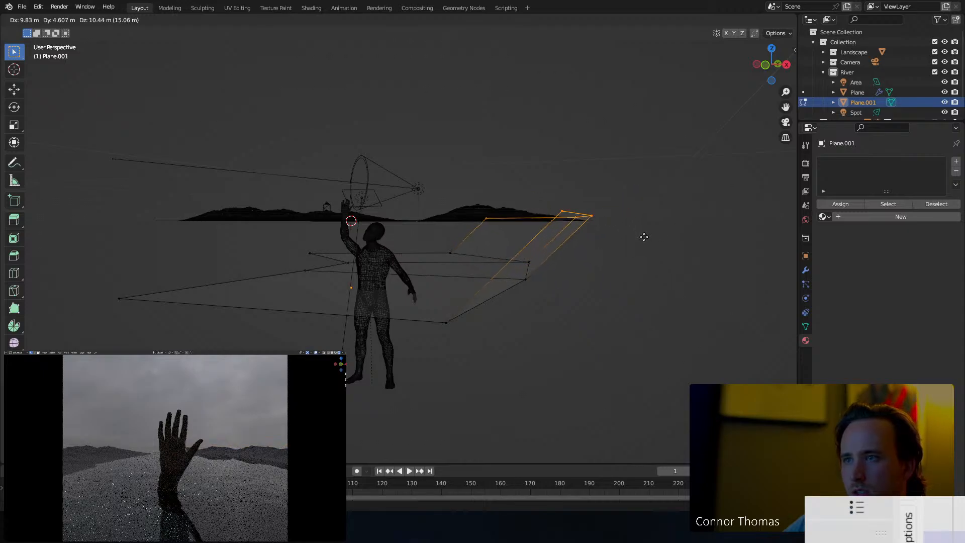
middle_click_drag(606, 254, 511, 302)
Extrude the vertices along the riverbed's left side upward, shift them outward as a sloping bank, and return to Object Mode.
key("alt+a")
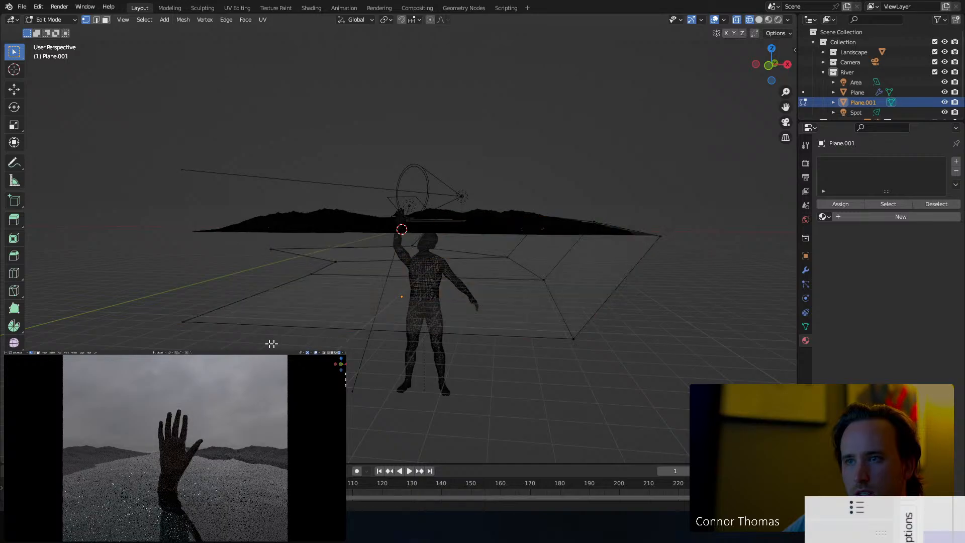
key("c")
mouse_move(189, 321)
left_mouse_down()
mouse_move(327, 263)
mouse_move(264, 238)
left_mouse_up()
right_click(264, 238)
mouse_move(346, 321)
middle_mouse_down()
mouse_move(328, 317)
mouse_move(356, 327)
middle_mouse_up()
key("e")
left_click(365, 274)
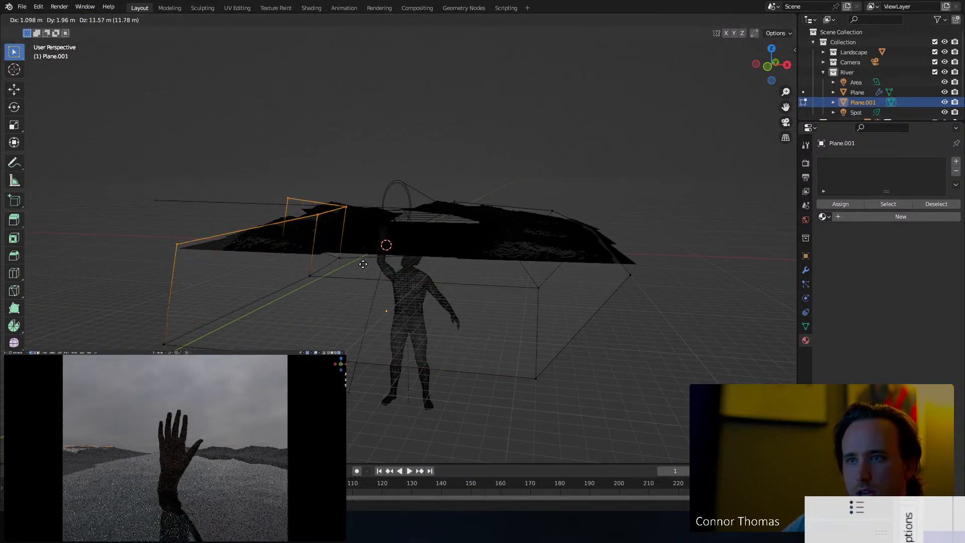
middle_click_drag(365, 275, 416, 320)
key("g")
left_click(327, 318)
key("Tab")
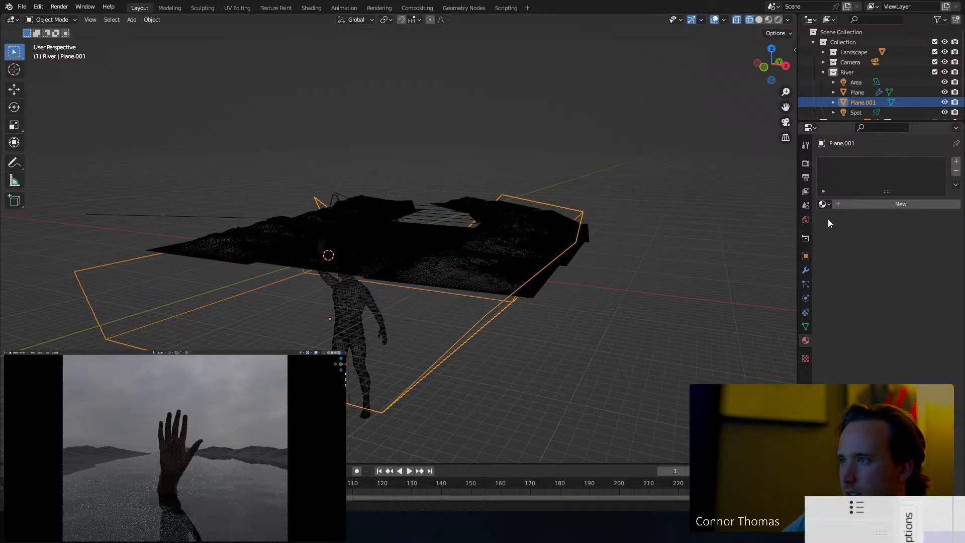
Give the riverbed plane its own copy of the Ground material, rename it Riverbed, and save the file.
left_click(822, 204)
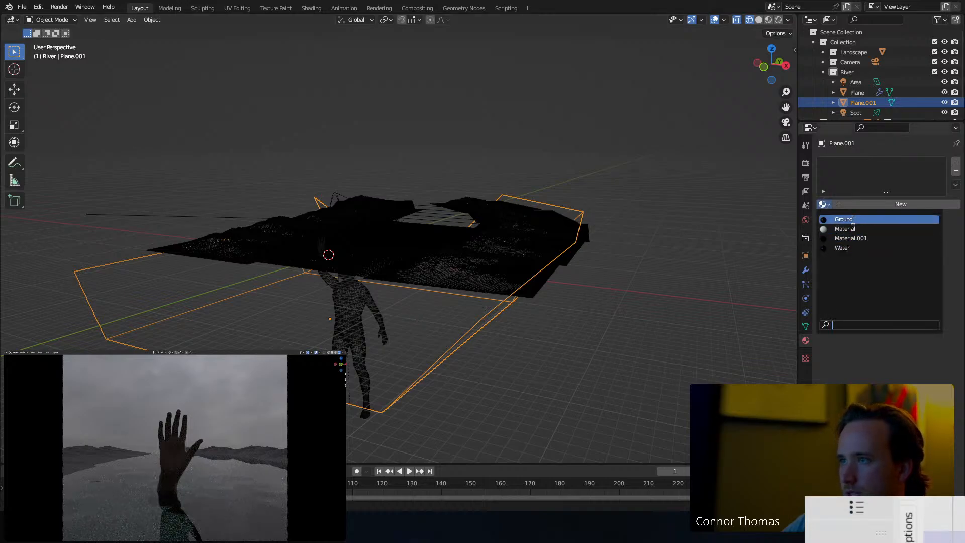
left_click(855, 228)
left_click(926, 204)
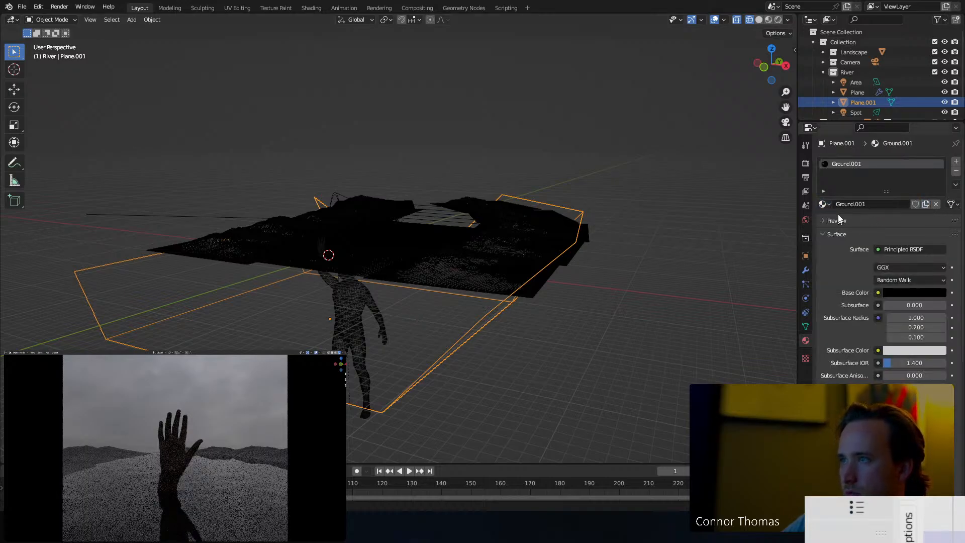
double_click(850, 204)
type("Riverbed")
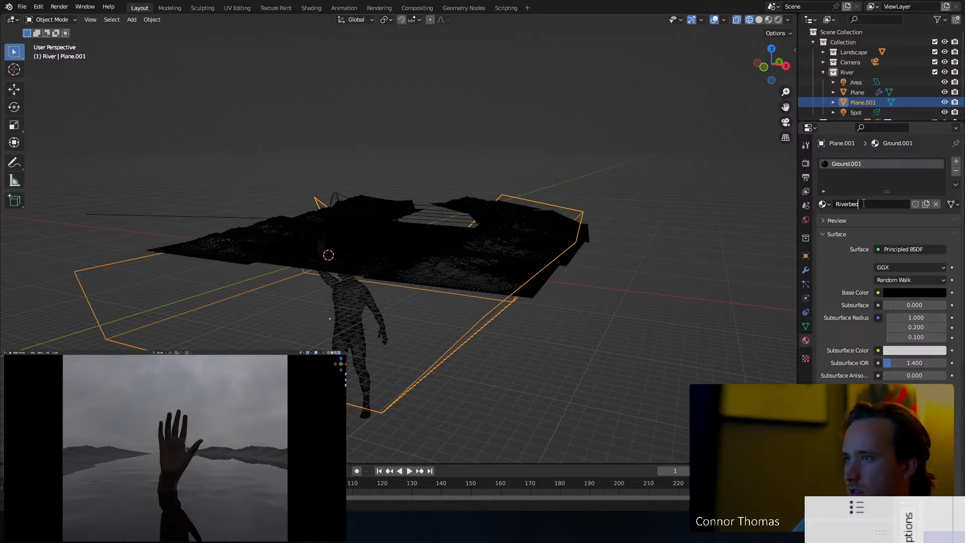
key("Return")
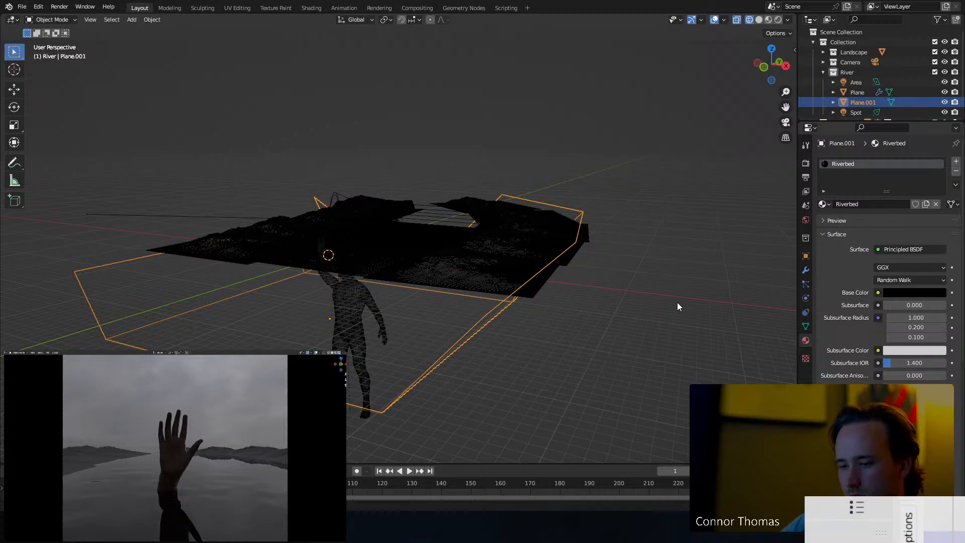
key("ctrl+s")
Select the river's water plane and show its Water material nodes in the Shader Editor.
middle_click_drag(473, 250, 478, 270)
scroll(478, 269, "up", 2)
key("a")
key("a")
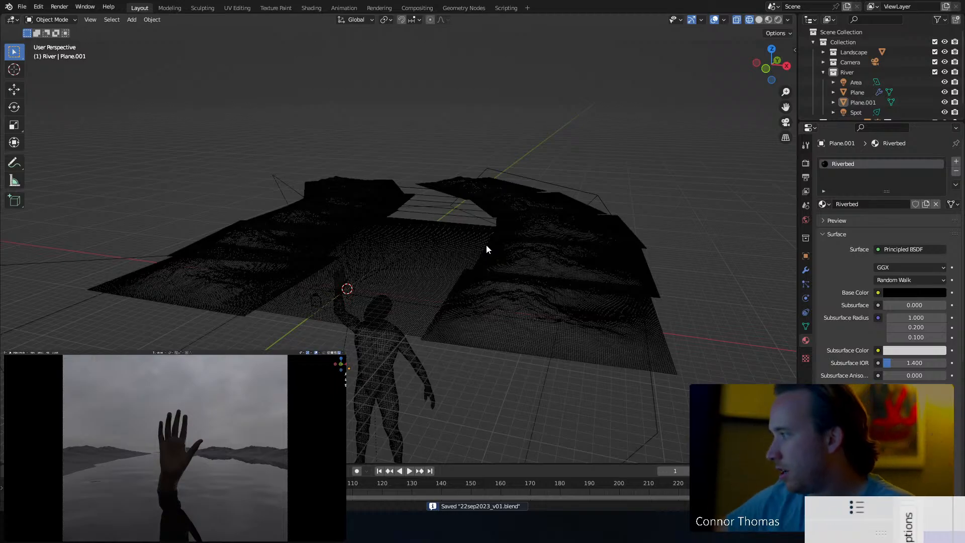
middle_click_drag(444, 213, 433, 294)
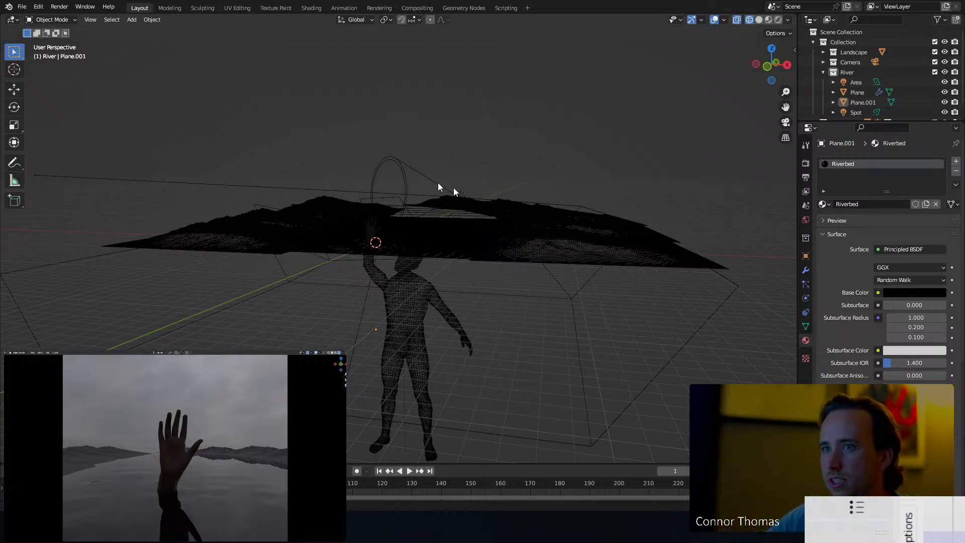
middle_click_drag(439, 186, 426, 209)
left_click(459, 241)
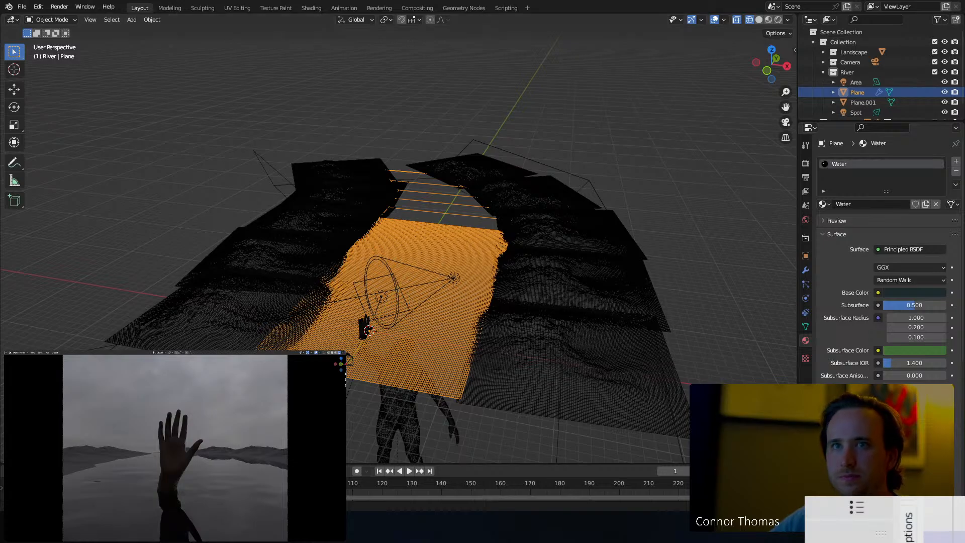
left_click(12, 19)
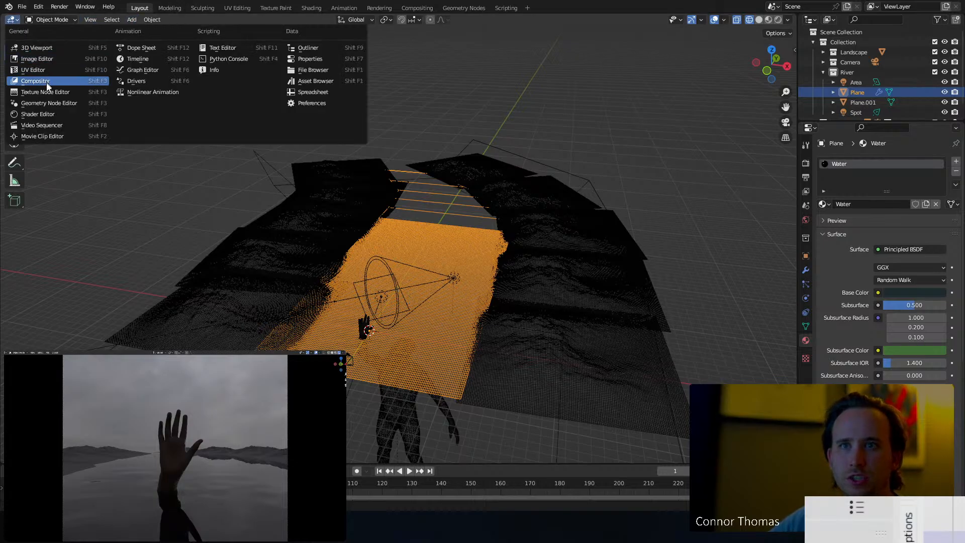
left_click(56, 116)
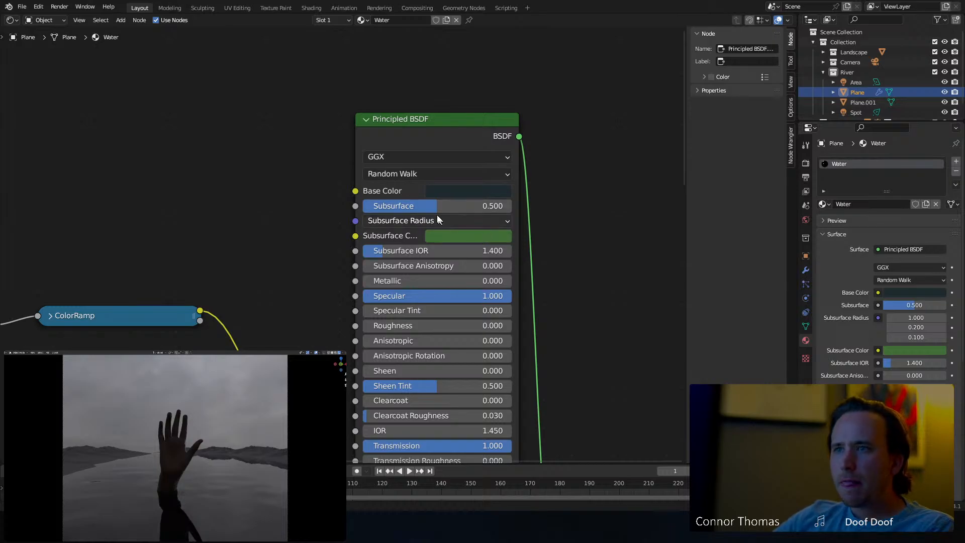
Raise the Water shader's Subsurface to about 0.941 and slightly darken its green subsurface color.
left_click_drag(437, 206, 503, 206)
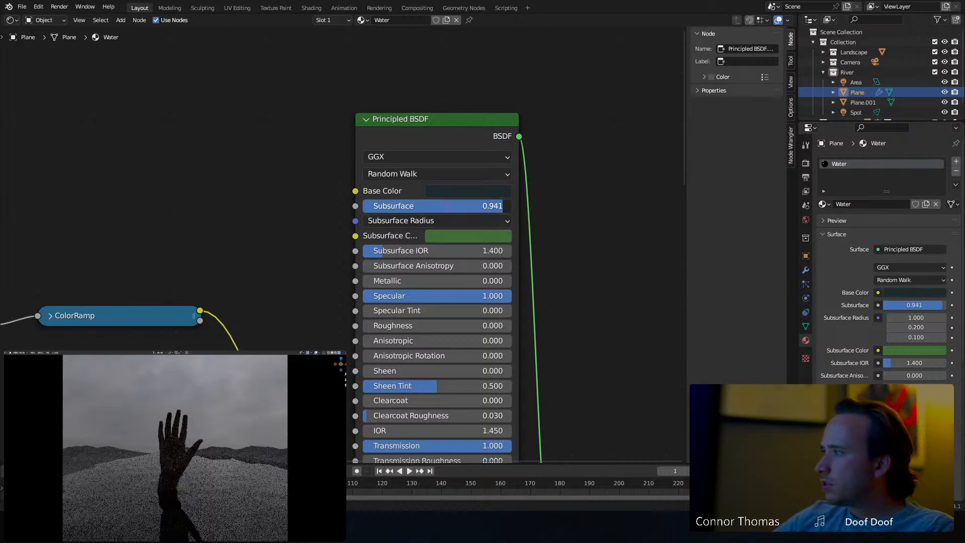
left_click(479, 236)
mouse_move(543, 80)
left_mouse_down()
mouse_move(543, 55)
mouse_move(543, 83)
left_mouse_up()
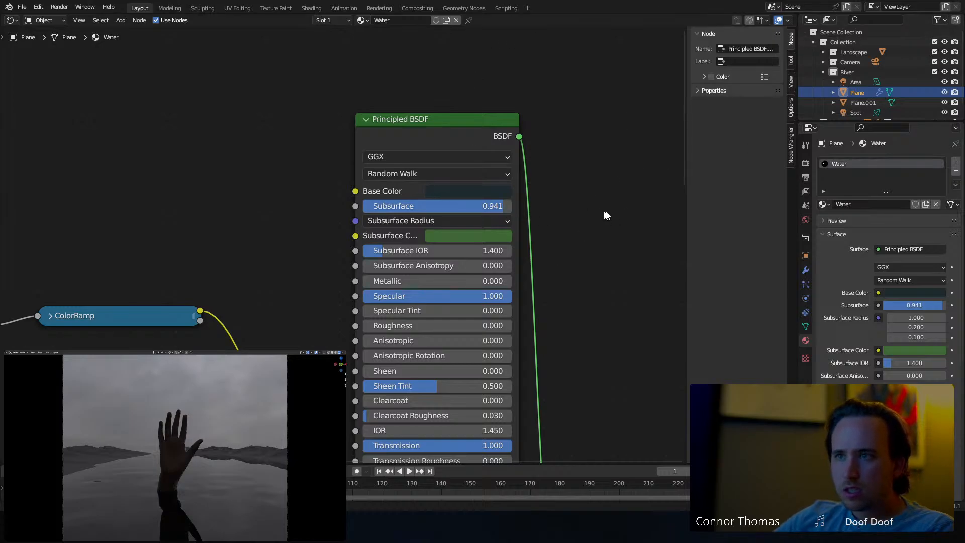
Move the water's Principled BSDF below the Subtract node and route it through the Mix Shader's first Shader input to the Material Output.
scroll(492, 98, "down", 3)
left_click_drag(303, 105, 344, 143)
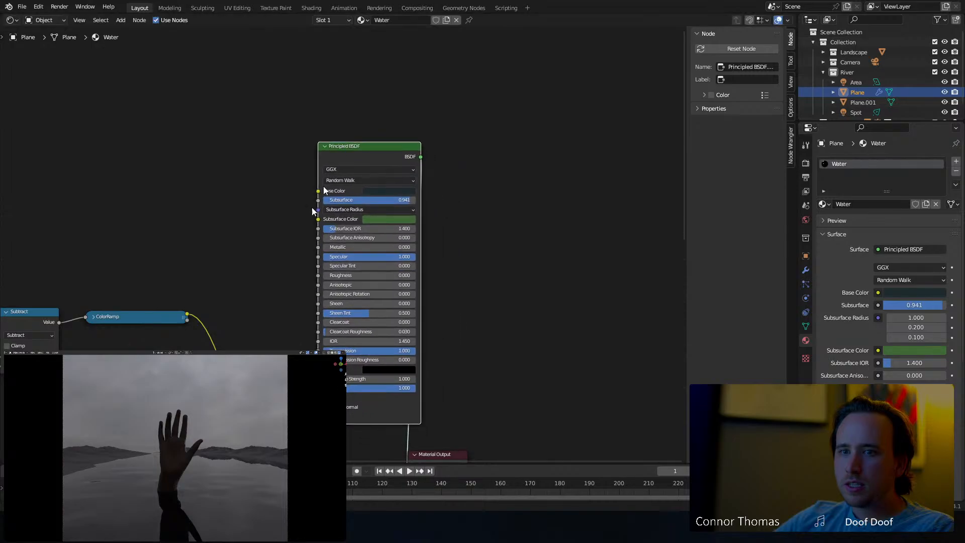
middle_click_drag(302, 262, 504, 112)
left_click(228, 289)
key("x")
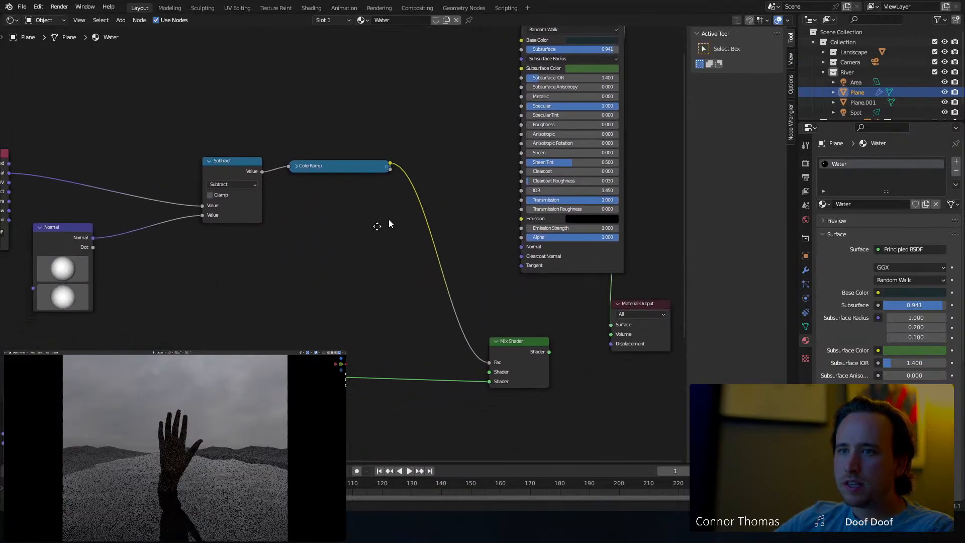
middle_click_drag(596, 13, 577, 69)
left_click_drag(577, 69, 272, 315)
left_click(356, 396)
middle_click_drag(326, 344, 313, 303)
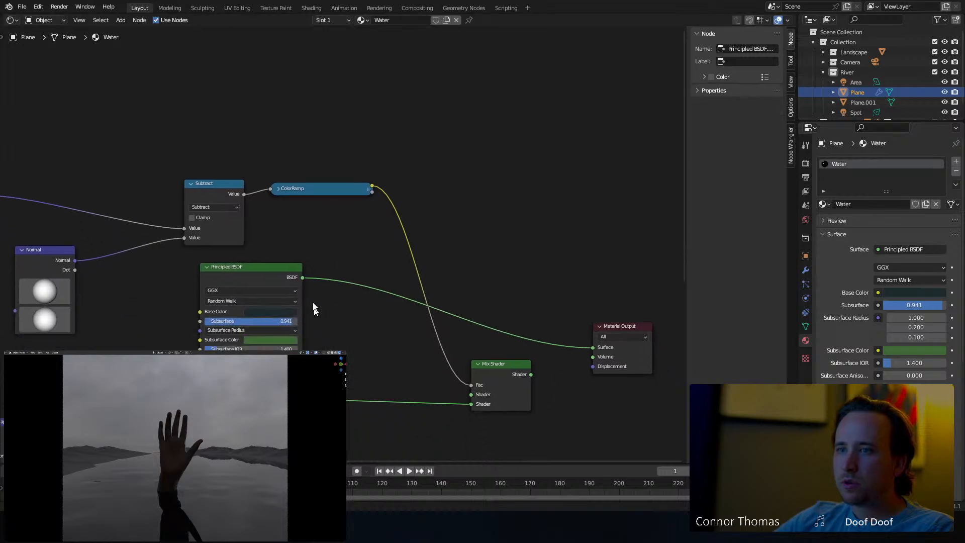
left_click_drag(303, 279, 473, 395)
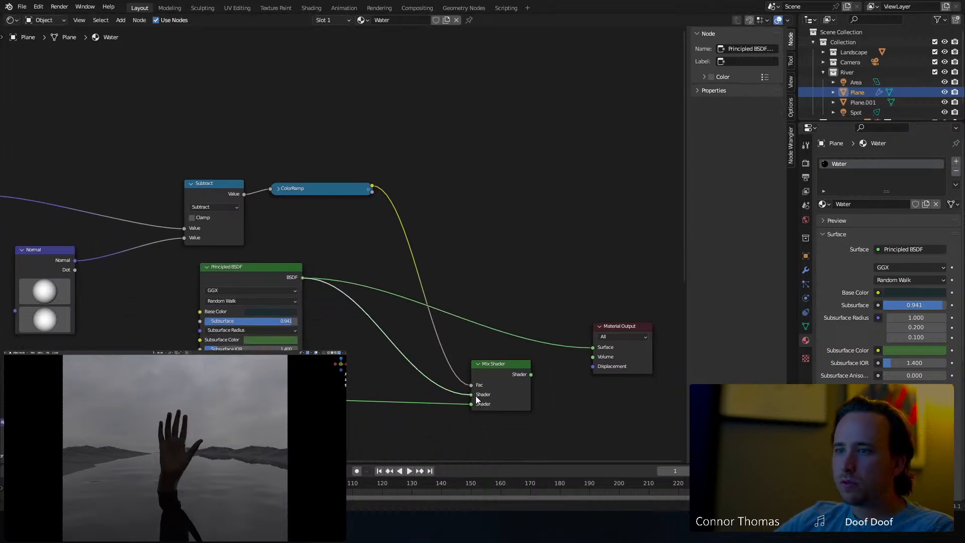
left_click(496, 366, "ctrl+shift")
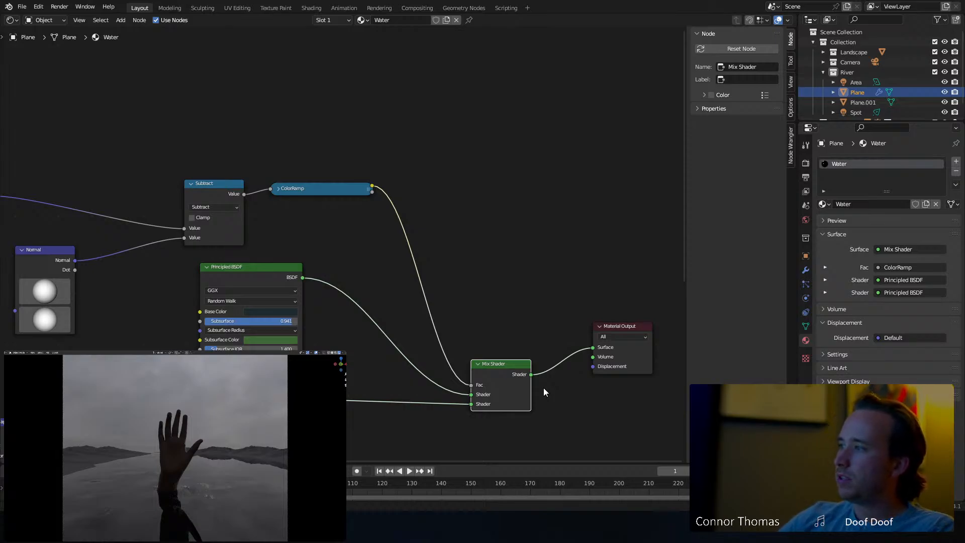
Collapse both Principled BSDF nodes in the Water material to tidy the node tree.
middle_click_drag(288, 352, 425, 188)
middle_click_drag(284, 306, 303, 271)
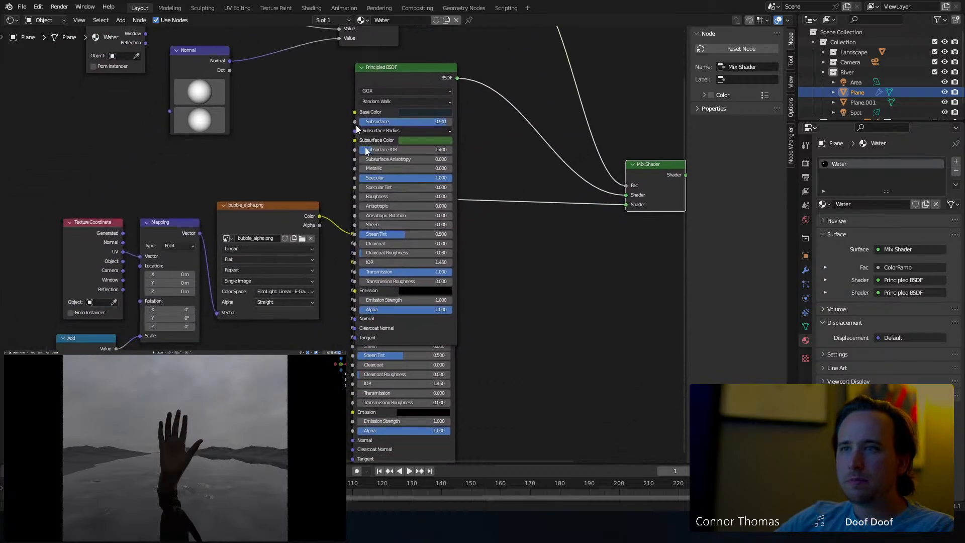
left_click(361, 67)
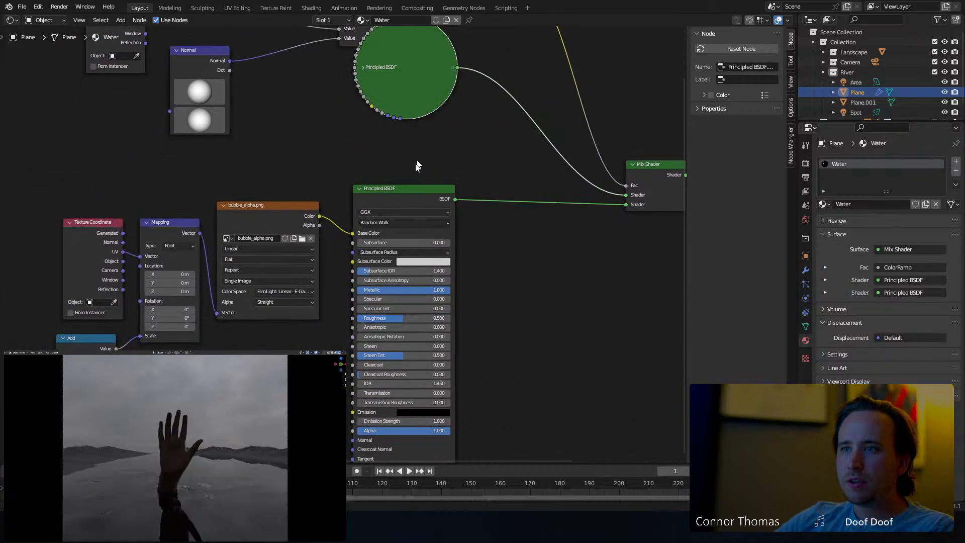
middle_click_drag(440, 150, 442, 167)
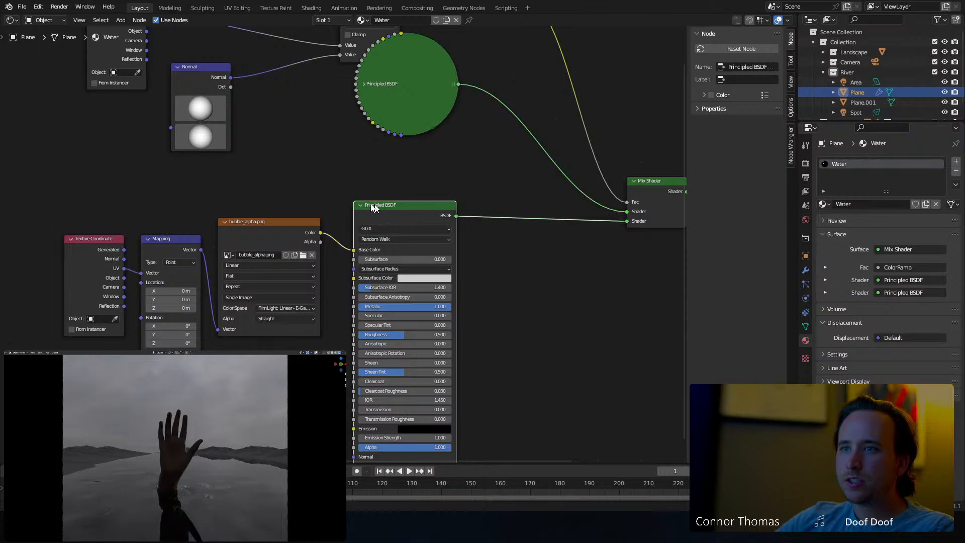
left_click(359, 205)
middle_click_drag(360, 203, 434, 224)
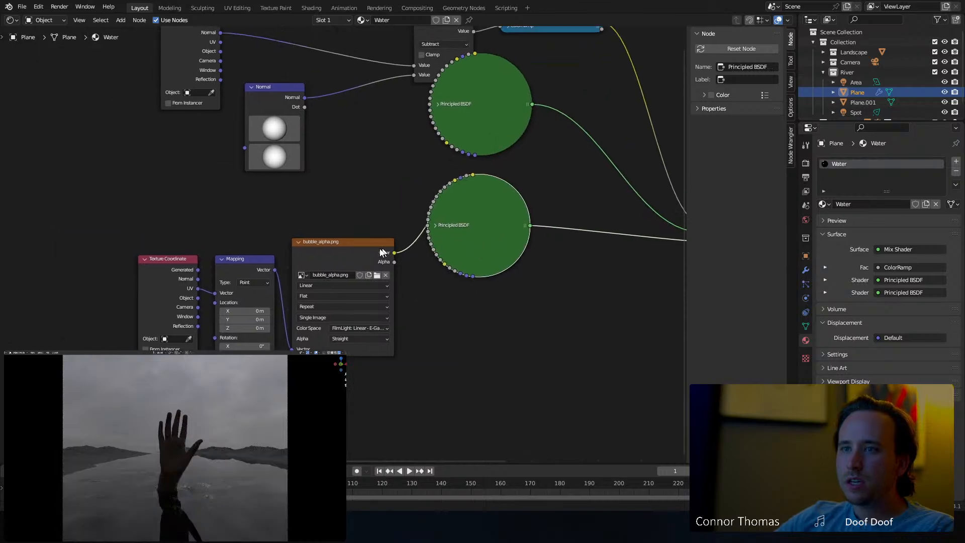
Preview the bubble_alpha.png texture alone on the river surface, and reconnect the Mix Shader to the Material Output.
left_click(340, 249, "ctrl+shift")
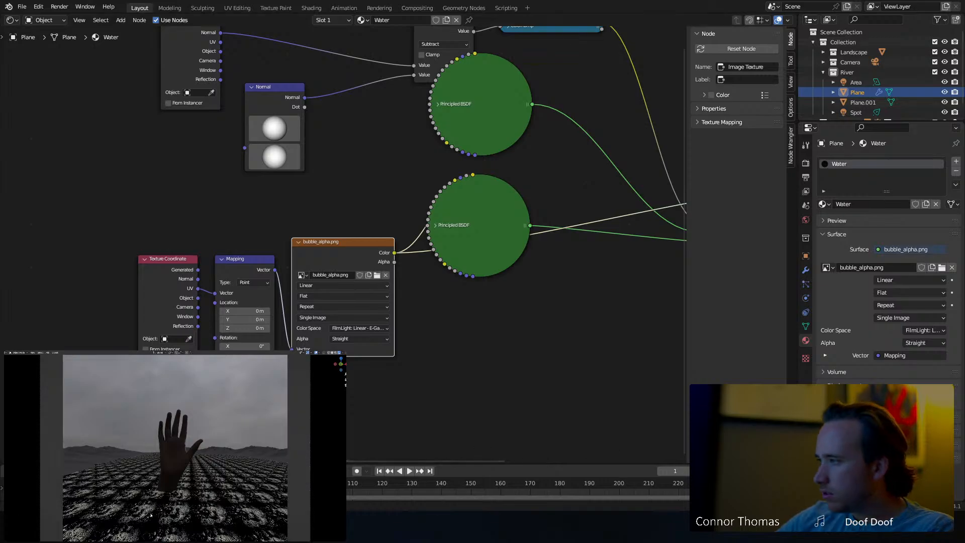
scroll(150, 515, "up", 3)
middle_click_drag(151, 515, 153, 458, "shift")
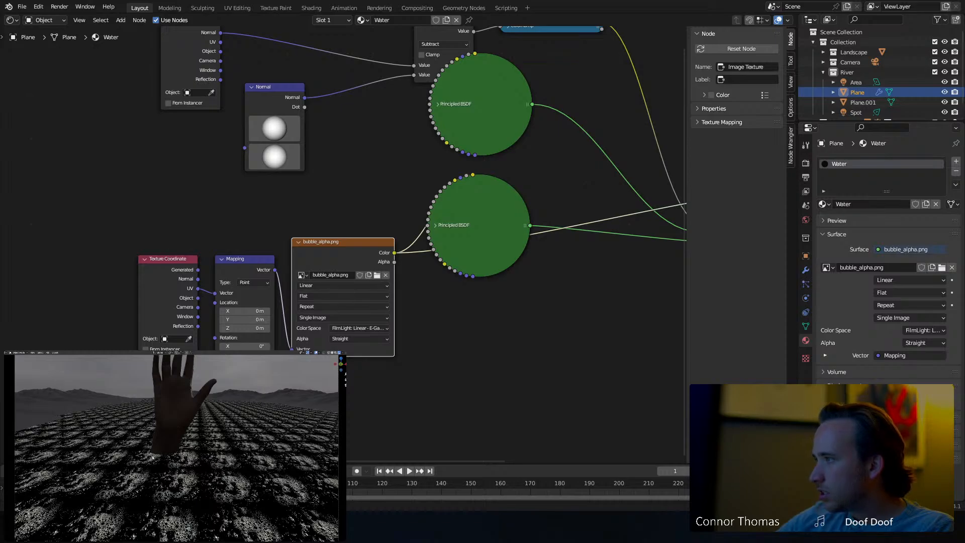
scroll(153, 456, "down", 3)
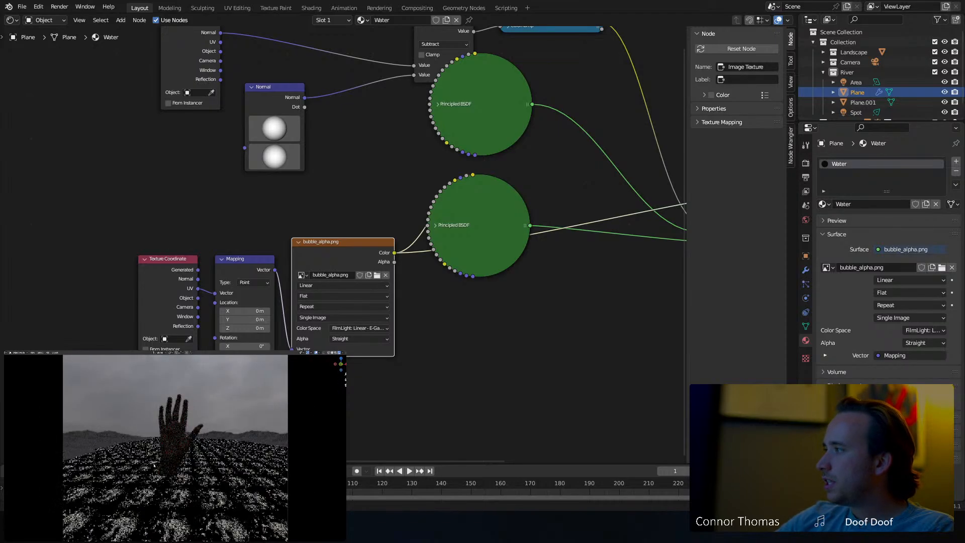
middle_click_drag(154, 465, 152, 462, "shift")
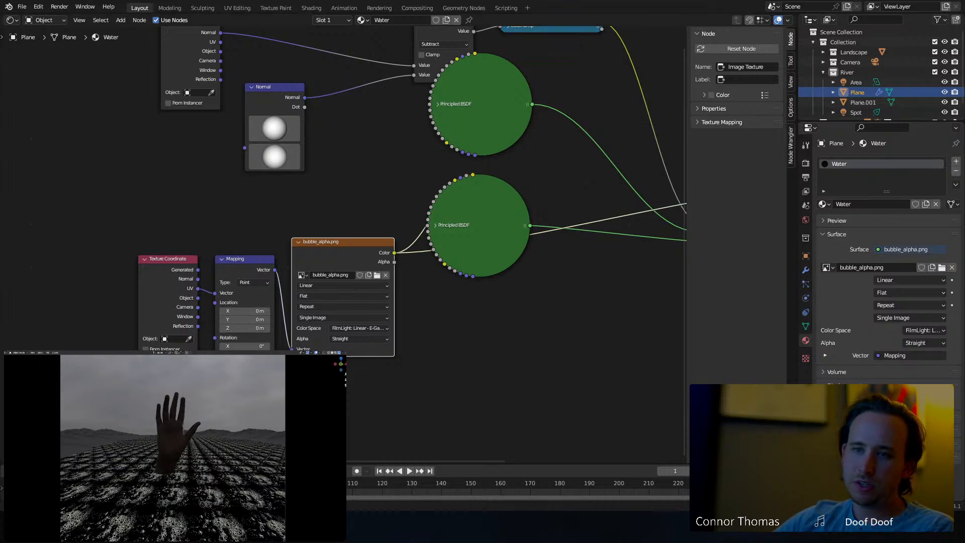
middle_click_drag(509, 313, 265, 319)
left_click(421, 309, "ctrl+shift")
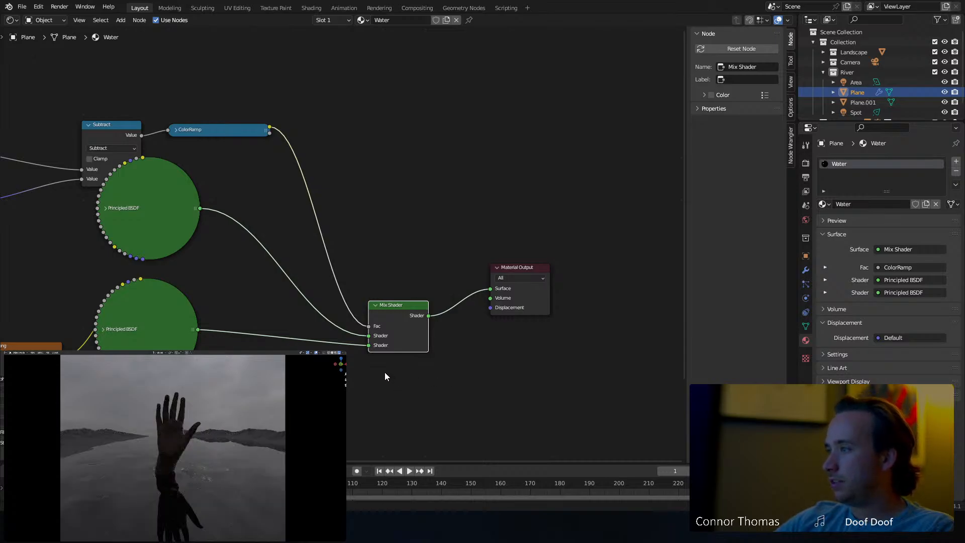
middle_click_drag(385, 376, 389, 360)
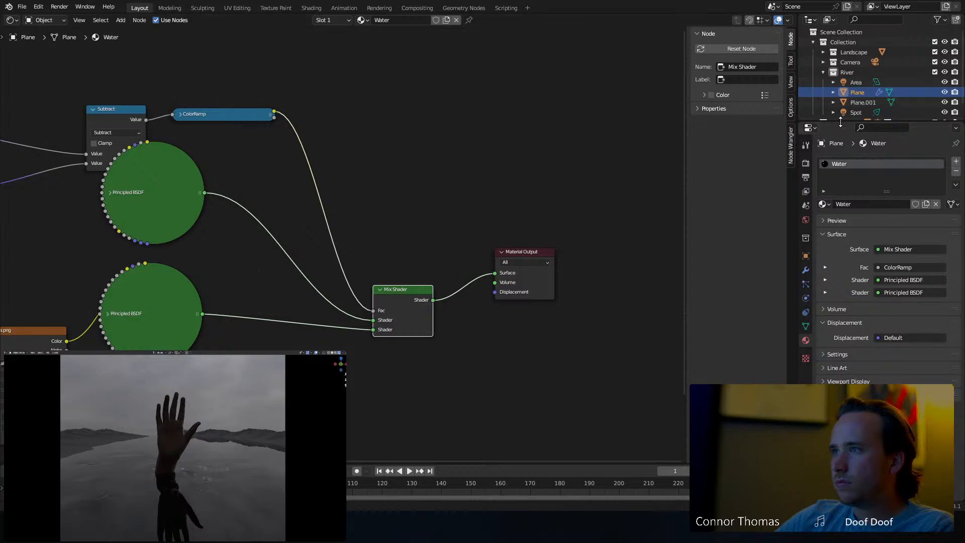
Create a collection named Lighting inside Collection and move the Area and Spot lights into it.
left_click_drag(841, 121, 840, 275)
right_click(860, 157)
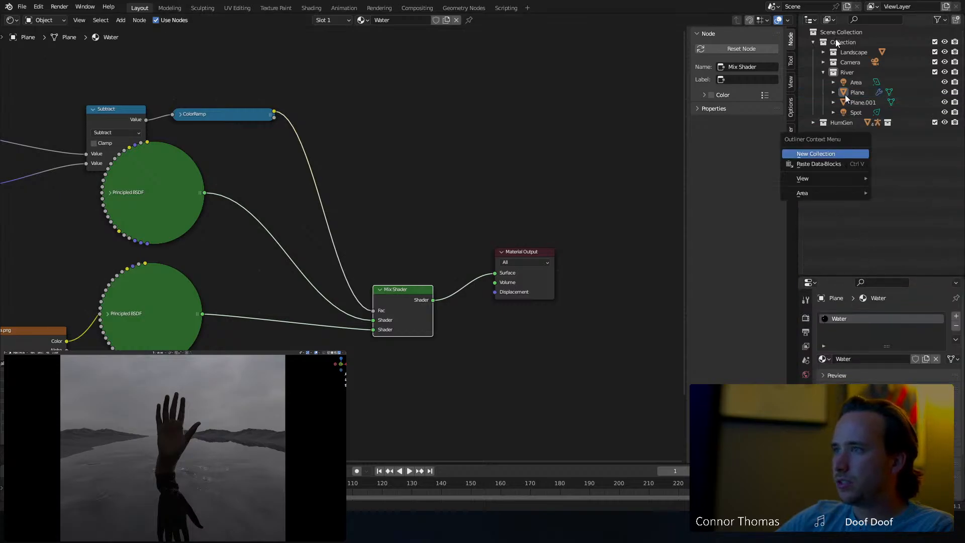
left_click(838, 43)
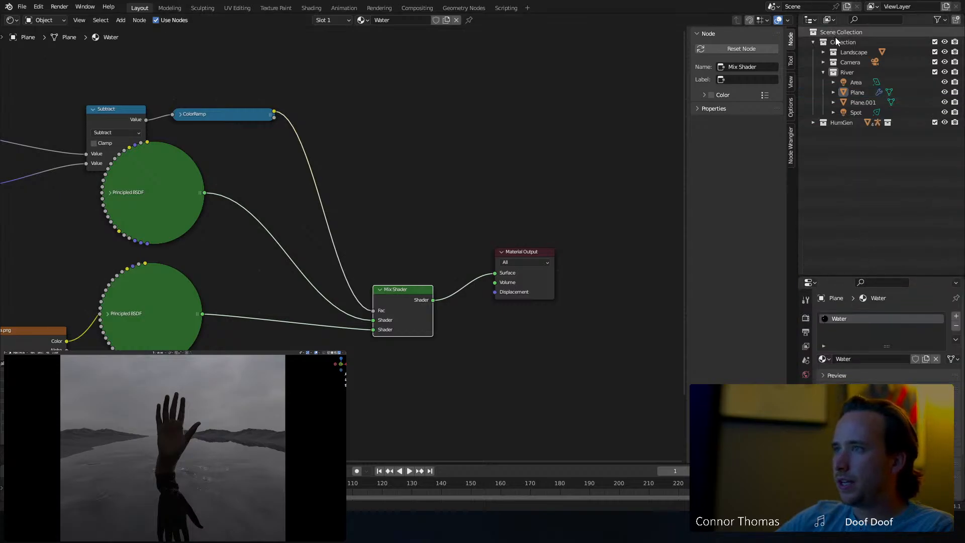
right_click(864, 173)
left_click(885, 185)
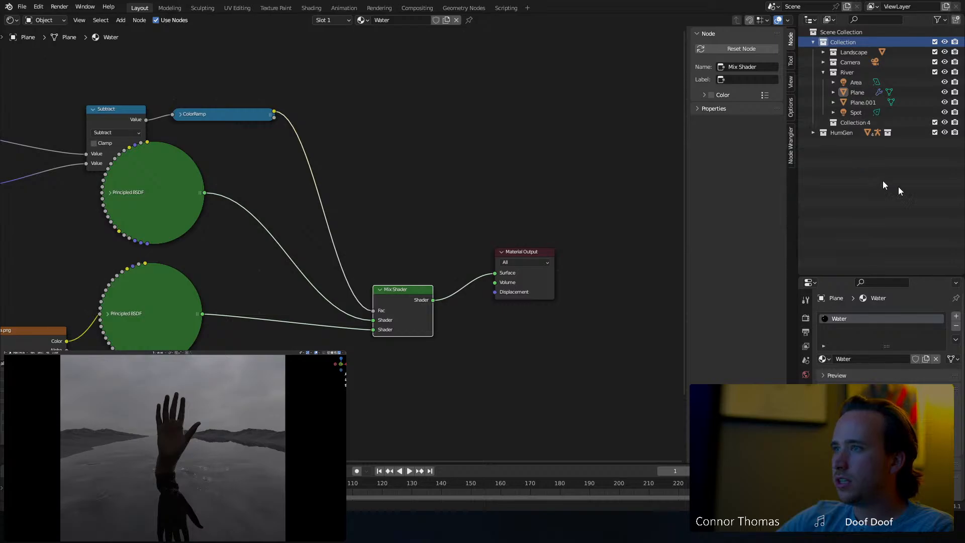
double_click(850, 122)
type("Lighting")
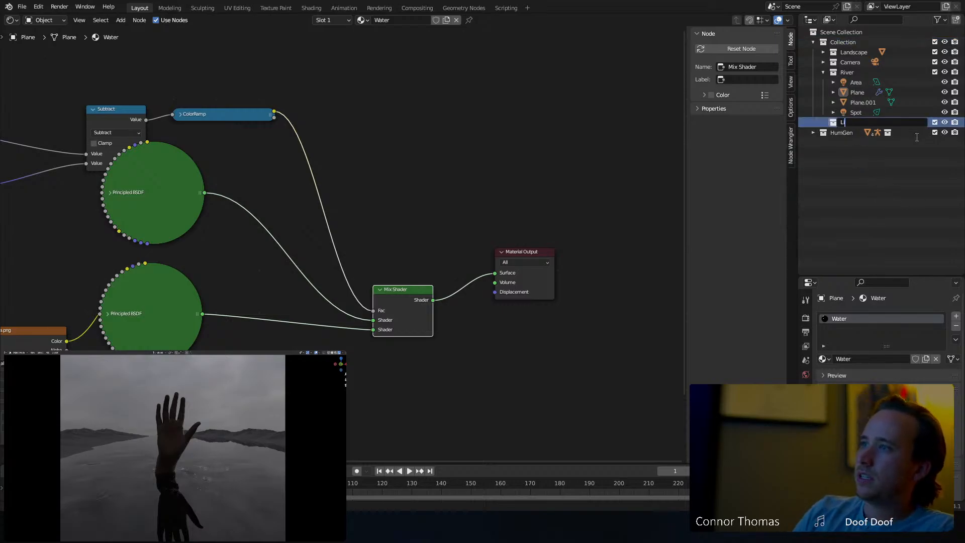
key("Return")
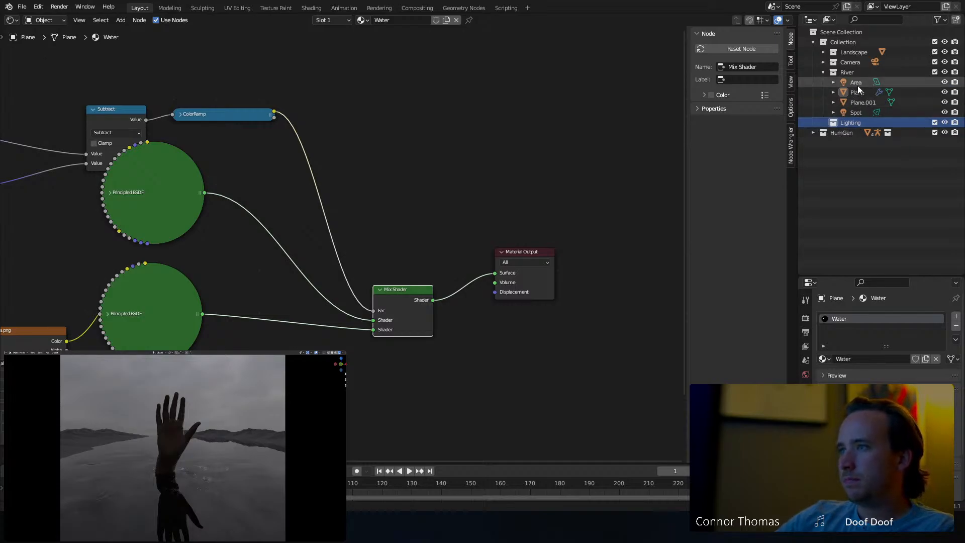
left_click_drag(858, 84, 853, 113)
Tint the Spot light's color light blue and save the file.
left_click(852, 121)
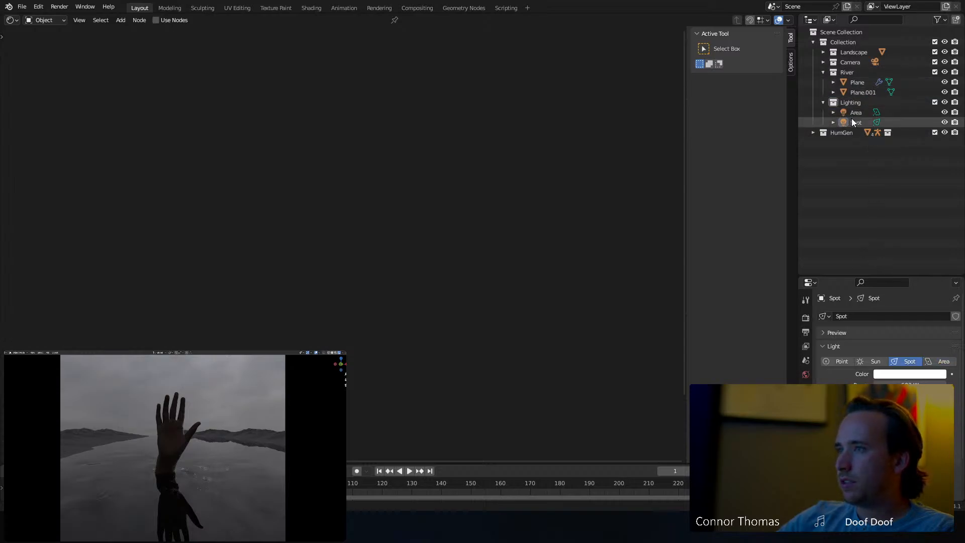
left_click(904, 375)
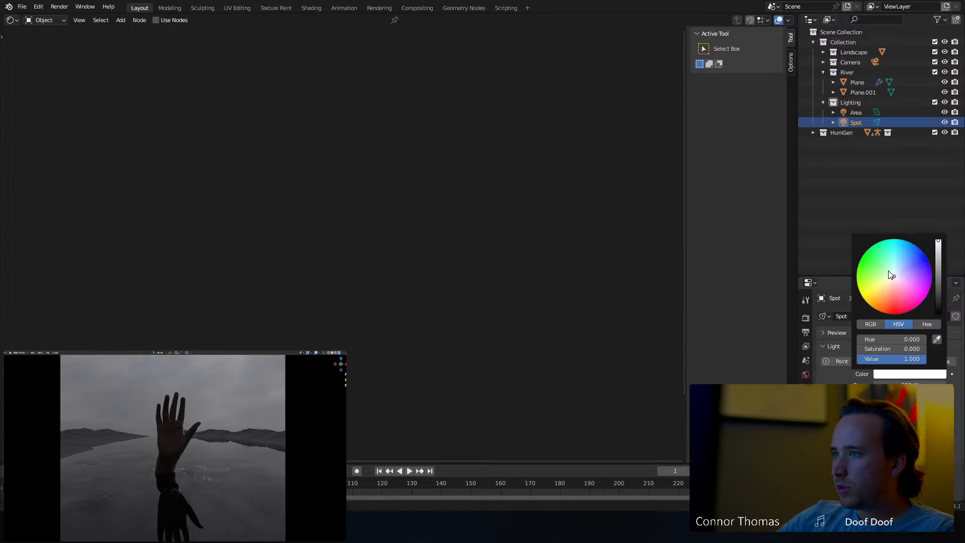
mouse_move(890, 275)
left_mouse_down()
mouse_move(873, 264)
mouse_move(907, 255)
left_mouse_up()
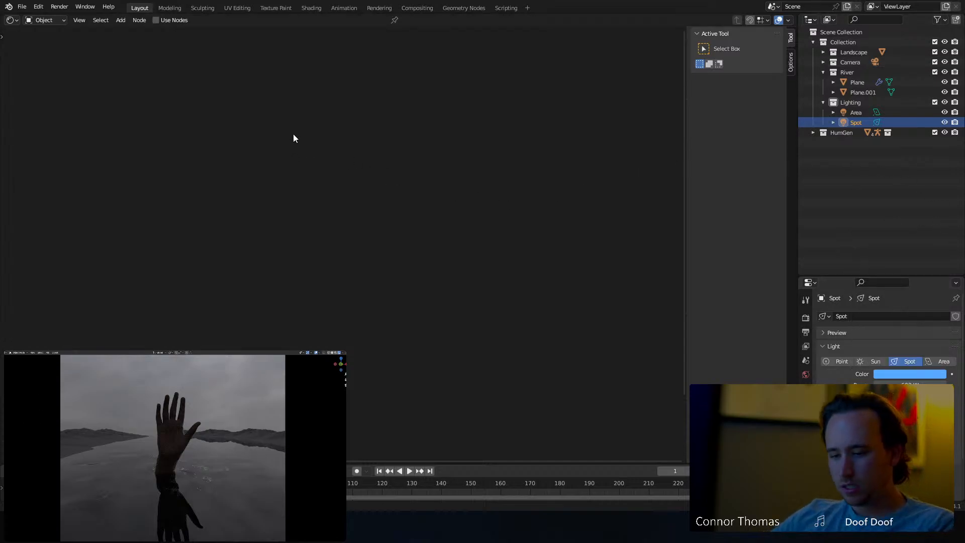
key("ctrl+s")
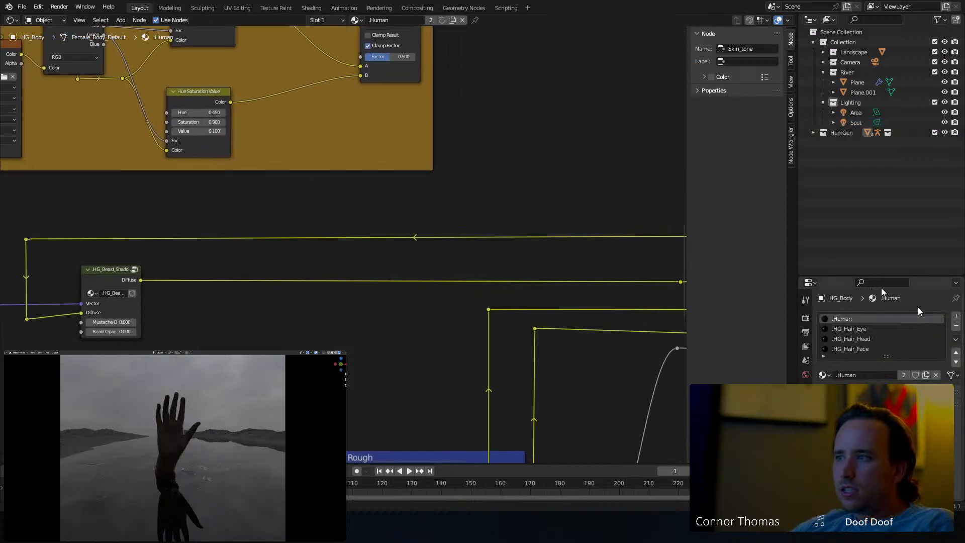
Disconnect the Roughness input of the .Human material's Principled BSDF and set its Roughness to 0.
middle_click_drag(434, 136, 120, 186)
scroll(120, 186, "down", 4)
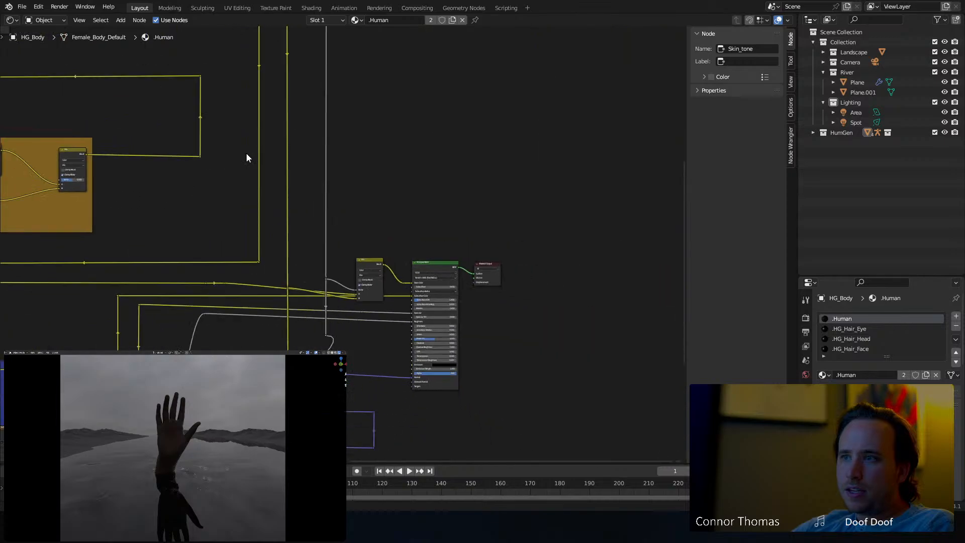
scroll(342, 215, "down", 1)
middle_click_drag(394, 224, 355, 186)
scroll(357, 240, "up", 13)
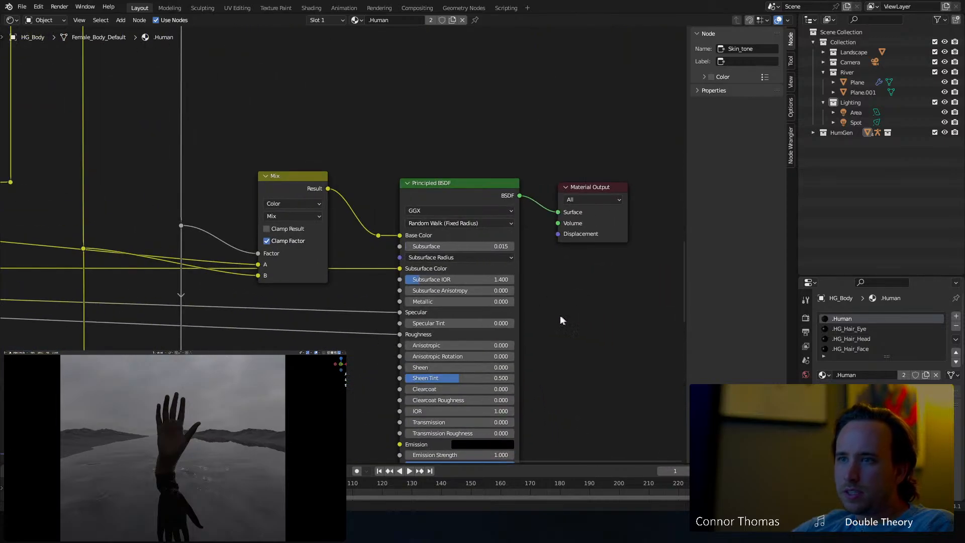
middle_click_drag(564, 319, 465, 198)
scroll(467, 199, "up", 3)
middle_click_drag(499, 164, 472, 193)
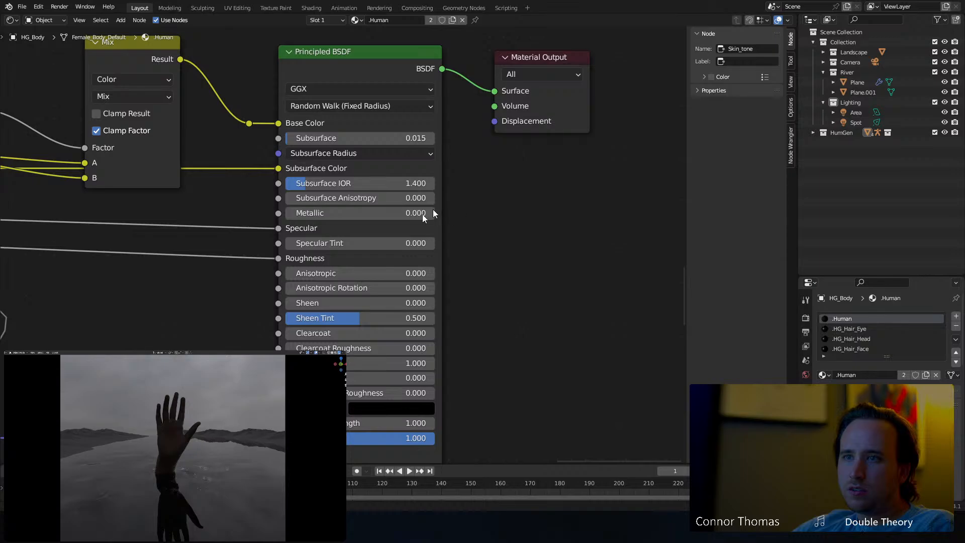
middle_click_drag(512, 217, 573, 205)
left_click_drag(338, 246, 305, 271)
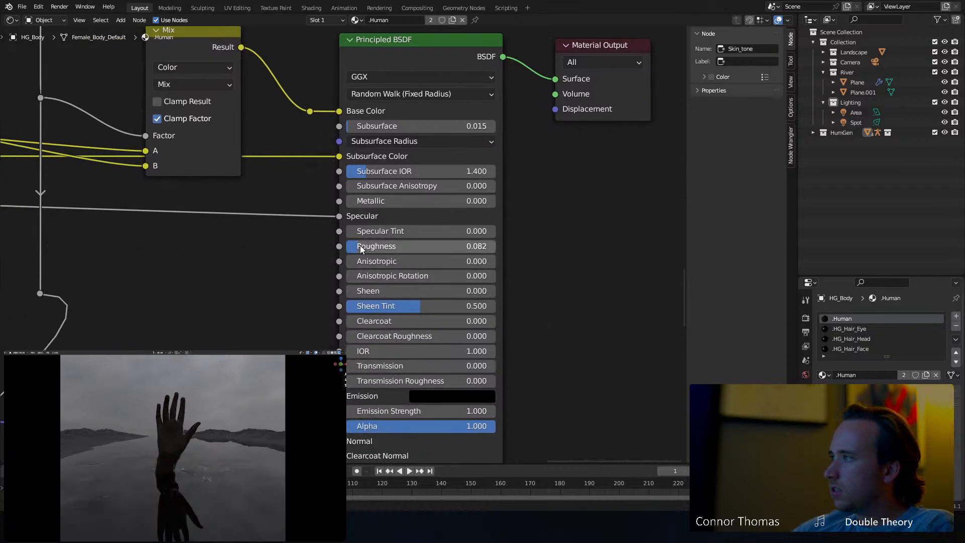
left_click_drag(364, 245, 346, 246)
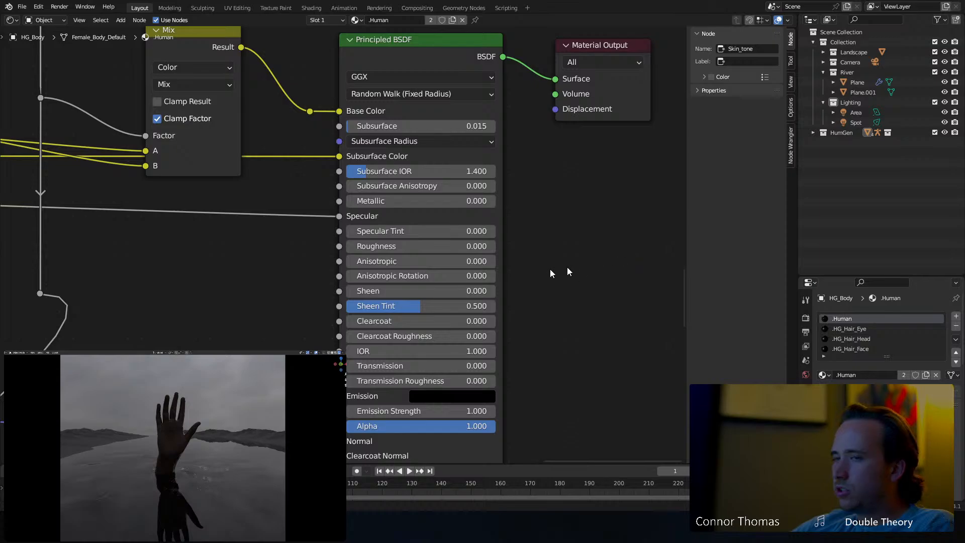
Shift the final Mix node aside and insert an RGB Curves node between it and the Principled BSDF's Base Color.
middle_click_drag(565, 233, 570, 160)
scroll(569, 160, "down", 5)
scroll(637, 229, "up", 6)
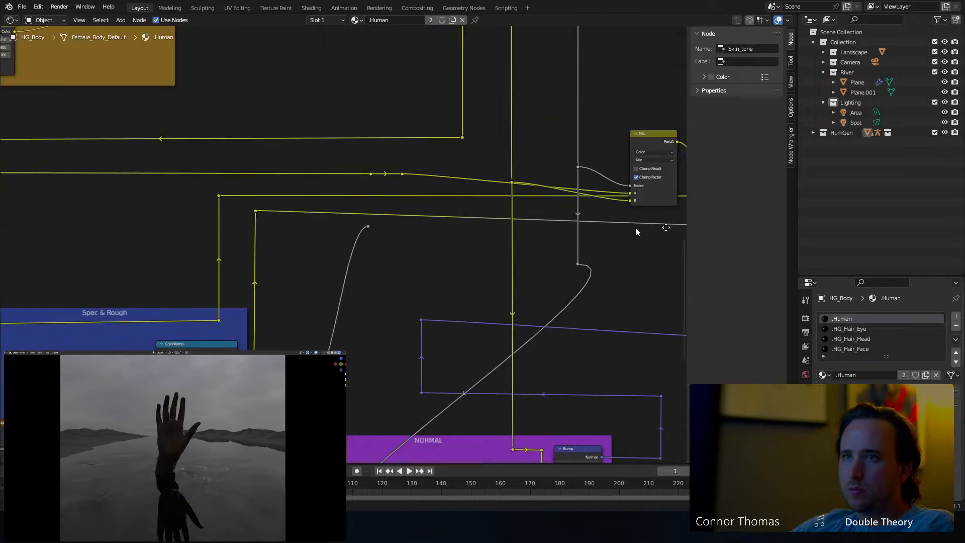
middle_click_drag(544, 296, 186, 289)
middle_click_drag(658, 294, 420, 298)
middle_click_drag(488, 300, 337, 217)
scroll(342, 201, "up", 2)
left_click_drag(316, 196, 254, 176)
key("shift+a")
left_click(378, 149)
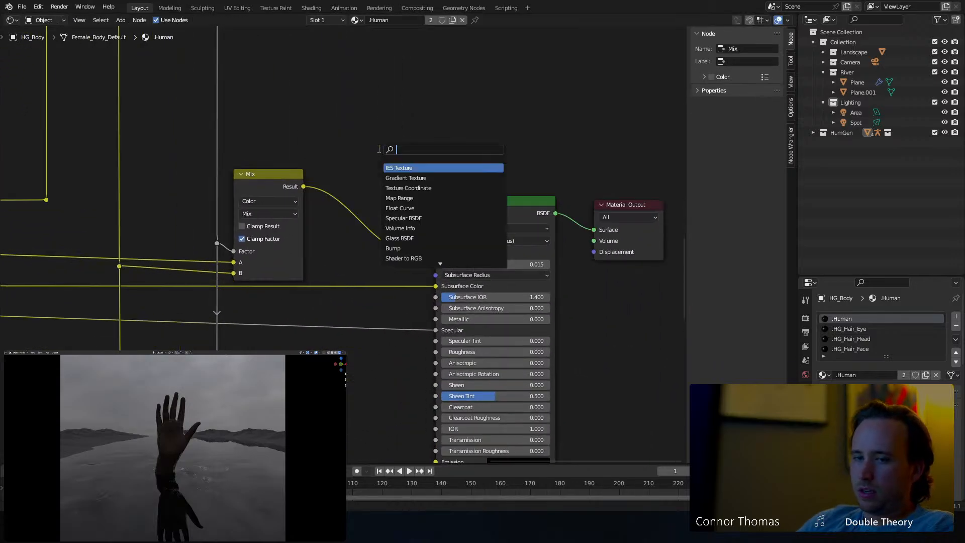
type("rgb cur")
key("Return")
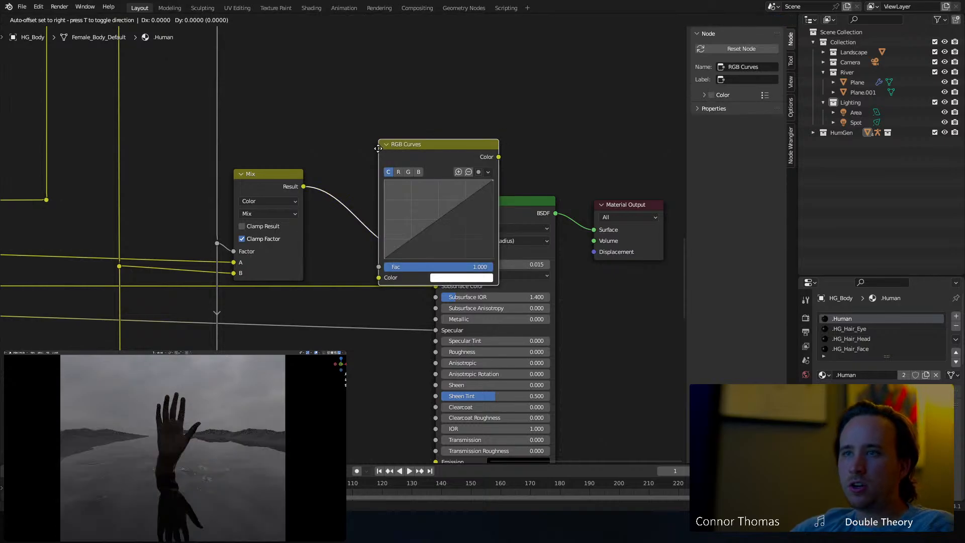
left_click(361, 139)
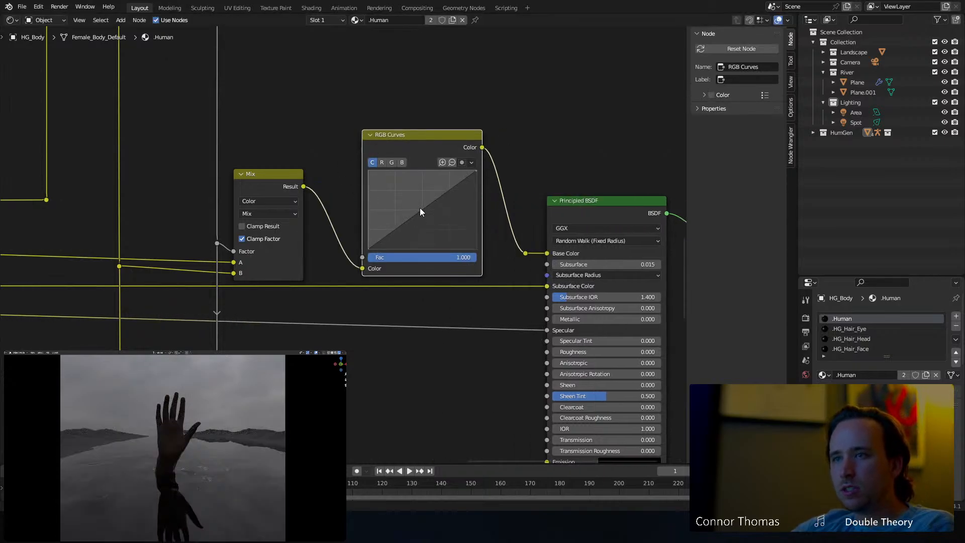
Darken the skin by bending the combined RGB curve strongly downward with two added points.
left_click_drag(420, 211, 425, 234)
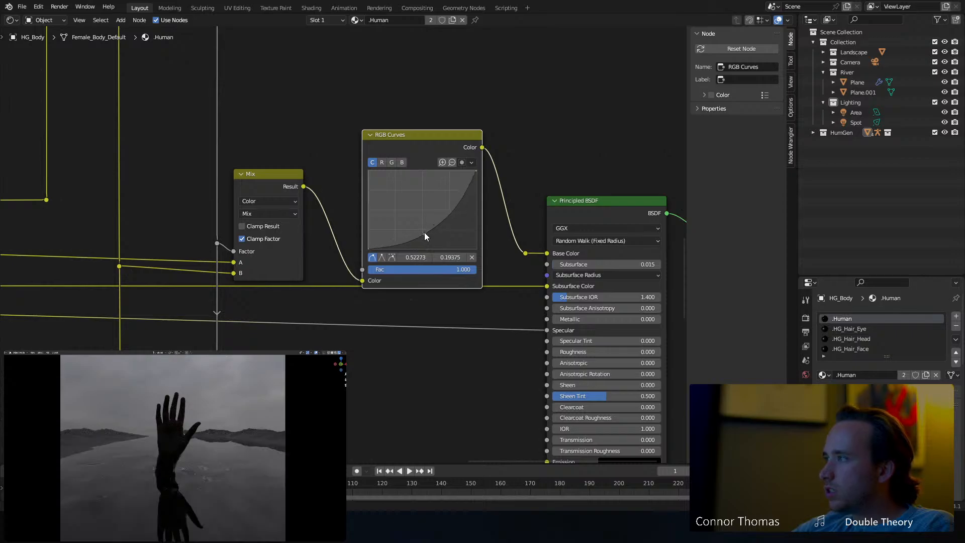
left_click_drag(457, 207, 441, 243)
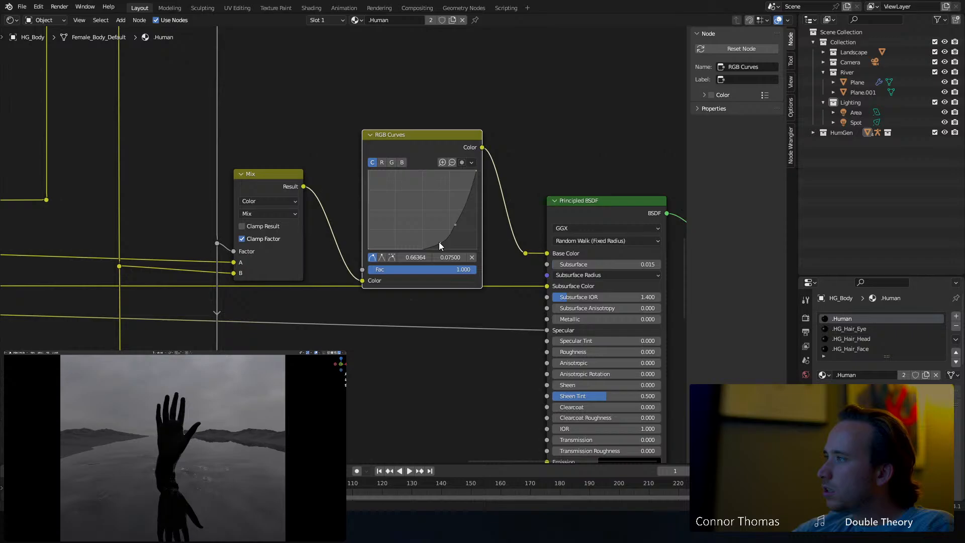
left_click_drag(439, 242, 436, 238)
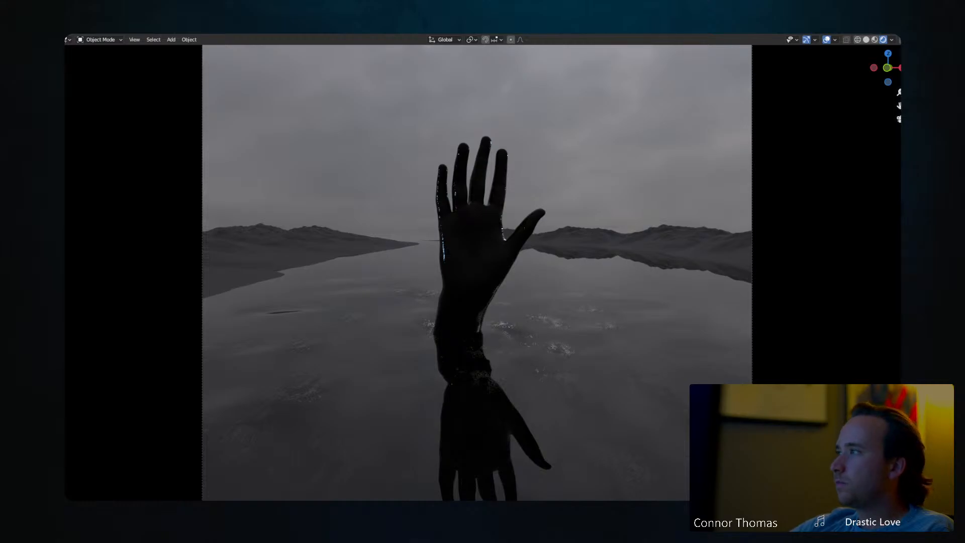
Rotate the Spot.001 light and move it closer so that it aims at the raised hand.
key("alt+Tab")
key("alt+Tab")
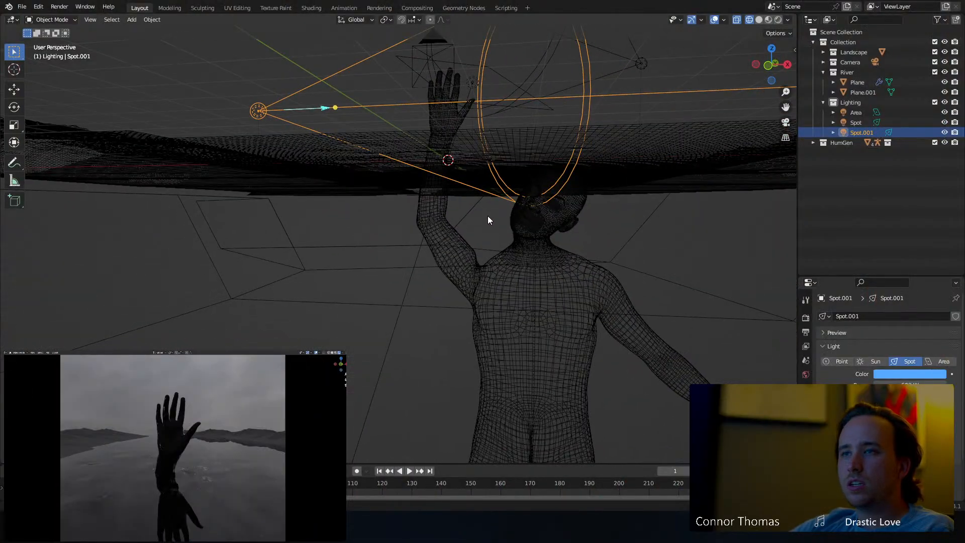
middle_click_drag(488, 216, 469, 229)
key("r")
key("r")
left_click(487, 246)
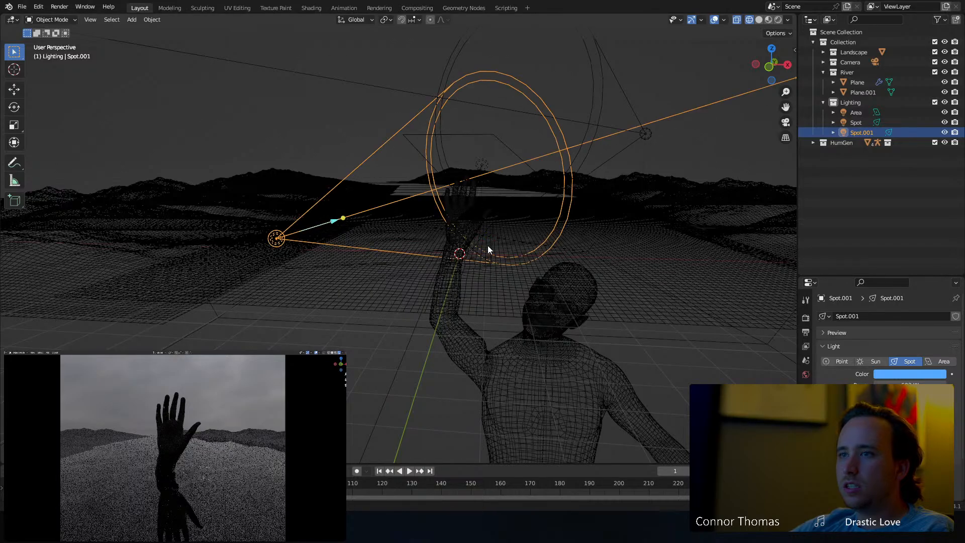
key("g")
left_click(526, 276)
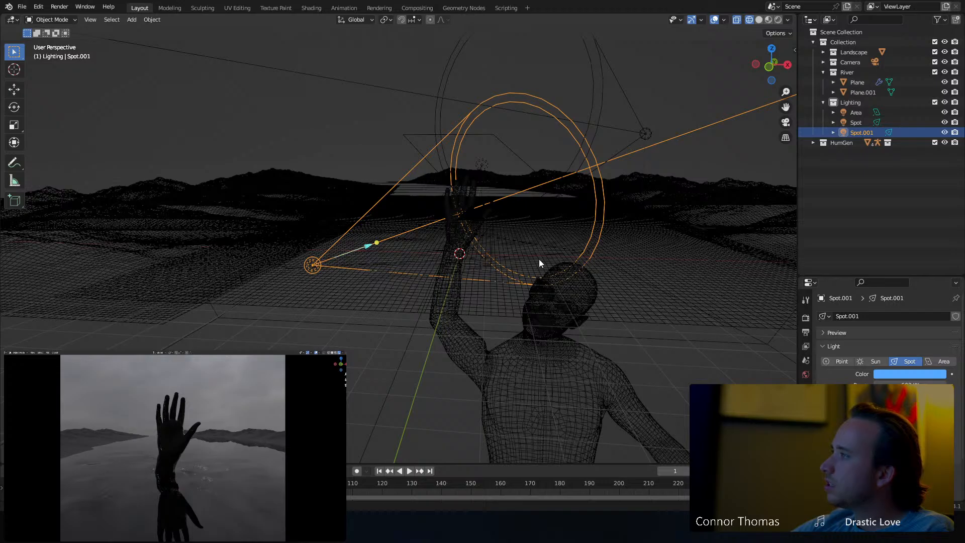
Try a power of 200 W on the Spot.001 light.
left_click(926, 382)
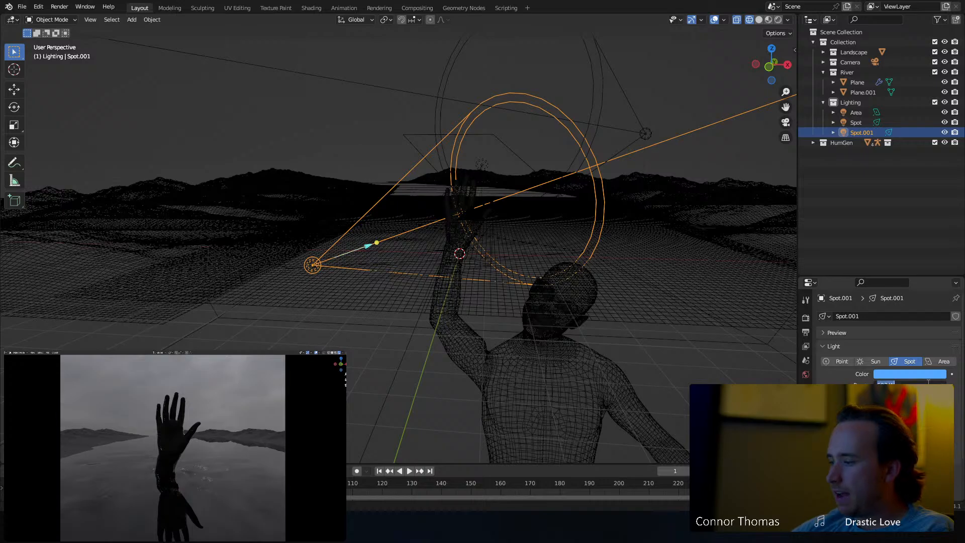
type("200")
key("Return")
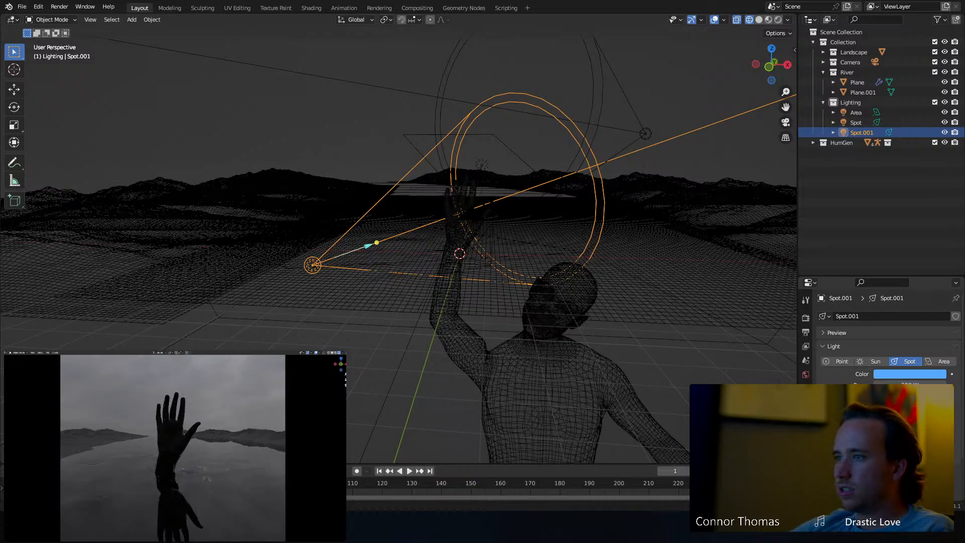
Change the Spot.001 light's color to a near-white pale pink and set its power to 50 W.
left_click(907, 383)
left_click(903, 375)
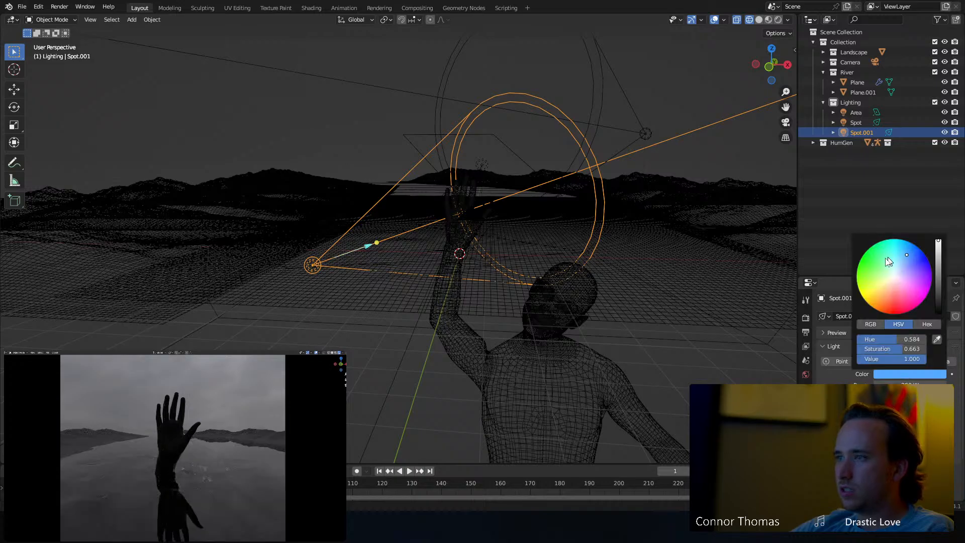
left_click(872, 268)
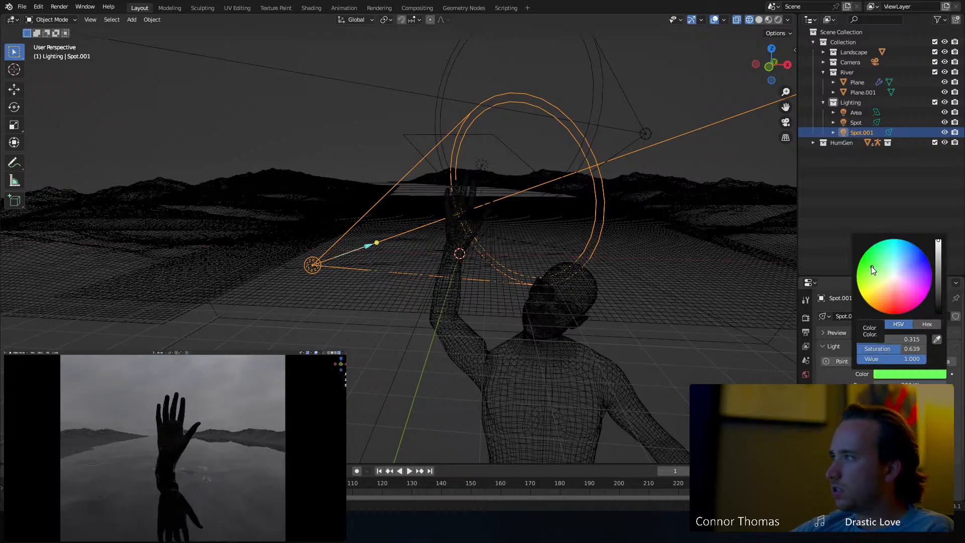
left_click_drag(871, 267, 894, 279)
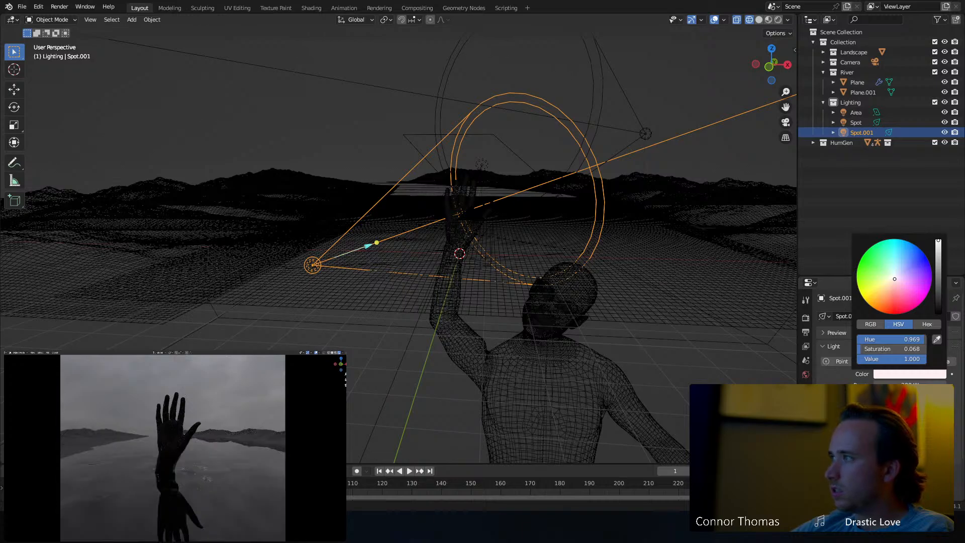
left_click(906, 383)
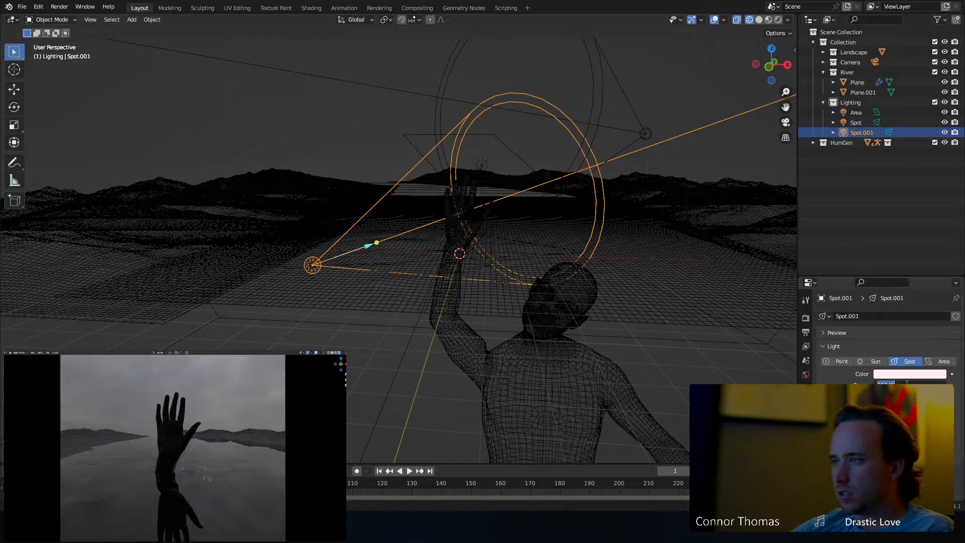
type("50")
key("Return")
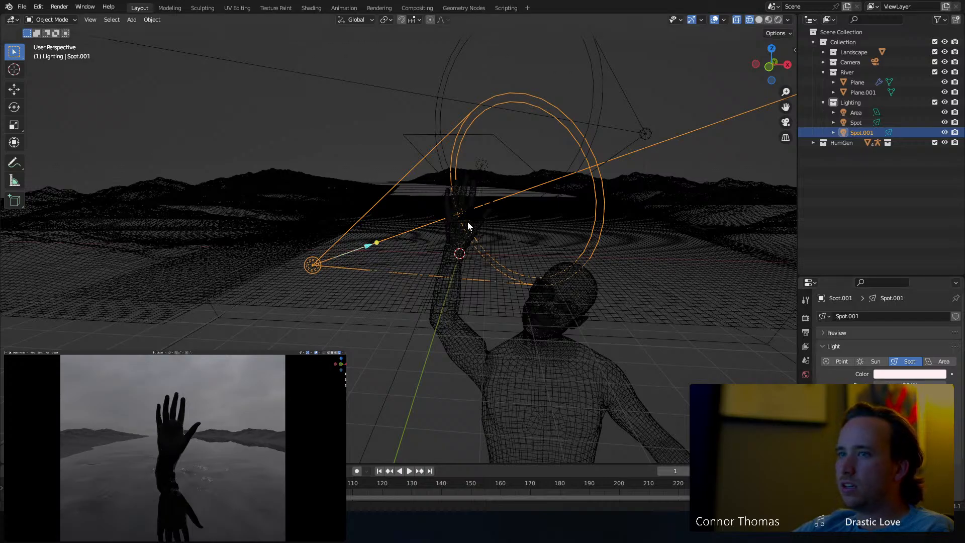
Duplicate the Spot.001 light in top view, place the copy in front of the body, and rotate it to face straight toward the landscape.
middle_click_drag(468, 222, 528, 286)
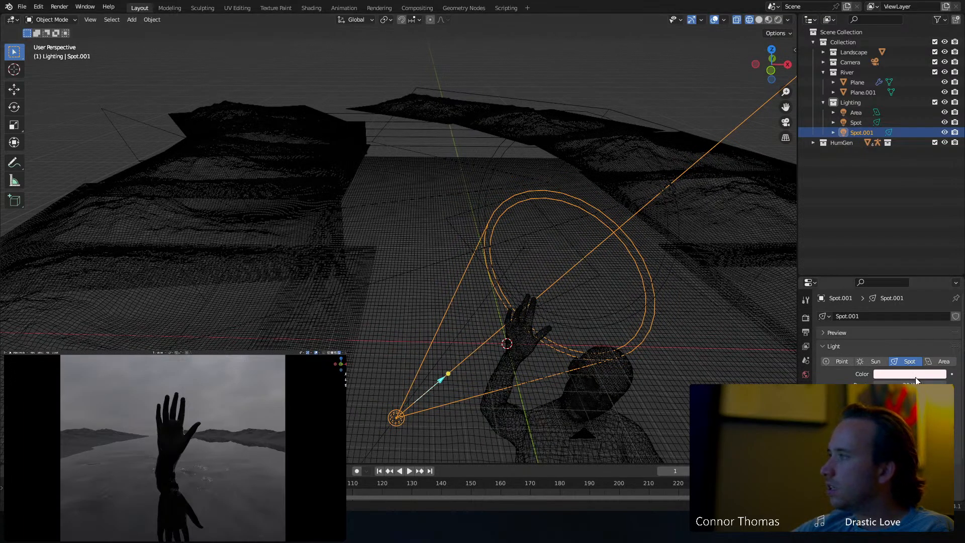
middle_click_drag(518, 344, 509, 339)
key("KP_7")
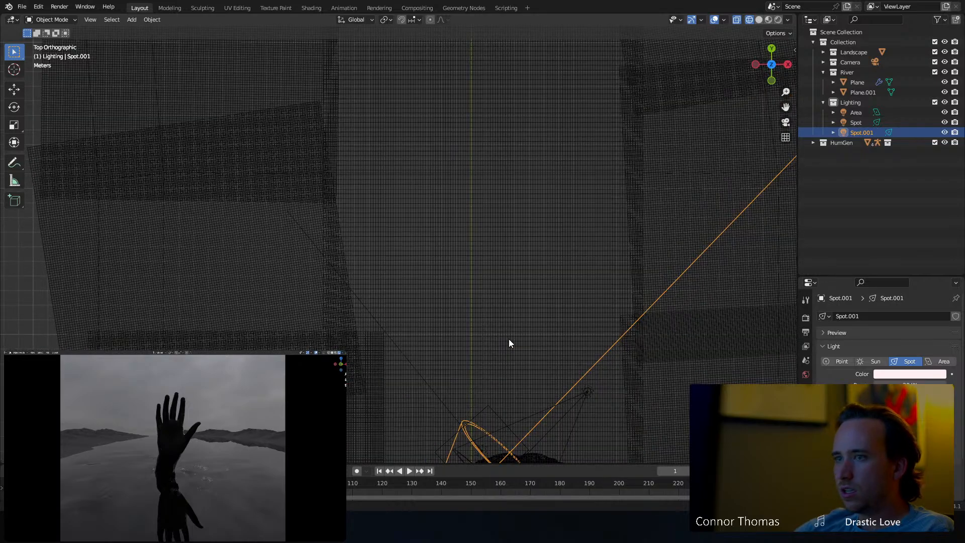
middle_click_drag(567, 288, 536, 166, "shift")
middle_click_drag(493, 321, 484, 244, "shift")
key("shift+d")
left_click(545, 302)
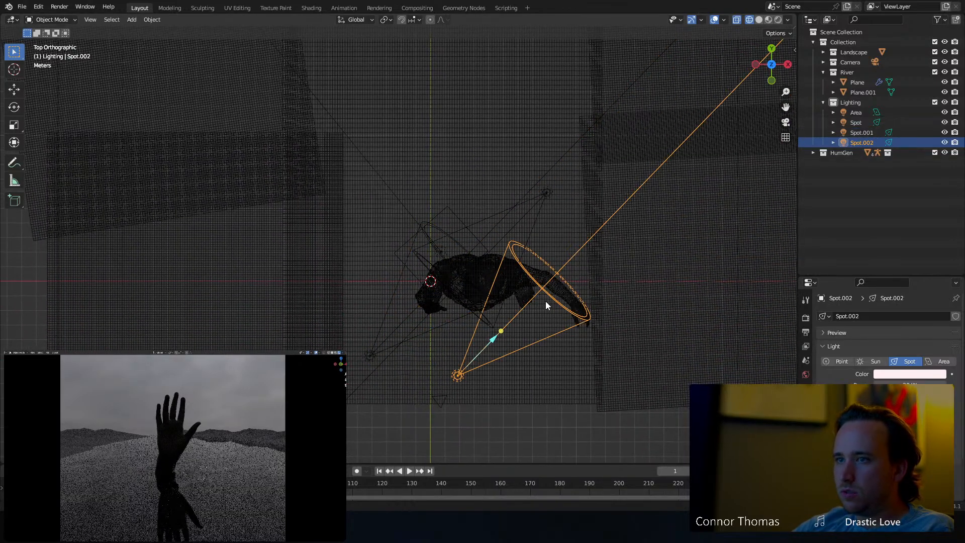
key("r")
left_click(473, 246)
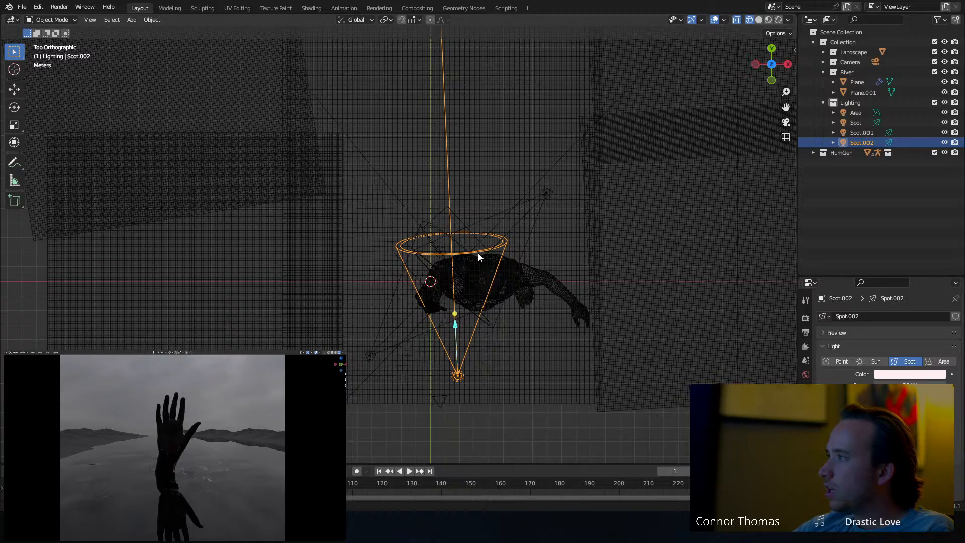
Duplicate the Spot.002 light upward, tilt the copy level, and shift it about 2.25 m, mainly along X.
middle_click_drag(432, 311, 275, 180)
key("shift+d")
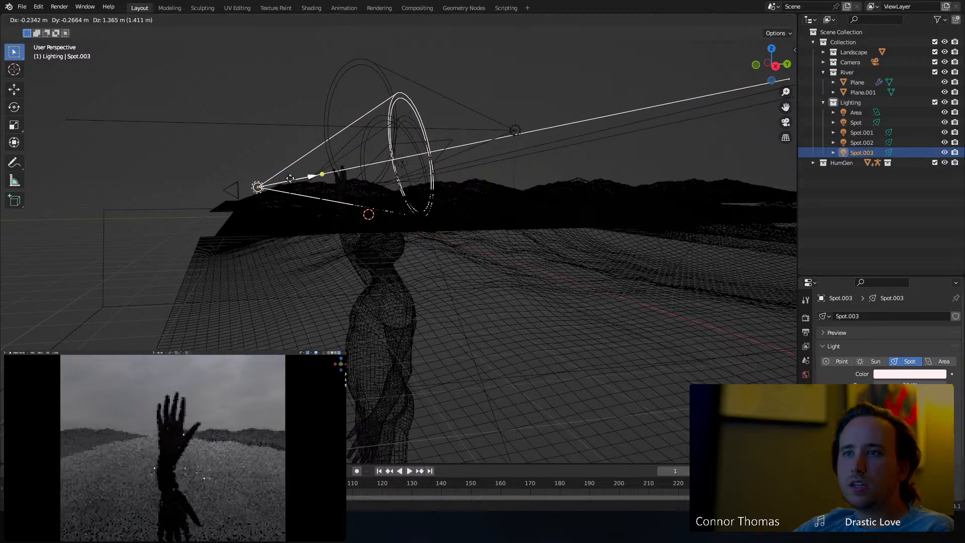
key("r")
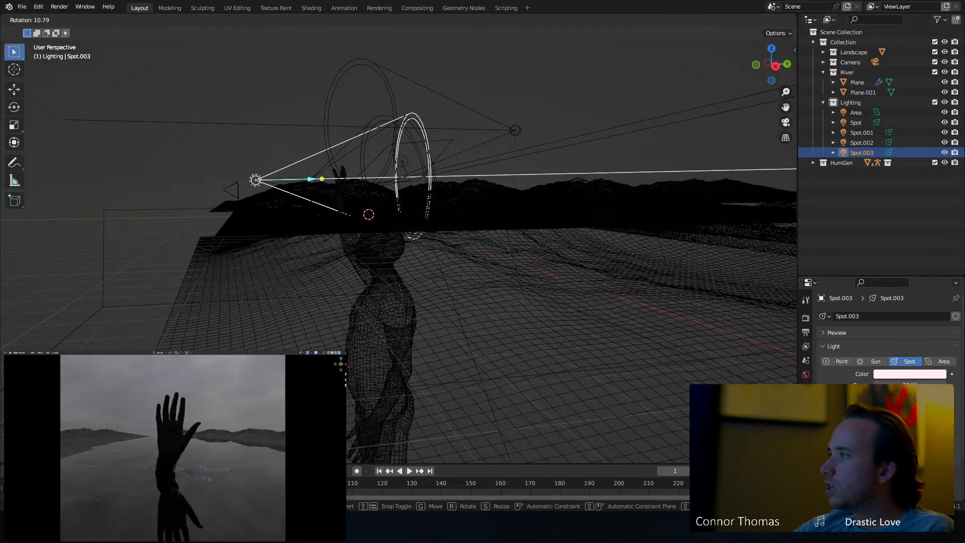
left_click(416, 216)
middle_click_drag(416, 216, 521, 275)
key("r")
key("g")
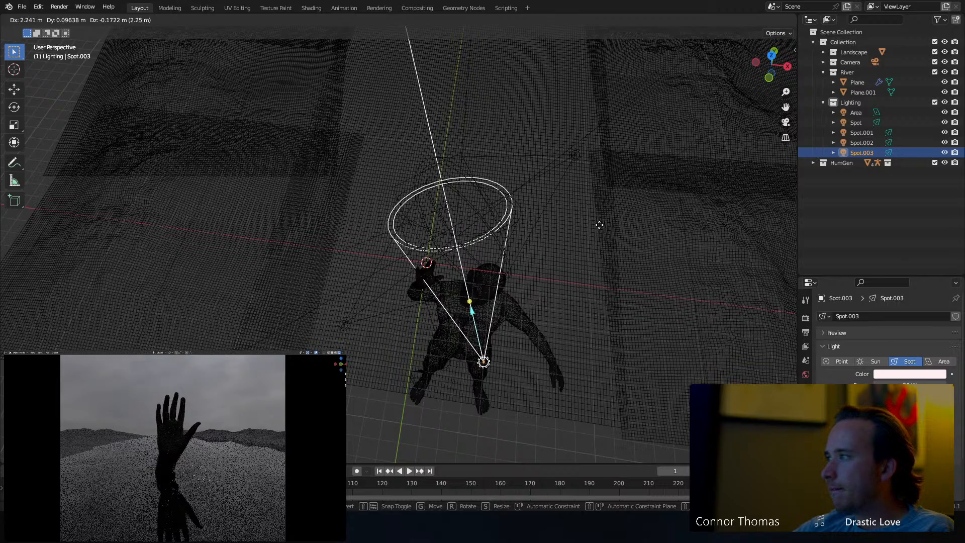
left_click(599, 225)
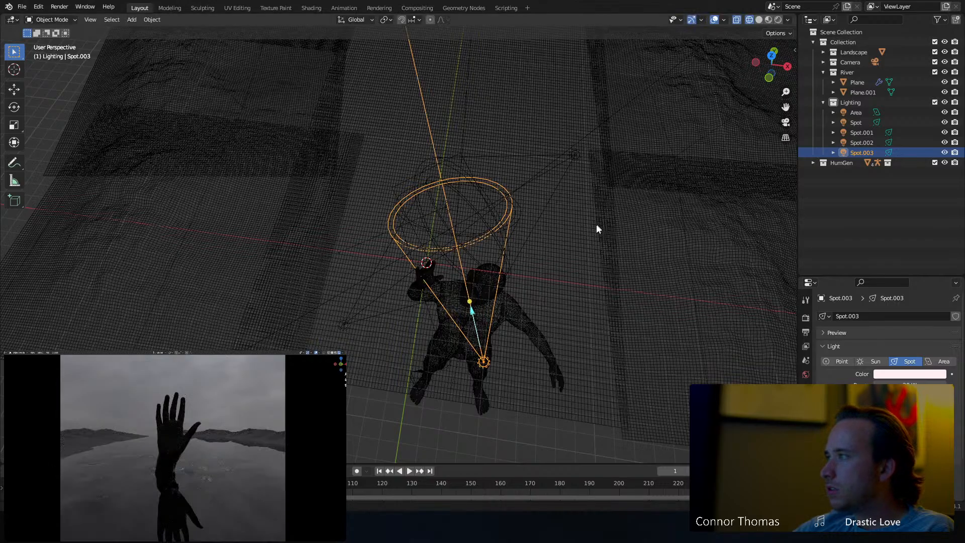
With the viewport in solid shading, set the Spot.002 light's power to 5 W and save the file.
middle_click_drag(596, 229, 318, 227)
key("z")
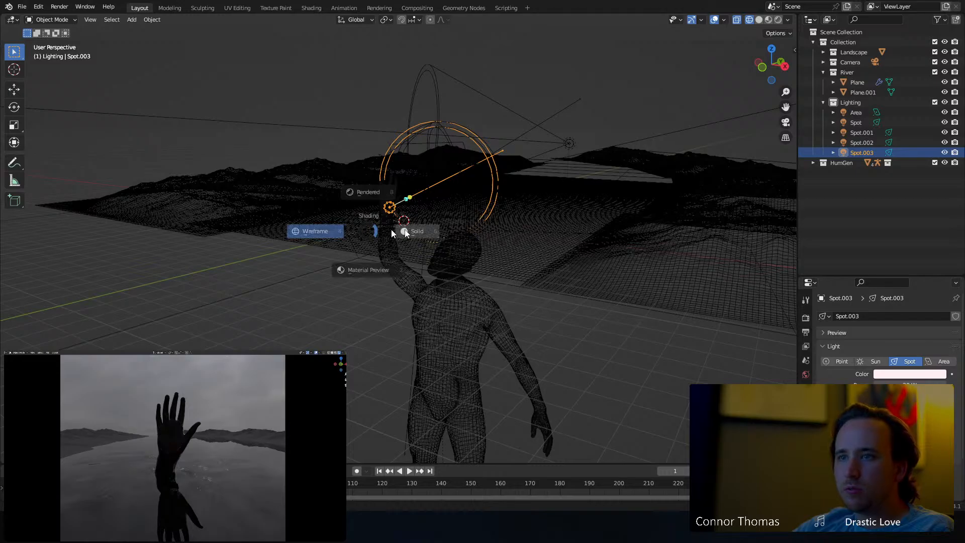
left_click(391, 229)
left_click(347, 235)
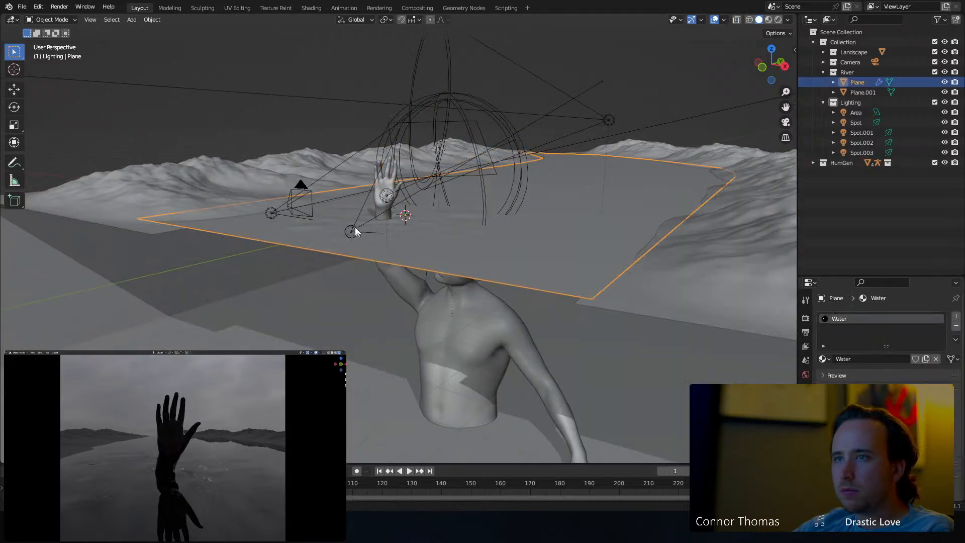
left_click(353, 231)
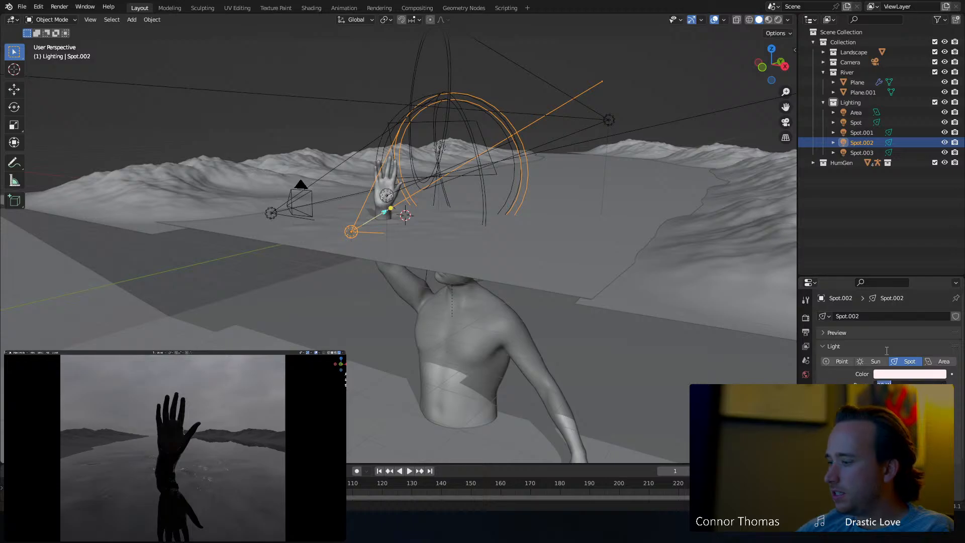
type("5")
key("Return")
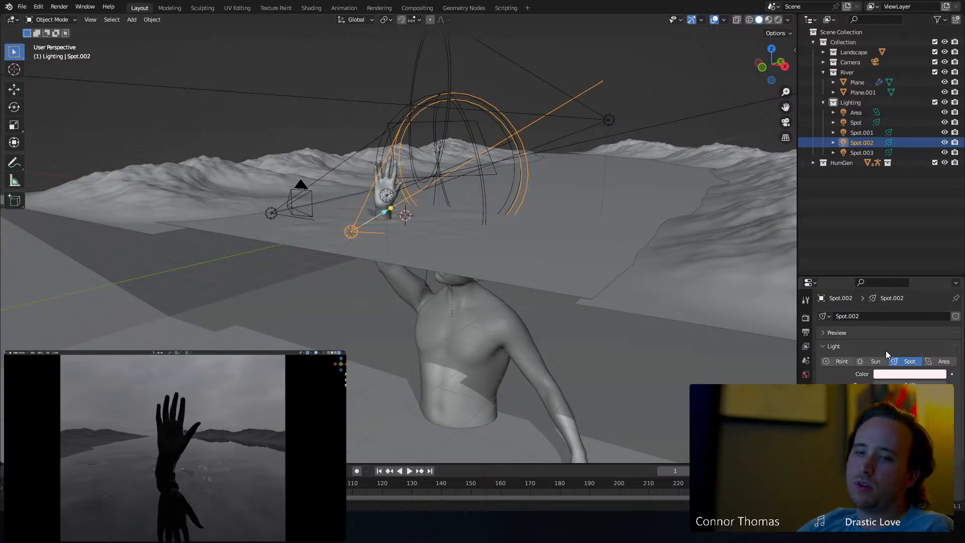
key("ctrl+s")
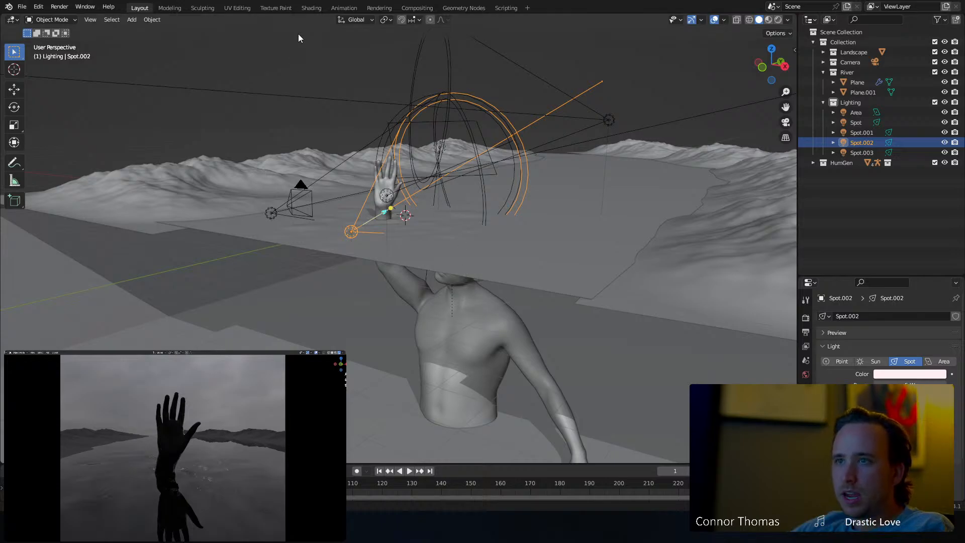
Add a new particle system to the human body and set its type to Hair.
scroll(298, 97, "up", 3)
left_click(387, 153)
middle_click_drag(387, 153, 481, 213)
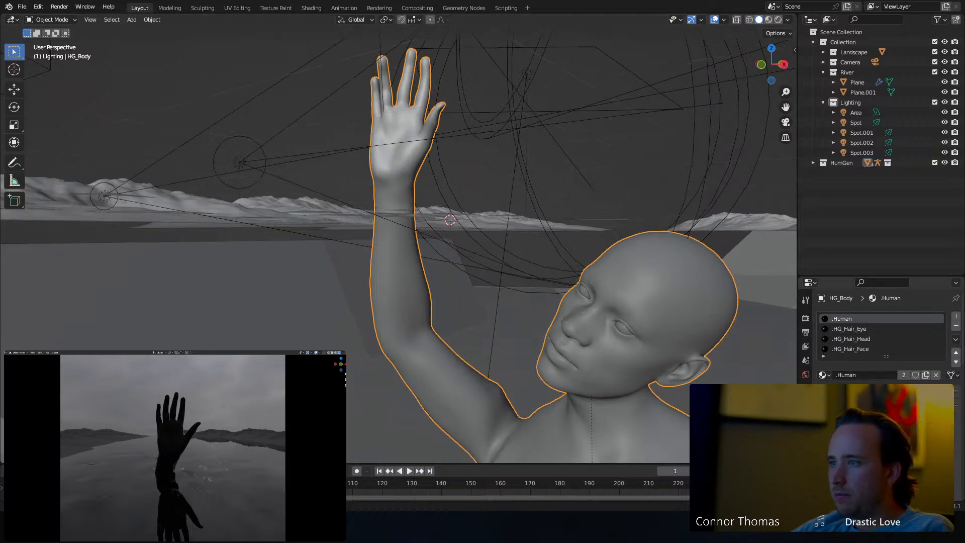
left_click(806, 439)
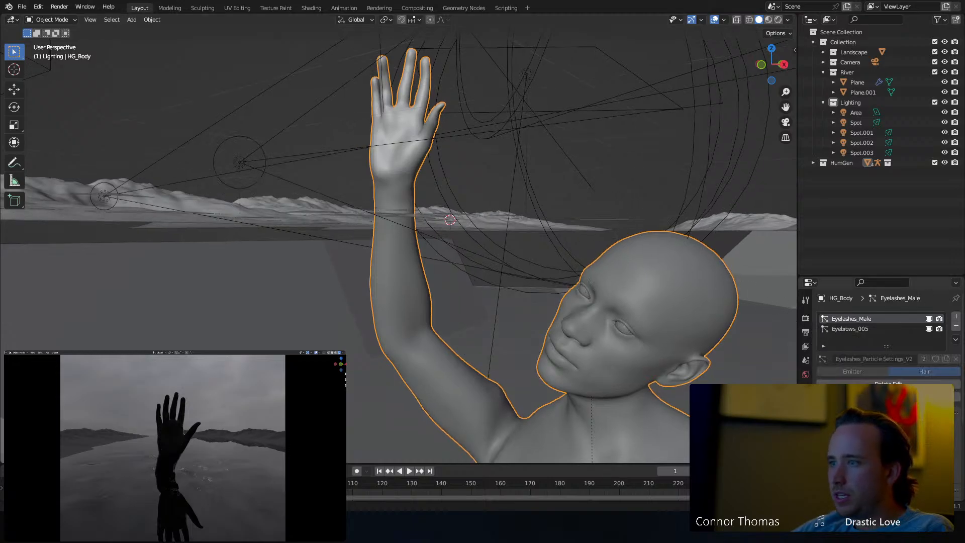
left_click(957, 320)
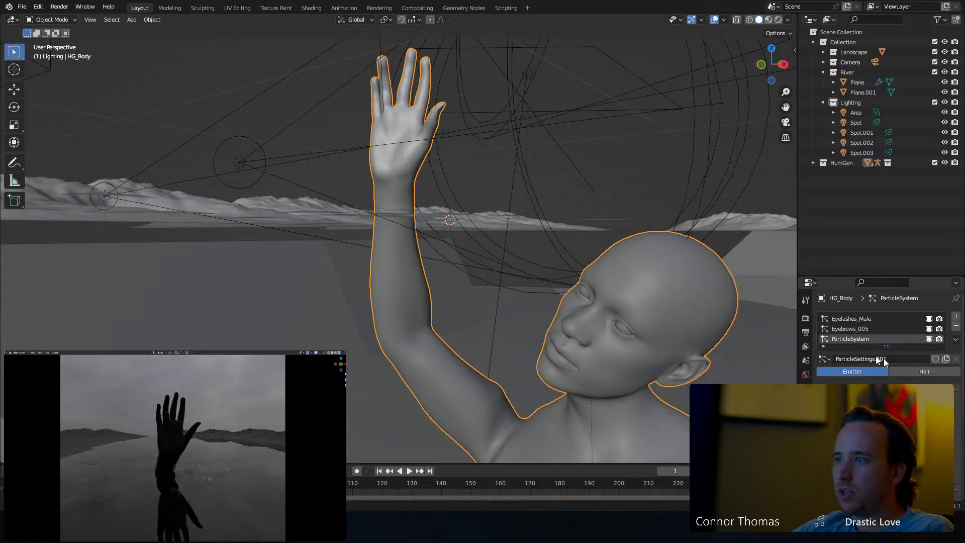
left_click(911, 373)
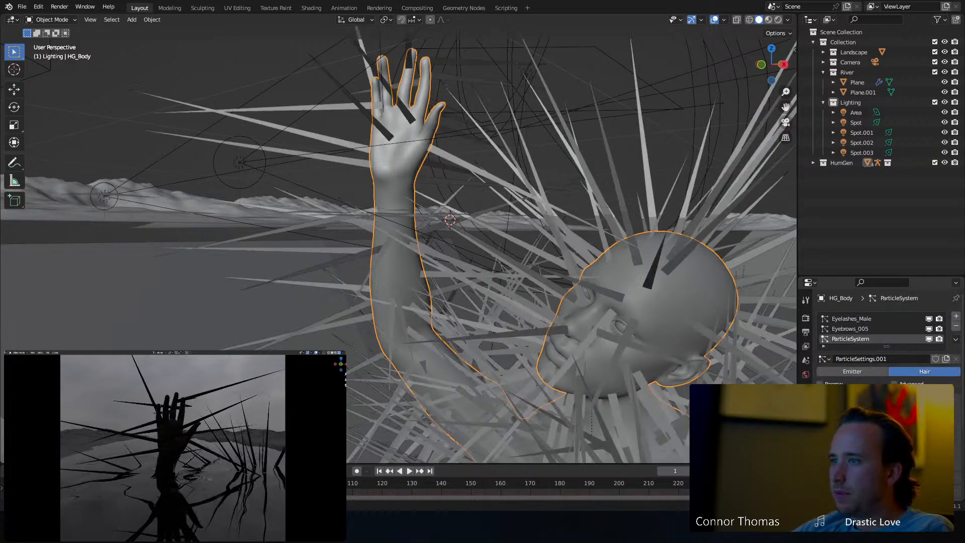
In edit mode with wireframe shading, circle-select only the hand and forearm vertices of the body's raised arm.
middle_click_drag(480, 167, 491, 195)
key("Tab")
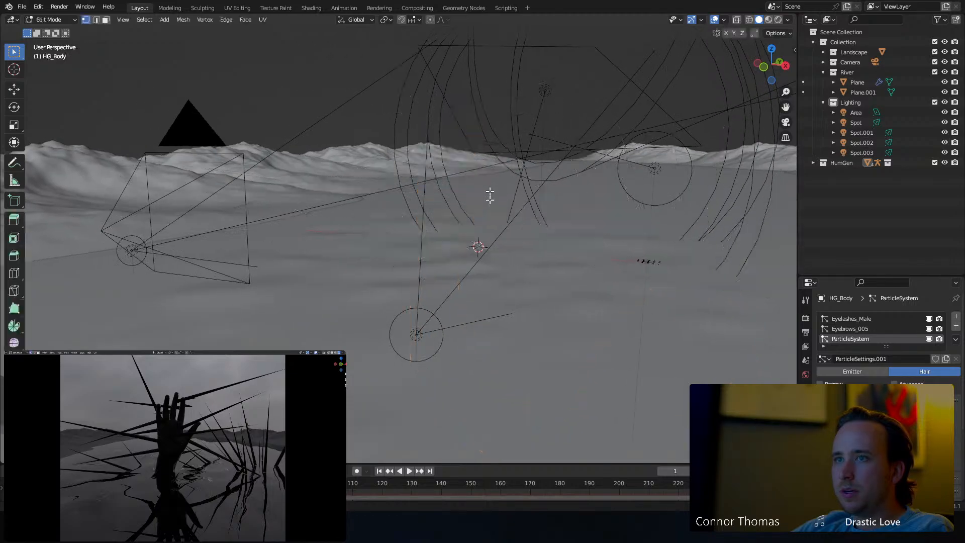
middle_click_drag(490, 284, 465, 221)
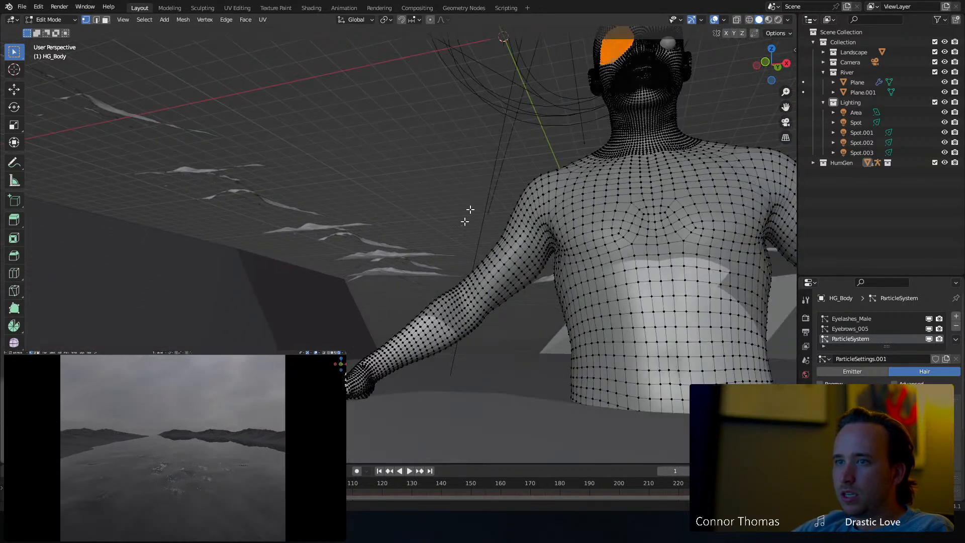
key("shift+z")
middle_click_drag(365, 375, 370, 379)
key("a")
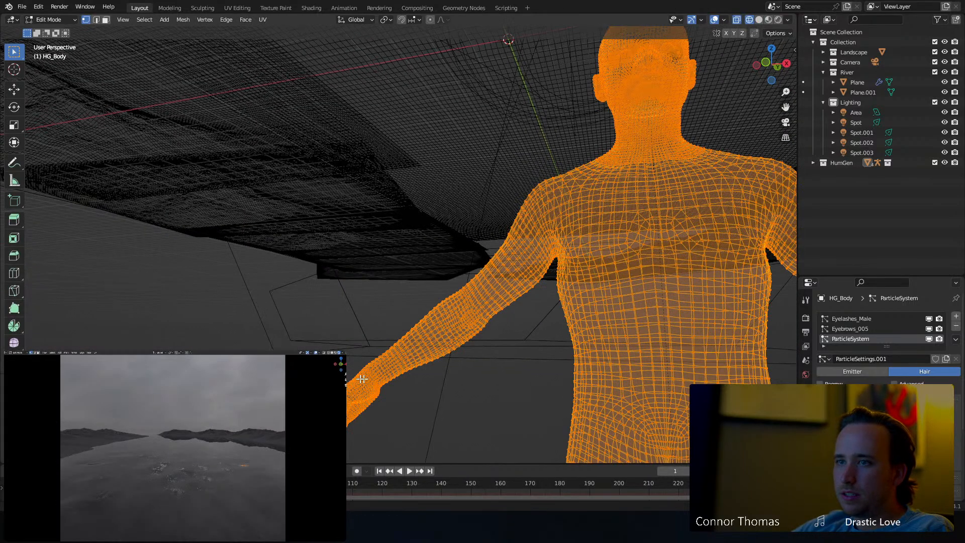
key("a")
key("c")
scroll(366, 387, "down", 8)
left_click_drag(367, 387, 355, 398)
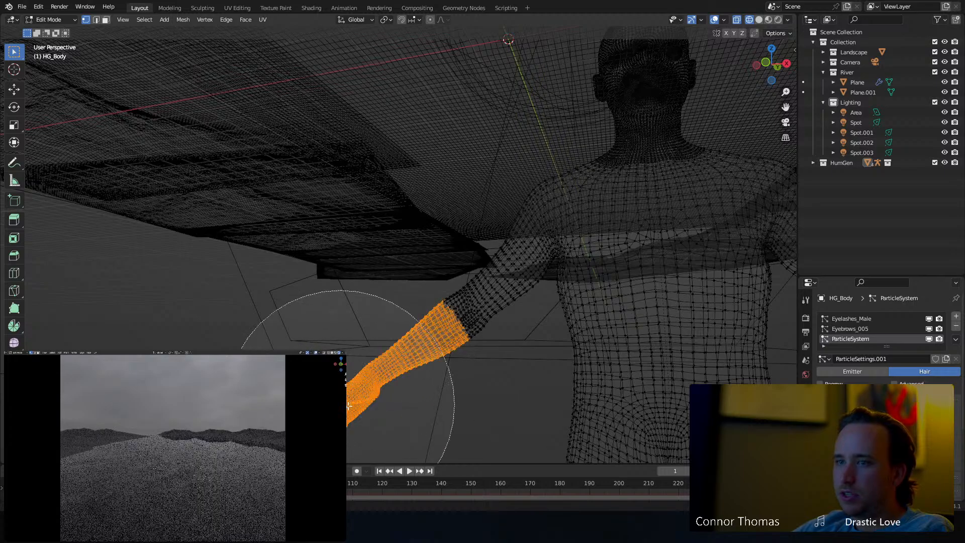
key("Escape")
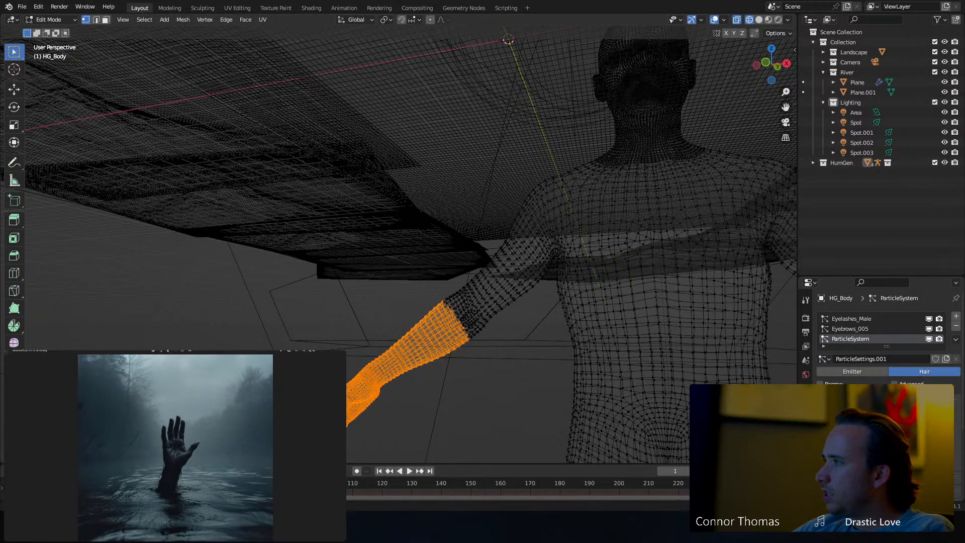
Remove the finger vertices from the hand and forearm selection using circle select.
middle_click_drag(425, 372, 473, 226, "shift")
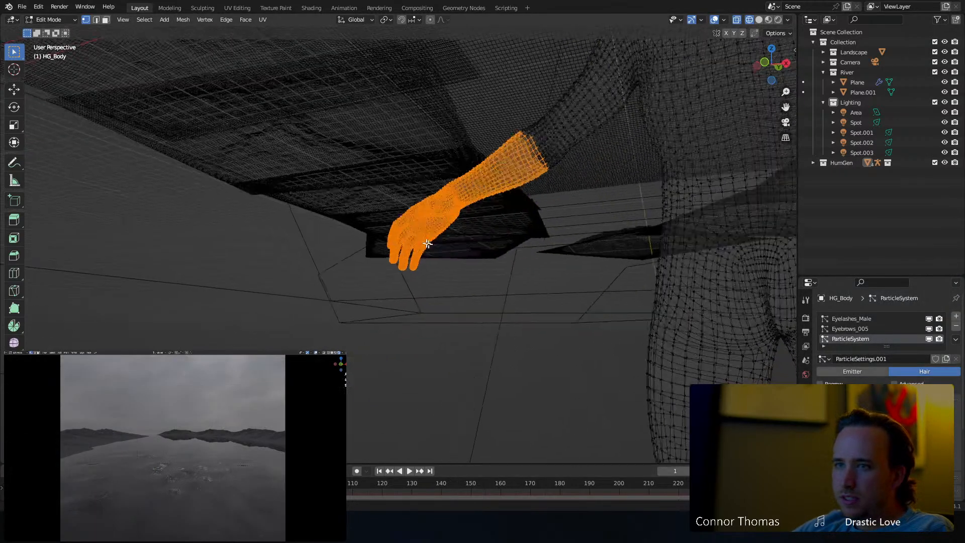
middle_click_drag(397, 216, 343, 222)
scroll(343, 223, "up", 3)
key("c")
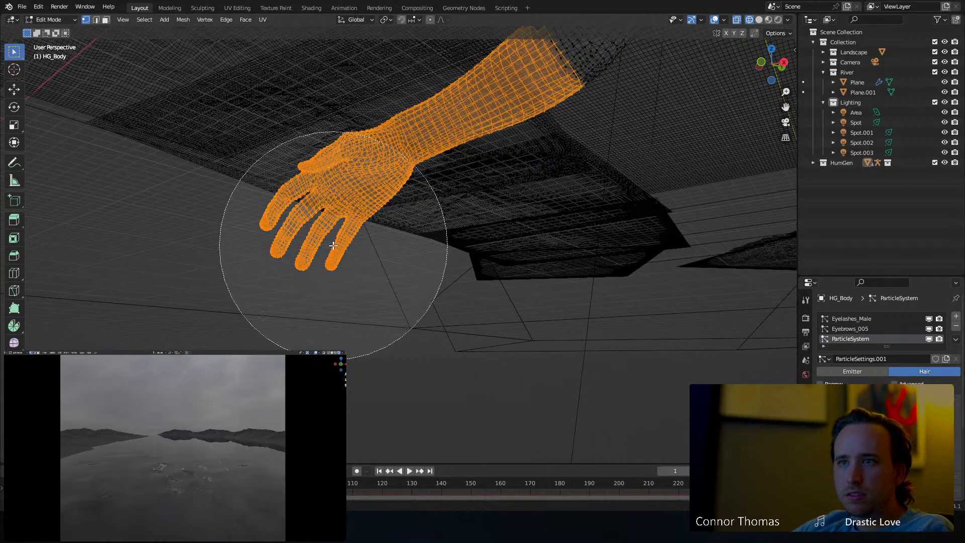
middle_click_drag(353, 268, 356, 269)
key("Escape")
middle_click_drag(435, 294, 466, 319)
Deselect the thumb and remaining finger-base vertices, keeping the forearm, wrist and palm selected.
key("c")
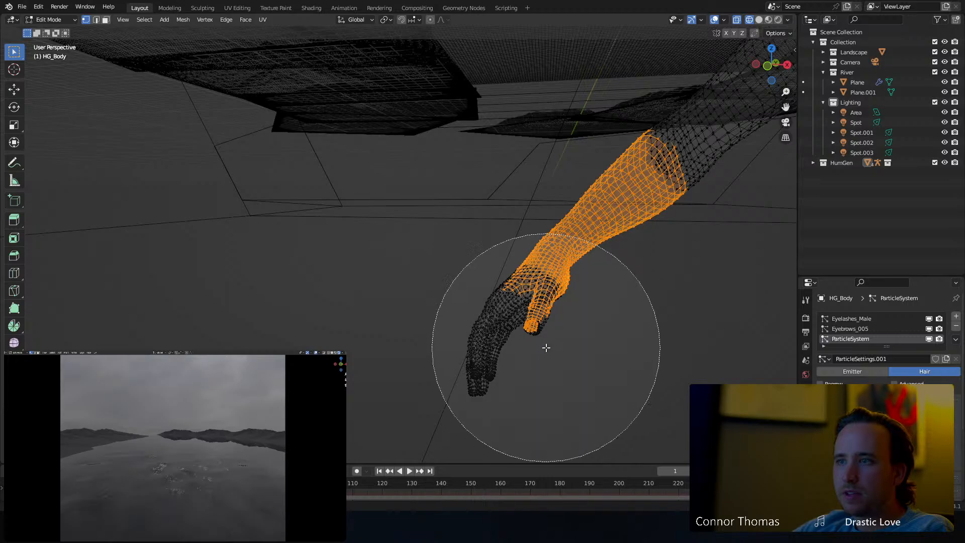
middle_click(580, 402)
key("Escape")
mouse_move(597, 363)
middle_mouse_down()
mouse_move(511, 356)
mouse_move(579, 379)
mouse_move(584, 370)
mouse_move(549, 334)
middle_mouse_up()
key("c")
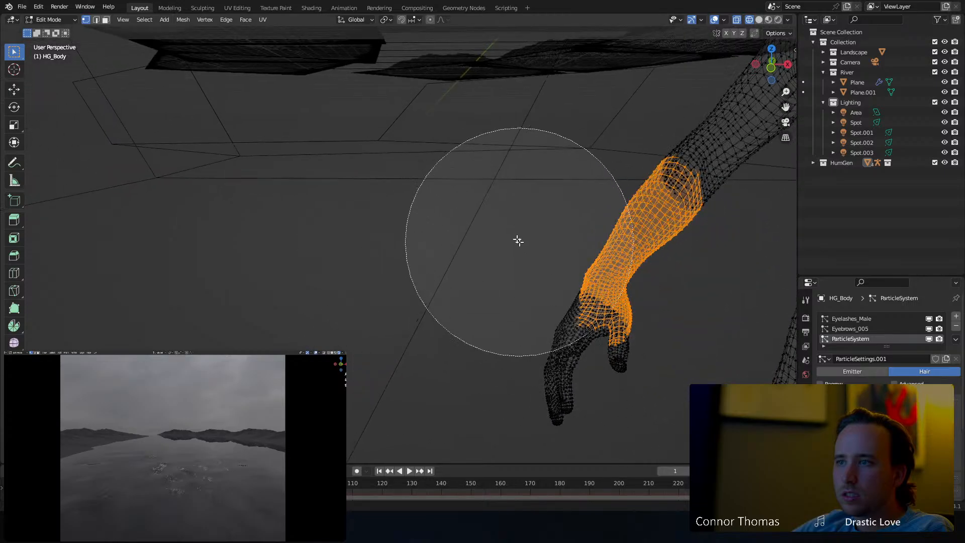
key("Escape")
mouse_move(515, 228)
middle_mouse_down()
mouse_move(679, 248)
mouse_move(603, 227)
middle_mouse_up()
key("c")
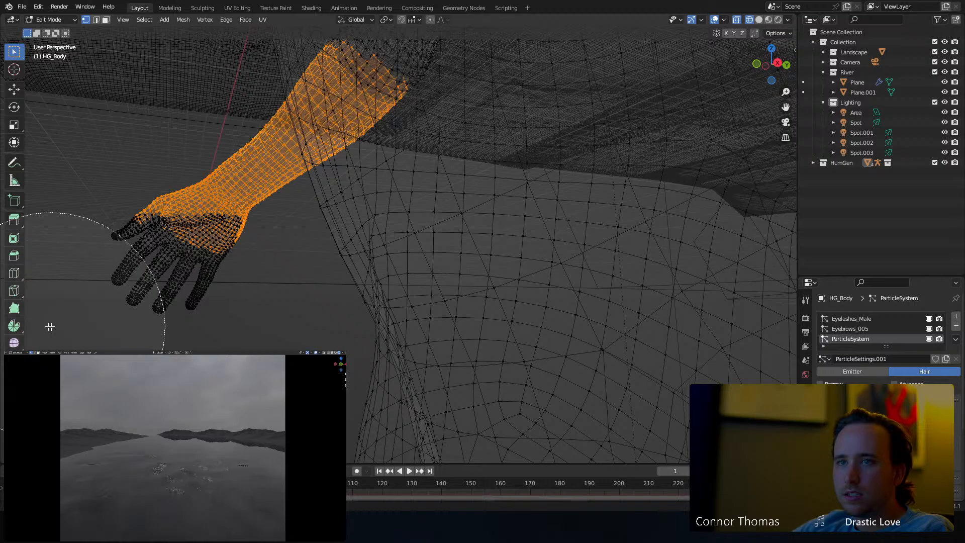
middle_click_drag(53, 296, 61, 283)
key("Escape")
middle_click_drag(116, 300, 267, 332)
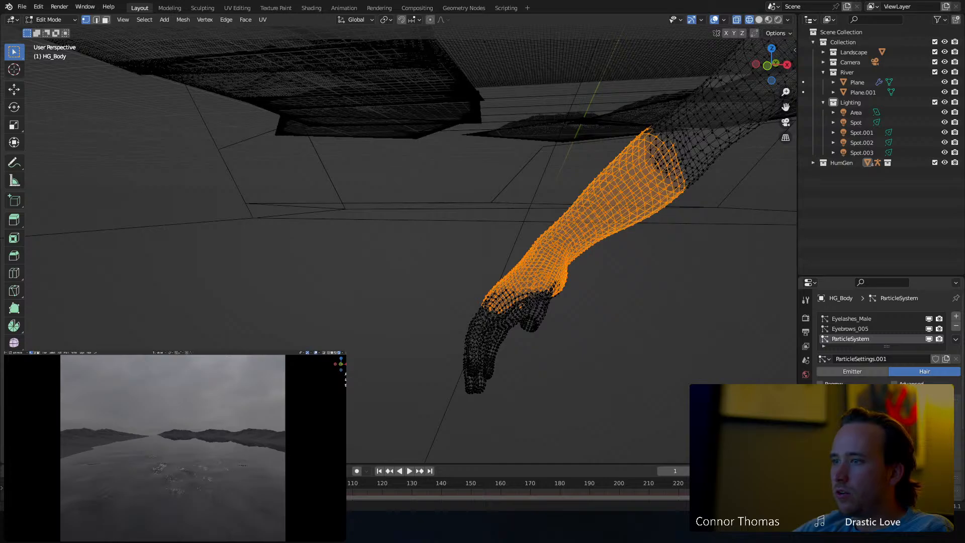
Create a vertex group named hand hair from the selected vertices and return to object mode.
left_click(806, 481)
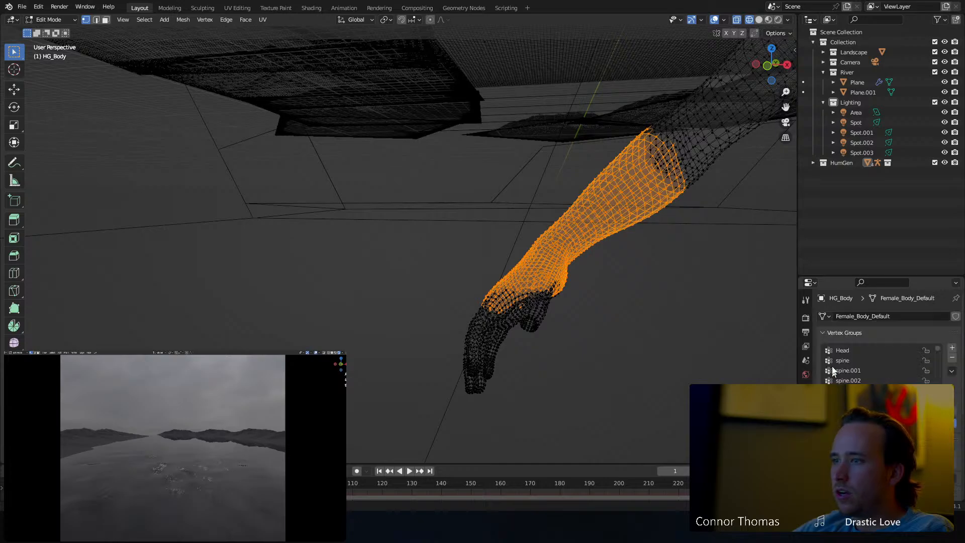
left_click(951, 348)
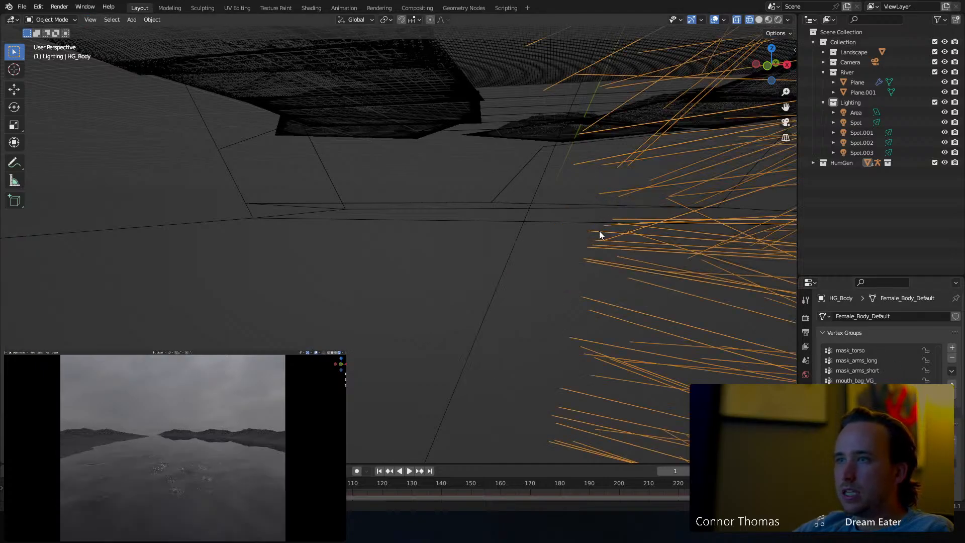
key("Tab")
Reopen the body's particle settings and enlarge the properties editor so that more hair settings fit.
middle_click_drag(576, 56, 730, 336)
left_click(805, 438)
middle_click_drag(523, 241, 458, 294, "shift")
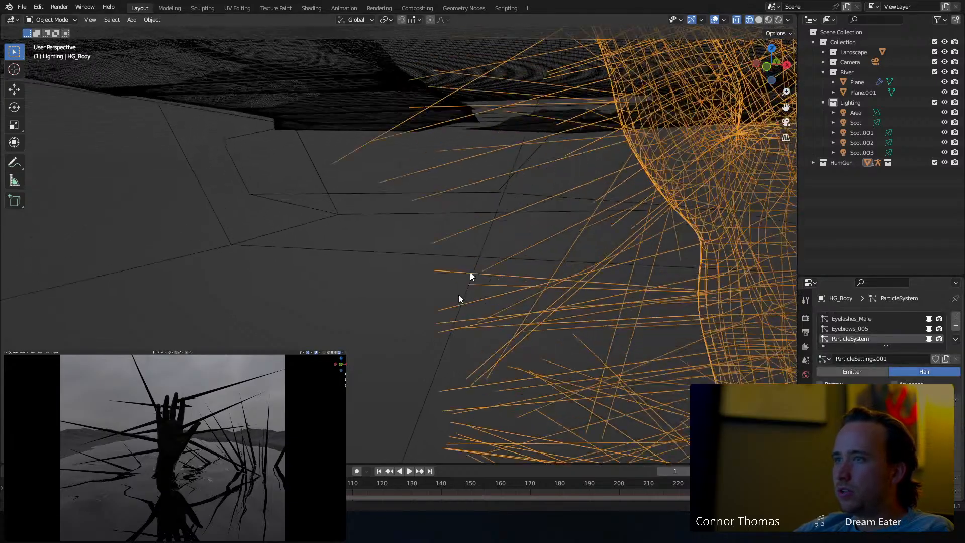
scroll(467, 283, "down", 4)
middle_click_drag(543, 201, 466, 235, "shift")
scroll(502, 203, "down", 3)
scroll(502, 204, "up", 3)
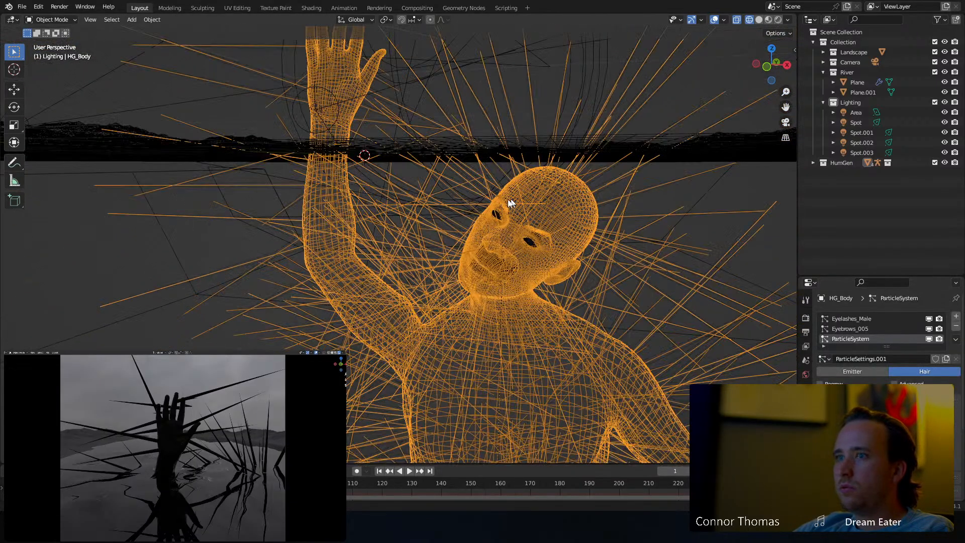
middle_click_drag(509, 202, 567, 315, "shift")
scroll(875, 327, "down", 5)
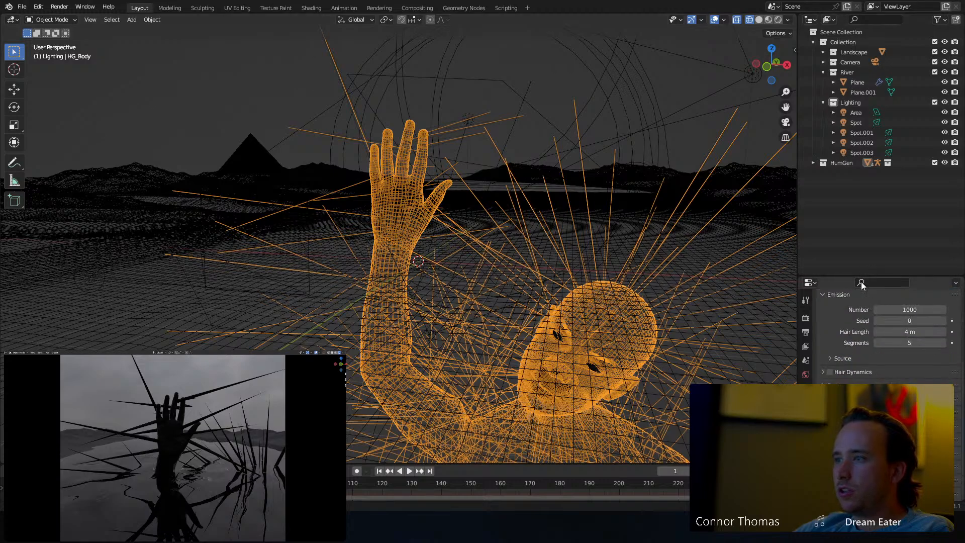
left_click(858, 272)
left_click_drag(857, 277, 864, 89)
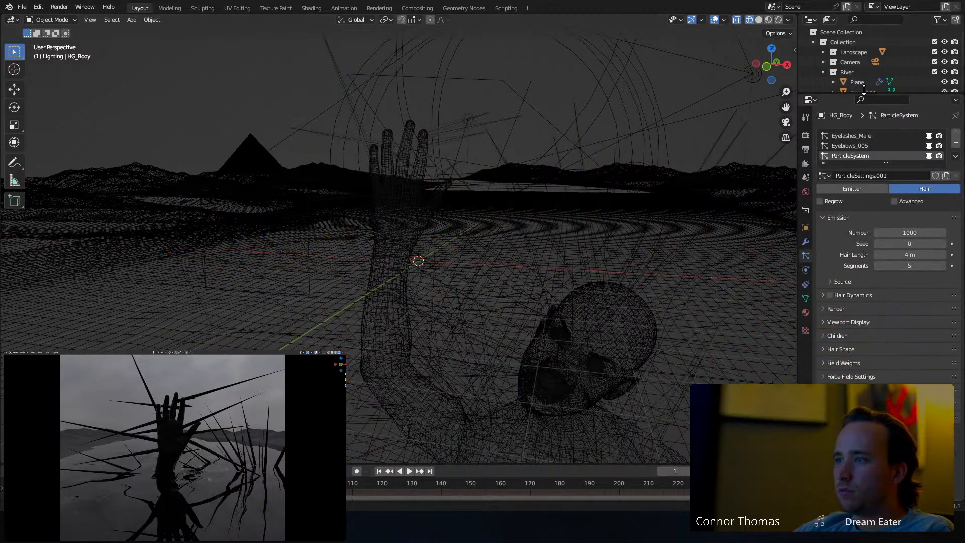
Restrict the new hair particle system to the hand hair vertex group.
left_click(847, 390)
left_click(905, 405)
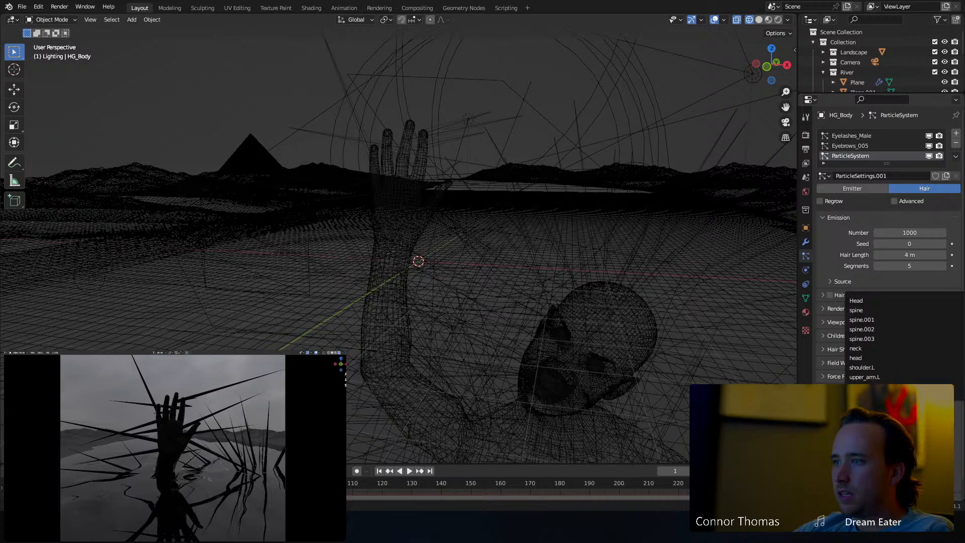
type("hand")
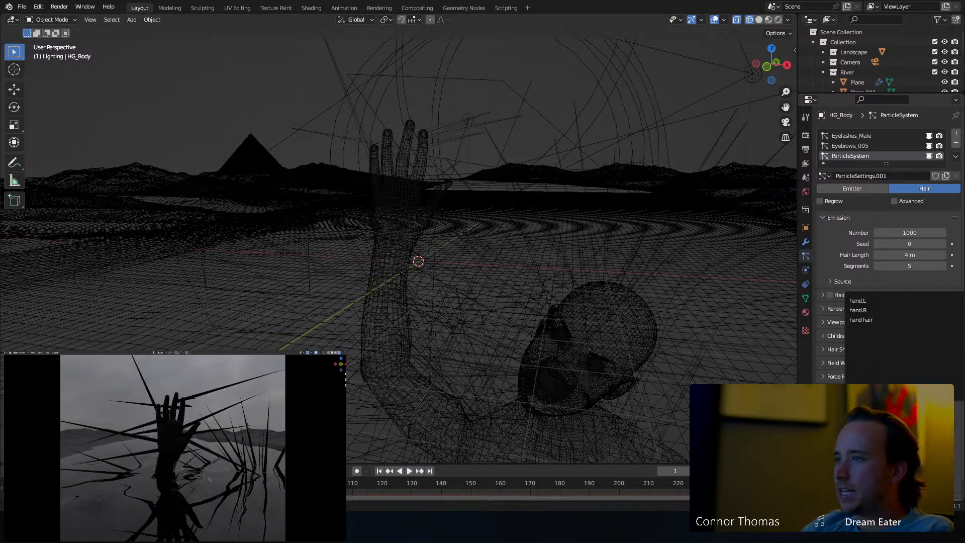
key("Return")
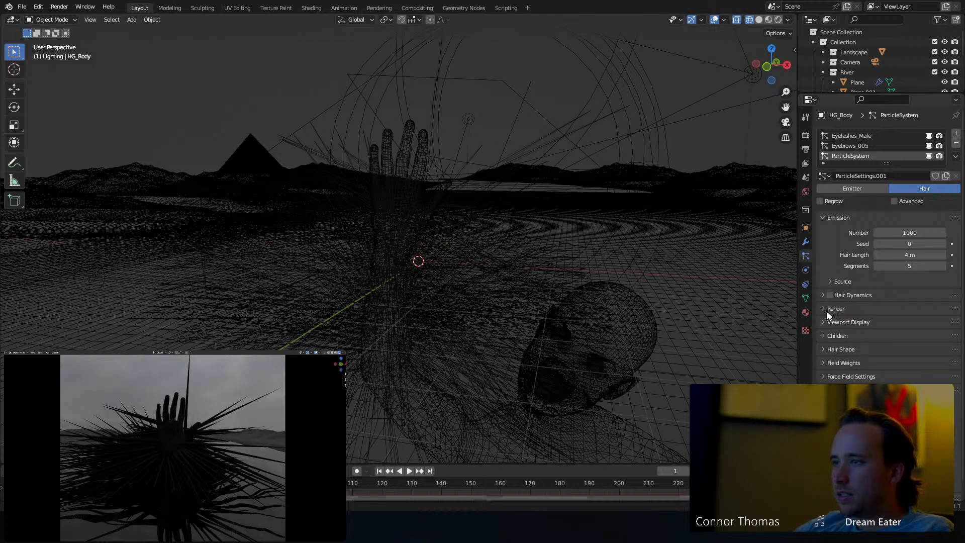
Try hair root diameters of 0.01 m and 0.05 m, and settle on 0.025 m.
left_click(836, 349)
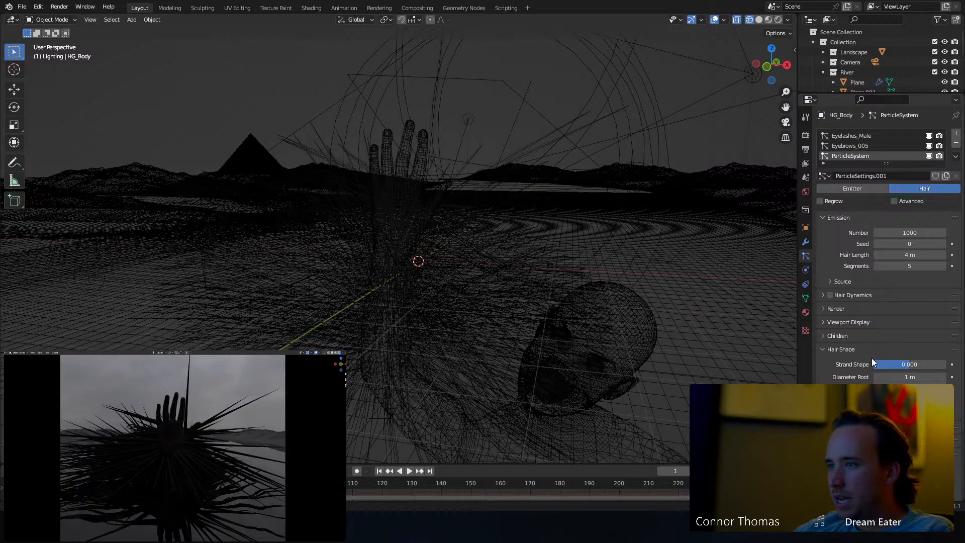
left_click_drag(907, 377, 887, 377)
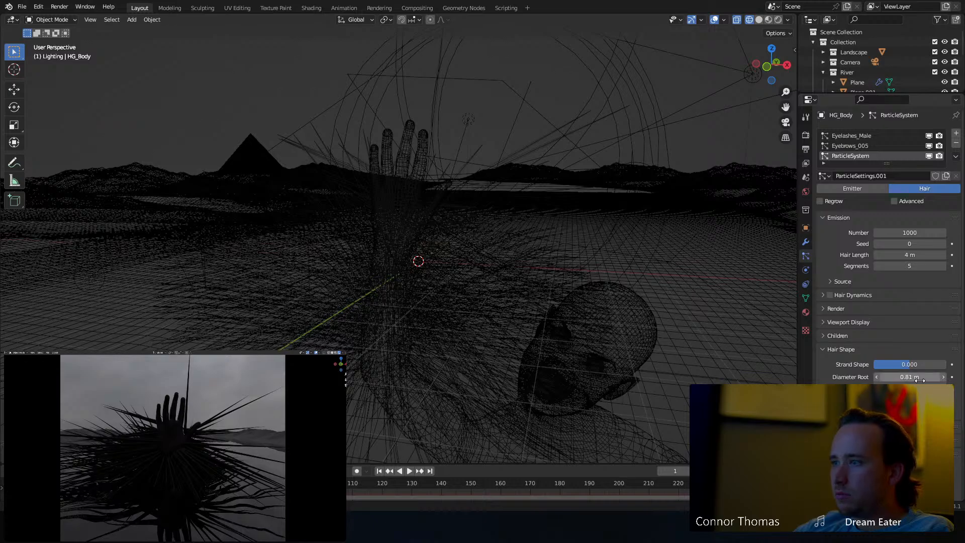
left_click_drag(916, 378, 915, 379)
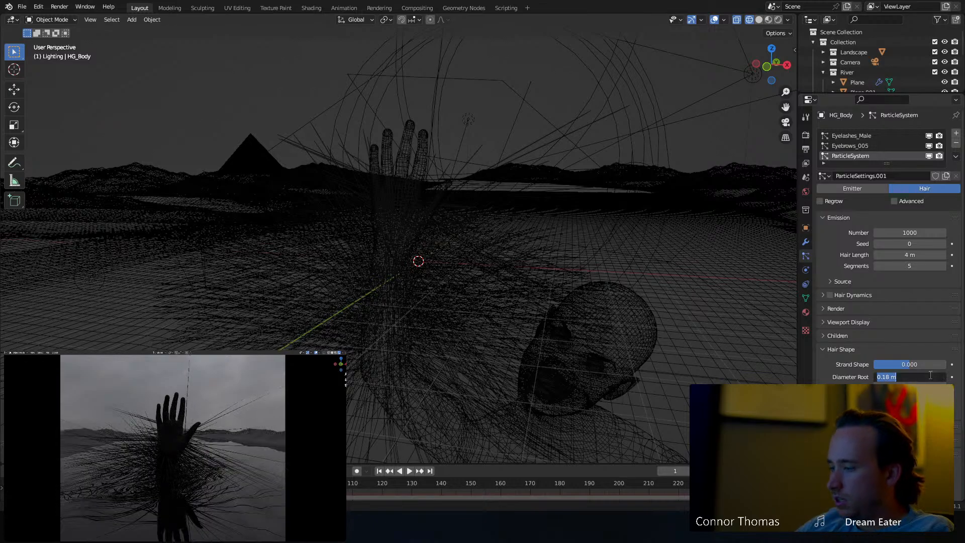
type(".01")
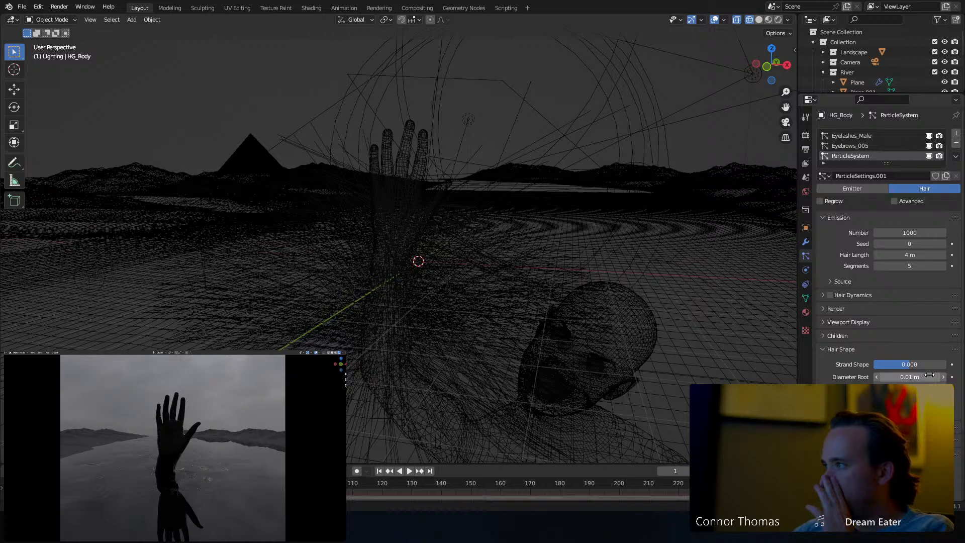
key("Return")
left_click(894, 377)
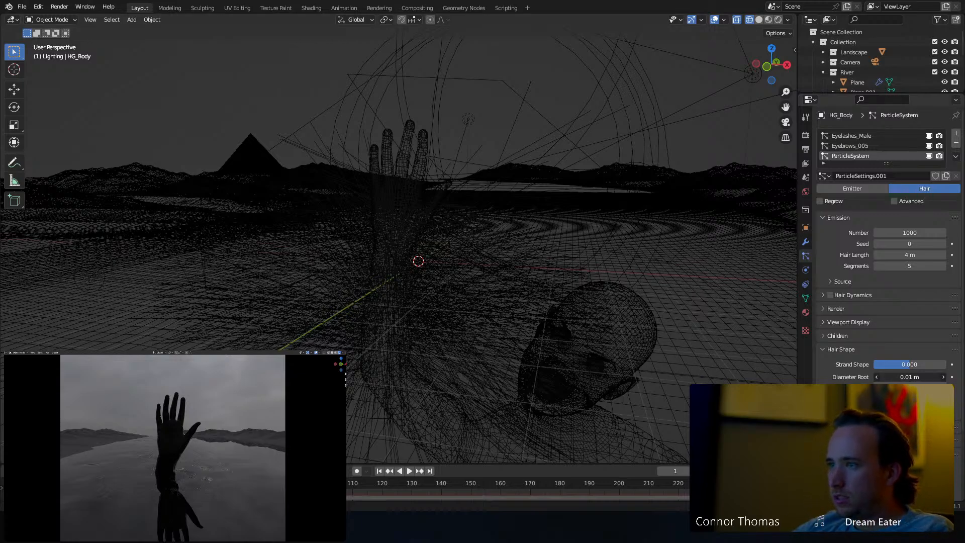
key("BackSpace")
type(".05")
key("Return")
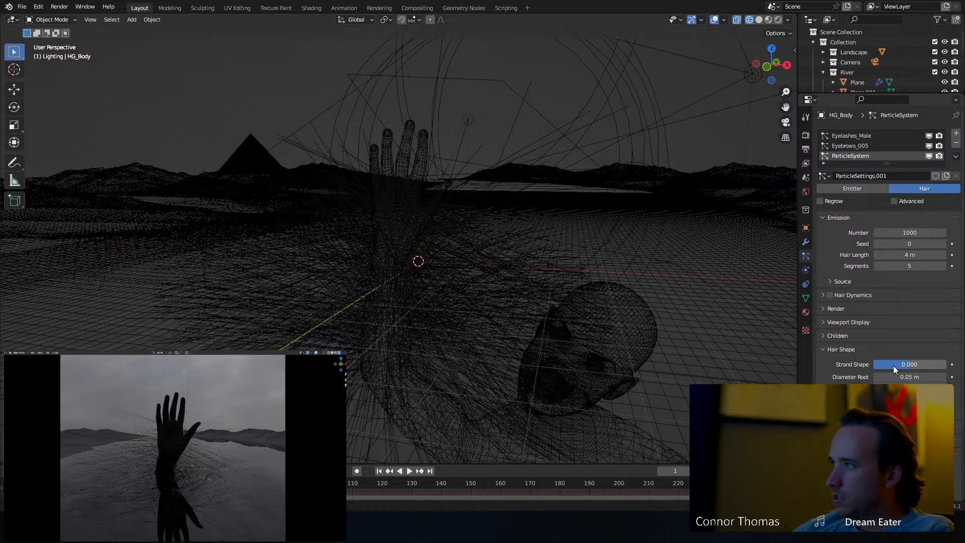
left_click(905, 376)
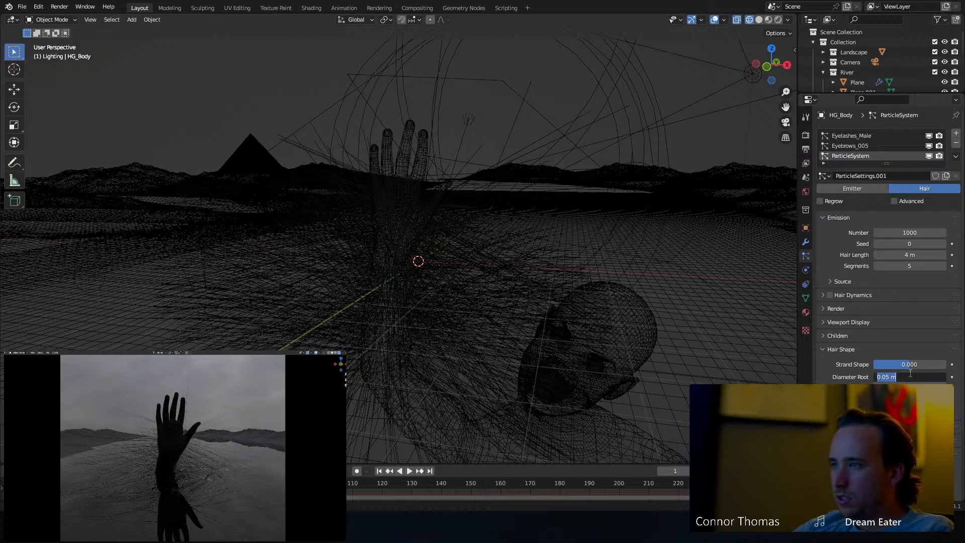
type(".025")
key("Return")
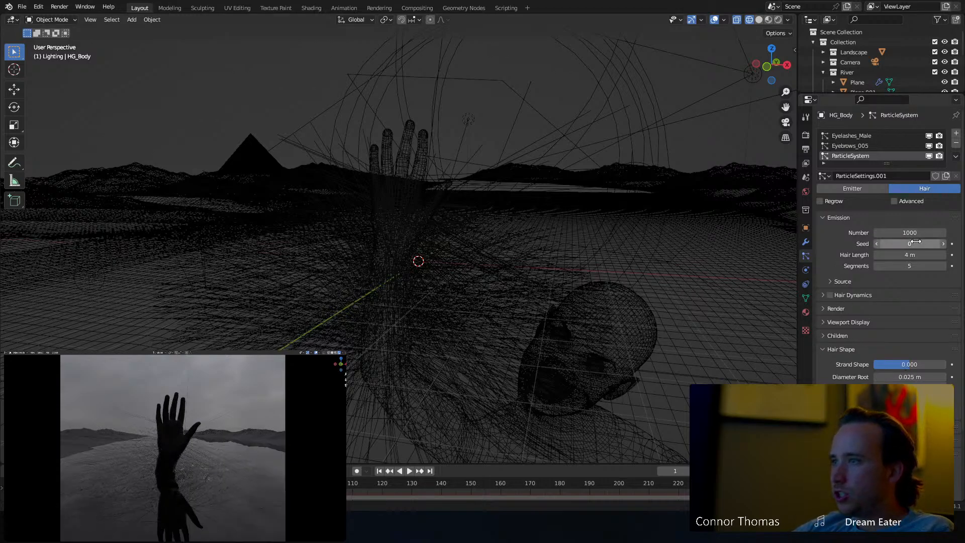
Shorten the hair length to 0.23 m and switch the viewport to solid shading, closing in on the wrist.
left_click_drag(909, 255, 870, 255)
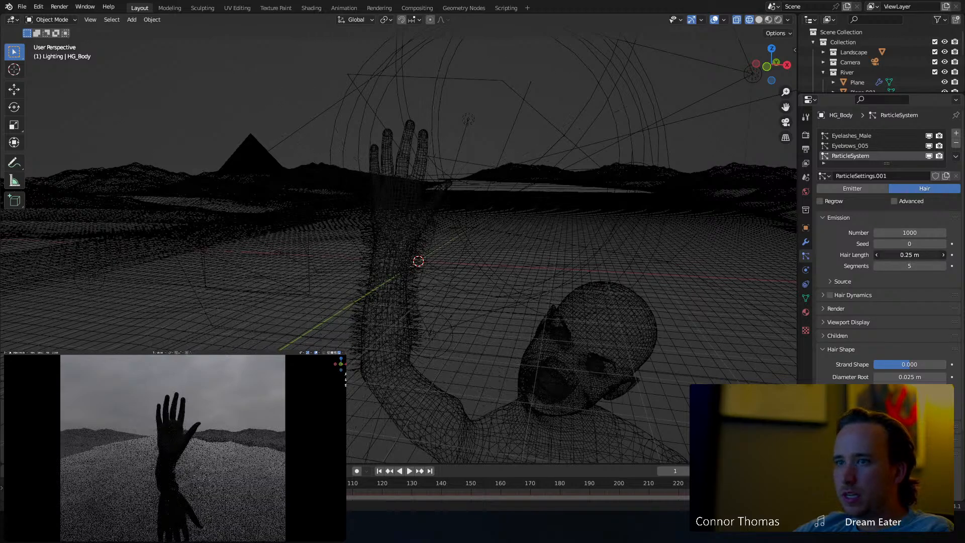
scroll(323, 209, "up", 5)
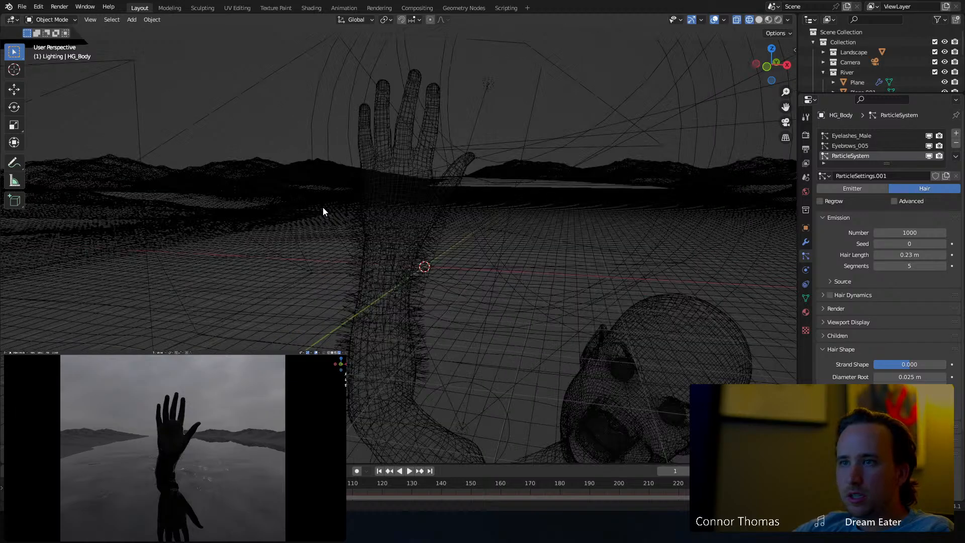
key("shift+z")
middle_click_drag(402, 276, 413, 272)
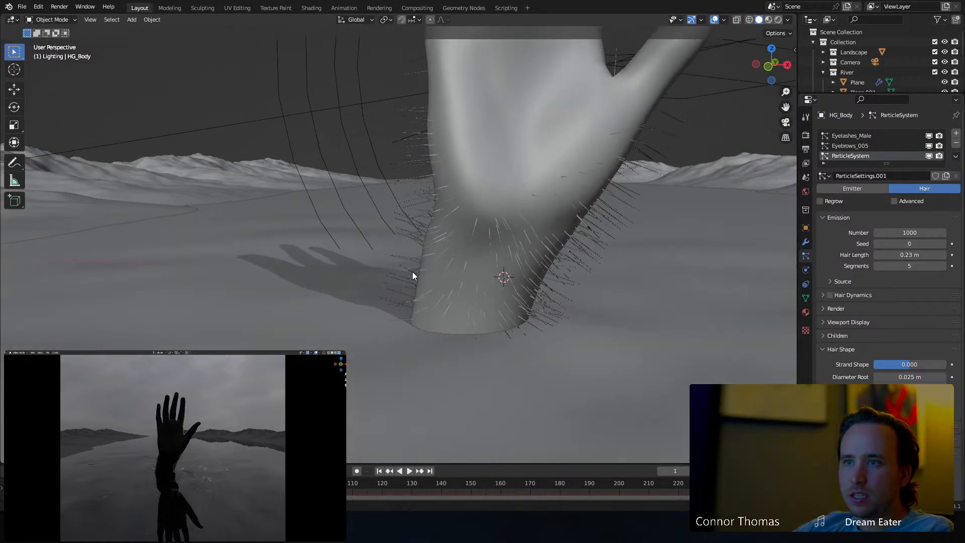
Give the arm hair interpolated children with a display amount of 100.
mouse_move(413, 232)
middle_mouse_down("shift")
mouse_move(421, 276)
mouse_move(439, 269)
mouse_move(435, 229)
mouse_move(457, 228)
mouse_move(388, 249)
mouse_move(434, 235)
middle_mouse_up("shift")
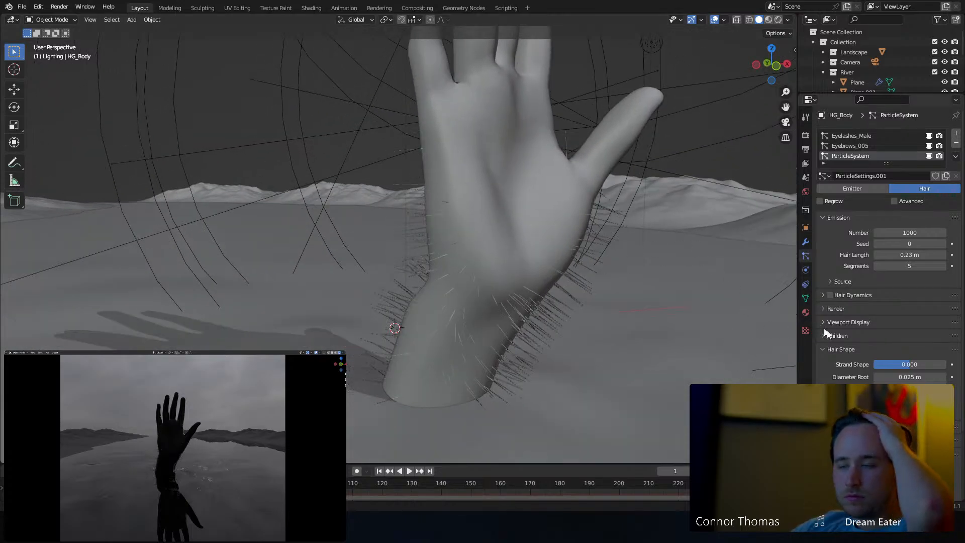
left_click(852, 336)
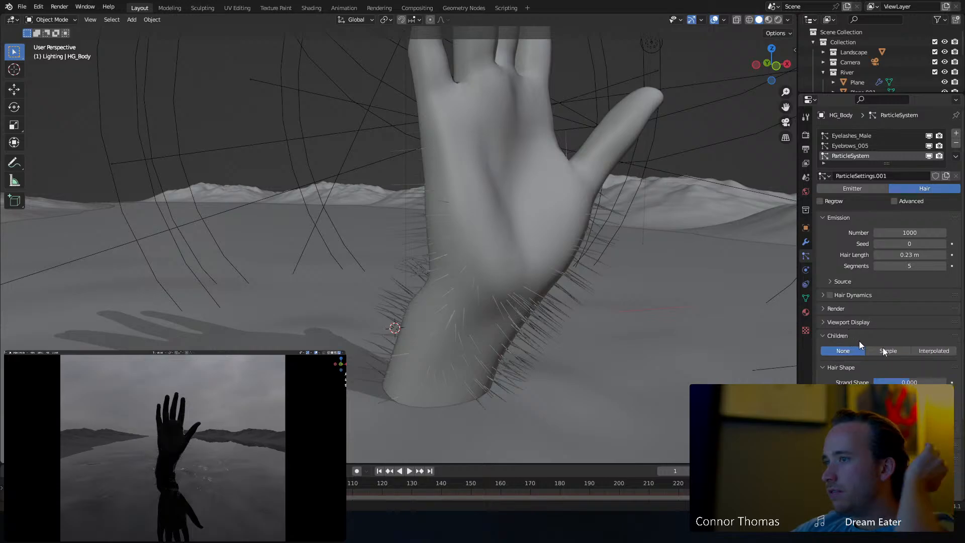
left_click(936, 351)
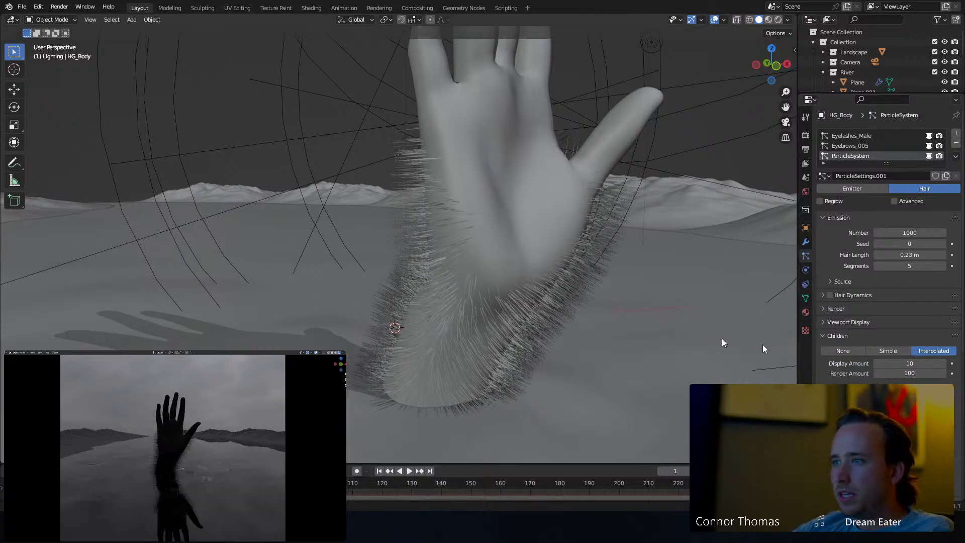
left_click(915, 362)
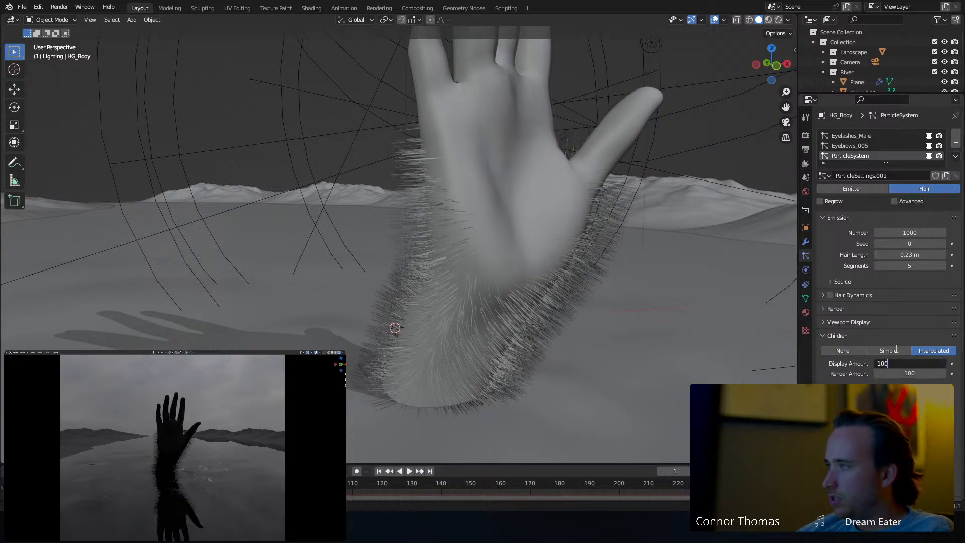
key("Return")
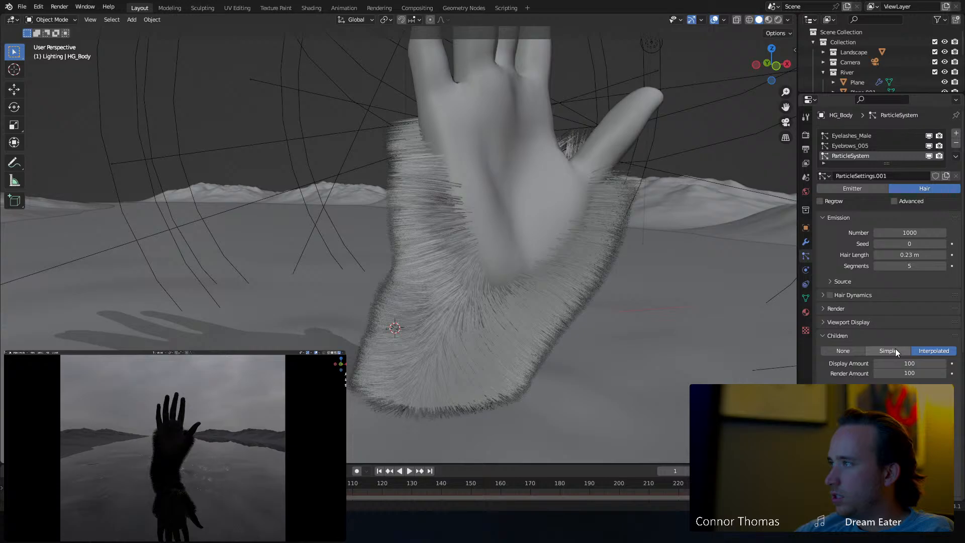
Try hair root diameters of 0.01 m and 0.001 m, and settle on 0.005 m.
scroll(895, 349, "down", 8)
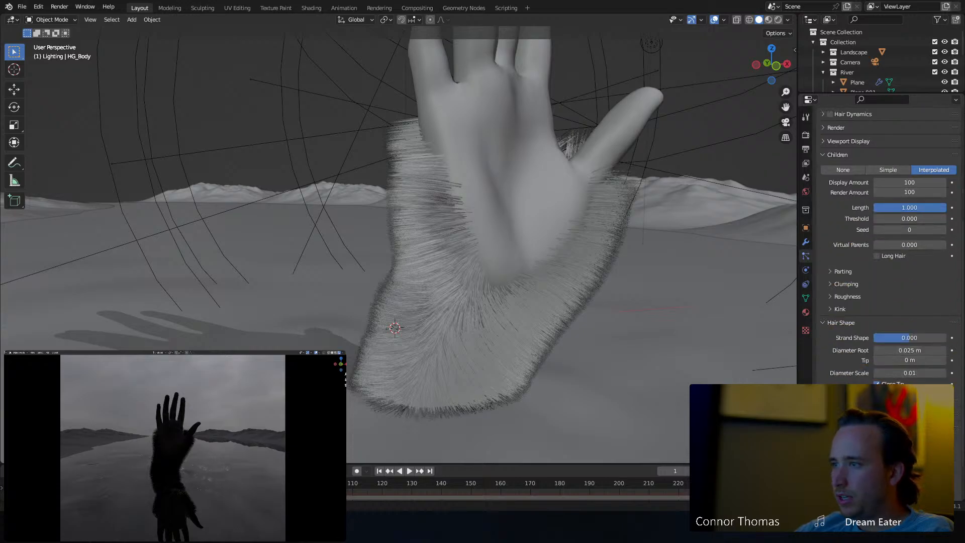
scroll(928, 332, "down", 1)
left_click(915, 330)
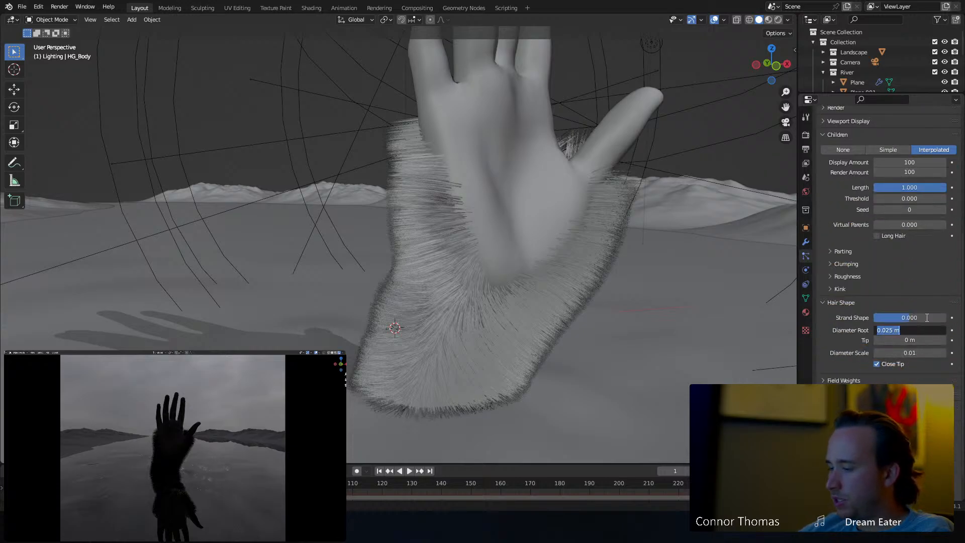
key("Return")
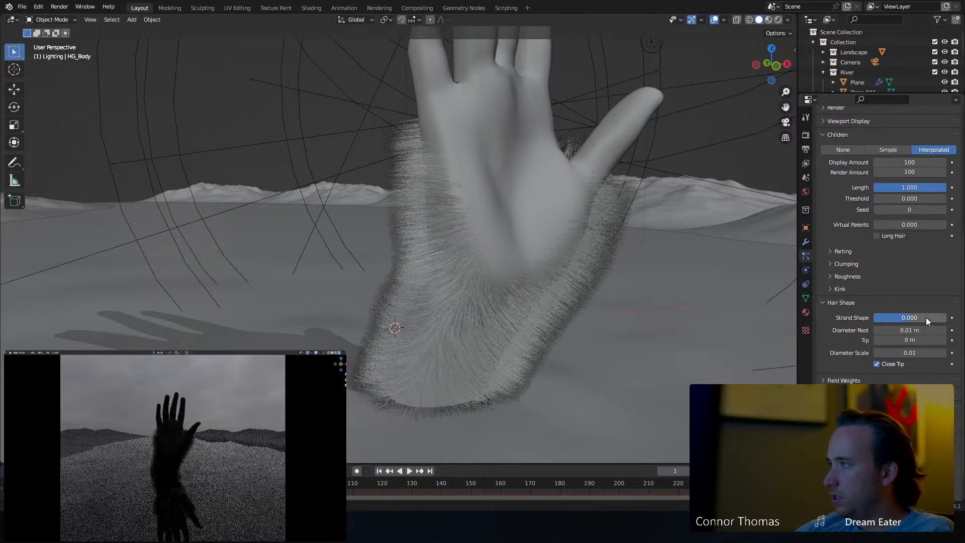
left_click(902, 328)
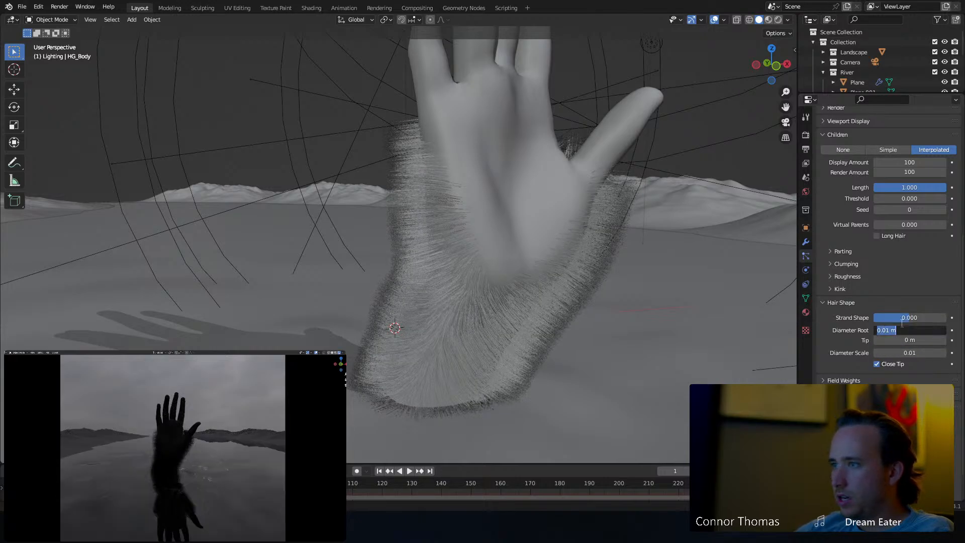
type(".001")
key("Return")
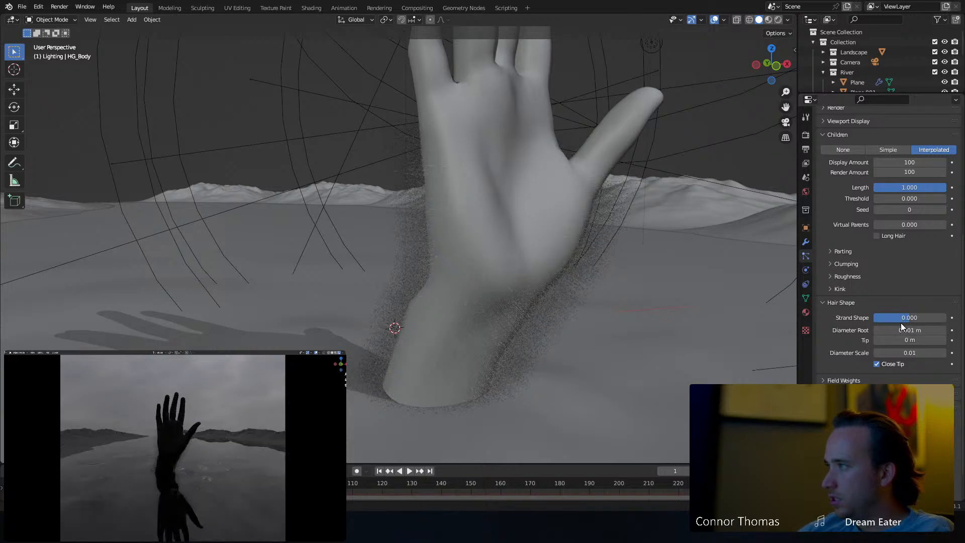
left_click(903, 330)
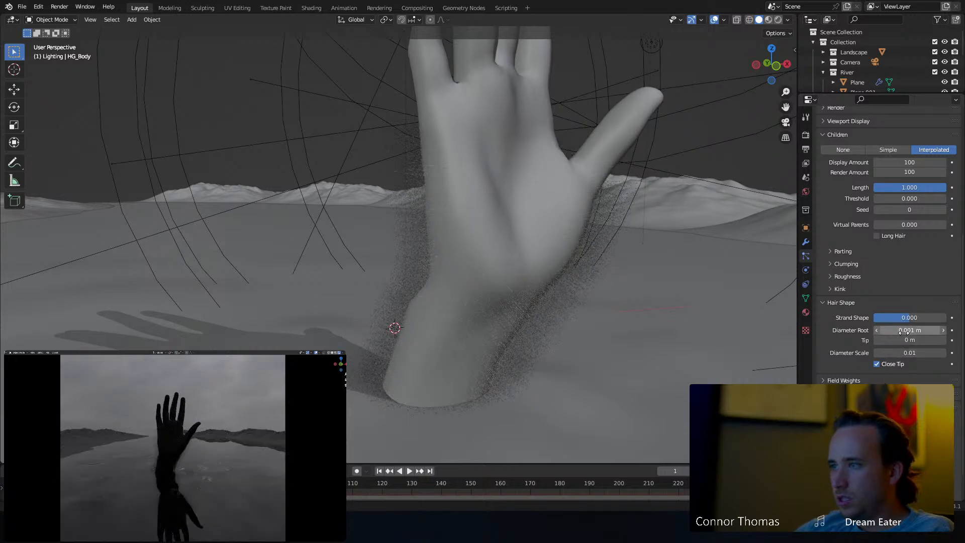
type(".005")
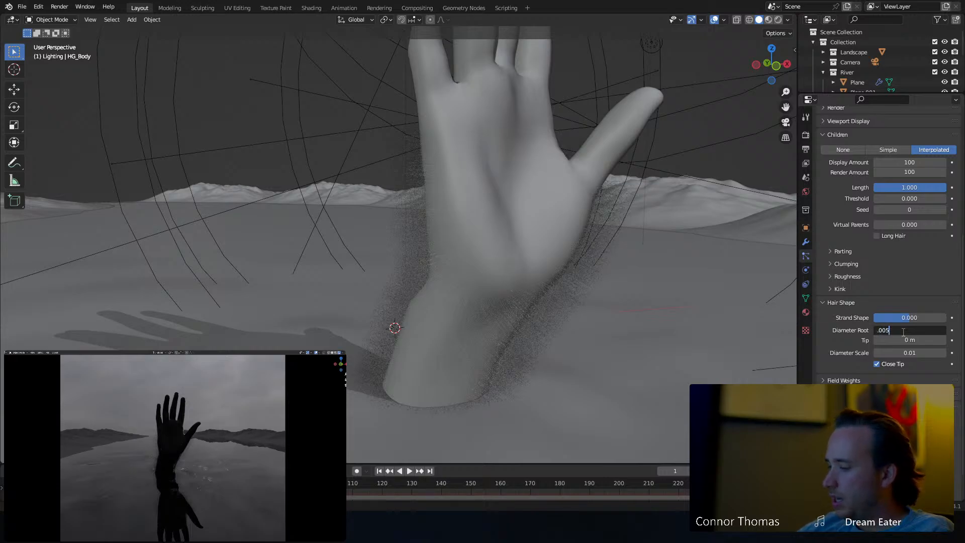
key("Return")
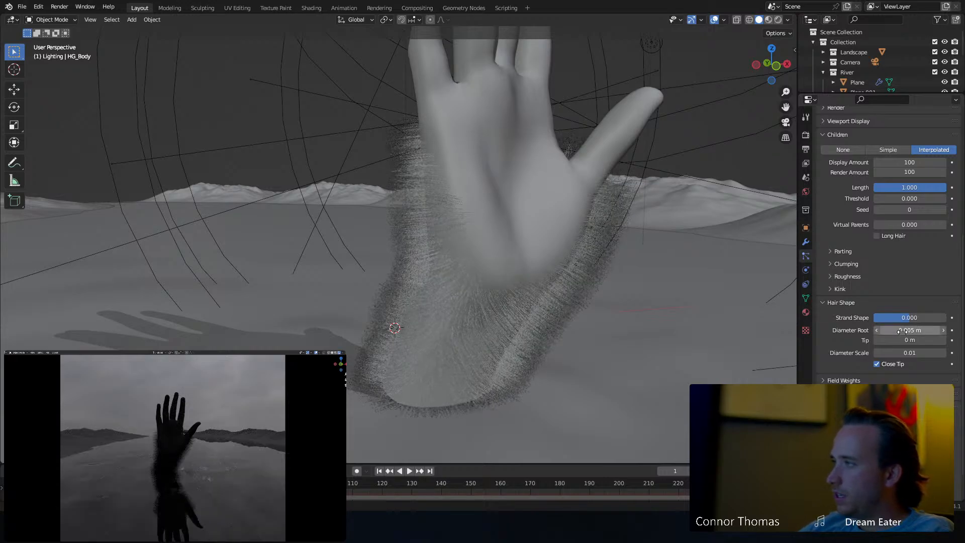
Reduce the display amount of the child hairs to 50.
scroll(845, 287, "up", 6)
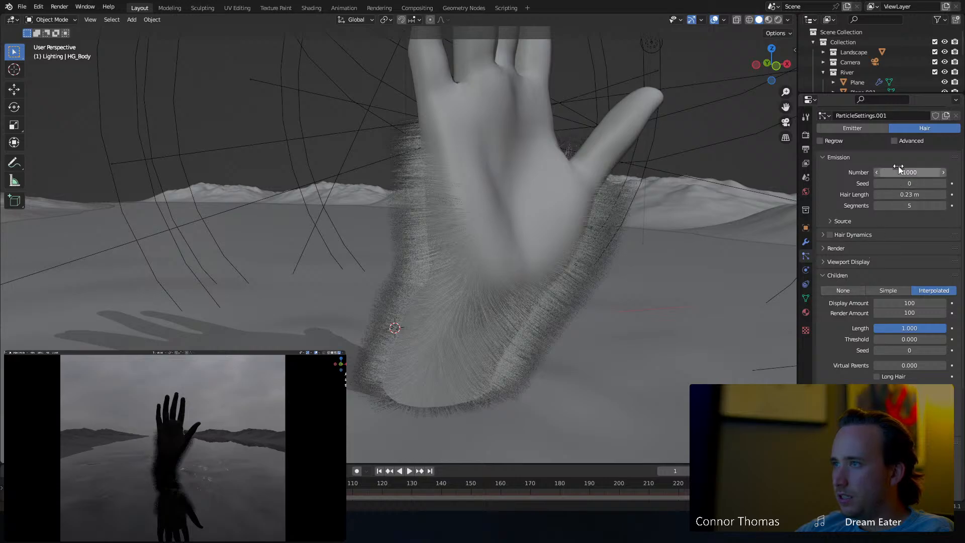
left_click(908, 303)
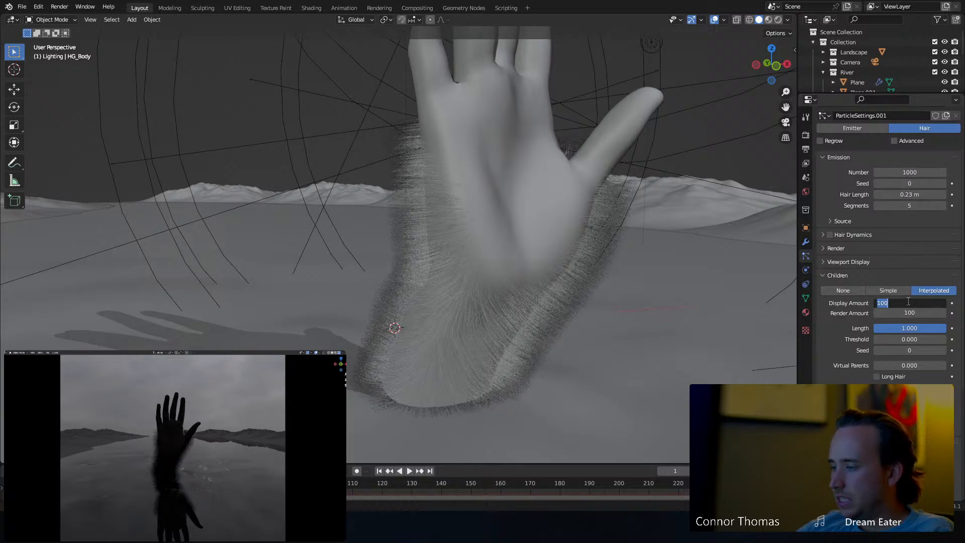
type("50")
key("Return")
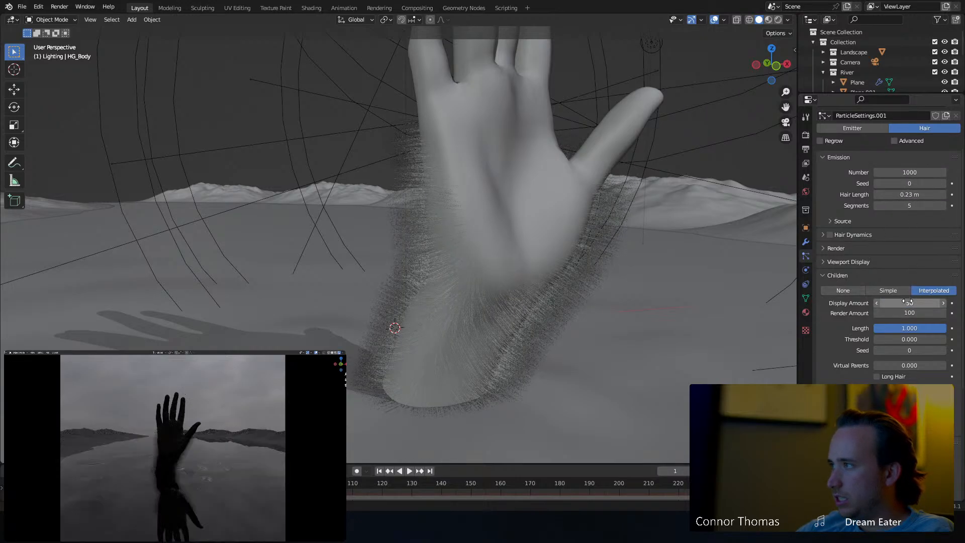
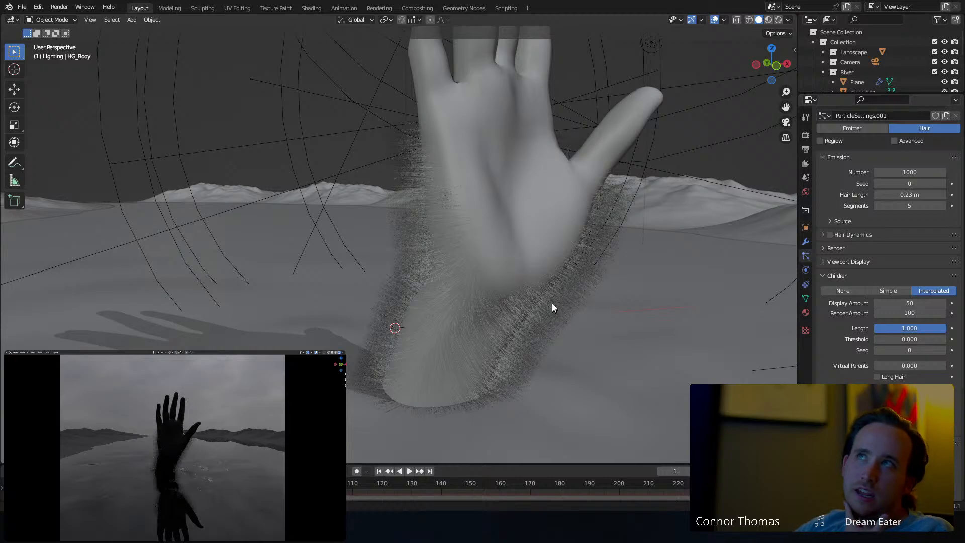
Apply the Braid kink type to the child hairs.
scroll(842, 358, "down", 3)
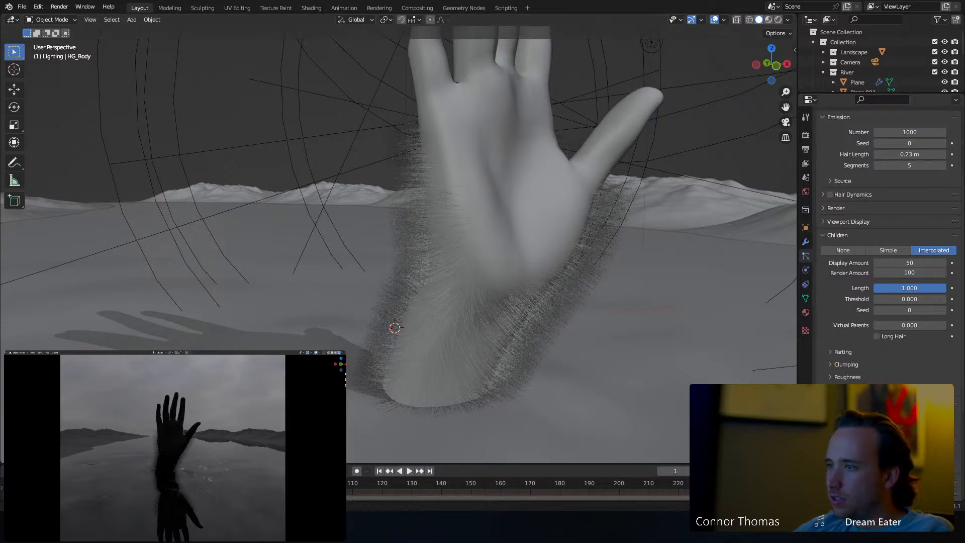
left_click(841, 368)
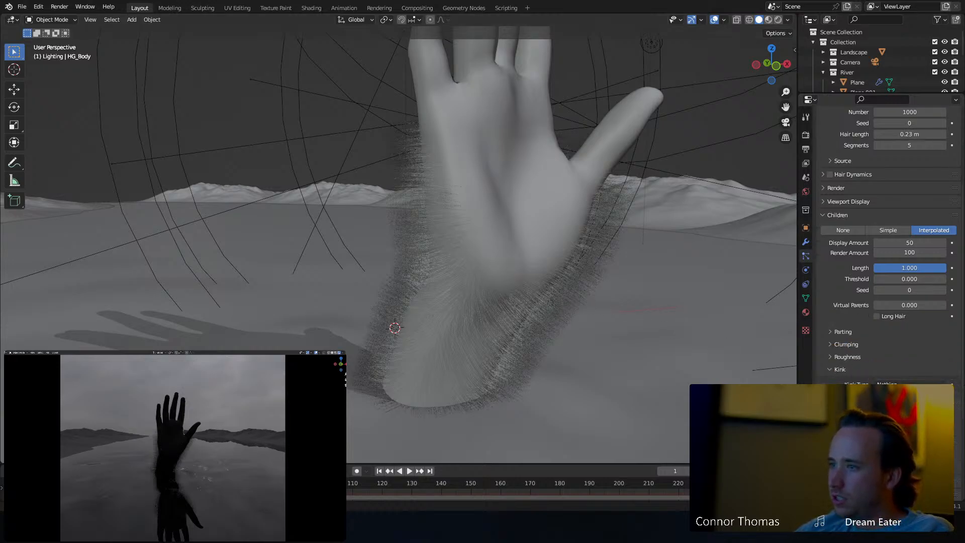
left_click(899, 435)
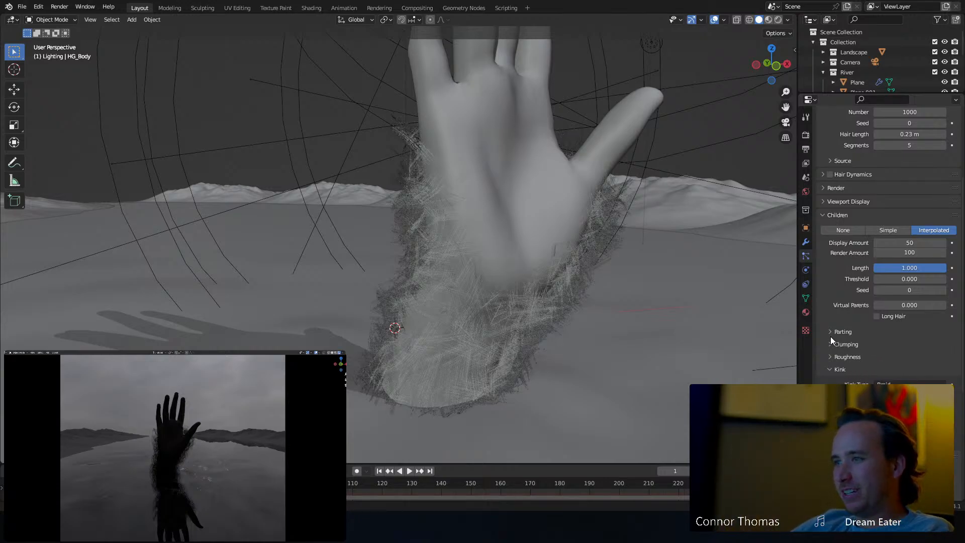
Adjust the braid kink to a flatness of 0.054, a frequency of 2.123 and a shape of -0.999.
scroll(854, 352, "down", 4)
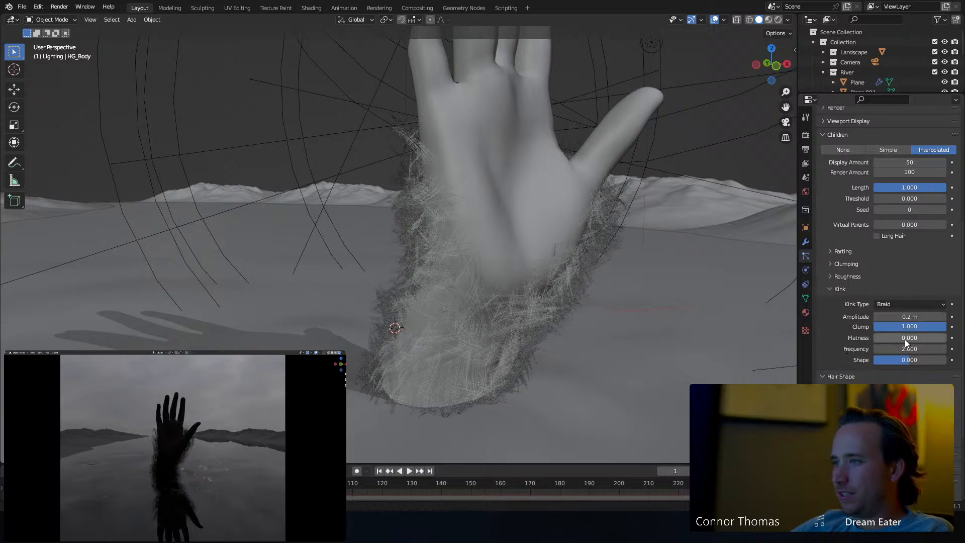
left_click_drag(905, 339, 877, 337)
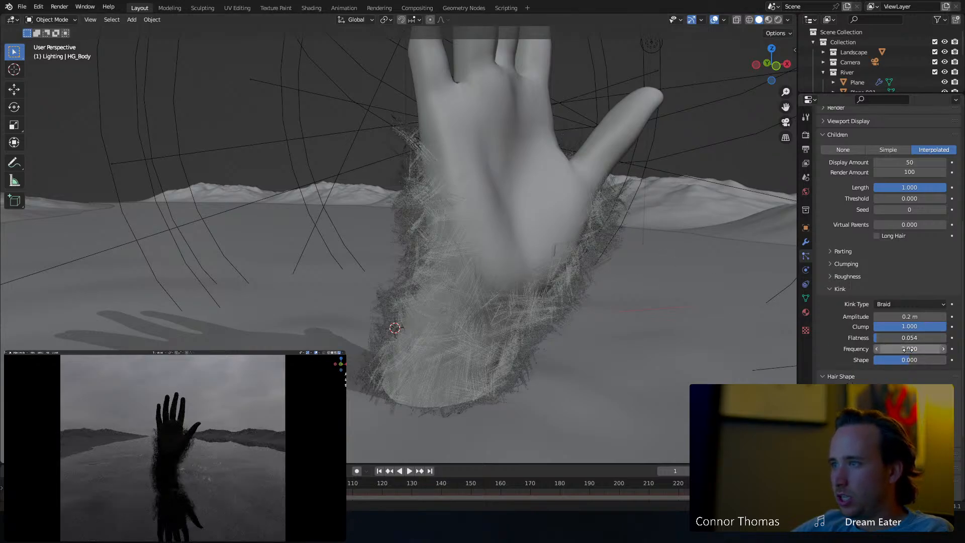
mouse_move(910, 349)
left_mouse_down()
mouse_move(923, 349)
mouse_move(908, 350)
left_mouse_up()
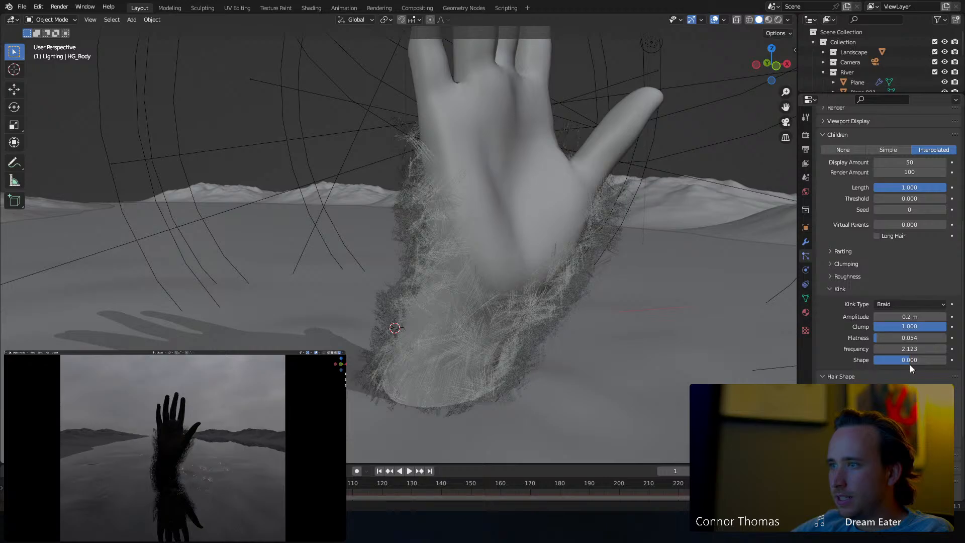
left_click_drag(909, 360, 878, 360)
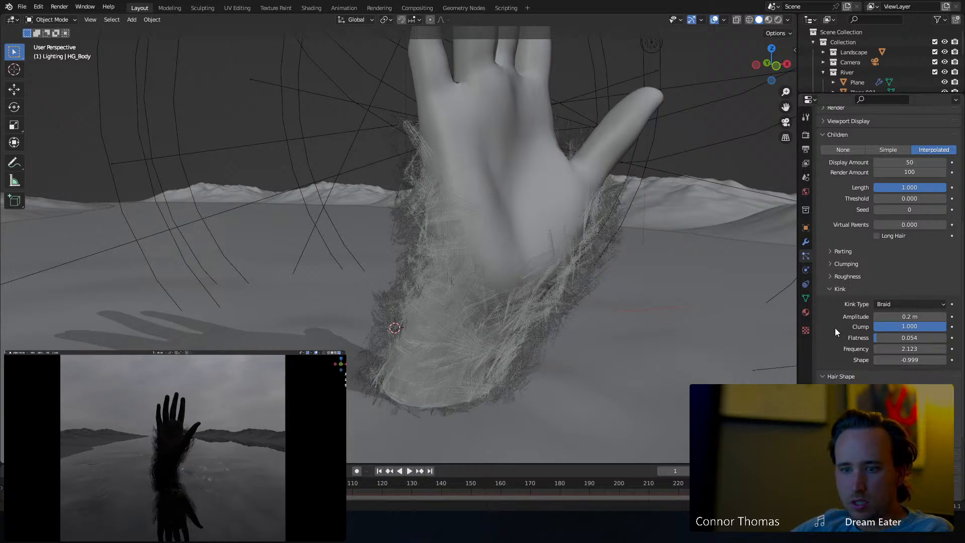
Try a hair diameter scale of 0.001, and settle on 0.005.
scroll(841, 330, "down", 2)
scroll(839, 333, "down", 1)
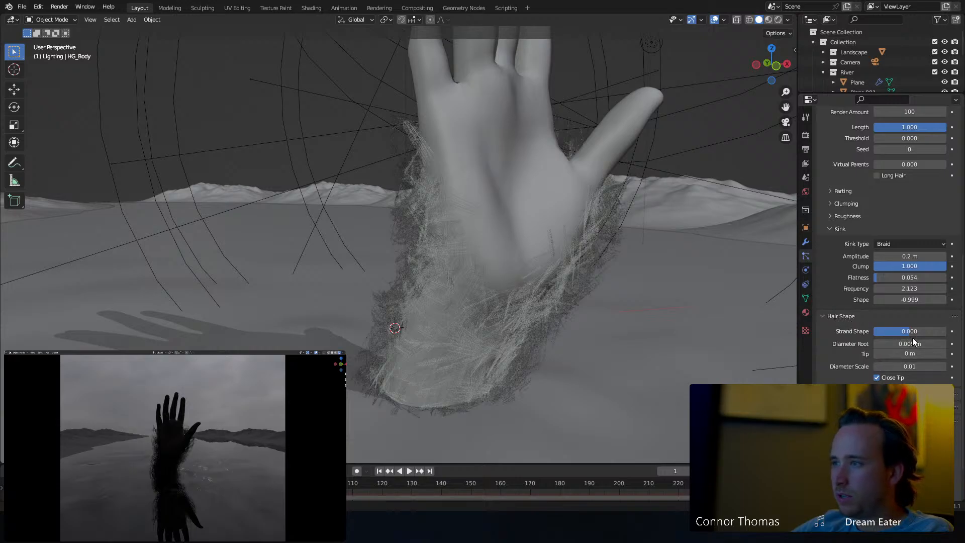
scroll(826, 315, "down", 2)
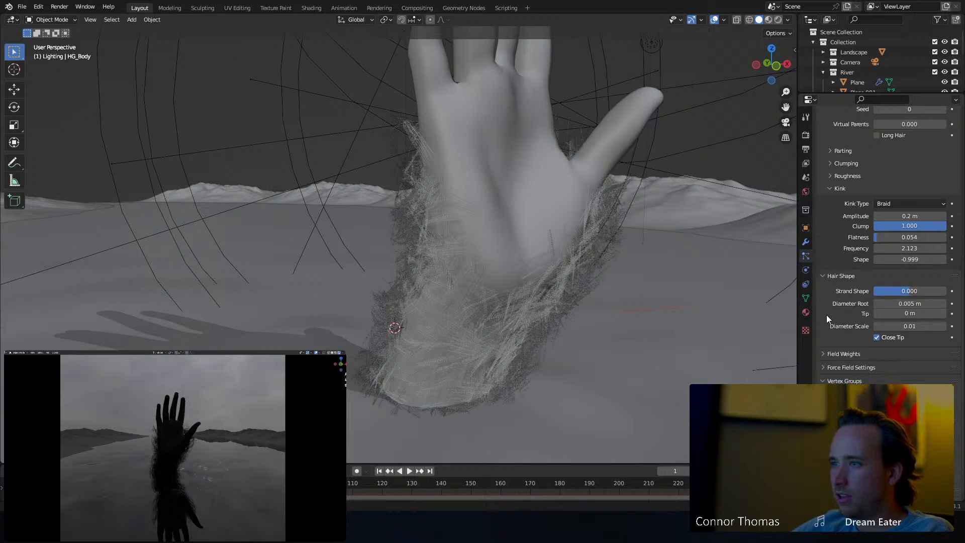
left_click(911, 325)
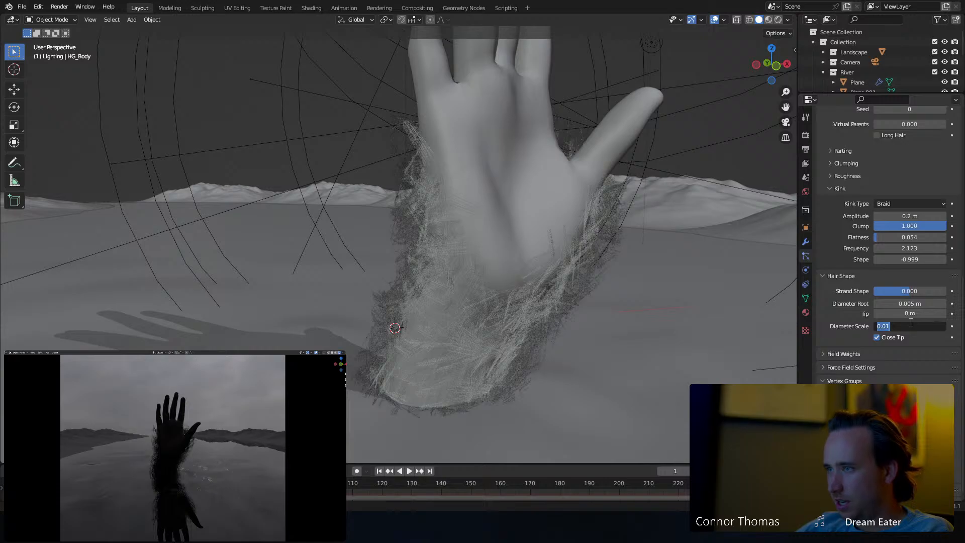
type(".001")
key("Return")
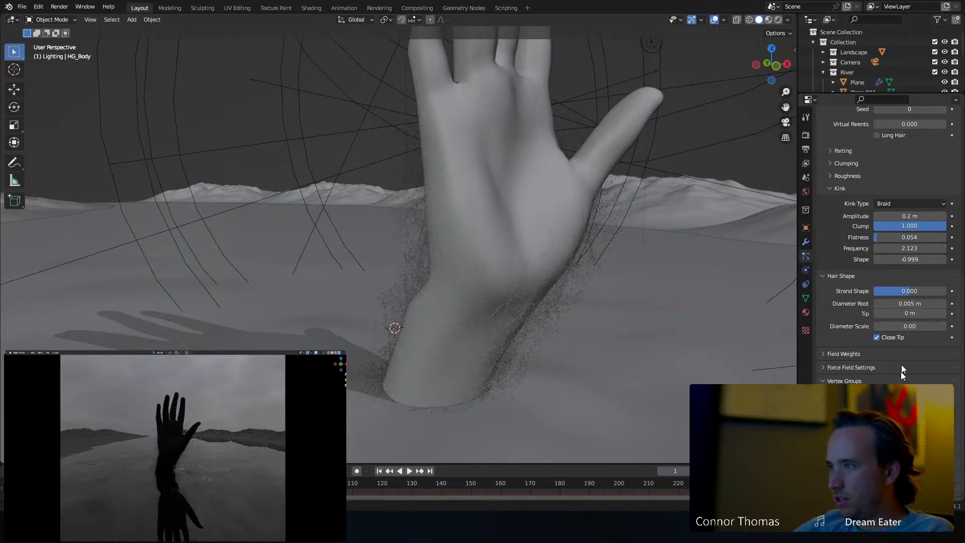
left_click(902, 326)
key("BackSpace")
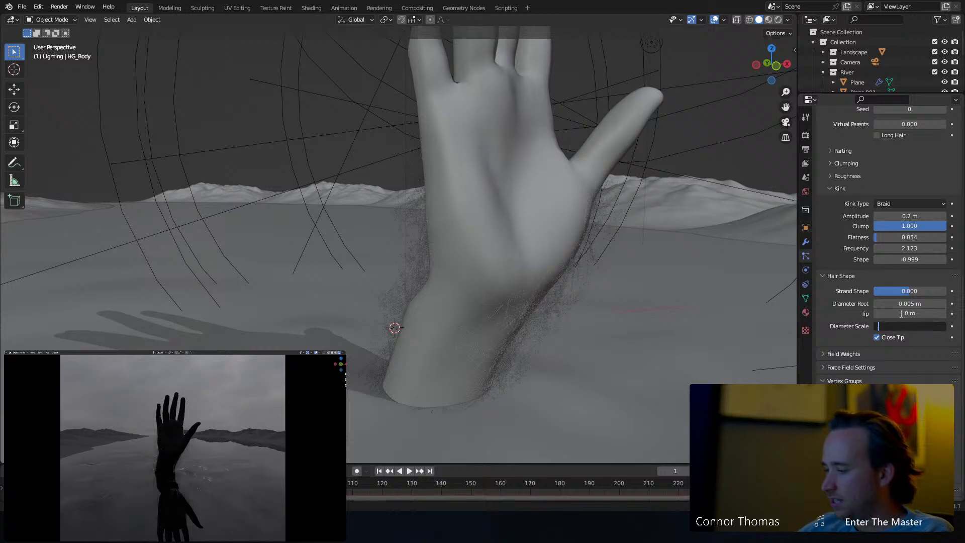
type(".005")
key("Return")
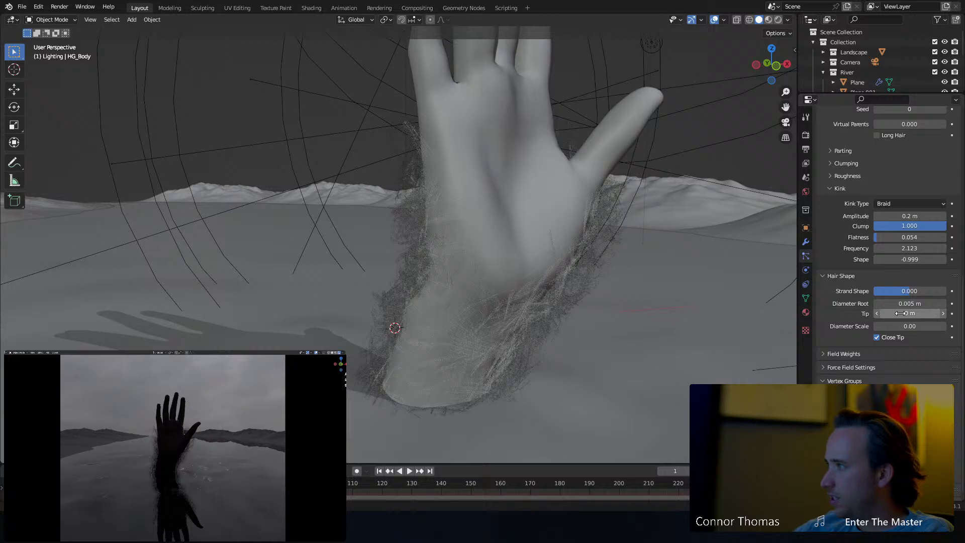
Switch the body to Particle Edit mode and enlarge the comb brush radius to 147 px.
middle_click_drag(325, 263, 402, 231)
left_click(52, 20)
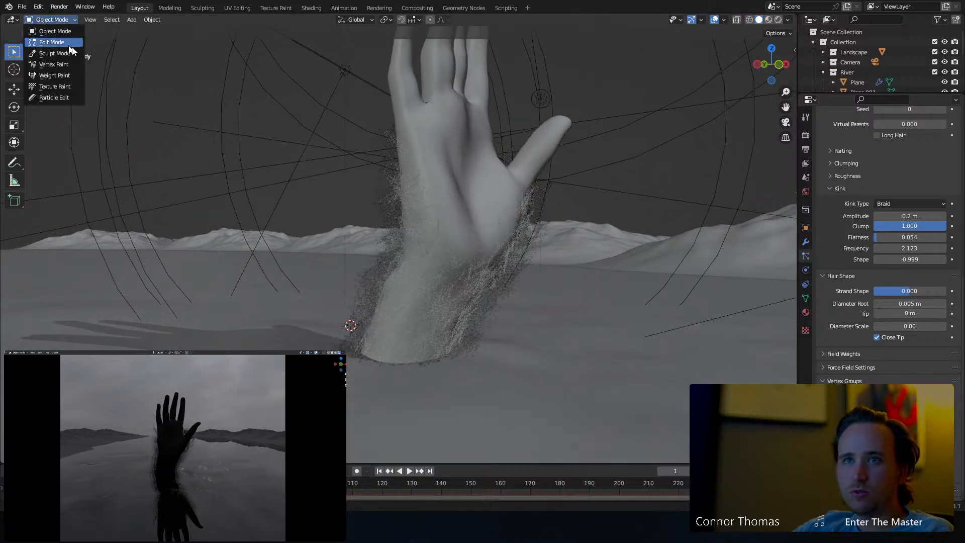
left_click(59, 96)
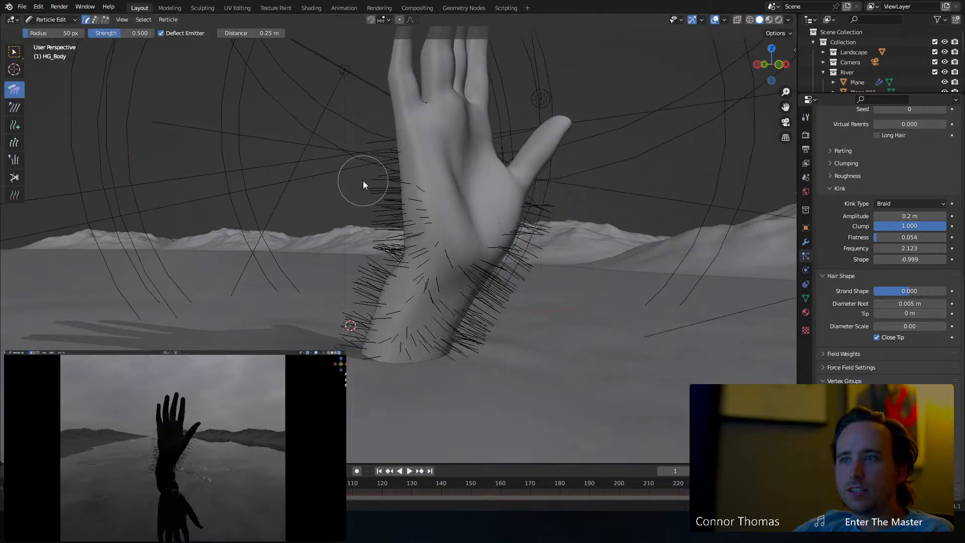
mouse_move(364, 181)
middle_mouse_down()
mouse_move(308, 176)
mouse_move(321, 194)
middle_mouse_up()
key("f")
left_click(354, 191)
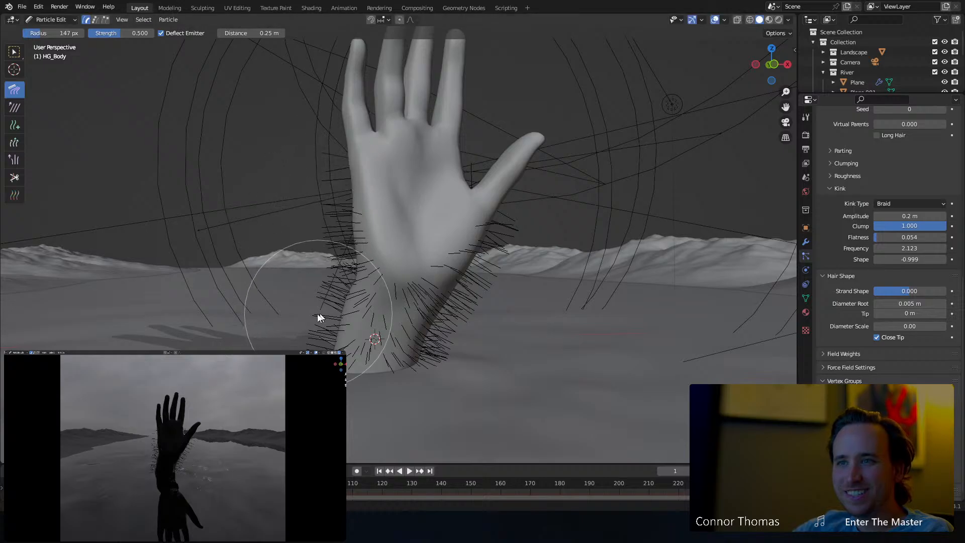
Comb the hairs along both sides of the wrist and the lower forearm so they lie downward.
mouse_move(320, 318)
left_mouse_down()
mouse_move(304, 293)
mouse_move(317, 276)
mouse_move(330, 150)
left_mouse_up()
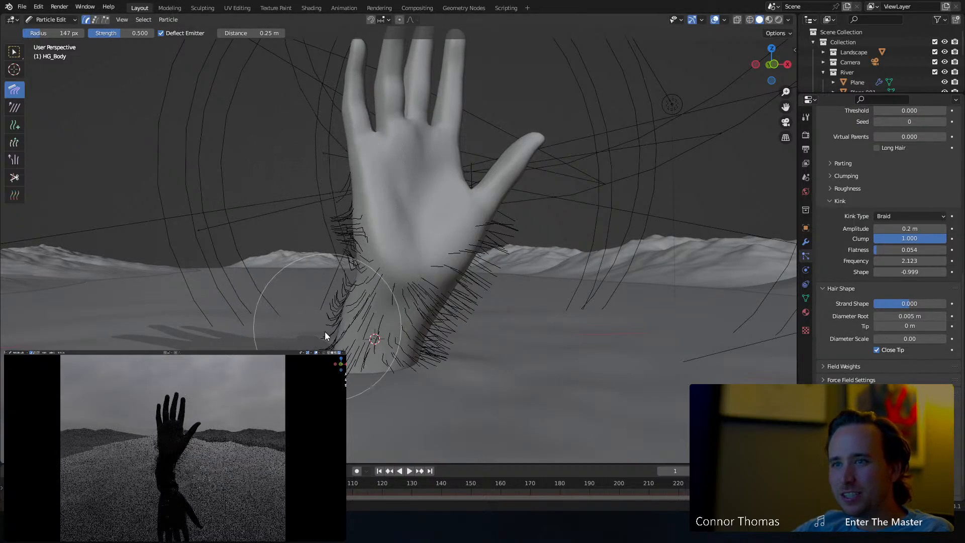
left_click_drag(326, 329, 321, 347)
left_click_drag(441, 332, 406, 363)
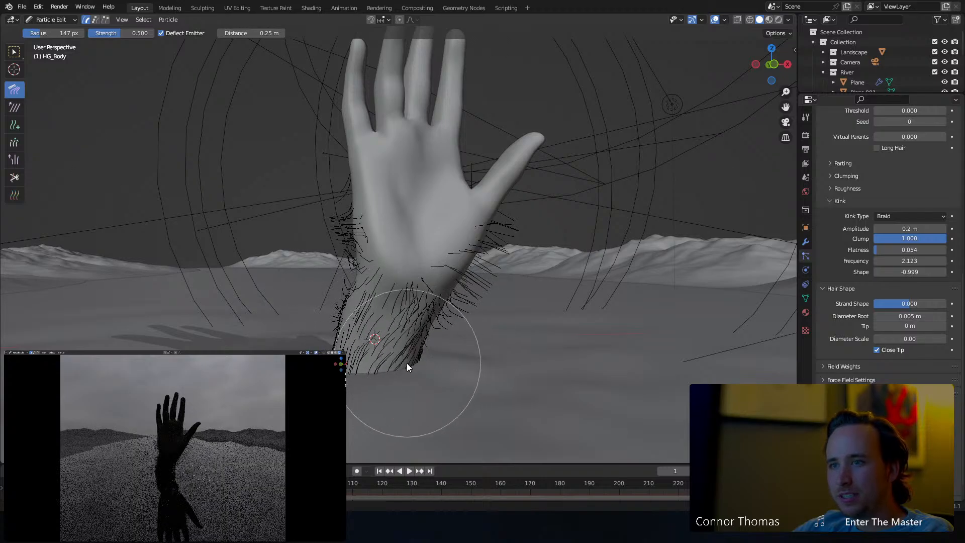
Comb the remaining hairs below the thumb, across the heel of the palm and along the wrist's outer edges, working from several angles.
middle_click_drag(407, 362, 371, 306)
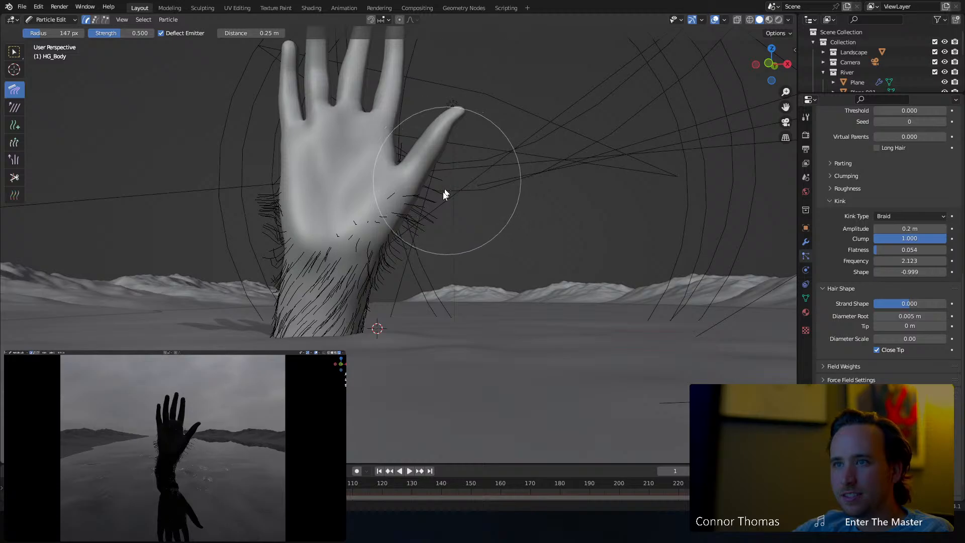
left_click_drag(443, 189, 429, 221)
left_click_drag(375, 201, 348, 237)
middle_click_drag(421, 248, 456, 255)
left_click_drag(504, 205, 517, 215)
middle_click_drag(639, 231, 601, 232)
middle_click_drag(358, 230, 344, 231)
left_click_drag(272, 251, 298, 253)
mouse_move(299, 253)
middle_mouse_down()
mouse_move(378, 255)
mouse_move(384, 244)
middle_mouse_up()
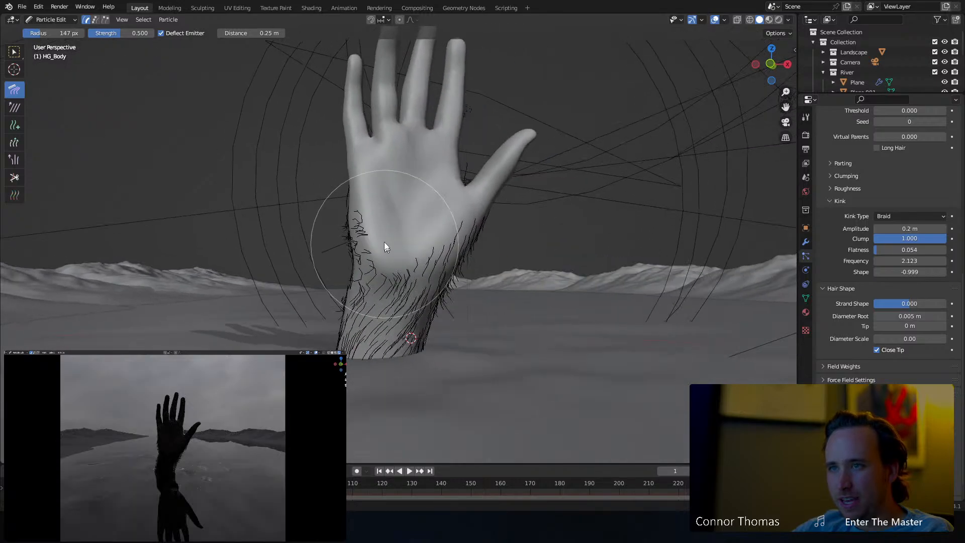
Return the body to Object Mode and examine the combed child hairs together with their particle settings.
left_click(41, 20)
left_click(53, 33)
middle_click_drag(468, 236, 480, 236)
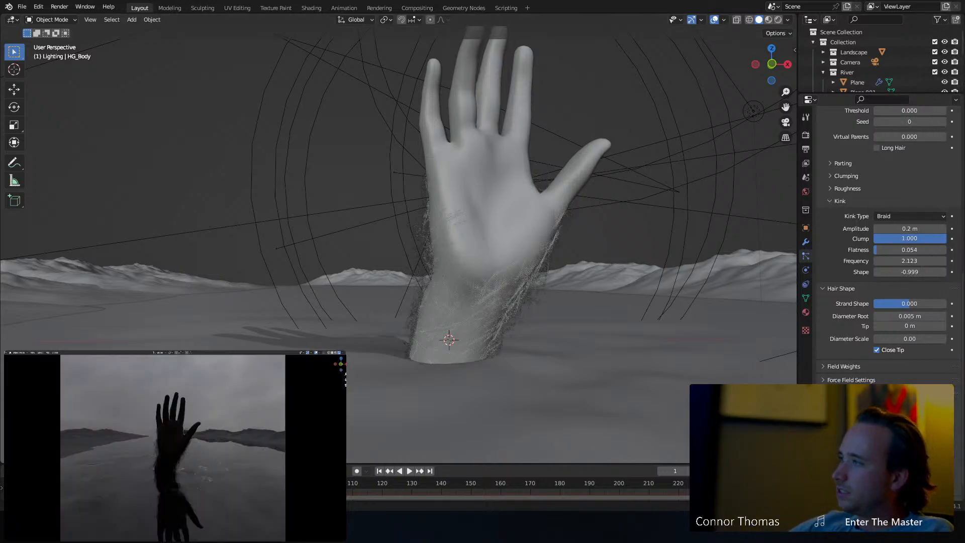
middle_click_drag(612, 333, 622, 330)
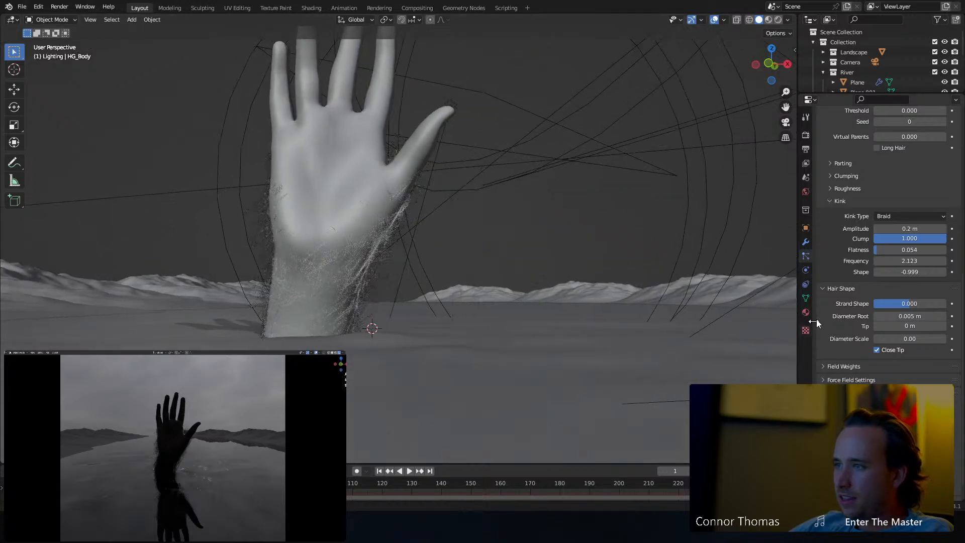
scroll(826, 344, "down", 2)
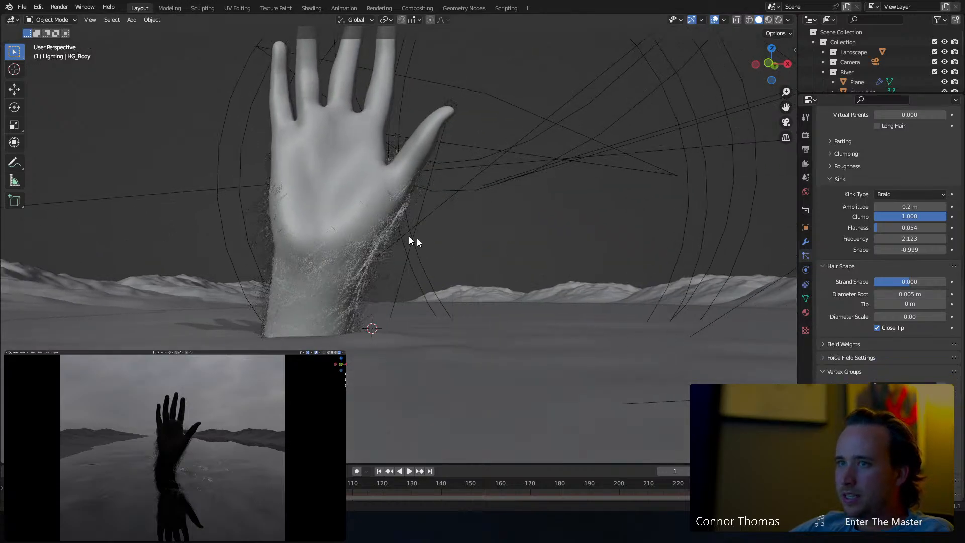
scroll(860, 294, "up", 8)
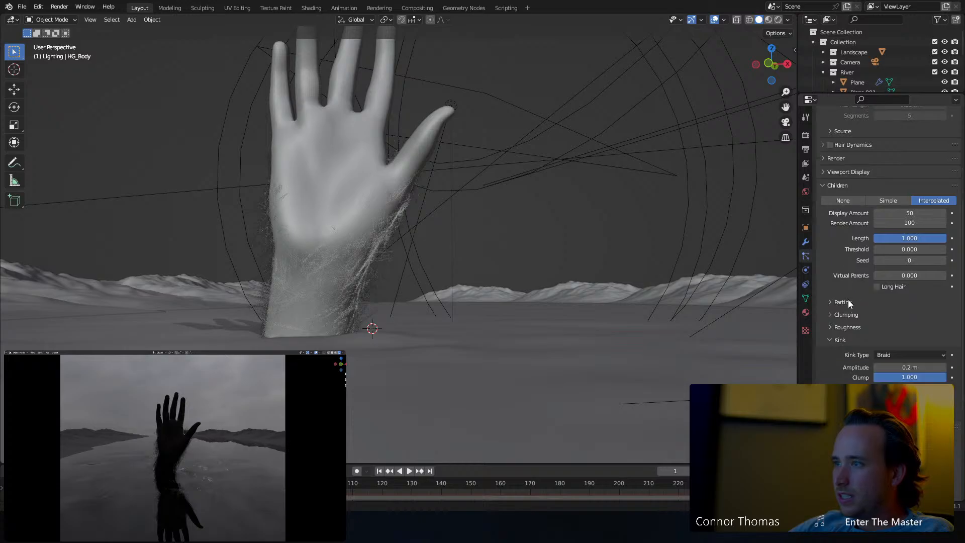
scroll(849, 299, "down", 2)
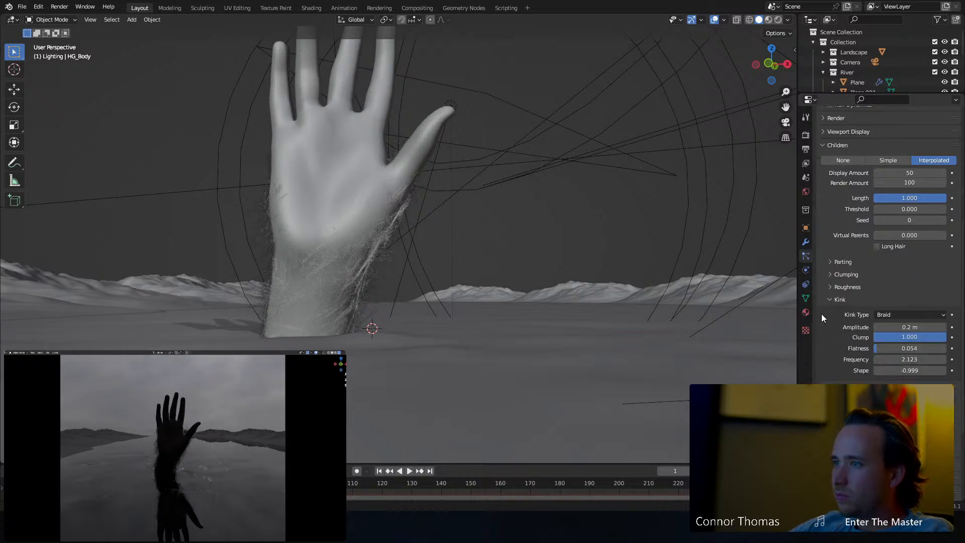
Add a material slot to the body and create a new material named Wet Hair in it.
left_click(806, 313)
scroll(844, 224, "down", 1)
scroll(843, 224, "up", 3)
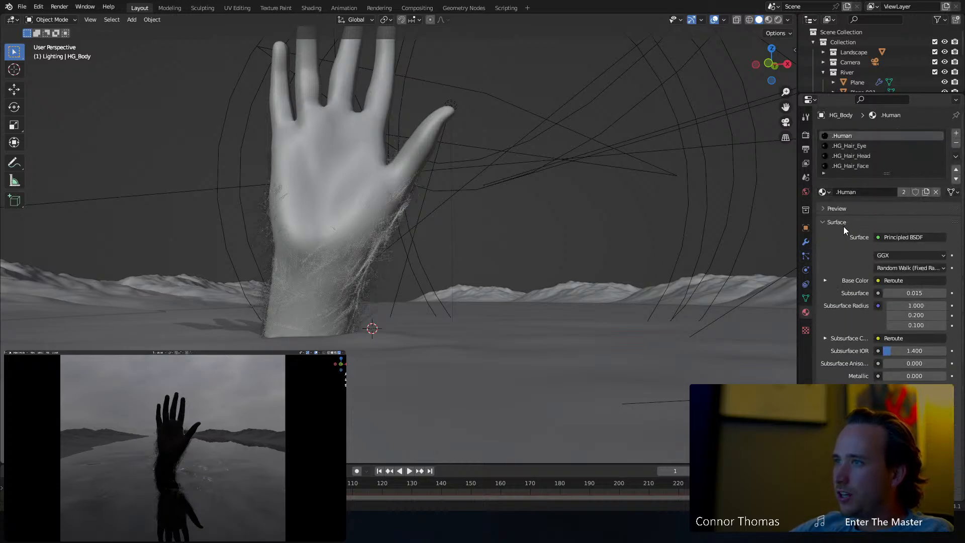
left_click(957, 134)
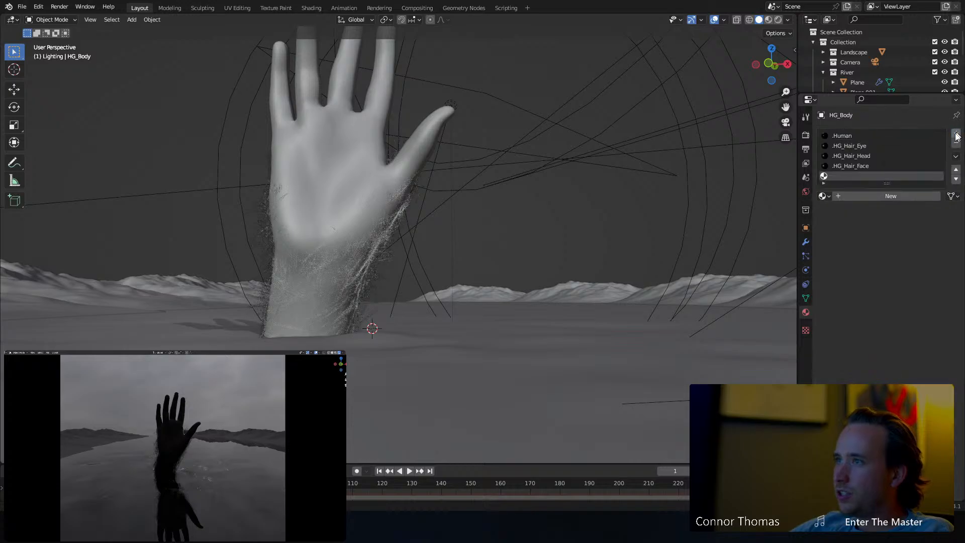
left_click(843, 194)
left_click(862, 200)
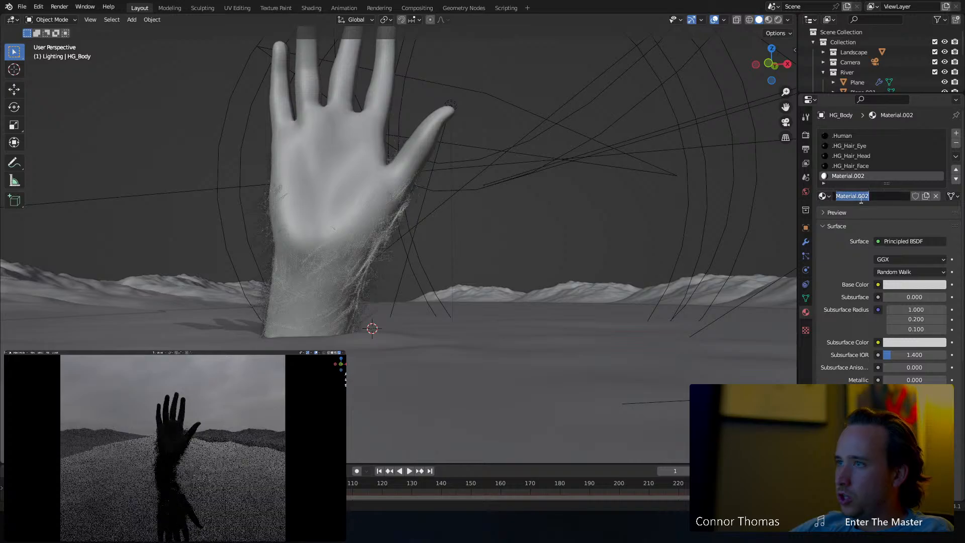
type("Wet Ha")
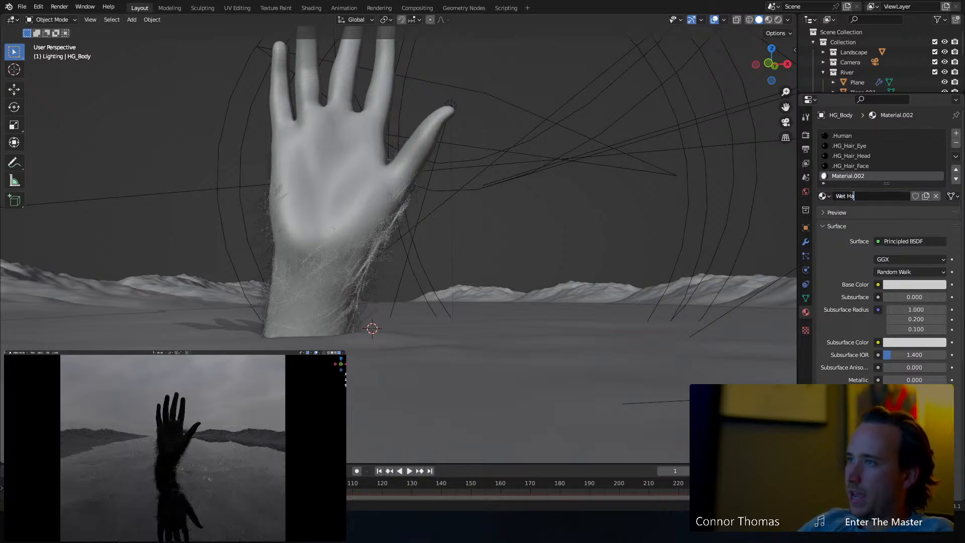
type("ir")
key("Return")
Change the Wet Hair surface shader to Principled Hair BSDF and set its roughness to 0.000.
left_click(908, 241)
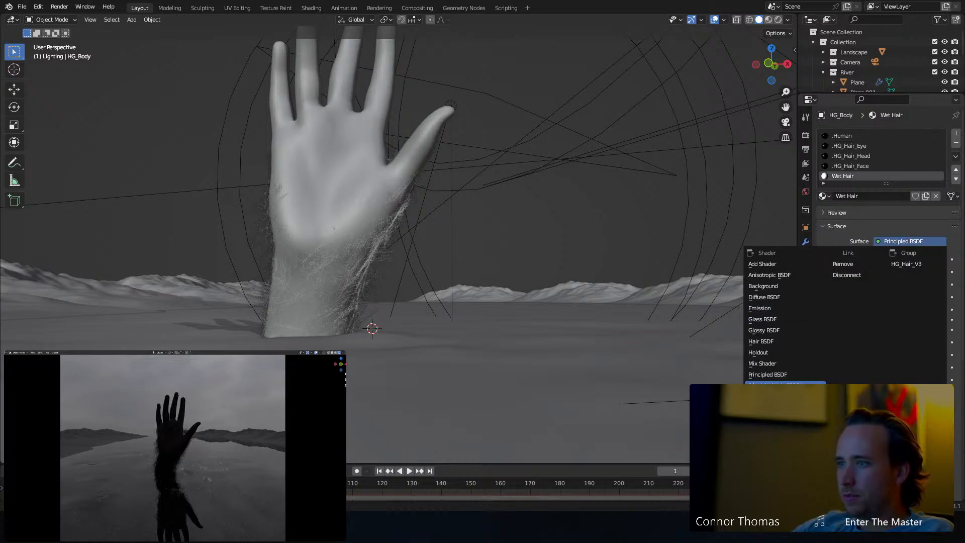
left_click(769, 385)
left_click_drag(901, 284, 838, 289)
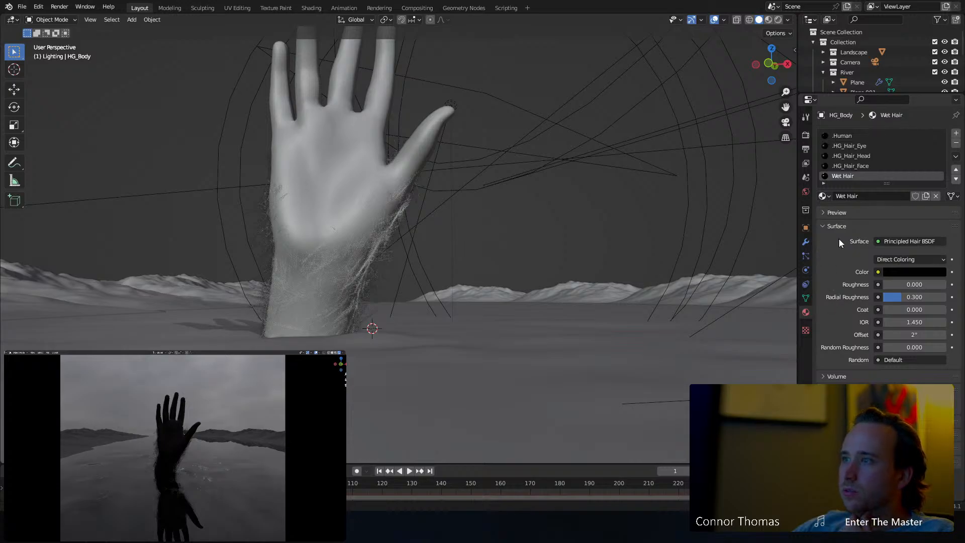
Show the Wet Hair material preview on hair strands.
left_click(831, 214)
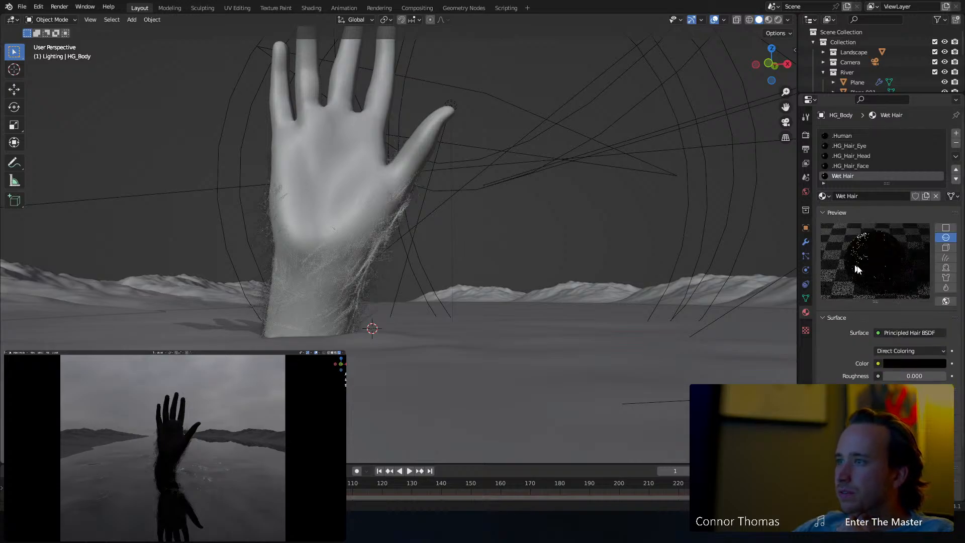
left_click(947, 259)
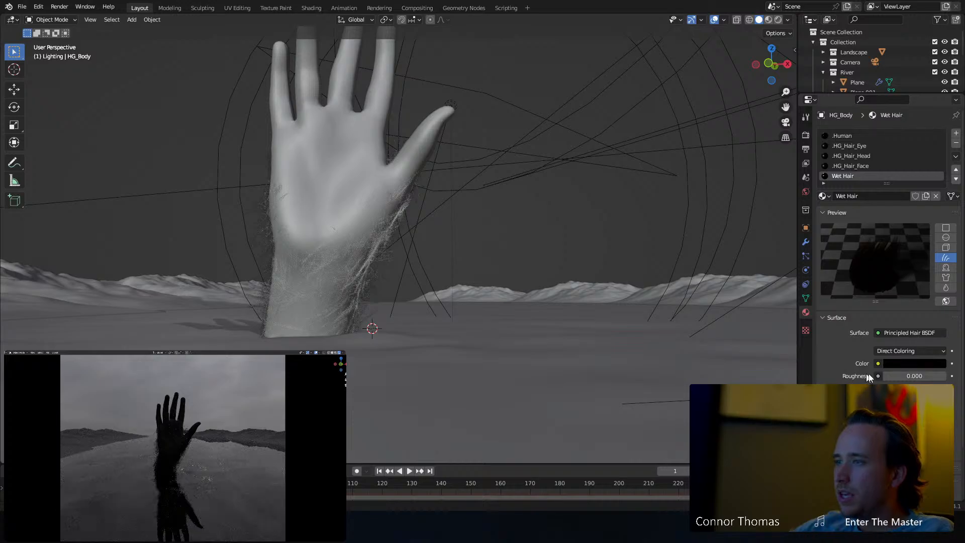
left_click(902, 350)
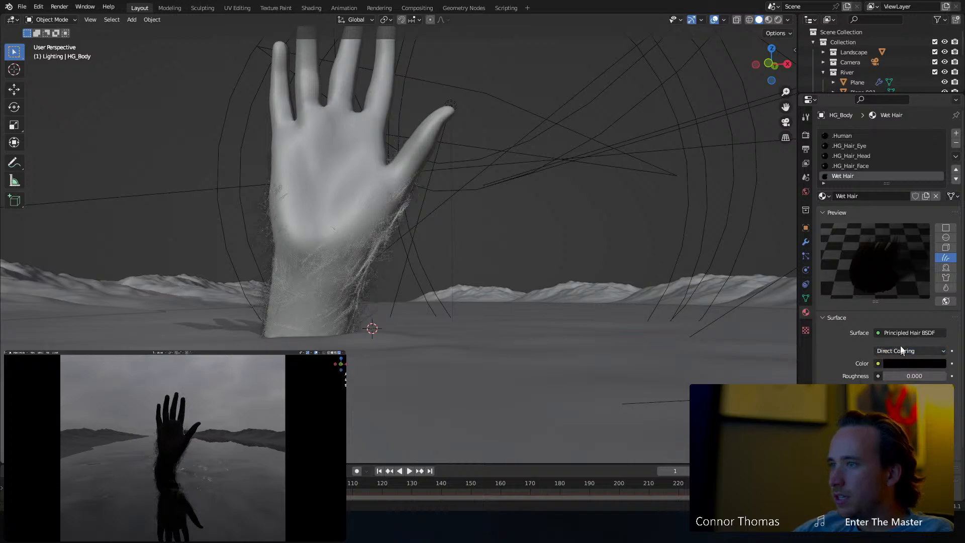
Set the arm hair particle system to render with the Wet Hair material.
left_click(806, 256)
scroll(846, 326, "down", 1)
left_click(836, 301)
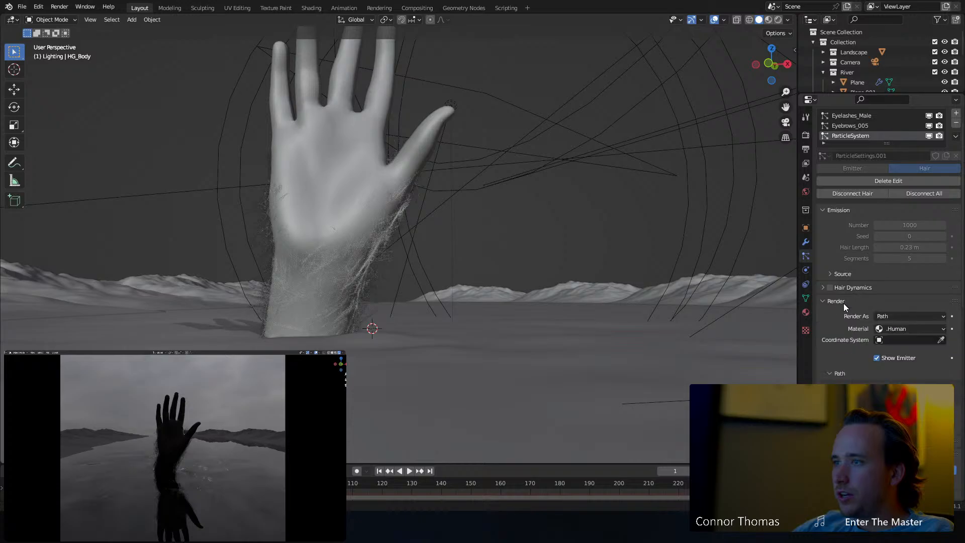
left_click(900, 330)
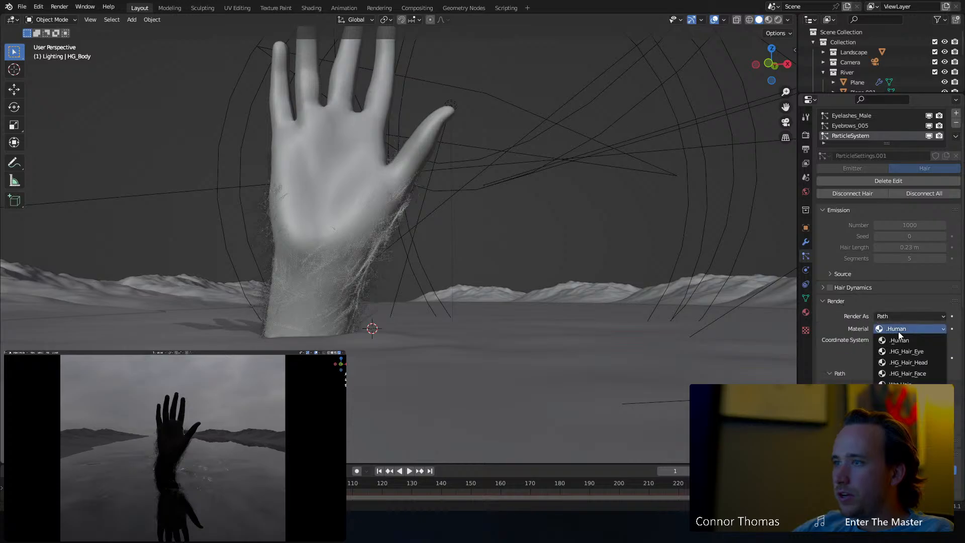
left_click(904, 384)
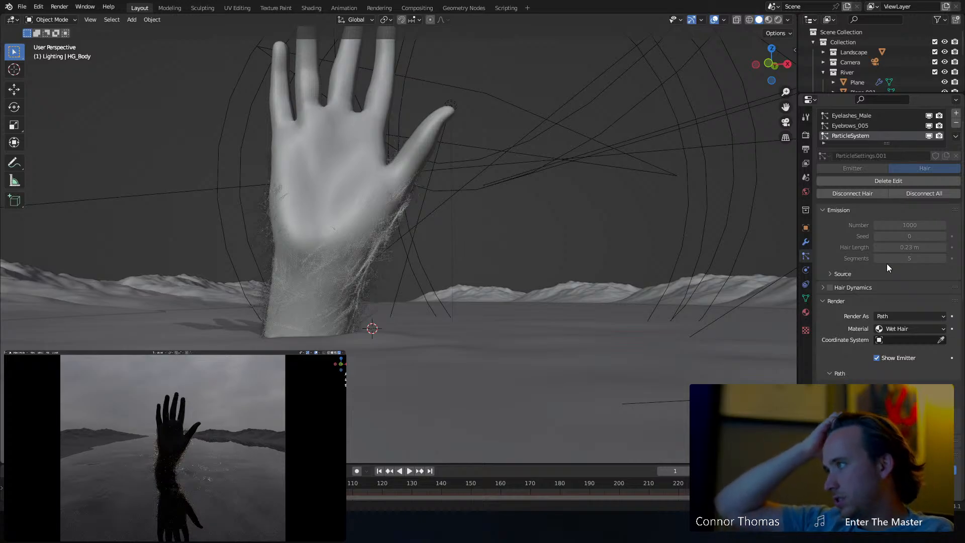
Try Absorption Coefficient coloring on Wet Hair, and settle on Melanin Concentration with a melanin of 1.000.
left_click(806, 313)
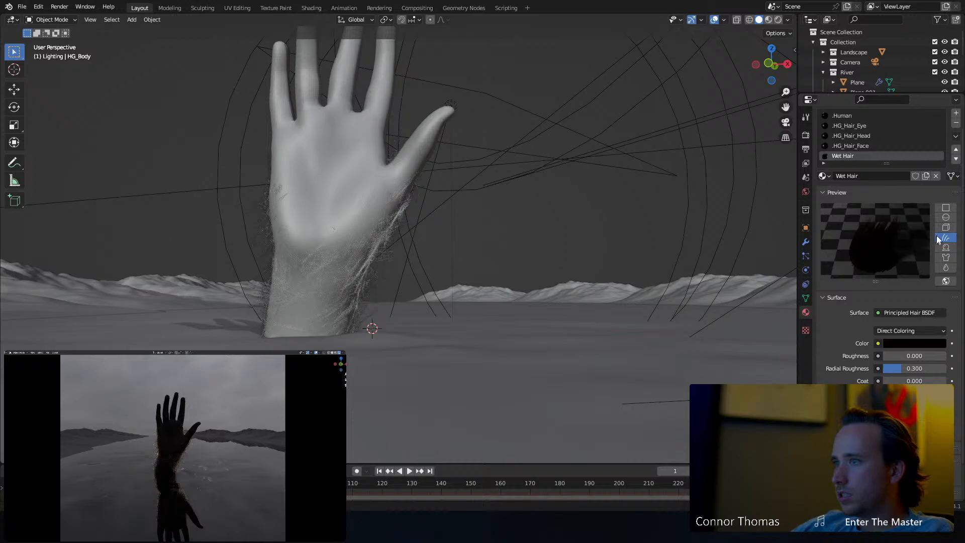
left_click(904, 330)
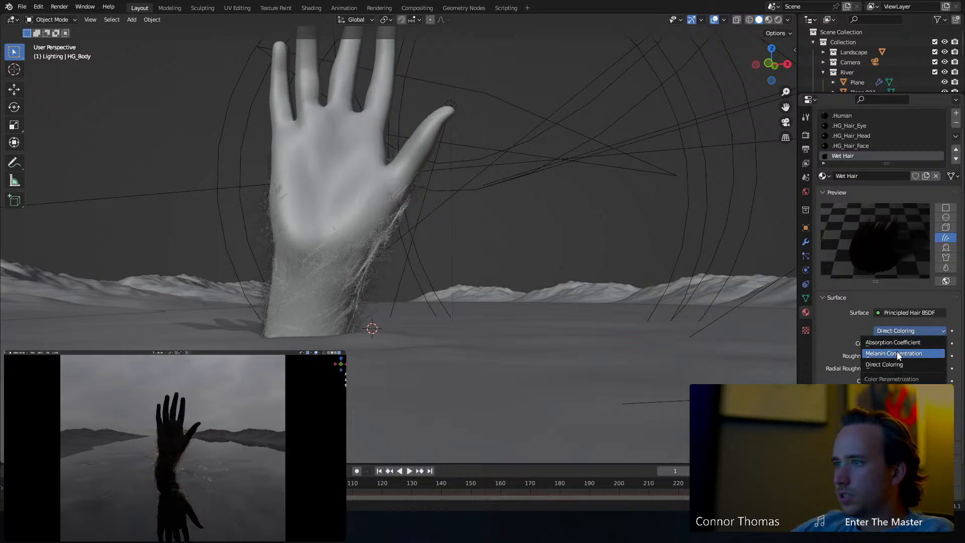
left_click(902, 343)
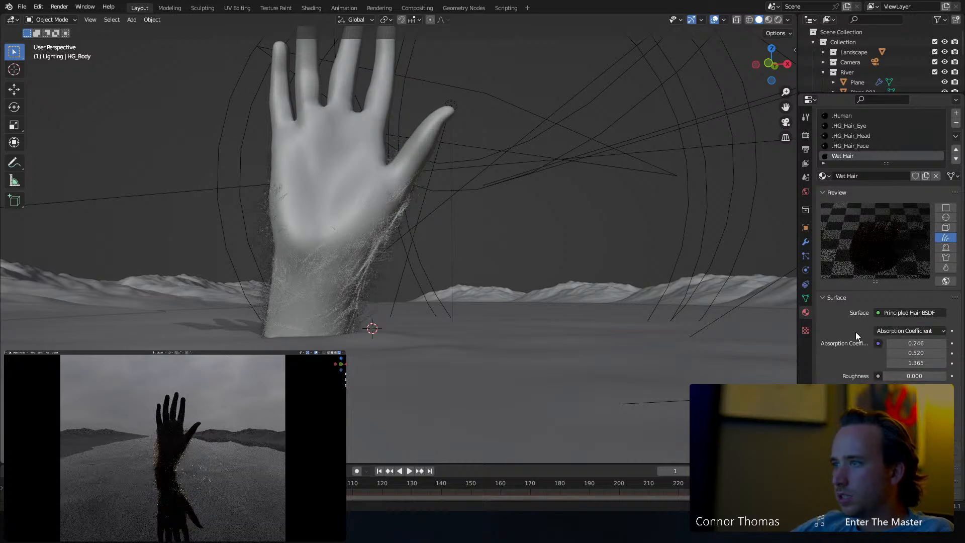
left_click(902, 315)
left_click(903, 316)
left_click(901, 331)
left_click(905, 354)
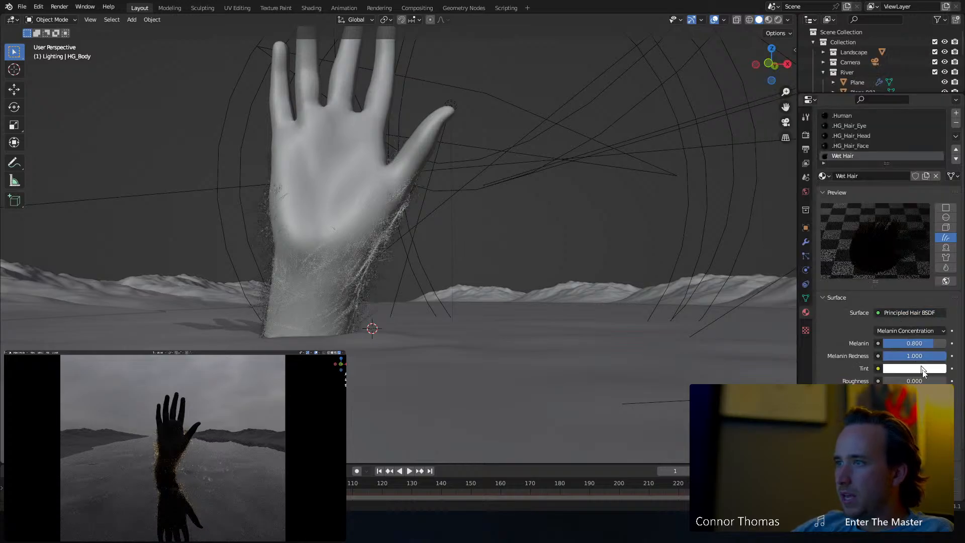
left_click_drag(915, 343, 940, 343)
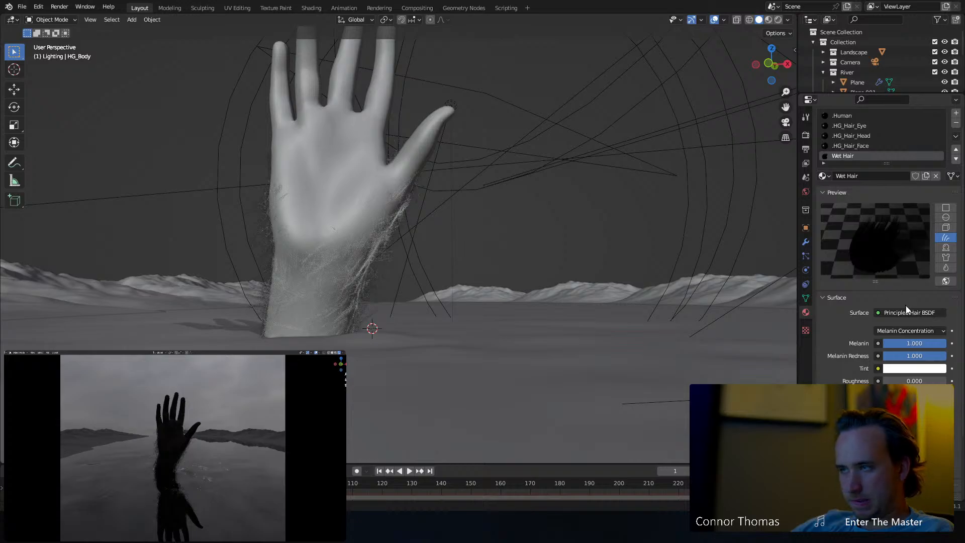
Adjust the clumping of the arm's child hairs and set their render amount to 50.
left_click(806, 256)
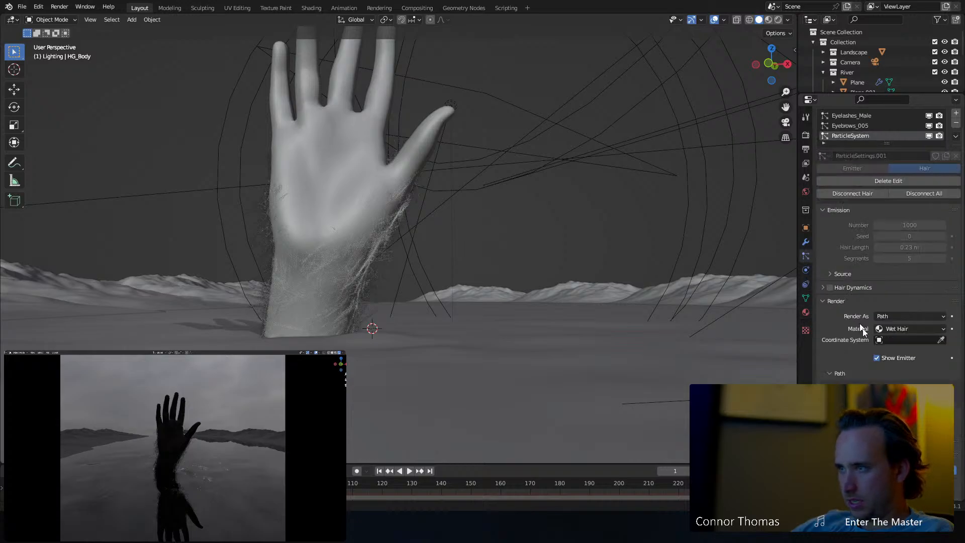
scroll(852, 300, "down", 10)
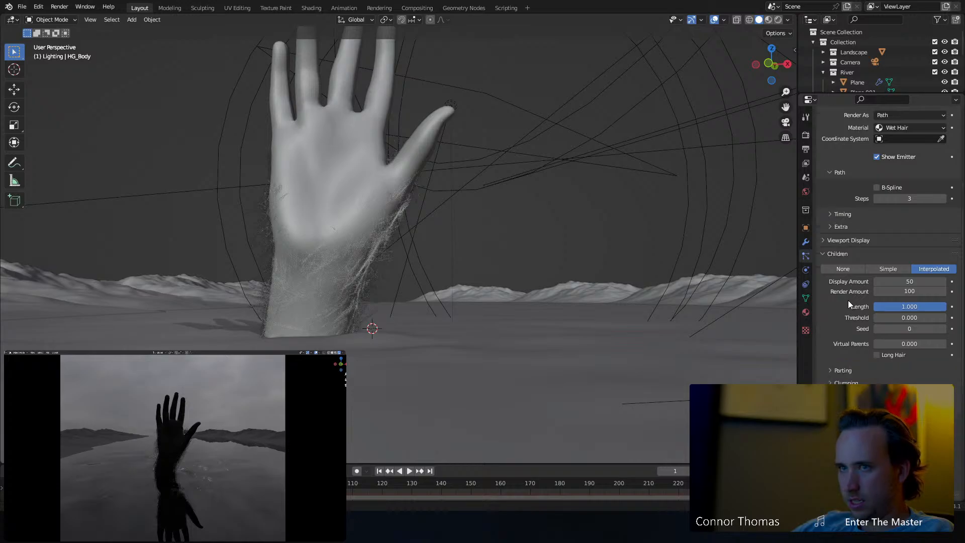
left_click(847, 363)
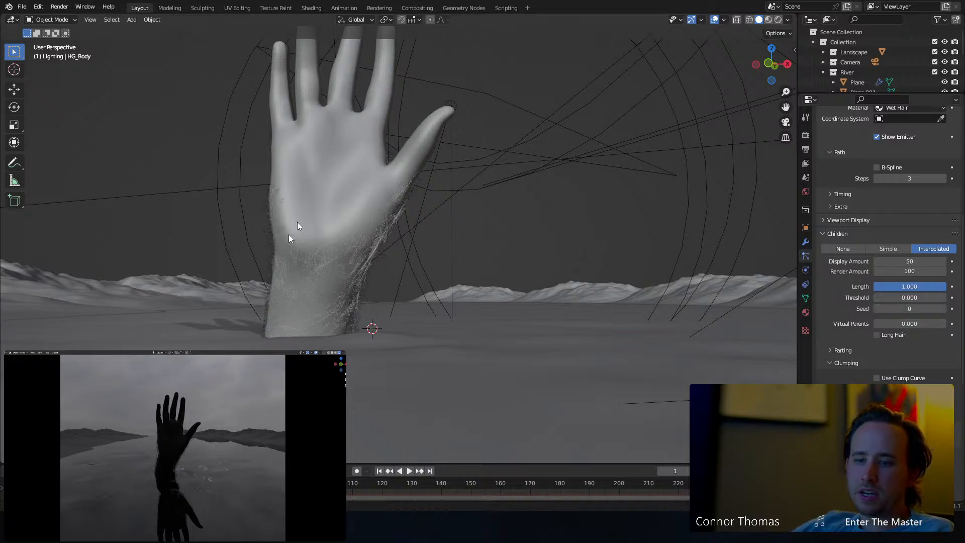
middle_click_drag(283, 259, 355, 226)
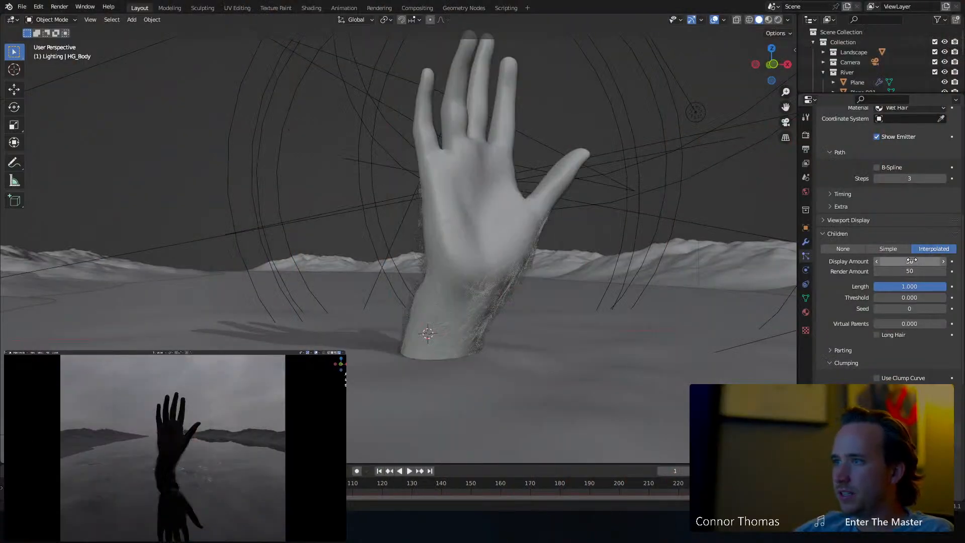
left_click(922, 262)
key("Return")
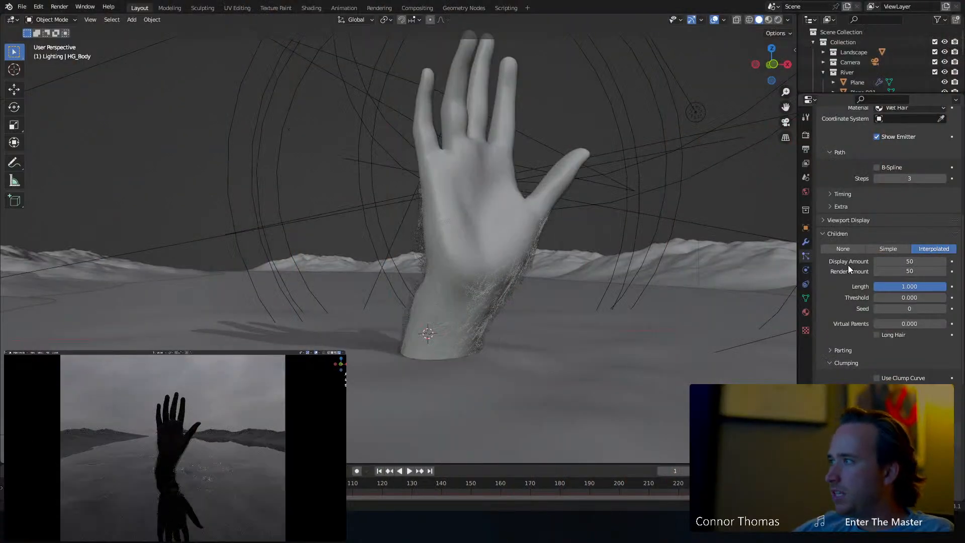
Try a child hair display amount of 10, and go back to 50.
left_click(893, 262)
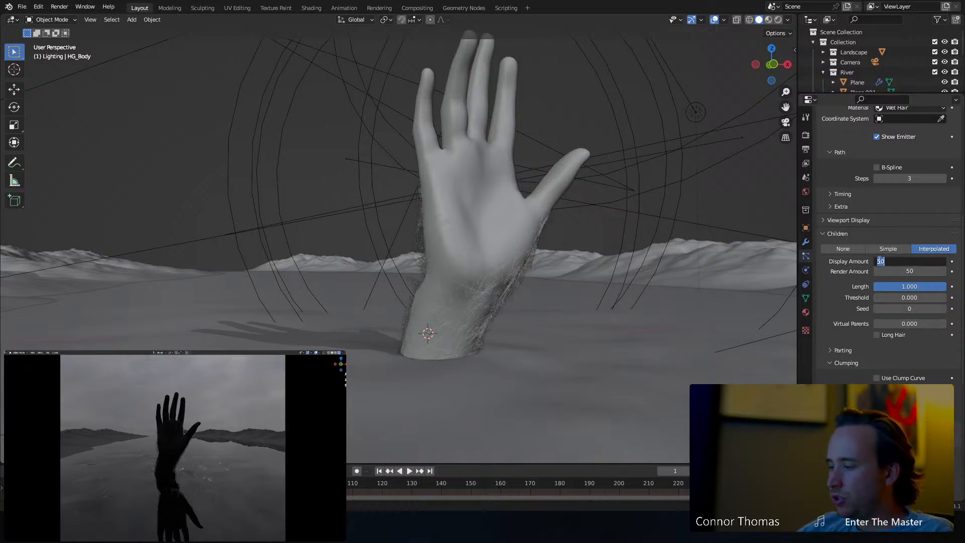
type("10")
key("Return")
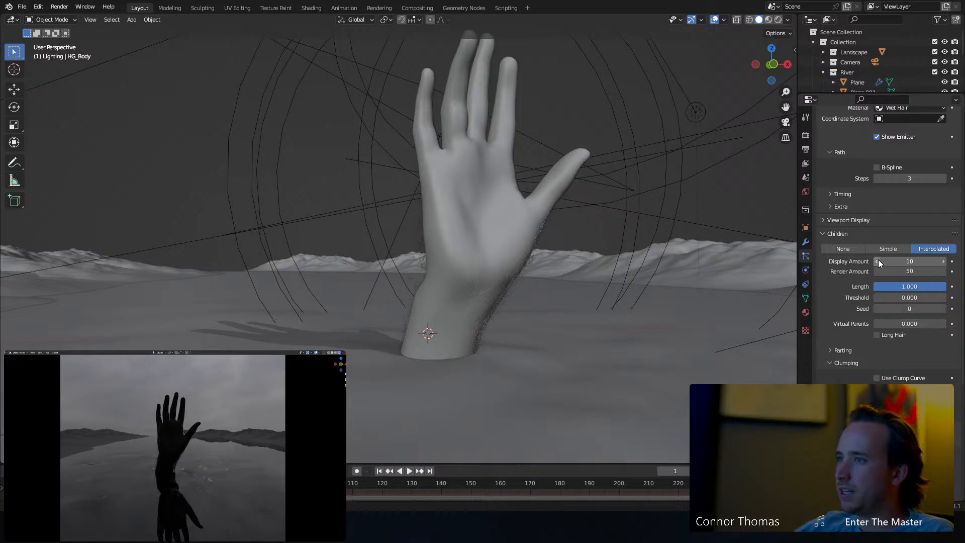
left_click(891, 261)
type("5")
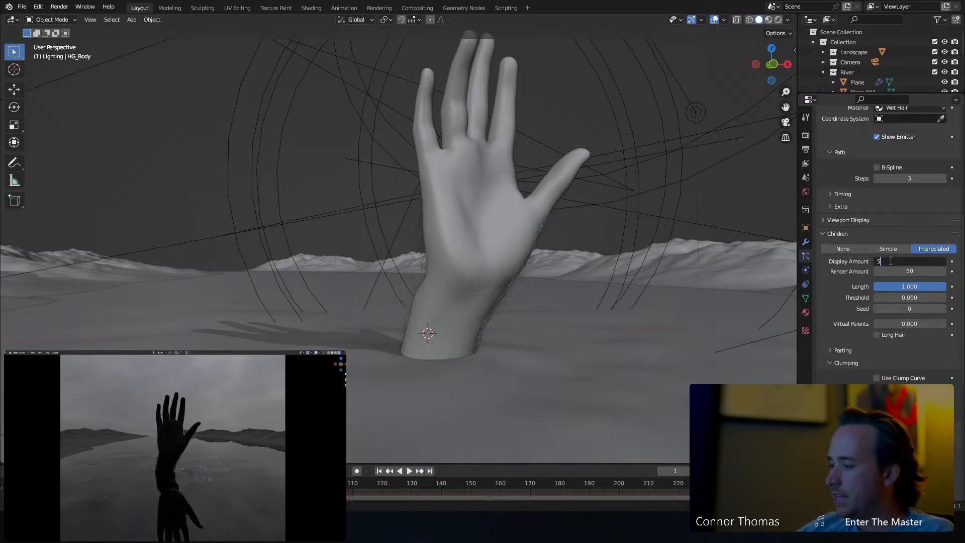
type("0")
key("Return")
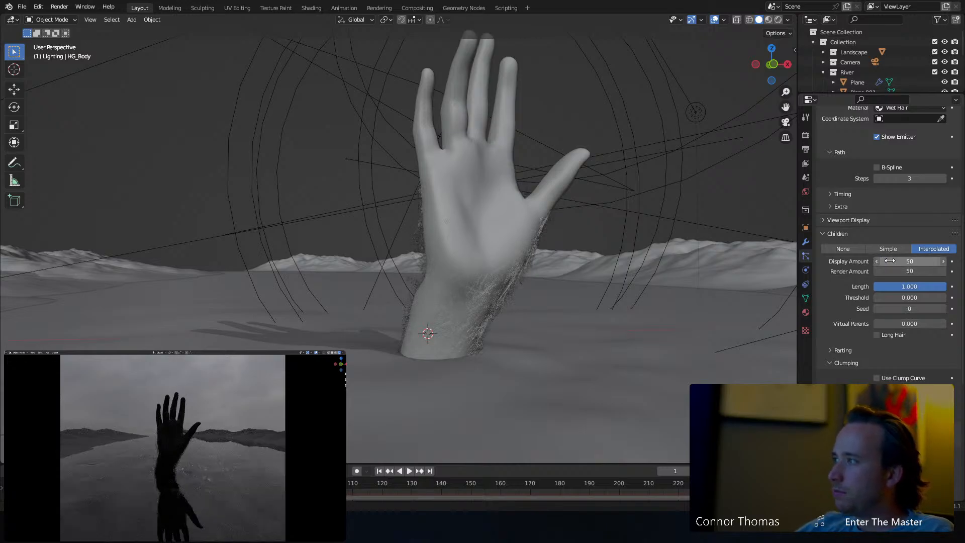
Save the file, select the river plane, and open its Water material in the Shader Editor.
key("ctrl+s")
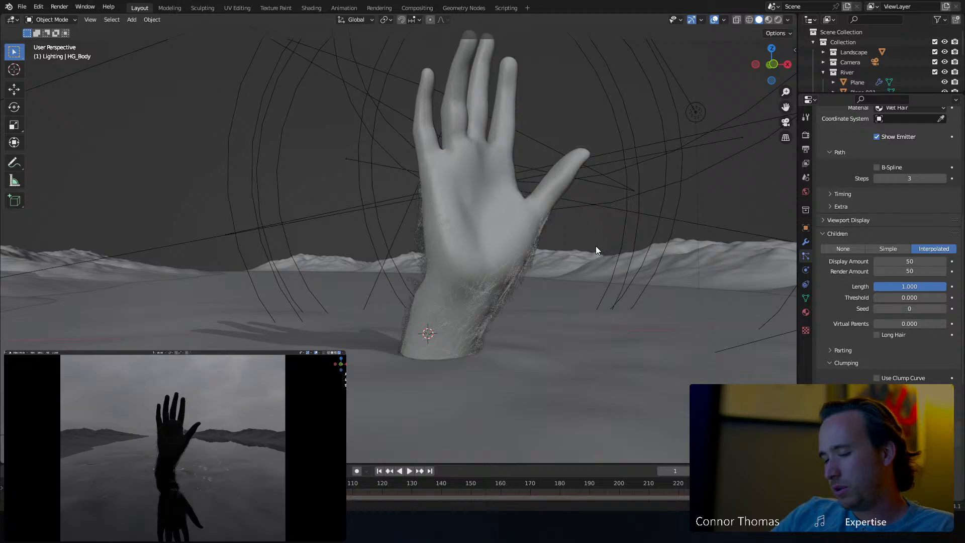
key("ctrl+s")
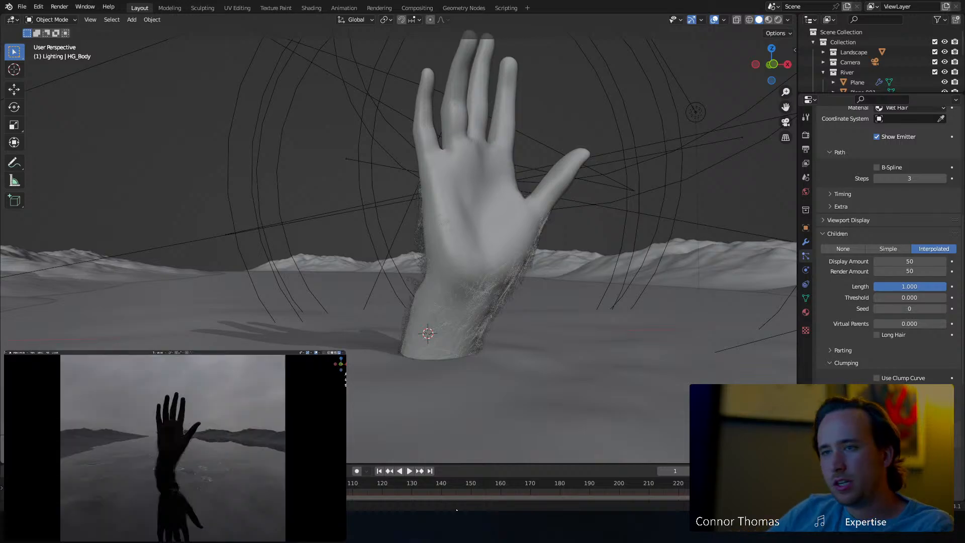
left_click(410, 367)
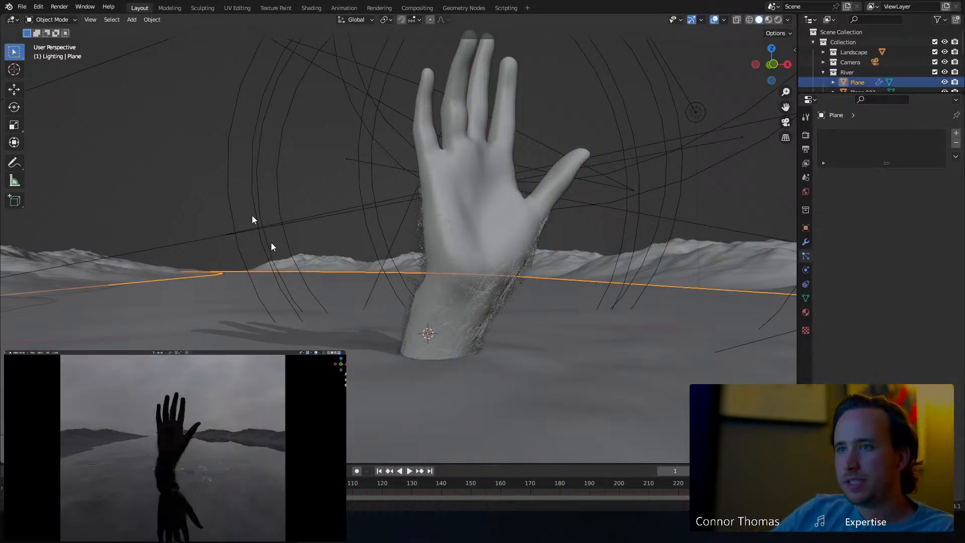
left_click(12, 20)
left_click(32, 113)
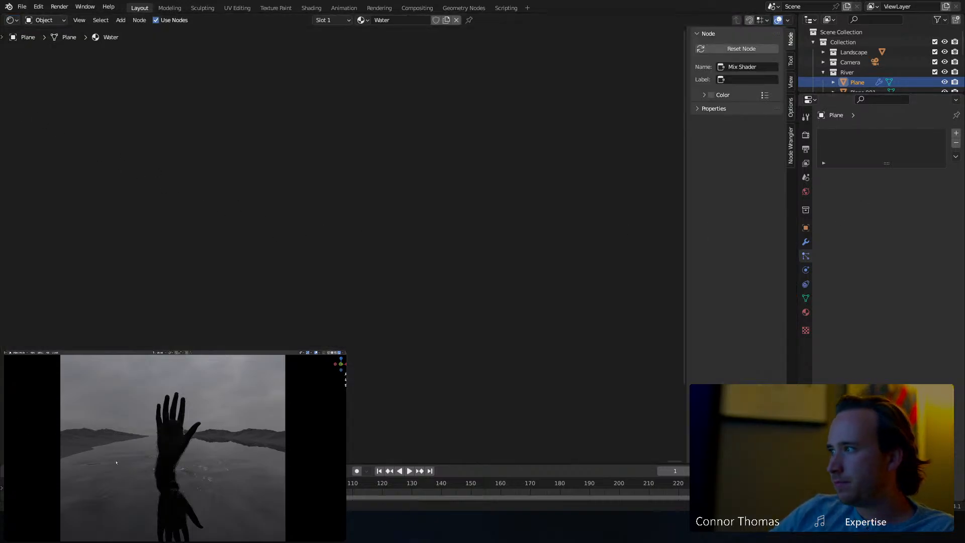
Rename the selected plane in the River collection as Water.
left_click_drag(869, 94, 869, 119)
double_click(862, 81)
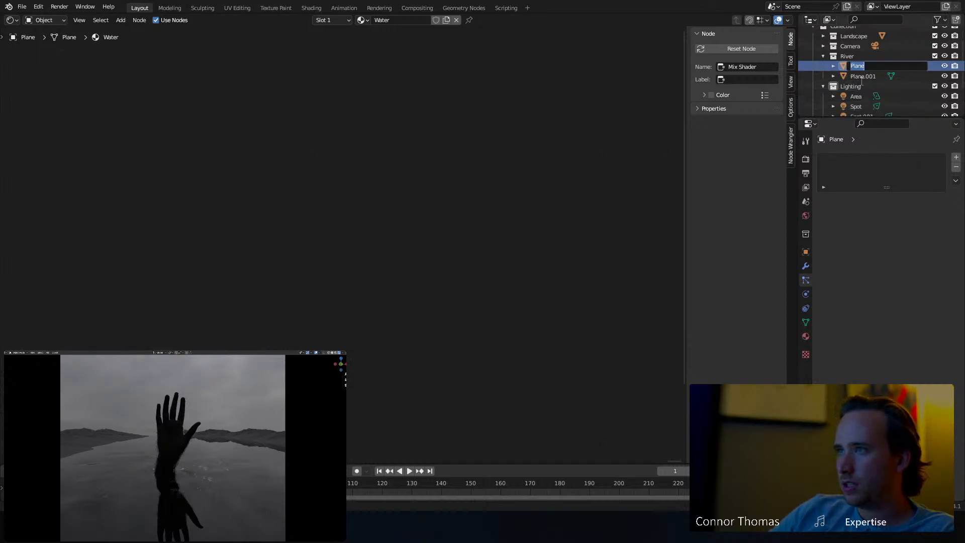
type("Water")
key("Return")
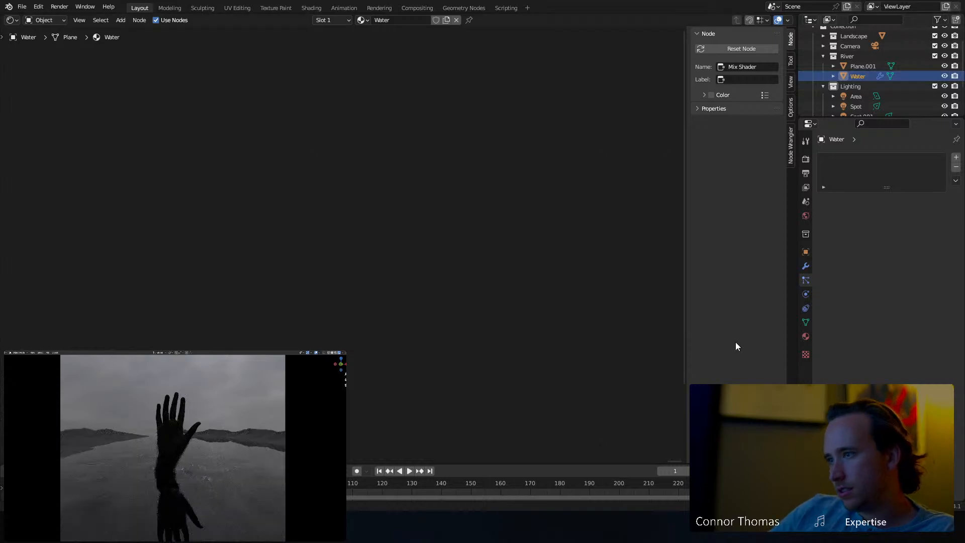
Spread out the Water material's nodes by moving the Subtract and Normal nodes away from the ColorRamp and Principled BSDFs.
left_click(806, 336)
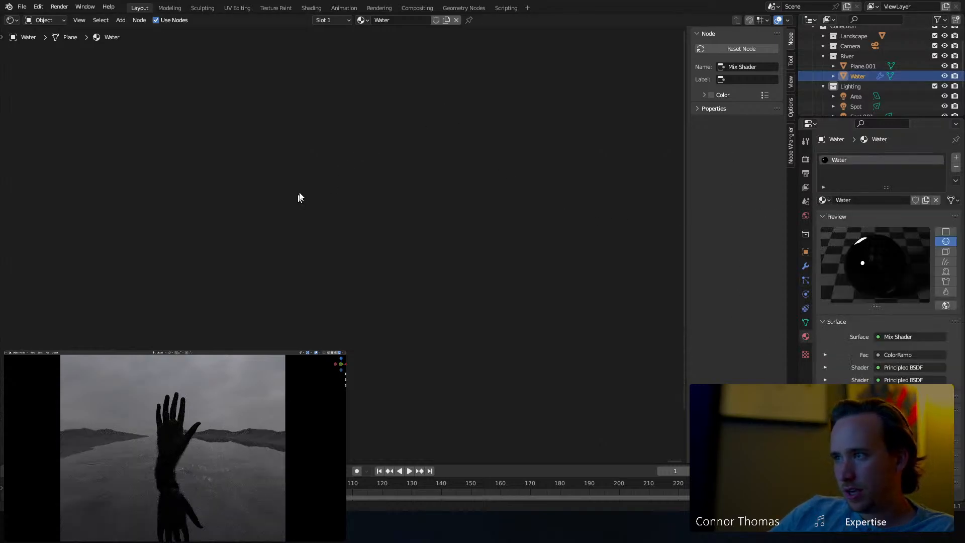
scroll(380, 184, "down", 8)
middle_click_drag(241, 200, 558, 139)
scroll(445, 212, "up", 6)
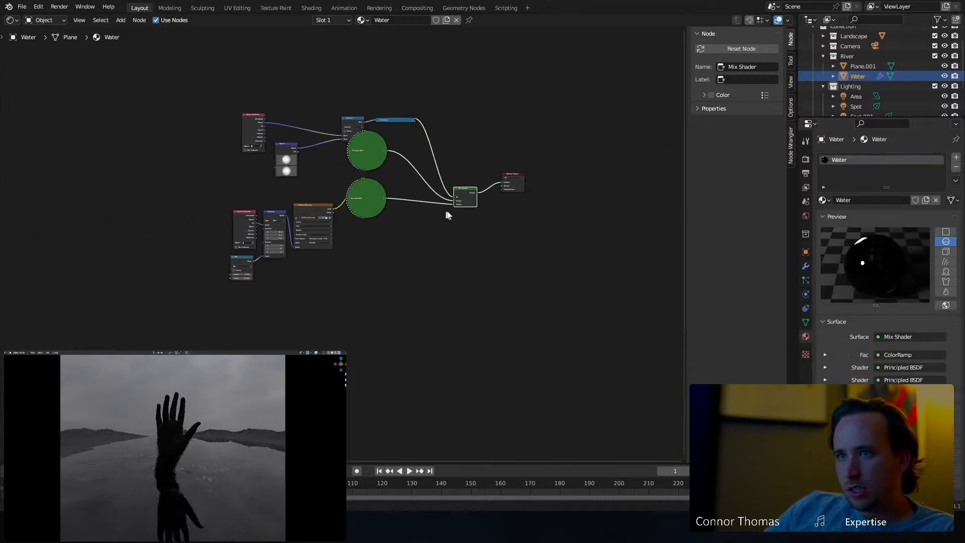
middle_click_drag(483, 110, 439, 210)
scroll(436, 211, "up", 4)
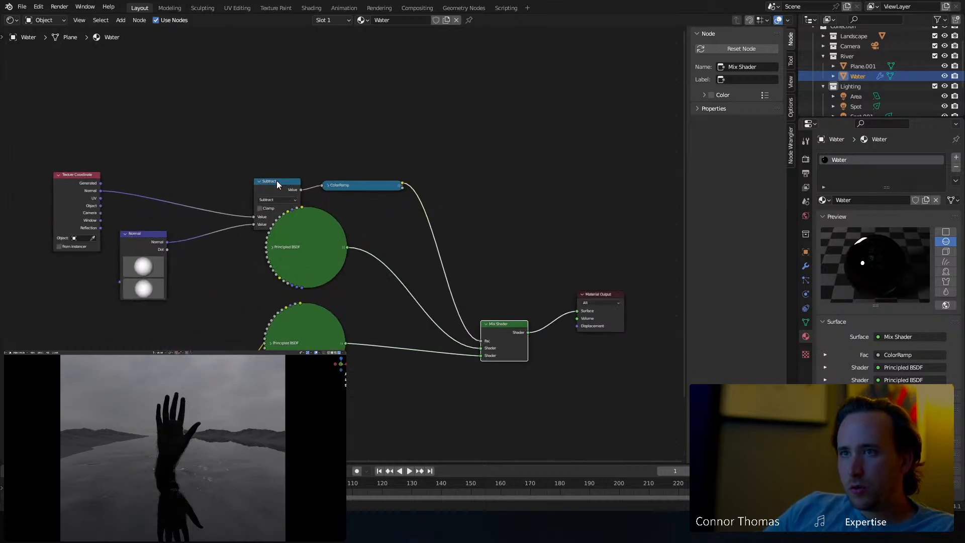
left_click_drag(276, 180, 222, 145)
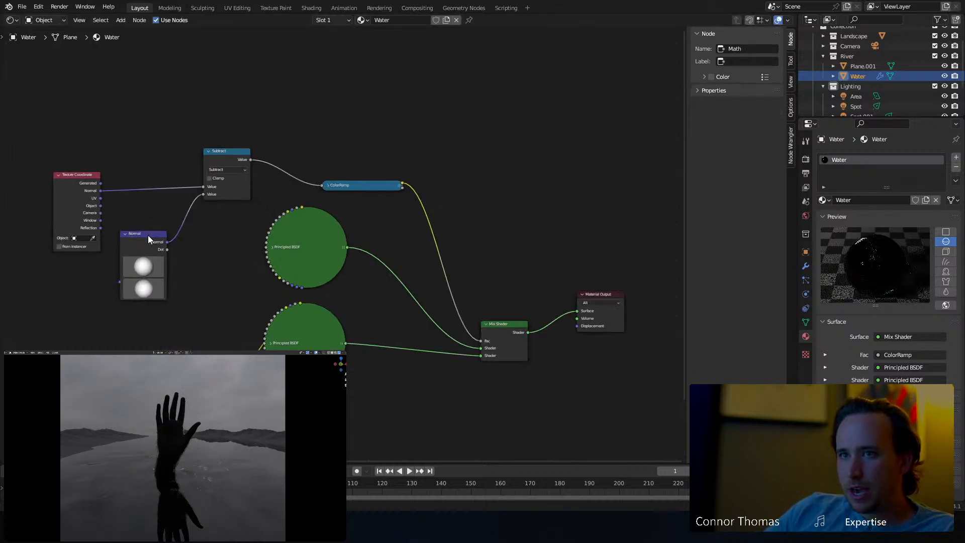
left_click_drag(147, 234, 79, 262)
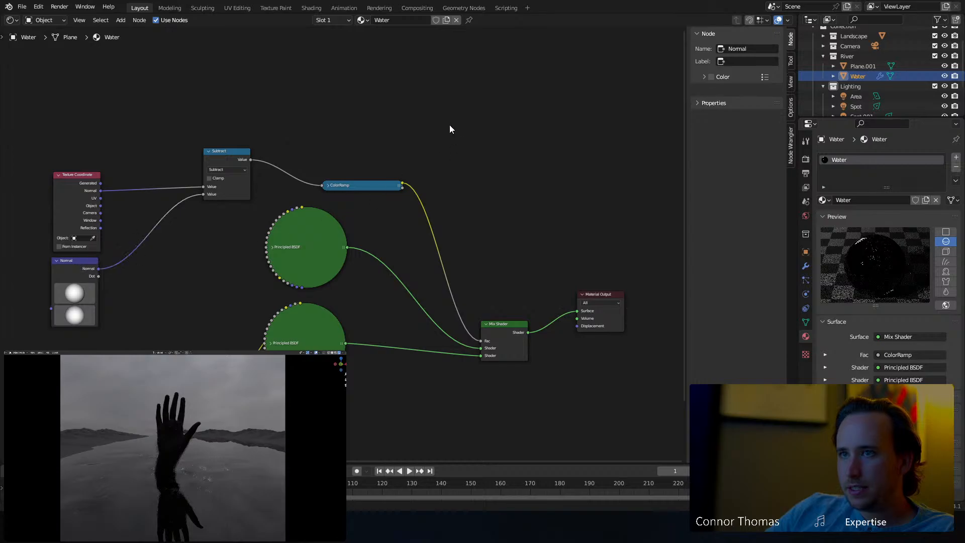
Add a Noise Texture node to the Water material and preview it on the river surface.
key("shift+a")
type("noise")
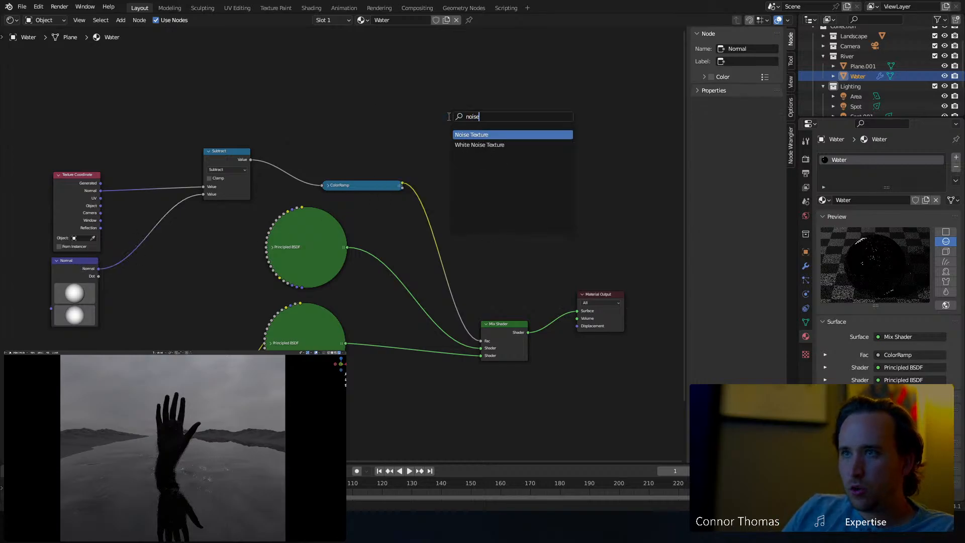
key("Return")
left_click(448, 116)
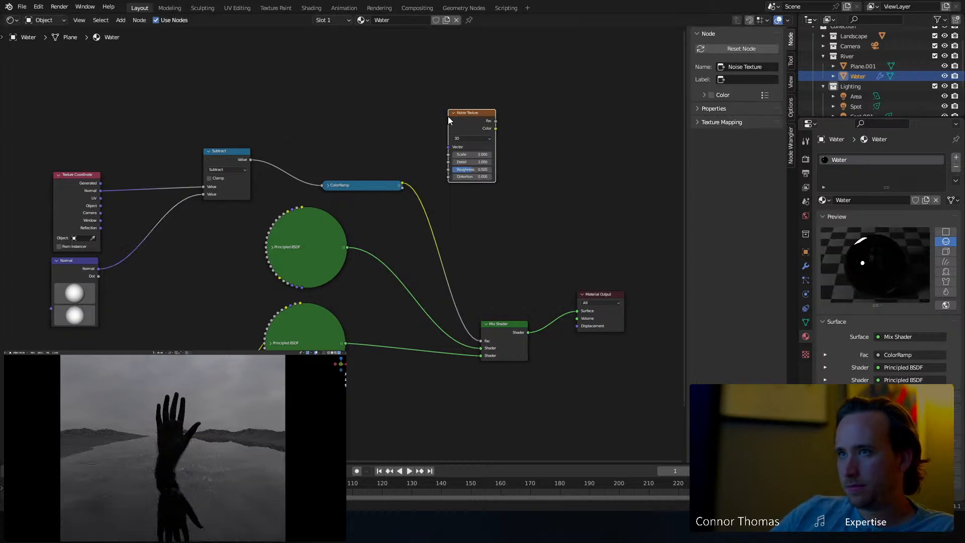
left_click(467, 112, "ctrl+shift")
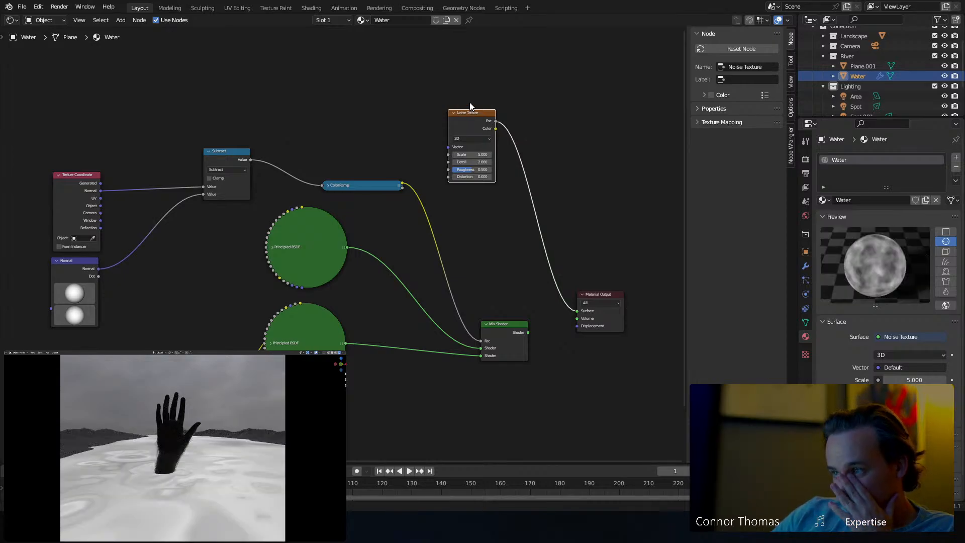
Raise the Noise Texture's scale to 234.1 for a much finer water pattern.
scroll(506, 130, "up", 2)
middle_click_drag(623, 89, 494, 134)
left_click_drag(425, 150, 819, 150)
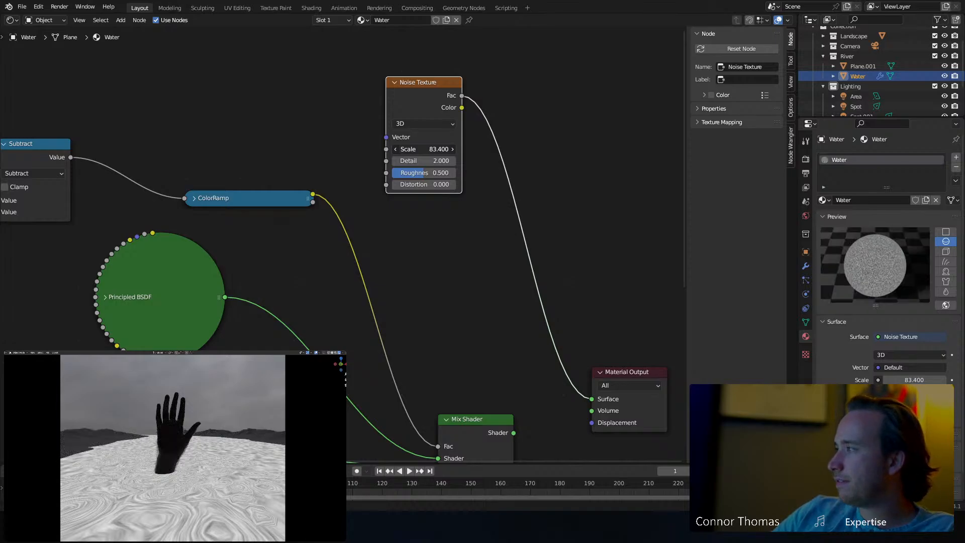
left_click_drag(424, 149, 626, 149)
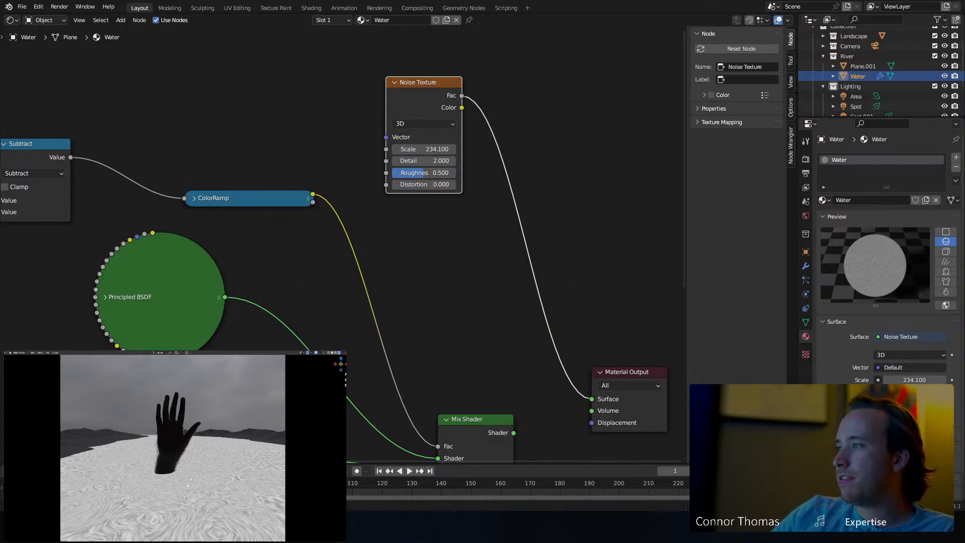
Connect the noise Fac to the Material Output's Displacement and the Mix Shader back to its Surface.
middle_click_drag(507, 214, 473, 128)
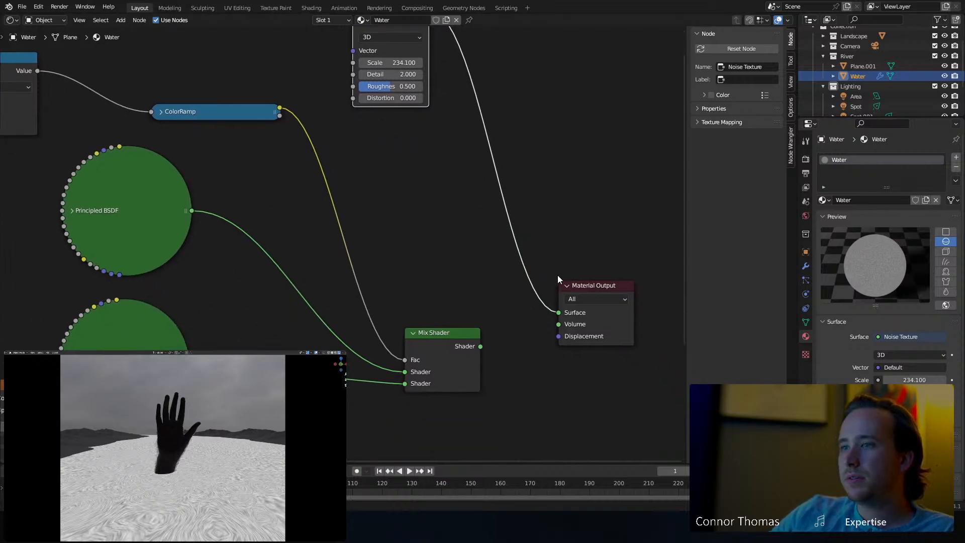
left_click_drag(559, 313, 558, 338)
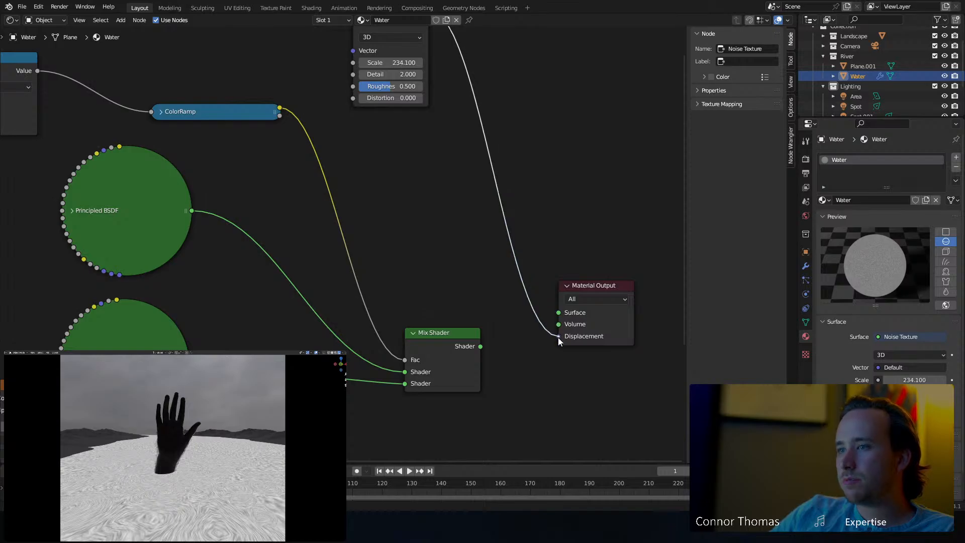
left_click(441, 340, "ctrl+shift")
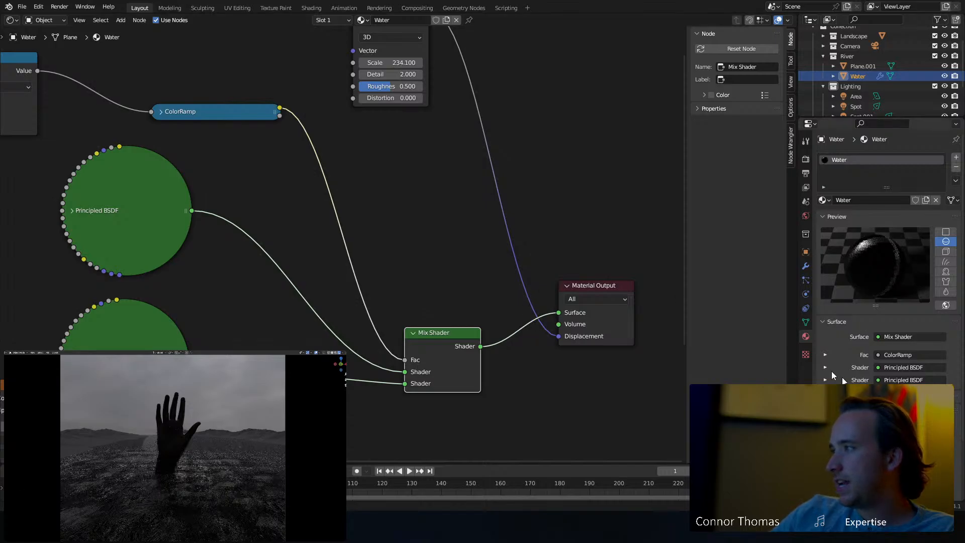
Add a second ColorRamp node to the Water material, in the free space beside the Noise Texture.
middle_click_drag(431, 170, 399, 243)
left_click(586, 137)
key("shift+a")
left_click(586, 137)
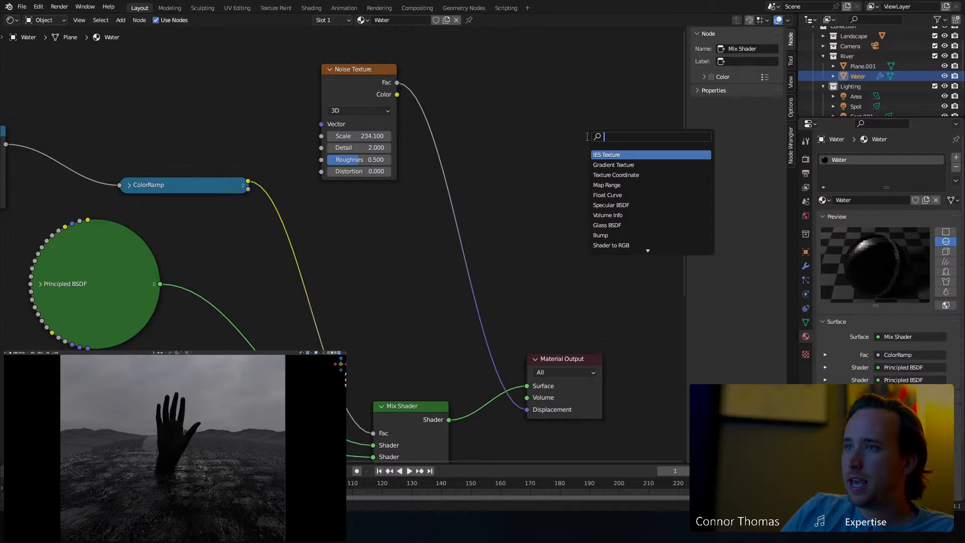
type("colo")
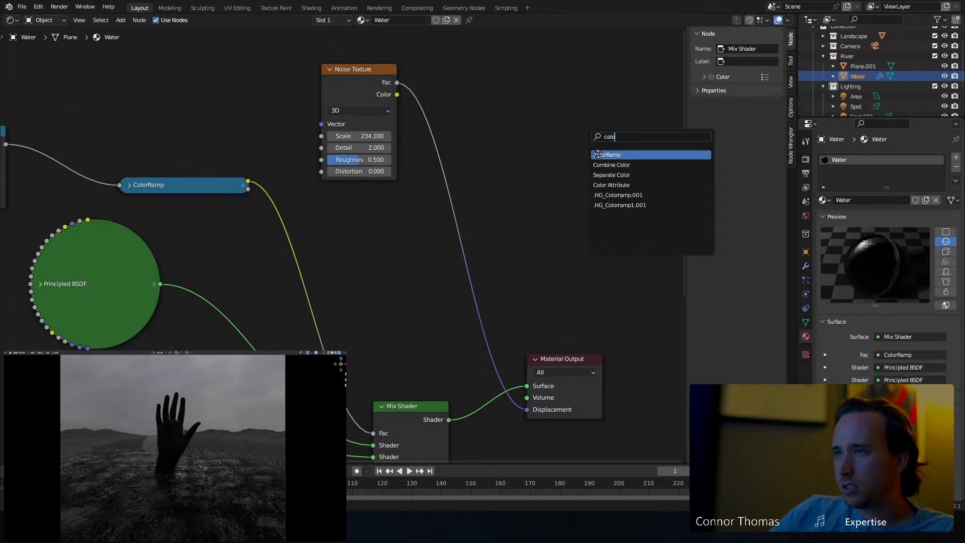
key("Return")
left_click(575, 137)
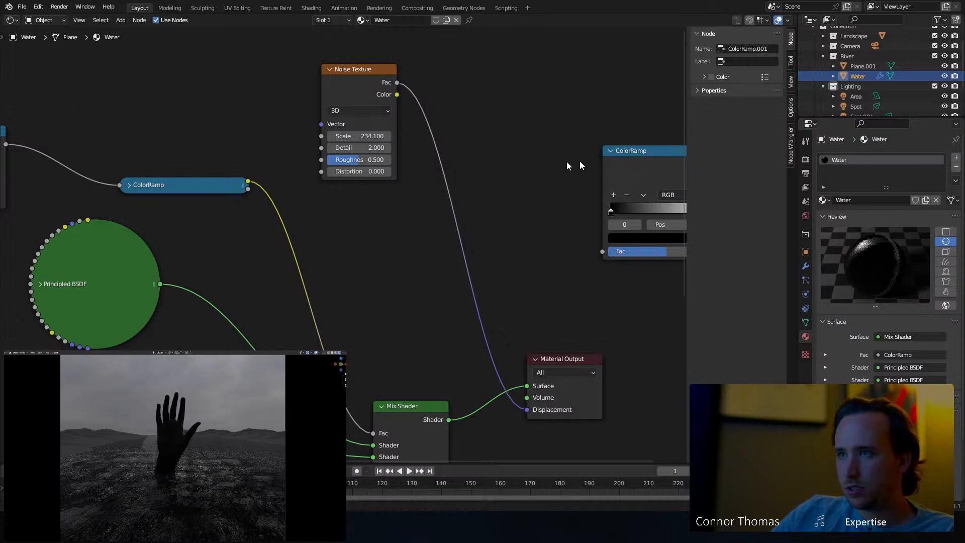
Preview the noise on the Surface output and insert the new ColorRamp into that link.
key("g")
left_click(458, 172)
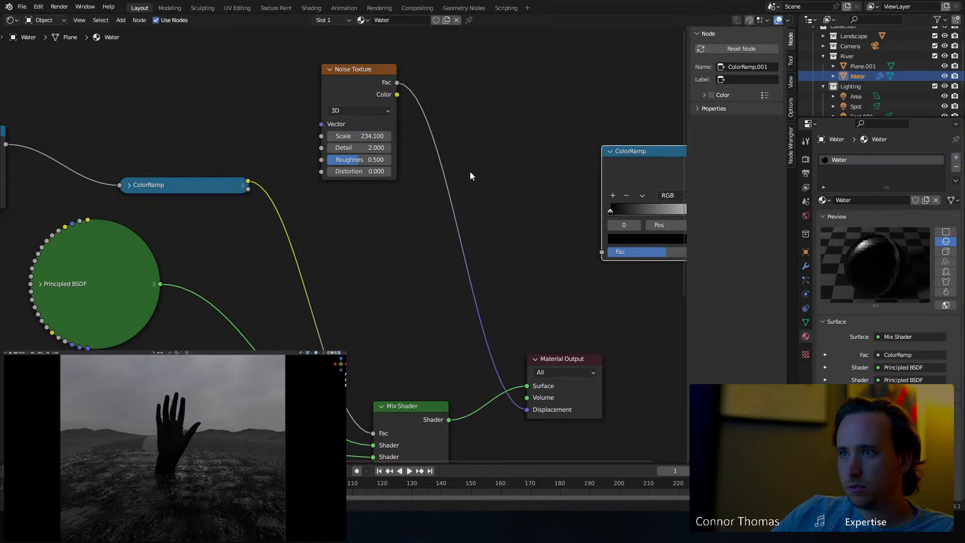
left_click(351, 69, "ctrl+shift")
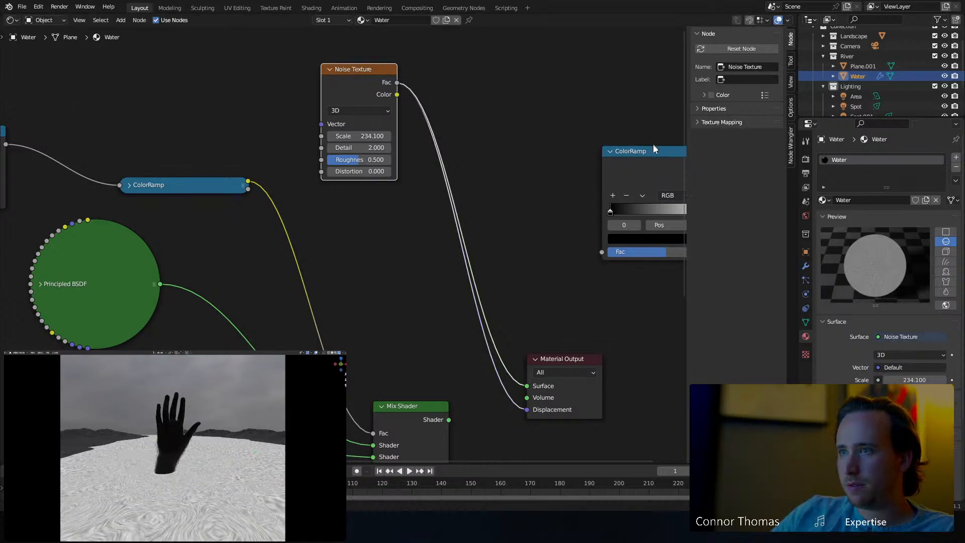
left_click_drag(638, 155, 449, 172)
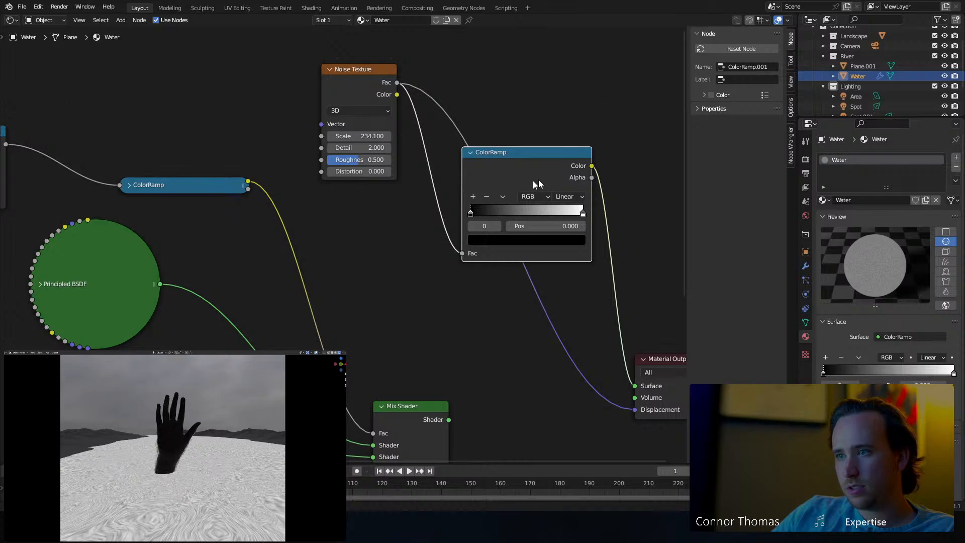
Tighten the new ColorRamp by moving its black stop to position 0.614.
left_click(582, 213)
left_click_drag(567, 215, 691, 215)
left_click_drag(472, 212, 563, 215)
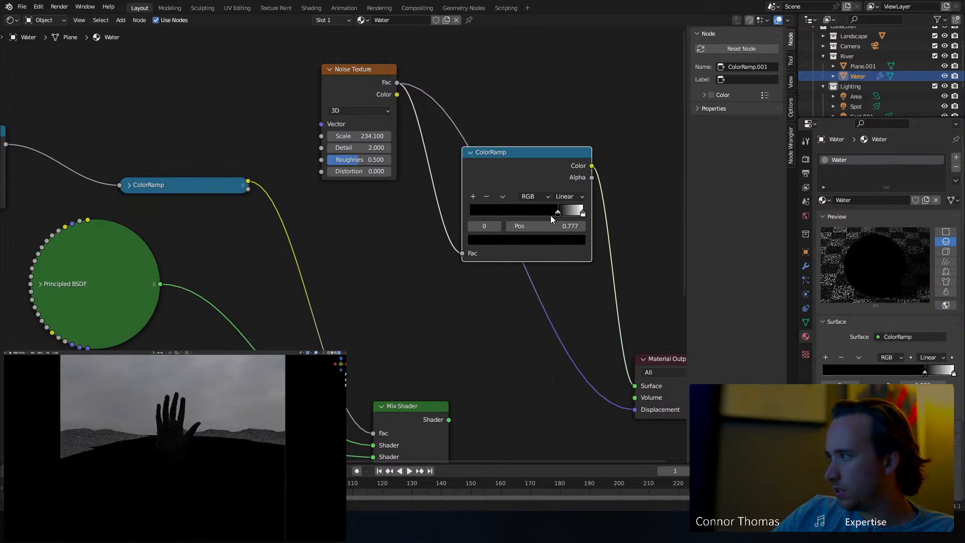
left_click(529, 216)
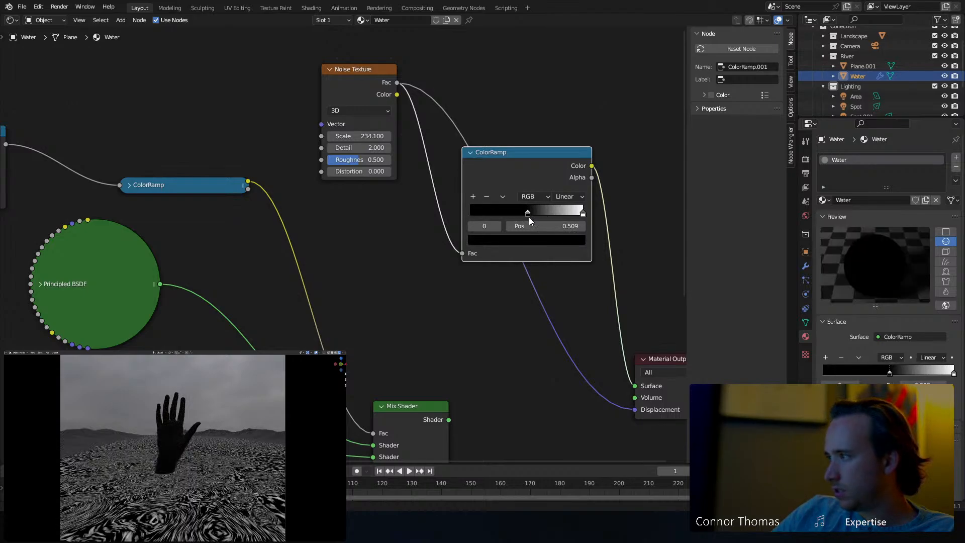
left_click_drag(533, 217, 540, 218)
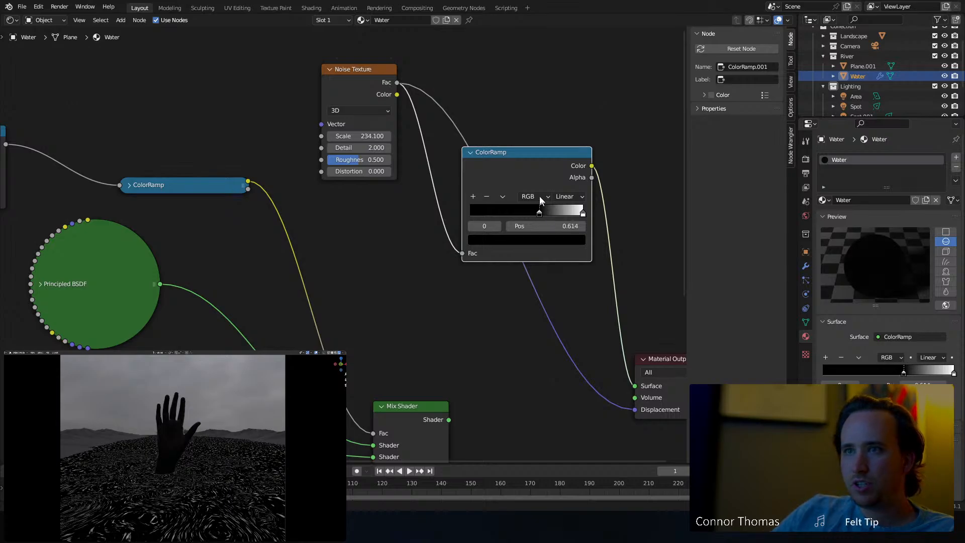
Set the Noise Texture's detail to 16 and its roughness to 0.758.
left_click(364, 147)
type("16")
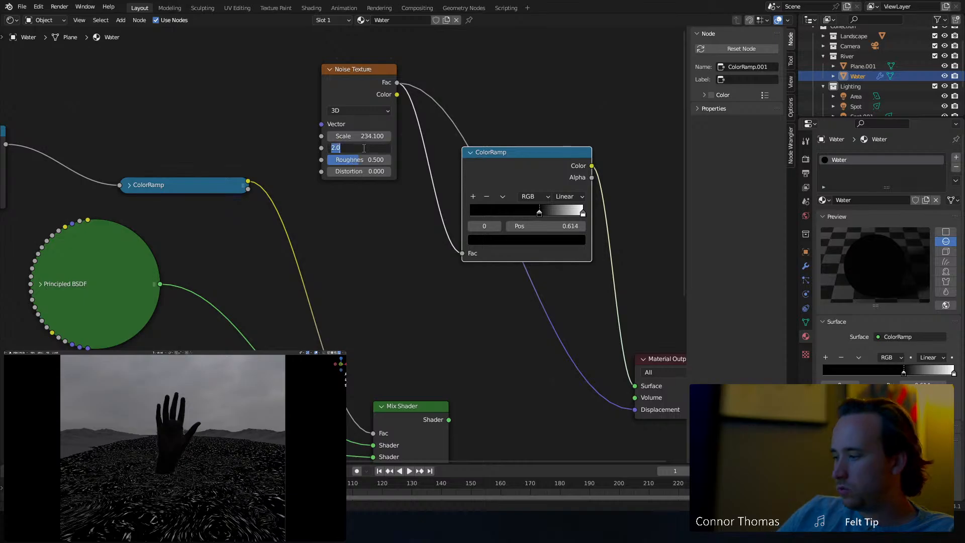
key("Return")
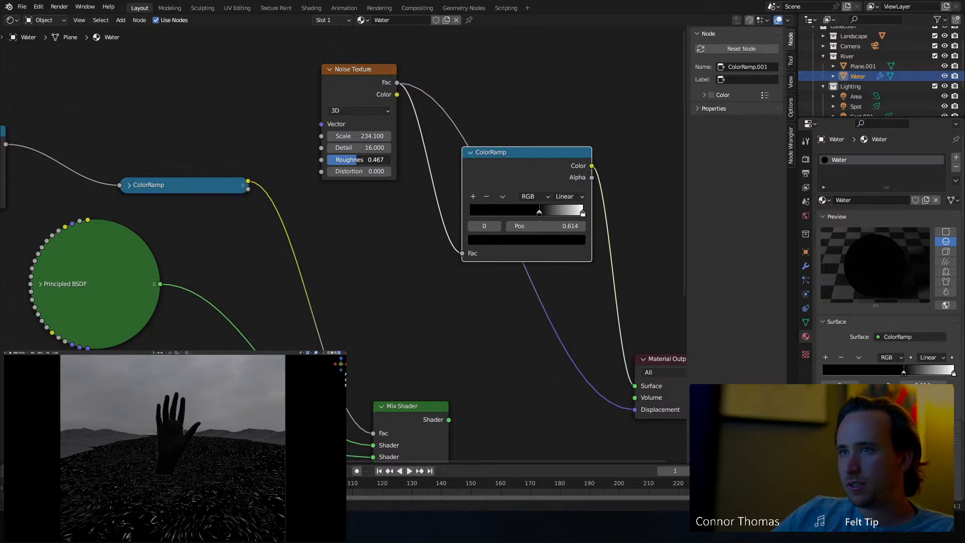
left_click_drag(356, 160, 391, 159)
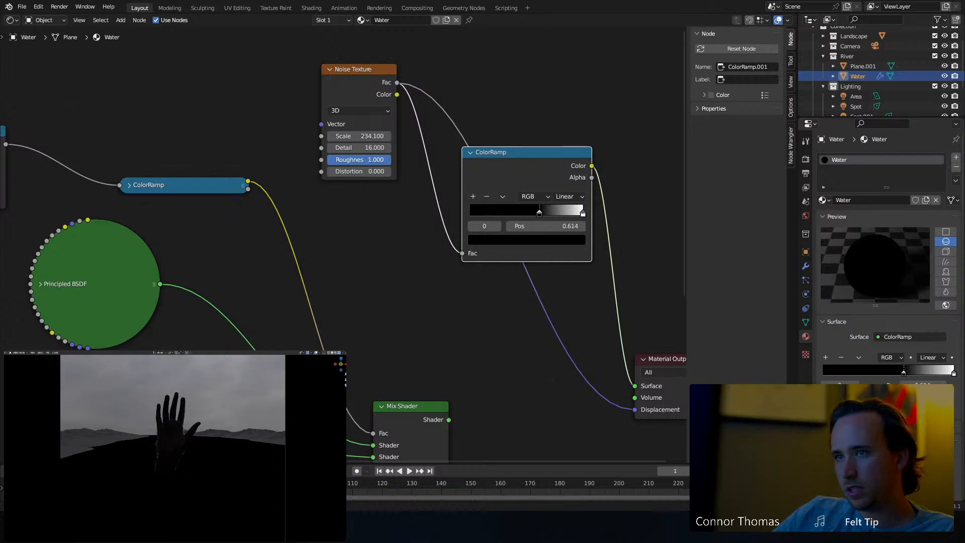
left_click_drag(390, 159, 378, 159)
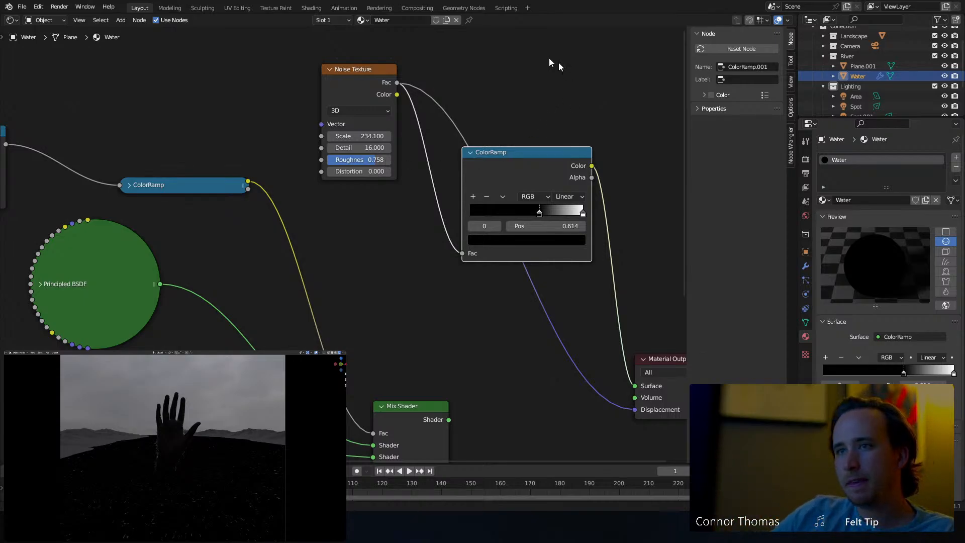
Collapse the new ColorRamp node and connect its Color output to the Material Output's Displacement.
middle_click_drag(580, 126, 488, 87)
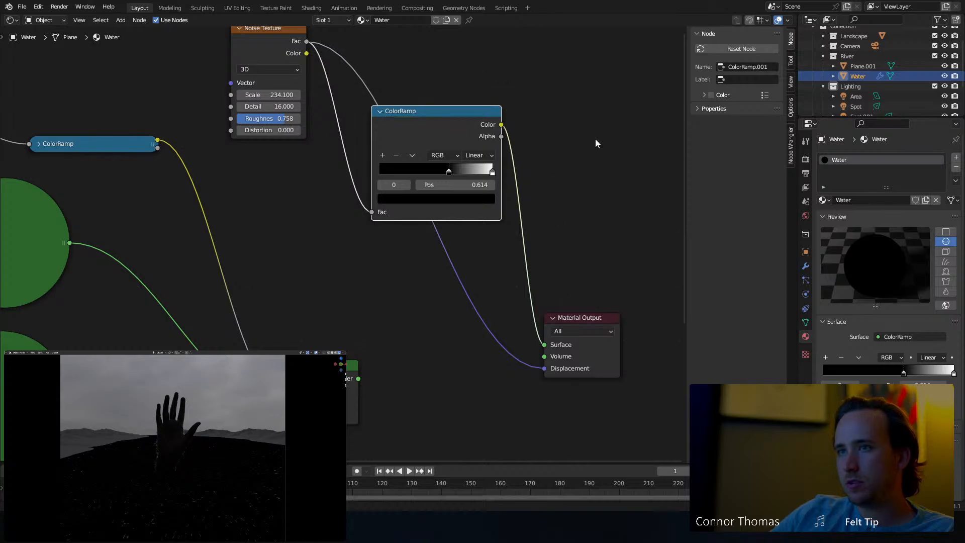
key("h")
middle_click_drag(539, 125, 425, 84)
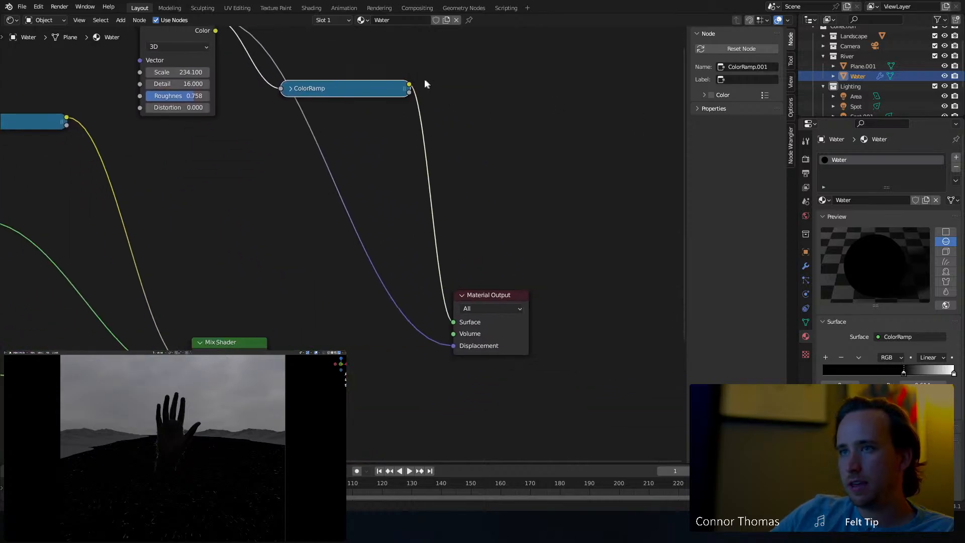
left_click_drag(410, 85, 464, 347)
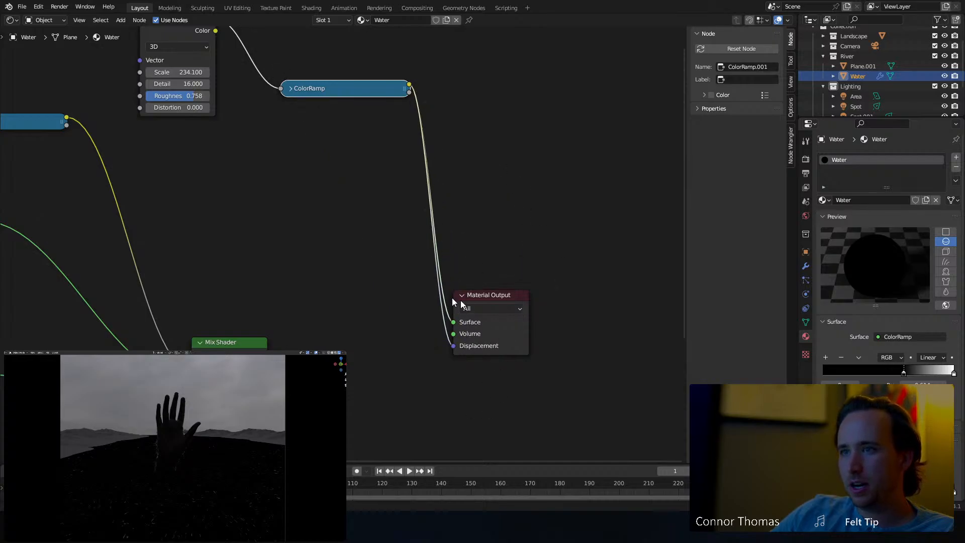
Reconnect the Mix Shader to the Surface output and insert an Invert node between the ColorRamp and the Displacement input.
left_click(238, 347, "ctrl+shift")
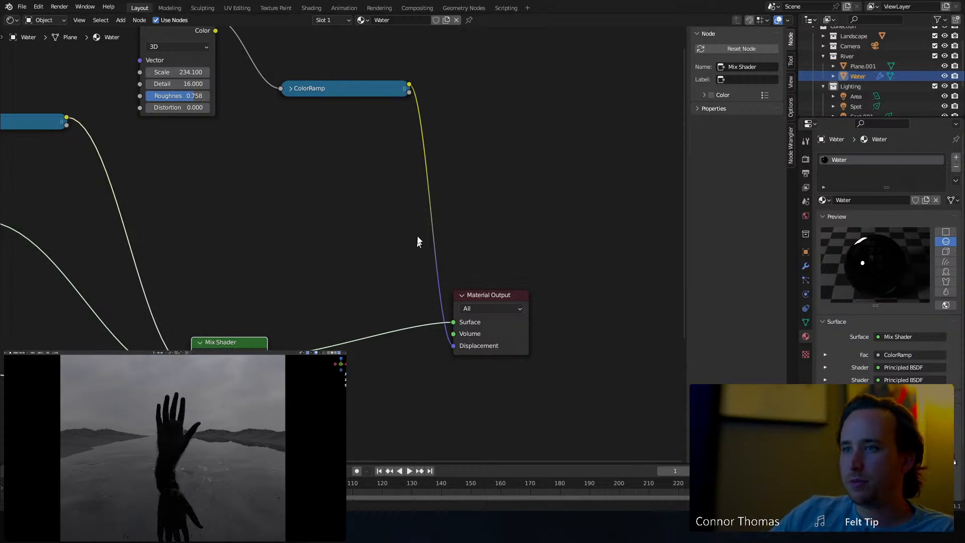
left_click(492, 170)
key("shift+a")
left_click(489, 143)
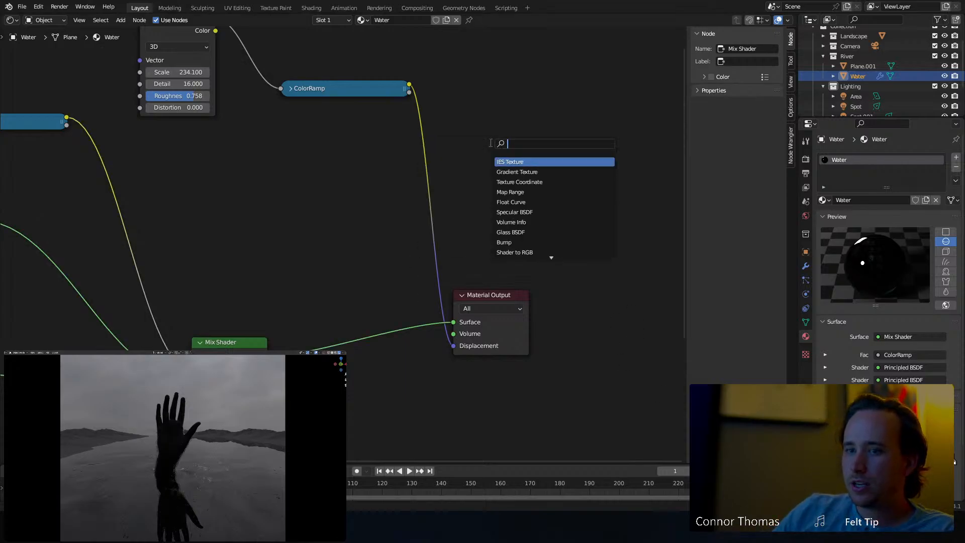
type("inv")
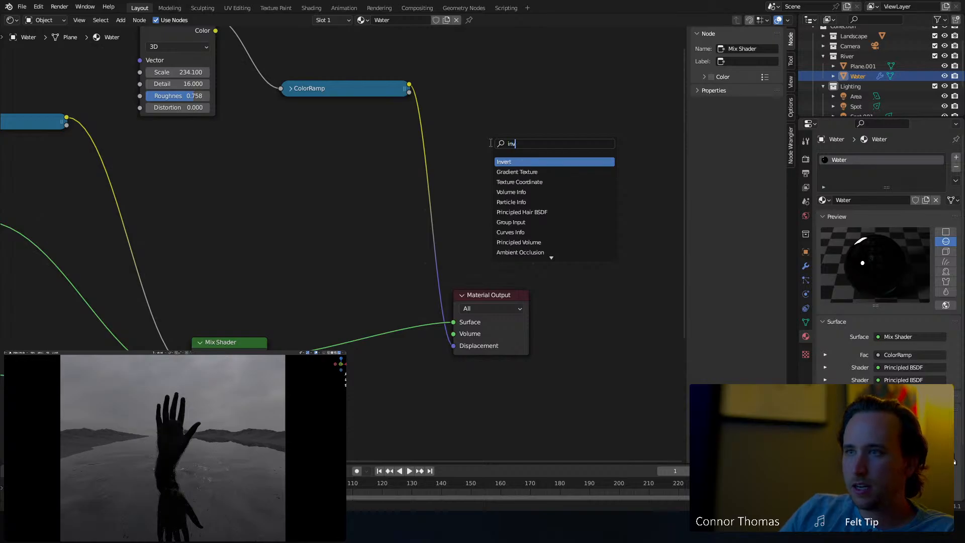
key("Return")
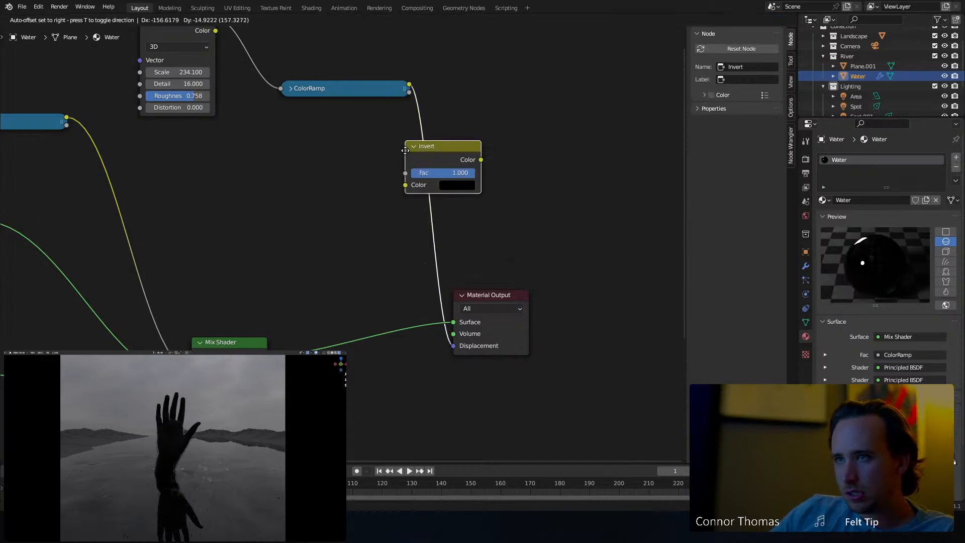
left_click(409, 162)
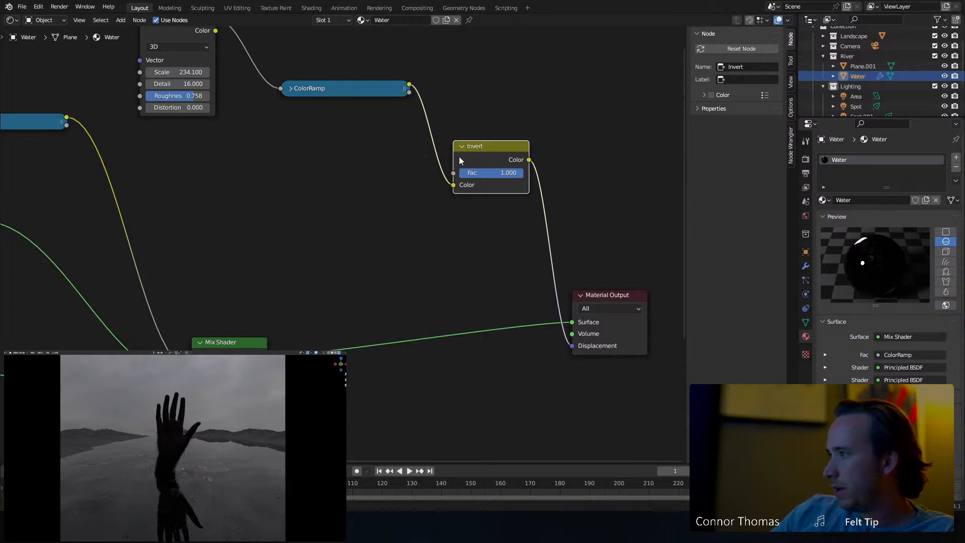
middle_click_drag(129, 493, 142, 469)
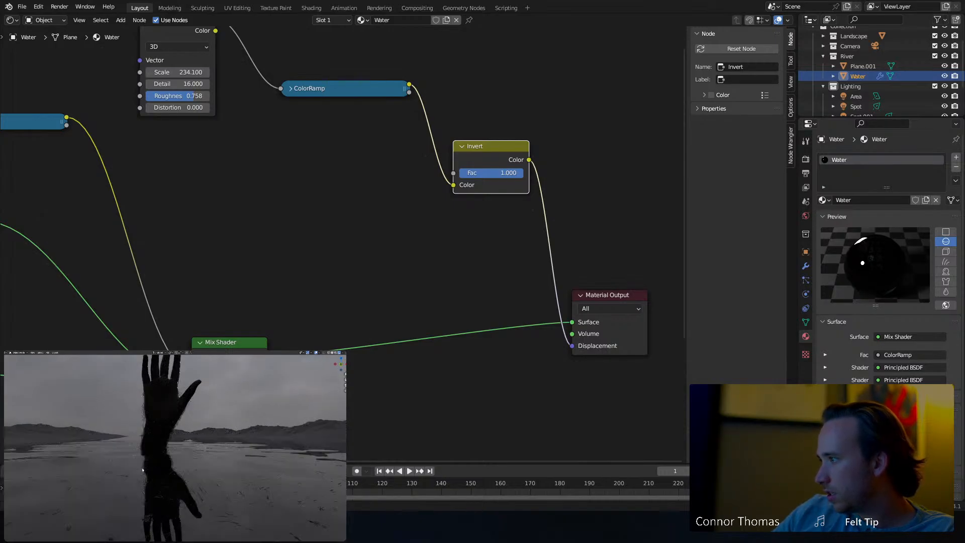
Space the Invert node and the ColorRamp feeding it farther apart.
left_click(525, 106)
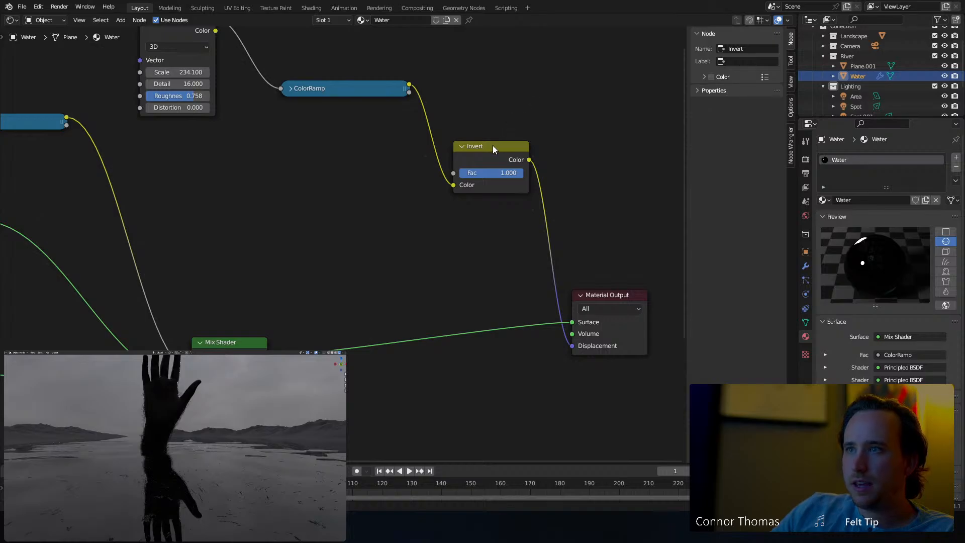
left_click_drag(498, 154, 529, 156)
left_click_drag(362, 90, 331, 90)
left_click(462, 83)
key("shift+a")
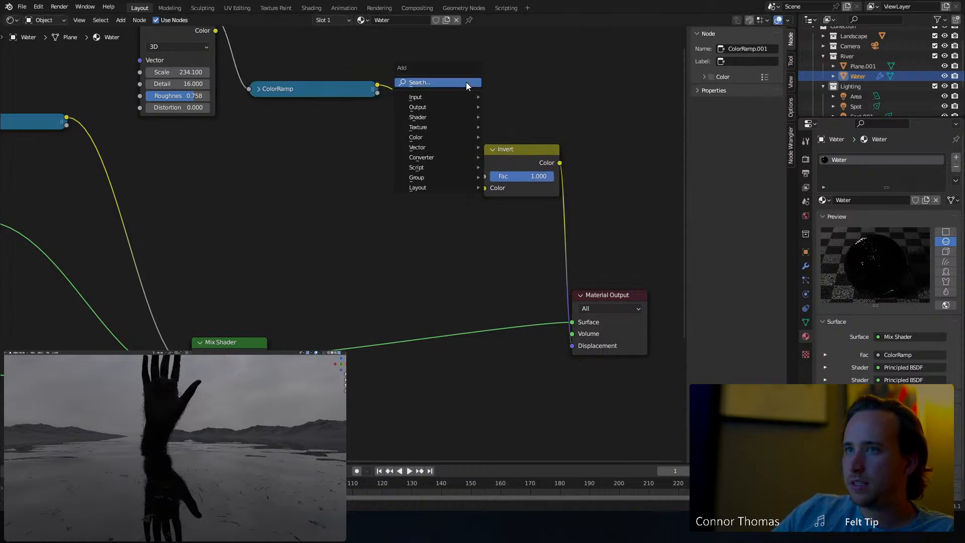
left_click(467, 83)
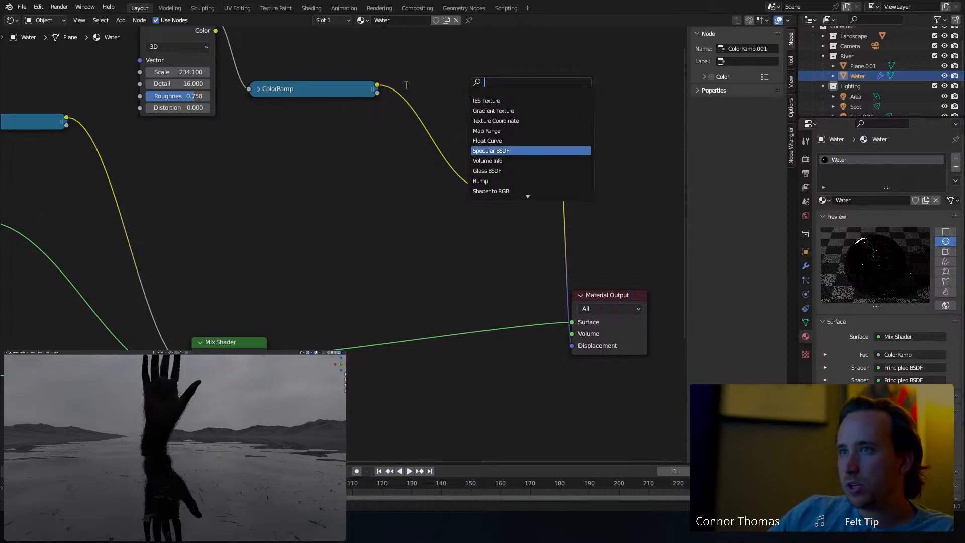
left_click(406, 86)
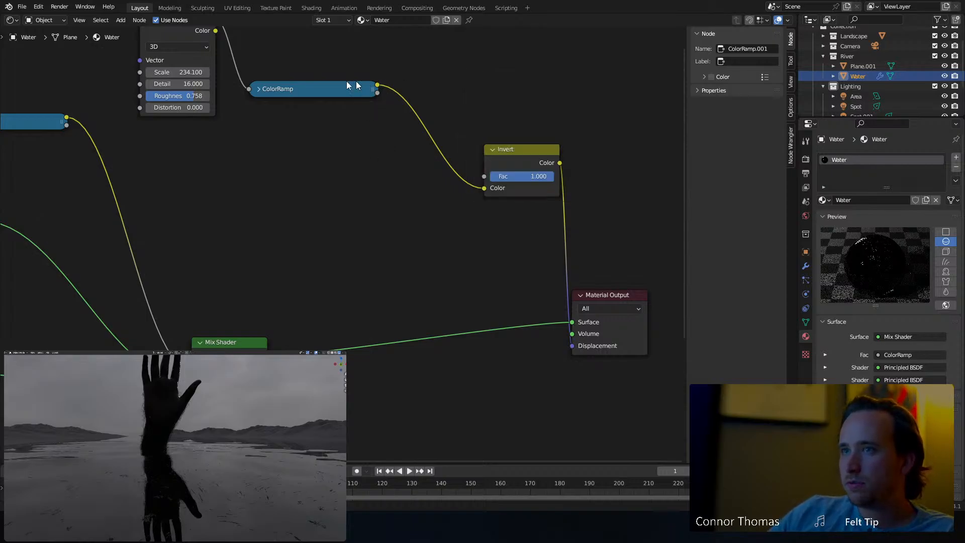
Darken the displacement ColorRamp's white stop to a very dark grey while previewing it on Surface, and restore the Mix Shader to that output.
left_click(276, 98, "ctrl+shift")
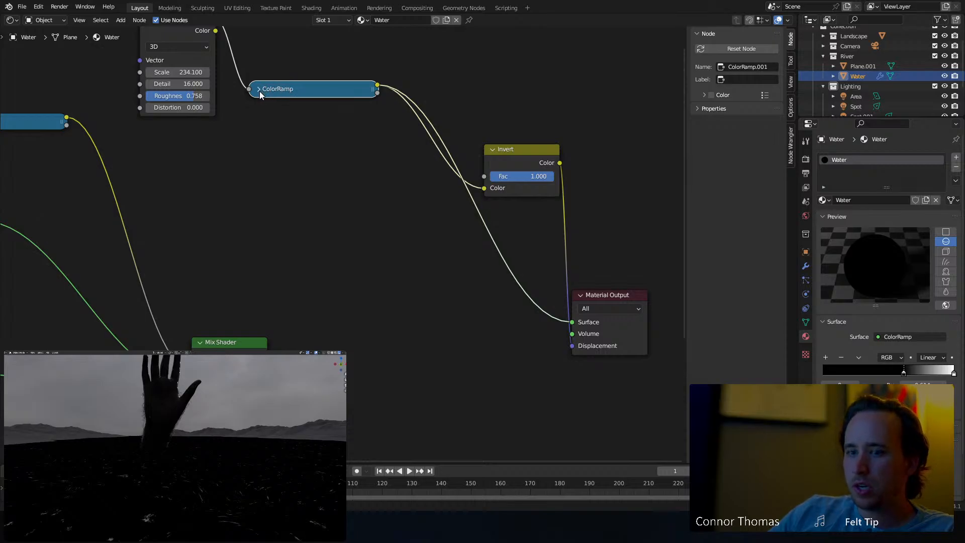
left_click(259, 90)
left_click(371, 149)
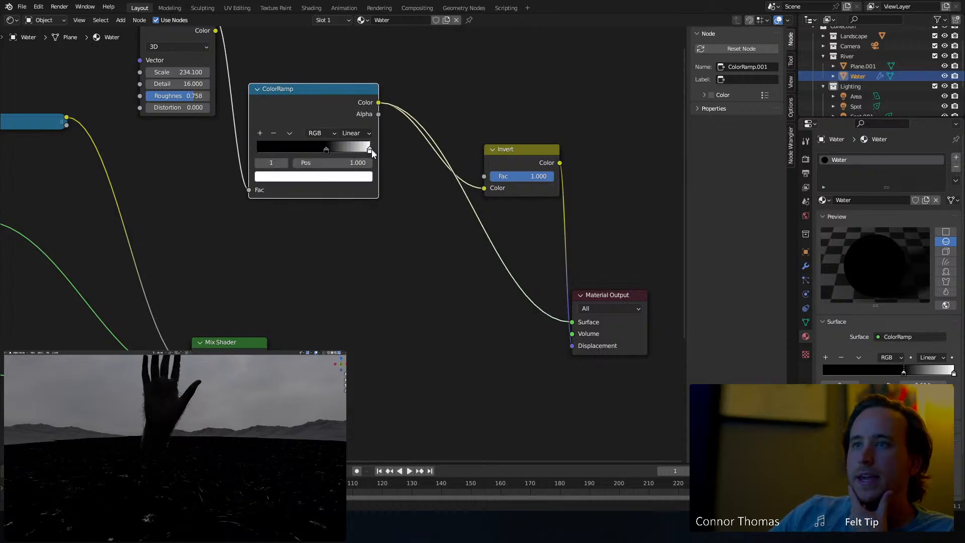
left_click(362, 178)
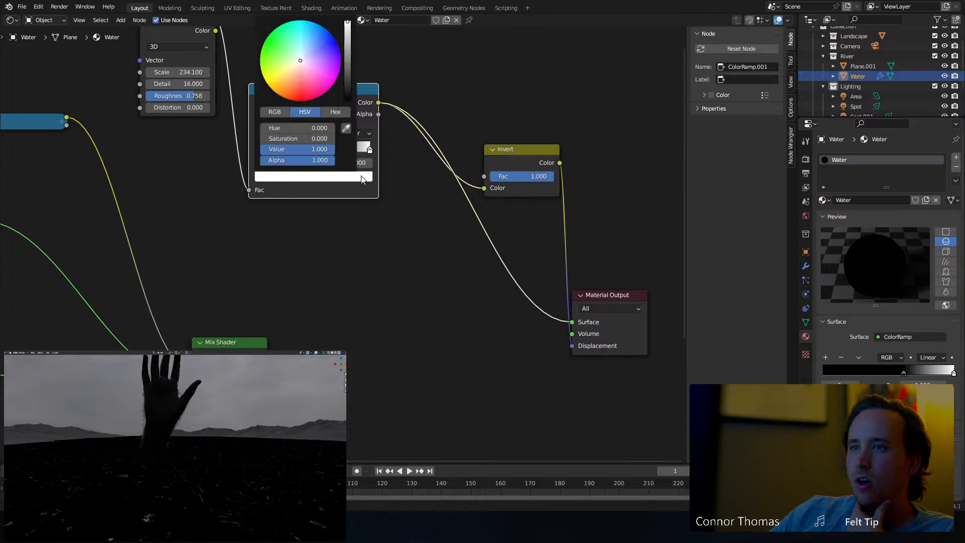
left_click(349, 71)
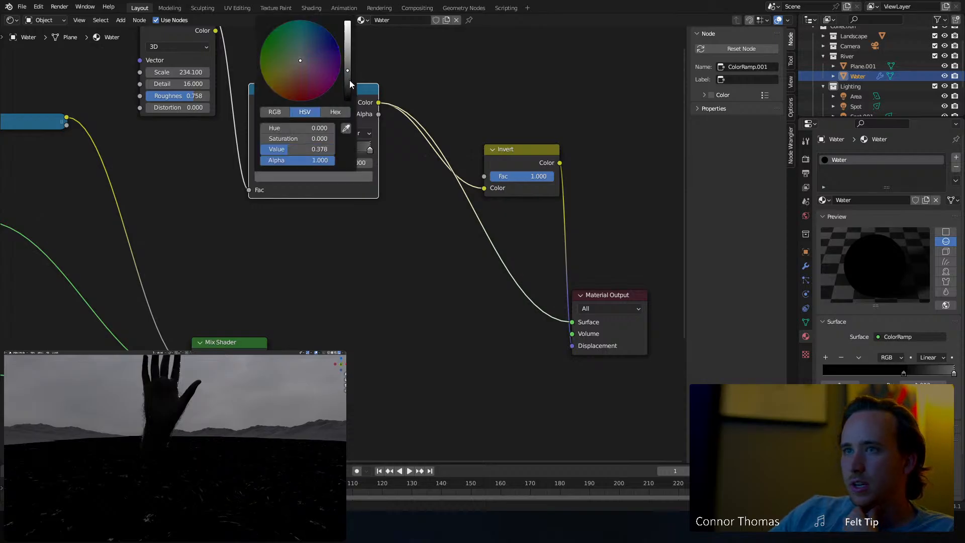
left_click_drag(347, 70, 347, 88)
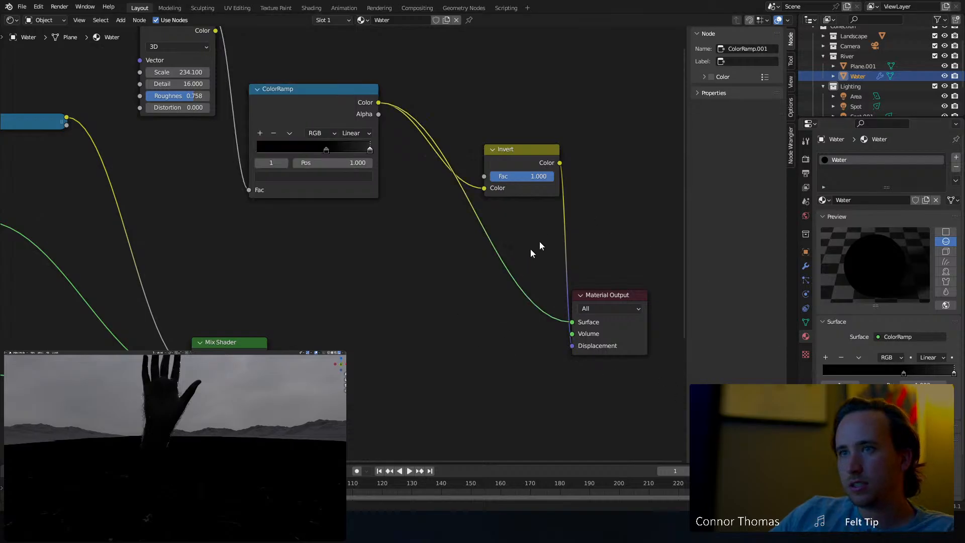
left_click(254, 349, "ctrl+shift")
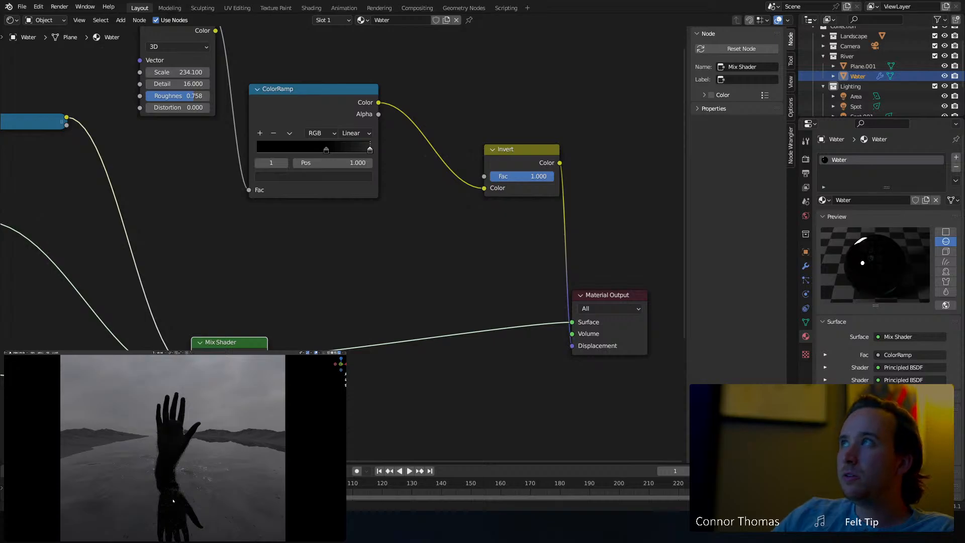
Collapse the Noise Texture, ColorRamp and Invert nodes, arrange them below the Mix Shader, and save the file.
middle_click_drag(501, 226, 608, 280)
scroll(524, 274, "down", 3)
left_click(359, 164)
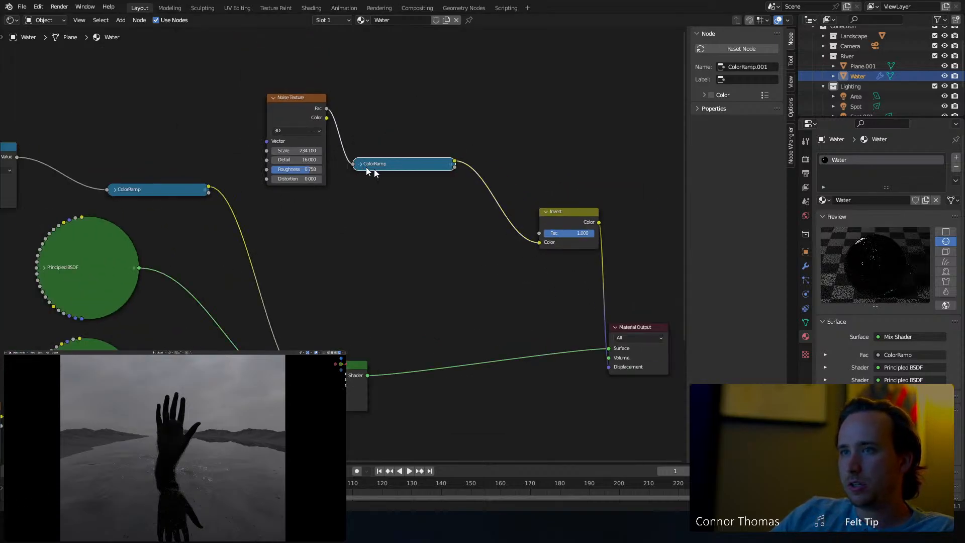
left_click_drag(267, 79, 497, 221)
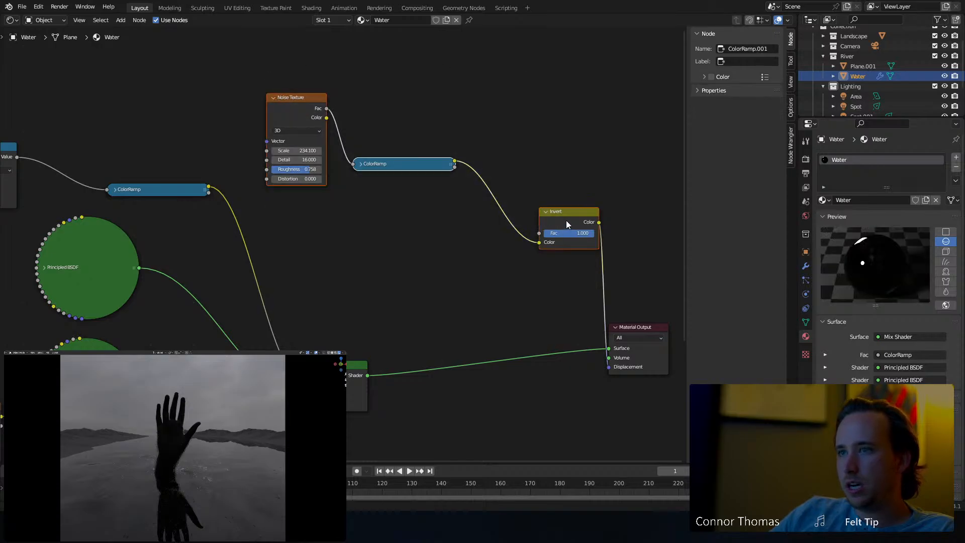
middle_click_drag(566, 220, 476, 93)
left_click_drag(492, 102, 364, 377)
left_click(348, 351)
middle_click_drag(332, 327, 414, 306)
left_click(206, 296)
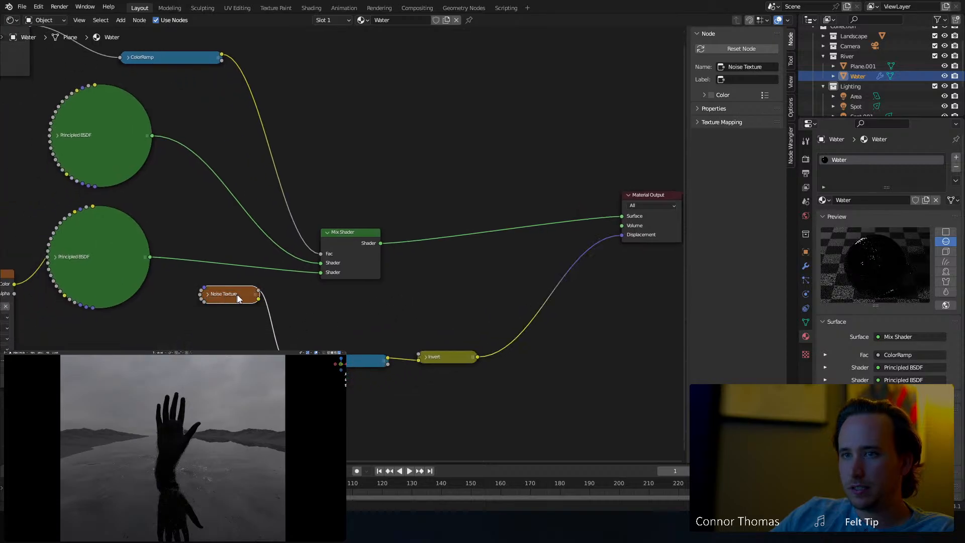
left_click_drag(217, 295, 207, 376)
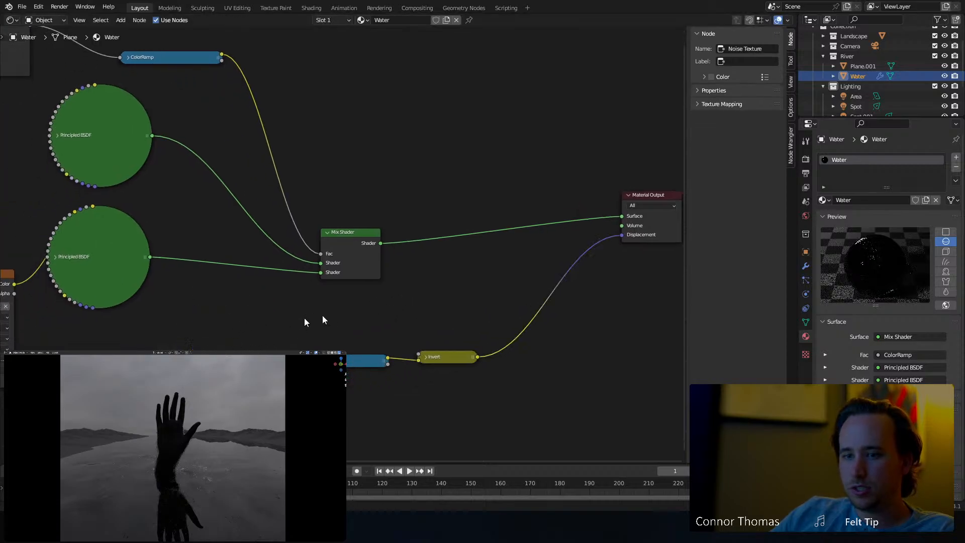
key("ctrl+s")
middle_click_drag(331, 274, 481, 336)
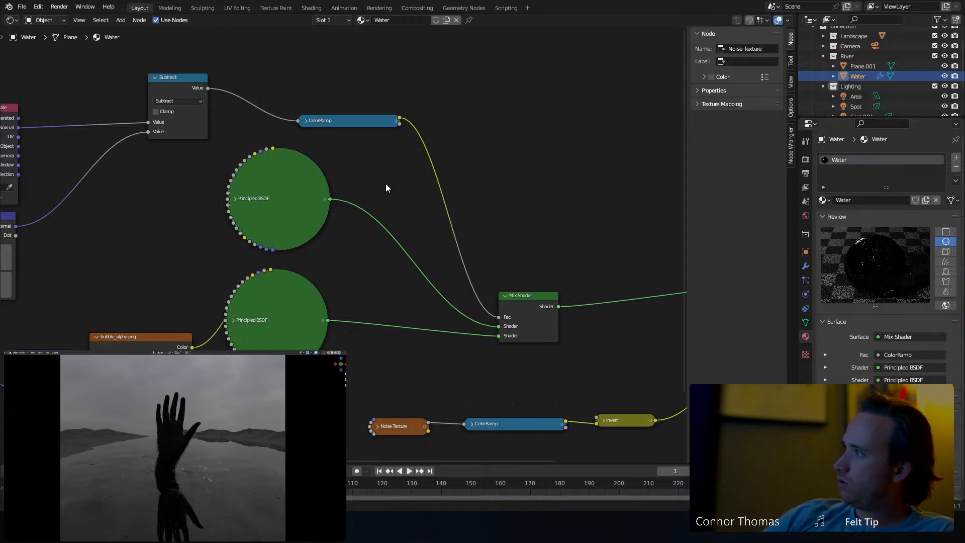
Open the landscape hills mesh in Edit Mode with solid shading and clear its vertex selection.
left_click(71, 447)
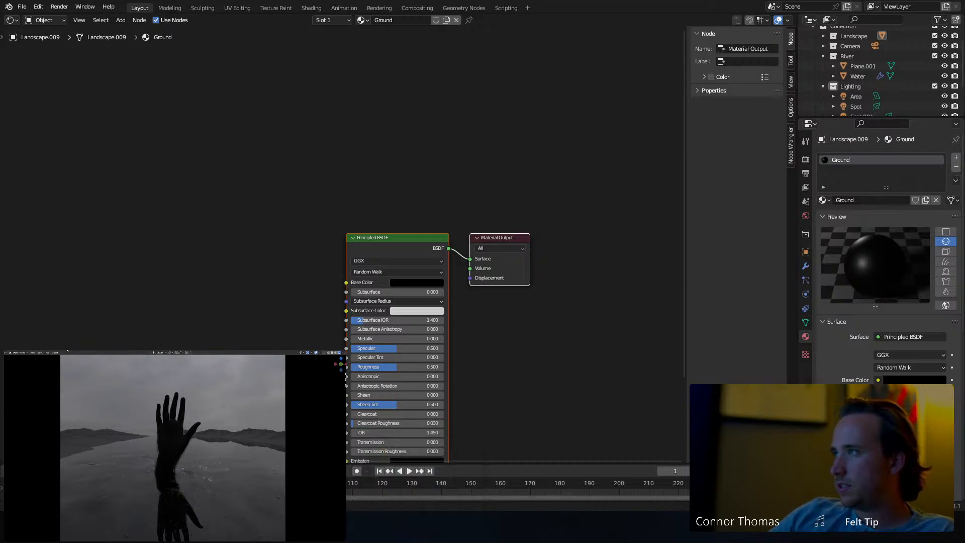
key("Tab")
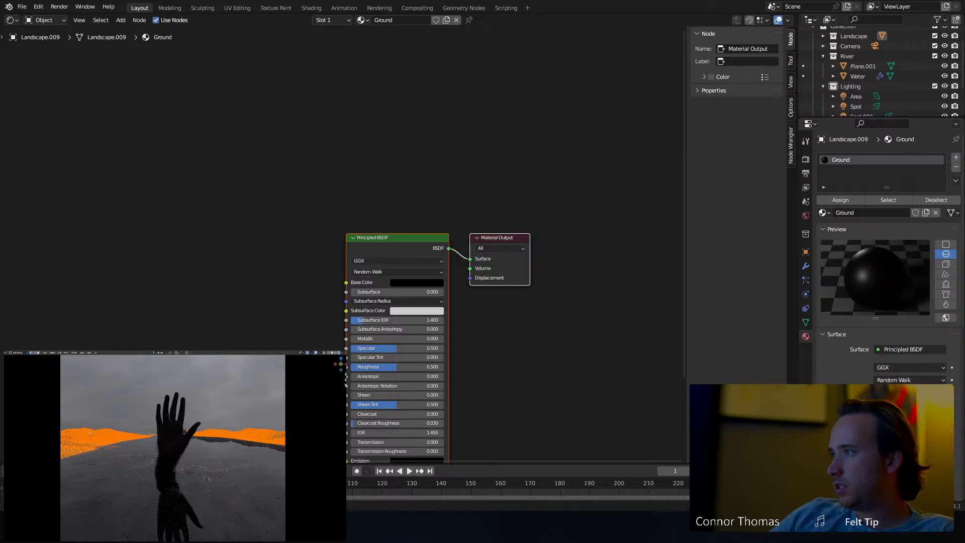
key("Tab")
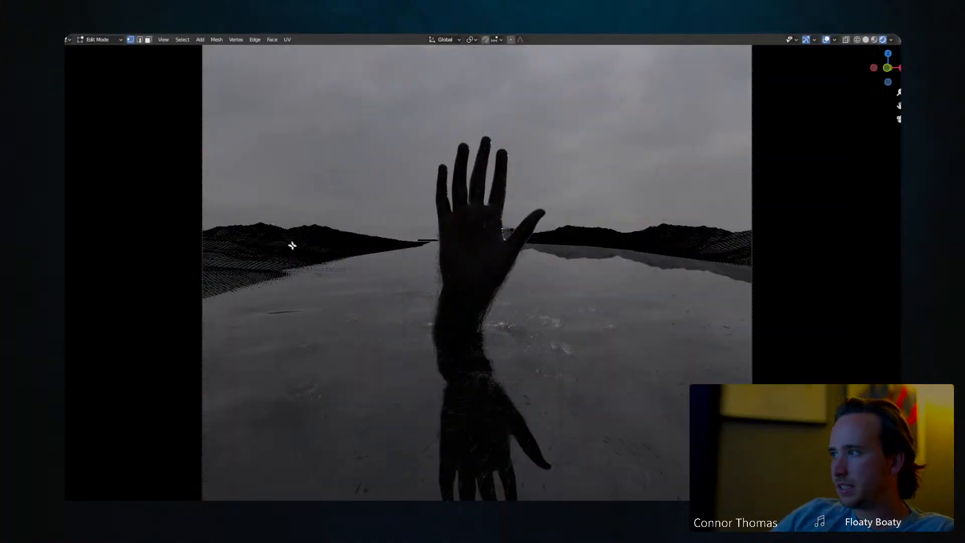
key("z")
left_click(442, 249)
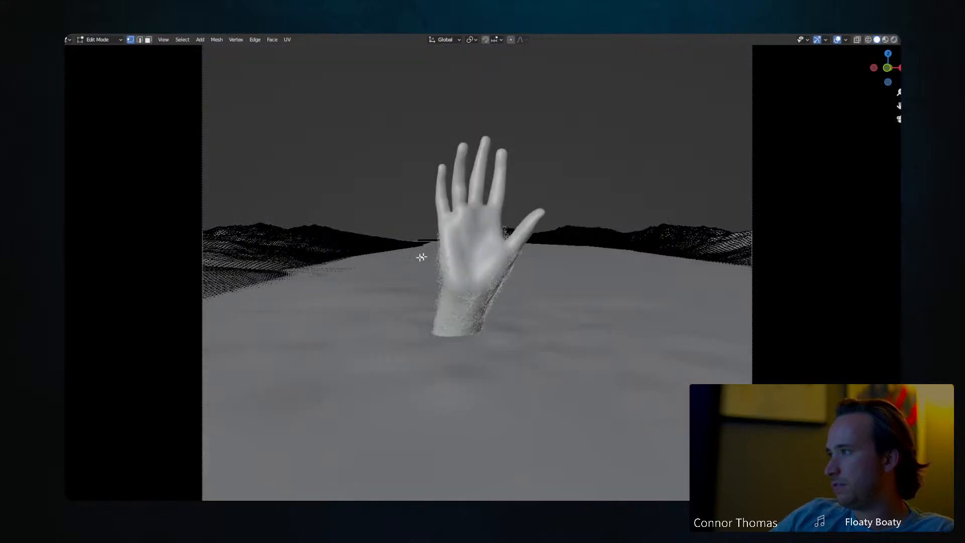
key("a")
key("alt+a")
Circle-select the hill vertices visible from the camera on both sides of the river.
key("c")
scroll(300, 276, "down", 8)
left_click(358, 266)
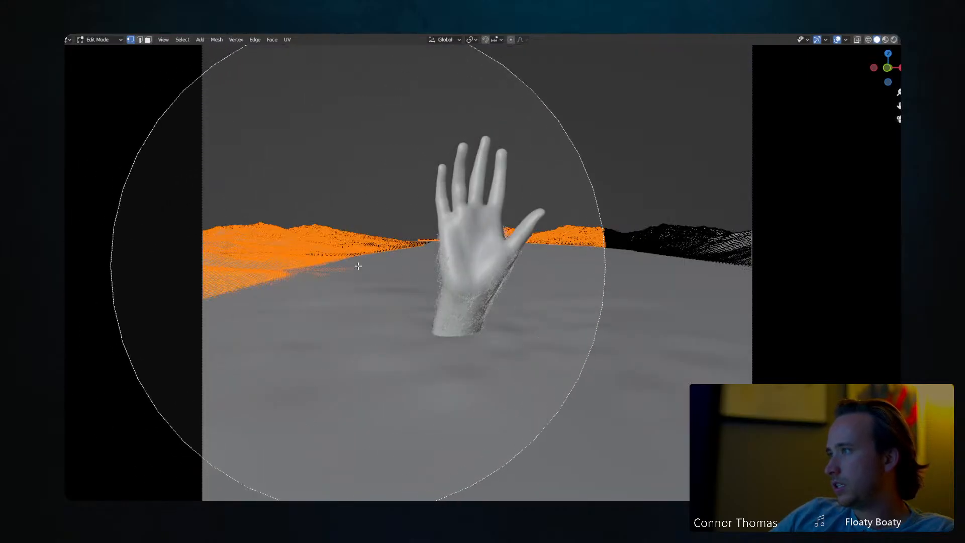
left_click_drag(358, 266, 630, 265)
right_click(632, 266)
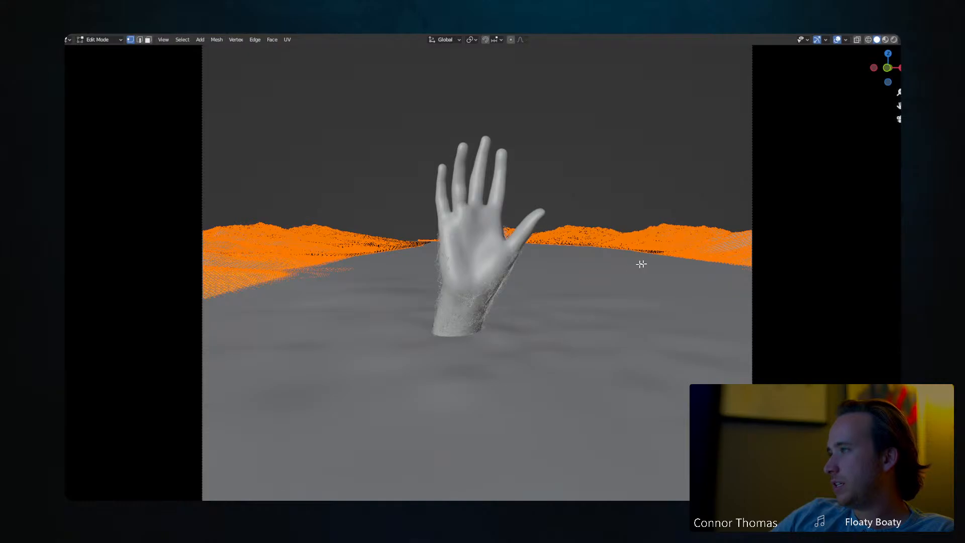
key("c")
right_click(349, 279)
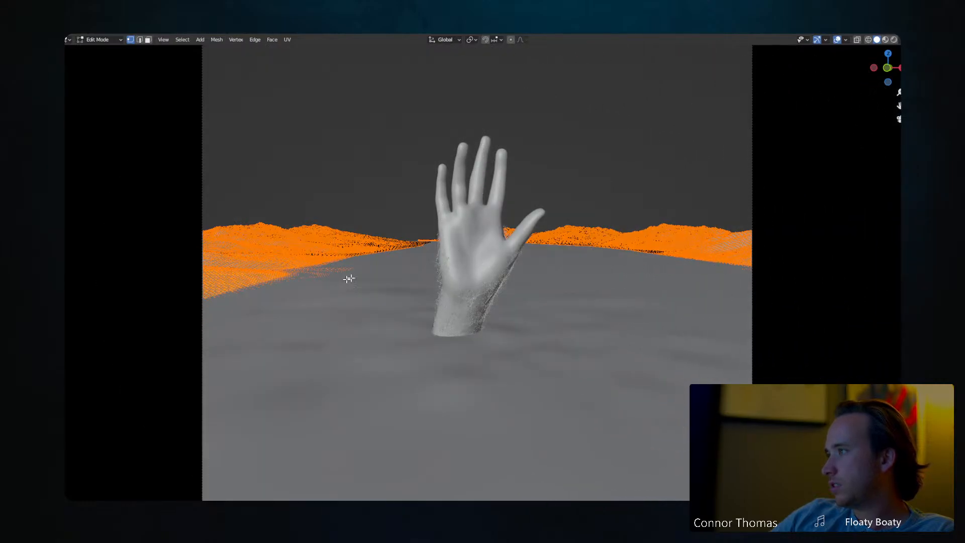
Extend the circle selection along both river-facing banks from the top view in wireframe, filling the gaps between the selected vertices.
middle_click_drag(349, 278, 329, 260)
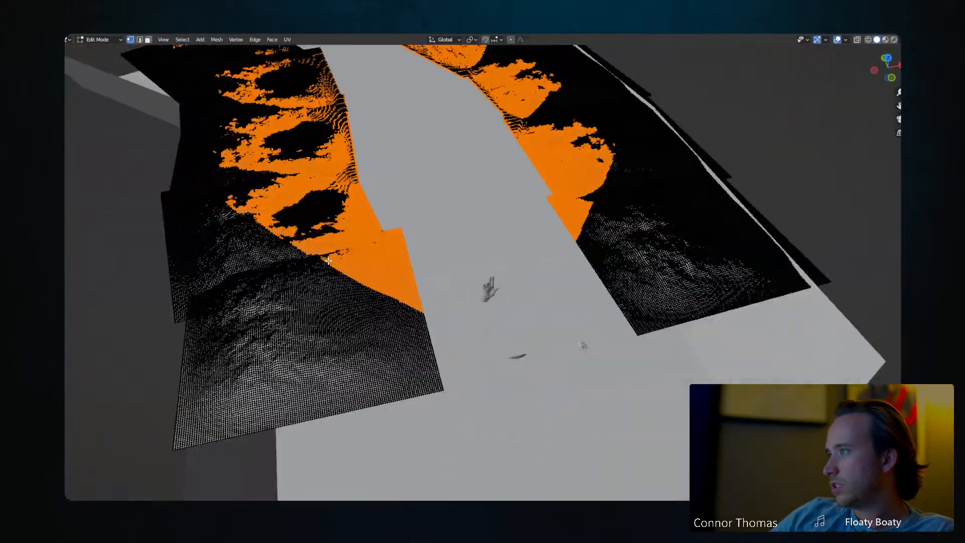
scroll(328, 260, "down", 2)
key("KP_7")
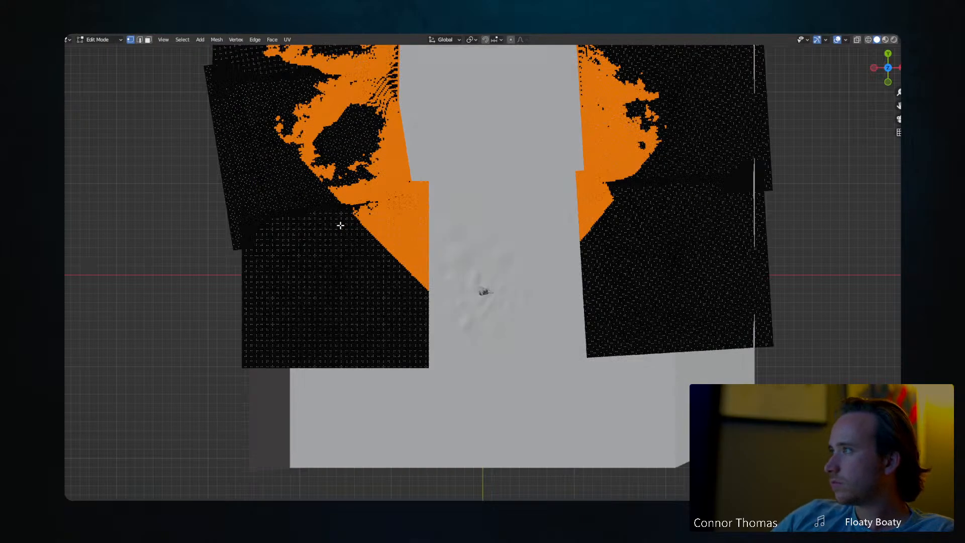
middle_click_drag(408, 190, 358, 389, "shift")
scroll(358, 377, "down", 4)
scroll(388, 311, "up", 2)
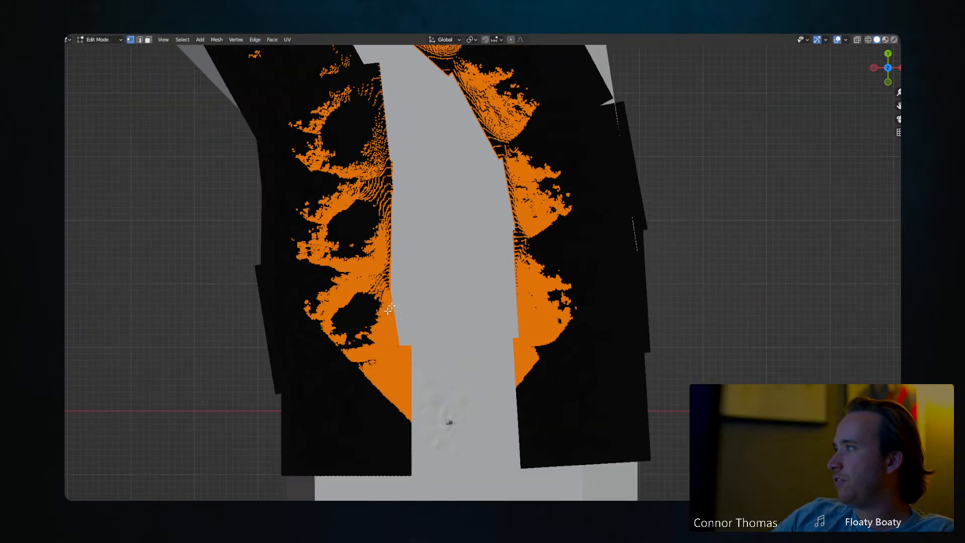
middle_click_drag(396, 276, 397, 338, "shift")
key("z")
left_click(252, 343)
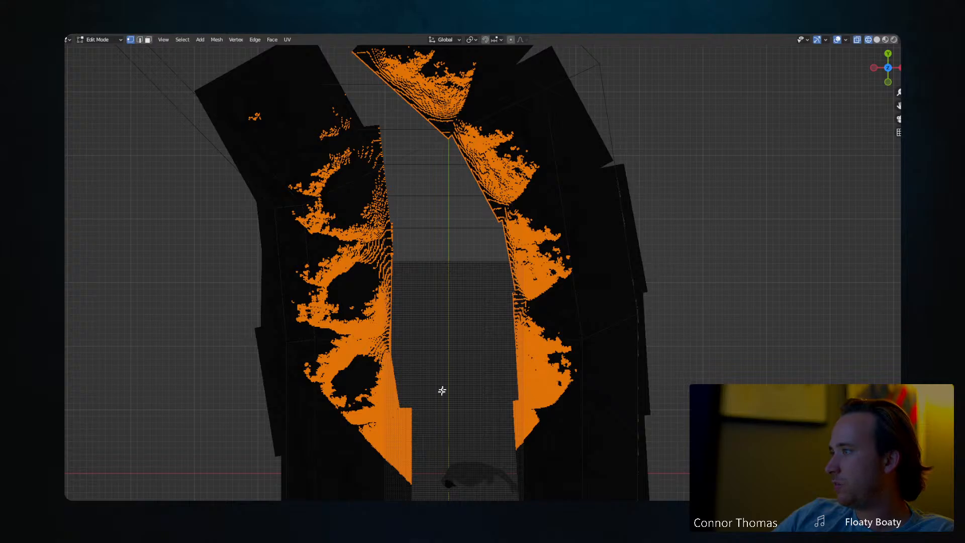
key("c")
scroll(431, 381, "up", 5)
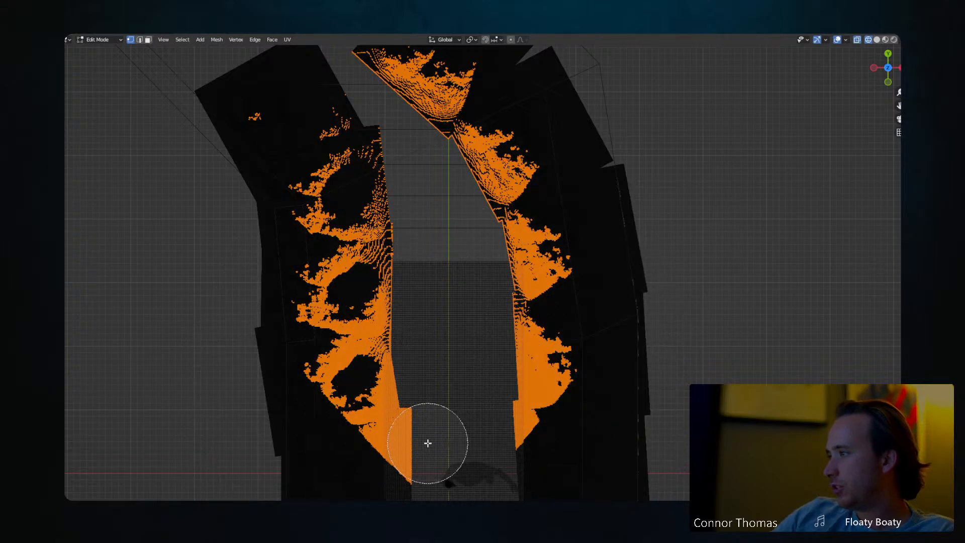
mouse_move(427, 443)
left_mouse_down()
mouse_move(411, 409)
mouse_move(351, 366)
mouse_move(334, 327)
mouse_move(345, 273)
mouse_move(336, 188)
mouse_move(362, 125)
mouse_move(389, 349)
mouse_move(502, 399)
mouse_move(535, 352)
mouse_move(534, 267)
mouse_move(517, 196)
mouse_move(497, 166)
mouse_move(452, 125)
mouse_move(450, 97)
mouse_move(409, 76)
left_mouse_up()
middle_click_drag(434, 174, 446, 293, "shift")
mouse_move(409, 180)
left_mouse_down()
mouse_move(378, 167)
mouse_move(362, 187)
mouse_move(388, 218)
left_mouse_up()
mouse_move(410, 275)
middle_mouse_down()
mouse_move(437, 319)
mouse_move(422, 271)
mouse_move(422, 280)
middle_mouse_up()
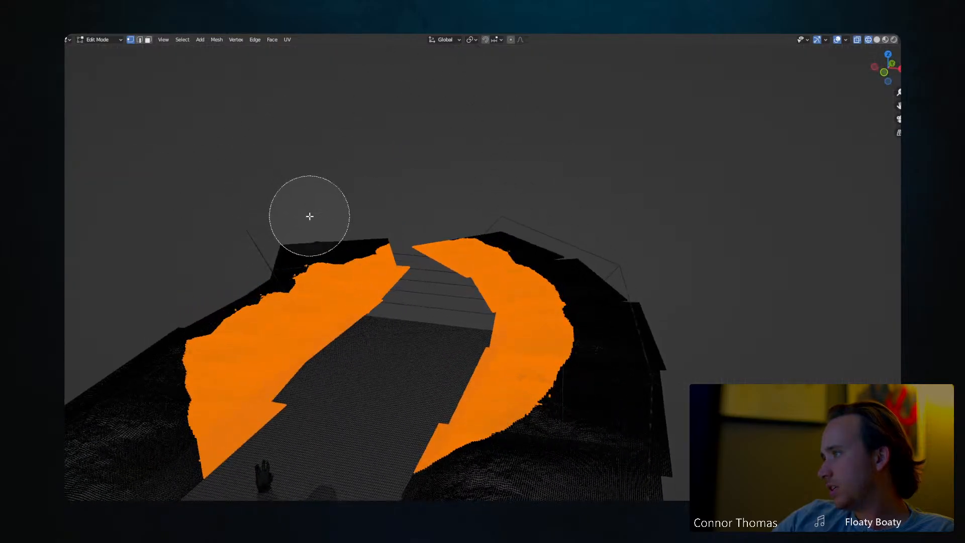
key("Escape")
middle_click_drag(369, 227, 371, 284)
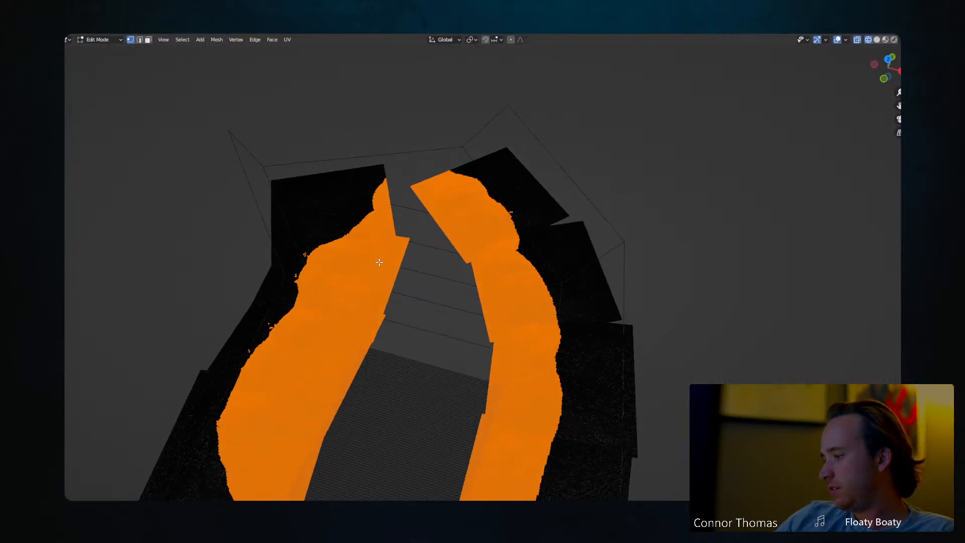
Extend the circle selection over the far end of the left bank from the top view, then check it through the camera.
key("KP_7")
key("c")
mouse_move(341, 271)
left_mouse_down()
mouse_move(295, 190)
mouse_move(315, 160)
mouse_move(332, 202)
left_mouse_up()
key("Escape")
middle_click_drag(452, 370, 452, 250)
key("KP_0")
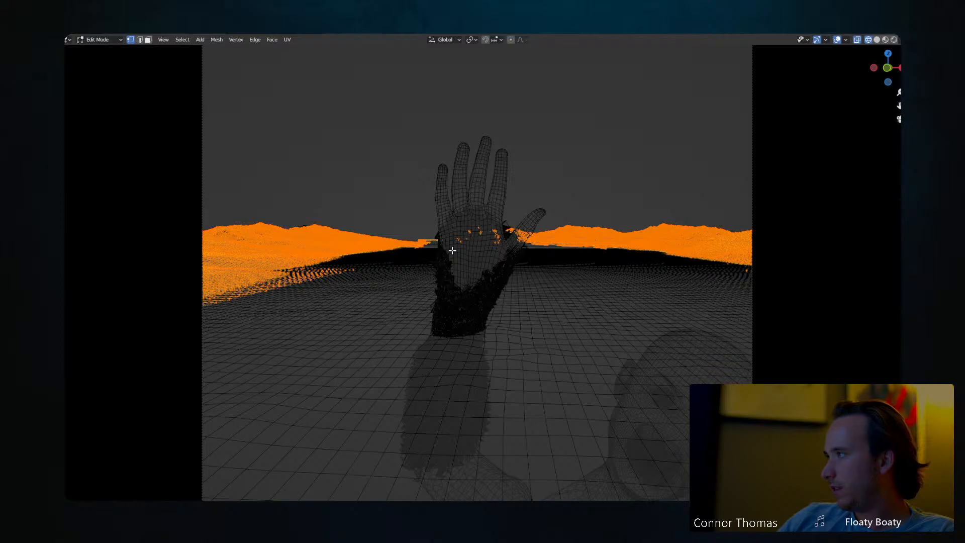
middle_click_drag(490, 225, 499, 262)
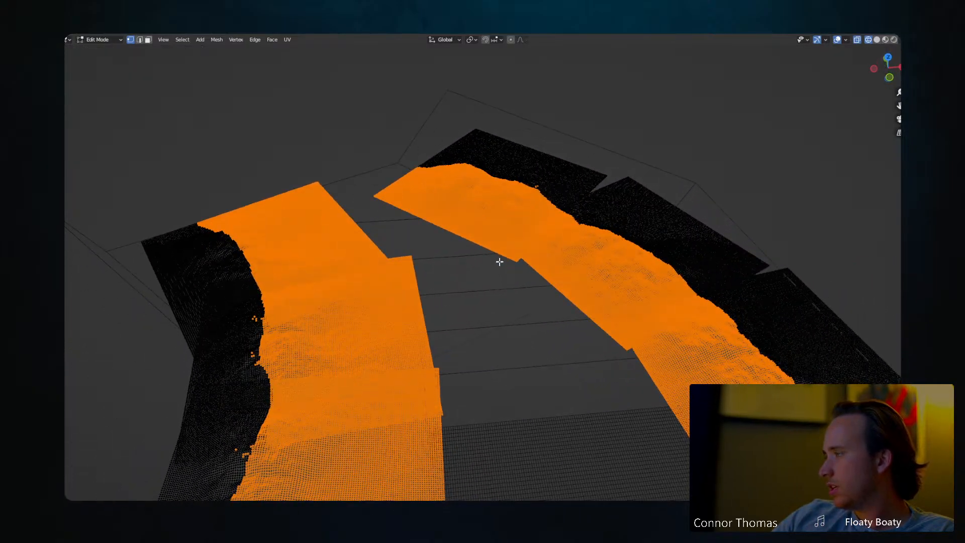
Circle-select the unselected far outer hills of the right bank from the top view and return to the camera view.
key("KP_7")
middle_click_drag(522, 210, 453, 342, "shift")
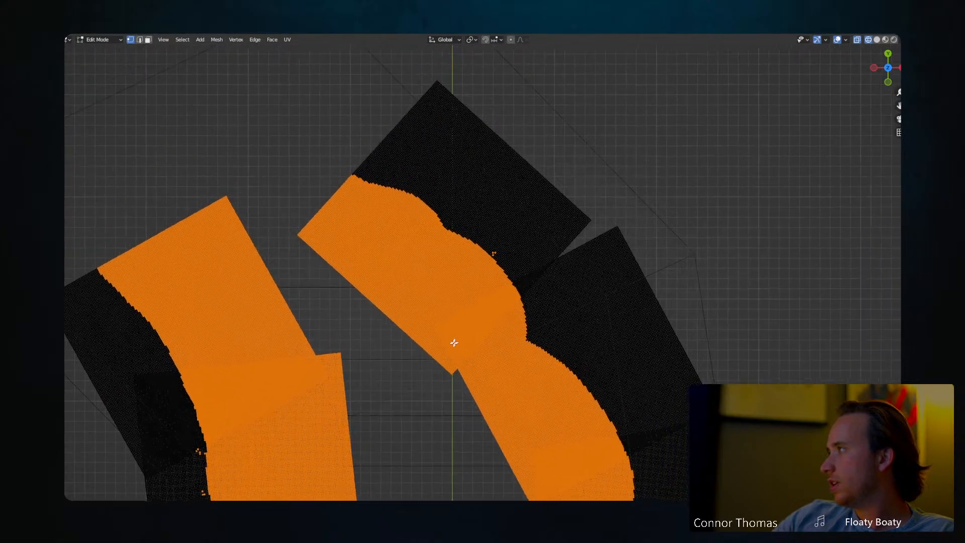
scroll(454, 344, "down", 4)
key("c")
mouse_move(480, 330)
left_mouse_down()
mouse_move(469, 241)
mouse_move(455, 258)
mouse_move(498, 222)
mouse_move(560, 301)
left_mouse_up()
right_click(614, 409)
middle_click_drag(613, 409, 622, 389)
key("KP_0")
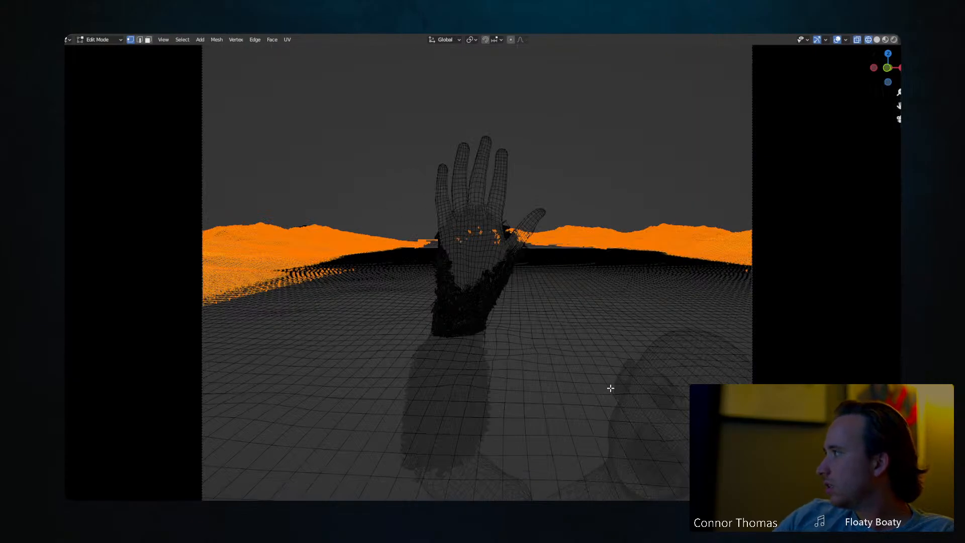
Circle-select any remaining visible hill vertices through the camera in solid shading.
key("c")
right_click(720, 235)
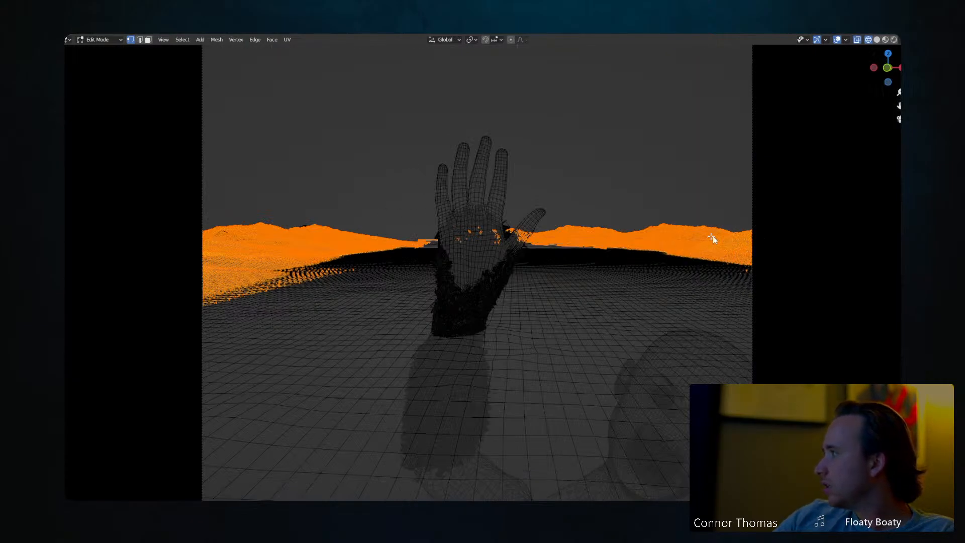
key("z")
key("c")
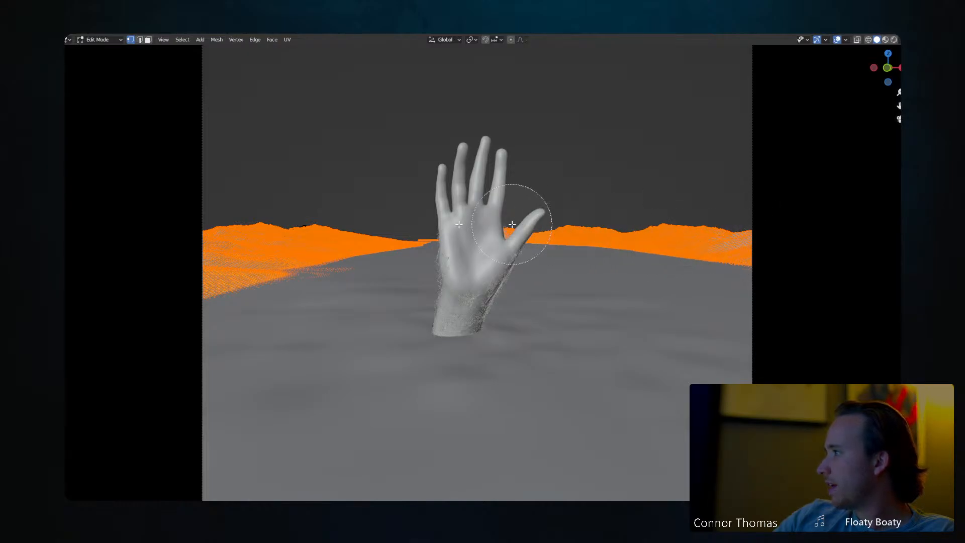
right_click(223, 223)
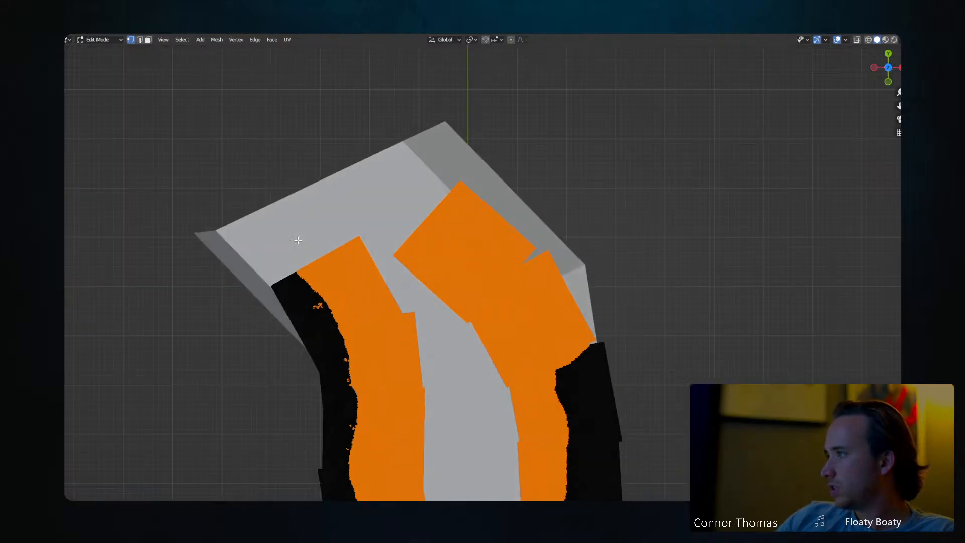
Extend the circle selection to the outer edge of the left bank's far section from the top view in wireframe.
key("z")
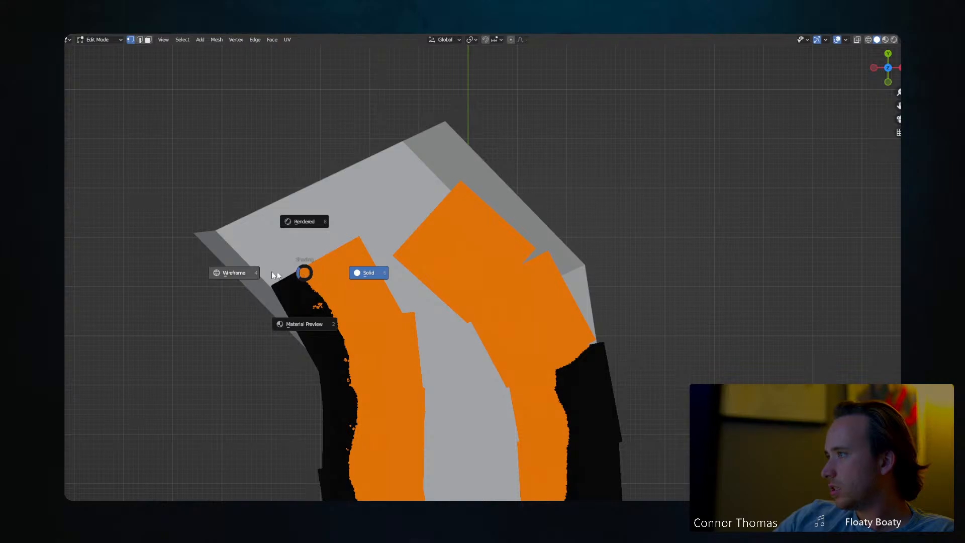
left_click(219, 270)
key("c")
mouse_move(297, 287)
left_mouse_down()
mouse_move(293, 312)
mouse_move(381, 394)
mouse_move(382, 431)
mouse_move(343, 369)
left_mouse_up()
right_click(344, 370)
scroll(426, 408, "down", 4)
scroll(552, 286, "up", 2)
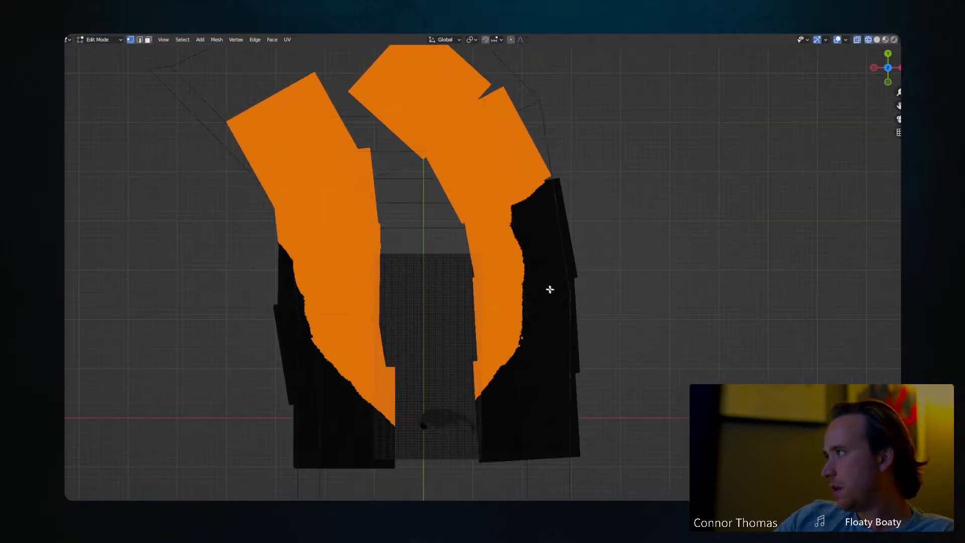
Extend the circle selection along the near end of the right bank, down to the lower edge of the landscape.
key("c")
mouse_move(502, 314)
left_mouse_down()
mouse_move(439, 446)
mouse_move(431, 497)
left_mouse_up()
right_click(430, 497)
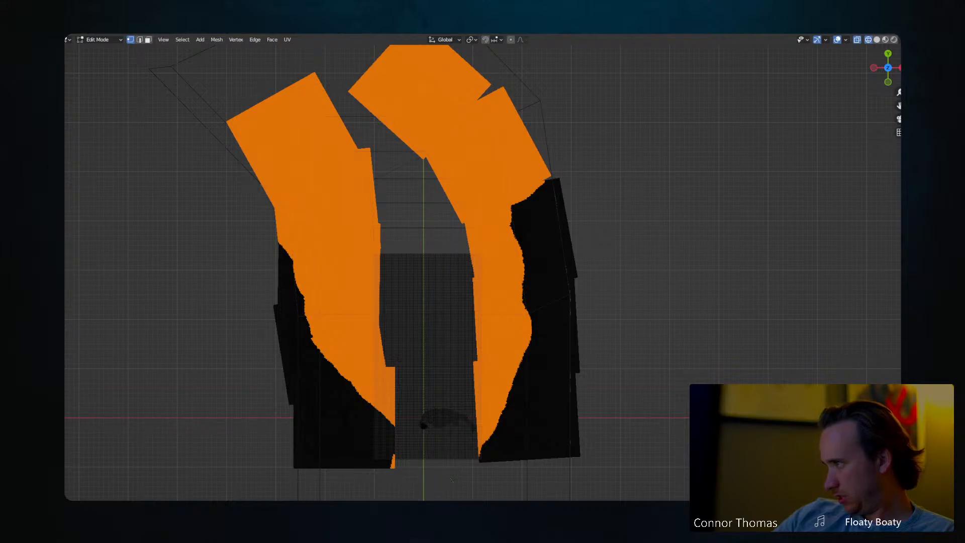
key("c")
right_click(442, 184)
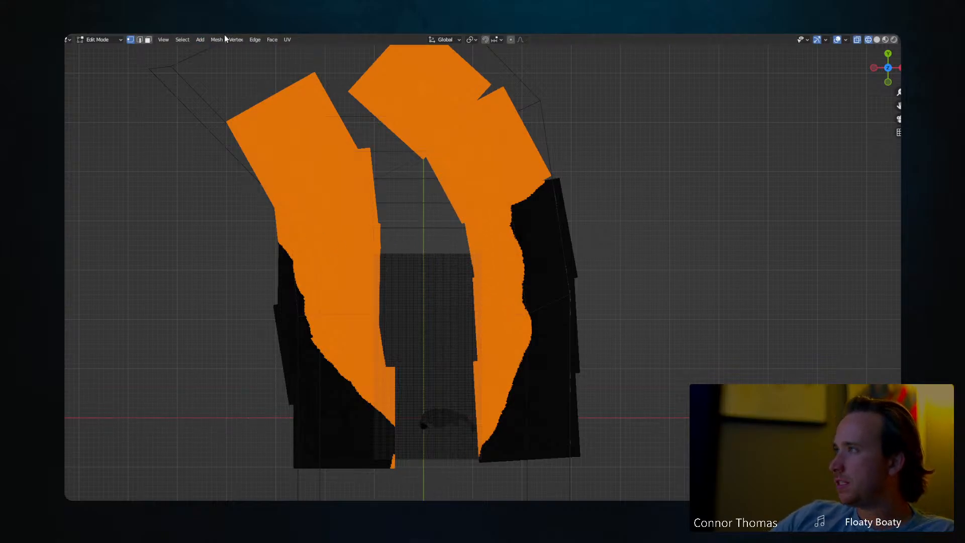
Invert the vertex selection and delete the landscape vertices that lie outside the river-facing banks.
left_click(184, 40)
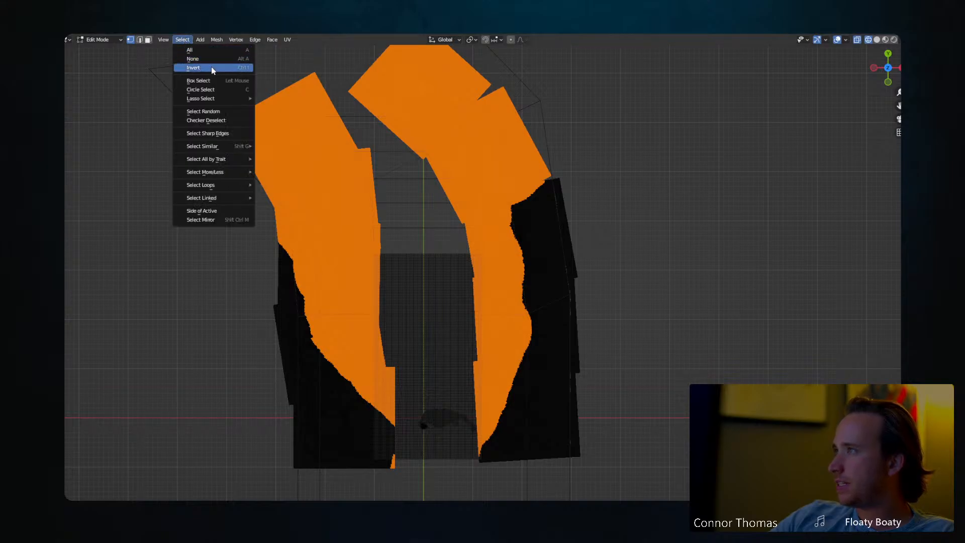
left_click(213, 67)
key("x")
left_click(470, 297)
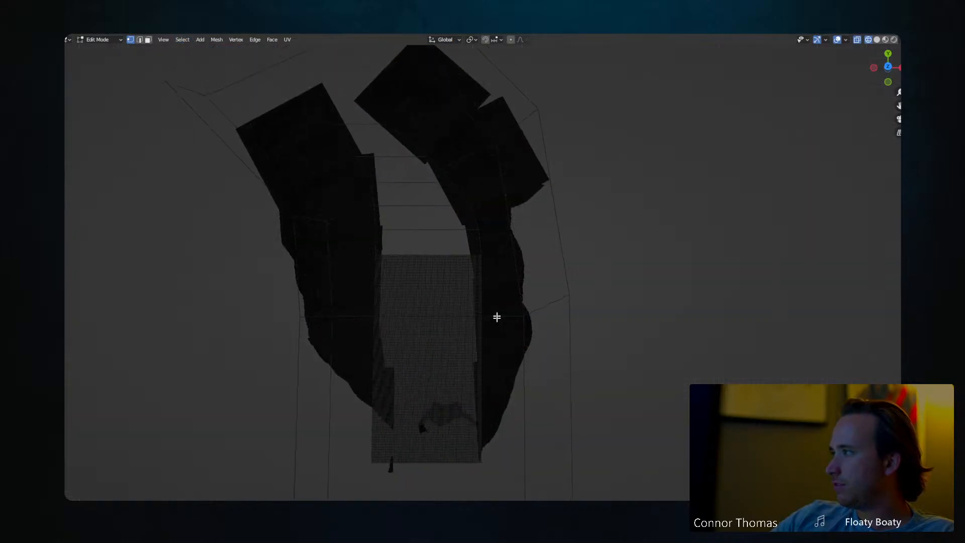
Return to Object Mode in solid shading and check the trimmed hills from around the river and through the camera.
middle_click_drag(496, 317, 451, 250)
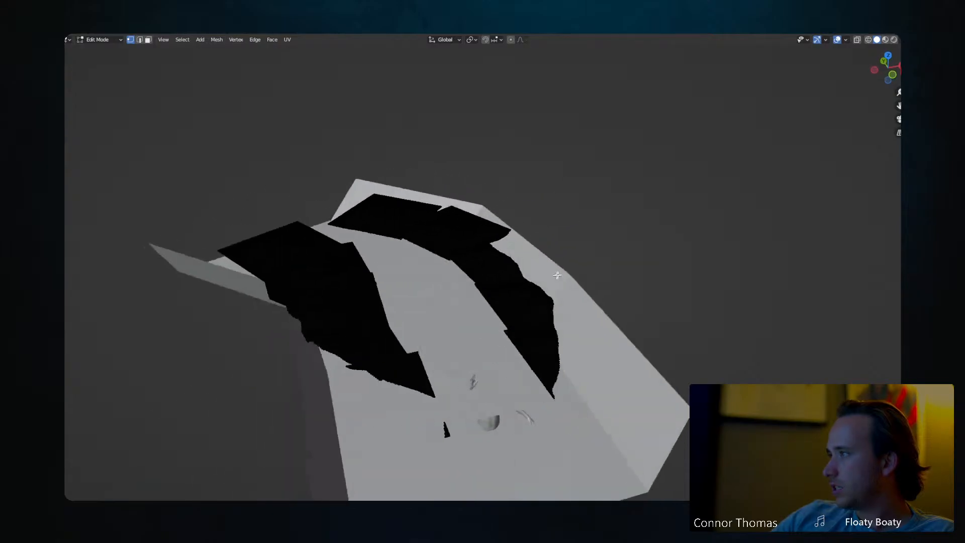
middle_click_drag(531, 303, 532, 307)
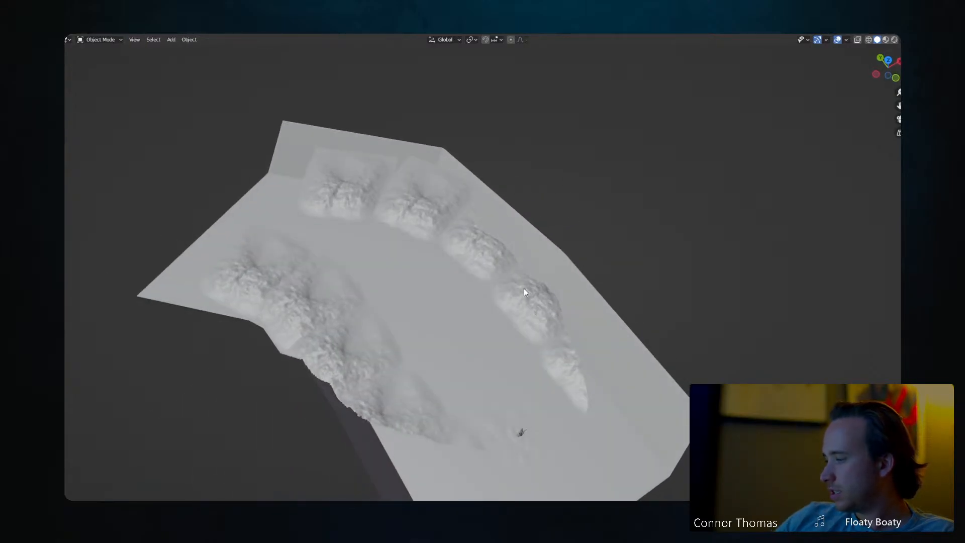
key("KP_0")
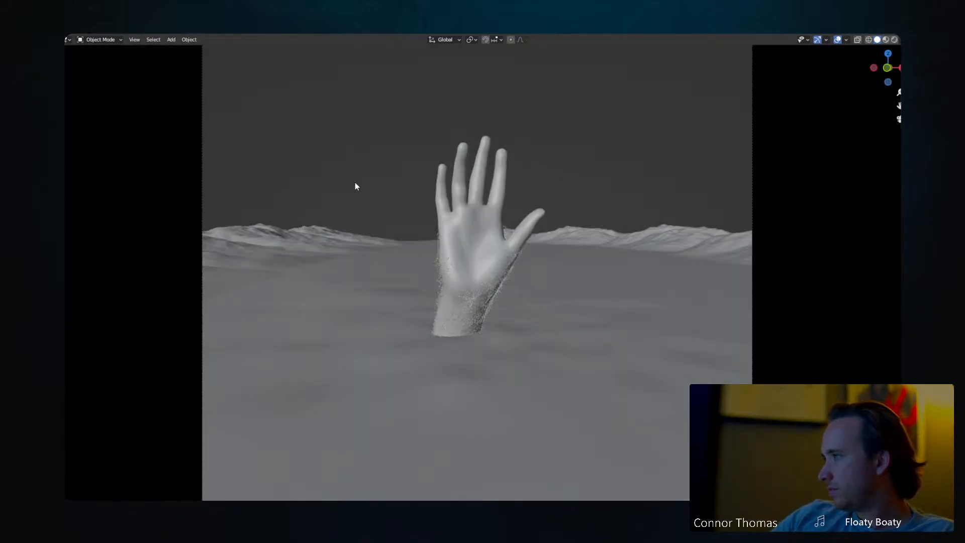
mouse_move(355, 186)
middle_mouse_down()
mouse_move(273, 246)
mouse_move(199, 243)
mouse_move(312, 216)
middle_mouse_up()
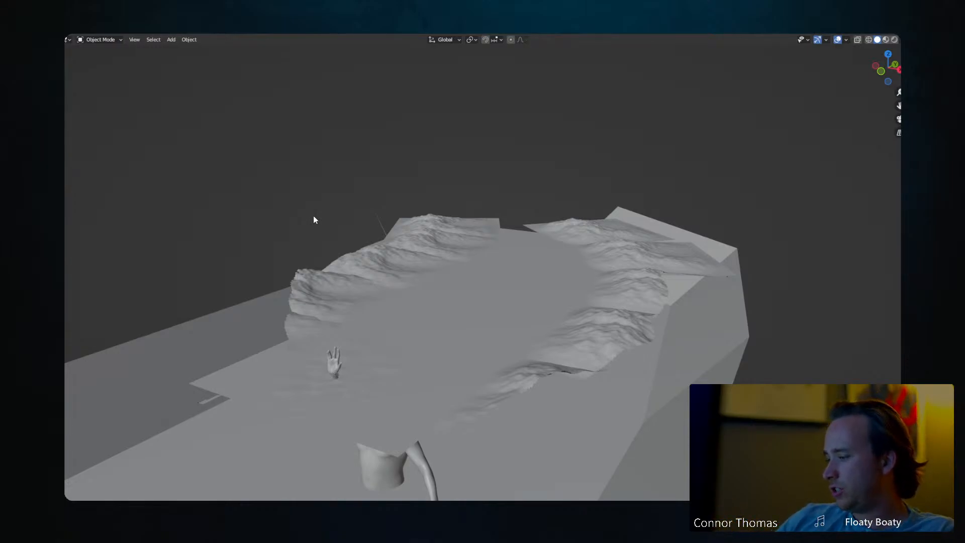
key("KP_0")
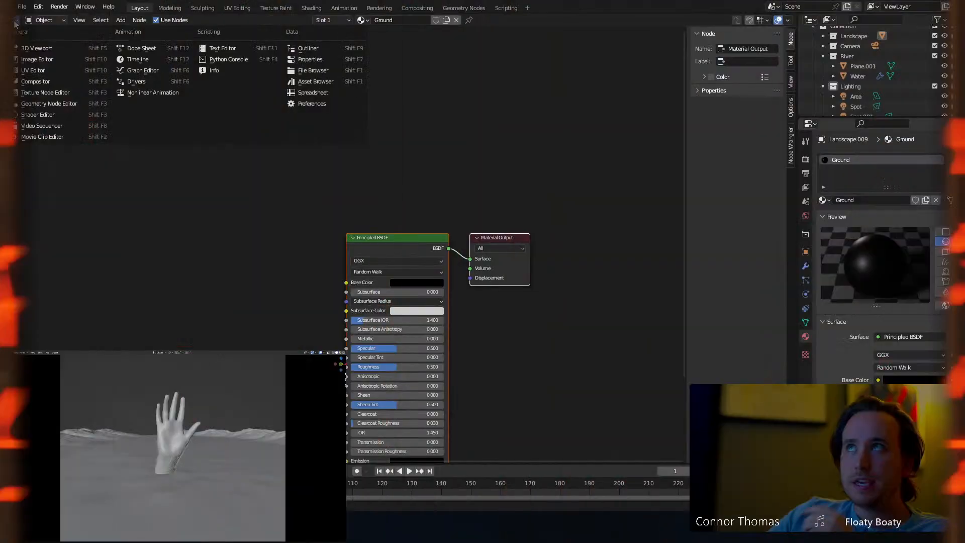
Change the shader editor area to a 3D Viewport and start adding a Botaniq scatter system to the landscape.
left_click(33, 48)
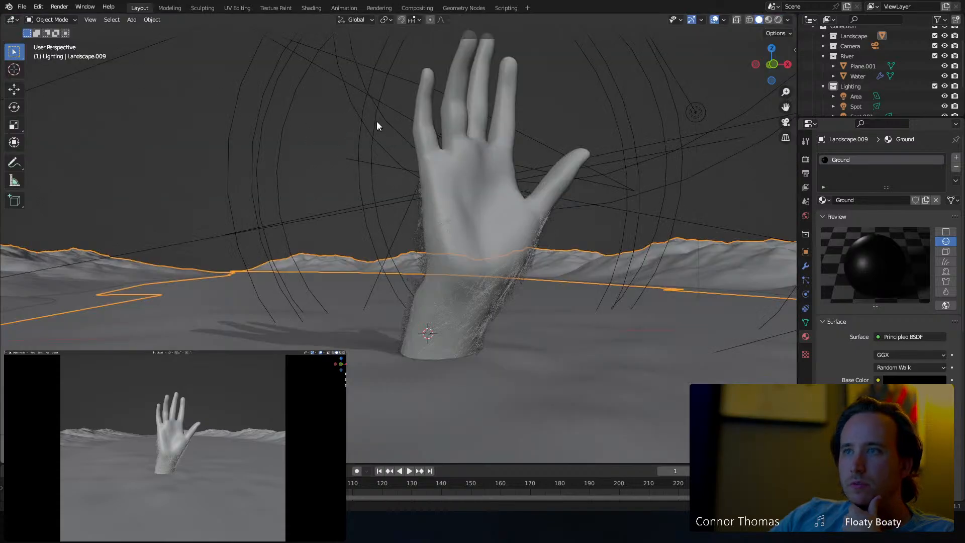
key("n")
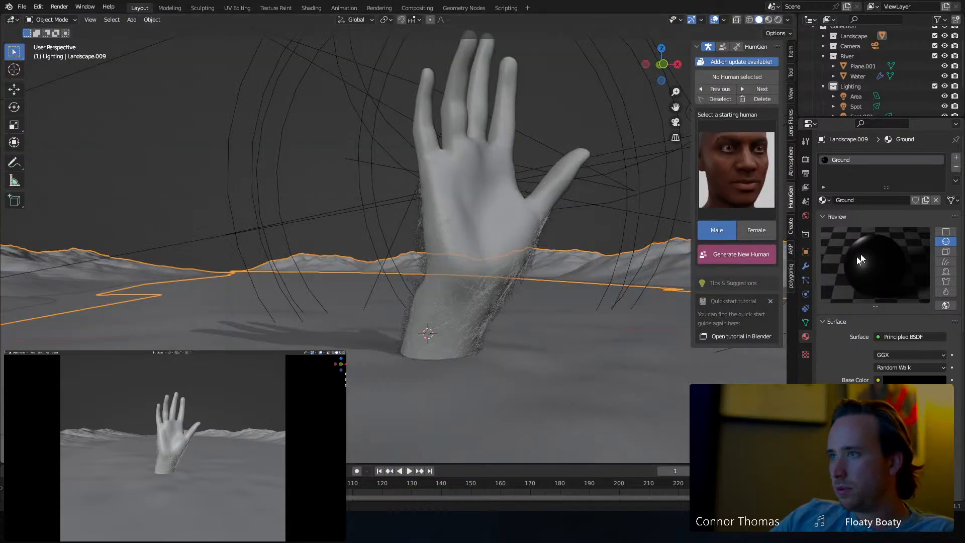
left_click(791, 277)
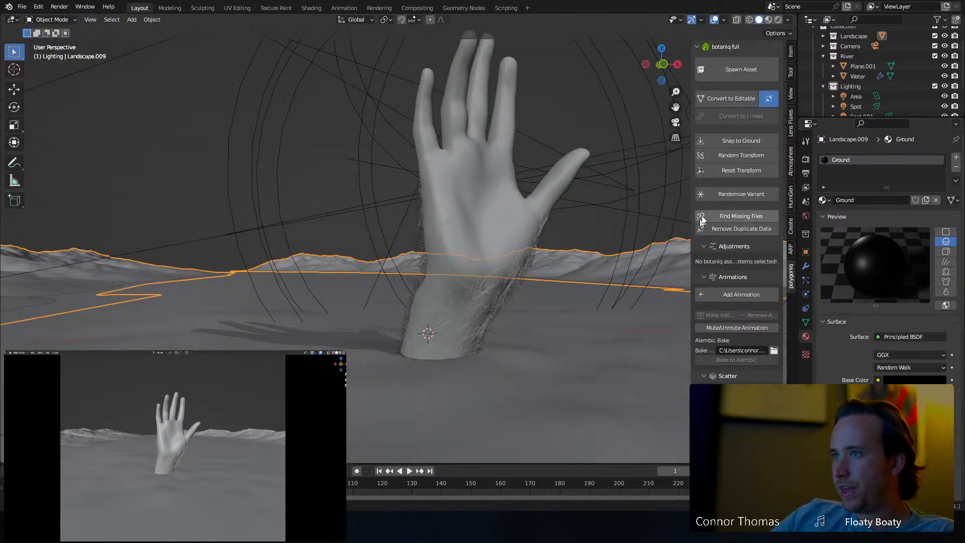
left_click(703, 278)
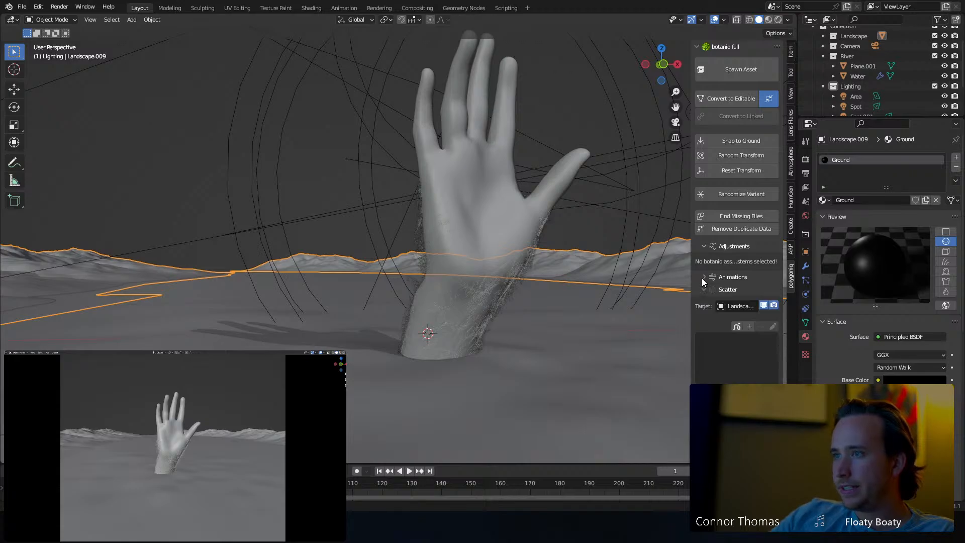
left_click(749, 327)
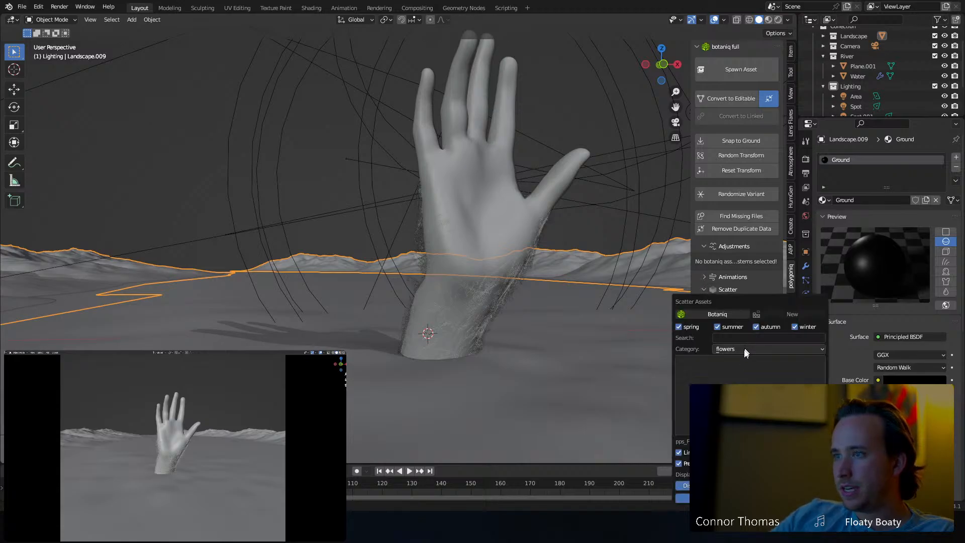
Set the scatter asset category to lilypads and browse its assets.
left_click(744, 350)
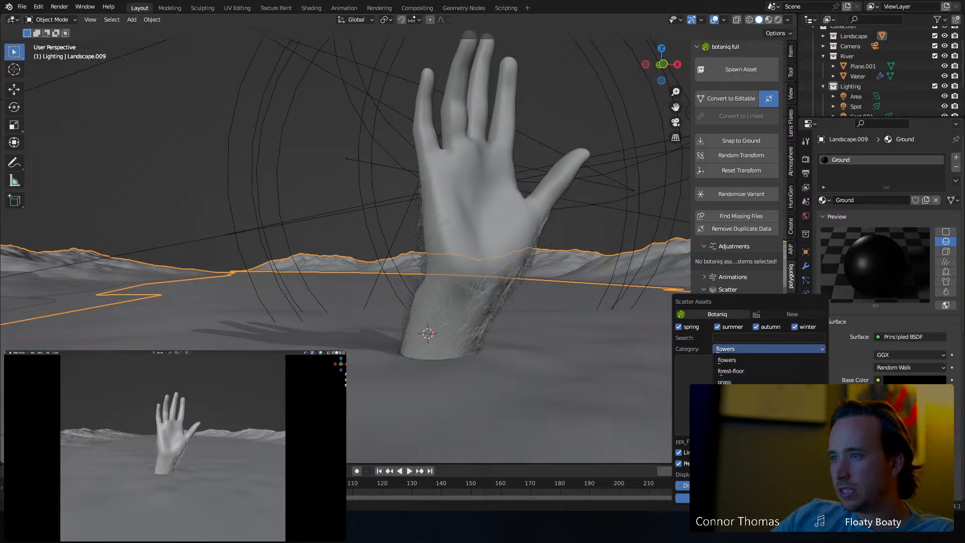
left_click(728, 349)
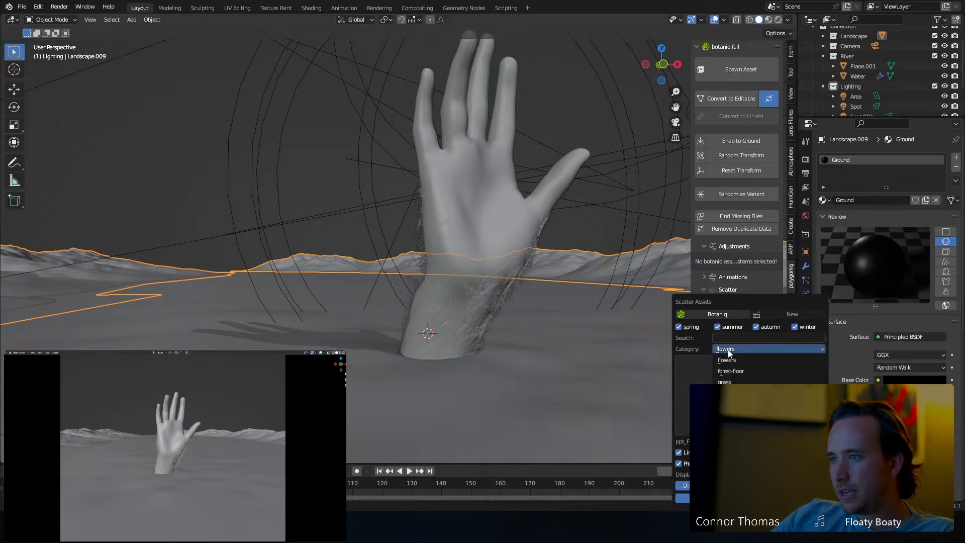
left_click(732, 394)
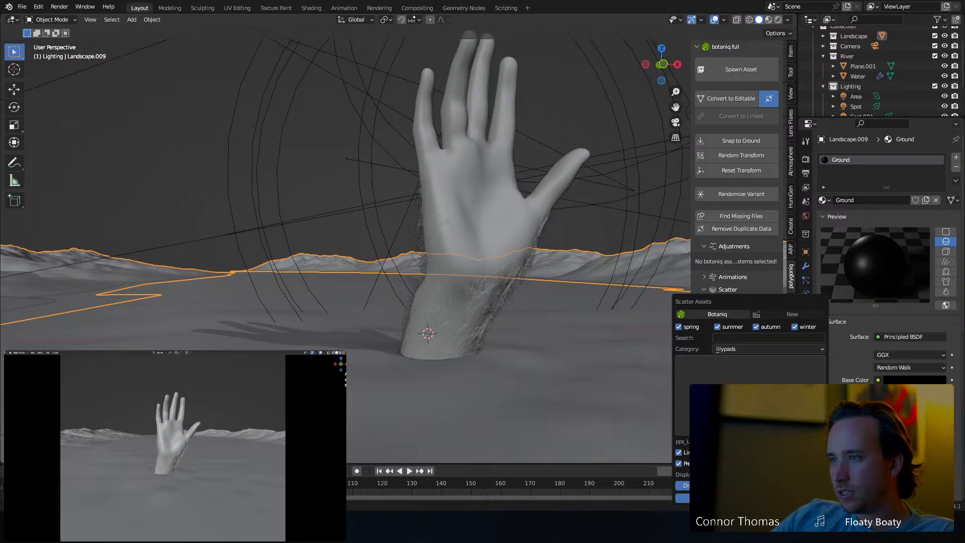
left_click(739, 397)
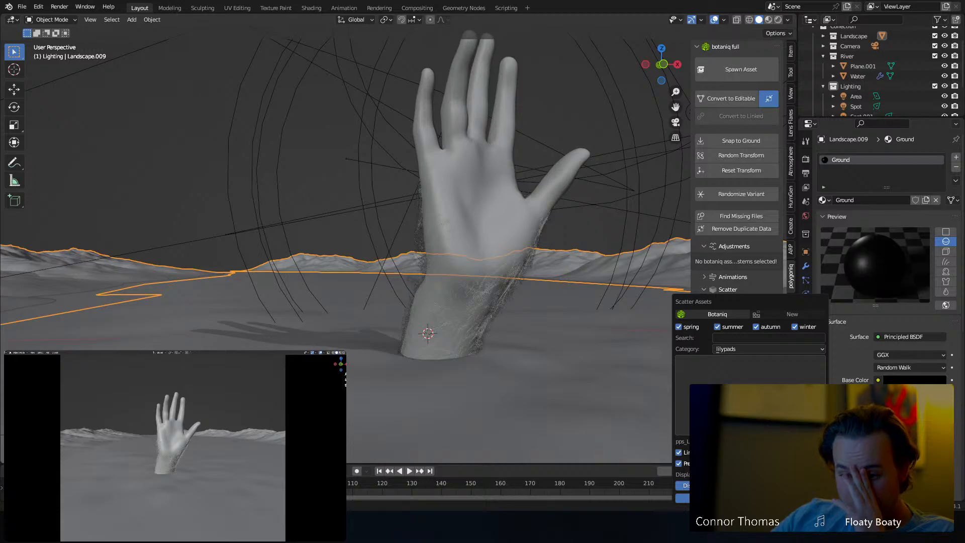
Set the scatter asset category to rocks and choose the Coast (B) asset.
left_click(737, 347)
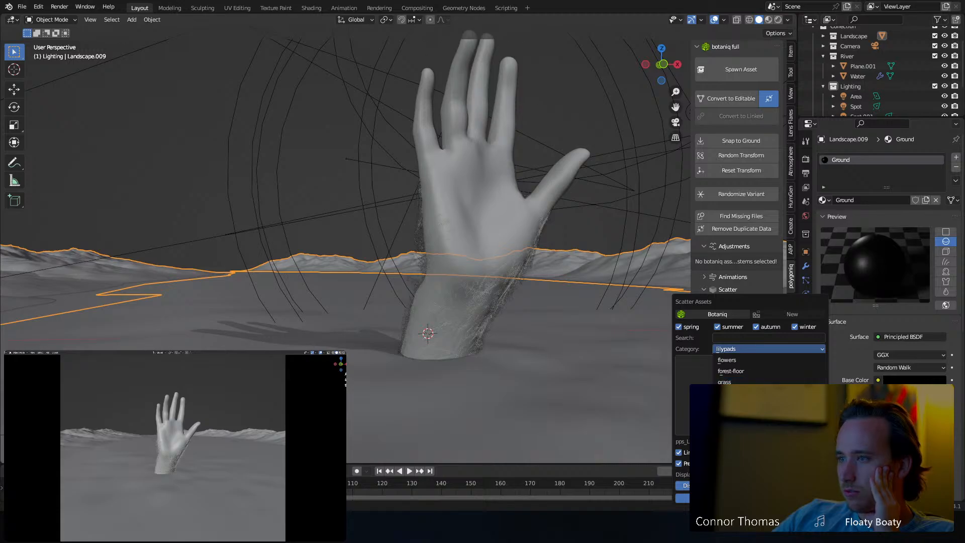
left_click(741, 404)
left_click(744, 405)
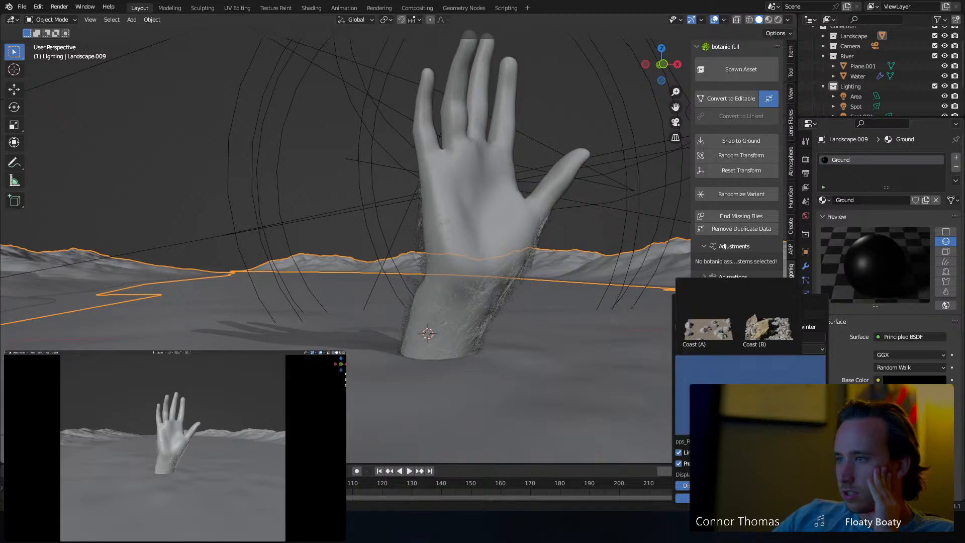
left_click(767, 318)
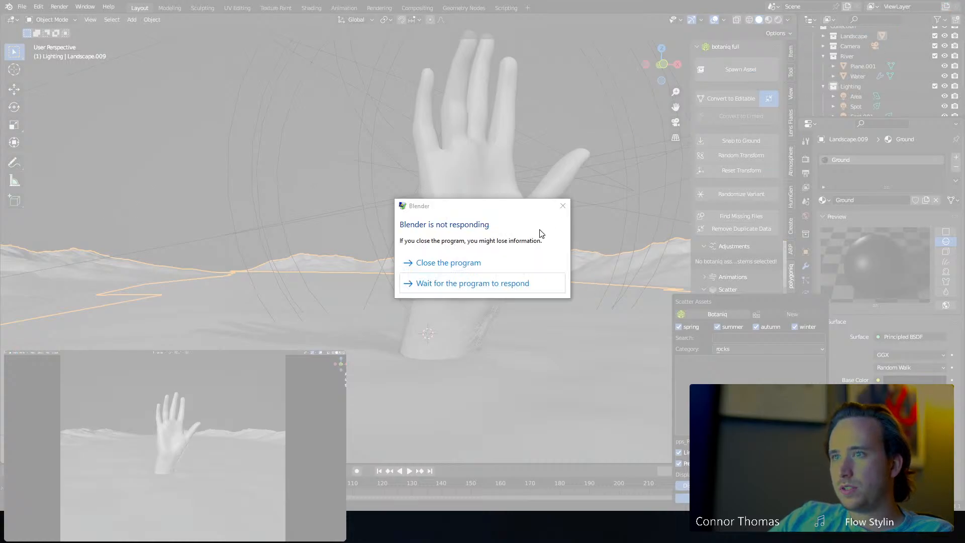
Close the unresponsive program and, in a fresh session, recover the auto-save 22sep2023_v01_44688_autosave.blend.
left_click(478, 263)
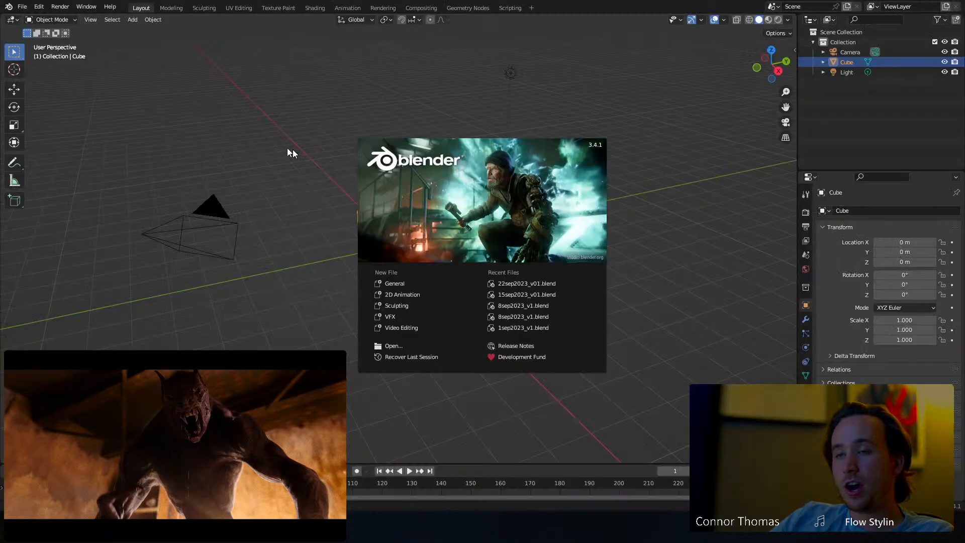
left_click(22, 7)
left_click(22, 7)
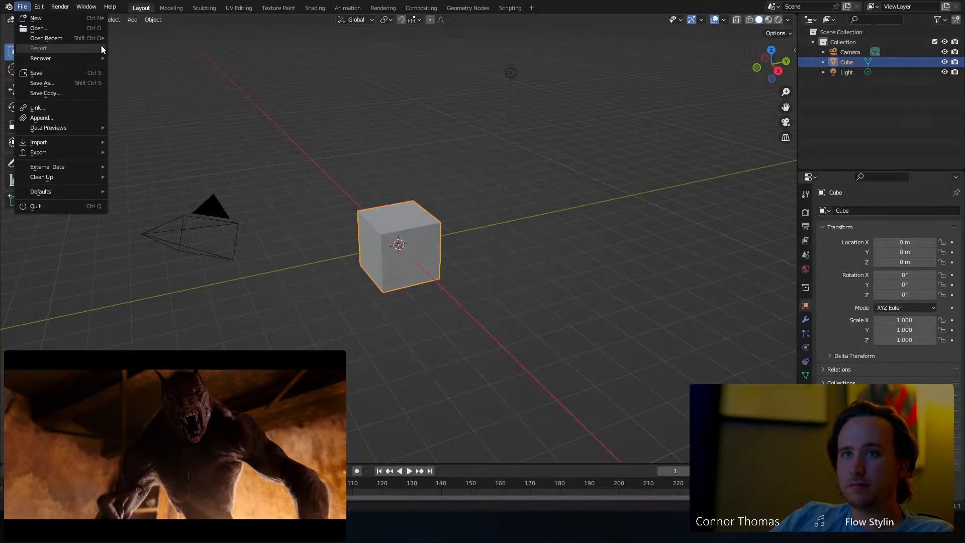
mouse_move(102, 58)
left_click(143, 67)
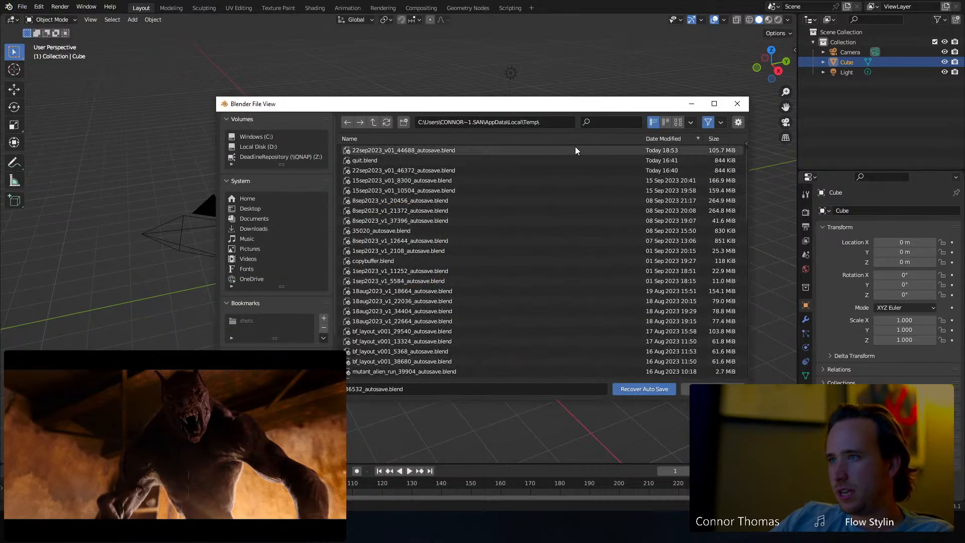
left_click(575, 150)
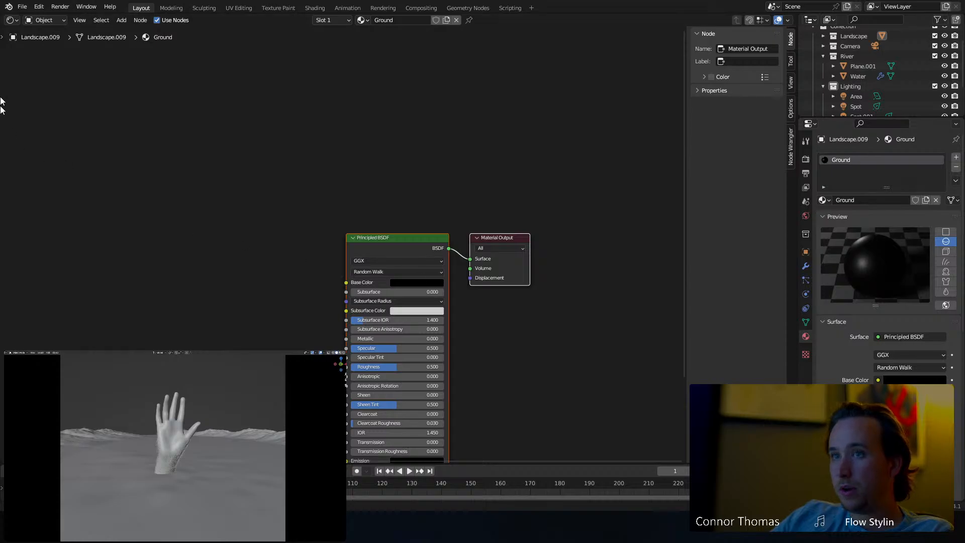
Change the shader editor area to a 3D viewport showing the hand and landscape.
left_click(12, 21)
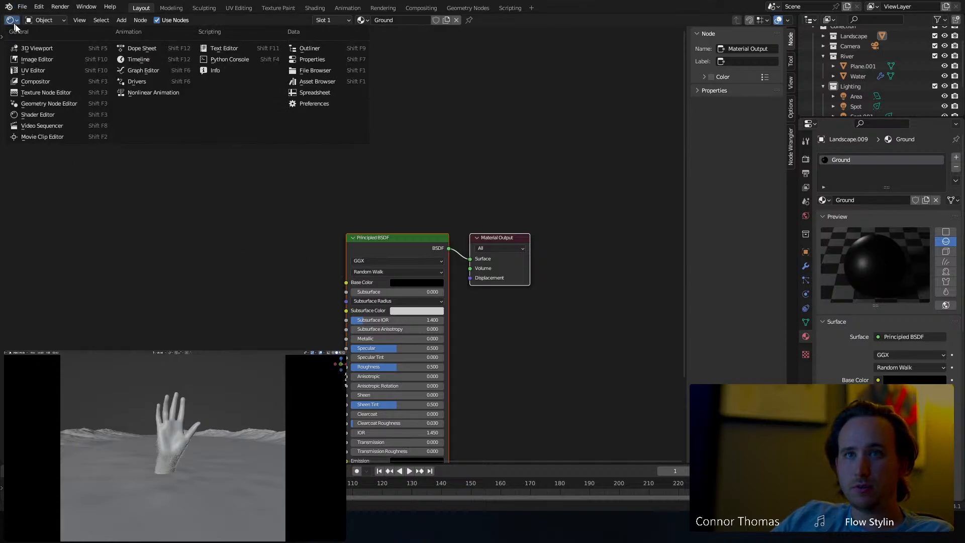
left_click(29, 49)
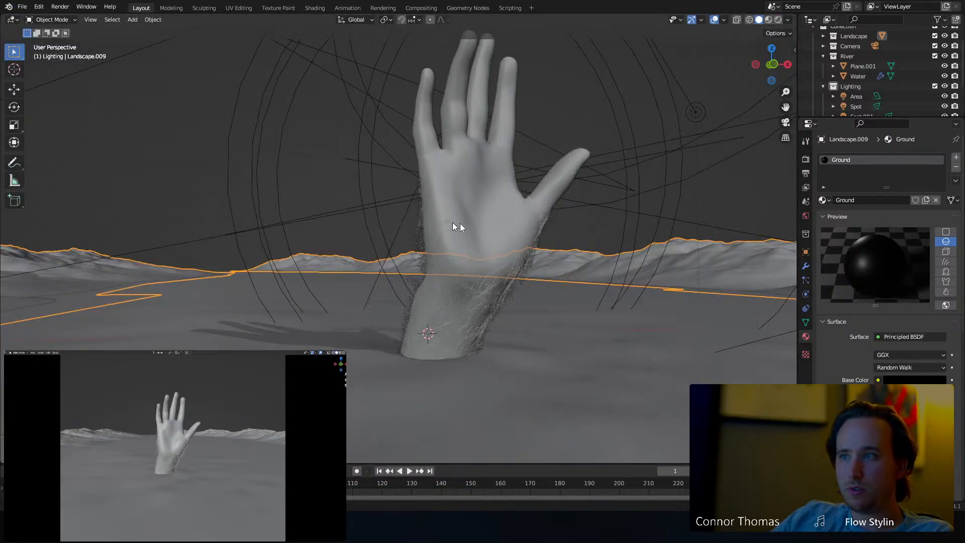
scroll(452, 222, "down", 3)
In Edit Mode, circle-select only the landscape vertices visible through the camera, and save the file.
key("Tab")
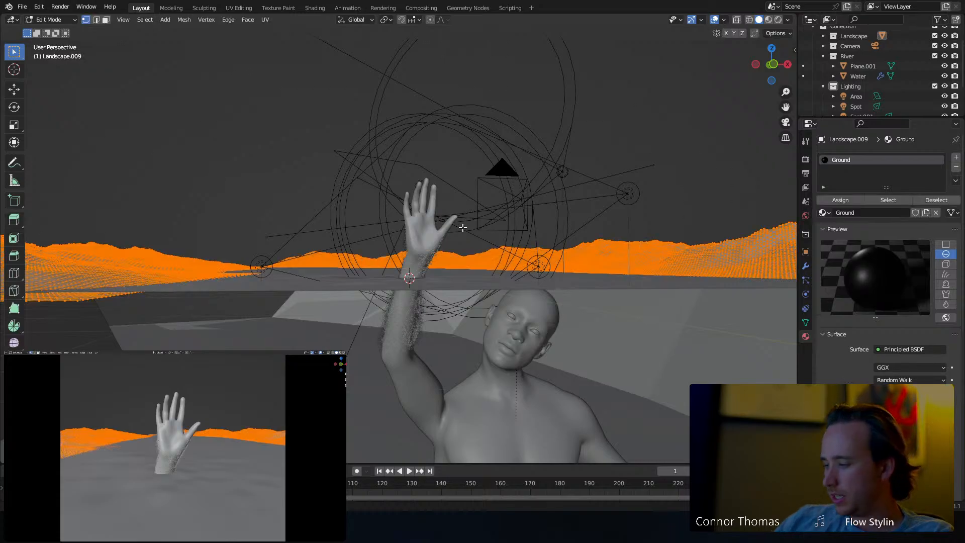
key("KP_0")
key("alt+a")
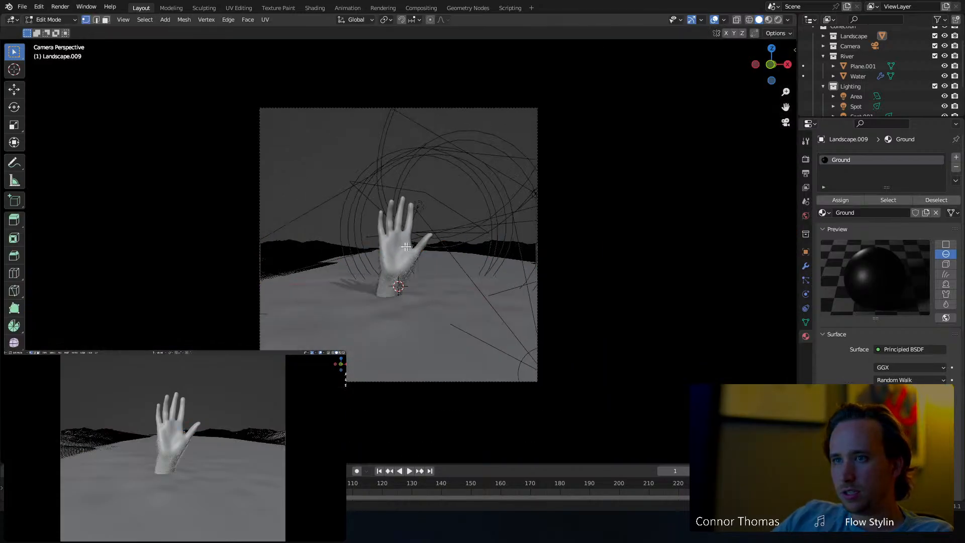
key("Home")
key("c")
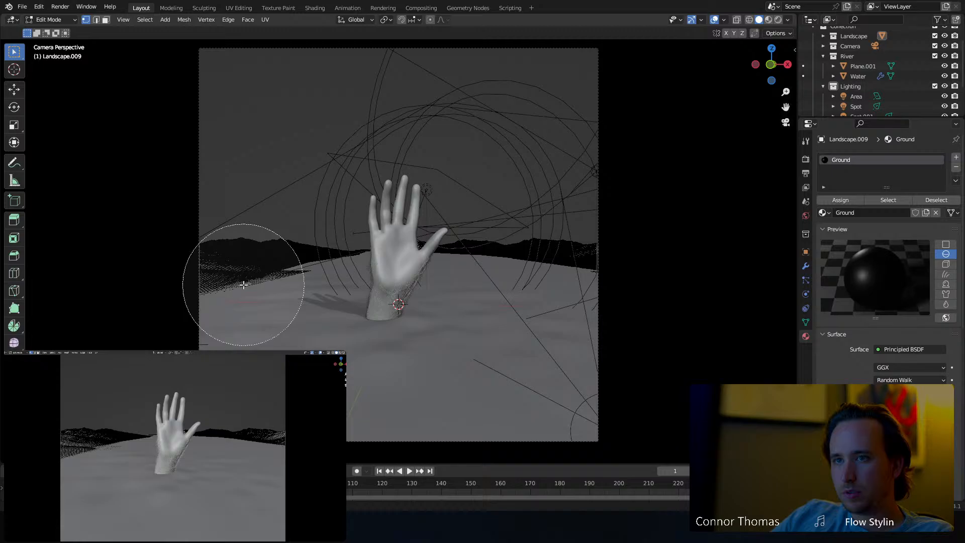
scroll(243, 284, "down", 5)
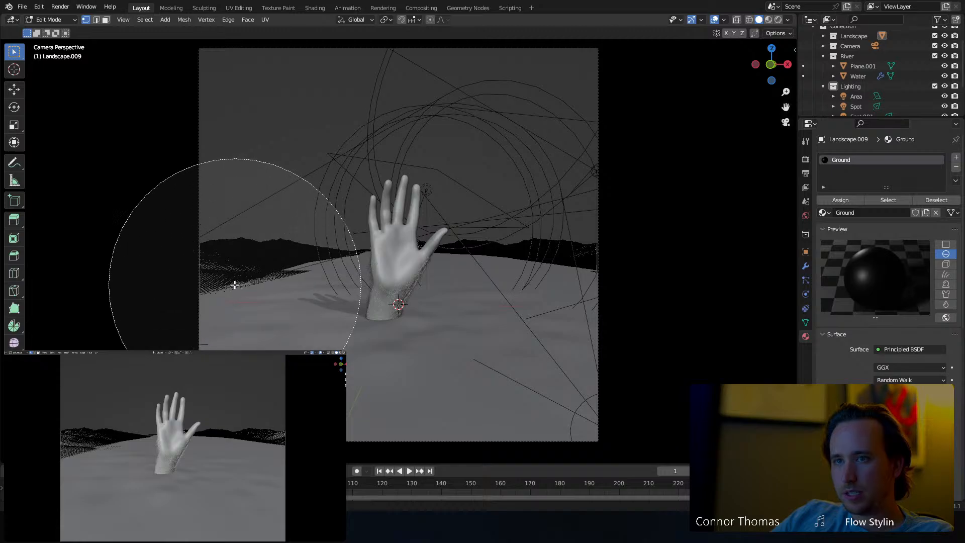
mouse_move(216, 234)
left_mouse_down()
mouse_move(528, 233)
mouse_move(582, 255)
left_mouse_up()
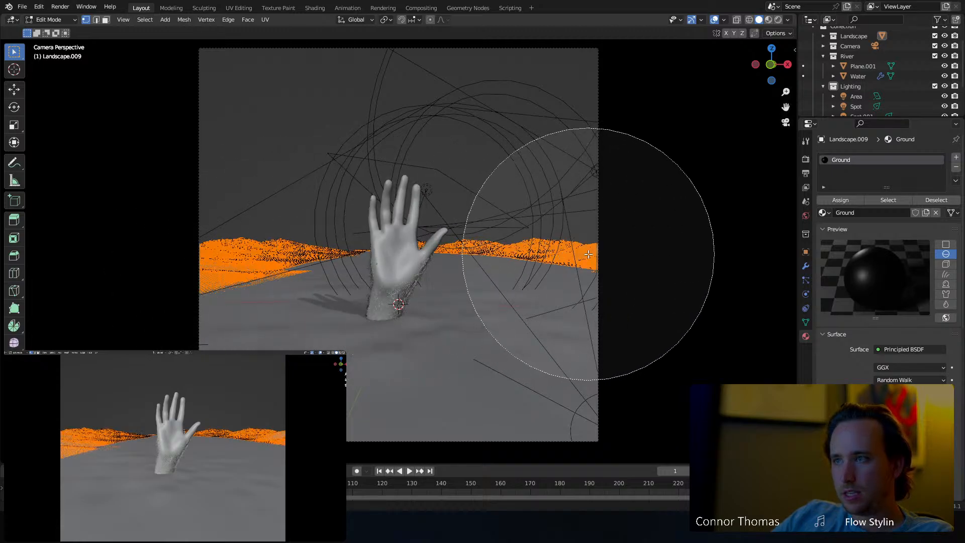
key("Escape")
key("ctrl+s")
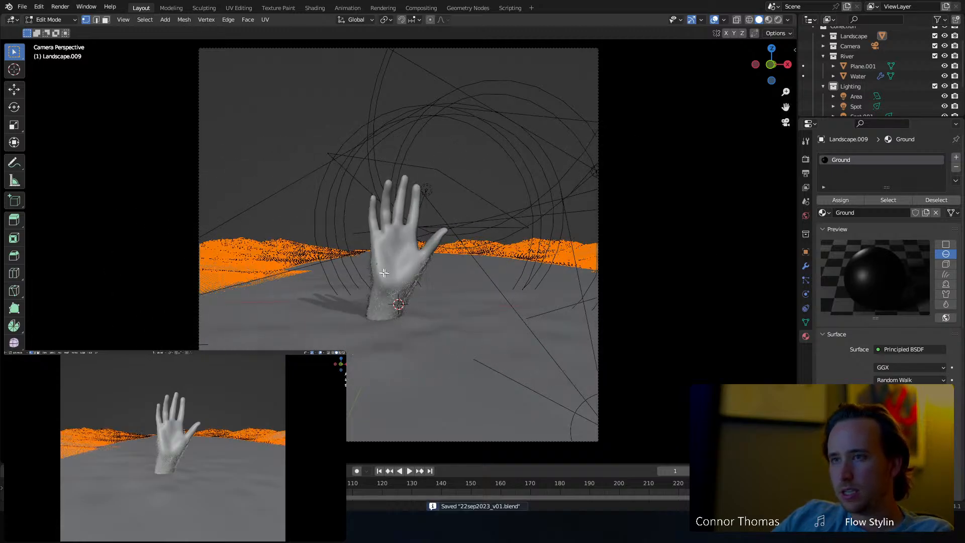
key("ctrl+Tab")
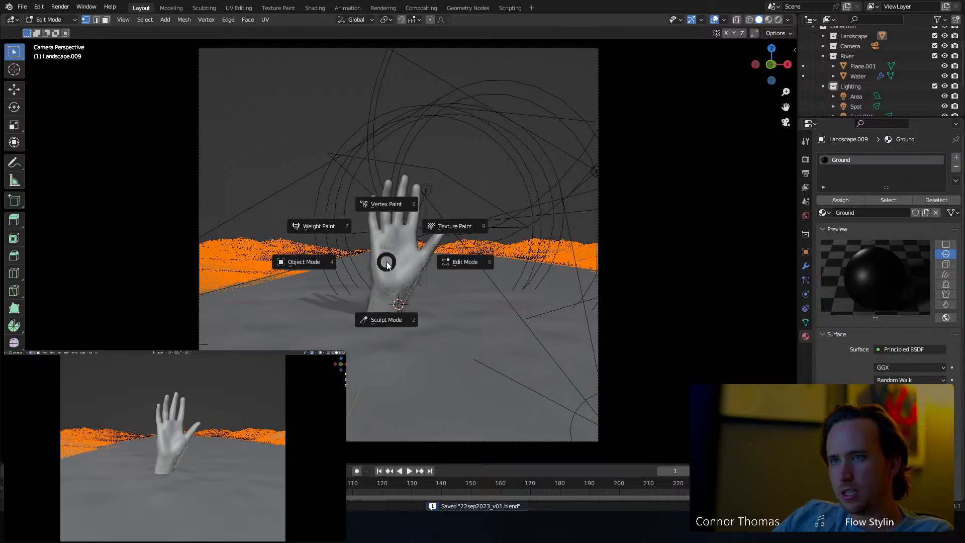
key("Tab")
left_click(395, 255)
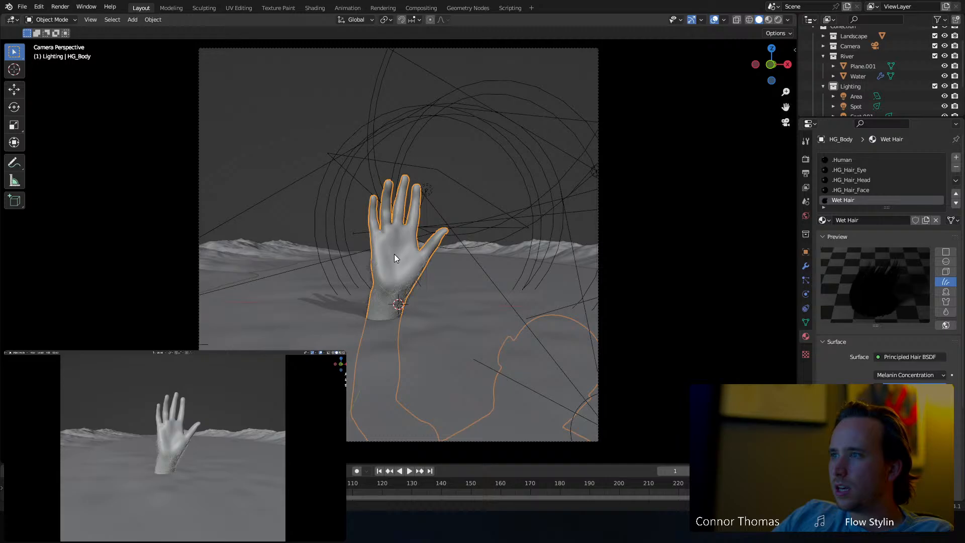
scroll(355, 285, "up", 3)
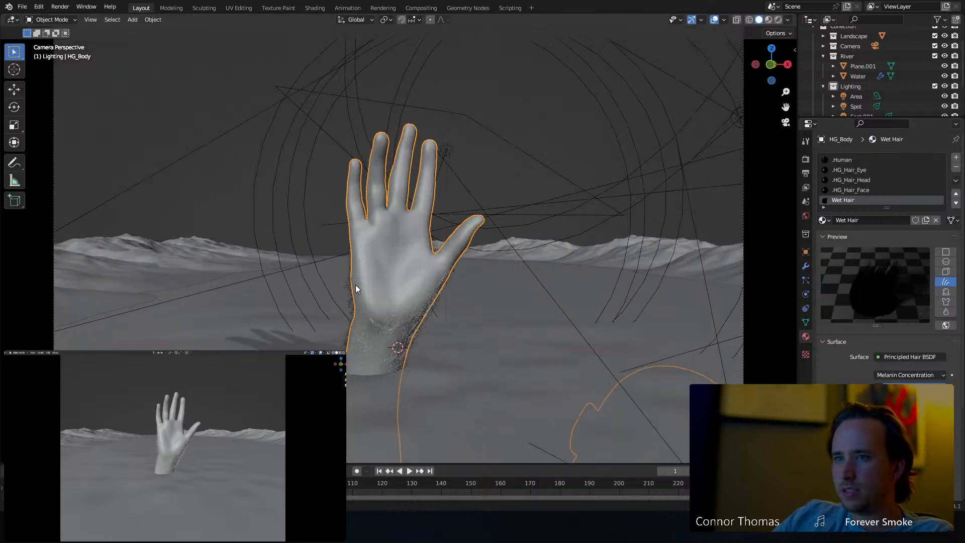
scroll(355, 284, "down", 2)
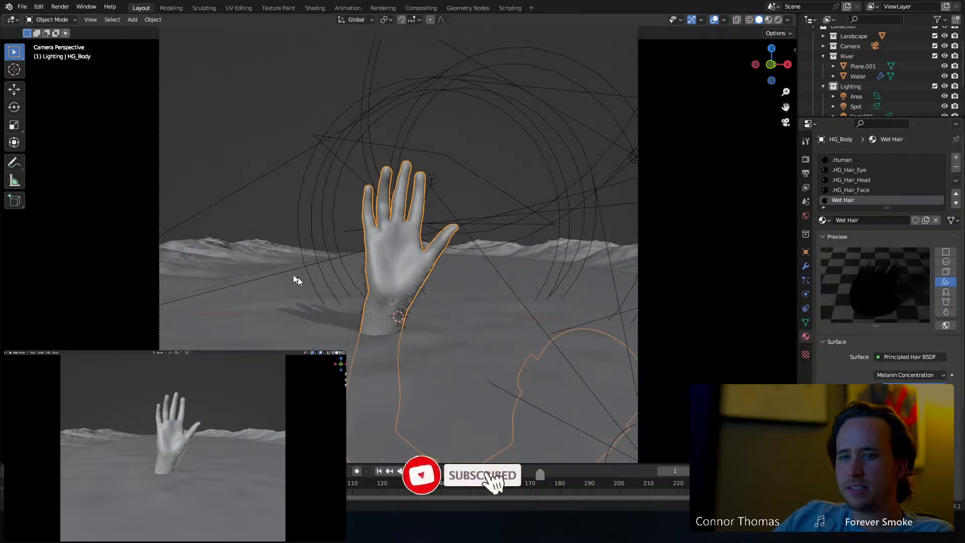
left_click(216, 261)
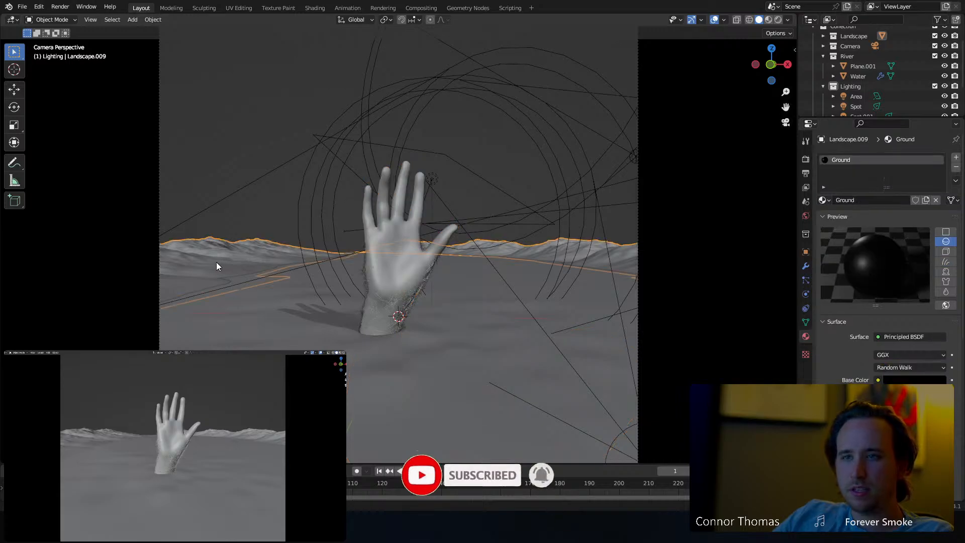
key("Tab")
From the top view, extend the circle selection along the inner strip of the landscape's left bank.
scroll(338, 275, "down", 2)
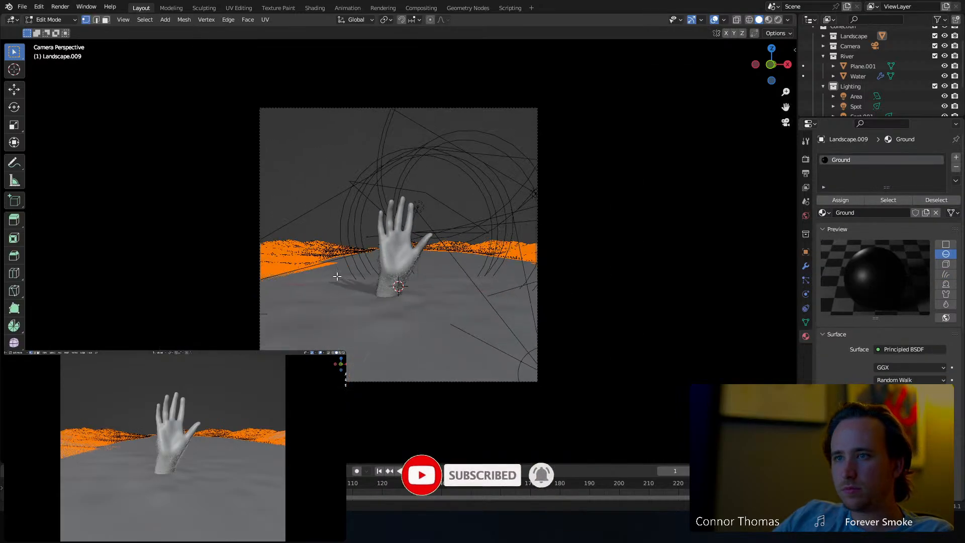
middle_click_drag(366, 270, 372, 285)
scroll(372, 285, "down", 10)
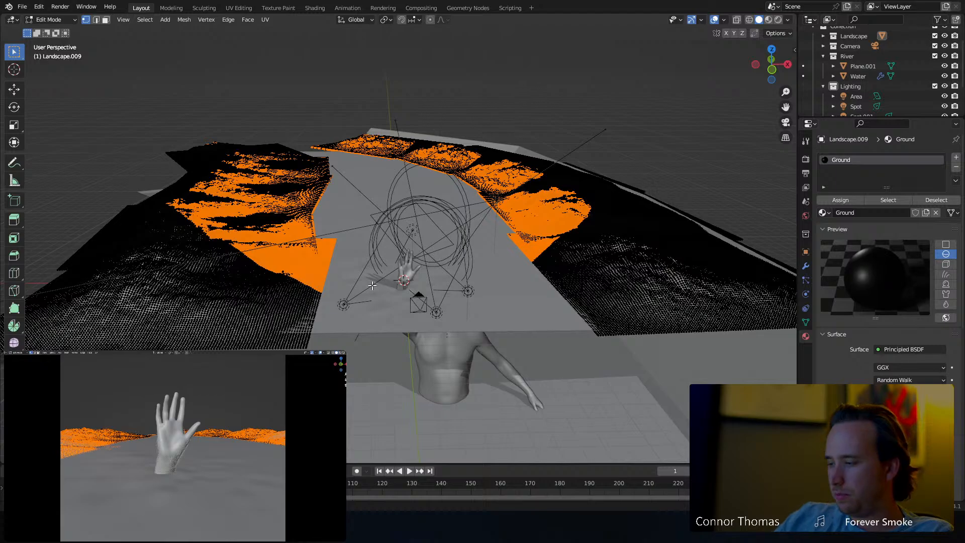
key("KP_7")
scroll(372, 285, "down", 5)
middle_click_drag(437, 164, 458, 252, "shift")
key("c")
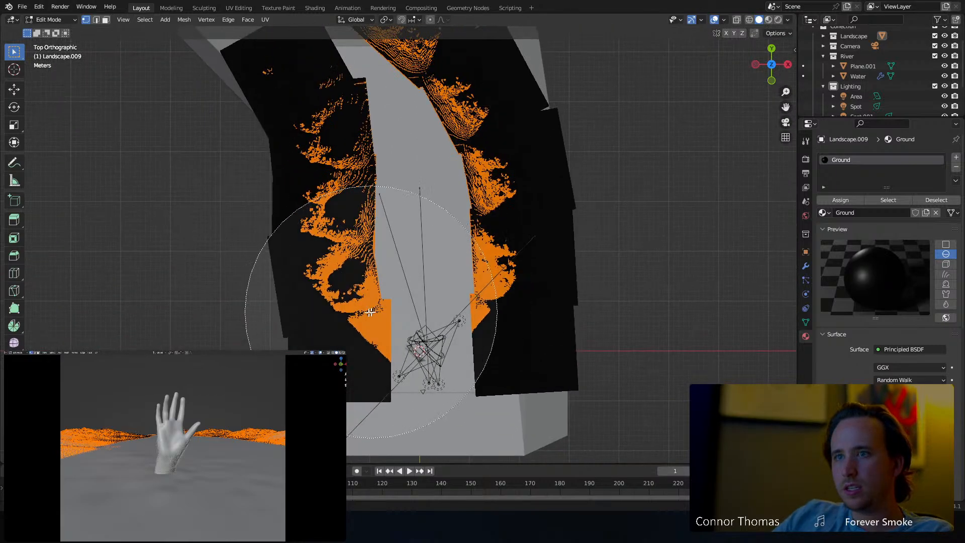
scroll(398, 259, "up", 5)
scroll(398, 258, "up", 3)
mouse_move(366, 294)
left_mouse_down()
mouse_move(339, 221)
mouse_move(345, 161)
mouse_move(327, 26)
left_mouse_up()
key("Escape")
middle_click_drag(322, 151, 317, 258, "shift")
key("c")
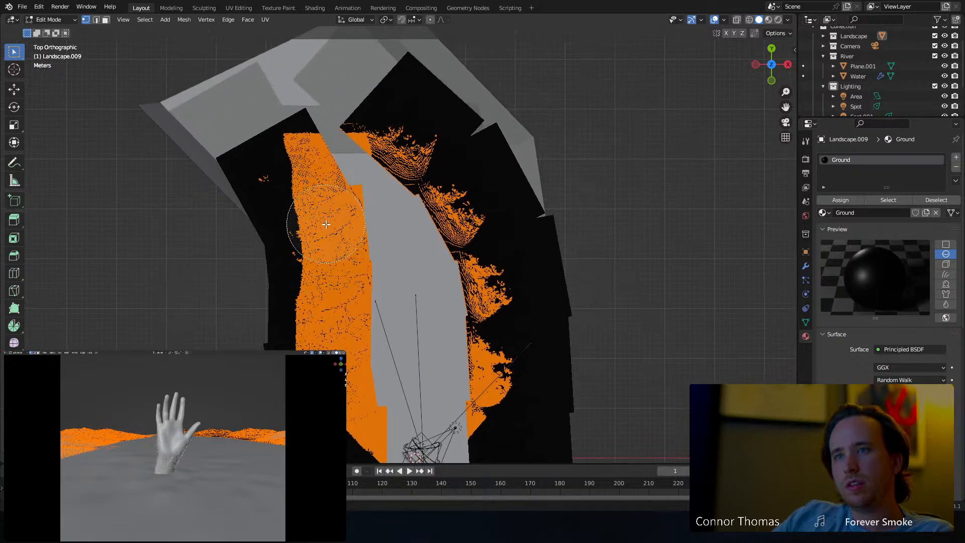
mouse_move(326, 227)
left_mouse_down()
mouse_move(317, 201)
mouse_move(252, 140)
mouse_move(256, 181)
mouse_move(287, 226)
mouse_move(347, 254)
left_mouse_up()
key("Escape")
Switch to wireframe shading and circle-select all the vertices along the inner strips of both river banks.
key("z")
left_click(270, 266)
key("c")
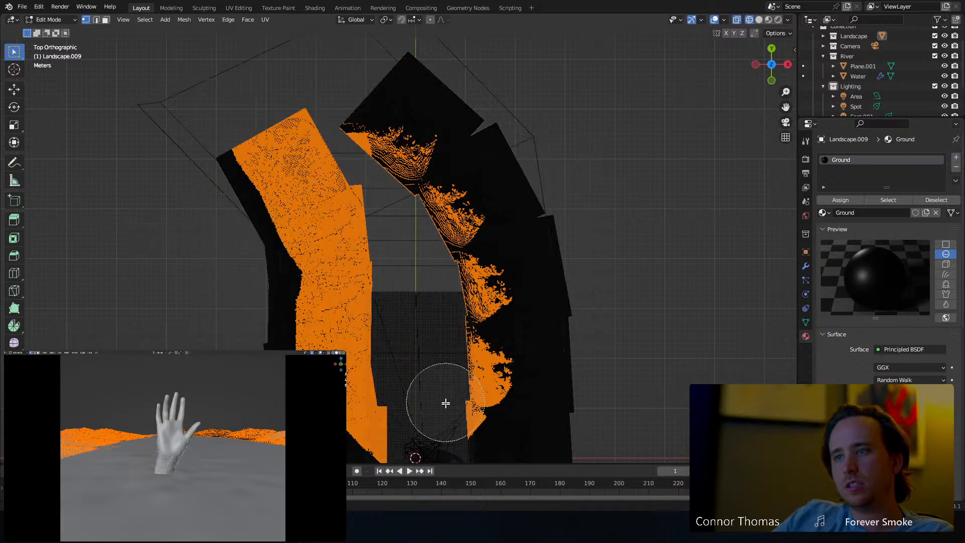
mouse_move(446, 403)
left_mouse_down()
mouse_move(456, 398)
mouse_move(467, 271)
mouse_move(437, 176)
mouse_move(384, 136)
mouse_move(276, 104)
mouse_move(310, 214)
mouse_move(334, 182)
mouse_move(362, 237)
mouse_move(378, 412)
mouse_move(334, 318)
mouse_move(341, 278)
mouse_move(323, 211)
mouse_move(233, 86)
left_mouse_up()
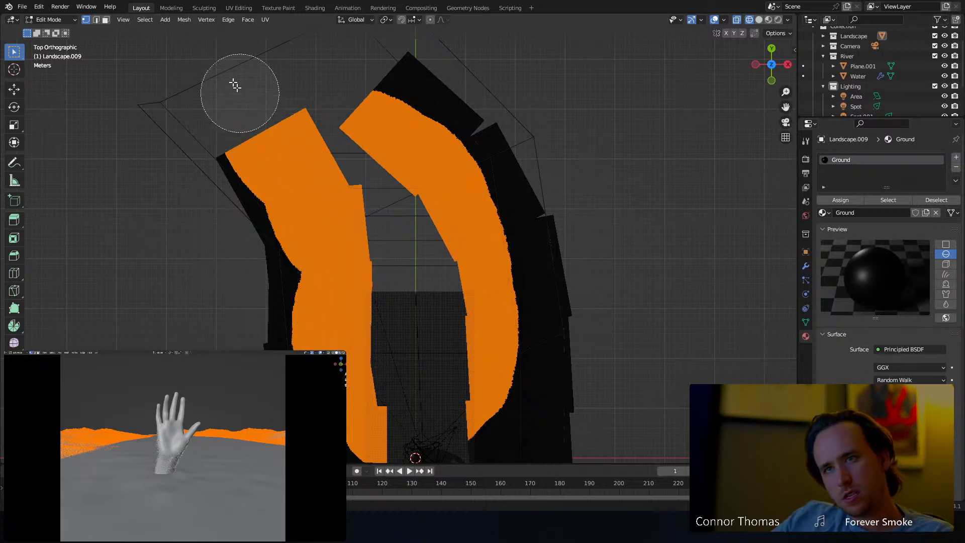
key("Escape")
Invert the selection and delete the outer parts of the landscape mesh.
middle_click_drag(394, 222, 409, 173)
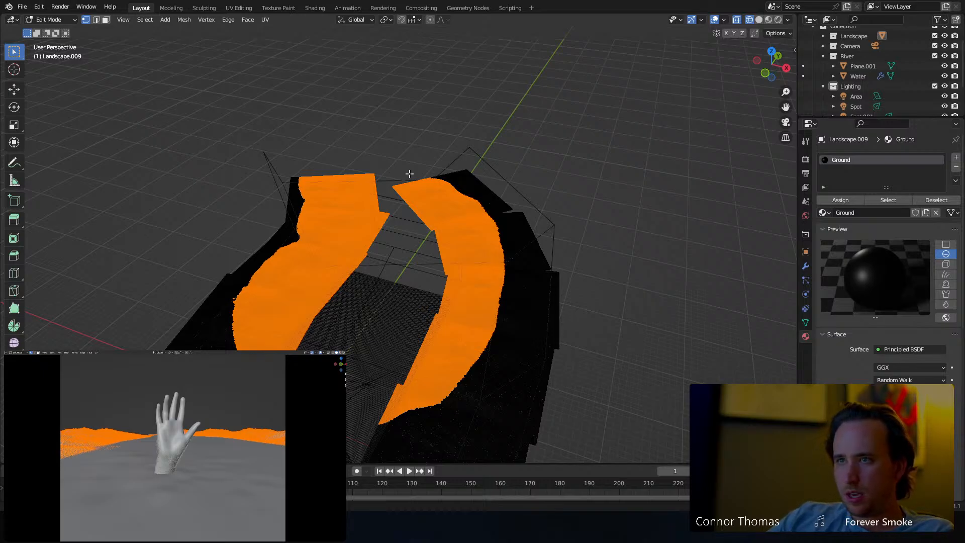
left_click(145, 19)
left_click(165, 51)
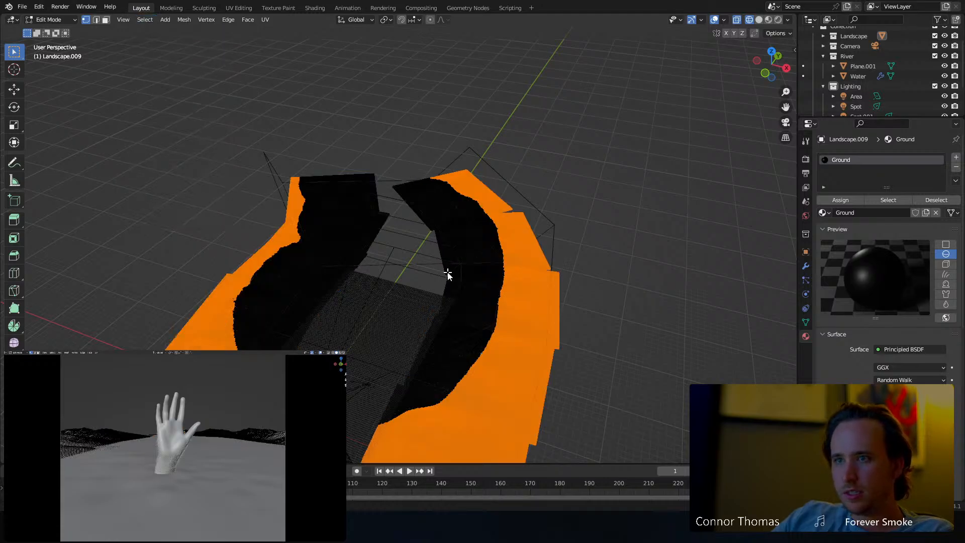
key("x")
left_click(447, 272)
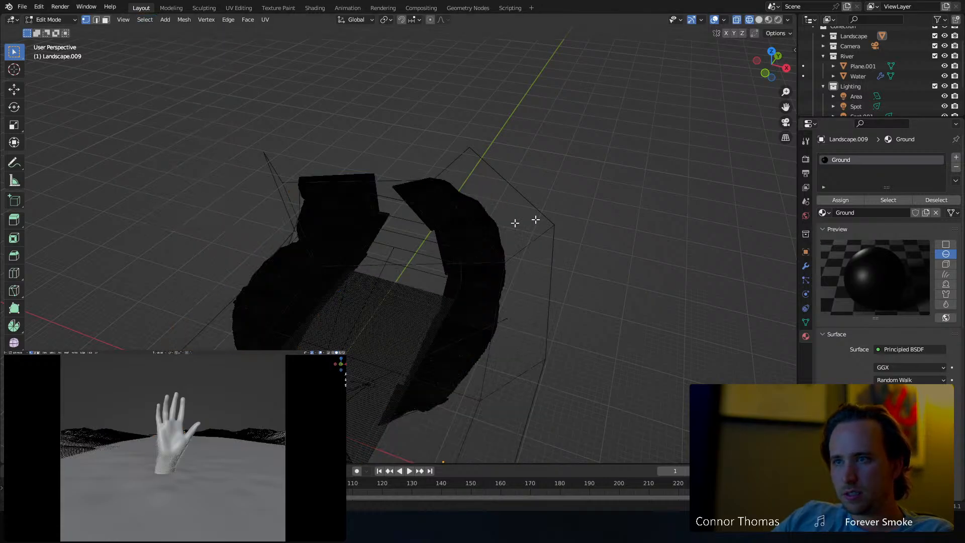
Return the viewport to solid shading and the trimmed landscape to Object Mode.
middle_click_drag(517, 218, 453, 254)
key("z")
left_click(519, 265)
middle_click_drag(543, 251, 508, 222)
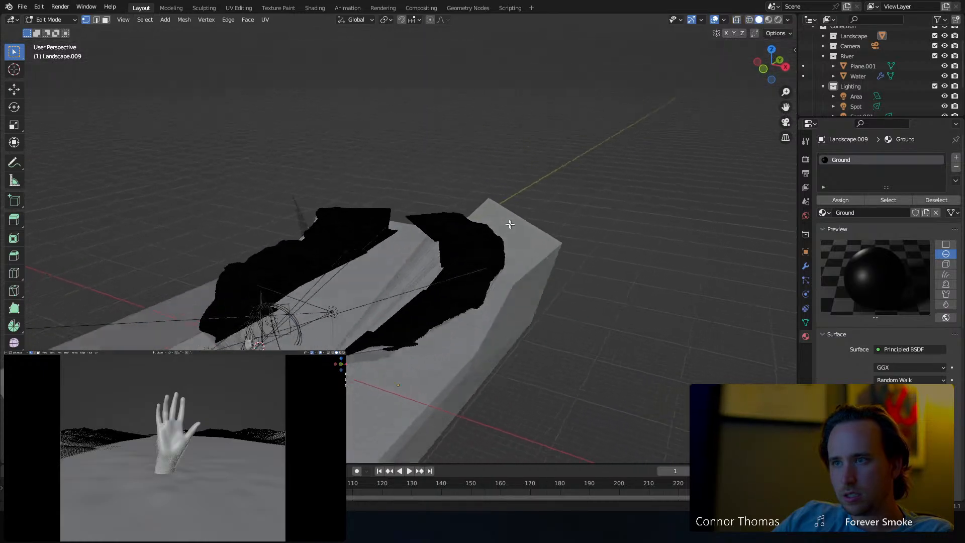
key("Tab")
Apply All Transforms to the trimmed landscape and save the file.
middle_click_drag(464, 258, 485, 251)
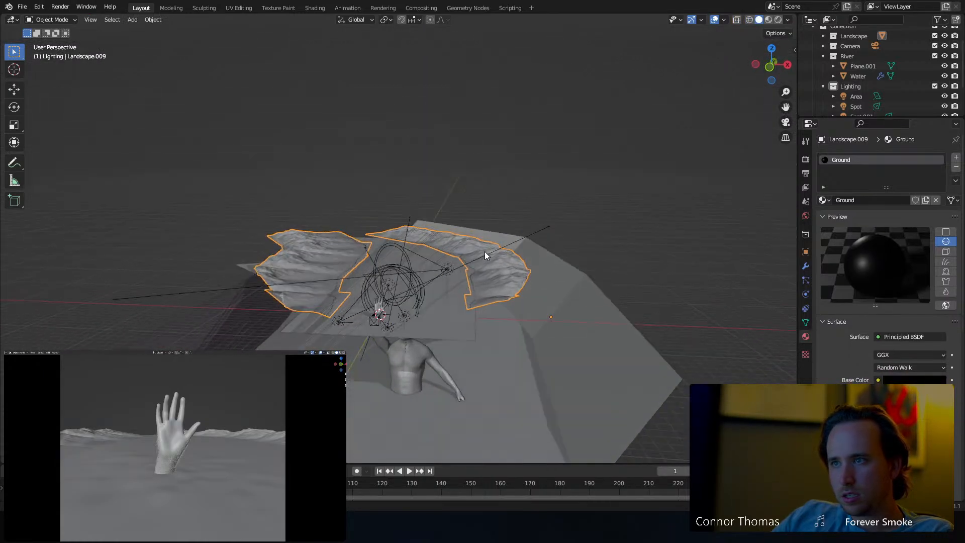
scroll(484, 251, "up", 3)
key("ctrl+a")
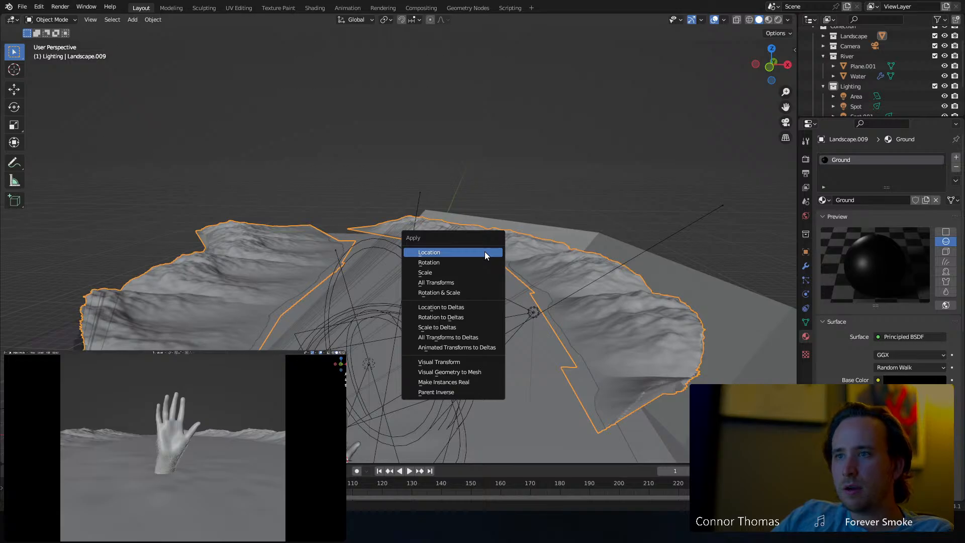
left_click(481, 281)
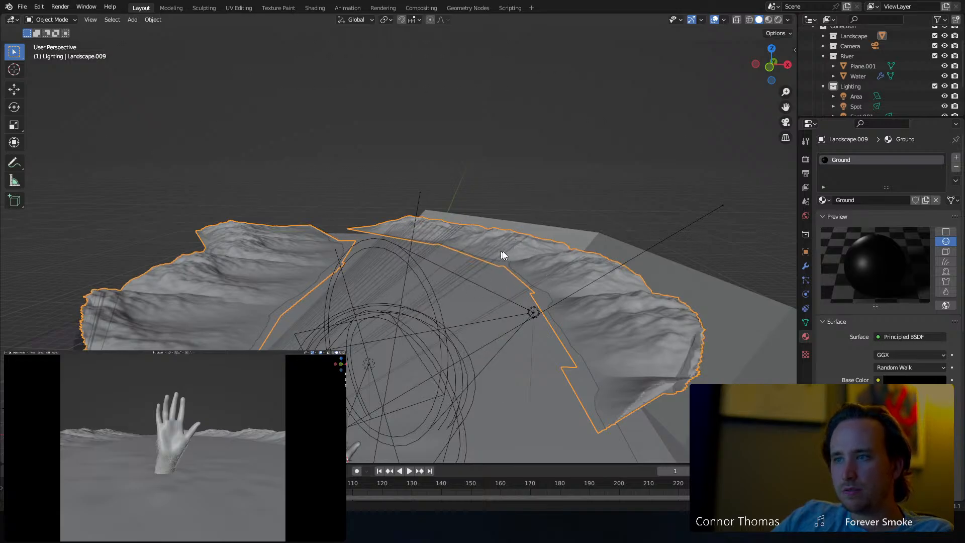
mouse_move(501, 251)
middle_mouse_down()
mouse_move(532, 265)
mouse_move(541, 233)
mouse_move(492, 261)
middle_mouse_up()
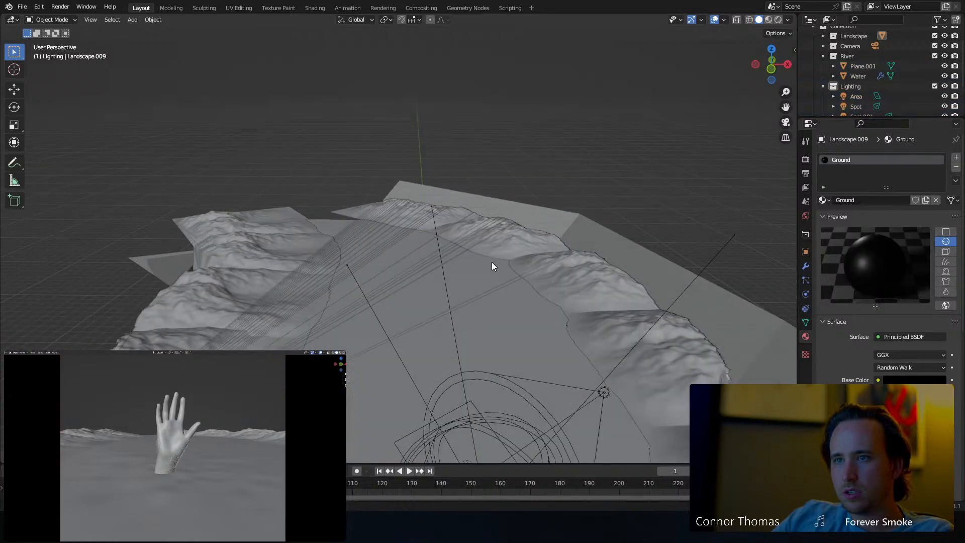
key("ctrl+s")
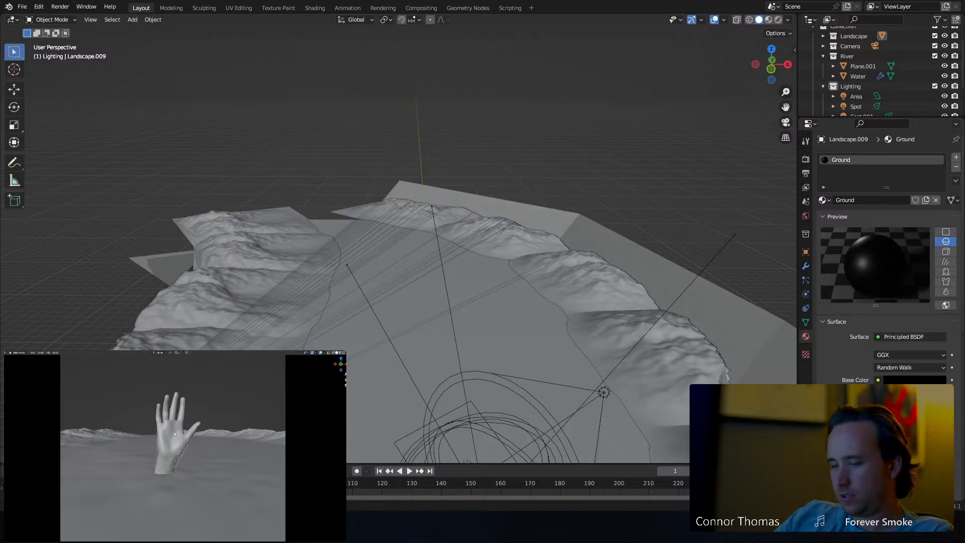
key("ctrl+s")
Select the trimmed landscape, bring up the polygoniq botaniq tools in the viewport and save the file.
middle_click_drag(293, 233, 381, 224)
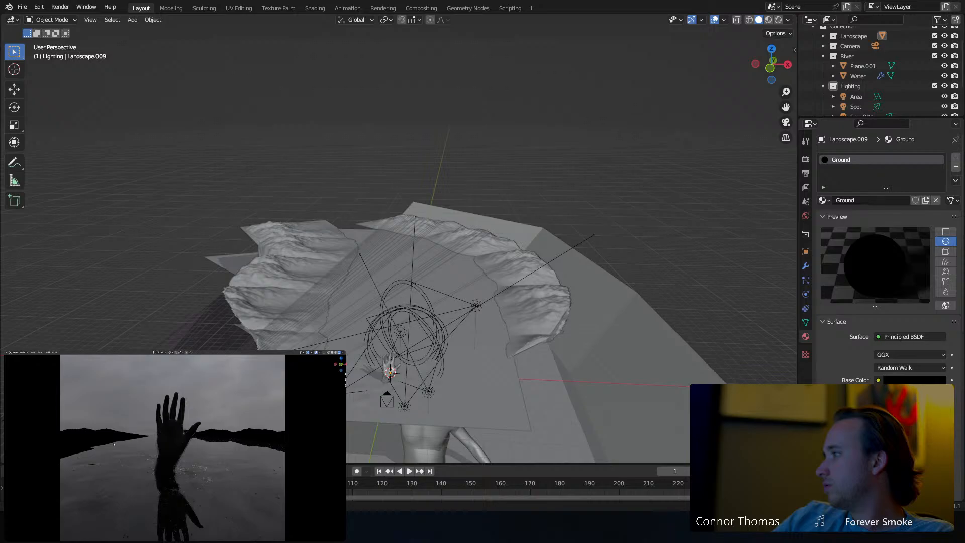
middle_click_drag(286, 217, 279, 258)
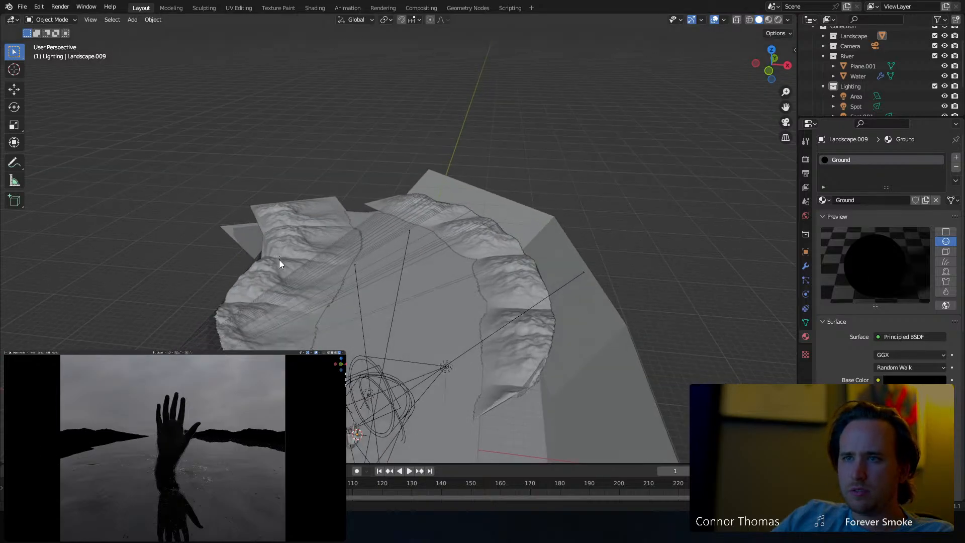
left_click(279, 261)
scroll(288, 265, "up", 4)
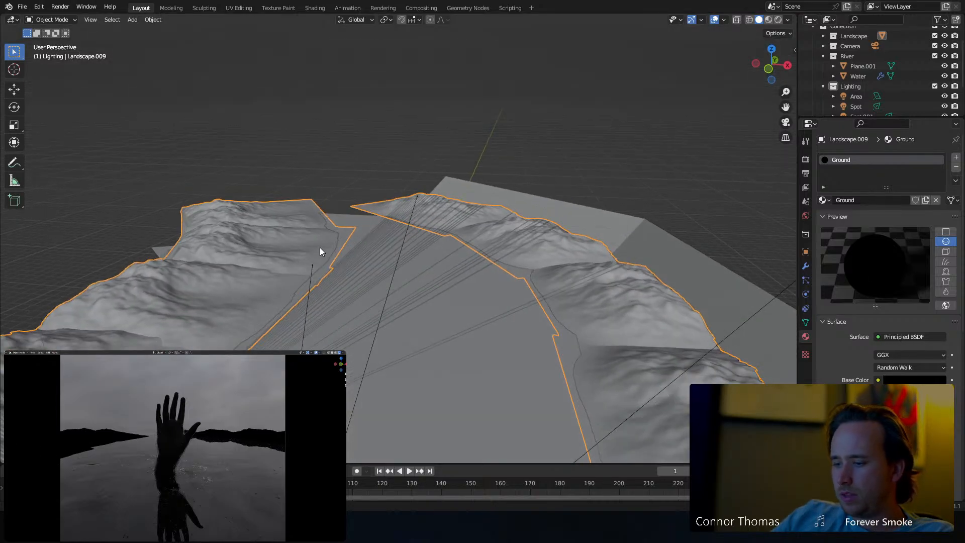
key("n")
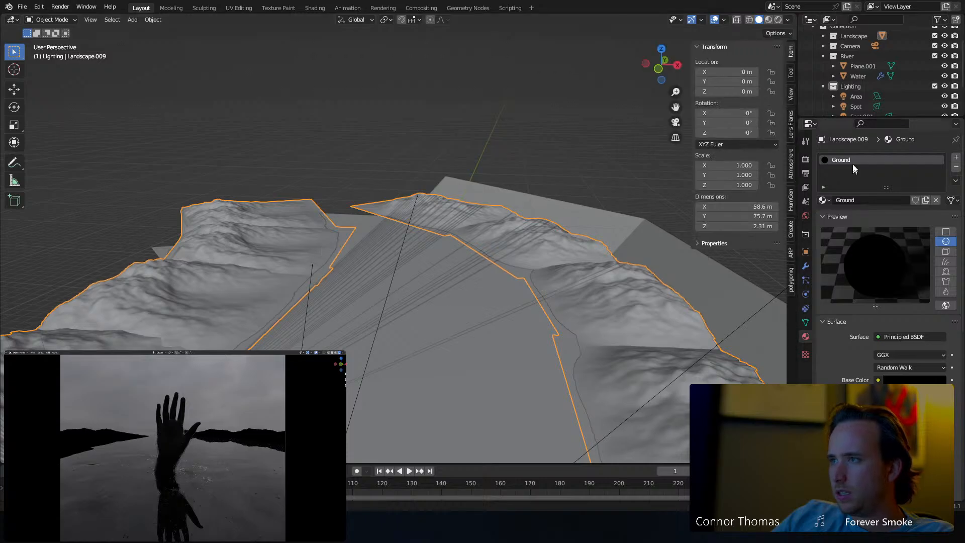
left_click(791, 291)
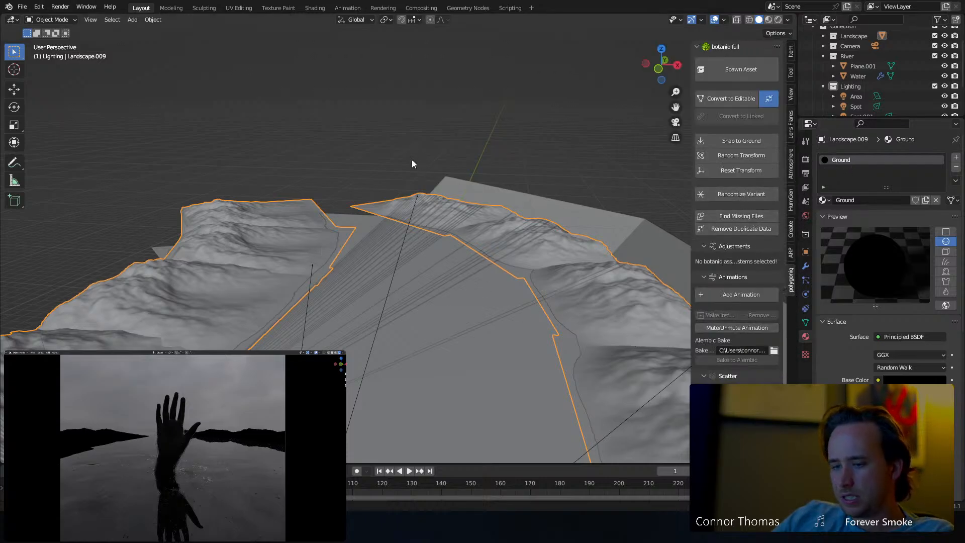
key("ctrl+s")
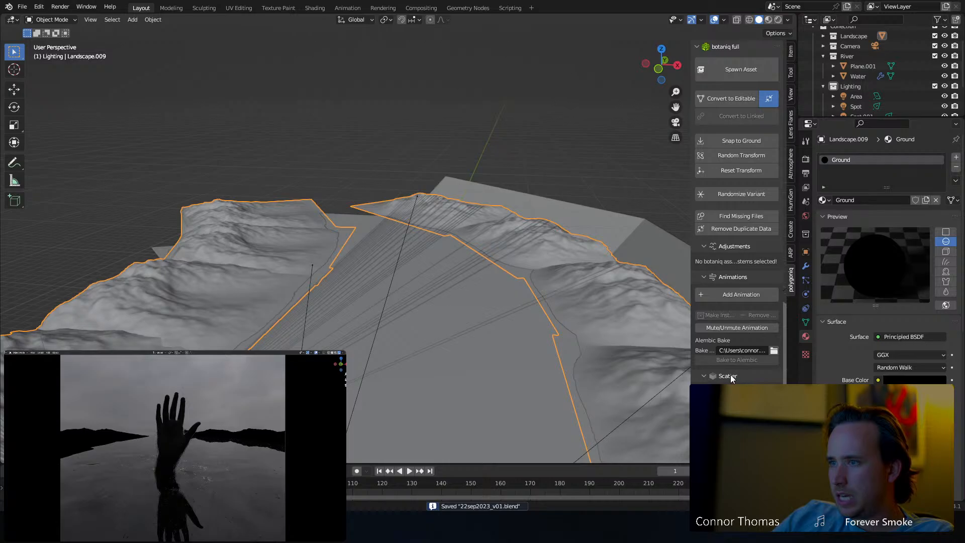
Scatter the botaniq Tall (B) preset from the weed category over the landscape.
scroll(731, 375, "down", 3)
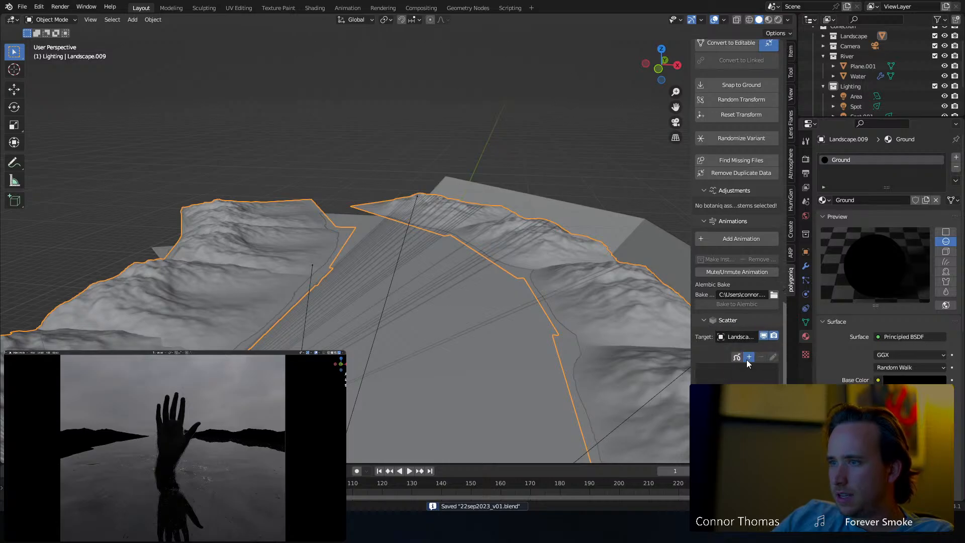
left_click(748, 357)
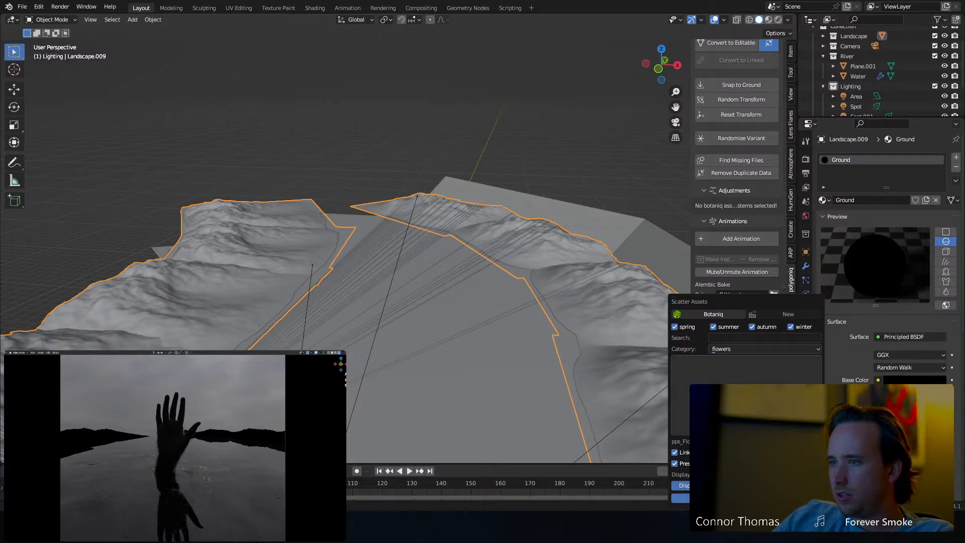
left_click(728, 349)
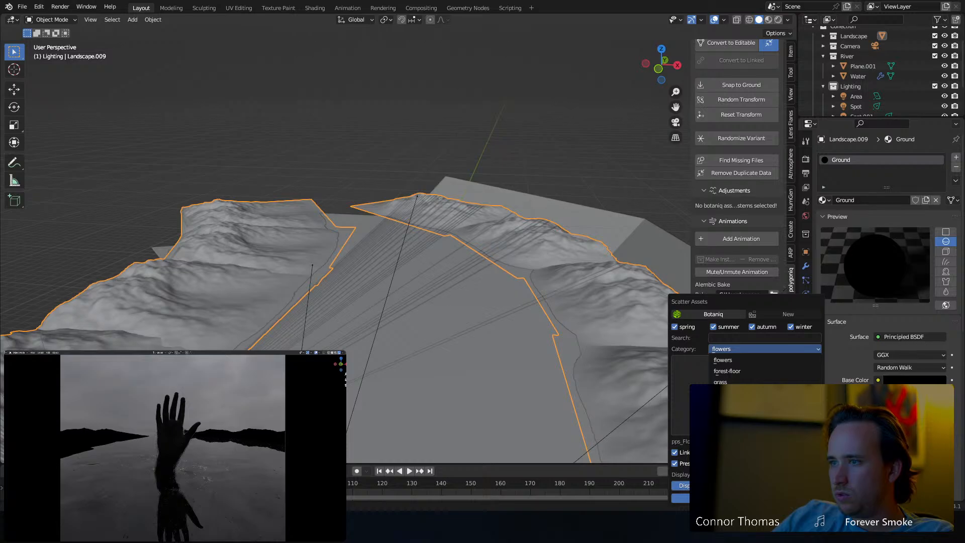
left_click(728, 393)
left_click(729, 395)
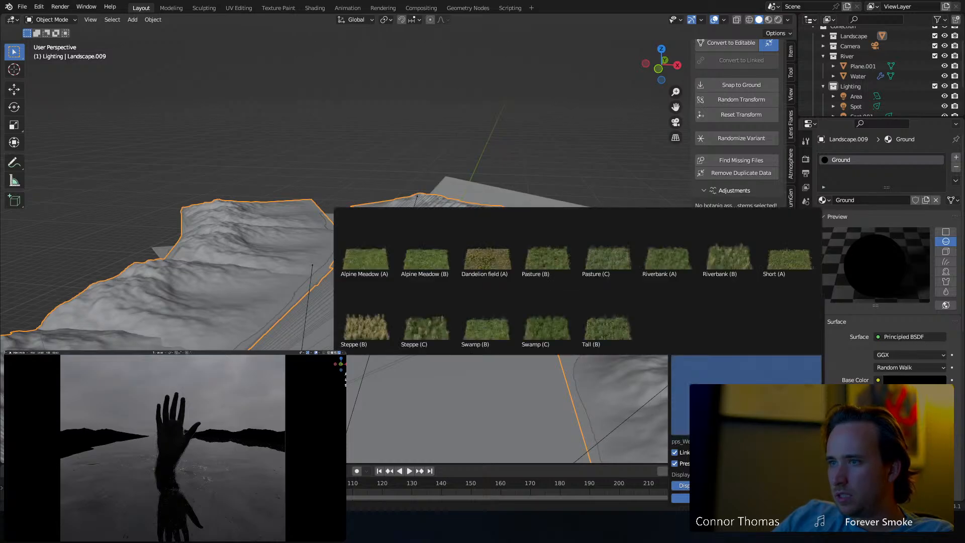
left_click(617, 323)
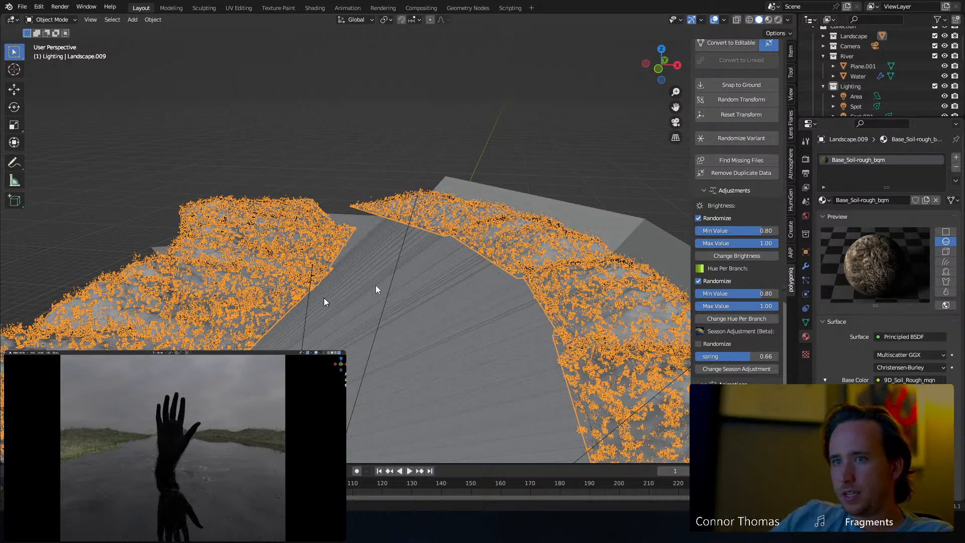
Hide the Weeds_Tall_B scatter in the viewport while keeping it enabled for rendering, and save the file.
middle_click_drag(466, 255, 470, 255, "shift")
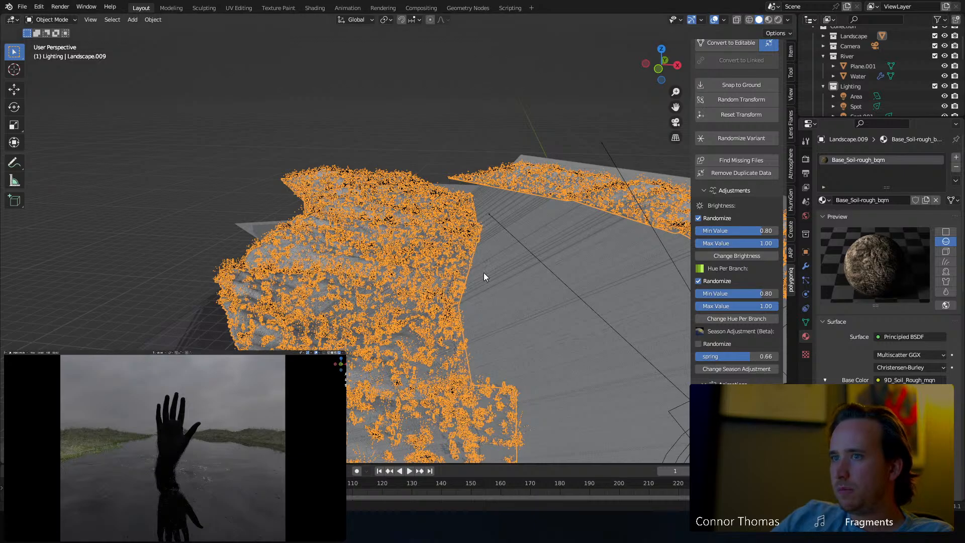
middle_click_drag(582, 233, 534, 215)
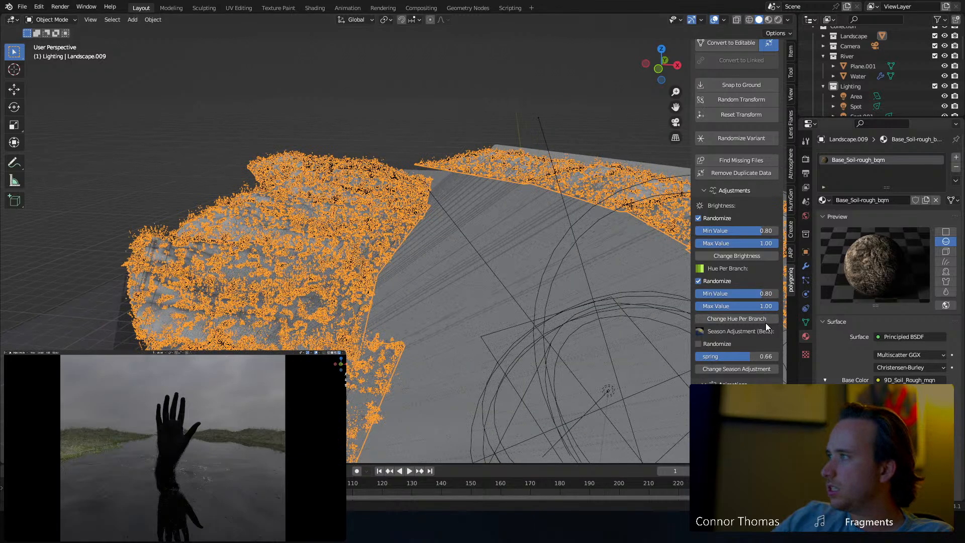
scroll(884, 256, "down", 5)
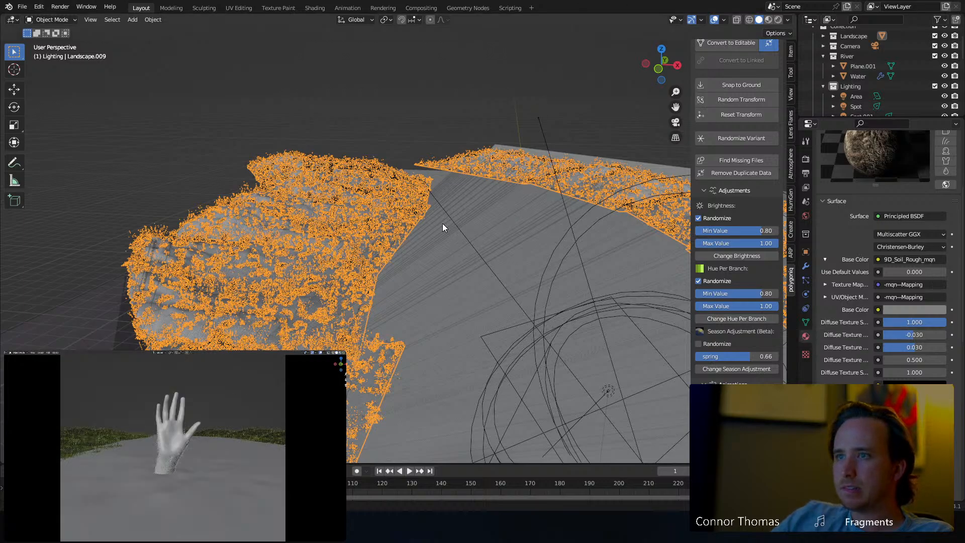
middle_click_drag(452, 225, 448, 225, "shift")
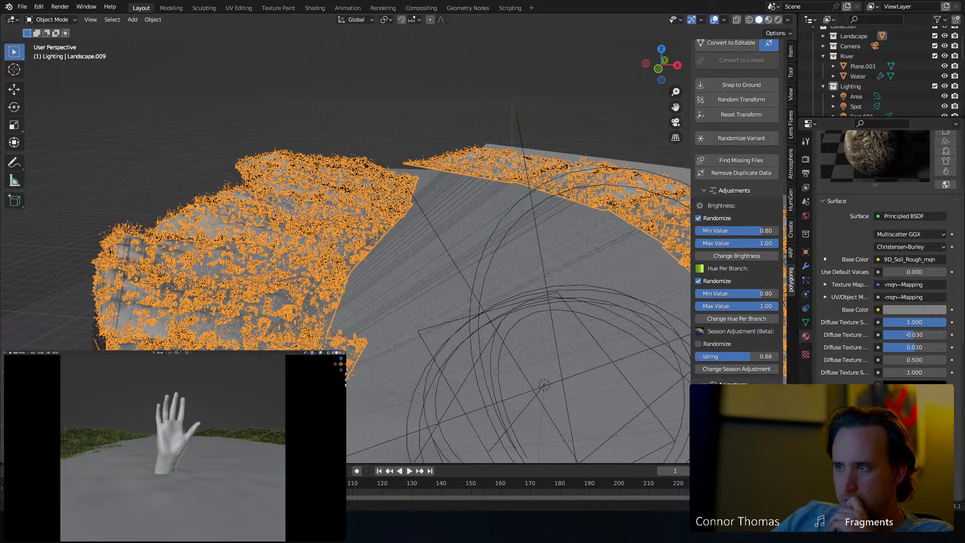
scroll(397, 246, "down", 10)
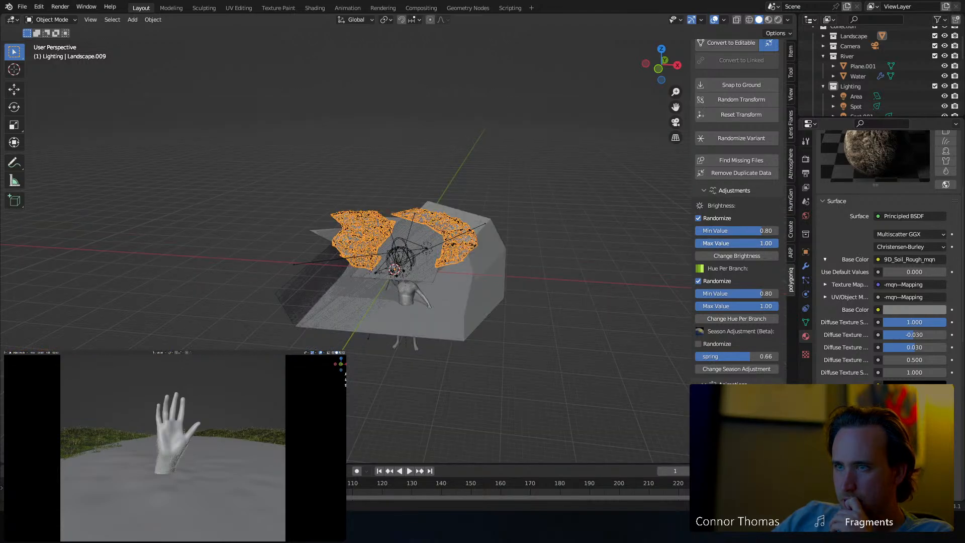
scroll(737, 211, "down", 2)
scroll(737, 252, "down", 9)
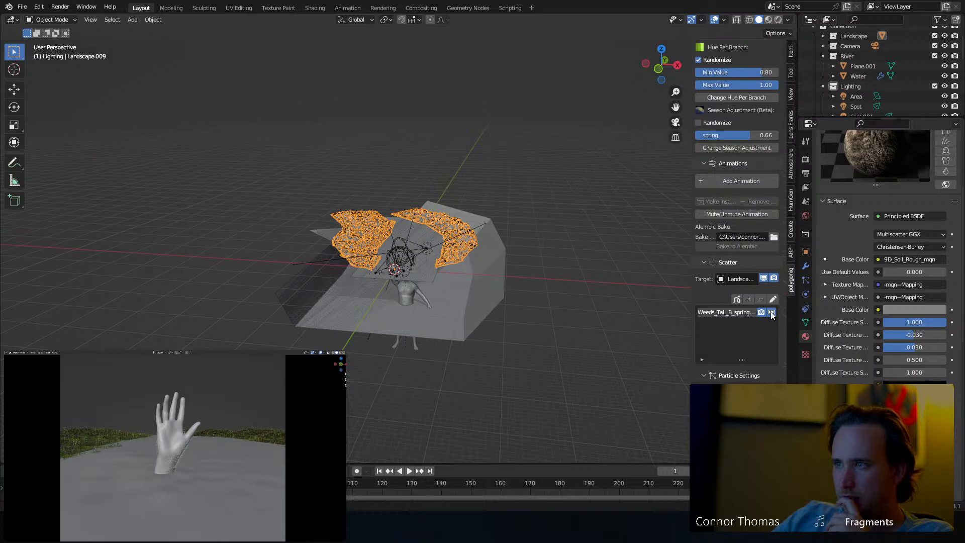
scroll(772, 307, "down", 2)
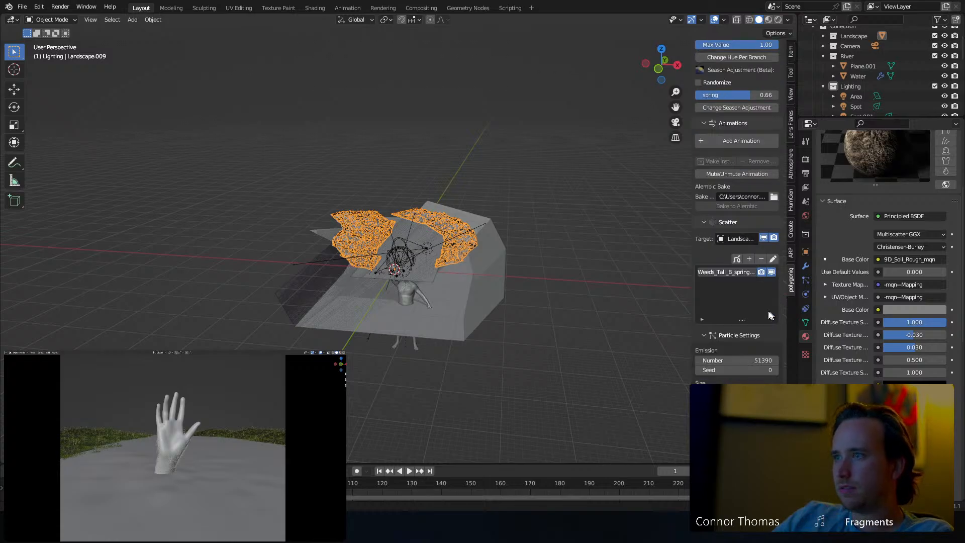
left_click(771, 273)
scroll(521, 285, "up", 5)
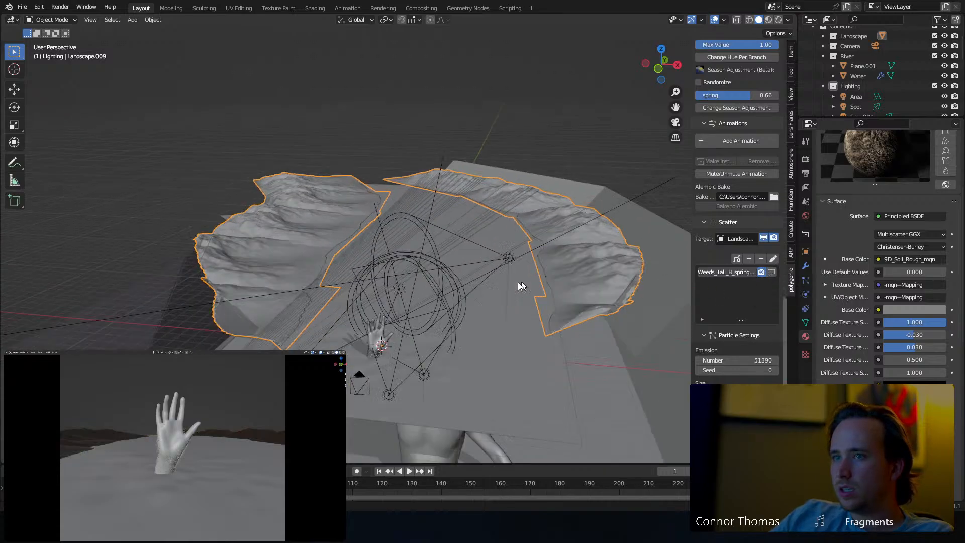
scroll(522, 285, "up", 3)
key("ctrl+s")
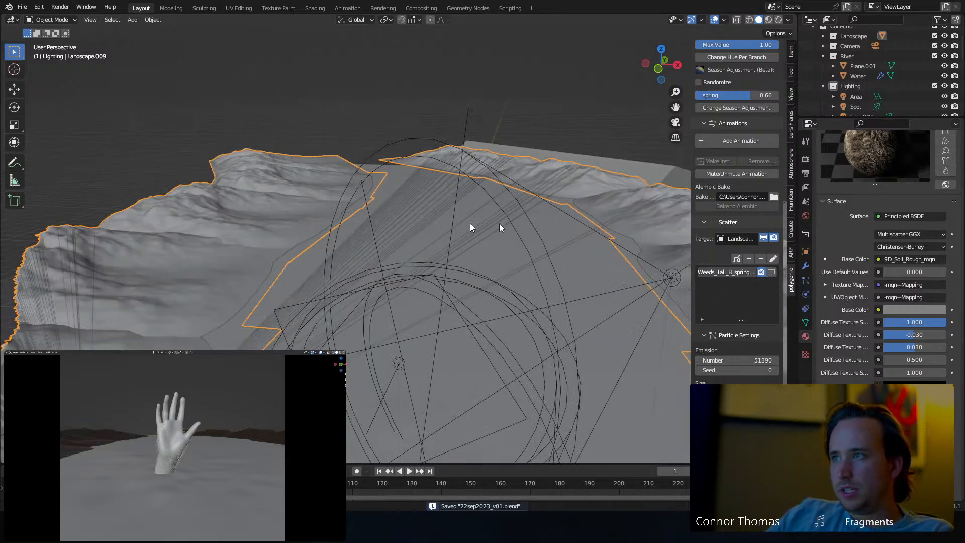
Scatter the second-row European Meadow preset from the botaniq grass category over the landscape and save the file.
left_click(749, 260)
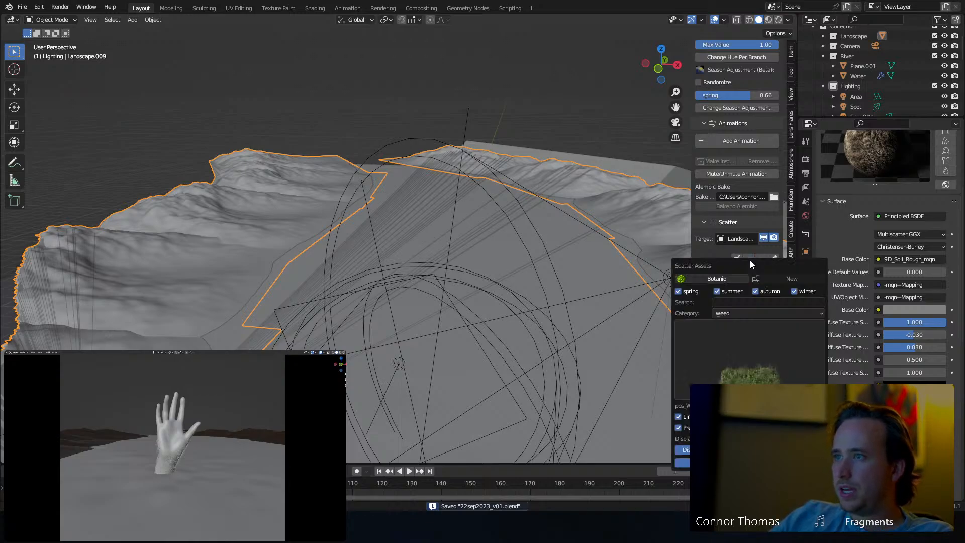
left_click(749, 313)
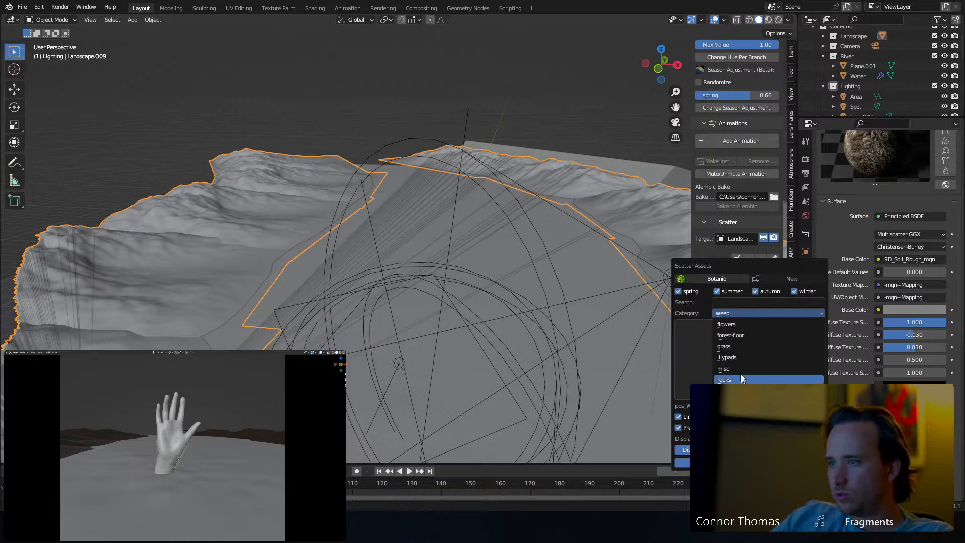
left_click(742, 335)
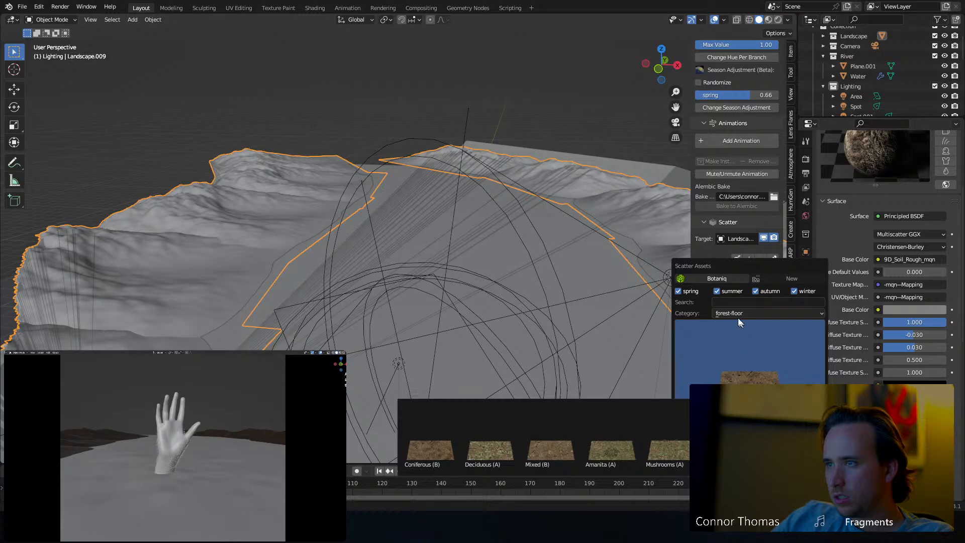
left_click(734, 314)
left_click(740, 344)
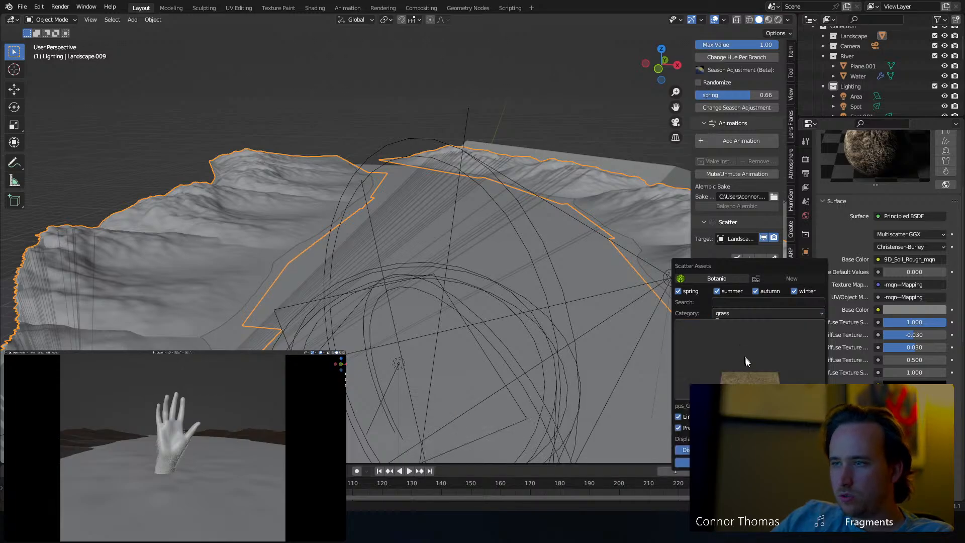
left_click(745, 361)
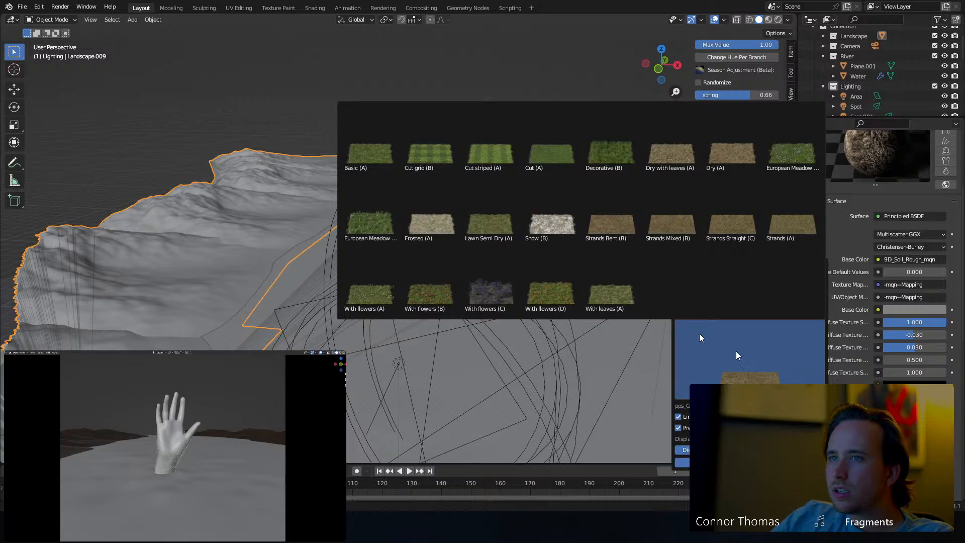
left_click(384, 228)
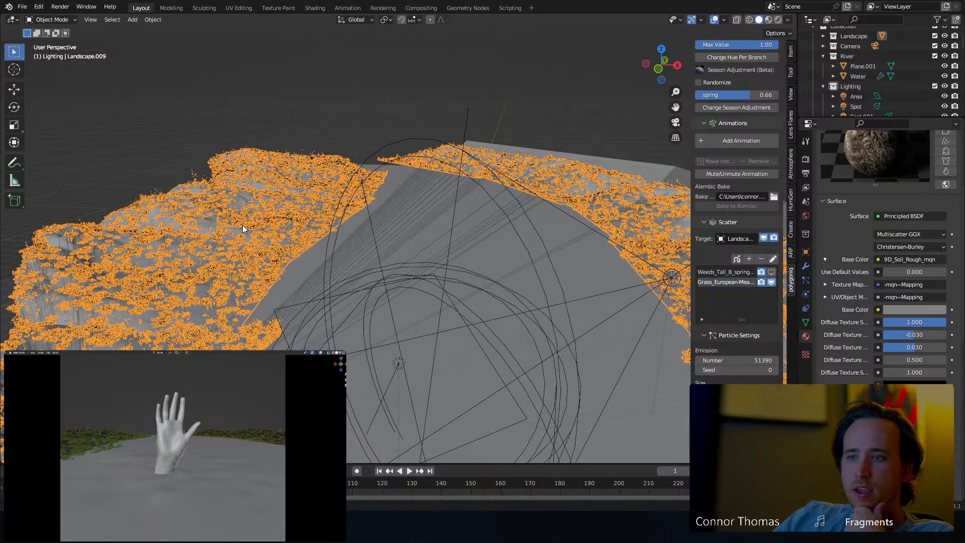
key("ctrl+s")
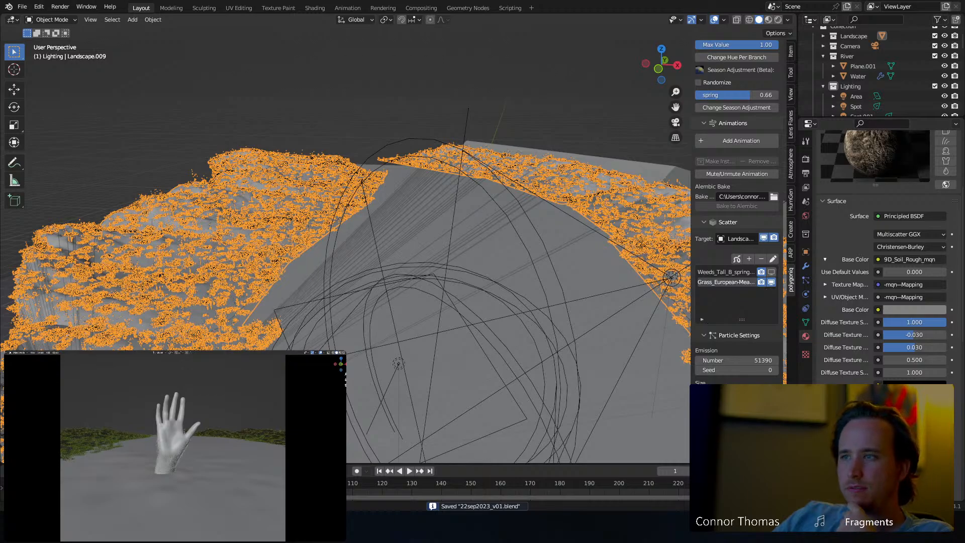
Hide the European Meadow grass scatter in the viewport, deselect everything and save the file.
middle_click_drag(315, 289, 339, 262)
key("alt+a")
key("ctrl+s")
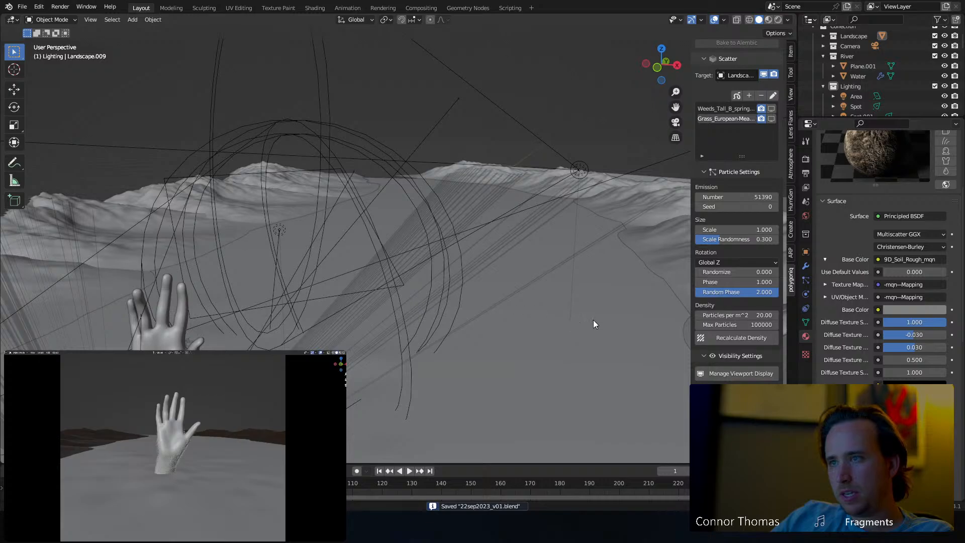
Select the Water surface and lower the viewport level of its Multires modifier.
left_click(593, 321)
left_click(805, 268)
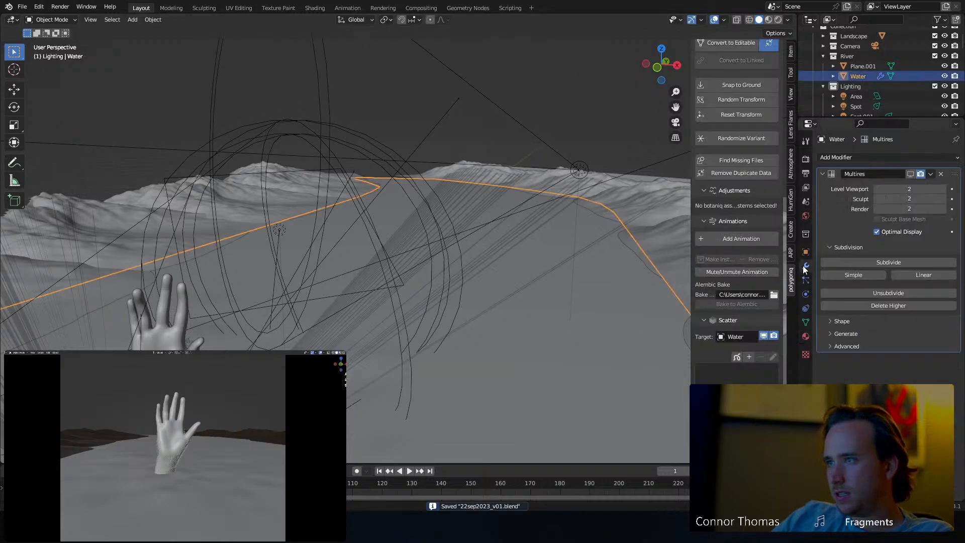
left_click(877, 189)
Select the landscape, show its tall weeds and European Meadow grass particle systems in the viewport, and save the file.
middle_click_drag(312, 113, 279, 177)
left_click(233, 207)
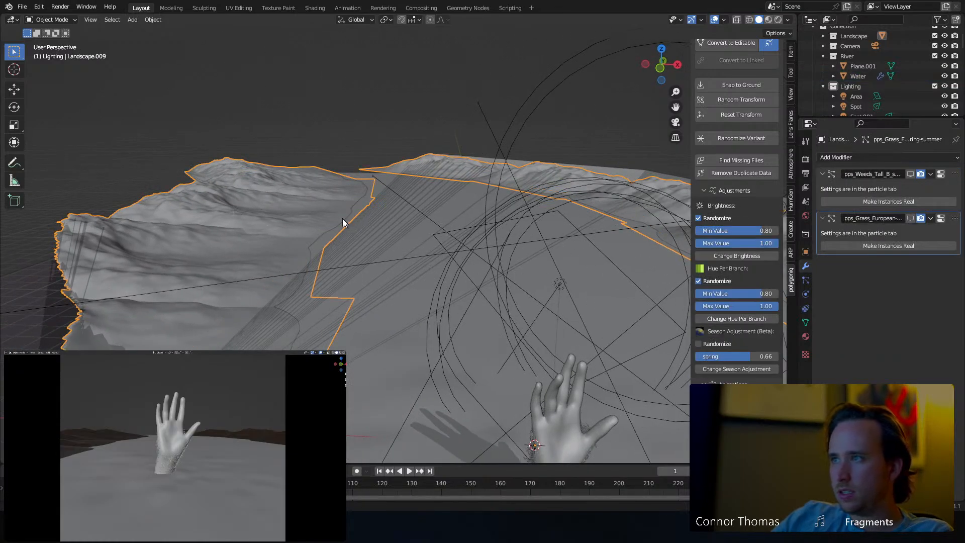
key("ctrl+s")
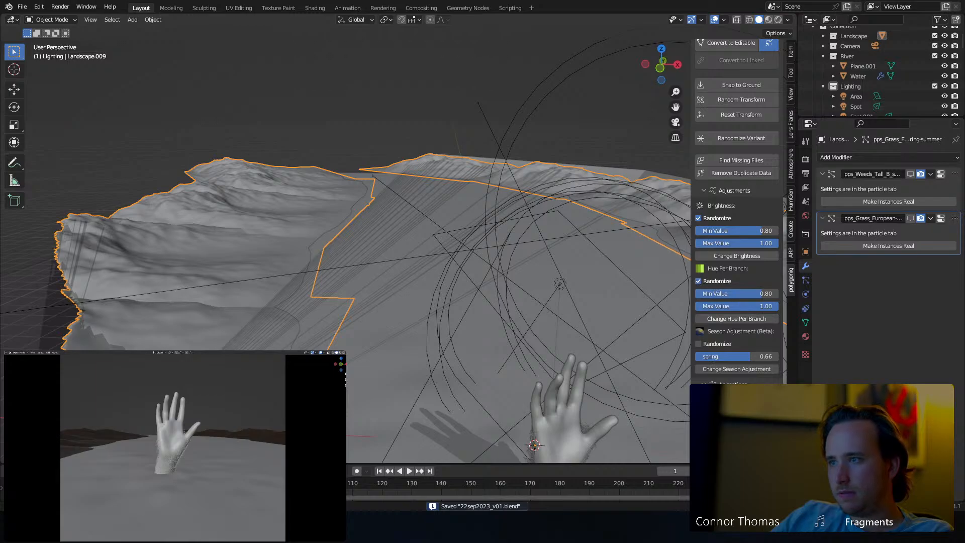
scroll(737, 211, "down", 6)
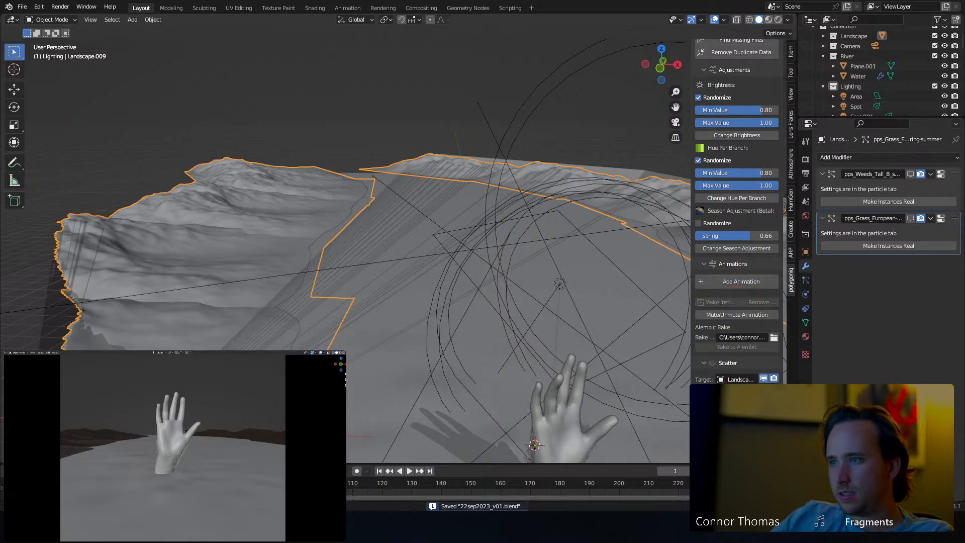
left_click(911, 174)
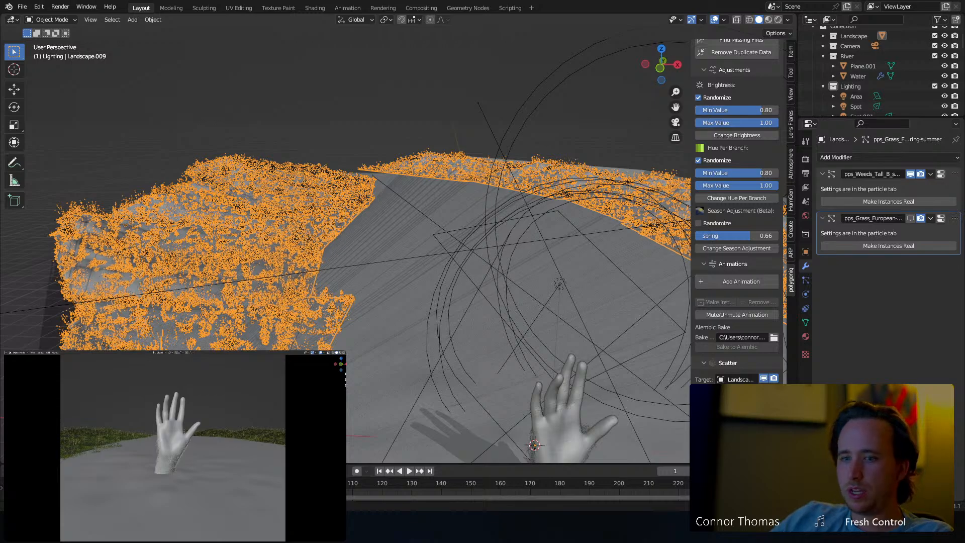
left_click(911, 218)
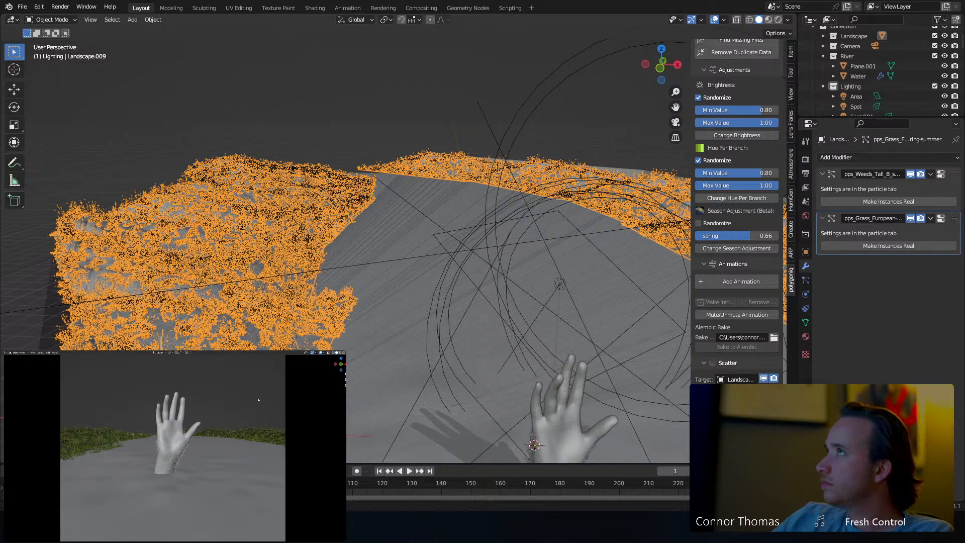
key("ctrl+s")
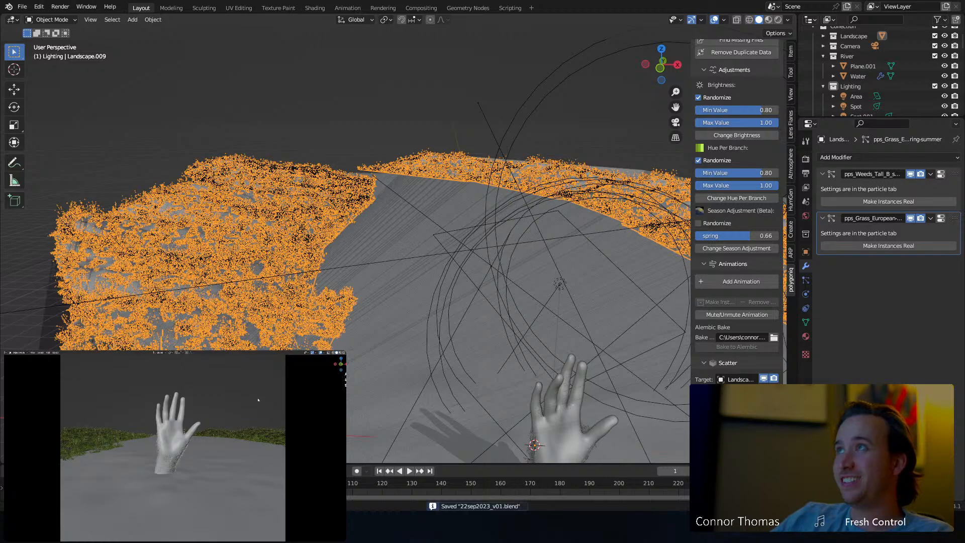
Deselect everything and hide the tall weeds and European Meadow grass scatters of the landscape in the viewport.
key("alt+a")
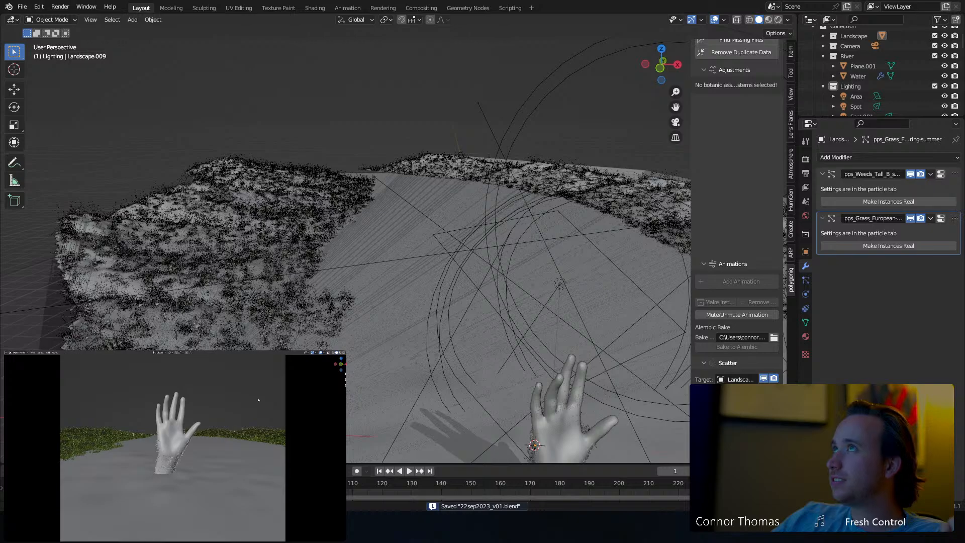
scroll(737, 226, "down", 8)
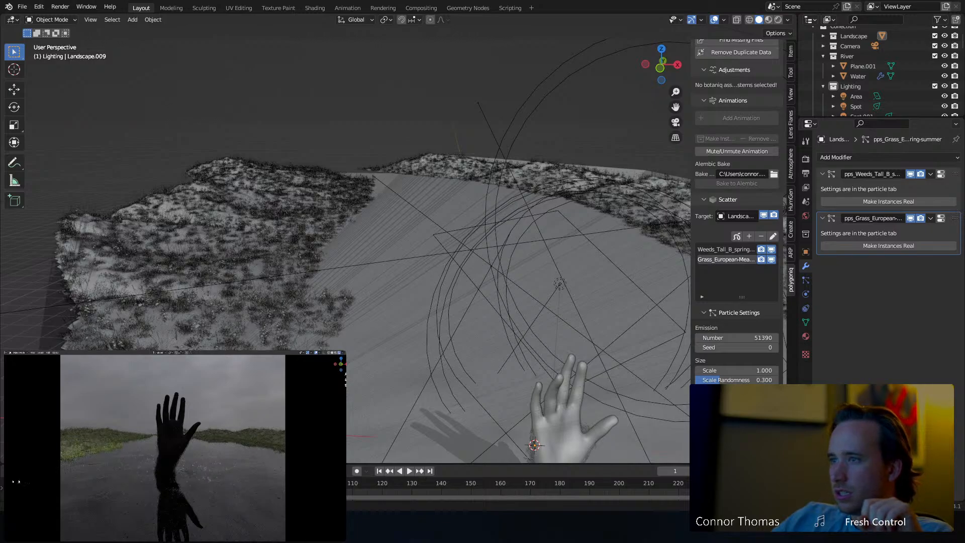
left_click(806, 337)
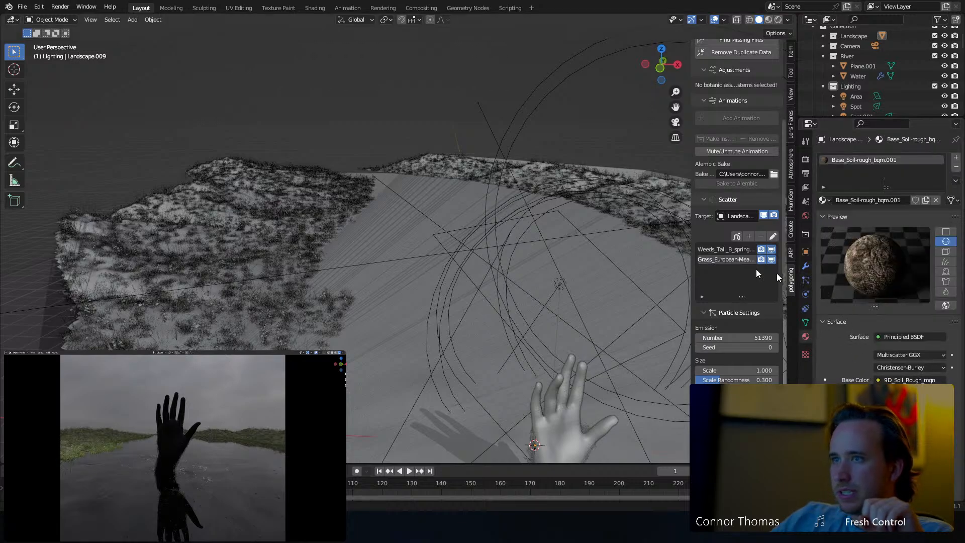
left_click(14, 20)
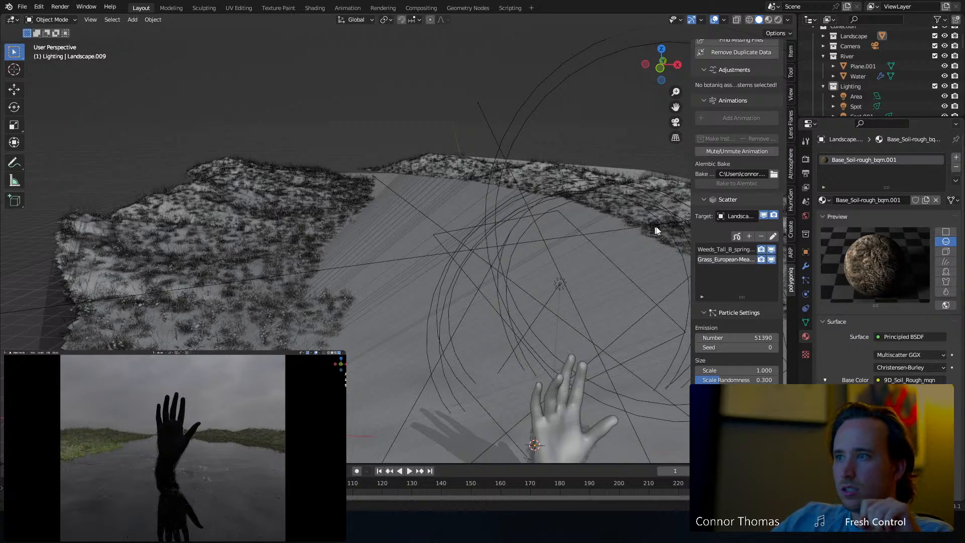
left_click(773, 250)
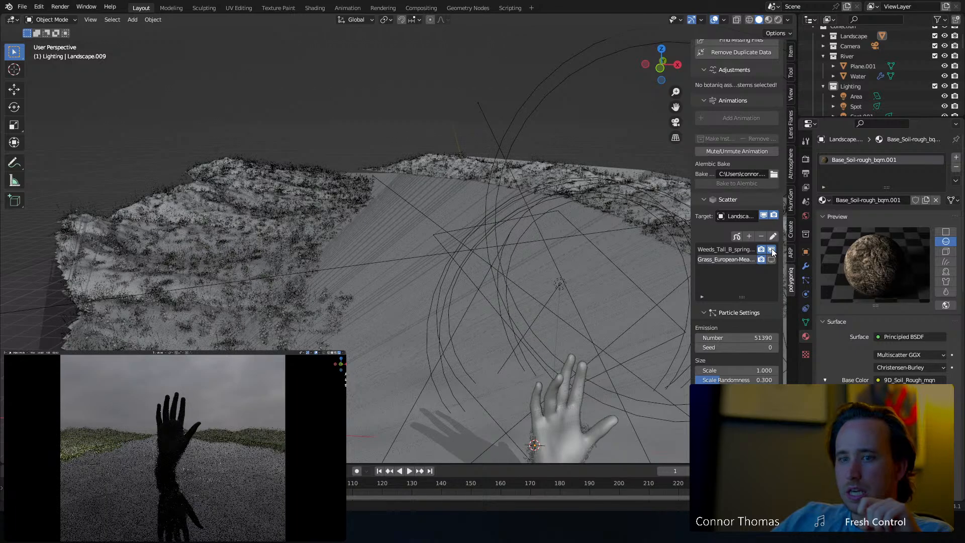
left_click(772, 250)
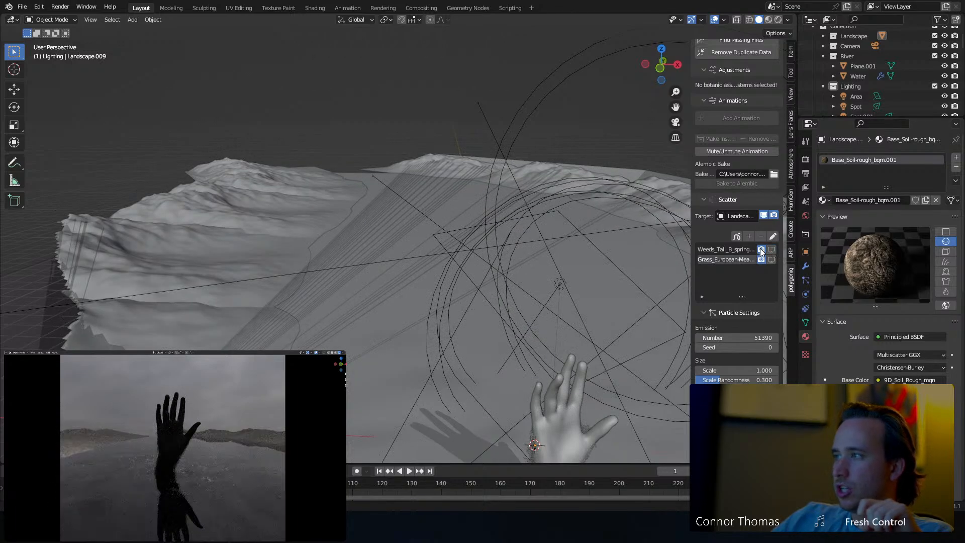
Change the 3D viewport area to the Shader Editor and replace the landscape's soil material with the existing Ground material.
left_click(12, 20)
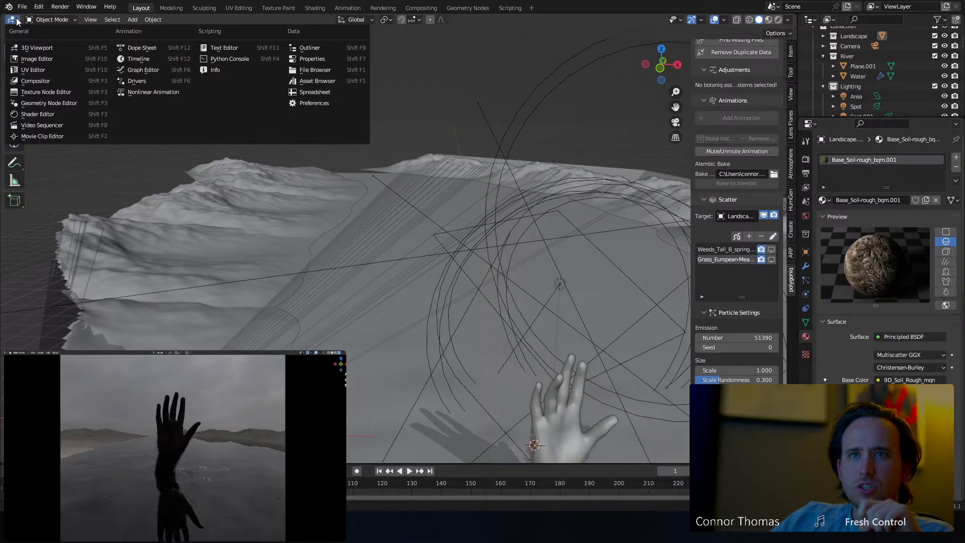
left_click(63, 116)
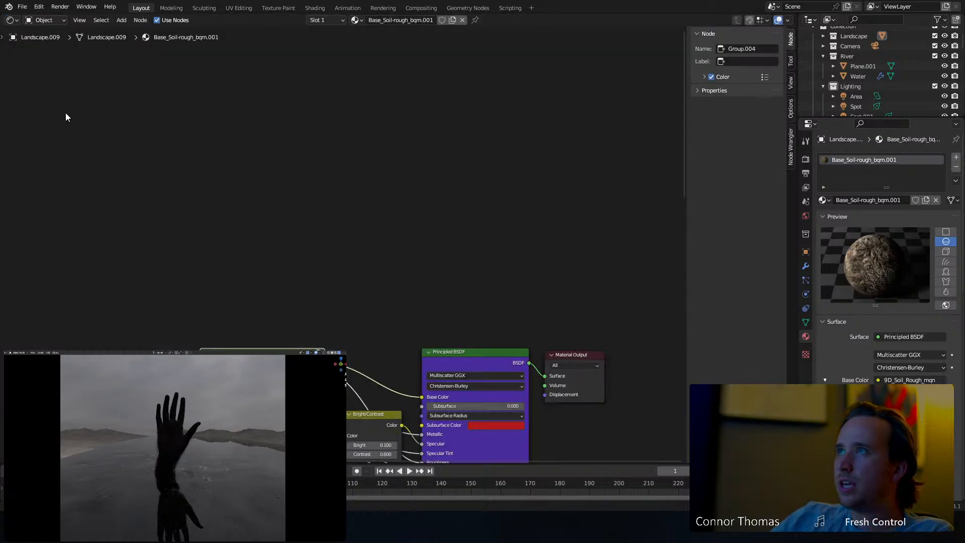
middle_click_drag(222, 267, 196, 116)
middle_click_drag(376, 155, 516, 126)
left_click(822, 200)
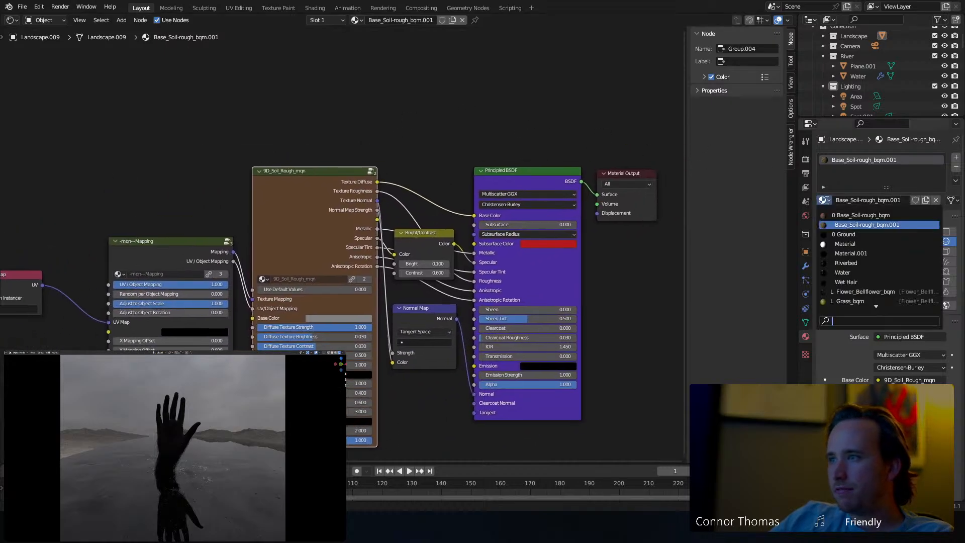
left_click(846, 235)
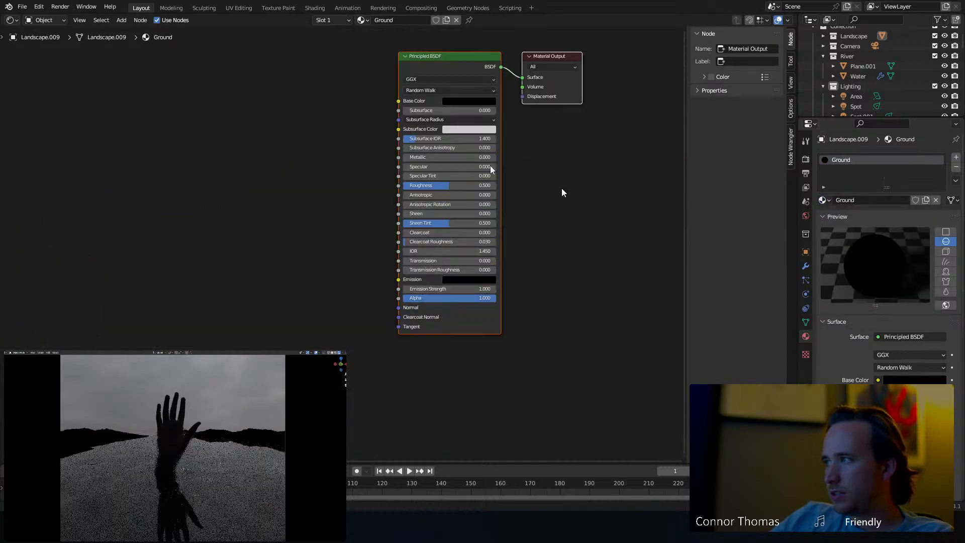
Lighten the base color of the Ground material's Principled BSDF slightly above black.
middle_click_drag(301, 144, 295, 144)
scroll(475, 242, "up", 2)
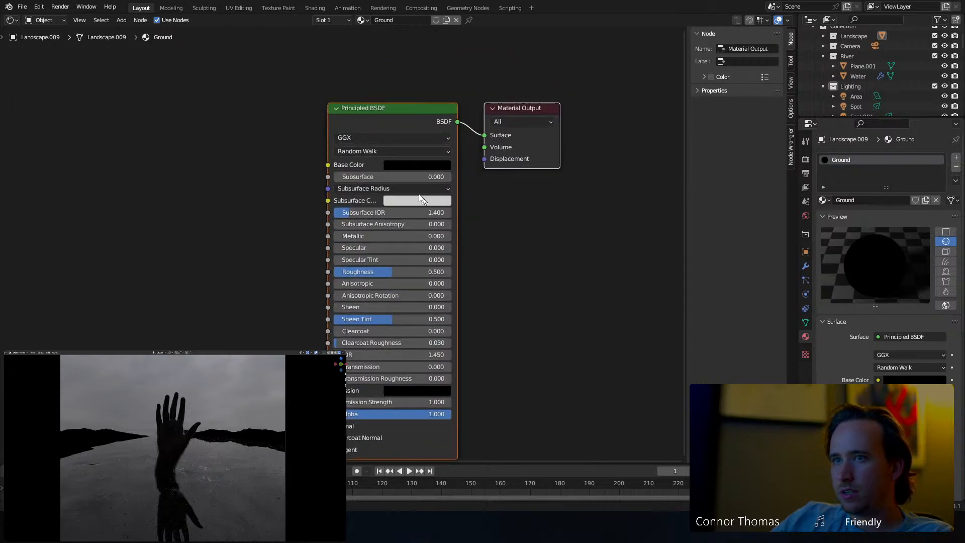
left_click(430, 164)
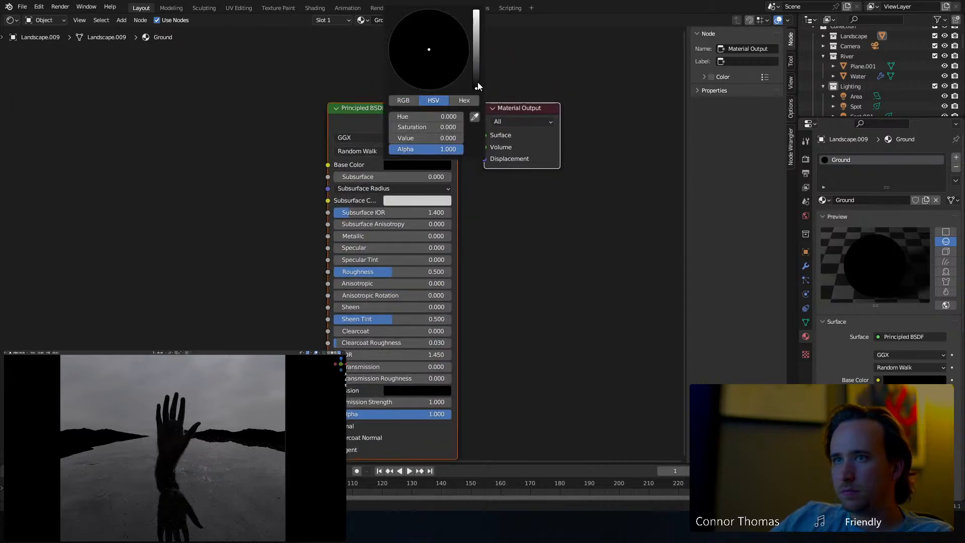
left_click(478, 84)
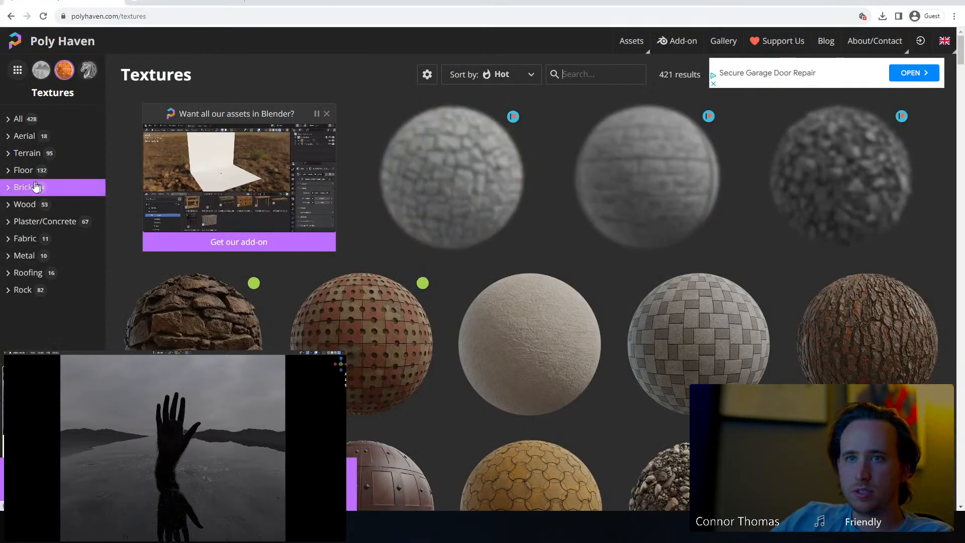
Switch to the Poly Haven textures page in the browser and look through the Terrain category for a river bank ground texture.
left_click(23, 152)
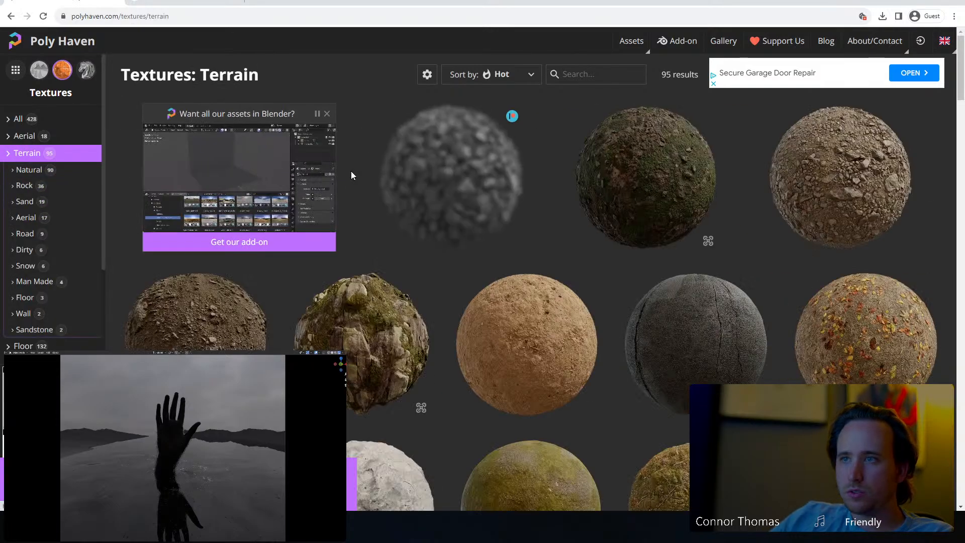
scroll(435, 245, "down", 6)
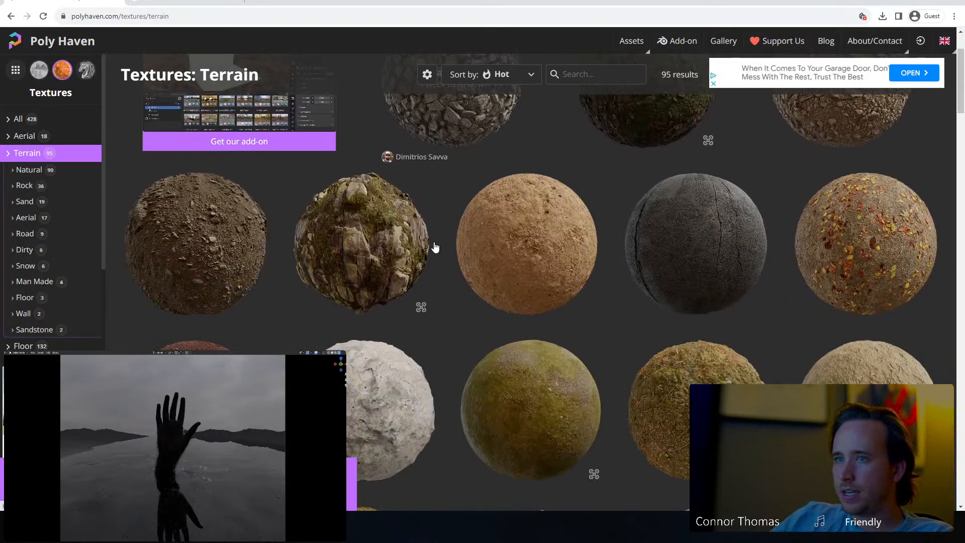
scroll(434, 245, "down", 15)
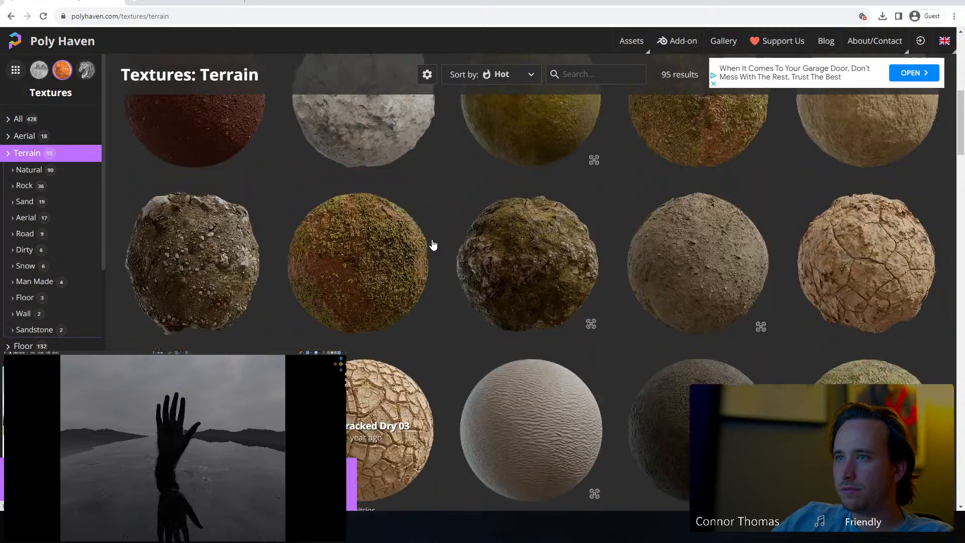
scroll(431, 245, "down", 10)
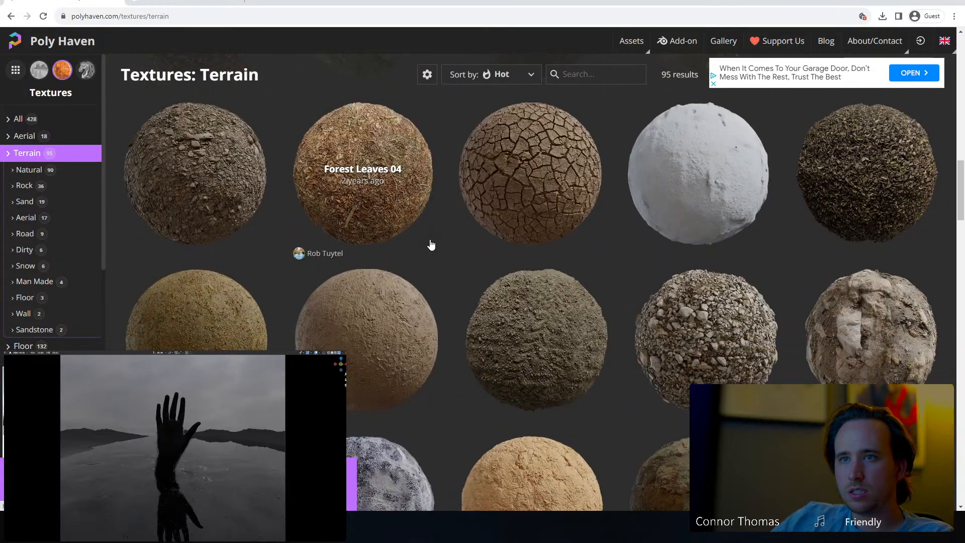
scroll(429, 244, "down", 4)
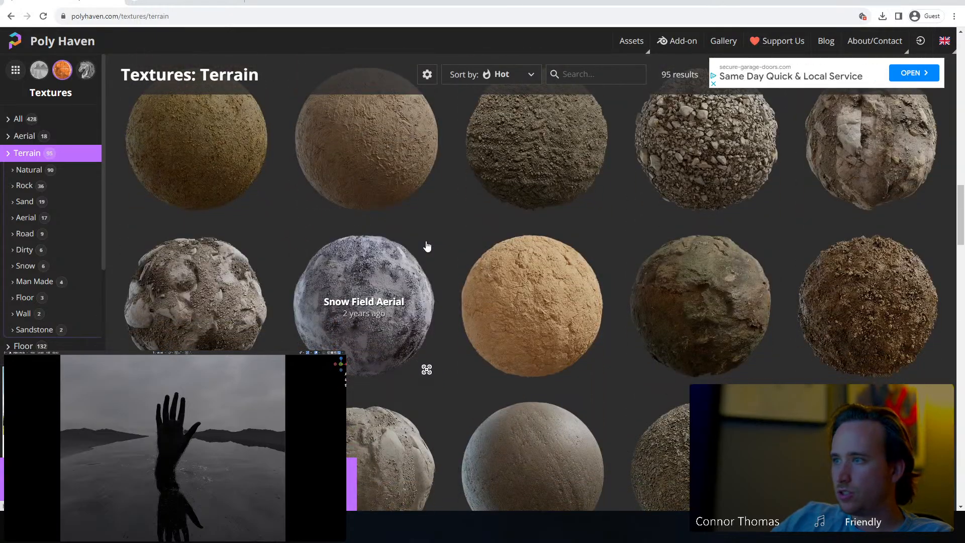
scroll(427, 246, "down", 12)
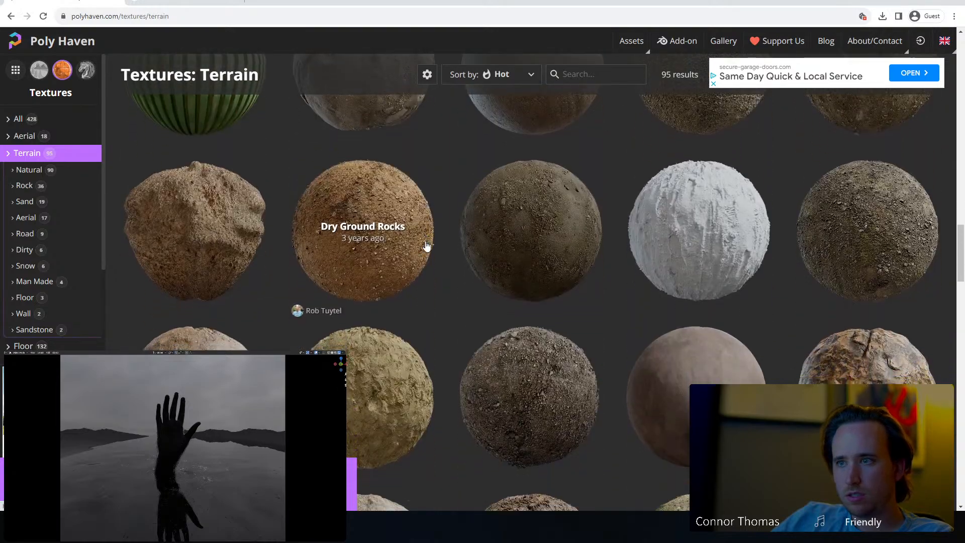
scroll(427, 246, "down", 4)
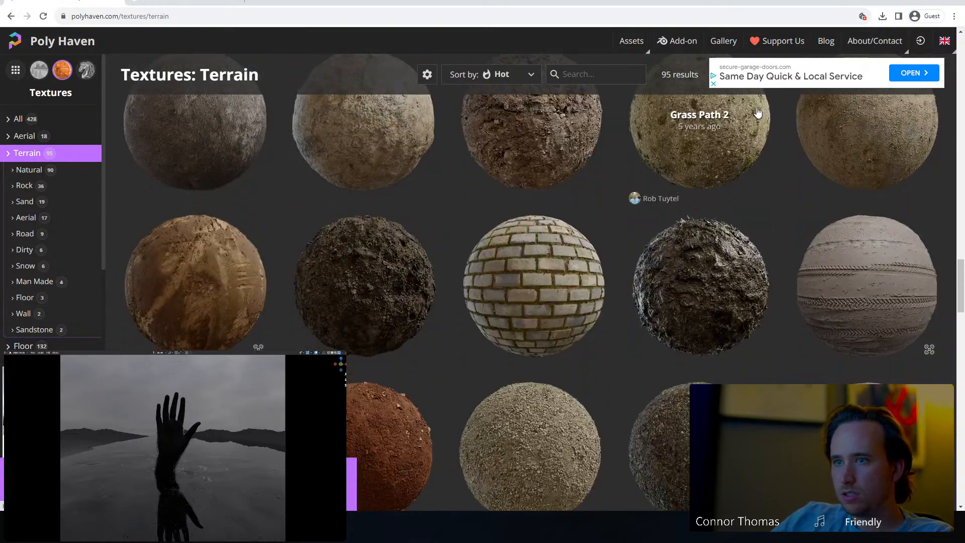
Search the Terrain textures for "mud", view the Brown Mud 02 texture page and return to the Terrain listing.
left_click(590, 71)
type("mud")
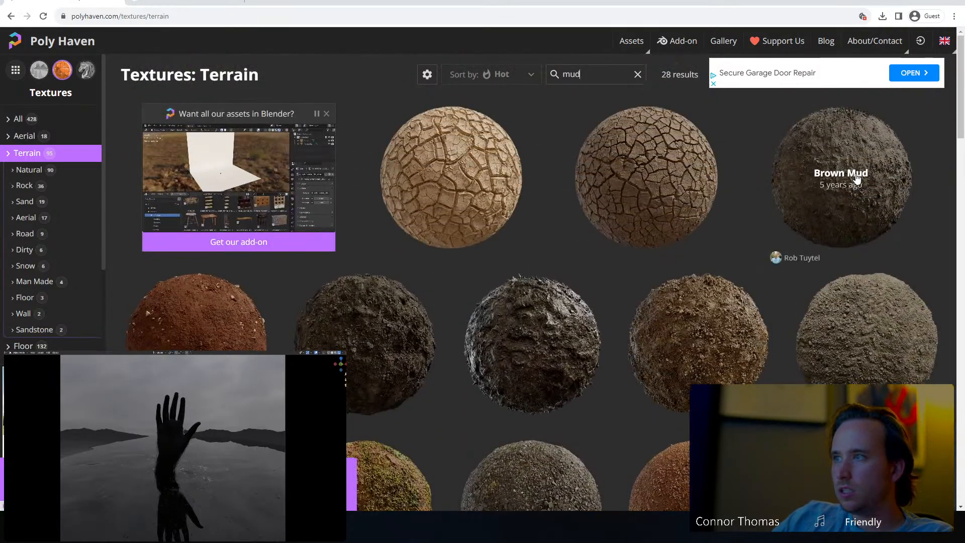
scroll(855, 177, "down", 3)
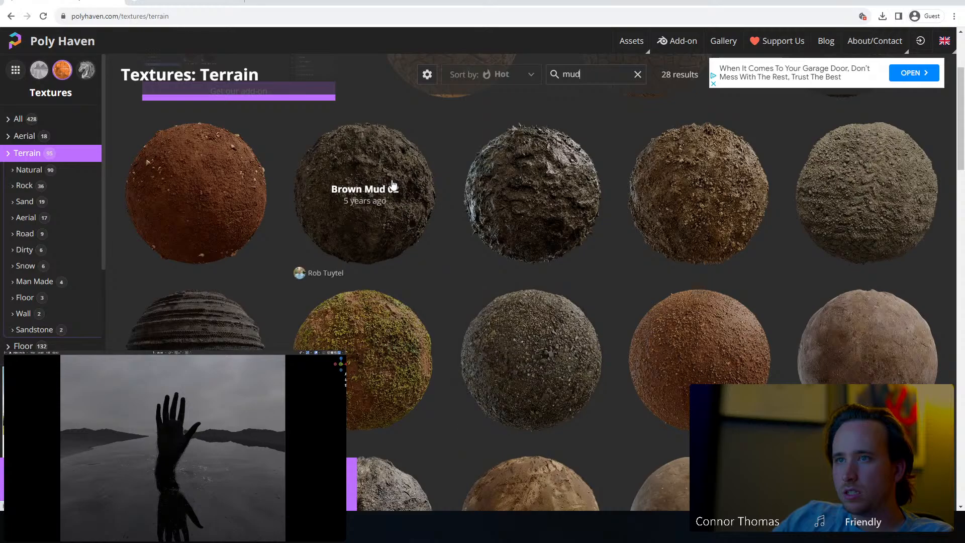
scroll(452, 208, "down", 10)
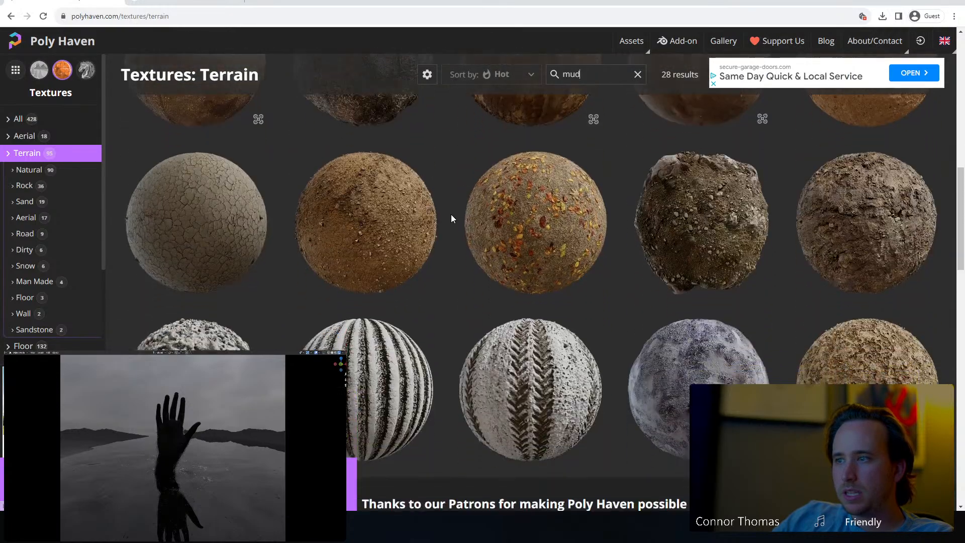
scroll(451, 214, "up", 8)
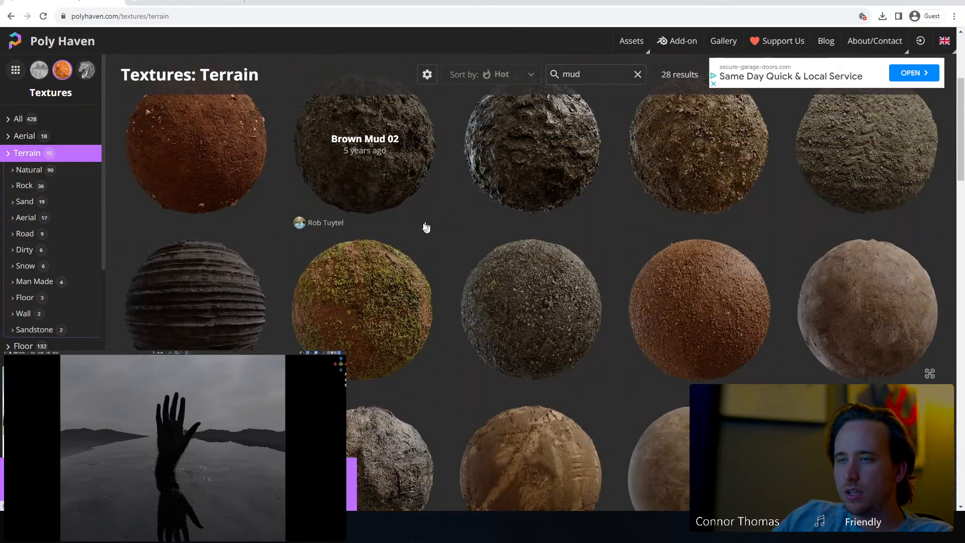
left_click(388, 149)
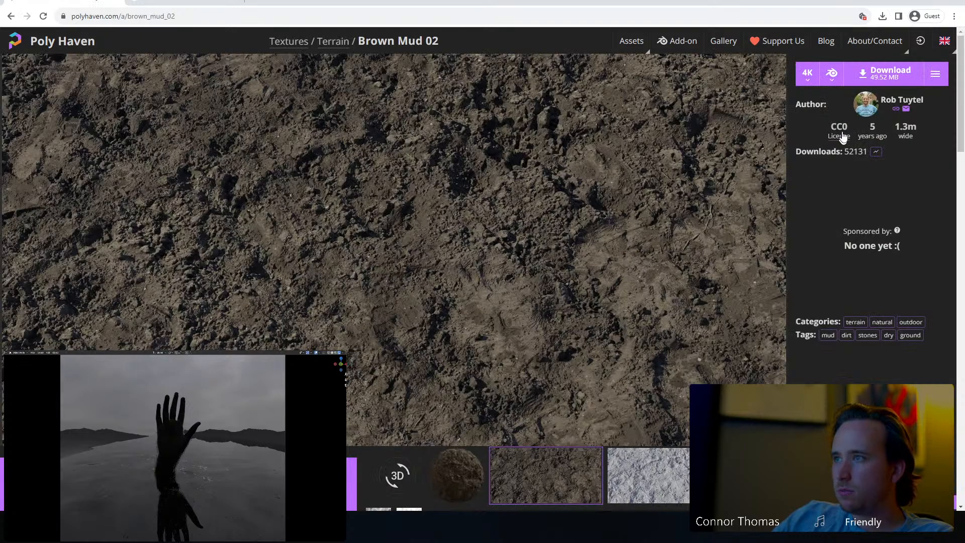
left_click(11, 17)
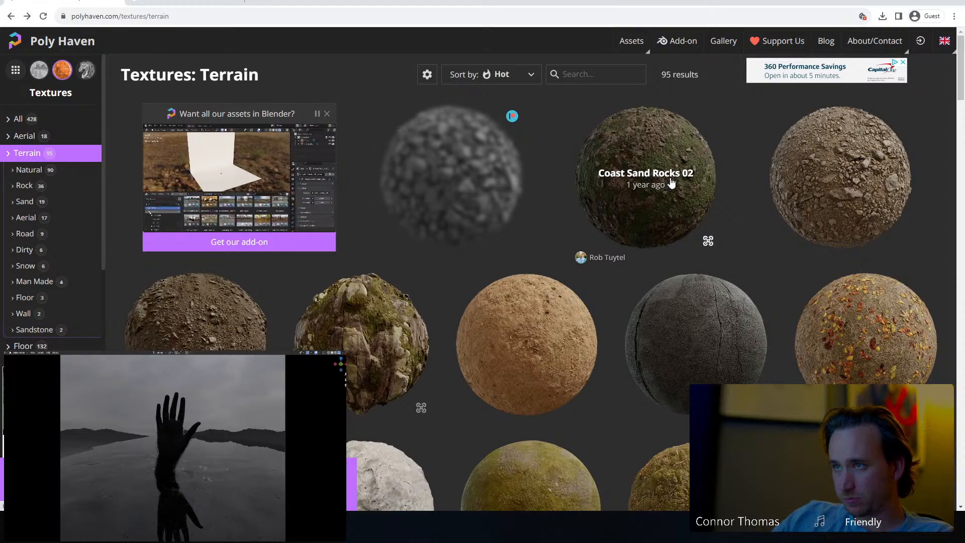
Repeat the "mud" search in the Terrain textures and compare the resulting ground materials.
scroll(610, 217, "down", 2)
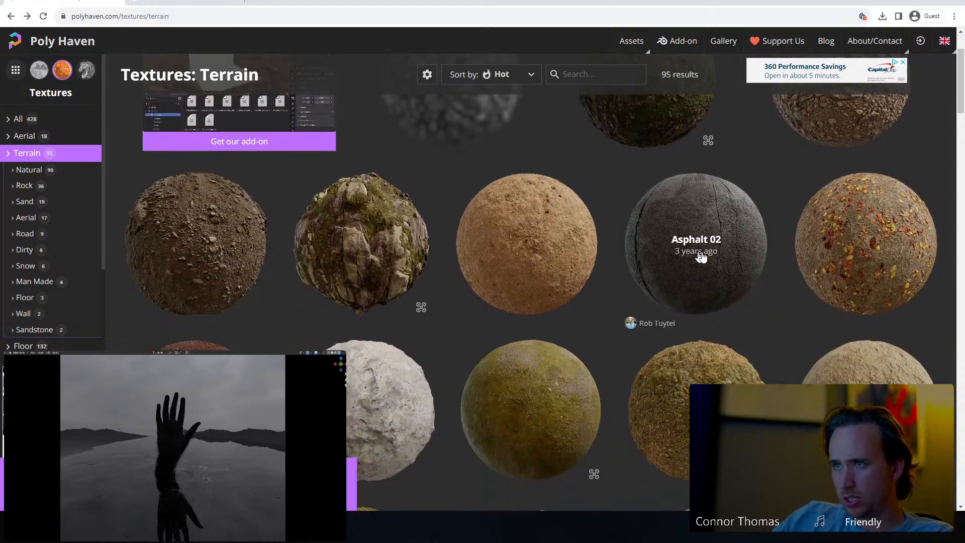
scroll(692, 275, "down", 2)
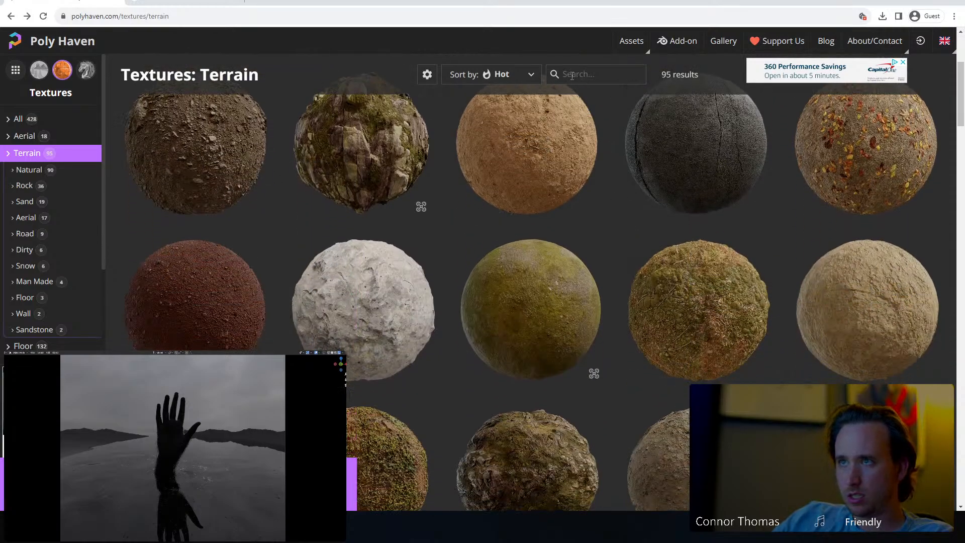
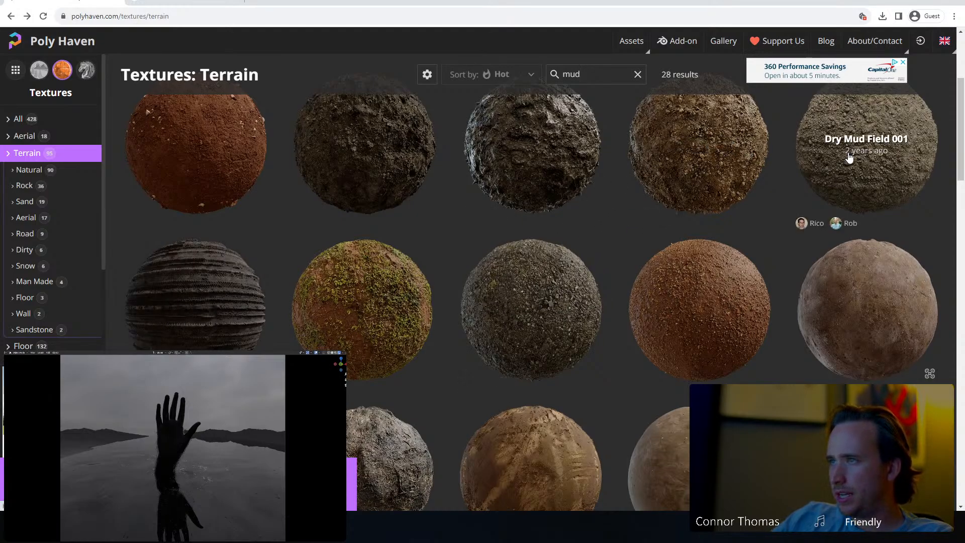
scroll(770, 157, "down", 10)
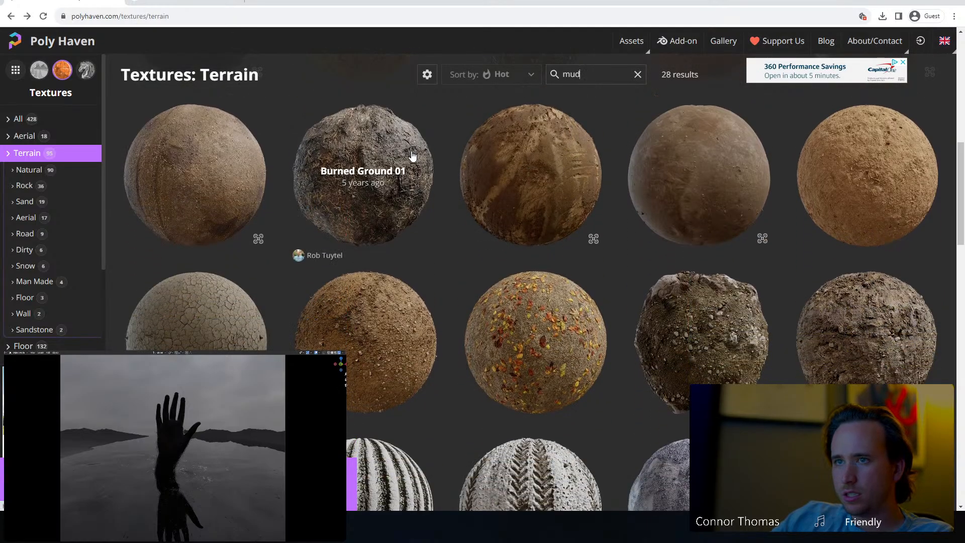
scroll(412, 157, "down", 5)
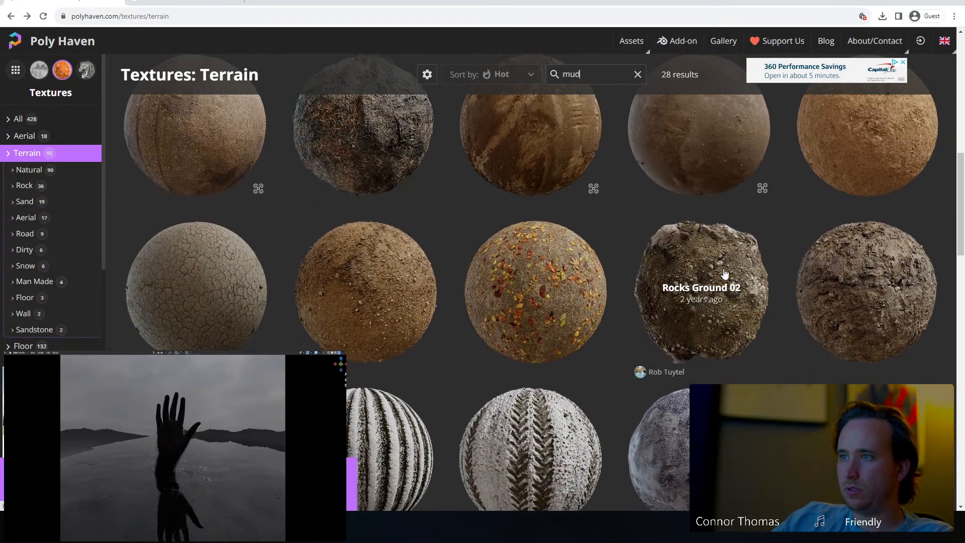
scroll(677, 269, "up", 10)
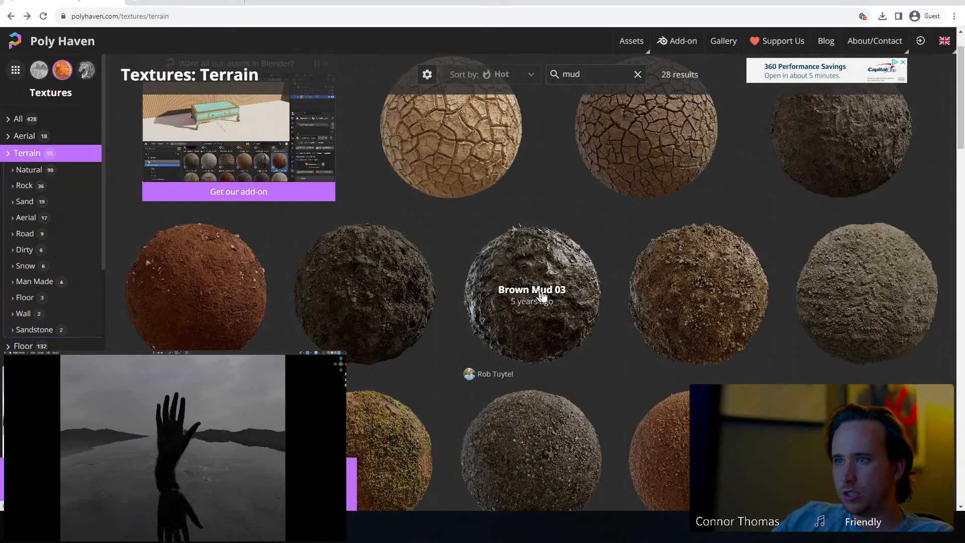
Download the Brown Mud 03 texture as a 4K Blender zip into the Downloads folder and show the file in its folder.
left_click(542, 296)
left_click(884, 73)
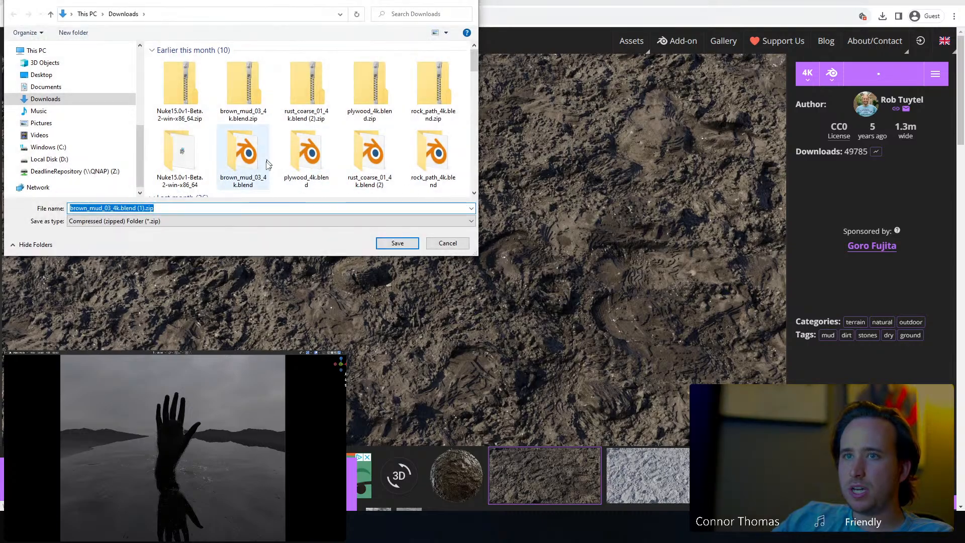
left_click(391, 244)
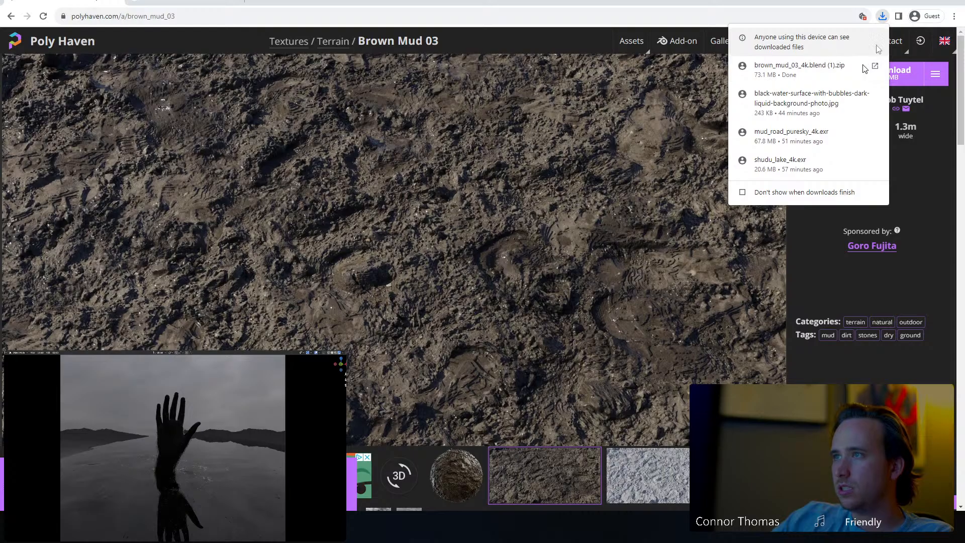
left_click(859, 66)
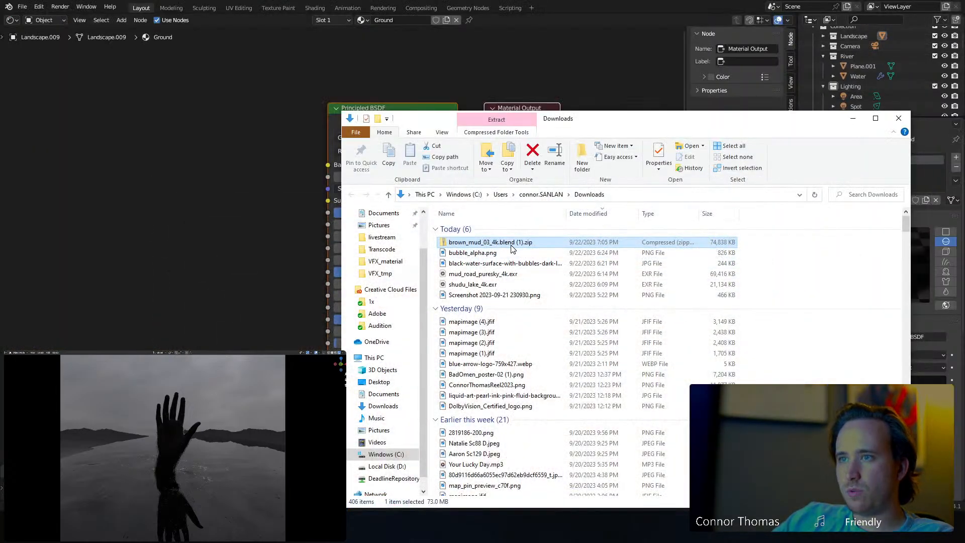
Extract the brown_mud_03_4k.blend (1).zip archive into its own folder in Downloads and open the extracted textures folder.
right_click(511, 245)
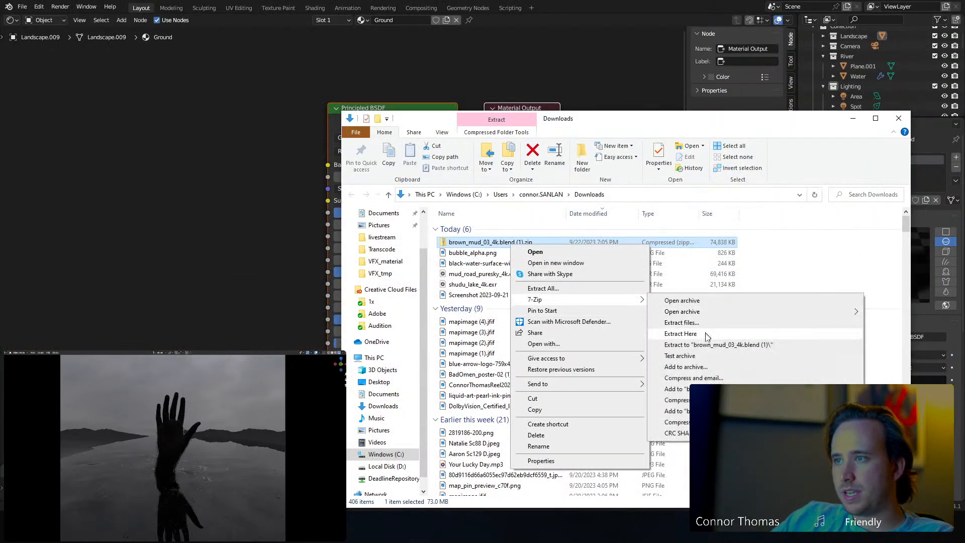
left_click(709, 345)
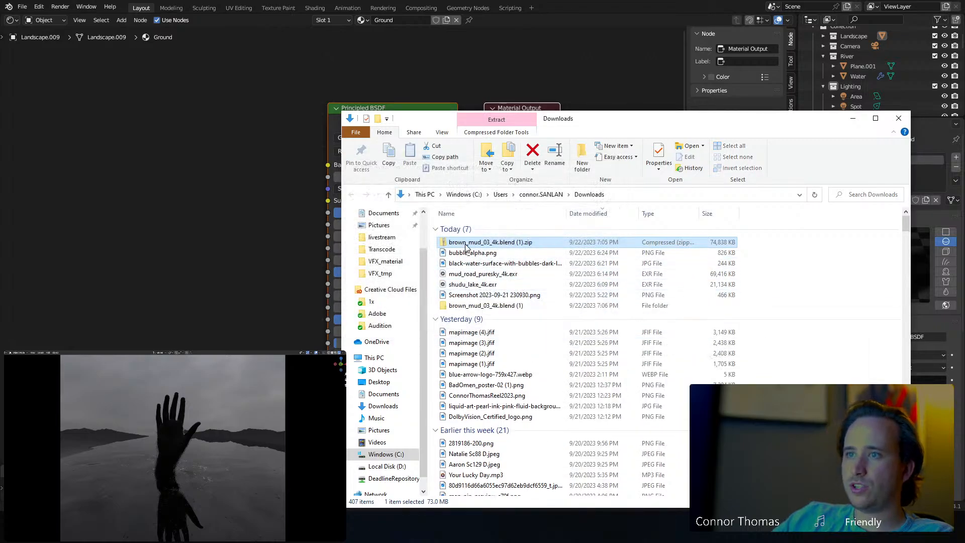
double_click(470, 308)
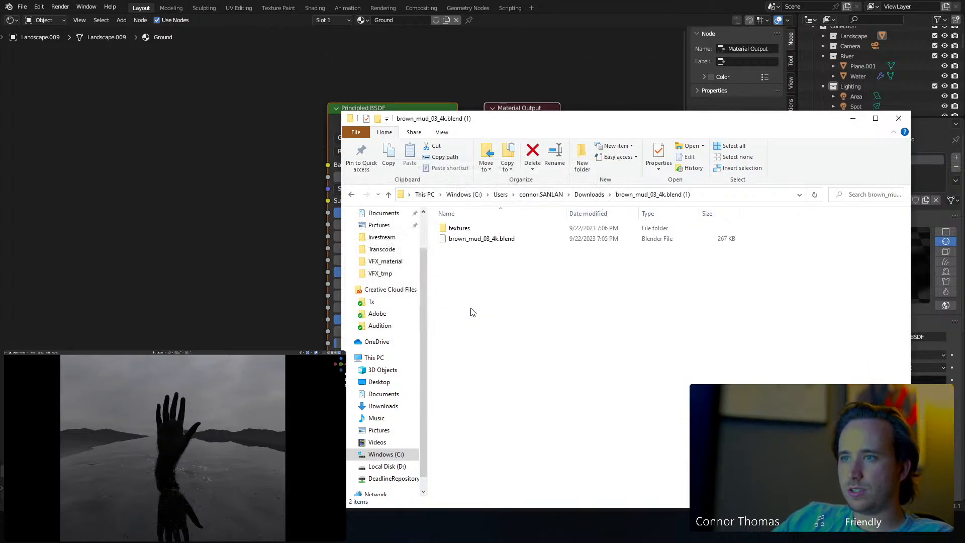
double_click(460, 228)
Add the Brown Mud 03 diffuse, displacement, specular and normal images as texture nodes in the Ground material.
left_click(464, 240)
left_click_drag(465, 236, 160, 112)
left_click(523, 239)
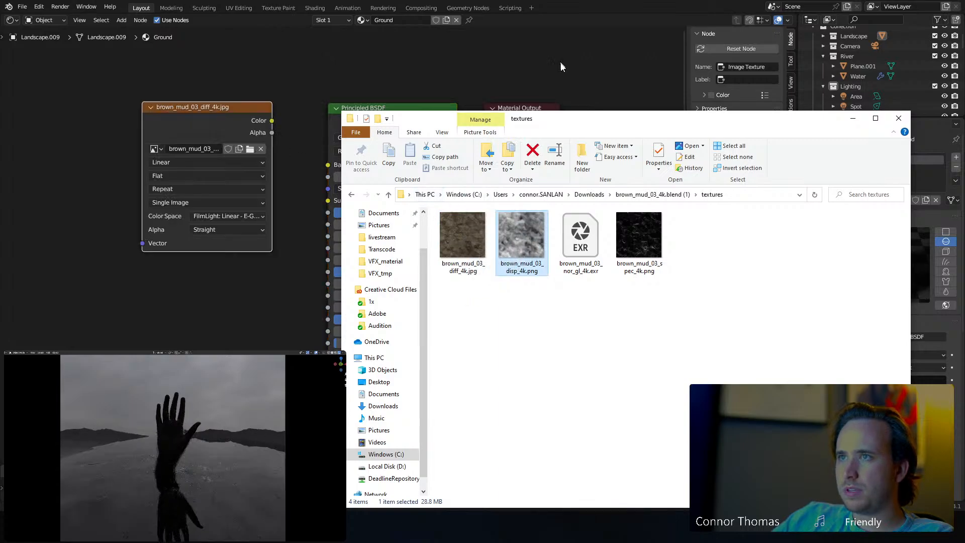
left_click_drag(561, 66, 561, 66)
left_click_drag(640, 247, 205, 291)
left_click(581, 236)
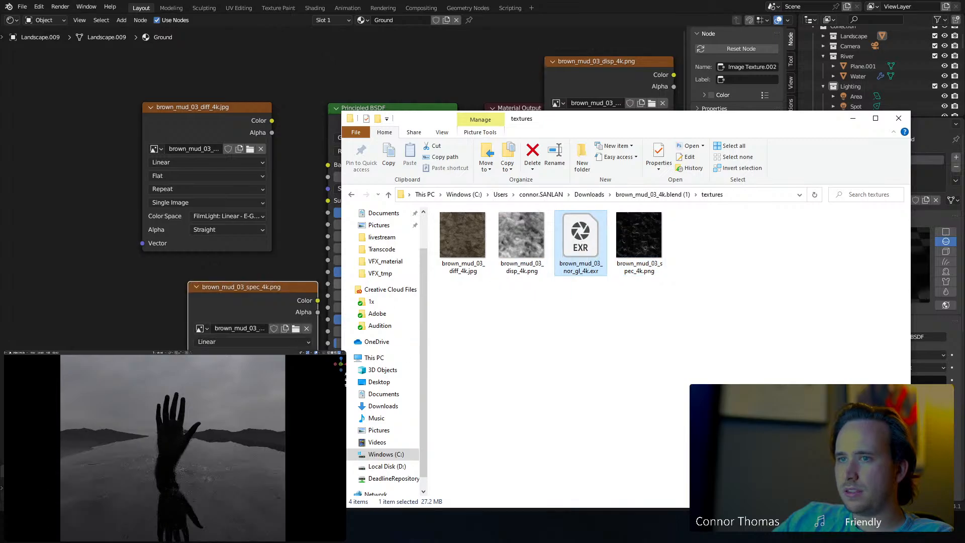
left_click_drag(580, 236, 104, 366)
middle_click_drag(106, 327, 124, 298)
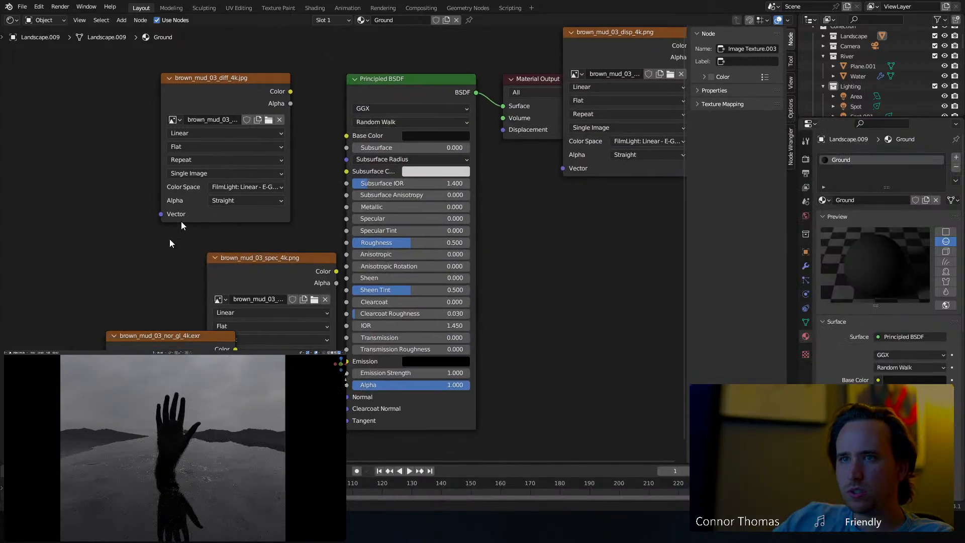
Connect the diffuse texture to the Principled BSDF's Base Color and the specular texture to Specular, previewing each texture on the landscape.
left_click(208, 90, "ctrl+shift")
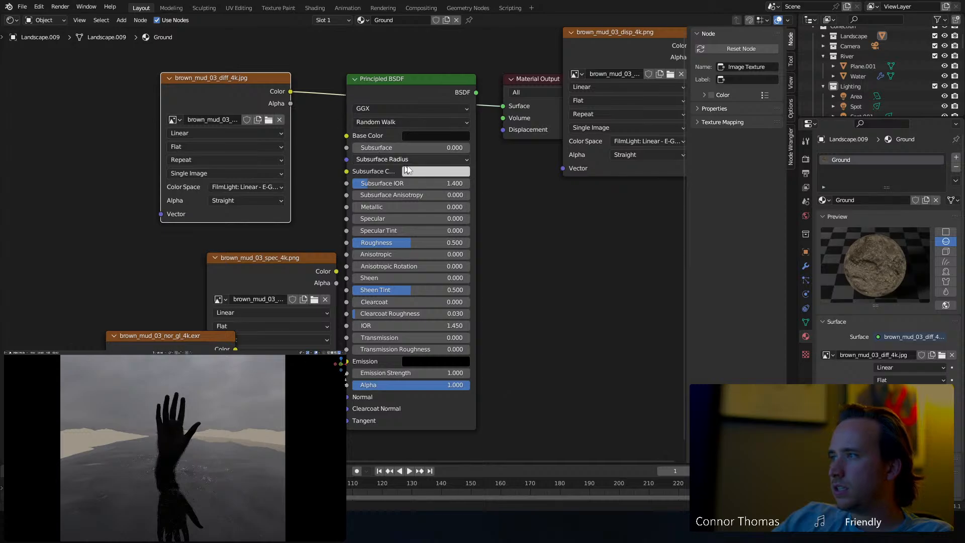
middle_click_drag(408, 170, 418, 185)
key("g")
left_click(209, 99)
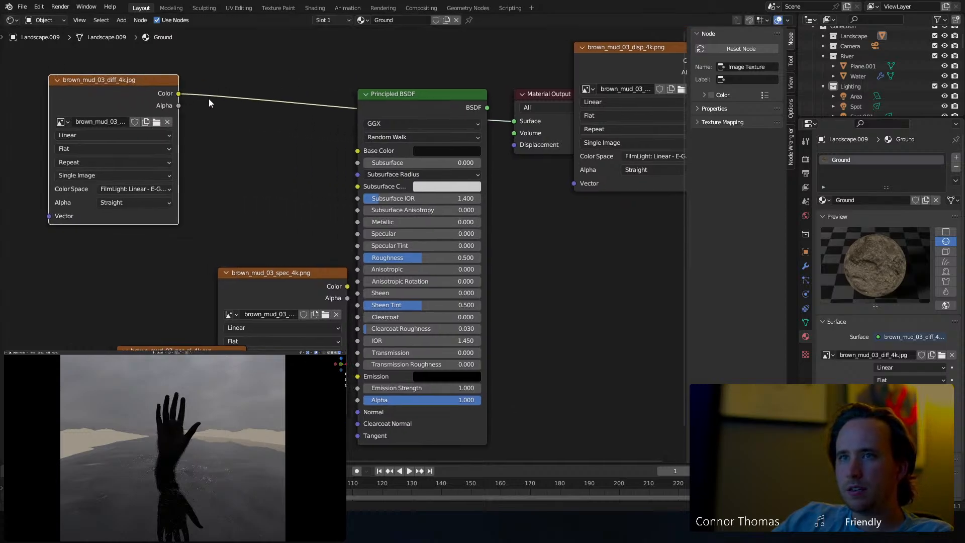
left_click_drag(345, 156, 356, 151)
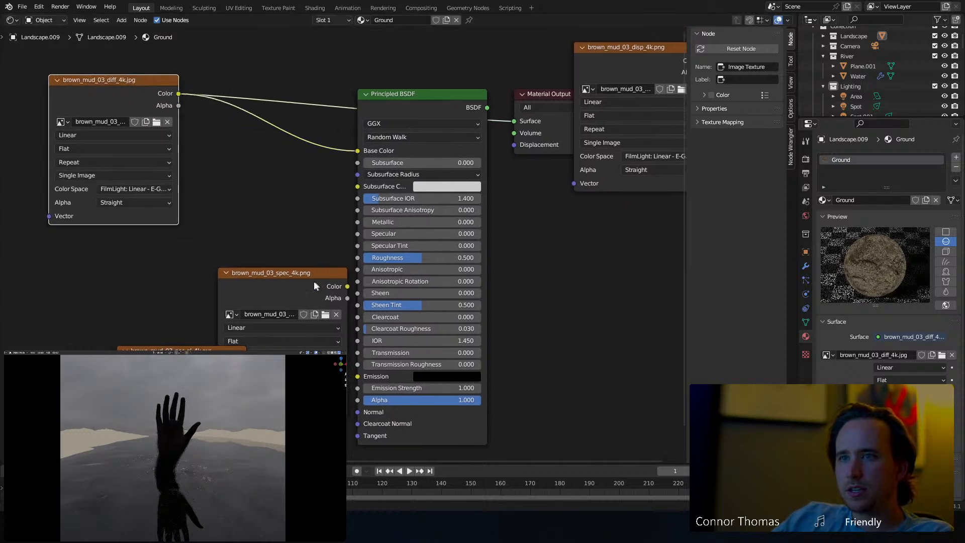
left_click_drag(314, 281, 358, 234)
left_click(167, 272, "ctrl+shift")
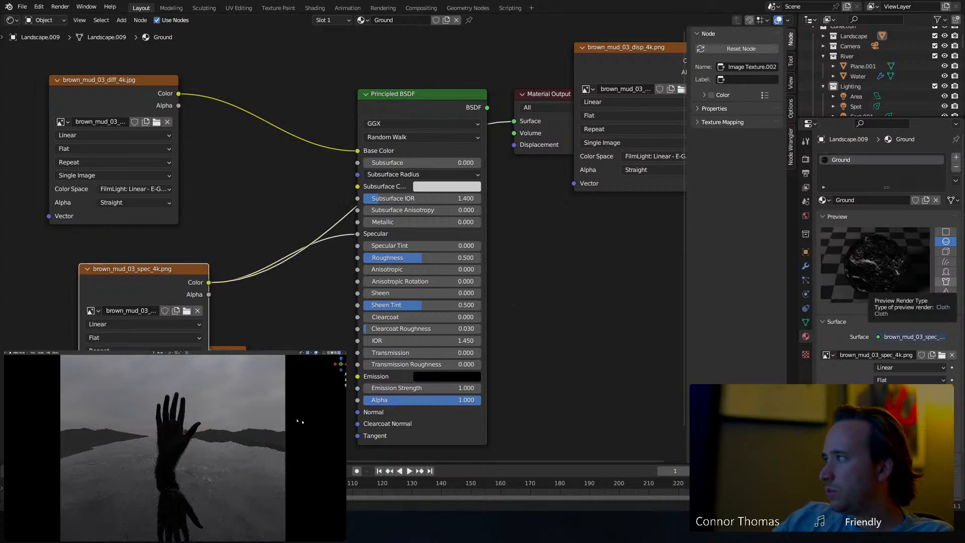
Add Texture Coordinate and Mapping nodes to the specular texture, move them clear of the textures and feed the mapping from Generated coordinates.
middle_click_drag(30, 231, 176, 220)
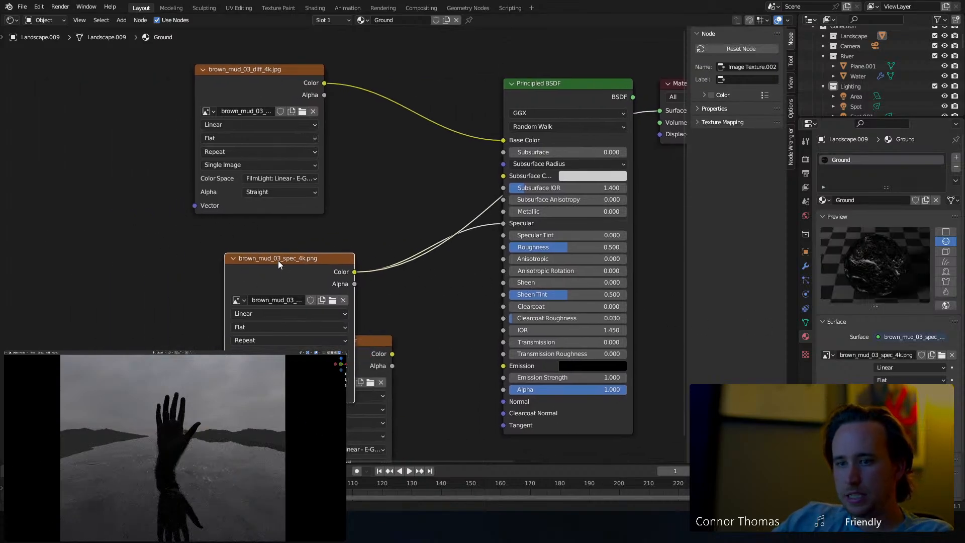
key("ctrl+t")
middle_click_drag(277, 260, 354, 255)
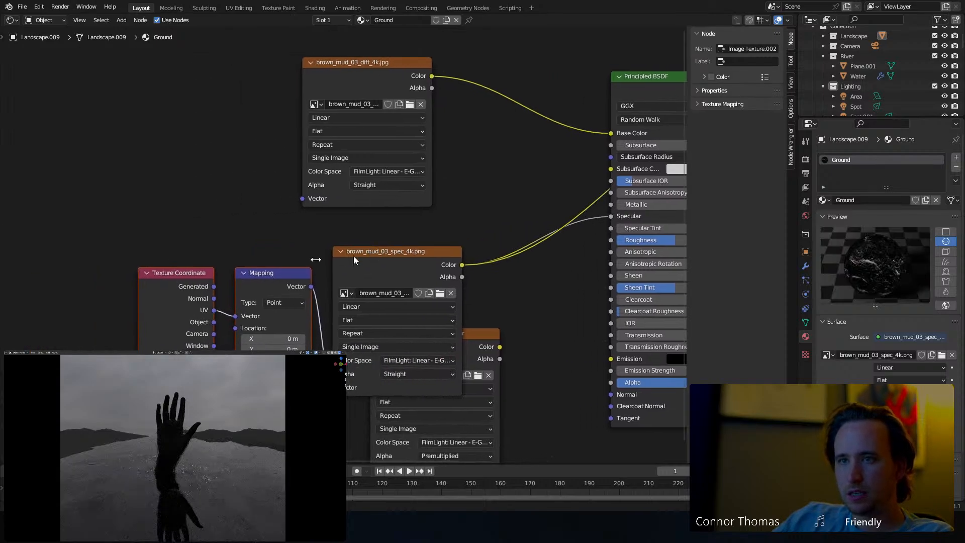
left_click_drag(119, 240, 313, 347)
key("g")
left_click(96, 222)
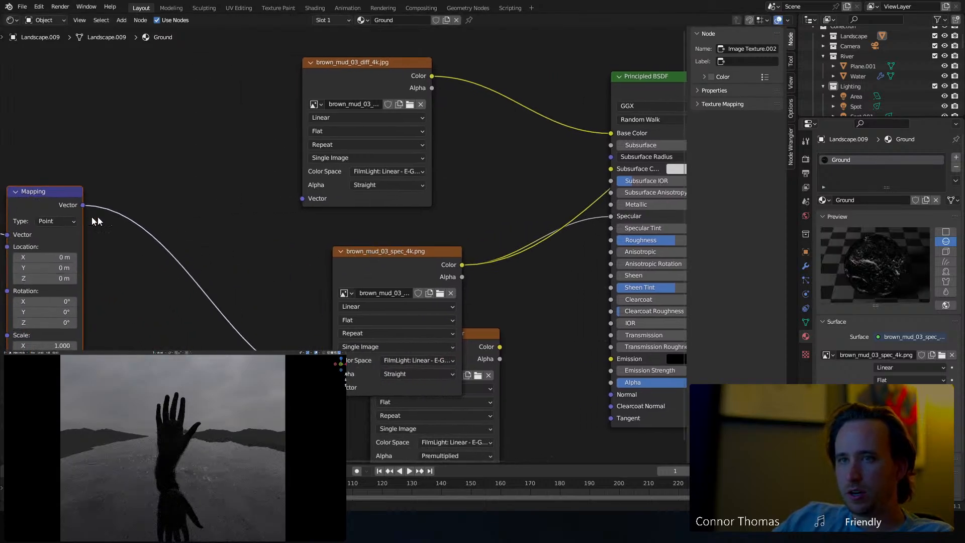
middle_click_drag(95, 221, 304, 265)
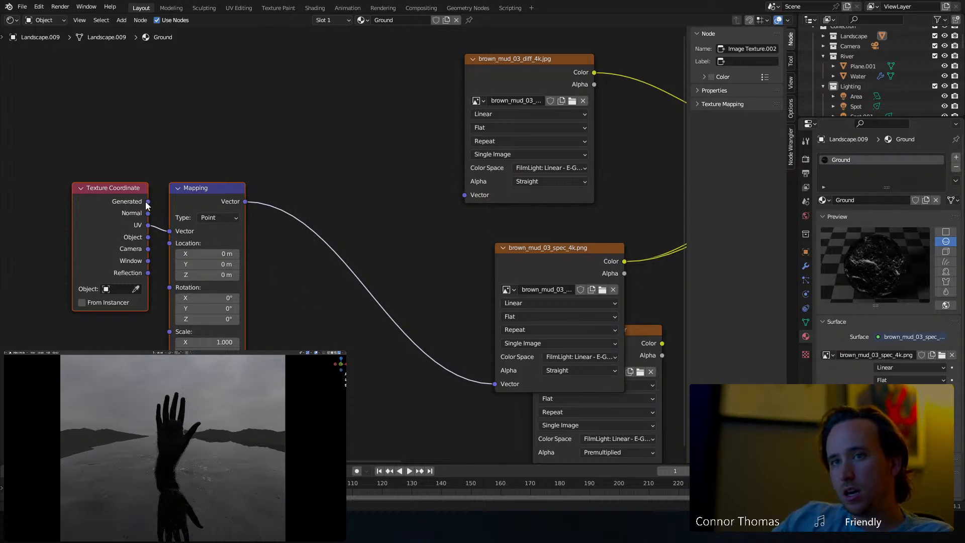
left_click_drag(175, 232, 171, 231)
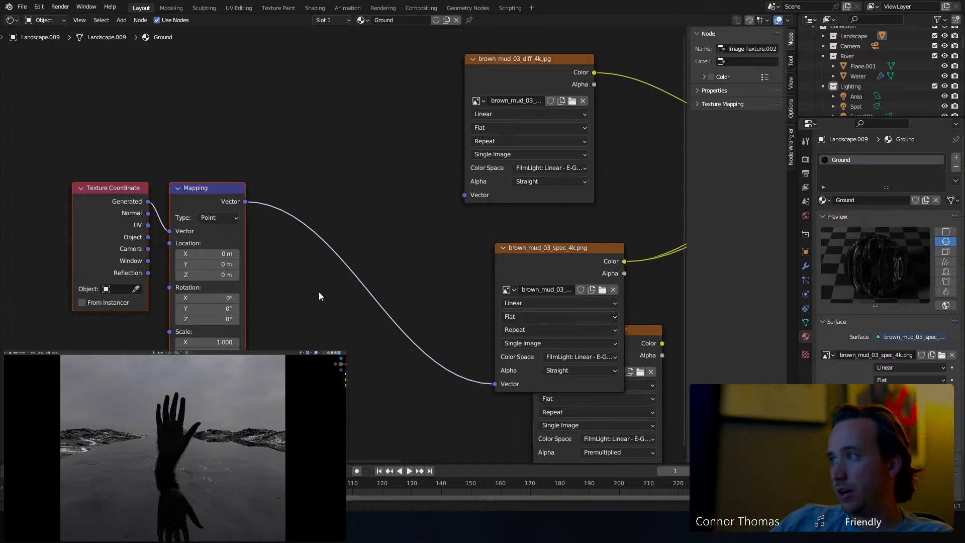
Add a Math node set to Add and connect its value to the Mapping node's Scale.
middle_click_drag(317, 274, 390, 269)
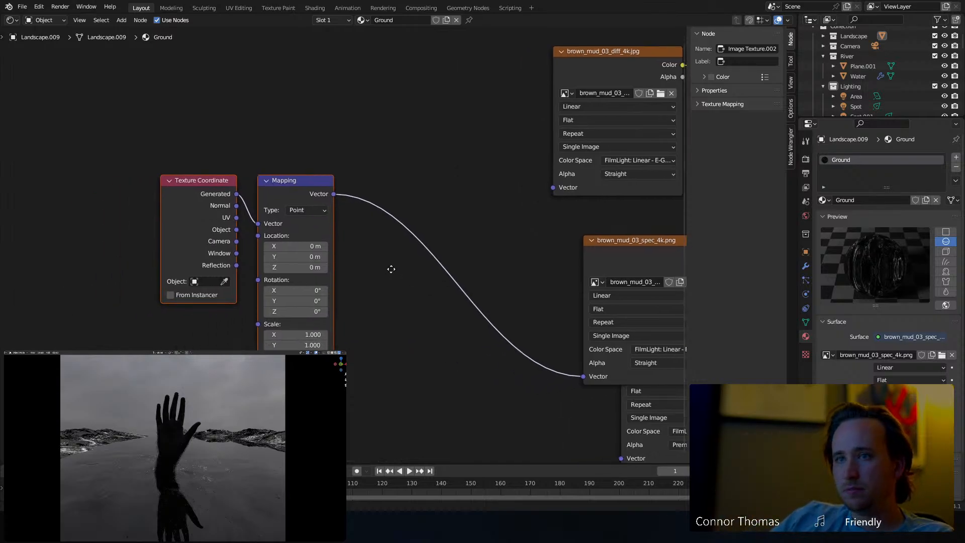
left_click(390, 269)
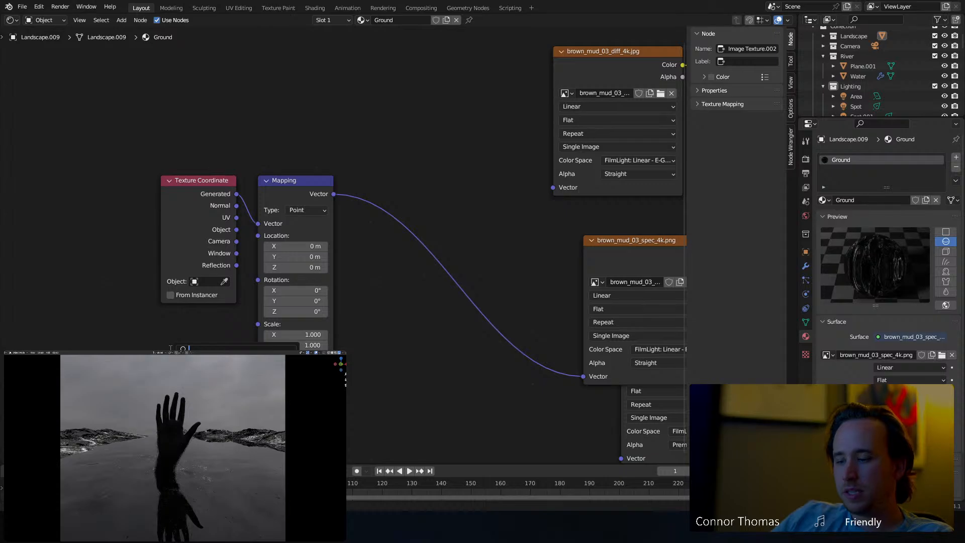
key("Return")
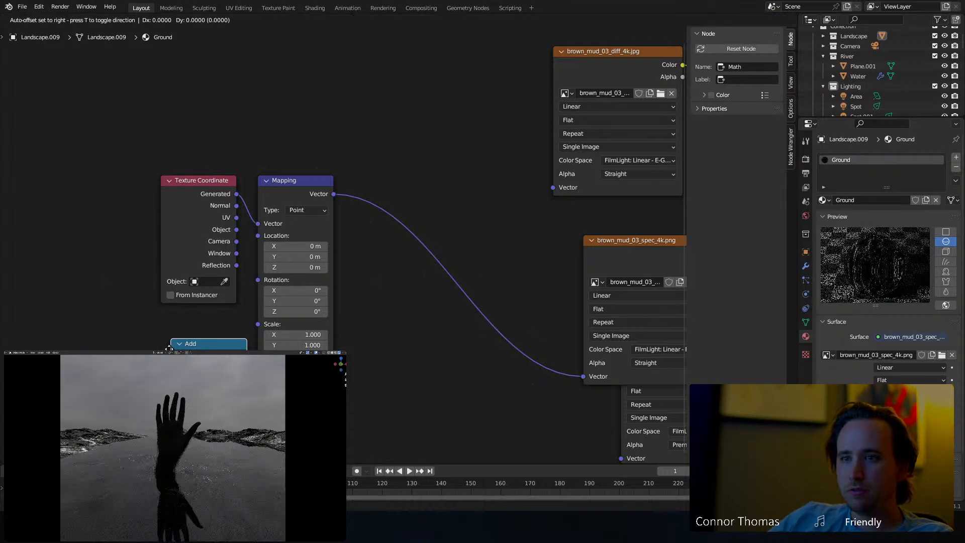
left_click(176, 338)
left_click_drag(173, 335, 258, 324)
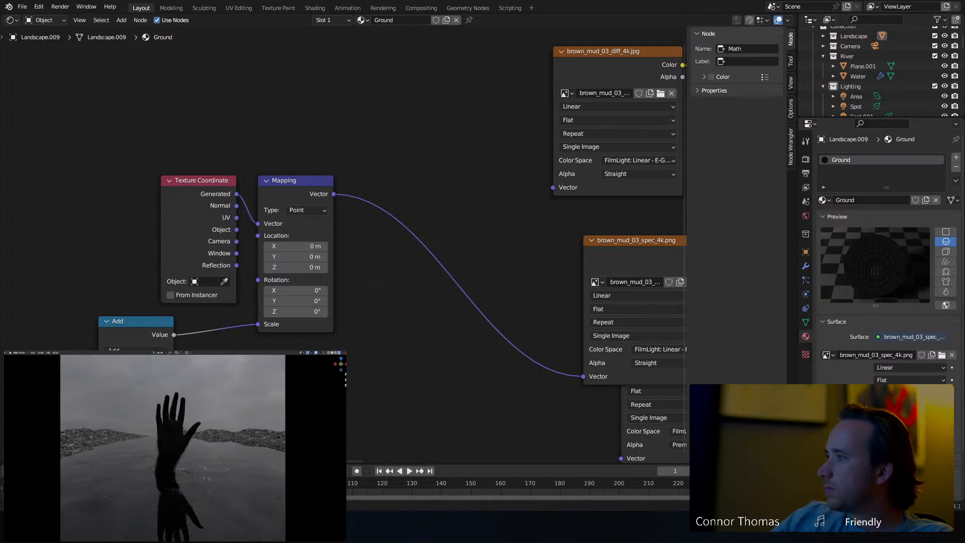
Connect the Mapping vector to the diffuse and normal textures, placing the normal texture below the specular one.
middle_click_drag(369, 347, 180, 342)
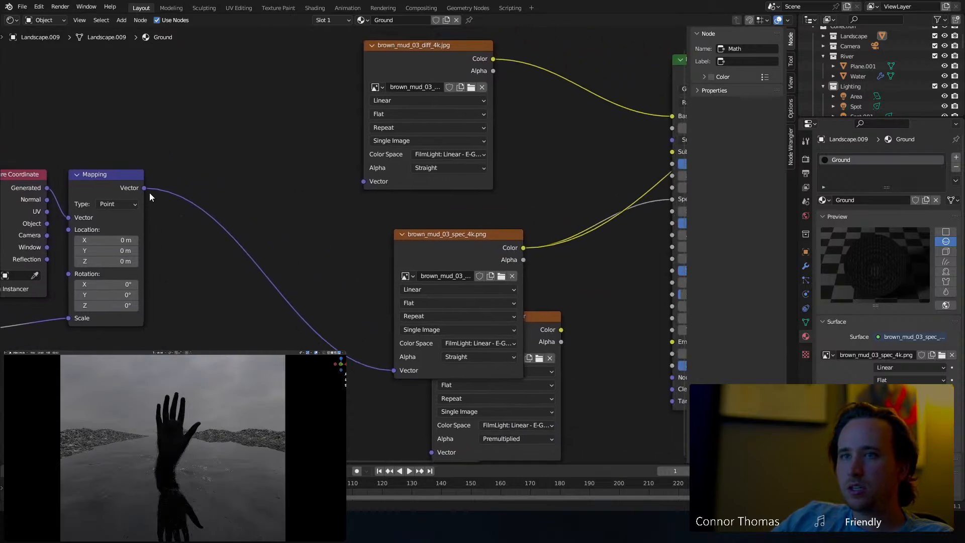
left_click_drag(146, 189, 364, 182)
middle_click_drag(459, 287, 358, 199)
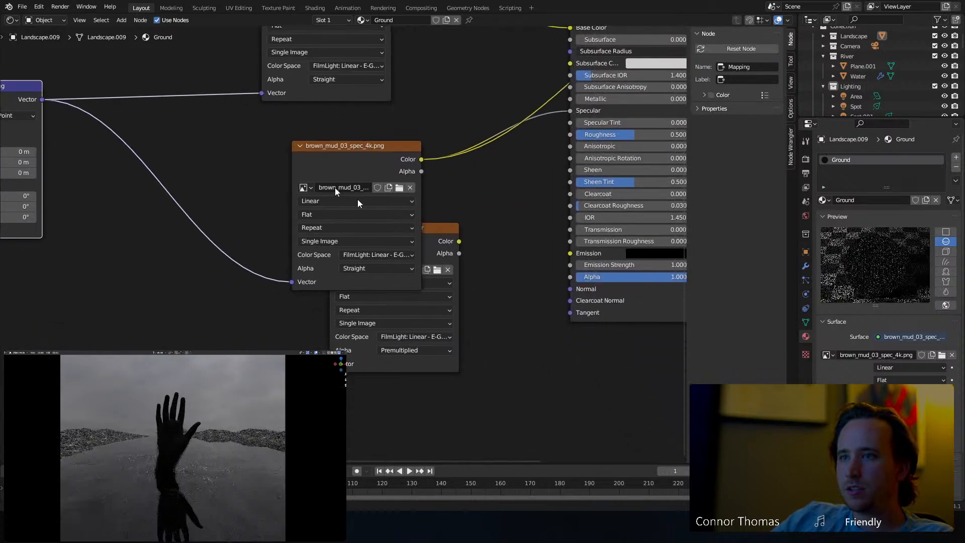
left_click_drag(437, 236, 390, 362)
middle_click_drag(221, 392, 261, 306)
scroll(260, 306, "down", 1)
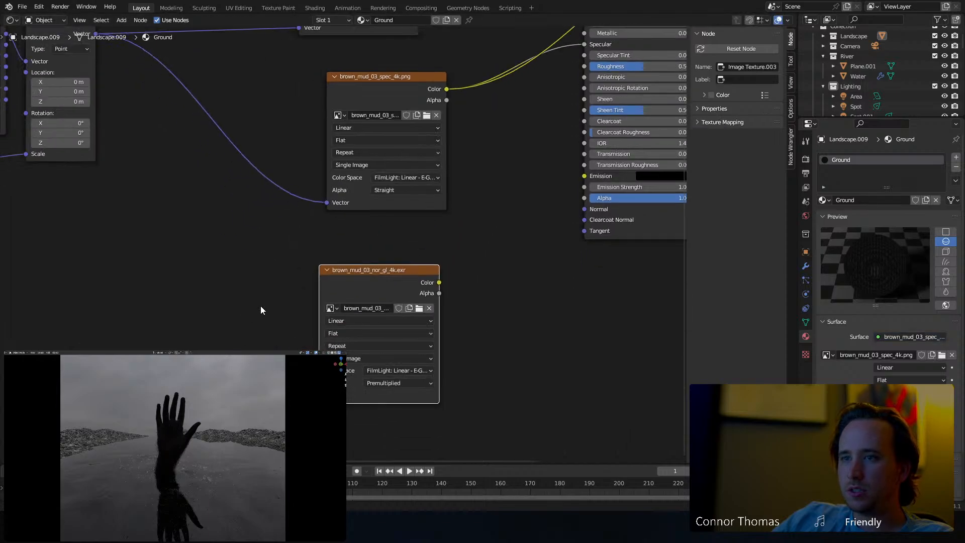
scroll(274, 319, "down", 1)
left_click_drag(323, 373, 131, 65)
Connect the normal texture's color to the Principled BSDF's Normal input and move the texture farther from the shader.
middle_click_drag(436, 204, 295, 232)
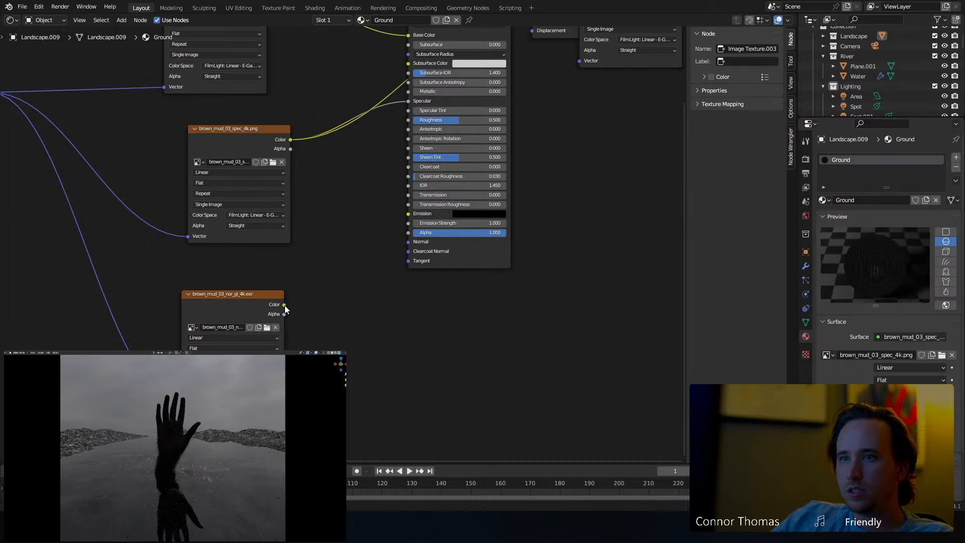
left_click_drag(285, 305, 408, 242)
left_click_drag(220, 296, 97, 295)
left_click(342, 328)
key("shift+a")
left_click(342, 328)
type("normal")
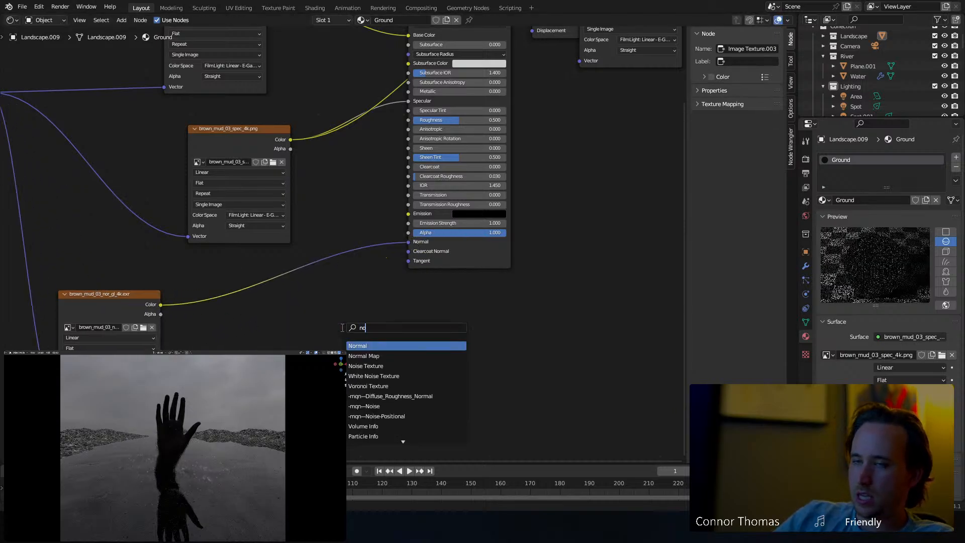
key("Return")
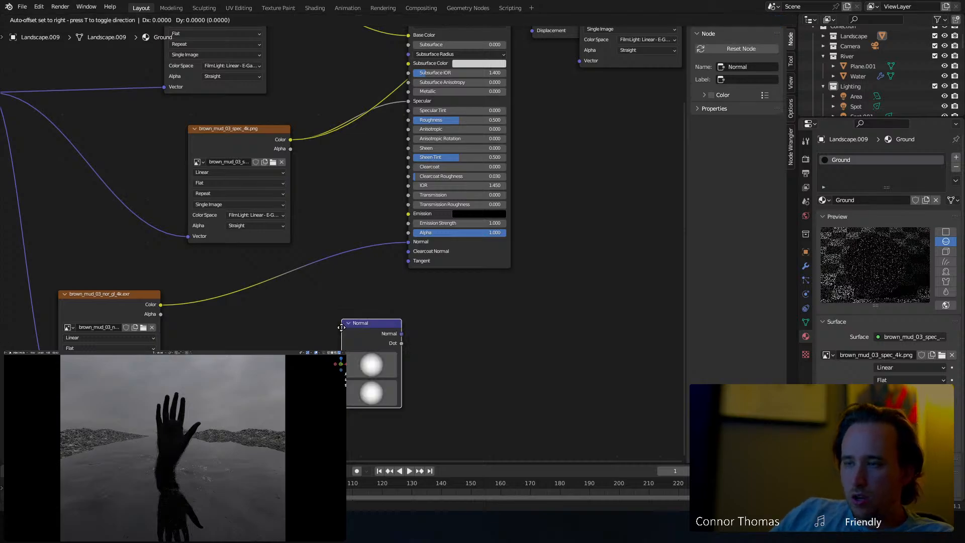
key("Escape")
Insert a Normal Map node between the normal texture and the Principled BSDF's Normal input.
key("shift+a")
left_click(347, 315)
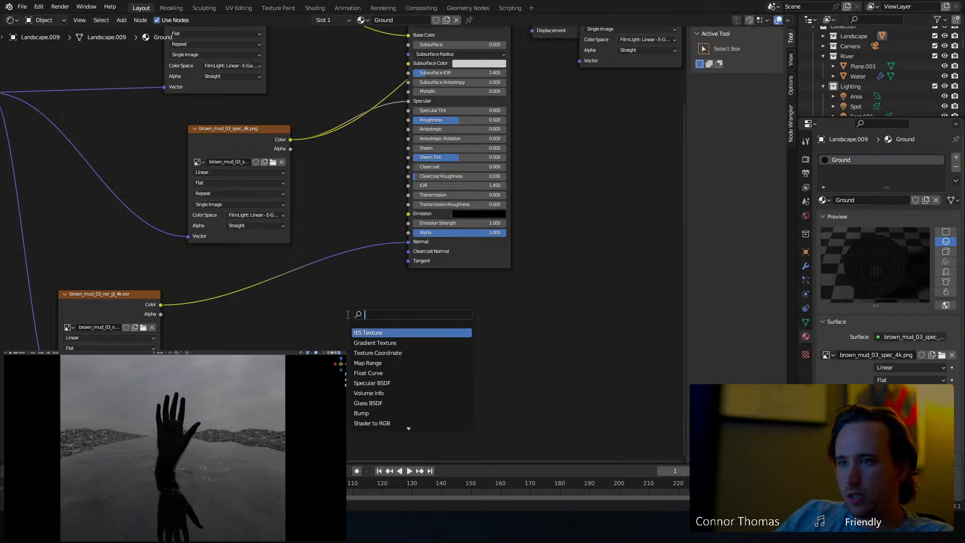
type("norma")
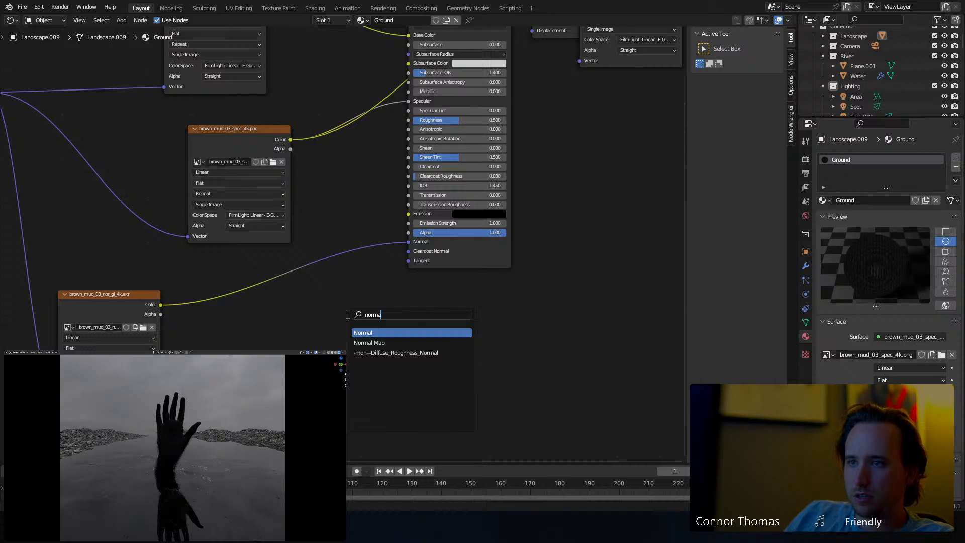
left_click(369, 342)
left_click(316, 290)
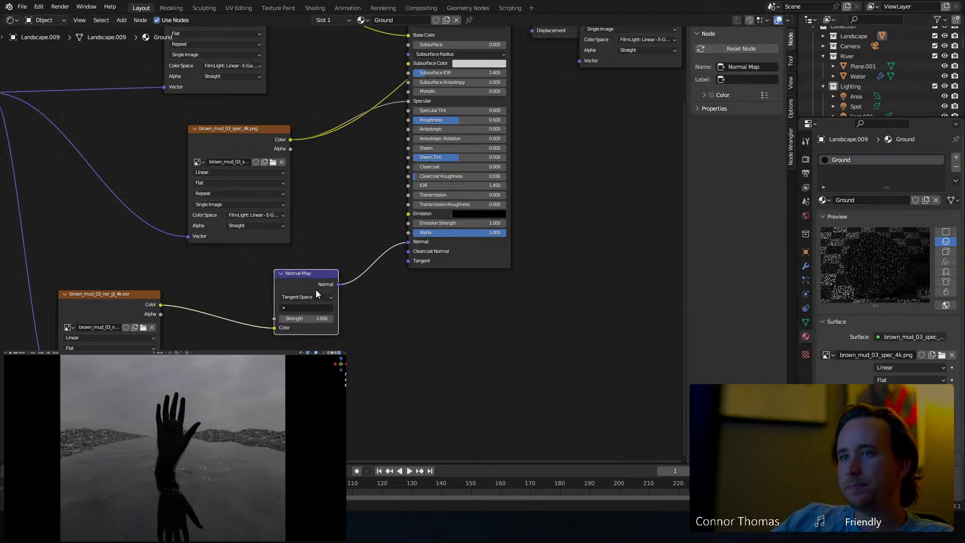
Make room between the shader and Material Output for the displacement texture and connect the Mapping vector to that texture.
middle_click_drag(294, 113, 314, 249)
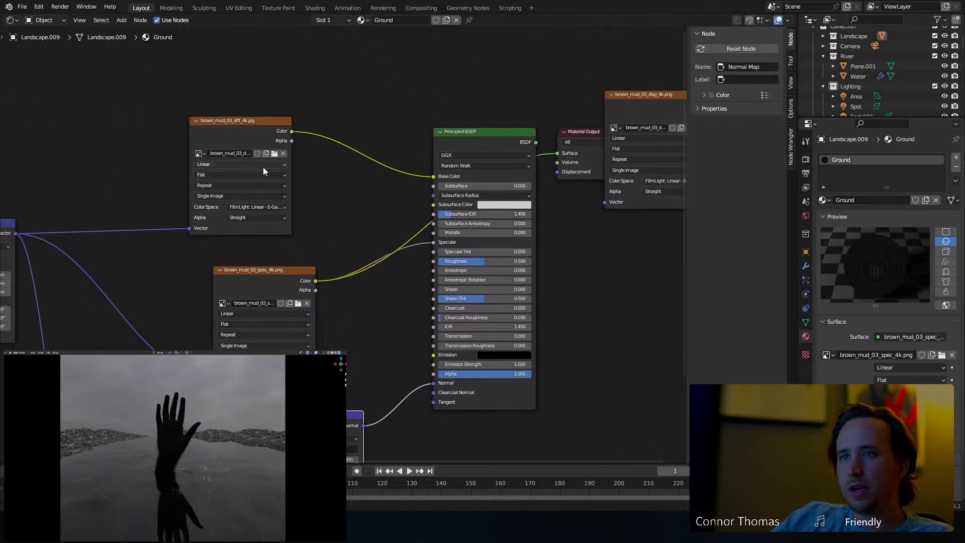
middle_click_drag(264, 166, 113, 144)
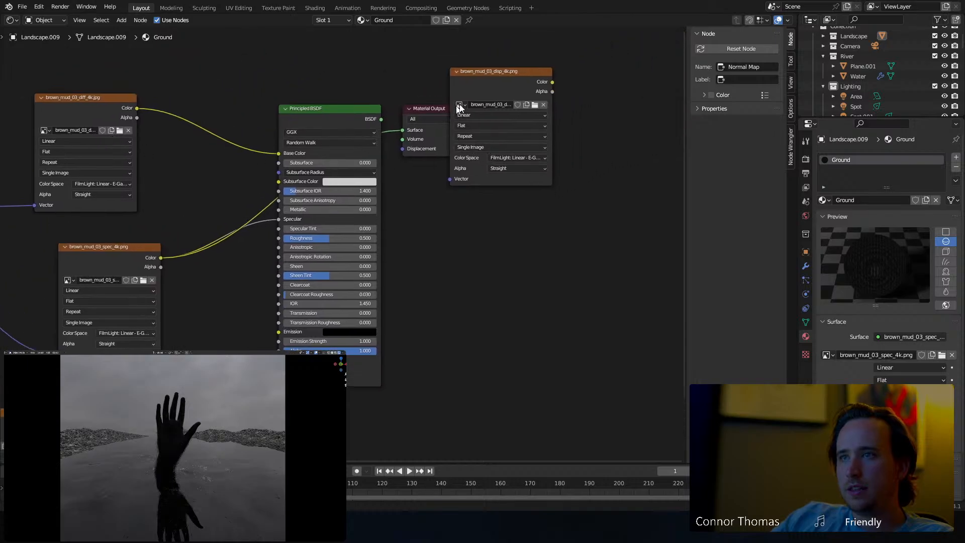
left_click_drag(488, 79, 469, 223)
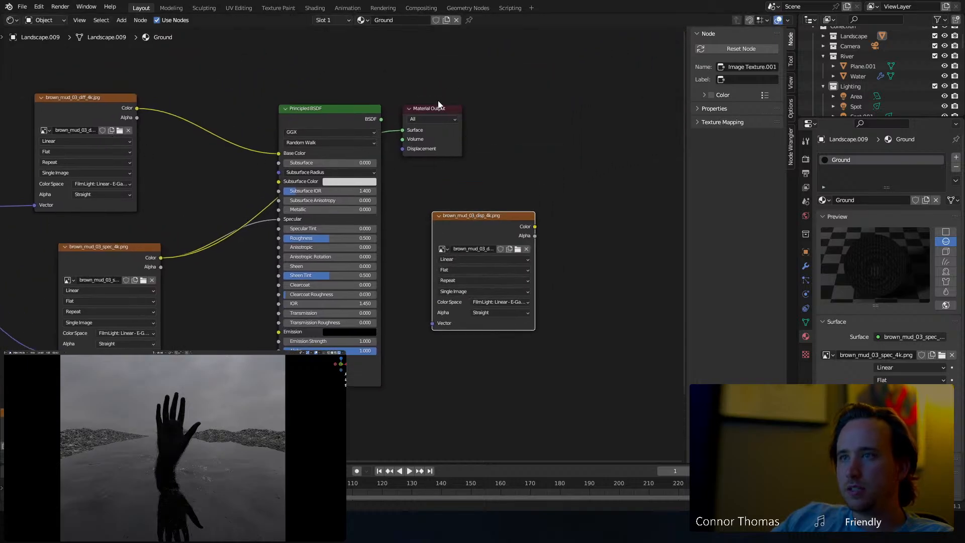
left_click(445, 111)
left_click_drag(445, 110, 678, 110)
middle_click_drag(480, 213, 543, 195)
left_click_drag(441, 305, 97, 193)
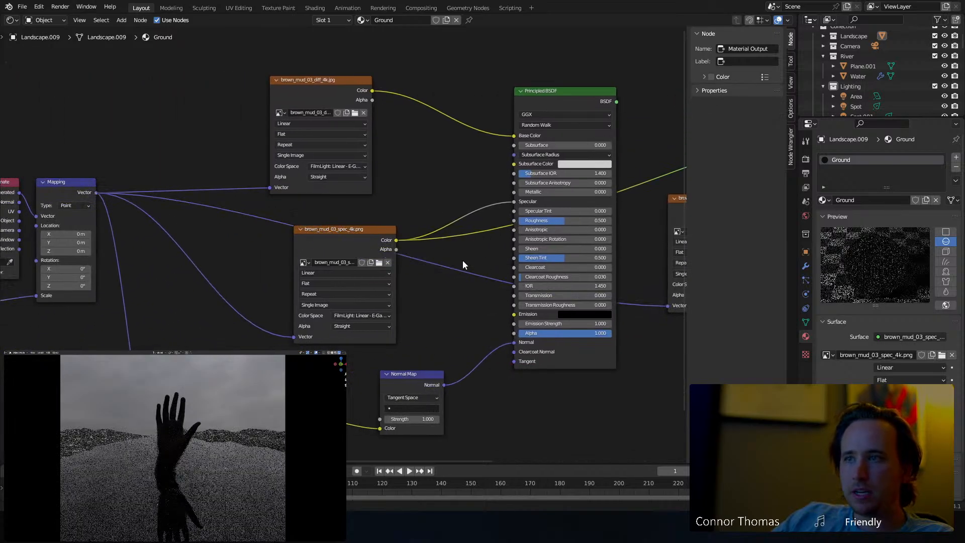
Connect the displacement texture's color to the Material Output's Displacement and the Principled BSDF to its Surface.
middle_click_drag(463, 261, 130, 234)
left_click_drag(411, 176, 569, 99)
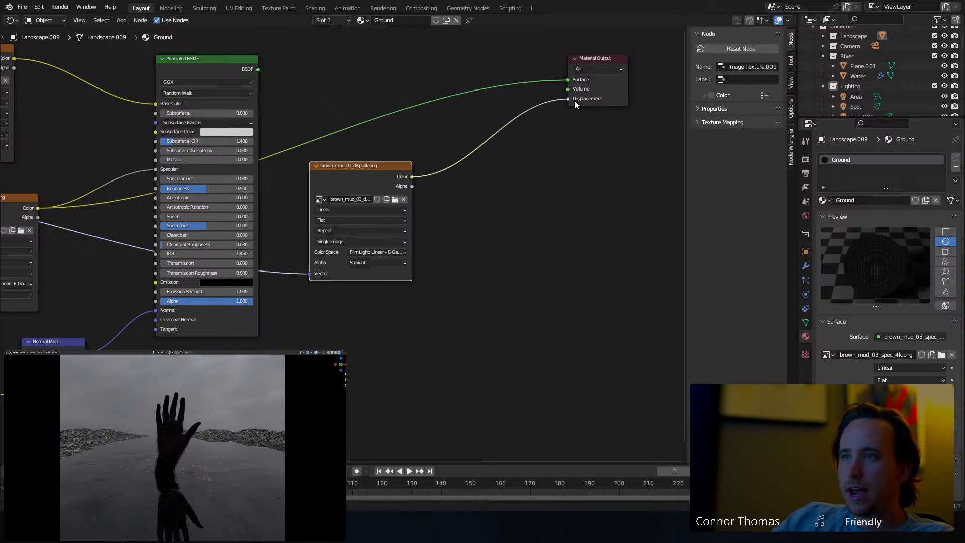
left_click(197, 62)
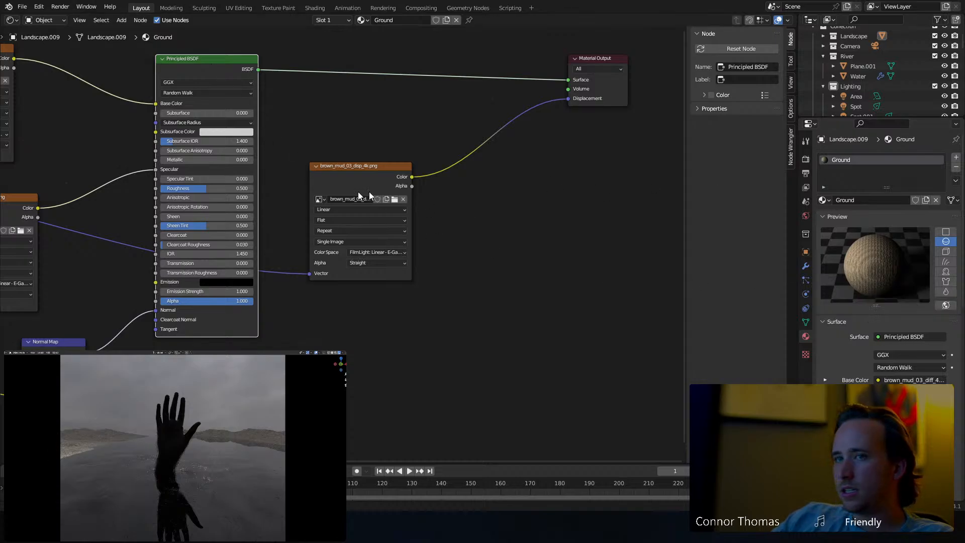
Insert an RGB Curves node between the diffuse texture and the shader's Base Color, and preview its output.
middle_click_drag(227, 199, 605, 277)
left_click_drag(335, 128, 225, 111)
left_click(345, 95)
key("shift+a")
left_click(343, 91)
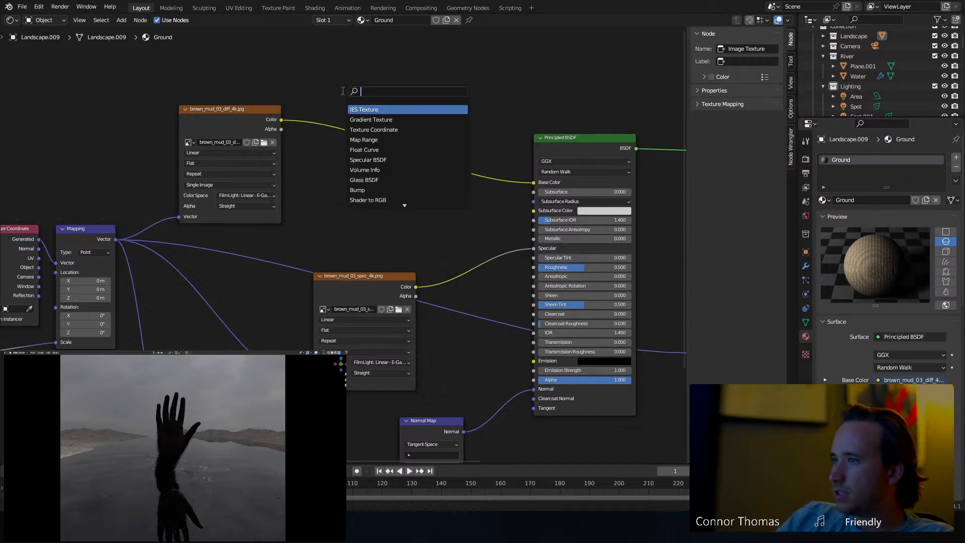
type("cur")
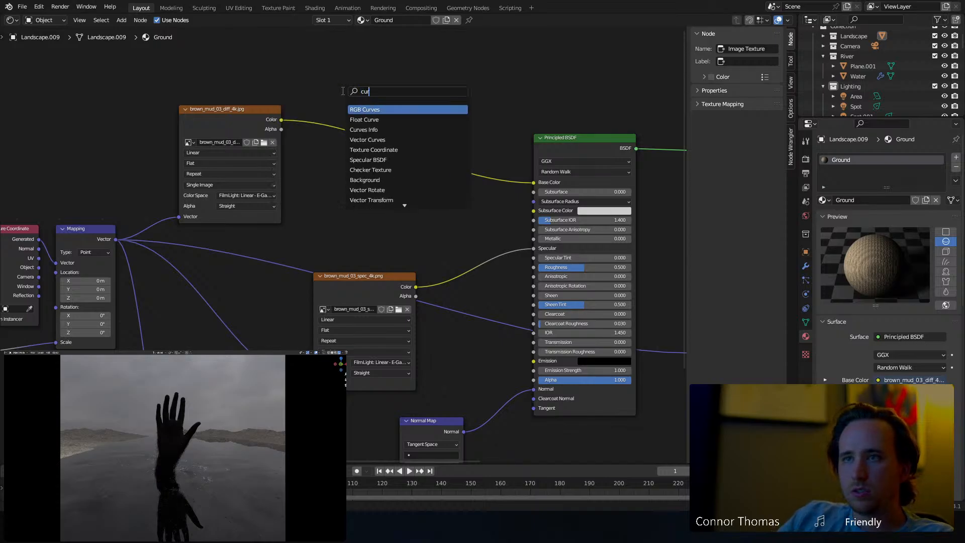
key("Return")
left_click(344, 93)
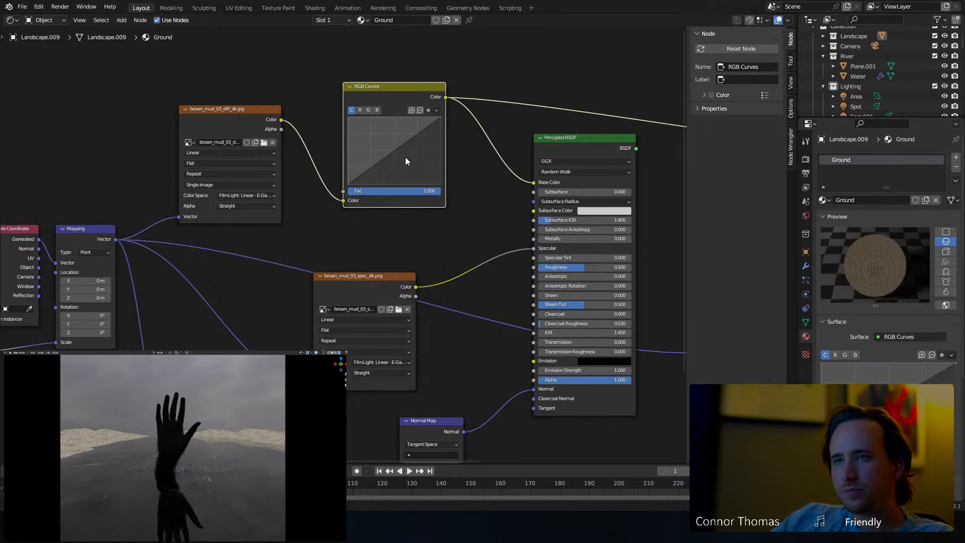
Darken the mud color with curve points at about (0.56, 0.04) and (0.83, 0.09), lowering the white endpoint to 0.375.
mouse_move(387, 163)
left_mouse_down()
mouse_move(393, 143)
mouse_move(376, 153)
mouse_move(391, 178)
mouse_move(425, 167)
mouse_move(392, 178)
left_mouse_up()
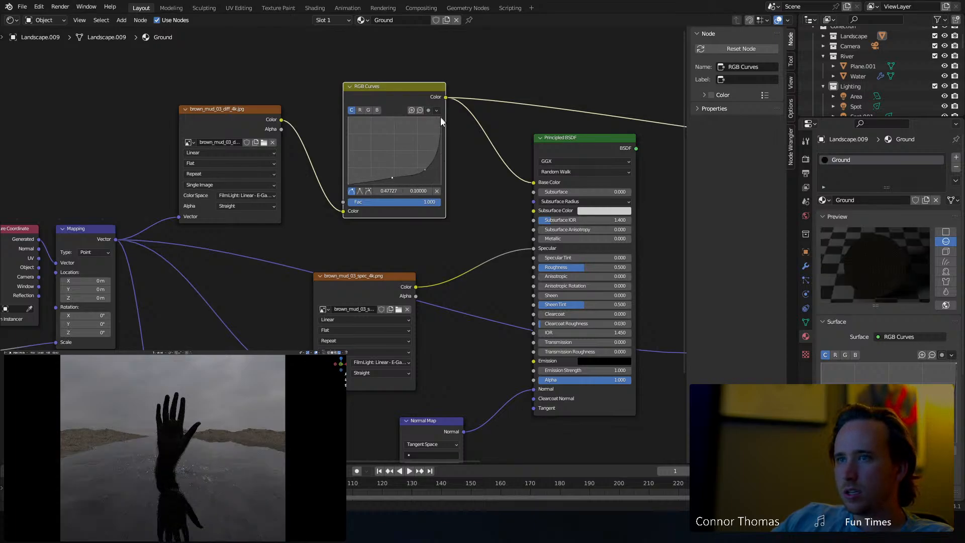
left_click_drag(441, 116, 441, 164)
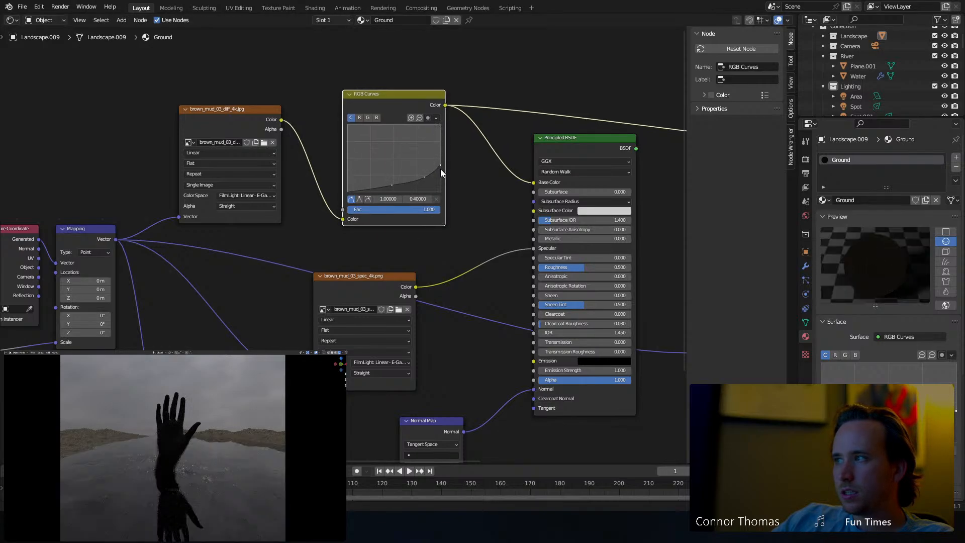
scroll(441, 168, "up", 3)
left_click_drag(479, 128, 483, 144)
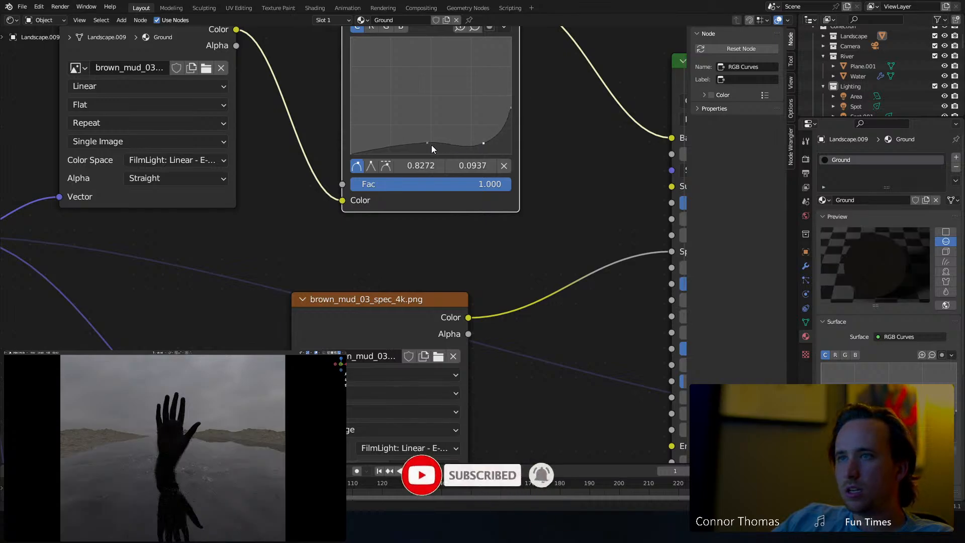
left_click_drag(428, 144, 442, 149)
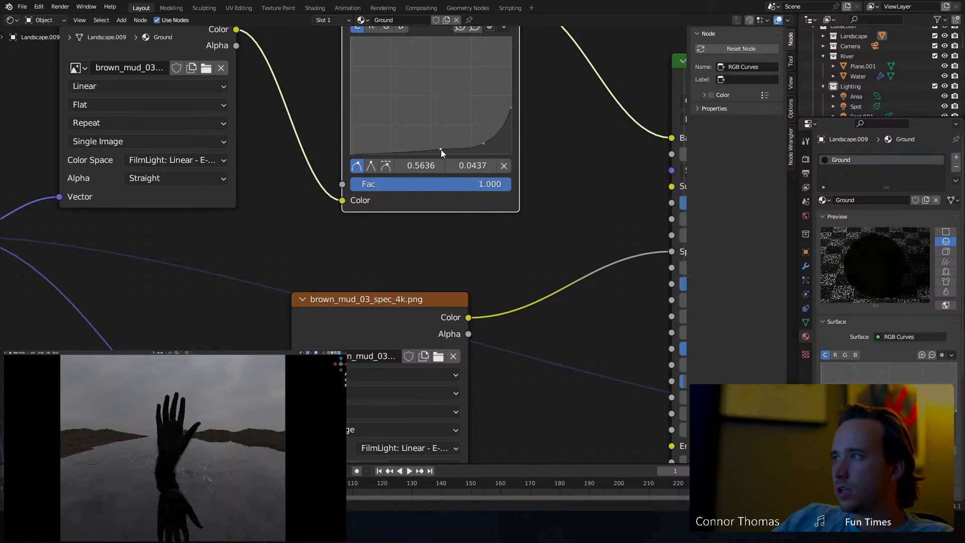
middle_click_drag(623, 141, 613, 177)
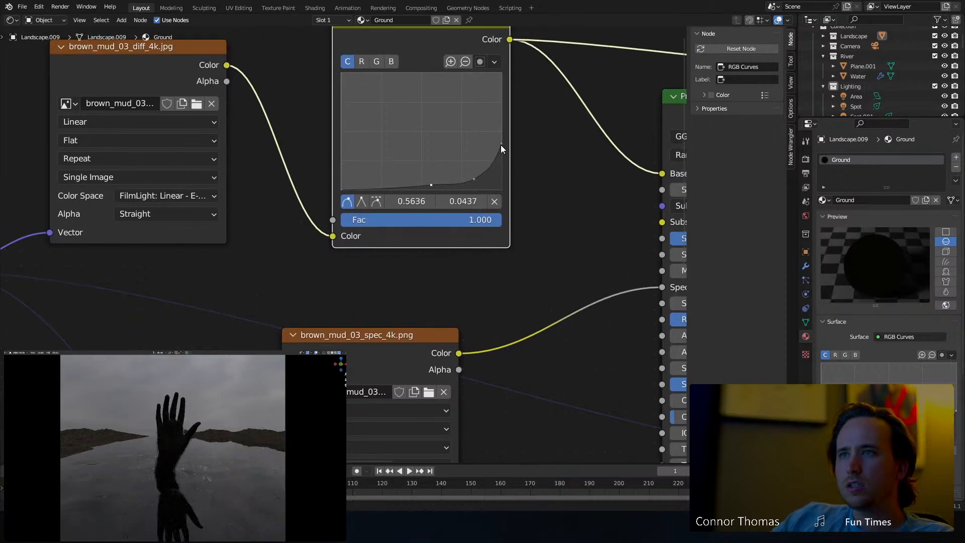
left_click_drag(500, 145, 503, 147)
Route the Principled BSDF back to the Material Output's Surface in place of the RGB Curves preview.
middle_click_drag(537, 173, 402, 145)
middle_click_drag(502, 123, 412, 166)
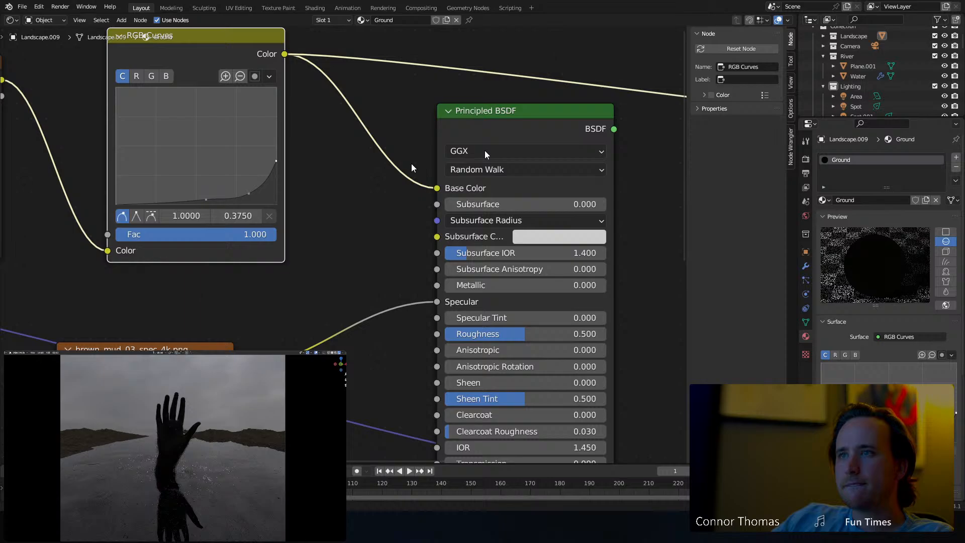
left_click(542, 106, "ctrl+shift")
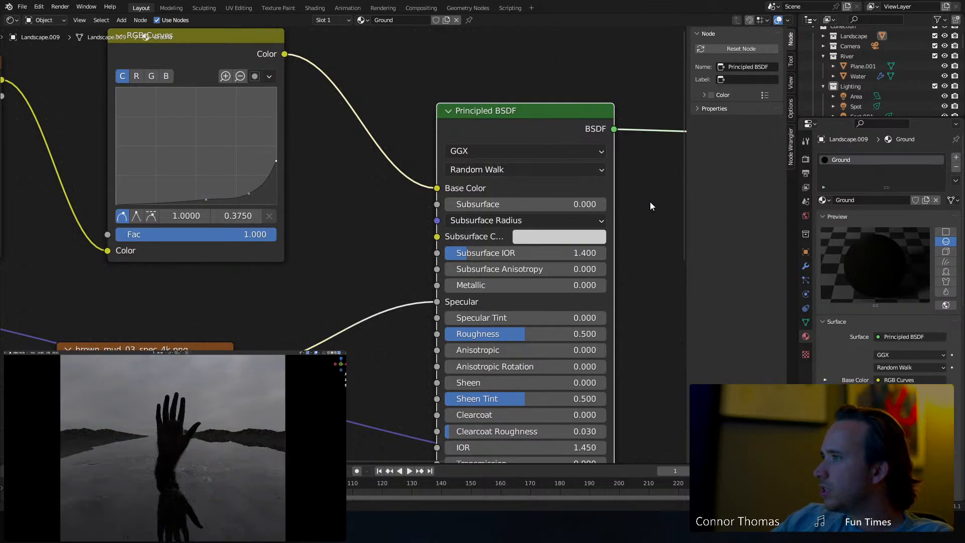
Move the specular texture farther from the shader and preview the texture on the landscape.
mouse_move(649, 203)
middle_mouse_down()
mouse_move(562, 152)
mouse_move(576, 105)
middle_mouse_up()
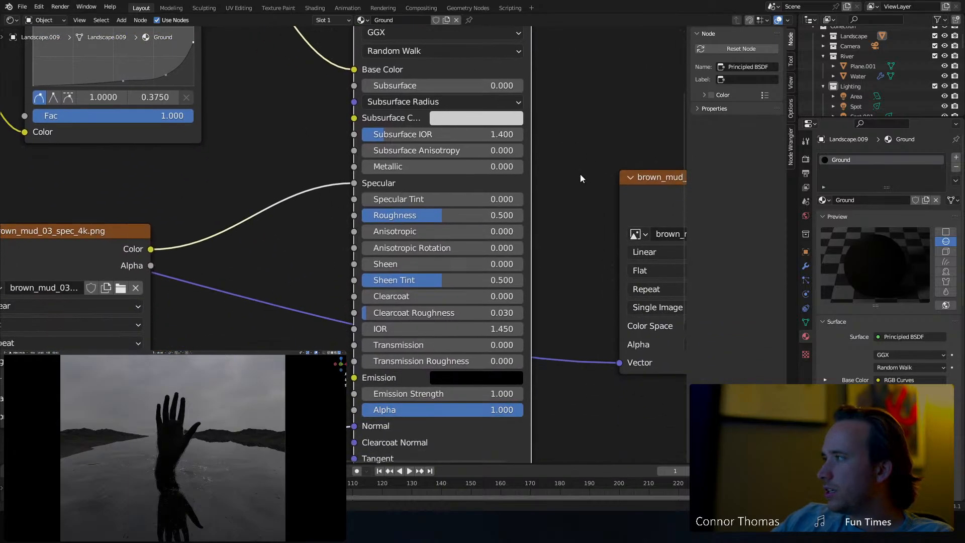
mouse_move(541, 162)
middle_mouse_down()
mouse_move(545, 120)
mouse_move(564, 192)
middle_mouse_up()
middle_click_drag(272, 274, 464, 203)
left_click_drag(260, 185, 90, 198)
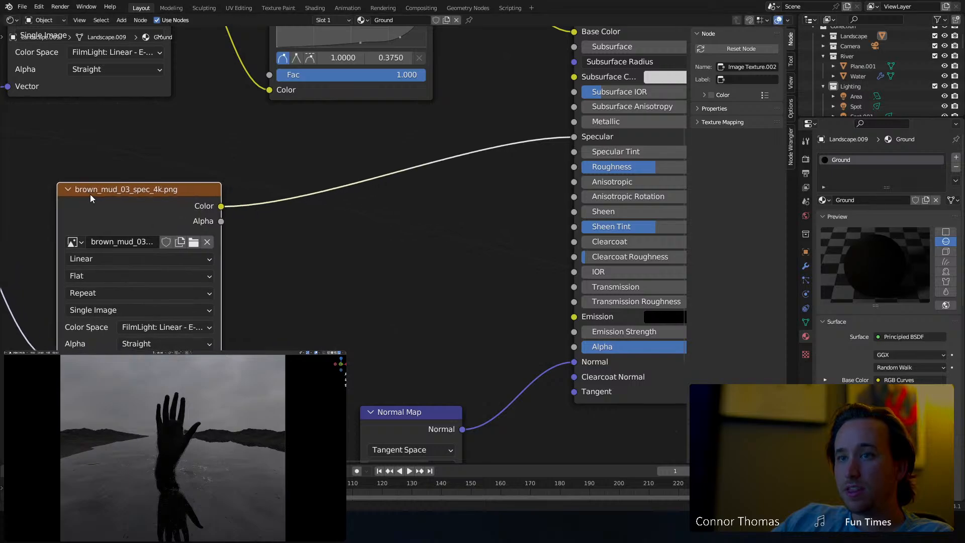
left_click(95, 194, "ctrl+shift")
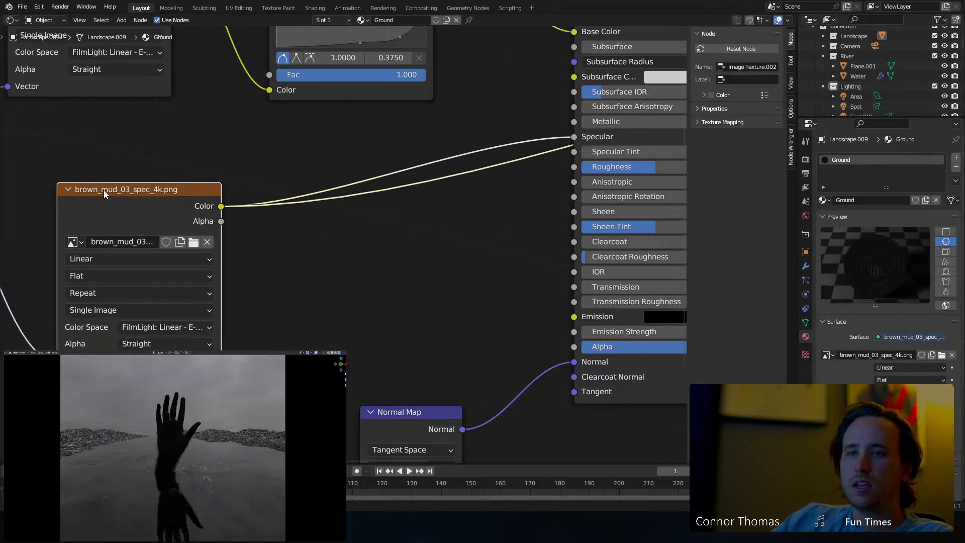
Connect the specular texture's color to the shader's Roughness and restore the Principled BSDF as the output.
left_click_drag(220, 206, 568, 170)
middle_click_drag(520, 222, 168, 312)
left_click(306, 56, "ctrl+shift")
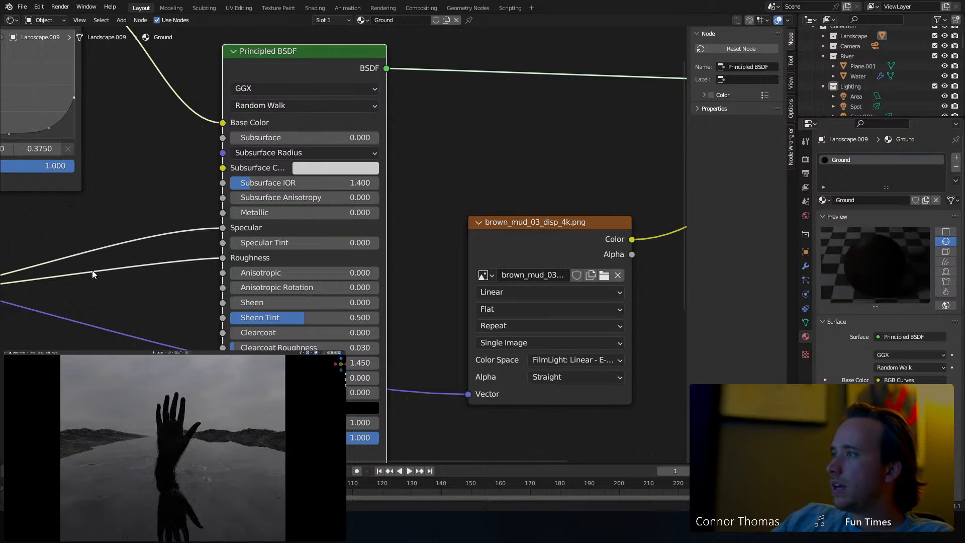
Insert an Invert node between the specular texture and the Roughness input, and save the file.
middle_click_drag(92, 270, 415, 213)
middle_click_drag(278, 249, 349, 220)
key("shift+a")
left_click(372, 274)
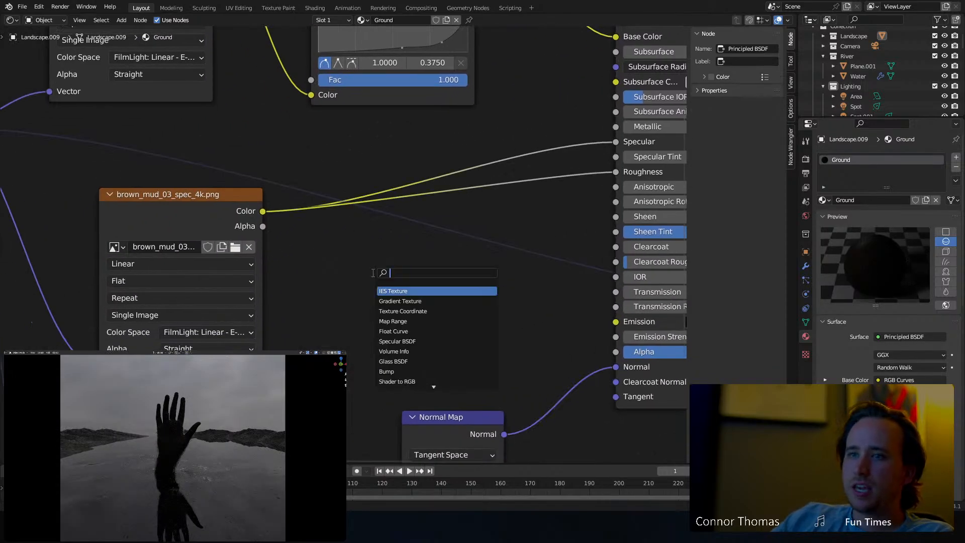
type("invert")
key("Return")
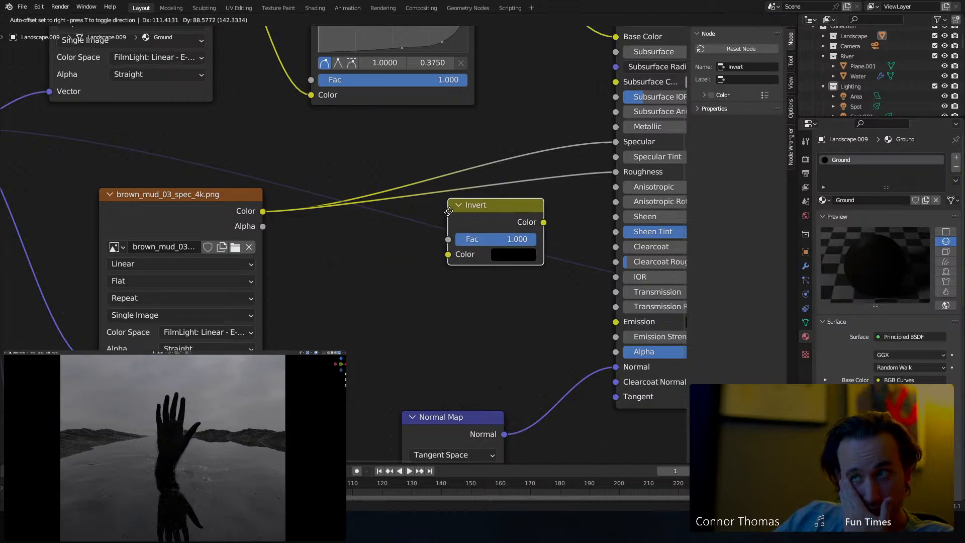
left_click(497, 198)
left_click_drag(496, 195, 376, 263)
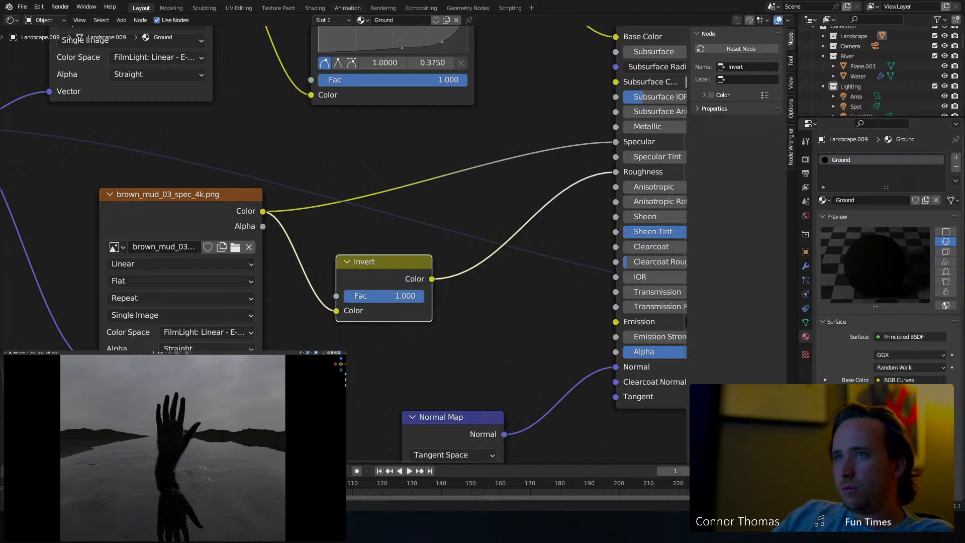
key("ctrl+s")
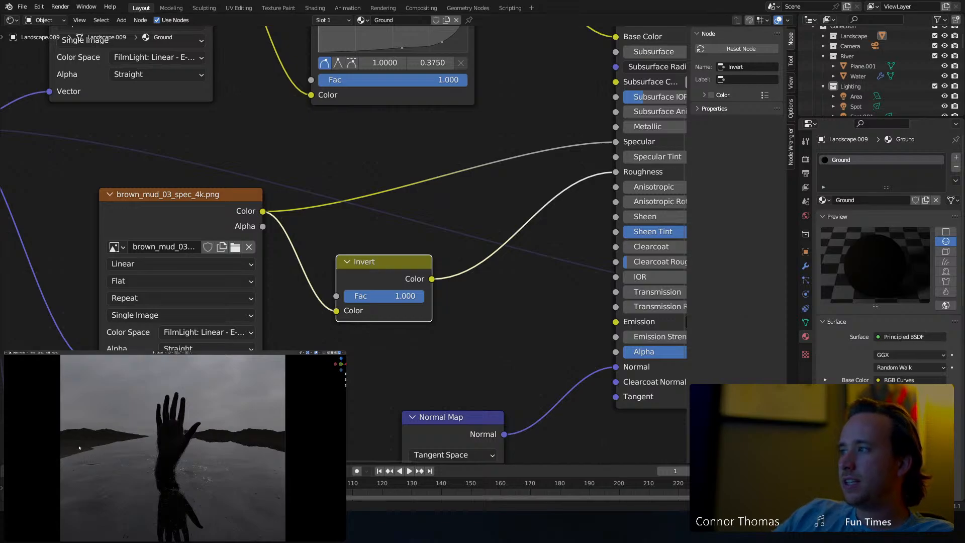
Move the displacement texture below the shader-to-output link, shift the Material Output farther away, and save the file.
middle_click_drag(495, 319, 276, 327)
scroll(276, 326, "down", 4)
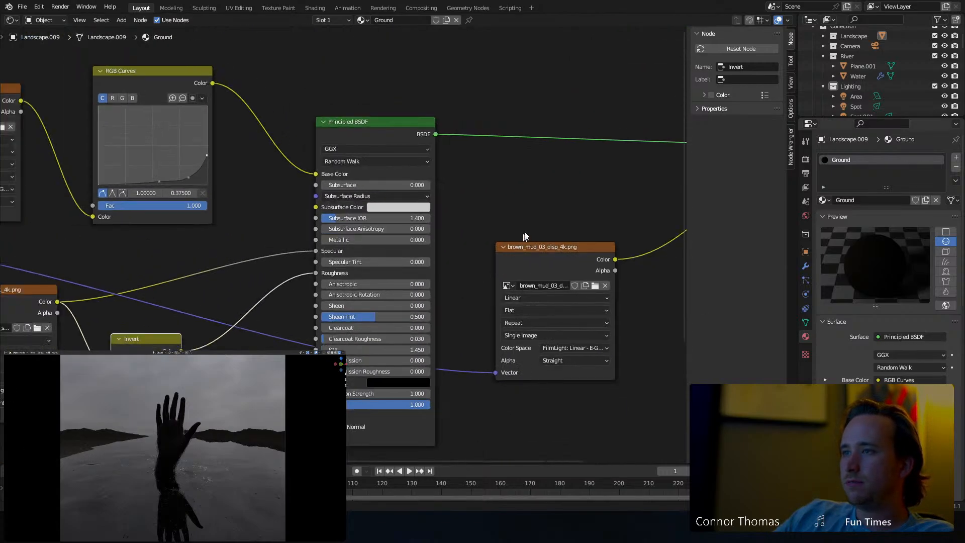
middle_click_drag(613, 198, 421, 213)
left_click_drag(341, 264, 480, 312)
middle_click_drag(573, 213, 443, 230)
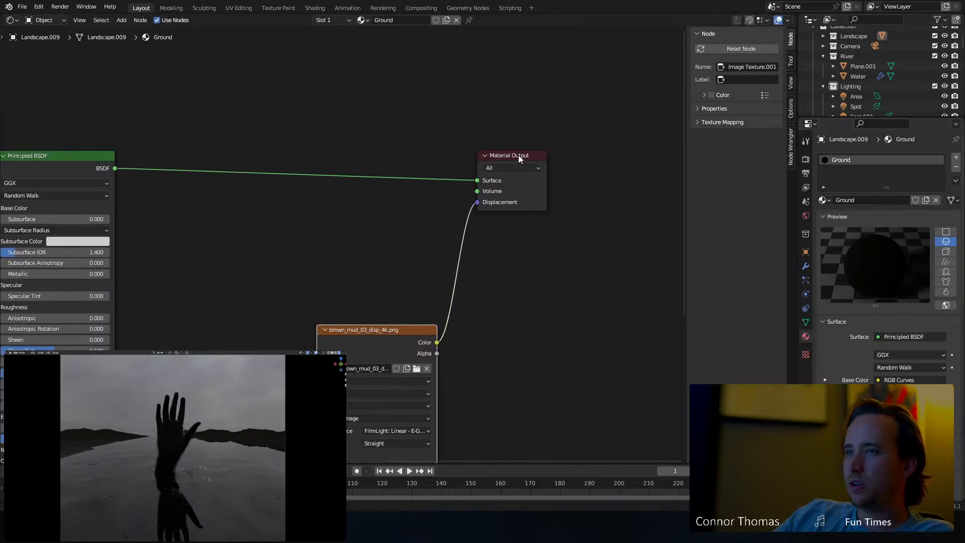
left_click_drag(519, 158, 574, 155)
key("ctrl+s")
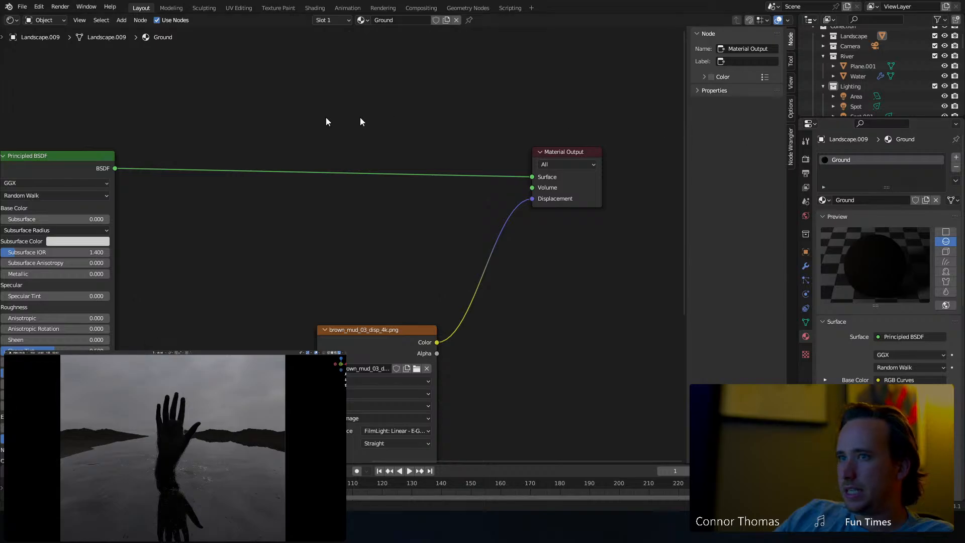
Switch the shader editor area to the 3D Viewport and place the 3D cursor on the riverbank, returning to the select tool.
left_click(9, 22)
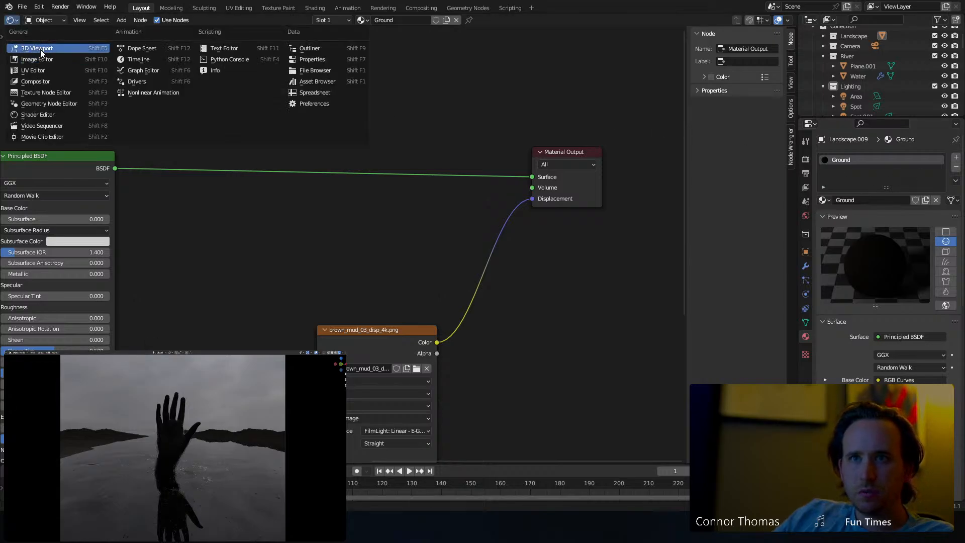
left_click(30, 44)
middle_click_drag(278, 177, 113, 119)
left_click(14, 72)
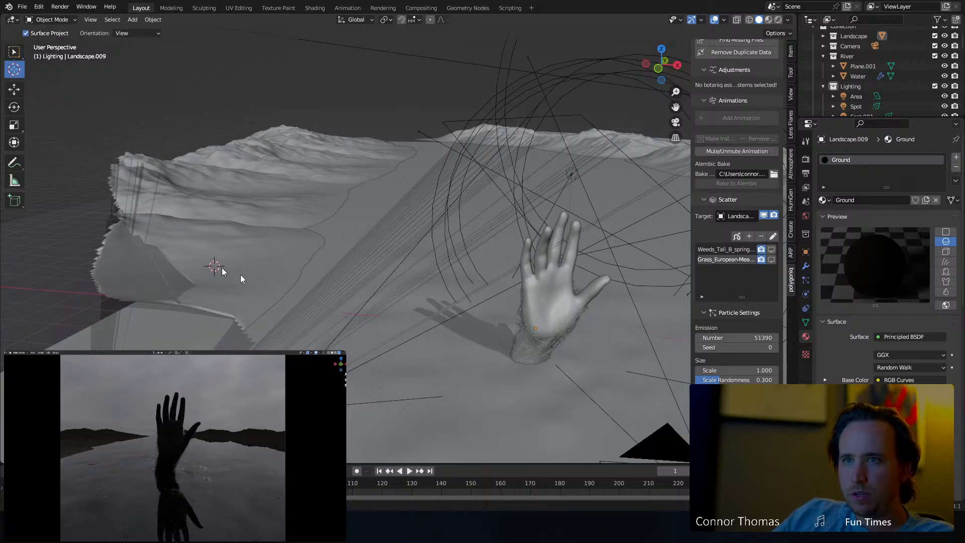
left_click(13, 51)
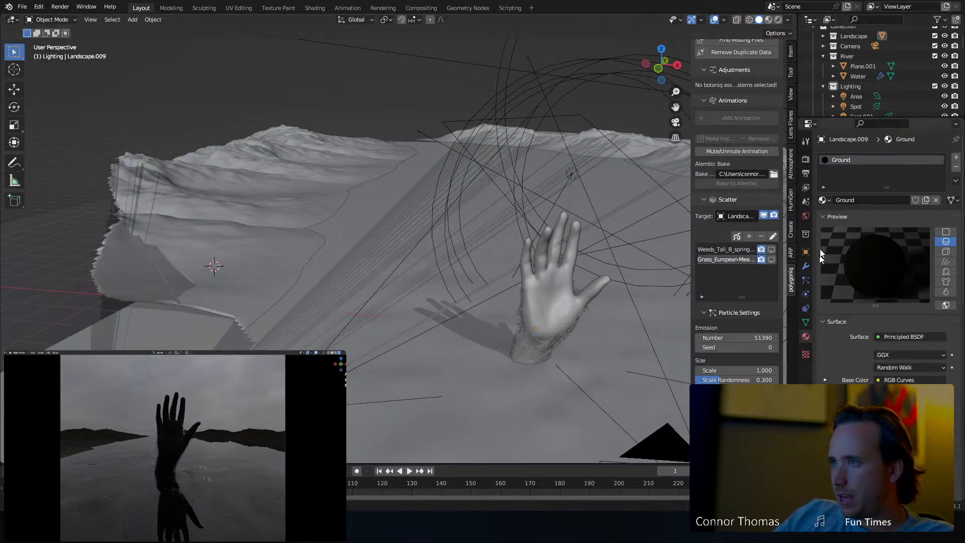
Open the botaniq asset spawner and browse the rocks category.
scroll(744, 126, "up", 8)
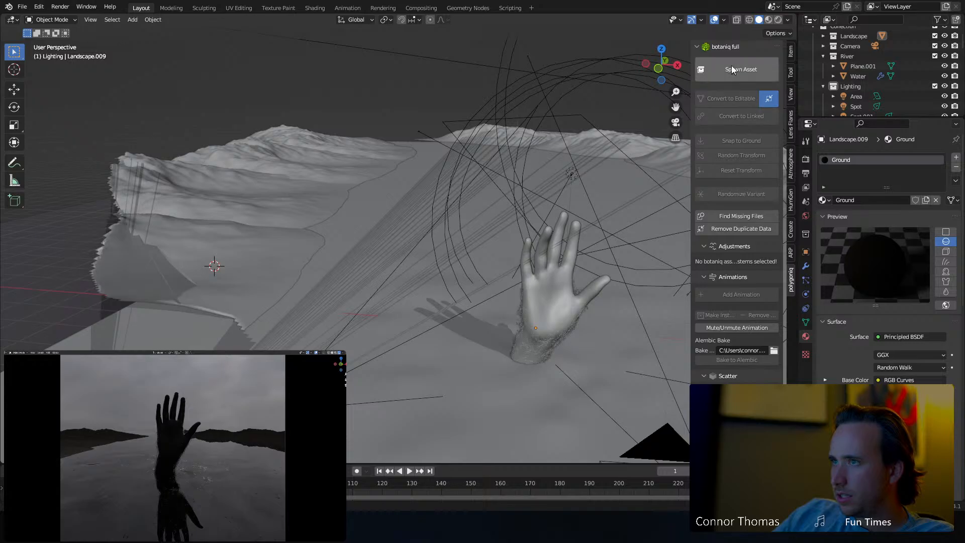
left_click(732, 66)
left_click(719, 161)
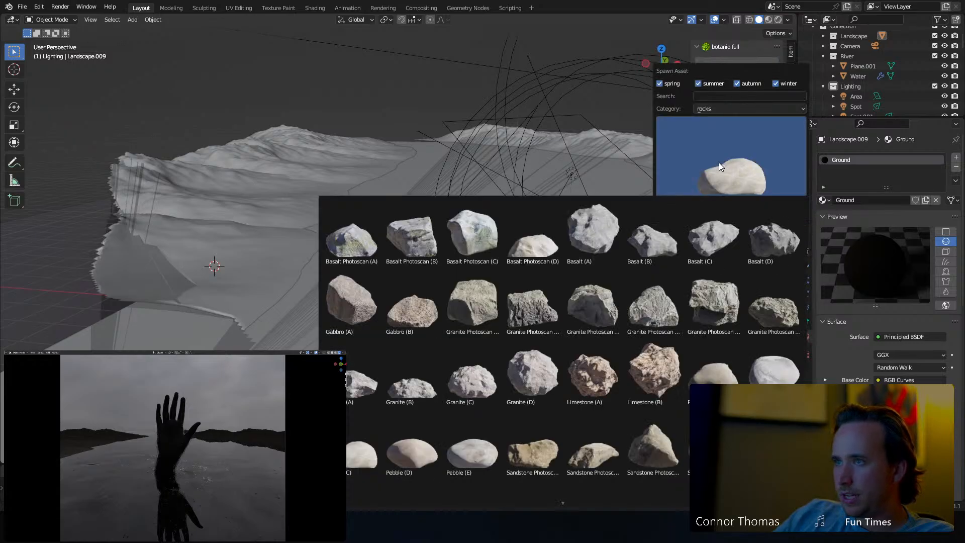
left_click(723, 109)
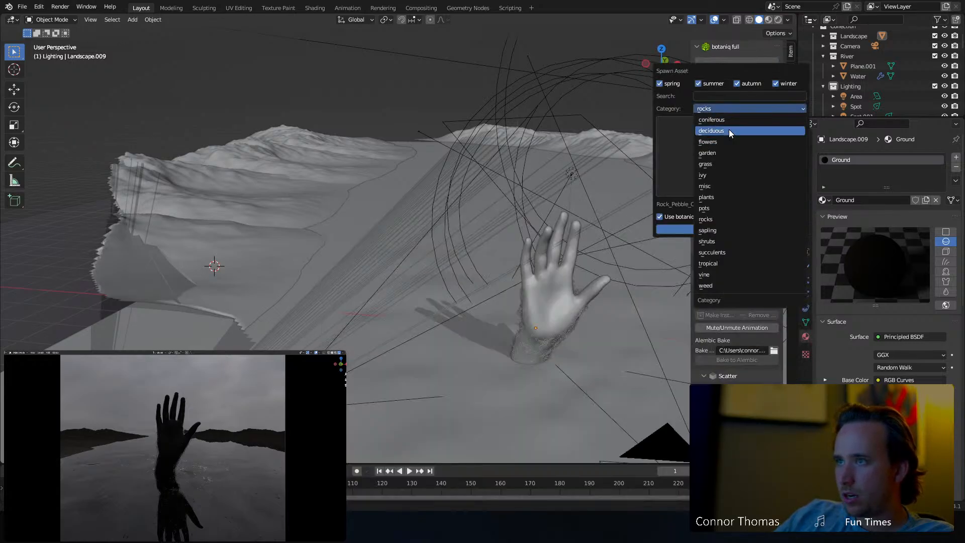
left_click(706, 219)
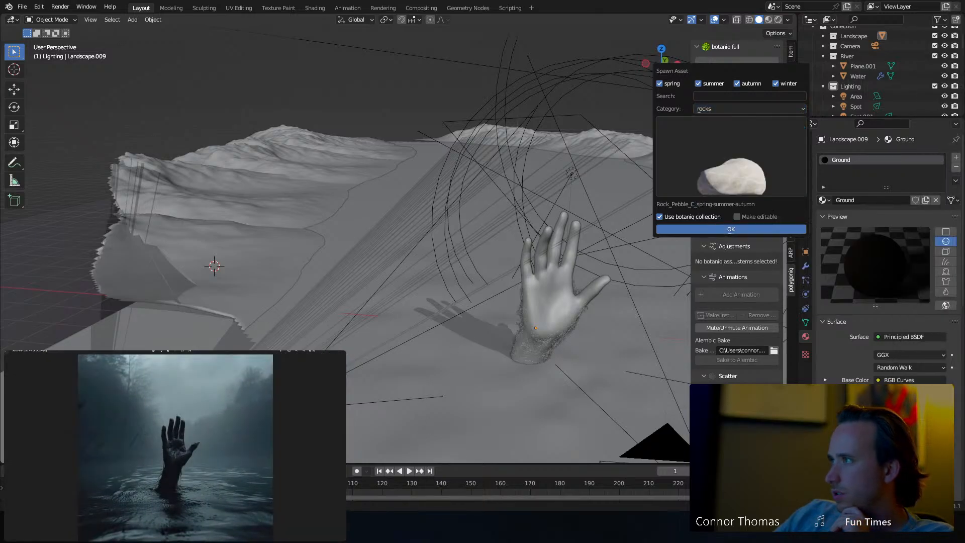
left_click(718, 146)
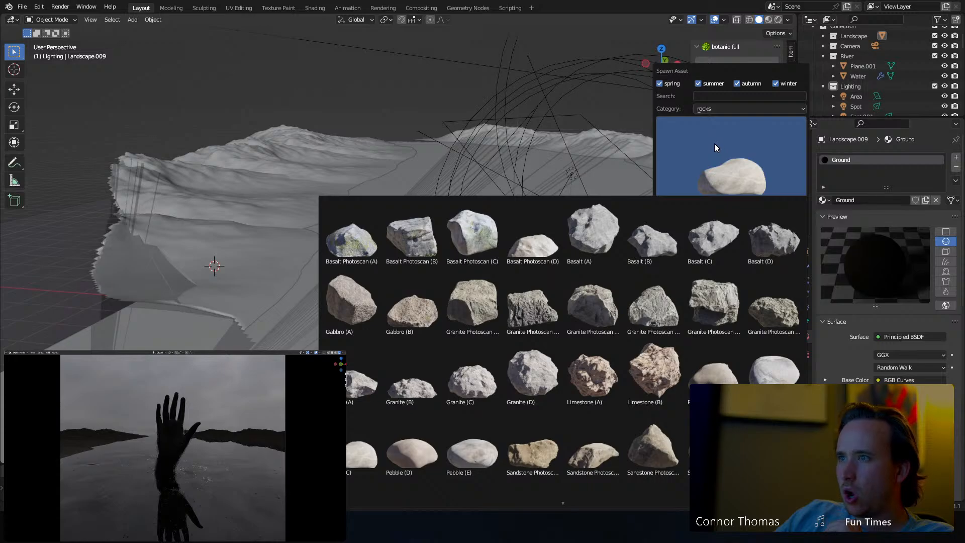
Spawn the deciduous tree Tree_Acer-pseudoplatanus_B_winter at the 3D cursor.
left_click(710, 107)
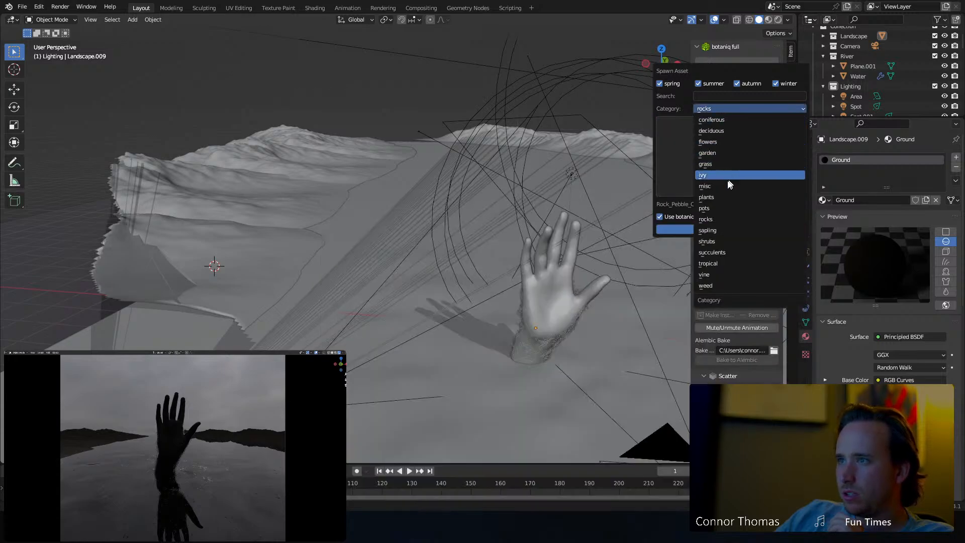
left_click(722, 130)
left_click(725, 156)
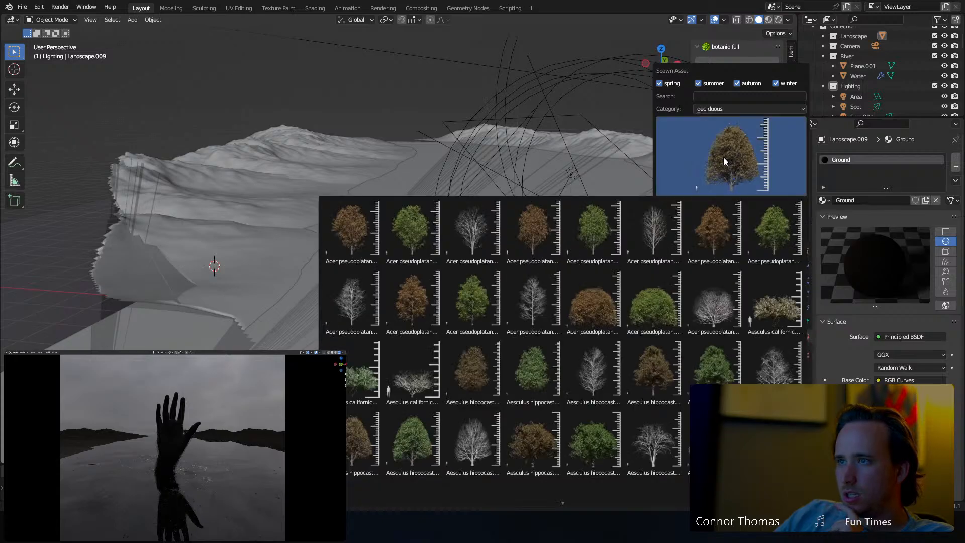
left_click(660, 226)
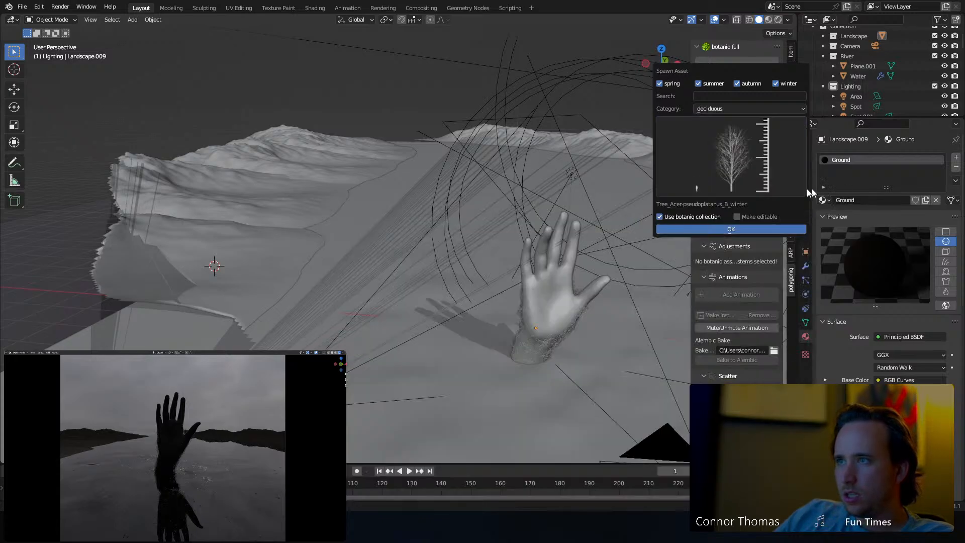
left_click(761, 229)
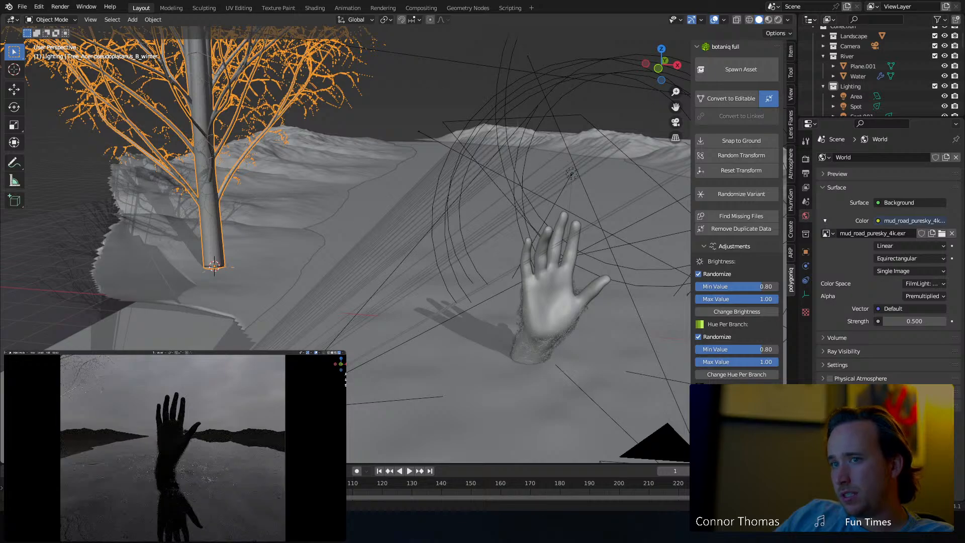
Scale down the bare winter tree and lower it vertically into the riverbank.
key("s")
left_click(313, 208)
middle_click_drag(313, 208, 315, 198)
key("g")
key("z")
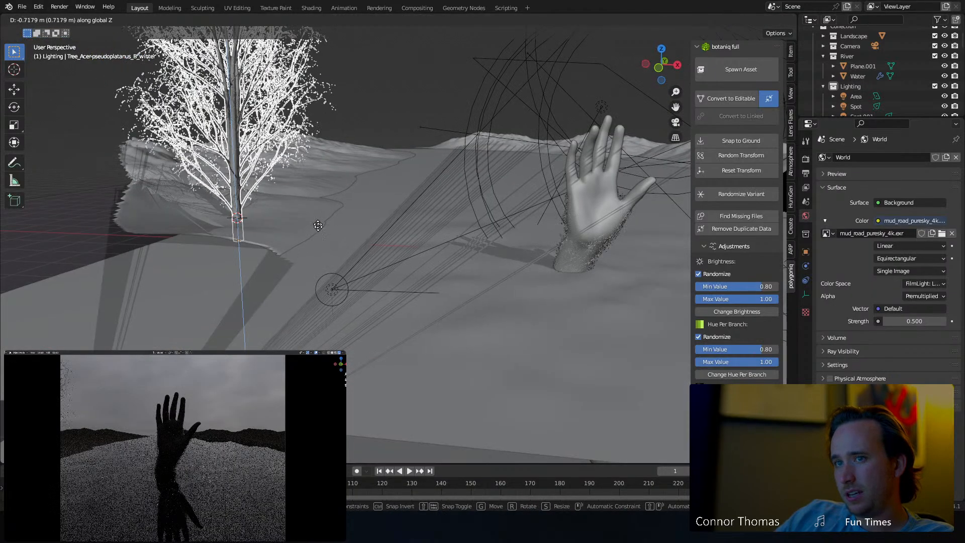
left_click(276, 215)
Tilt the bare winter tree slightly on the riverbank with a free trackball rotation.
key("r")
key("r")
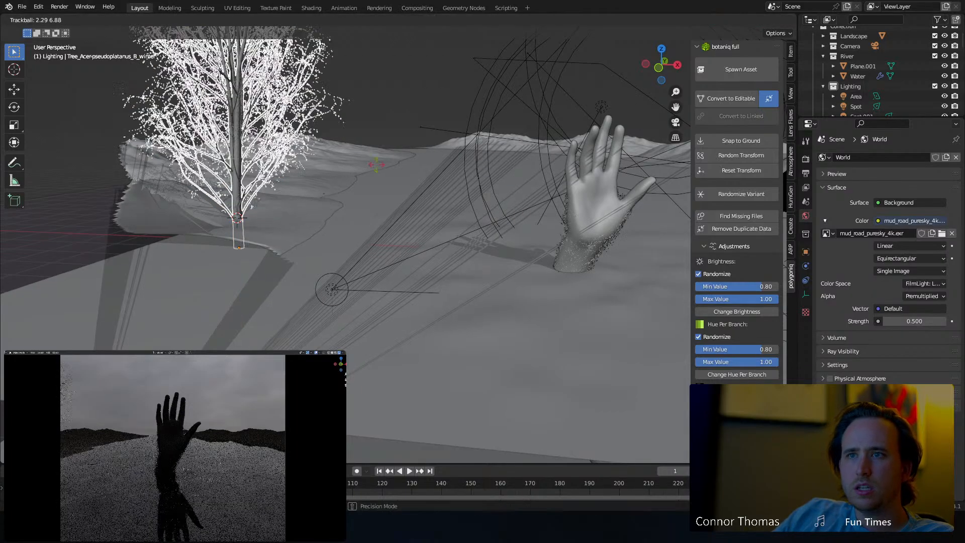
left_click(375, 166)
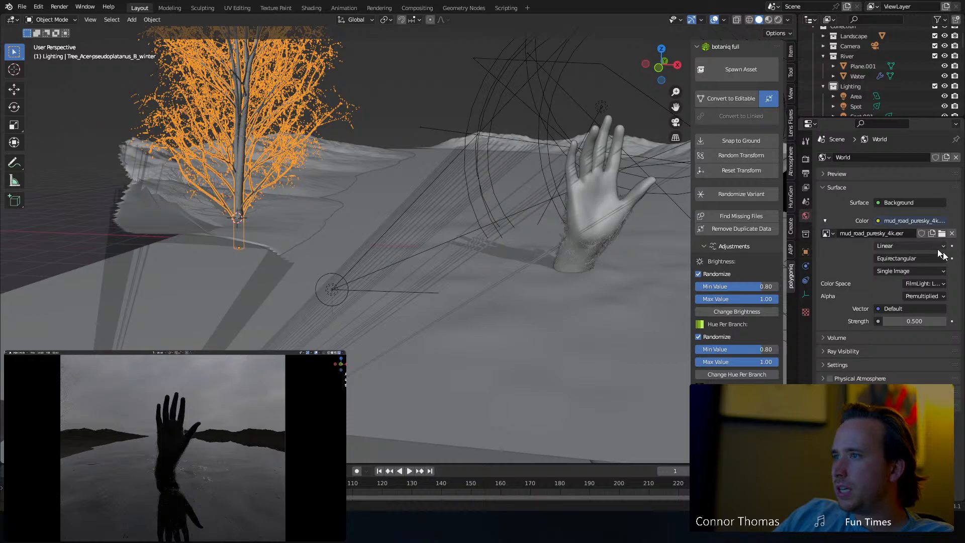
Try to reach the winter tree's material in the Shader Editor, expanding the tree in the outliner, and return to the 3D Viewport.
left_click(19, 19)
left_click(56, 45)
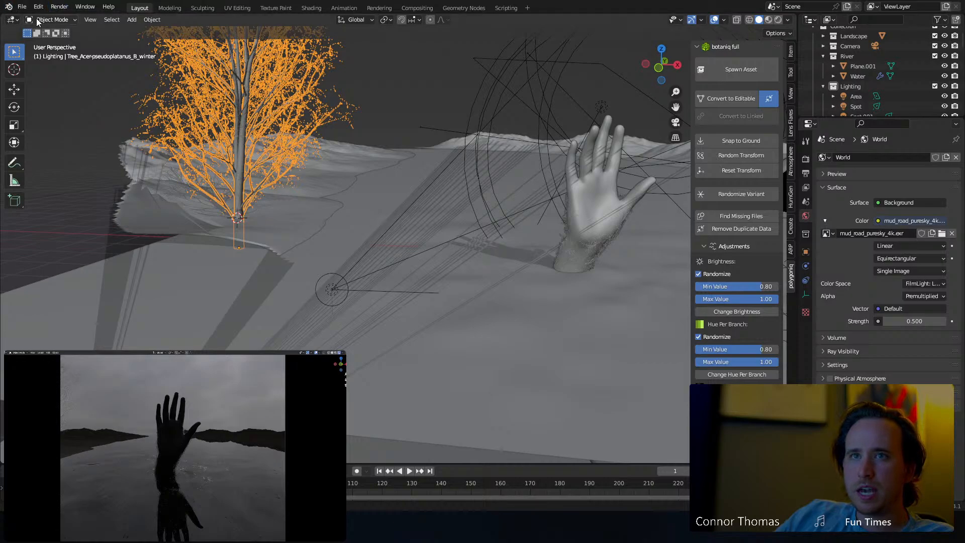
left_click(11, 19)
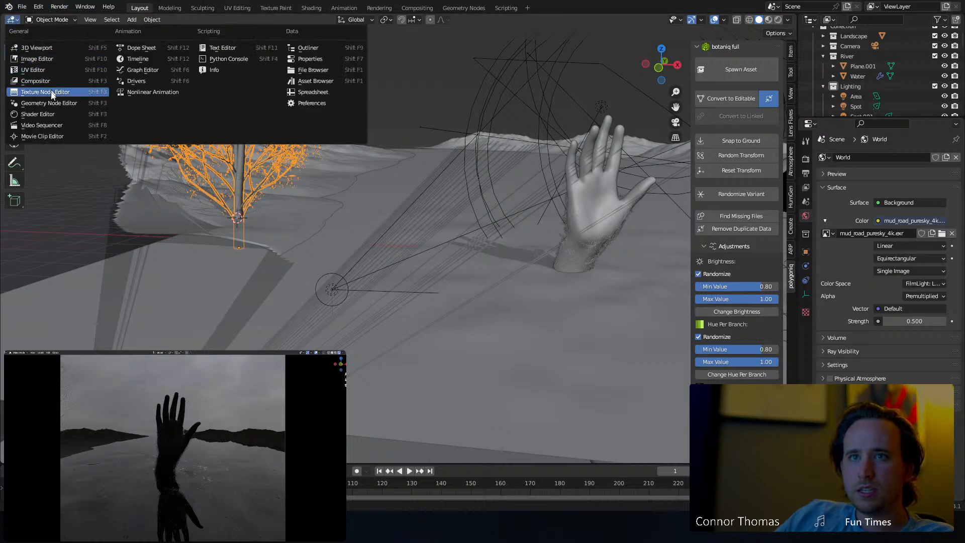
left_click(30, 102)
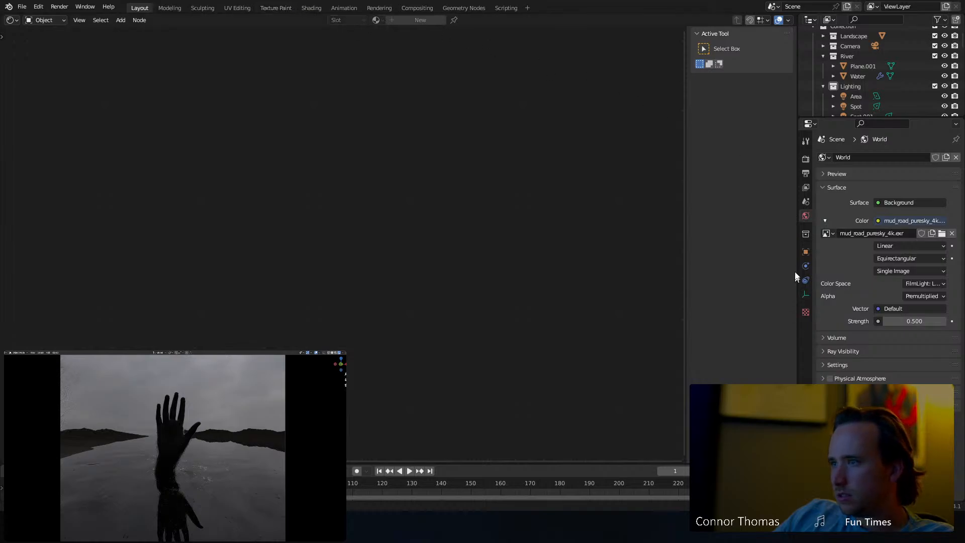
scroll(879, 73, "down", 10)
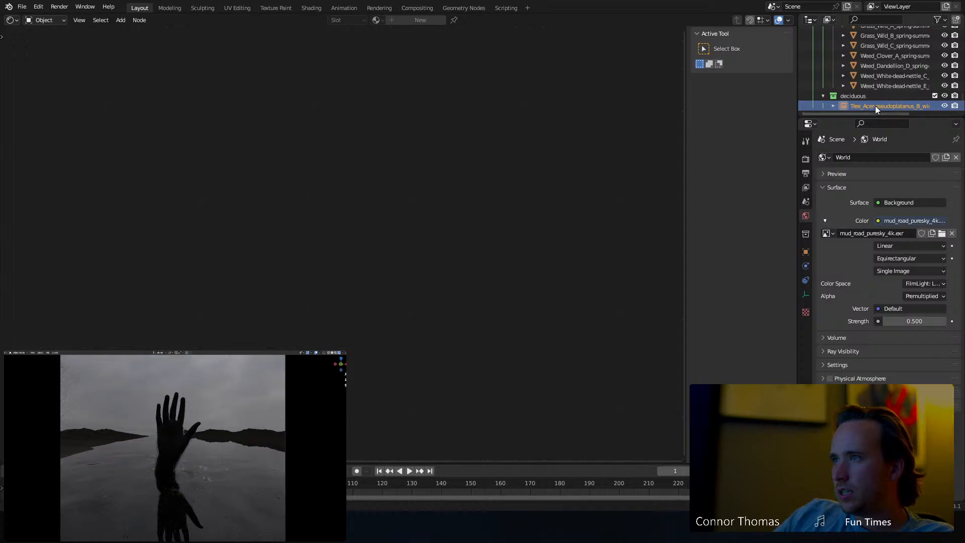
double_click(876, 106)
key("Return")
left_click(832, 106)
left_click(868, 104)
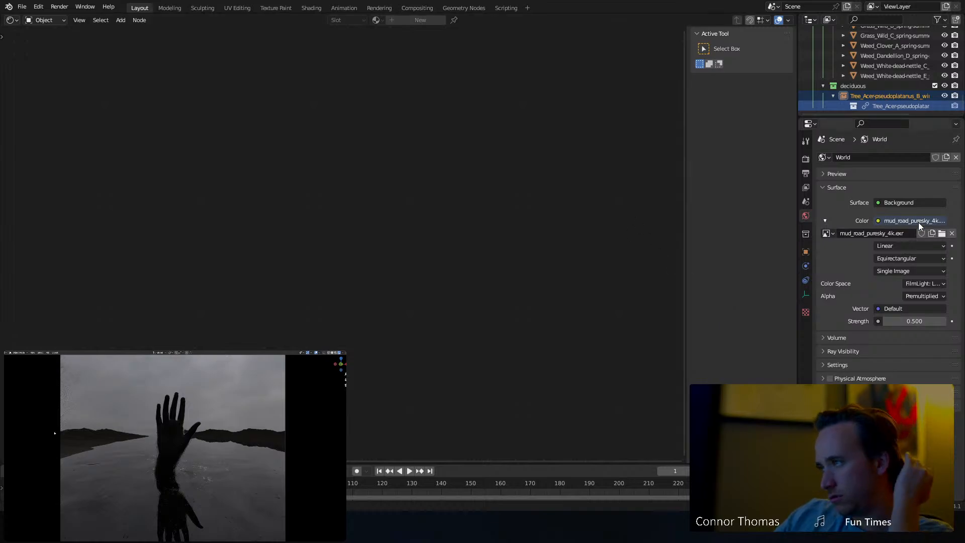
left_click(11, 20)
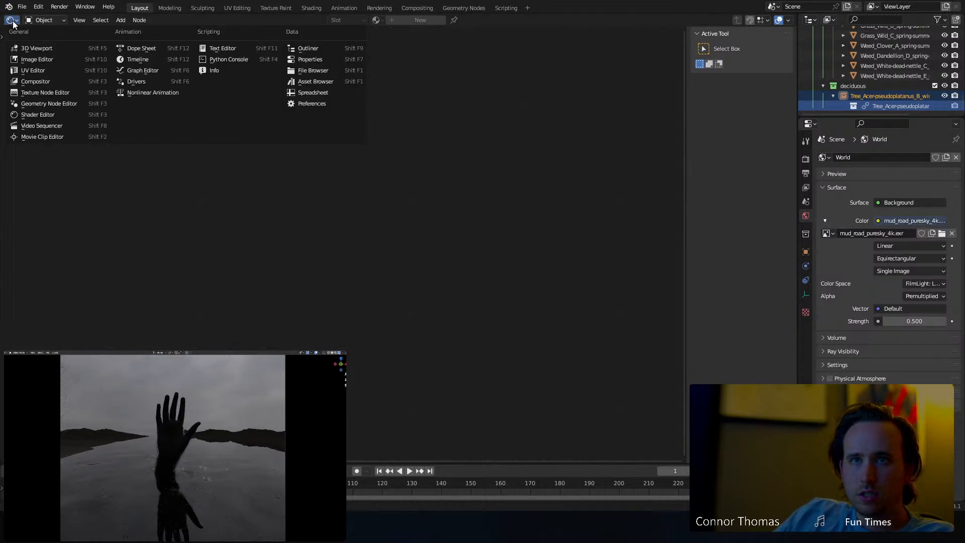
left_click(32, 49)
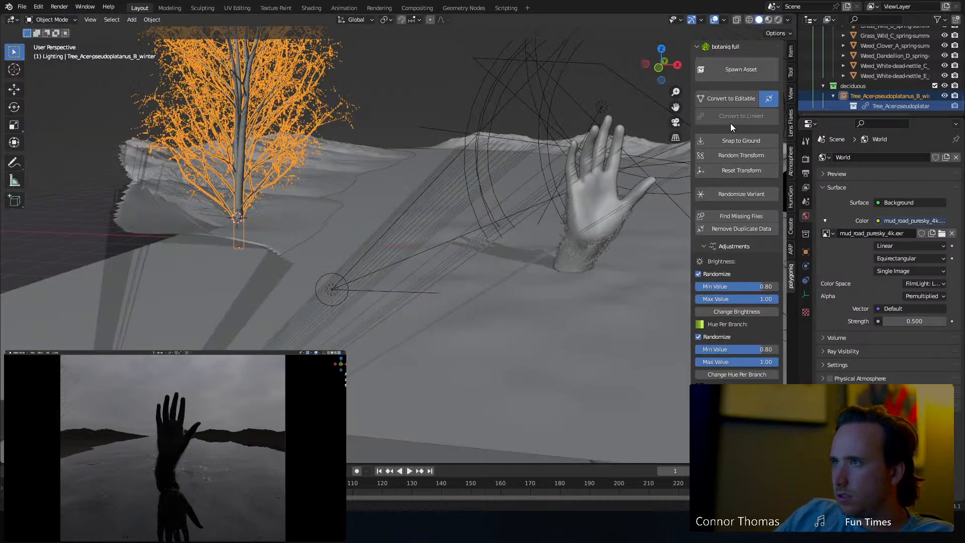
Convert the winter tree to an editable botaniq asset and darken its bark material's Overlay colour to black.
left_click(735, 98)
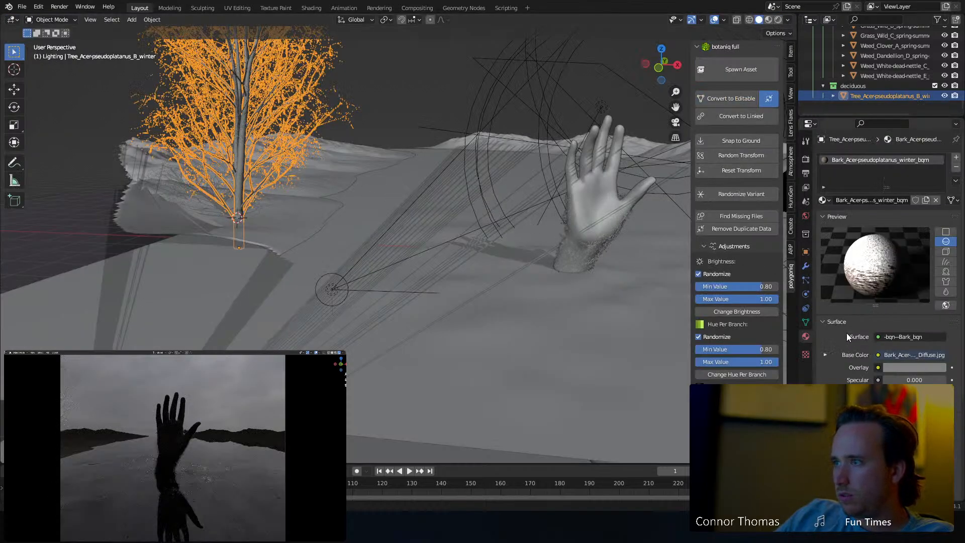
left_click(904, 368)
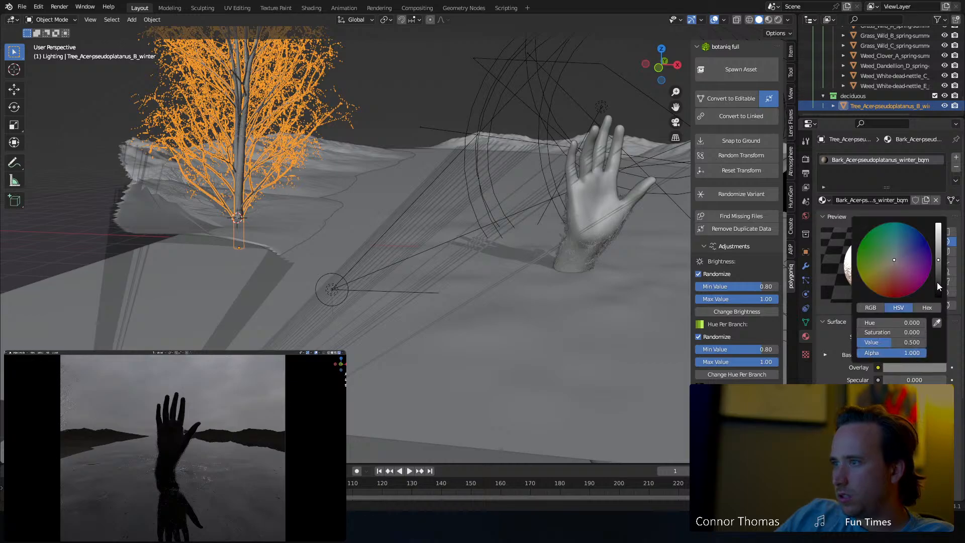
left_click_drag(937, 282, 938, 293)
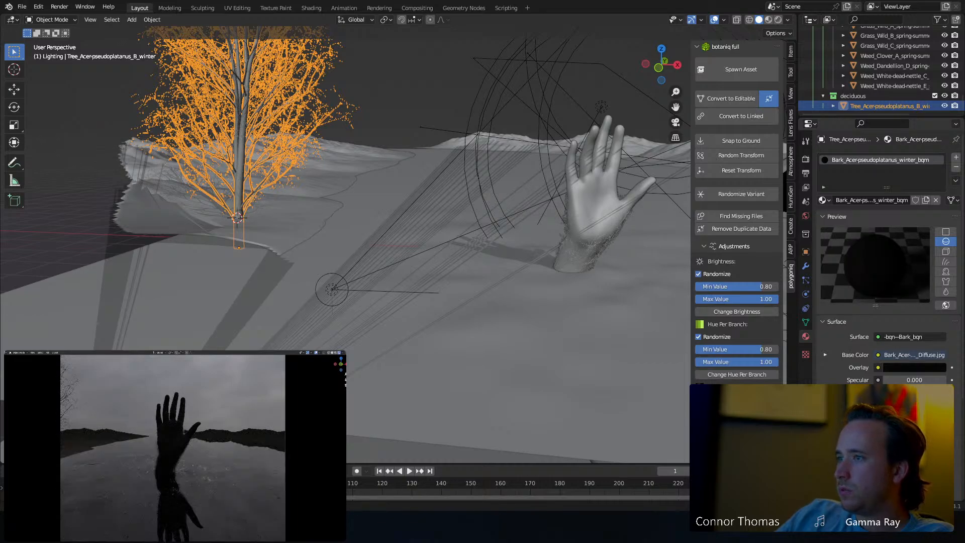
Fine-tune the size of the winter tree and adjust its height along Z on the riverbank.
key("s")
left_click(287, 178)
key("g")
key("z")
left_click(287, 179)
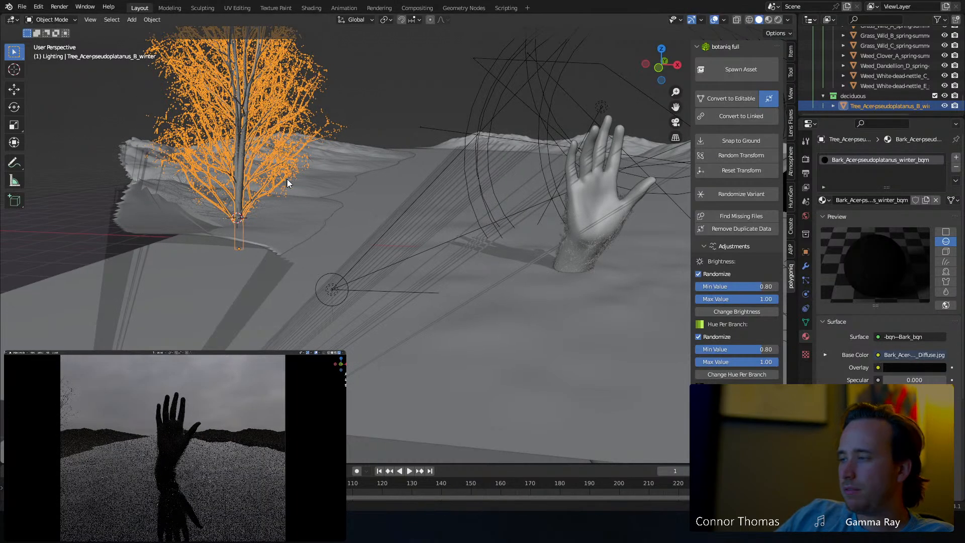
In top view, place three duplicates of the winter tree along the middle of the same riverbank.
key("KP_7")
scroll(287, 179, "down", 5)
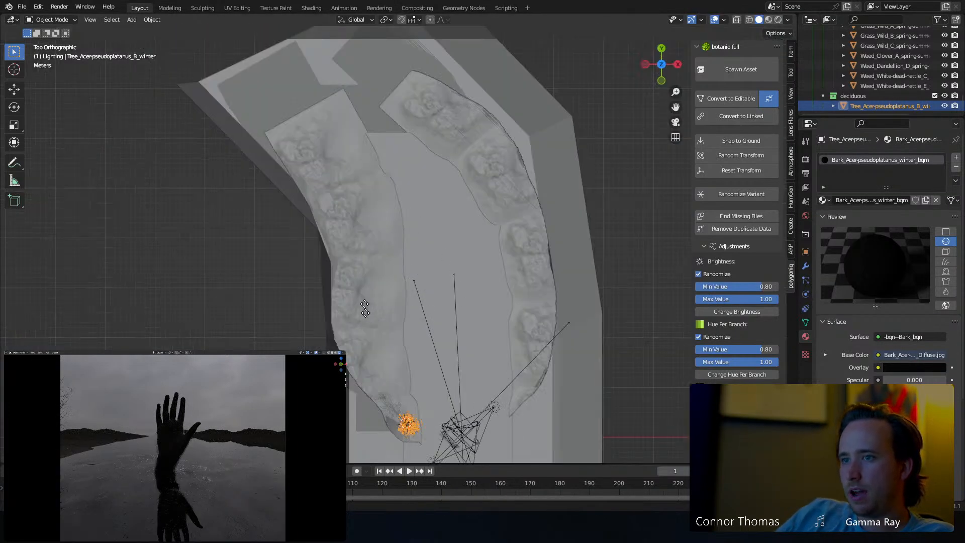
key("shift+d")
left_click(309, 116)
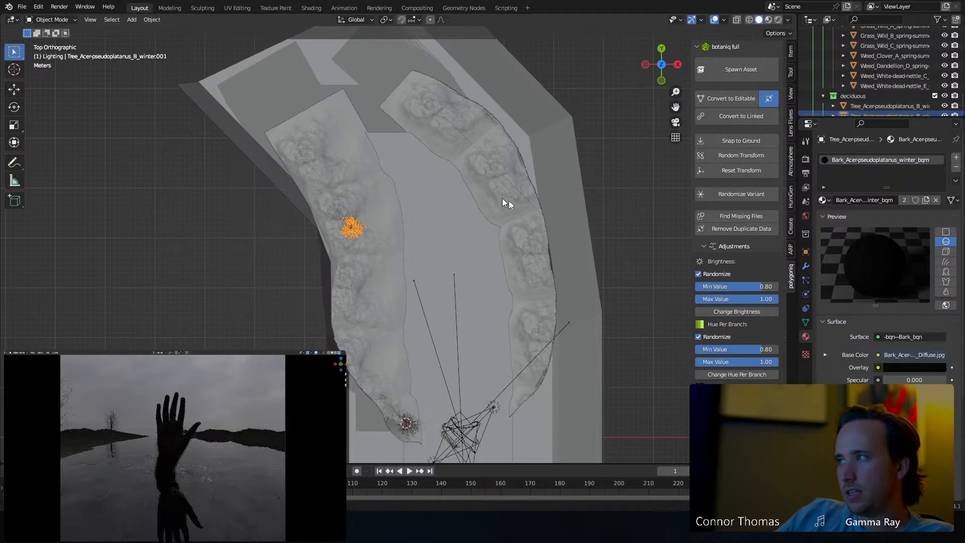
key("shift+d")
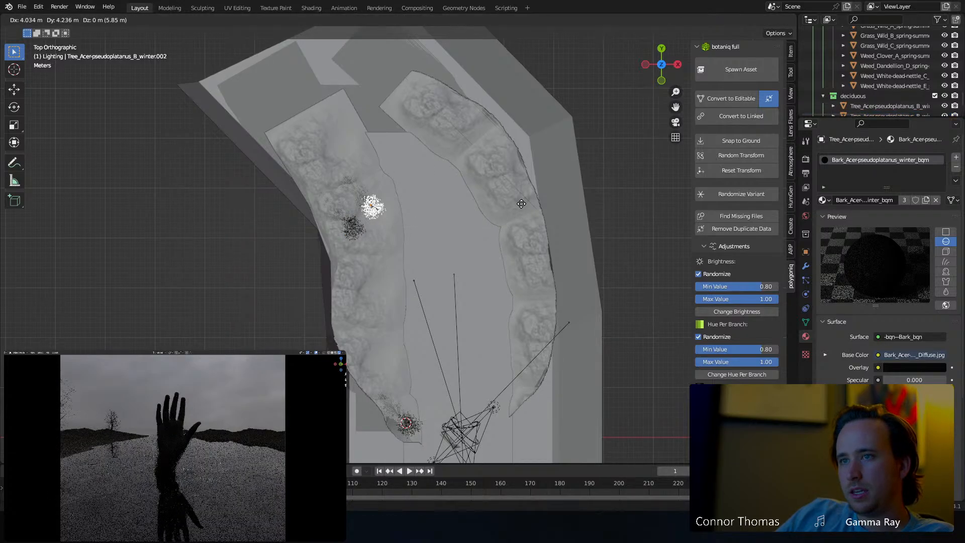
left_click(520, 204)
key("shift+d")
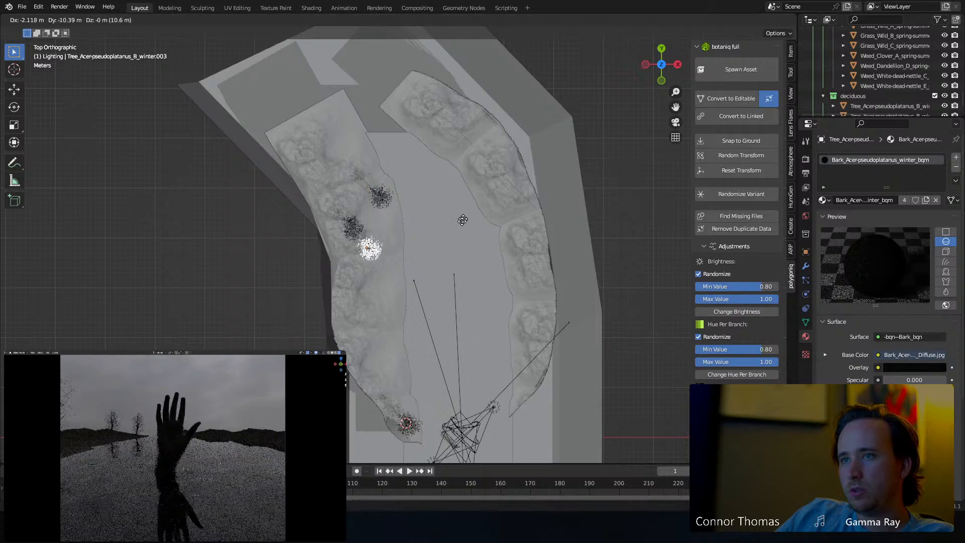
left_click(465, 221)
Duplicate the tree once more near the water side of the bank and rotate the copy.
key("shift+d")
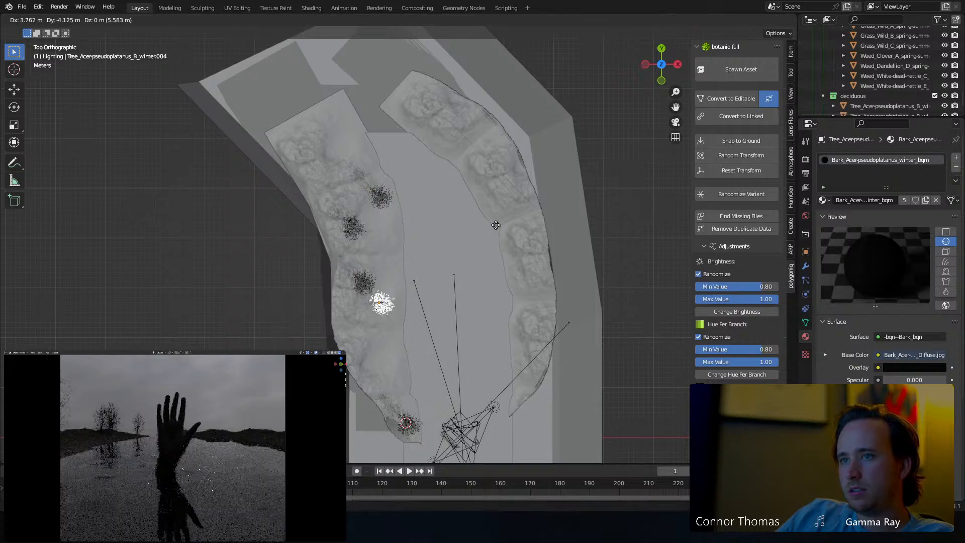
left_click(494, 211)
key("r")
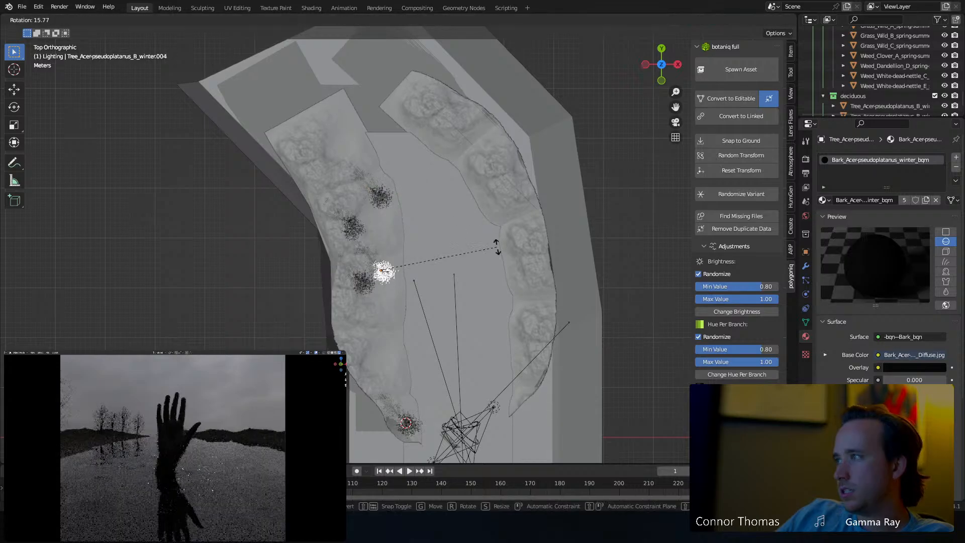
left_click(477, 249)
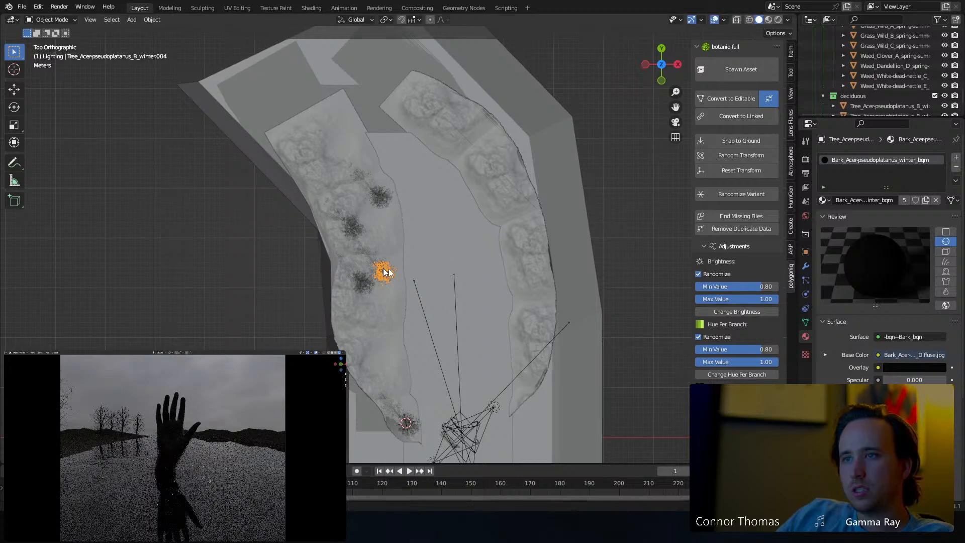
Place another tree copy among the mid-bank trees, enlarge it to about twice the size and rotate it.
key("shift+d")
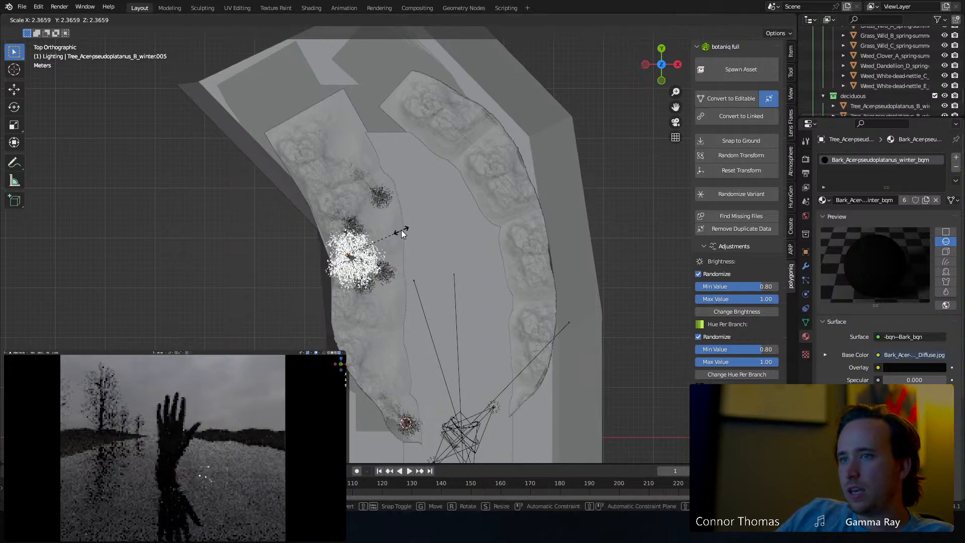
left_click(401, 230)
key("r")
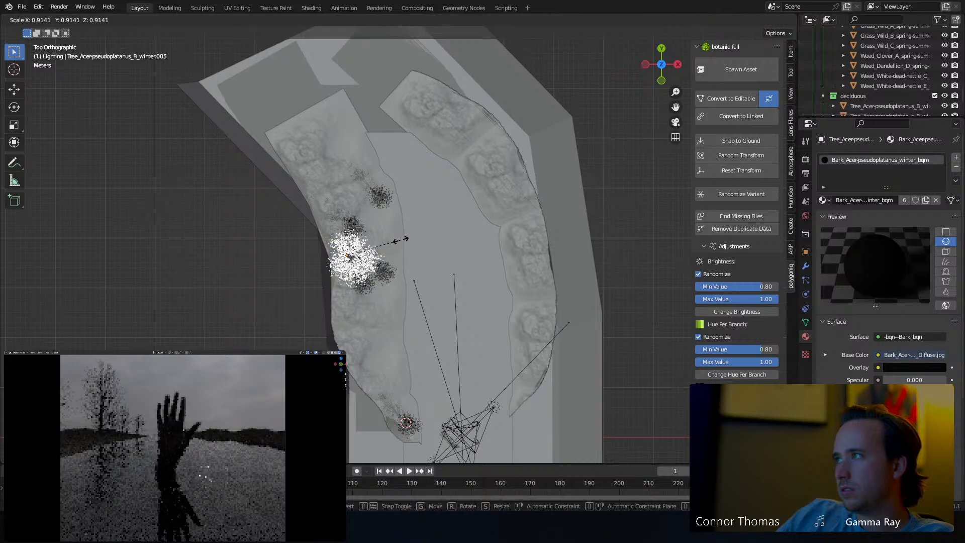
left_click(393, 270)
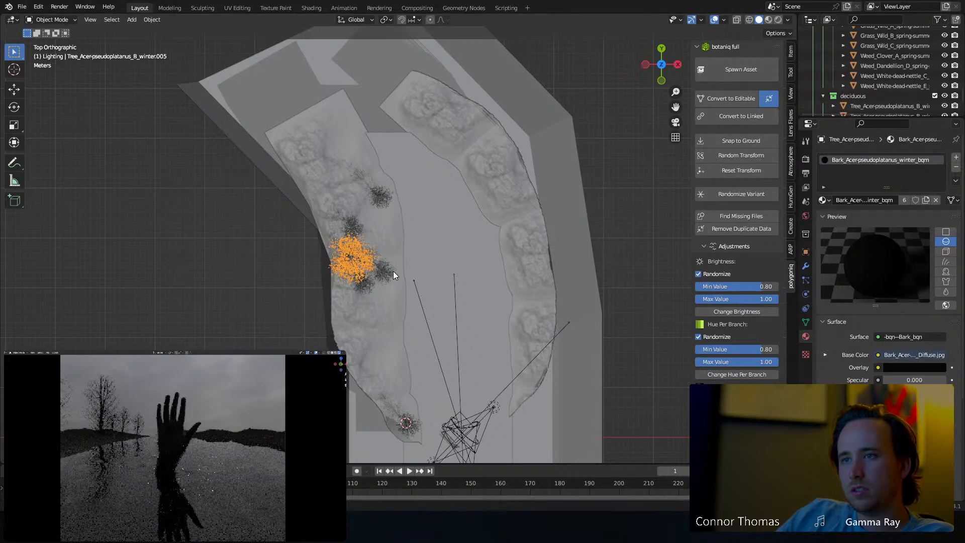
Duplicate the enlarged tree four times, two copies on the near part of the bank and two beyond its outer edge.
key("shift+d")
left_click(416, 357)
key("shift+d")
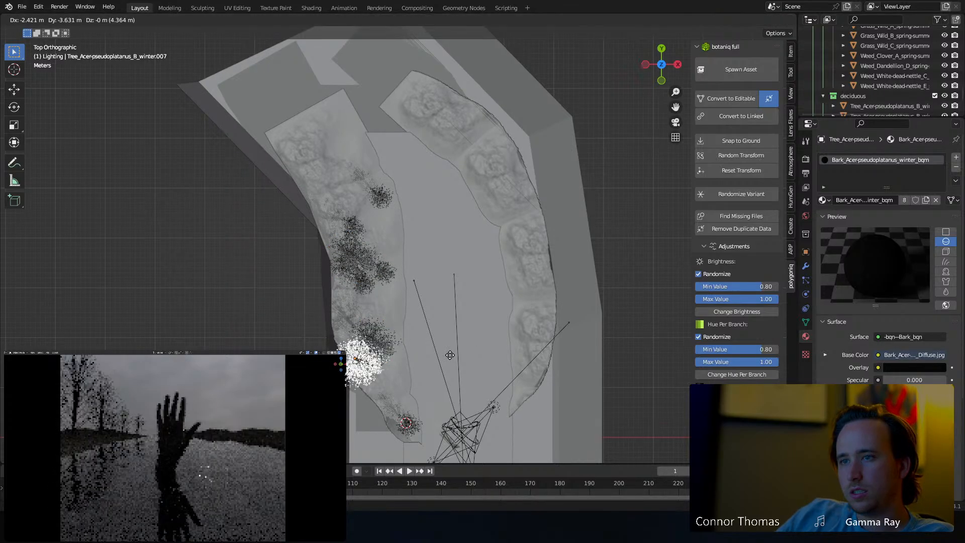
left_click(446, 342)
key("shift+d")
left_click(408, 281)
key("shift+d")
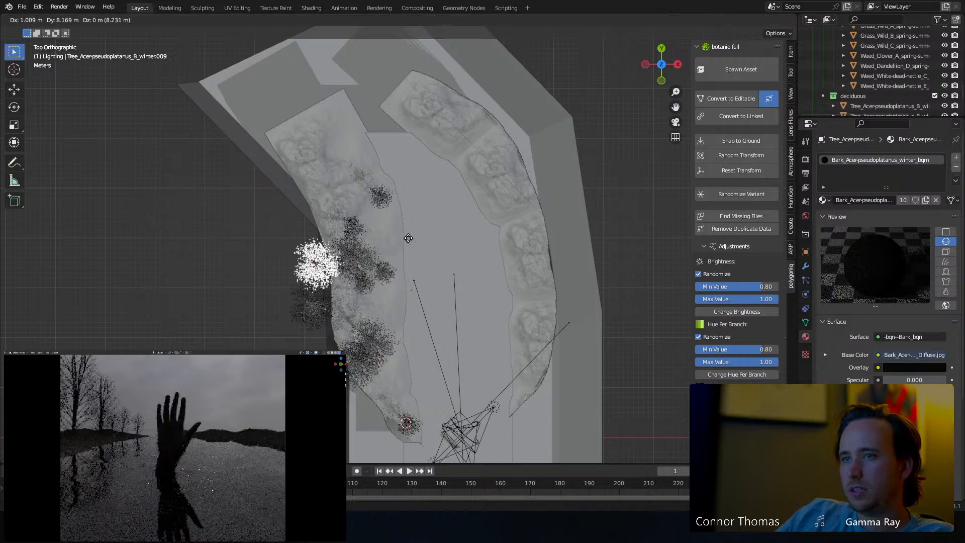
left_click(400, 220)
Place three more copies of the enlarged tree: on the far outer edge, at the bank's far end, and beside the mid-bank trees.
key("shift+d")
left_click(408, 93)
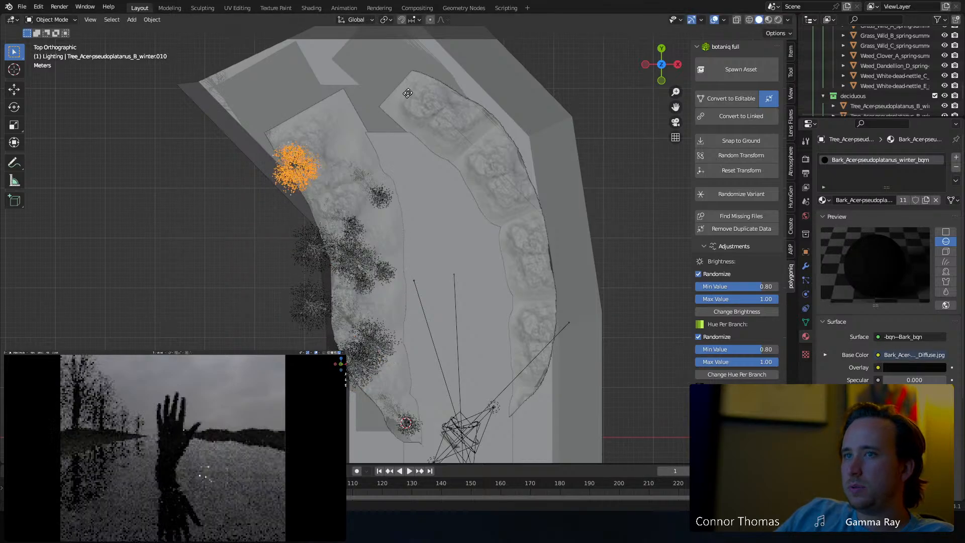
key("shift+d")
left_click(417, 103)
key("shift+d")
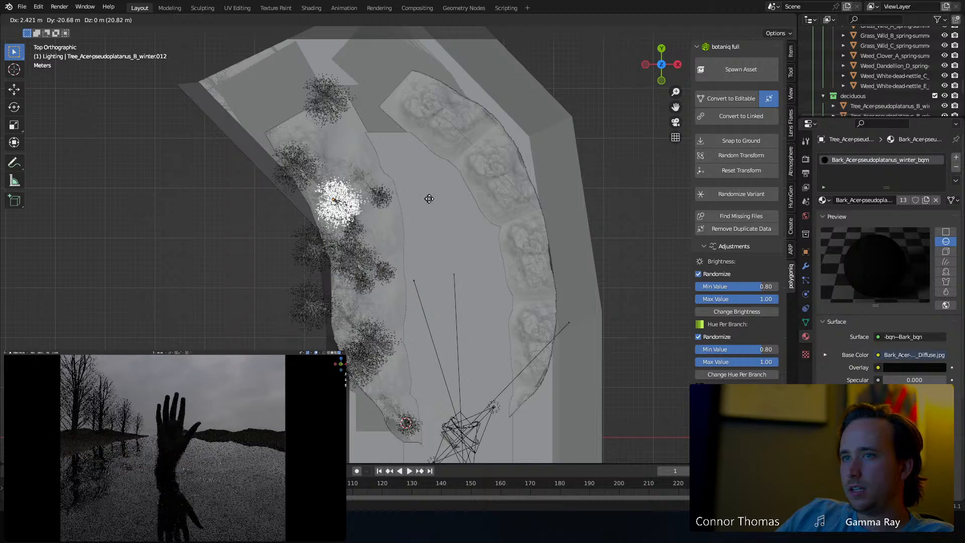
left_click(429, 198)
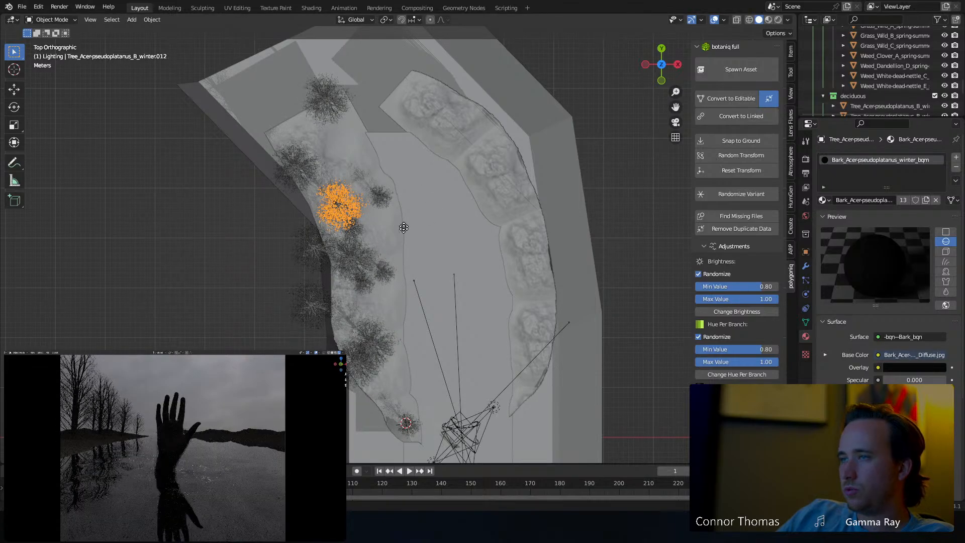
Duplicate the large tree just outside the bank's outer edge and scale the copy up by about 1.8.
key("shift+d")
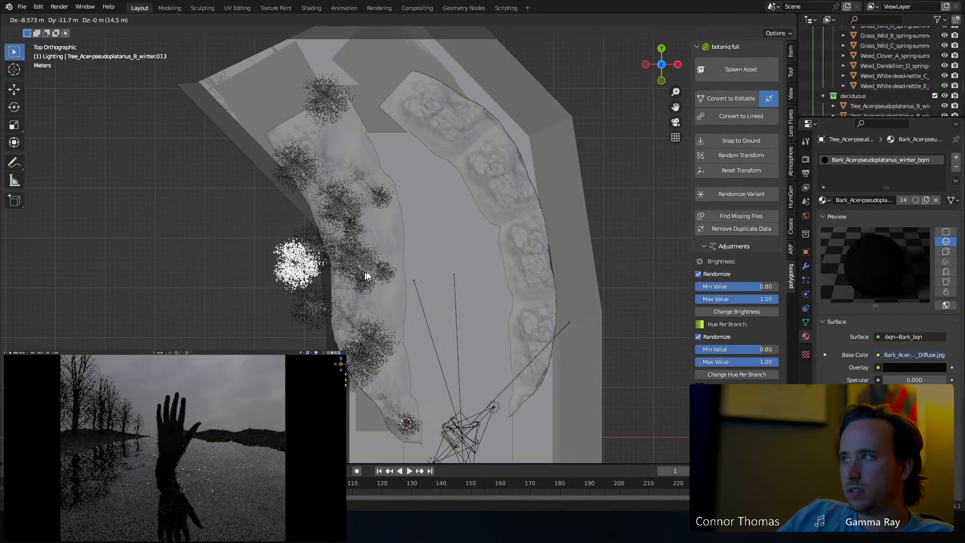
left_click(345, 315)
key("s")
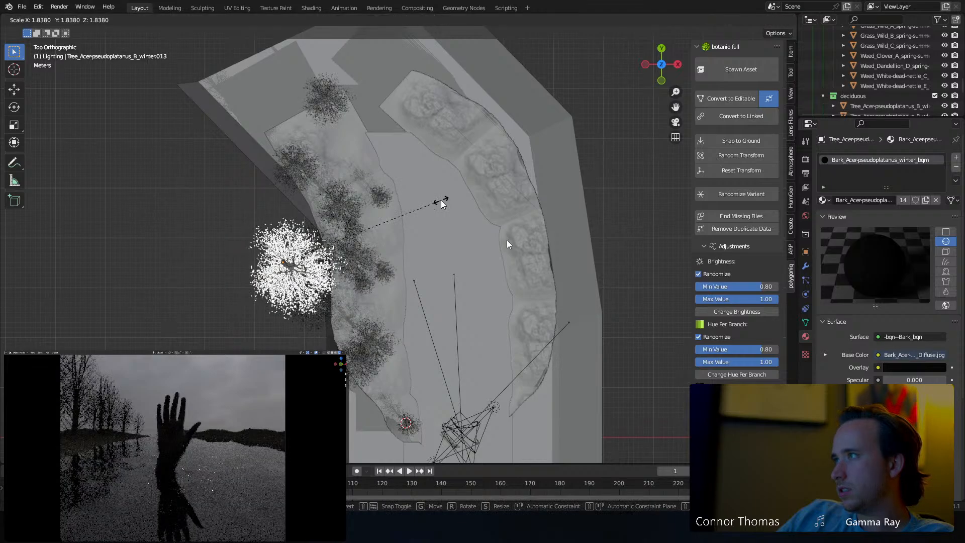
left_click(508, 242)
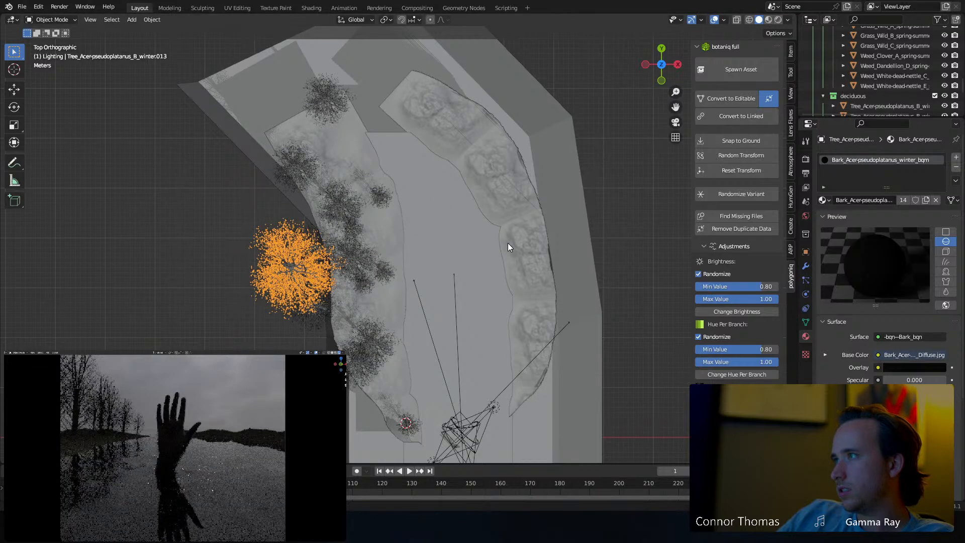
Enlarge the central mid-bank tree and shift the tree on the far outer edge slightly away from the bank.
left_click(352, 254)
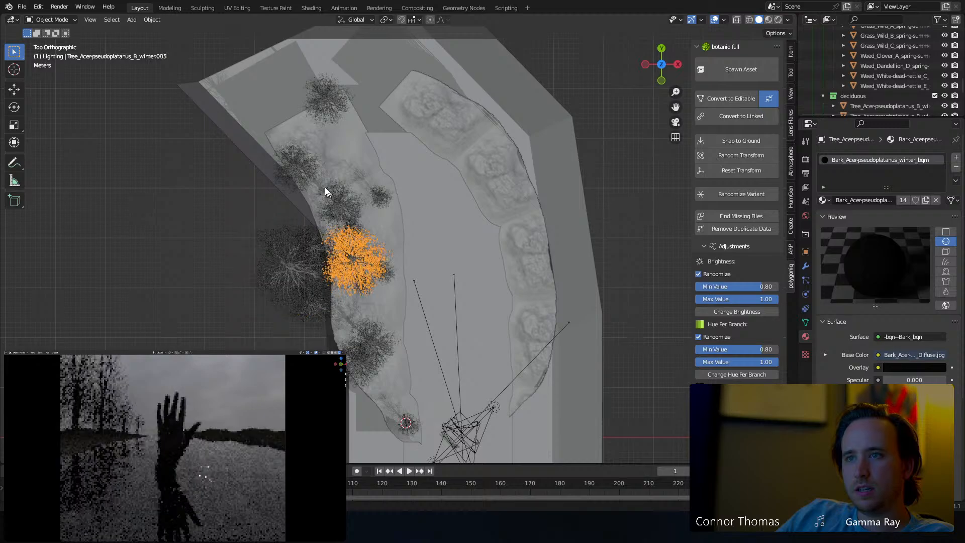
left_click(330, 185)
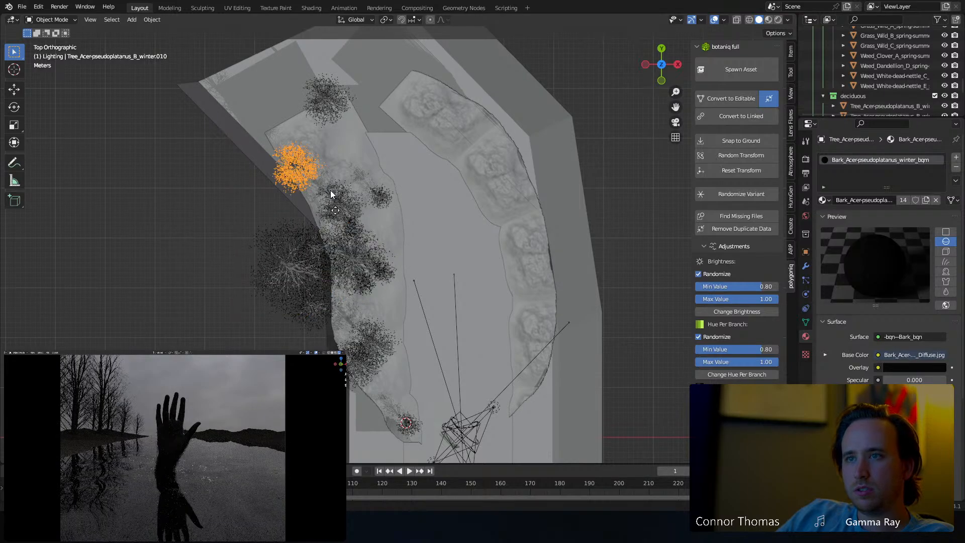
key("g")
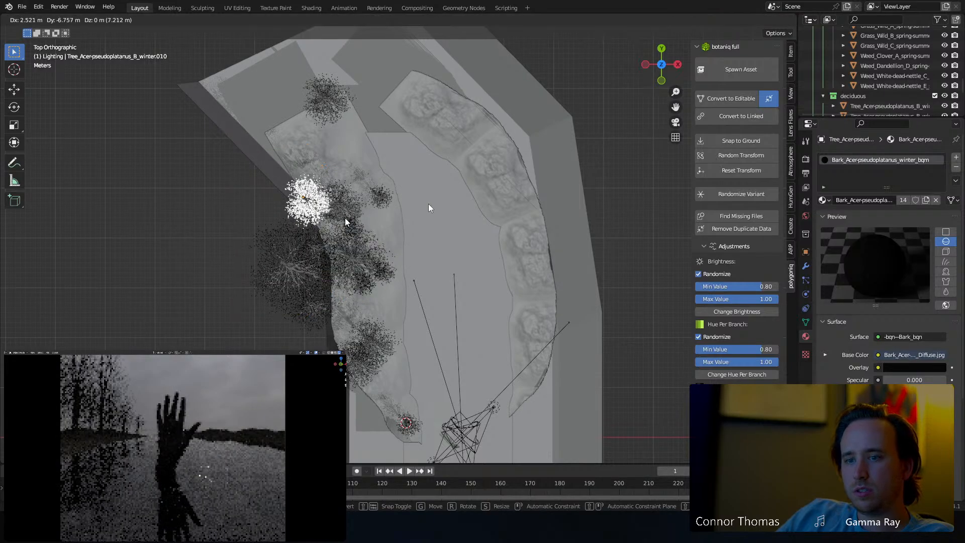
left_click(429, 204)
key("g")
left_click(400, 194)
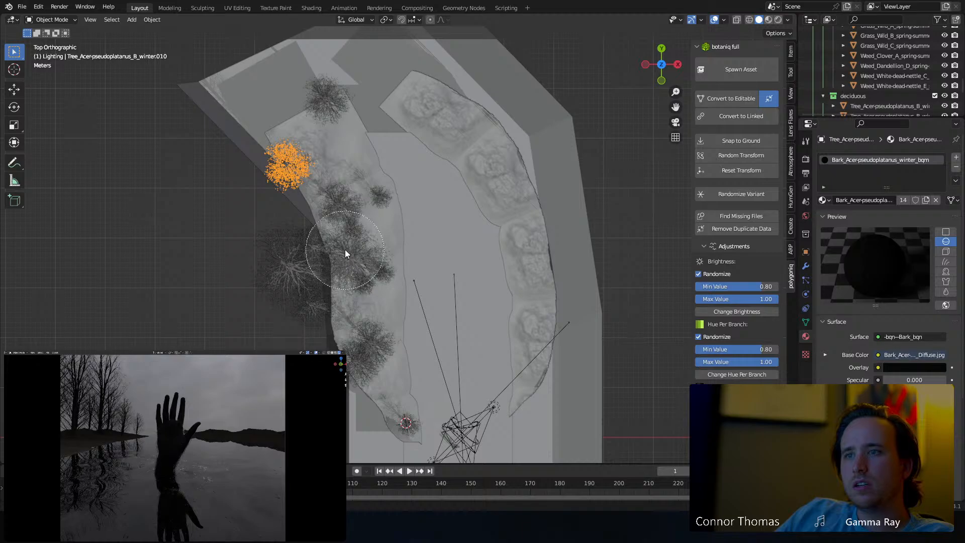
Duplicate all the planted bank's trees except the small nearest one and place the copies along the outer edge of the opposite bank.
key("c")
left_click_drag(330, 233, 313, 149)
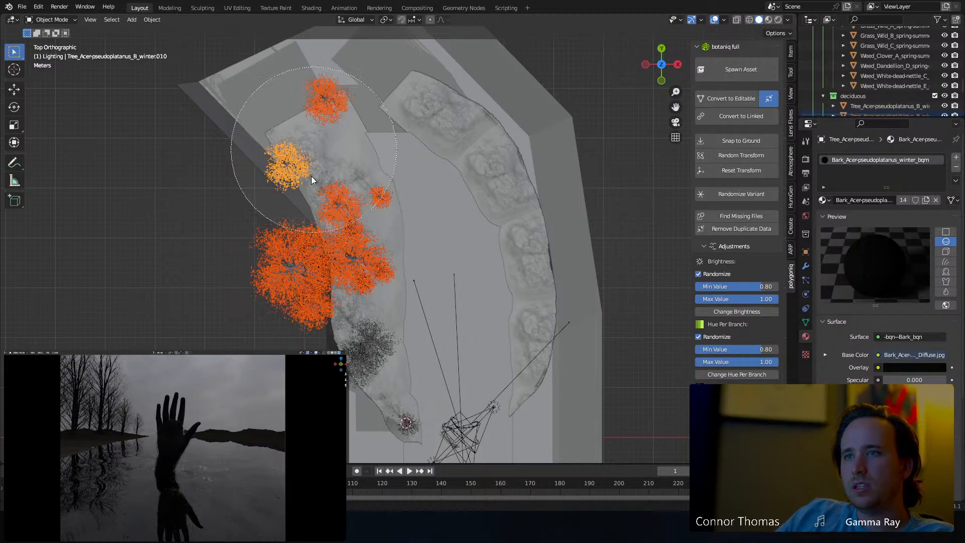
left_click_drag(337, 336, 347, 358)
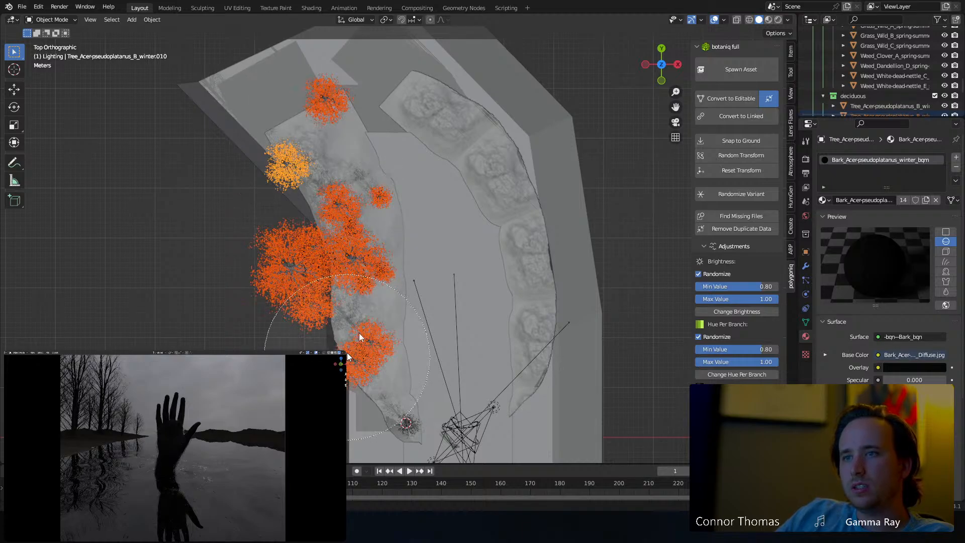
key("Escape")
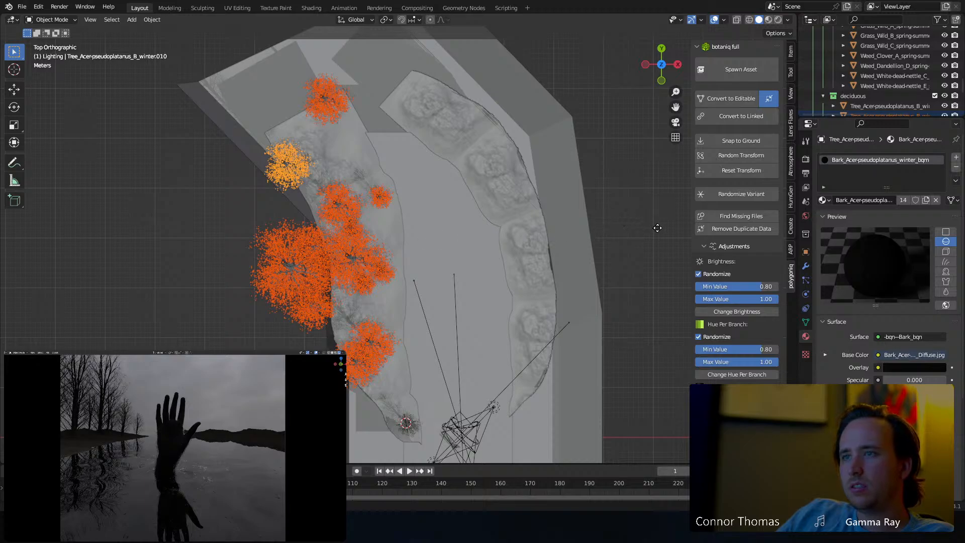
key("g")
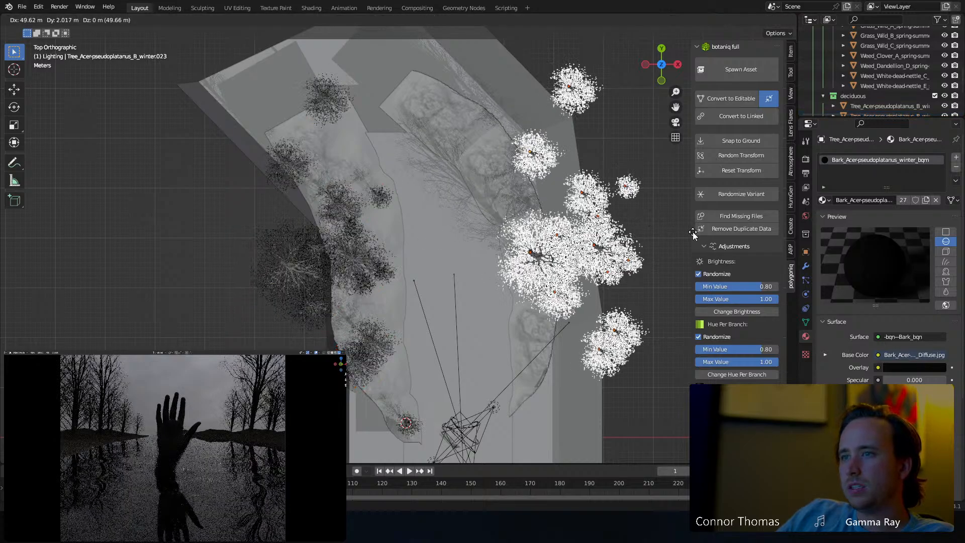
left_click(617, 281)
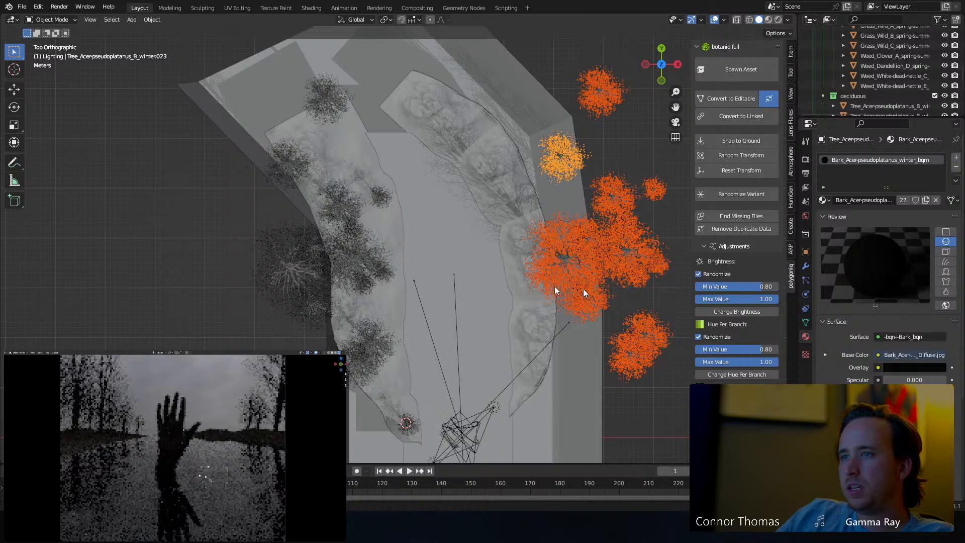
Shift the duplicated tree group about 2 m toward the river so it sits closer to the opposite bank.
middle_click_drag(519, 277, 476, 267, "shift")
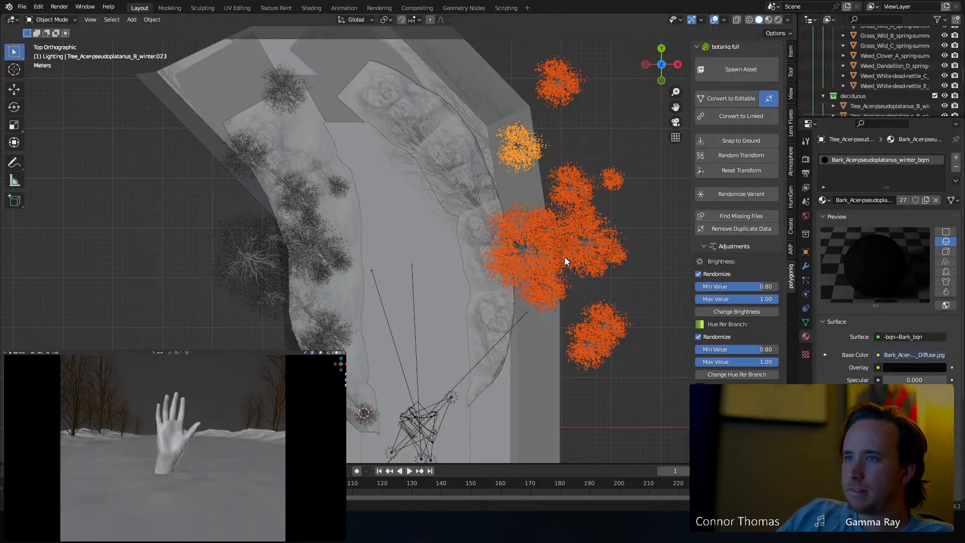
key("g")
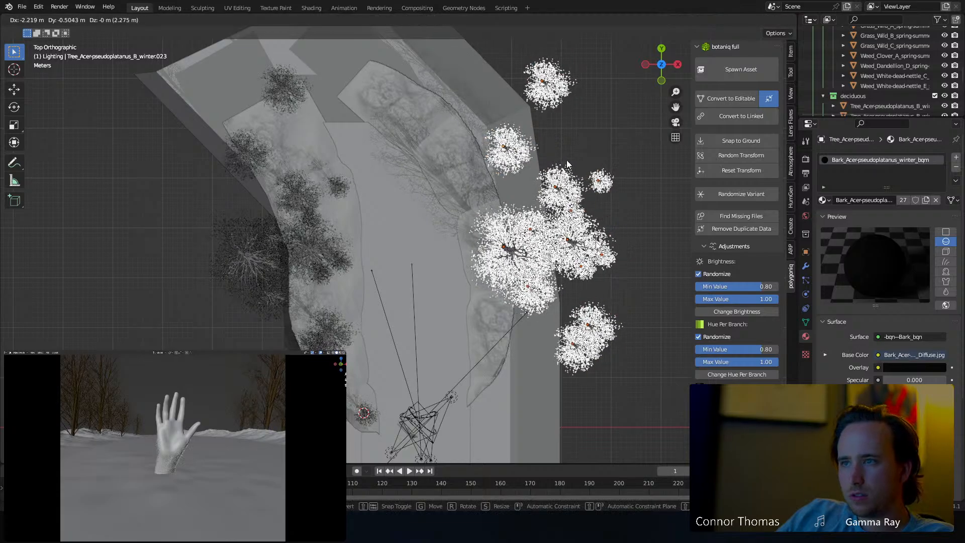
left_click(567, 164)
key("alt+a")
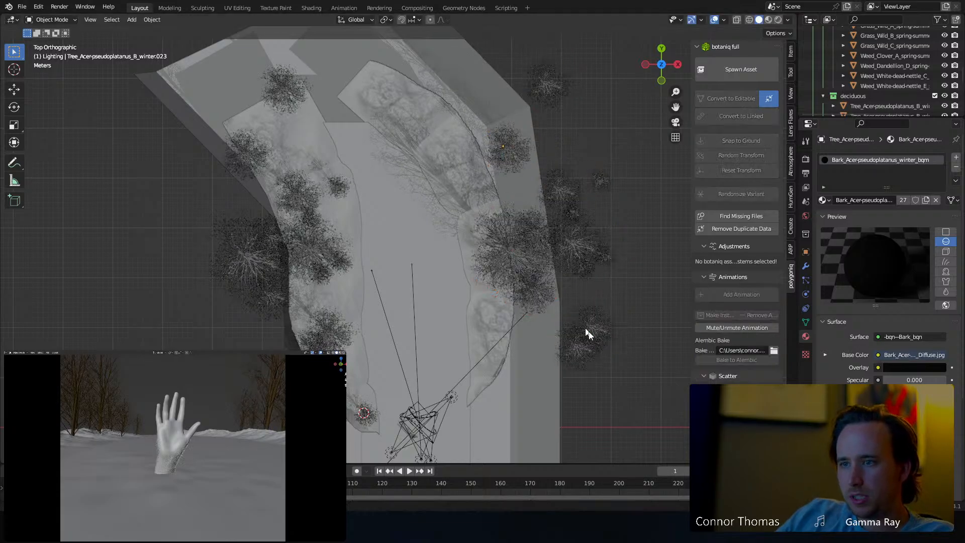
Move the two nearest duplicated trees about 9.4 m in toward the opposite bank's outer edge and save the file.
key("c")
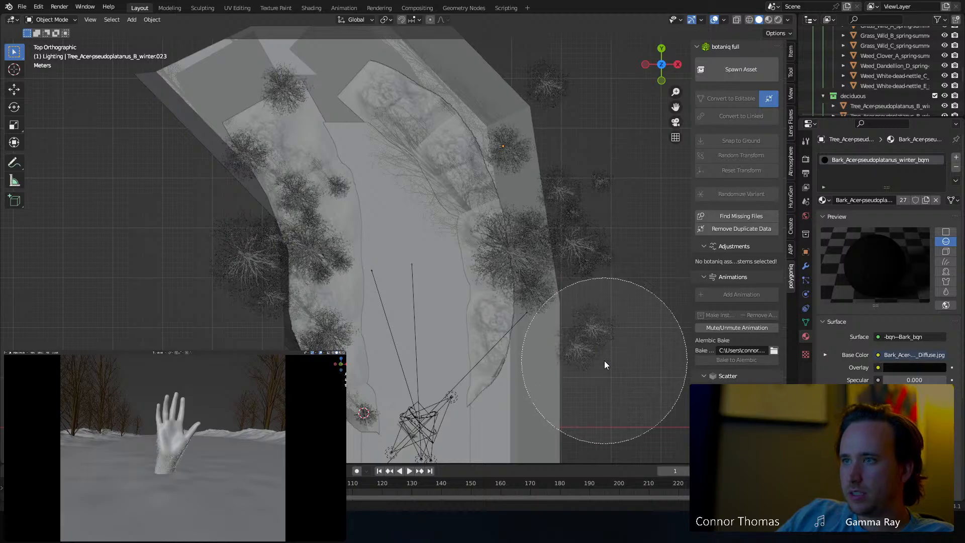
left_click(605, 360)
right_click(602, 357)
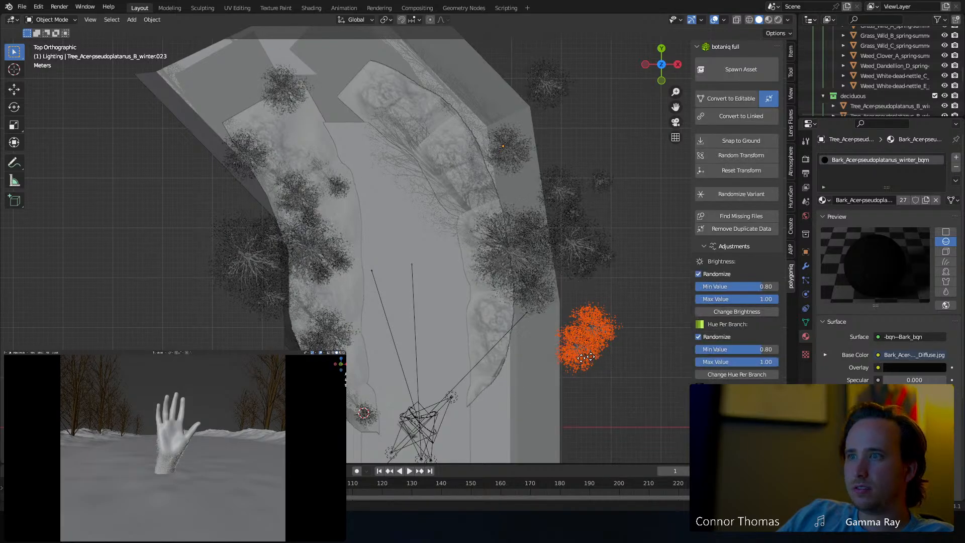
key("g")
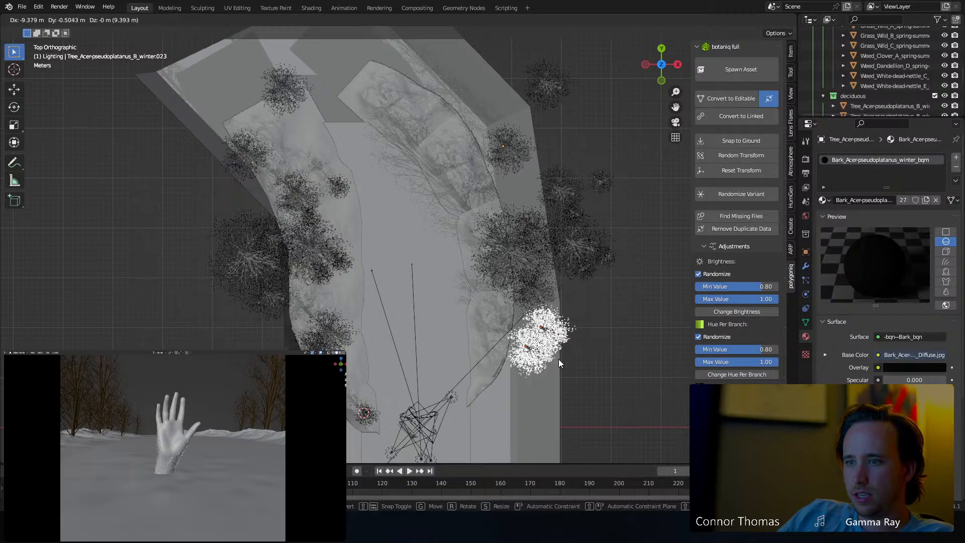
left_click(558, 358)
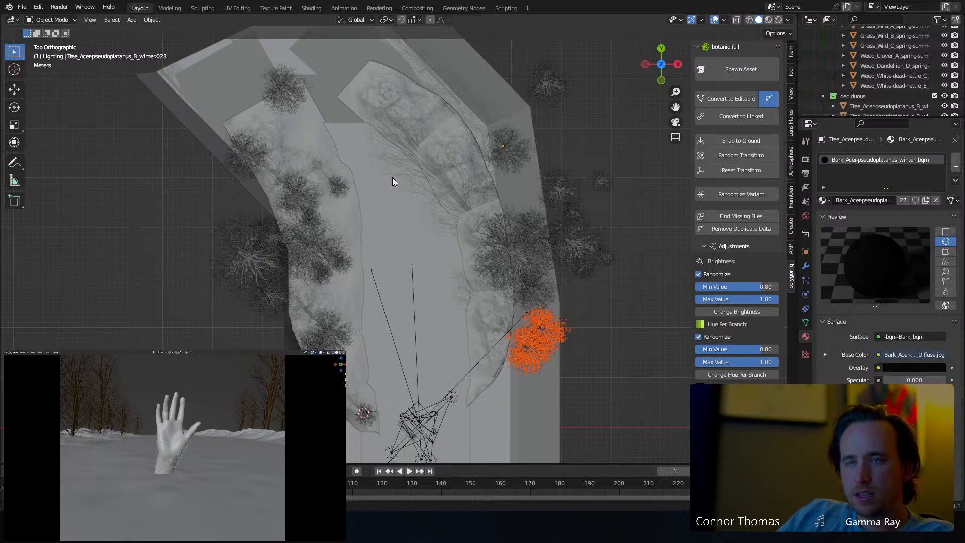
key("ctrl+s")
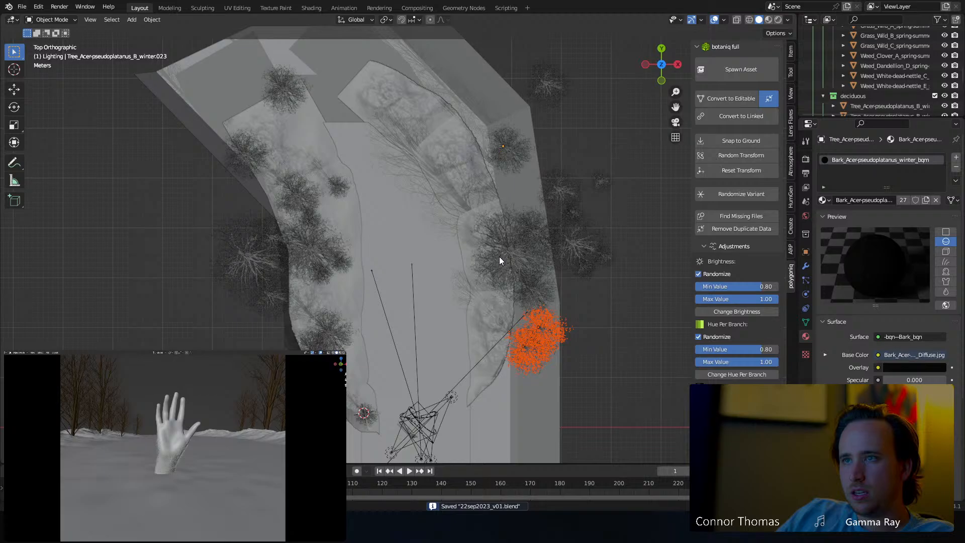
Hide the landscape banks and the water, examine how the trees stand from several angles, and unhide both.
middle_click_drag(500, 258, 454, 272)
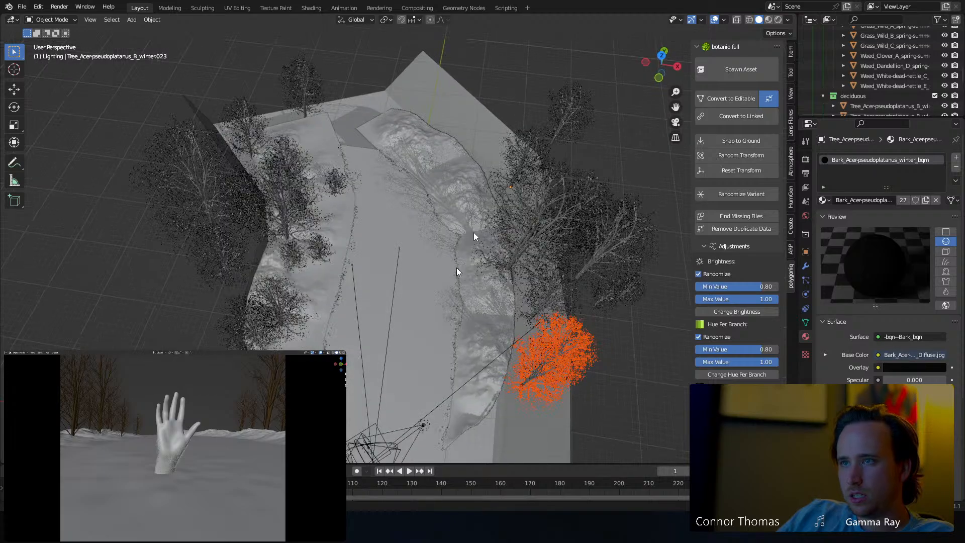
left_click(462, 170)
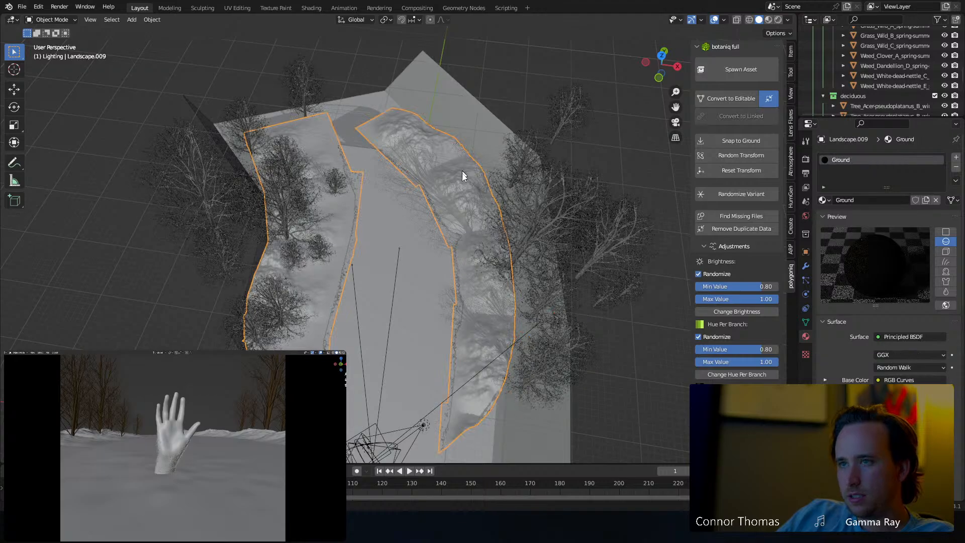
key("h")
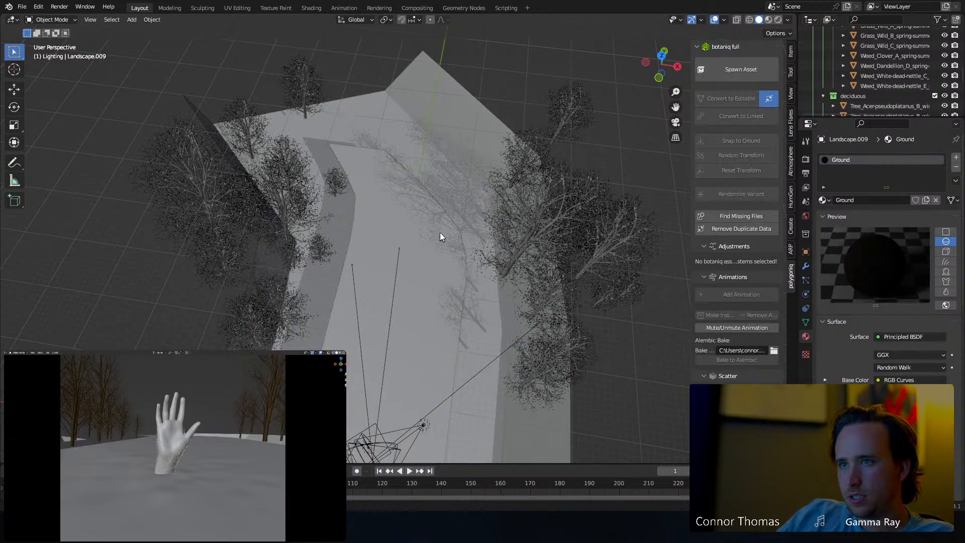
middle_click_drag(440, 233, 436, 232)
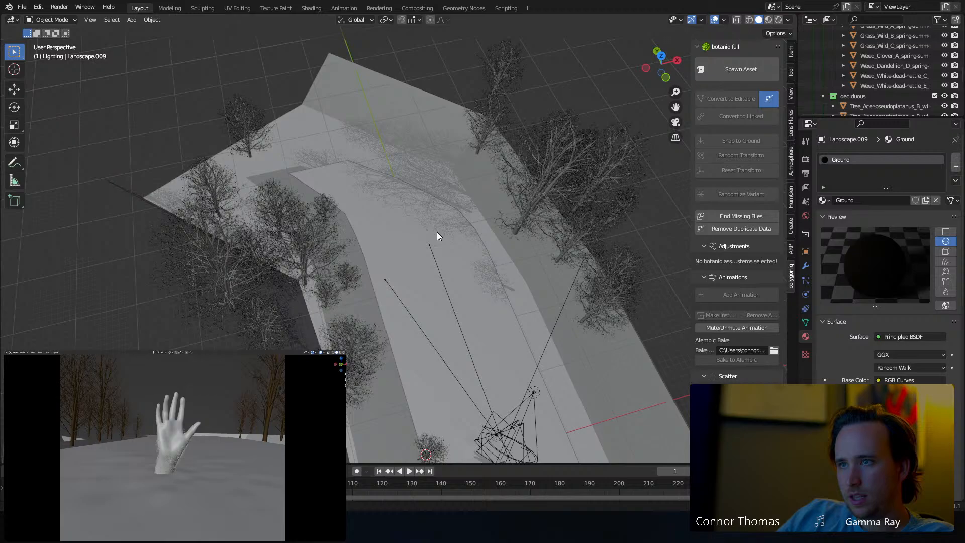
left_click(436, 231)
key("h")
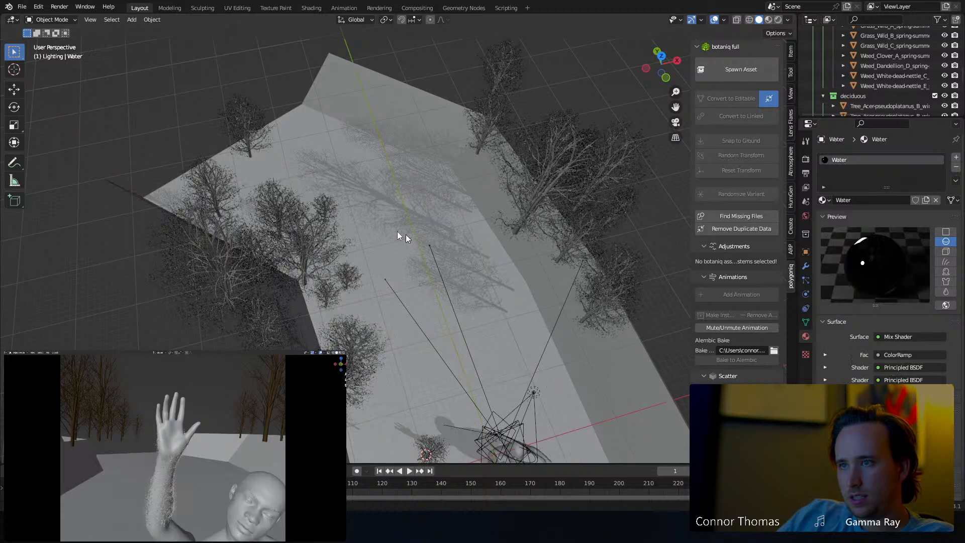
middle_click_drag(406, 234, 384, 249)
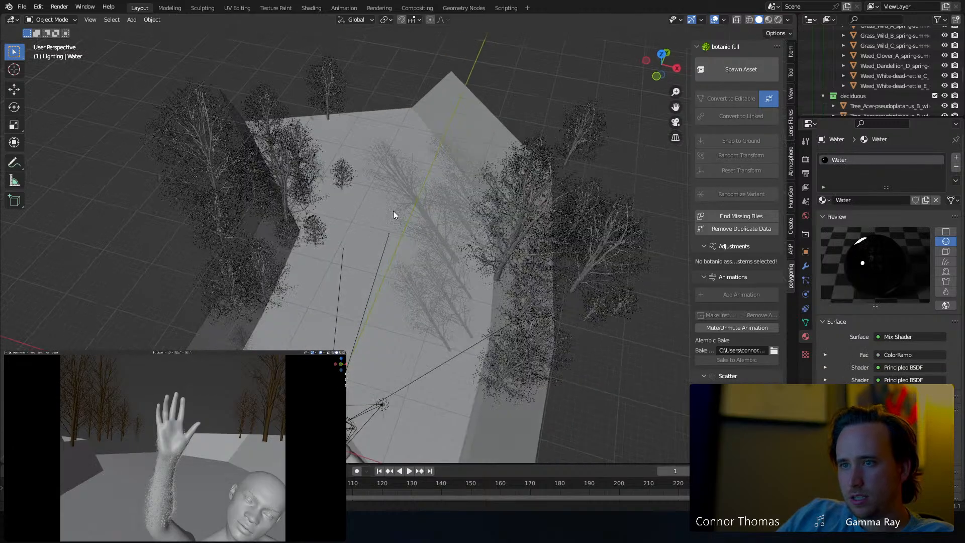
middle_click_drag(393, 211, 394, 212)
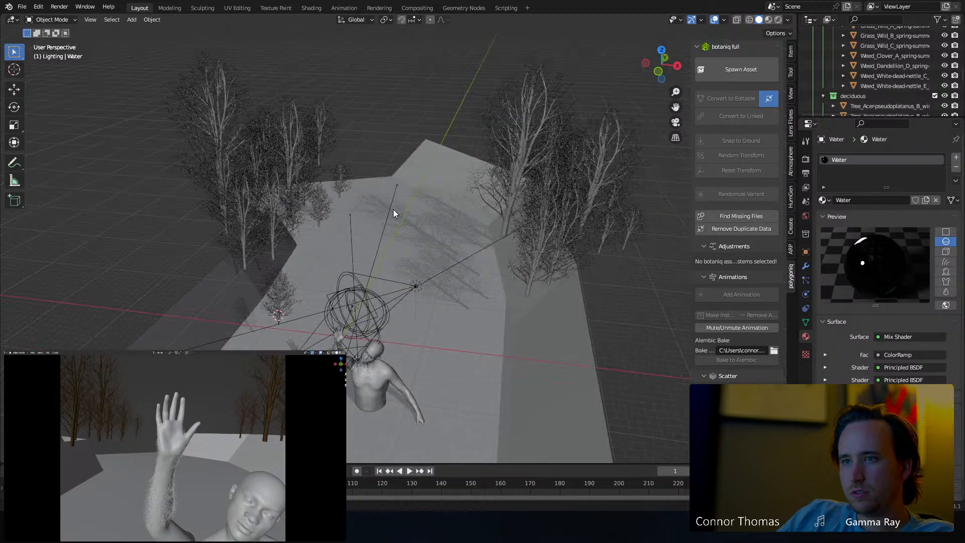
key("alt+h")
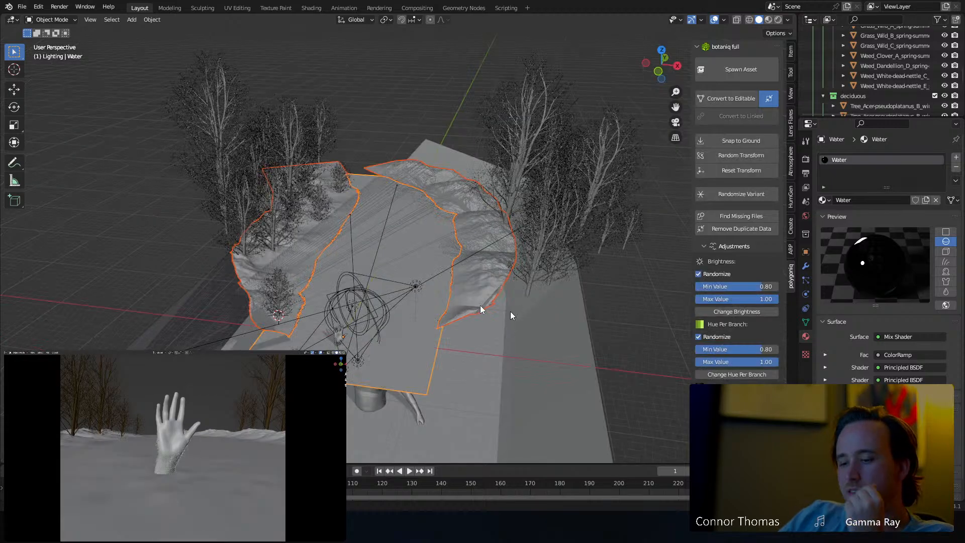
Turn off shadows in the solid viewport shading.
left_click(788, 20)
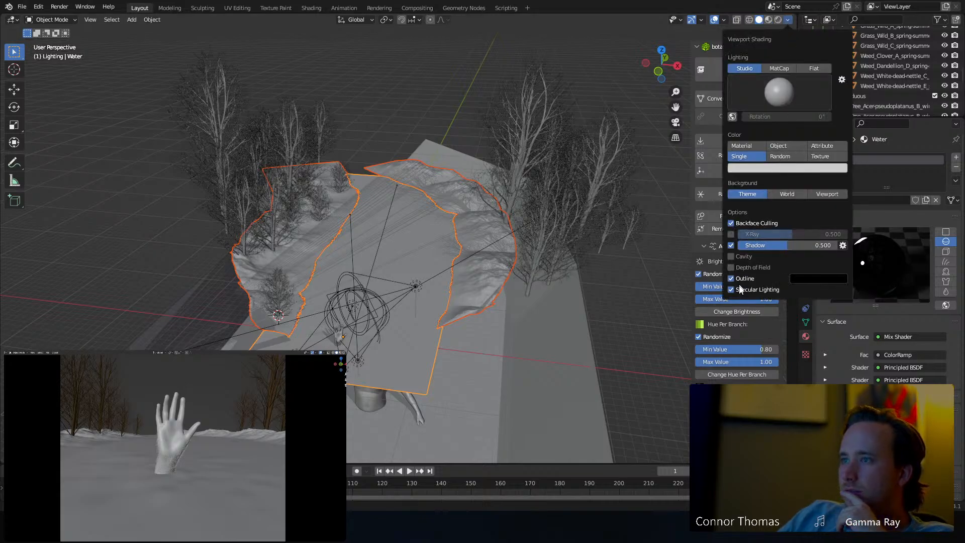
left_click(732, 246)
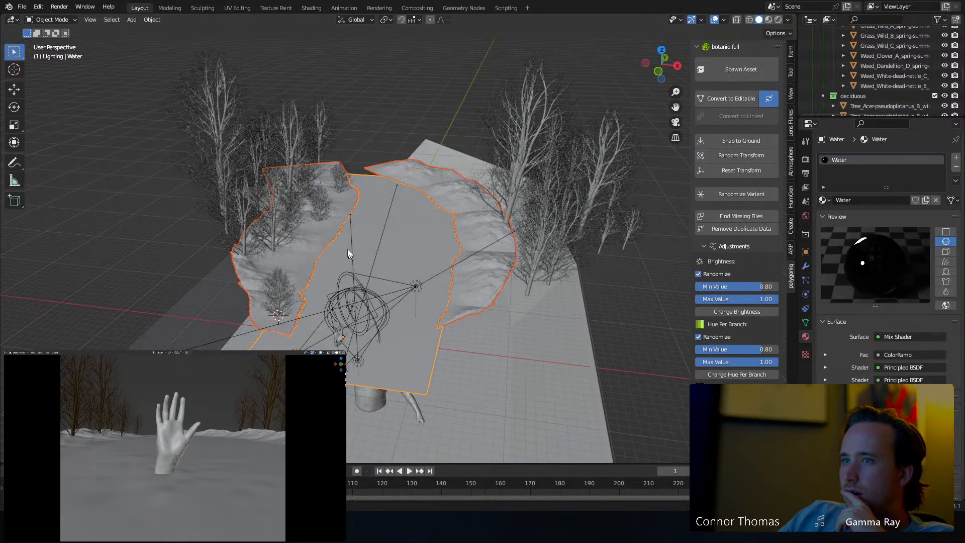
mouse_move(352, 255)
middle_mouse_down()
mouse_move(377, 258)
mouse_move(323, 230)
mouse_move(378, 240)
mouse_move(372, 213)
middle_mouse_up()
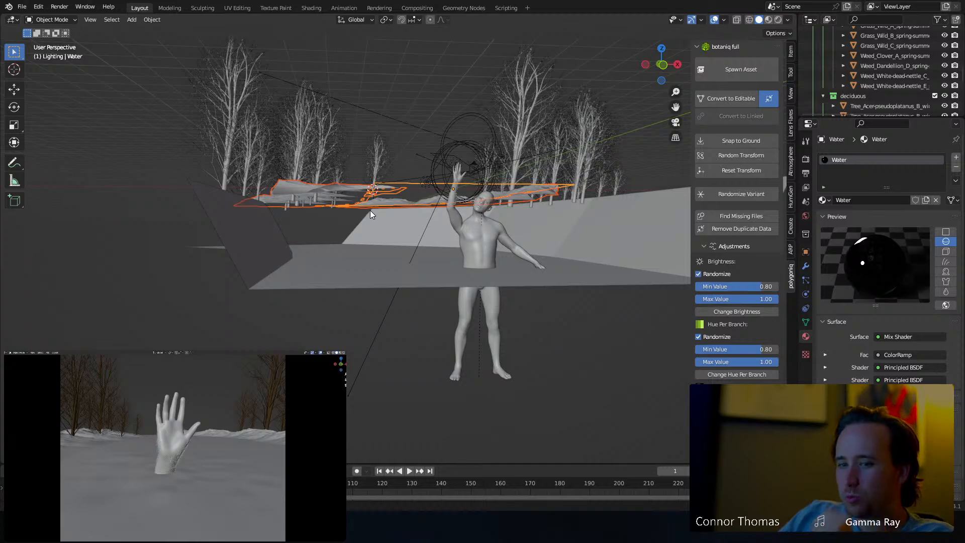
From the top view, duplicate the opposite bank's middle and near trees and place the copies, rotated slightly, behind that bank's far end.
key("KP_7")
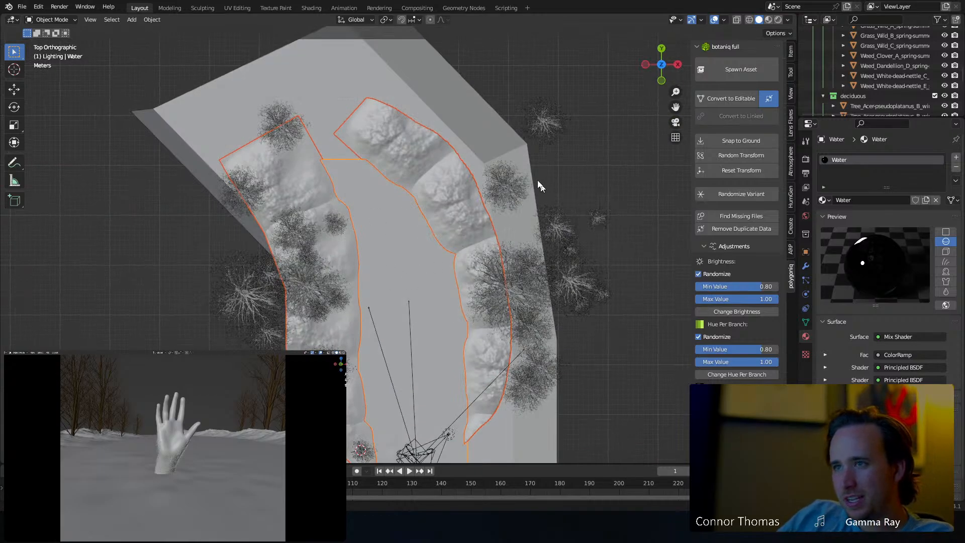
left_click(514, 183)
key("a")
key("a")
key("c")
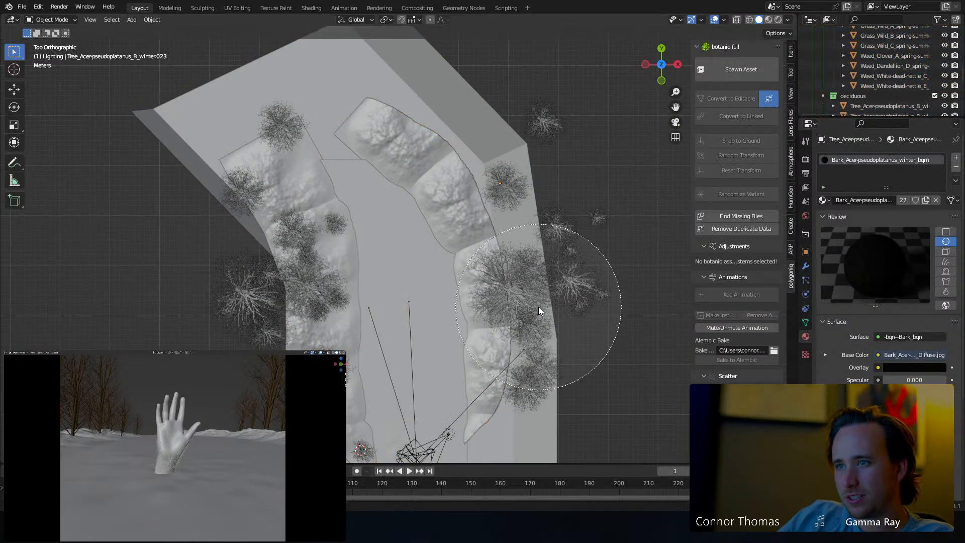
left_click(538, 307)
right_click(539, 307)
key("g")
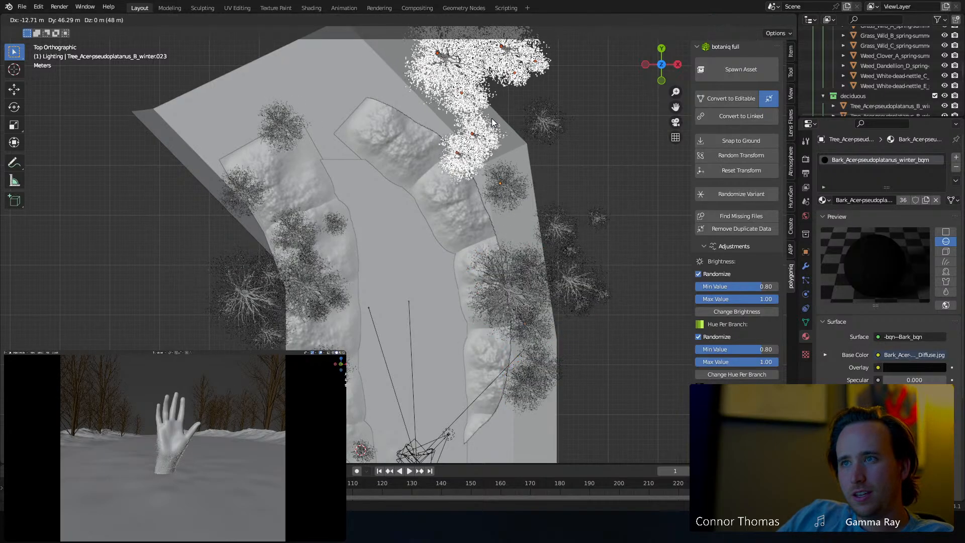
key("r")
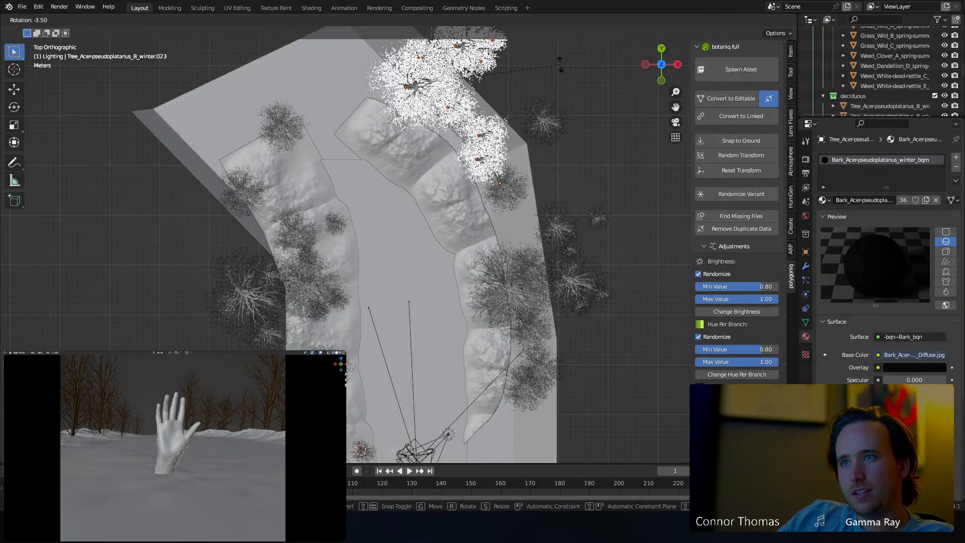
left_click(554, 63)
key("g")
left_click(543, 60)
Duplicate that tree cluster again, rotate the copy well past 45 degrees and place it across the river's far end.
middle_click_drag(498, 94, 536, 157, "shift")
key("r")
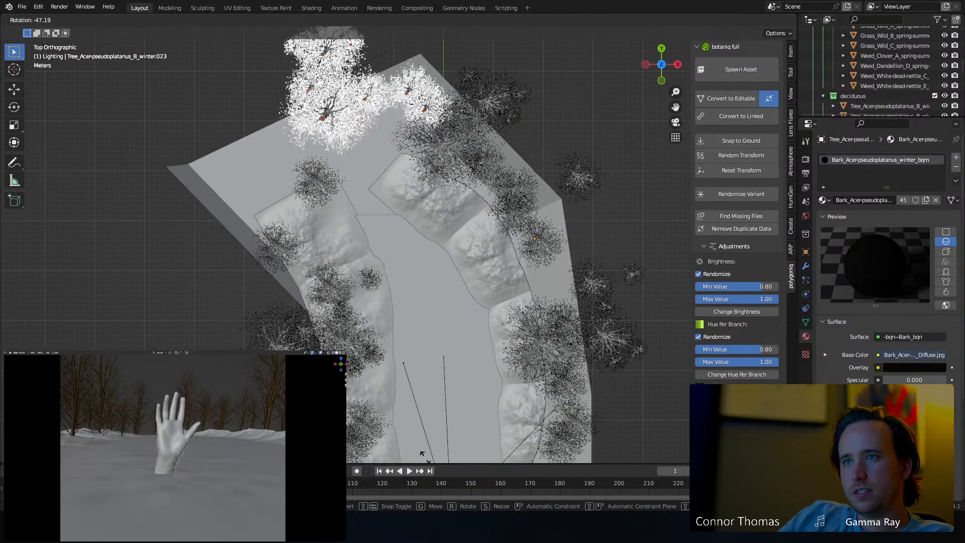
left_click(422, 454)
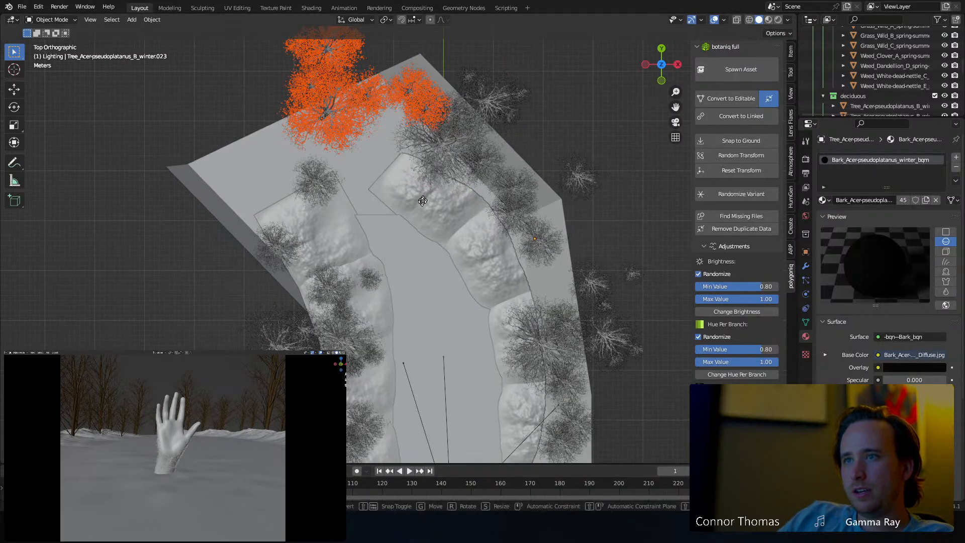
key("r")
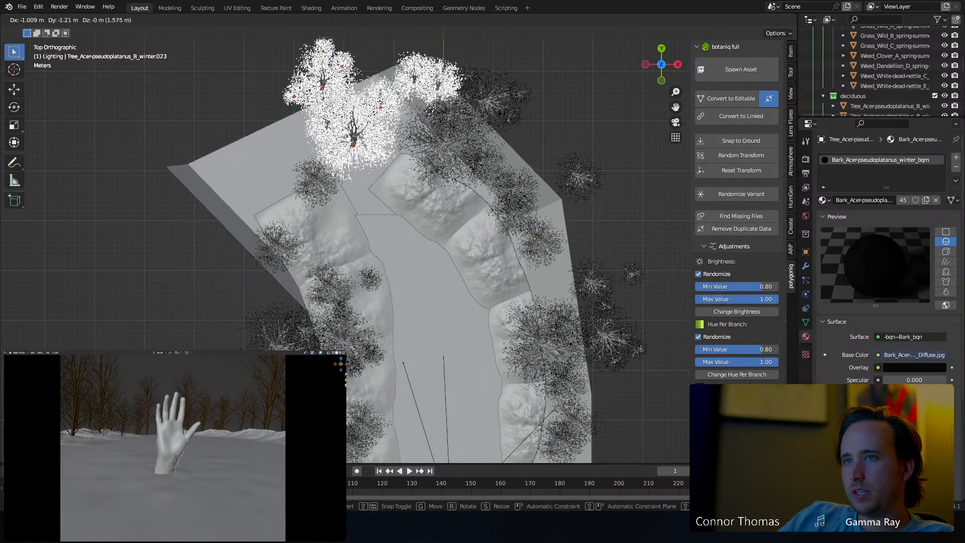
left_click(475, 177)
Move the rotated tree cluster from the river's far end to behind the far end of the first planted bank.
middle_click_drag(421, 121, 452, 156, "shift")
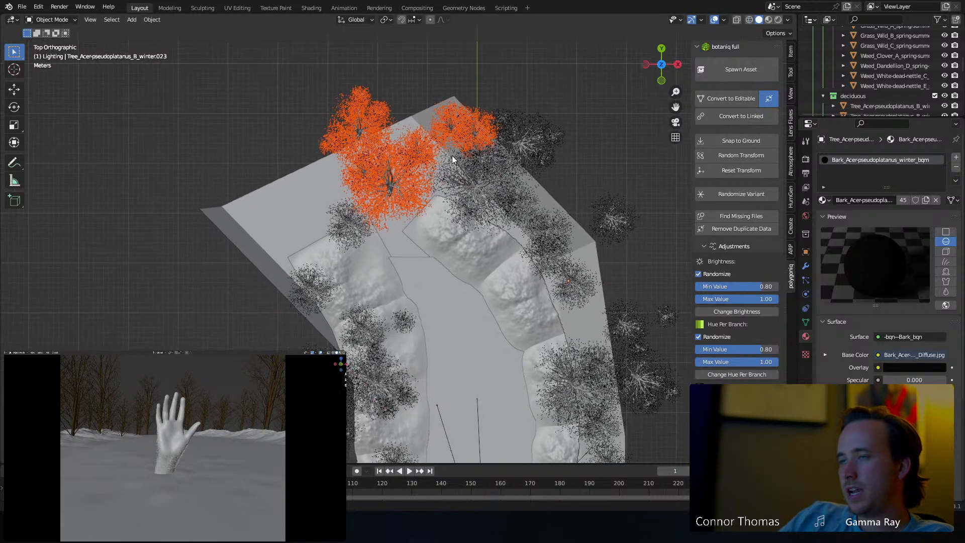
key("g")
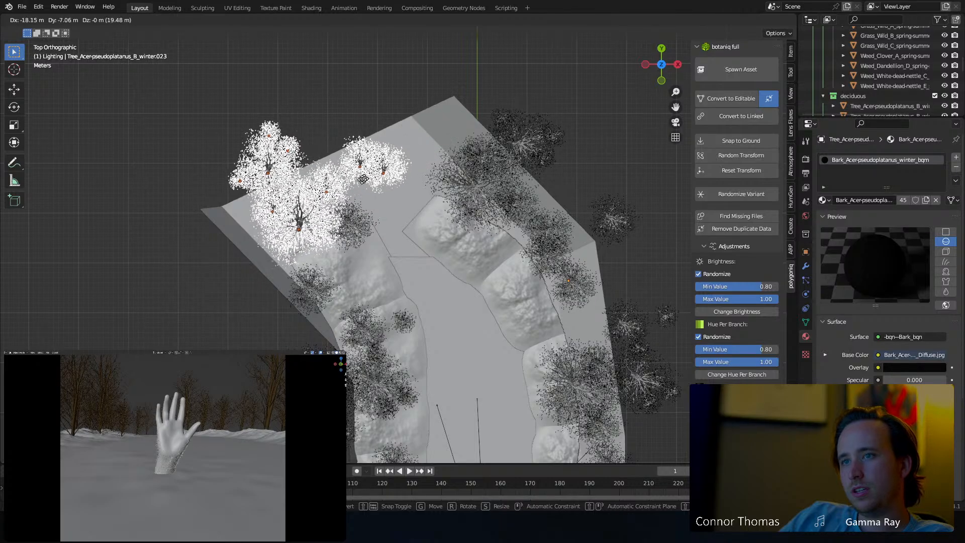
left_click(363, 211)
Duplicate the tree cluster, rotate the copy and place it off the first planted bank's outer side, behind its near trees.
middle_click_drag(363, 211, 381, 125, "shift")
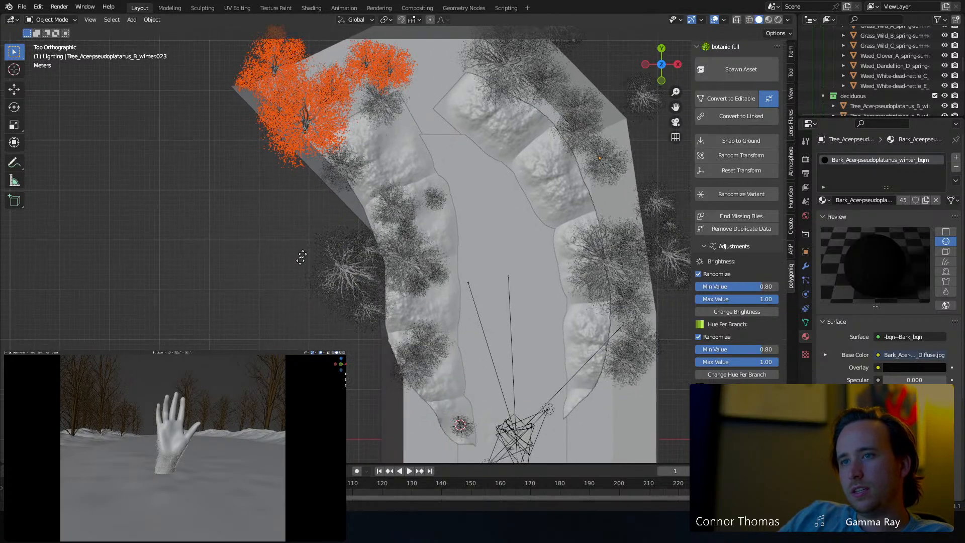
key("r")
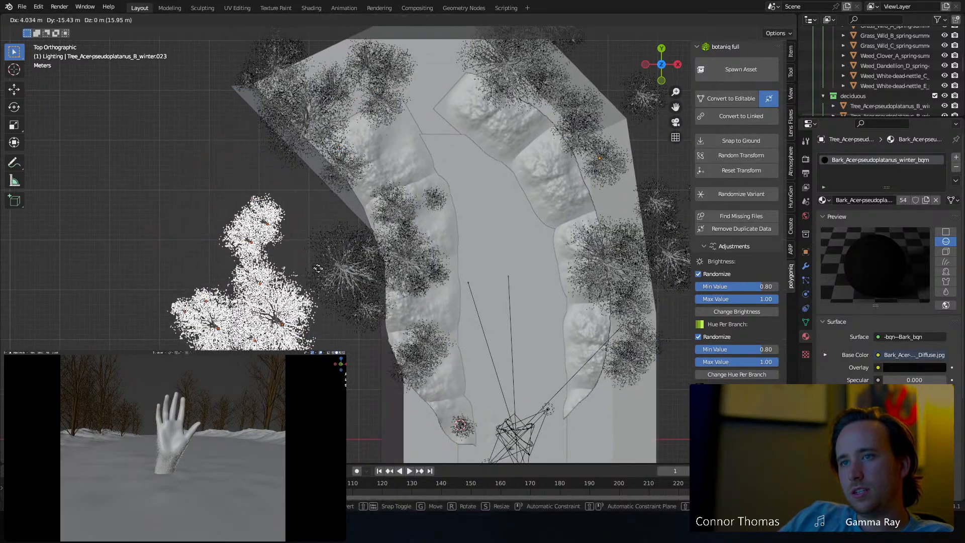
left_click(328, 285)
middle_click_drag(409, 252, 447, 170)
Deselect everything and save the file.
key("a")
key("a")
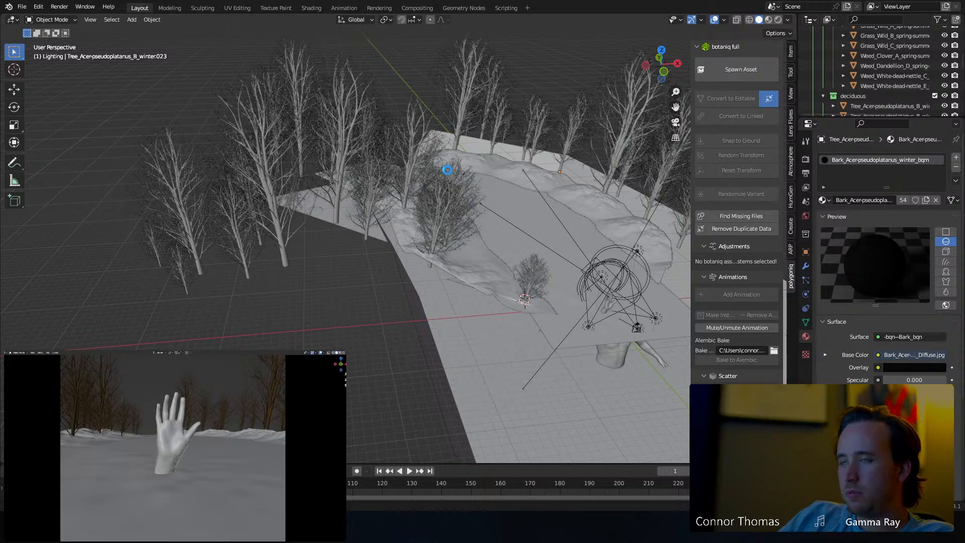
key("ctrl+s")
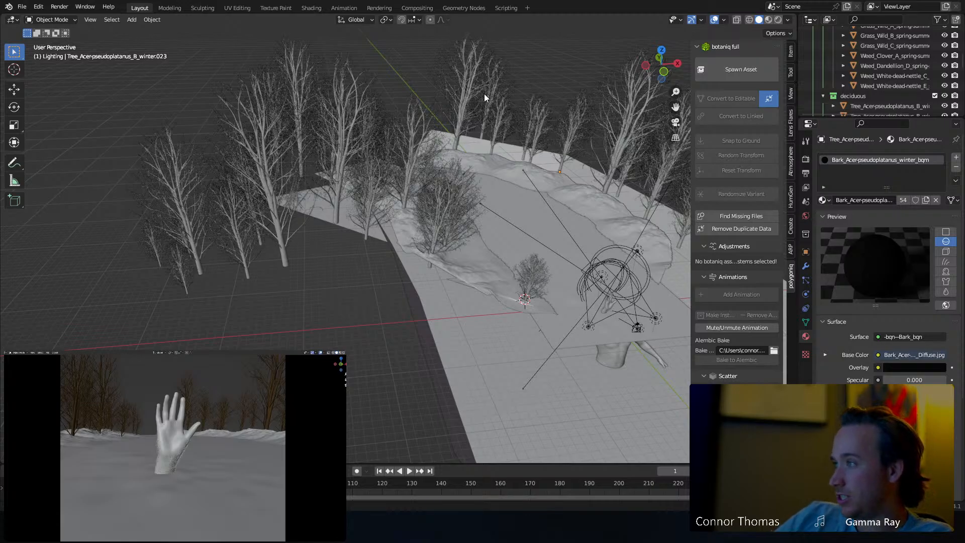
Place the 3D cursor on the first bank's near part and spawn the botaniq deciduous asset Tree_Aesculus-californica_A_winter there.
middle_click_drag(484, 94, 181, 70)
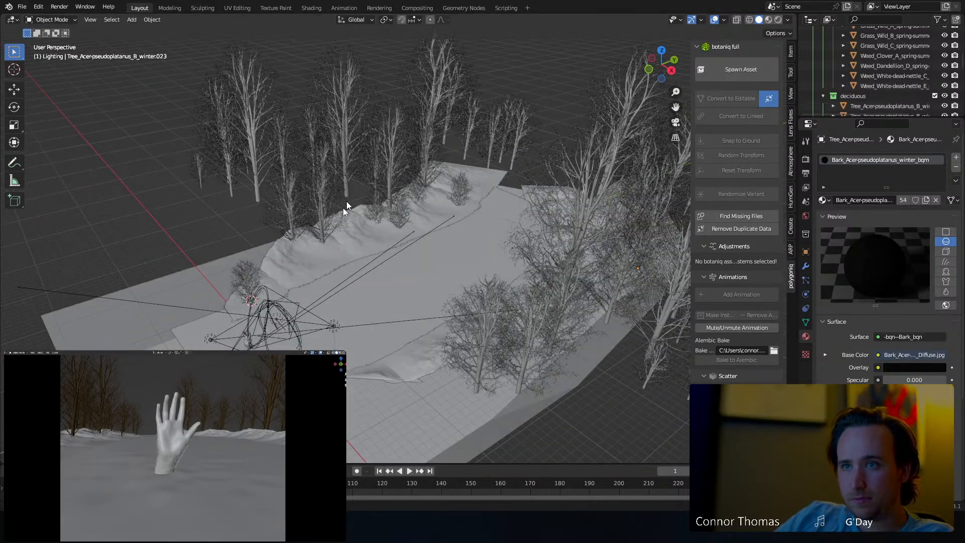
left_click(13, 70)
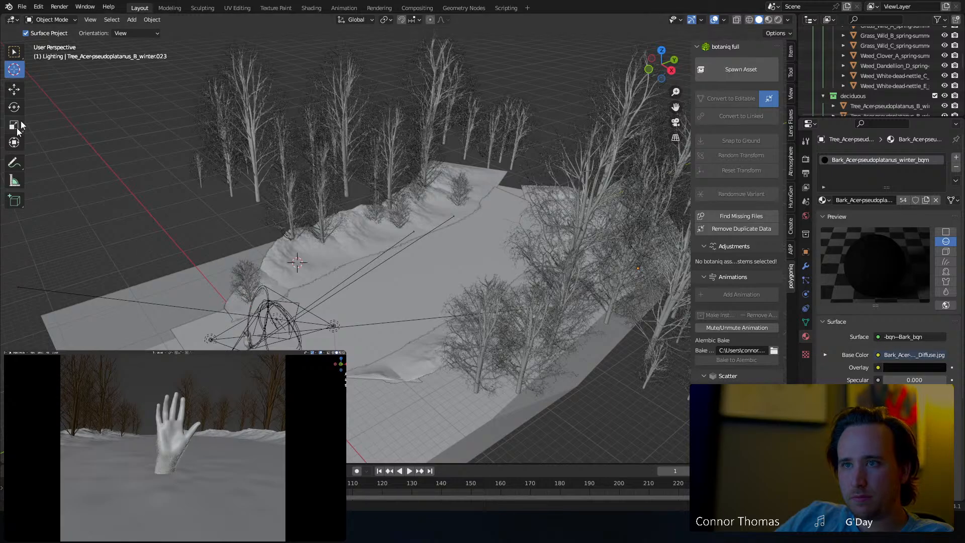
left_click(18, 53)
left_click(741, 71)
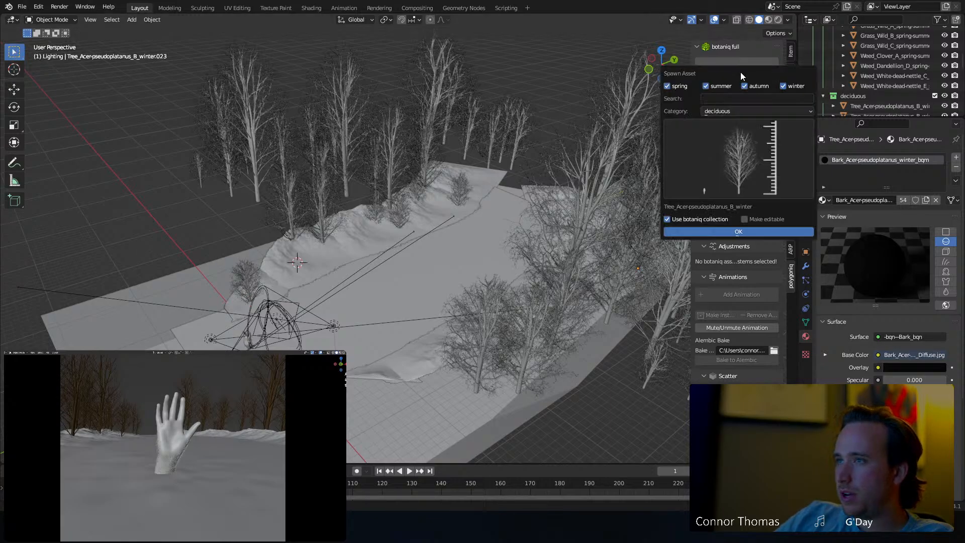
left_click(739, 153)
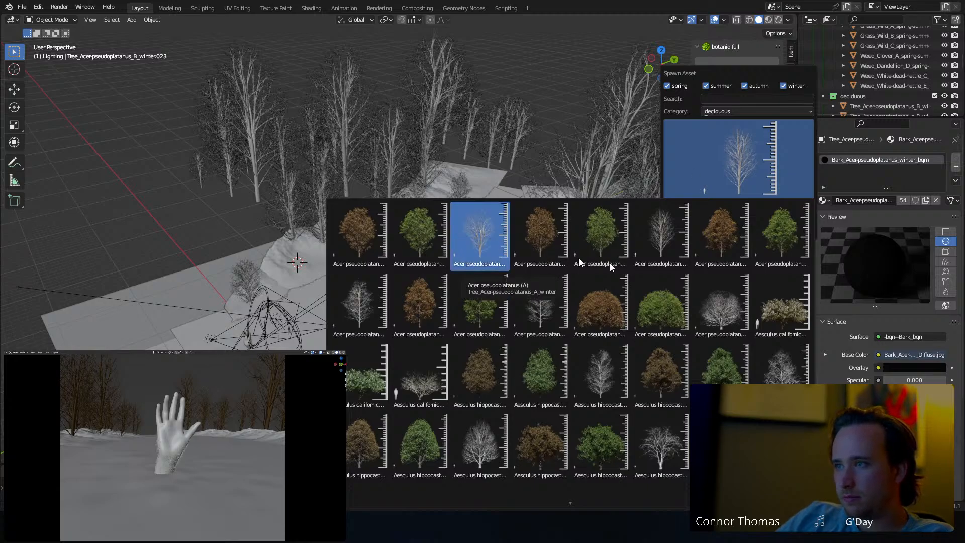
left_click(430, 387)
left_click(733, 228)
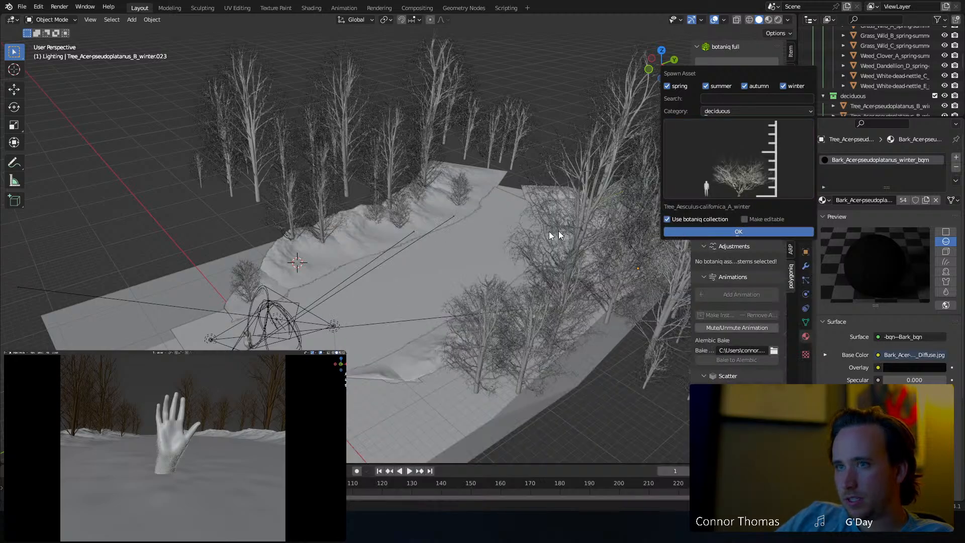
Duplicate the spawned shrub slightly farther along the bank, rotate the copy and adjust its height along Z.
key("KP_7")
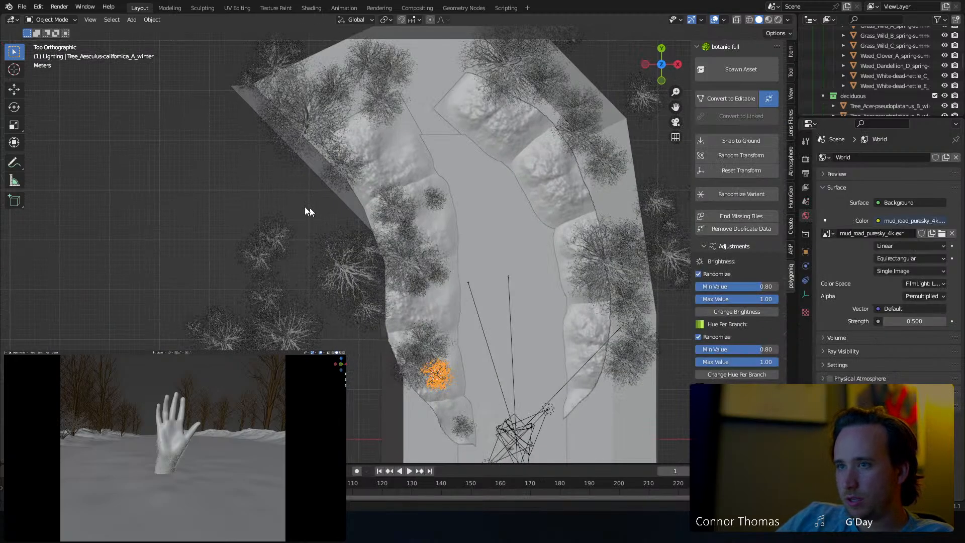
key("shift+d")
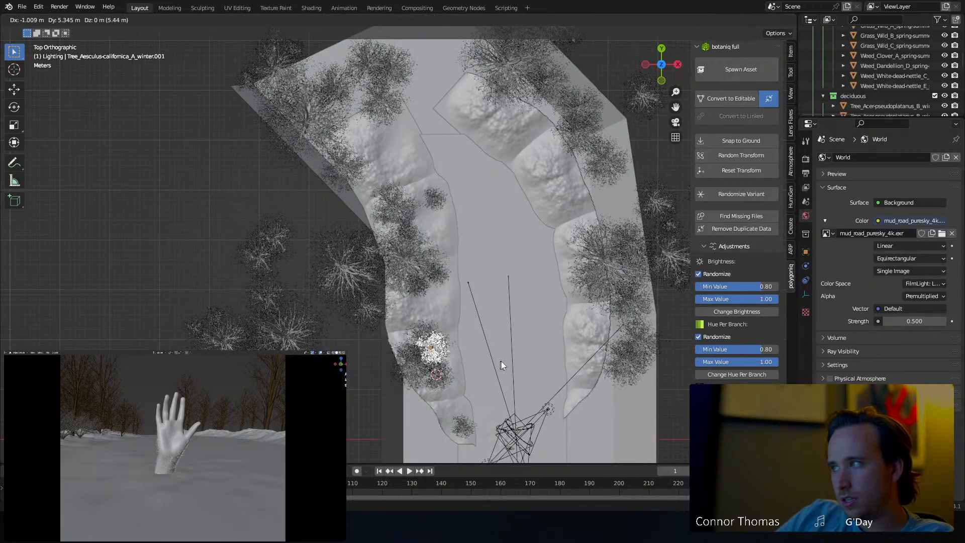
key("r")
key("g")
key("z")
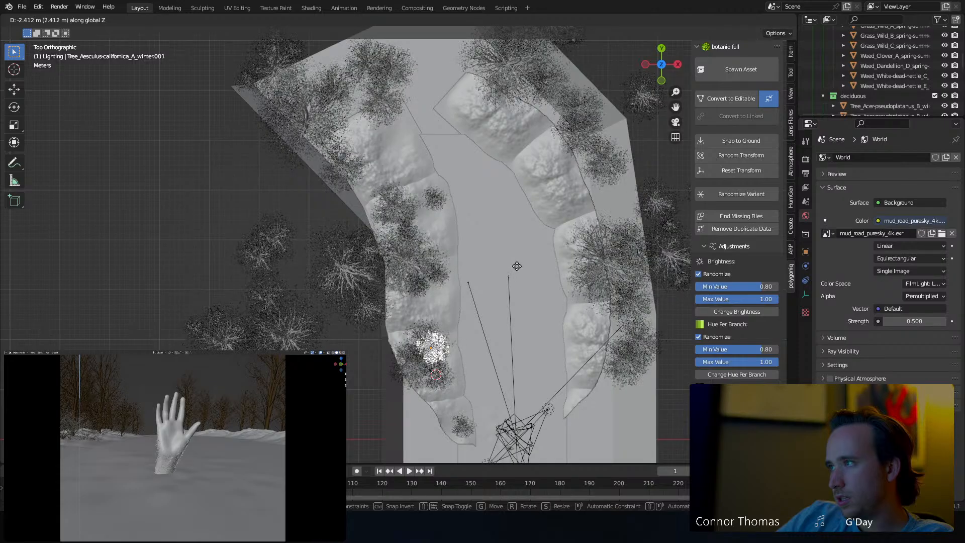
left_click(506, 357)
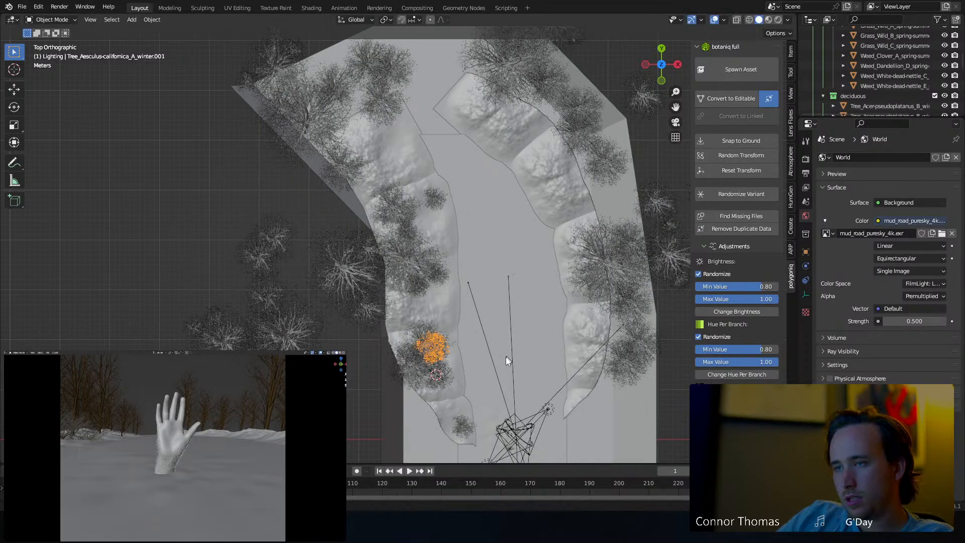
Duplicate the shrub into the gap between the first bank's near and middle trees and adjust the copy's height.
key("shift+d")
left_click(496, 322)
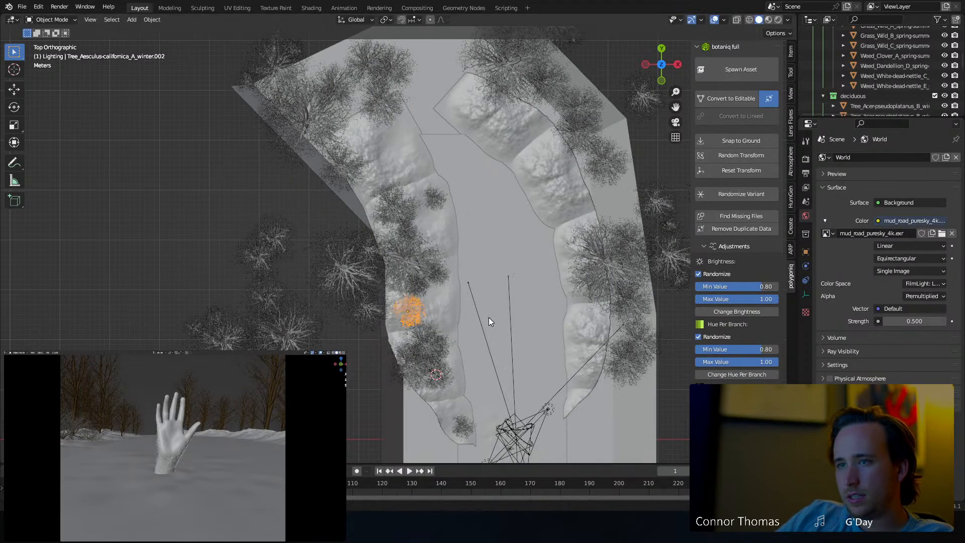
middle_click_drag(491, 321, 442, 221)
key("g")
key("z")
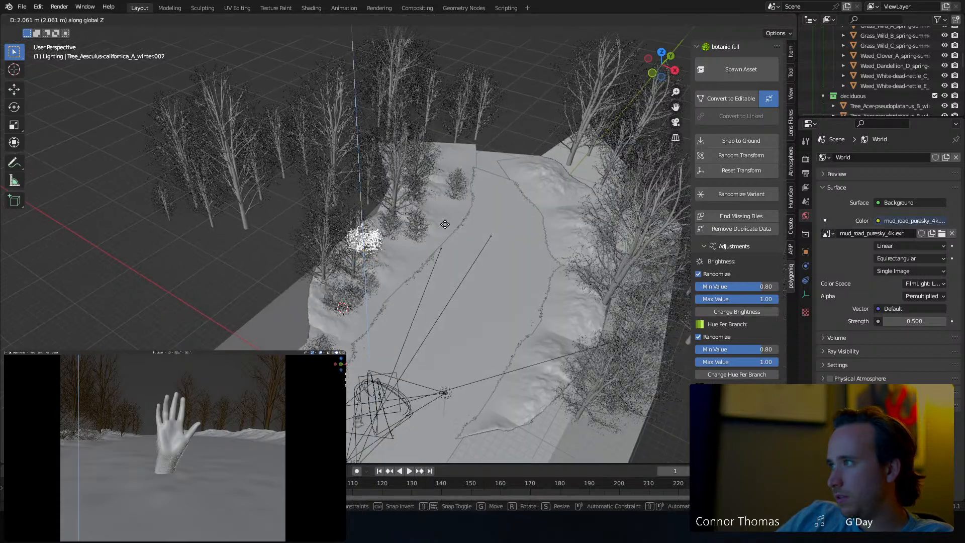
left_click(422, 270)
mouse_move(422, 270)
middle_mouse_down()
mouse_move(429, 287)
mouse_move(415, 283)
middle_mouse_up()
From the top view, duplicate the shrub to the first bank's middle trees and shift the copy toward the river.
key("KP_7")
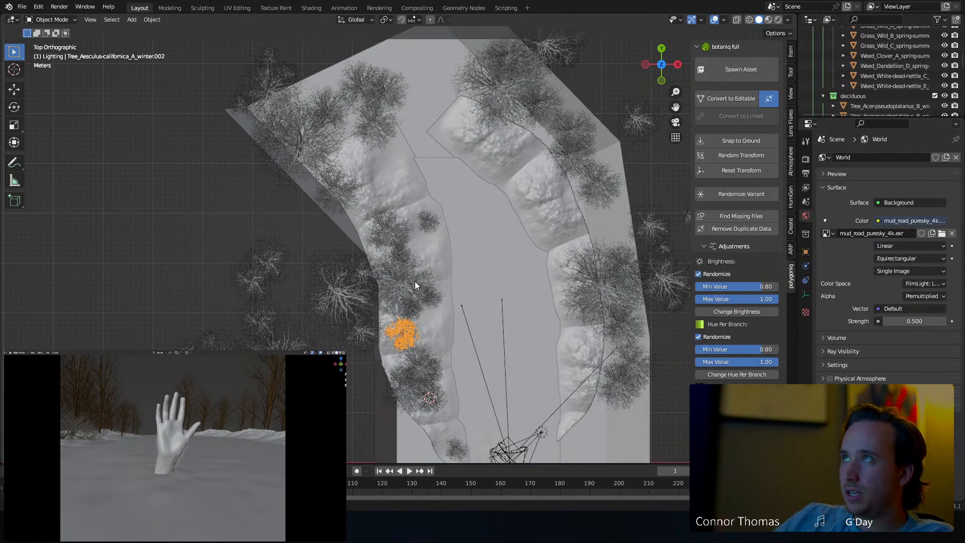
key("shift+d")
left_click(425, 229)
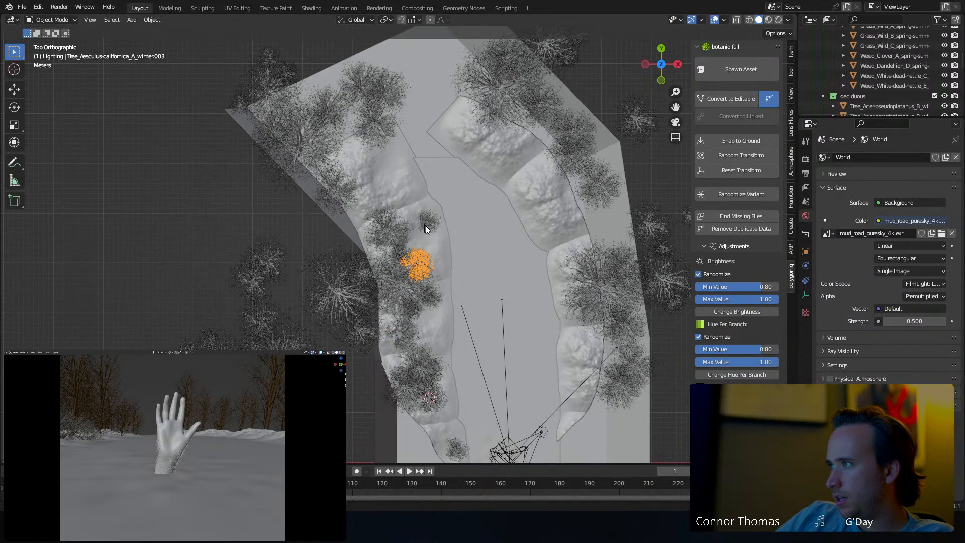
key("g")
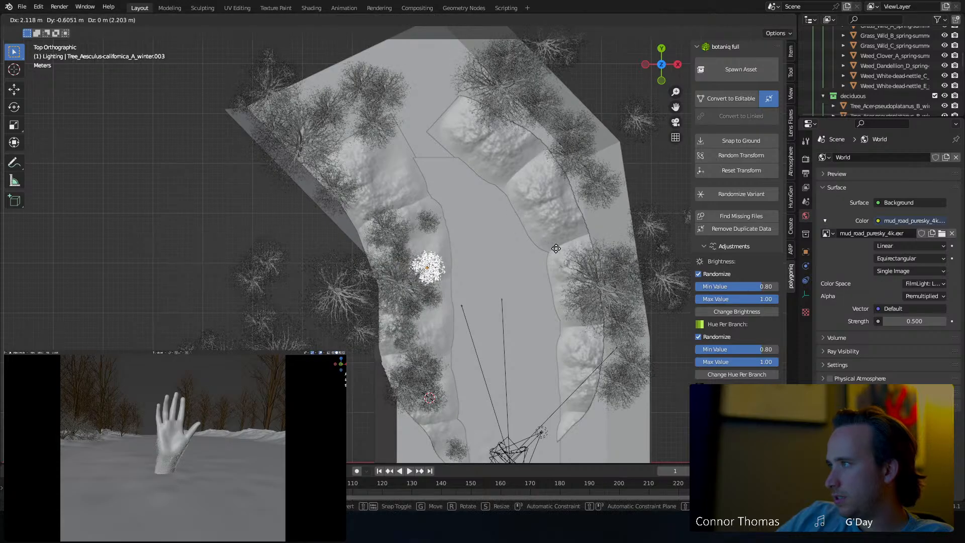
left_click(557, 251)
Duplicate the shrub once more among the middle trees of the first bank.
middle_click_drag(582, 274, 478, 306)
key("shift+d")
left_click(484, 282)
Duplicate the shrub toward the bank's near end, adjust the copy's height, rotate it and shift it away from the river.
key("shift+d")
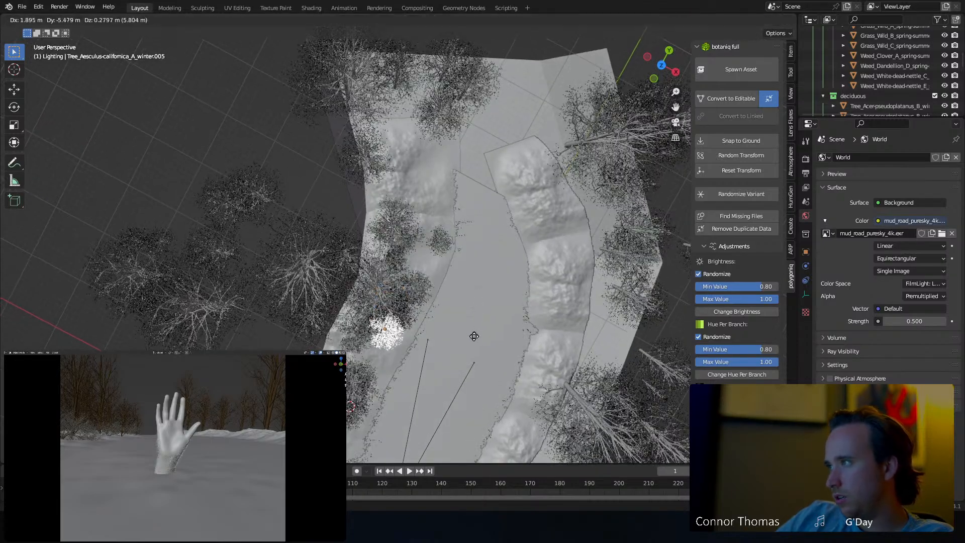
left_click(475, 336)
key("g")
key("z")
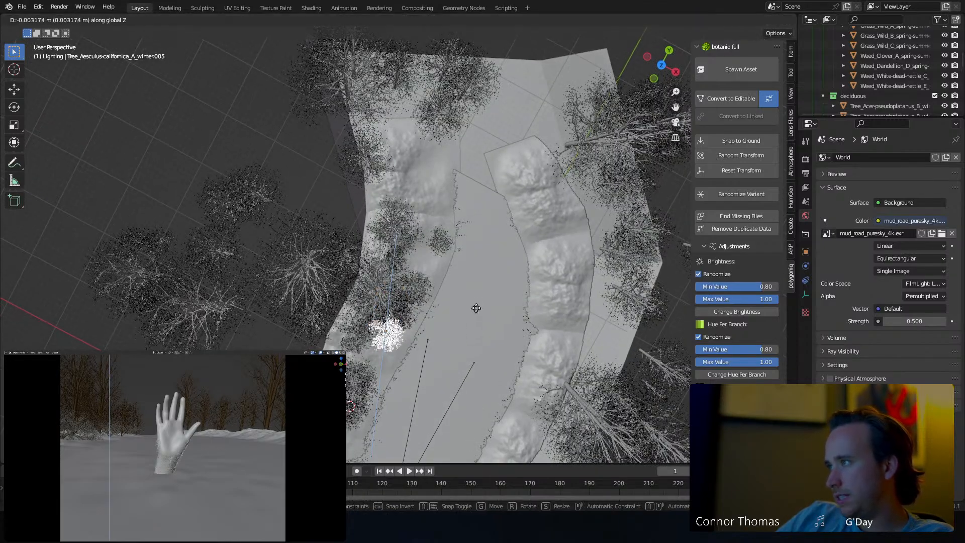
left_click(473, 277)
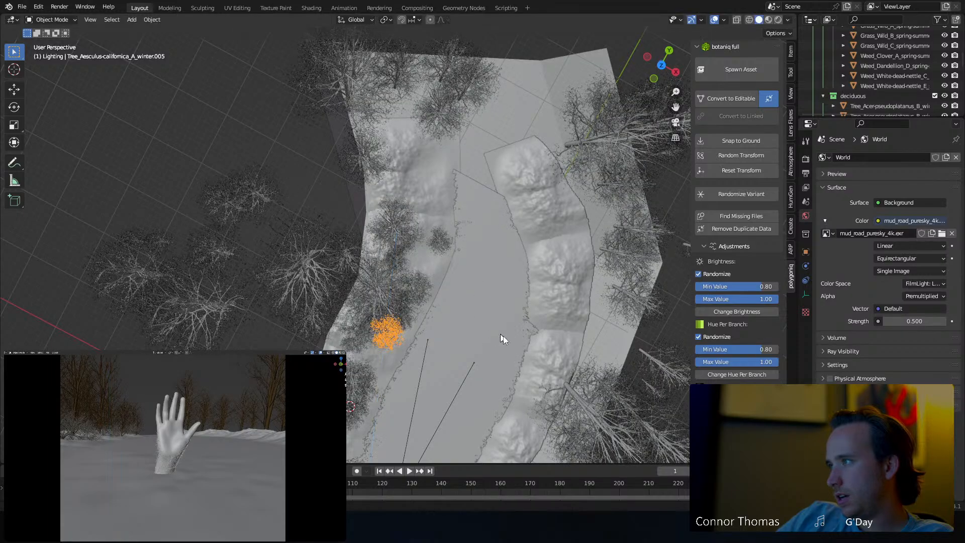
key("r")
left_click(511, 277)
key("g")
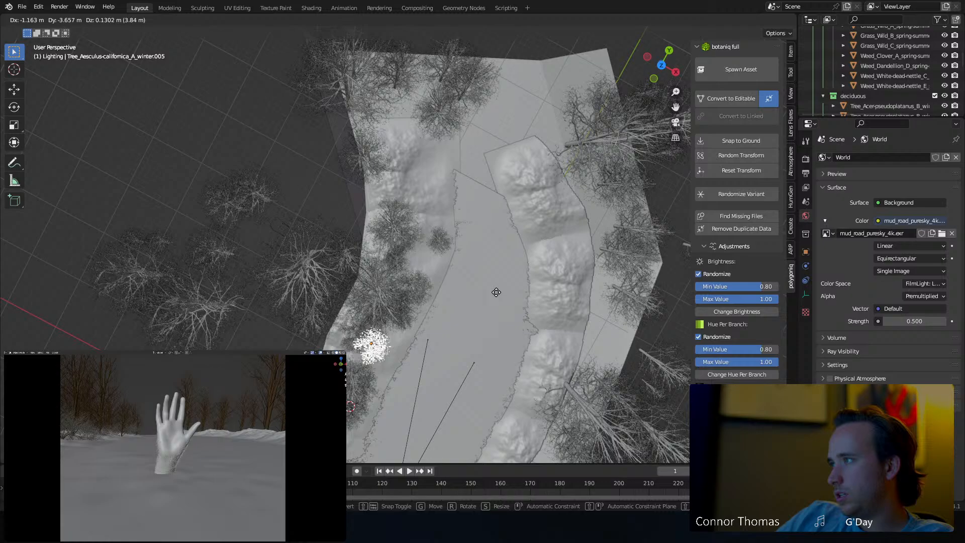
left_click(432, 280)
Duplicate the shrub to the bank's outer edge beside the middle trees and adjust the copy's height along Z.
key("shift+d")
left_click(385, 286)
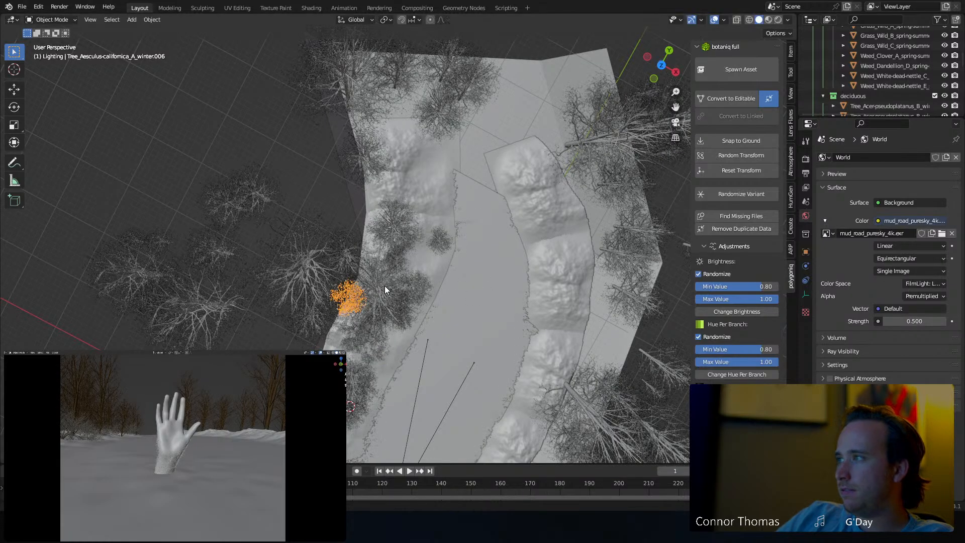
key("g")
key("z")
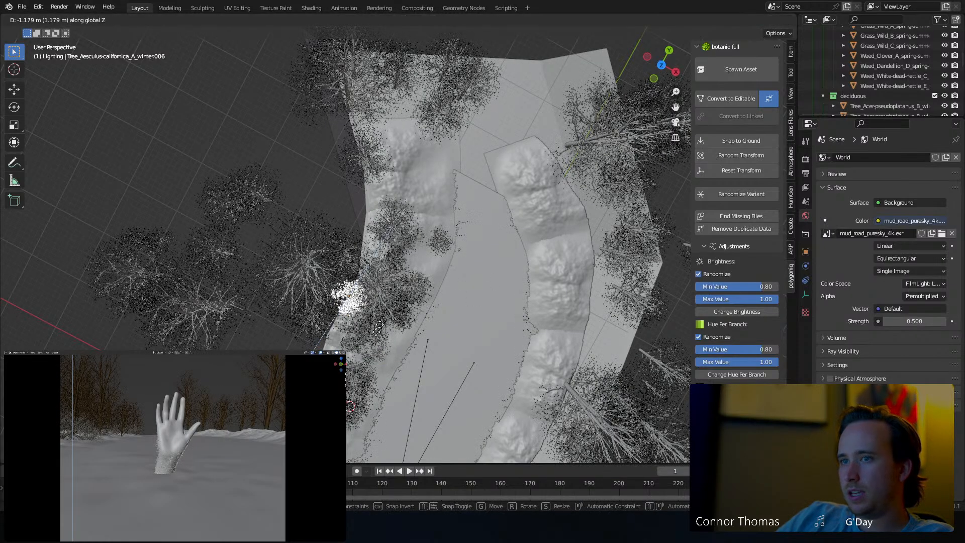
left_click(376, 382)
Duplicate the shrub behind the far side of the middle trees and, in a close-up view, seat the copy on the snow.
middle_click_drag(376, 381, 384, 337)
key("shift+d")
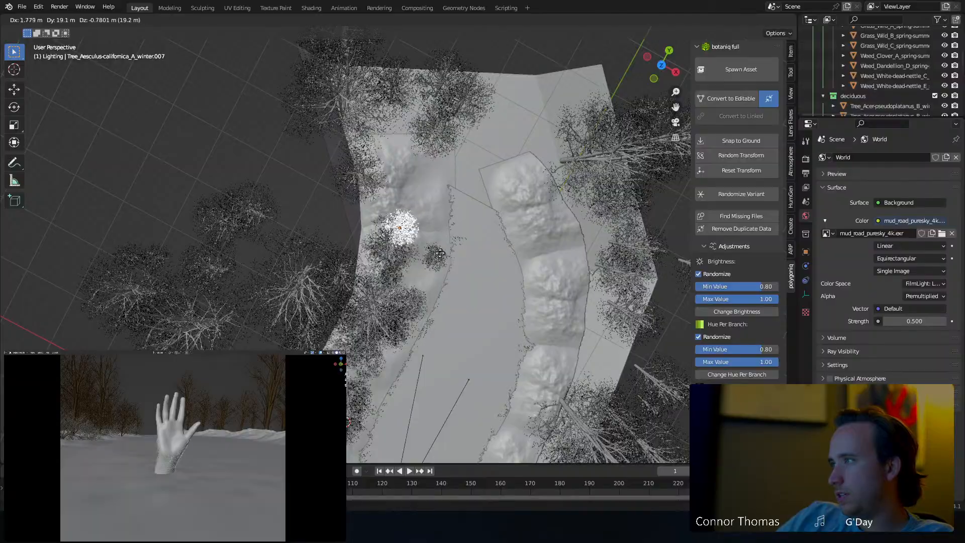
left_click(444, 257)
middle_click_drag(443, 259, 493, 164)
key("KP_Decimal")
middle_click_drag(538, 221, 480, 211)
key("g")
left_click(487, 213)
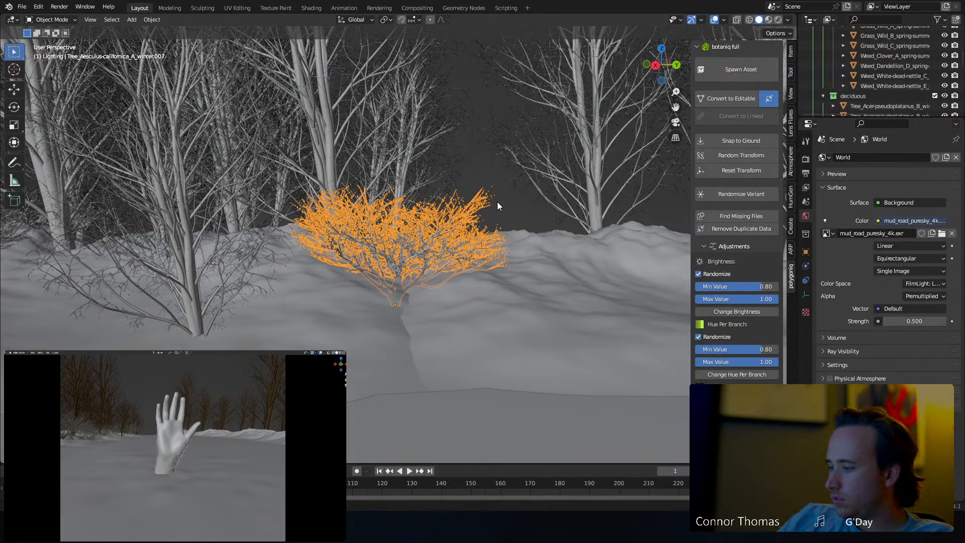
From the top view, nudge the small lone tree beside the river on the first bank.
key("KP_7")
scroll(598, 246, "down", 5)
scroll(492, 278, "down", 1)
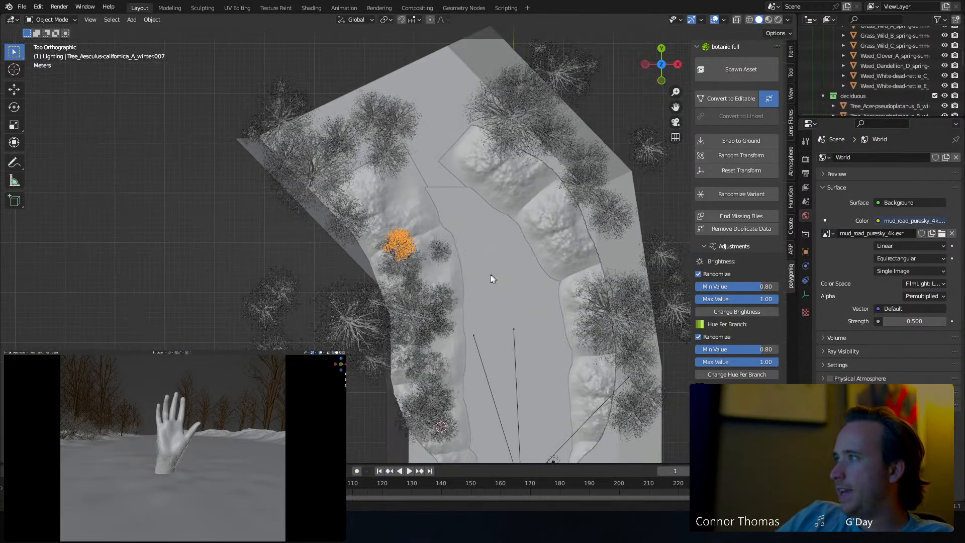
left_click(444, 247)
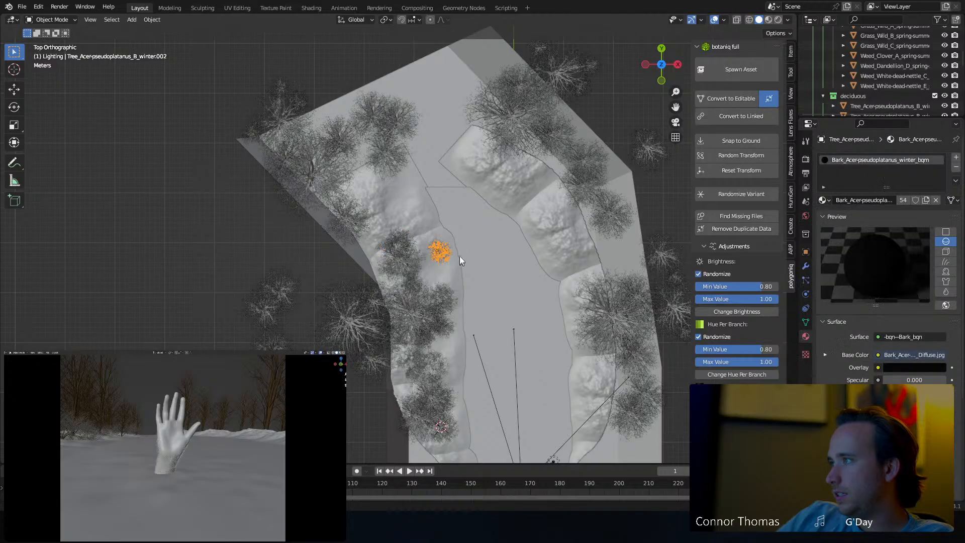
key("g")
left_click(447, 255)
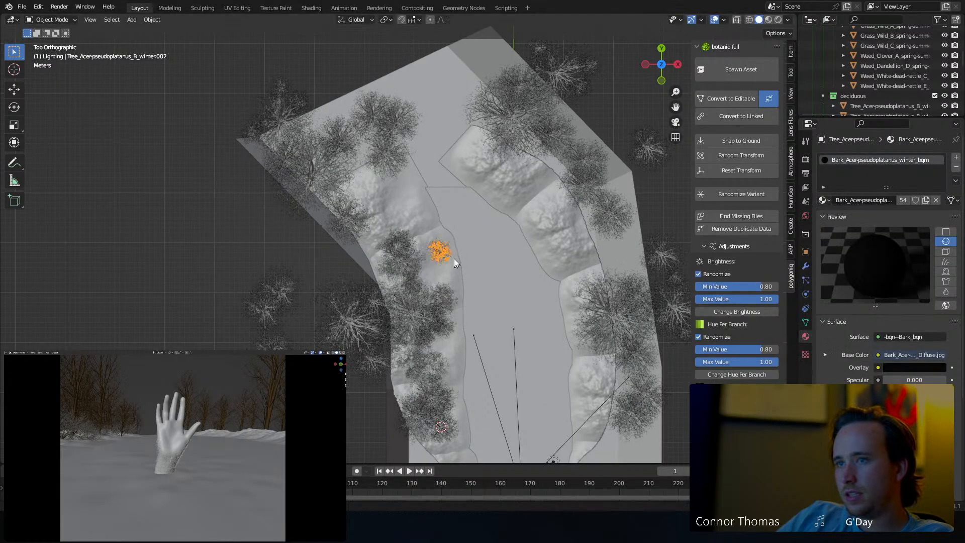
Reposition the shrub on the river-facing slope in front of the small lone tree.
middle_click_drag(454, 258, 418, 213)
scroll(422, 236, "up", 4)
middle_click_drag(427, 254, 400, 306)
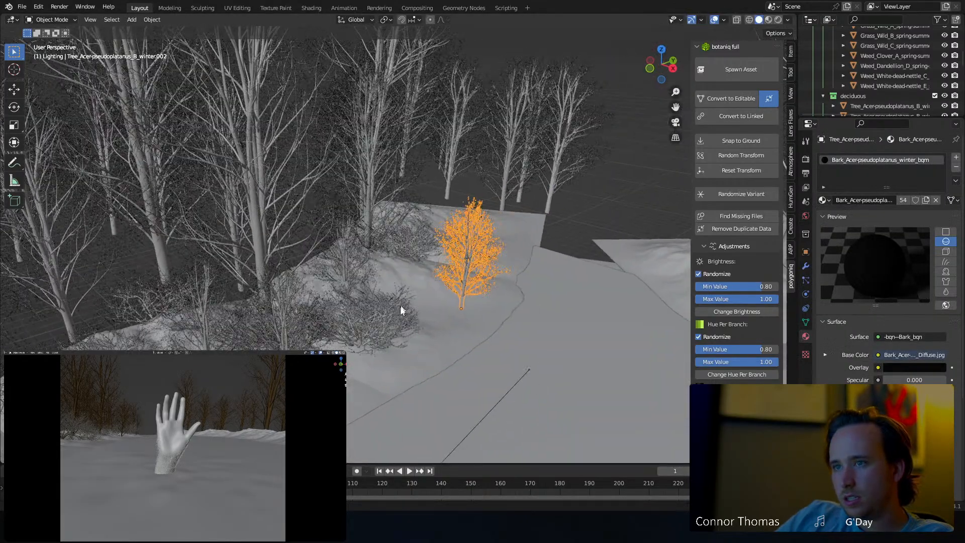
left_click(405, 316)
key("g")
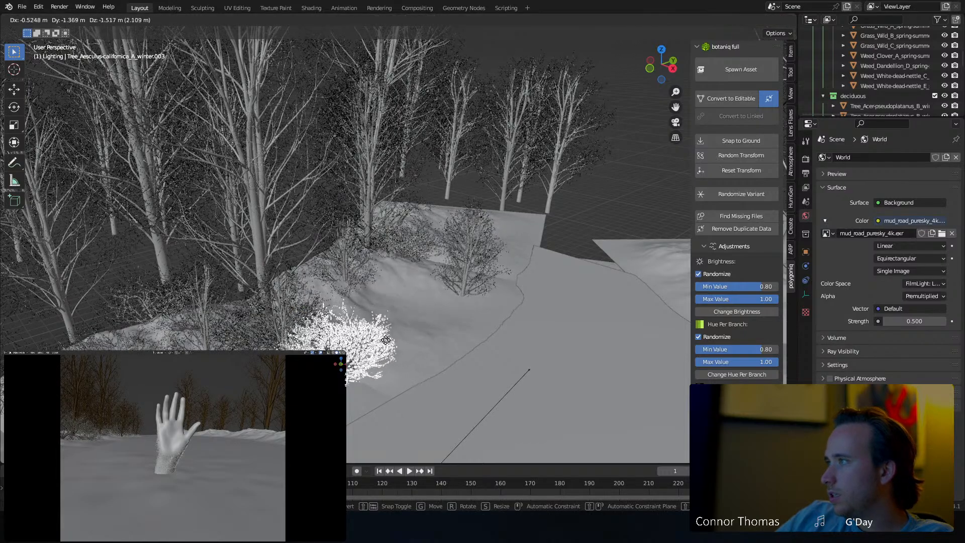
left_click(415, 318)
From the top view, duplicate that shrub next to the small lone tree and adjust the copy's height along Z.
key("KP_7")
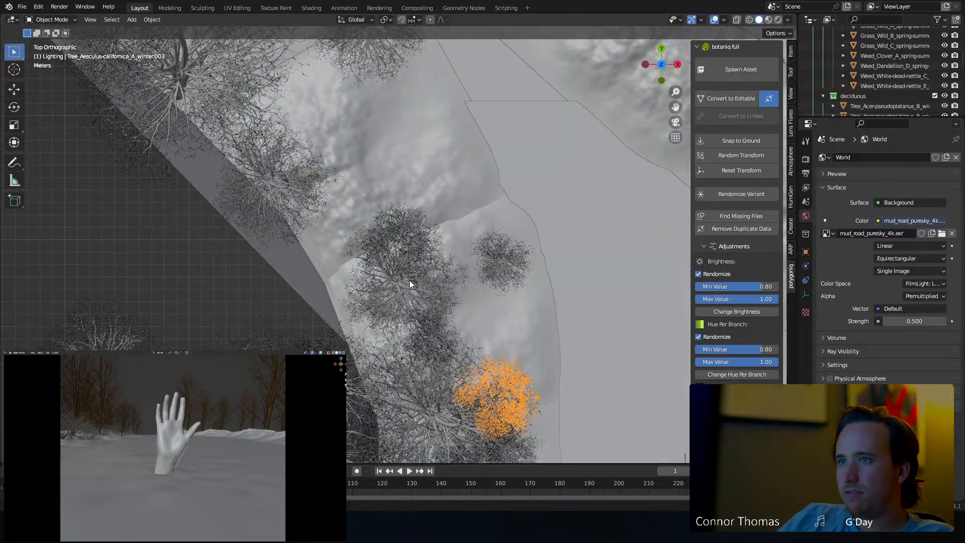
key("shift+d")
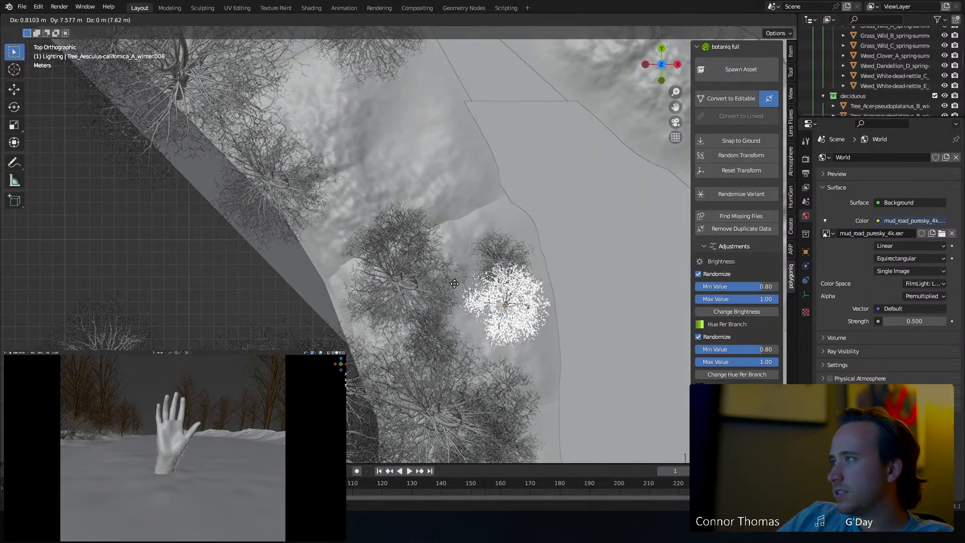
left_click(503, 284)
key("g")
key("z")
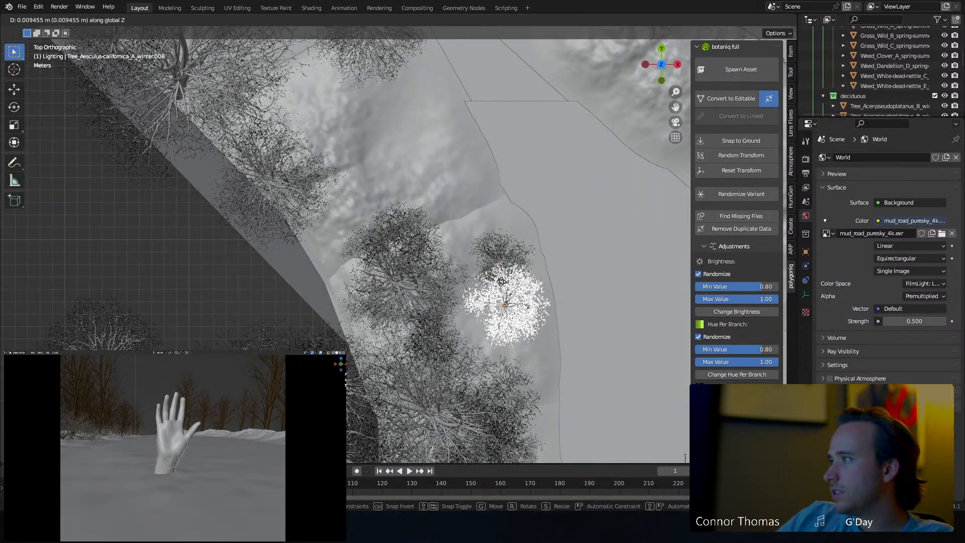
left_click(505, 263)
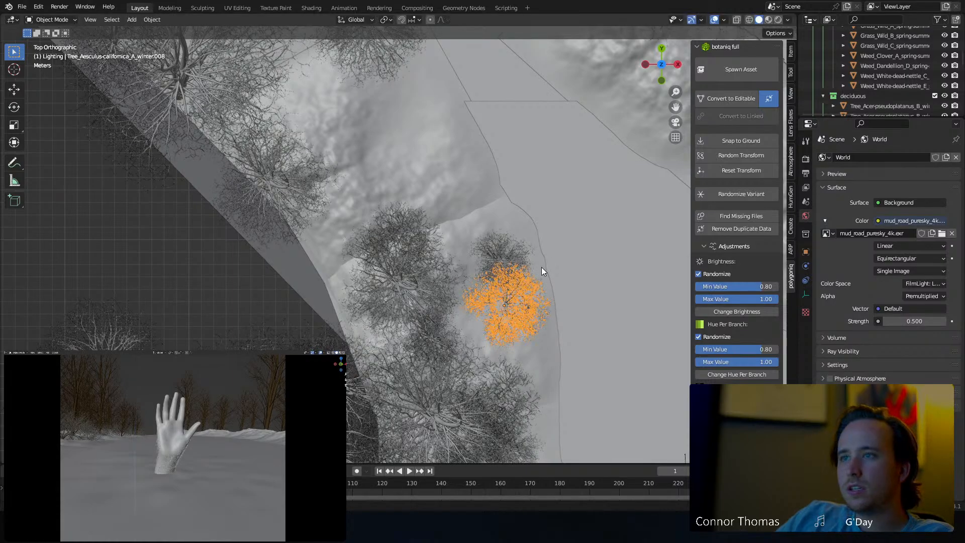
Duplicate the shrub twice onto the opposite bank, placing one copy on the far slope and one beside the middle trees.
scroll(539, 267, "down", 6)
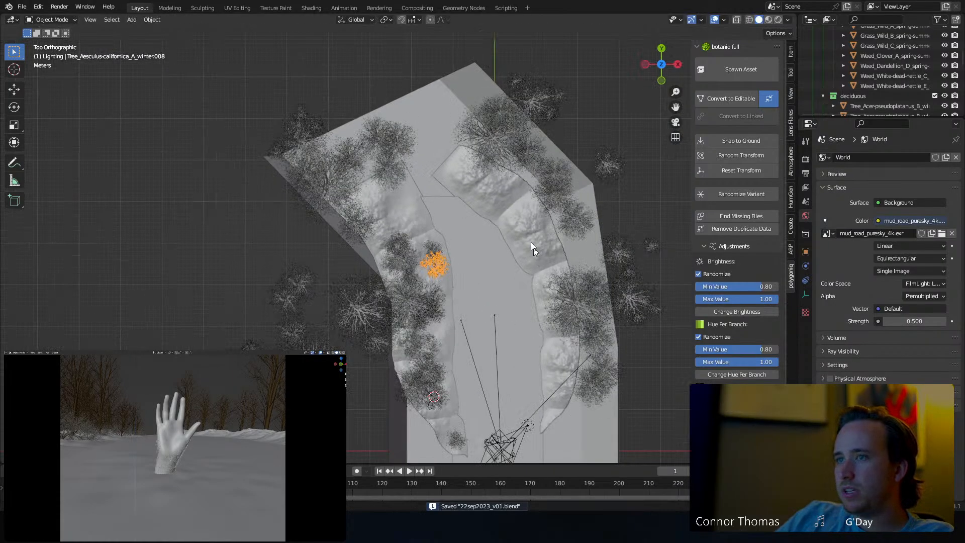
middle_click_drag(534, 248, 490, 249, "shift")
key("shift+d")
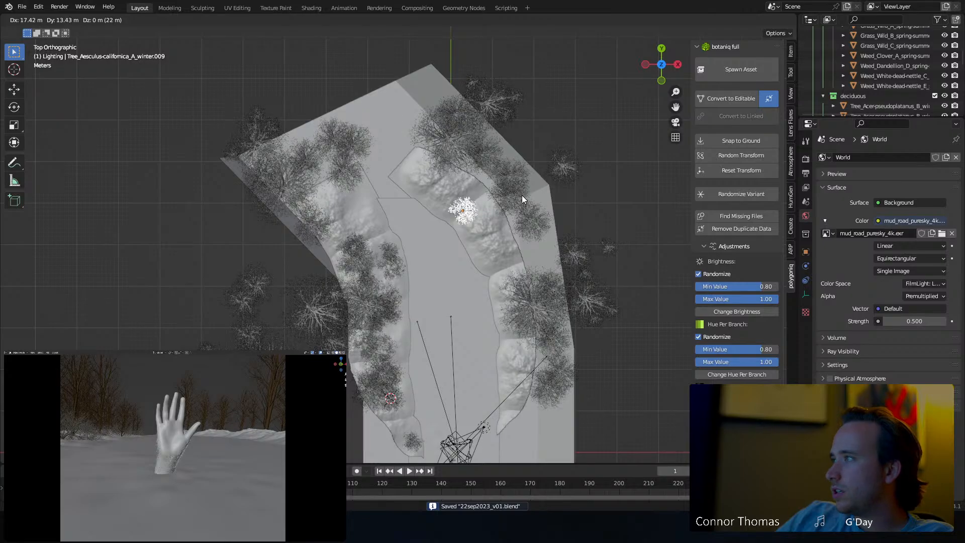
left_click(522, 196)
key("shift+d")
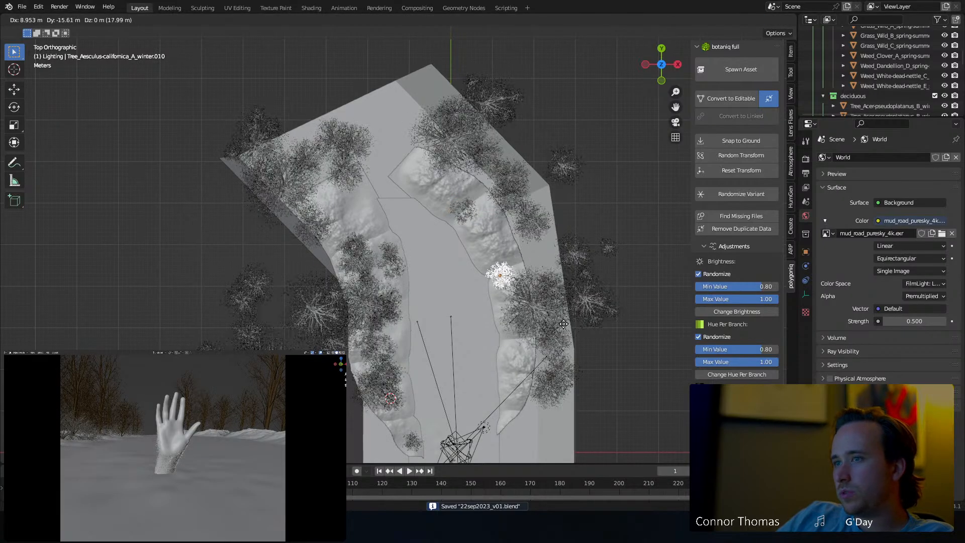
left_click(562, 319)
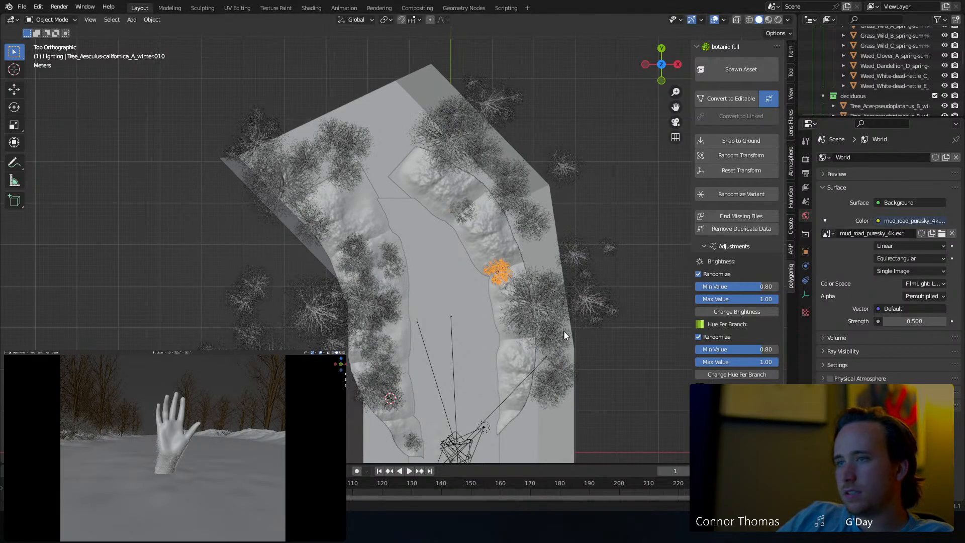
Add two more shrub copies on the snow mound nearest the camera on the opposite bank.
middle_click_drag(563, 312, 560, 259, "shift")
key("shift+d")
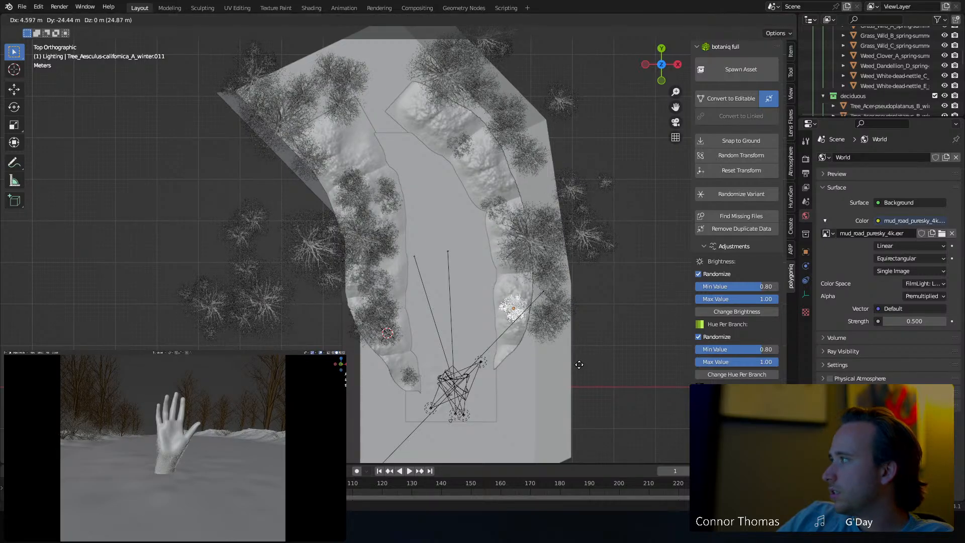
left_click(579, 365)
key("shift+d")
left_click(578, 320)
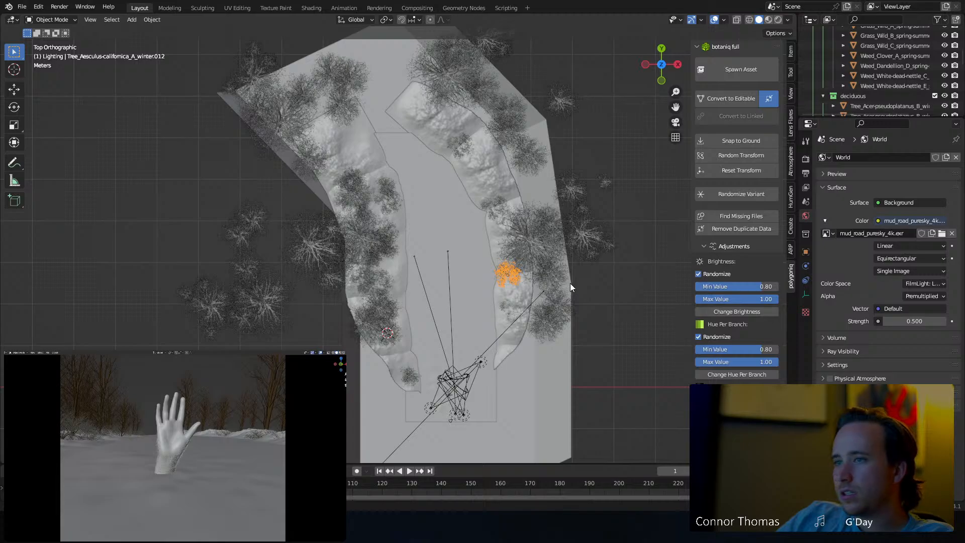
Duplicate the shrub behind and in front of the opposite bank's middle trees, adjusting each copy's height along Z.
key("shift+d")
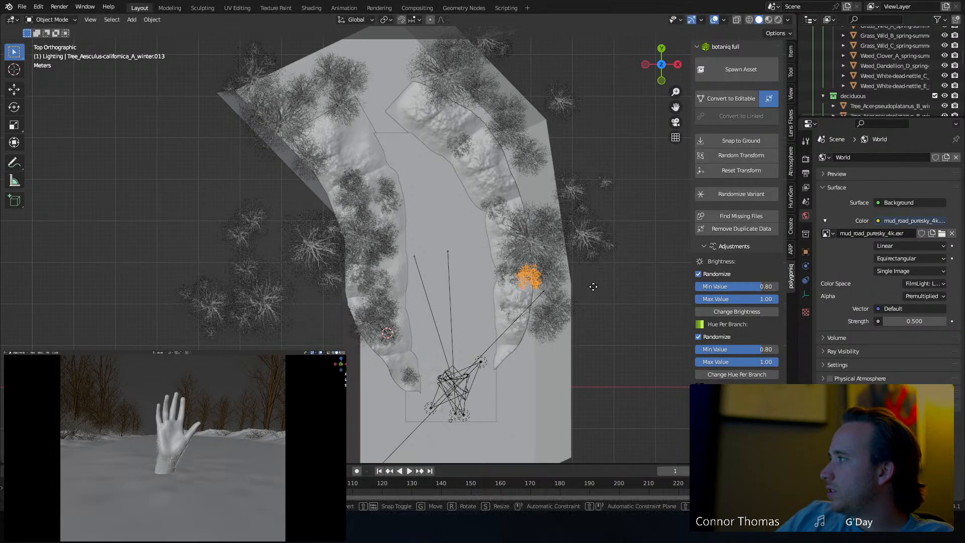
key("z")
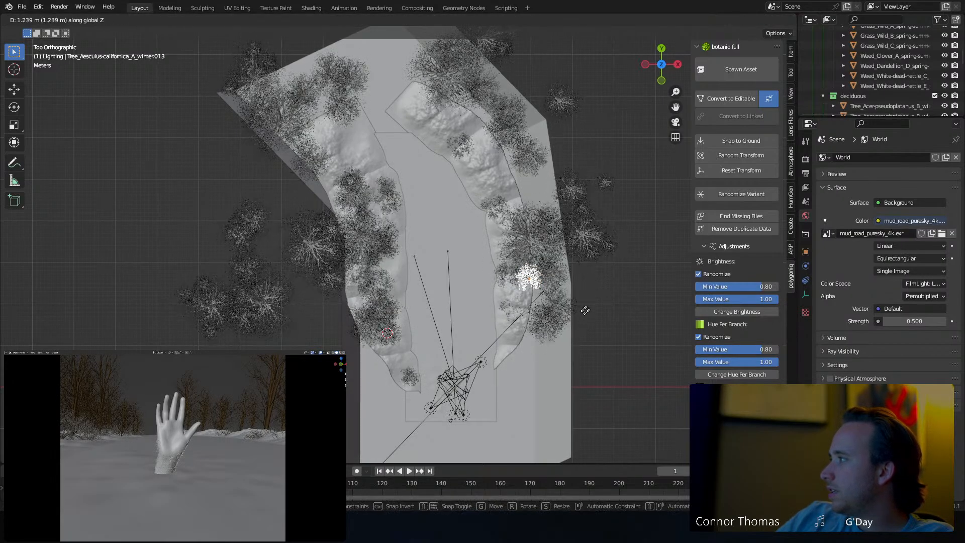
left_click(566, 326)
key("shift+d")
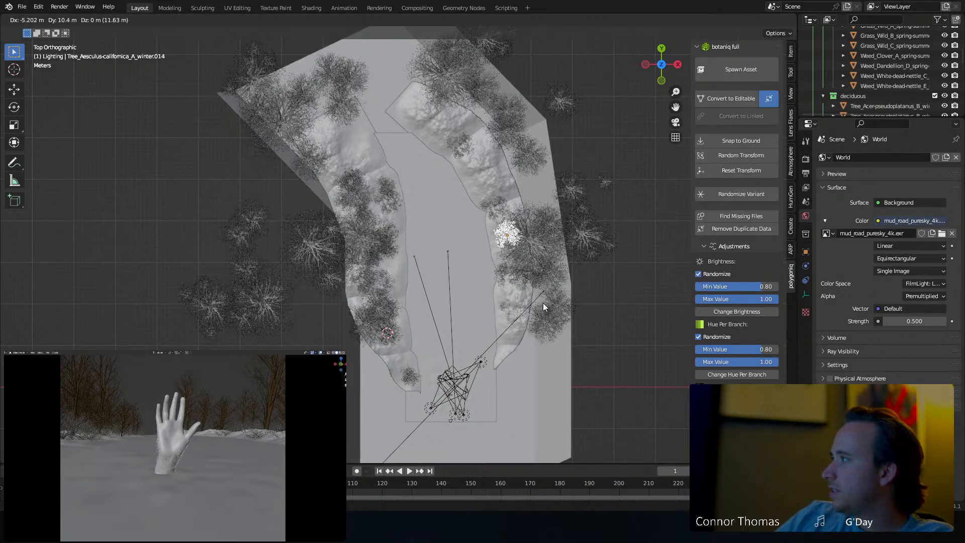
key("z")
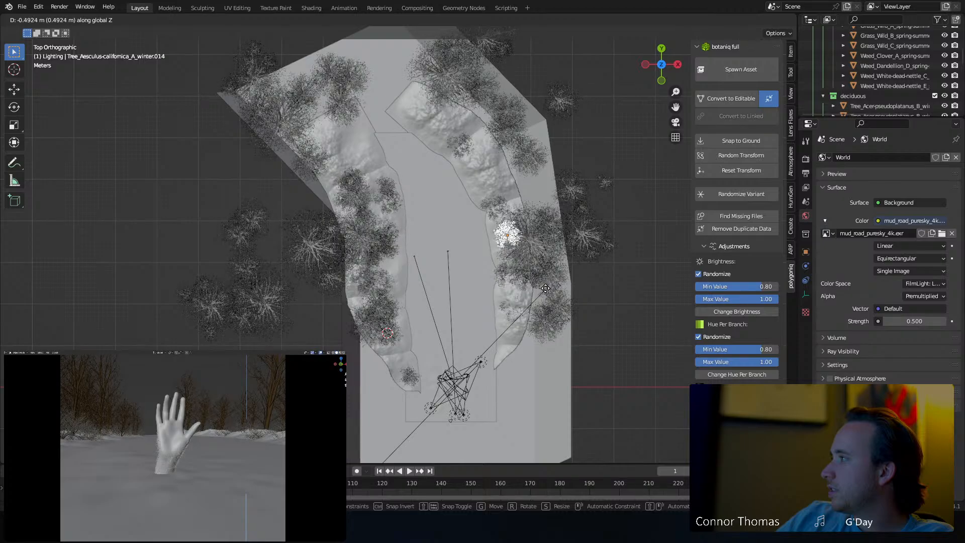
left_click(550, 296)
Place another shrub copy at the river edge beside the middle trees, adjust its height along Z and rotate it freely.
key("shift+d")
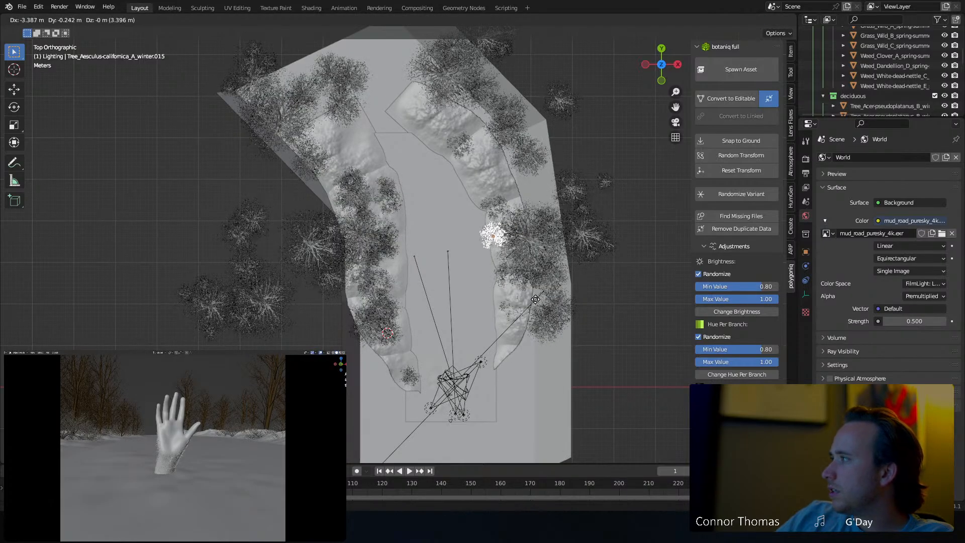
key("z")
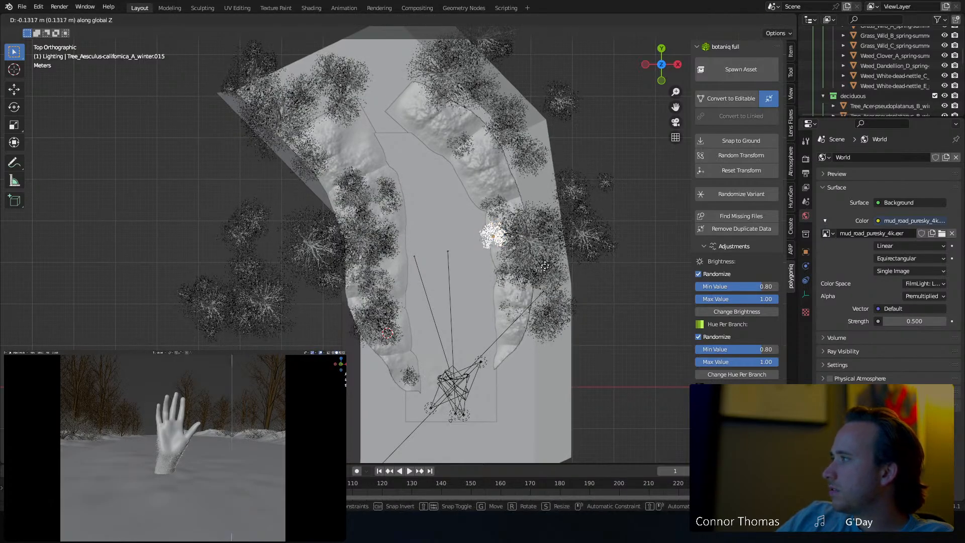
left_click(553, 262)
key("r")
key("r")
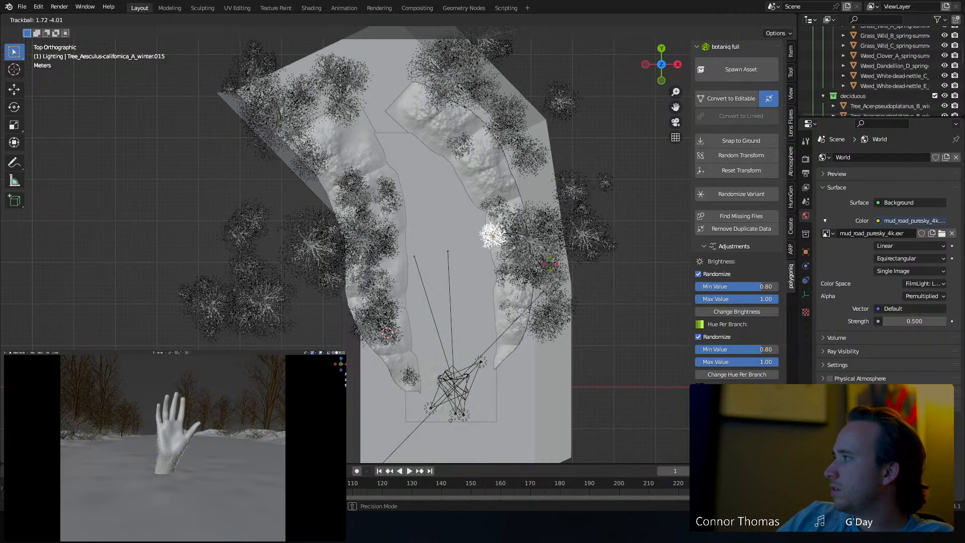
left_click(553, 274)
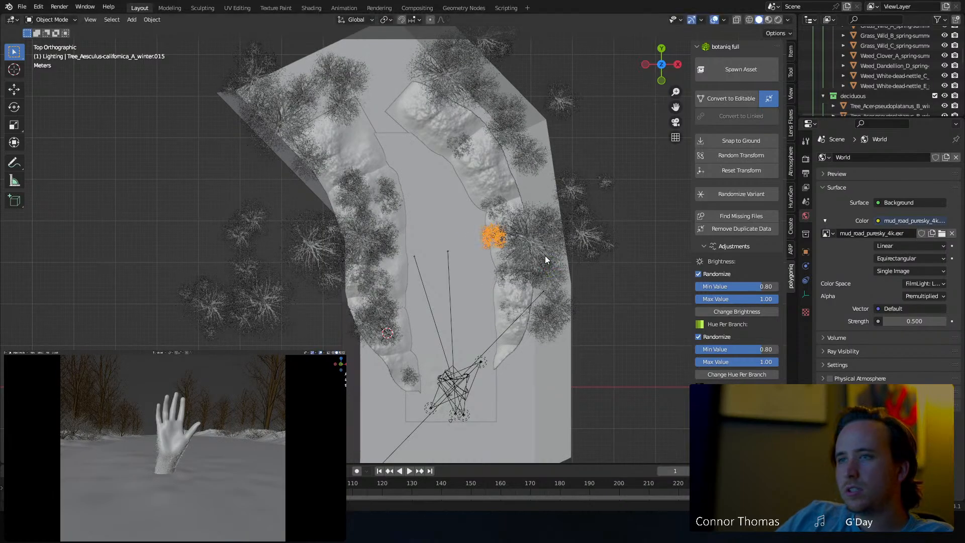
Duplicate the shrub twice on the opposite bank's far slope and rotate the copy at the river edge.
middle_click_drag(545, 255, 530, 298, "shift")
key("shift+d")
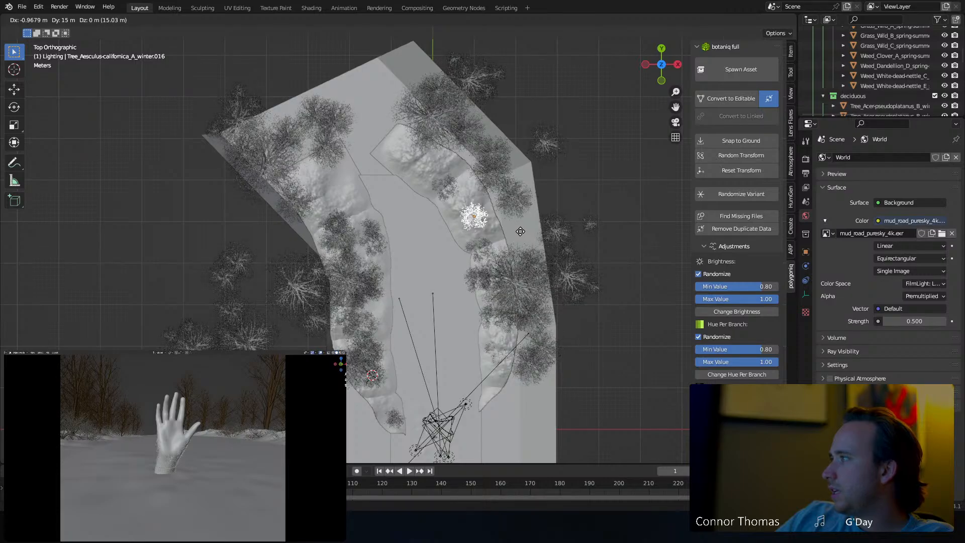
left_click(518, 231)
key("shift+d")
left_click(494, 230)
key("r")
key("r")
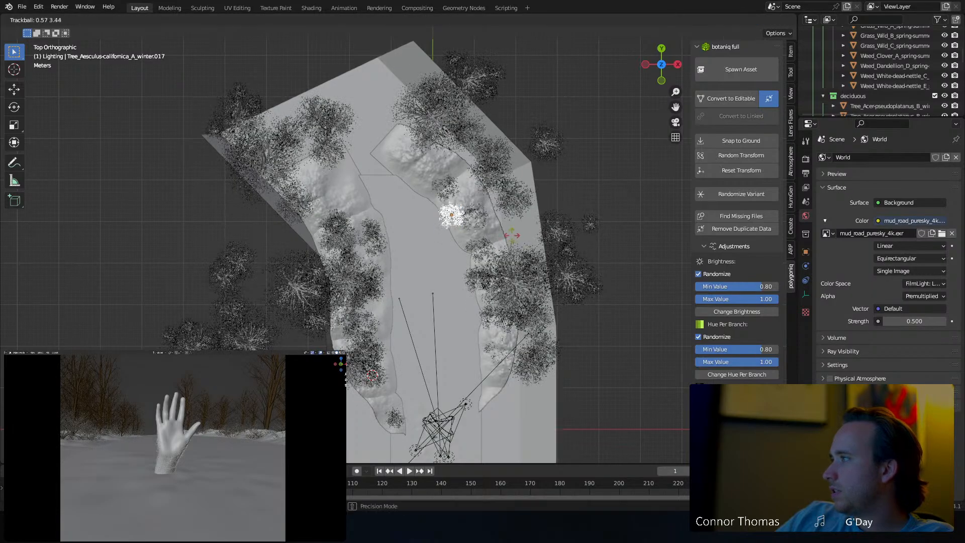
key("r")
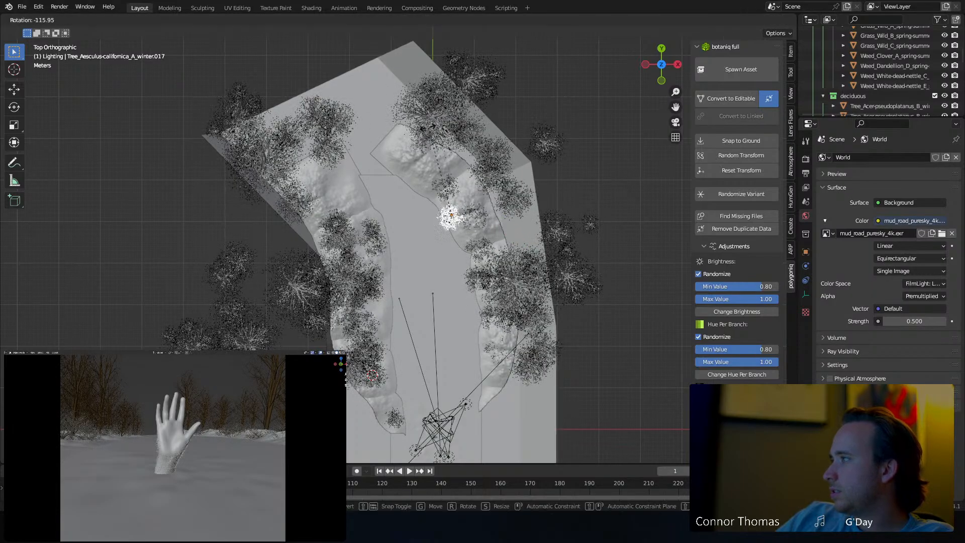
left_click(445, 144)
Duplicate the shrub higher up the far slope next to the trees and tilt the copy with a free rotation.
middle_click_drag(484, 222, 480, 254, "shift")
key("shift+d")
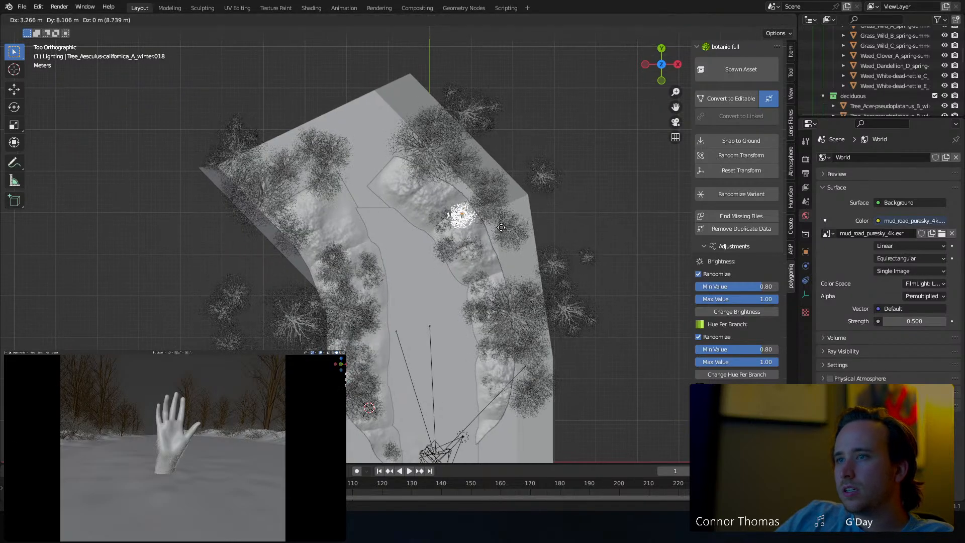
left_click(502, 225)
key("r")
key("r")
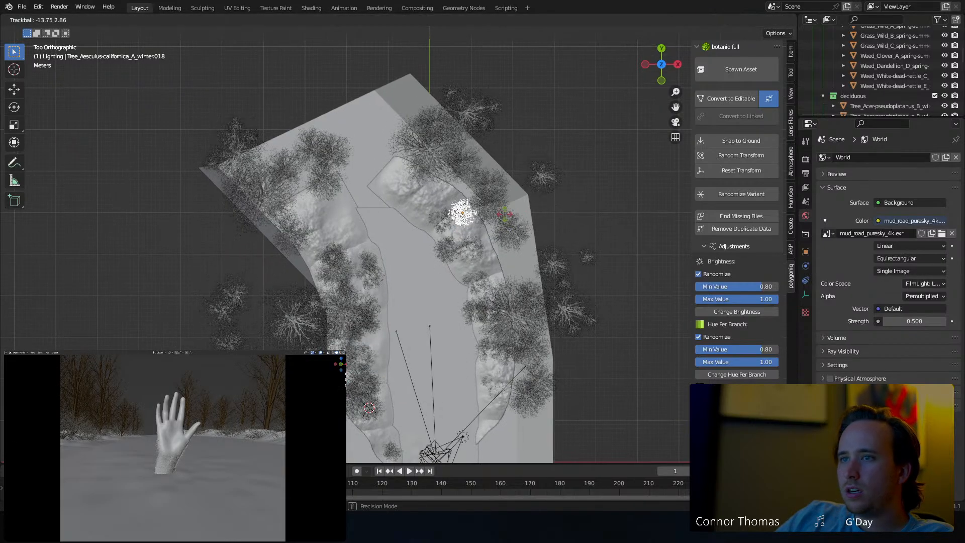
left_click(504, 214)
Duplicate the shrub onto the far tip of the bank and across the river's far end, raising the last copy along Z.
key("shift+d")
left_click(436, 184)
key("shift+d")
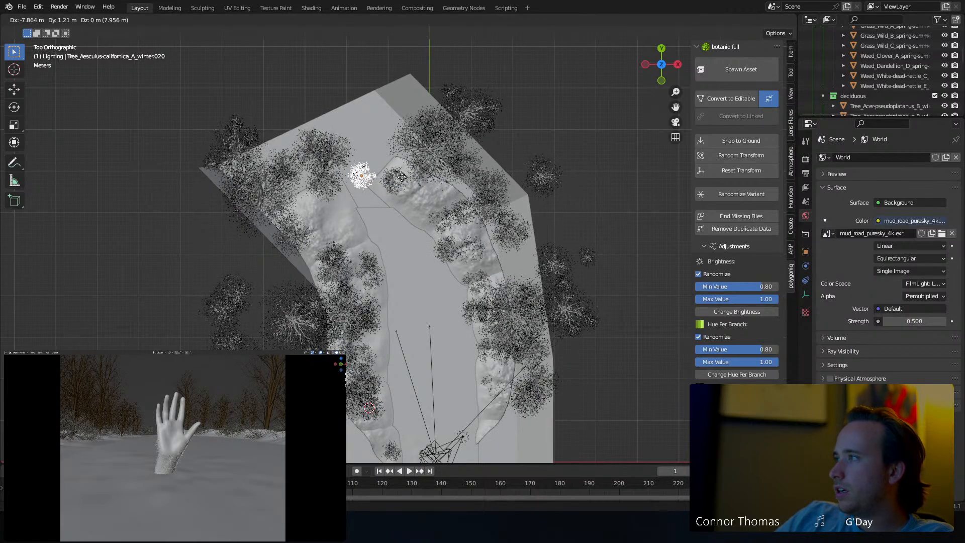
left_click(403, 177)
key("g")
key("z")
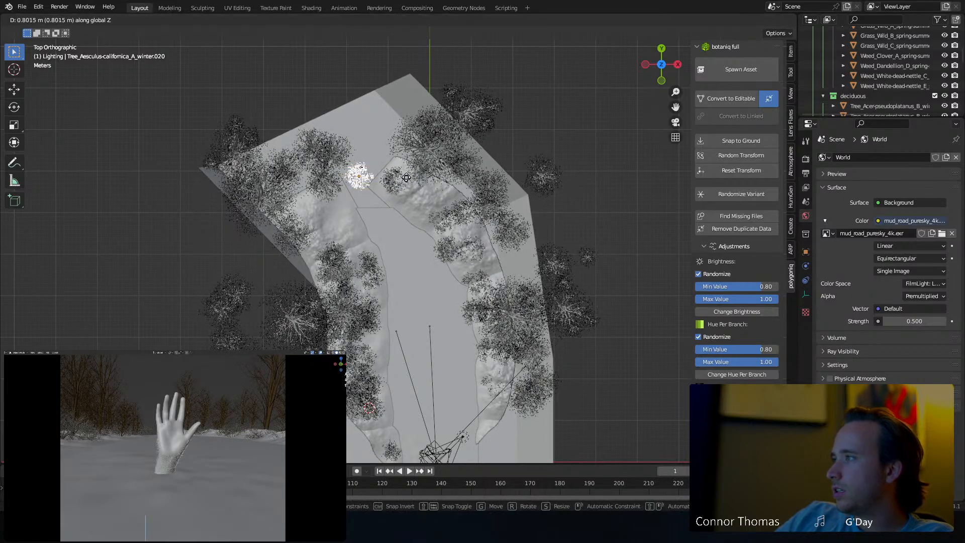
left_click(413, 140)
From the top view, add two more shrub copies side by side across the river's far end.
middle_click_drag(403, 190, 417, 259)
key("KP_7")
key("g")
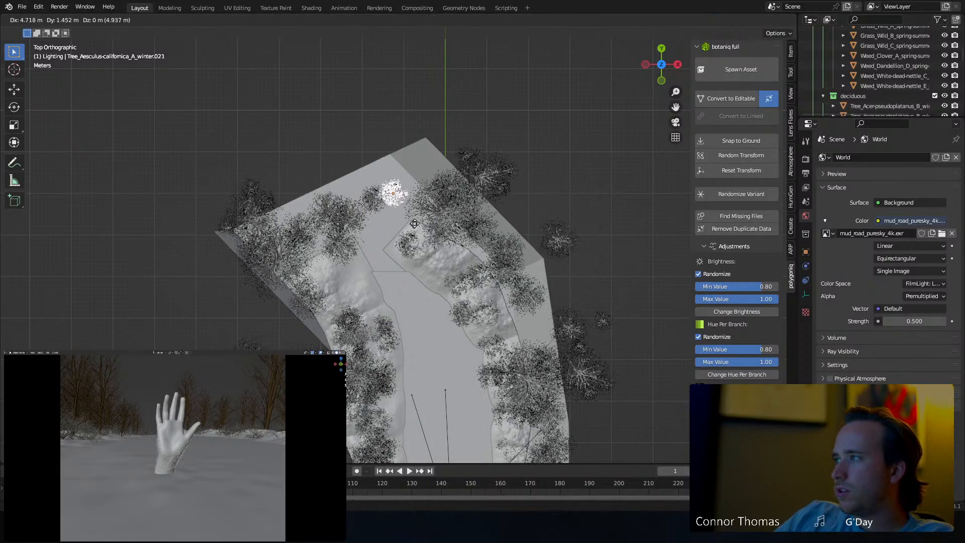
left_click(417, 226)
key("shift+d")
left_click(407, 206)
Duplicate the shrub along the landscape's far edge behind the first bank and rotate the copy.
key("shift+d")
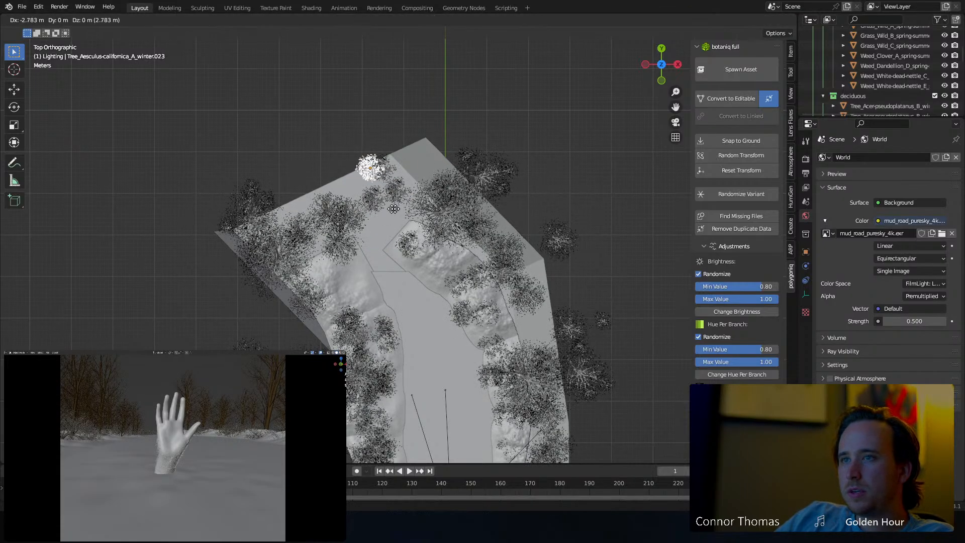
left_click(381, 222)
key("r")
left_click(425, 177)
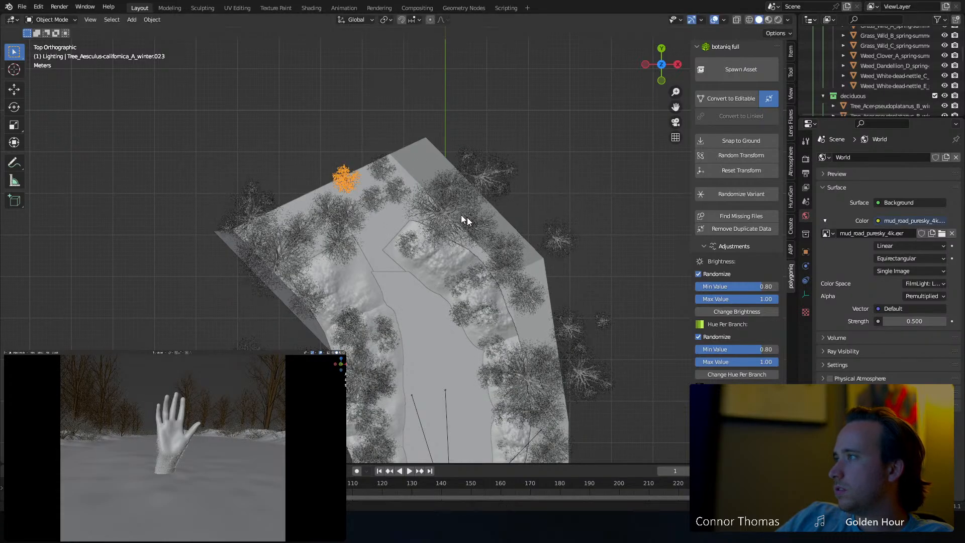
Circle-select the tree cluster on the opposite bank's far end, duplicate it, and rotate and place the copy beyond the landscape's far edge.
left_click(505, 182)
key("c")
left_click_drag(484, 182, 513, 195)
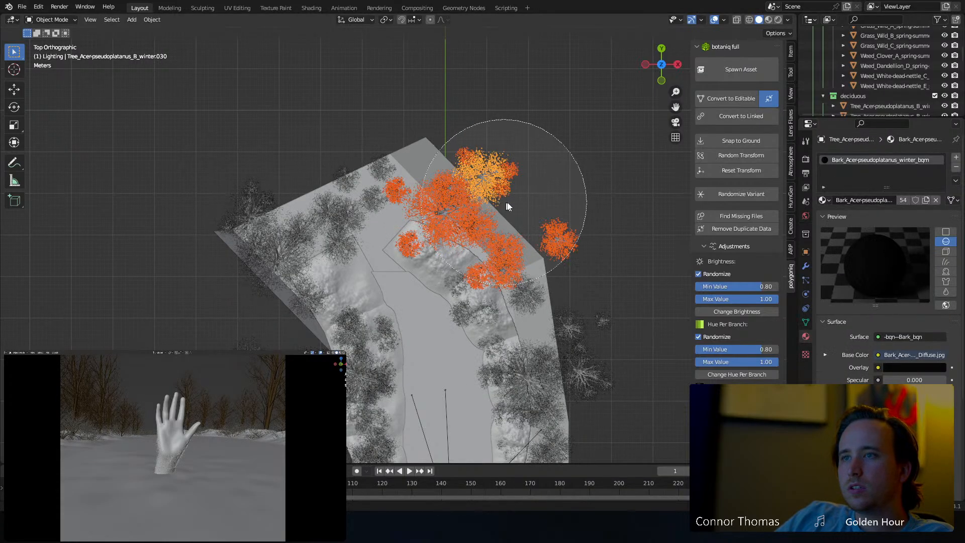
key("Escape")
key("shift+d")
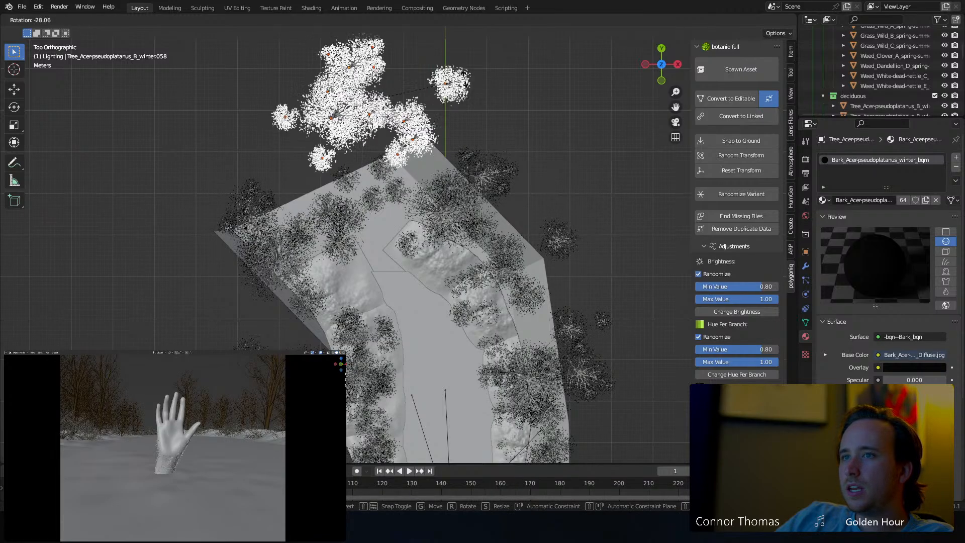
left_click(462, 87)
key("g")
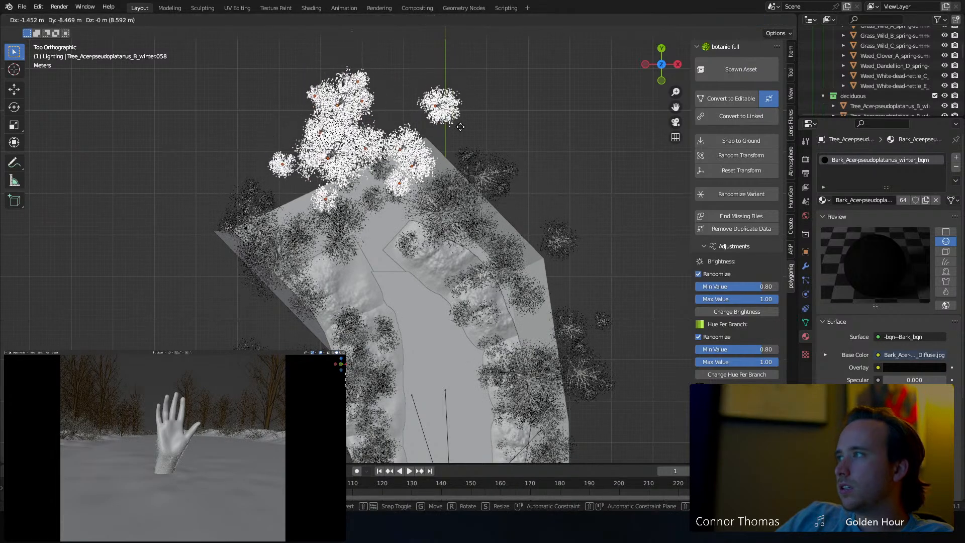
left_click(480, 117)
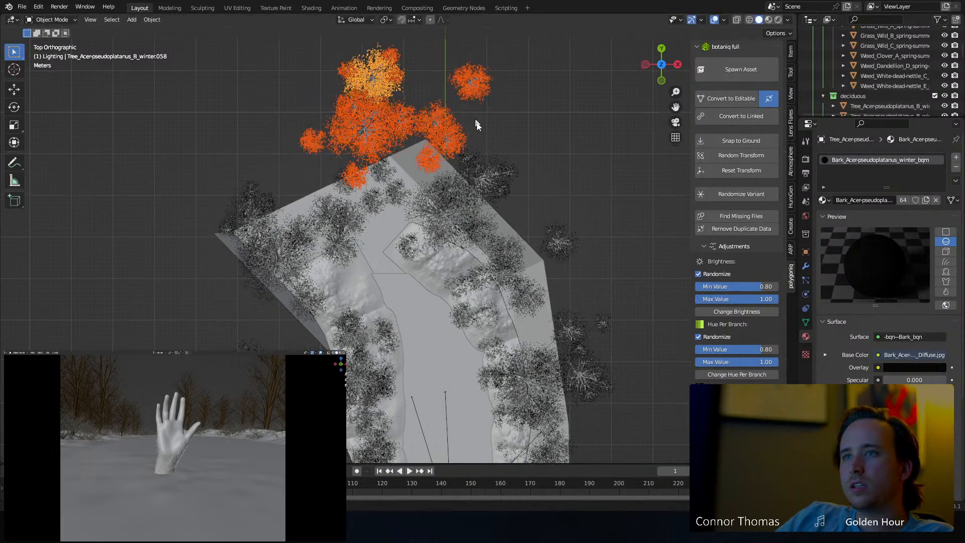
Scale down the duplicated tree cluster beyond the landscape's far edge and deselect everything.
scroll(503, 155, "up", 2)
key("s")
left_click(492, 204)
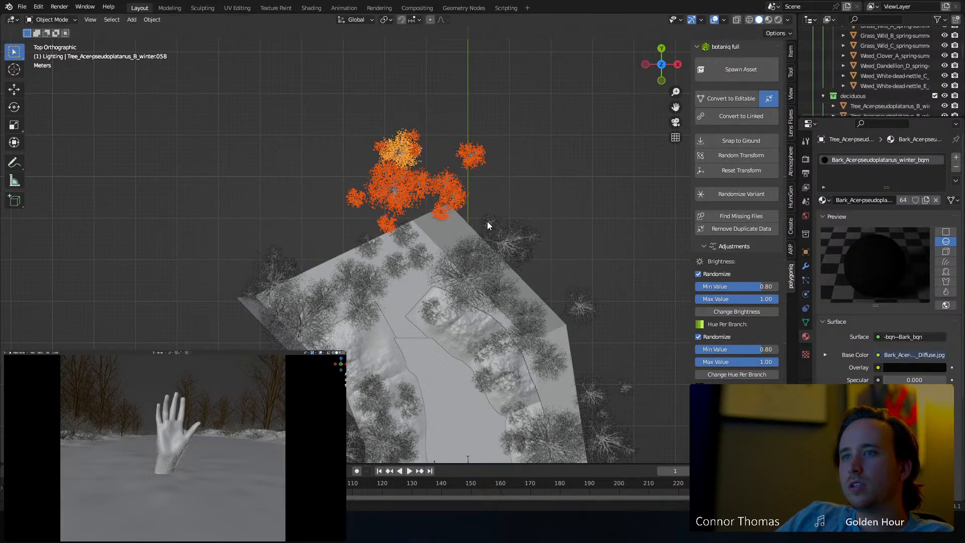
key("a")
key("a")
middle_click_drag(490, 288, 648, 213)
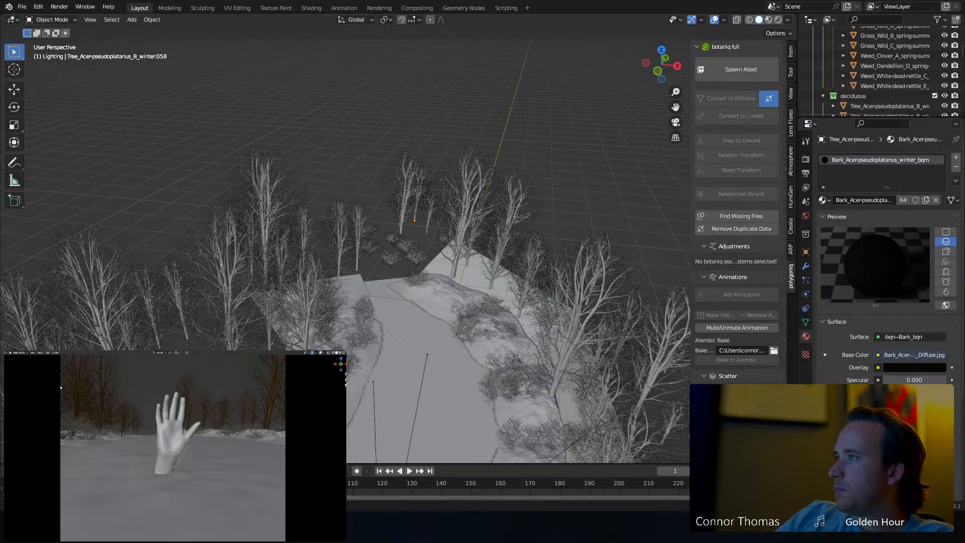
Select the camera in its collection and set its lens clip end to 10000 m.
scroll(873, 63, "up", 10)
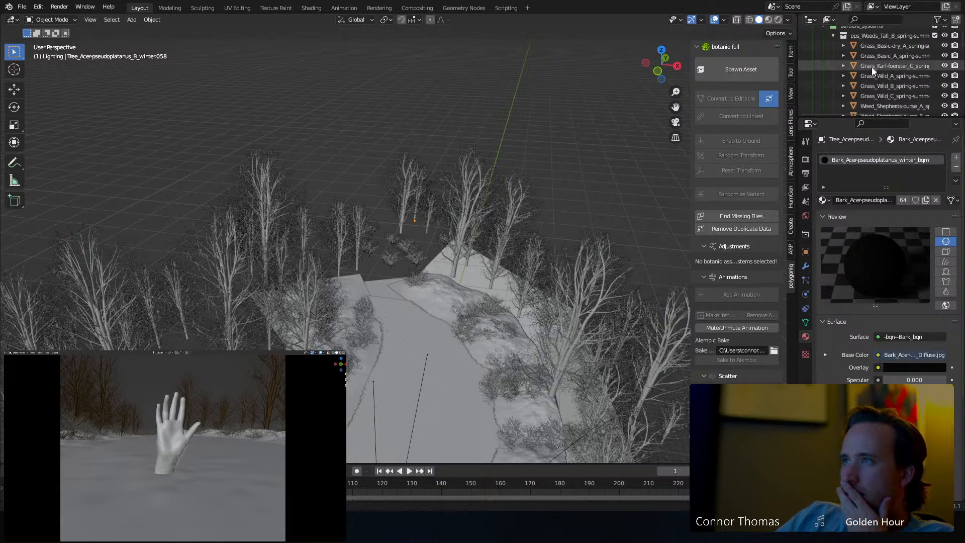
left_click(850, 63)
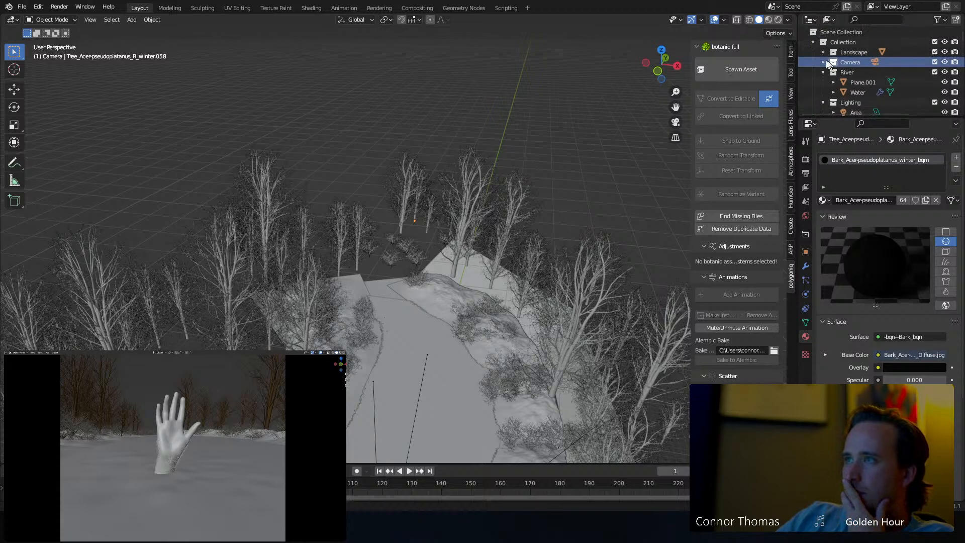
left_click(858, 72)
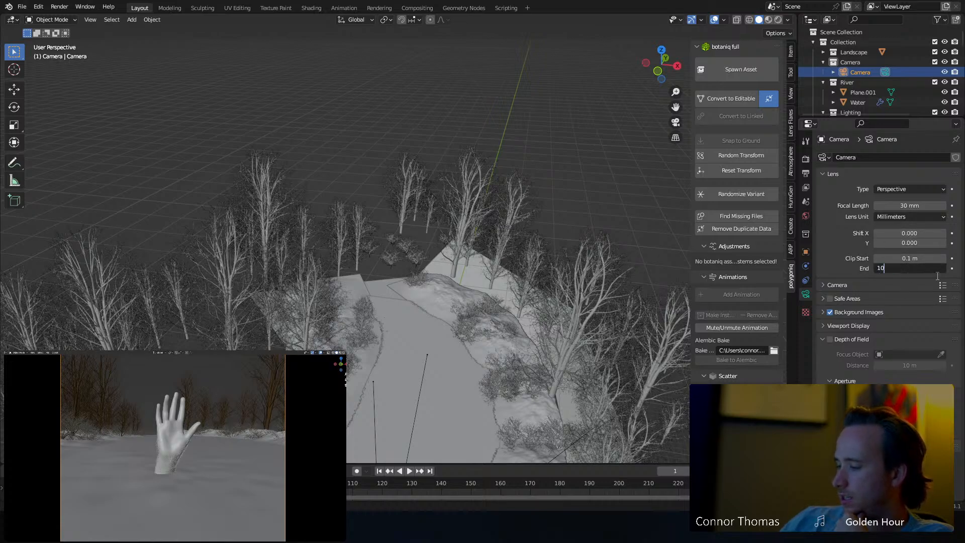
key("Return")
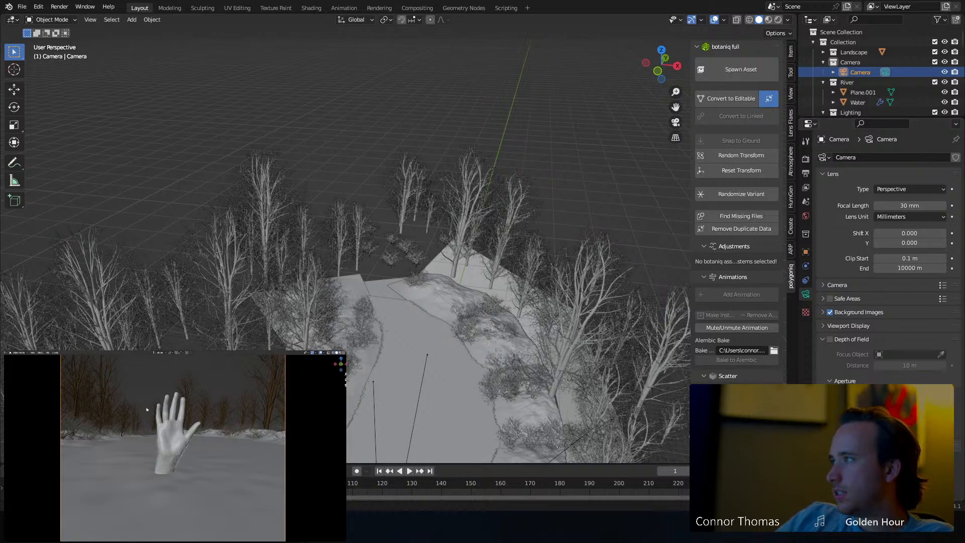
middle_click_drag(396, 207, 437, 232)
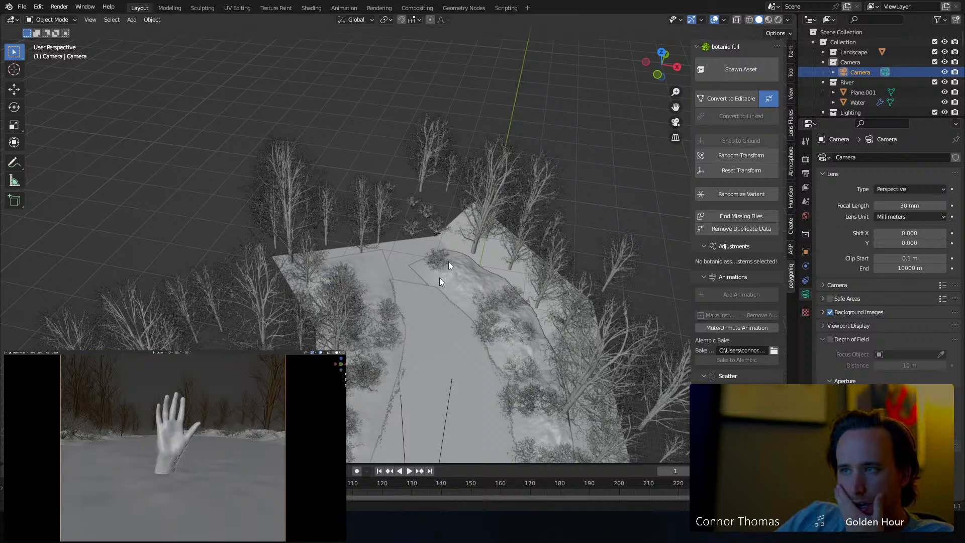
Spawn the Tree_Acer-pseudoplatanus_D_summer asset from the deciduous category into the scene.
middle_click_drag(423, 209, 413, 258)
middle_click_drag(357, 295, 384, 190)
left_click(744, 65)
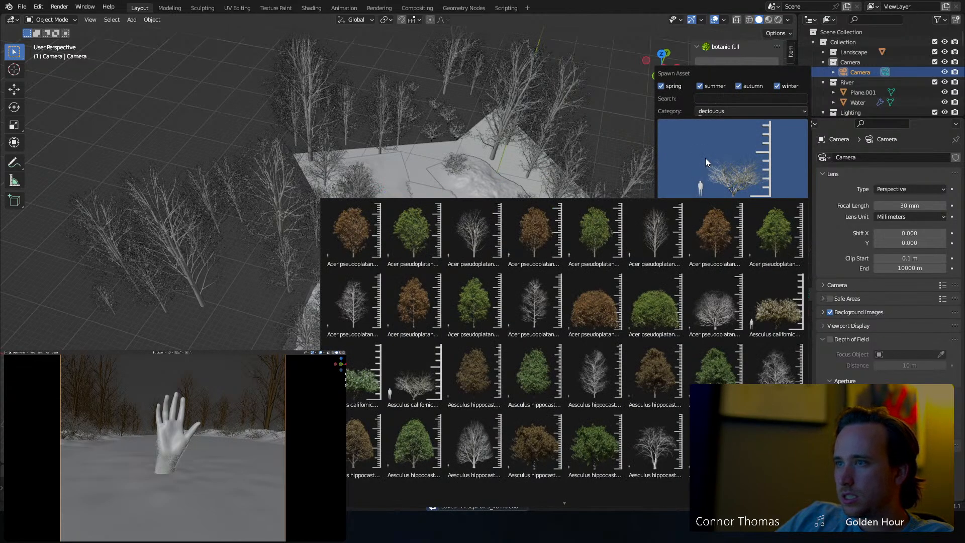
left_click(728, 155)
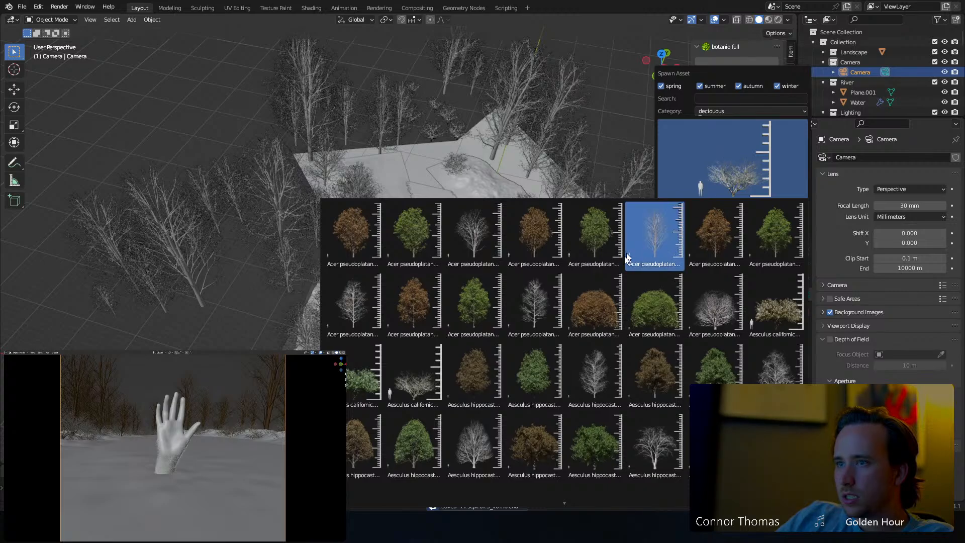
left_click(467, 307)
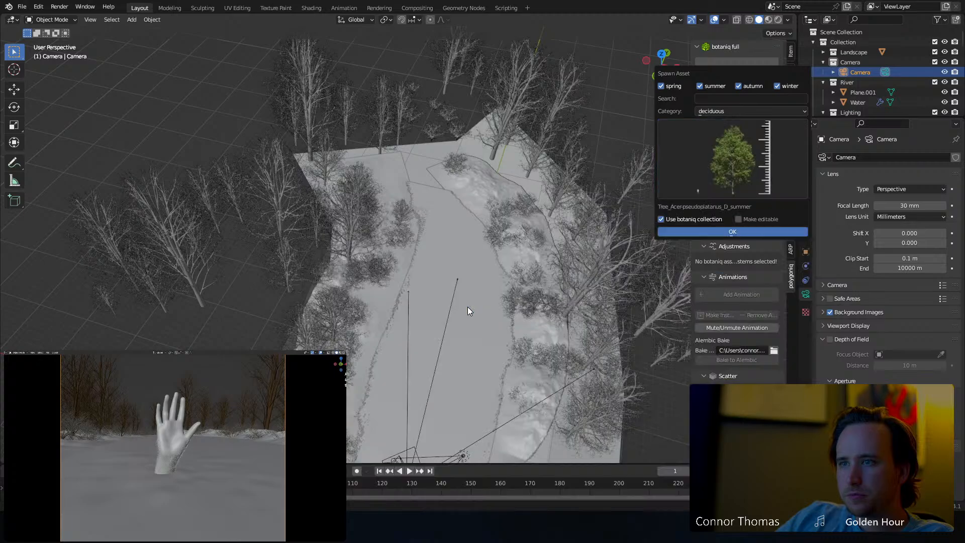
left_click(433, 318)
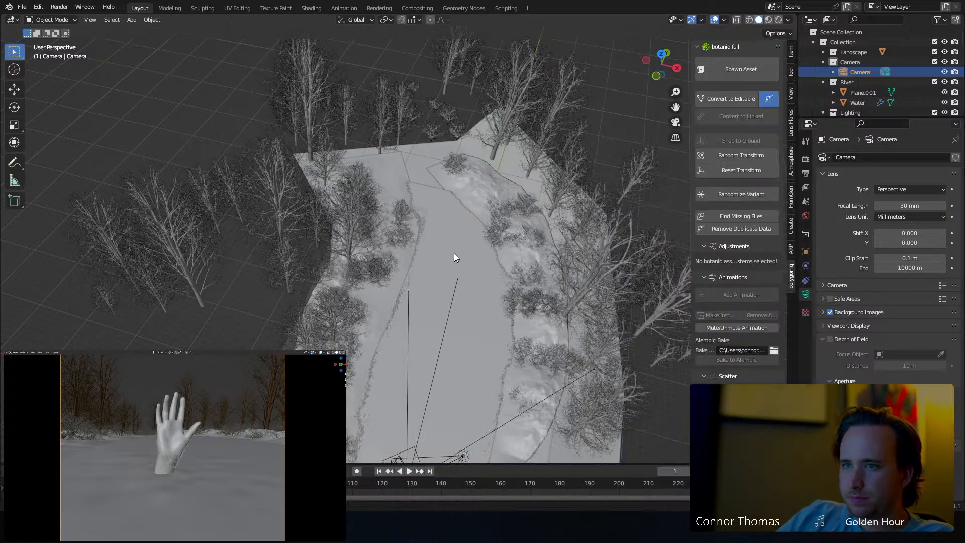
left_click(738, 70)
left_click(748, 236)
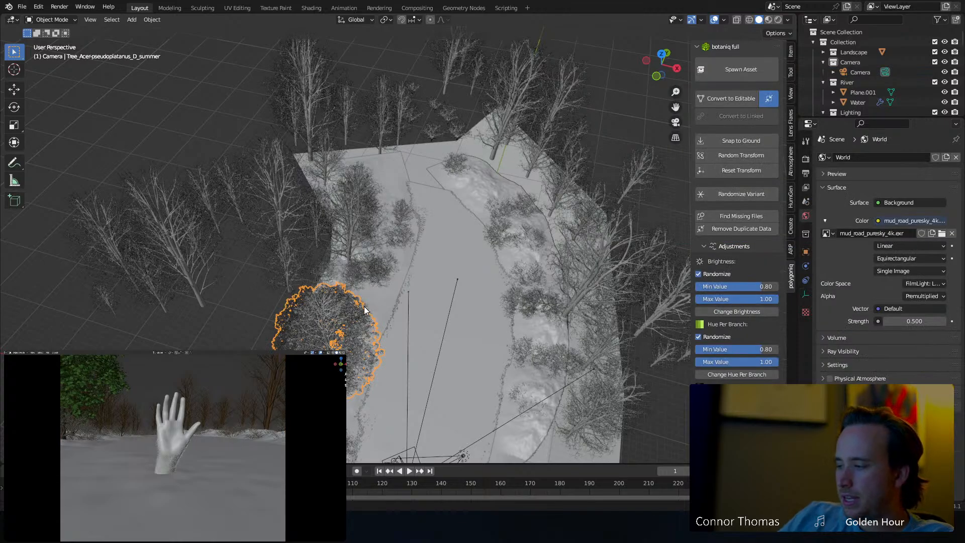
Move the summer tree among the bare trees behind the bank left of the camera, and add a rotated duplicate at the landscape's edge.
key("KP_7")
scroll(482, 297, "up", 5)
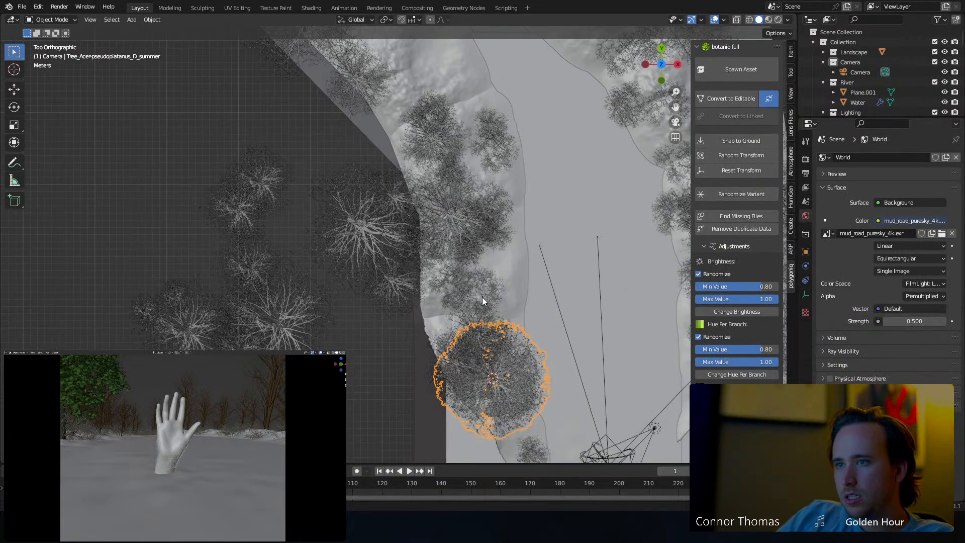
key("g")
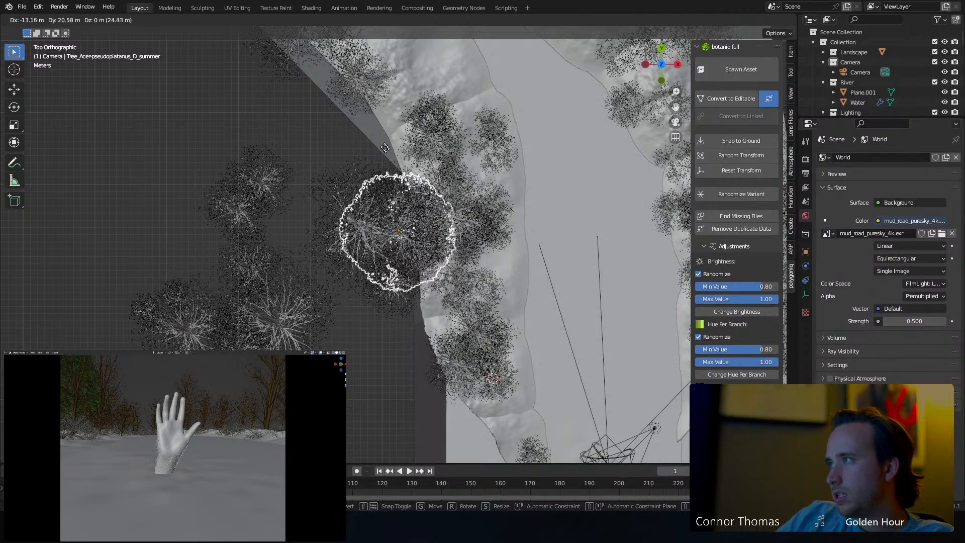
left_click(285, 146)
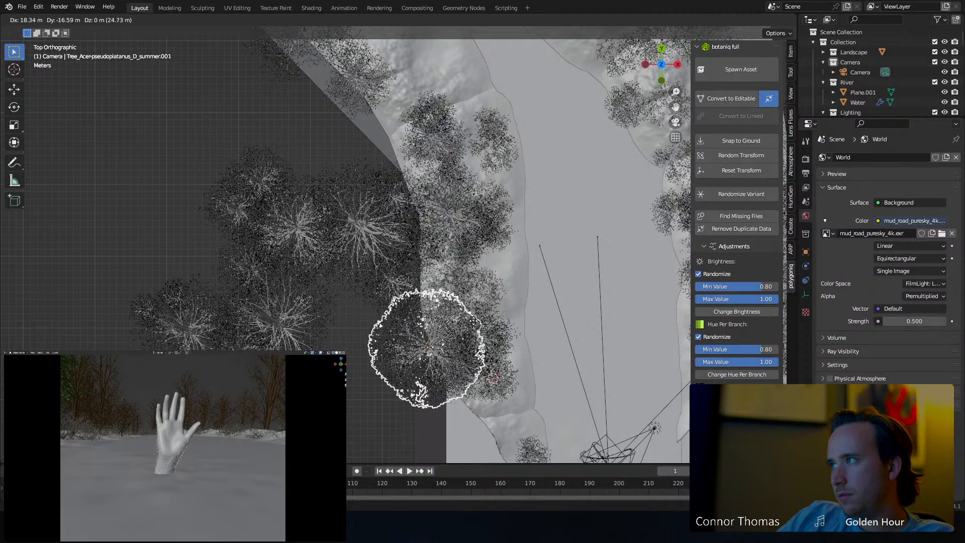
left_click(477, 346)
key("r")
left_click(543, 305)
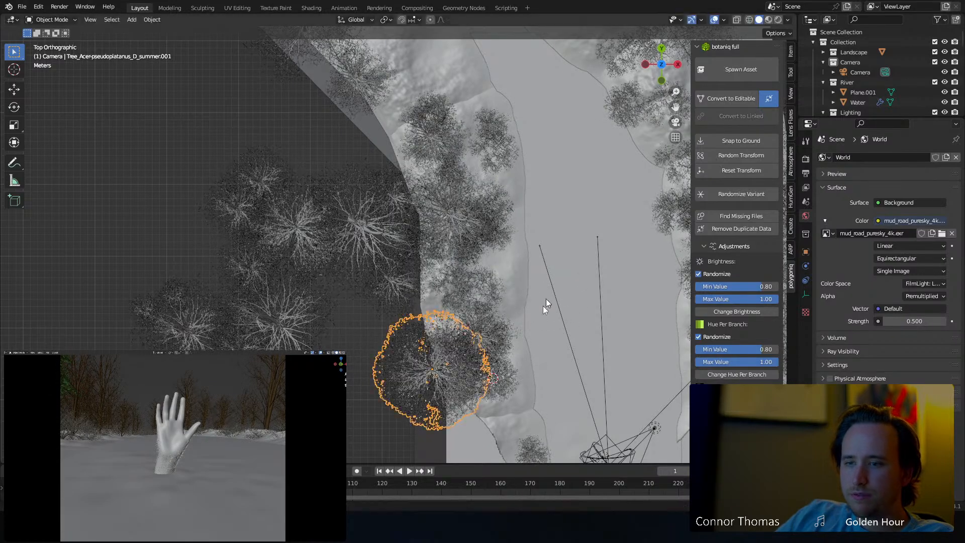
Duplicate the summer tree farther along the left bank, rotate and shrink the copy to fit behind the shrubs, and save the file.
key("shift+d")
left_click(535, 234)
key("r")
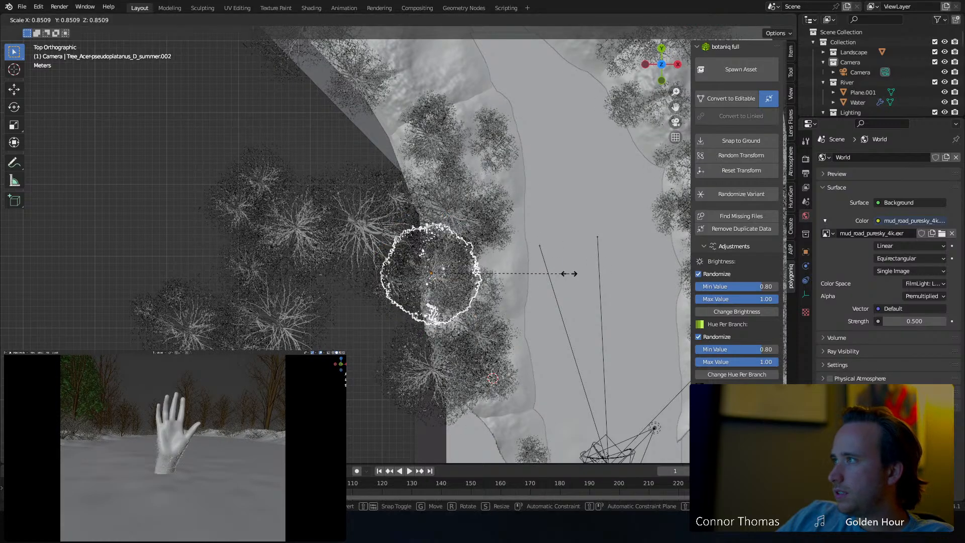
left_click(563, 201)
key("g")
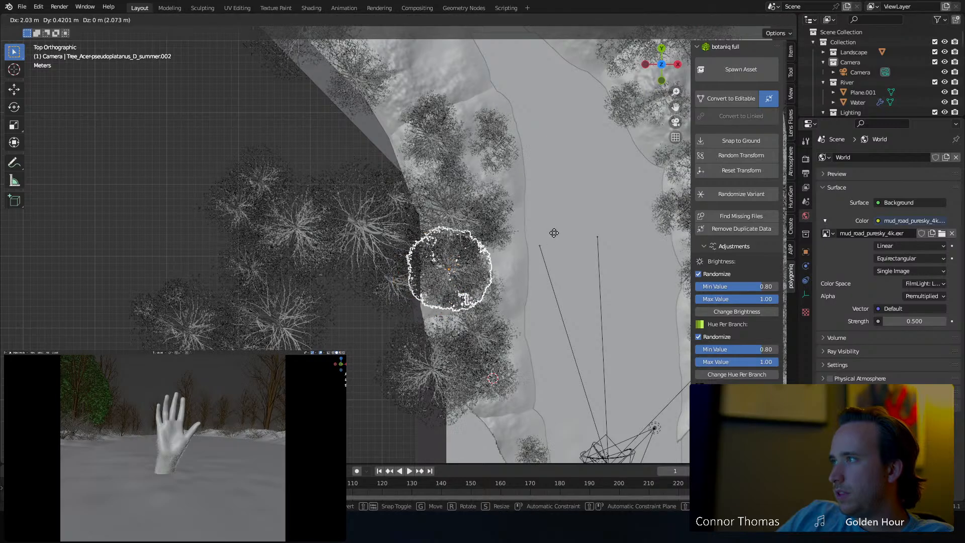
left_click(551, 233)
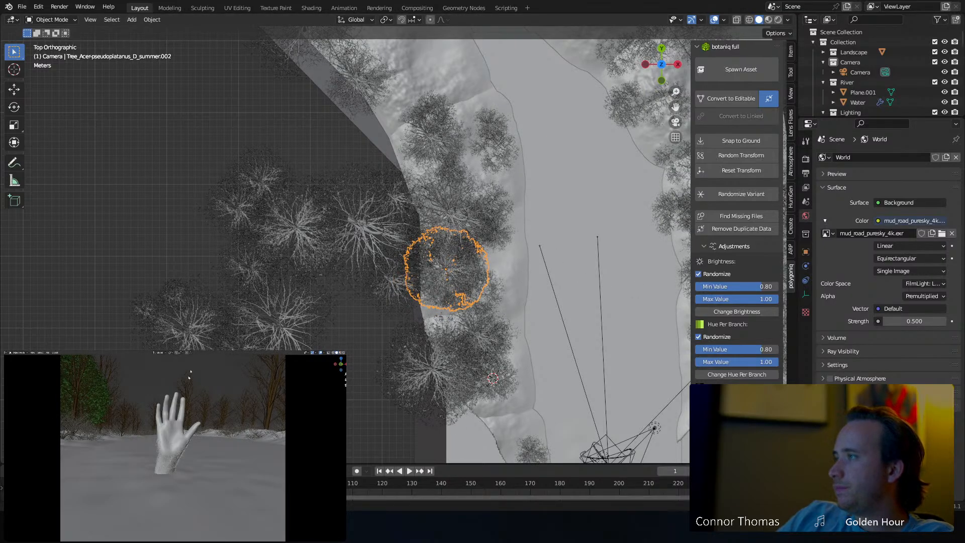
key("ctrl+s")
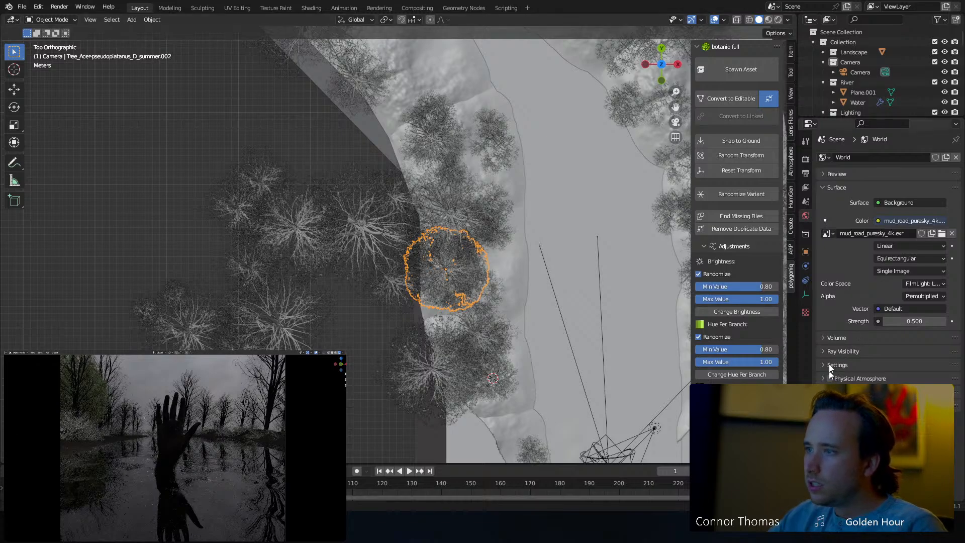
Convert the smaller summer tree to editable and darken its bark and leaf materials, tinting the leaves deep green.
left_click(722, 99)
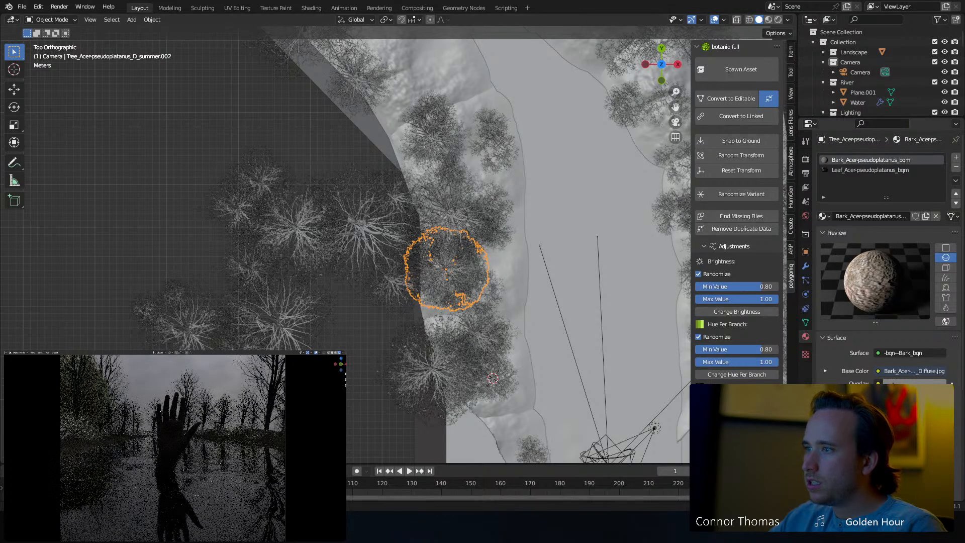
left_click(892, 383)
left_click(939, 298)
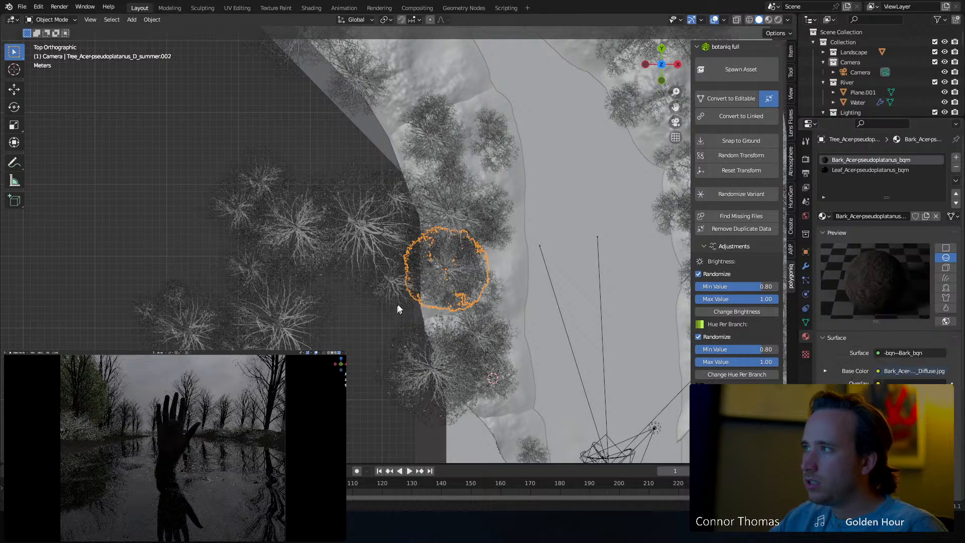
left_click(843, 170)
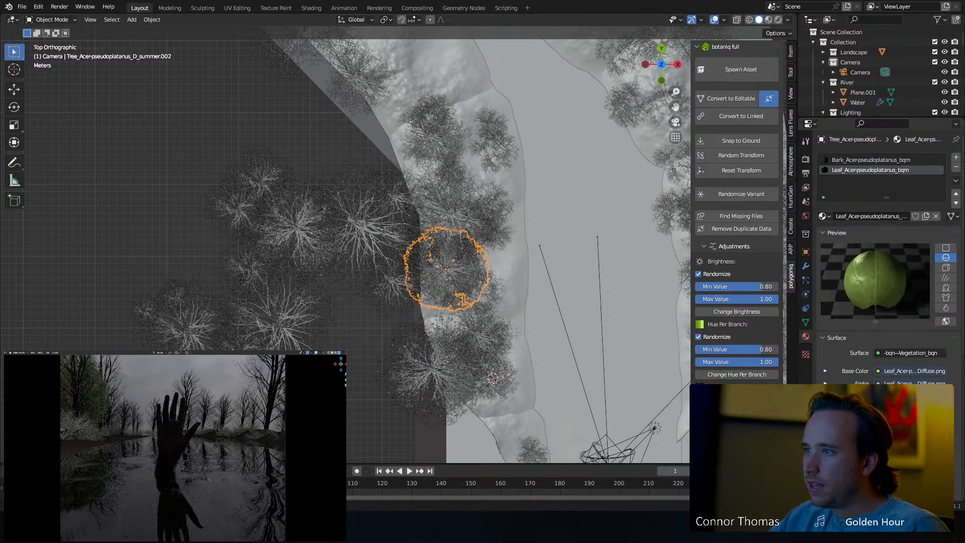
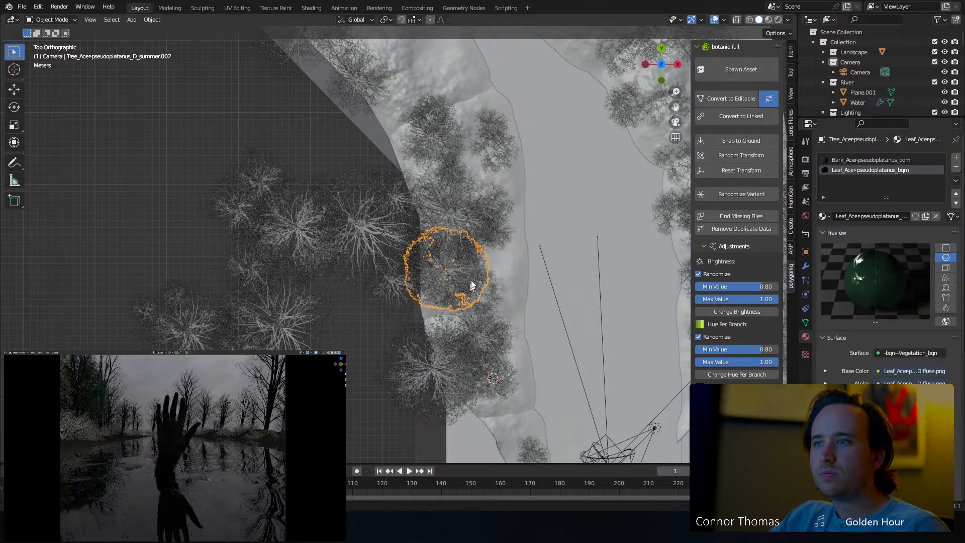
Duplicate the darkened summer tree farther up the left bank and shift the copy back toward the landscape's outer edge.
middle_click_drag(471, 282, 419, 304, "shift")
scroll(419, 303, "down", 1)
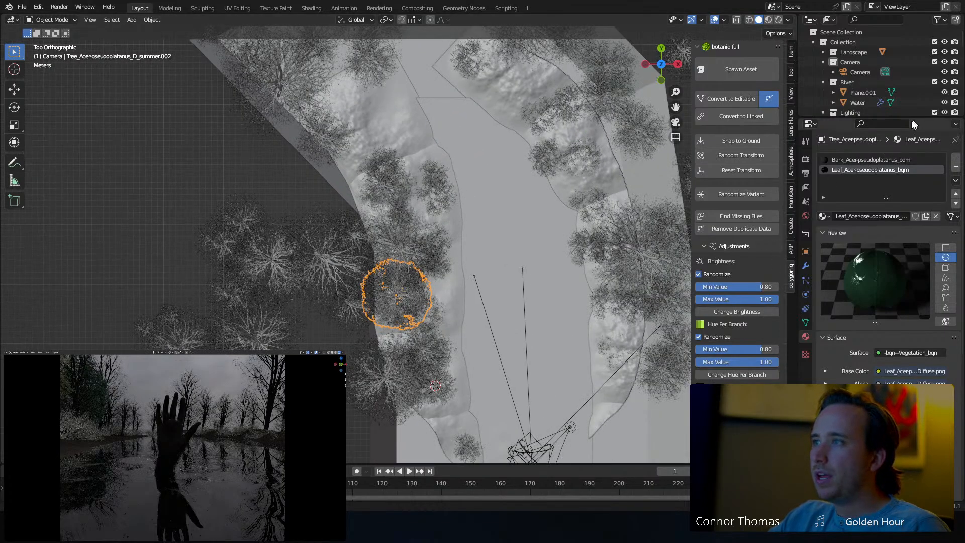
key("shift+d")
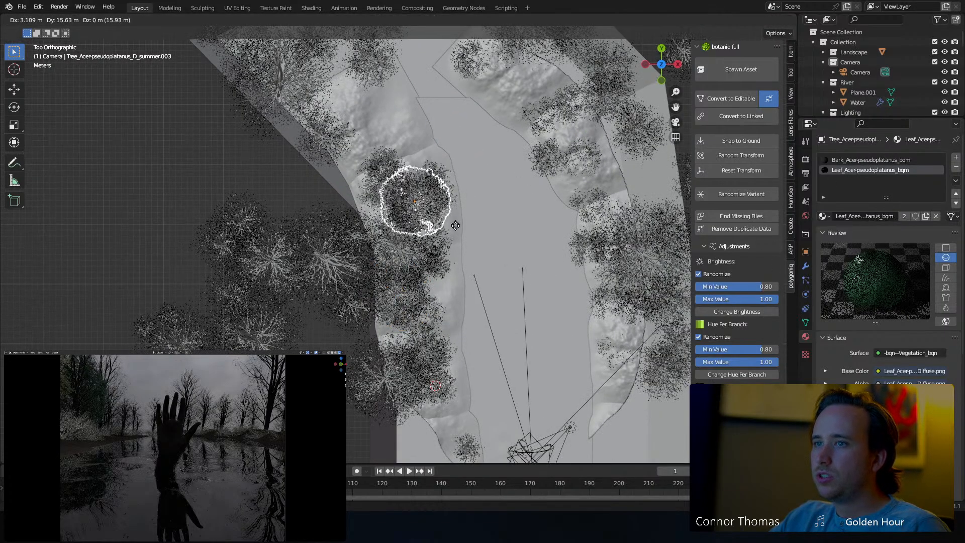
left_click(490, 237)
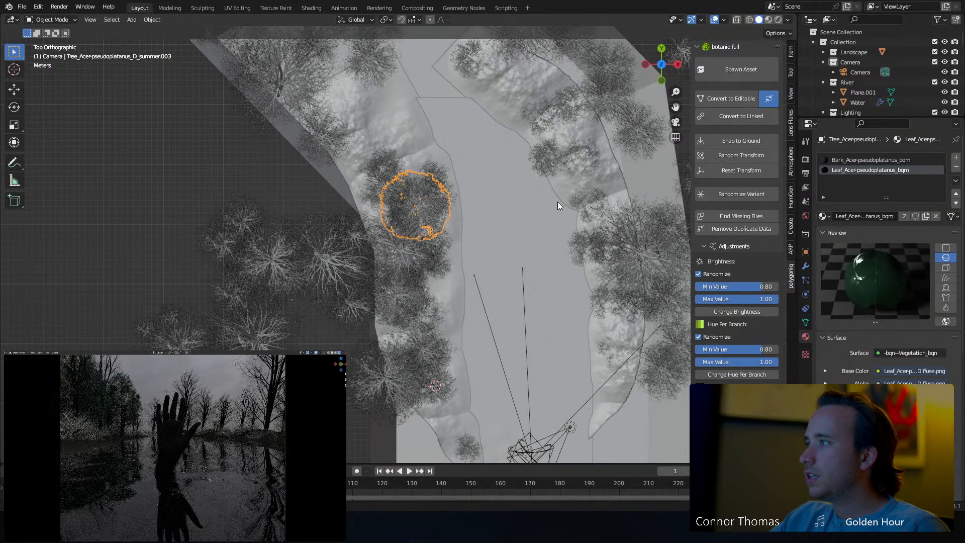
key("g")
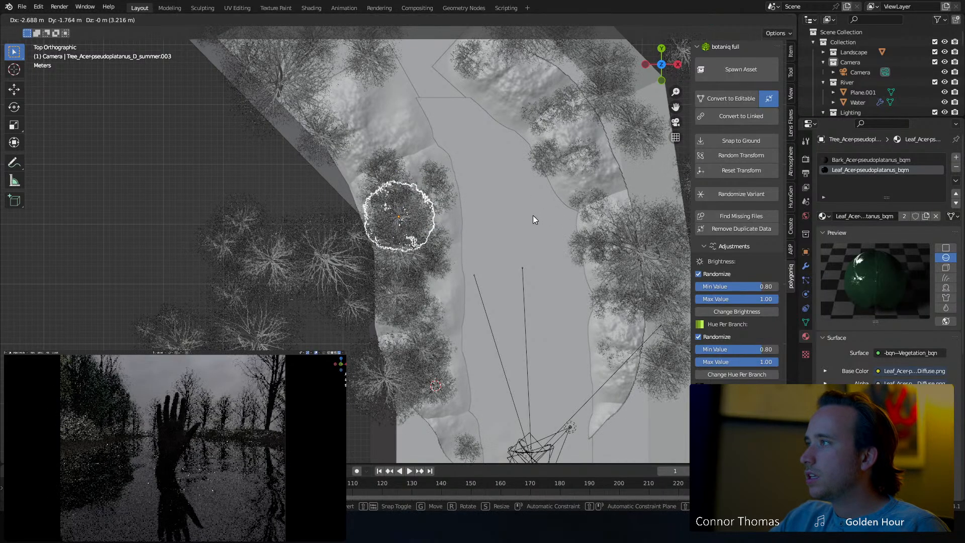
left_click(533, 215)
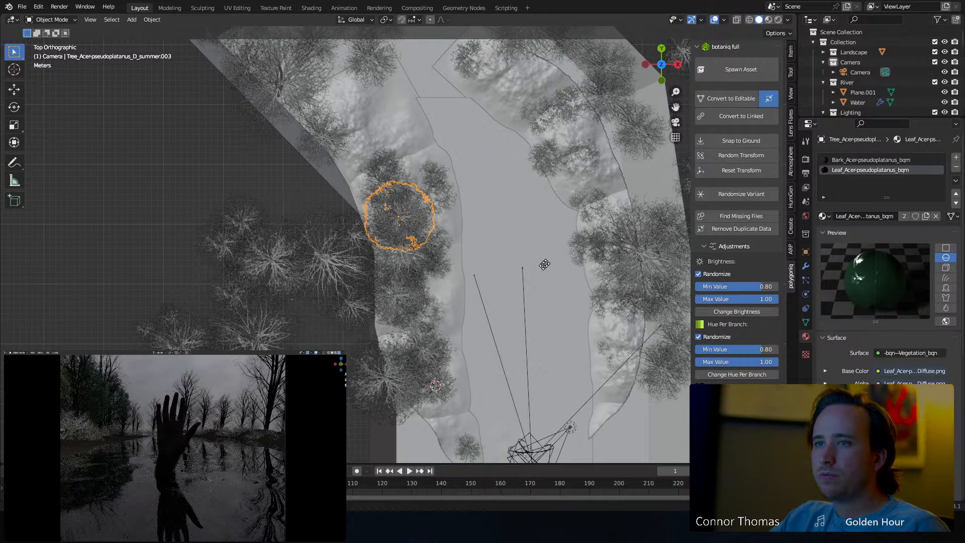
Add two more duplicates of the darkened summer tree just outside the landscape behind the left bank.
key("shift+d")
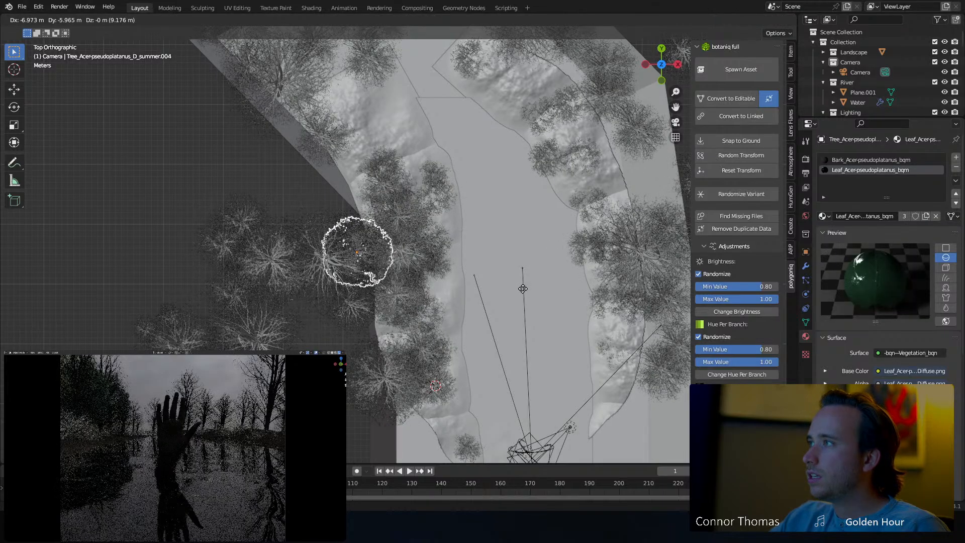
left_click(523, 288)
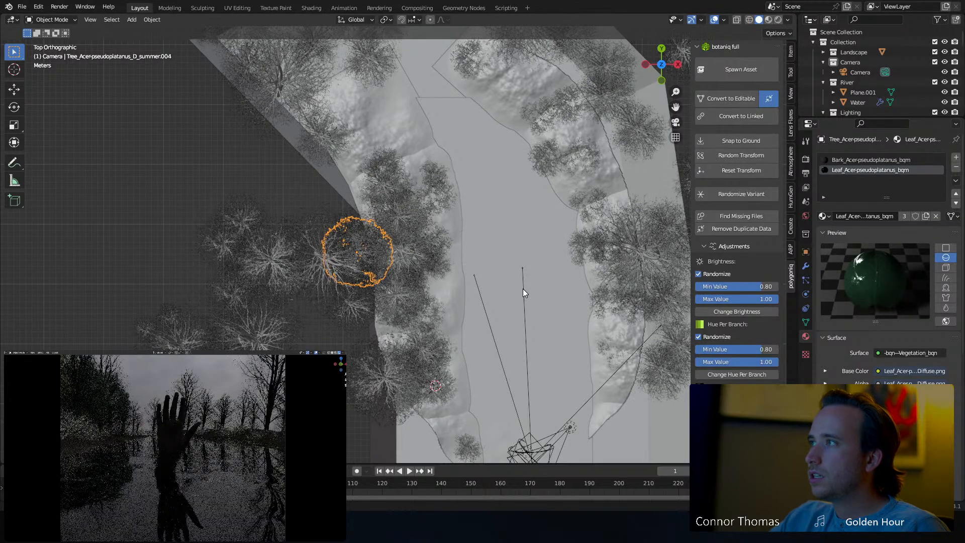
key("shift+d")
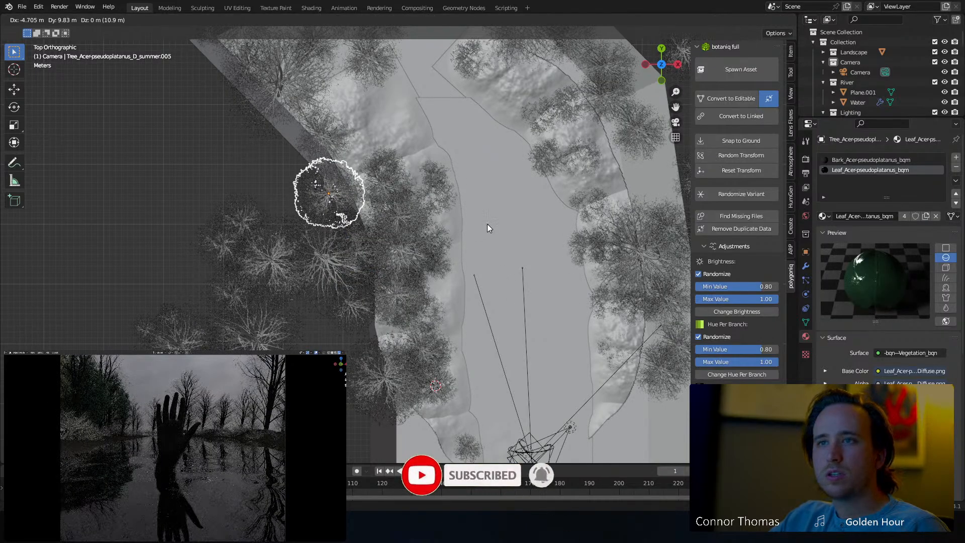
left_click(488, 224)
Duplicate the darkened summer tree to the left bank's far end, scale the copy down and adjust its height.
middle_click_drag(484, 258, 494, 339, "shift")
key("shift+d")
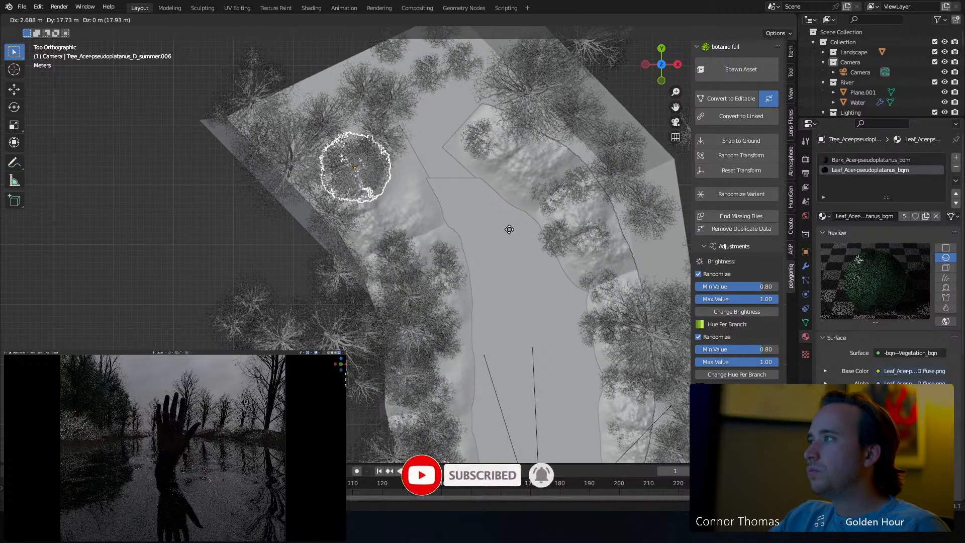
left_click(511, 229)
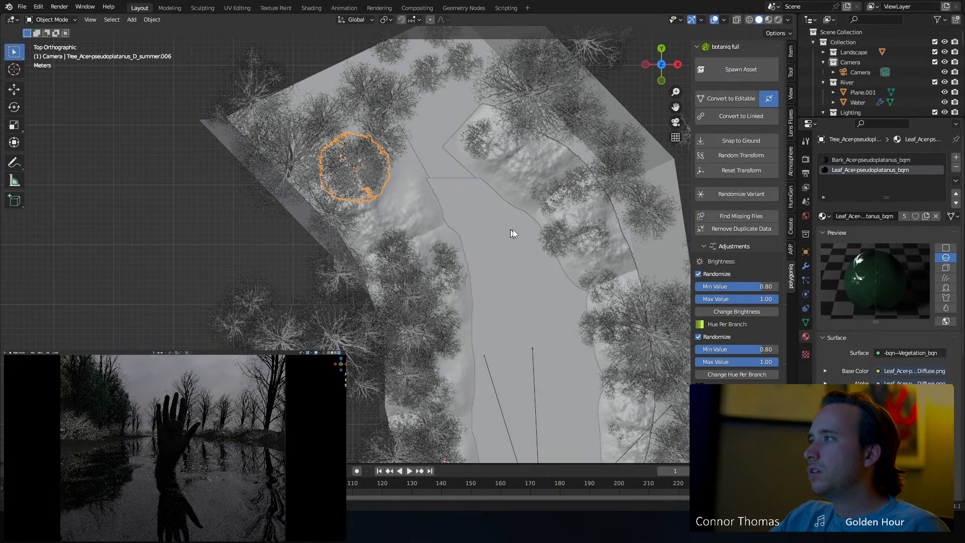
key("s")
left_click(487, 233)
middle_click_drag(465, 227, 458, 176)
key("g")
key("z")
left_click(437, 107)
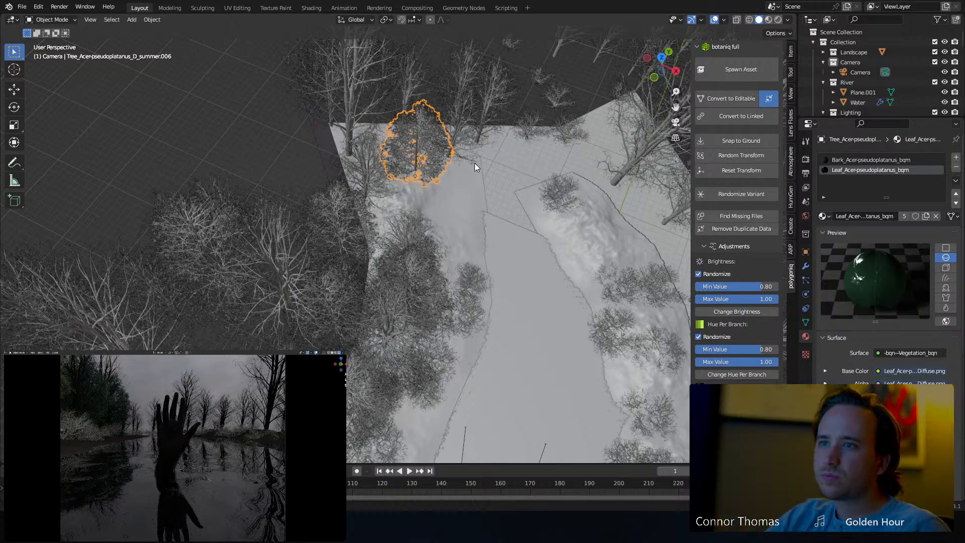
left_click(419, 276)
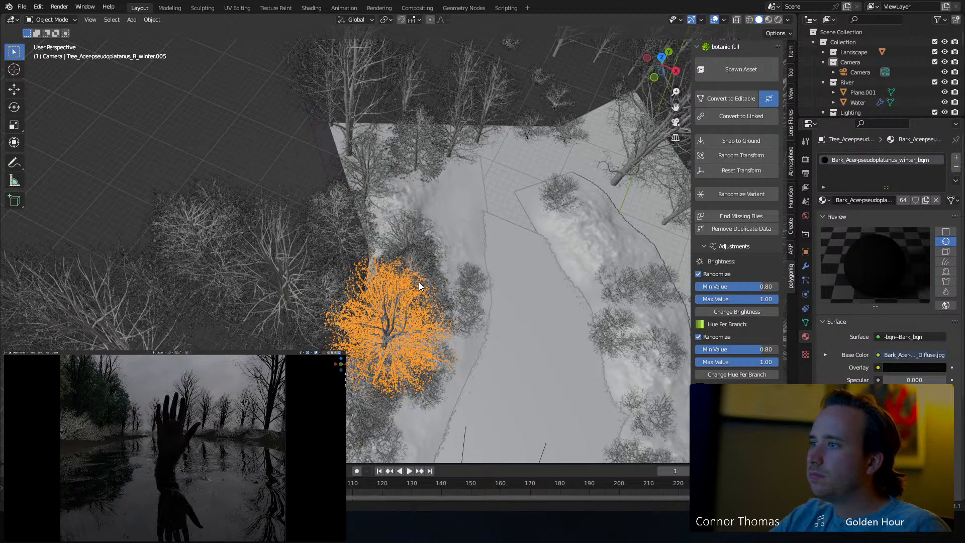
left_click(419, 272)
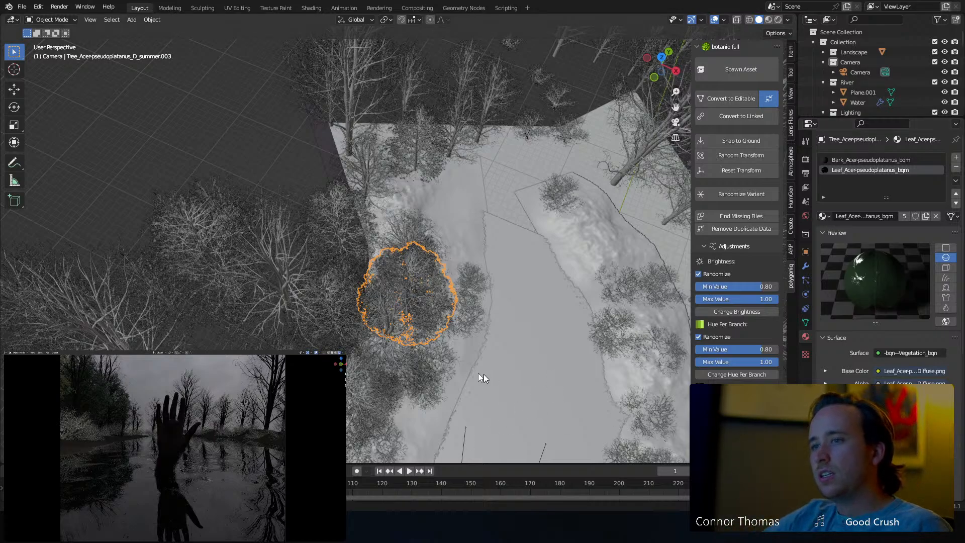
left_click(433, 368)
Convert the Aesculus californica winter shrub at the left bank's waterline to editable and darken its bark overlay colour to near black.
middle_click_drag(437, 381, 539, 201, "shift")
middle_click_drag(495, 256, 461, 239)
scroll(457, 234, "up", 2)
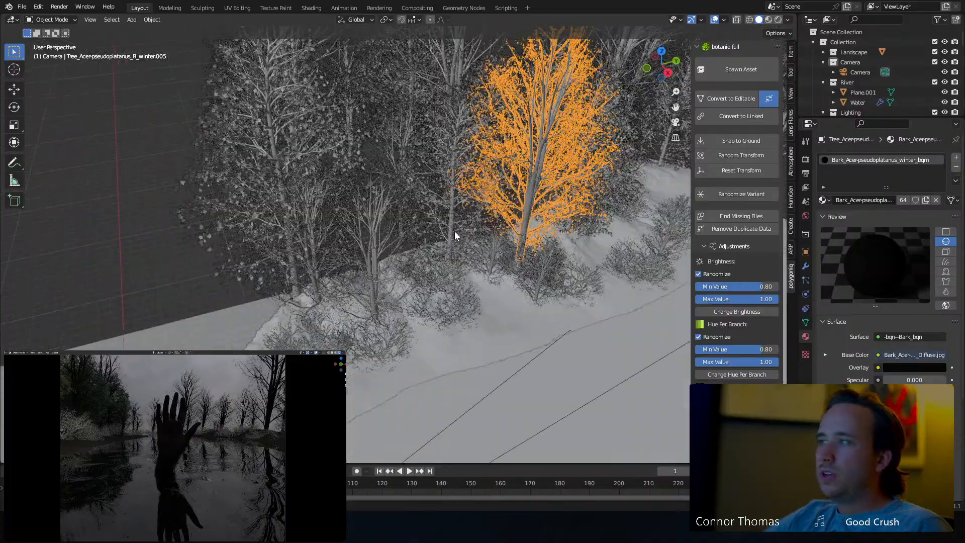
left_click(463, 306)
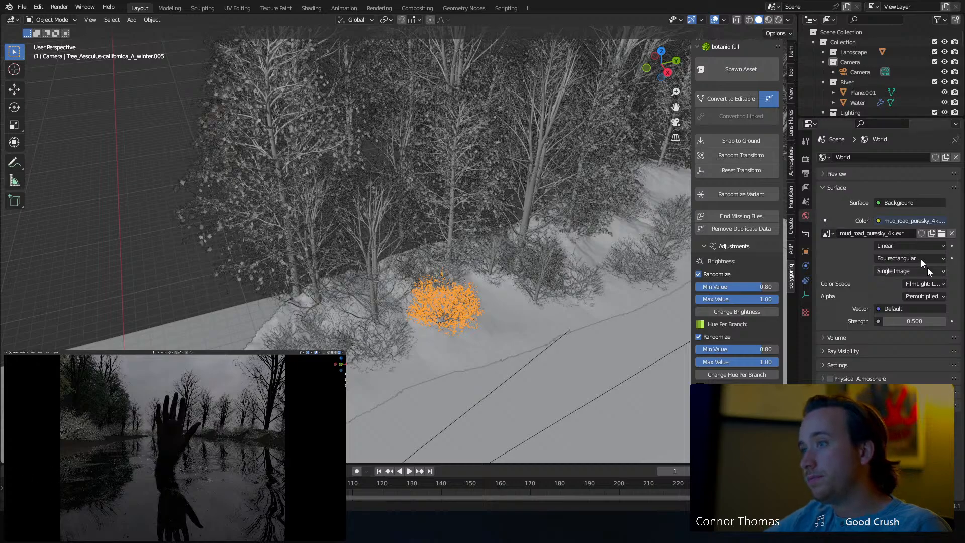
left_click(732, 100)
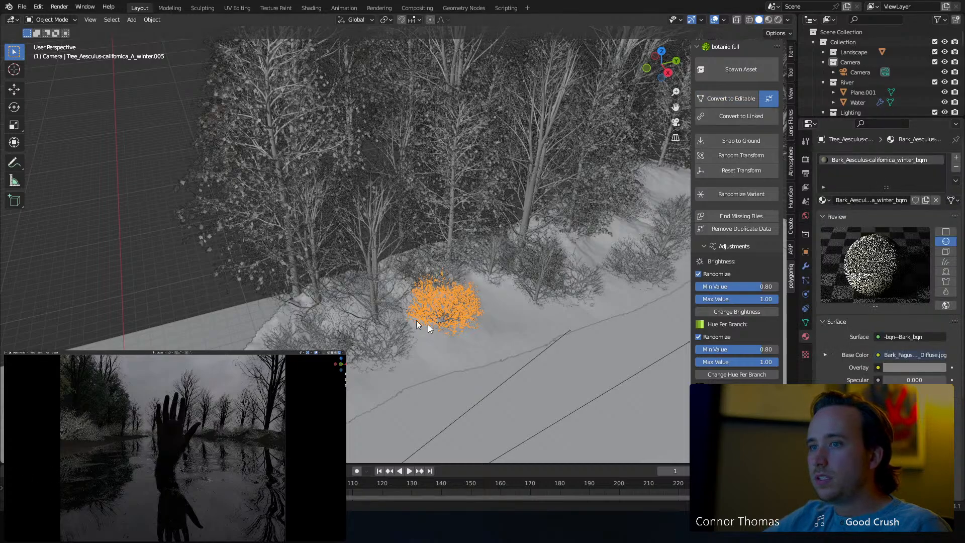
left_click(895, 366)
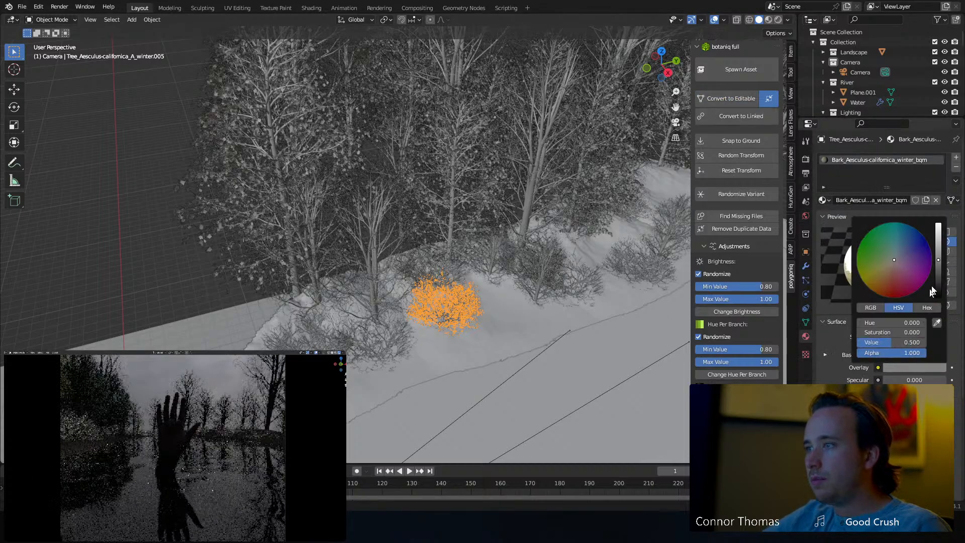
left_click(938, 291)
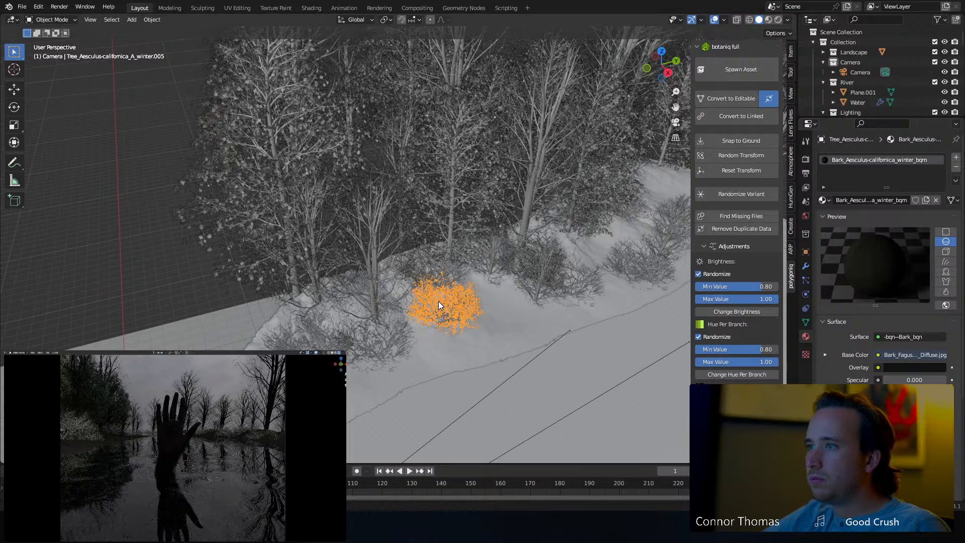
Convert the left bank shrub just in front of the darkened one to editable and assign it the Bark_Acer-pseudoplatanus_winter_bqm material.
left_click(397, 334)
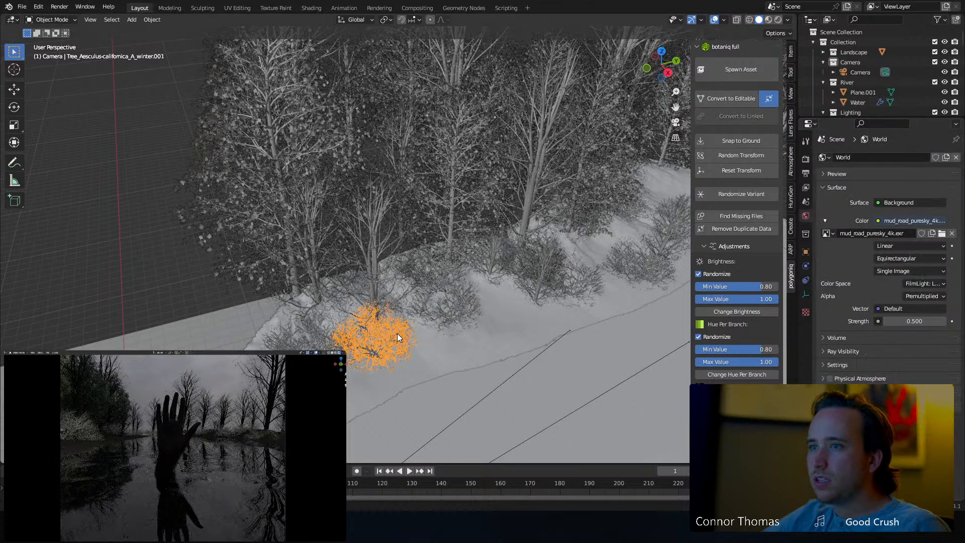
left_click(717, 99)
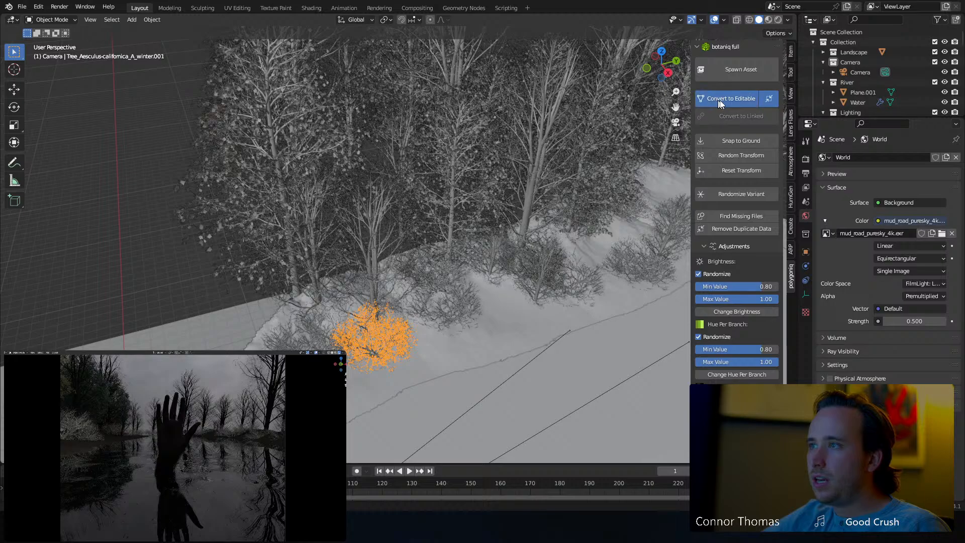
left_click(823, 201)
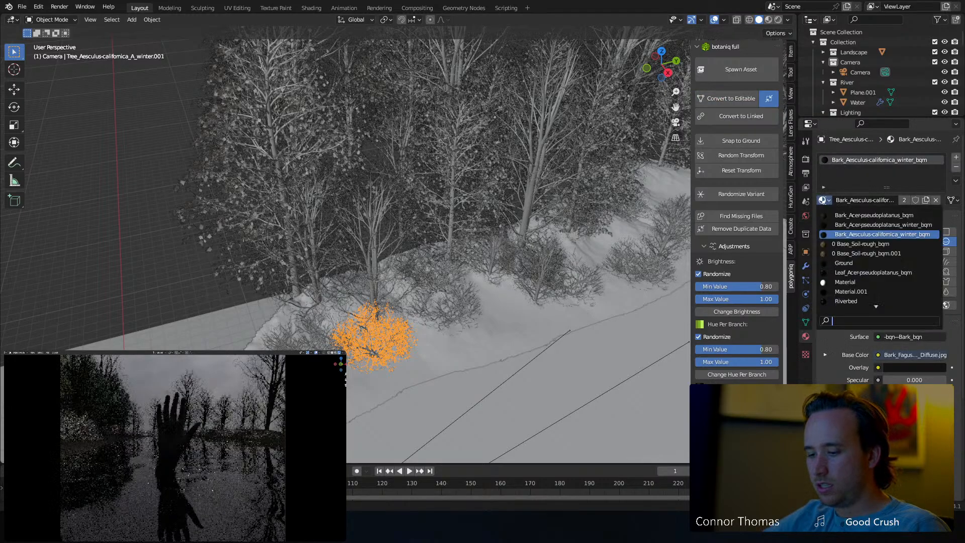
left_click(850, 226)
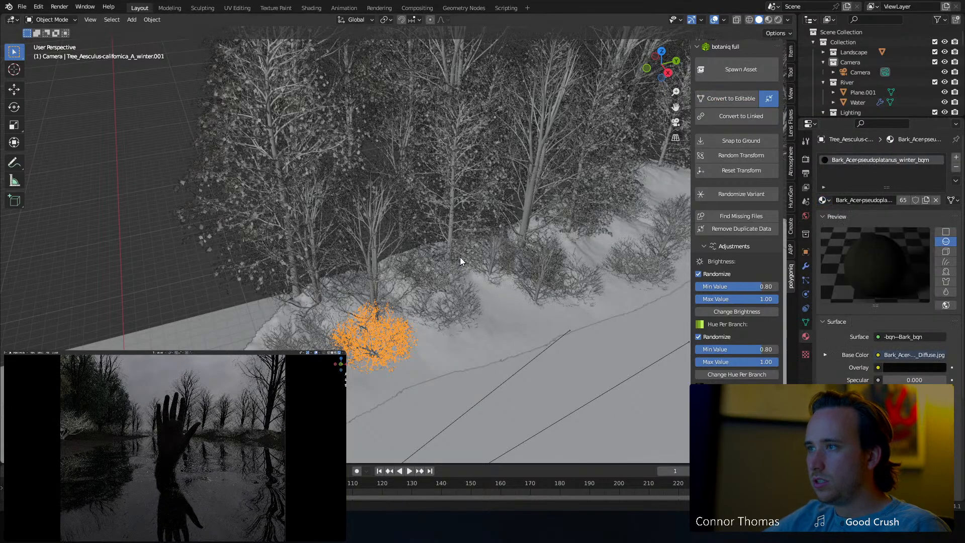
Convert the shrub at the left bank's near end to editable, assign it Bark_Acer-pseudoplatanus_winter_bqm and copy that material name.
left_click(322, 330)
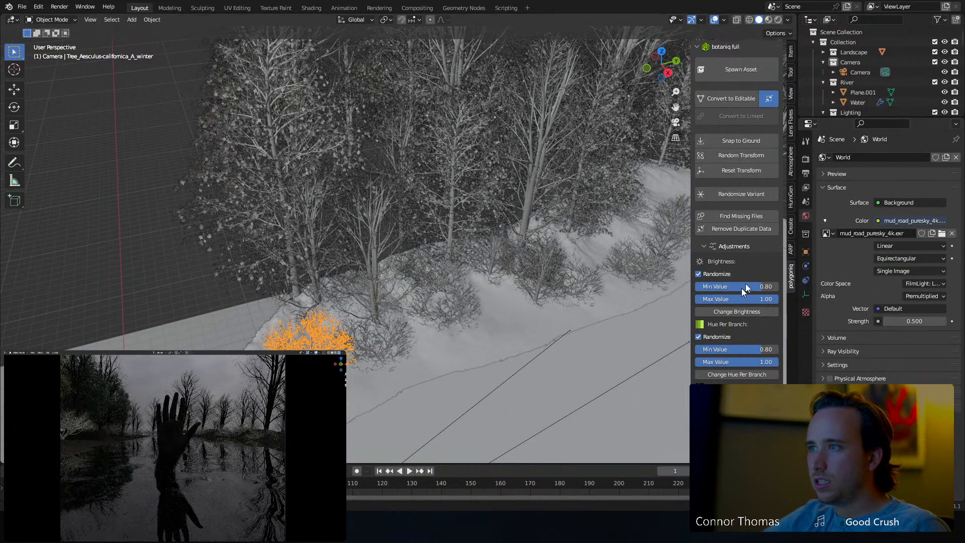
left_click(824, 221)
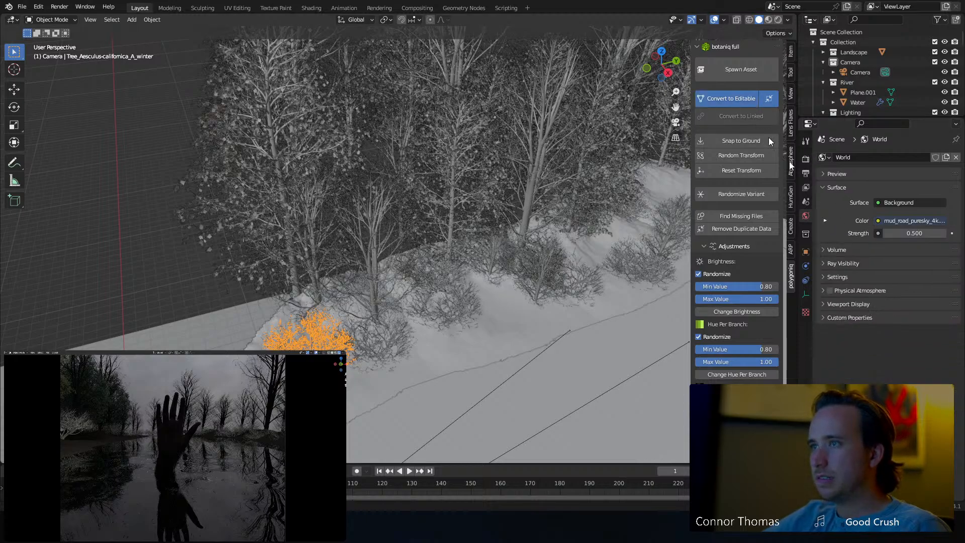
left_click(823, 202)
type("b")
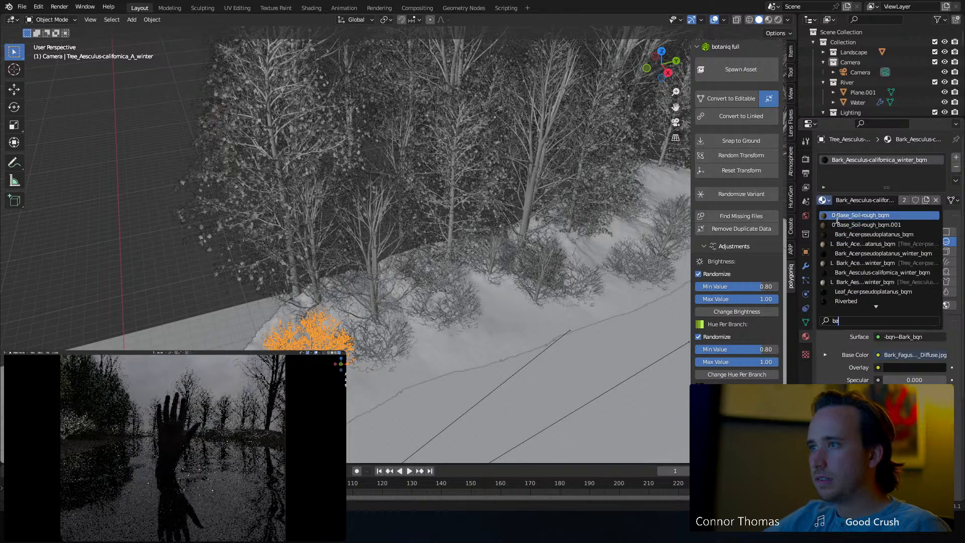
type("a")
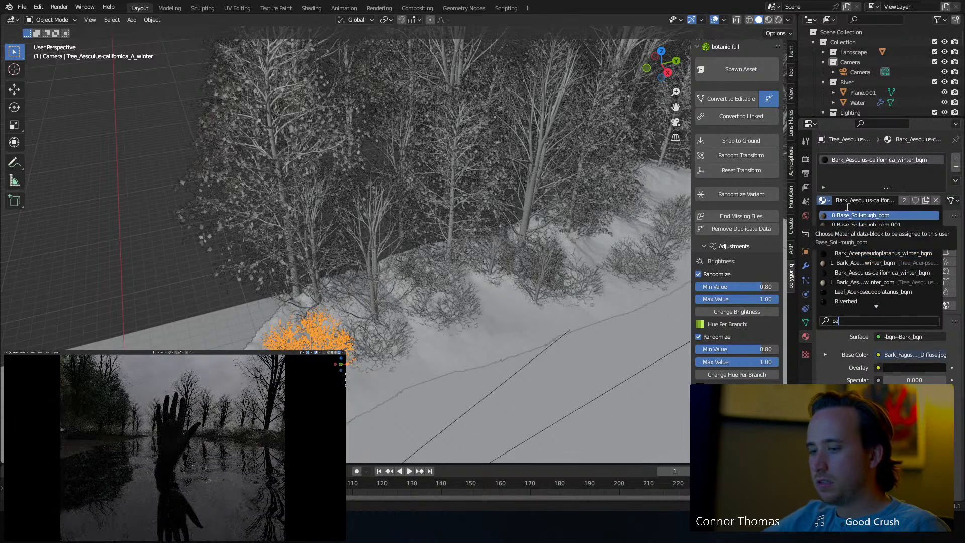
type("bart")
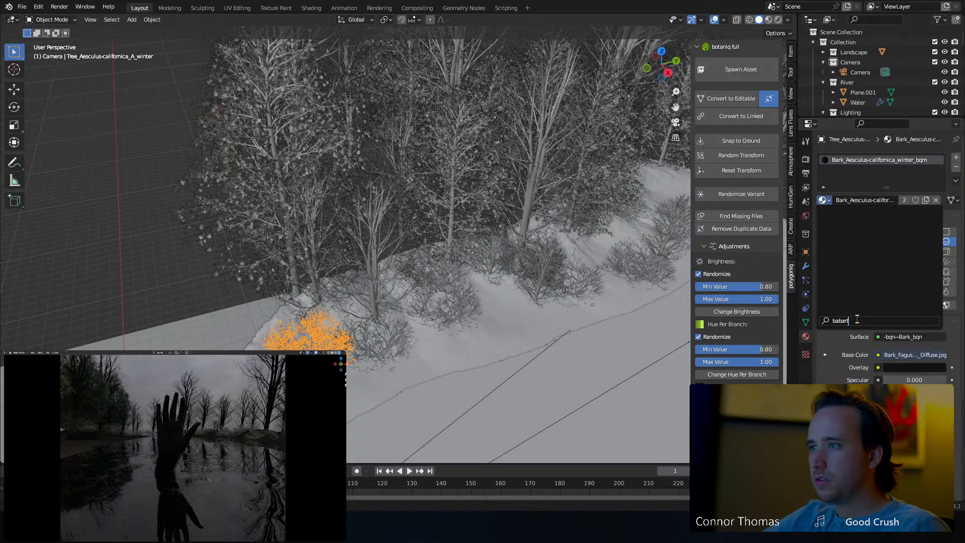
type("bar")
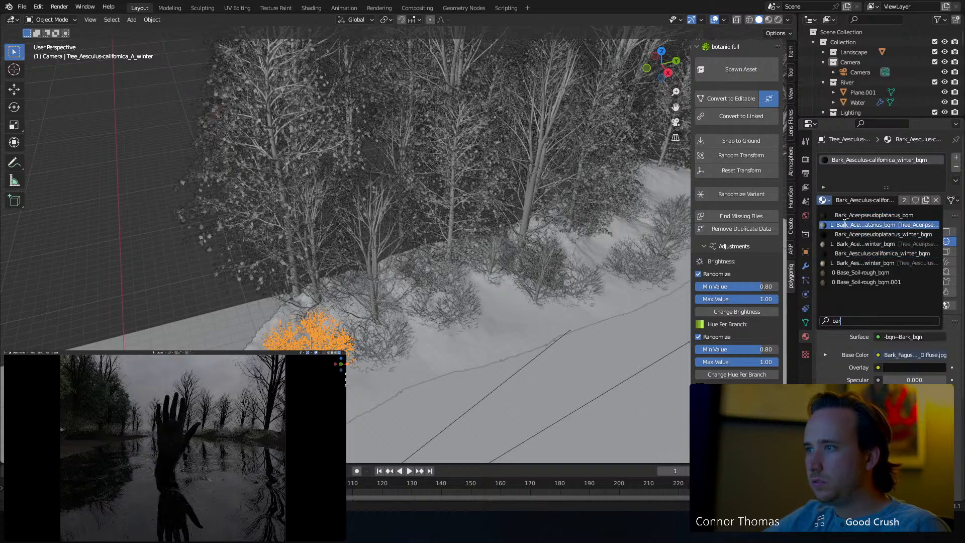
left_click(862, 234)
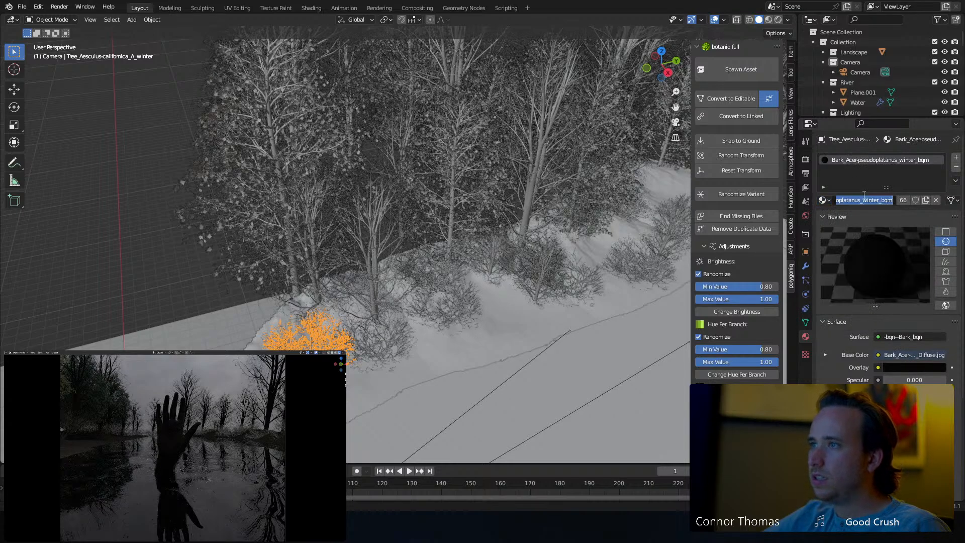
left_click(865, 181)
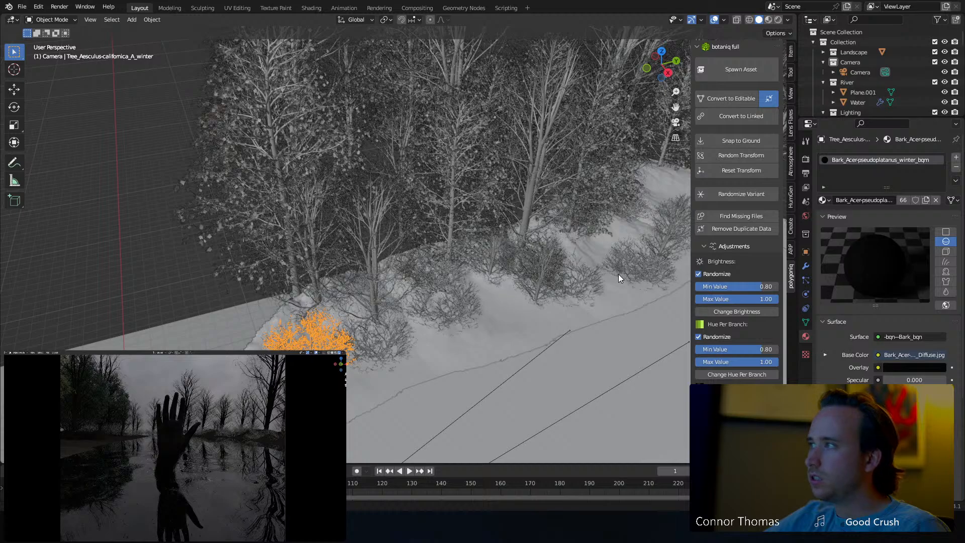
Convert the waterline shrub farther up the left bank to editable and assign it the Bark_Acer-pseudoplatanus_winter_bqm material.
left_click(633, 274)
middle_click_drag(637, 251, 537, 248, "shift")
left_click(735, 98)
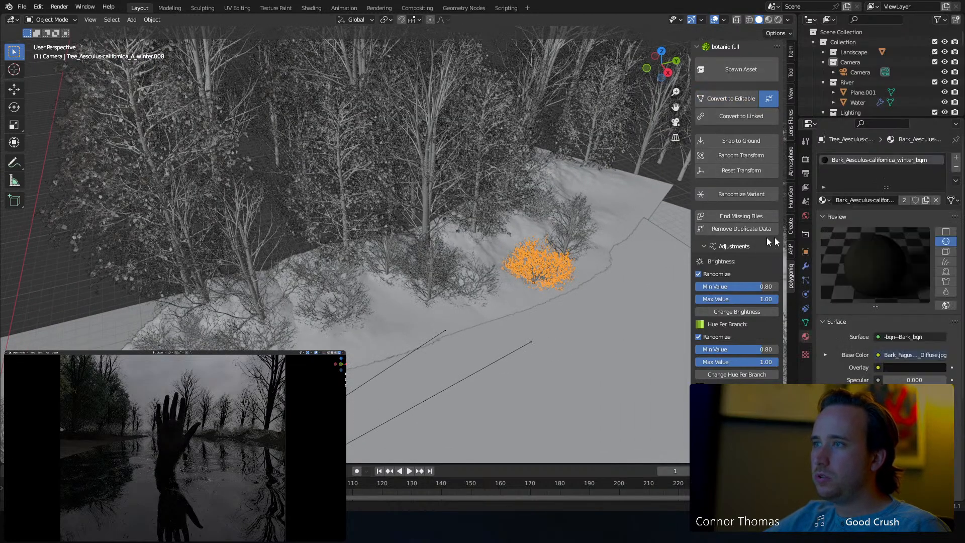
left_click(824, 200)
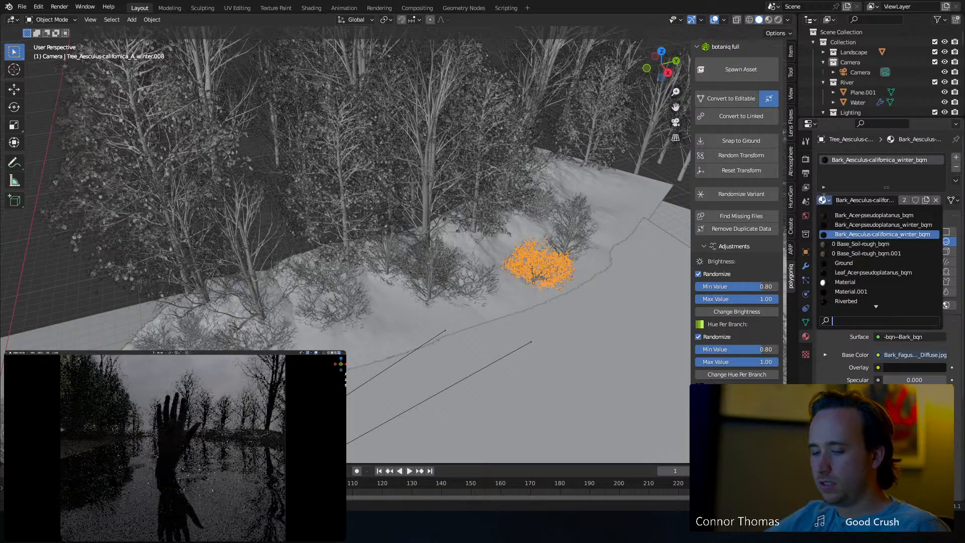
type("Bark_Acer-pseudoplatanus_winter_bqm")
left_click(835, 216)
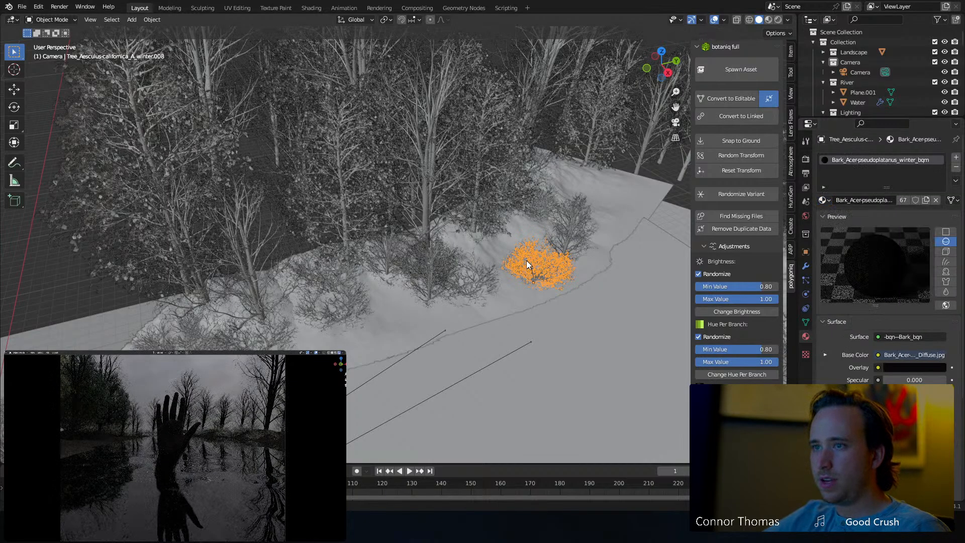
Inspect the materials of the left bank's shrubs and small trees, and examine that bank through the camera in rendered shading.
left_click(467, 280)
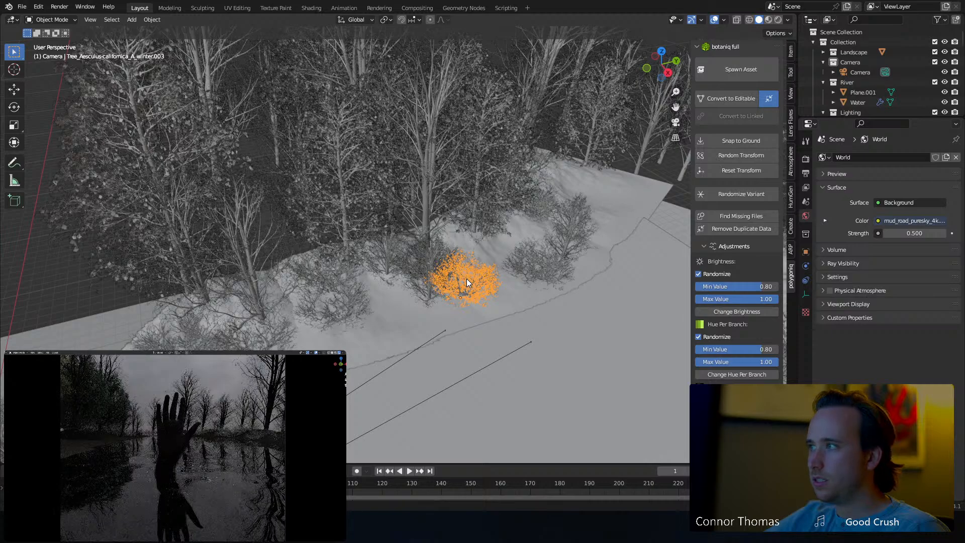
left_click(430, 274)
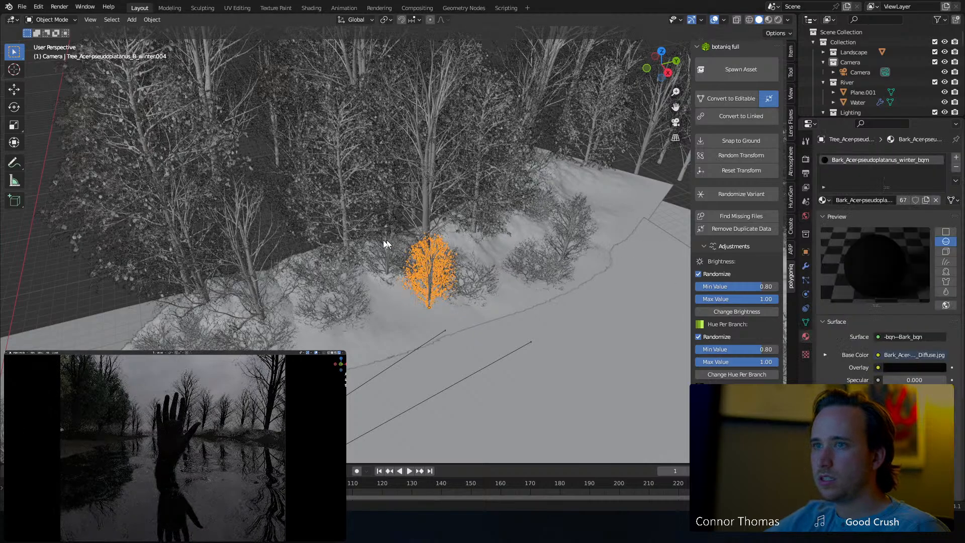
left_click(382, 258)
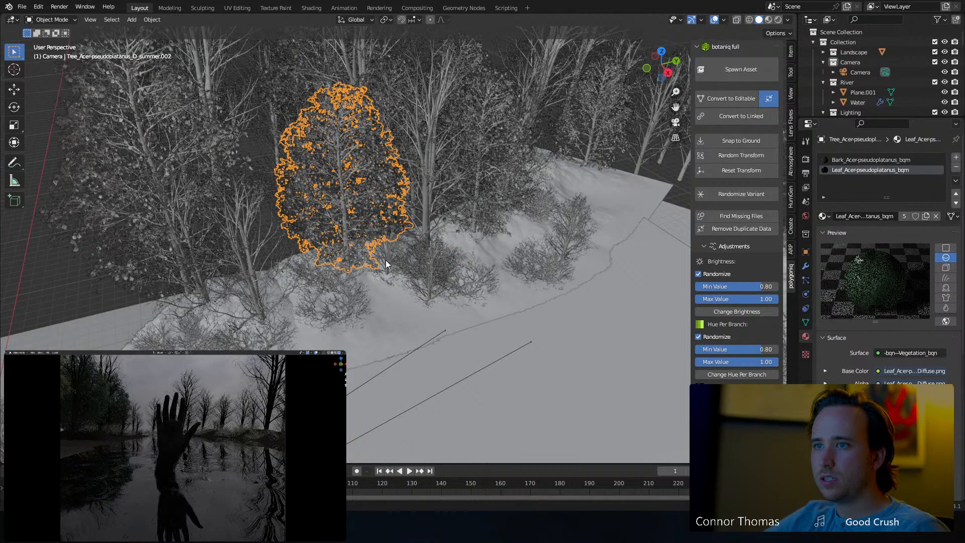
left_click(385, 261)
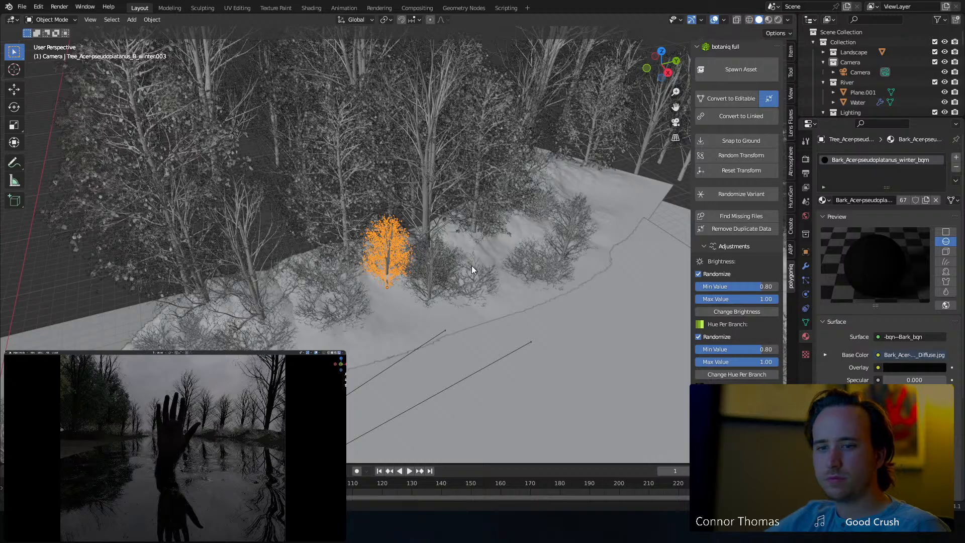
key("KP_0")
scroll(410, 258, "up", 4)
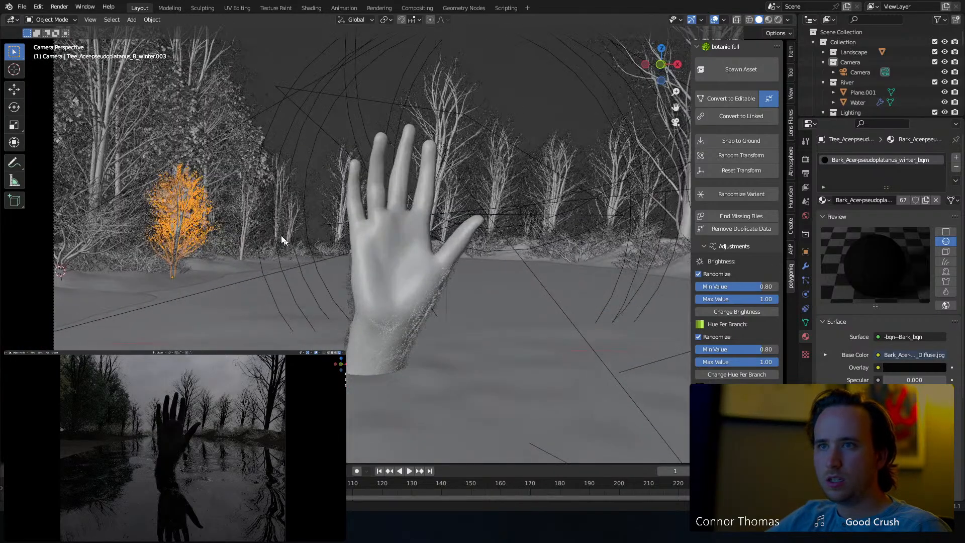
scroll(332, 257, "up", 3)
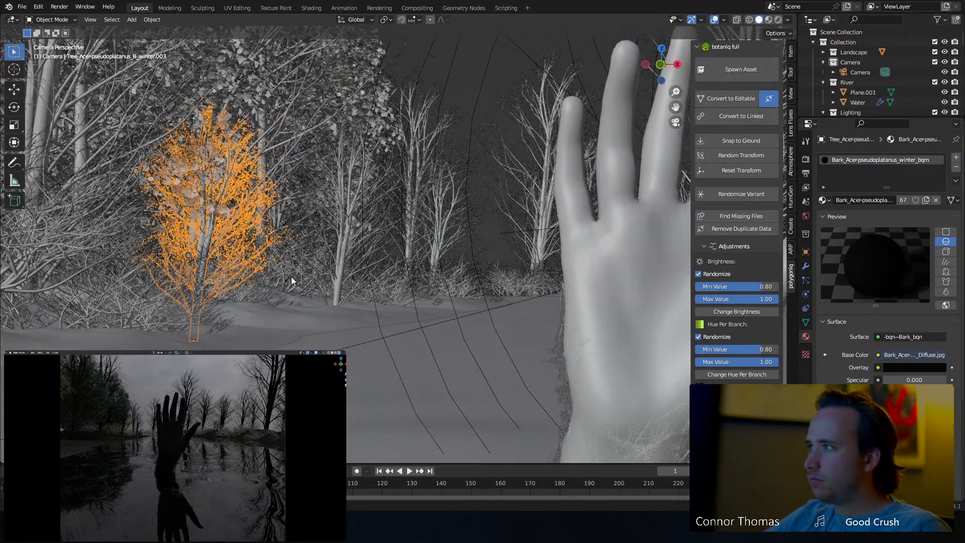
left_click(291, 277)
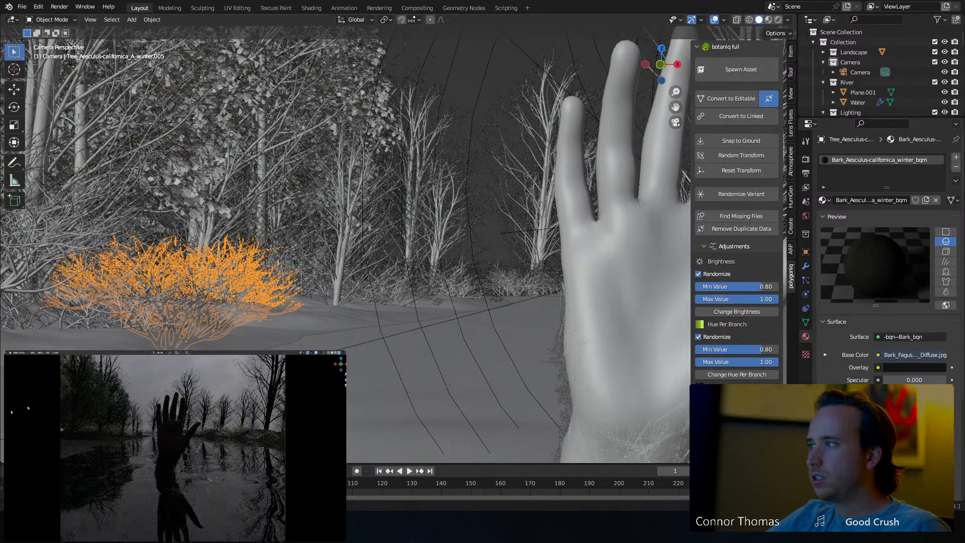
key("z")
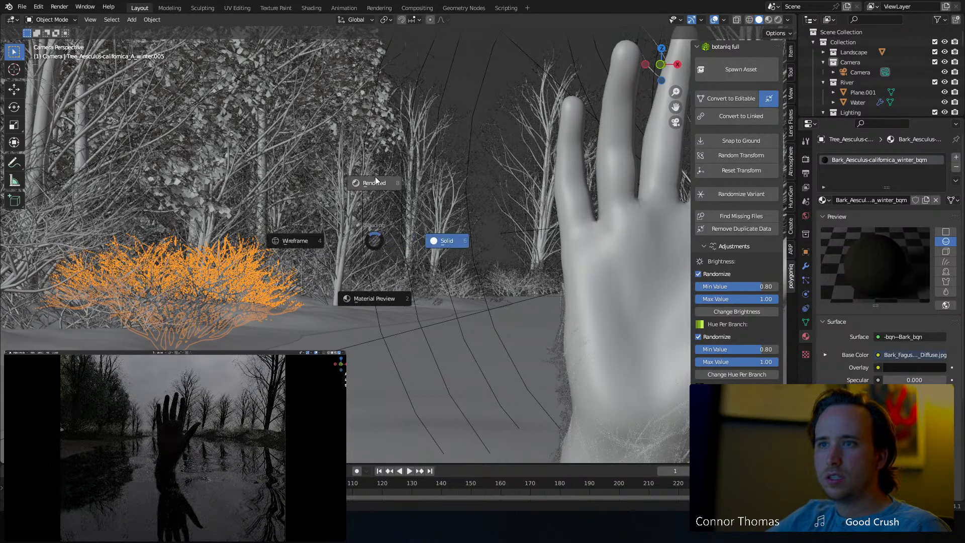
left_click(336, 213)
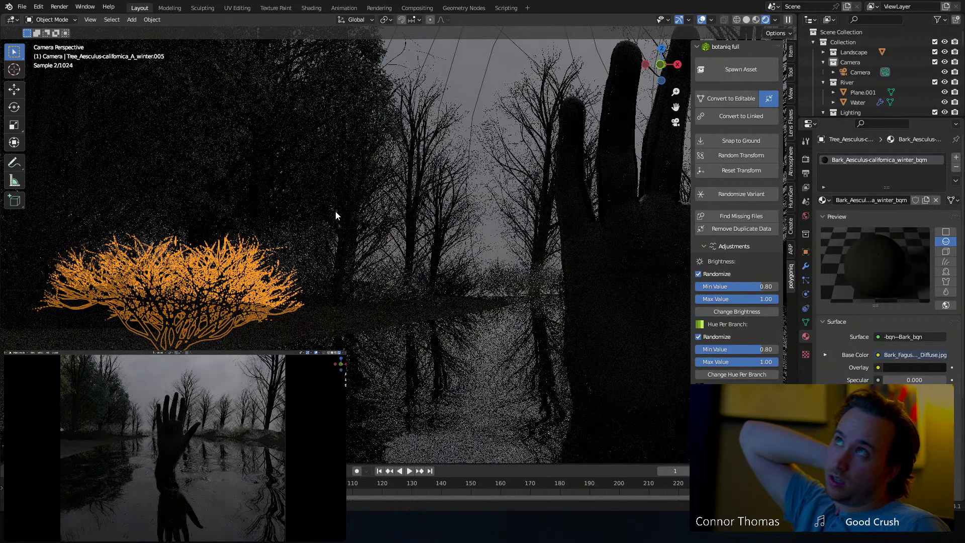
Convert the linked Aesculus californica shrub behind the small bare tree to editable and assign it Bark_Acer-pseudoplatanus_winter_bqm.
left_click(292, 244)
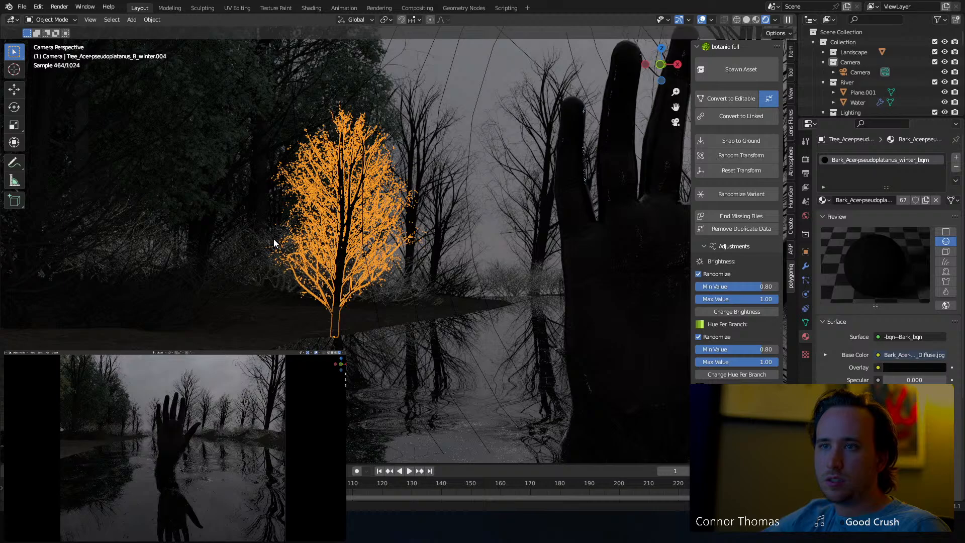
left_click(274, 239)
left_click(274, 240)
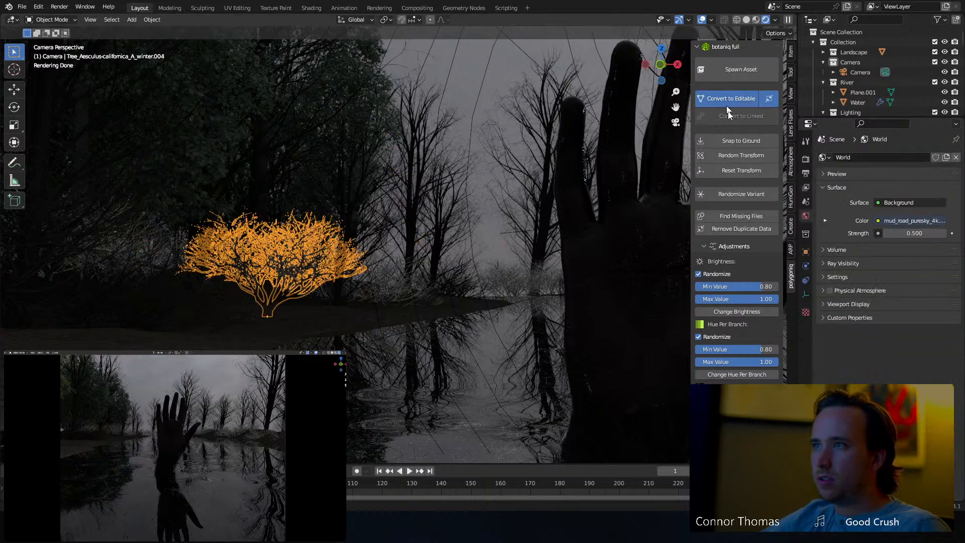
left_click(728, 98)
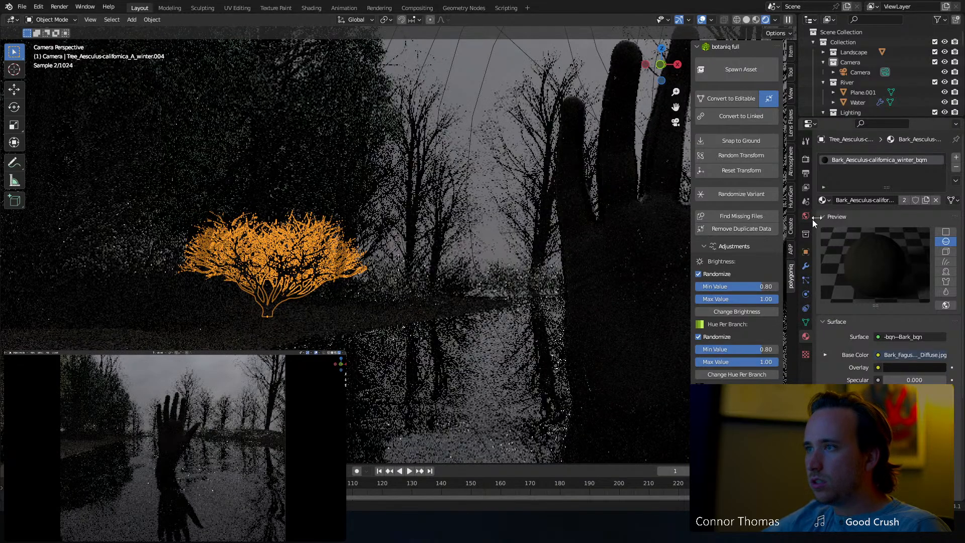
left_click(822, 199)
type("Bark_Acer-pseudoplatanus_winter_bqm")
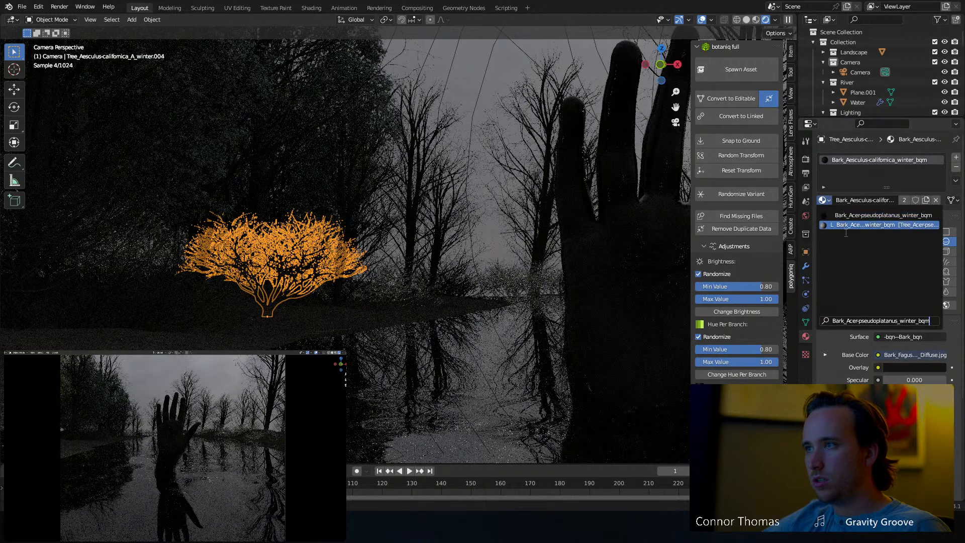
key("Return")
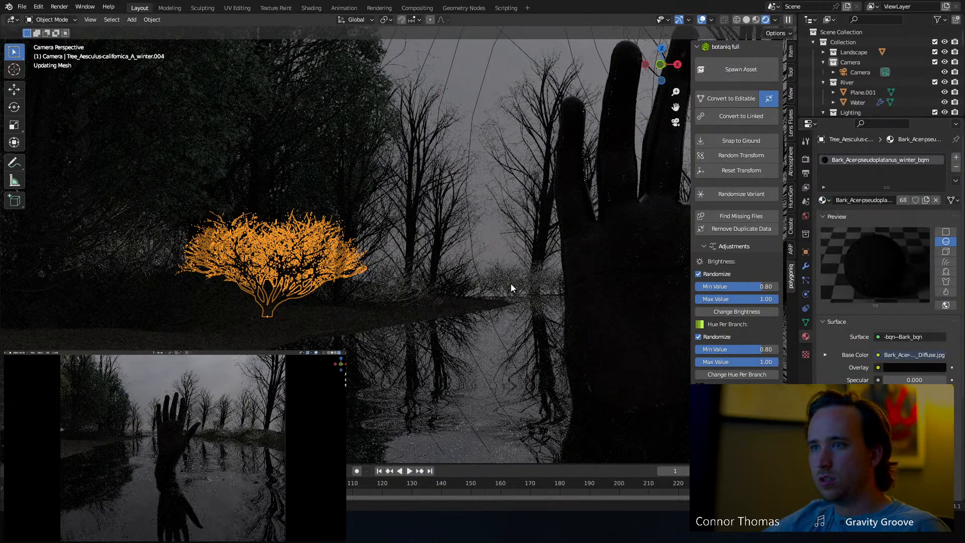
Convert the distant shrub at the river's far end beside the hand to editable and assign it Bark_Acer-pseudoplatanus_winter_bqm.
left_click(511, 283)
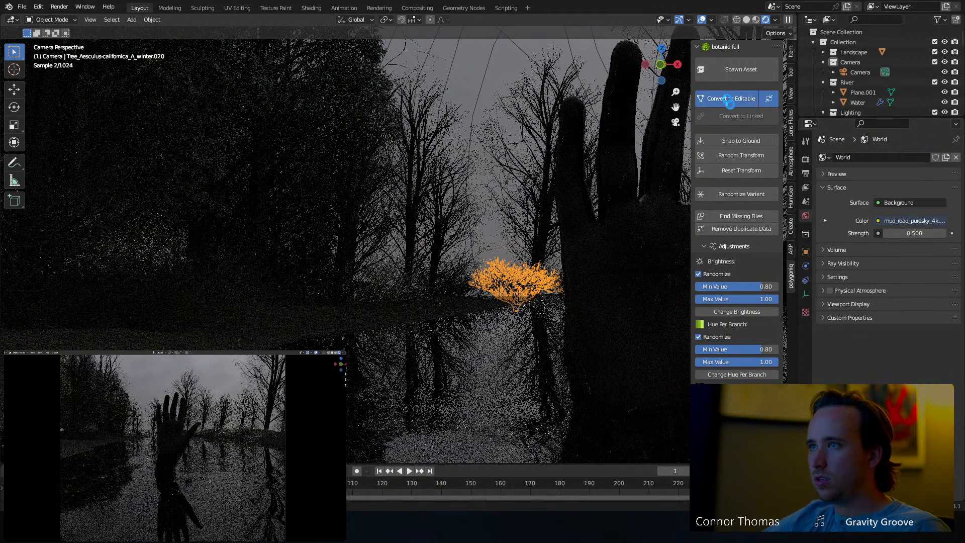
left_click(732, 98)
left_click(823, 200)
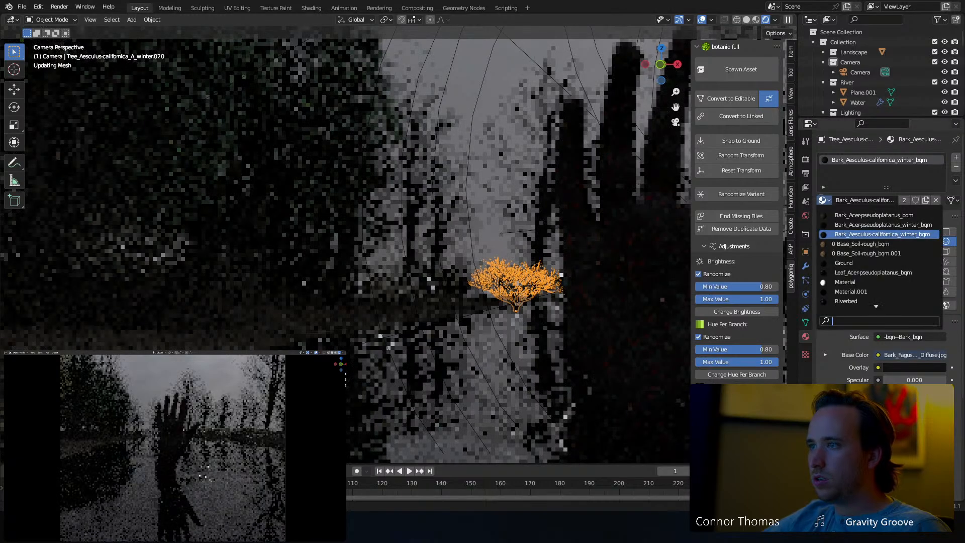
type("Bark_Acer-pseudoplatanus_winter_bqm")
key("Return")
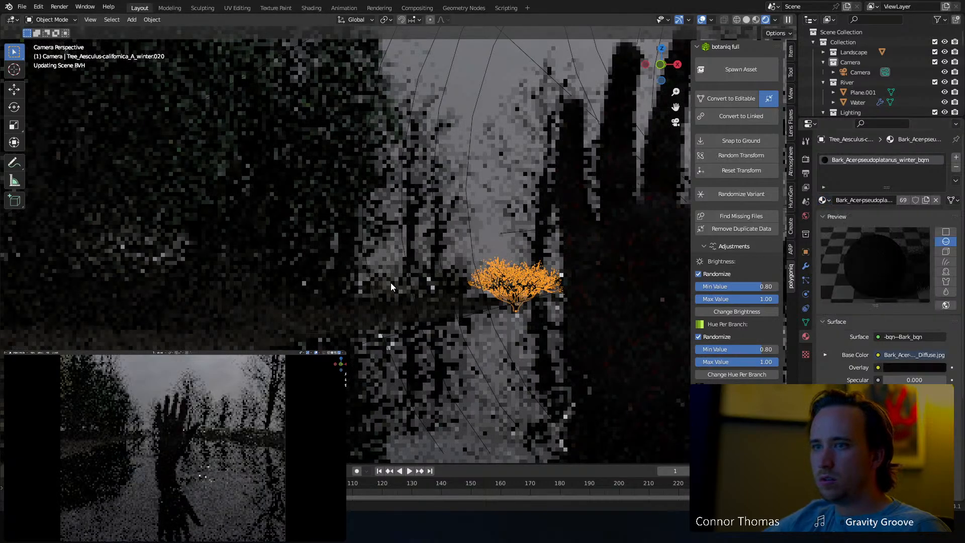
Select the bare shrub at the water's edge beside the left tree line and assign it the material Bark_Acer-pseudoplatanus_winter_bqm.
left_click(390, 282)
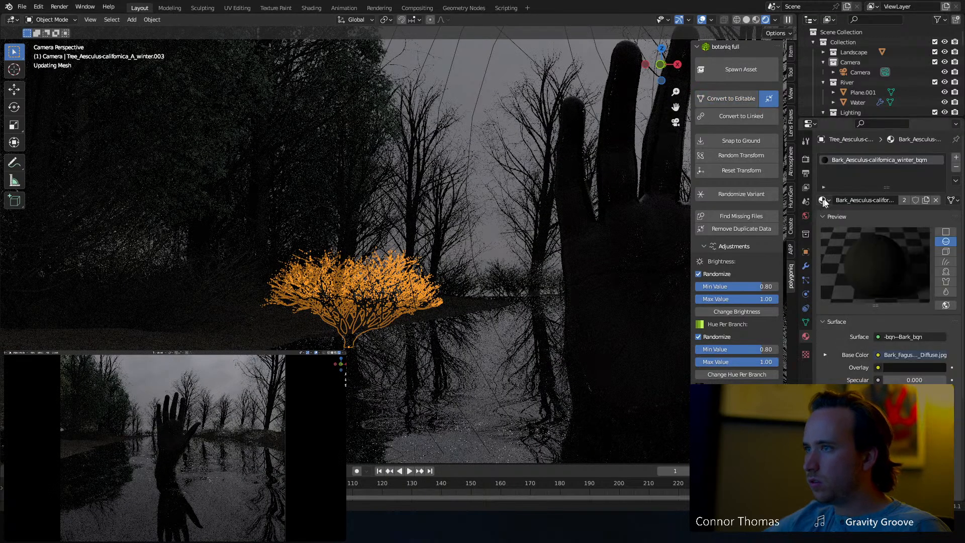
left_click(825, 201)
type("Bark_Acer-pseudoplatanus_winter_bqm")
left_click(849, 215)
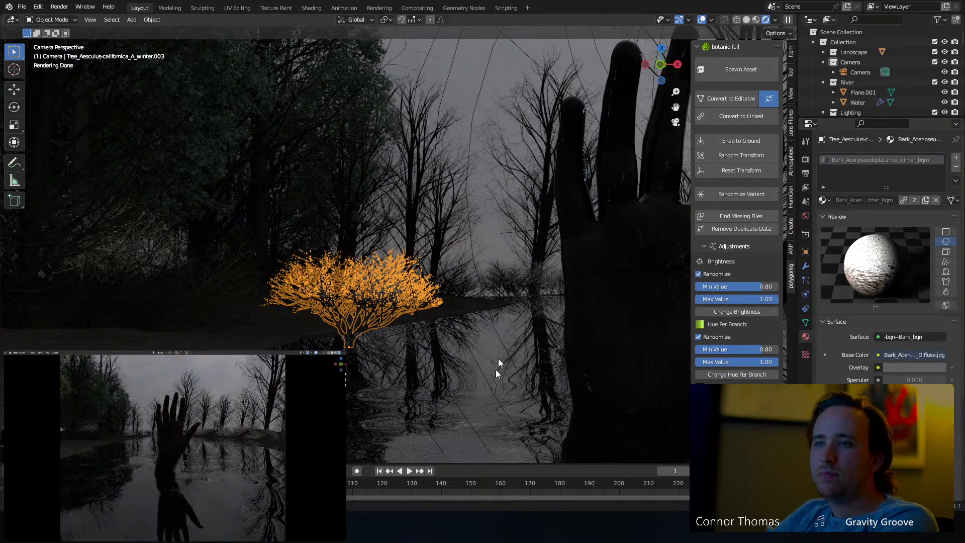
Make the large shrub Tree_Aesculus-californica_A_winter.002 on the left bank editable and switch its material to Bark_Acer-pseudoplatanus_winter_bqm.
left_click(167, 236)
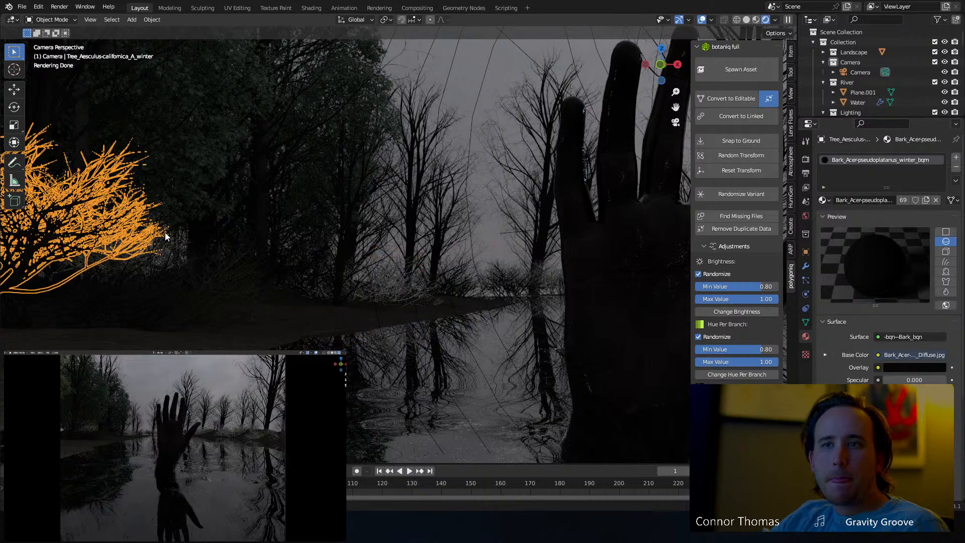
left_click(166, 234)
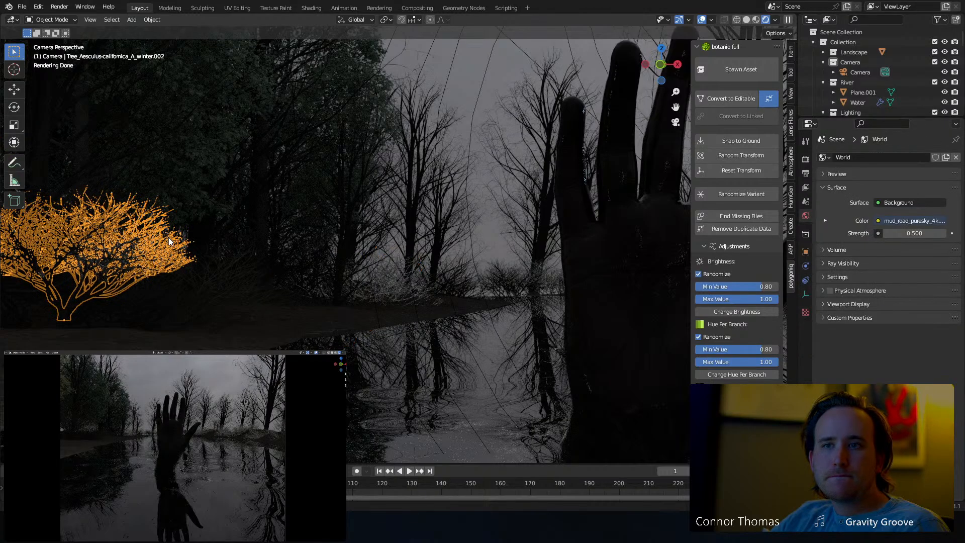
left_click(733, 99)
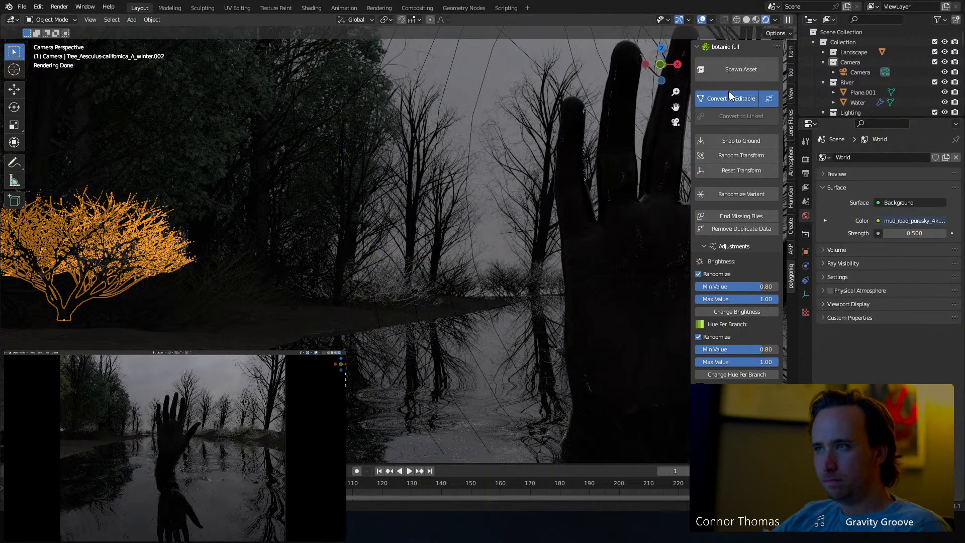
left_click(825, 200)
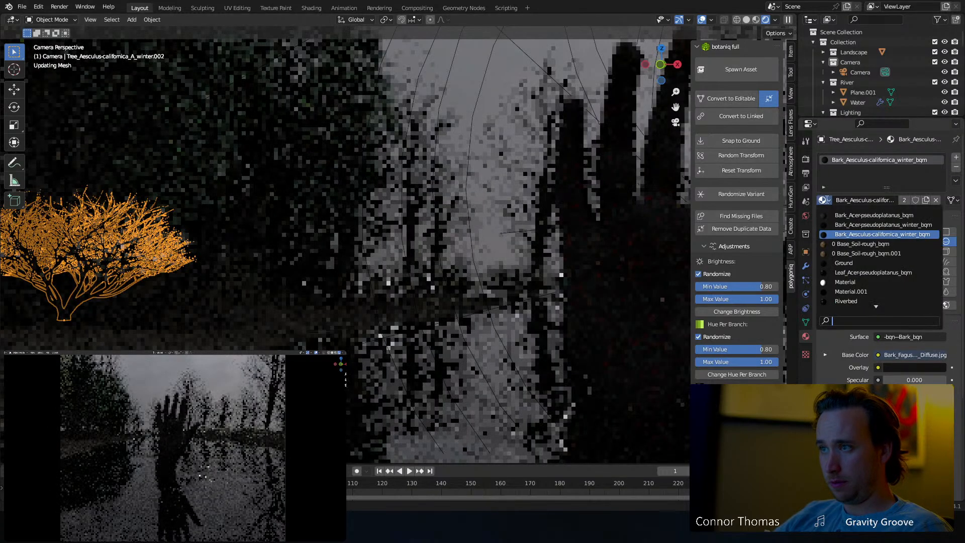
left_click(883, 225)
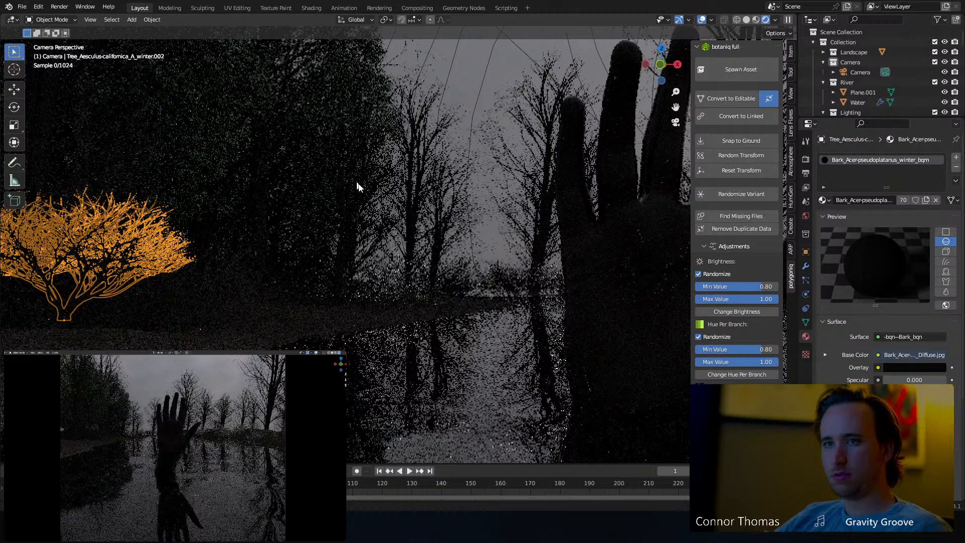
key("Delete")
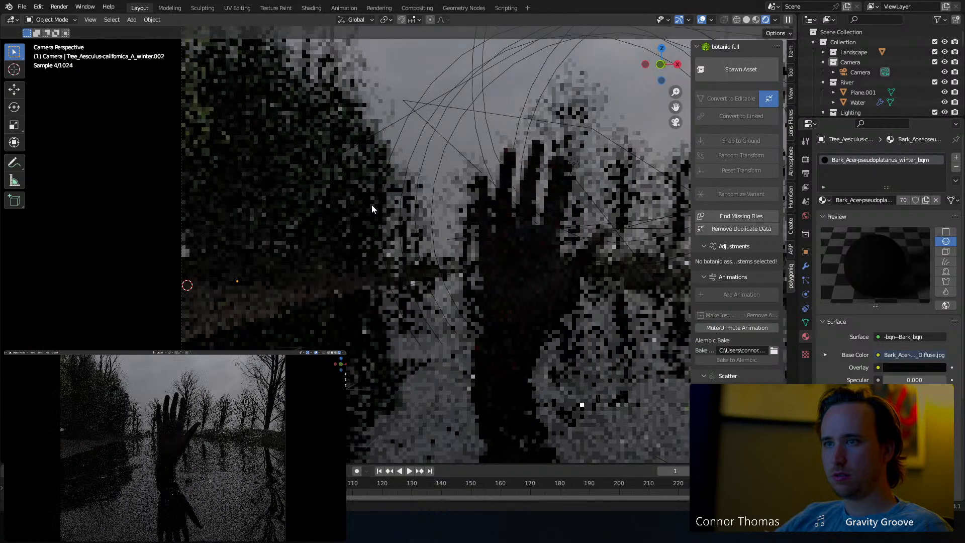
Switch the viewport to solid shading.
middle_click_drag(445, 202, 316, 193, "shift")
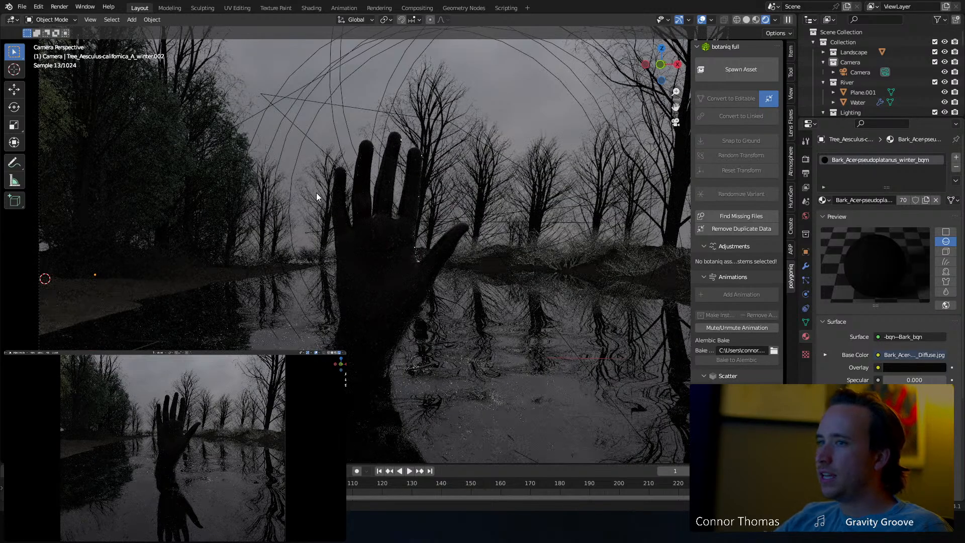
key("z")
left_click(505, 241)
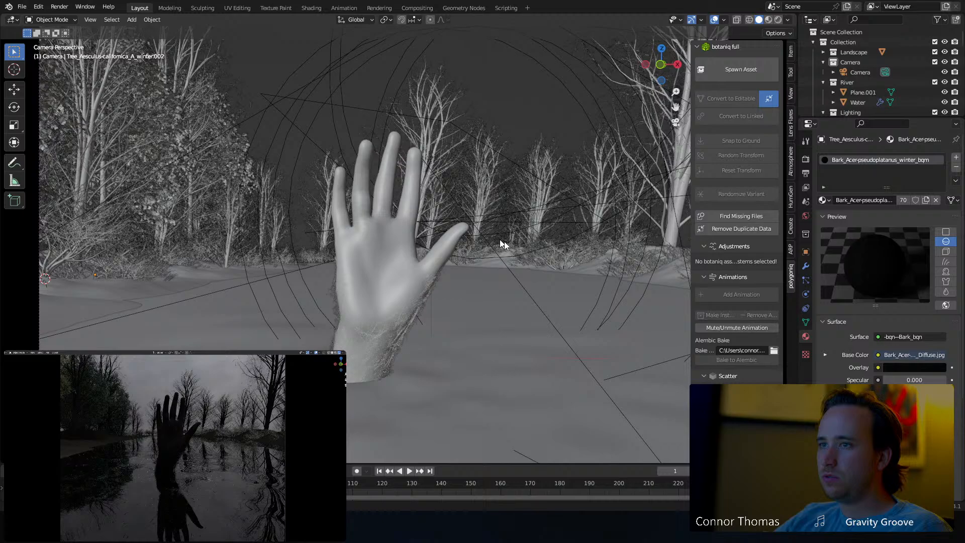
Make the shrub at the far tip of the right bank editable and switch its material to Bark_Acer-pseudoplatanus_winter_bqm.
left_click(545, 253)
middle_click_drag(518, 241, 519, 277)
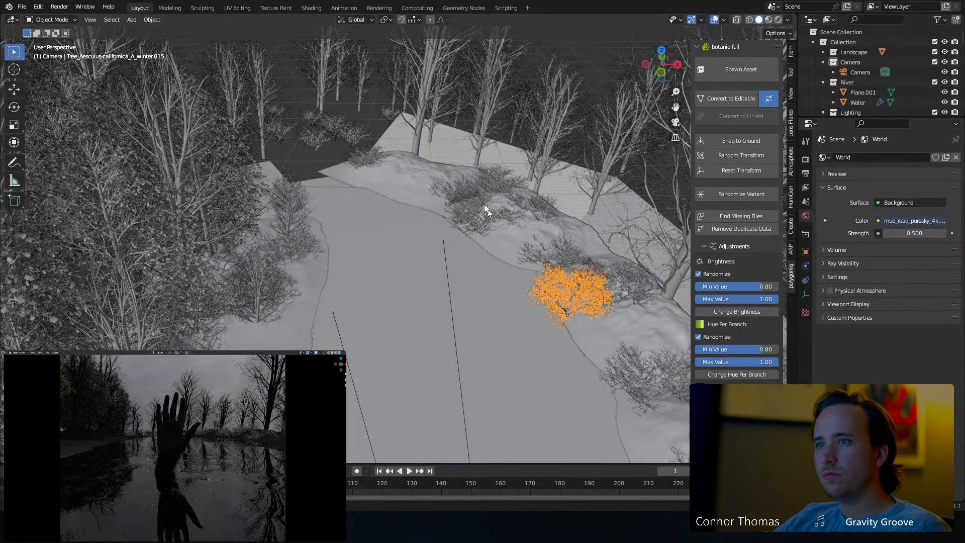
left_click(463, 189)
left_click(363, 160)
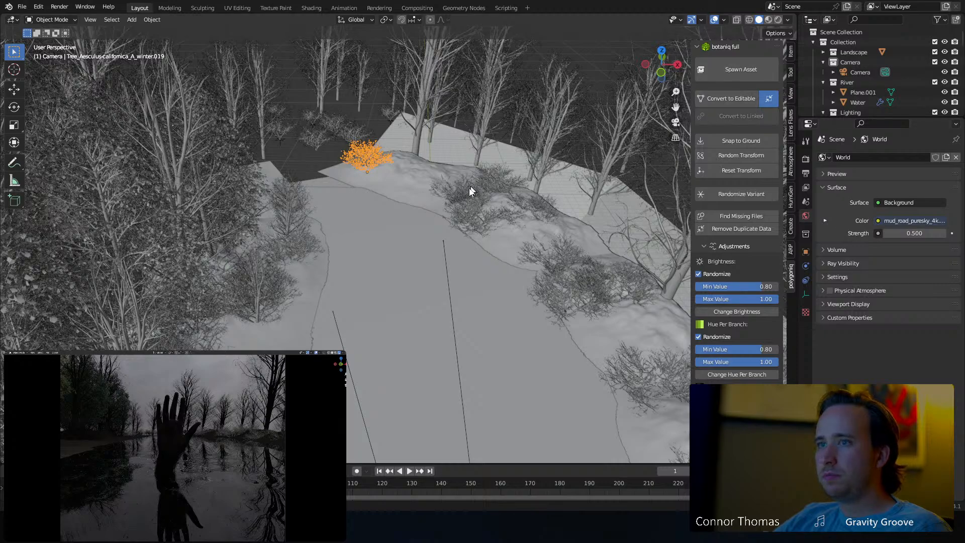
left_click(726, 97)
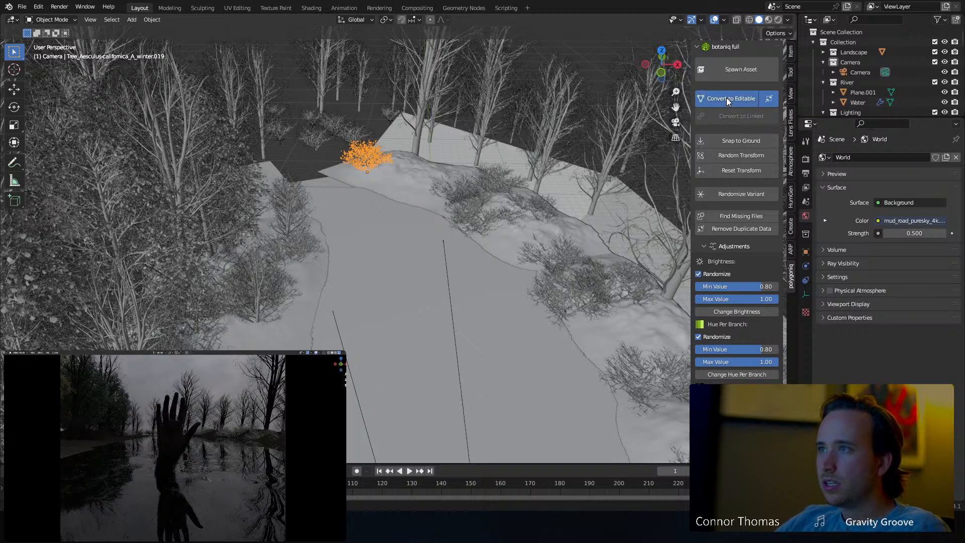
left_click(823, 200)
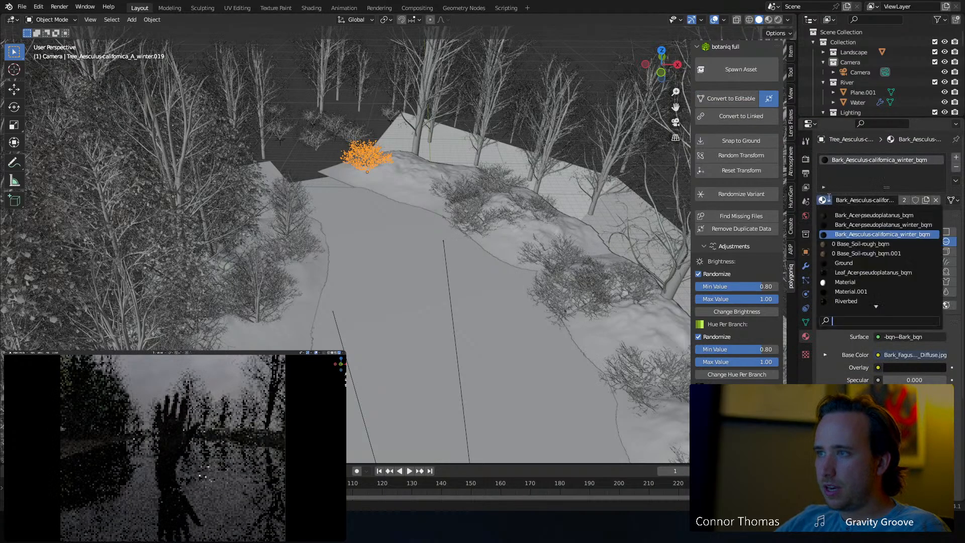
left_click(884, 225)
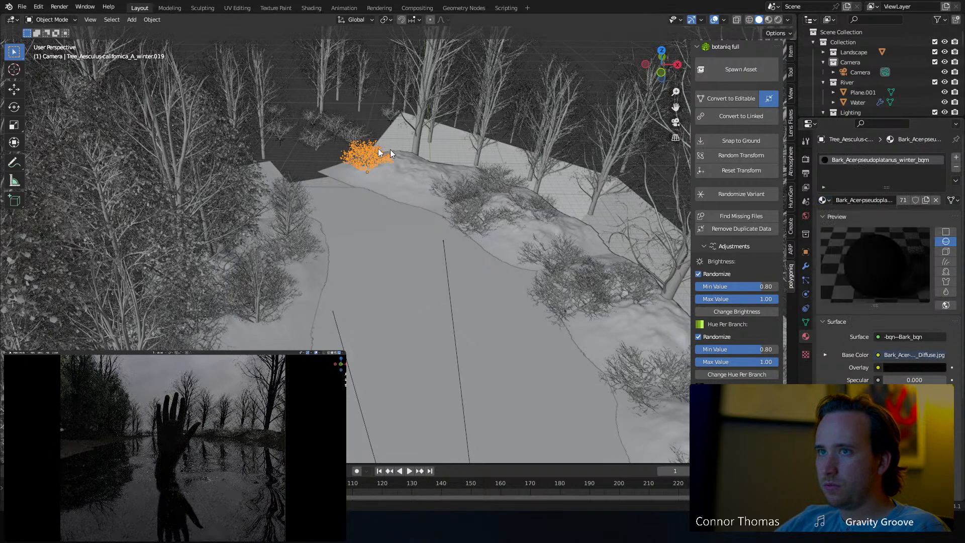
Convert the shrub just behind the far tip of the right bank to editable and assign it Bark_Acer-pseudoplatanus_winter_bqm.
left_click(363, 134)
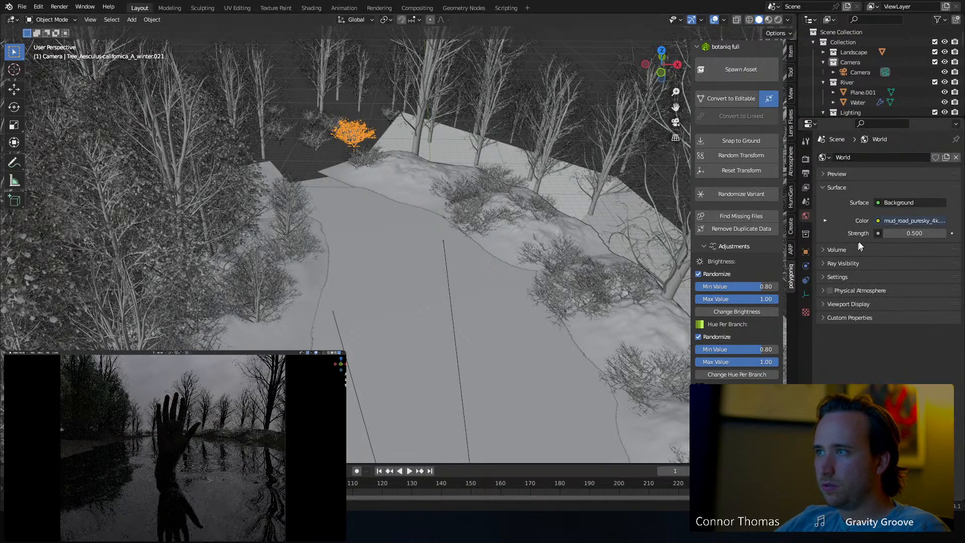
left_click(722, 74)
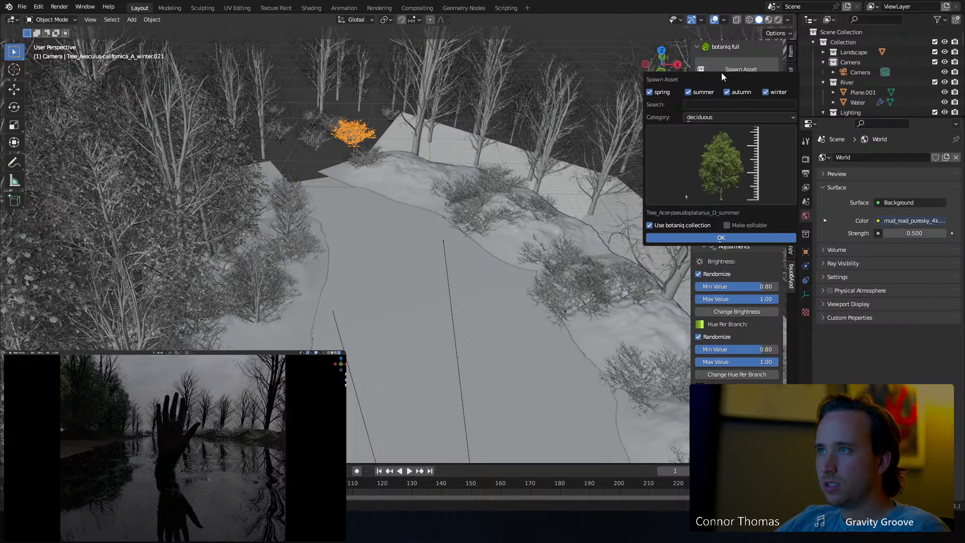
left_click(728, 101)
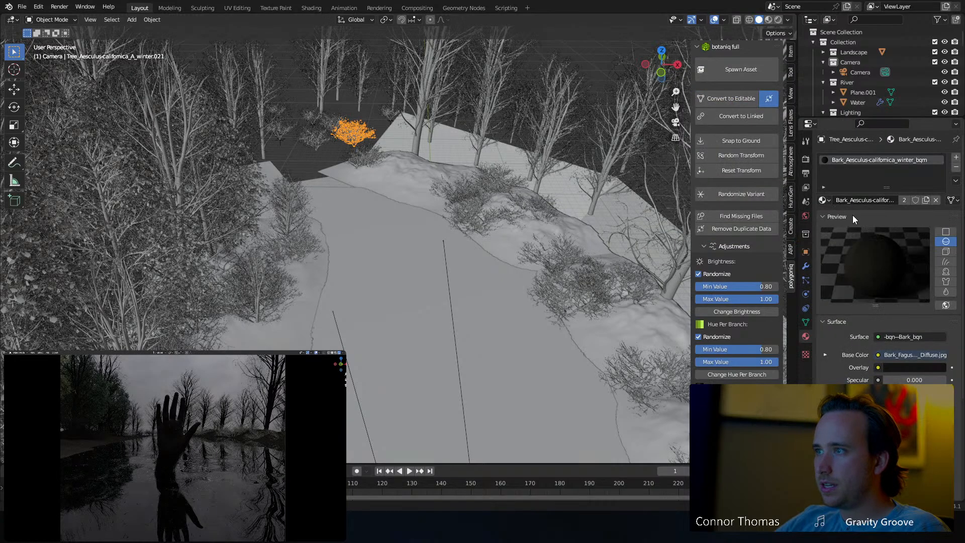
left_click(822, 200)
type("Bark_Acer-pseudoplatanus_winter_bqm")
key("Return")
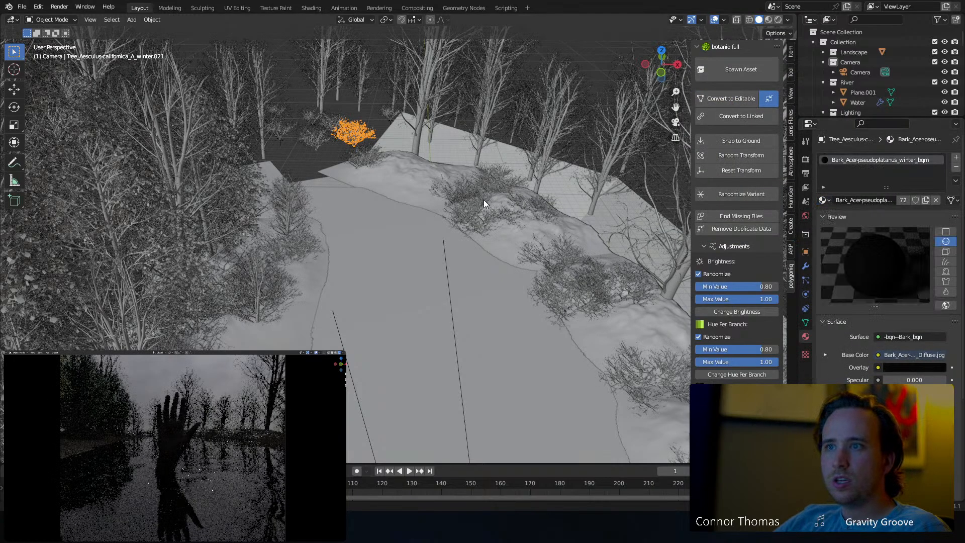
Make the front shrub of the middle cluster on the right bank editable and give it the Bark_Acer-pseudoplatanus_winter_bqm material.
left_click(471, 195)
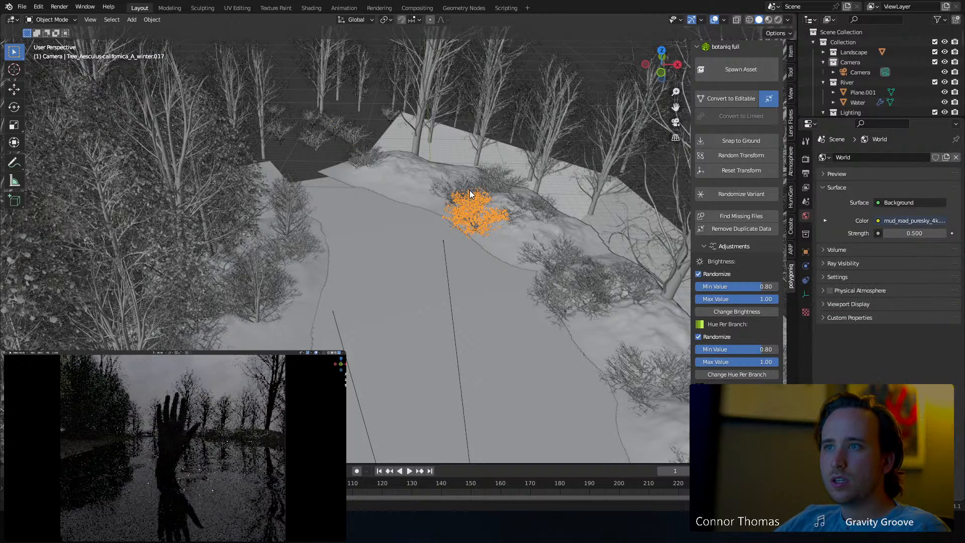
left_click(734, 105)
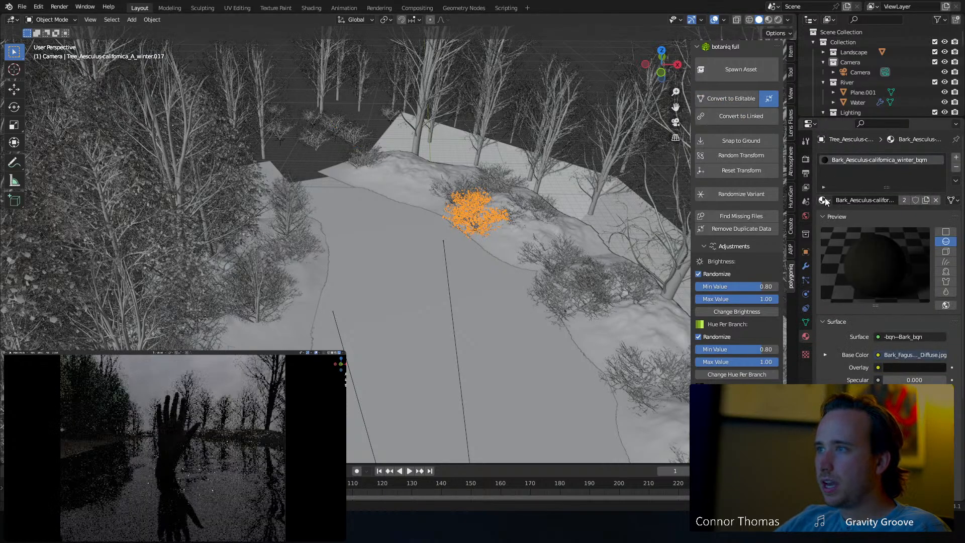
left_click(825, 200)
type("Bark_Acer-pseudoplatanus_winter_bqm")
left_click(835, 215)
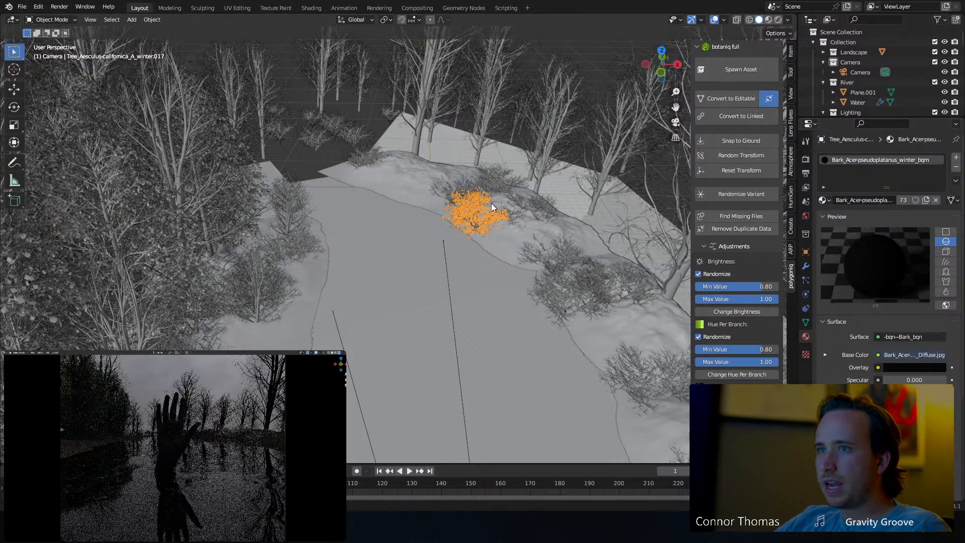
Convert shrub Tree_Aesculus-californica_A_winter.009 in the right bank's middle cluster to editable and assign it Bark_Acer-pseudoplatanus_winter_bqm.
left_click(440, 187)
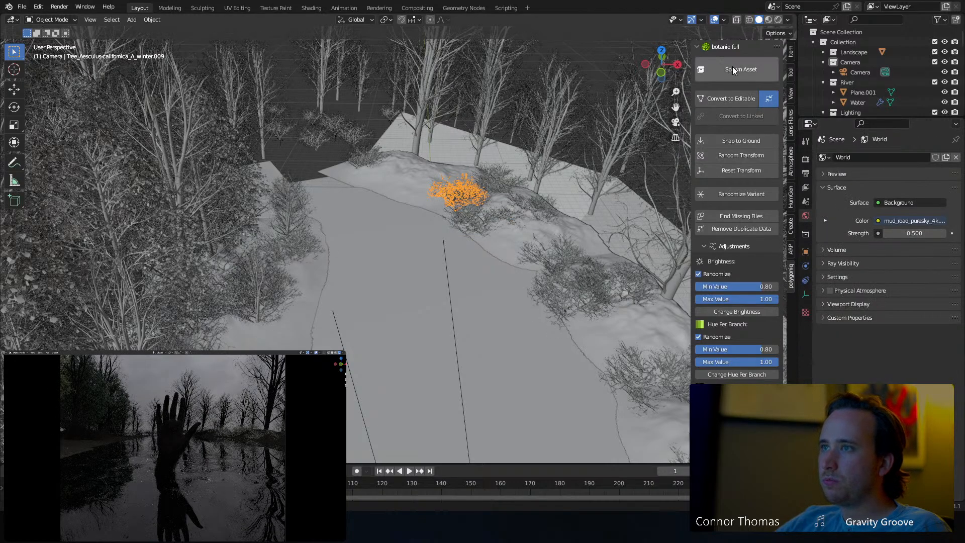
left_click(735, 99)
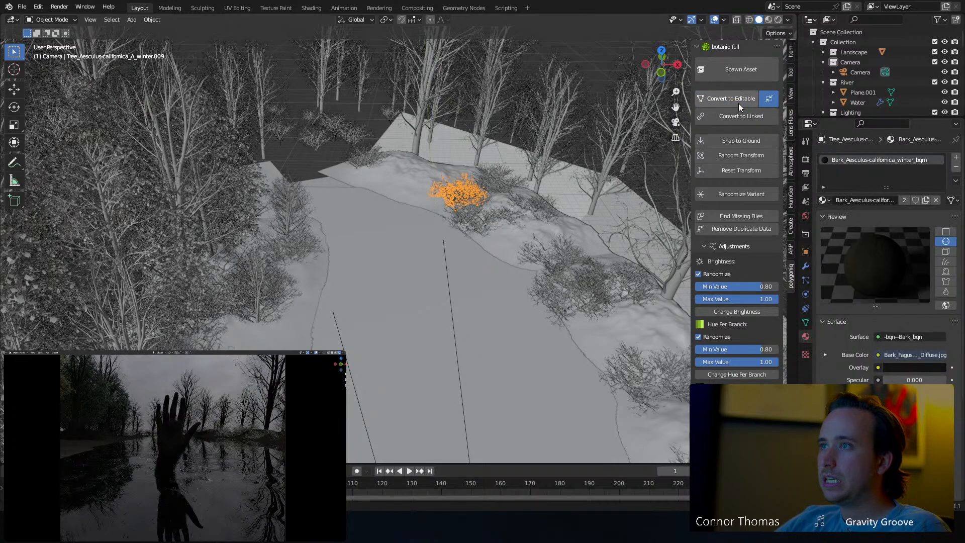
left_click(823, 200)
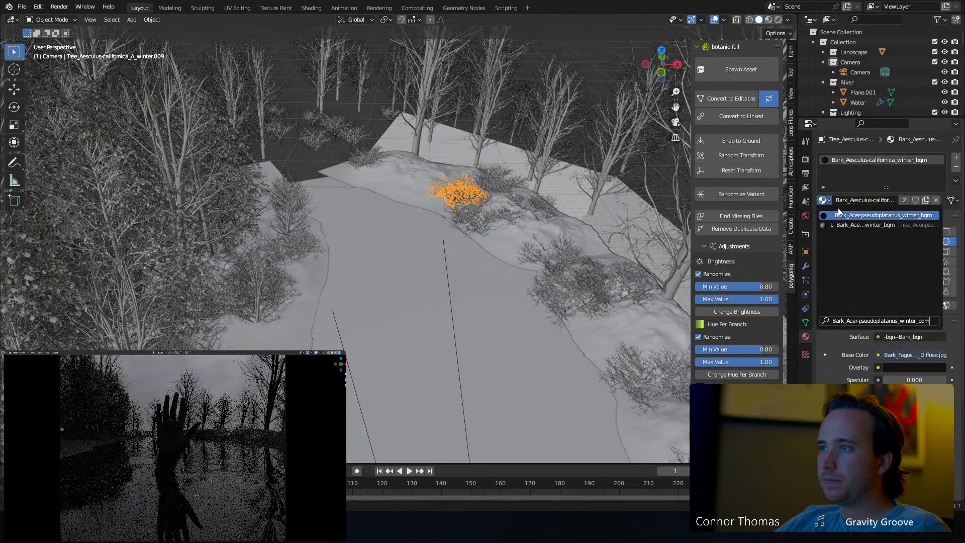
key("Return")
Make the rear shrub of the nearer right-bank cluster editable and switch its material to Bark_Acer-pseudoplatanus_winter_bqm.
left_click(565, 252)
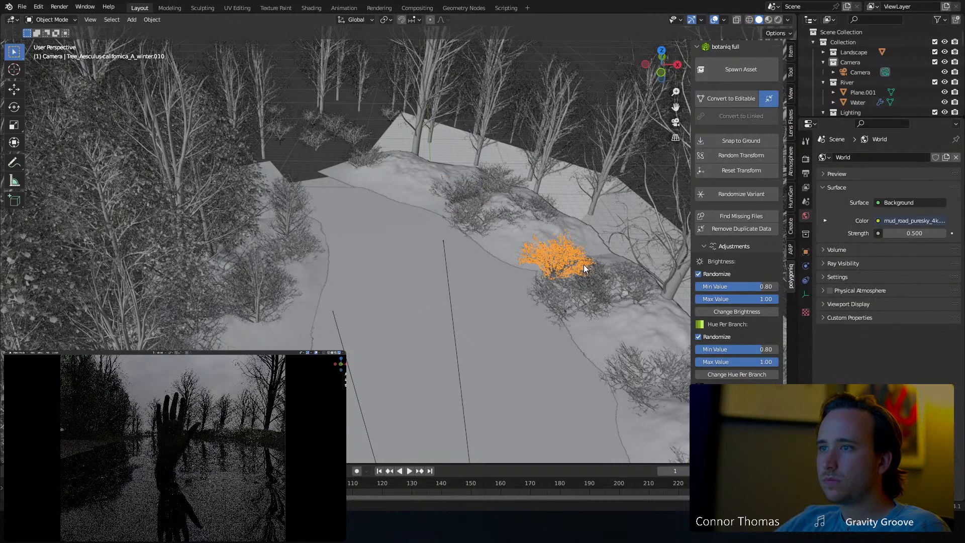
left_click(730, 97)
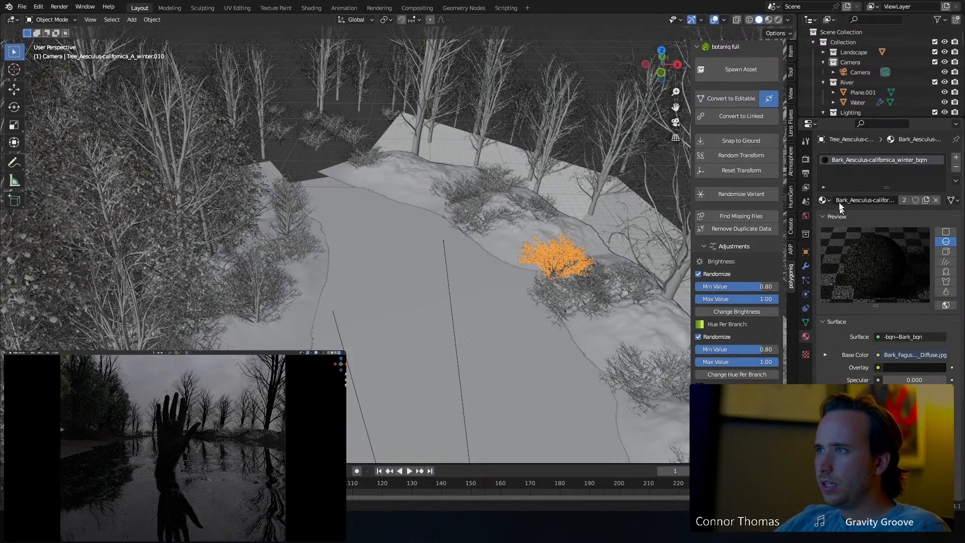
left_click(823, 200)
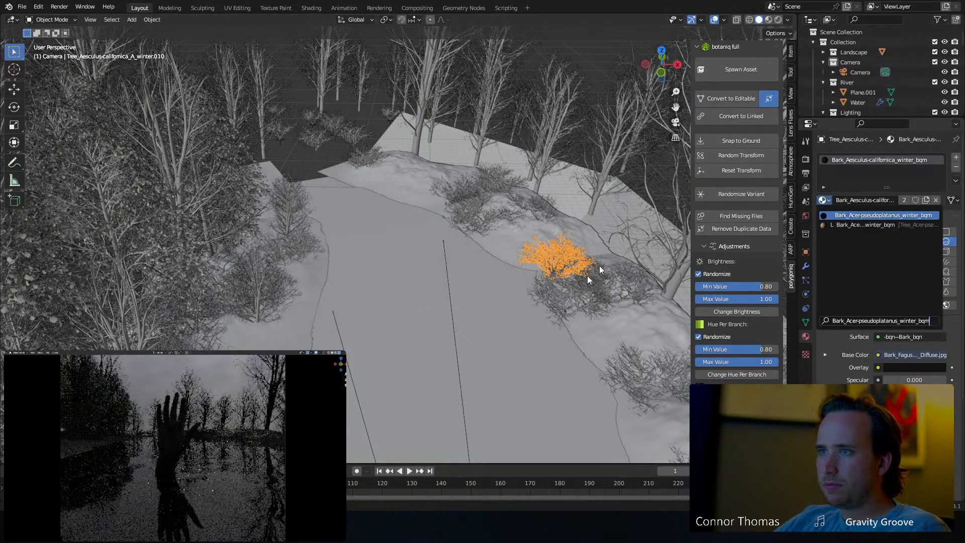
key("Return")
Convert the waterside shrub of the nearer right-bank cluster to editable and assign it Bark_Acer-pseudoplatanus_winter_bqm.
left_click(565, 294)
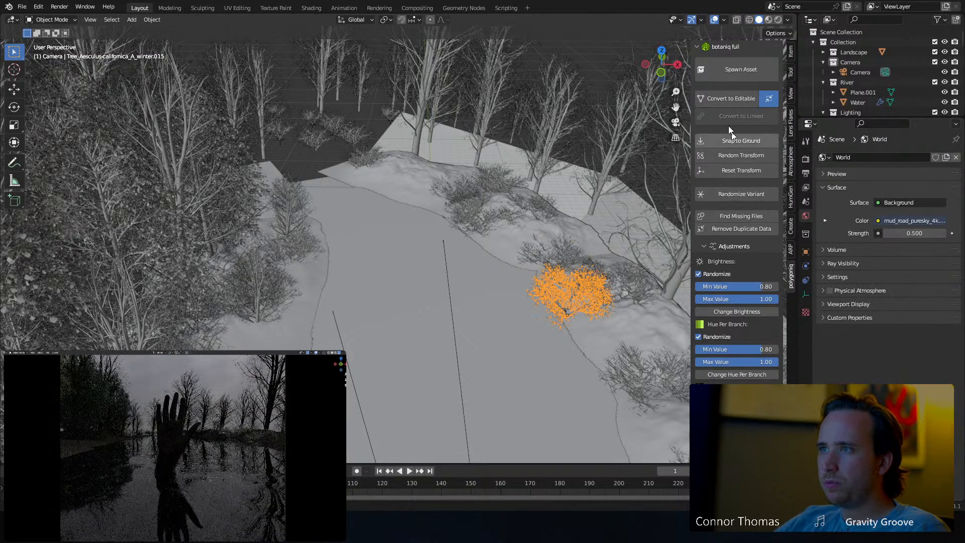
left_click(724, 98)
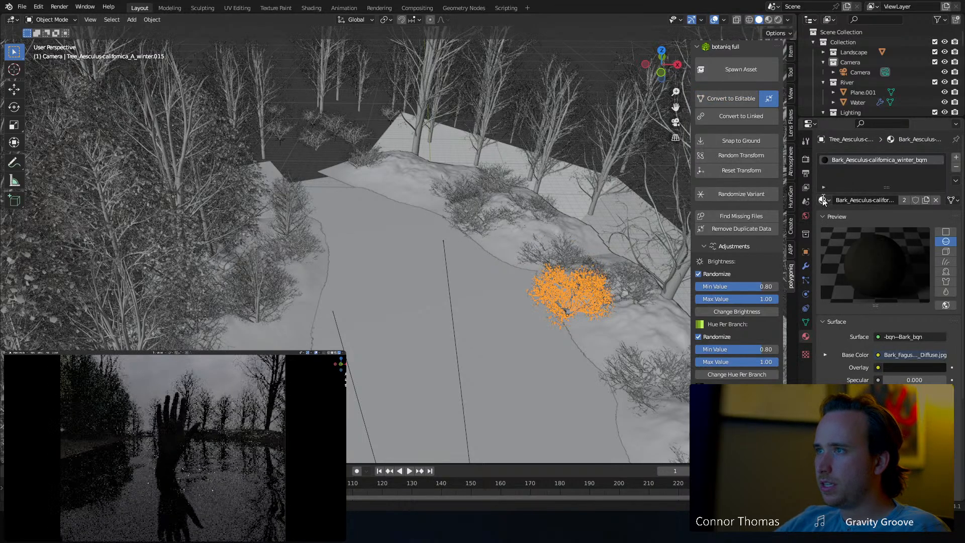
left_click(823, 200)
left_click(842, 215)
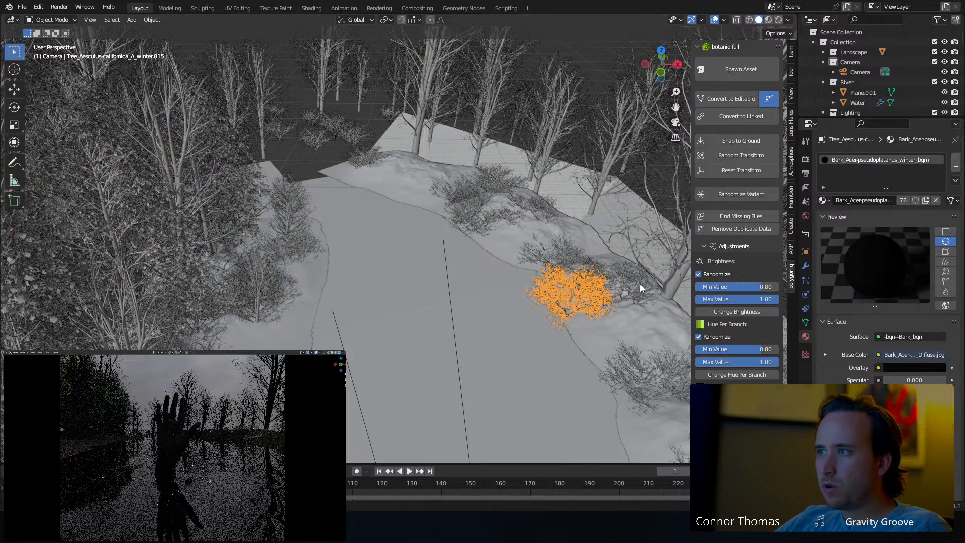
Make the landward shrub of the nearer right-bank cluster editable and assign it the Bark_Acer-pseudoplatanus_winter_bqm material.
left_click(639, 284)
scroll(546, 282, "up", 2)
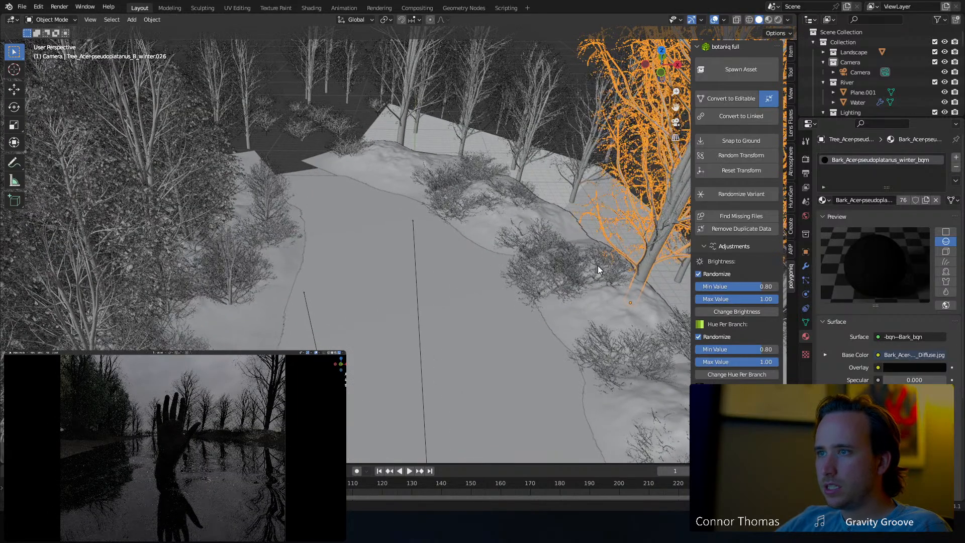
left_click(598, 266)
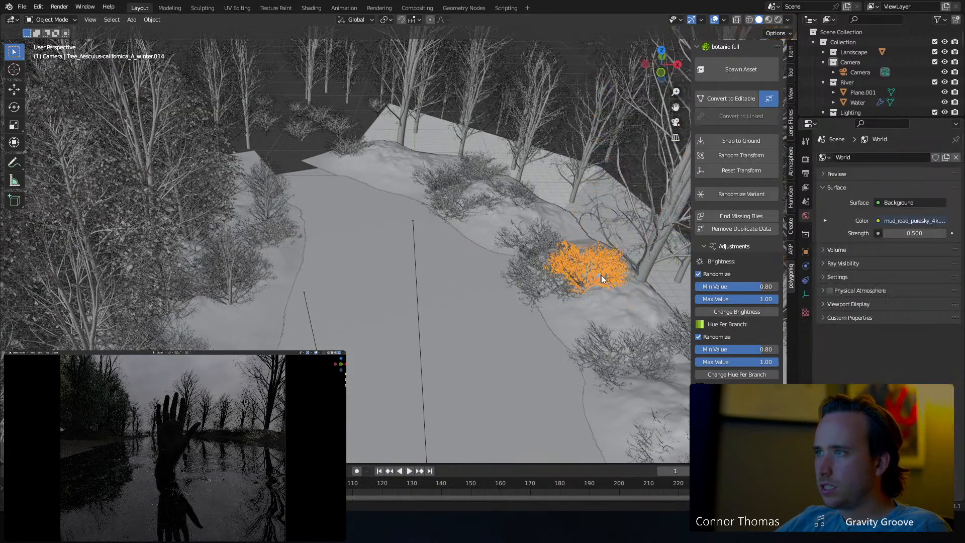
left_click(705, 101)
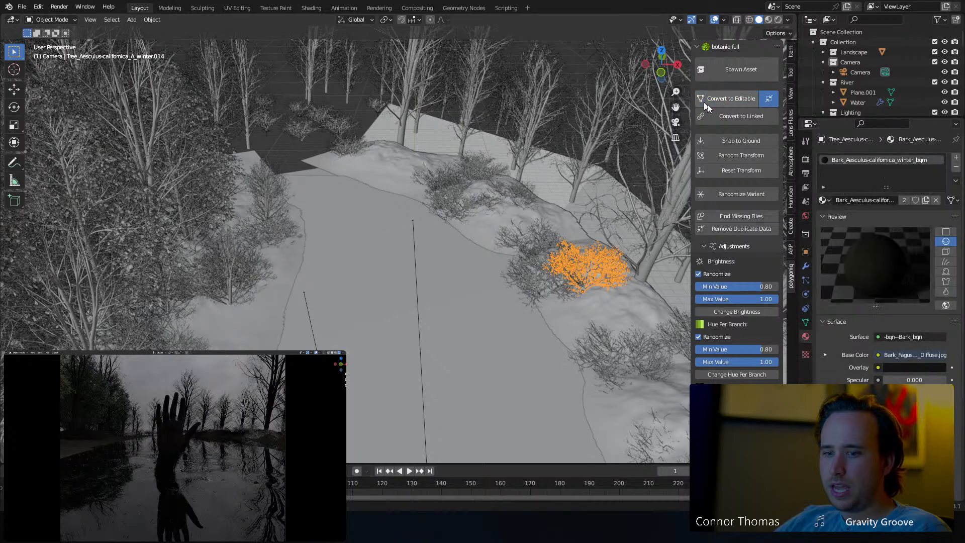
left_click(830, 200)
type("Bark_Acer-pseudoplatanus_winter_bqm")
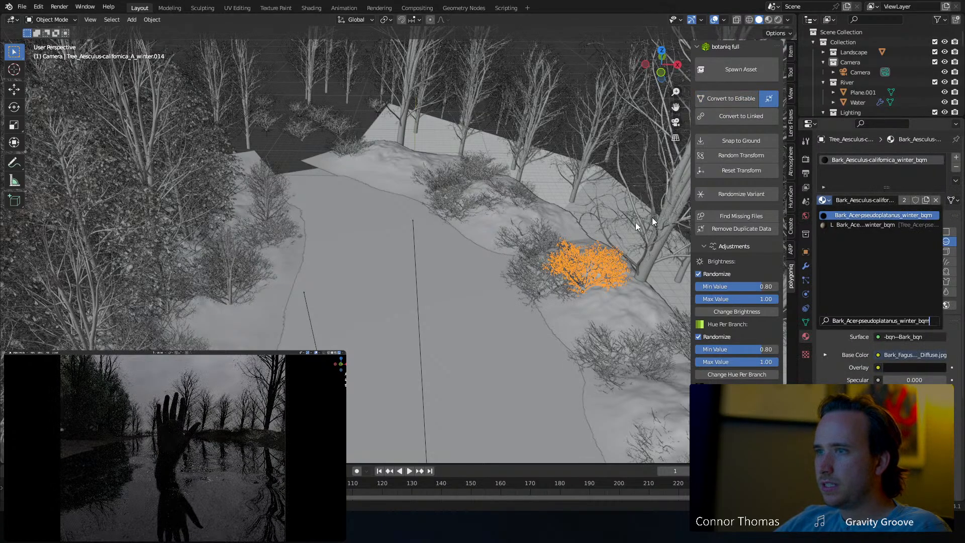
key("Return")
Convert the next waterside shrub down the right bank, Tree_Aesculus-californica_A_winter.012, to editable and give it Bark_Acer-pseudoplatanus_winter_bqm.
middle_click_drag(652, 217, 514, 212)
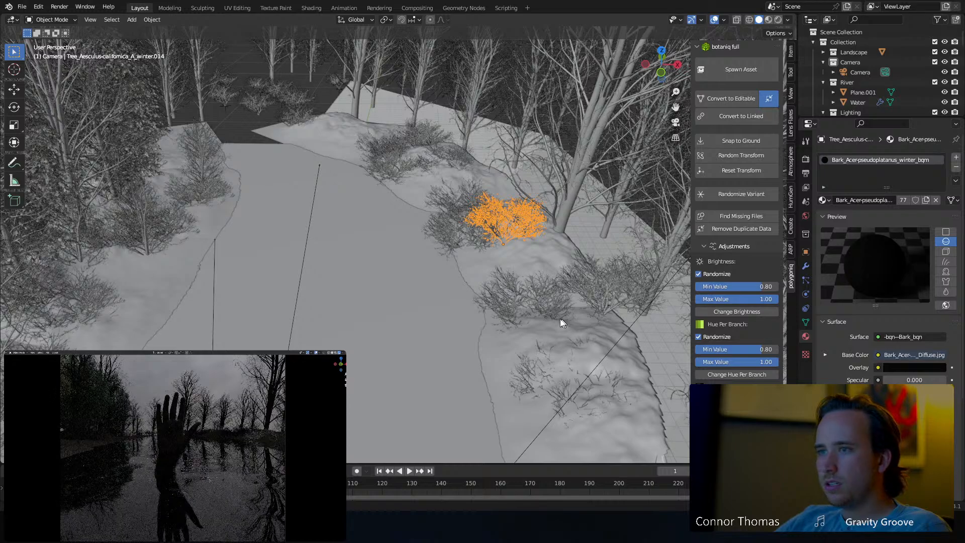
left_click(513, 306)
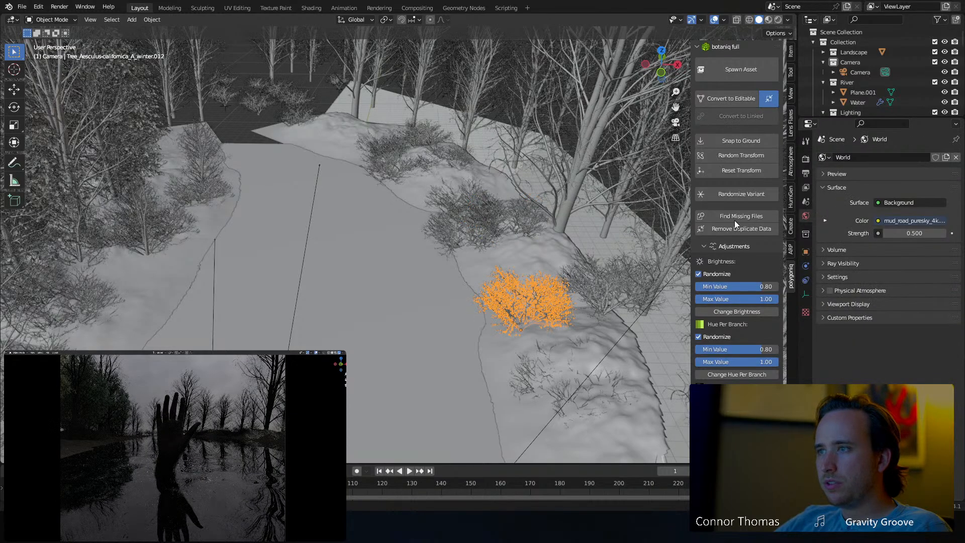
left_click(728, 99)
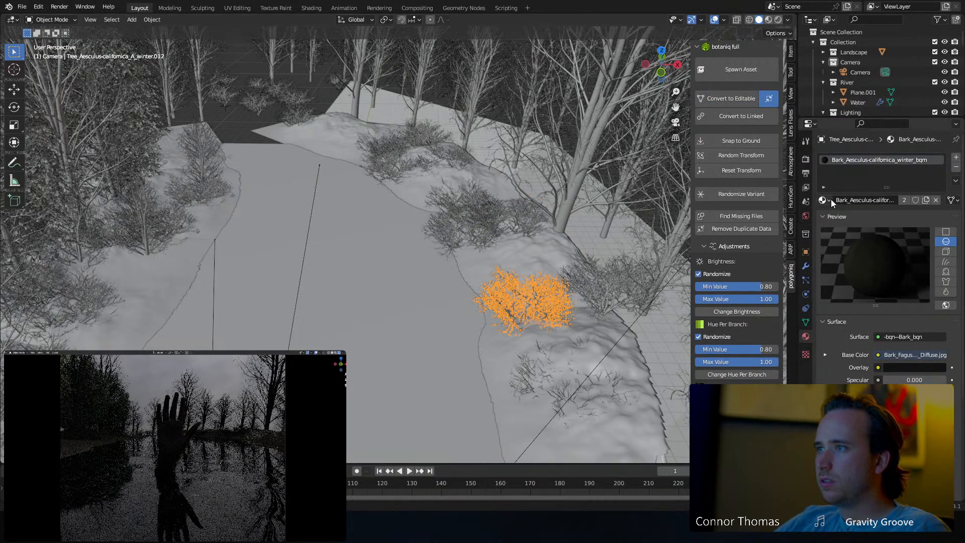
left_click(832, 202)
key("Return")
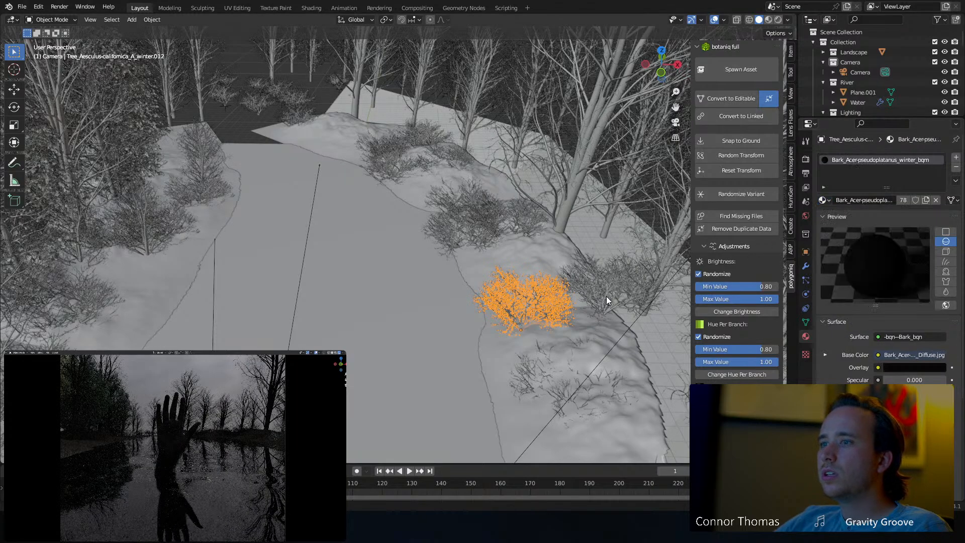
Make the neighbouring shrub Tree_Aesculus-californica_A_winter.013 on the landward side editable and switch its material to Bark_Acer-pseudoplatanus_winter_bqm.
left_click(607, 300)
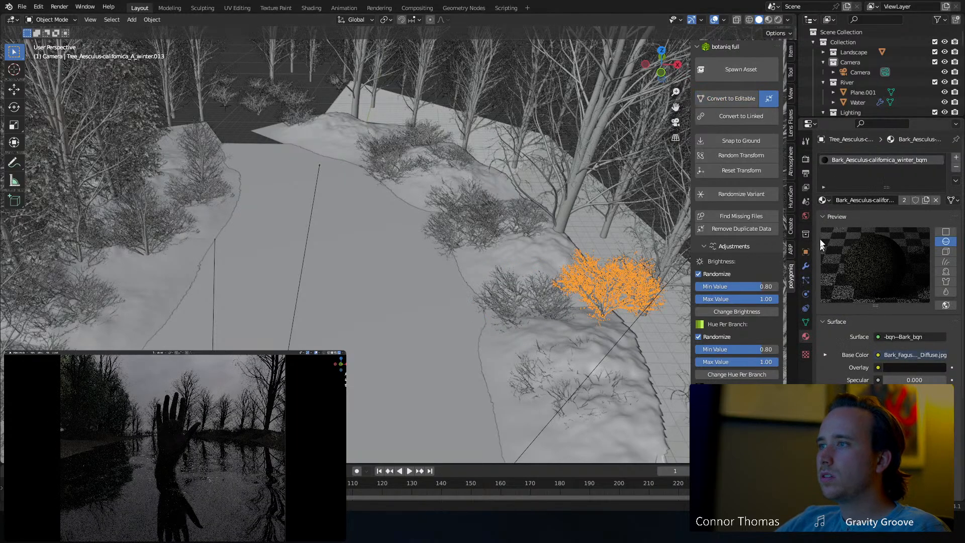
left_click(822, 200)
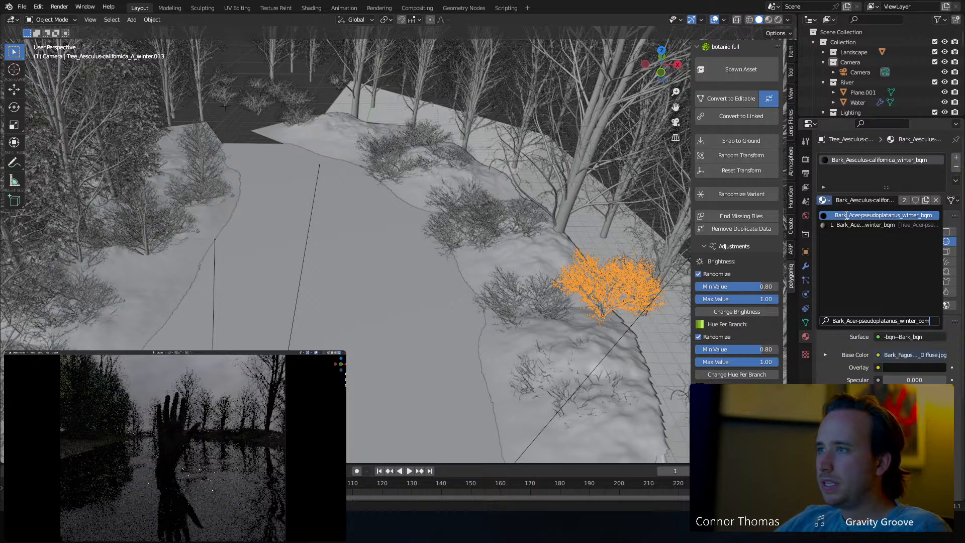
left_click(846, 215)
Convert the shrub nearest the right bank's near end to editable and assign it Bark_Acer-pseudoplatanus_winter_bqm.
middle_click_drag(506, 287, 515, 260)
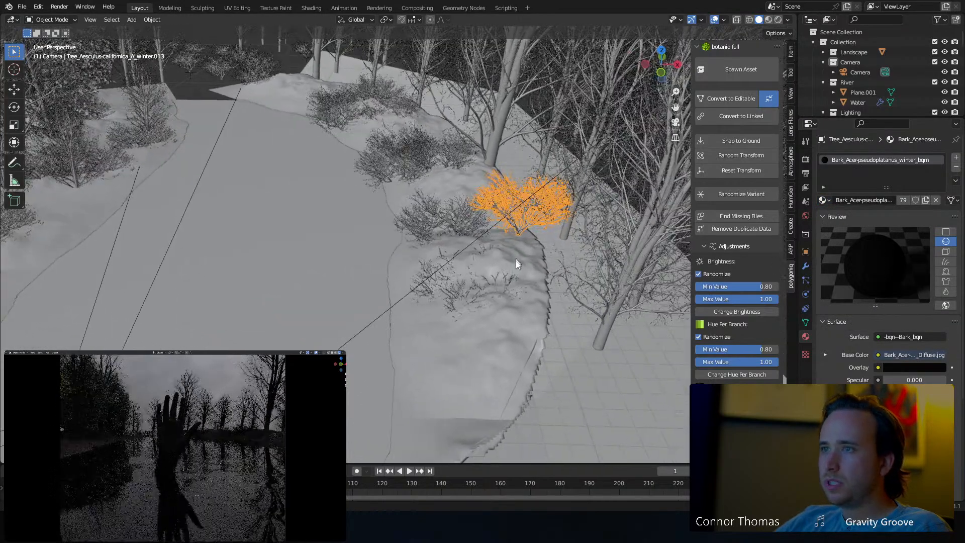
left_click(439, 286)
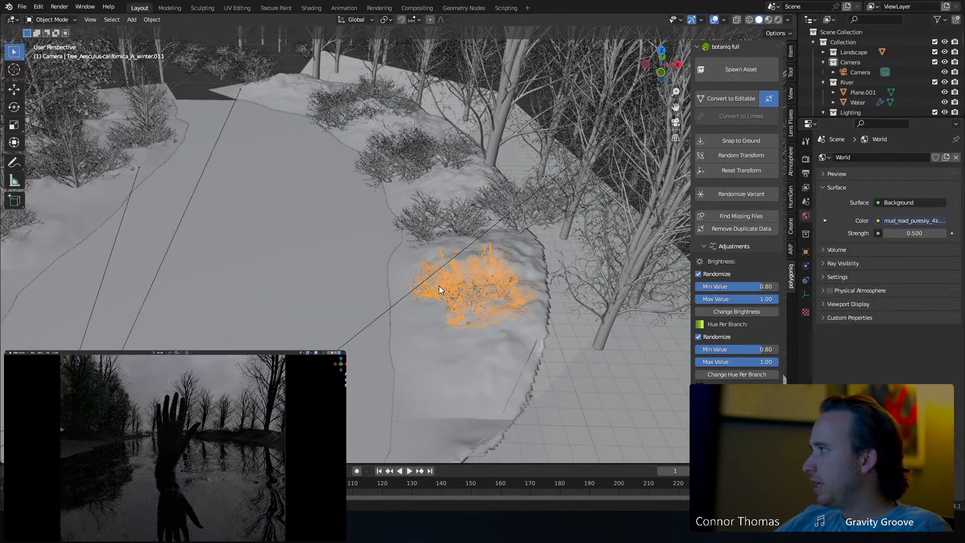
left_click(724, 99)
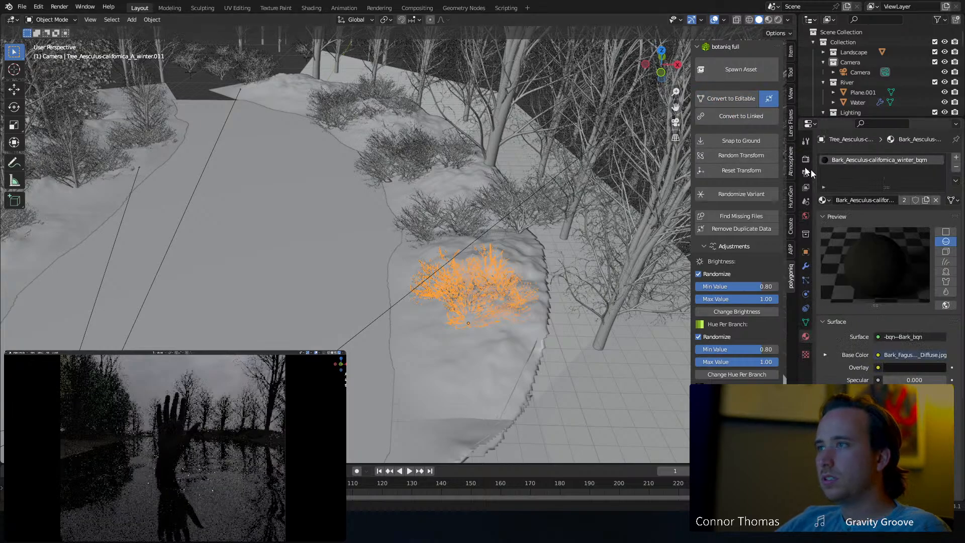
left_click(824, 200)
type("Bark_Acer-pseudoplatanus_winter_bqm")
key("Return")
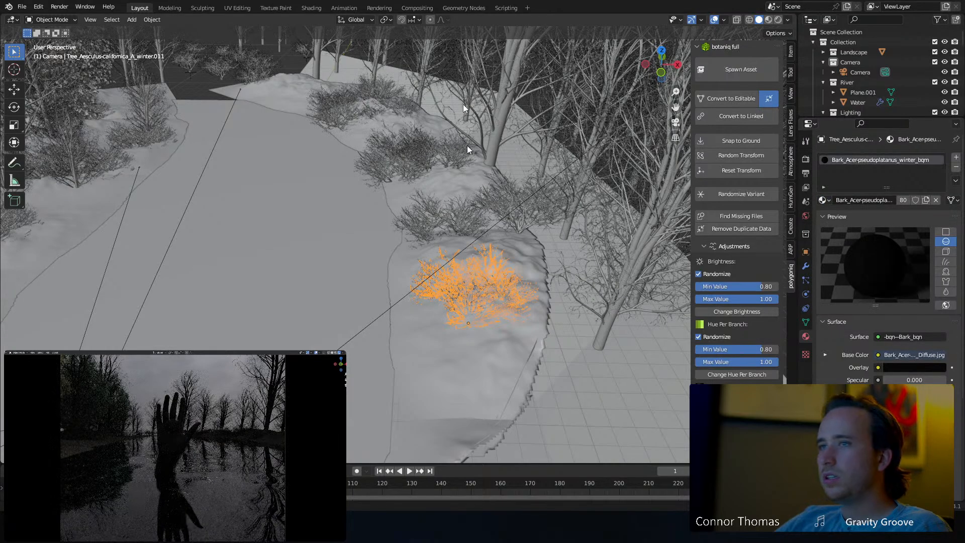
Duplicate the leafy tree Tree_Acer-pseudoplatanus_D_summer.003 from the left bank and place the copy behind the far right-bank shrubs in top view.
middle_click_drag(355, 159, 381, 221)
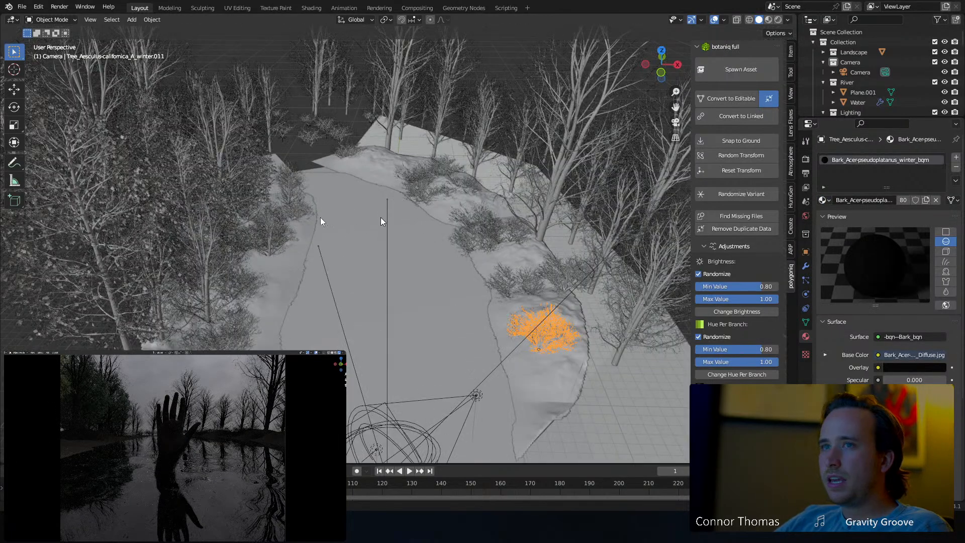
middle_click_drag(244, 153, 232, 161)
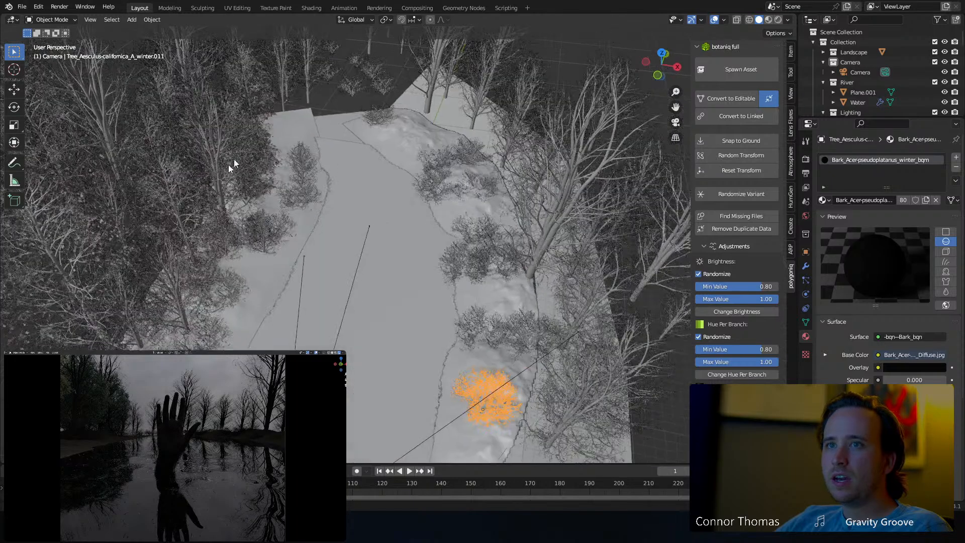
left_click(260, 148)
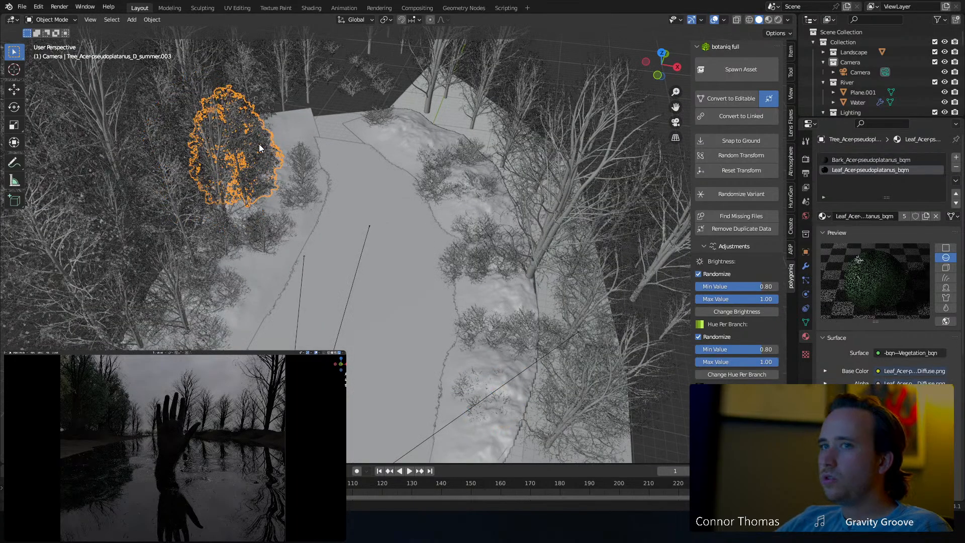
key("KP_7")
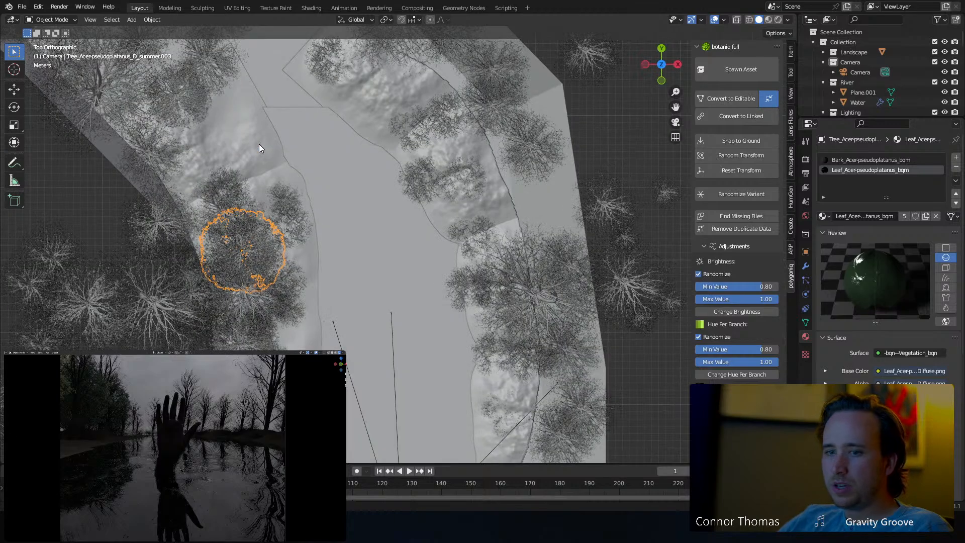
middle_click_drag(298, 141, 351, 263, "shift")
key("shift+d")
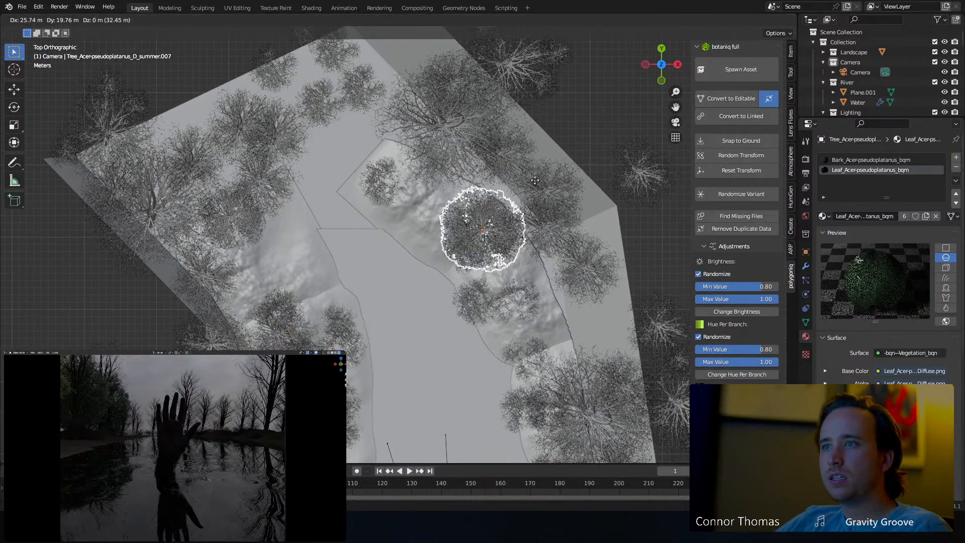
left_click(542, 144)
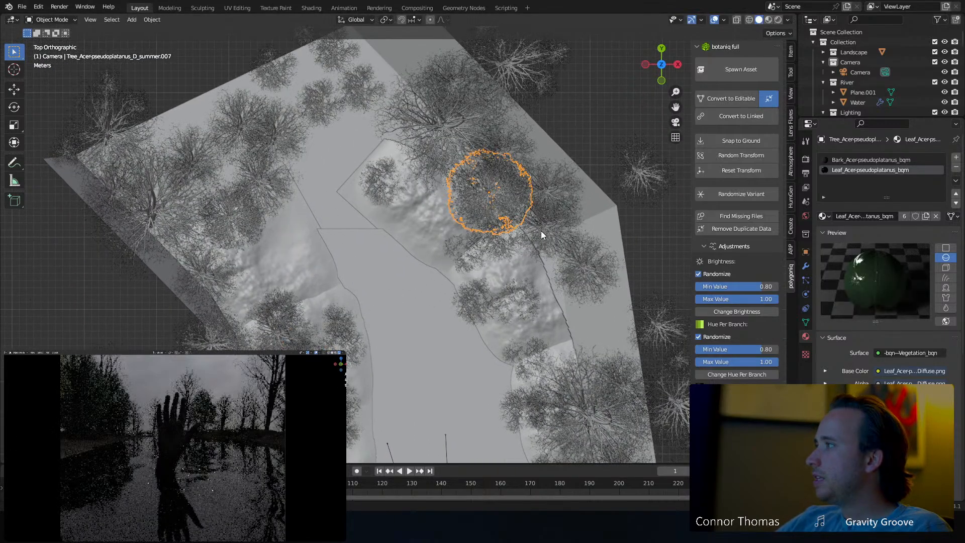
Adjust the height of the copied leafy tree along Z to fit the right bank's ground.
mouse_move(537, 228)
middle_mouse_down()
mouse_move(523, 161)
mouse_move(530, 211)
middle_mouse_up()
key("g")
key("z")
left_click(528, 172)
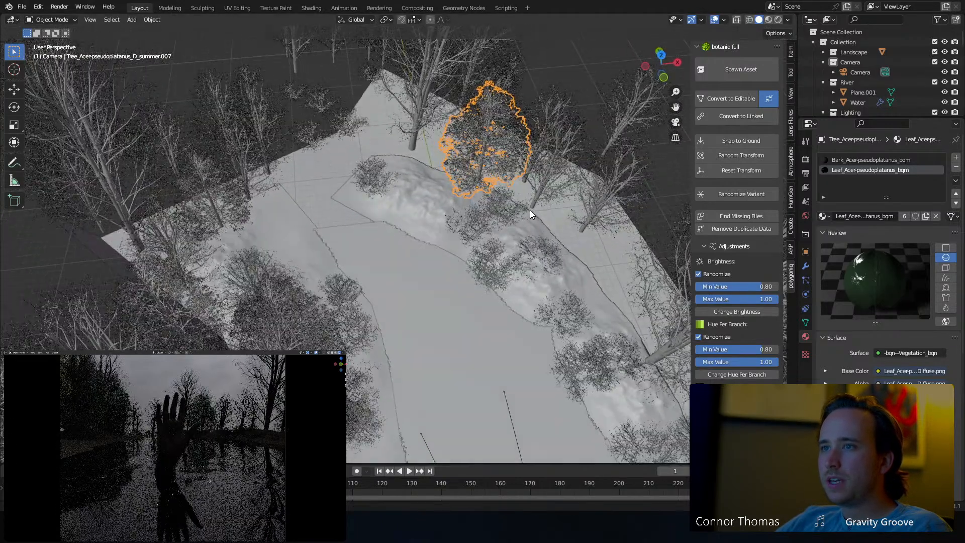
Place another copy of the leafy tree farther up the right bank from above and scale it up to about 1.09.
key("KP_7")
key("shift+d")
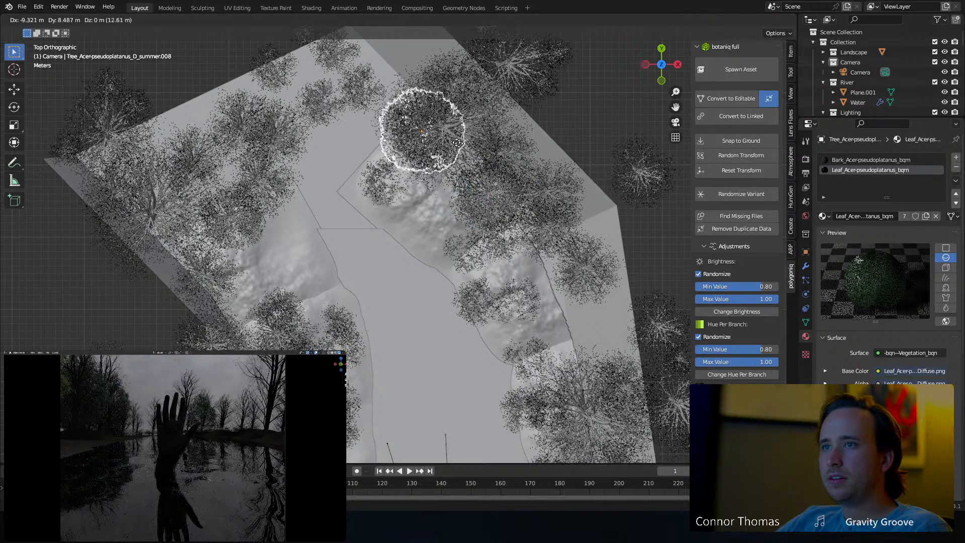
left_click(512, 151)
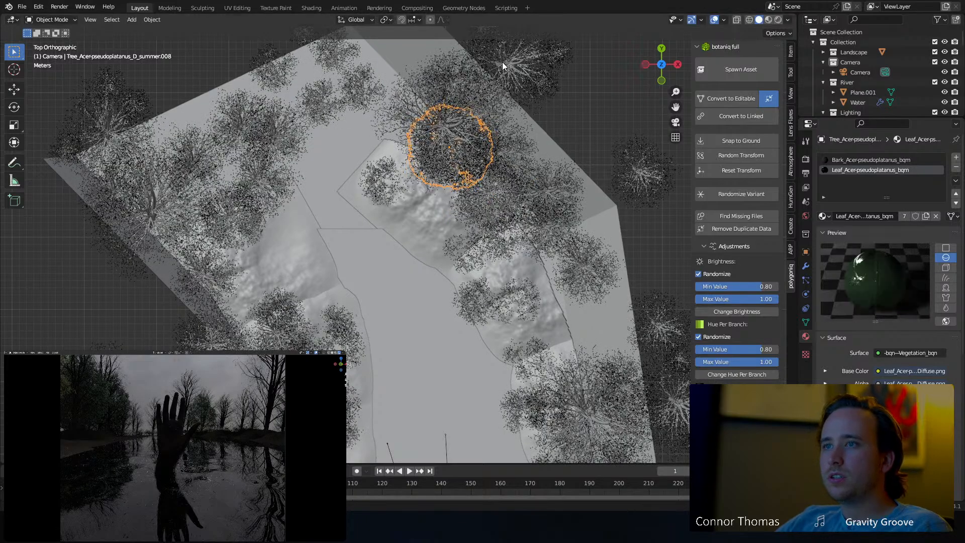
key("s")
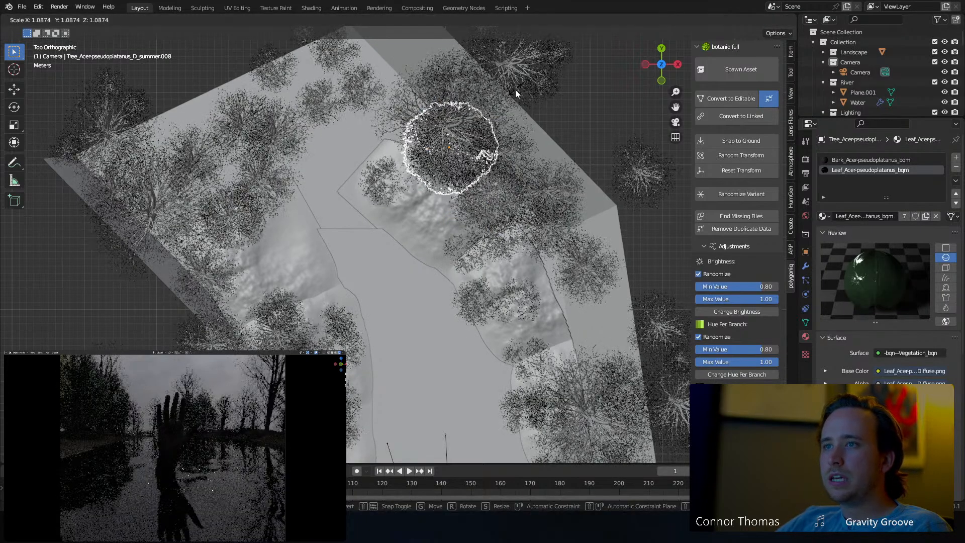
left_click(516, 91)
Duplicate the enlarged leafy tree toward the river's far end, then rotate the copy slightly and adjust its position.
key("shift+d")
left_click(459, 111)
key("r")
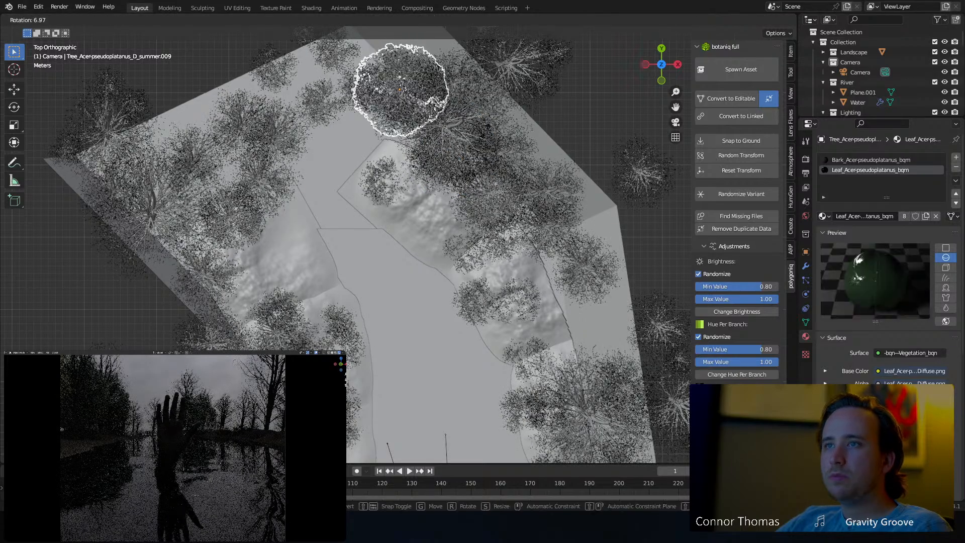
left_click(451, 151)
key("g")
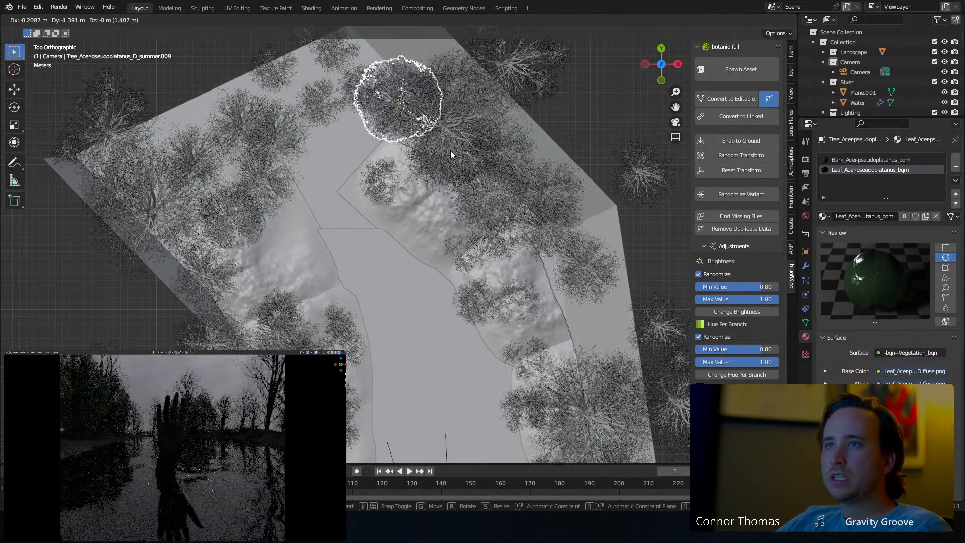
left_click(449, 157)
Add a leafy tree copy at the far tip of the right-bank mound, scaled to about 0.7 and rotated about -43°.
key("shift+d")
left_click(428, 185)
key("s")
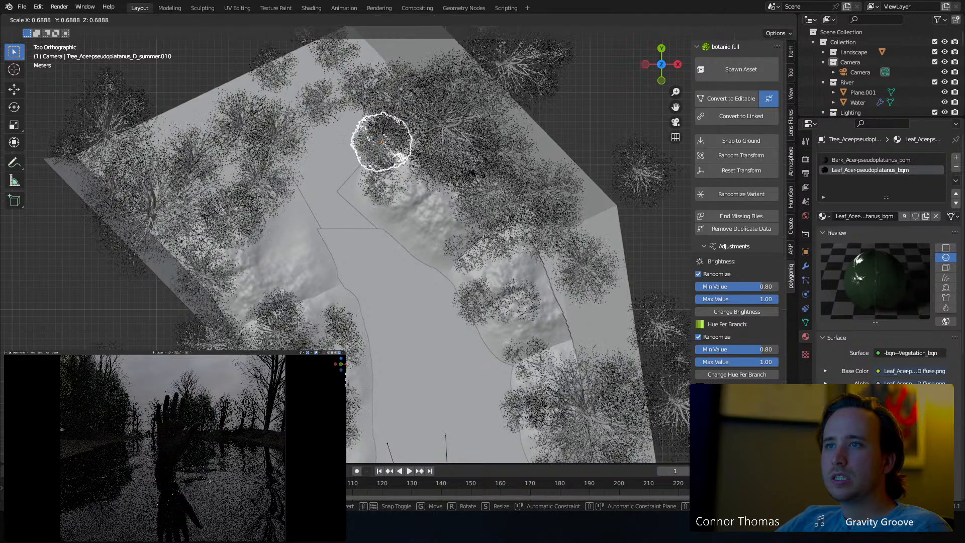
left_click(485, 179)
key("g")
left_click(498, 185)
key("r")
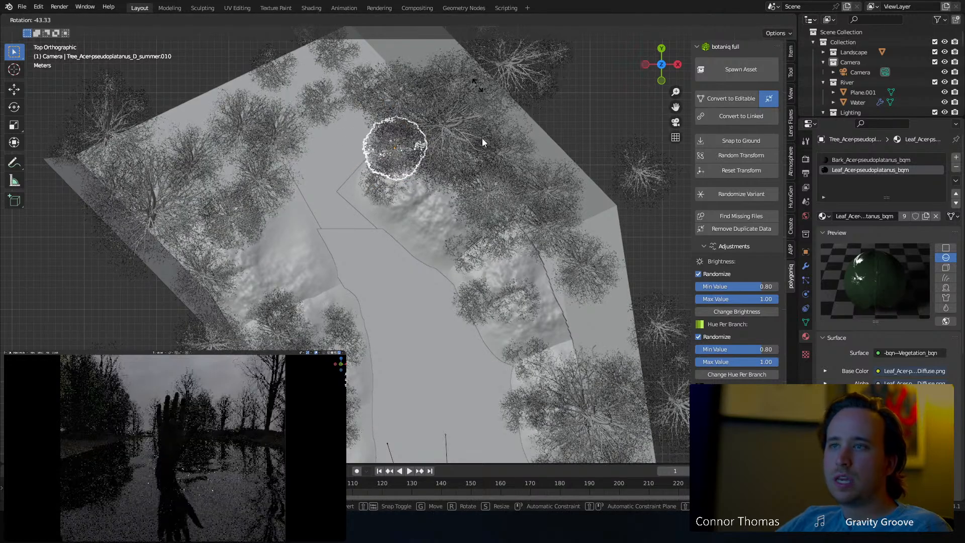
left_click(478, 86)
Duplicate the small leafy tree to the terrain's far edge beyond the river, rotate the copy and enlarge it slightly.
key("shift+d")
left_click(417, 82)
key("r")
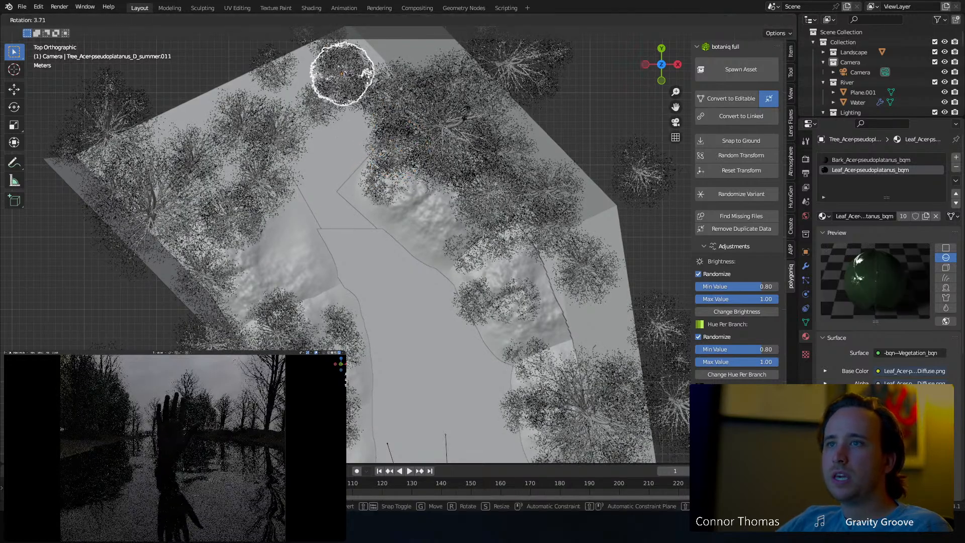
left_click(417, 130)
key("s")
left_click(418, 114)
Place two more copies of the leafy tree along the terrain's far edge toward the left bank.
middle_click_drag(363, 99, 415, 129, "shift")
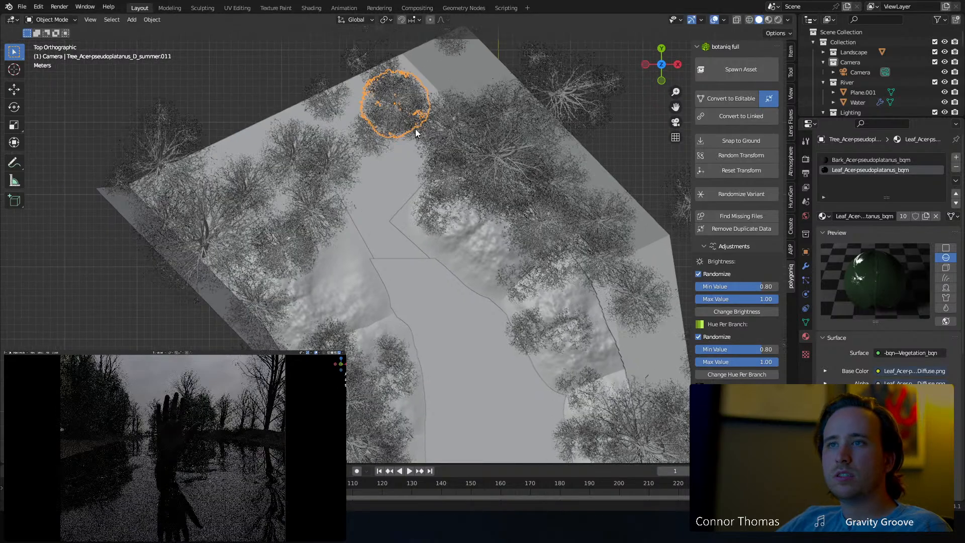
key("shift+d")
left_click(383, 99)
key("shift+d")
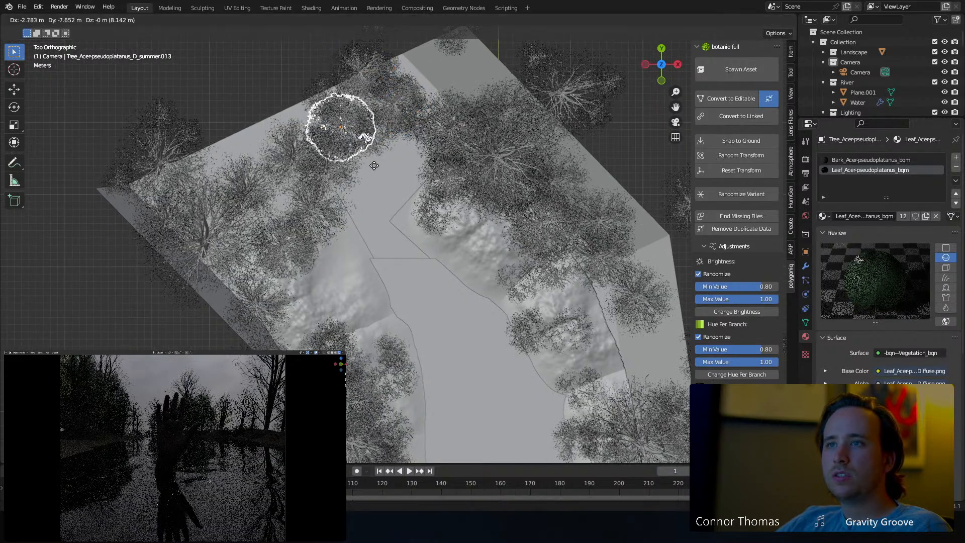
left_click(304, 77)
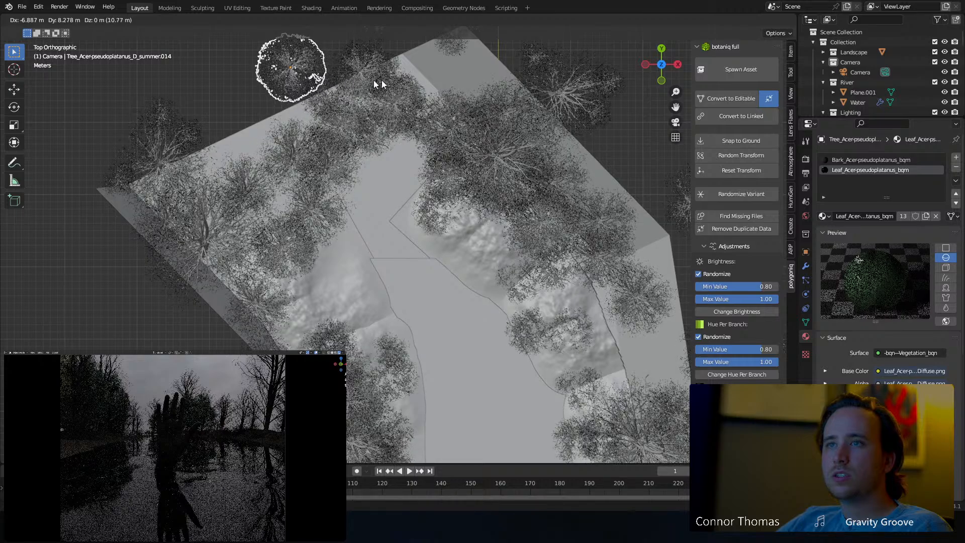
Put another leafy tree copy just outside the terrain's far edge, rotate it and scale it up slightly.
key("shift+d")
key("r")
left_click(366, 128)
key("s")
left_click(390, 119)
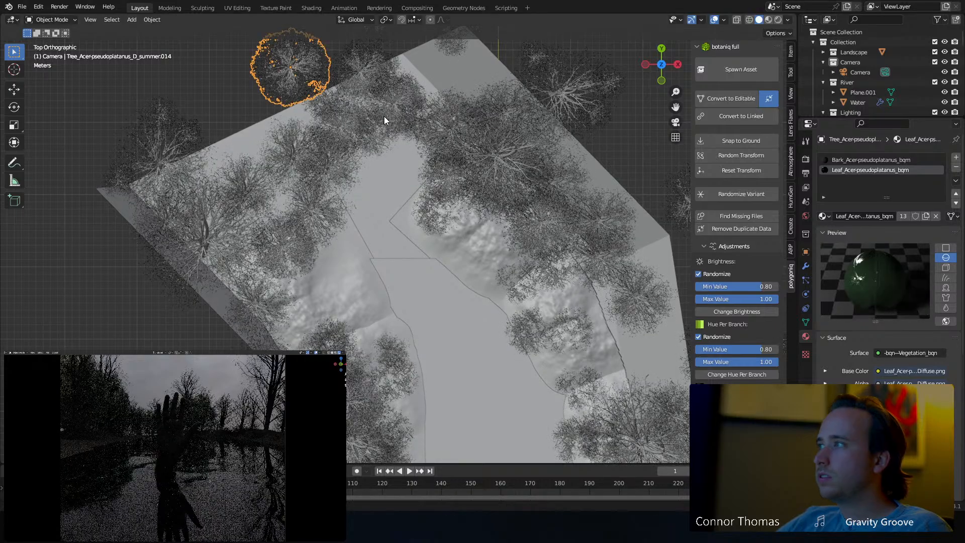
Place two rotated copies of the leafy tree on the terrain's far edge behind the left bank, turning the first about 19°.
middle_click_drag(390, 119, 450, 141, "shift")
key("shift+d")
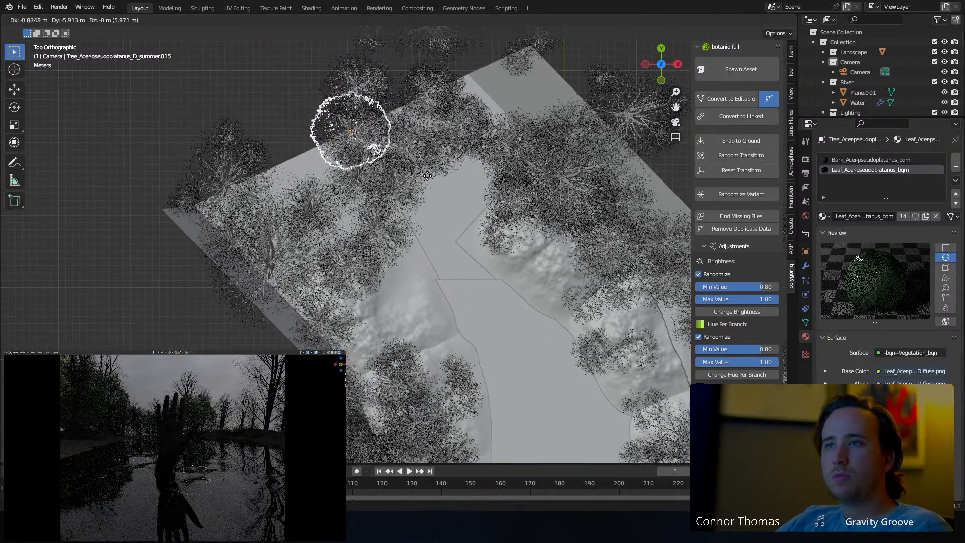
left_click(416, 195)
key("shift+d")
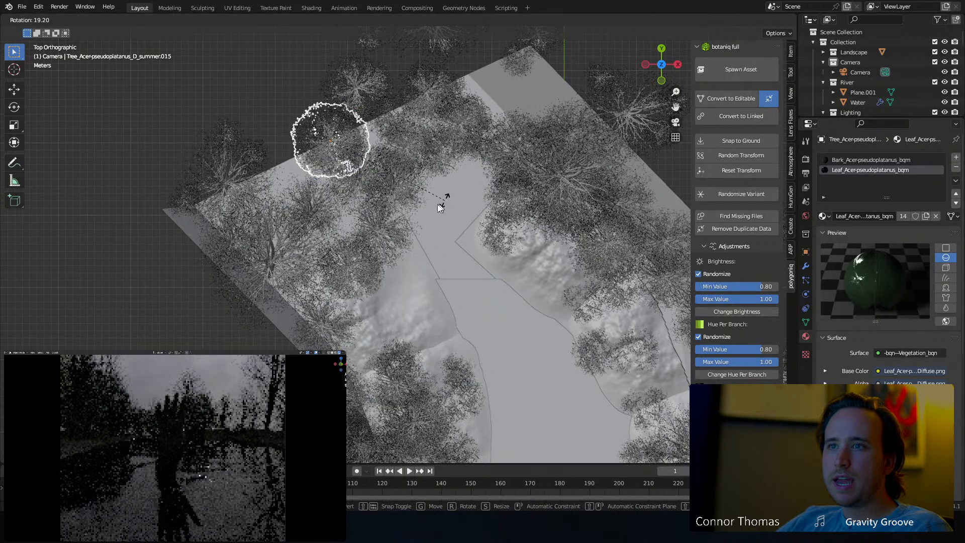
left_click(373, 246)
Add two more leafy tree copies just outside the terrain's far edge, filling the gaps between the outer left-bank trees.
key("shift+d")
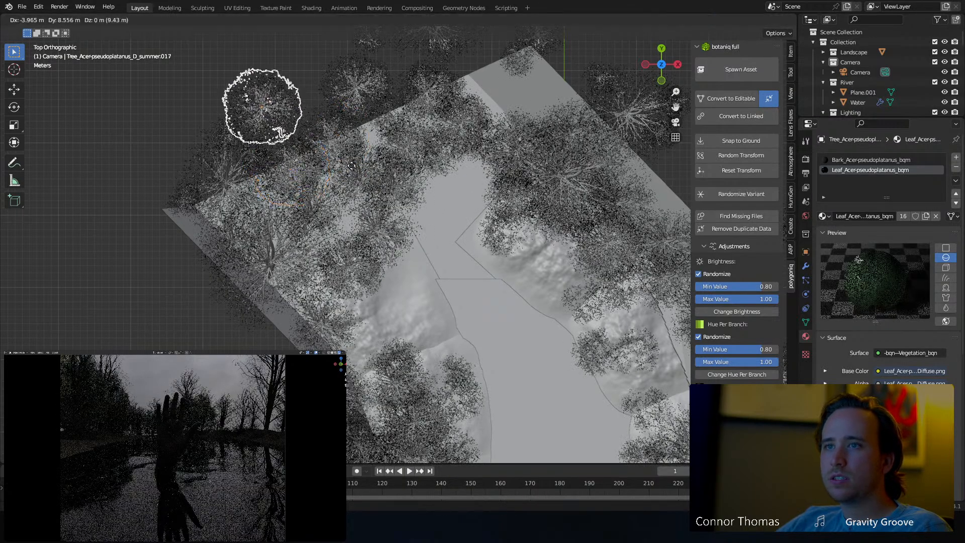
left_click(346, 174)
key("shift+d")
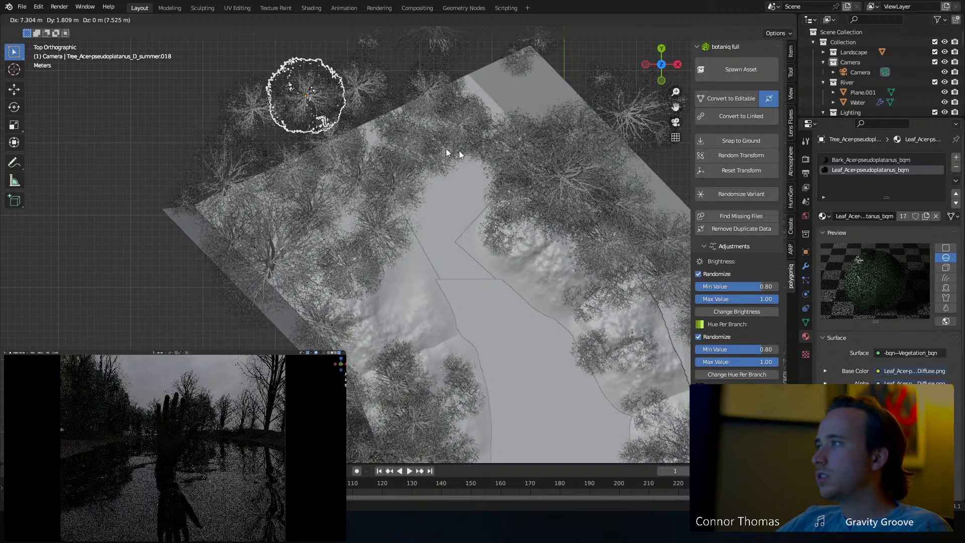
left_click(399, 160)
Duplicate the leafy tree over to the right bank's outer edge, then place another copy further inland, rotated about 11°.
middle_click_drag(649, 207, 512, 203, "shift")
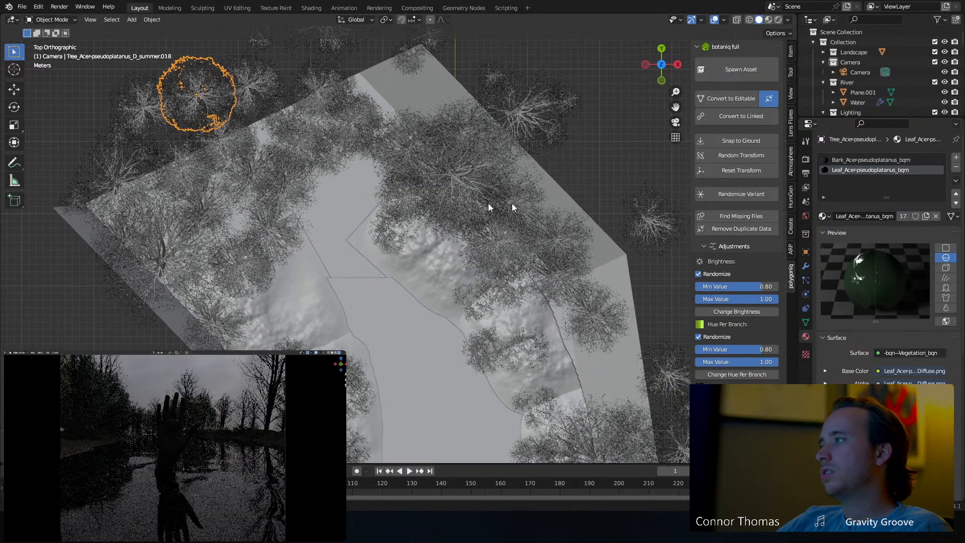
key("shift+d")
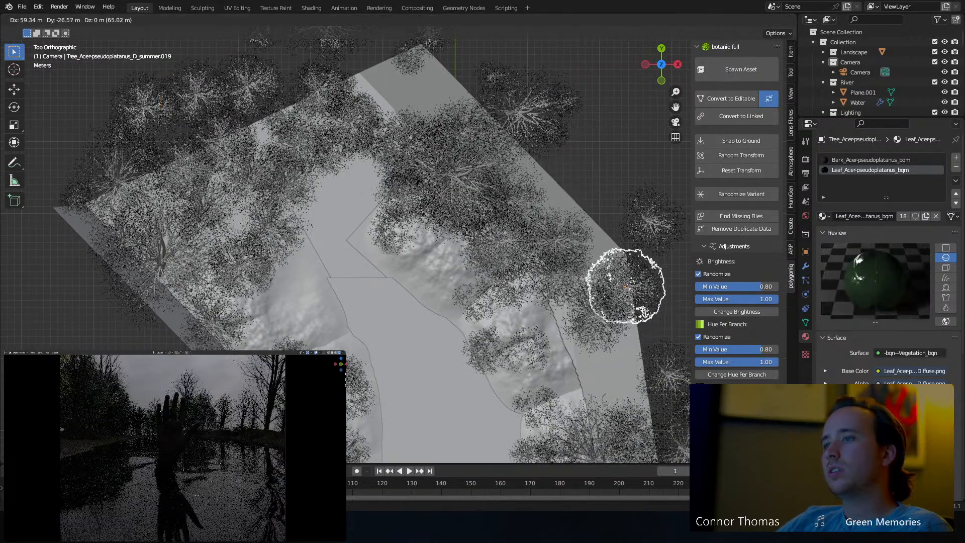
left_click(609, 274)
middle_click_drag(381, 355, 216, 253, "shift")
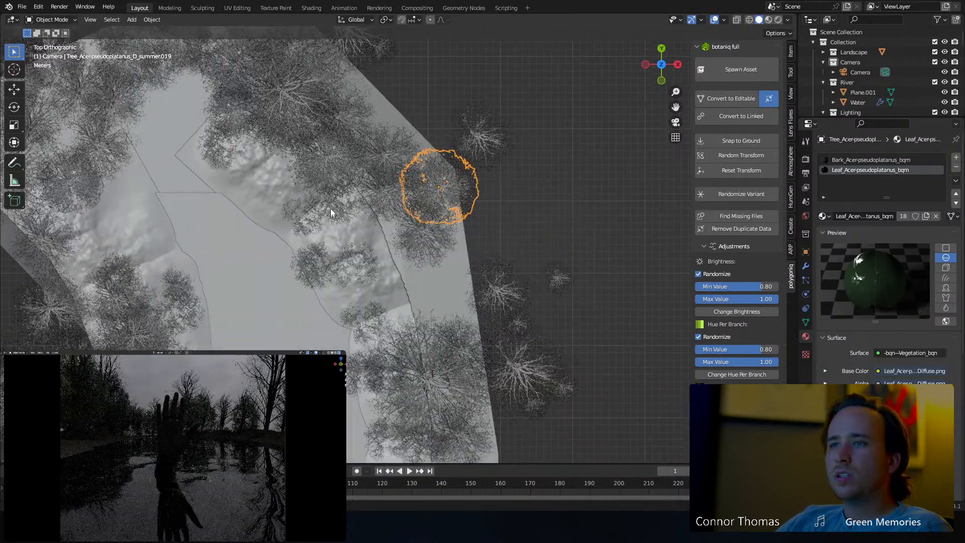
key("shift+d")
key("r")
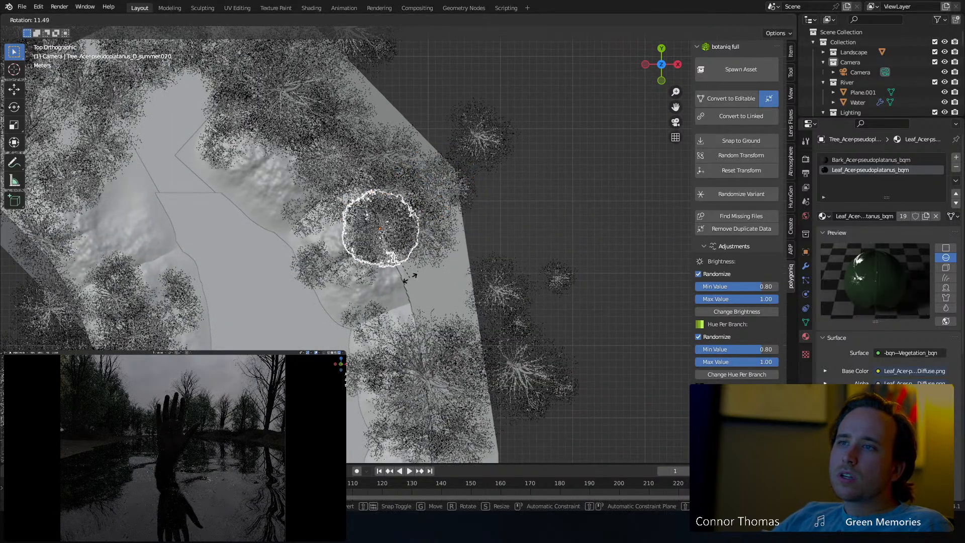
left_click(407, 274)
Place two leafy tree copies side by side along the angled outer edge of the right bank.
middle_click_drag(427, 269, 381, 249, "shift")
key("shift+d")
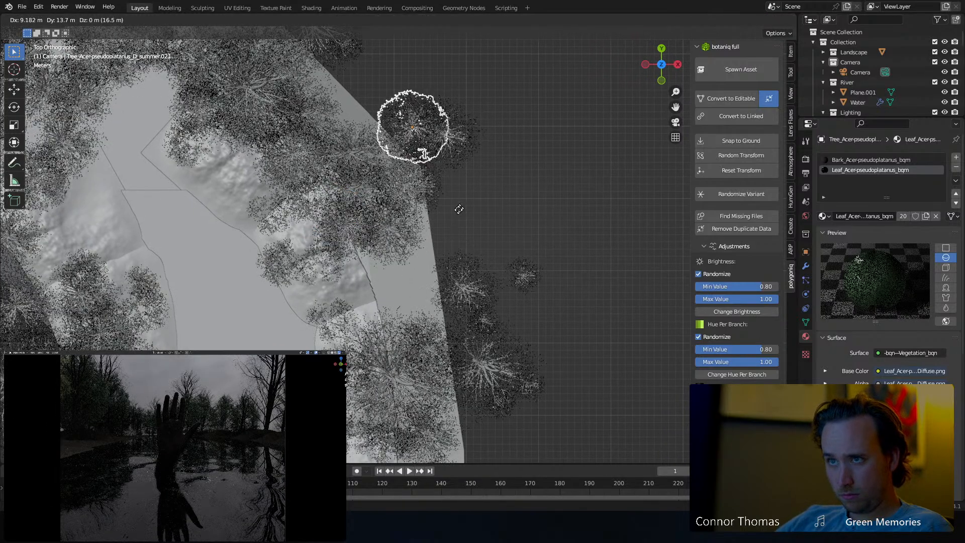
left_click(447, 213)
middle_click_drag(452, 253, 482, 306, "shift")
key("shift+d")
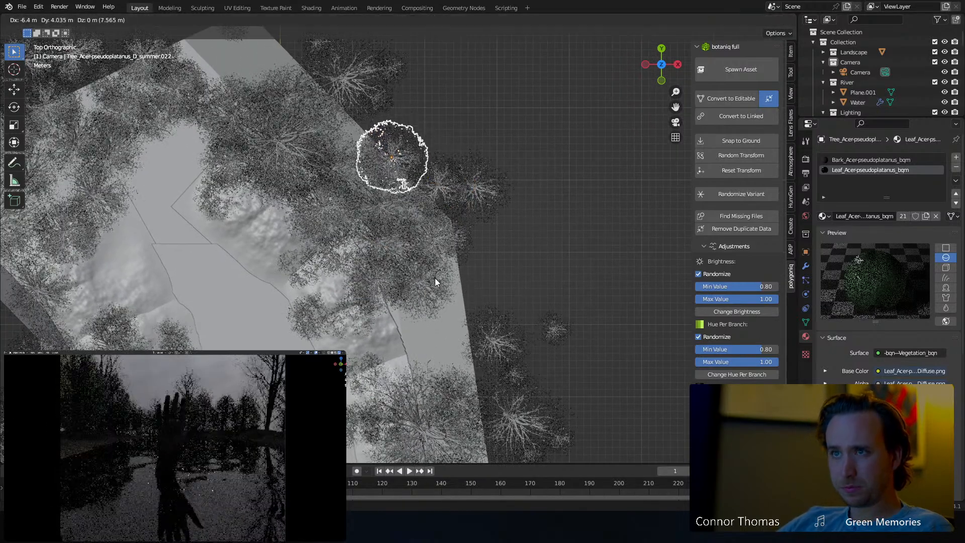
left_click(523, 170)
Add a leafy tree copy at the right bank's outer edge and another inland near the mound, rotating the latter about -87°.
middle_click_drag(460, 246, 421, 182, "shift")
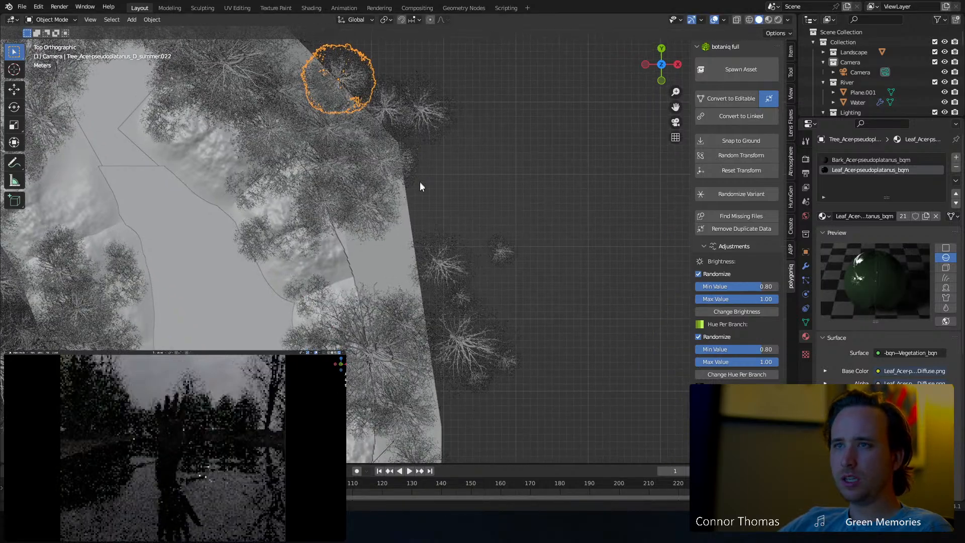
key("shift+d")
left_click(504, 324)
key("shift+d")
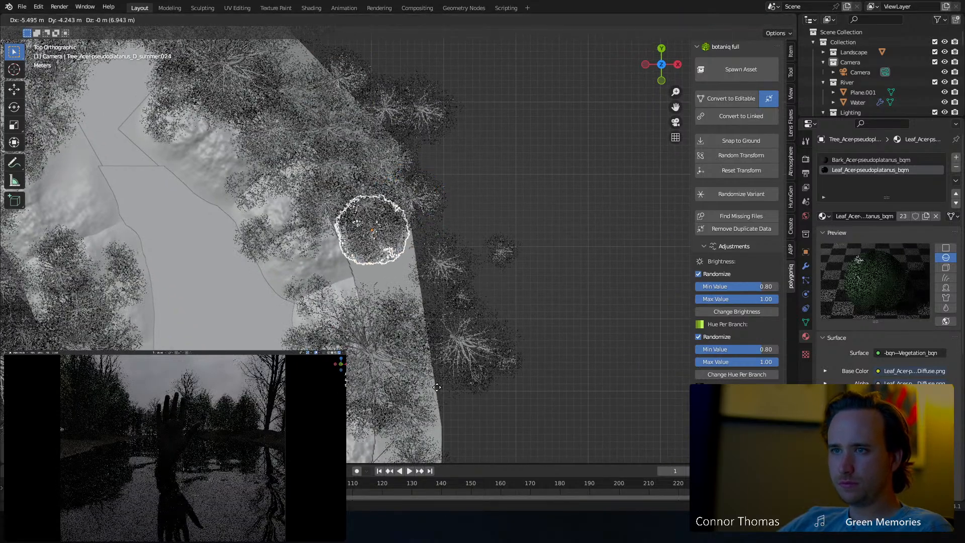
left_click(405, 399)
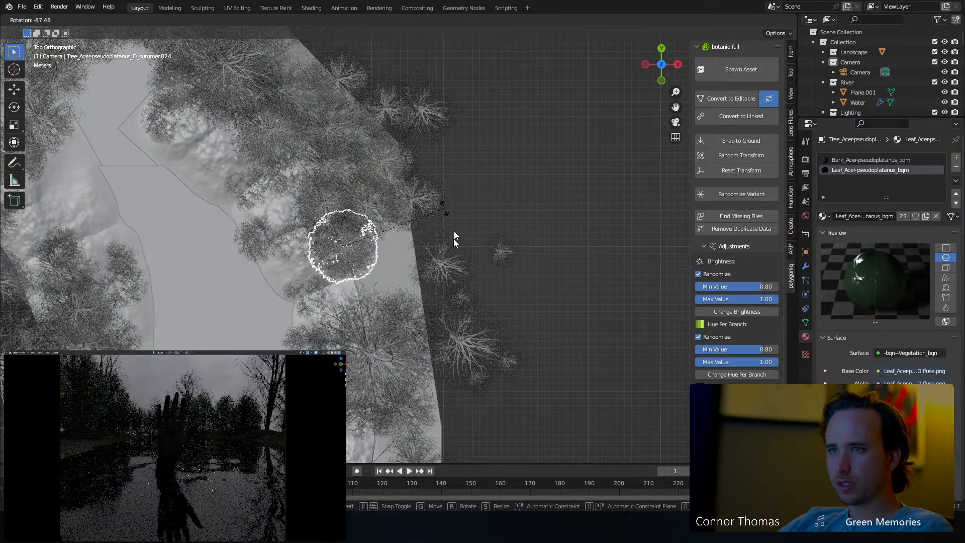
Add a leafy tree copy on the right bank rotated about 24°, plus one just outside the edge scaled to about 1.2.
key("shift+d")
left_click(521, 296)
key("shift+d")
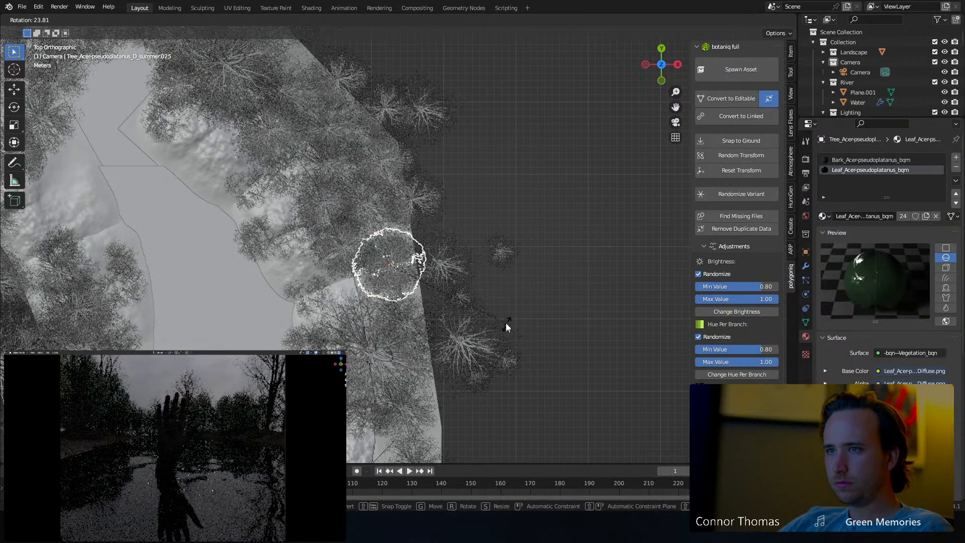
left_click(616, 249)
key("s")
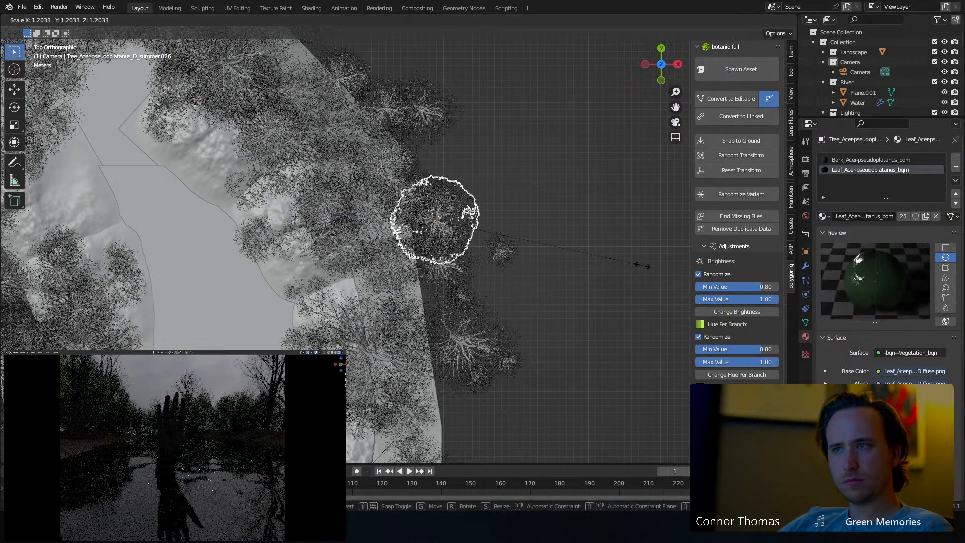
left_click(648, 261)
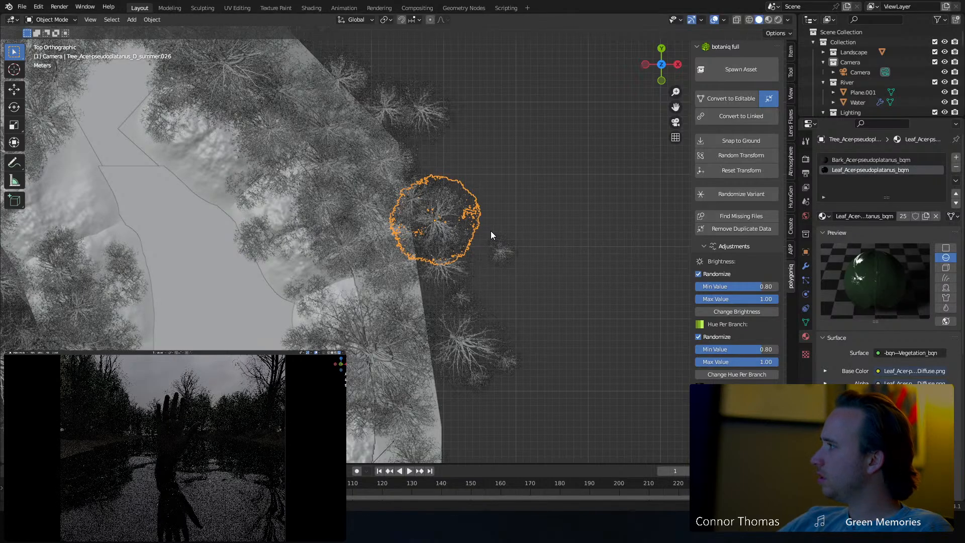
Place two more leafy tree copies along the right edge, rotating the first about -47° and scaling the rotated second to about 1.1.
middle_click_drag(517, 205, 497, 158, "shift")
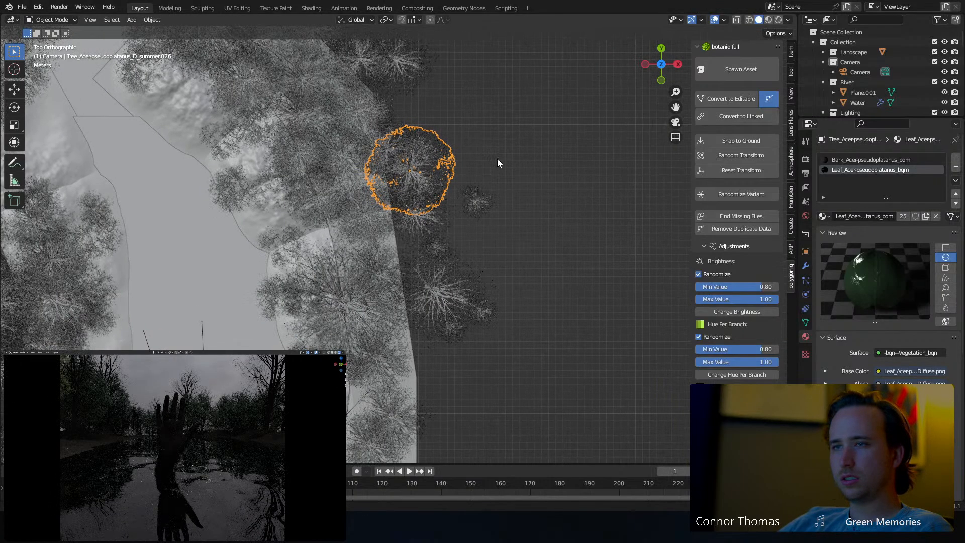
key("shift+d")
left_click(520, 234)
key("shift+d")
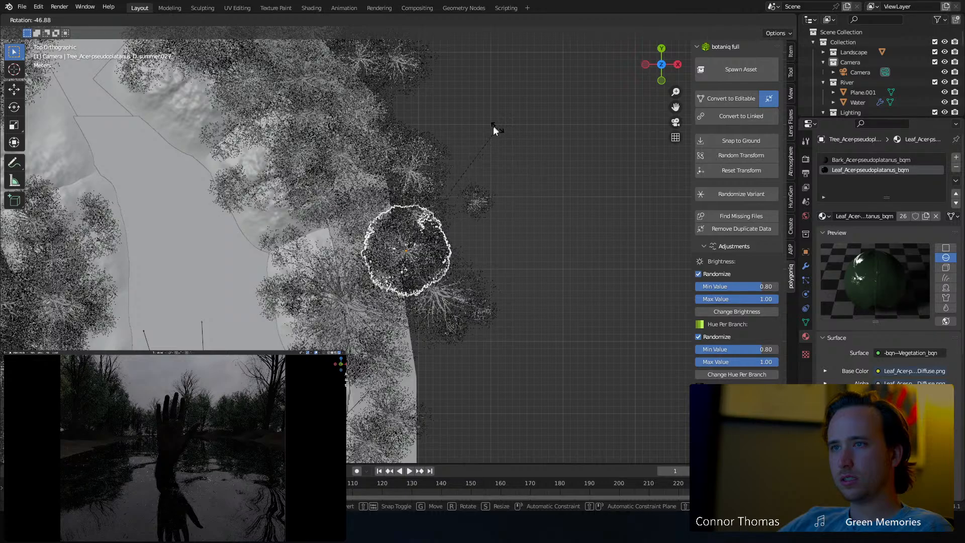
left_click(477, 148)
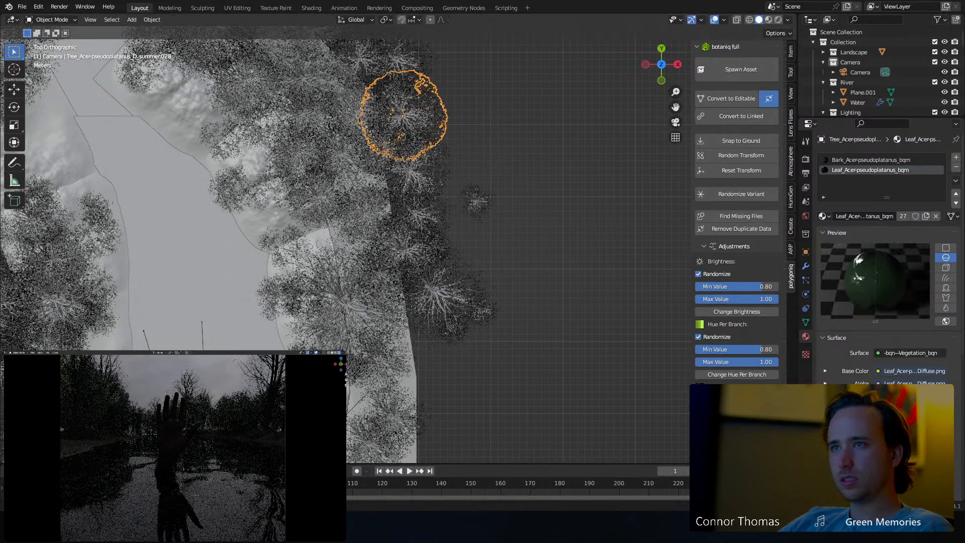
key("r")
left_click(492, 202)
key("s")
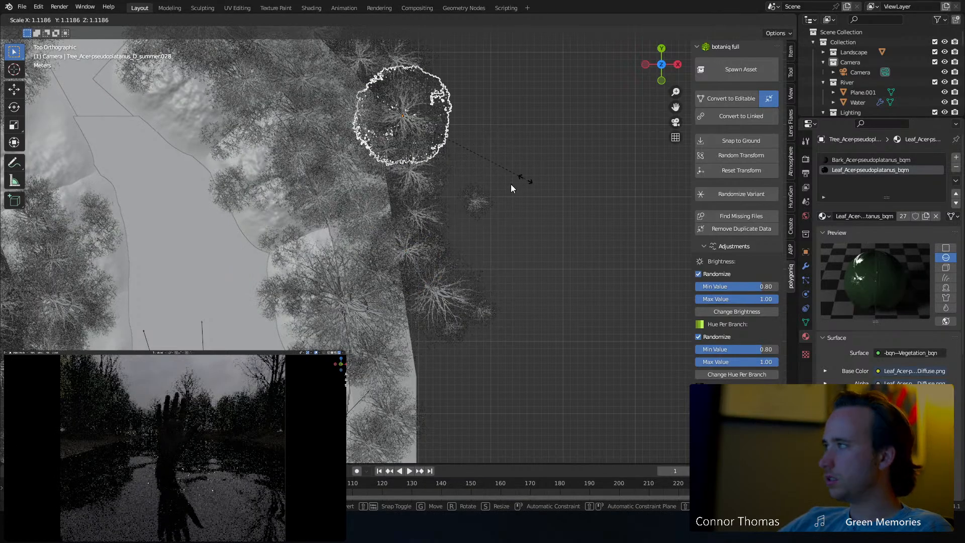
left_click(510, 184)
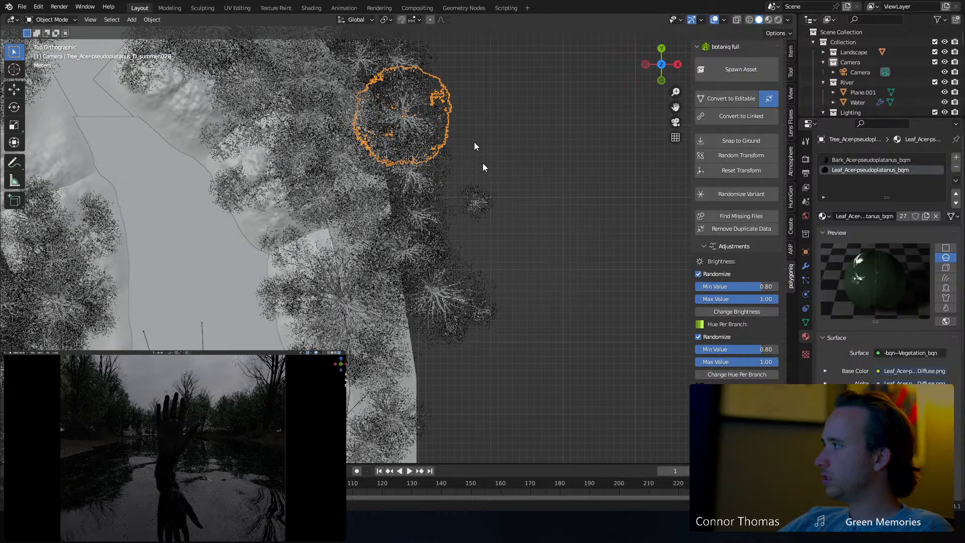
Place two leafy tree copies outside the right bank's far diagonal edge, rotating the first about 5° and the second further.
key("shift+d")
left_click(533, 174)
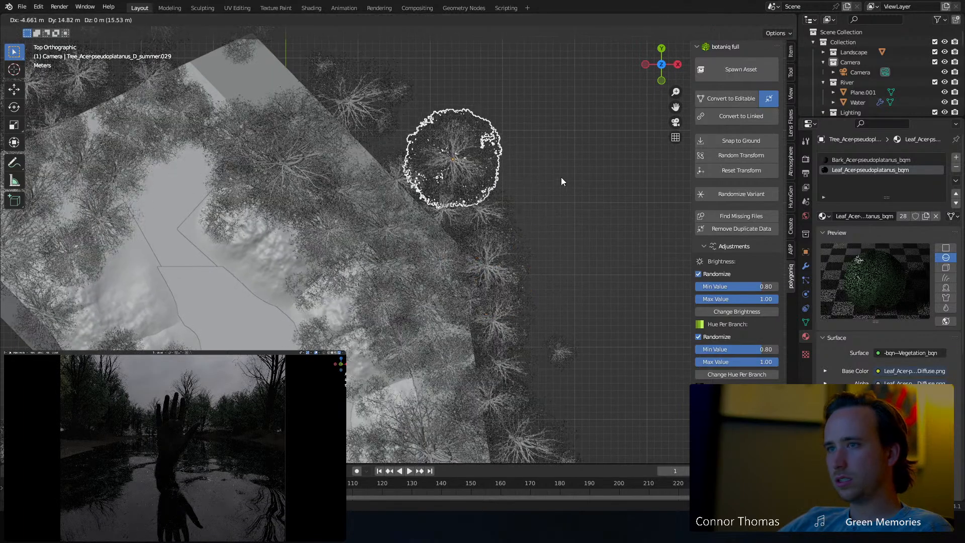
key("r")
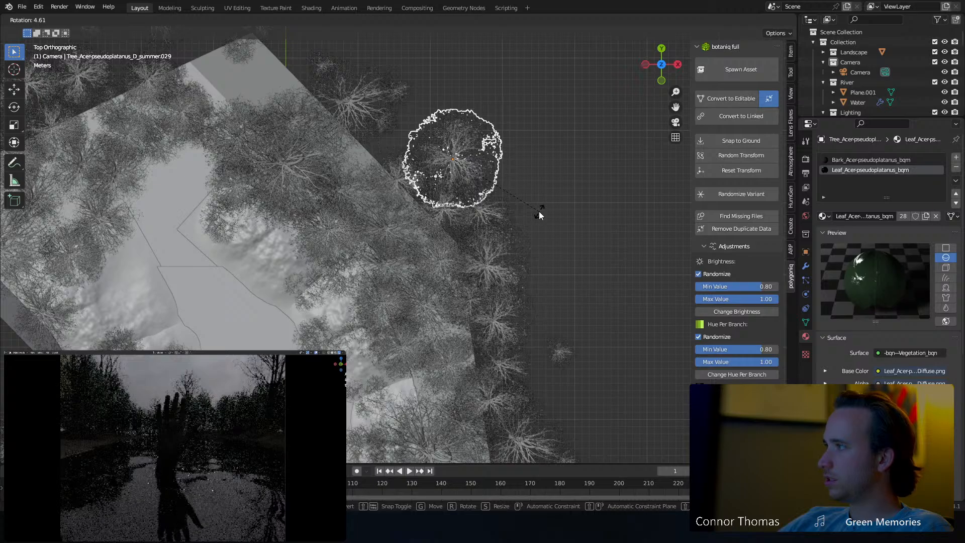
left_click(539, 212)
middle_click_drag(540, 212, 604, 260, "shift")
key("shift+d")
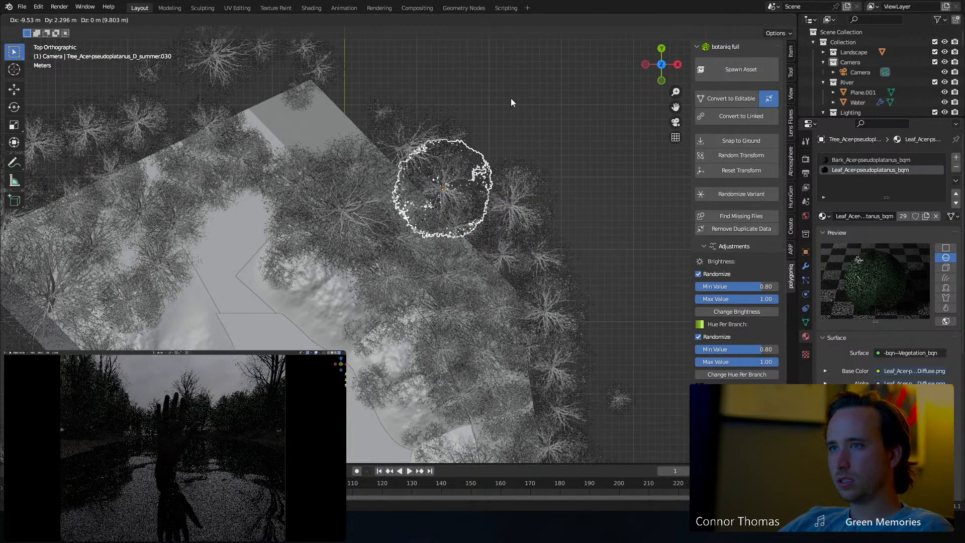
left_click(505, 96)
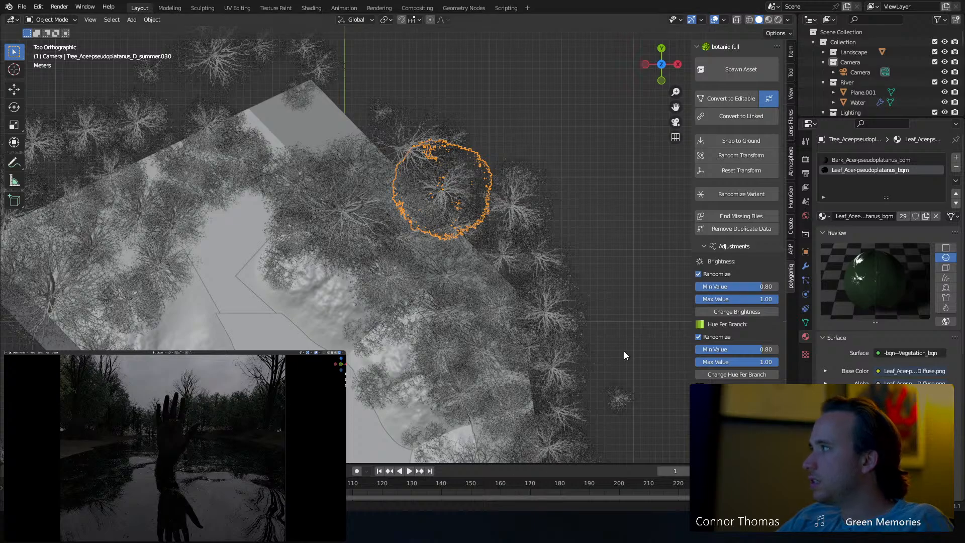
Duplicate the leafy tree down to the nearer right bank, move it onto the outer edge and enlarge it considerably.
middle_click_drag(541, 337, 534, 172, "shift")
key("shift+d")
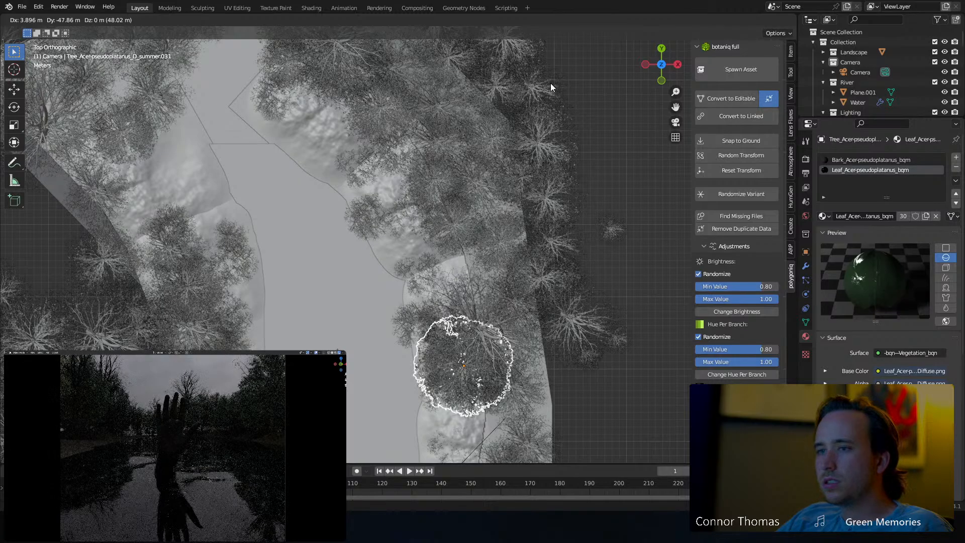
left_click(550, 82)
key("g")
left_click(586, 227)
key("s")
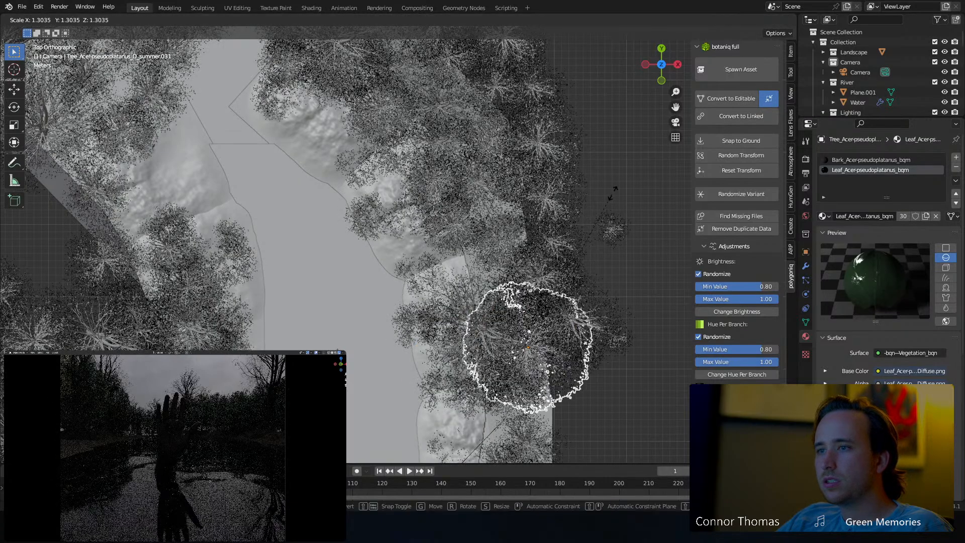
left_click(623, 174)
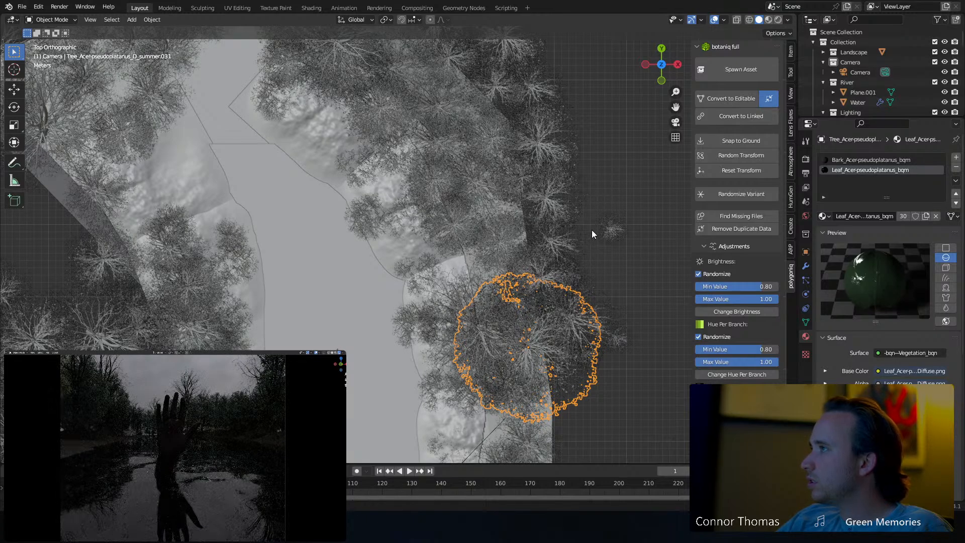
Place two copies of the enlarged leafy tree on the left side, one outside the left bank and one at its far edge.
middle_click_drag(532, 234, 632, 231, "shift")
scroll(608, 261, "down", 3)
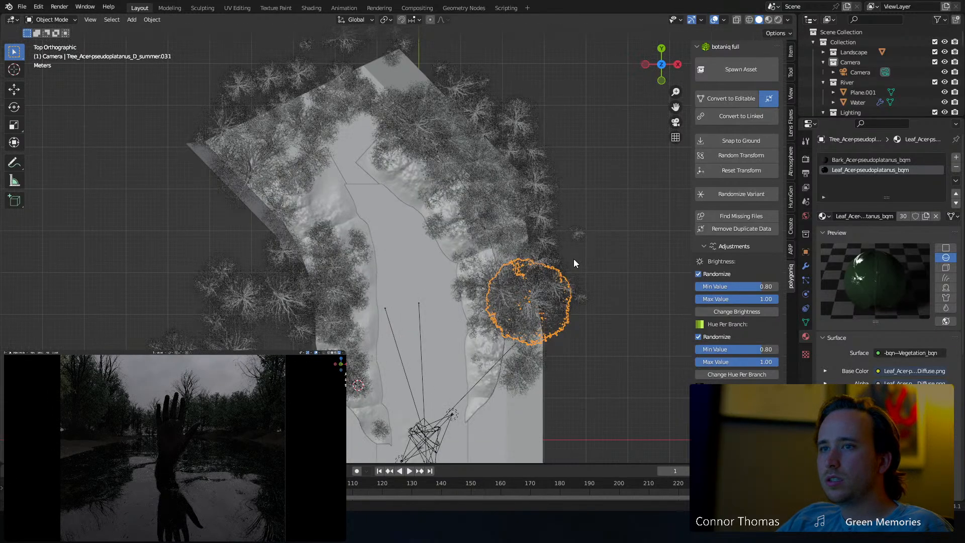
key("shift+d")
left_click(383, 206)
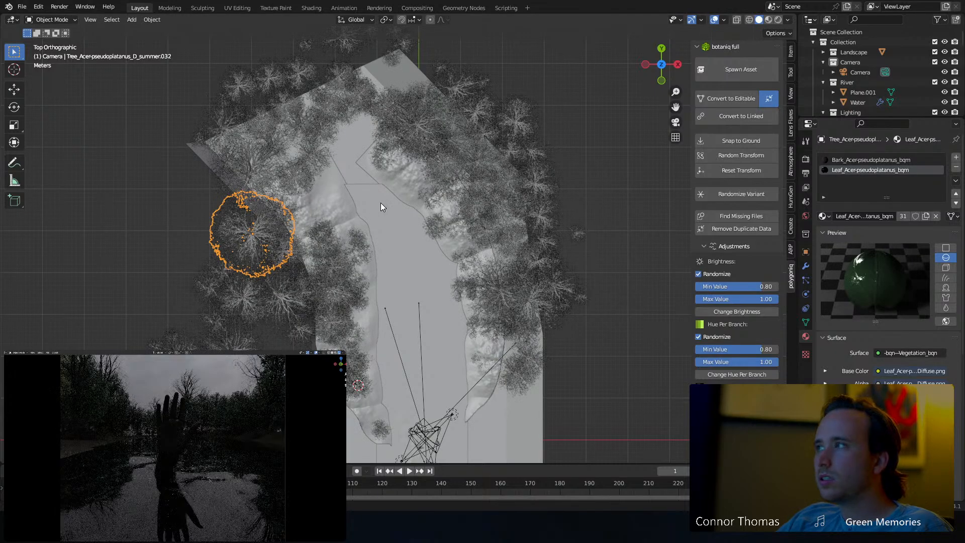
middle_click_drag(381, 203, 405, 243, "shift")
key("shift+d")
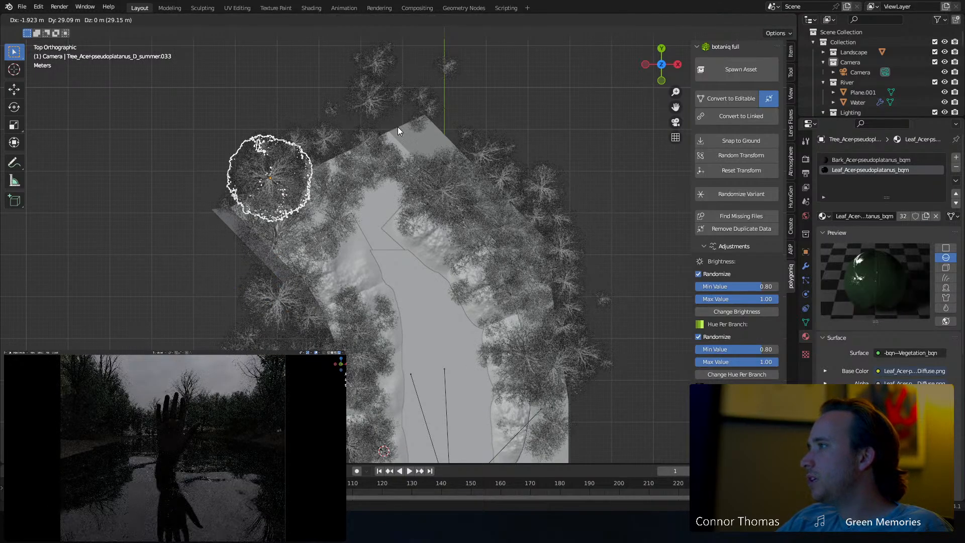
left_click(397, 126)
Place one large leafy tree copy well beyond the terrain's far edge and another at the far end of the right bank.
middle_click_drag(412, 199, 421, 236, "shift")
key("shift+d")
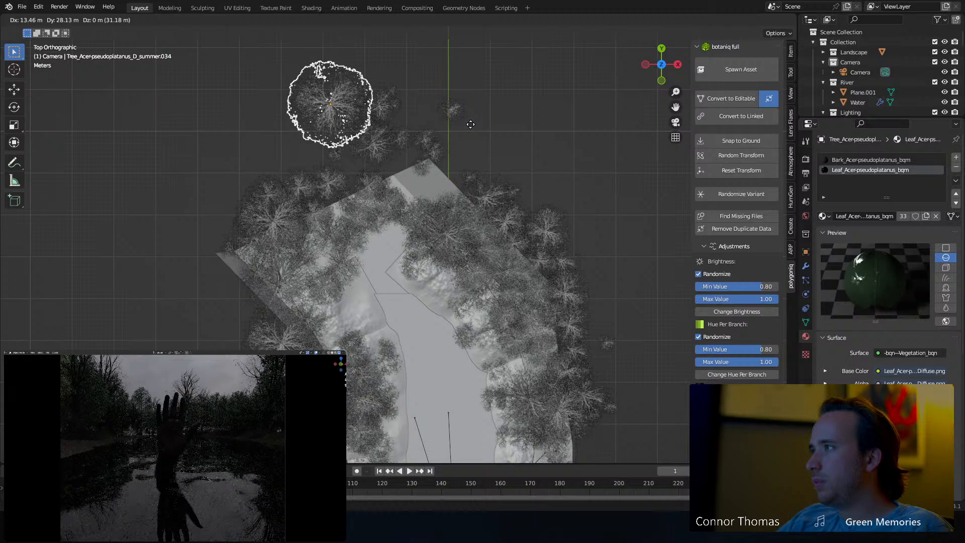
left_click(471, 125)
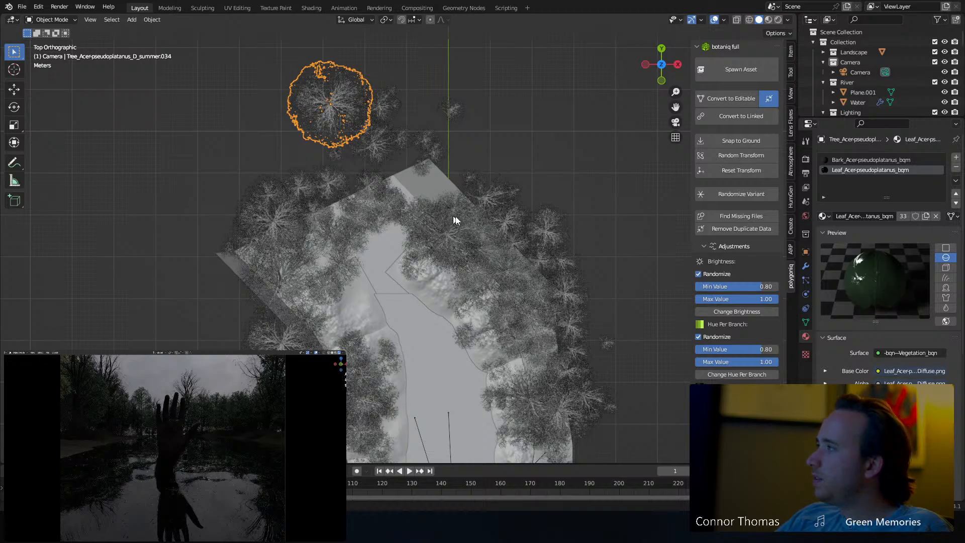
middle_click_drag(456, 220, 422, 261, "shift")
key("shift+d")
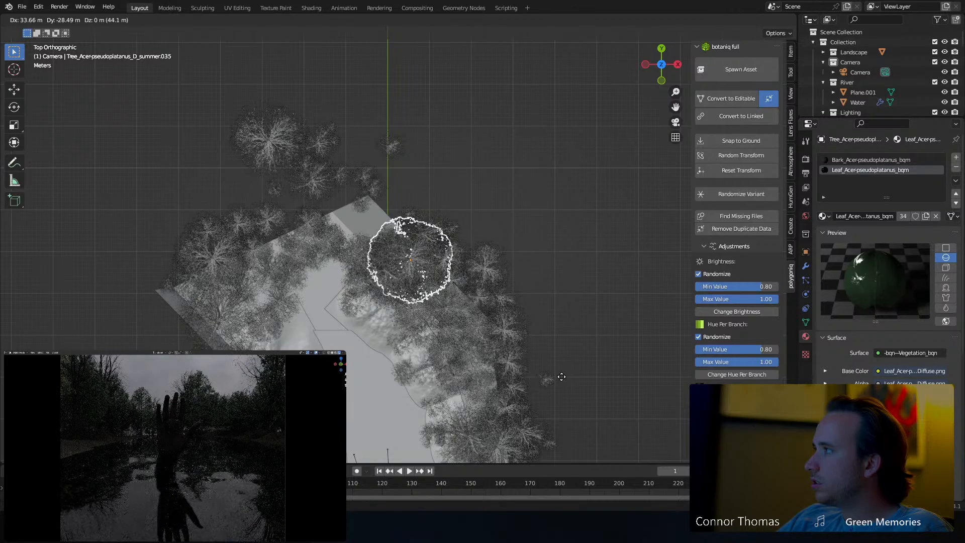
left_click(563, 378)
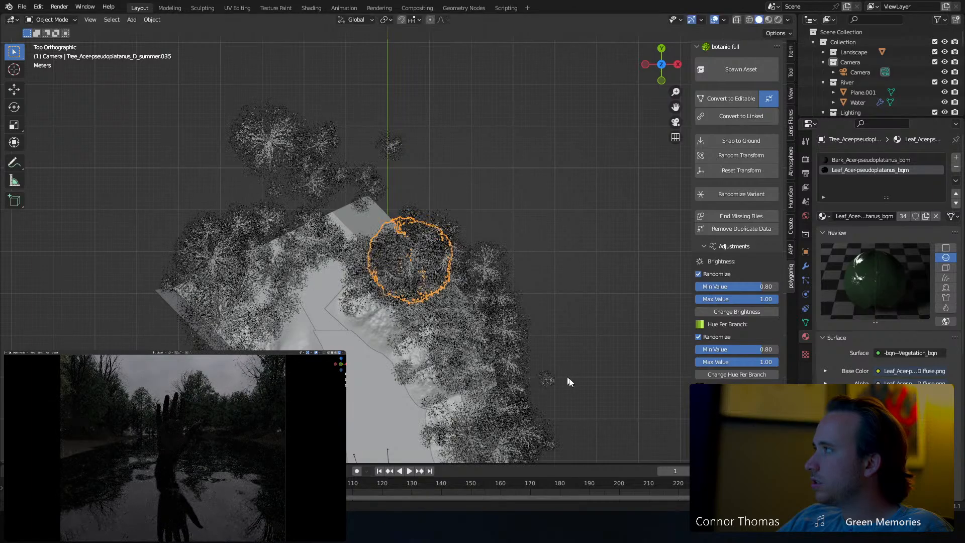
Place two large leafy tree copies outside the right bank's far corner, one beyond the other away from the terrain.
middle_click_drag(548, 404, 472, 364, "shift")
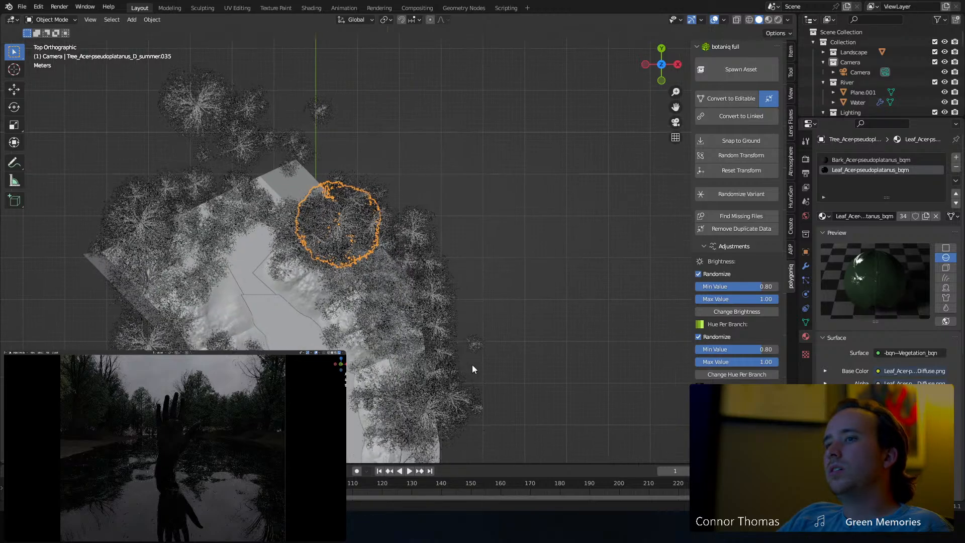
key("shift+d")
left_click(603, 309)
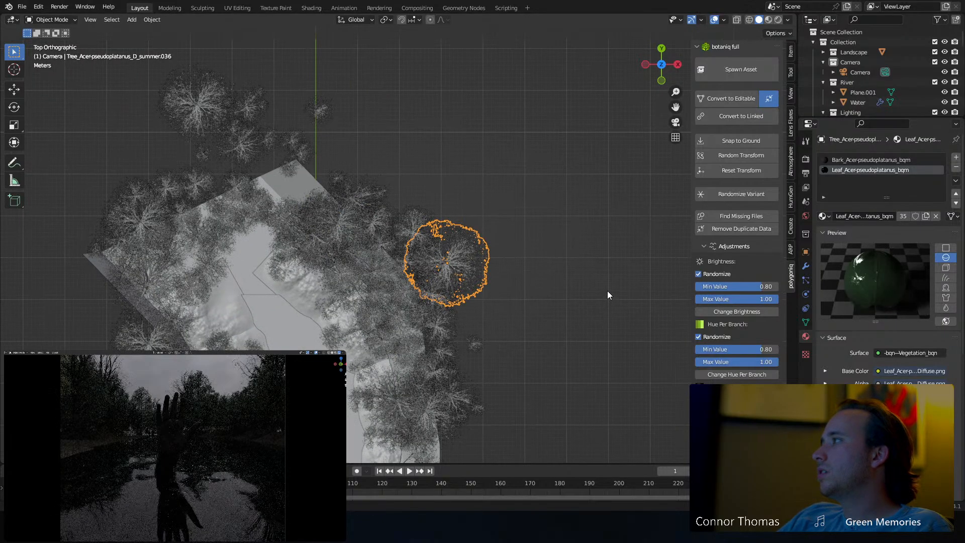
key("shift+d")
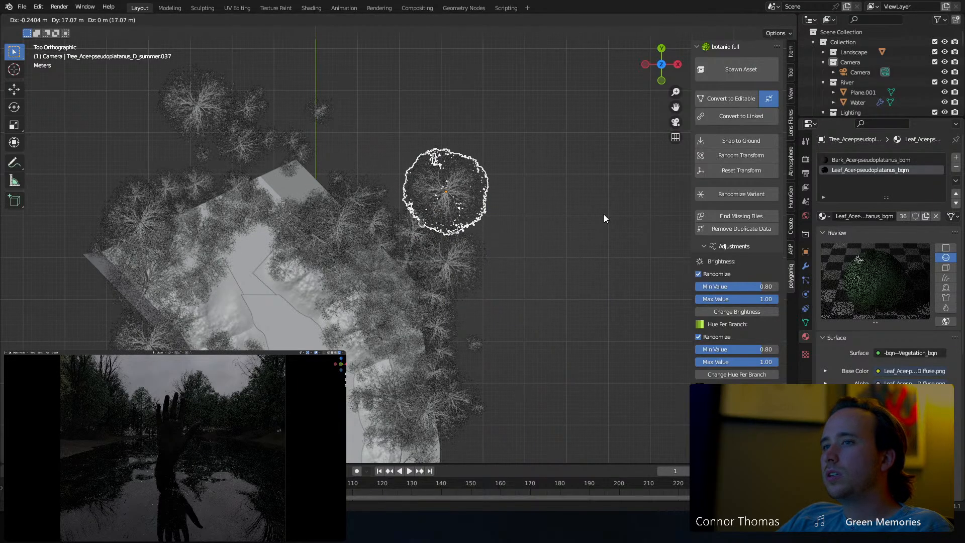
left_click(602, 236)
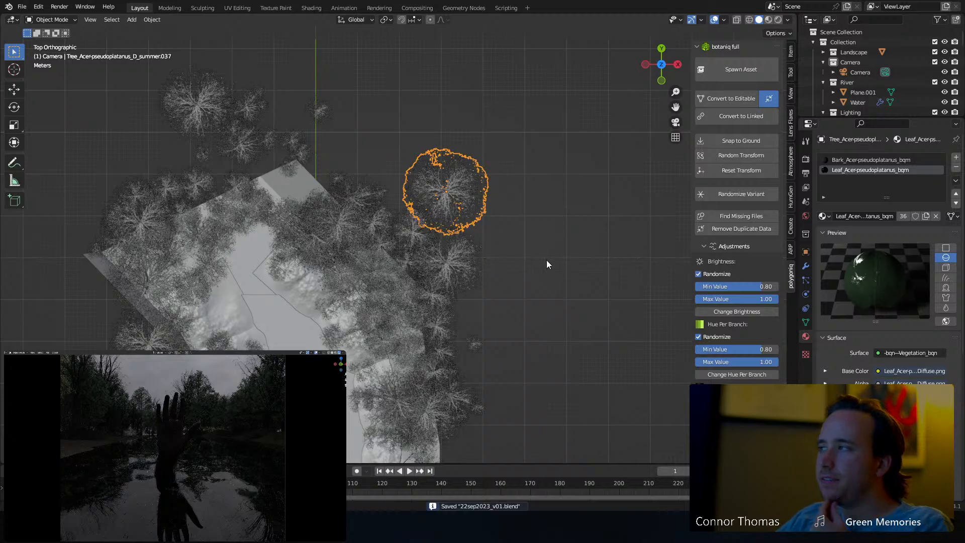
key("a")
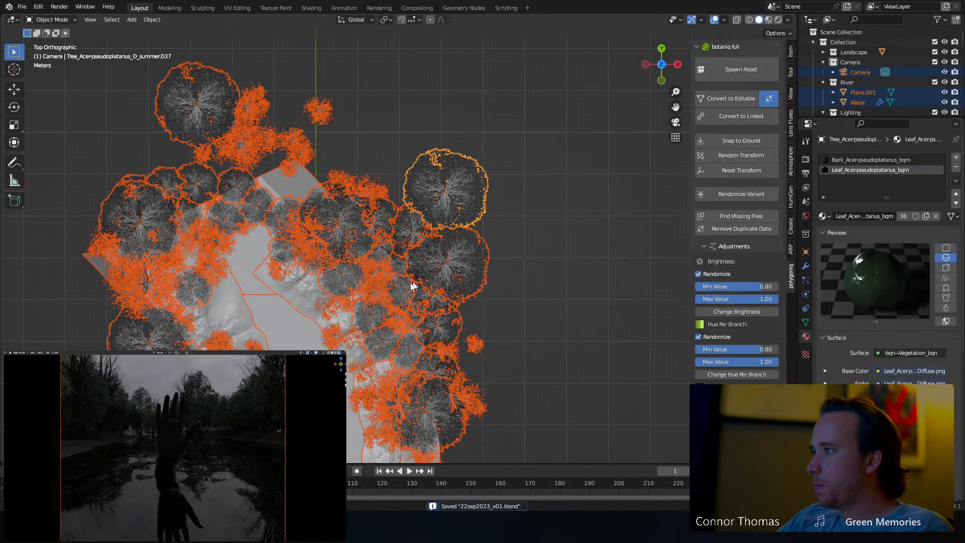
middle_click_drag(399, 279, 393, 135, "shift")
key("alt+a")
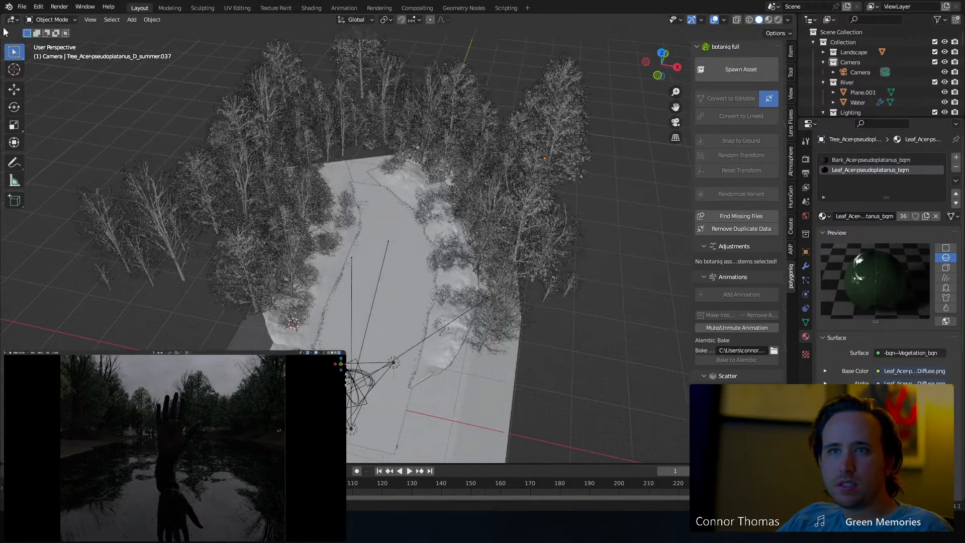
Open the botaniq asset spawner and look through its deciduous trees.
scroll(319, 226, "up", 4)
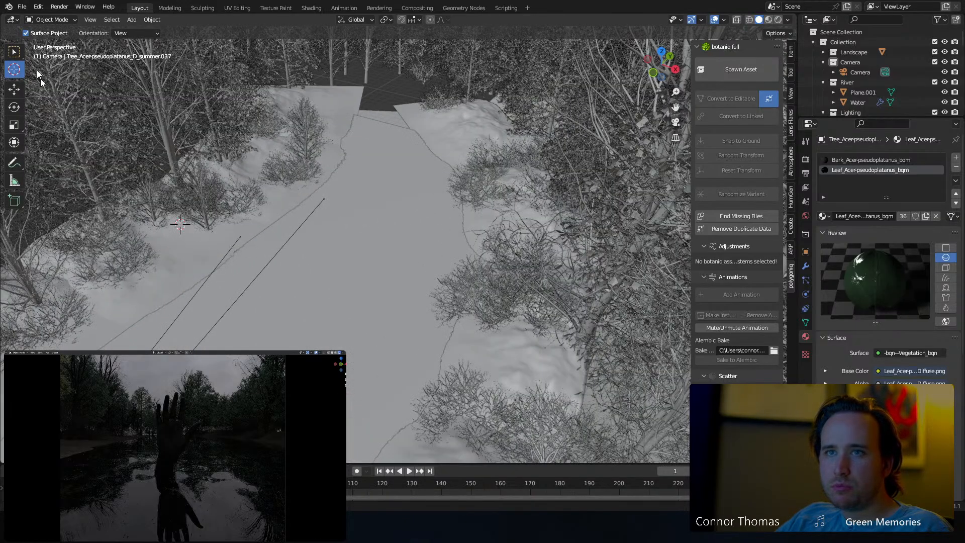
left_click(732, 65)
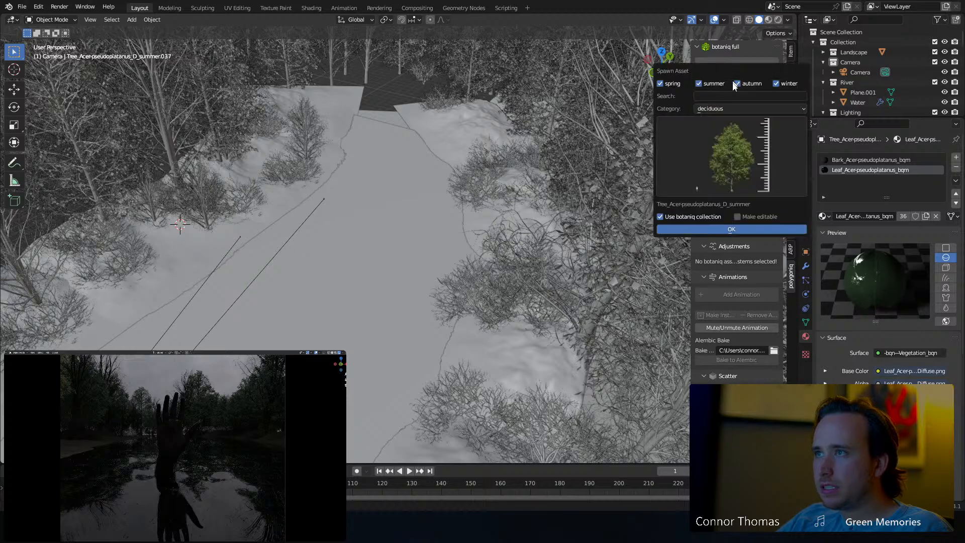
left_click(733, 158)
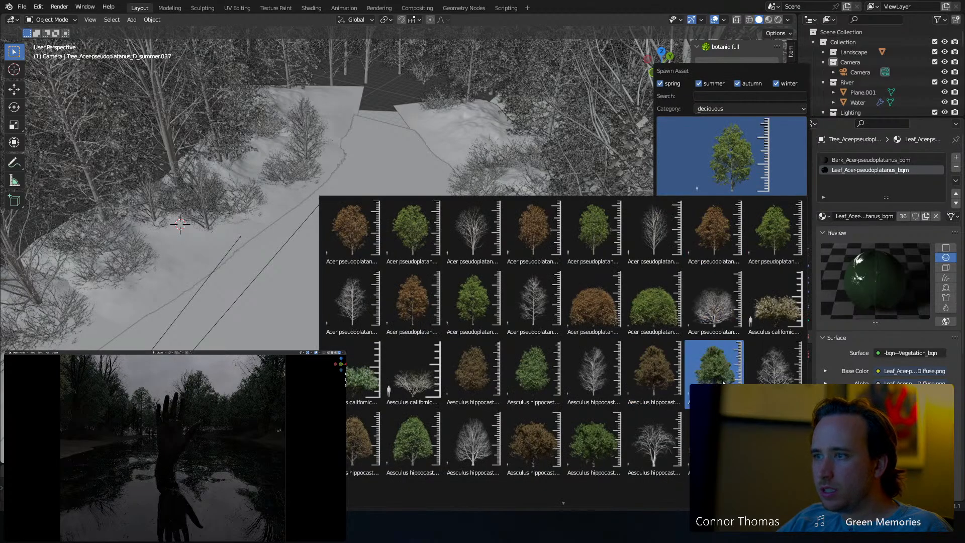
scroll(714, 433, "down", 6)
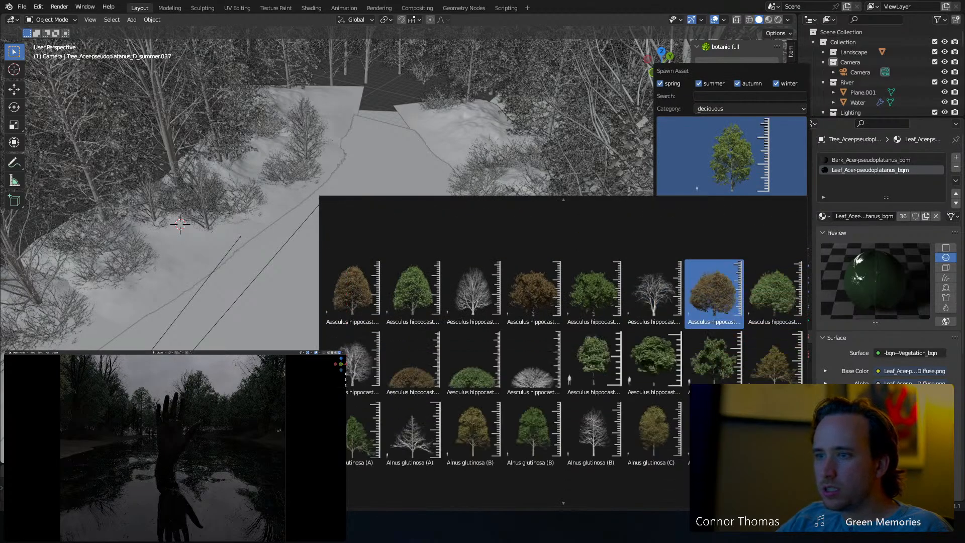
scroll(563, 352, "down", 6)
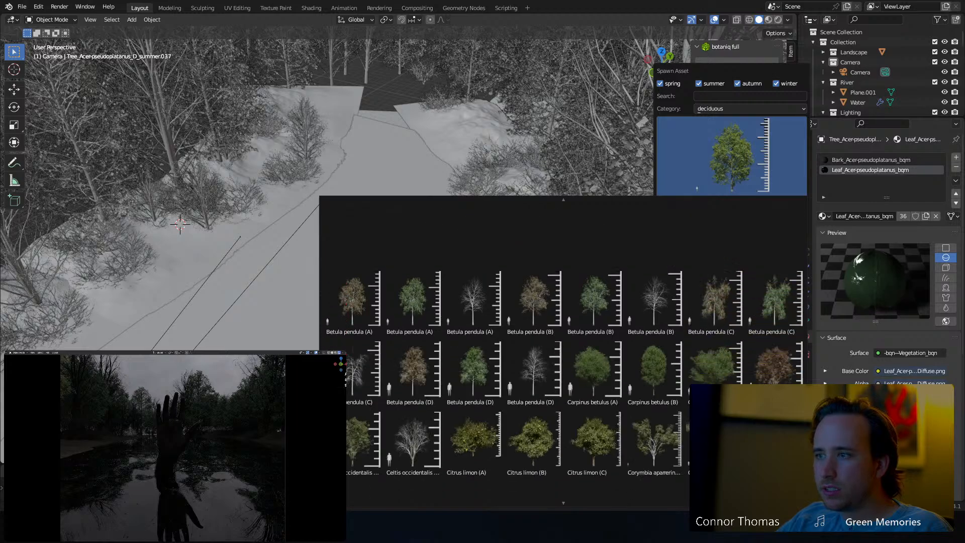
scroll(775, 322, "down", 6)
left_click(774, 312)
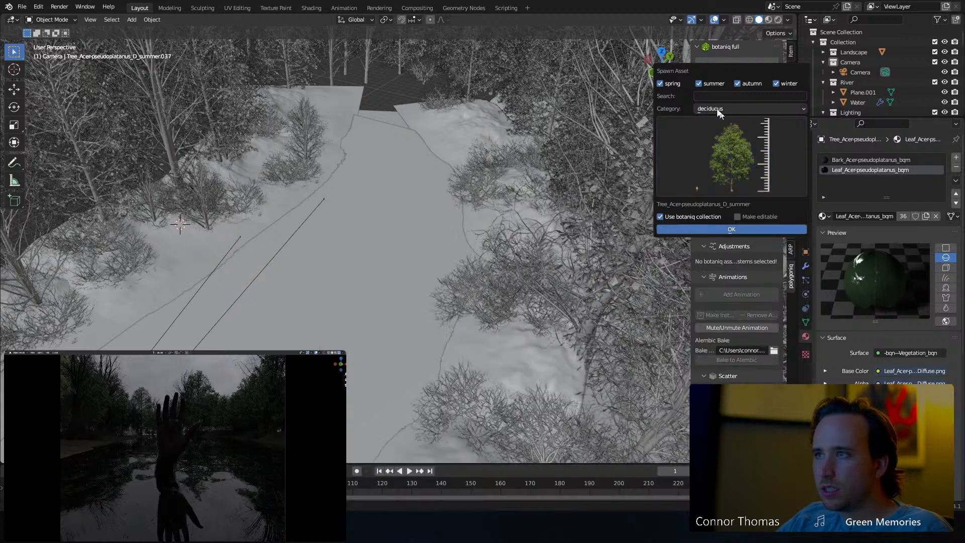
Spawn the Corylus avellana (C) spring-summer shrub from the shrubs category onto the left bank.
left_click(715, 108)
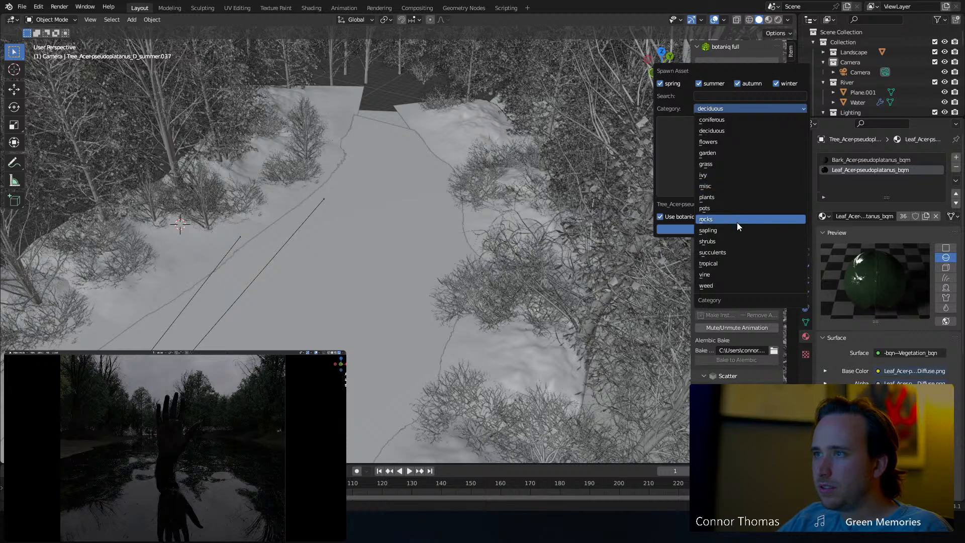
left_click(744, 240)
left_click(723, 145)
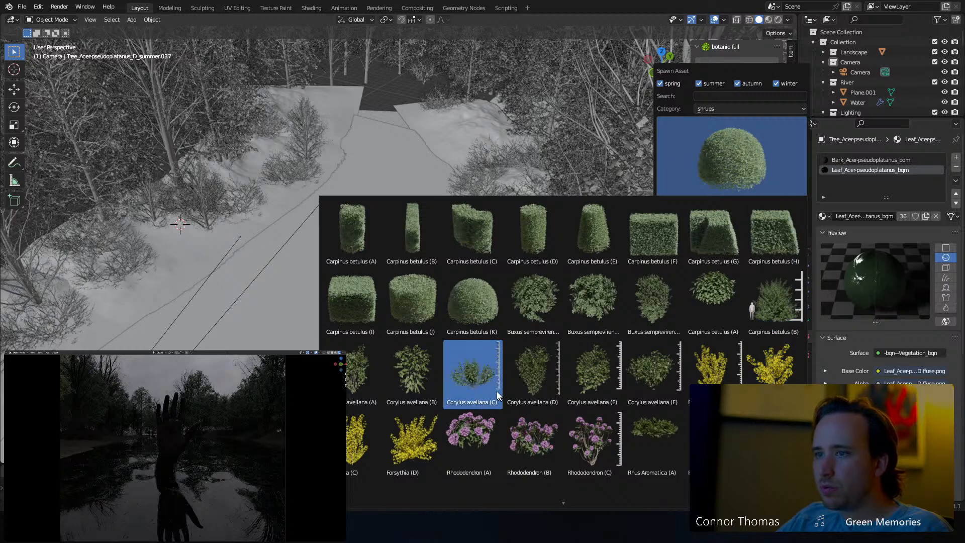
left_click(722, 230)
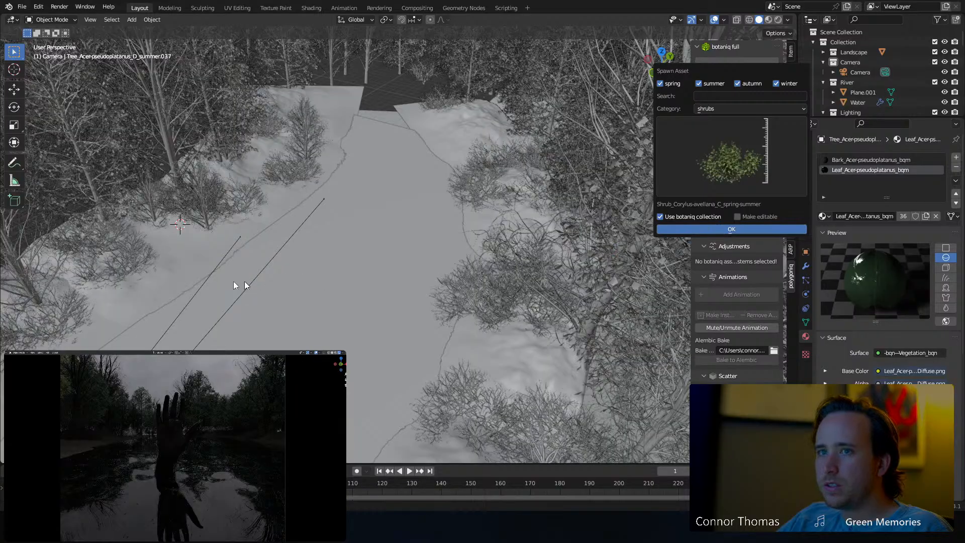
Duplicate the leafy Corylus shrub about 2 m farther along the left bank in top view and rotate the copy.
middle_click_drag(214, 230, 421, 191, "shift")
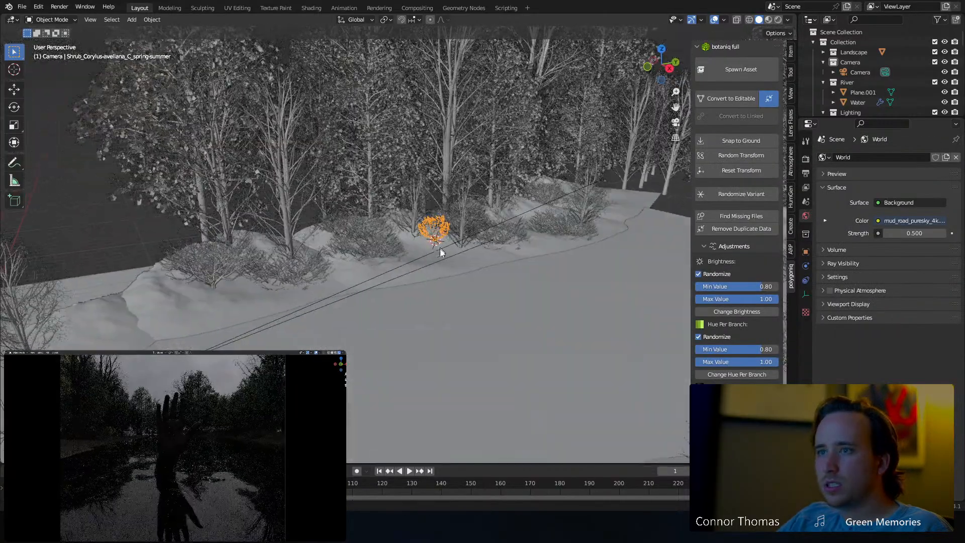
scroll(438, 248, "up", 6)
middle_click_drag(425, 255, 435, 218)
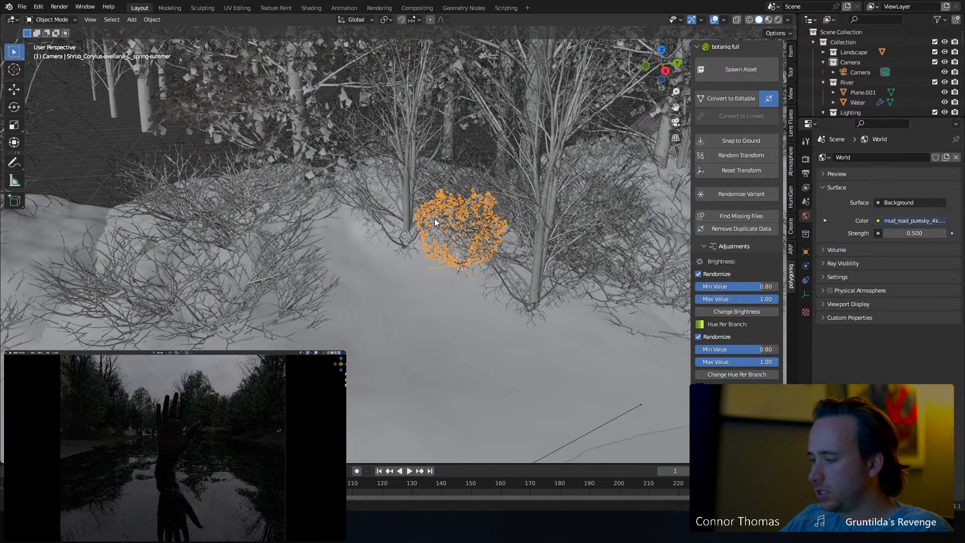
key("KP_7")
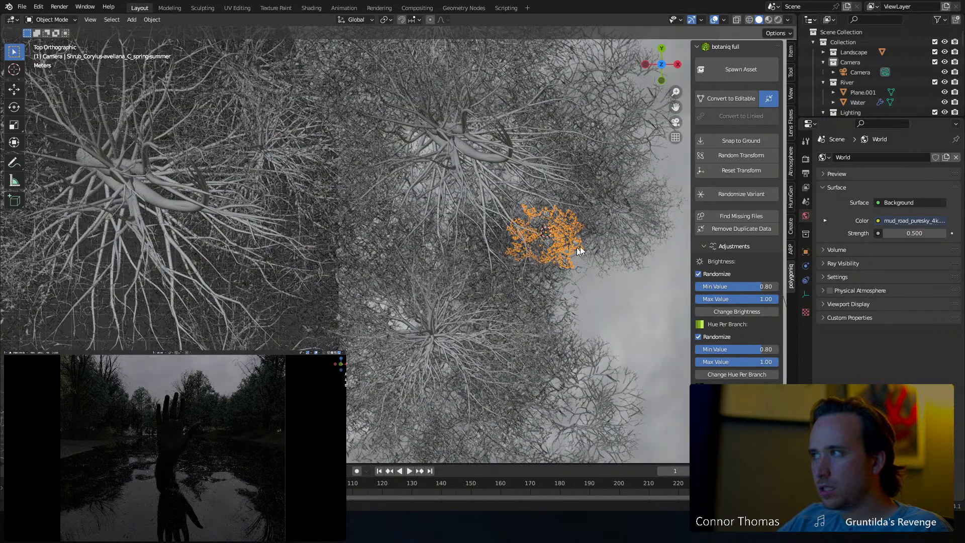
middle_click_drag(569, 193, 514, 291, "shift")
key("shift+d")
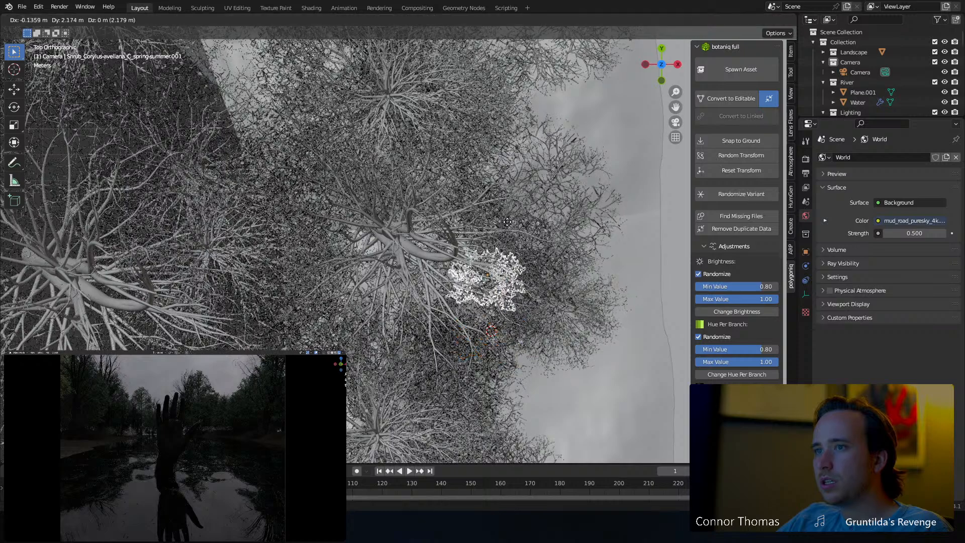
left_click(503, 226)
key("r")
left_click(506, 153)
Place two more Corylus shrub copies farther up the left bank, rotating the first of them about 31°.
key("shift+d")
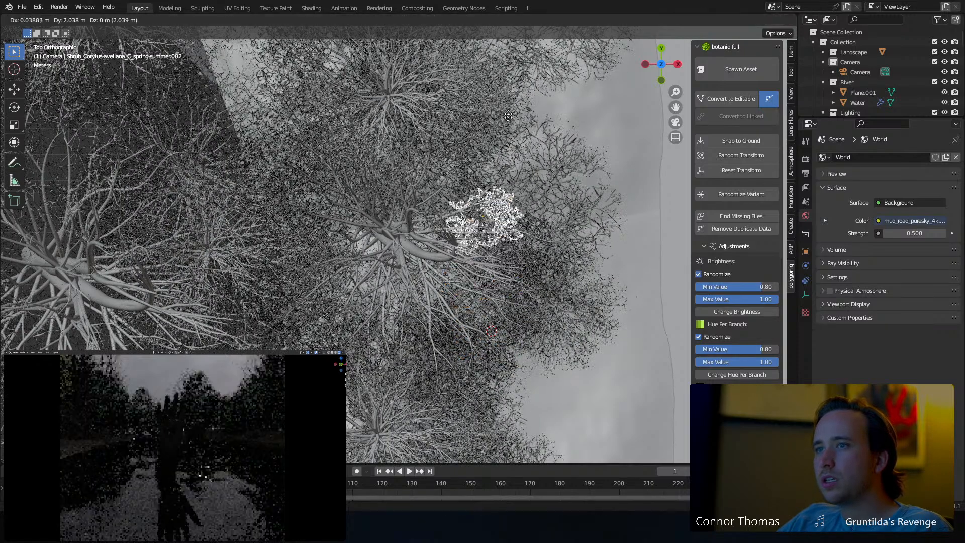
left_click(556, 180)
key("r")
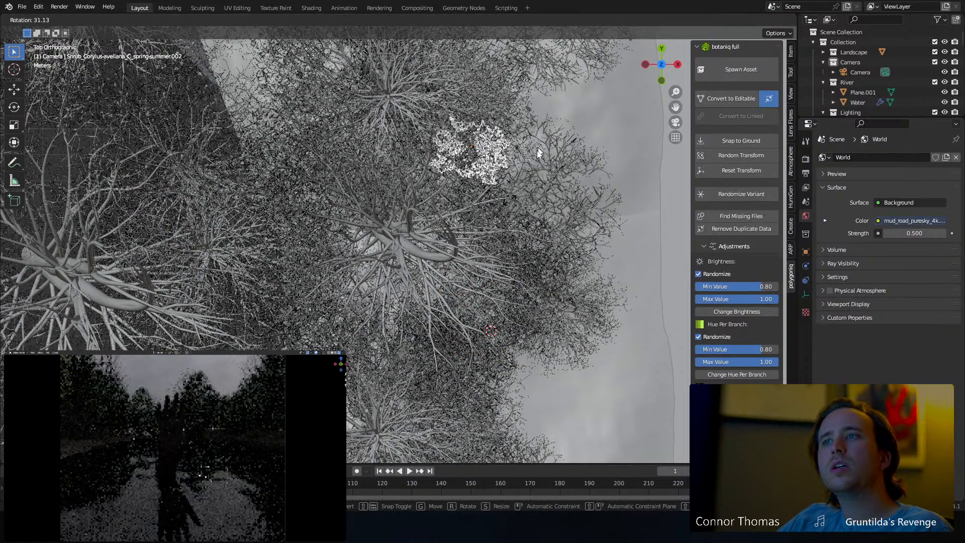
left_click(539, 154)
middle_click_drag(495, 247, 455, 309, "shift")
key("shift+d")
left_click(509, 117)
middle_click_drag(504, 287, 499, 327, "shift")
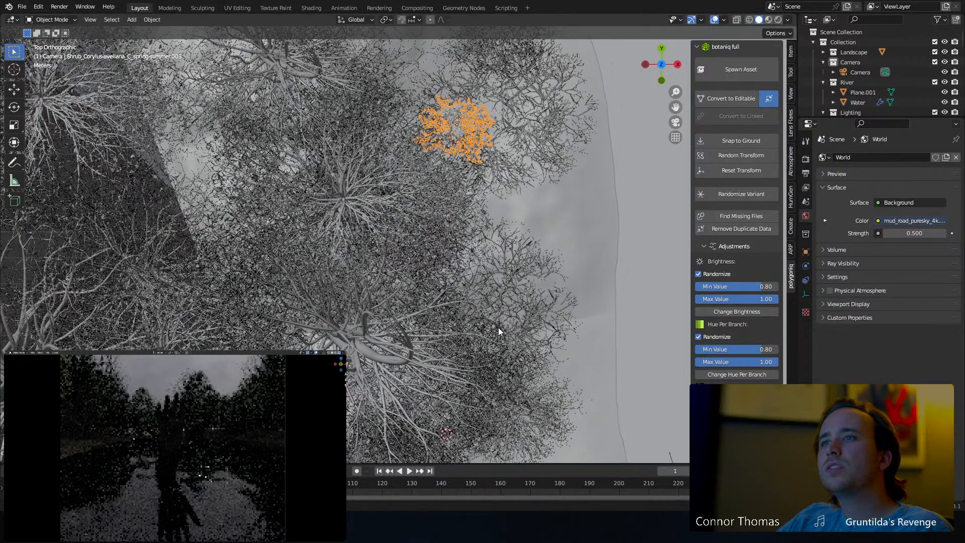
Convert the small bare shrub near the left bank's far end to editable and assign it the Bark_Acer-pseudoplatanus_winter_bqm material.
scroll(470, 219, "down", 4)
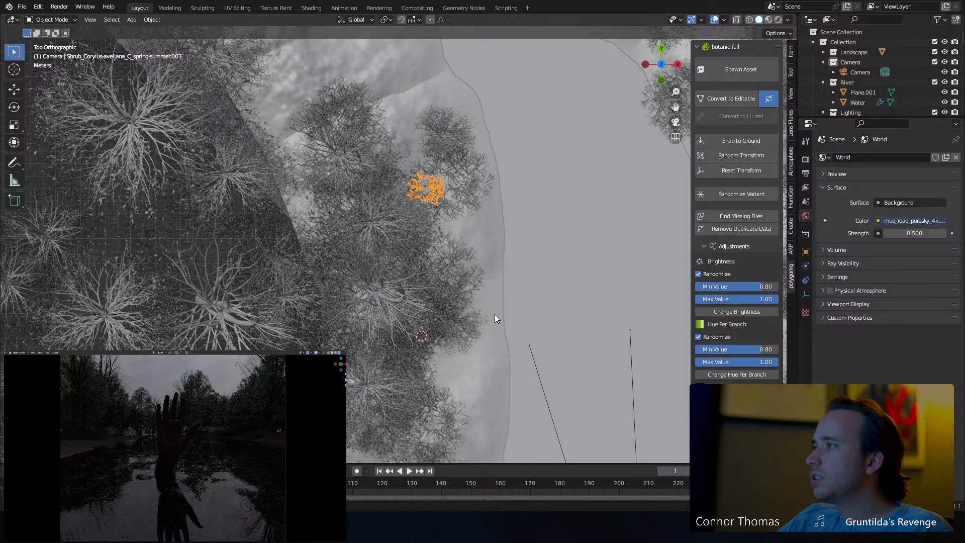
middle_click_drag(535, 259, 484, 250)
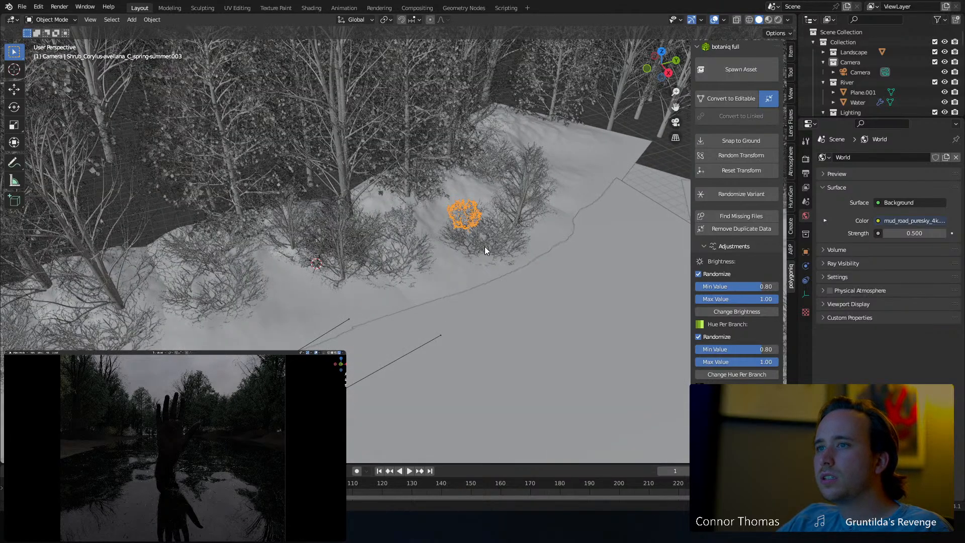
left_click(486, 248)
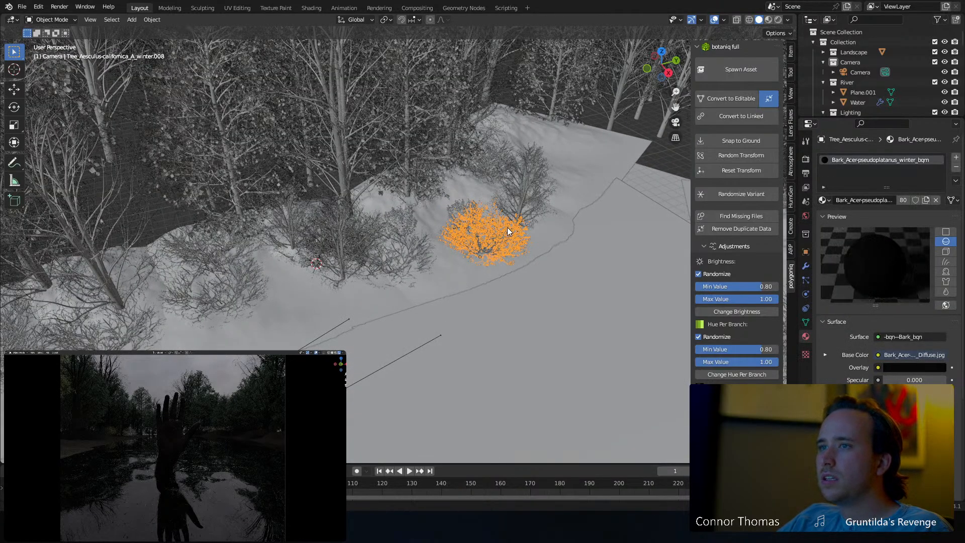
left_click(487, 161)
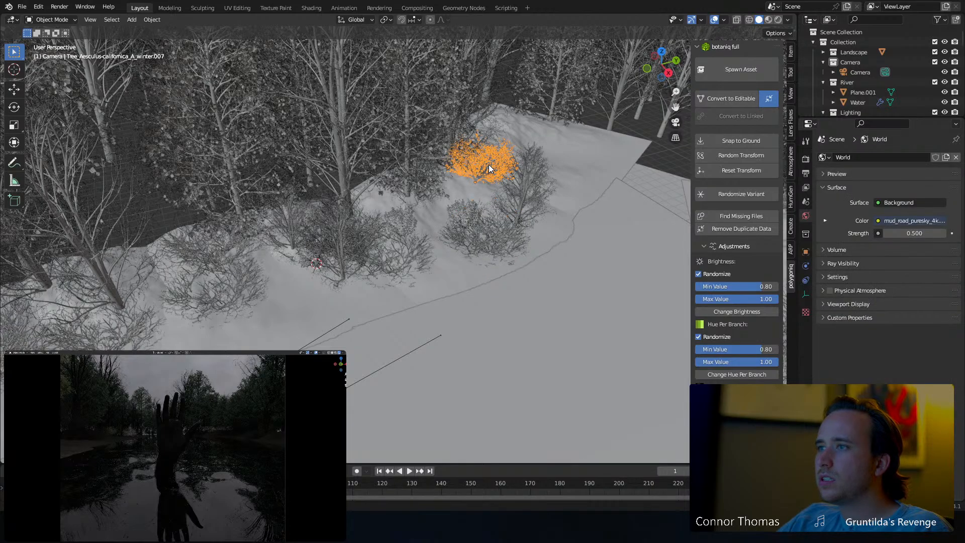
left_click(731, 98)
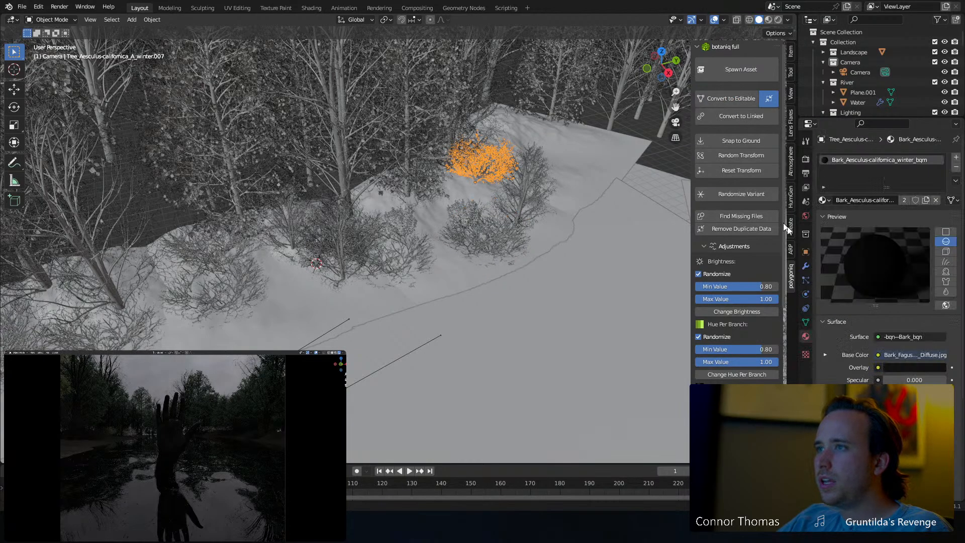
left_click(825, 200)
type("Bark_Acer-pseudoplatanus_winter_bqm")
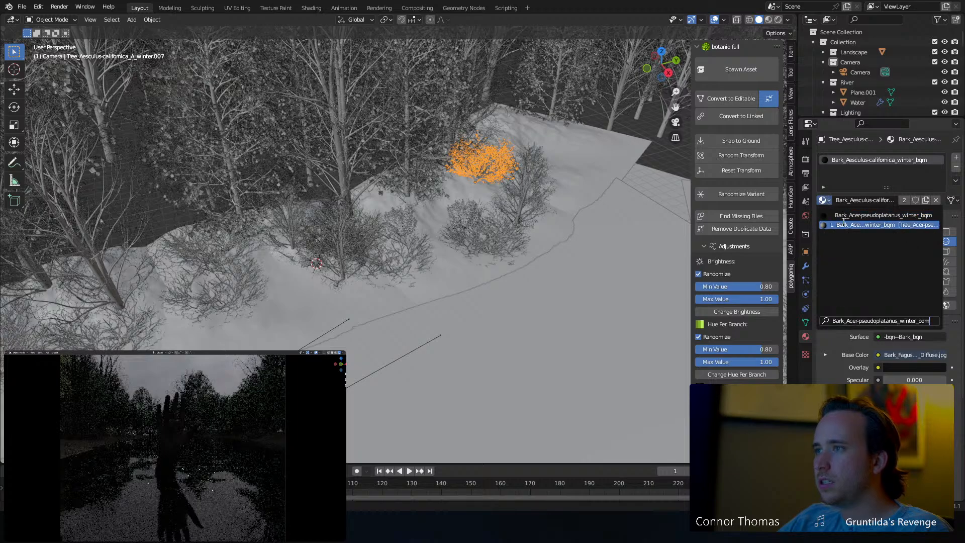
left_click(843, 216)
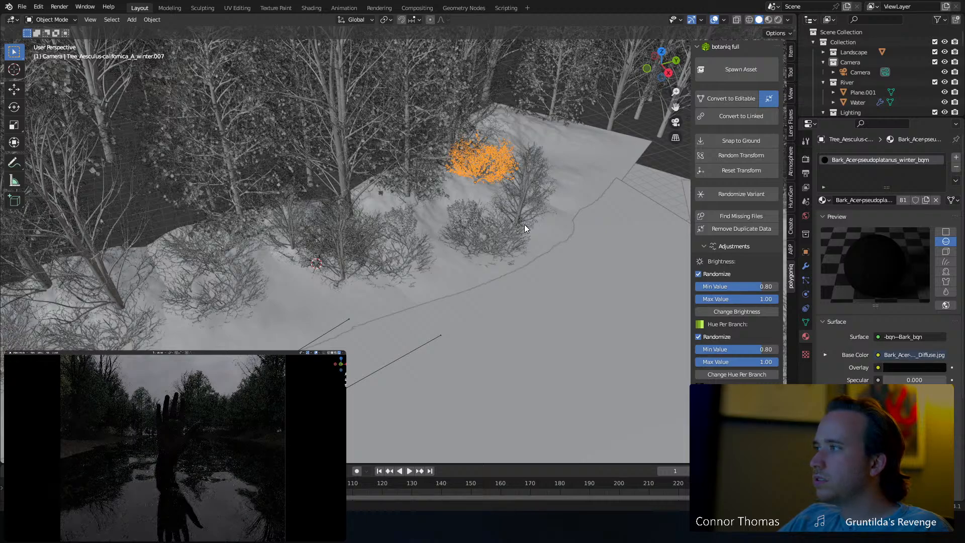
Assign the Bark_Acer-pseudoplatanus_winter_bqm material to the pale-barked bare Aesculus shrub midway along the left bank, then clear the selection.
left_click(530, 180)
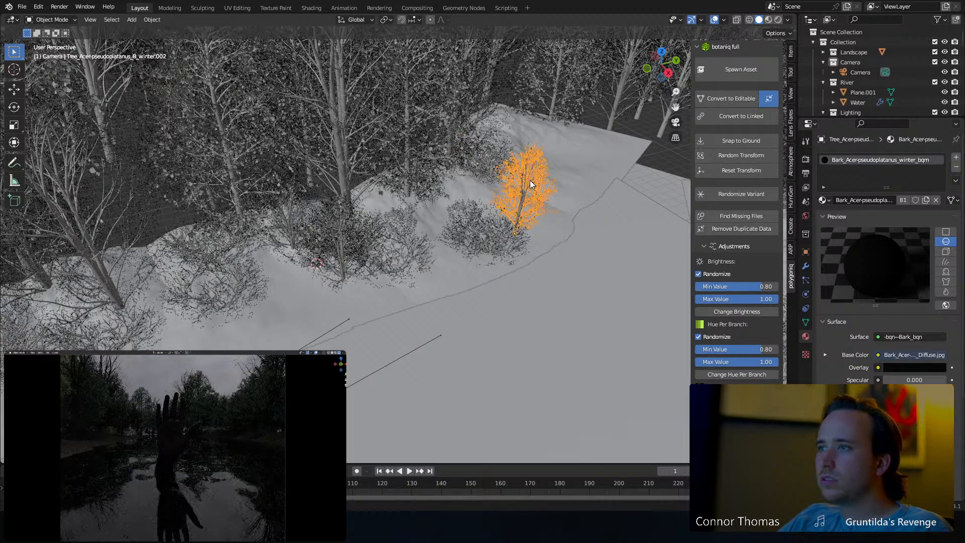
middle_click_drag(534, 227, 526, 199)
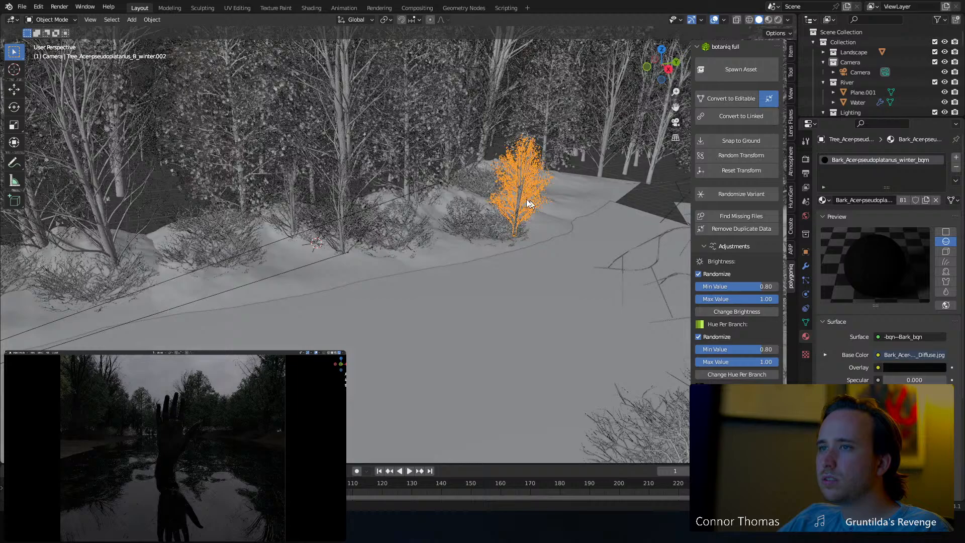
left_click(491, 217)
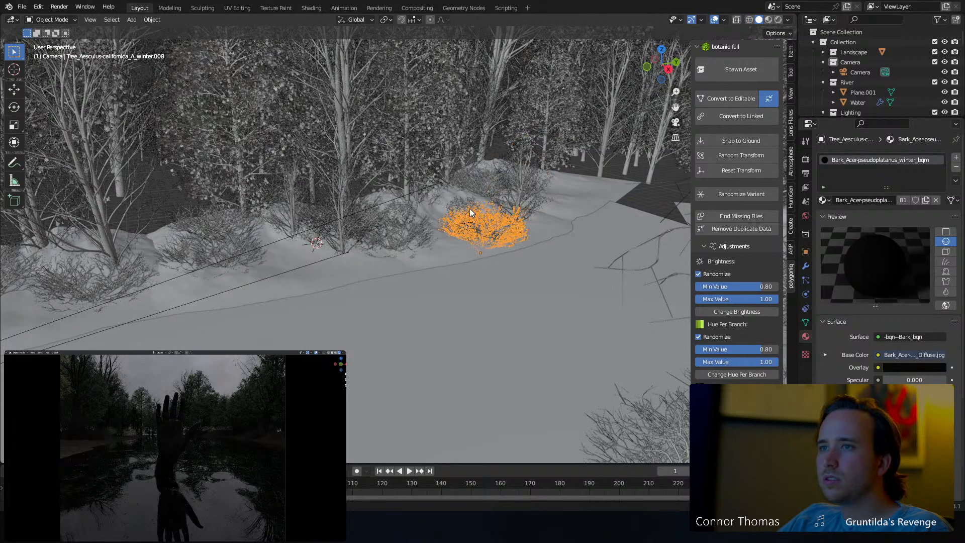
left_click(469, 208)
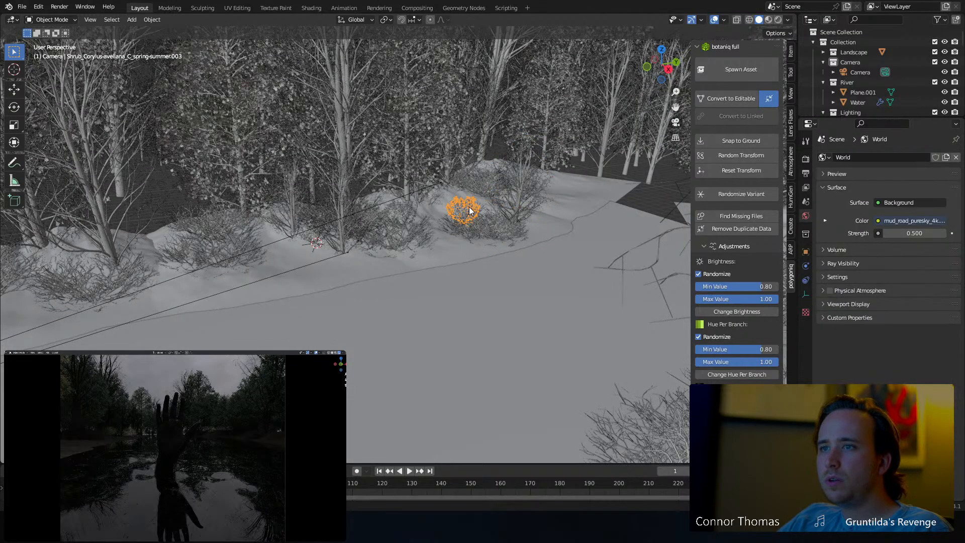
left_click(407, 238)
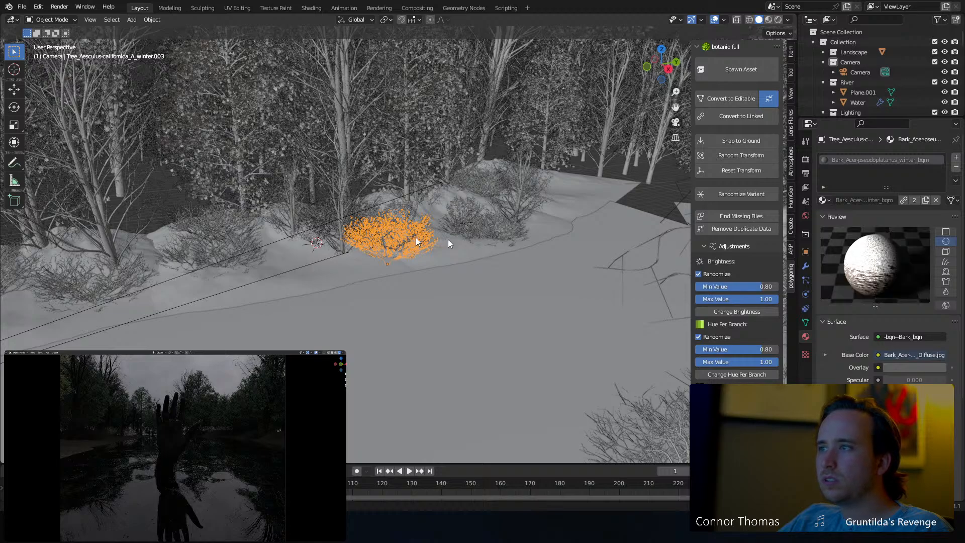
left_click(824, 201)
type("Bark_Acer-pseudoplatanus_winter_bqm")
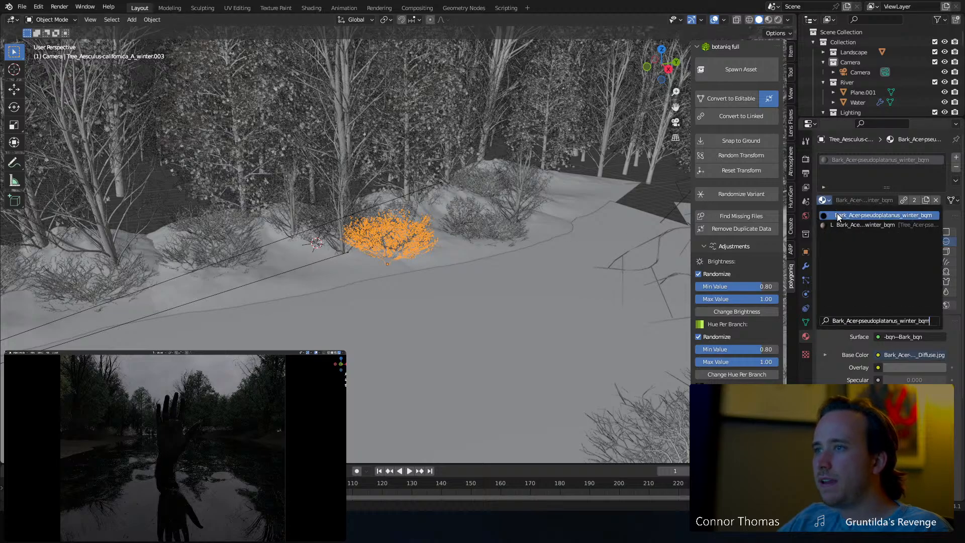
left_click(838, 216)
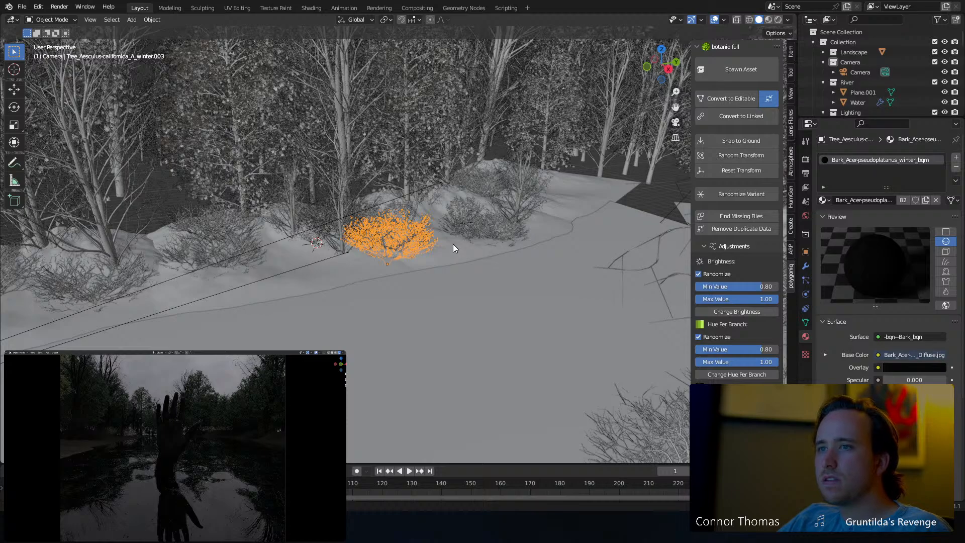
key("alt+a")
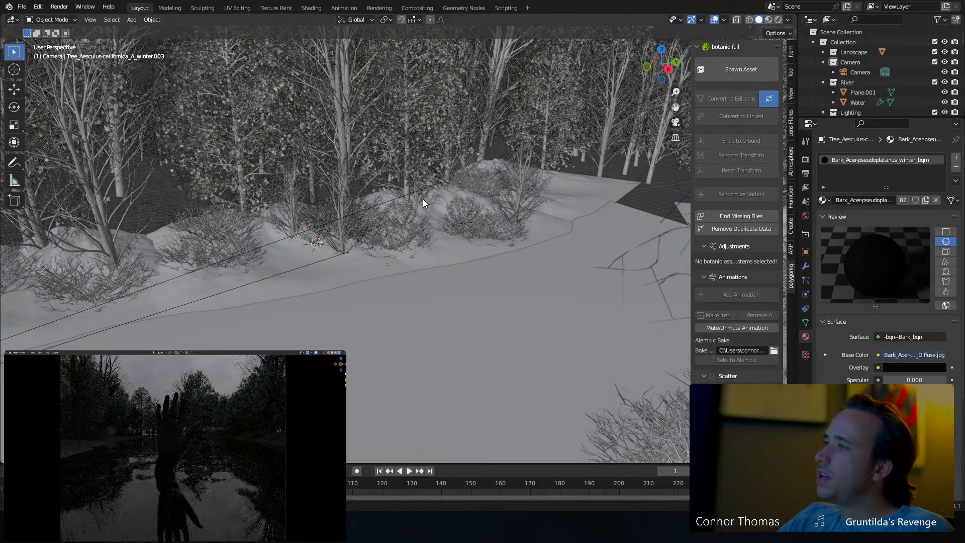
Duplicate the leafy Corylus shrub midway along the left bank and place the copy near the bank's camera-side end in top view.
left_click(397, 225)
middle_click_drag(446, 203, 417, 225)
left_click(409, 226)
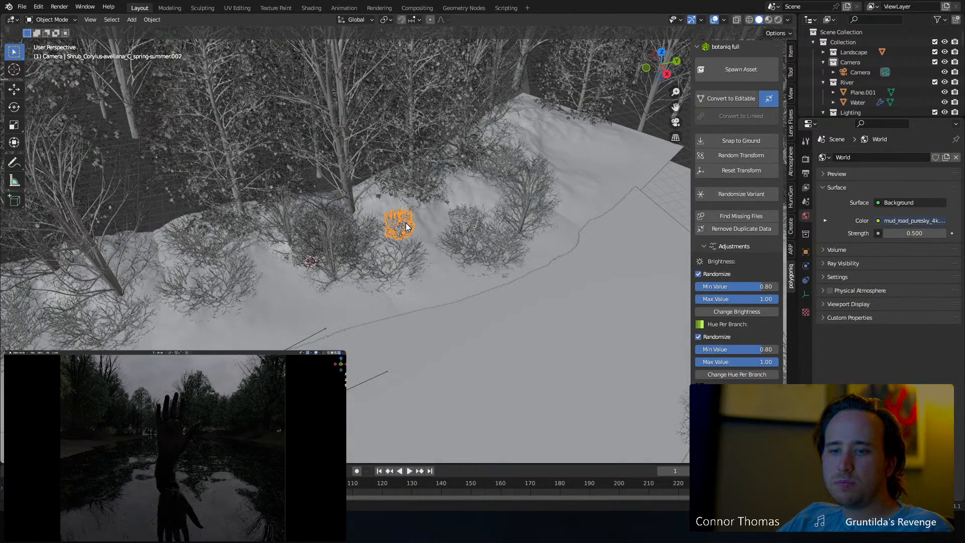
key("KP_7")
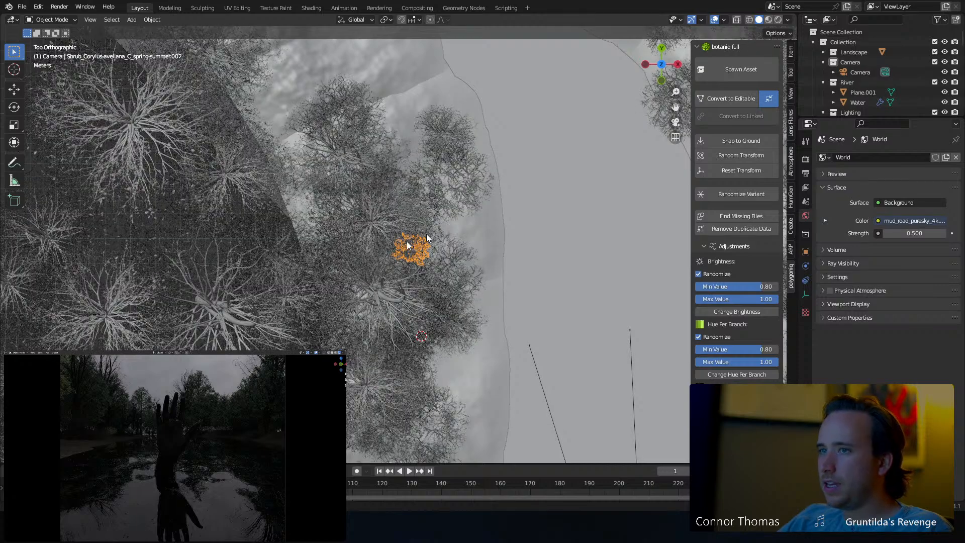
middle_click_drag(361, 344, 404, 203, "shift")
key("shift+d")
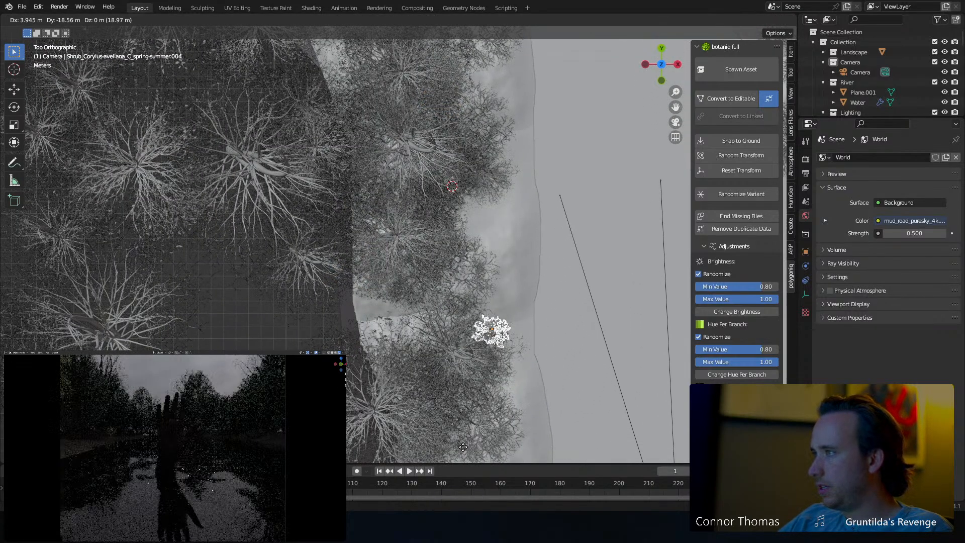
left_click(470, 136)
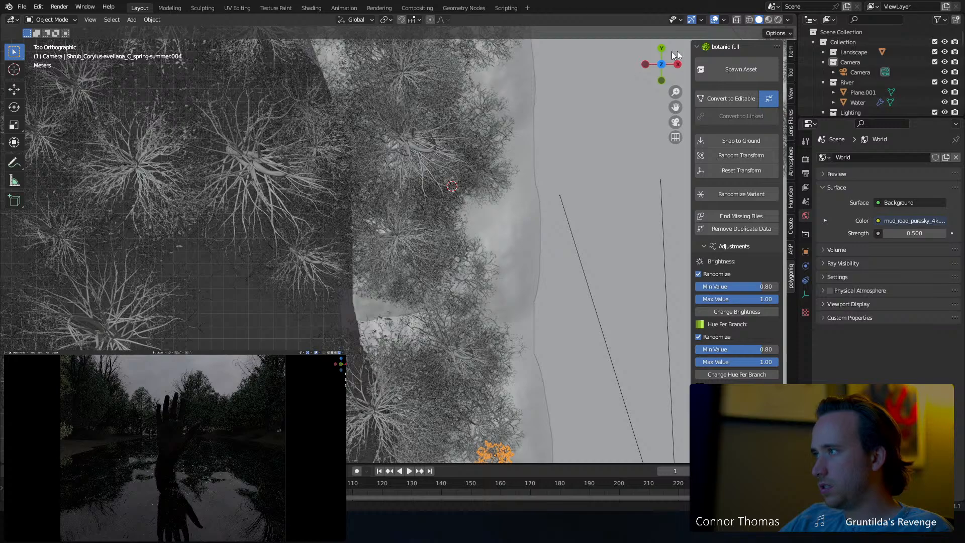
Lower the new Corylus copy onto the ground along Z and rotate it freely.
middle_click_drag(530, 403, 418, 281)
key("KP_Decimal")
scroll(422, 280, "up", 2)
key("g")
key("r")
key("r")
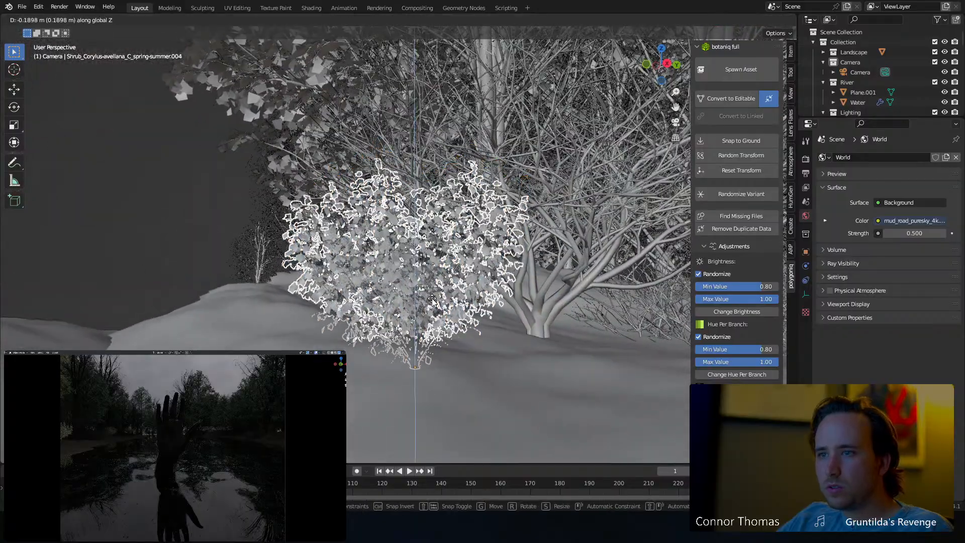
left_click(481, 319)
Convert the new Corylus shrub to editable and select its Leaf_Corylus-avellana_bqm material slot.
middle_click_drag(406, 269, 434, 292)
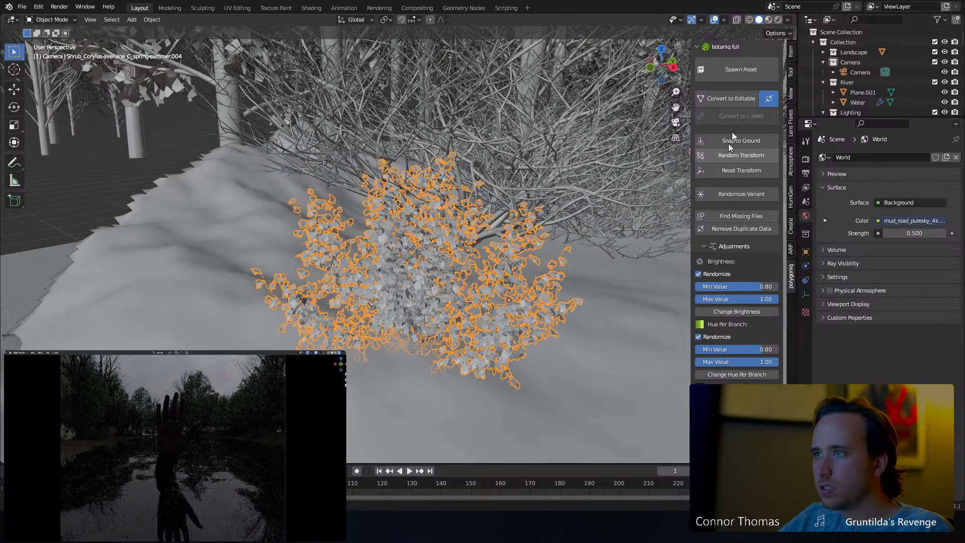
left_click(735, 98)
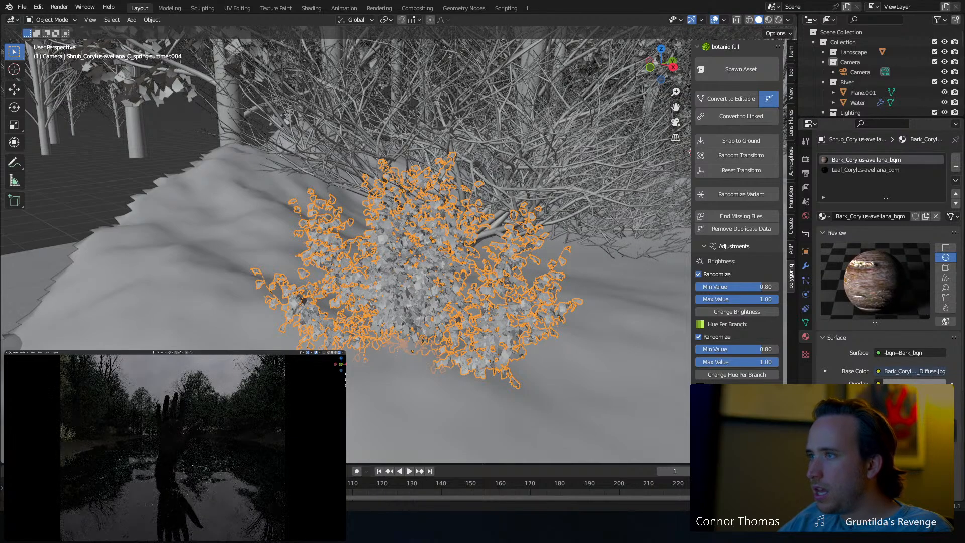
left_click(865, 169)
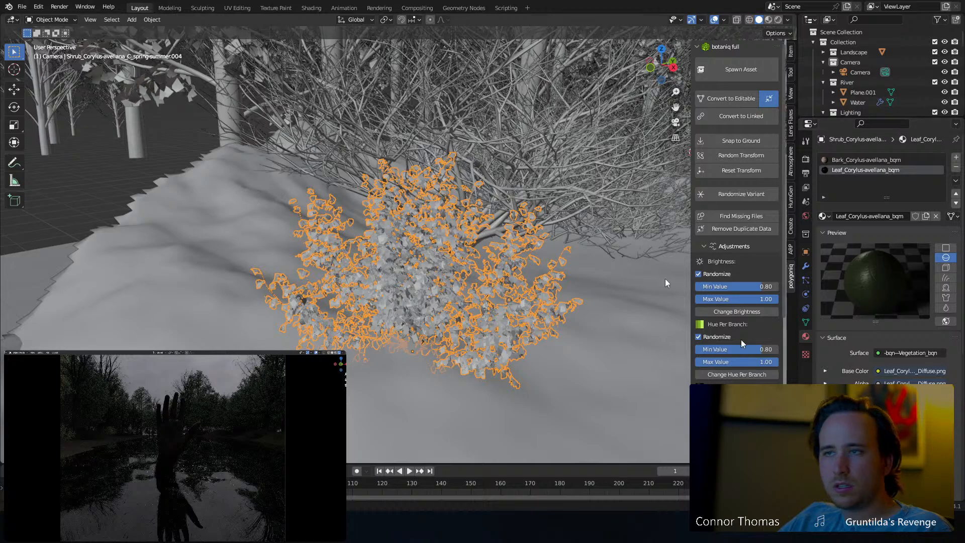
Duplicate the editable Corylus shrub in top view and place the copy a short way farther up the left bank.
key("KP_7")
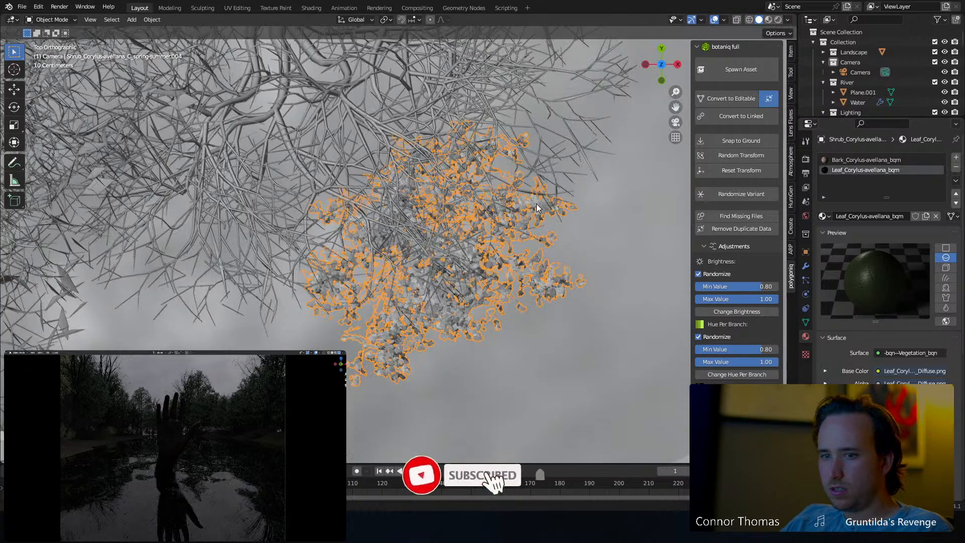
scroll(545, 246, "down", 3)
scroll(498, 164, "down", 4)
middle_click_drag(499, 164, 500, 284, "shift")
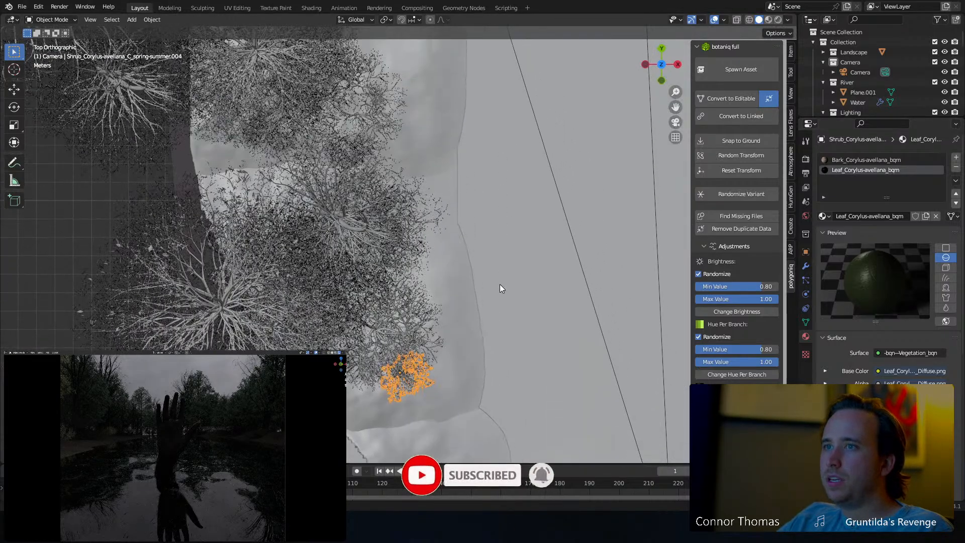
key("shift+d")
left_click(523, 174)
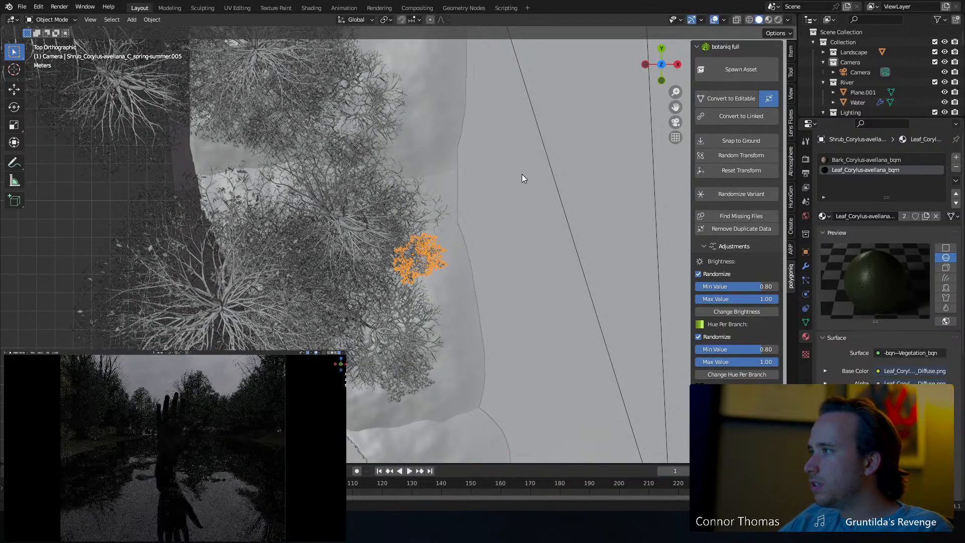
Lower the copy about 0.5 m along Z and move it back in among the bare shrubs on the bank.
middle_click_drag(520, 276, 407, 192)
scroll(407, 191, "up", 6)
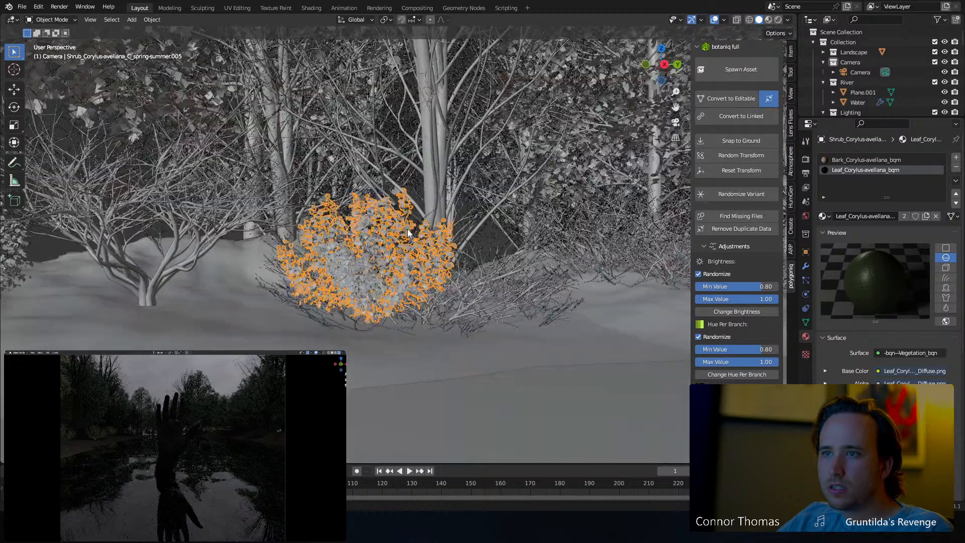
key("g")
key("z")
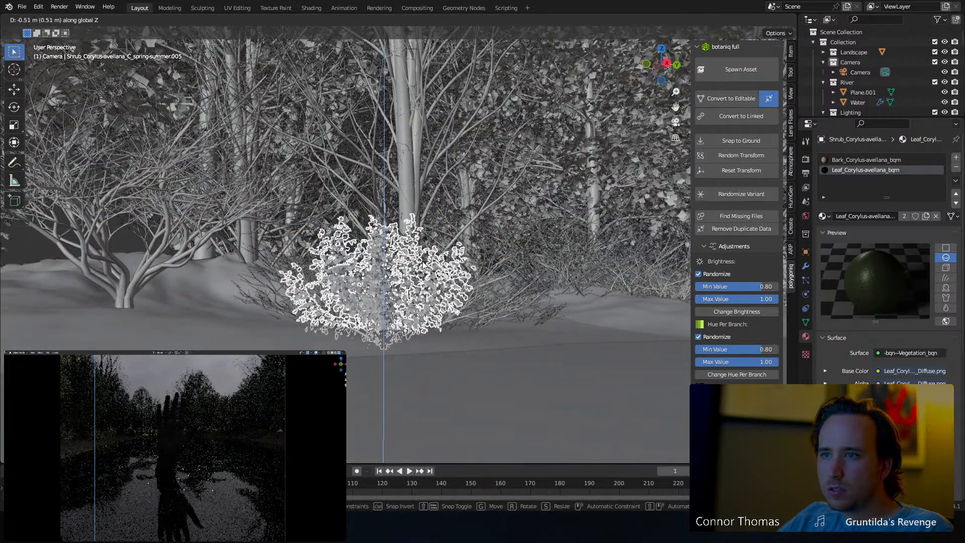
left_click(420, 263)
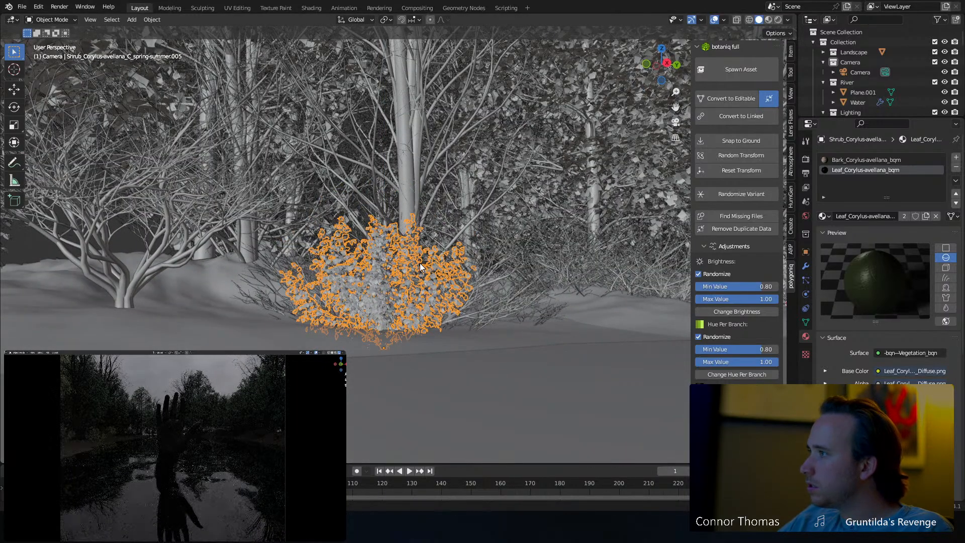
middle_click_drag(420, 264, 459, 310)
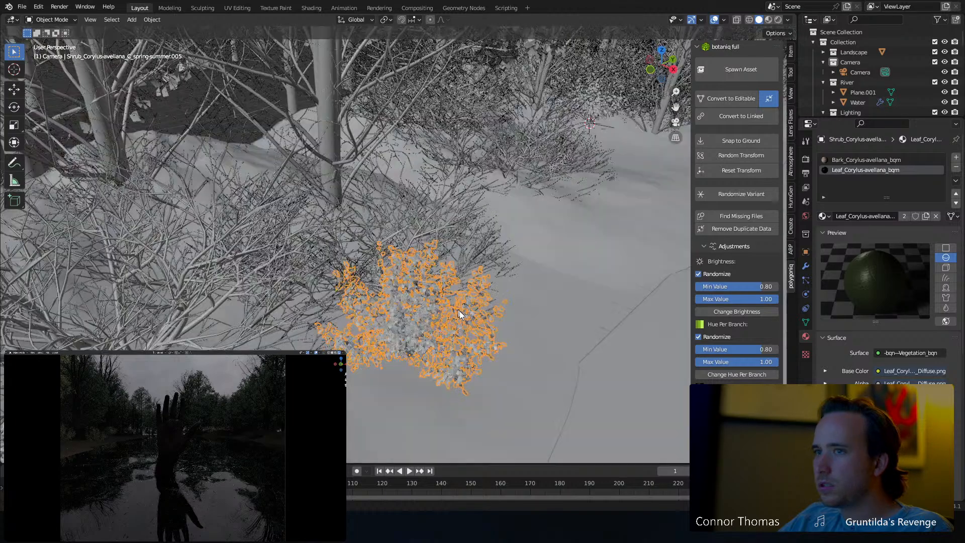
key("g")
left_click(453, 297)
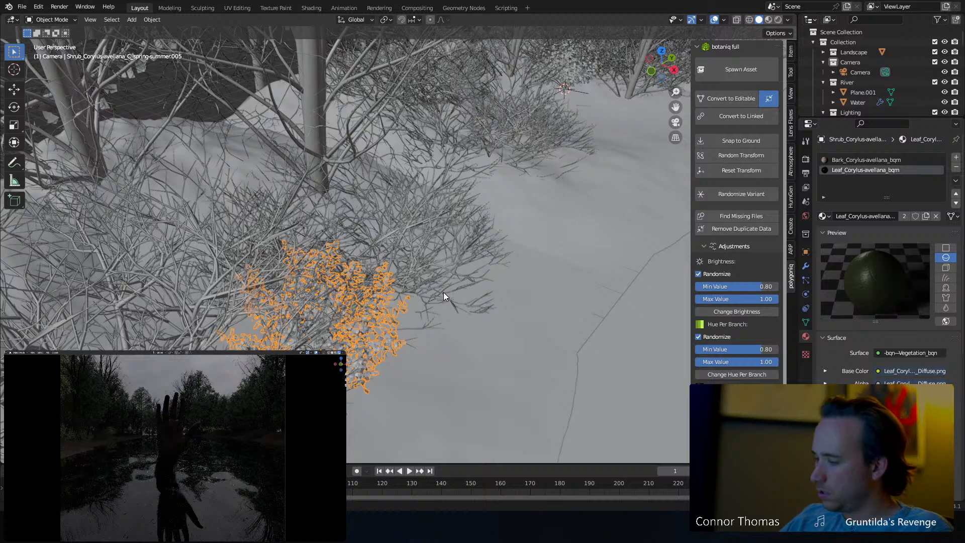
Duplicate the Corylus shrub in top view and place the copy about 20 m away, farther up and behind the left bank's shrubs.
key("KP_7")
scroll(443, 291, "down", 10)
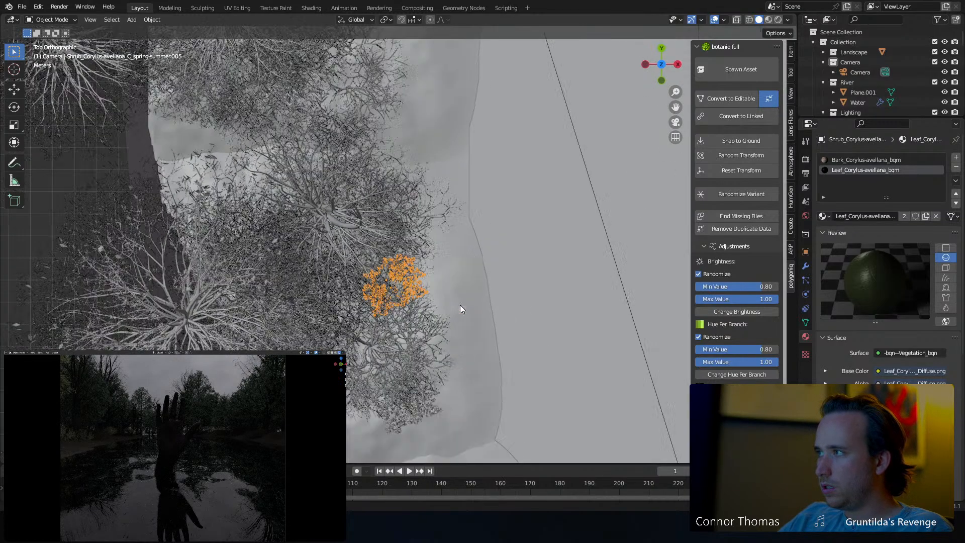
scroll(495, 265, "down", 2)
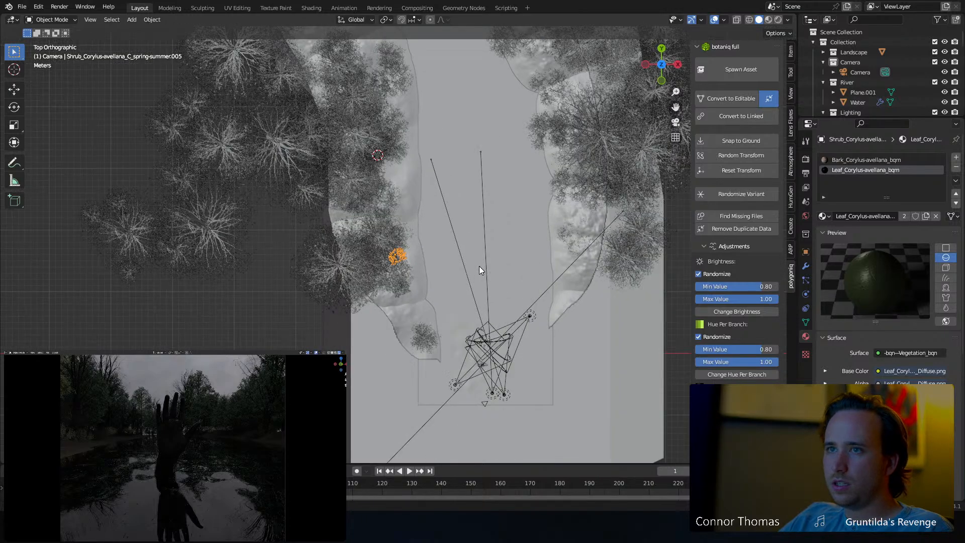
key("shift+d")
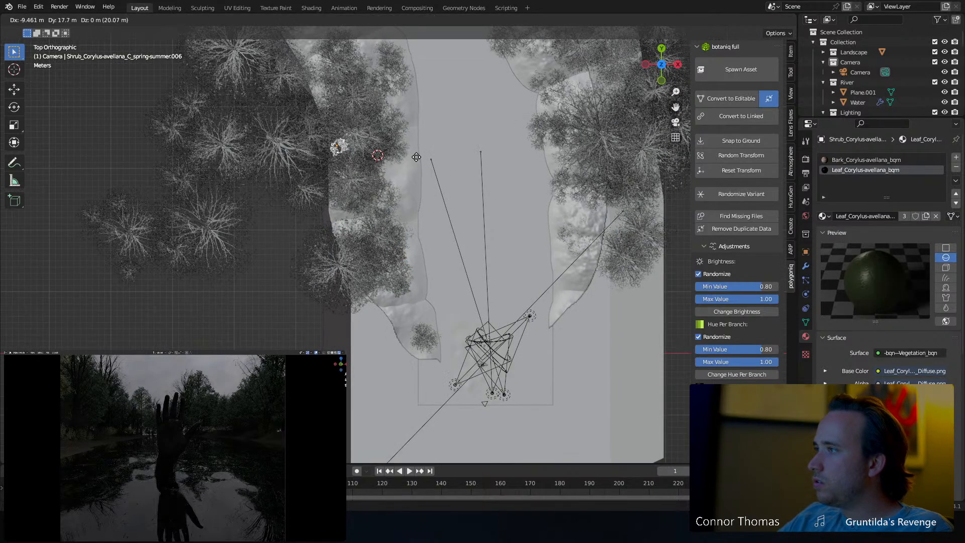
left_click(466, 238)
Raise the new copy along Z and shift it farther up the left bank among the trees in top view.
middle_click_drag(407, 216, 370, 125)
key("g")
key("z")
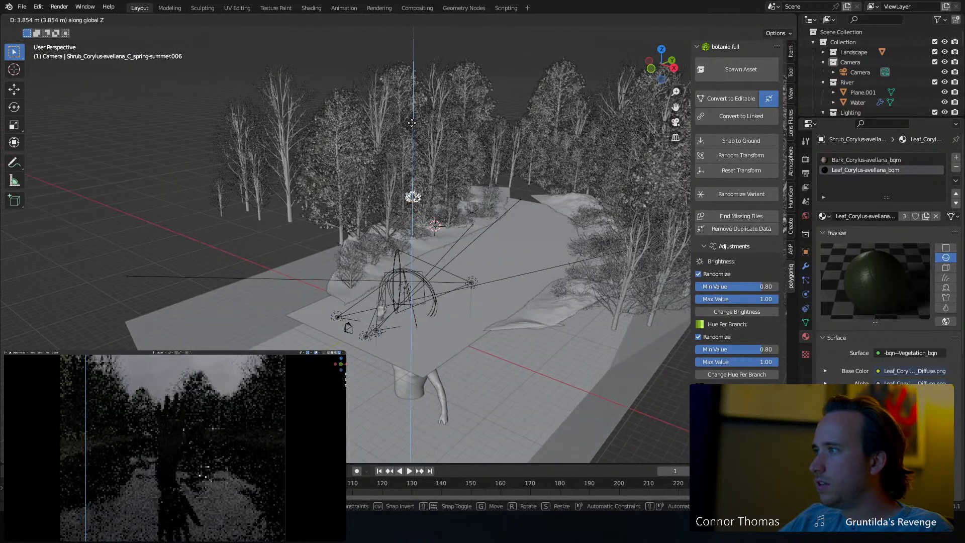
left_click(436, 171)
middle_click_drag(436, 171, 393, 180)
key("KP_7")
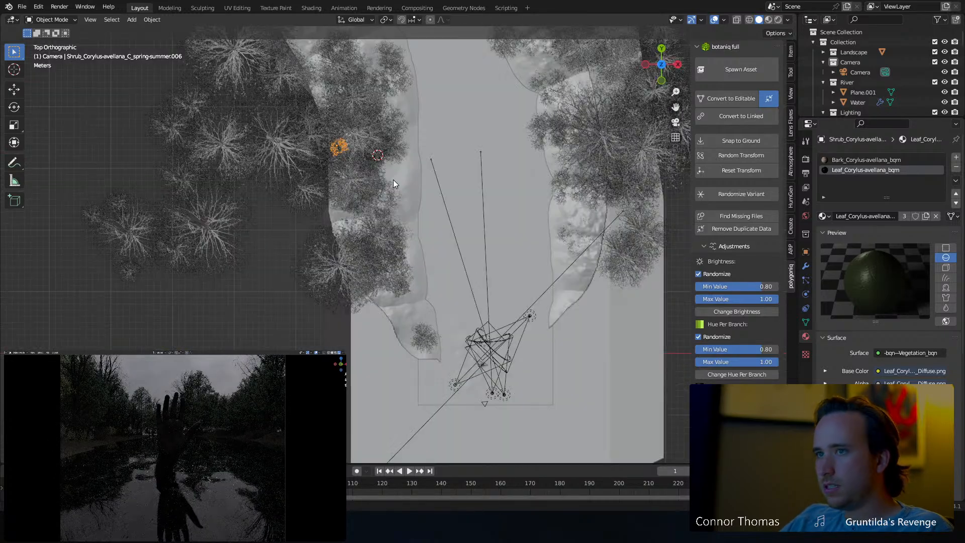
key("g")
left_click(416, 140)
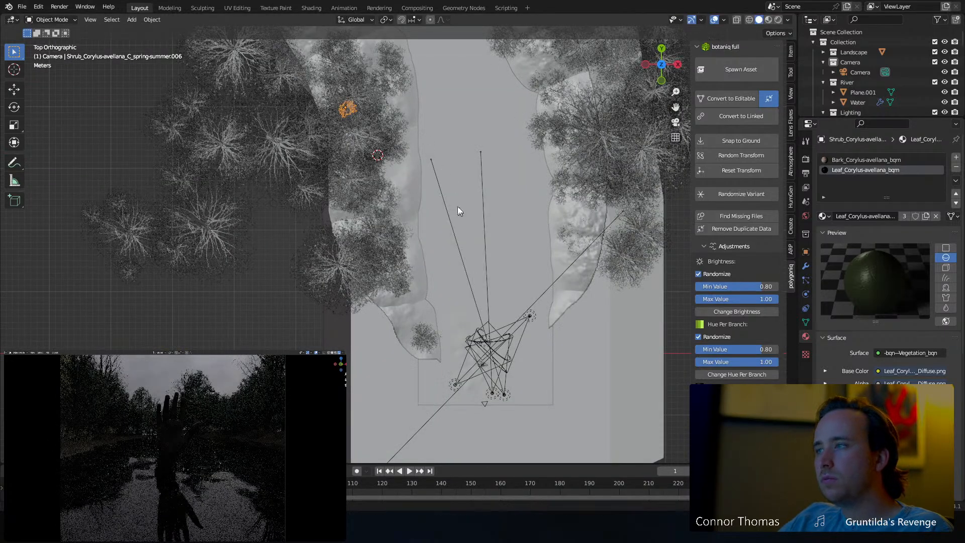
In camera view, enlarge the Corylus copy to about 1.88 times its size and reposition it in the gap between the left-bank trees.
middle_click_drag(448, 200, 482, 165)
key("KP_0")
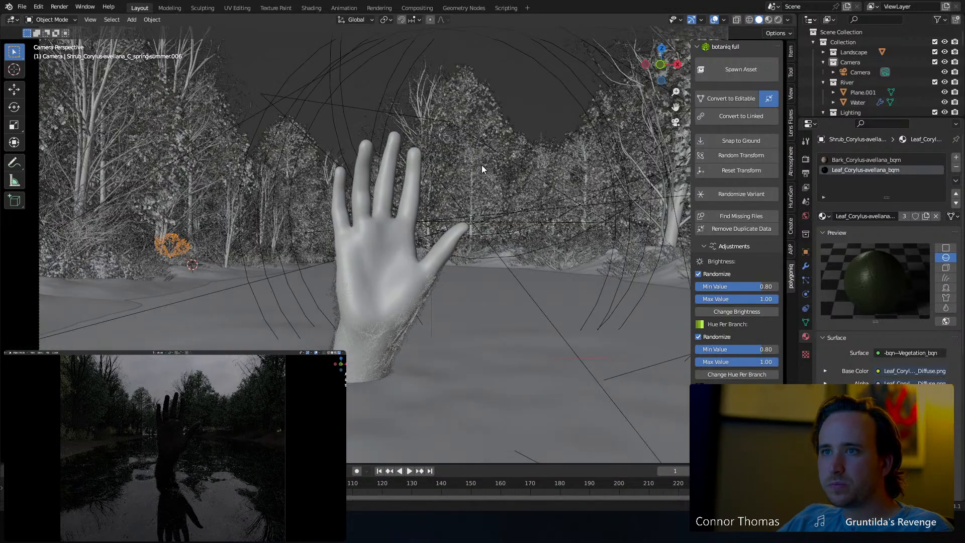
scroll(482, 164, "up", 4)
middle_click_drag(348, 226, 96, 194, "shift")
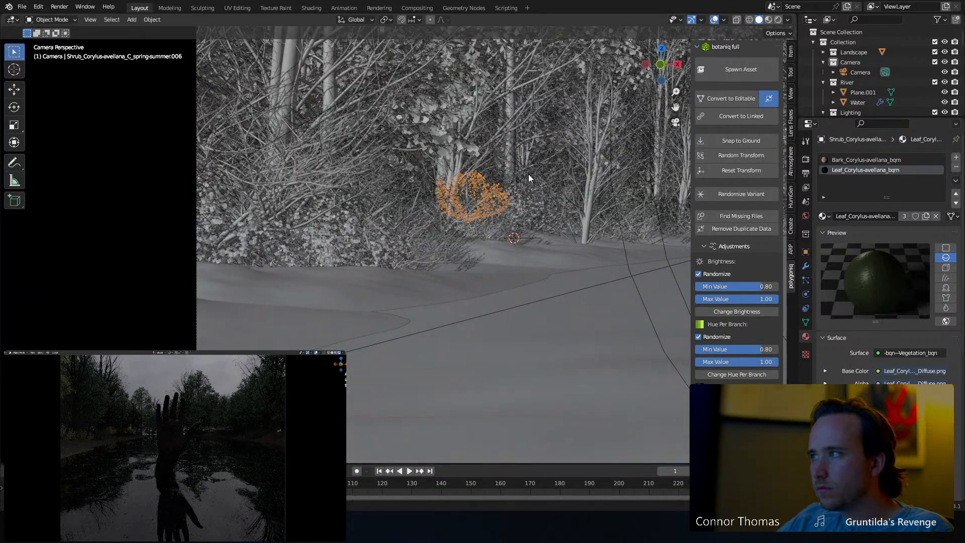
key("g")
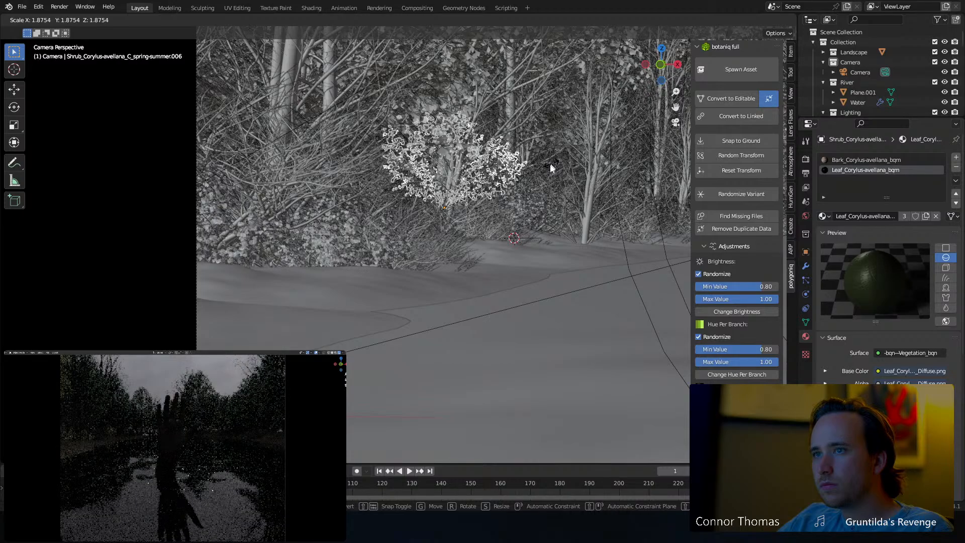
left_click(568, 219)
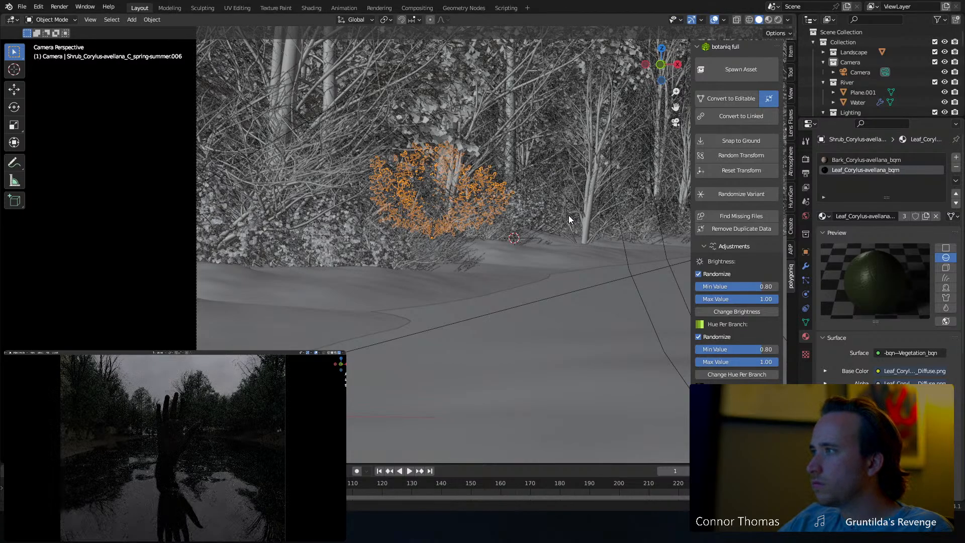
Select the smaller Corylus shrub on the left bank, switch to top view and save the file.
middle_click_drag(568, 216, 304, 238)
left_click(295, 234)
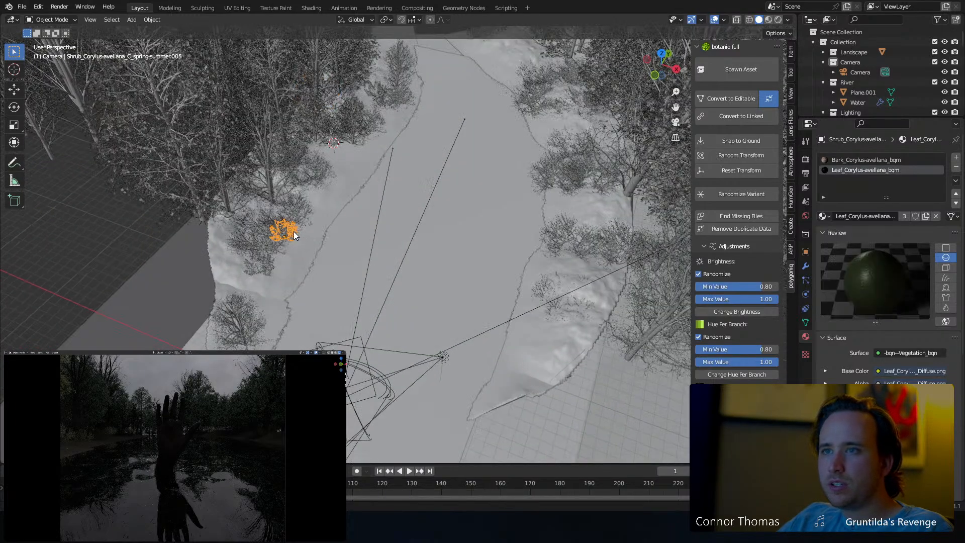
key("KP_7")
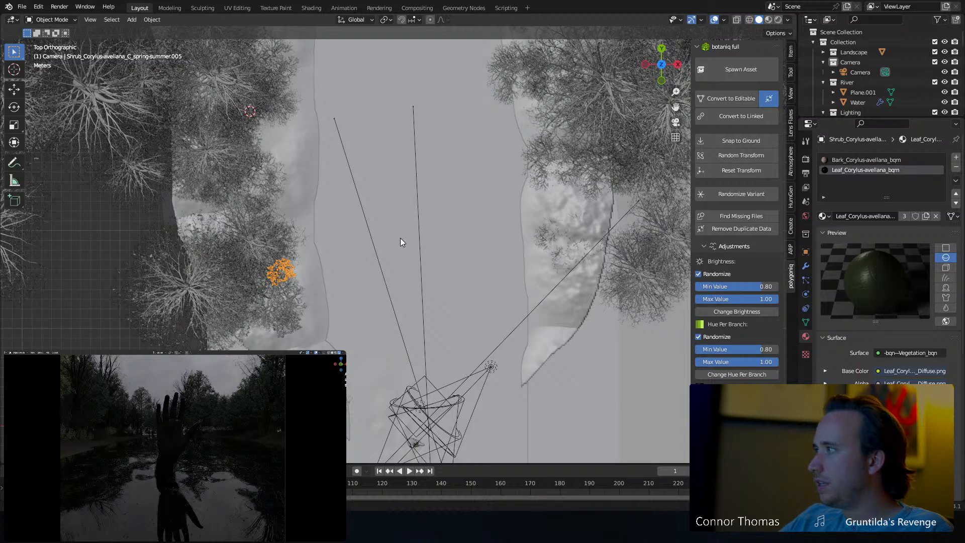
middle_click_drag(400, 238, 308, 275, "shift")
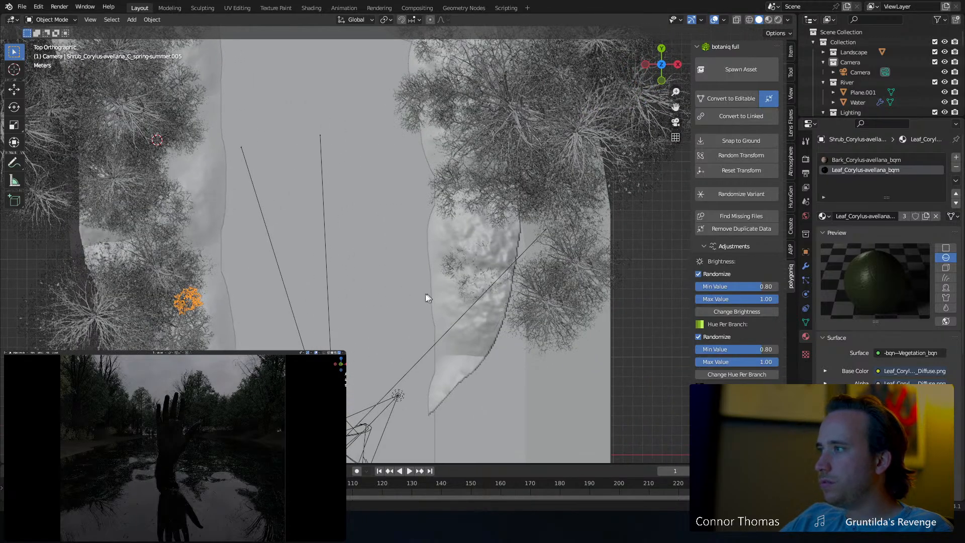
middle_click_drag(426, 295, 413, 294, "shift")
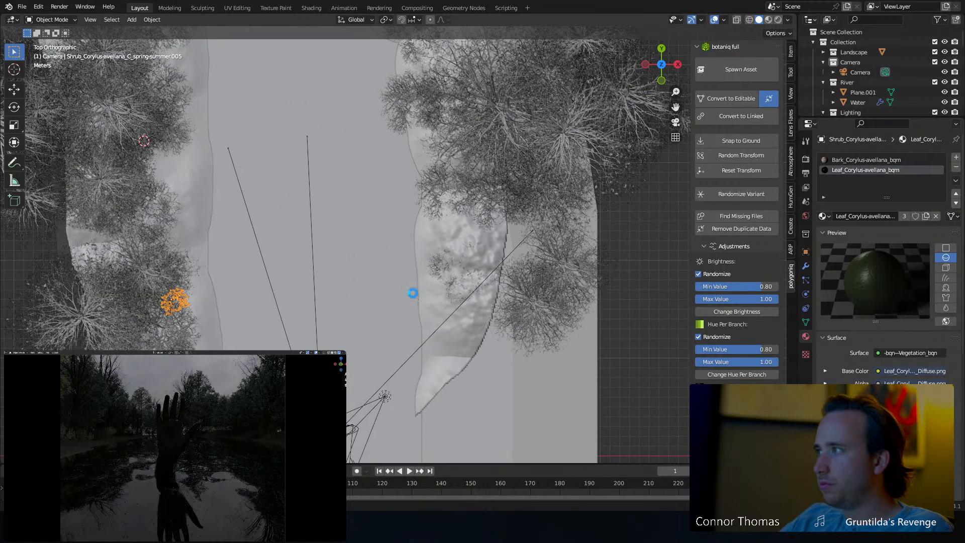
key("ctrl+s")
Duplicate the selected Corylus shrub across the river and place the copy on the right bank near the tree edge.
middle_click_drag(411, 292, 373, 275, "shift")
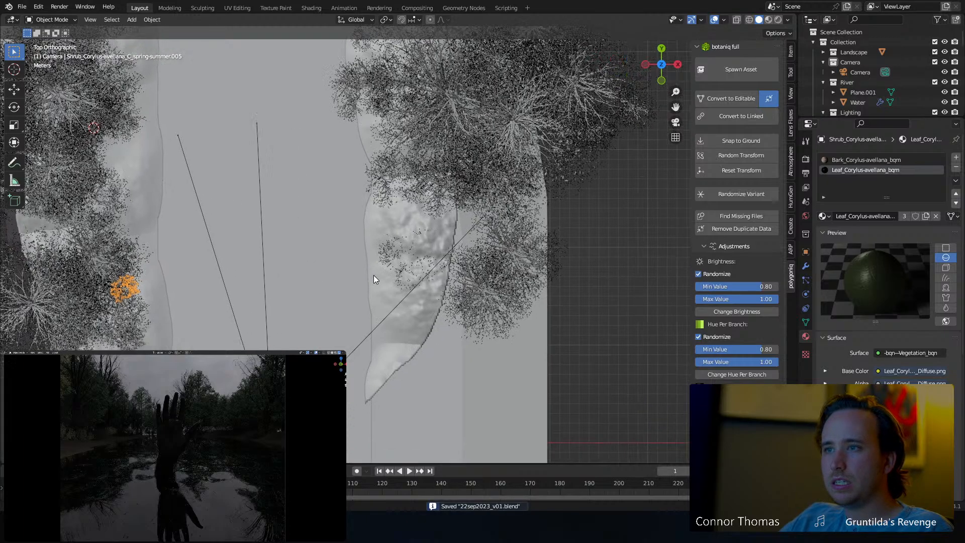
key("shift+d")
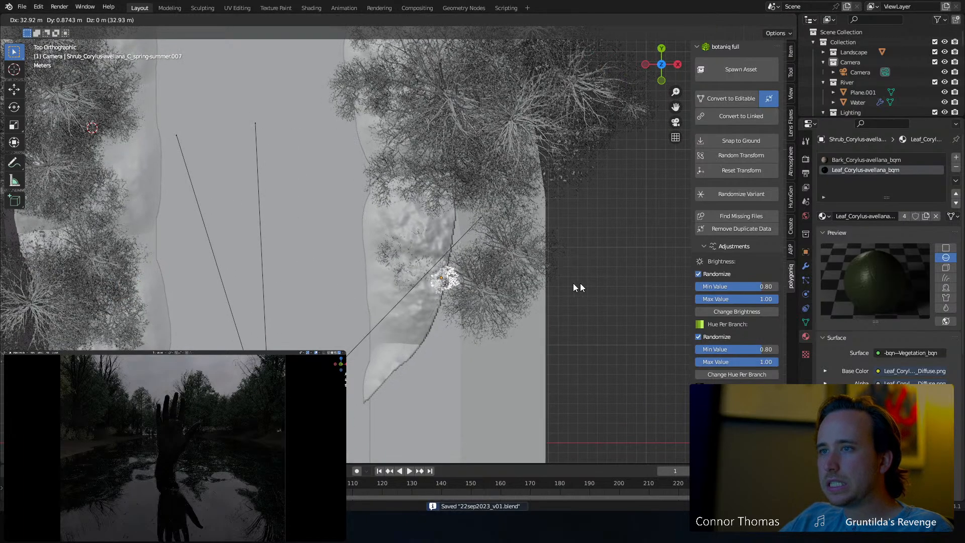
left_click(556, 295)
key("g")
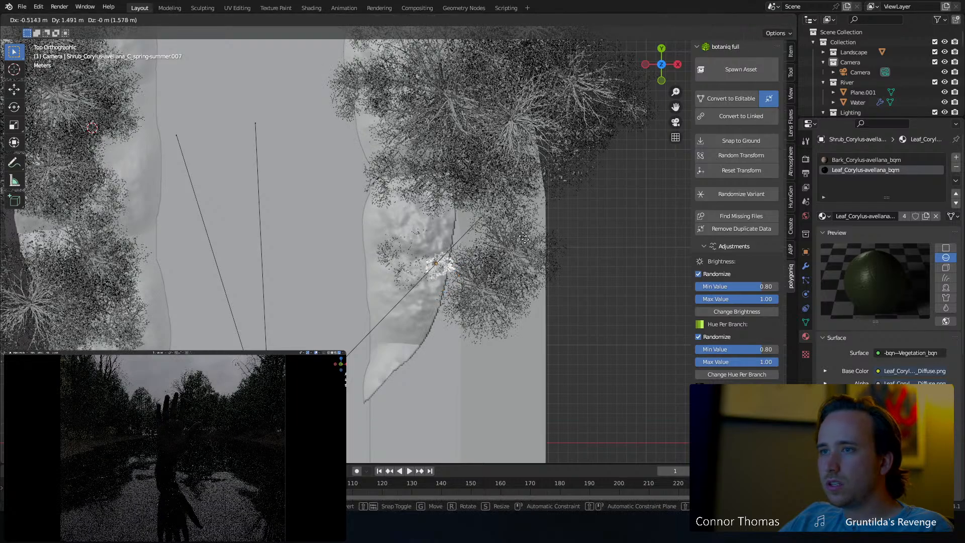
left_click(485, 187)
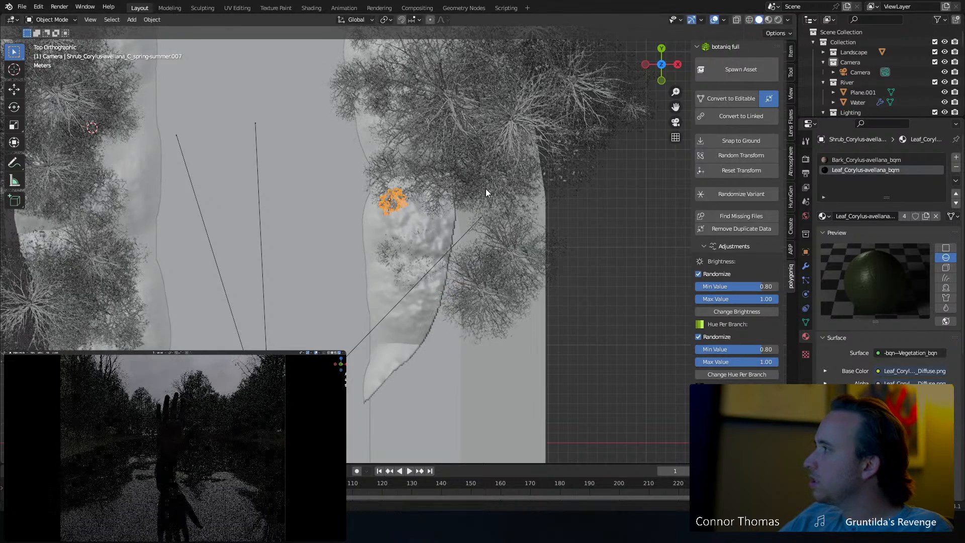
Duplicate the right-bank shrub about 5.5 m away under the trees and reposition the copy beside the large trunk in camera view.
key("shift+d")
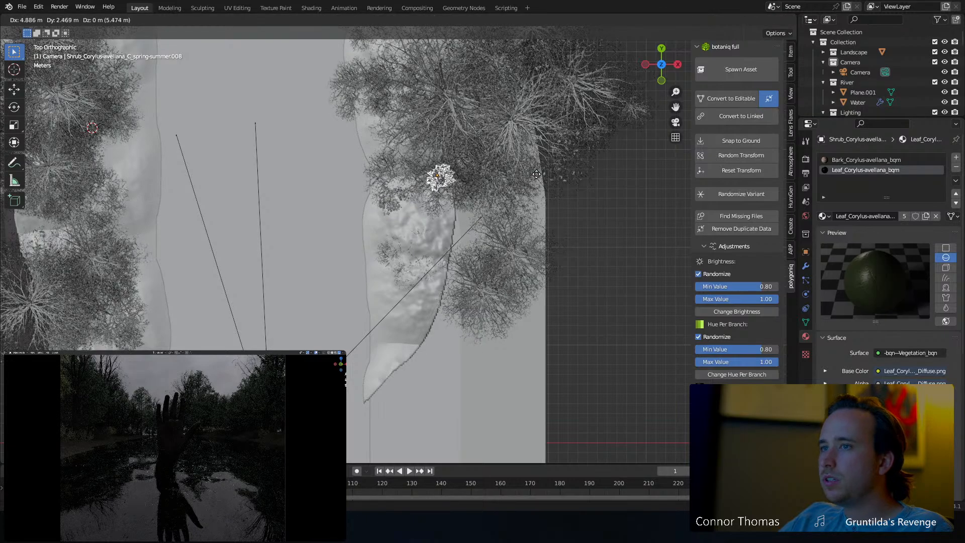
left_click(536, 174)
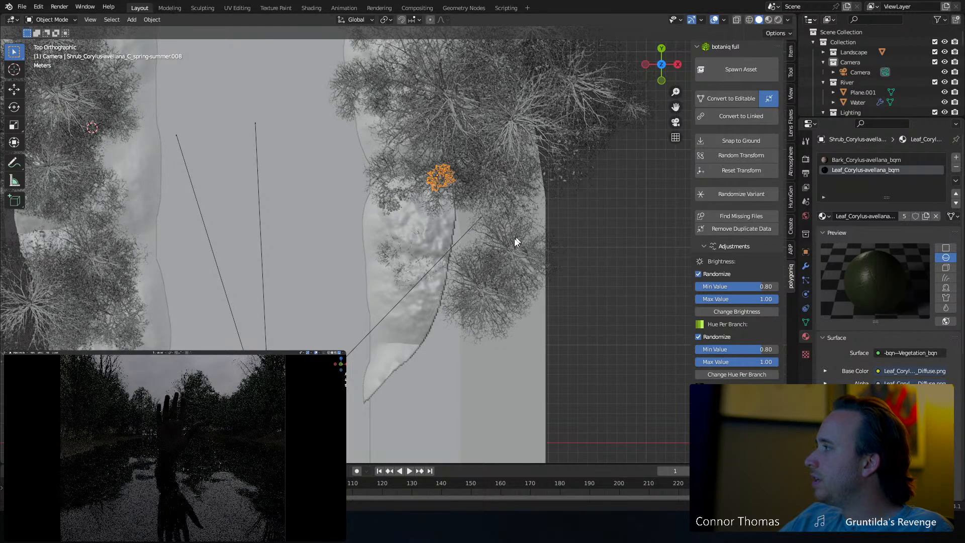
key("KP_0")
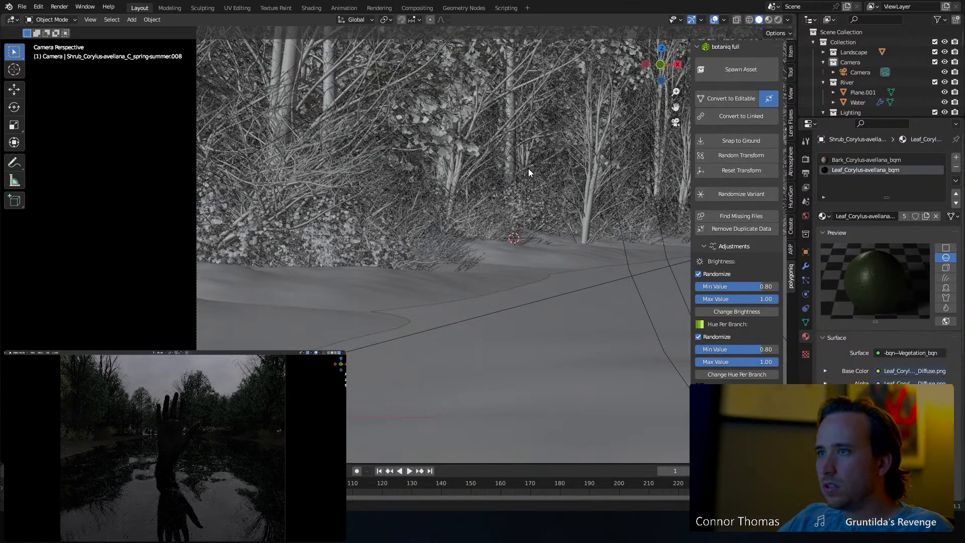
middle_click_drag(528, 172, 151, 189, "shift")
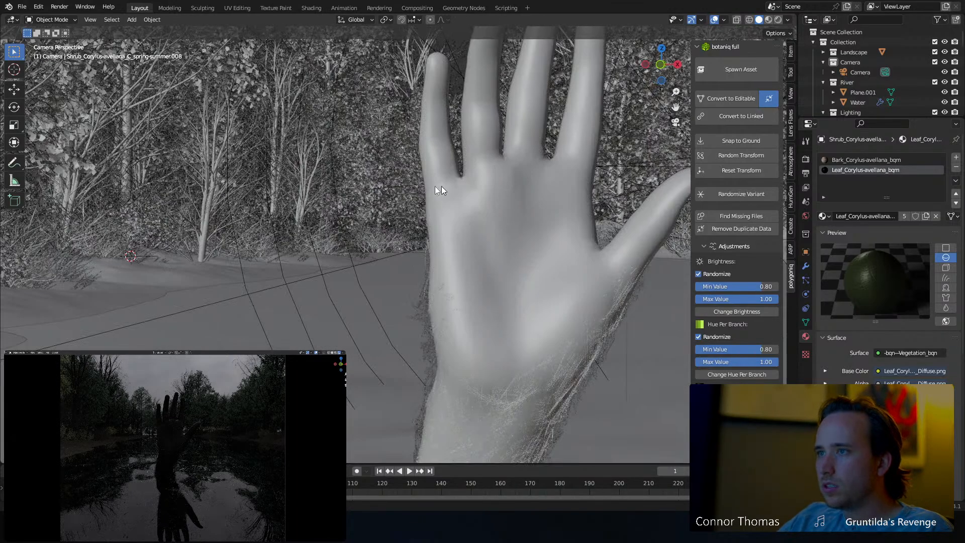
middle_click_drag(674, 184, 1, 161, "shift")
middle_click_drag(267, 418, 249, 418, "shift")
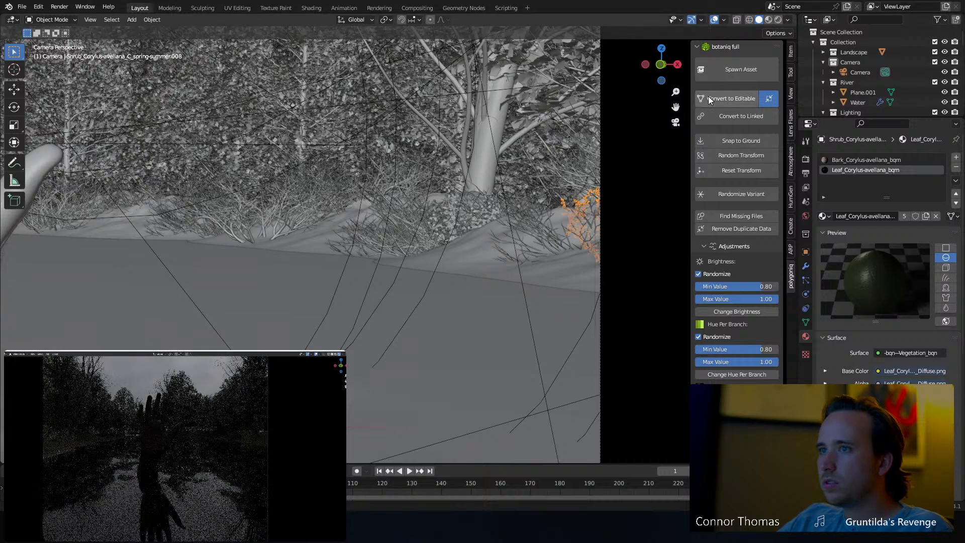
middle_click_drag(366, 194, 449, 286, "shift")
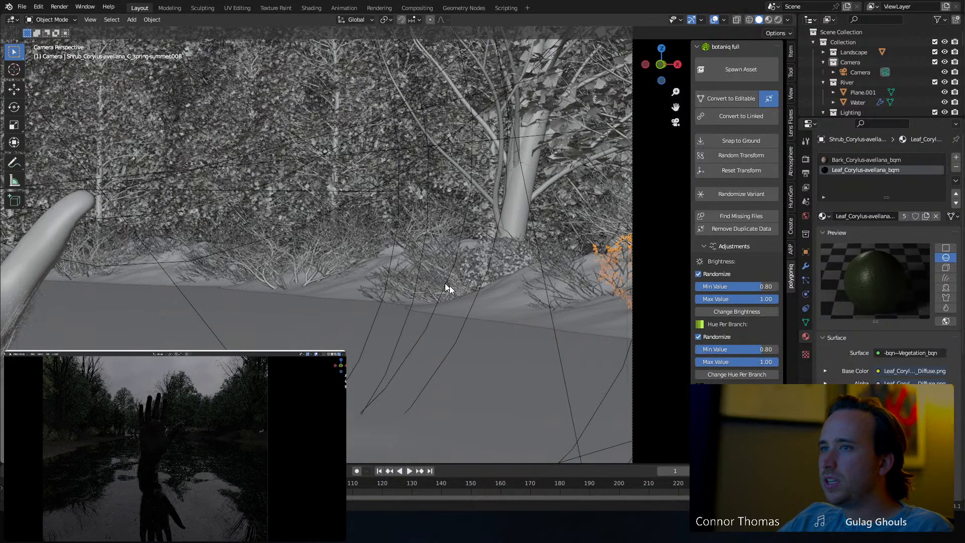
key("g")
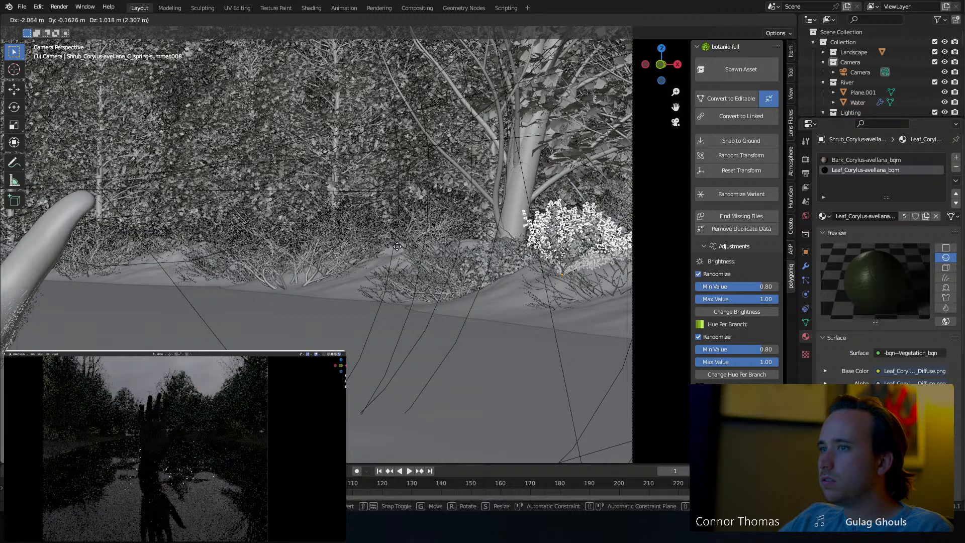
left_click(398, 247)
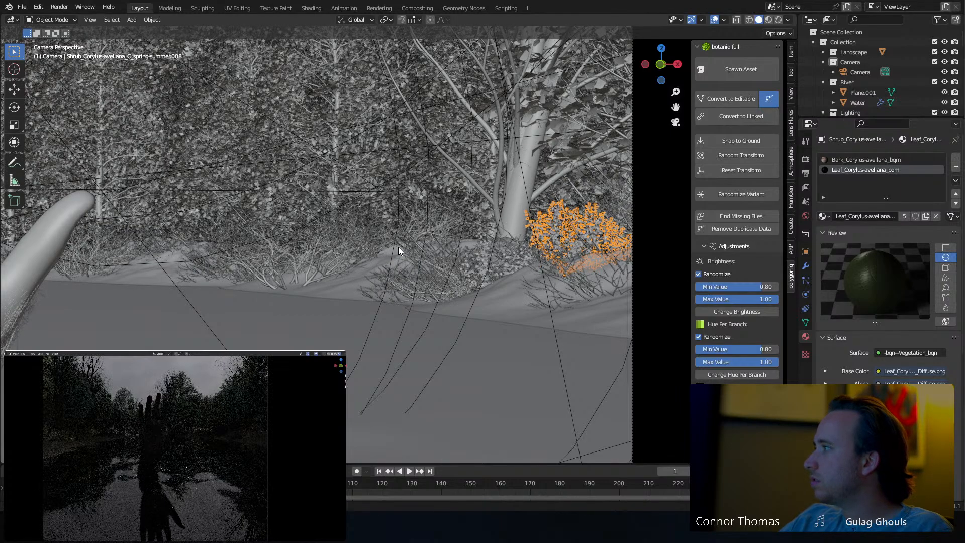
key("g")
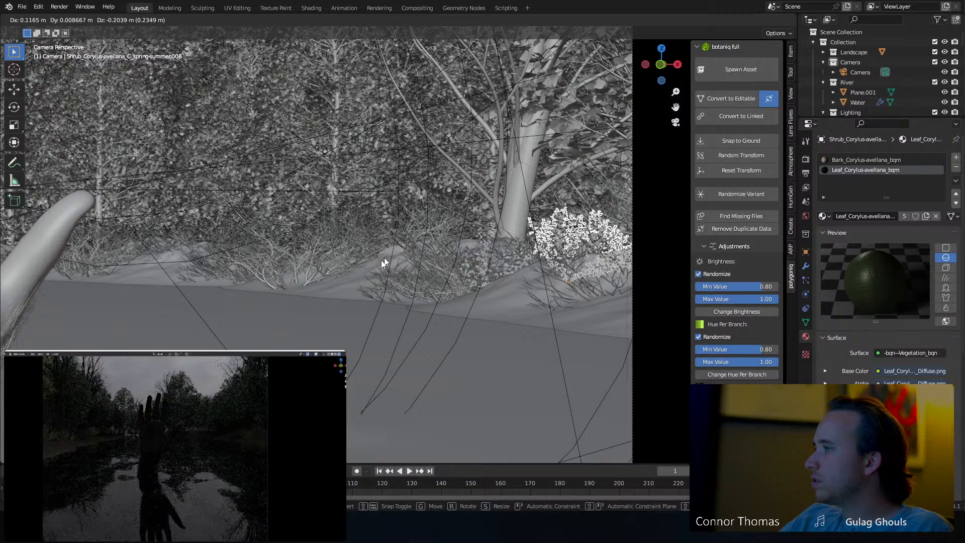
left_click(402, 255)
In top view, duplicate the shrub about 13 m farther up the right bank and rotate the copy.
key("KP_7")
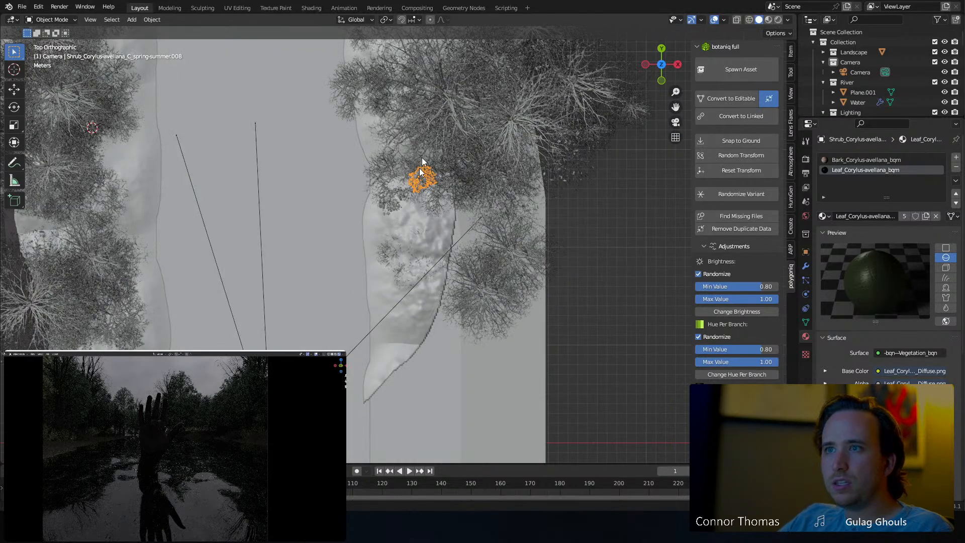
middle_click_drag(433, 178, 462, 326, "shift")
key("shift+d")
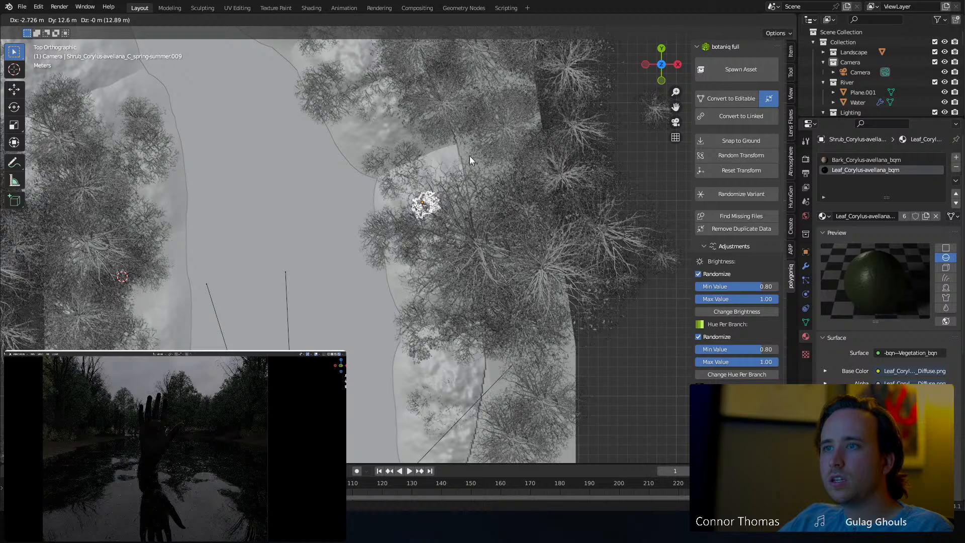
left_click(467, 155)
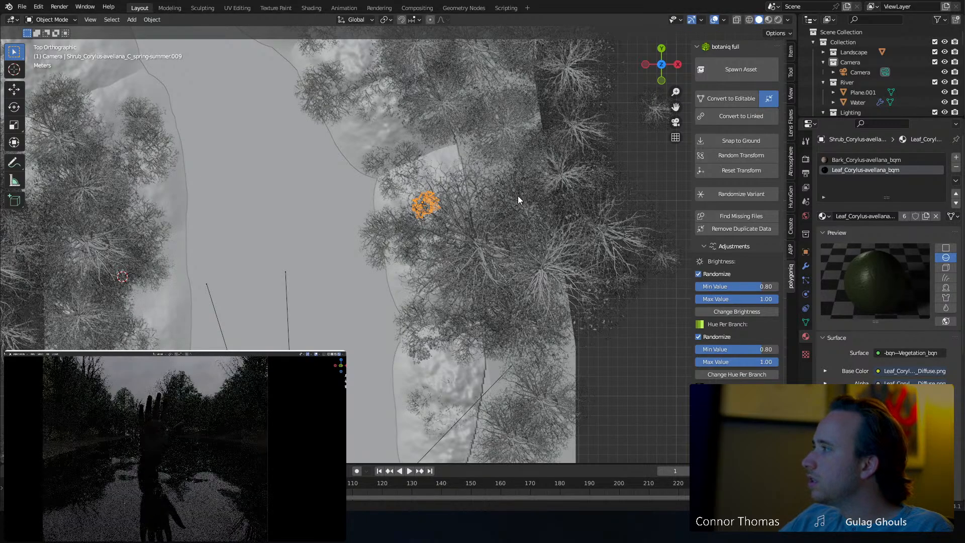
key("r")
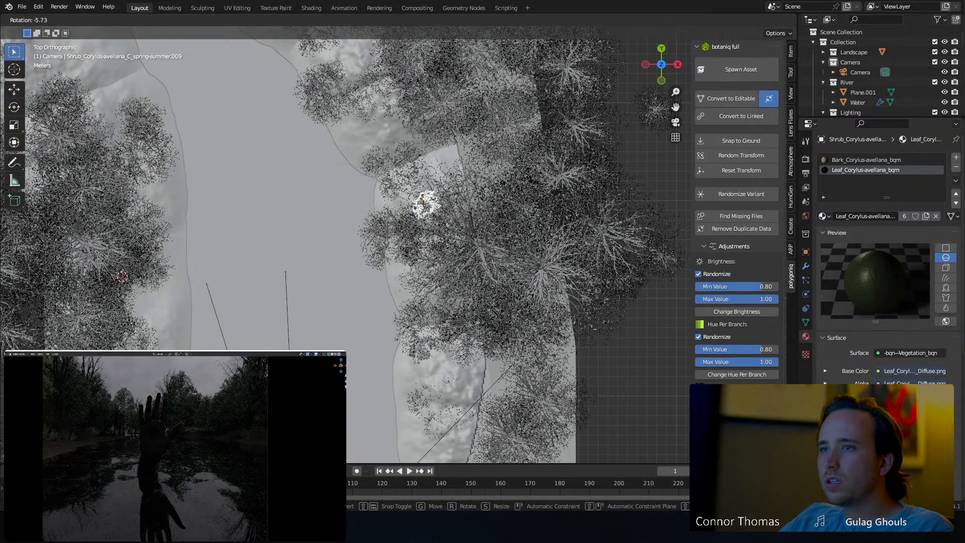
left_click(463, 190)
Move the rotated copy closer to the water's edge in top view.
middle_click_drag(462, 190, 469, 107)
key("KP_7")
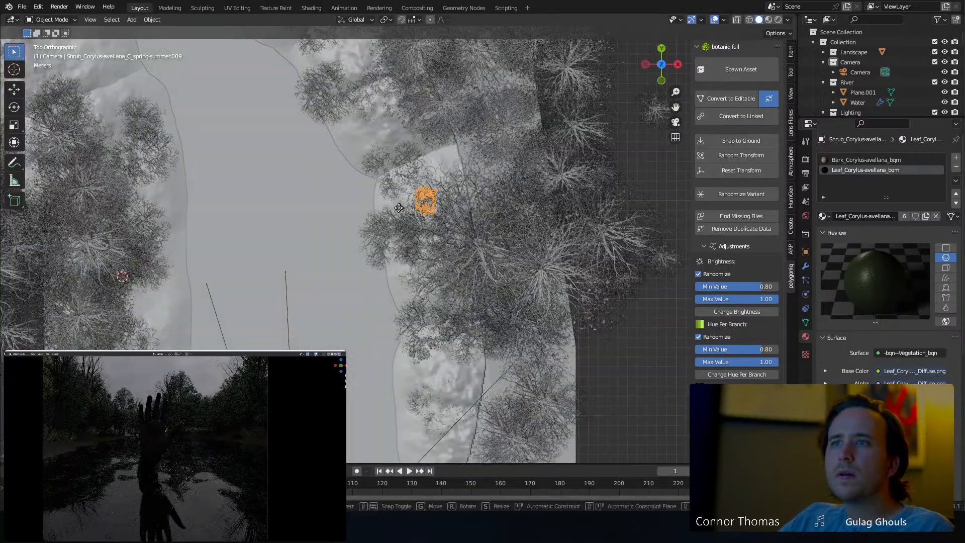
key("g")
left_click(384, 213)
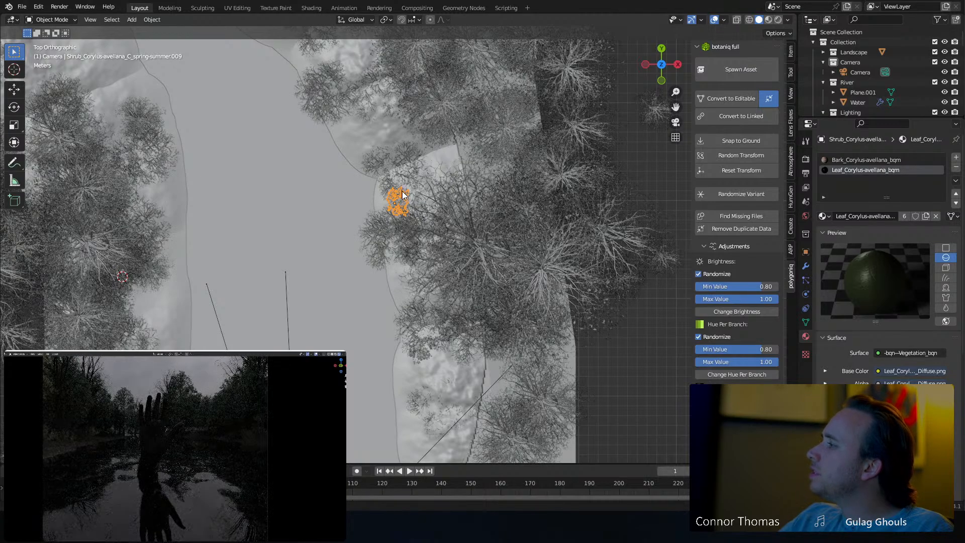
Duplicate the shrub far up the right bank to the open ground near the river bend and rotate the copy.
middle_click_drag(403, 195, 409, 282, "shift")
key("shift+d")
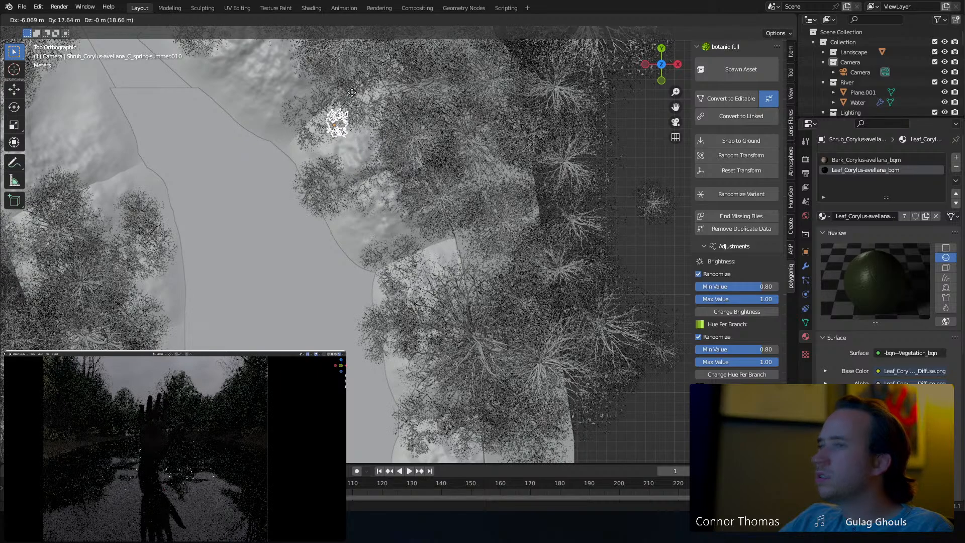
left_click(288, 72)
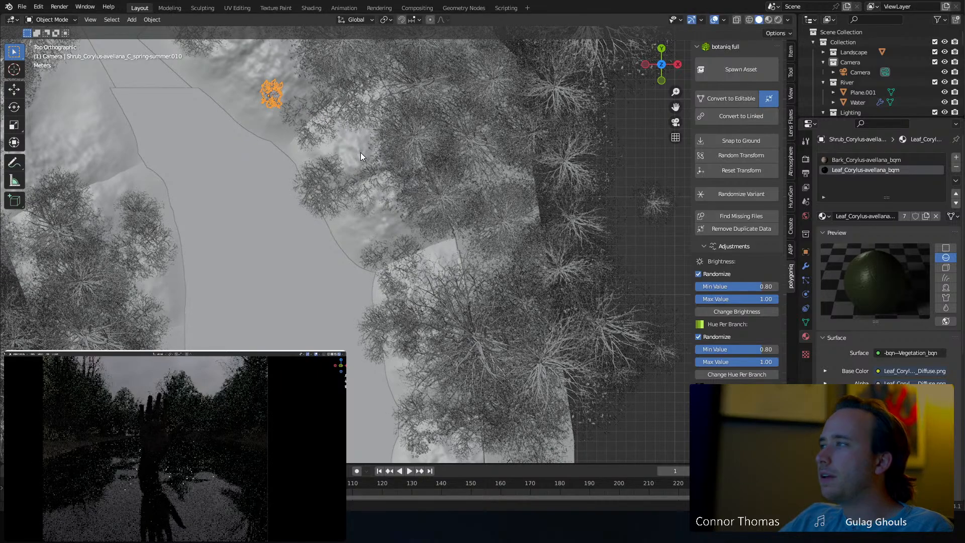
key("r")
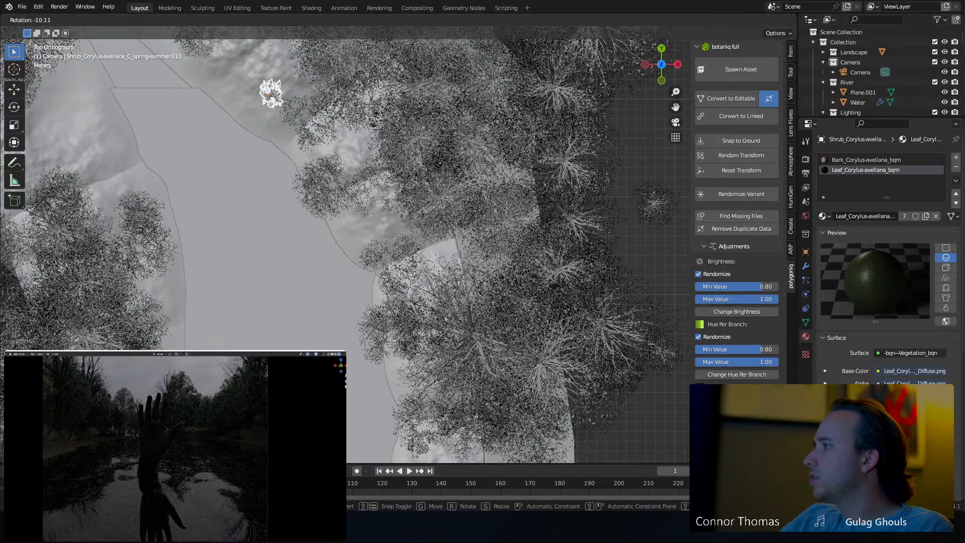
left_click(350, 86)
Duplicate that shrub back down the right bank into the gap between the bare shrubs and check it in camera view.
key("shift+d")
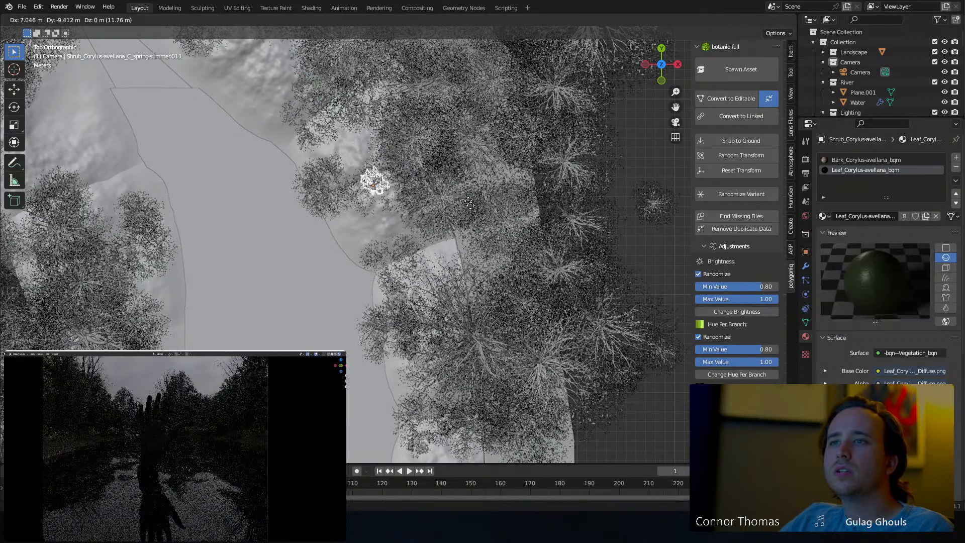
left_click(470, 238)
middle_click_drag(461, 261, 463, 142)
key("KP_0")
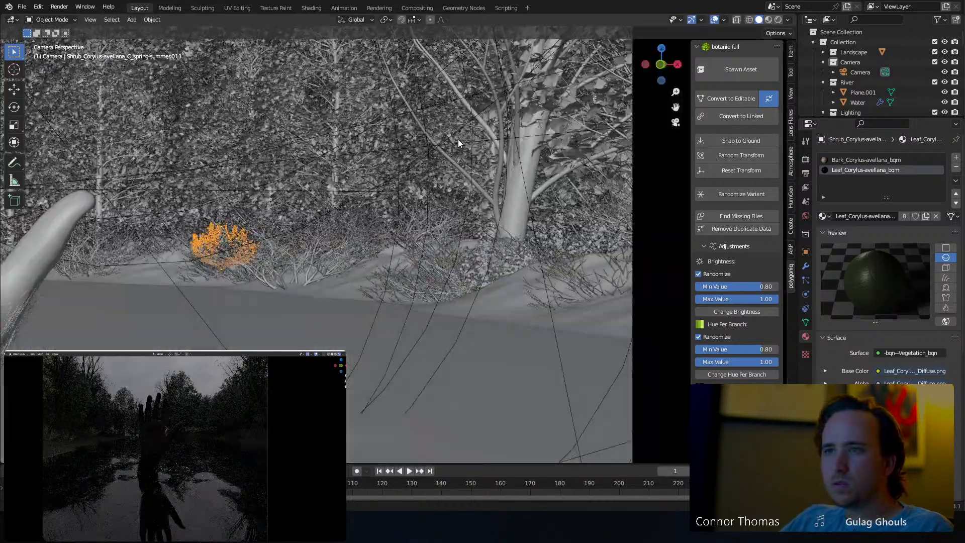
Duplicate the shrub in camera view, place the copy slightly closer to the waterline and lower it along Z.
scroll(304, 234, "up", 3)
key("shift+d")
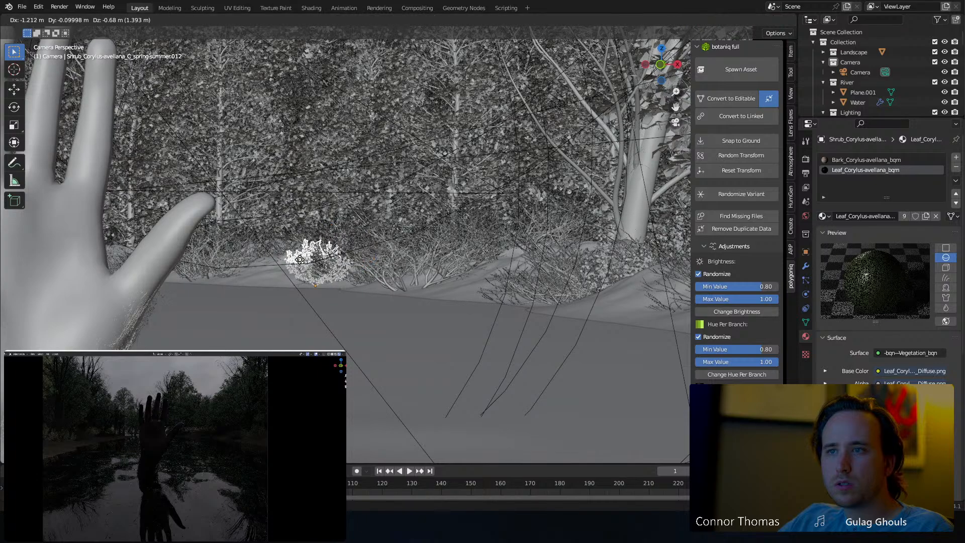
key("z")
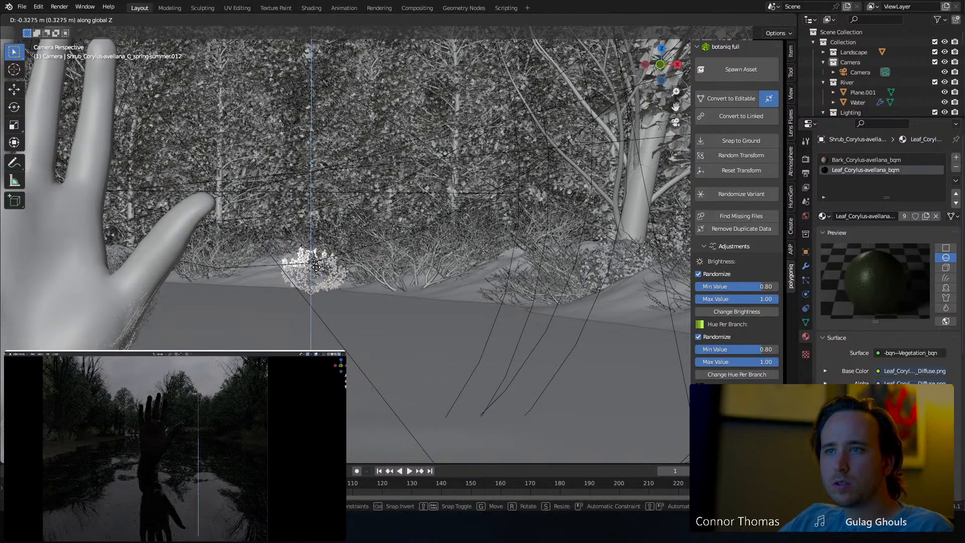
left_click(380, 282)
Deselect all objects and save the file.
key("a")
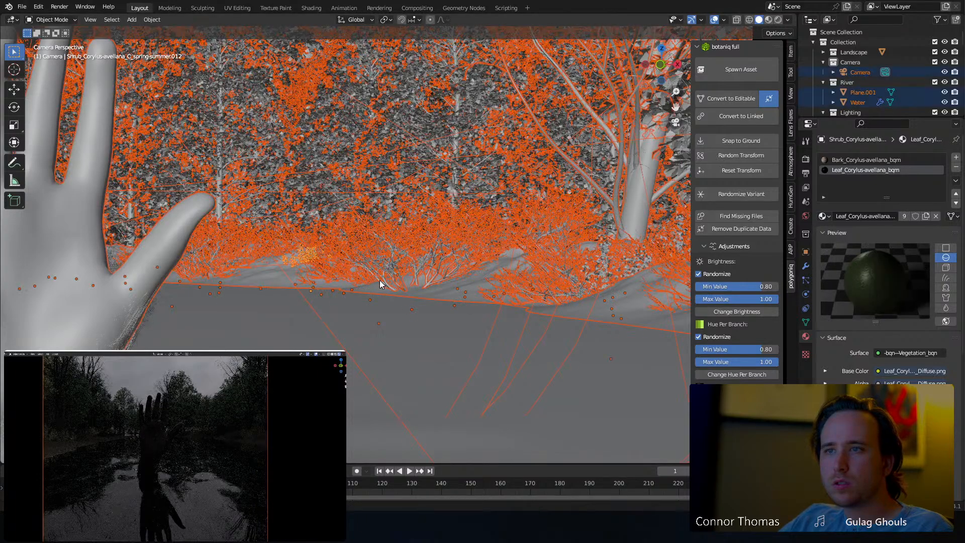
key("alt+a")
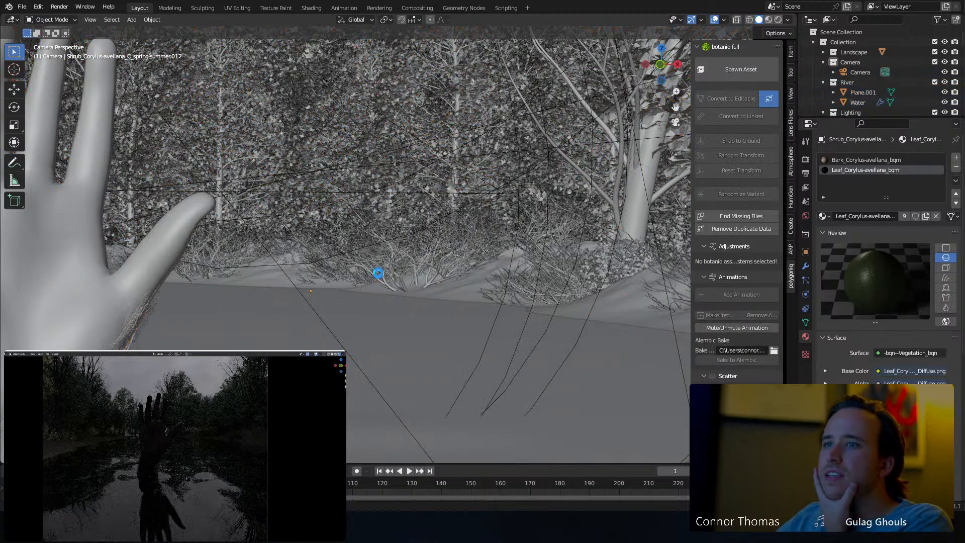
key("ctrl+s")
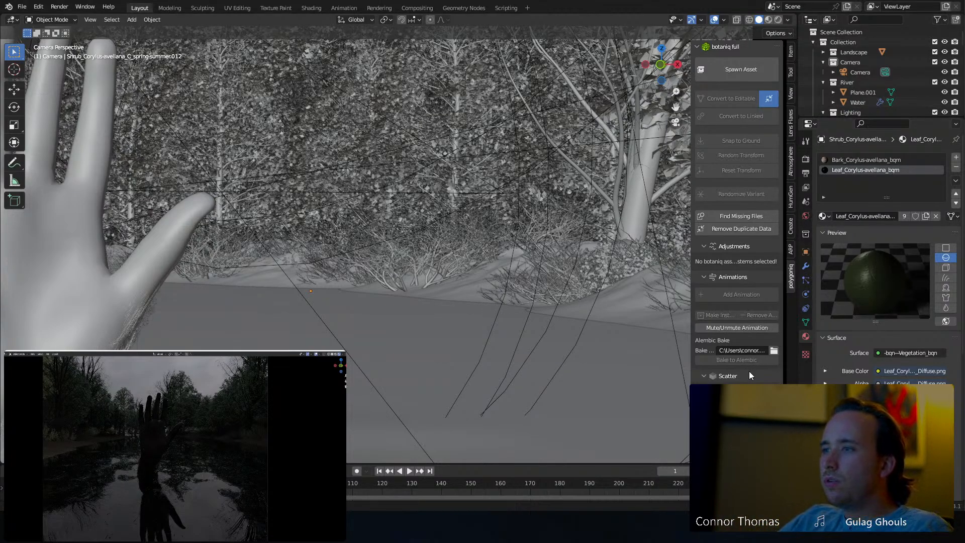
Select the river bank landscape and enable viewport display for its Weeds_Tall_B and Grass_European scatter systems.
scroll(742, 376, "down", 3)
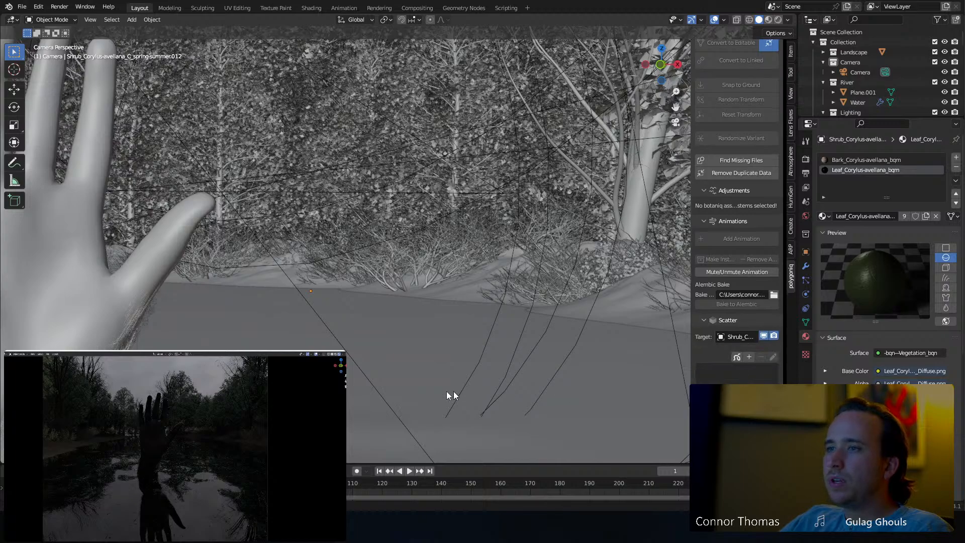
left_click(458, 293)
scroll(773, 305, "down", 12)
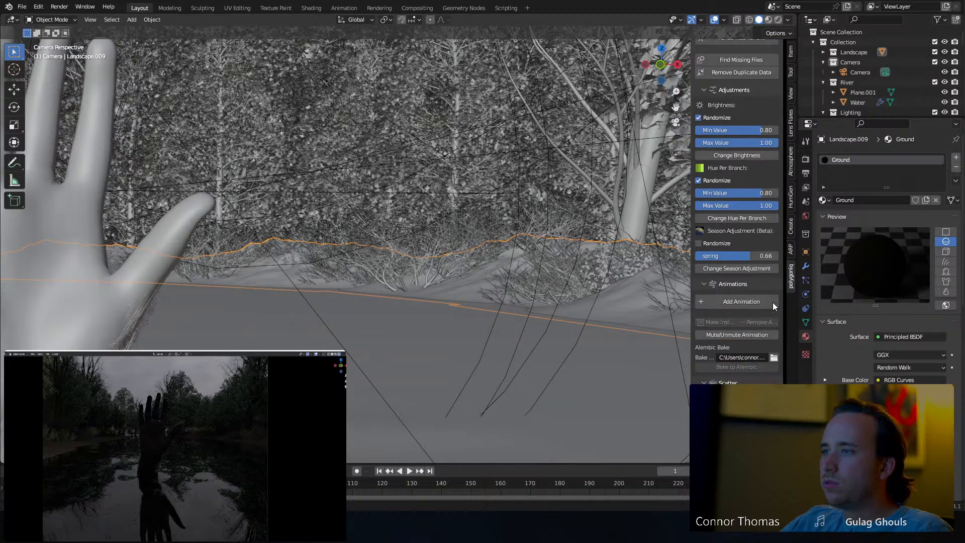
left_click(772, 295)
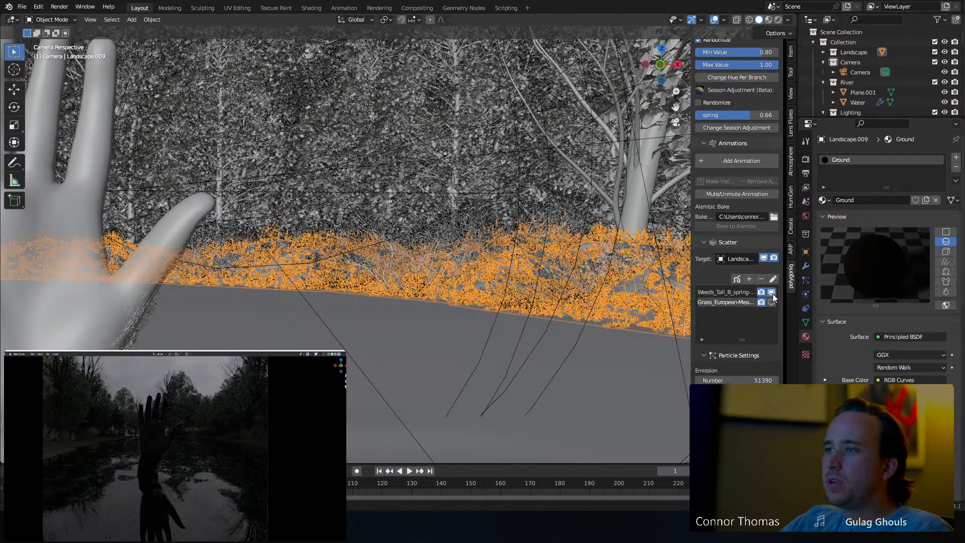
middle_click_drag(365, 307, 356, 327)
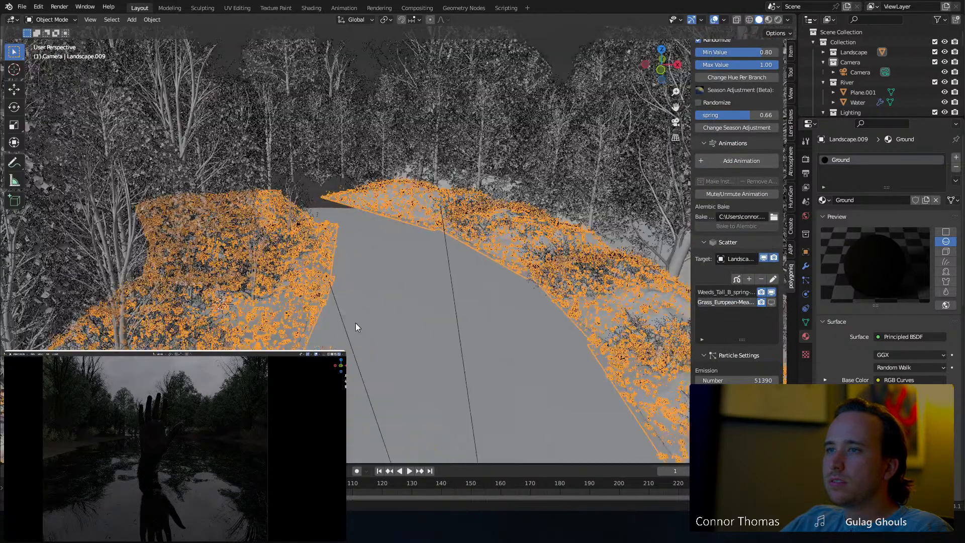
left_click(772, 303)
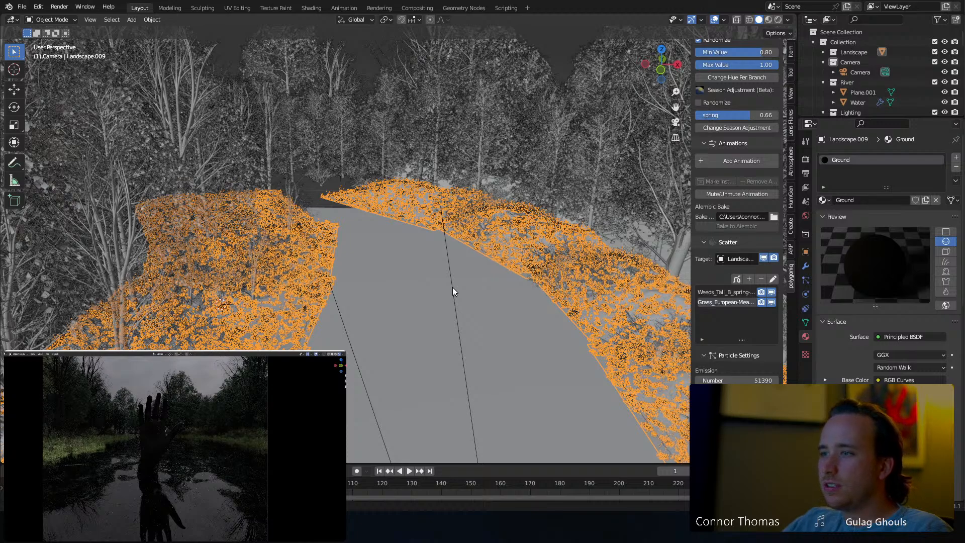
Review the Grass_European scatter settings and raise its viewport display percentage to 100%.
scroll(746, 345, "down", 5)
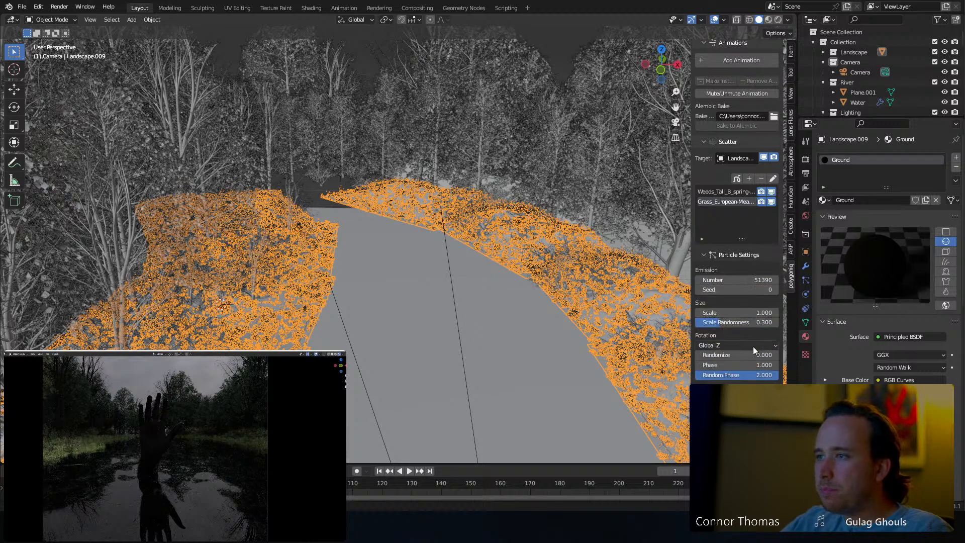
scroll(737, 252, "down", 11)
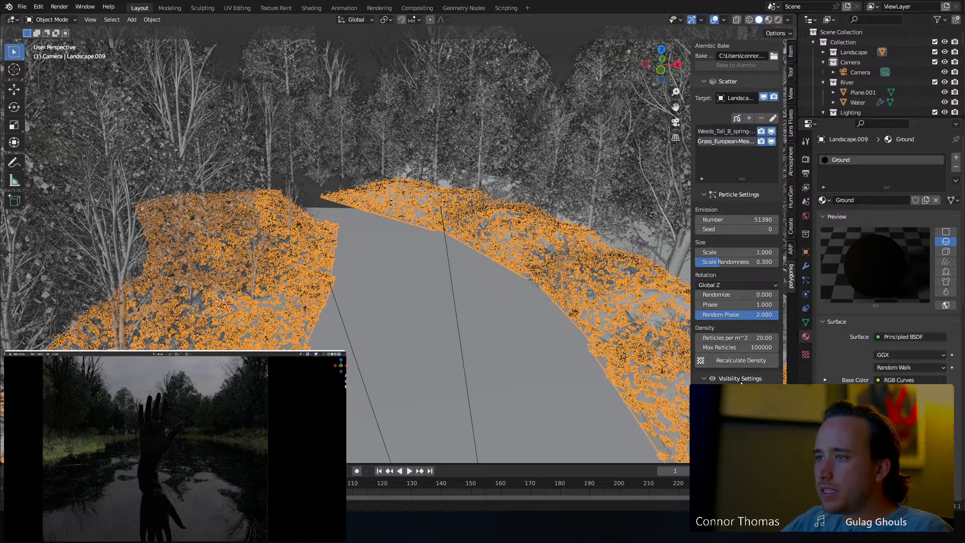
scroll(736, 395, "down", 2)
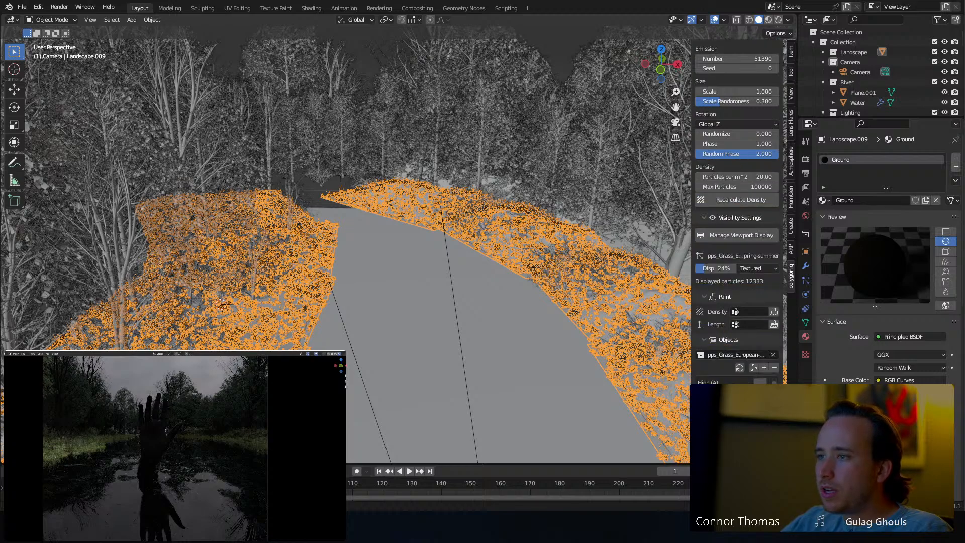
scroll(724, 356, "down", 5)
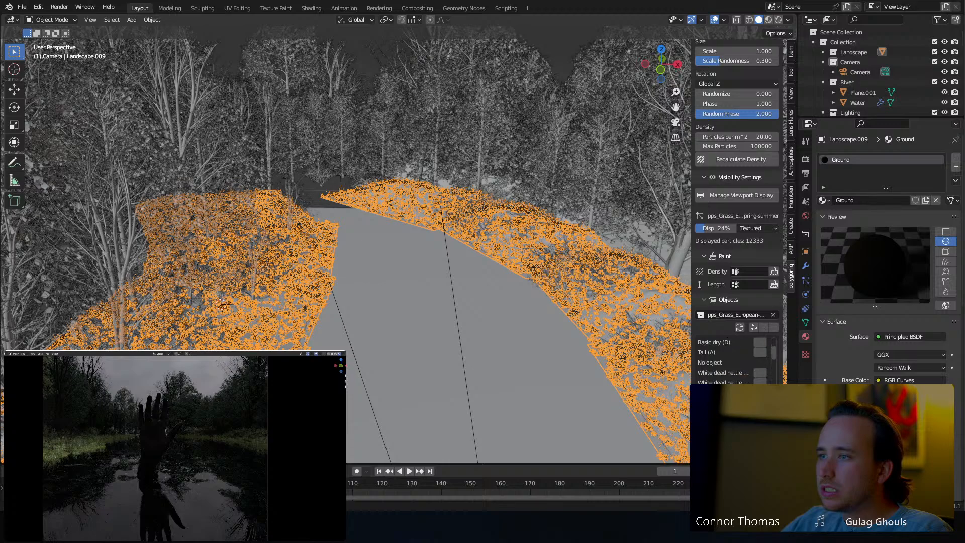
scroll(732, 297, "up", 9)
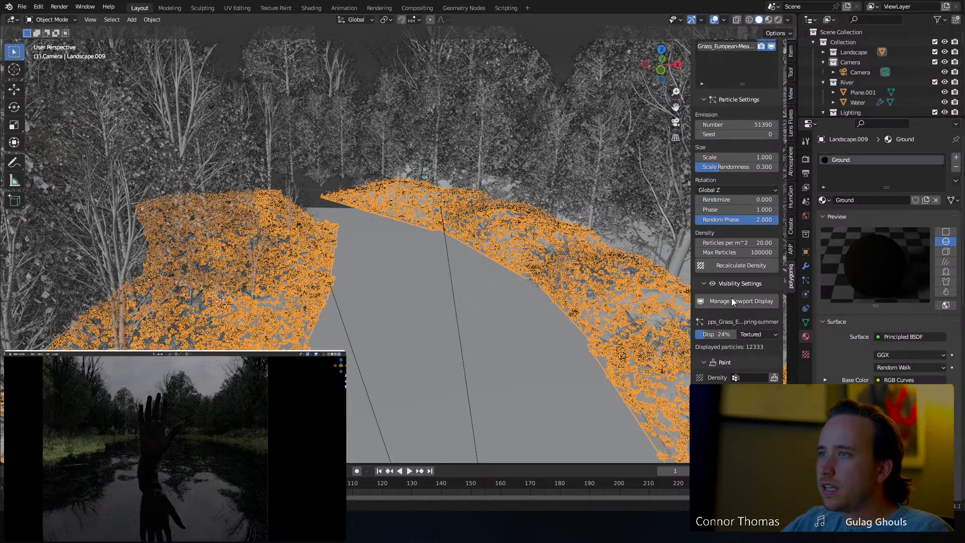
scroll(732, 298, "up", 3)
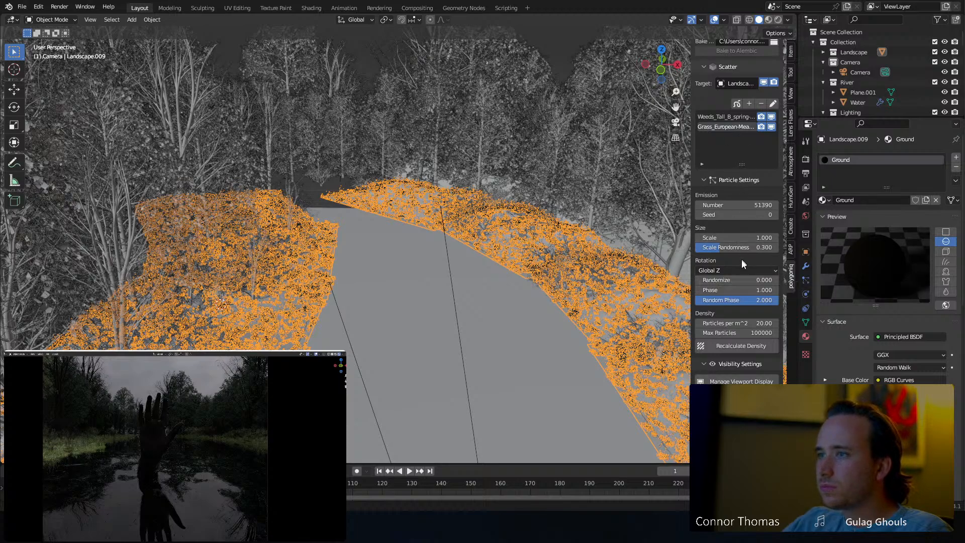
scroll(730, 310, "down", 4)
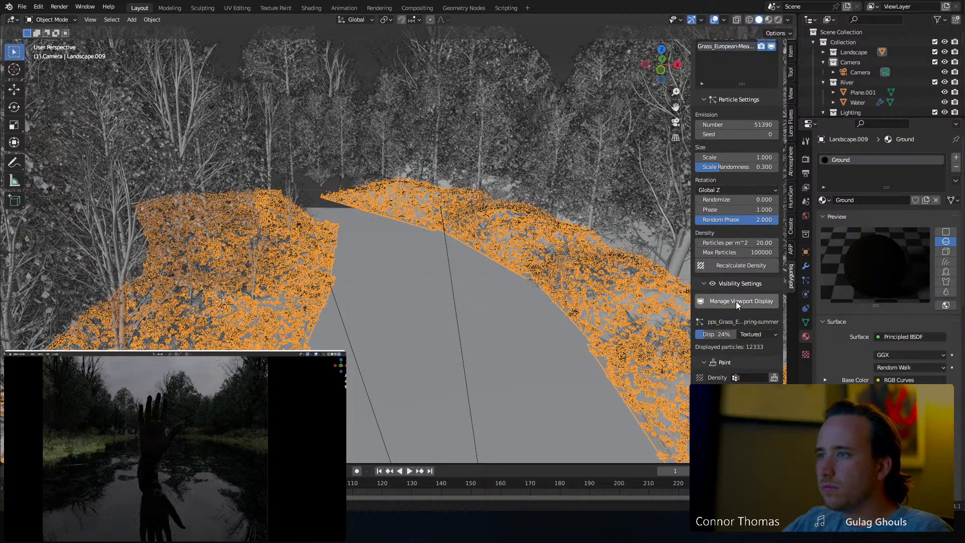
scroll(736, 301, "down", 1)
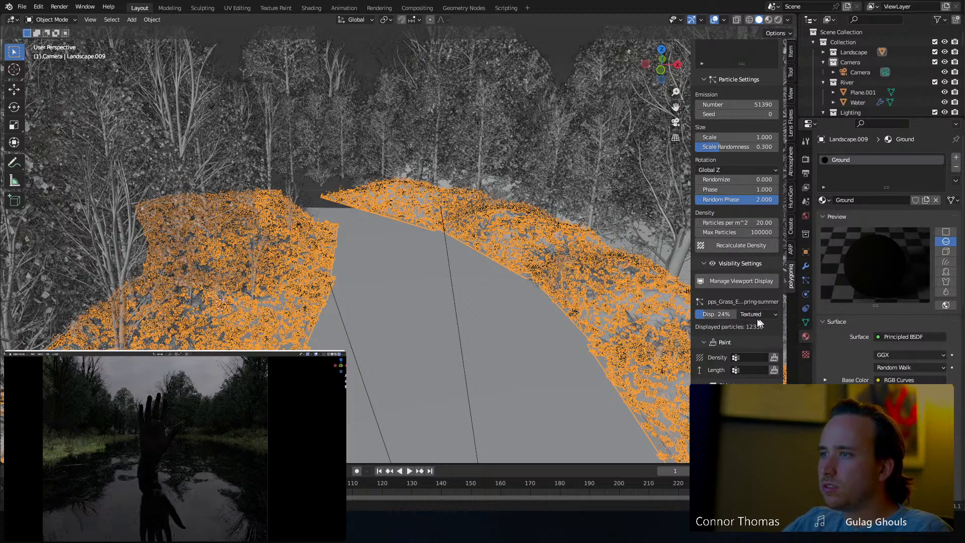
left_click_drag(732, 314, 764, 315)
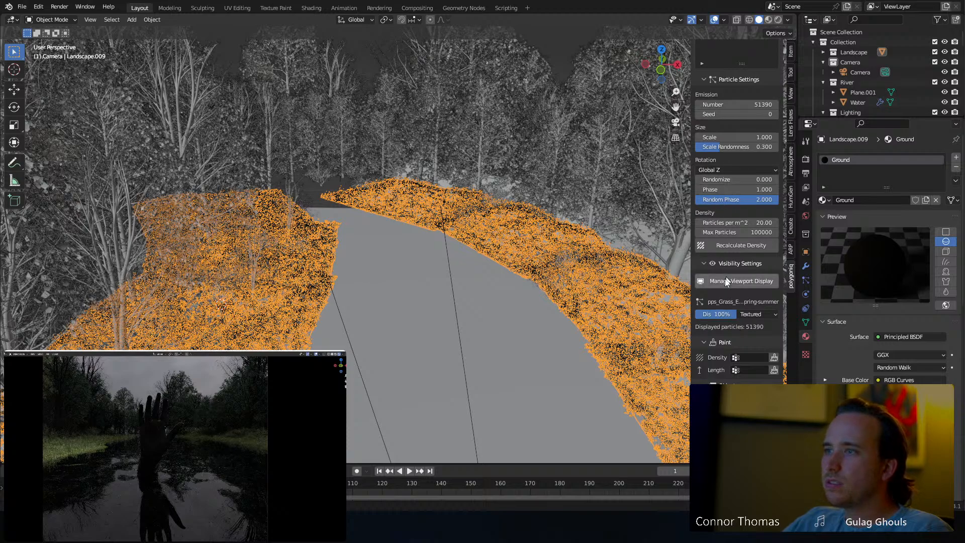
Select the Weeds_Tall_B scatter system and raise its viewport display percentage to 100%.
scroll(724, 171, "up", 6)
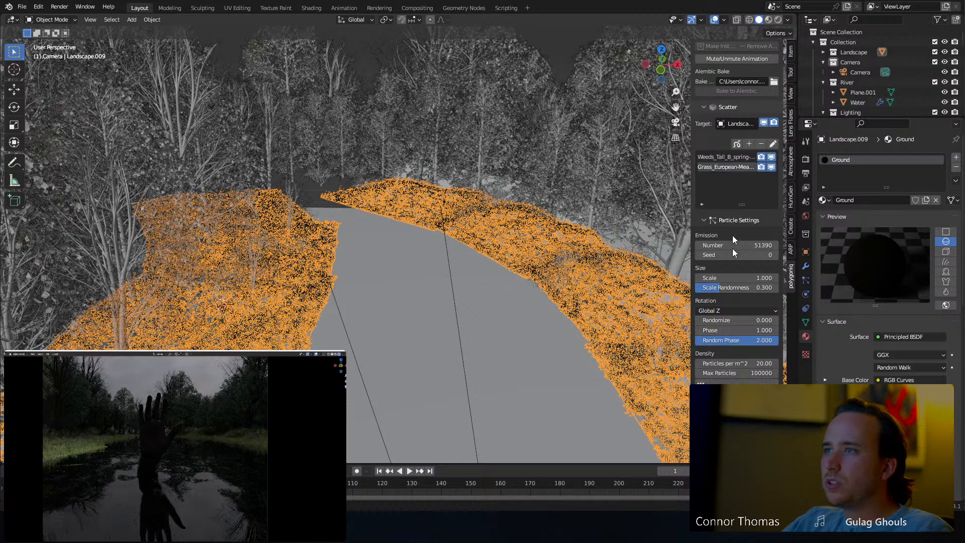
scroll(723, 351, "down", 5)
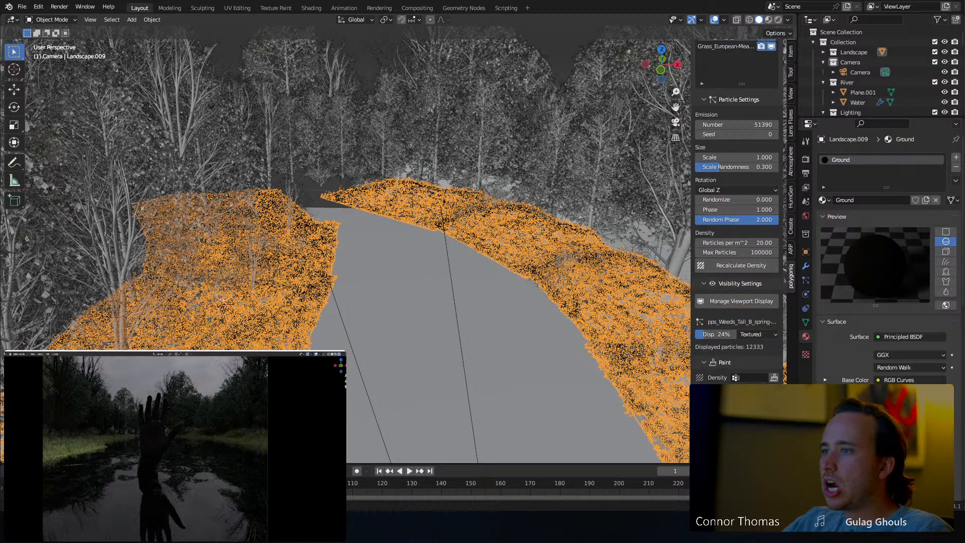
scroll(722, 357, "down", 1)
left_click_drag(716, 315, 718, 315)
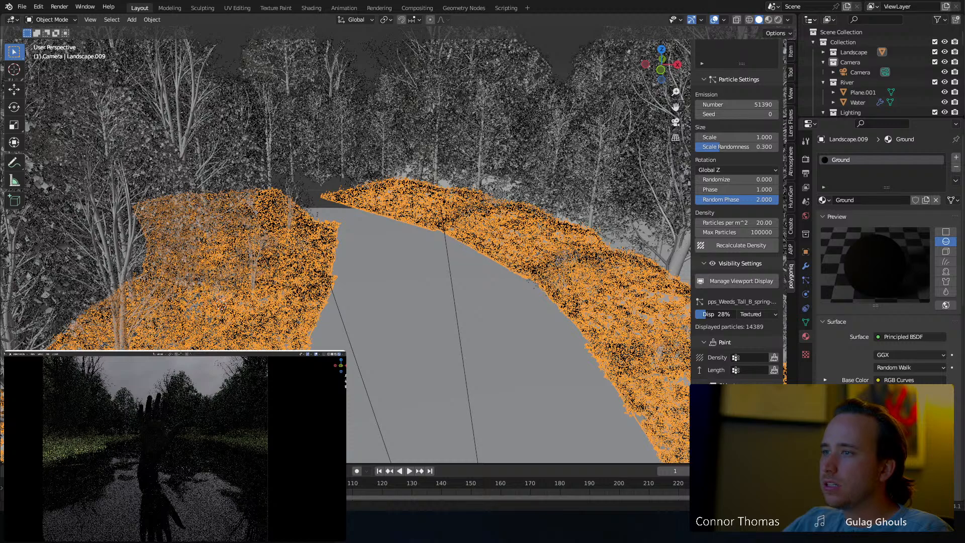
left_click_drag(718, 314, 737, 314)
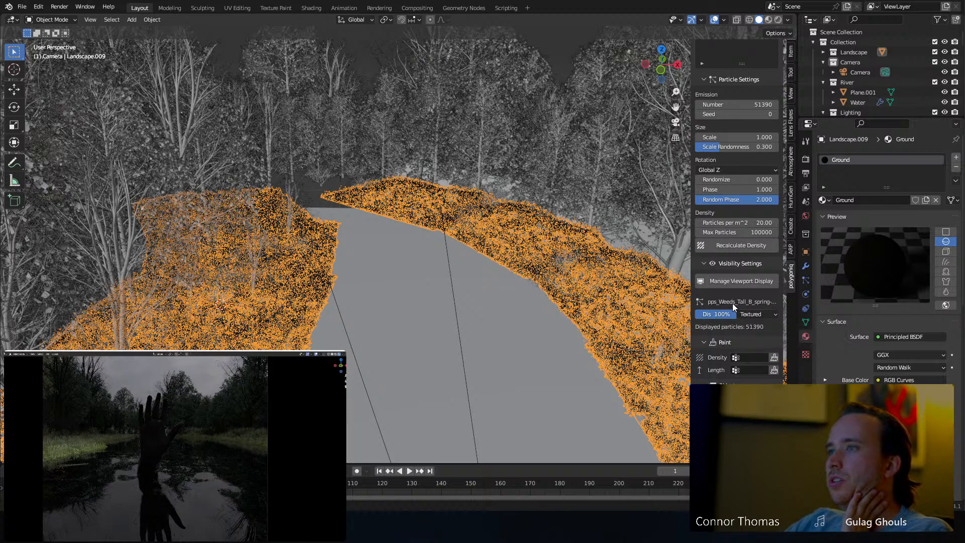
Examine the Weeds_Tall_B scatter's settings and object list, widening the sidebar to read the full names and weights.
scroll(732, 303, "up", 7)
scroll(732, 303, "up", 5)
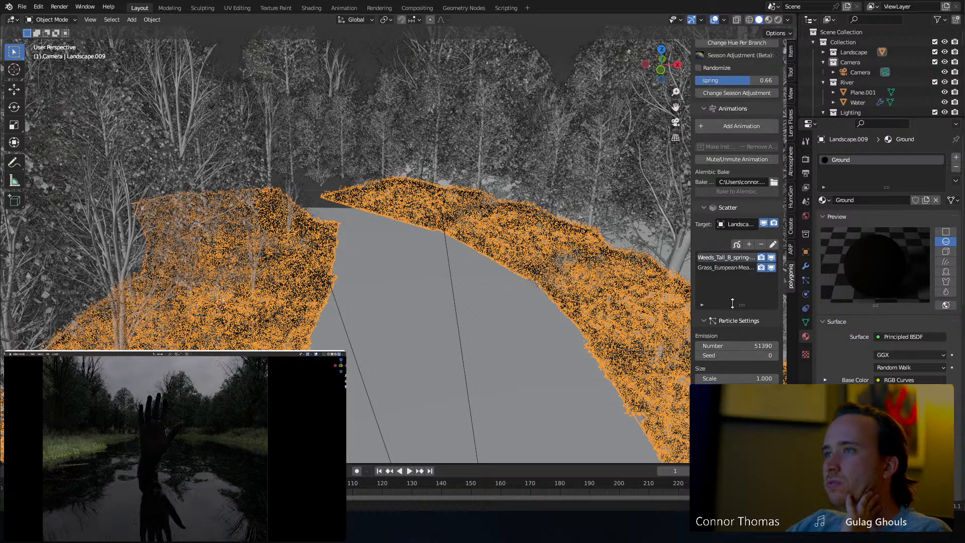
scroll(732, 303, "up", 5)
scroll(732, 304, "down", 15)
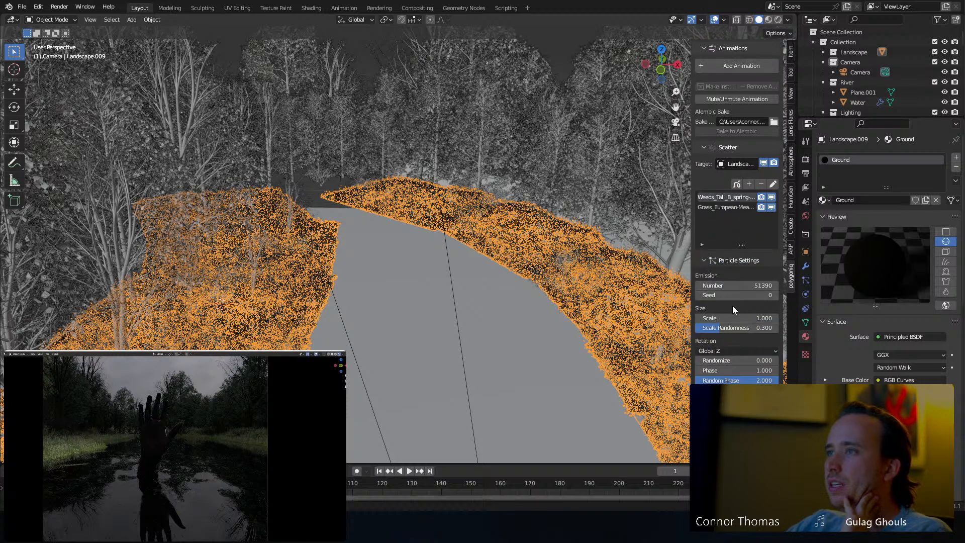
scroll(733, 314, "down", 1)
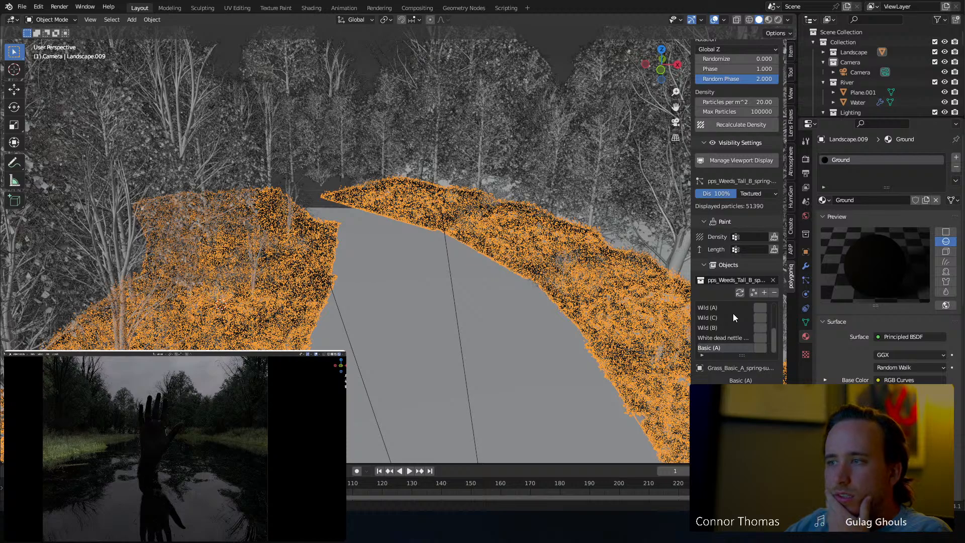
scroll(733, 312, "down", 1)
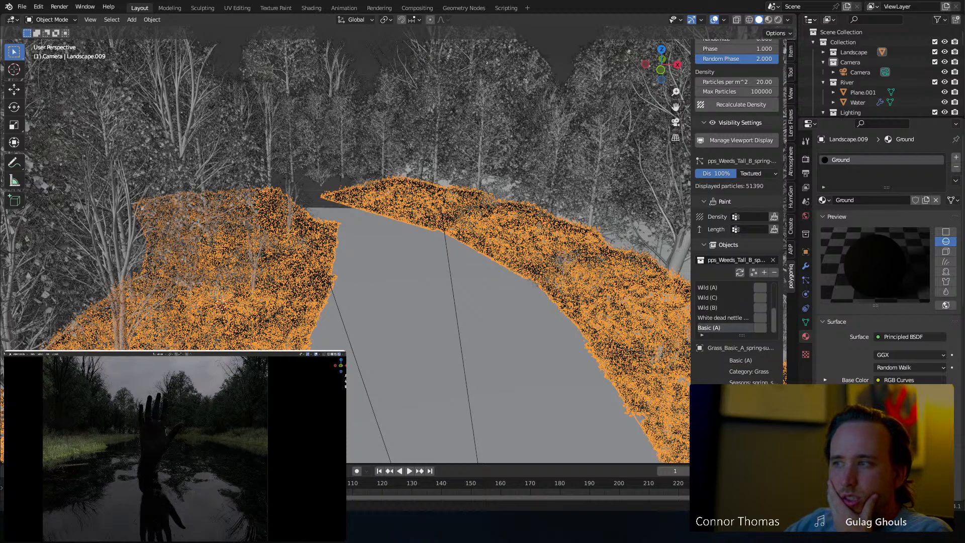
scroll(709, 309, "up", 5)
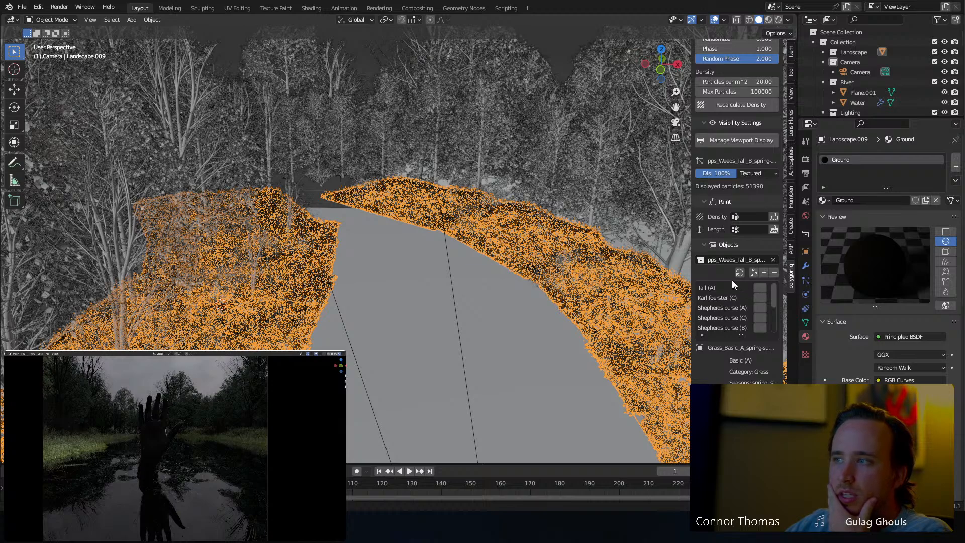
left_click_drag(690, 270, 662, 287)
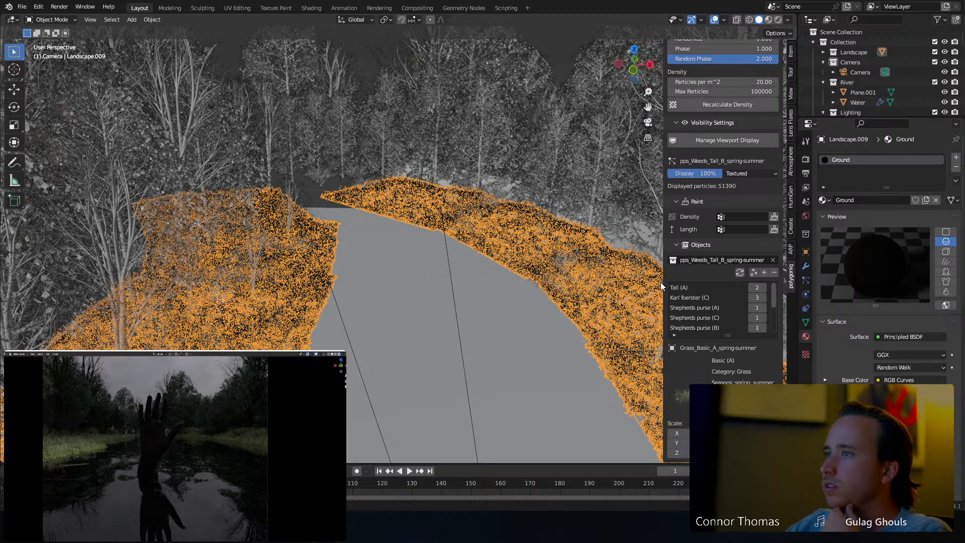
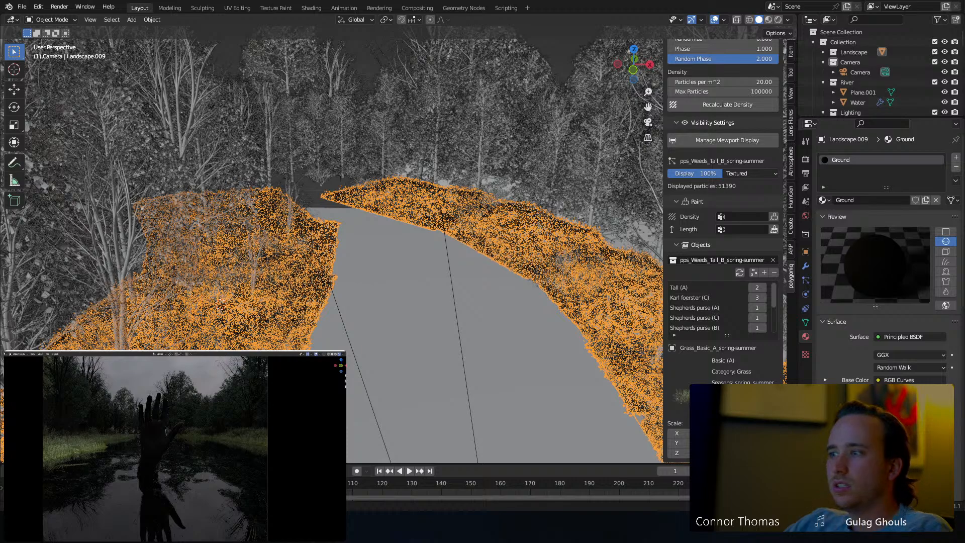
Set the Weeds_Tall_B scatter's viewport display percentage to 25%.
middle_click_drag(467, 287, 465, 291)
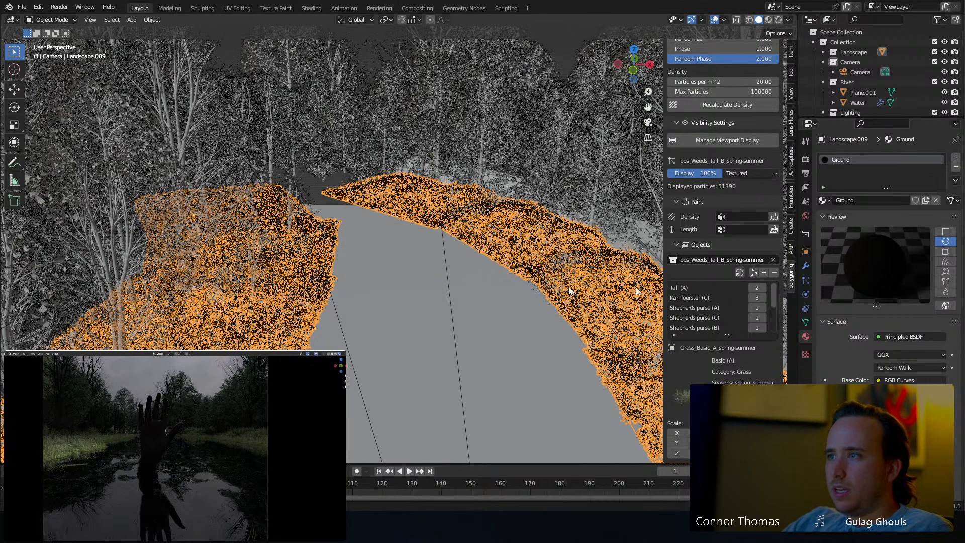
left_click(701, 175)
type("2")
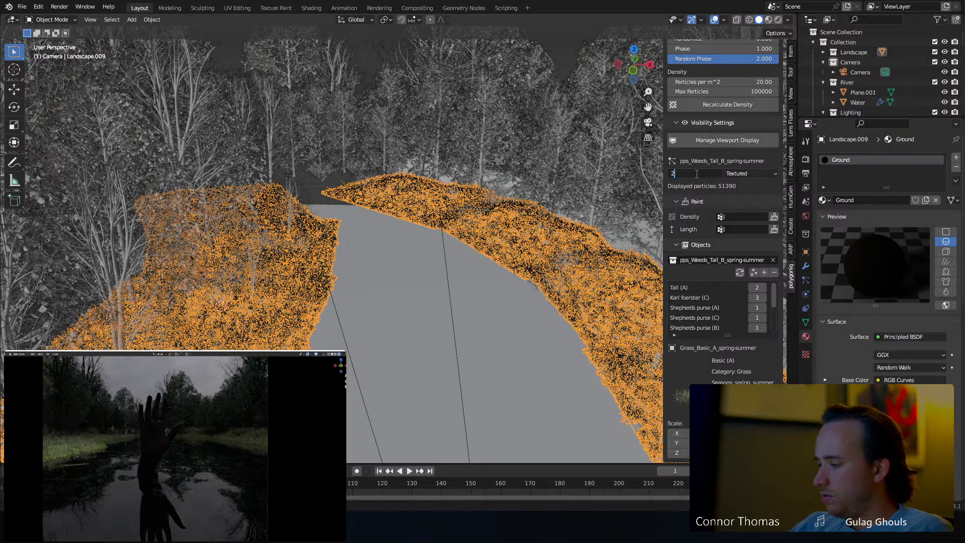
type("5")
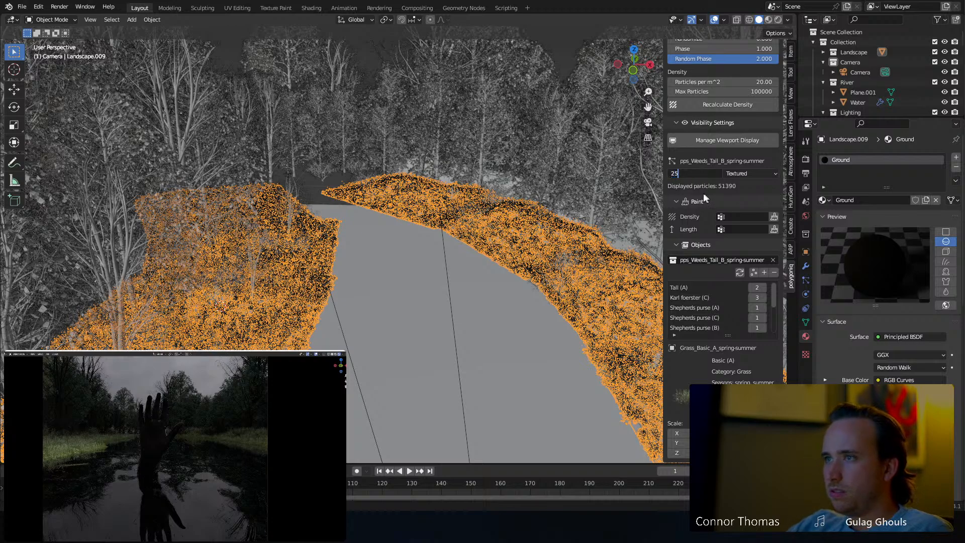
key("Return")
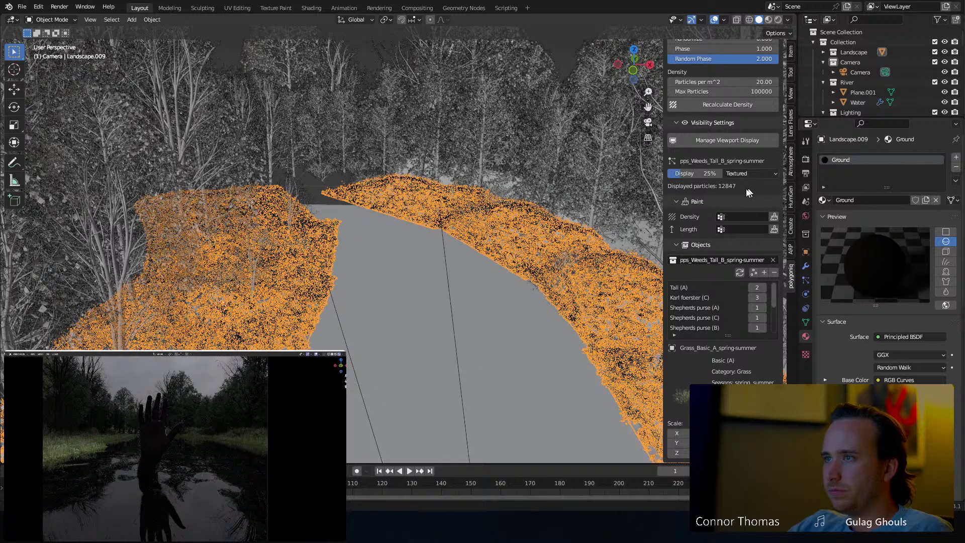
Select the Grass_European scatter system and set its viewport display percentage to 25%.
scroll(749, 192, "up", 5)
scroll(714, 81, "up", 5)
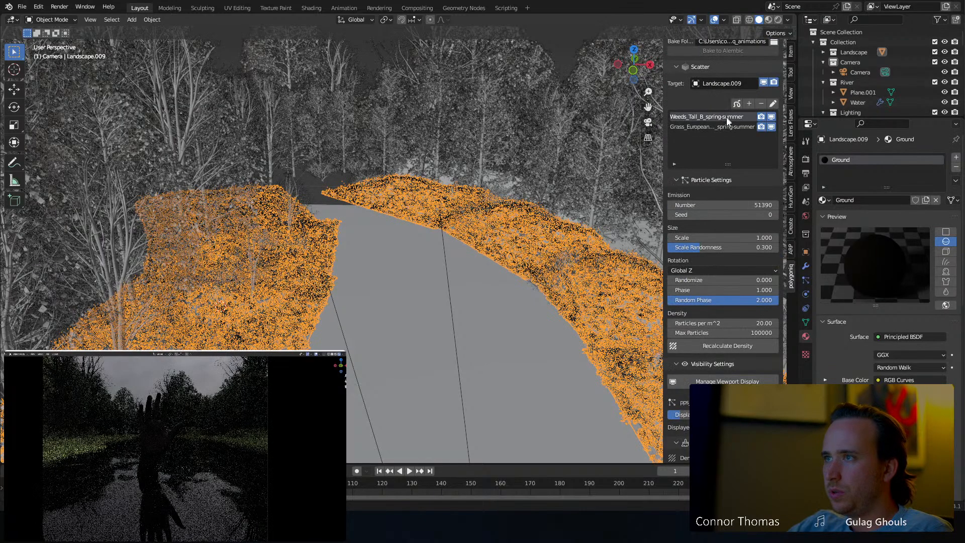
scroll(704, 358, "down", 3)
left_click(704, 354)
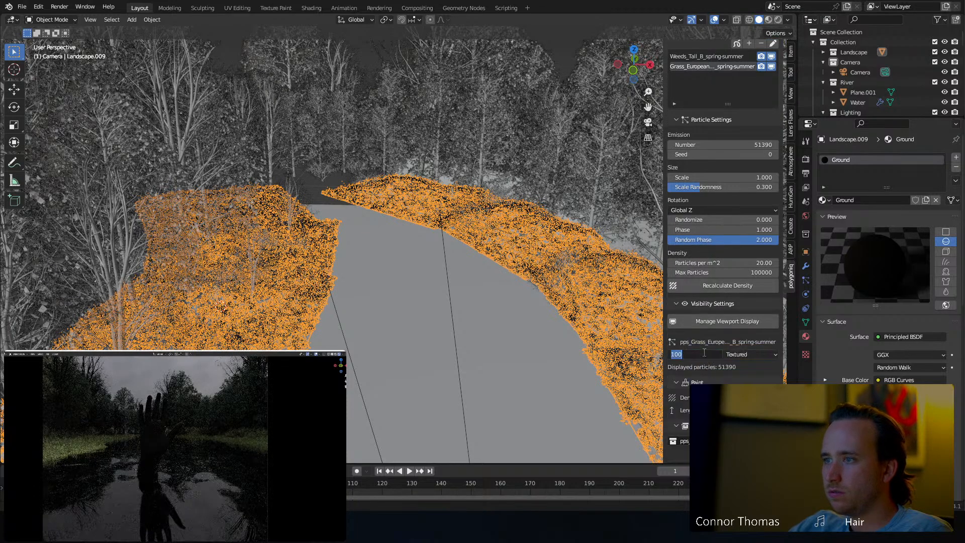
type("25")
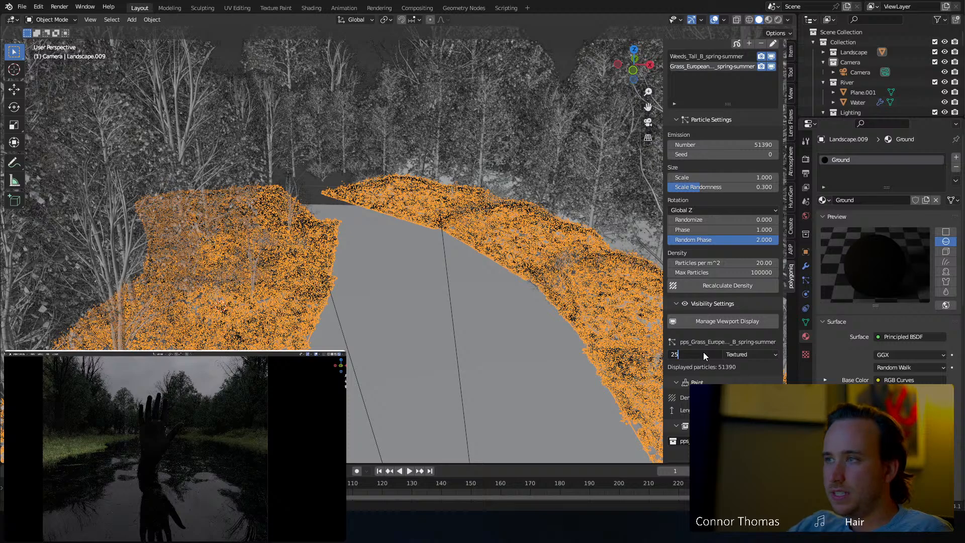
key("Return")
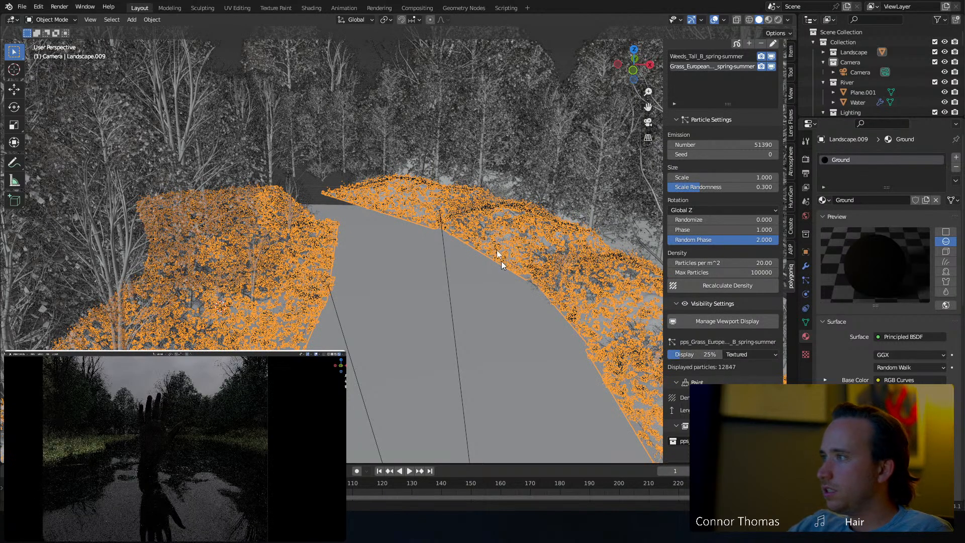
Add a mesh cube to the scene while viewing the whole river area from above.
middle_click_drag(400, 197, 421, 158)
key("shift+a")
mouse_move(421, 158)
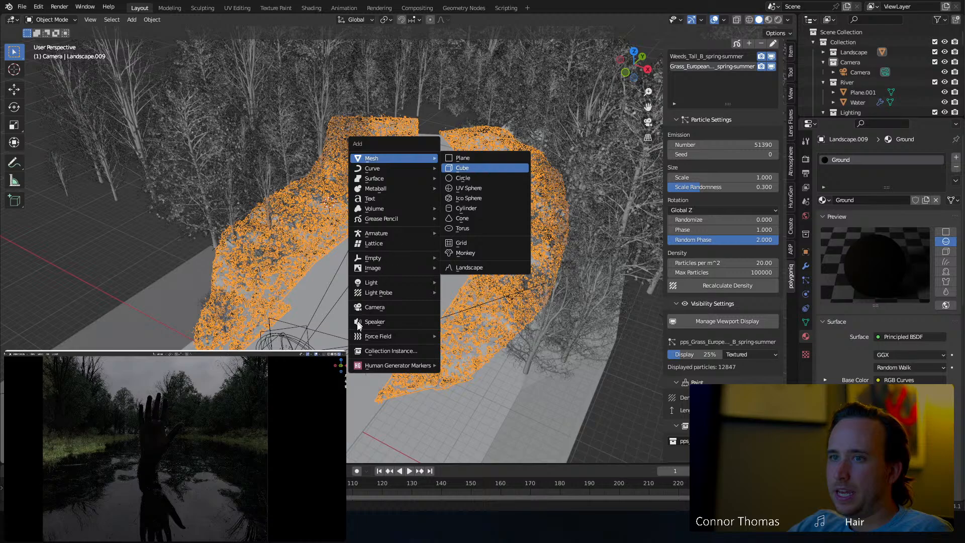
key("Return")
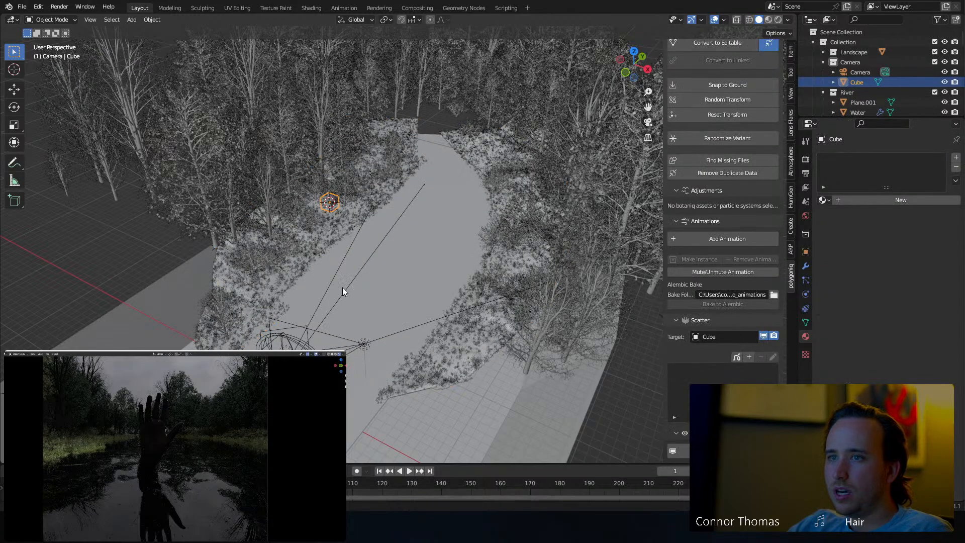
Move the cube from the river bank to the camera and raise it in side view until it encloses the camera.
key("KP_7")
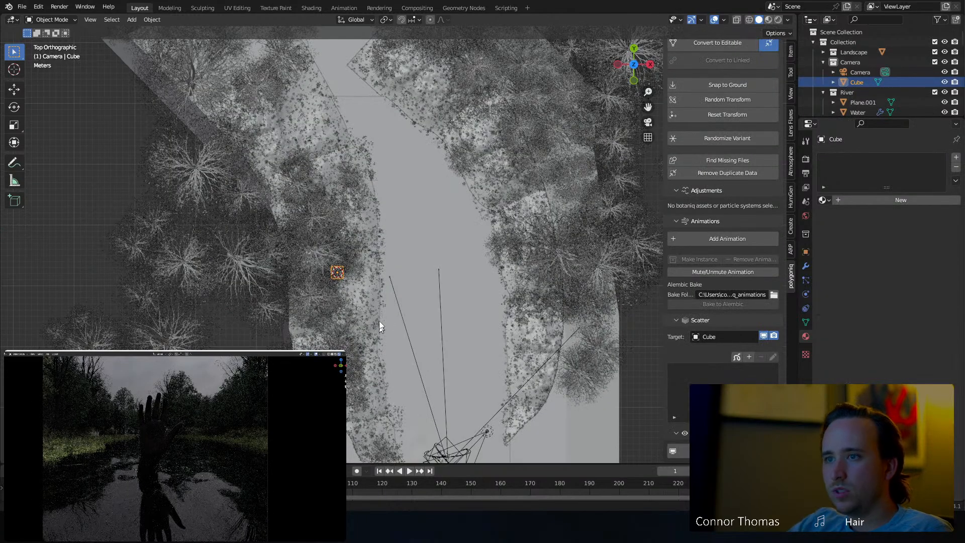
middle_click_drag(379, 325, 348, 153, "shift")
key("g")
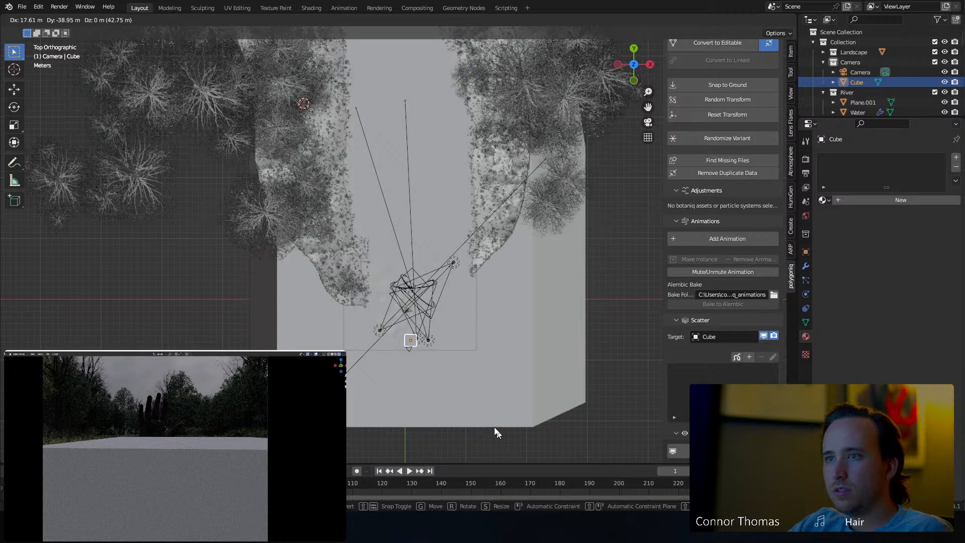
left_click(481, 404)
key("KP_3")
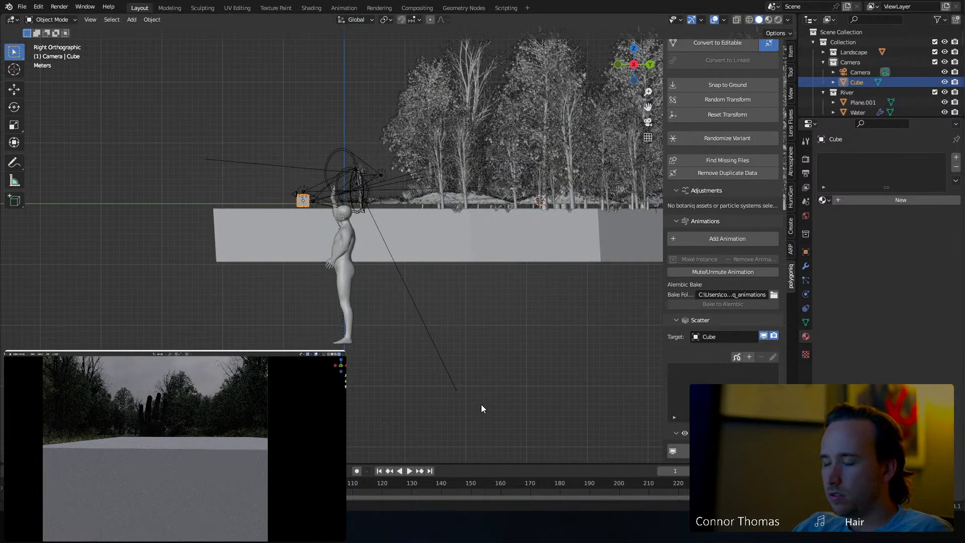
key("KP_Decimal")
scroll(477, 381, "down", 6)
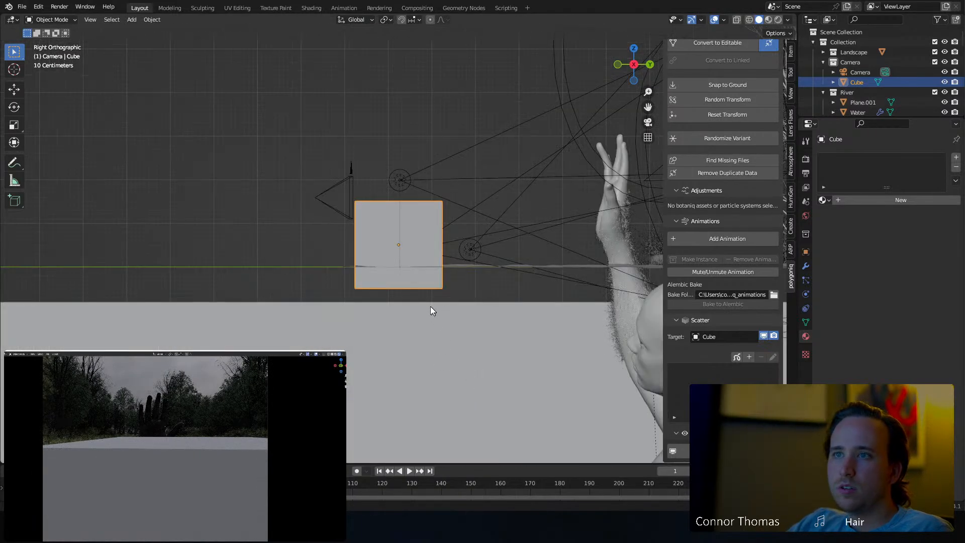
key("g")
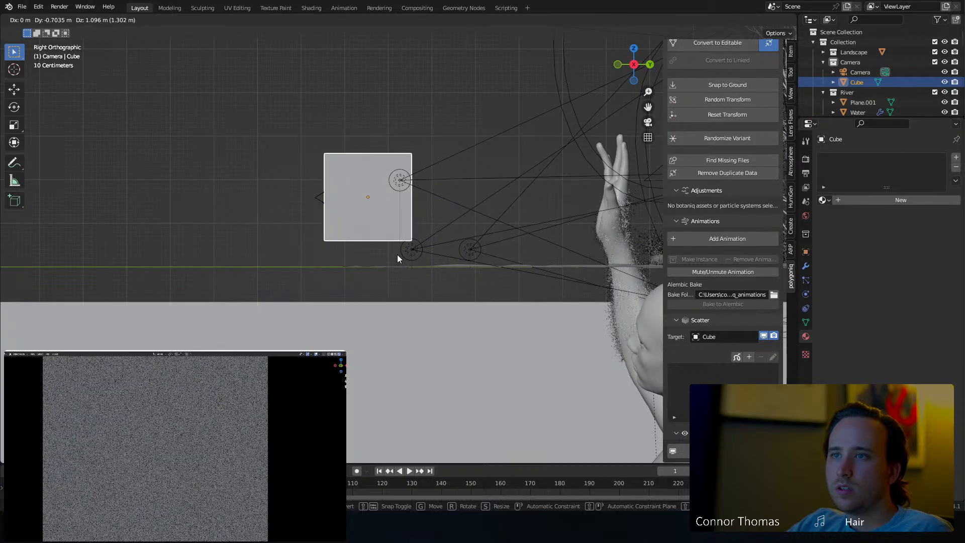
left_click(417, 253)
Extend the cube's face that points toward the hand by about 126 m along the Y axis, past the forest.
middle_click_drag(452, 222, 442, 231)
key("Tab")
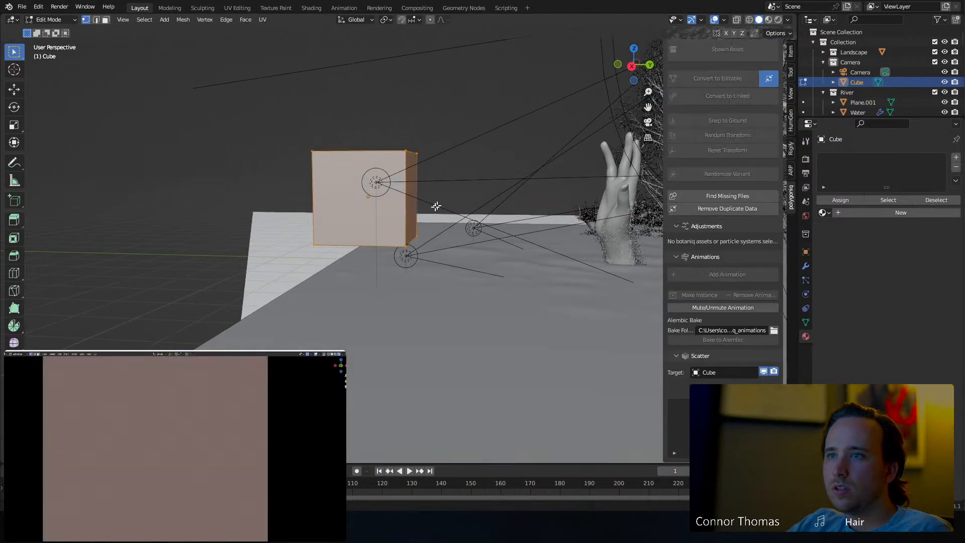
scroll(412, 203, "down", 10)
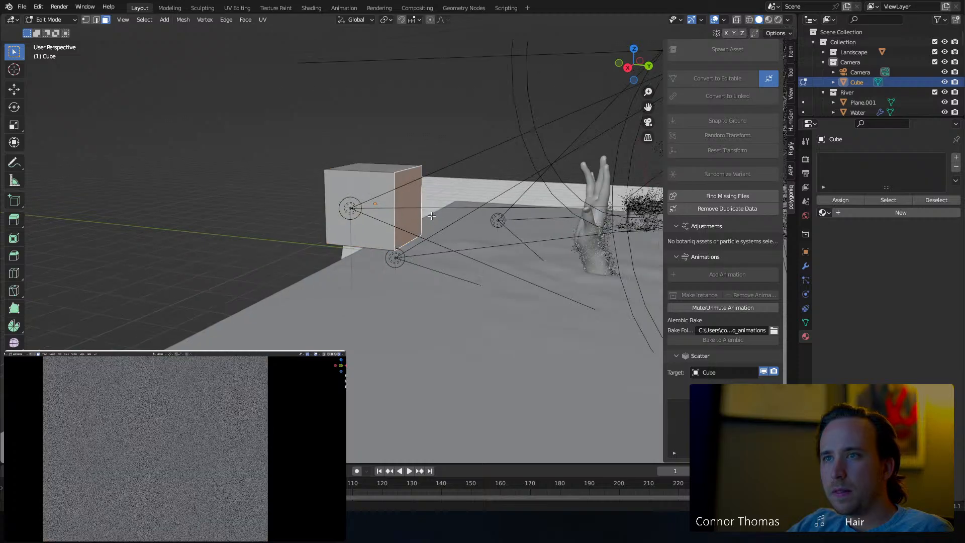
scroll(379, 248, "down", 2)
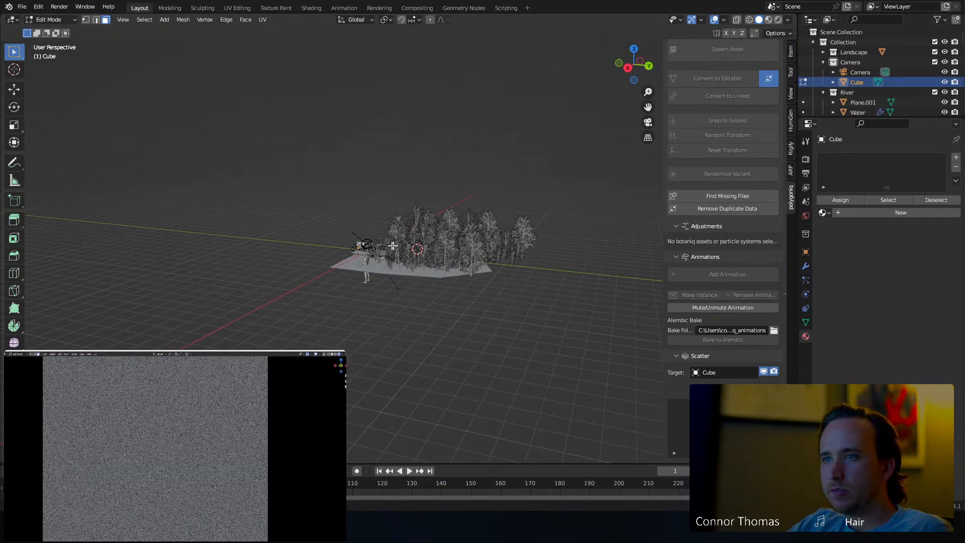
middle_click_drag(379, 248, 401, 241)
key("g")
key("y")
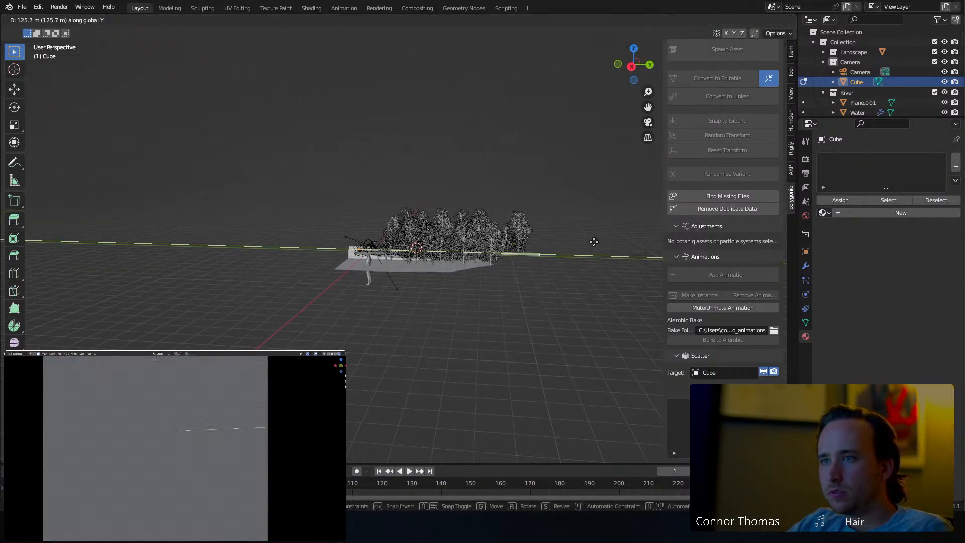
left_click(593, 242)
Scale up the cube's far face in two passes so the cube flares from the camera into a large pyramid shape around the forest.
key("s")
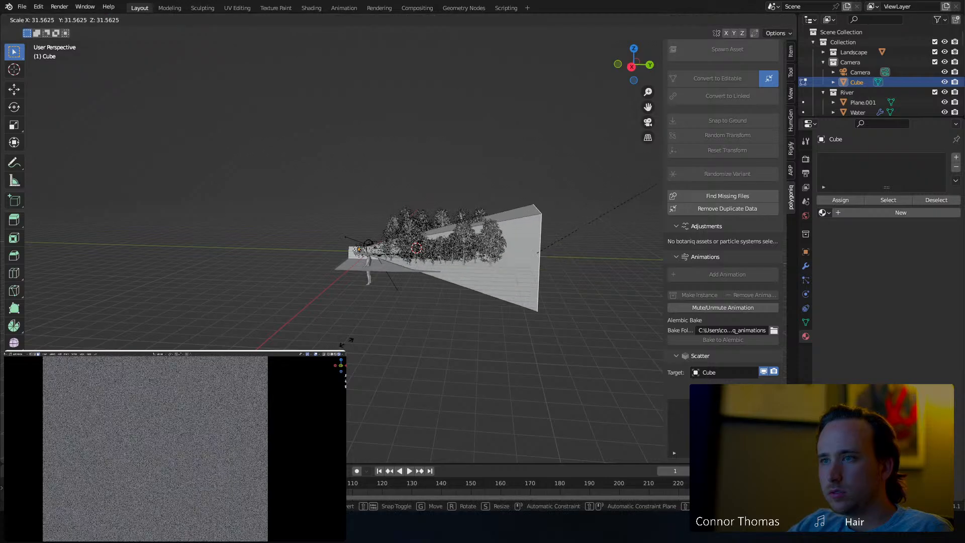
left_click(719, 166)
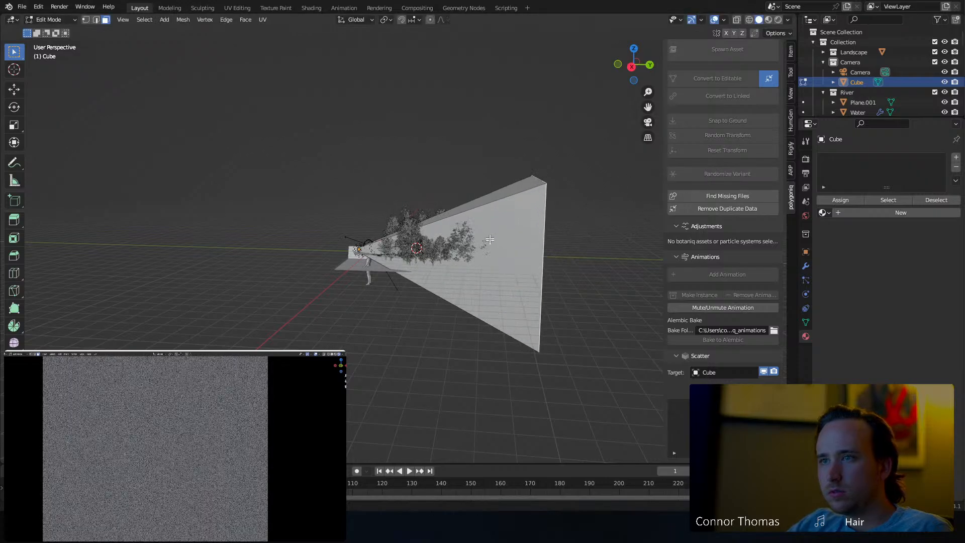
middle_click_drag(490, 239, 528, 302)
key("s")
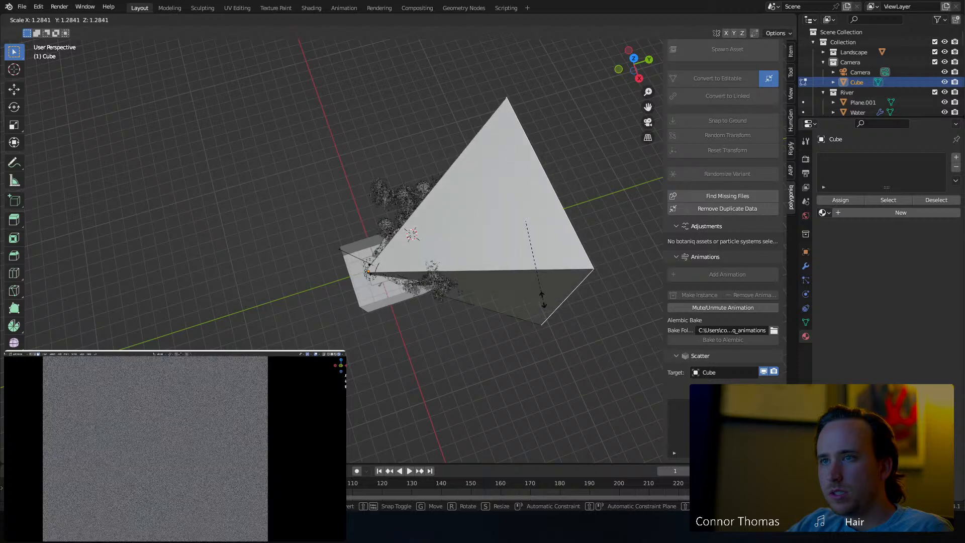
left_click(519, 303)
middle_click_drag(459, 285, 481, 234)
key("Tab")
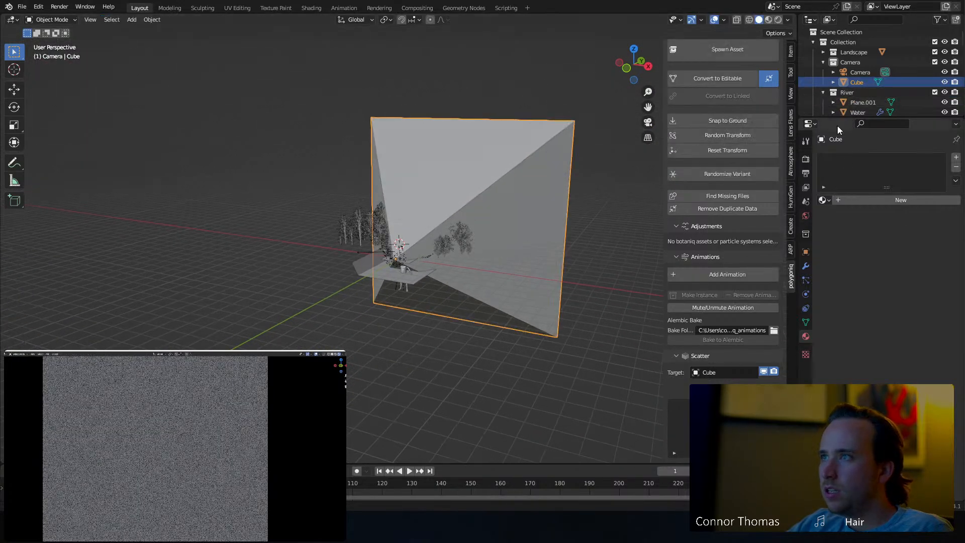
Enlarge the scene list, collapse the botaniq collection and create a new collection inside the main Collection.
left_click_drag(847, 116, 848, 432)
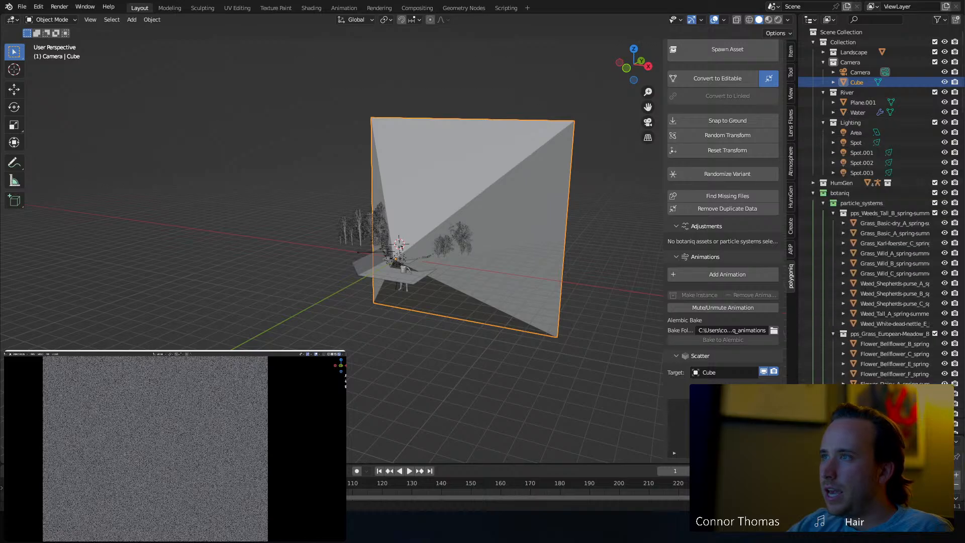
left_click(811, 193)
key("alt+a")
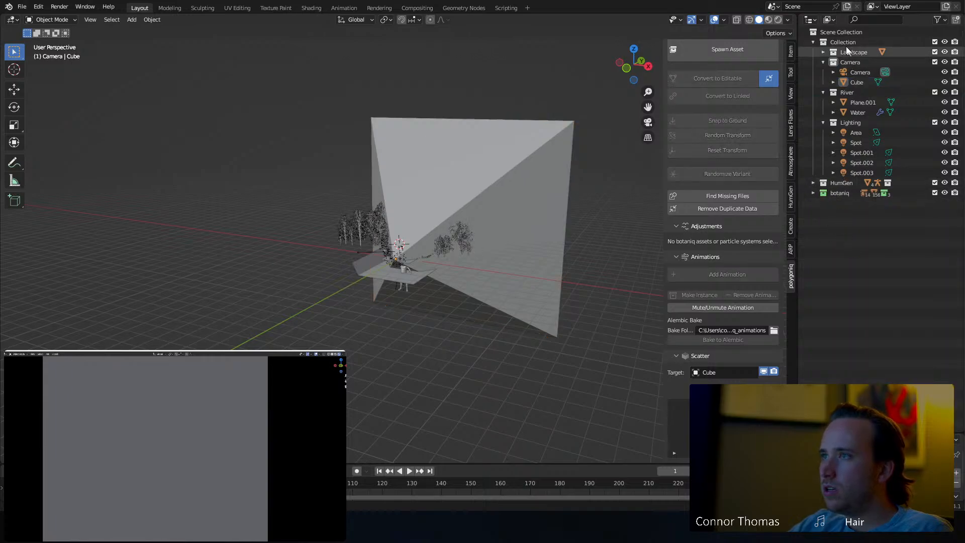
left_click(843, 44)
right_click(870, 251)
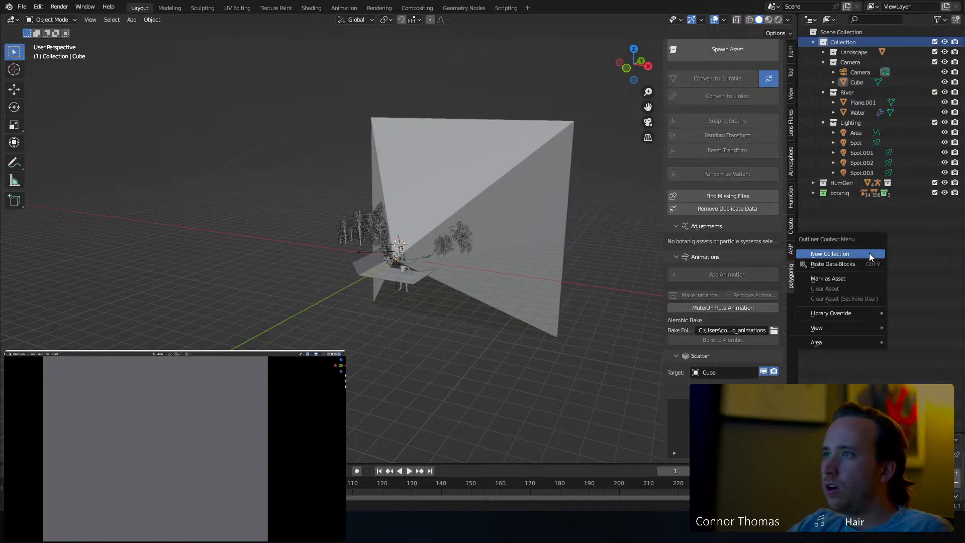
left_click(875, 253)
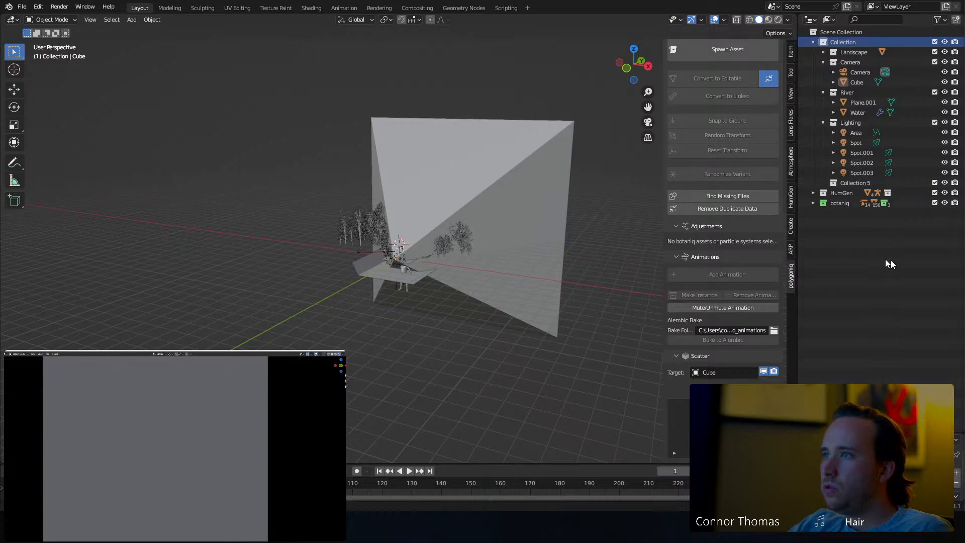
left_click(852, 184)
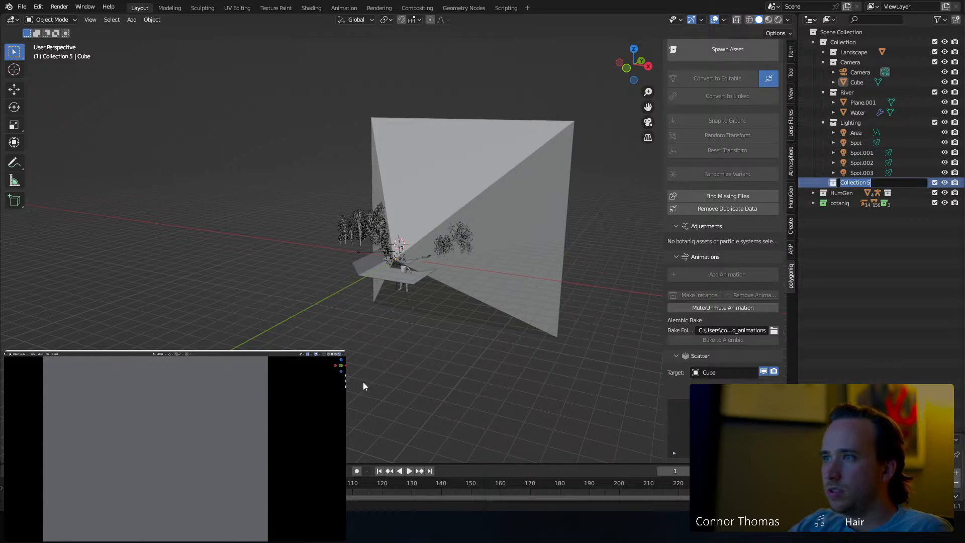
Select the river bank landscape and hide its scattered weeds and grass in the viewport.
left_click(390, 258)
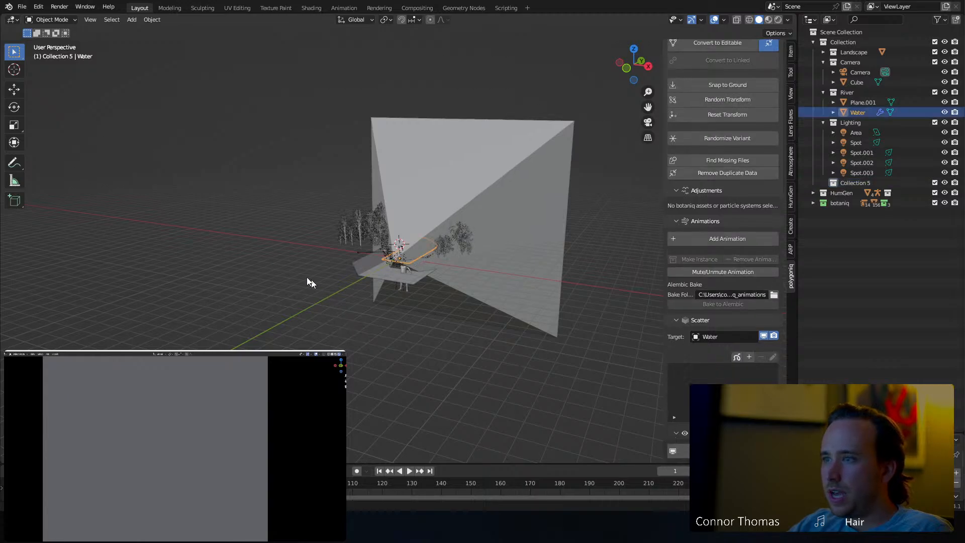
key("KP_Decimal")
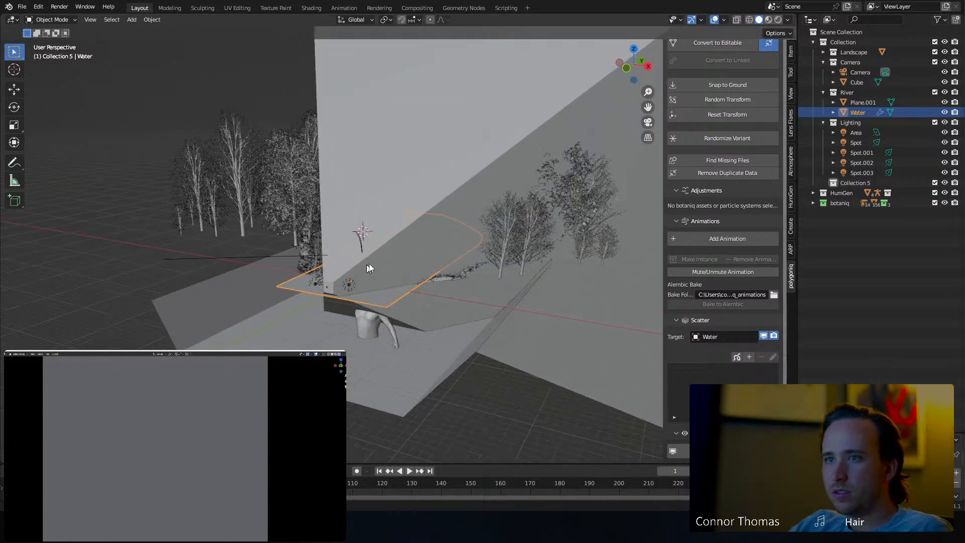
scroll(392, 279, "up", 1)
middle_click_drag(390, 279, 463, 284)
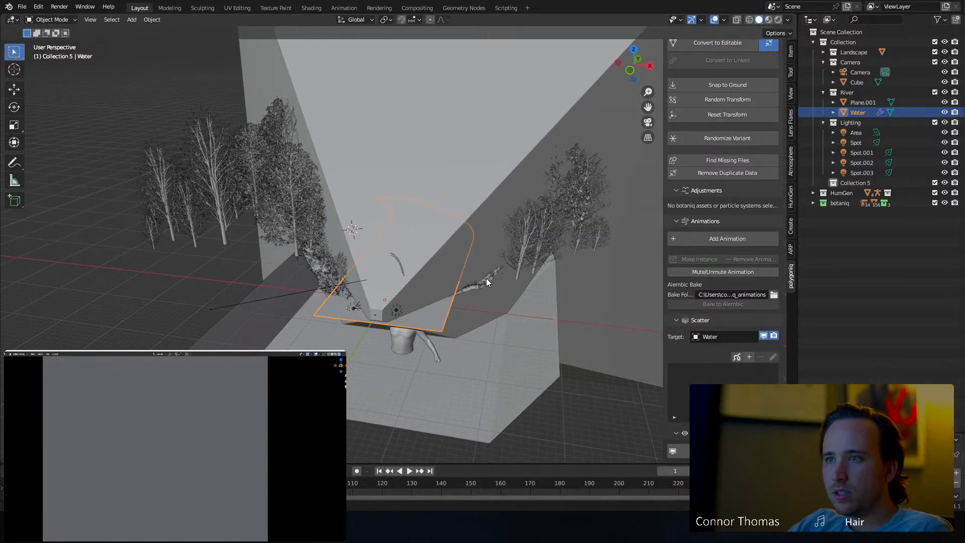
left_click(487, 279)
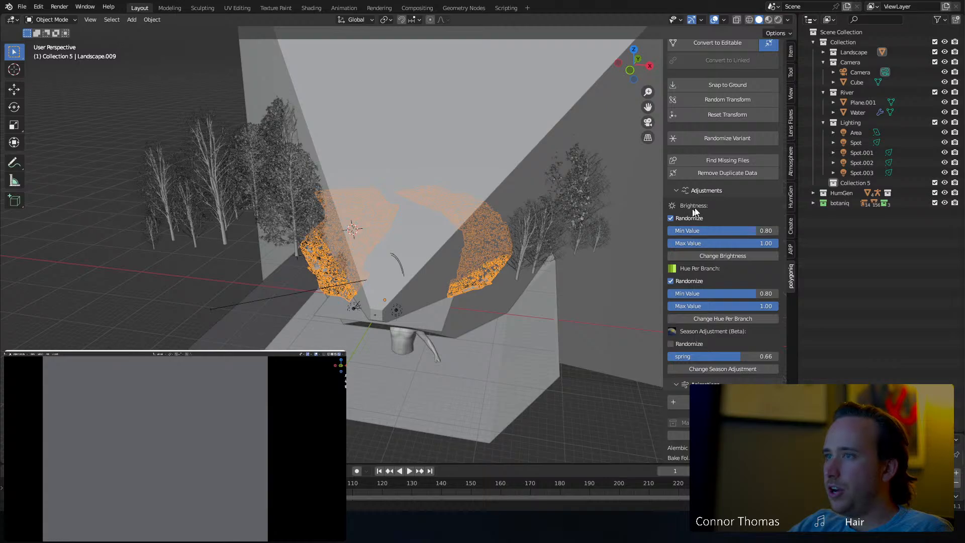
scroll(735, 372, "down", 5)
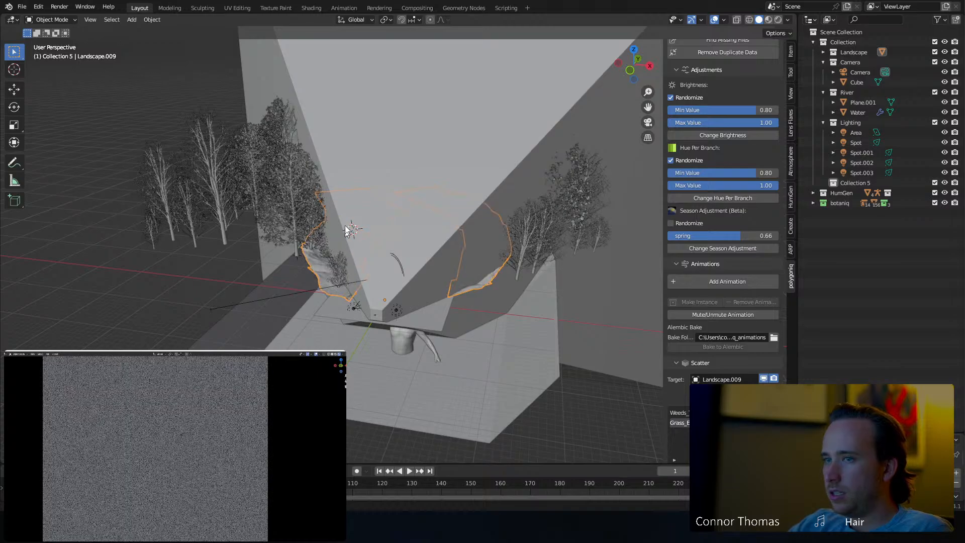
mouse_move(347, 231)
middle_mouse_down()
mouse_move(353, 249)
mouse_move(332, 231)
middle_mouse_up()
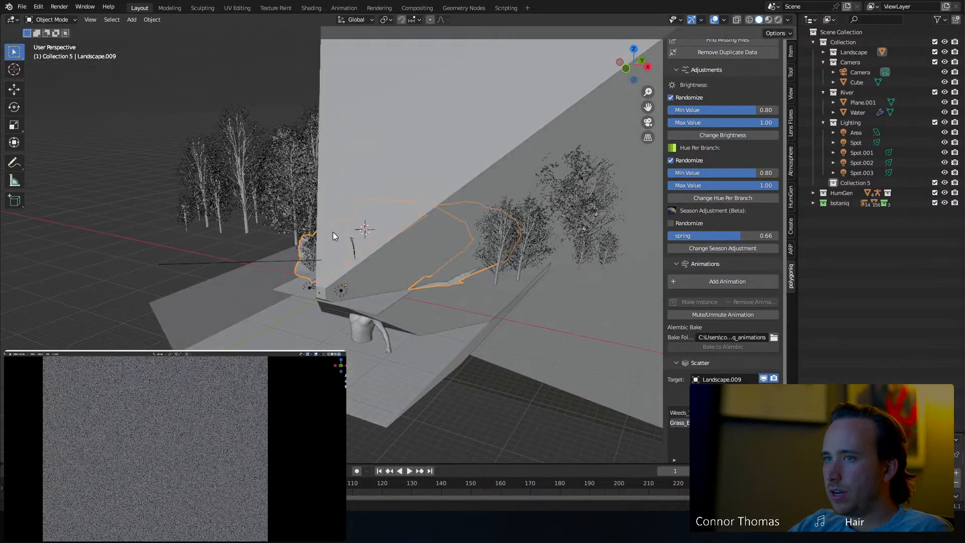
Rename the new collection as FX and move the cube into it.
left_click(406, 166)
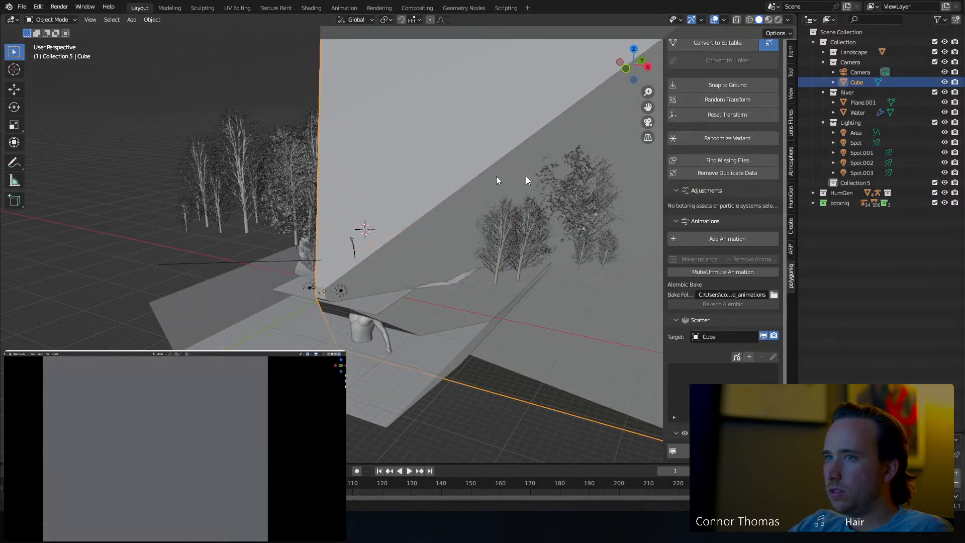
left_click(854, 184)
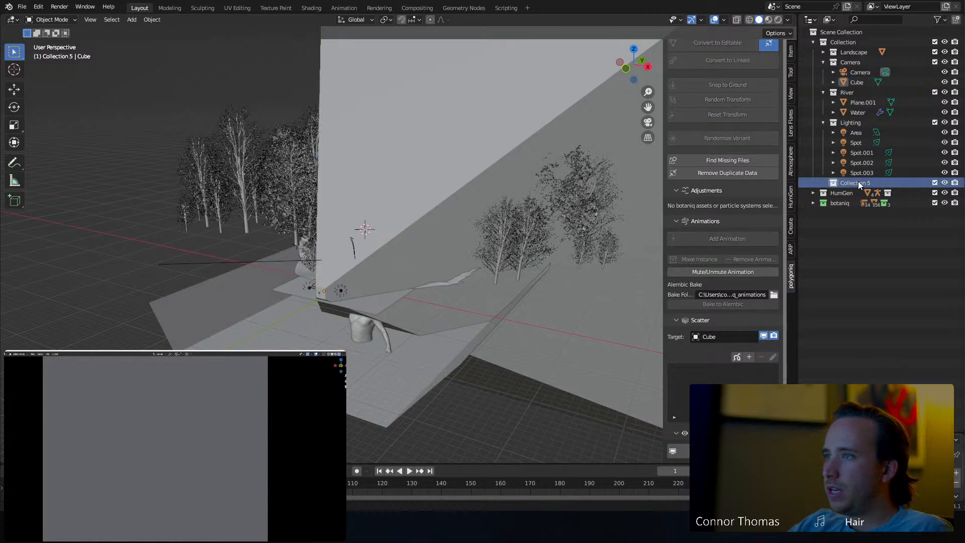
right_click(858, 182)
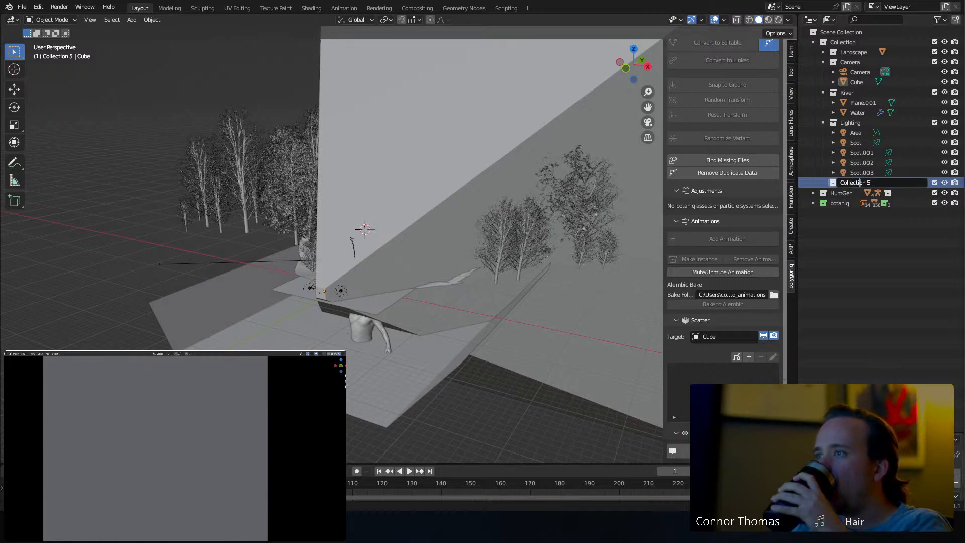
double_click(860, 183)
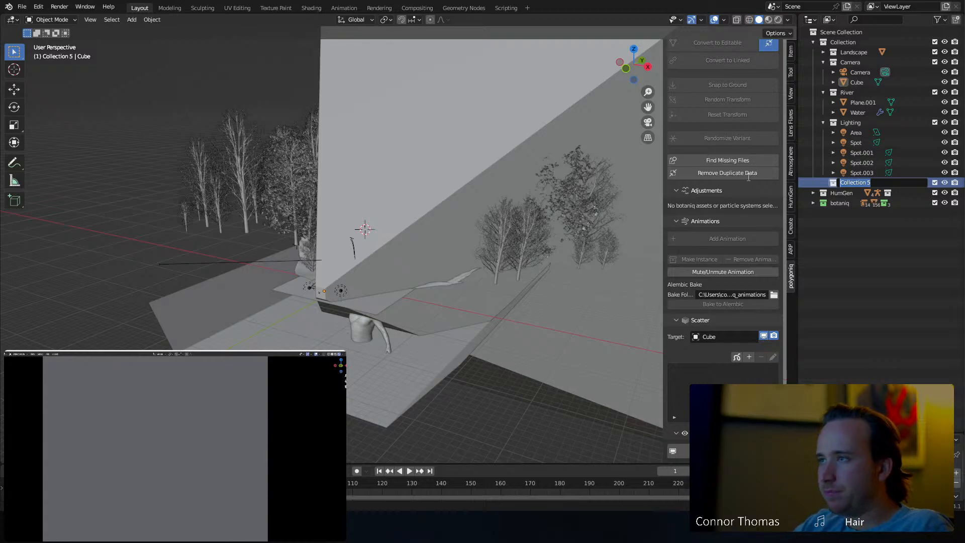
type("FX")
key("Return")
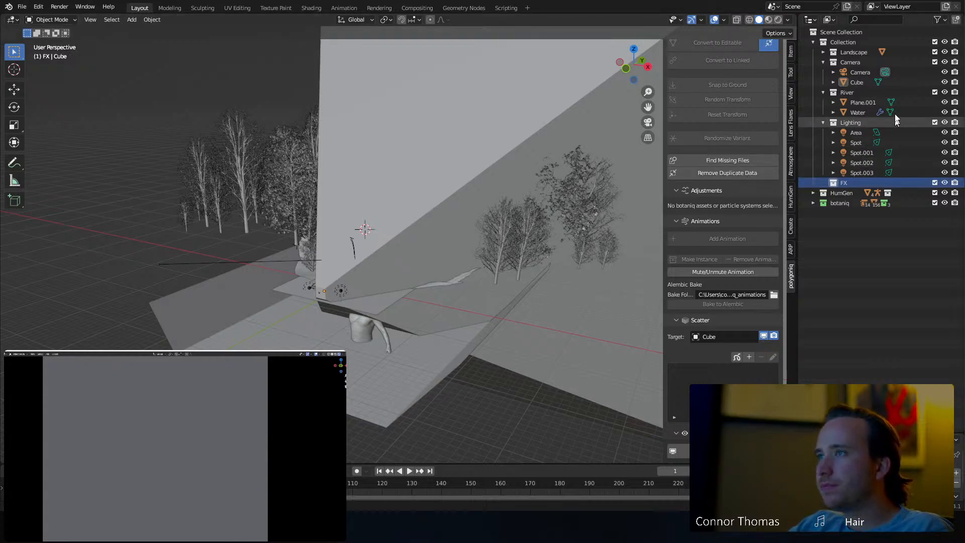
left_click(542, 111)
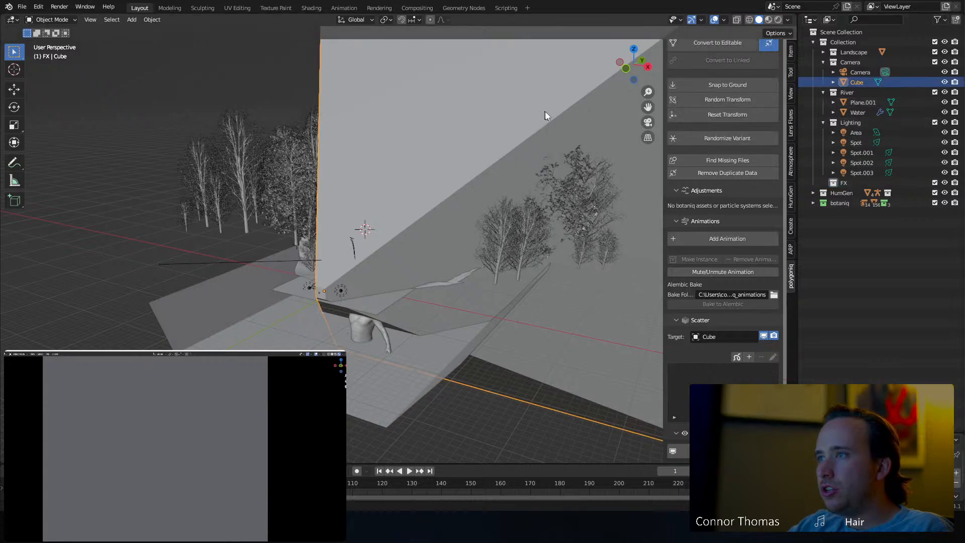
left_click_drag(857, 83, 850, 185)
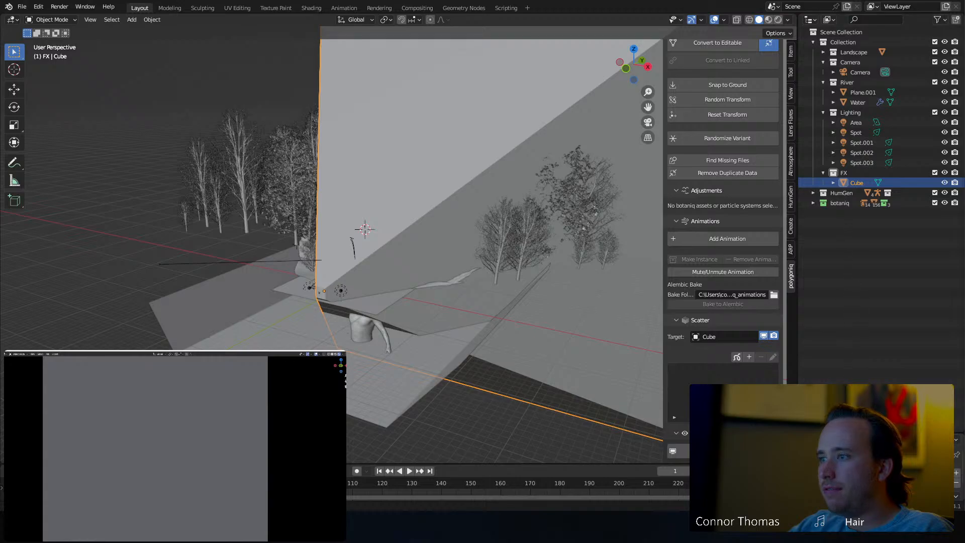
Create a new material on the cube and show its nodes in the Shader Editor in place of the 3D view.
left_click_drag(842, 427, 842, 245)
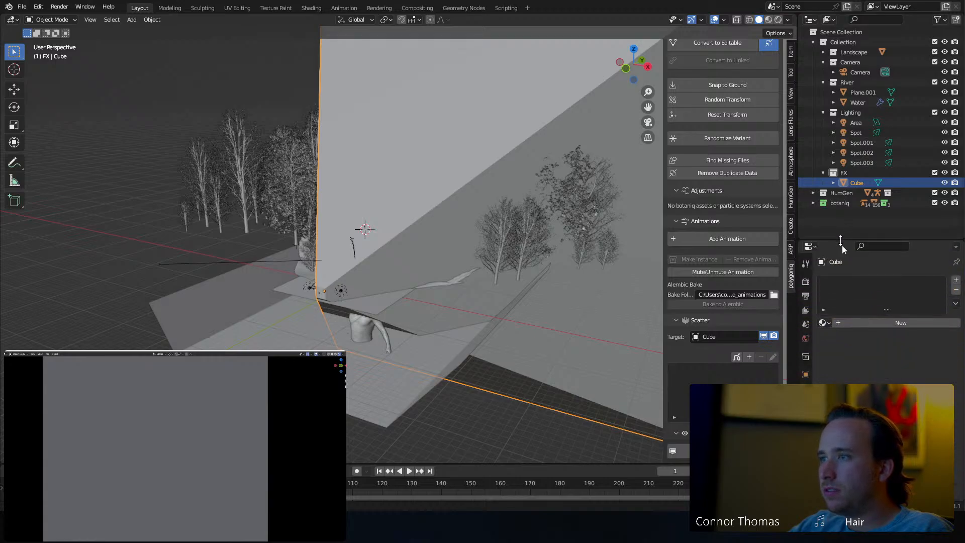
left_click(823, 326)
left_click(822, 325)
left_click(891, 324)
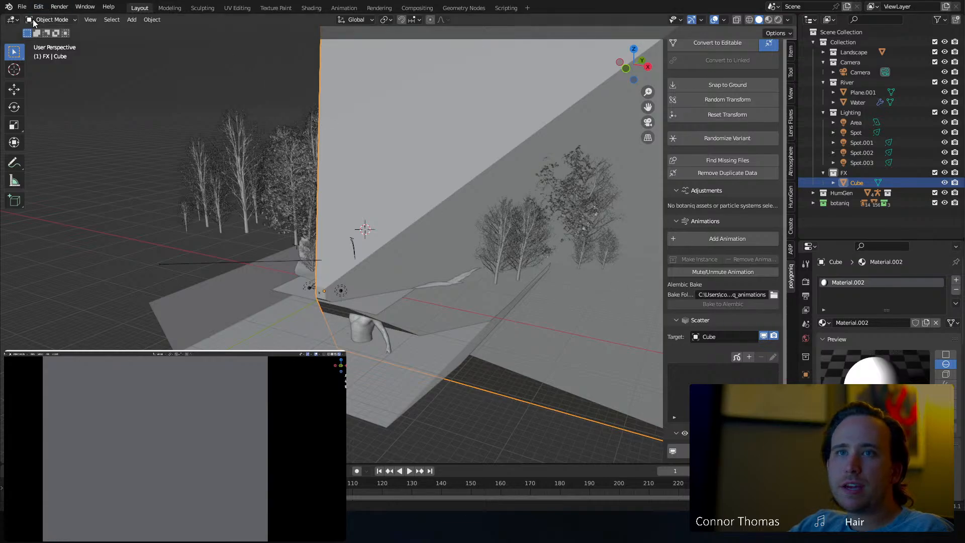
left_click(13, 19)
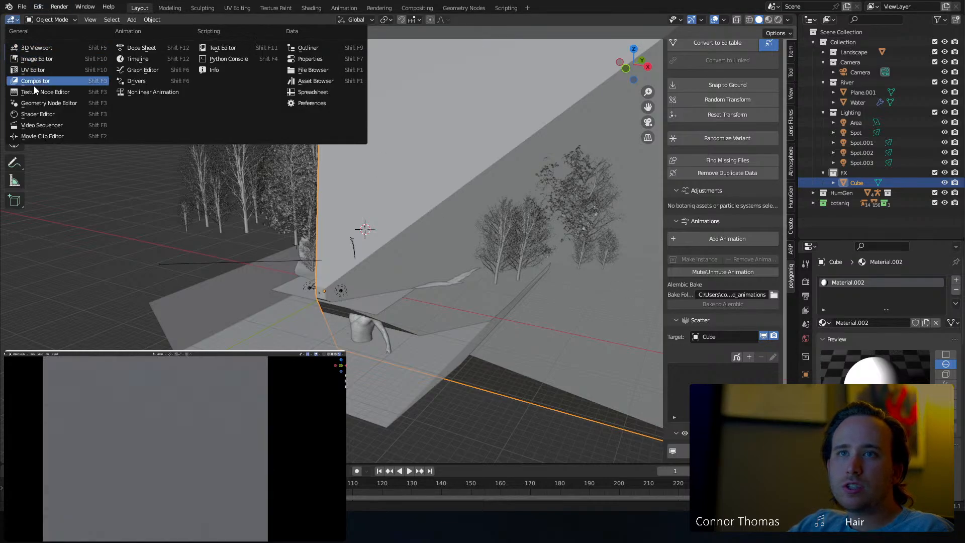
left_click(38, 115)
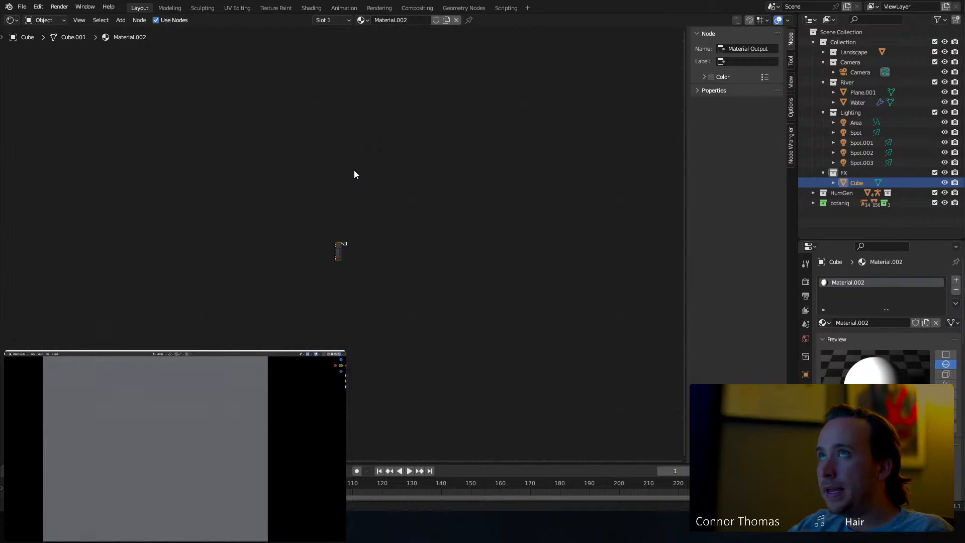
Replace the cube material's Principled BSDF node with a Volume Scatter node placed beside the Material Output.
scroll(355, 246, "up", 8)
scroll(349, 253, "up", 4)
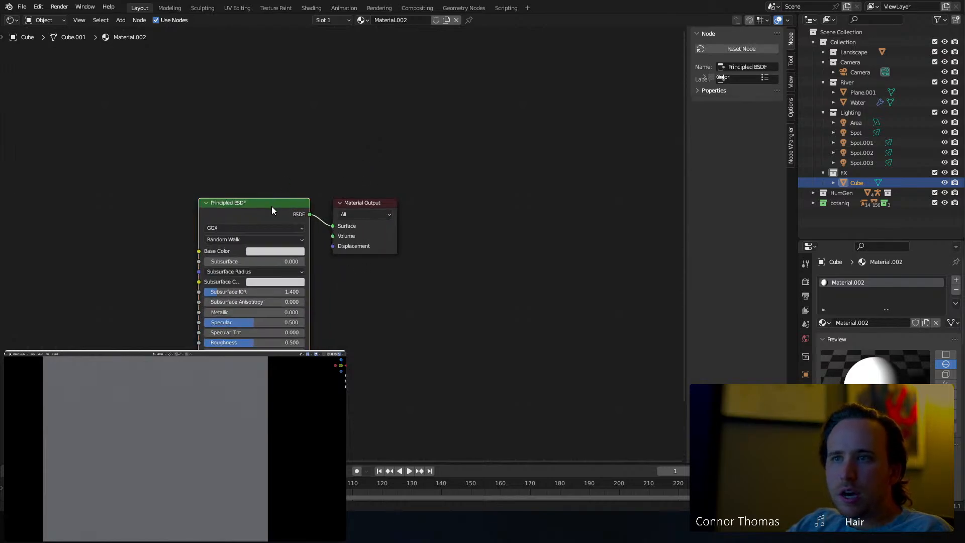
left_click(272, 207)
key("x")
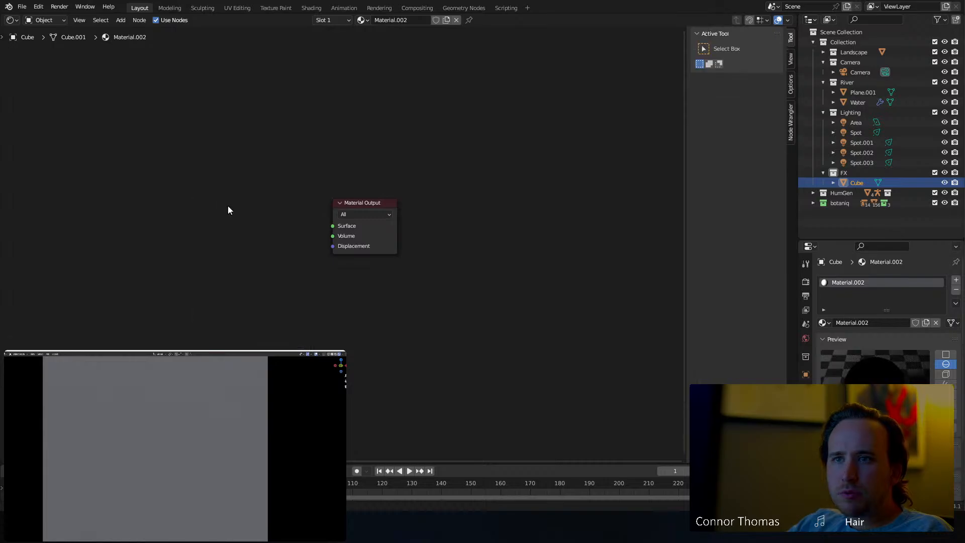
key("shift+a")
left_click(91, 205)
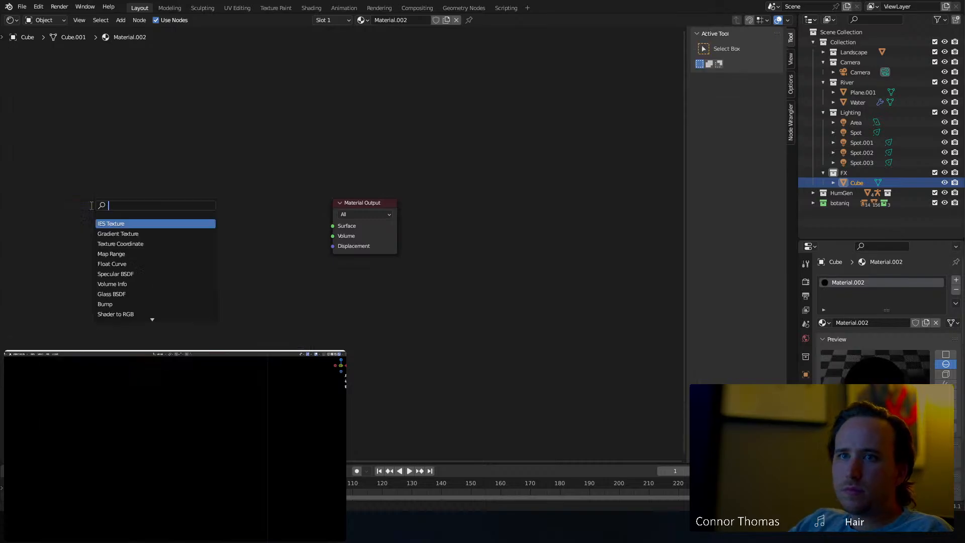
type("scatt")
key("Return")
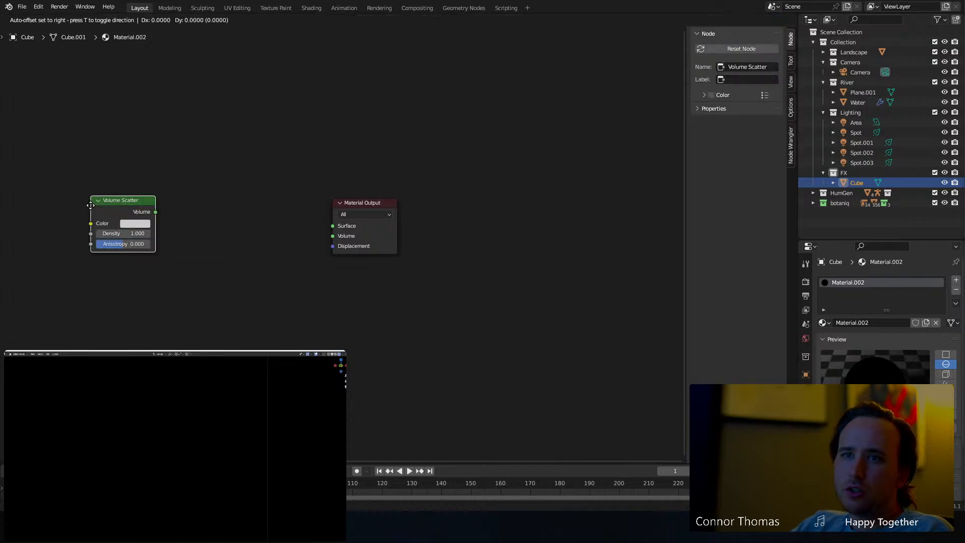
left_click(275, 269)
Connect the Volume Scatter to the Material Output's Volume input, with Density 0.1 and Anisotropy 0.65.
left_click(275, 266)
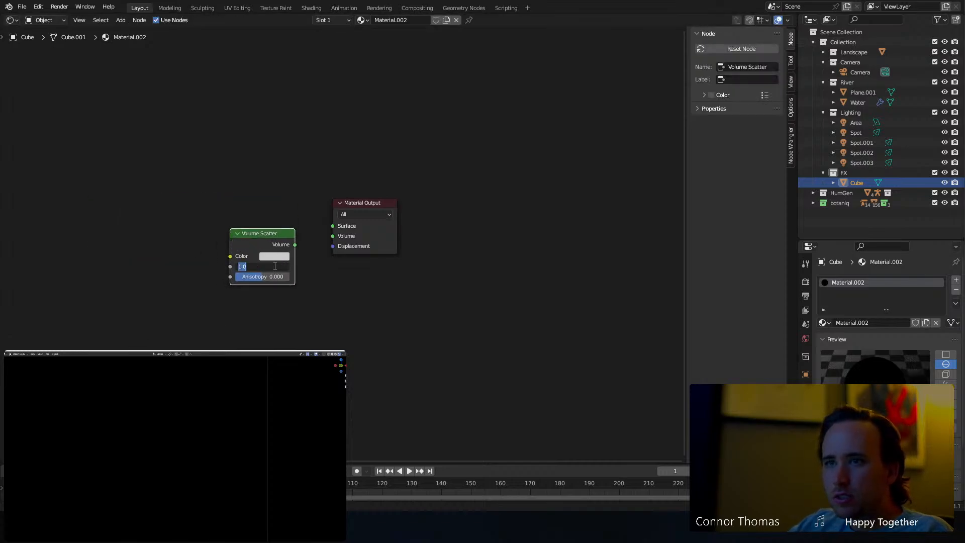
type(".1")
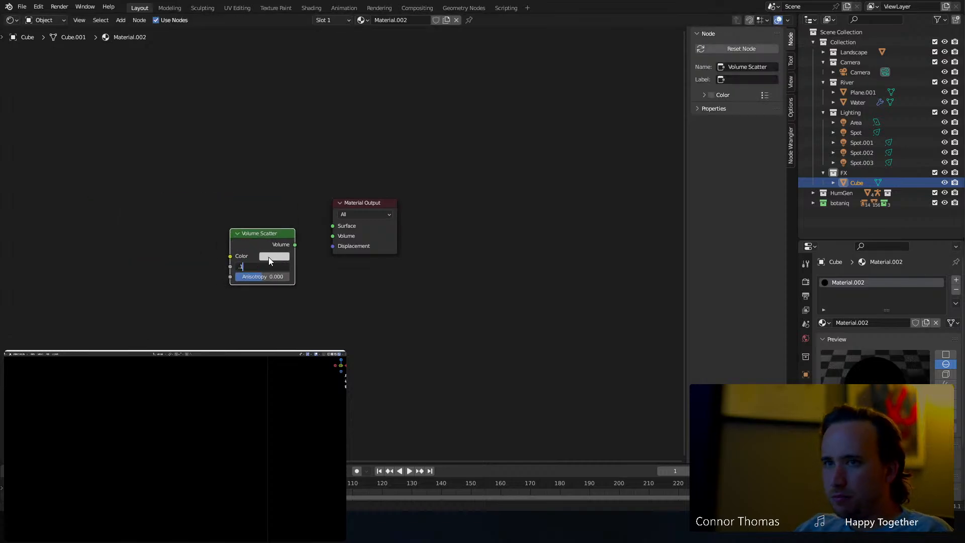
key("Return")
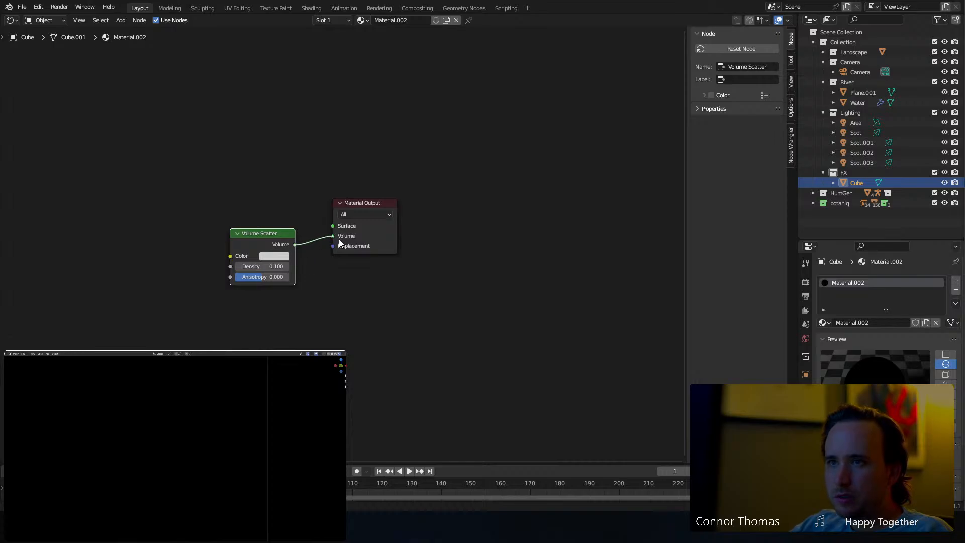
left_click_drag(269, 276, 281, 280)
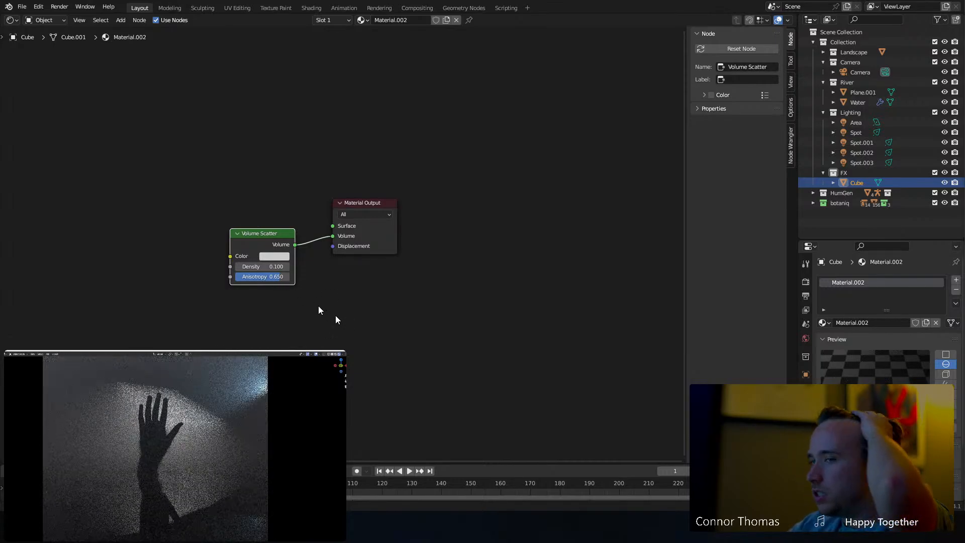
Lower the Volume Scatter's Density to 0.01 and its Anisotropy to -0.45.
left_click(286, 267)
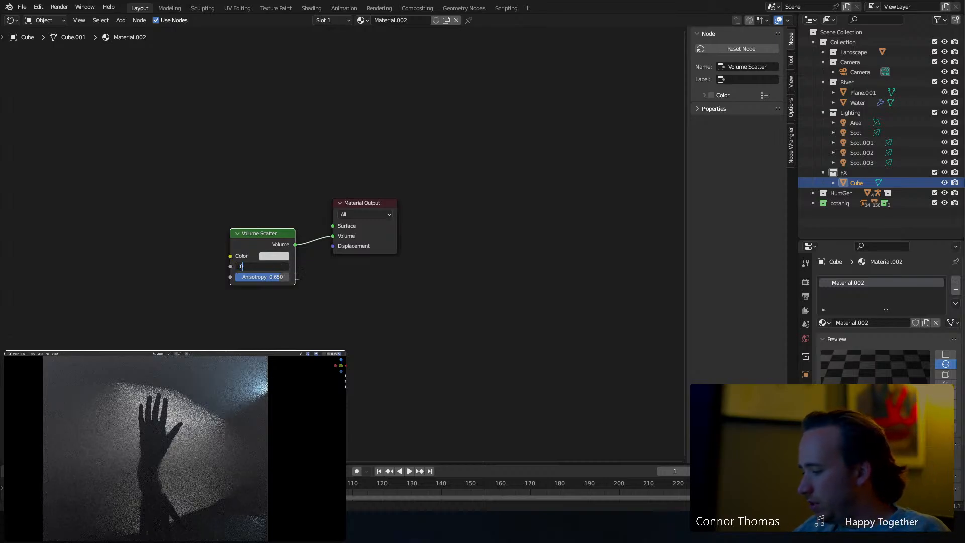
key("Return")
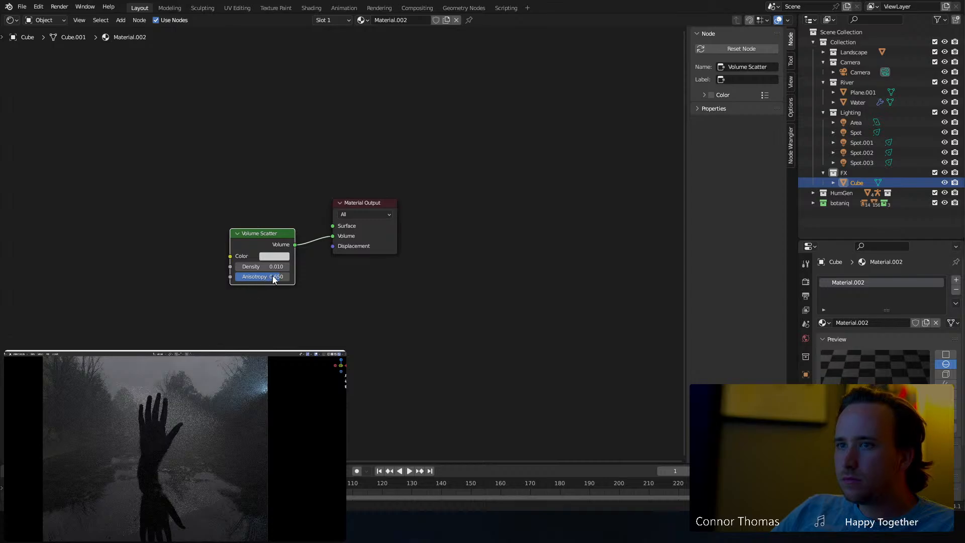
left_click_drag(280, 277, 252, 277)
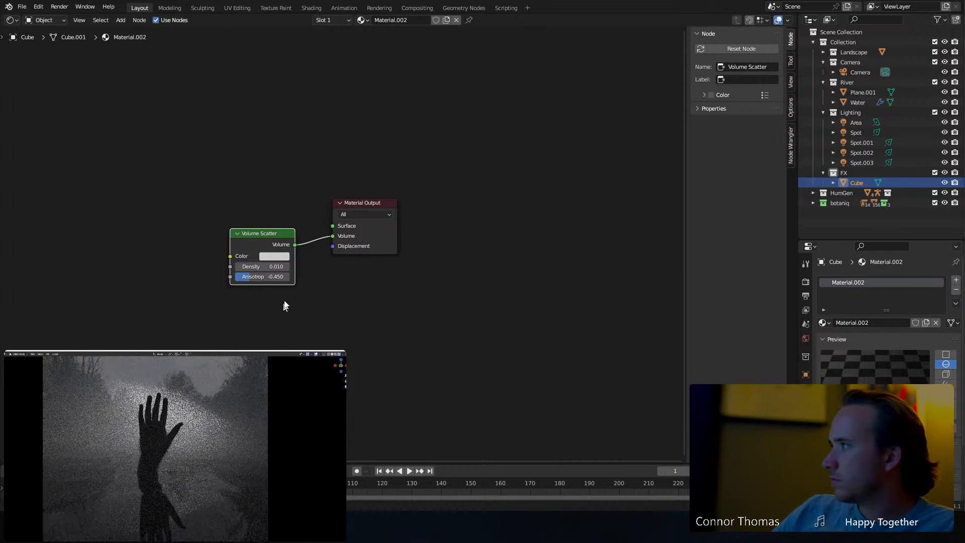
Reduce the Volume Scatter's Density to 0.001.
left_click(287, 267)
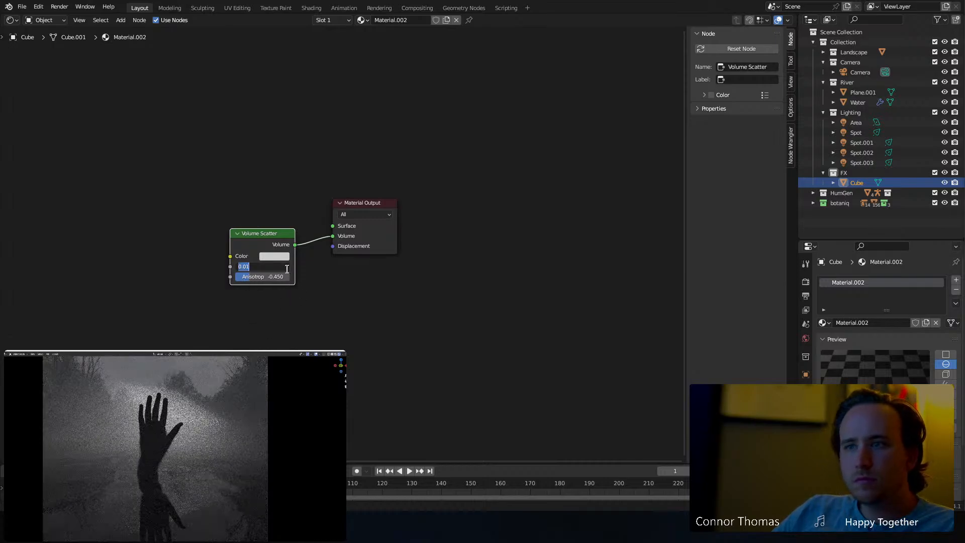
type("0.001")
key("Return")
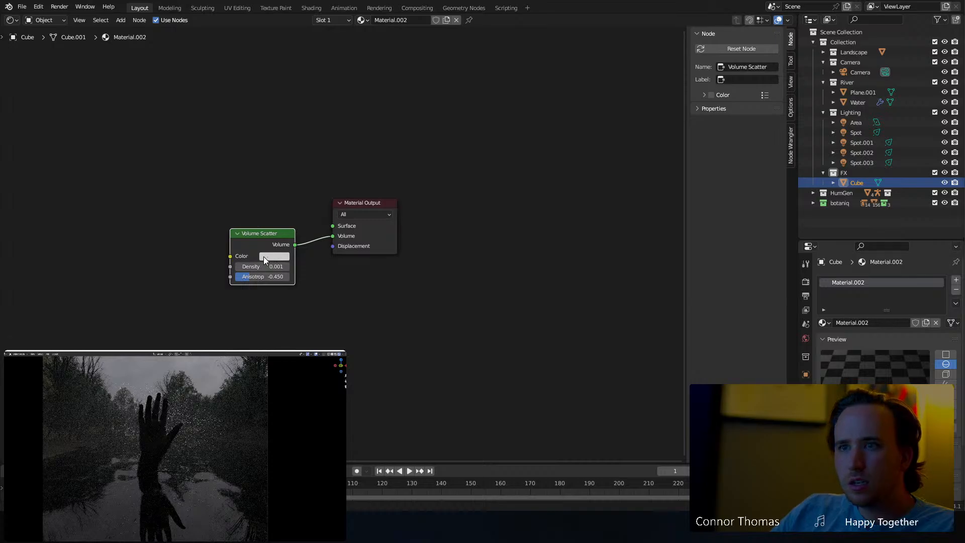
Tint the Volume Scatter colour light blue, with hue about 0.583 and saturation about 0.351.
left_click(268, 256)
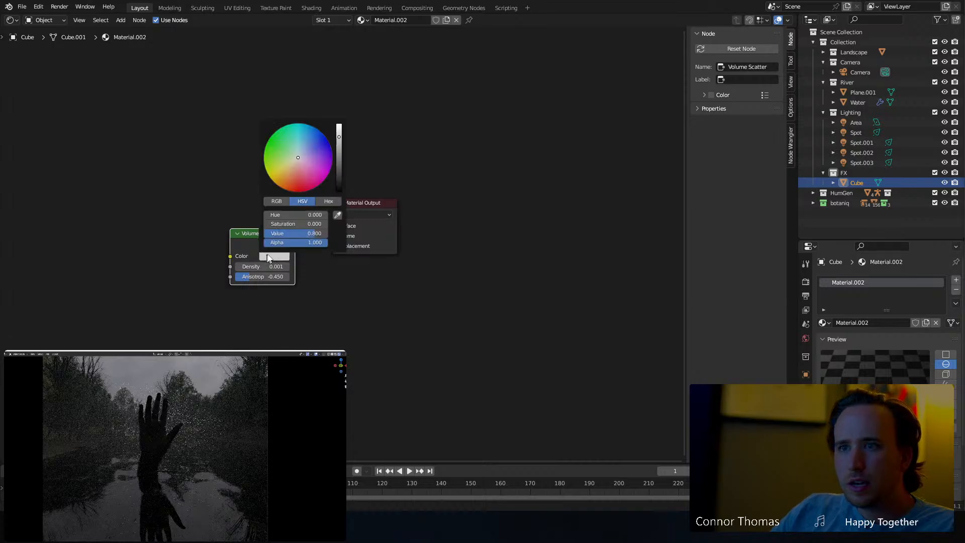
left_click(306, 151)
left_click(303, 147)
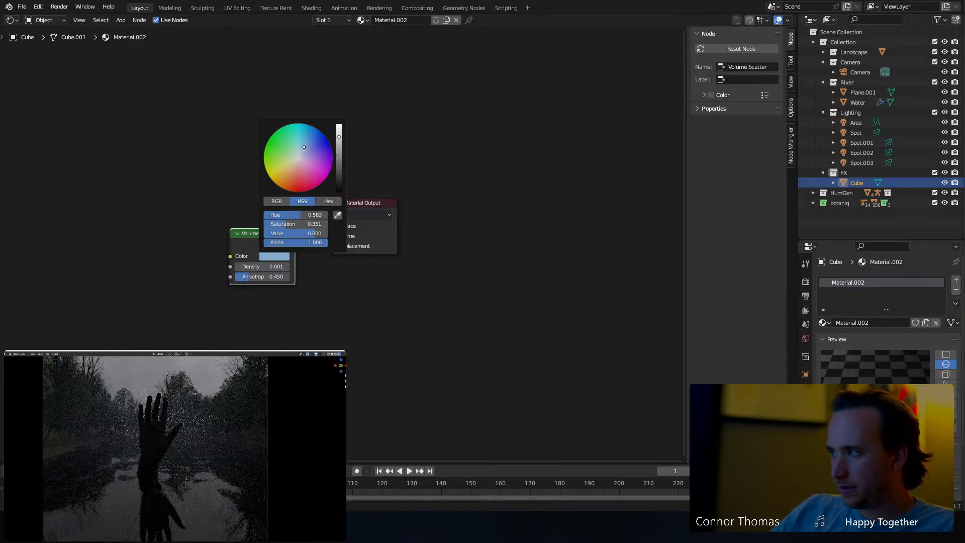
left_click(269, 265)
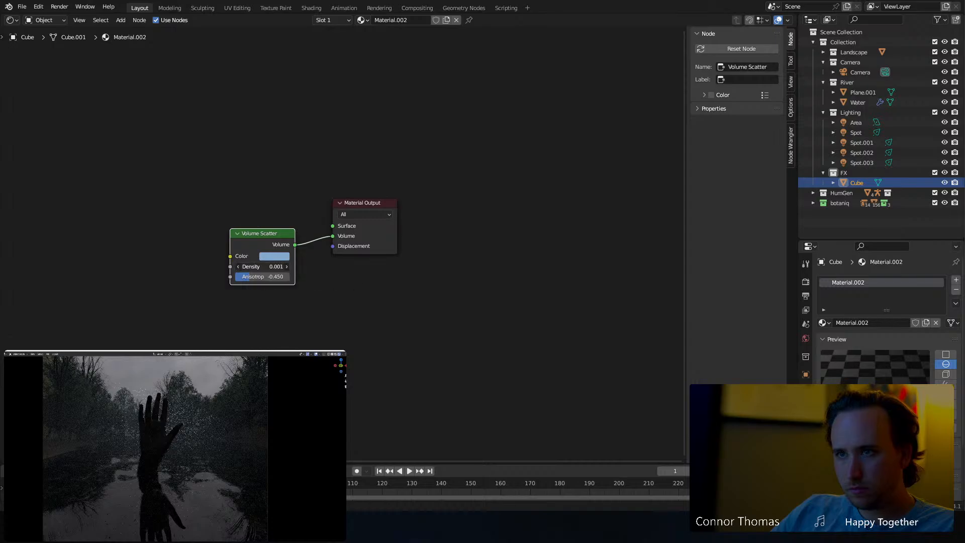
Set the Volume Scatter's Anisotropy to 0 and its Density to 0.01.
left_click(264, 280)
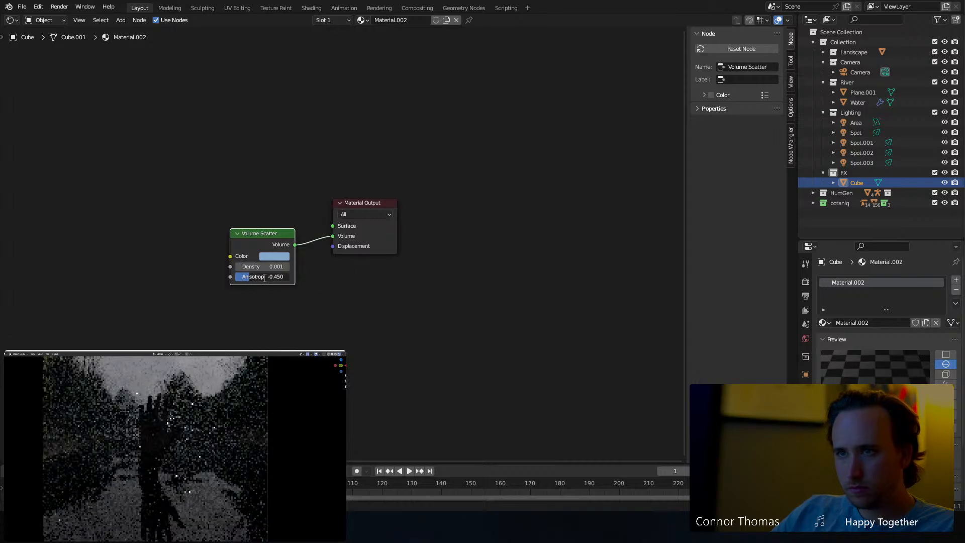
type("0")
key("Return")
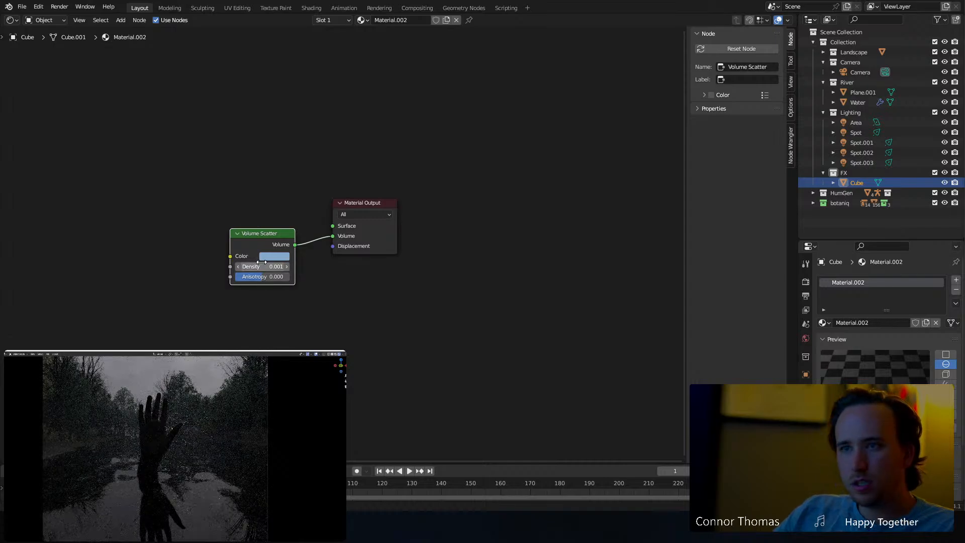
left_click(291, 266)
type("0.01")
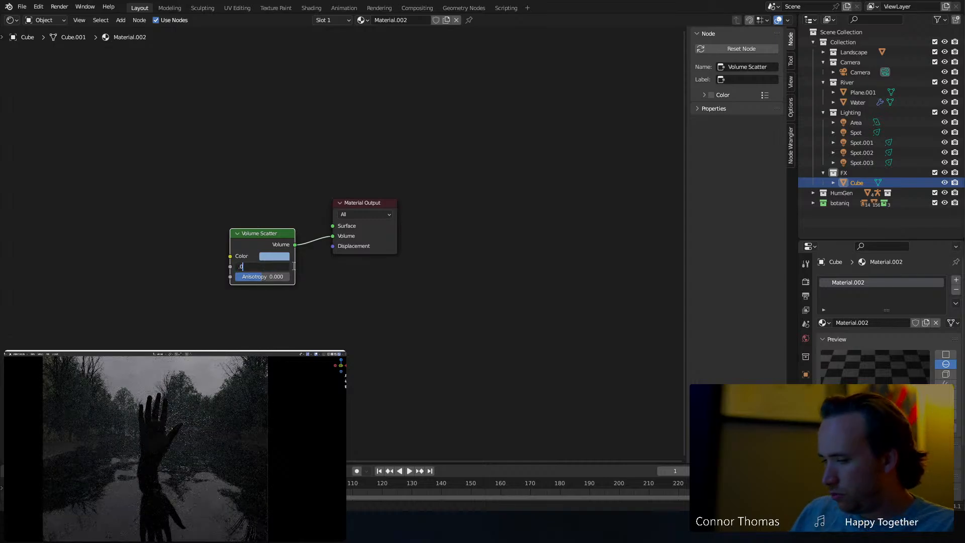
key("Return")
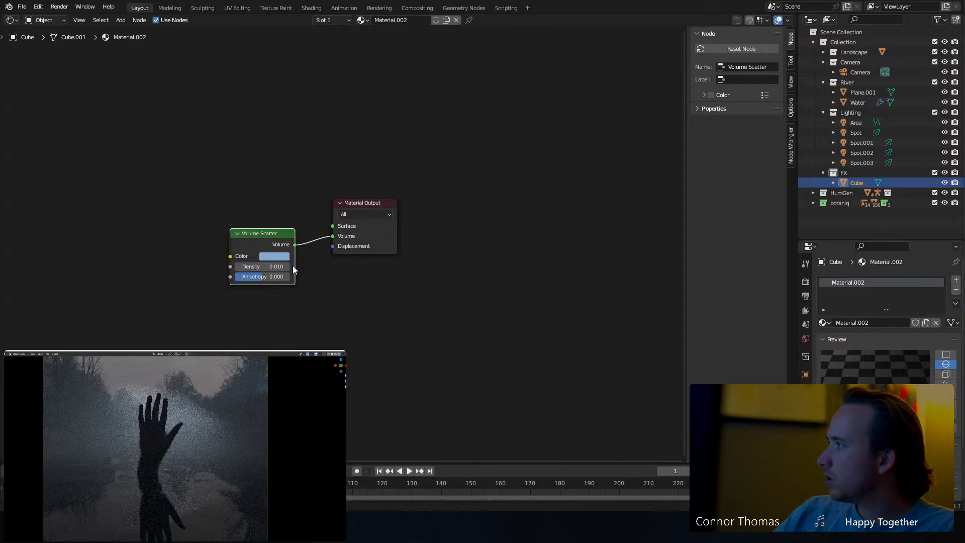
Set the Volume Scatter's Density to 0.005 and raise its Anisotropy to about 0.667.
left_click(272, 267)
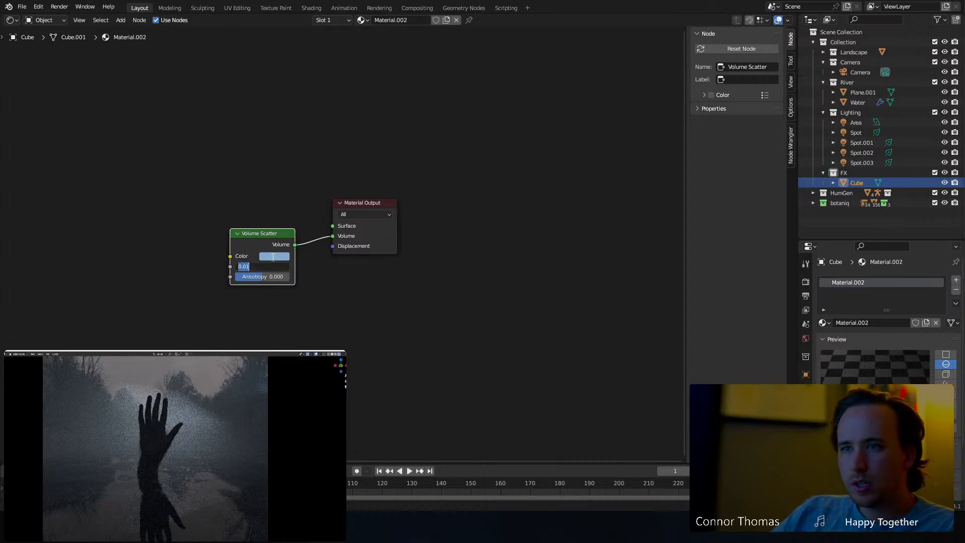
type(".005")
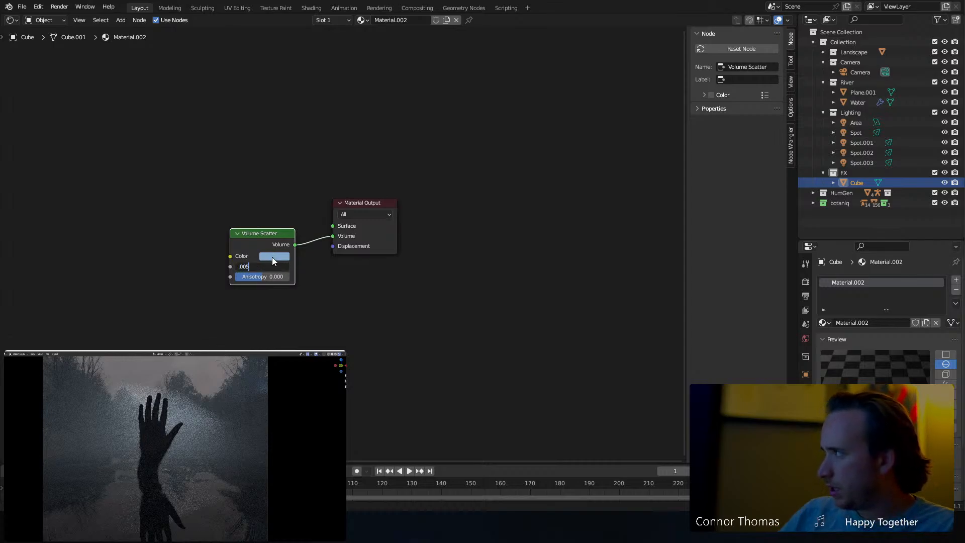
key("Return")
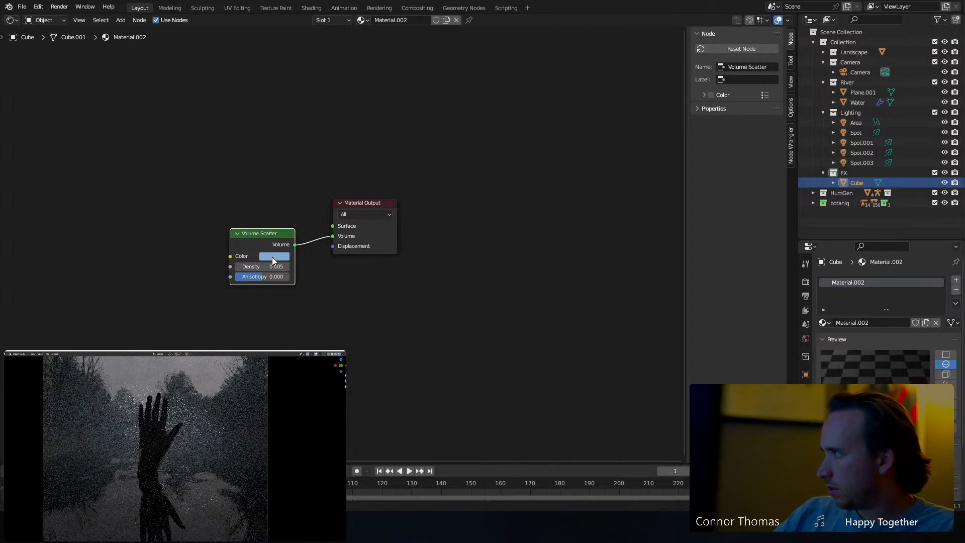
left_click_drag(249, 277, 271, 277)
left_click_drag(271, 276, 280, 276)
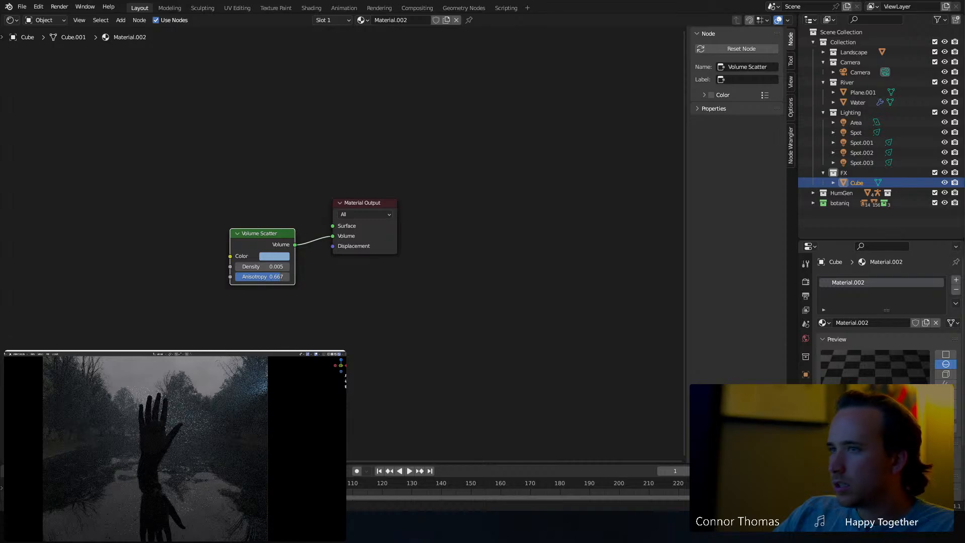
Select the blue light named Spot in the Lighting collection and change its colour to white.
left_click(870, 164)
left_click(866, 153)
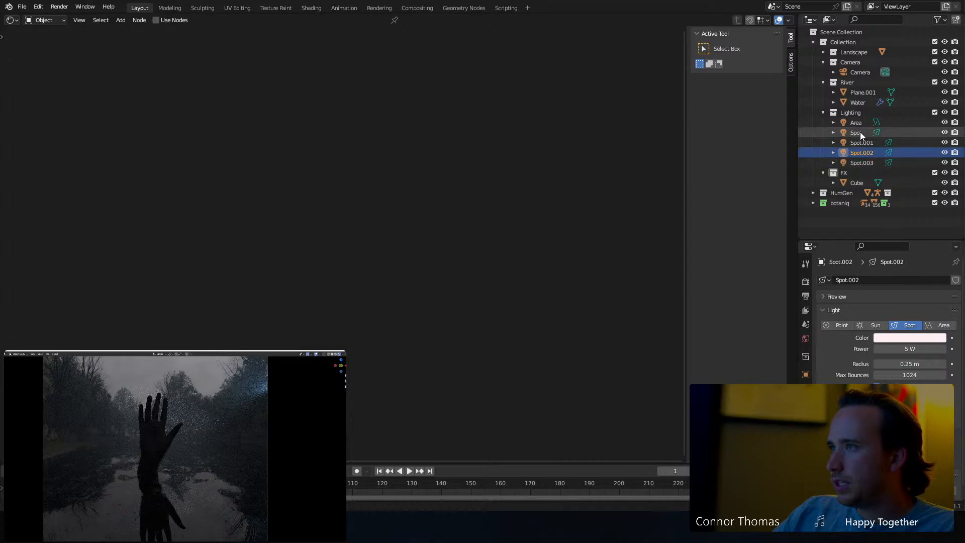
left_click(860, 132)
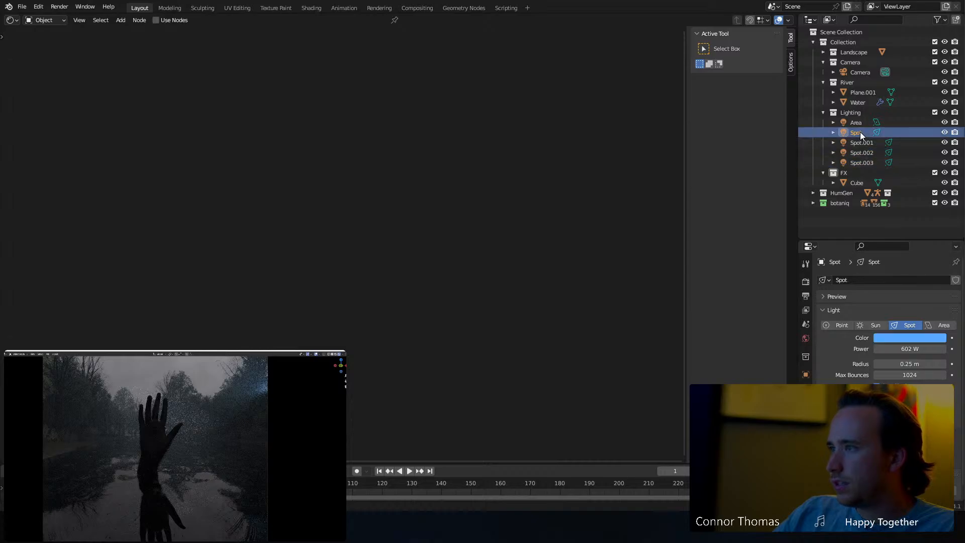
left_click(909, 338)
left_click(892, 240)
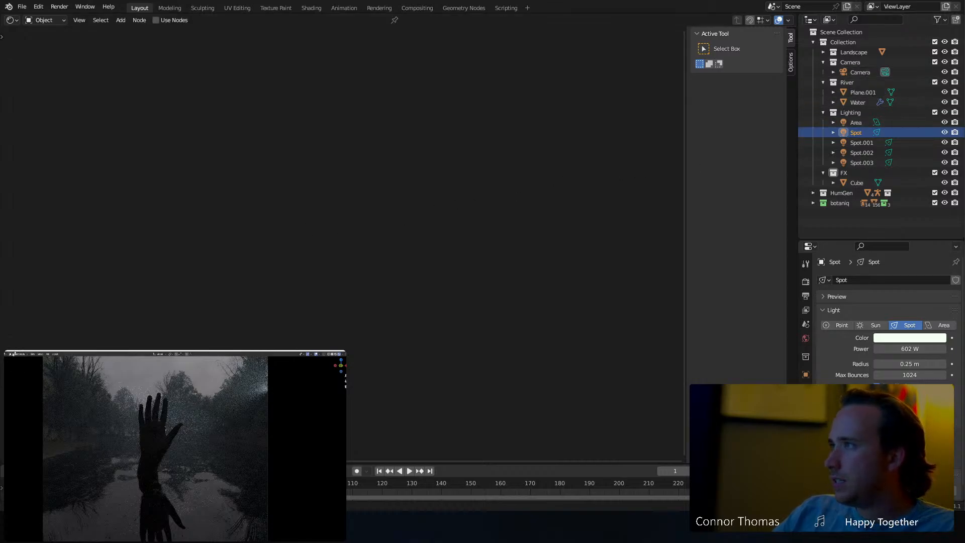
Place the 3D cursor on the raised hand in the camera view and add a Plain Axes empty there.
key("t")
left_click(6, 367)
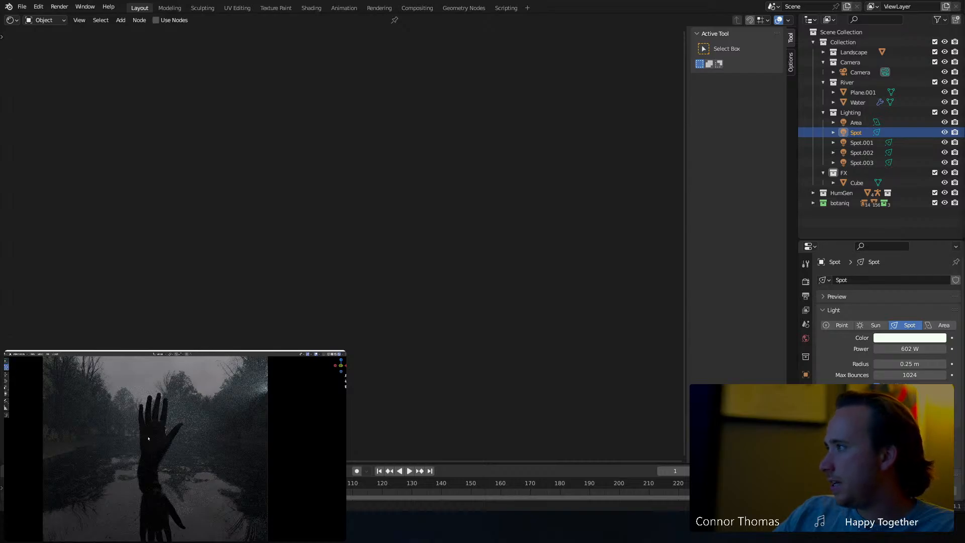
left_click(6, 361)
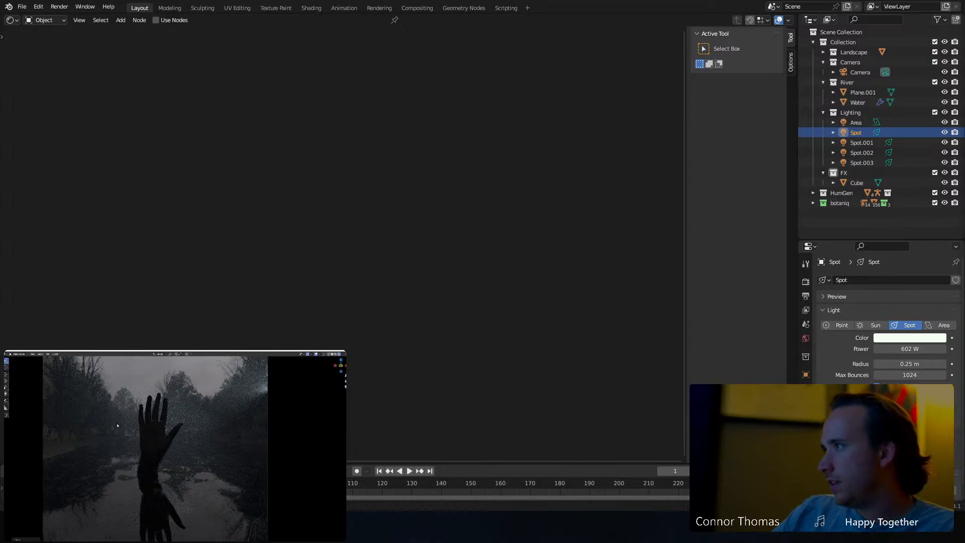
key("shift+a")
mouse_move(116, 460)
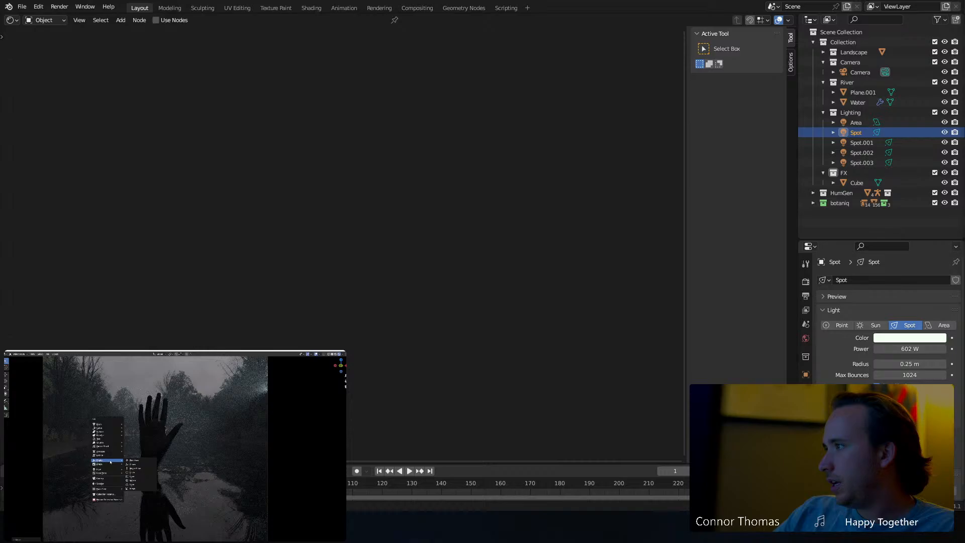
left_click(140, 459)
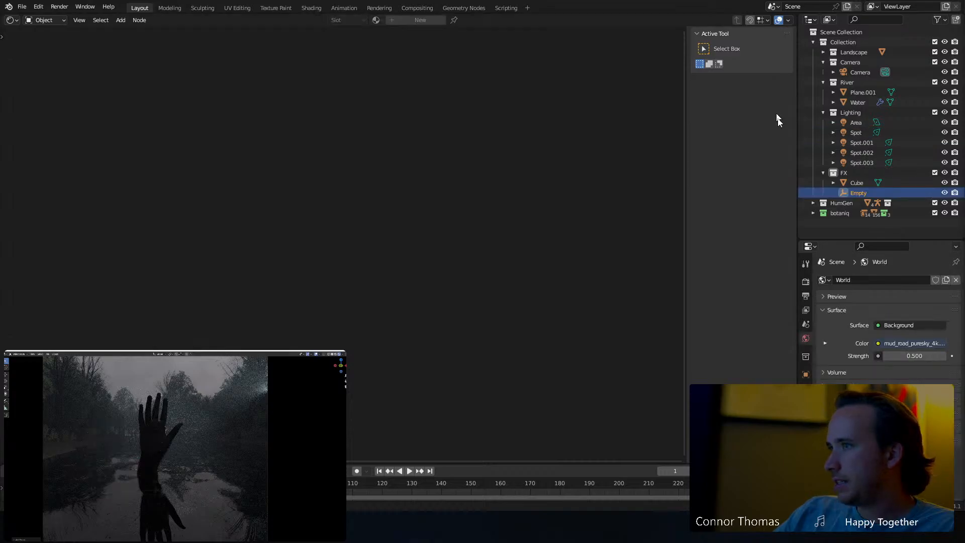
Move the new empty into the Camera collection and rename it Focus.
left_click_drag(859, 193, 861, 63)
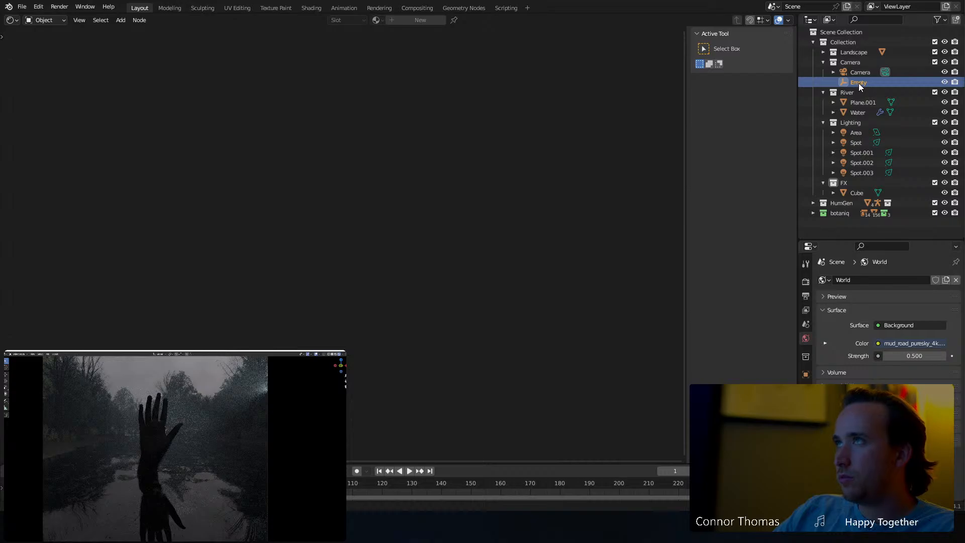
double_click(859, 83)
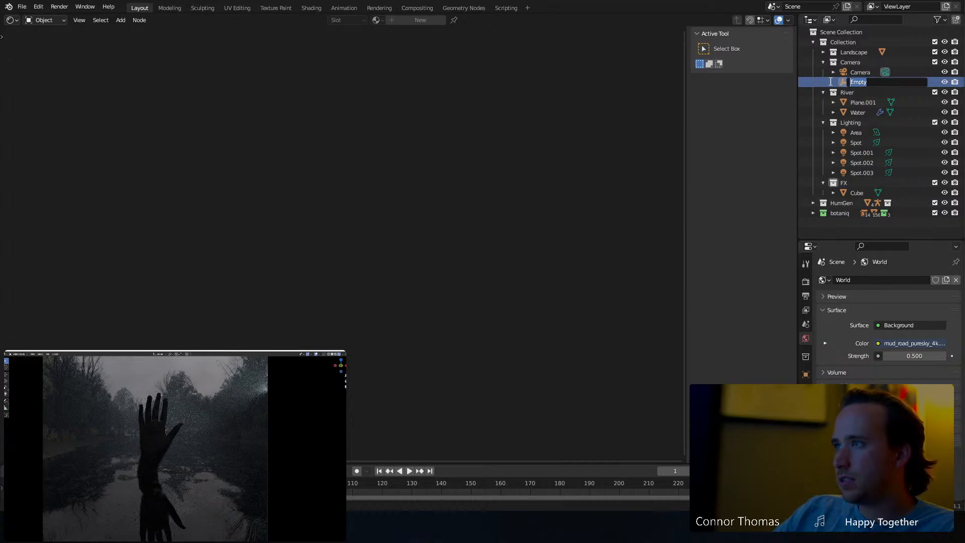
type("Focu")
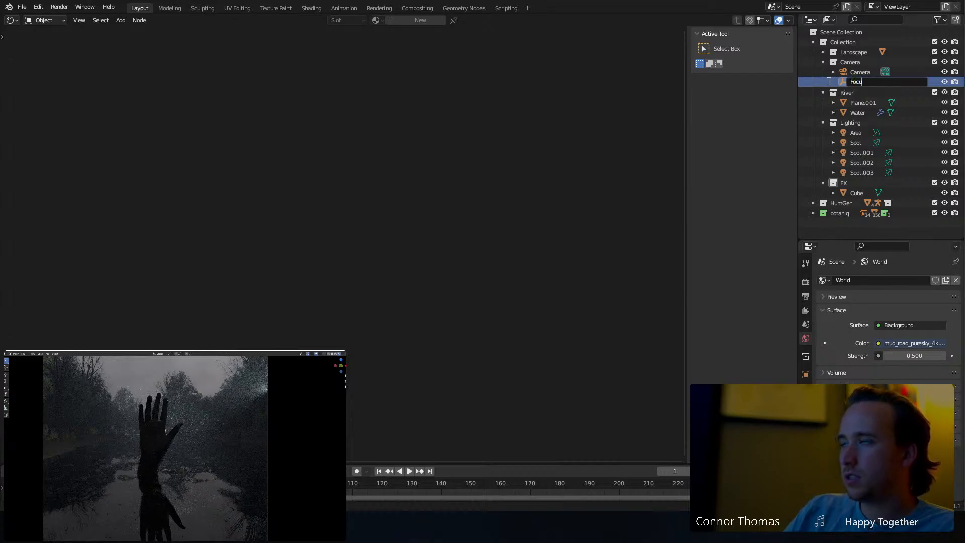
type("s")
key("Return")
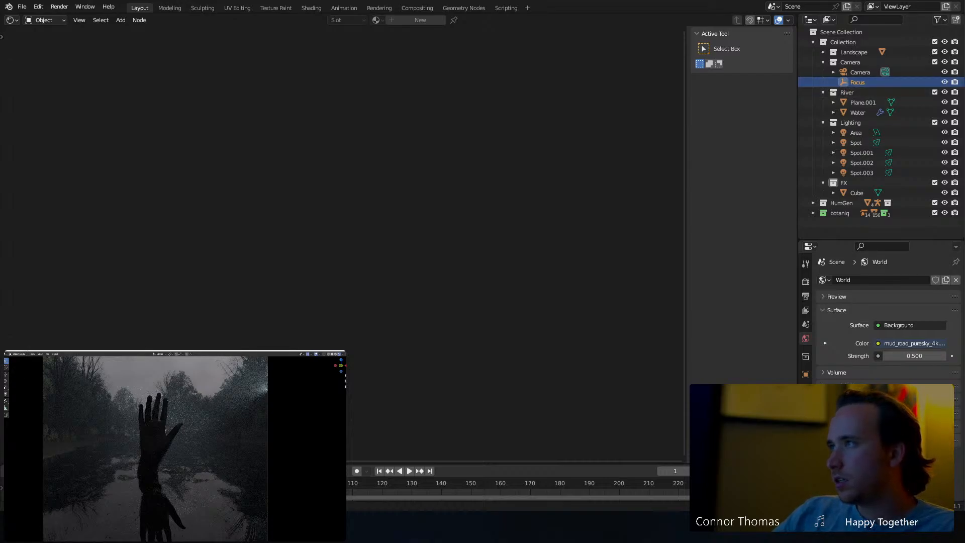
Switch the empty shader editor to the 3D Viewport and show the Disable in Viewports toggles in the Outliner.
left_click(11, 20)
left_click(33, 49)
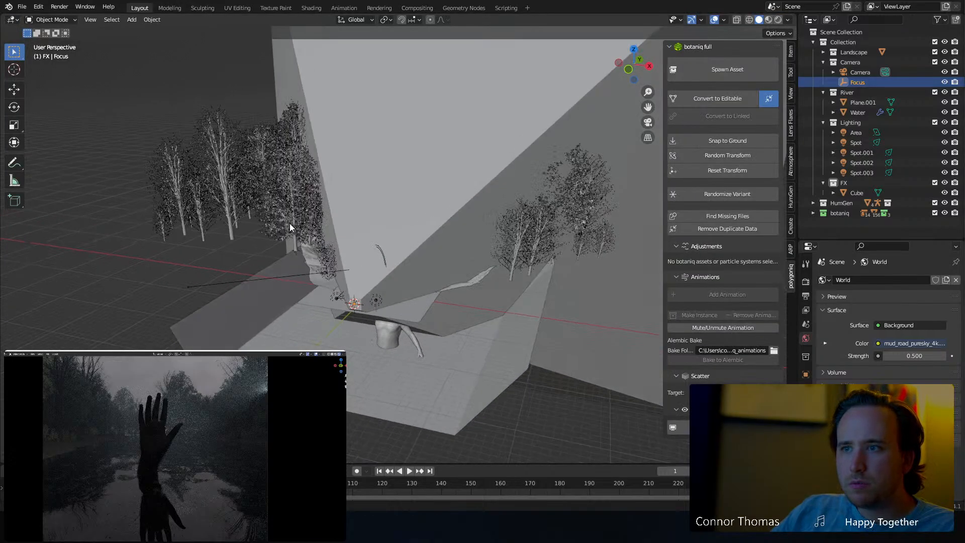
left_click(551, 207)
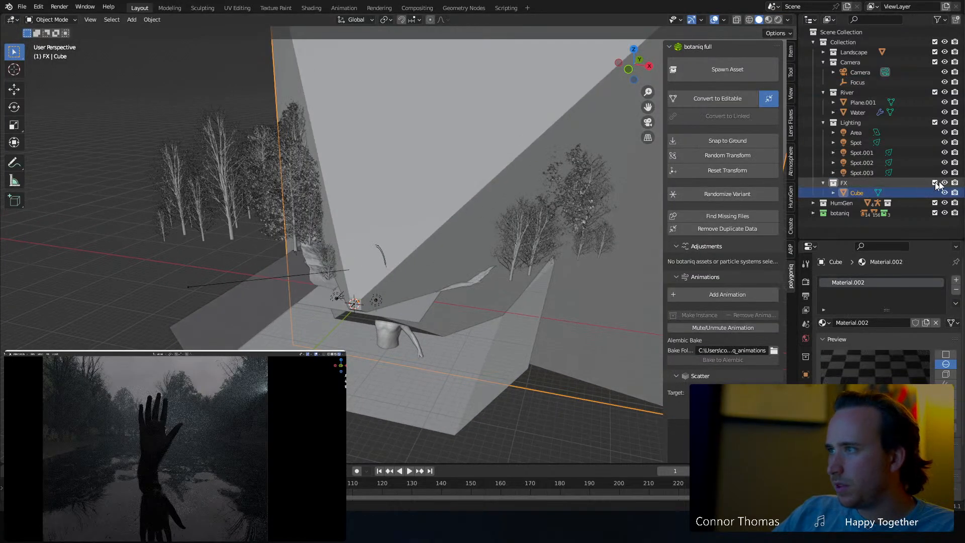
left_click(939, 19)
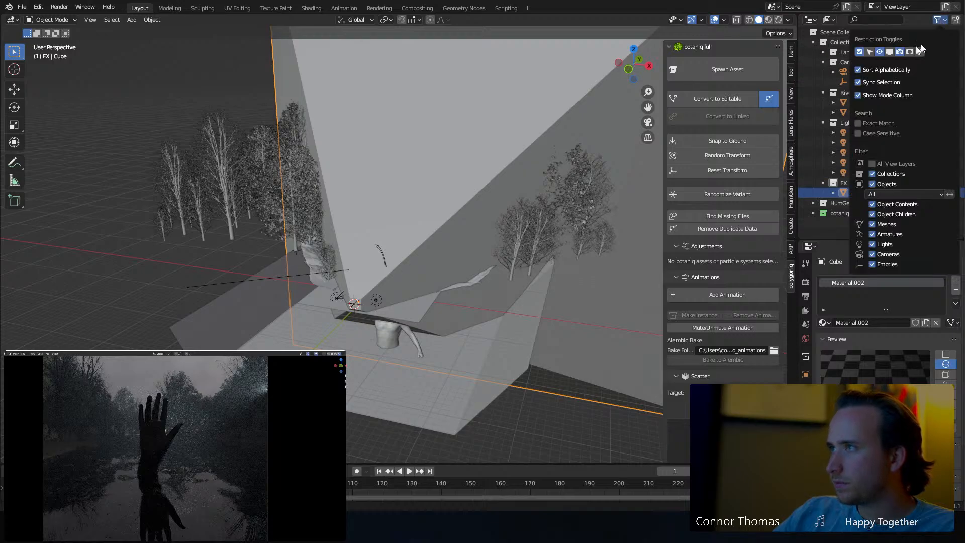
left_click(942, 23)
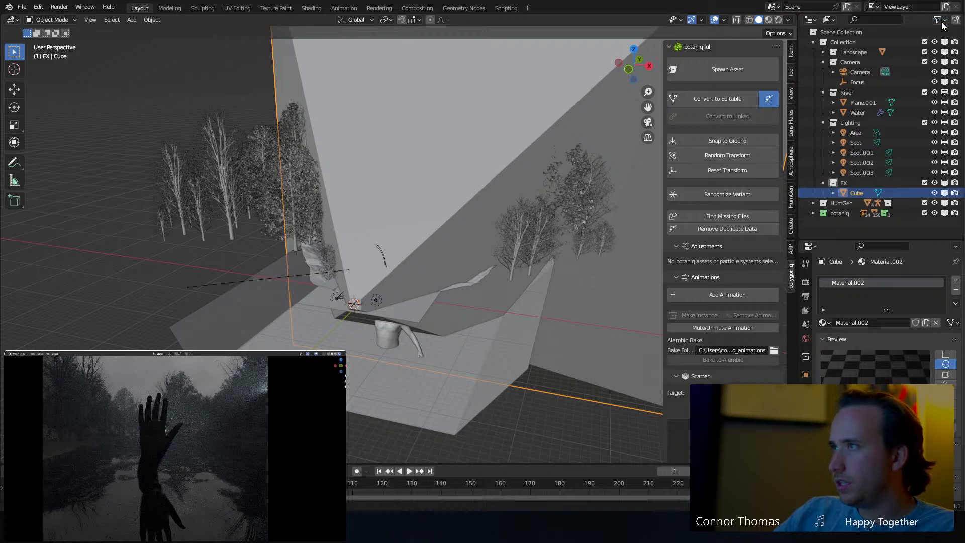
Disable the FX collection in viewports to inspect the hand and river, and re-enable the collection.
left_click(945, 183)
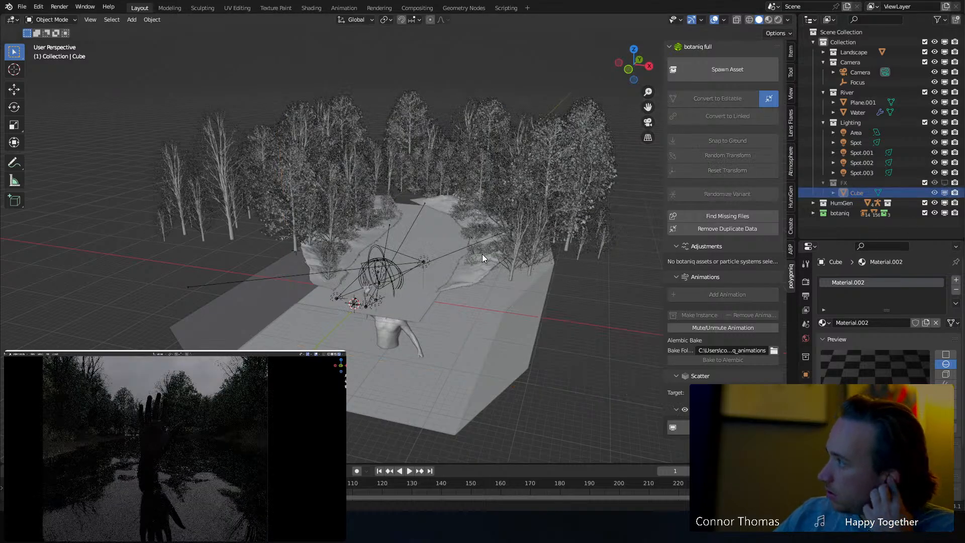
scroll(362, 310, "up", 7)
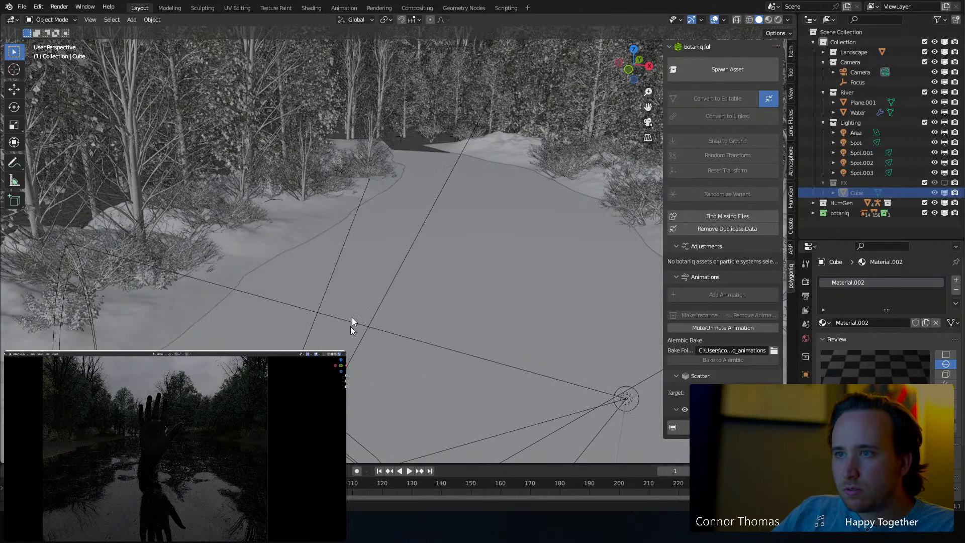
scroll(406, 236, "down", 8)
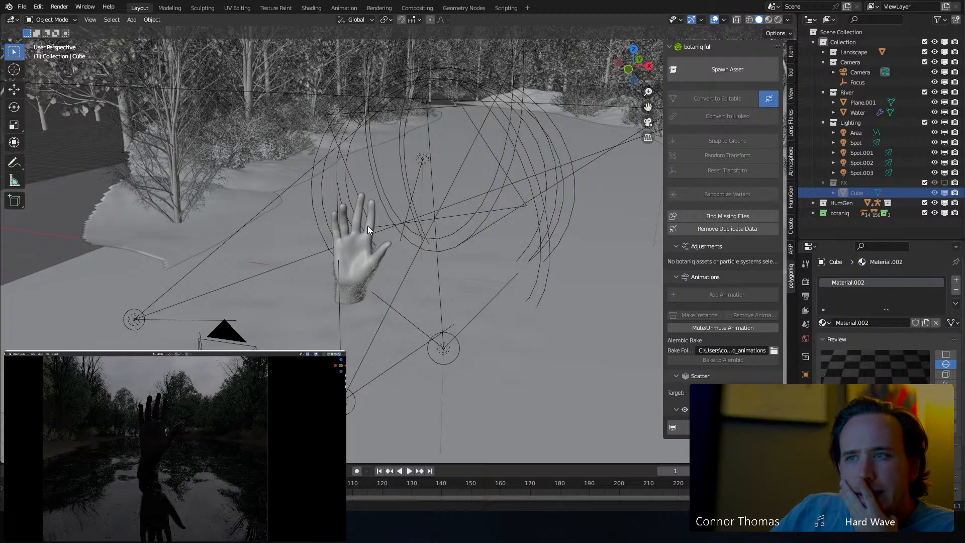
left_click(944, 194)
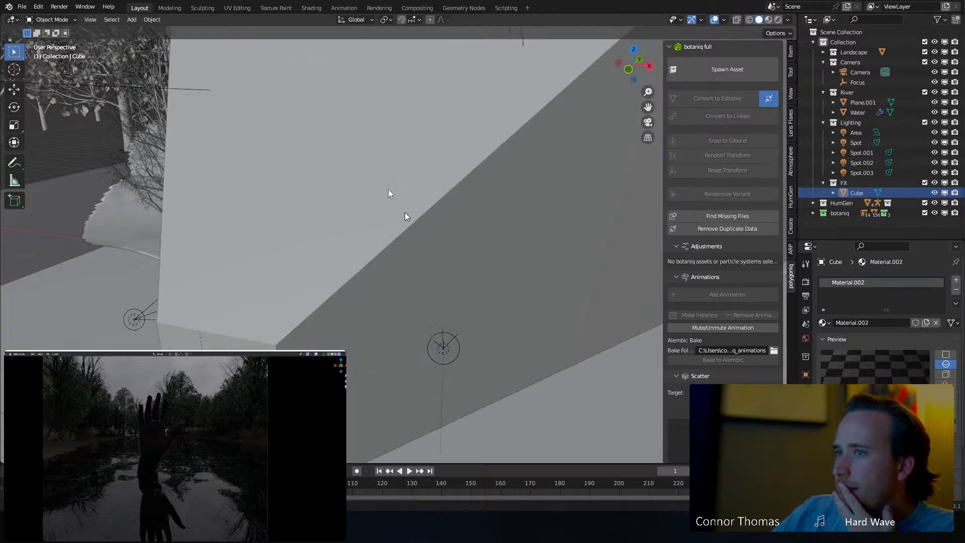
Change the FX cube's viewport display so that only its edges are drawn and the scene inside stays visible.
left_click(807, 375)
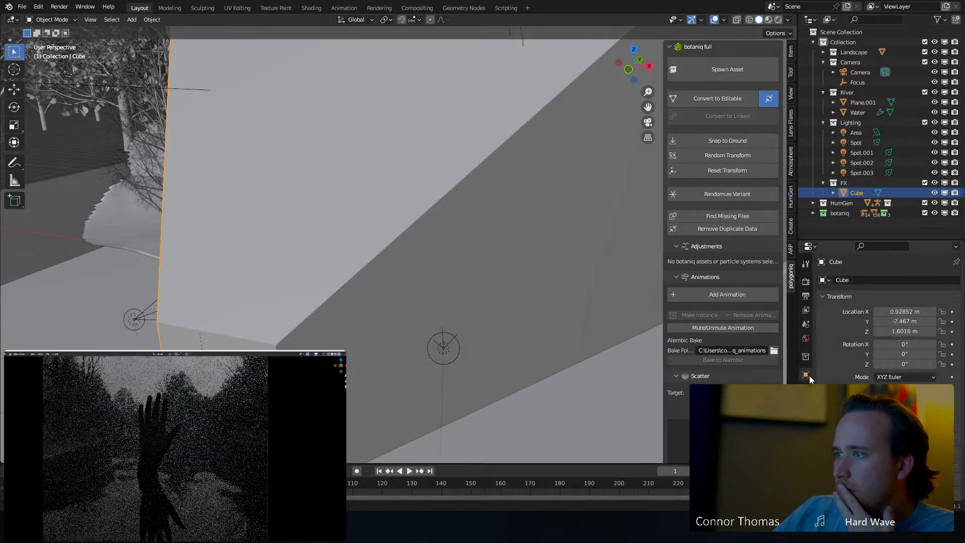
scroll(885, 311, "down", 3)
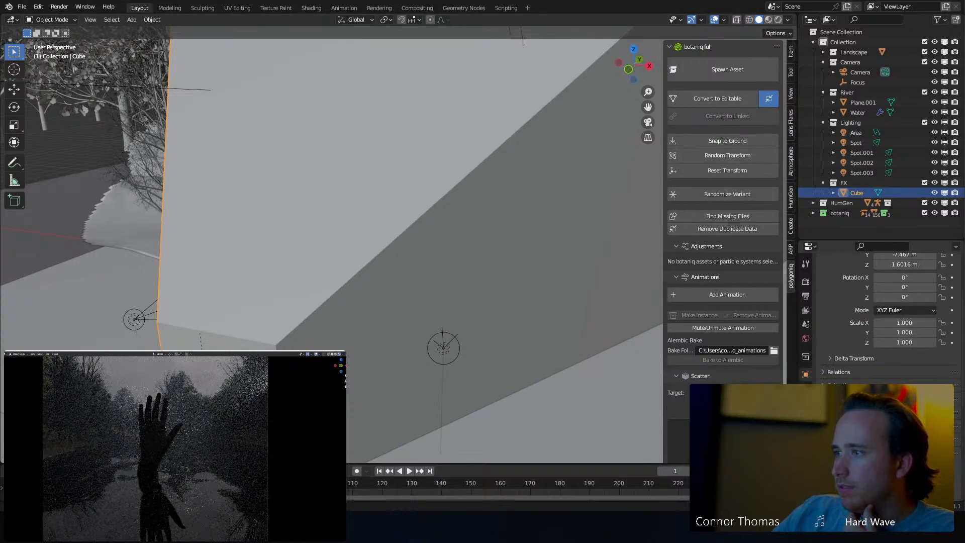
scroll(884, 312, "down", 5)
scroll(885, 312, "down", 4)
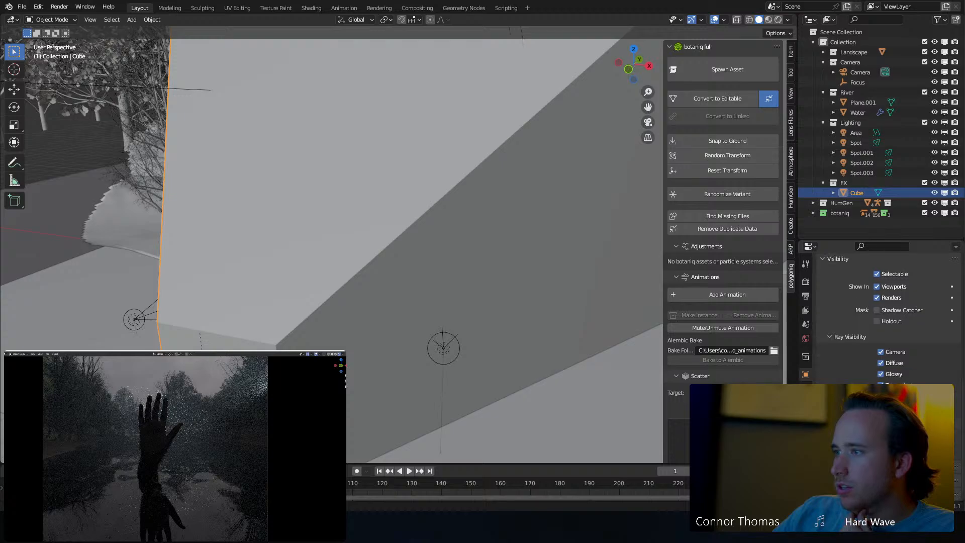
scroll(885, 311, "down", 5)
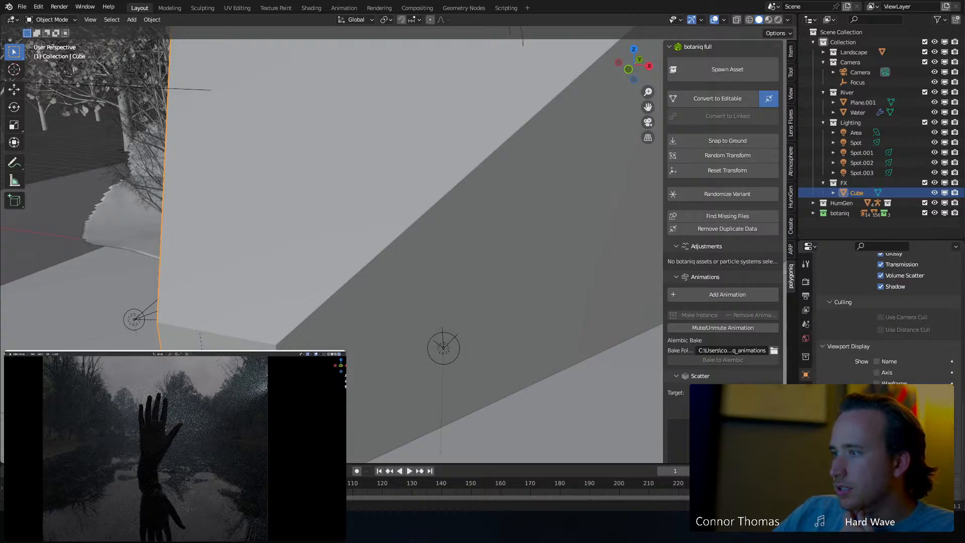
left_click(904, 473)
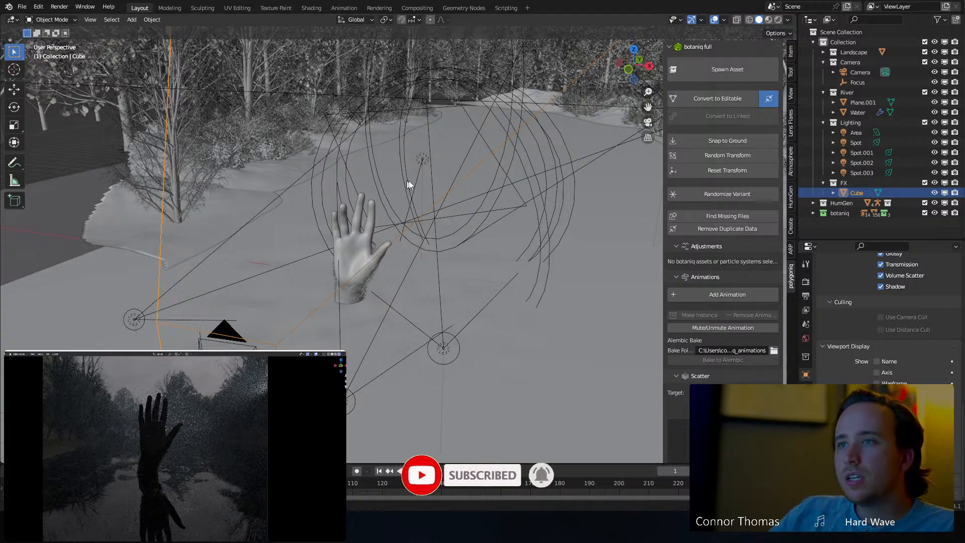
Select the Focus empty and move it from the camera onto the raised hand in the top view.
middle_click_drag(430, 134, 360, 155)
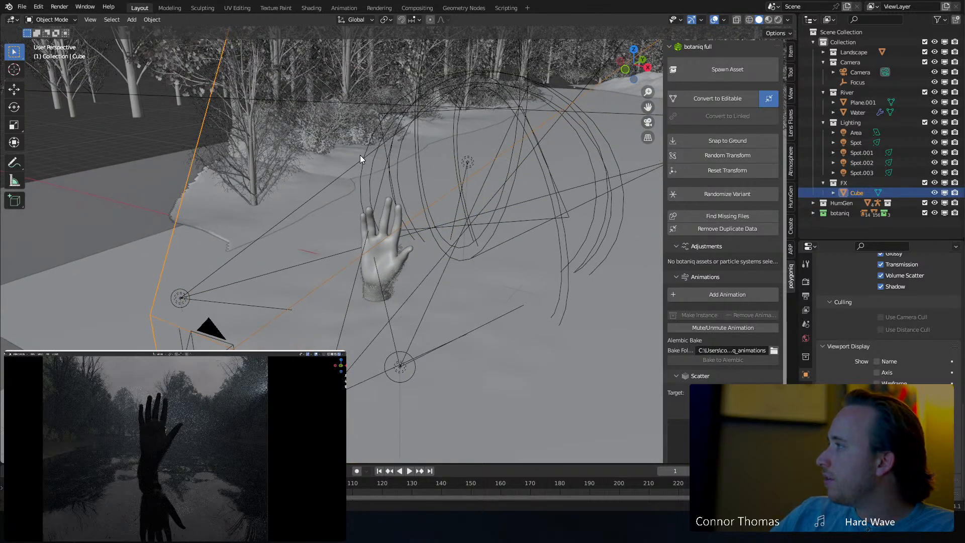
left_click(854, 82)
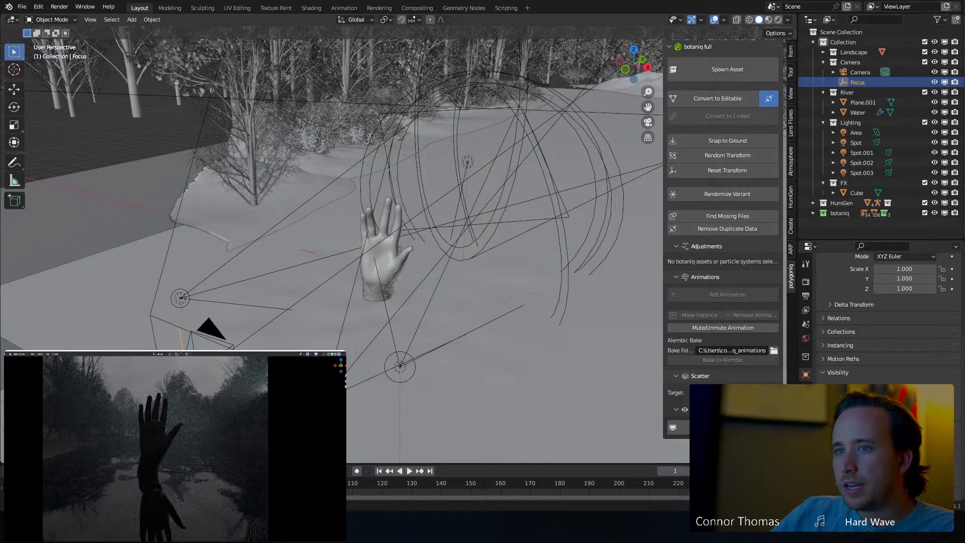
key("KP_7")
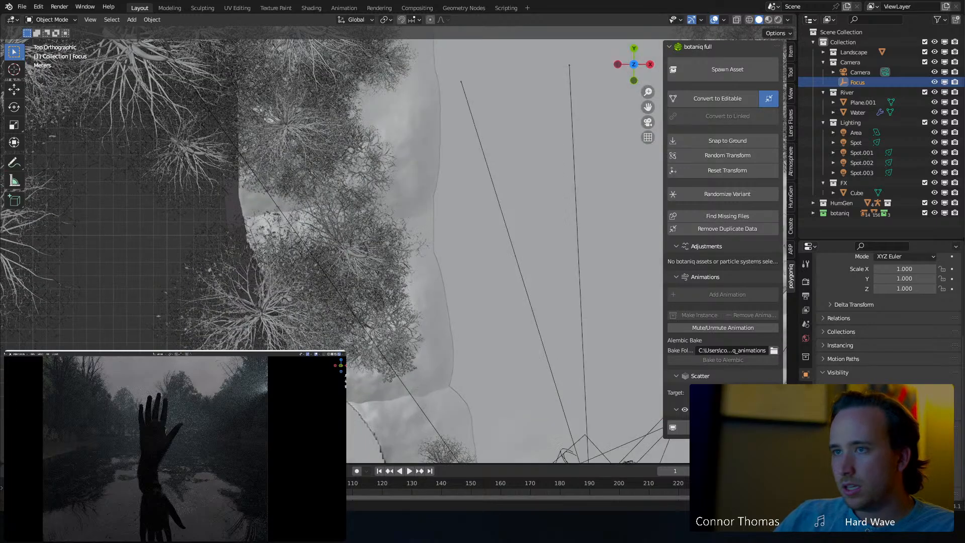
middle_click_drag(274, 367, 232, 92, "shift")
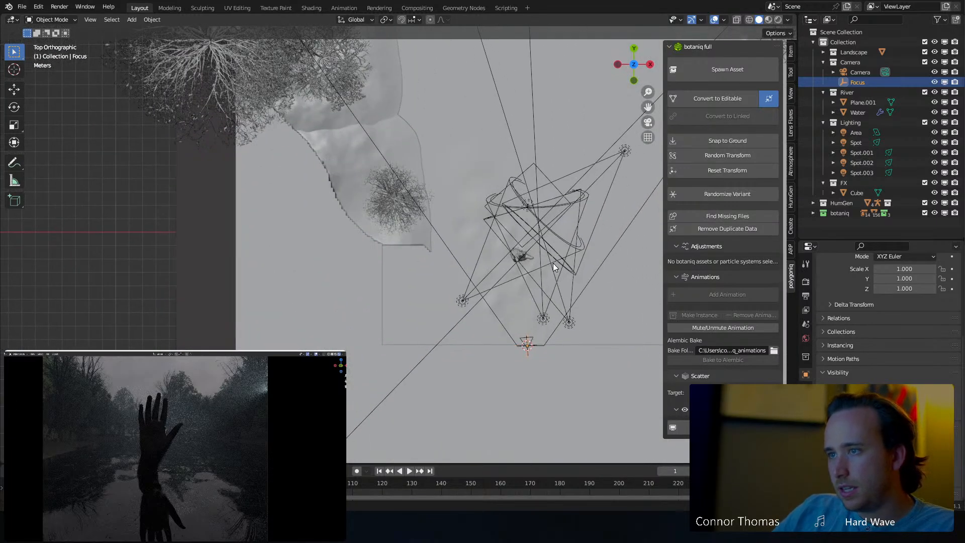
scroll(522, 281, "up", 5)
middle_click_drag(525, 285, 352, 282, "shift")
key("g")
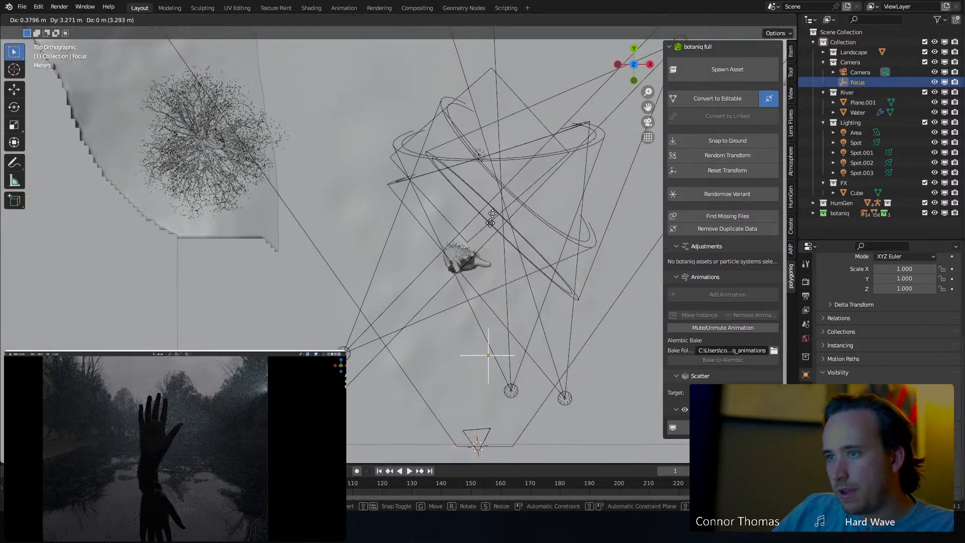
left_click(483, 248)
Select the camera, enable its Depth of Field and set Focus as the focus object.
middle_click_drag(469, 264, 452, 355)
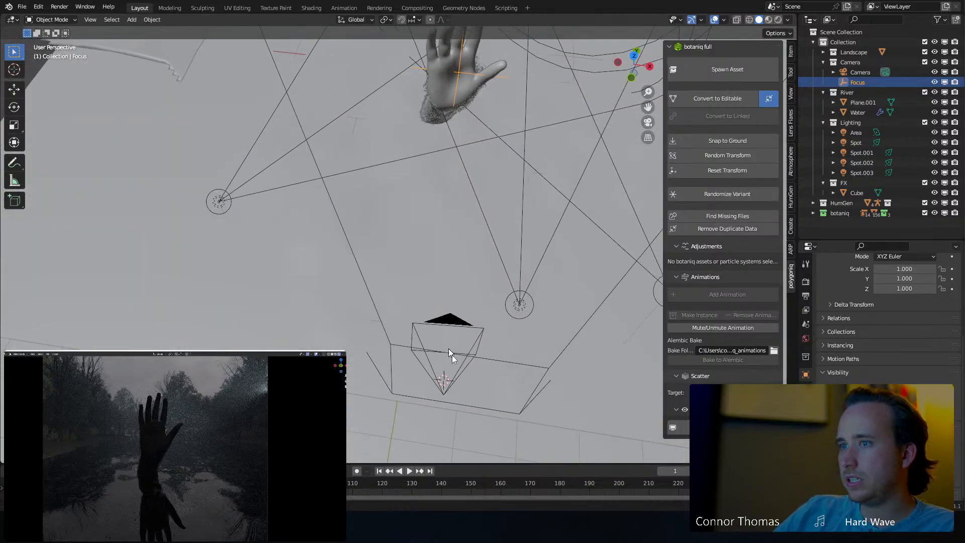
left_click(462, 323)
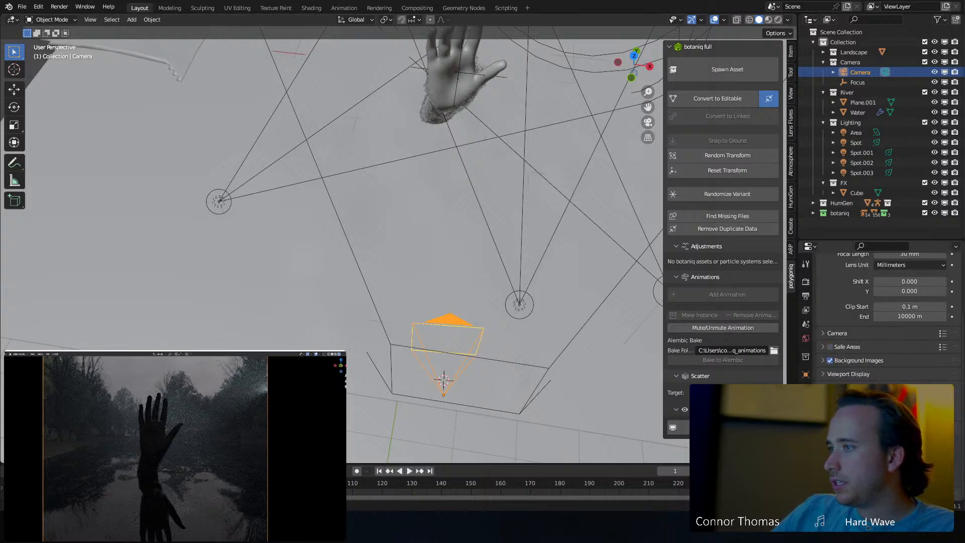
left_click(830, 388)
left_click(905, 402)
type("foc")
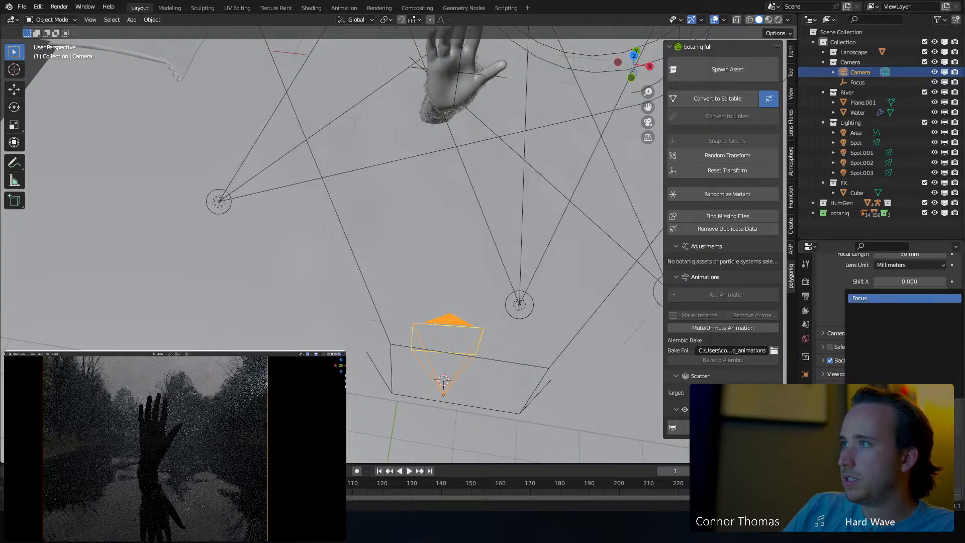
key("Return")
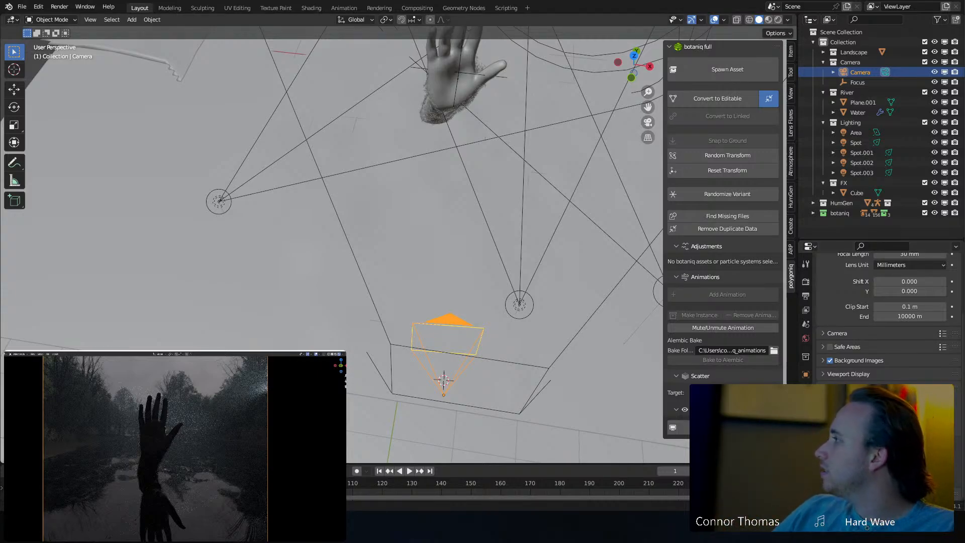
Select the light named Spot and move it about 2.7 m away from the hand toward the riverbank.
scroll(545, 213, "down", 5)
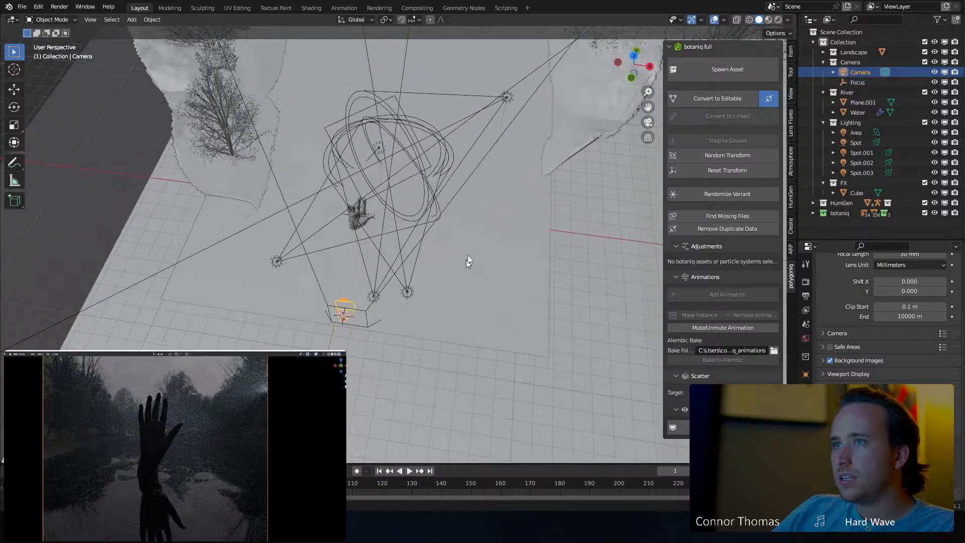
left_click(508, 99)
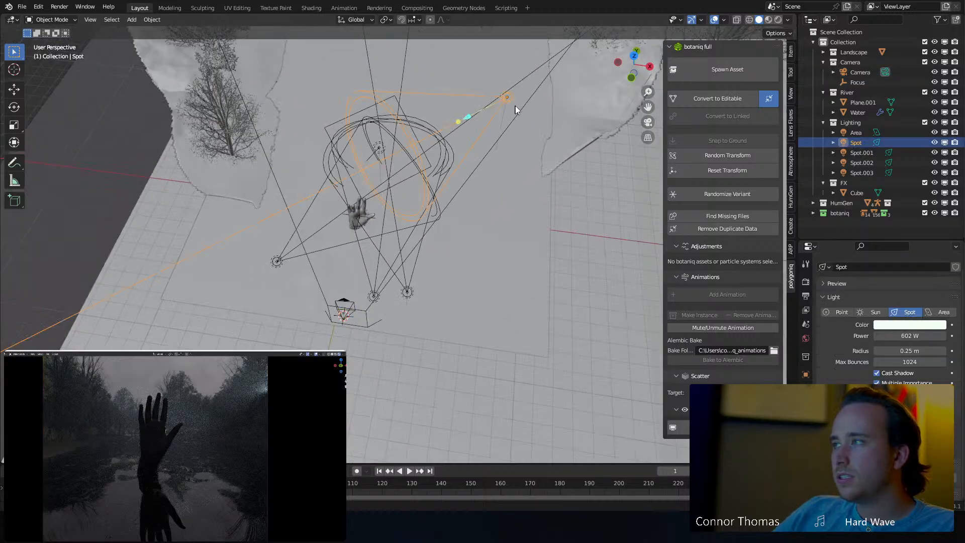
key("g")
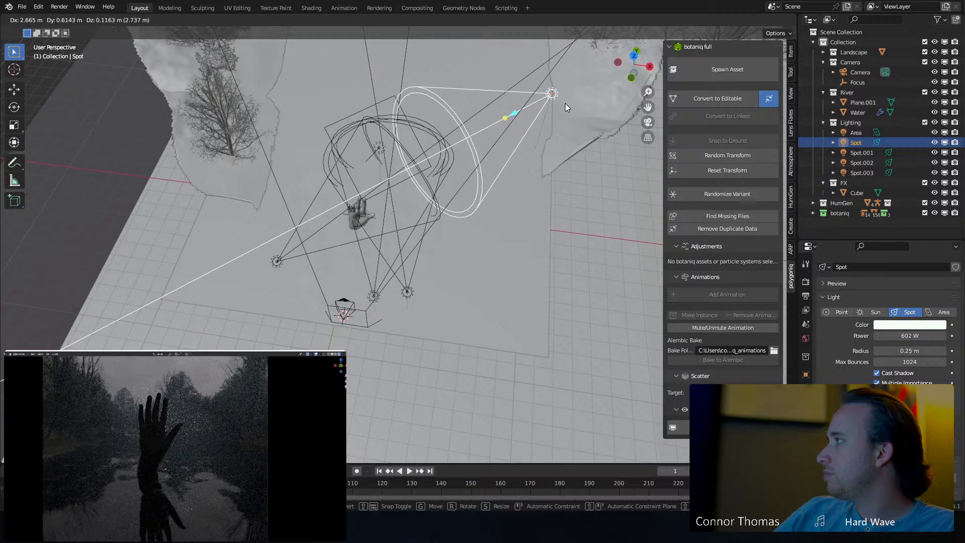
left_click(565, 104)
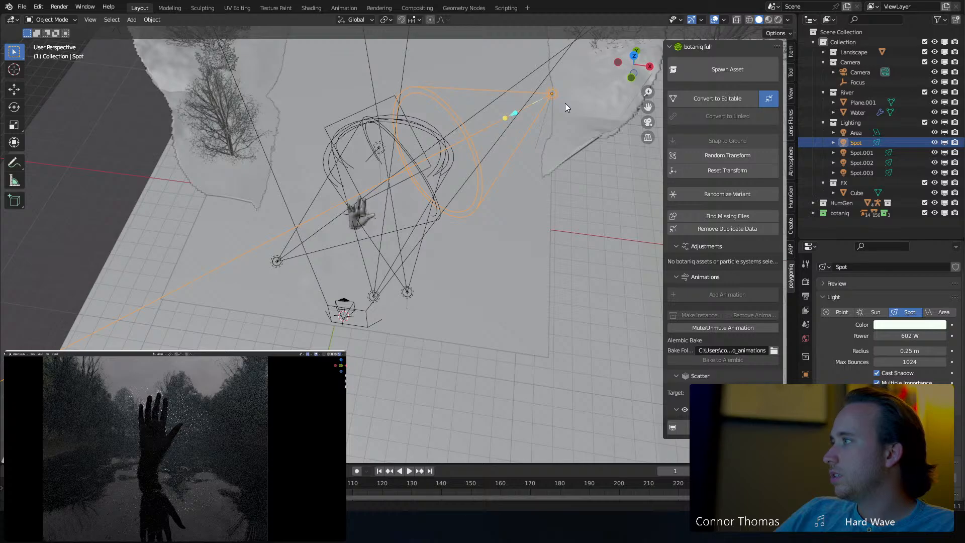
Place the 3D cursor among the trees at the far end of the river and save the file.
middle_click_drag(432, 155, 423, 183, "shift")
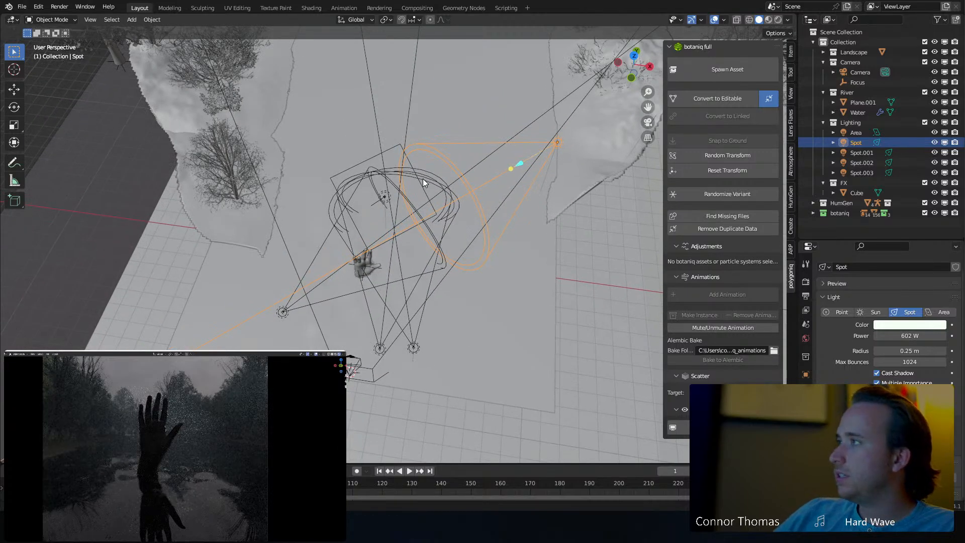
scroll(426, 179, "down", 3)
middle_click_drag(430, 155, 159, 61)
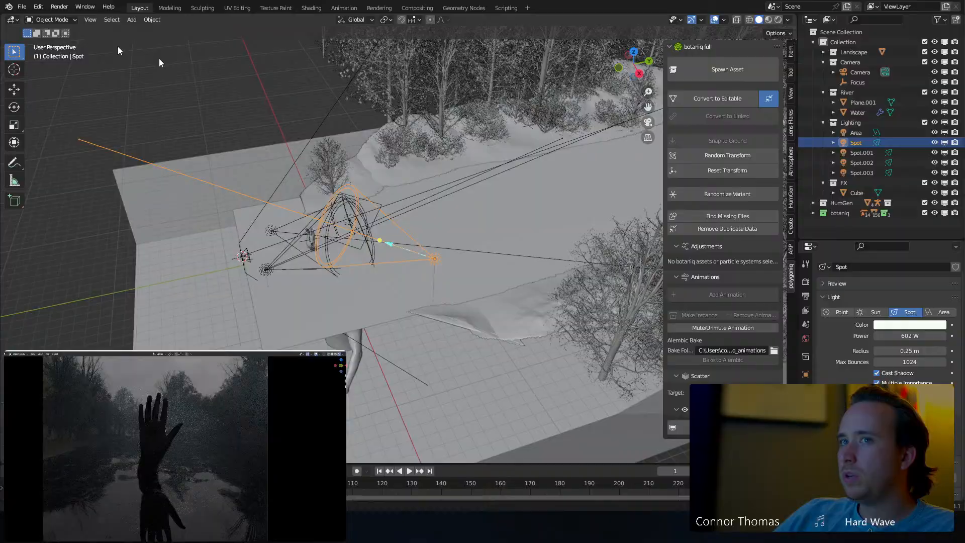
left_click(18, 72)
scroll(325, 136, "up", 8)
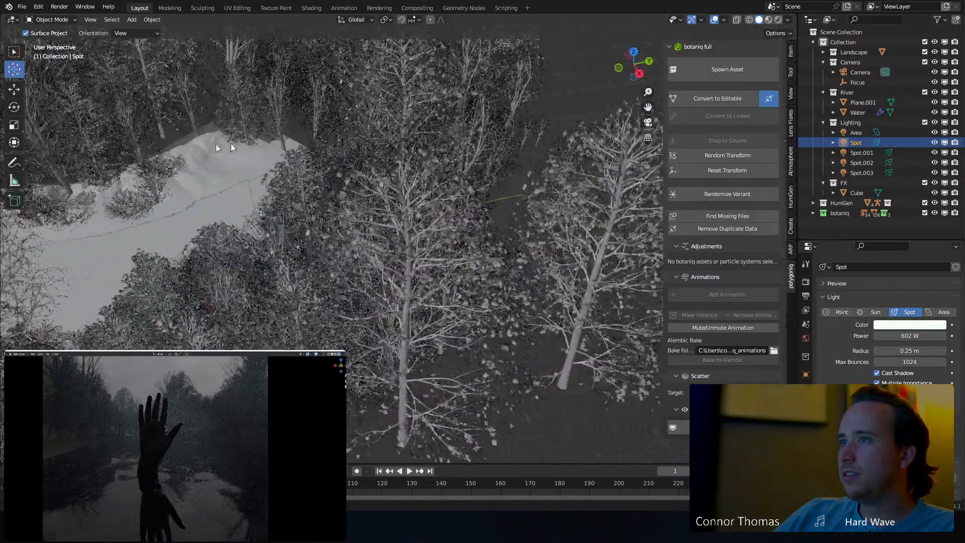
middle_click_drag(230, 143, 414, 121)
left_click(509, 151)
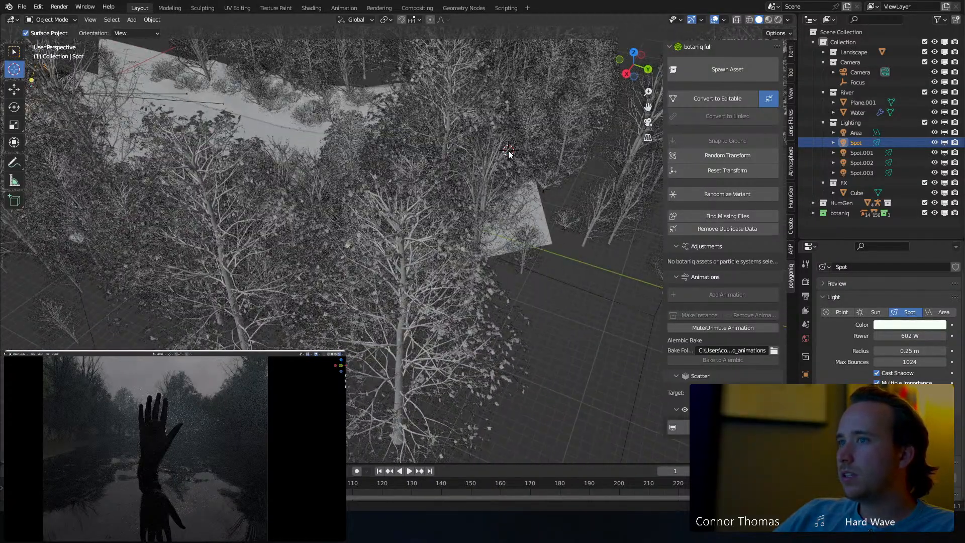
left_click(19, 54)
middle_click_drag(261, 143, 304, 137)
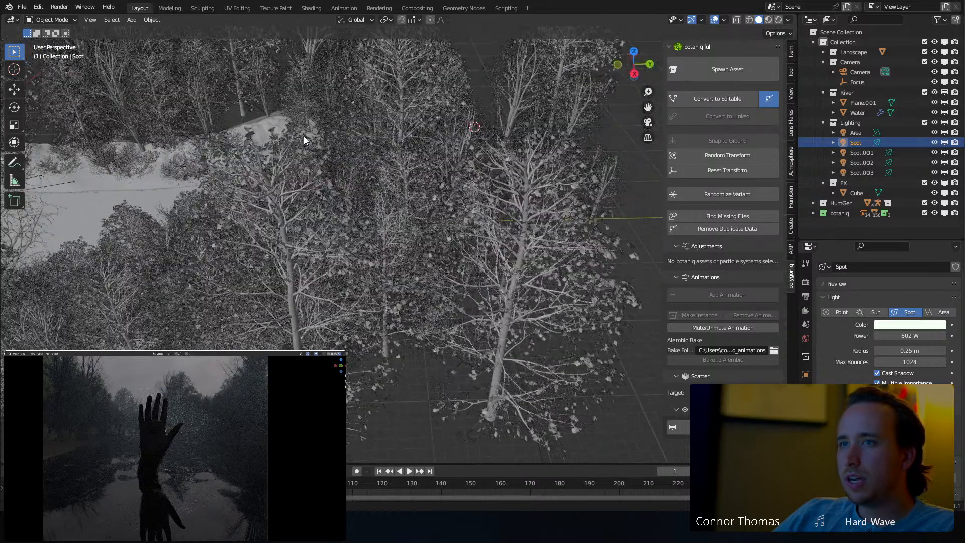
key("ctrl+s")
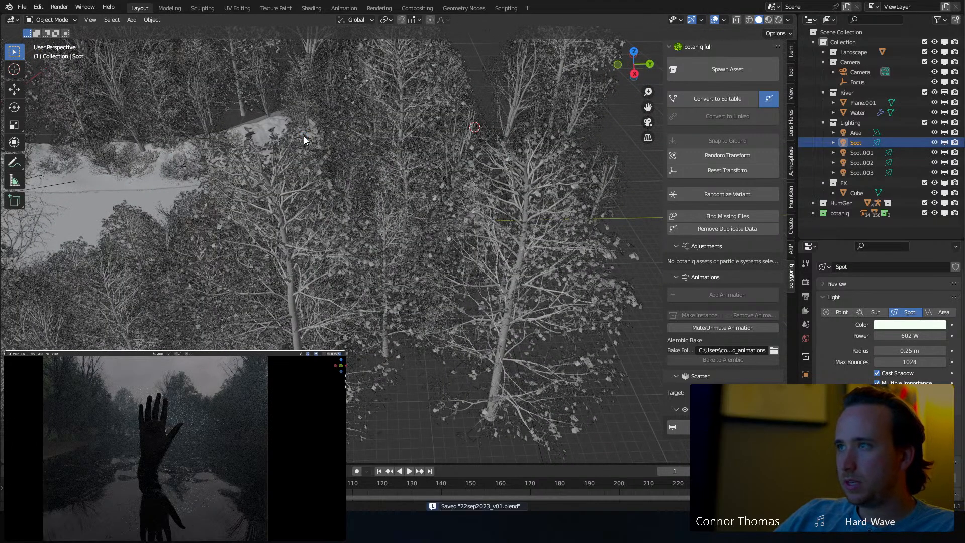
Start an OpenVDB volume import and browse the Downloads folder to open VDB_High_altitude_cloud_sample.
middle_click_drag(303, 135, 358, 175)
key("shift+a")
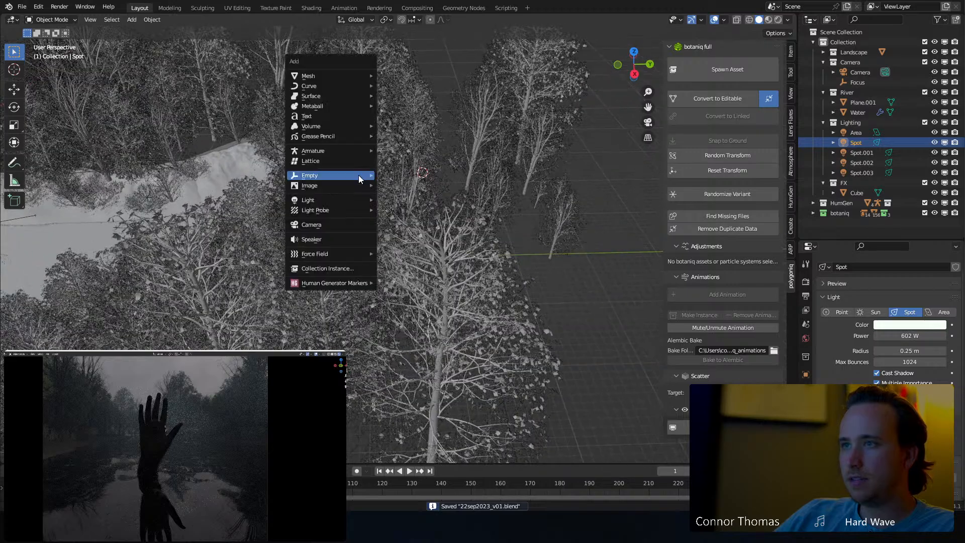
mouse_move(358, 175)
mouse_move(345, 126)
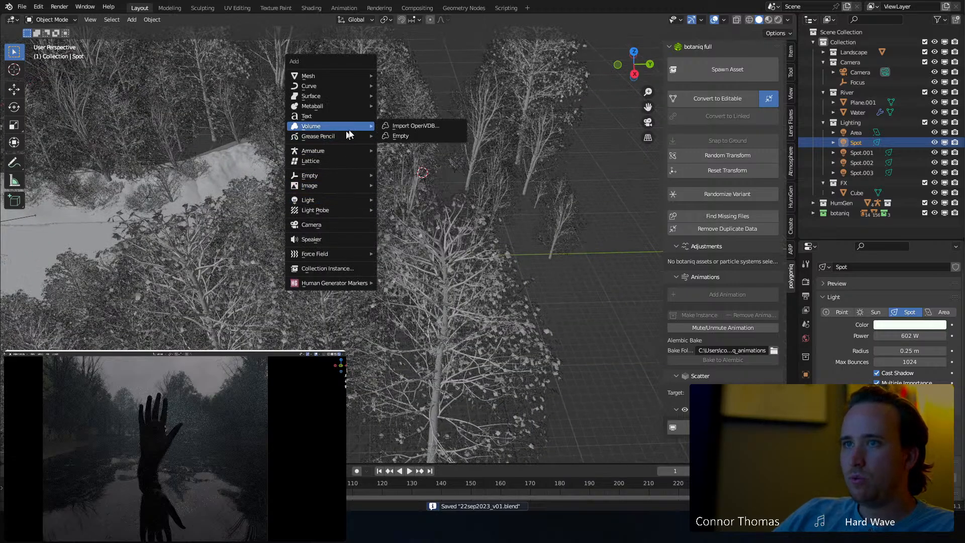
left_click(413, 126)
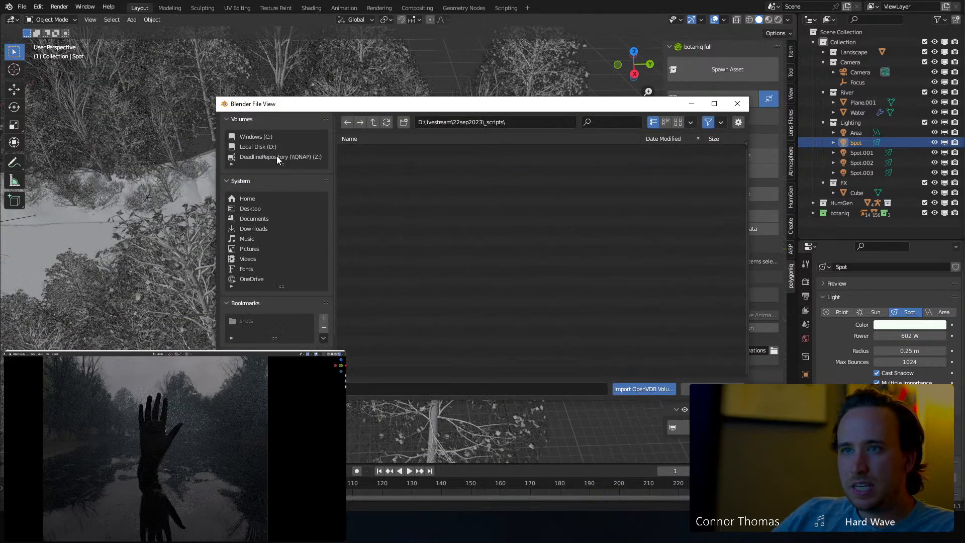
left_click(254, 229)
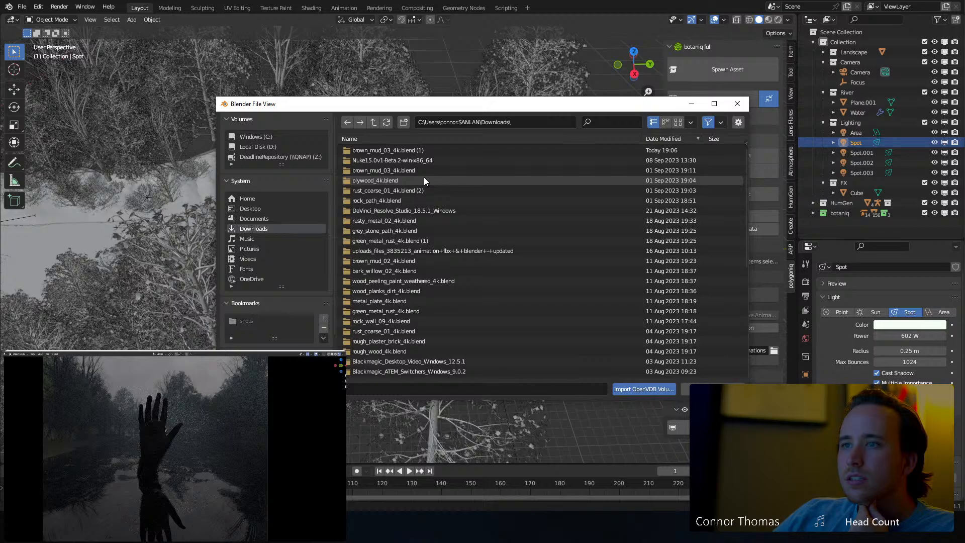
scroll(424, 177, "down", 3)
scroll(424, 179, "down", 4)
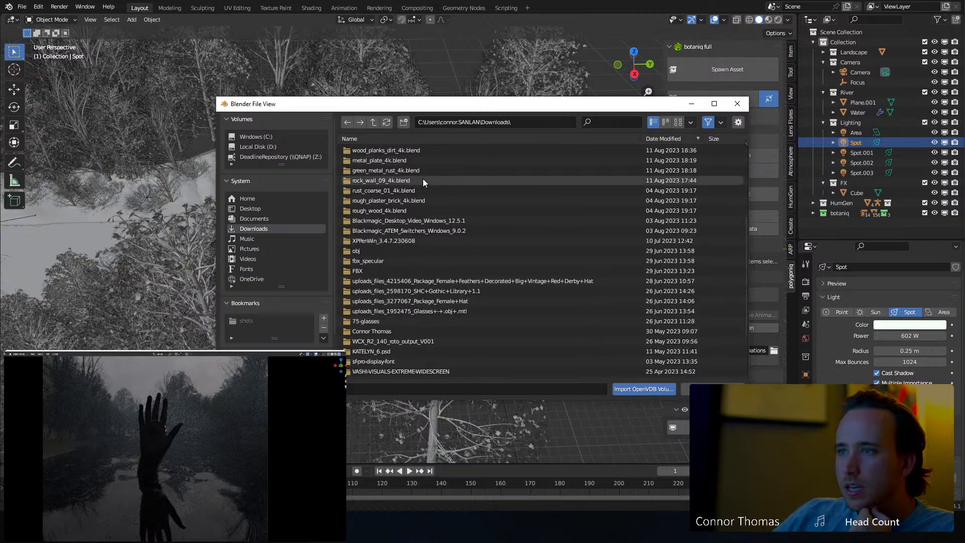
scroll(424, 179, "down", 4)
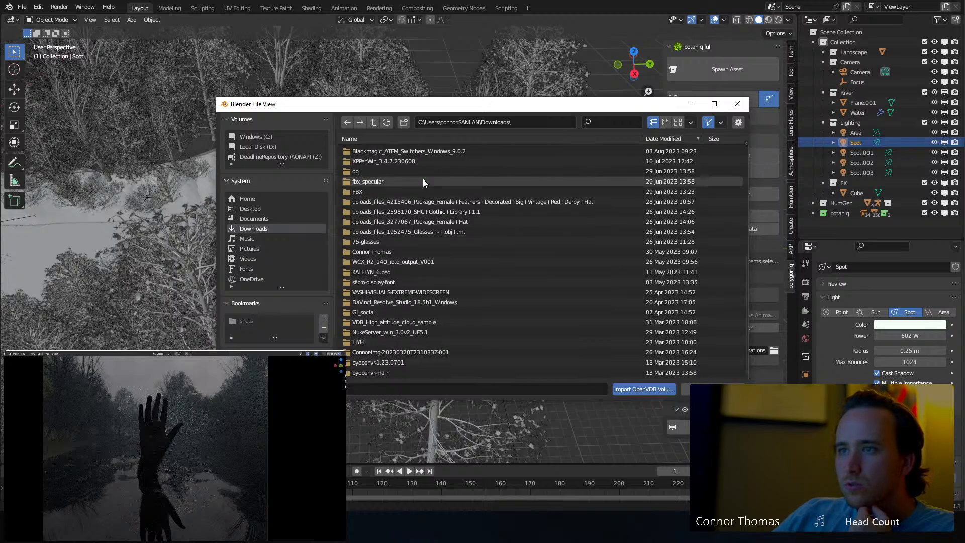
left_click(416, 322)
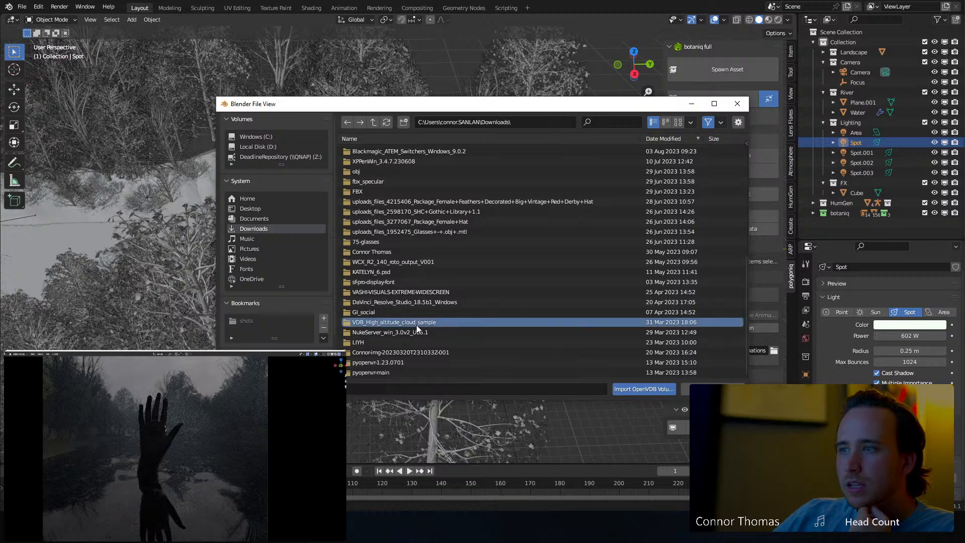
double_click(416, 325)
Import high-altitude_big_cloud_flat.14.vdb from the sample's FLAT/MD folder at the 3D cursor.
double_click(361, 151)
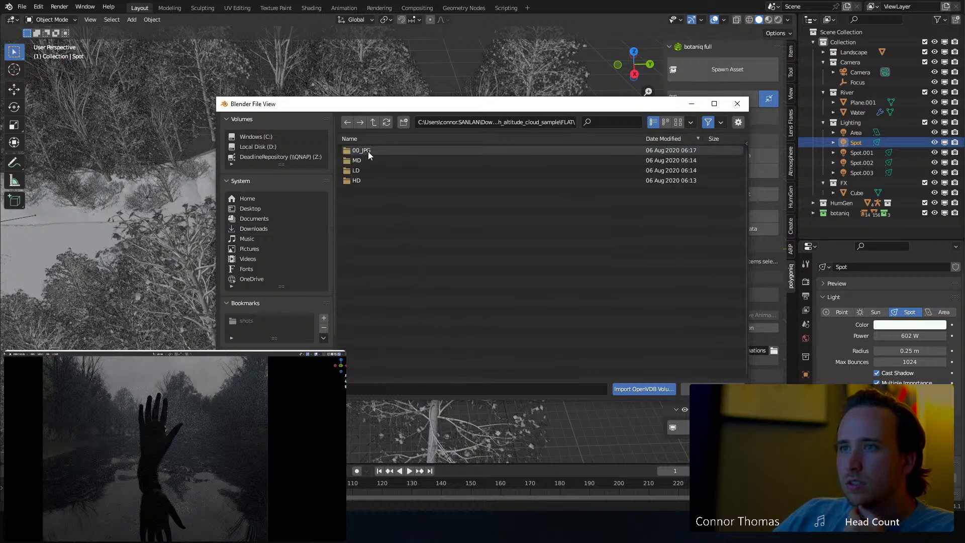
double_click(368, 151)
left_click(373, 121)
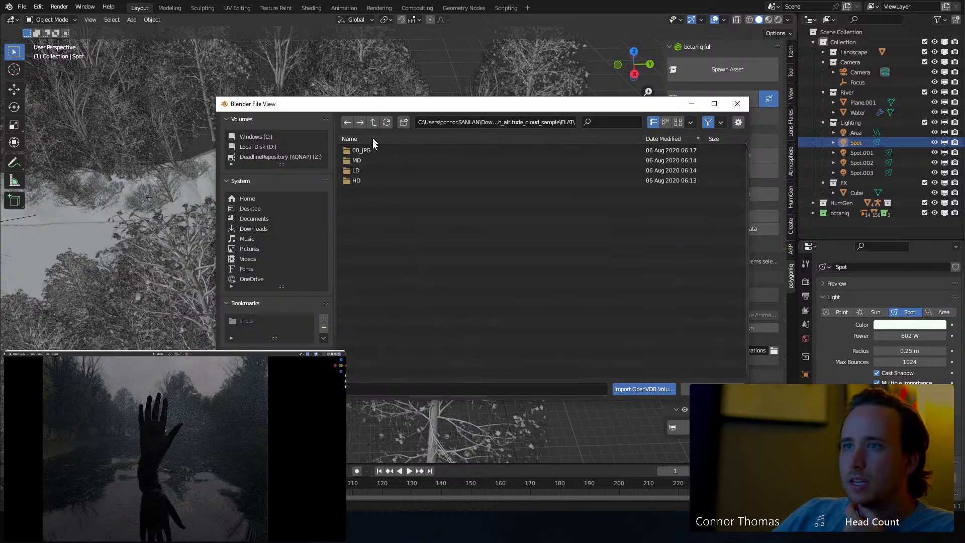
double_click(361, 160)
left_click(367, 150)
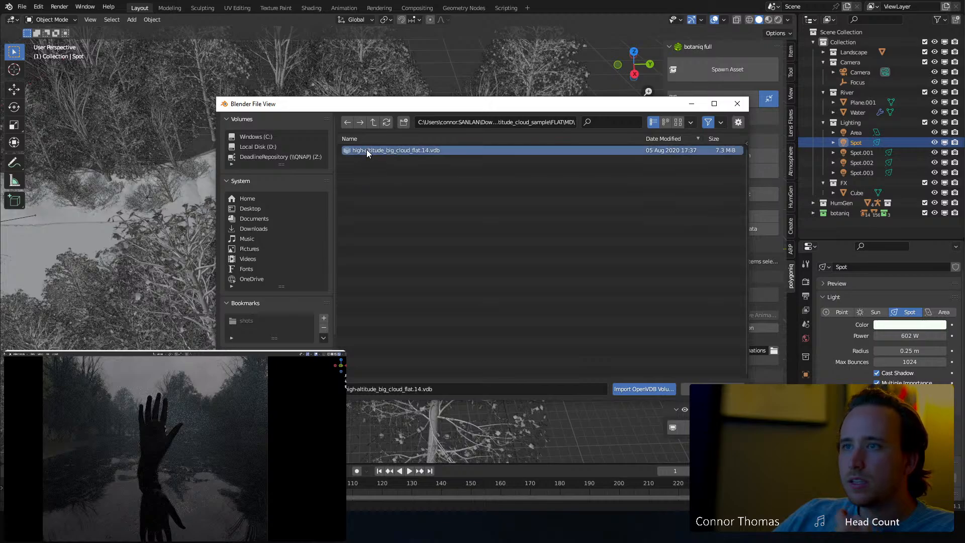
double_click(367, 150)
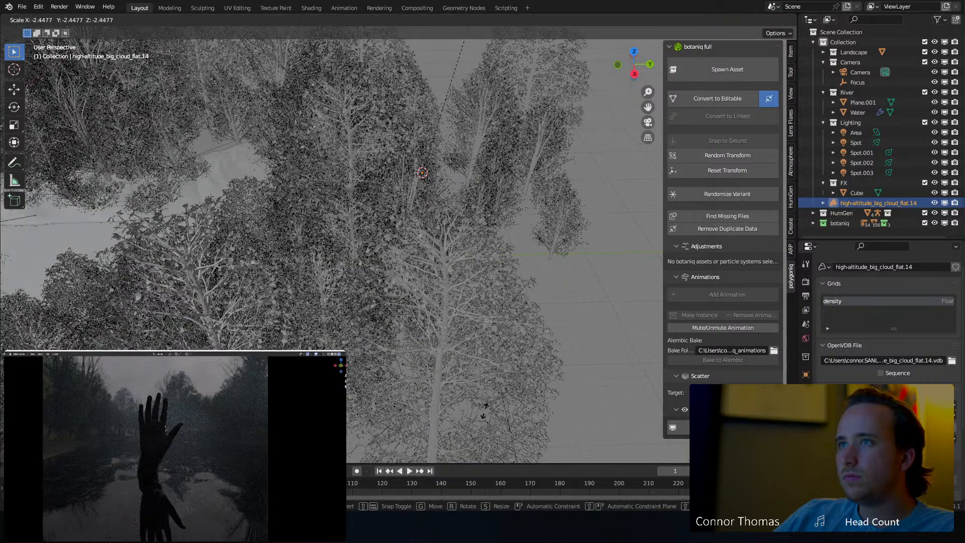
Scale the imported cloud down to roughly the width of the tree group, finishing with a factor of about 0.68.
key("s")
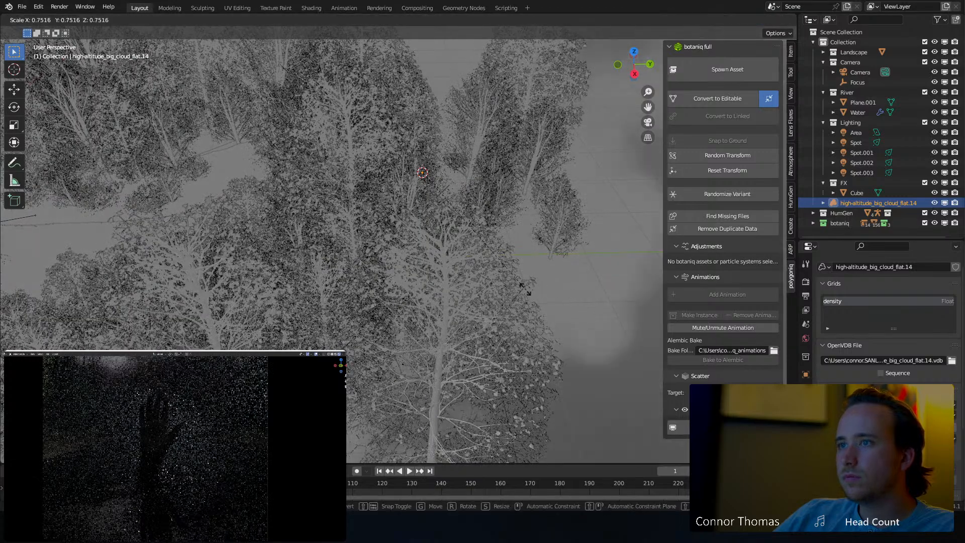
left_click(445, 229)
scroll(445, 228, "down", 4)
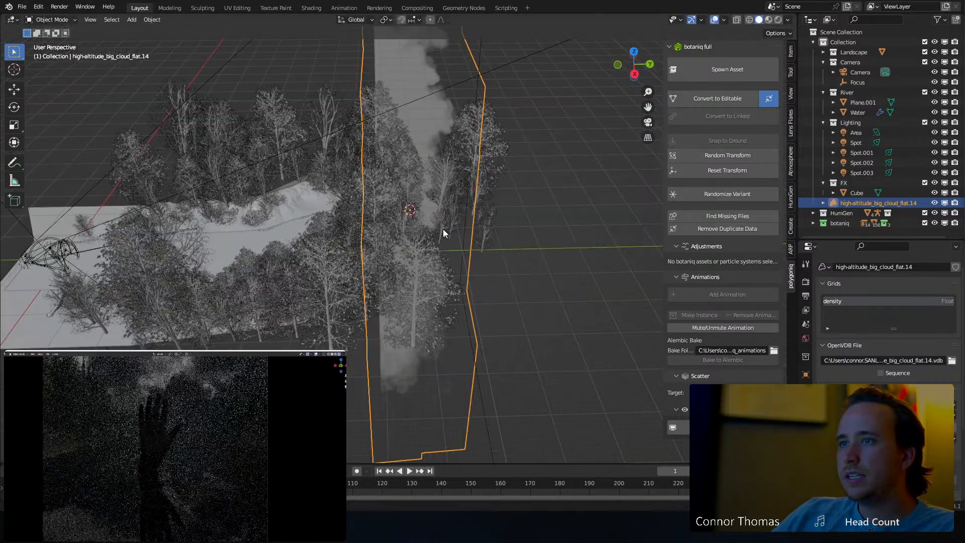
middle_click_drag(452, 228, 565, 256)
key("s")
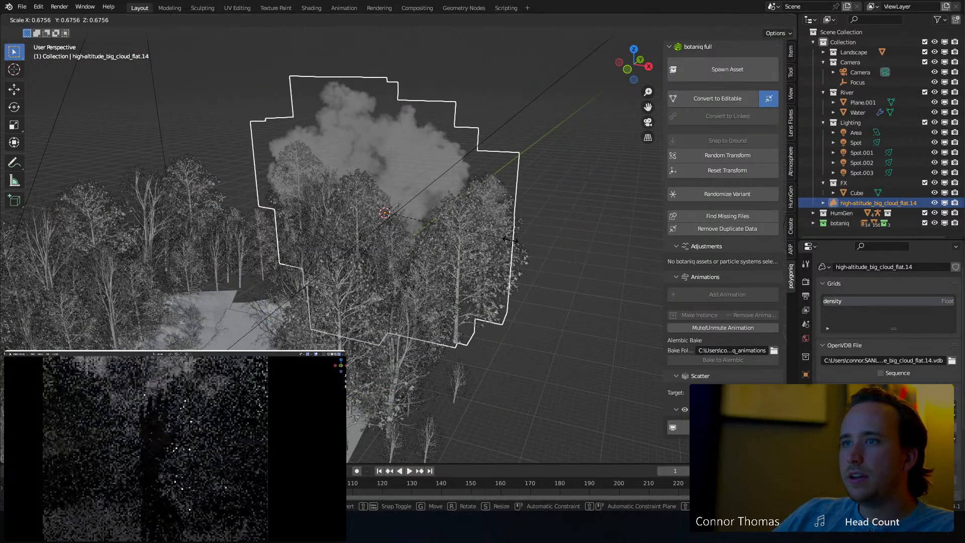
left_click(513, 243)
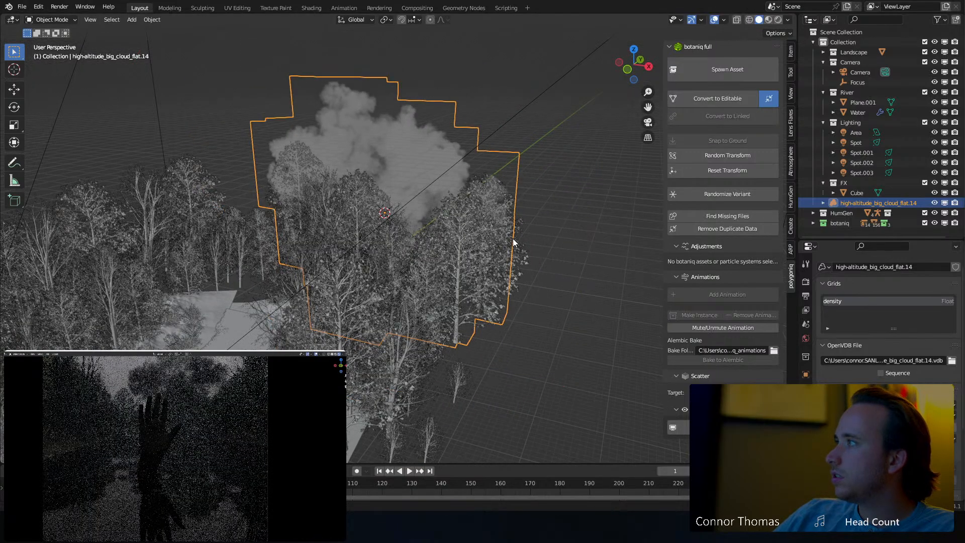
Rotate the cloud freely so it tilts over the trees and move it up slightly above the treetops.
key("r")
key("r")
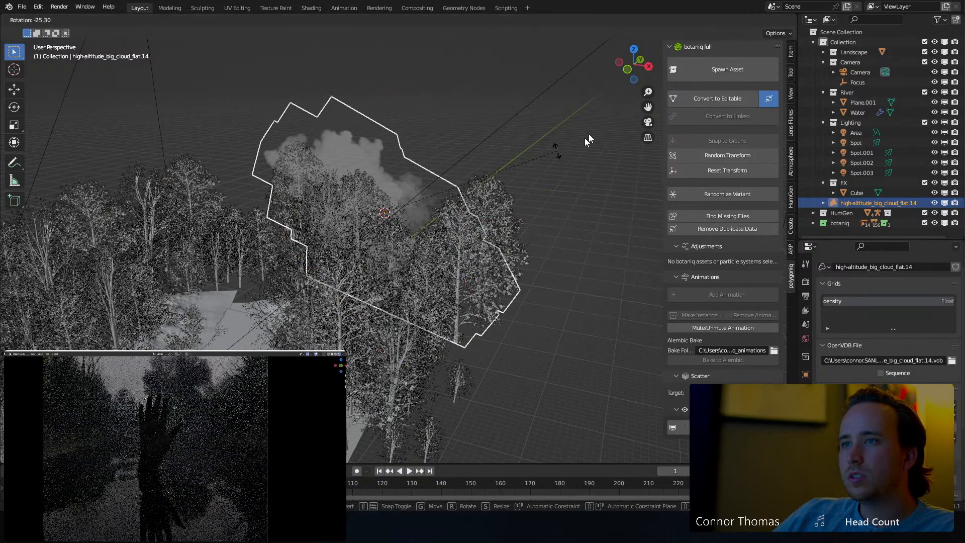
key("g")
left_click(510, 152)
middle_click_drag(511, 152, 558, 156)
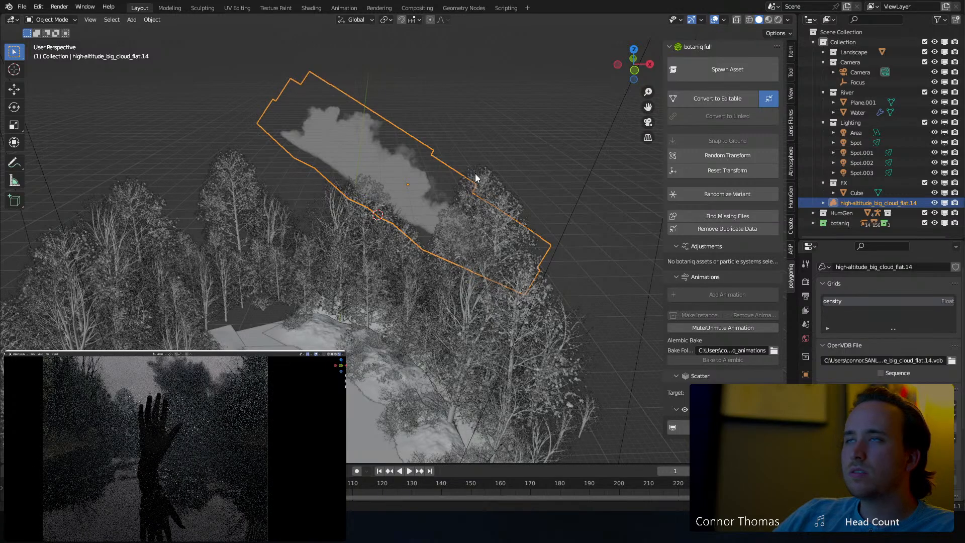
middle_click_drag(475, 173, 449, 201)
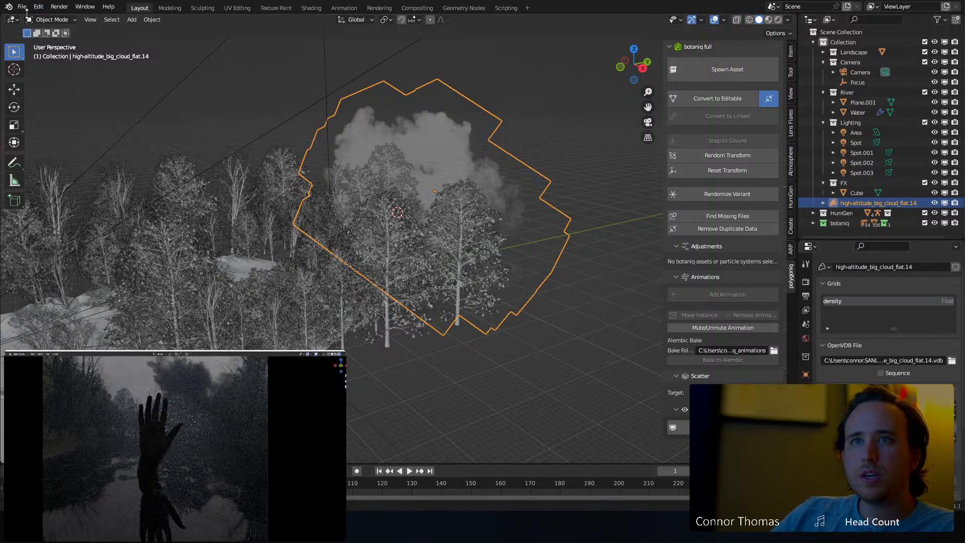
Show the Shader Editor in place of the viewport and create a new material for the cloud volume.
left_click(13, 21)
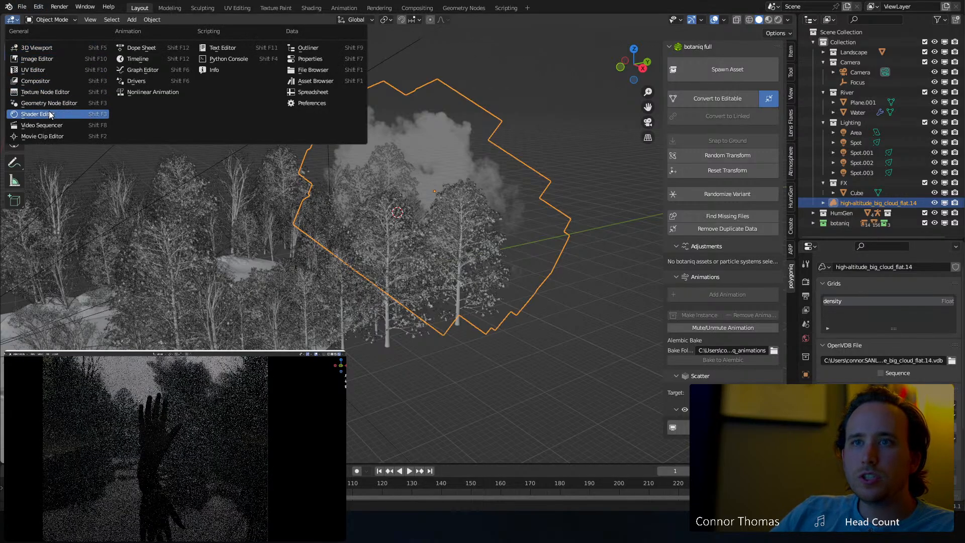
left_click(30, 115)
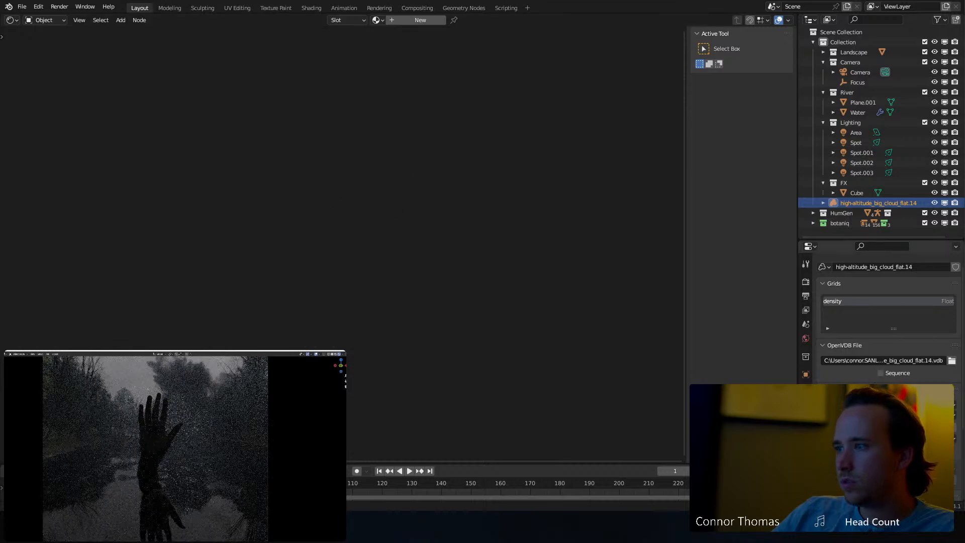
left_click(805, 338)
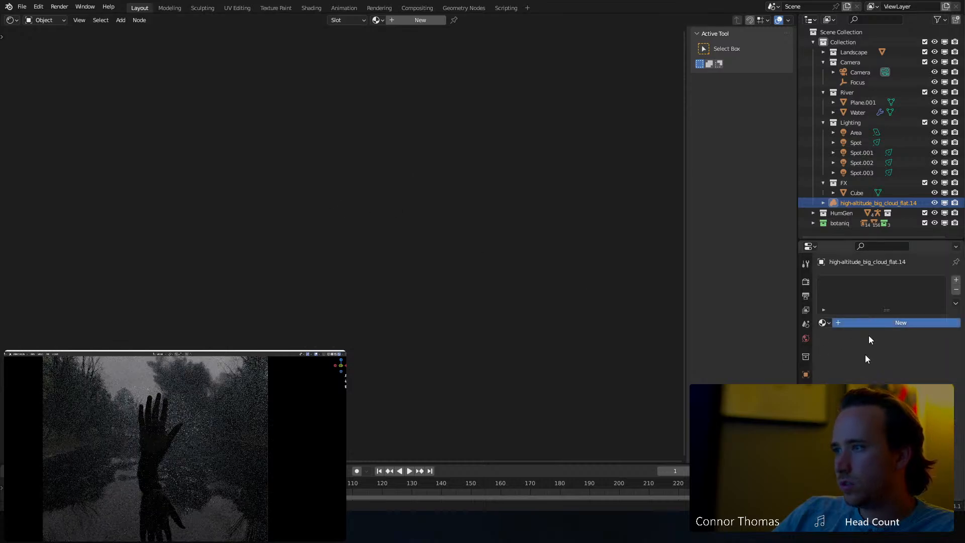
left_click(865, 322)
middle_click_drag(106, 225, 253, 199)
scroll(374, 219, "up", 6)
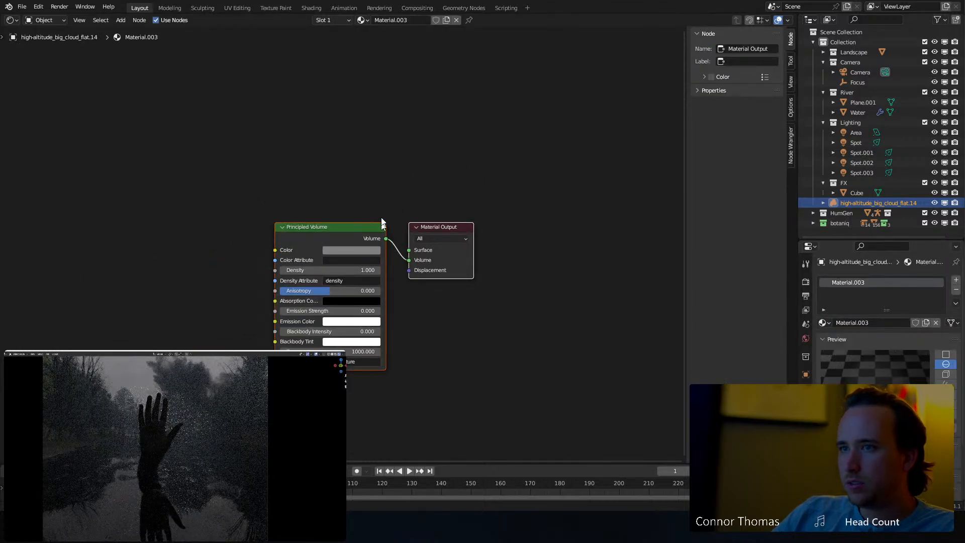
Set the Principled Volume density to 0.1 and switch the editor back to the 3D viewport.
left_click(331, 230)
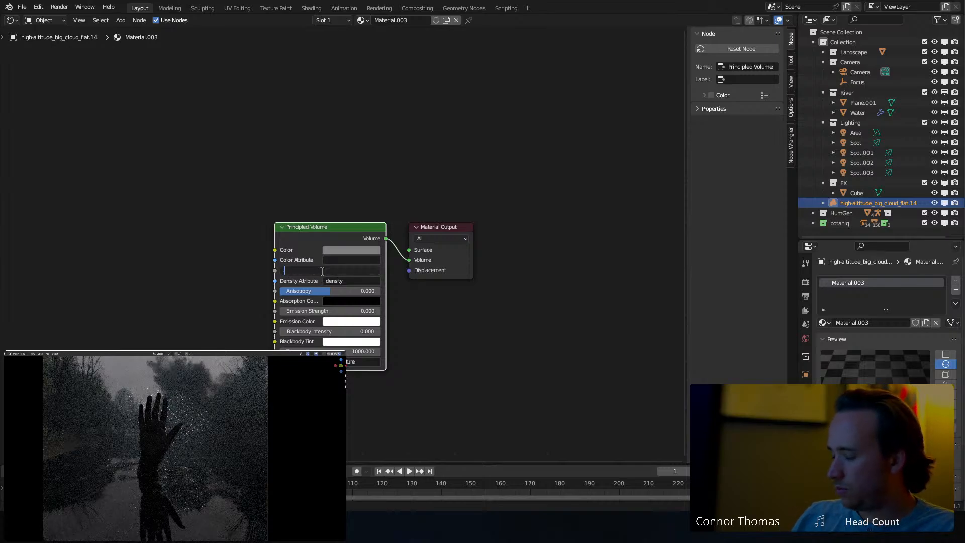
type("0.1")
key("Return")
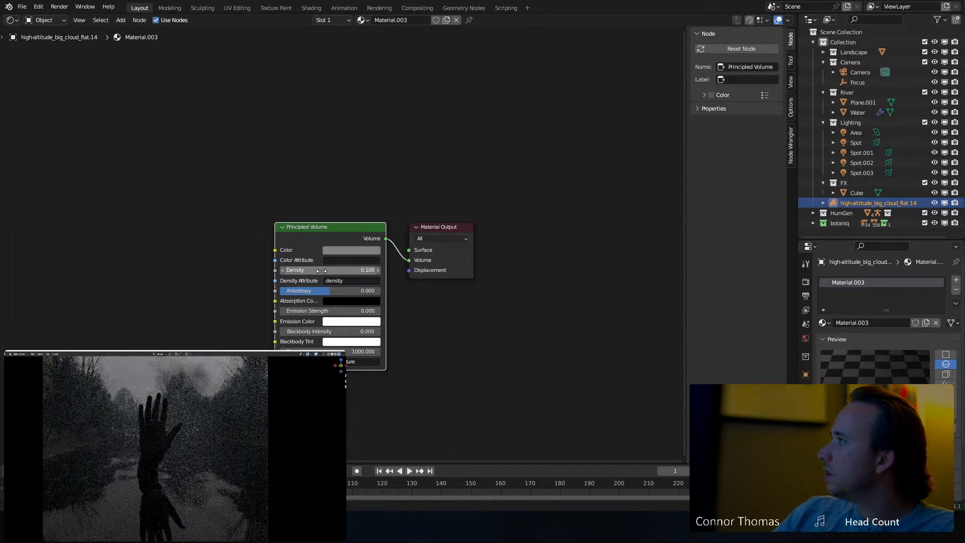
left_click(12, 19)
left_click(30, 48)
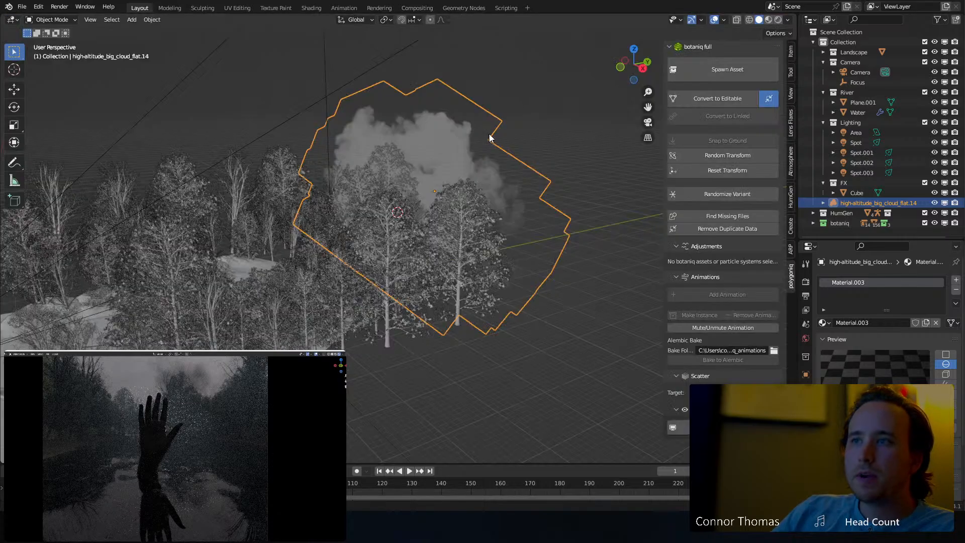
Duplicate the cloud in the top view, placing the rotated copy over the trees on the opposite side of the river's far end.
middle_click_drag(491, 134, 472, 196)
key("KP_7")
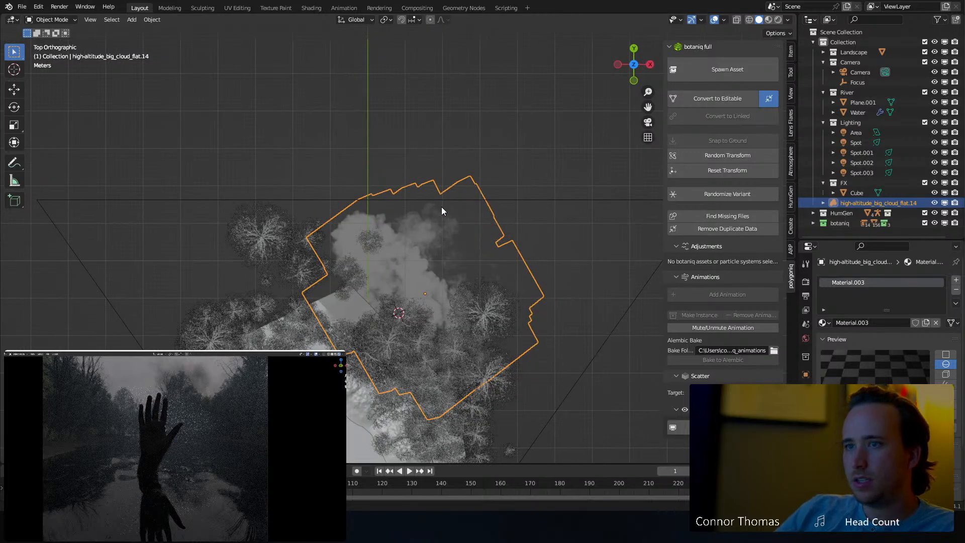
key("shift+d")
key("r")
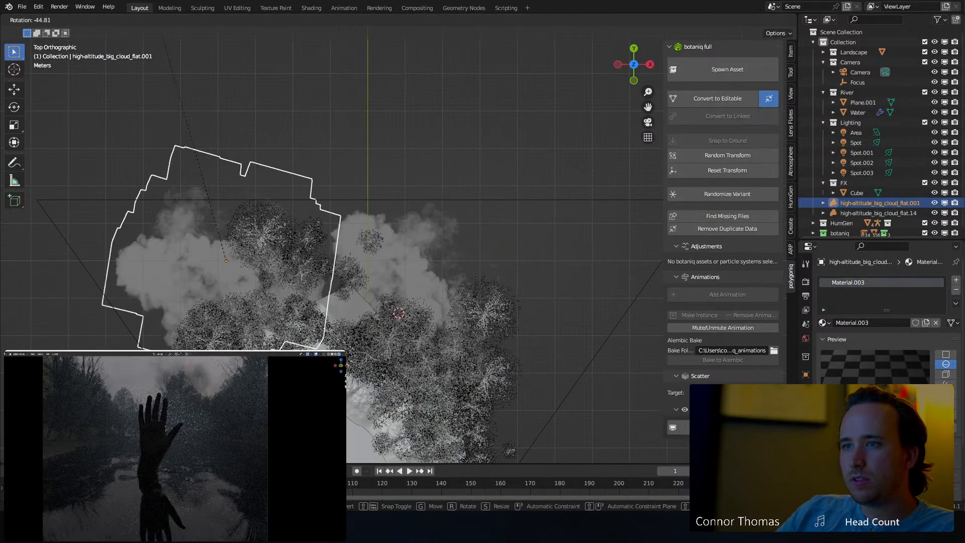
left_click(594, 397)
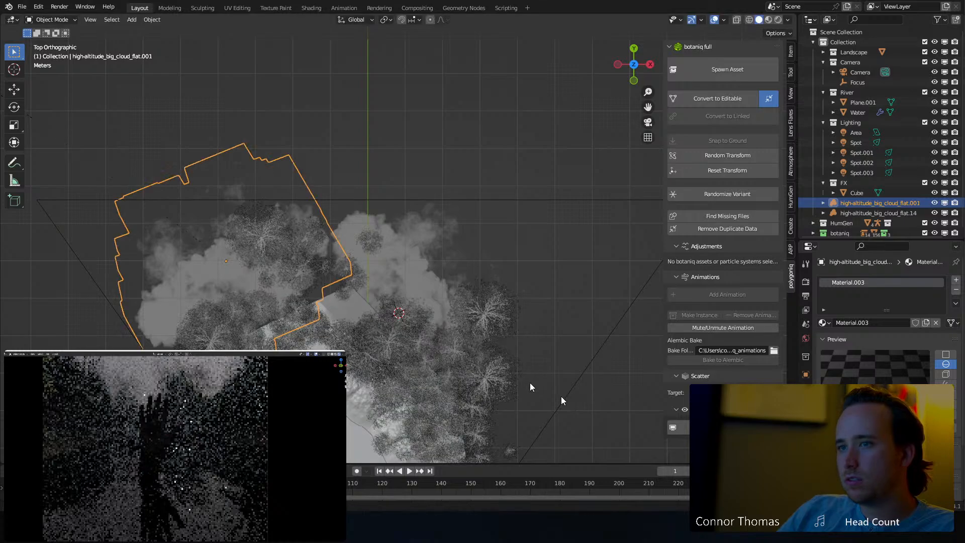
Rotate the duplicated cloud freely, finishing with a turn of about -33° so it lies along the tree line.
middle_click_drag(332, 339, 385, 310, "shift")
key("r")
key("r")
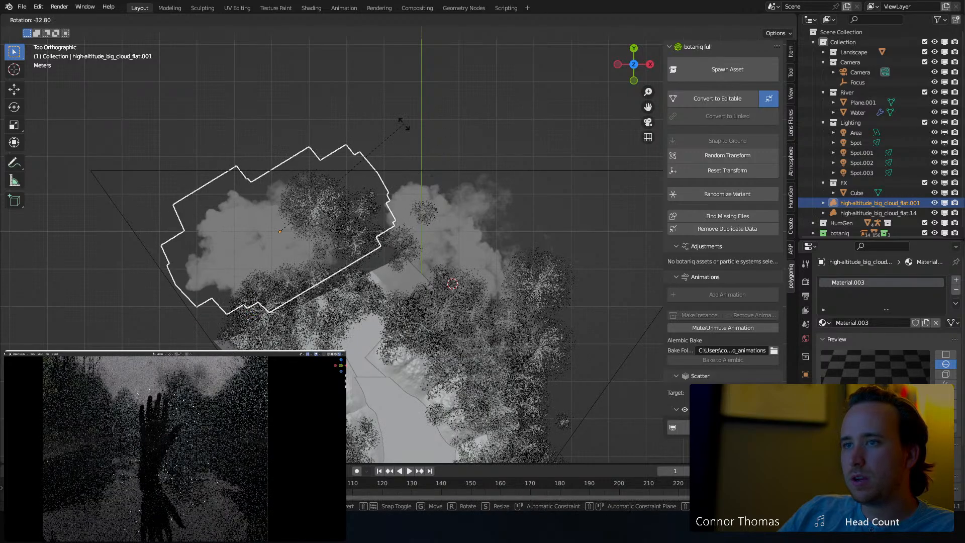
left_click(400, 201)
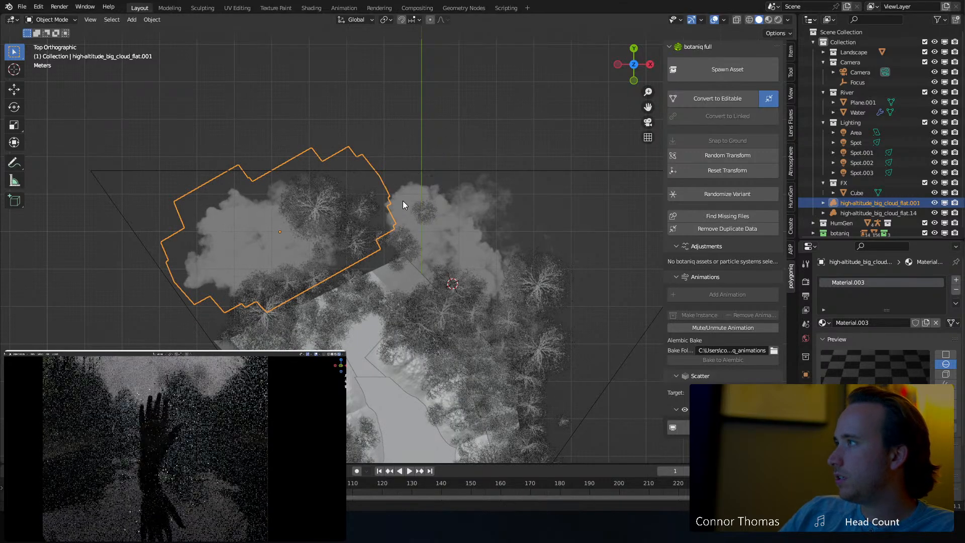
Duplicate the second cloud, moving the copy about 66 m to sit high behind the trees, and tilt it diagonally.
key("shift+d")
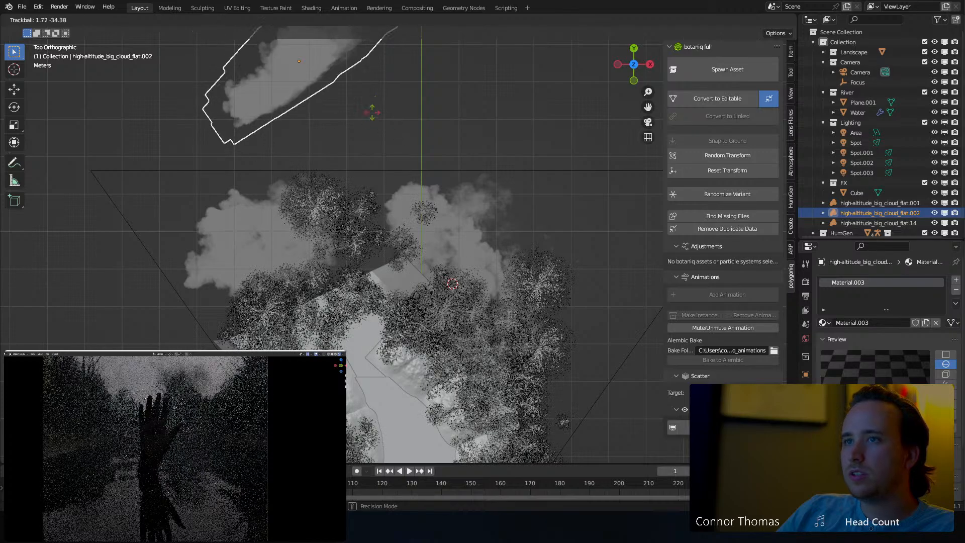
left_click(371, 143)
middle_click_drag(396, 191, 431, 138)
scroll(427, 188, "down", 3)
key("g")
left_click(330, 112)
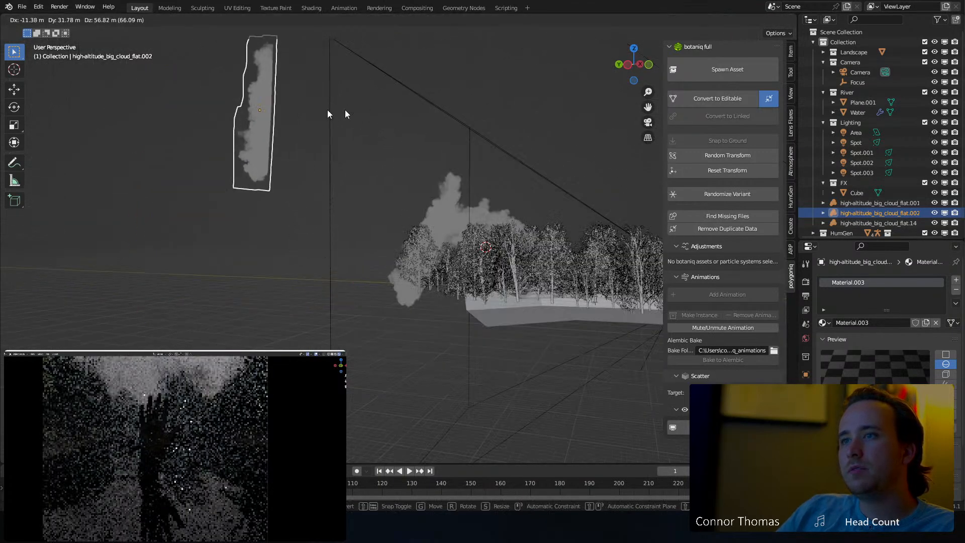
key("r")
left_click(350, 158)
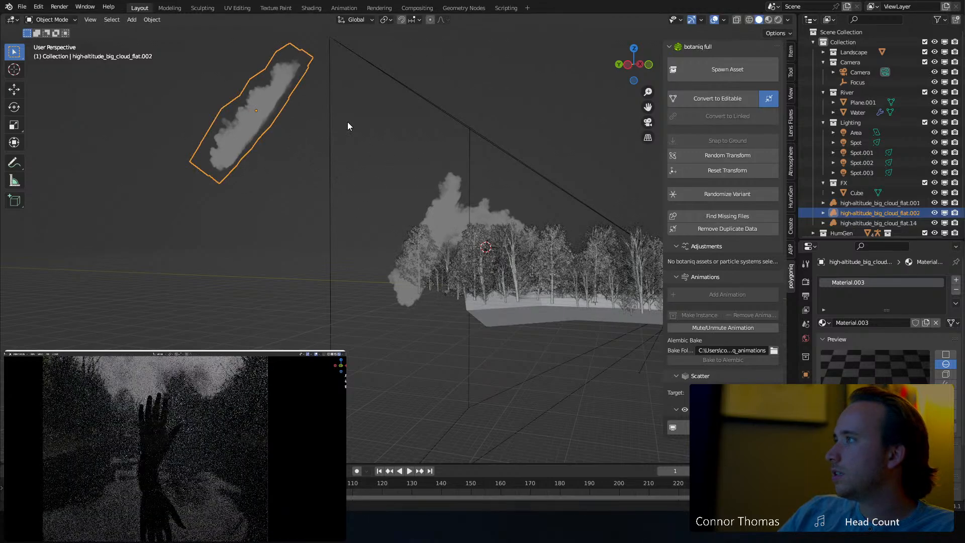
Duplicate the high cloud and place the copy lower beside it, between the two clouds at the treetops.
middle_click_drag(348, 126, 417, 117)
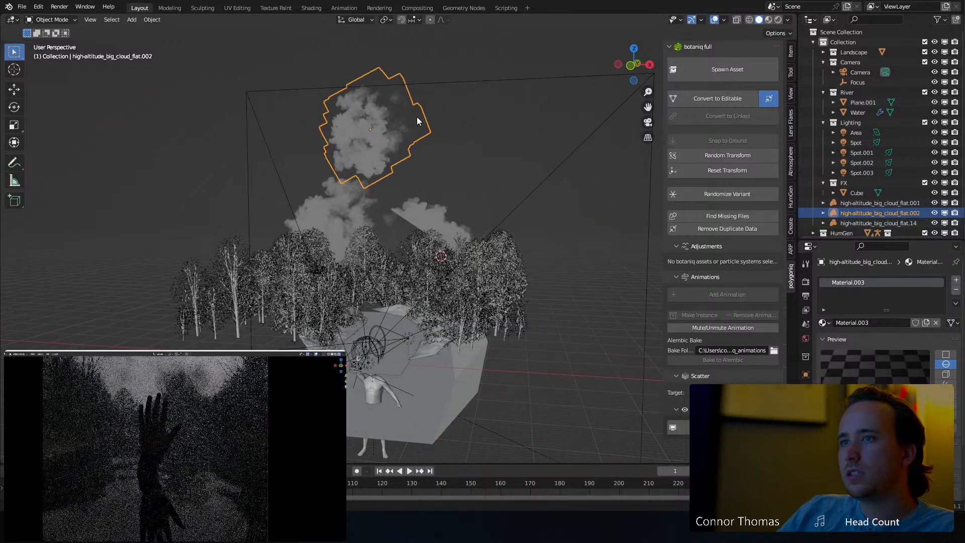
key("shift+d")
left_click(476, 168)
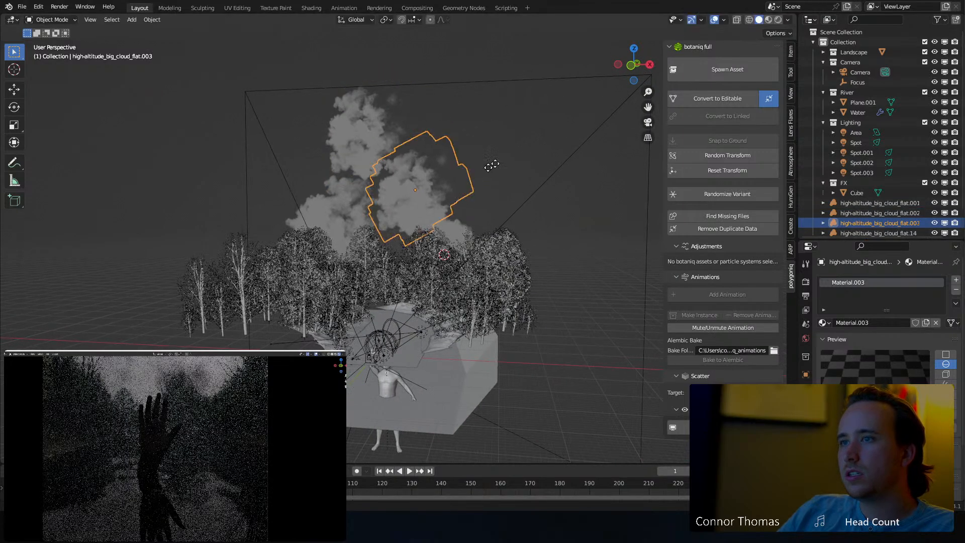
Duplicate the lower middle cloud, place the copy high on the empty side of the sky, rotate it freely, and shift it about 25 m outward and up.
key("shift+d")
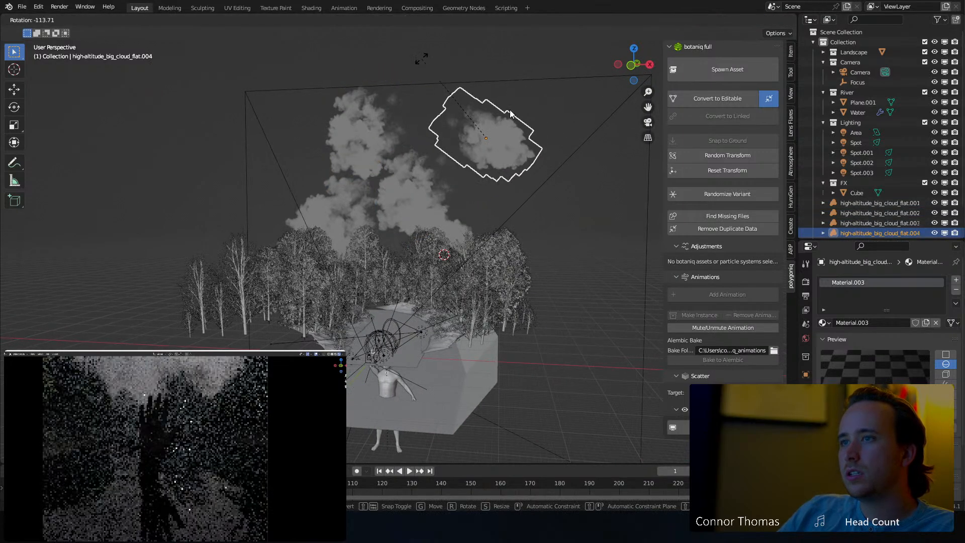
key("r")
key("r")
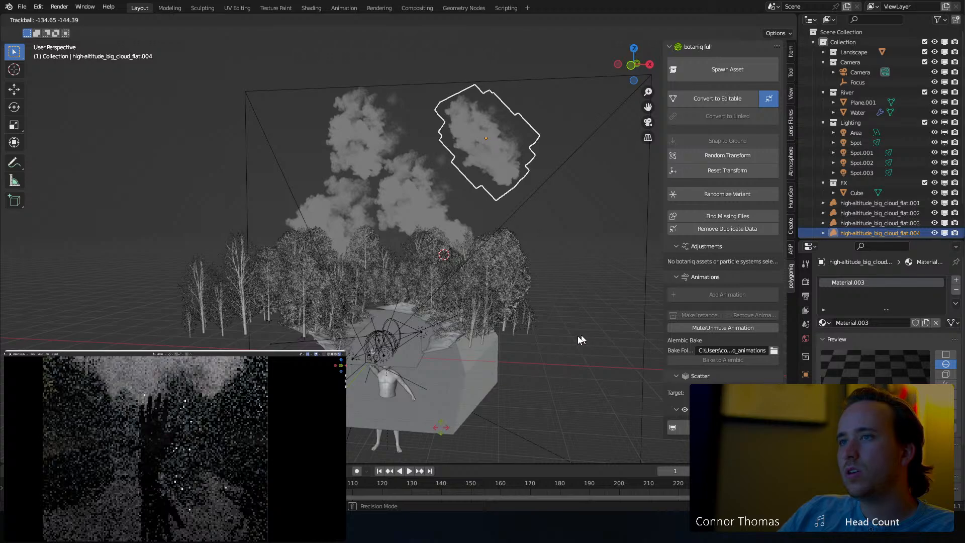
left_click(543, 379)
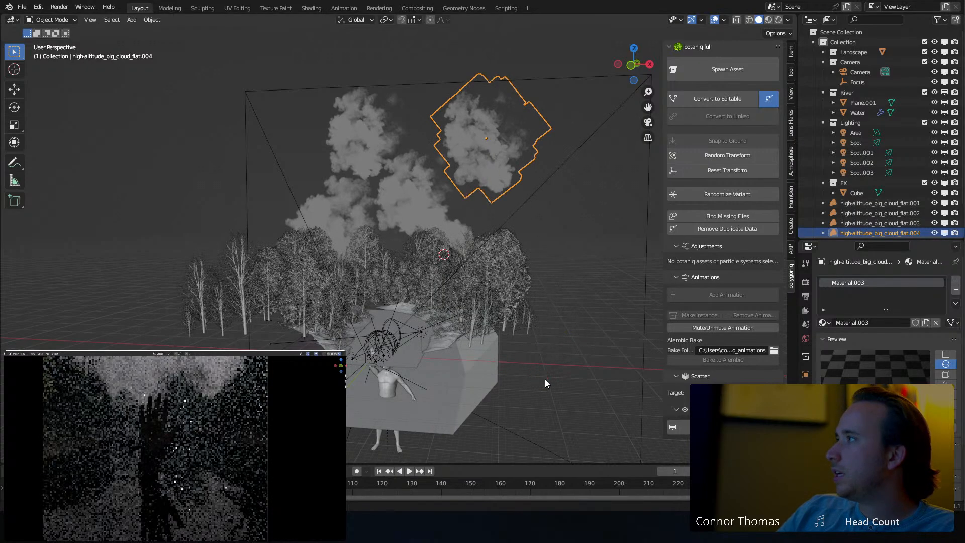
key("g")
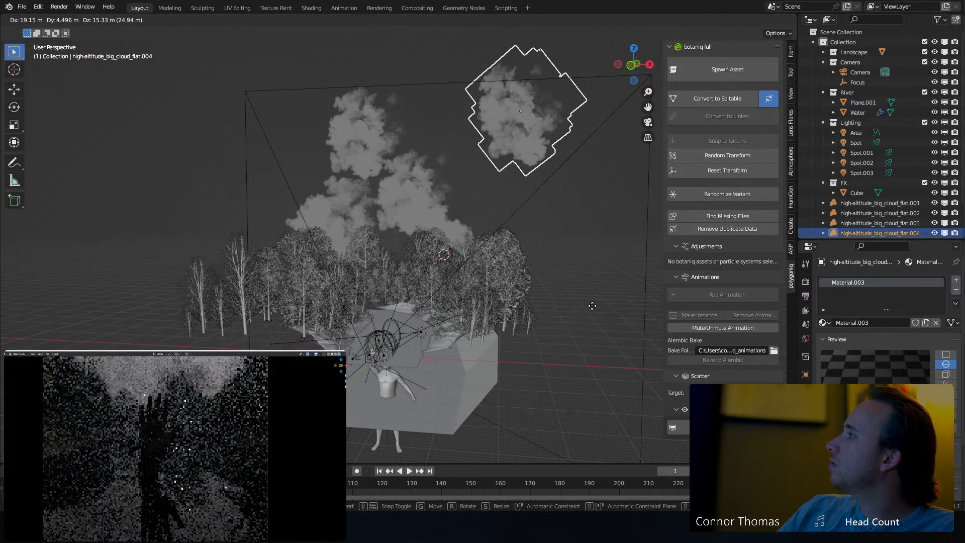
left_click(593, 310)
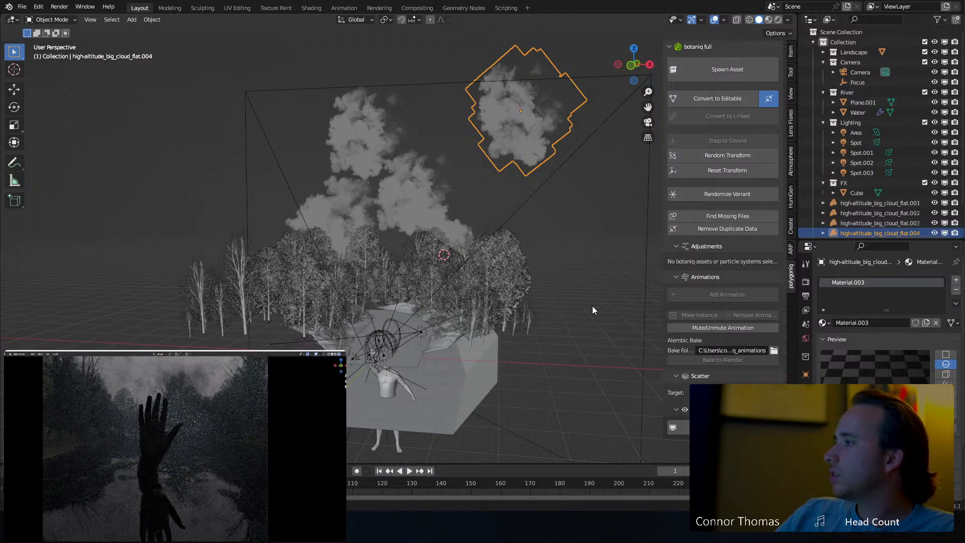
Select the river's water surface and open its Water material in the Shader Editor in place of the 3D viewport.
middle_click_drag(495, 304, 468, 299)
scroll(482, 282, "up", 8)
left_click(501, 271)
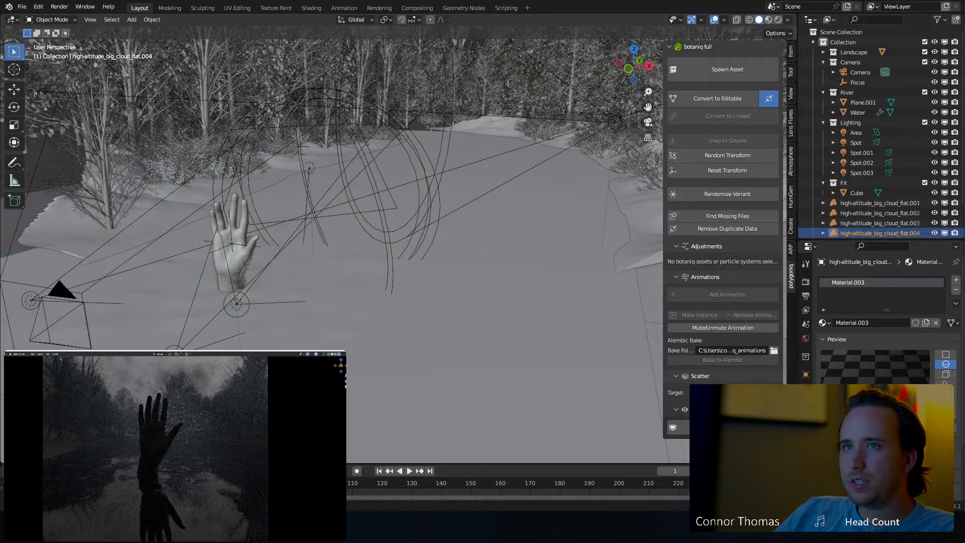
left_click(13, 19)
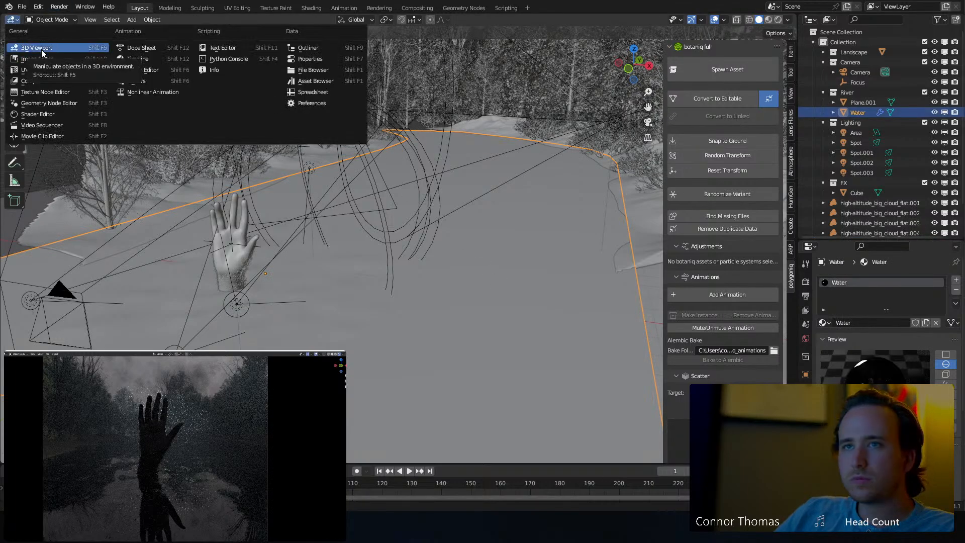
left_click(38, 114)
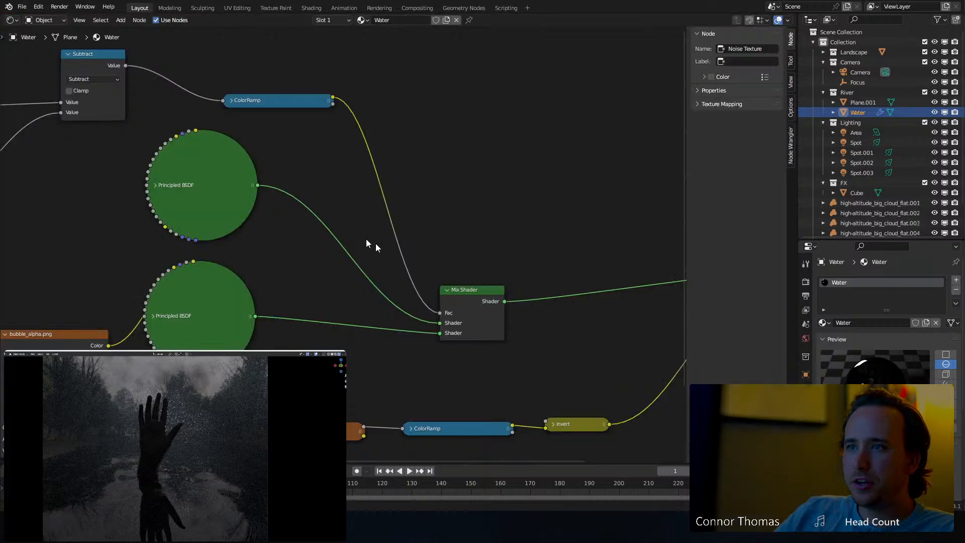
Preview the ColorRamp mask on the water surface and restore the Mix Shader as the material's surface output.
middle_click_drag(502, 222, 447, 174)
scroll(393, 156, "down", 4)
middle_click_drag(384, 150, 450, 205)
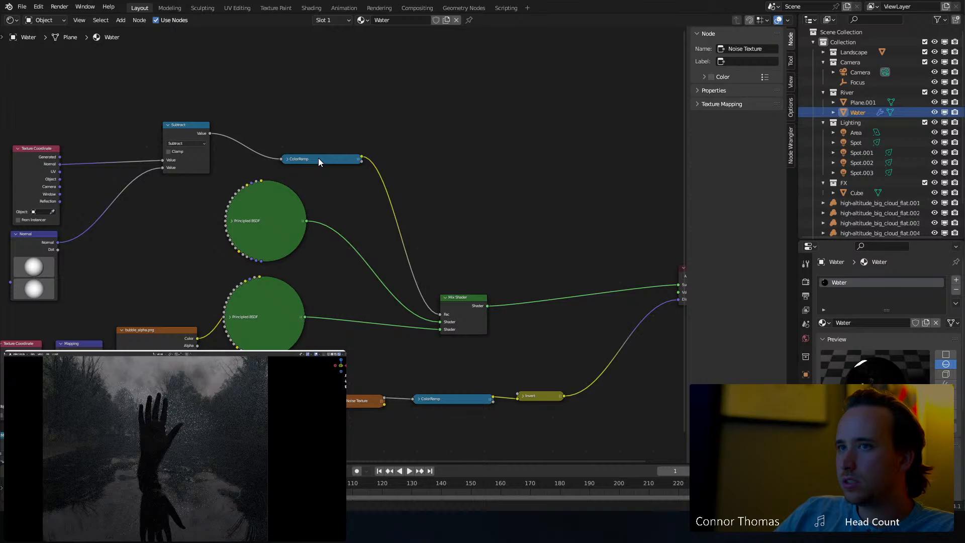
left_click(318, 159, "ctrl+shift")
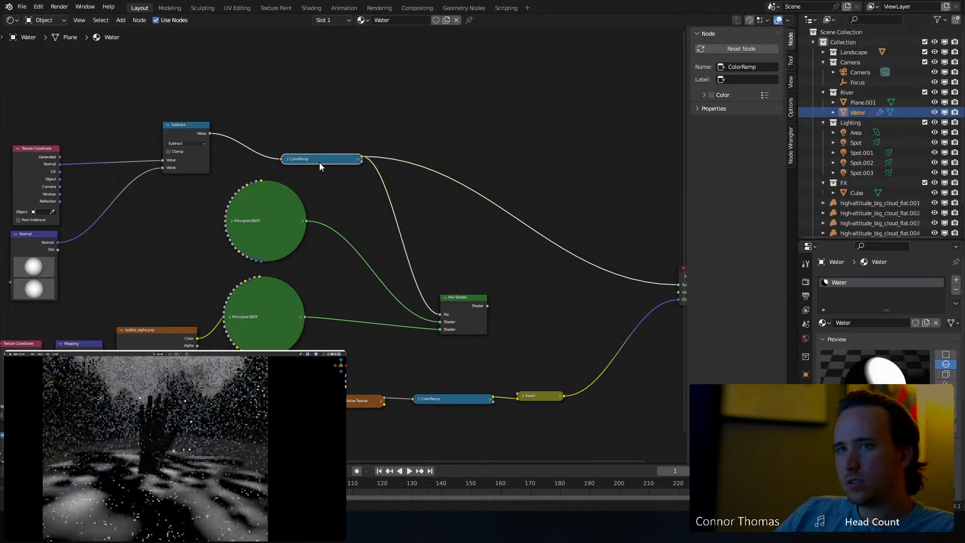
middle_click_drag(358, 200, 383, 173)
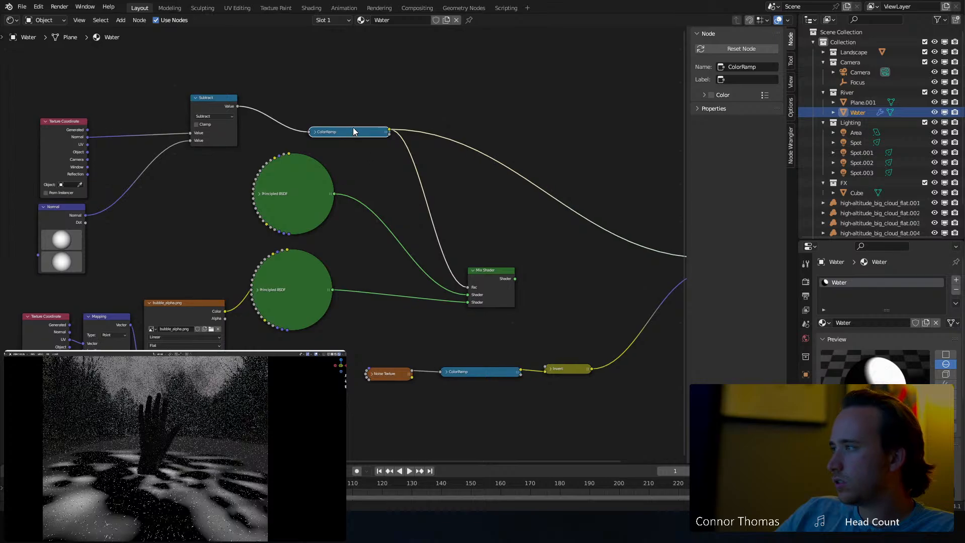
scroll(352, 127, "up", 2)
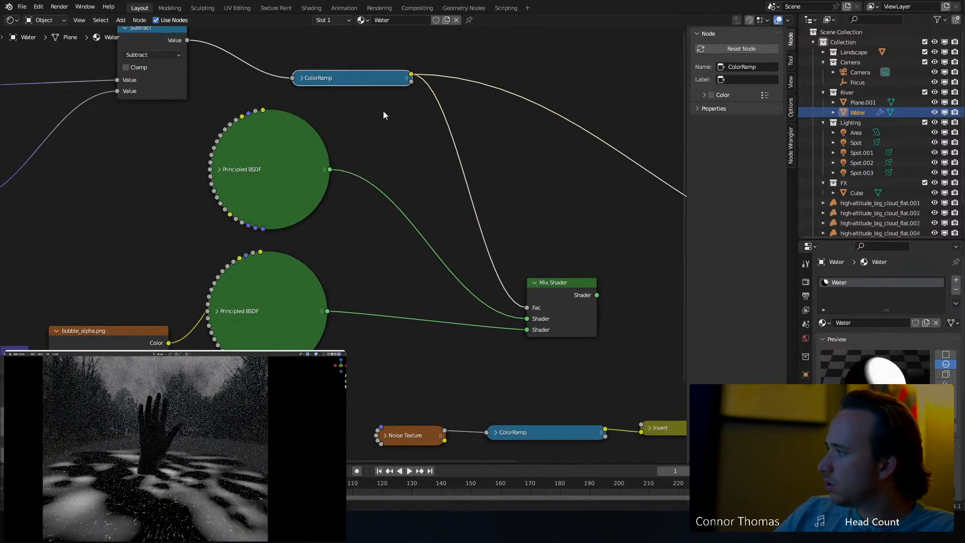
middle_click_drag(383, 111, 280, 36)
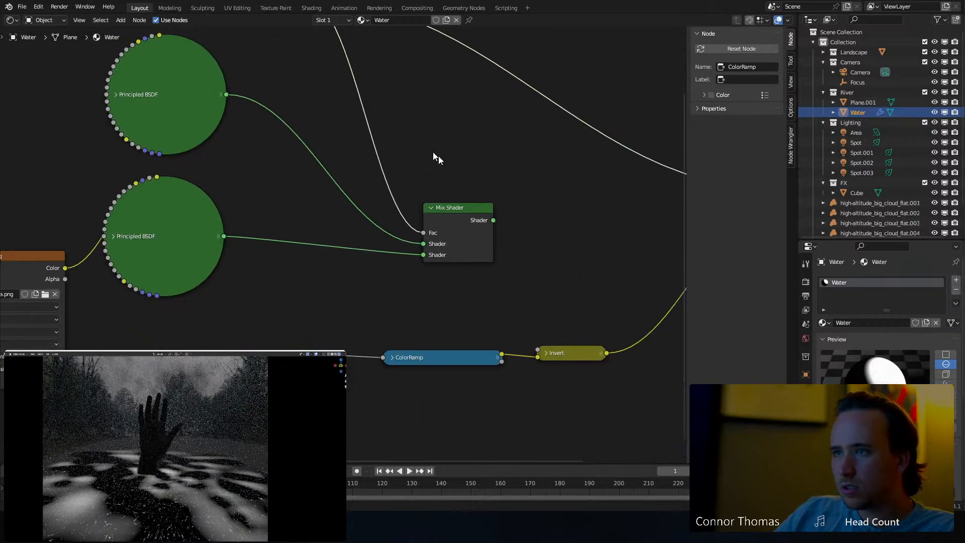
left_click(450, 212)
middle_click_drag(545, 180, 603, 227)
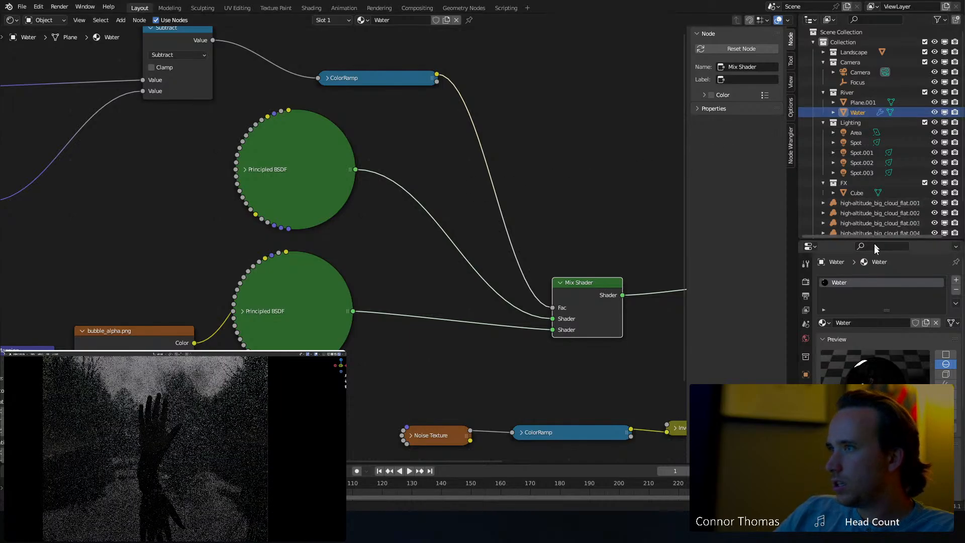
Move the five high-altitude cloud volumes into the FX collection and disable that collection in the viewports.
left_click_drag(871, 241, 874, 358)
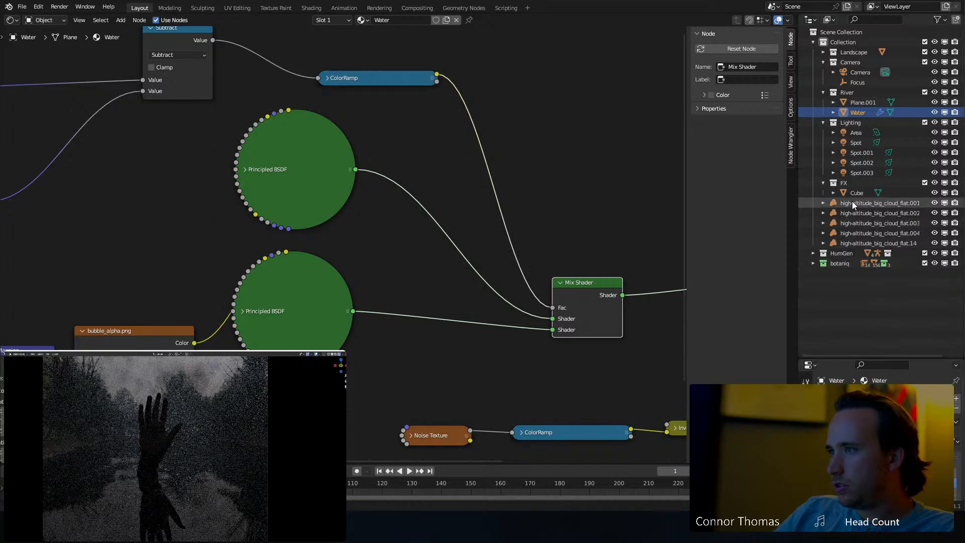
left_click(852, 202)
left_click(855, 243, "shift")
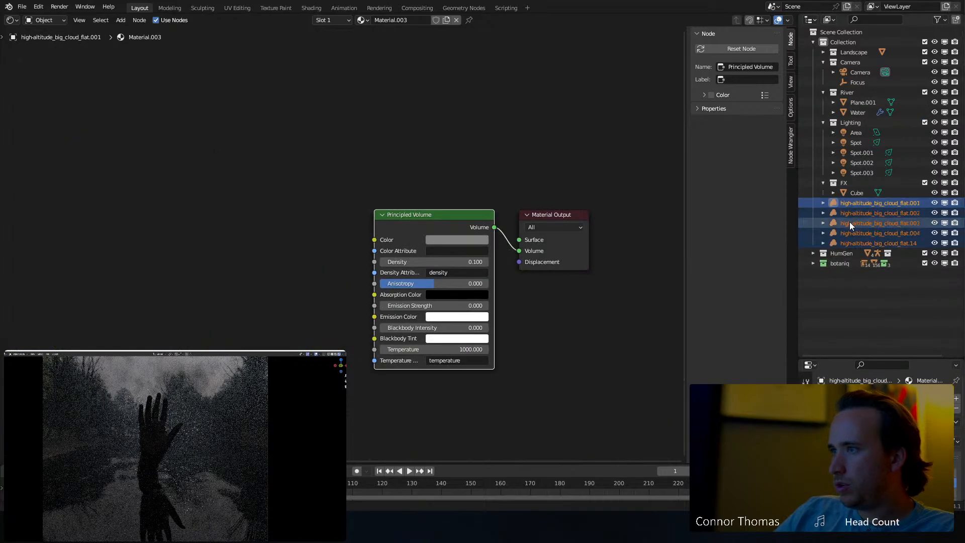
left_click_drag(849, 222, 849, 185)
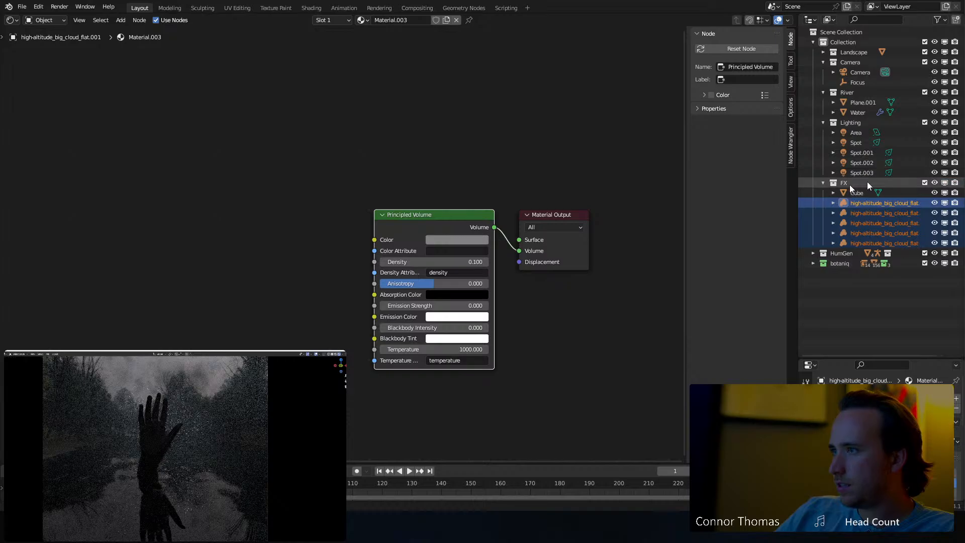
left_click(944, 184)
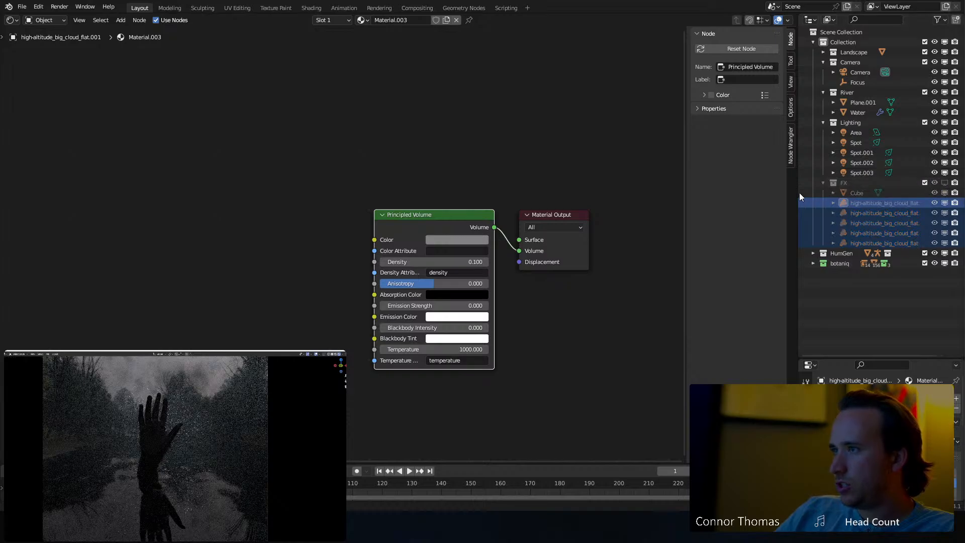
left_click(823, 183)
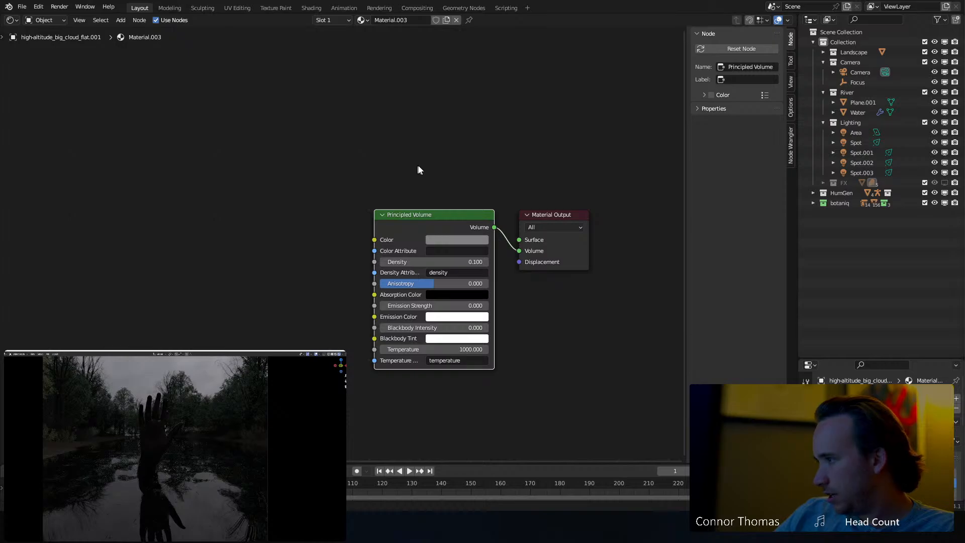
In the Water material, preview the Subtract and ColorRamp outputs, ending with the Mix Shader back on the surface output.
scroll(436, 184, "up", 2)
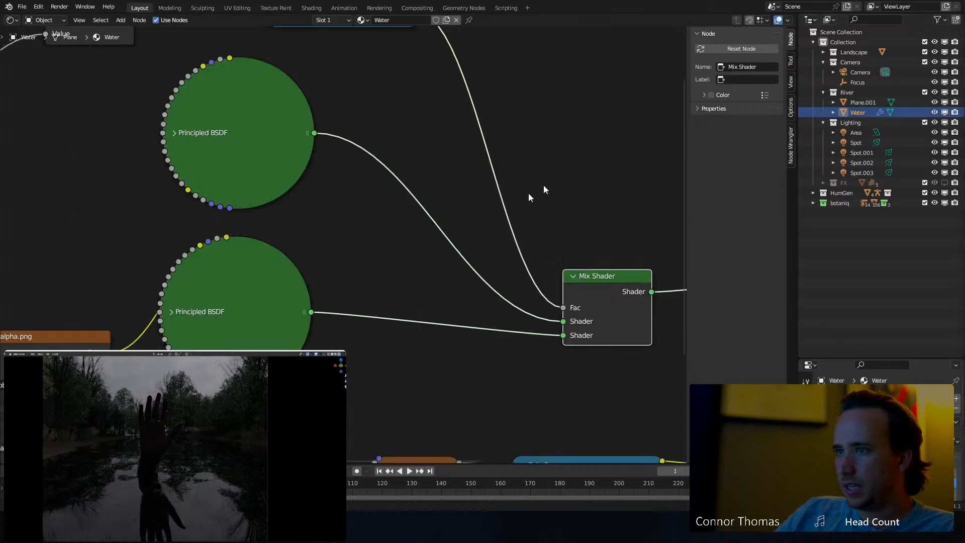
middle_click_drag(559, 165, 653, 328)
middle_click_drag(485, 129, 606, 127)
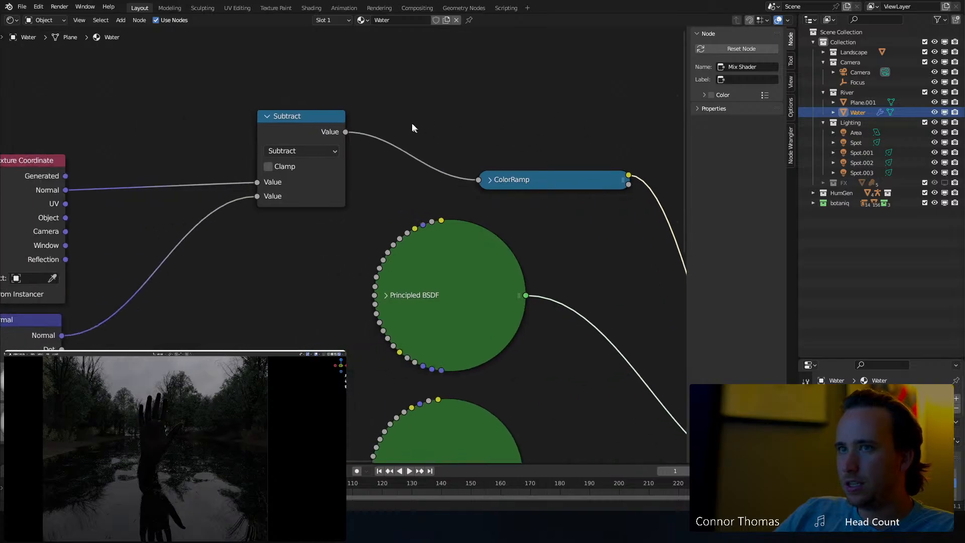
left_click(313, 122)
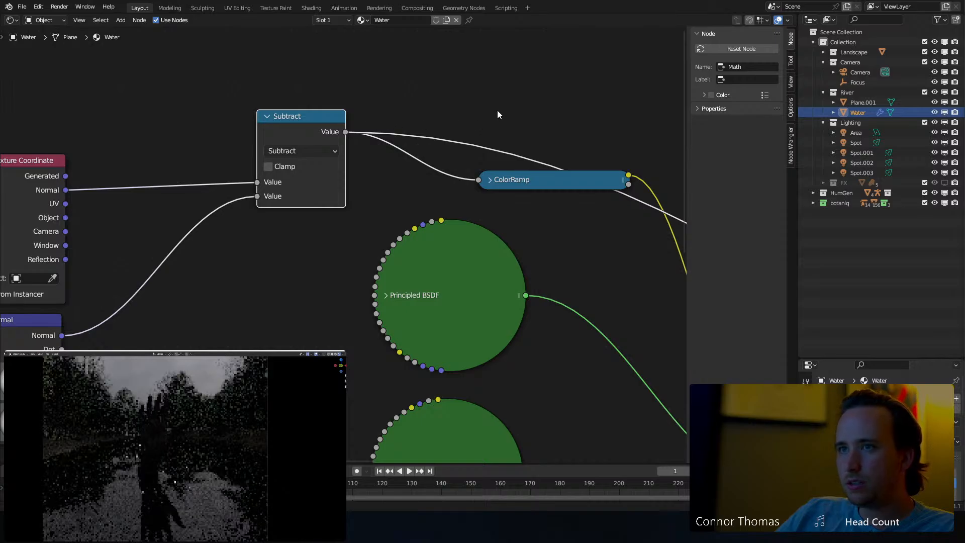
middle_click_drag(497, 111, 242, 99)
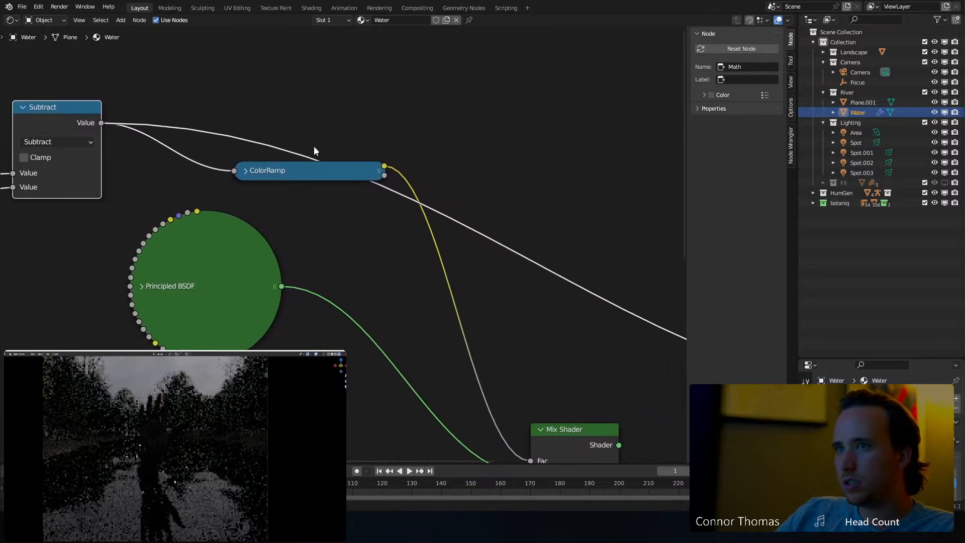
left_click(312, 173)
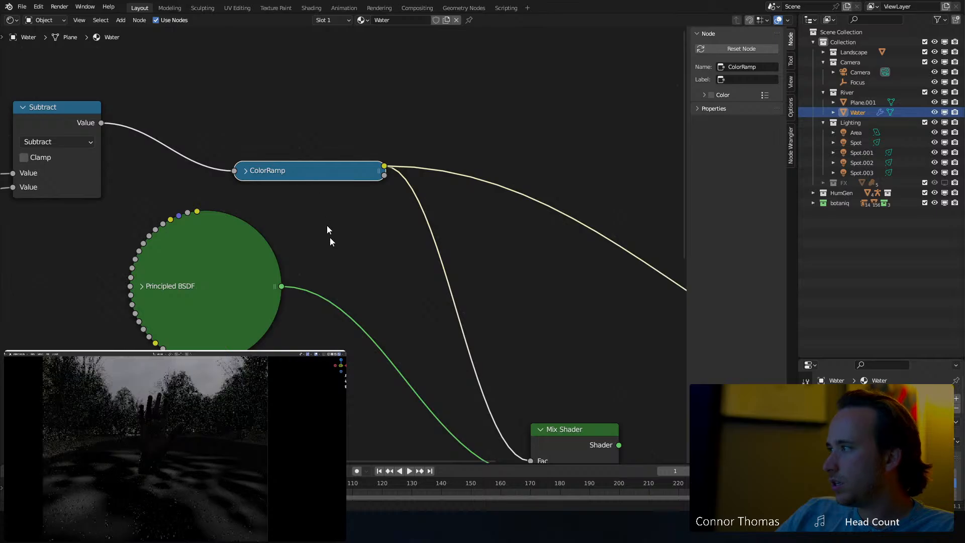
middle_click_drag(327, 225, 374, 153)
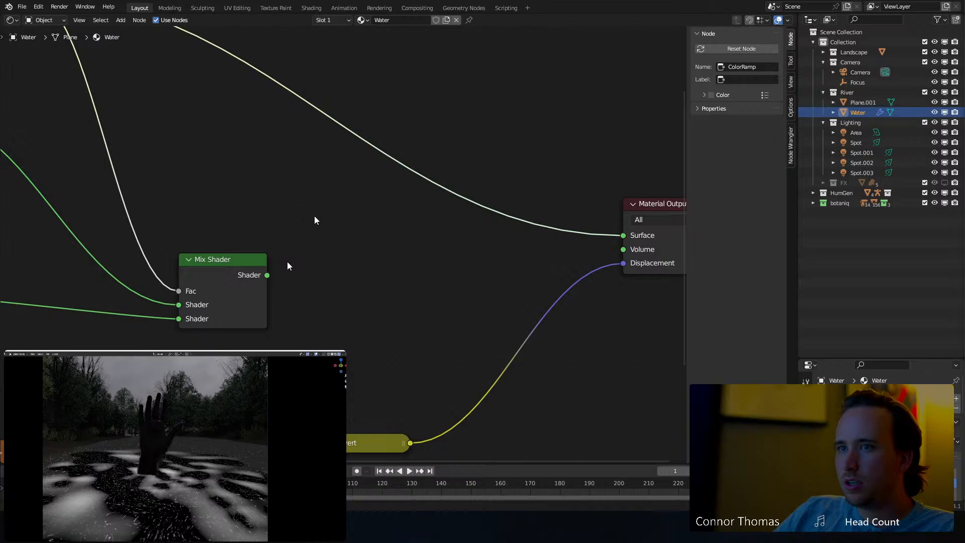
left_click(243, 267, "ctrl+shift")
Expand the Principled BSDF fed by bubble_alpha.png and preview it on the water surface.
middle_click_drag(213, 148, 511, 38)
middle_click_drag(267, 263, 510, 273)
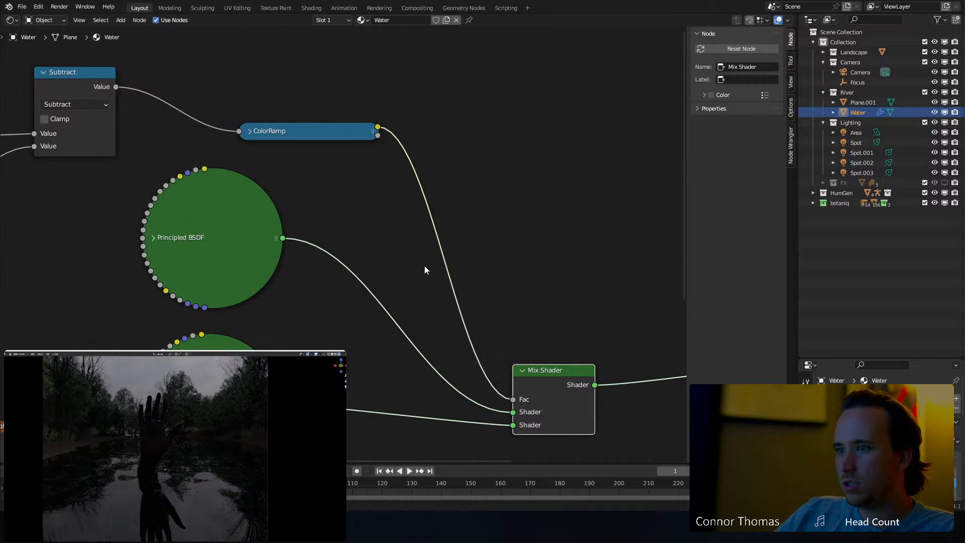
middle_click_drag(424, 270, 422, 215)
scroll(312, 295, "up", 1)
middle_click_drag(324, 281, 414, 159)
left_click(326, 252)
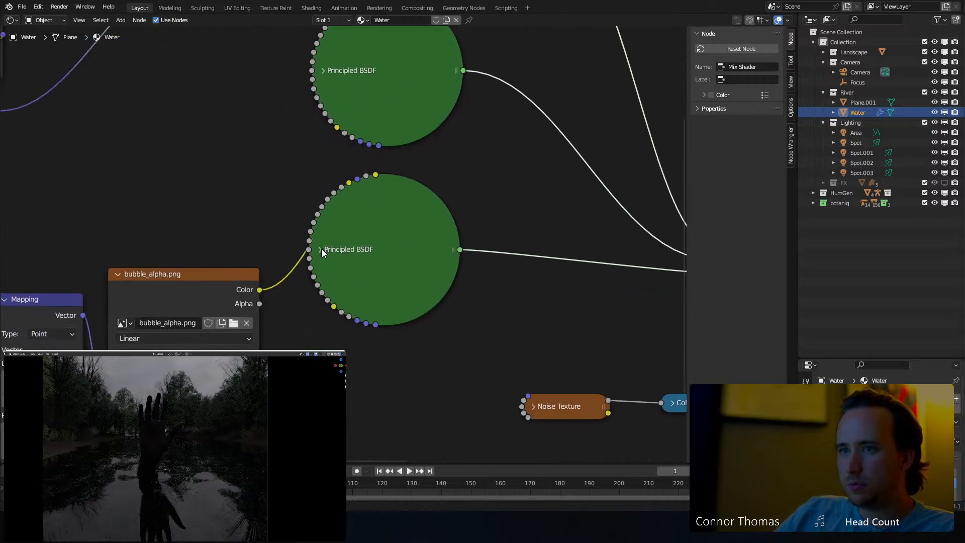
key("h")
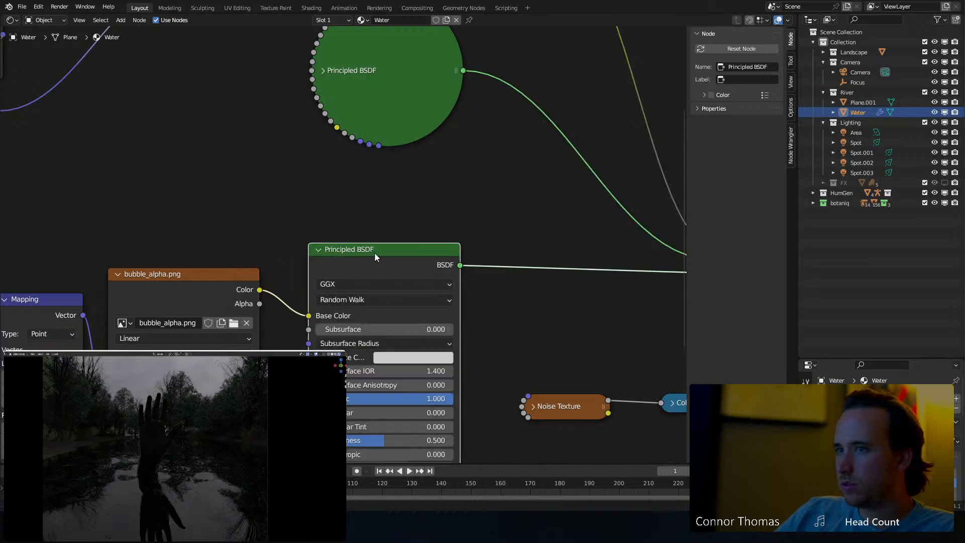
left_click(469, 257, "ctrl+shift")
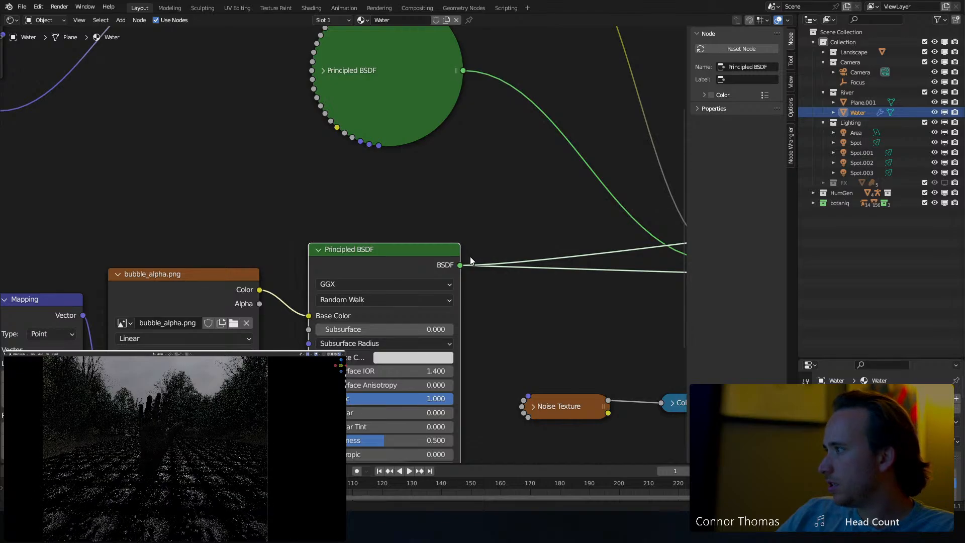
Move the bubble_alpha.png texture and its mapping nodes away from the Principled BSDF to make room between them.
middle_click_drag(382, 234, 418, 104)
scroll(419, 104, "down", 2)
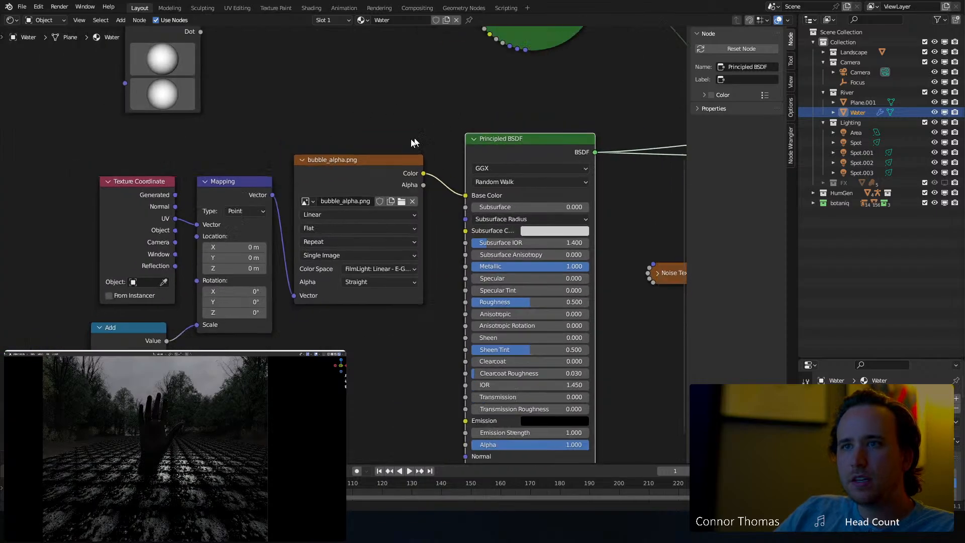
left_click_drag(58, 161, 345, 383)
left_click_drag(365, 160, 199, 171)
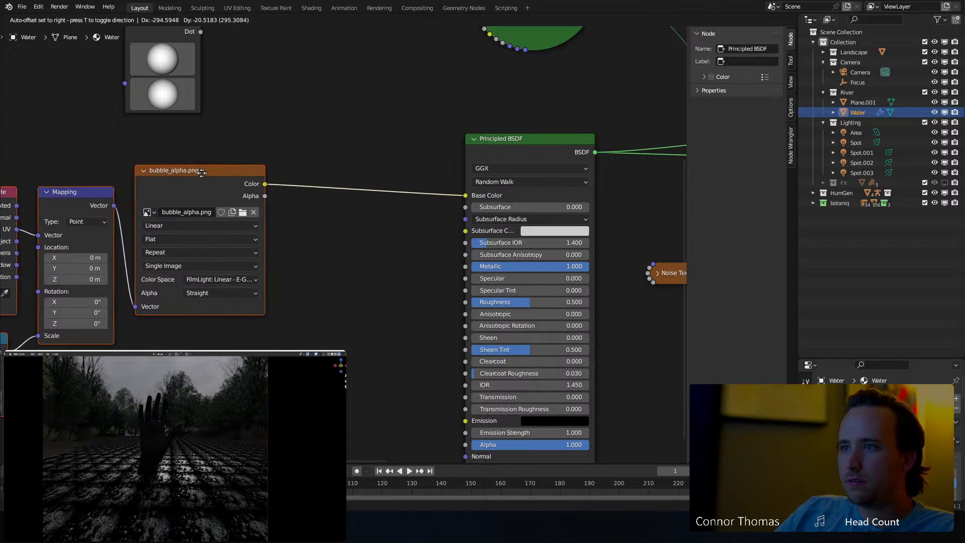
left_click(344, 258)
Insert an RGB Curves node between the bubble_alpha.png colour output and the Principled BSDF's Base Color.
key("shift+a")
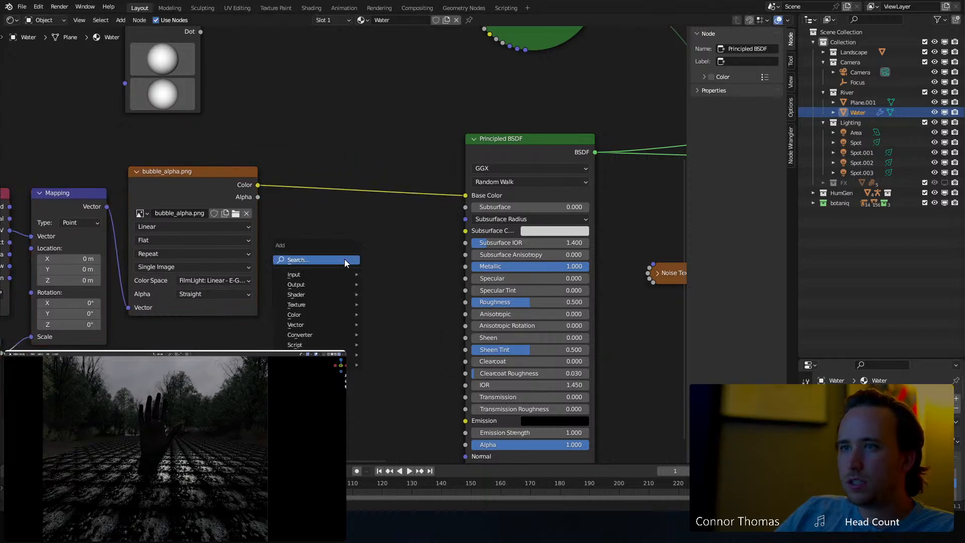
left_click(345, 259)
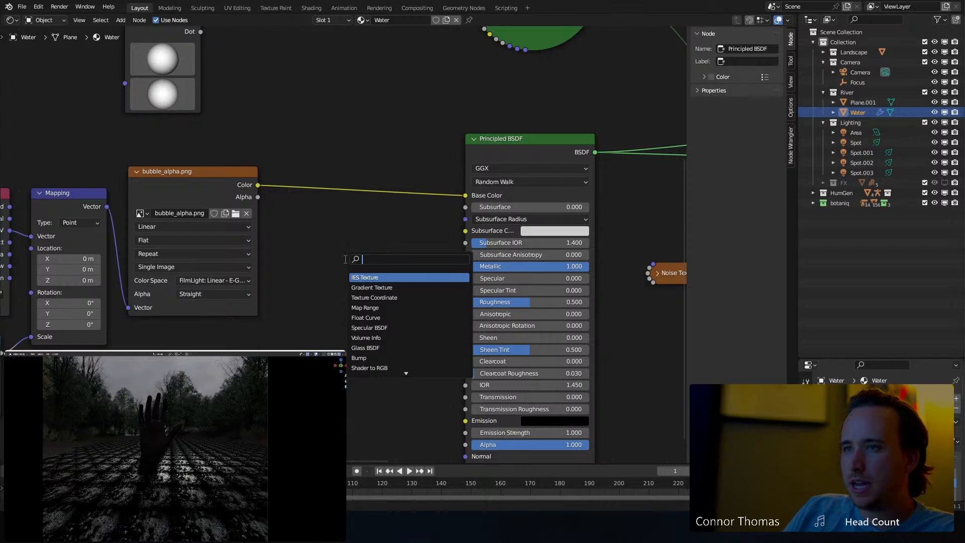
type("rgb")
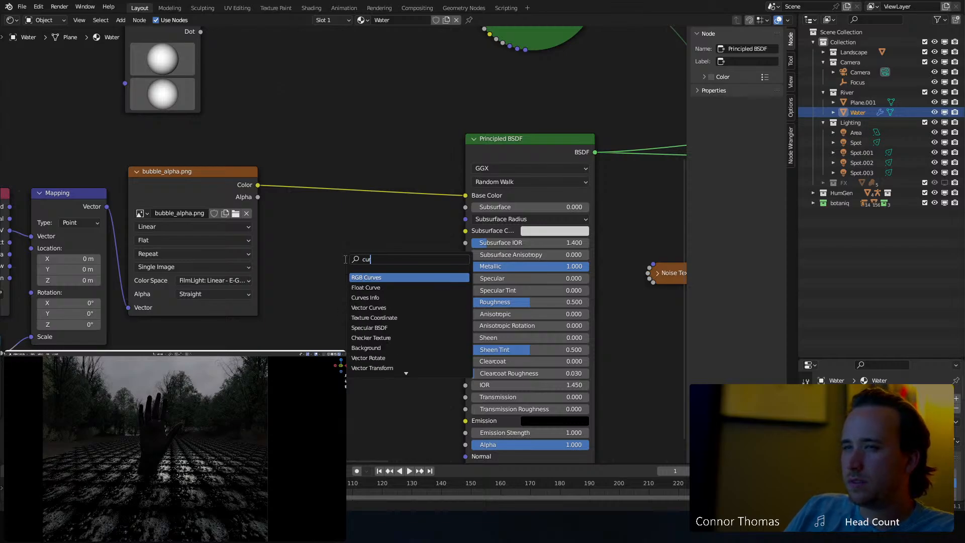
key("Return")
left_click(311, 183)
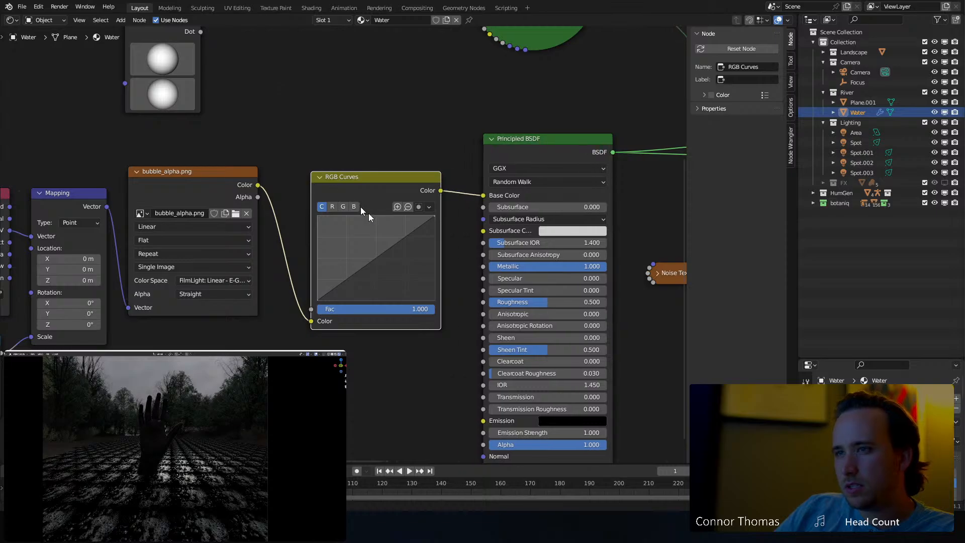
Brighten the RGB Curves with a point at about 0.37, 0.67 and compare by muting and unmuting the node.
left_click_drag(369, 264, 360, 243)
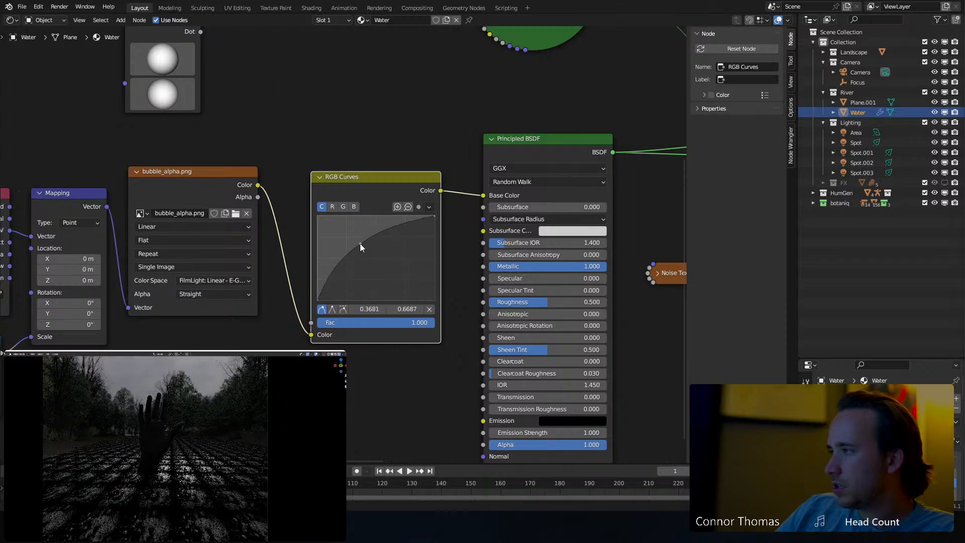
key("m")
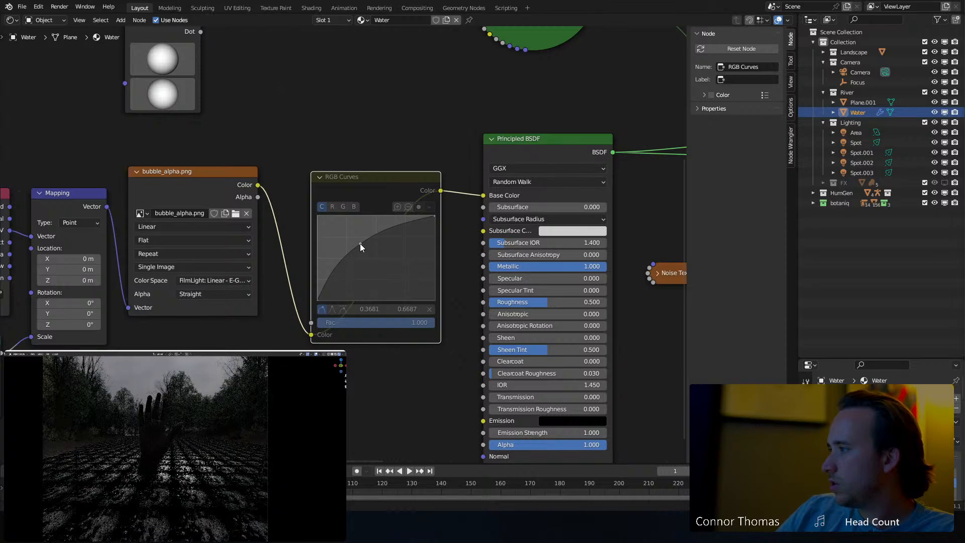
key("m")
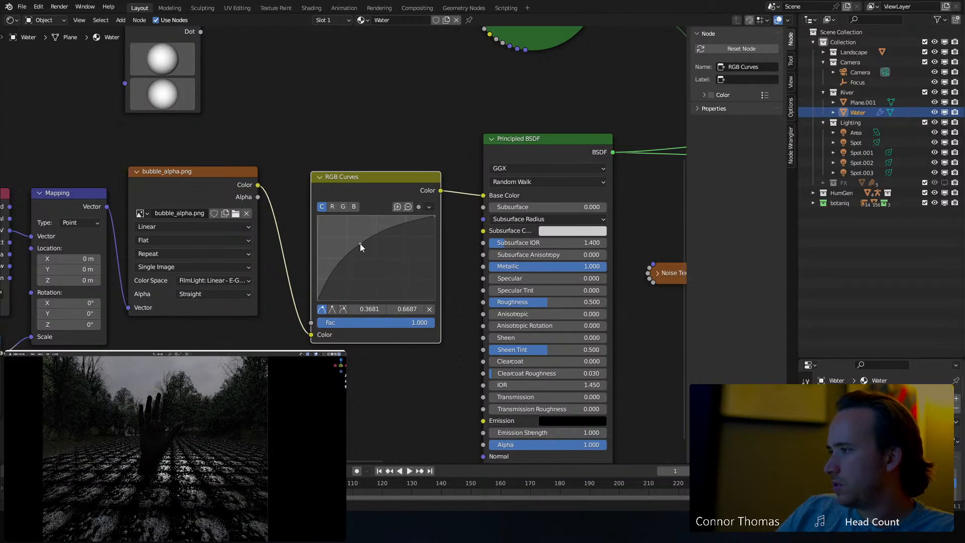
Reconnect the Mix Shader to the Material Output's Surface in place of the Principled BSDF preview.
middle_click_drag(578, 155, 253, 231)
middle_click_drag(464, 165, 229, 166)
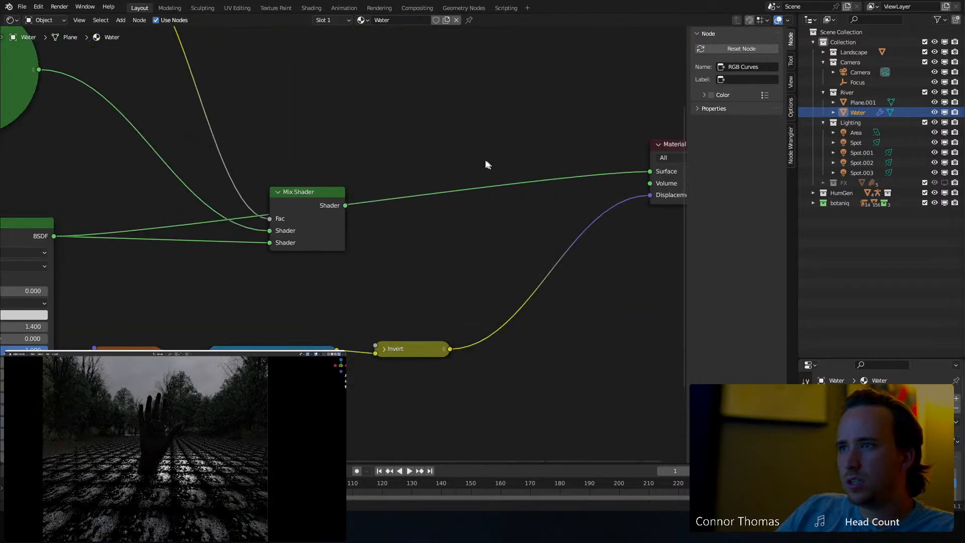
middle_click_drag(439, 159, 415, 148)
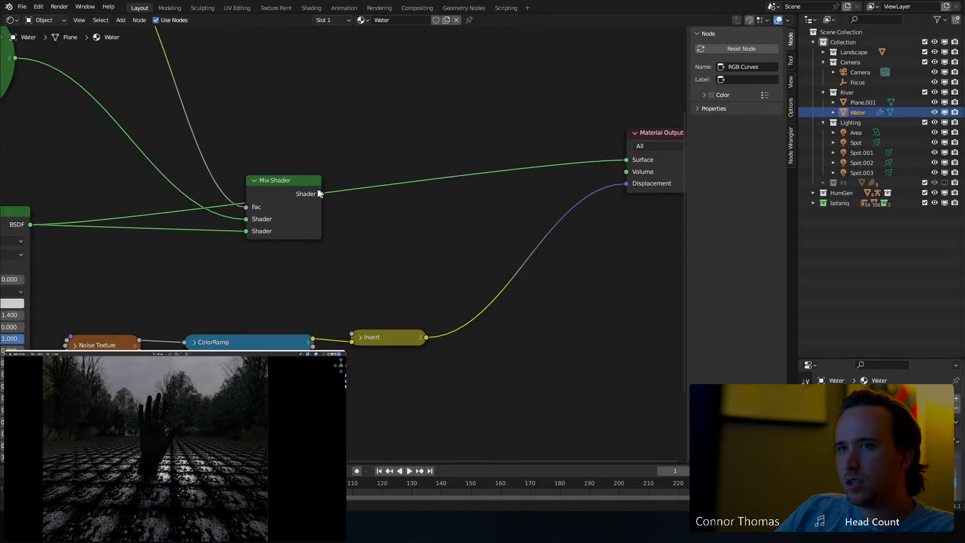
key("ctrl+z")
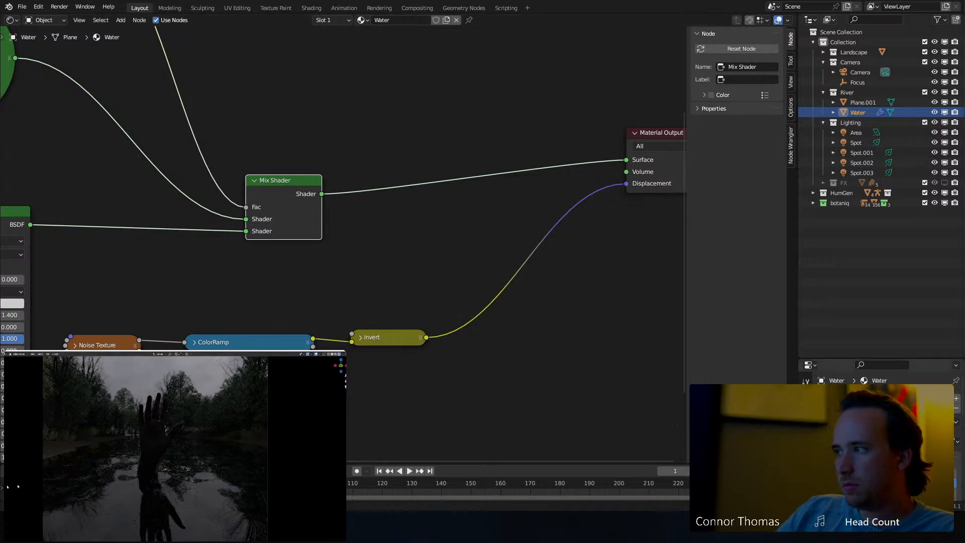
Preview the output of the ColorRamp that drives the Mix Shader's factor.
middle_click_drag(150, 154, 293, 269)
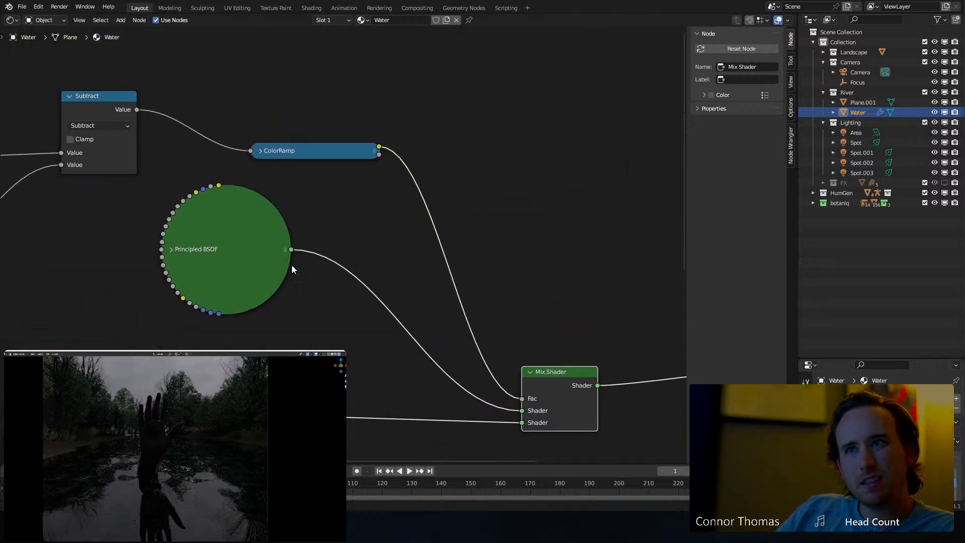
left_click(263, 151, "ctrl+shift")
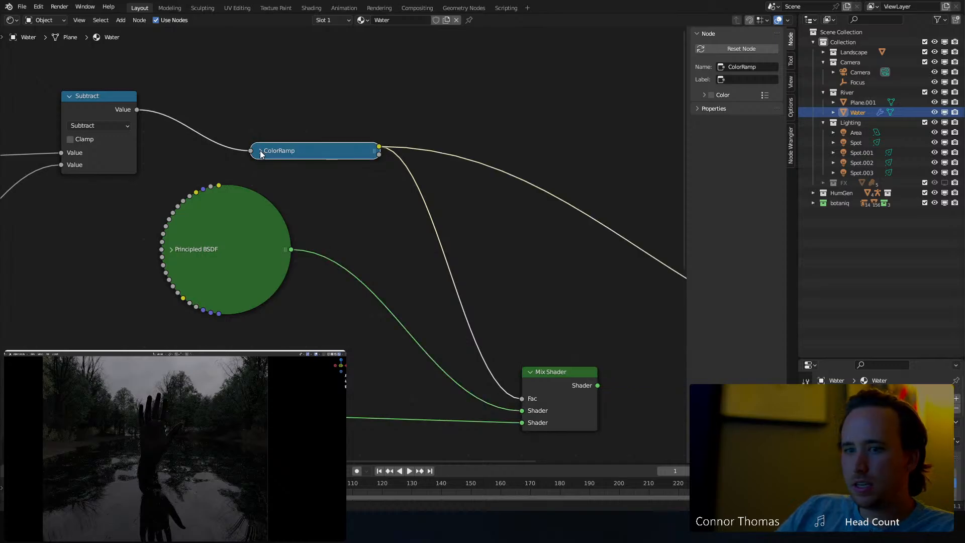
Expand the ColorRamp node that drives the Mix Shader's factor and place it clear above the Principled BSDF.
left_click(261, 157)
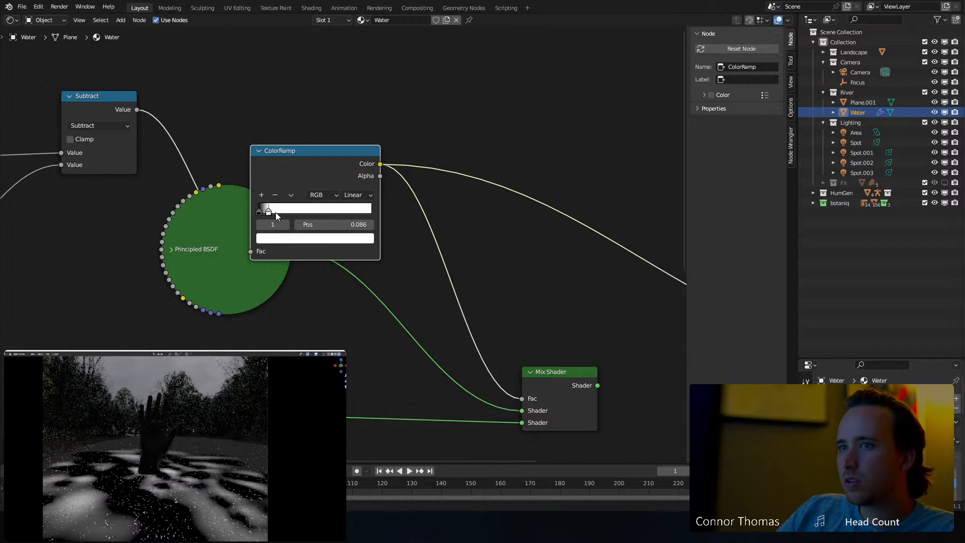
key("g")
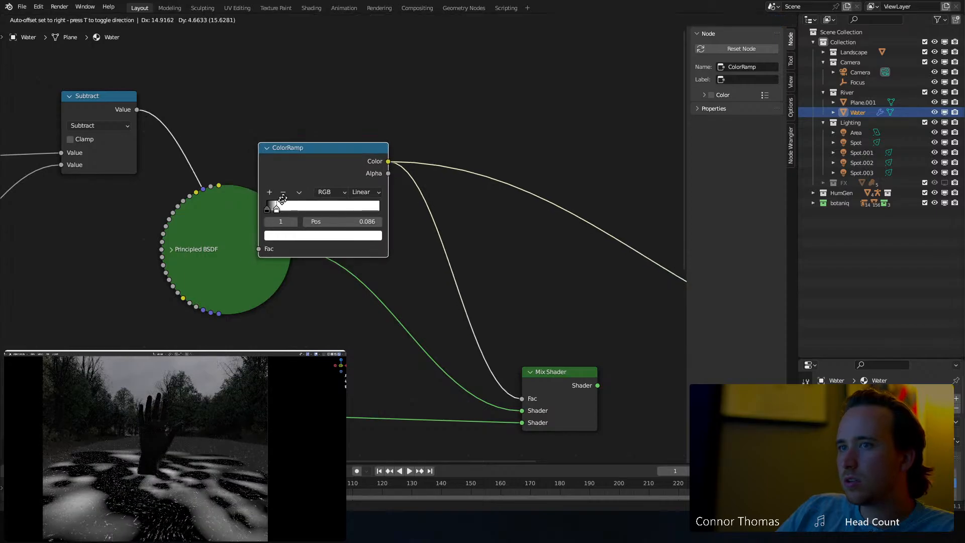
left_click(307, 144)
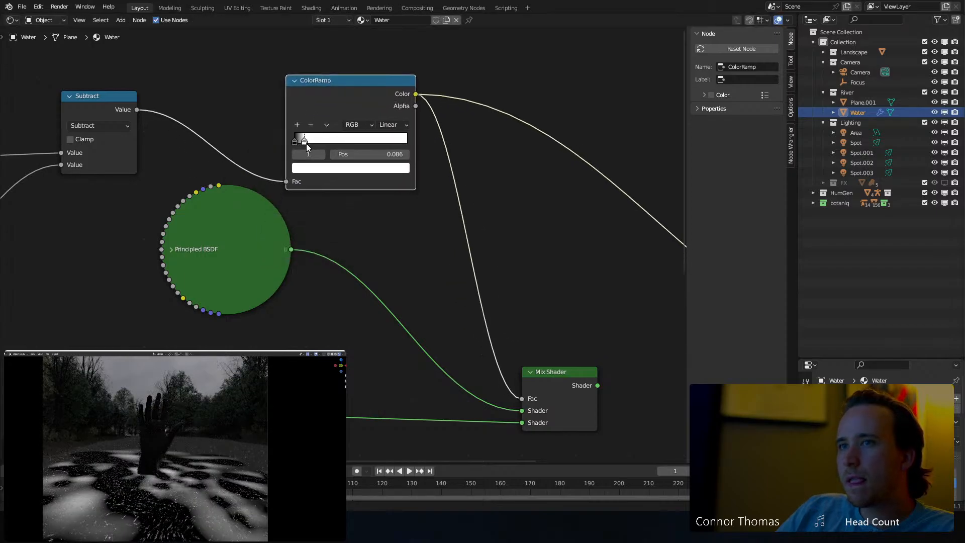
key("g")
left_click(312, 141)
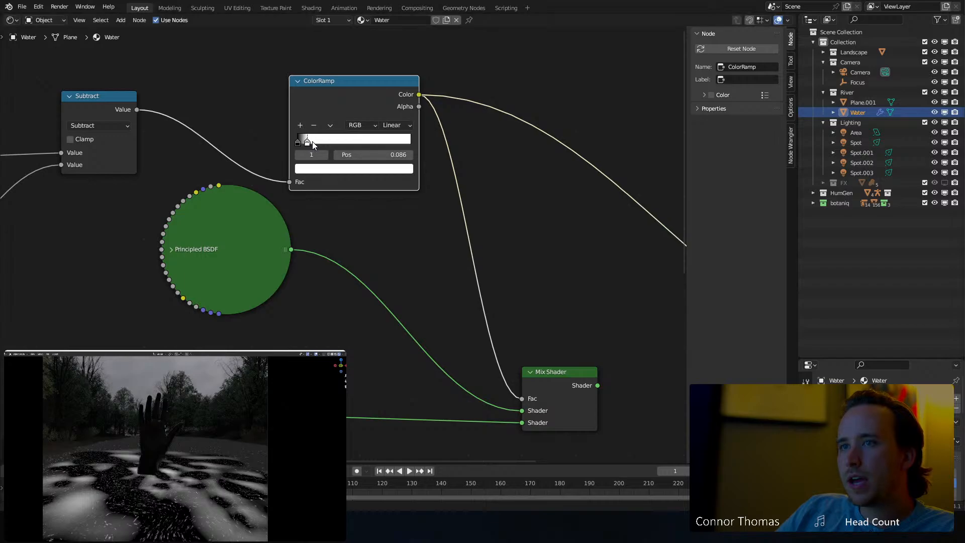
Set the ColorRamp's white stop to position 0.055 and reconnect the Mix Shader to the Material Output in place of the mask preview.
left_click(312, 141)
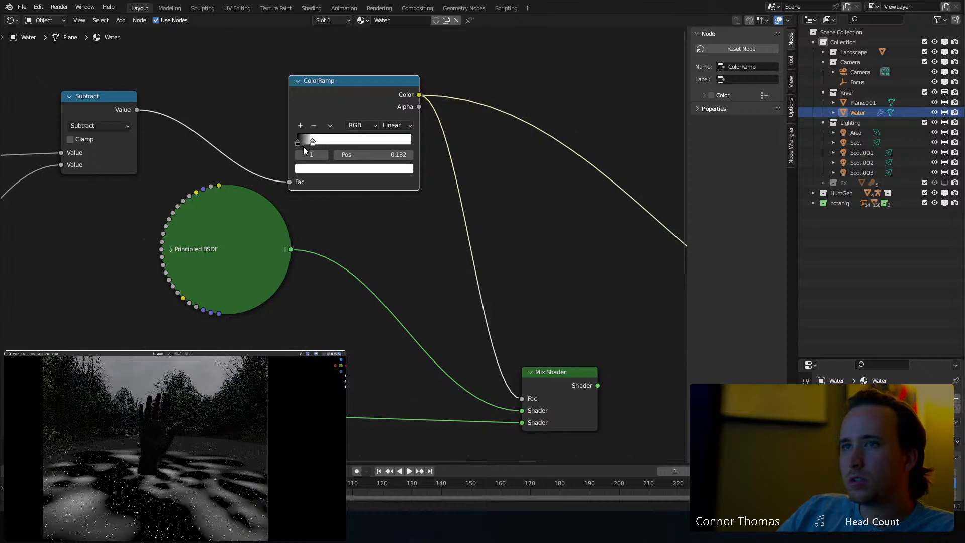
left_click_drag(312, 142, 303, 145)
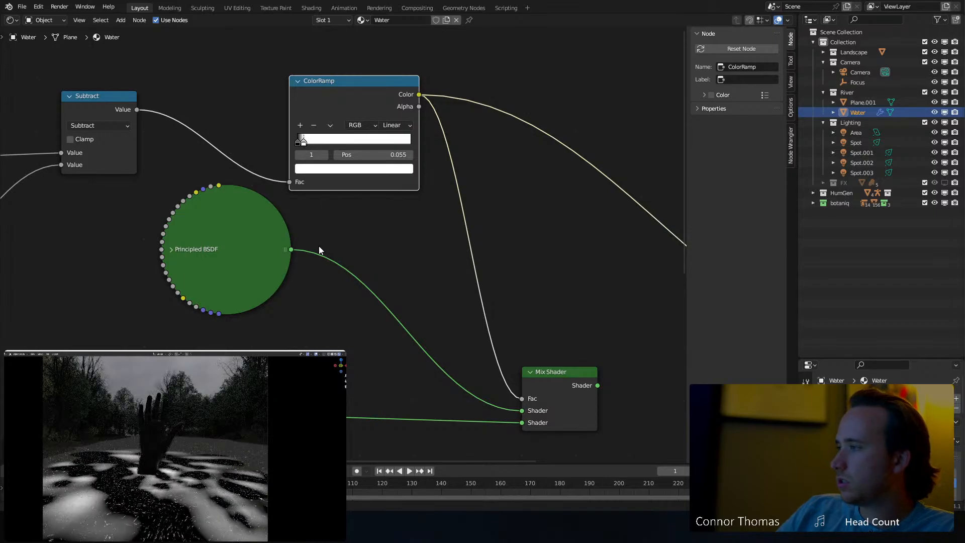
middle_click_drag(550, 296, 433, 241)
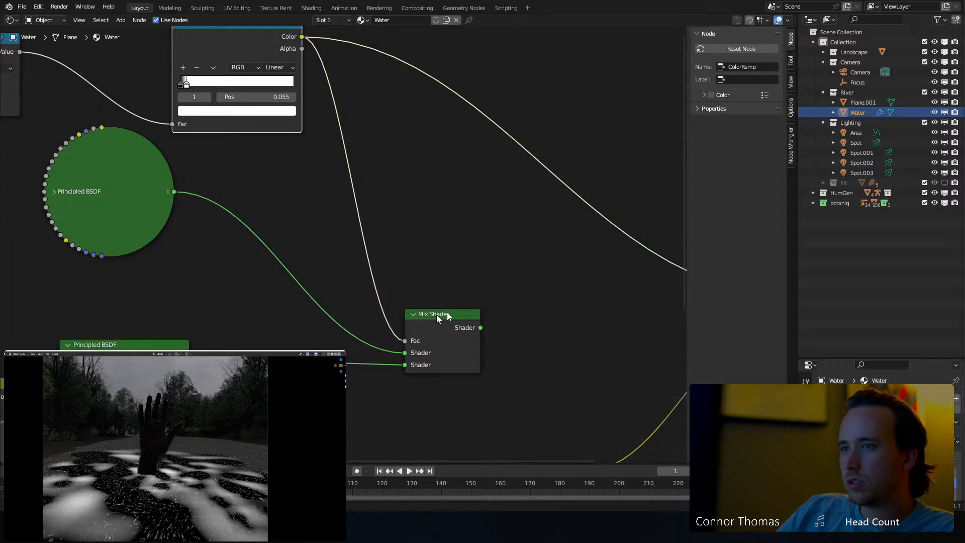
left_click(487, 276, "ctrl+shift")
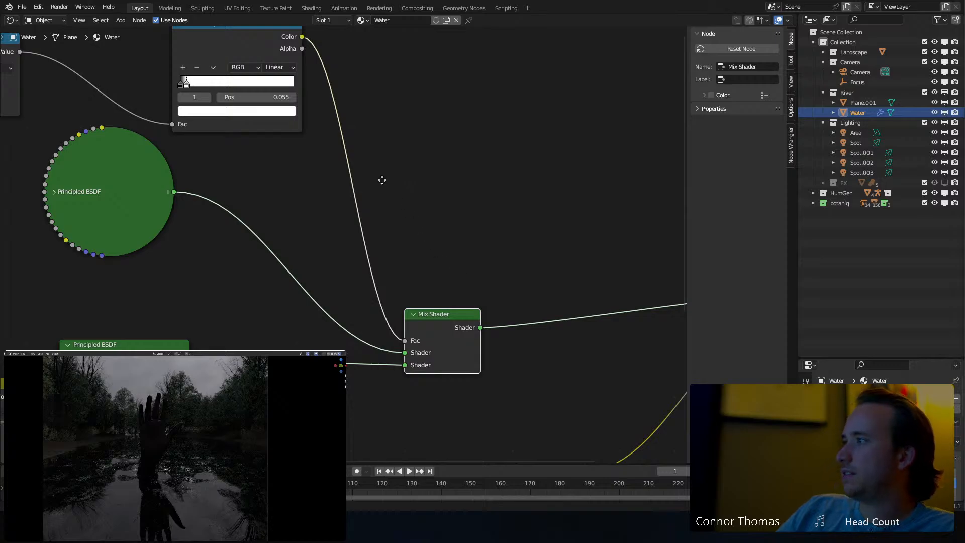
Set the ColorRamp's white stop to position 0.065 and collapse the node.
middle_click_drag(381, 181, 535, 306)
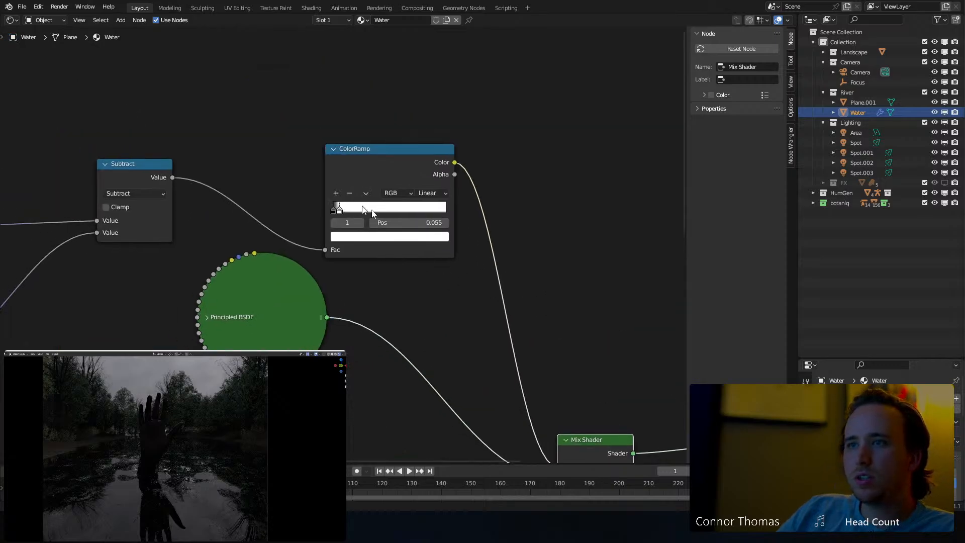
left_click(448, 222)
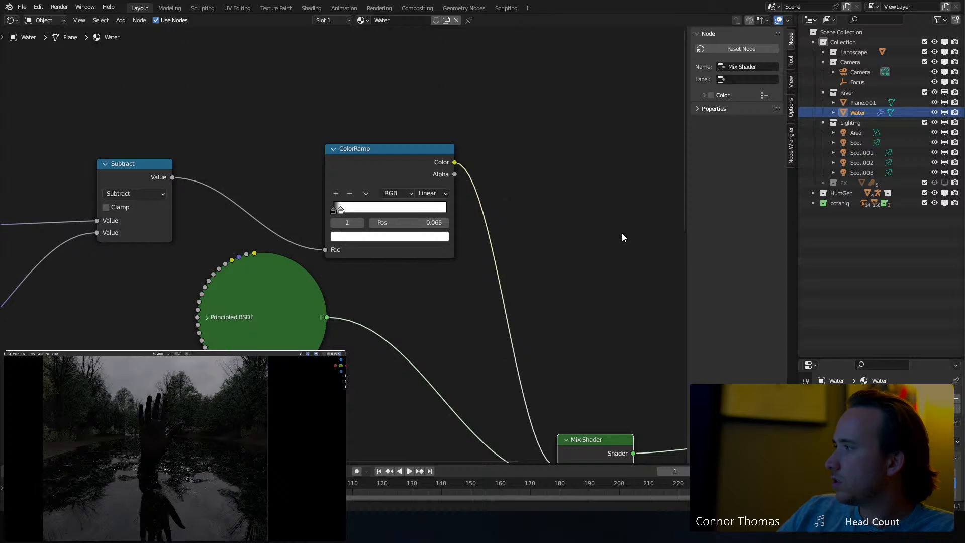
left_click(334, 148)
key("h")
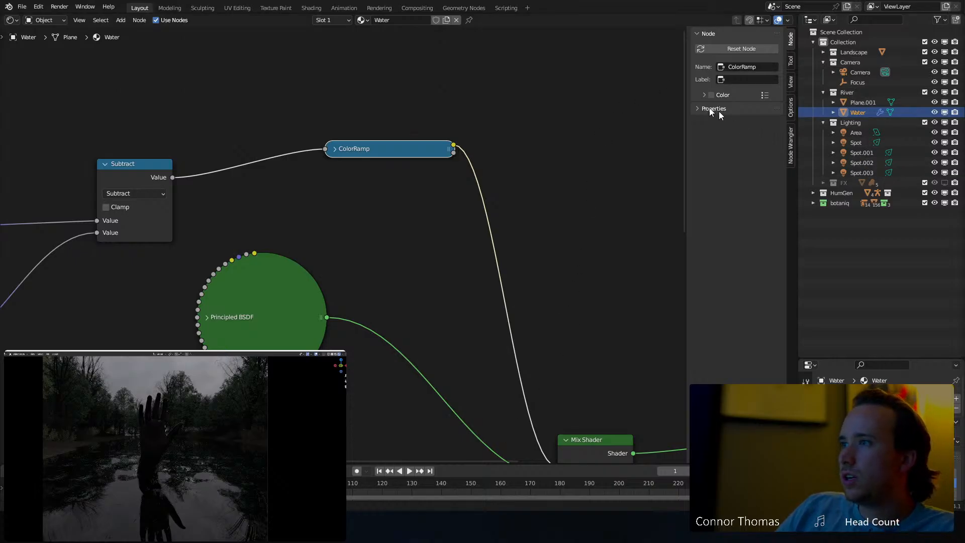
Switch the node editor area to the 3D viewport and select the leafy summer tree on the river's left bank.
left_click(12, 21)
left_click(36, 39)
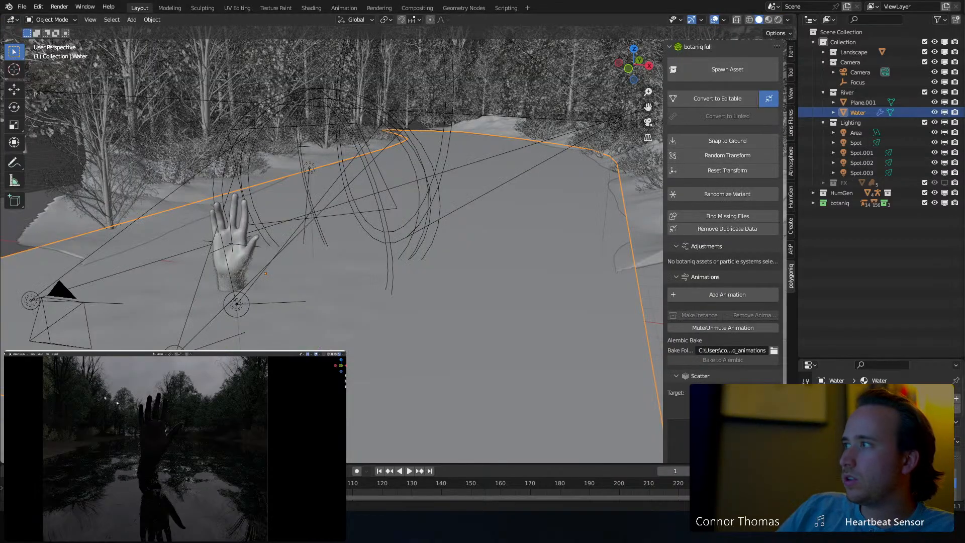
scroll(174, 145, "up", 4)
mouse_move(173, 145)
middle_mouse_down()
mouse_move(184, 164)
mouse_move(168, 160)
middle_mouse_up()
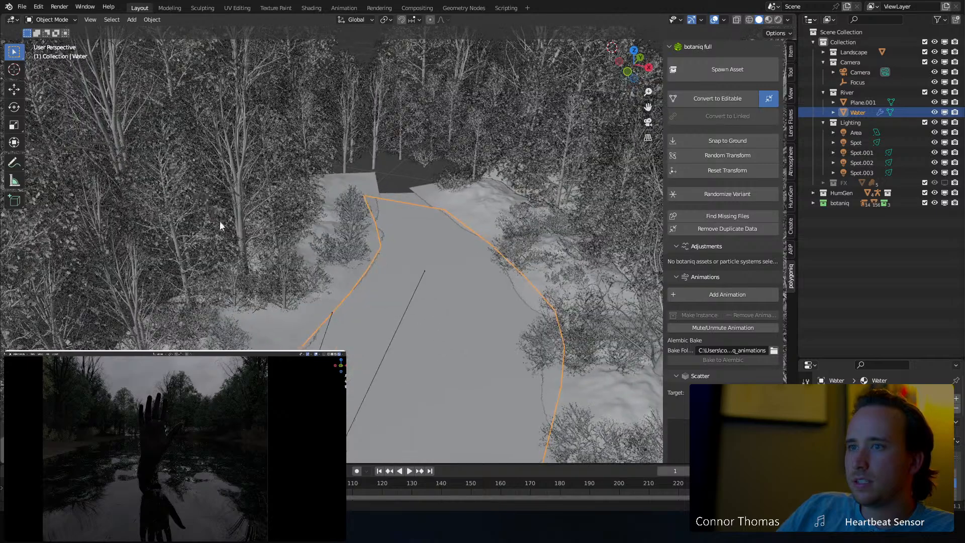
left_click(252, 289)
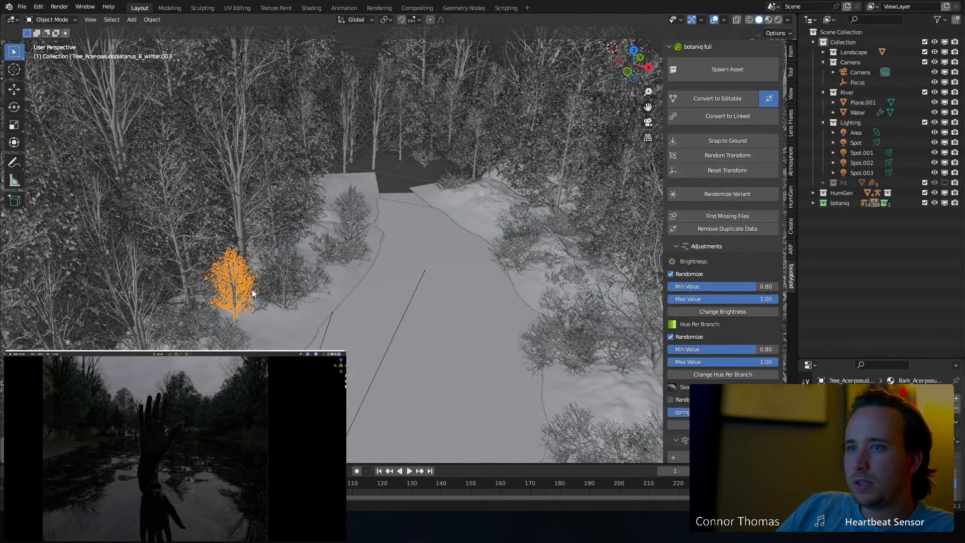
left_click(167, 131)
left_click(168, 133)
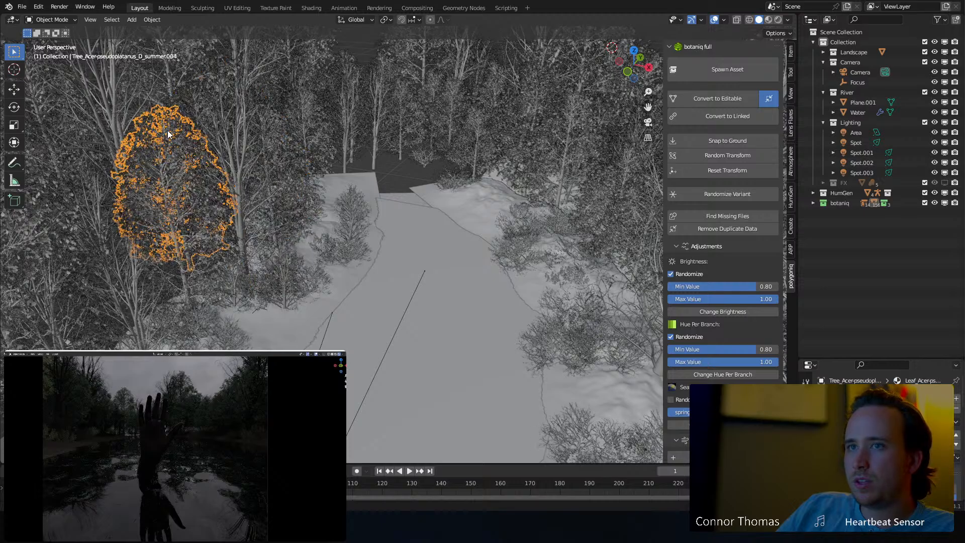
Duplicate the selected tree from the top view to the far end of the river and lower the copy along Z.
scroll(345, 125, "up", 3)
key("KP_7")
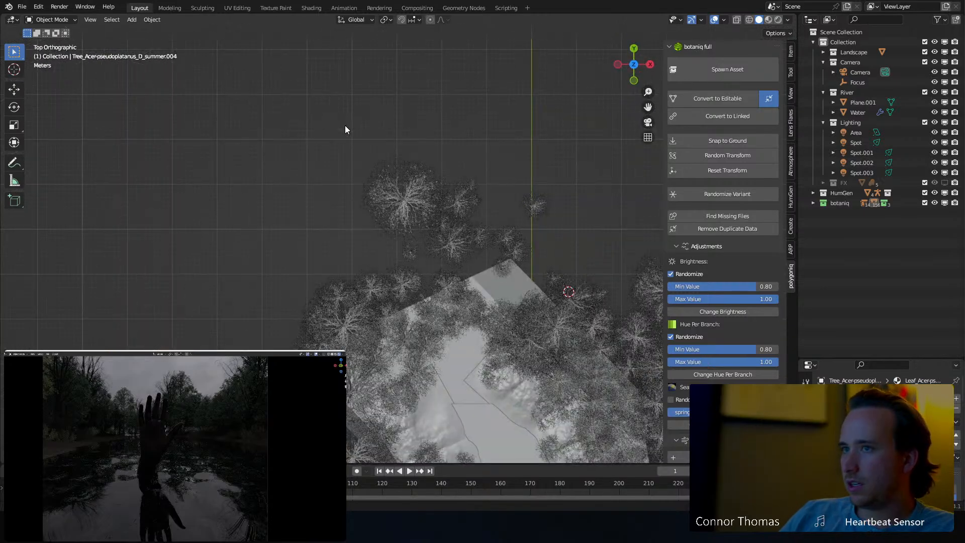
key("shift+d")
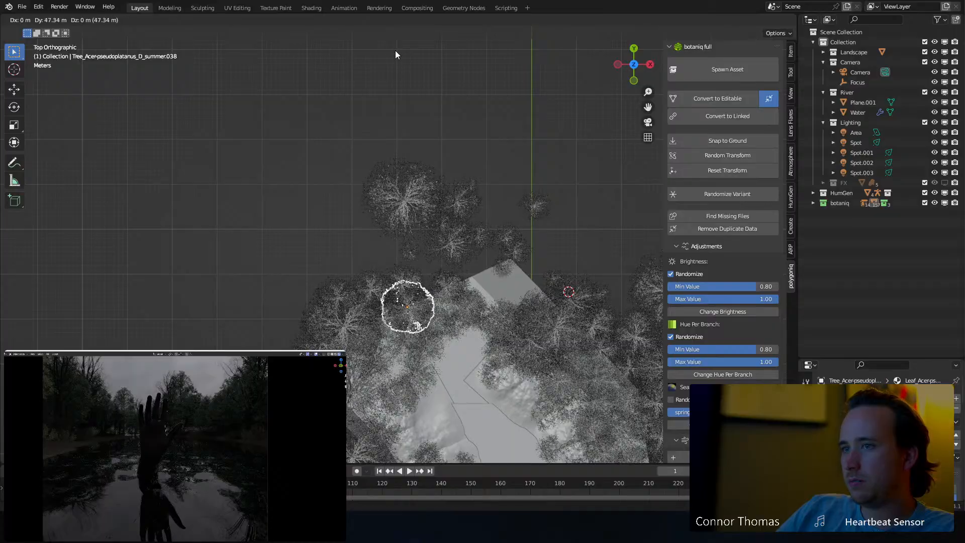
left_click(465, 190)
middle_click_drag(465, 188, 436, 103)
key("g")
key("z")
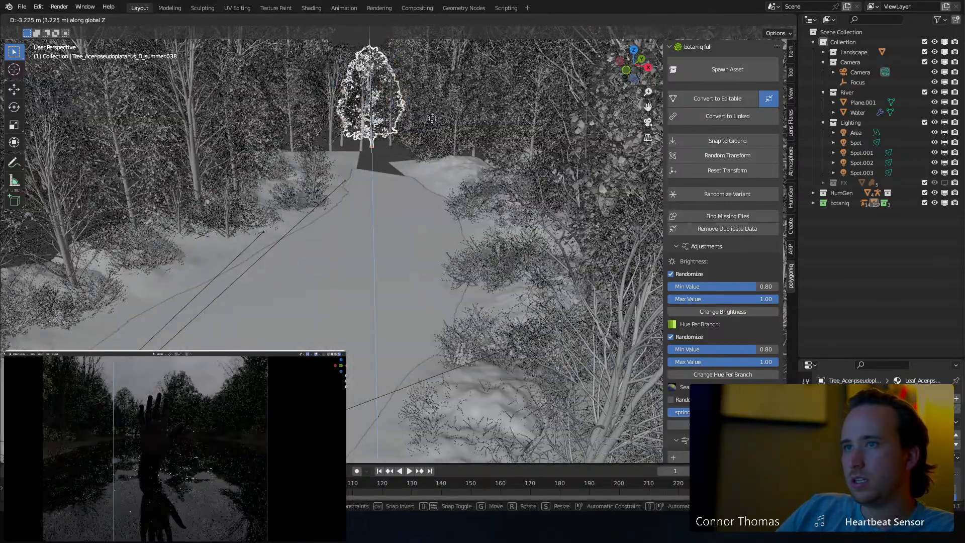
left_click(429, 124)
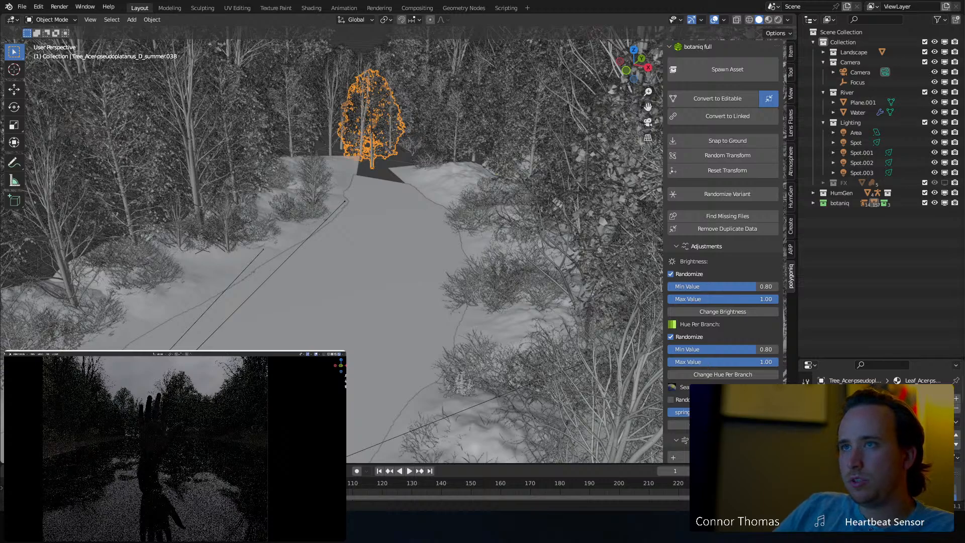
Add four more copies of the tree from the top view, spread in a row across the far end of the river.
key("KP_7")
key("shift+d")
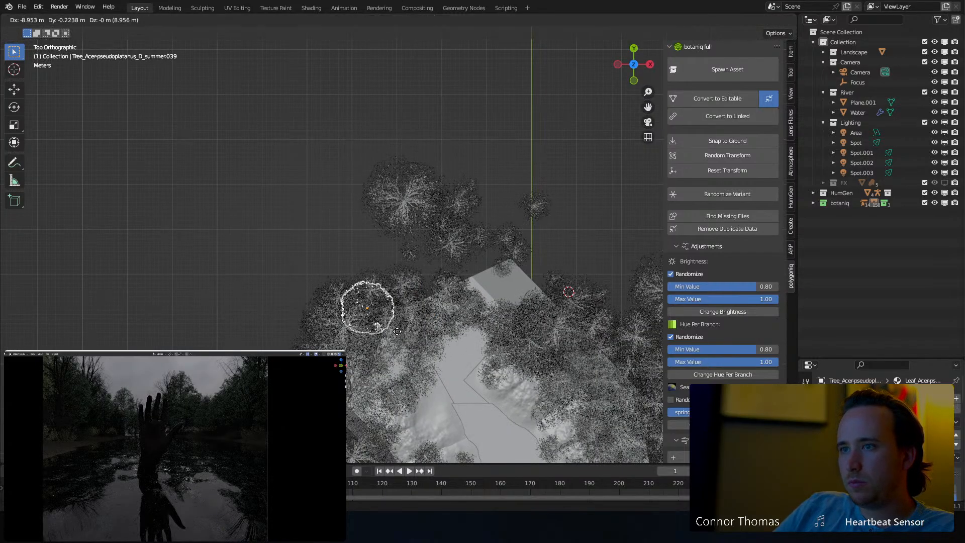
left_click(467, 297)
key("shift+d")
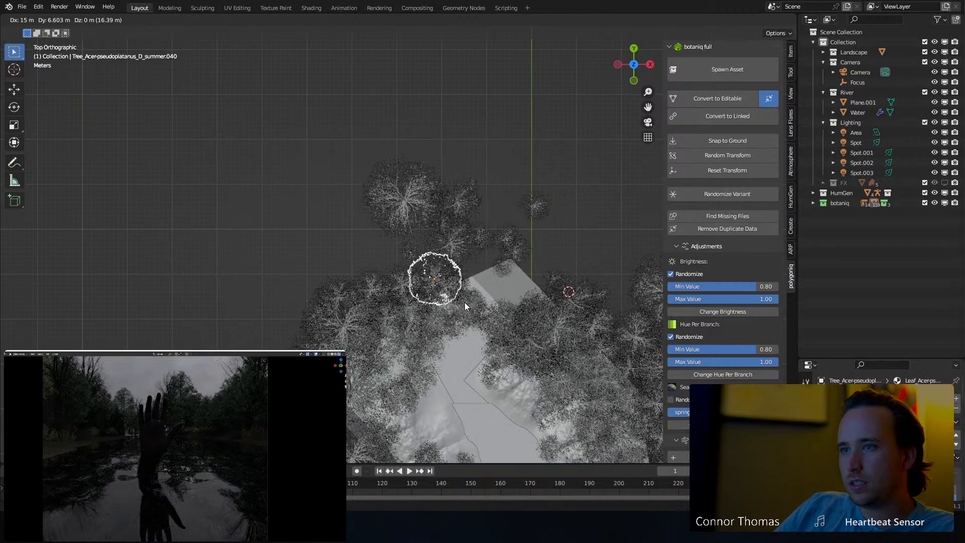
left_click(492, 295)
key("shift+d")
left_click(535, 285)
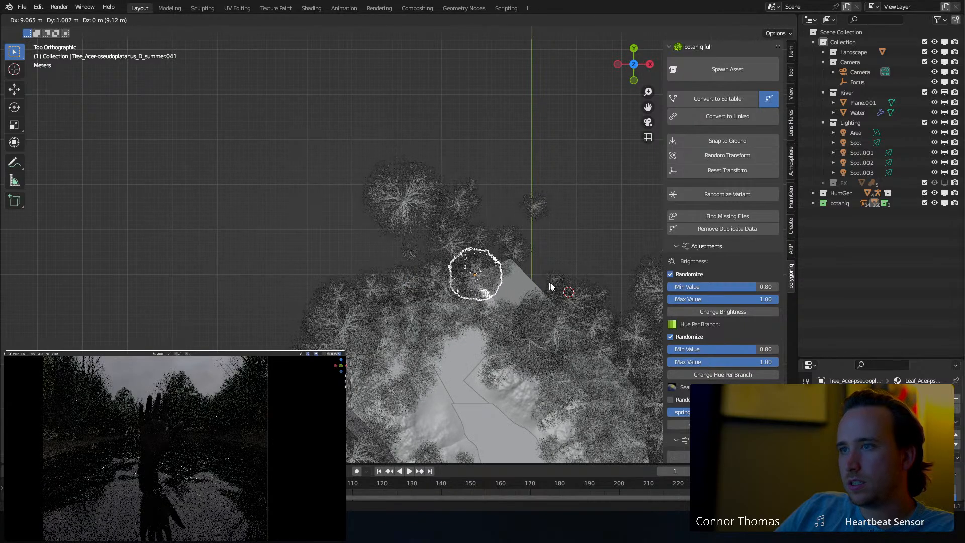
key("shift+d")
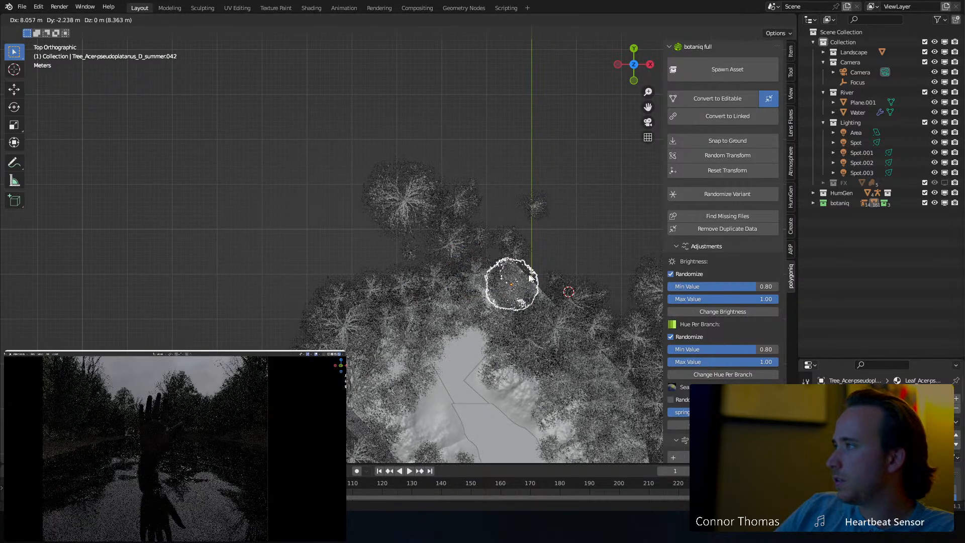
left_click(529, 278)
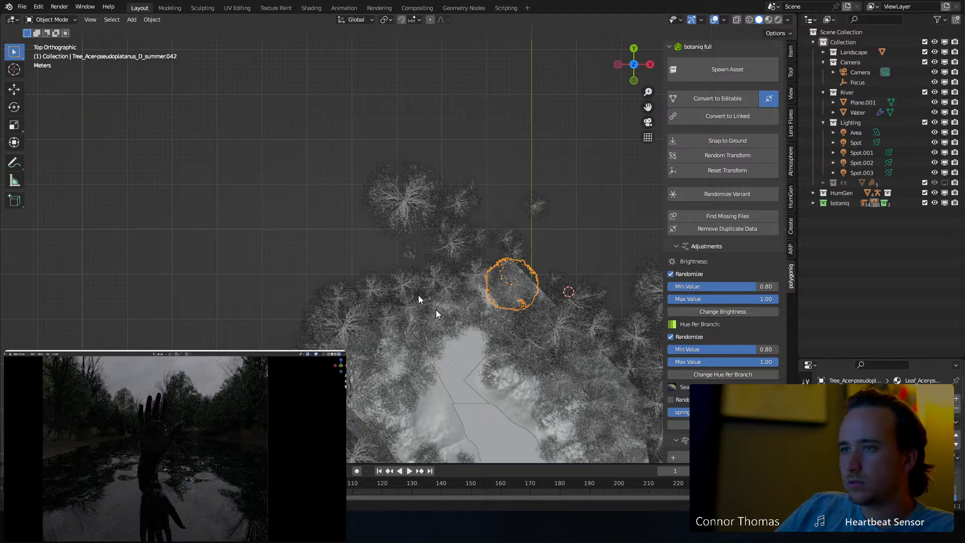
Save the scene file and re-enable the FX collection in the viewports.
middle_click_drag(436, 310, 394, 235)
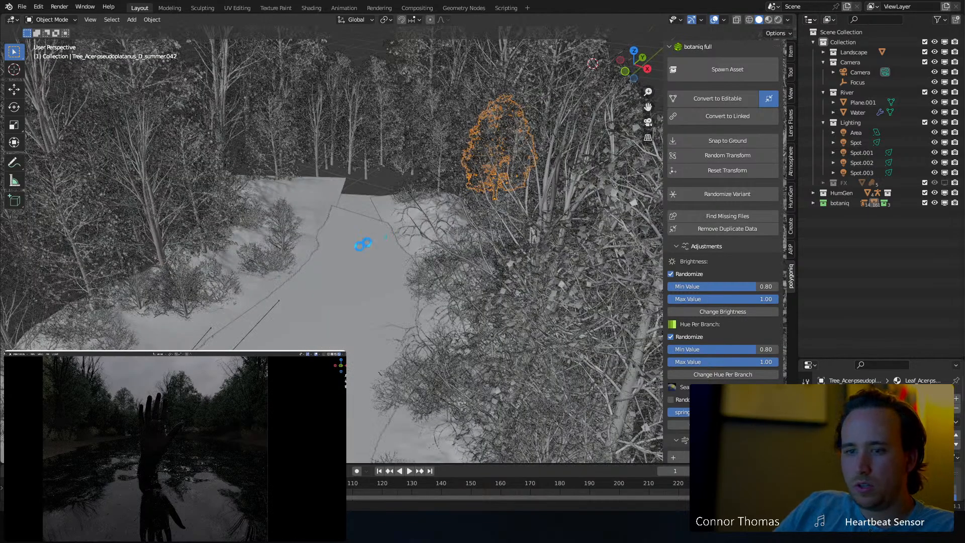
key("ctrl+s")
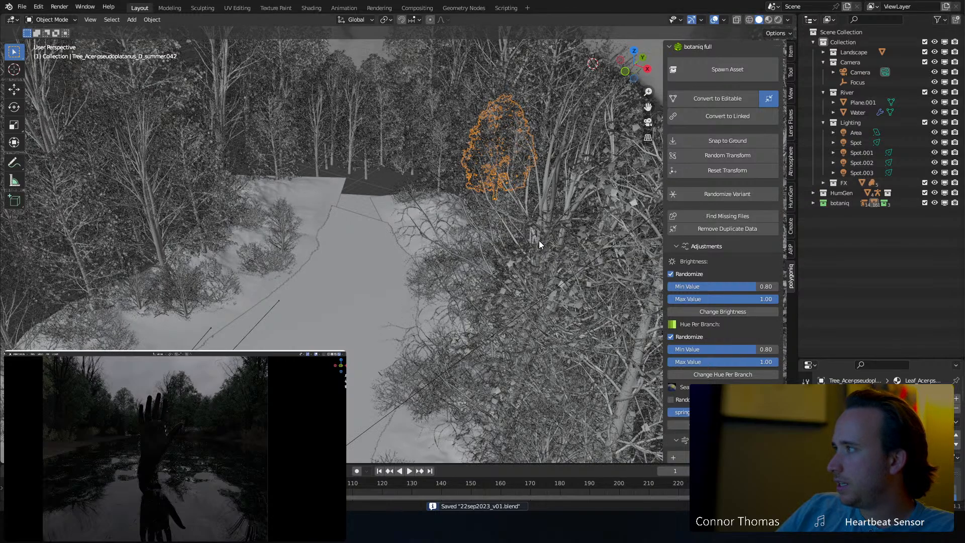
scroll(466, 236, "down", 5)
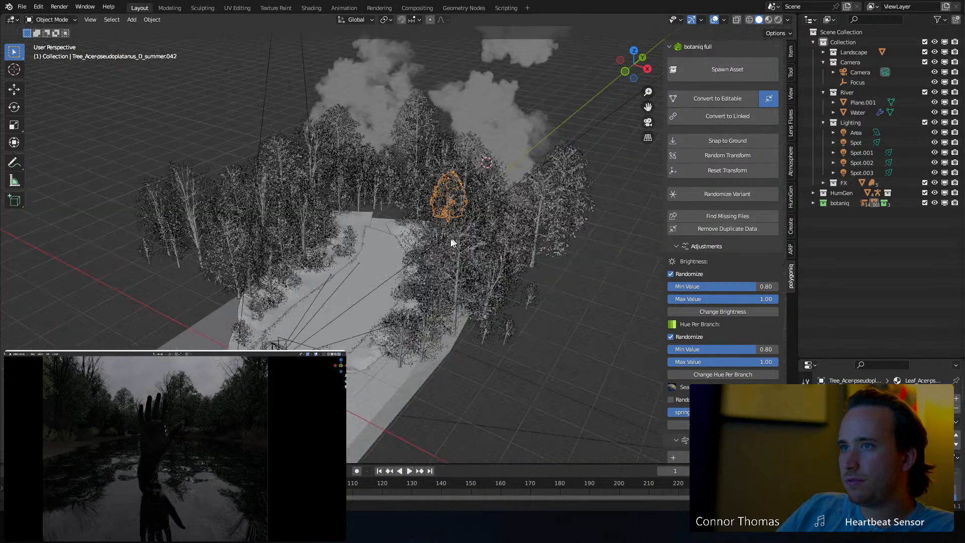
middle_click_drag(420, 246, 412, 234)
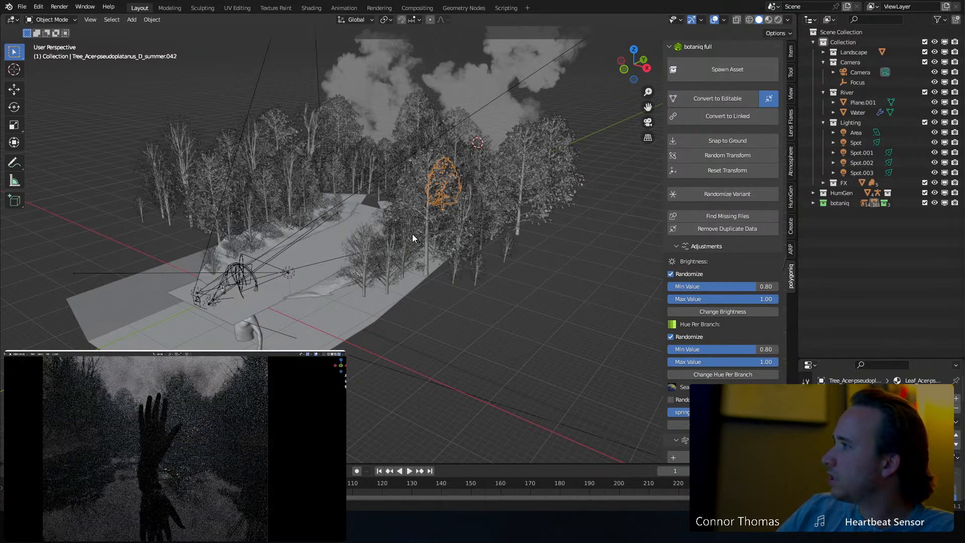
Expand the FX collection and rename its Cube object as Fog.
left_click(824, 183)
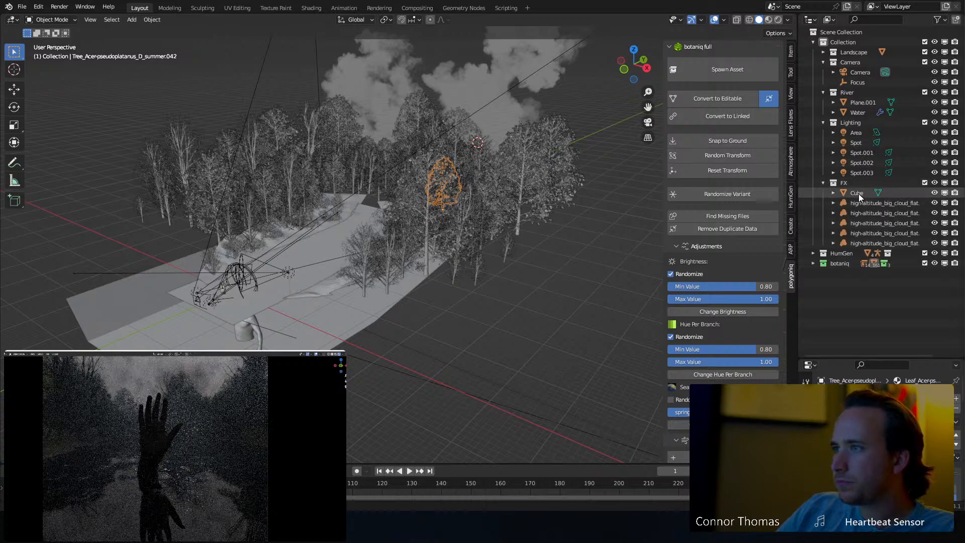
left_click(857, 194)
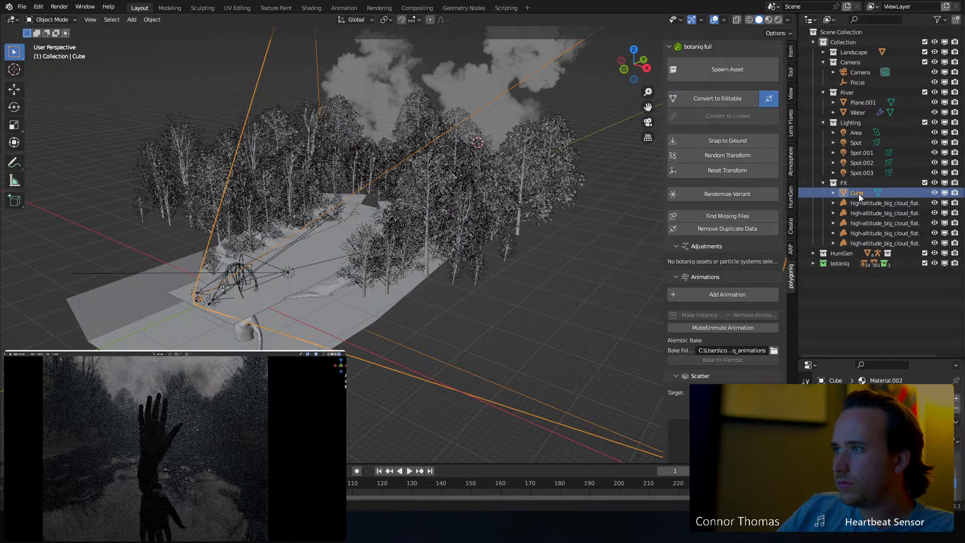
left_click(859, 194)
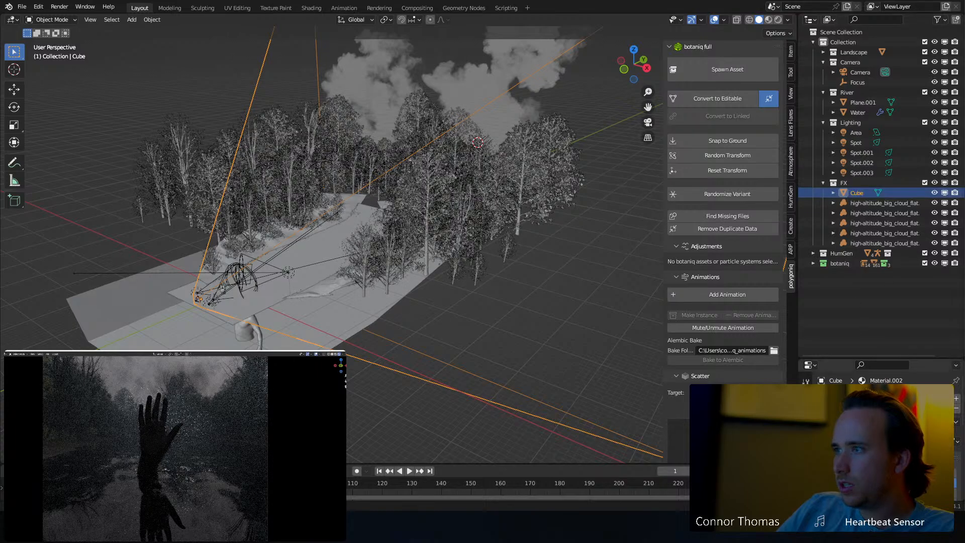
left_click(806, 463)
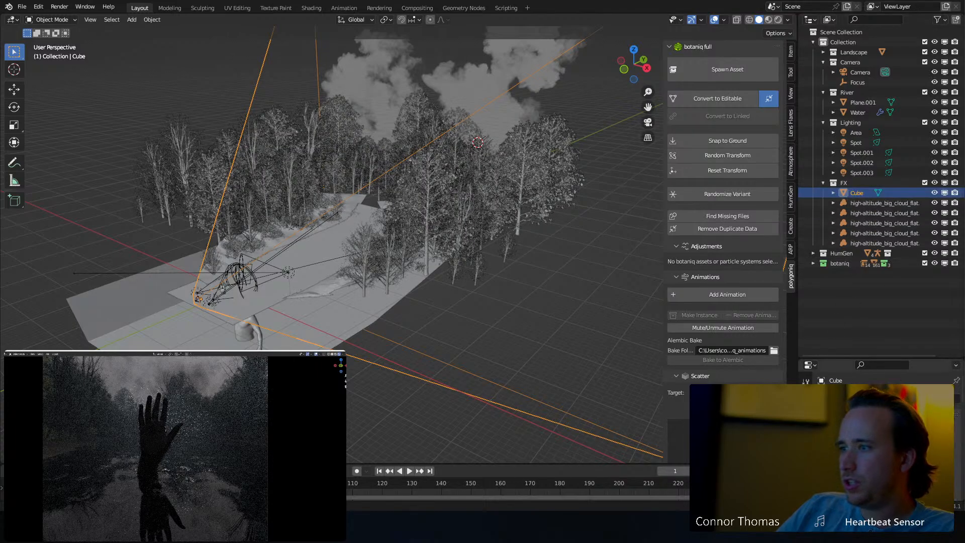
double_click(875, 398)
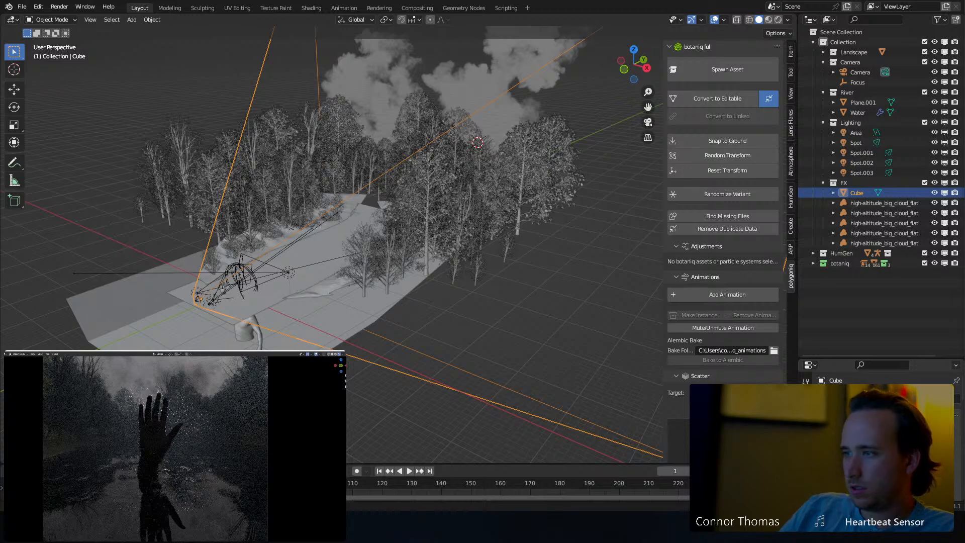
type("Fog")
key("Return")
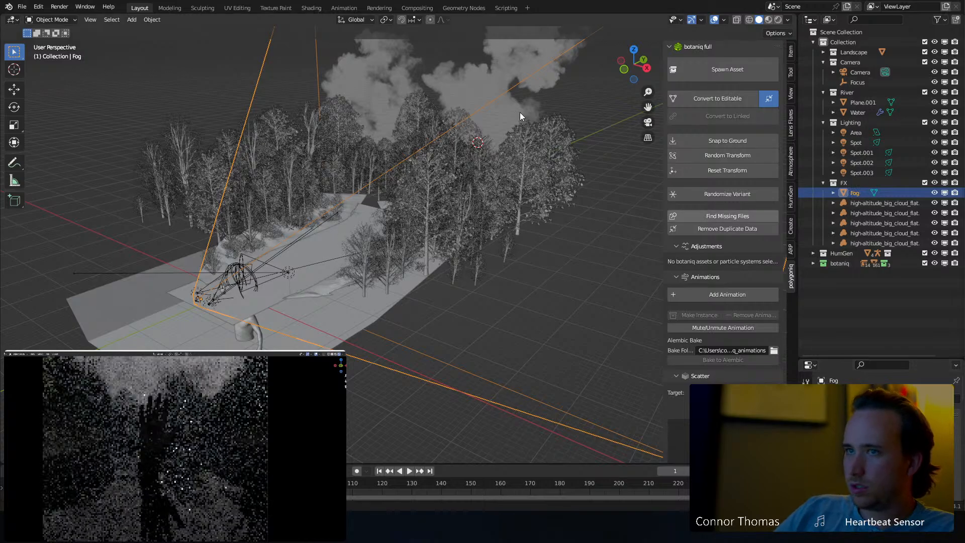
Open the Fog object's material in the Shader Editor and change the Volume Scatter colour to a neutral off-white.
left_click(9, 21)
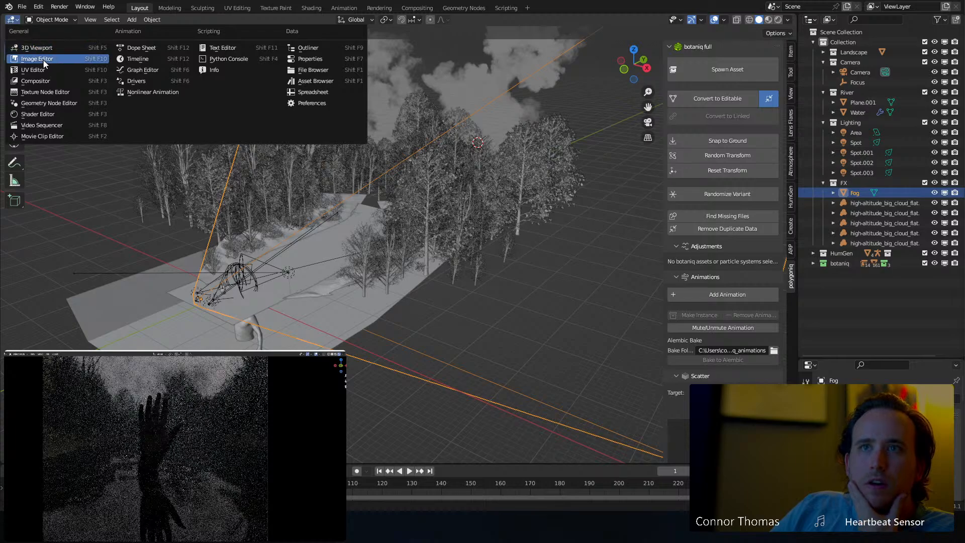
left_click(65, 114)
key("Home")
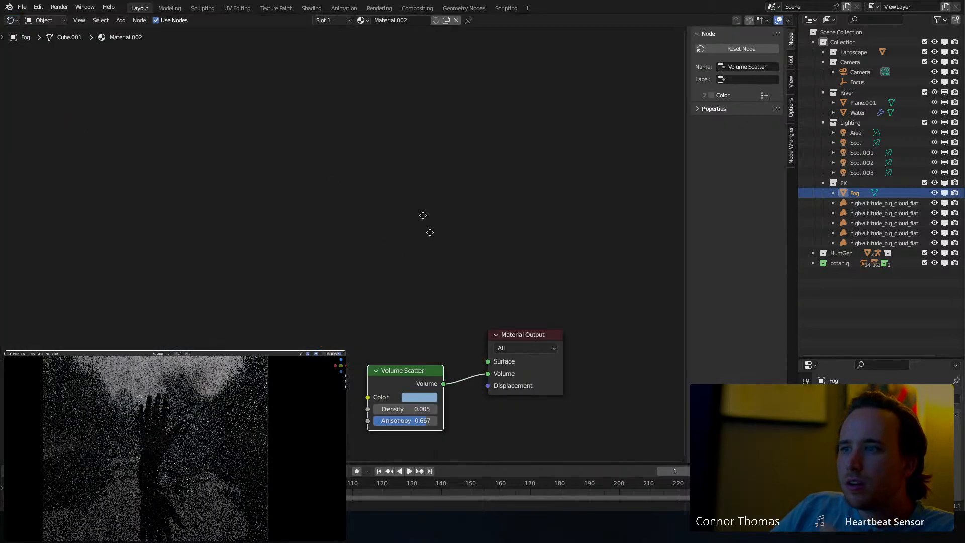
left_click(353, 276)
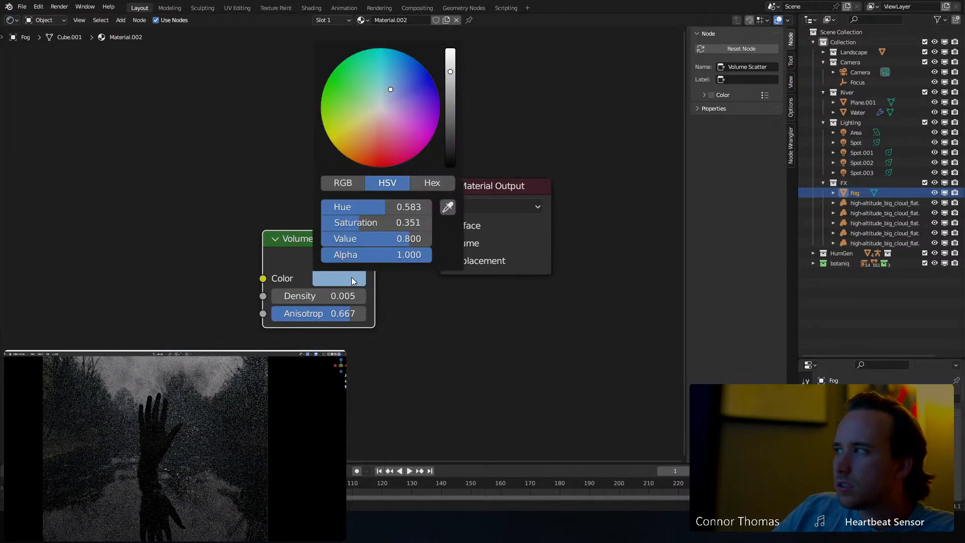
left_click(379, 108)
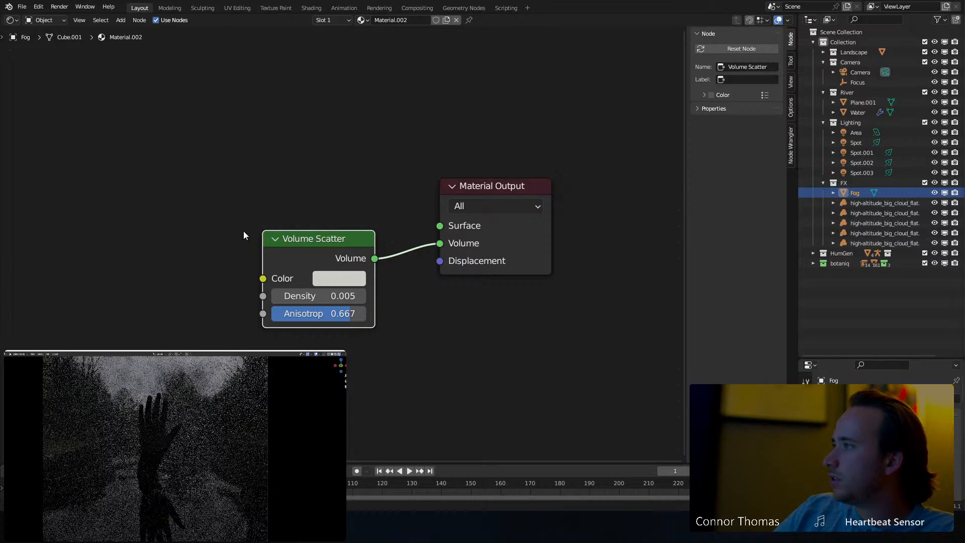
Set the Density of the Fog material's Volume Scatter node to 0.009.
left_click(320, 296)
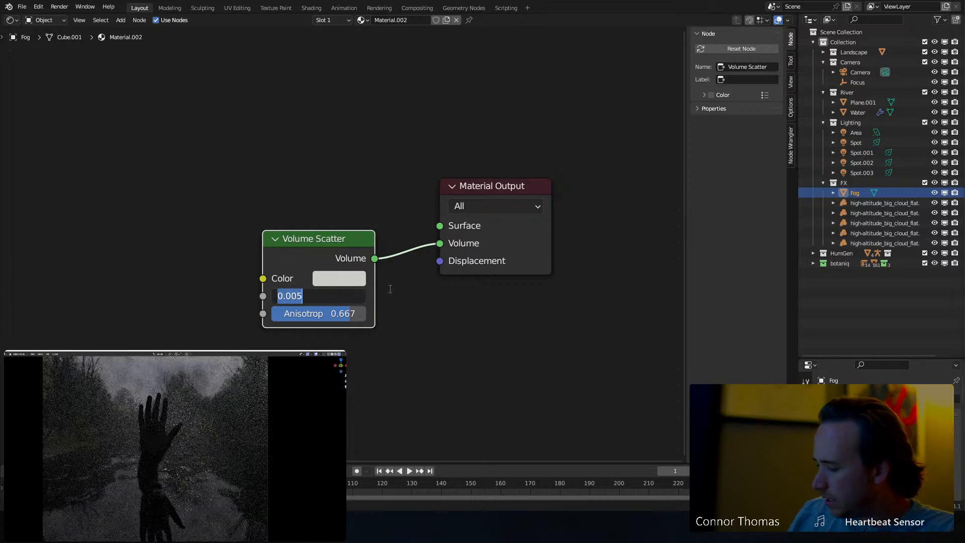
type(".00")
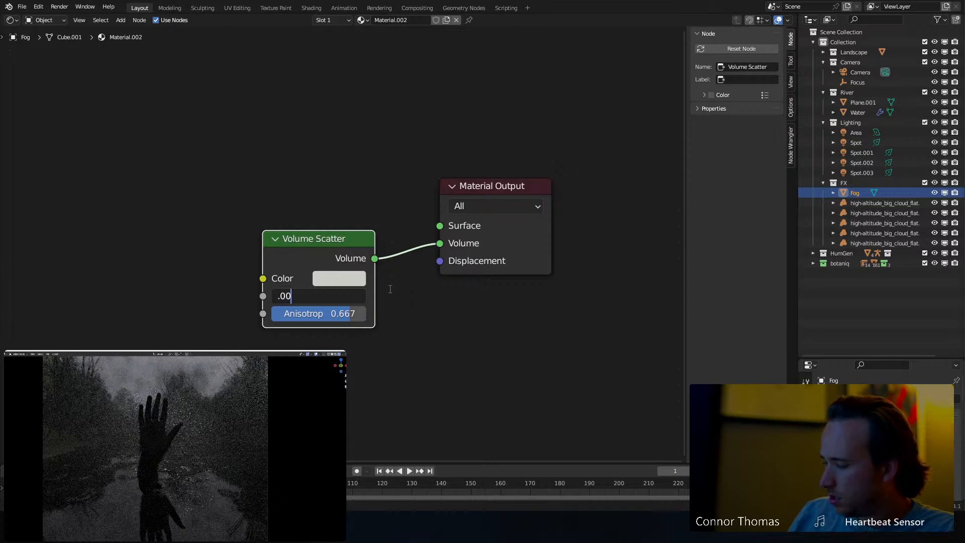
type("9")
key("Return")
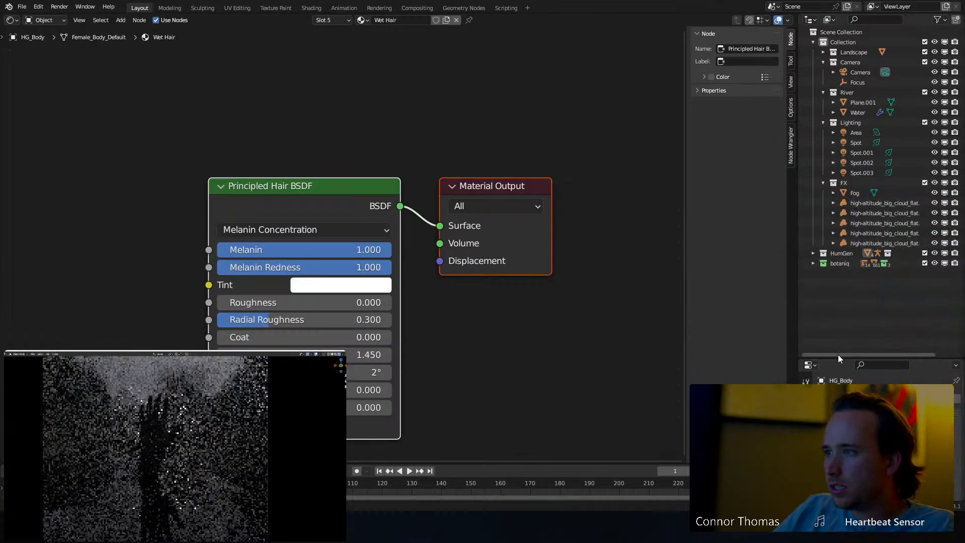
In the HG_Body object's ParticleSystem hair settings, set the Hair Shape Diameter Root to 0.01 m.
left_click_drag(836, 355, 833, 253)
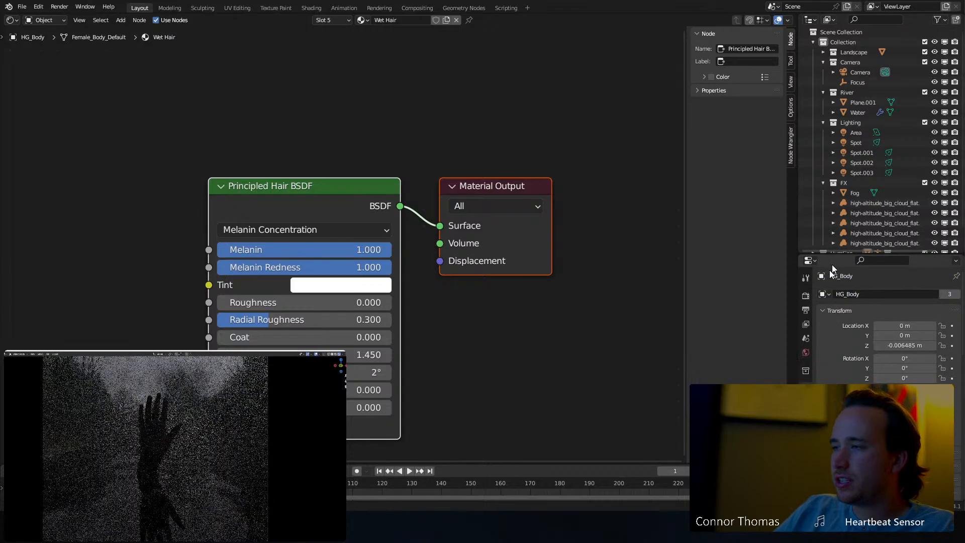
left_click(806, 417)
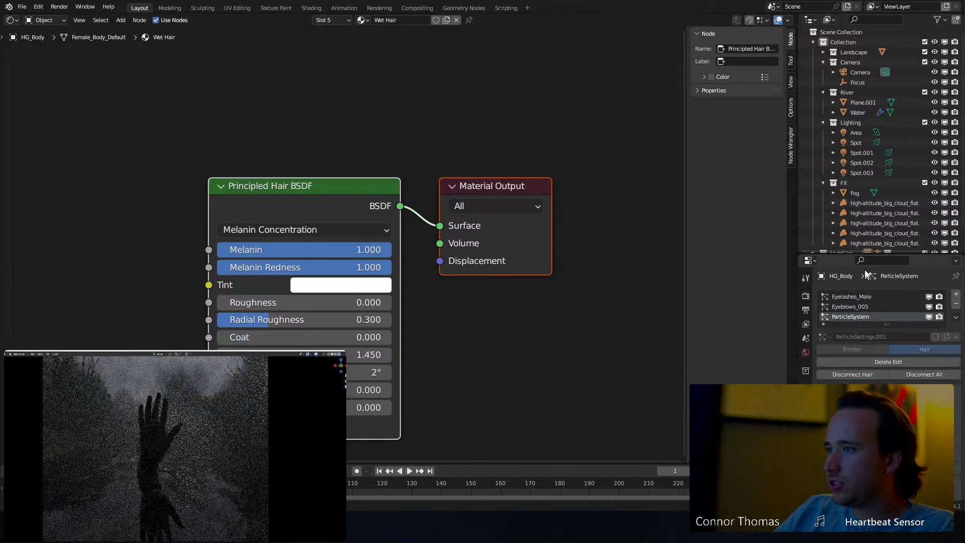
left_click_drag(868, 253, 867, 146)
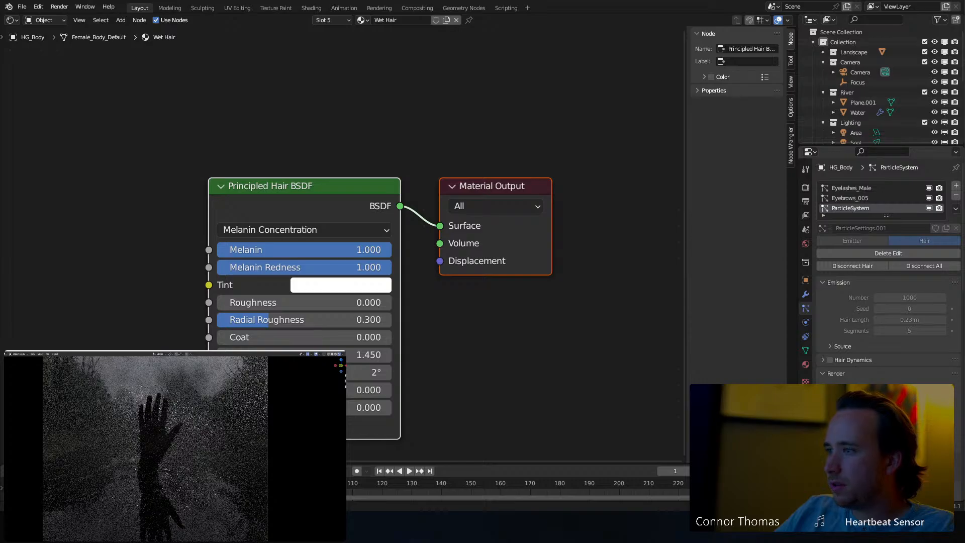
scroll(888, 277, "down", 12)
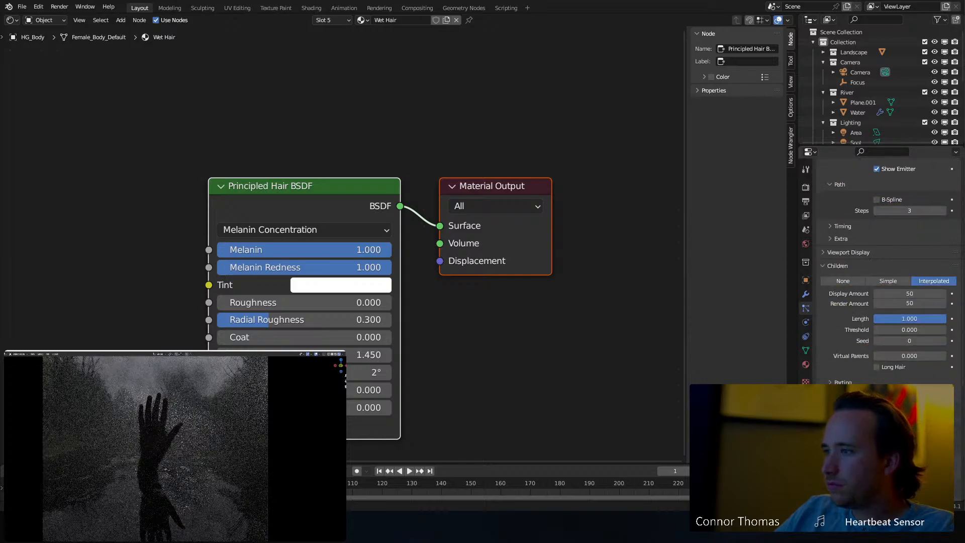
scroll(888, 277, "down", 4)
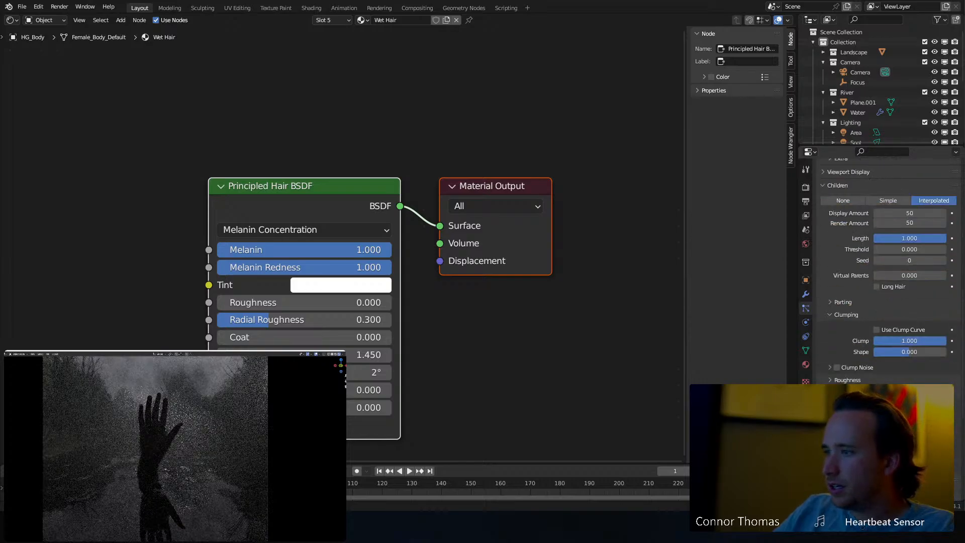
scroll(888, 276, "down", 5)
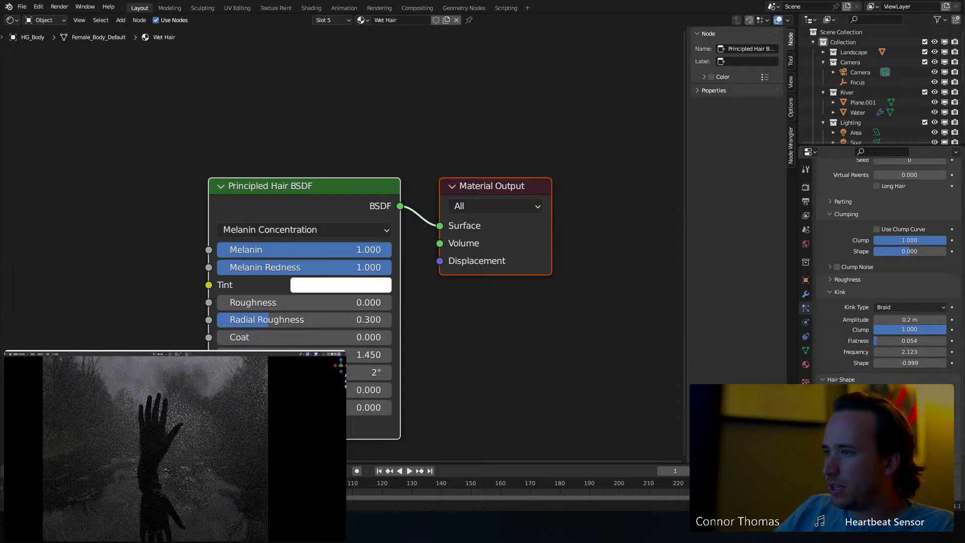
scroll(888, 277, "down", 4)
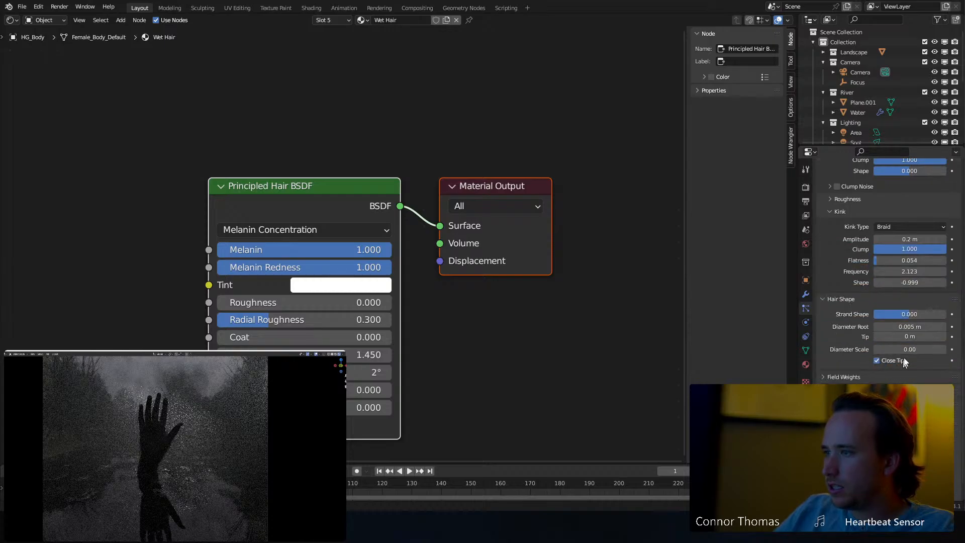
left_click(908, 326)
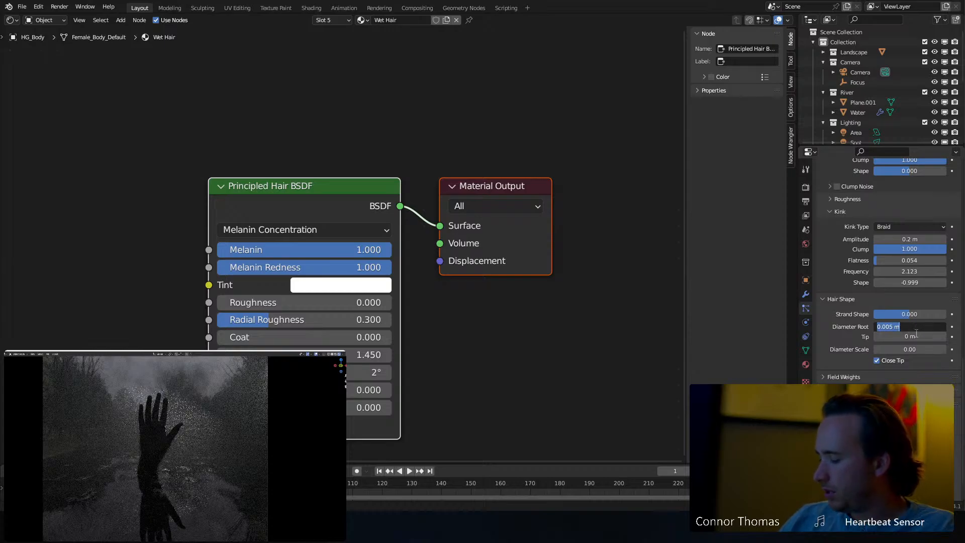
type(".01")
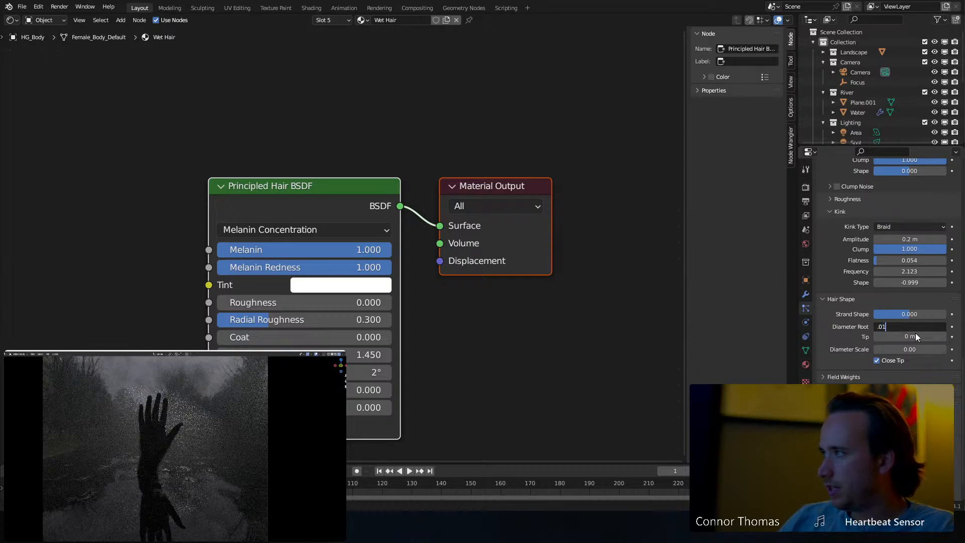
key("Return")
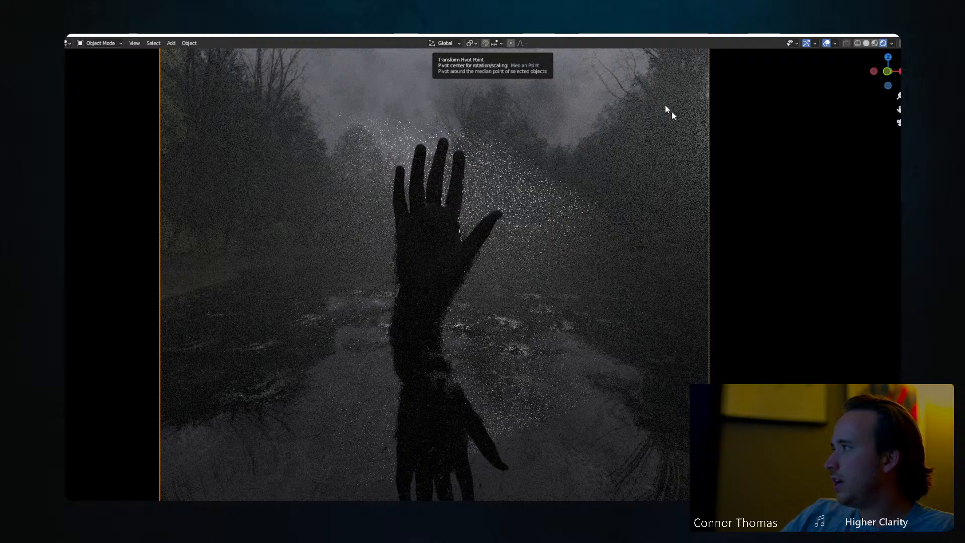
Switch the camera viewport from rendered to solid shading.
key("z")
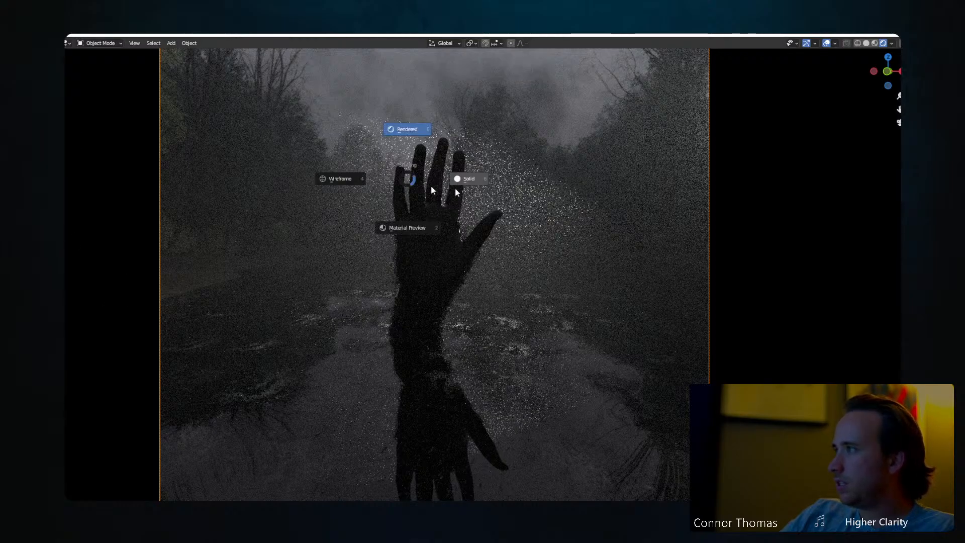
left_click(470, 179)
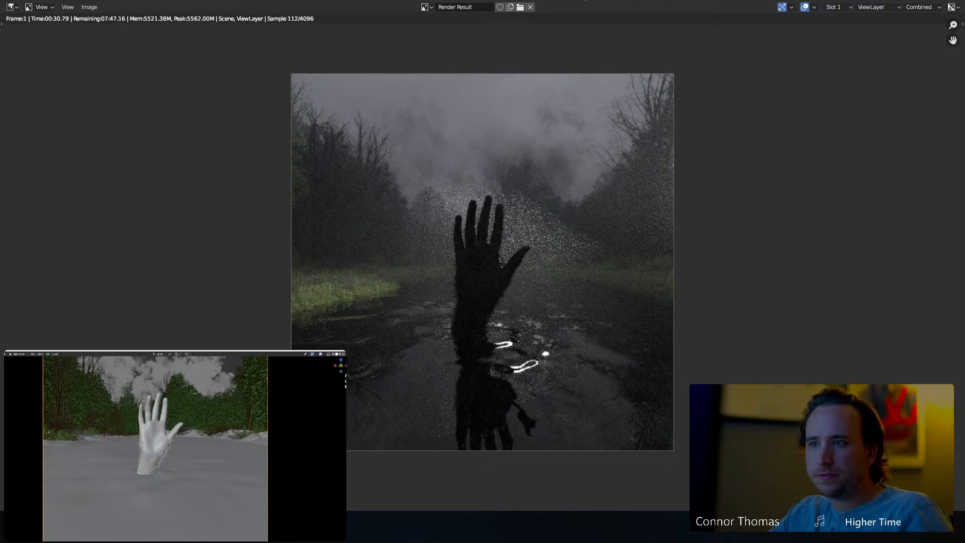
Minimize the render window and enlarge the Outliner so the full collection list is shown.
scroll(525, 304, "up", 1)
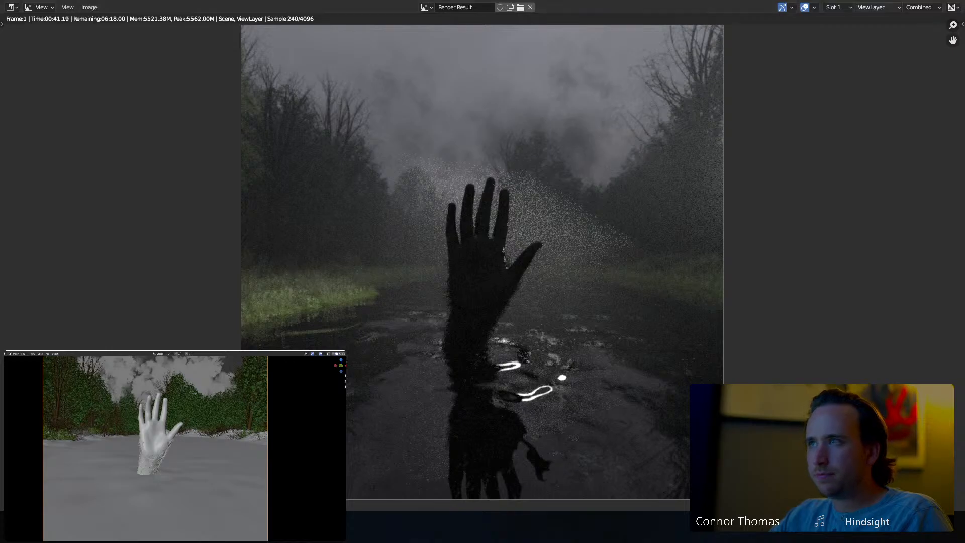
left_click(908, 1)
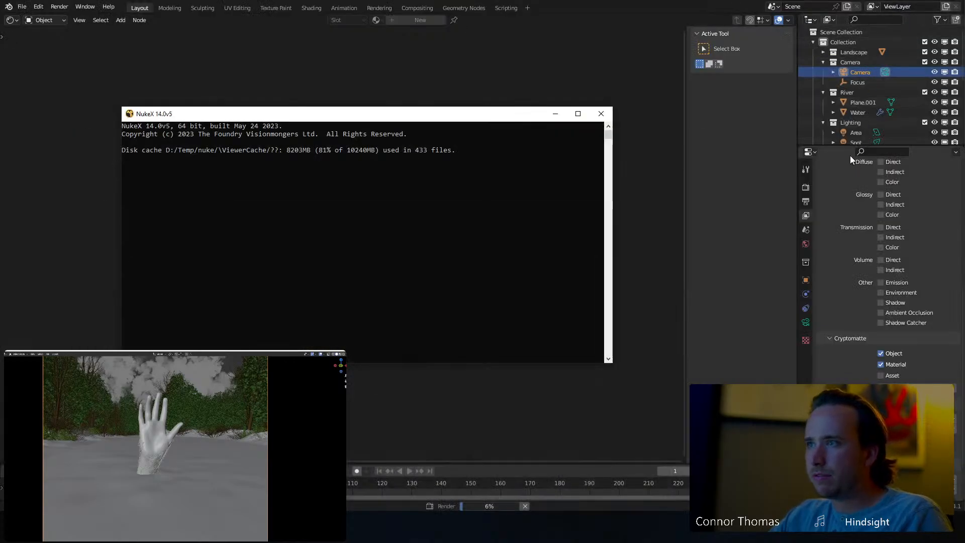
left_click_drag(847, 145, 831, 313)
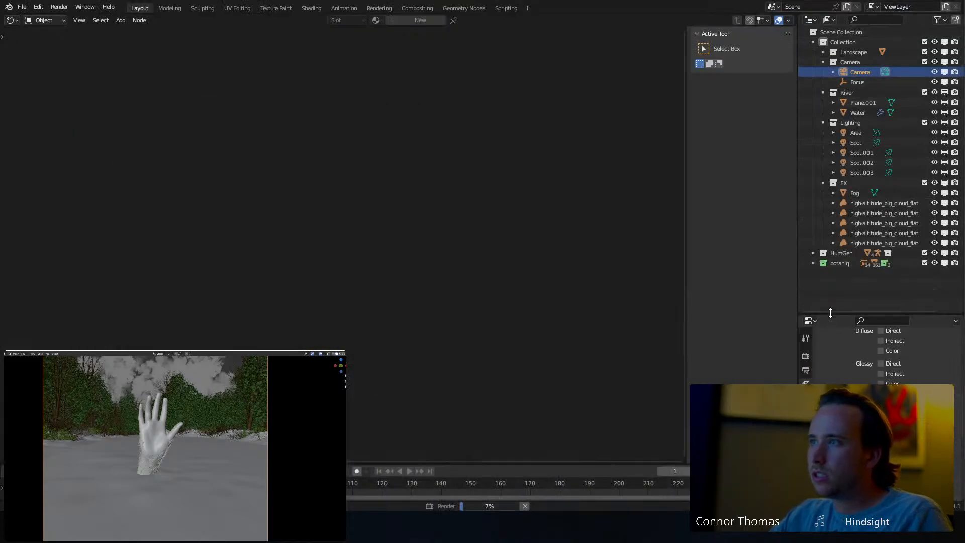
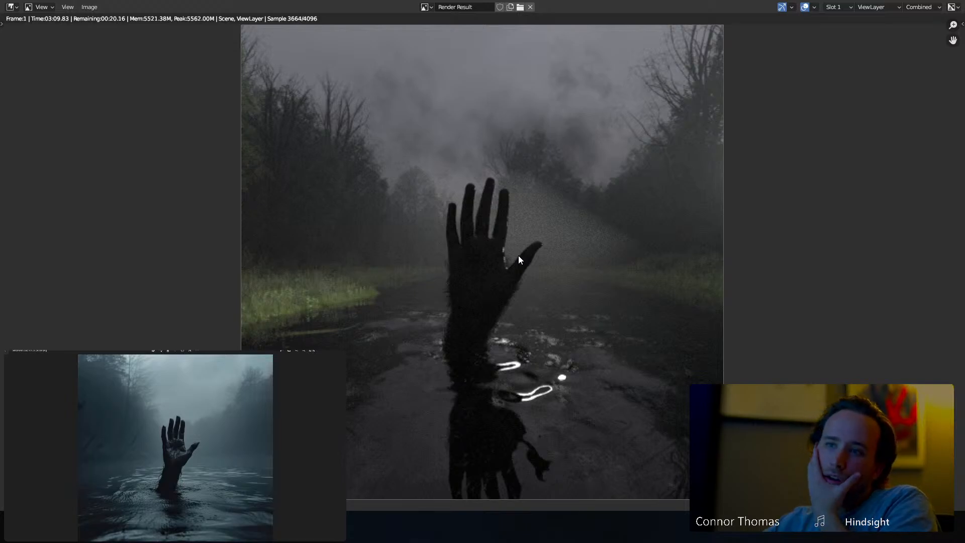
Start saving the finished render as an image and create and open a folder named output inside D:\livestream\22sep2023.
scroll(437, 276, "up", 1)
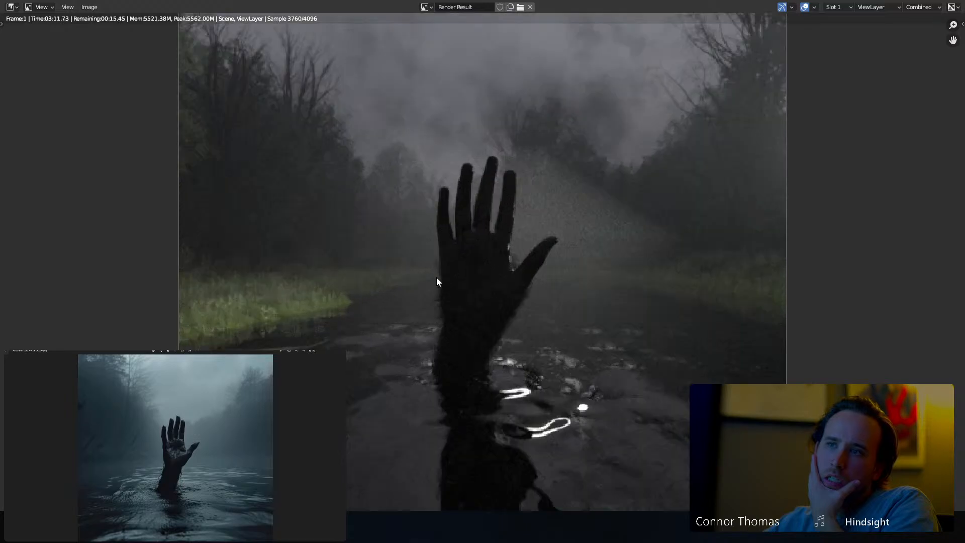
scroll(447, 282, "up", 5)
scroll(460, 285, "down", 5)
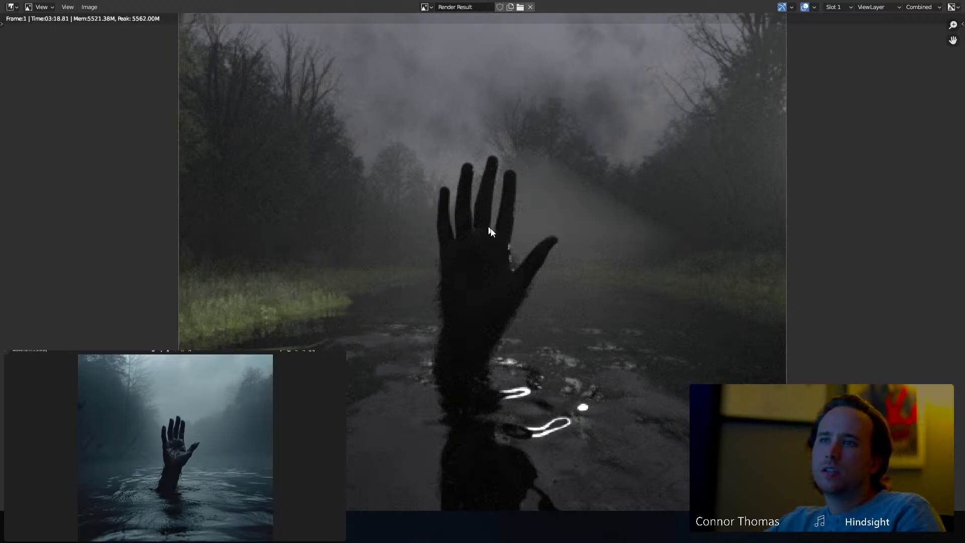
scroll(533, 246, "down", 3)
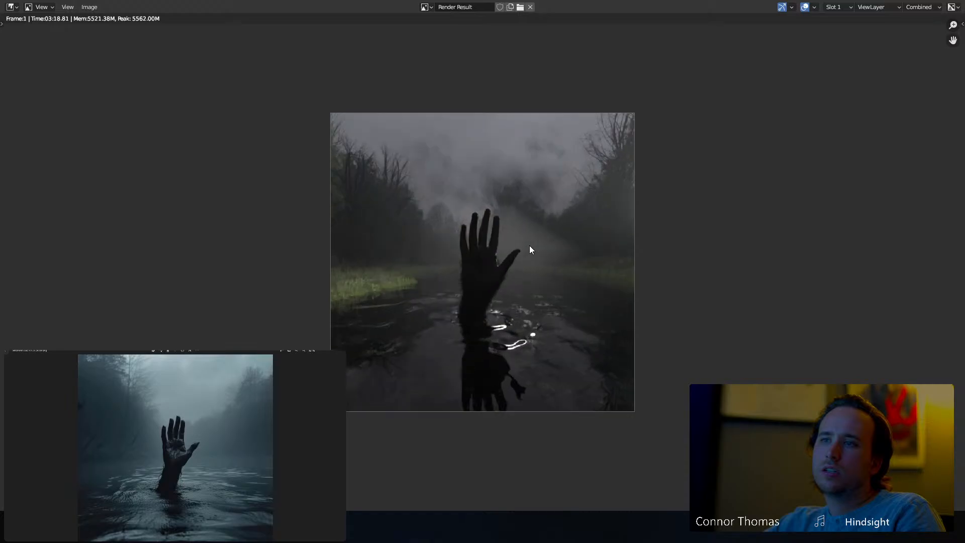
scroll(529, 245, "up", 1)
left_click(89, 7)
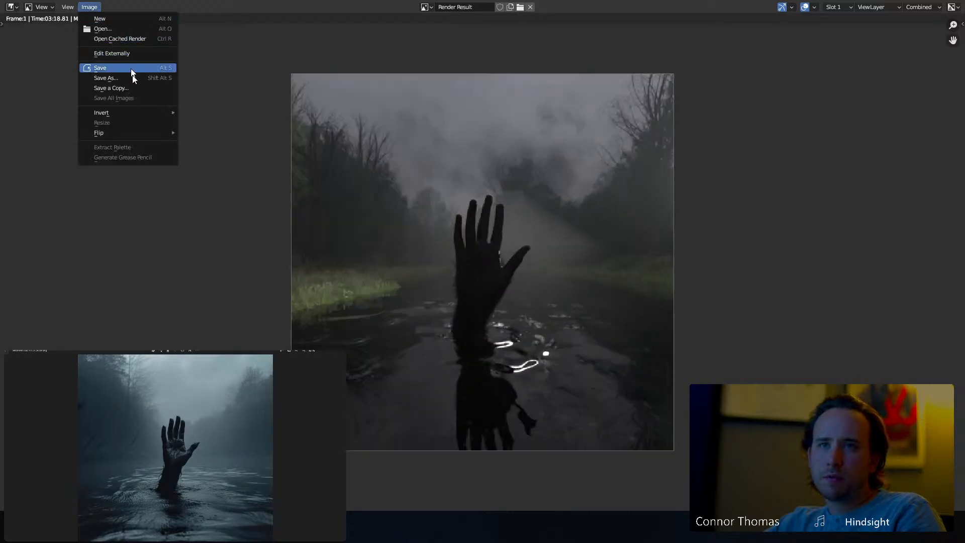
left_click(129, 78)
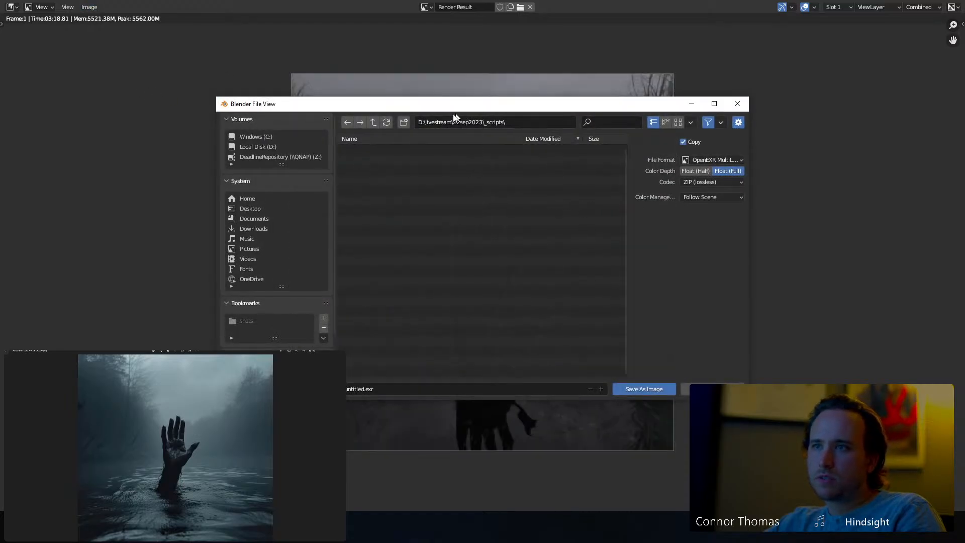
left_click(373, 121)
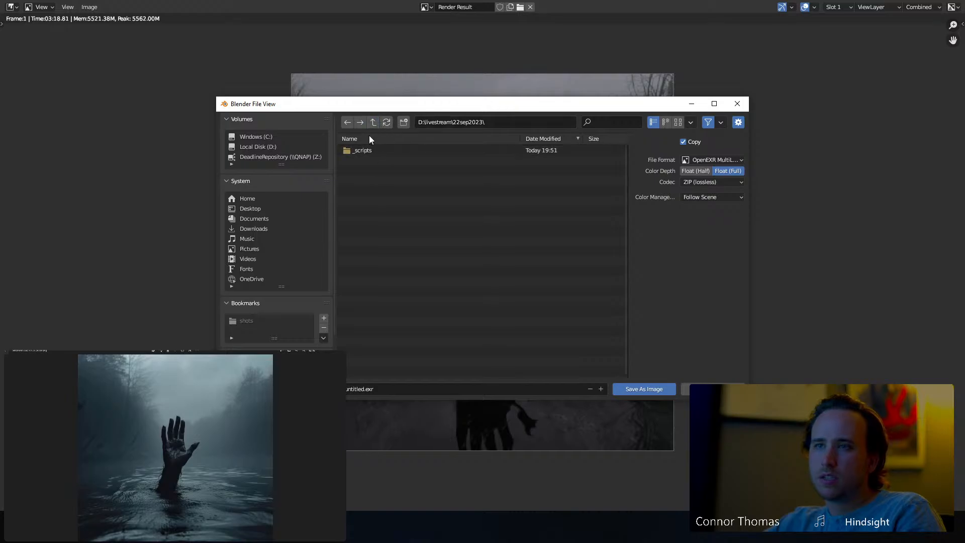
left_click(402, 122)
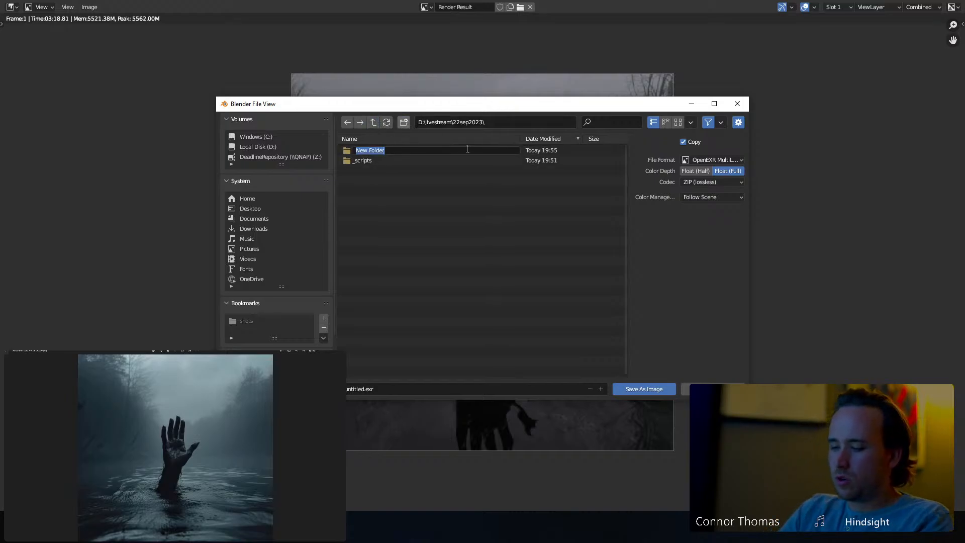
type("output")
key("Return")
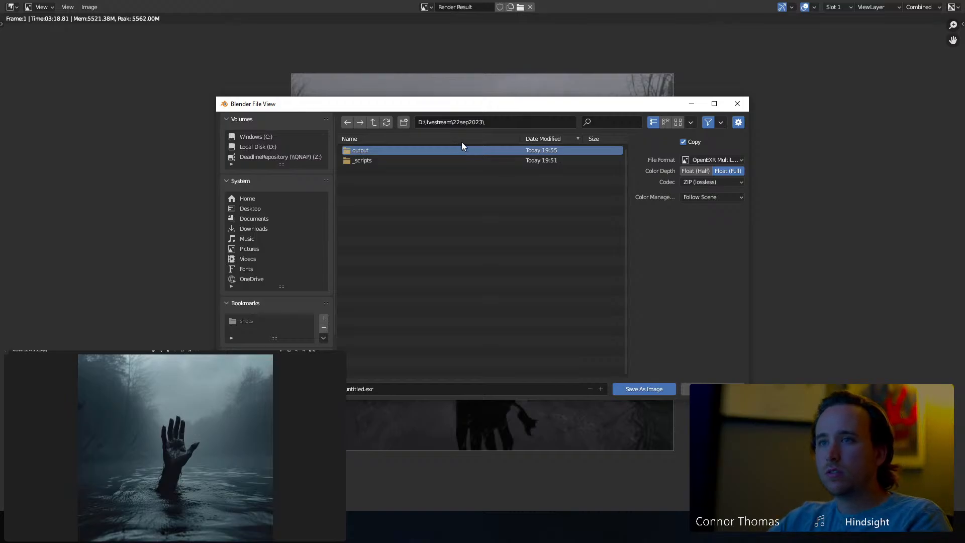
left_click(376, 151)
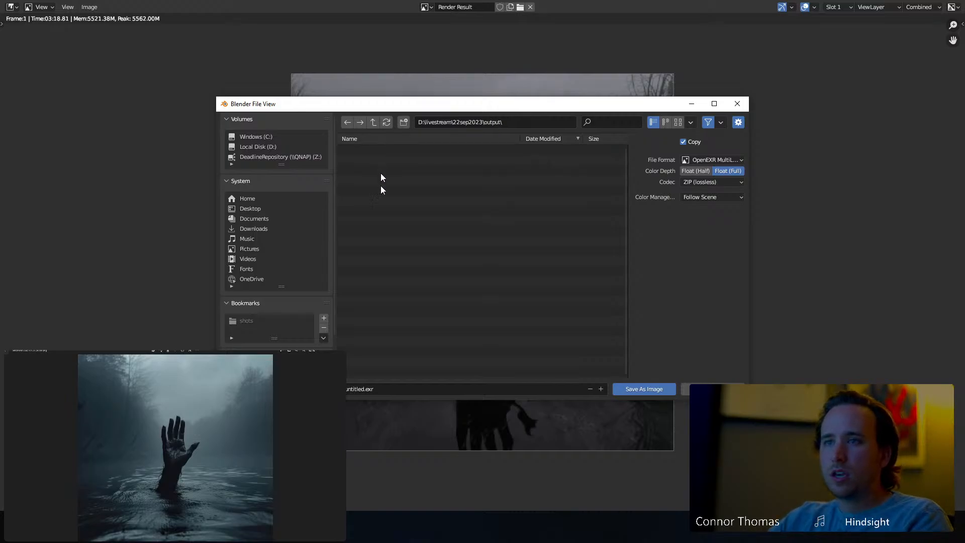
Name the render file 22sep2023_tmp_v1.exr and save it in the output folder.
double_click(358, 389)
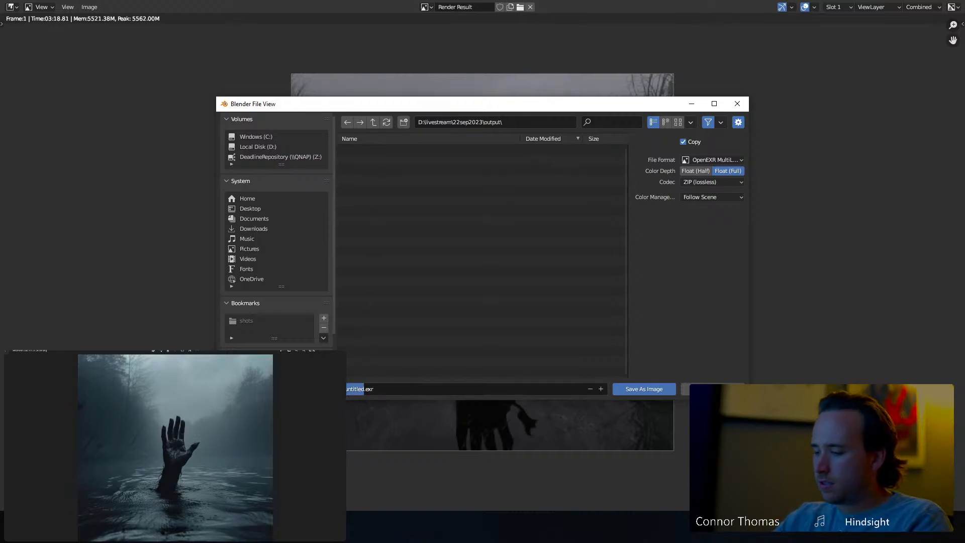
key("BackSpace")
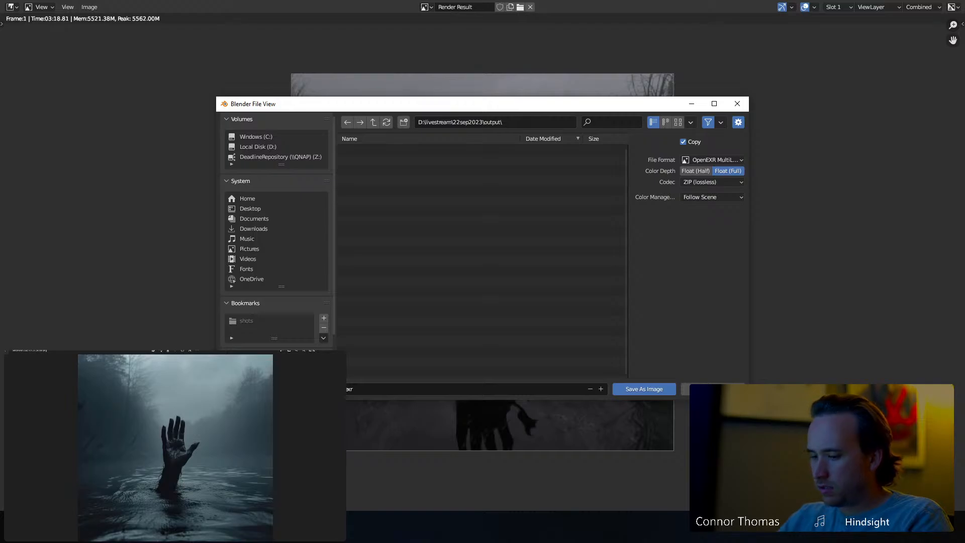
type("22")
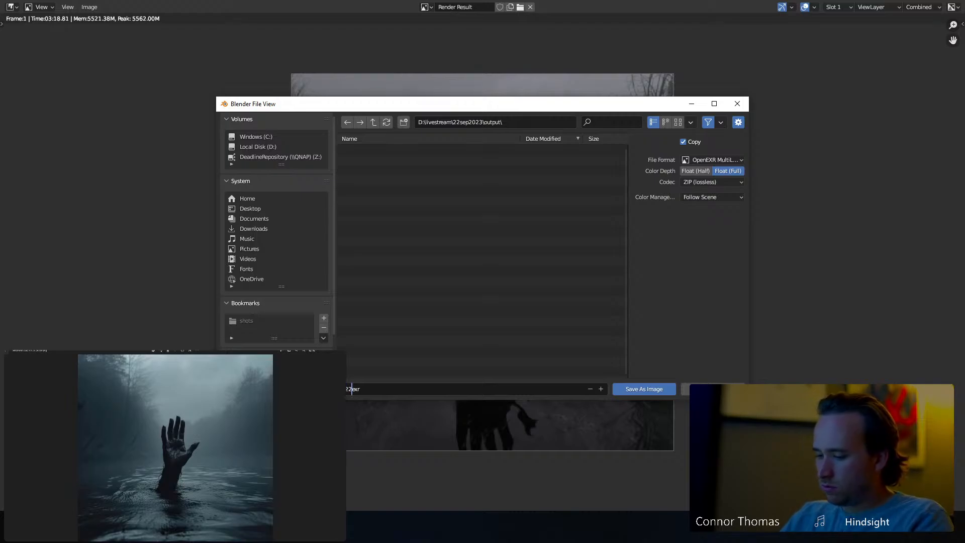
type("sep20")
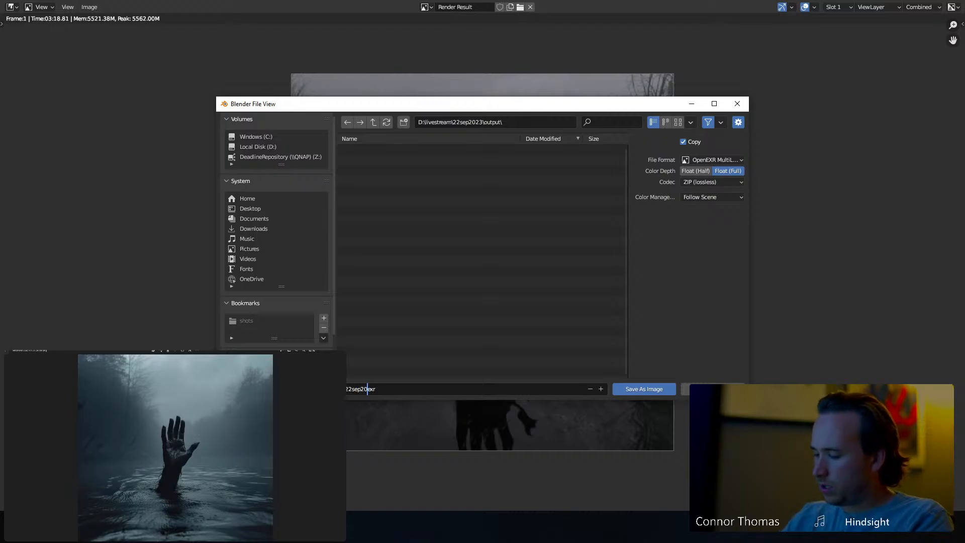
type("23")
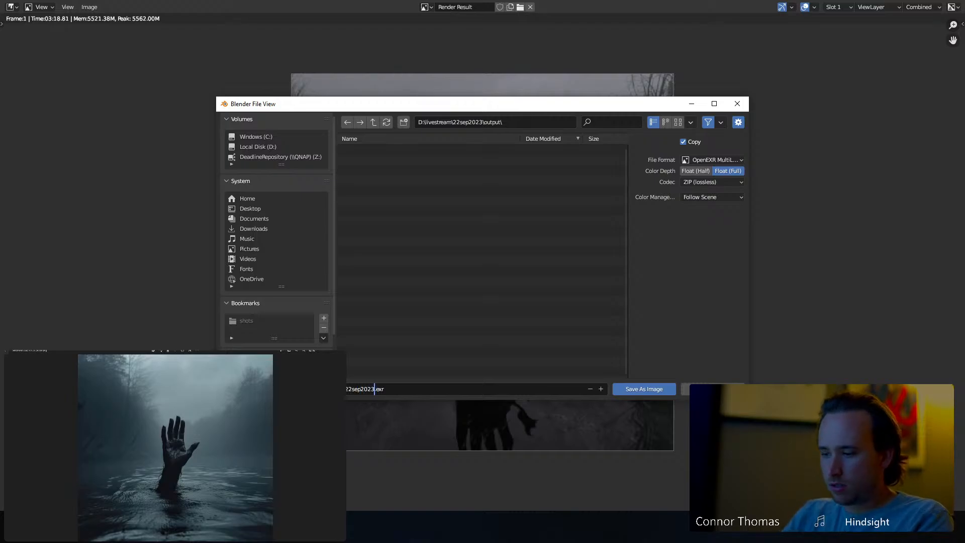
type("_tmp_v1")
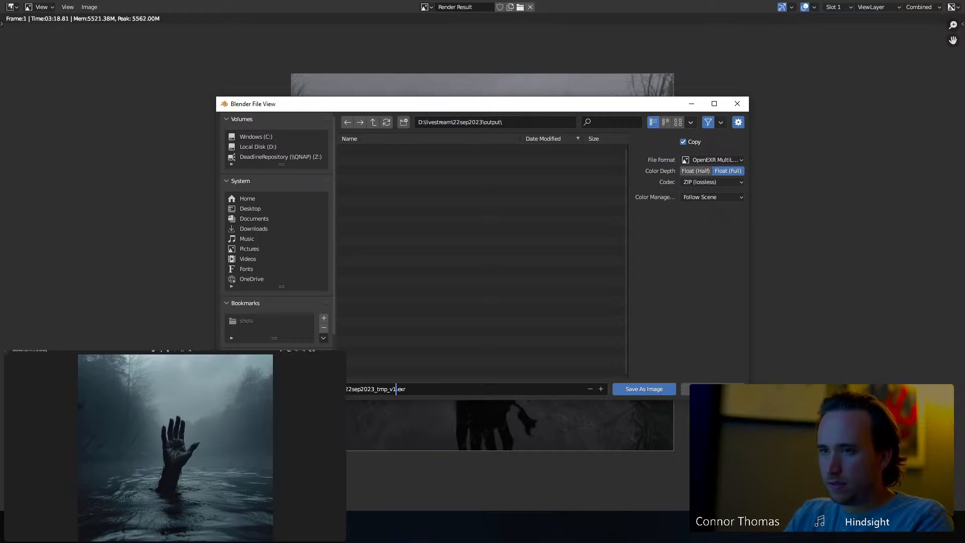
key("Return")
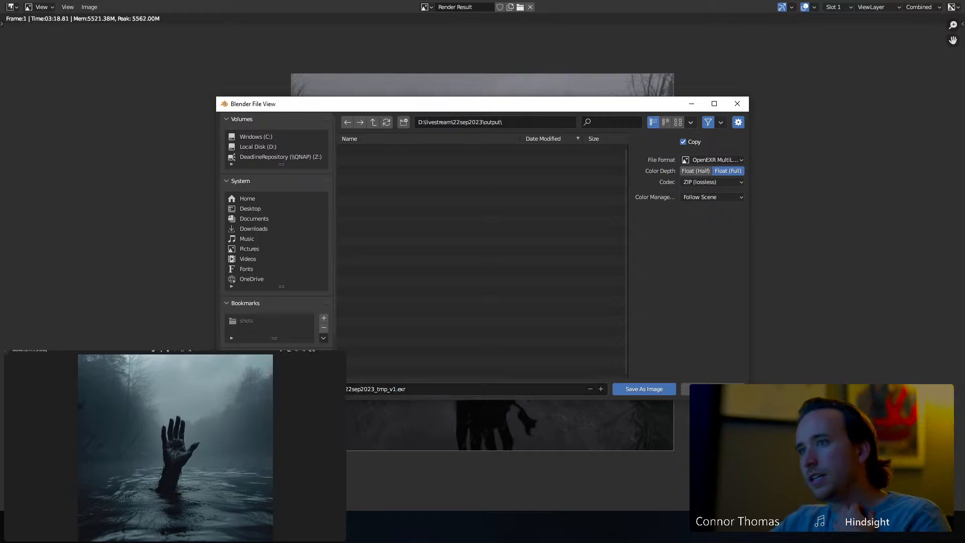
left_click(653, 389)
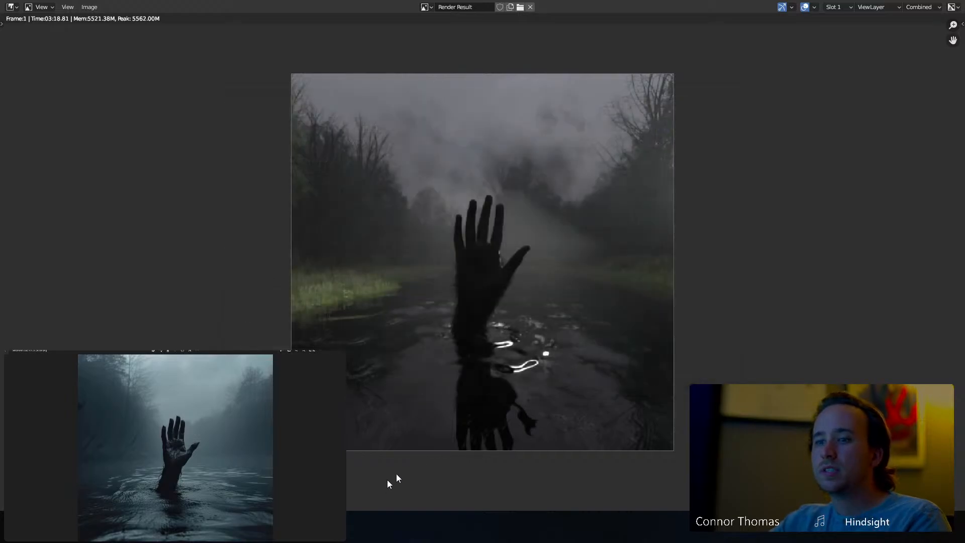
Switch to Nuke and read in 22sep2023_tmp_v1.exr from D:/livestream/22sep2023/output.
mouse_move(342, 525)
left_click(369, 497)
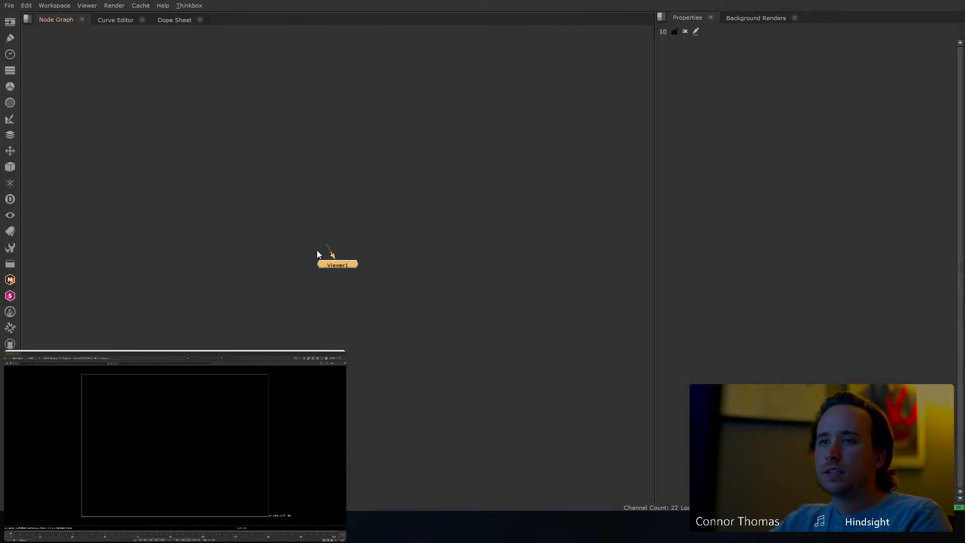
key("r")
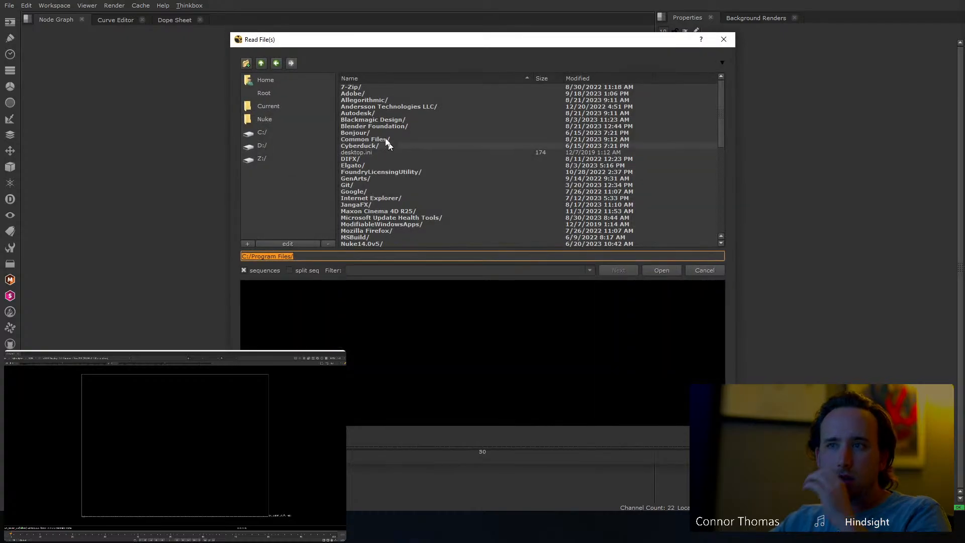
left_click(262, 145)
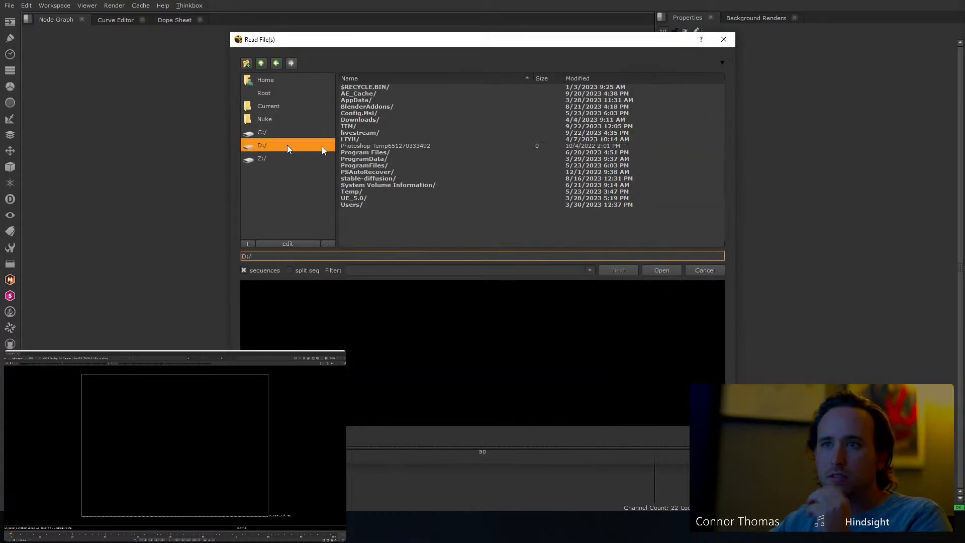
double_click(355, 132)
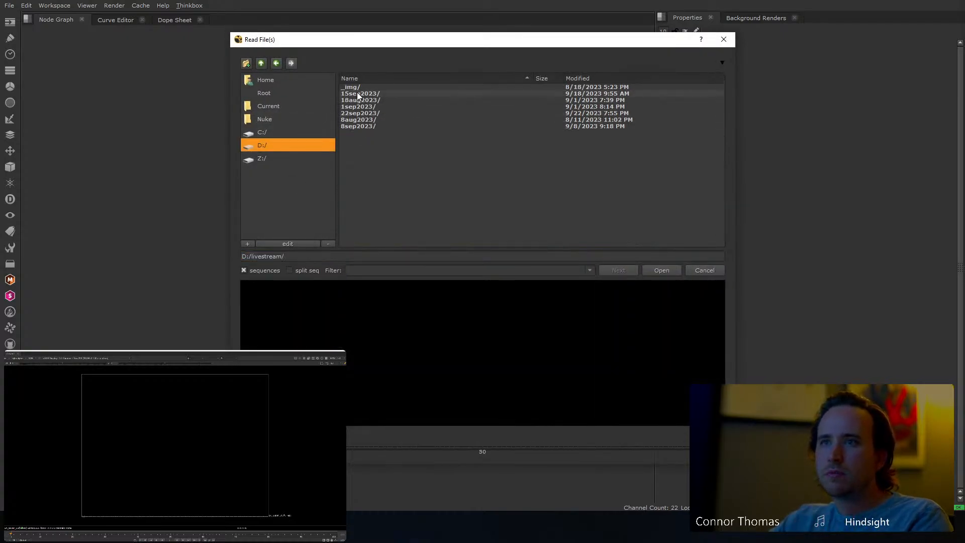
double_click(353, 112)
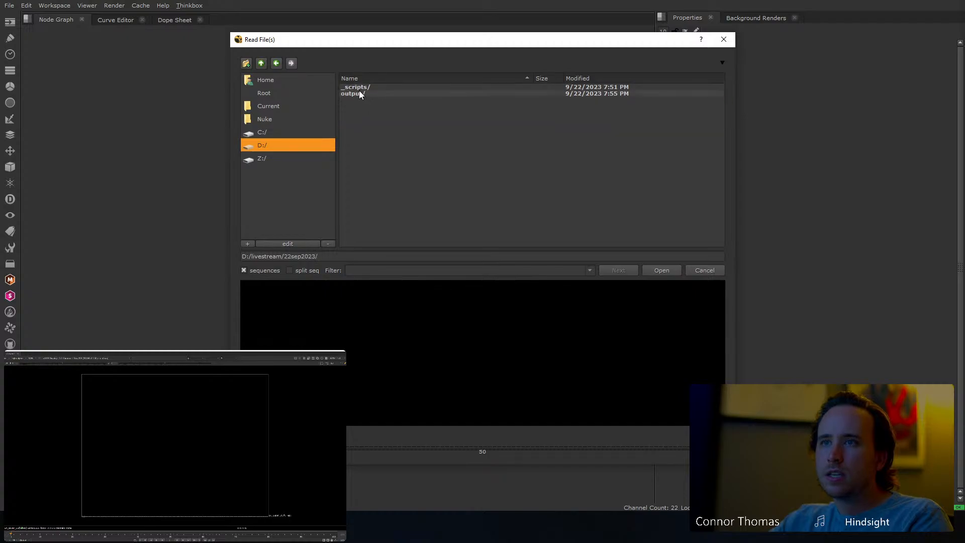
double_click(359, 94)
double_click(361, 87)
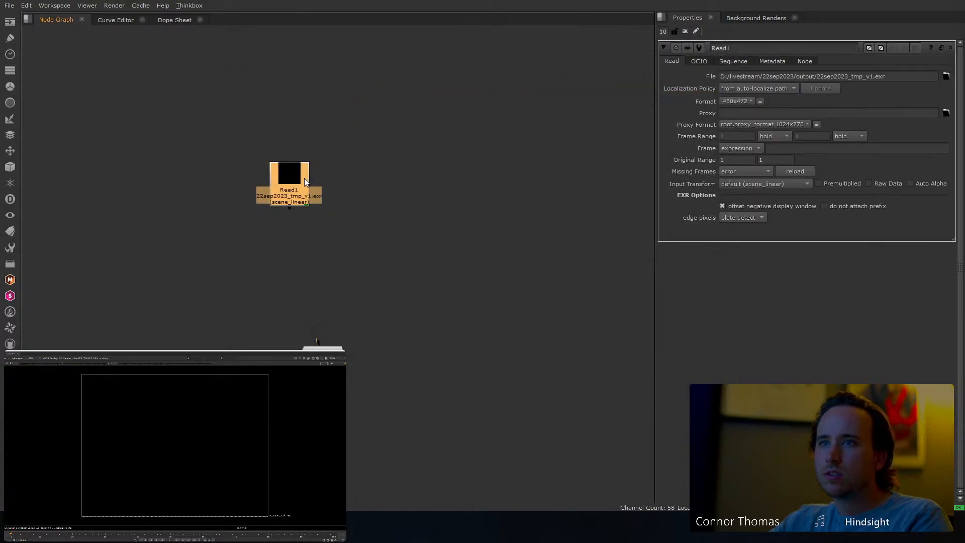
Reposition the Read1 node higher in the graph, add a Shuffle node below it and connect the Shuffle to the viewer.
left_click_drag(303, 177, 318, 117)
key("Tab")
type("shuf")
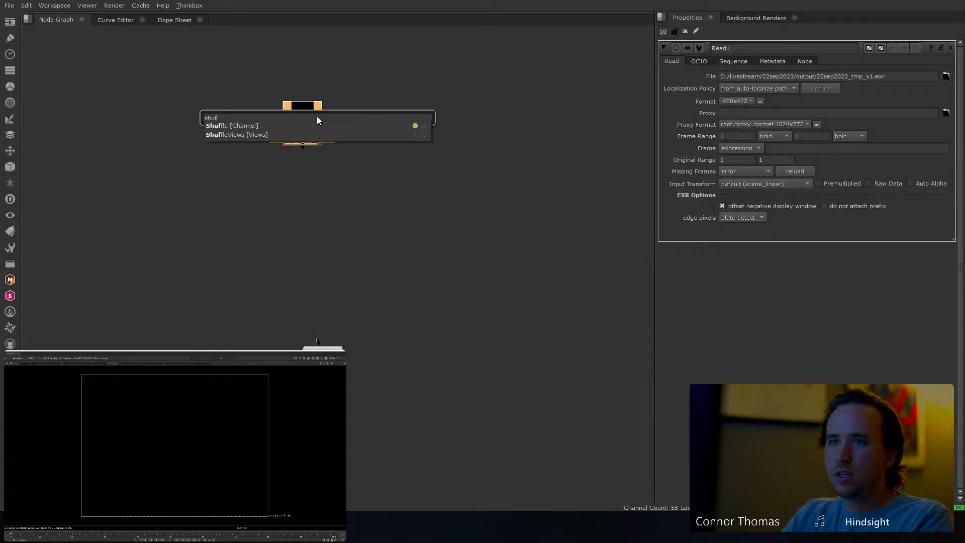
key("Return")
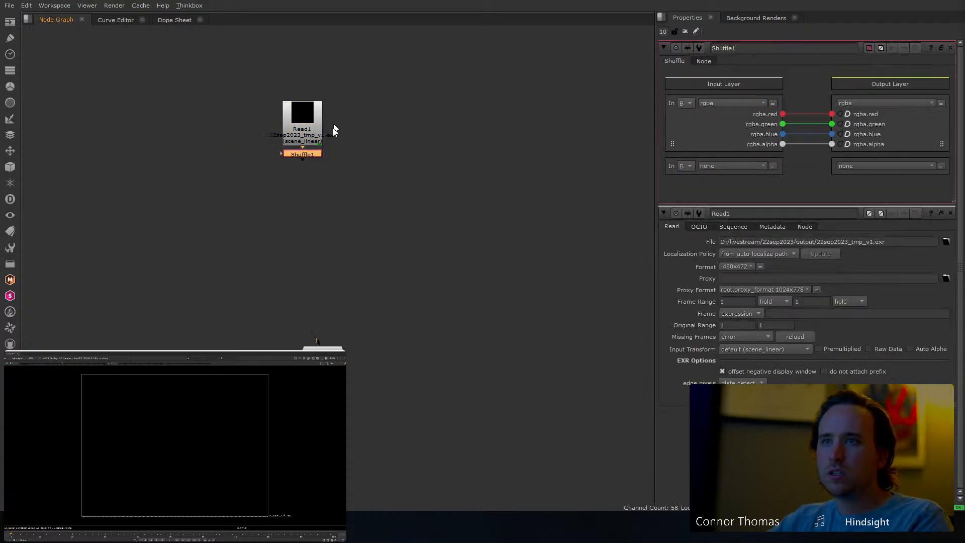
key("1")
In Shuffle1, choose ViewLayer_Combined as the second input layer and route its channels to the rgba output.
left_click(751, 165)
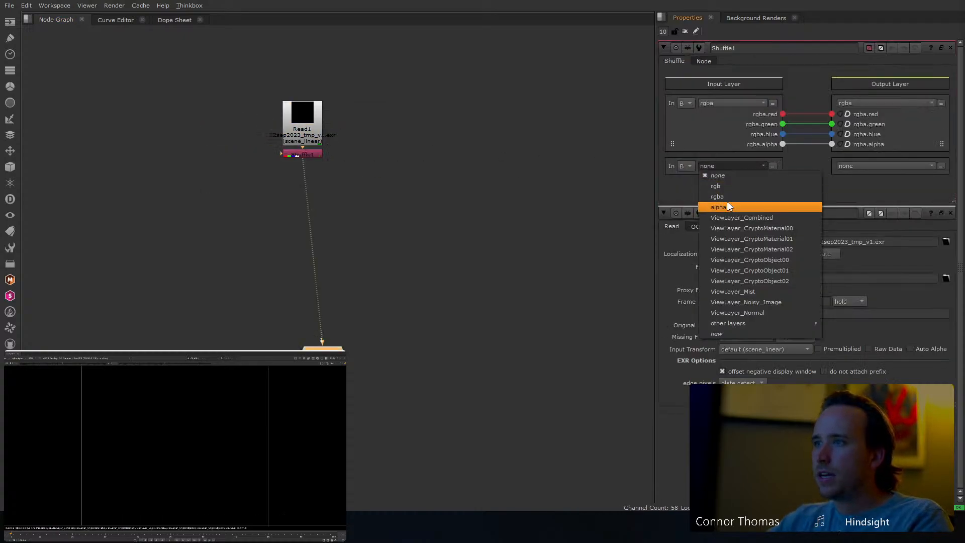
left_click(734, 217)
left_click_drag(797, 164, 832, 114)
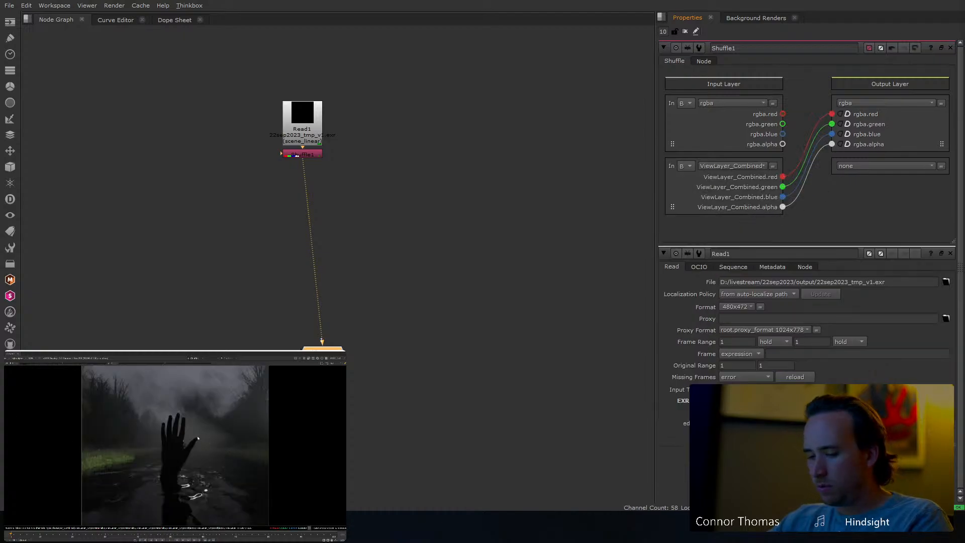
key("f")
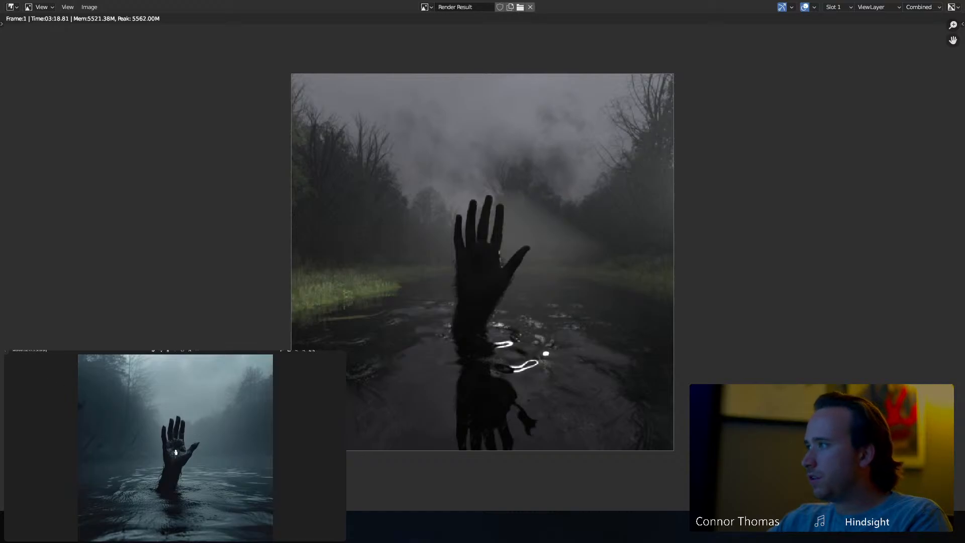
Return to Blender's main layout, leave the render view and change the empty shader editor area to a 3D Viewport.
key("Escape")
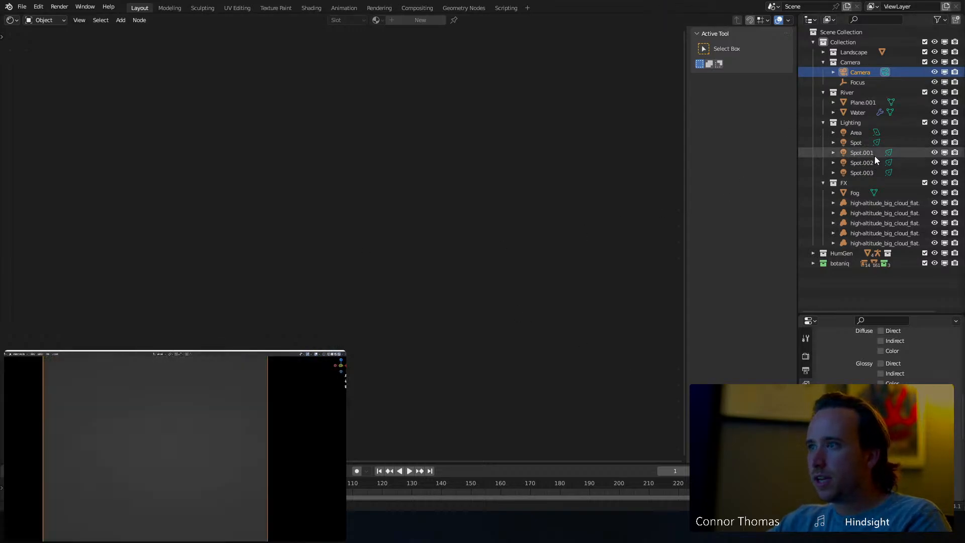
left_click(12, 20)
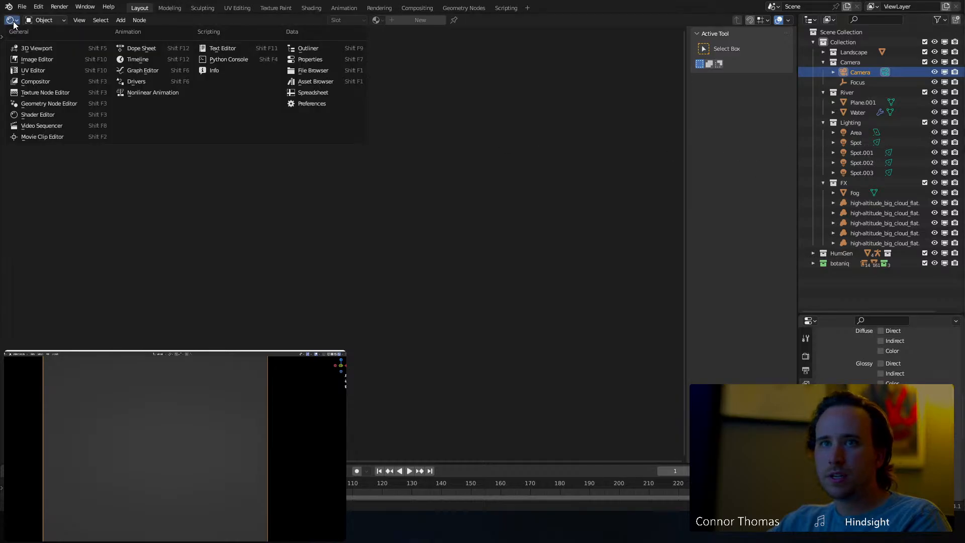
left_click(34, 48)
Select the spot light Spot.002 near the raised hand and set its power to 20 W.
middle_click_drag(270, 275, 322, 253)
scroll(281, 291, "up", 2)
scroll(369, 207, "up", 6)
scroll(369, 201, "down", 2)
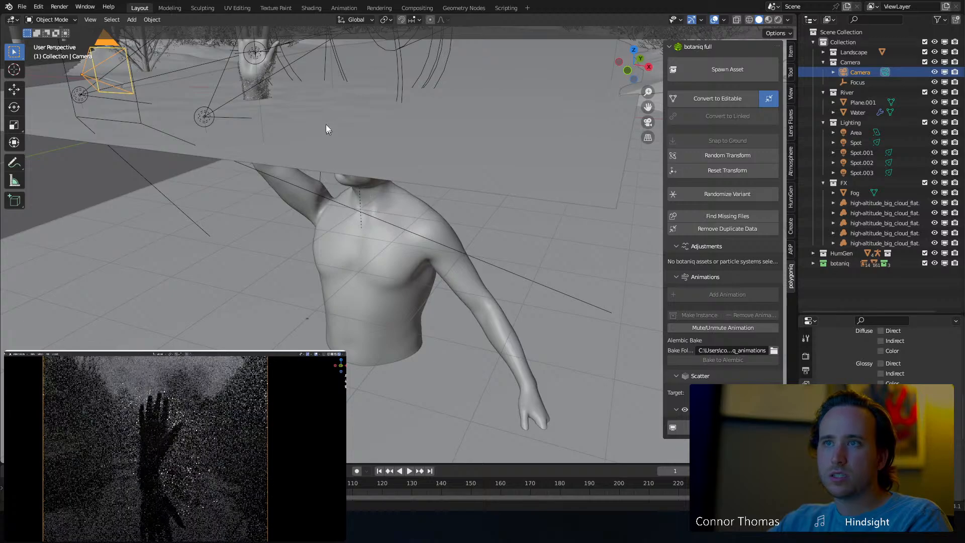
middle_click_drag(326, 124, 376, 203, "shift")
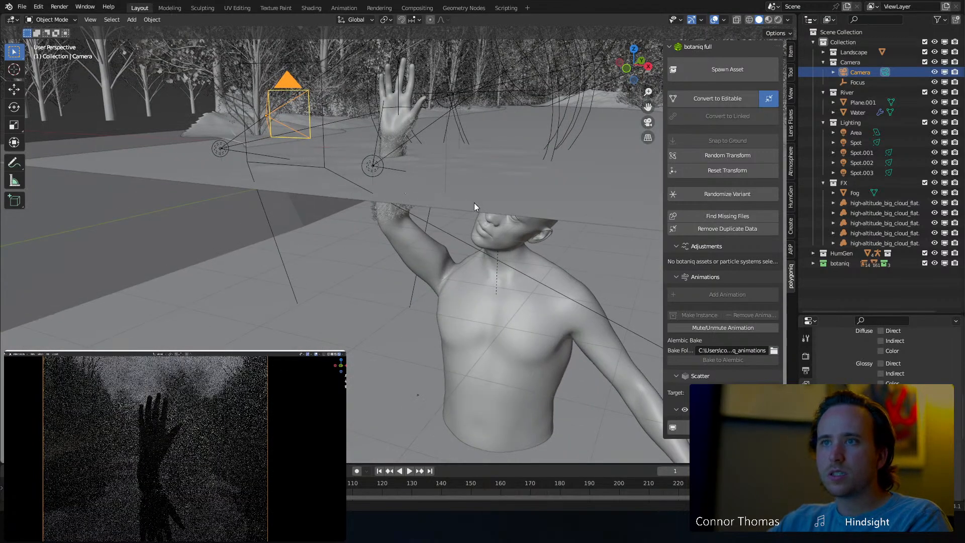
left_click(467, 189)
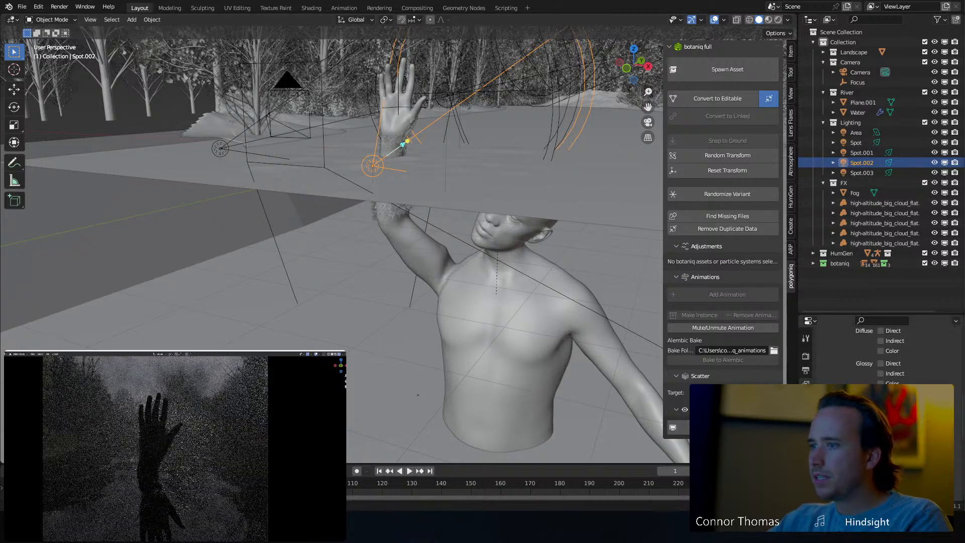
left_click_drag(845, 316, 843, 198)
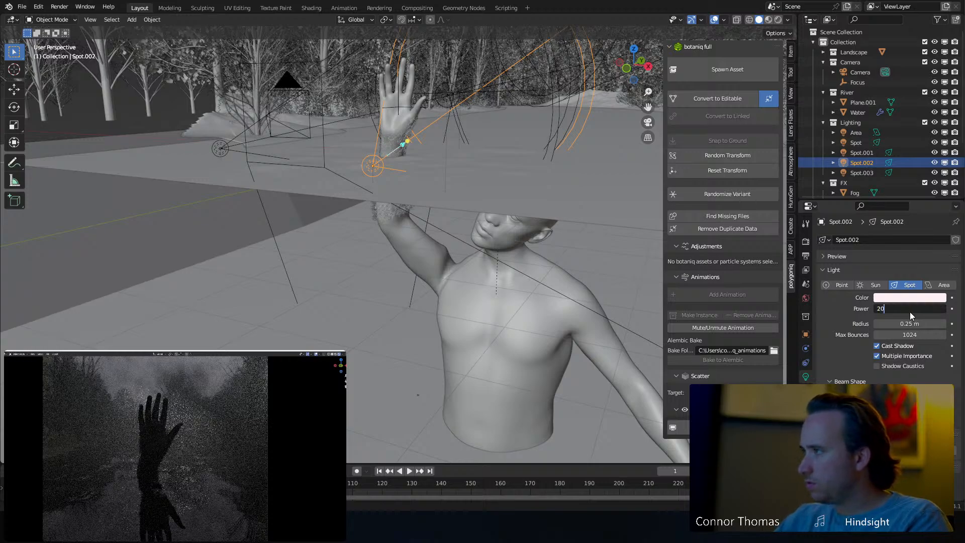
key("Return")
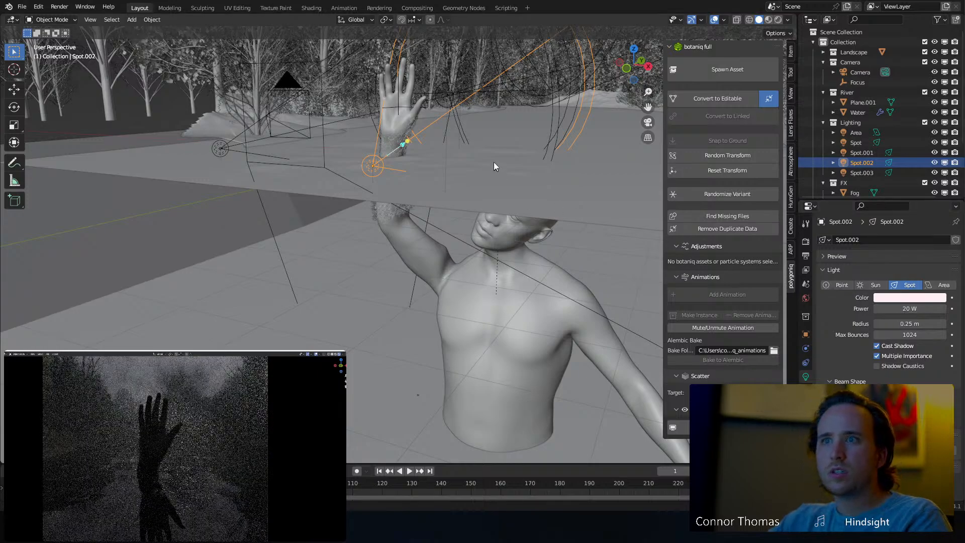
Rotate Spot.002 freely with trackball rotation so its beam points more toward the raised hand.
middle_click_drag(461, 147, 561, 288, "shift")
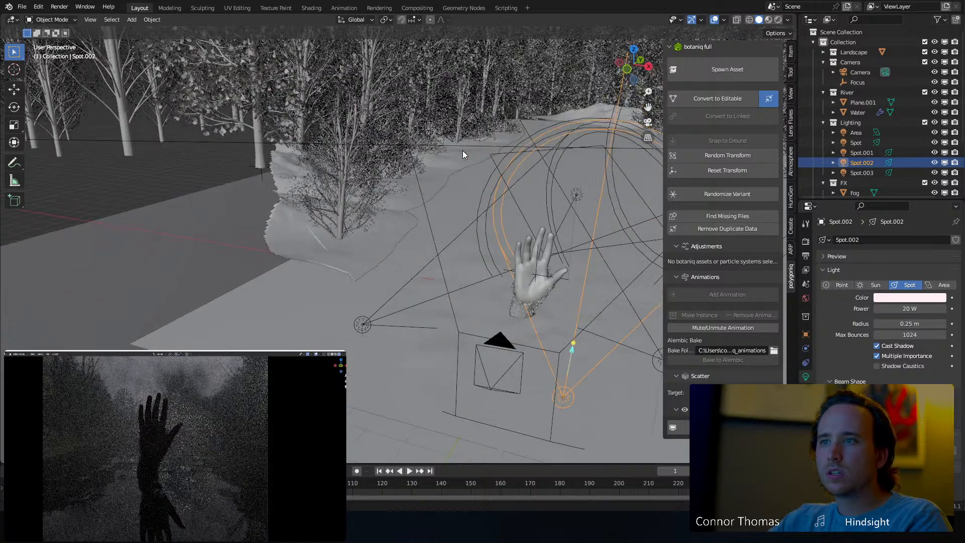
key("r")
key("r")
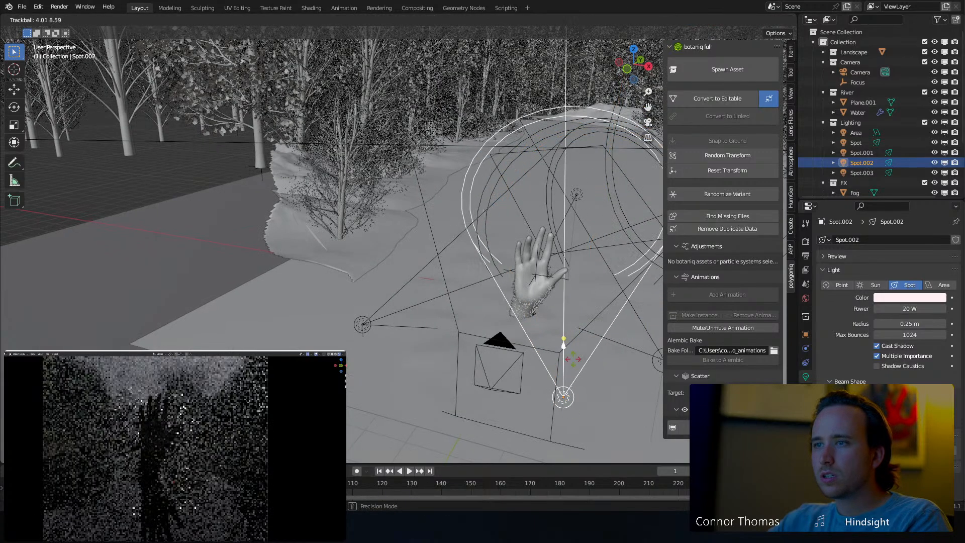
left_click(583, 361)
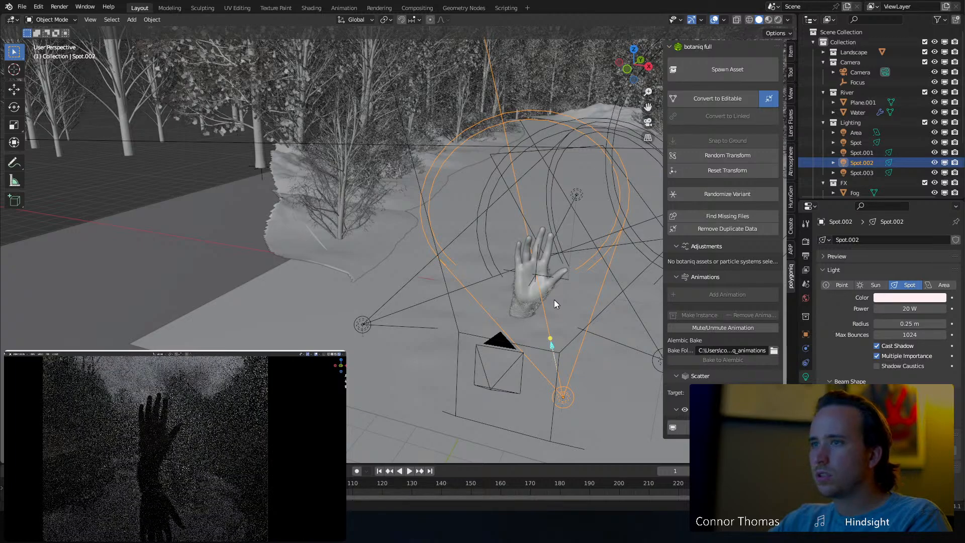
Select the Spot light over the river and increase its beam blend to soften the cone's edge.
middle_click_drag(555, 299, 543, 299)
left_click(533, 230)
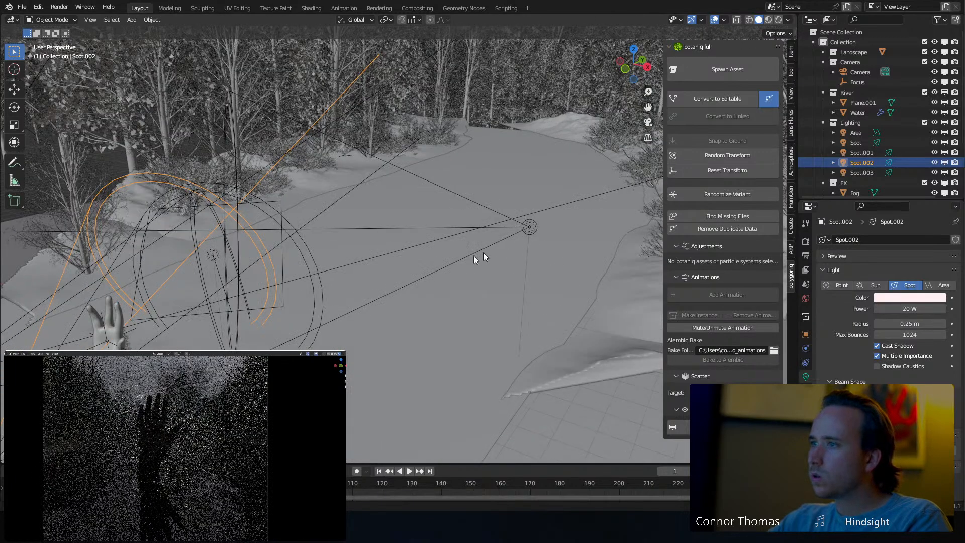
middle_click_drag(467, 260, 442, 243)
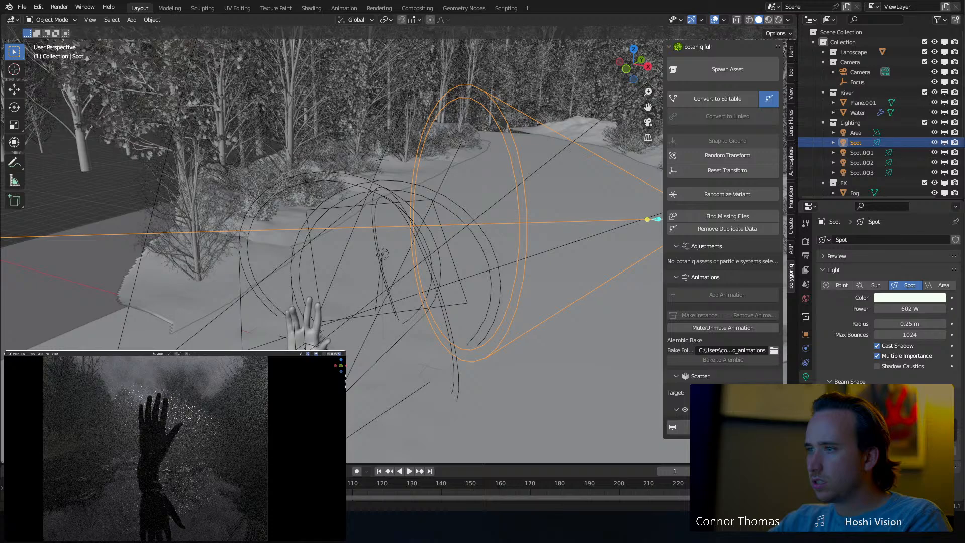
left_click_drag(892, 405, 943, 405)
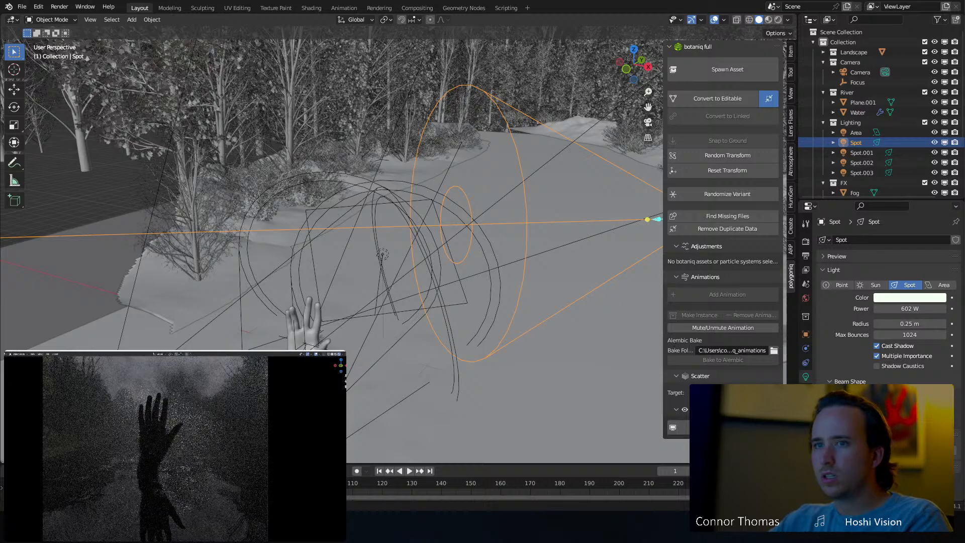
Convert the Spot.001 light to an area light and scale it up to about 7.4 times its size.
left_click(428, 348)
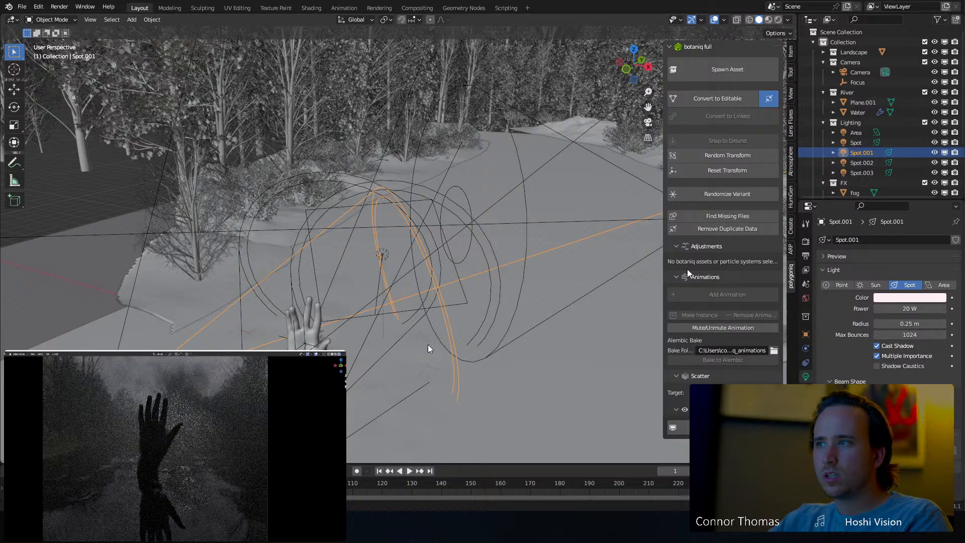
left_click(937, 285)
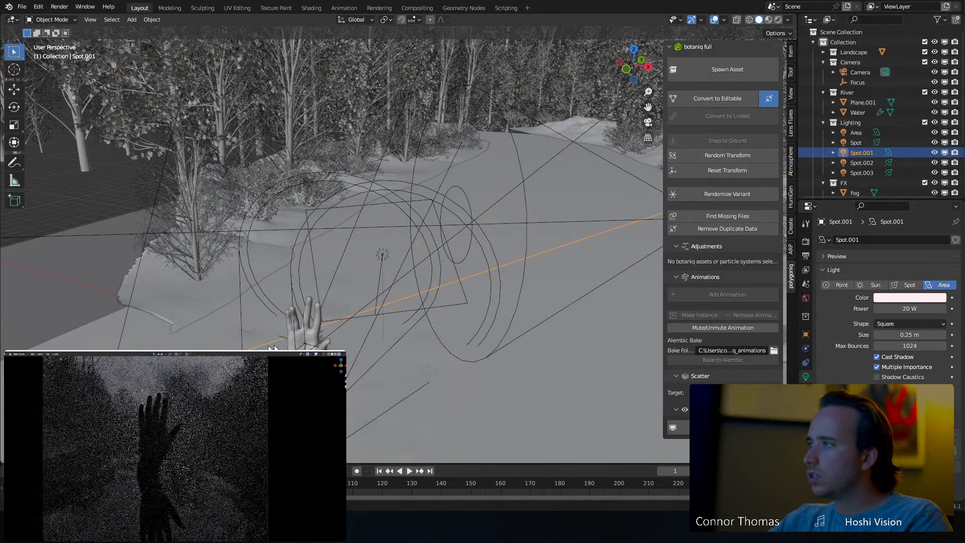
key("s")
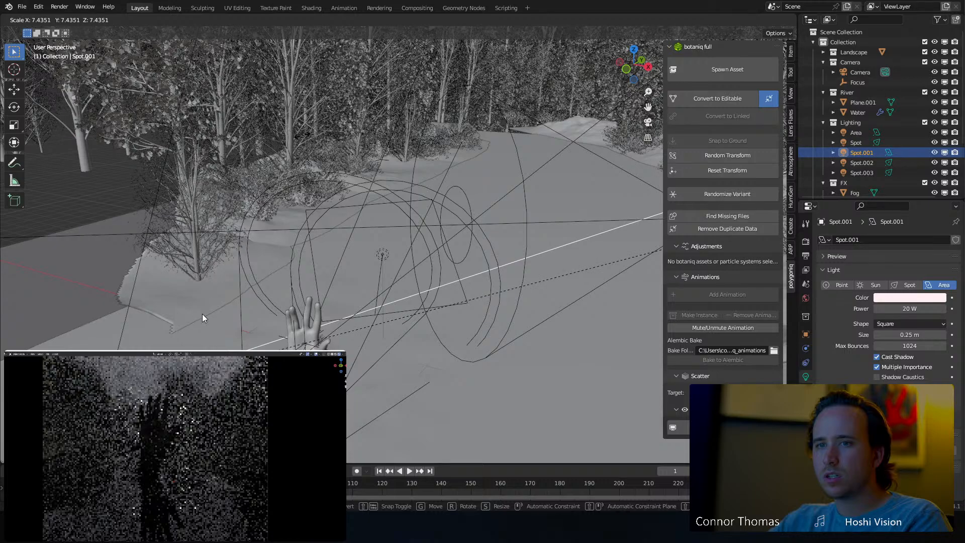
left_click(202, 314)
middle_click_drag(202, 314, 207, 347)
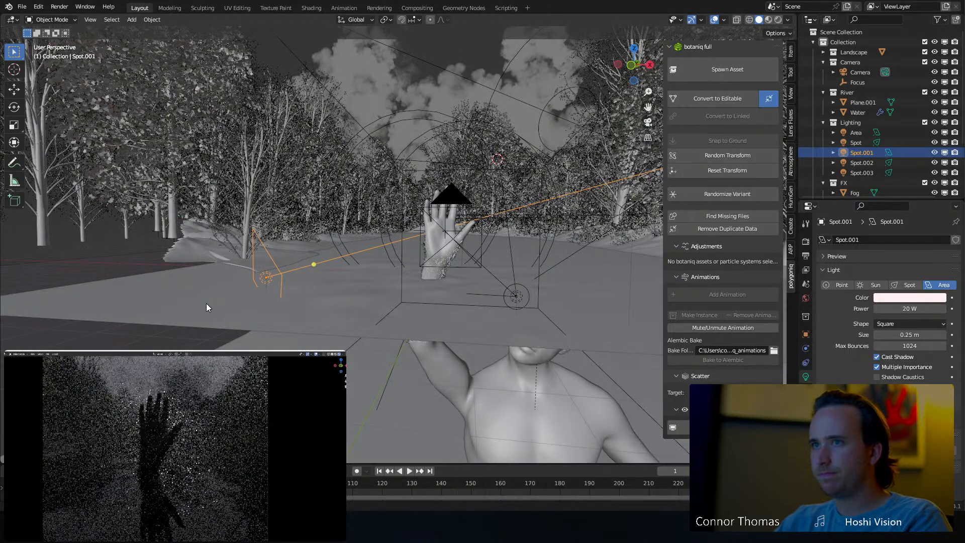
Check the camera's framing and reposition the Spot.001 area light beside the raised hand.
key("KP_0")
scroll(216, 305, "down", 4)
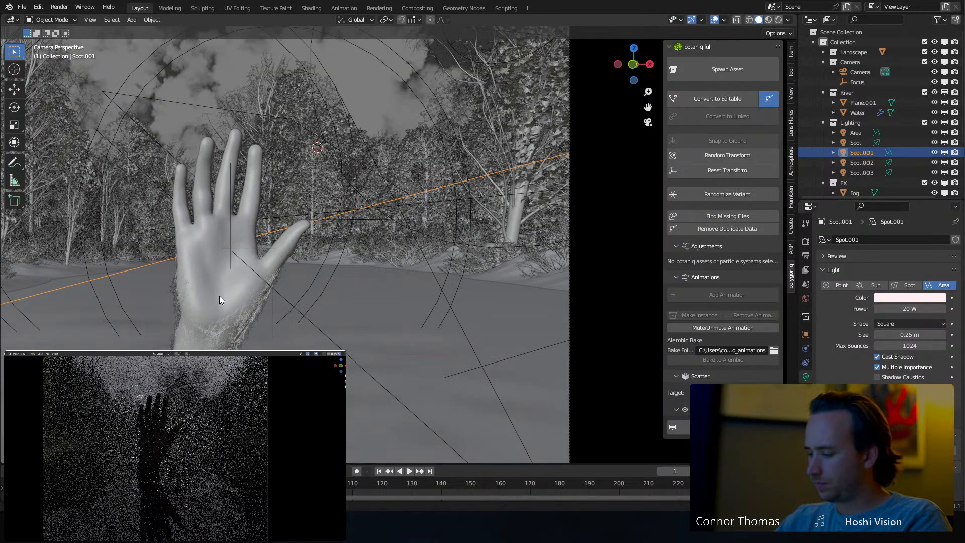
key("KP_0")
middle_click_drag(428, 185, 426, 257)
key("g")
left_click(525, 216)
Rotate the Spot.001 area light with plain and trackball rotations so it faces the raised hand.
middle_click_drag(523, 211, 513, 171)
key("r")
key("r")
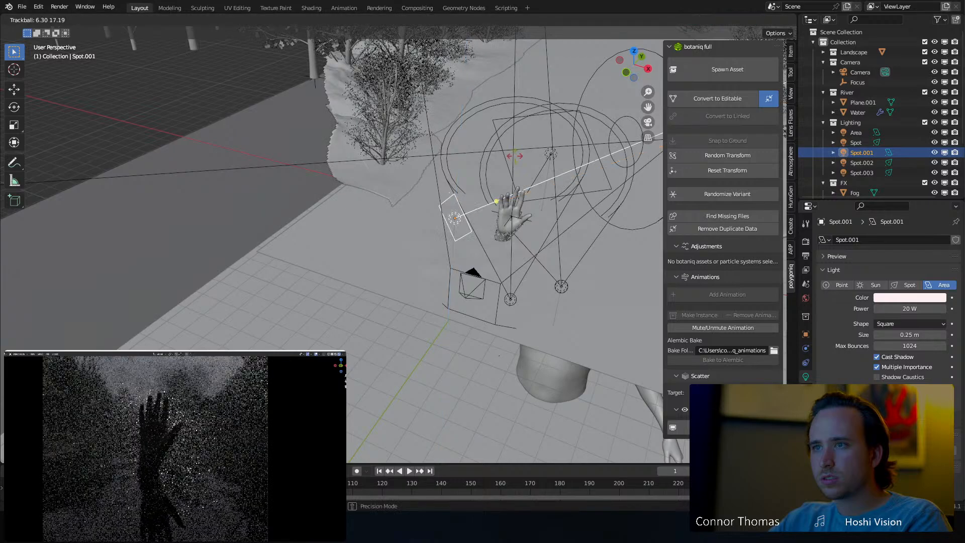
left_click(552, 232)
key("r")
left_click(562, 282)
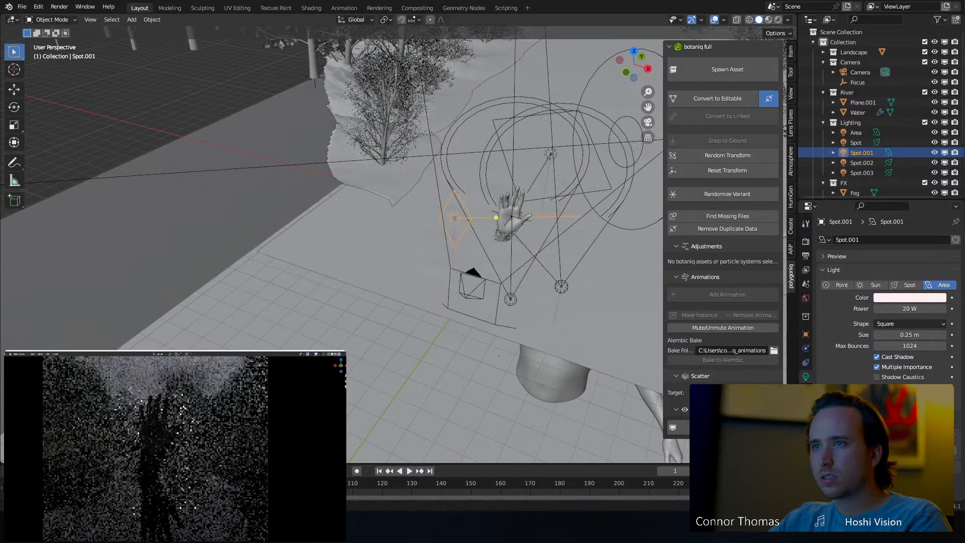
key("r")
key("r")
left_click(549, 270)
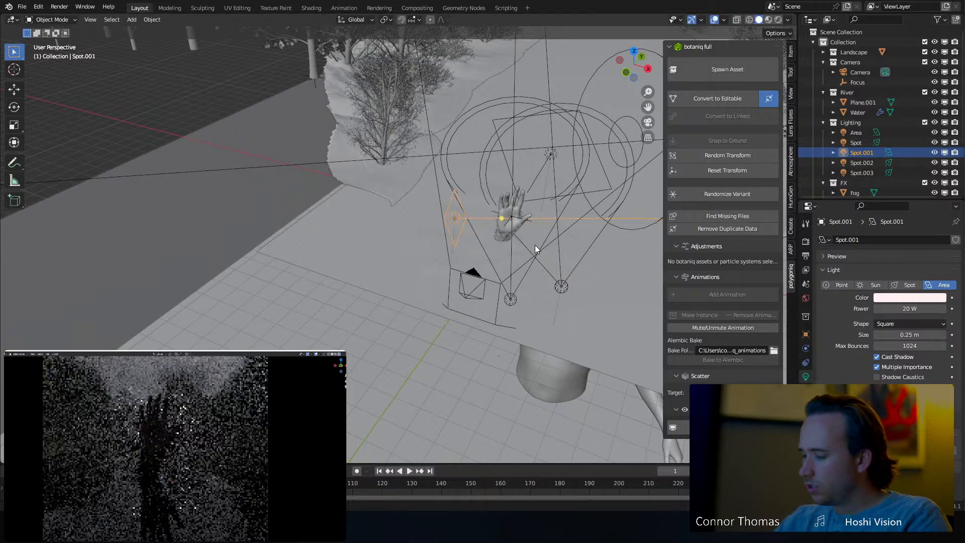
Focus on Spot.001, hide the sidebar and refine its aim across the hand with another trackball rotation.
key("KP_Decimal")
scroll(445, 245, "up", 3)
middle_click_drag(475, 253, 342, 225, "shift")
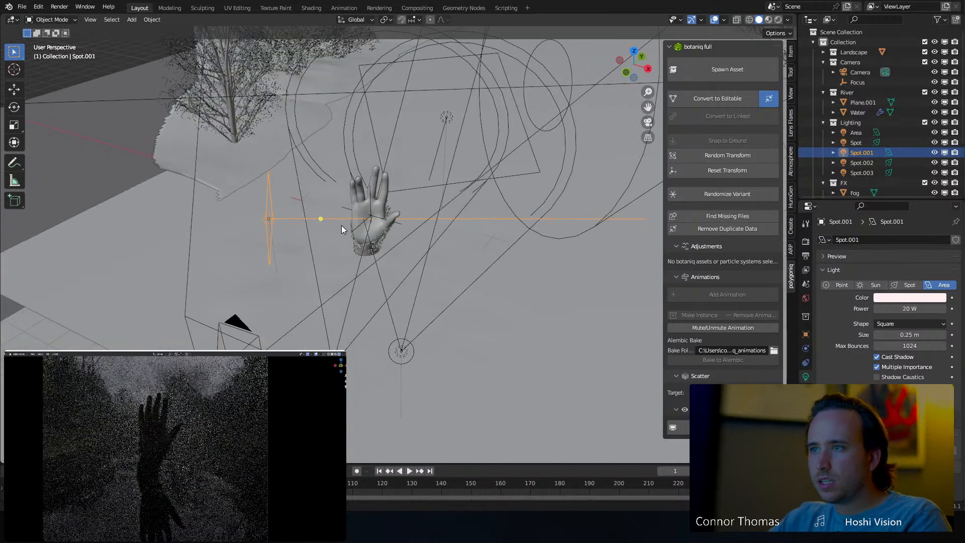
key("n")
middle_click_drag(466, 233, 447, 244)
key("r")
key("r")
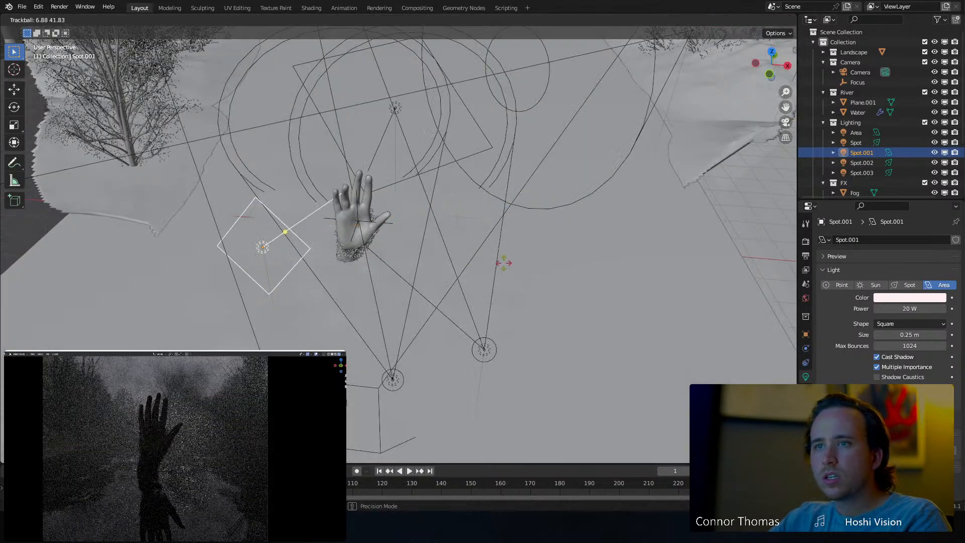
left_click(497, 266)
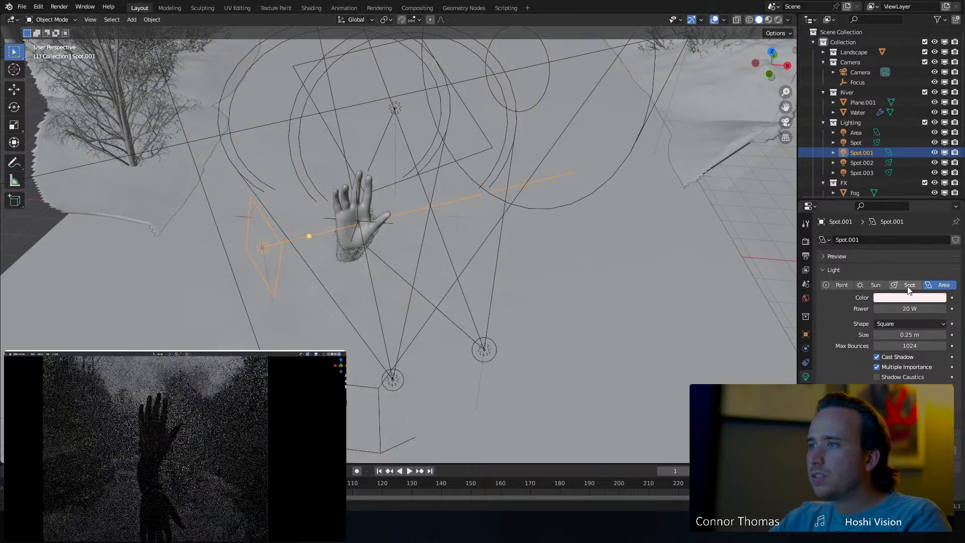
Change Spot.001 to a point light and move it close beside the raised hand.
left_click(850, 285)
key("g")
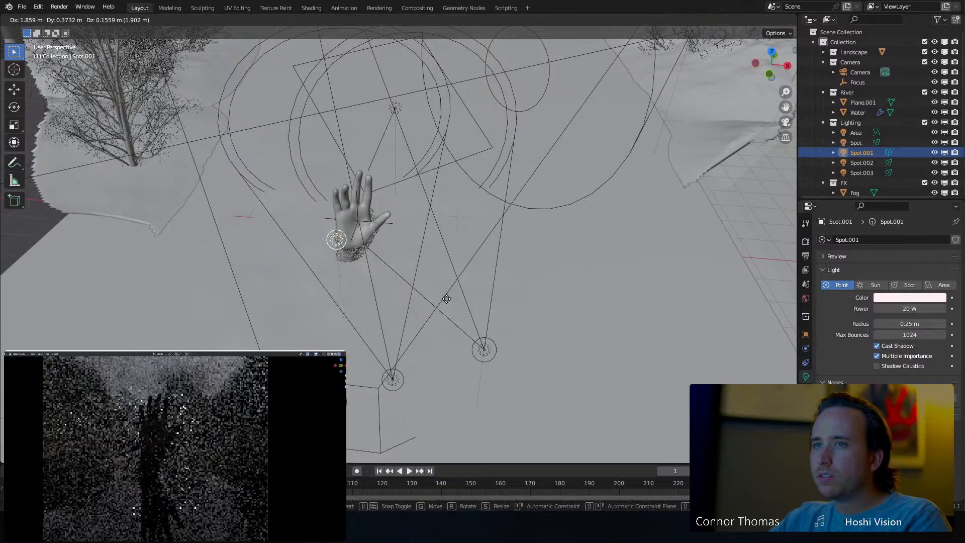
left_click(406, 267)
middle_click_drag(405, 266, 337, 212)
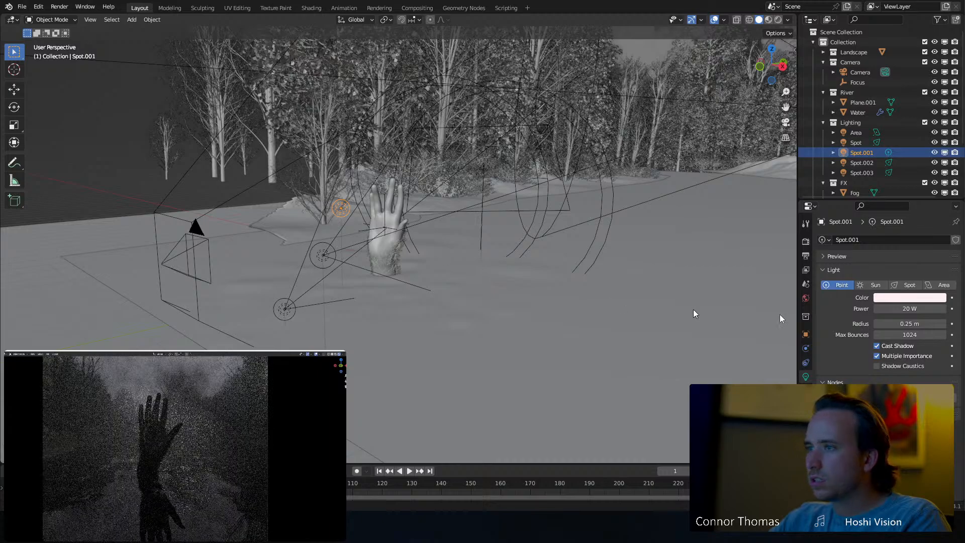
Set the power of the Spot.001 point light to 5 W.
left_click(903, 308)
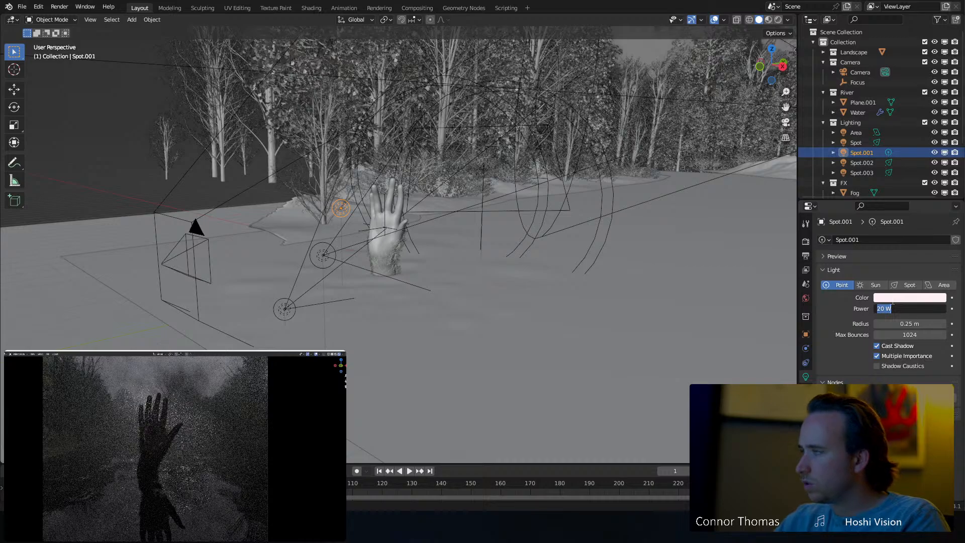
type("5")
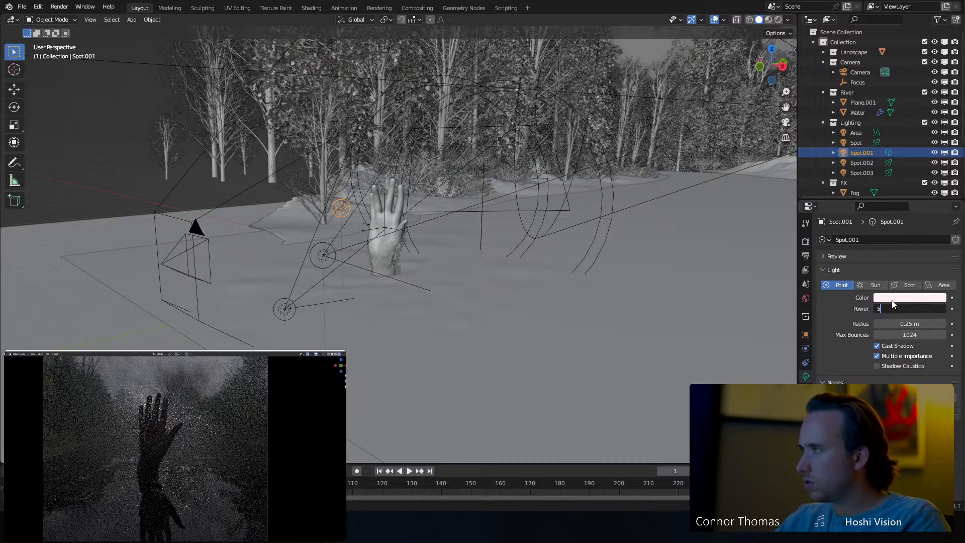
key("Return")
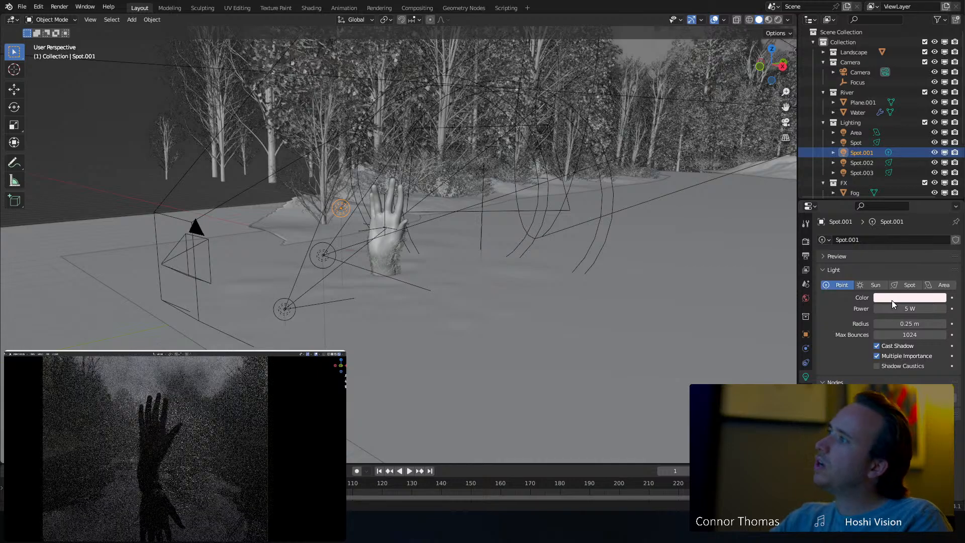
Move the Spot.001 point light away from the hand, back toward the camera, over two adjustments.
middle_click_drag(418, 249, 415, 306)
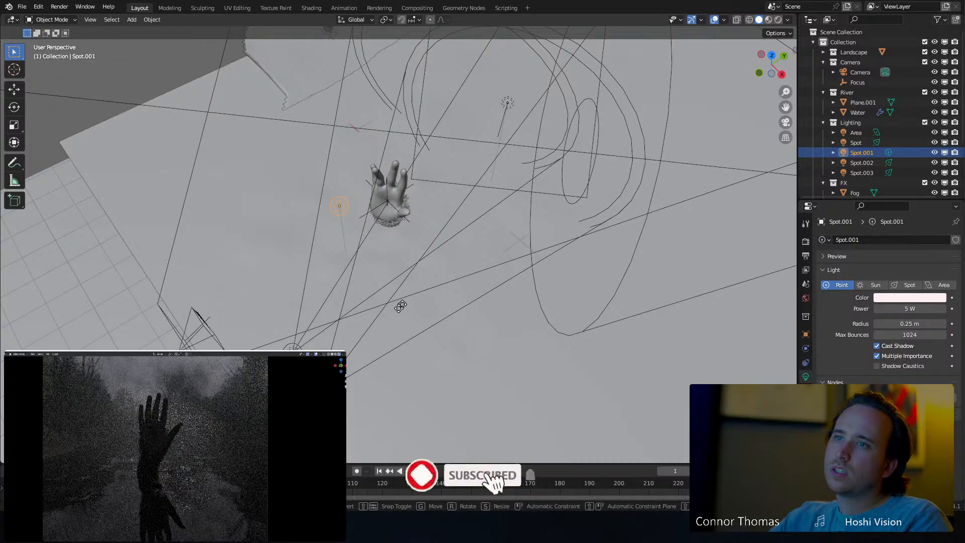
key("g")
left_click(366, 347)
middle_click_drag(320, 321, 282, 241)
key("g")
left_click(322, 267)
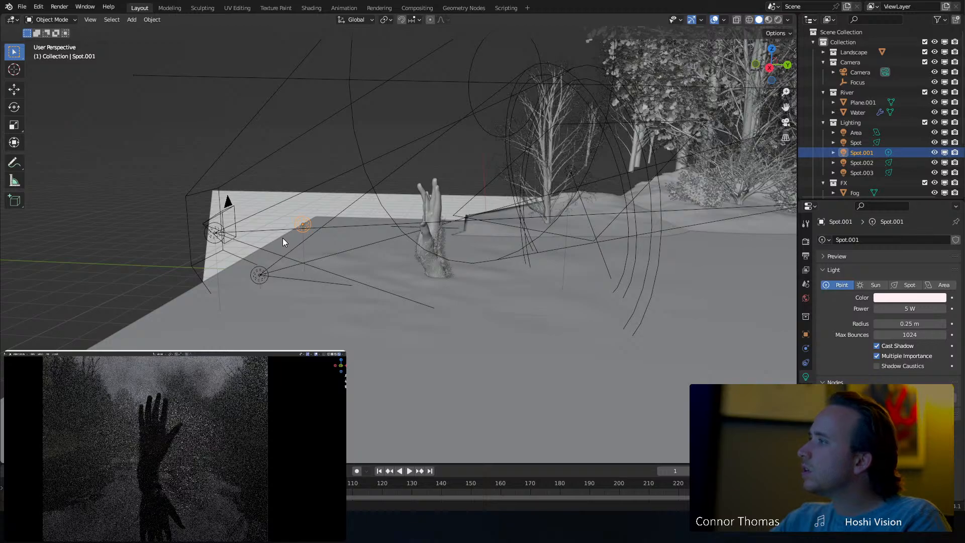
Change Spot.001 back to a spot light and reposition it in front of the raised hand.
middle_click_drag(287, 238, 748, 261)
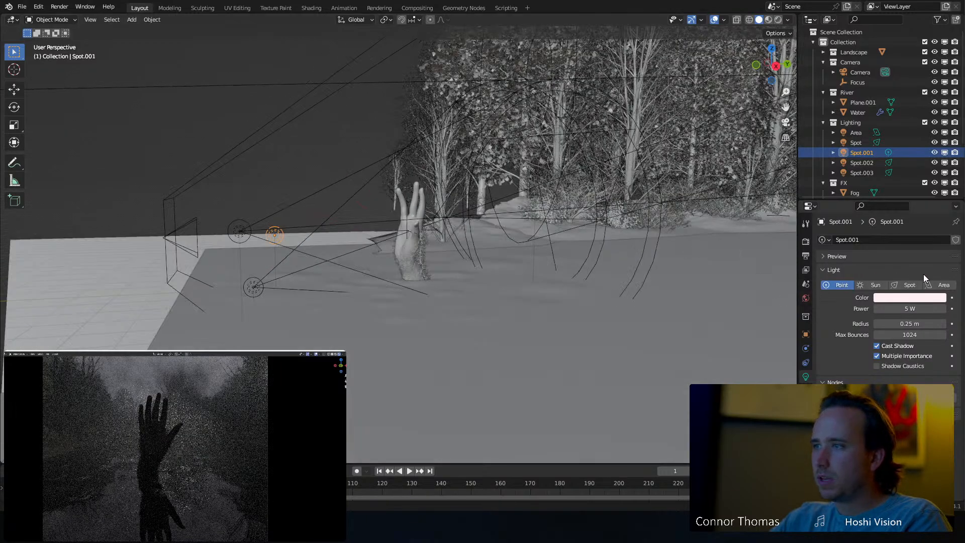
left_click(909, 283)
middle_click_drag(302, 282, 420, 290)
key("g")
left_click(367, 260)
Aim Spot.001 at the raised hand with trackball rotation and place it beside the camera.
key("r")
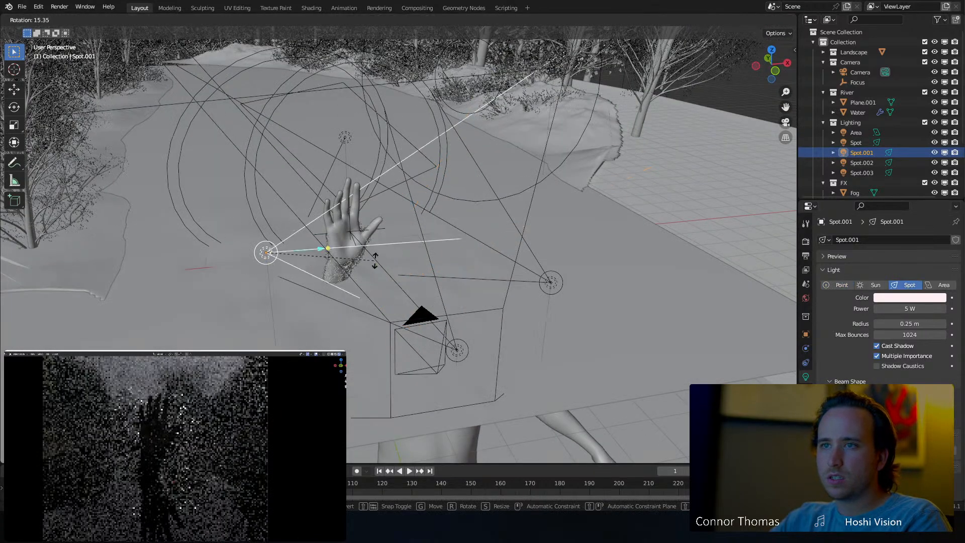
key("r")
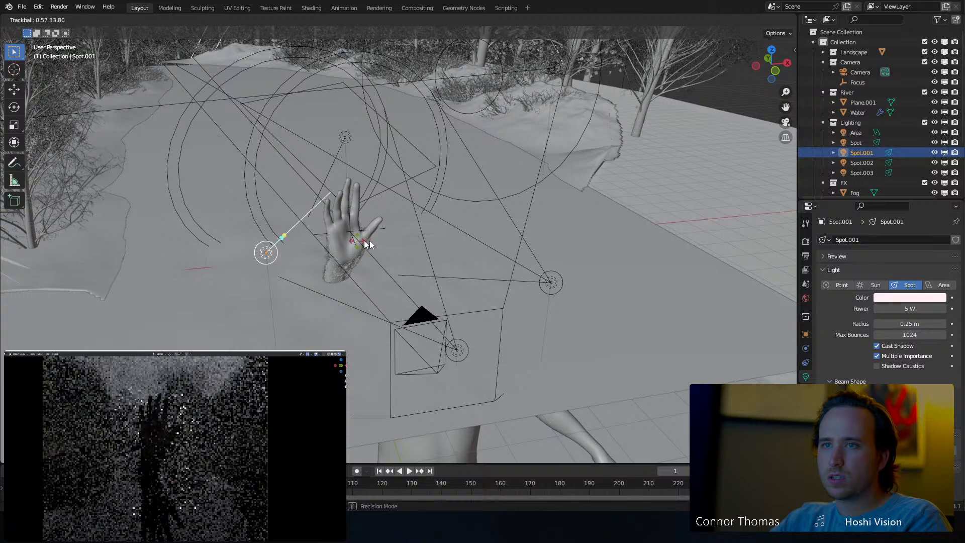
key("g")
left_click(425, 255)
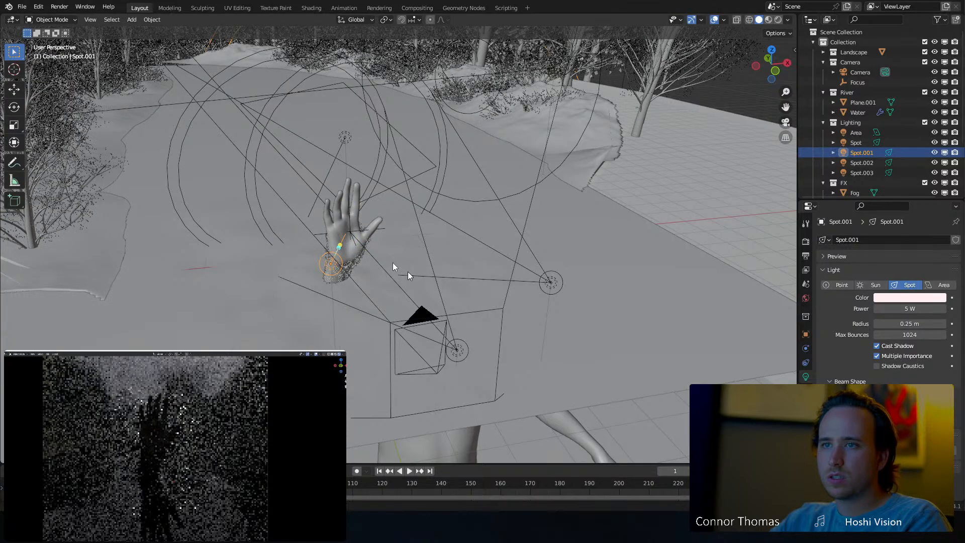
middle_click_drag(402, 271, 380, 256)
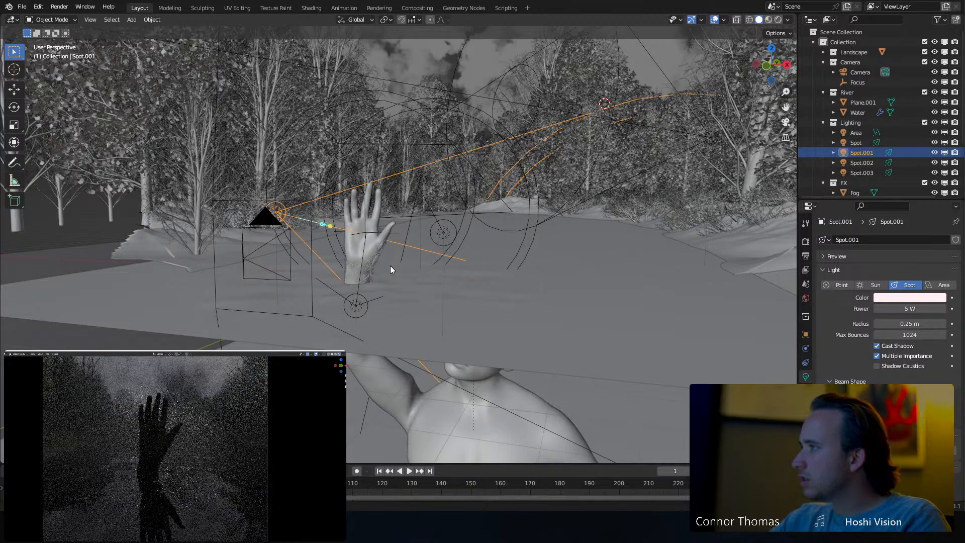
Set the power of Spot.001 to 20 W and raise it further to brighten the hand.
left_click(893, 308)
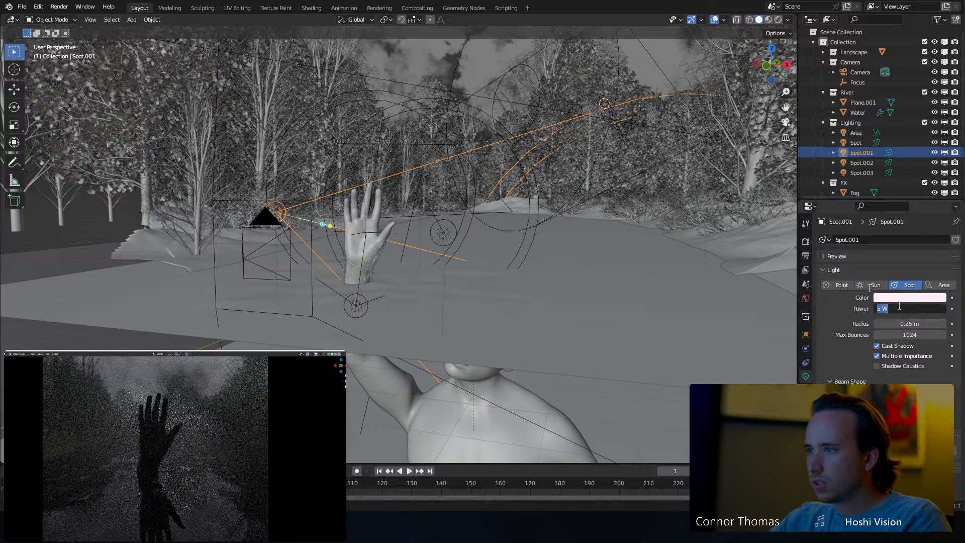
type("20")
key("Return")
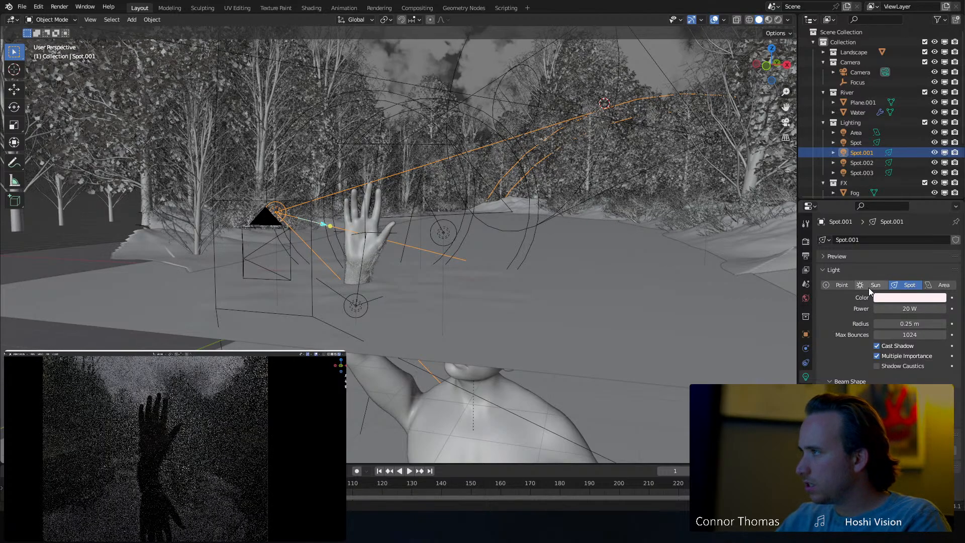
left_click_drag(905, 308, 938, 308)
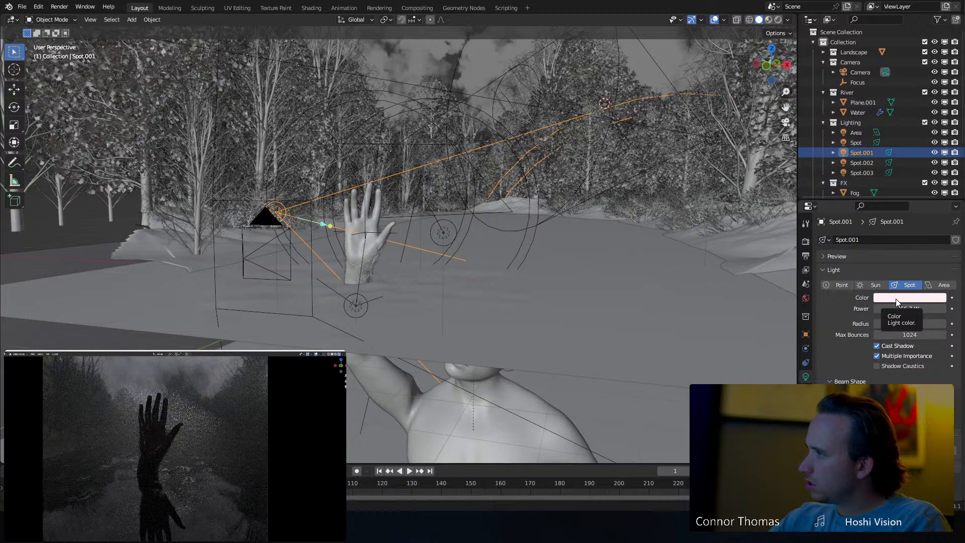
Delete the Area light from the Lighting collection.
middle_click_drag(577, 155, 442, 161)
left_click(722, 138)
left_click(460, 178)
key("x")
left_click(442, 161)
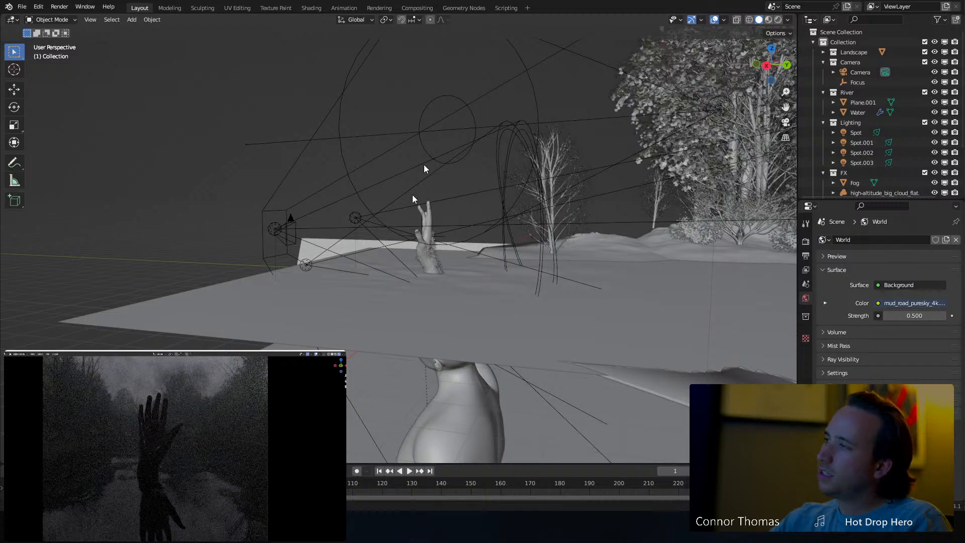
Render the current frame and enlarge the render window to examine the finished image.
mouse_move(453, 526)
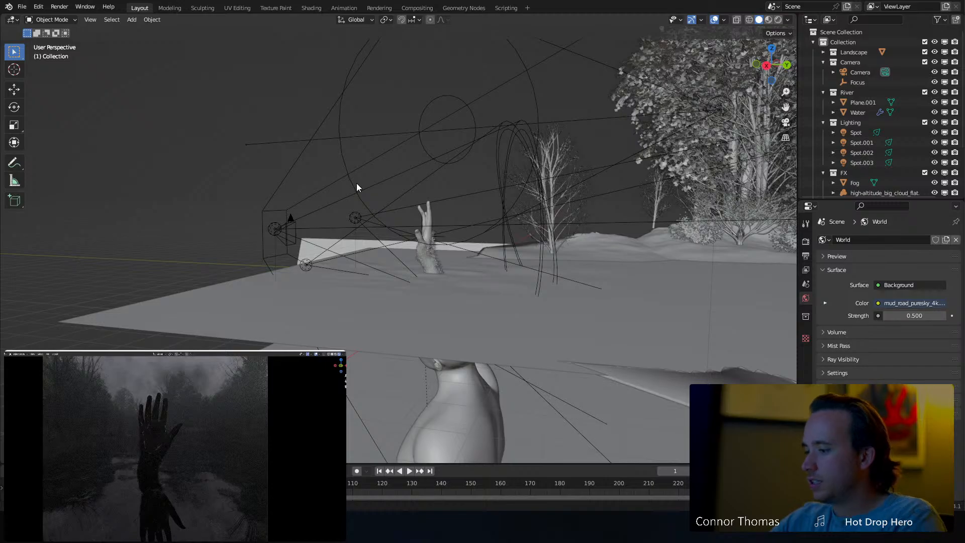
key("F12")
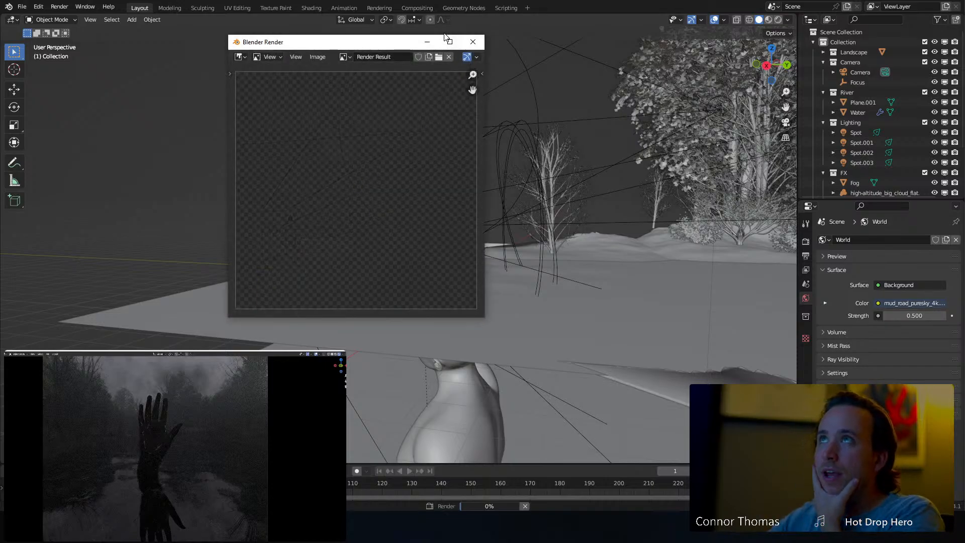
key("Escape")
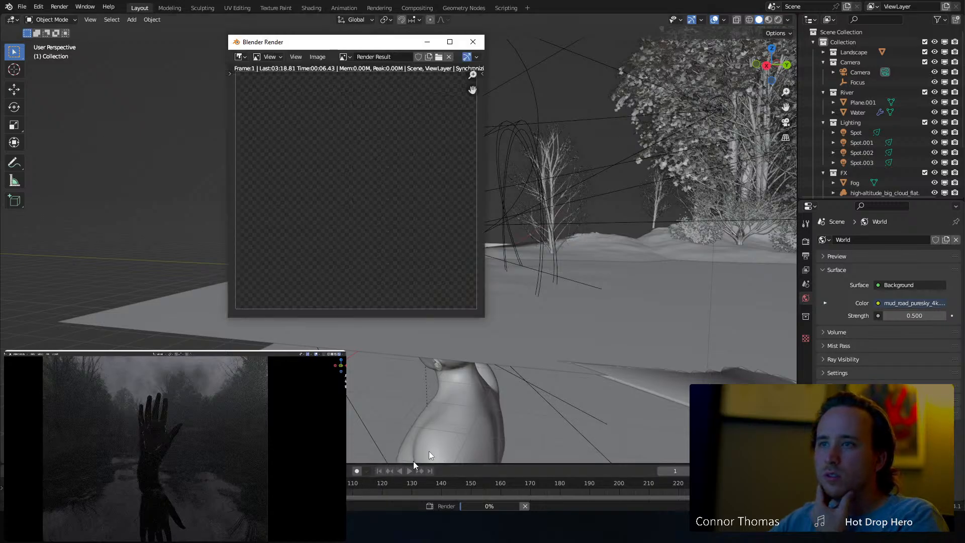
key("F12")
key("Escape")
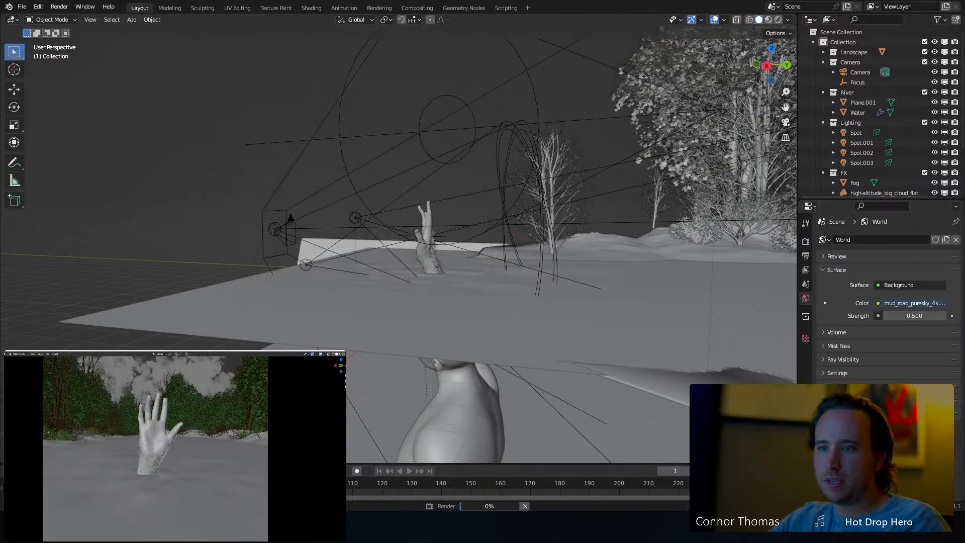
key("F12")
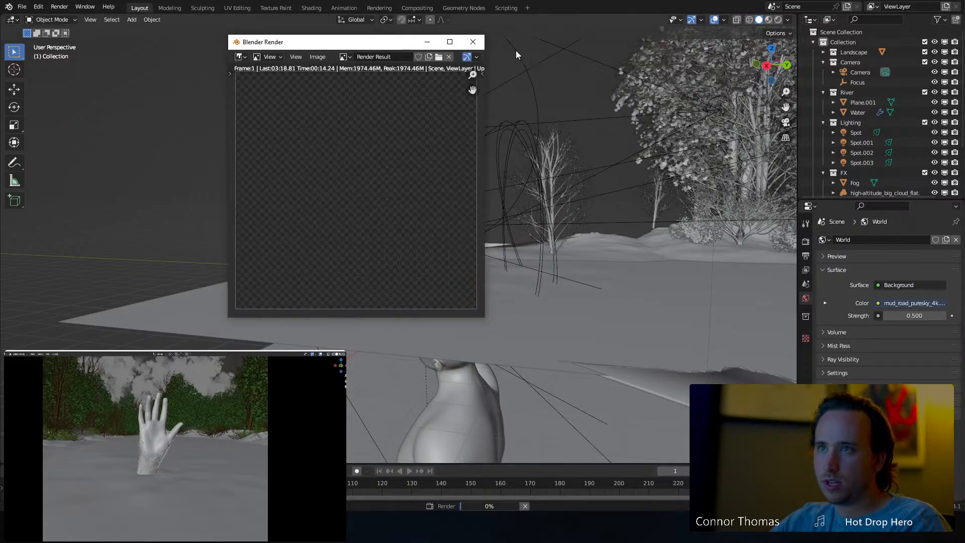
left_click(450, 42)
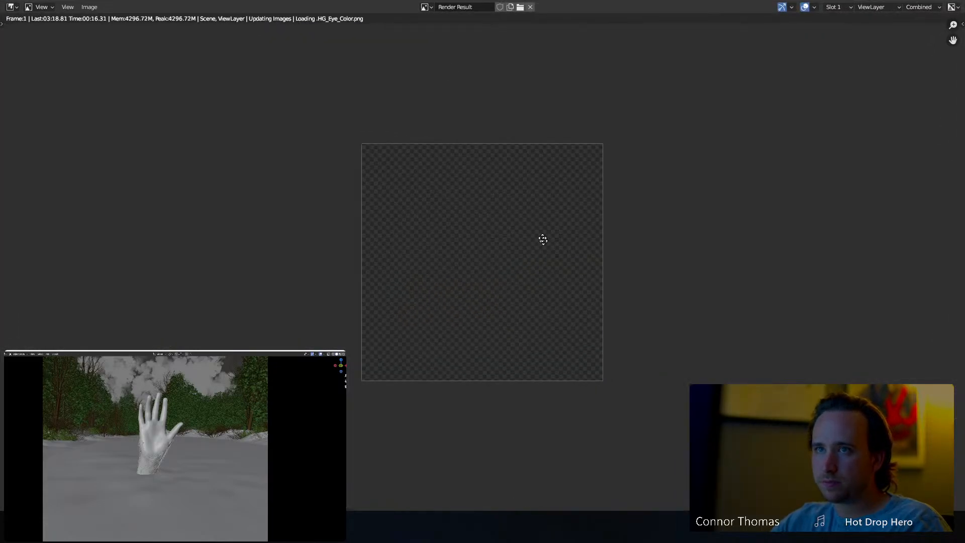
middle_click_drag(537, 200, 537, 125, "ctrl")
left_click_drag(536, 0, 964, 1)
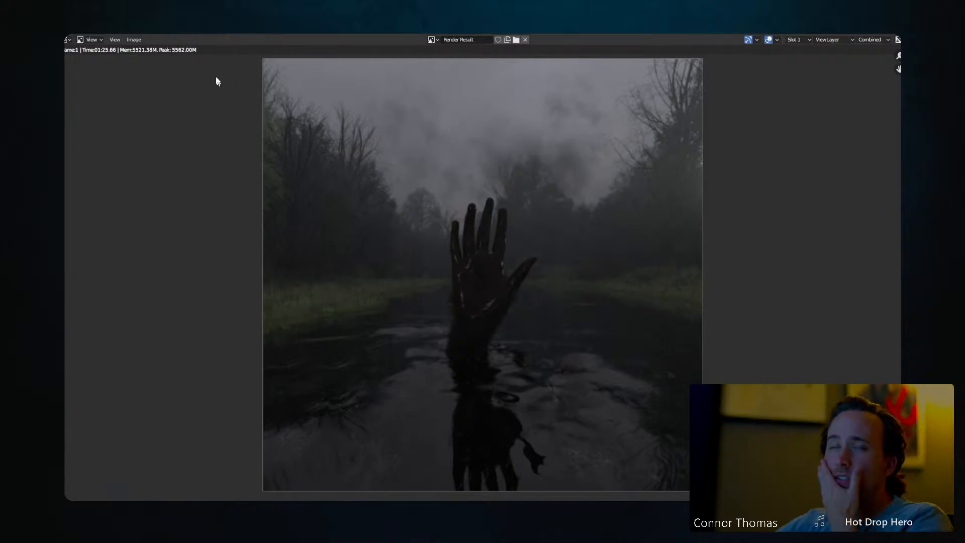
Save the render as 22sep2023_tmp_v1.exr in the output folder, overwriting the existing file.
left_click(134, 39)
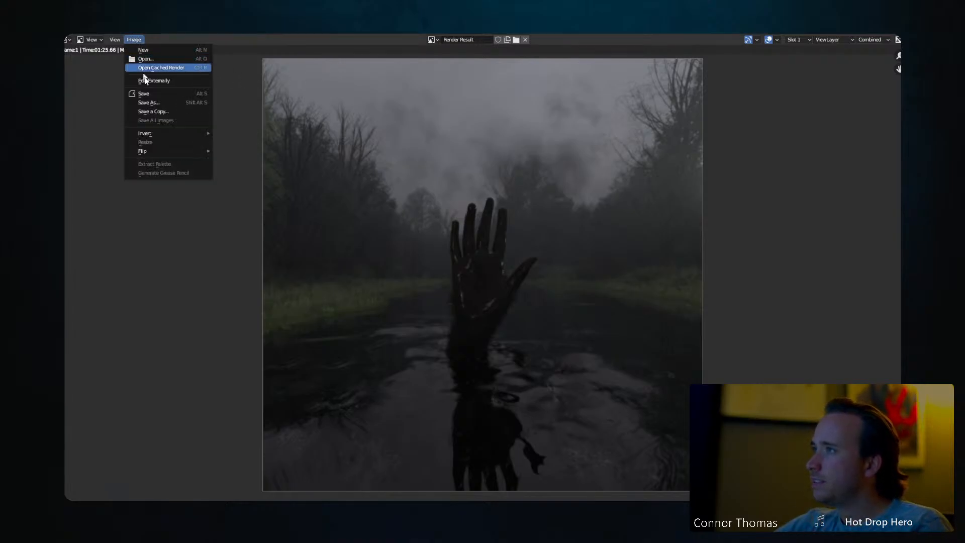
left_click(154, 102)
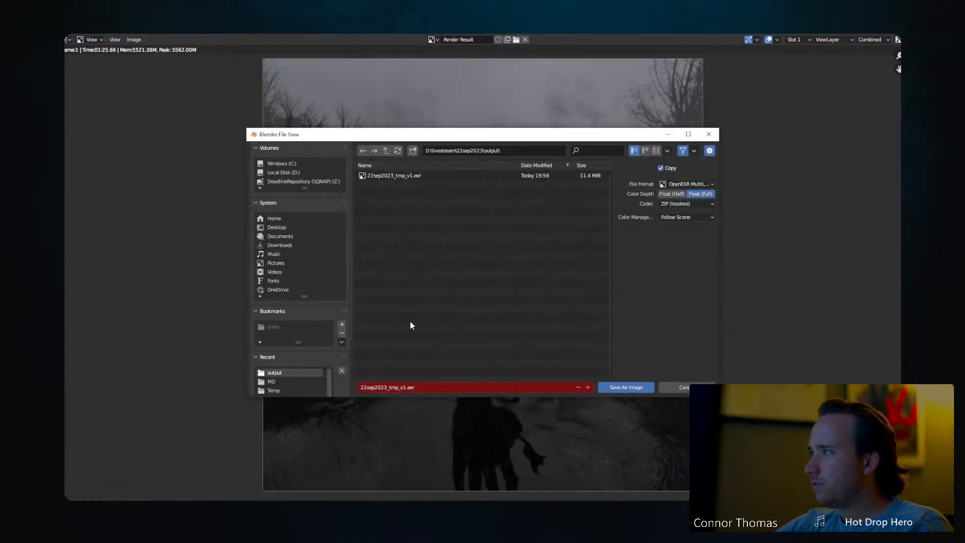
left_click(602, 386)
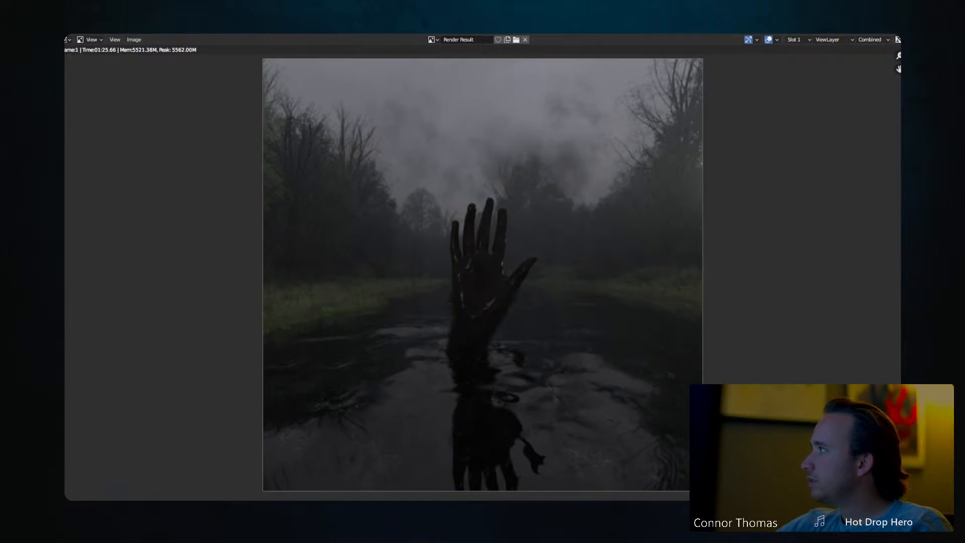
Switch to Nuke and add a Grade node after the Shuffle.
left_click(881, 30)
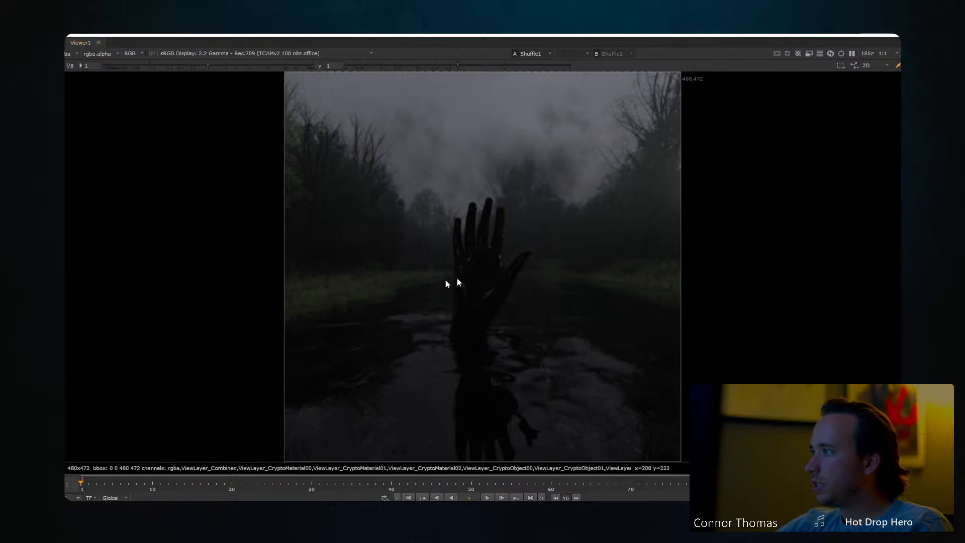
key("g")
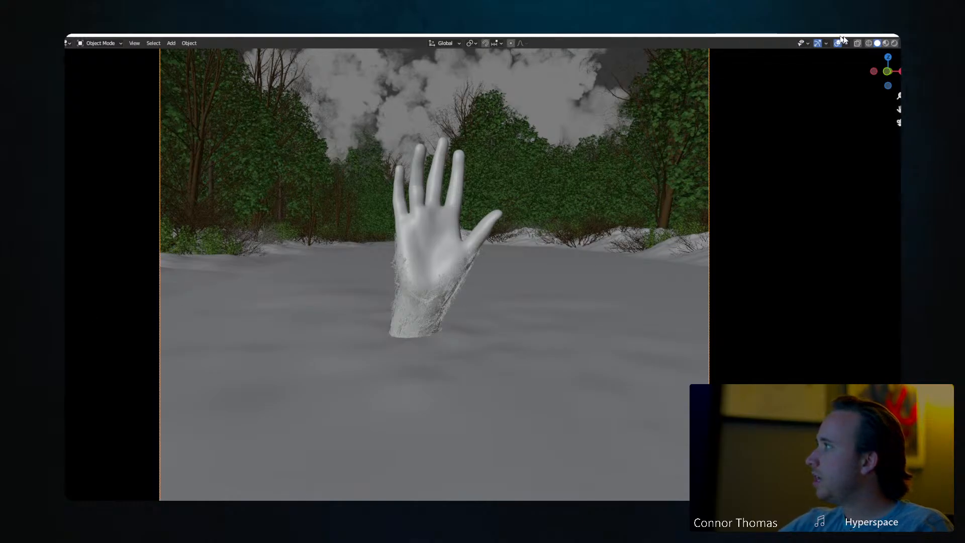
Preview the scene with rendered shading in Blender, return to solid shading and render the frame again.
left_click(894, 43)
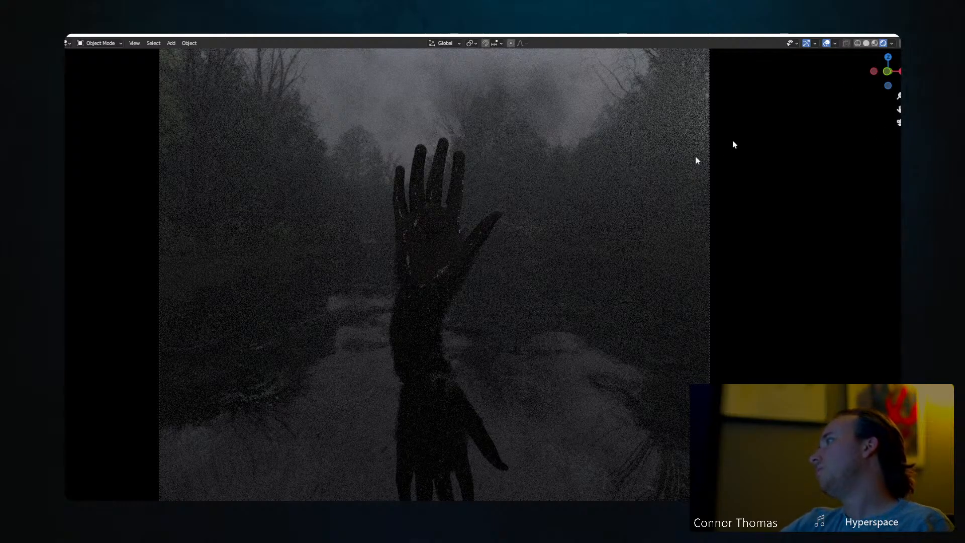
left_click(867, 44)
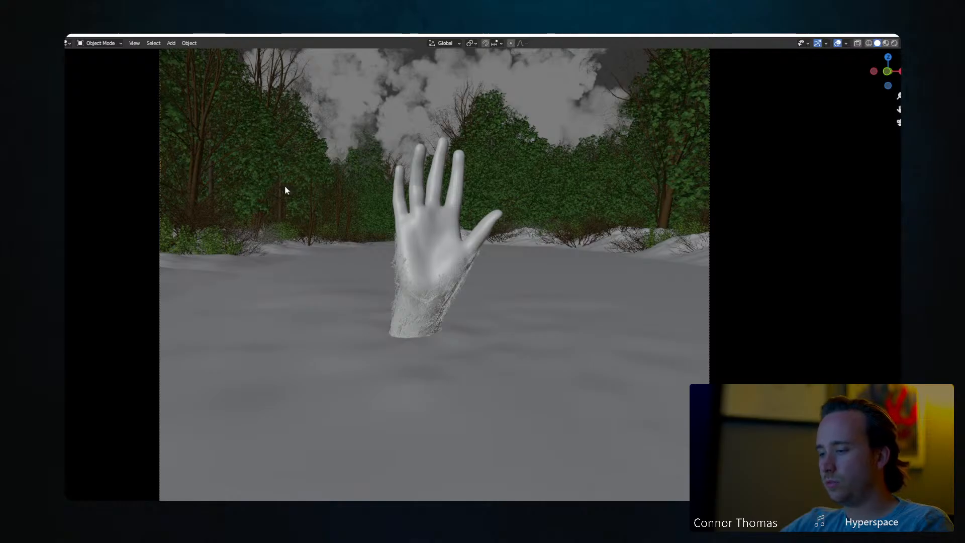
key("F12")
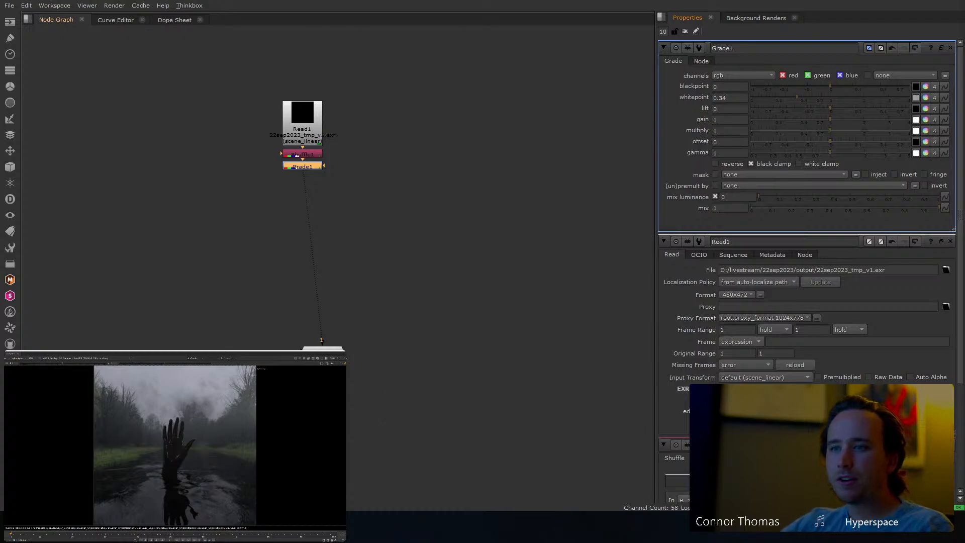
Make room above the viewer node in Nuke and add a second Grade node well below Grade1.
left_click_drag(323, 353, 322, 425)
left_click(301, 167)
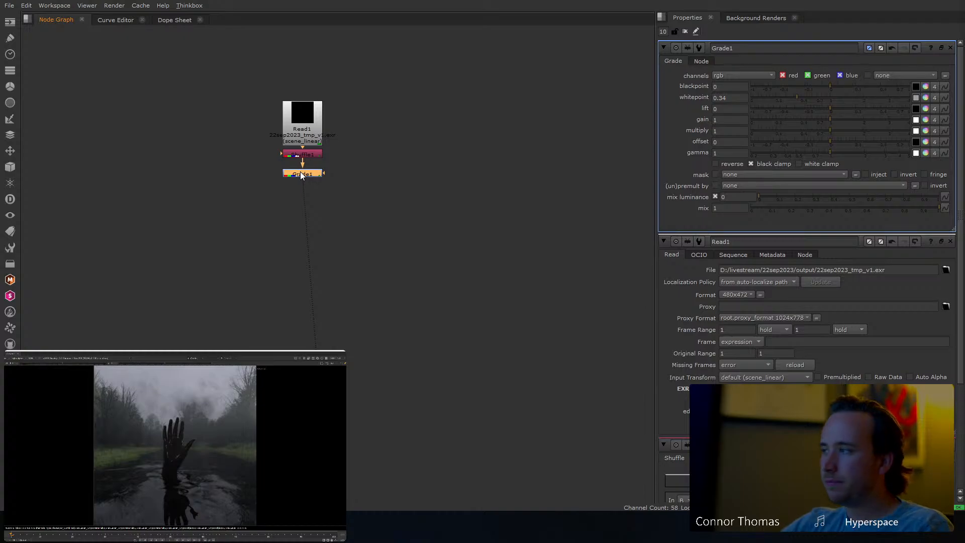
key("g")
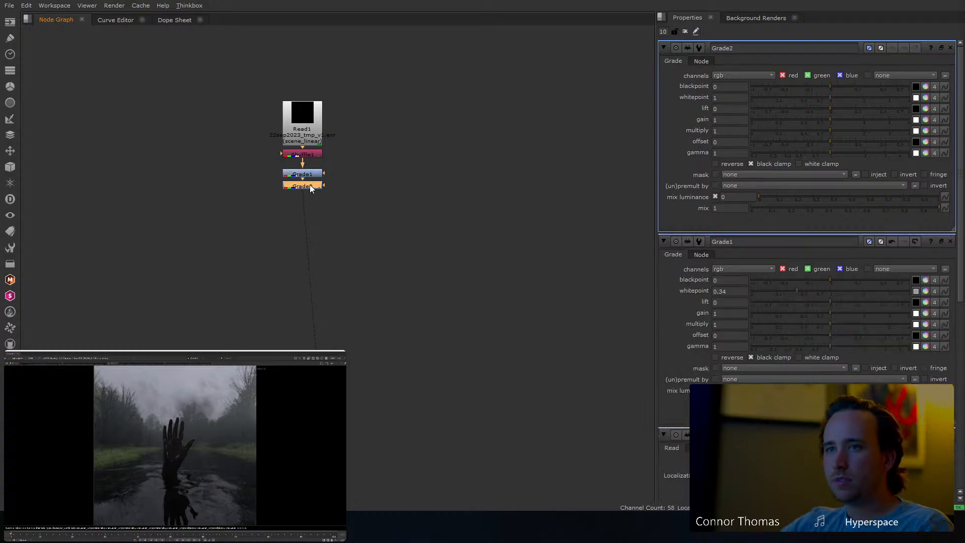
left_click_drag(309, 185, 311, 306)
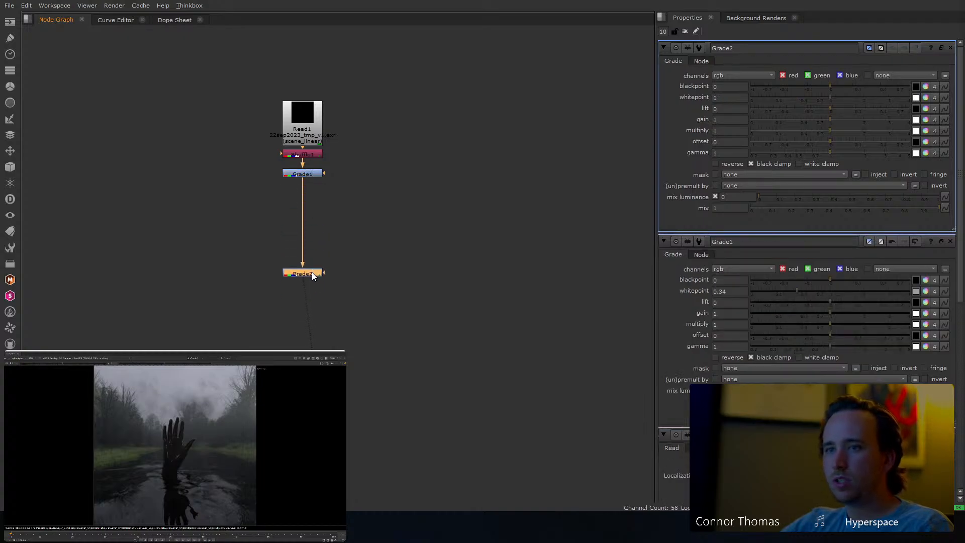
Add a LensDistortion node after Grade2, set its mode to Redistort and place it further down the chain.
key("Tab")
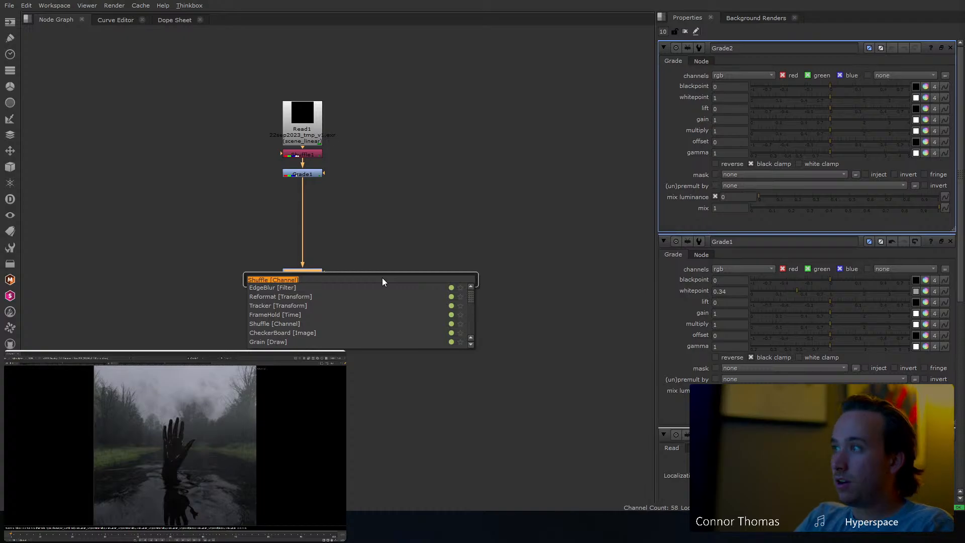
type("dis")
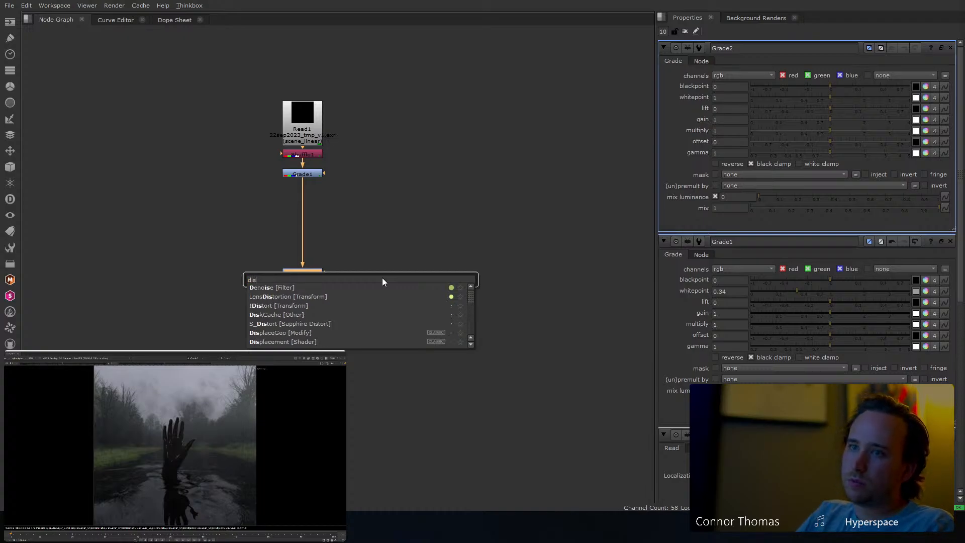
key("Down")
key("Down")
key("Return")
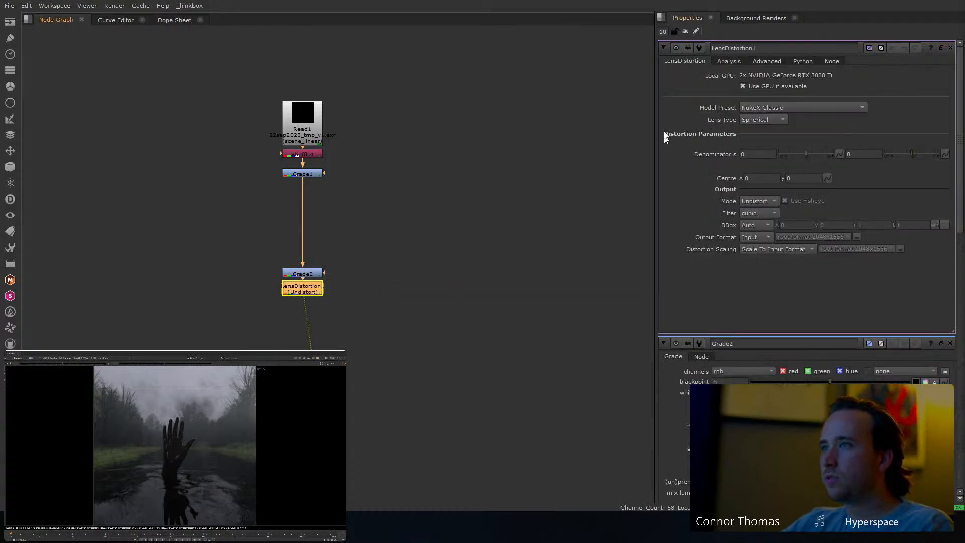
left_click(759, 201)
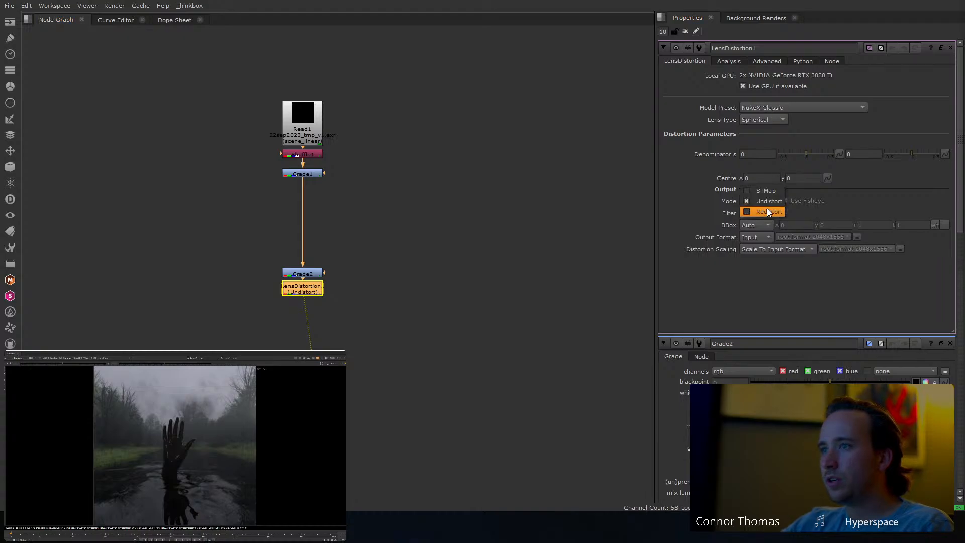
left_click(767, 211)
left_click_drag(312, 293, 315, 348)
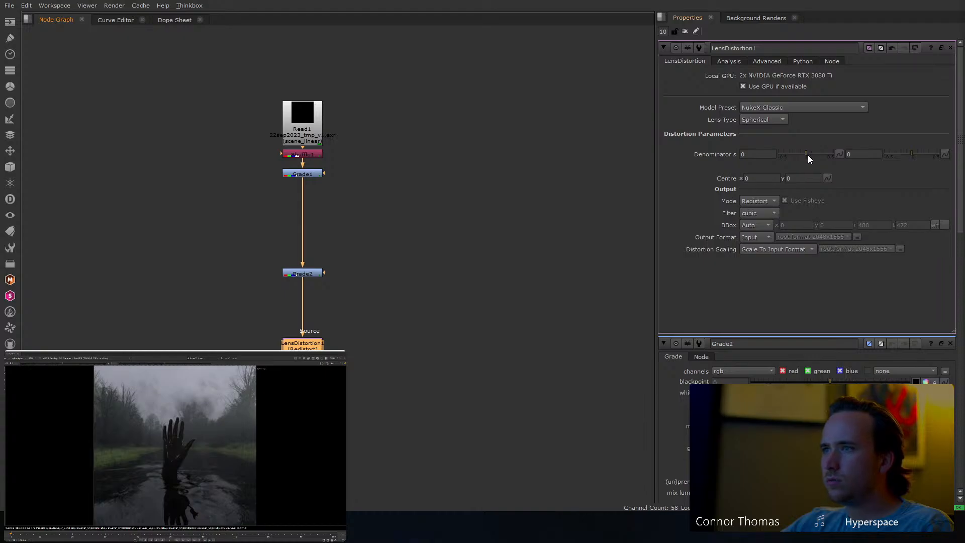
Set the first LensDistortion denominator to 0.15 and toggle the node to compare the image with and without it.
left_click_drag(807, 155, 810, 155)
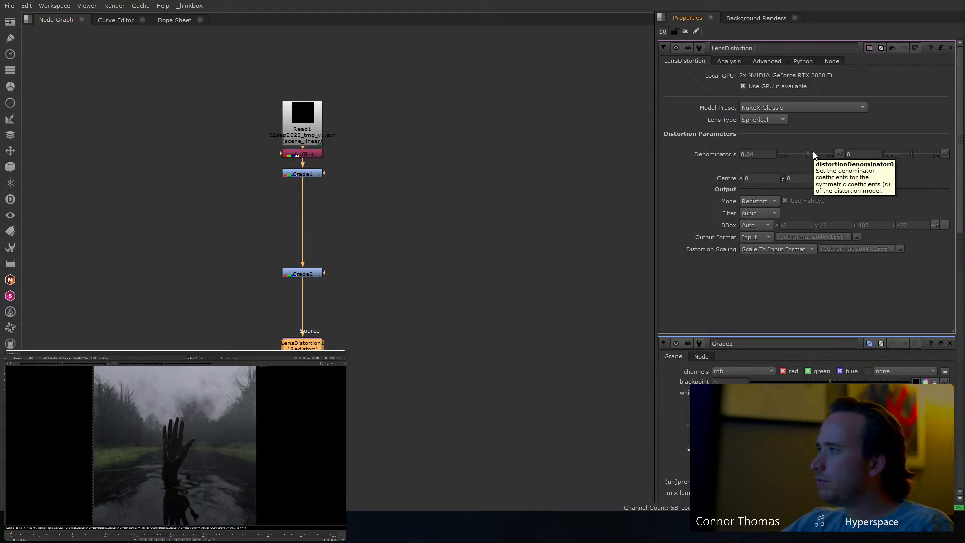
left_click(813, 155)
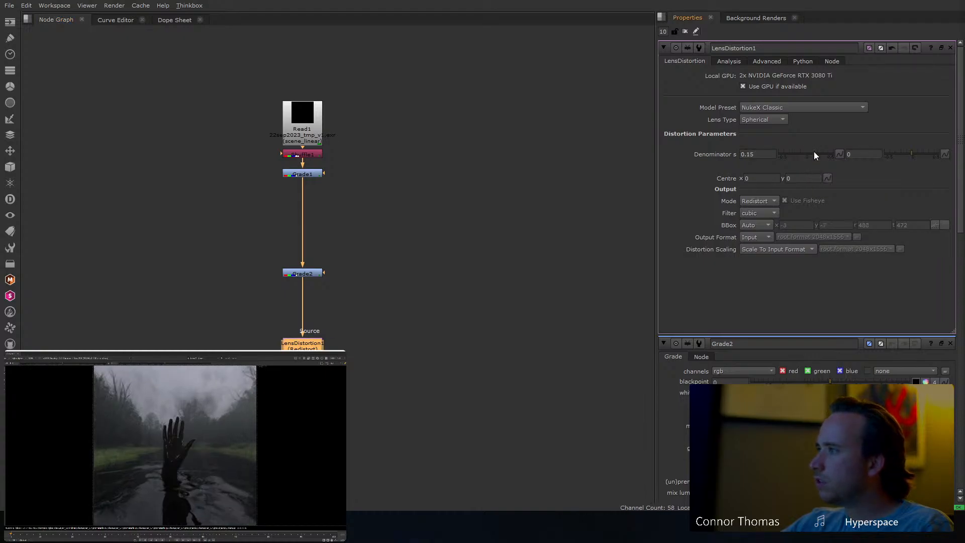
key("d")
key("d")
key("d")
key("d")
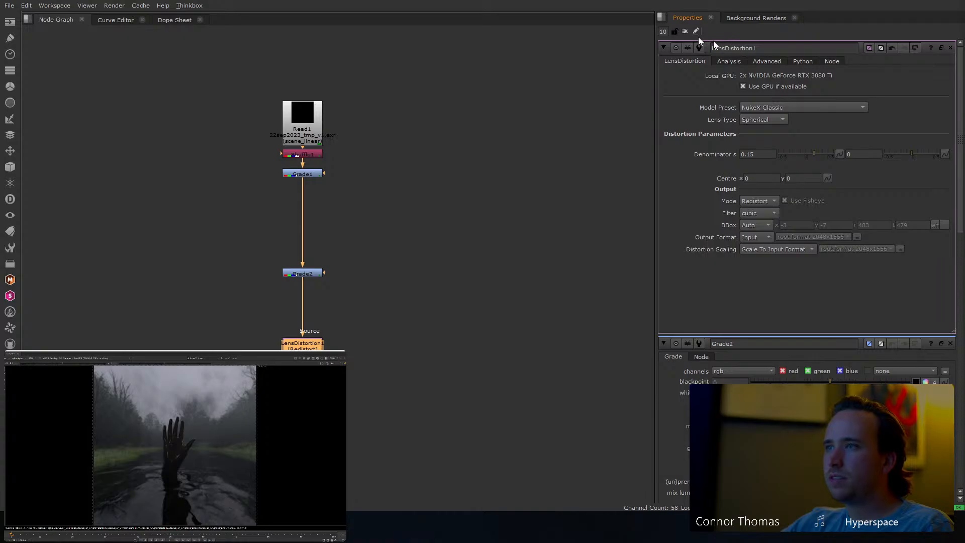
Clear the open node properties and add a Grain node after the LensDistortion with the Kodak 5218 preset.
left_click(684, 32)
key("Tab")
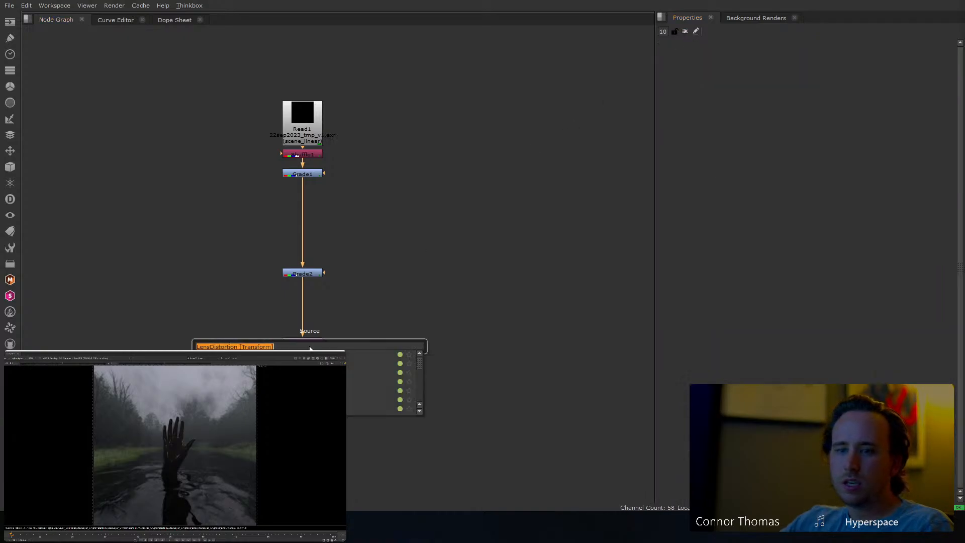
type("grain")
key("Return")
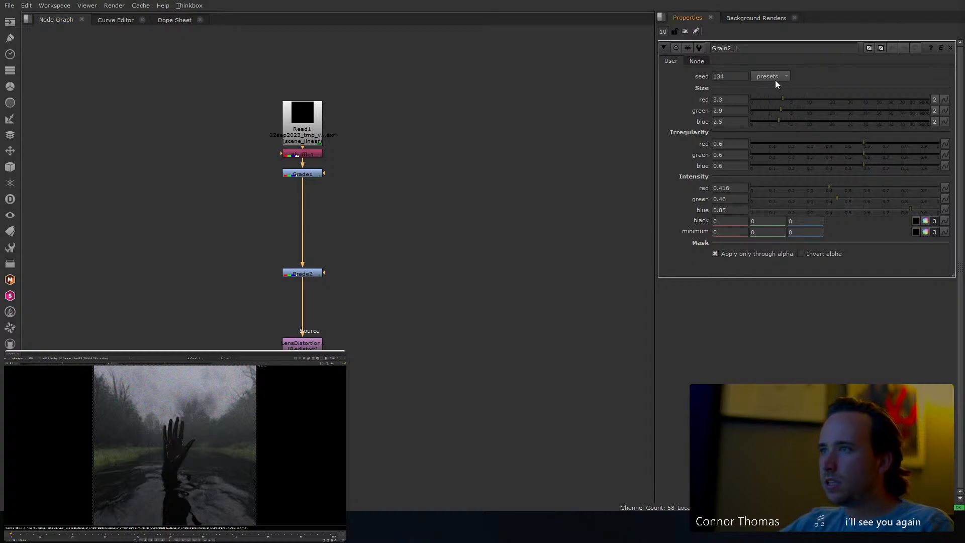
left_click(776, 79)
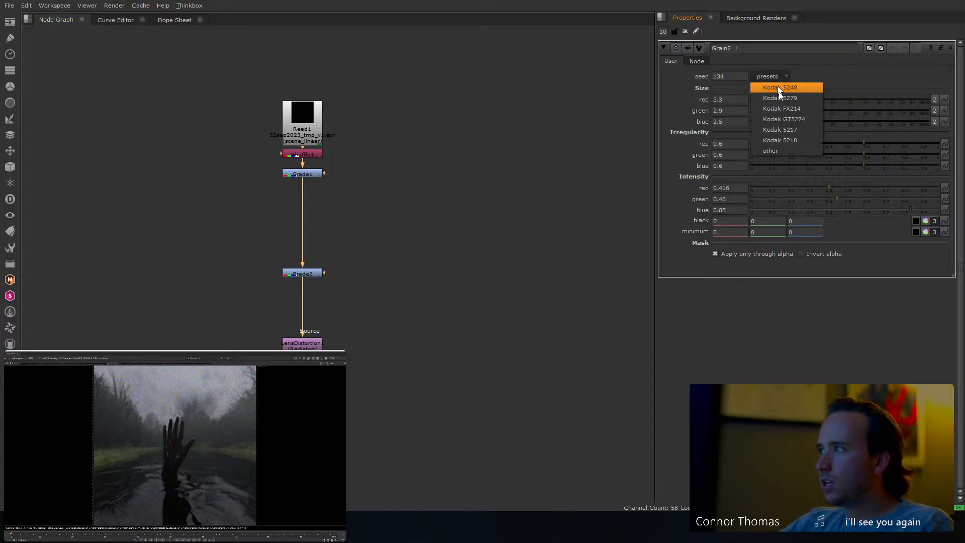
left_click(781, 141)
Move Read1 up and add a Reformat node beneath it with type scale and a scale of 4.
left_click_drag(312, 137, 311, 85)
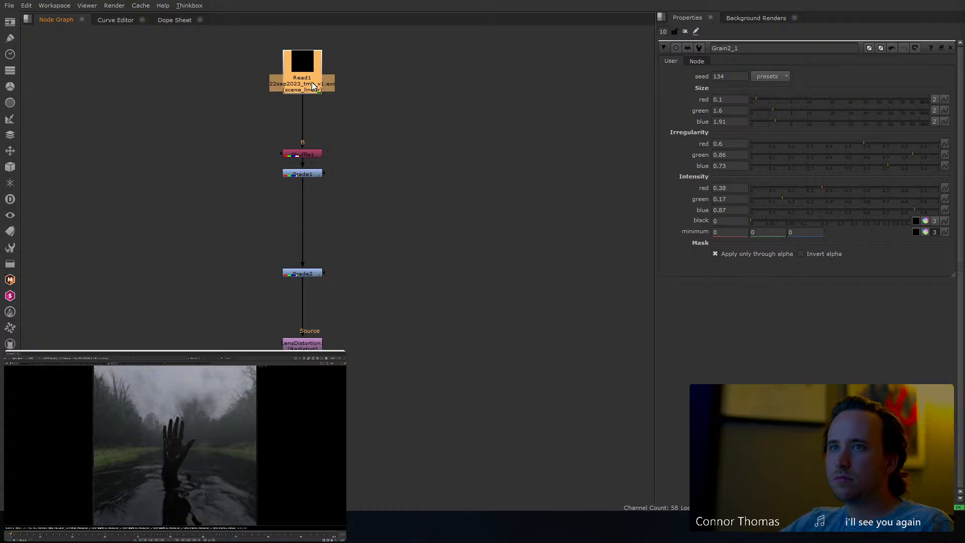
key("Tab")
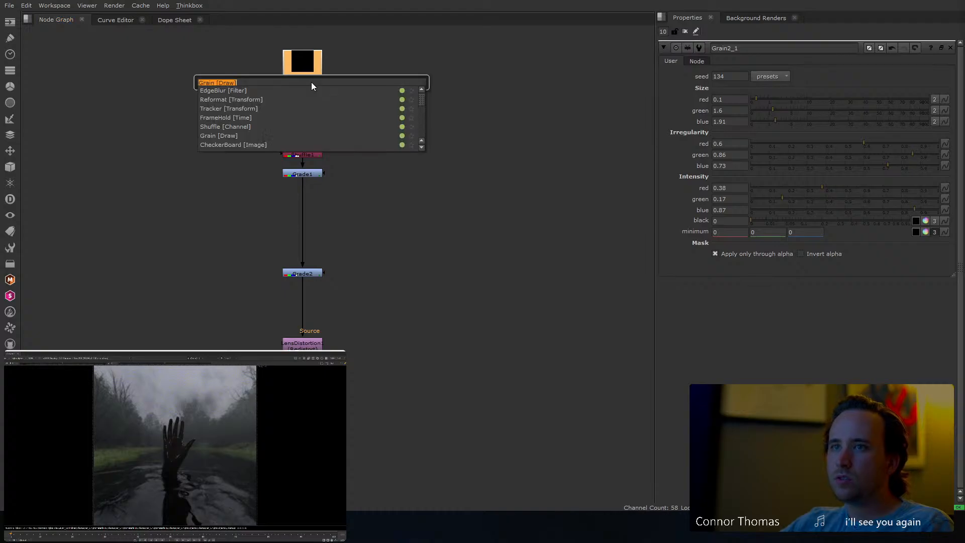
type("ref")
left_click(206, 90)
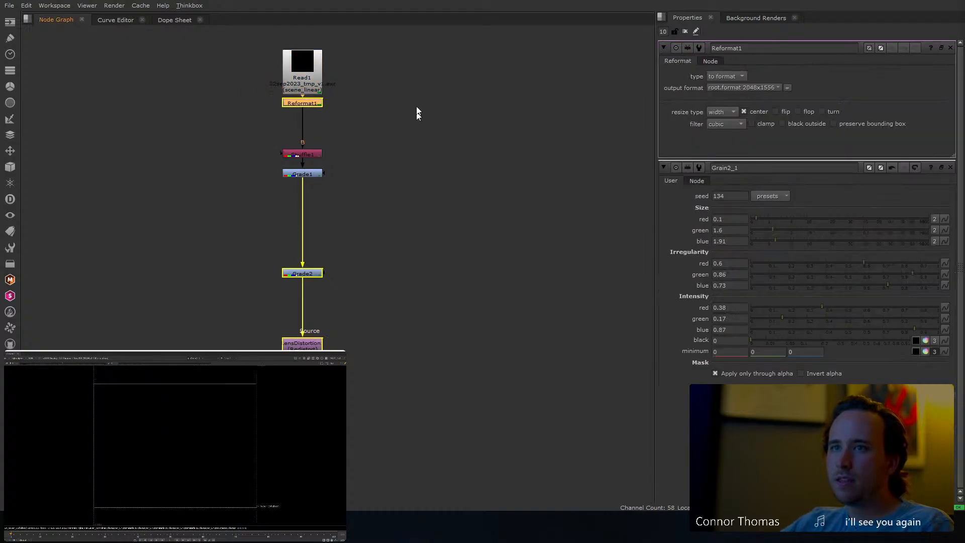
left_click(736, 78)
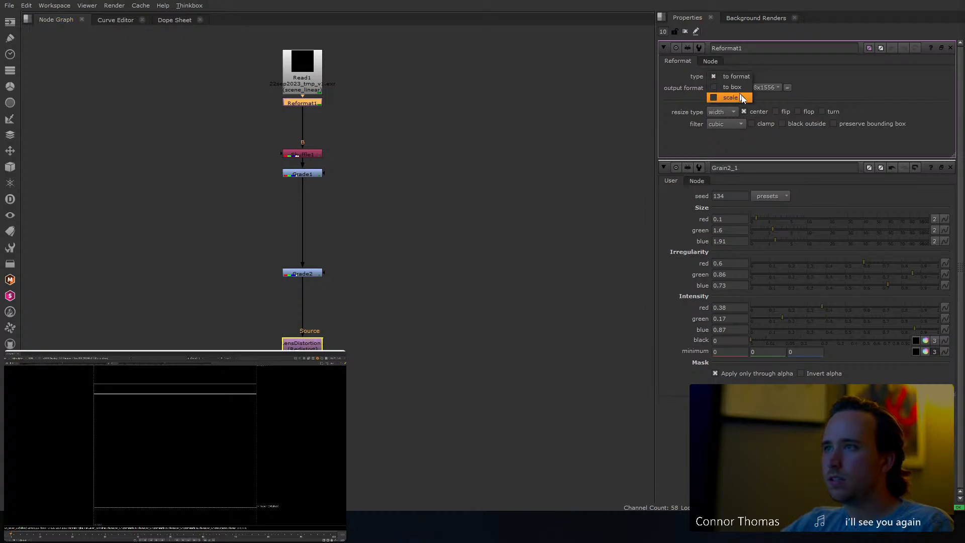
left_click(731, 93)
left_click(703, 90)
type("4")
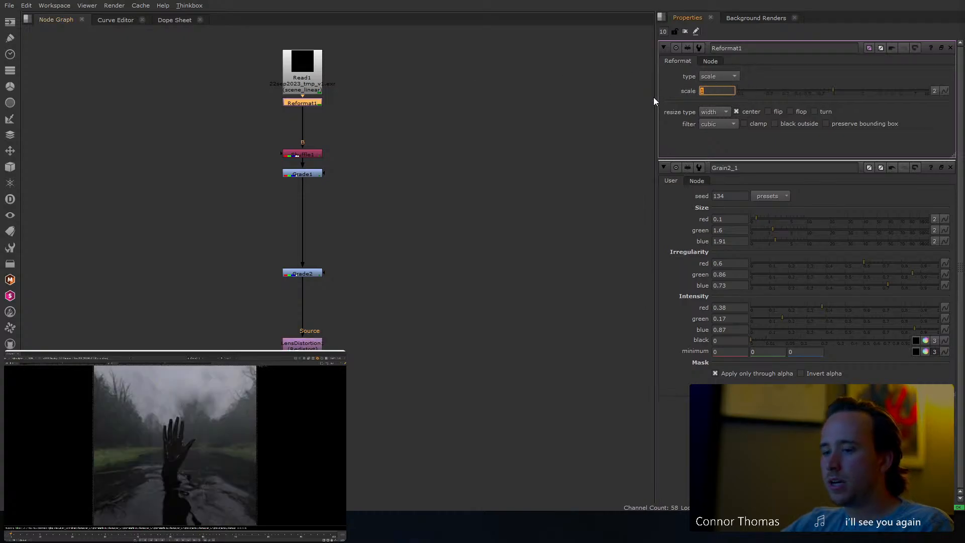
left_click(607, 139)
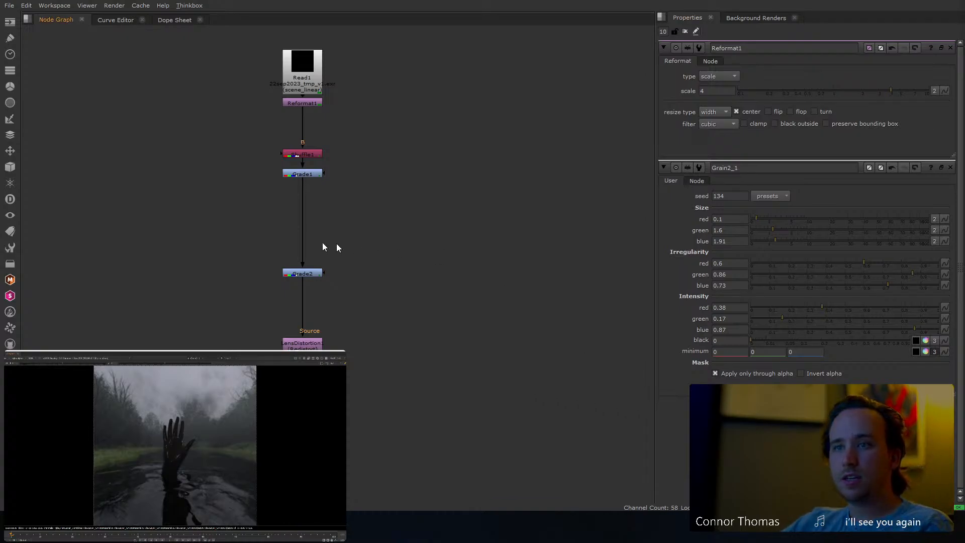
Add an unconnected Cryptomatte node beside the Shuffle and Grade1 nodes.
key("Tab")
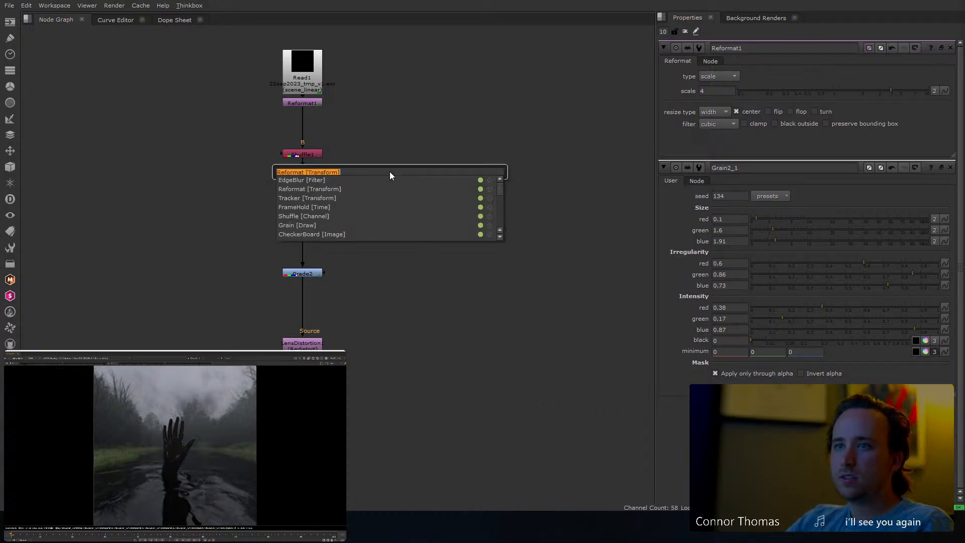
type("cryp")
key("Return")
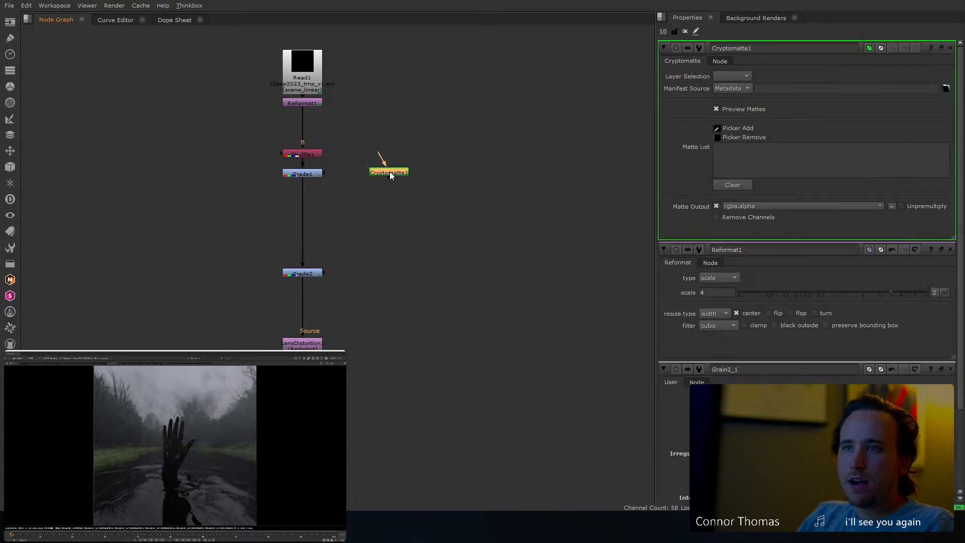
Feed the Cryptomatte from Reformat1 through dots and connect its output to Grade2's mask through a corner dot.
left_click_drag(375, 157, 304, 131)
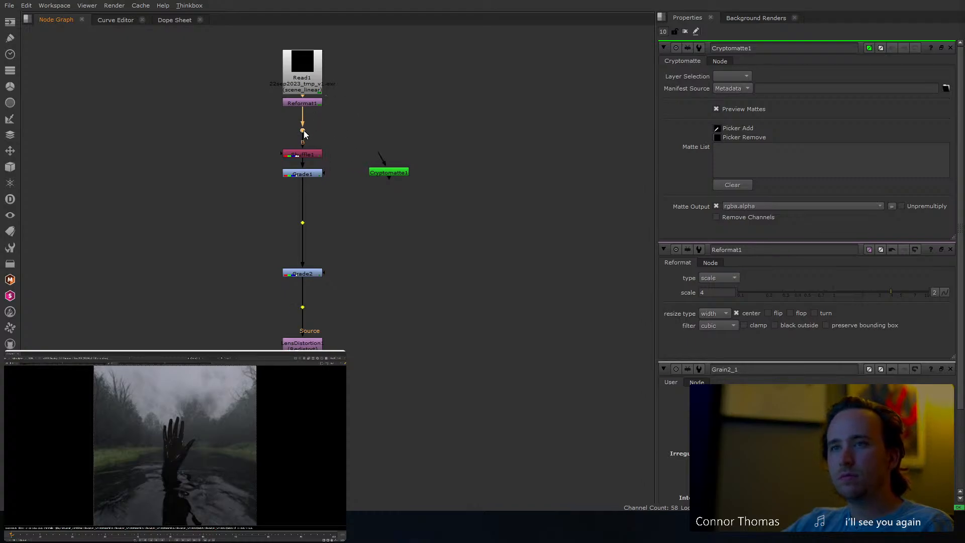
left_click_drag(378, 157, 390, 132)
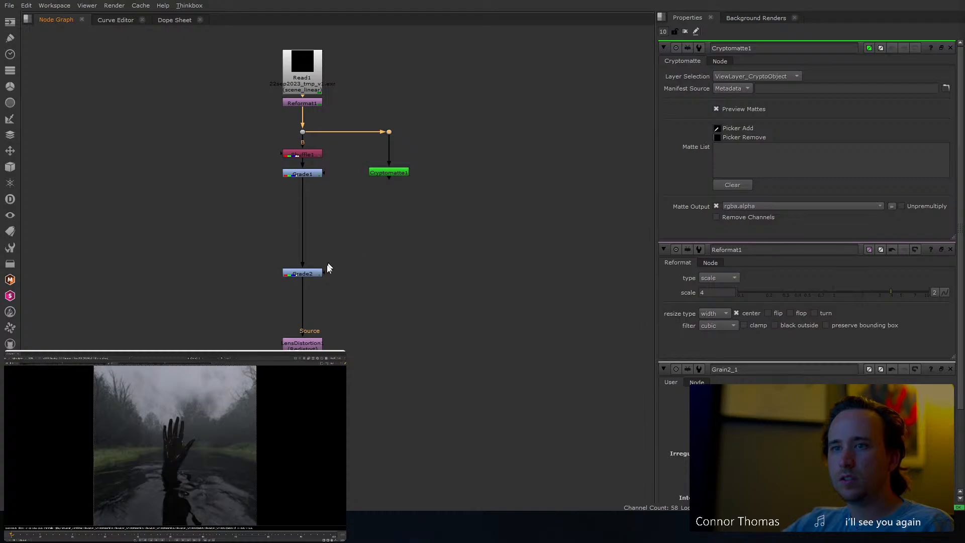
left_click_drag(328, 273, 389, 173)
left_click_drag(357, 225, 389, 274, "ctrl")
View the Cryptomatte output and pick the raised hand object, HG_Body, as its matte.
left_click(391, 174)
key("1")
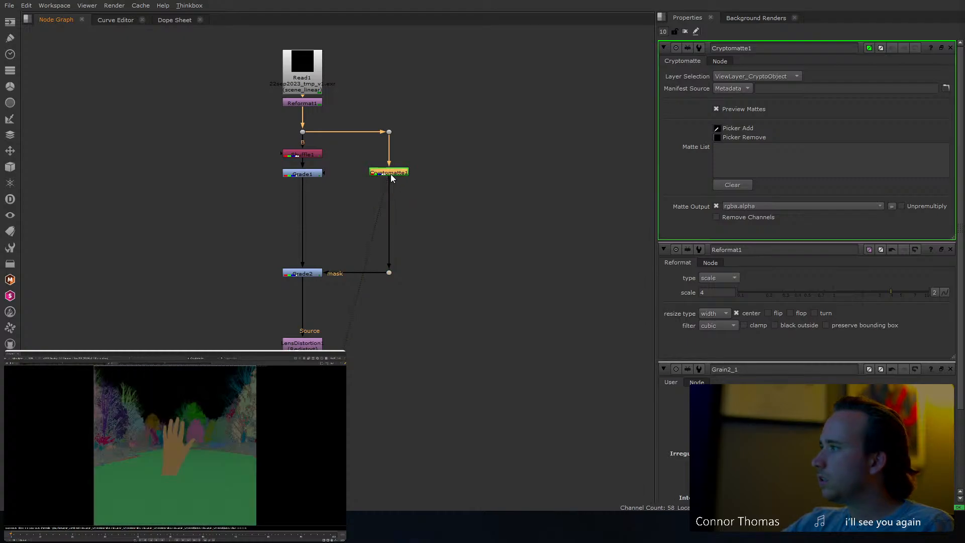
left_click(162, 444, "ctrl")
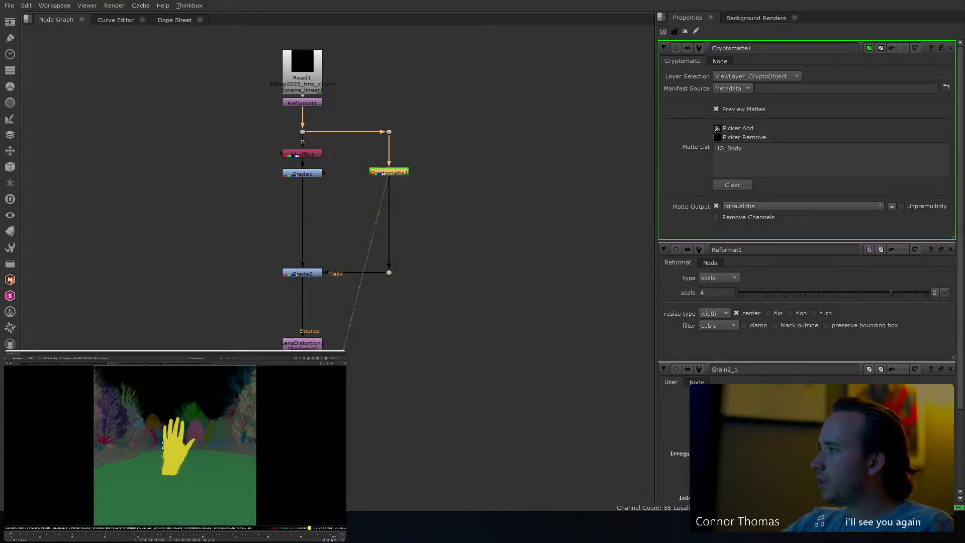
scroll(174, 456, "up", 5)
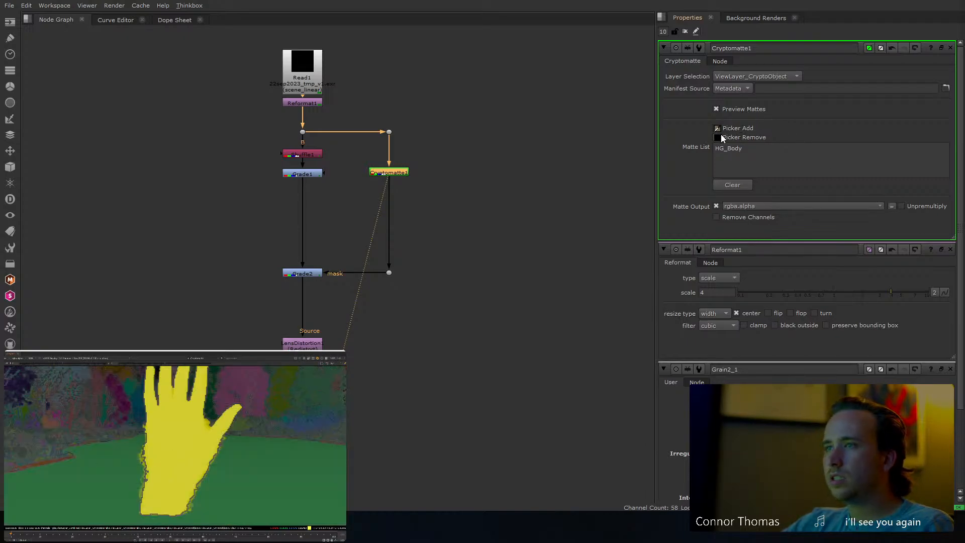
Preview Cryptomatte1 with the ViewLayer_CryptoMaterial layer and switch back to ViewLayer_CryptoObject.
left_click(746, 75)
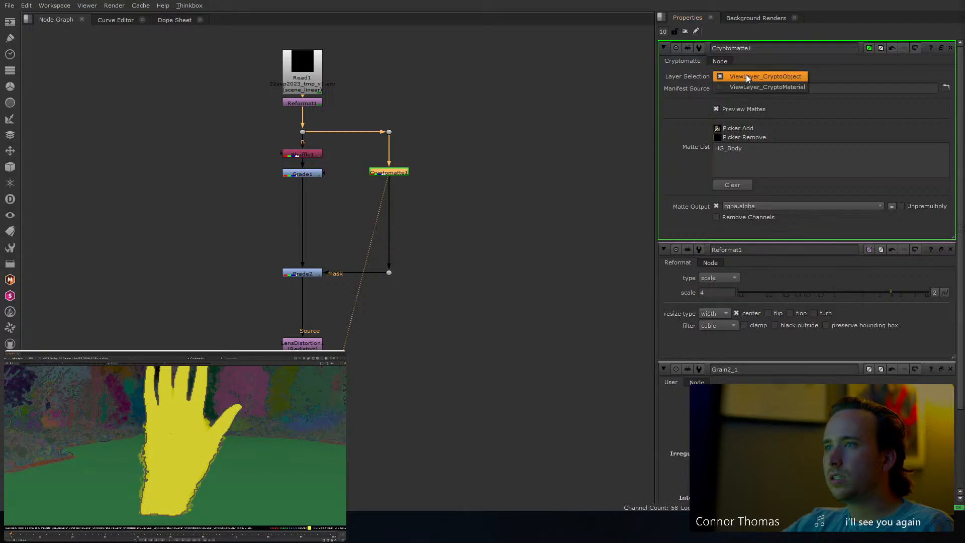
left_click(753, 86)
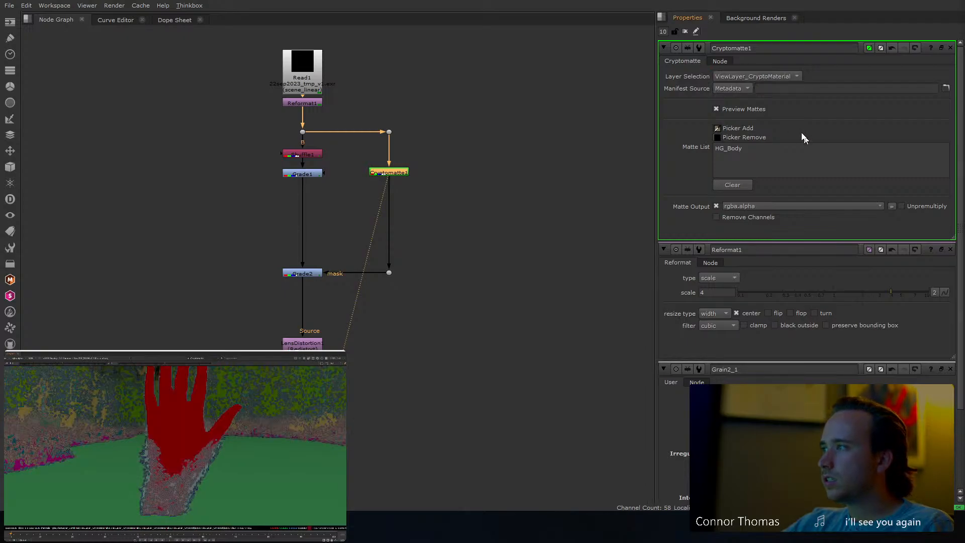
left_click(762, 76)
left_click(763, 68)
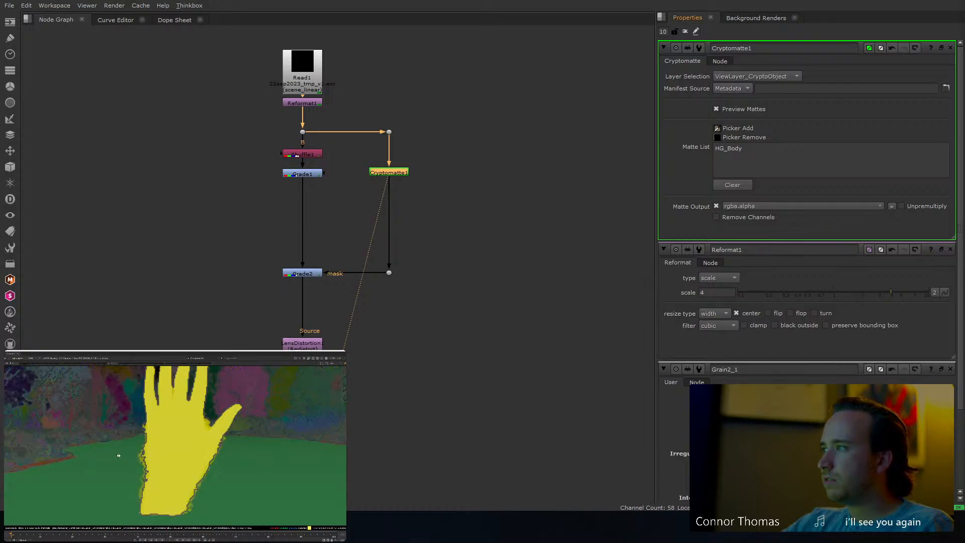
key("f")
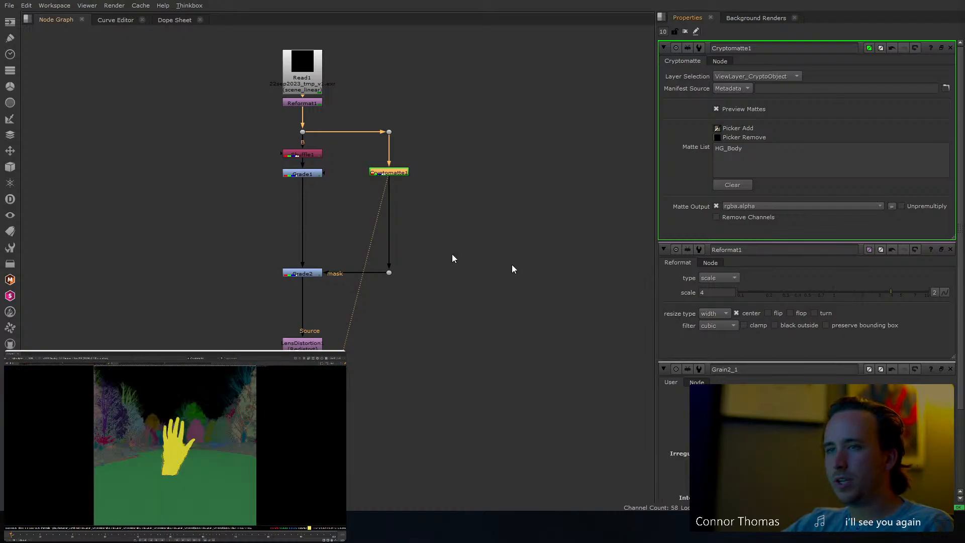
View the output of the Grain2_1 node and move Viewer1 farther away from the node column.
middle_click_drag(330, 337, 338, 306)
left_click(318, 335)
key("1")
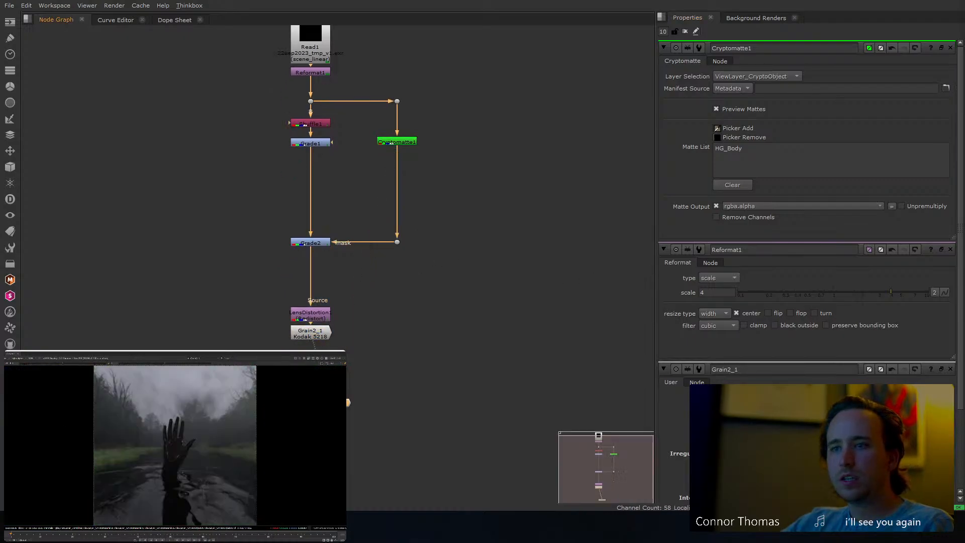
left_click_drag(343, 408, 418, 483)
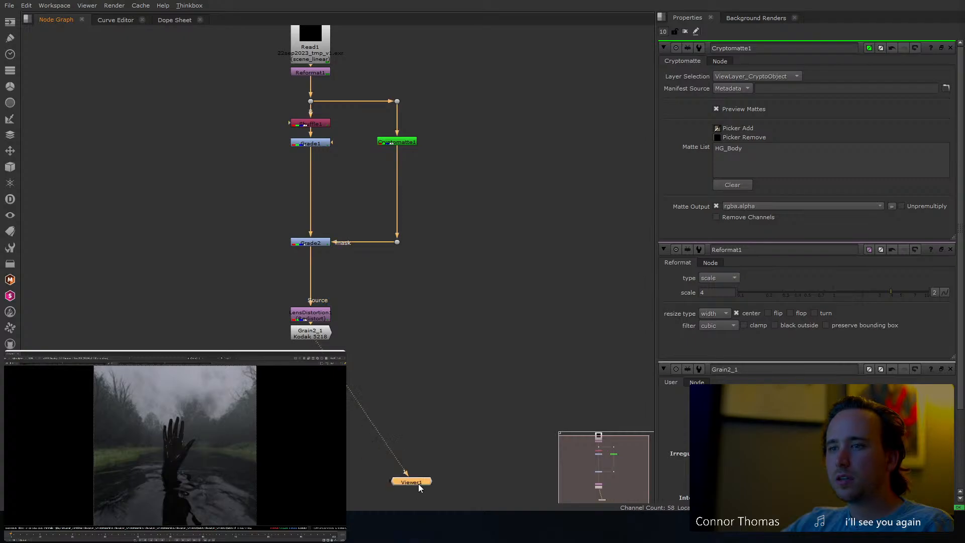
Tint Grade2's whitepoint to about 0.897 red, 1 green and 0.749 blue, disabling and re-enabling the node to compare.
double_click(316, 243)
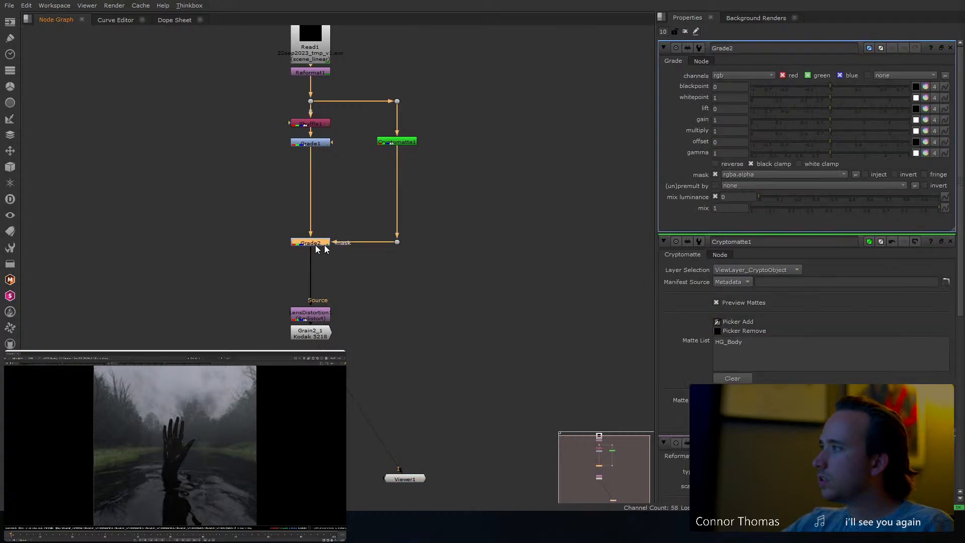
left_click(926, 97)
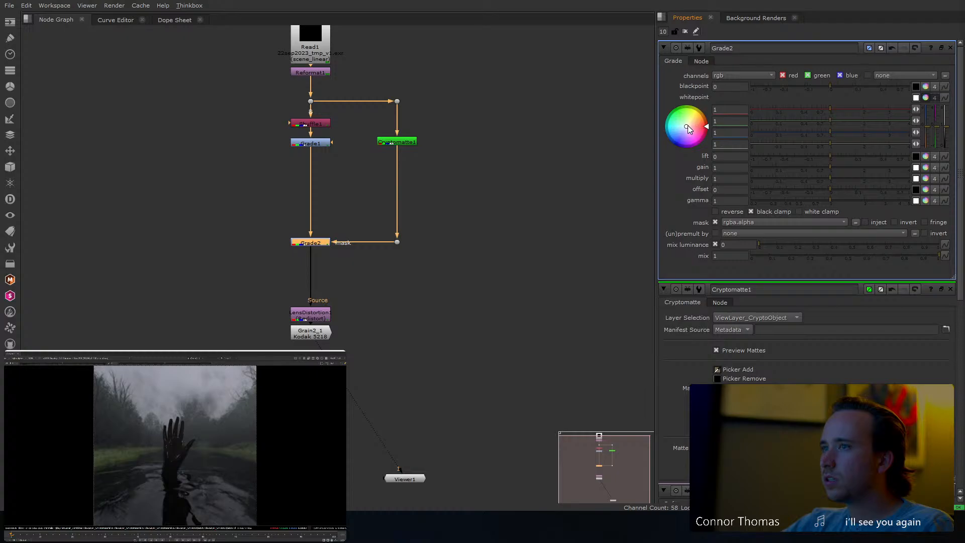
left_click_drag(686, 126, 730, 135)
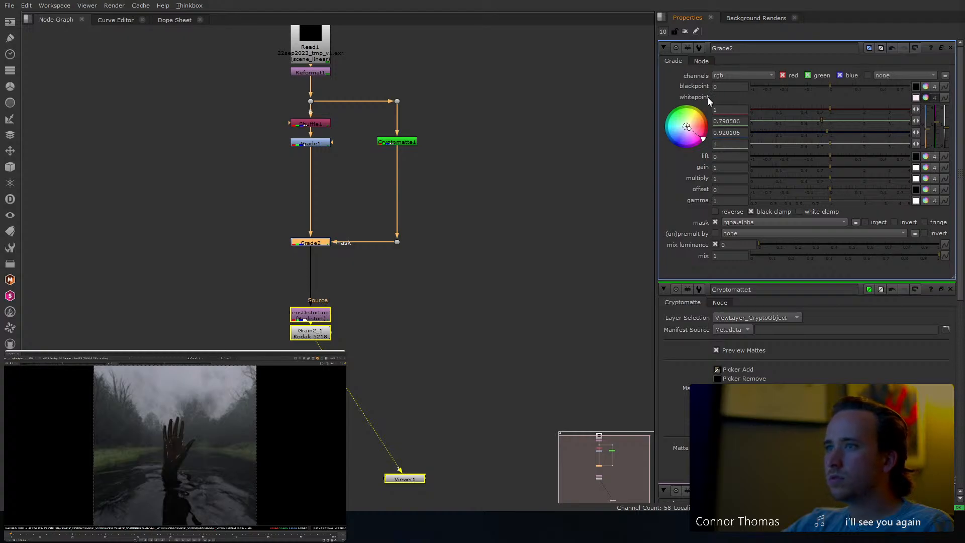
left_click_drag(707, 96, 706, 98)
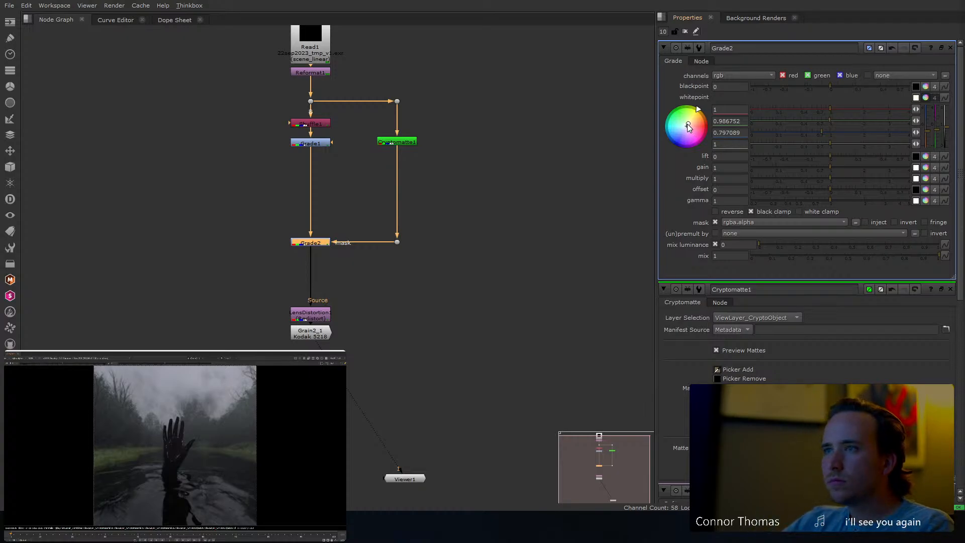
left_click_drag(690, 126, 653, 141)
key("d")
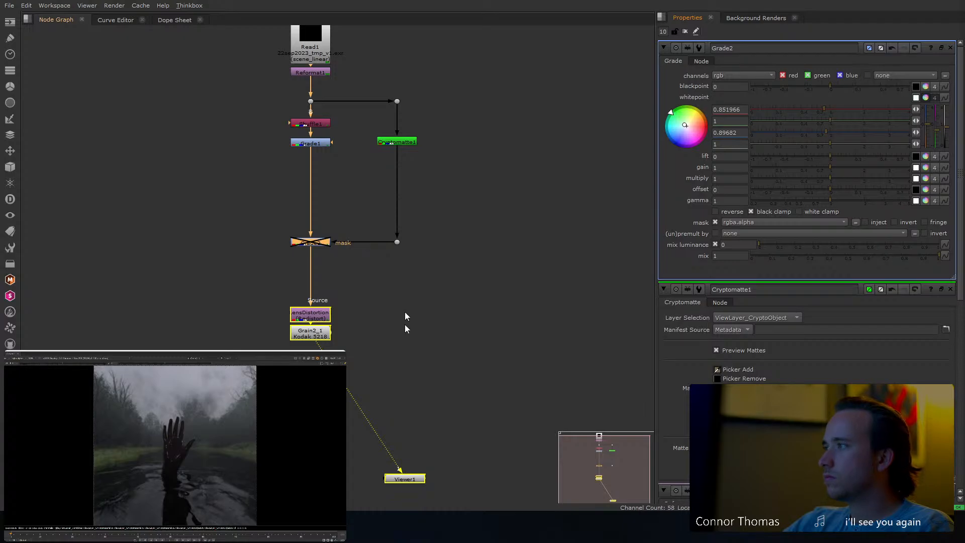
middle_click_drag(412, 250, 405, 325)
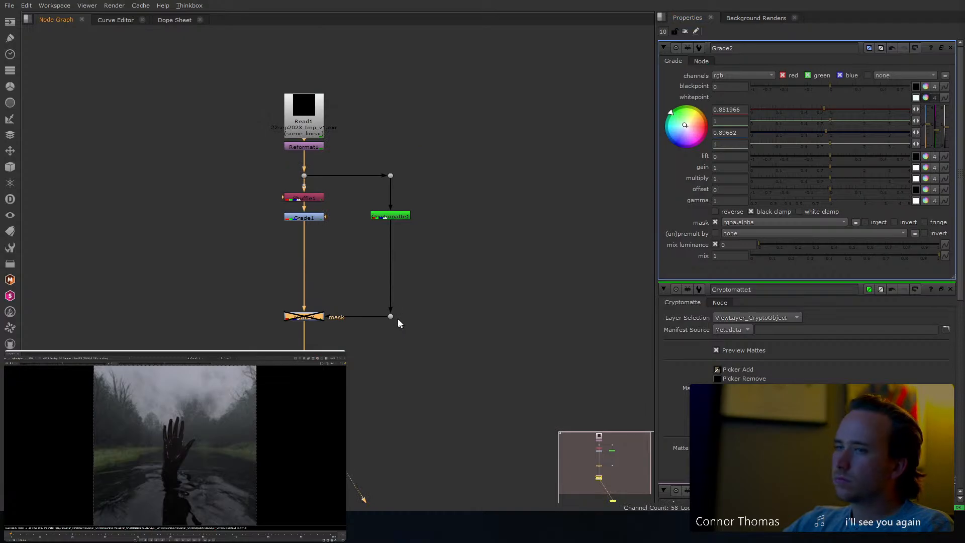
key("d")
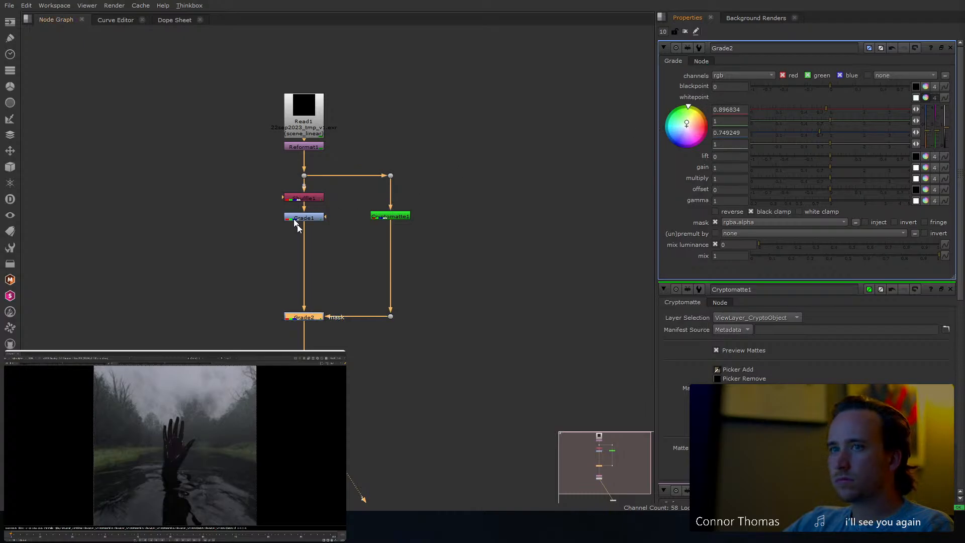
Delete the Grade2 node and compare the comp with the original Blender render.
key("Delete")
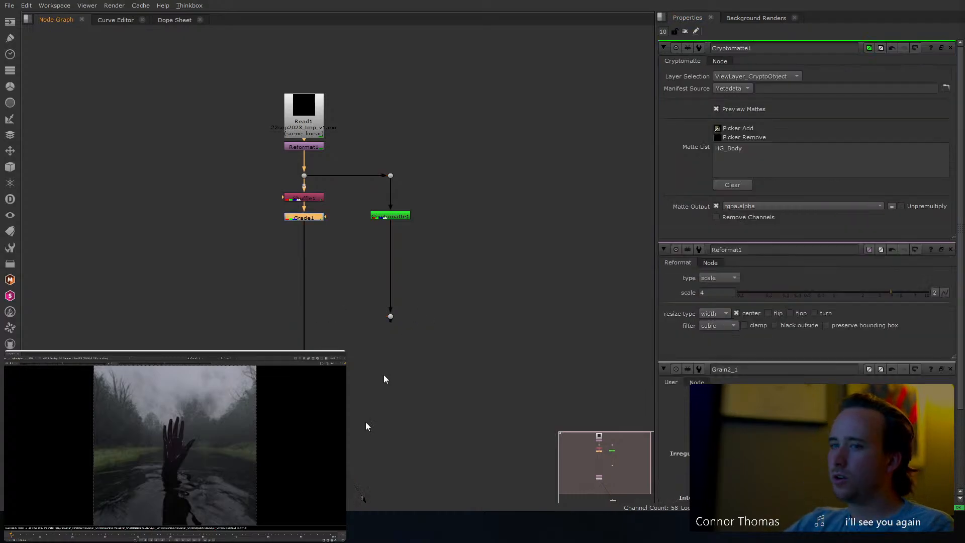
mouse_move(327, 527)
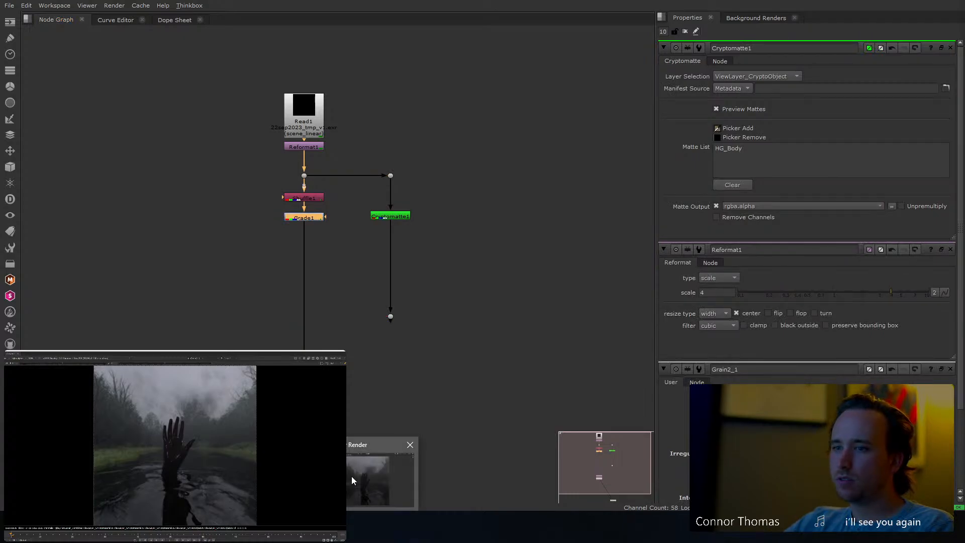
left_click(351, 475)
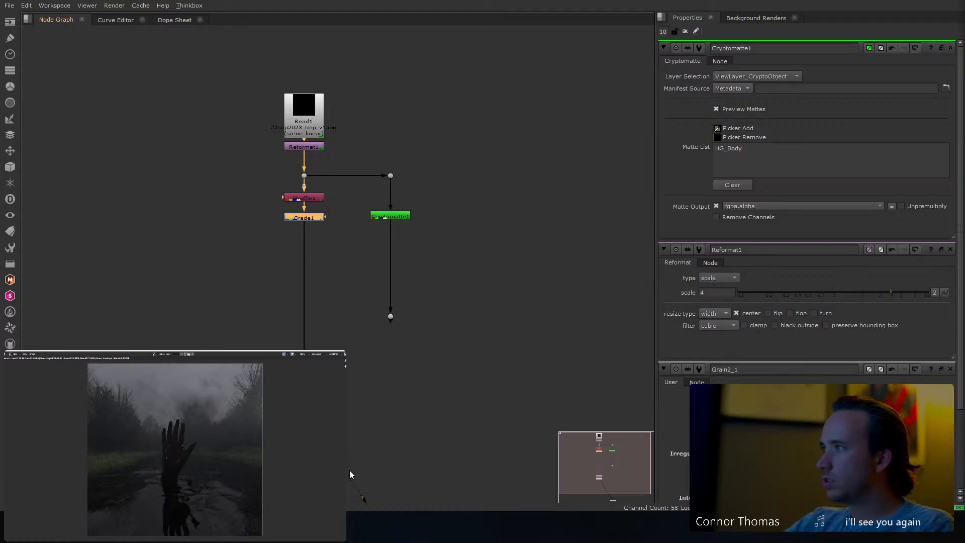
left_click(350, 475)
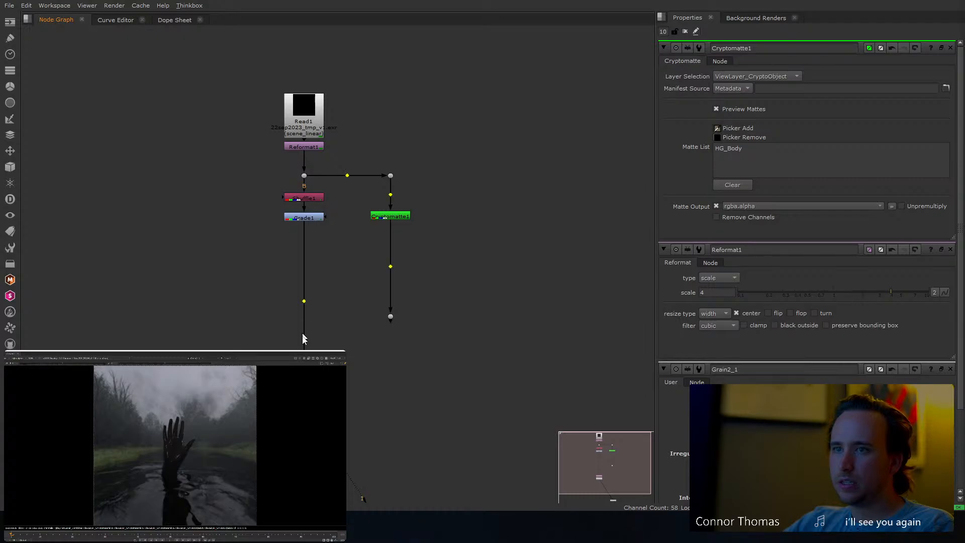
Insert a dot in the main pipe below Grade1 and add a new Grade node into the pipe beneath it.
left_click_drag(307, 305, 305, 348)
key("1")
left_click(330, 307)
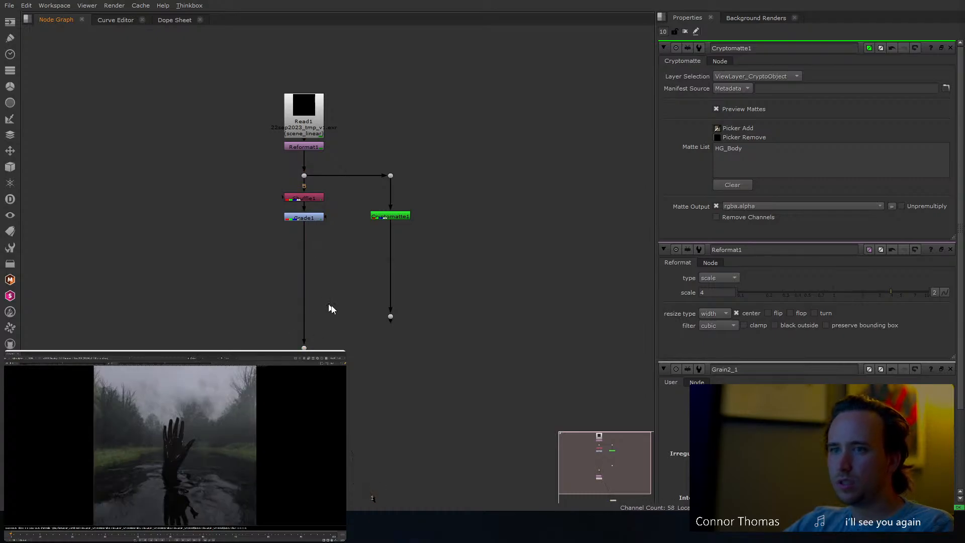
key("Tab")
type("gra")
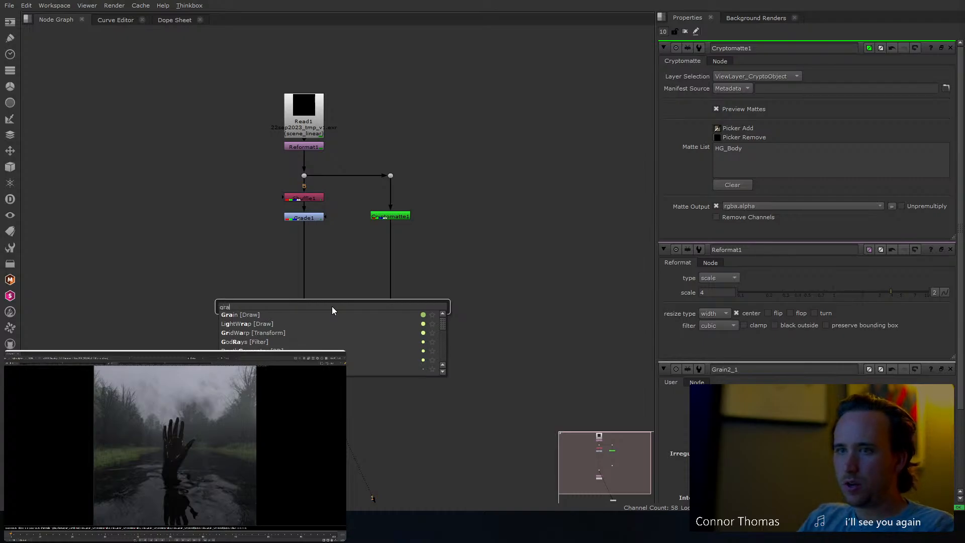
key("Down")
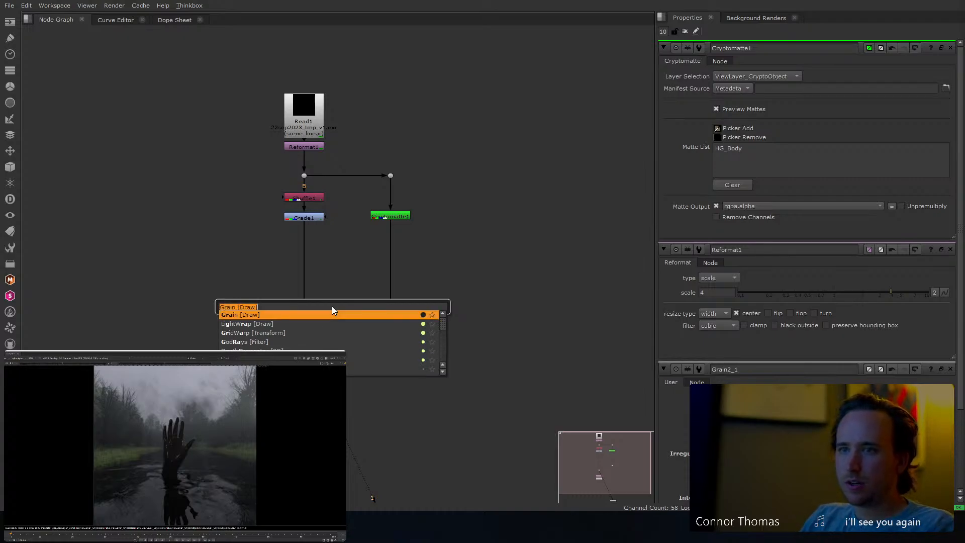
type("d")
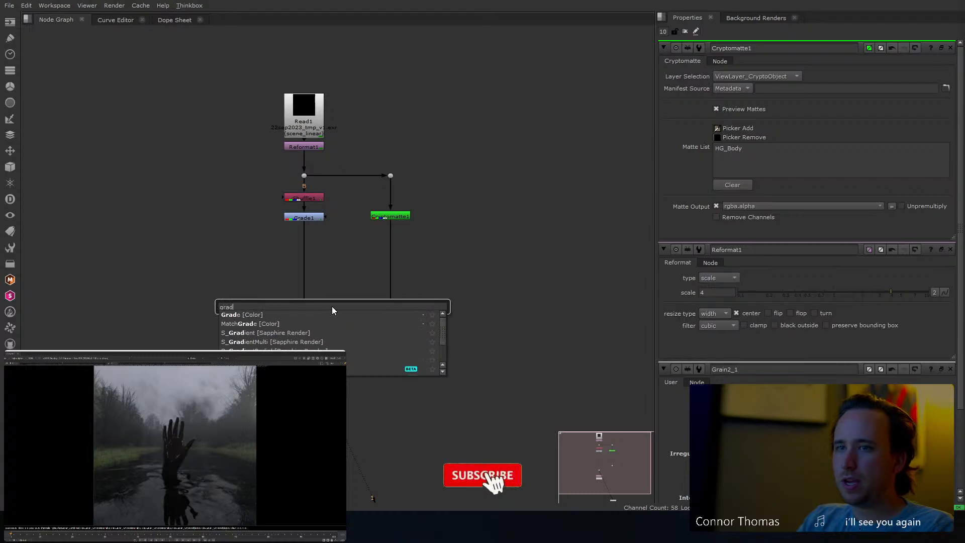
key("Return")
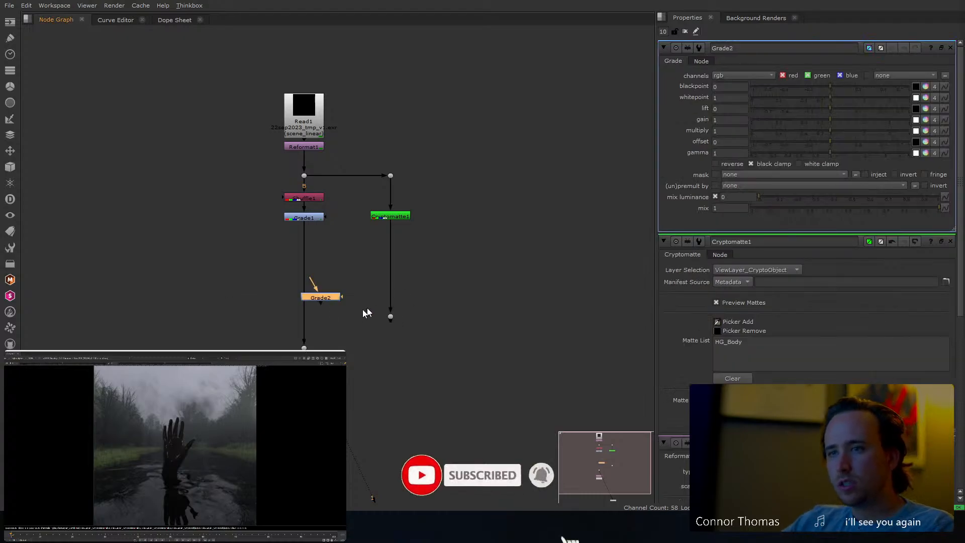
left_click_drag(317, 303, 304, 392)
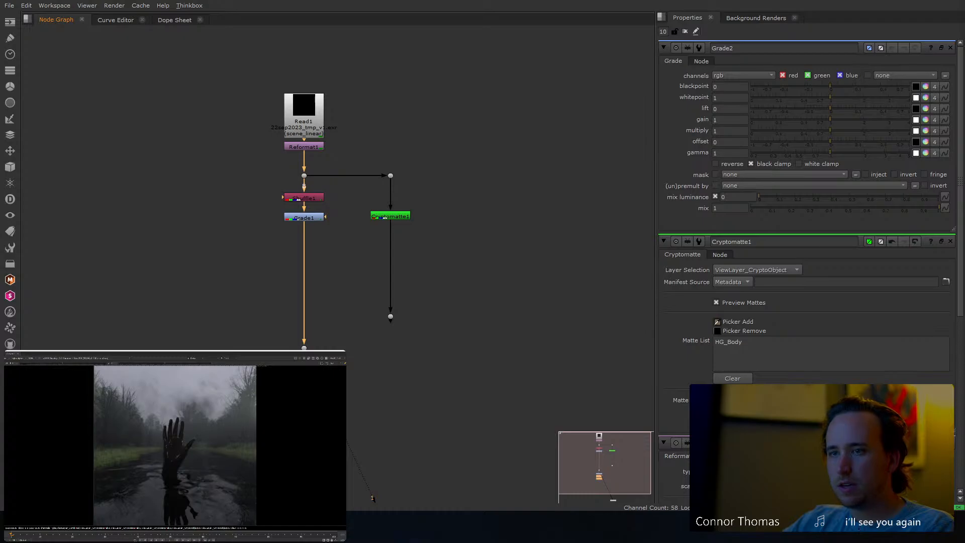
Add a Roto node beside the new Grade, feeding its bg from the main-pipe dot and its output into the Grade's mask.
left_click(364, 372)
key("Tab")
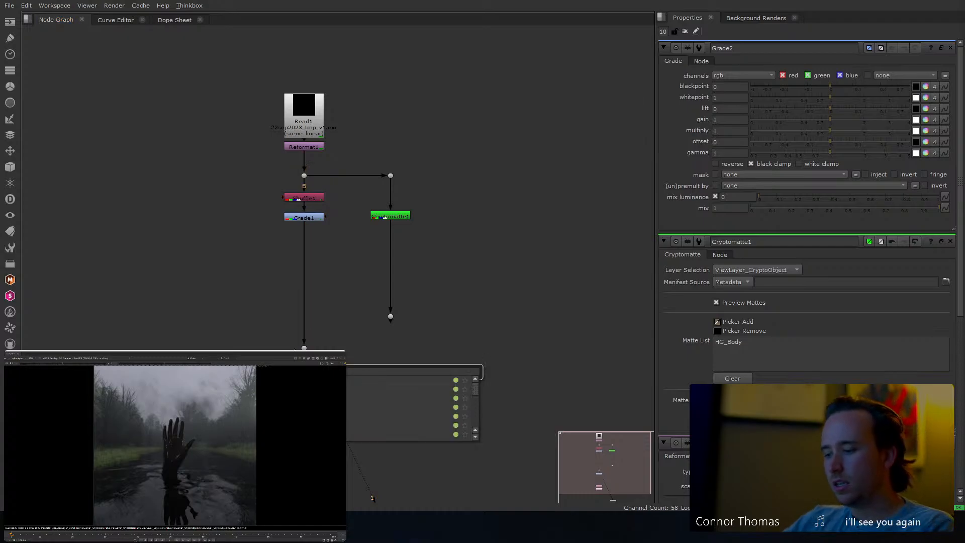
left_click(338, 341)
key("o")
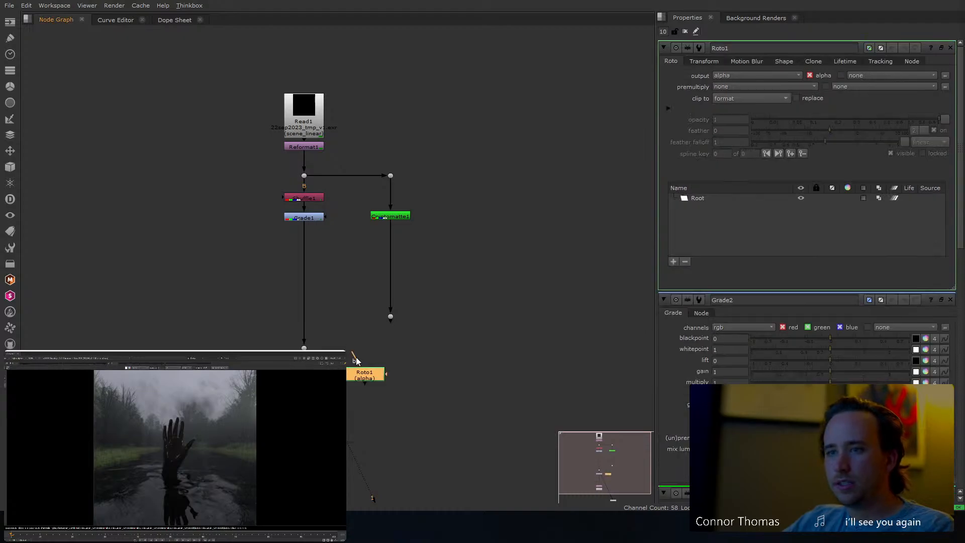
left_click(358, 373)
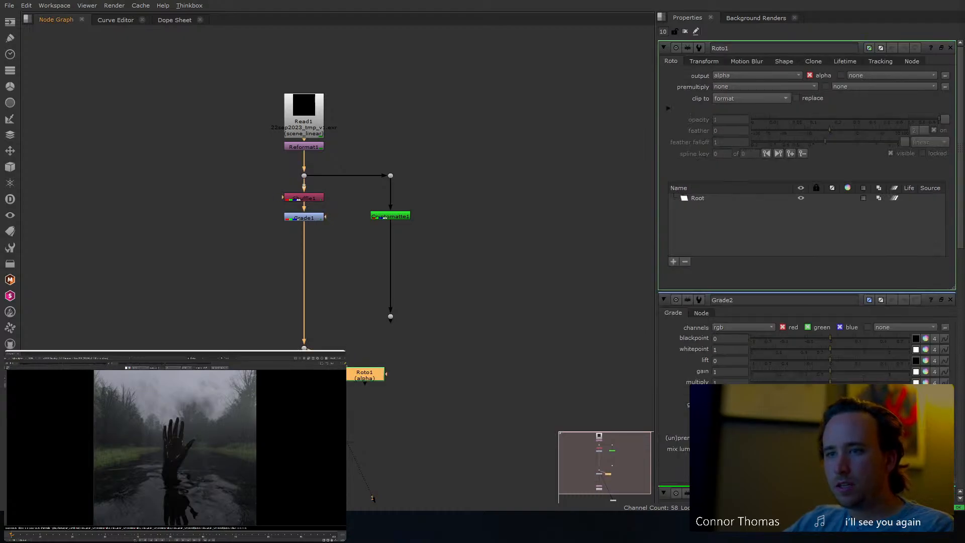
left_click_drag(354, 378, 379, 378)
Draw a closed Bezier shape with a curved upper edge across the water around the hand, extending well beyond the frame below and at both sides.
scroll(94, 459, "down", 3)
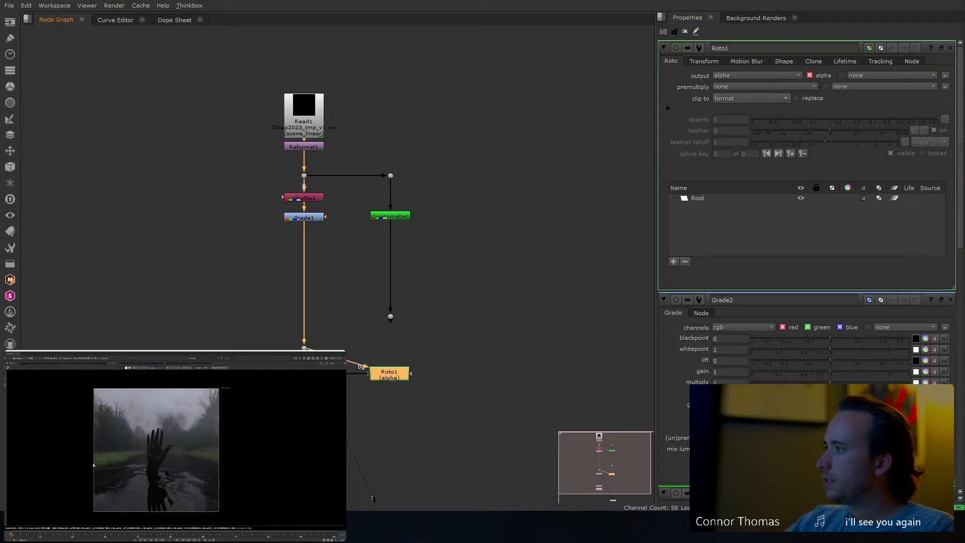
left_click(66, 457)
left_click(88, 476)
left_click(124, 486)
left_click(160, 487)
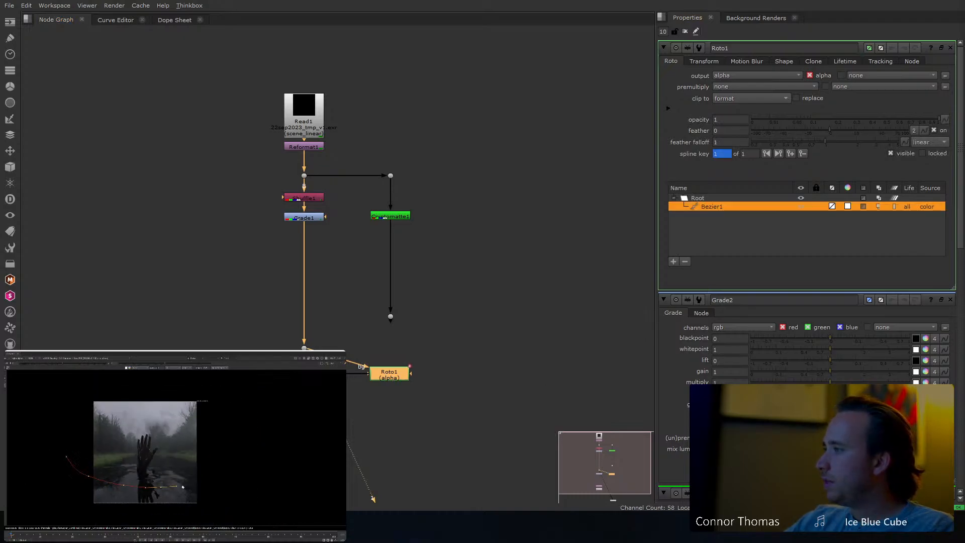
left_click(230, 458)
left_click(260, 458)
middle_click_drag(265, 491, 266, 465)
scroll(266, 464, "down", 3)
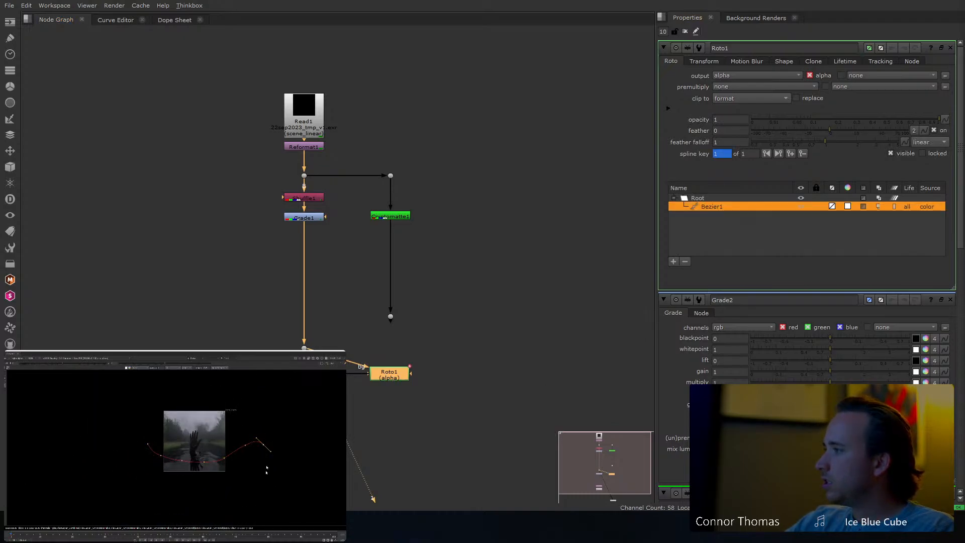
left_click(267, 489)
left_click_drag(227, 511, 119, 498)
left_click_drag(118, 473, 123, 457)
left_click(147, 445)
Align Roto1 level with the main-pipe dot and add an EdgeBlur node directly beneath it.
left_click_drag(377, 381, 378, 354)
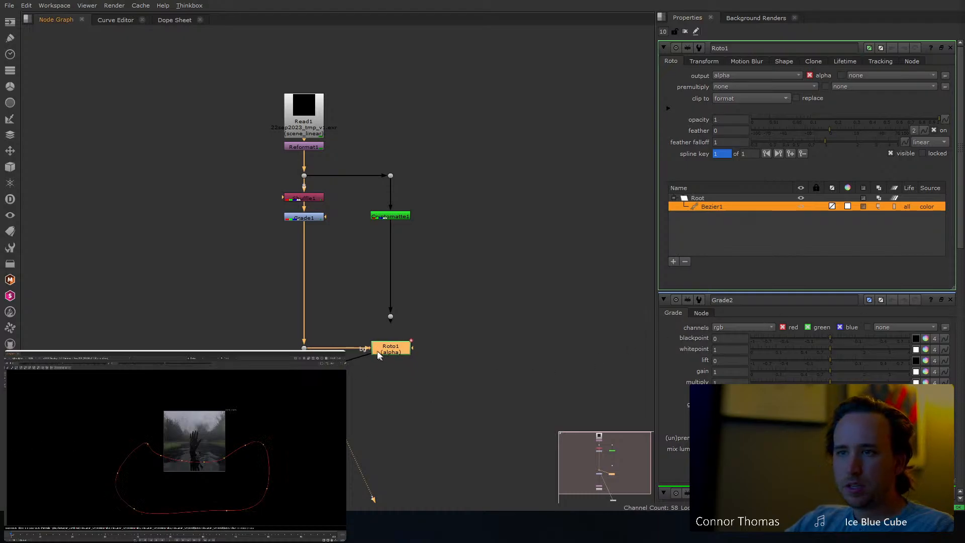
key("Tab")
type("edgeb")
key("Return")
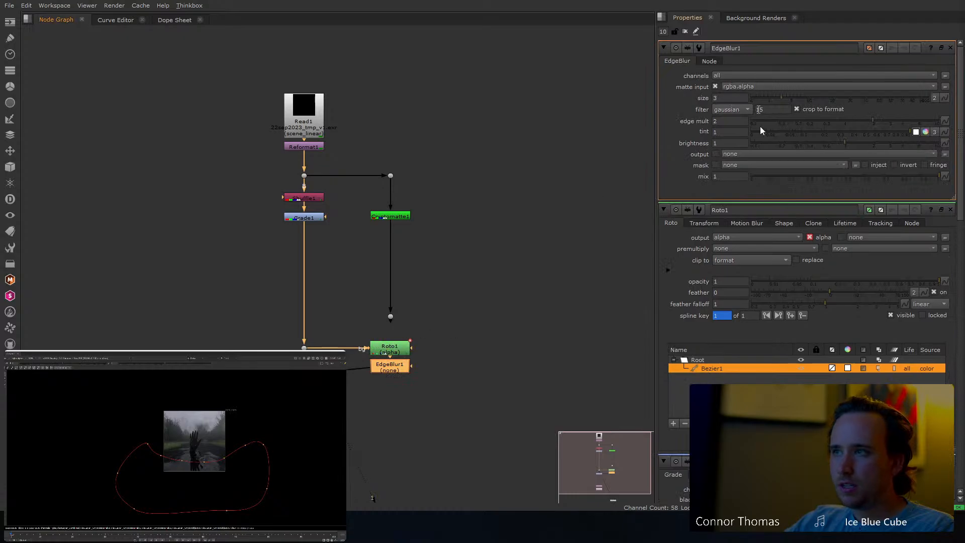
Set Roto1's premultiply to rgba and EdgeBlur1's size to 95.
left_click(722, 249)
left_click(731, 279)
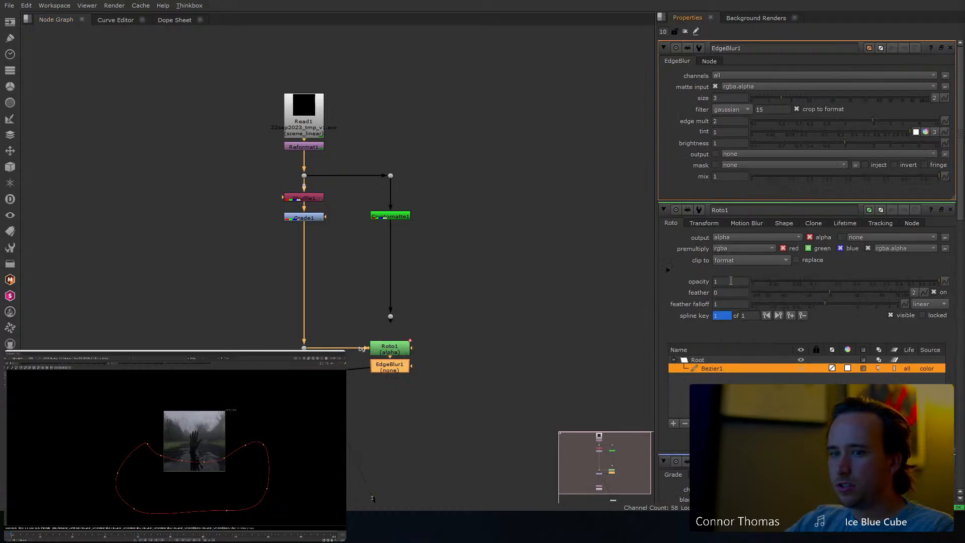
double_click(388, 349)
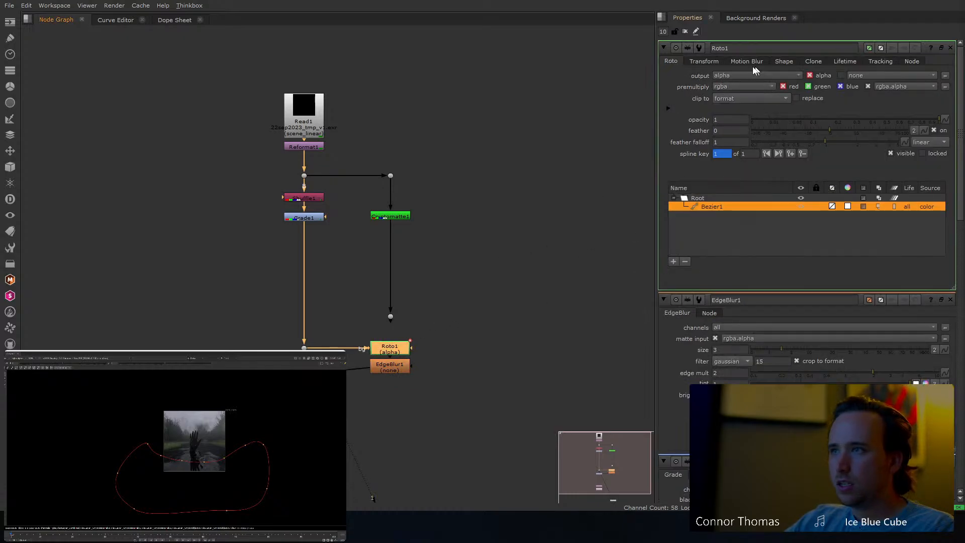
double_click(396, 368)
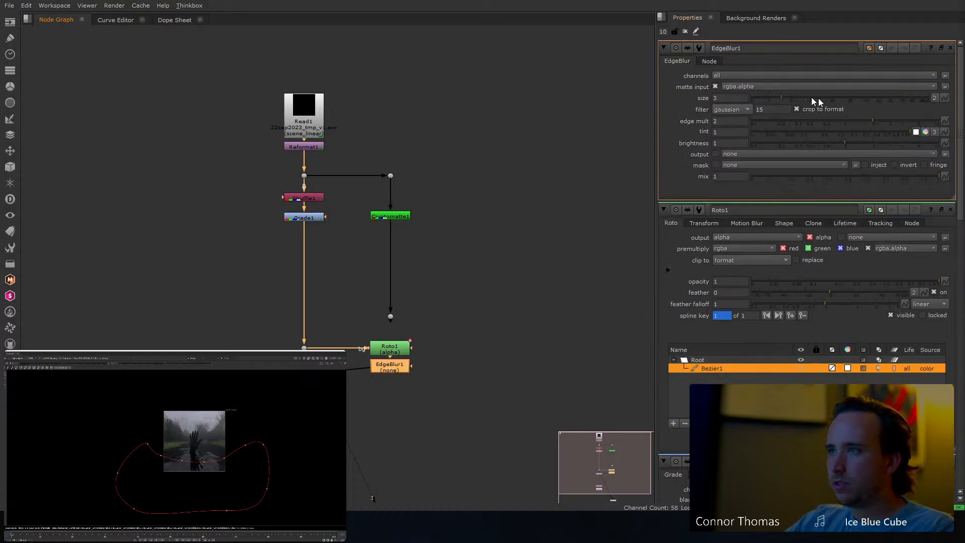
left_click_drag(817, 100, 920, 99)
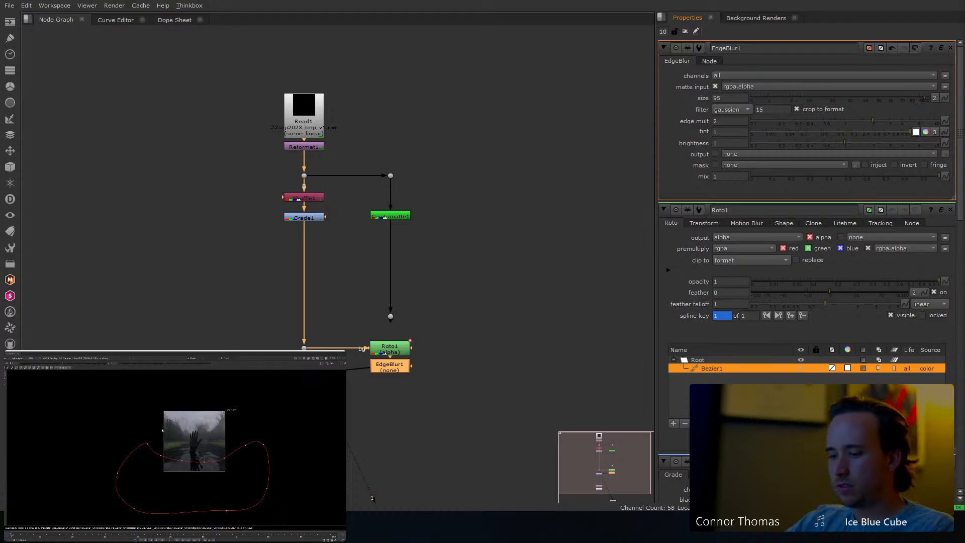
Clear the open node settings and raise the whitepoint of the roto-masked Grade2 to 3.55.
key("f")
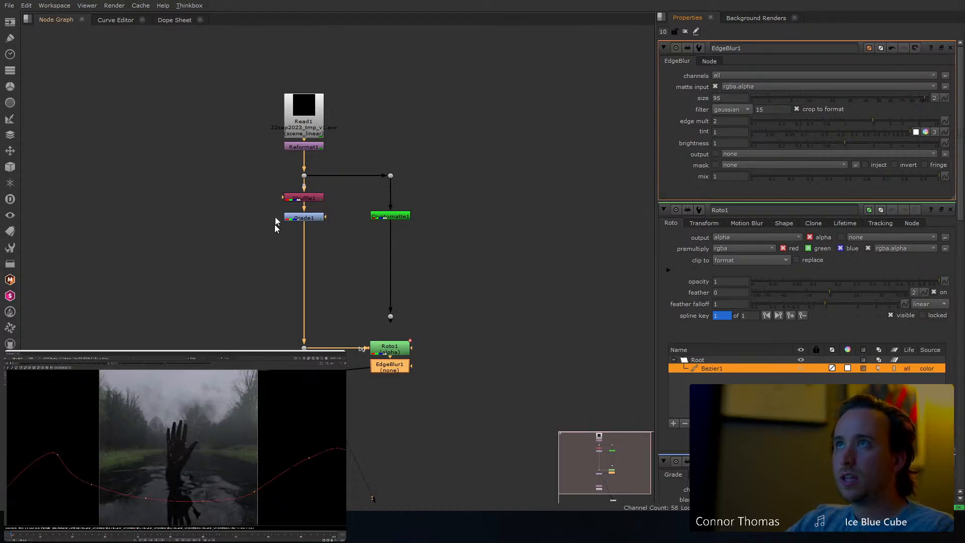
left_click(686, 31)
key("g")
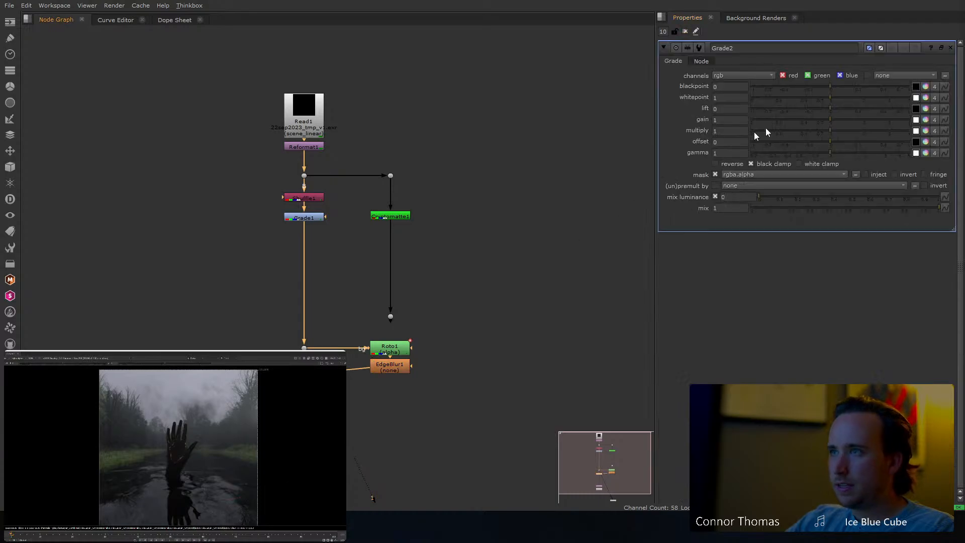
left_click_drag(845, 98, 853, 97)
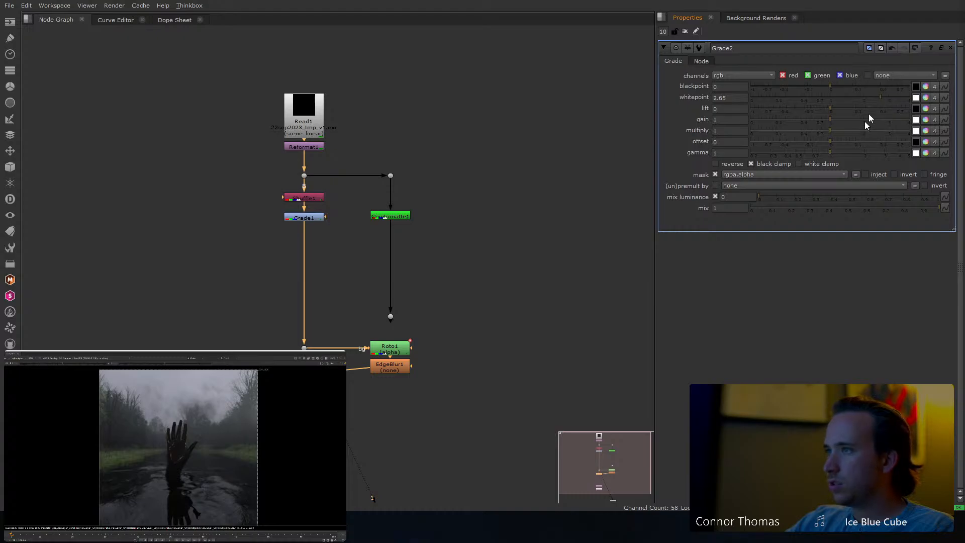
left_click_drag(895, 98, 897, 100)
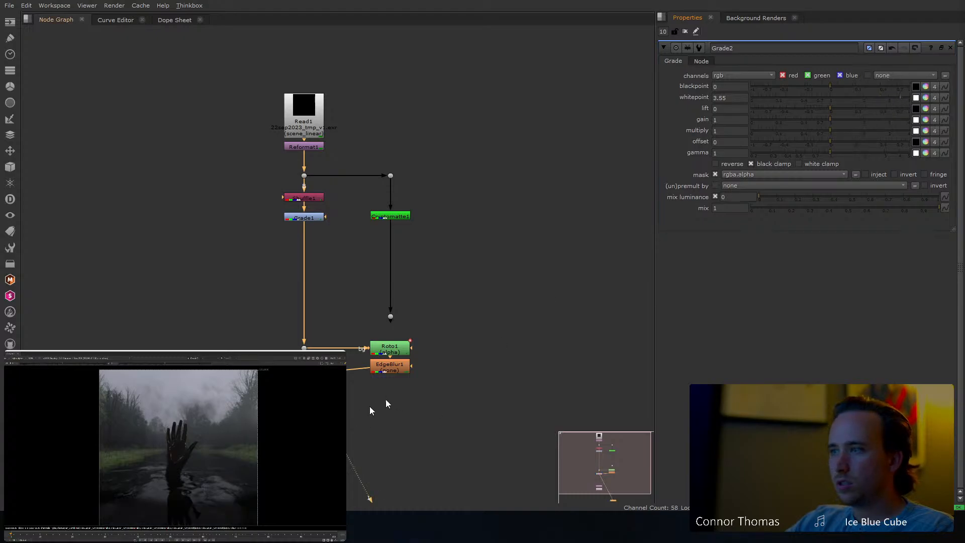
Set EdgeBlur1's size to 600, trying 300 and 500 first, and close all open node settings.
double_click(390, 367)
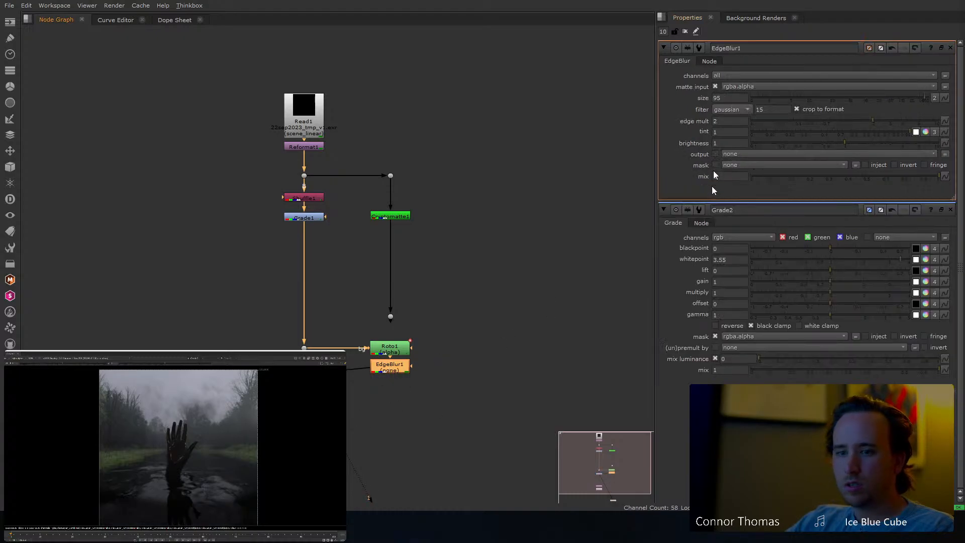
left_click_drag(741, 96, 534, 73)
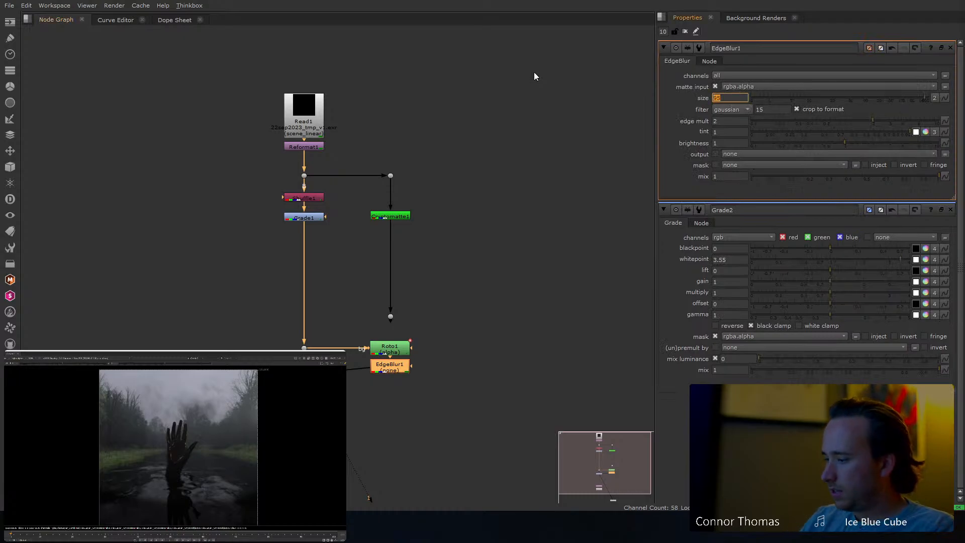
type("300")
key("Return")
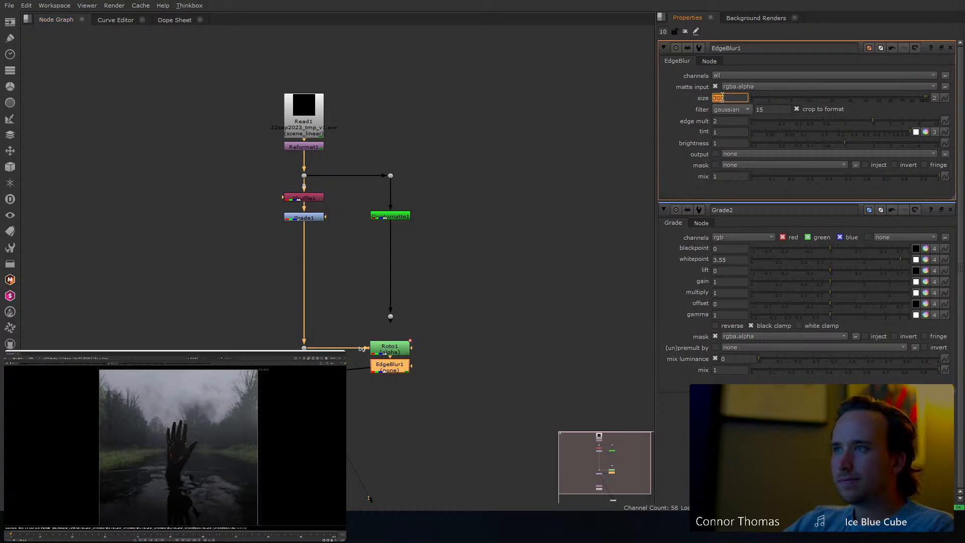
type("500")
key("Return")
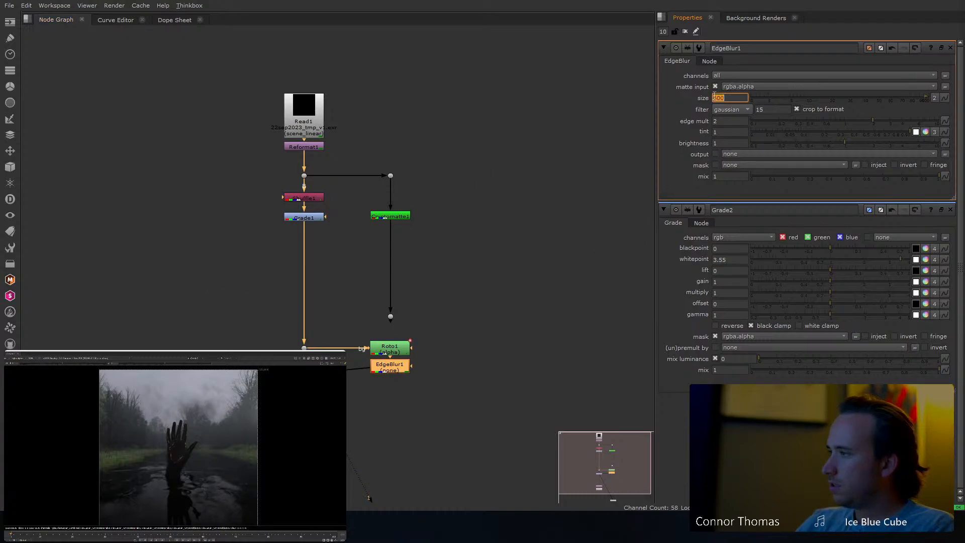
type("600")
key("Return")
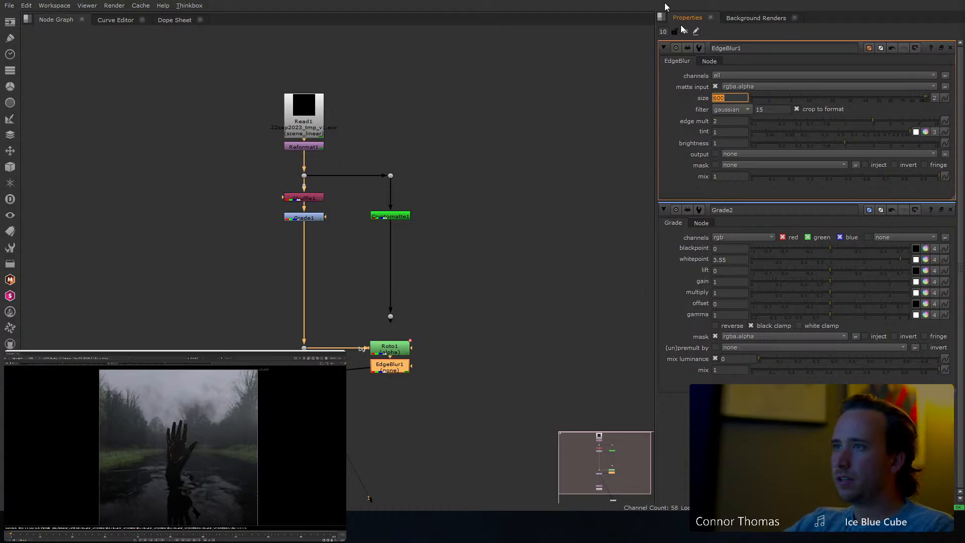
left_click(685, 32)
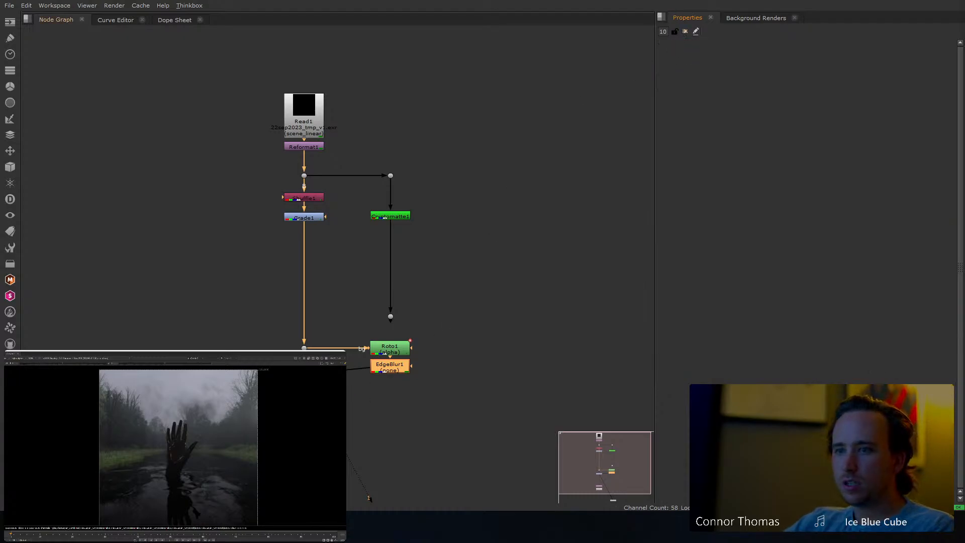
Toggle Grade2 off and on to compare the water with and without the masked grade.
left_click(304, 371)
key("d")
key("d")
key("d")
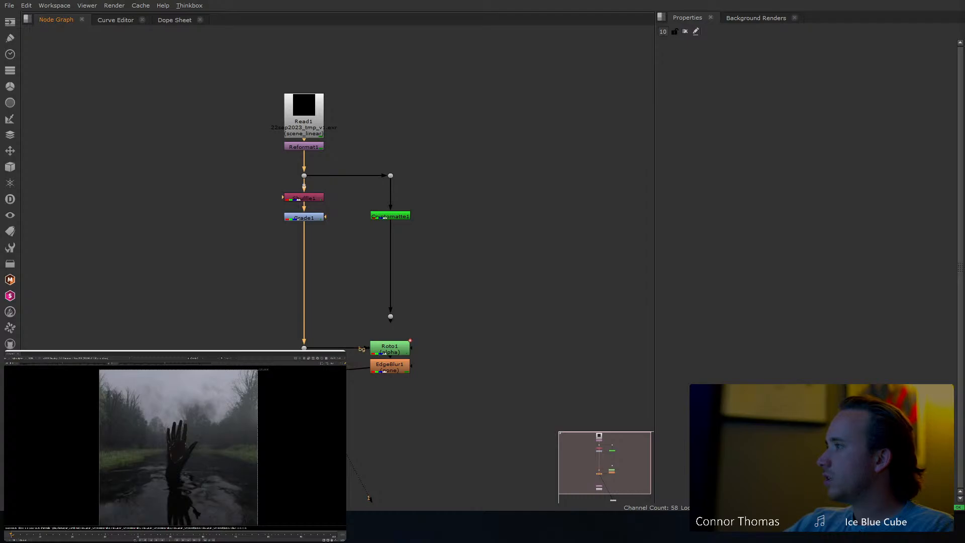
key("d")
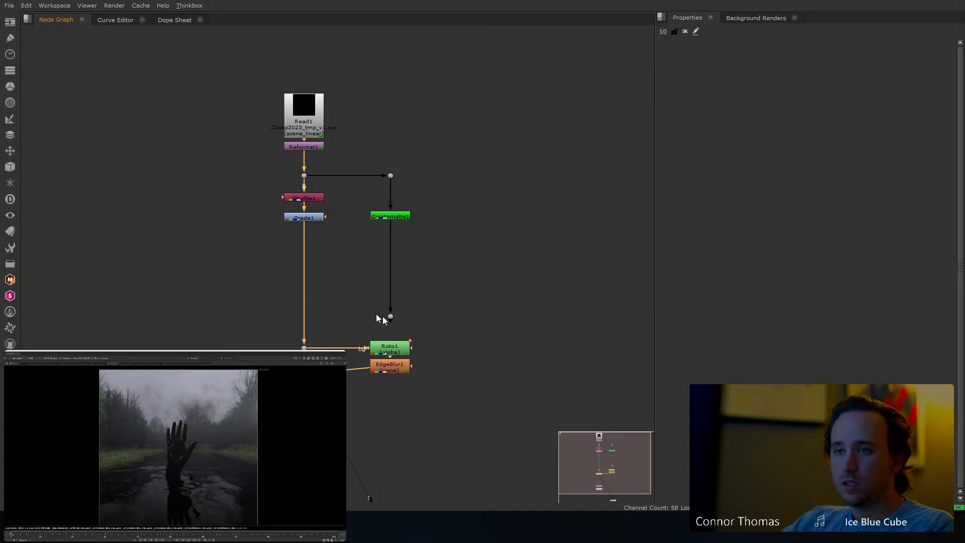
Raise the dot below the Cryptomatte and insert a Saturation node level with it in the main pipe, masked by that dot.
left_click_drag(391, 316, 391, 288)
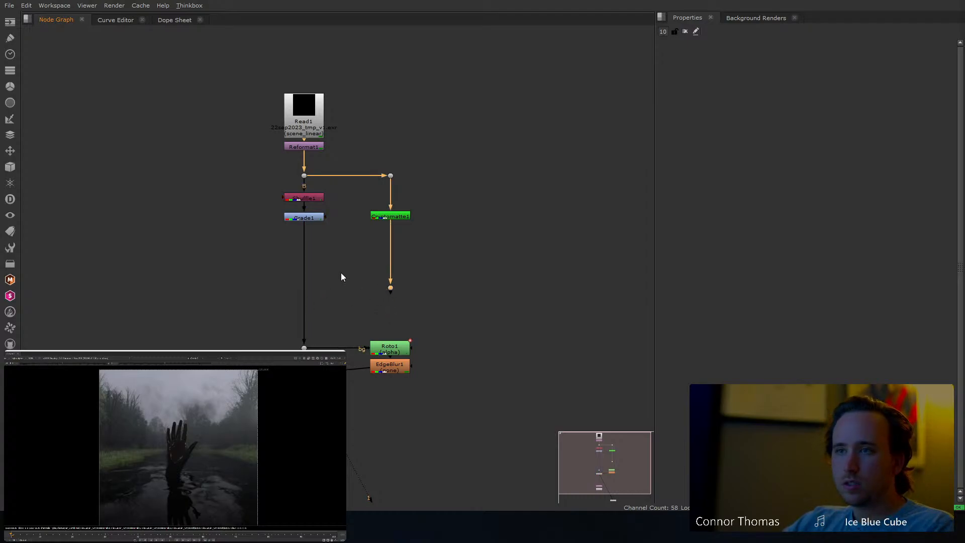
key("Tab")
type("sat")
key("Return")
left_click_drag(336, 275, 392, 287)
left_click(392, 288)
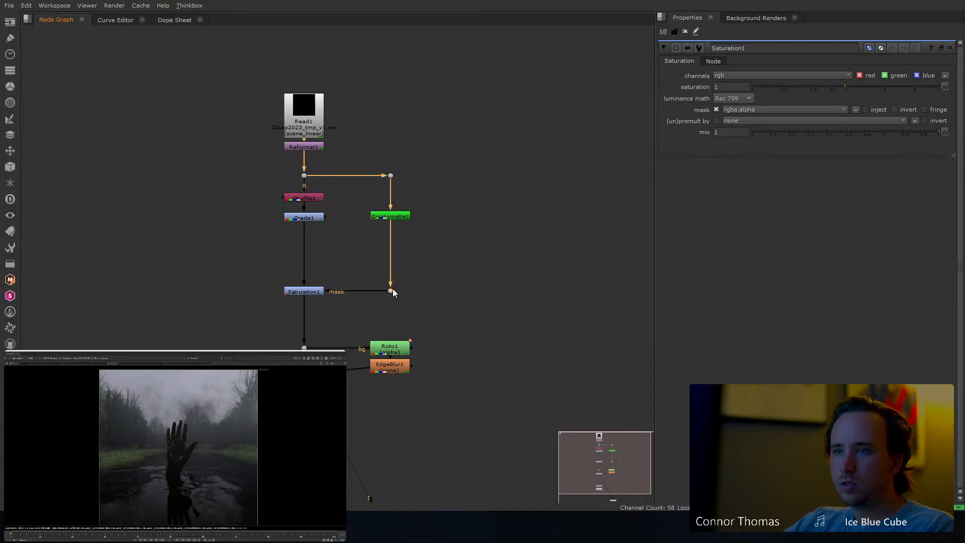
Set Saturation1's saturation to 0.07 and toggle the node off and on to compare the hand.
left_click(306, 292)
left_click(800, 86)
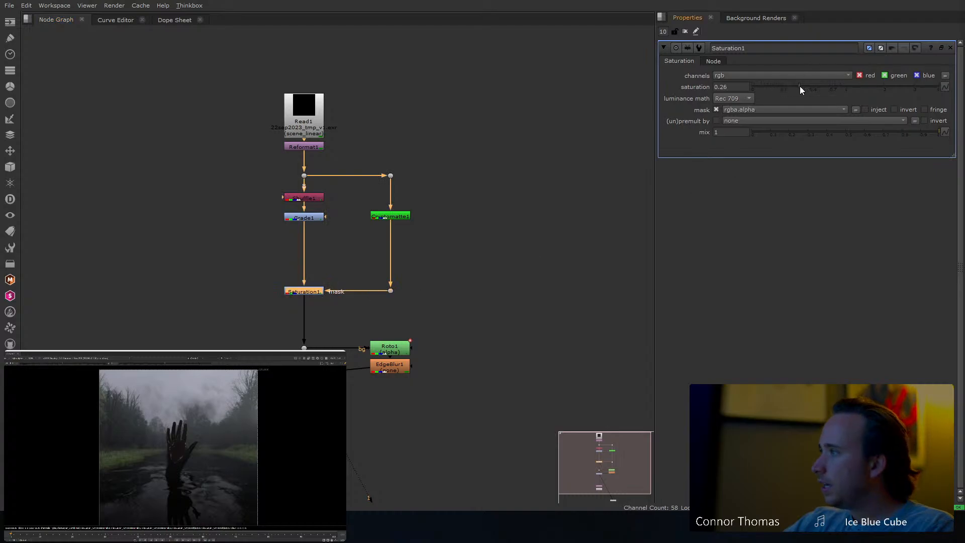
left_click(783, 90)
key("d")
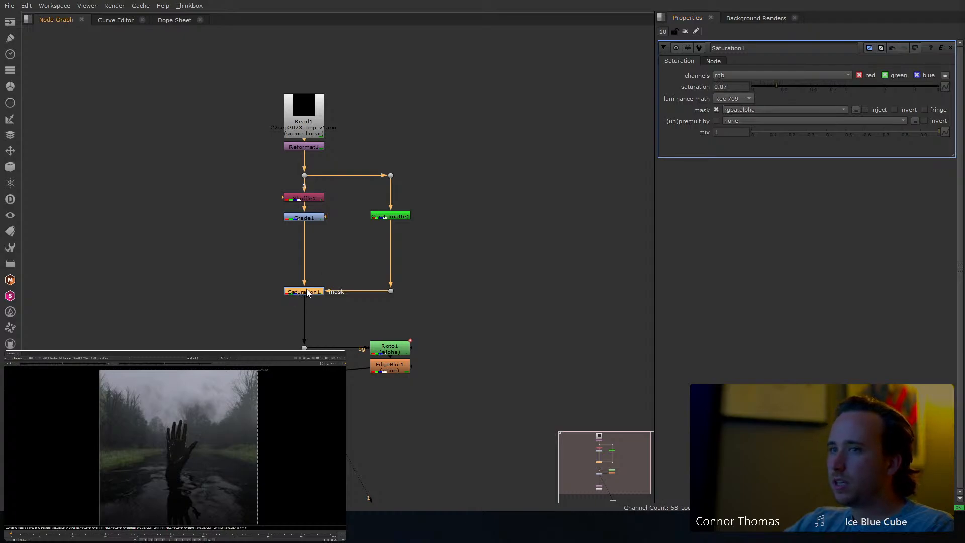
key("d")
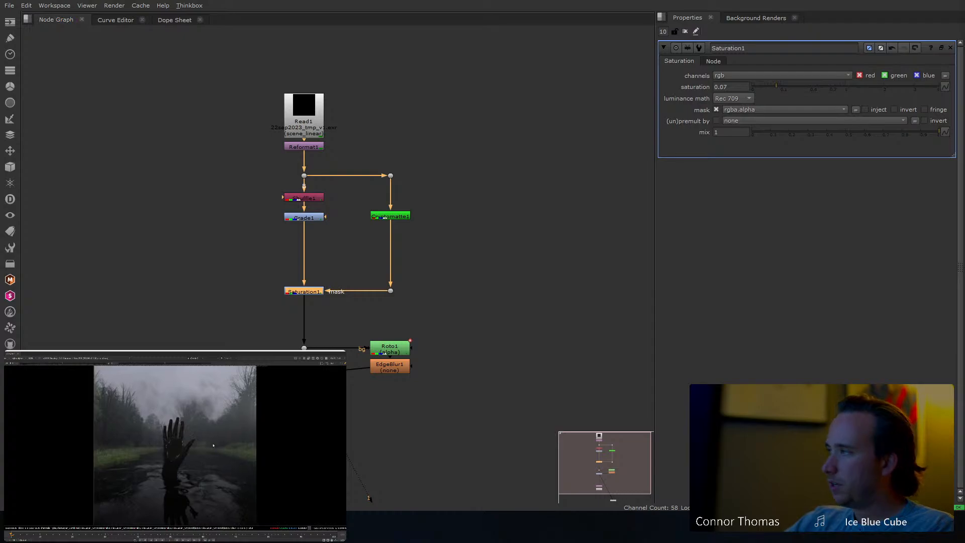
left_click(518, 171)
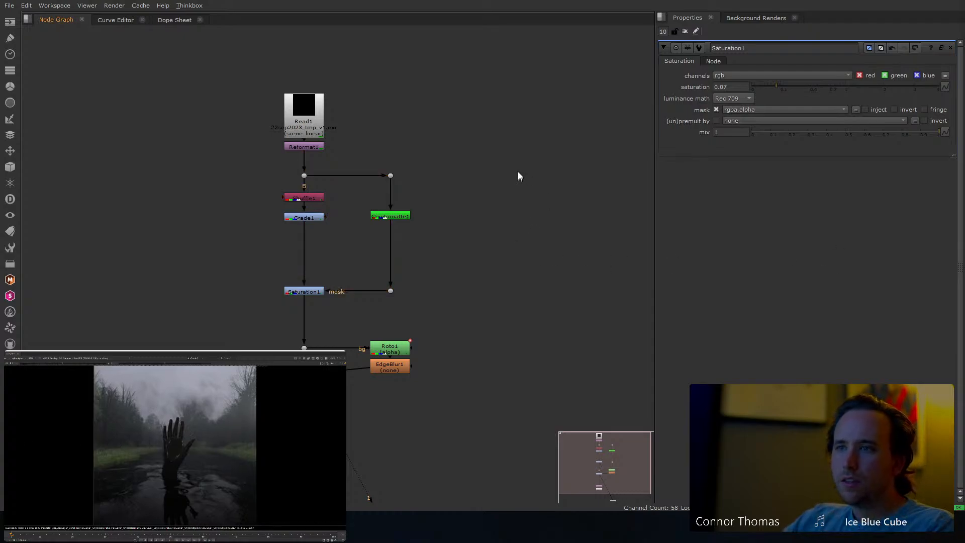
key("Tab")
type("z")
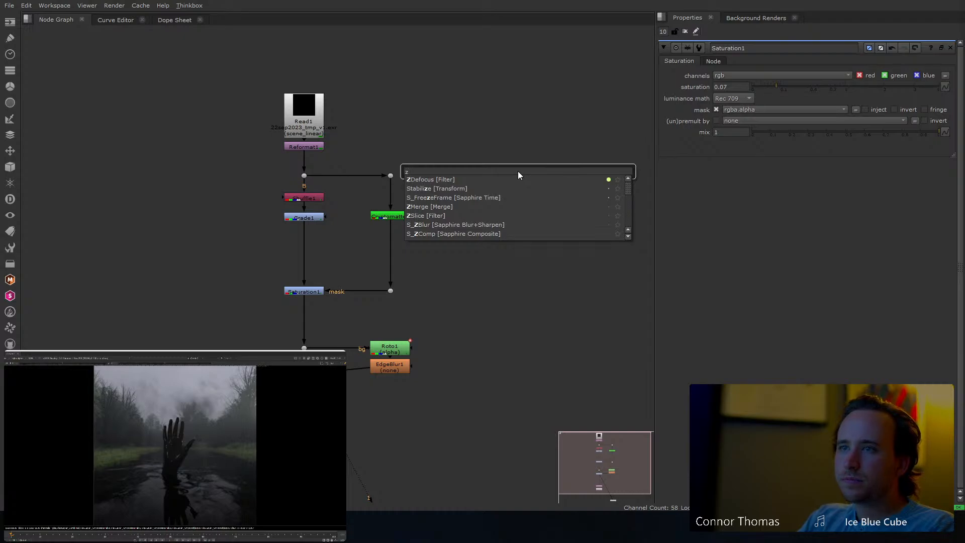
key("Escape")
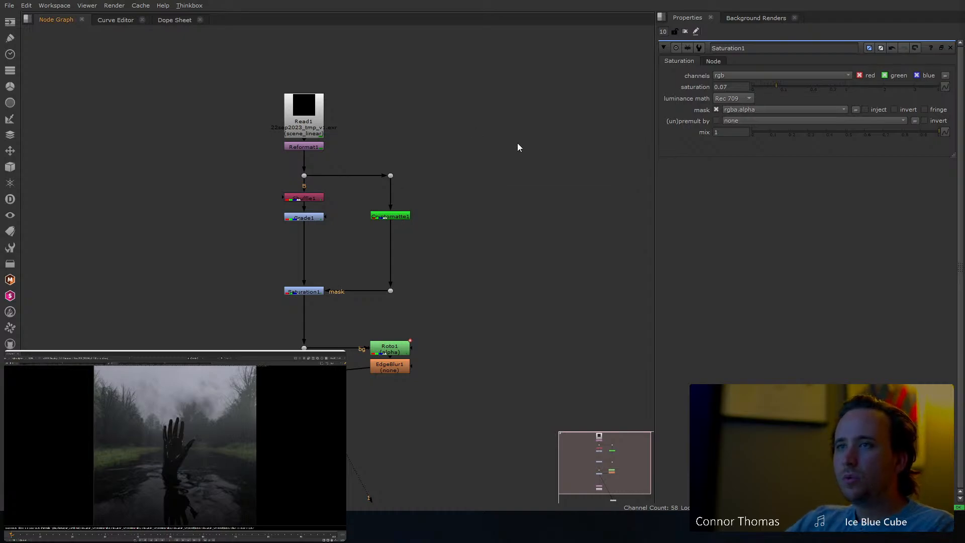
Add a Shuffle node fed from the dot above the Cryptomatte, align it level with that dot, and view it.
key("Tab")
type("shuffle")
key("Return")
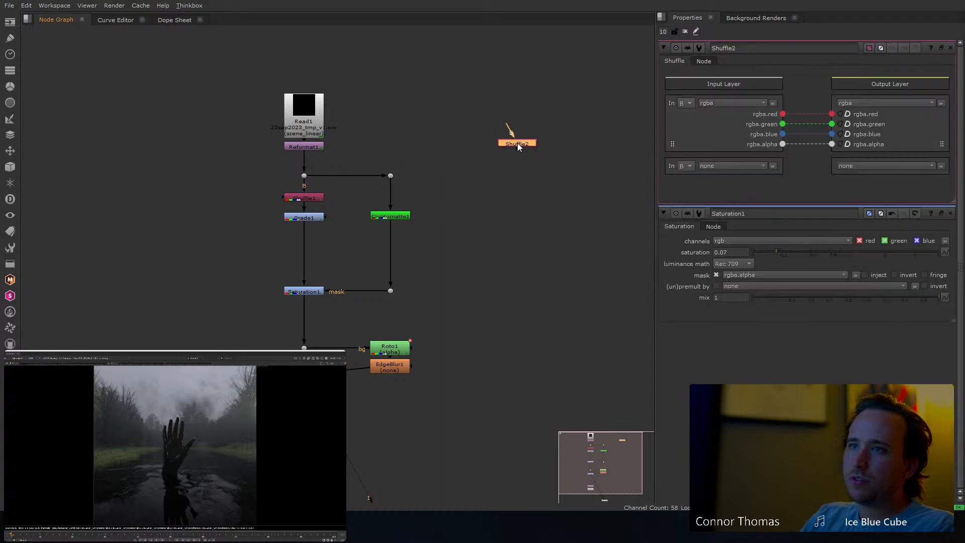
left_click_drag(502, 124, 413, 152)
left_click_drag(510, 131, 392, 179)
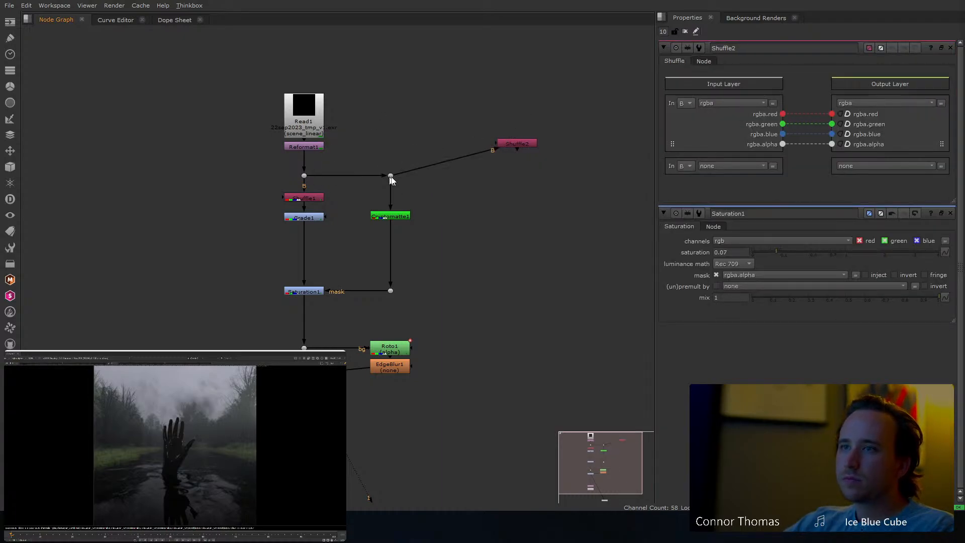
left_click_drag(511, 142, 478, 176)
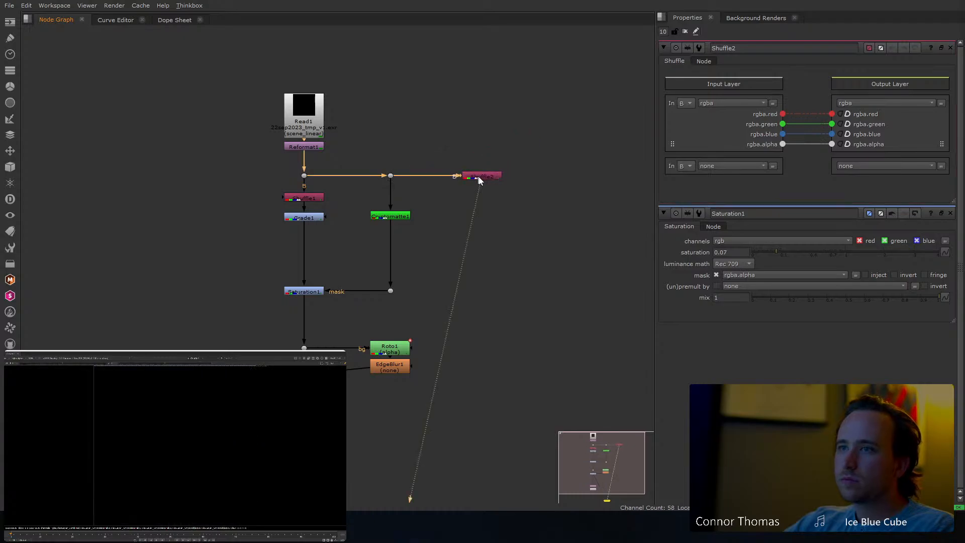
Choose ViewLayer_Mist as Shuffle2's second input layer and route its Z channel to rgba red, green and blue.
left_click(704, 167)
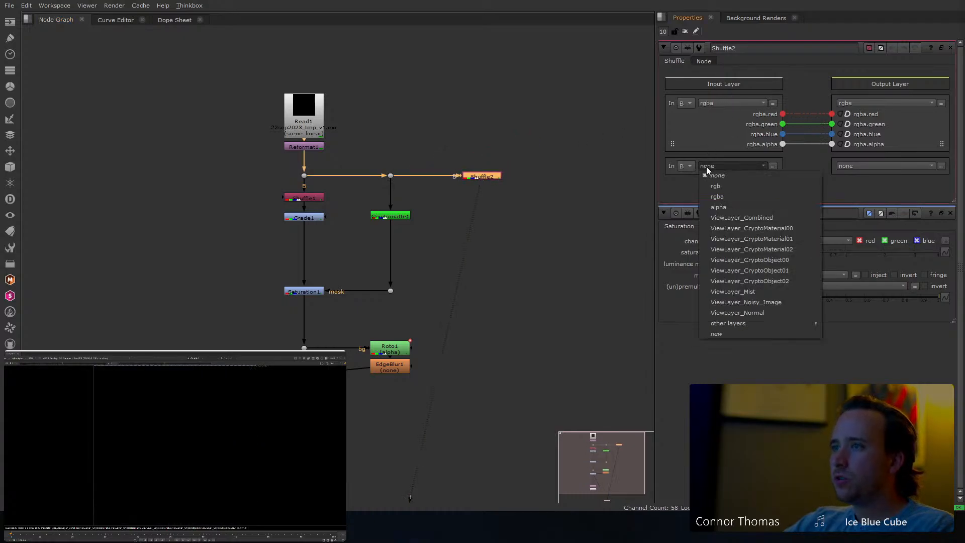
left_click(757, 290)
left_click_drag(783, 177, 832, 115)
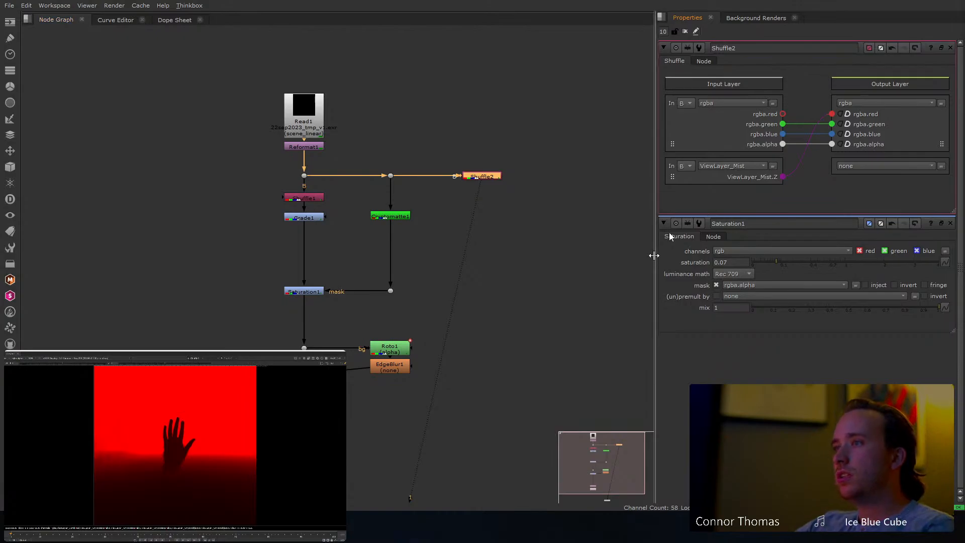
left_click_drag(783, 177, 839, 125)
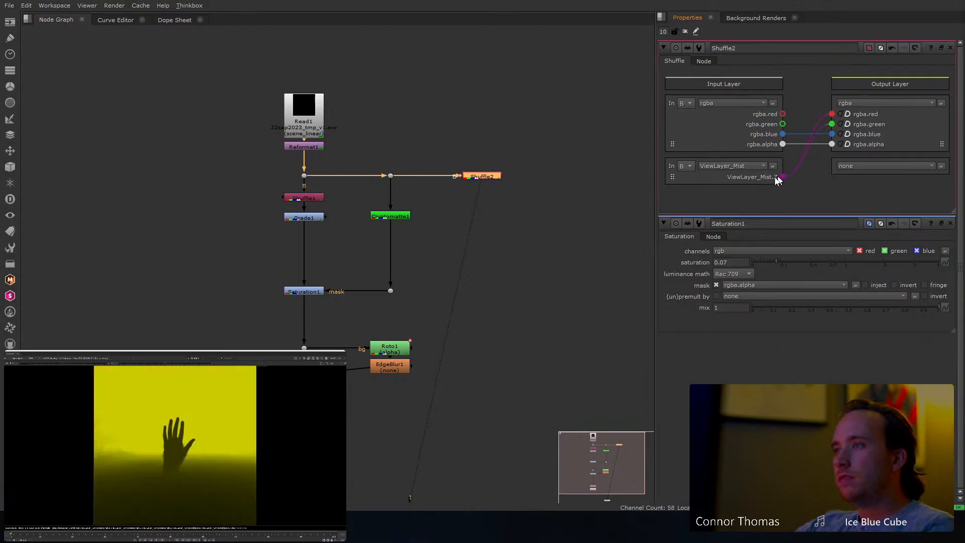
left_click_drag(783, 177, 832, 134)
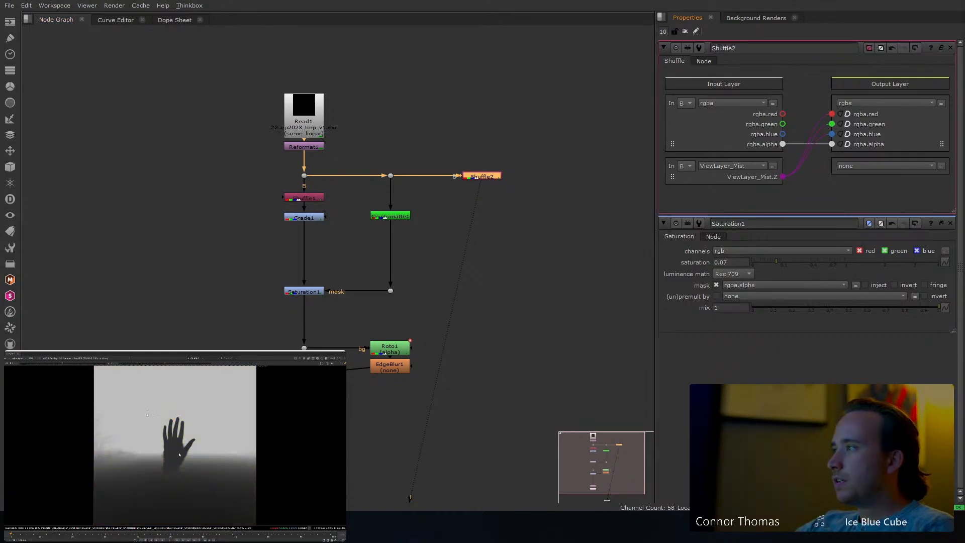
left_click(497, 262)
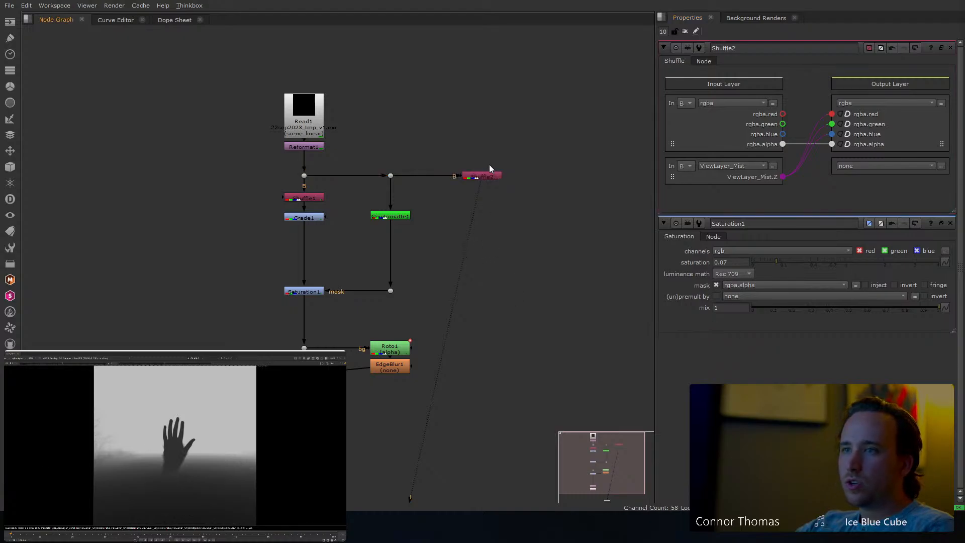
Insert a Grade node below Saturation1 and feed its mask from Shuffle2 through a right-angled dot.
left_click(311, 294)
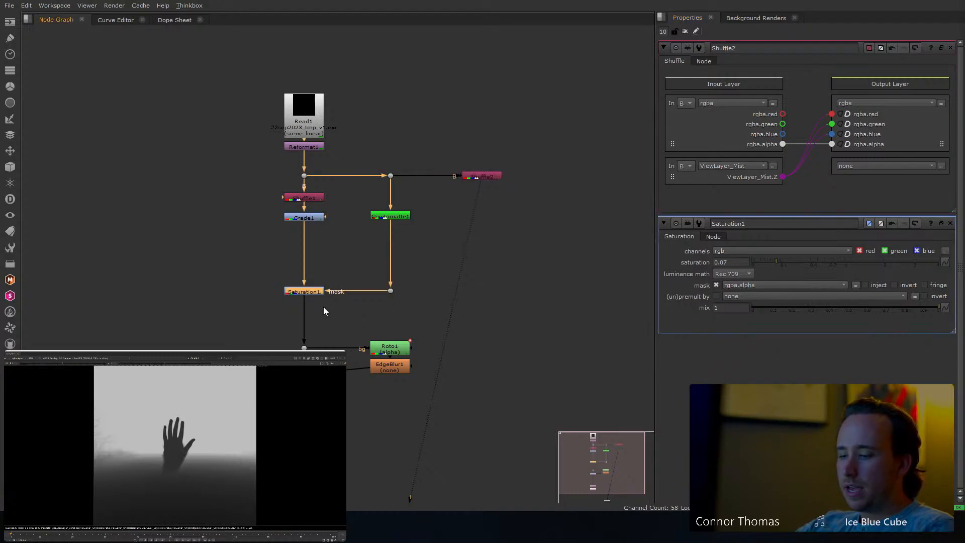
key("g")
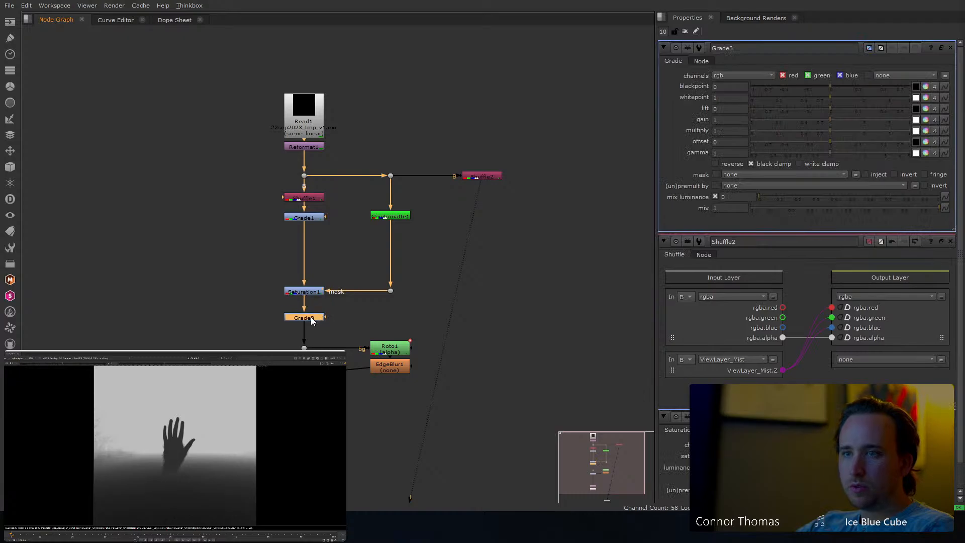
left_click_drag(327, 318, 487, 187)
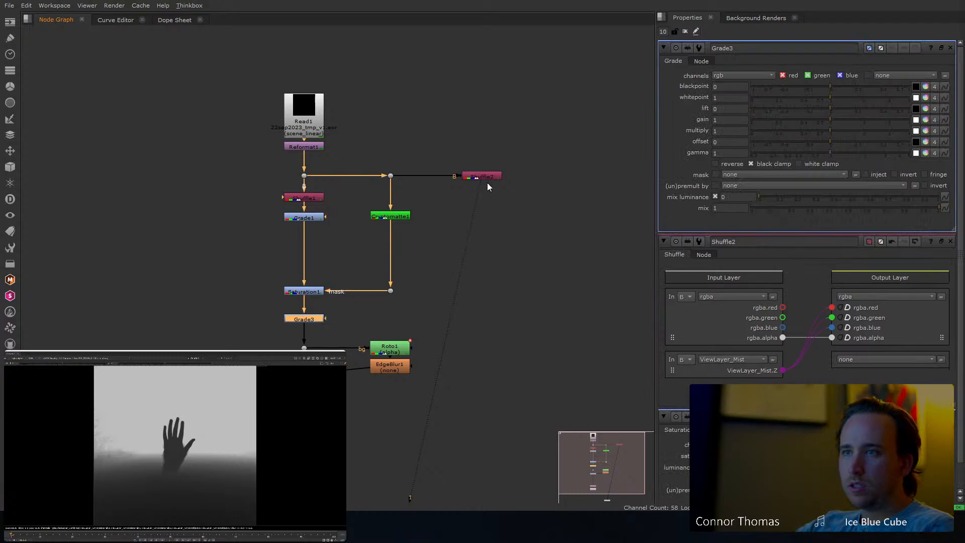
left_click_drag(358, 313, 498, 177)
left_click_drag(393, 247, 480, 321, "ctrl")
left_click(547, 278)
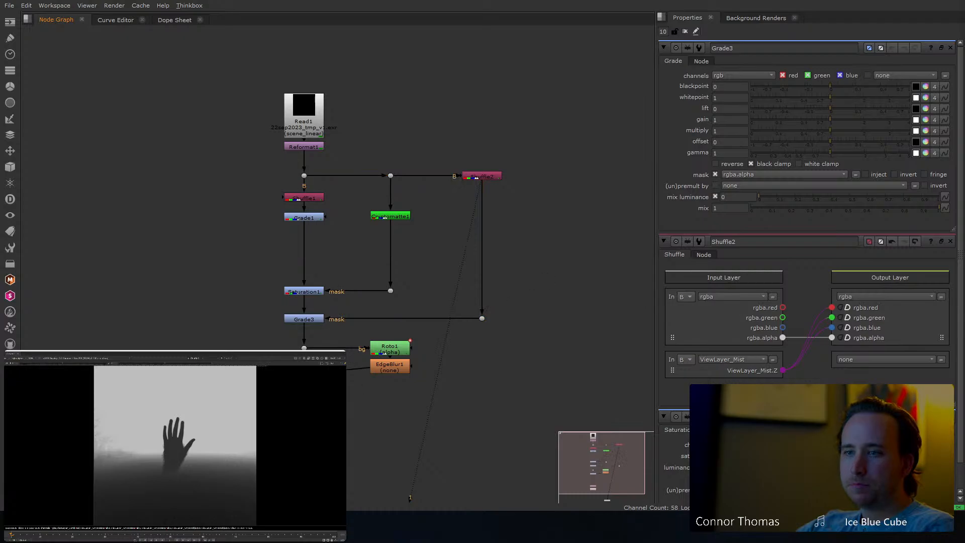
View the output at the bottom of the main pipe, followed by Grade2's output, to check the composite.
middle_click_drag(305, 477, 304, 445)
left_click(304, 445)
key("1")
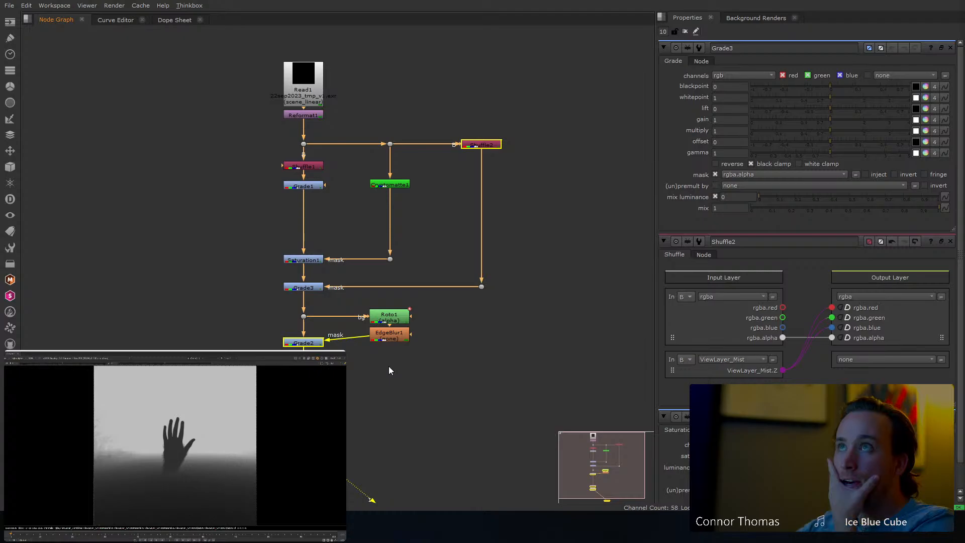
left_click(390, 371)
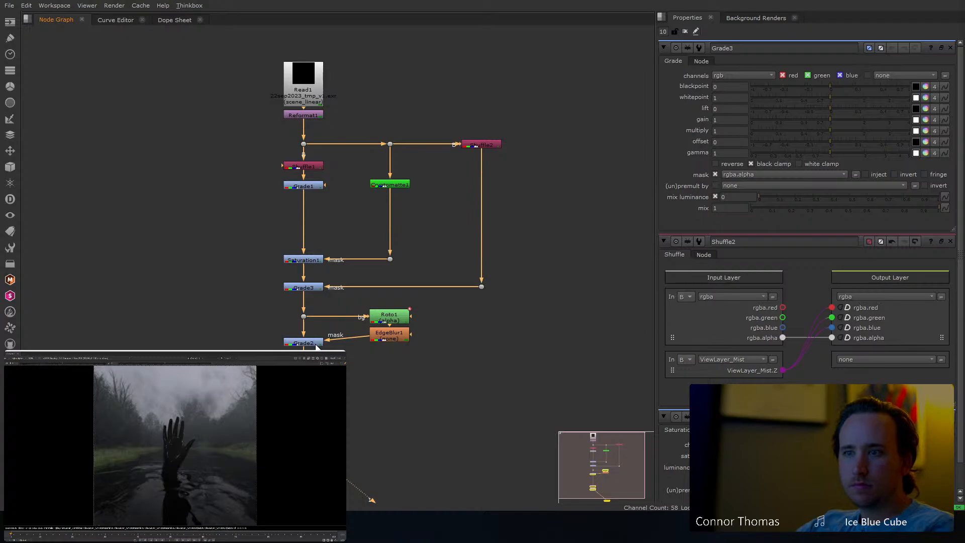
left_click(313, 344)
key("1")
left_click(350, 391)
middle_click_drag(359, 390, 354, 349)
left_click_drag(262, 361, 354, 438)
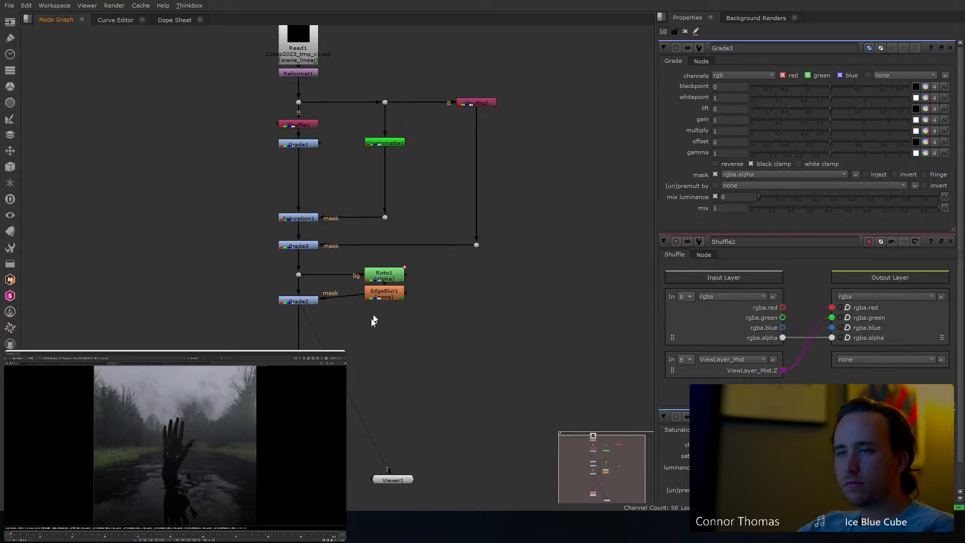
Set Grade3's whitepoint to 0.45.
scroll(369, 327, "up", 3)
middle_click_drag(360, 335, 360, 372)
left_click(269, 260)
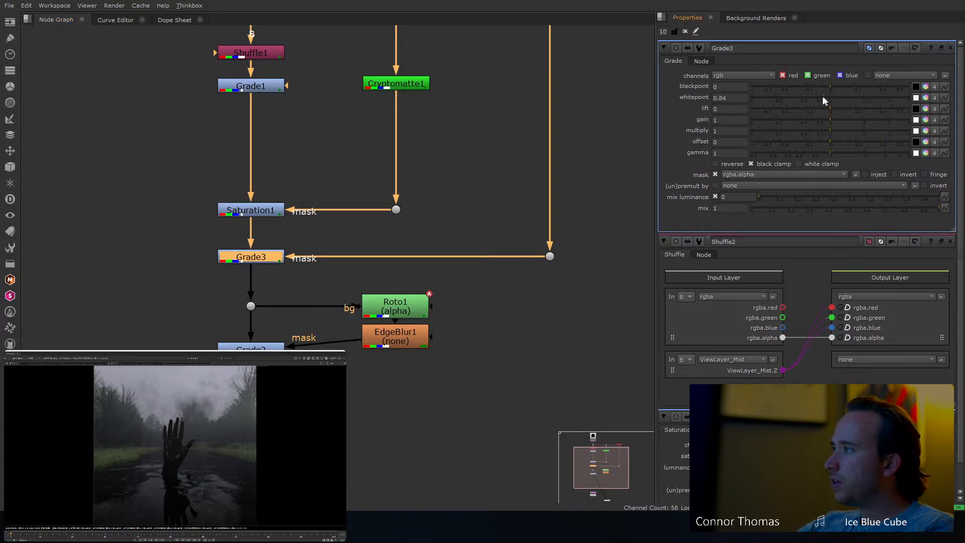
left_click_drag(824, 97, 804, 104)
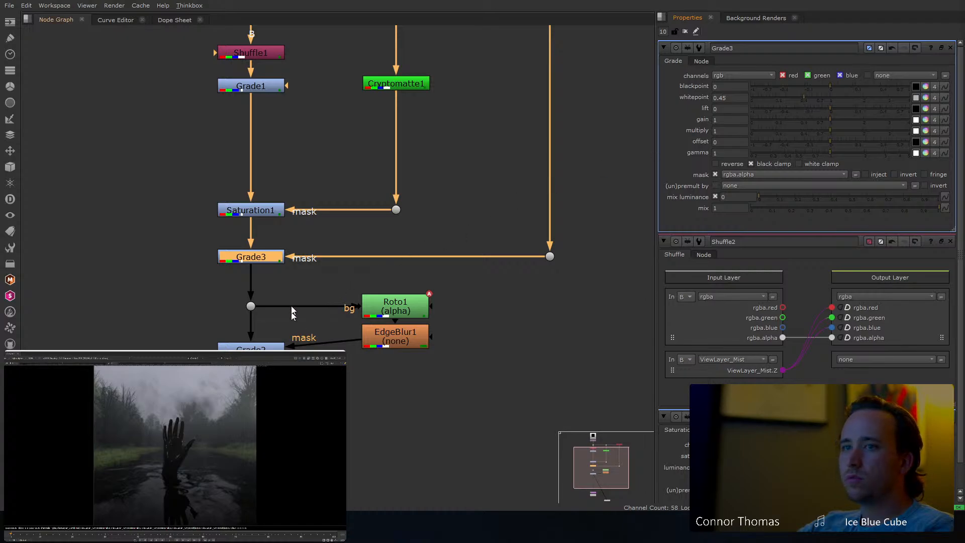
View Shuffle2's mist mask, followed by Grade3's output, to check what the mask affects.
middle_click_drag(372, 218, 387, 320)
scroll(395, 312, "down", 3)
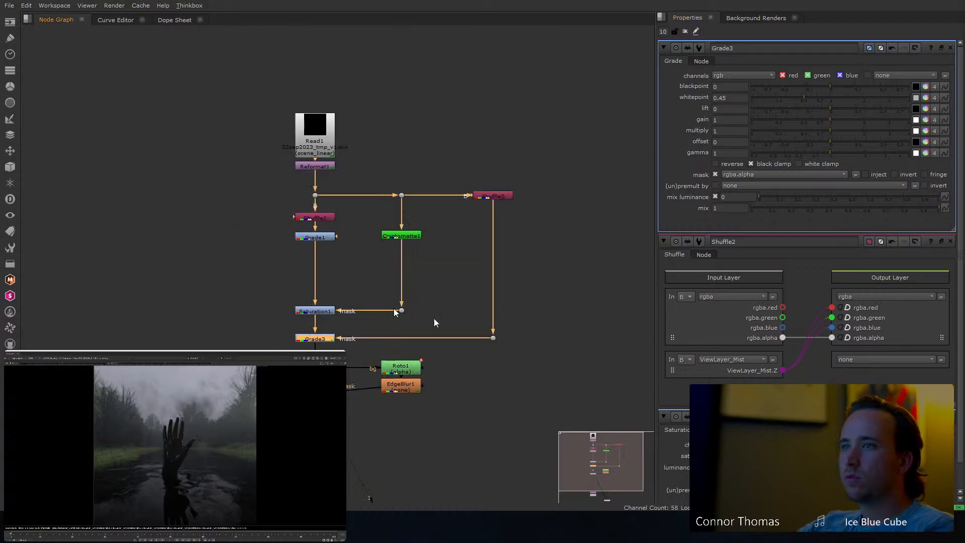
left_click(496, 197)
key("1")
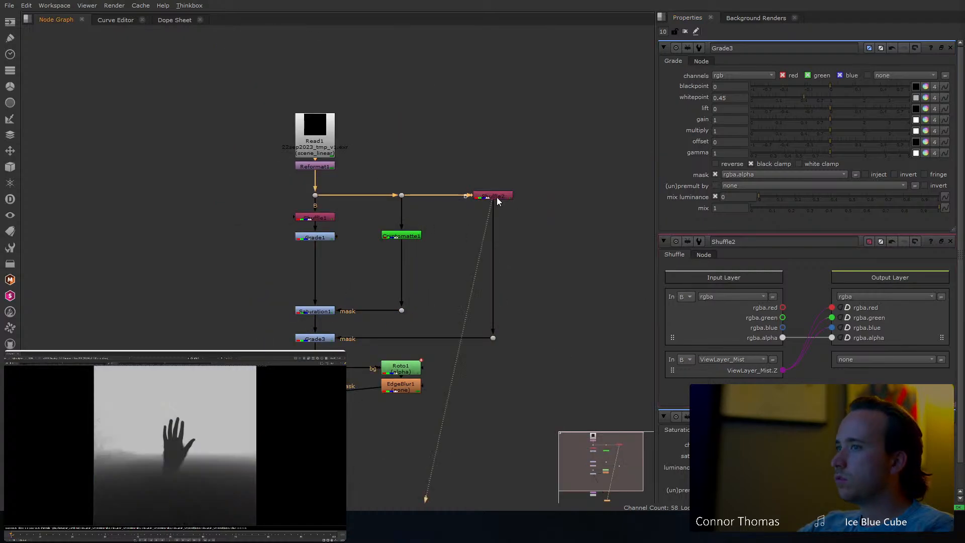
left_click(314, 339)
key("1")
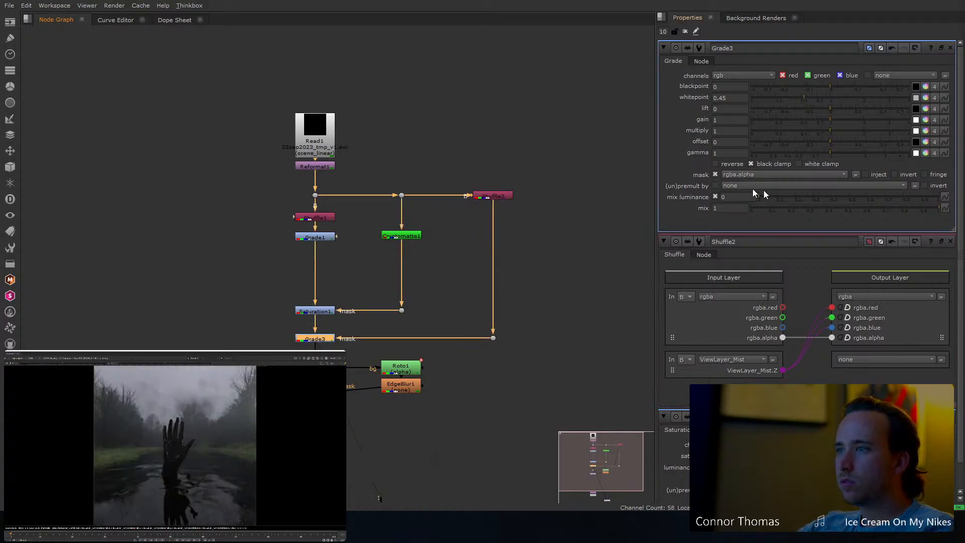
Switch Grade3's mask channel to rgba.red.
left_click(743, 175)
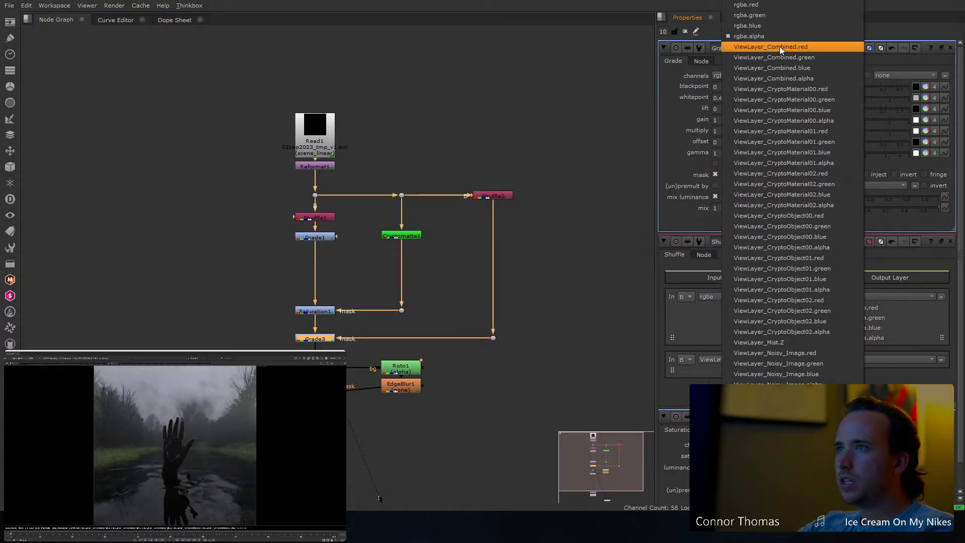
left_click(775, 4)
scroll(405, 263, "down", 3)
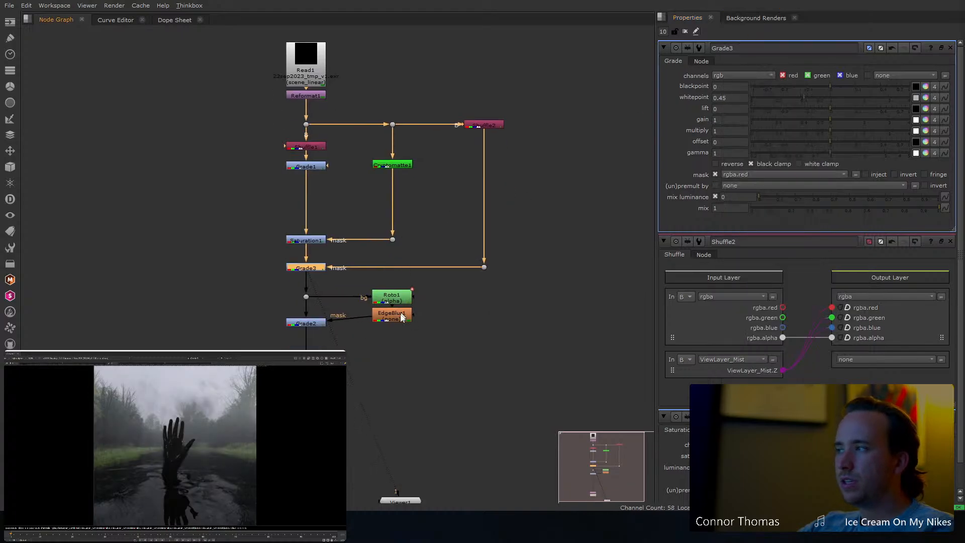
middle_click_drag(482, 171, 473, 192)
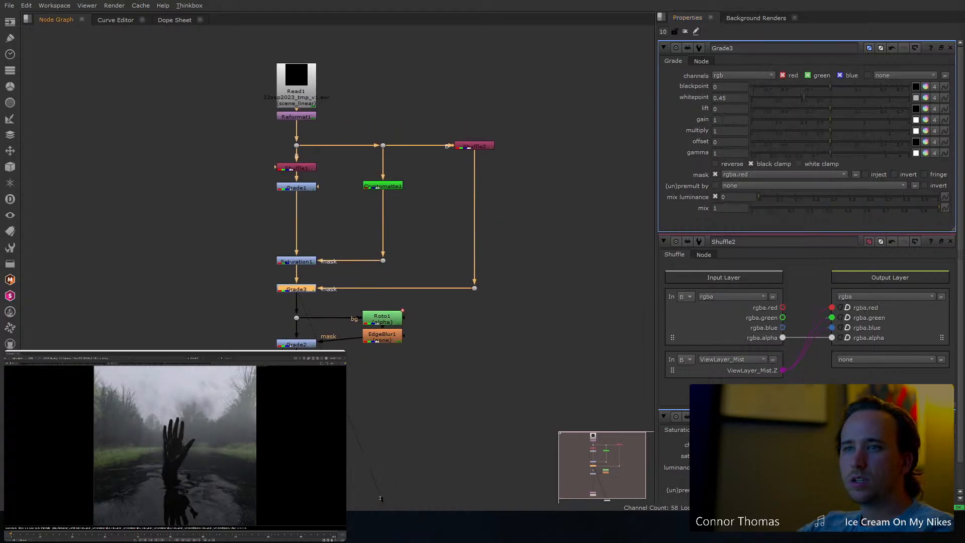
Shift Grade2, Roto1, EdgeBlur1 and their dot down, align EdgeBlur1 level with Grade2, and view Grade2.
middle_click_drag(351, 355, 360, 329)
left_click_drag(253, 341, 439, 271)
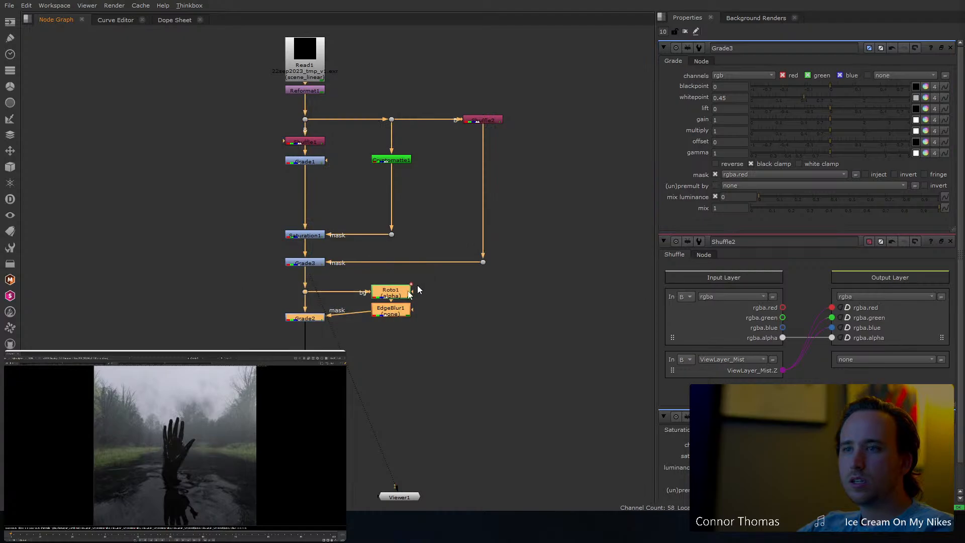
left_click_drag(395, 300, 395, 343)
left_click(466, 318)
left_click(392, 316)
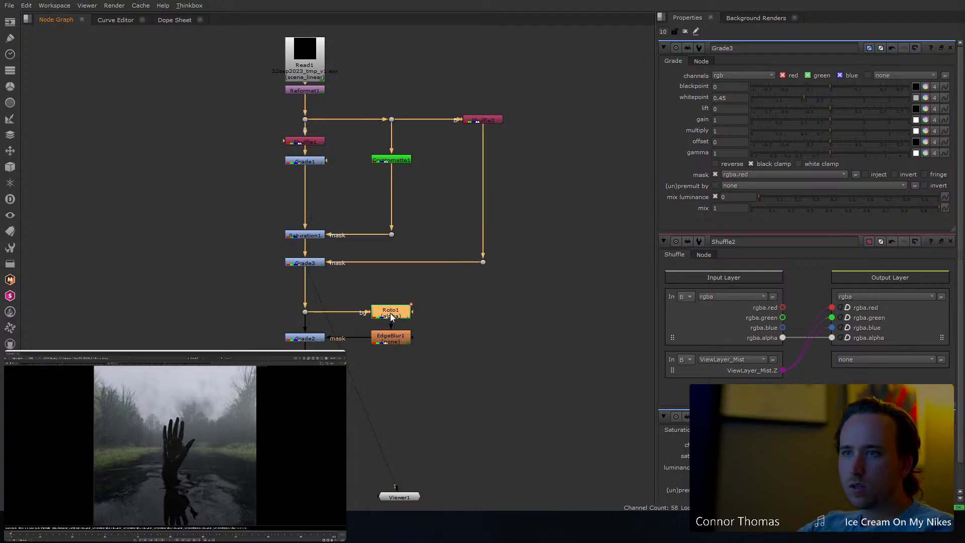
middle_click_drag(407, 388, 409, 317)
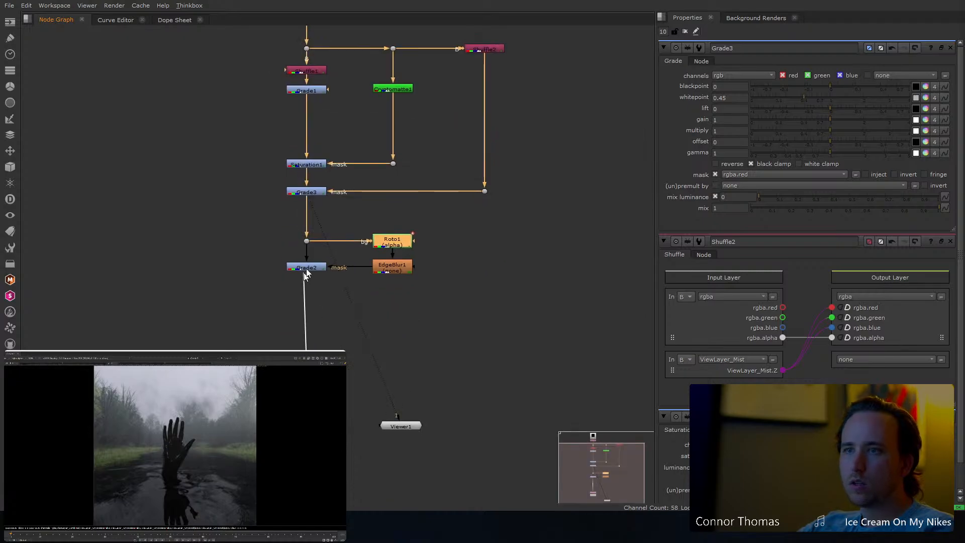
left_click(353, 247)
scroll(353, 247, "up", 3)
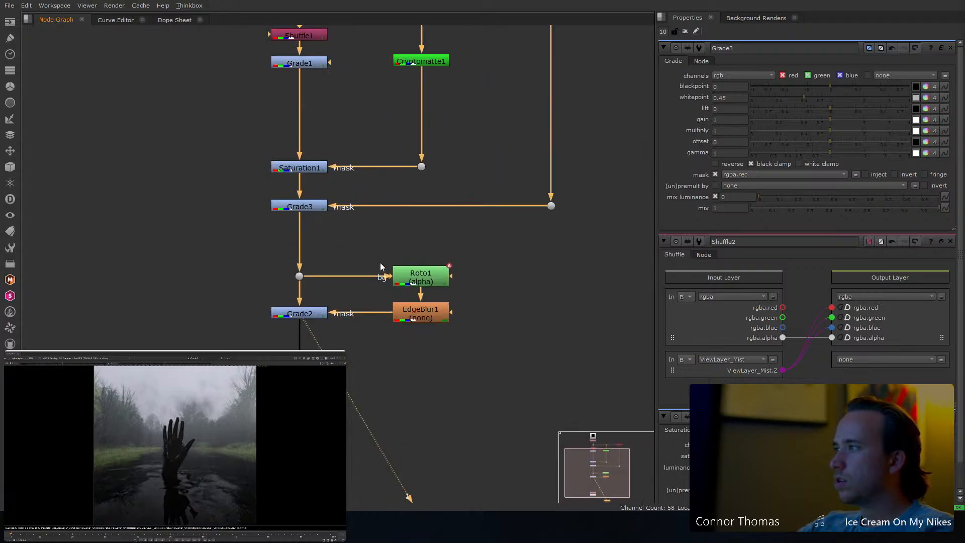
Toggle Grade3 off and on to compare the composite with and without its mist grading.
left_click(312, 220)
key("d")
key("d")
key("d")
key("d")
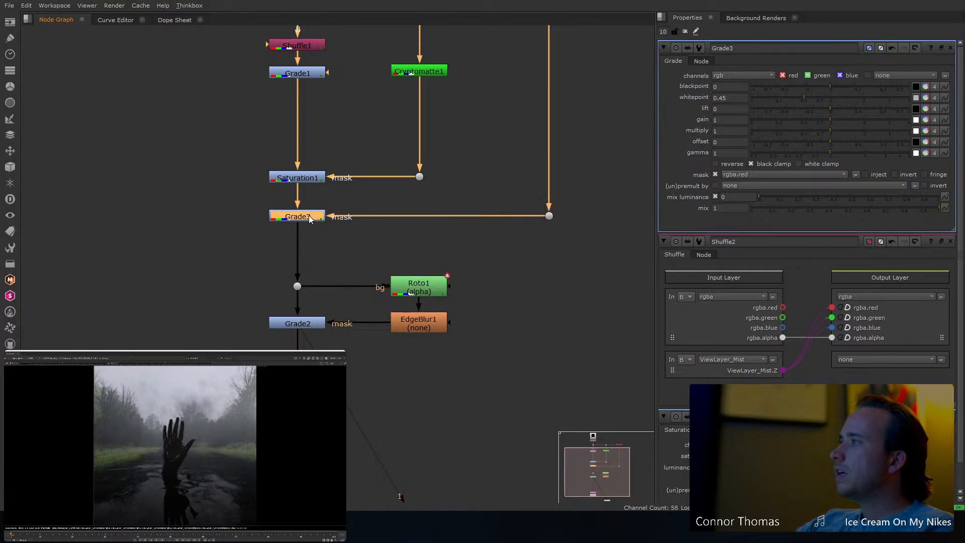
middle_click_drag(417, 204, 411, 237)
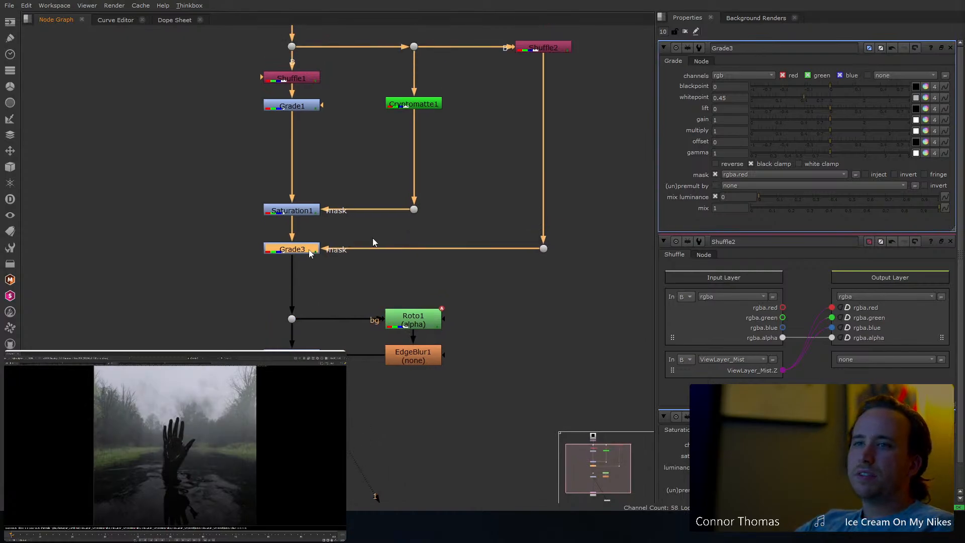
Insert a Toe node below Grade3 with lift 0.092 and connect its mask to the dot under Shuffle2.
key("Tab")
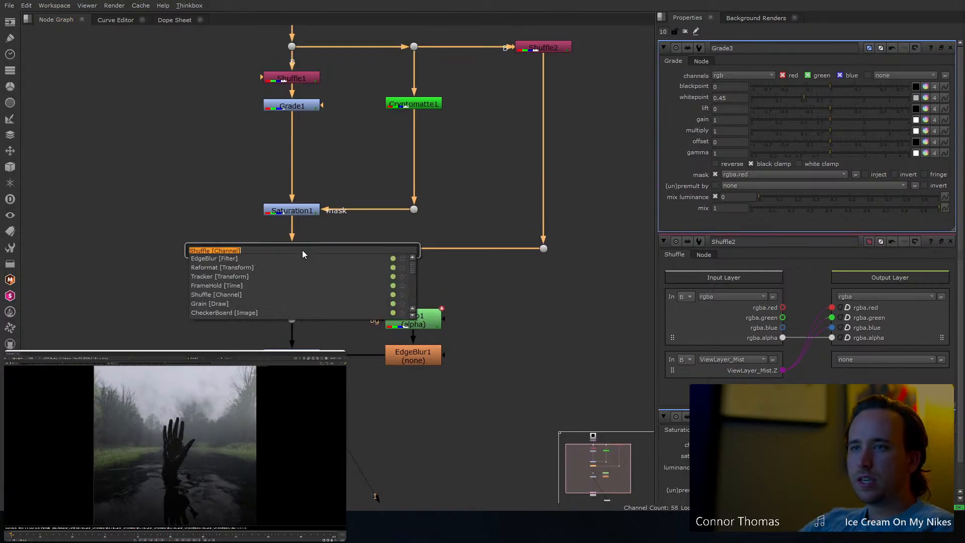
type("toe")
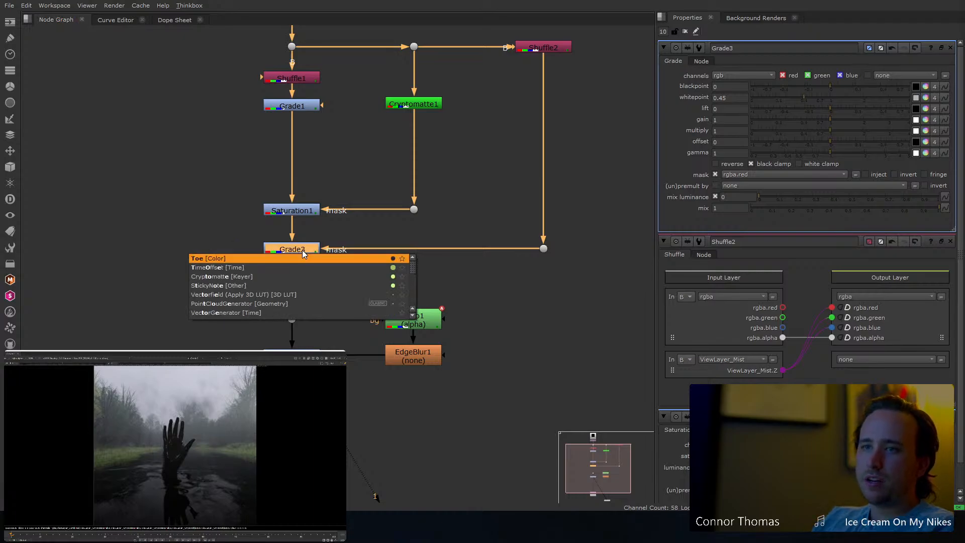
key("Return")
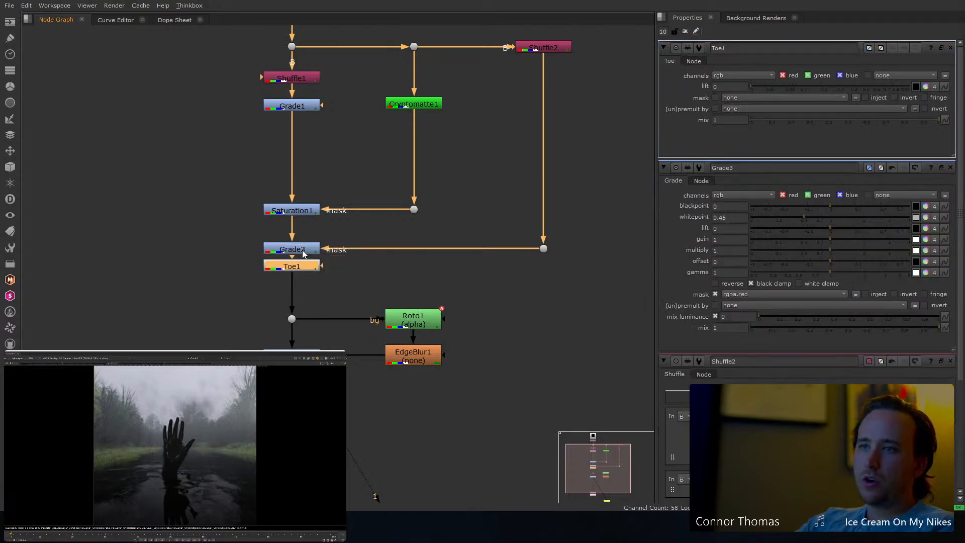
left_click(764, 86)
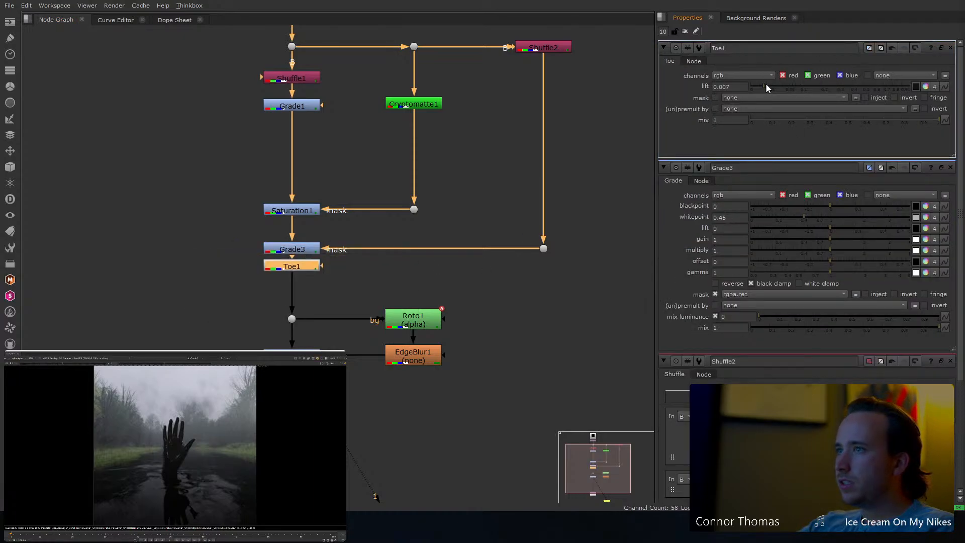
left_click(799, 87)
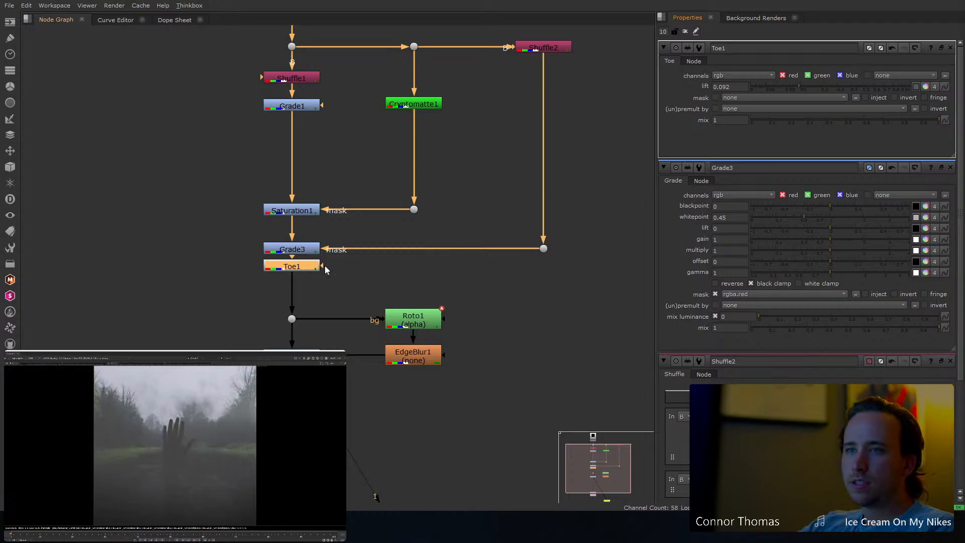
left_click_drag(323, 264, 543, 248)
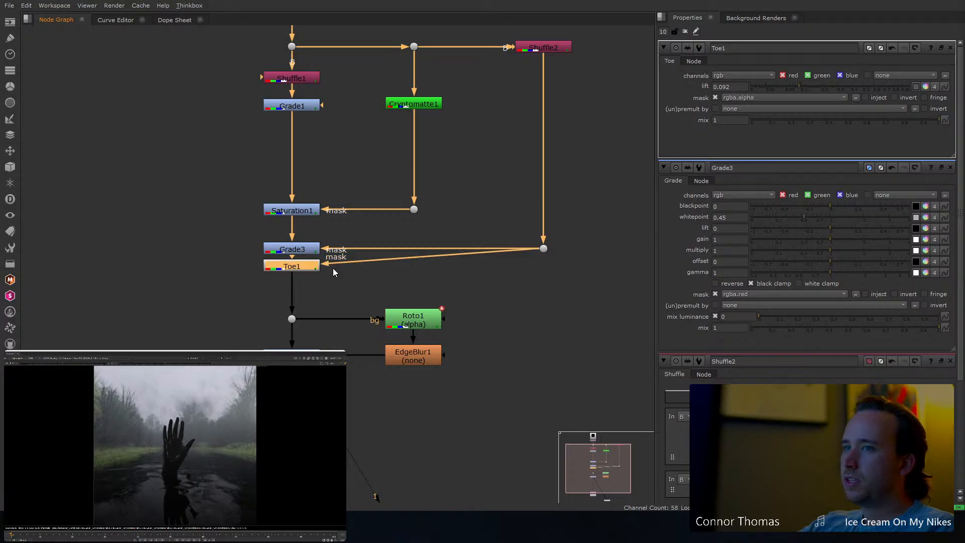
Disable Grade3 and set Toe1's mask channel to rgba.red, leaving Toe1 enabled.
left_click(290, 252)
key("d")
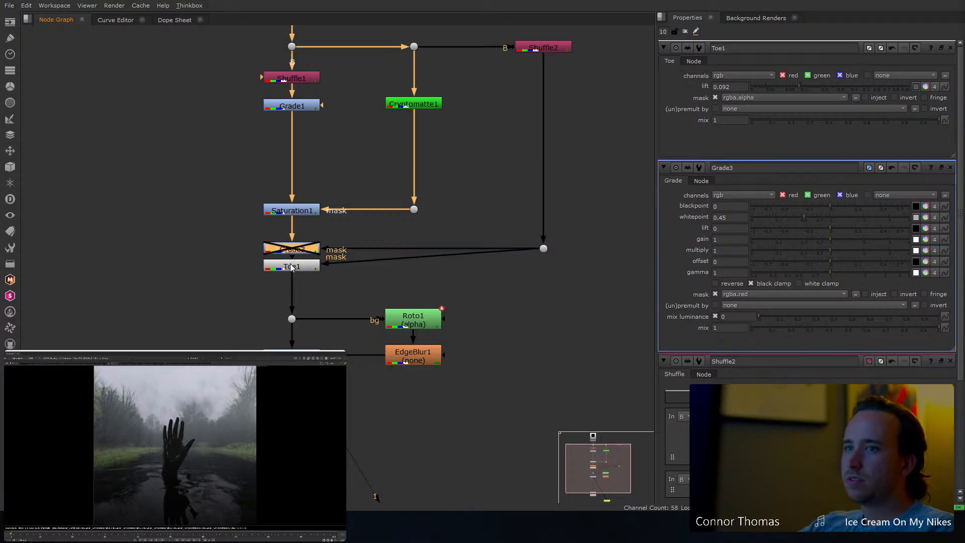
left_click(291, 265)
key("d")
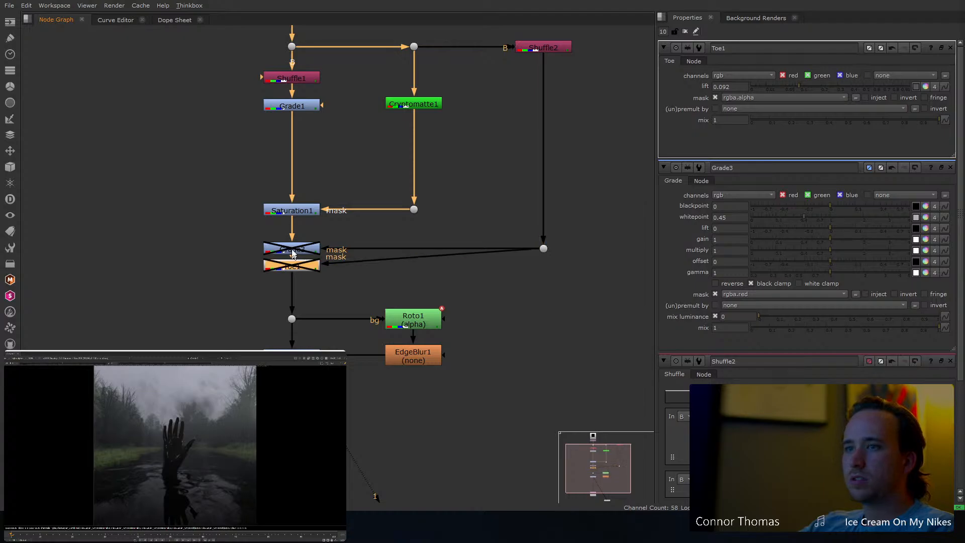
left_click(737, 101)
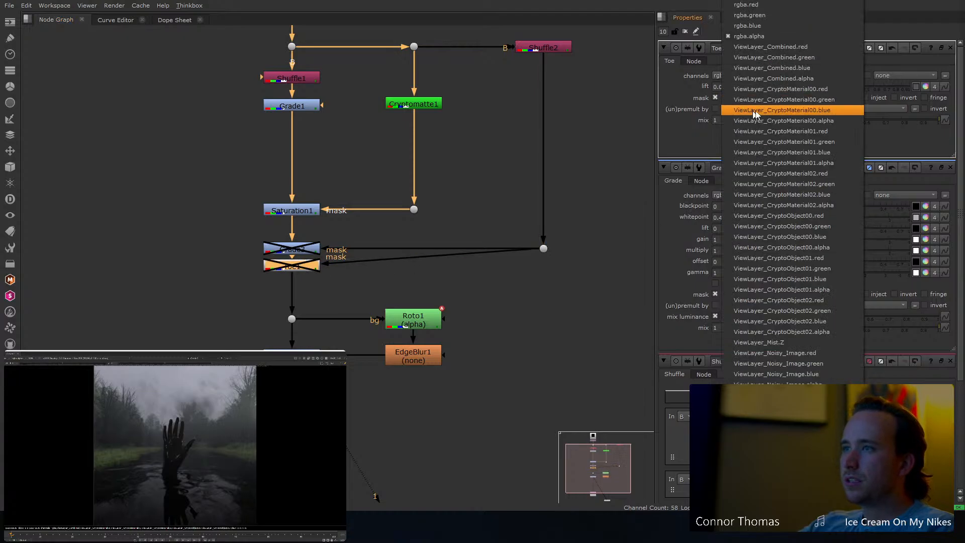
left_click(754, 5)
key("d")
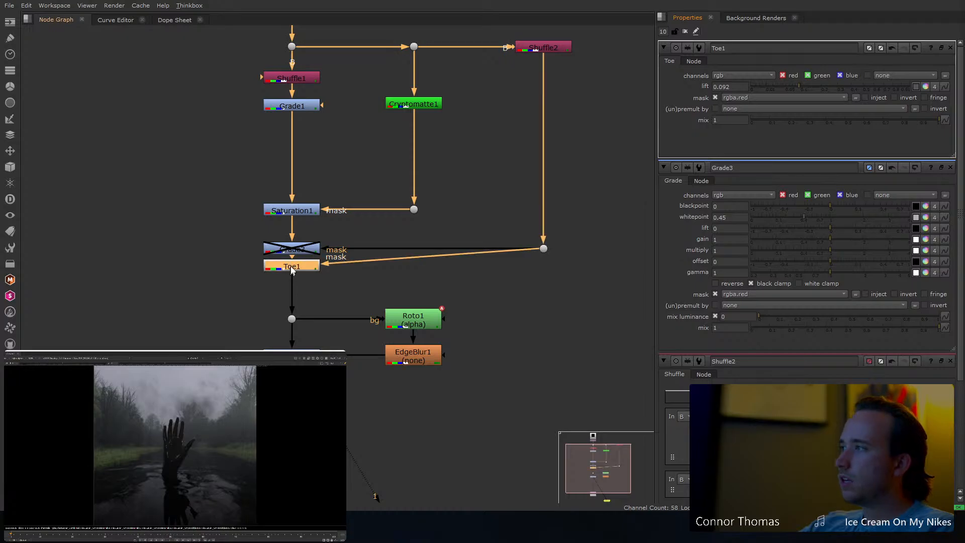
Reduce Toe1's lift to 0.034, comparing the image with the node off and on.
left_click(352, 273)
left_click(307, 264)
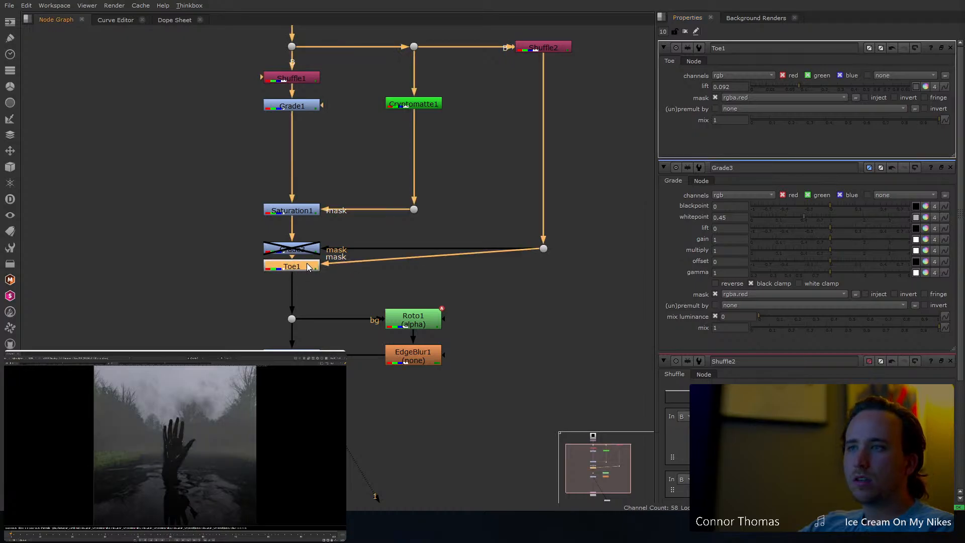
left_click_drag(798, 85, 768, 86)
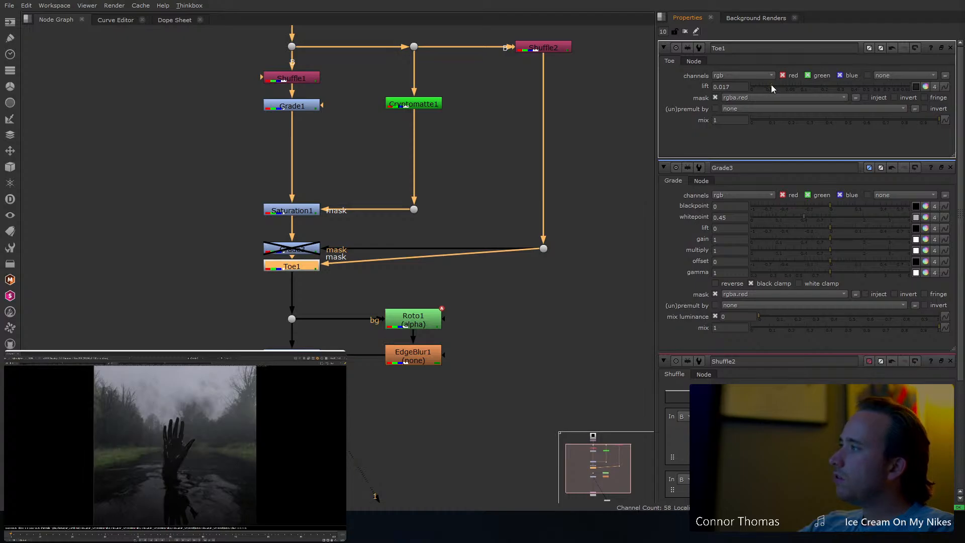
left_click_drag(772, 84, 773, 85)
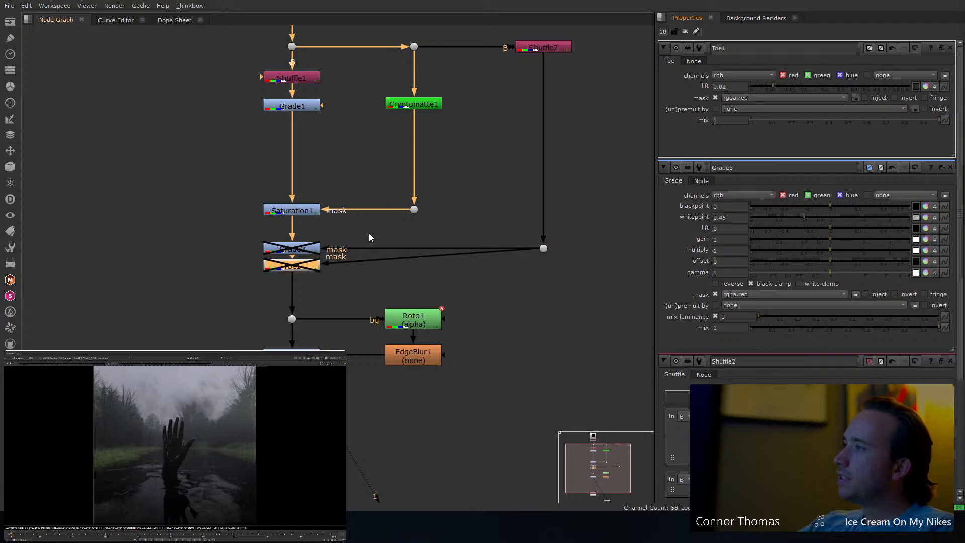
key("d")
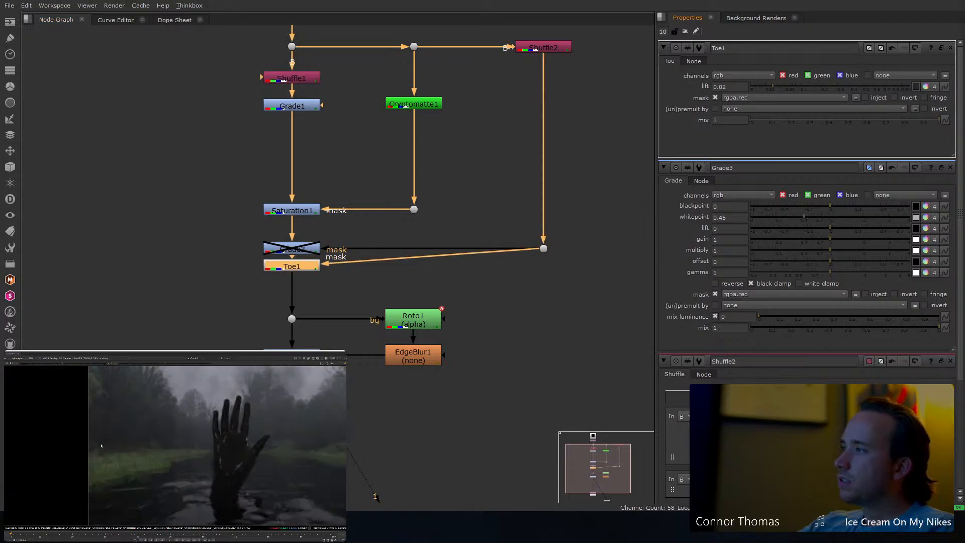
key("d")
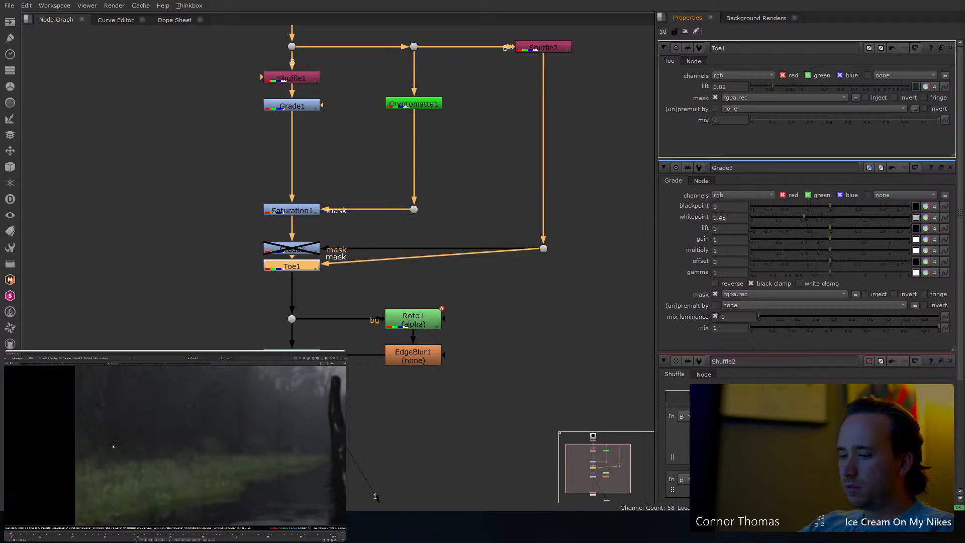
left_click(780, 86)
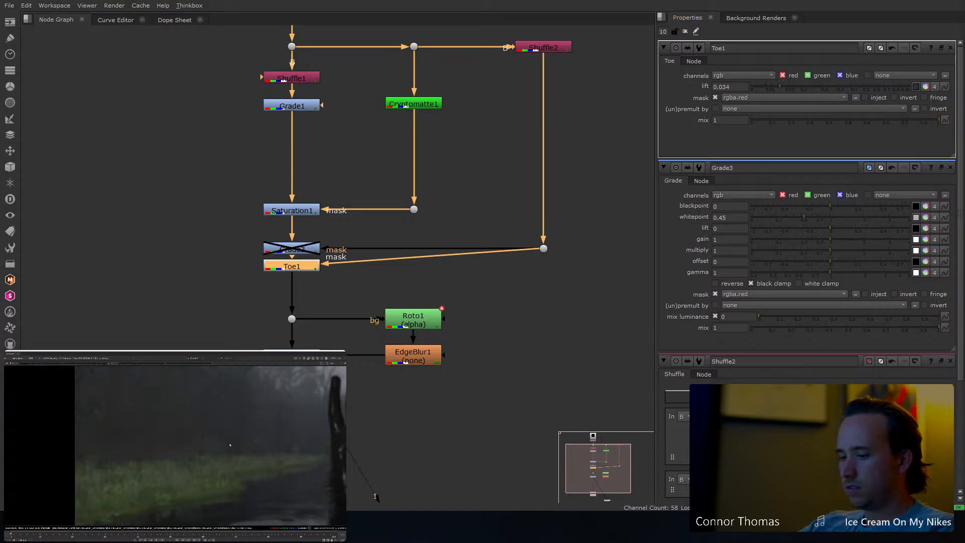
Fit the image and toggle Toe1 off and on repeatedly to compare the mist lift in the composite.
key("f")
key("d")
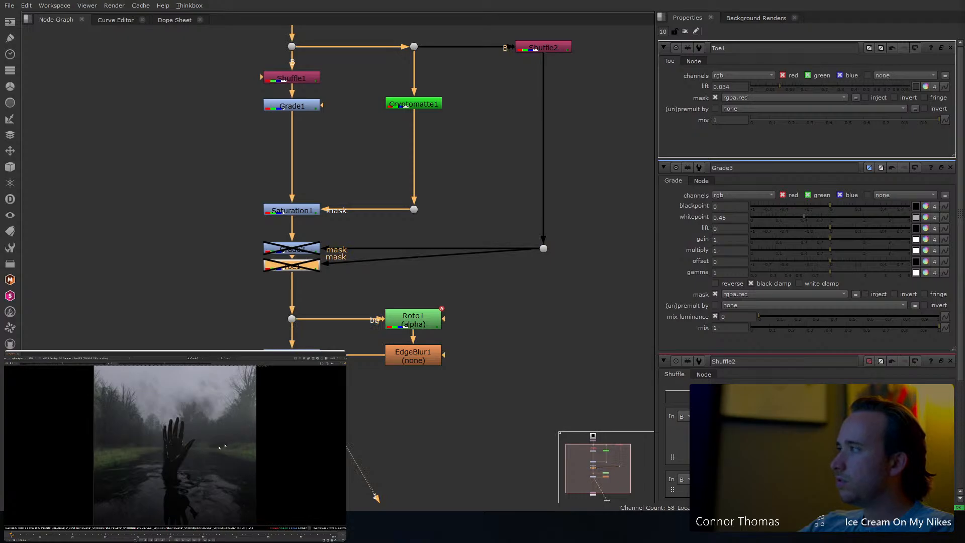
key("d")
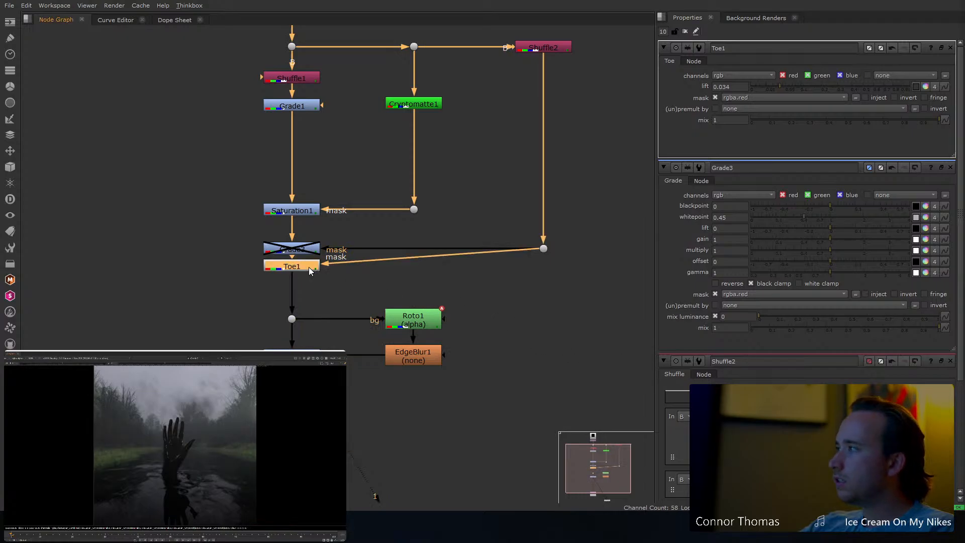
key("d")
key("d")
key("d")
key("d")
key("d")
key("d")
key("d")
key("d")
key("d")
key("d")
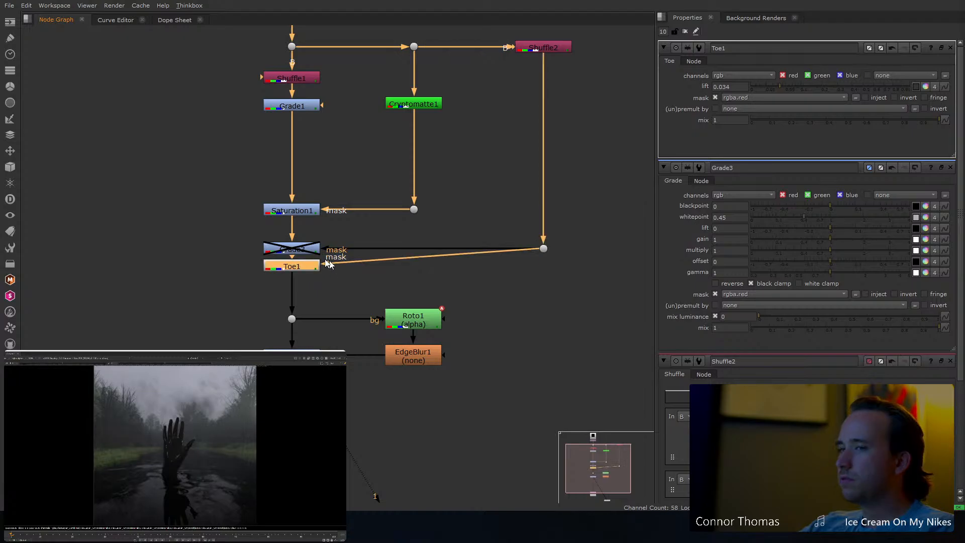
Delete Grade3 and move Toe1 up level with the mist mask's dot so its mask connection runs straight.
left_click(297, 249)
key("Delete")
left_click(291, 267)
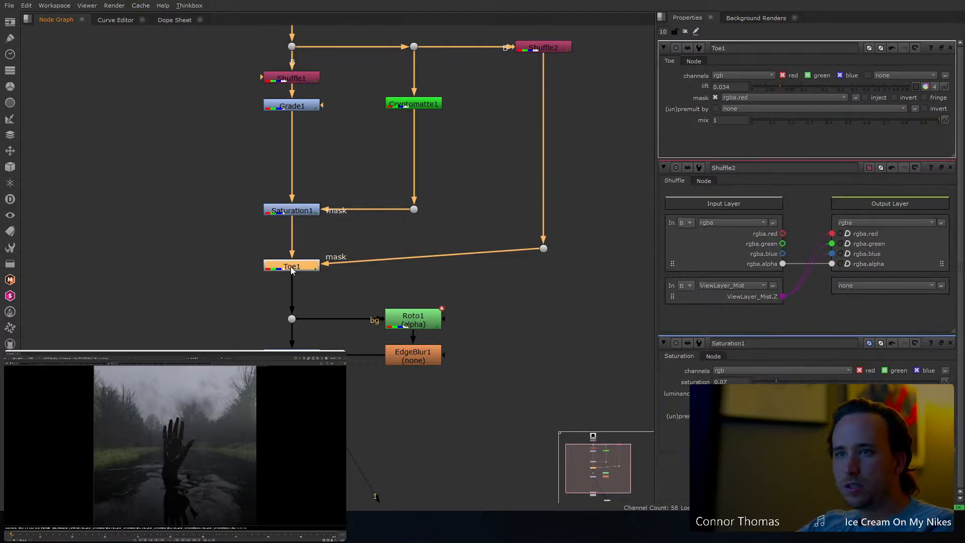
left_click_drag(291, 266, 294, 252)
left_click(368, 294)
middle_click_drag(395, 315, 412, 225)
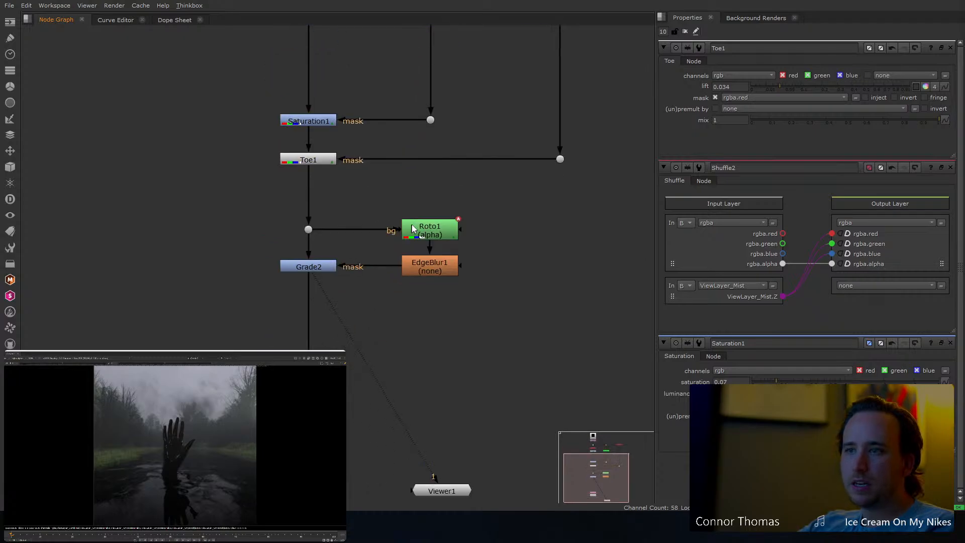
Toggle Grade2 off and on to compare its effect on the composite.
left_click(310, 265)
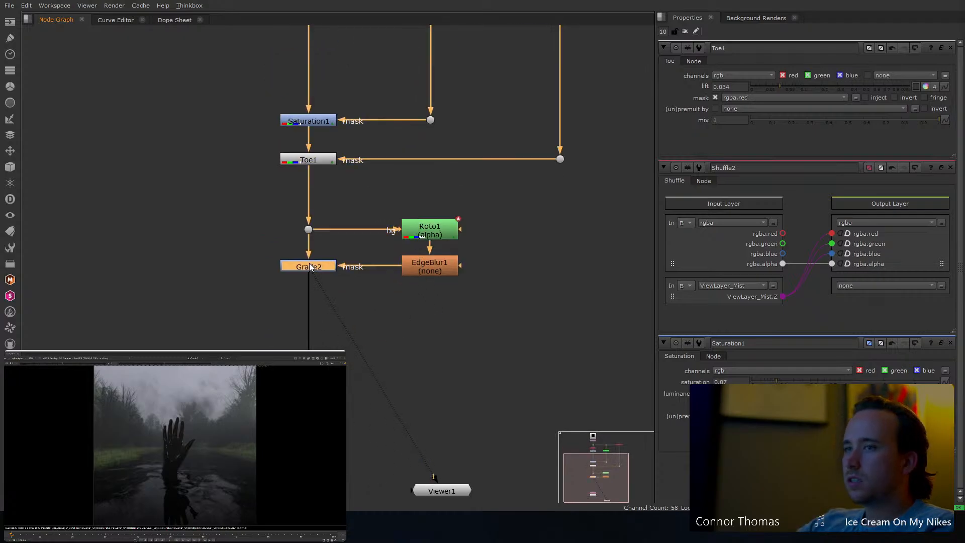
key("d")
key("d")
left_click(442, 309)
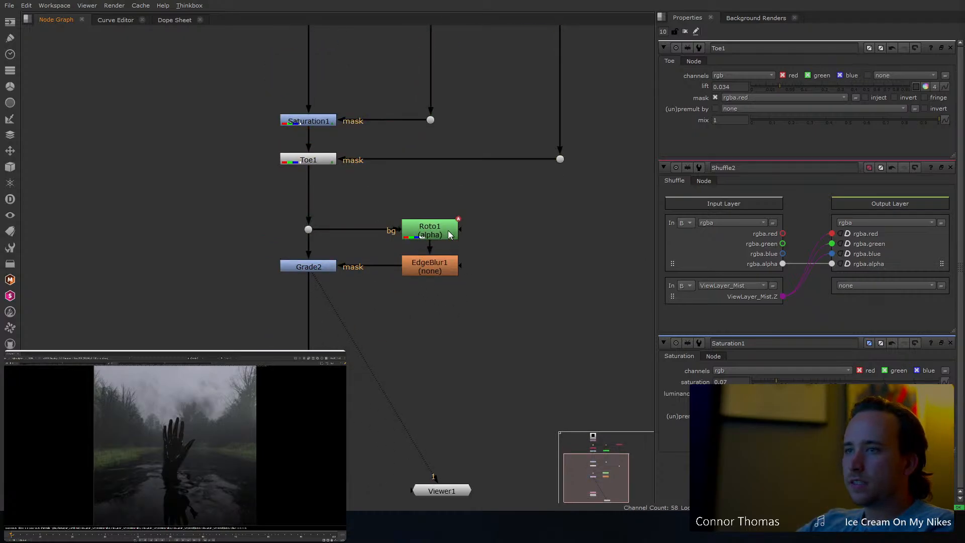
Adjust the lower points of Roto1's Bezier1 below the hand and close all open node properties.
double_click(448, 230)
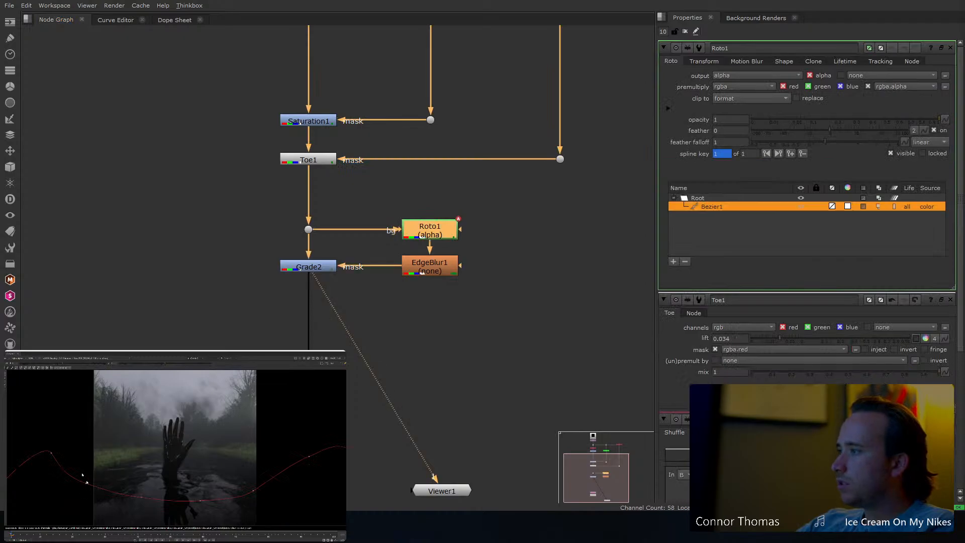
left_click_drag(38, 441, 266, 501)
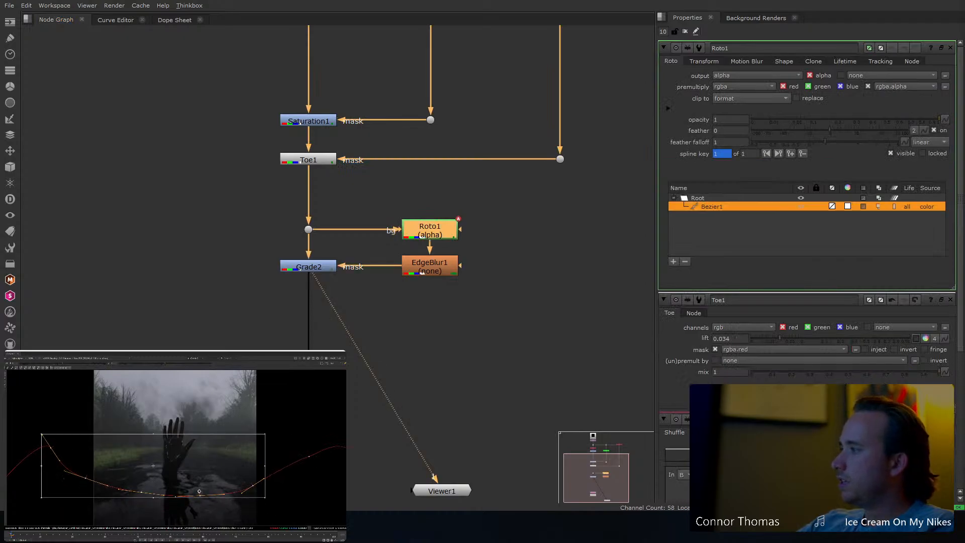
left_click(685, 32)
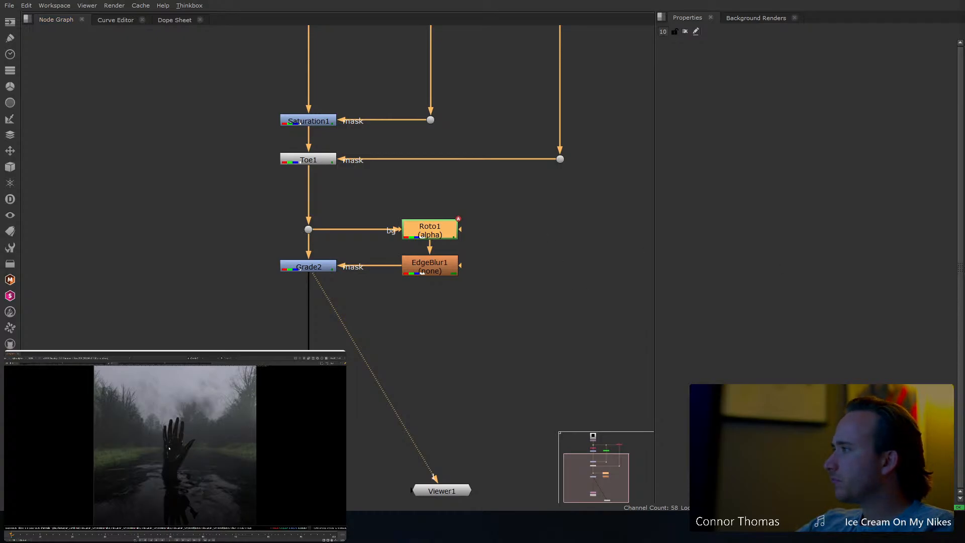
Insert a Grade node between Grade1 and Saturation1, placed in line just above Saturation1.
middle_click_drag(395, 101, 406, 225)
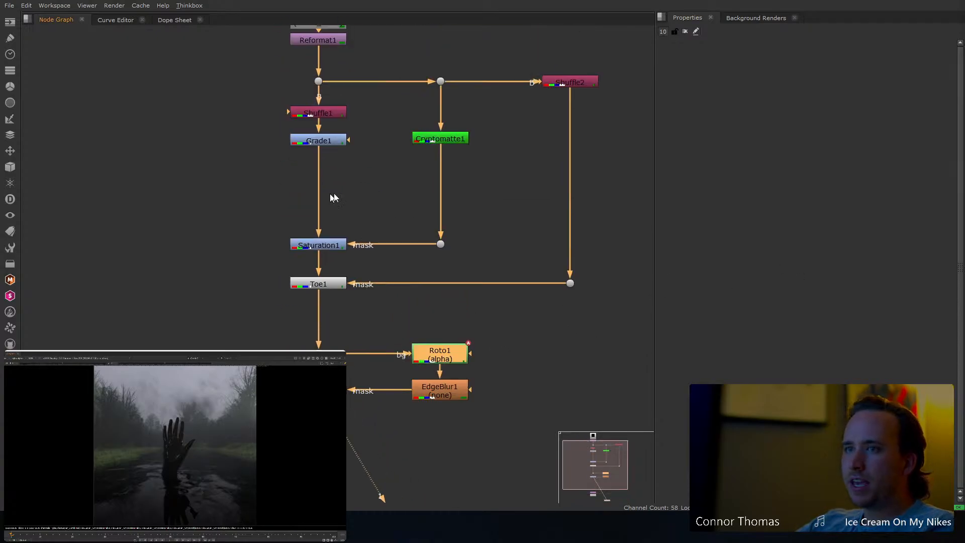
left_click(349, 194)
key("g")
left_click_drag(314, 193, 317, 210)
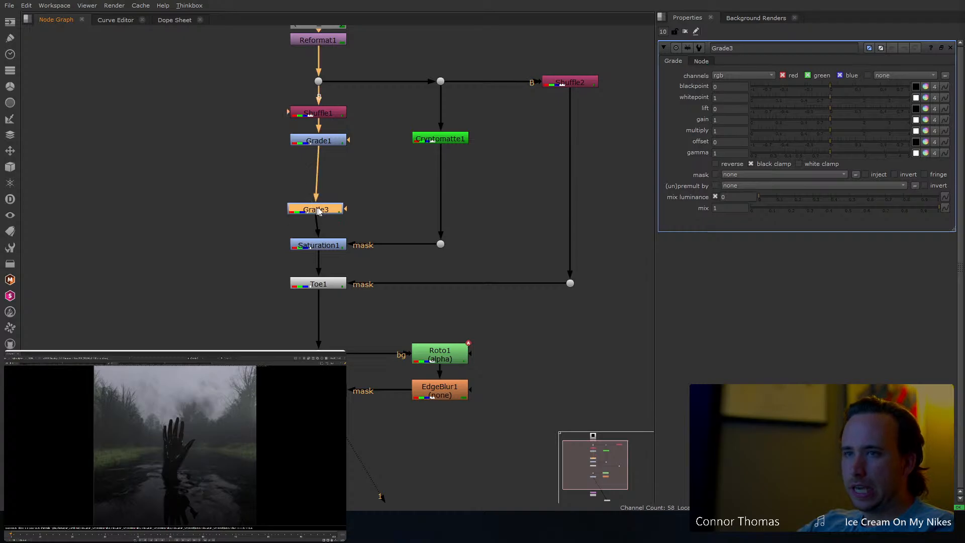
Disable Saturation1 and connect Grade3's mask input to the dot below Cryptomatte1.
scroll(166, 439, "up", 5)
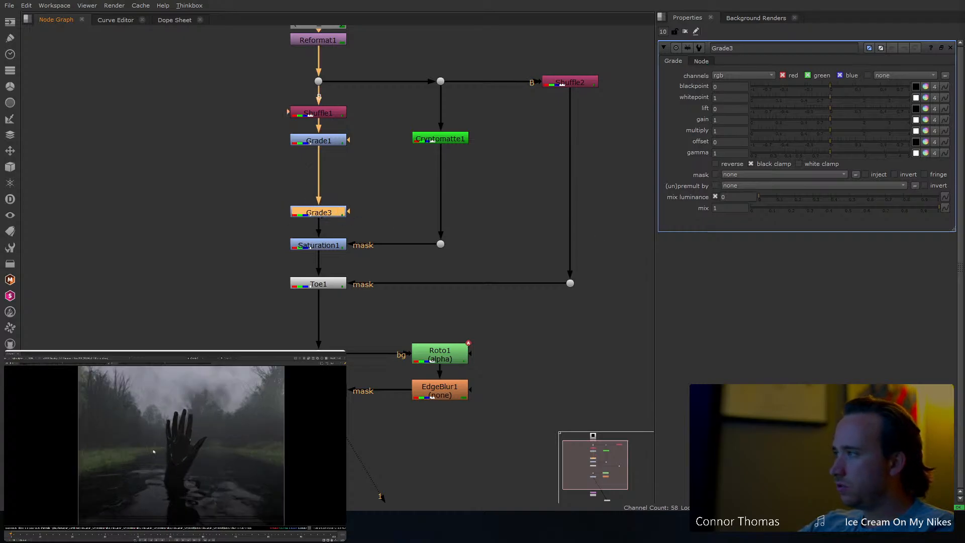
middle_click_drag(166, 439, 163, 448)
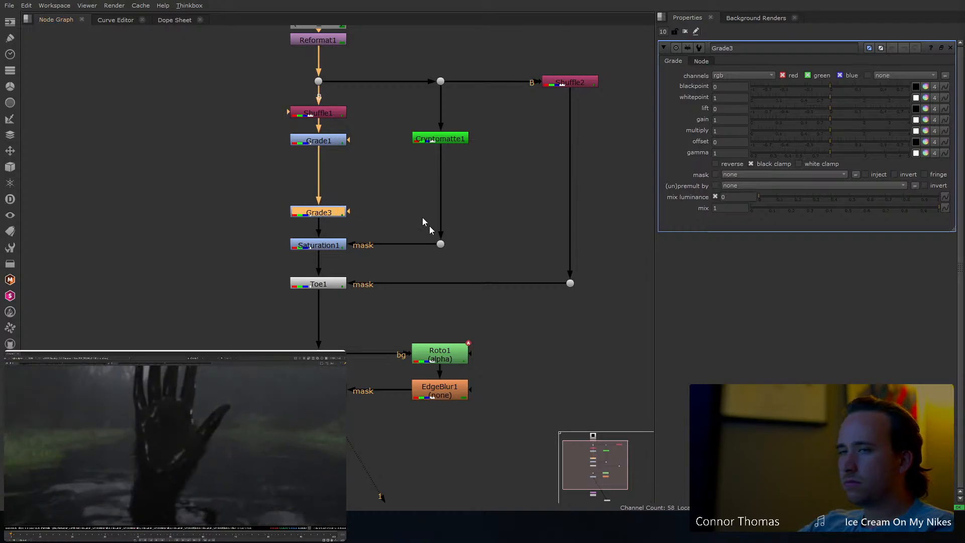
left_click(338, 245)
key("d")
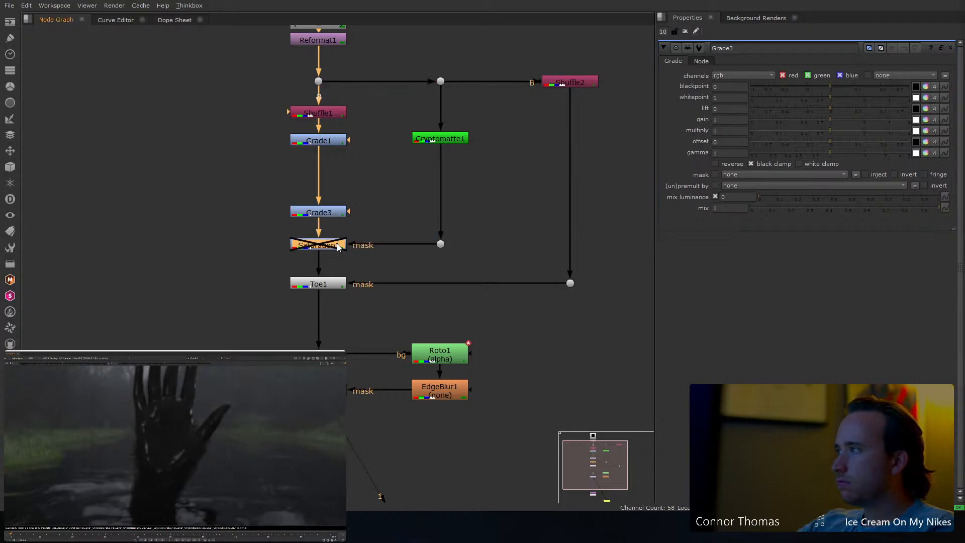
left_click_drag(315, 218, 440, 244)
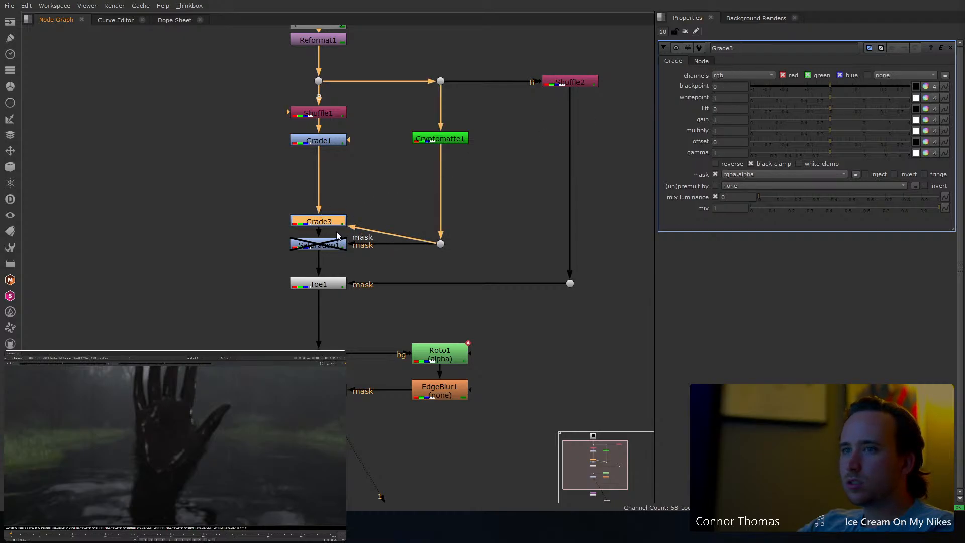
Set Grade3's whitepoint to red 1.336151, green 1.516028 and blue 1.64782, then compare the node off and on.
left_click(925, 98)
mouse_move(697, 131)
left_mouse_down()
mouse_move(667, 151)
mouse_move(656, 138)
mouse_move(612, 138)
mouse_move(647, 151)
left_mouse_up()
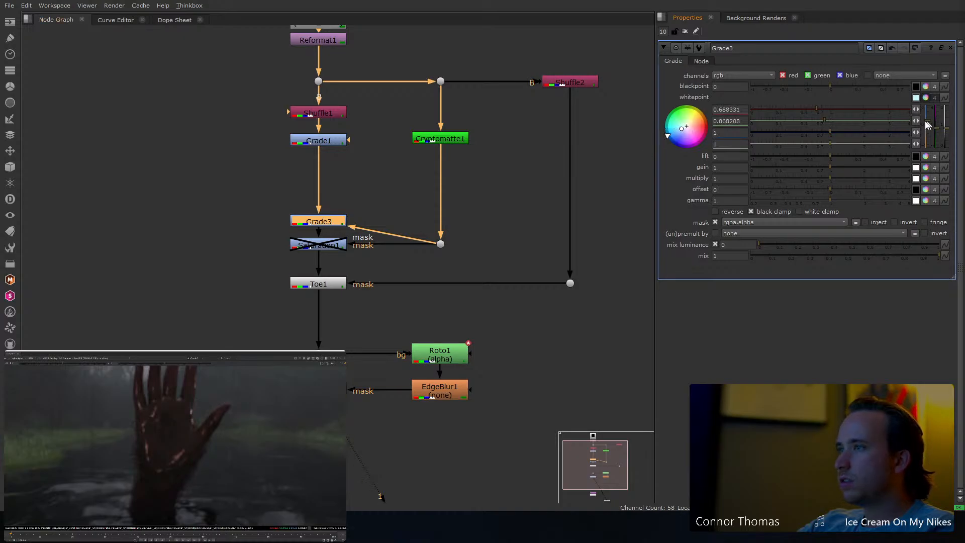
left_click_drag(943, 133, 948, 121)
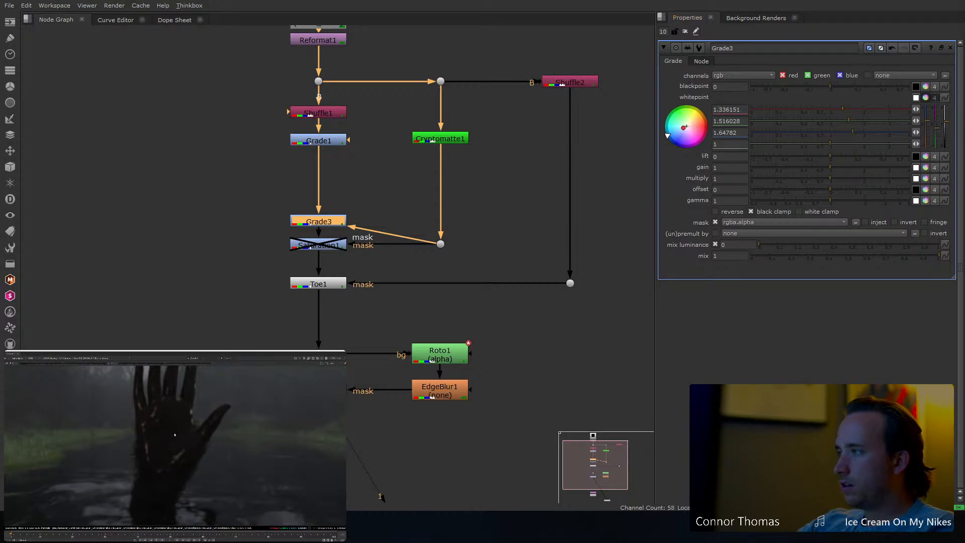
key("d")
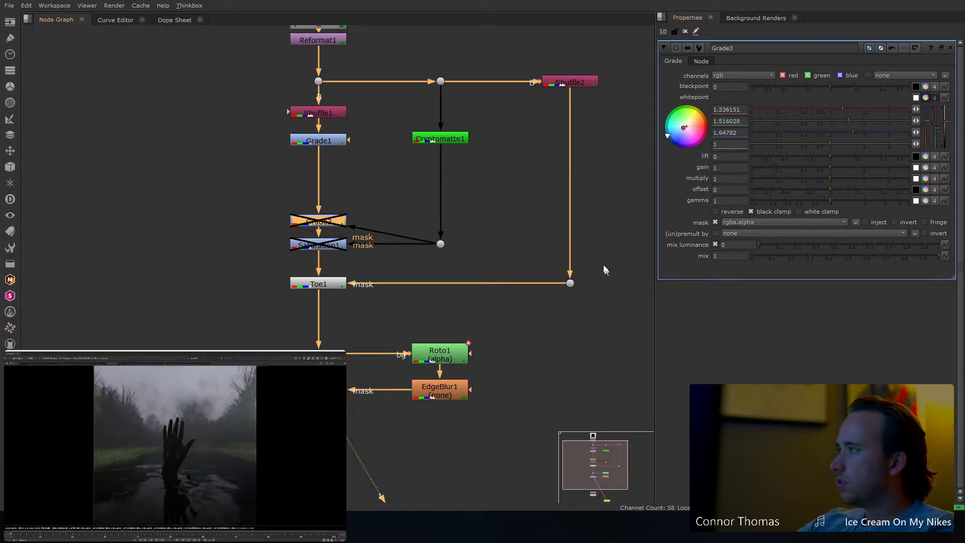
key("d")
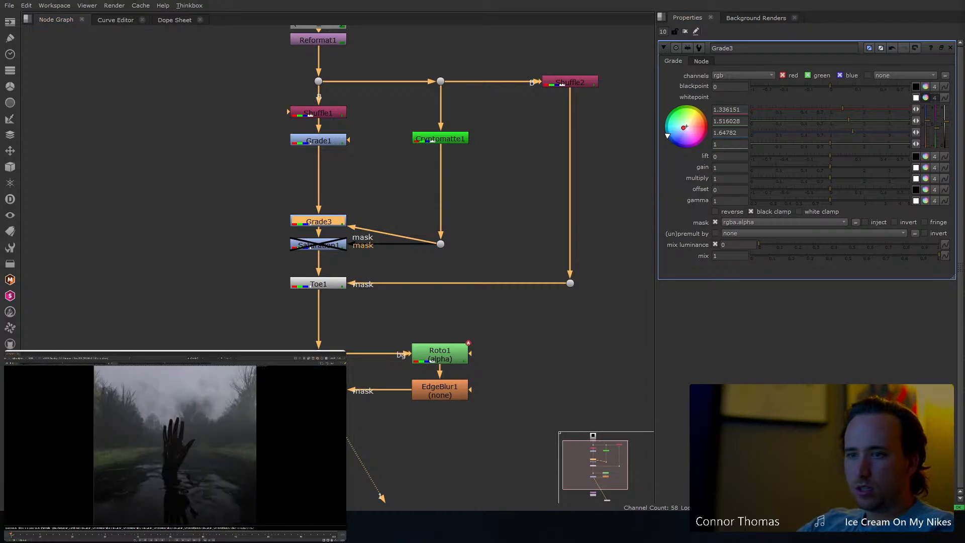
Examine the hand's colour, highlights and surrounding mist up close in the separate image view.
mouse_move(313, 527)
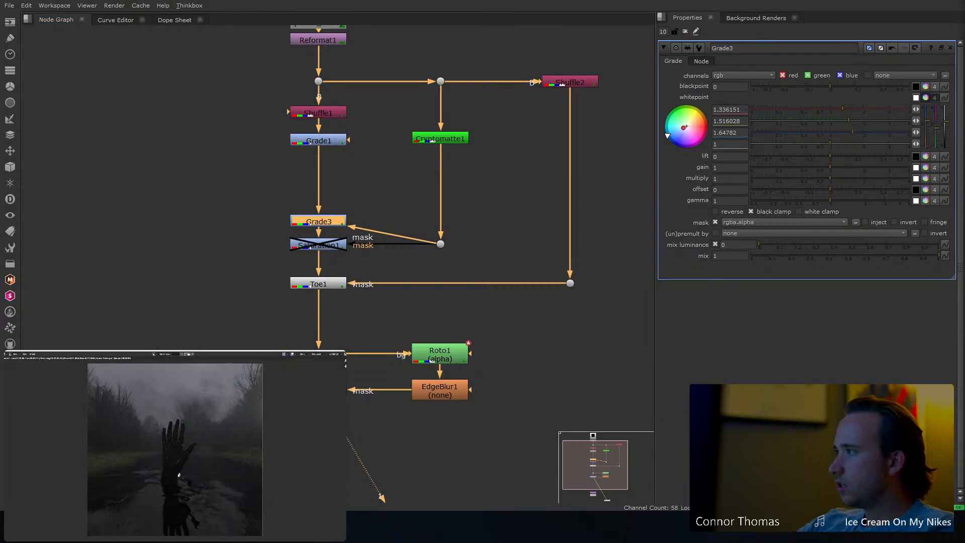
scroll(163, 477, "up", 1)
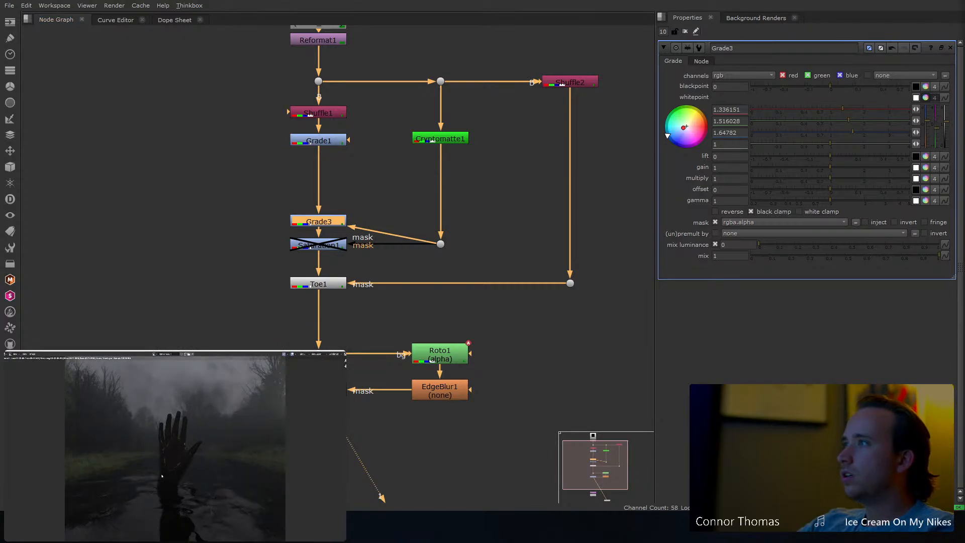
scroll(162, 476, "up", 4)
scroll(157, 498, "down", 5)
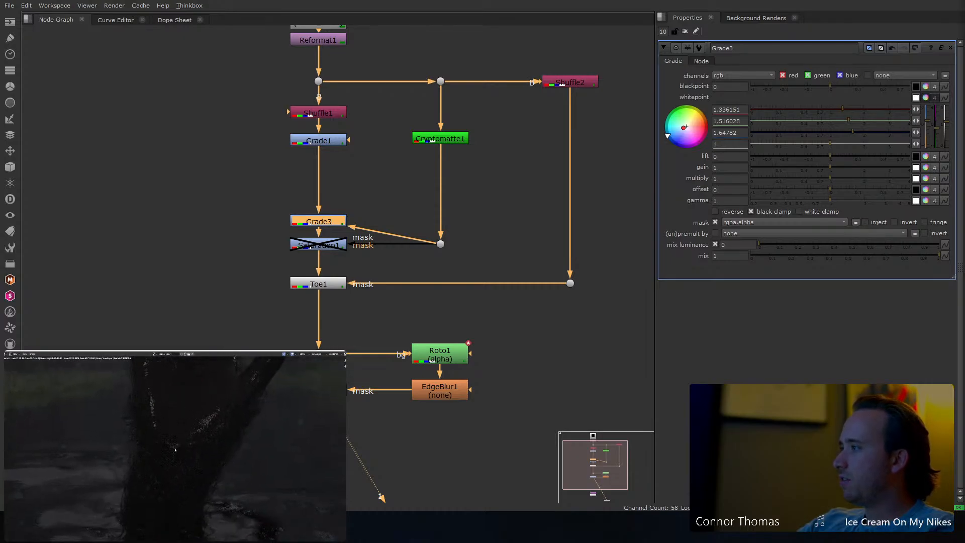
scroll(175, 446, "down", 2)
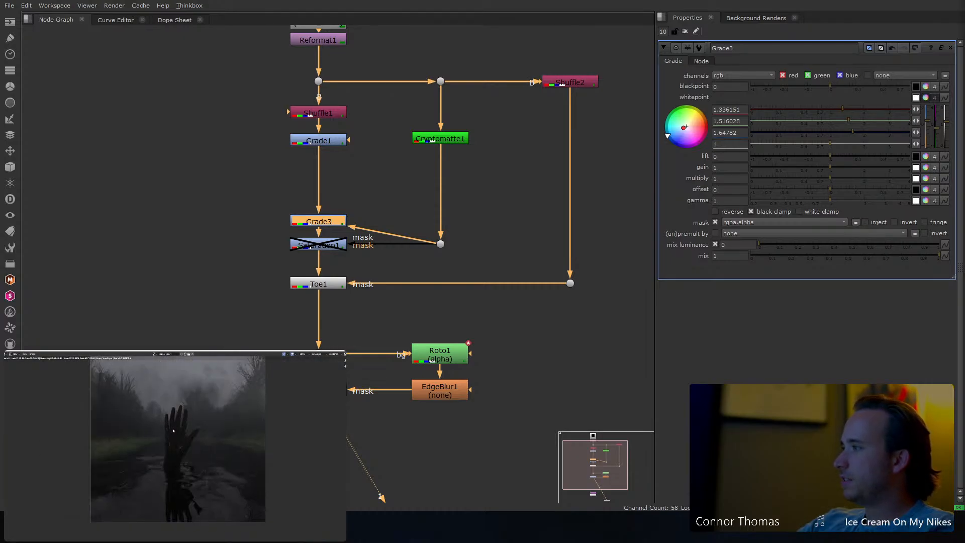
scroll(173, 428, "up", 1)
middle_click_drag(173, 427, 172, 435)
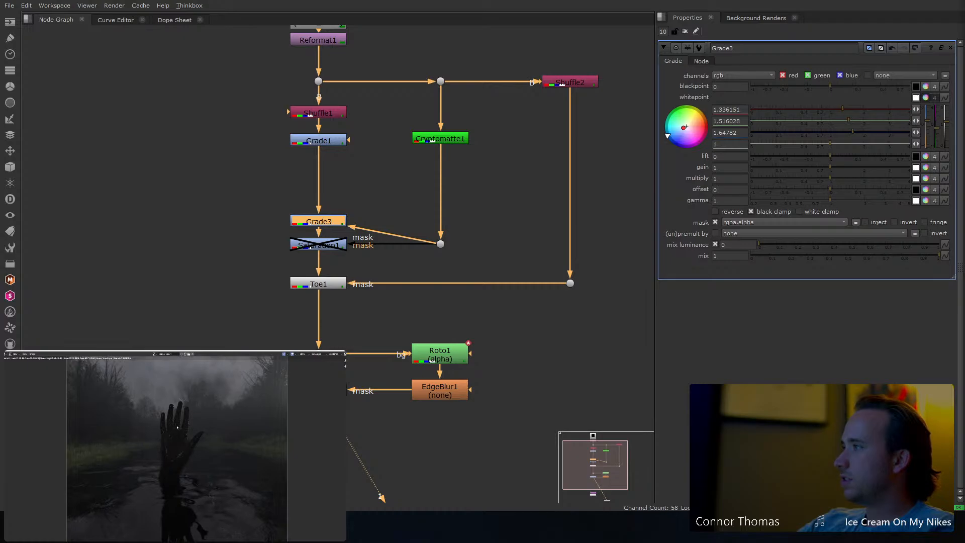
scroll(166, 428, "up", 4)
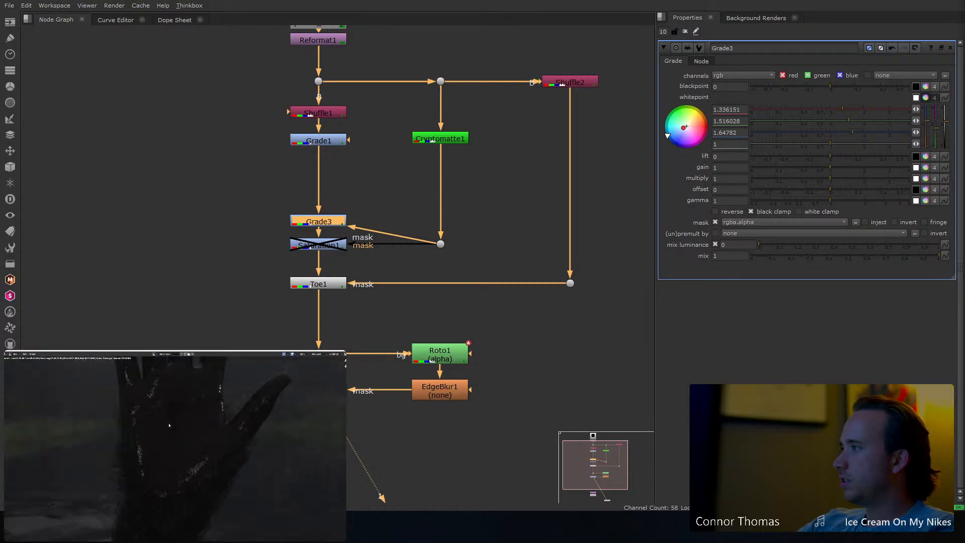
scroll(169, 425, "down", 5)
scroll(170, 426, "up", 1)
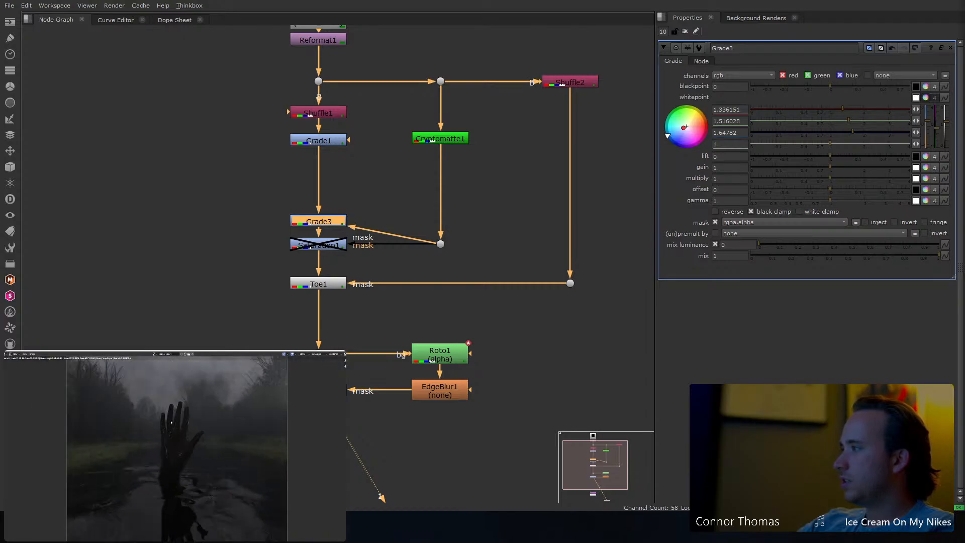
left_click(754, 332)
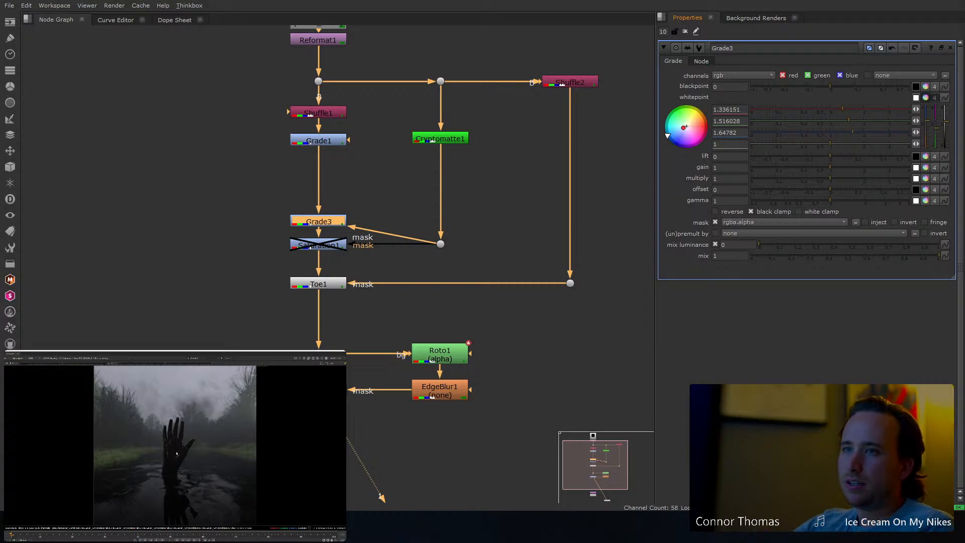
Re-enable Saturation1 and add a dot below Cryptomatte1 level with Grade3 so Grade3's mask connection runs straight.
left_click(315, 242)
key("d")
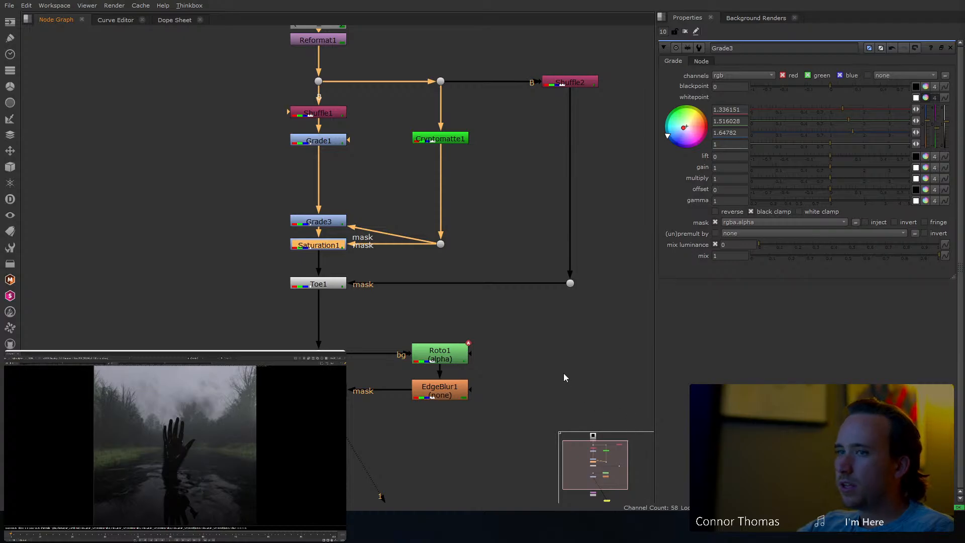
left_click(373, 246)
key("ctrl")
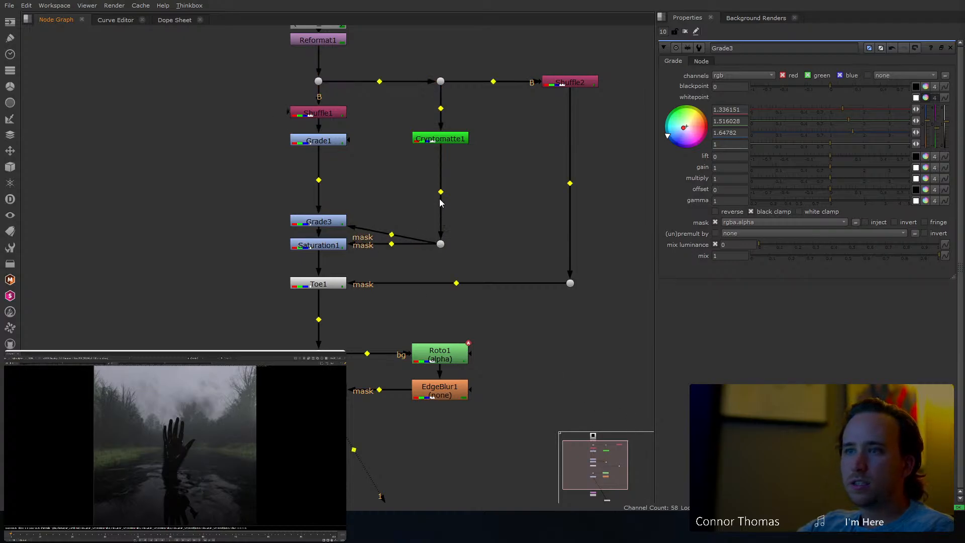
left_click_drag(441, 192, 440, 220, "ctrl")
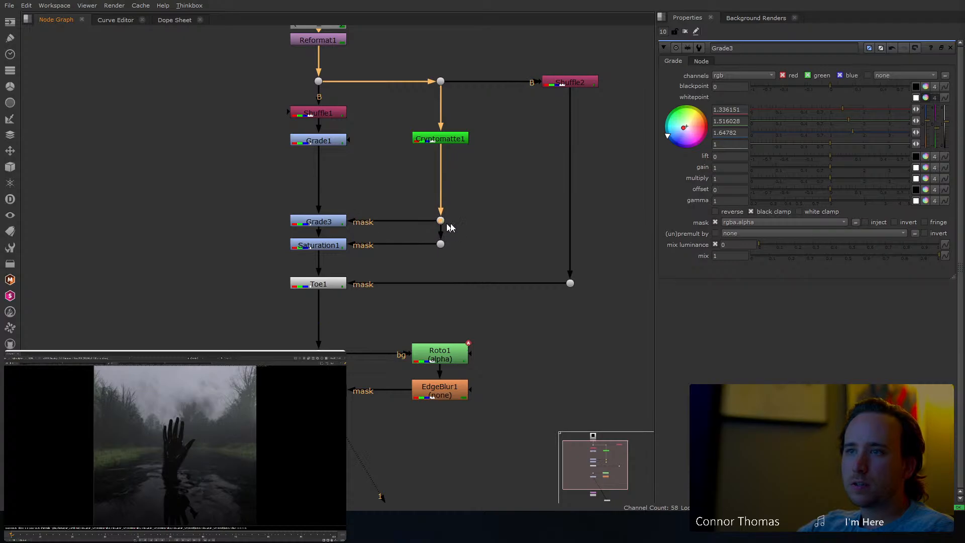
left_click(476, 215)
Insert a Grade node after Toe1, placed in line above the dot feeding Roto1.
middle_click_drag(477, 289, 489, 173)
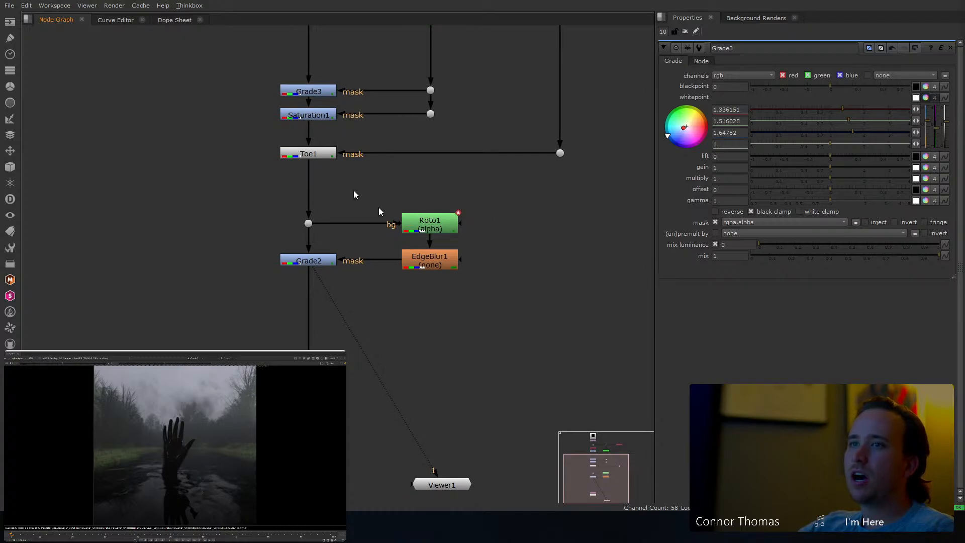
middle_click_drag(318, 153, 316, 198)
left_click(315, 198)
key("g")
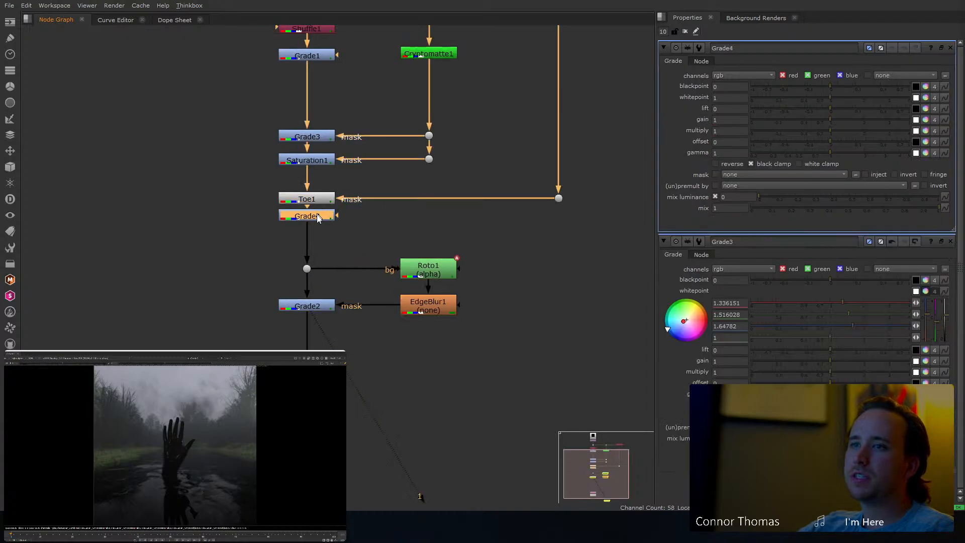
left_click_drag(317, 217, 318, 236)
Add a second Cryptomatte node beside Shuffle2, connect it to Shuffle2's output and view it.
middle_click_drag(547, 202, 462, 318)
left_click(550, 112)
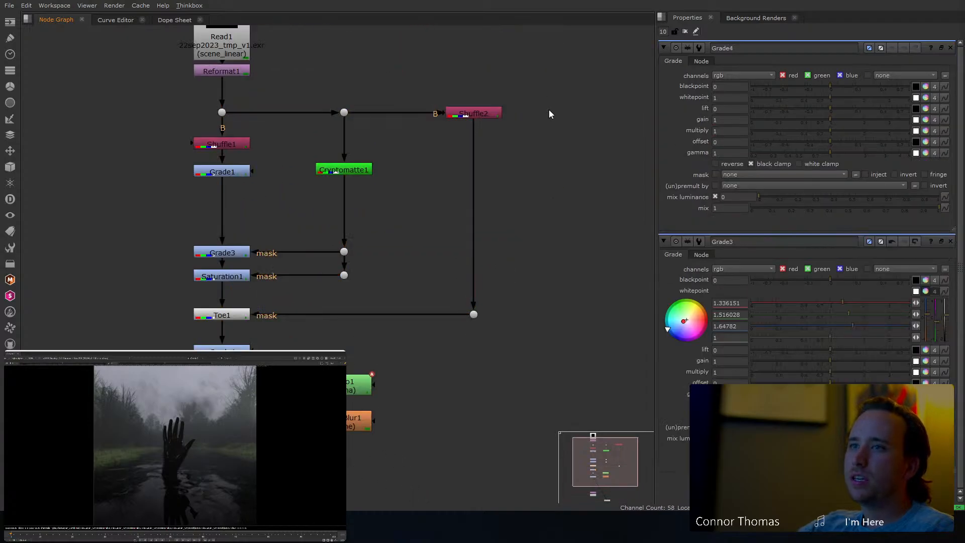
key("Tab")
type("c")
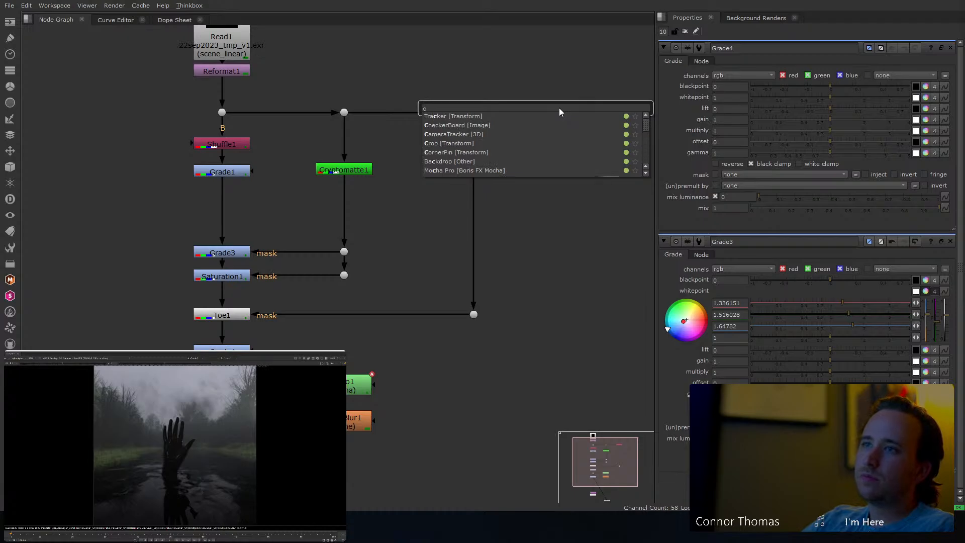
type("ryp")
key("Return")
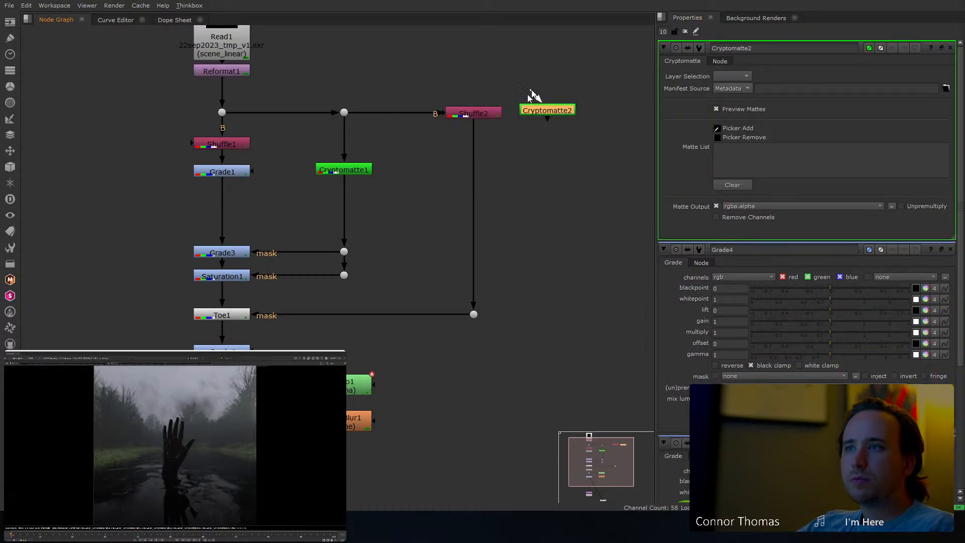
left_click_drag(532, 90, 568, 112)
key("1")
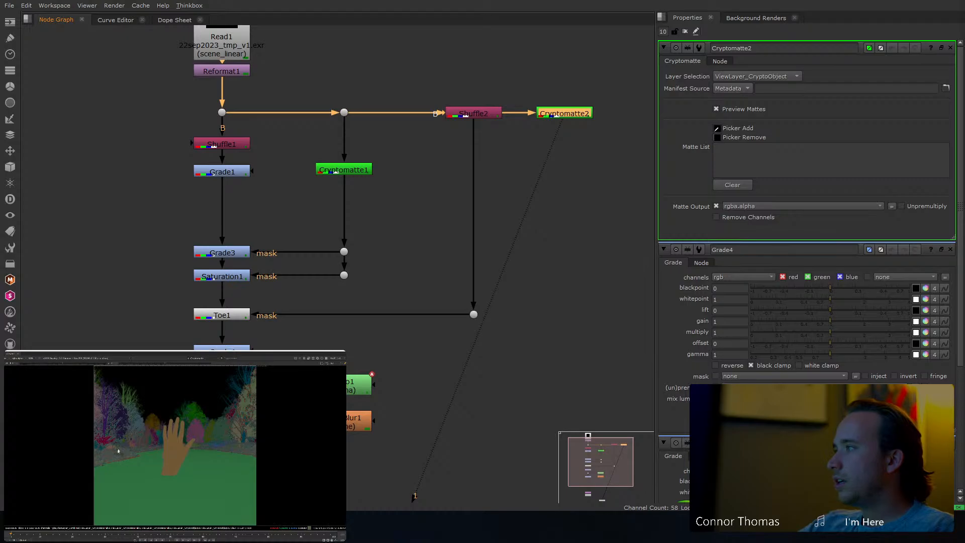
Pick the grassy riverbanks on both sides of the river into Cryptomatte2's matte.
key("ctrl")
left_click(109, 457, "ctrl")
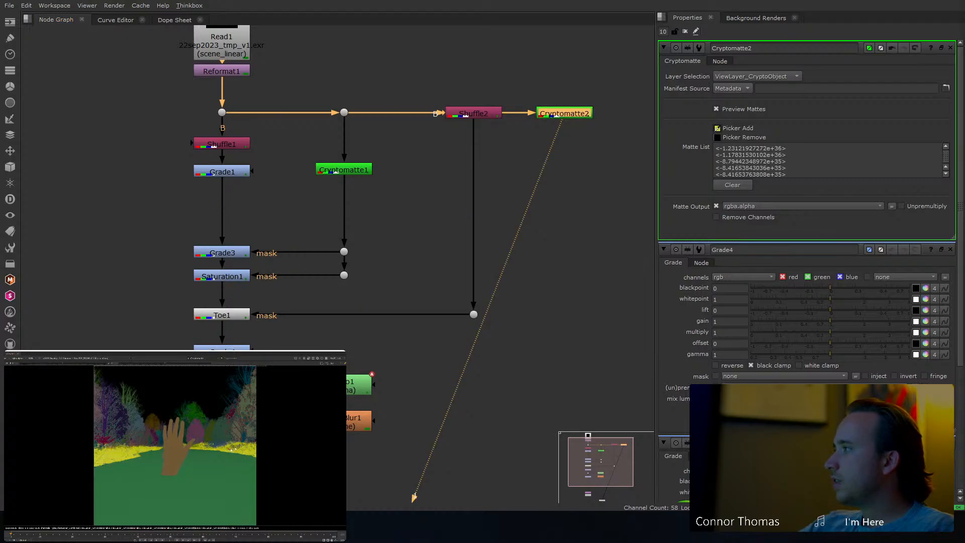
left_click(243, 446, "ctrl")
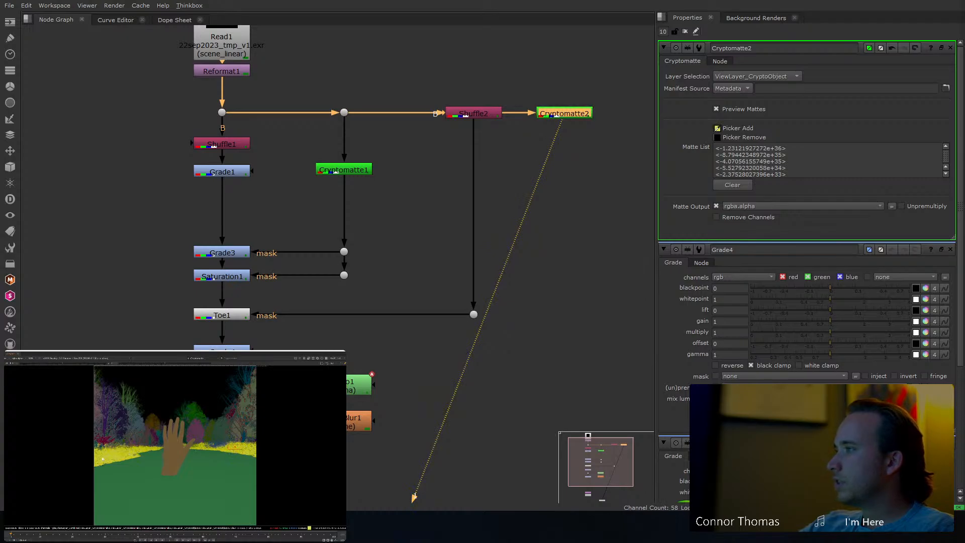
left_click(135, 456, "ctrl")
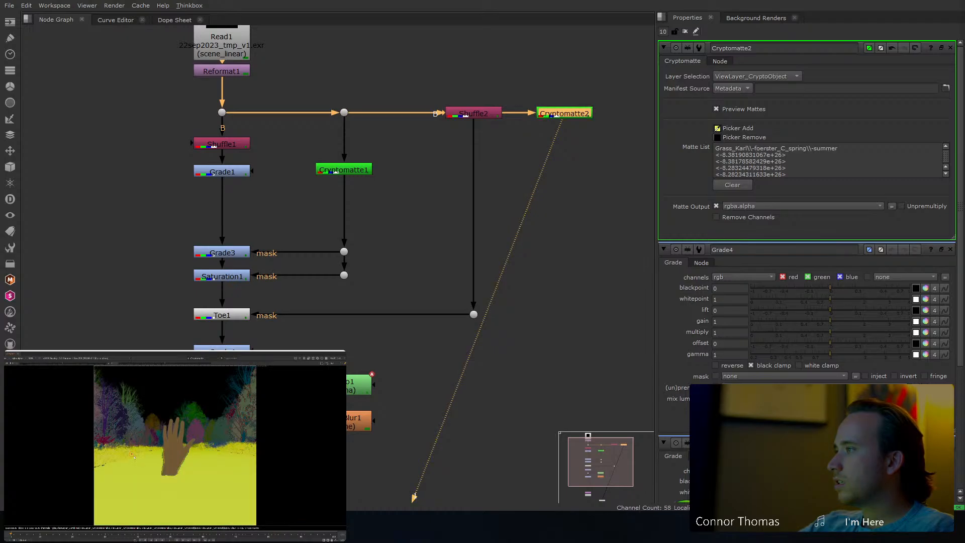
left_click_drag(141, 459, 148, 462, "ctrl+shift")
left_click_drag(147, 448, 152, 453, "ctrl+shift")
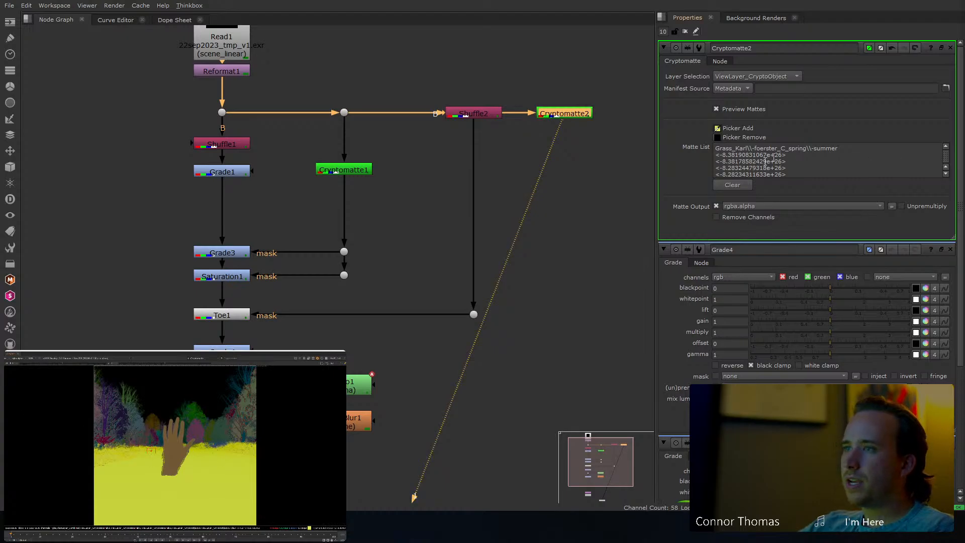
Remove the river surface from Cryptomatte2's matte and check the remaining riverbank matte in the alpha channel.
left_click(718, 137)
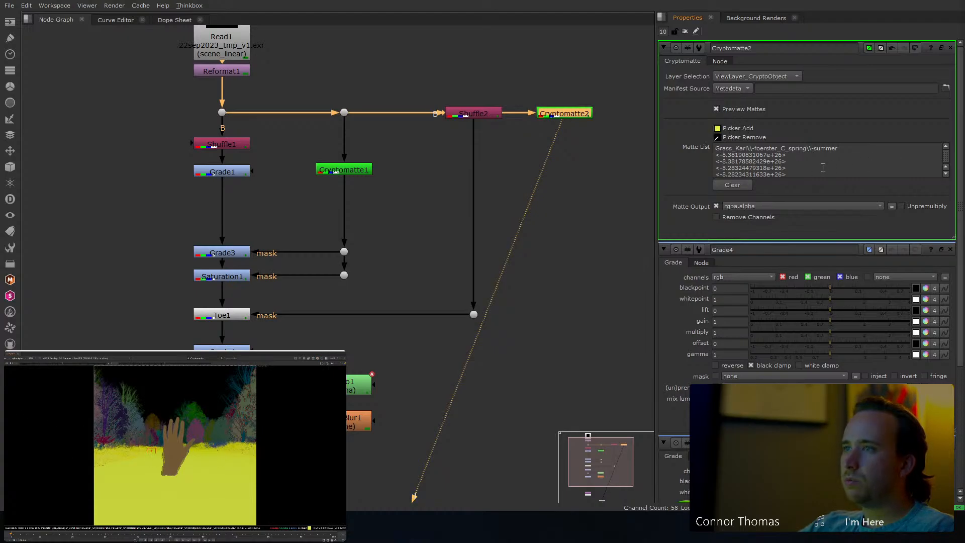
left_click(133, 481, "ctrl")
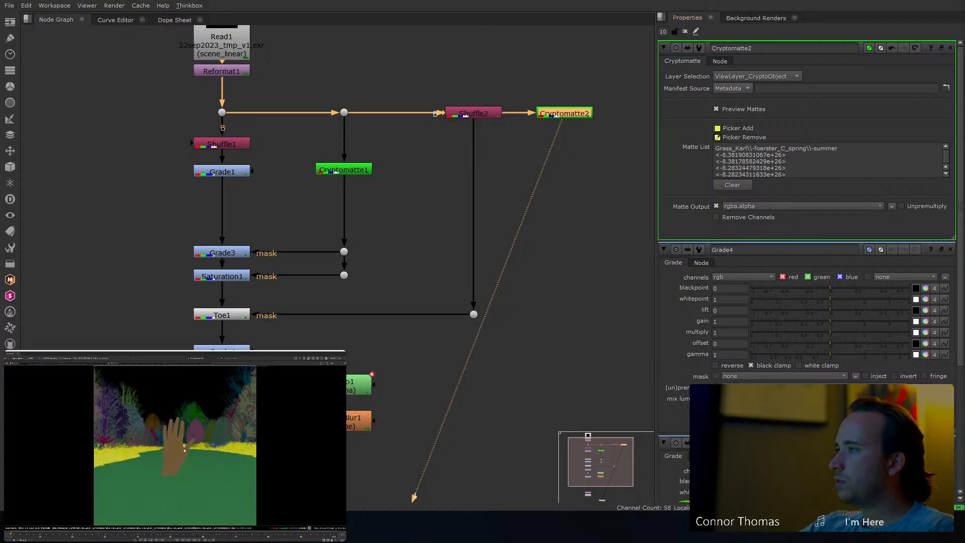
key("a")
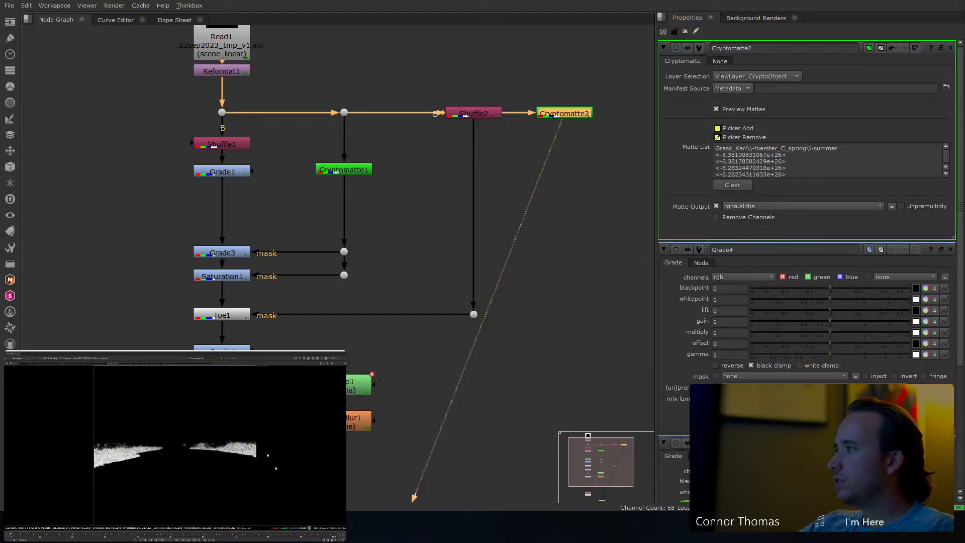
key("a")
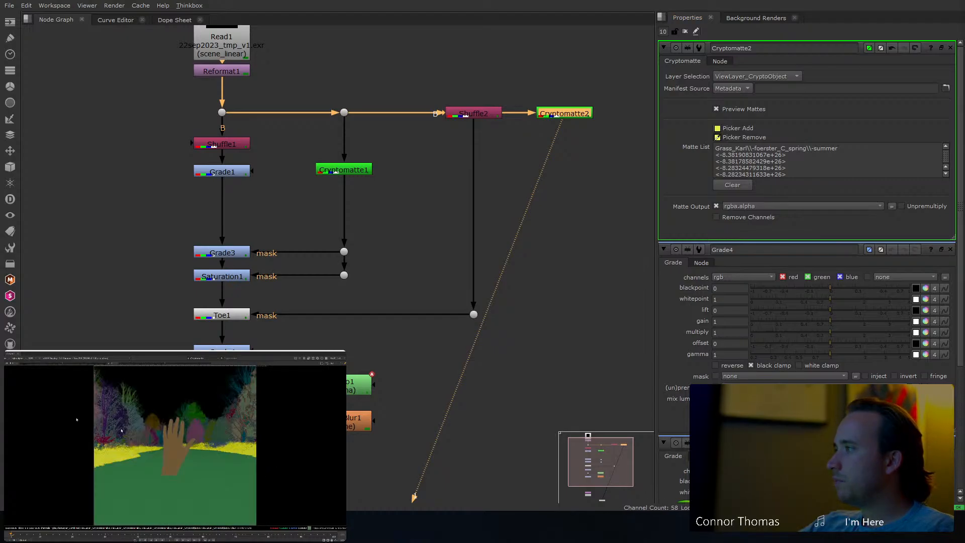
Close the open node properties, connect Grade4's mask to Cryptomatte2 and route the connection at a right angle through a dot.
left_click(685, 32)
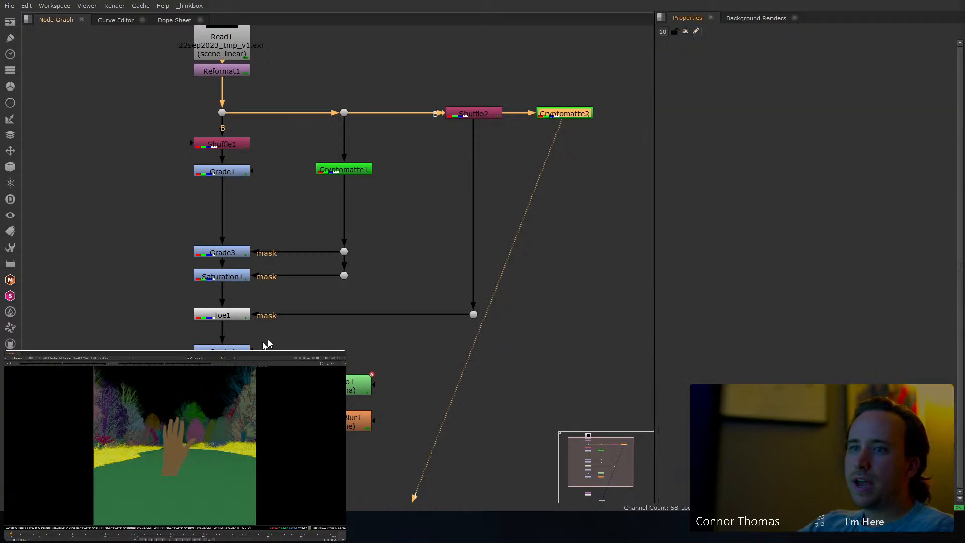
left_click_drag(256, 350, 564, 115)
left_click_drag(395, 229, 569, 353, "ctrl")
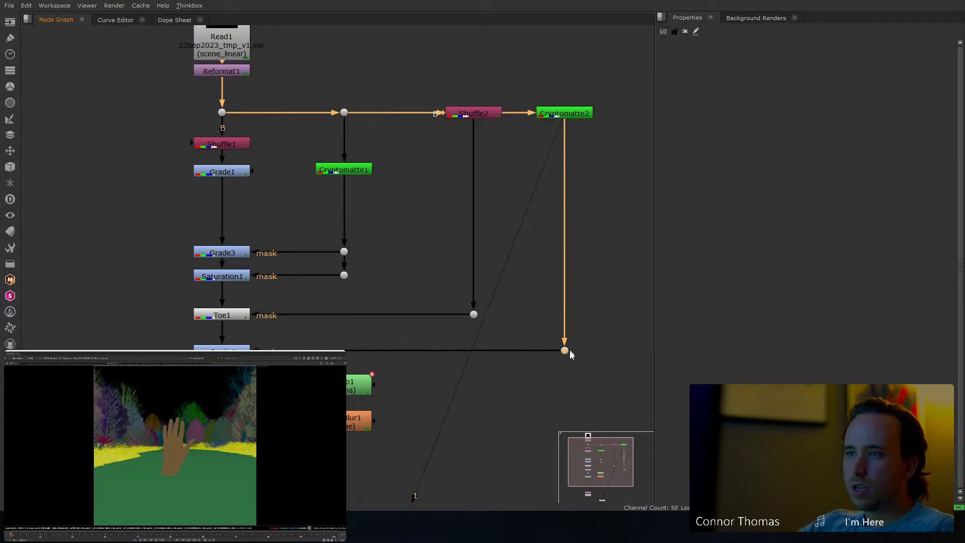
left_click(521, 395)
View the output of Grade2 and set Grade4's whitepoint to 1.66.
middle_click_drag(234, 368, 276, 291)
left_click(220, 273)
key("1")
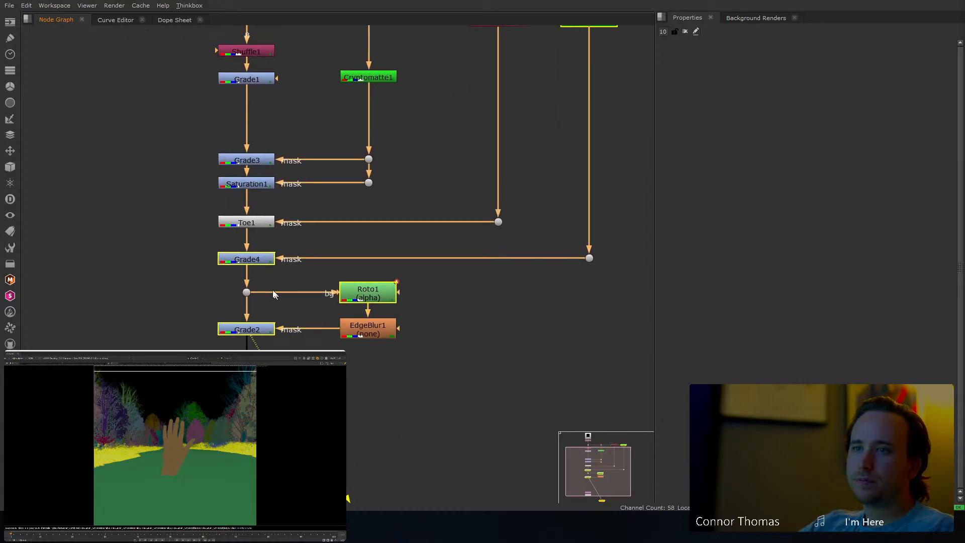
double_click(247, 259)
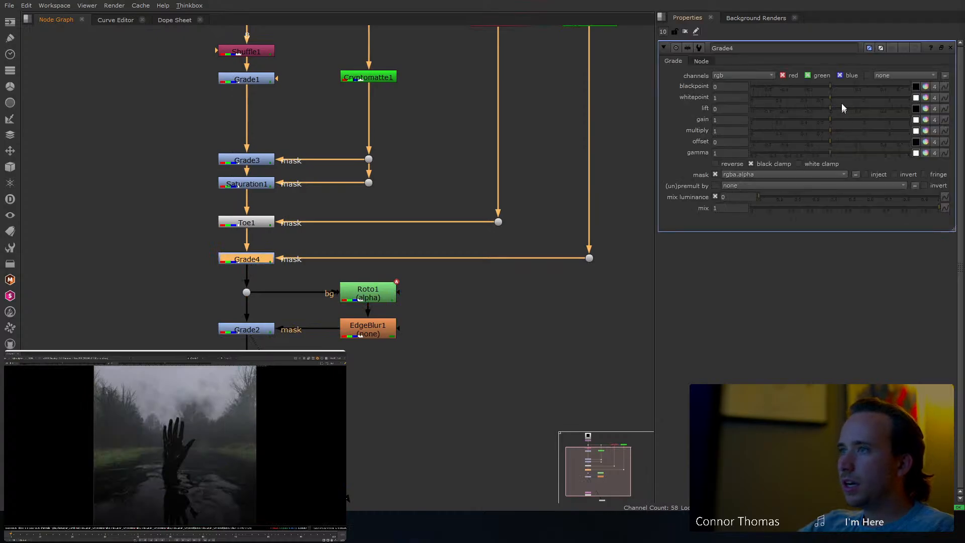
left_click(853, 97)
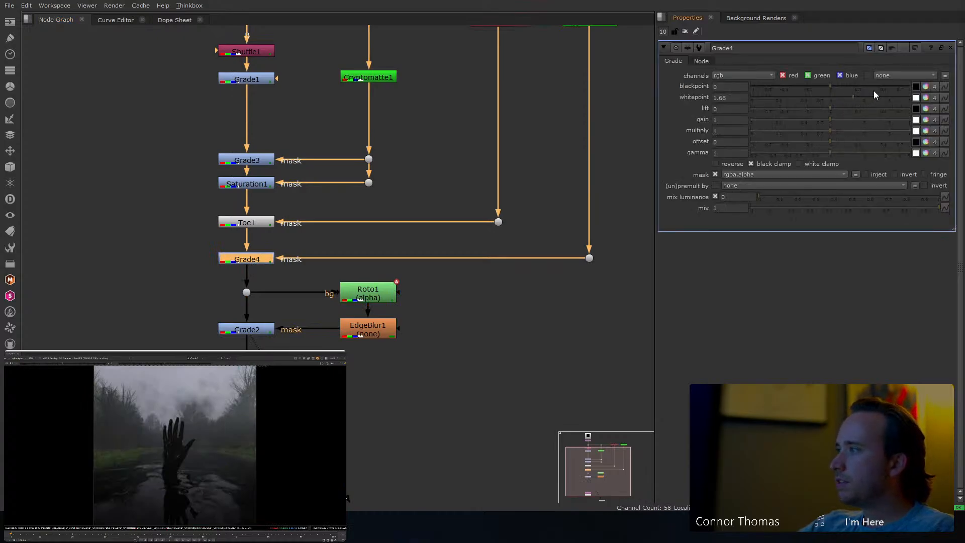
Try raising Grade4's blackpoint to about 0.26 and undo that change.
left_click(876, 87)
left_click_drag(876, 88, 871, 89)
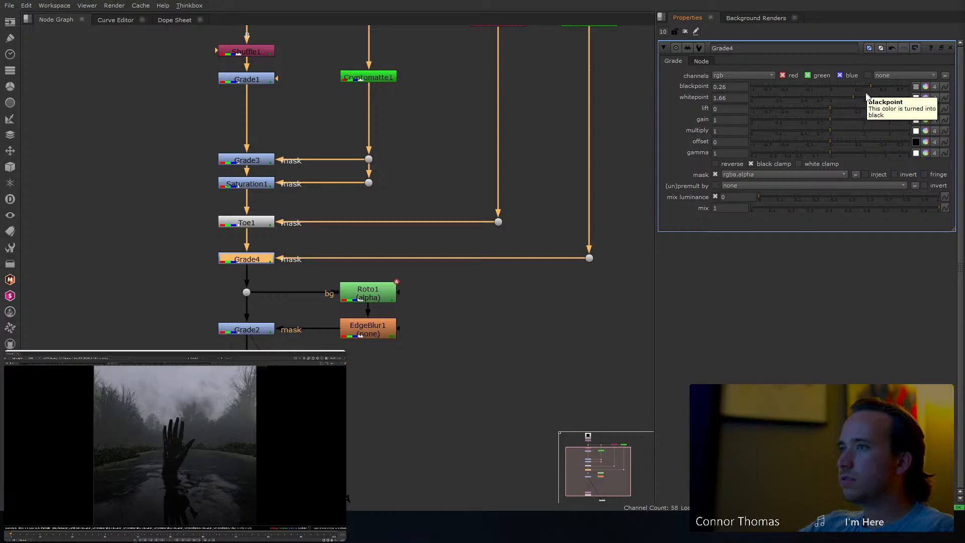
key("ctrl+z")
key("ctrl+z")
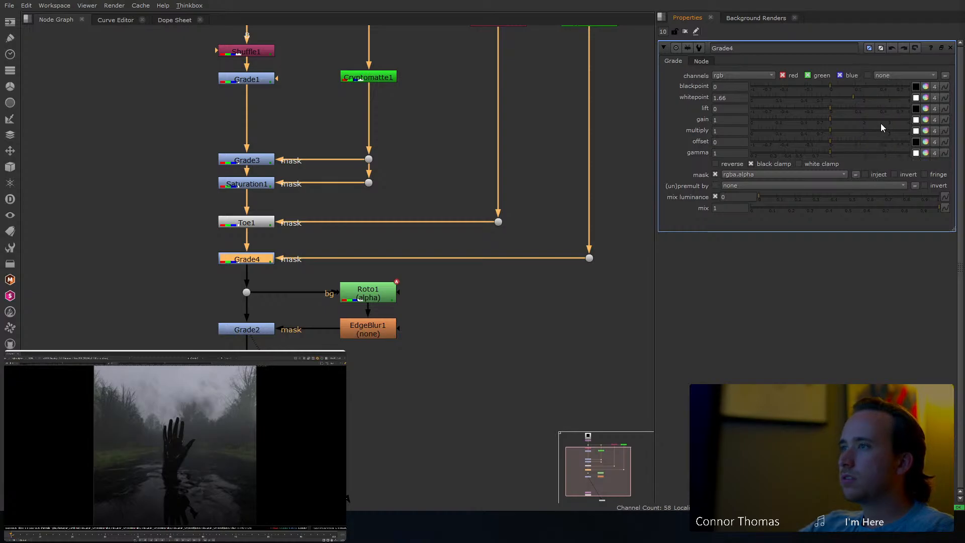
Raise Grade4's whitepoint to 2.65 to darken the riverbanks.
left_click_drag(851, 98, 881, 95)
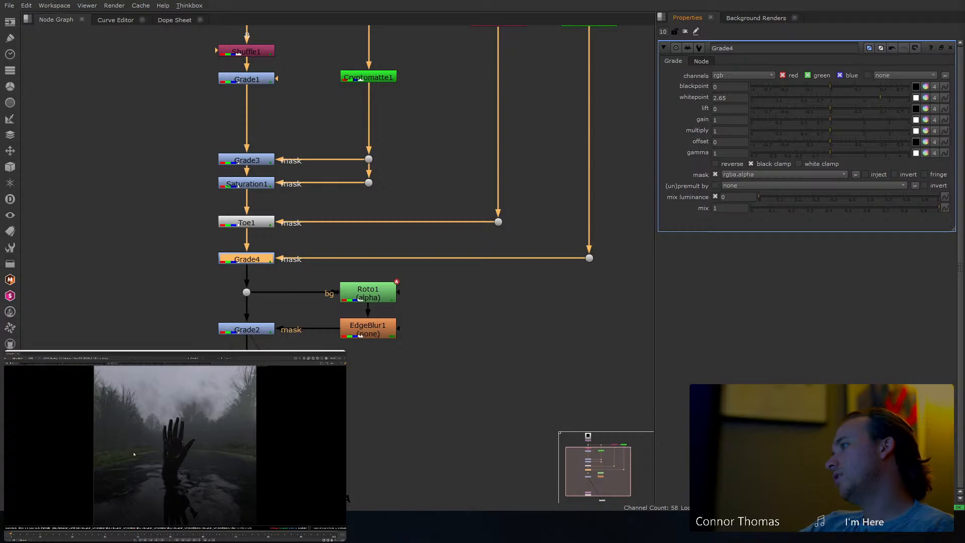
Insert an EdgeBlur node below Cryptomatte2 with a size of 24.5 and close the open node properties.
middle_click_drag(447, 282, 385, 372)
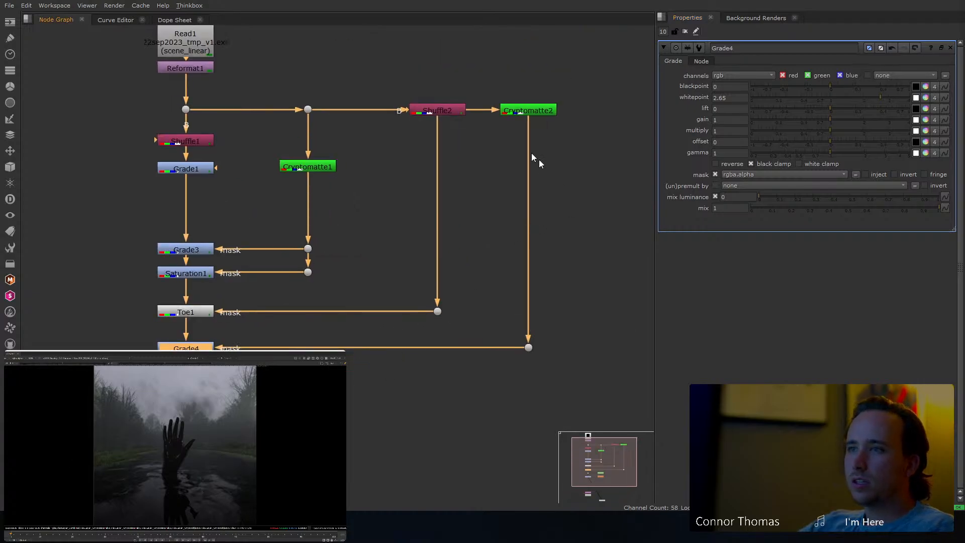
left_click(525, 112)
key("Tab")
type("ed")
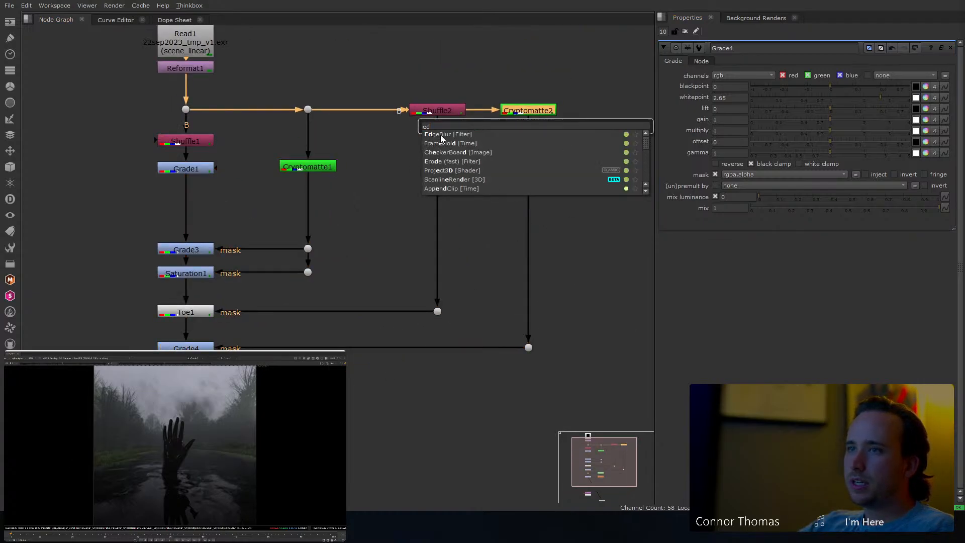
key("Return")
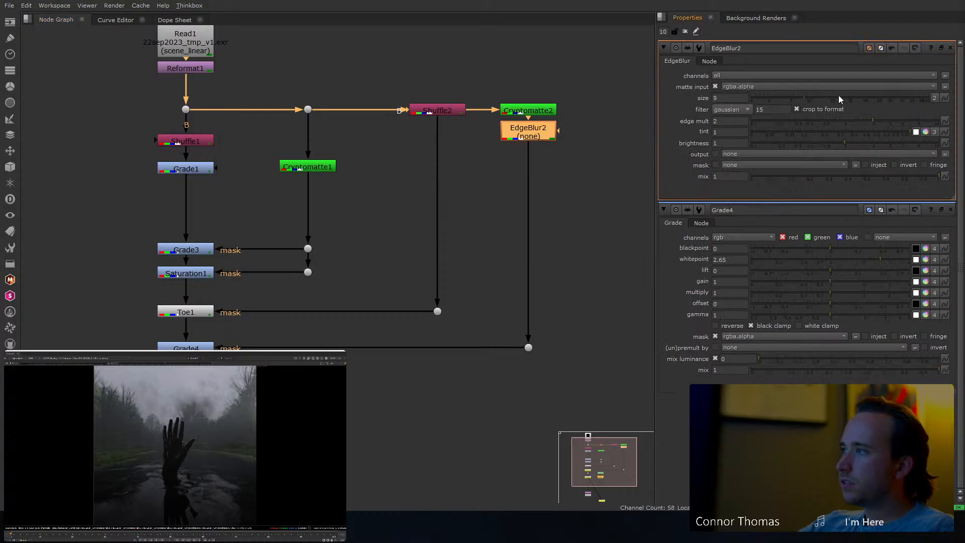
left_click(839, 97)
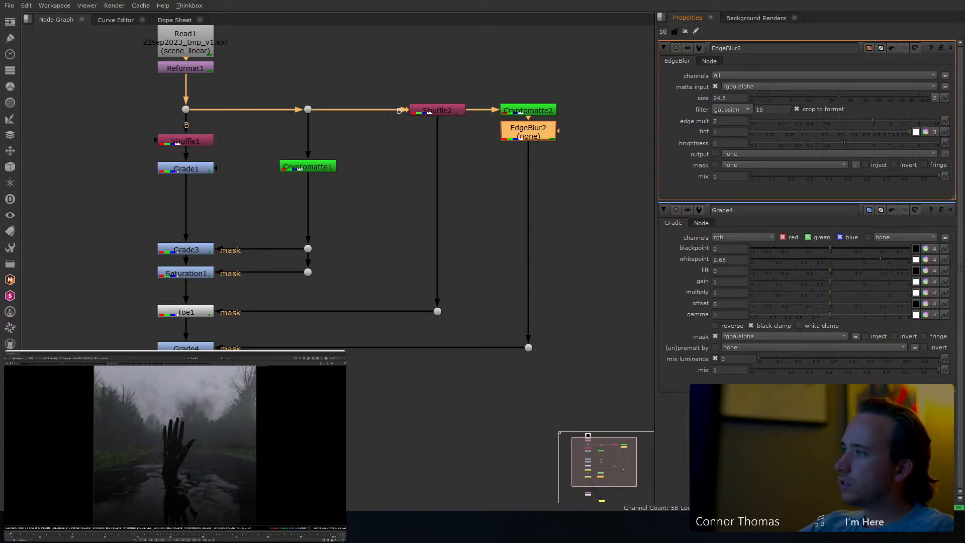
left_click(684, 32)
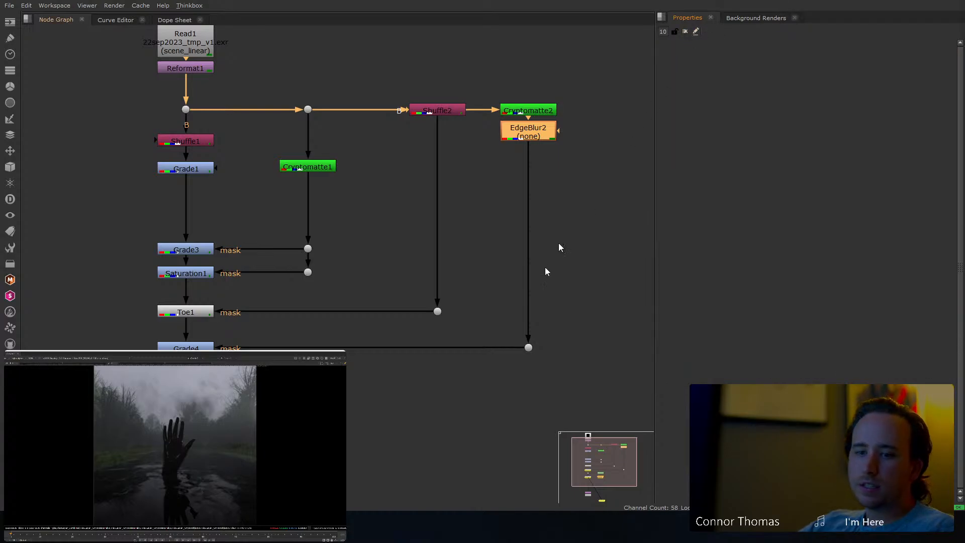
Save the script as 22sep2023_comp_v1 in the D:/livestream/22sep2023/_scripts folder.
left_click(554, 302)
middle_click_drag(553, 320, 621, 160)
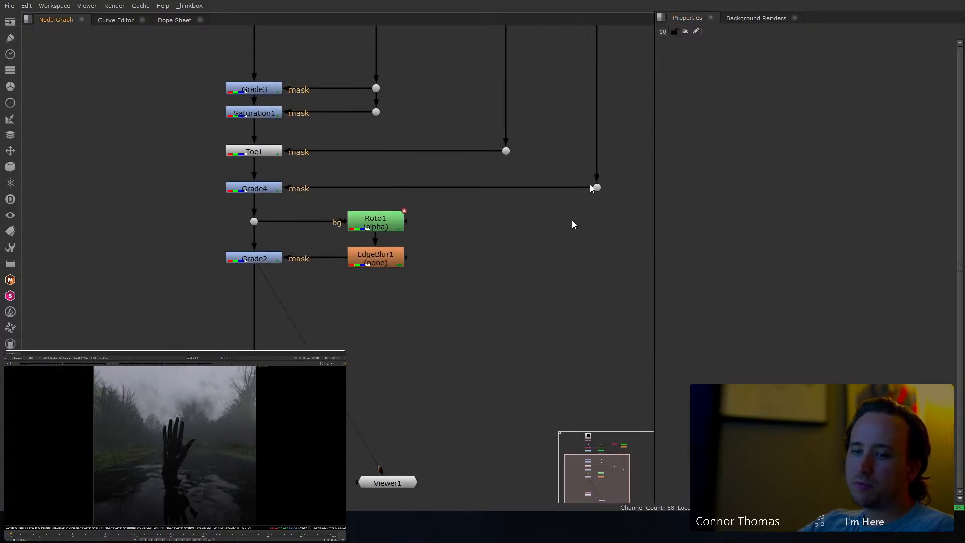
middle_click_drag(542, 291, 521, 227)
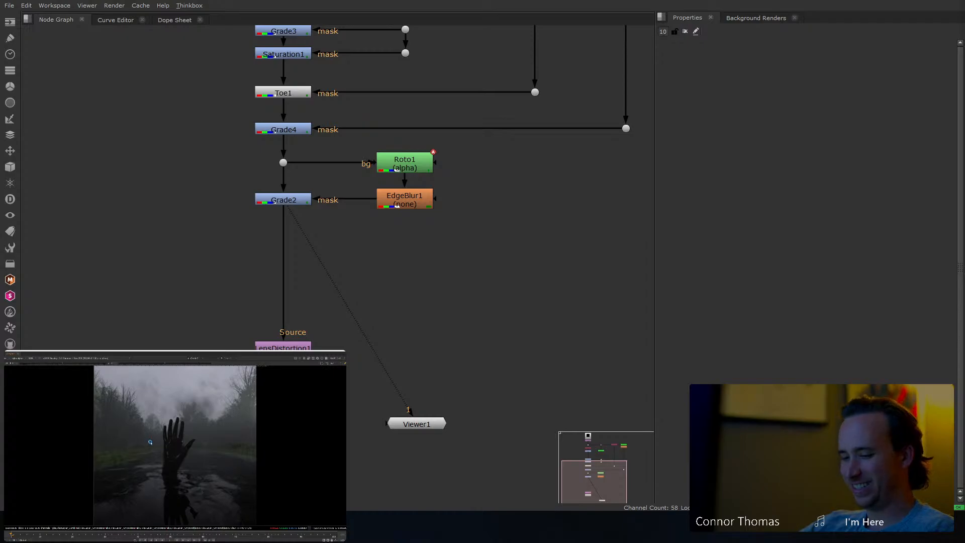
key("ctrl+shift+s")
left_click(349, 88)
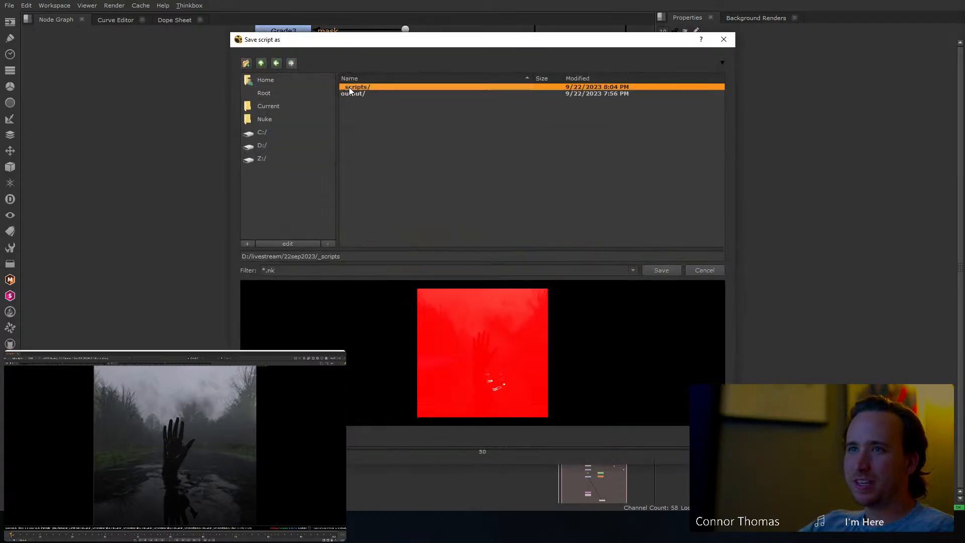
double_click(349, 87)
left_click(351, 257)
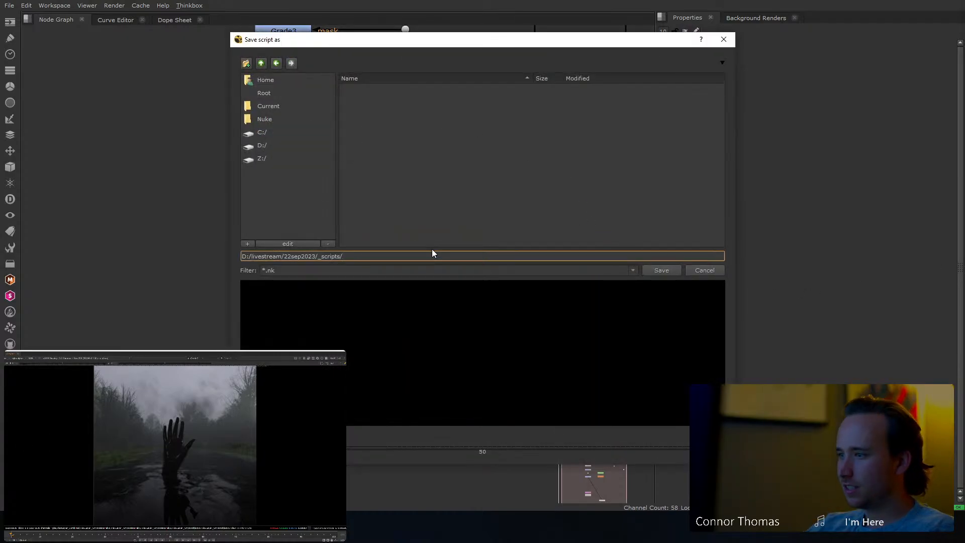
type("22sep")
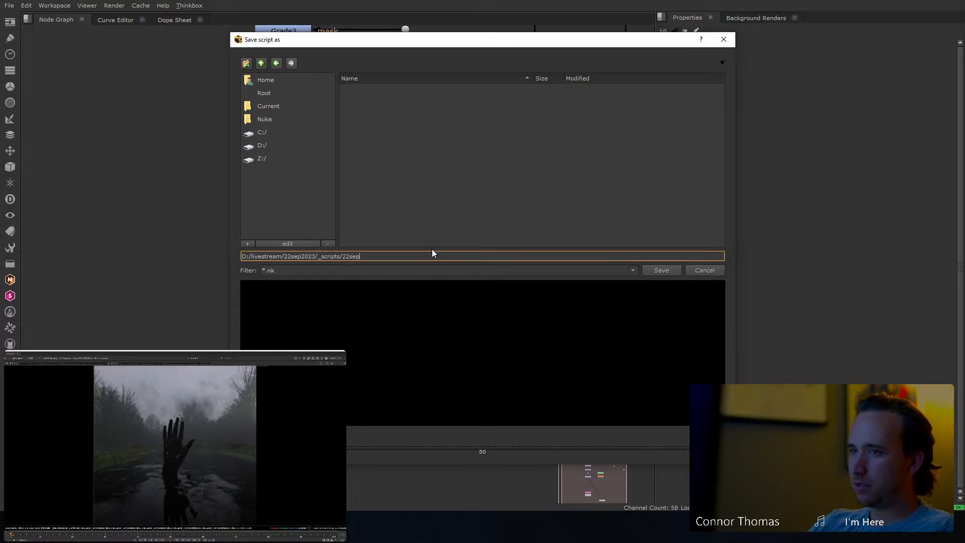
type("2023")
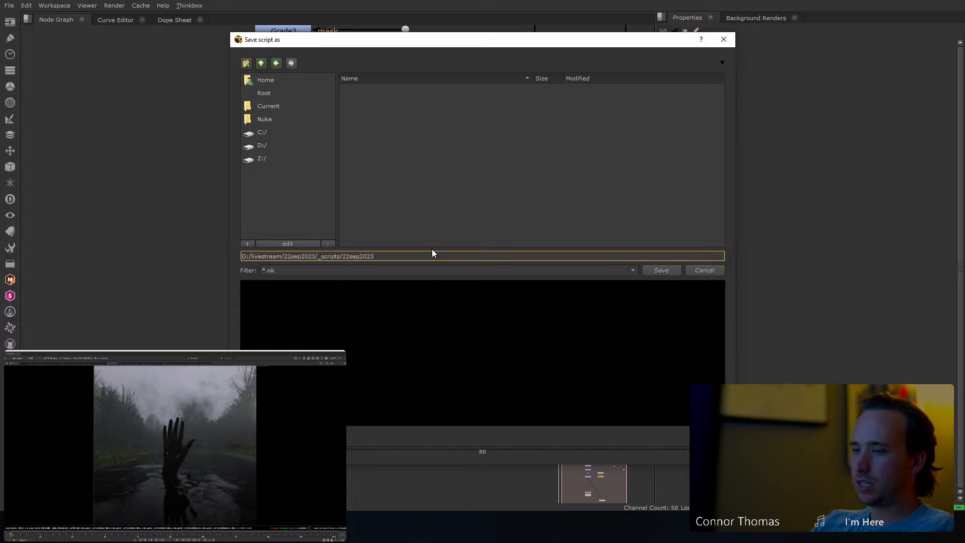
type("_comp_v1")
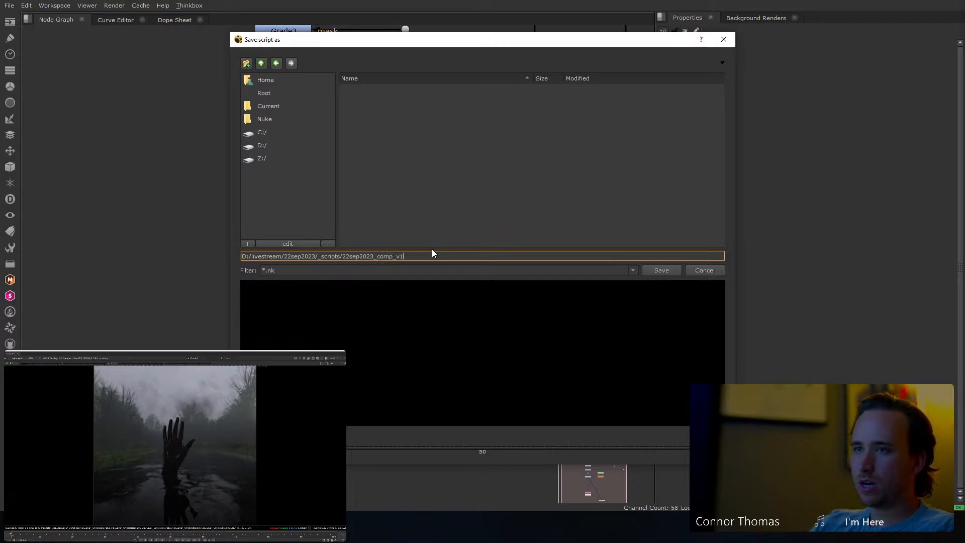
key("Return")
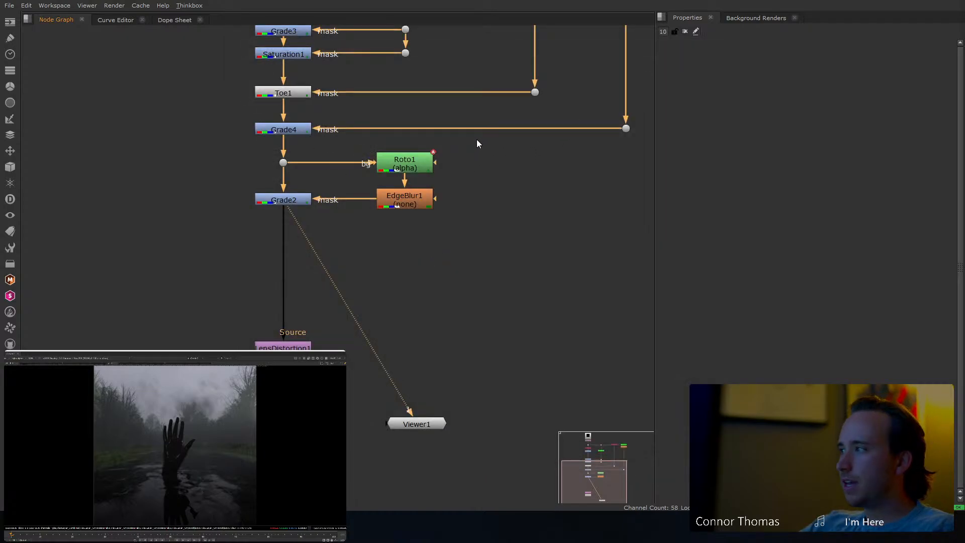
Move Viewer1 further down in the node graph, away from the main node chain.
middle_click_drag(465, 155, 459, 199)
middle_click_drag(363, 427, 361, 363)
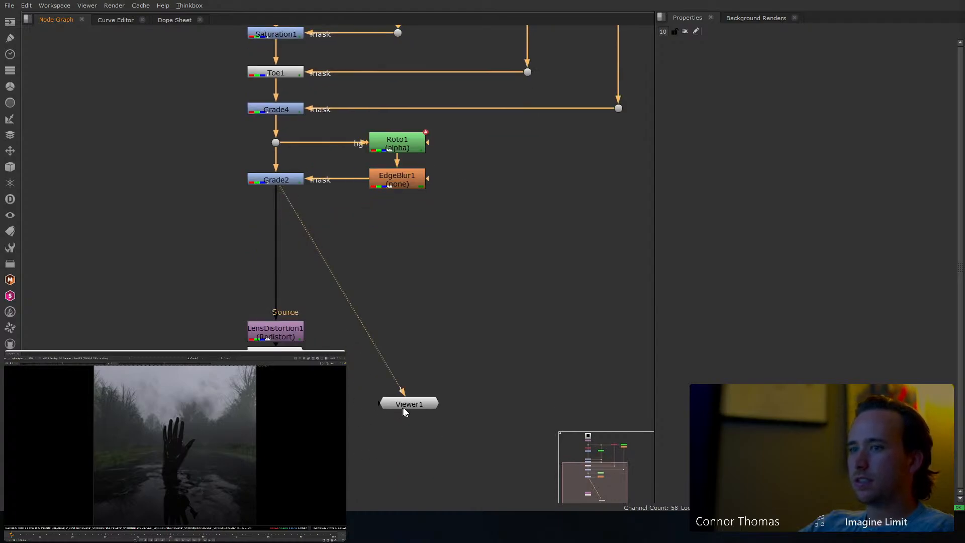
left_click_drag(402, 407, 407, 469)
left_click(426, 387)
Compare the output of the node below LensDistortion1 with Grade2's output in the viewer.
left_click(275, 359)
key("1")
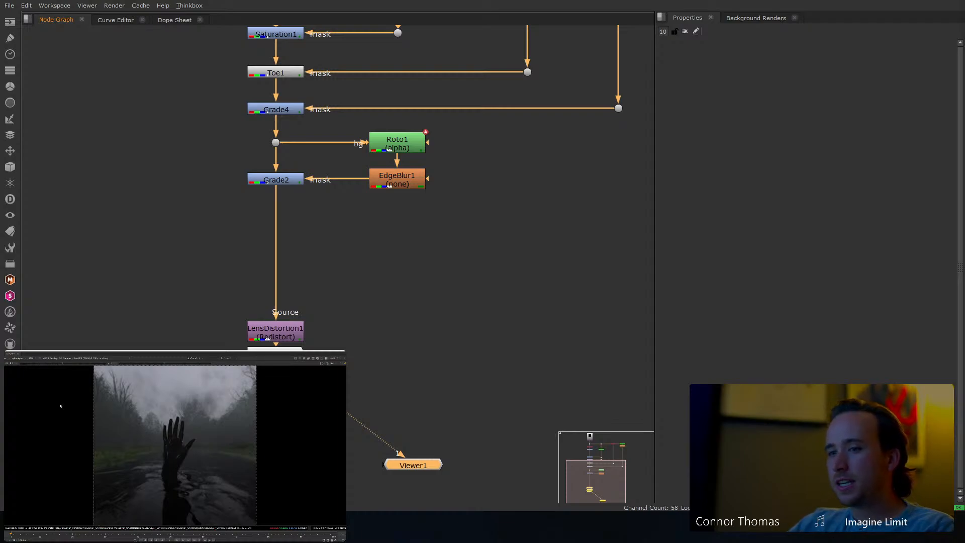
left_click(277, 182)
key("1")
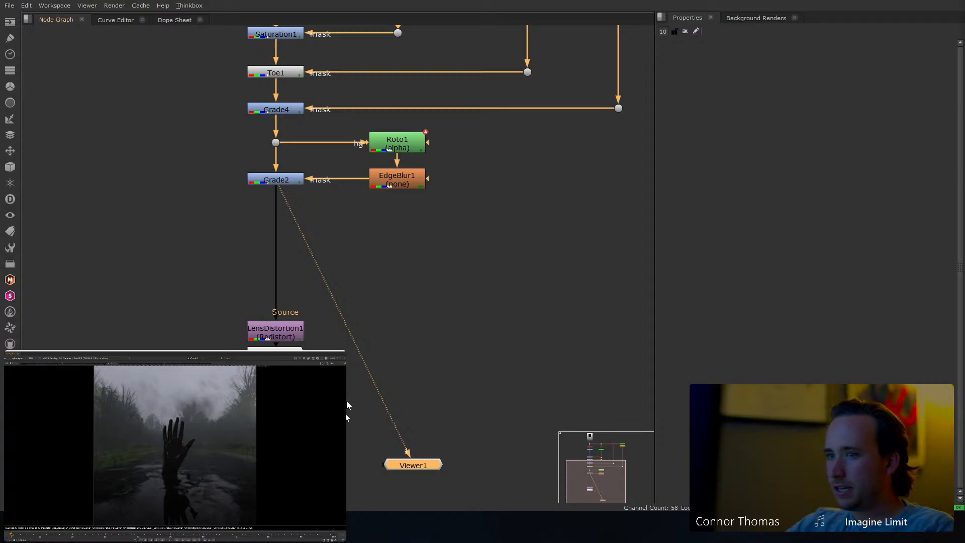
Switch to the separate render window and examine the whole hand-in-river image there.
mouse_move(321, 527)
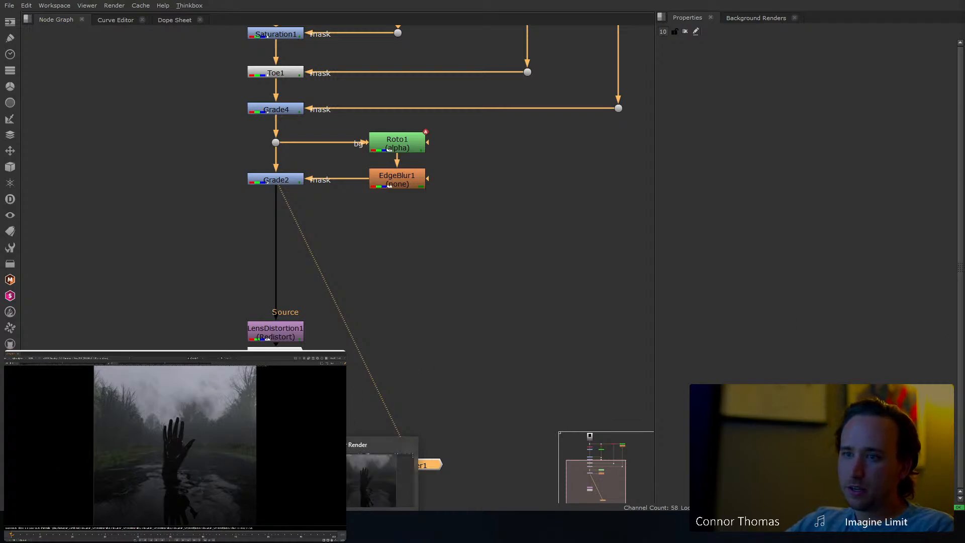
left_click(354, 478)
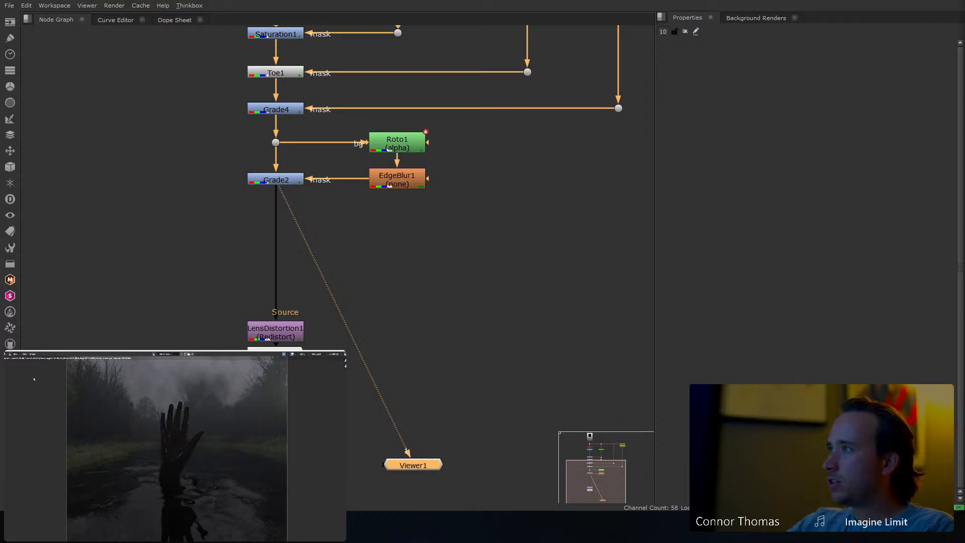
scroll(123, 415, "down", 1)
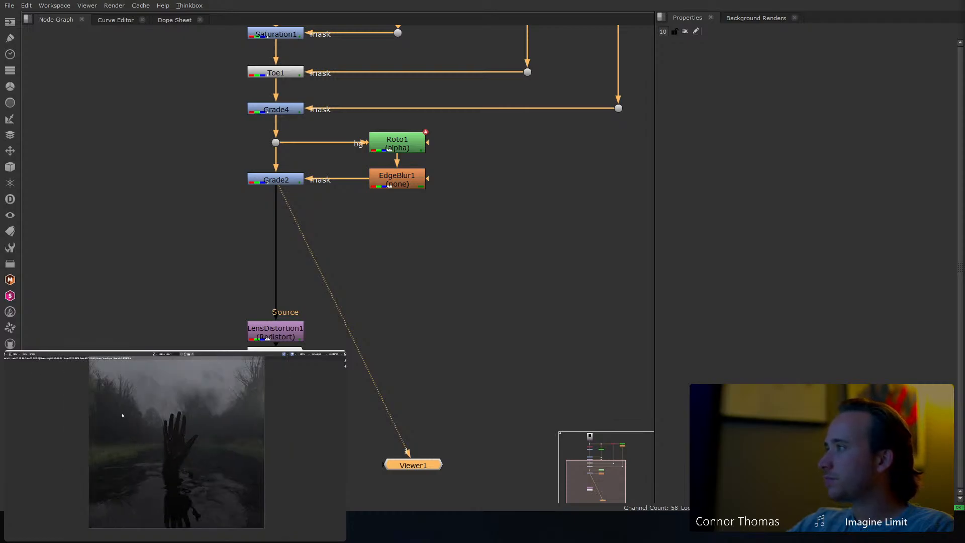
middle_click_drag(145, 401, 144, 399)
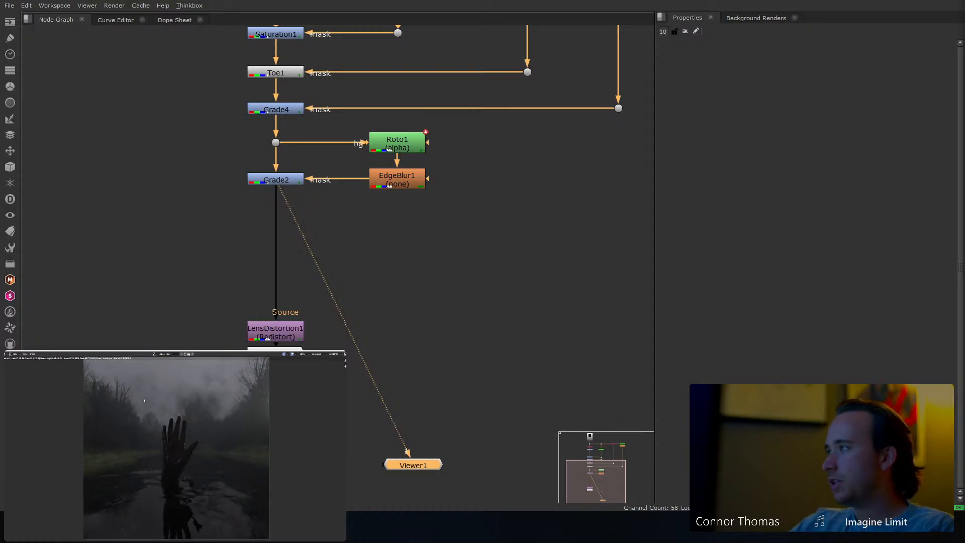